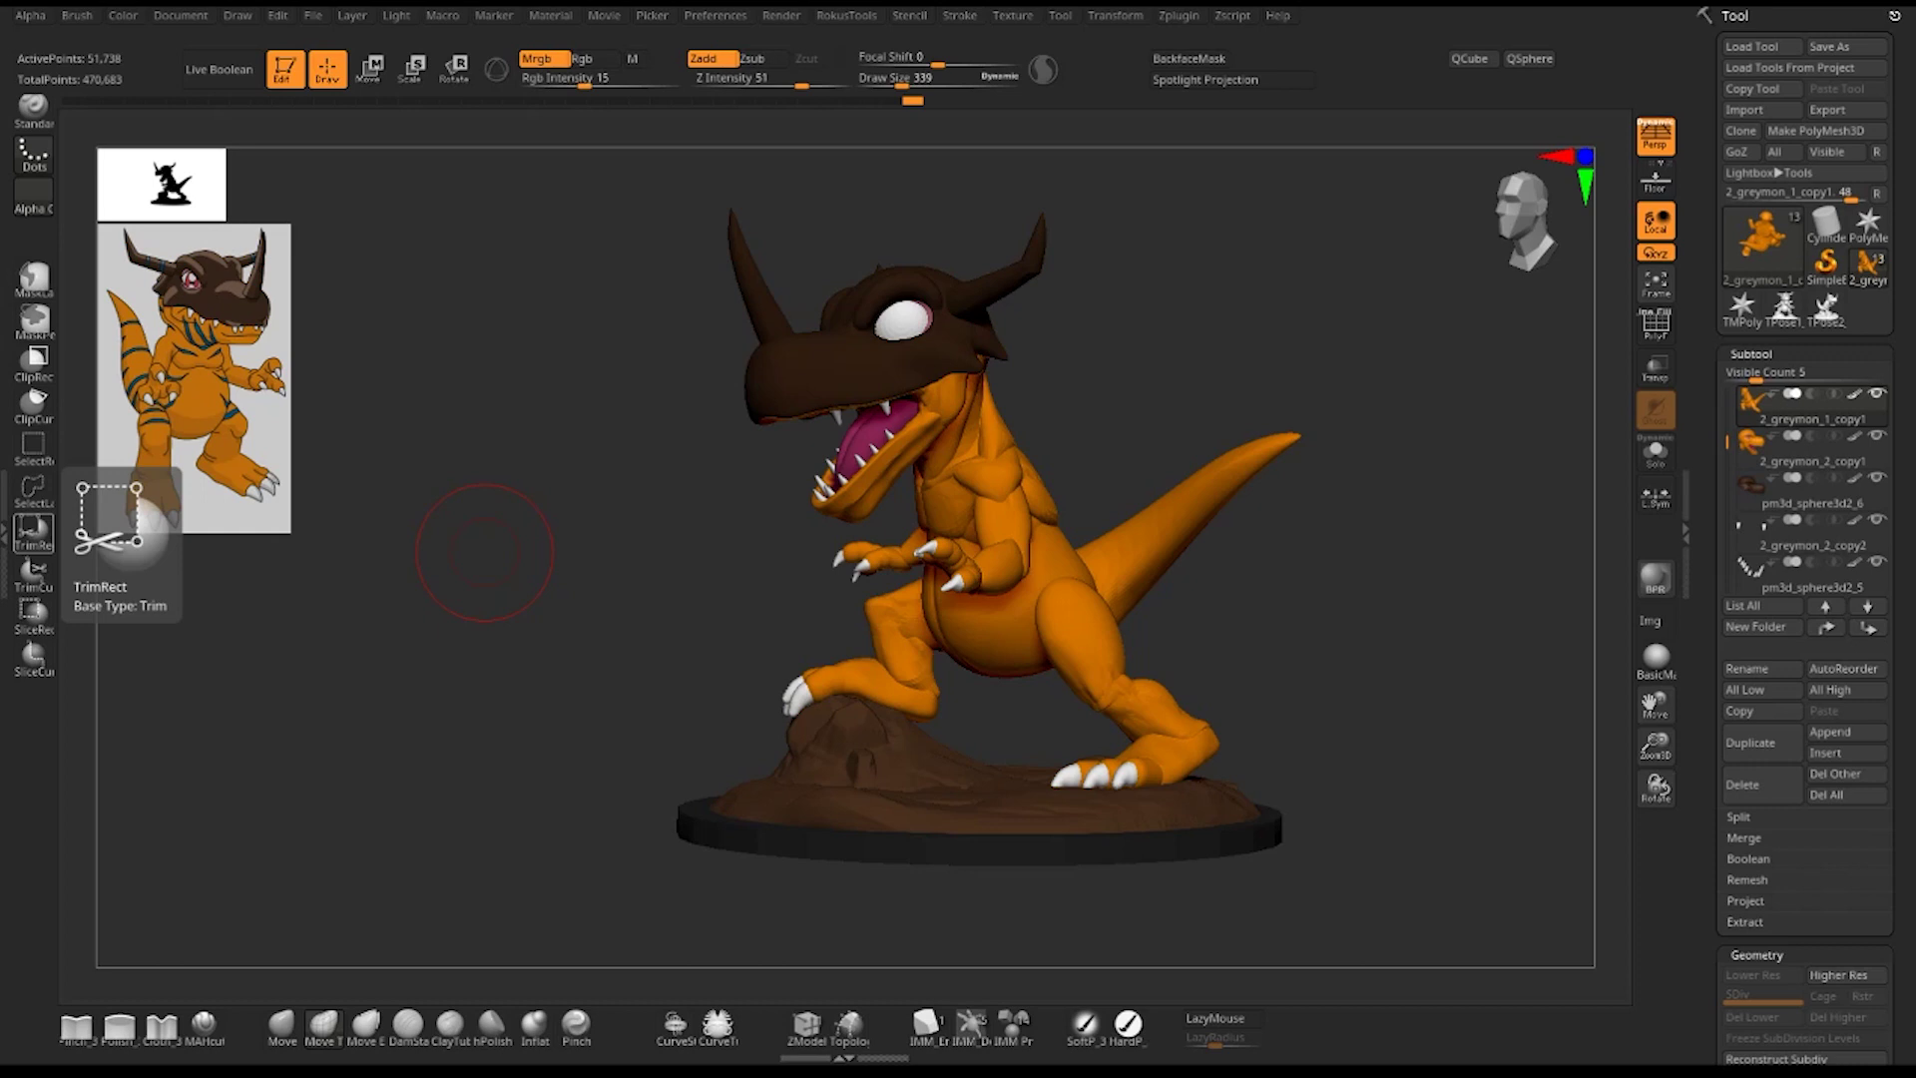
- Select the teeth subtool 2_greymon_2_copy2 on the canvas, orbiting around the model to inspect it
{"action": "left_click_drag", "start_coordinate": [485, 552], "coordinate": [1337, 325]}
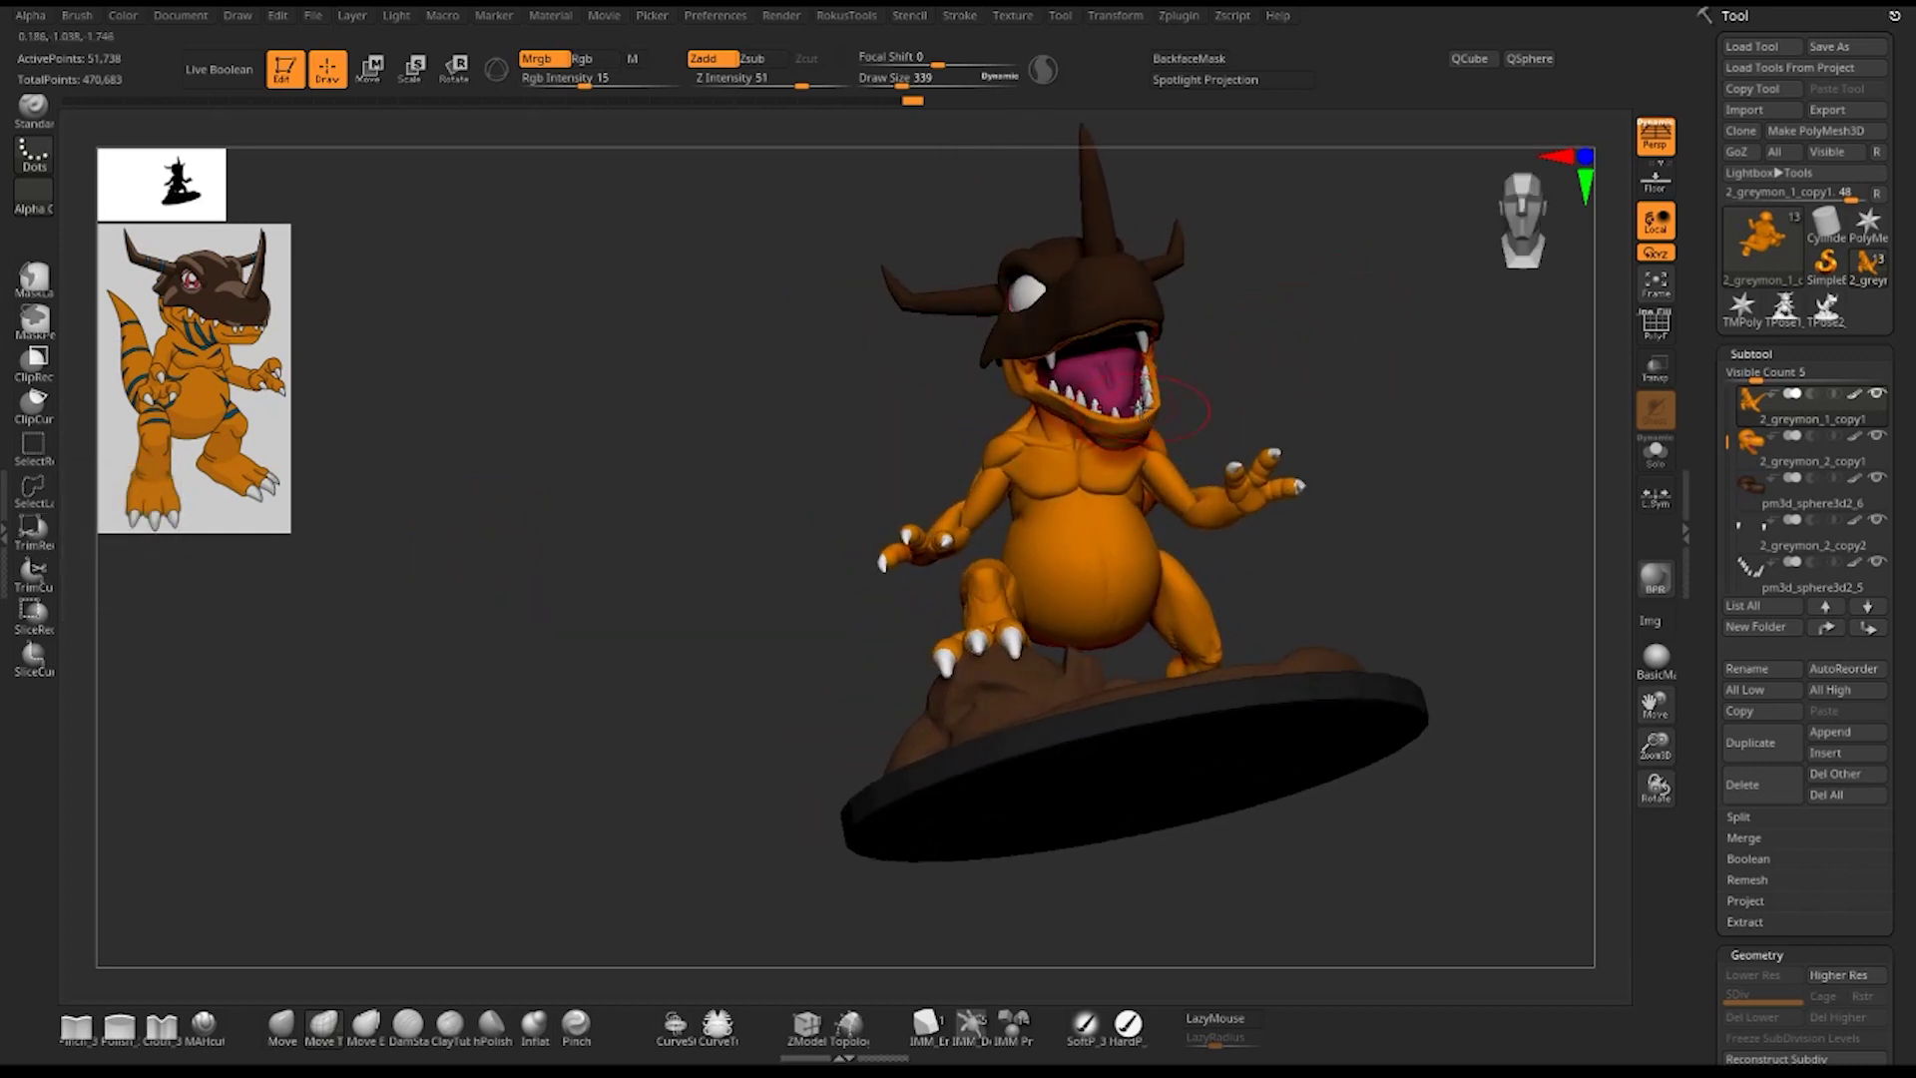
{"action": "left_click", "coordinate": [1145, 345], "text": "alt"}
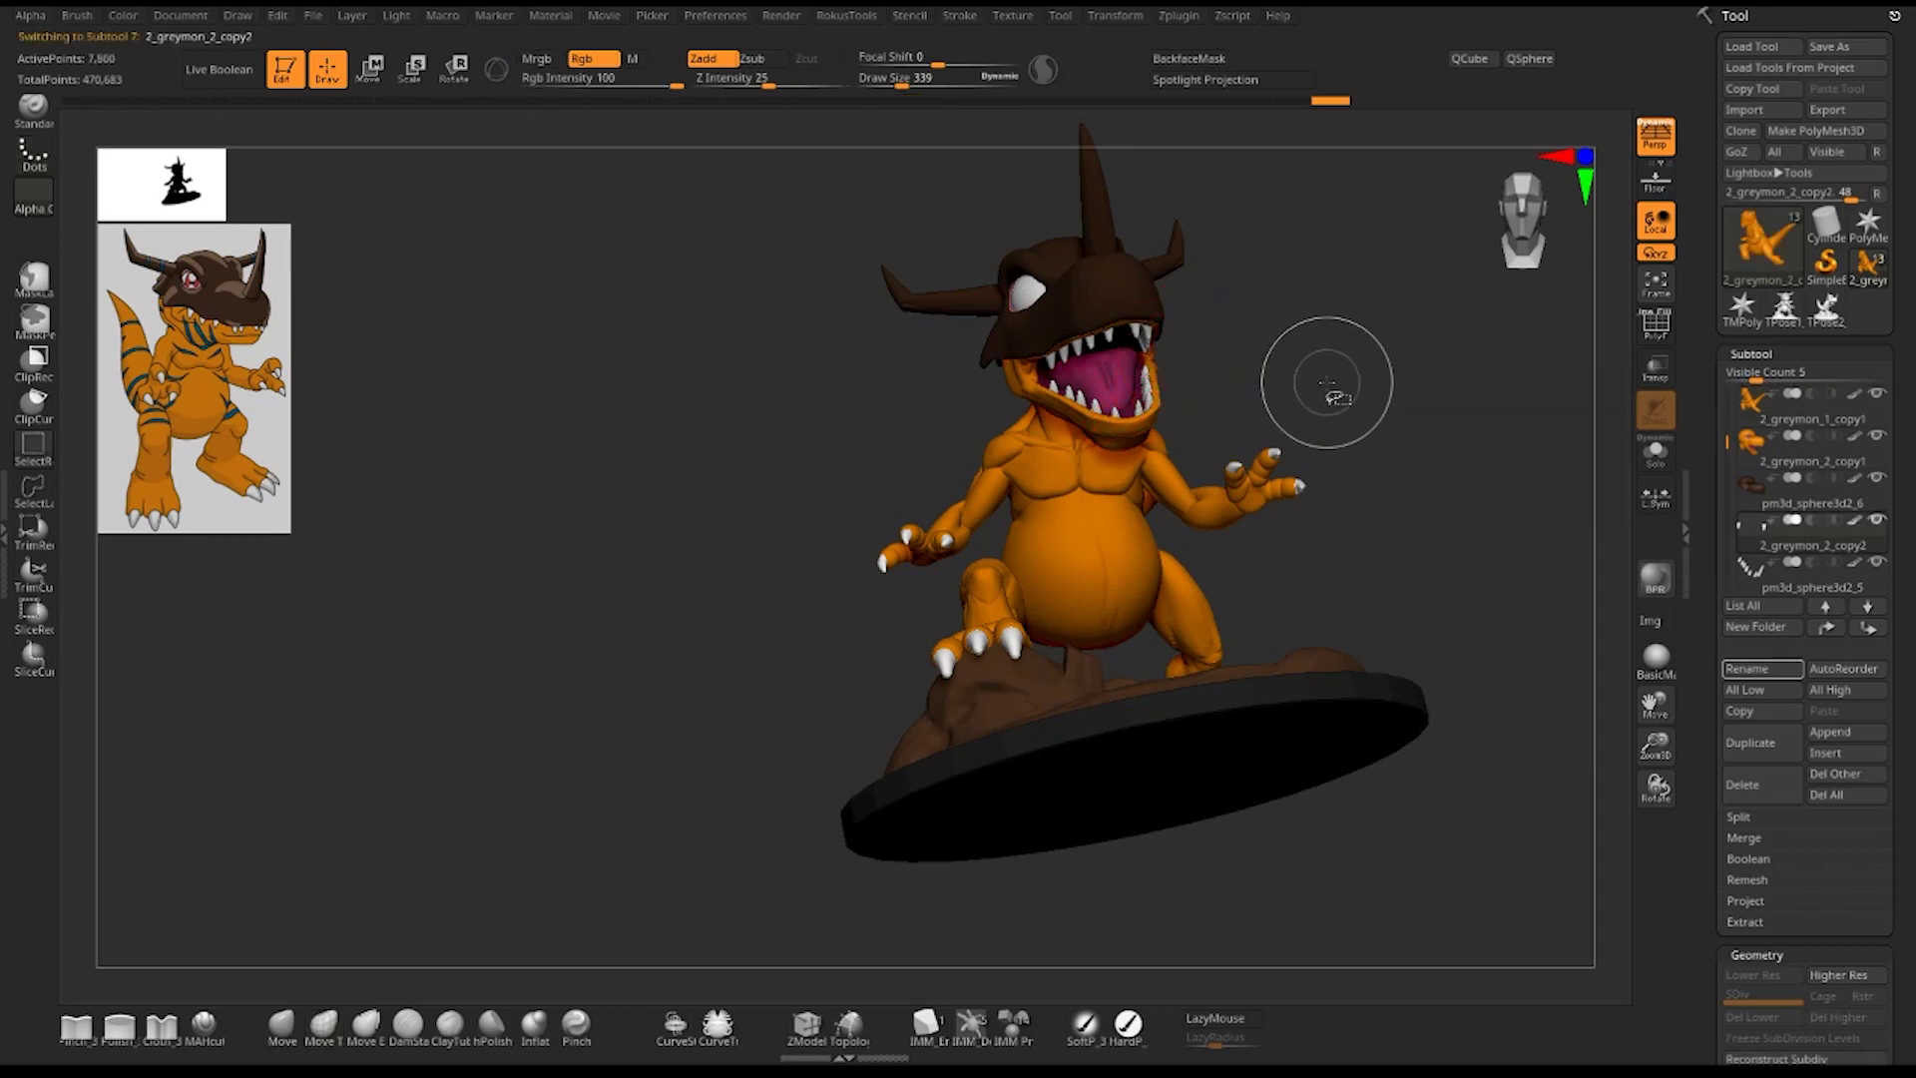
{"action": "left_click_drag", "start_coordinate": [1492, 509], "coordinate": [1416, 628]}
{"action": "mouse_move", "coordinate": [1493, 556]}
{"action": "left_mouse_down"}
{"action": "mouse_move", "coordinate": [1308, 651]}
{"action": "mouse_move", "coordinate": [1484, 612]}
{"action": "left_mouse_up"}
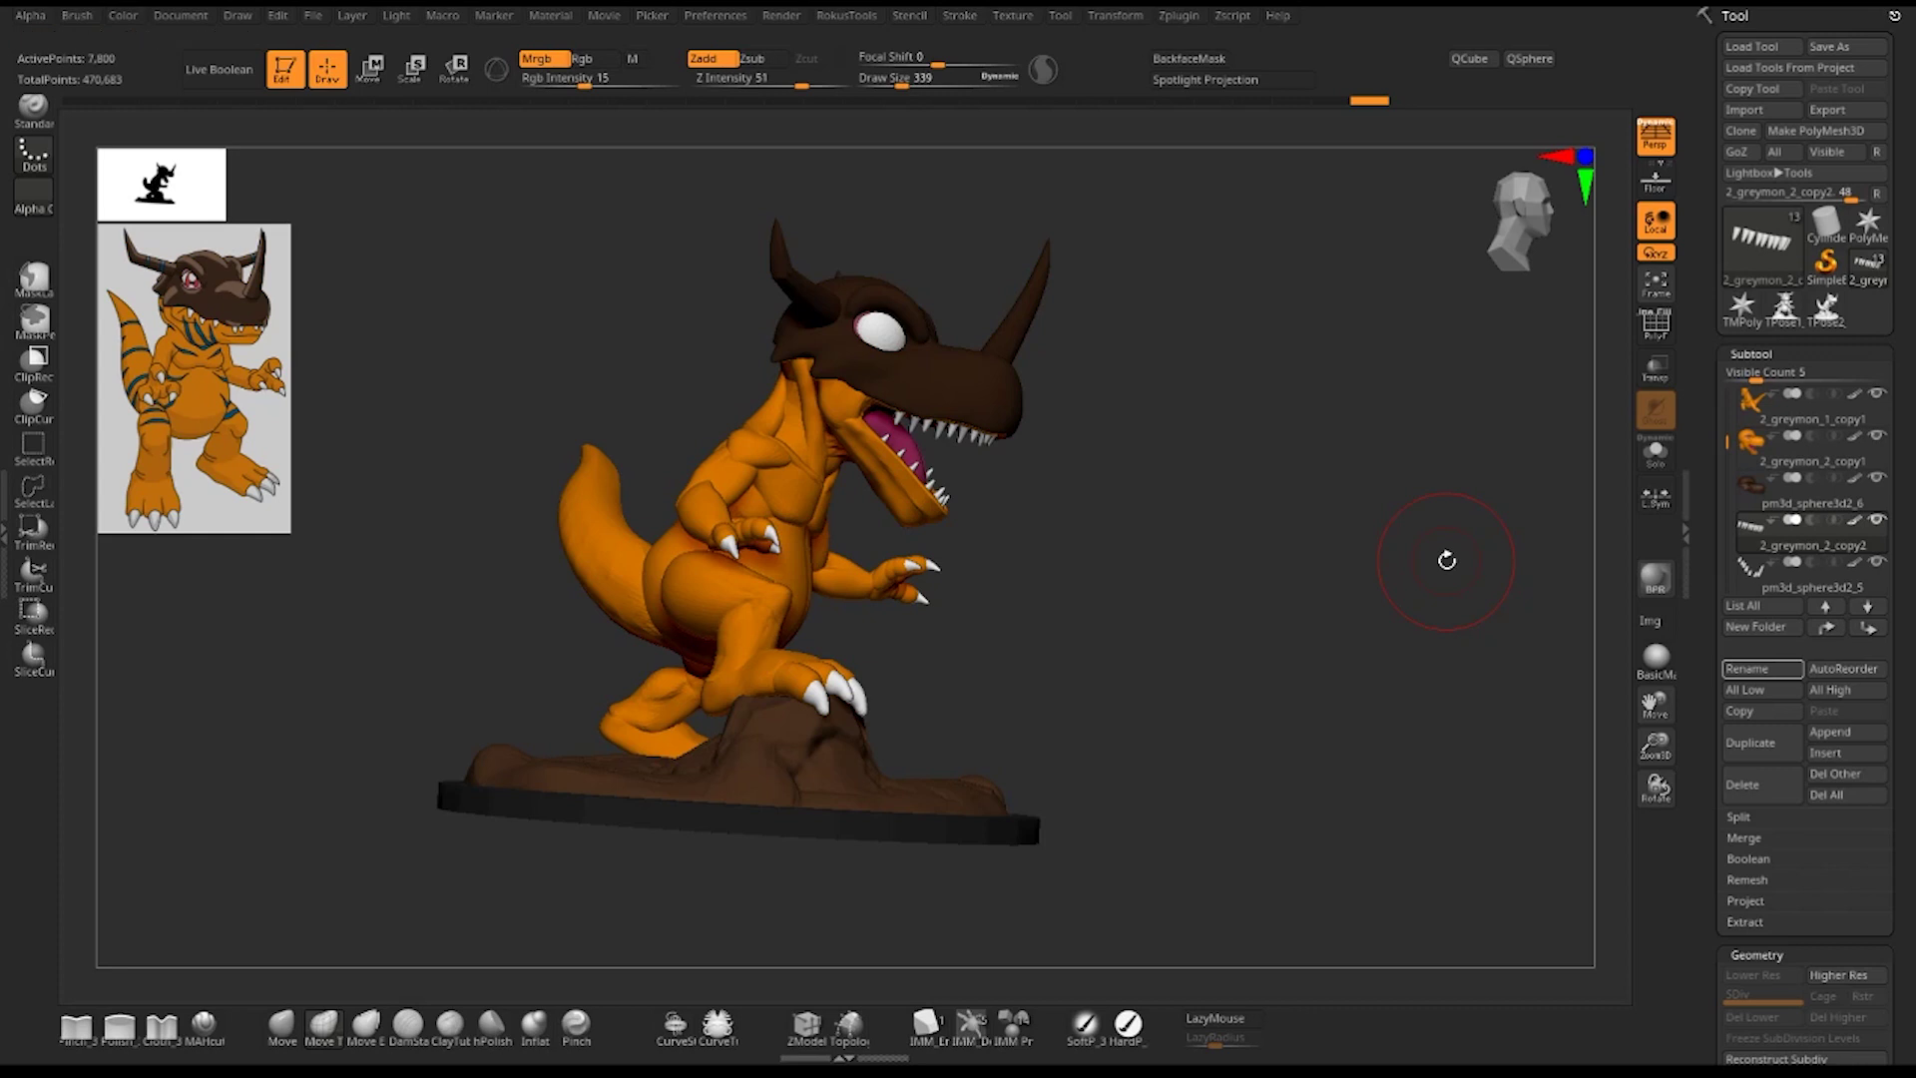
{"action": "left_click_drag", "start_coordinate": [1407, 585], "coordinate": [1236, 601]}
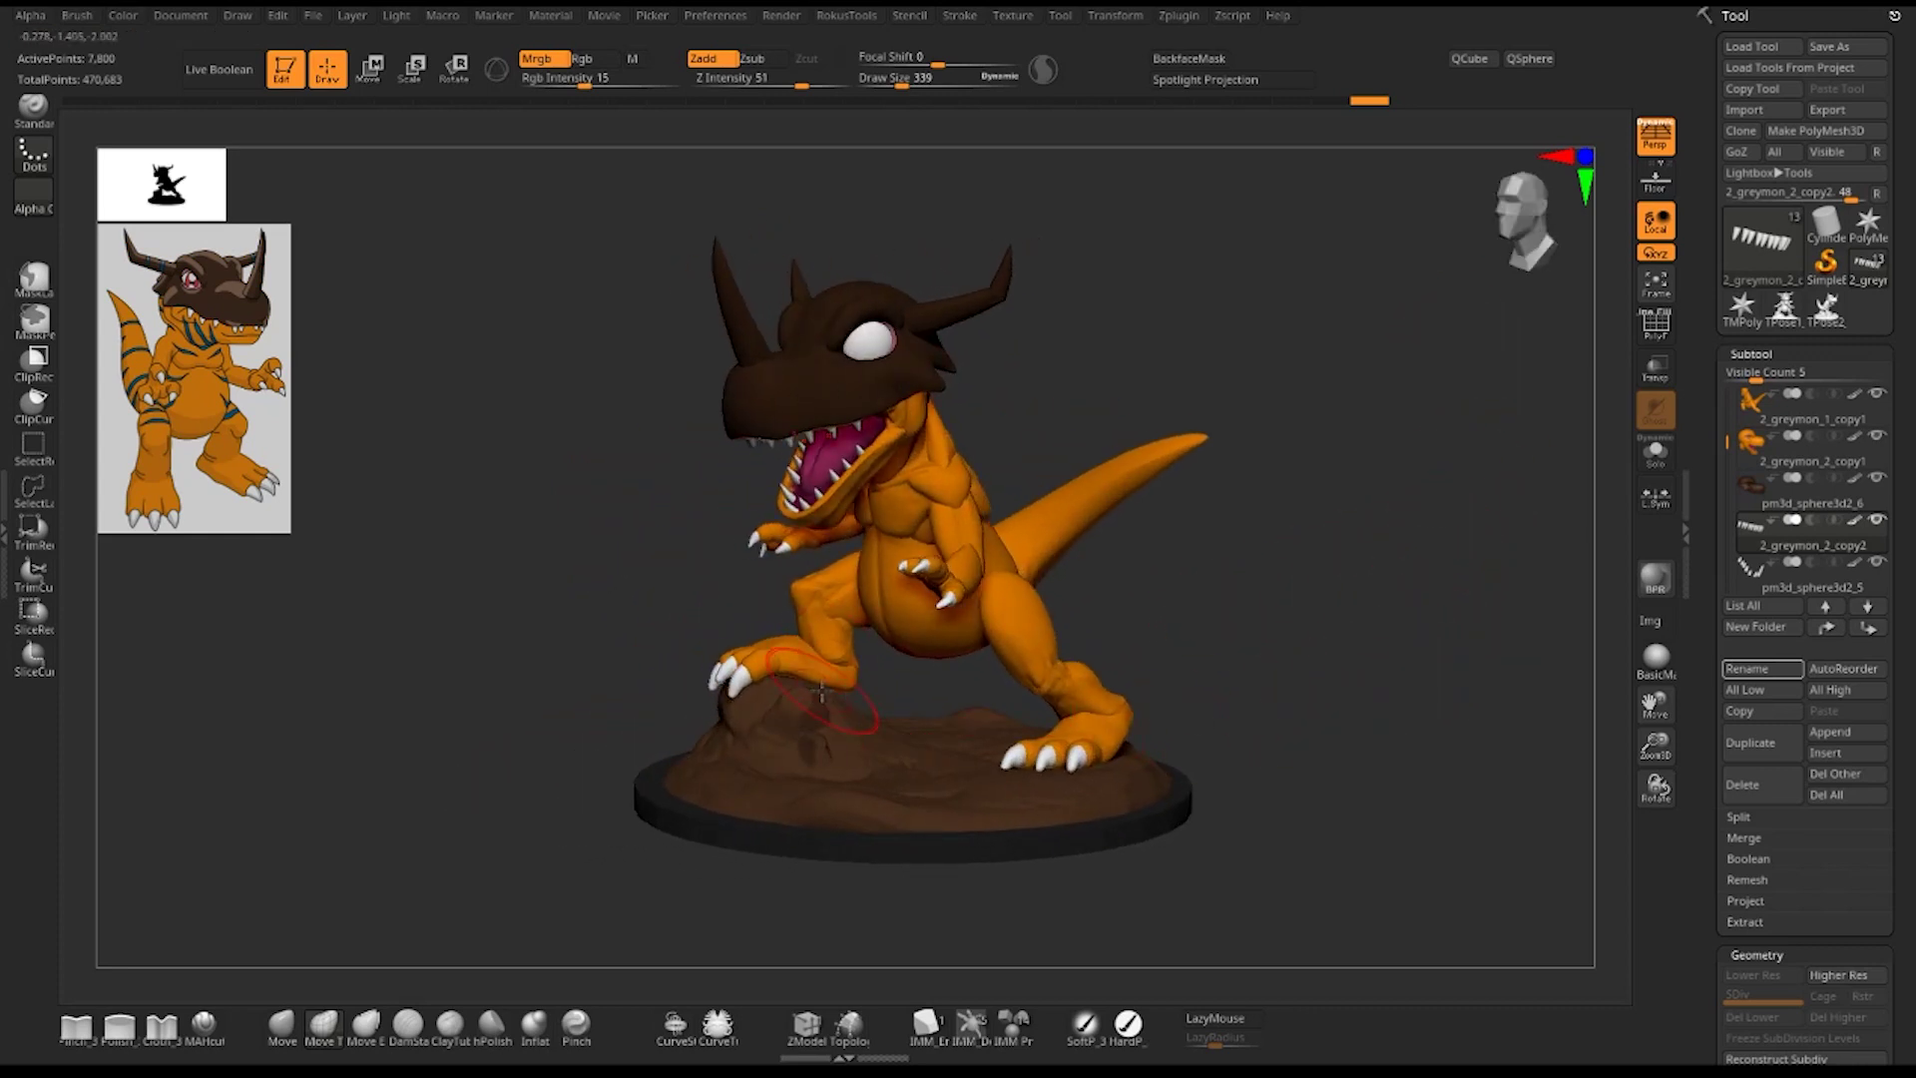
{"action": "mouse_move", "coordinate": [1330, 676]}
{"action": "left_mouse_down"}
{"action": "mouse_move", "coordinate": [1398, 687]}
{"action": "mouse_move", "coordinate": [1193, 590]}
{"action": "mouse_move", "coordinate": [1400, 545]}
{"action": "left_mouse_up"}
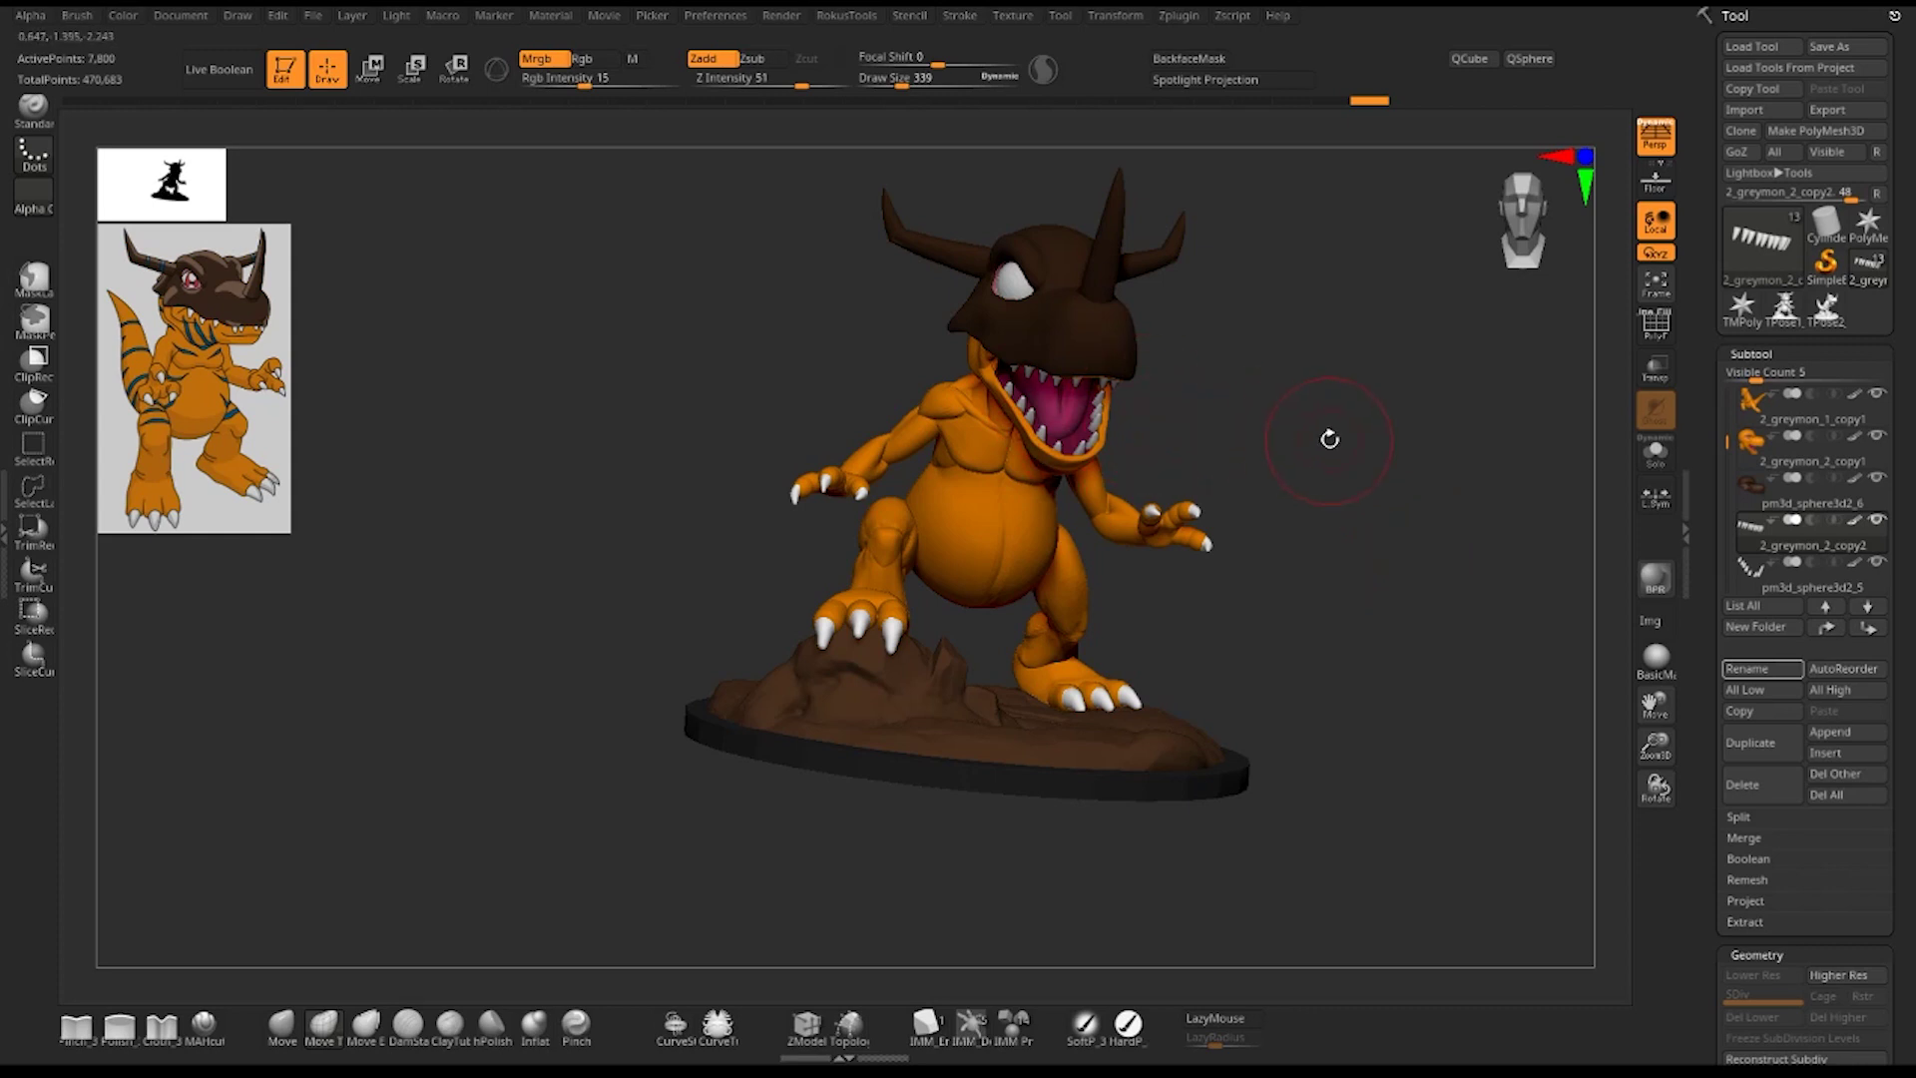
{"action": "mouse_move", "coordinate": [1329, 440]}
{"action": "left_mouse_down"}
{"action": "mouse_move", "coordinate": [1307, 409]}
{"action": "mouse_move", "coordinate": [1416, 500]}
{"action": "mouse_move", "coordinate": [1347, 522]}
{"action": "mouse_move", "coordinate": [1281, 489]}
{"action": "left_mouse_up"}
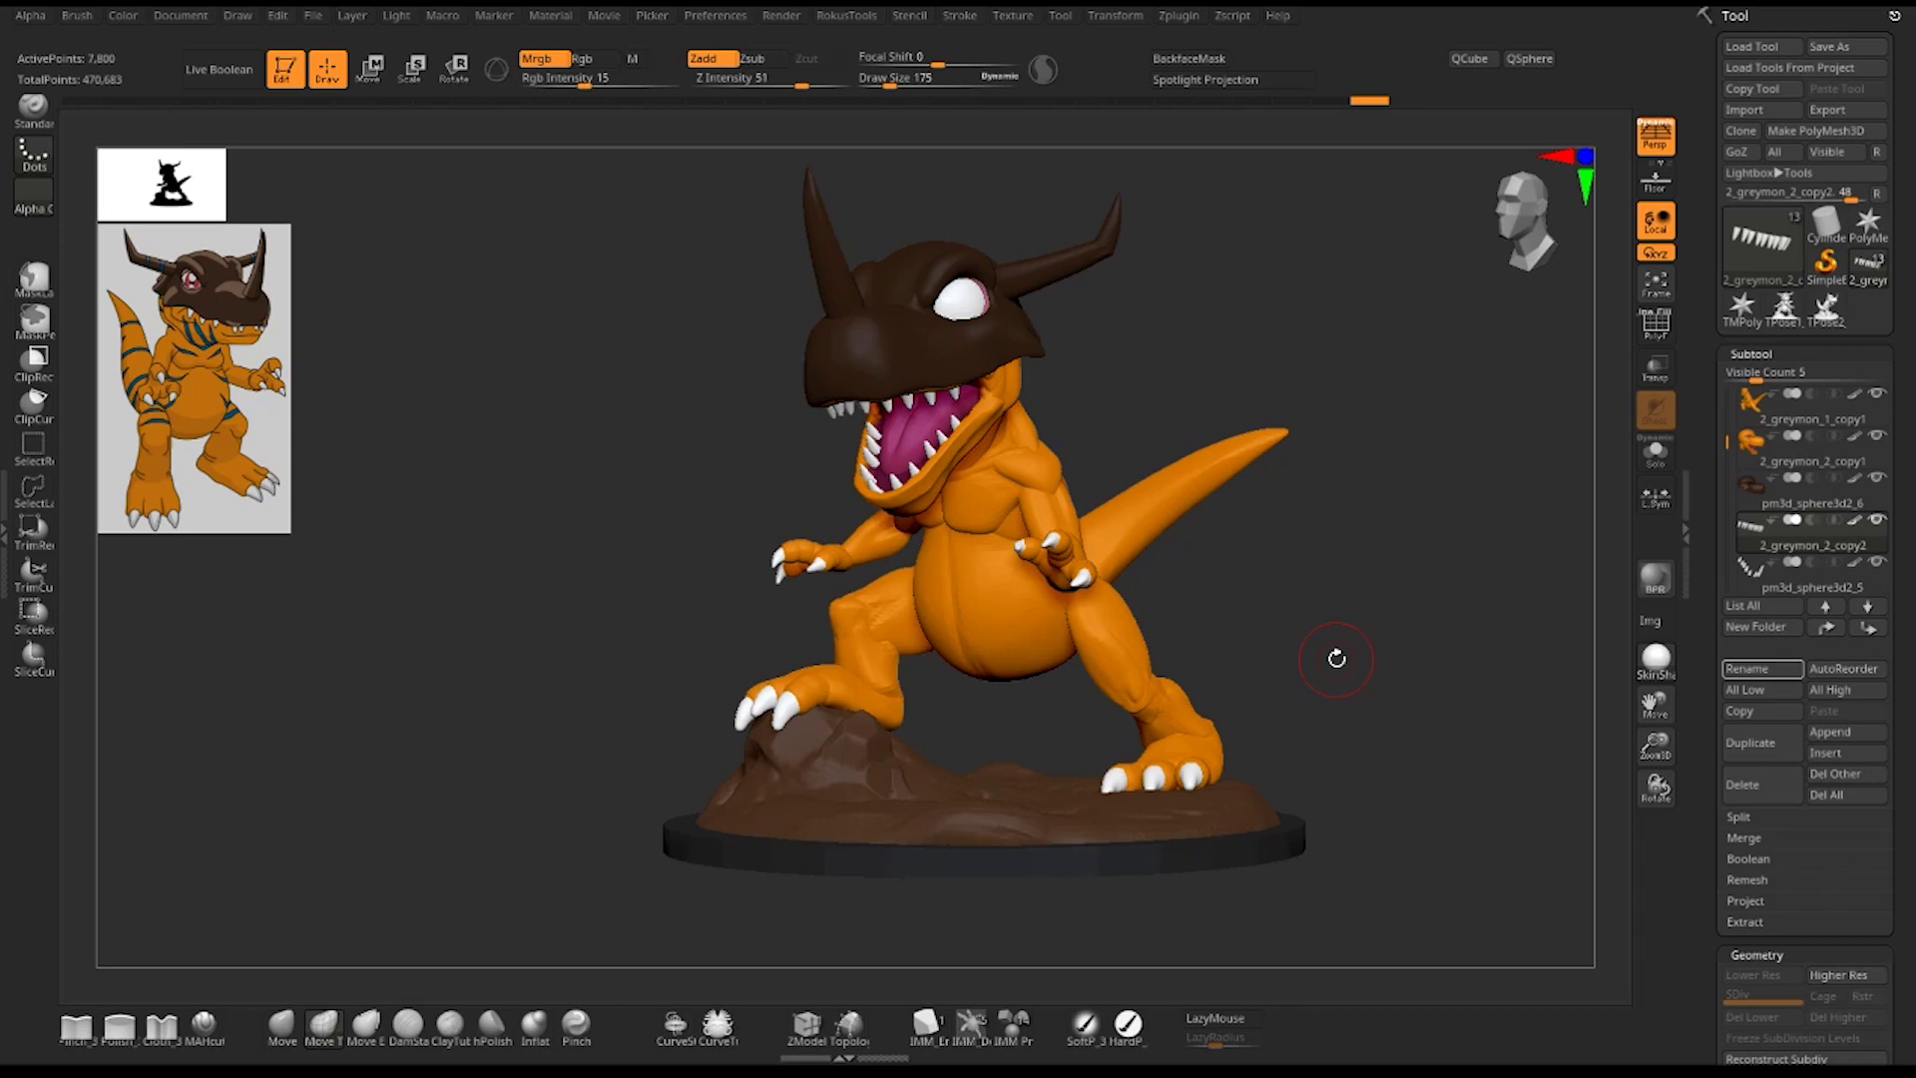
{"action": "left_click_drag", "start_coordinate": [1221, 612], "coordinate": [1137, 611]}
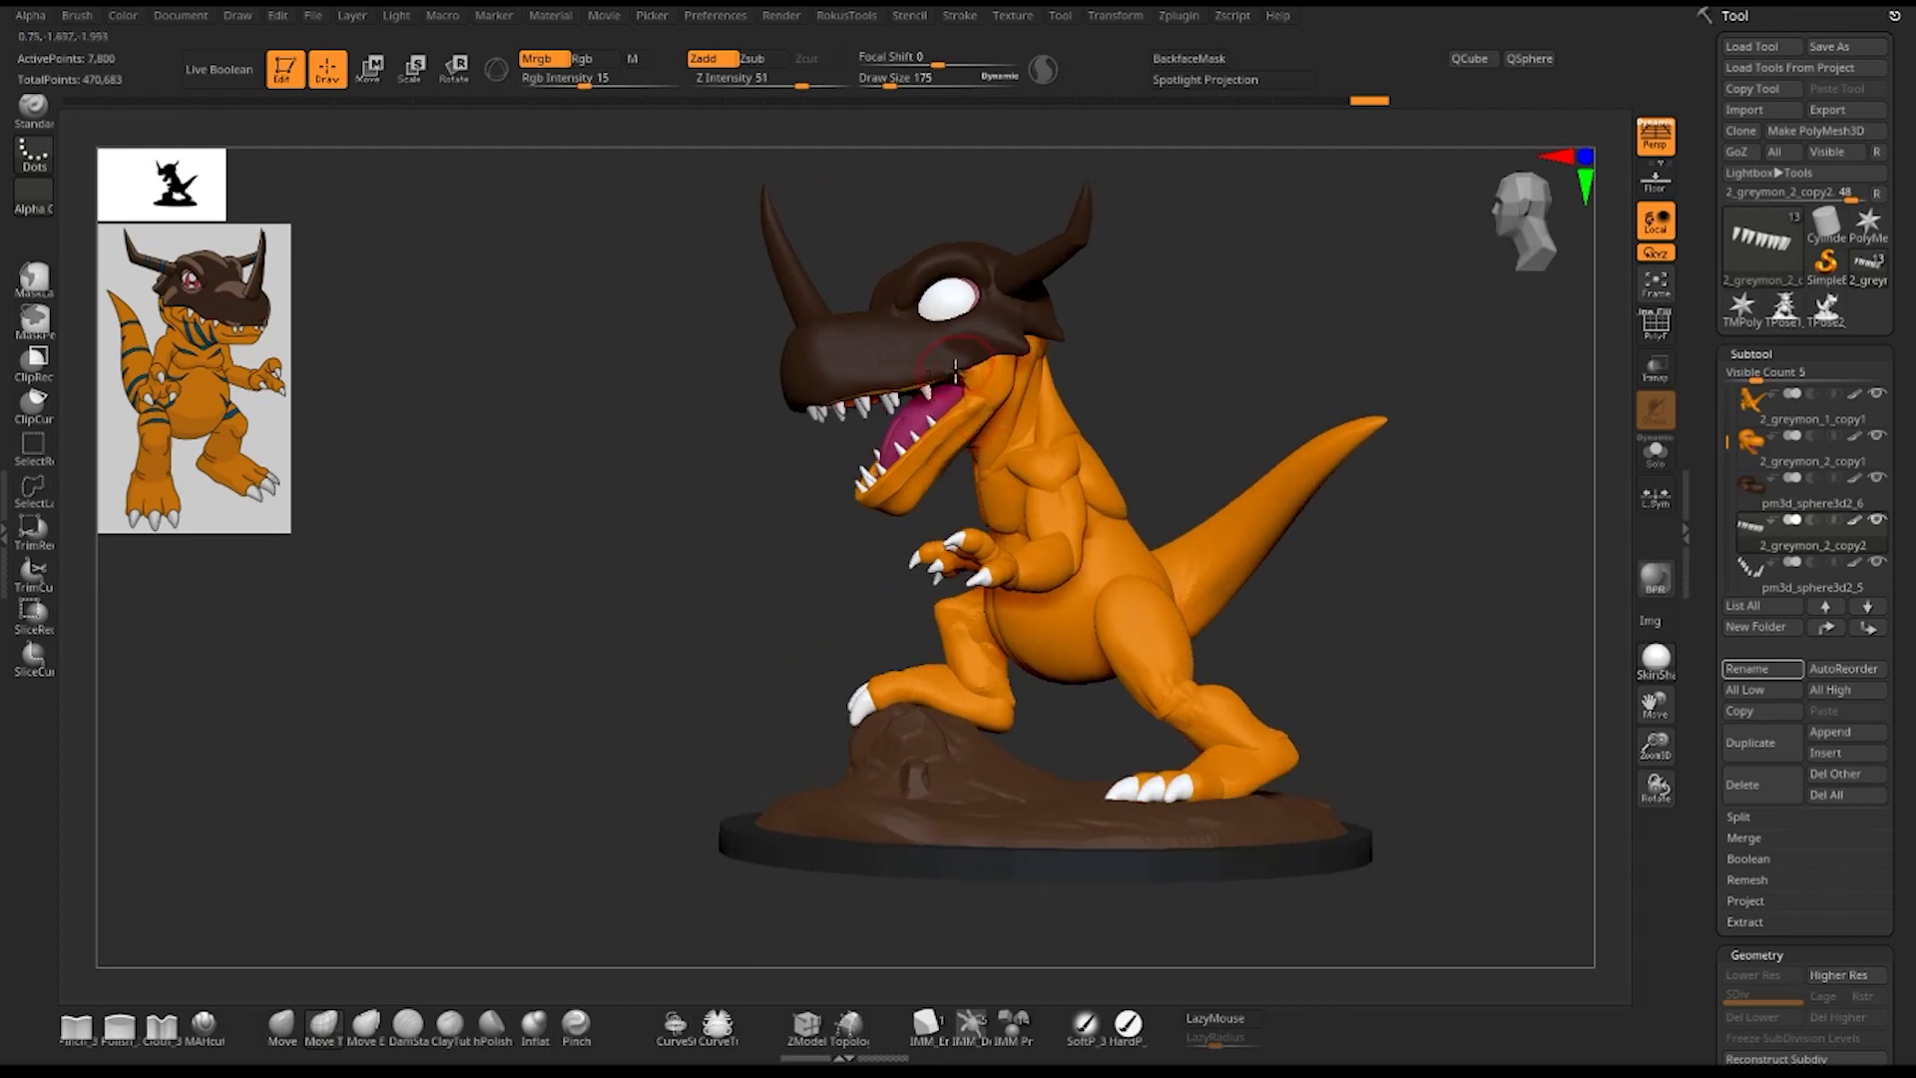
{"action": "left_click_drag", "start_coordinate": [1261, 445], "coordinate": [1320, 404]}
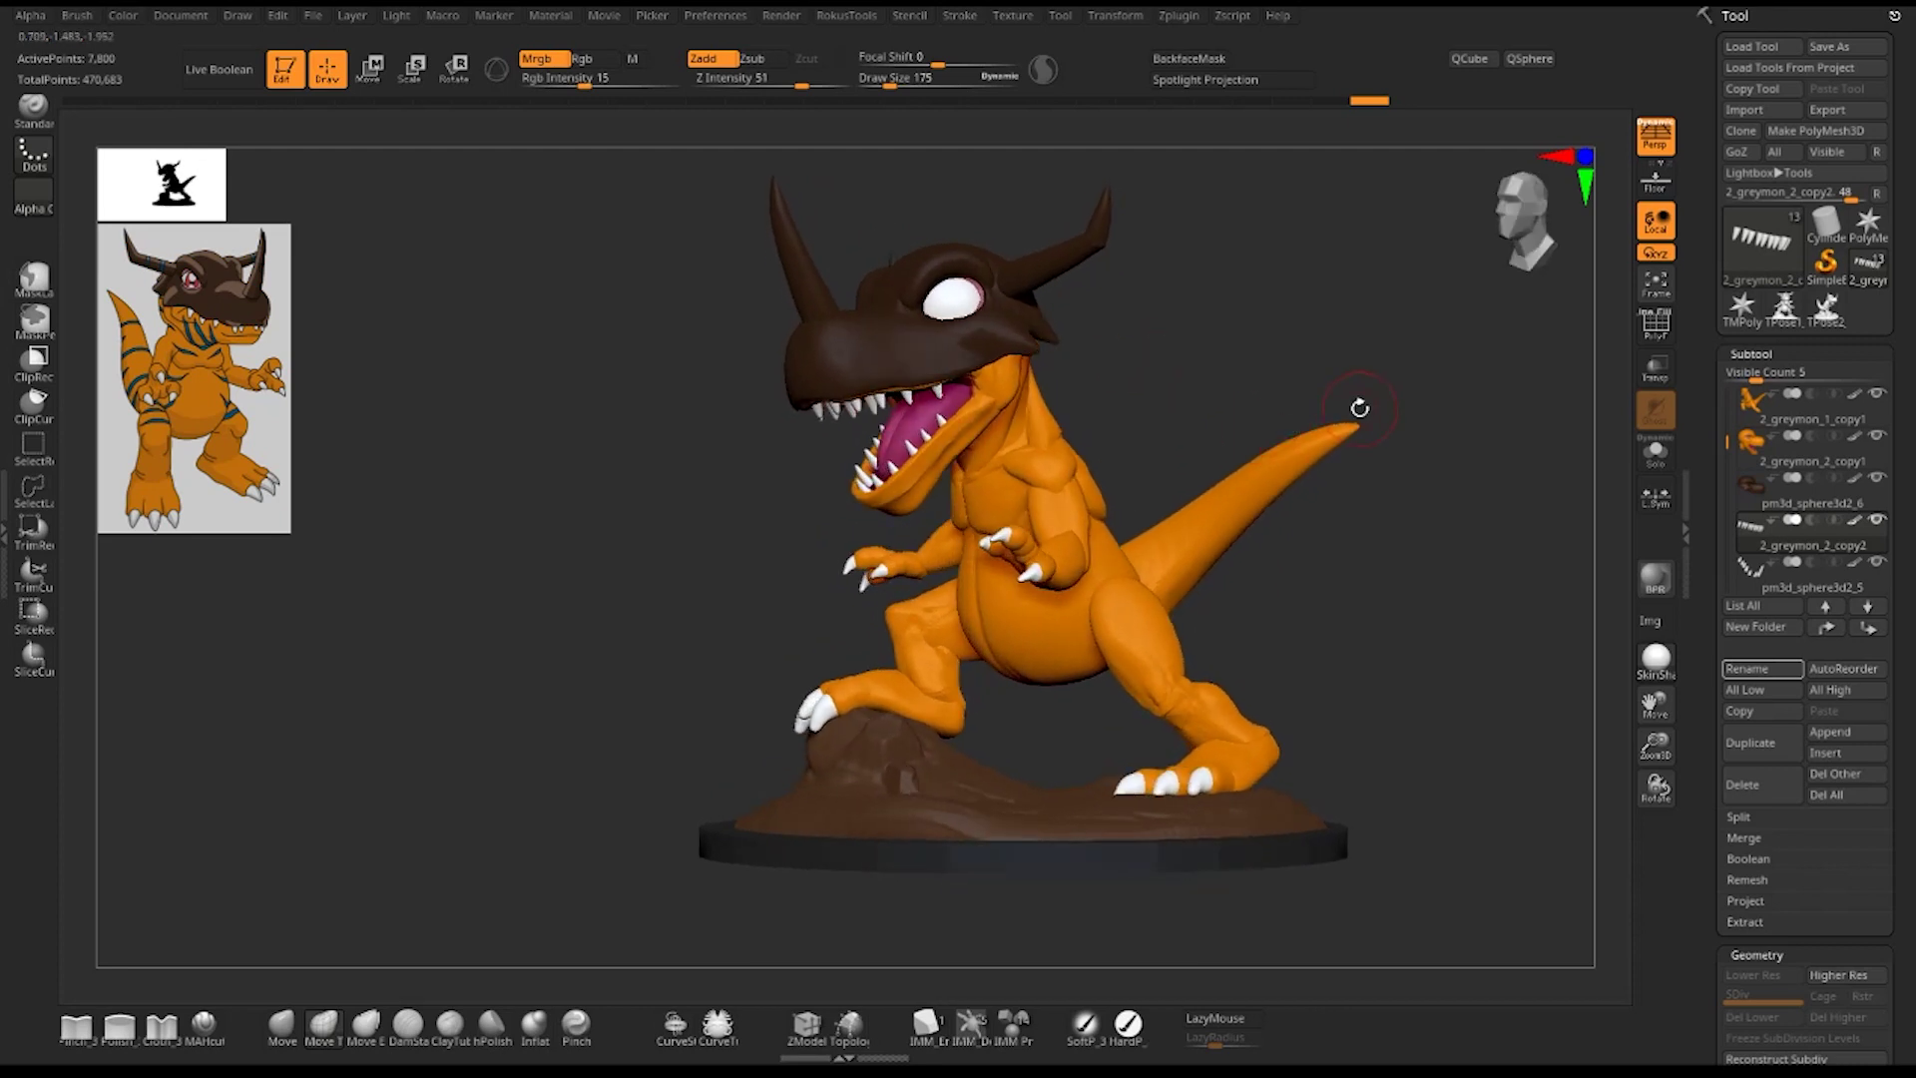
{"action": "mouse_move", "coordinate": [1402, 606]}
{"action": "left_mouse_down"}
{"action": "mouse_move", "coordinate": [1360, 602]}
{"action": "mouse_move", "coordinate": [1372, 632]}
{"action": "mouse_move", "coordinate": [1437, 573]}
{"action": "mouse_move", "coordinate": [1381, 578]}
{"action": "left_mouse_up"}
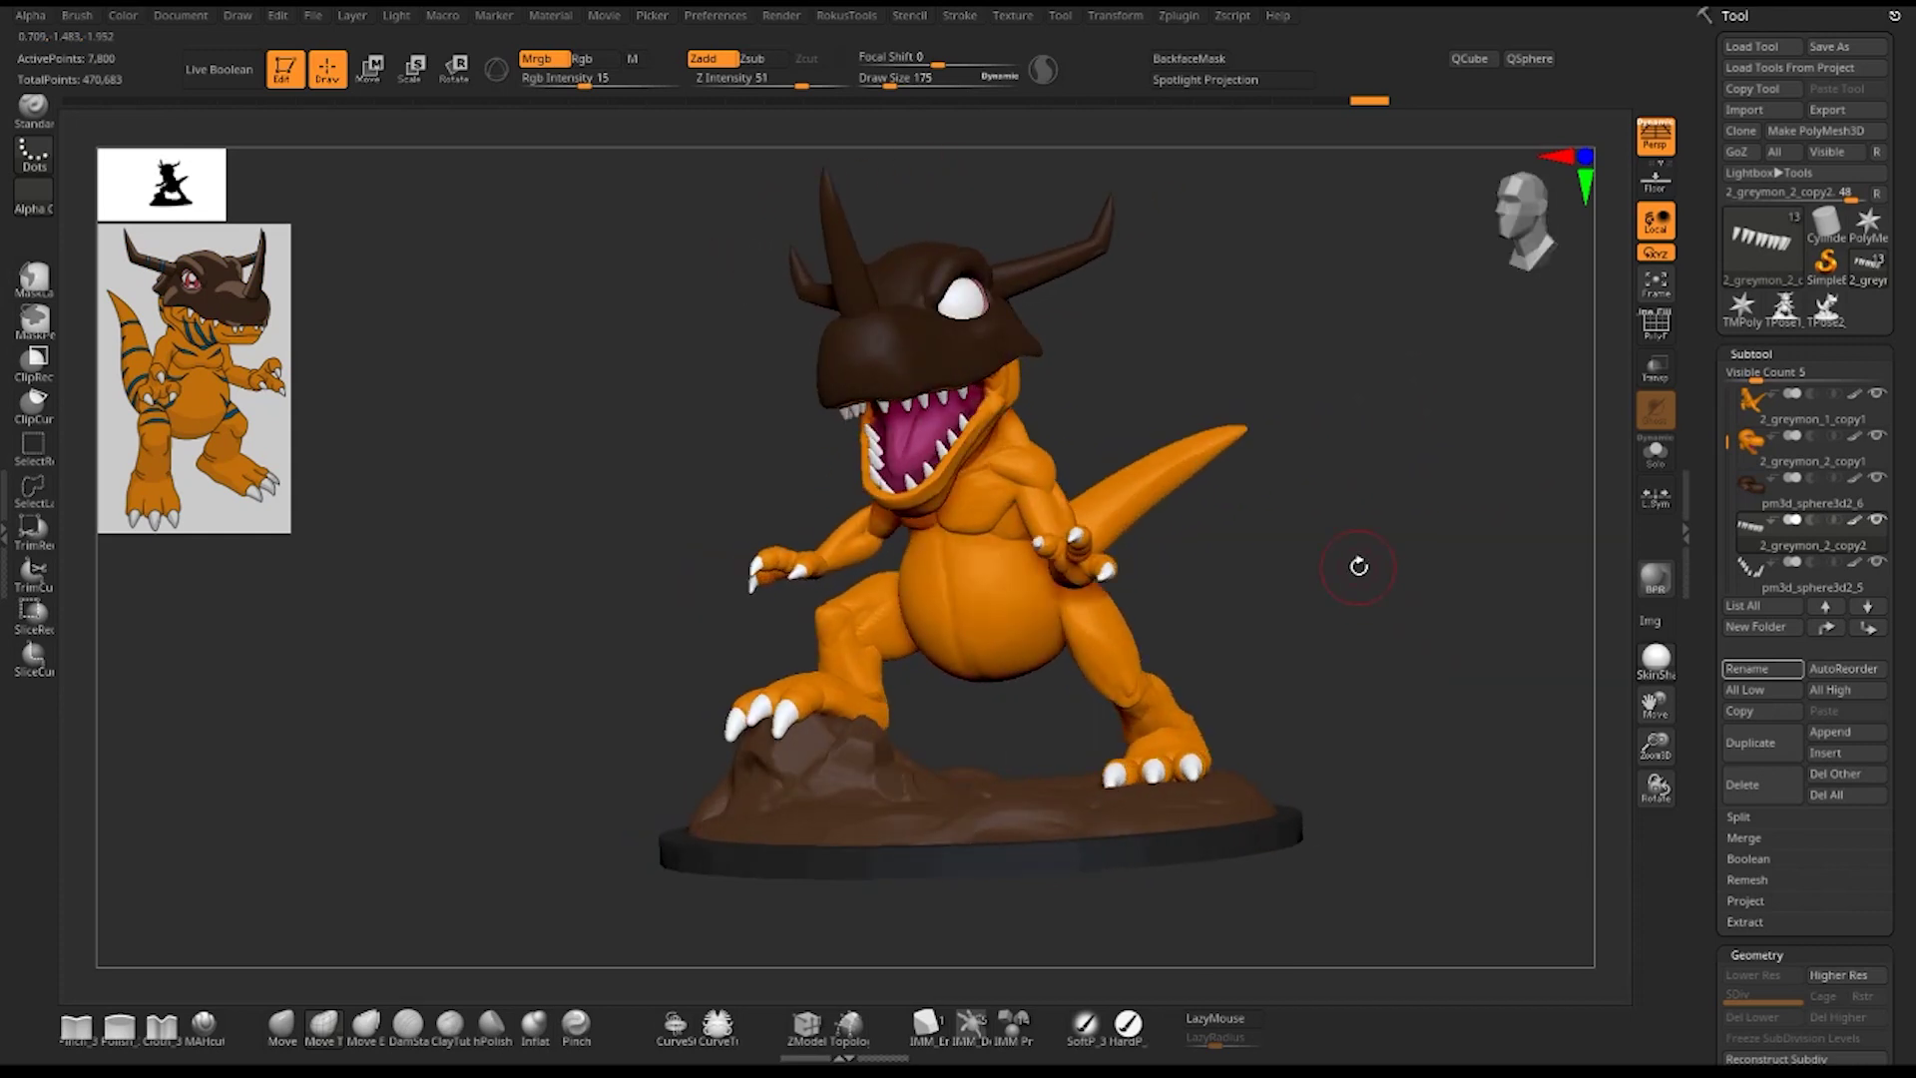
{"action": "mouse_move", "coordinate": [1407, 569]}
{"action": "left_mouse_down"}
{"action": "mouse_move", "coordinate": [1415, 612]}
{"action": "mouse_move", "coordinate": [1313, 641]}
{"action": "mouse_move", "coordinate": [1390, 633]}
{"action": "mouse_move", "coordinate": [1434, 597]}
{"action": "mouse_move", "coordinate": [1347, 556]}
{"action": "mouse_move", "coordinate": [1460, 572]}
{"action": "mouse_move", "coordinate": [1442, 605]}
{"action": "mouse_move", "coordinate": [1373, 612]}
{"action": "left_mouse_up"}
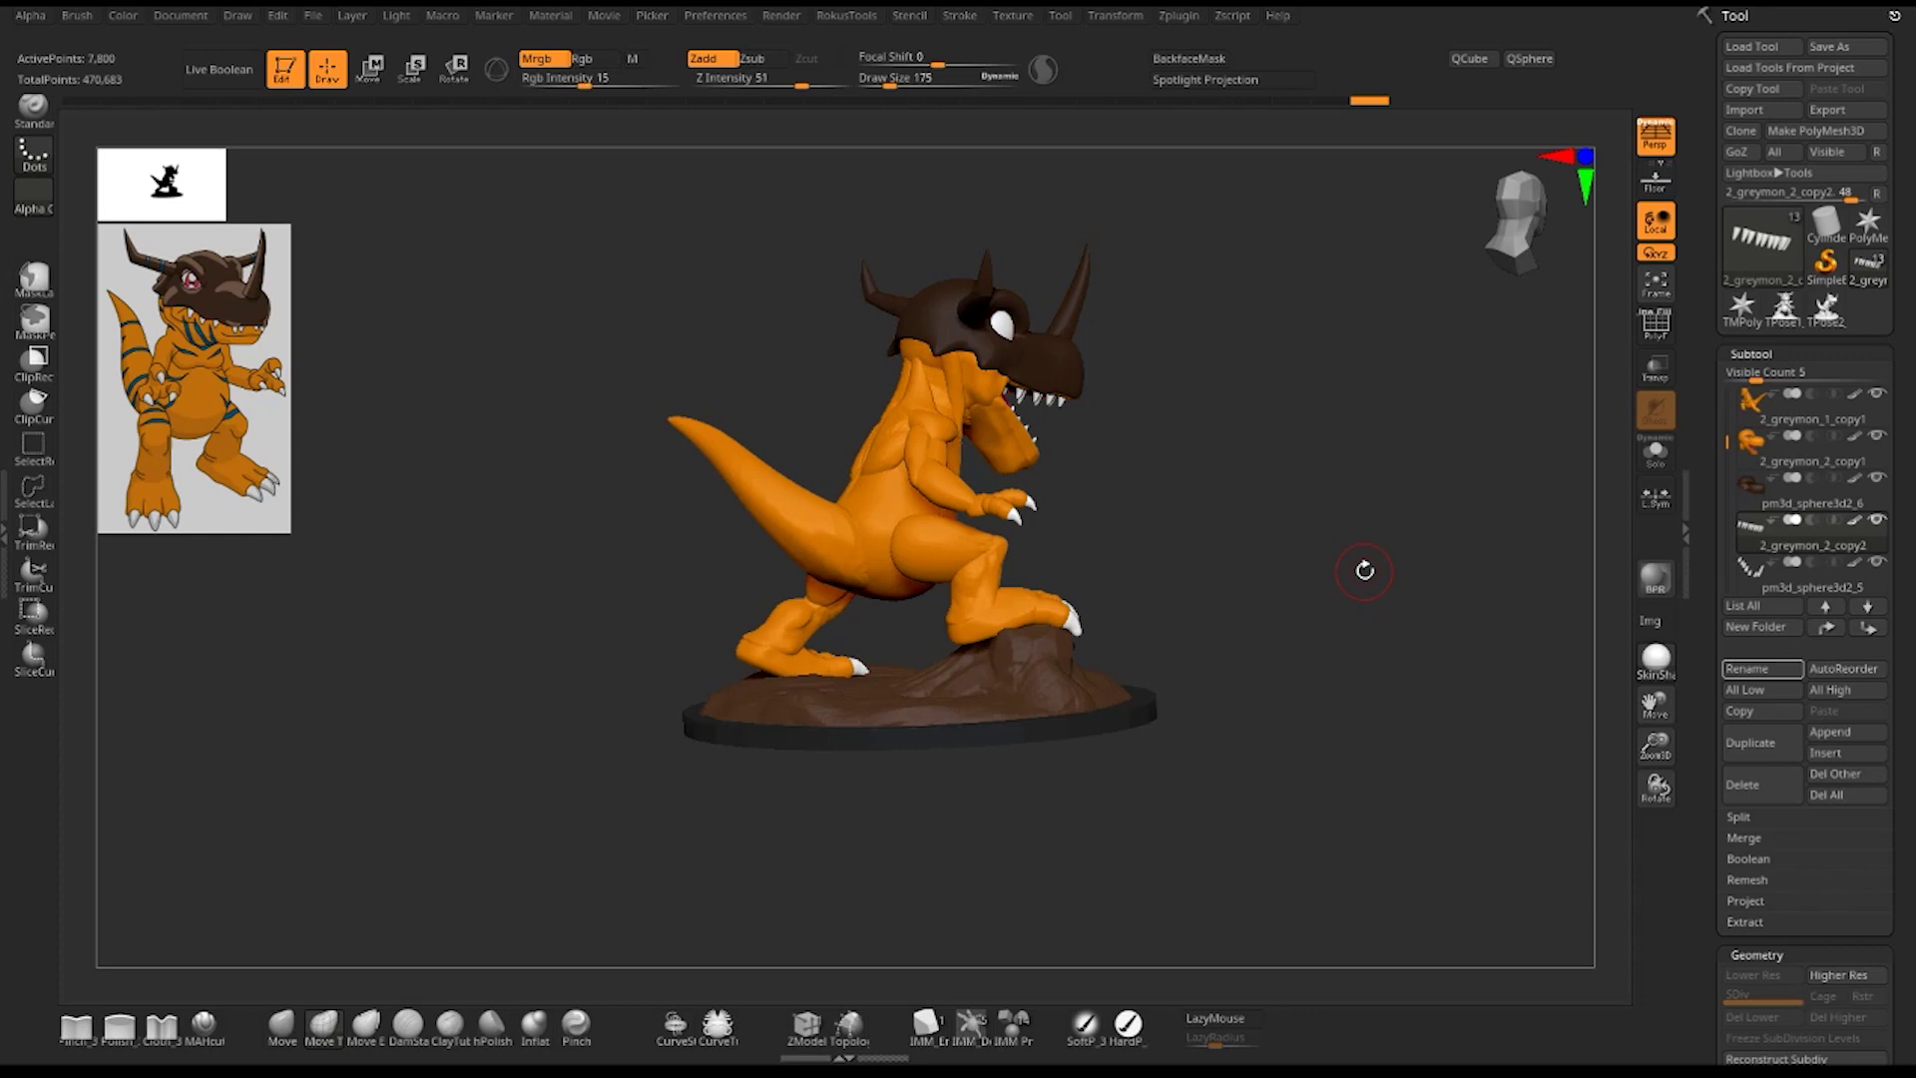
{"action": "left_click_drag", "start_coordinate": [1414, 595], "coordinate": [1321, 637]}
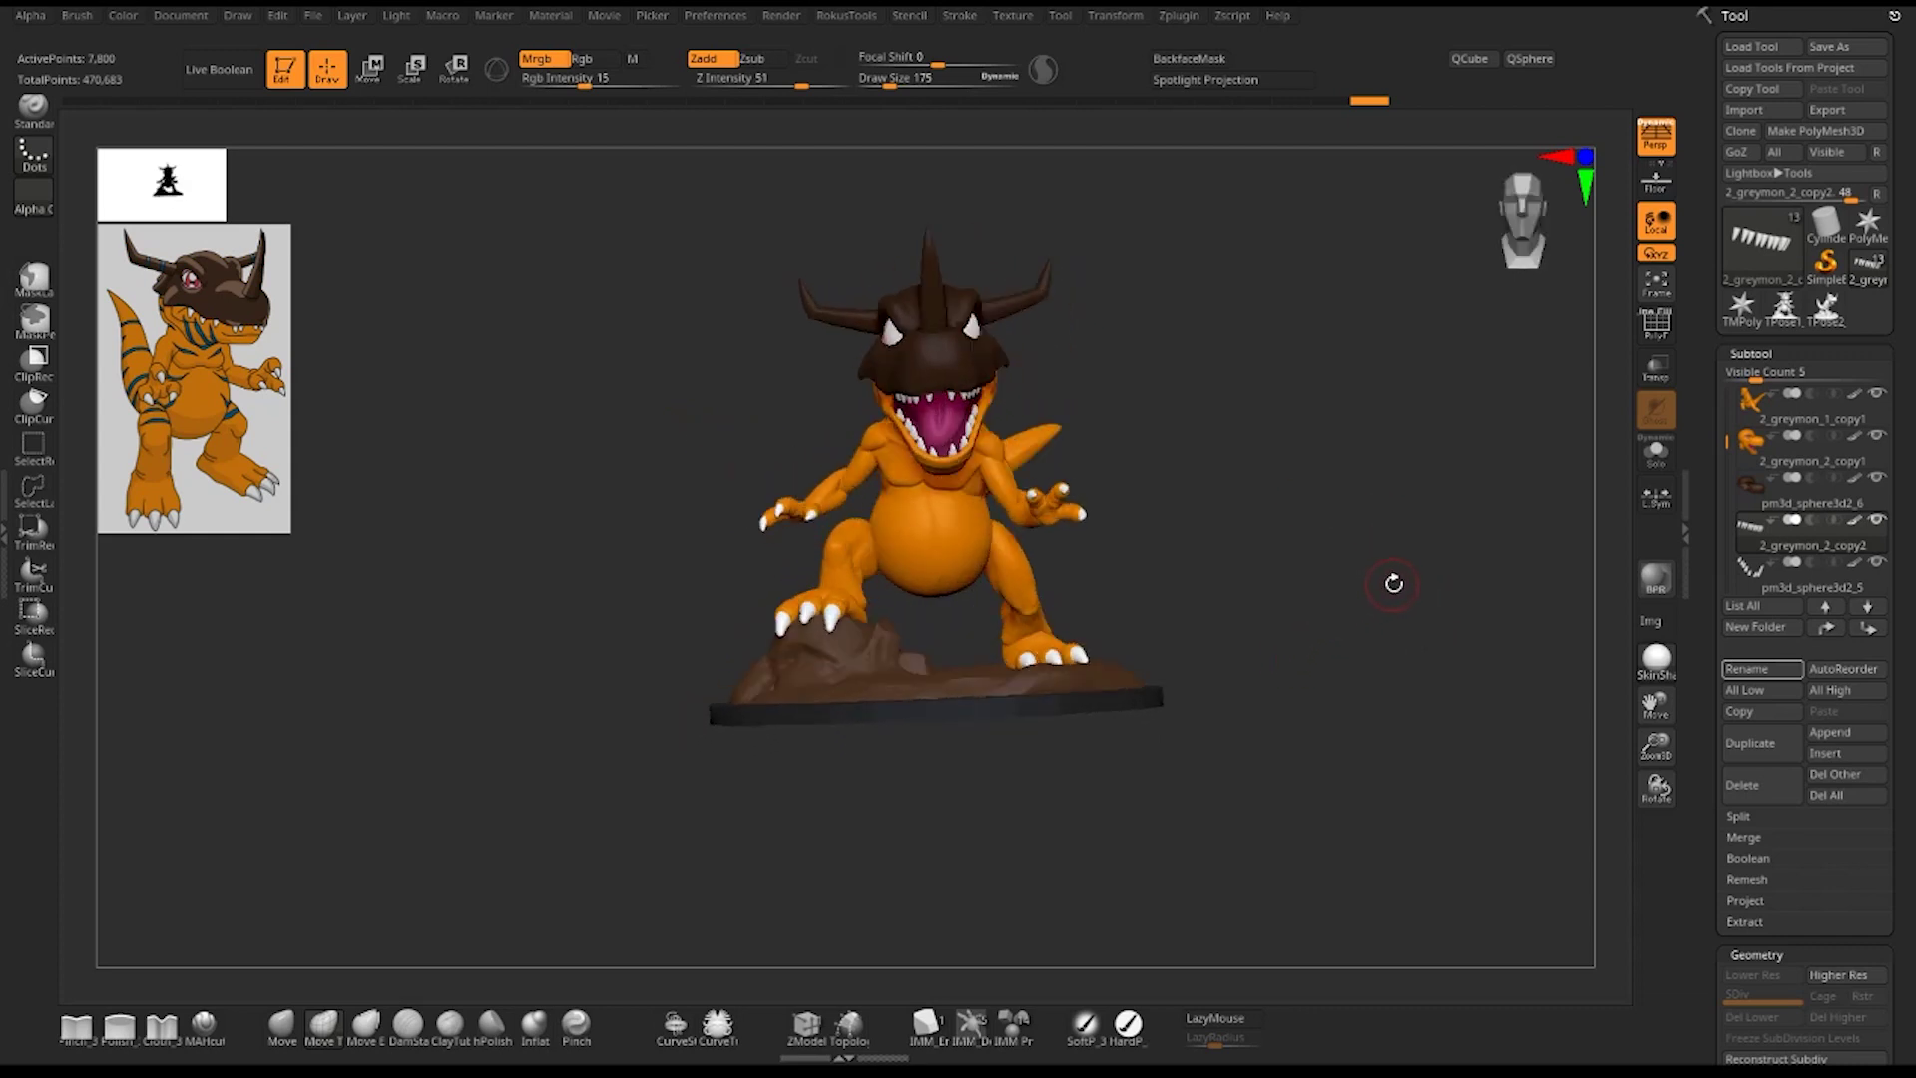
{"action": "mouse_move", "coordinate": [1393, 582]}
{"action": "left_mouse_down"}
{"action": "mouse_move", "coordinate": [1364, 603]}
{"action": "mouse_move", "coordinate": [1418, 590]}
{"action": "mouse_move", "coordinate": [1411, 650]}
{"action": "left_mouse_up"}
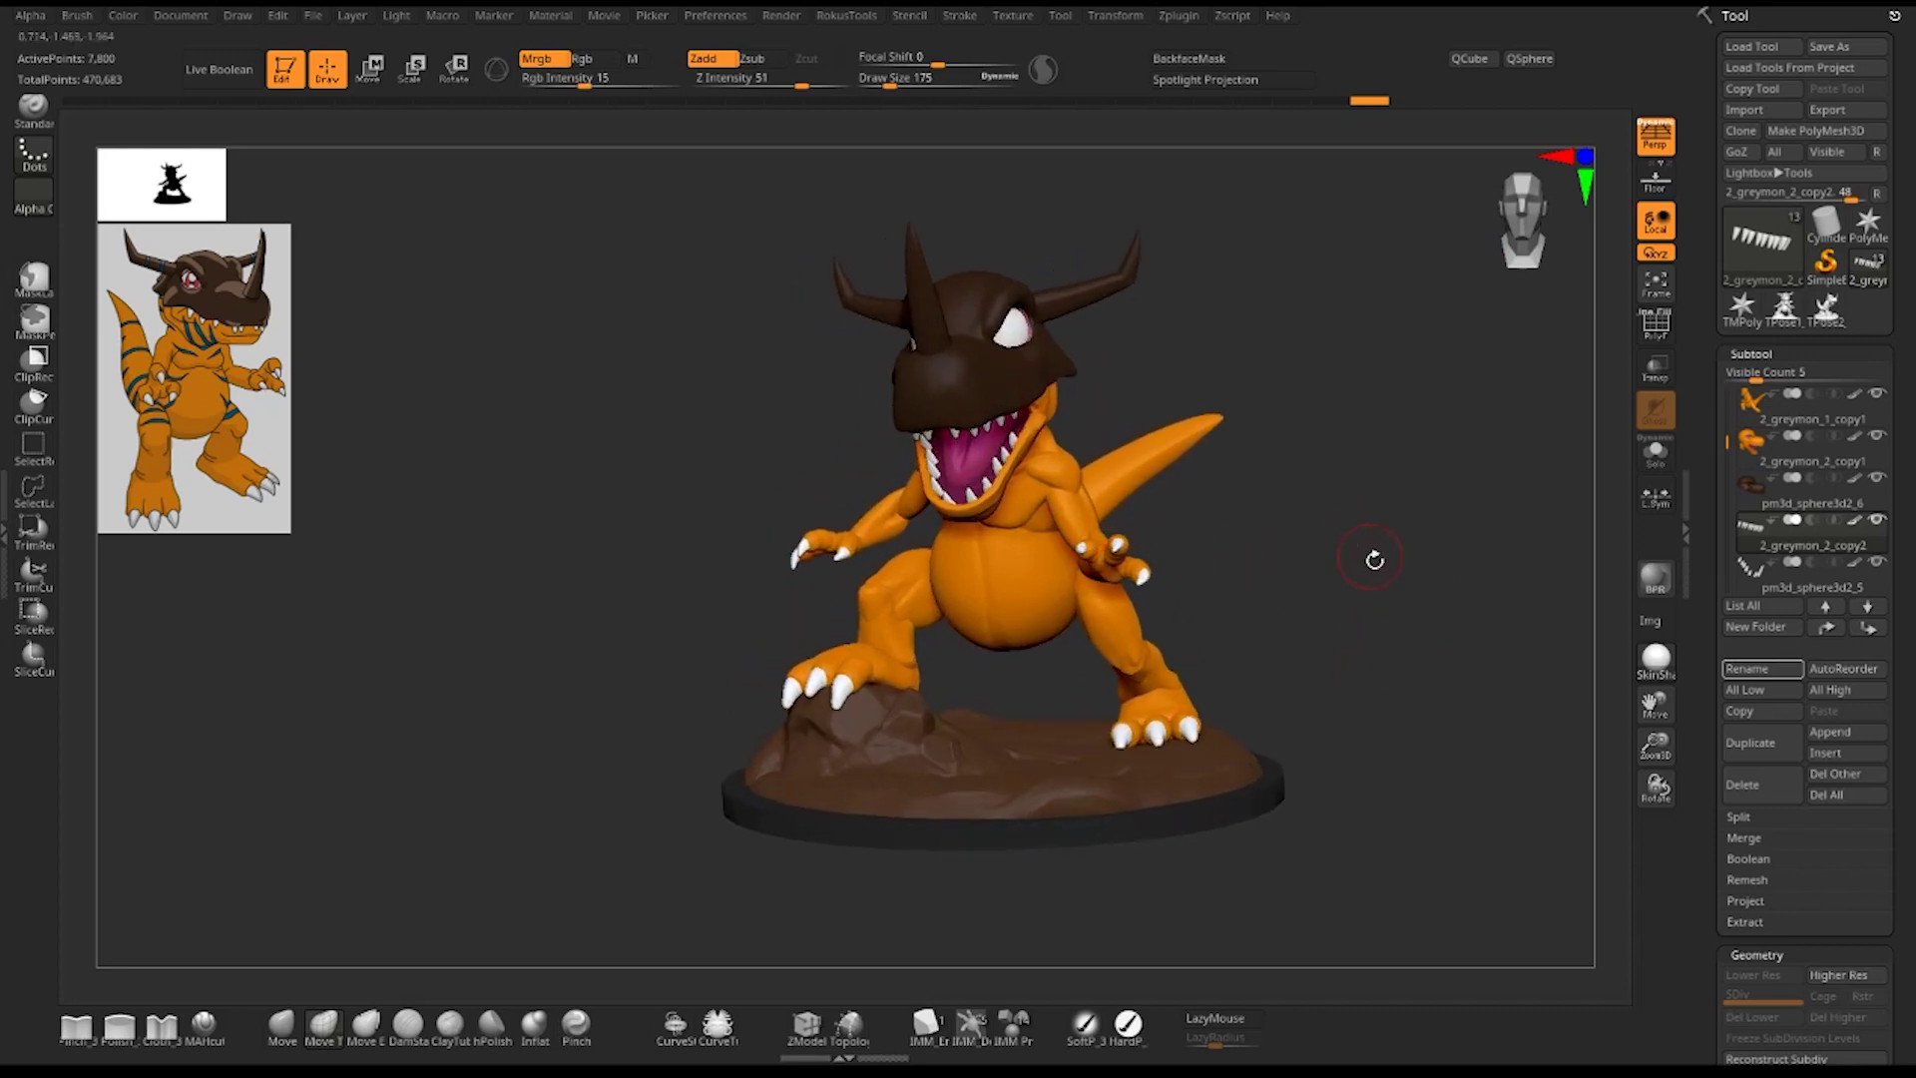
{"action": "mouse_move", "coordinate": [1374, 560]}
{"action": "left_mouse_down"}
{"action": "mouse_move", "coordinate": [1444, 601]}
{"action": "mouse_move", "coordinate": [1287, 598]}
{"action": "mouse_move", "coordinate": [1323, 608]}
{"action": "left_mouse_up"}
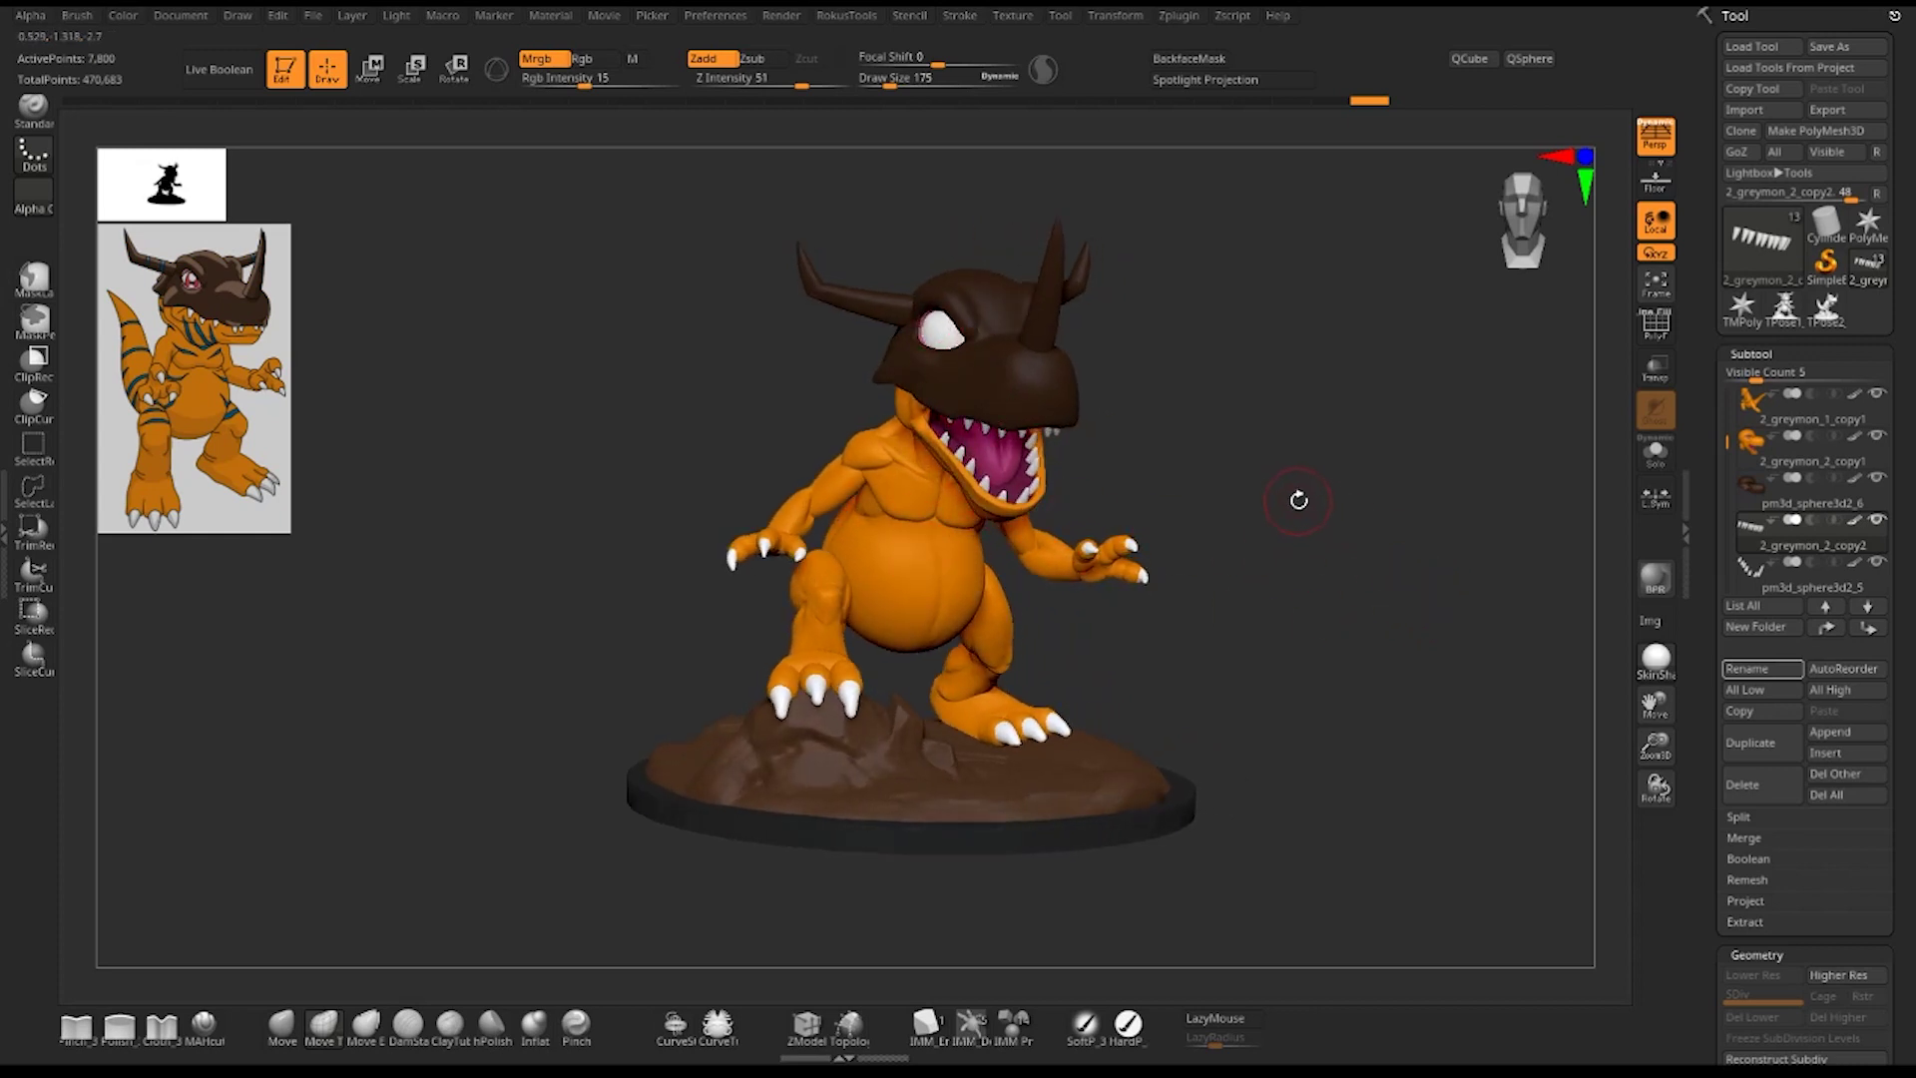
{"action": "mouse_move", "coordinate": [1463, 612]}
{"action": "left_mouse_down"}
{"action": "mouse_move", "coordinate": [1375, 633]}
{"action": "mouse_move", "coordinate": [1437, 632]}
{"action": "mouse_move", "coordinate": [1398, 633]}
{"action": "left_mouse_up"}
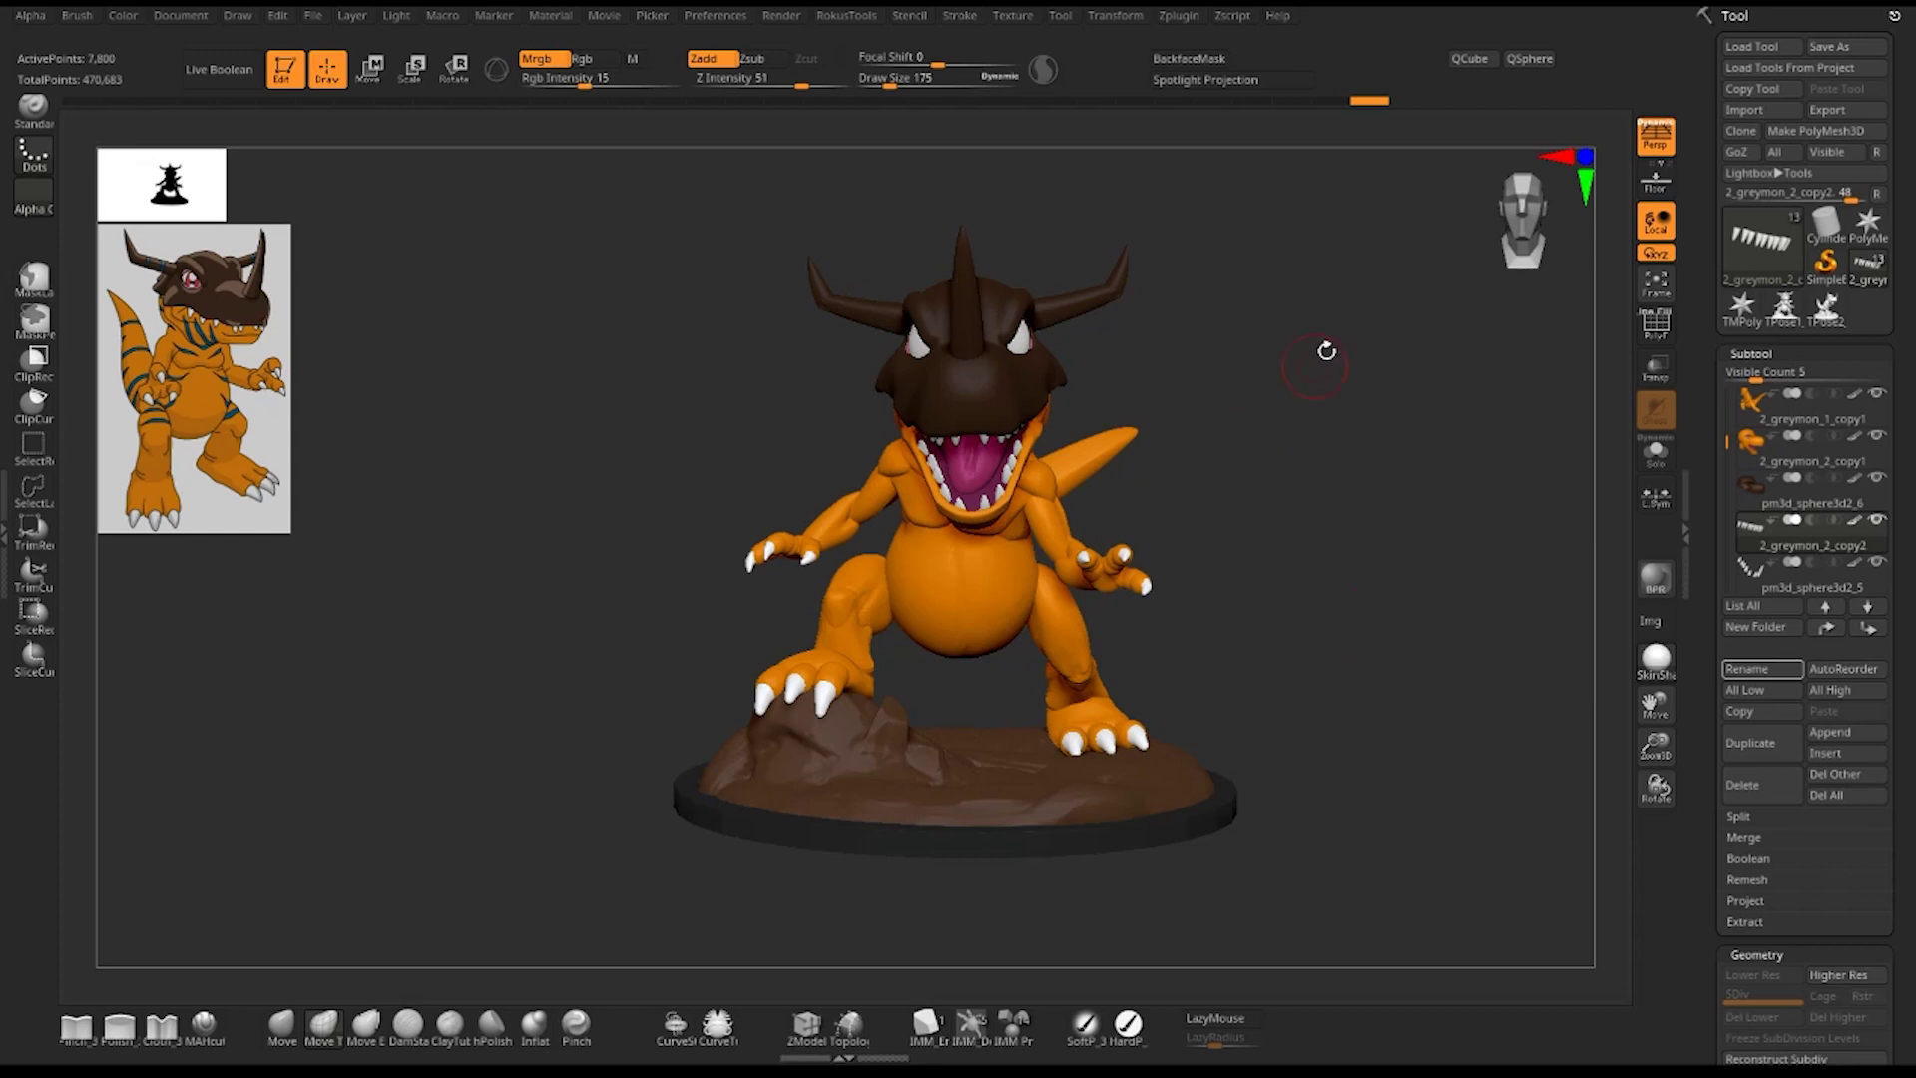
{"action": "left_click_drag", "start_coordinate": [1381, 523], "coordinate": [1406, 530]}
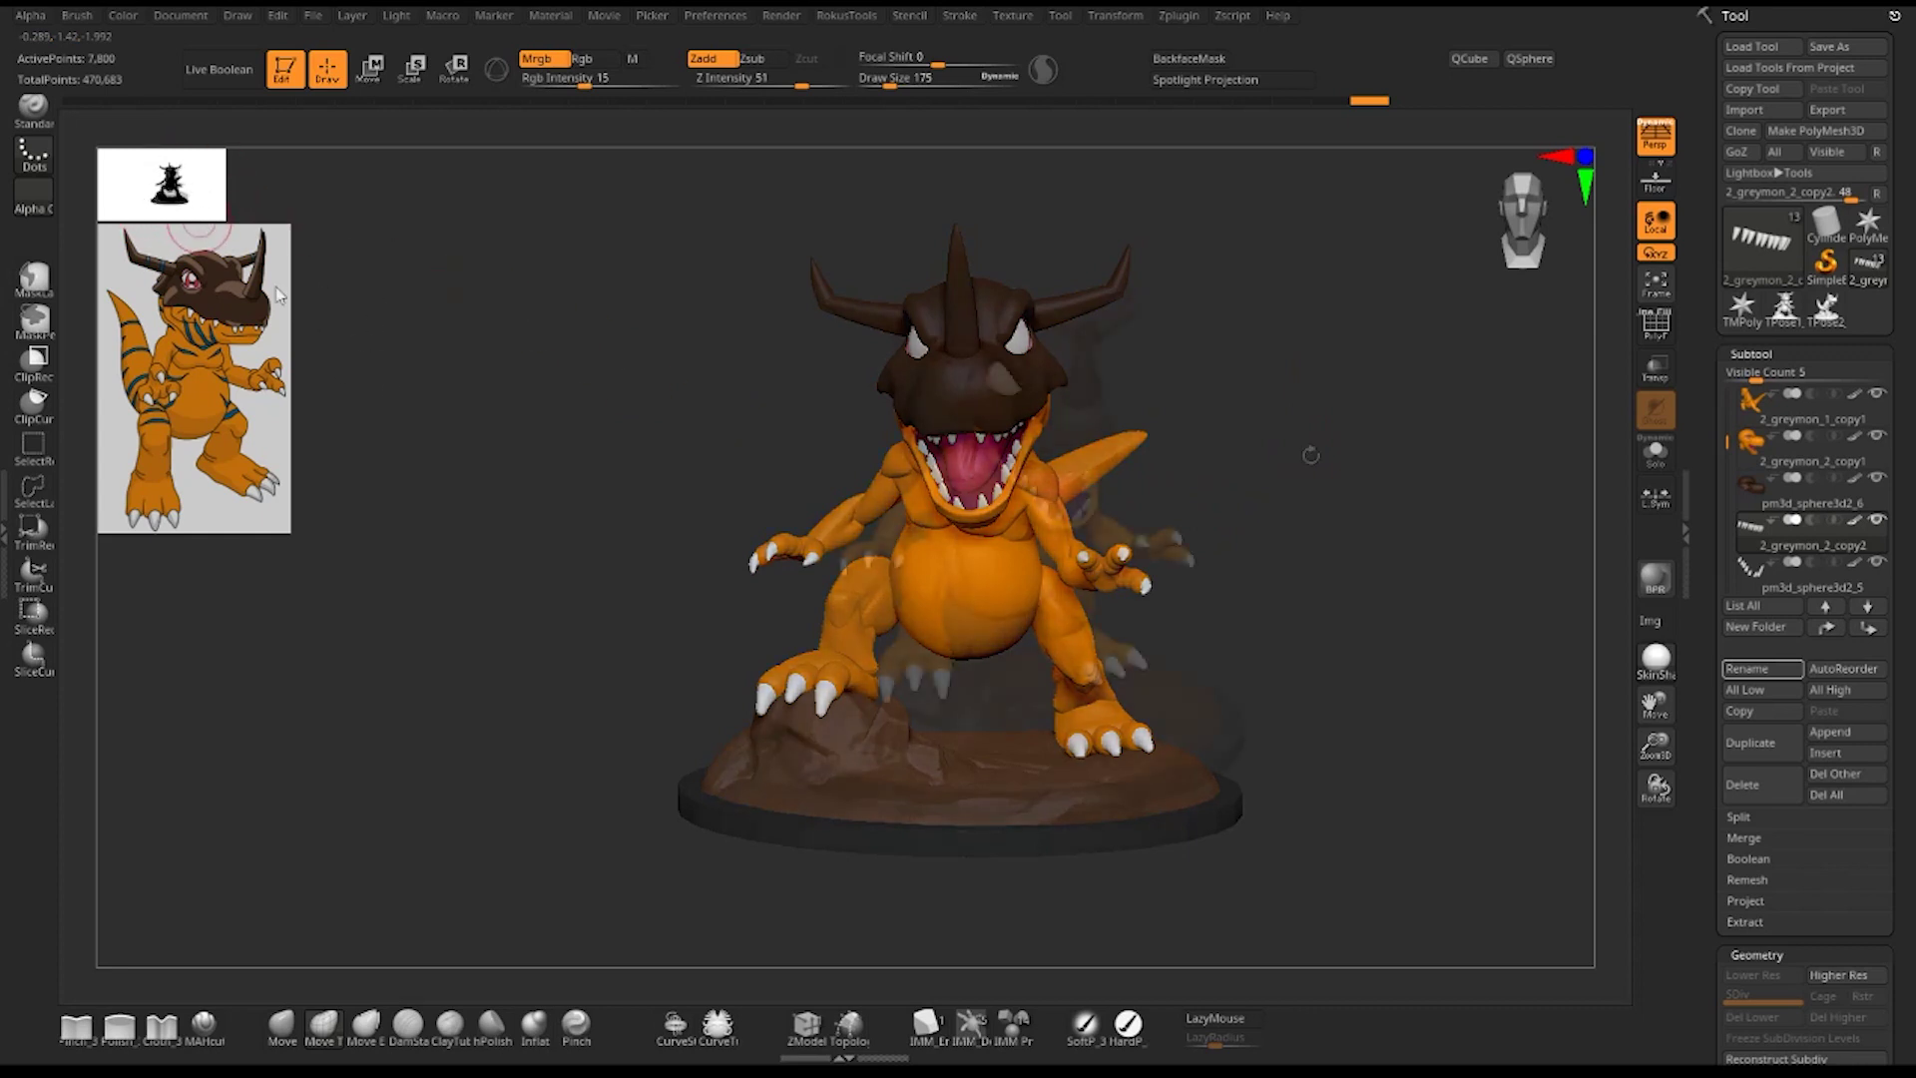
{"action": "left_click_drag", "start_coordinate": [1305, 449], "coordinate": [1310, 455]}
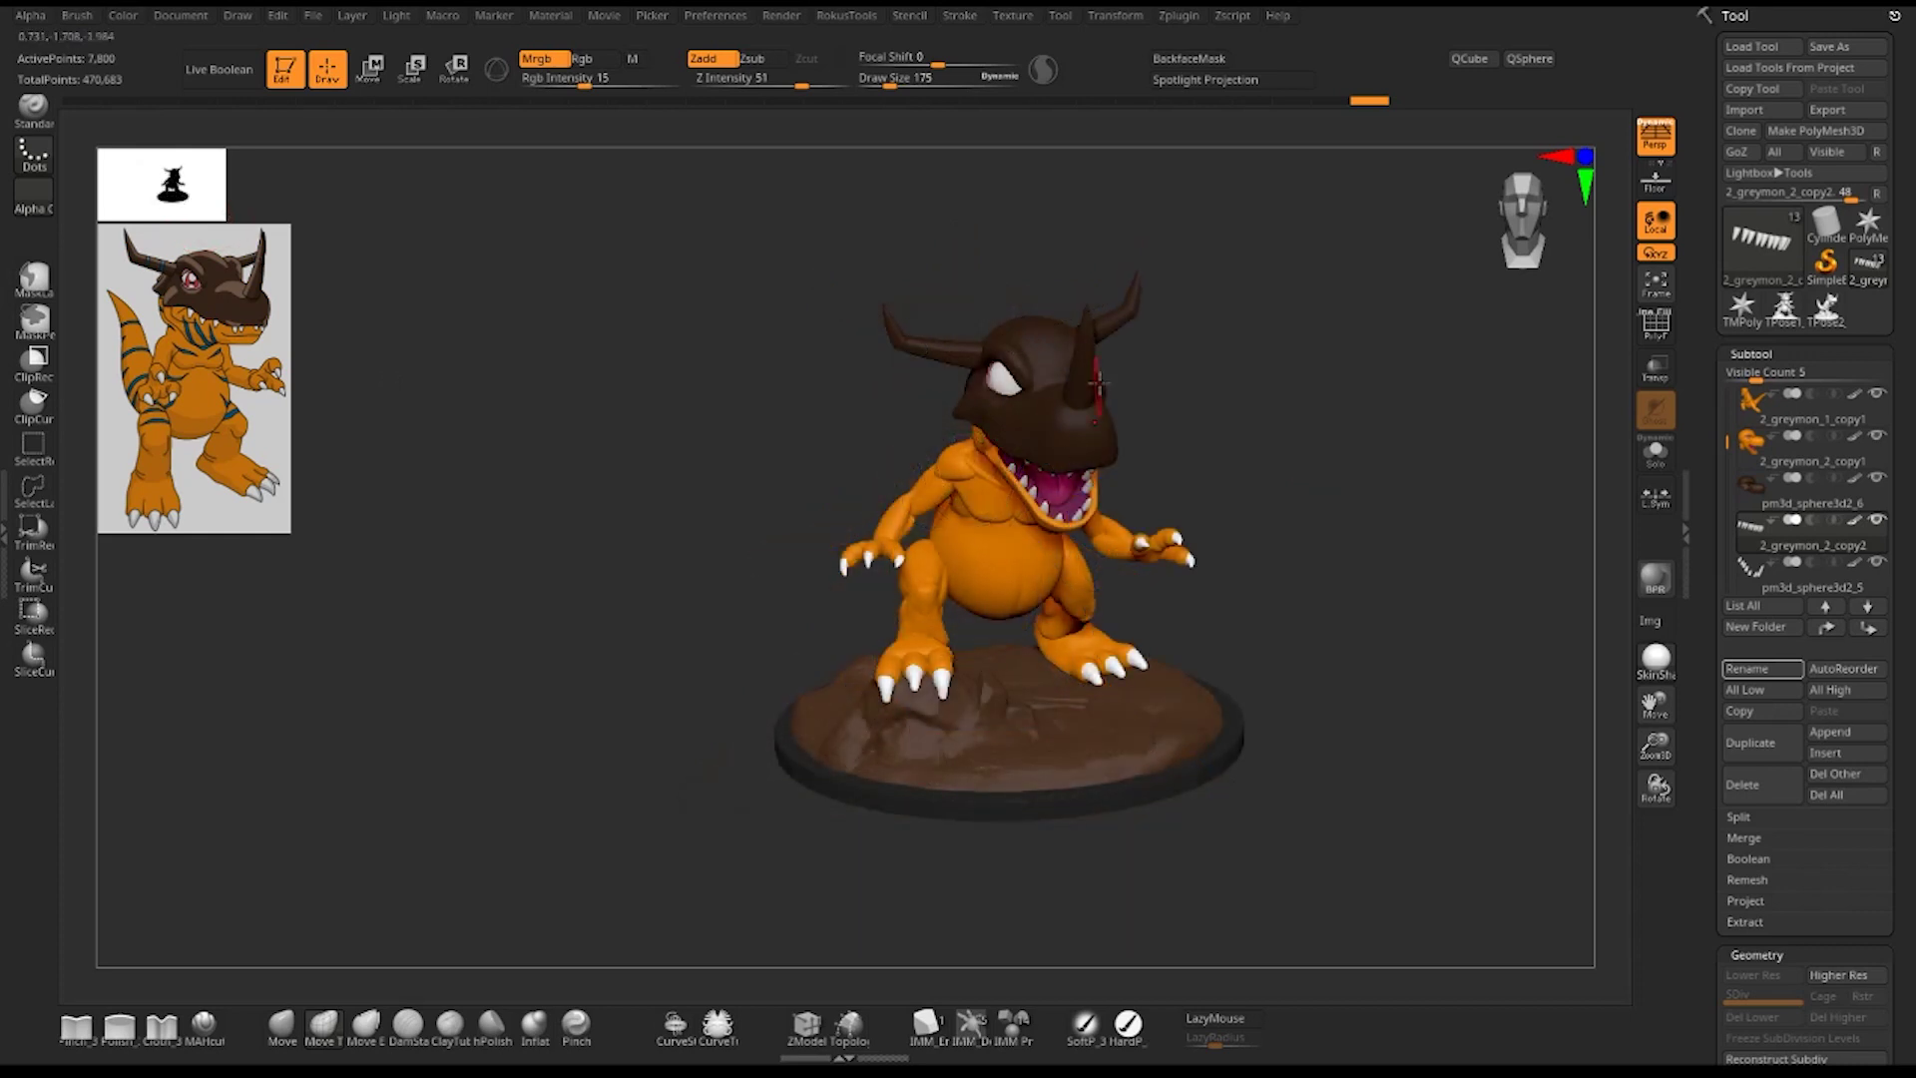
{"action": "left_click_drag", "start_coordinate": [1214, 415], "coordinate": [1390, 578]}
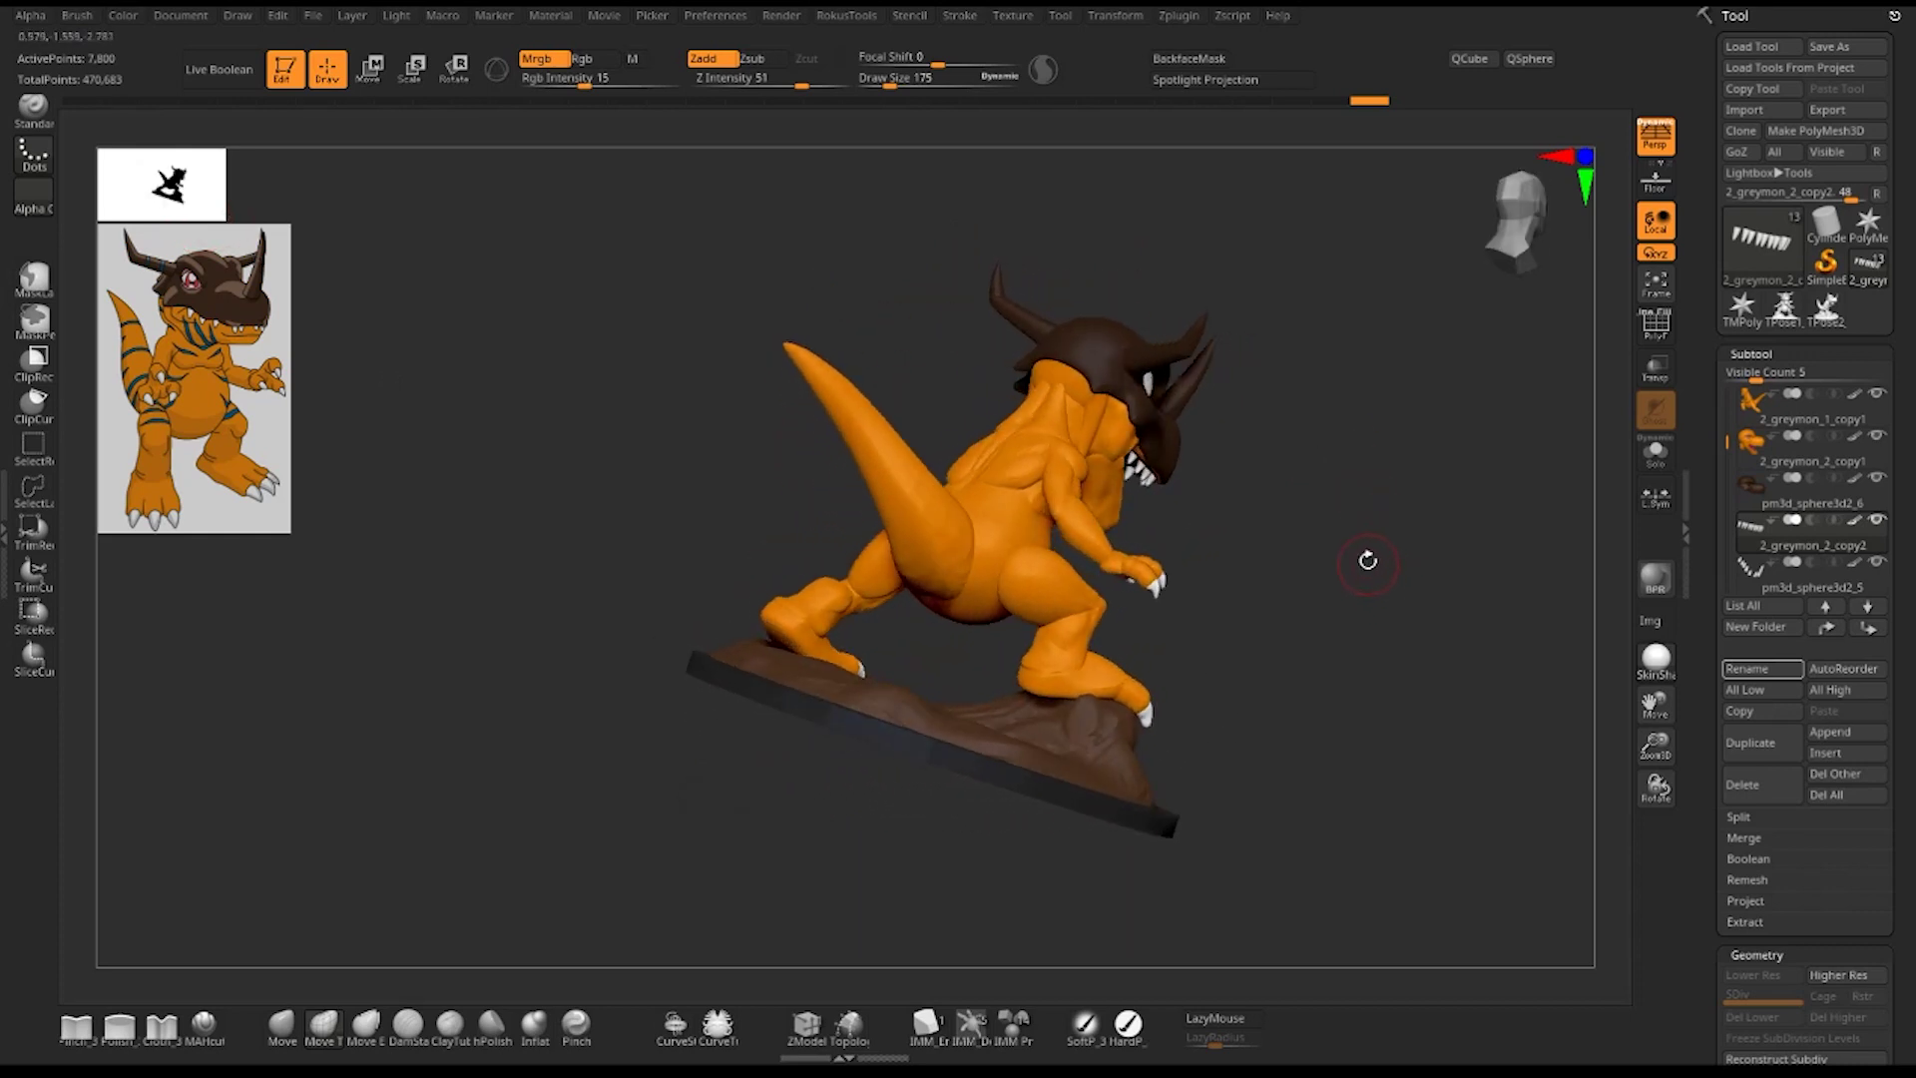
{"action": "mouse_move", "coordinate": [1424, 699]}
{"action": "left_mouse_down"}
{"action": "mouse_move", "coordinate": [1307, 662]}
{"action": "mouse_move", "coordinate": [1484, 624]}
{"action": "mouse_move", "coordinate": [1464, 629]}
{"action": "left_mouse_up"}
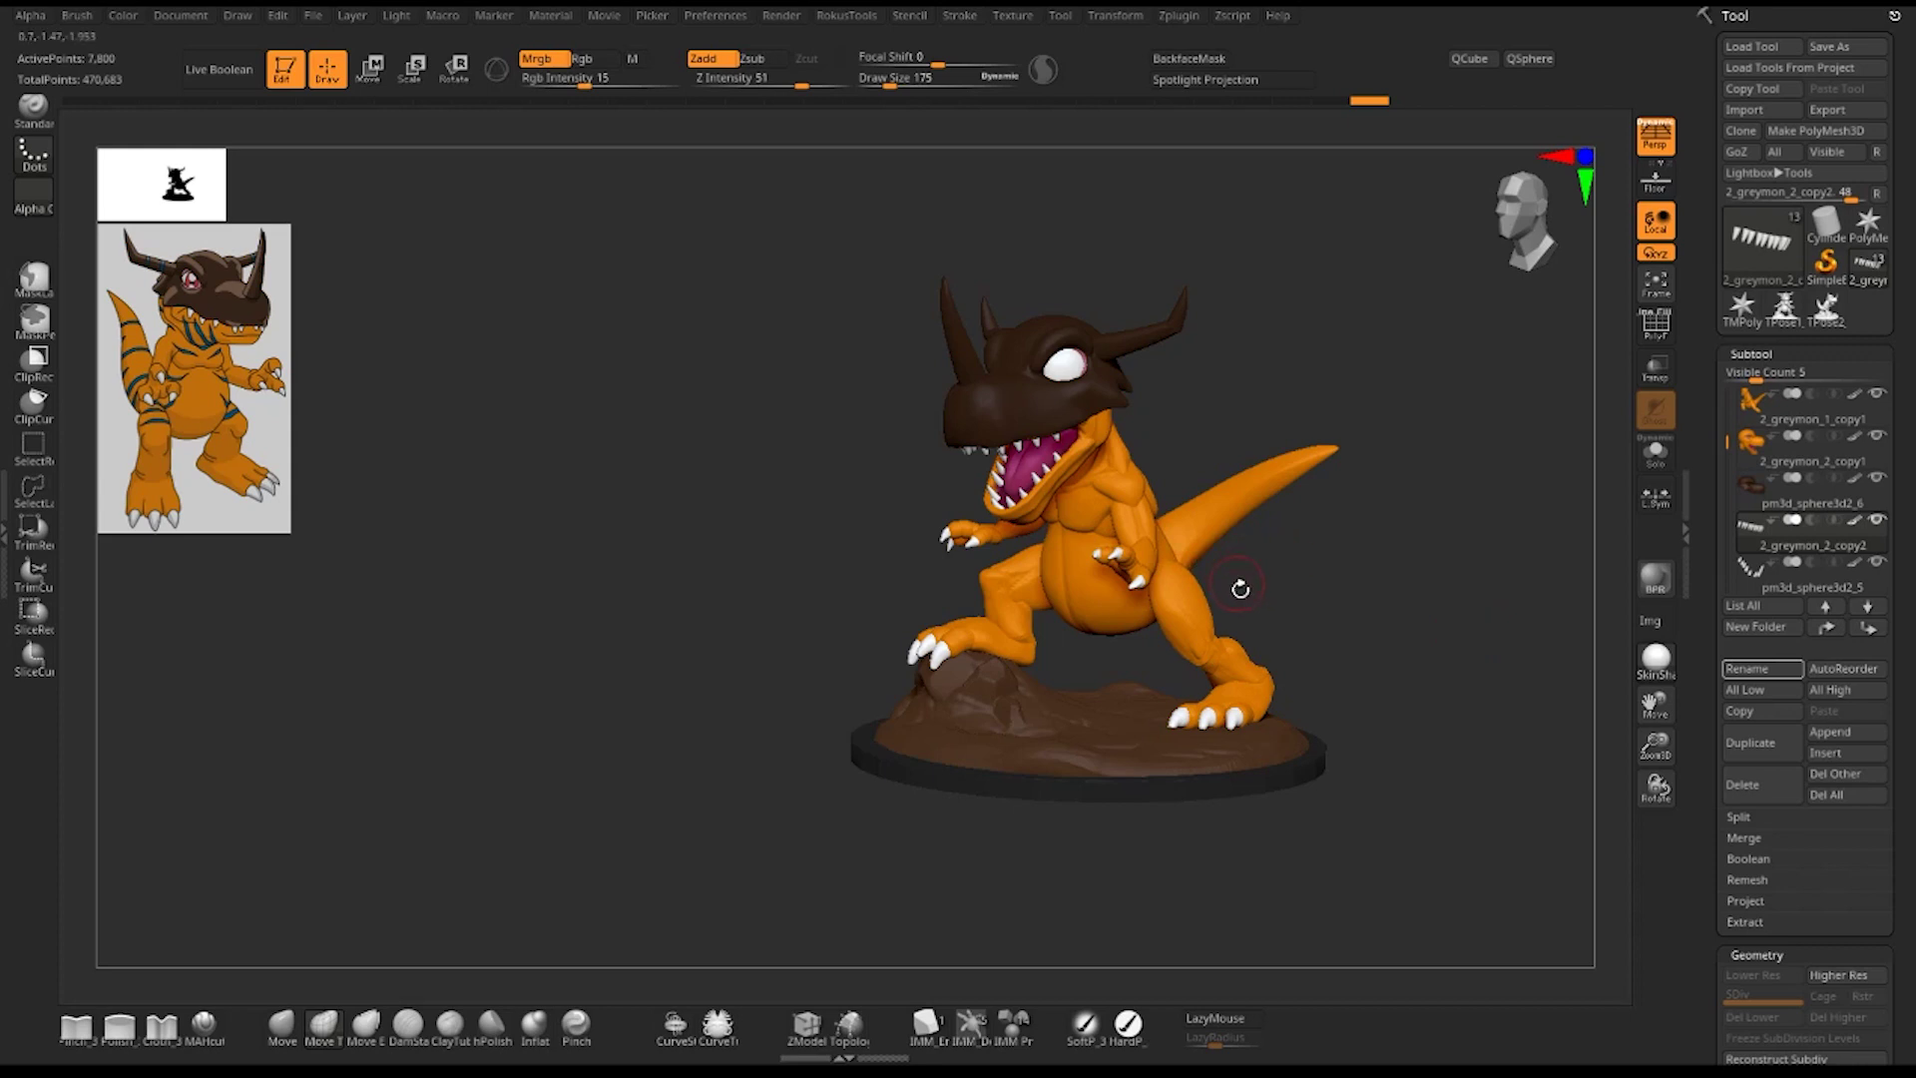
{"action": "mouse_move", "coordinate": [1467, 595]}
{"action": "left_mouse_down"}
{"action": "mouse_move", "coordinate": [1303, 586]}
{"action": "mouse_move", "coordinate": [1197, 635]}
{"action": "left_mouse_up"}
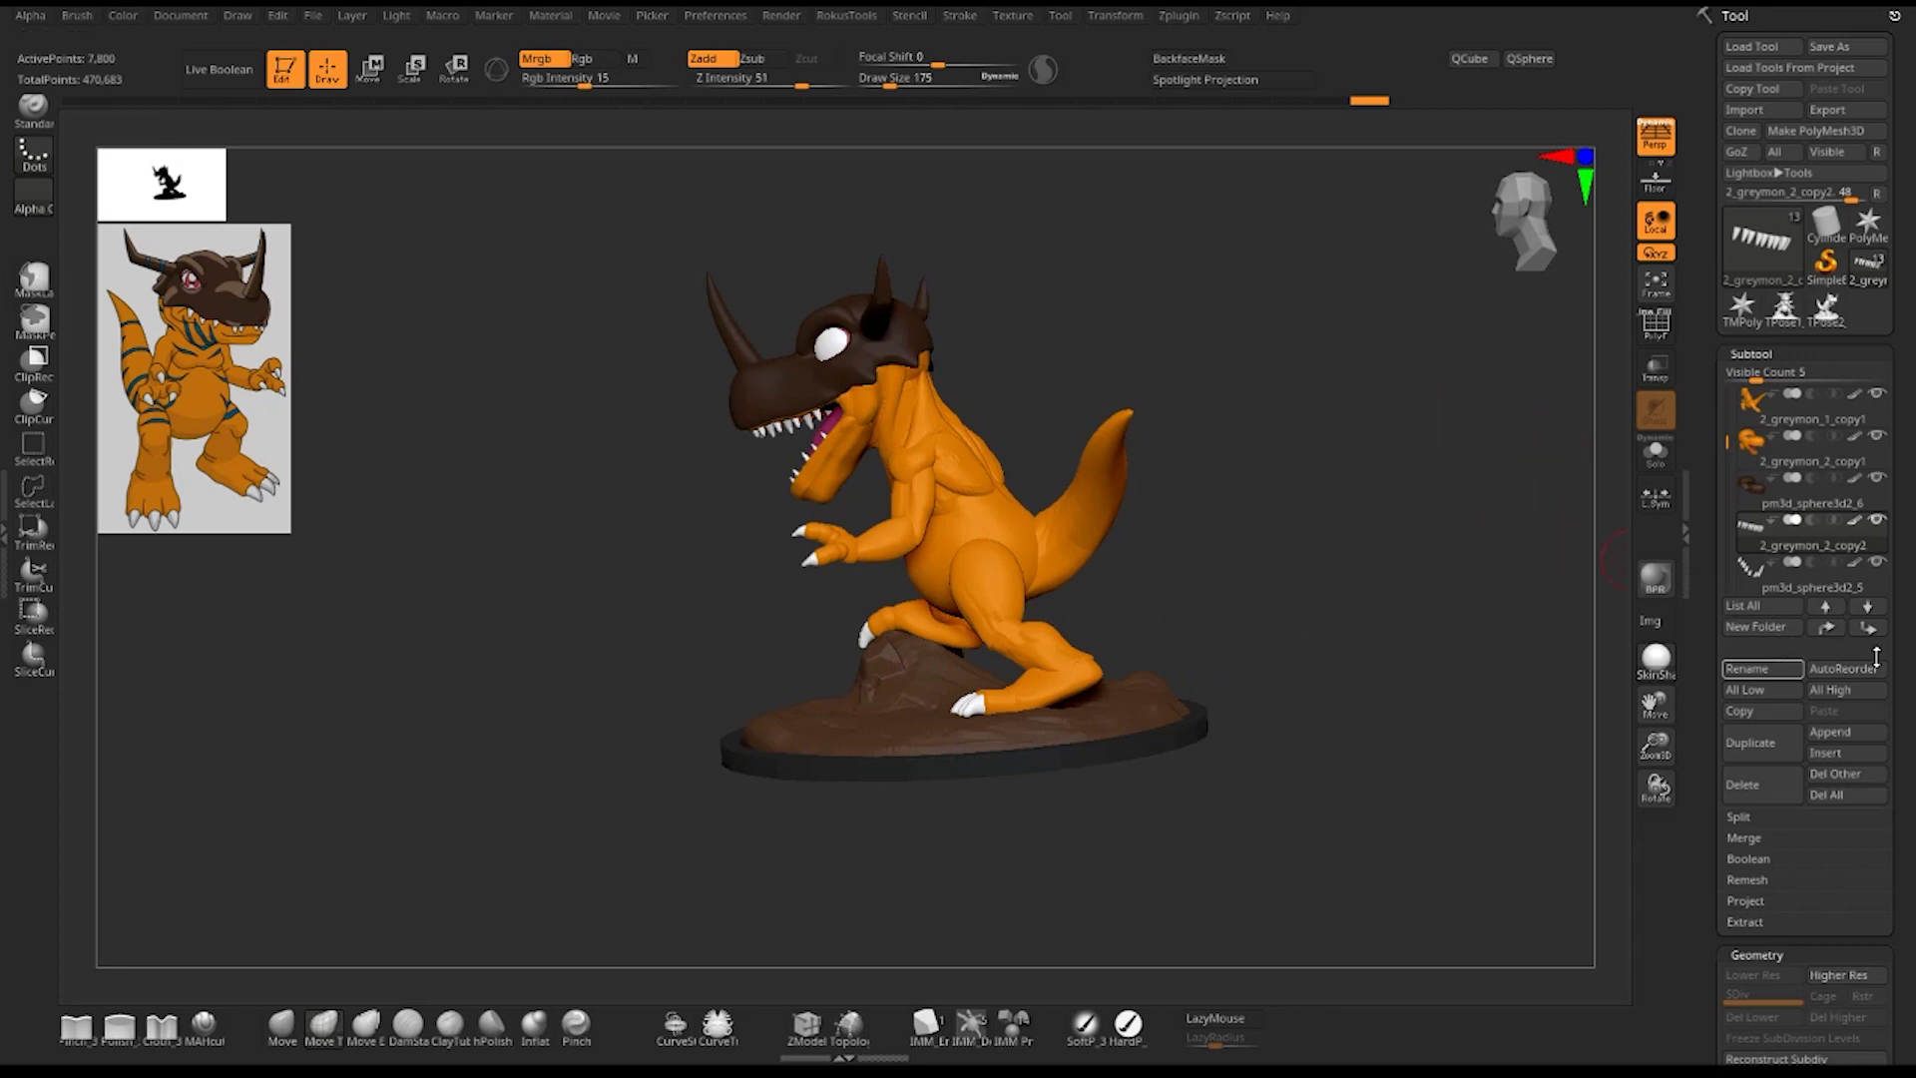
- Select the body subtool 2_greymon_1_copy1 and hide its torso polygroup, leaving the tail visible
{"action": "scroll", "coordinate": [1907, 656], "scroll_direction": "down", "scroll_amount": 1}
{"action": "left_click", "coordinate": [1796, 384]}
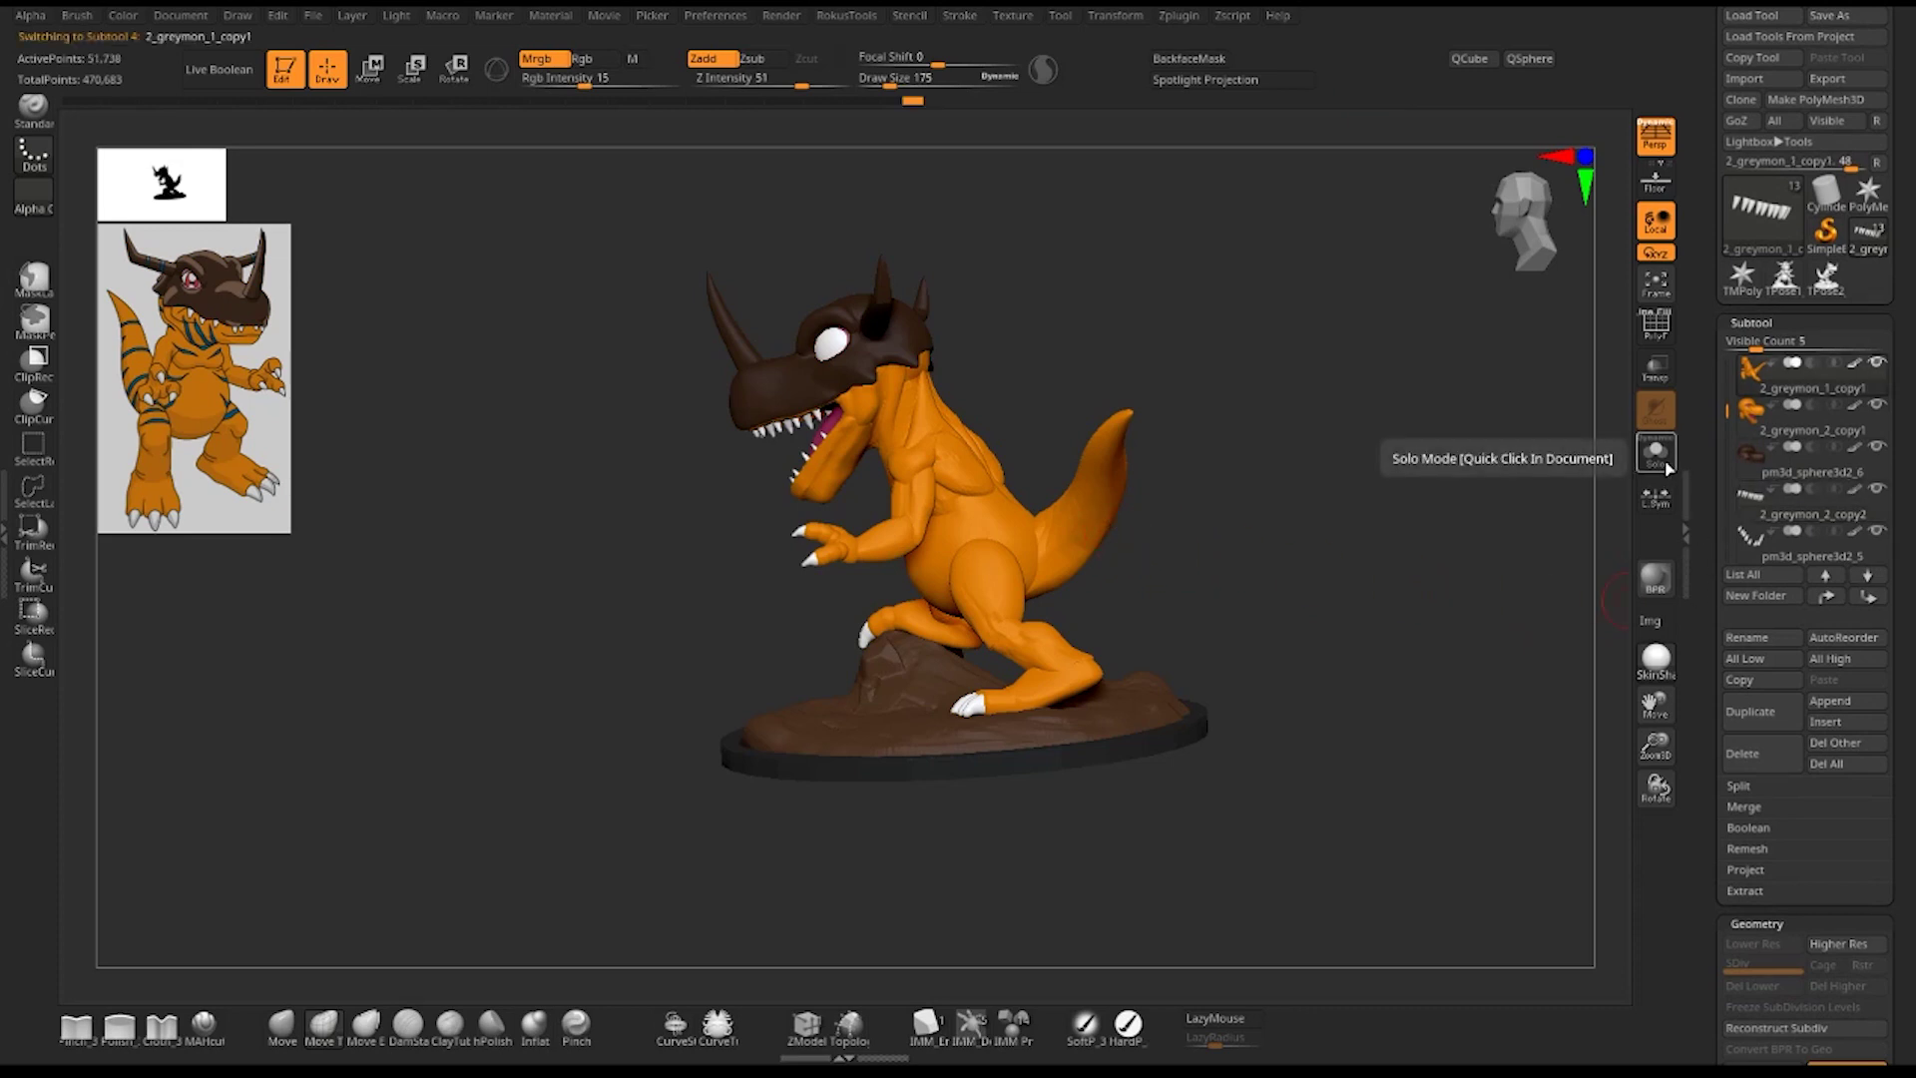
{"action": "left_click", "coordinate": [1075, 541], "text": "ctrl+shift"}
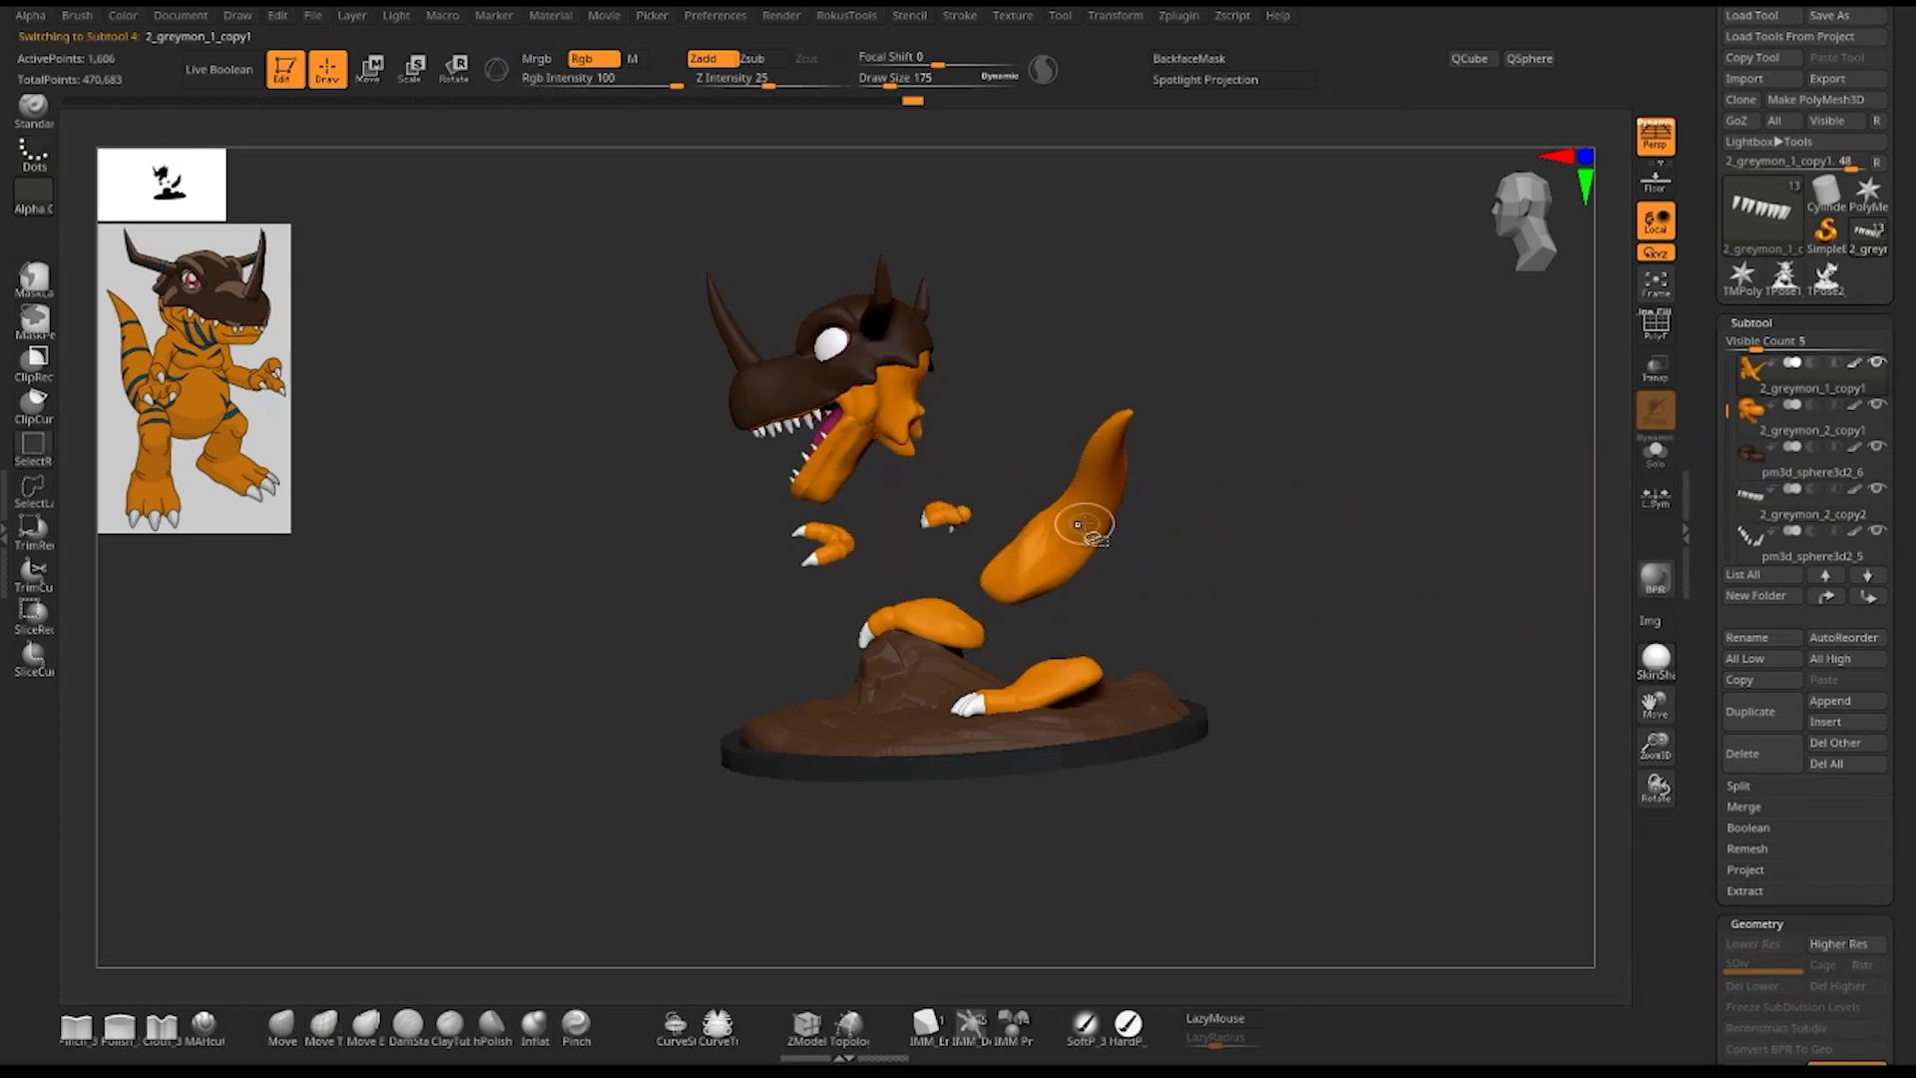
- Split Hidden to separate the torso, then show the tail alone with Solo and PolyF
{"action": "left_click", "coordinate": [1777, 785]}
{"action": "left_click", "coordinate": [1760, 805]}
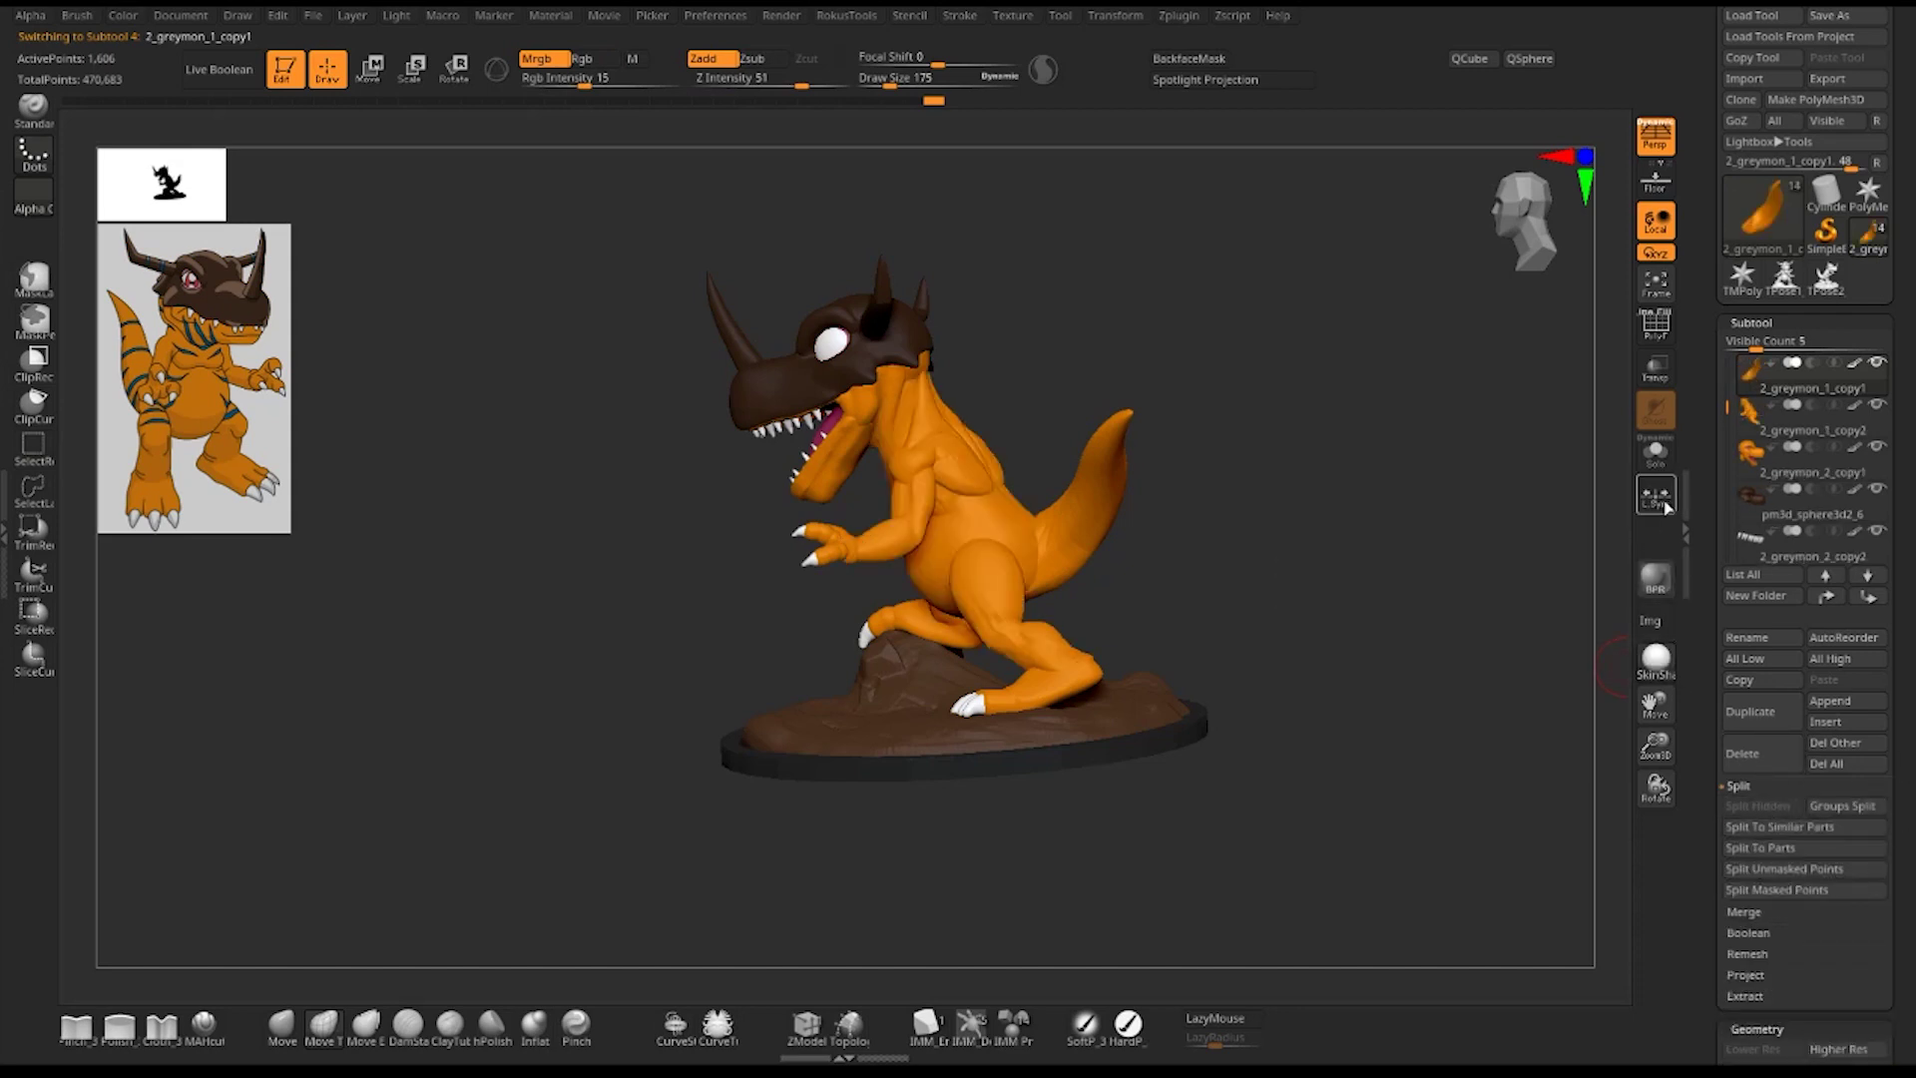
{"action": "left_click", "coordinate": [1656, 451]}
{"action": "key", "text": "shift+f"}
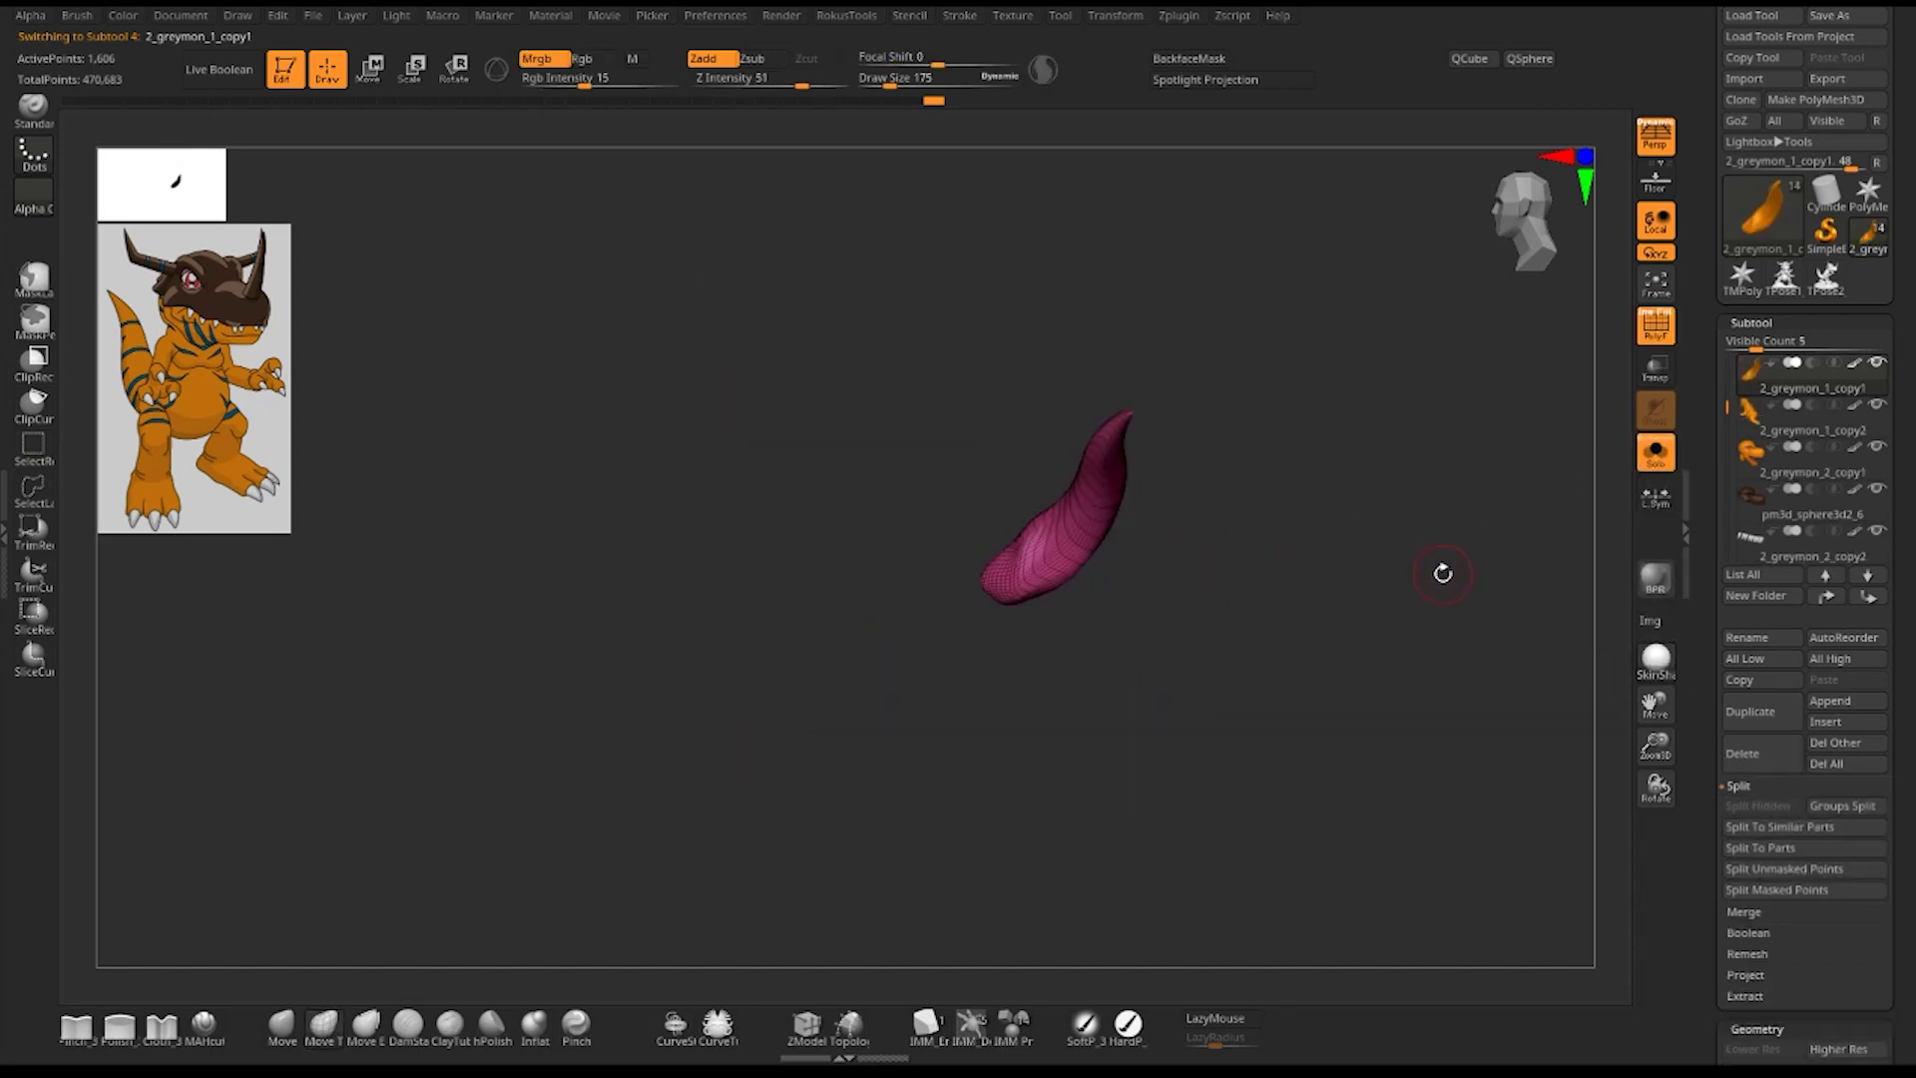
- Frame the tail with F, then orbit and zoom until the curved tail fills most of the canvas
{"action": "key", "text": "f"}
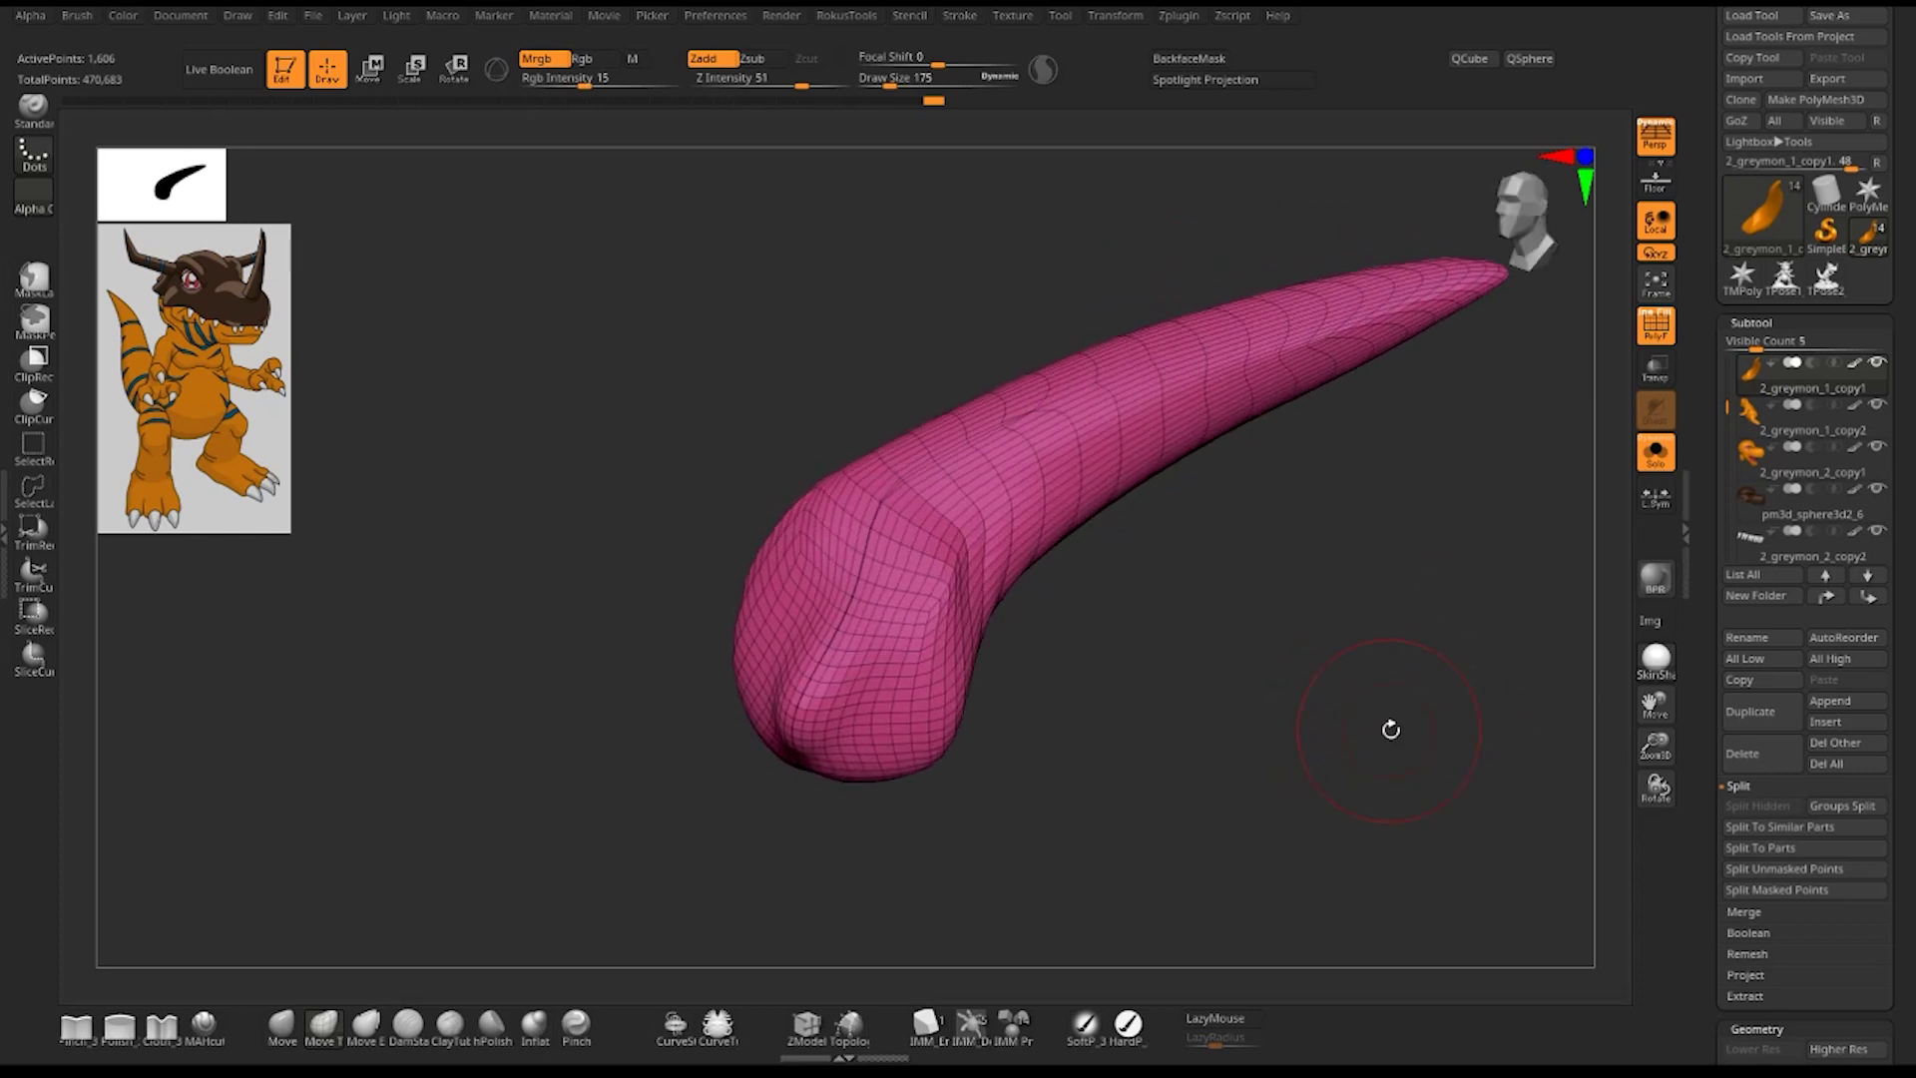
{"action": "mouse_move", "coordinate": [1391, 730]}
{"action": "left_mouse_down"}
{"action": "mouse_move", "coordinate": [1368, 675]}
{"action": "mouse_move", "coordinate": [1351, 705]}
{"action": "mouse_move", "coordinate": [1351, 667]}
{"action": "left_mouse_up"}
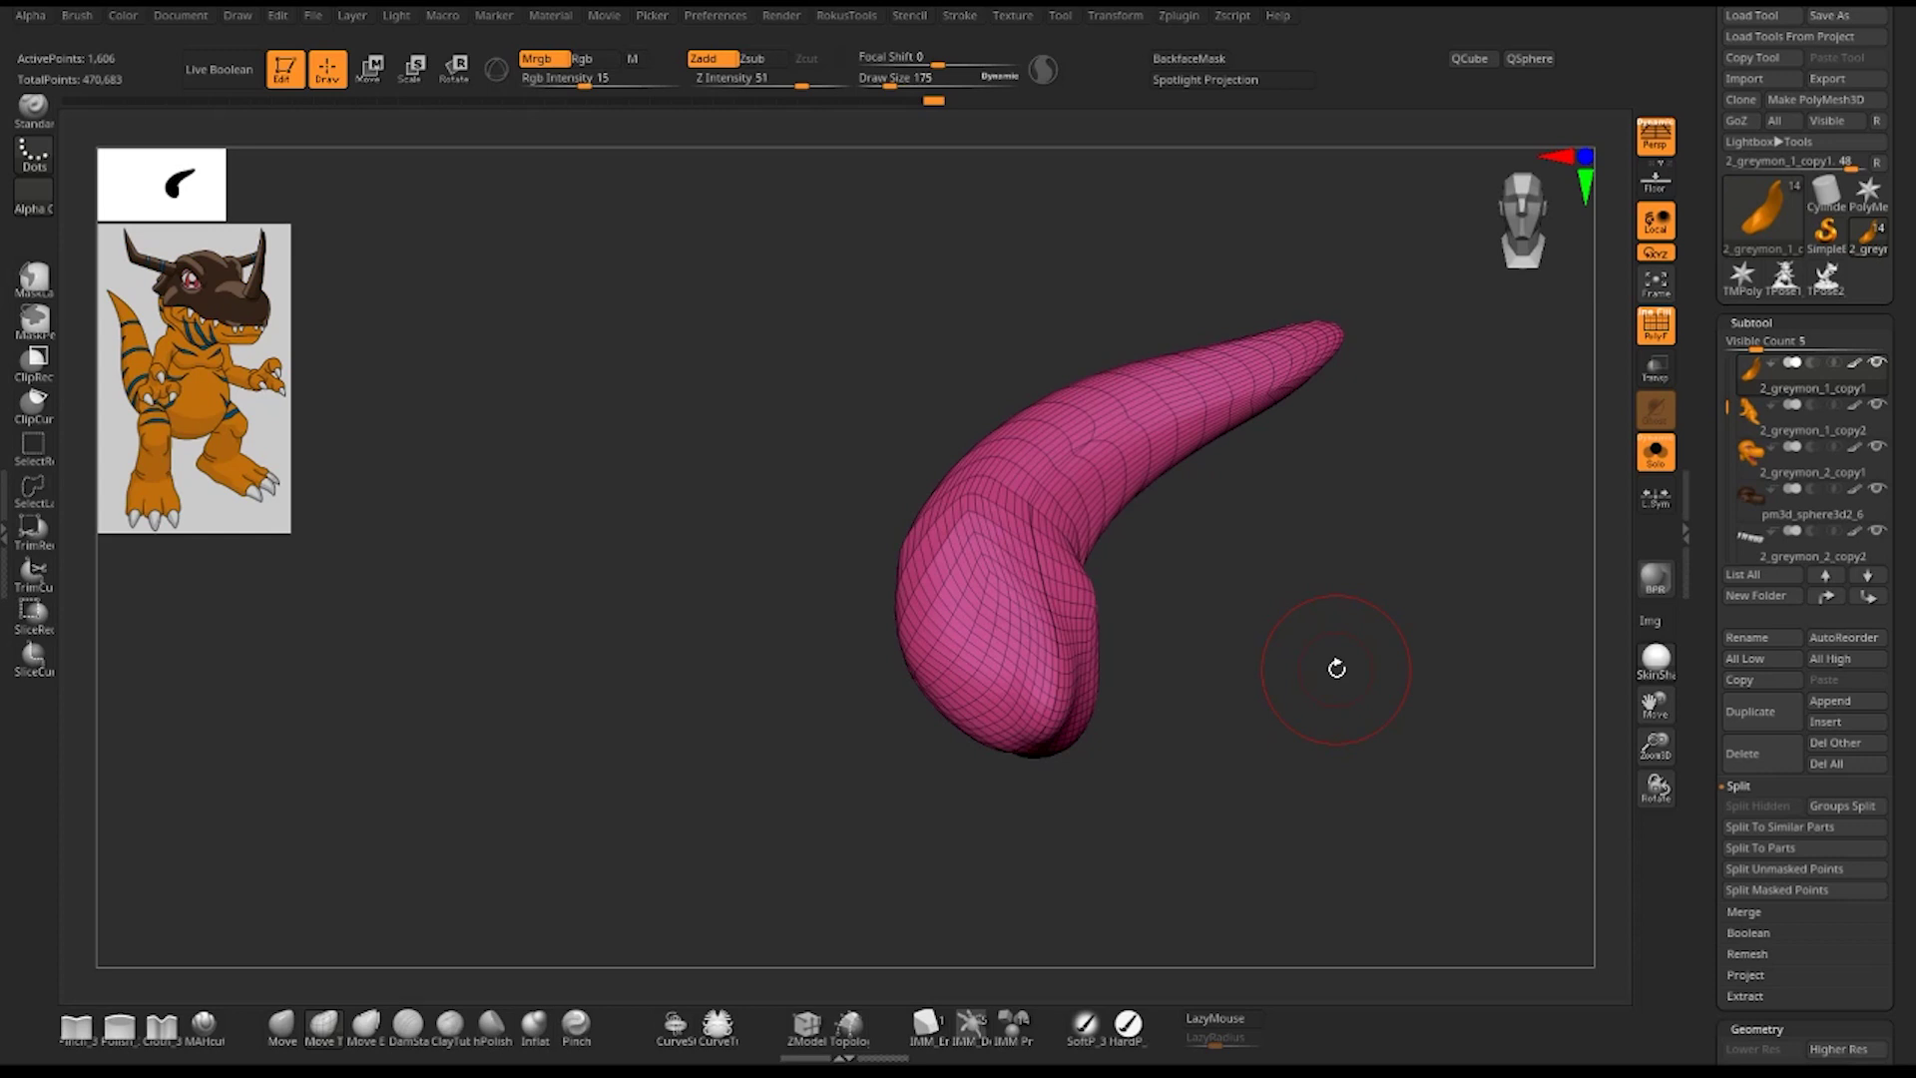
{"action": "mouse_move", "coordinate": [1335, 581]}
{"action": "left_mouse_down"}
{"action": "mouse_move", "coordinate": [1209, 571]}
{"action": "mouse_move", "coordinate": [1398, 641]}
{"action": "left_mouse_up"}
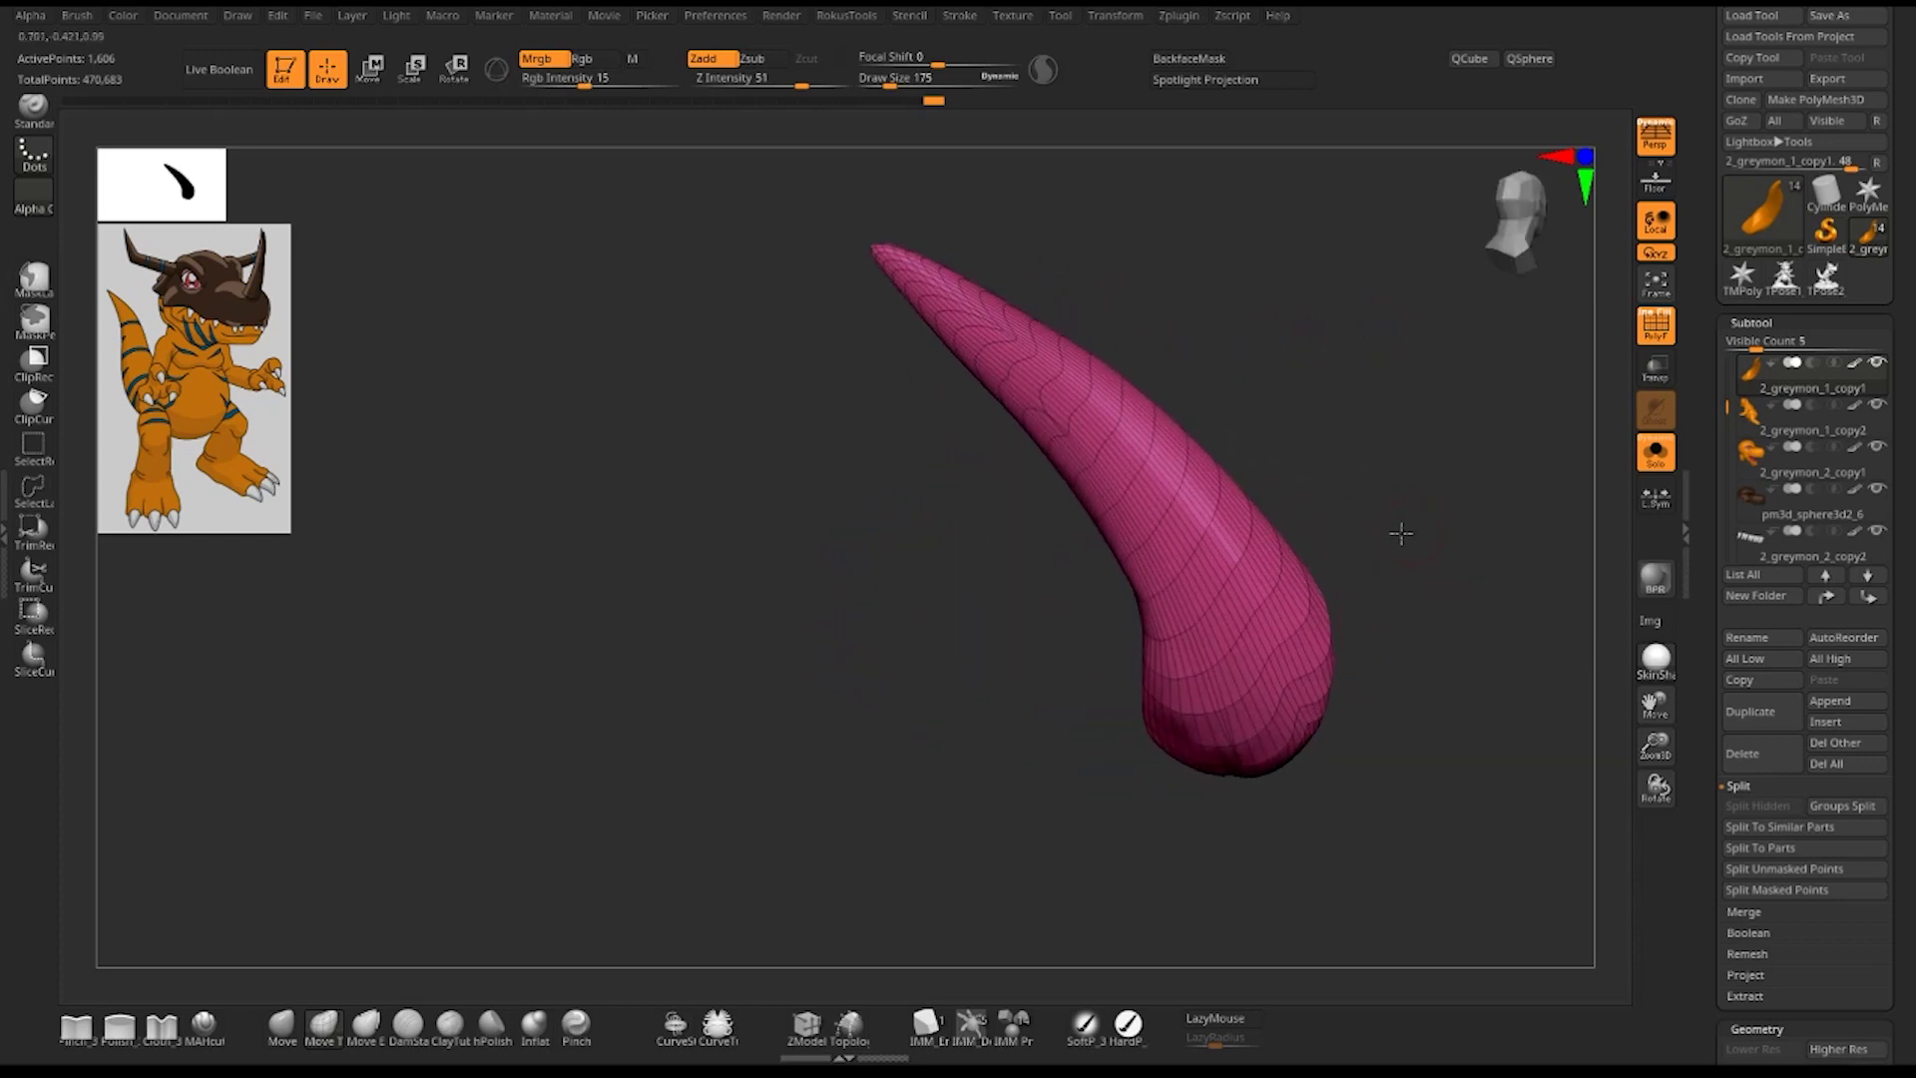
{"action": "mouse_move", "coordinate": [1400, 534]}
{"action": "left_mouse_down"}
{"action": "mouse_move", "coordinate": [1262, 556]}
{"action": "mouse_move", "coordinate": [1201, 534]}
{"action": "left_mouse_up"}
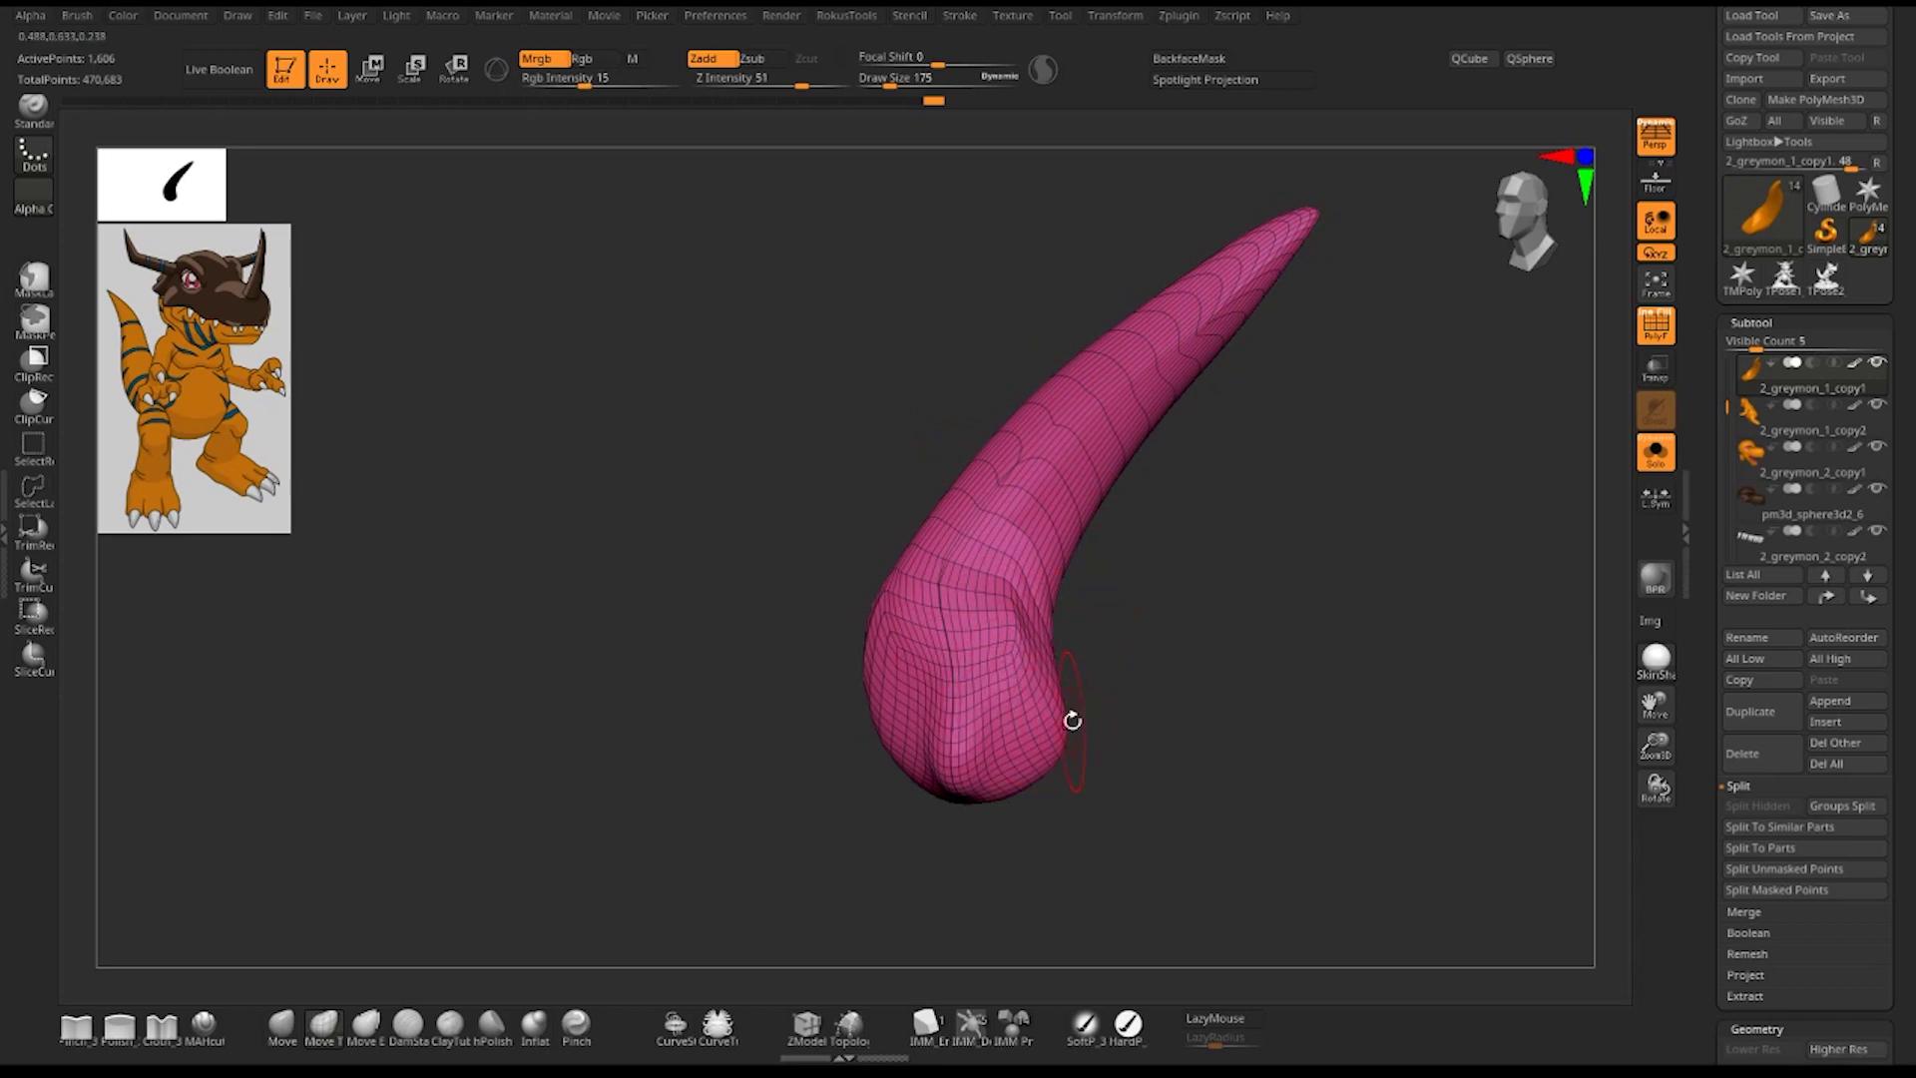
{"action": "mouse_move", "coordinate": [1229, 643]}
{"action": "left_mouse_down"}
{"action": "mouse_move", "coordinate": [1257, 642]}
{"action": "mouse_move", "coordinate": [1249, 660]}
{"action": "left_mouse_up"}
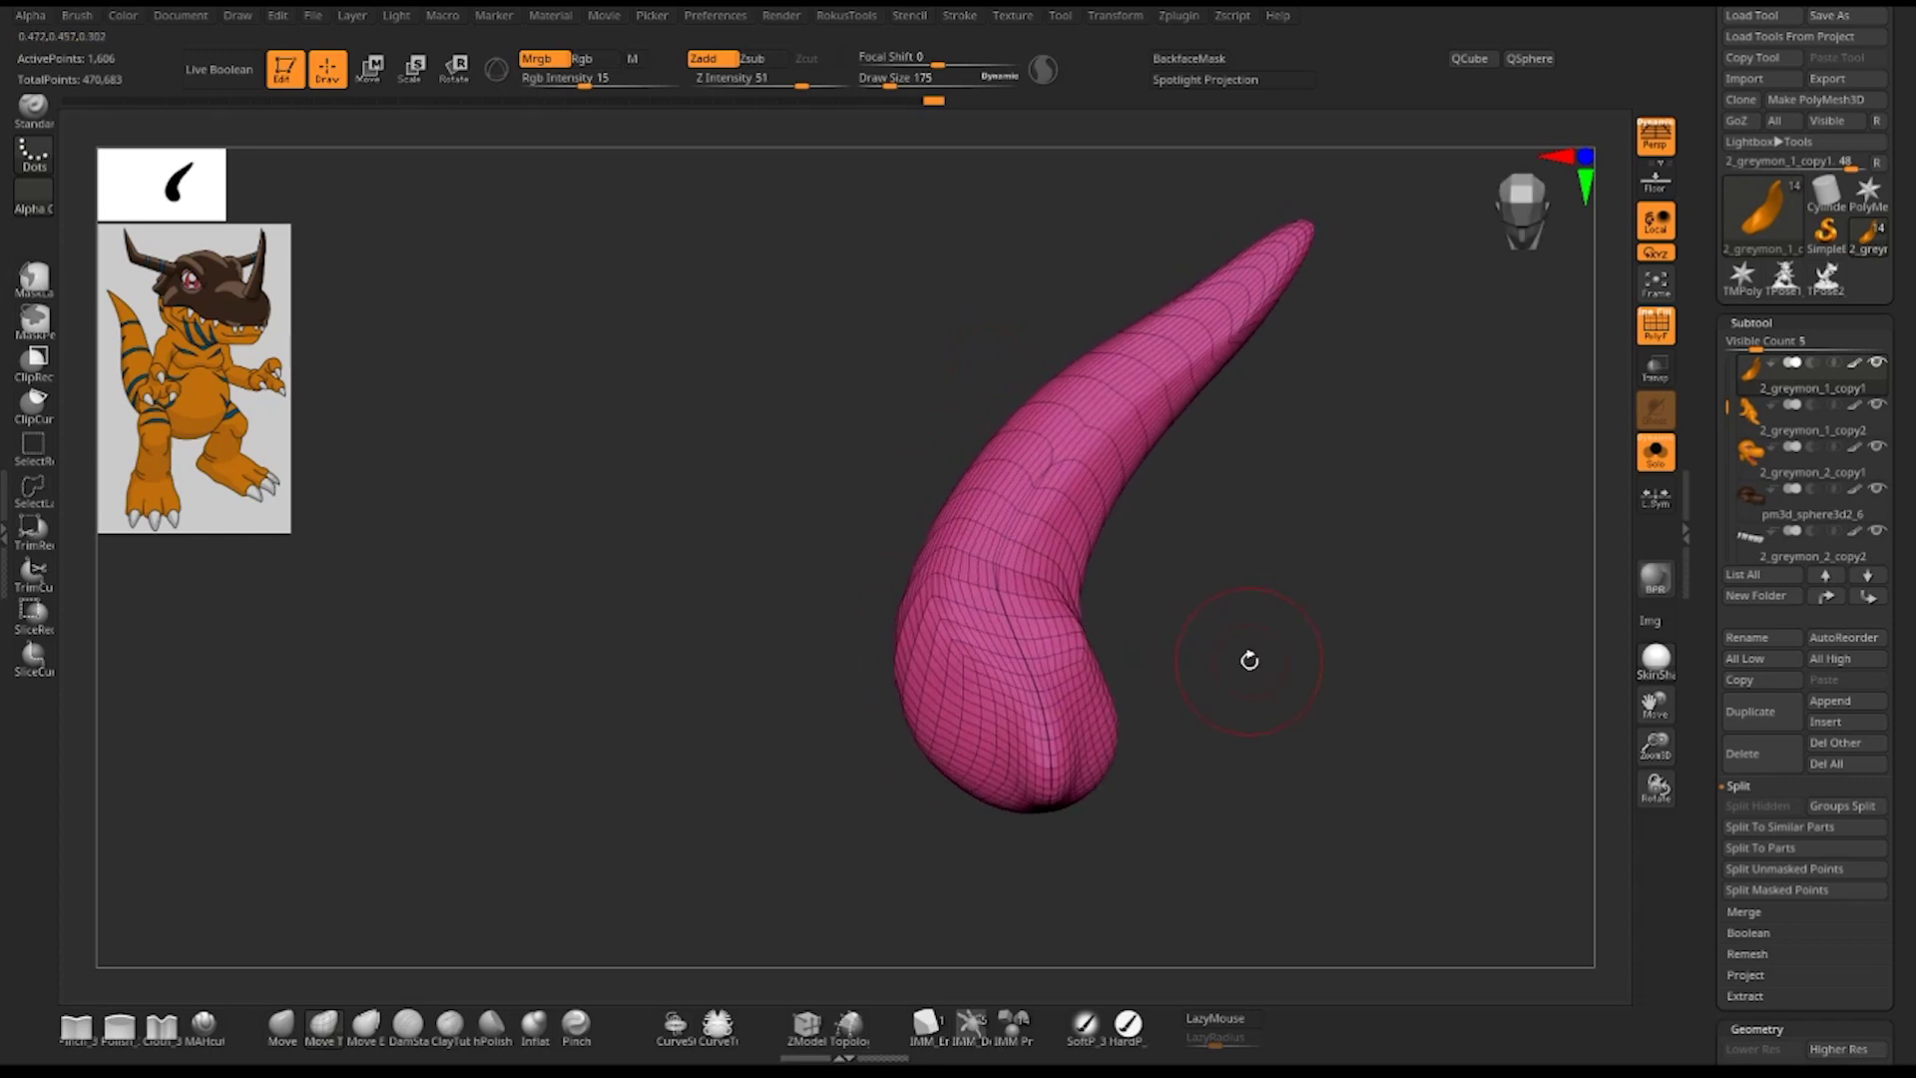
{"action": "mouse_move", "coordinate": [1332, 580]}
{"action": "left_mouse_down", "text": "alt"}
{"action": "mouse_move", "coordinate": [1352, 593]}
{"action": "mouse_move", "coordinate": [1078, 726]}
{"action": "left_mouse_up", "text": "alt"}
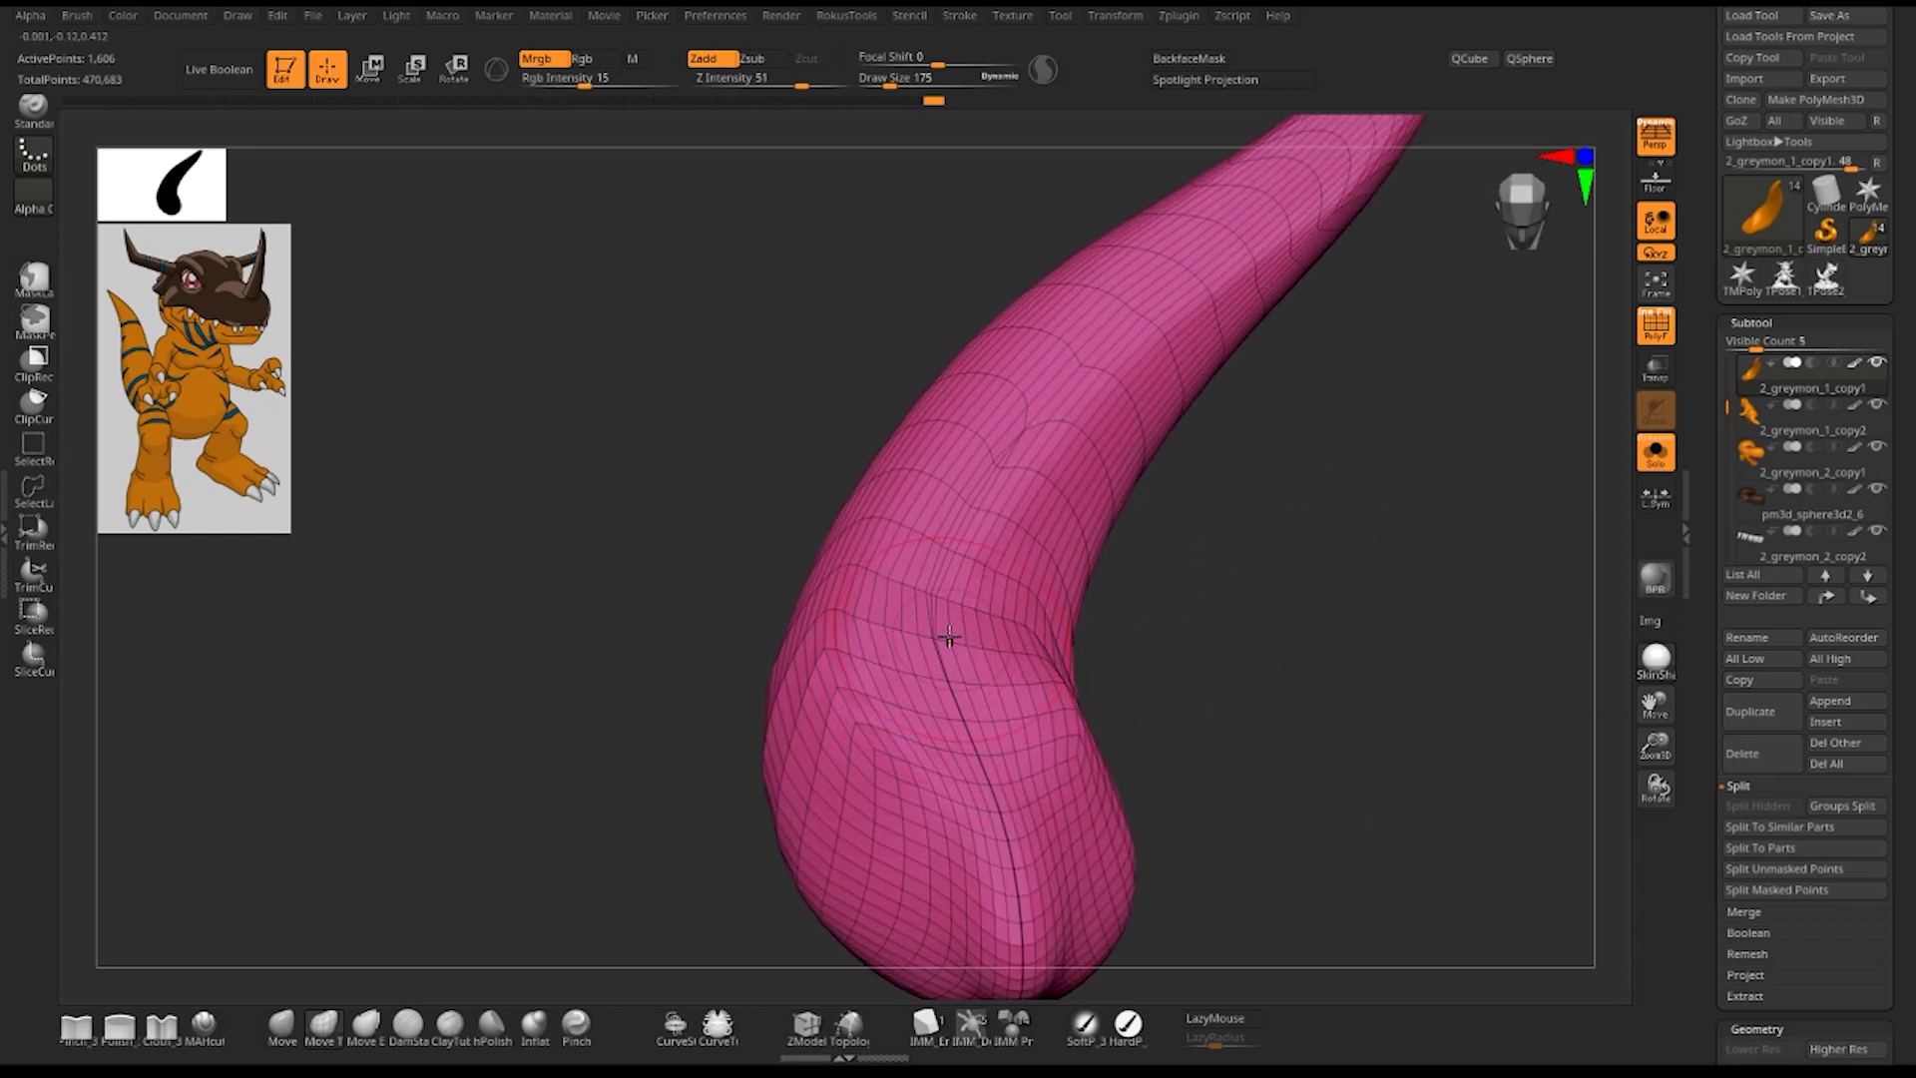
{"action": "left_click_drag", "start_coordinate": [1196, 647], "coordinate": [1155, 534]}
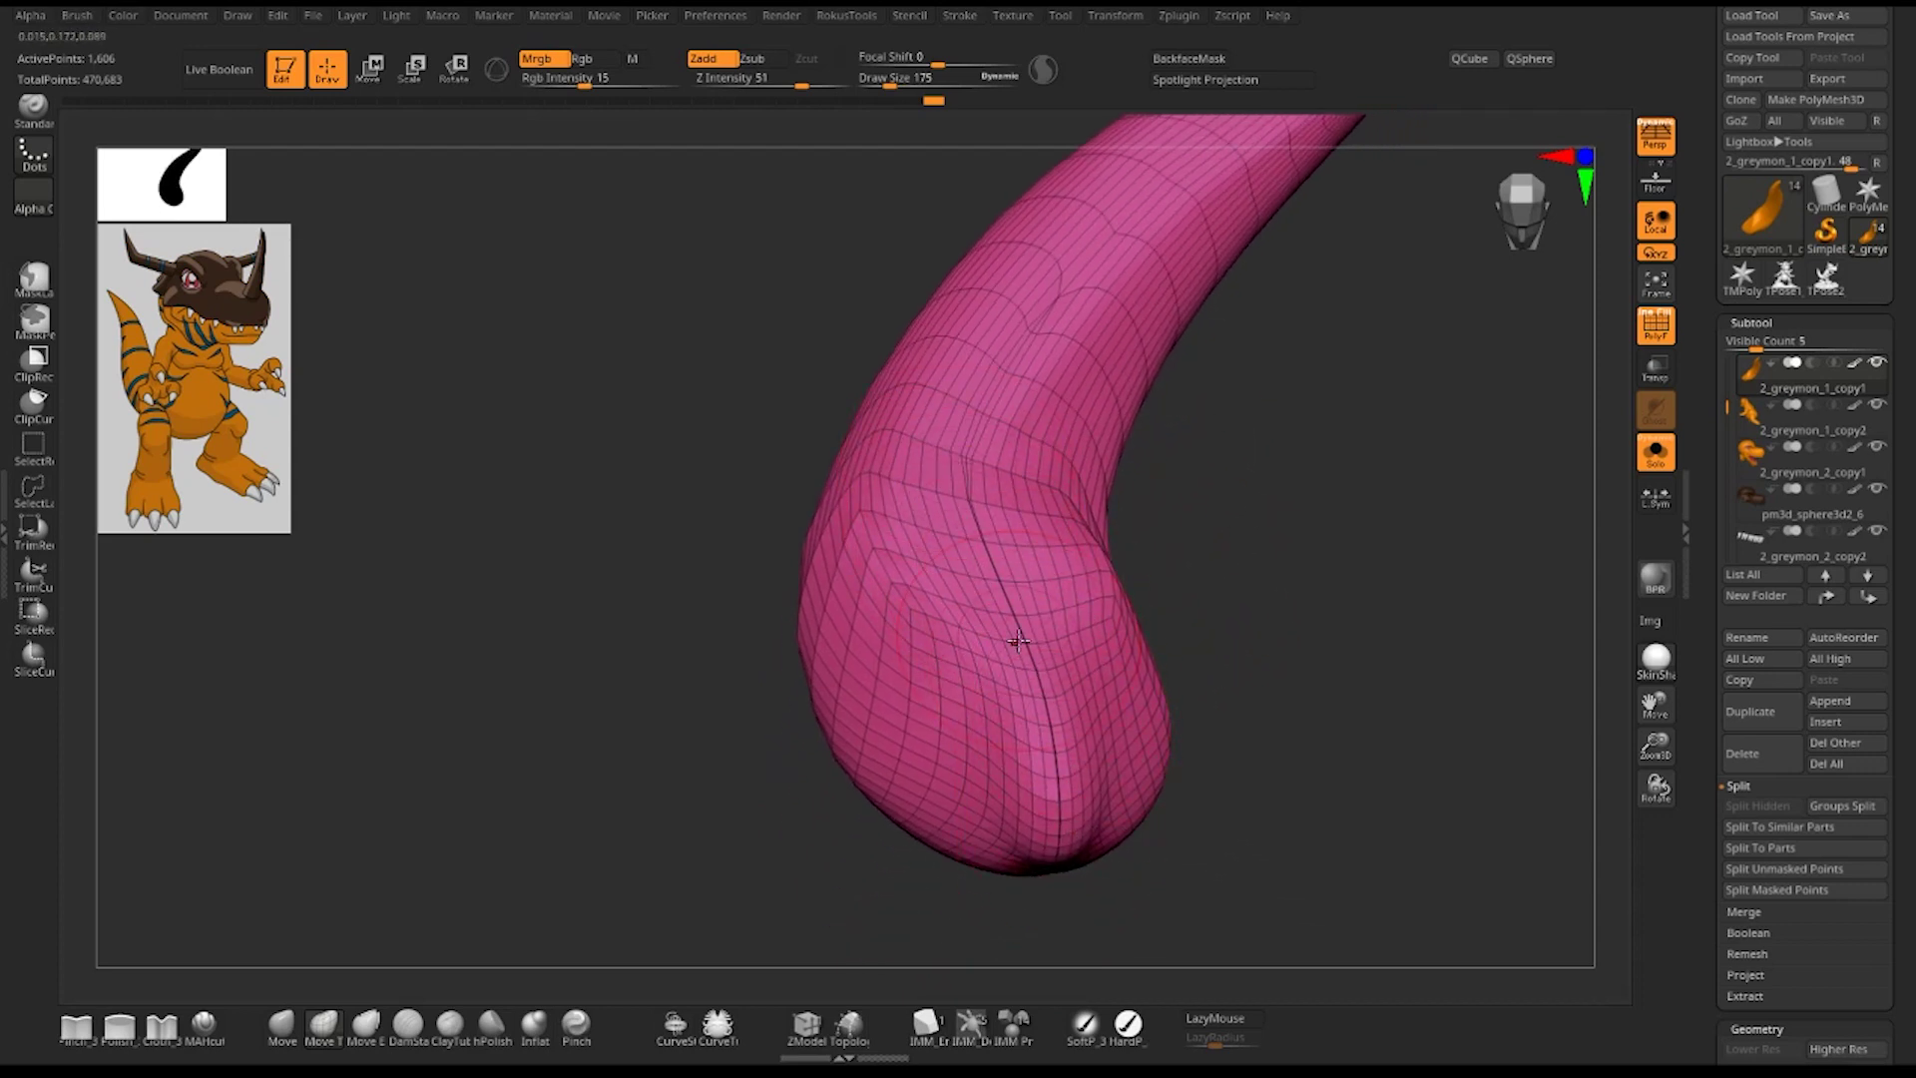
{"action": "mouse_move", "coordinate": [1231, 681]}
{"action": "left_mouse_down"}
{"action": "mouse_move", "coordinate": [1278, 645]}
{"action": "mouse_move", "coordinate": [1402, 633]}
{"action": "mouse_move", "coordinate": [1398, 432]}
{"action": "mouse_move", "coordinate": [1284, 803]}
{"action": "left_mouse_up"}
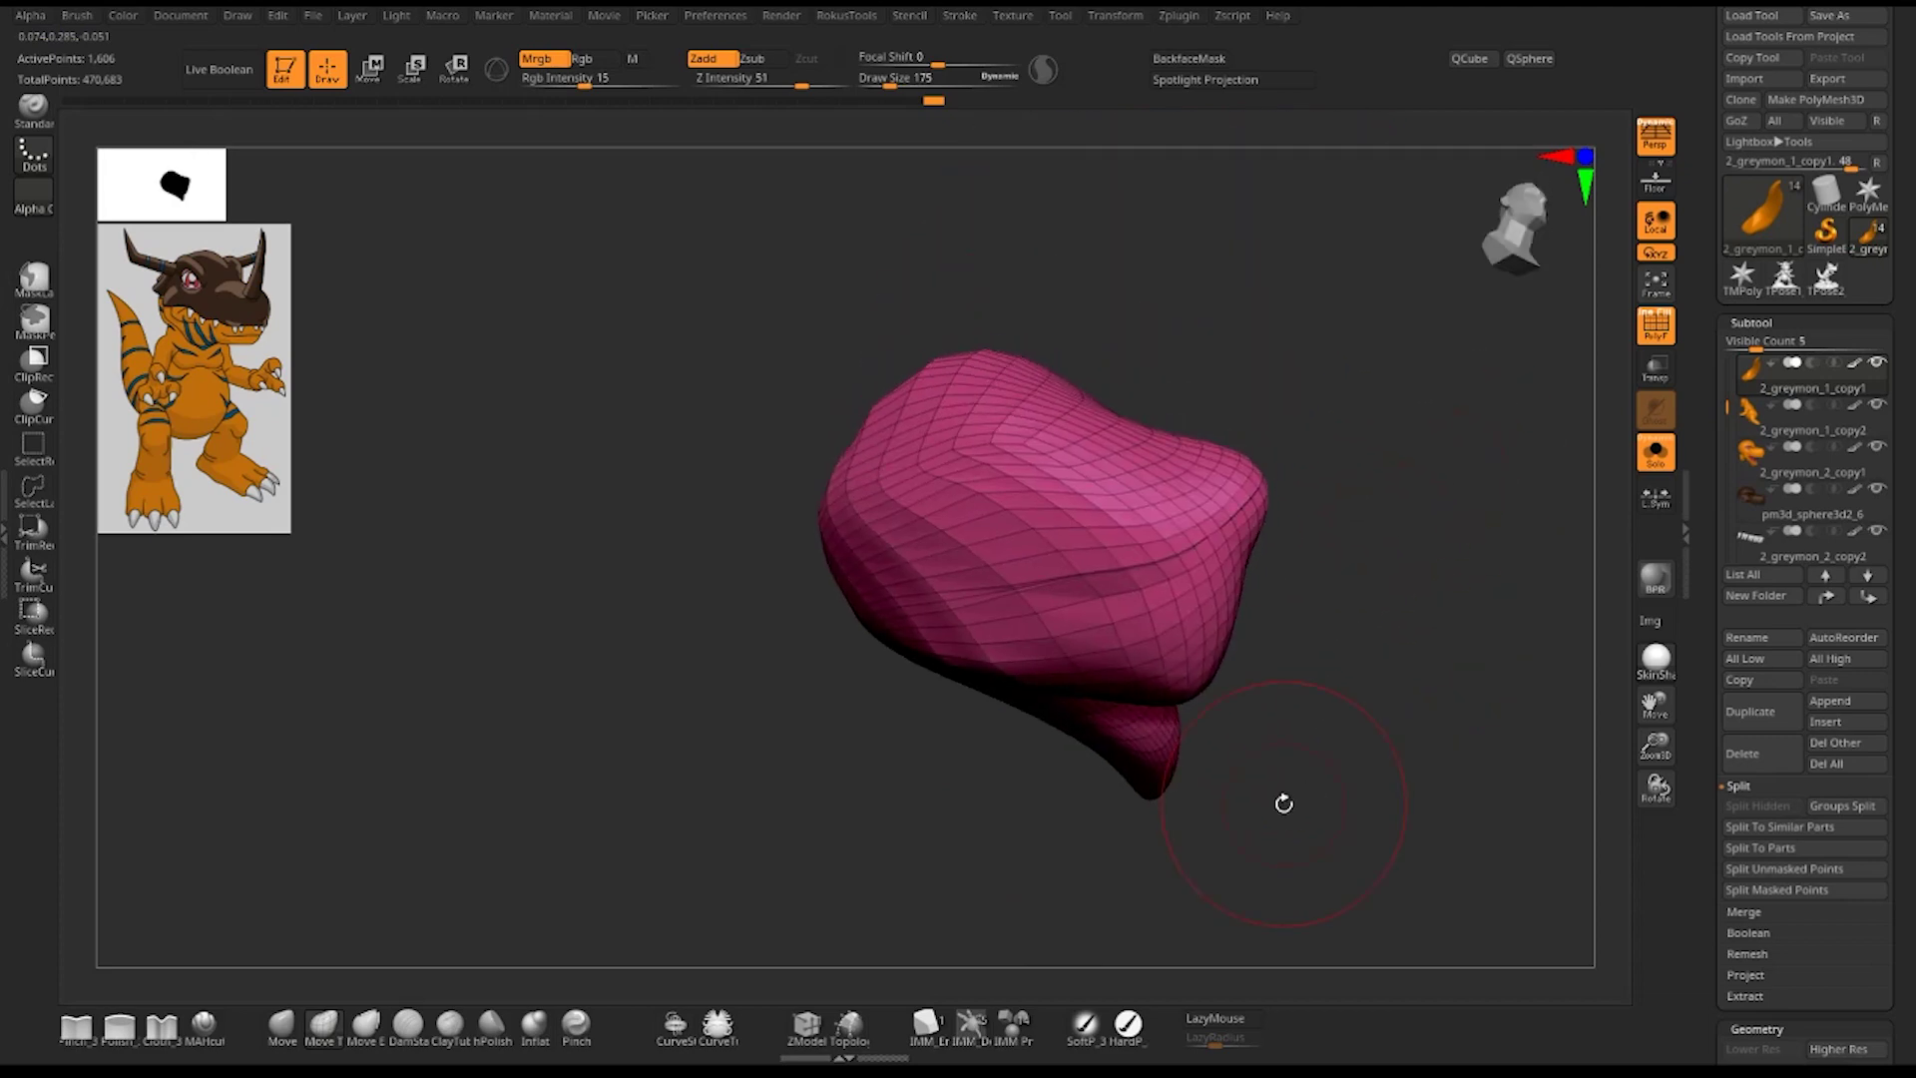
{"action": "mouse_move", "coordinate": [1407, 491]}
{"action": "left_mouse_down", "text": "alt"}
{"action": "mouse_move", "coordinate": [1454, 715]}
{"action": "mouse_move", "coordinate": [1112, 834]}
{"action": "mouse_move", "coordinate": [898, 812]}
{"action": "mouse_move", "coordinate": [1577, 625]}
{"action": "mouse_move", "coordinate": [1556, 607]}
{"action": "left_mouse_up", "text": "alt"}
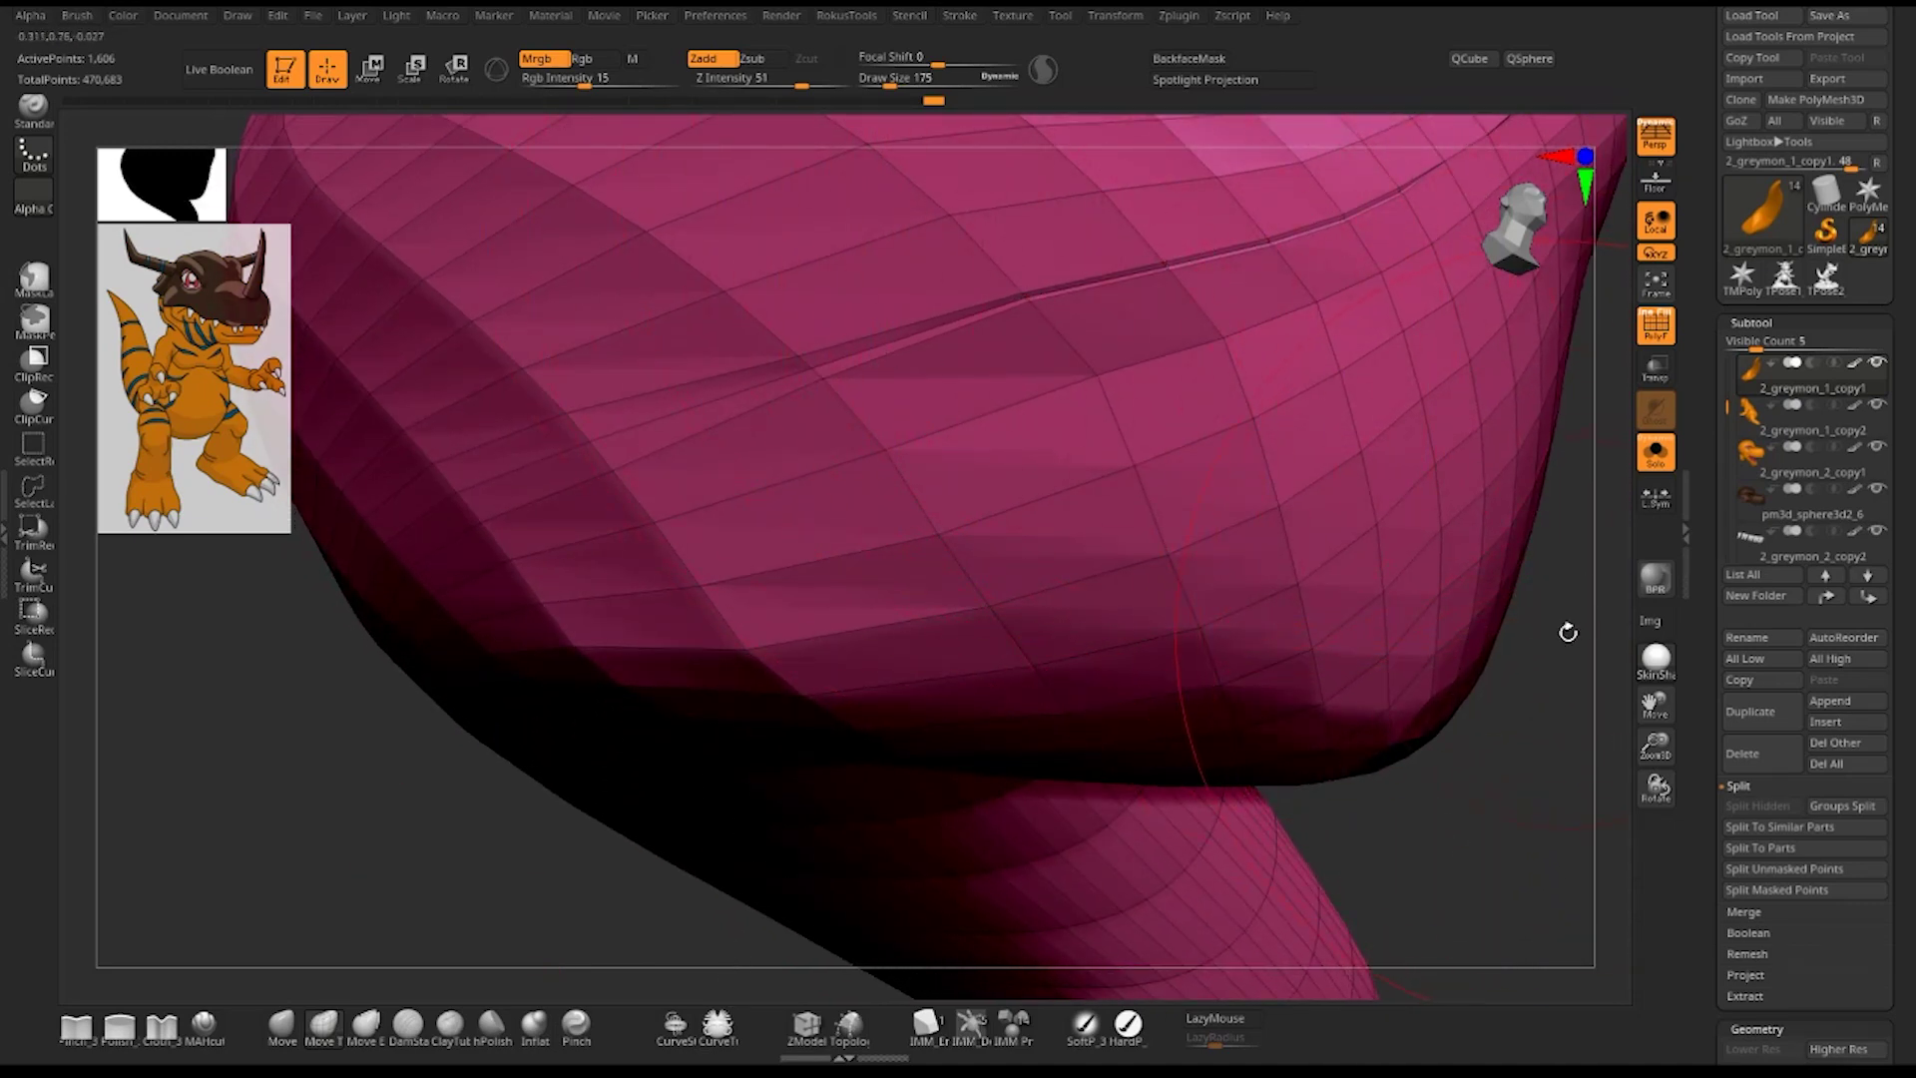
{"action": "mouse_move", "coordinate": [1568, 632]}
{"action": "left_mouse_down"}
{"action": "mouse_move", "coordinate": [1415, 526]}
{"action": "mouse_move", "coordinate": [1470, 506]}
{"action": "mouse_move", "coordinate": [1404, 509]}
{"action": "mouse_move", "coordinate": [1257, 662]}
{"action": "left_mouse_up"}
{"action": "key", "text": "space"}
{"action": "mouse_move", "coordinate": [1424, 522]}
{"action": "left_mouse_down"}
{"action": "mouse_move", "coordinate": [1335, 605]}
{"action": "mouse_move", "coordinate": [1381, 612]}
{"action": "mouse_move", "coordinate": [1283, 629]}
{"action": "mouse_move", "coordinate": [1405, 595]}
{"action": "mouse_move", "coordinate": [1275, 611]}
{"action": "left_mouse_up"}
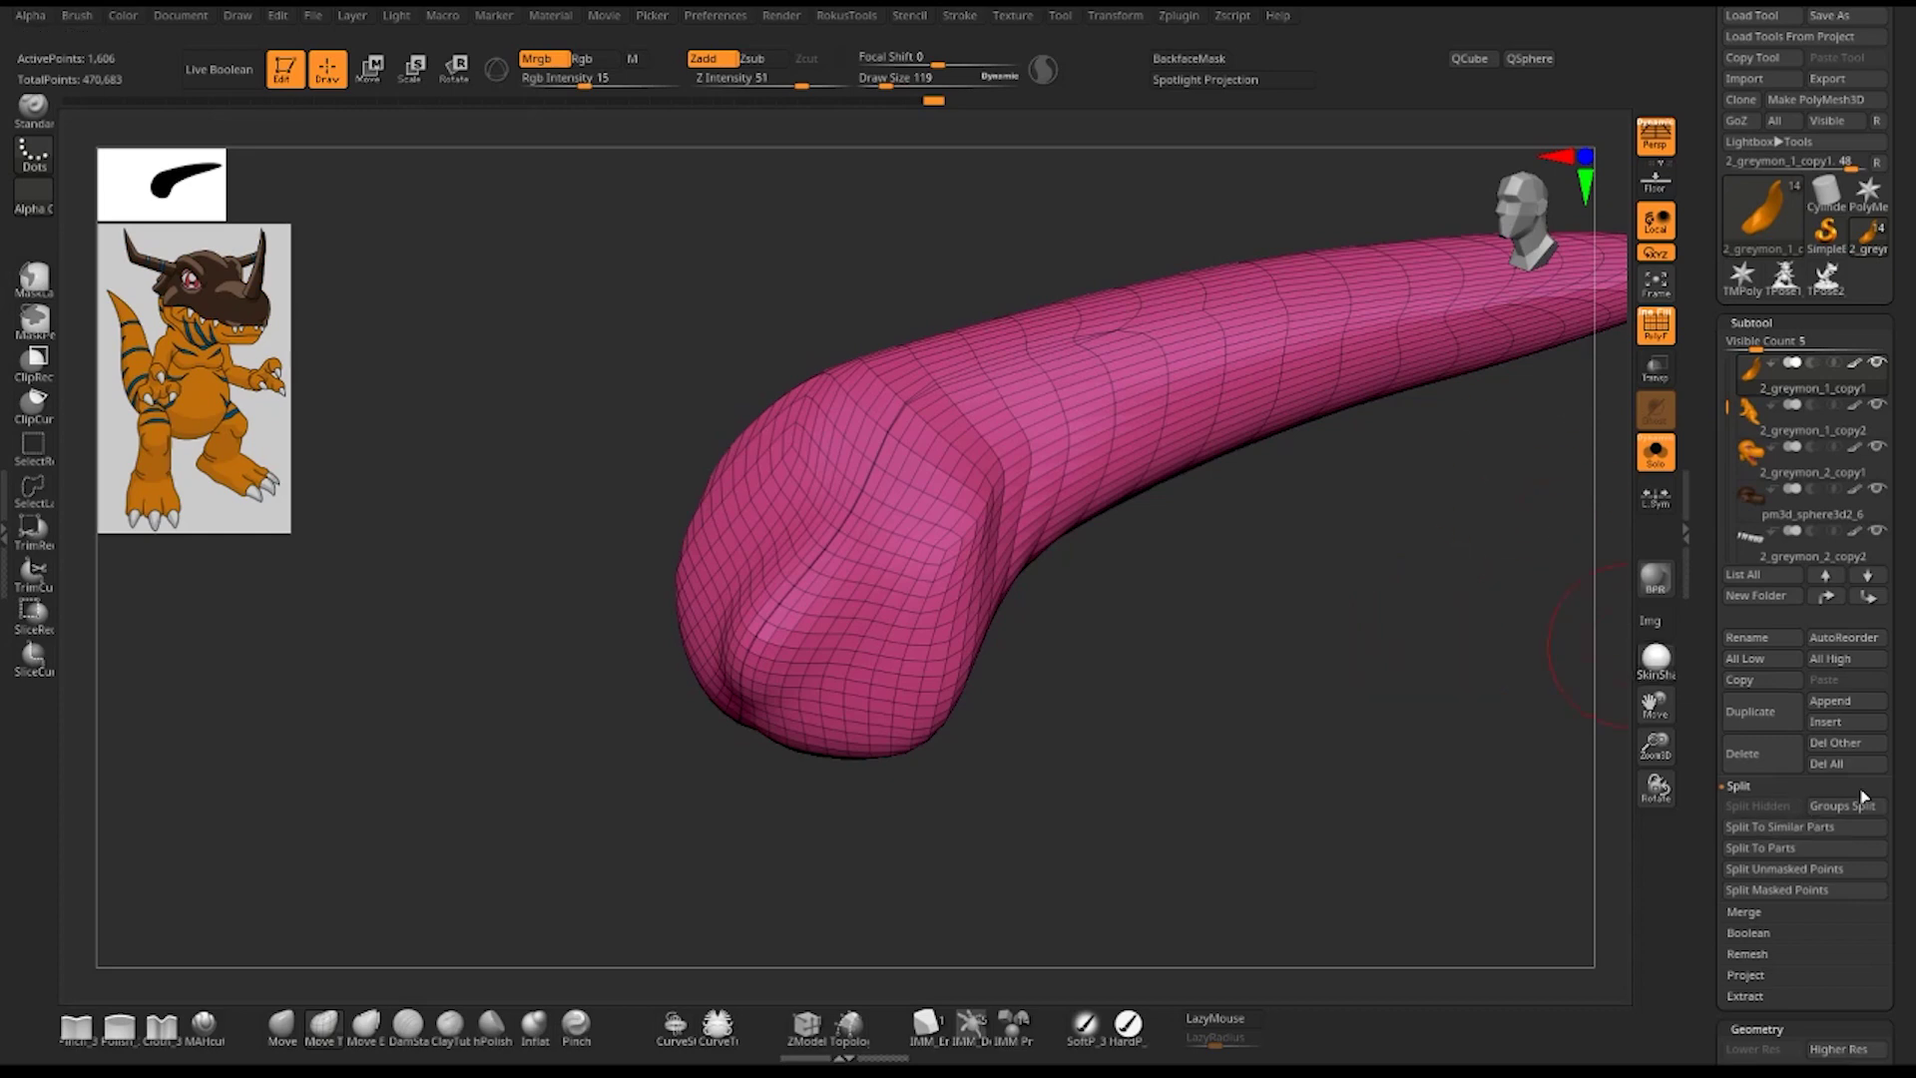
- Expand Tool > Geometry > DynaMesh and select the Resolution slider, currently at 128
{"action": "scroll", "coordinate": [1796, 698], "scroll_direction": "down", "scroll_amount": 10}
{"action": "left_click", "coordinate": [1756, 443]}
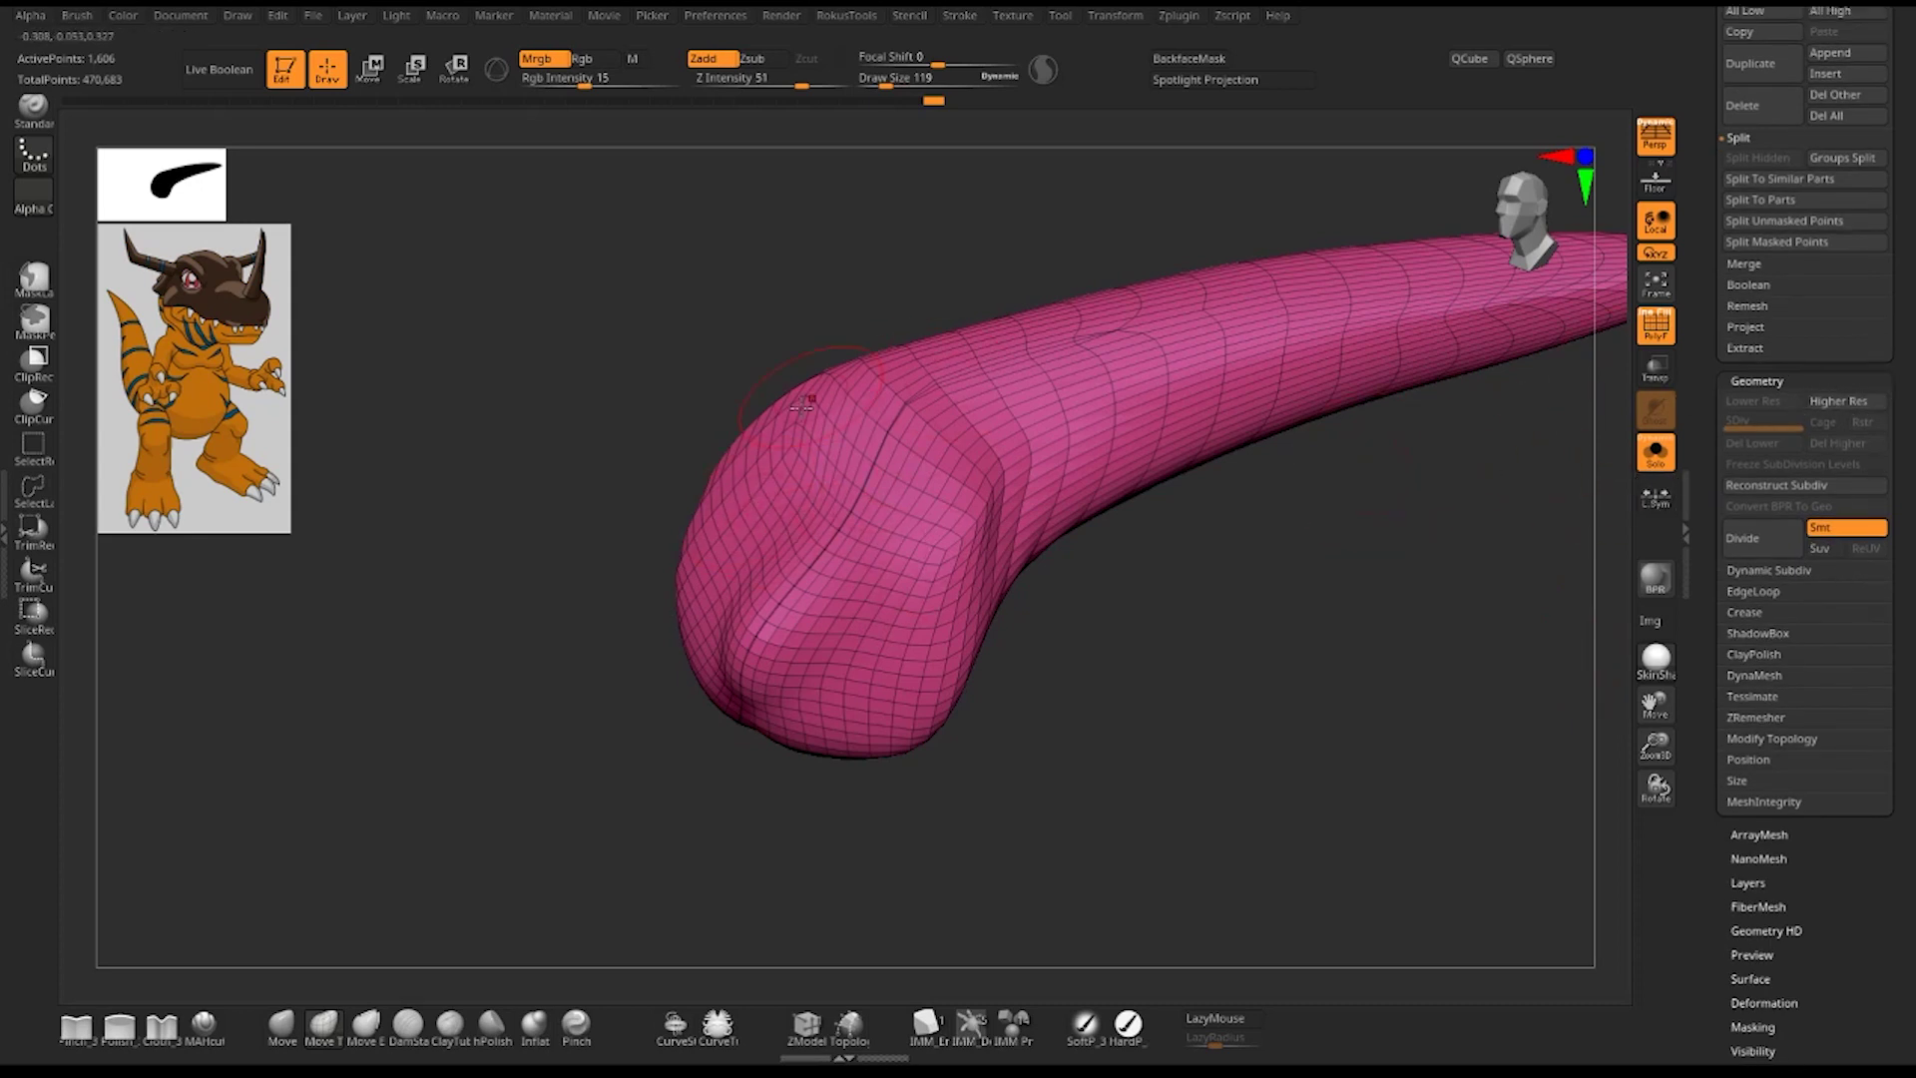
{"action": "left_click", "coordinate": [1772, 682]}
{"action": "left_click_drag", "start_coordinate": [1904, 671], "coordinate": [1903, 539]}
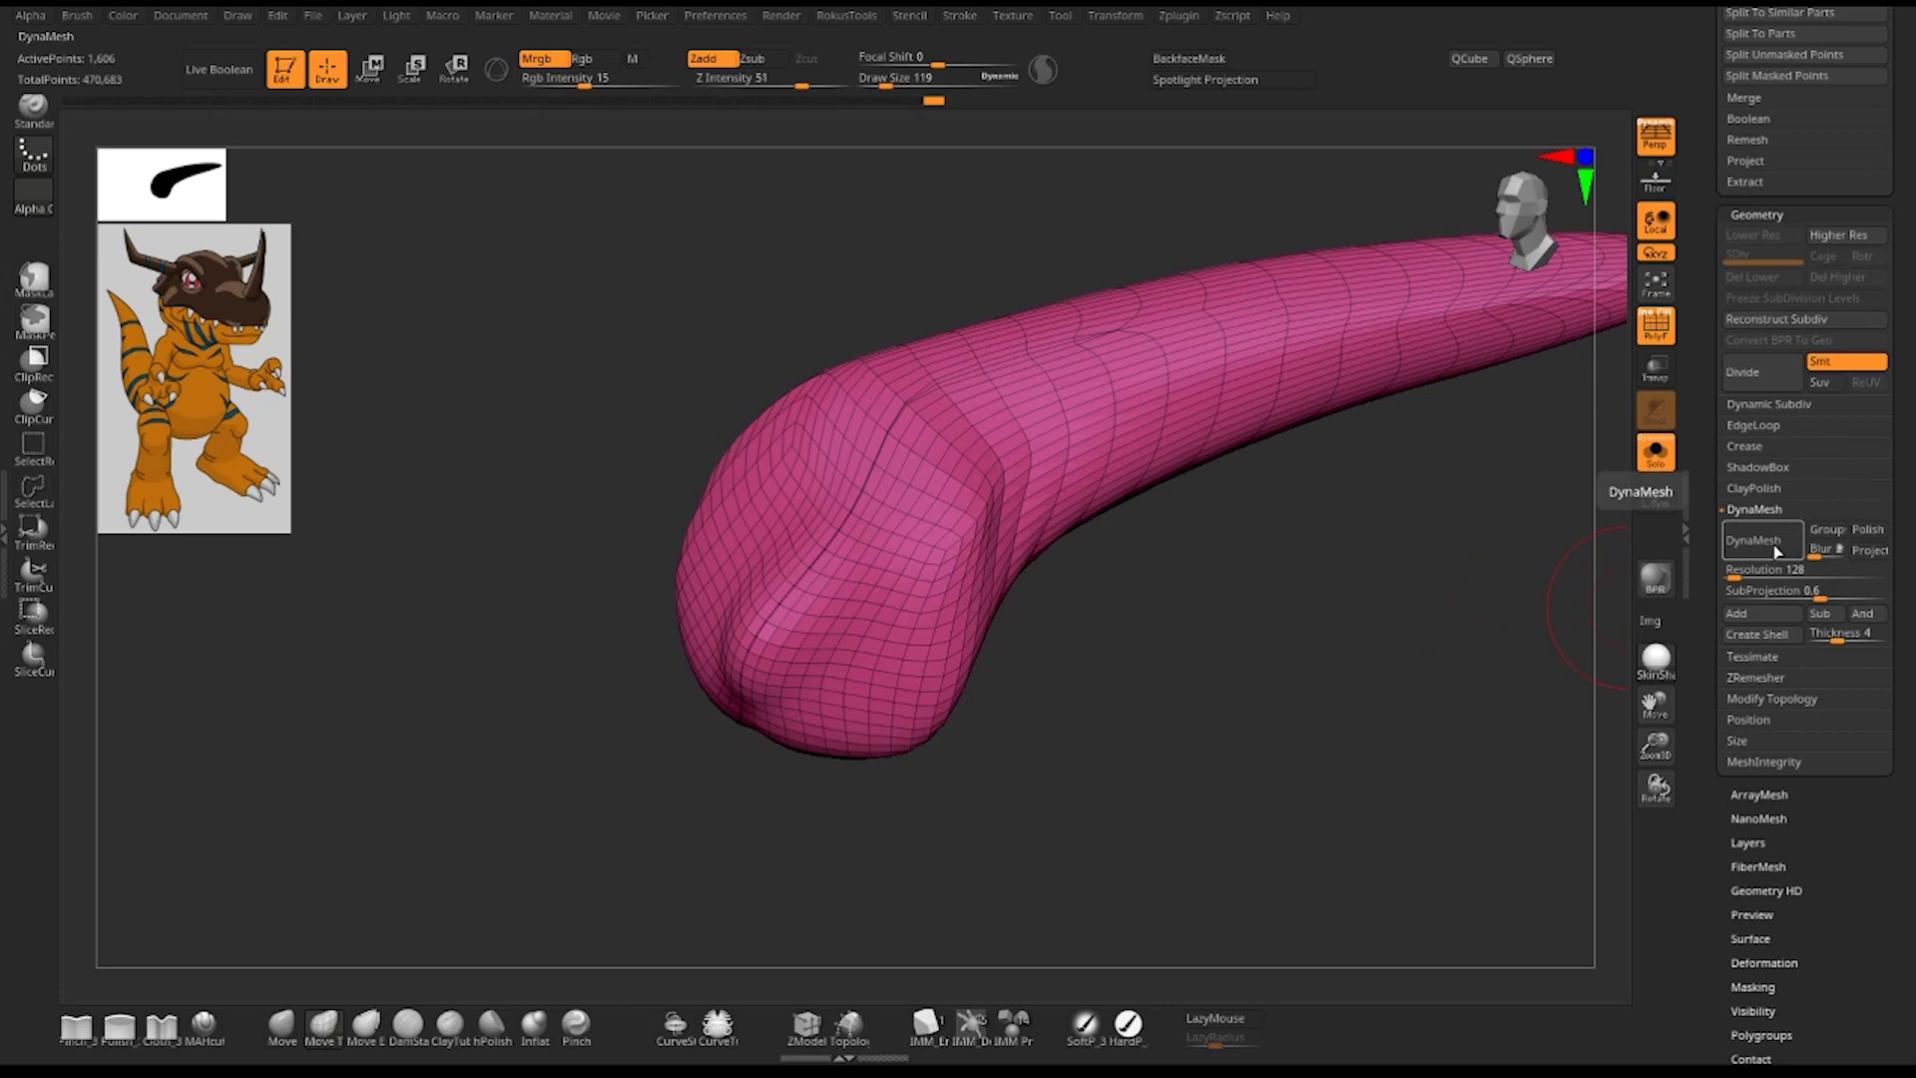
{"action": "left_click", "coordinate": [1741, 571]}
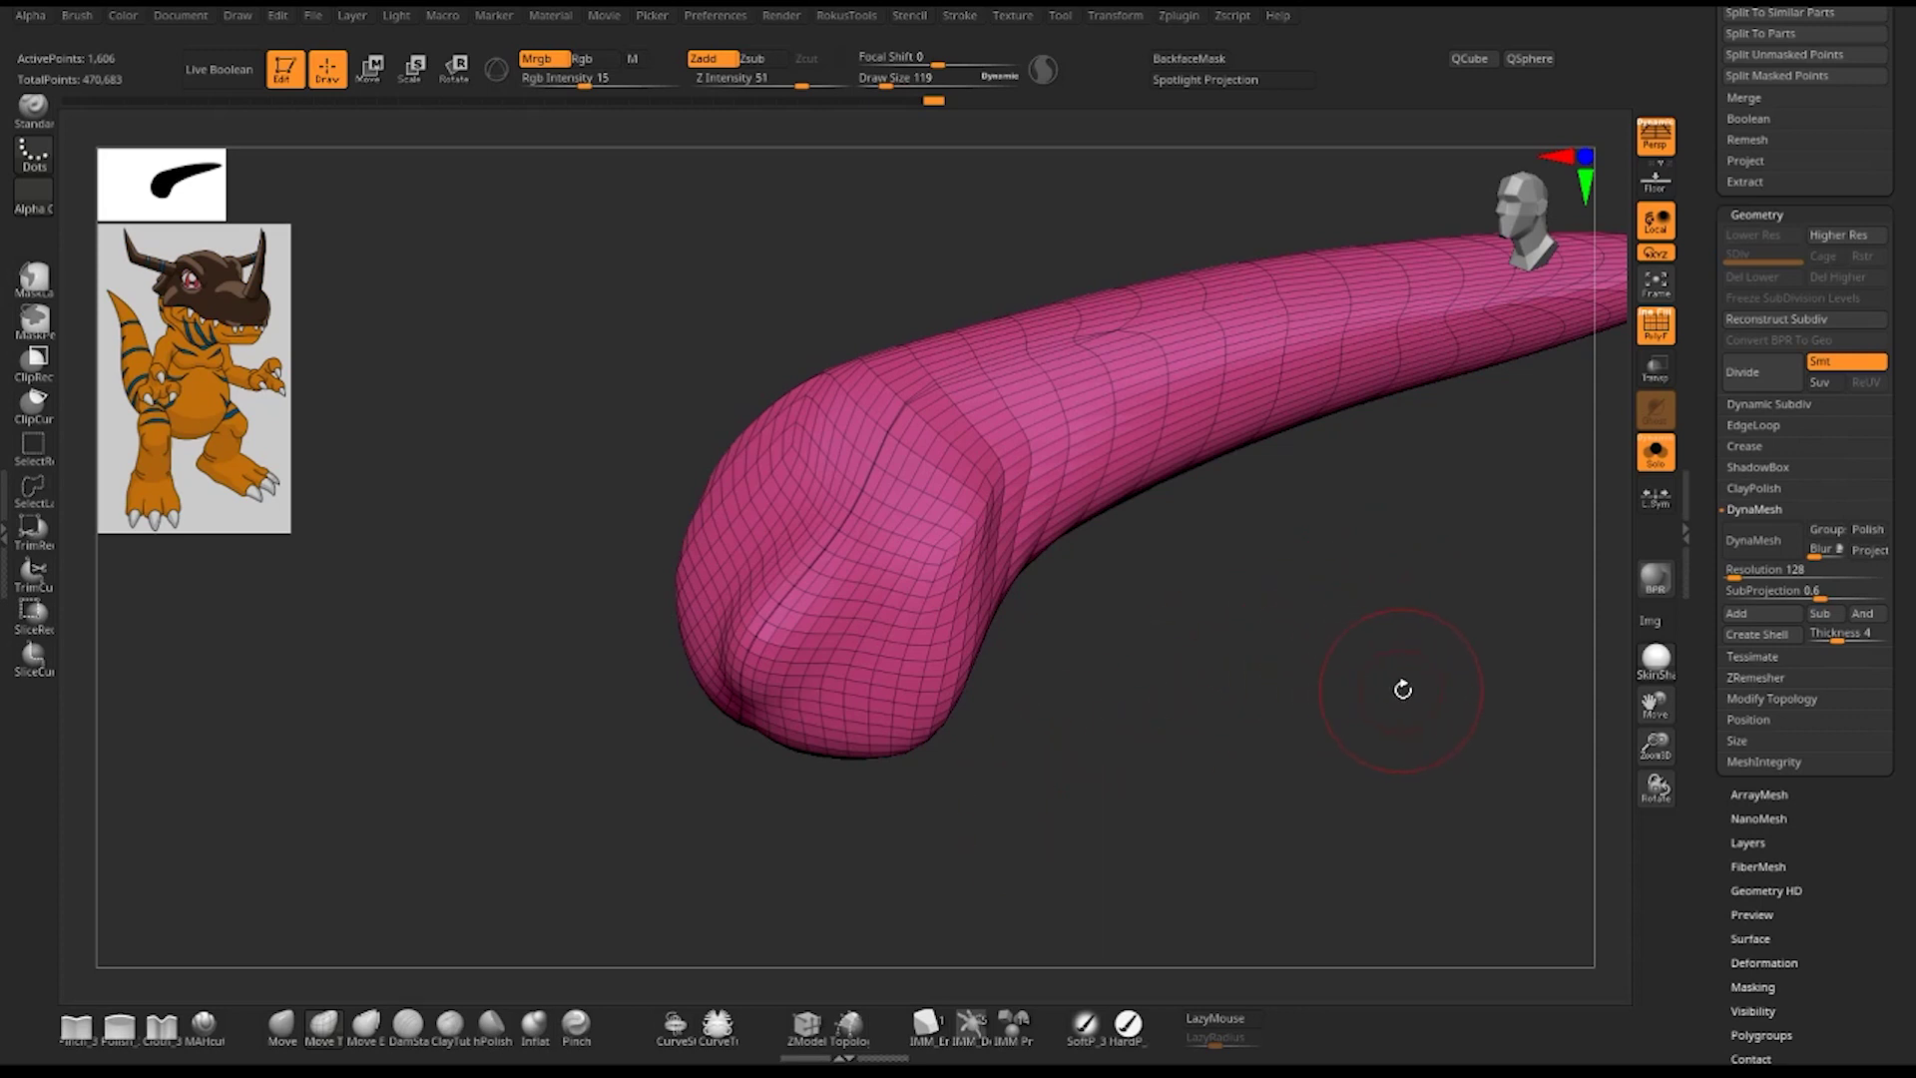
- Ctrl-drag the Move gizmo to duplicate the tail and move the copy away from the original
{"action": "mouse_move", "coordinate": [1399, 684]}
{"action": "right_mouse_down", "text": "alt"}
{"action": "mouse_move", "coordinate": [1499, 551]}
{"action": "mouse_move", "coordinate": [1317, 638]}
{"action": "right_mouse_up", "text": "alt"}
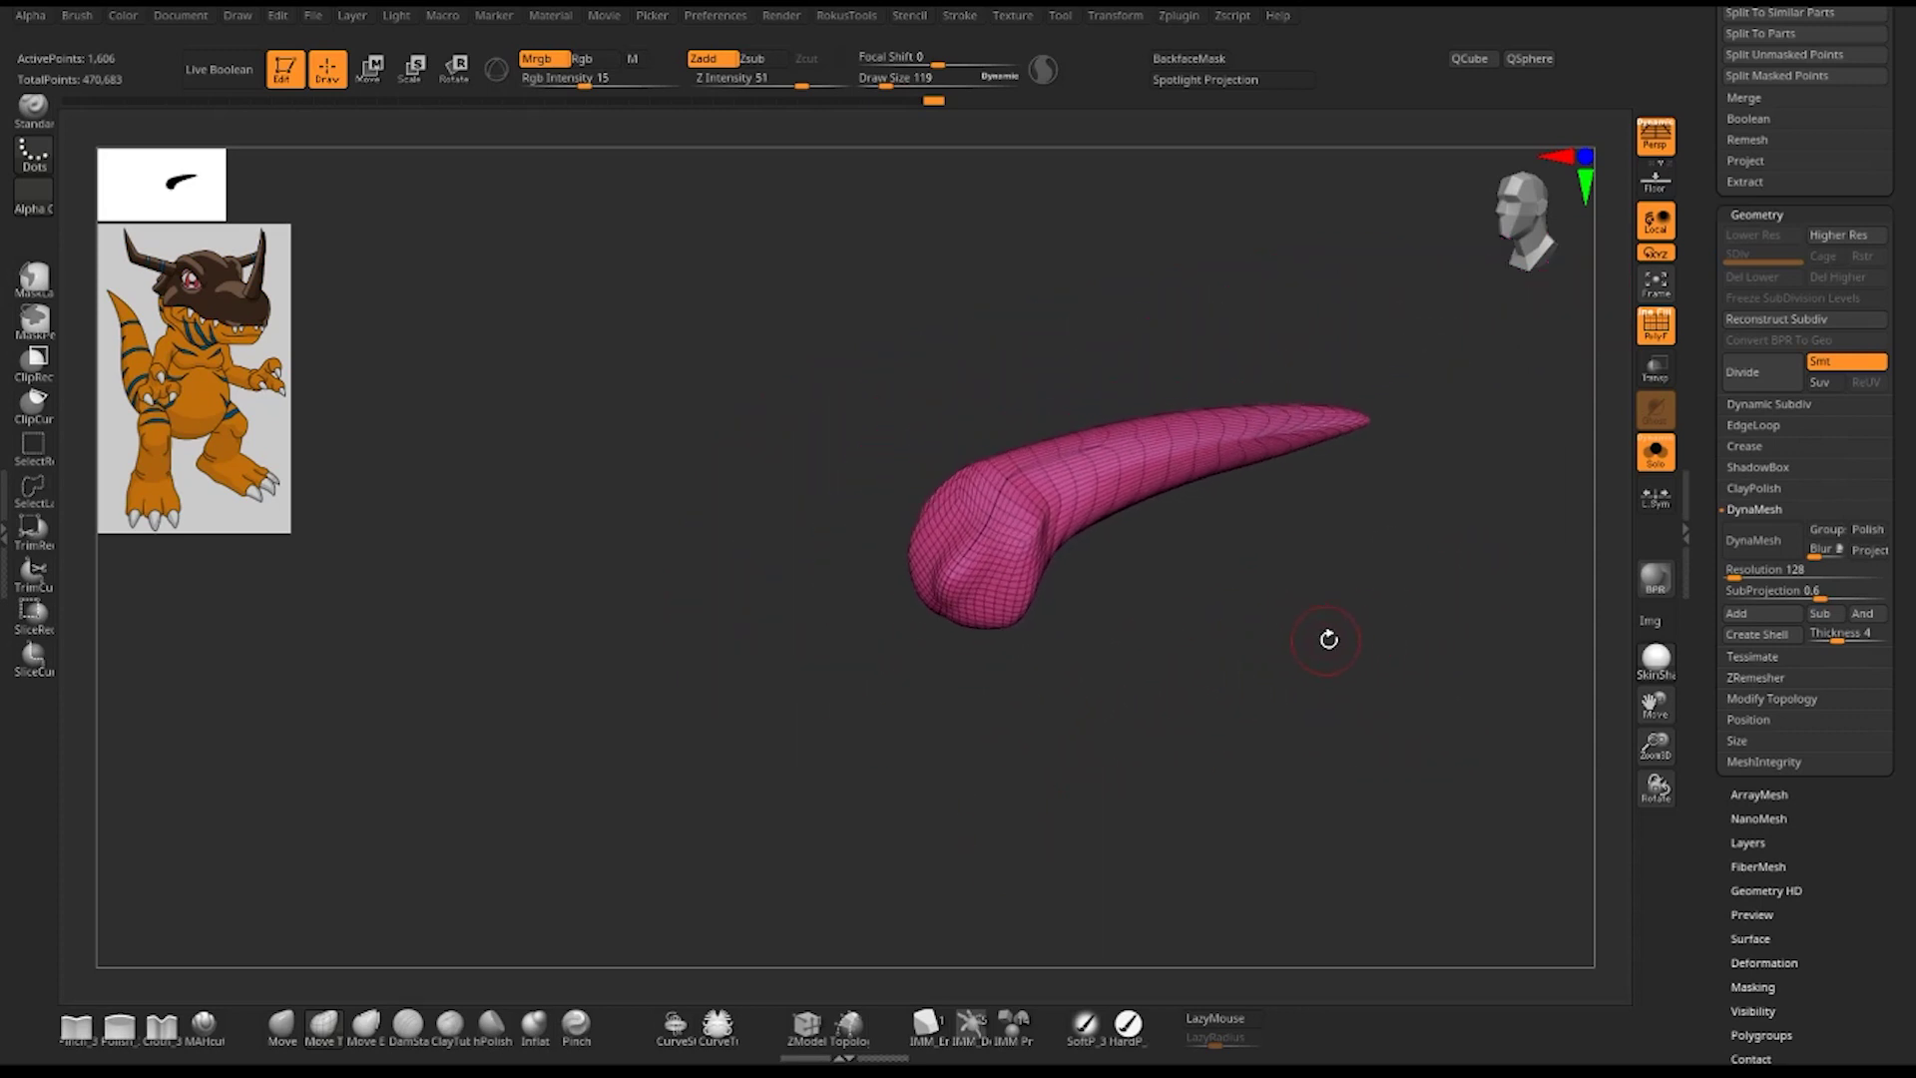
{"action": "key", "text": "w"}
{"action": "key", "text": "y"}
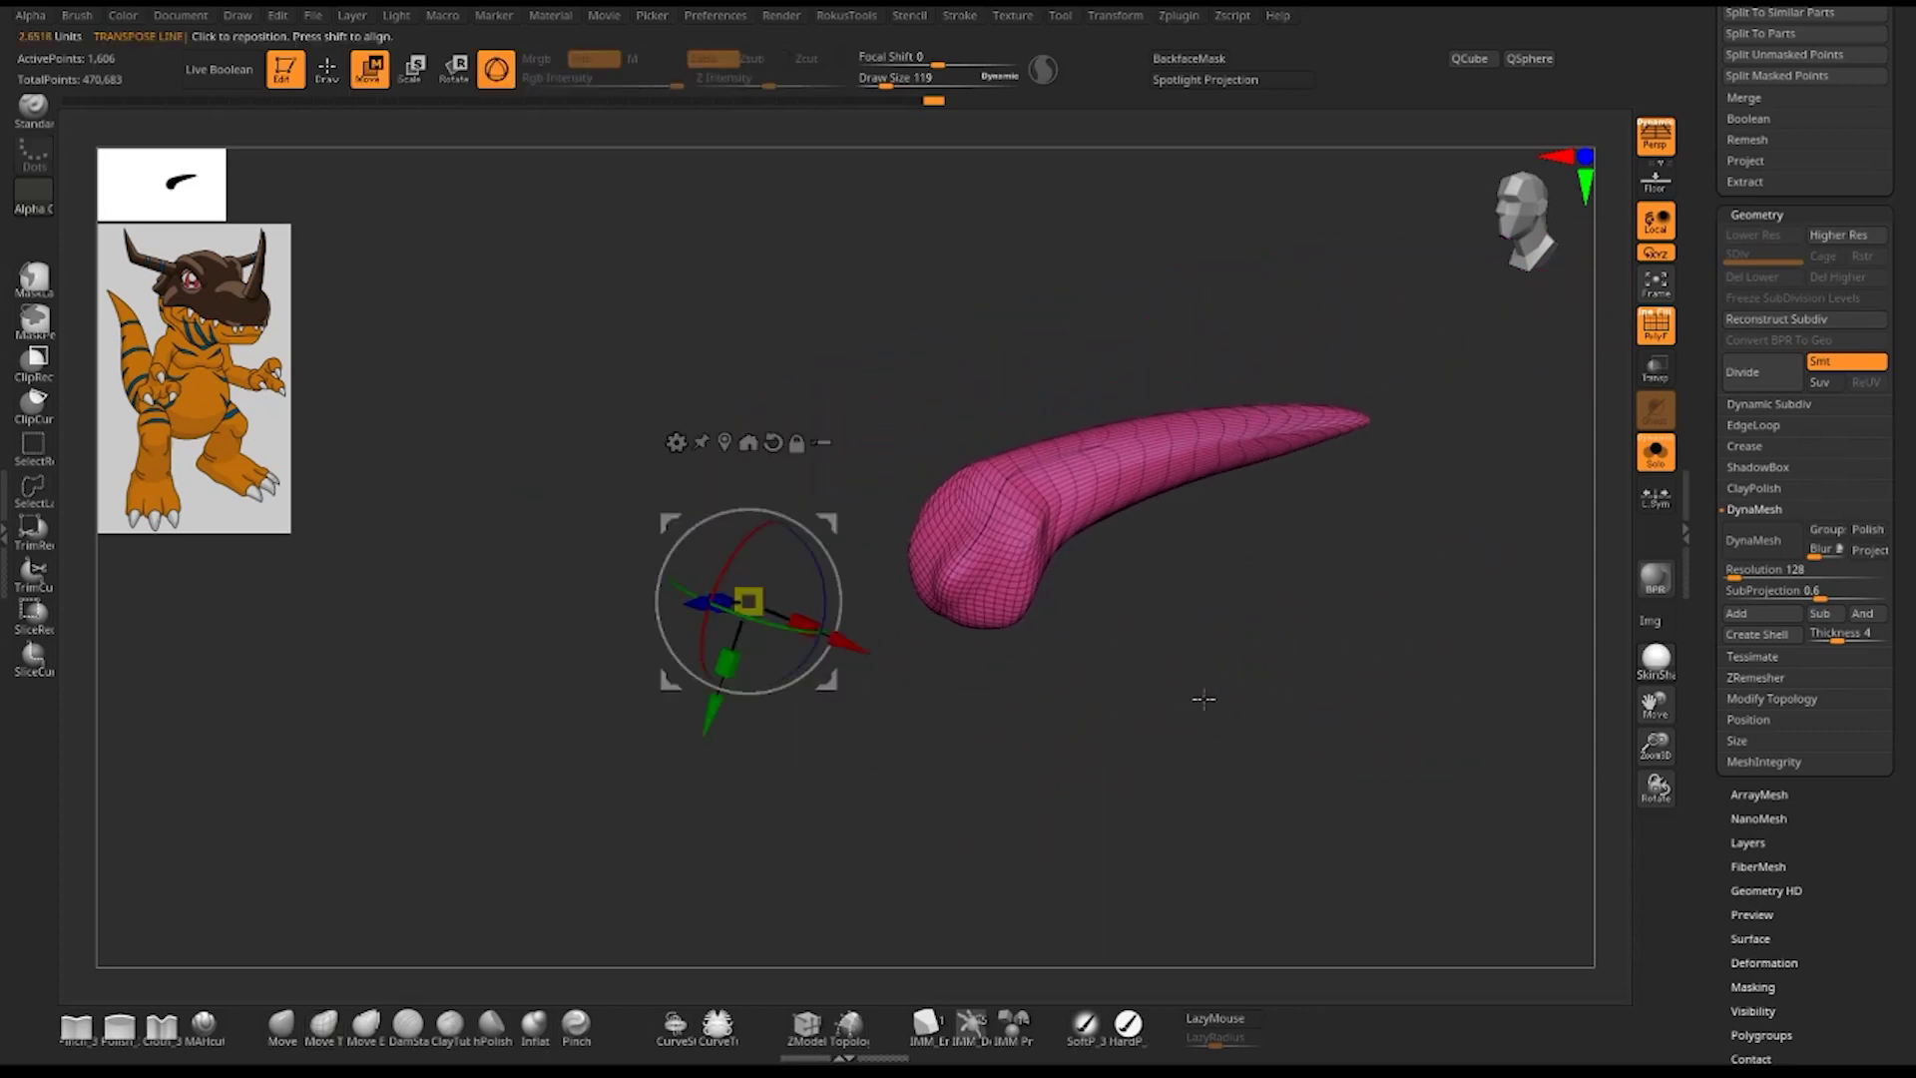
{"action": "mouse_move", "coordinate": [1201, 692]}
{"action": "right_mouse_down"}
{"action": "mouse_move", "coordinate": [1296, 684]}
{"action": "mouse_move", "coordinate": [1099, 629]}
{"action": "mouse_move", "coordinate": [983, 779]}
{"action": "right_mouse_up"}
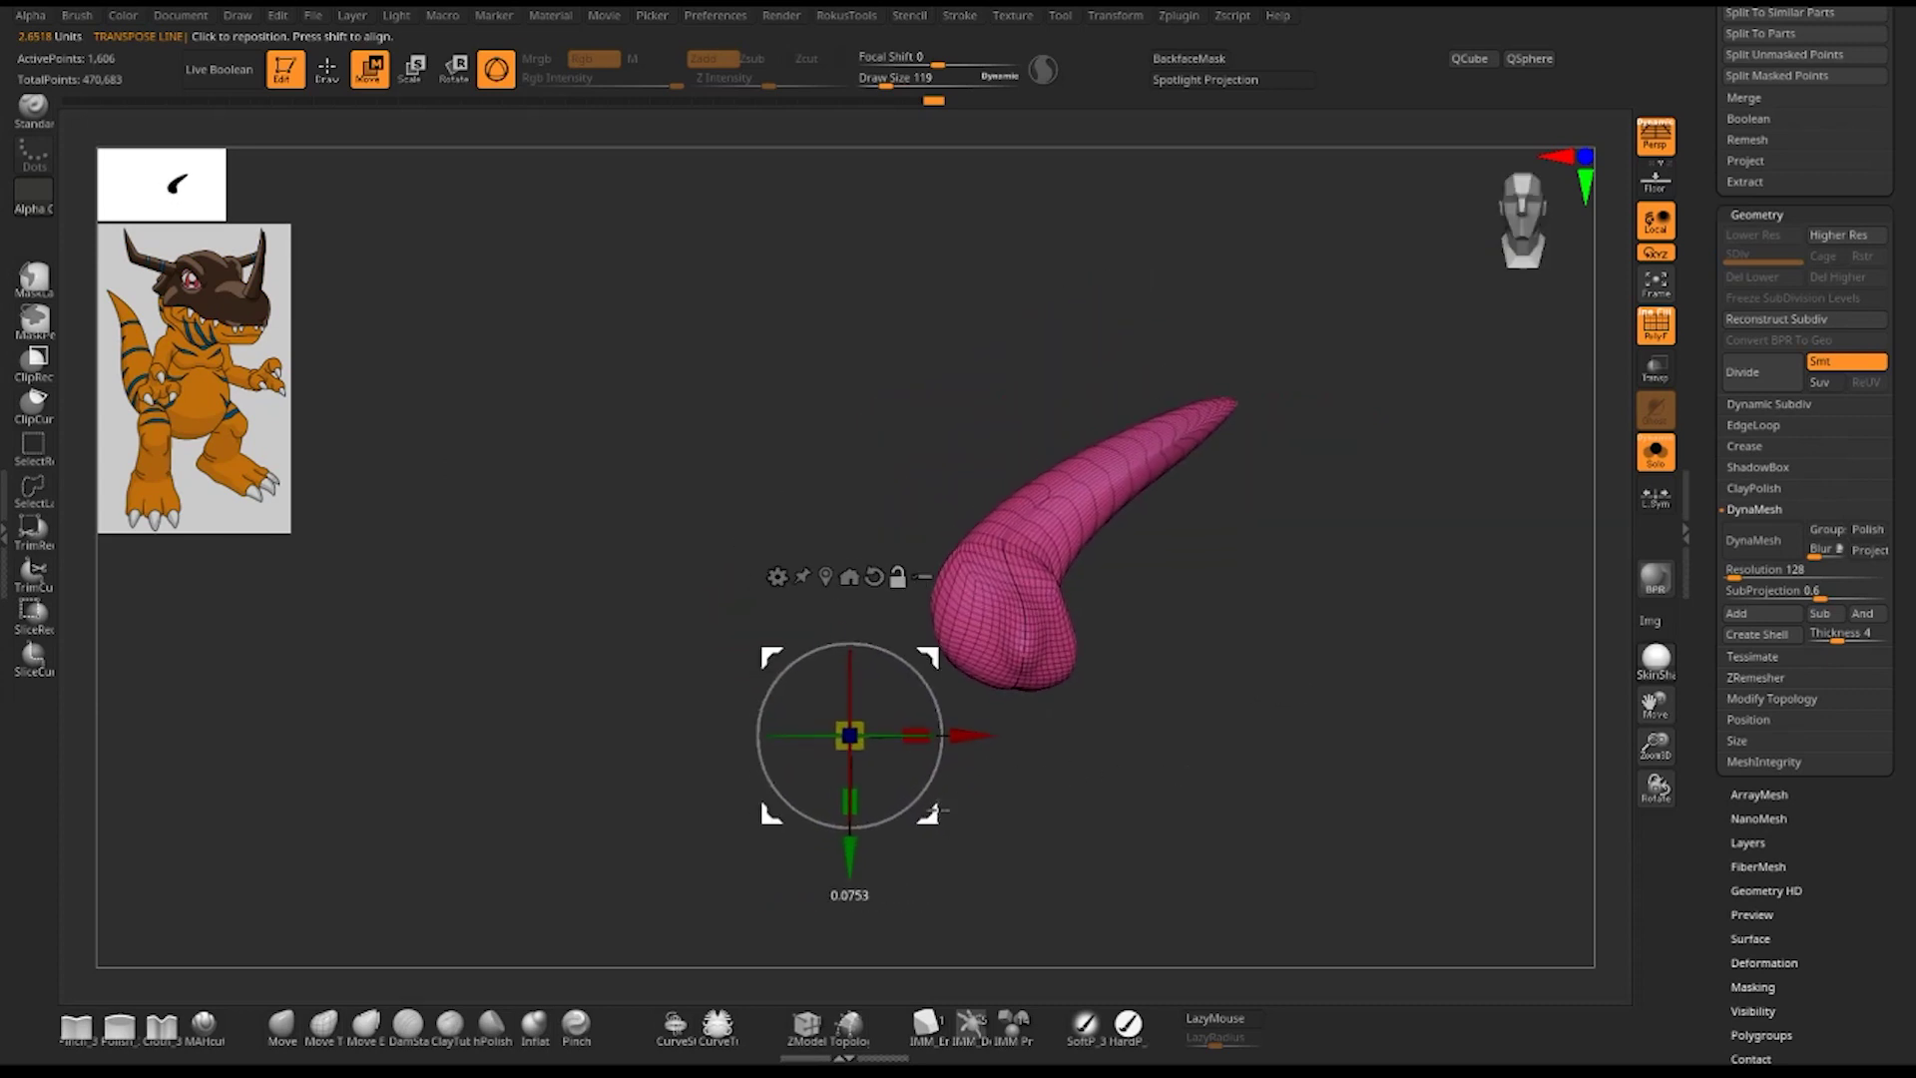
{"action": "left_click", "coordinate": [1001, 619]}
{"action": "left_click_drag", "start_coordinate": [1001, 620], "coordinate": [685, 449], "text": "ctrl"}
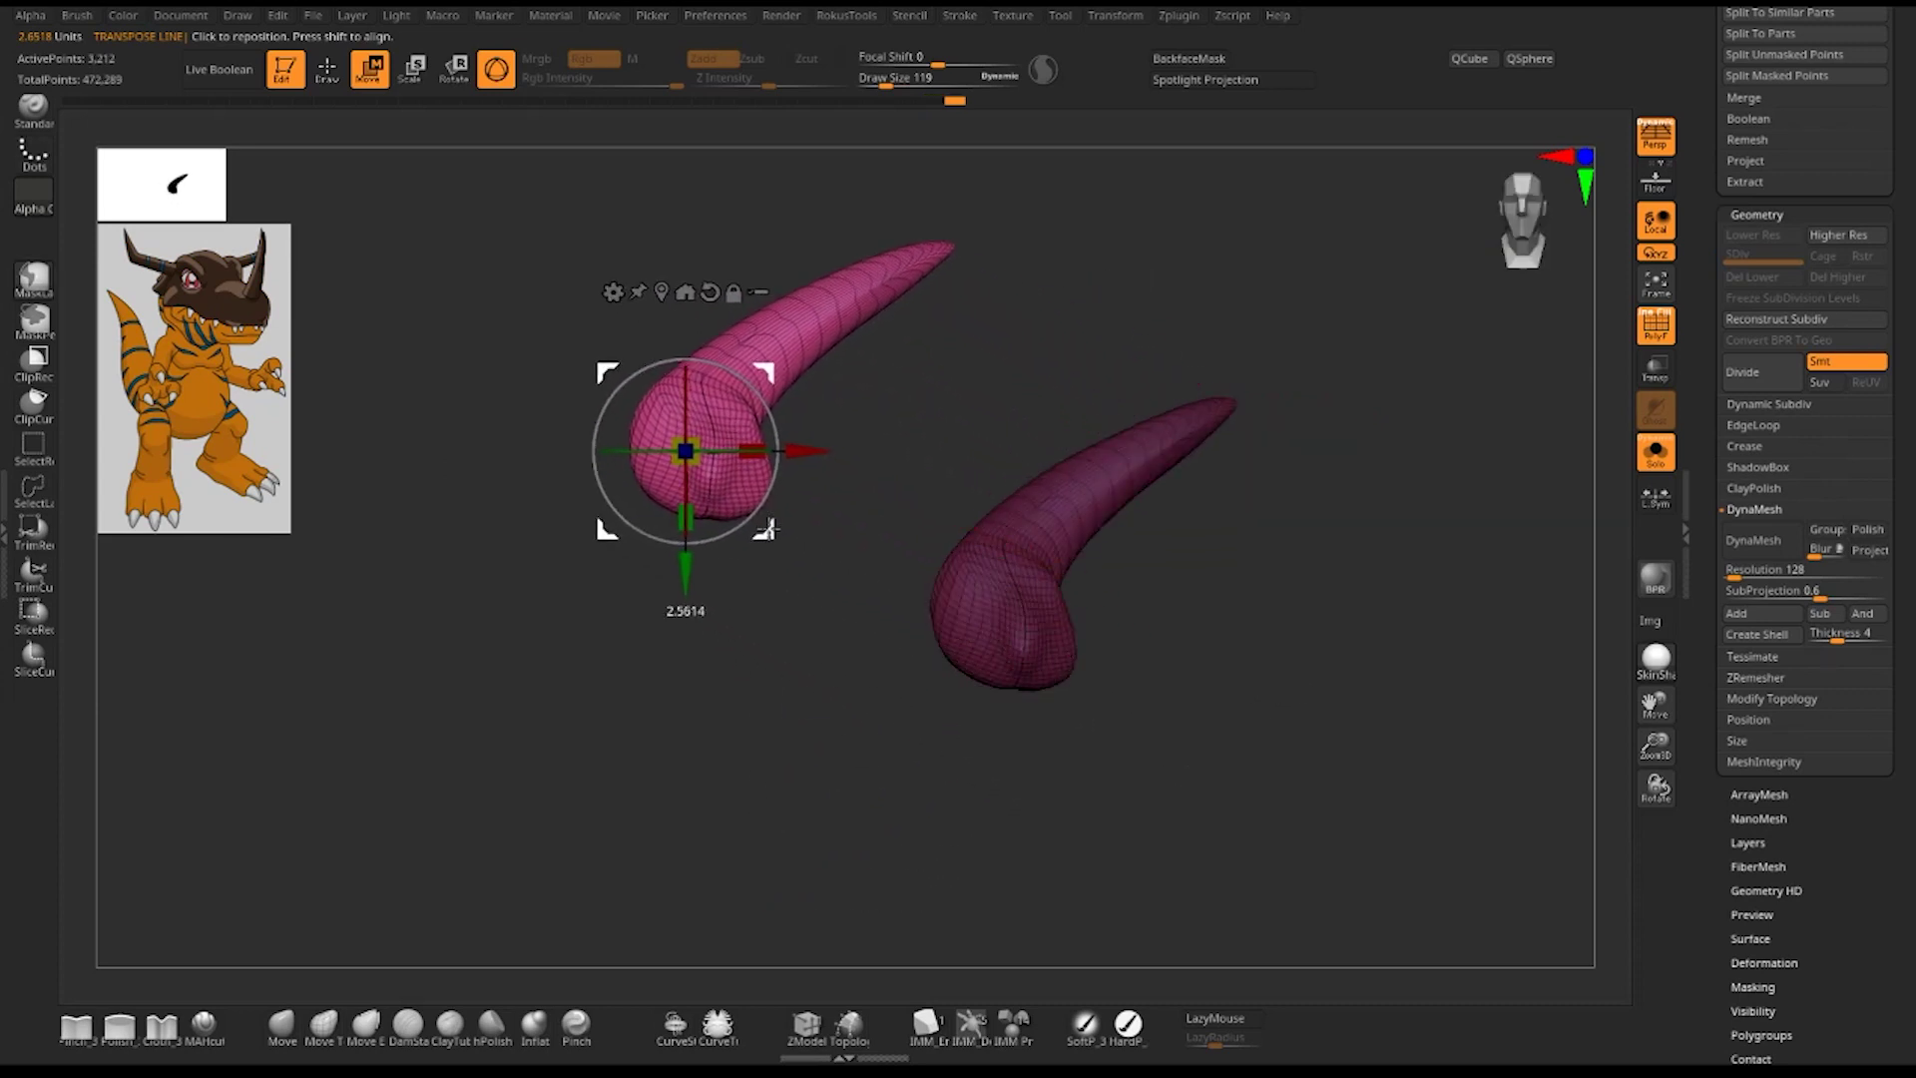
{"action": "right_click_drag", "start_coordinate": [699, 518], "coordinate": [750, 559]}
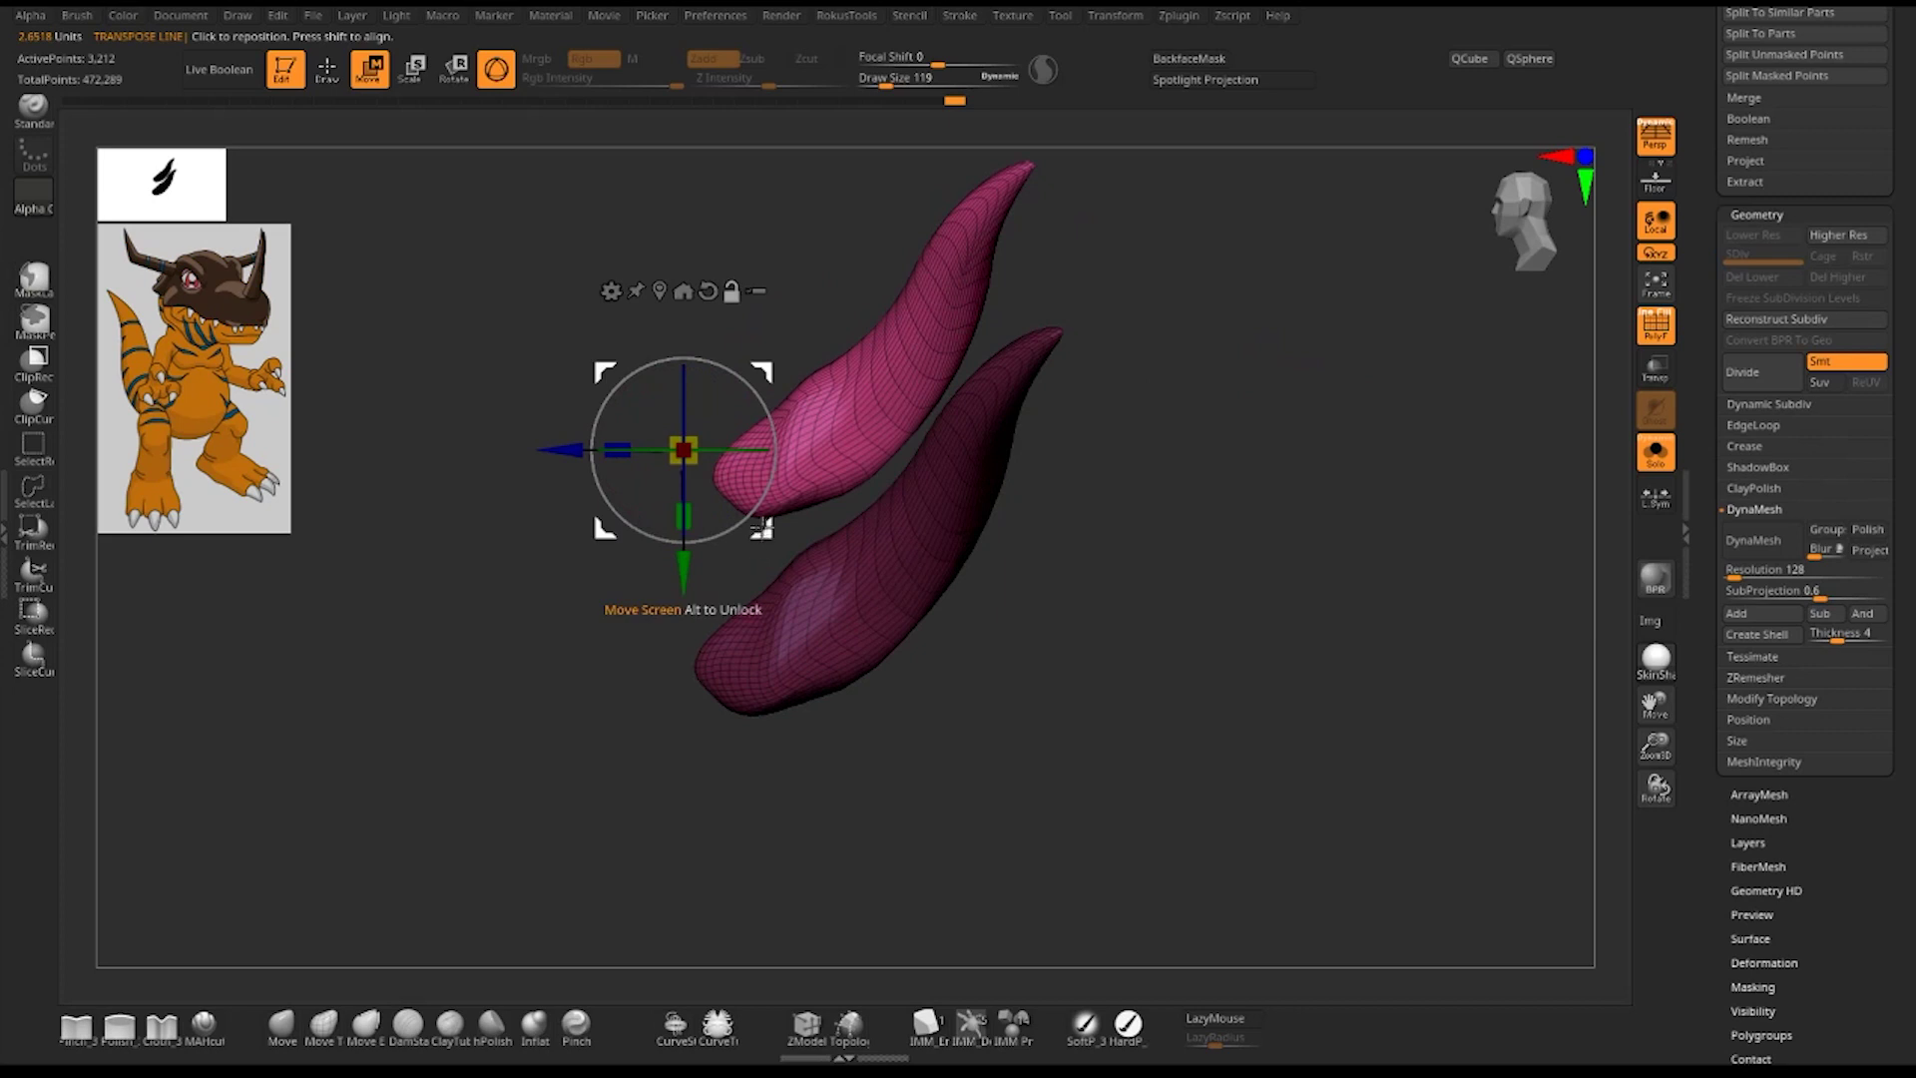
{"action": "mouse_move", "coordinate": [682, 449]}
{"action": "left_mouse_down"}
{"action": "mouse_move", "coordinate": [812, 449]}
{"action": "mouse_move", "coordinate": [795, 454]}
{"action": "left_mouse_up"}
- Scale the duplicate tail up much larger and return to Draw mode to view both tails
{"action": "right_click_drag", "start_coordinate": [1048, 591], "coordinate": [1317, 639]}
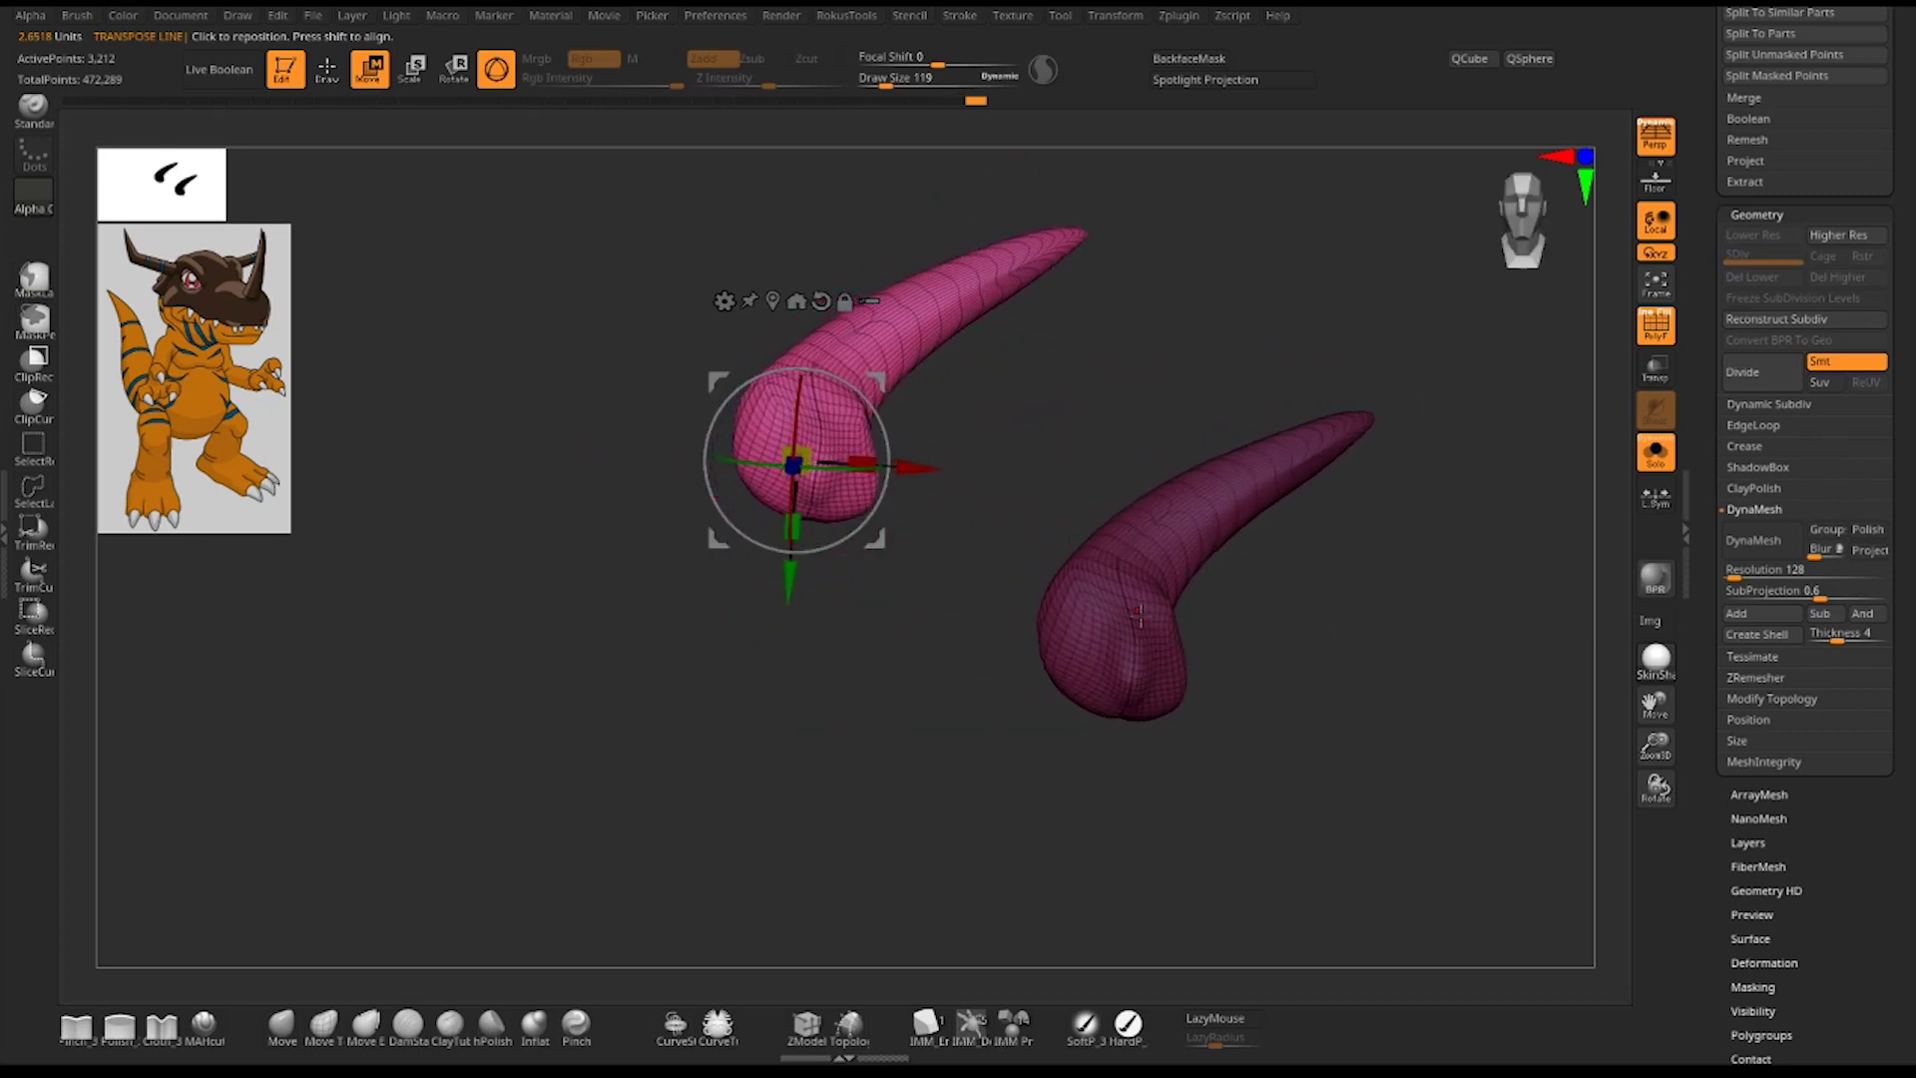
{"action": "left_click_drag", "start_coordinate": [798, 455], "coordinate": [878, 559]}
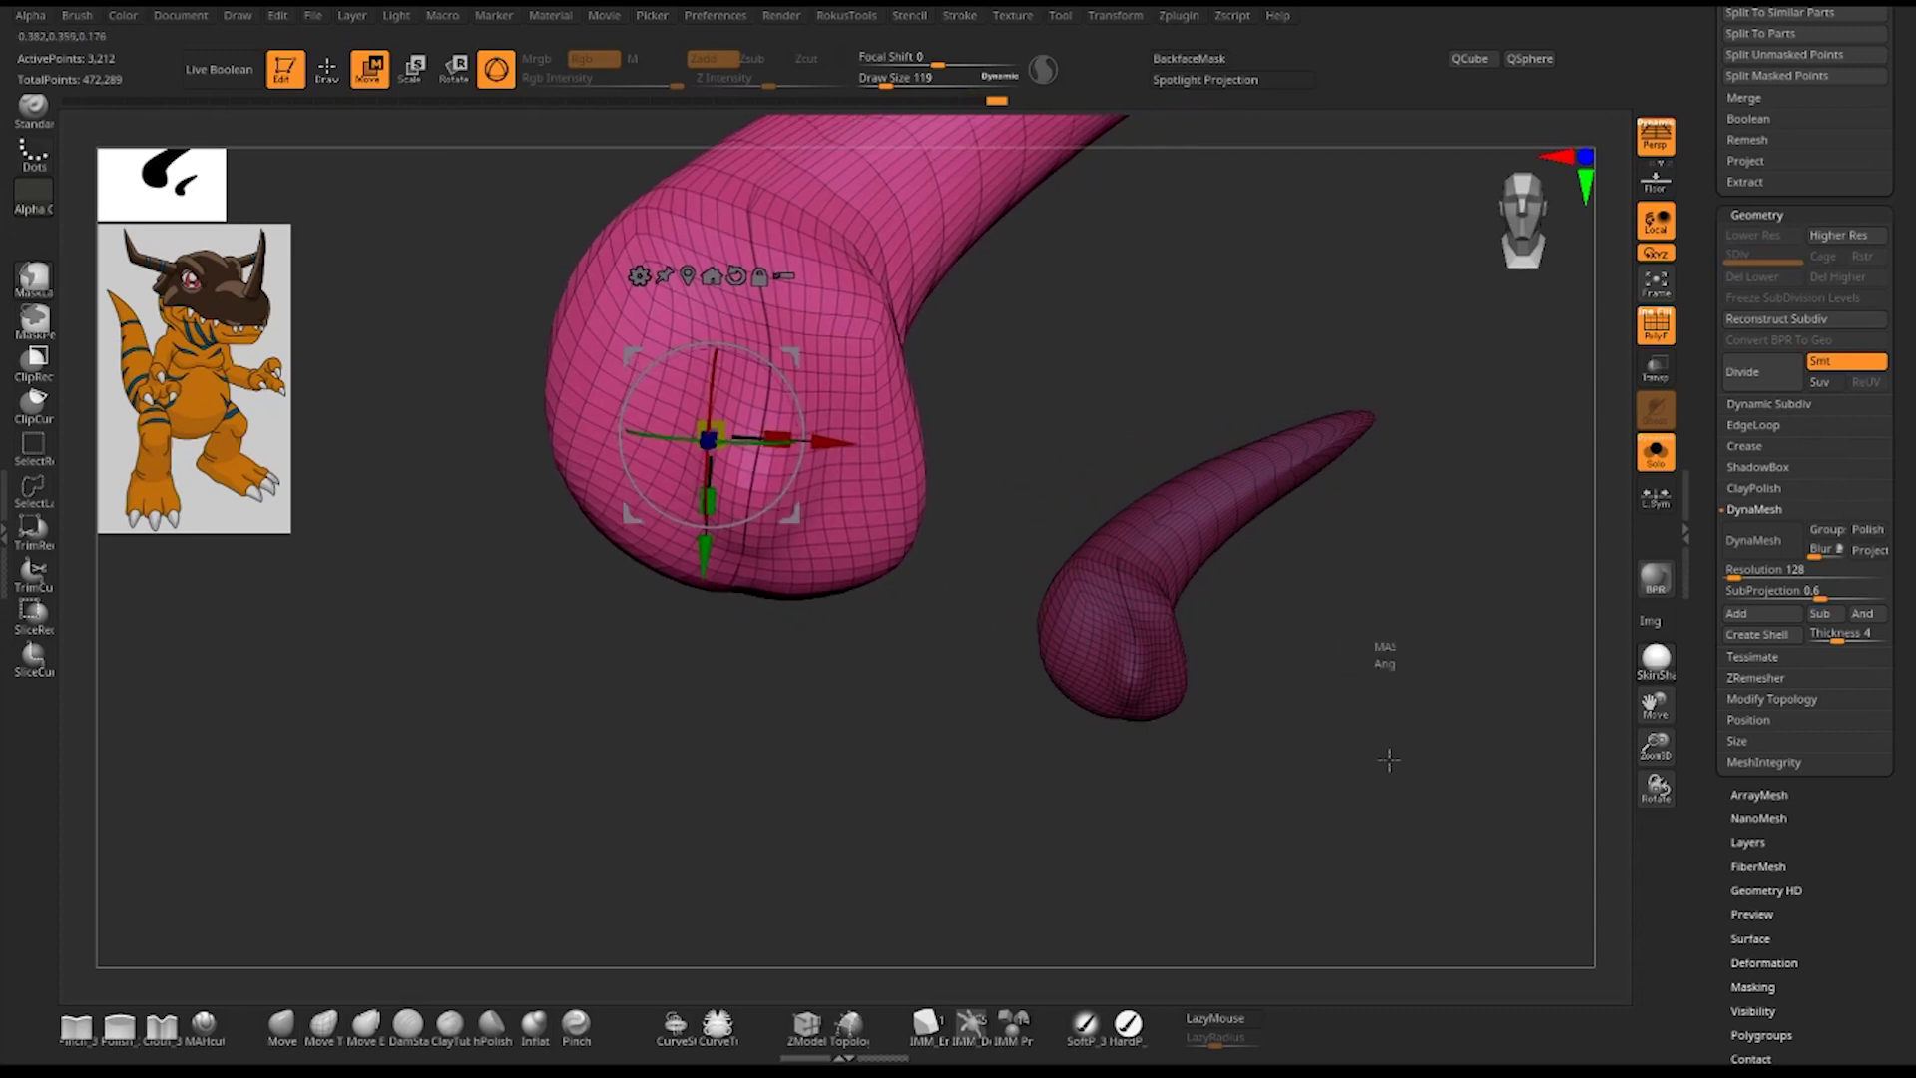
{"action": "key", "text": "q"}
{"action": "mouse_move", "coordinate": [1415, 672]}
{"action": "right_mouse_down"}
{"action": "mouse_move", "coordinate": [1395, 662]}
{"action": "mouse_move", "coordinate": [1403, 758]}
{"action": "right_mouse_up"}
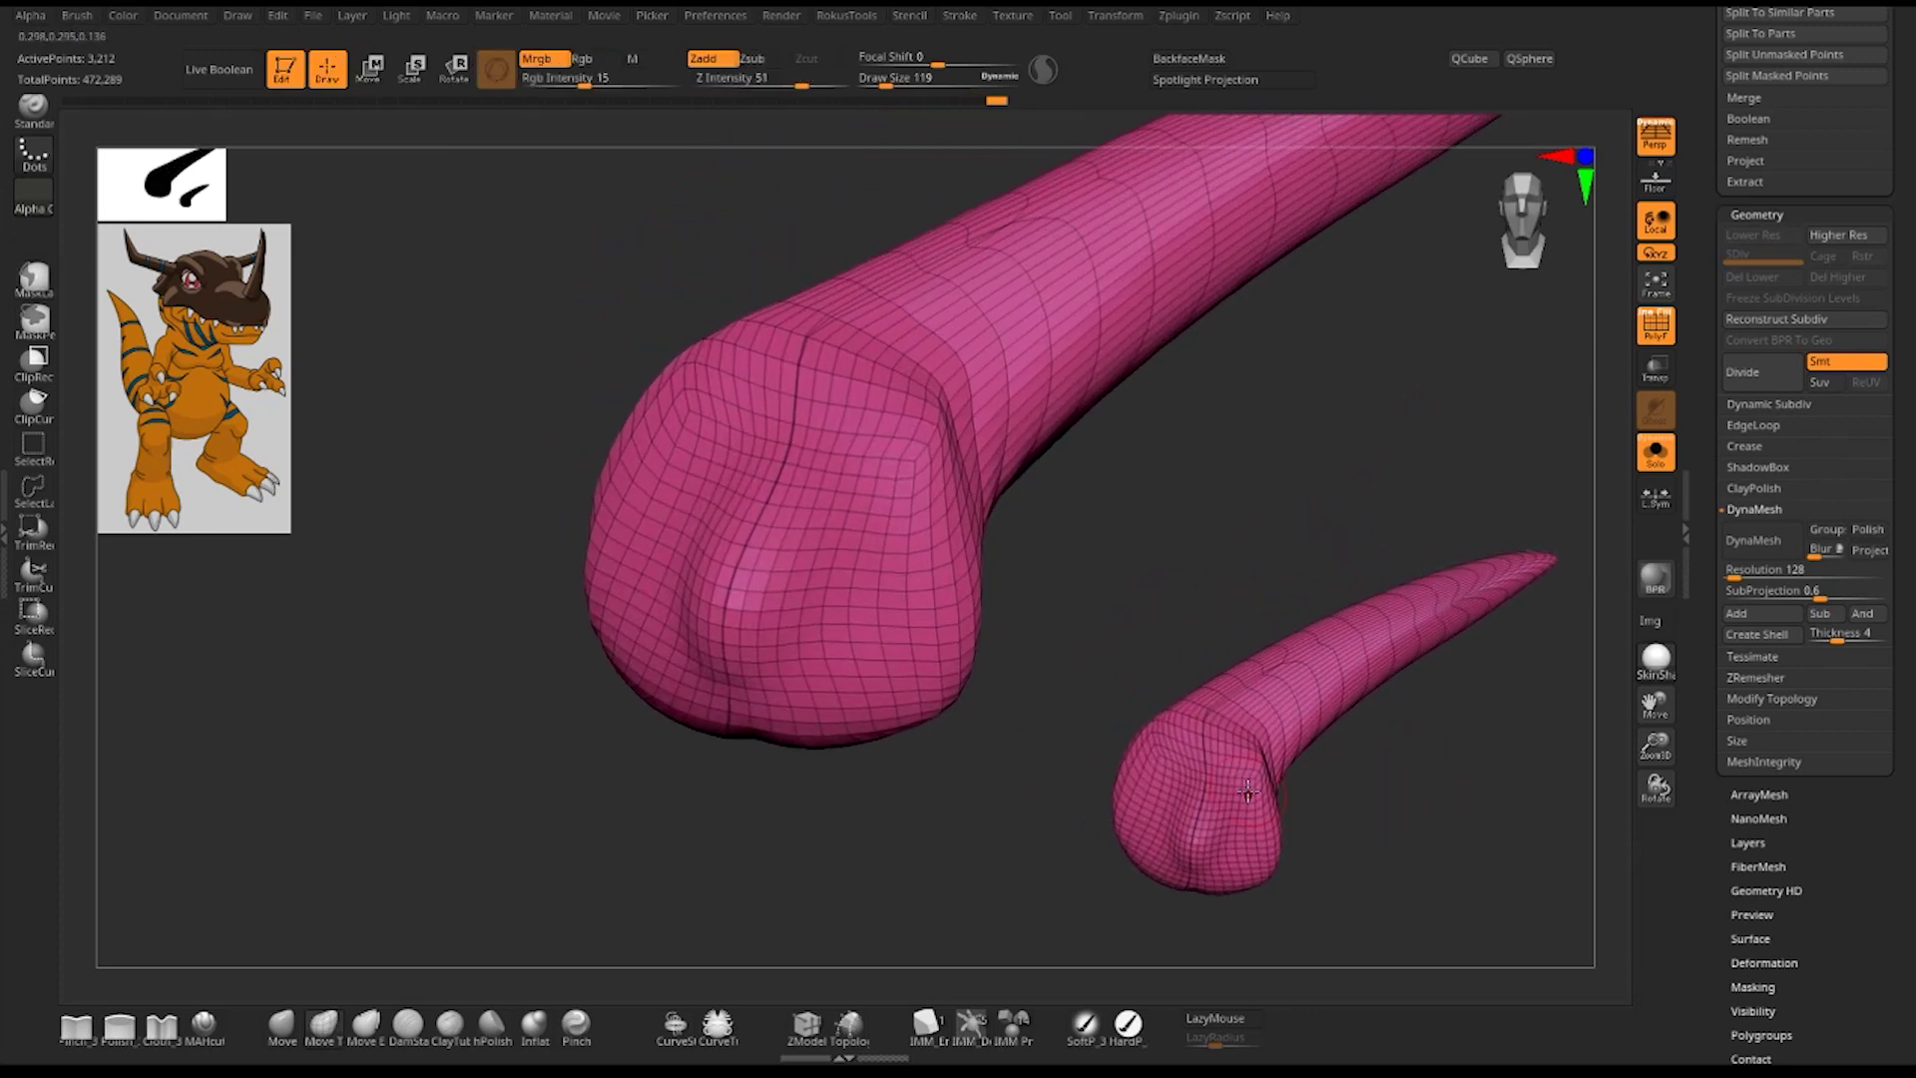
{"action": "mouse_move", "coordinate": [1173, 584]}
{"action": "right_mouse_down", "text": "ctrl"}
{"action": "mouse_move", "coordinate": [1128, 483]}
{"action": "mouse_move", "coordinate": [1201, 445]}
{"action": "right_mouse_up", "text": "ctrl"}
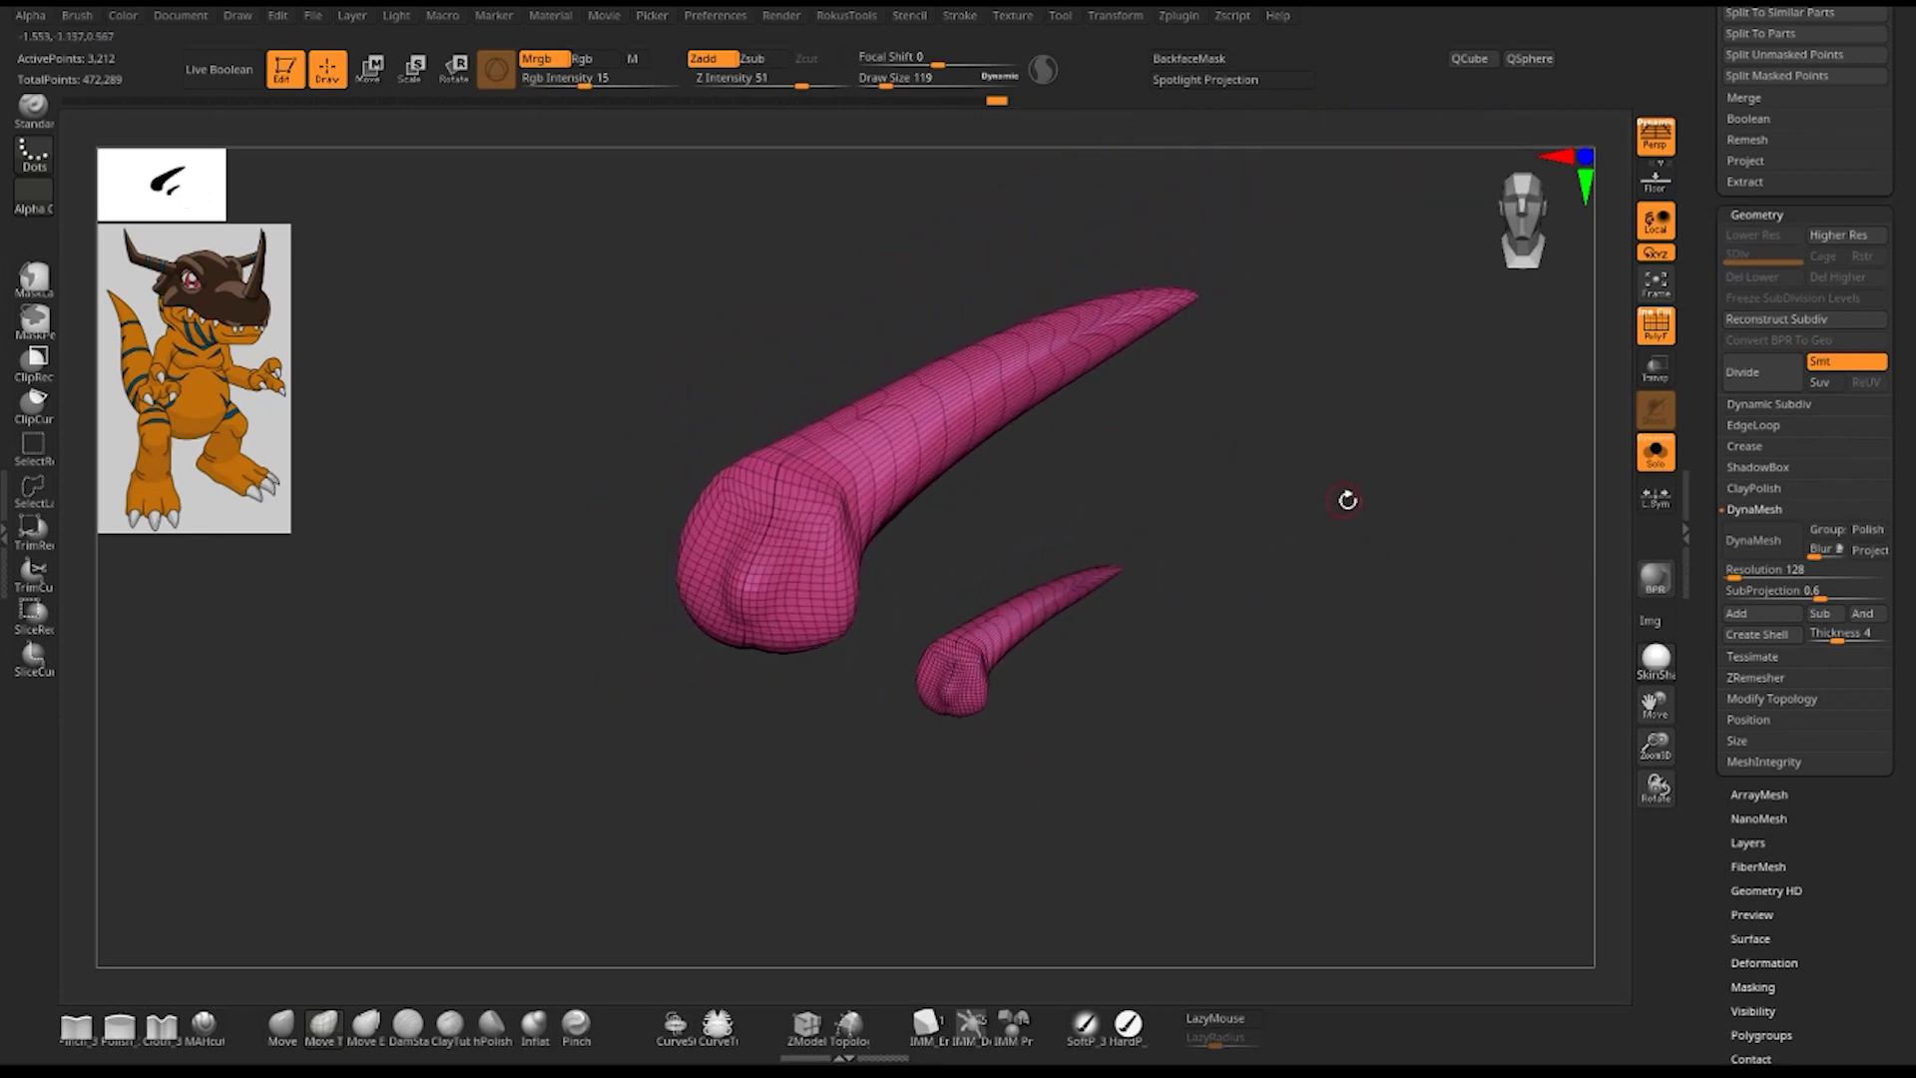
{"action": "mouse_move", "coordinate": [1455, 564]}
{"action": "right_mouse_down", "text": "ctrl"}
{"action": "mouse_move", "coordinate": [1503, 662]}
{"action": "mouse_move", "coordinate": [1596, 634]}
{"action": "right_mouse_up", "text": "ctrl"}
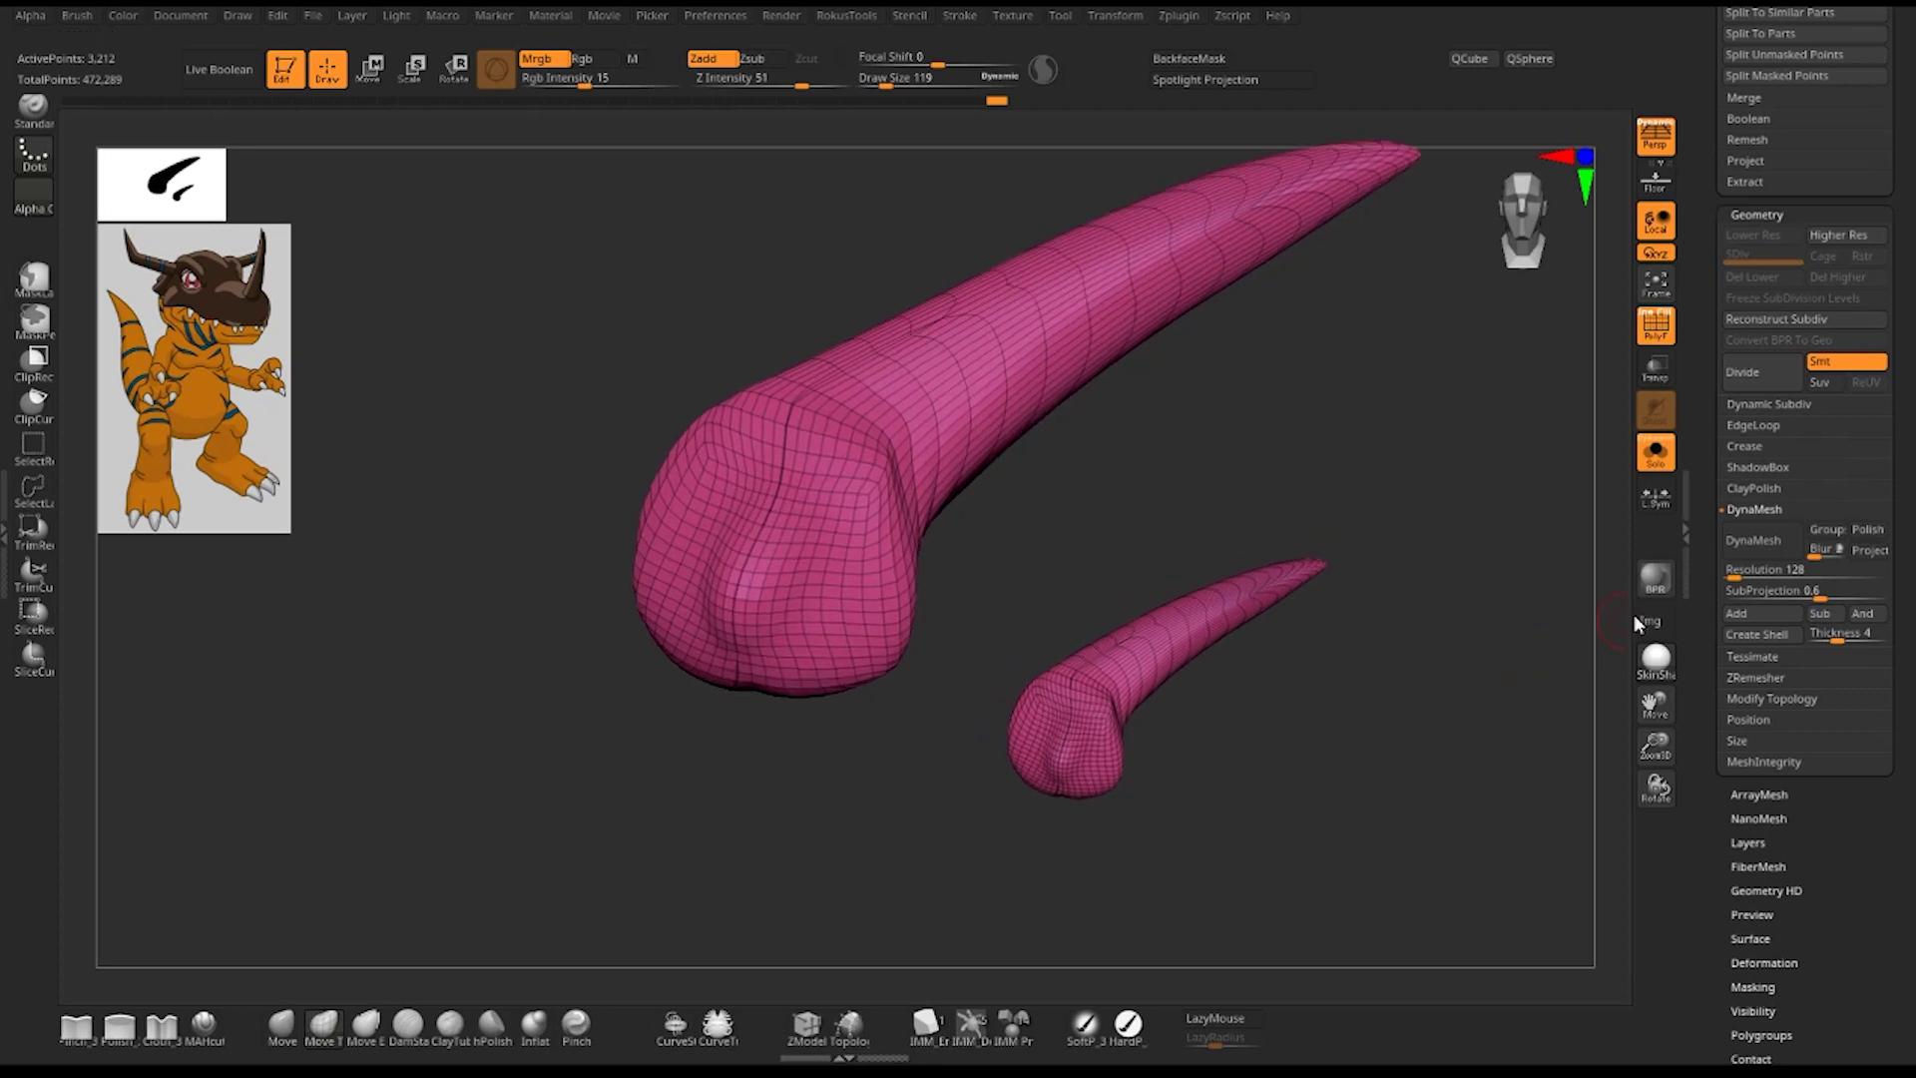
{"action": "left_click", "coordinate": [1751, 540]}
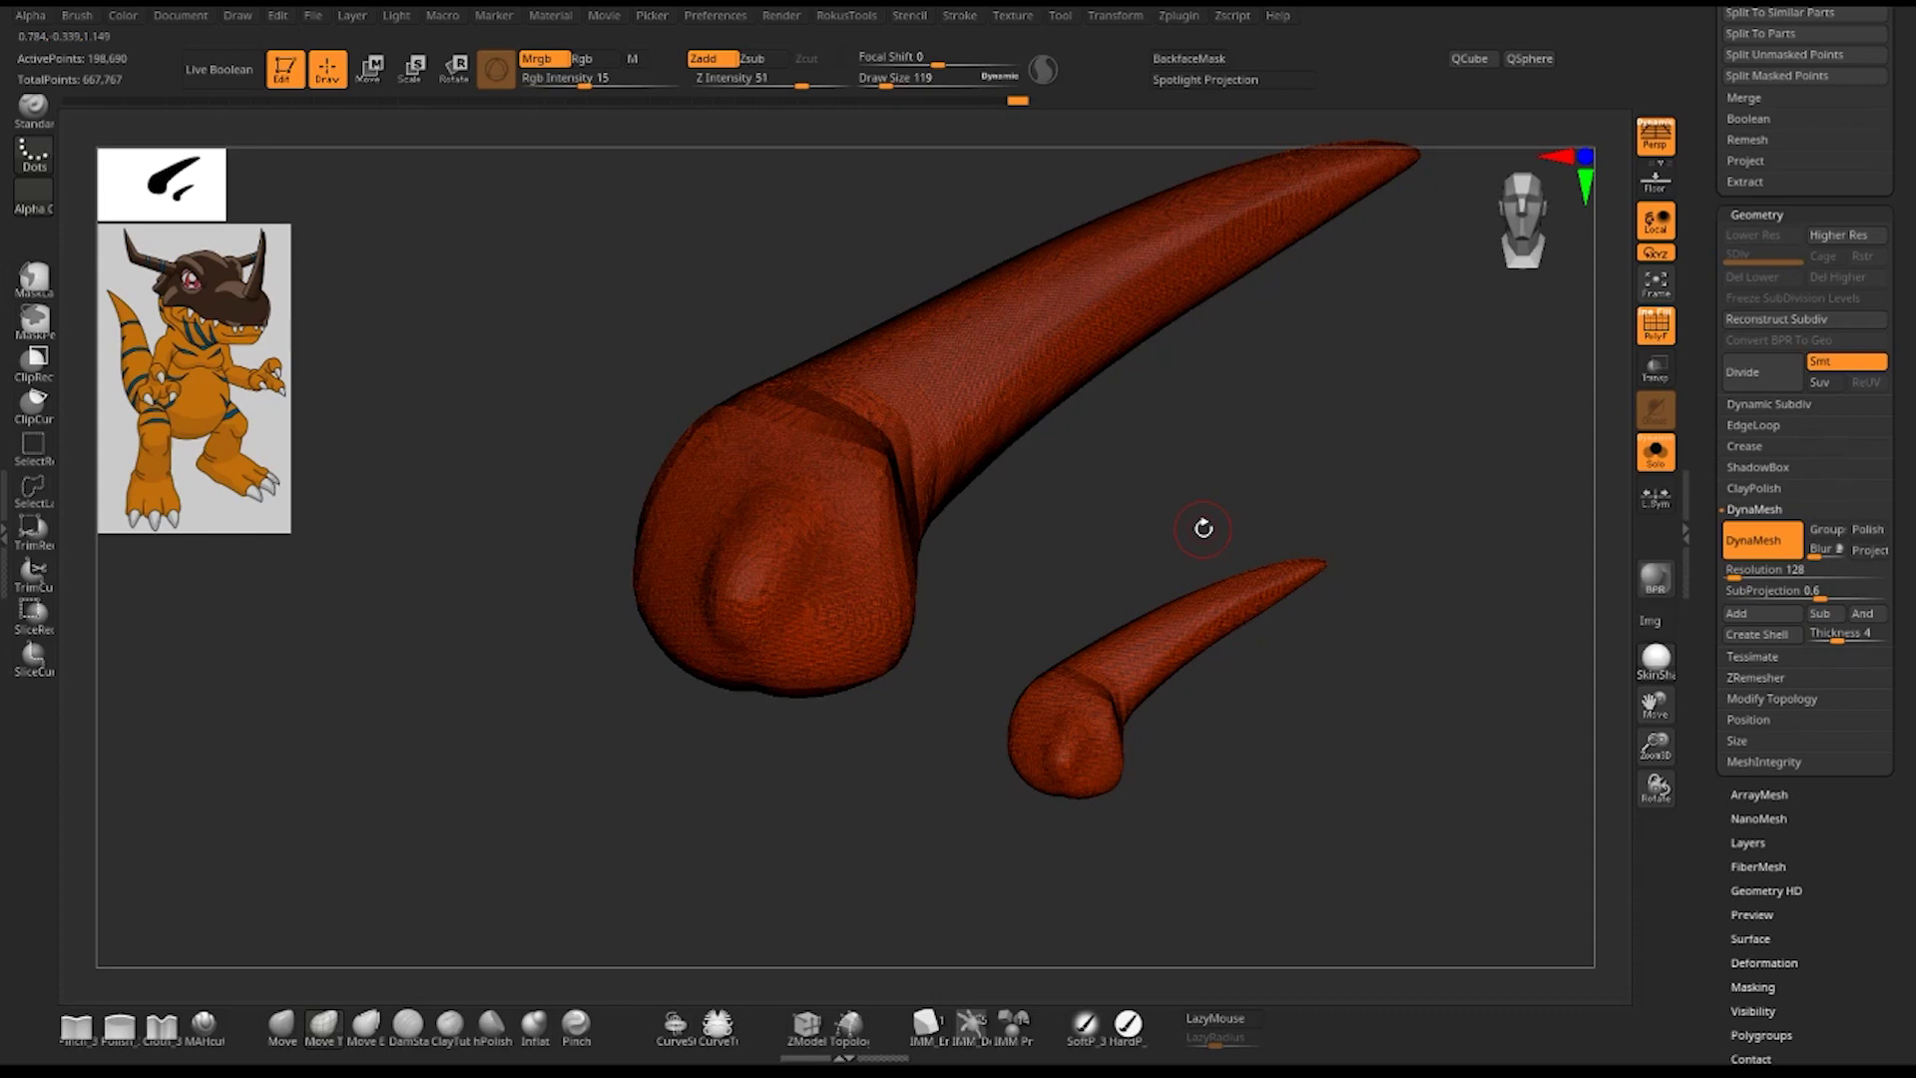
{"action": "right_click_drag", "start_coordinate": [1028, 644], "coordinate": [1313, 805], "text": "ctrl"}
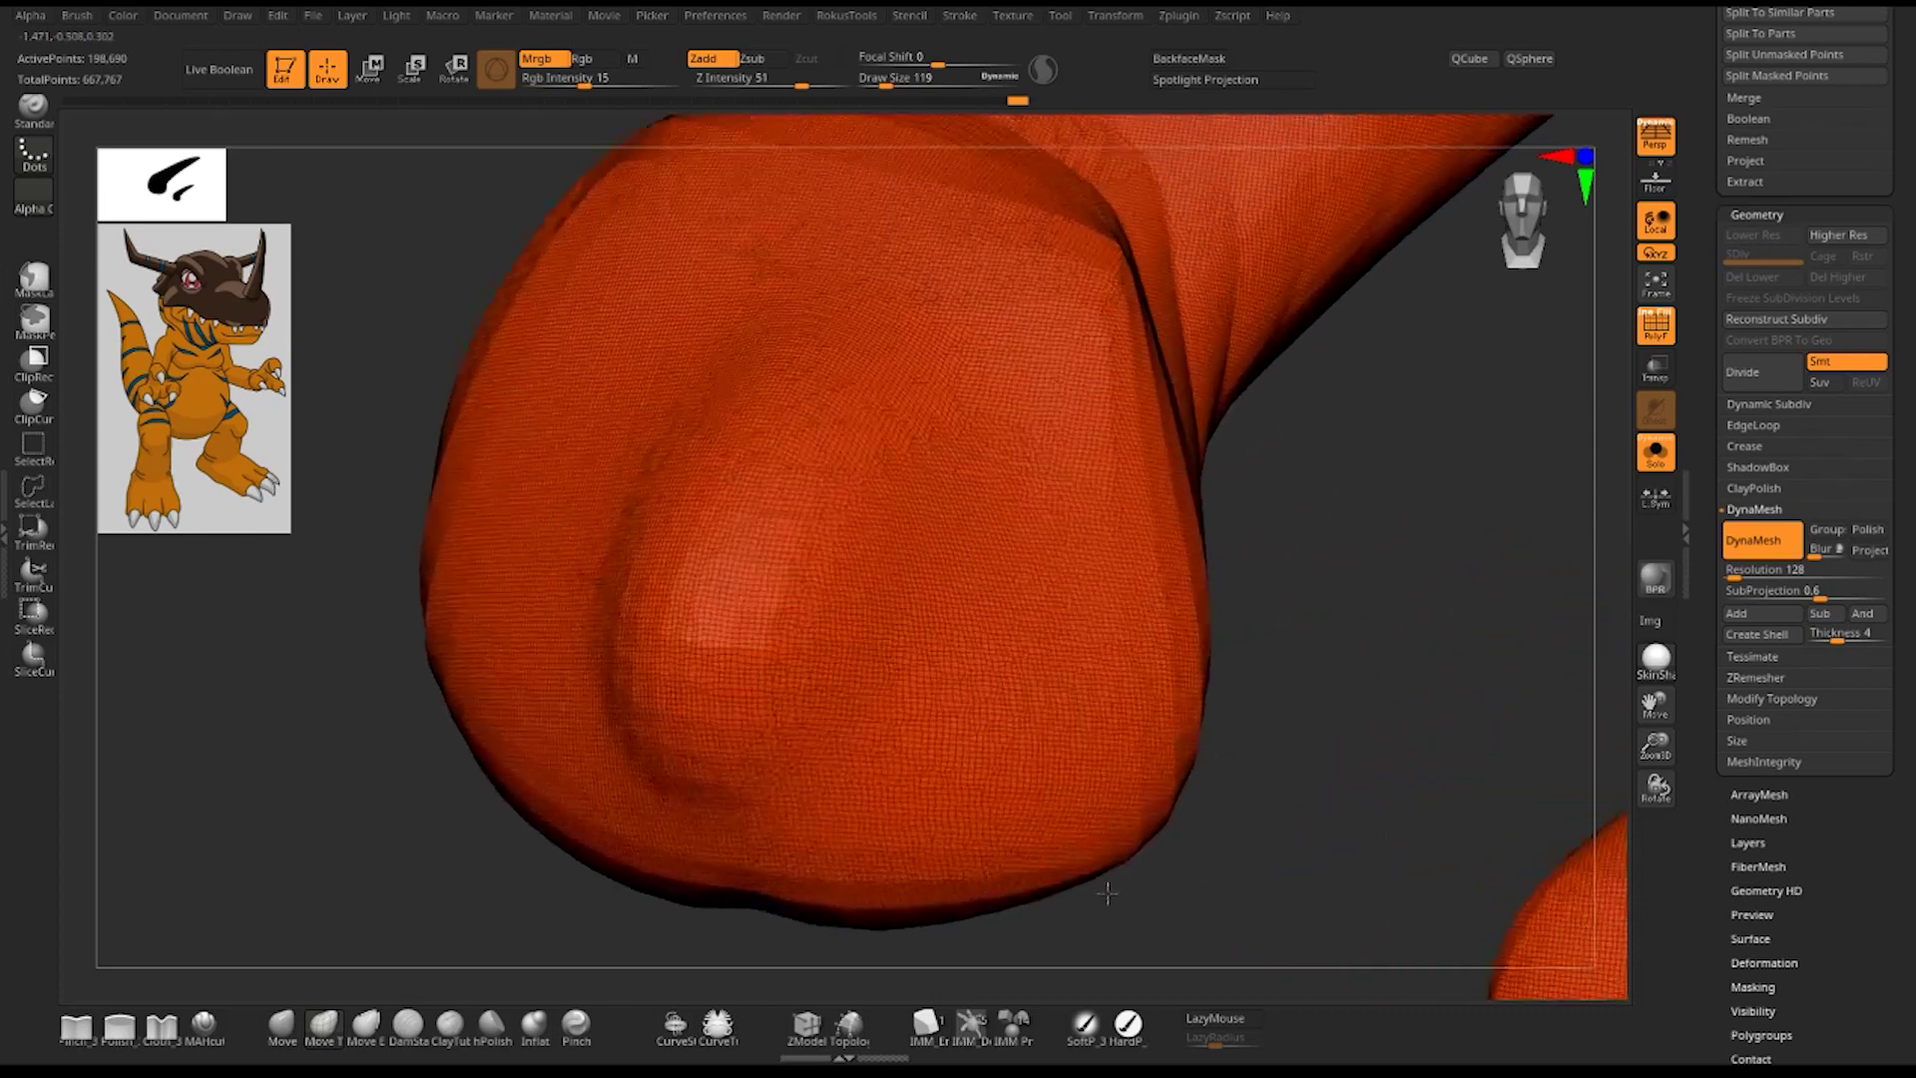
{"action": "mouse_move", "coordinate": [1313, 804]}
{"action": "left_mouse_down"}
{"action": "mouse_move", "coordinate": [1270, 590]}
{"action": "mouse_move", "coordinate": [1134, 445]}
{"action": "mouse_move", "coordinate": [1239, 529]}
{"action": "mouse_move", "coordinate": [1240, 479]}
{"action": "mouse_move", "coordinate": [1091, 393]}
{"action": "mouse_move", "coordinate": [1048, 415]}
{"action": "left_mouse_up"}
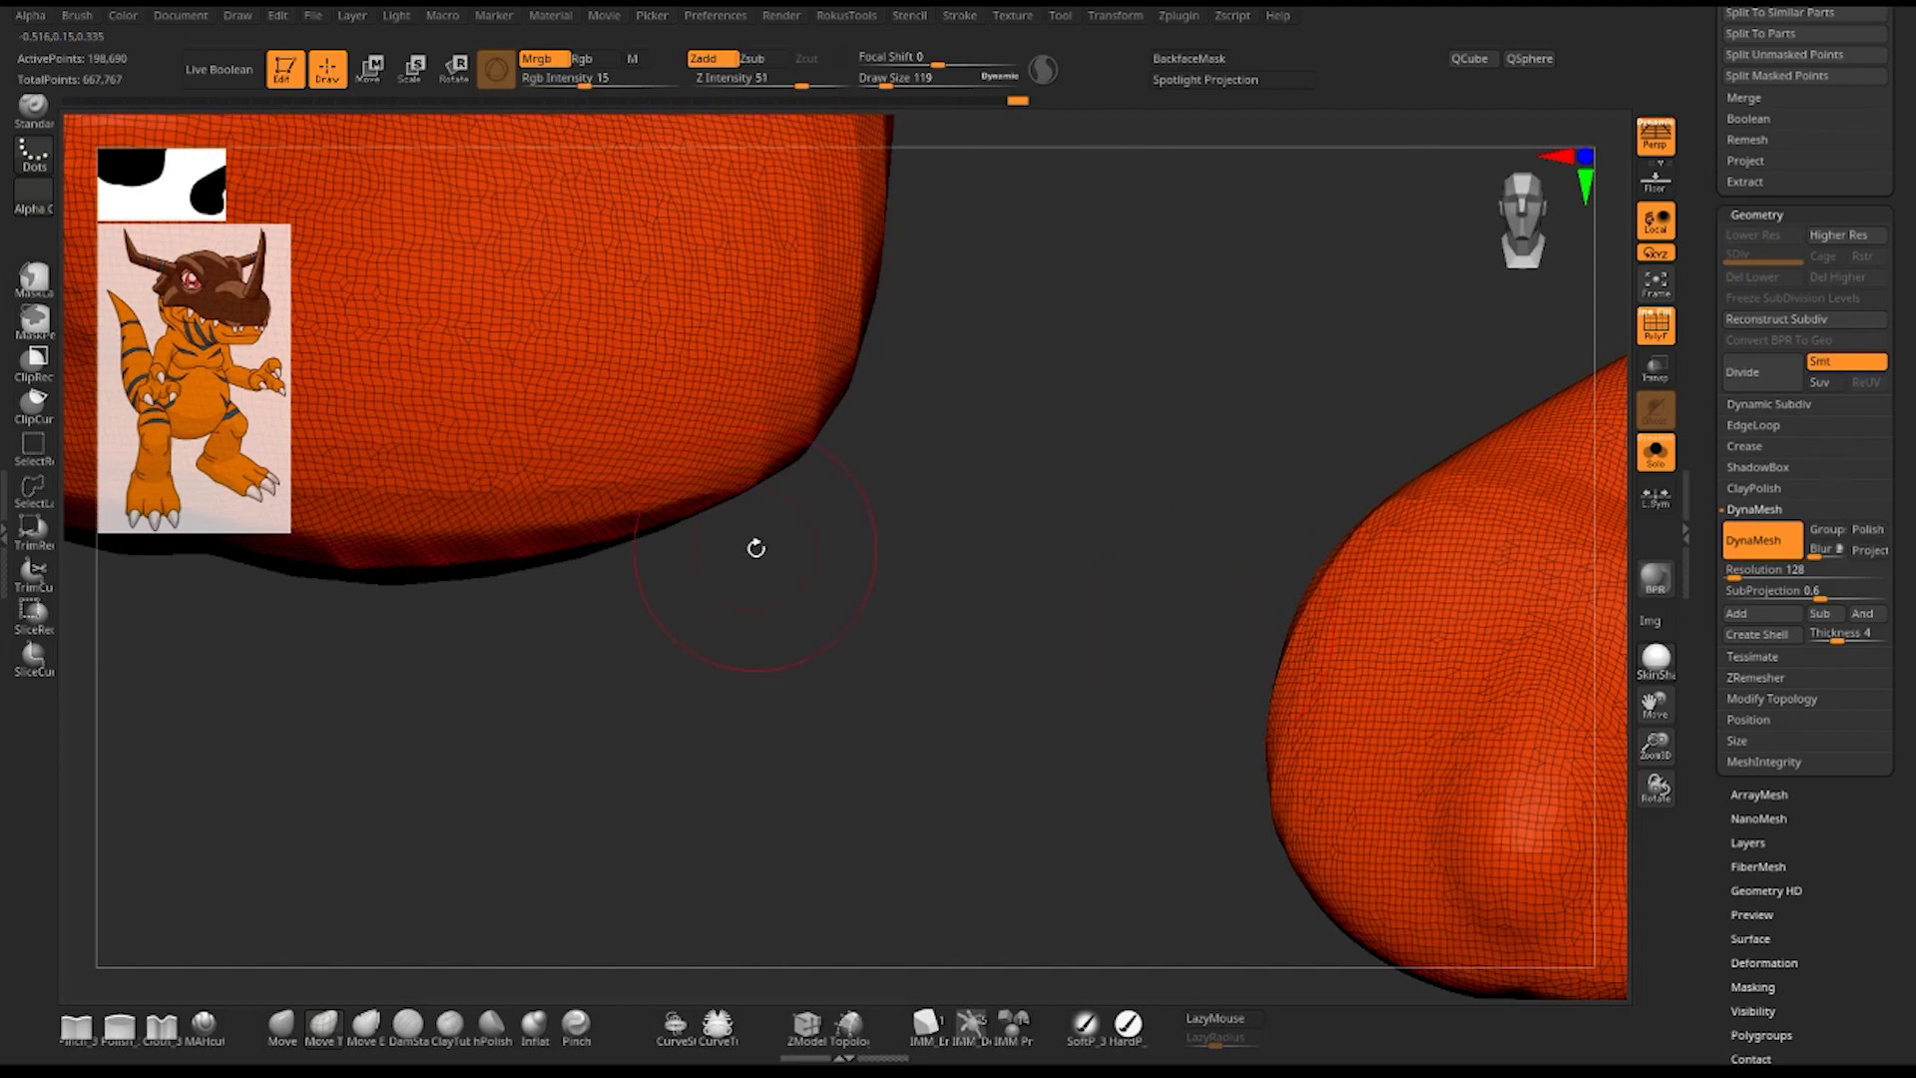
{"action": "mouse_move", "coordinate": [1081, 629]}
{"action": "left_mouse_down"}
{"action": "mouse_move", "coordinate": [1043, 470]}
{"action": "mouse_move", "coordinate": [1070, 334]}
{"action": "mouse_move", "coordinate": [891, 562]}
{"action": "left_mouse_up"}
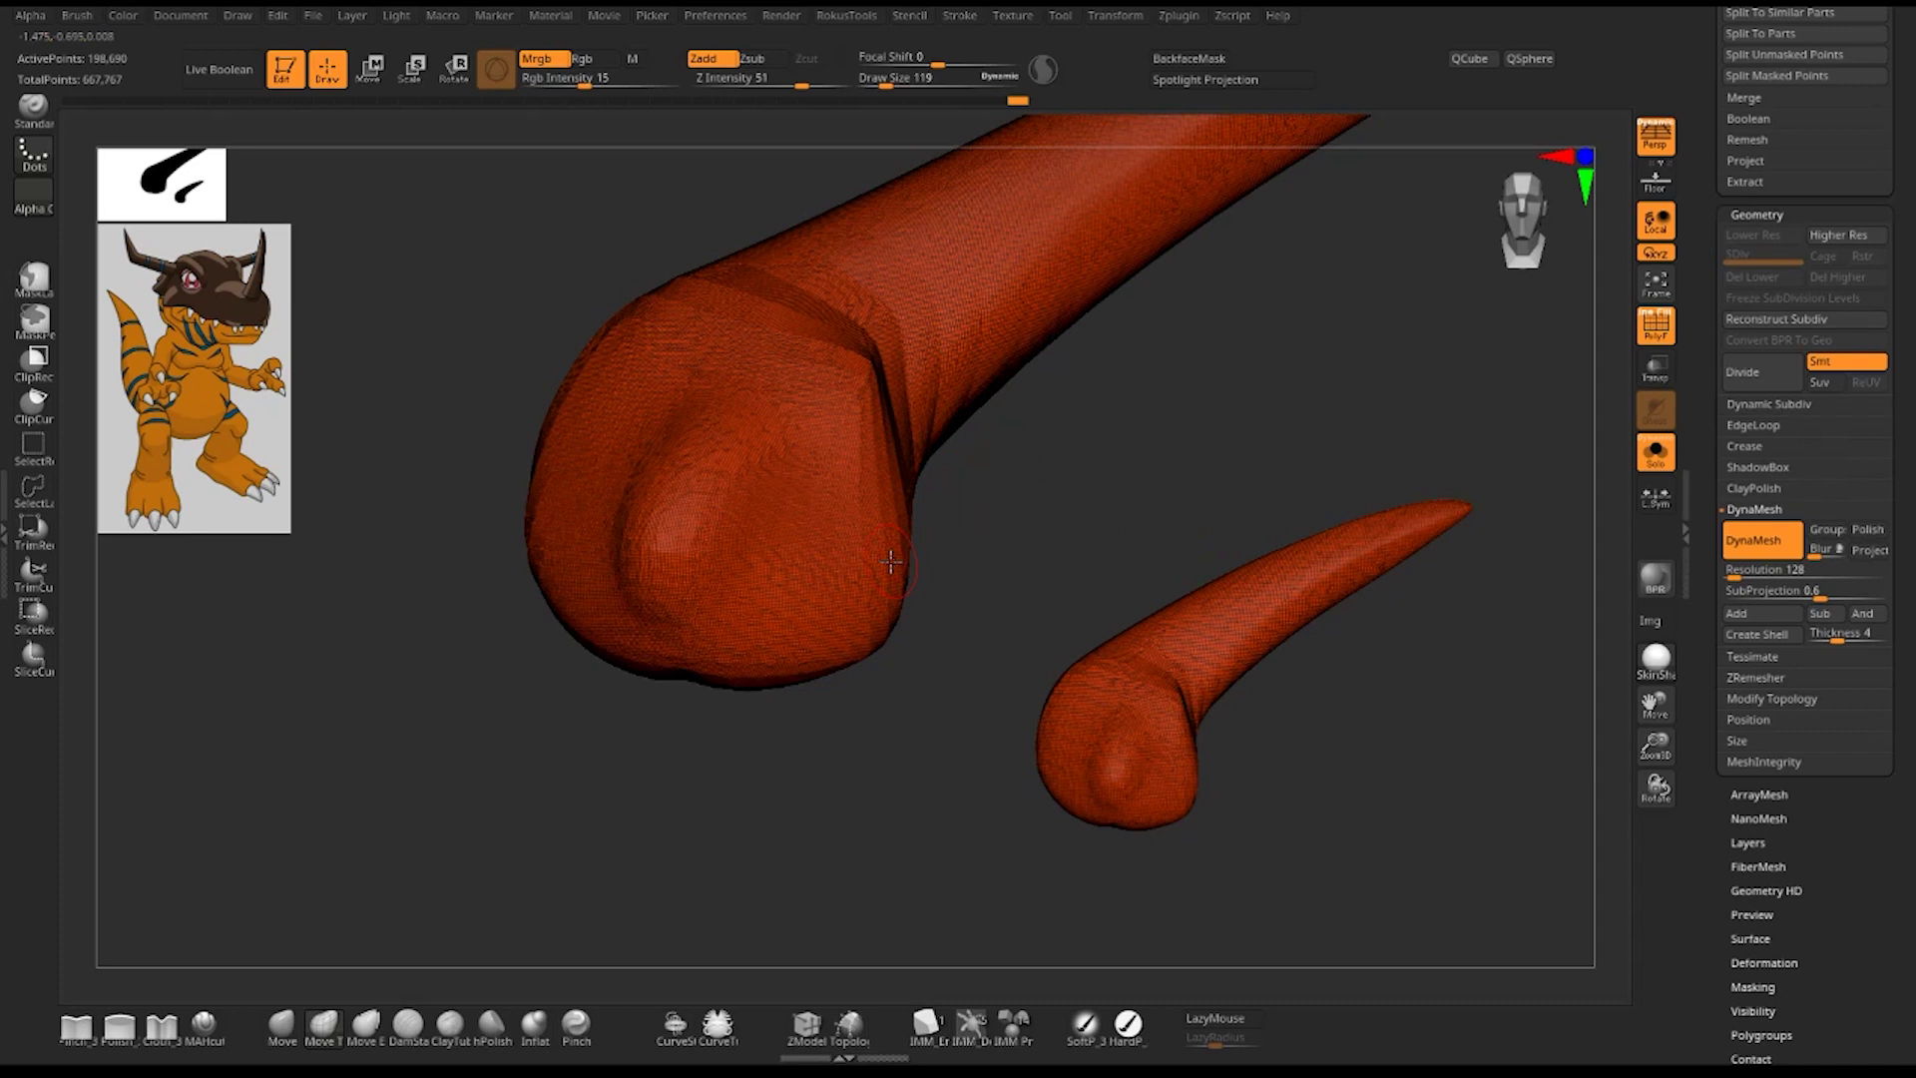
{"action": "mouse_move", "coordinate": [1124, 483]}
{"action": "left_mouse_down"}
{"action": "mouse_move", "coordinate": [1082, 505]}
{"action": "mouse_move", "coordinate": [1163, 480]}
{"action": "mouse_move", "coordinate": [1163, 419]}
{"action": "mouse_move", "coordinate": [1206, 535]}
{"action": "mouse_move", "coordinate": [1163, 556]}
{"action": "mouse_move", "coordinate": [1207, 634]}
{"action": "mouse_move", "coordinate": [1188, 571]}
{"action": "left_mouse_up"}
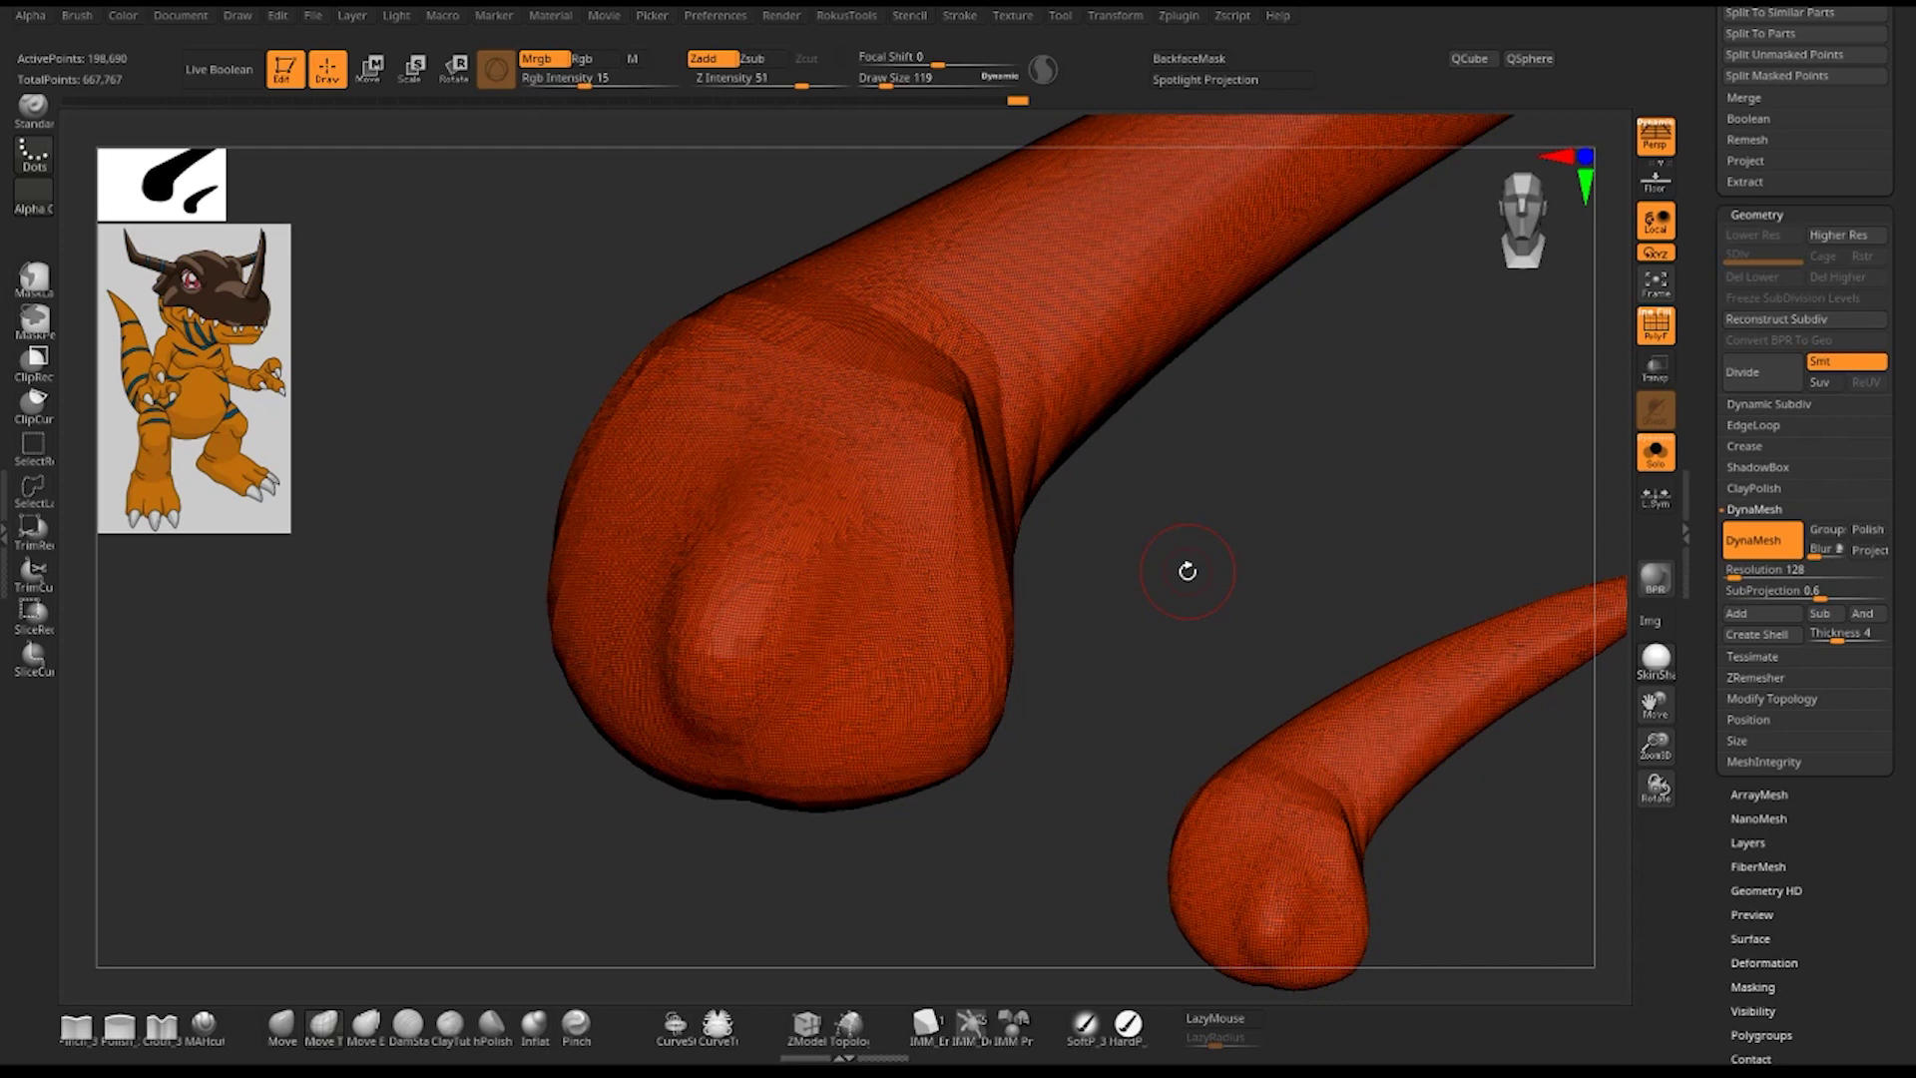
{"action": "mouse_move", "coordinate": [1163, 626]}
{"action": "left_mouse_down"}
{"action": "mouse_move", "coordinate": [1285, 631]}
{"action": "mouse_move", "coordinate": [1142, 753]}
{"action": "mouse_move", "coordinate": [1484, 675]}
{"action": "mouse_move", "coordinate": [1501, 594]}
{"action": "mouse_move", "coordinate": [1208, 812]}
{"action": "mouse_move", "coordinate": [1321, 577]}
{"action": "mouse_move", "coordinate": [1313, 693]}
{"action": "mouse_move", "coordinate": [1120, 698]}
{"action": "mouse_move", "coordinate": [1228, 462]}
{"action": "mouse_move", "coordinate": [1287, 419]}
{"action": "mouse_move", "coordinate": [1265, 367]}
{"action": "left_mouse_up"}
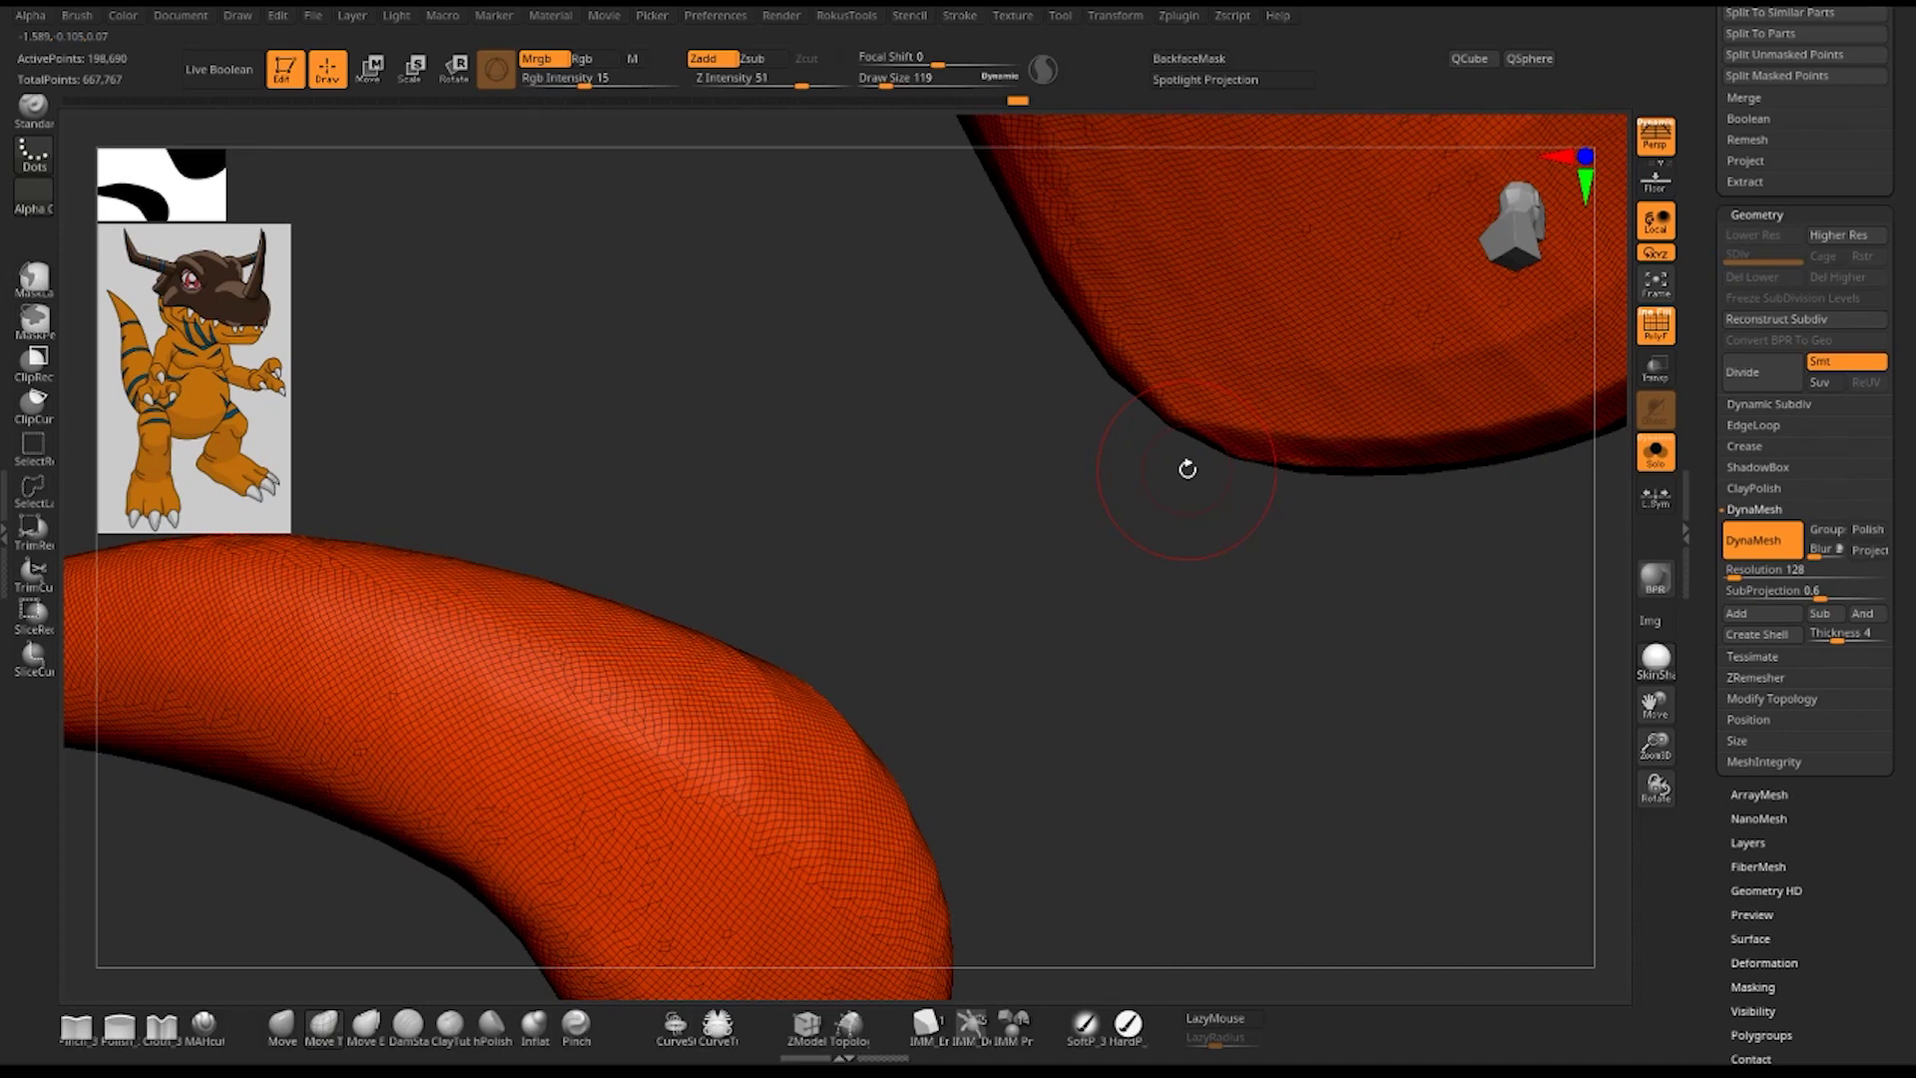
{"action": "mouse_move", "coordinate": [1266, 736]}
{"action": "left_mouse_down"}
{"action": "mouse_move", "coordinate": [1300, 589]}
{"action": "mouse_move", "coordinate": [1381, 415]}
{"action": "mouse_move", "coordinate": [1321, 788]}
{"action": "mouse_move", "coordinate": [1360, 723]}
{"action": "mouse_move", "coordinate": [1373, 761]}
{"action": "mouse_move", "coordinate": [1199, 782]}
{"action": "mouse_move", "coordinate": [1308, 769]}
{"action": "mouse_move", "coordinate": [1326, 728]}
{"action": "mouse_move", "coordinate": [1202, 775]}
{"action": "left_mouse_up"}
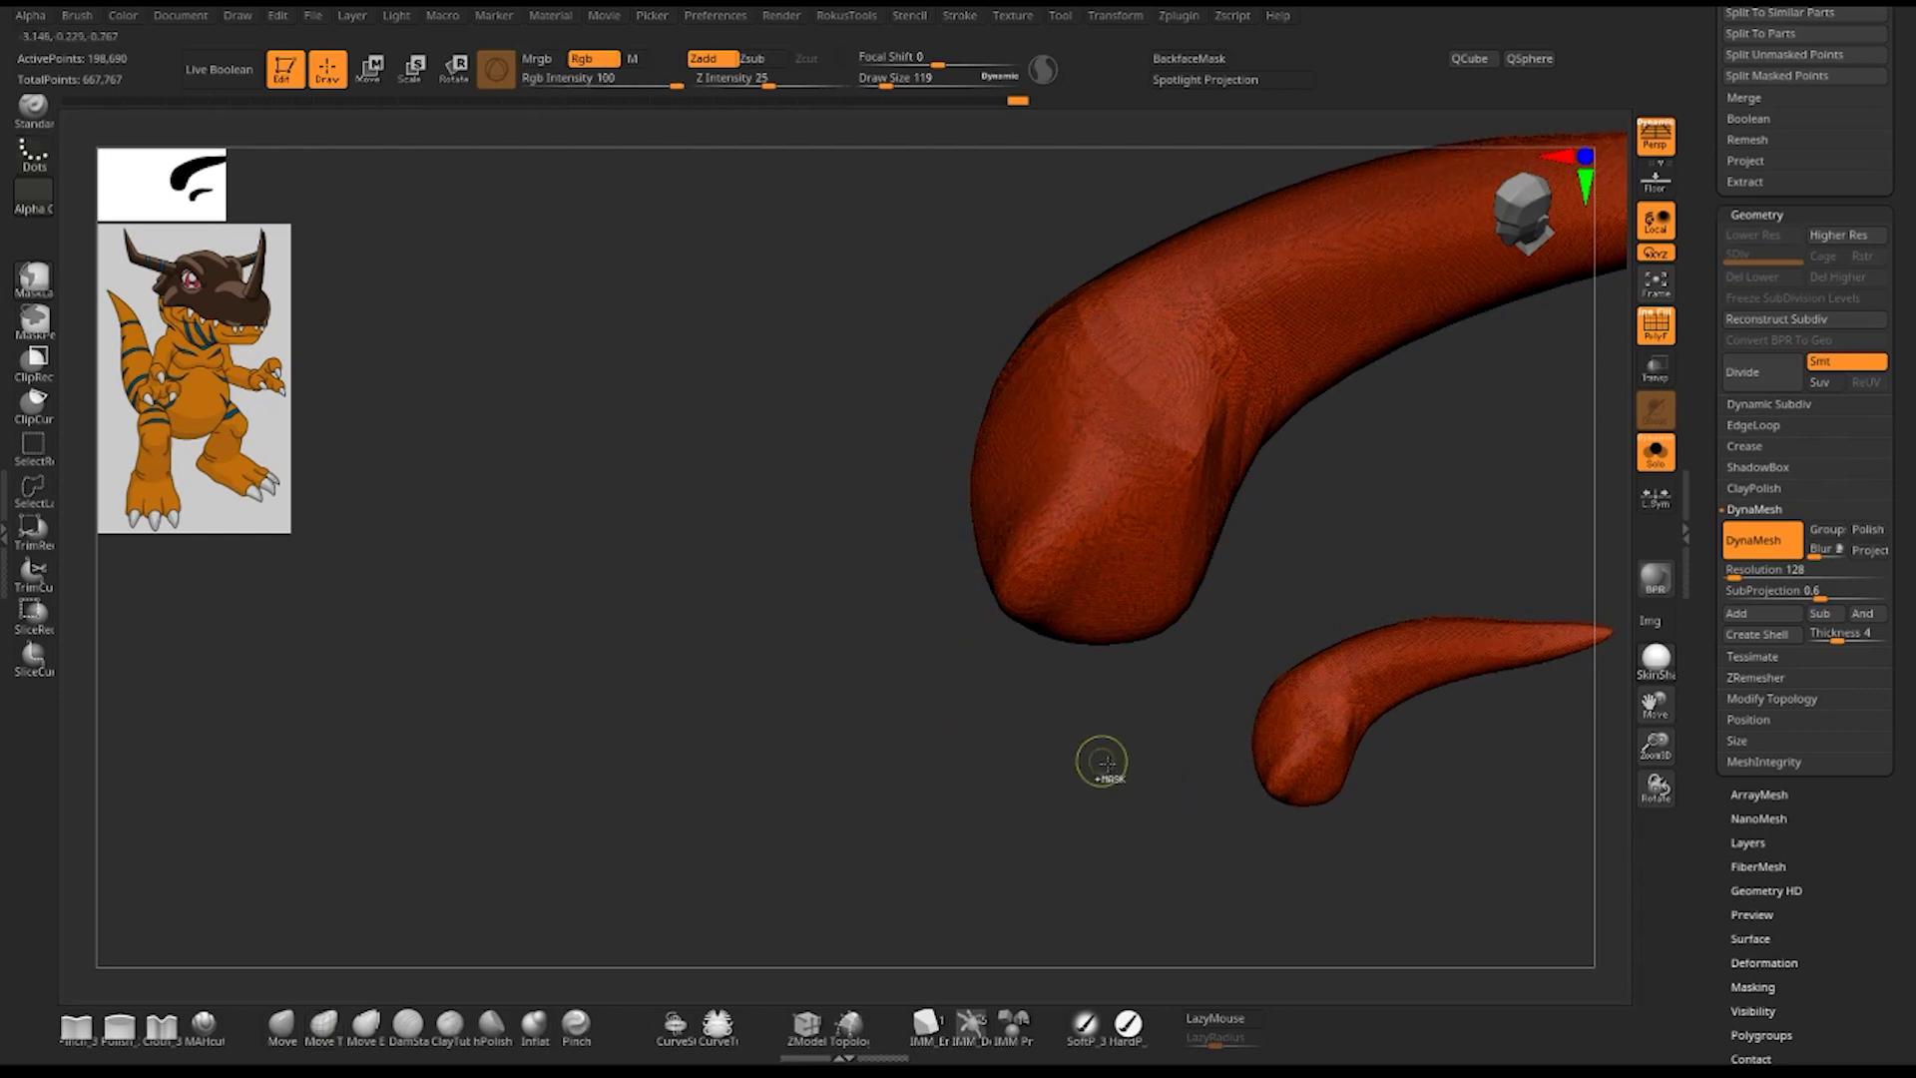
{"action": "left_click_drag", "start_coordinate": [1094, 775], "coordinate": [1278, 813]}
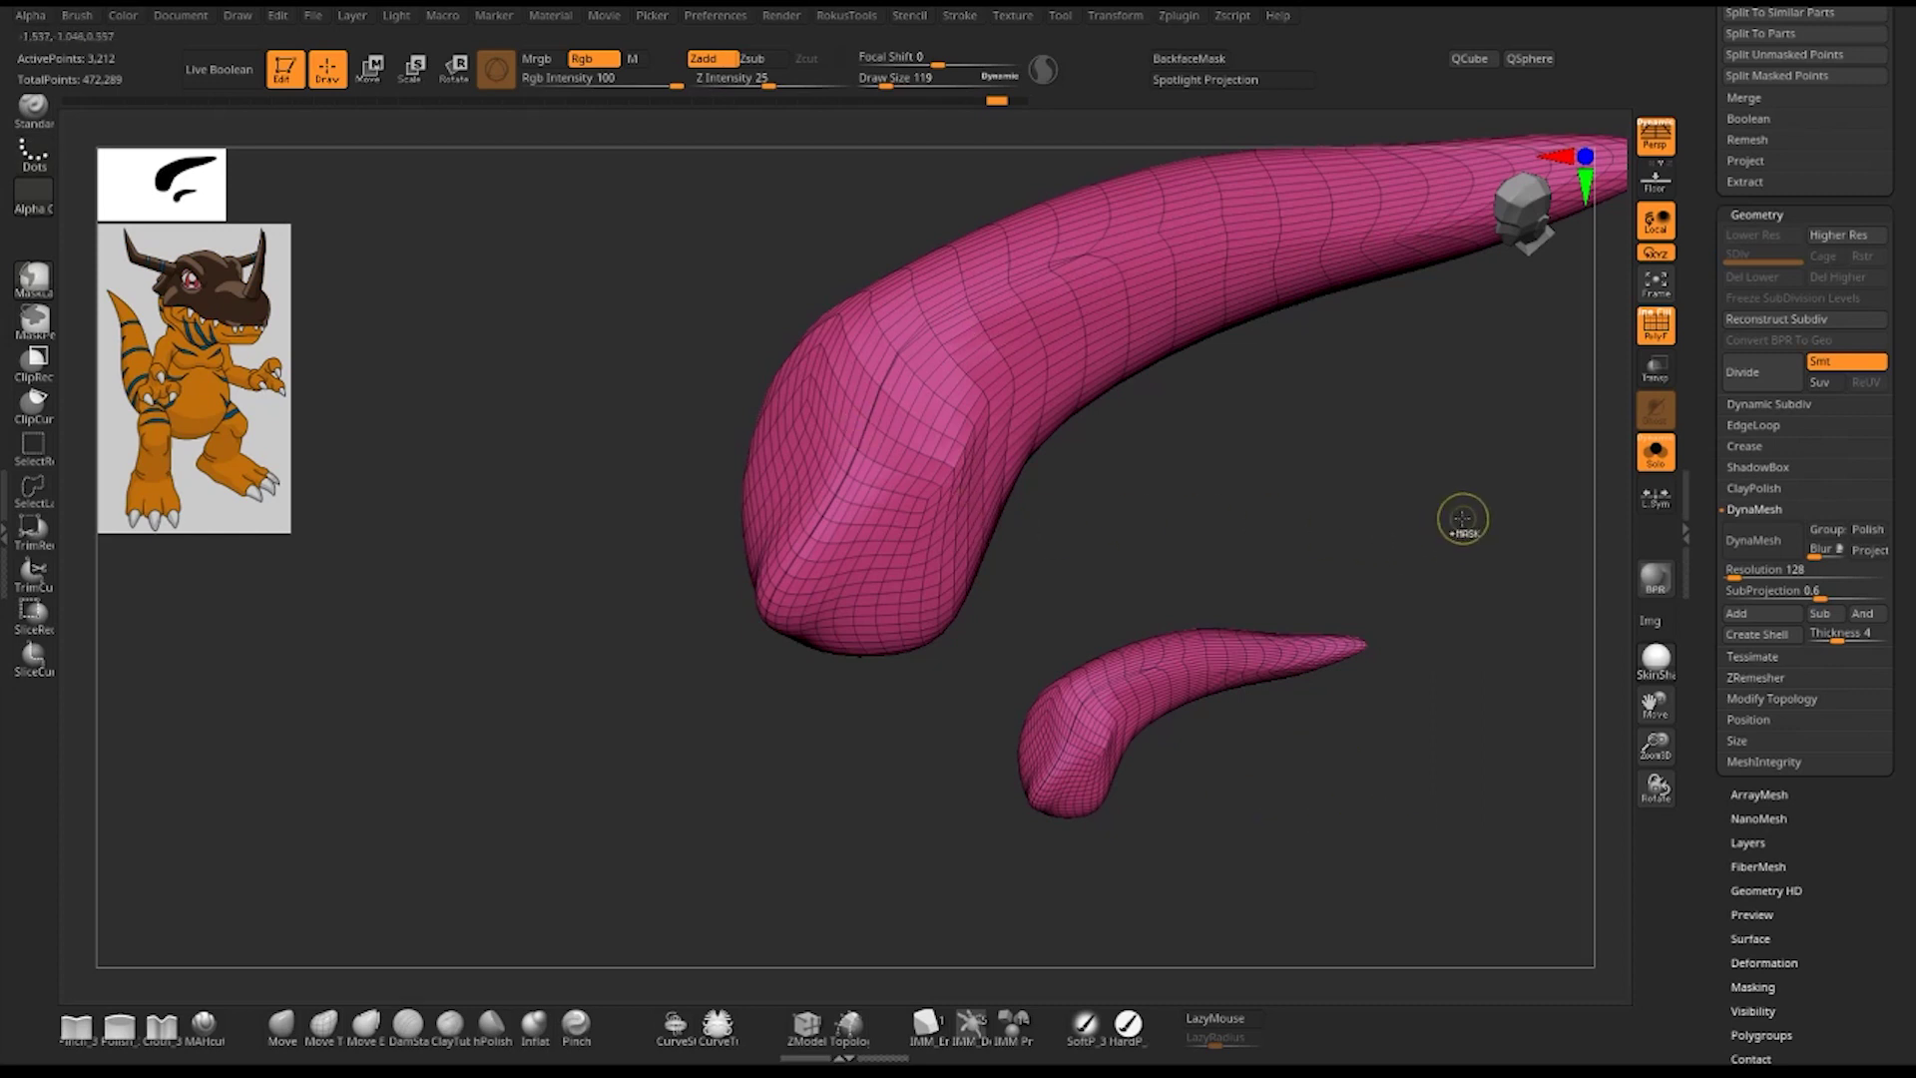
{"action": "key", "text": "1"}
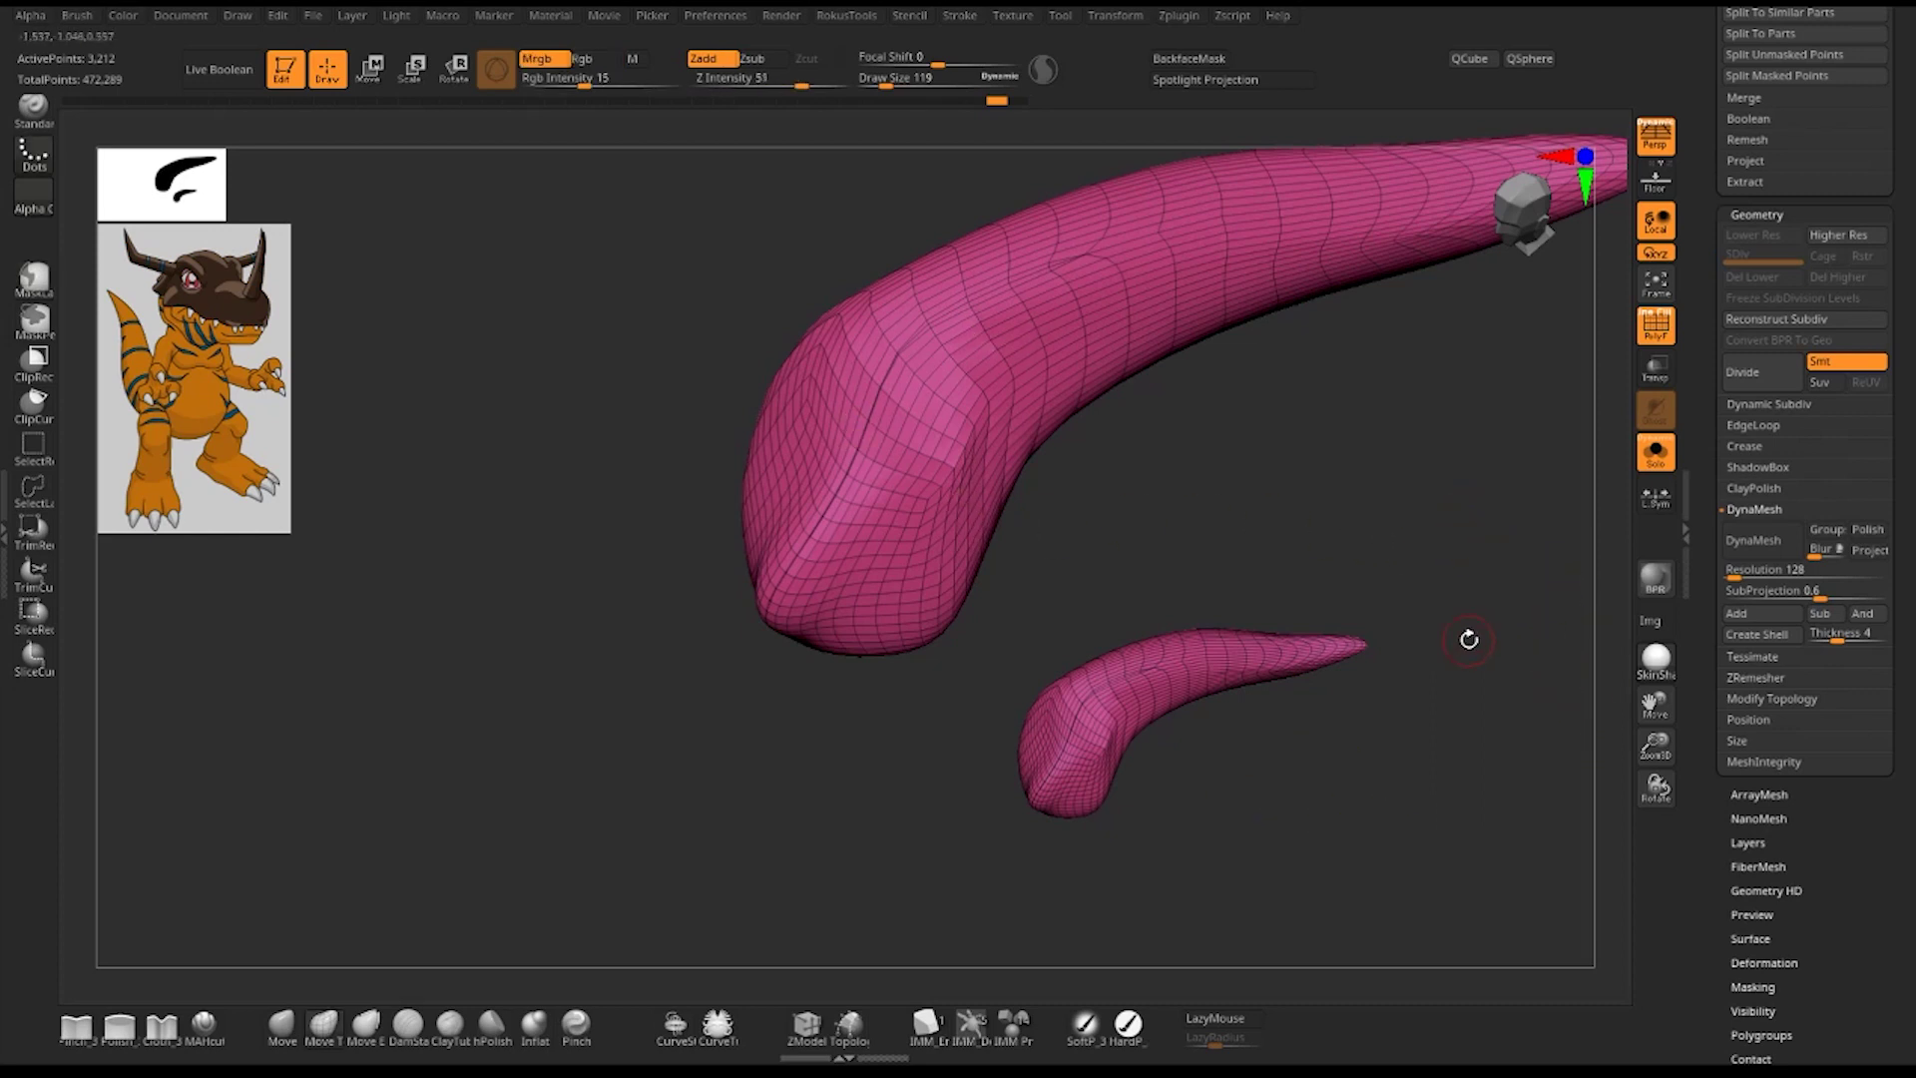
{"action": "mouse_move", "coordinate": [1410, 516]}
{"action": "left_mouse_down"}
{"action": "mouse_move", "coordinate": [1377, 500]}
{"action": "mouse_move", "coordinate": [1343, 406]}
{"action": "mouse_move", "coordinate": [1347, 619]}
{"action": "mouse_move", "coordinate": [1410, 627]}
{"action": "mouse_move", "coordinate": [1317, 436]}
{"action": "left_mouse_up"}
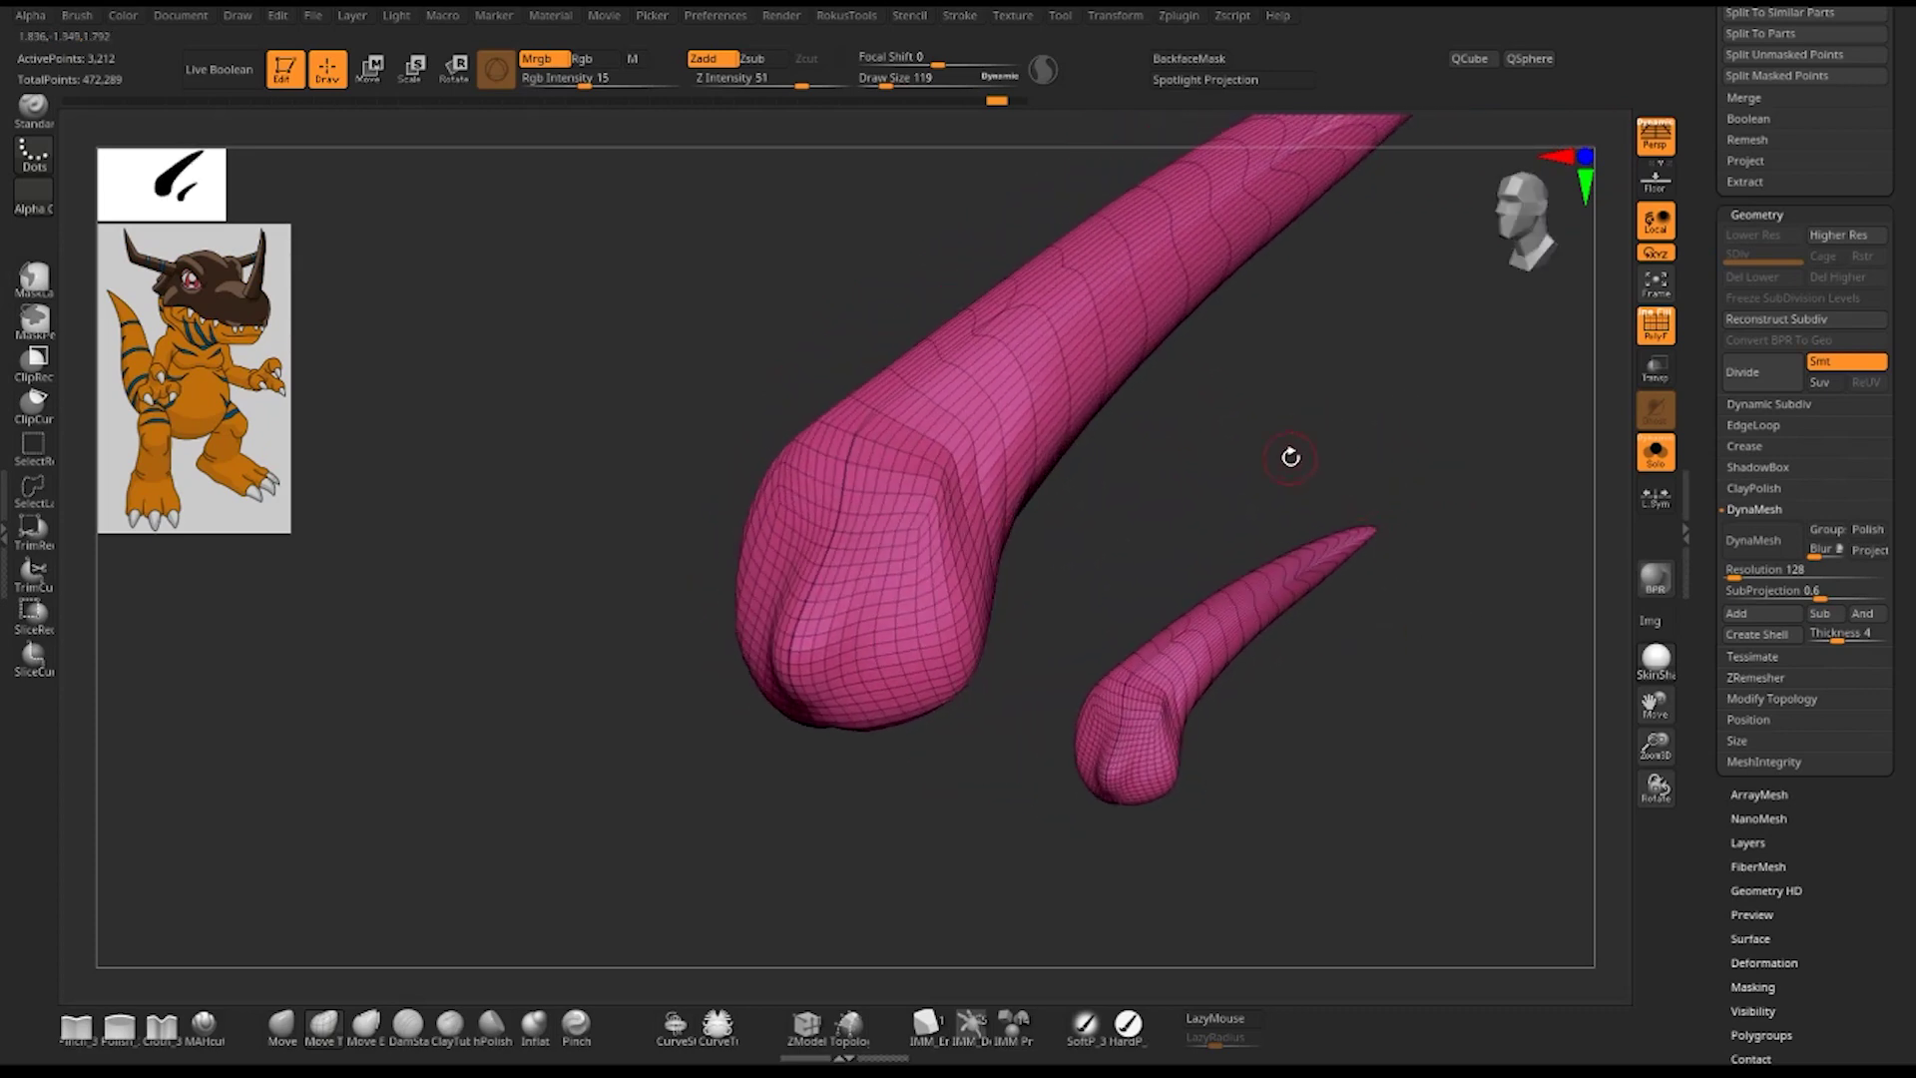
{"action": "left_click", "coordinate": [1741, 570]}
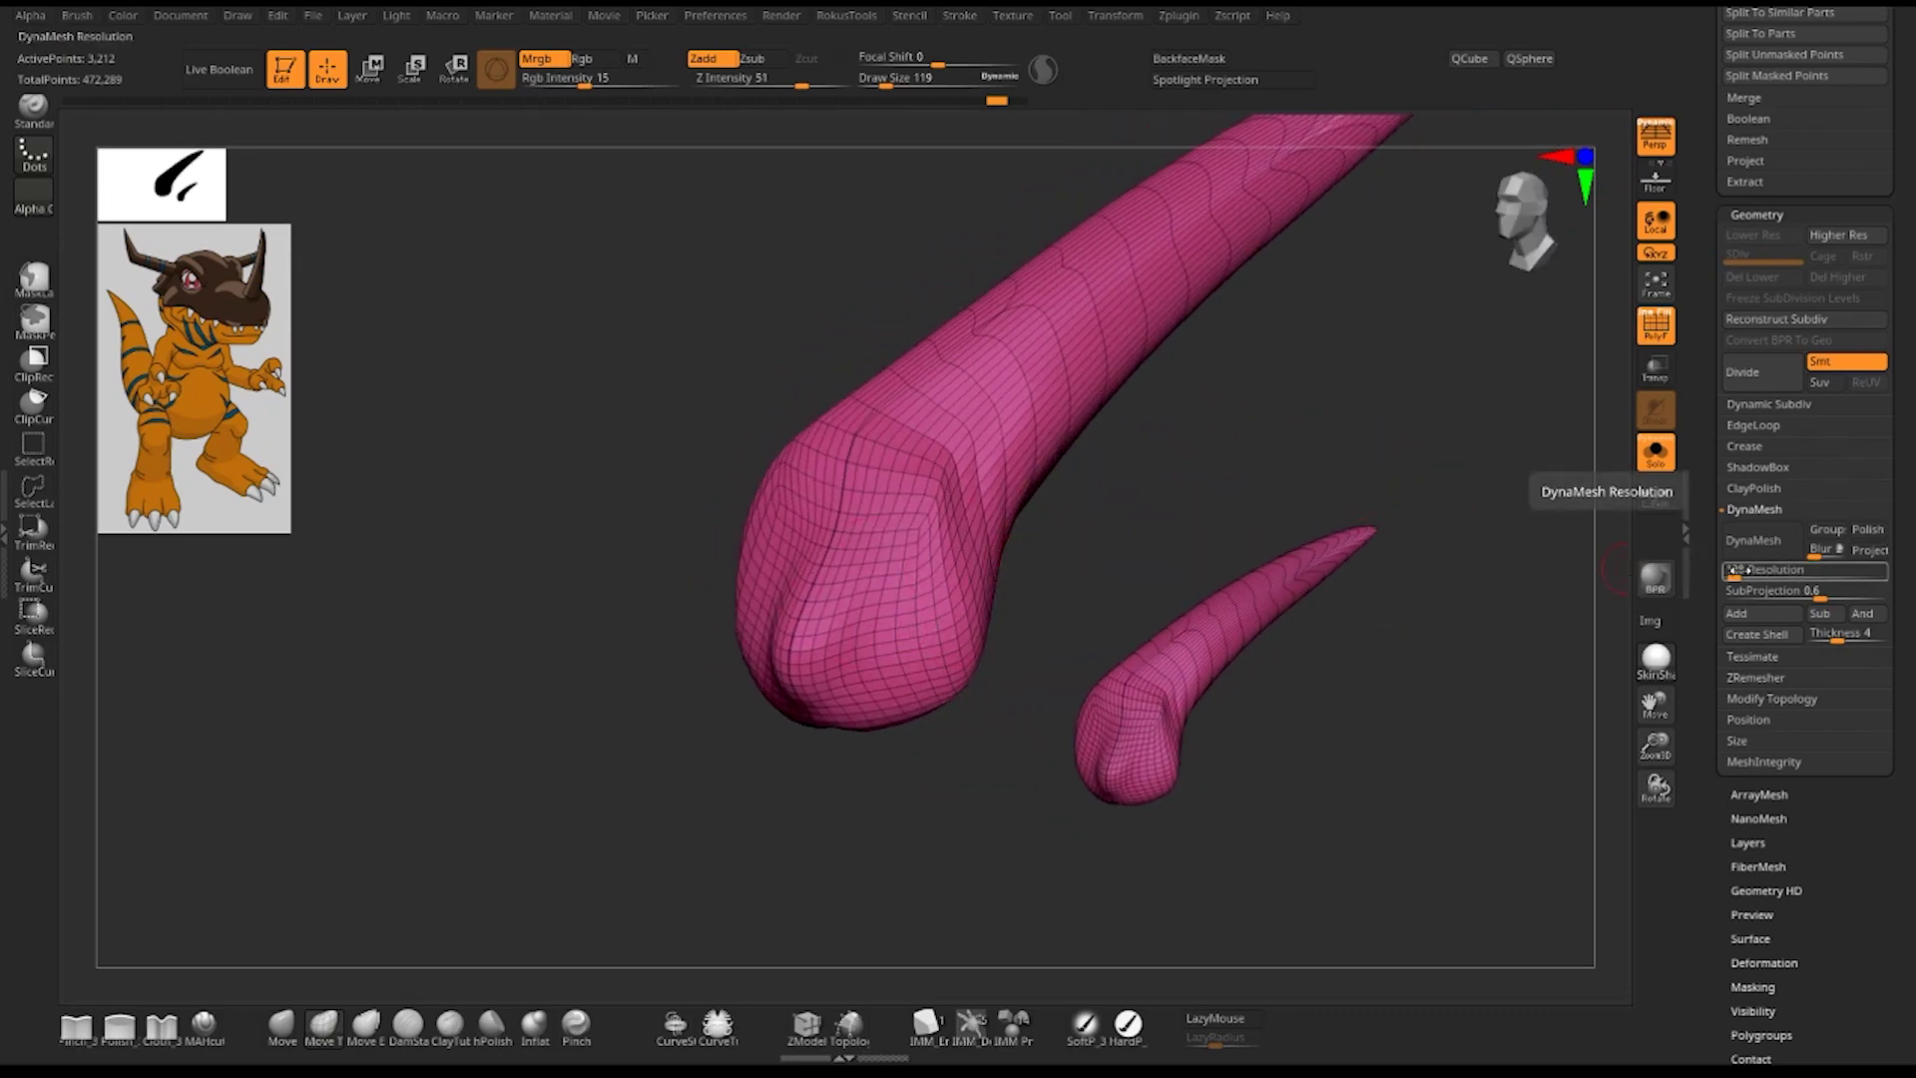
{"action": "type", "text": "20"}
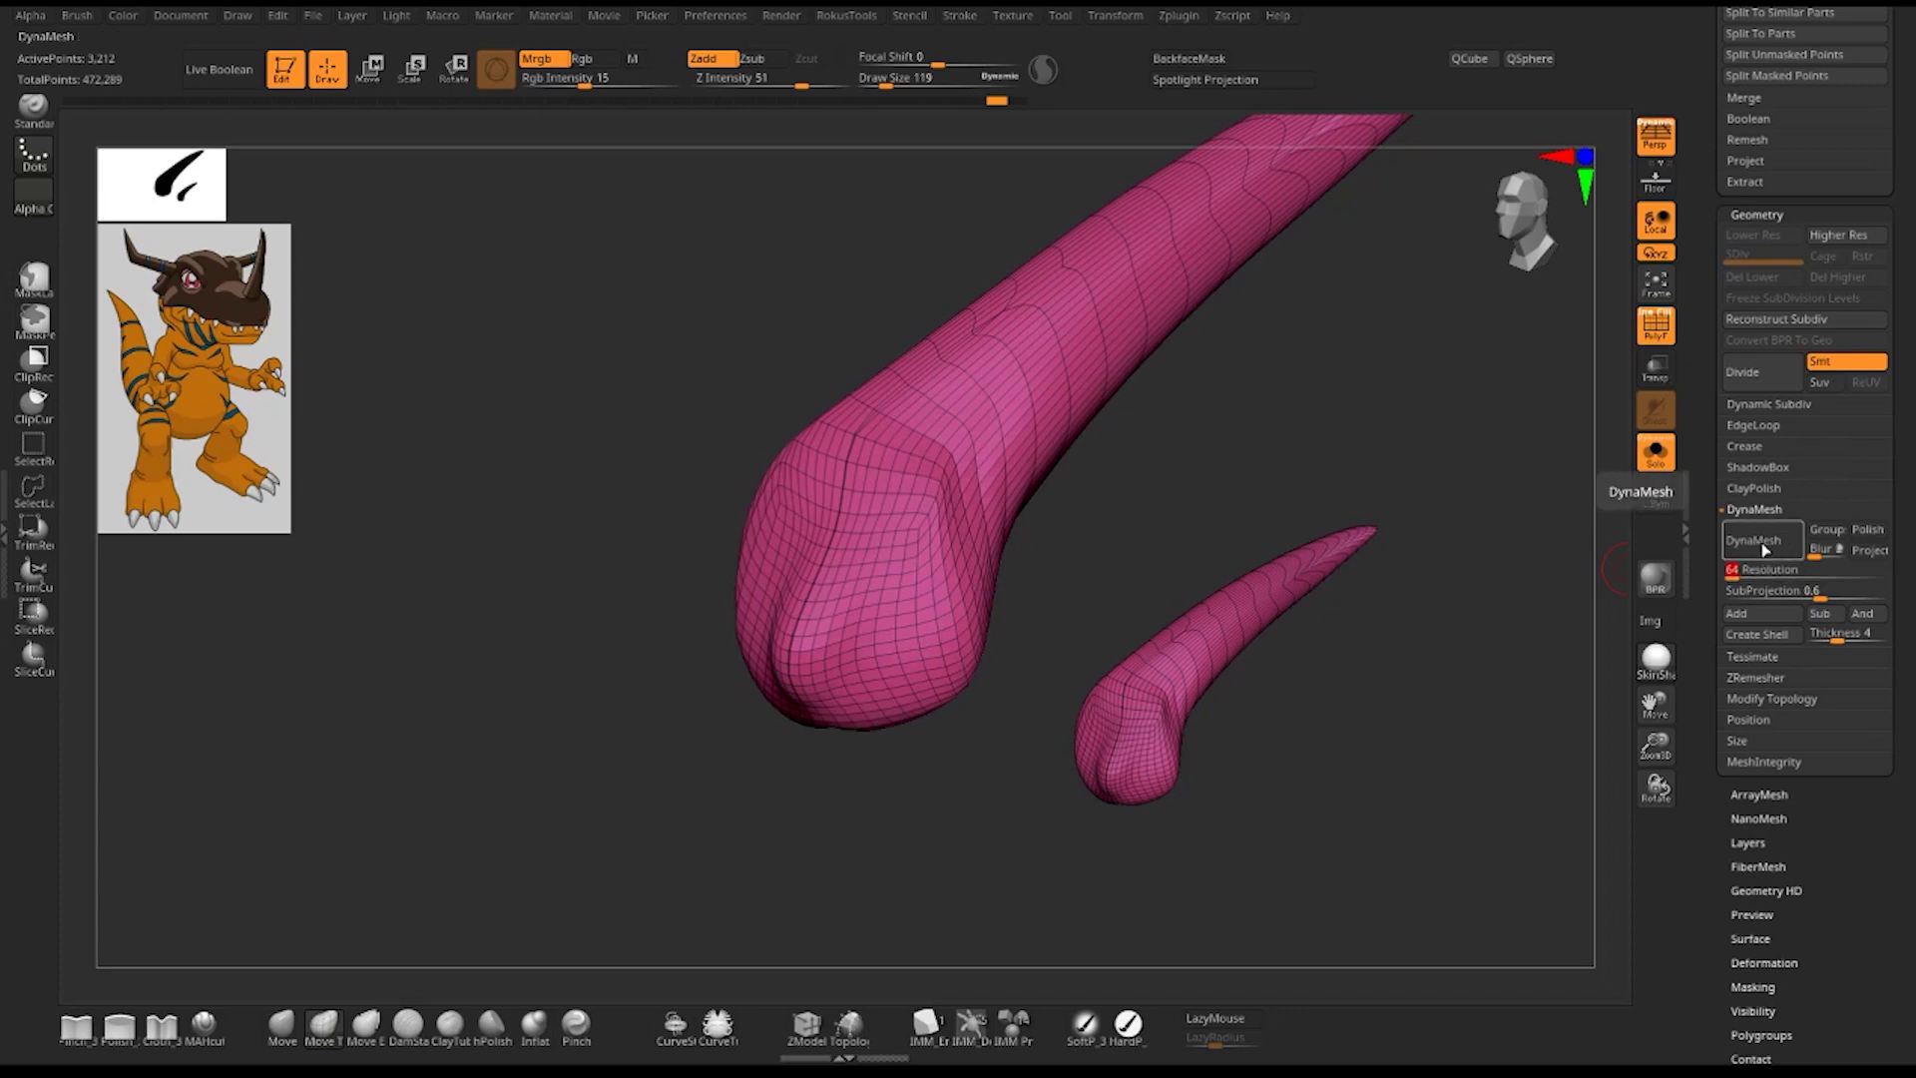
{"action": "left_click", "coordinate": [1764, 548]}
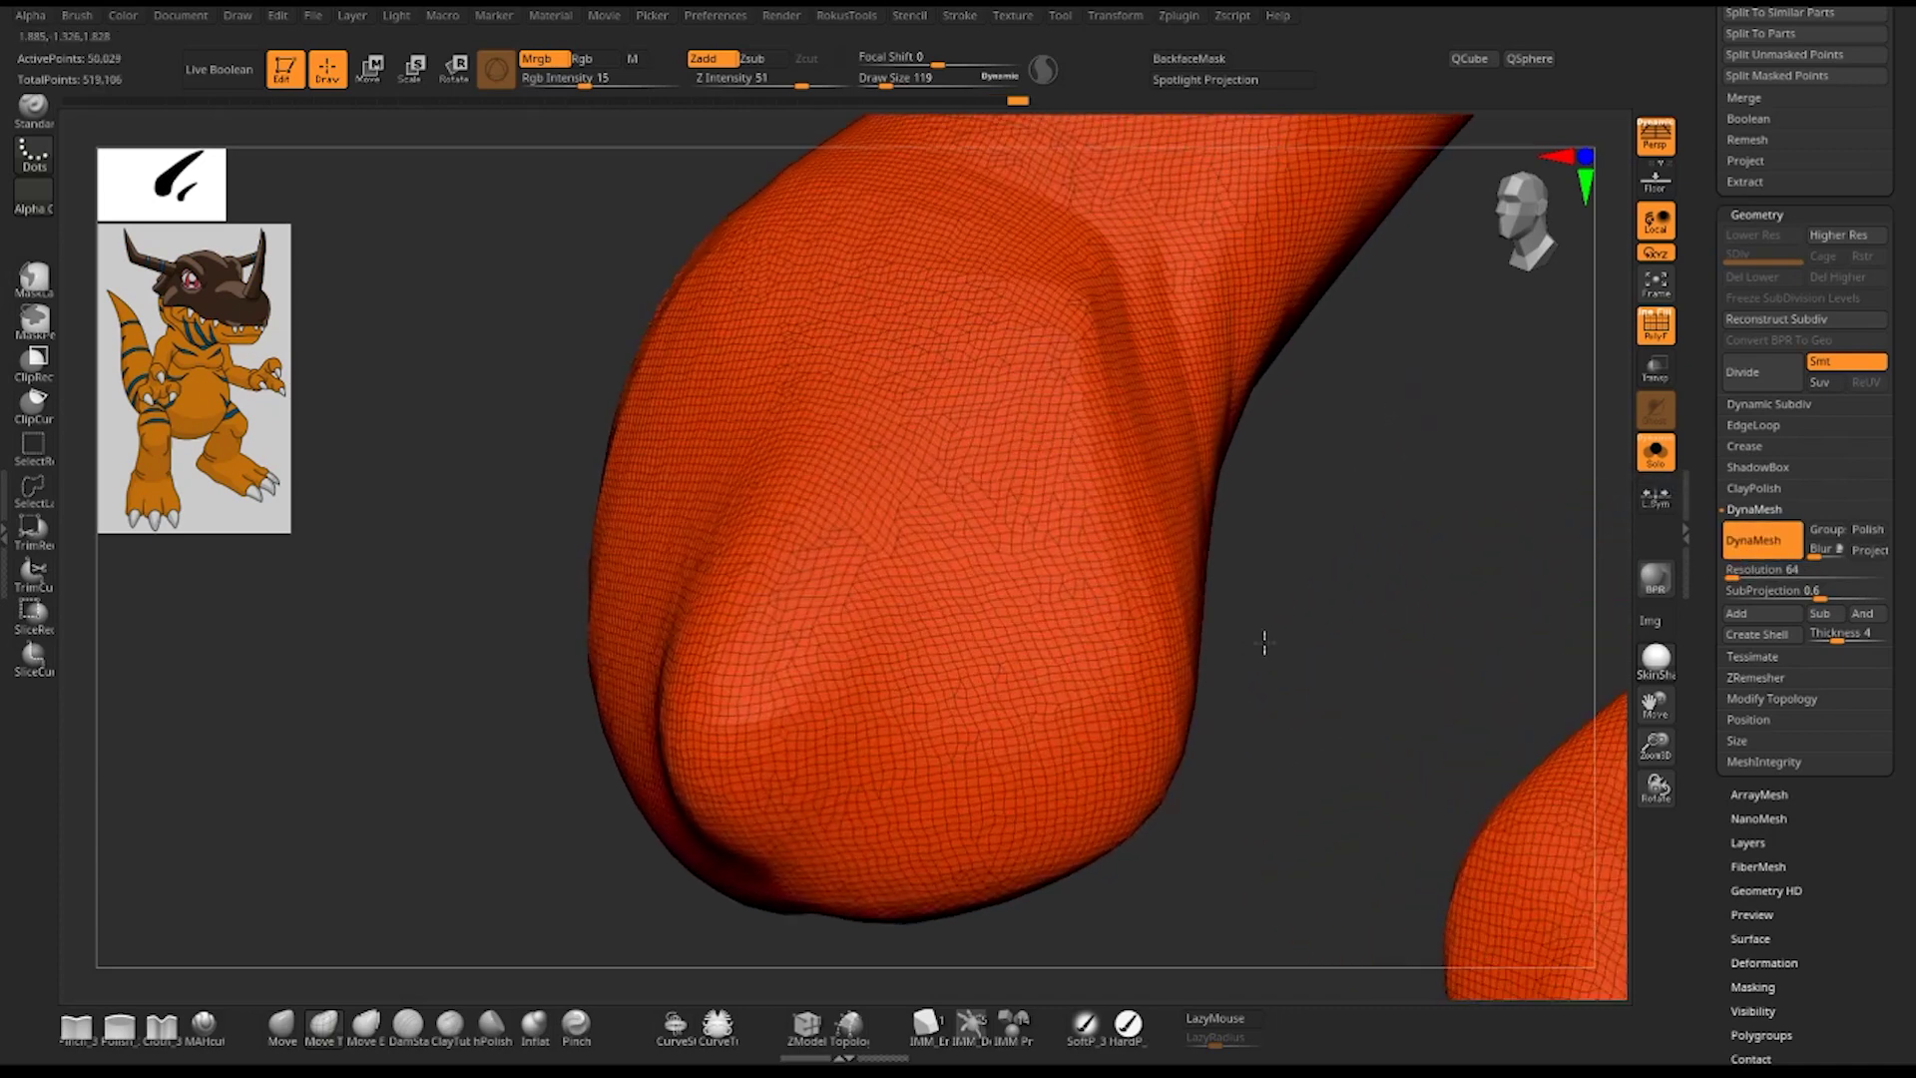
{"action": "mouse_move", "coordinate": [1263, 643]}
{"action": "left_mouse_down"}
{"action": "mouse_move", "coordinate": [1104, 428]}
{"action": "mouse_move", "coordinate": [1025, 363]}
{"action": "left_mouse_up"}
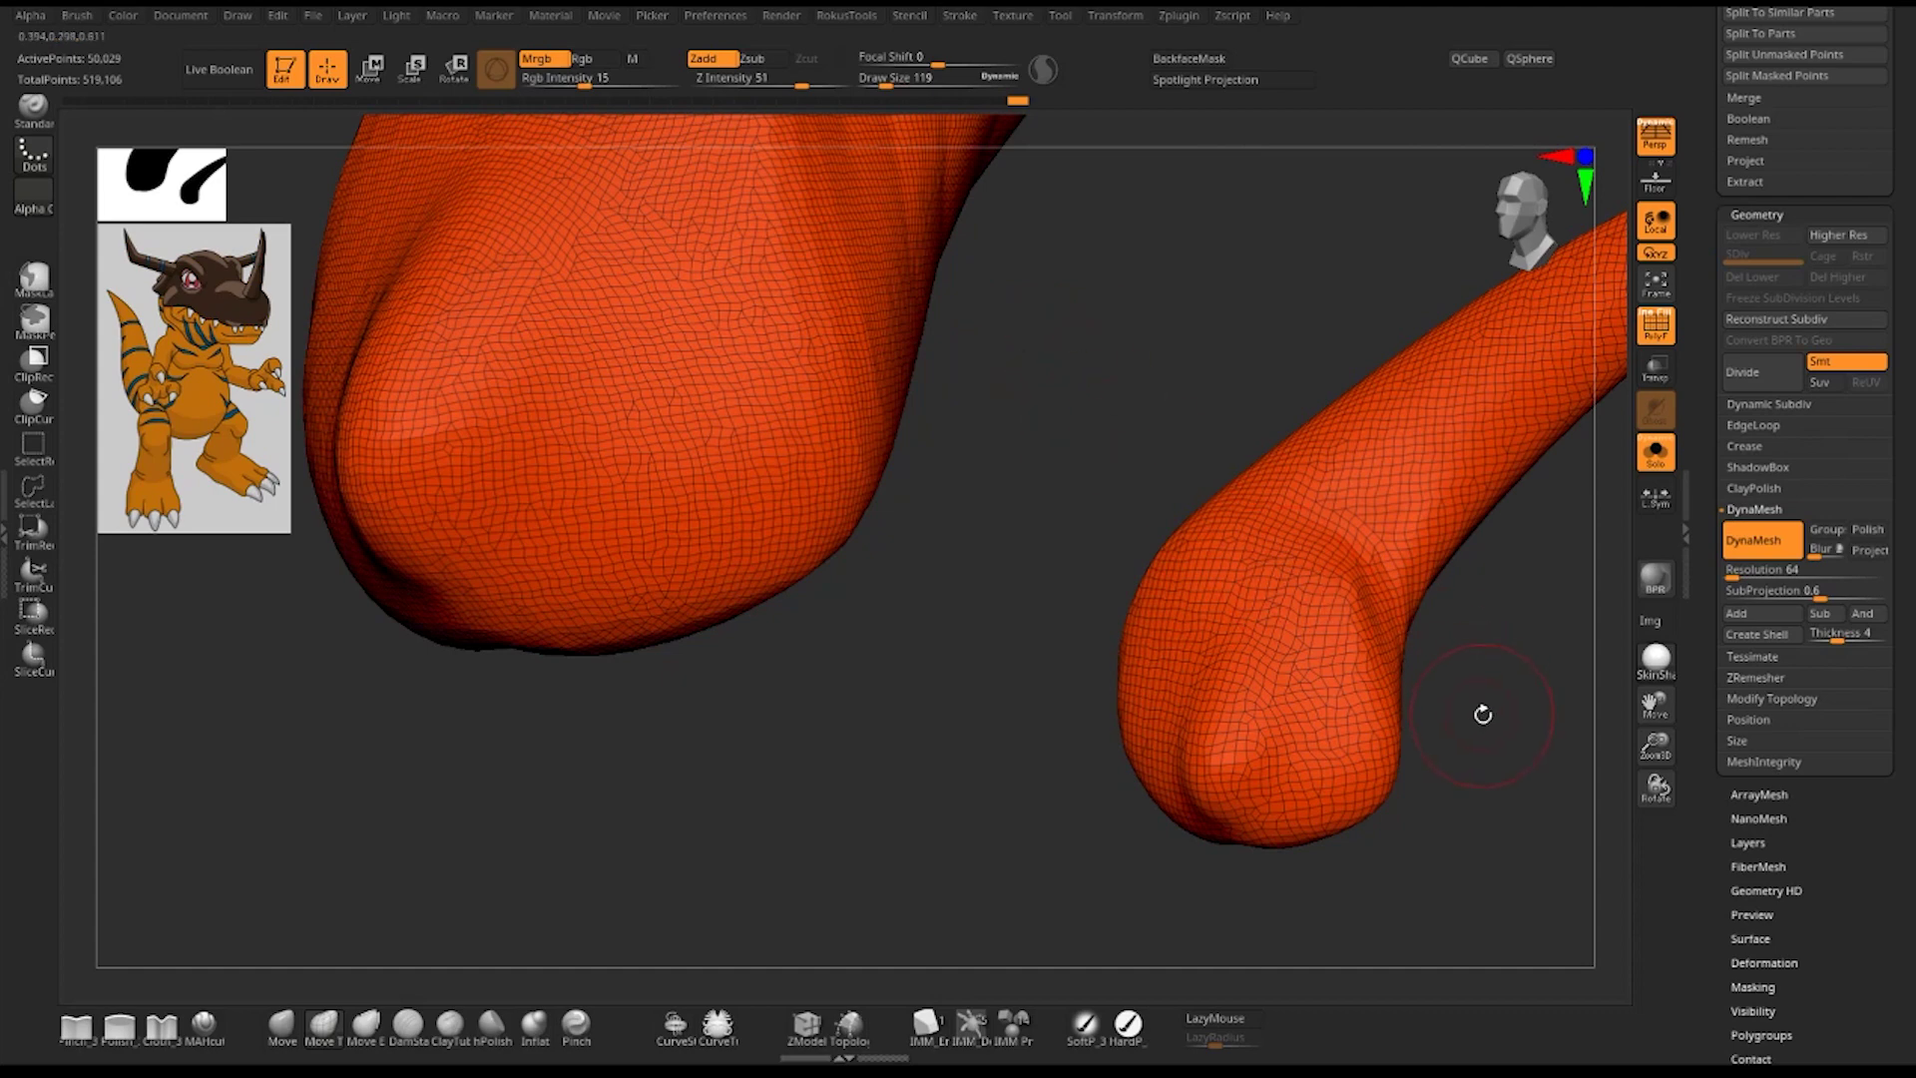
{"action": "key", "text": "ctrl+z"}
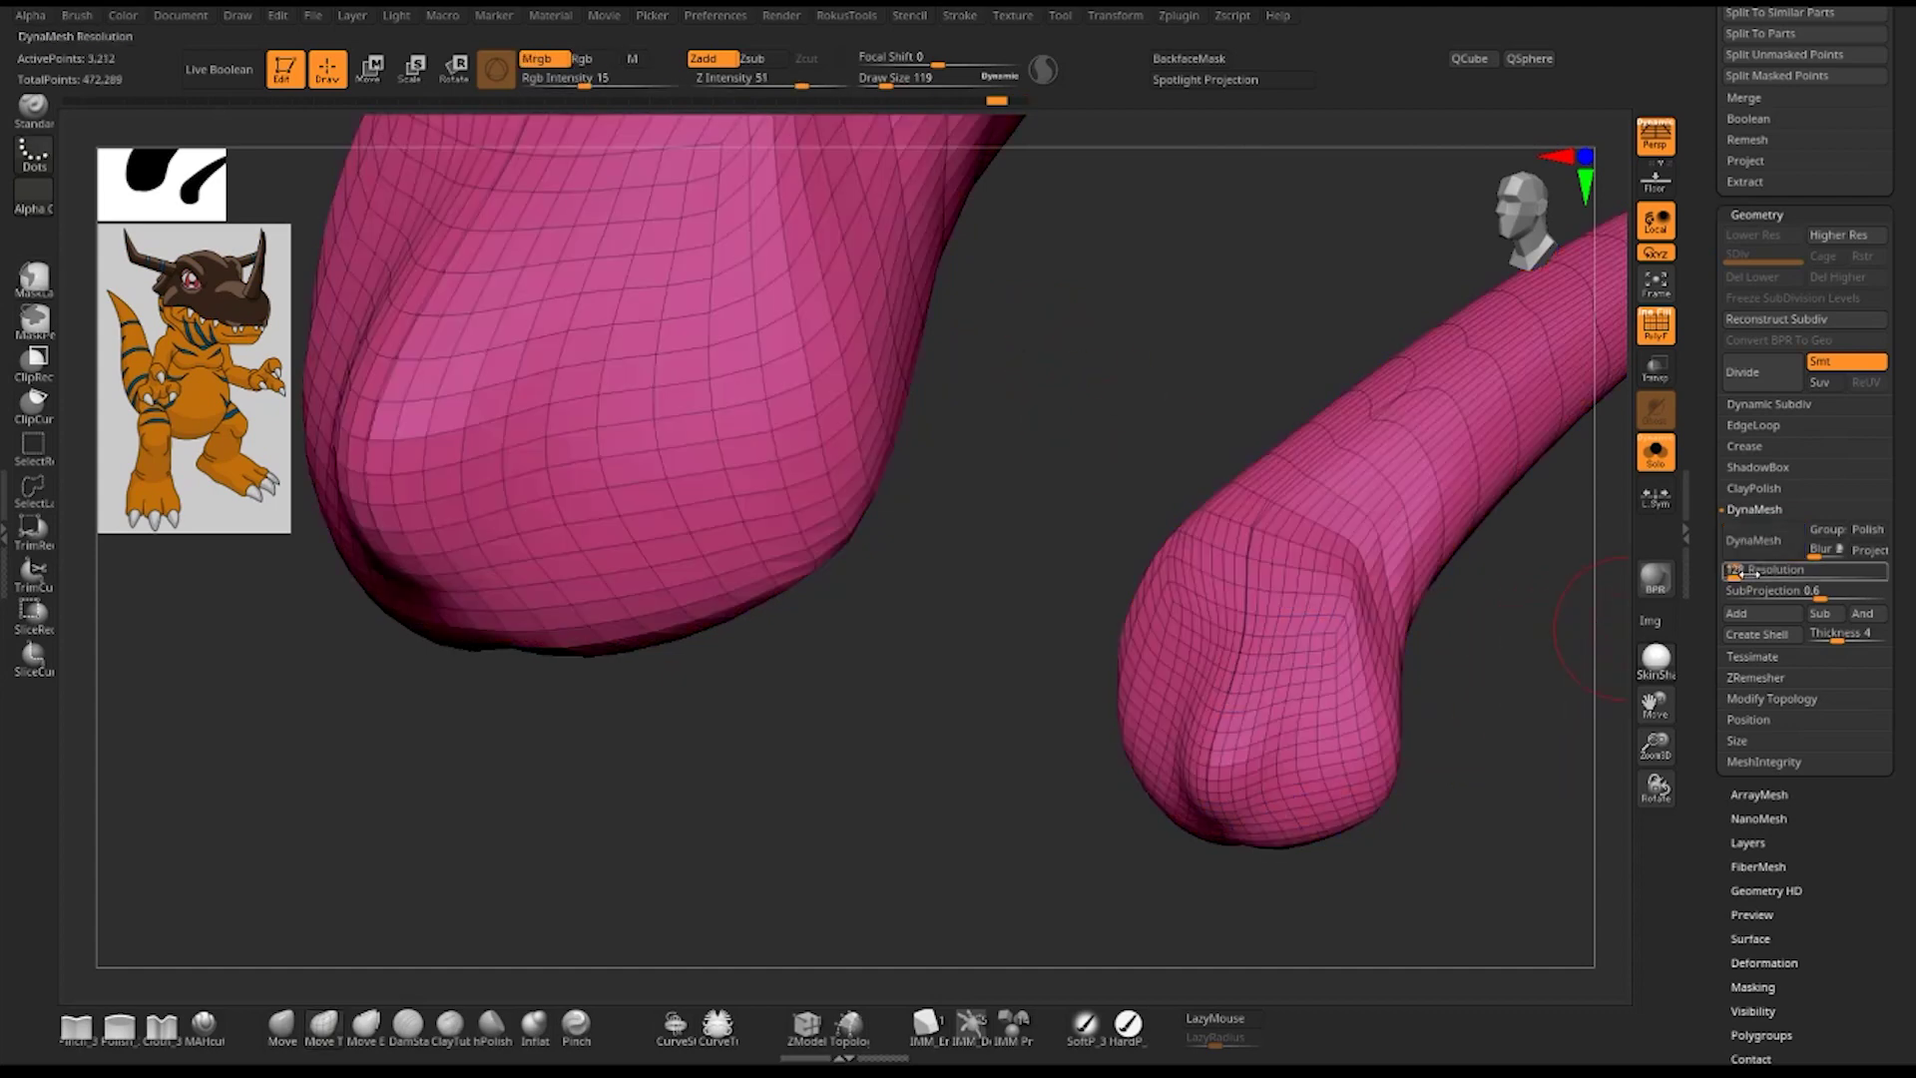
{"action": "left_click", "coordinate": [1741, 572]}
{"action": "type", "text": "552"}
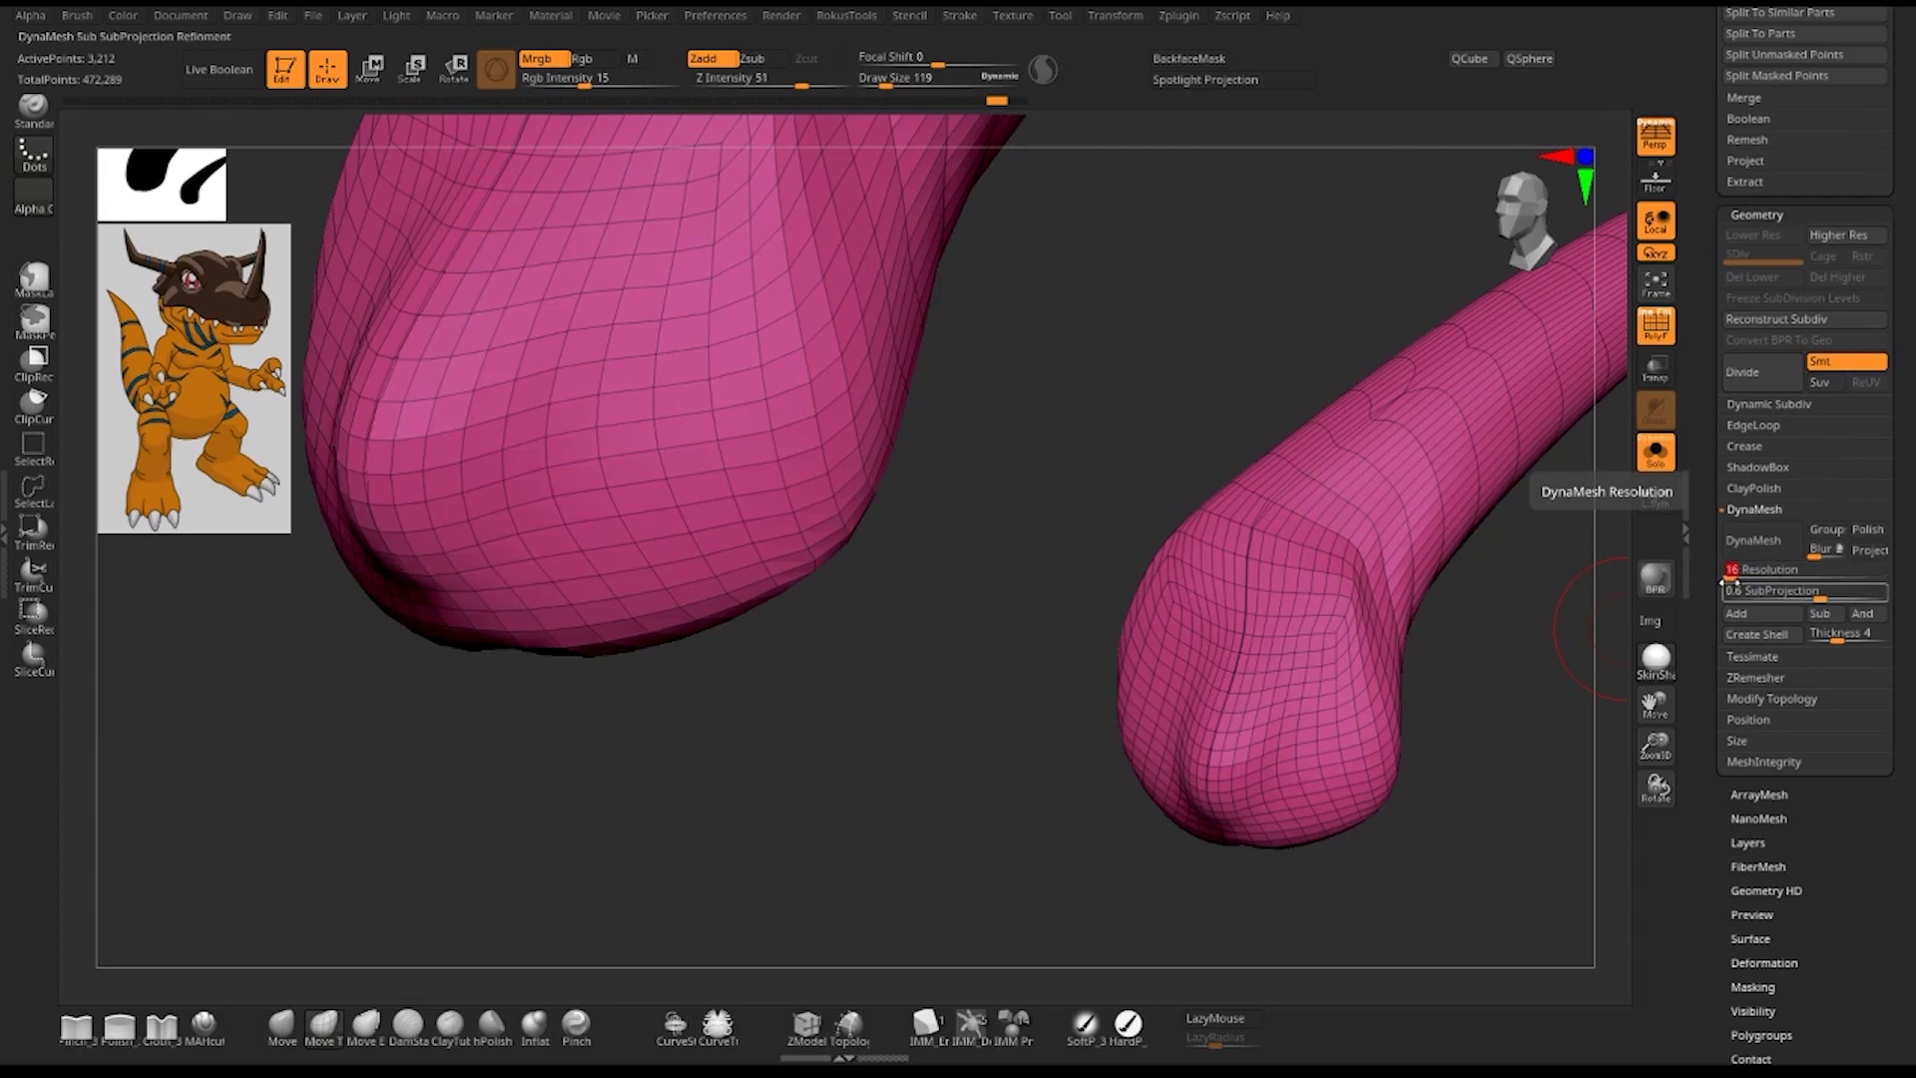
{"action": "left_click", "coordinate": [1759, 543]}
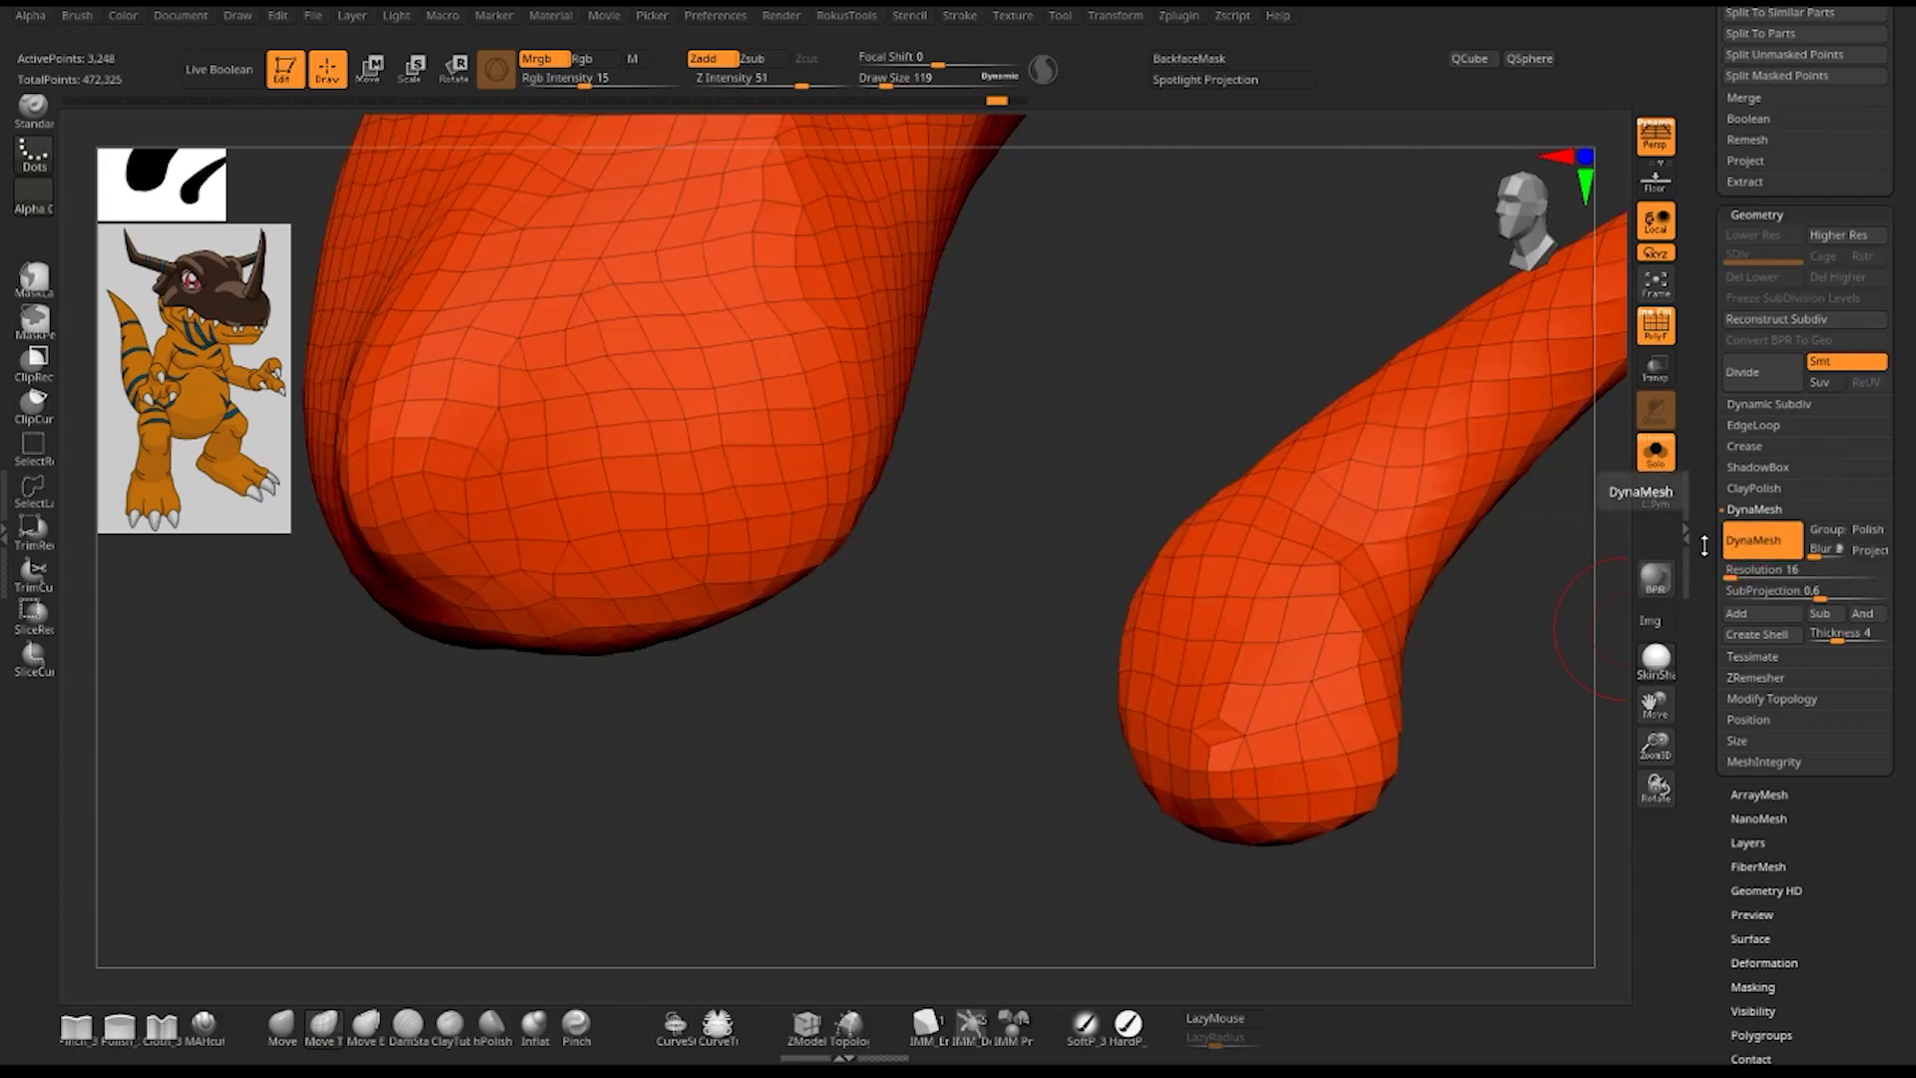
{"action": "mouse_move", "coordinate": [1014, 615]}
{"action": "left_mouse_down"}
{"action": "mouse_move", "coordinate": [1023, 659]}
{"action": "mouse_move", "coordinate": [1108, 543]}
{"action": "mouse_move", "coordinate": [1344, 766]}
{"action": "left_mouse_up"}
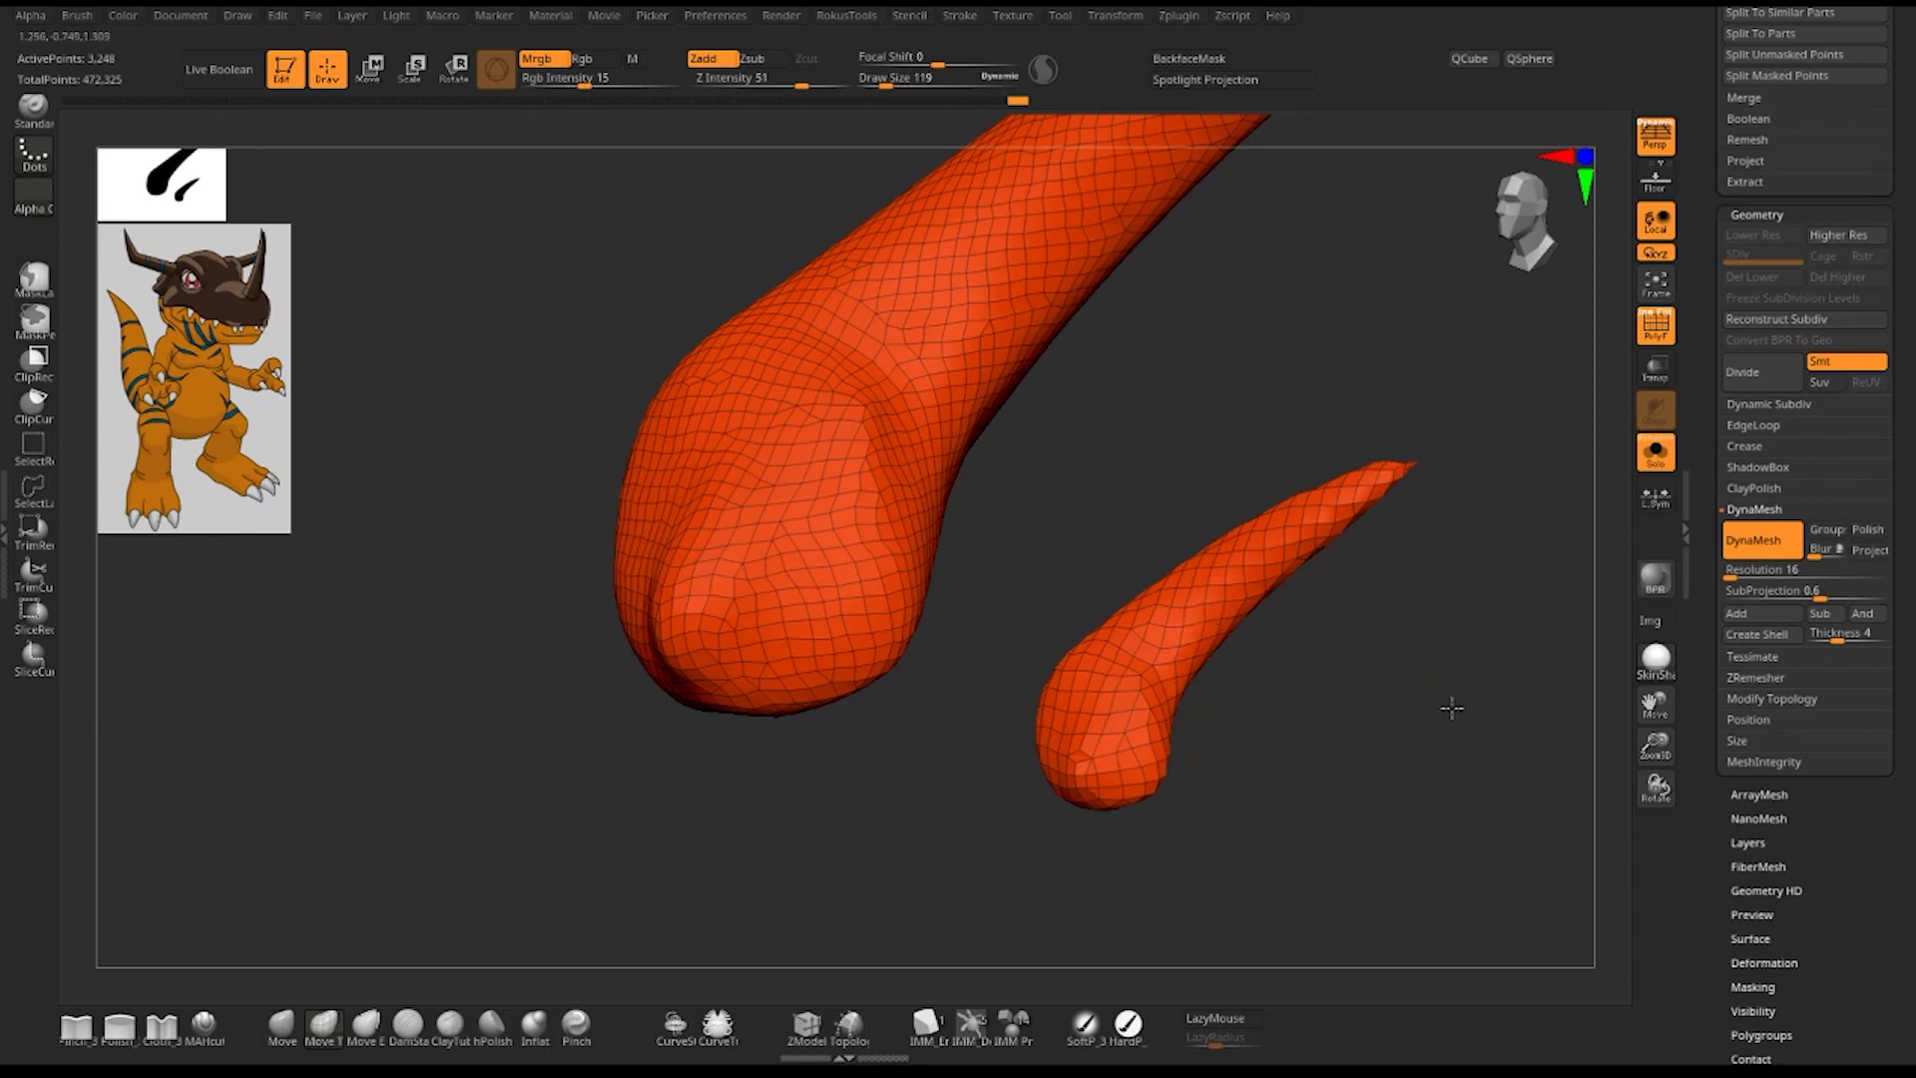
{"action": "mouse_move", "coordinate": [1454, 696]}
{"action": "left_mouse_down"}
{"action": "mouse_move", "coordinate": [1360, 500]}
{"action": "mouse_move", "coordinate": [1381, 557]}
{"action": "left_mouse_up"}
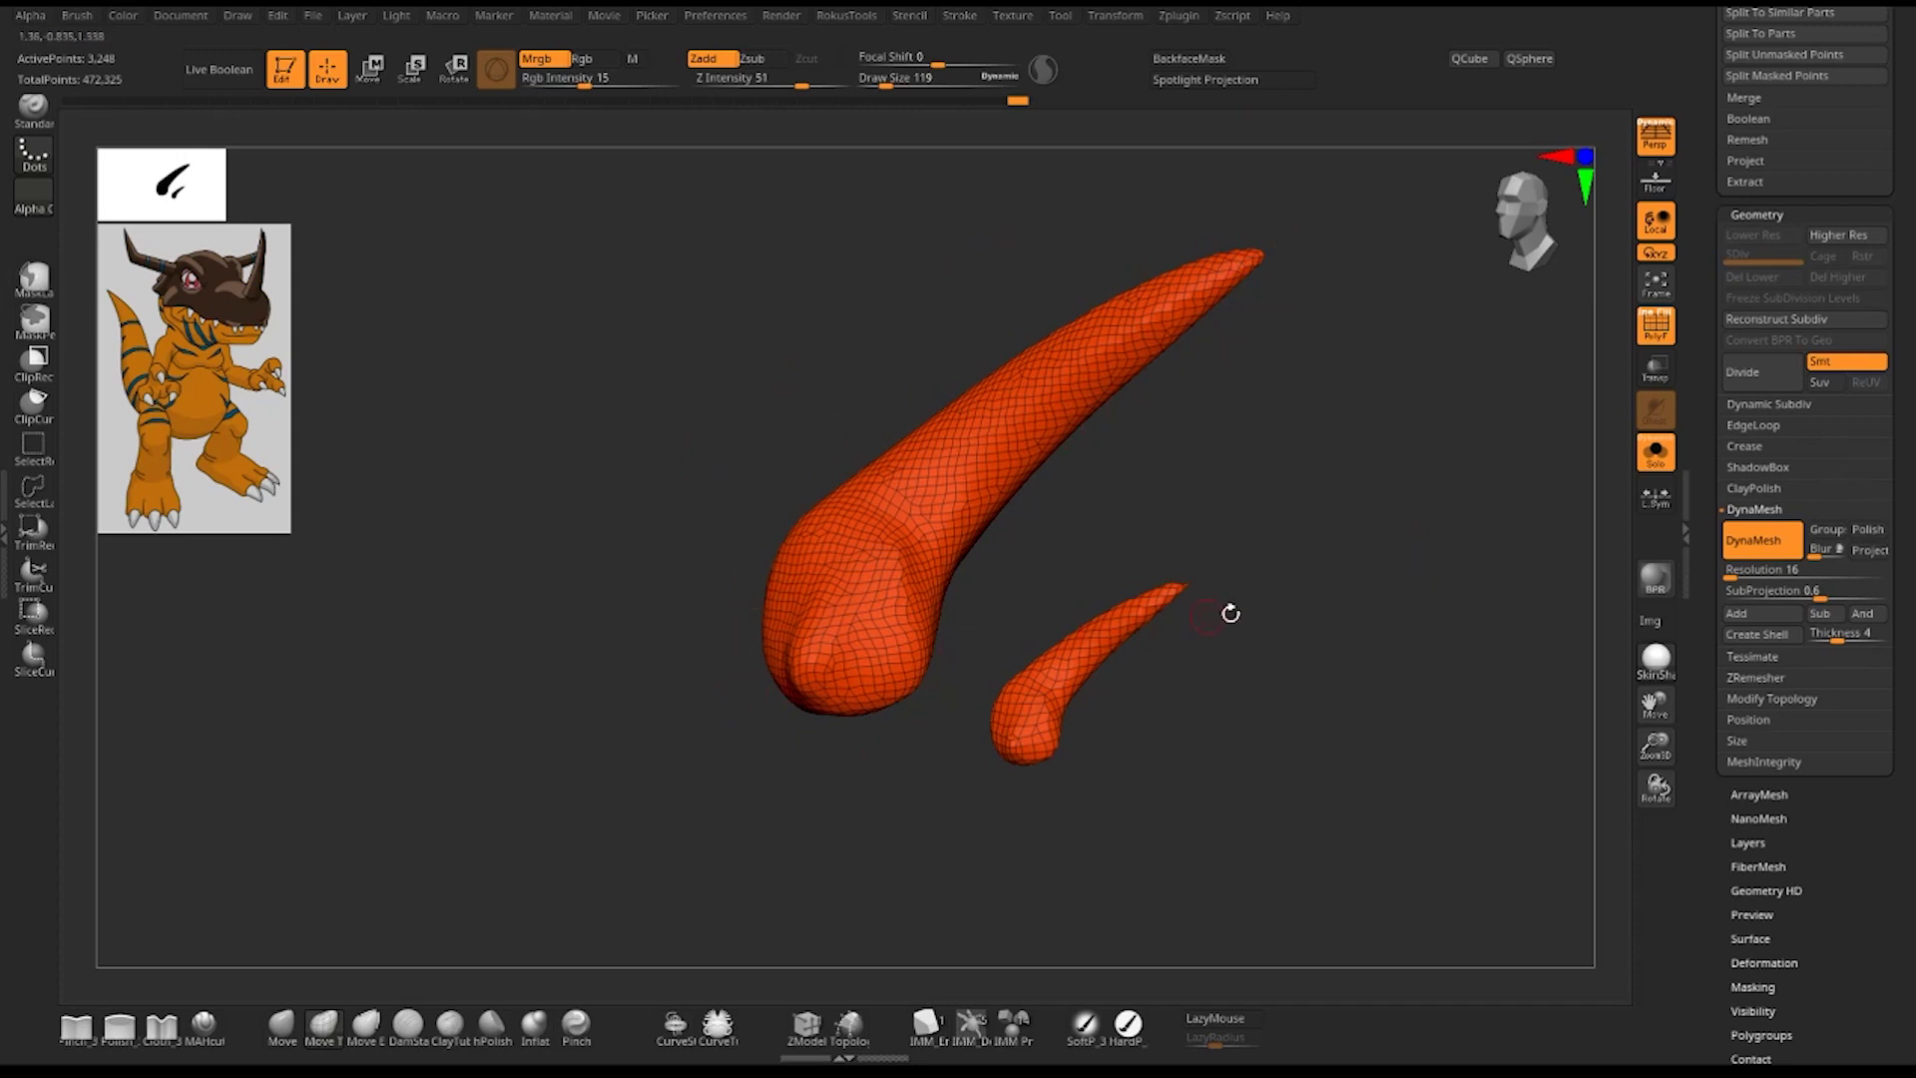
- Confirm the DynaMesh Resolution is 16, then turn on the Floor grid beneath both horn shapes
{"action": "left_click", "coordinate": [1749, 566]}
{"action": "mouse_move", "coordinate": [1146, 487]}
{"action": "left_mouse_down"}
{"action": "mouse_move", "coordinate": [1121, 496]}
{"action": "mouse_move", "coordinate": [1168, 500]}
{"action": "left_mouse_up"}
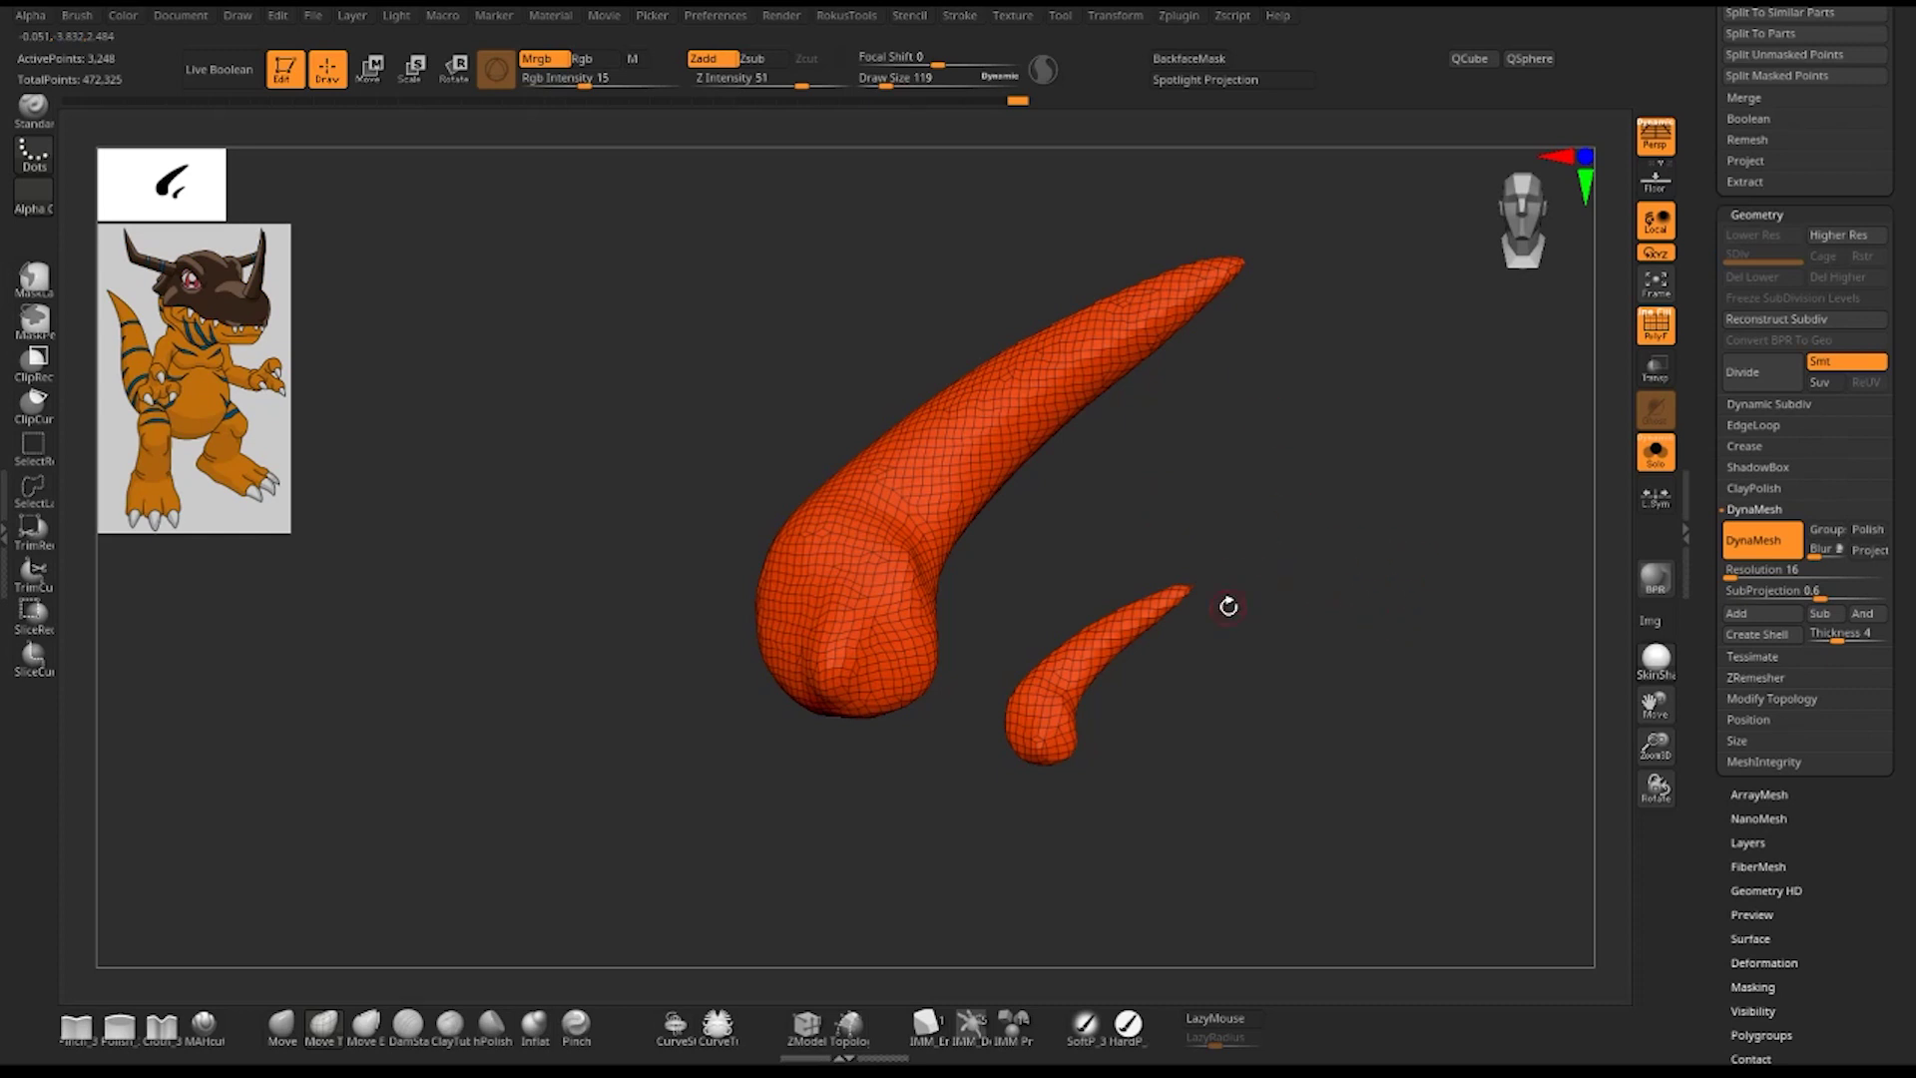
{"action": "left_click", "coordinate": [1661, 190]}
{"action": "mouse_move", "coordinate": [1355, 685]}
{"action": "left_mouse_down", "text": "alt"}
{"action": "mouse_move", "coordinate": [1441, 505]}
{"action": "mouse_move", "coordinate": [1415, 629]}
{"action": "mouse_move", "coordinate": [1437, 623]}
{"action": "left_mouse_up", "text": "alt"}
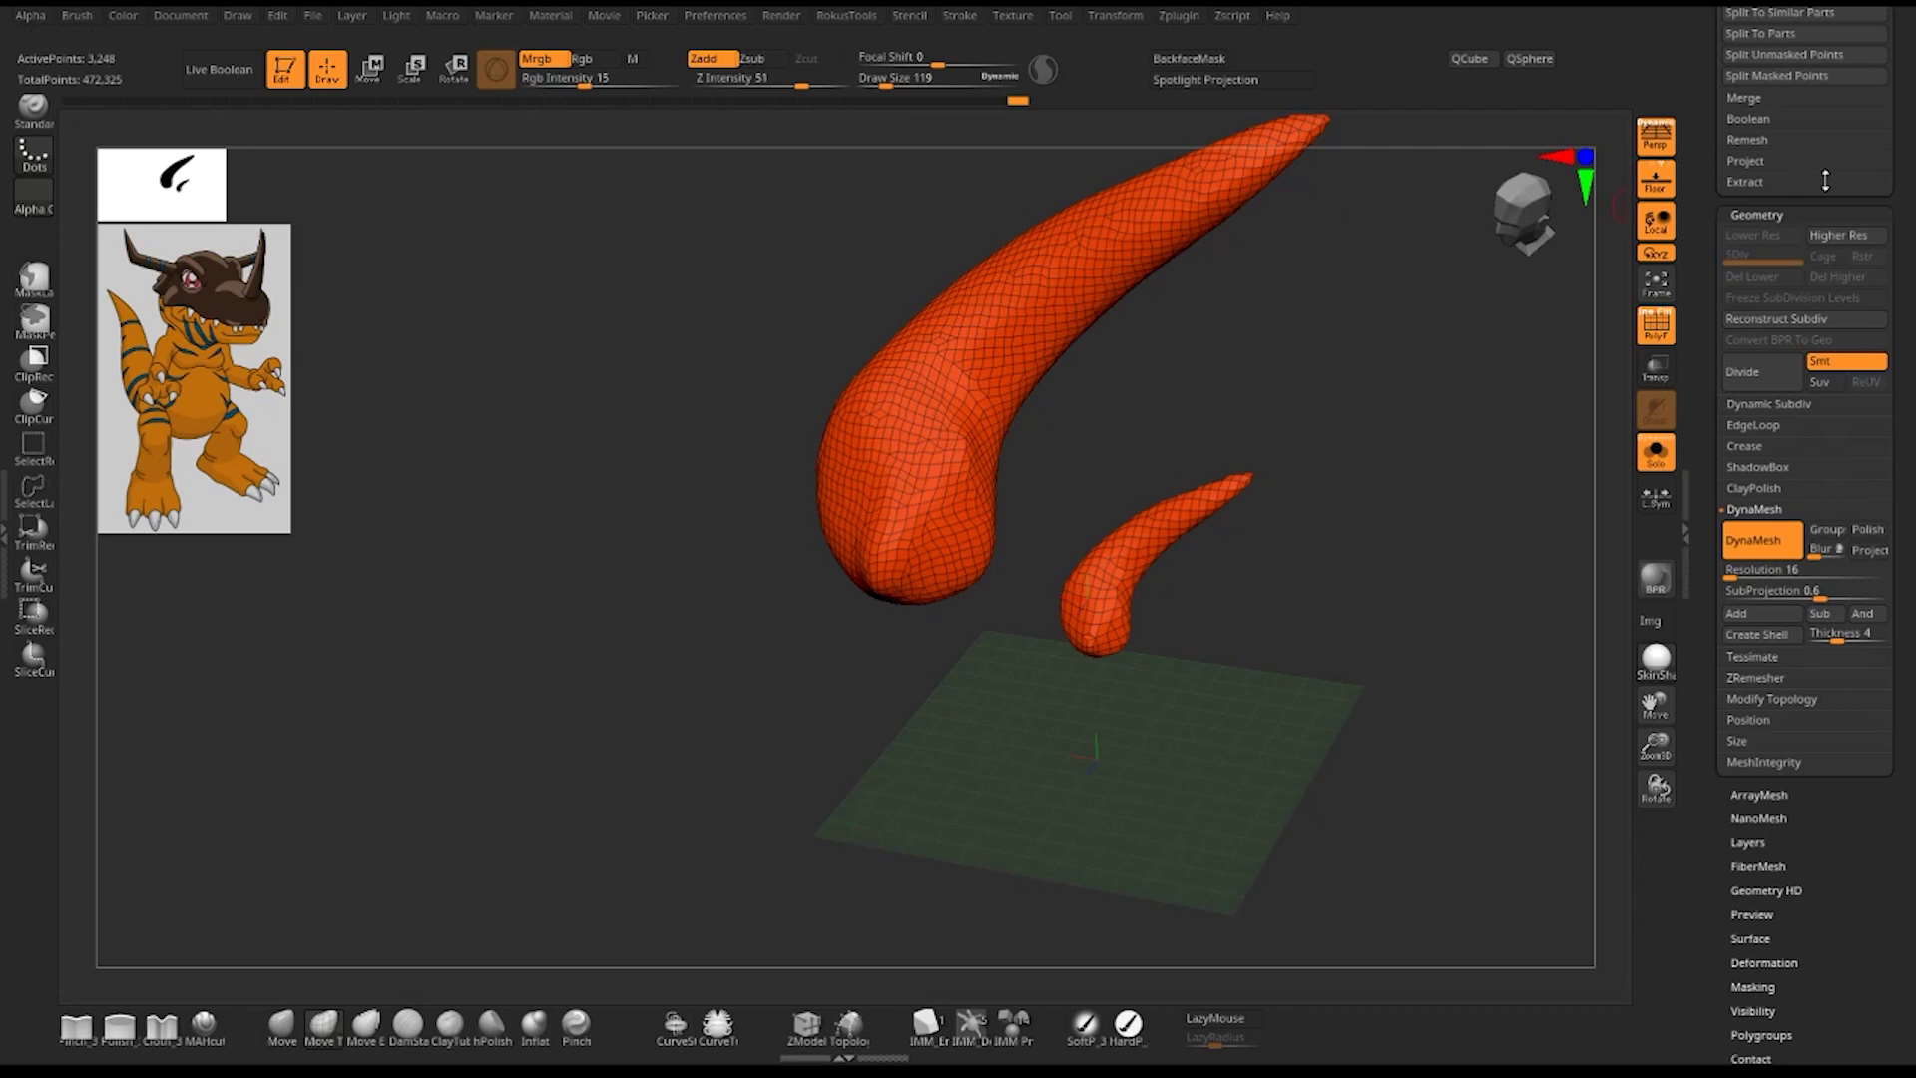
{"action": "scroll", "coordinate": [1856, 249], "scroll_direction": "up", "scroll_amount": 2}
{"action": "scroll", "coordinate": [1856, 300], "scroll_direction": "up", "scroll_amount": 3}
{"action": "scroll", "coordinate": [1856, 329], "scroll_direction": "up", "scroll_amount": 2}
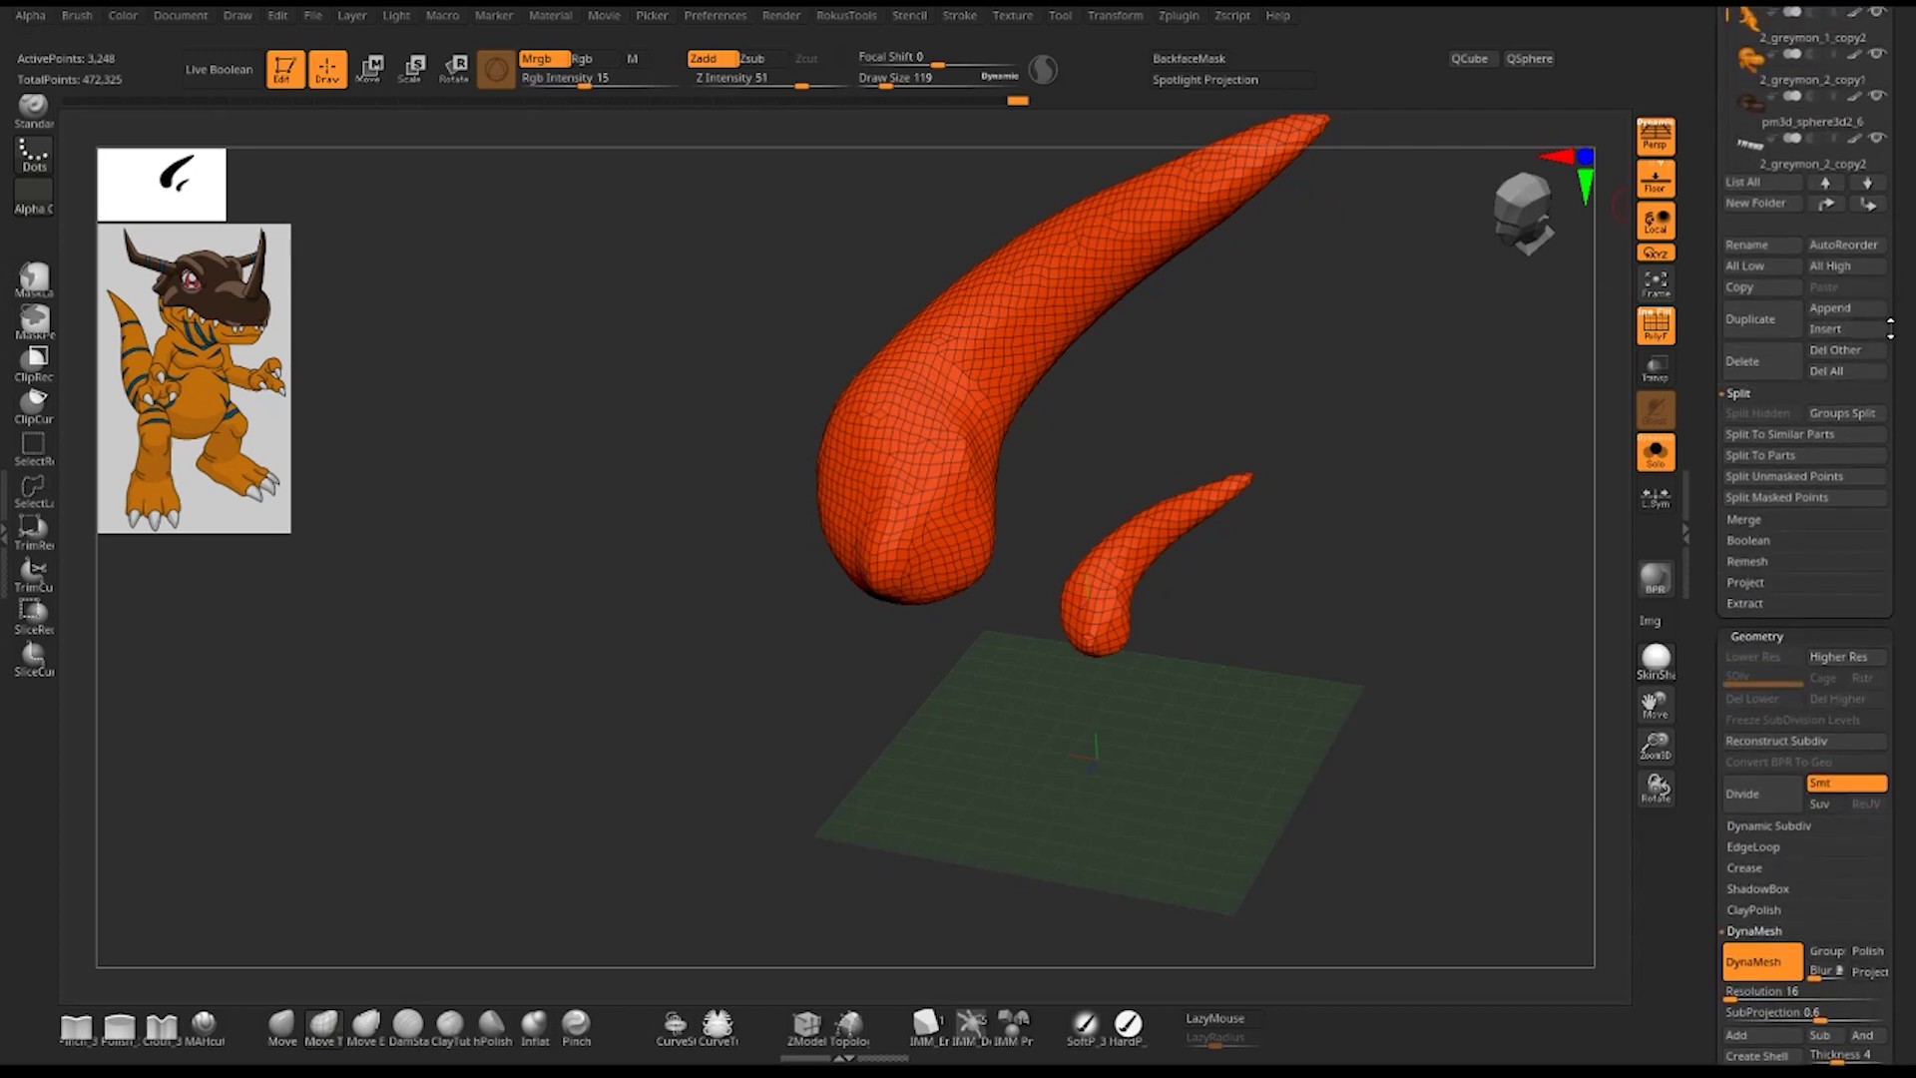
{"action": "left_click", "coordinate": [1856, 332]}
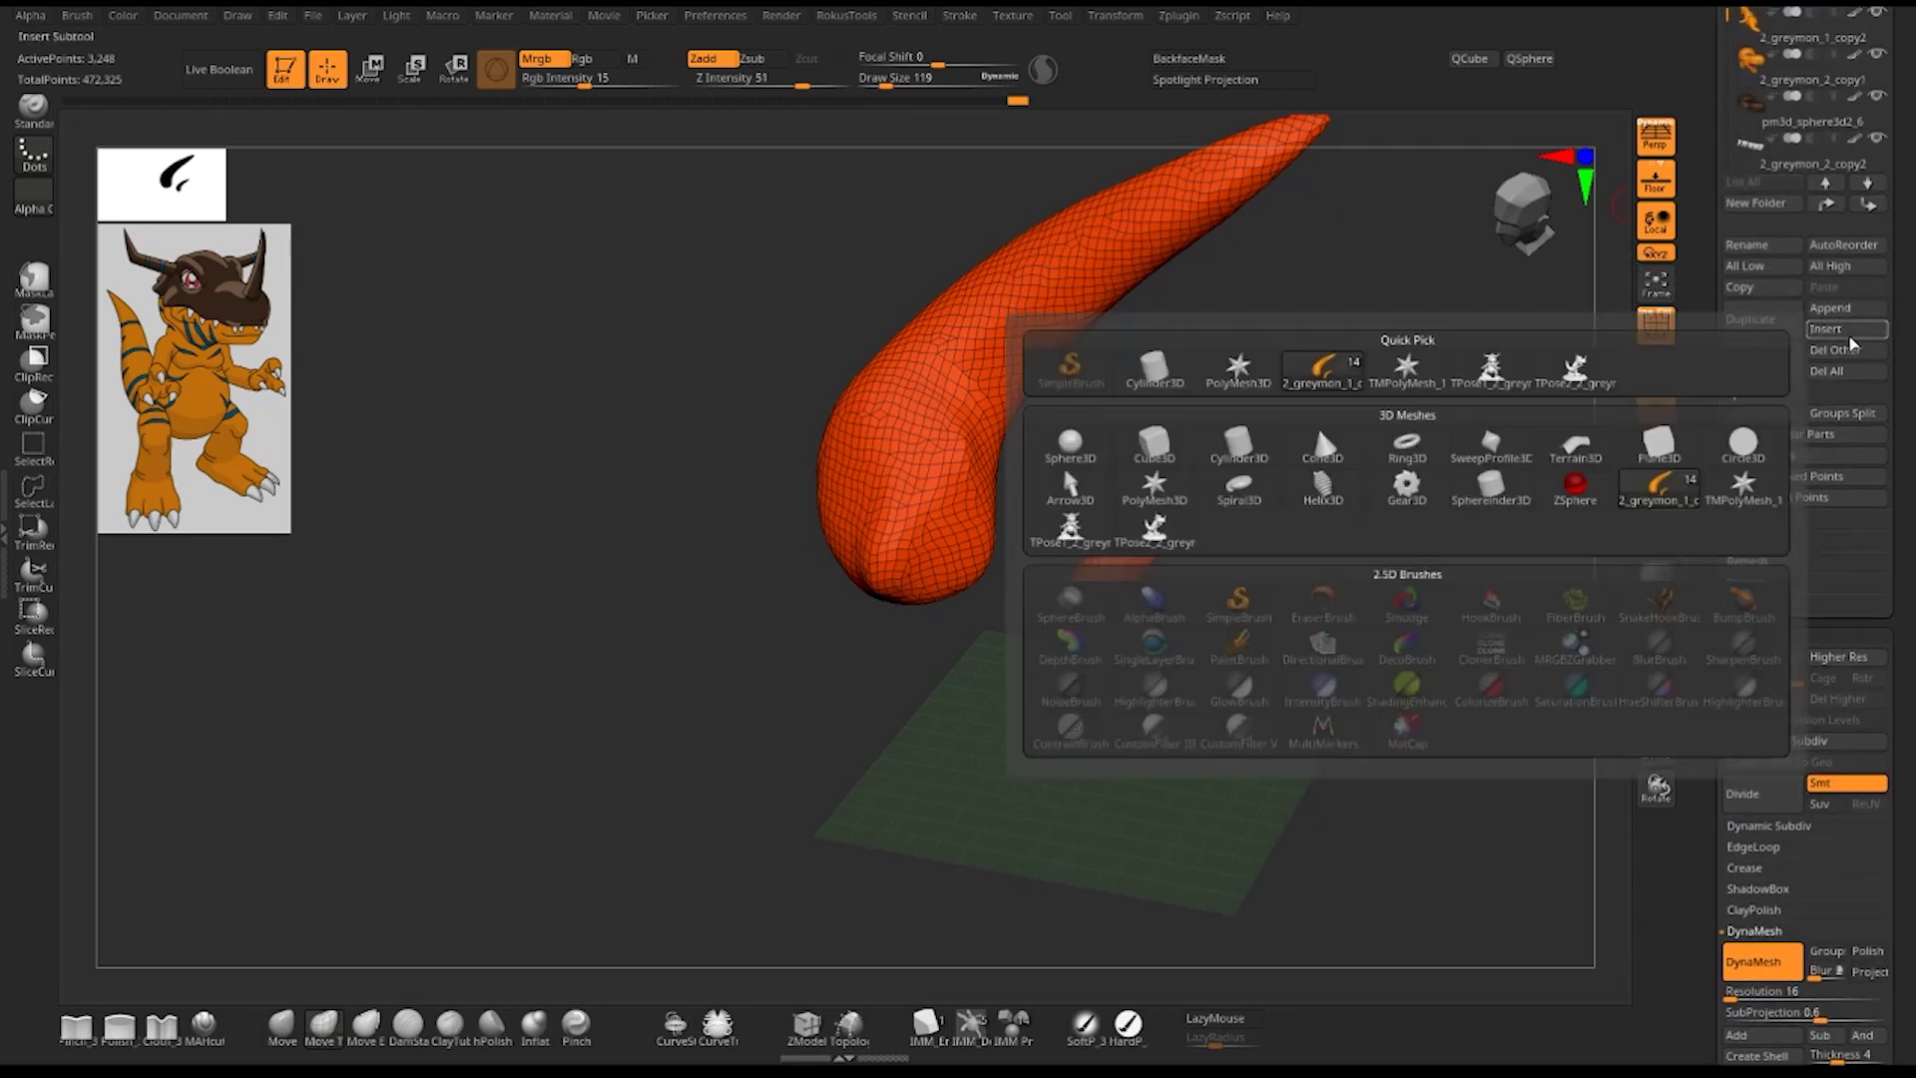
{"action": "left_click", "coordinate": [1085, 450]}
{"action": "mouse_move", "coordinate": [1130, 458]}
{"action": "left_mouse_down"}
{"action": "mouse_move", "coordinate": [1399, 539]}
{"action": "mouse_move", "coordinate": [1370, 535]}
{"action": "mouse_move", "coordinate": [1557, 720]}
{"action": "mouse_move", "coordinate": [1270, 342]}
{"action": "left_mouse_up"}
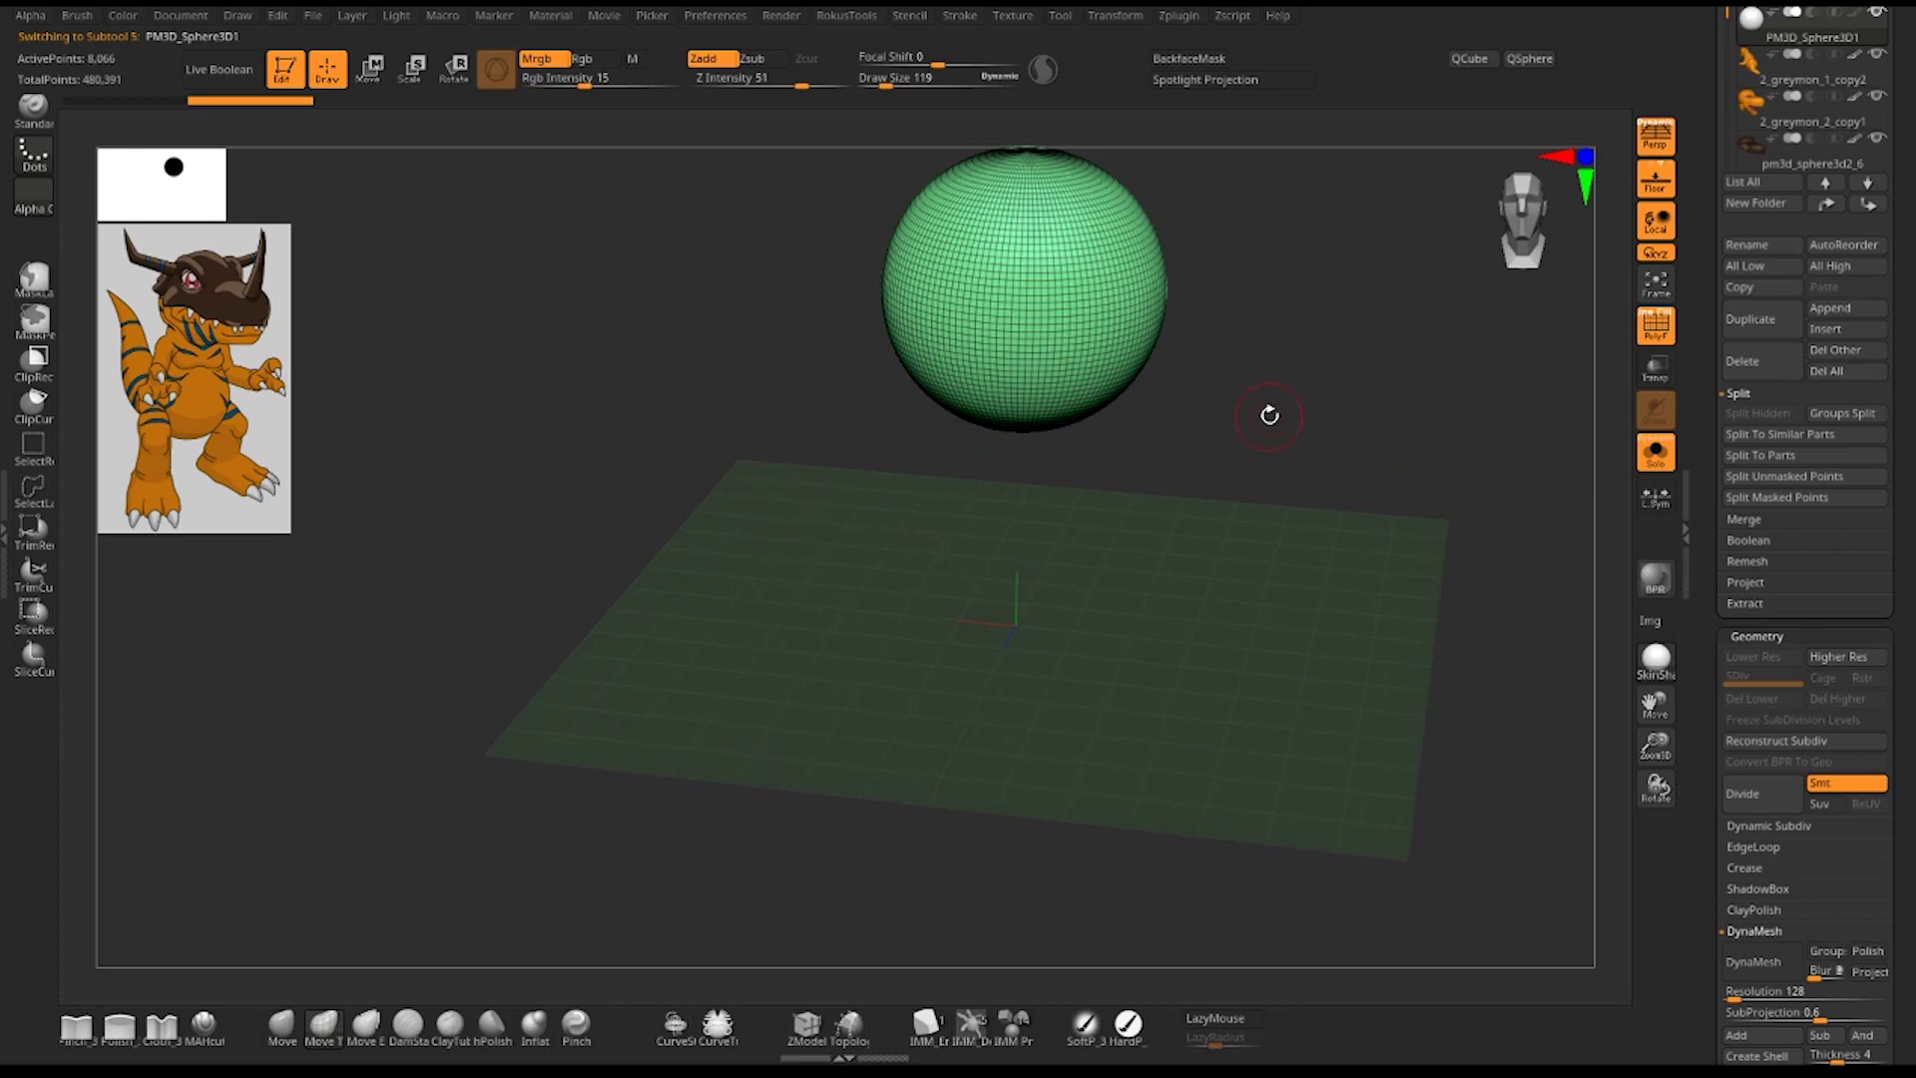
{"action": "left_click_drag", "start_coordinate": [1262, 450], "coordinate": [1252, 604], "text": "alt"}
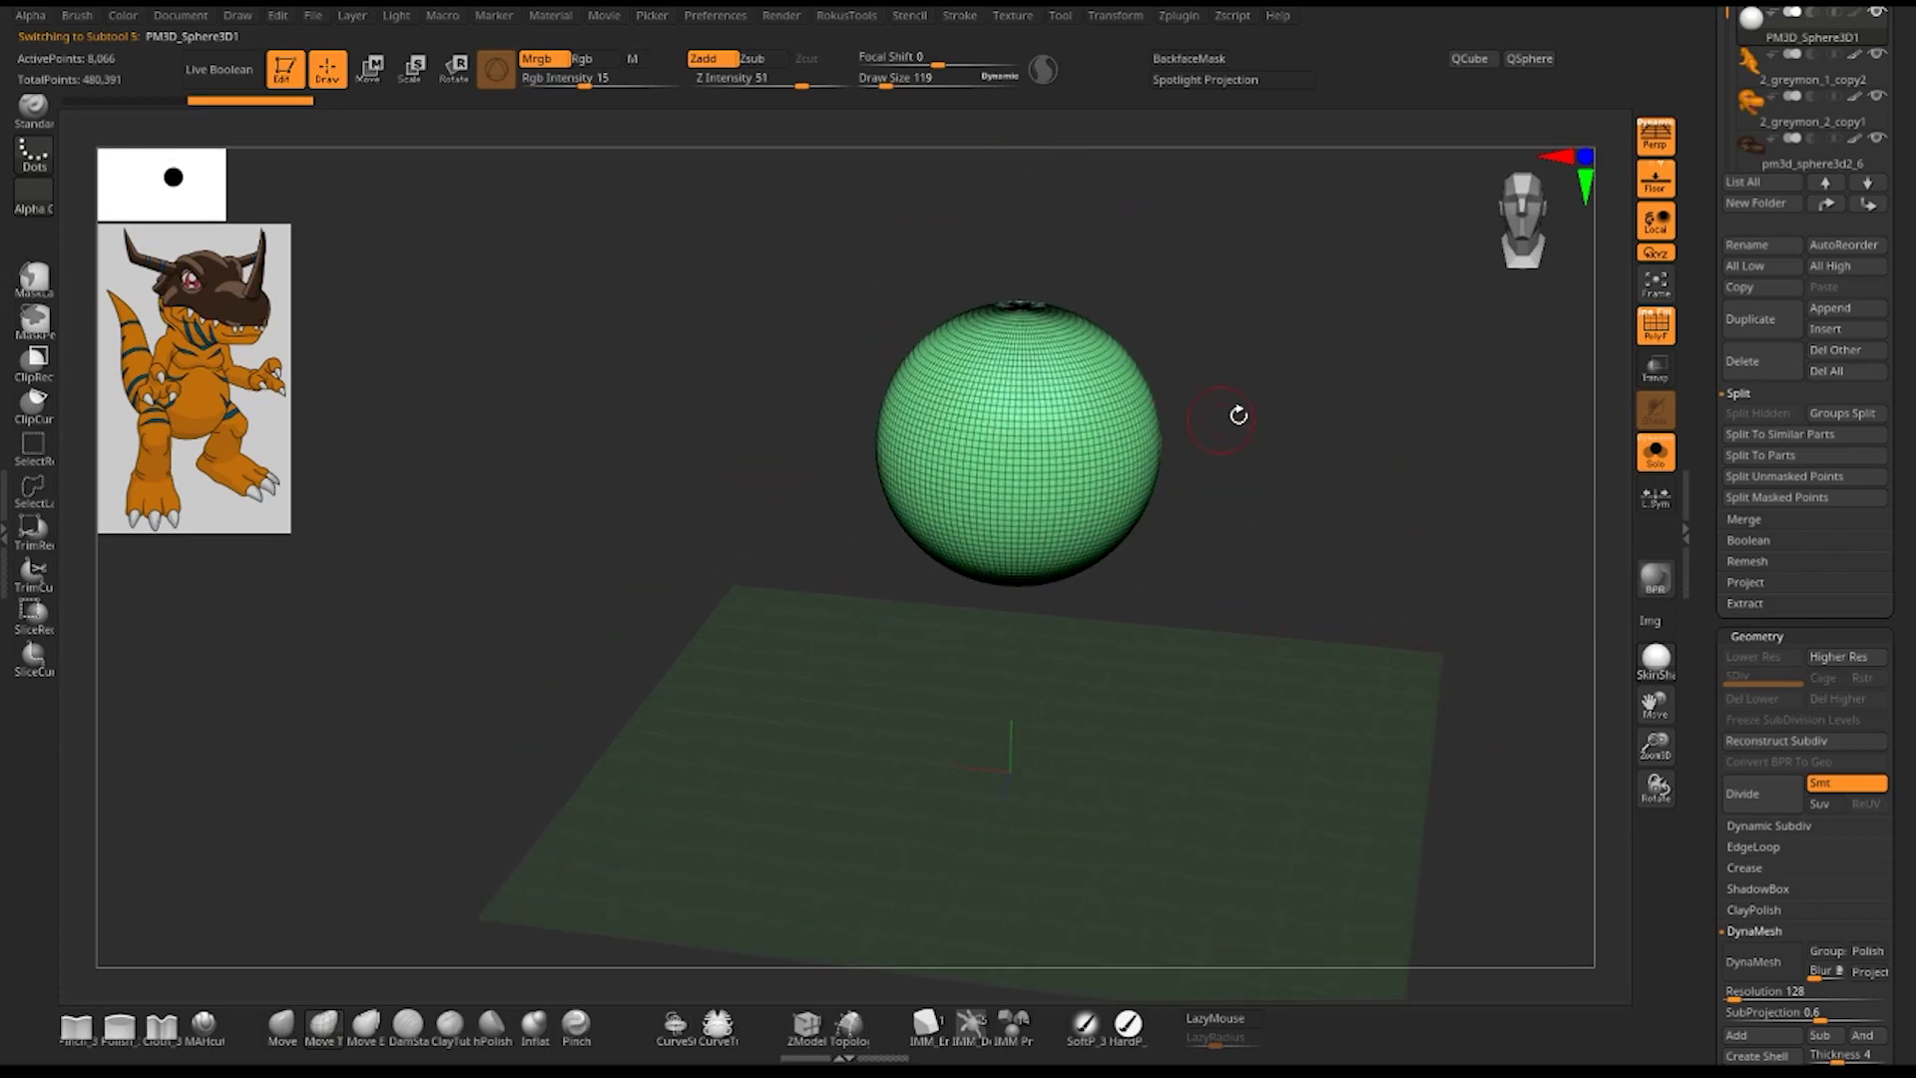
{"action": "left_click", "coordinate": [1765, 375]}
{"action": "left_click", "coordinate": [1574, 406]}
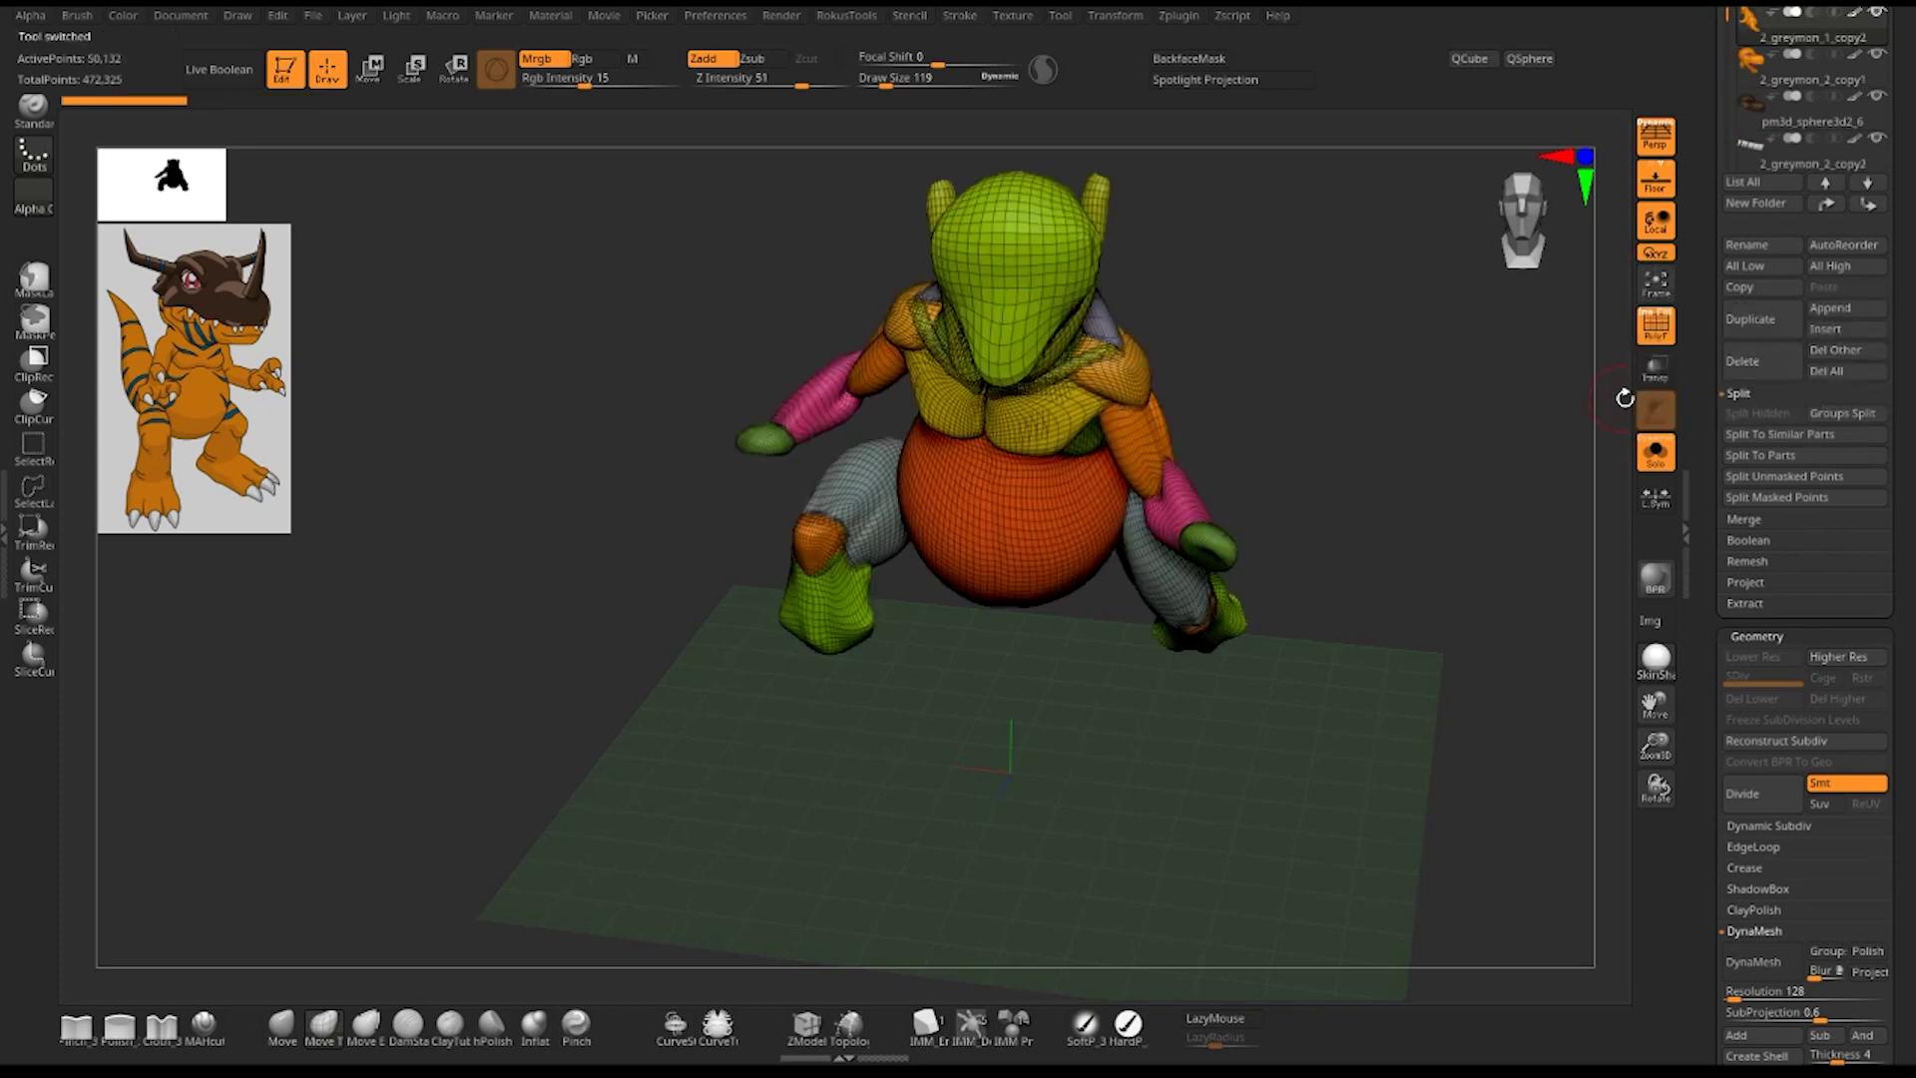
{"action": "scroll", "coordinate": [1806, 249], "scroll_direction": "up", "scroll_amount": 3}
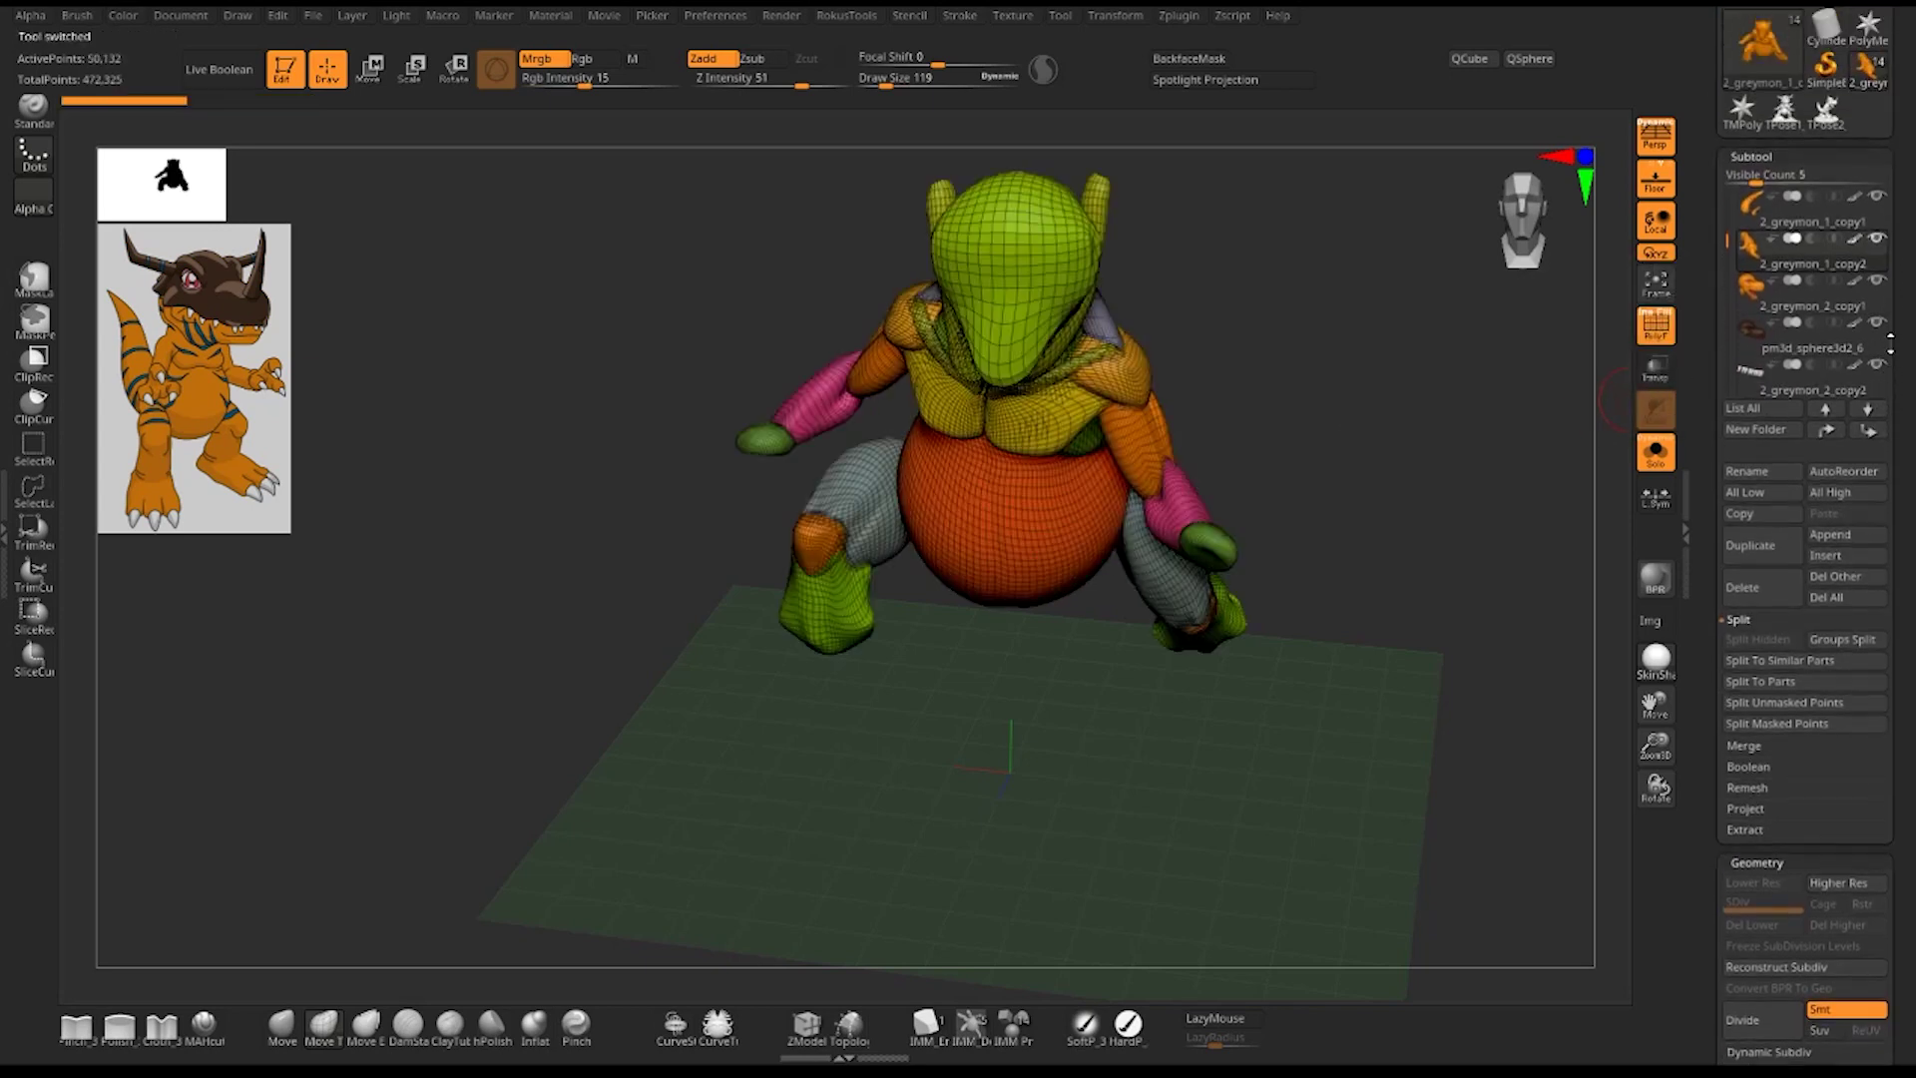
{"action": "left_click", "coordinate": [1814, 208]}
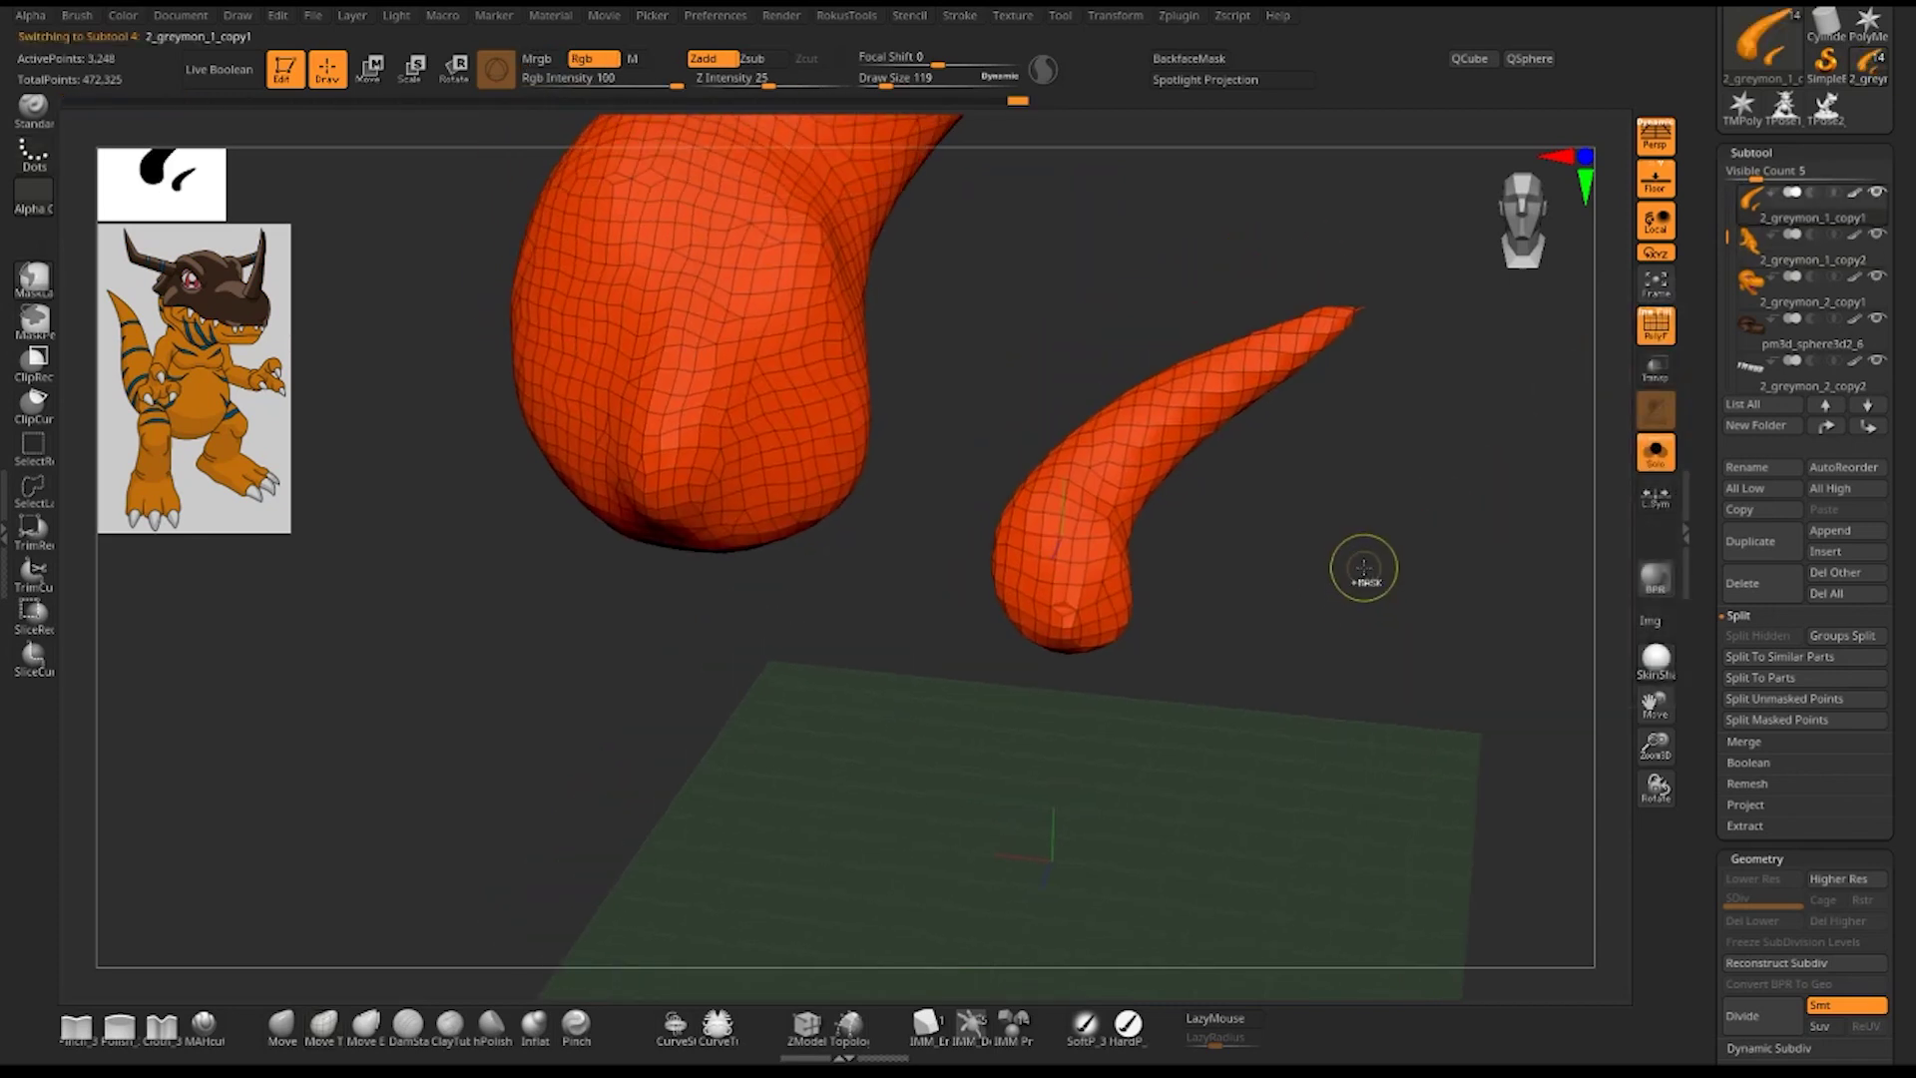
- Rotate the large piece around its Y axis with the Move gizmo's ring, then return to Draw
{"action": "mouse_move", "coordinate": [1454, 598]}
{"action": "left_mouse_down"}
{"action": "mouse_move", "coordinate": [1433, 496]}
{"action": "mouse_move", "coordinate": [1312, 468]}
{"action": "mouse_move", "coordinate": [1470, 599]}
{"action": "left_mouse_up"}
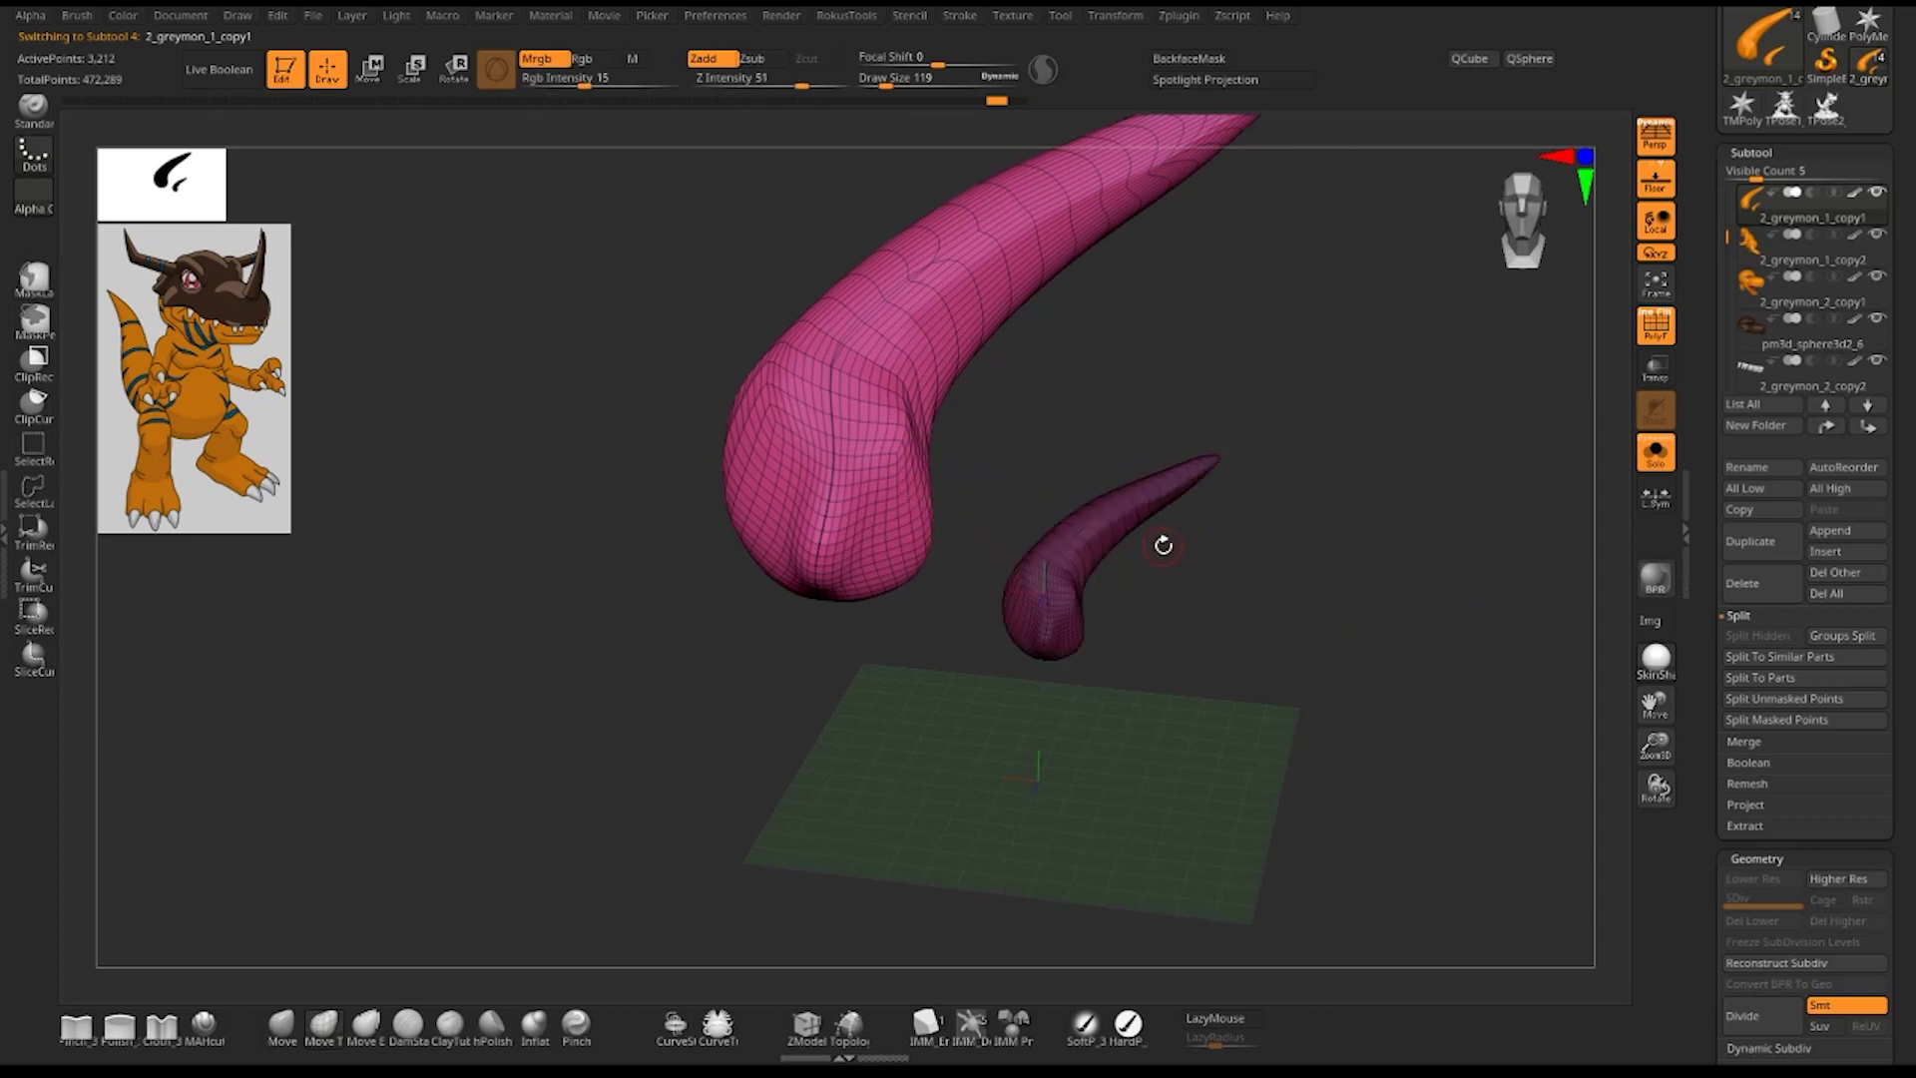
{"action": "key", "text": "w"}
{"action": "mouse_move", "coordinate": [853, 536]}
{"action": "left_mouse_down"}
{"action": "mouse_move", "coordinate": [895, 565]}
{"action": "mouse_move", "coordinate": [1344, 606]}
{"action": "mouse_move", "coordinate": [1362, 624]}
{"action": "left_mouse_up"}
{"action": "key", "text": "q"}
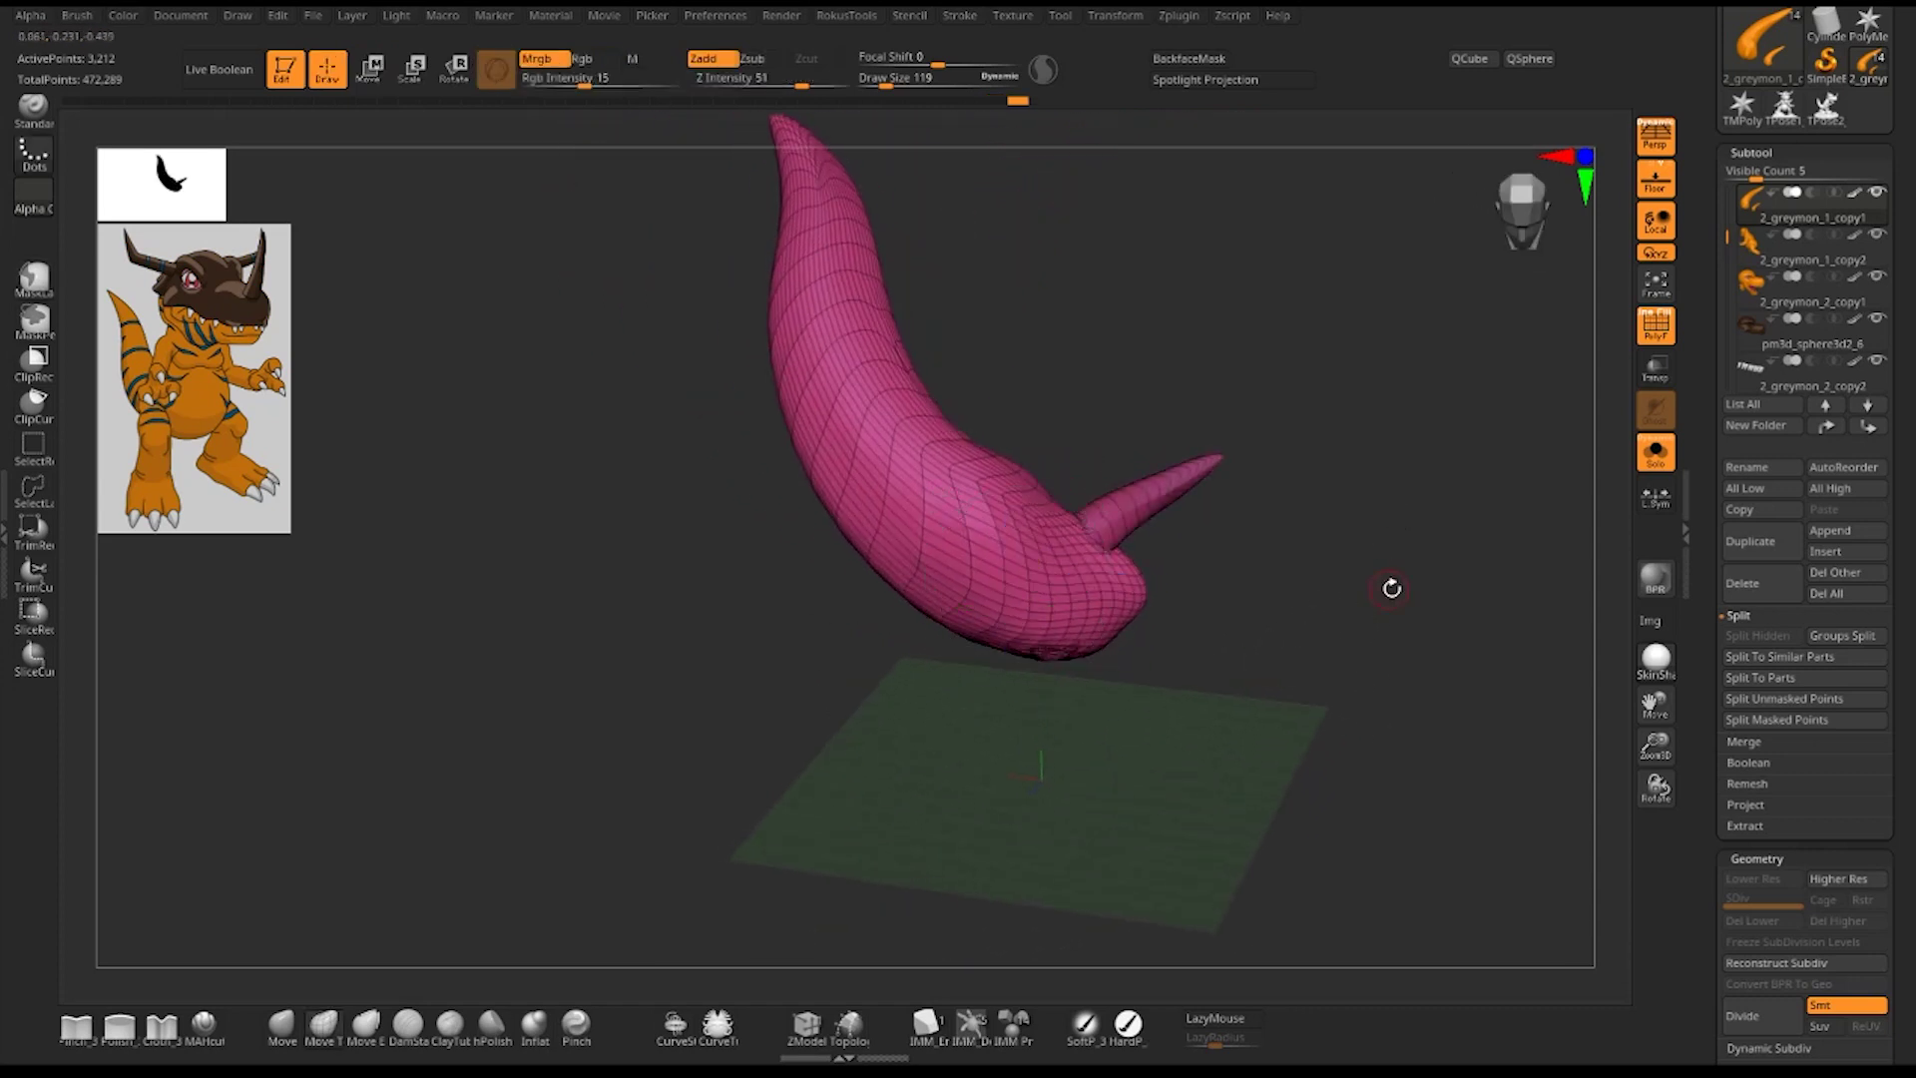
{"action": "left_click_drag", "start_coordinate": [1417, 538], "coordinate": [1432, 598], "text": "alt"}
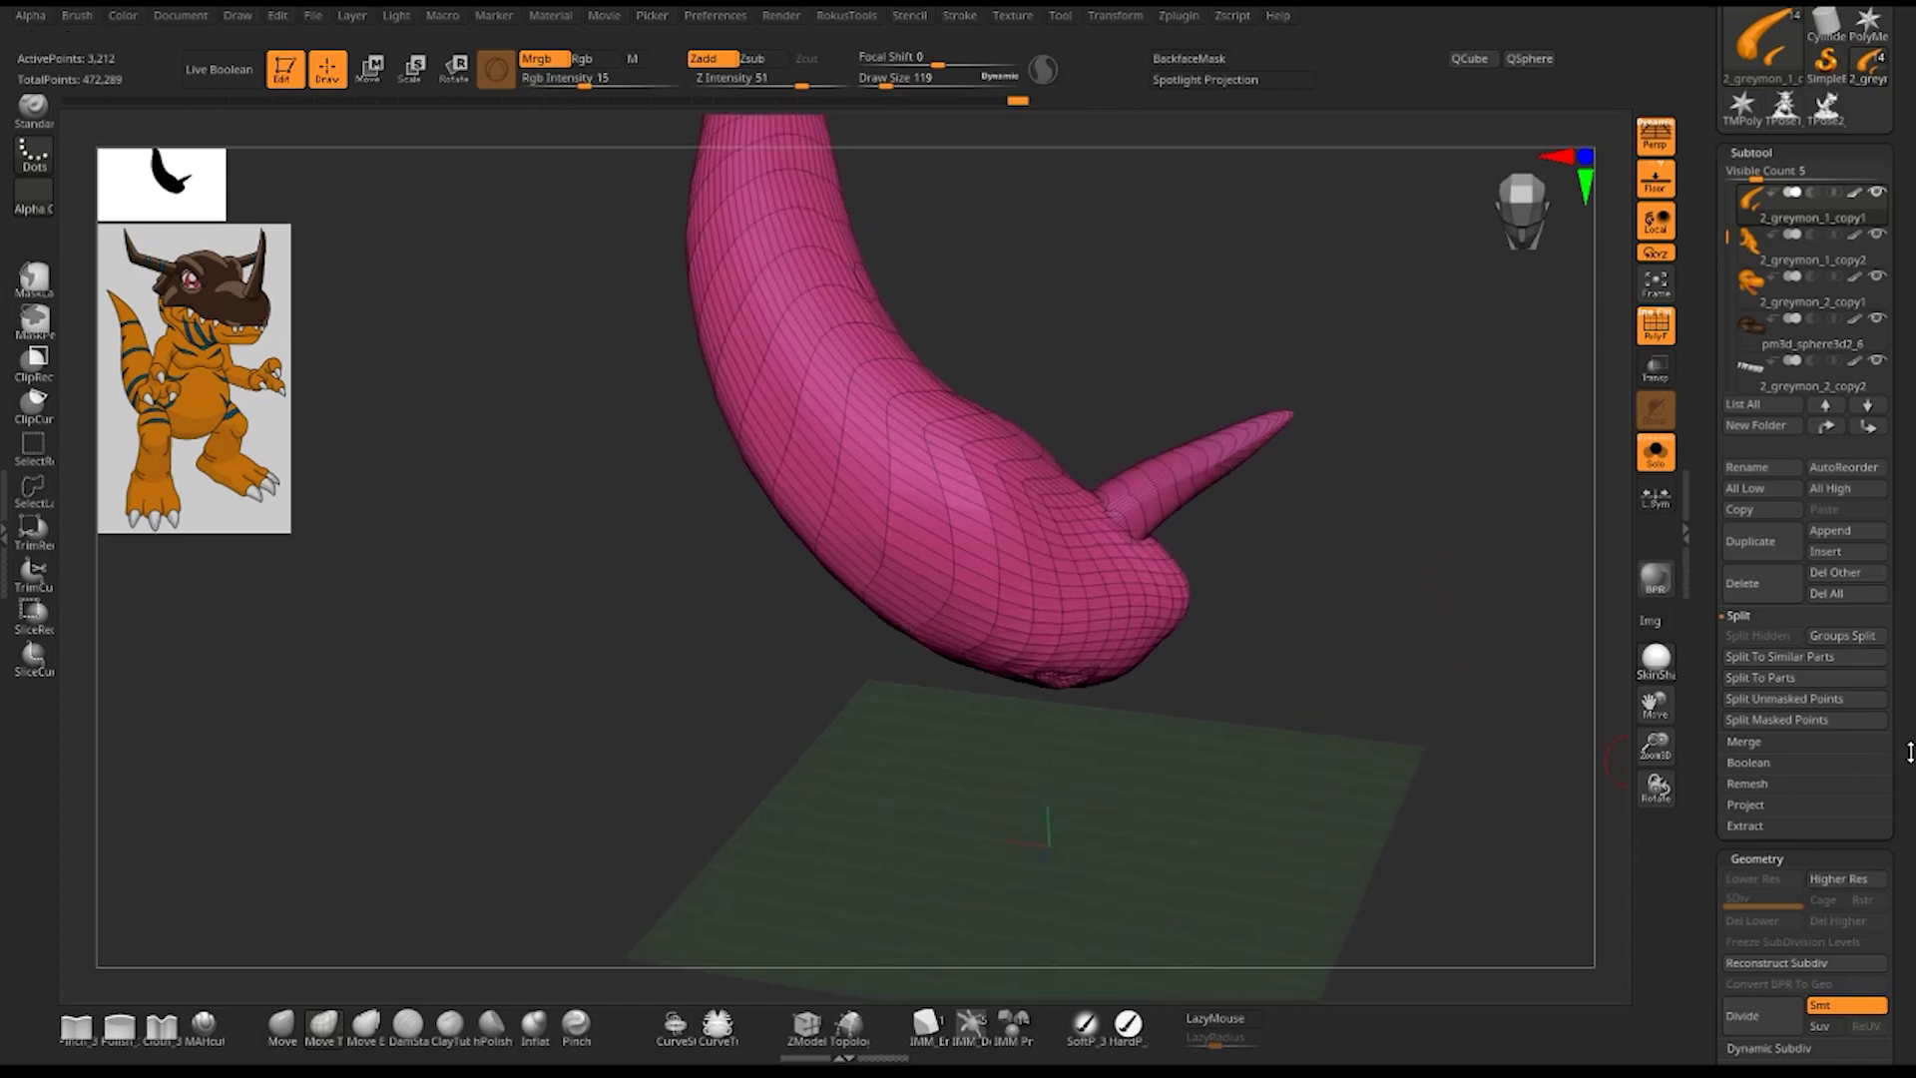
{"action": "scroll", "coordinate": [1909, 751], "scroll_direction": "down", "scroll_amount": 6}
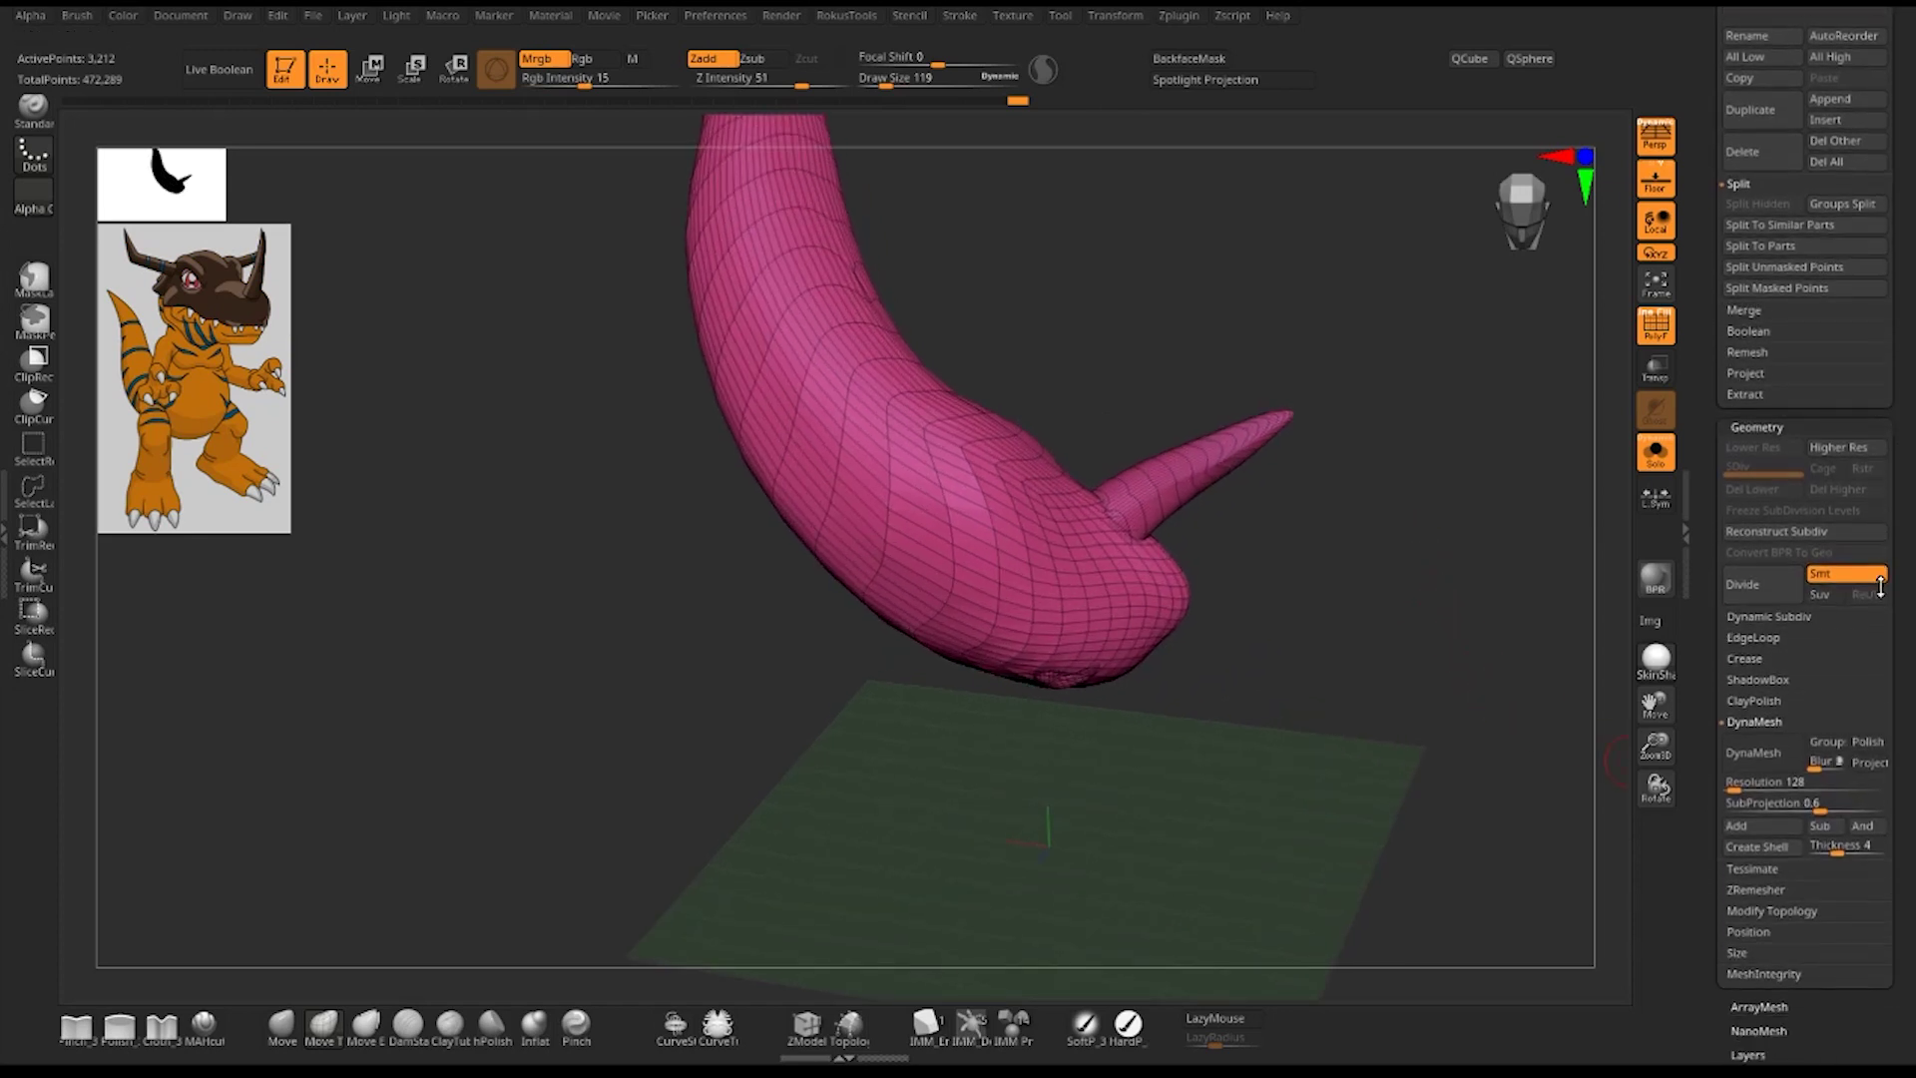
- DynaMesh both pieces at resolution 128 into one 181,151-point mesh and orbit to inspect the spike
{"action": "left_click", "coordinate": [1751, 743]}
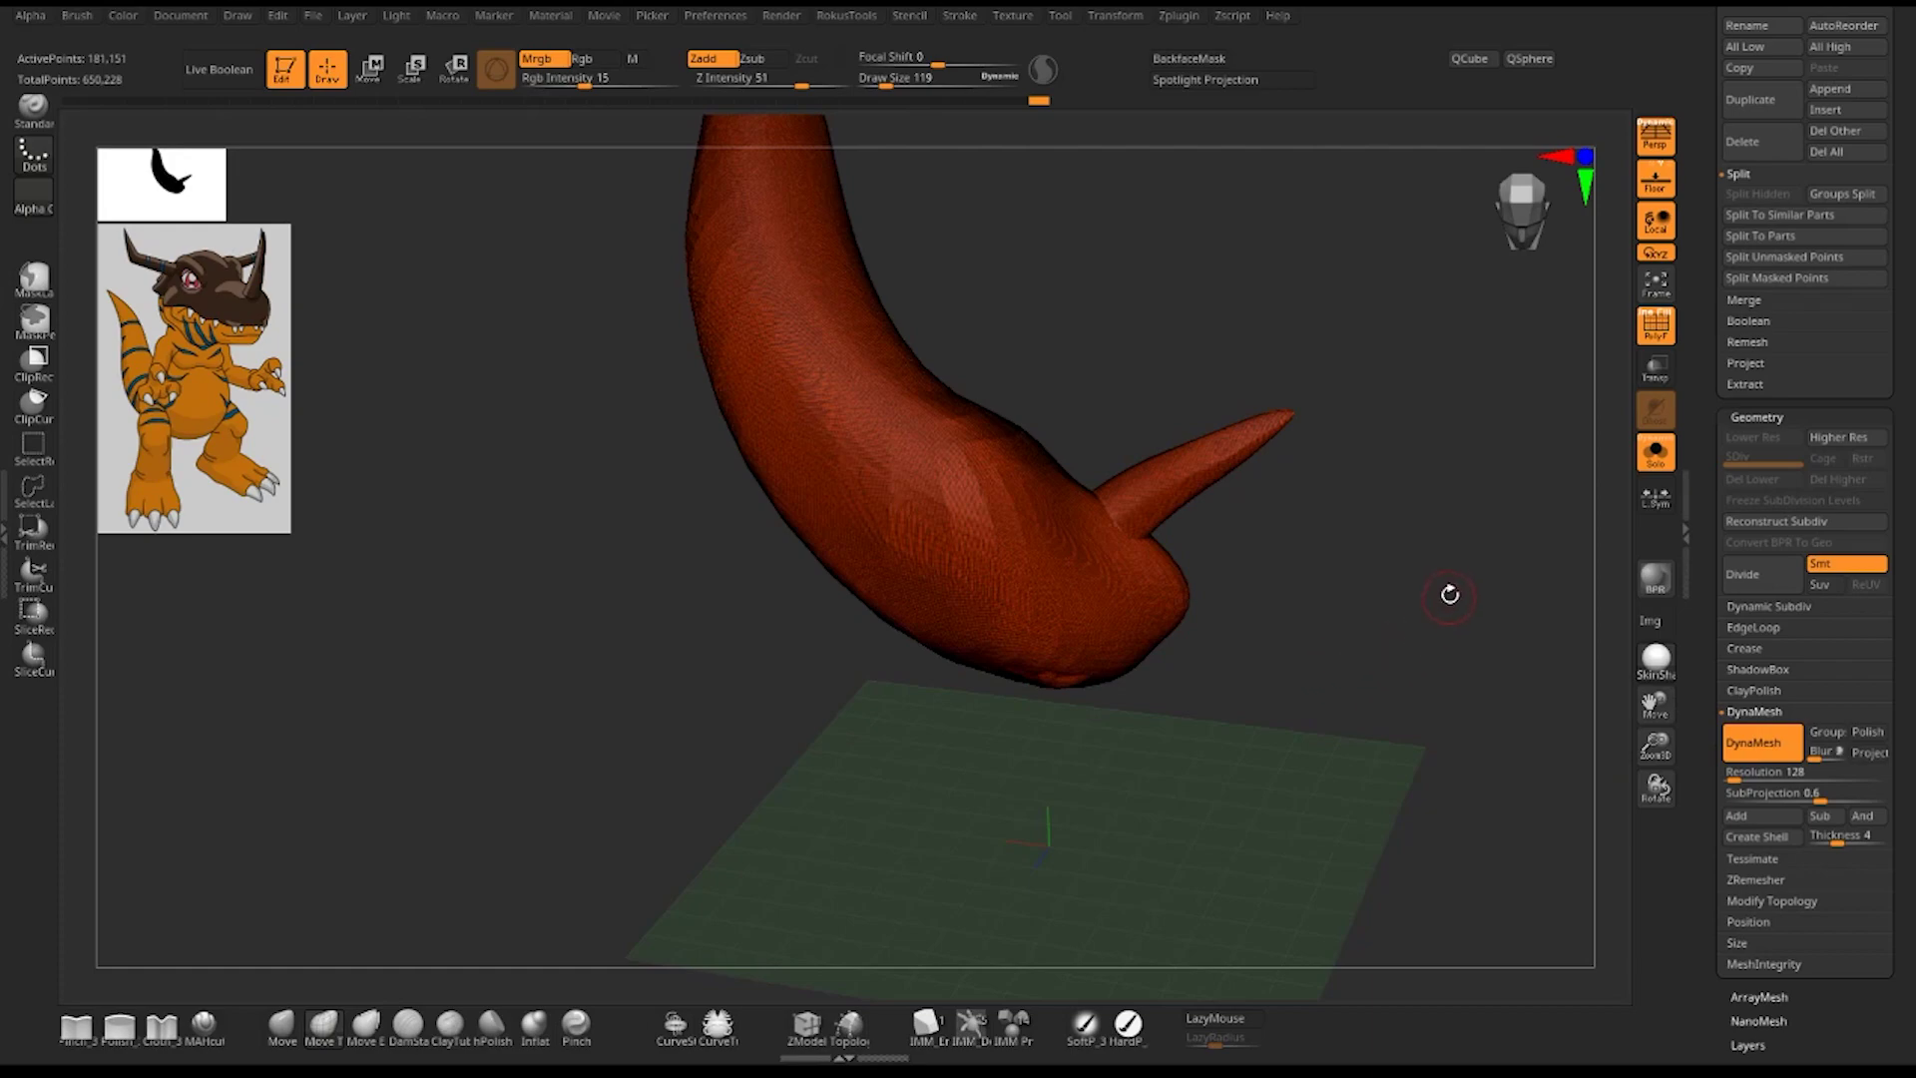
{"action": "left_click_drag", "start_coordinate": [1449, 594], "coordinate": [1475, 812], "text": "alt"}
{"action": "mouse_move", "coordinate": [1530, 393]}
{"action": "left_mouse_down", "text": "alt"}
{"action": "mouse_move", "coordinate": [1182, 560]}
{"action": "mouse_move", "coordinate": [1351, 543]}
{"action": "mouse_move", "coordinate": [983, 461]}
{"action": "left_mouse_up", "text": "alt"}
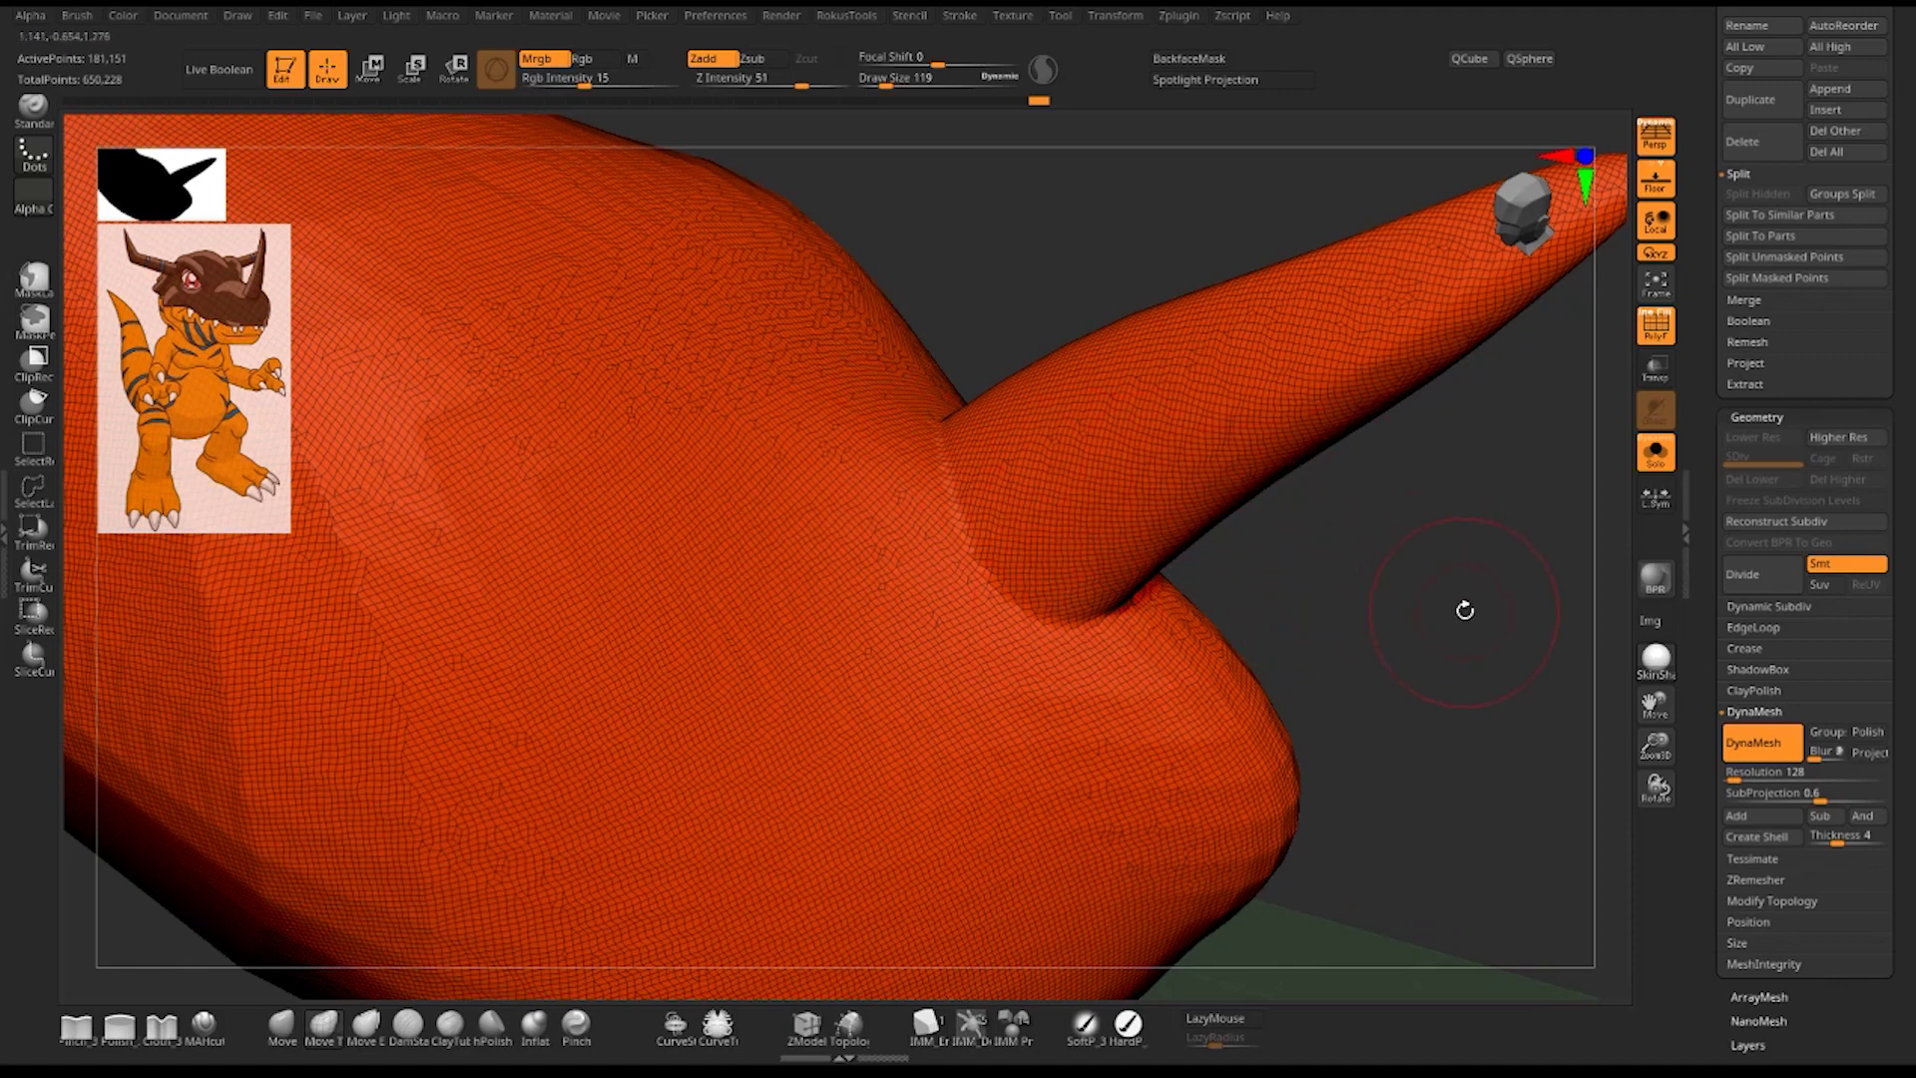
{"action": "left_click_drag", "start_coordinate": [1462, 607], "coordinate": [1457, 587]}
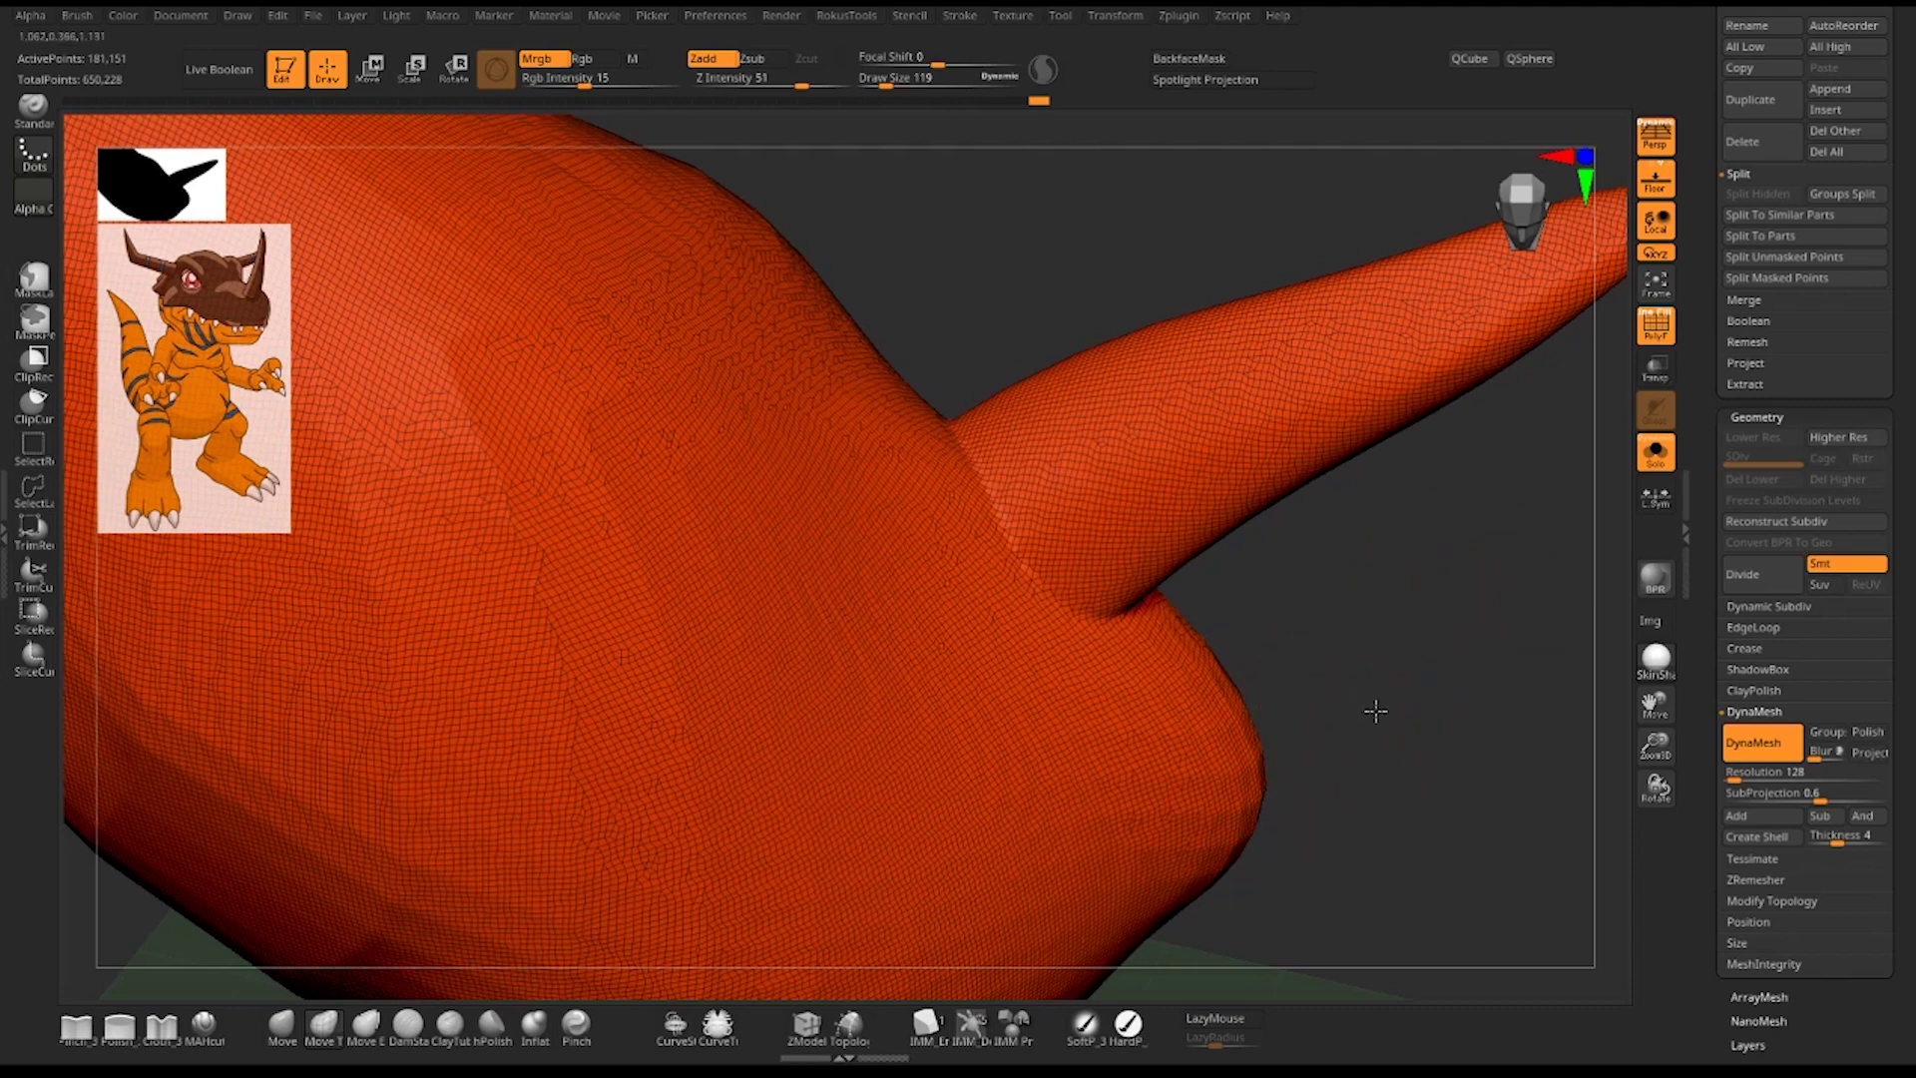
{"action": "mouse_move", "coordinate": [1377, 705]}
{"action": "left_mouse_down"}
{"action": "mouse_move", "coordinate": [1261, 556]}
{"action": "mouse_move", "coordinate": [1347, 539]}
{"action": "left_mouse_up"}
{"action": "scroll", "coordinate": [1219, 632], "scroll_direction": "up", "scroll_amount": 5}
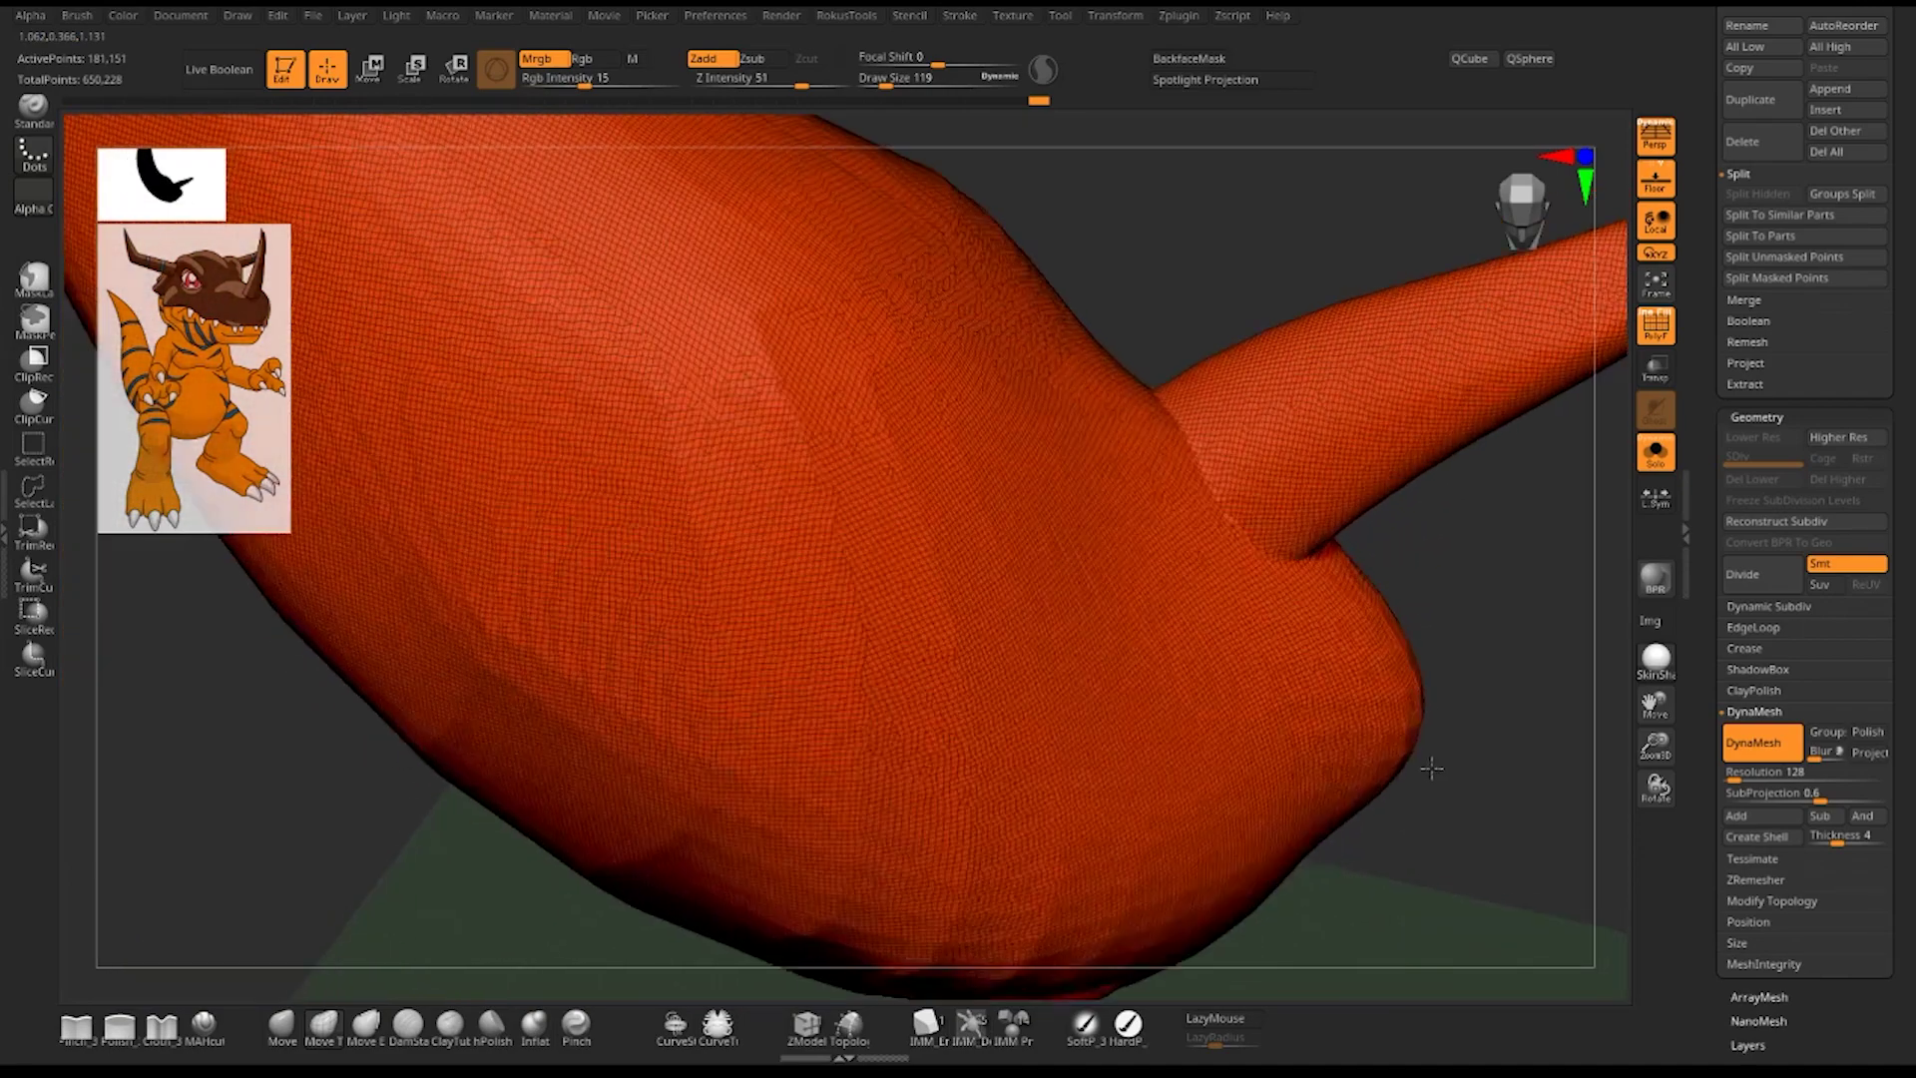
{"action": "scroll", "coordinate": [1547, 671], "scroll_direction": "up", "scroll_amount": 3}
{"action": "left_click_drag", "start_coordinate": [1558, 502], "coordinate": [1185, 568]}
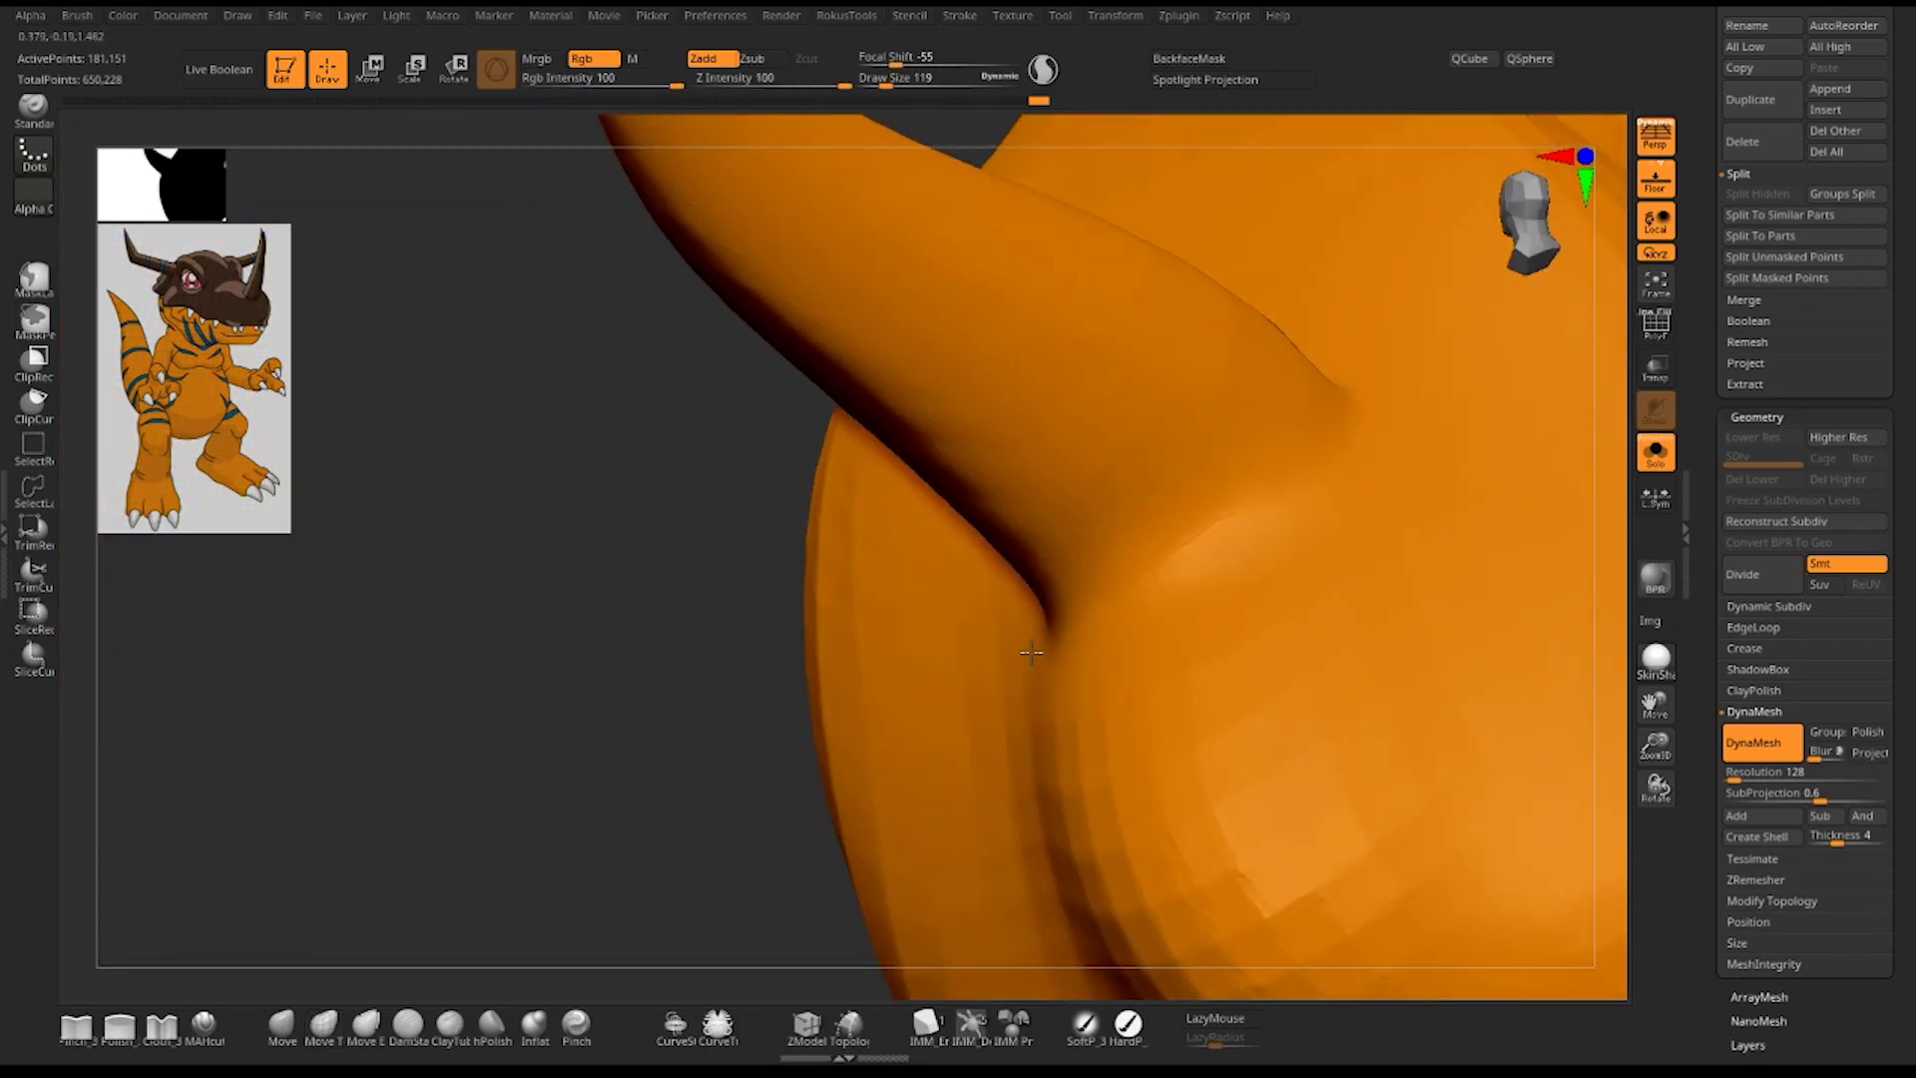
- Orbit the 3,212-point piece upright and Ctrl-click the small spike to mask it
{"action": "mouse_move", "coordinate": [701, 663]}
{"action": "left_mouse_down"}
{"action": "mouse_move", "coordinate": [796, 573]}
{"action": "mouse_move", "coordinate": [973, 637]}
{"action": "left_mouse_up"}
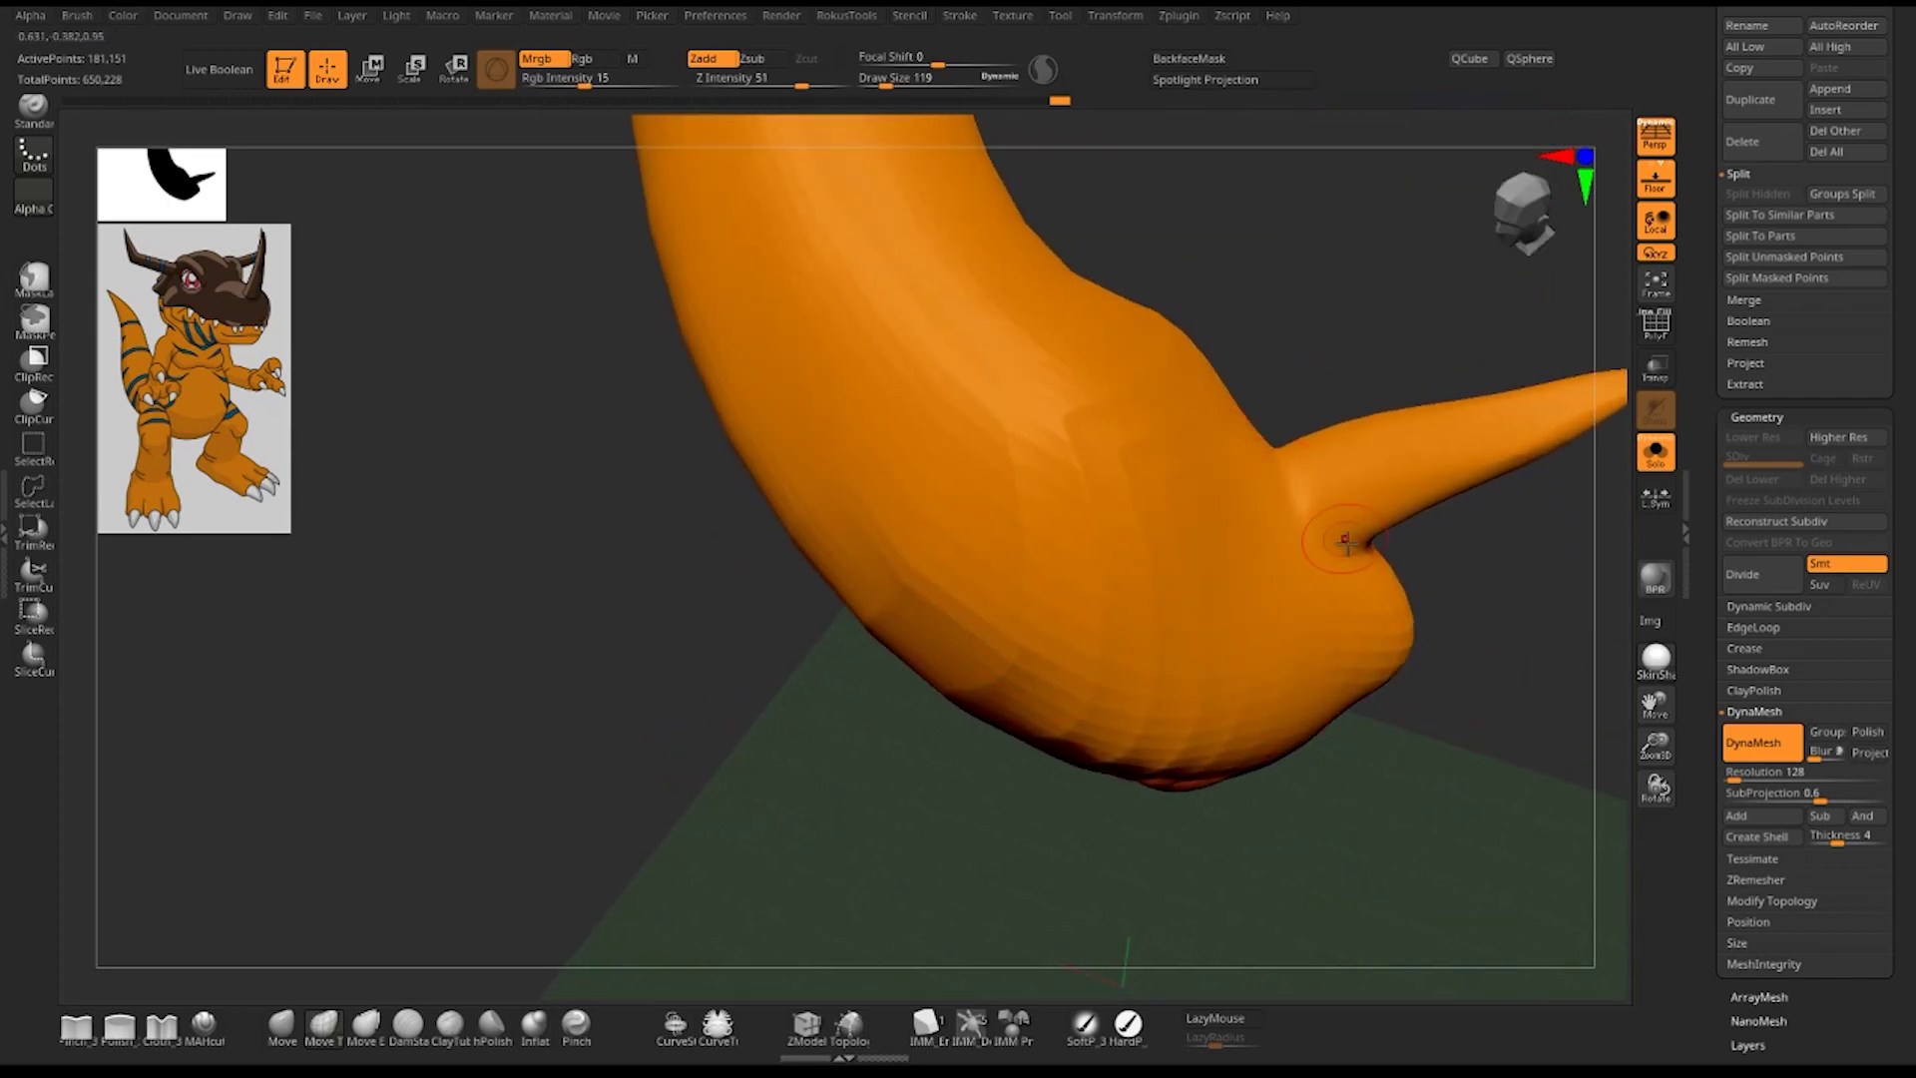
{"action": "mouse_move", "coordinate": [1493, 599]}
{"action": "left_mouse_down"}
{"action": "mouse_move", "coordinate": [1497, 569]}
{"action": "mouse_move", "coordinate": [1275, 590]}
{"action": "left_mouse_up"}
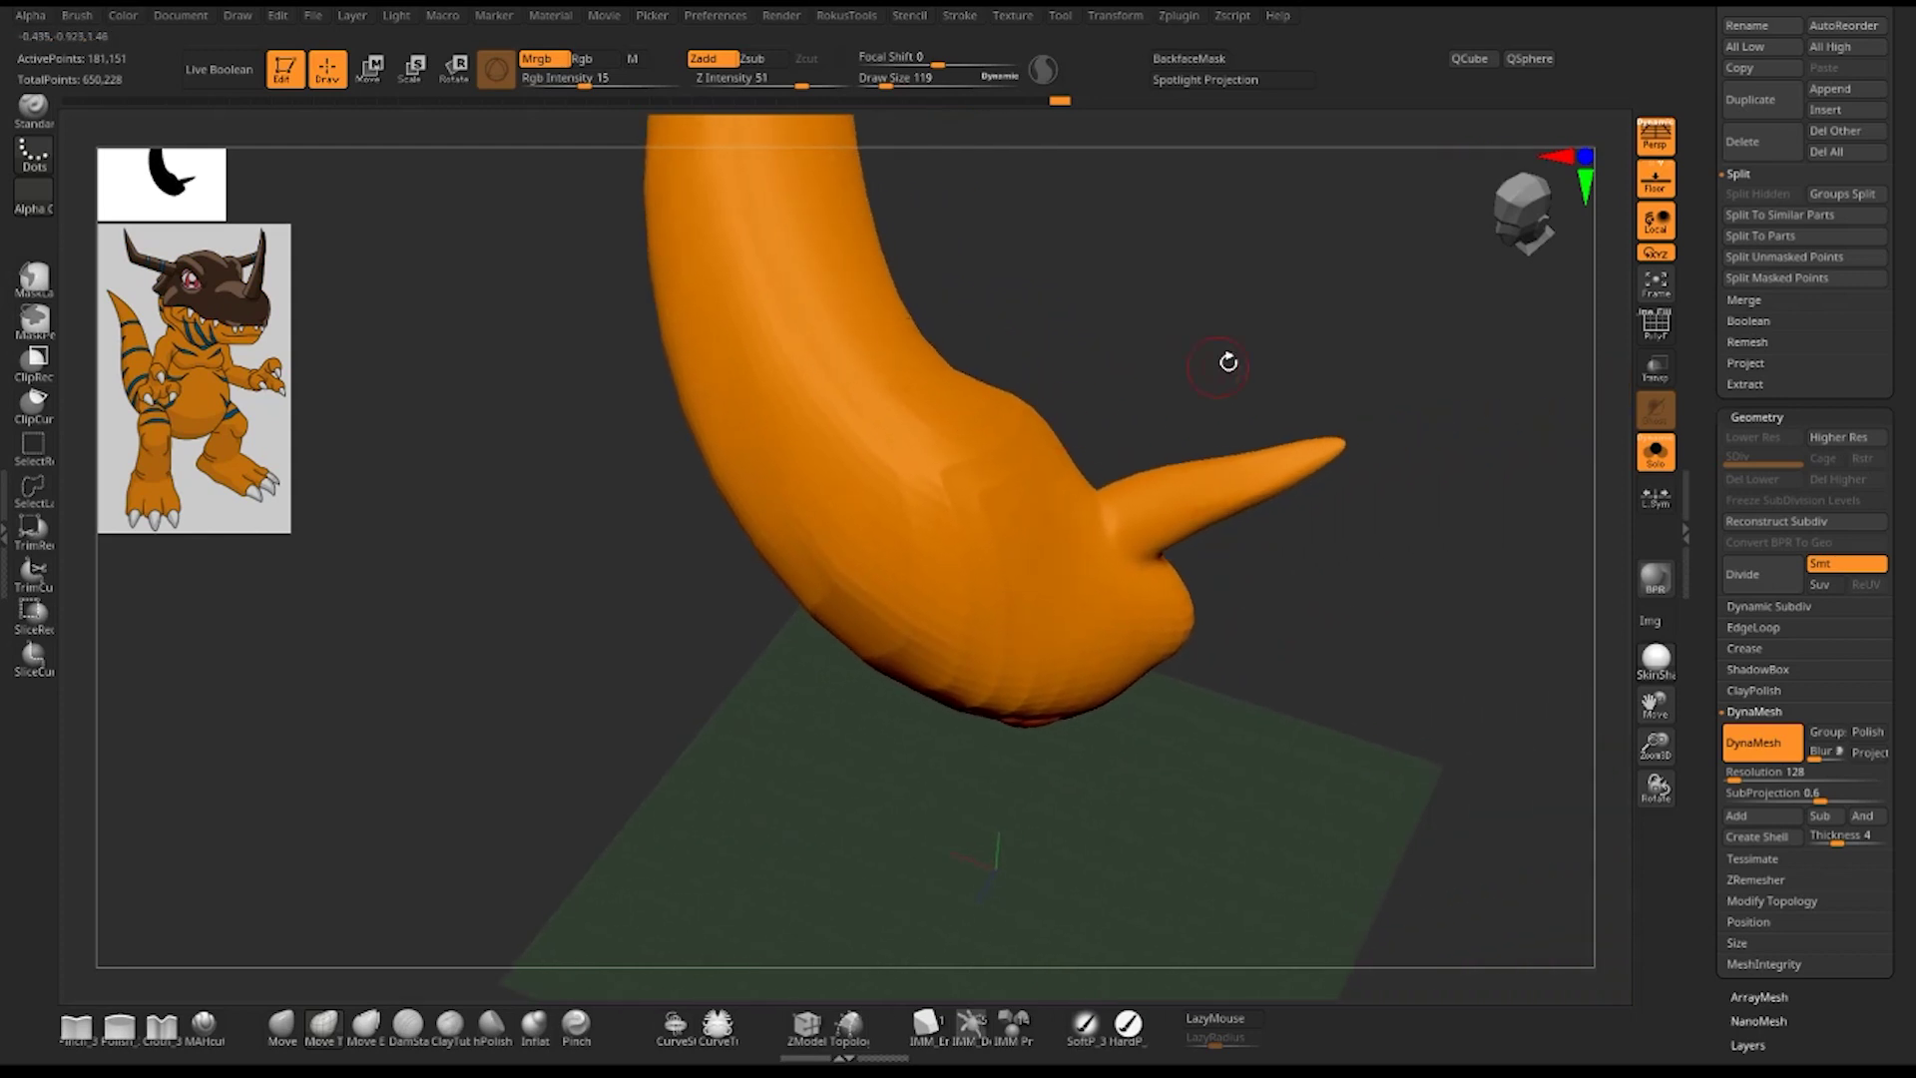
{"action": "mouse_move", "coordinate": [1227, 359]}
{"action": "left_mouse_down"}
{"action": "mouse_move", "coordinate": [1227, 278]}
{"action": "mouse_move", "coordinate": [1201, 295]}
{"action": "left_mouse_up"}
{"action": "left_click_drag", "start_coordinate": [1407, 386], "coordinate": [1420, 526]}
{"action": "key", "text": "ctrl"}
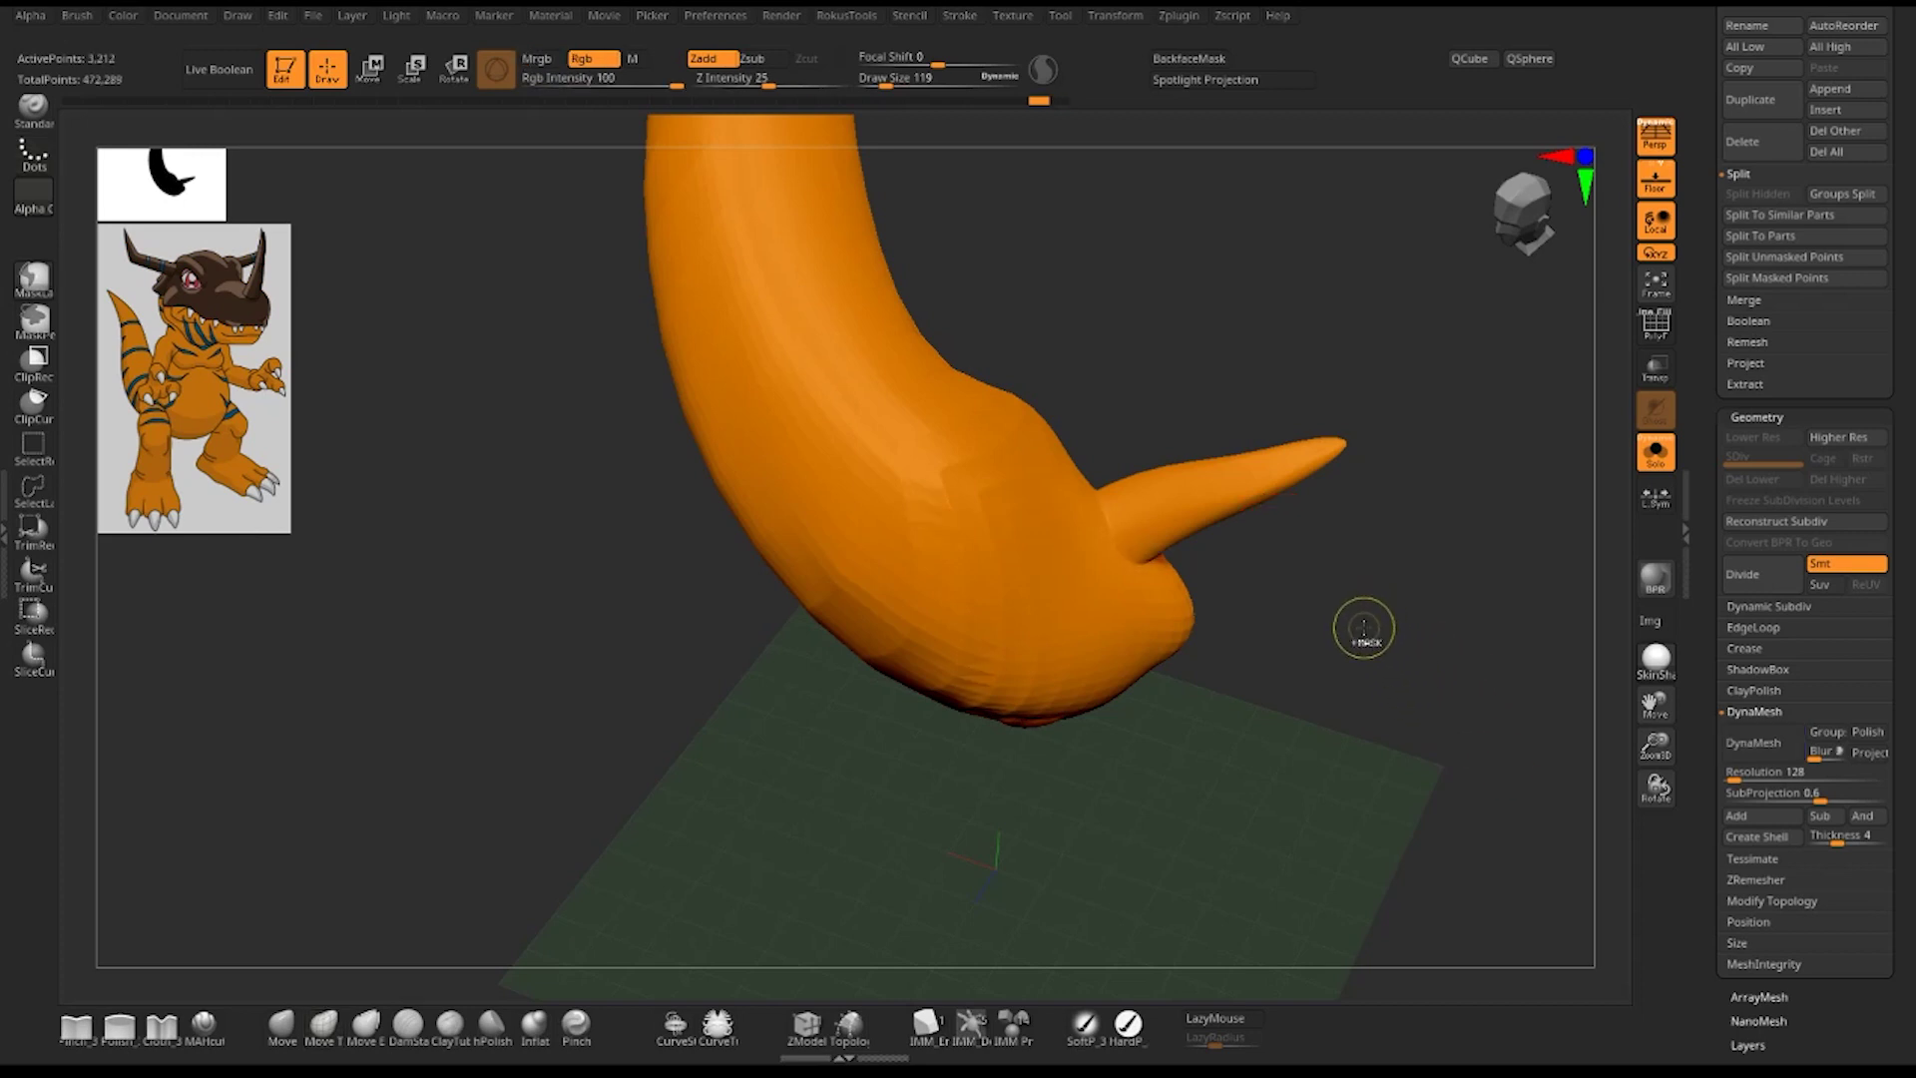
{"action": "left_click", "coordinate": [1357, 632], "text": "ctrl"}
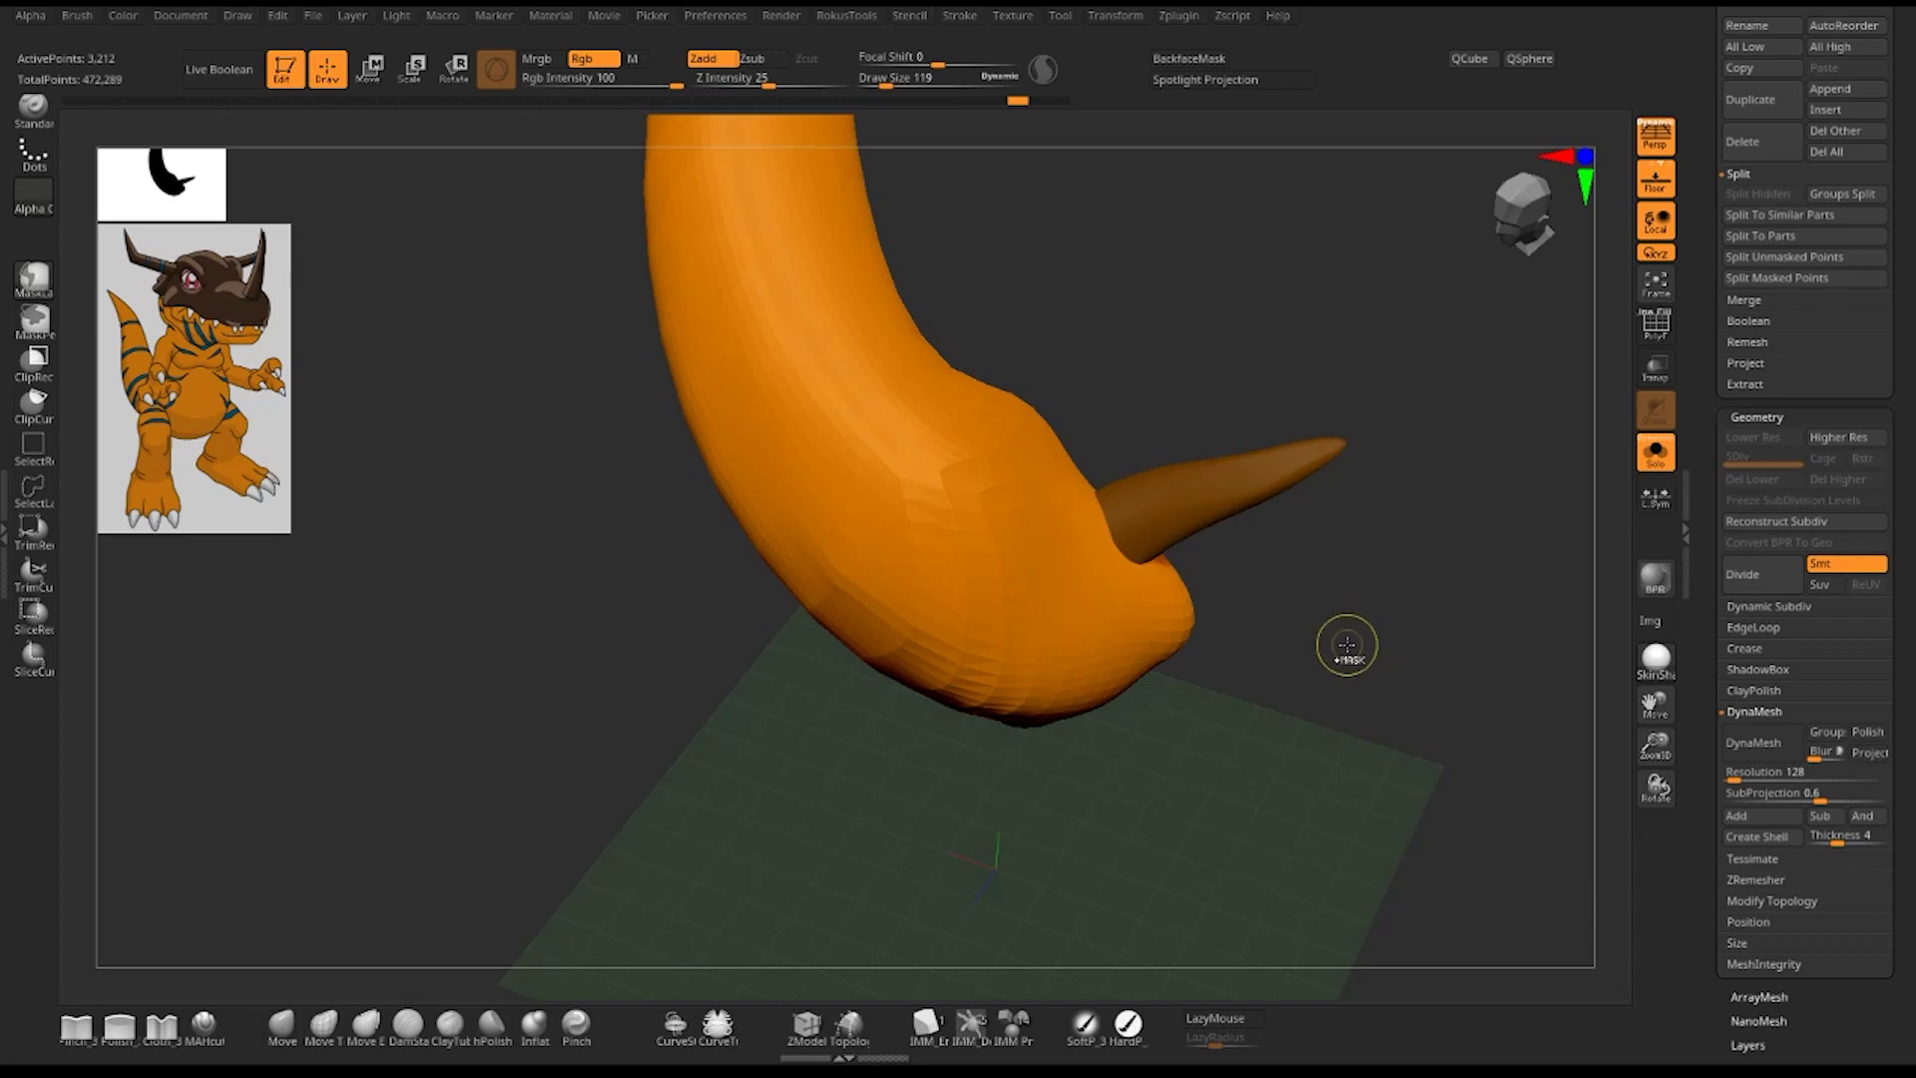
- Rotate and shift the body with the Move gizmo, test a DynaMesh, then undo it
{"action": "key", "text": "w"}
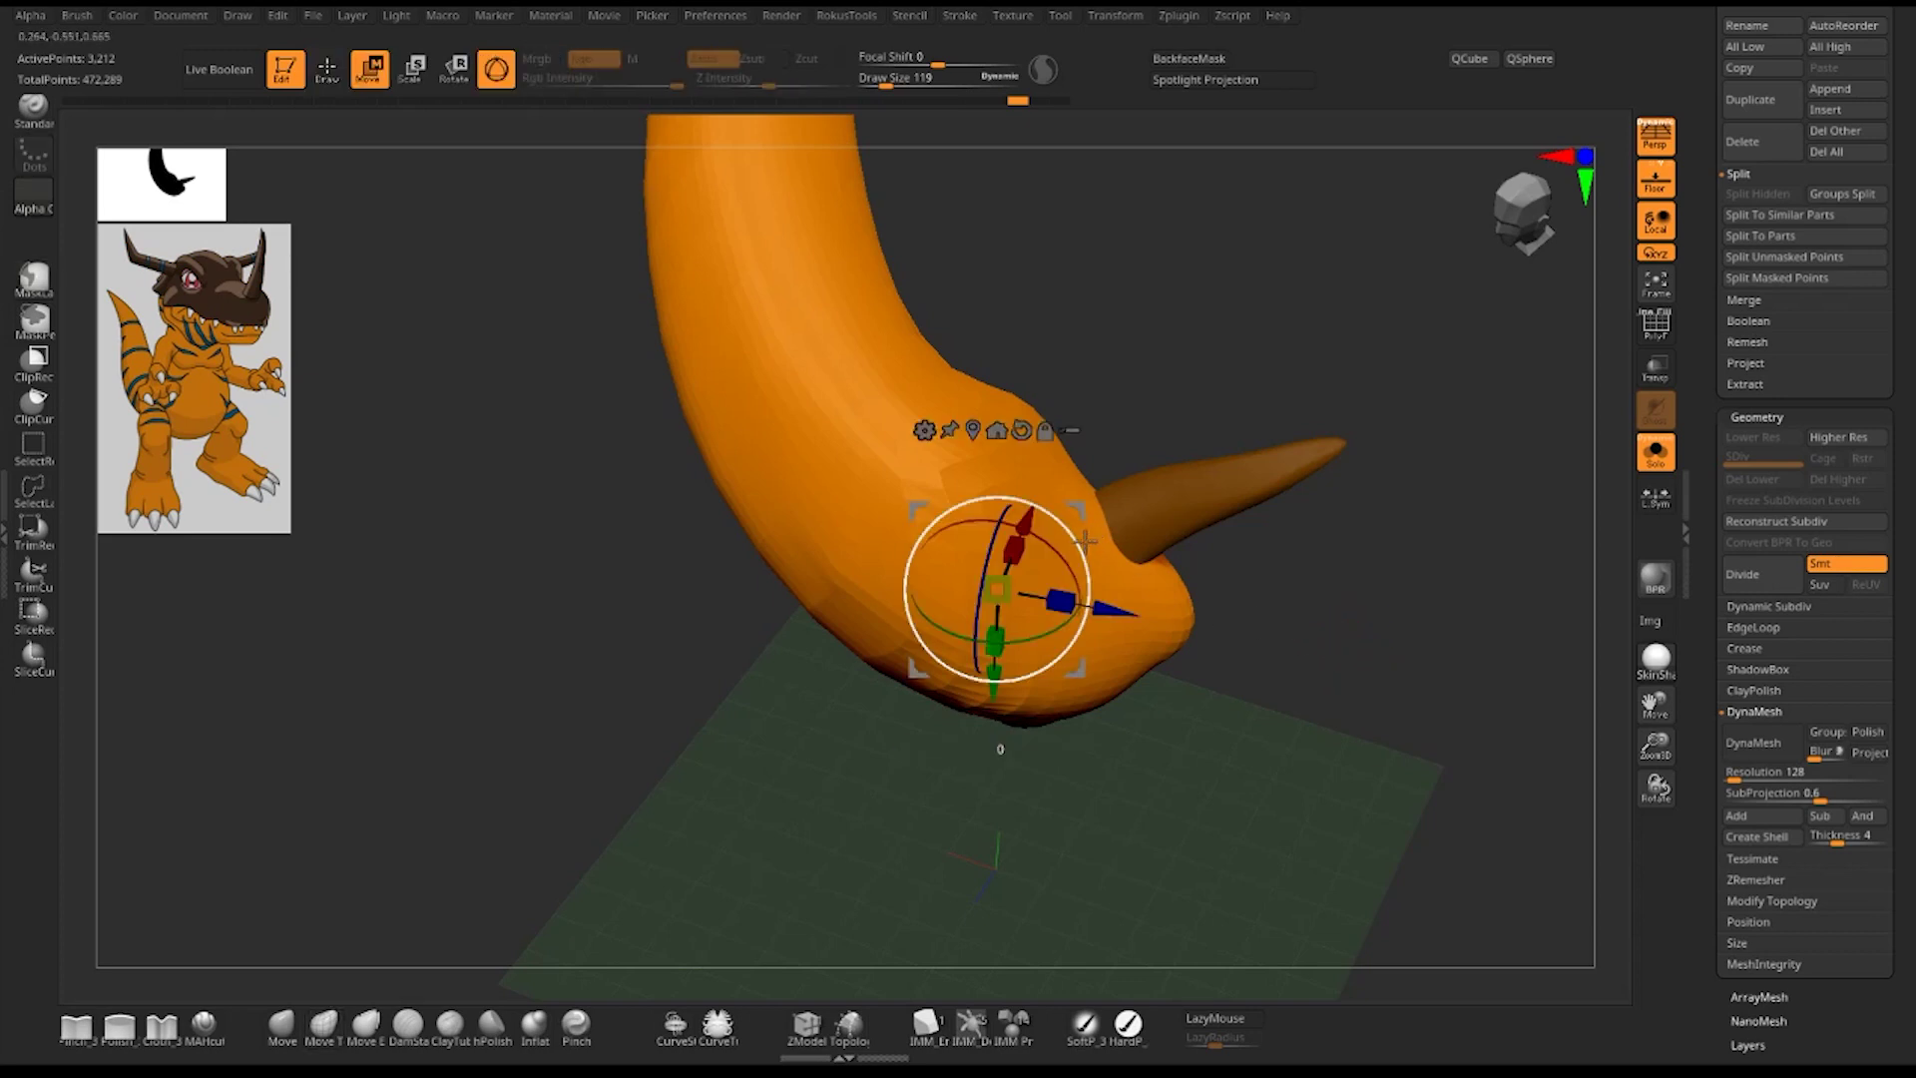
{"action": "mouse_move", "coordinate": [1090, 544]}
{"action": "left_mouse_down"}
{"action": "mouse_move", "coordinate": [1088, 647]}
{"action": "mouse_move", "coordinate": [874, 540]}
{"action": "left_mouse_up"}
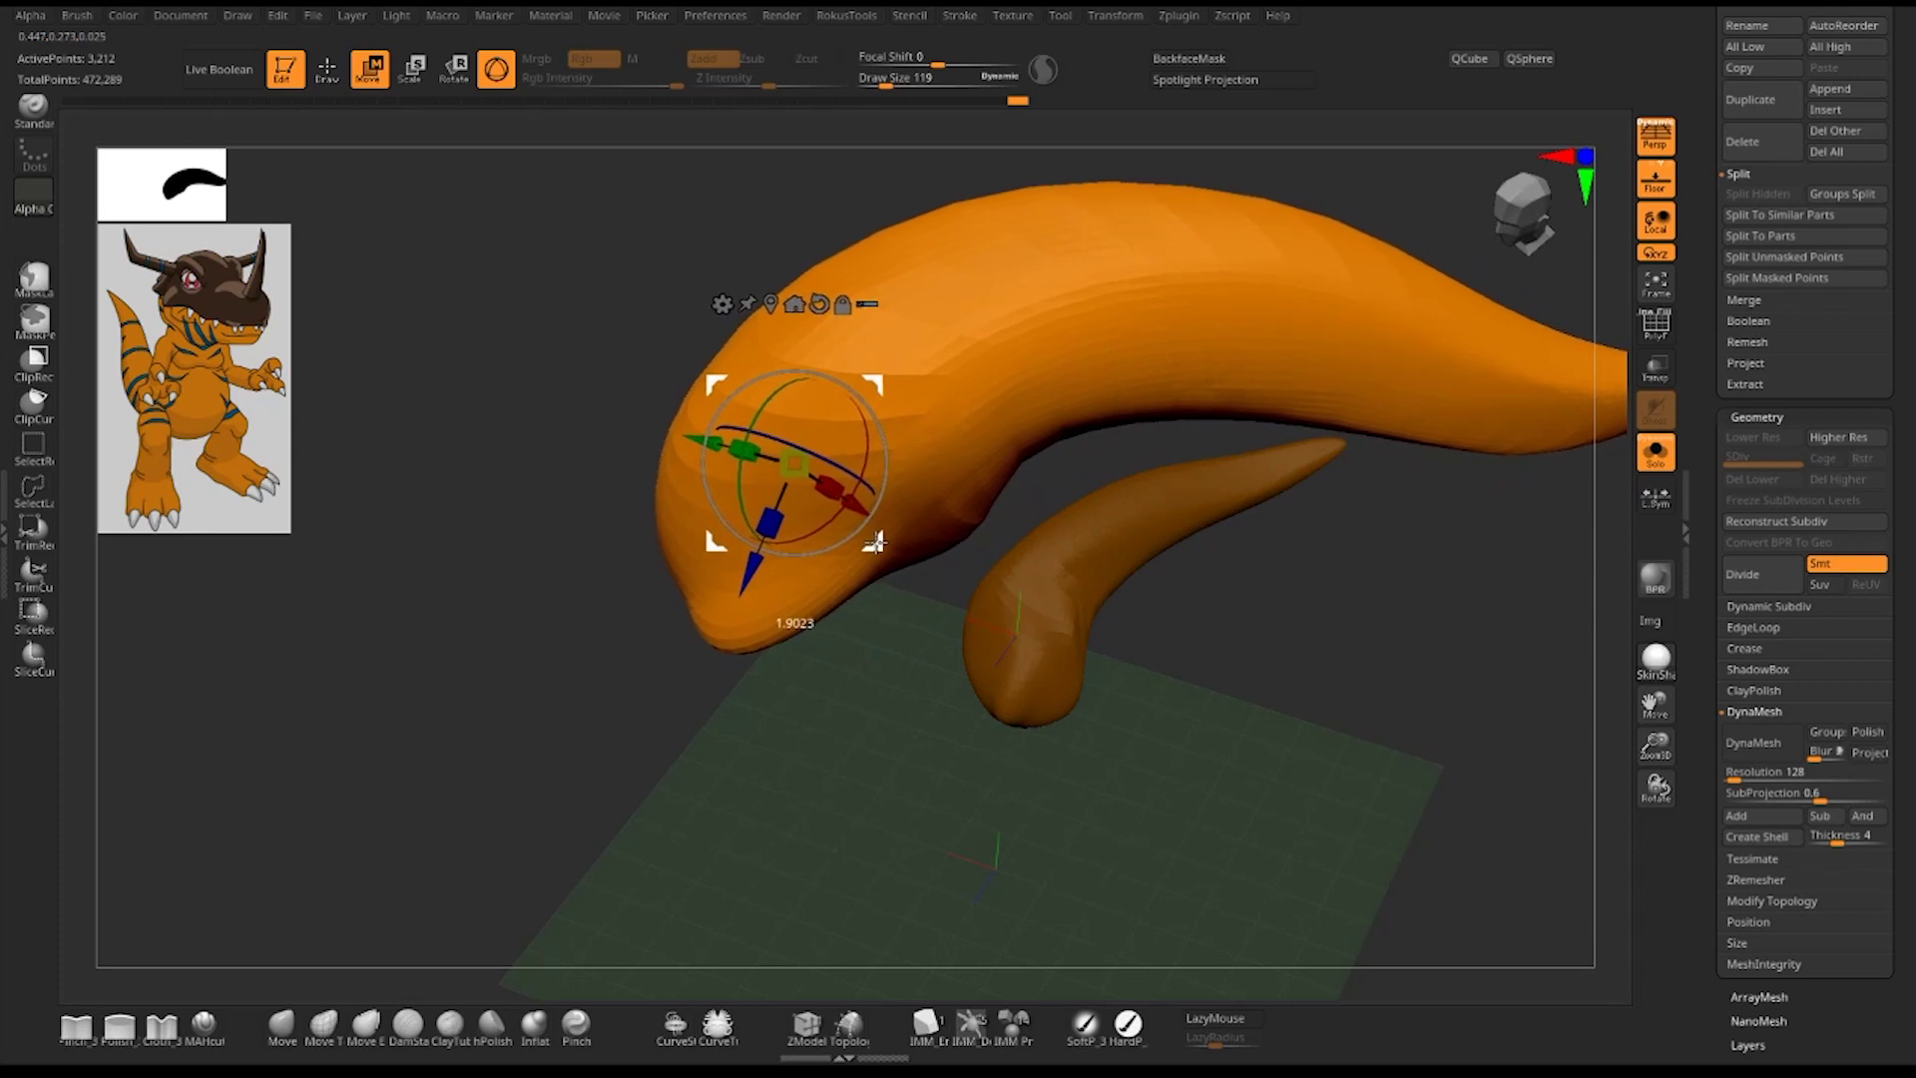
{"action": "left_click_drag", "start_coordinate": [874, 540], "coordinate": [878, 546]}
{"action": "left_click_drag", "start_coordinate": [1266, 620], "coordinate": [1263, 688]}
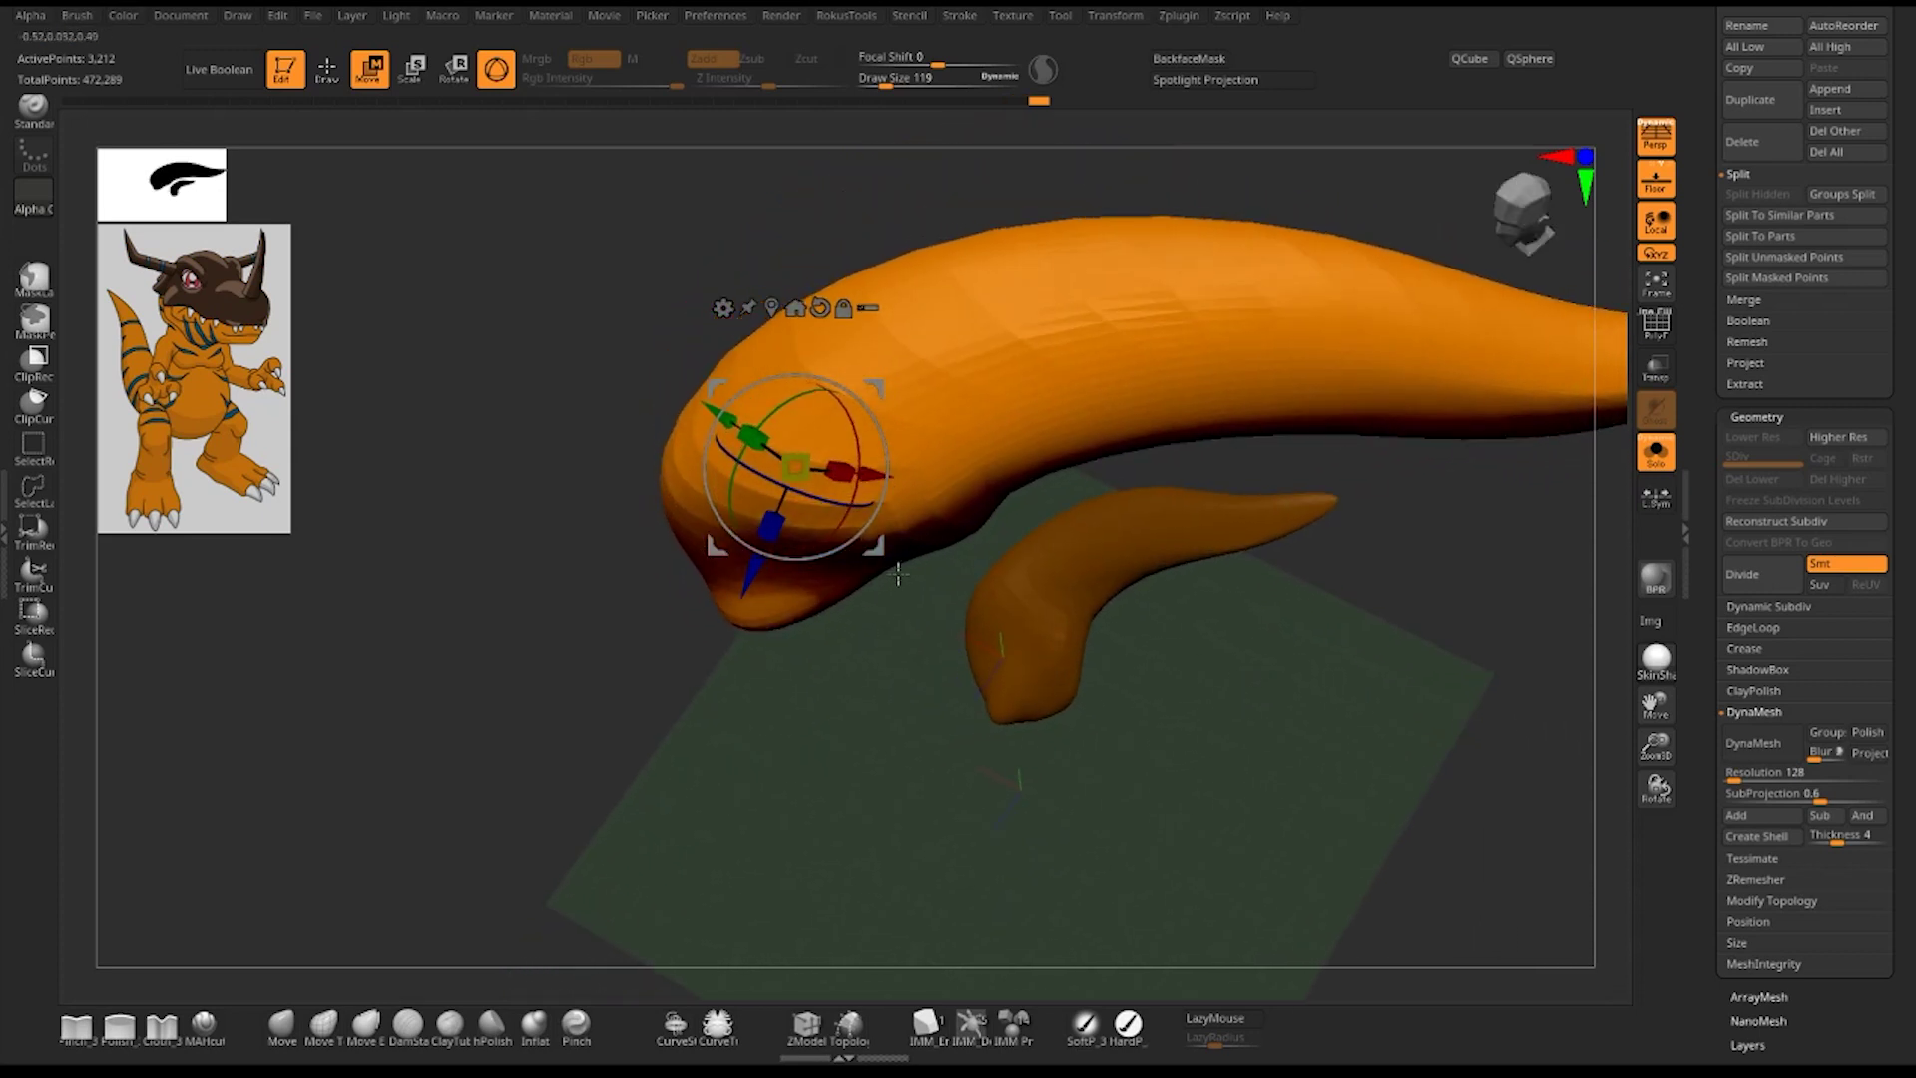
{"action": "left_click_drag", "start_coordinate": [874, 546], "coordinate": [871, 589]}
{"action": "mouse_move", "coordinate": [1334, 612]}
{"action": "left_mouse_down"}
{"action": "mouse_move", "coordinate": [1368, 641]}
{"action": "mouse_move", "coordinate": [1334, 629]}
{"action": "left_mouse_up"}
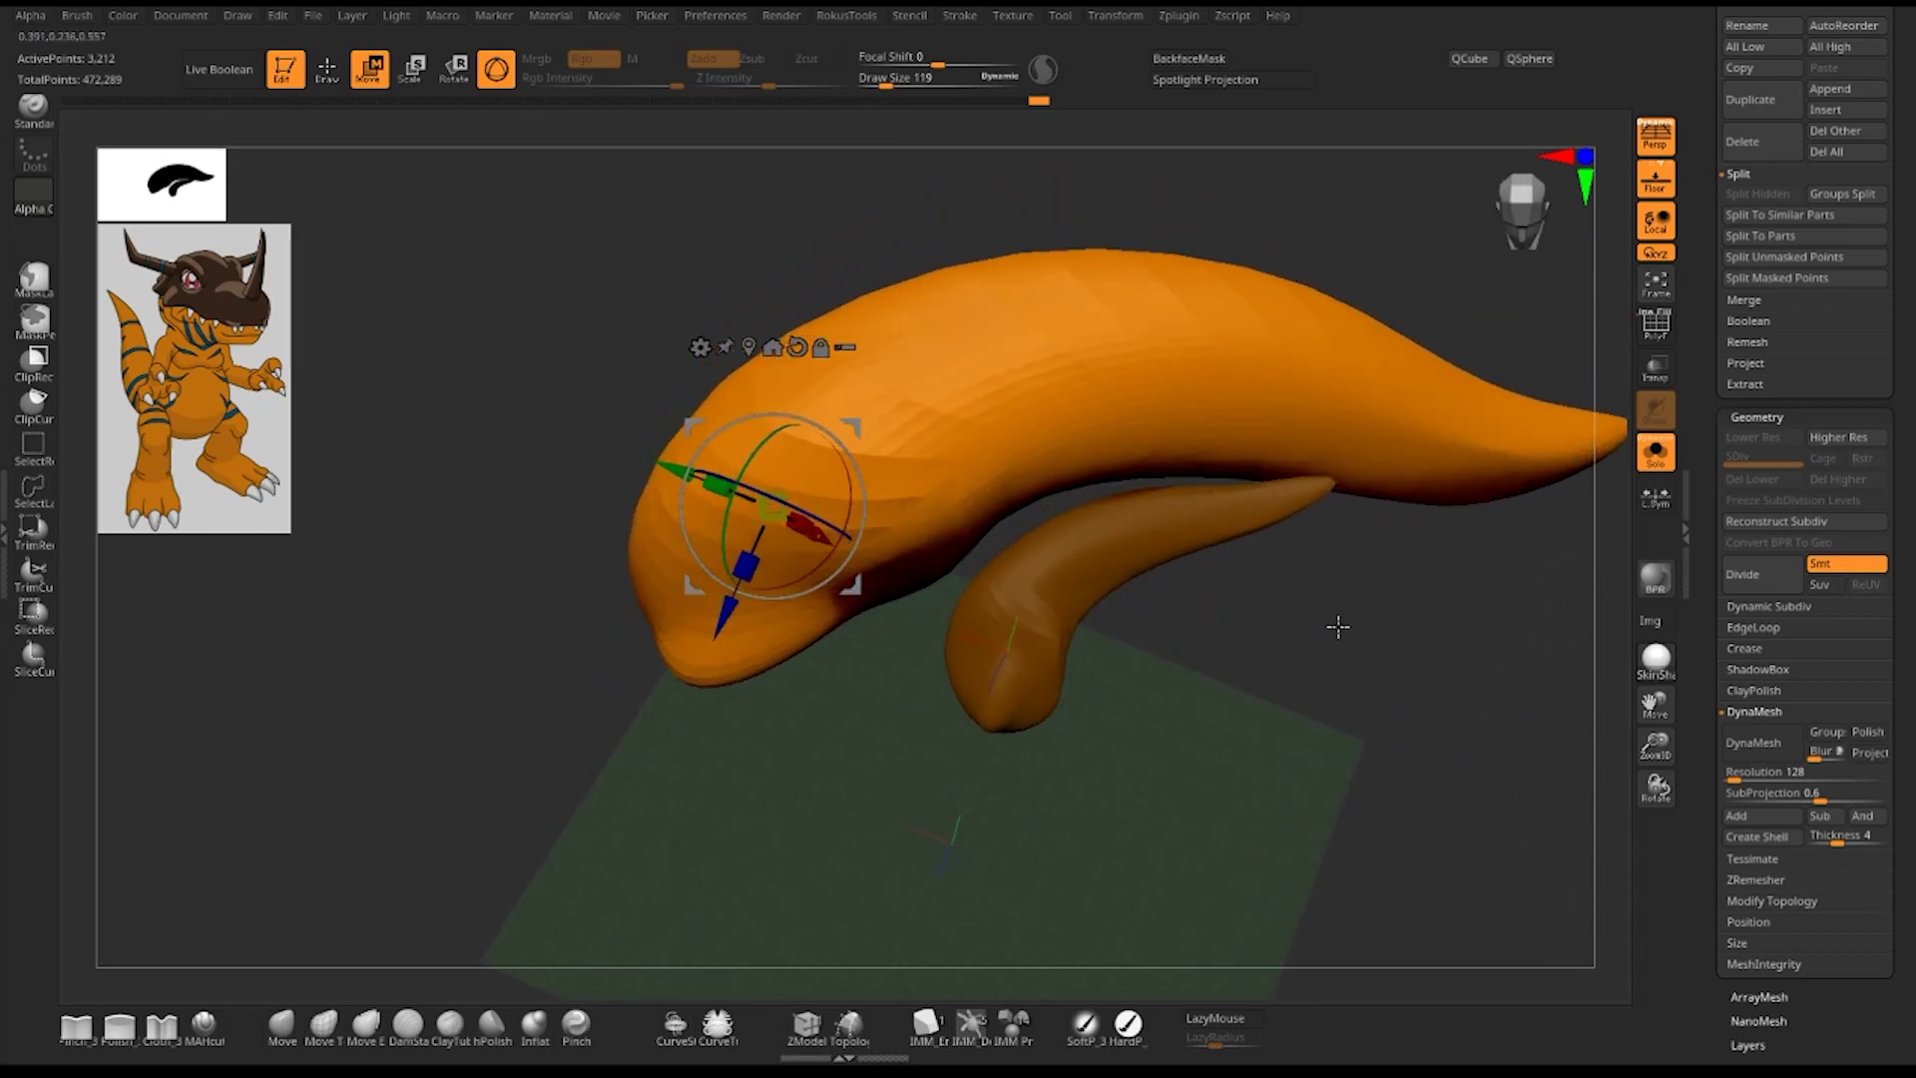
{"action": "left_click", "coordinate": [1761, 746]}
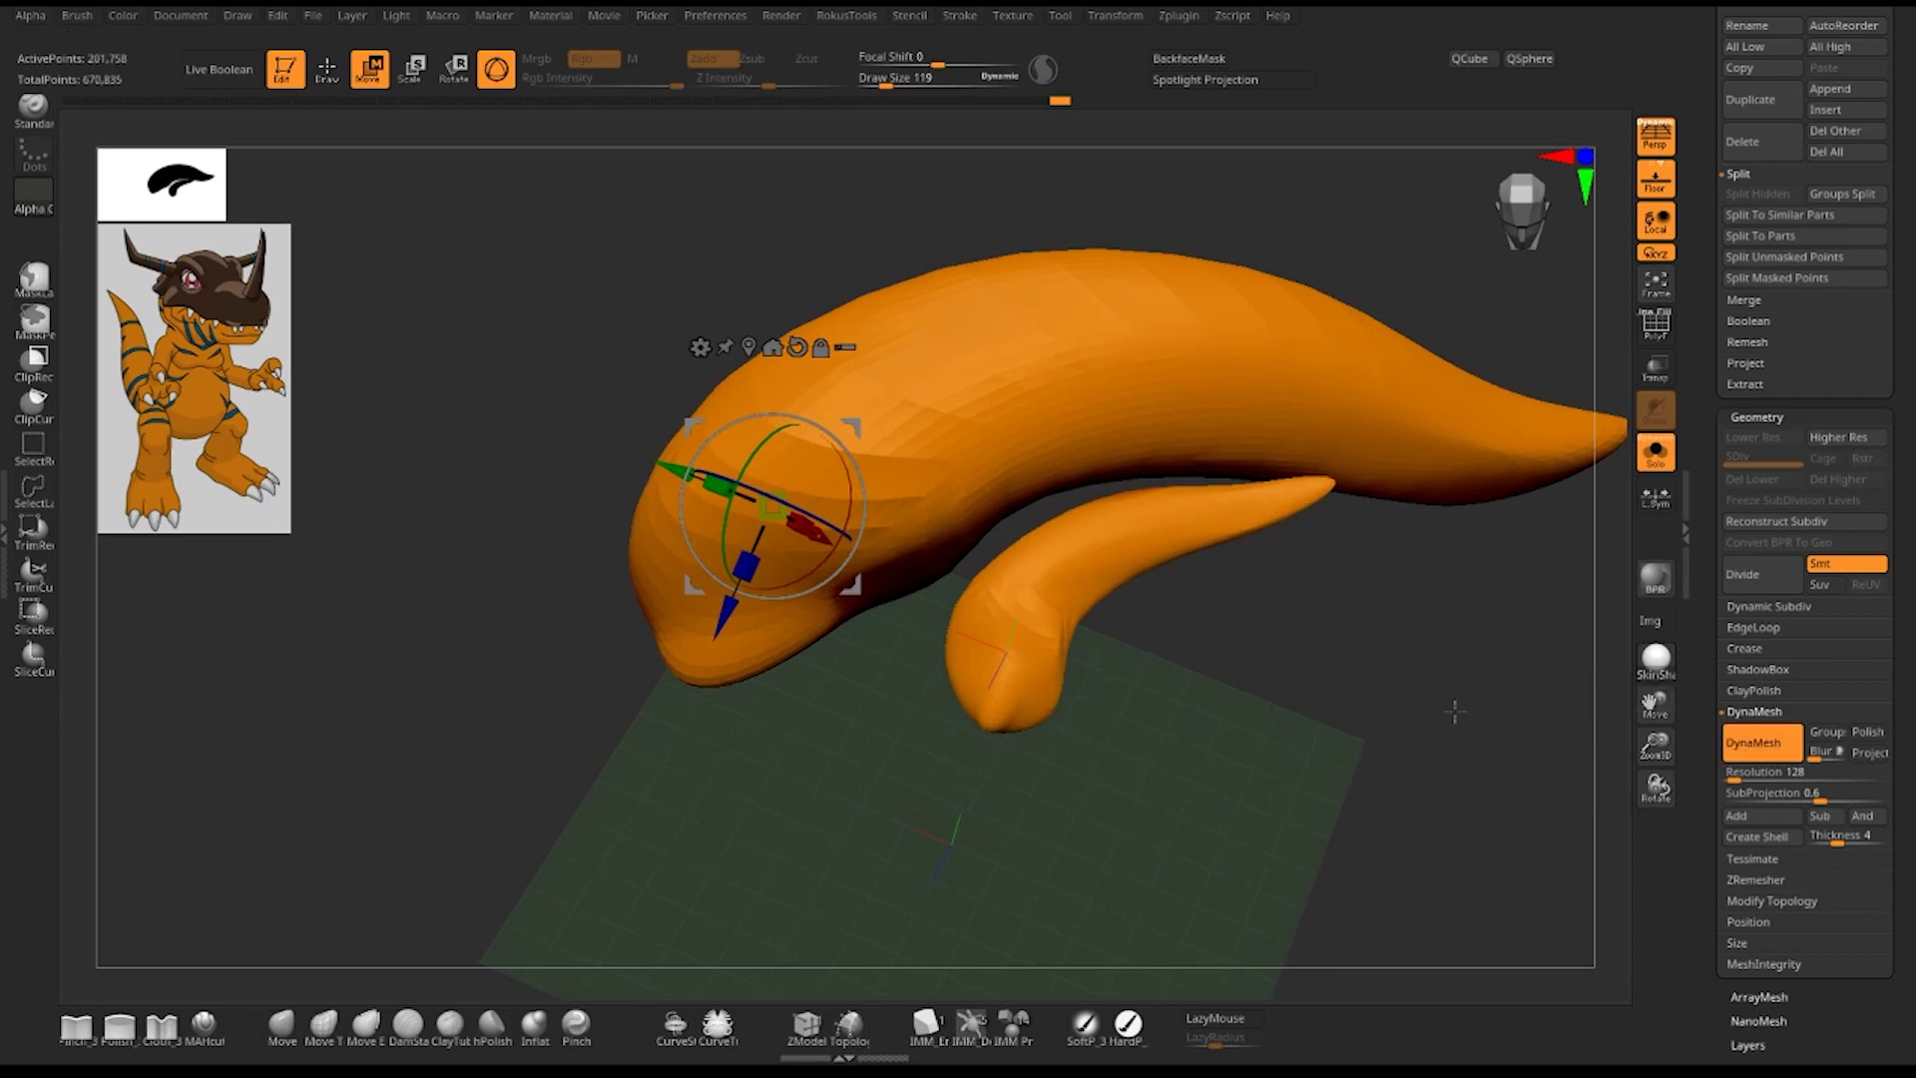
{"action": "mouse_move", "coordinate": [1453, 675]}
{"action": "left_mouse_down"}
{"action": "mouse_move", "coordinate": [1434, 707]}
{"action": "mouse_move", "coordinate": [1159, 646]}
{"action": "mouse_move", "coordinate": [1218, 654]}
{"action": "left_mouse_up"}
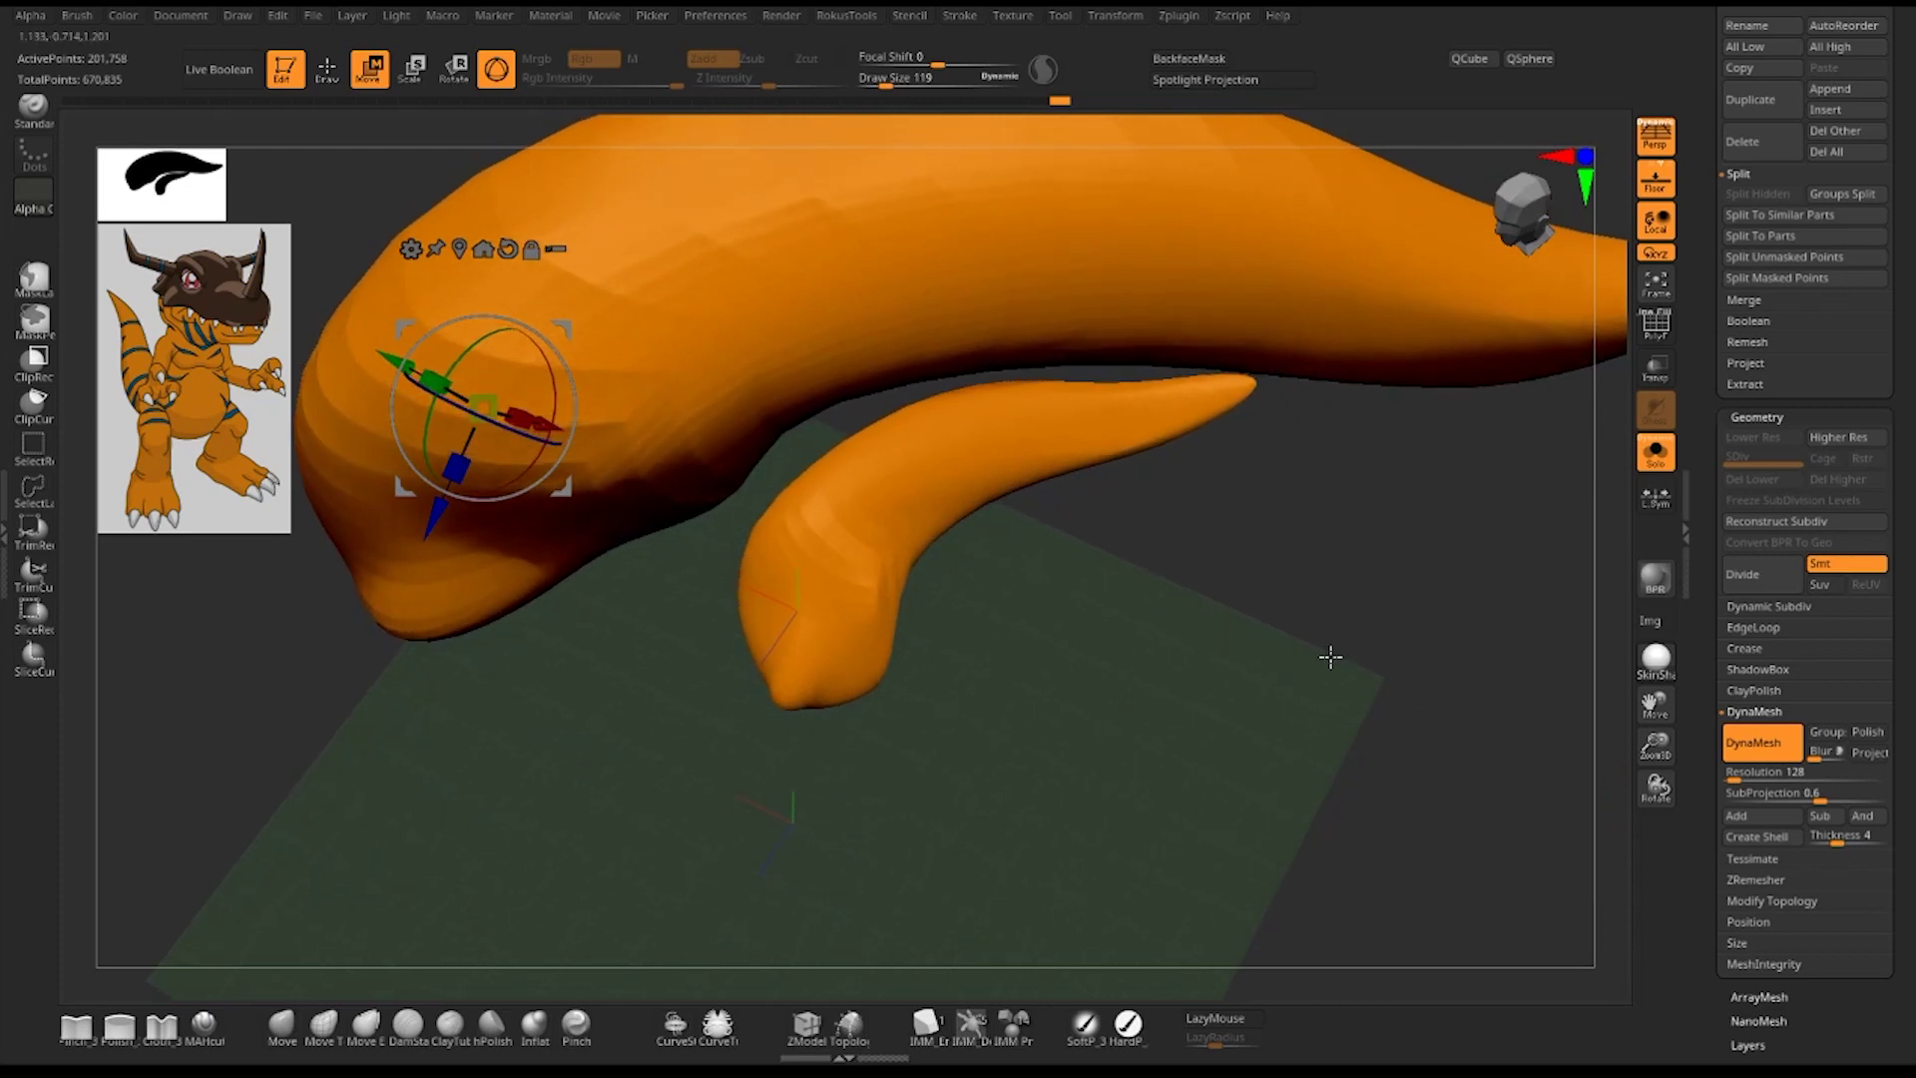
{"action": "key", "text": "ctrl+z"}
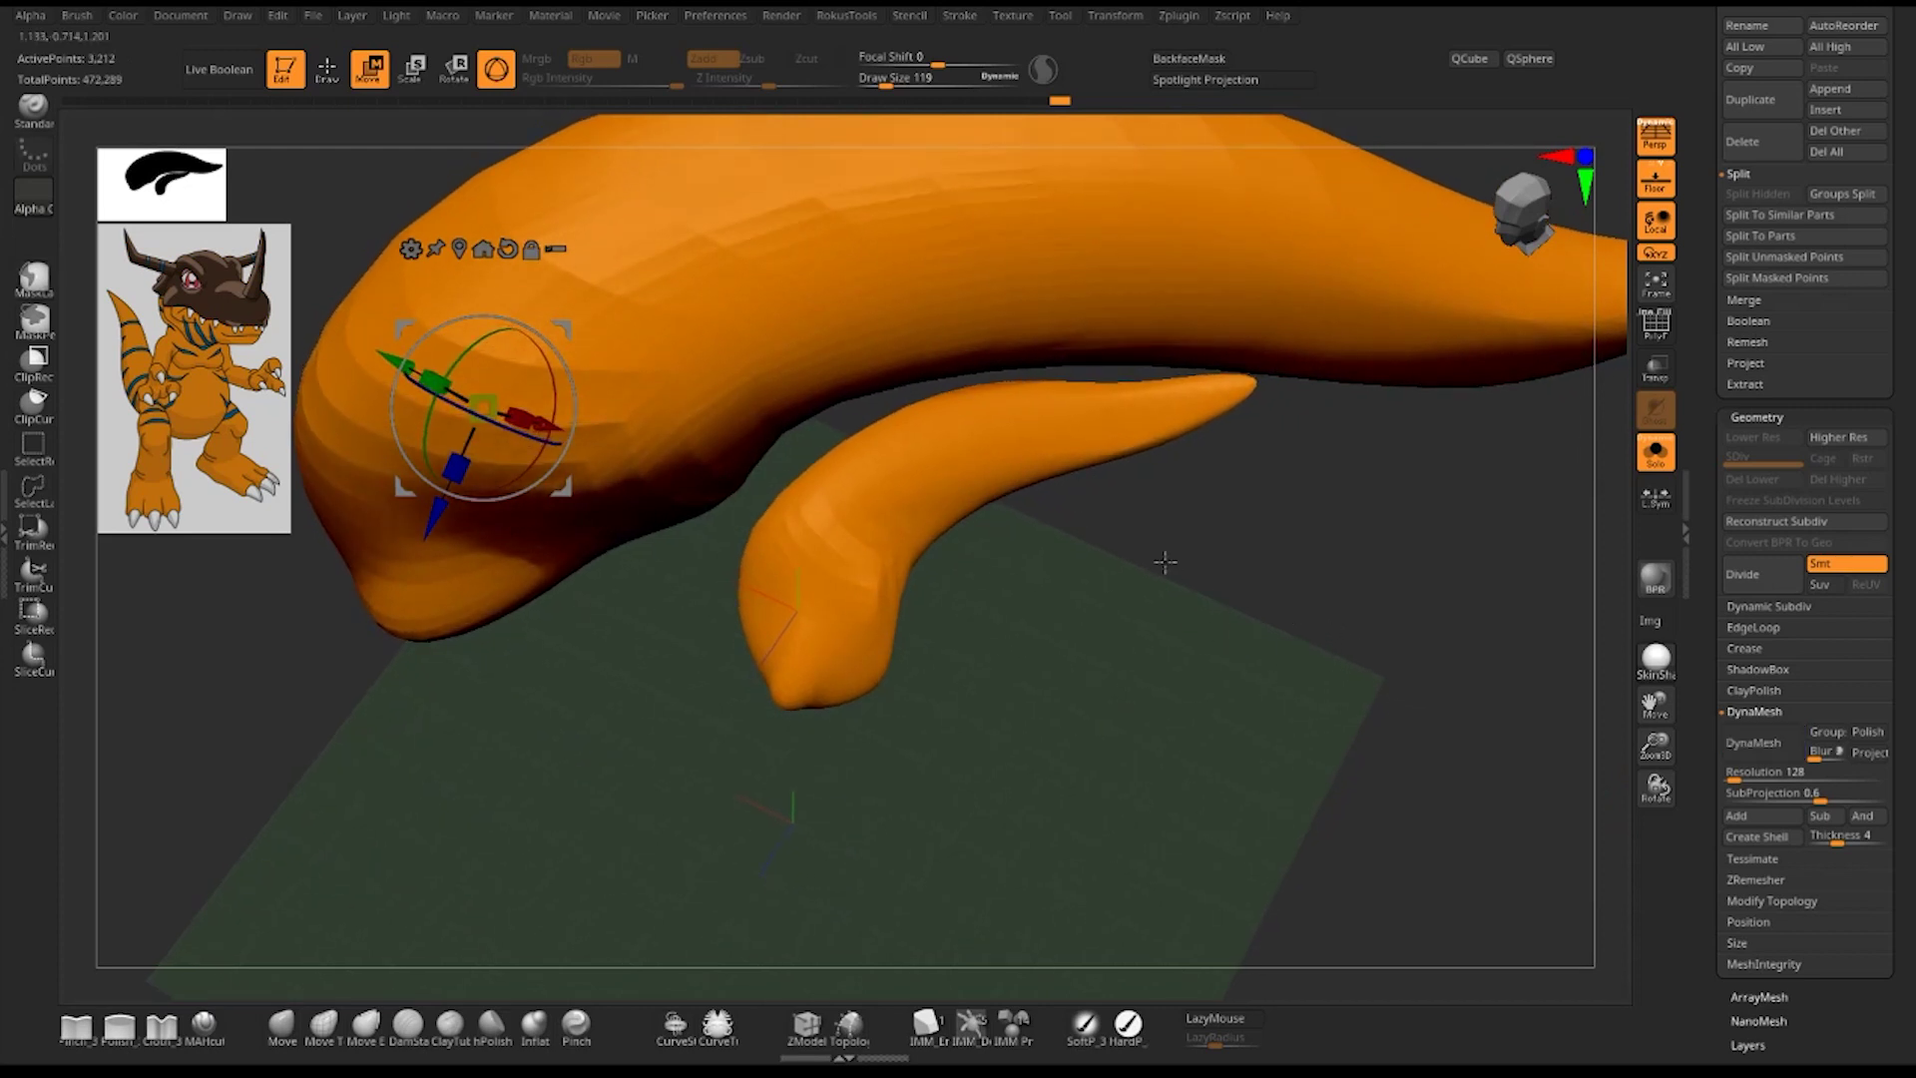
- Shrink the body slightly with the scale handle and zoom in to check the tail joint
{"action": "left_click_drag", "start_coordinate": [1158, 560], "coordinate": [1323, 562], "text": "alt"}
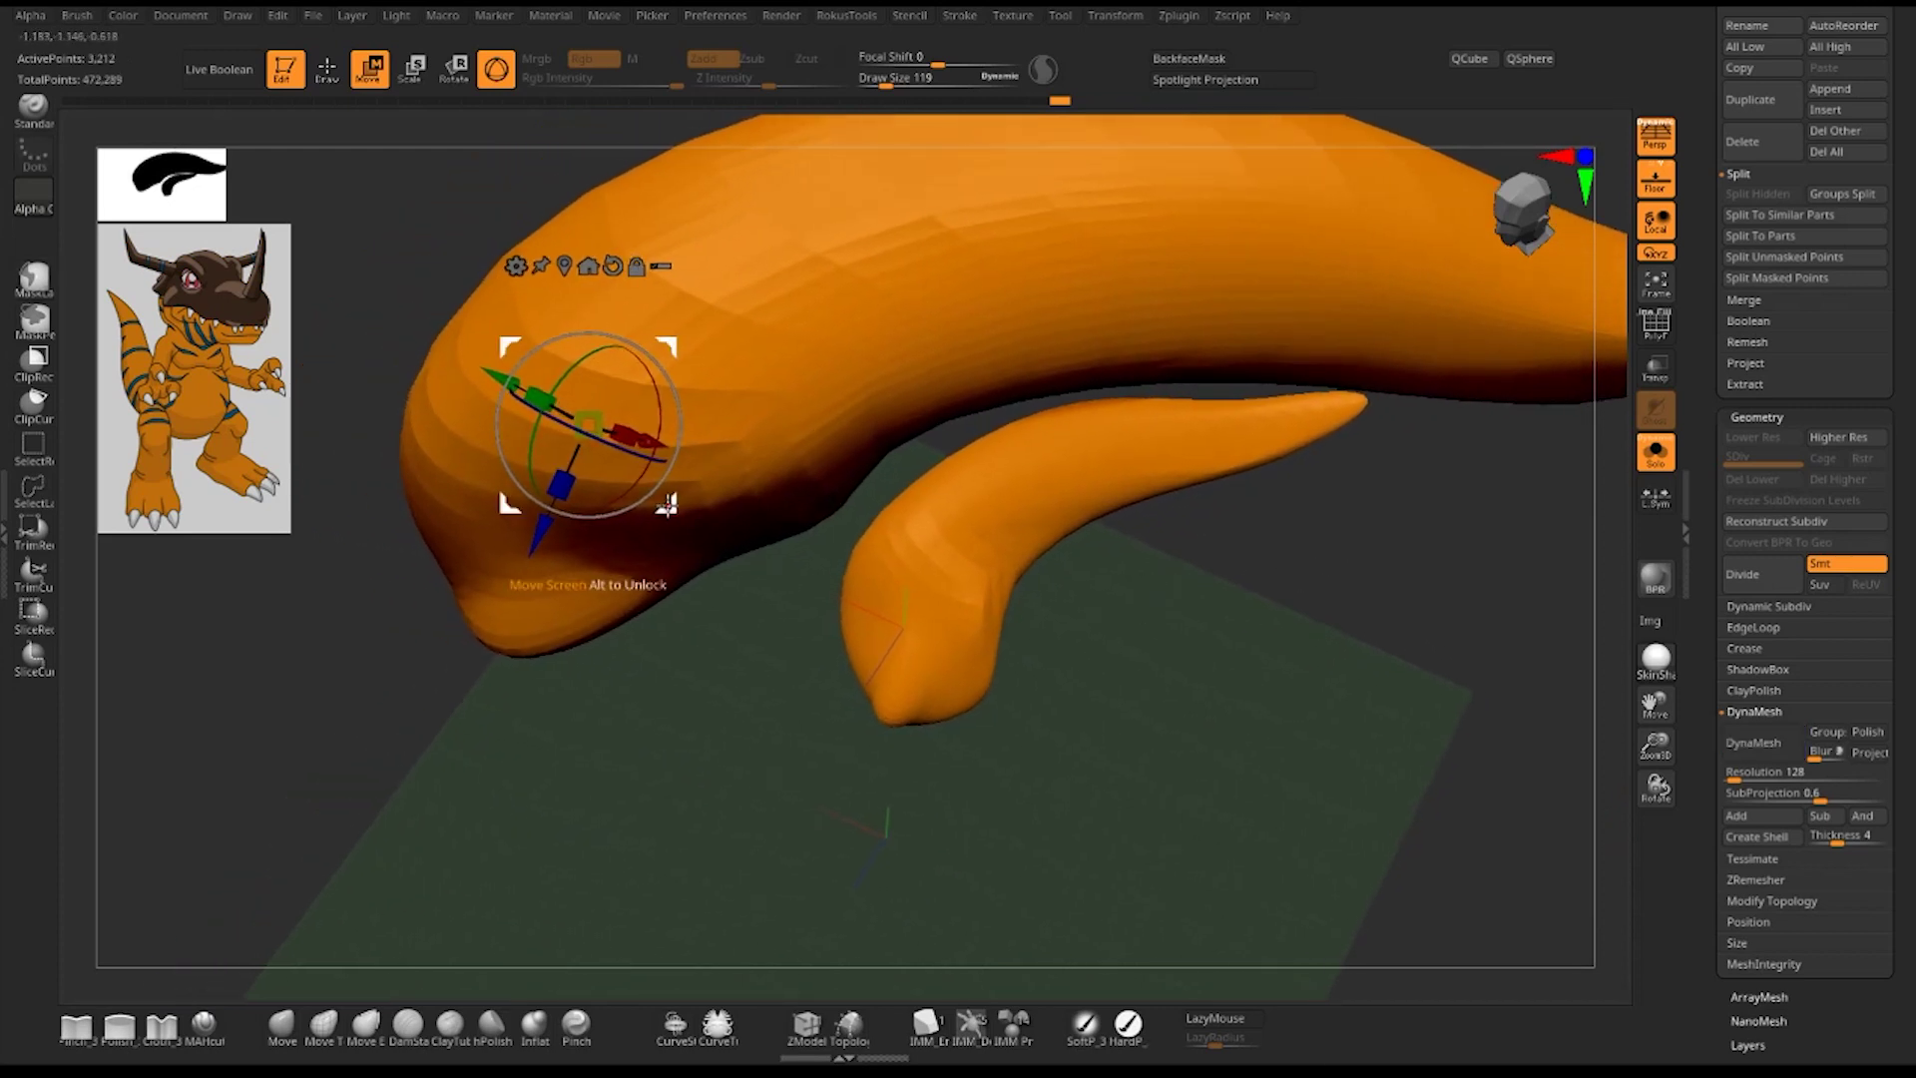
{"action": "left_click_drag", "start_coordinate": [649, 506], "coordinate": [658, 509]}
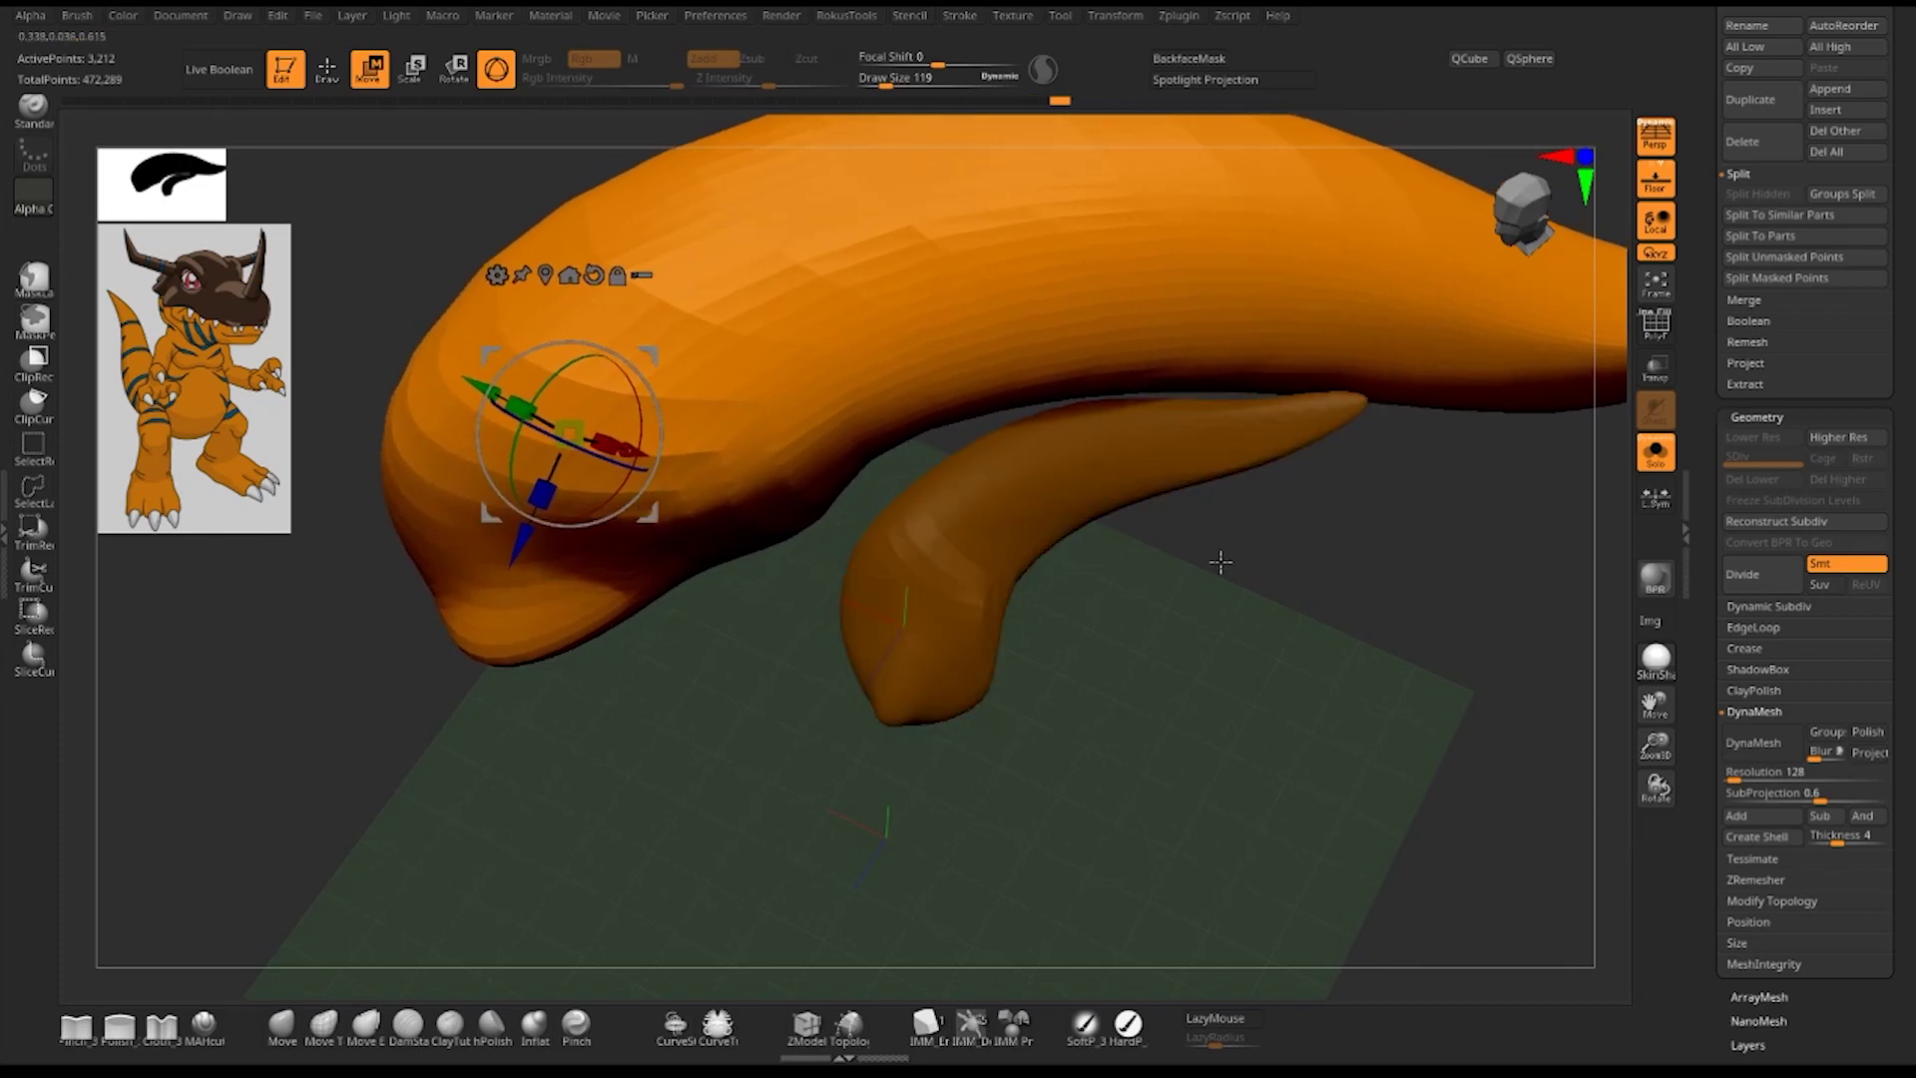
{"action": "mouse_move", "coordinate": [1218, 560]}
{"action": "left_mouse_down"}
{"action": "mouse_move", "coordinate": [1225, 613]}
{"action": "mouse_move", "coordinate": [1231, 499]}
{"action": "mouse_move", "coordinate": [611, 535]}
{"action": "mouse_move", "coordinate": [898, 449]}
{"action": "left_mouse_up"}
{"action": "mouse_move", "coordinate": [1441, 427]}
{"action": "left_mouse_down"}
{"action": "mouse_move", "coordinate": [1421, 455]}
{"action": "mouse_move", "coordinate": [1238, 211]}
{"action": "mouse_move", "coordinate": [1305, 590]}
{"action": "mouse_move", "coordinate": [1274, 585]}
{"action": "mouse_move", "coordinate": [1365, 624]}
{"action": "left_mouse_up"}
{"action": "left_click_drag", "start_coordinate": [1422, 361], "coordinate": [1296, 373]}
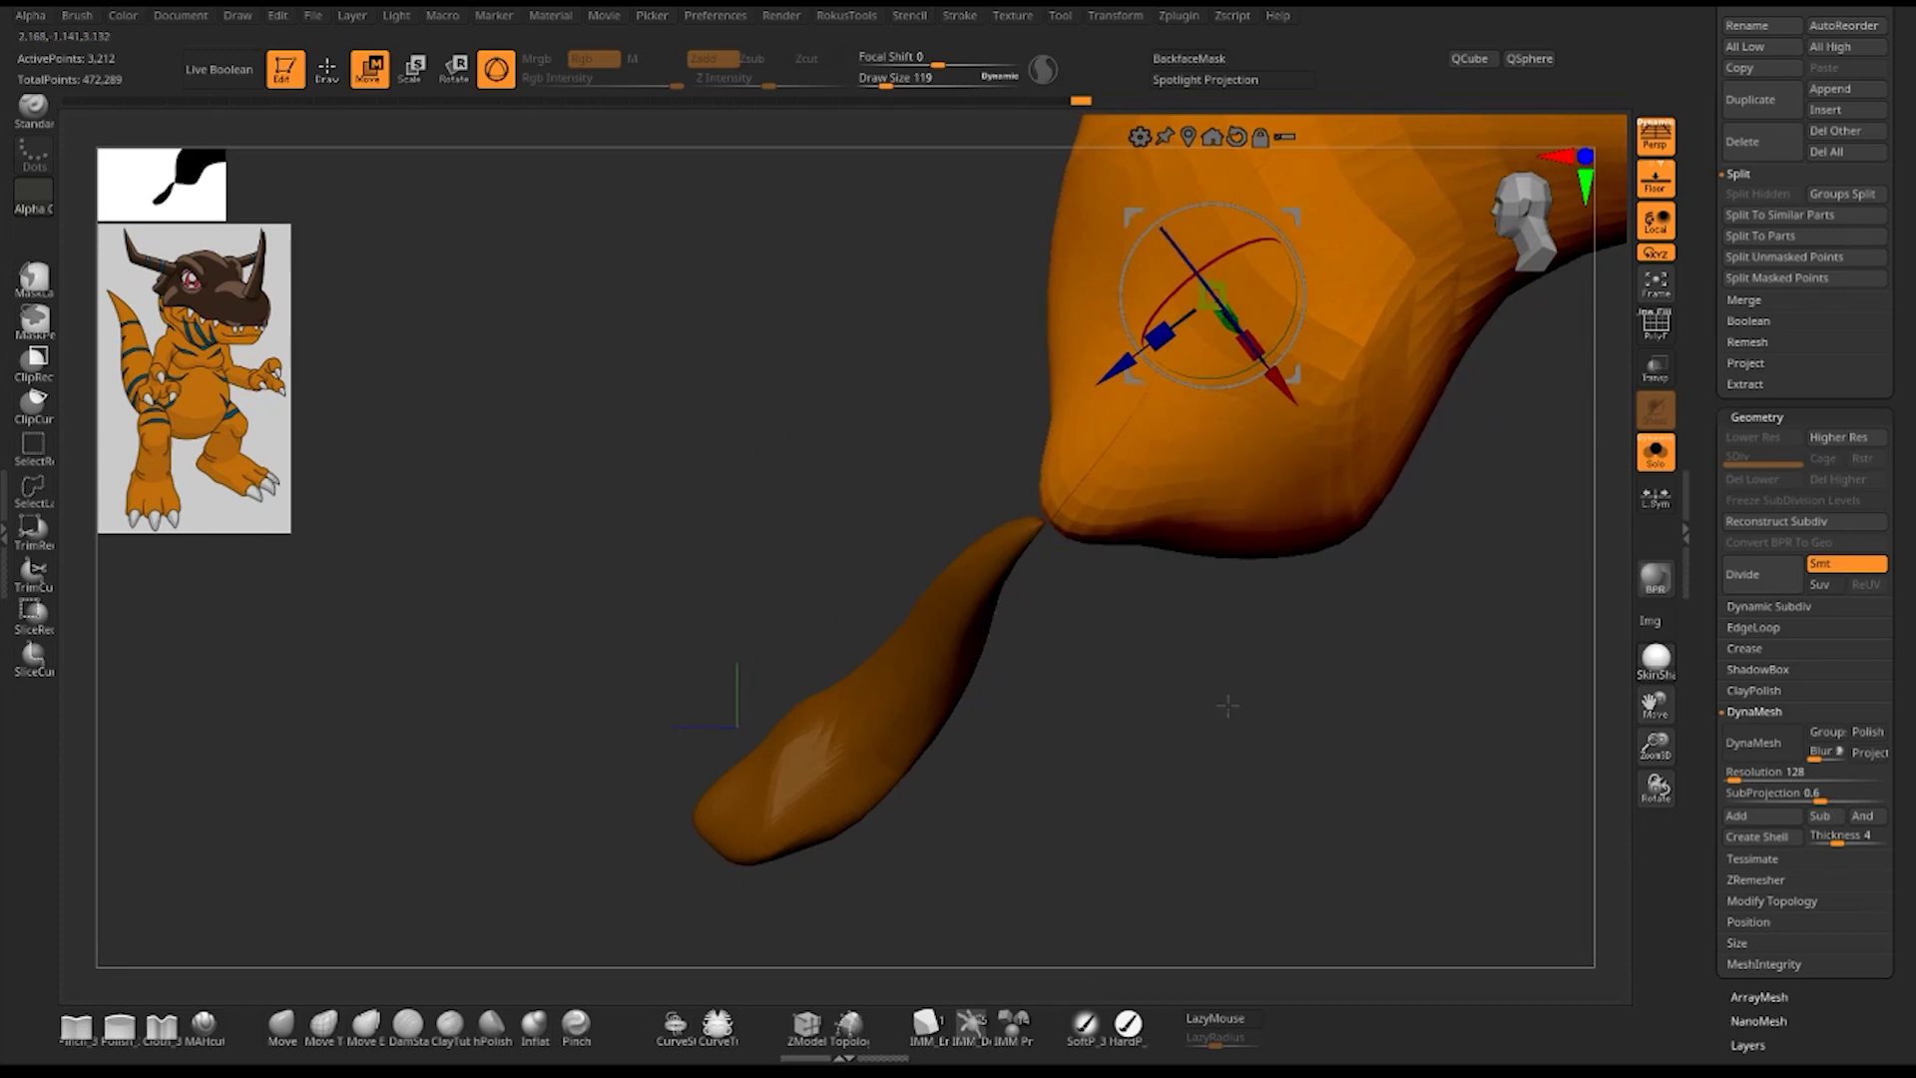
{"action": "left_click", "coordinate": [1284, 733], "text": "ctrl"}
{"action": "mouse_move", "coordinate": [1261, 620]}
{"action": "left_mouse_down"}
{"action": "mouse_move", "coordinate": [1261, 709]}
{"action": "mouse_move", "coordinate": [1281, 605]}
{"action": "left_mouse_up"}
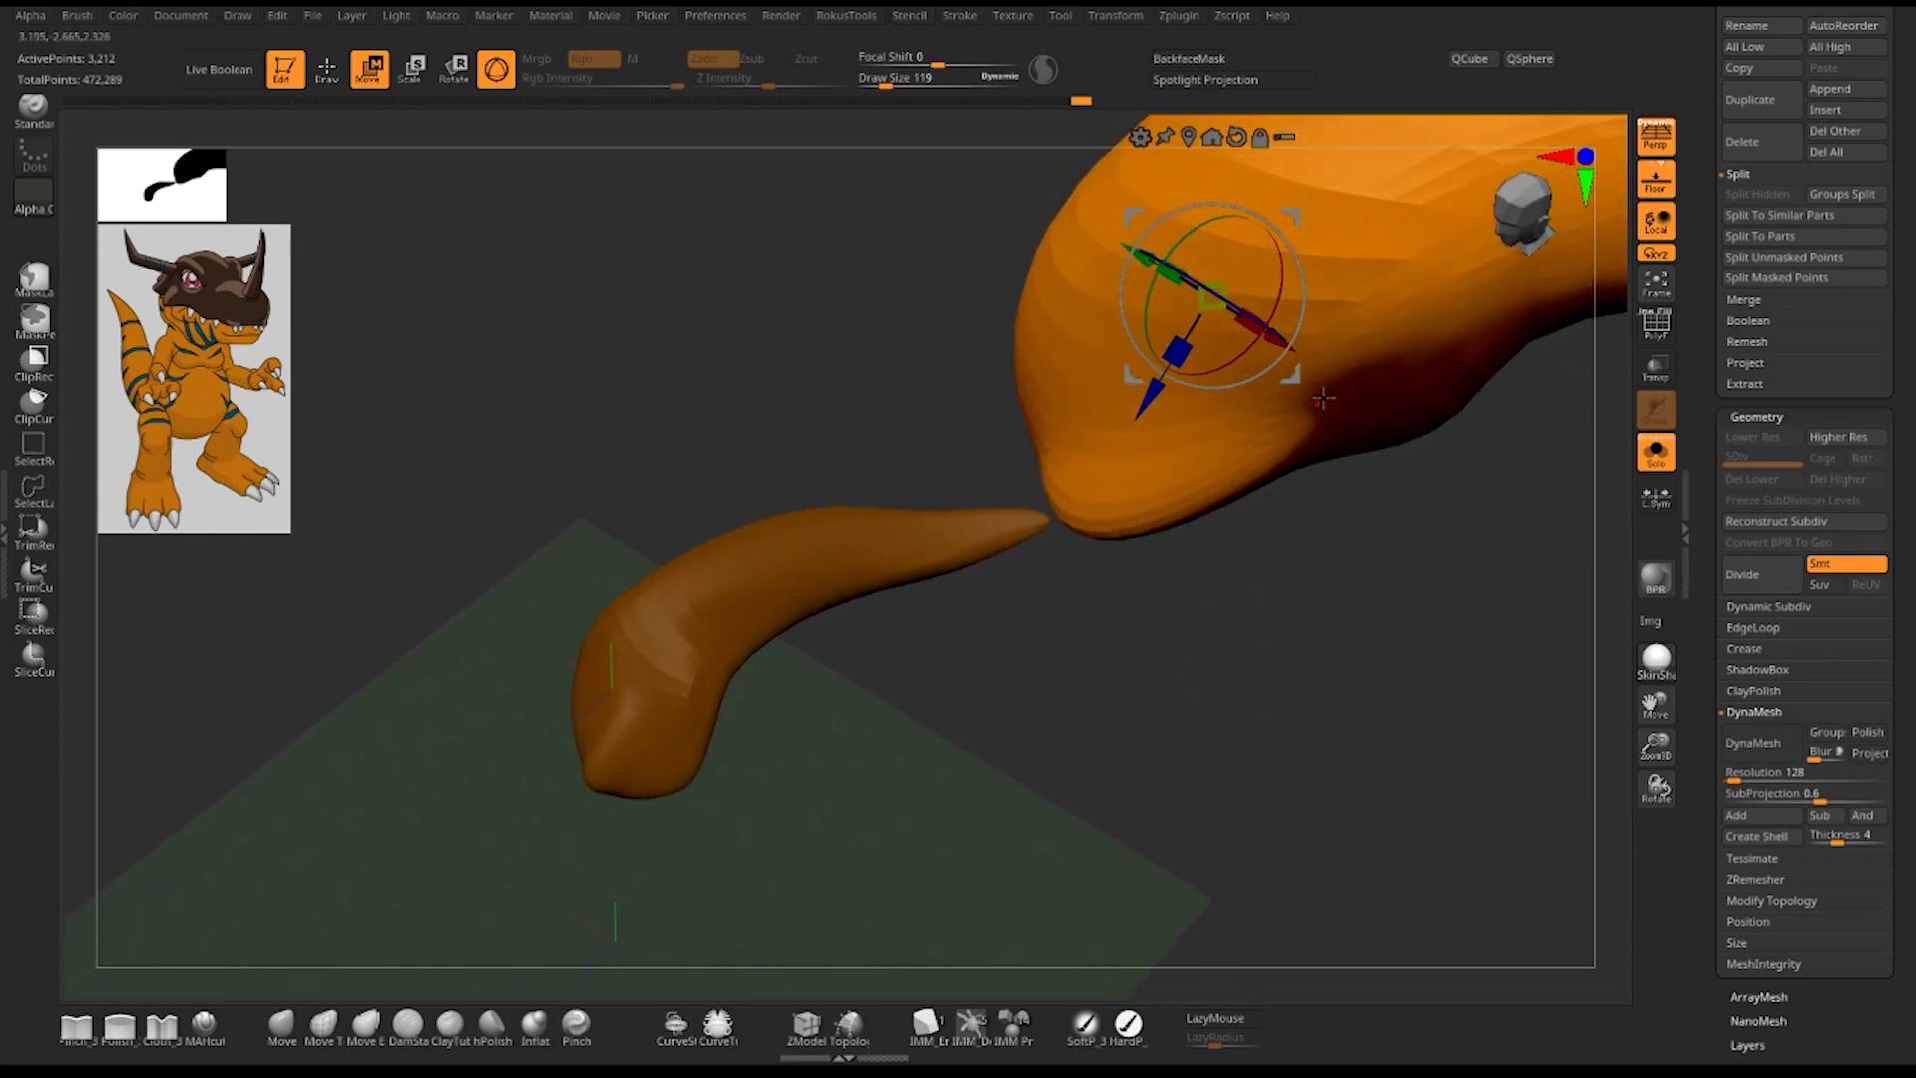
{"action": "left_click_drag", "start_coordinate": [1290, 377], "coordinate": [1286, 385]}
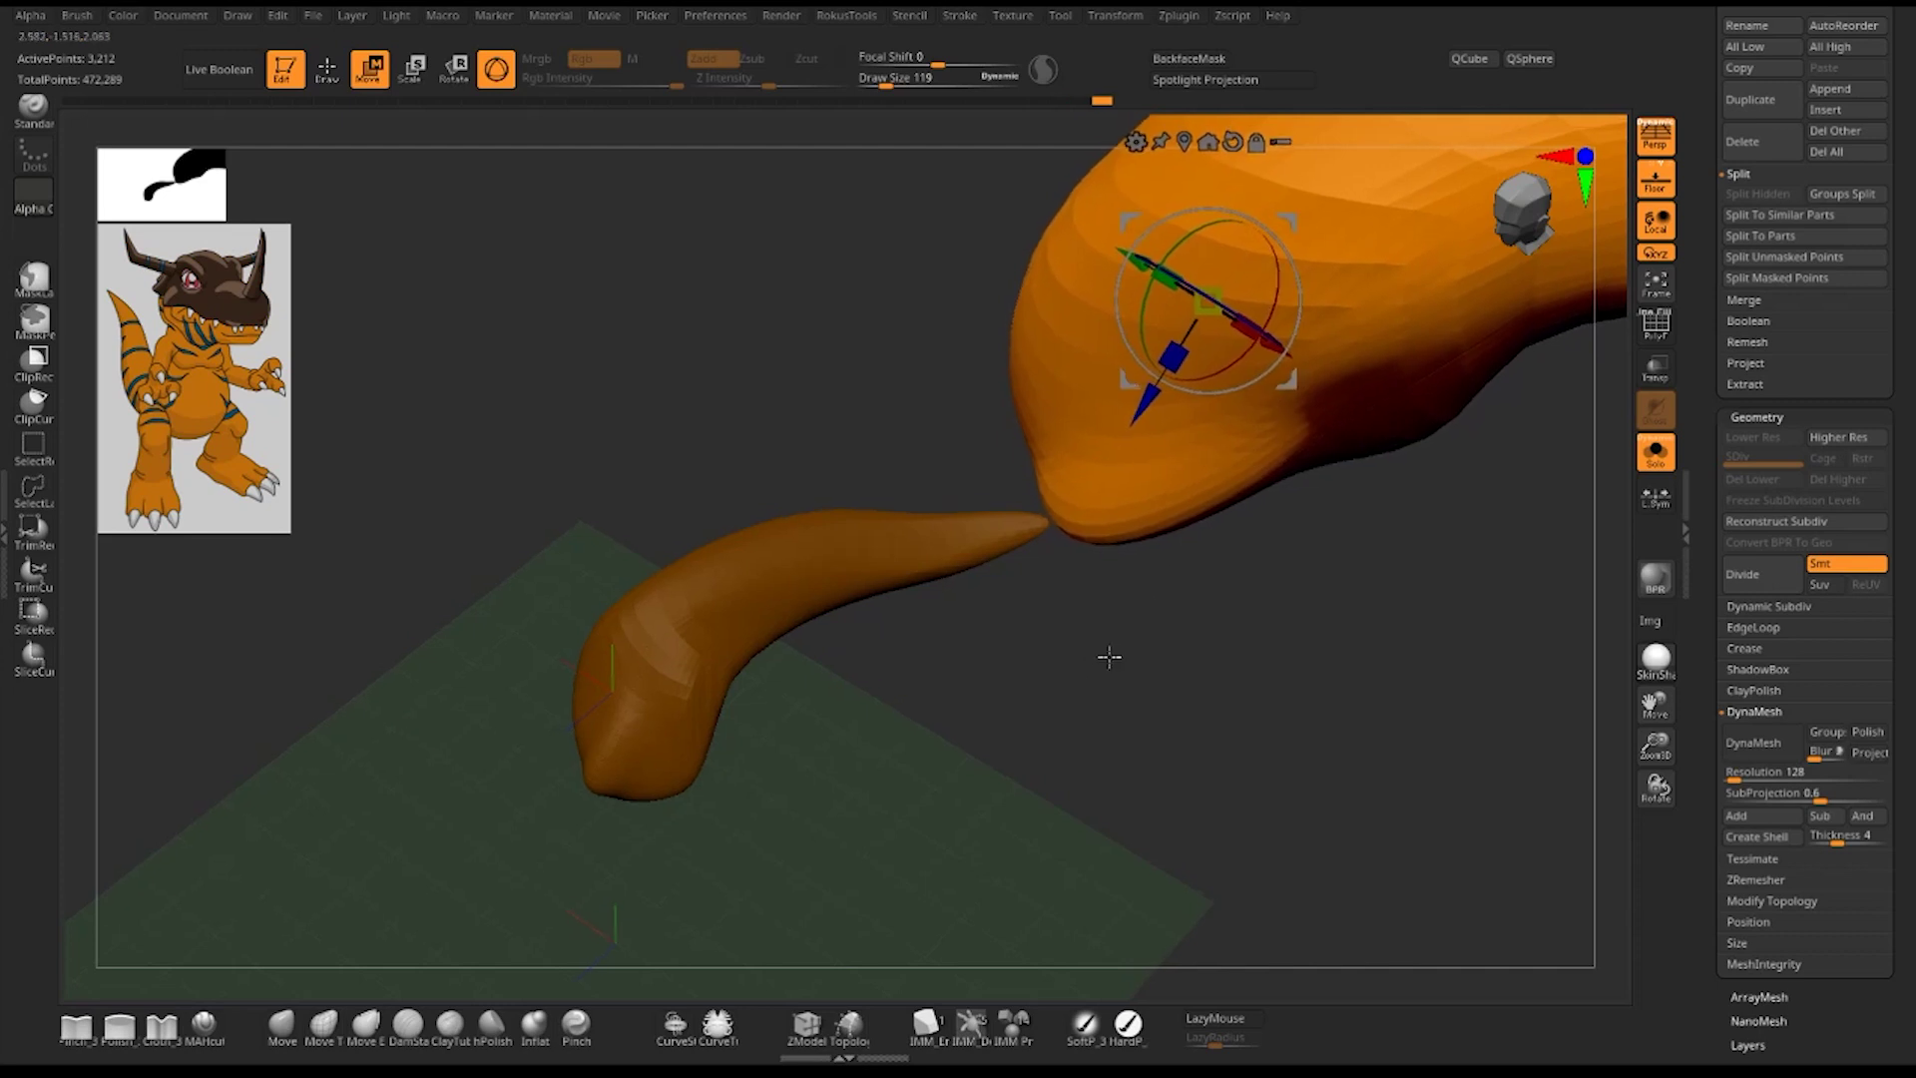
{"action": "left_click_drag", "start_coordinate": [1108, 654], "coordinate": [1205, 811], "text": "alt"}
{"action": "mouse_move", "coordinate": [1360, 877]}
{"action": "left_mouse_down"}
{"action": "mouse_move", "coordinate": [1463, 543]}
{"action": "mouse_move", "coordinate": [1380, 595]}
{"action": "mouse_move", "coordinate": [1299, 450]}
{"action": "mouse_move", "coordinate": [1390, 612]}
{"action": "mouse_move", "coordinate": [1423, 727]}
{"action": "mouse_move", "coordinate": [1381, 697]}
{"action": "mouse_move", "coordinate": [1457, 688]}
{"action": "left_mouse_up"}
- Preview a DynaMesh remesh of the body, inspect the tail, then undo it
{"action": "left_click", "coordinate": [1731, 738]}
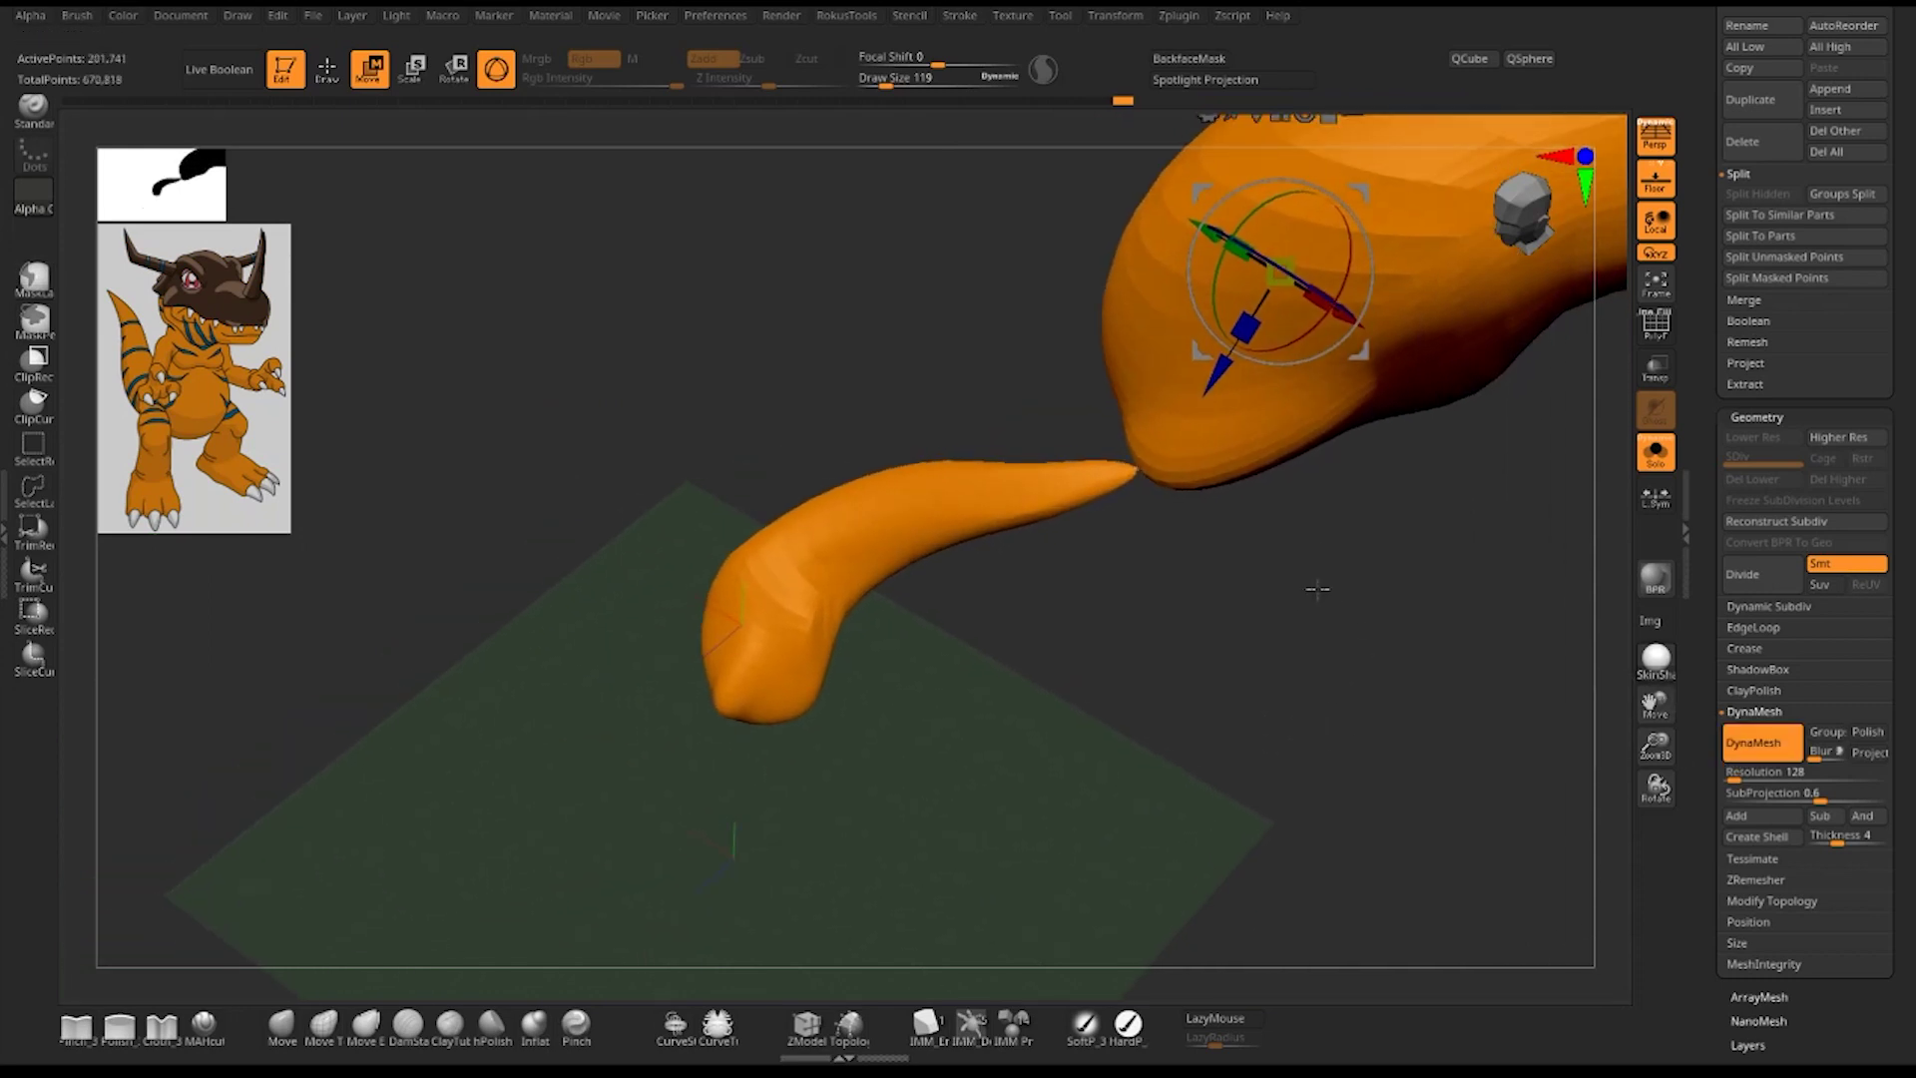
{"action": "mouse_move", "coordinate": [1244, 642]}
{"action": "left_mouse_down", "text": "alt"}
{"action": "mouse_move", "coordinate": [1326, 761]}
{"action": "mouse_move", "coordinate": [1275, 858]}
{"action": "mouse_move", "coordinate": [1343, 663]}
{"action": "mouse_move", "coordinate": [1260, 736]}
{"action": "mouse_move", "coordinate": [1397, 536]}
{"action": "left_mouse_up", "text": "alt"}
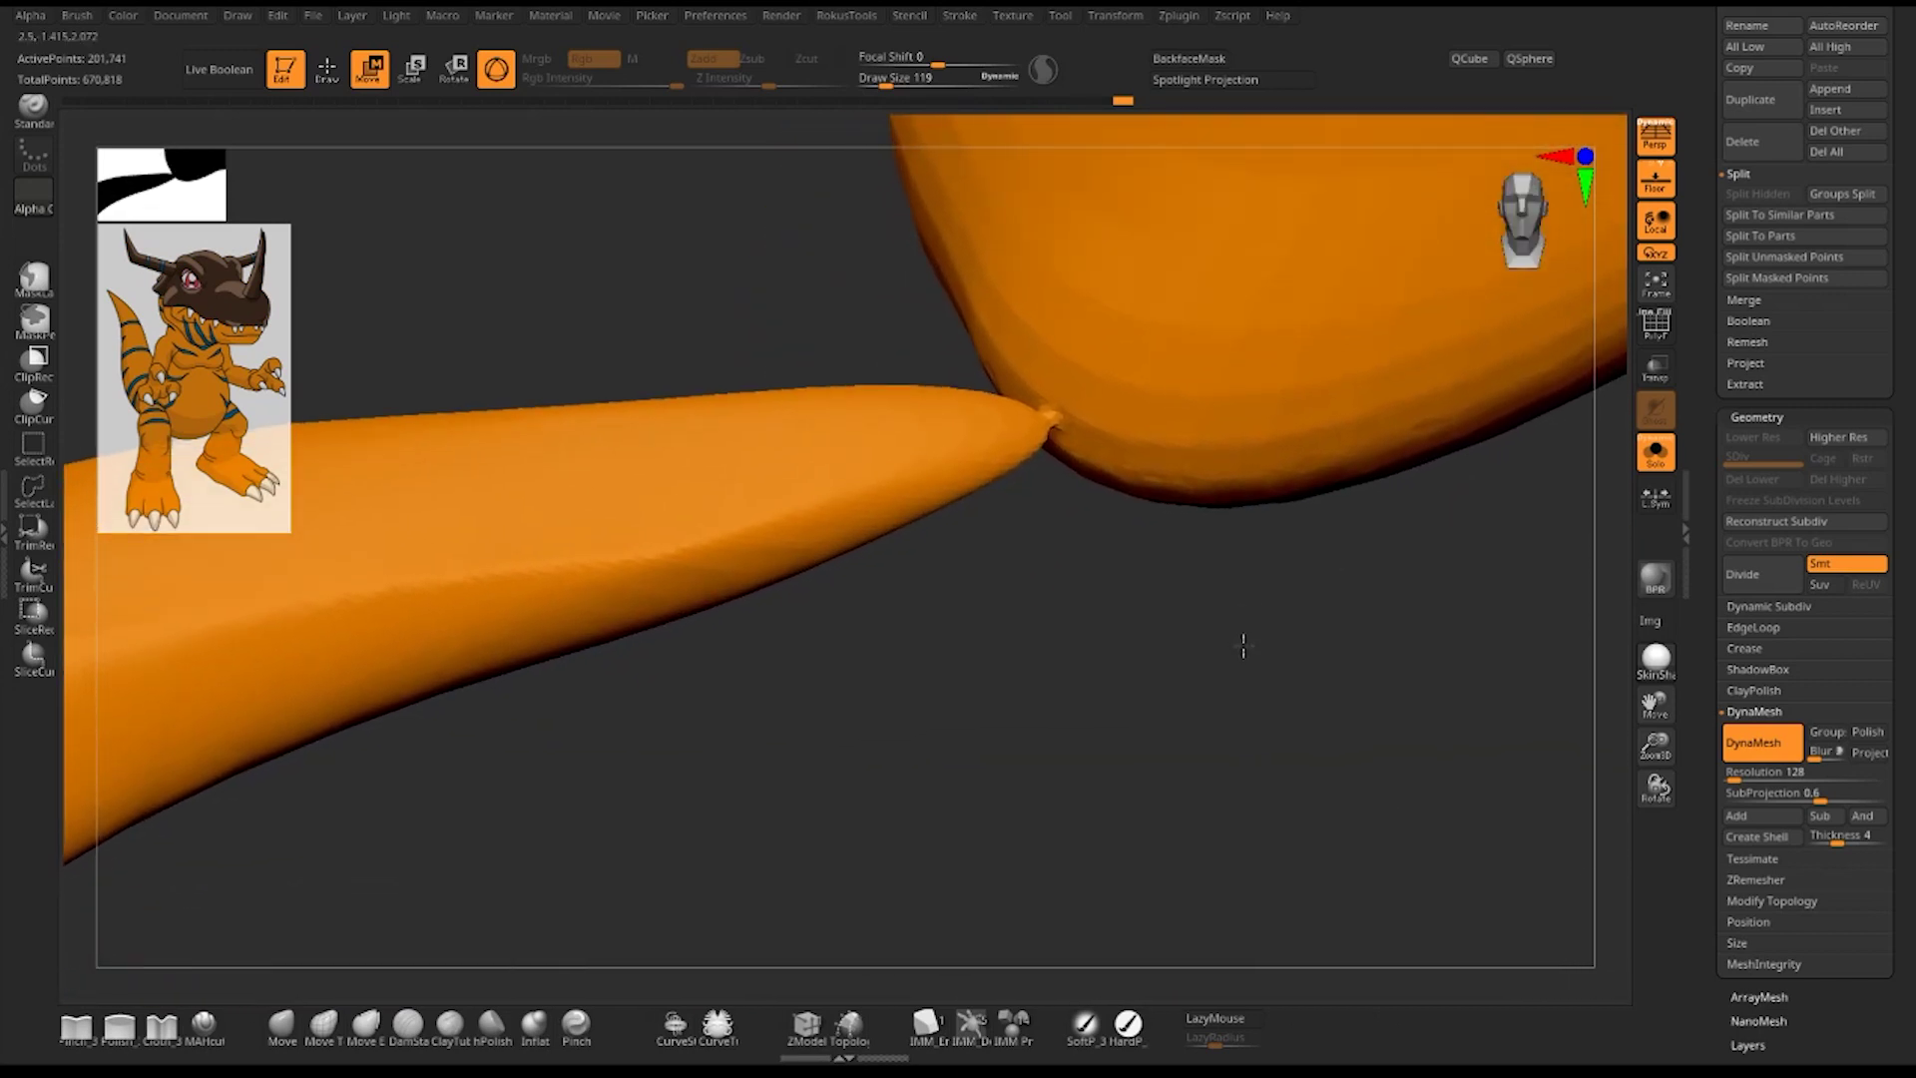
{"action": "mouse_move", "coordinate": [1240, 647]}
{"action": "left_mouse_down"}
{"action": "mouse_move", "coordinate": [1227, 675]}
{"action": "mouse_move", "coordinate": [1158, 569]}
{"action": "left_mouse_up"}
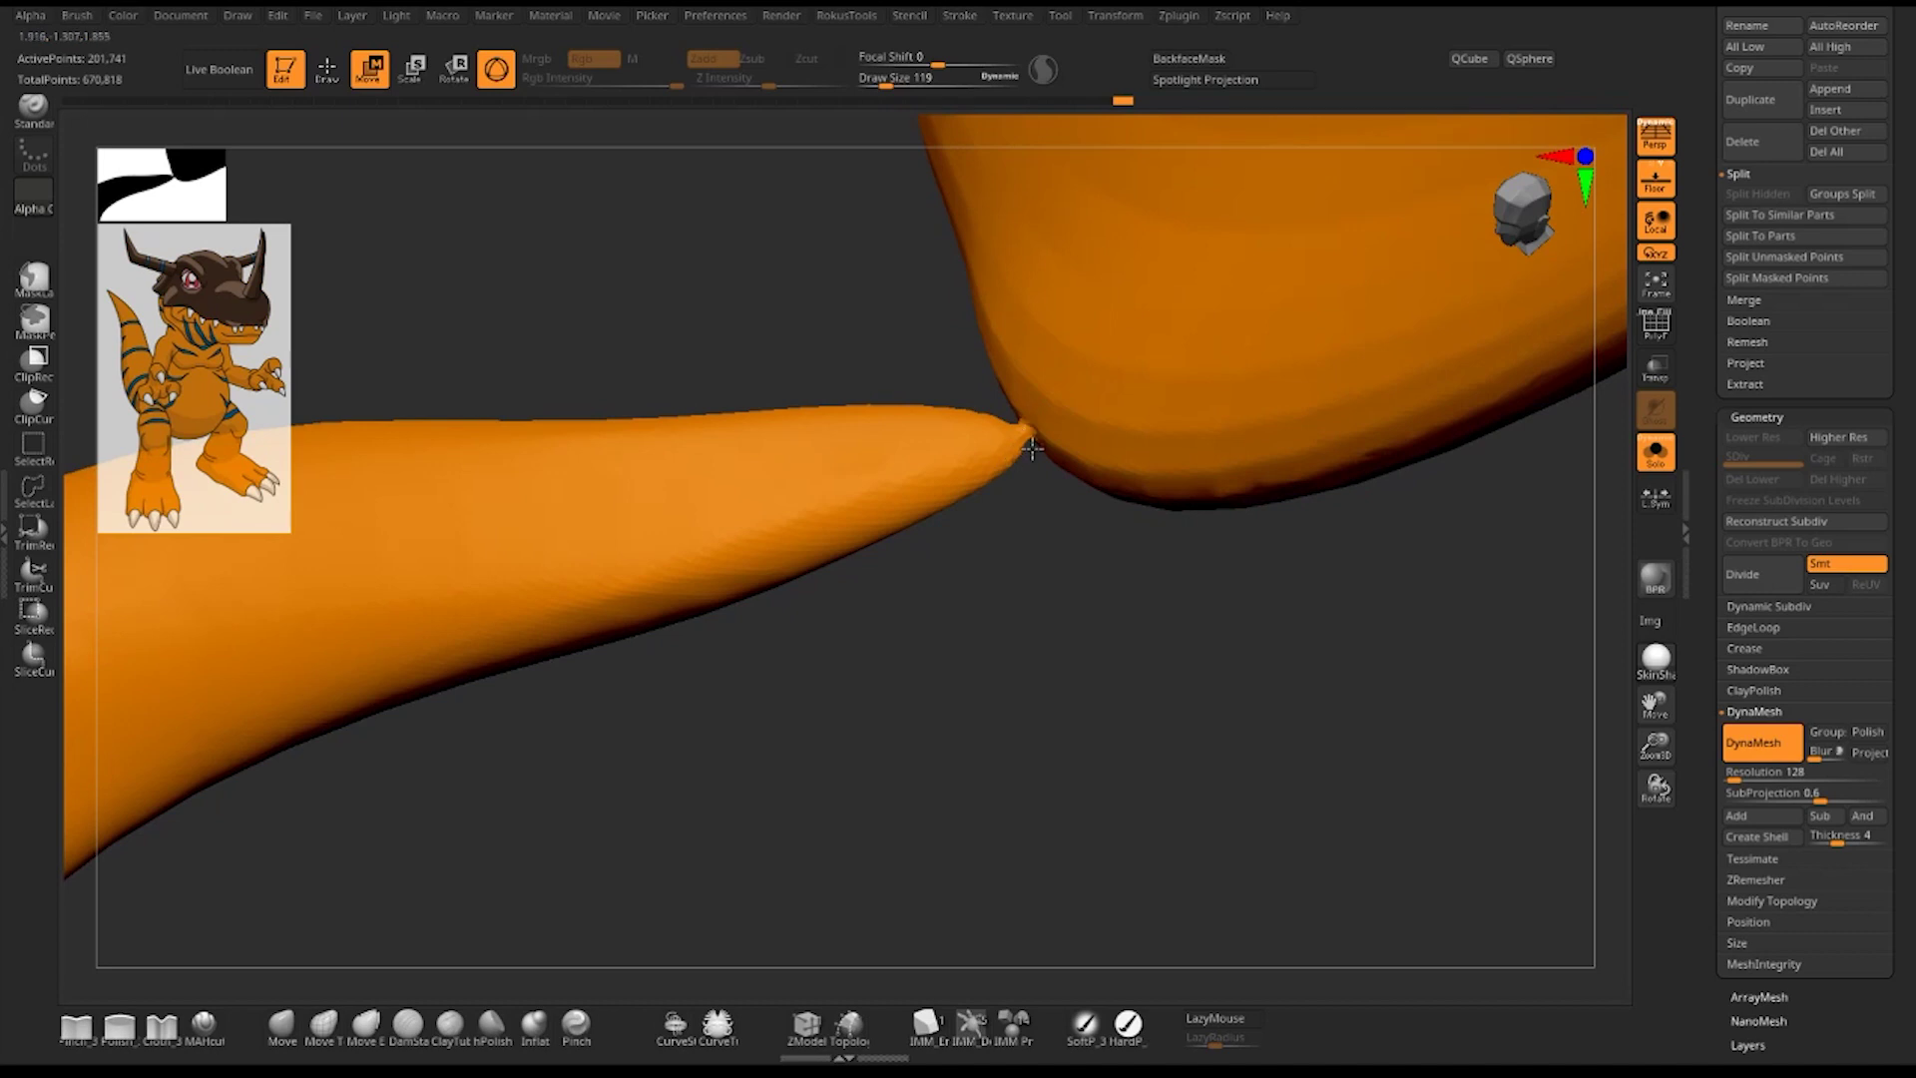
{"action": "left_click_drag", "start_coordinate": [1213, 634], "coordinate": [1278, 674]}
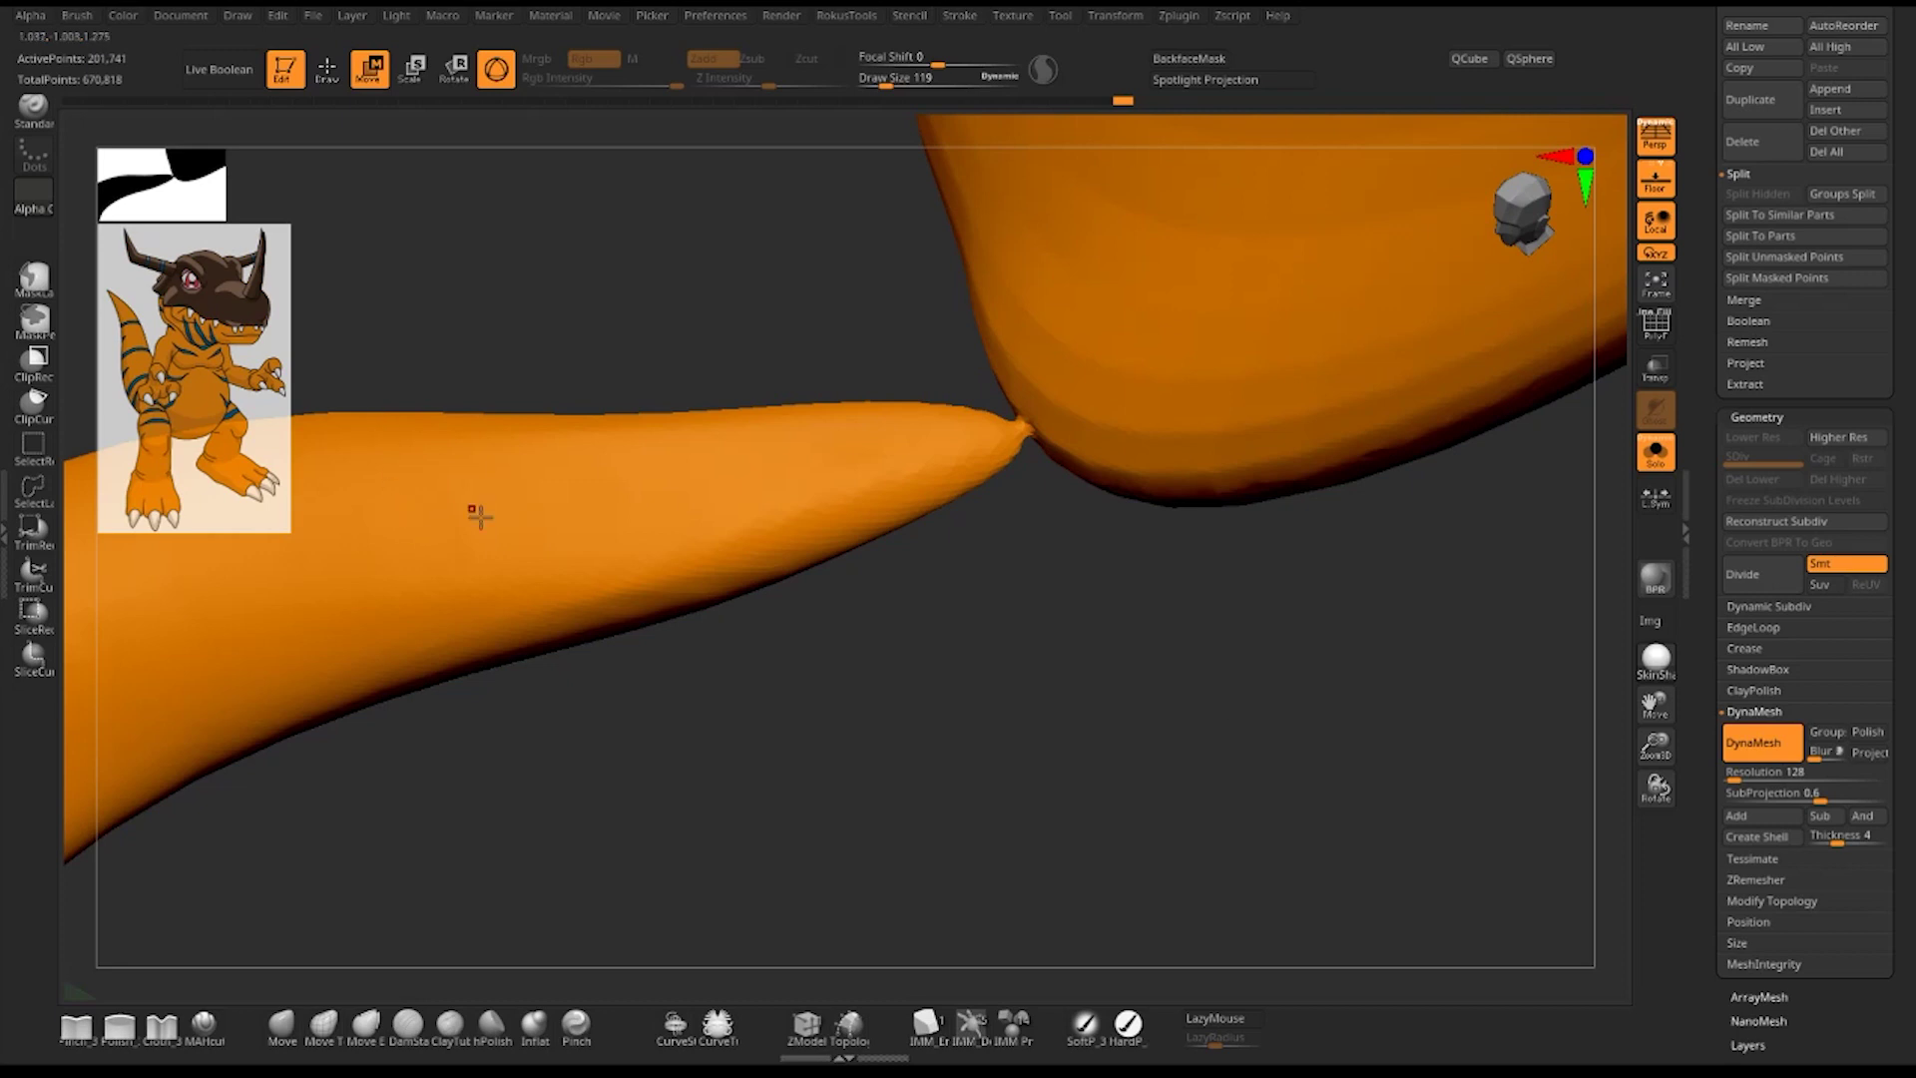
{"action": "left_click_drag", "start_coordinate": [848, 649], "coordinate": [1009, 812]}
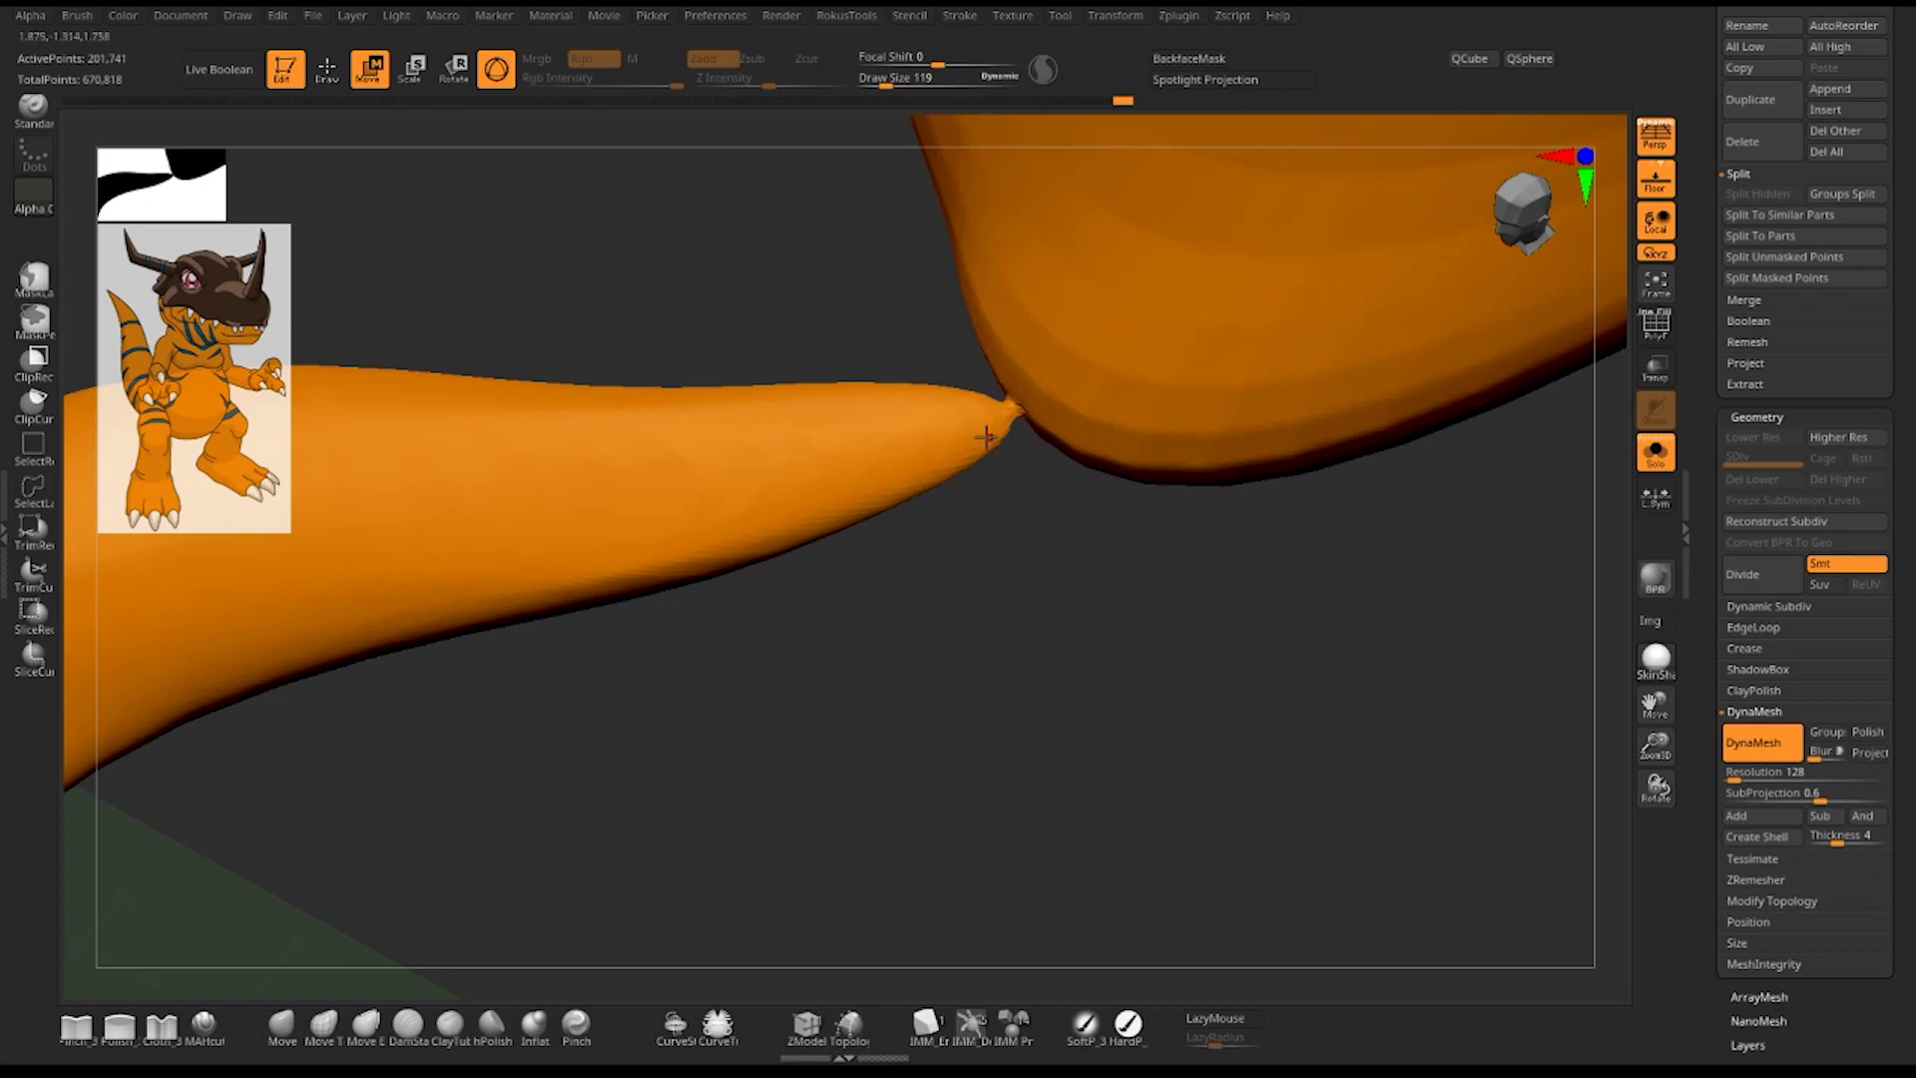
{"action": "key", "text": "ctrl+z"}
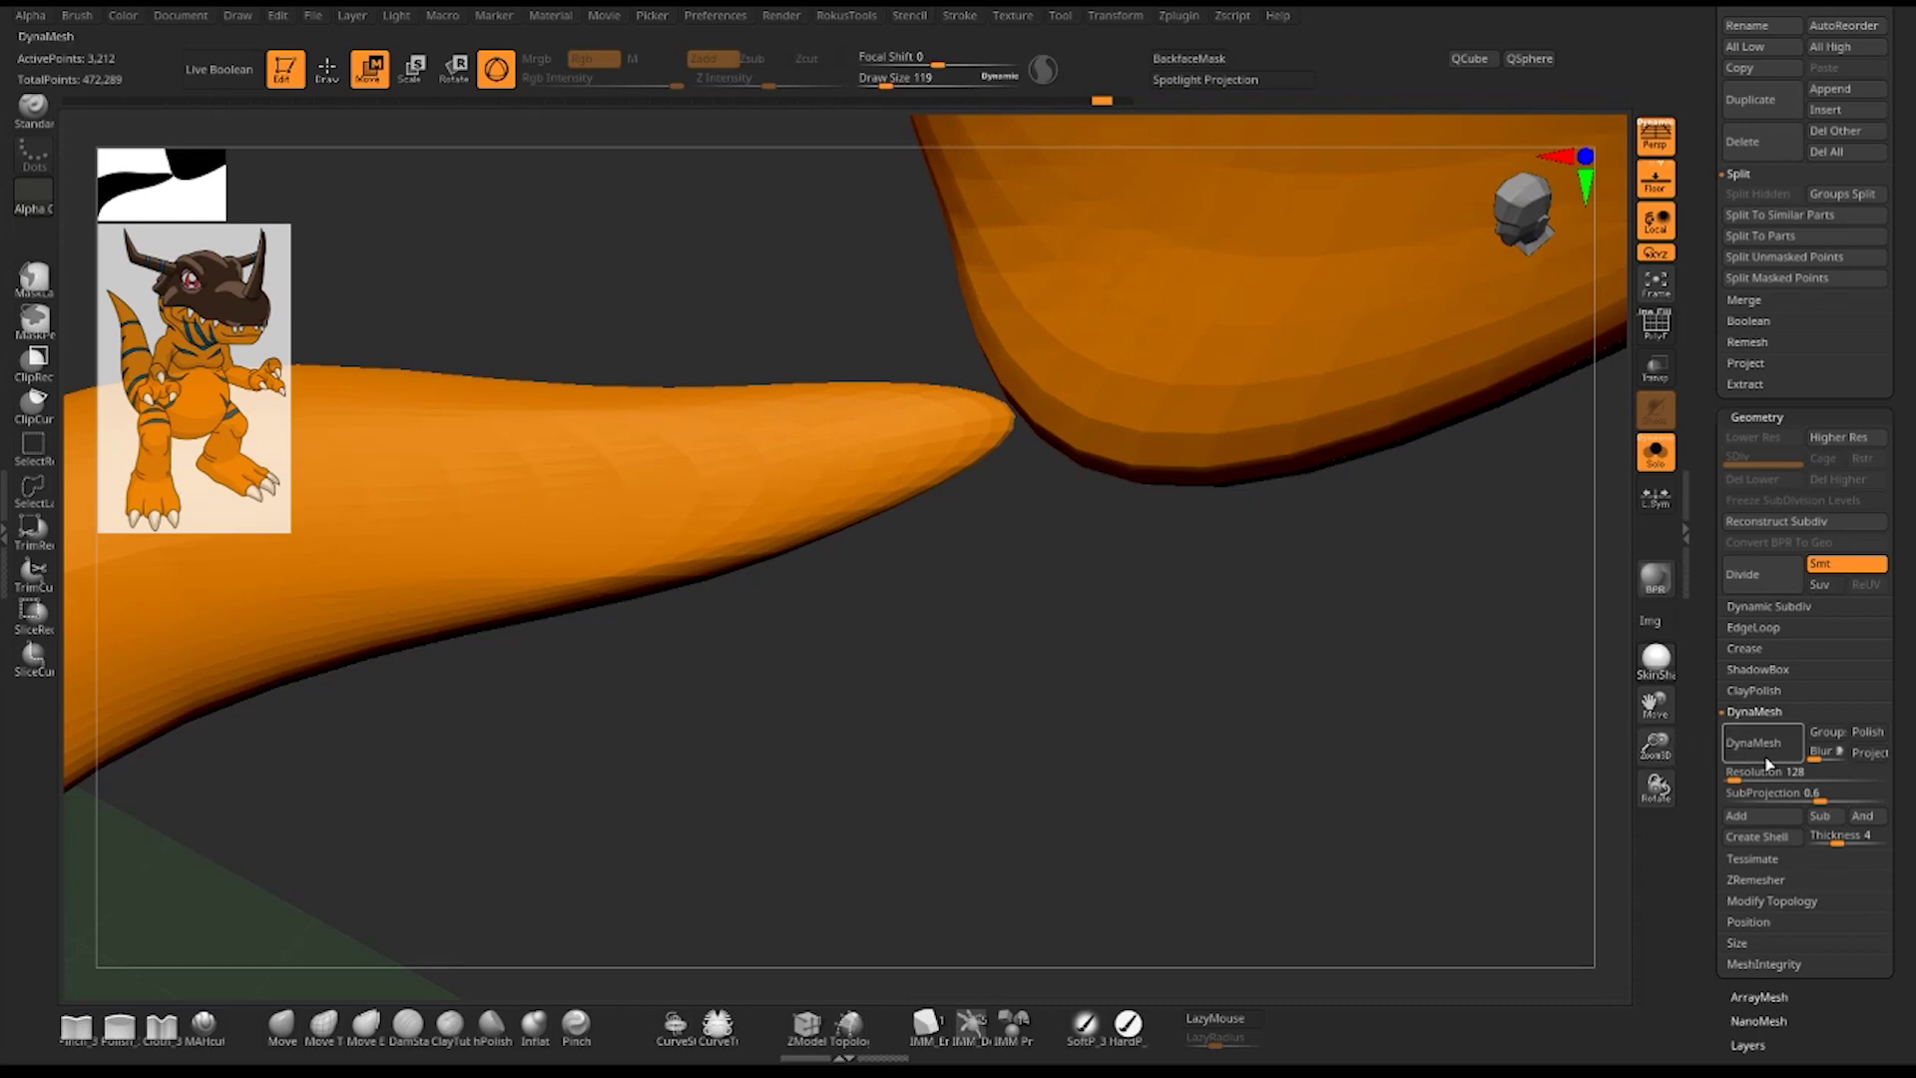
- Try DynaMesh with Groups enabled, undo it, and turn on the PolyF wireframe
{"action": "left_click", "coordinate": [1830, 737]}
{"action": "left_click", "coordinate": [1753, 744]}
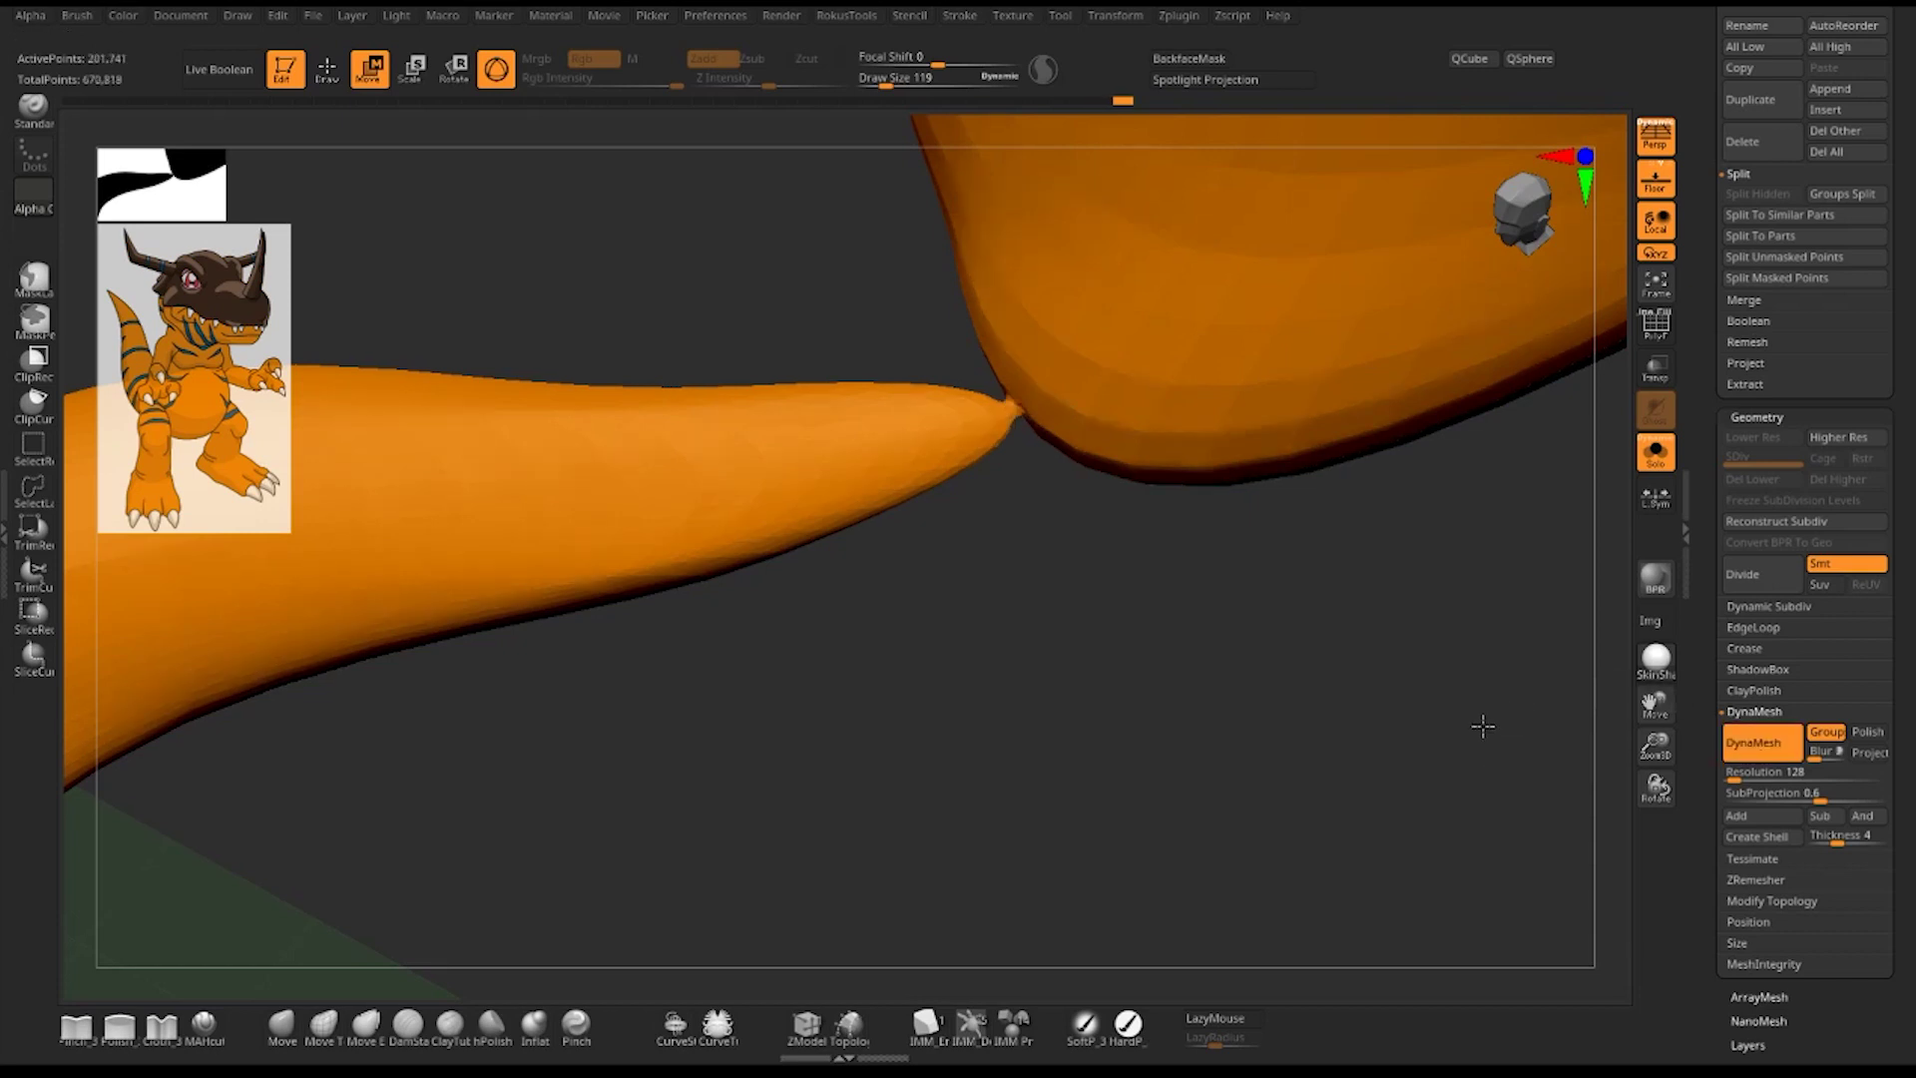
{"action": "key", "text": "ctrl+z"}
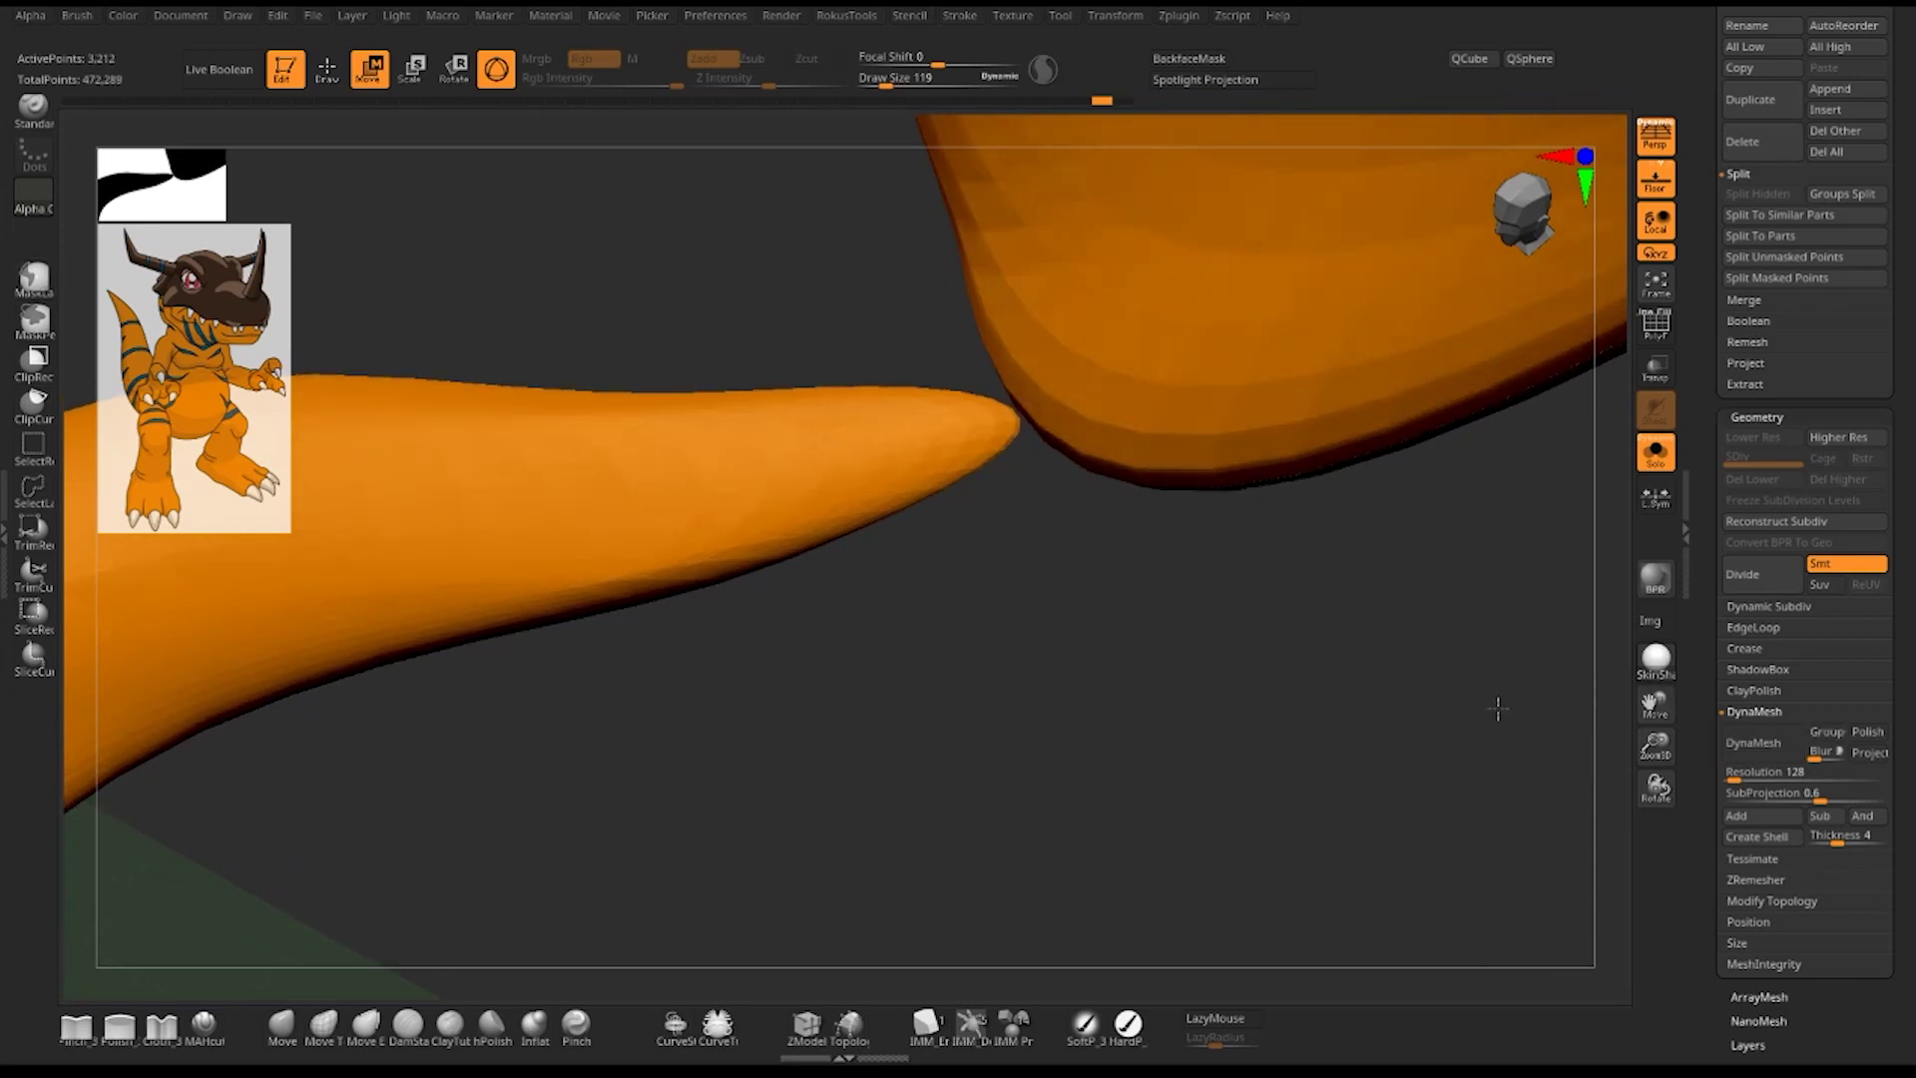
{"action": "key", "text": "shift+f"}
{"action": "mouse_move", "coordinate": [1404, 716]}
{"action": "left_mouse_down"}
{"action": "mouse_move", "coordinate": [1424, 718]}
{"action": "mouse_move", "coordinate": [1420, 650]}
{"action": "mouse_move", "coordinate": [1443, 711]}
{"action": "left_mouse_up"}
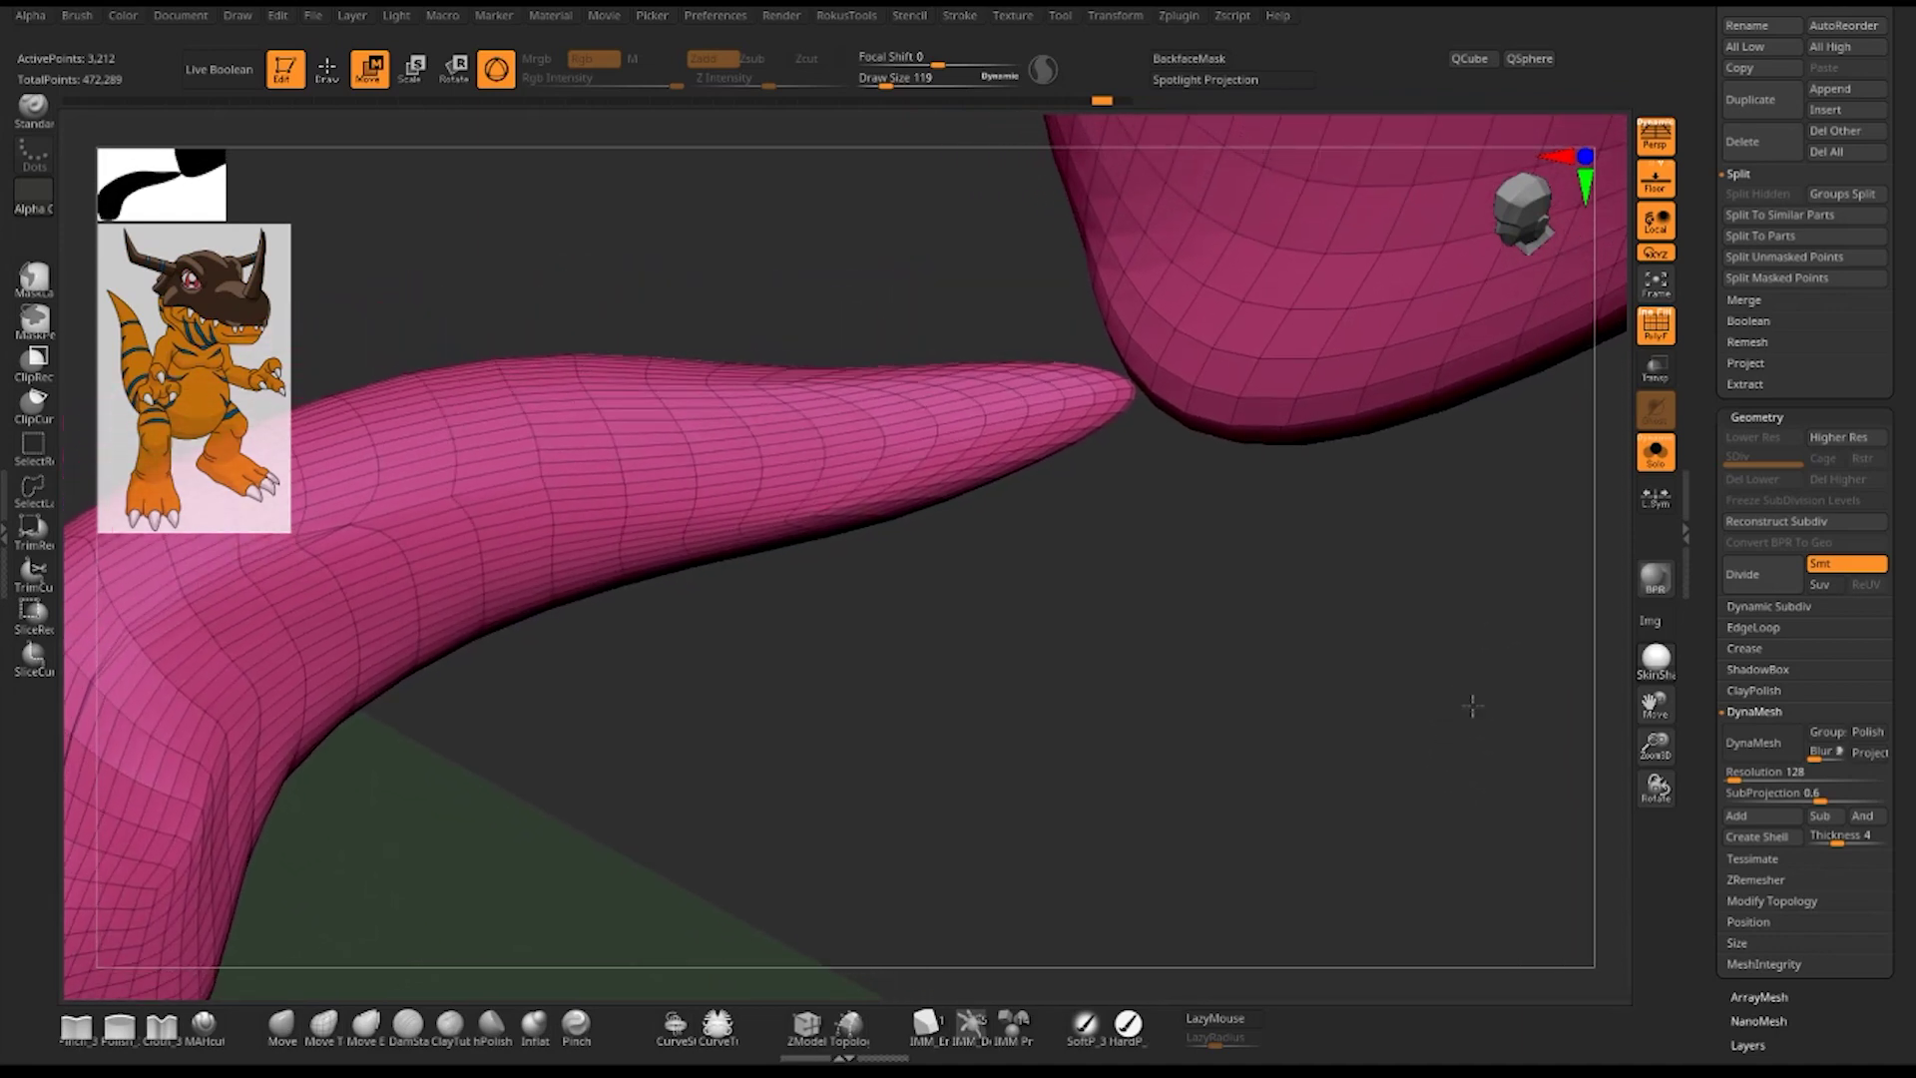
- Give the body its own polygroup and DynaMesh it with Groups enabled
{"action": "key", "text": "space"}
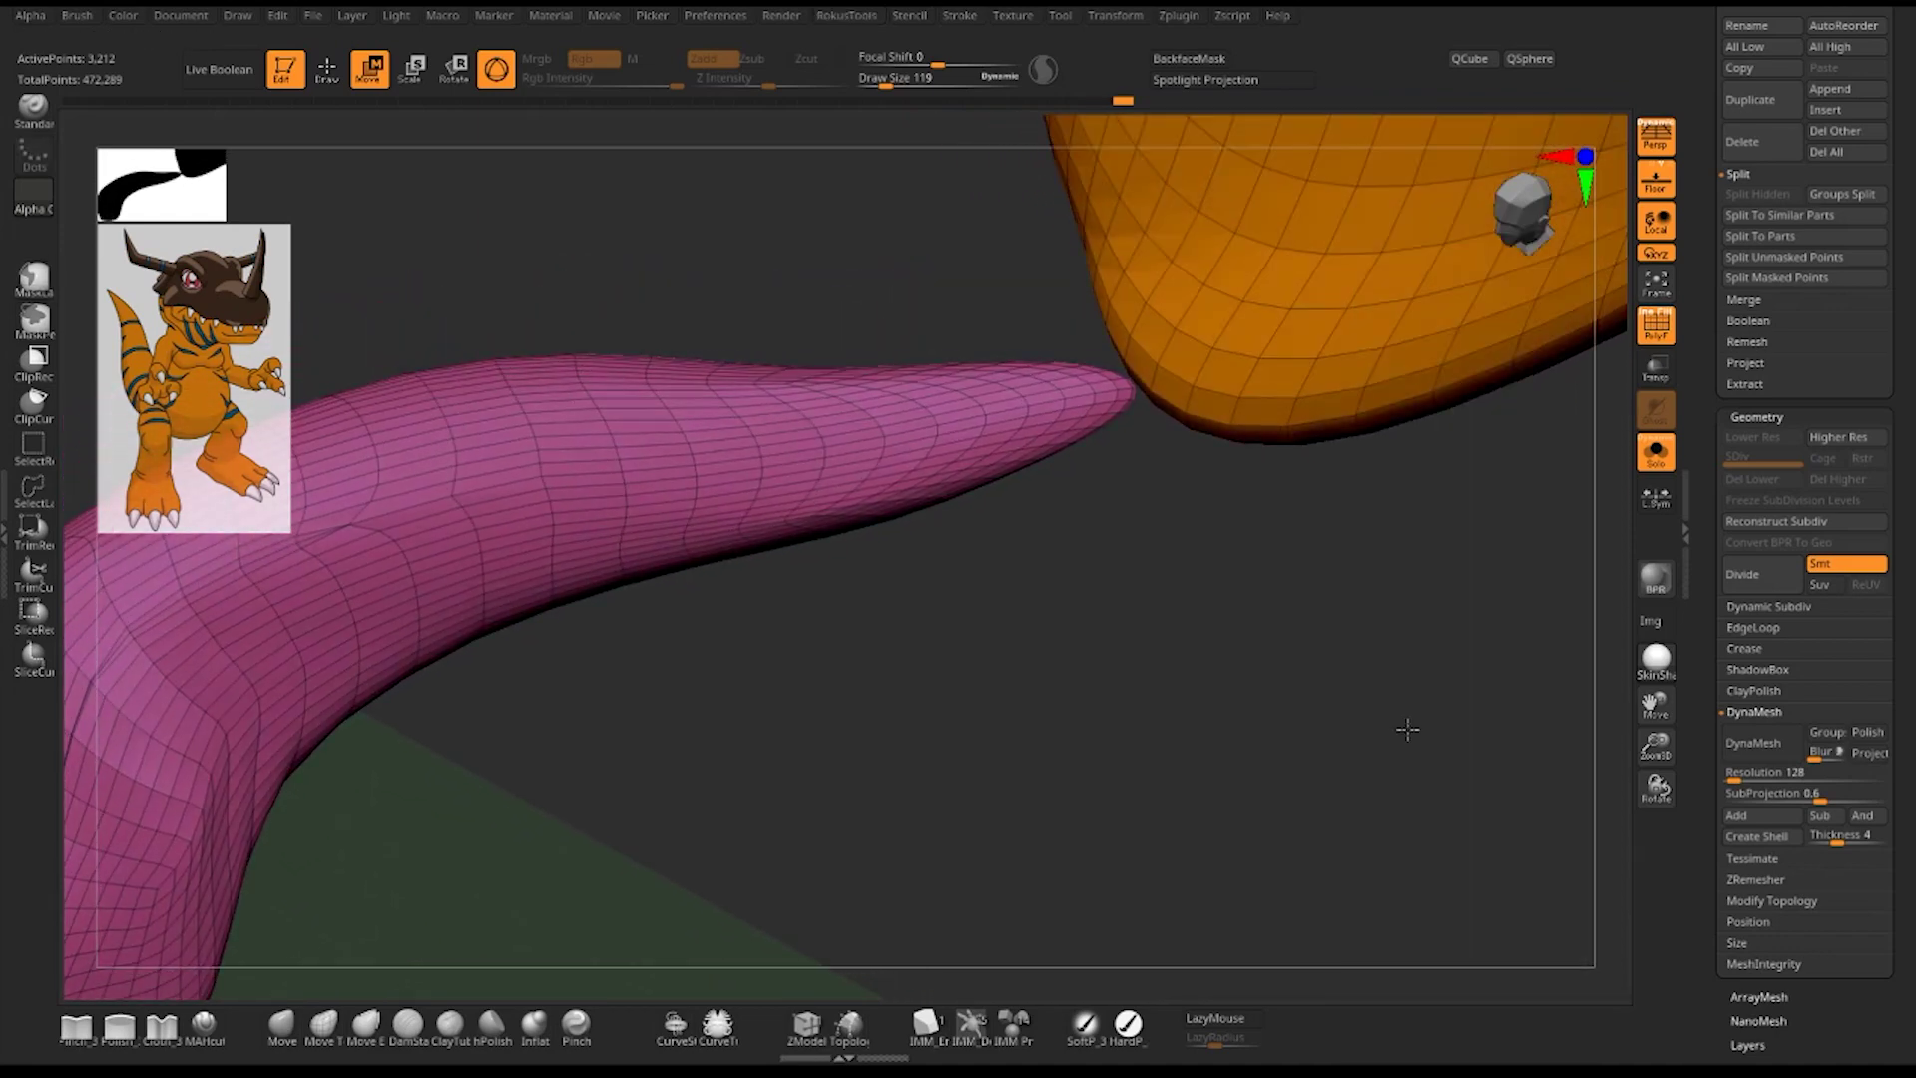
{"action": "mouse_move", "coordinate": [1433, 650]}
{"action": "left_mouse_down"}
{"action": "mouse_move", "coordinate": [1428, 720]}
{"action": "mouse_move", "coordinate": [1488, 738]}
{"action": "left_mouse_up"}
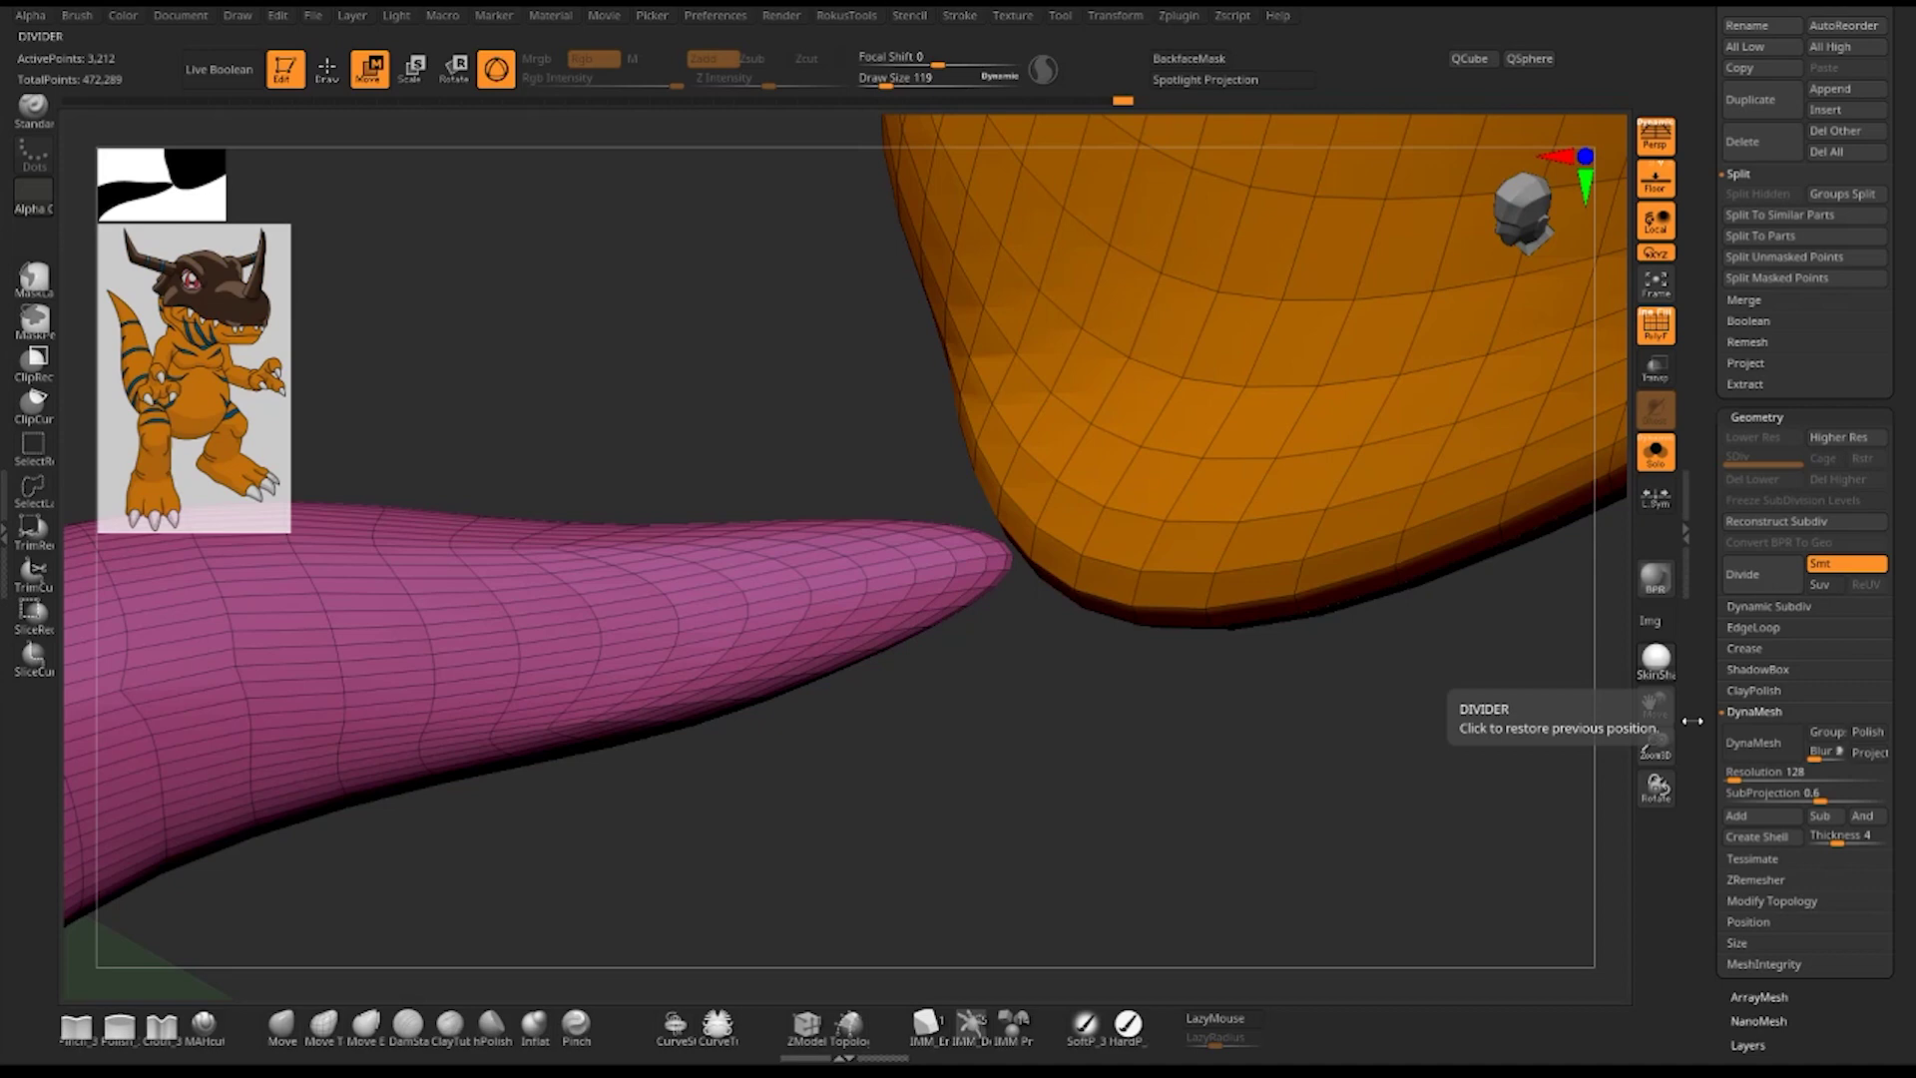
{"action": "left_click", "coordinate": [1826, 732]}
{"action": "left_click", "coordinate": [1793, 746]}
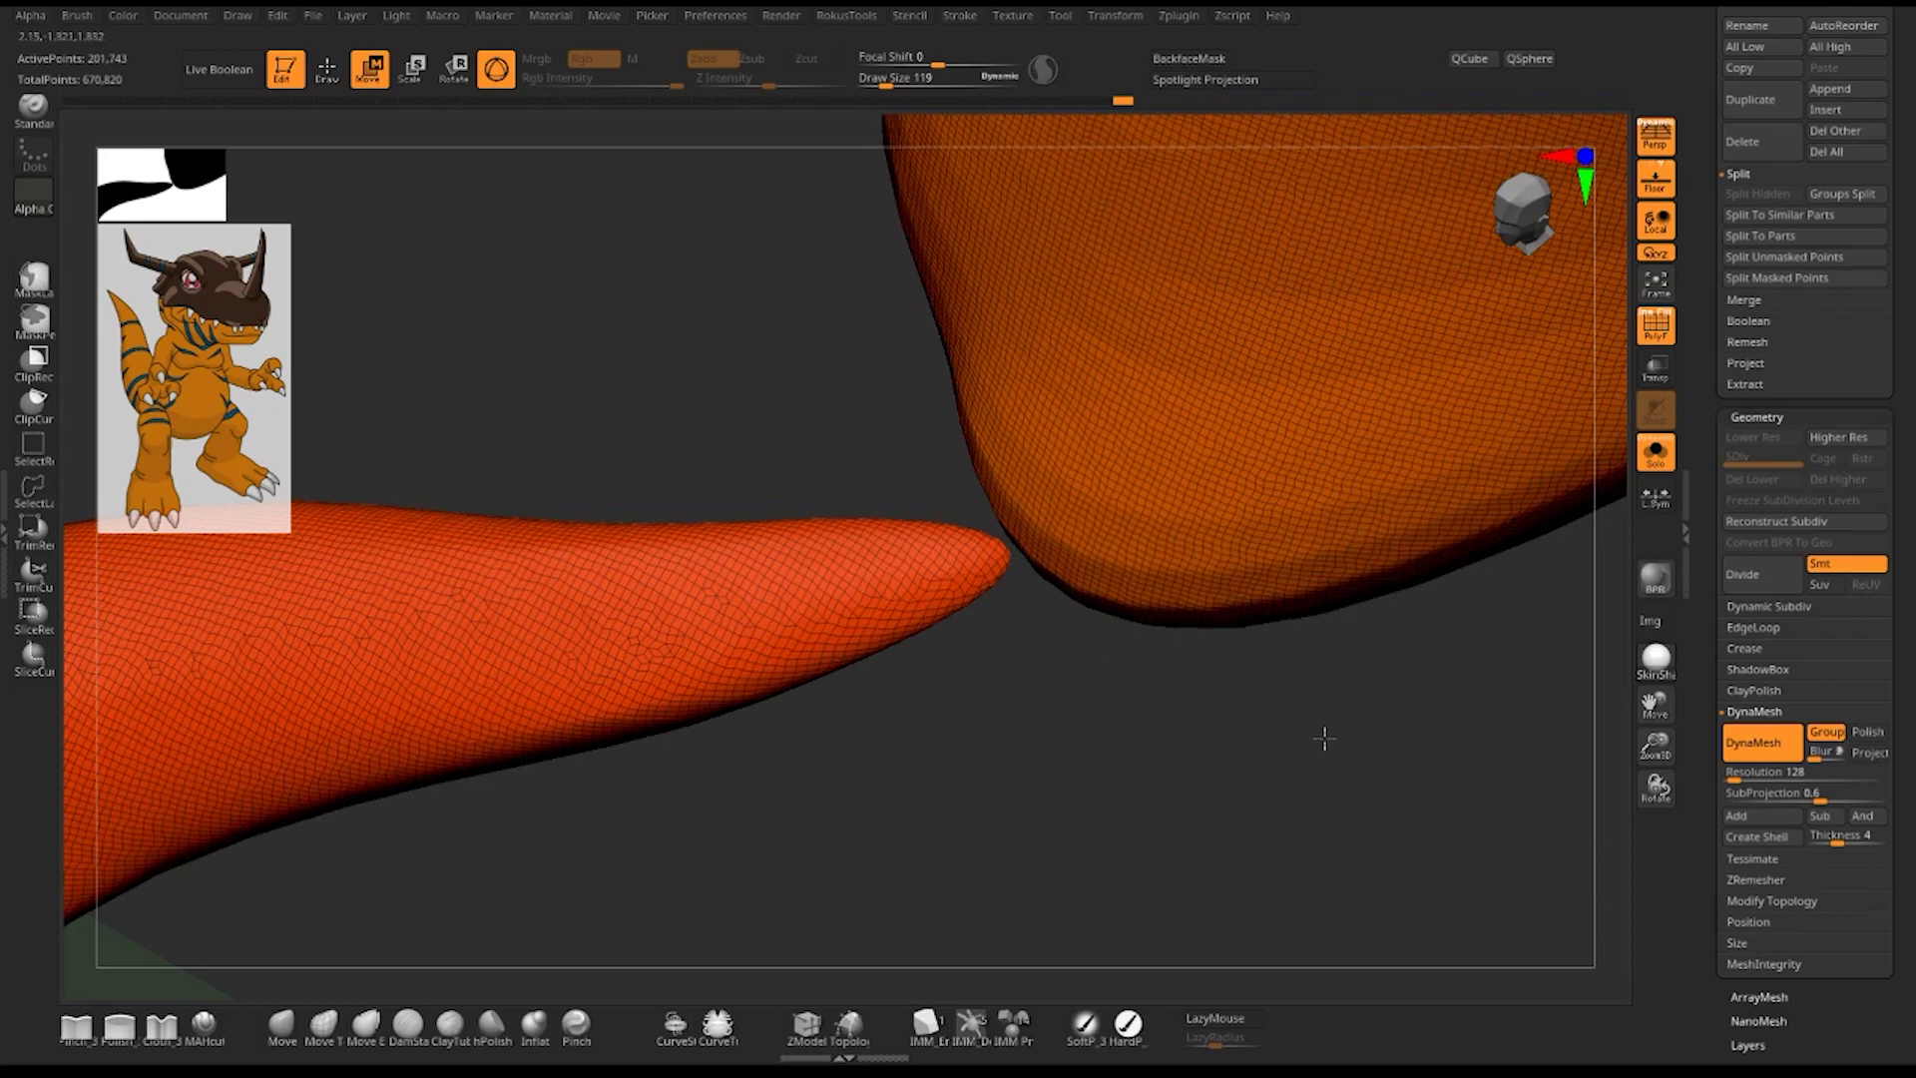
{"action": "mouse_move", "coordinate": [1317, 735]}
{"action": "left_mouse_down"}
{"action": "mouse_move", "coordinate": [1313, 559]}
{"action": "mouse_move", "coordinate": [1168, 864]}
{"action": "left_mouse_up"}
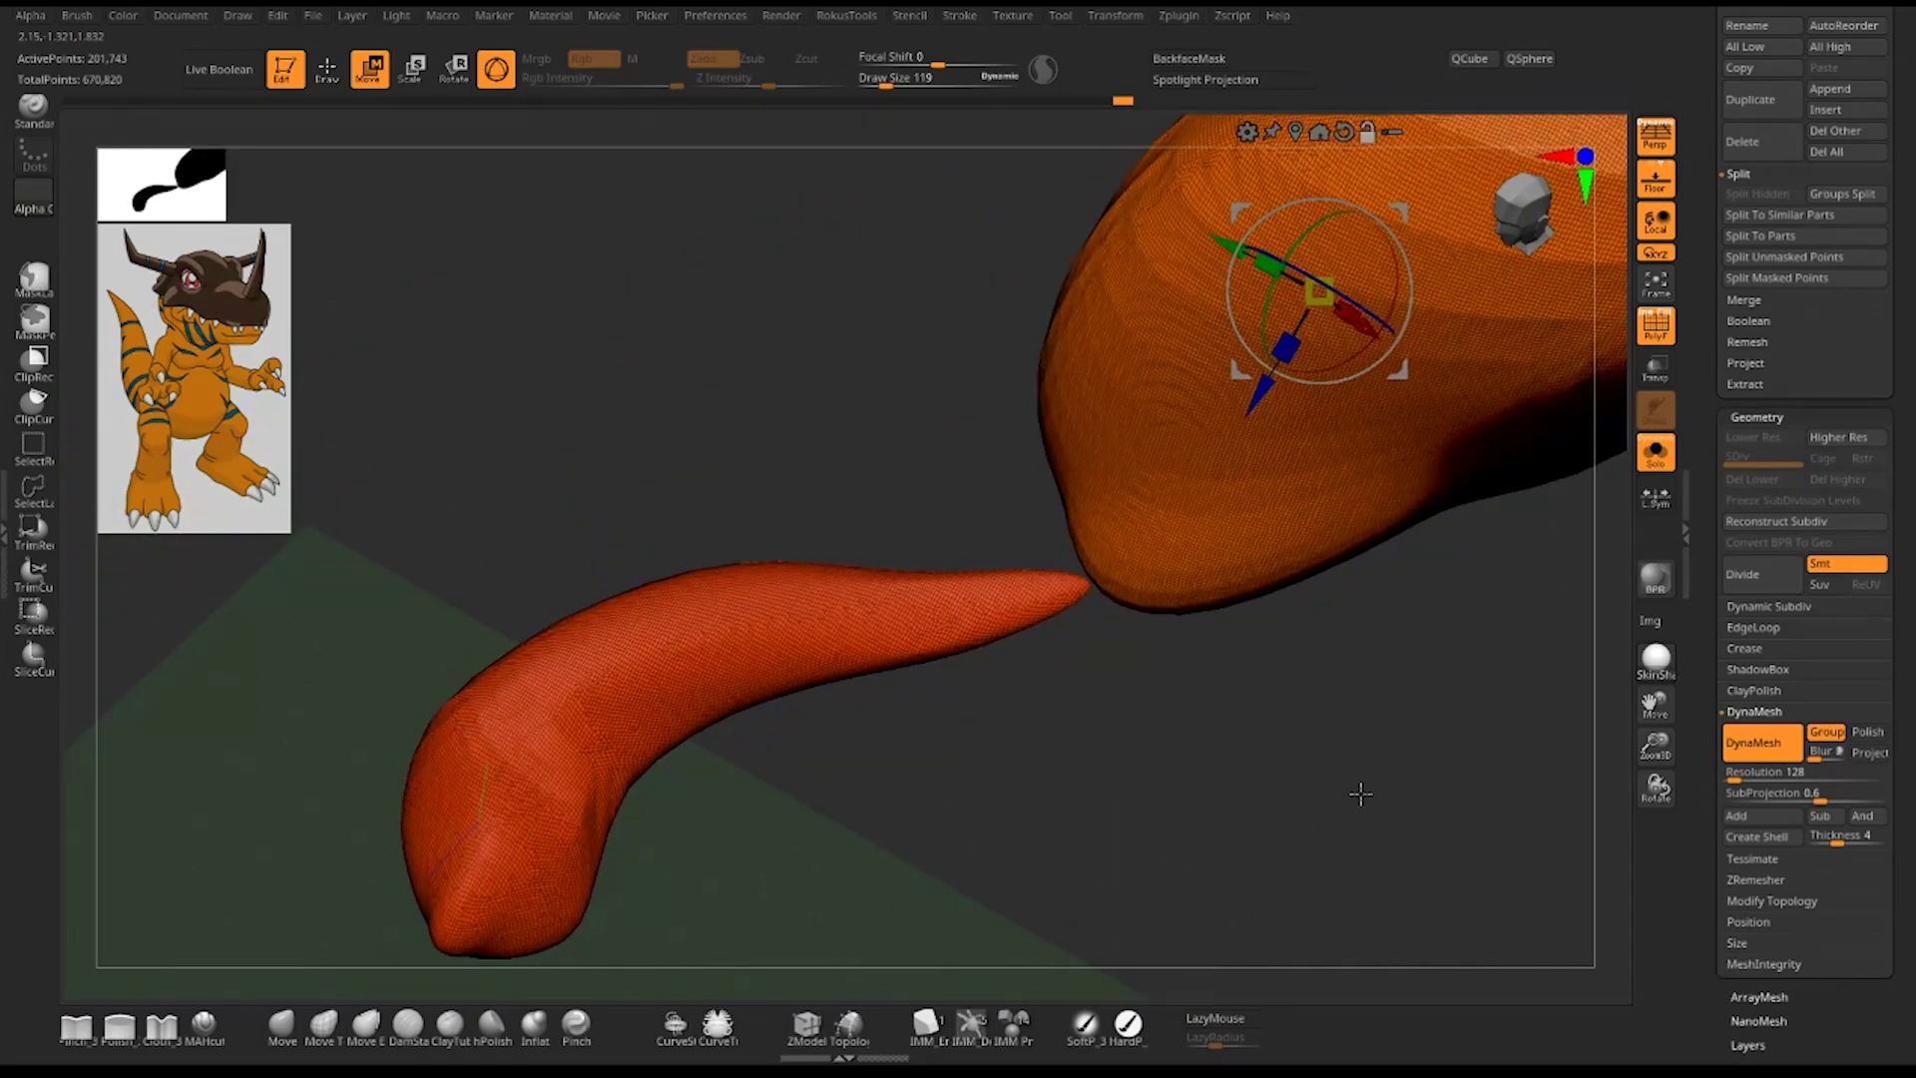
- Apply Auto Groups to body and tail, then DynaMesh them with Groups at resolution 128
{"action": "key", "text": "space"}
{"action": "left_click", "coordinate": [1313, 719]}
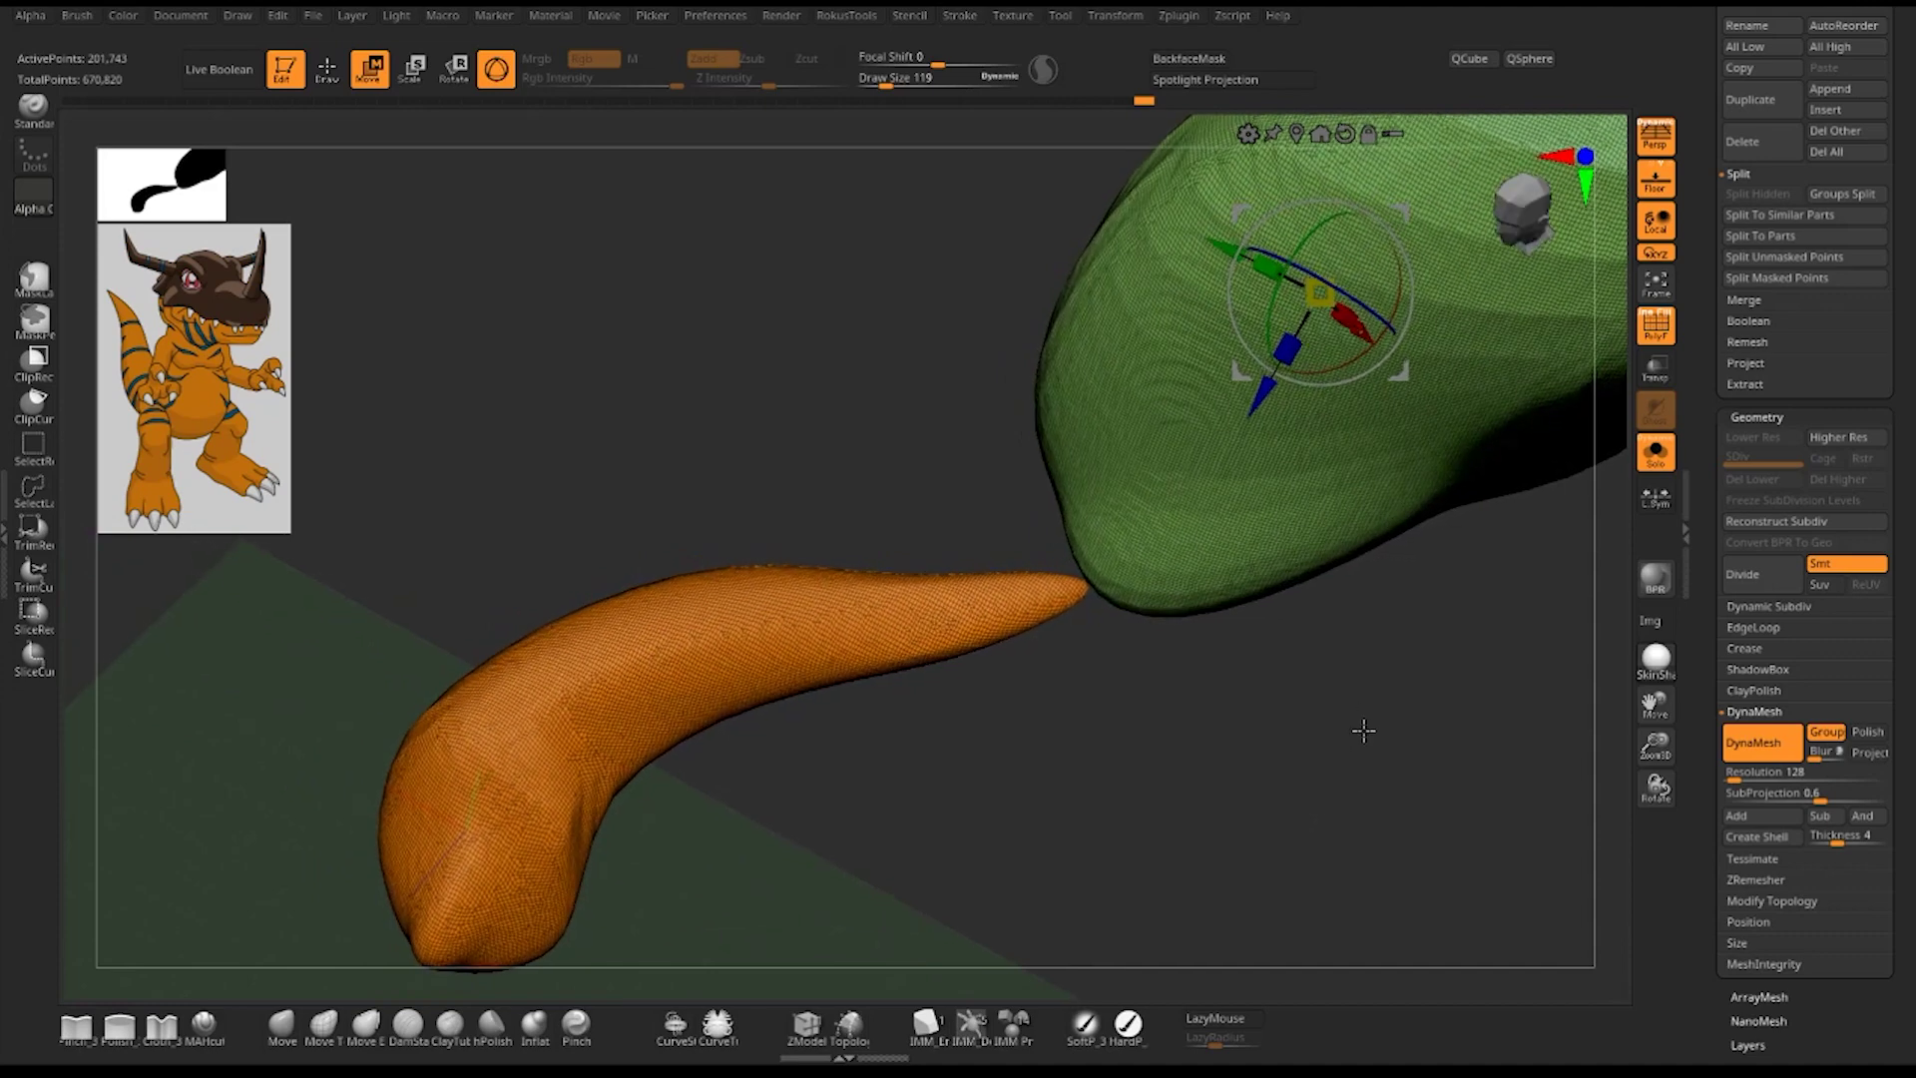
{"action": "mouse_move", "coordinate": [1347, 804]}
{"action": "left_mouse_down", "text": "alt"}
{"action": "mouse_move", "coordinate": [1434, 745]}
{"action": "mouse_move", "coordinate": [934, 672]}
{"action": "left_mouse_up", "text": "alt"}
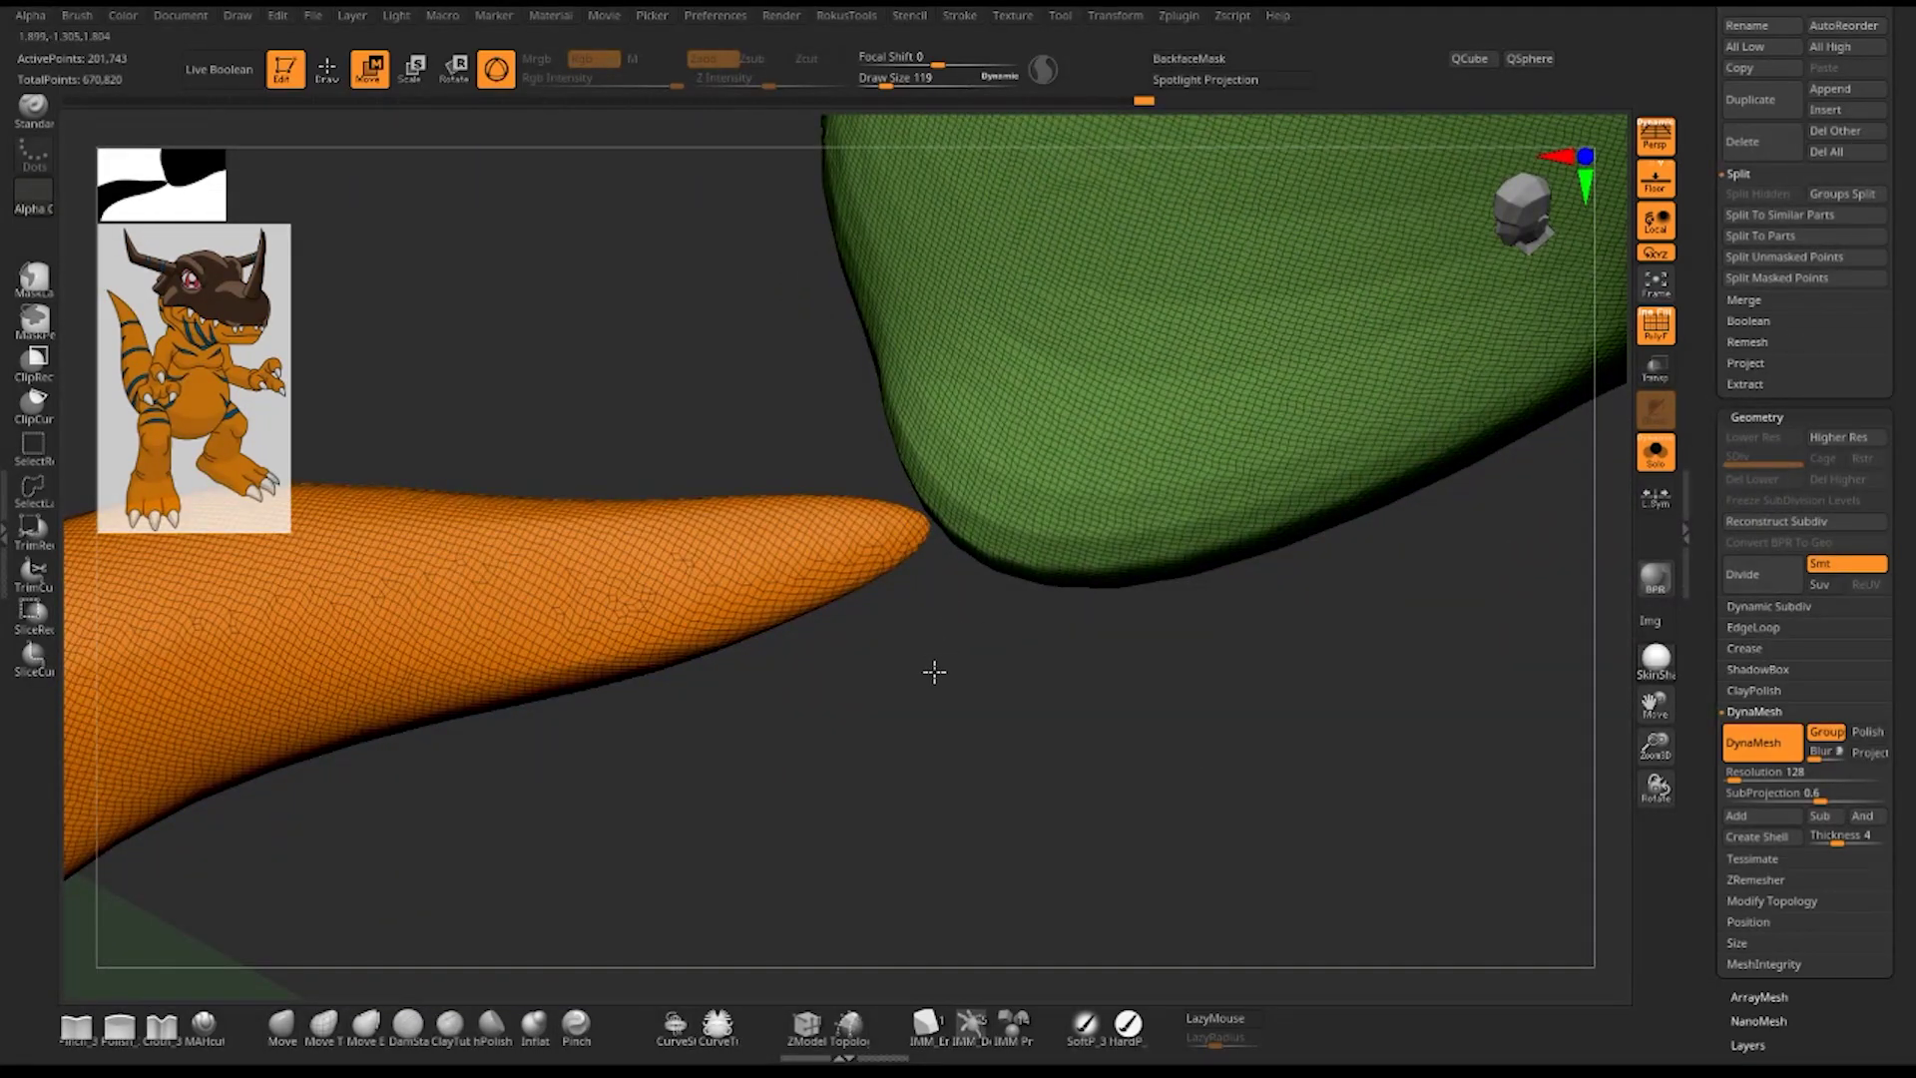
{"action": "left_click", "coordinate": [1827, 733]}
{"action": "mouse_move", "coordinate": [1283, 705]}
{"action": "left_mouse_down", "text": "ctrl"}
{"action": "mouse_move", "coordinate": [1364, 752]}
{"action": "mouse_move", "coordinate": [1308, 806]}
{"action": "left_mouse_up", "text": "ctrl"}
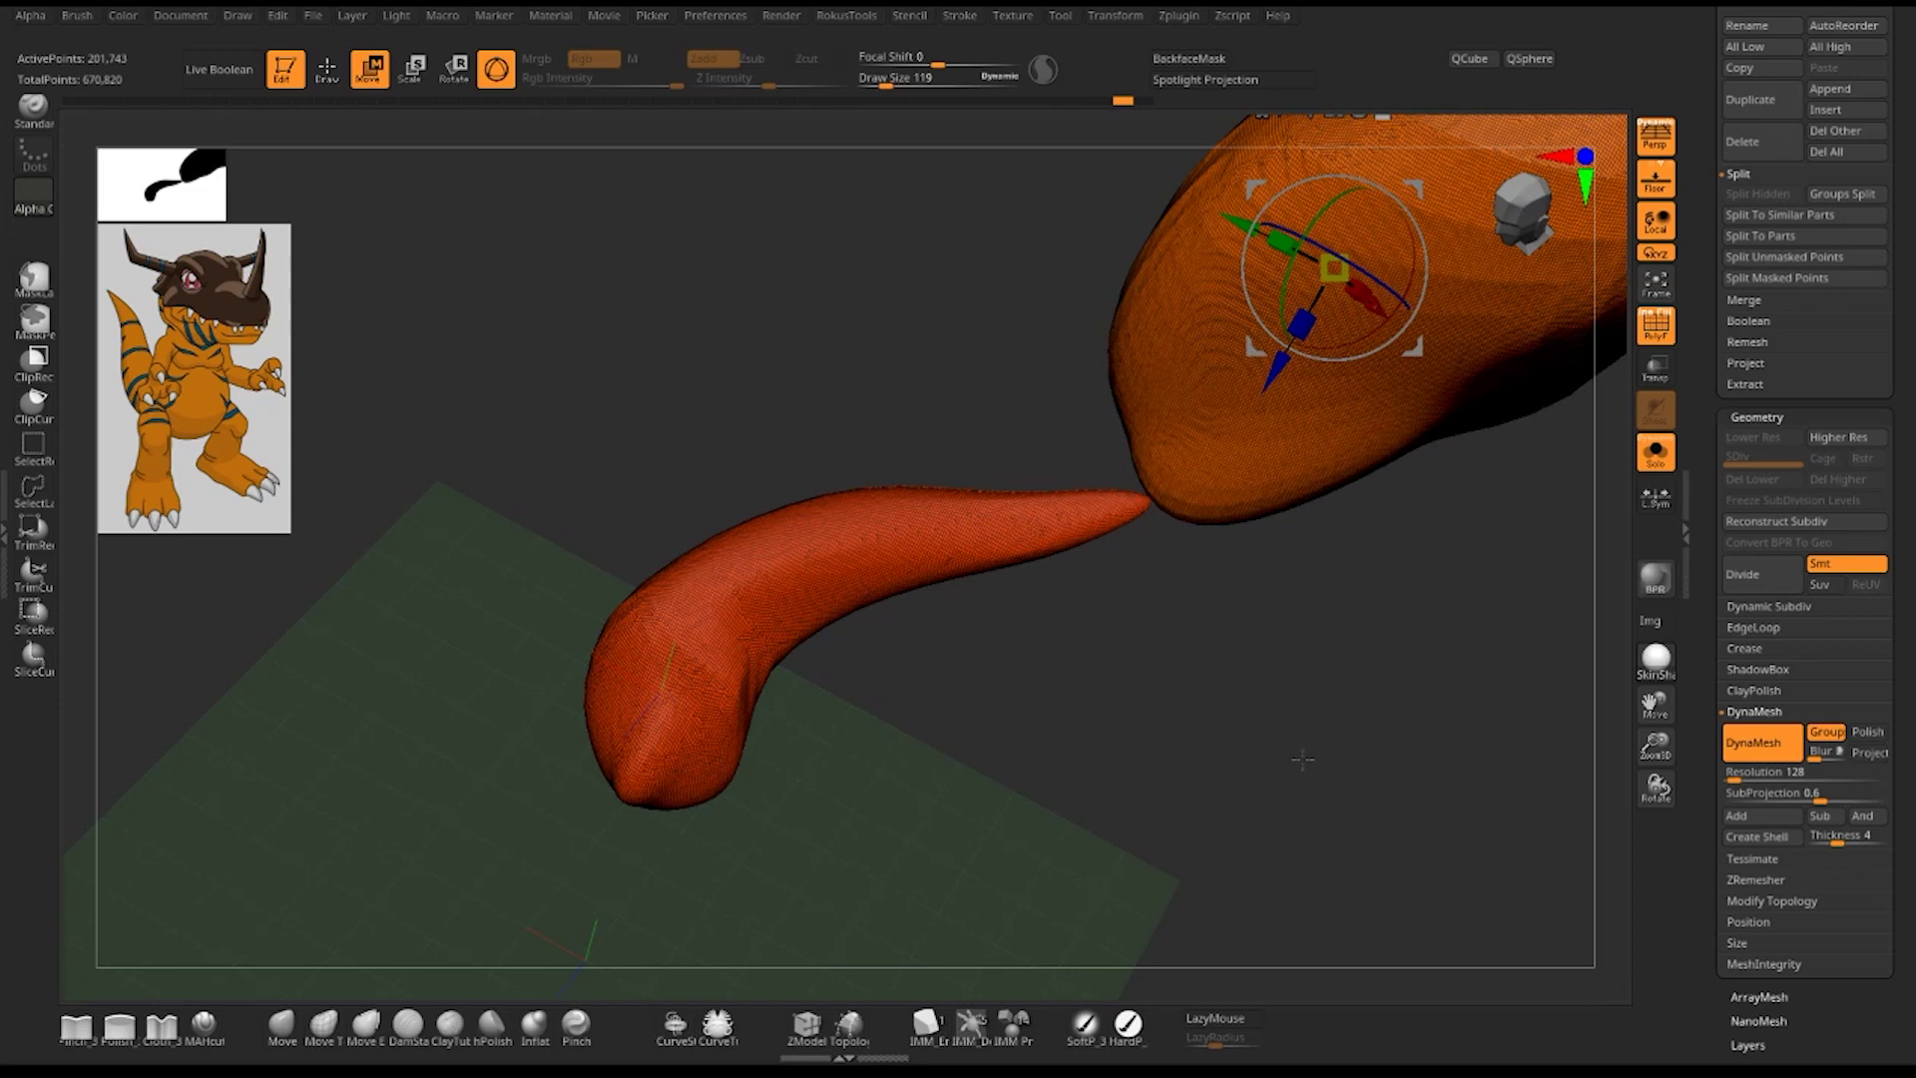
- Undo three history steps back to the 3,212-point mesh and switch to Draw mode
{"action": "left_click_drag", "start_coordinate": [1320, 621], "coordinate": [1317, 632]}
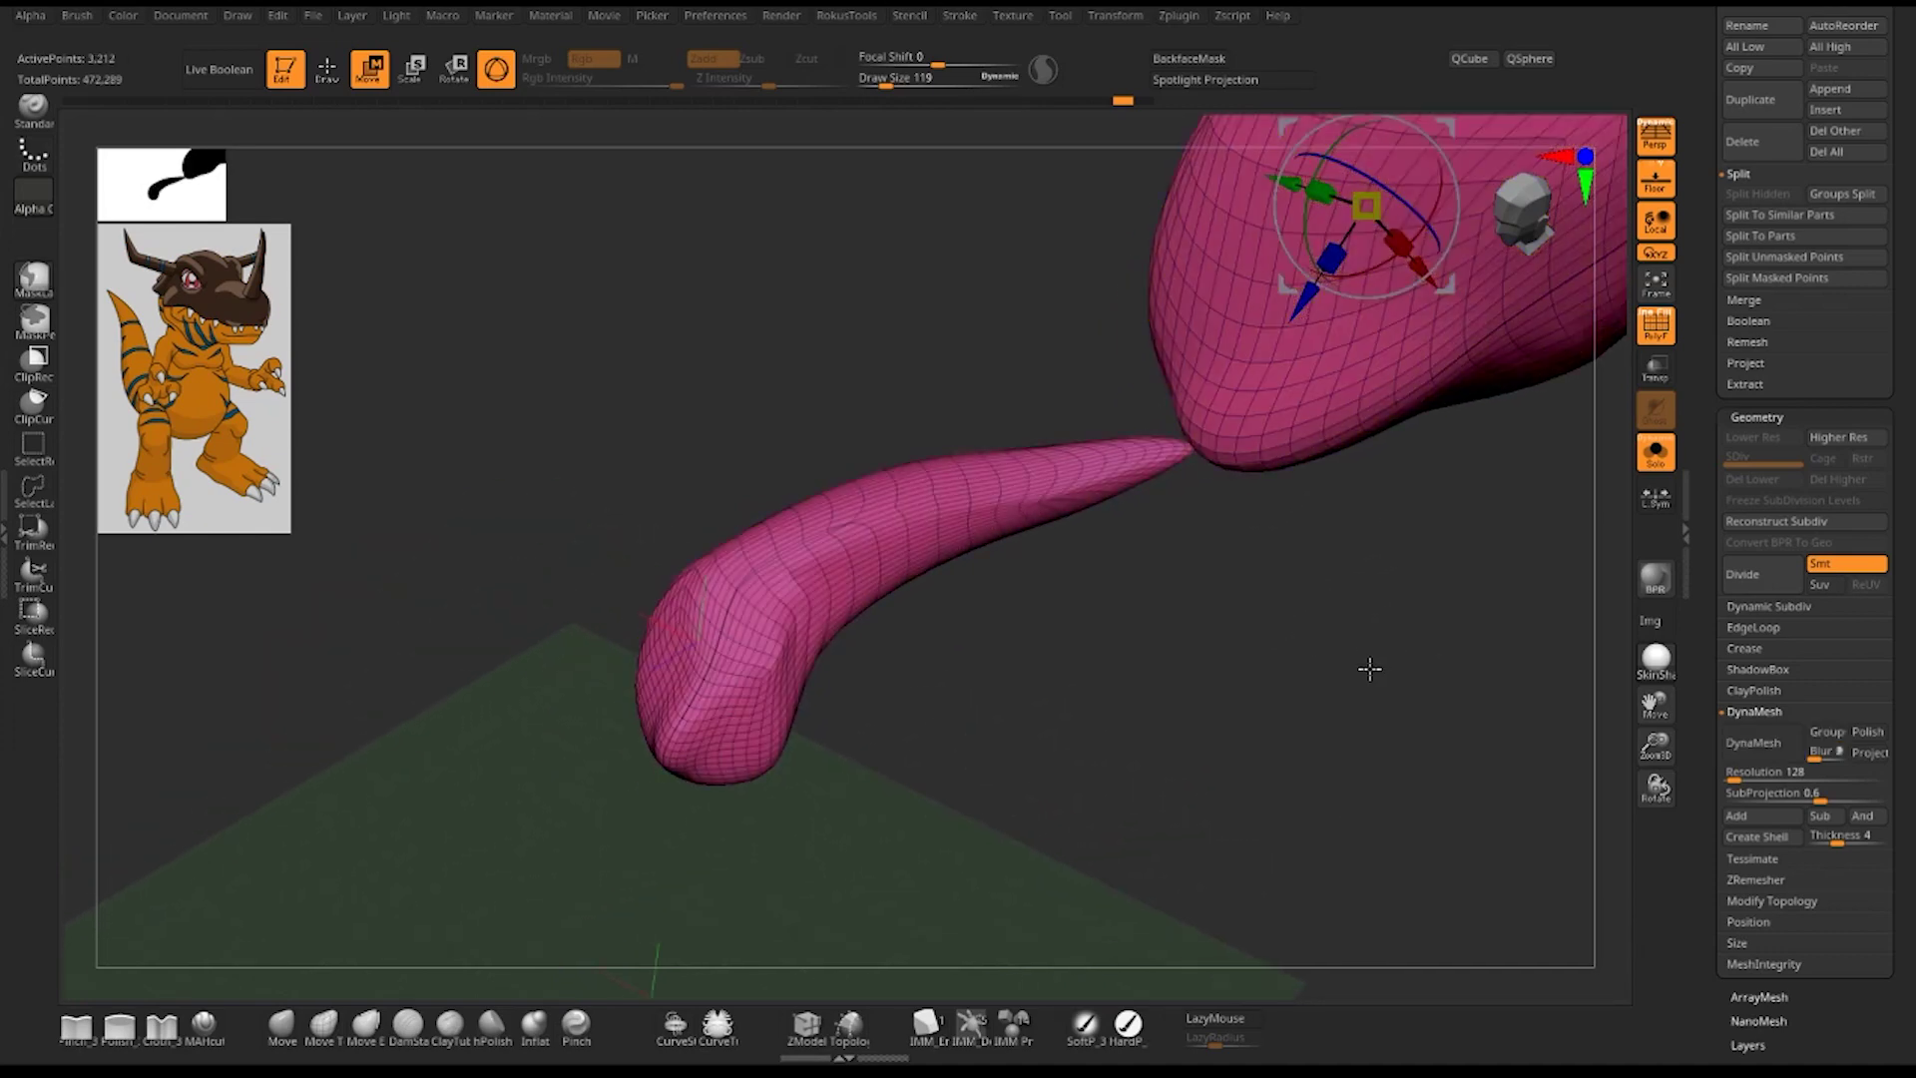
{"action": "key", "text": "ctrl+z"}
{"action": "key", "text": "ctrl+z"}
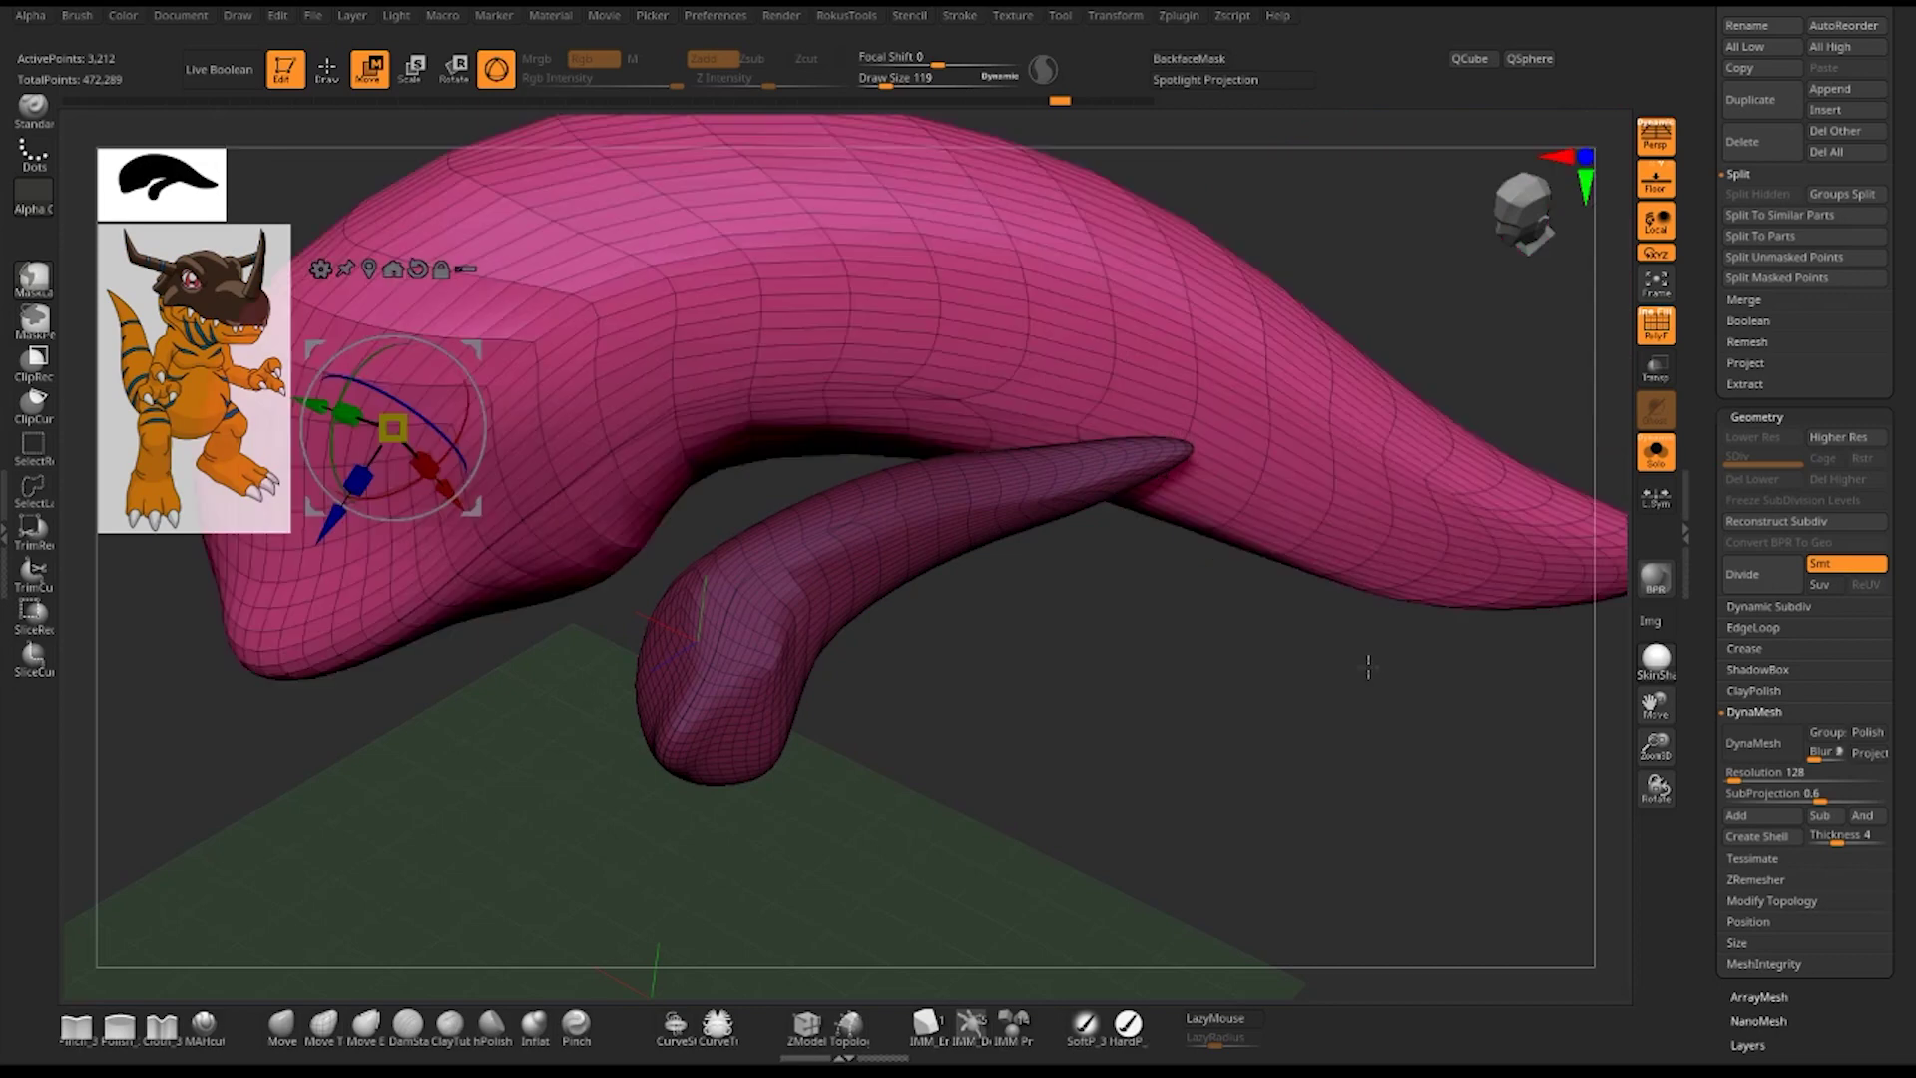
{"action": "key", "text": "ctrl+z"}
{"action": "key", "text": "ctrl+z"}
{"action": "key", "text": "ctrl+z"}
{"action": "key", "text": "ctrl+z"}
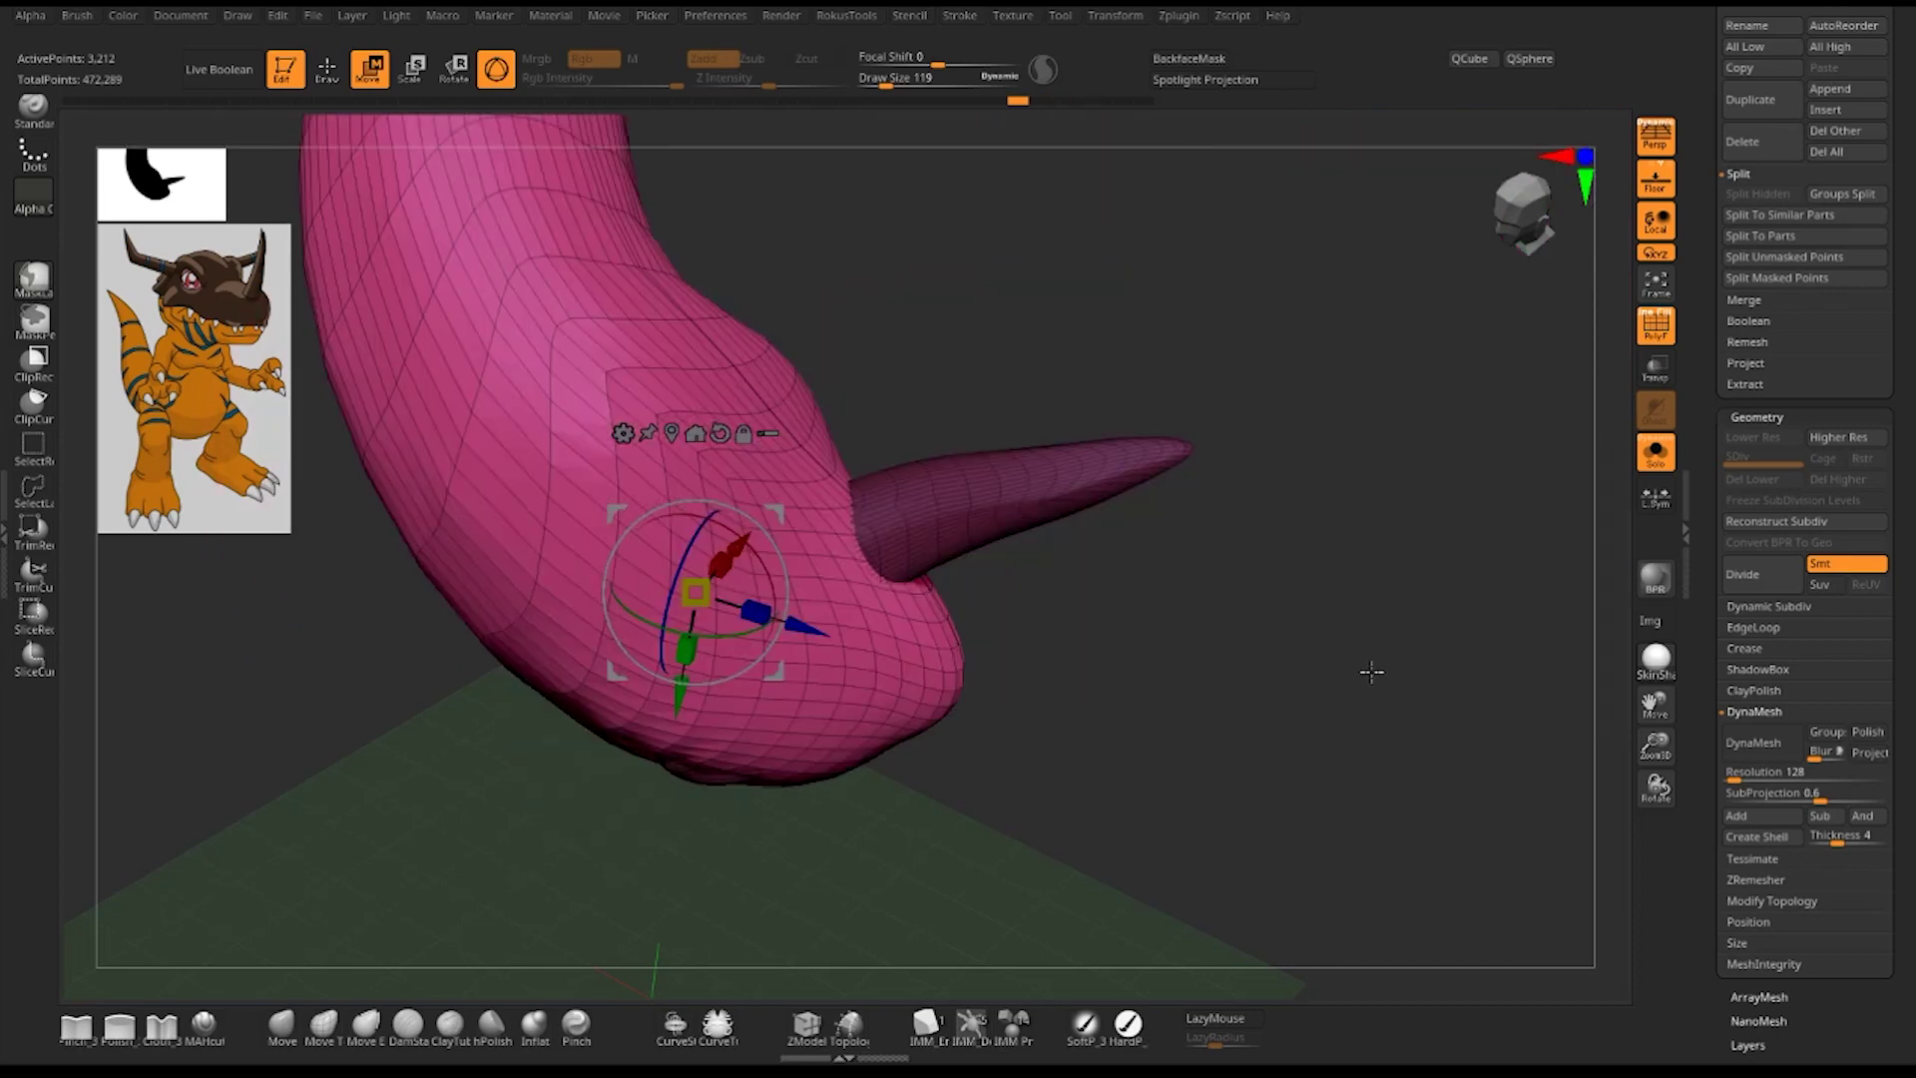
{"action": "key", "text": "ctrl+z"}
{"action": "key", "text": "ctrl+z"}
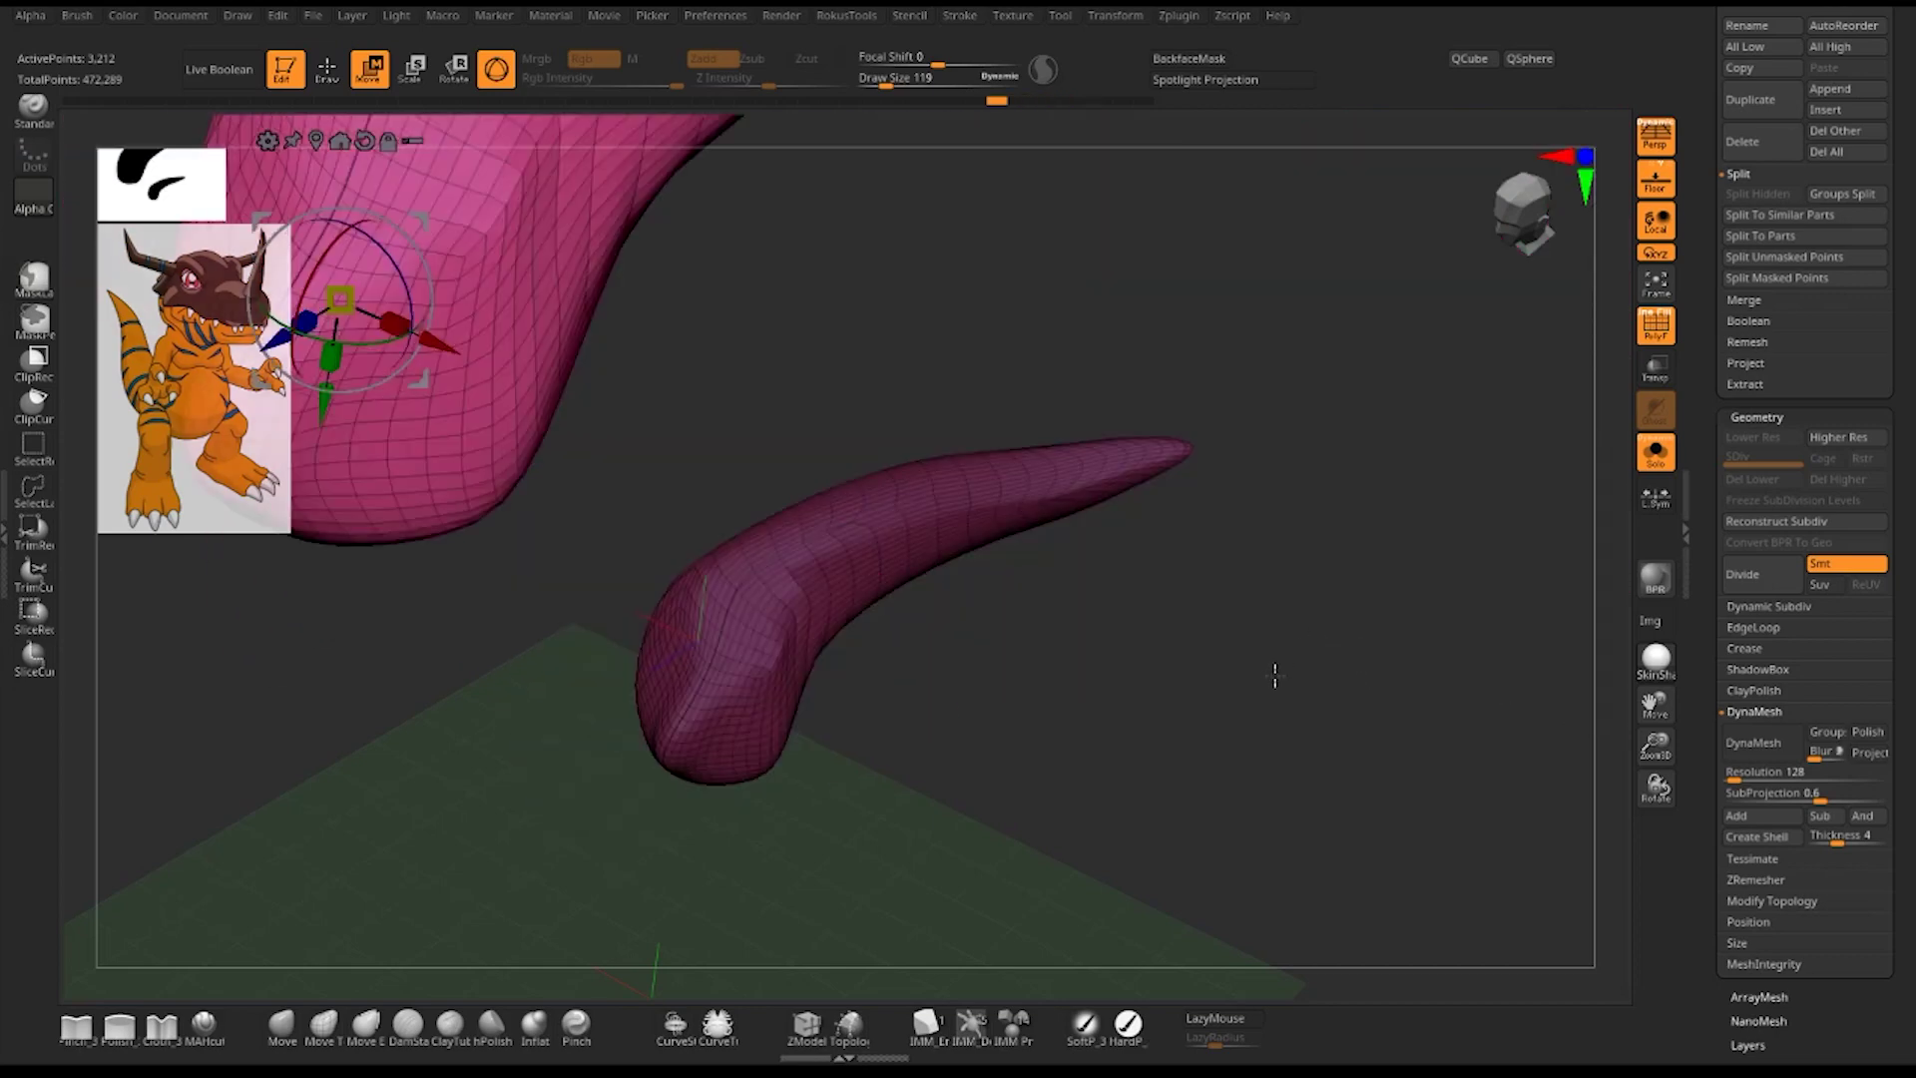
{"action": "mouse_move", "coordinate": [1337, 643]}
{"action": "left_mouse_down", "text": "alt"}
{"action": "mouse_move", "coordinate": [1120, 557]}
{"action": "mouse_move", "coordinate": [1332, 602]}
{"action": "left_mouse_up", "text": "alt"}
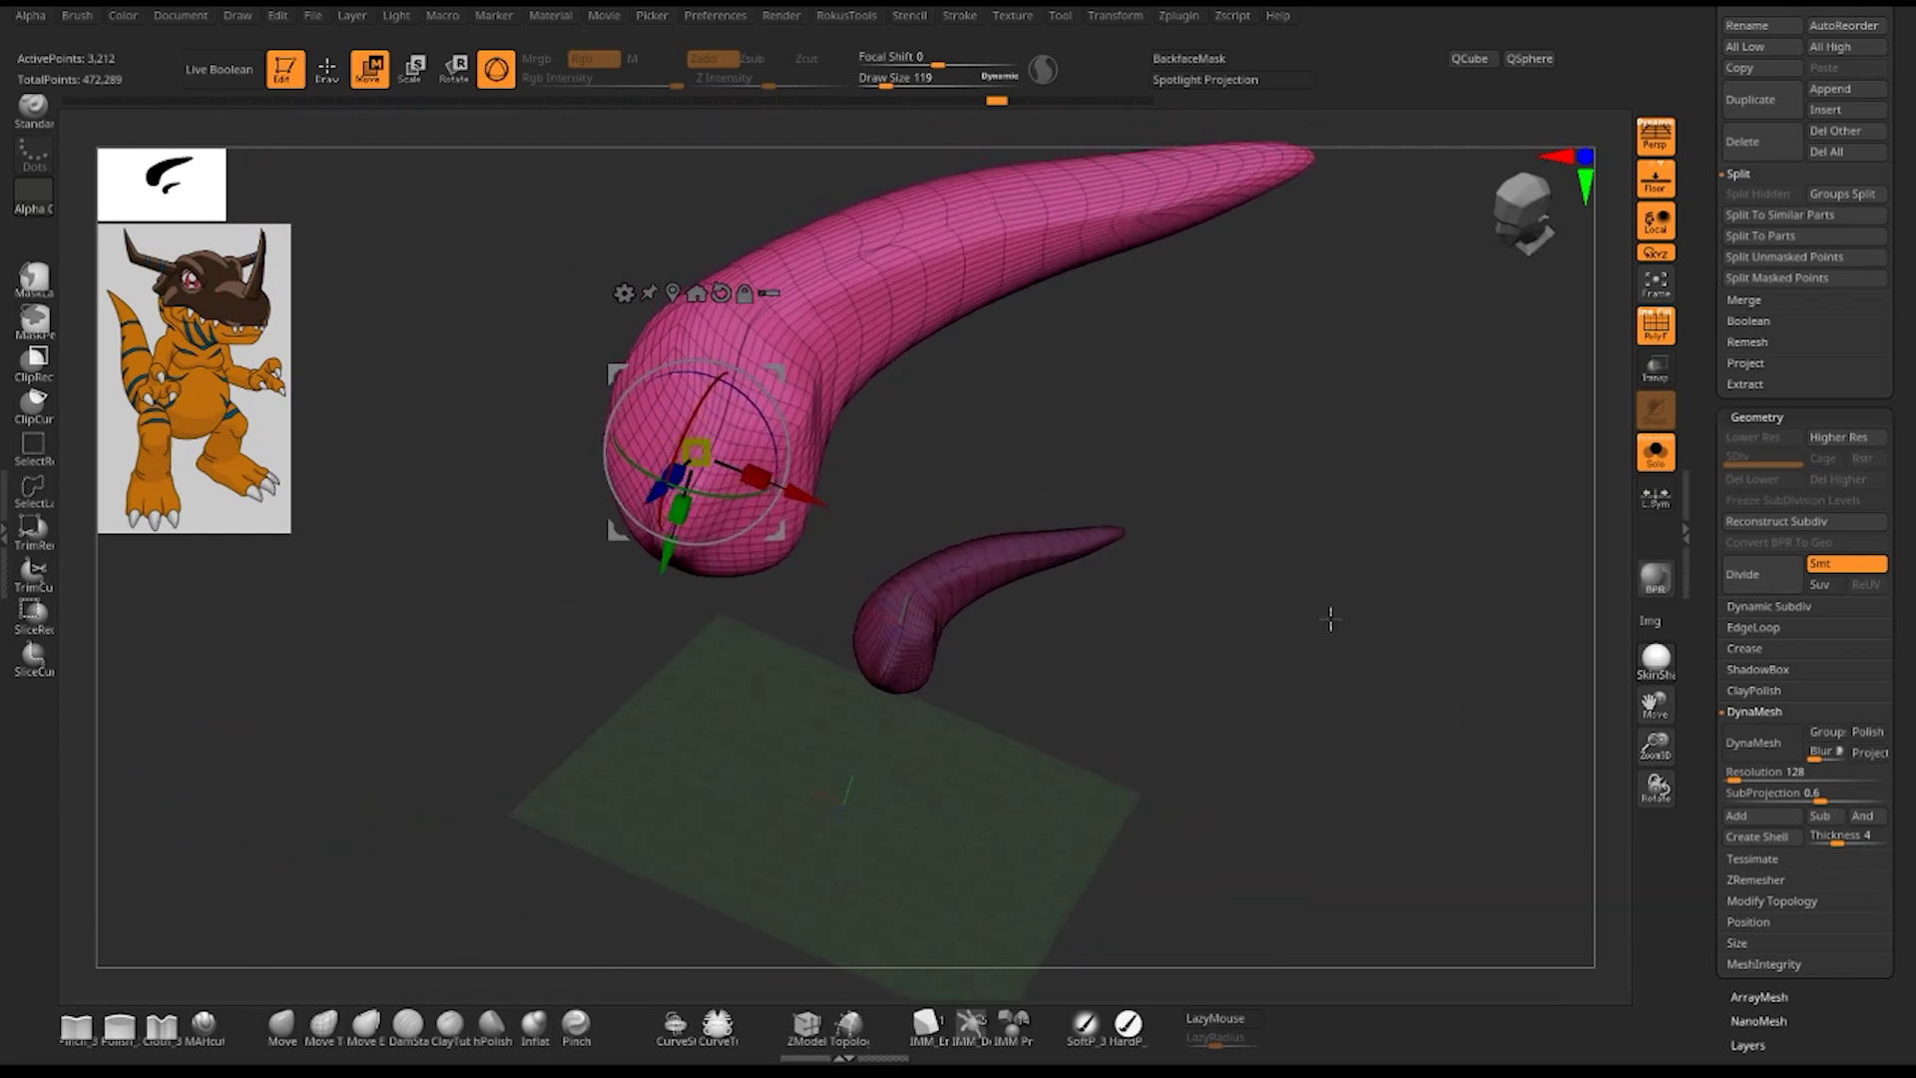
{"action": "key", "text": "q"}
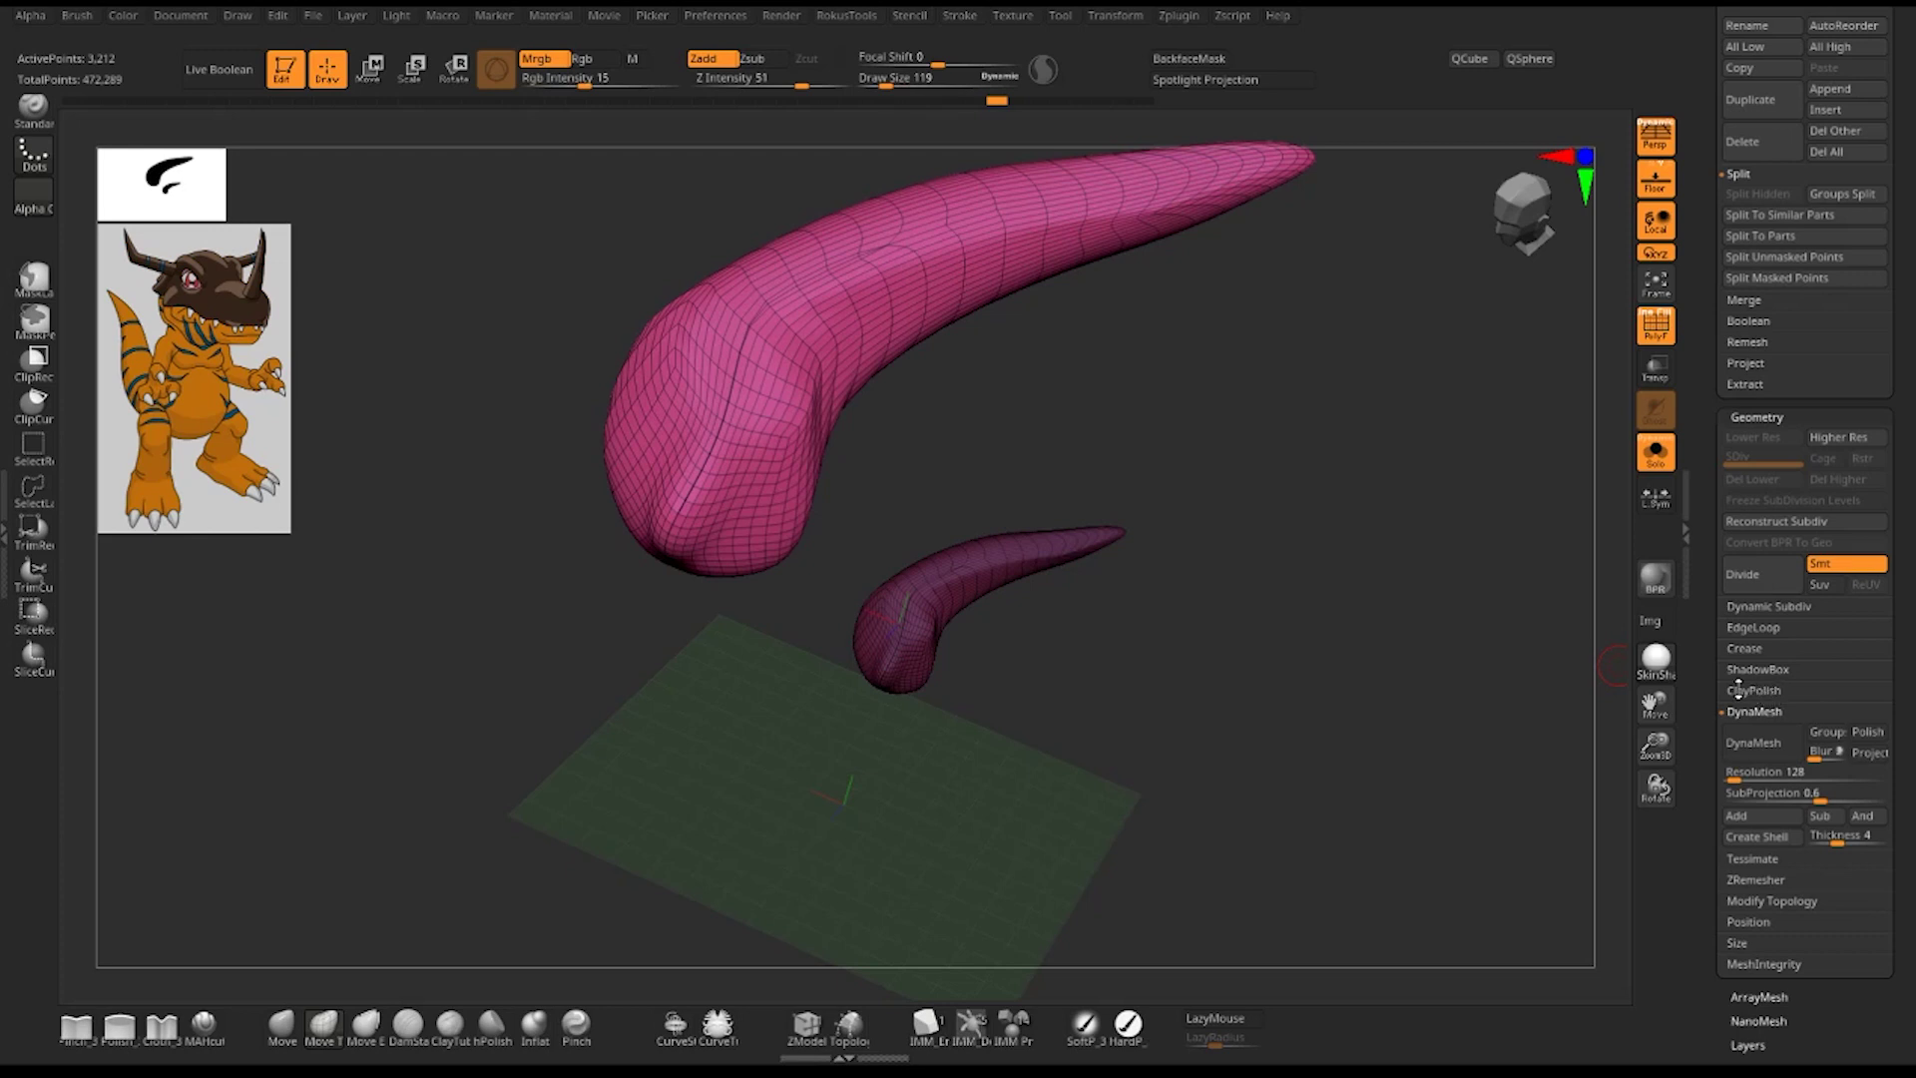
- Clear the mask and ZRemesh with KeepGroups on and Target Polygons Count 5
{"action": "left_click", "coordinate": [1360, 732], "text": "ctrl"}
{"action": "left_click", "coordinate": [1744, 879]}
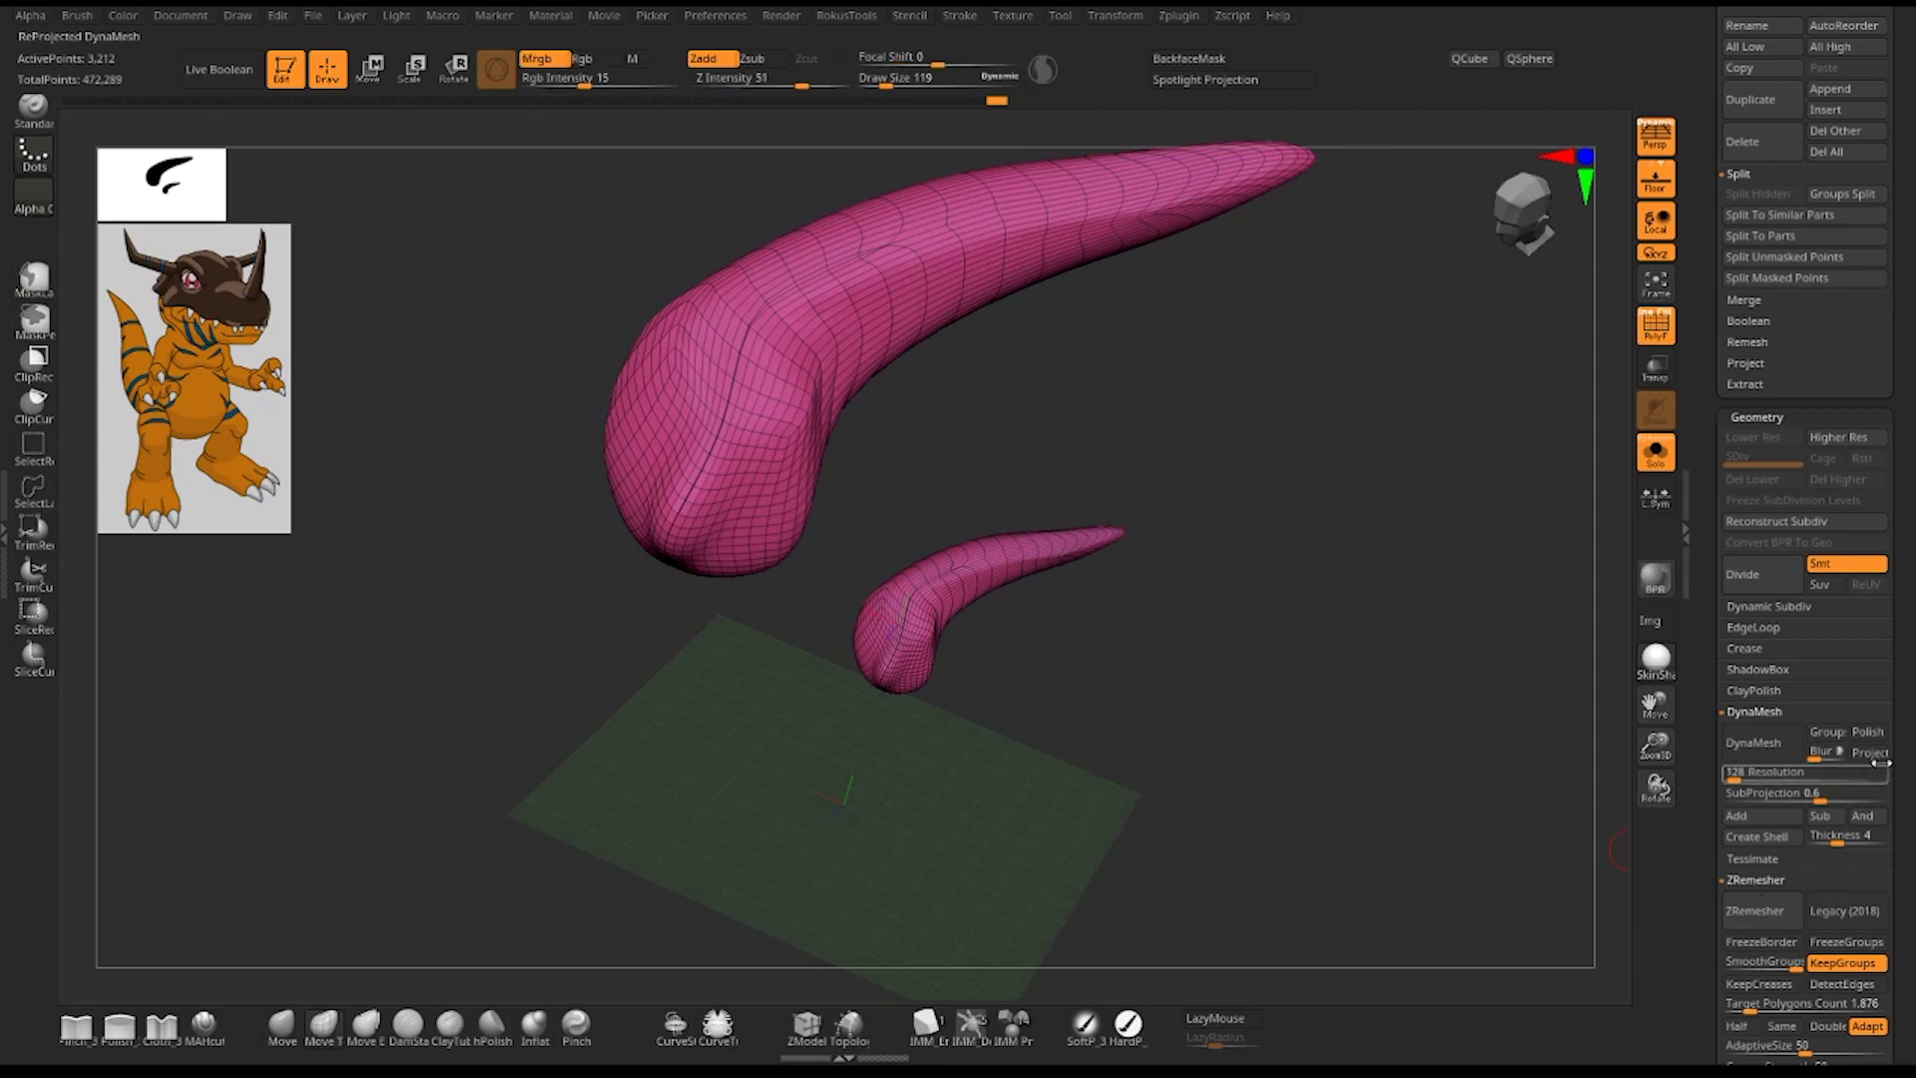
{"action": "left_click_drag", "start_coordinate": [1899, 753], "coordinate": [1899, 556]}
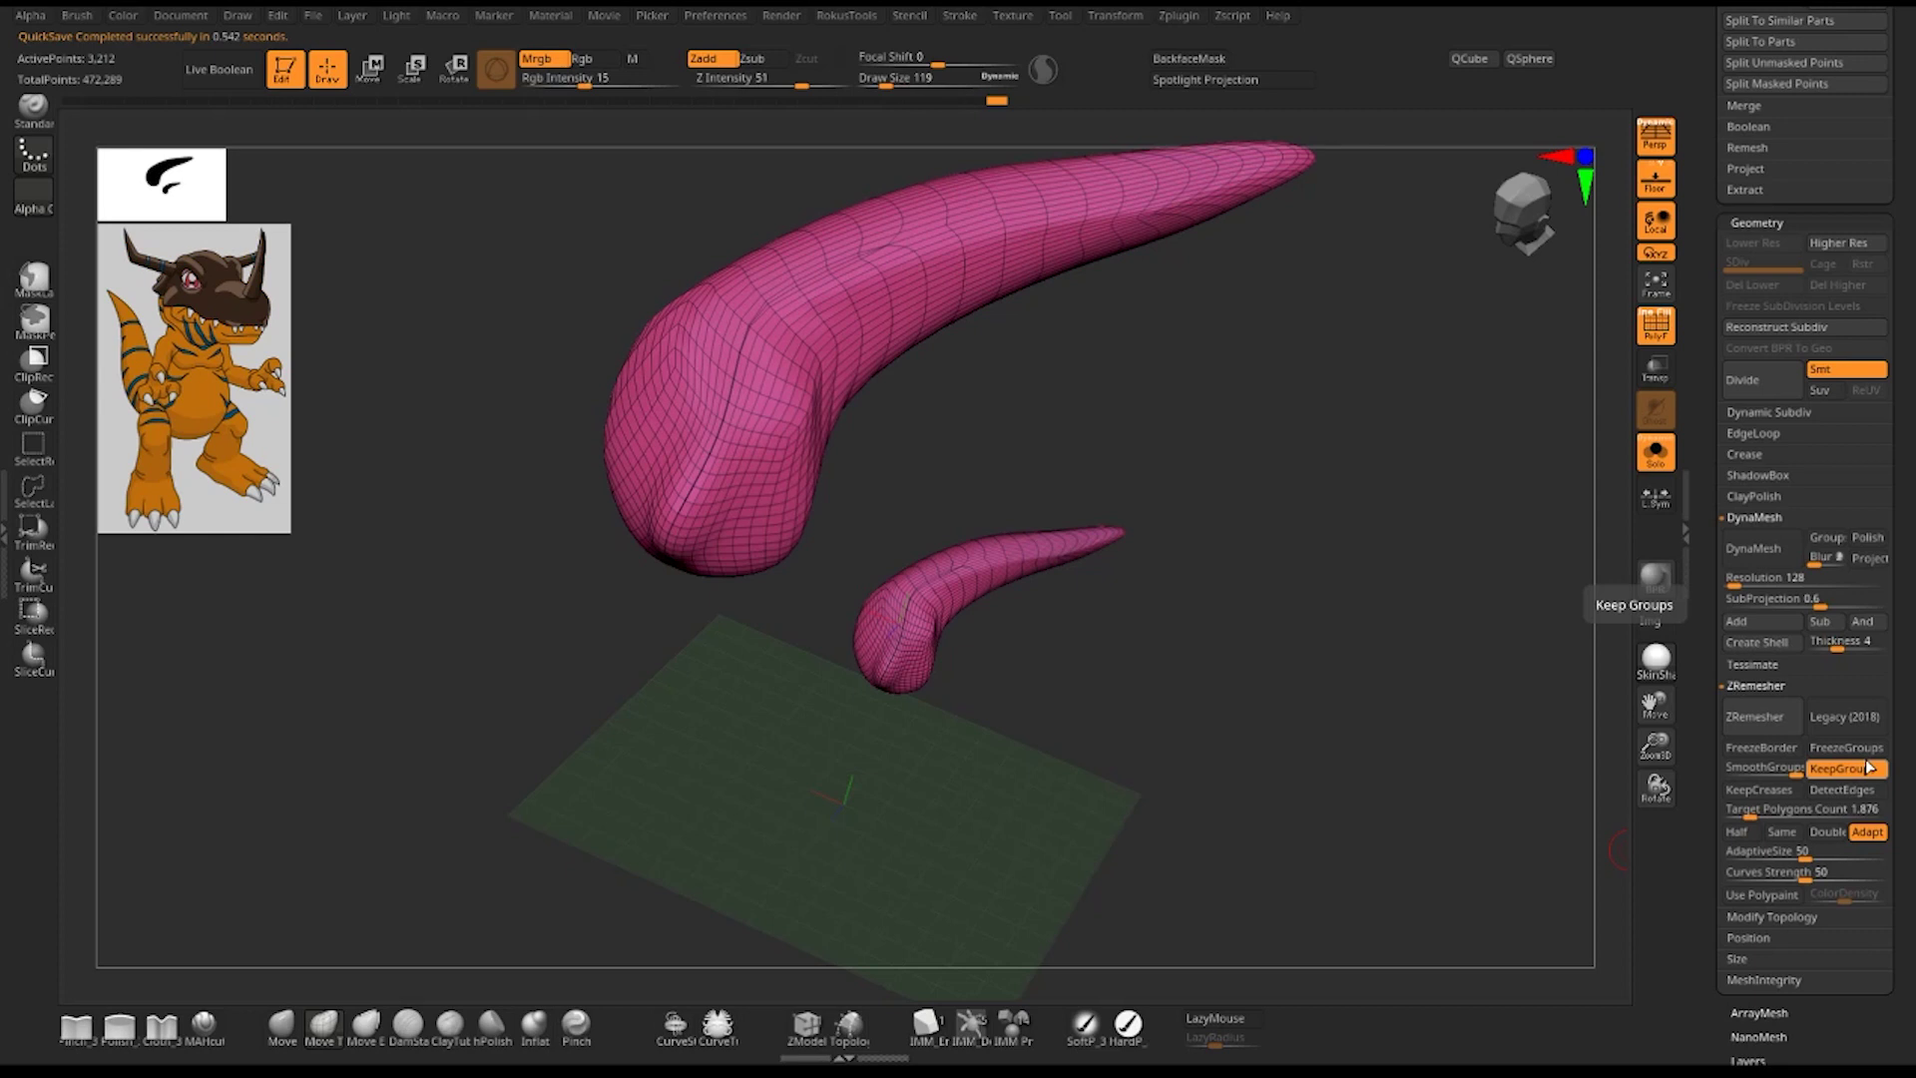
{"action": "left_click", "coordinate": [1762, 578]}
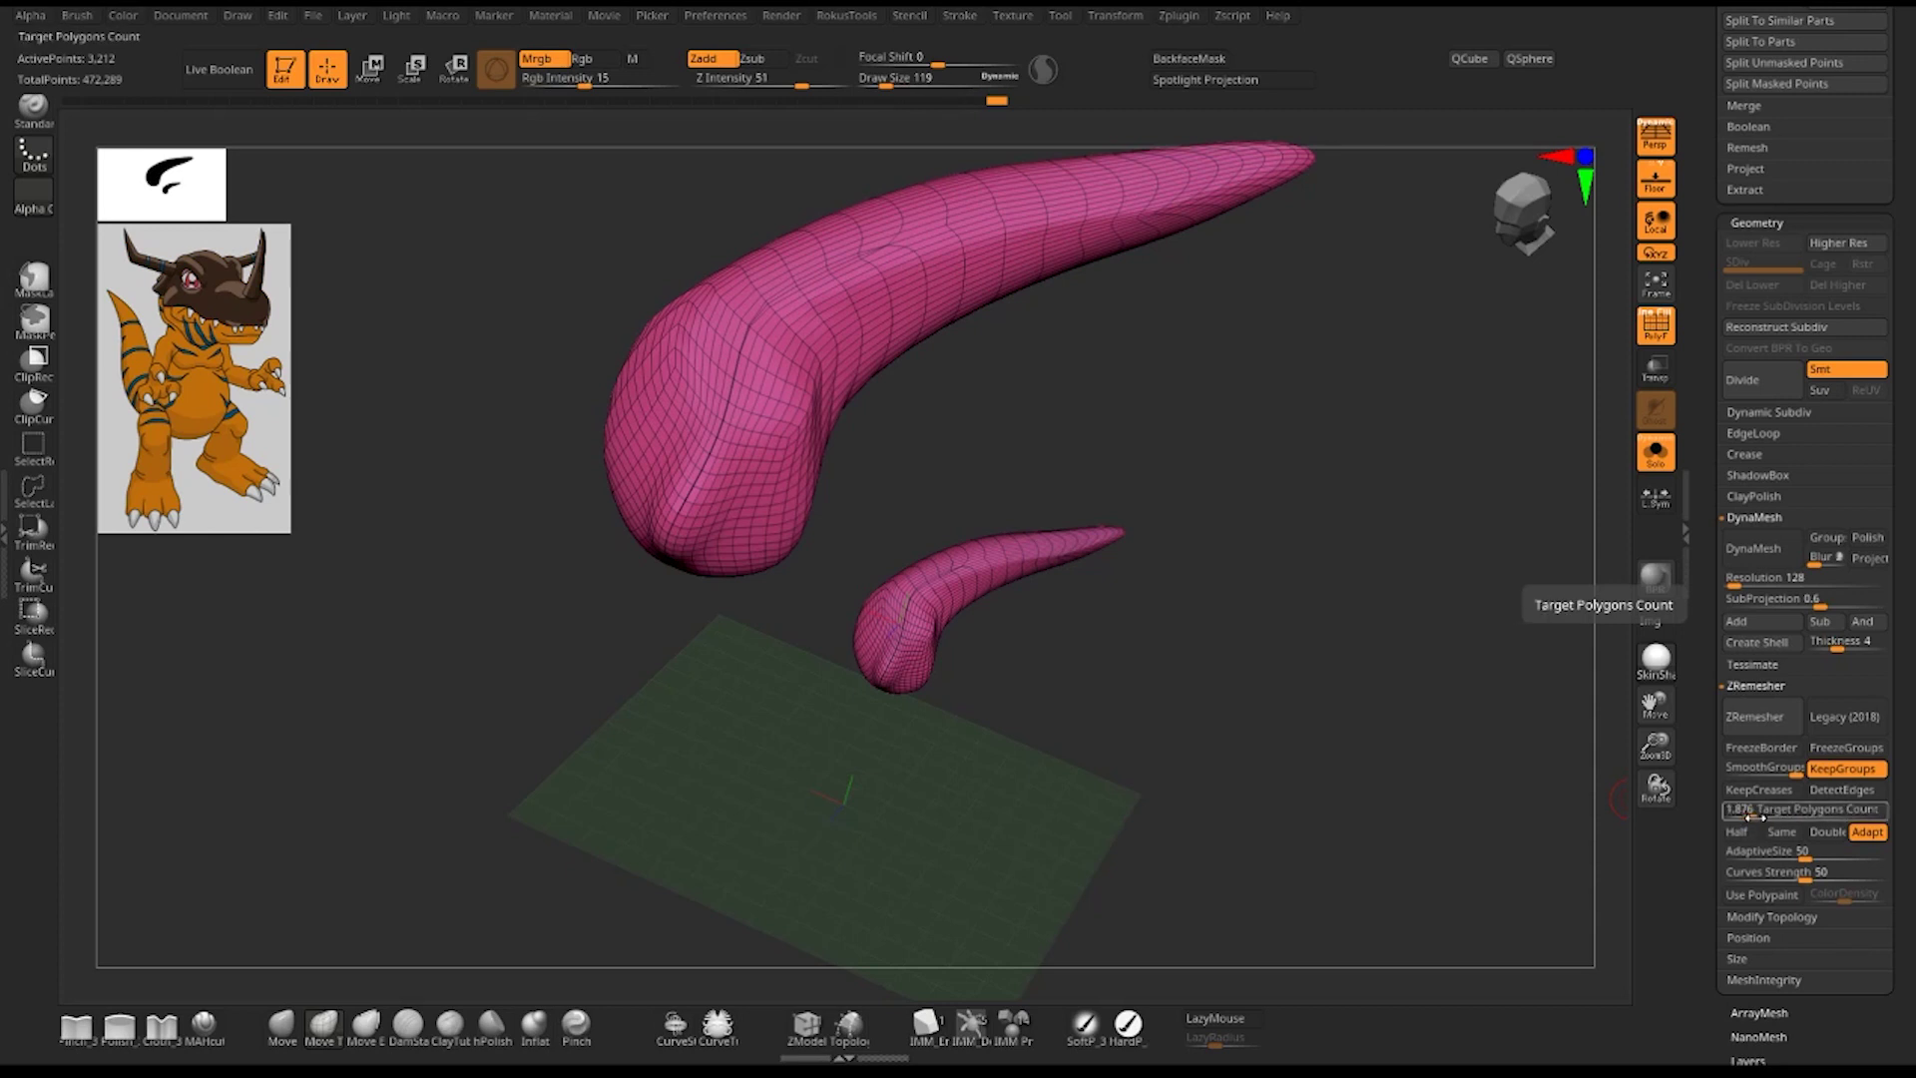
{"action": "mouse_move", "coordinate": [1748, 816]}
{"action": "left_mouse_down"}
{"action": "mouse_move", "coordinate": [1784, 816]}
{"action": "mouse_move", "coordinate": [1764, 817]}
{"action": "left_mouse_up"}
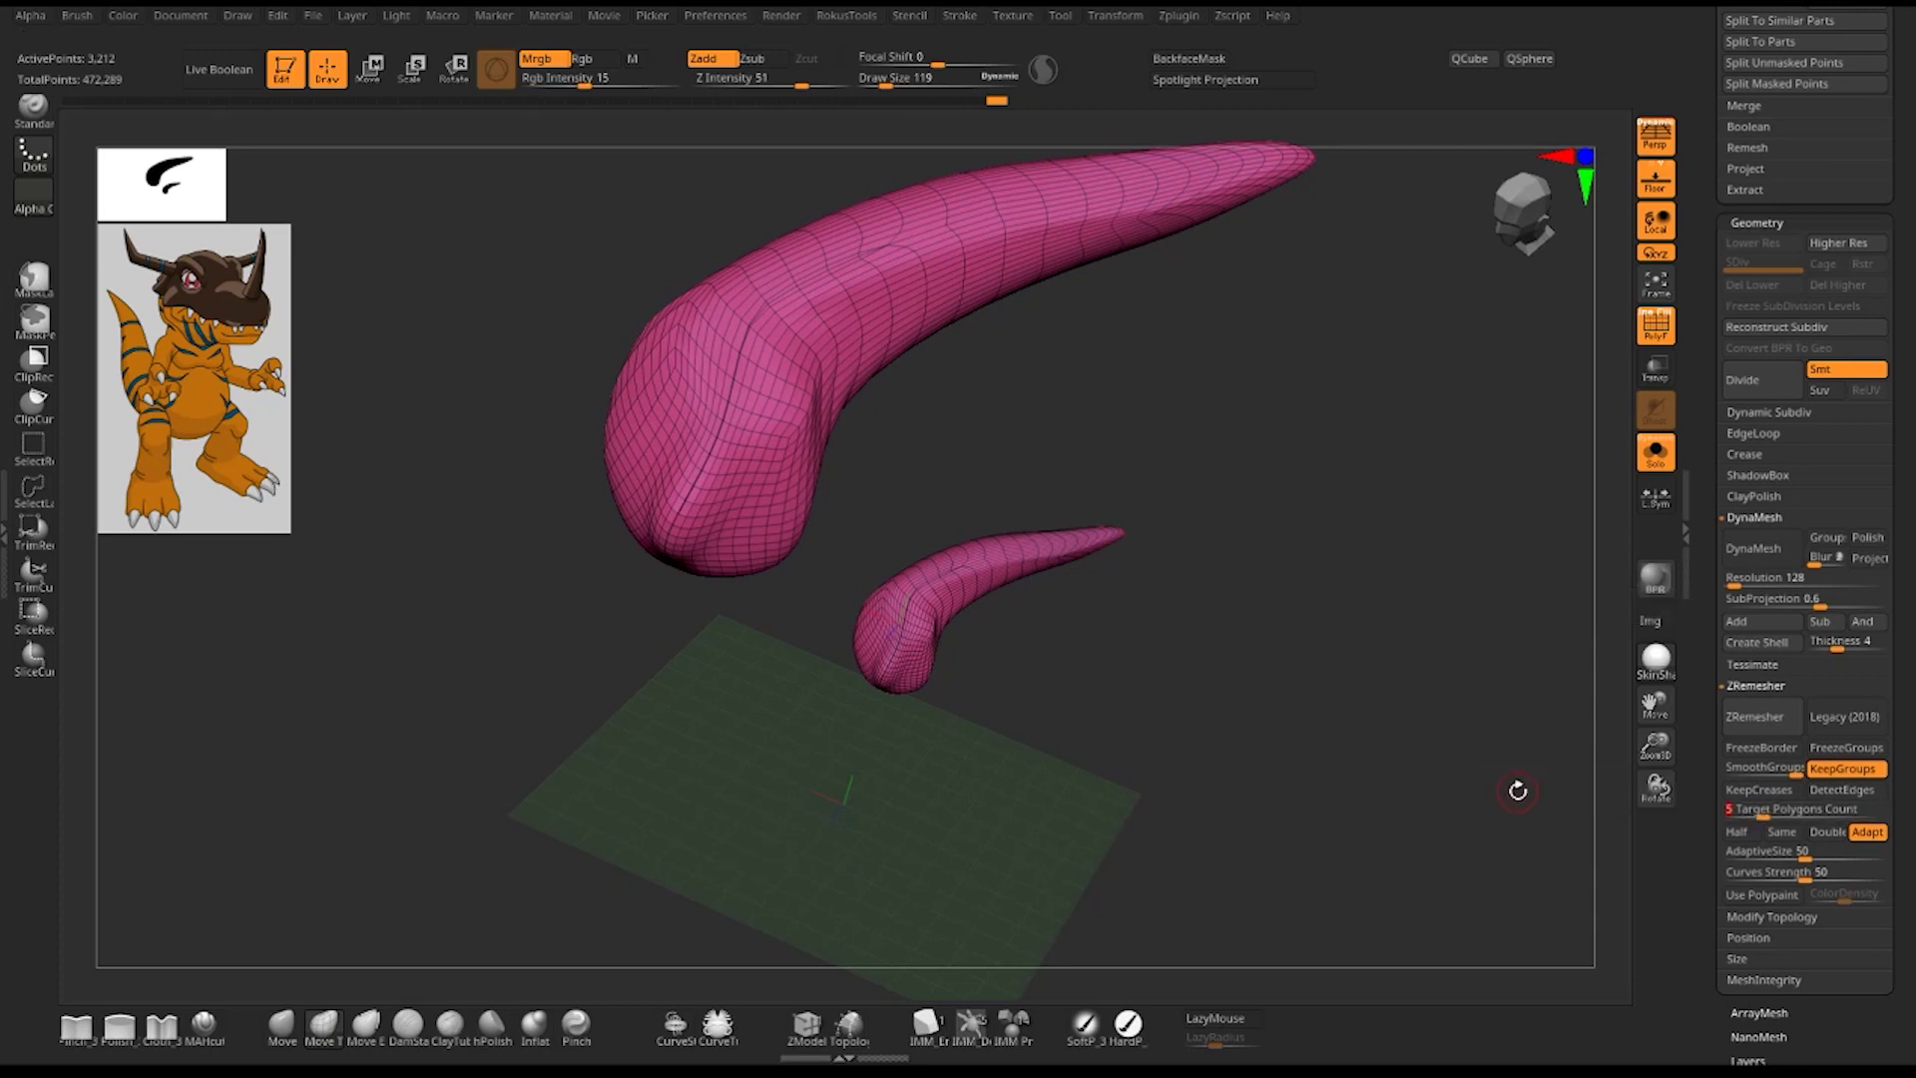
{"action": "left_click", "coordinate": [1761, 733]}
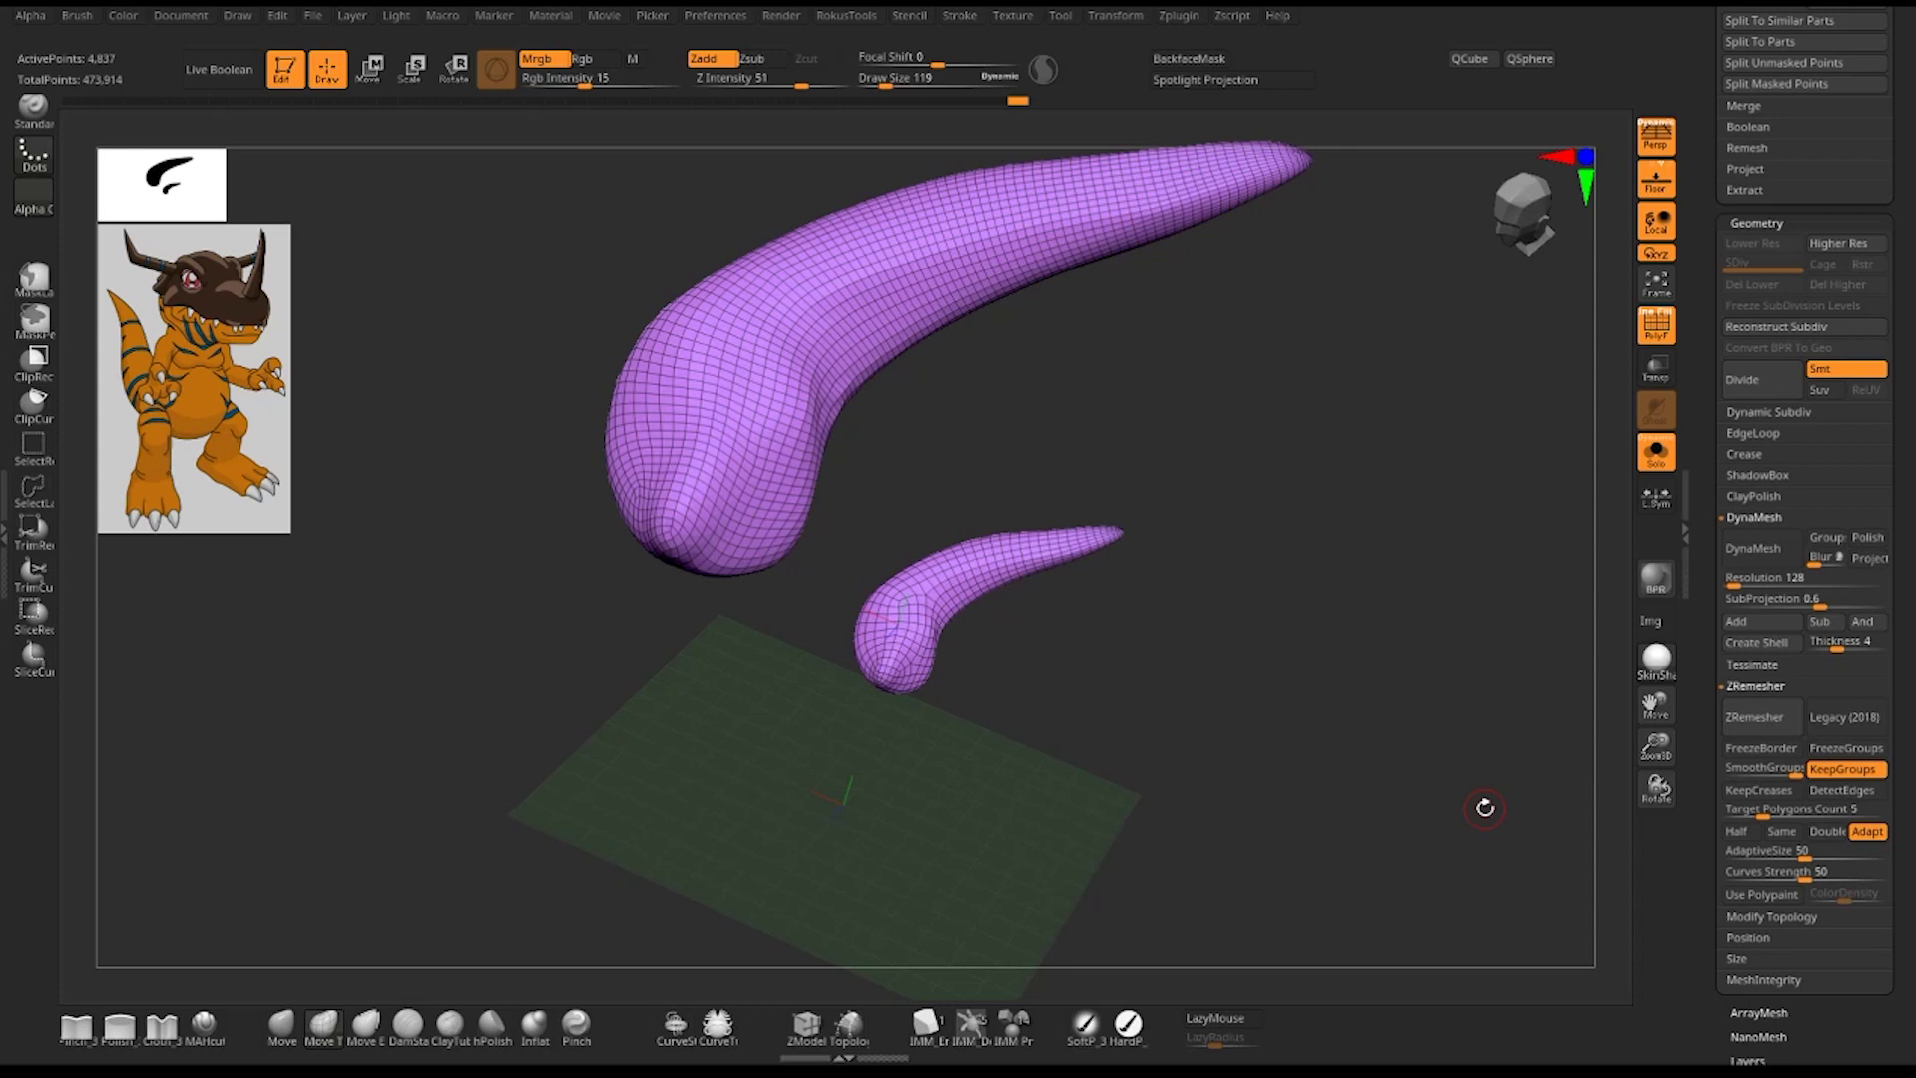
- Switch brushes, enlarge the draw size, and pull a long spike out of the body piece
{"action": "left_click_drag", "start_coordinate": [996, 380], "coordinate": [992, 393]}
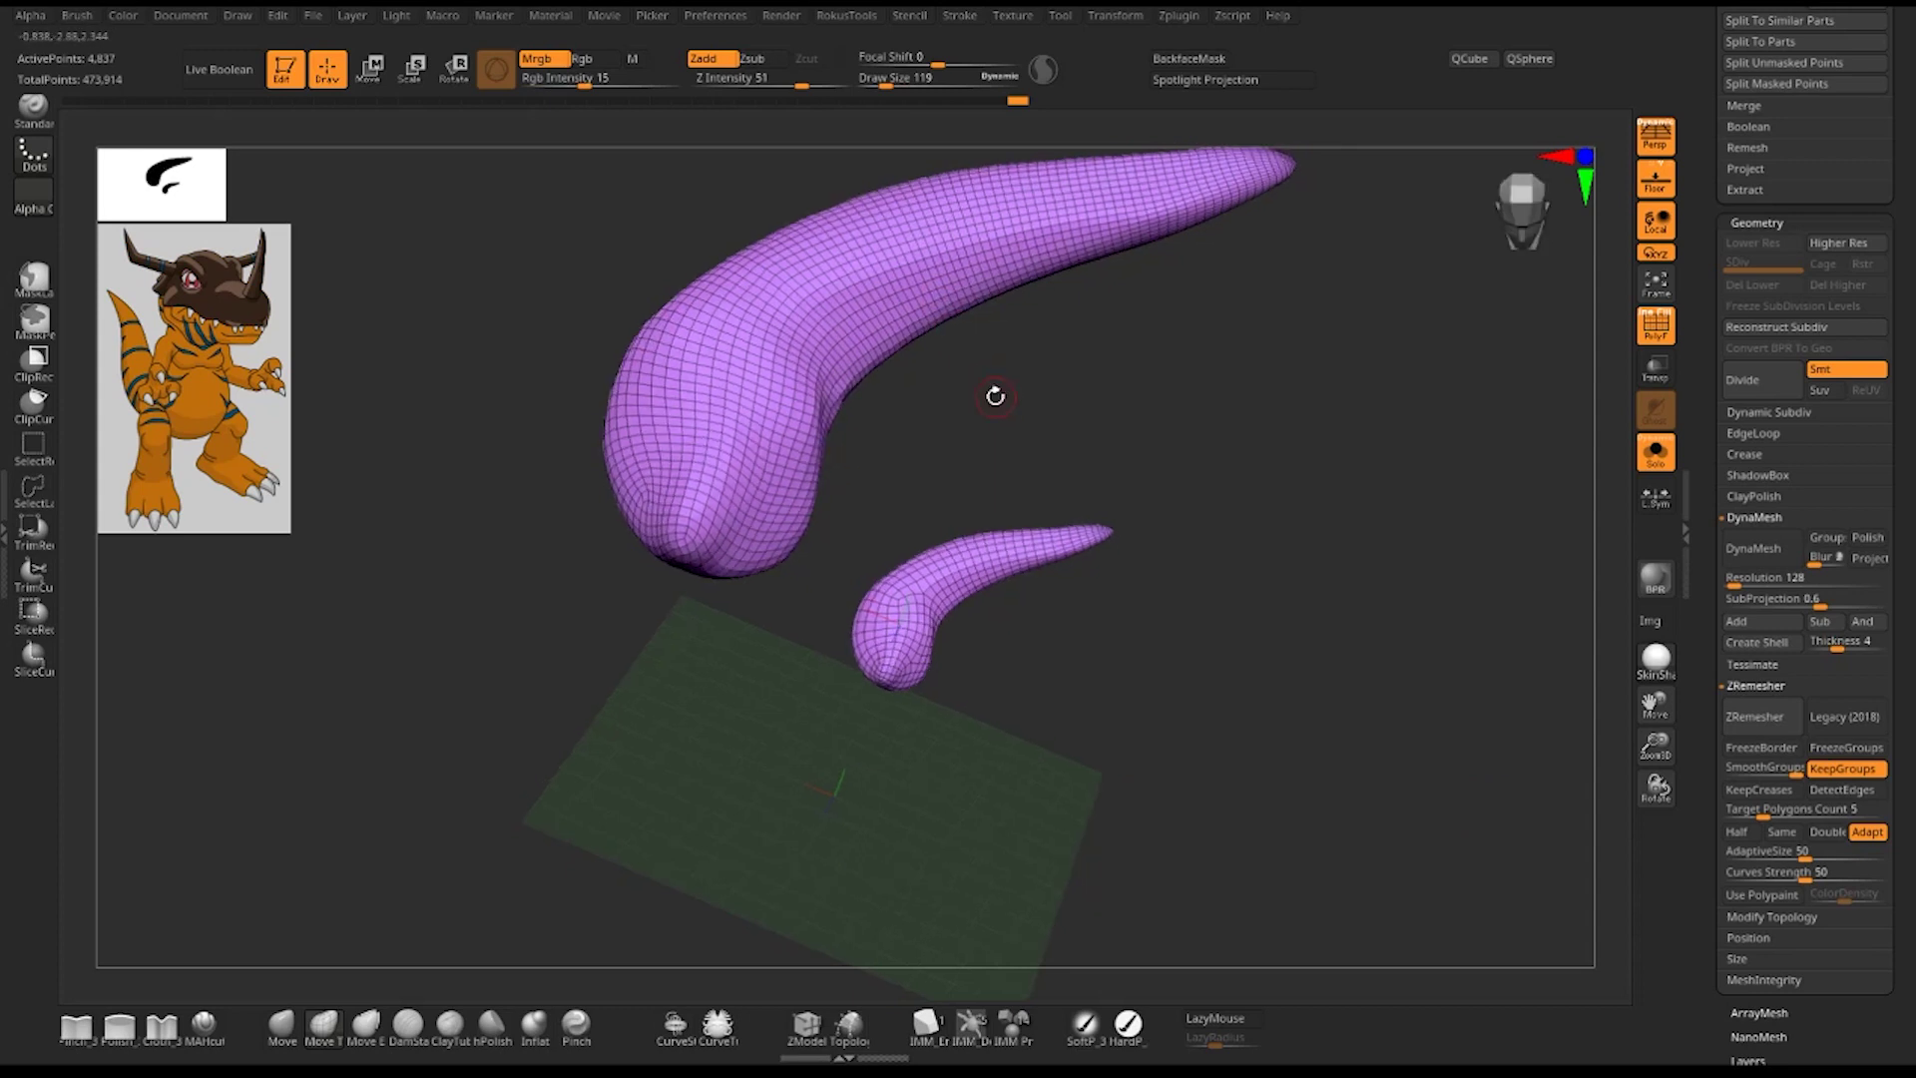
{"action": "key", "text": "b"}
{"action": "key", "text": "s"}
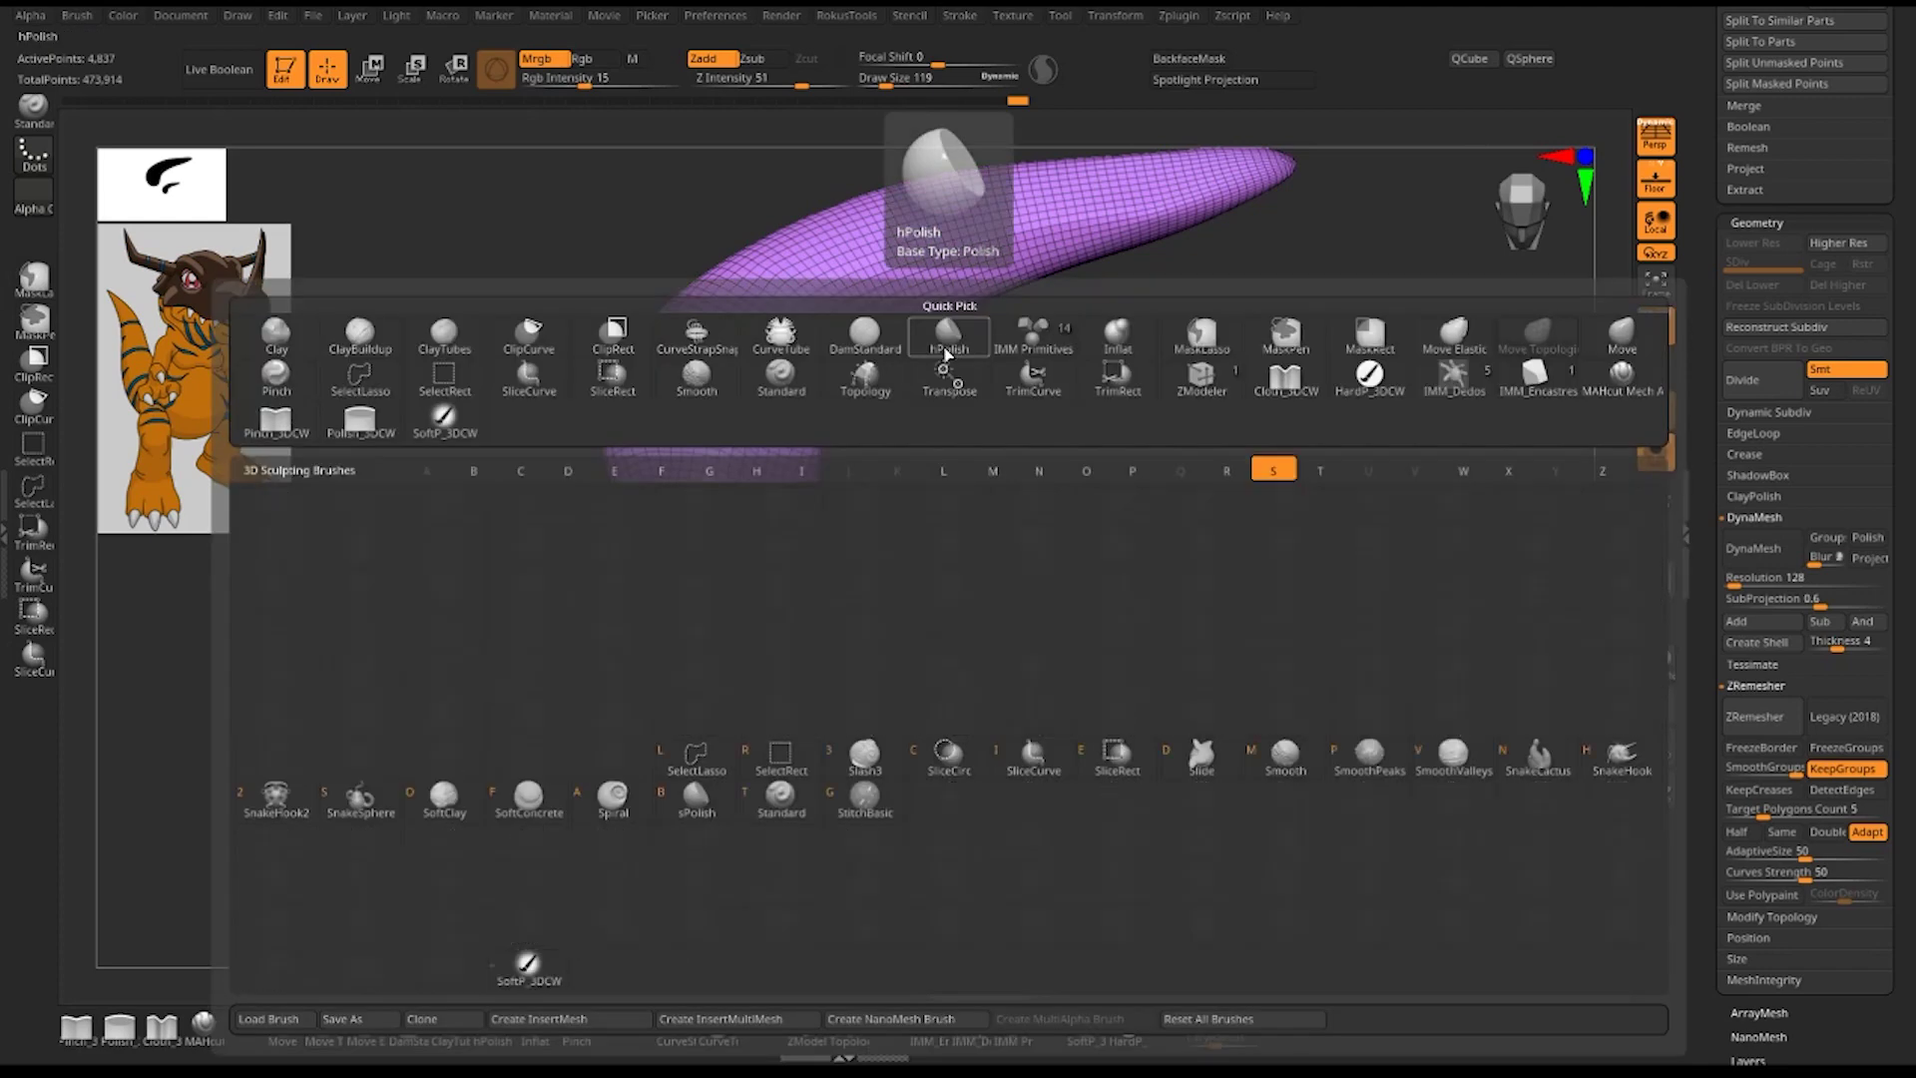
{"action": "key", "text": "h"}
{"action": "key", "text": "space"}
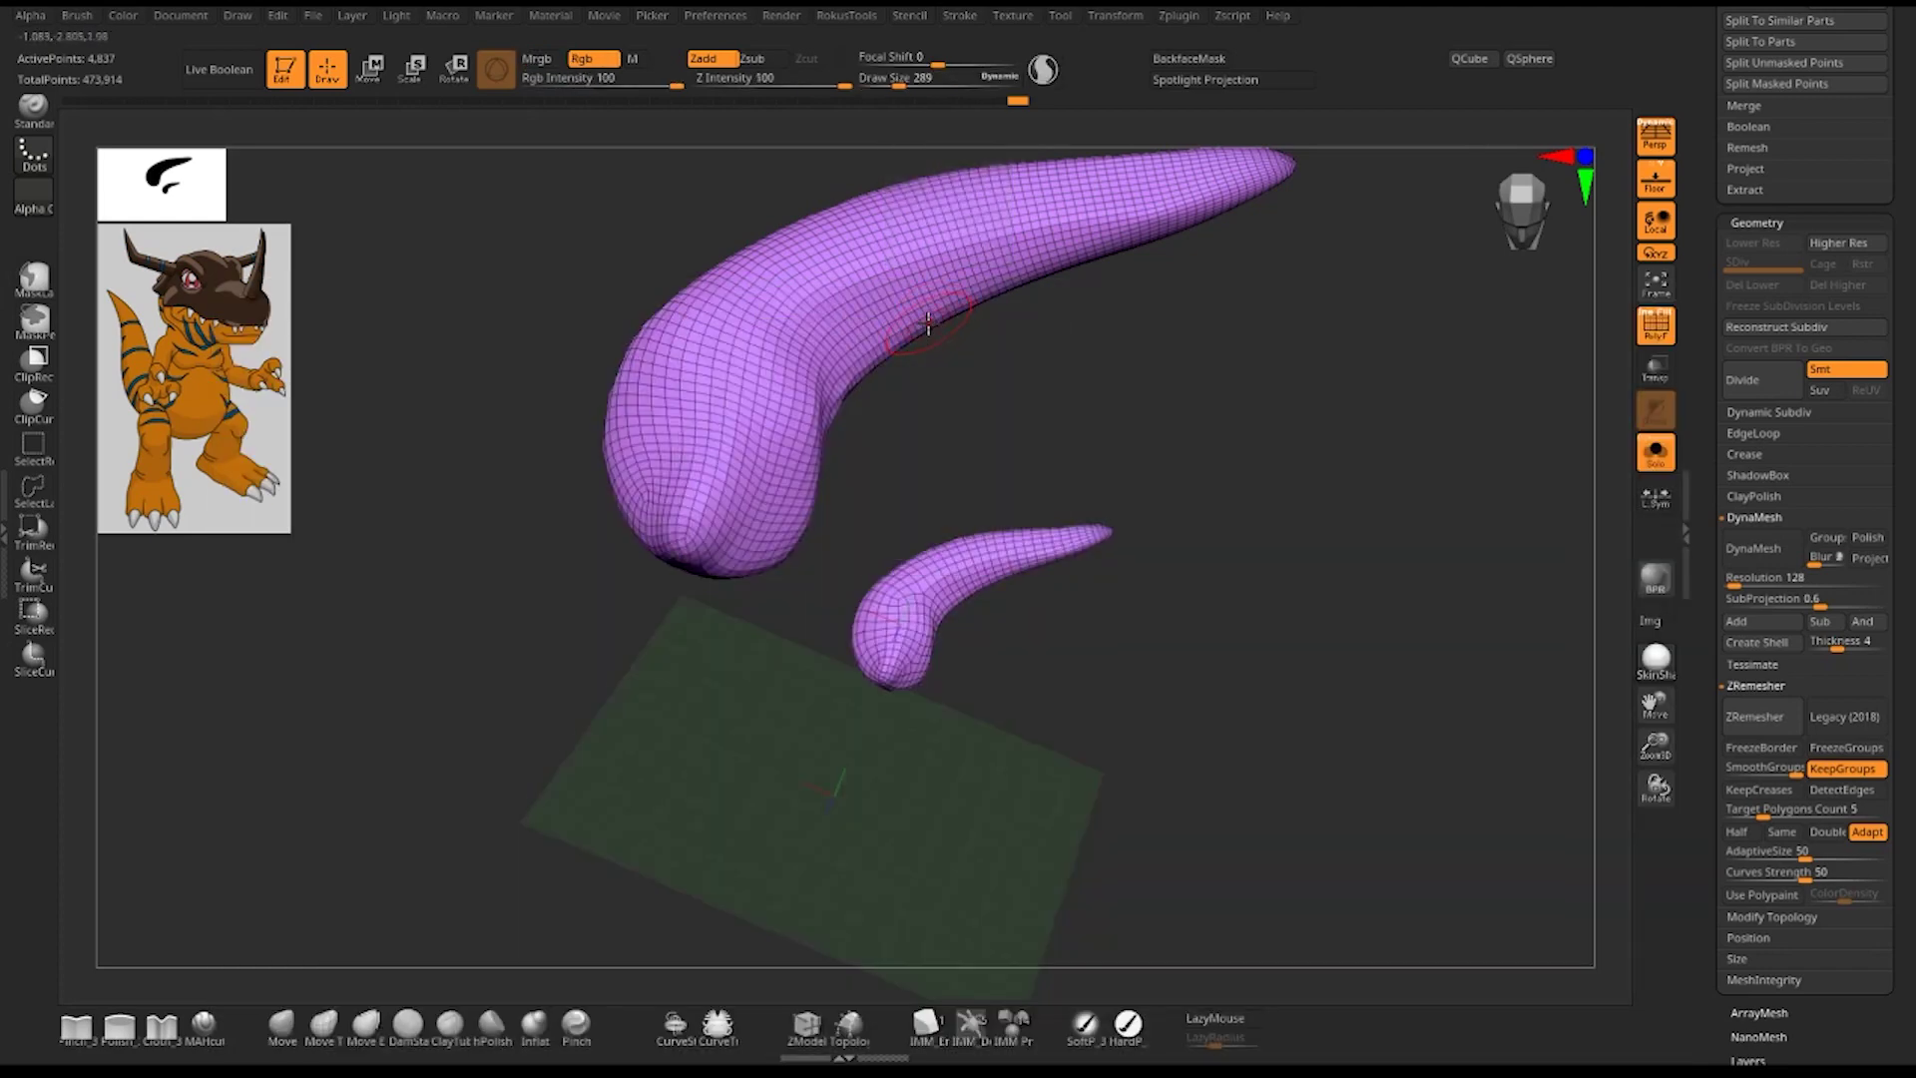
{"action": "mouse_move", "coordinate": [925, 323]}
{"action": "left_mouse_down"}
{"action": "mouse_move", "coordinate": [1028, 458]}
{"action": "mouse_move", "coordinate": [1300, 538]}
{"action": "left_mouse_up"}
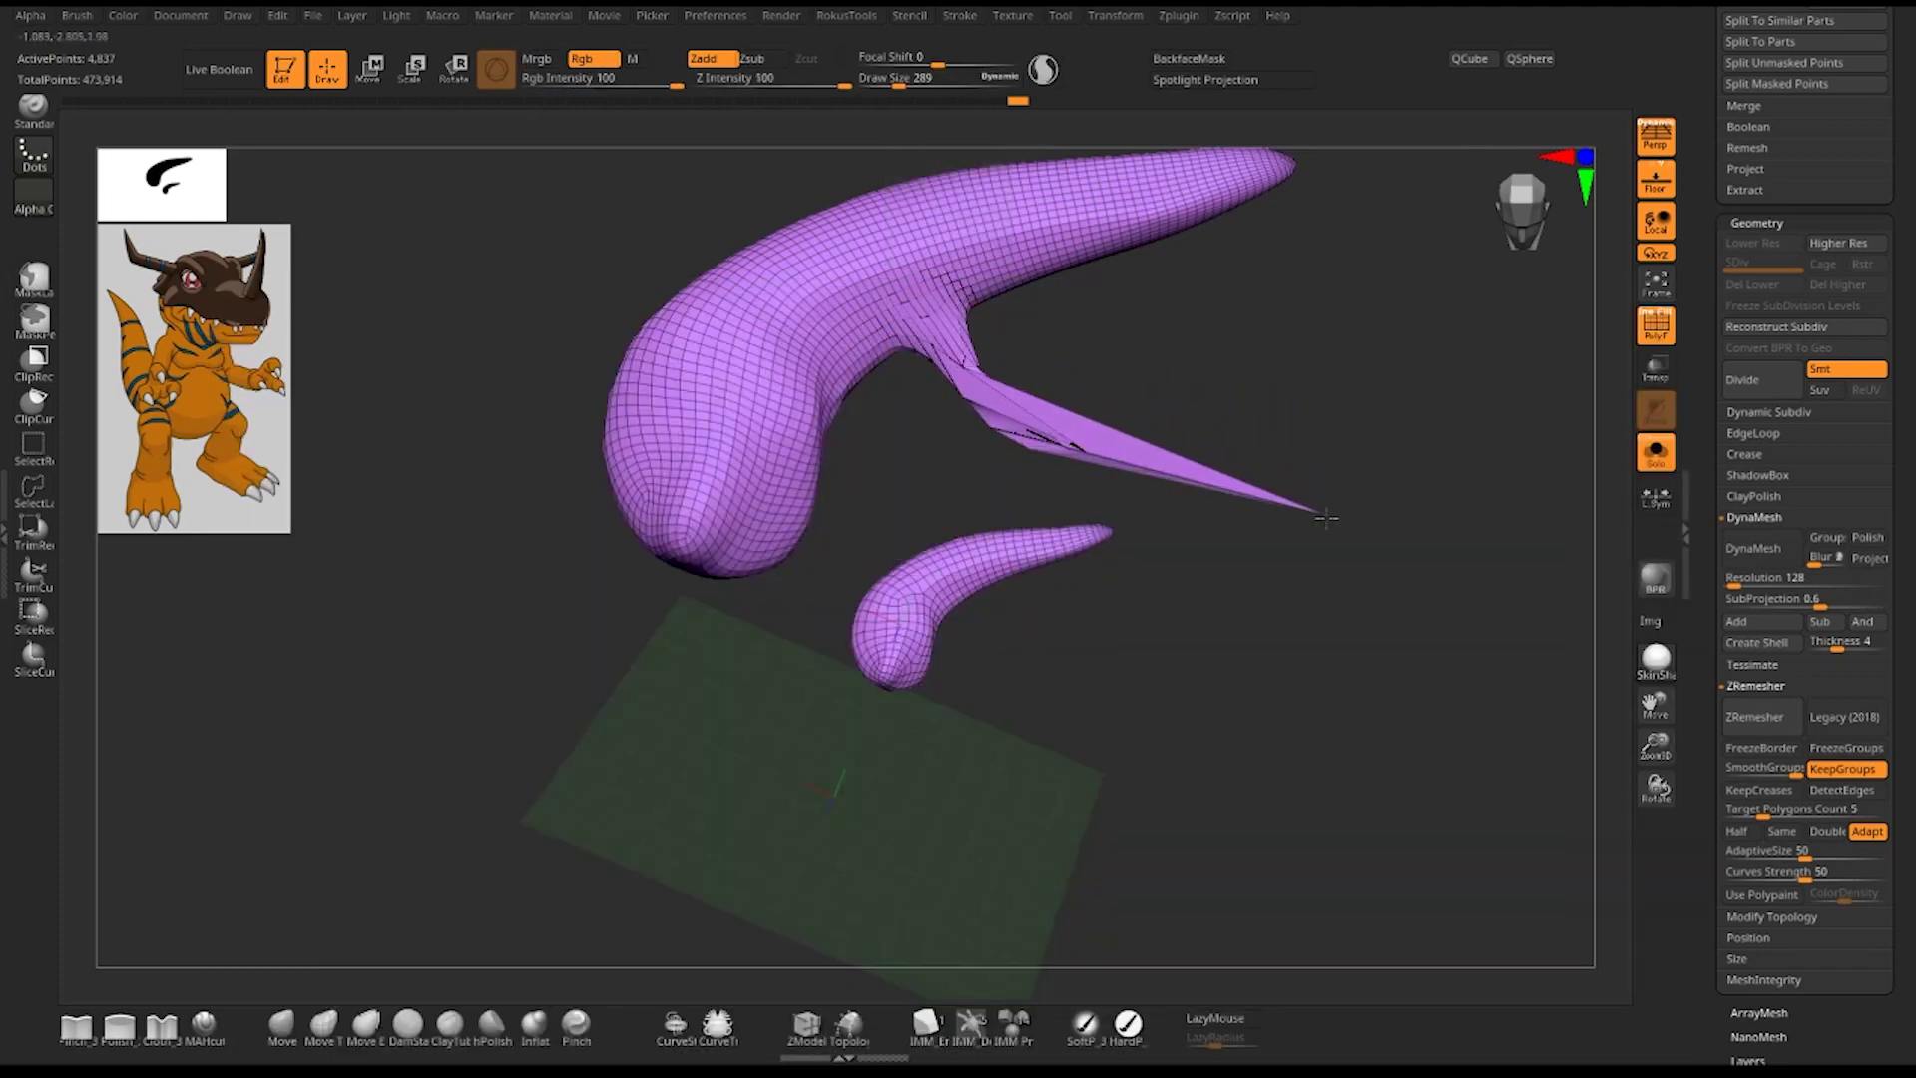
- Try ZRemesher on the spiked mesh, inspect the result, then step back
{"action": "left_click", "coordinate": [1754, 717]}
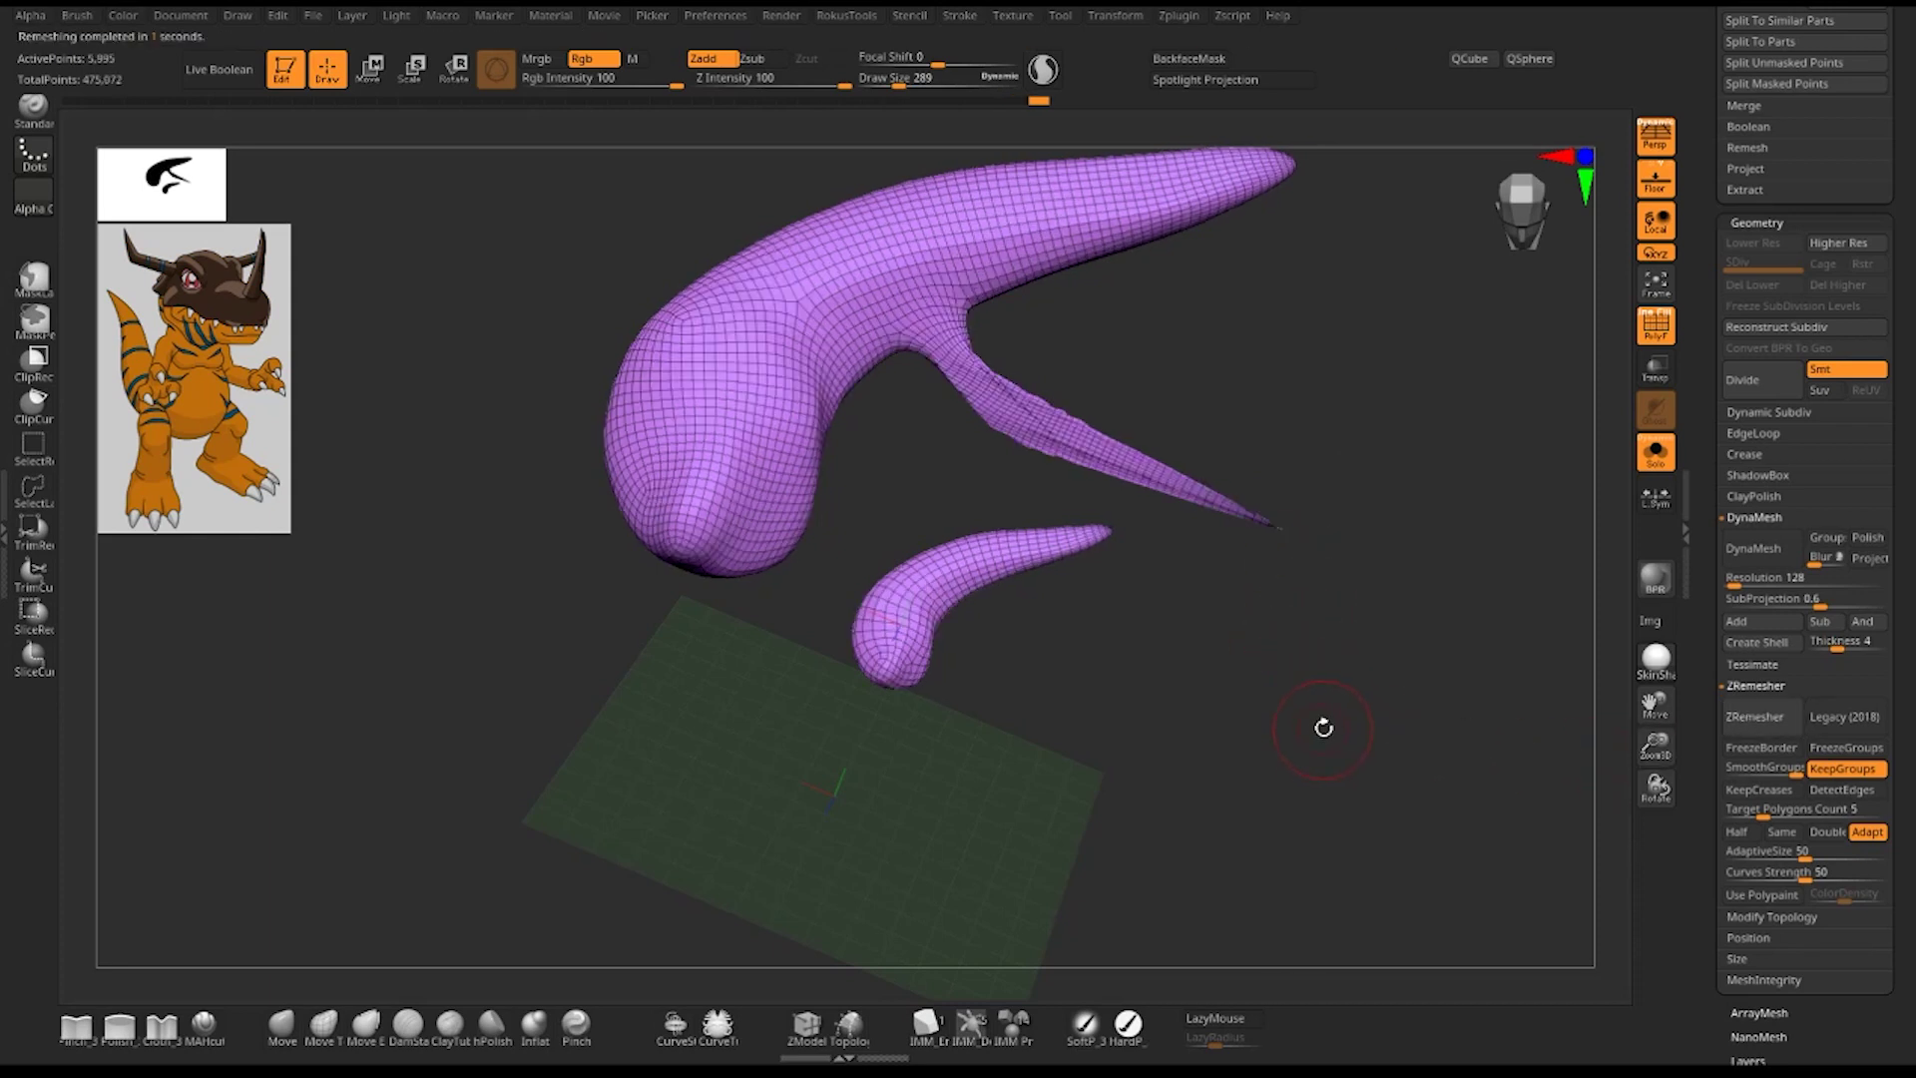
{"action": "right_click_drag", "start_coordinate": [1332, 452], "coordinate": [1373, 611], "text": "ctrl"}
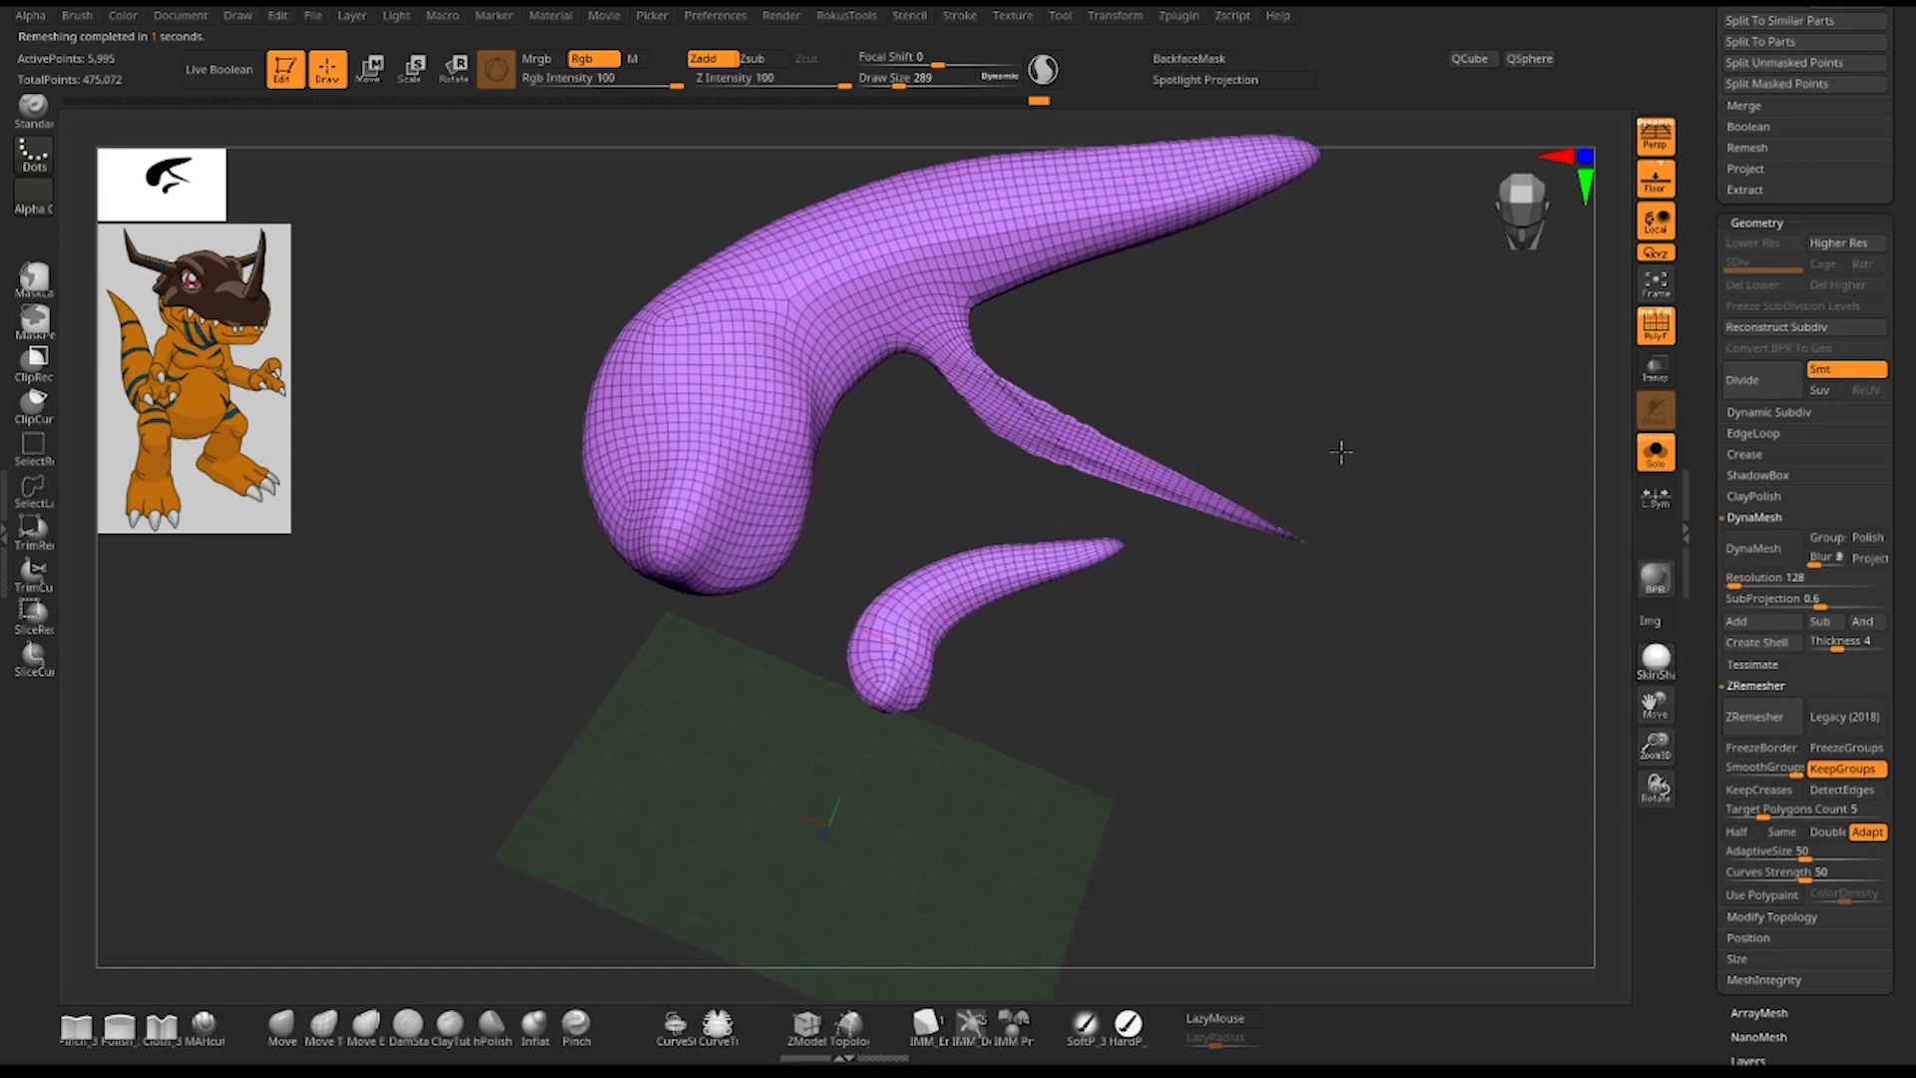
{"action": "mouse_move", "coordinate": [1420, 479]}
{"action": "left_mouse_down"}
{"action": "mouse_move", "coordinate": [1254, 484]}
{"action": "mouse_move", "coordinate": [1310, 364]}
{"action": "left_mouse_up"}
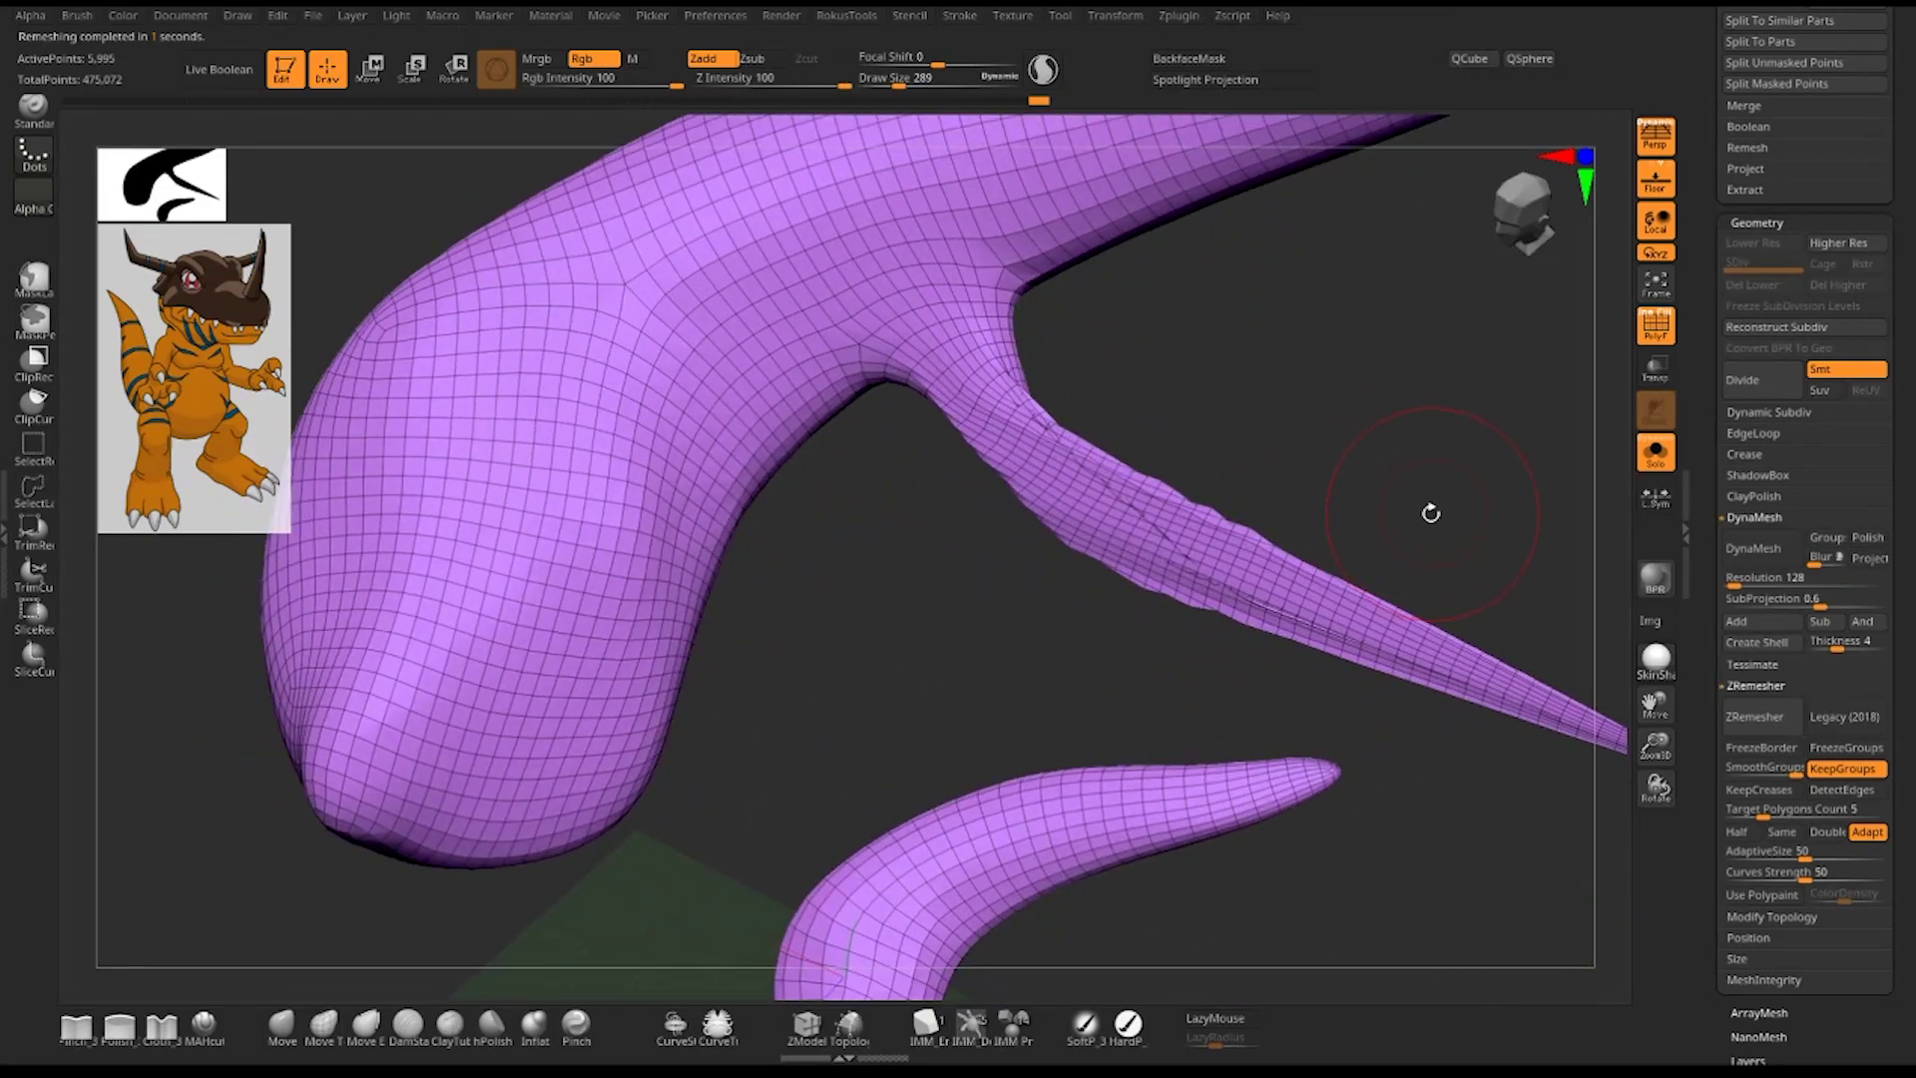
{"action": "left_click_drag", "start_coordinate": [1337, 505], "coordinate": [1352, 514], "text": "ctrl"}
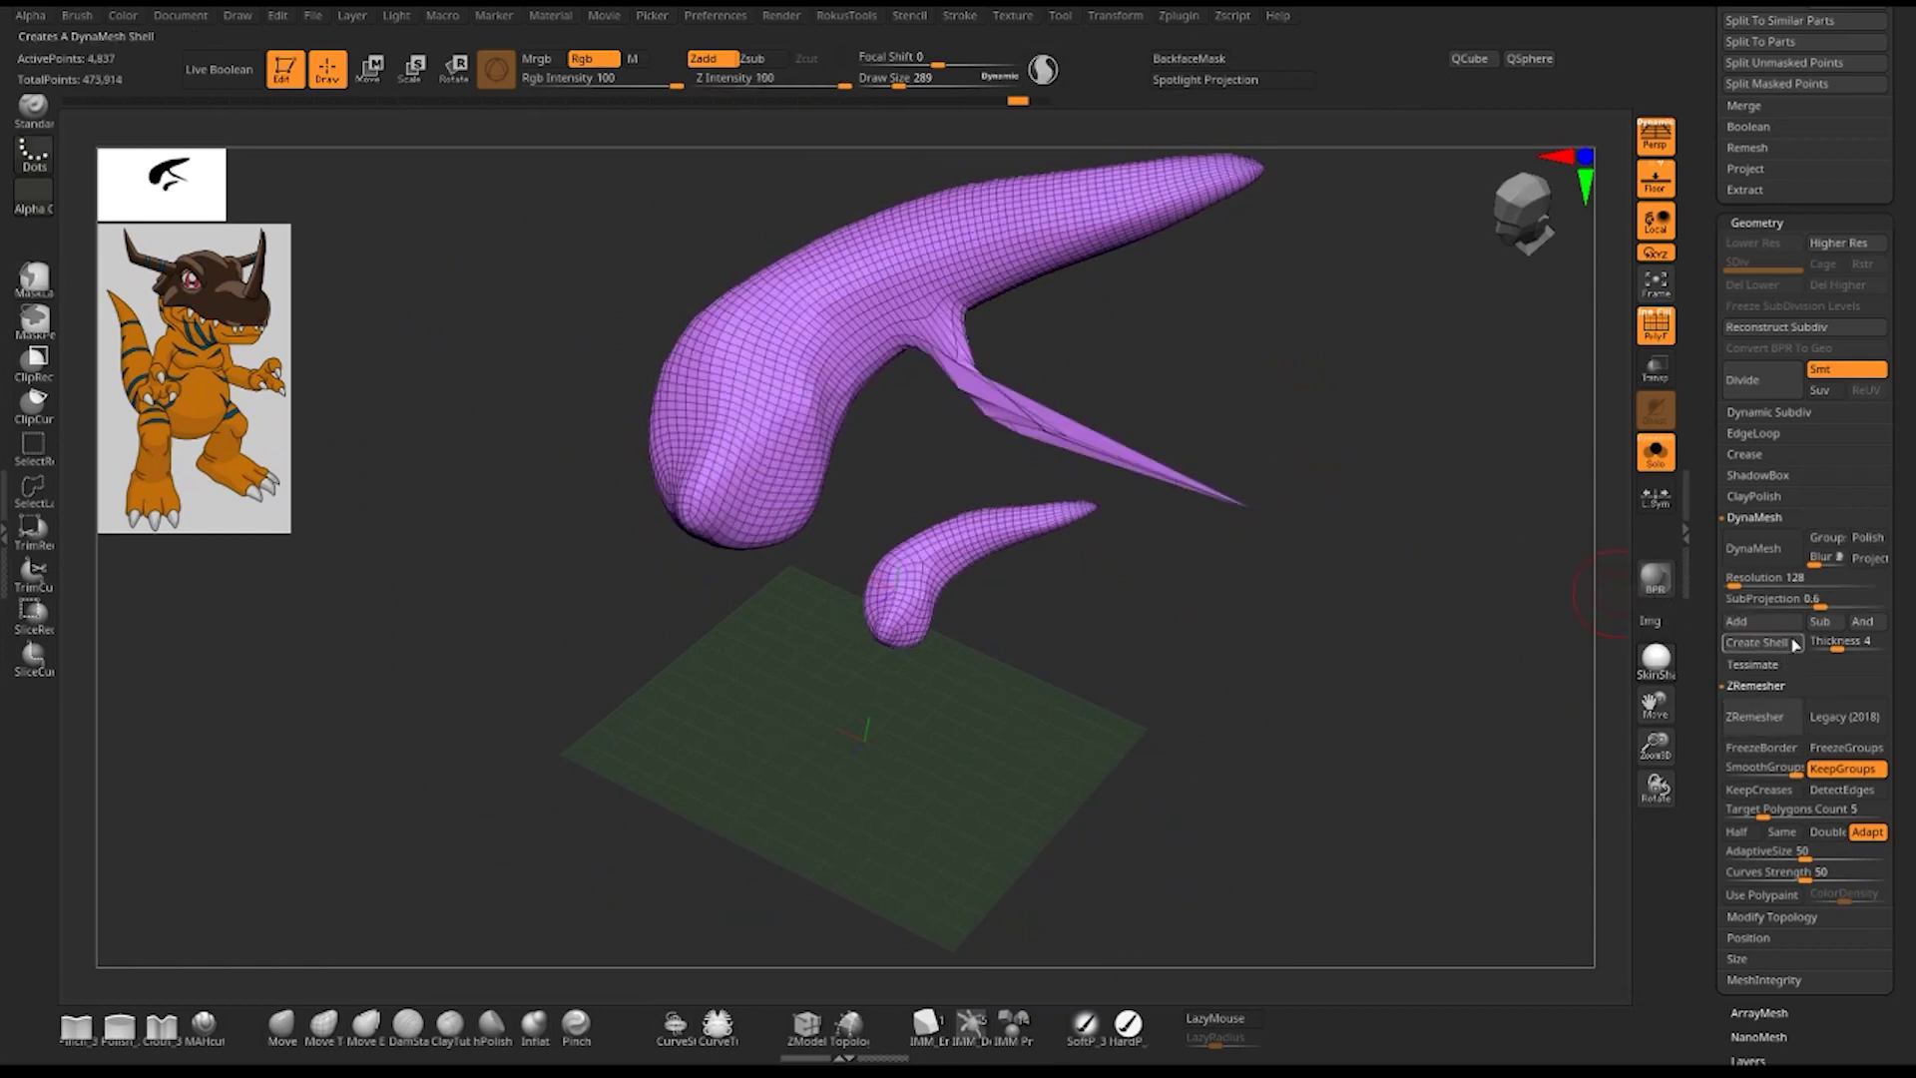
- DynaMesh the body and spike into one mesh and reduce the brush size to 188
{"action": "left_click", "coordinate": [1766, 551]}
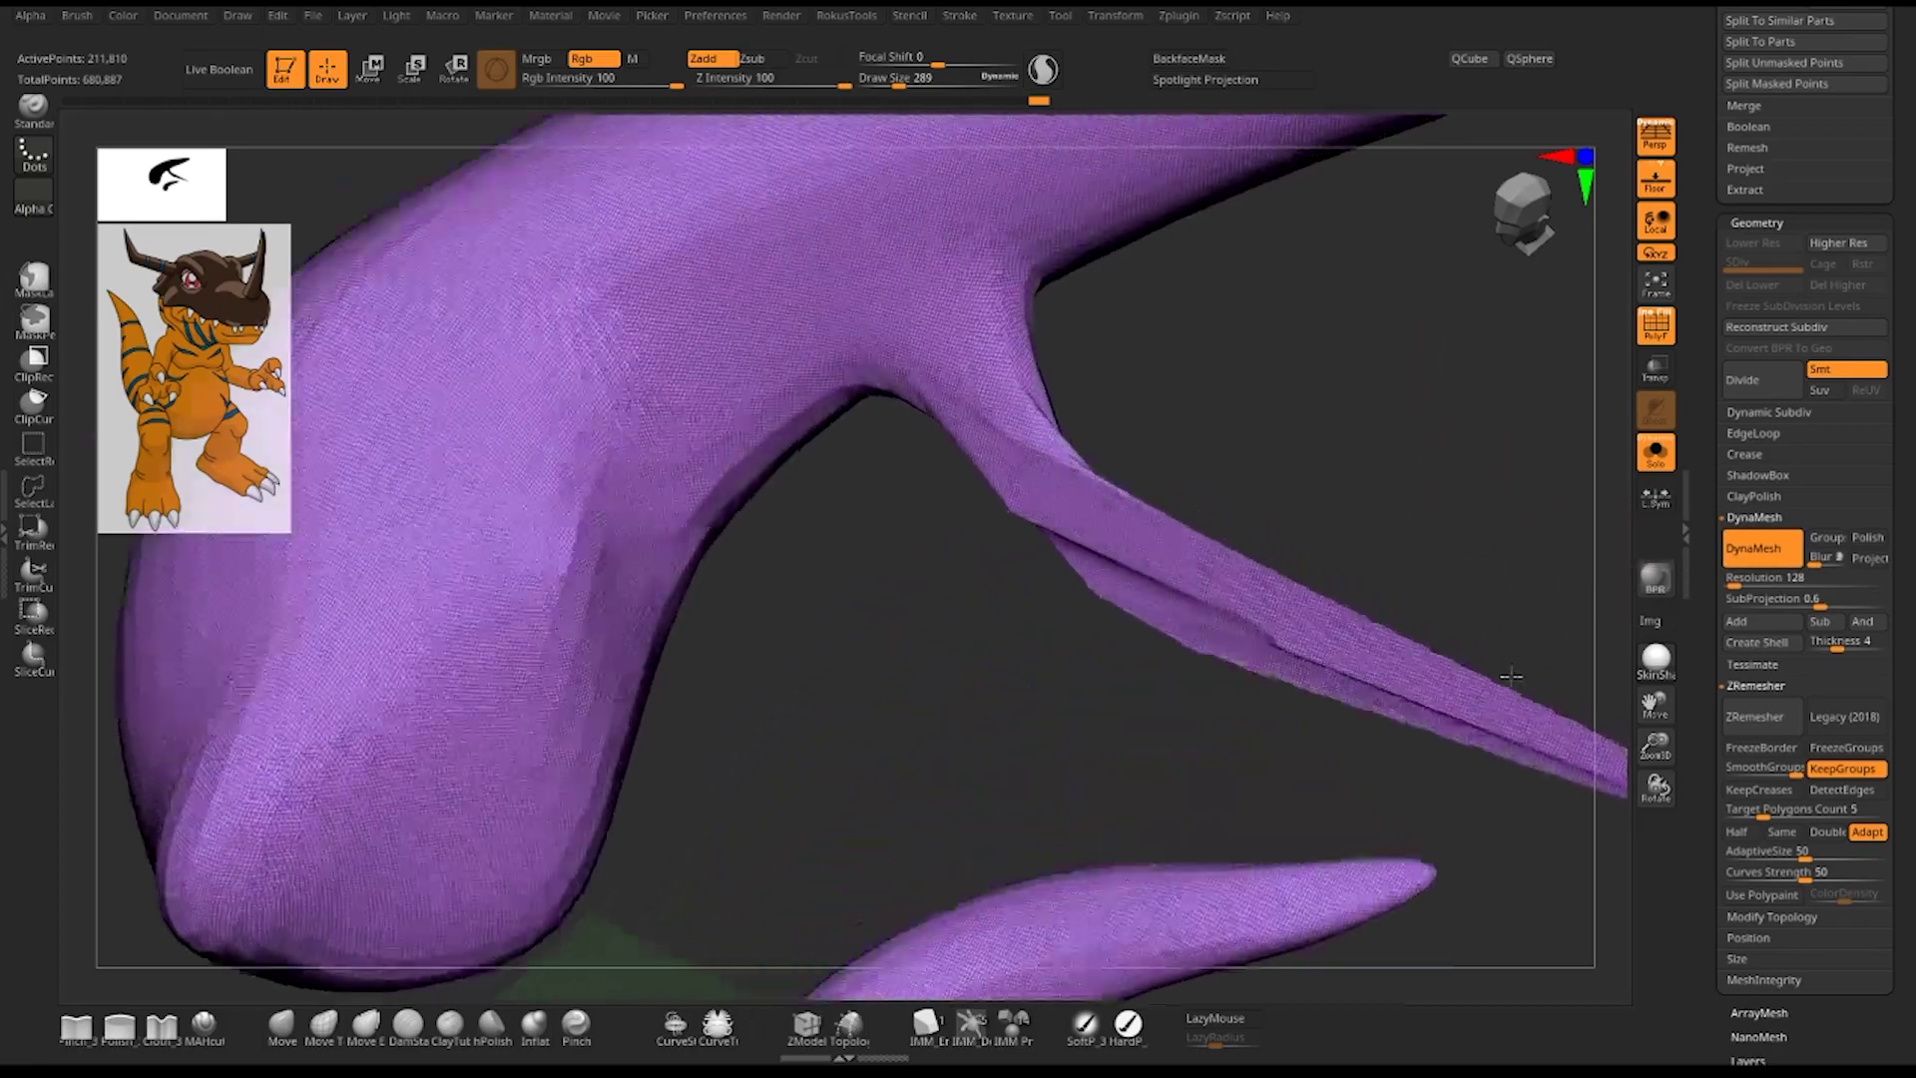
{"action": "mouse_move", "coordinate": [1510, 676]}
{"action": "left_mouse_down"}
{"action": "mouse_move", "coordinate": [1442, 464]}
{"action": "mouse_move", "coordinate": [757, 612]}
{"action": "left_mouse_up"}
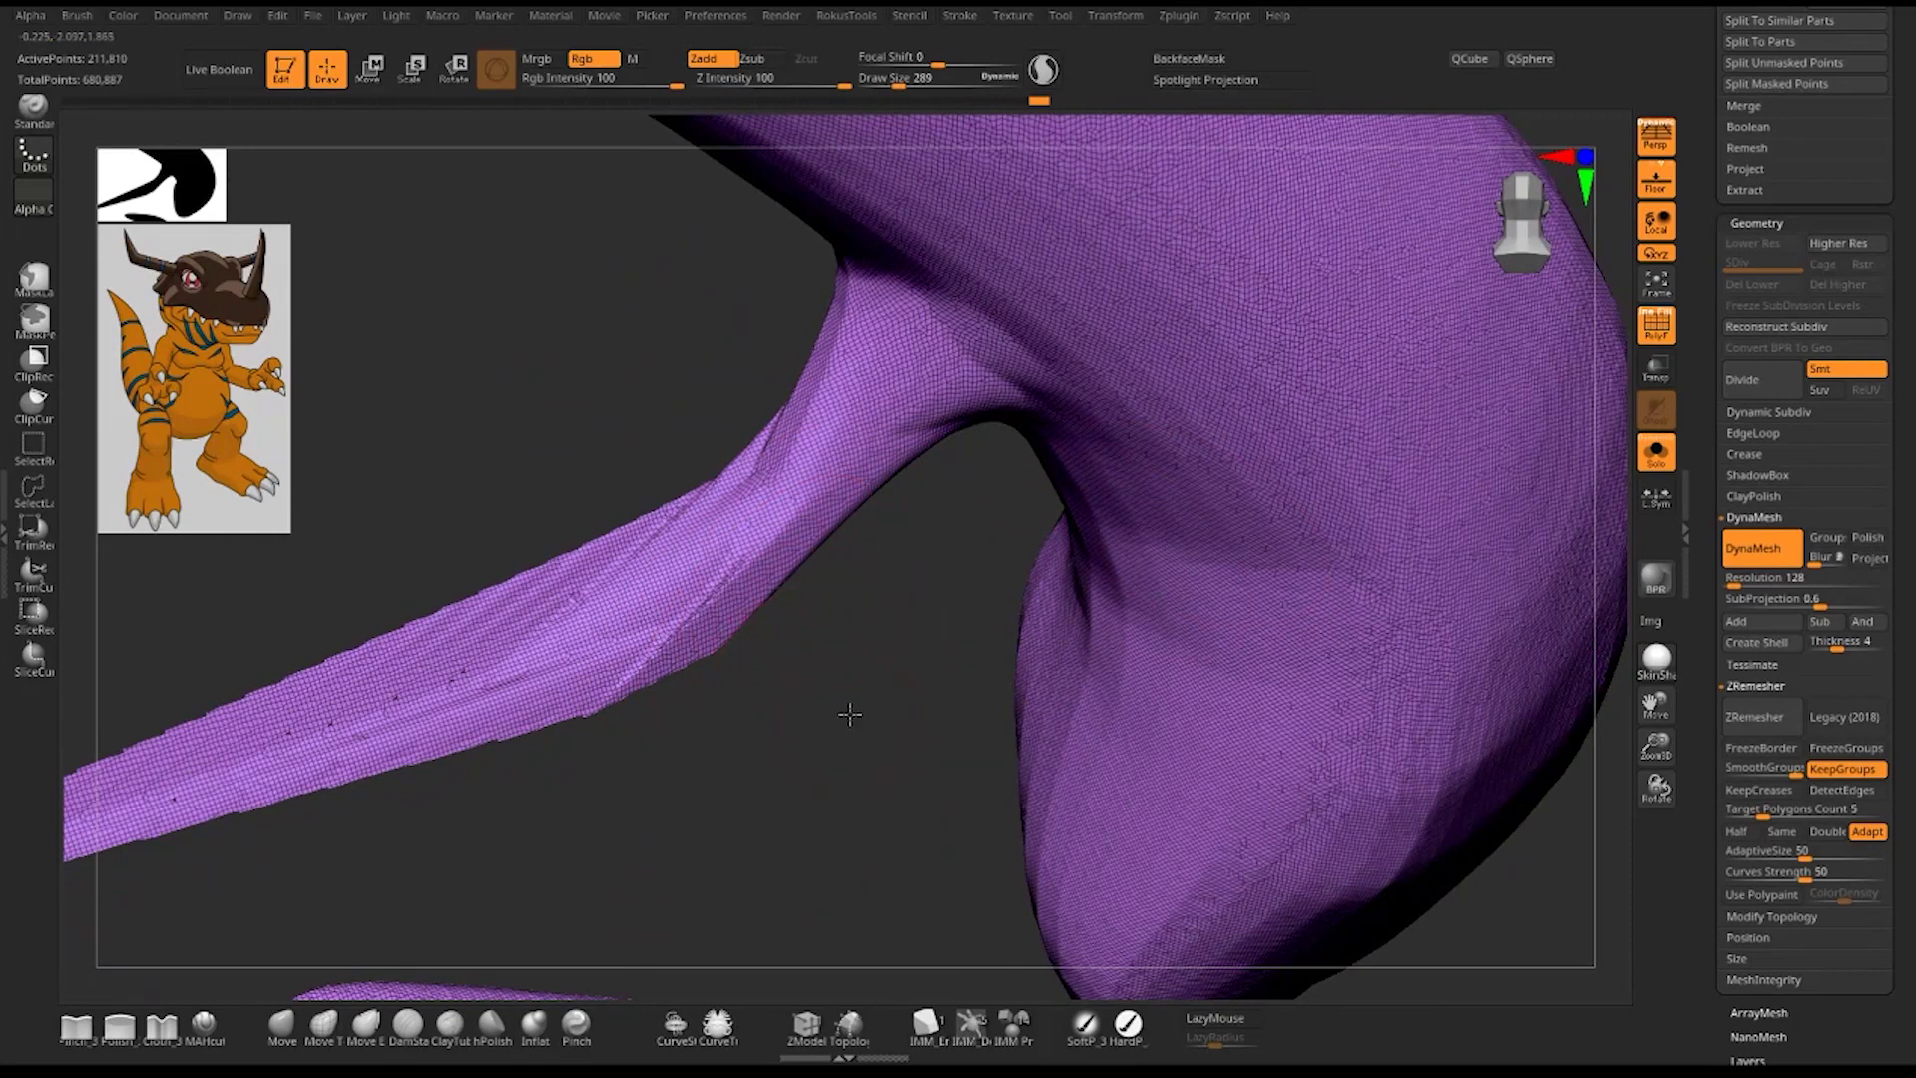
{"action": "mouse_move", "coordinate": [842, 709]}
{"action": "left_mouse_down"}
{"action": "mouse_move", "coordinate": [826, 582]}
{"action": "mouse_move", "coordinate": [812, 672]}
{"action": "mouse_move", "coordinate": [1198, 519]}
{"action": "left_mouse_up"}
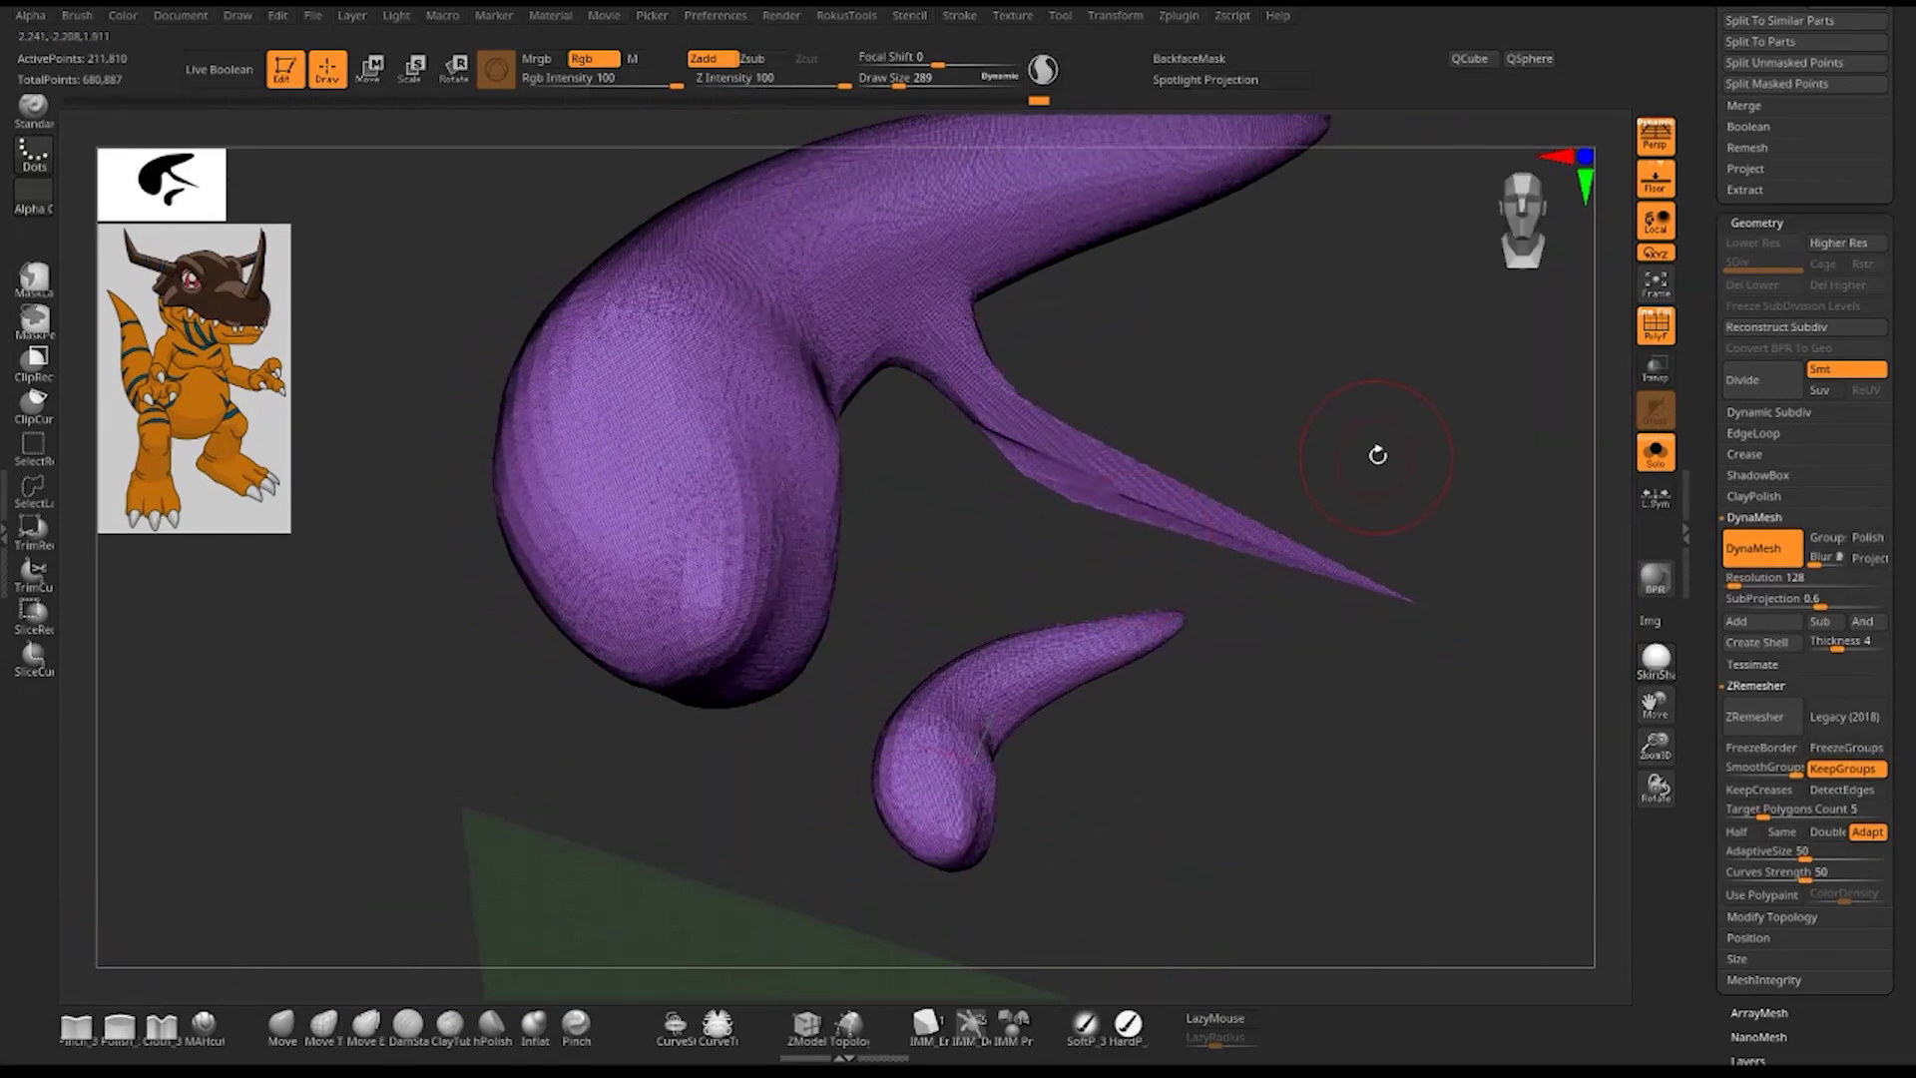
{"action": "key", "text": "space"}
{"action": "left_click_drag", "start_coordinate": [1392, 445], "coordinate": [1352, 447]}
- Pull a thin spike out of the neck area and a branch off it, thickening the junction
{"action": "left_click_drag", "start_coordinate": [1003, 384], "coordinate": [1393, 319]}
{"action": "key", "text": "ctrl"}
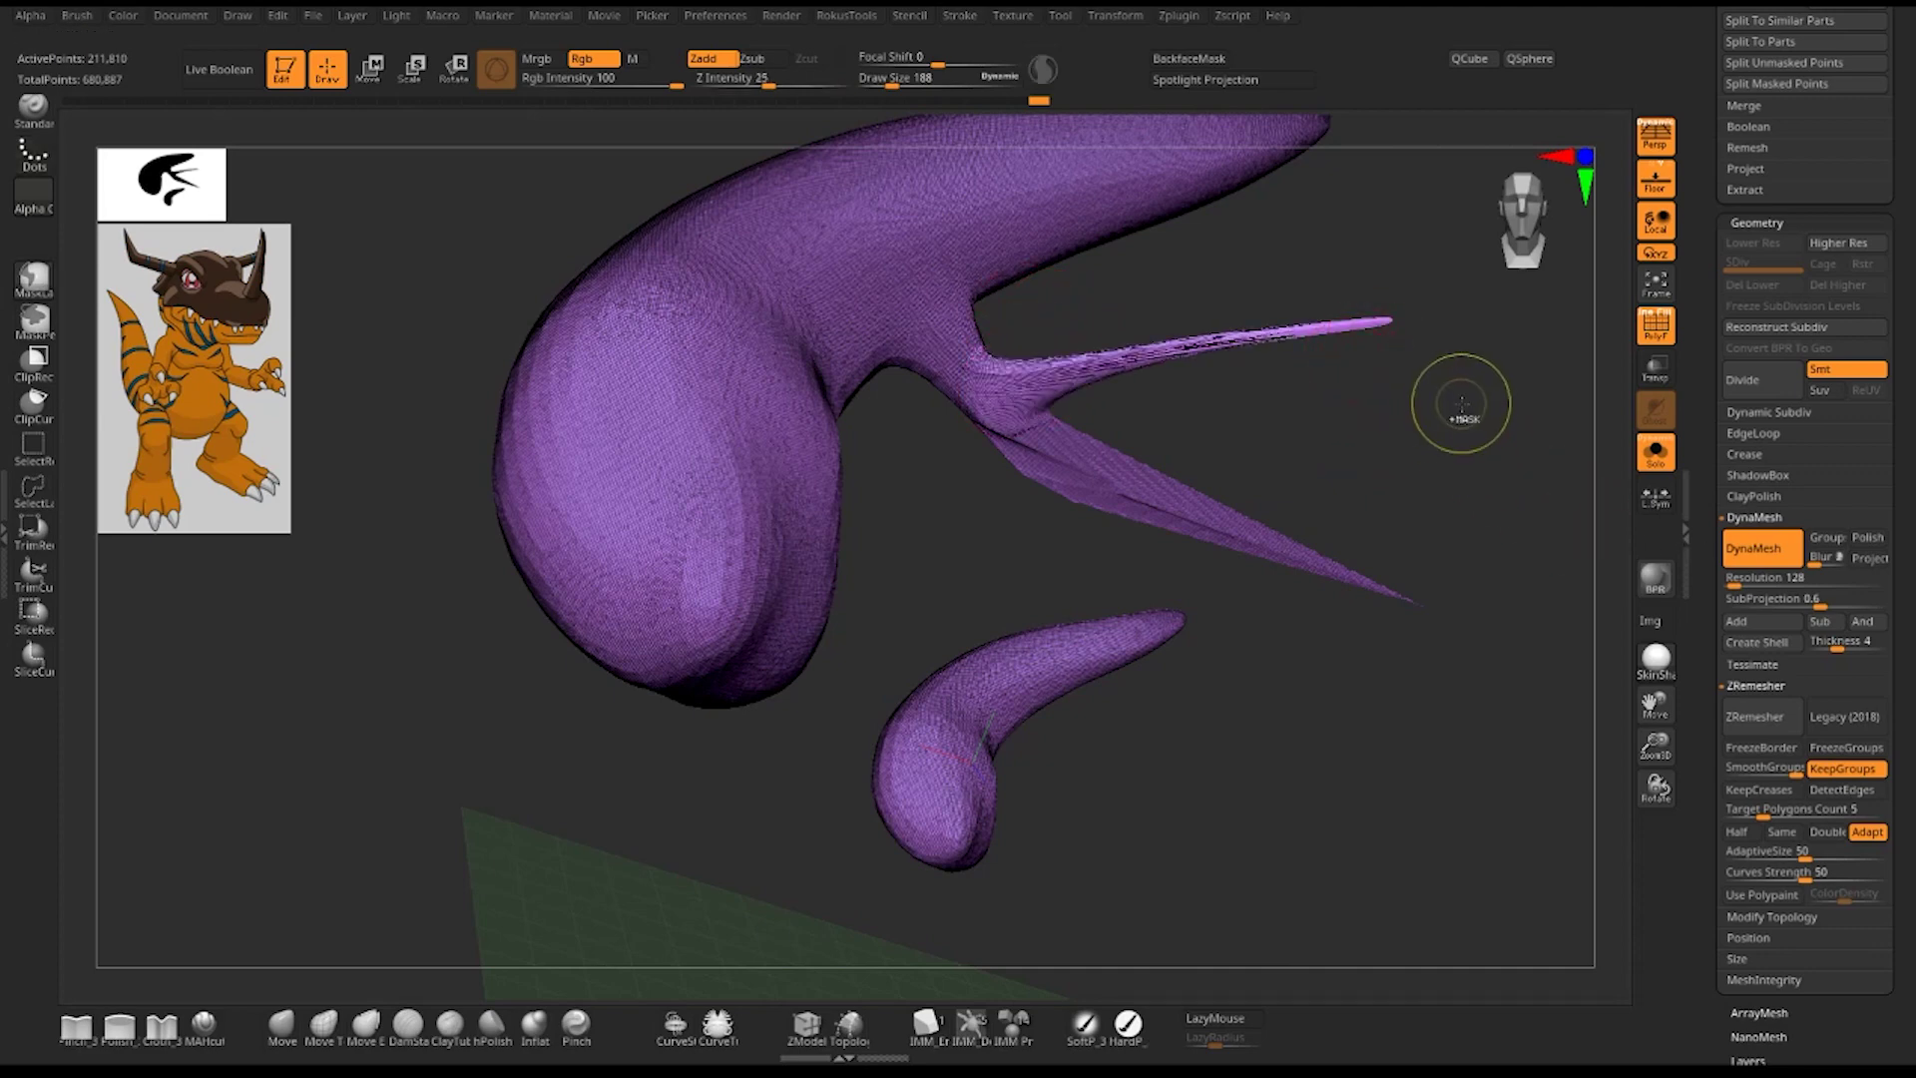
{"action": "scroll", "coordinate": [1279, 351], "scroll_direction": "up", "scroll_amount": 3}
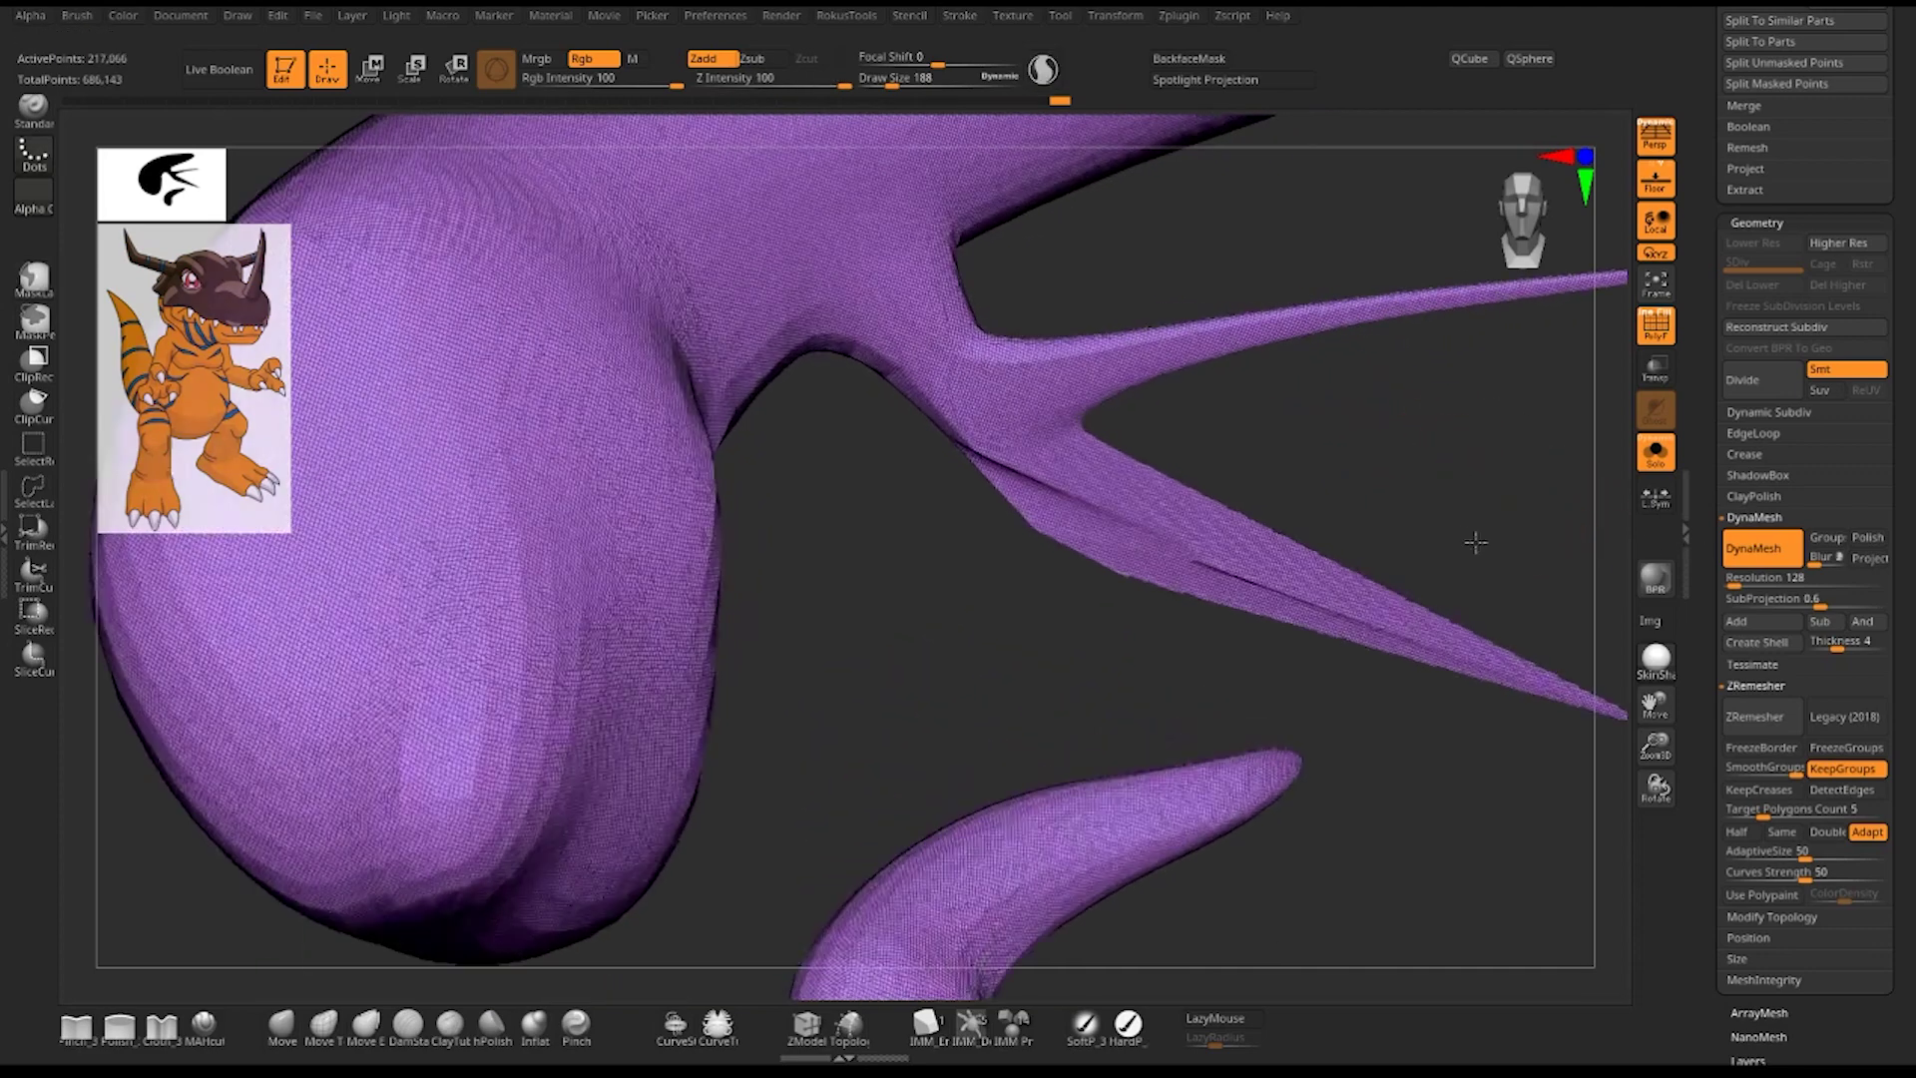
{"action": "left_click_drag", "start_coordinate": [1279, 350], "coordinate": [1462, 514]}
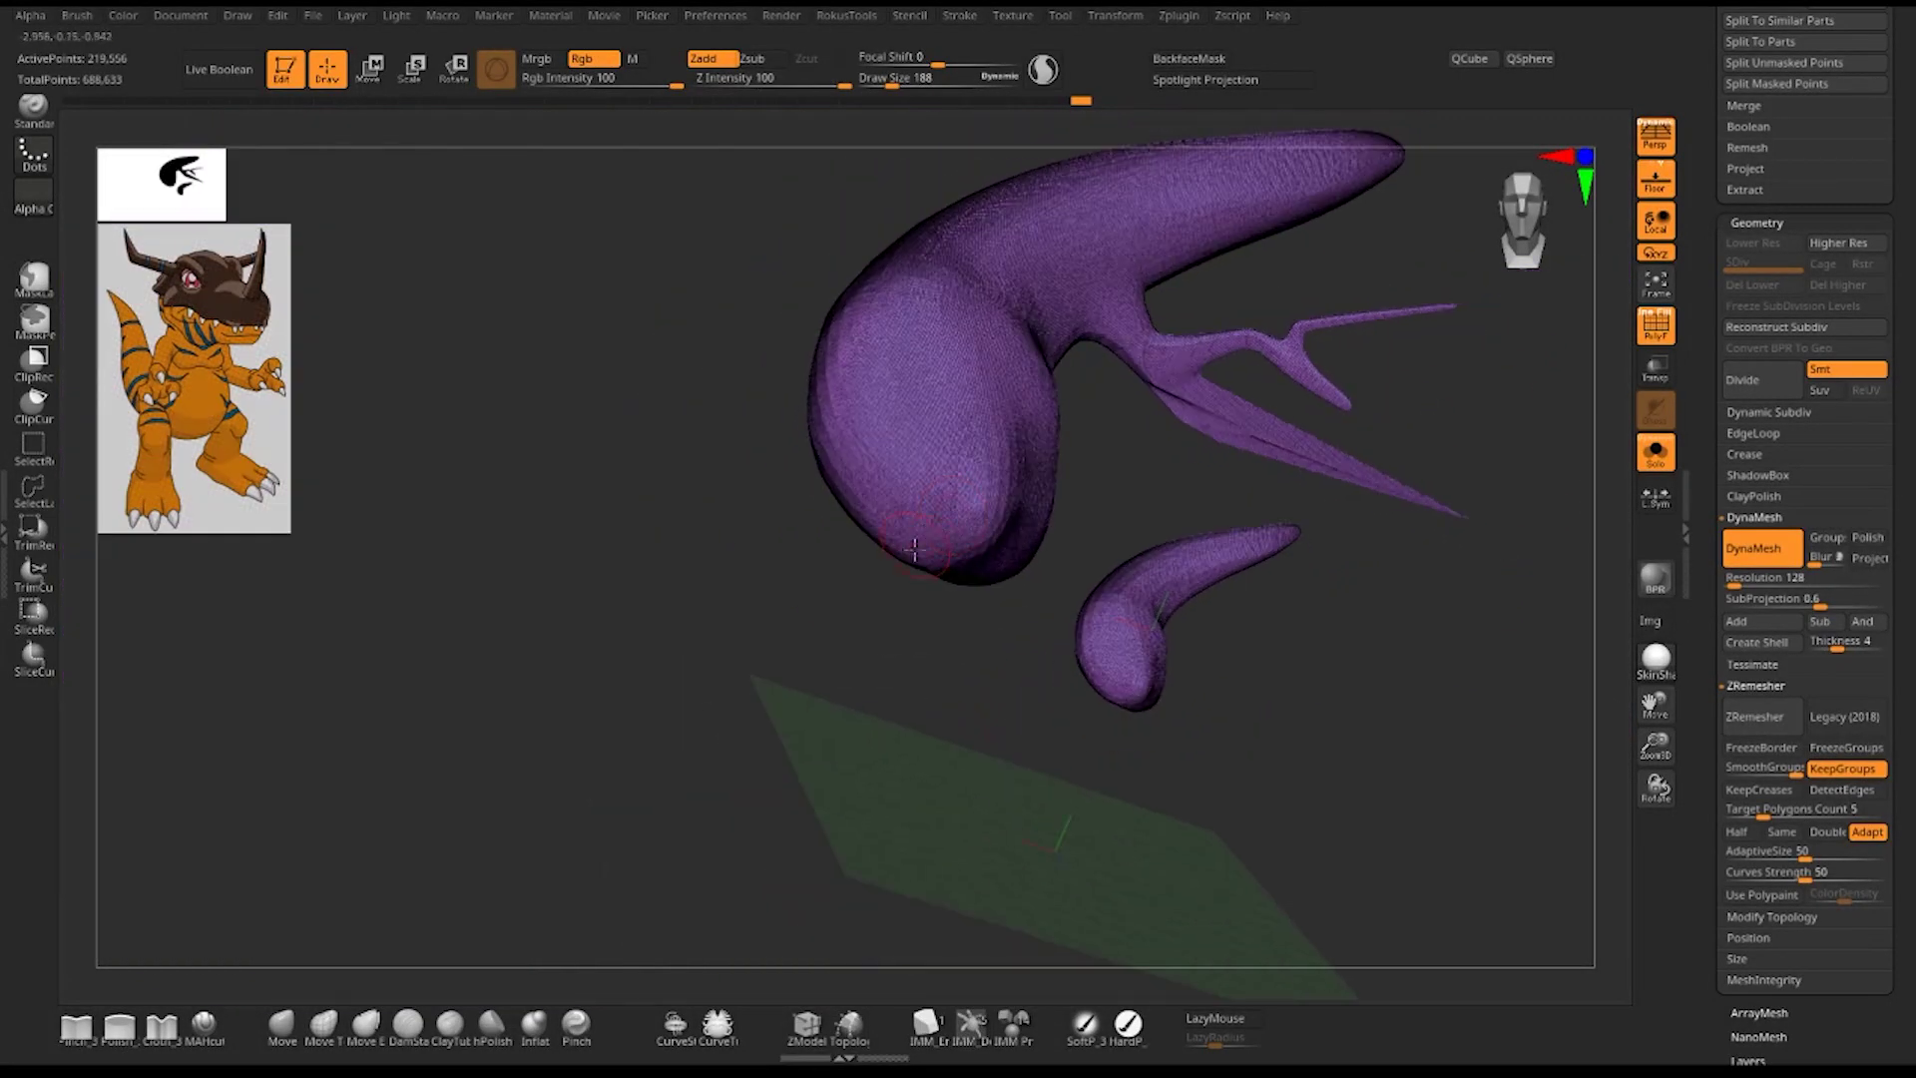
{"action": "mouse_move", "coordinate": [993, 603]}
{"action": "left_mouse_down"}
{"action": "mouse_move", "coordinate": [1454, 732]}
{"action": "mouse_move", "coordinate": [1317, 769]}
{"action": "left_mouse_up"}
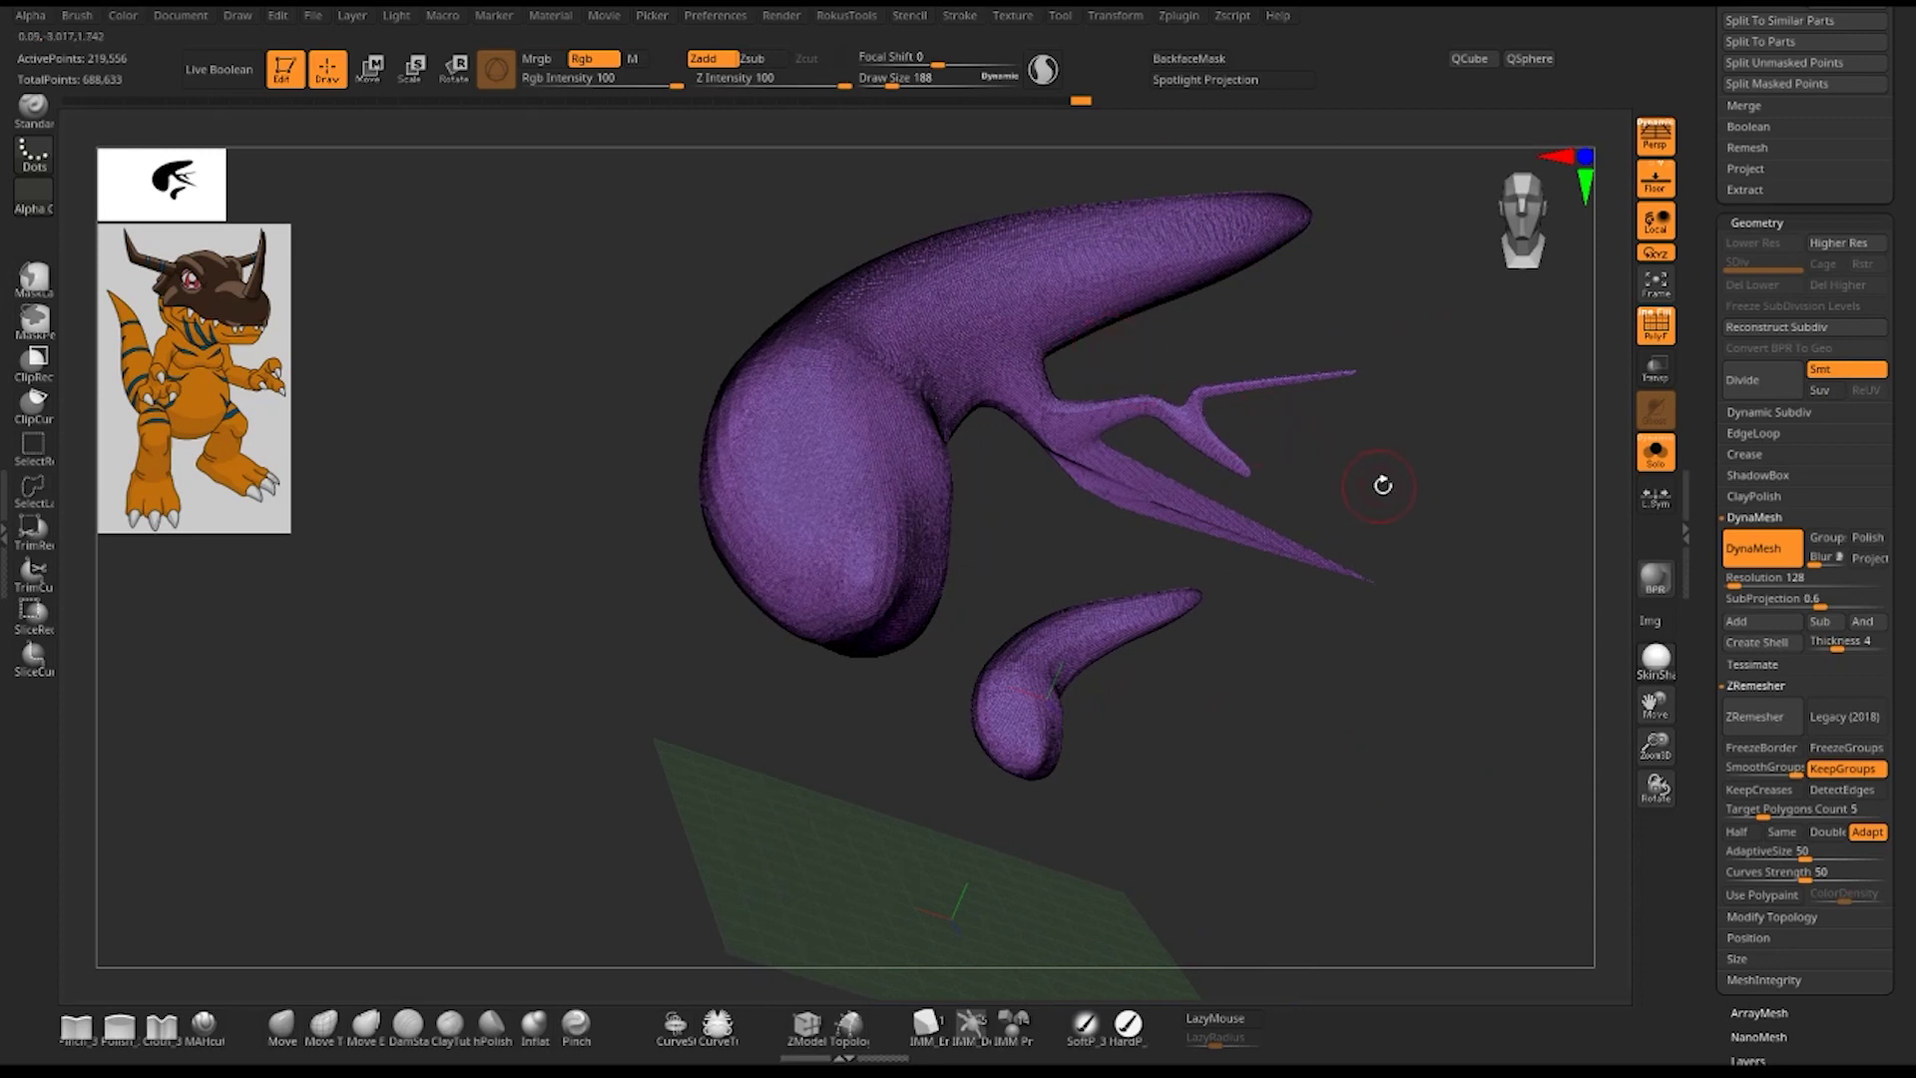
{"action": "left_click_drag", "start_coordinate": [1215, 414], "coordinate": [1179, 397]}
{"action": "left_click_drag", "start_coordinate": [1510, 496], "coordinate": [1483, 502]}
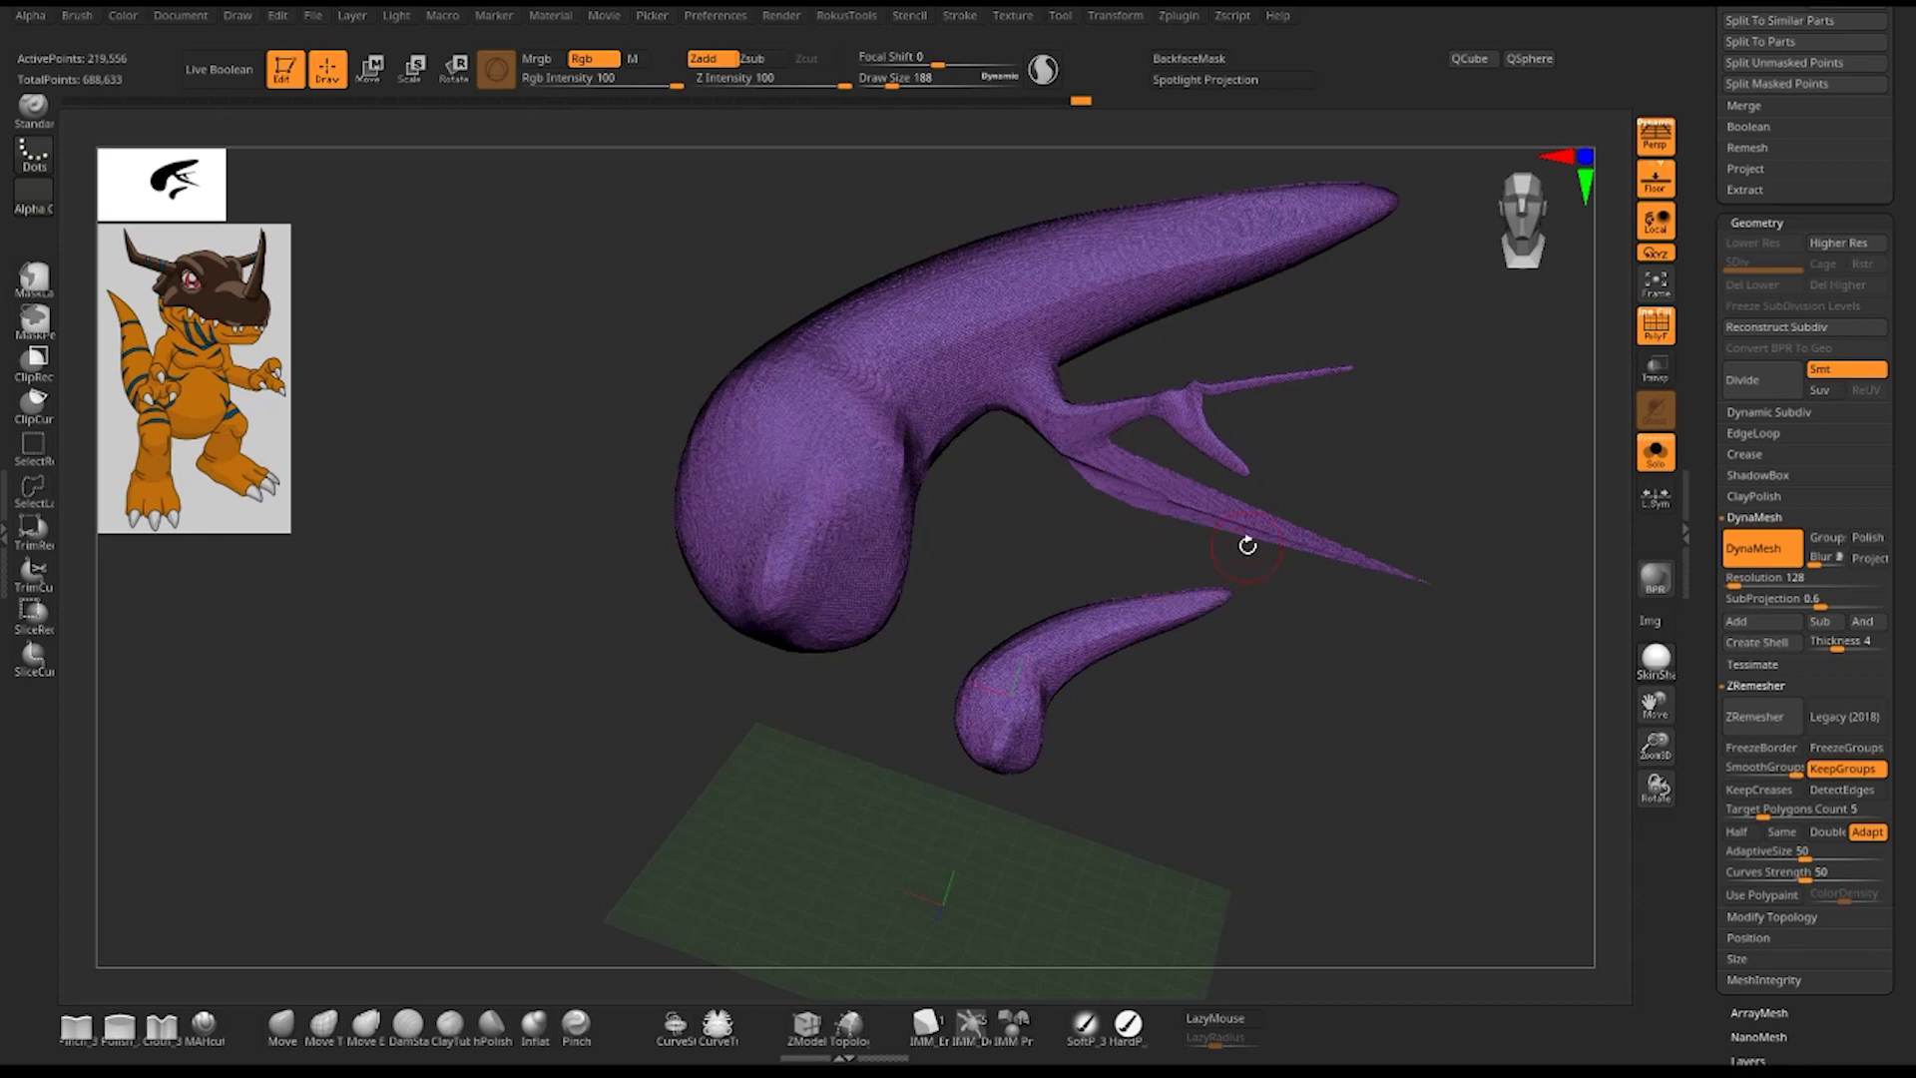
- Undo the spike strokes and the merge back to the pink low-resolution mesh
{"action": "key", "text": "ctrl+z"}
{"action": "key", "text": "ctrl+z"}
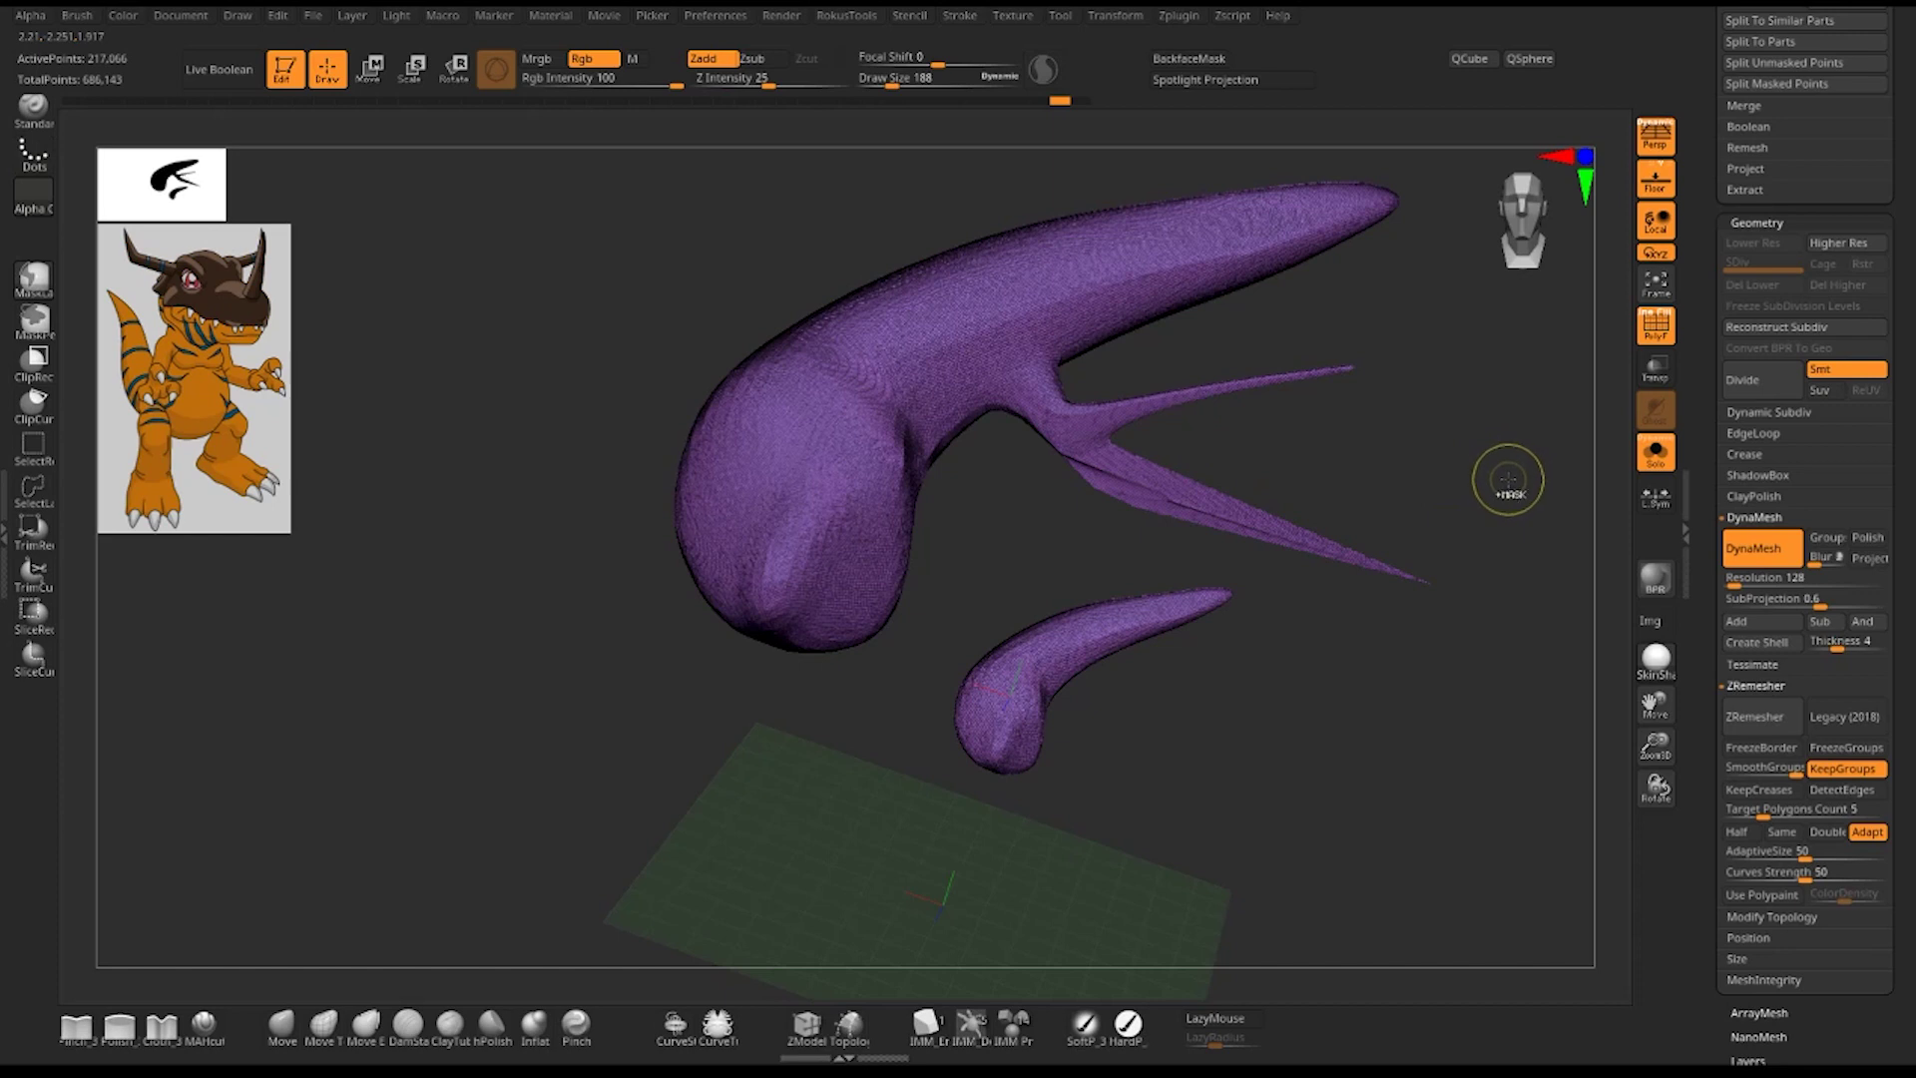
{"action": "key", "text": "ctrl+z"}
{"action": "key", "text": "ctrl+z"}
{"action": "key", "text": "ctrl+z"}
{"action": "key", "text": "ctrl+z"}
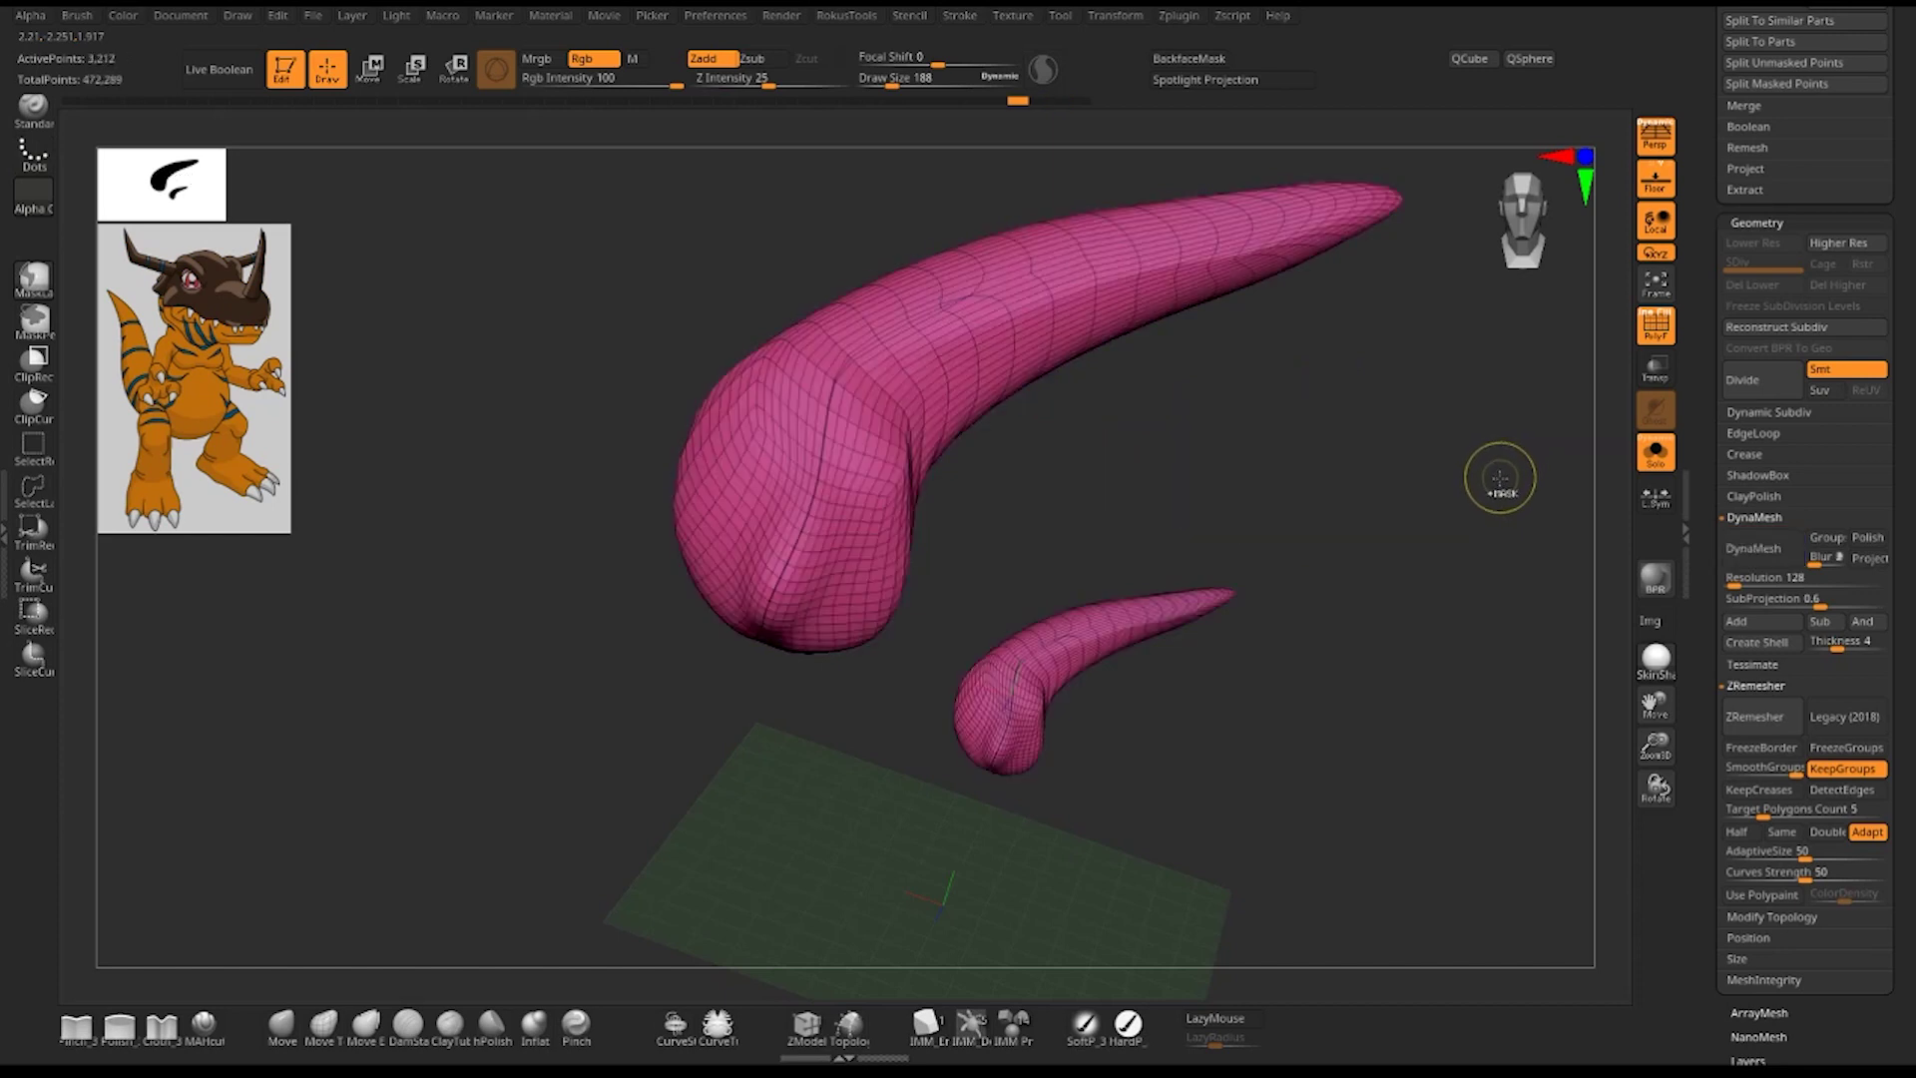
{"action": "key", "text": "ctrl+z"}
{"action": "key", "text": "ctrl+z"}
{"action": "key", "text": "ctrl+z"}
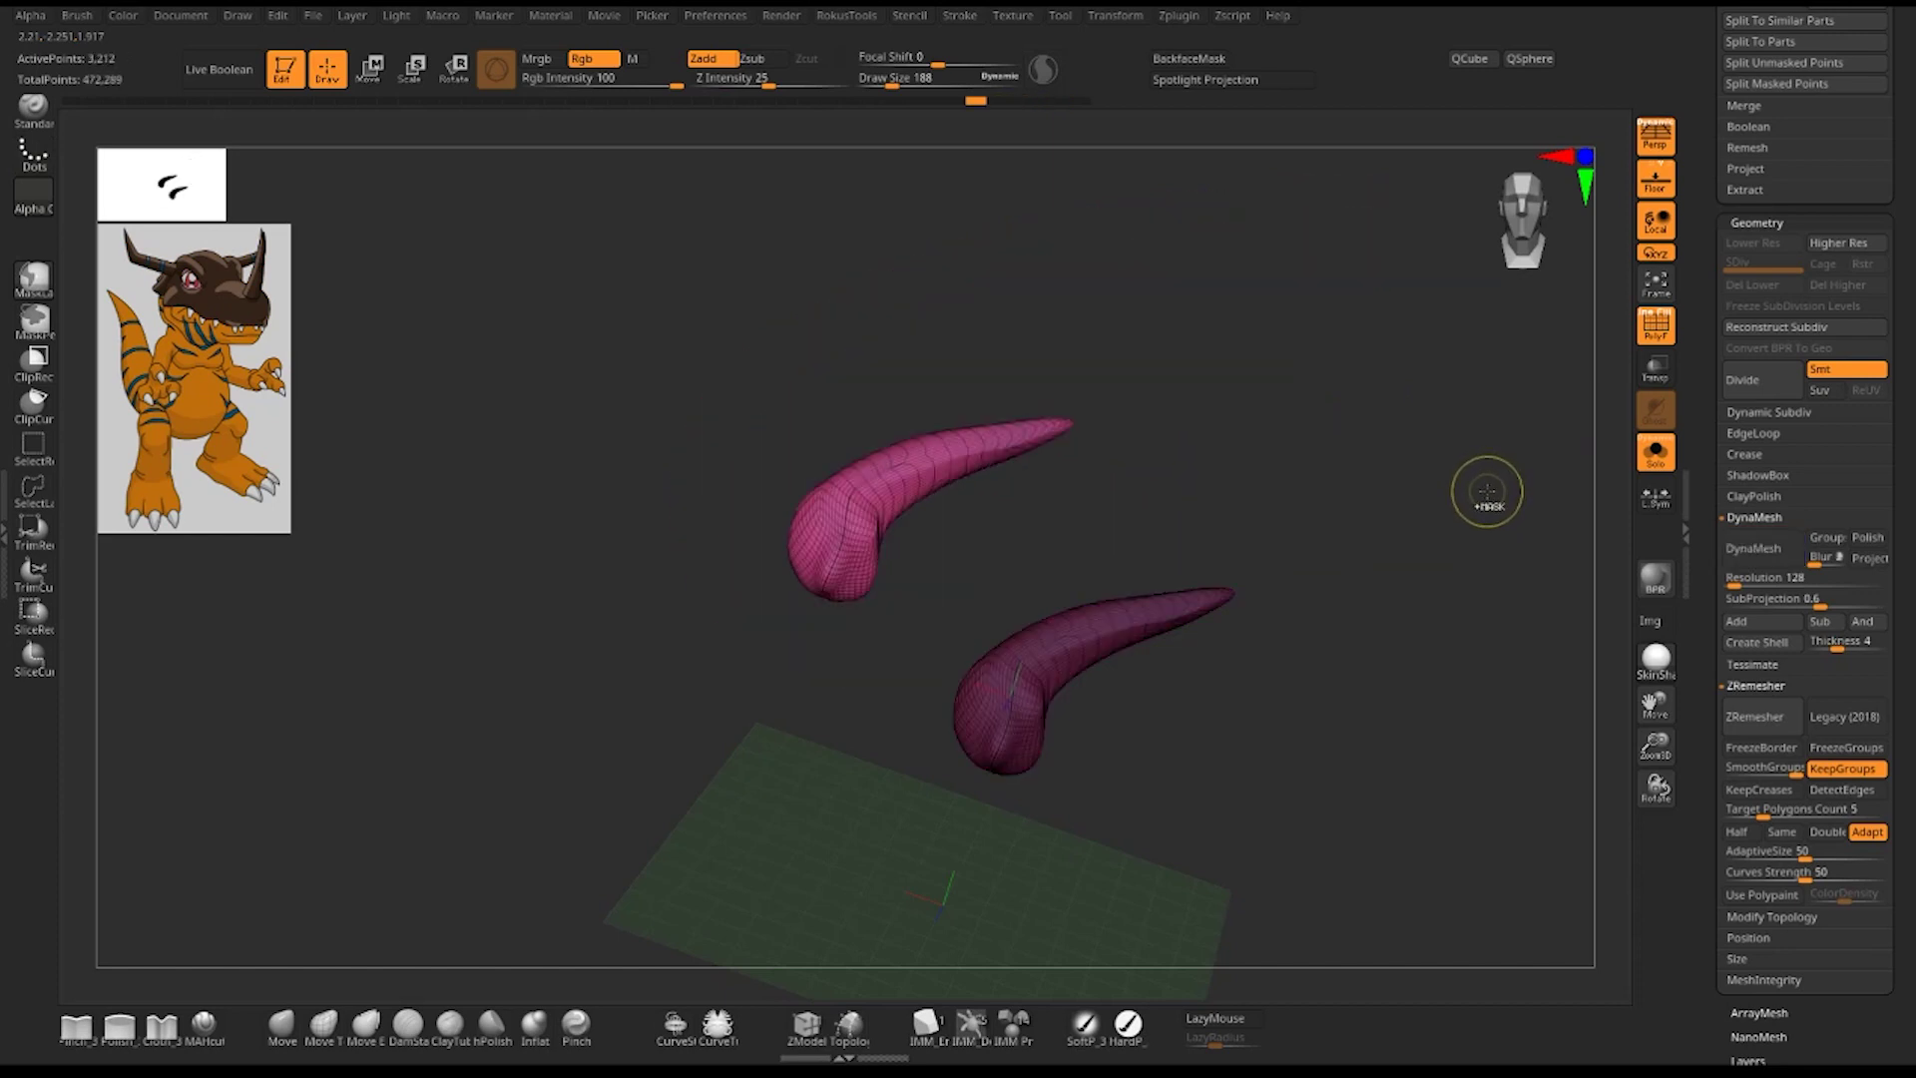
{"action": "key", "text": "ctrl+z"}
{"action": "key", "text": "ctrl+z"}
- Toggle Solo off to view the full dinosaur, then back on to isolate the tail
{"action": "left_click", "coordinate": [1656, 451]}
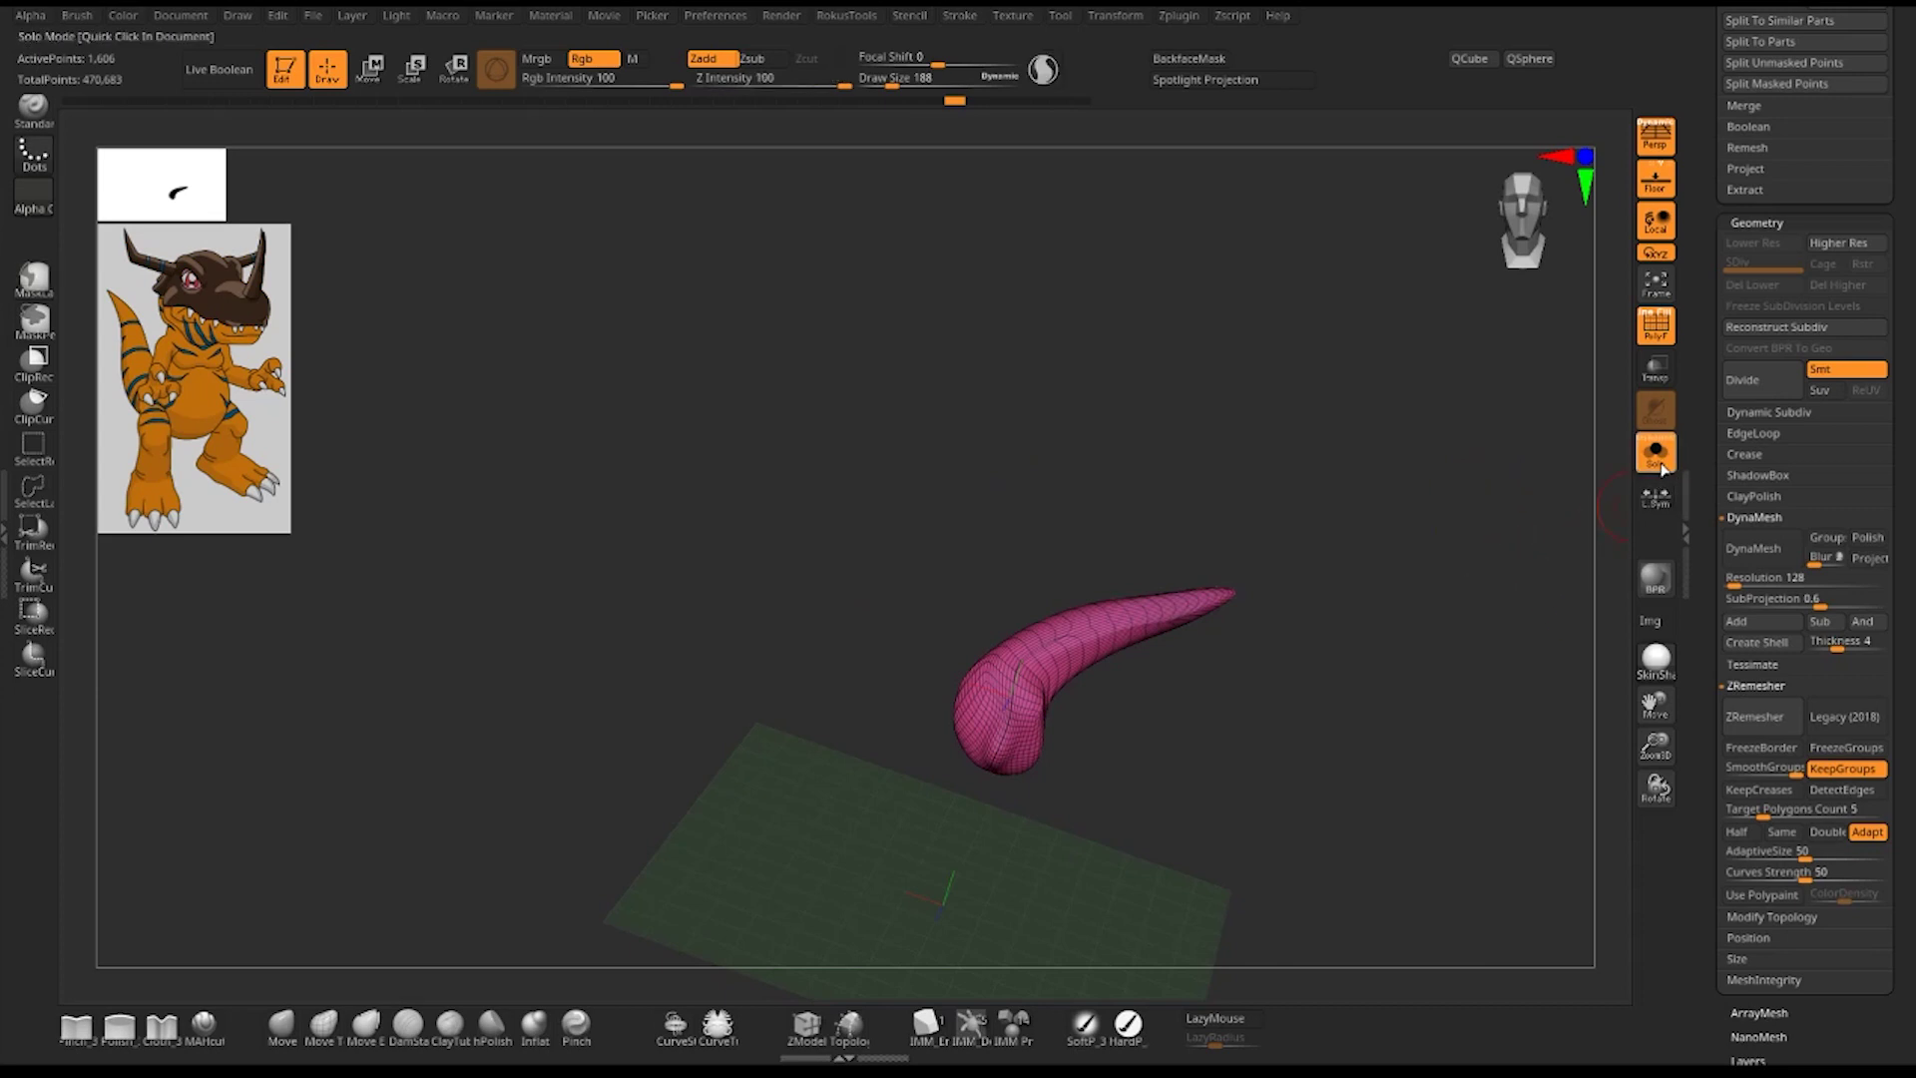
{"action": "left_click_drag", "start_coordinate": [1443, 688], "coordinate": [1352, 643]}
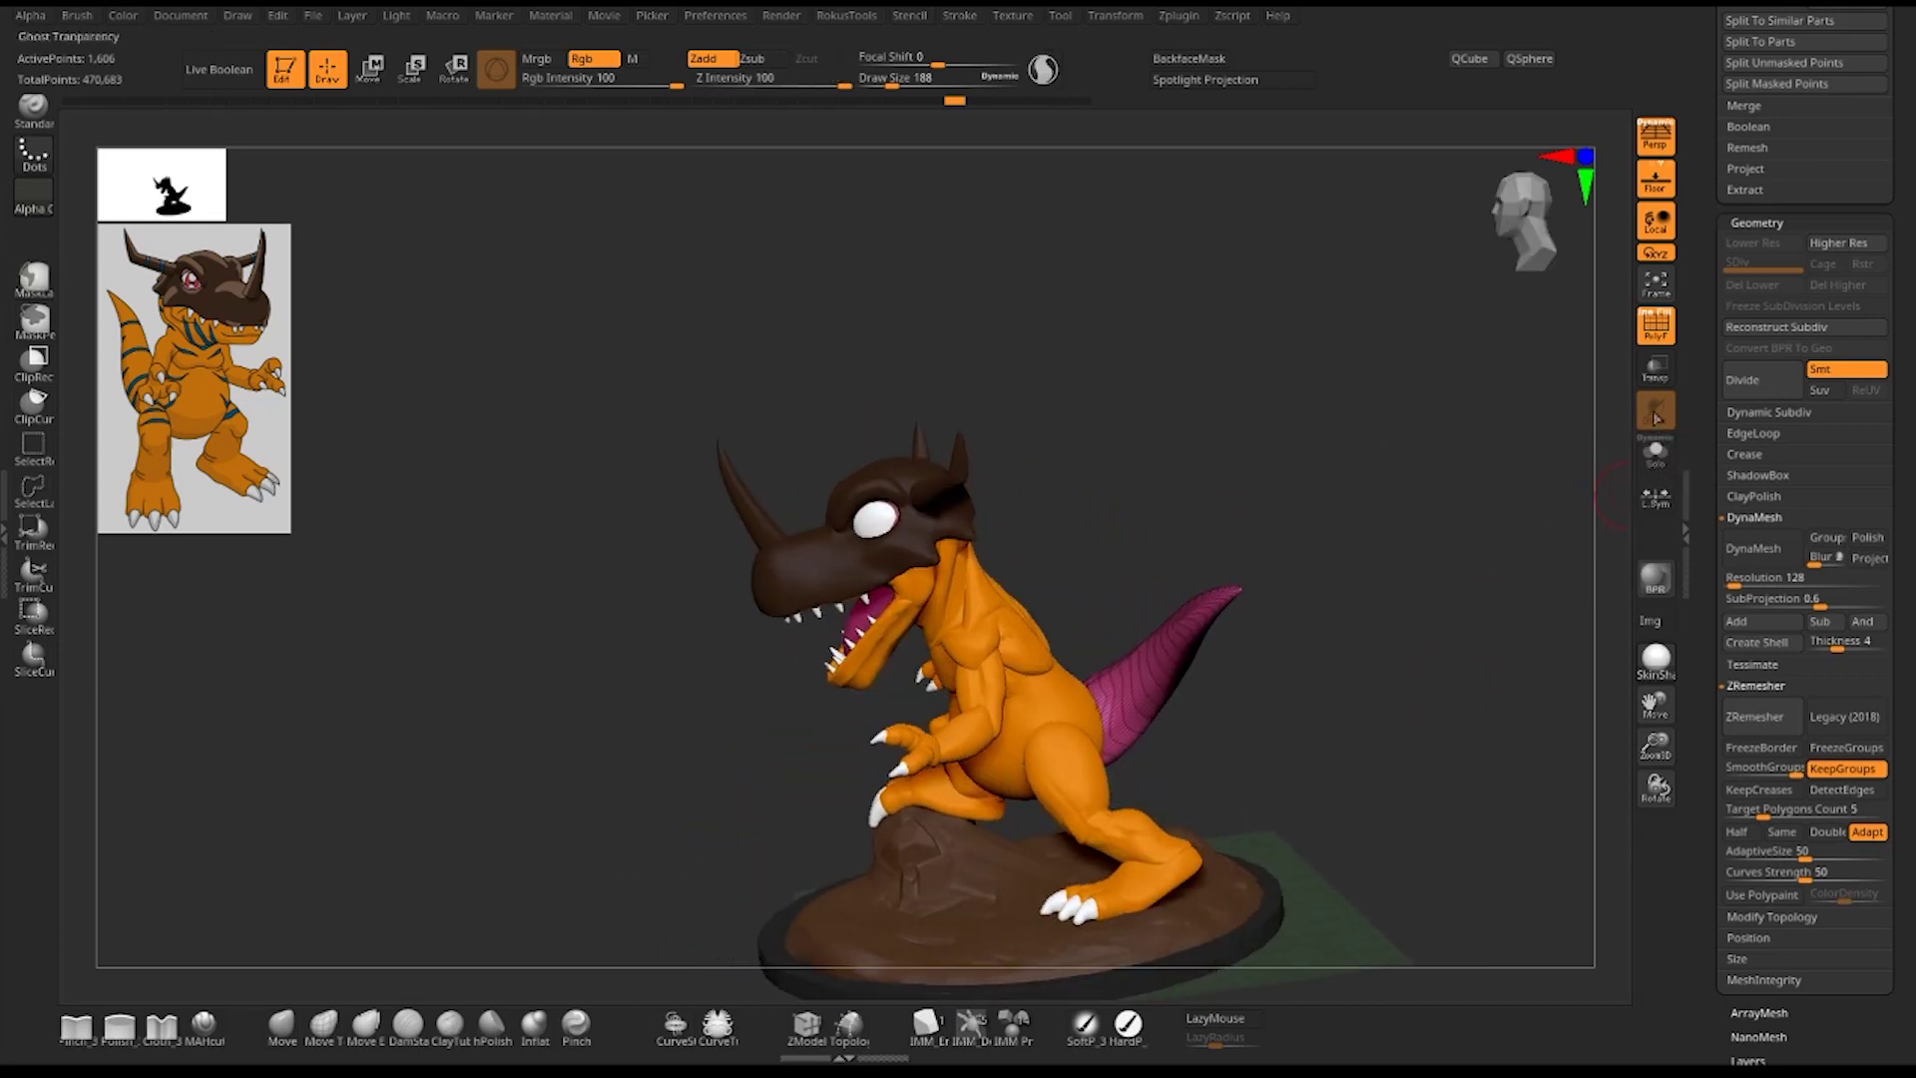
{"action": "left_click", "coordinate": [1656, 451]}
{"action": "mouse_move", "coordinate": [1447, 558]}
{"action": "left_mouse_down"}
{"action": "mouse_move", "coordinate": [1413, 533]}
{"action": "mouse_move", "coordinate": [1424, 616]}
{"action": "mouse_move", "coordinate": [1343, 616]}
{"action": "left_mouse_up"}
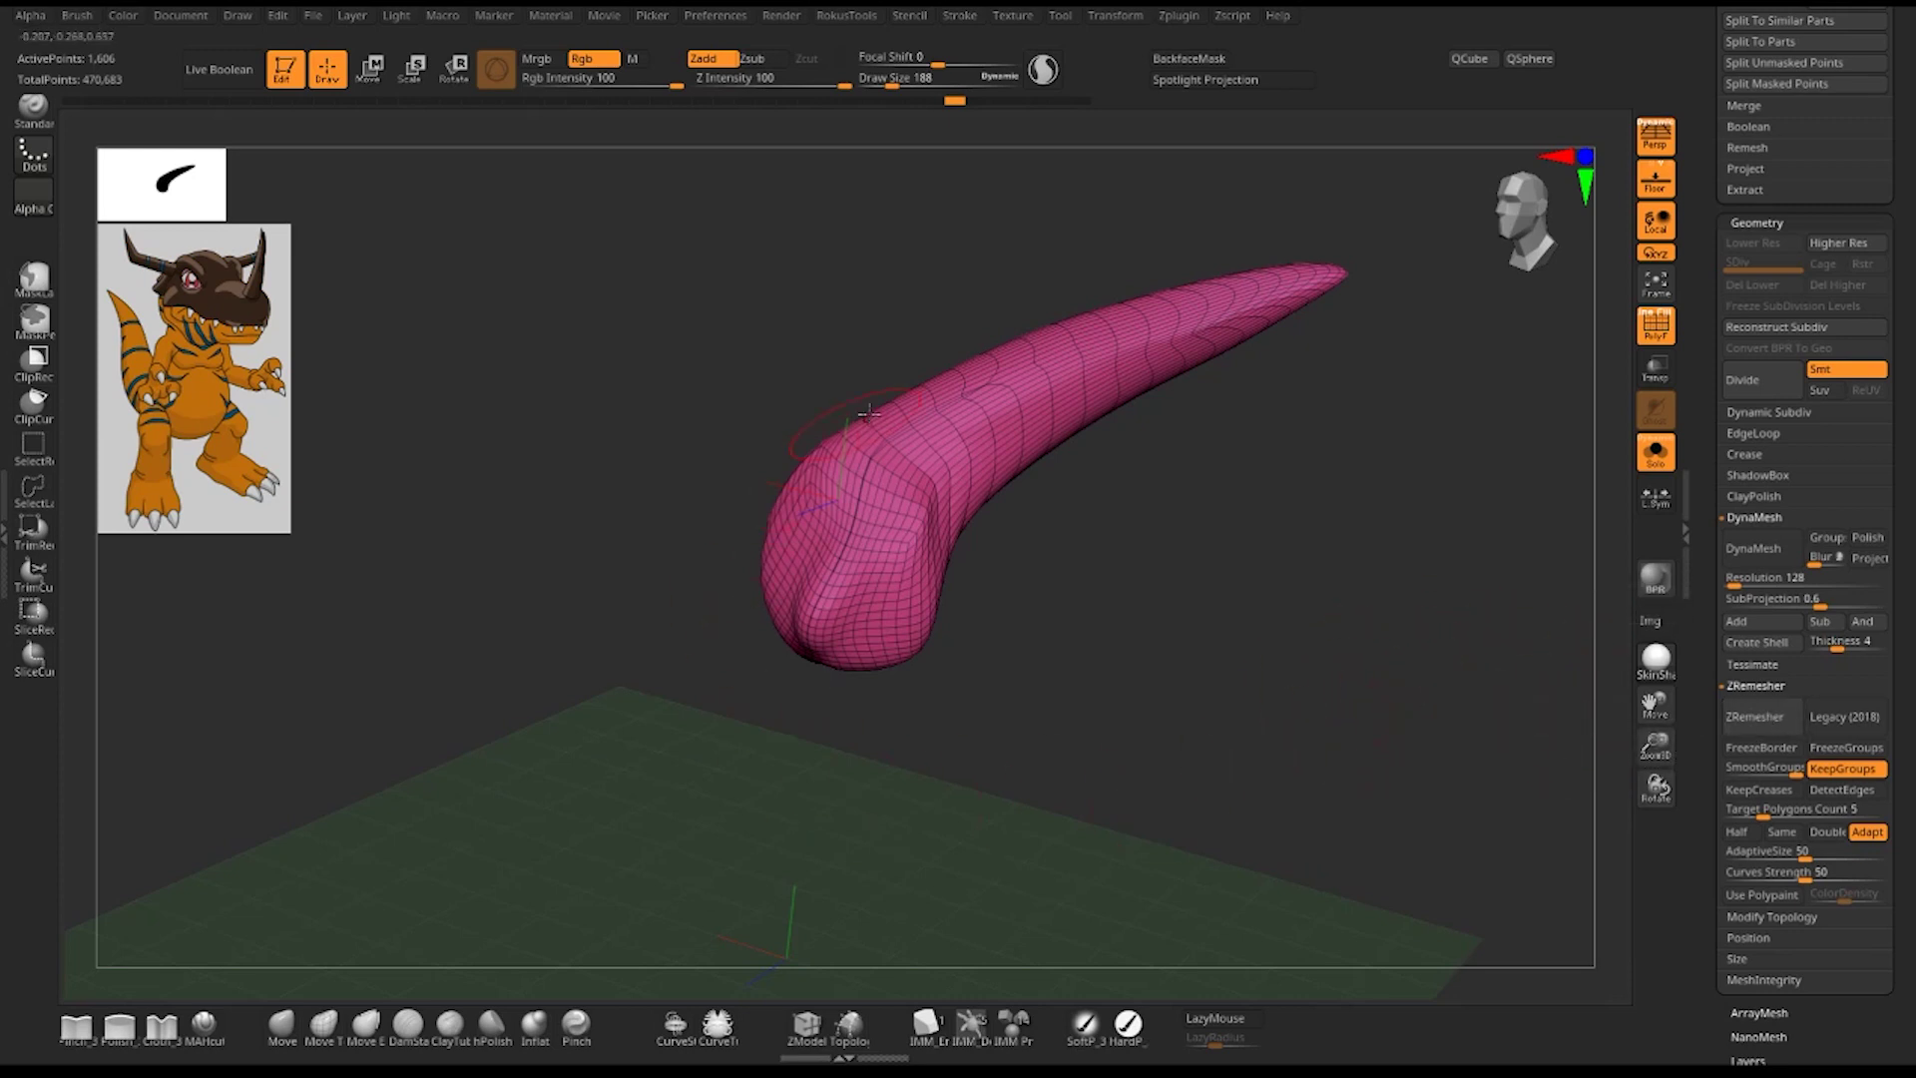
{"action": "mouse_move", "coordinate": [1349, 591]}
{"action": "left_mouse_down"}
{"action": "mouse_move", "coordinate": [1292, 636]}
{"action": "mouse_move", "coordinate": [1337, 644]}
{"action": "left_mouse_up"}
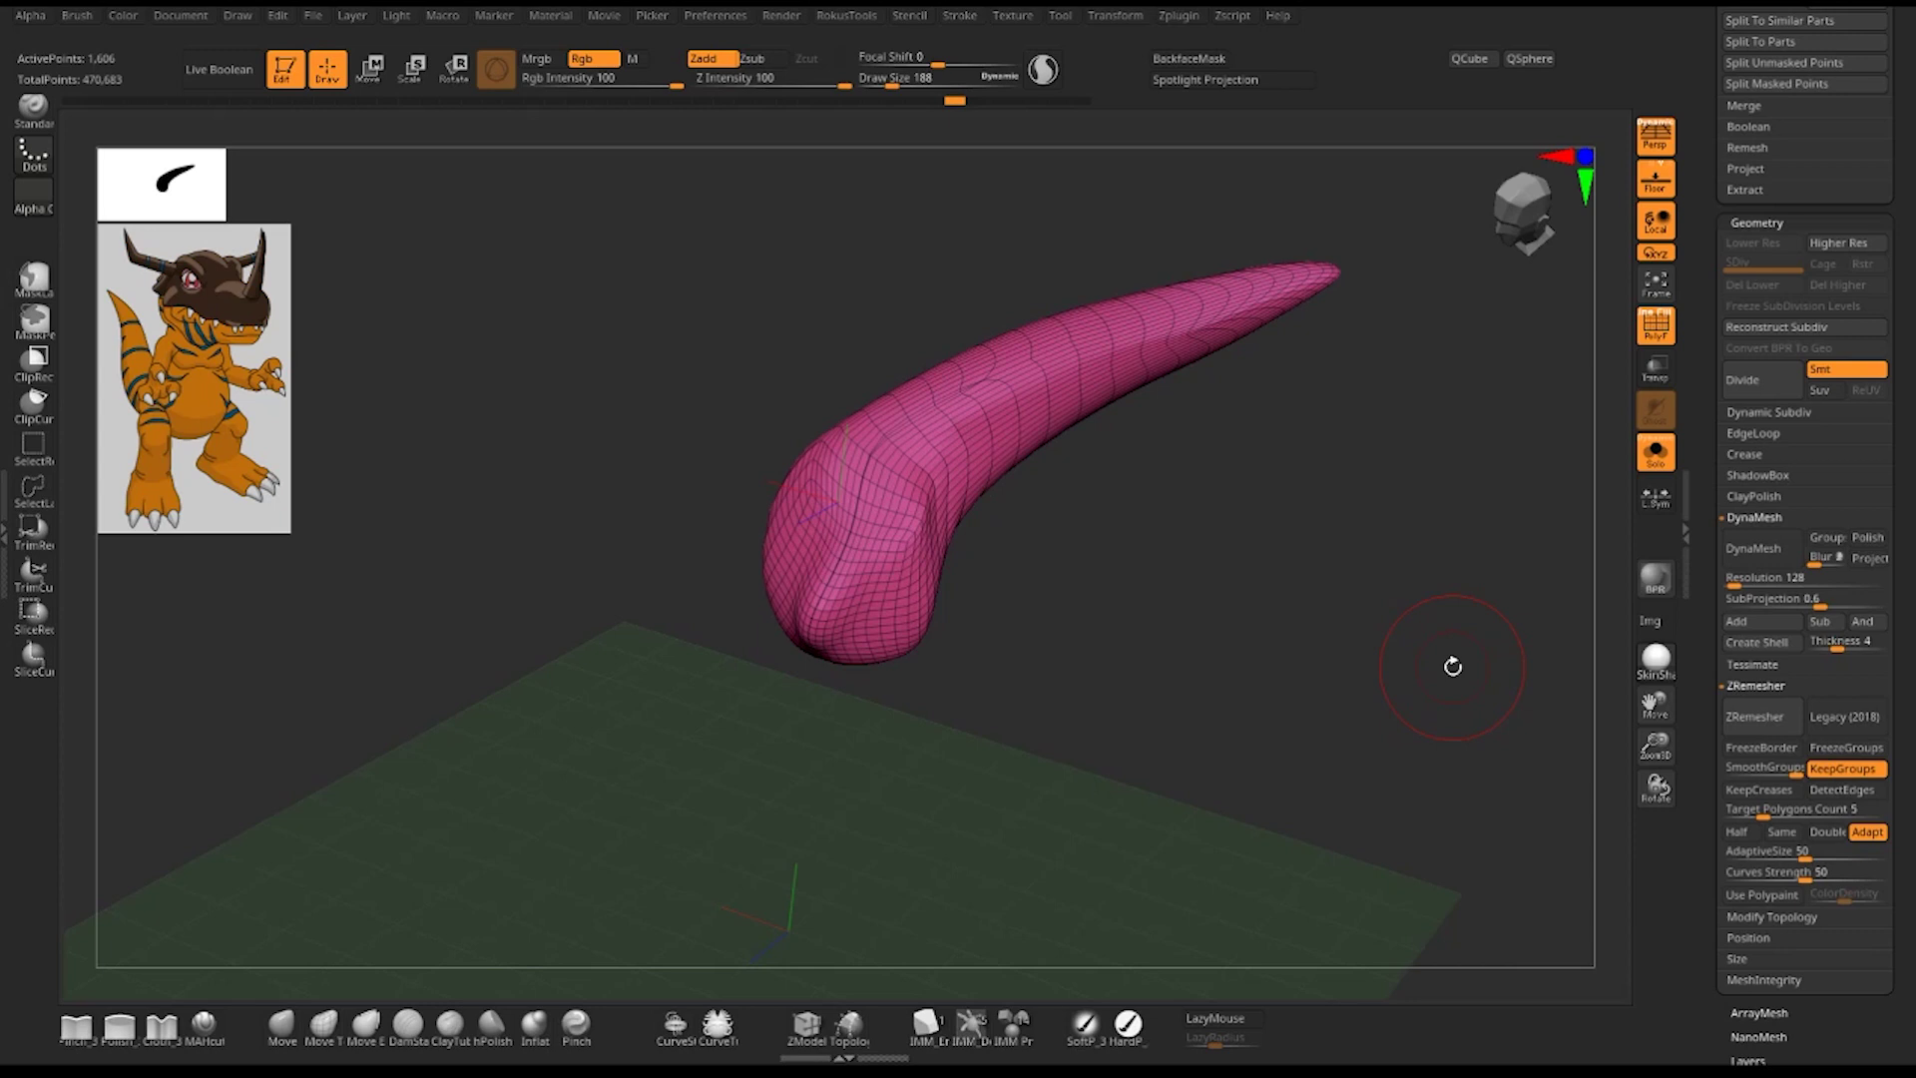
{"action": "left_click_drag", "start_coordinate": [1188, 626], "coordinate": [1298, 643]}
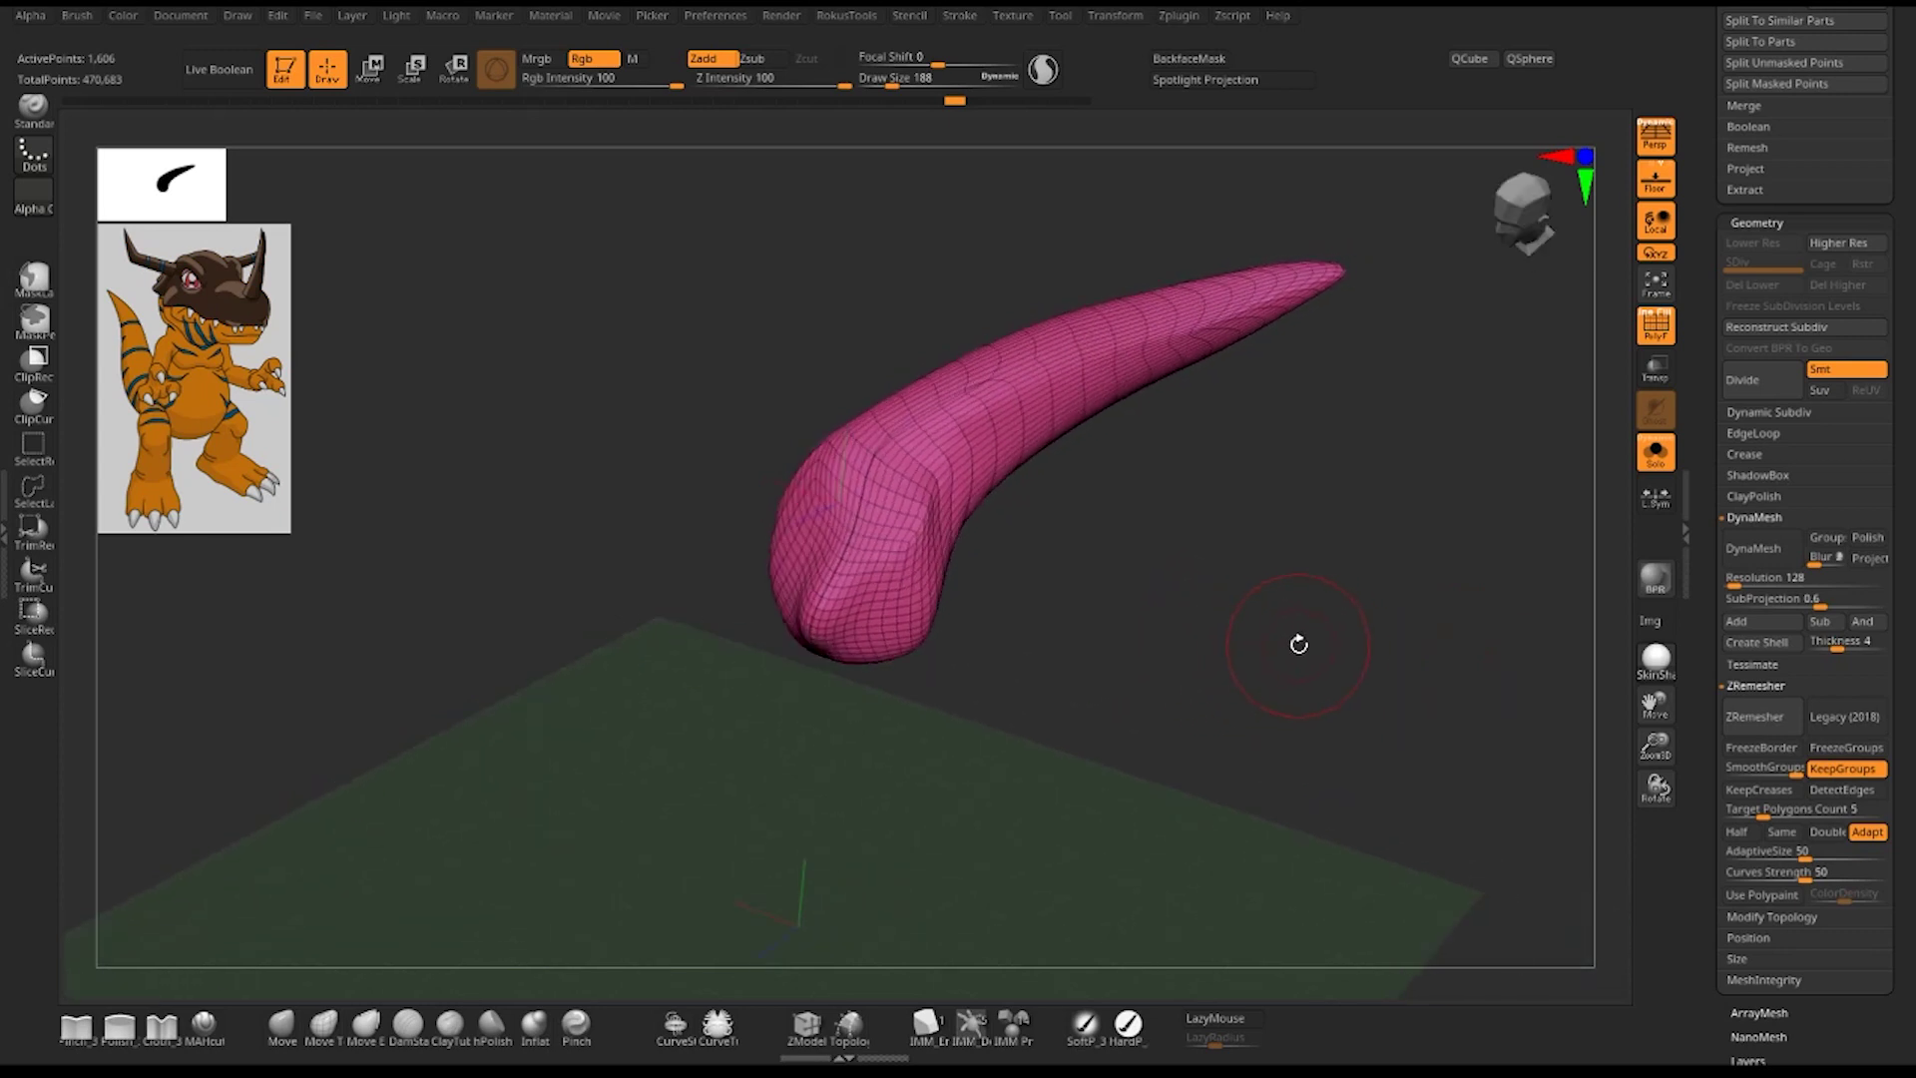
- Set Target Polygons Count to 5 and ZRemesh the tail
{"action": "left_click", "coordinate": [1832, 813]}
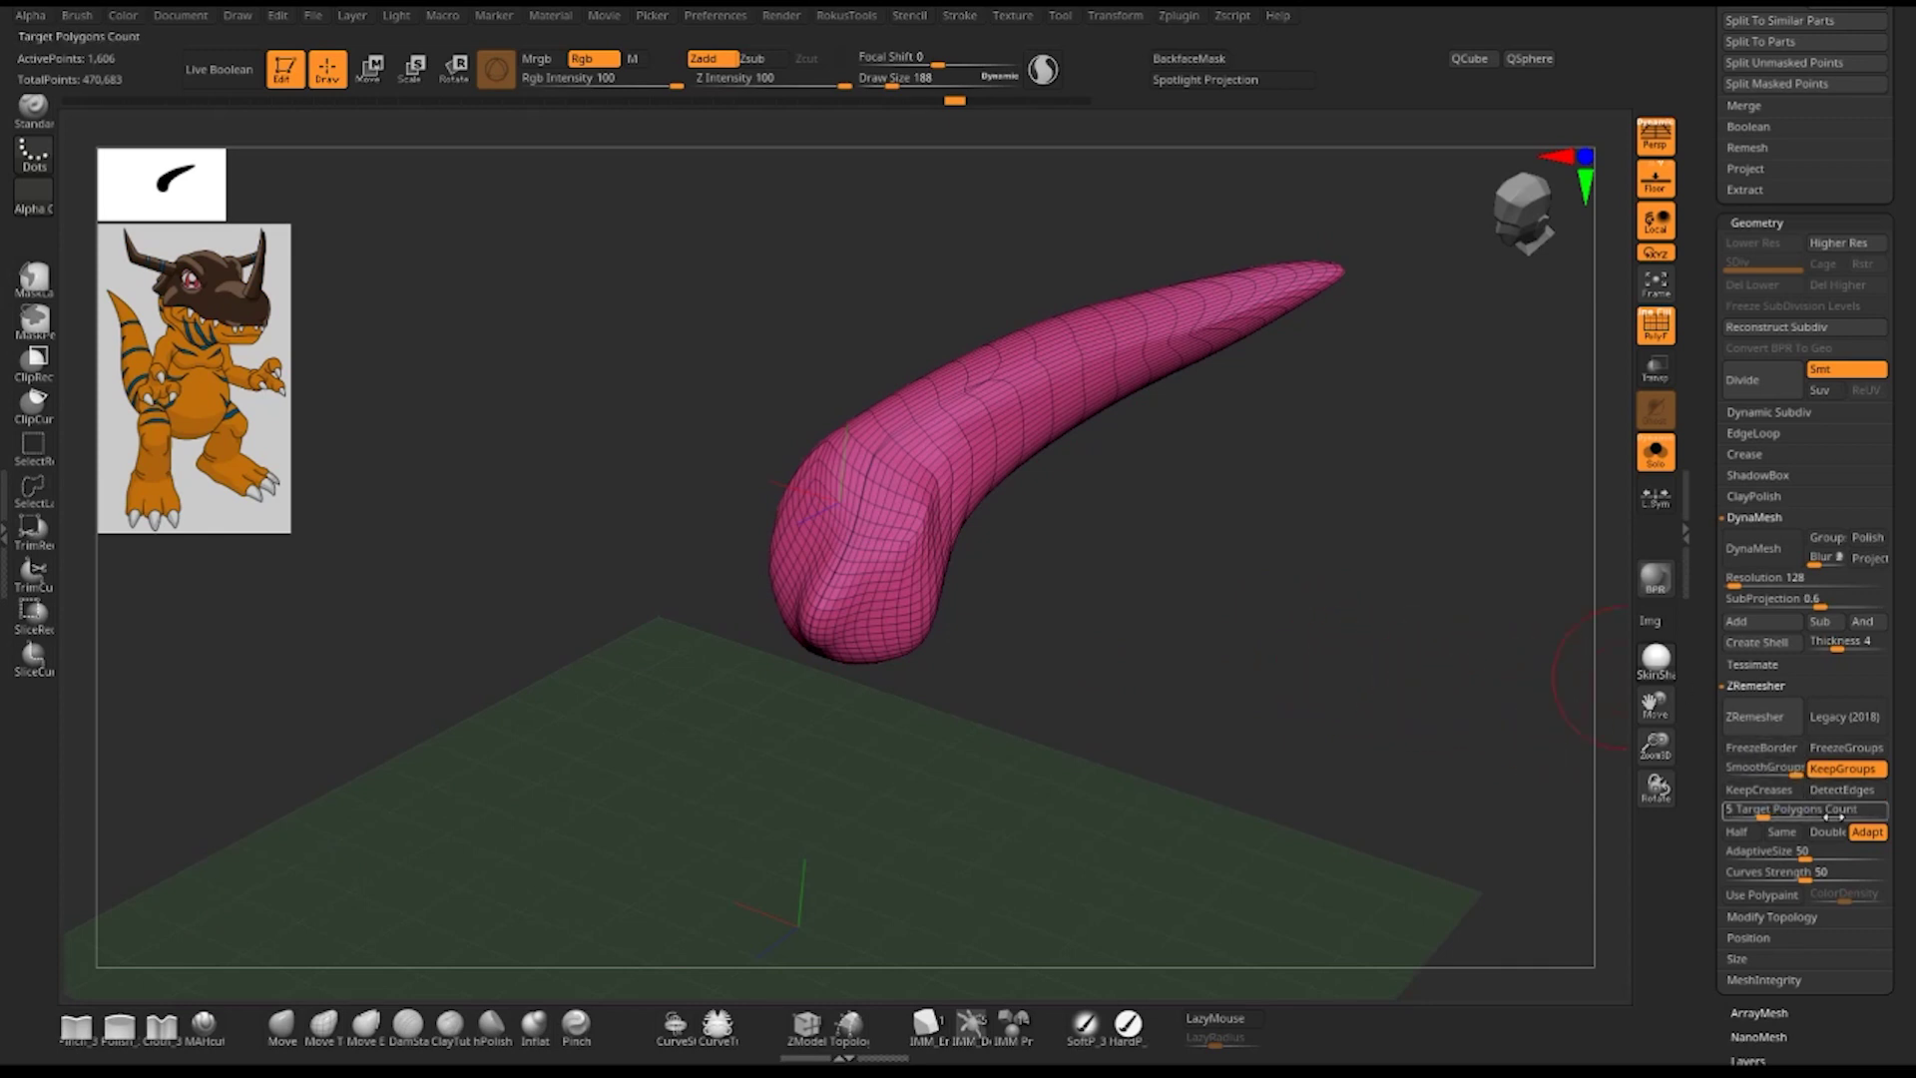
{"action": "key", "text": "Return"}
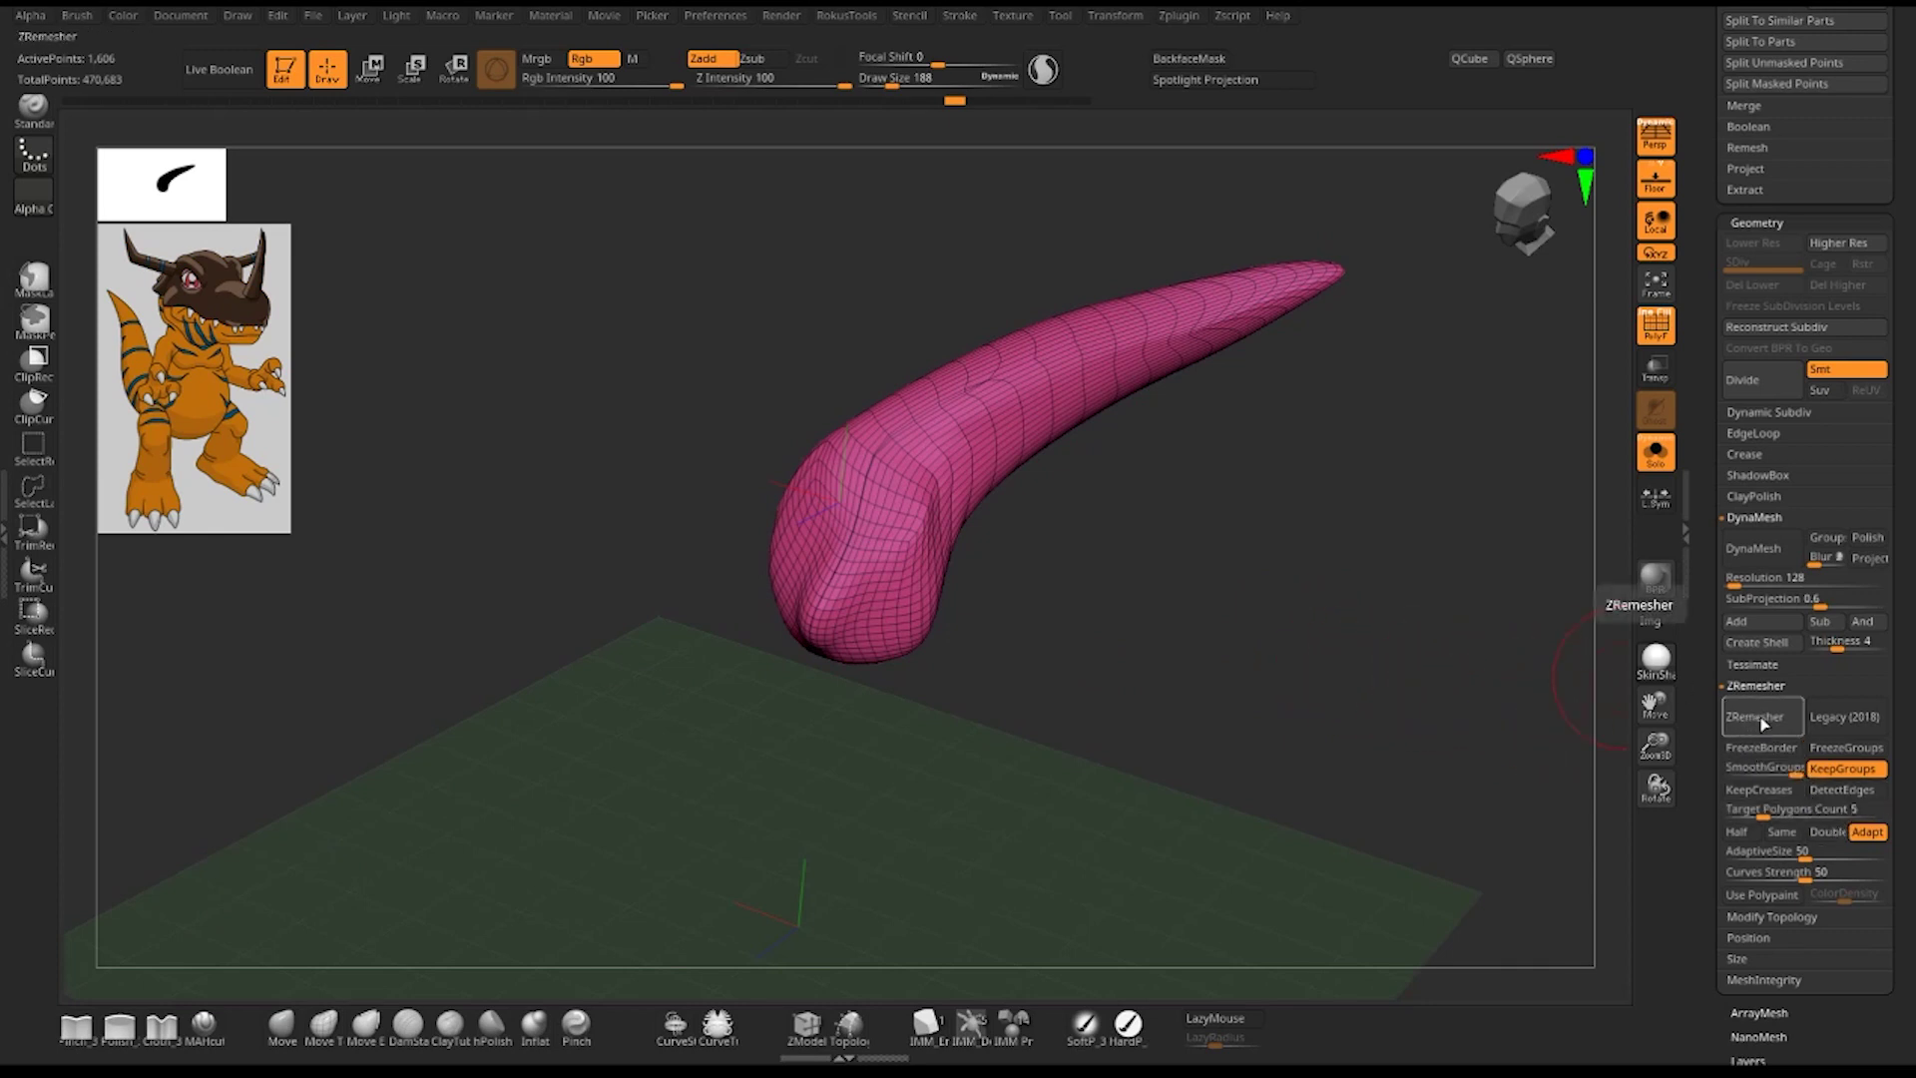
{"action": "left_click", "coordinate": [1761, 725]}
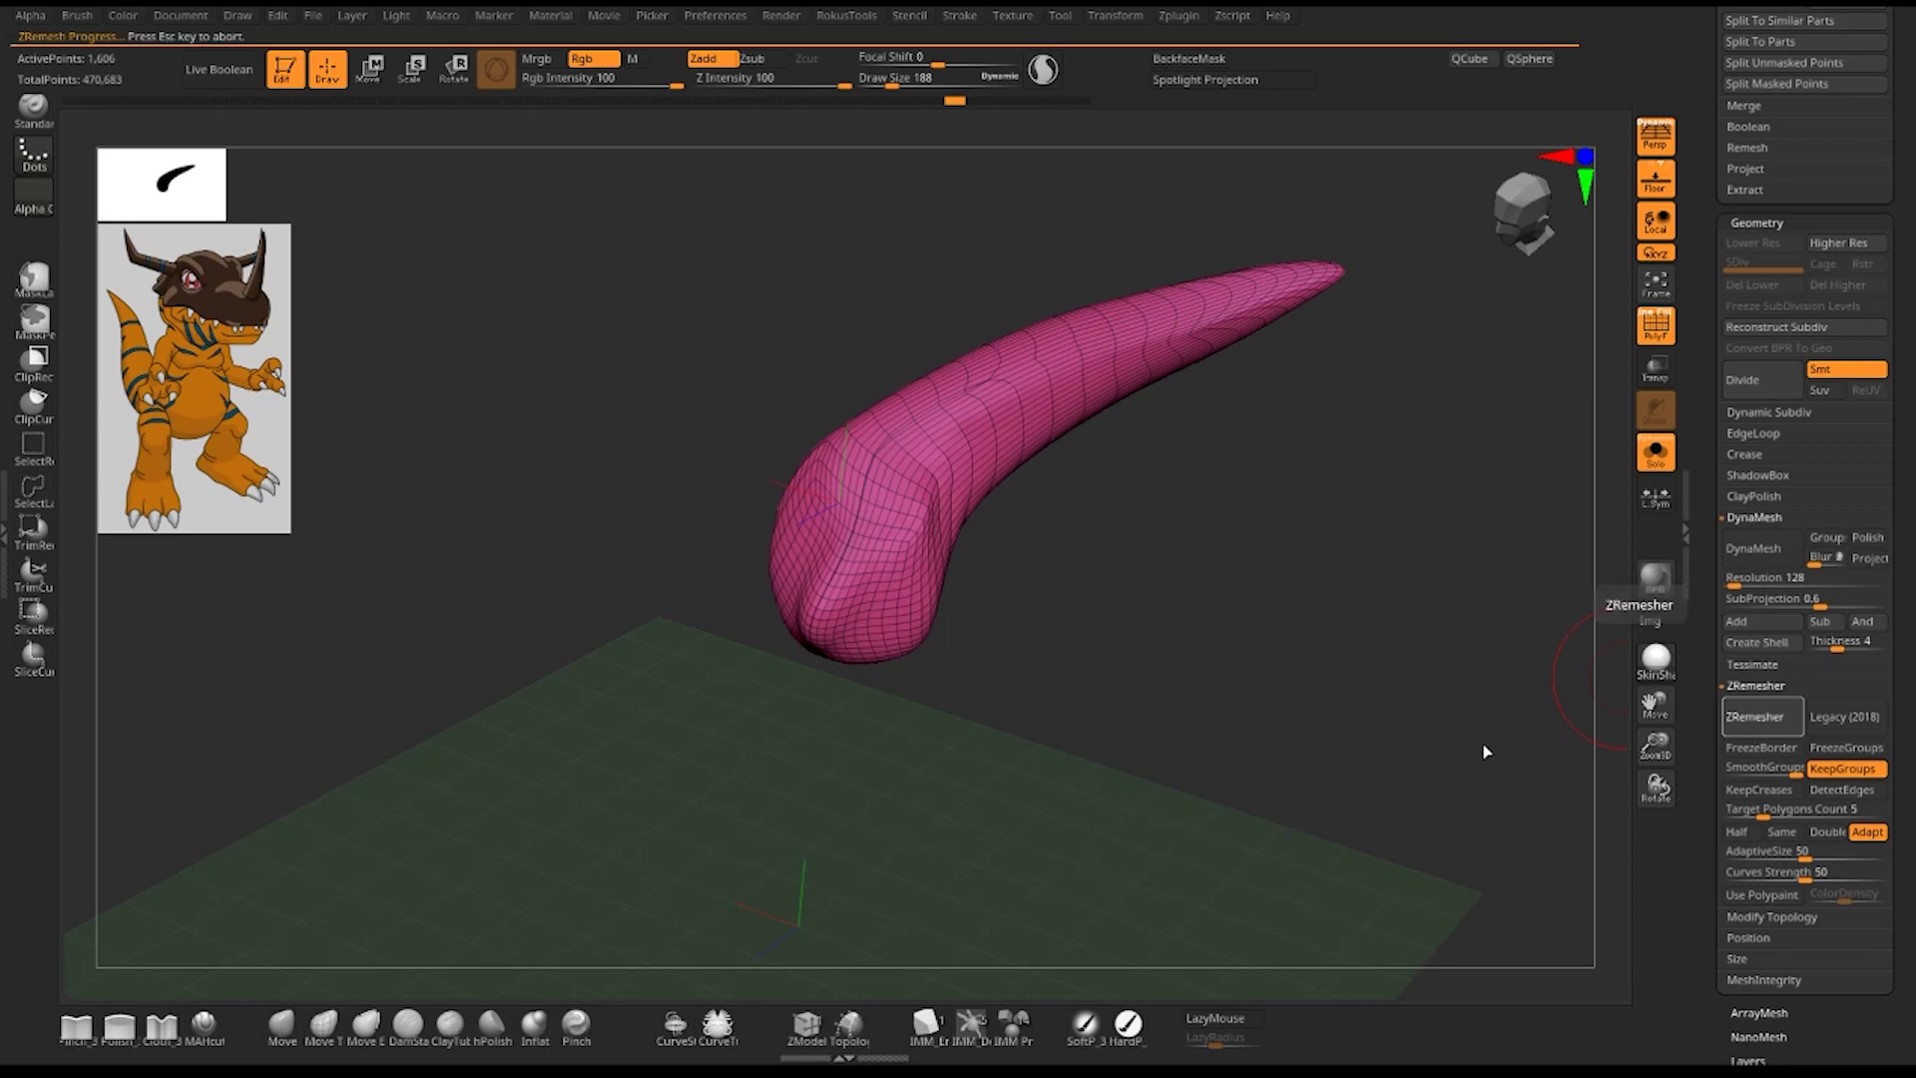
{"action": "mouse_move", "coordinate": [1337, 623]}
{"action": "left_mouse_down"}
{"action": "mouse_move", "coordinate": [1362, 652]}
{"action": "mouse_move", "coordinate": [1313, 774]}
{"action": "mouse_move", "coordinate": [1377, 599]}
{"action": "mouse_move", "coordinate": [1062, 622]}
{"action": "left_mouse_up"}
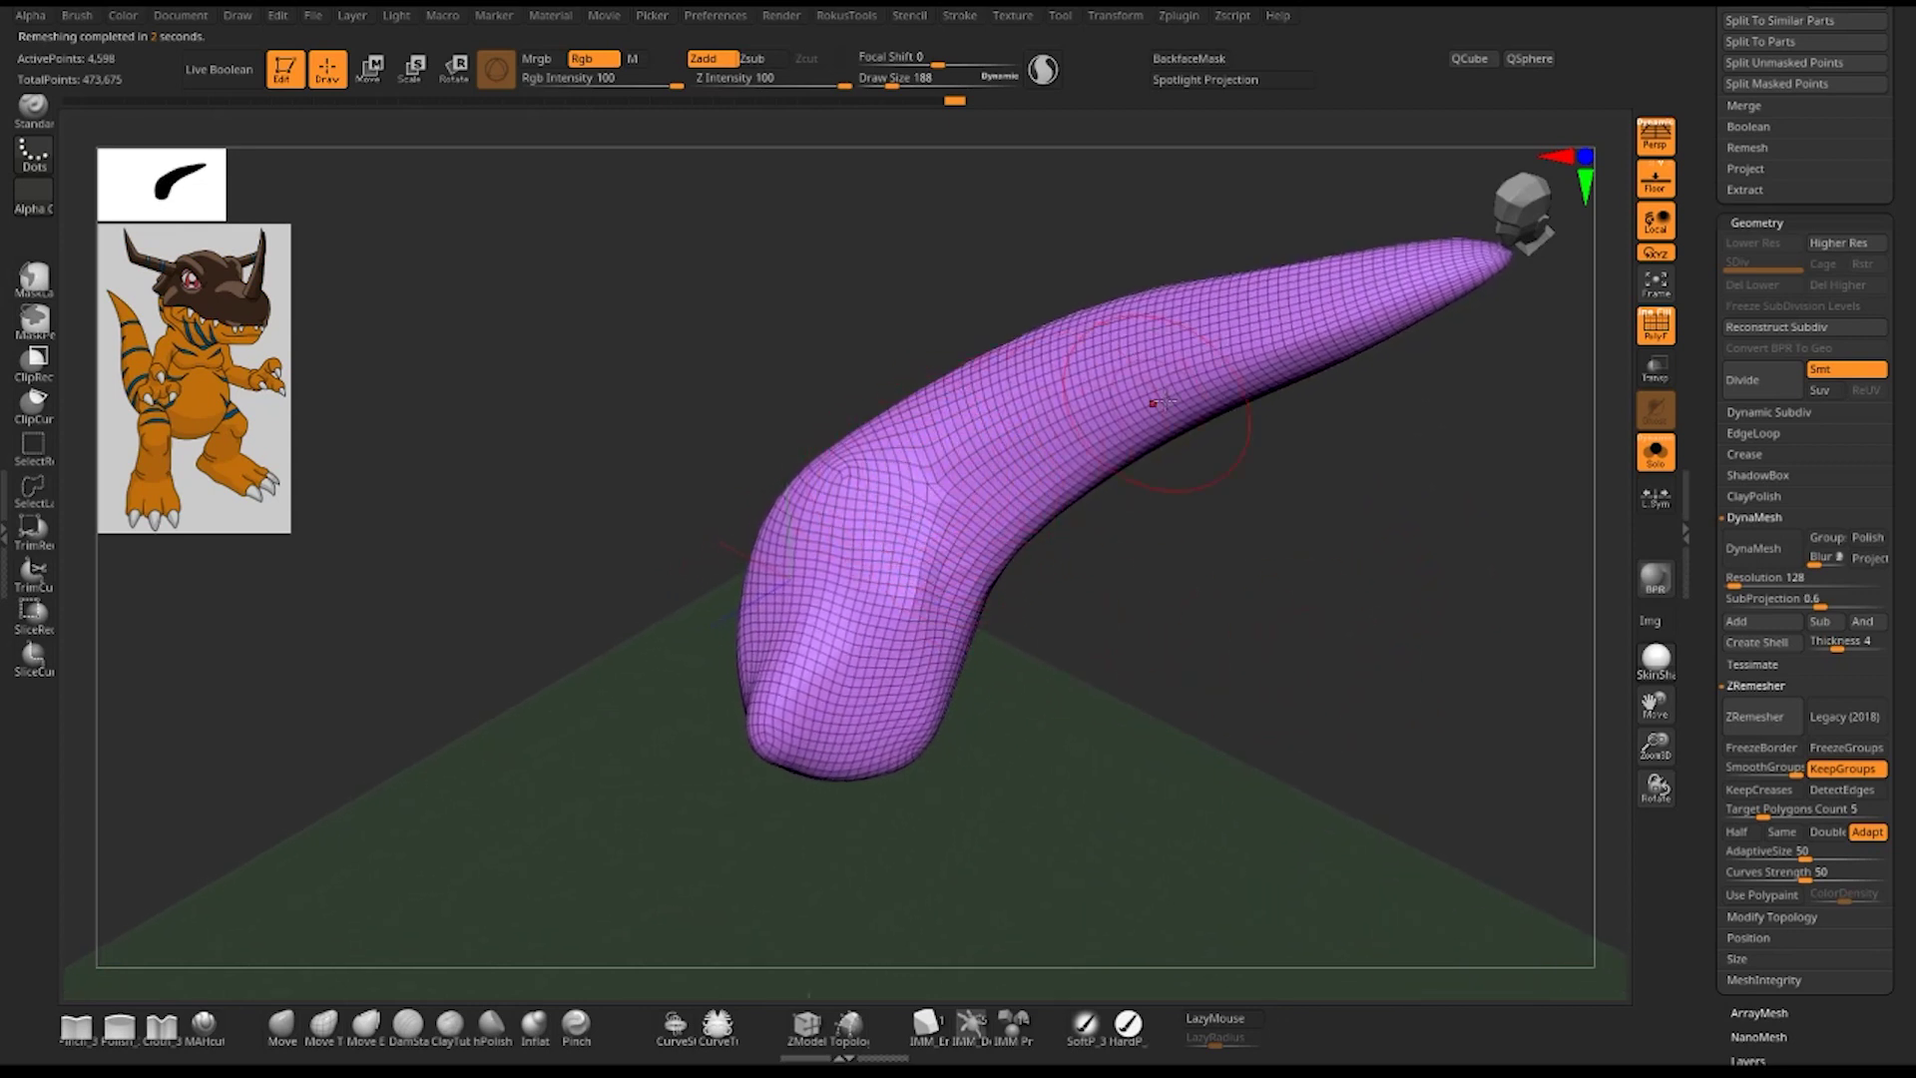
{"action": "mouse_move", "coordinate": [1423, 350]}
{"action": "left_mouse_down"}
{"action": "mouse_move", "coordinate": [1121, 599]}
{"action": "mouse_move", "coordinate": [1158, 441]}
{"action": "left_mouse_up"}
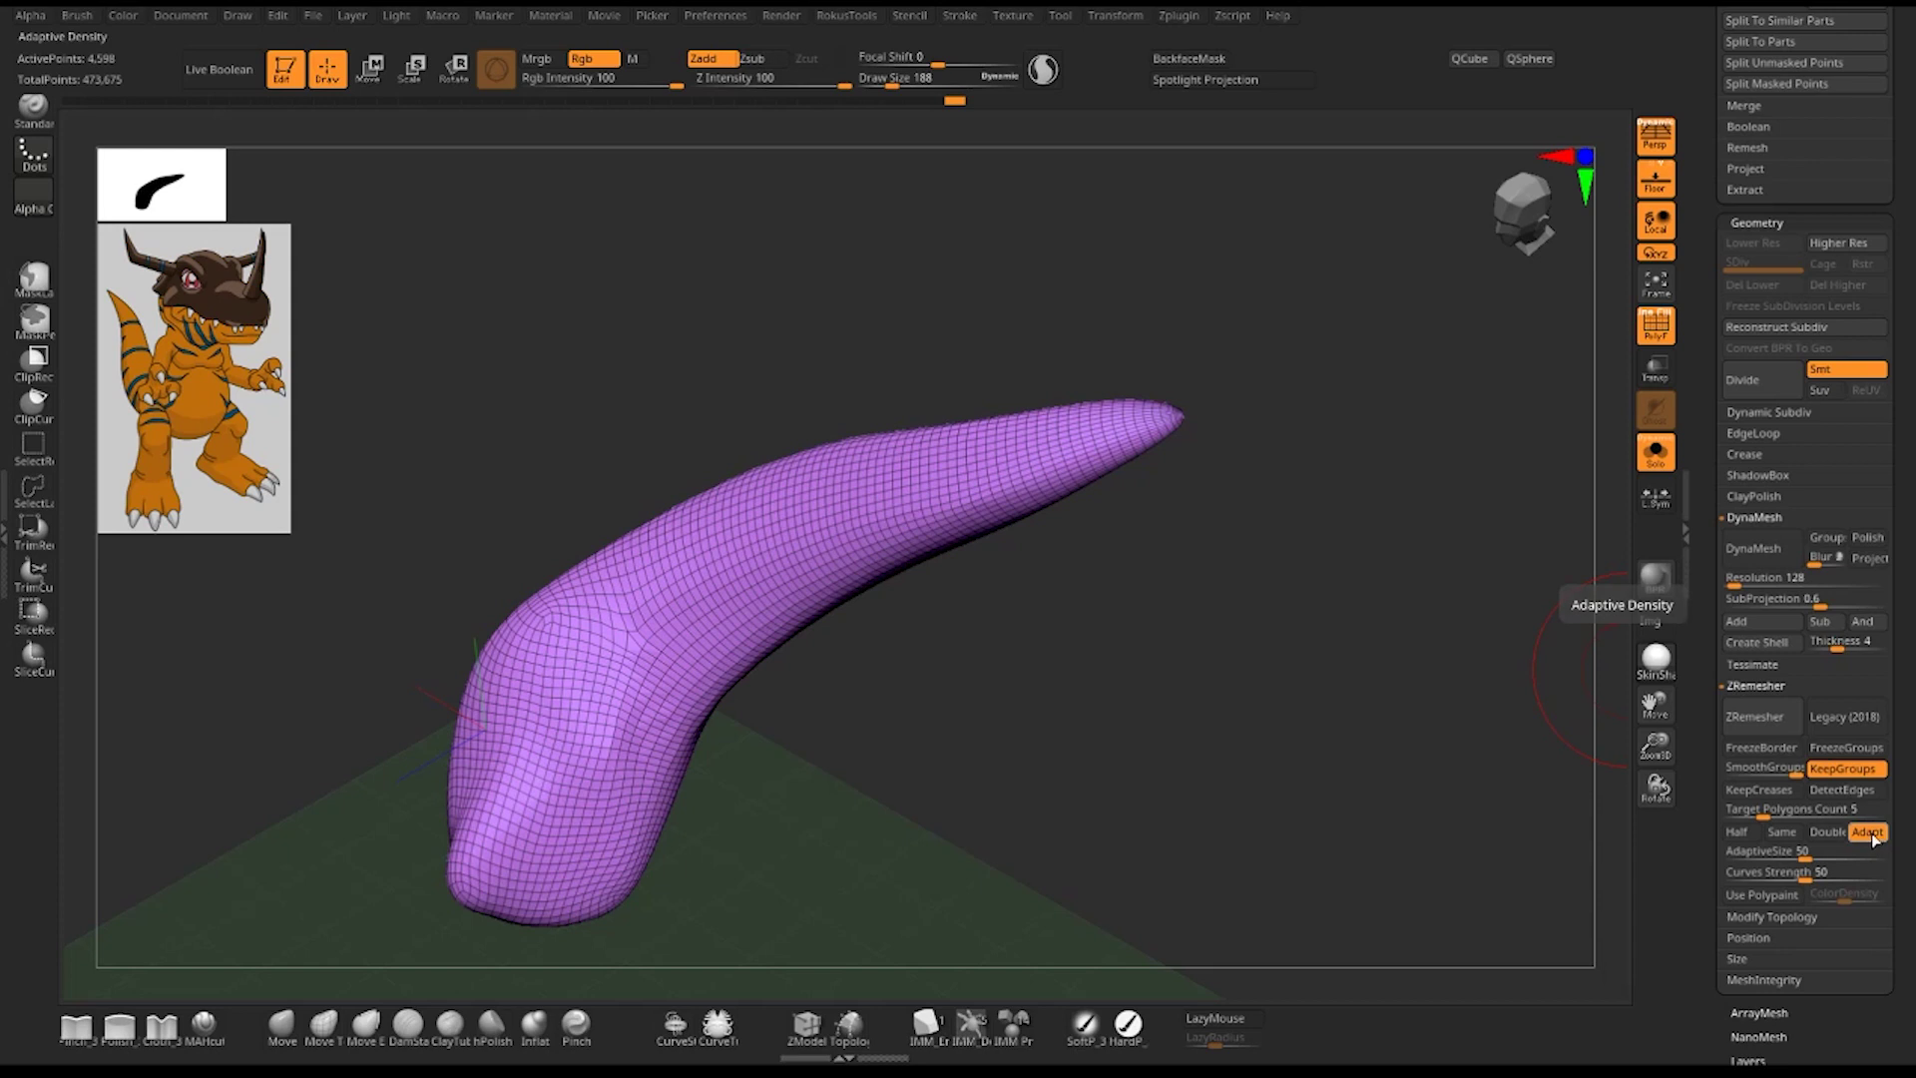
- ZRemesh the tail again with Adapt off, comparing against the previous result
{"action": "left_click", "coordinate": [1753, 716]}
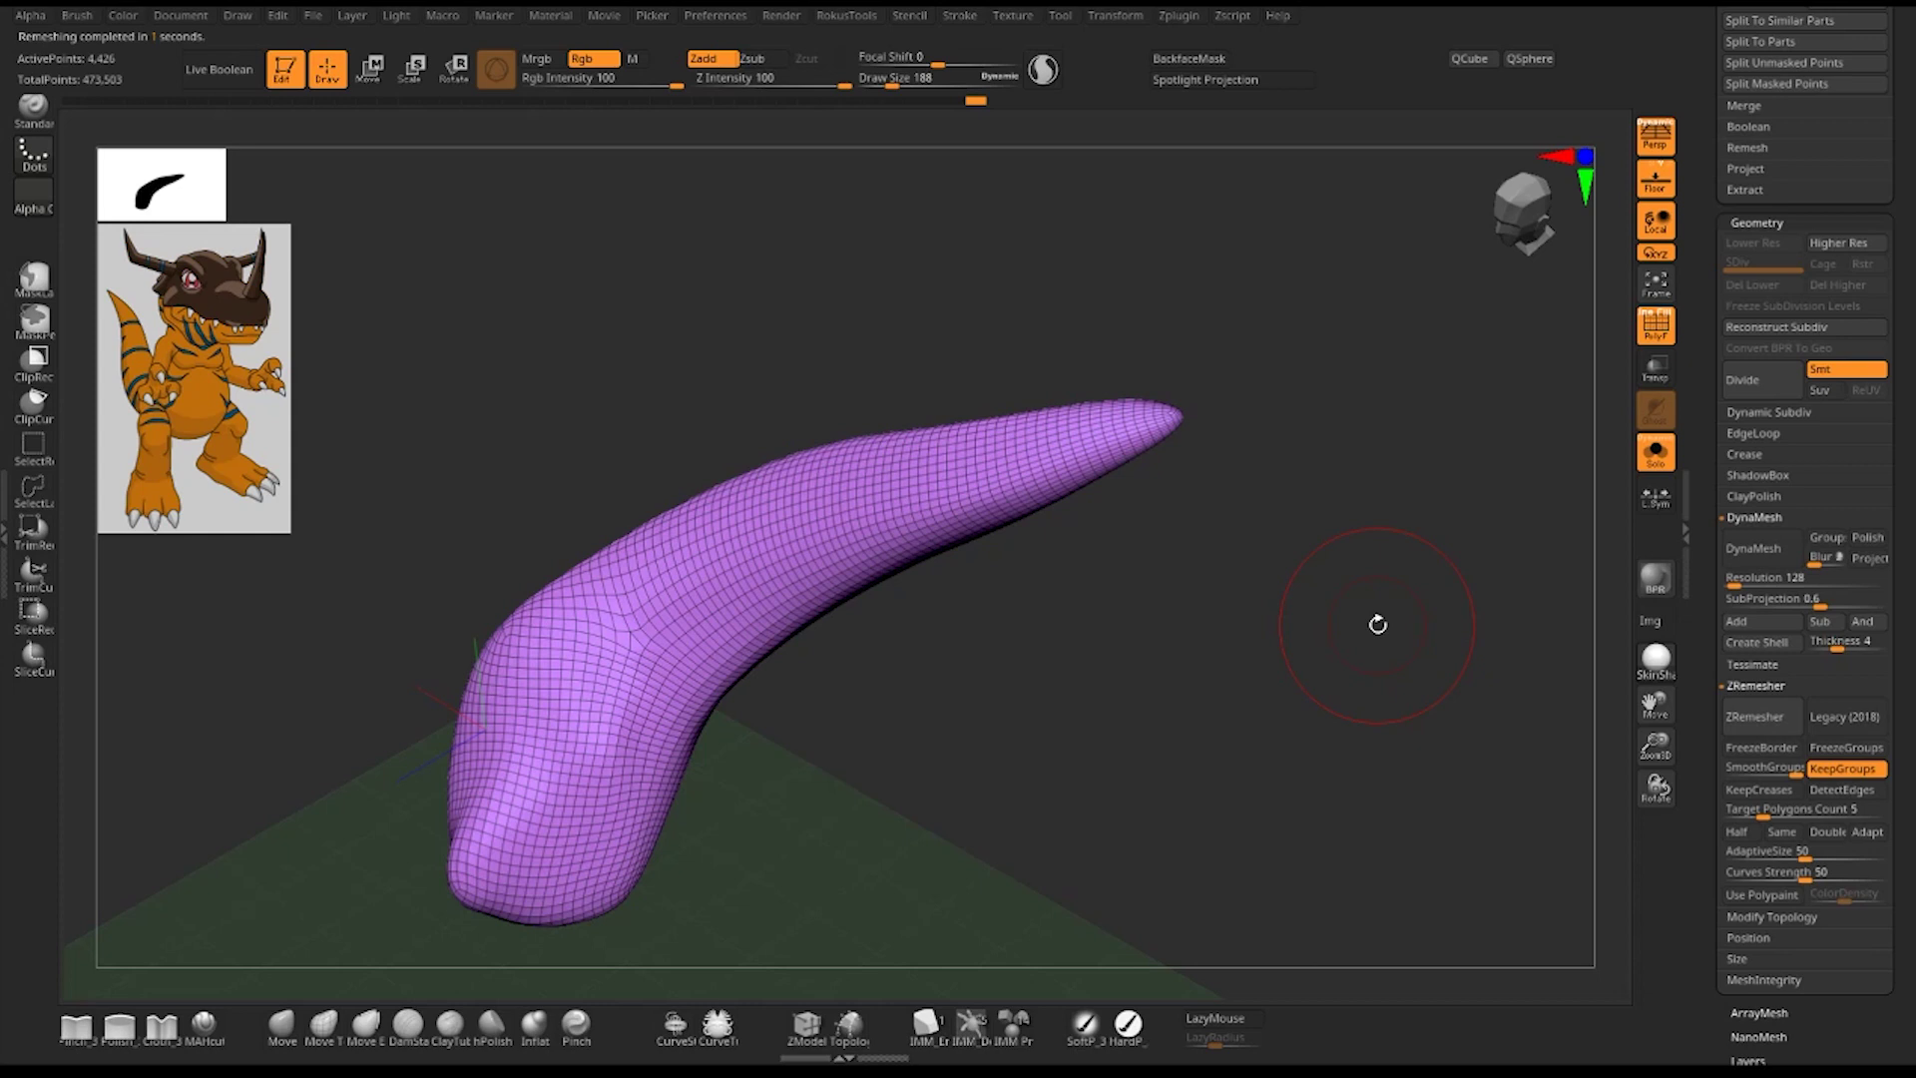
{"action": "left_click_drag", "start_coordinate": [1325, 568], "coordinate": [1269, 573]}
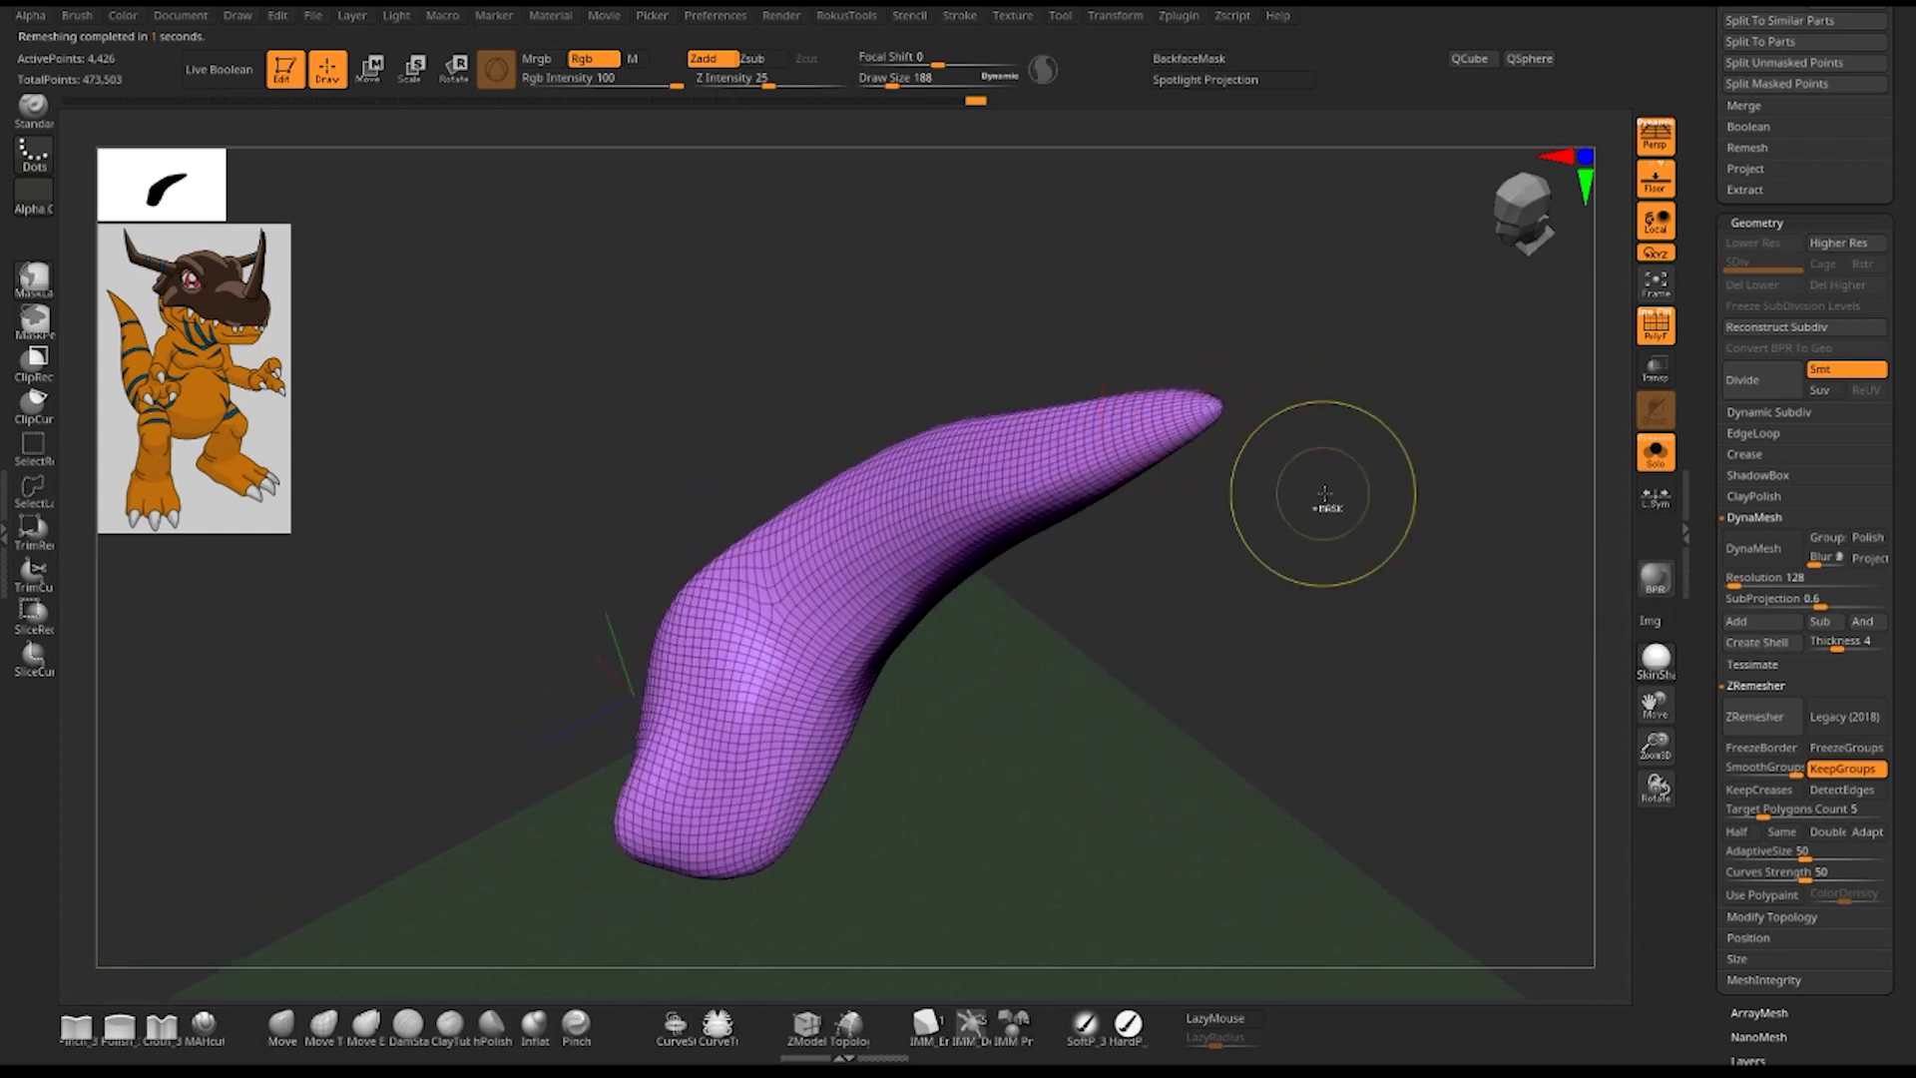
{"action": "key", "text": "u"}
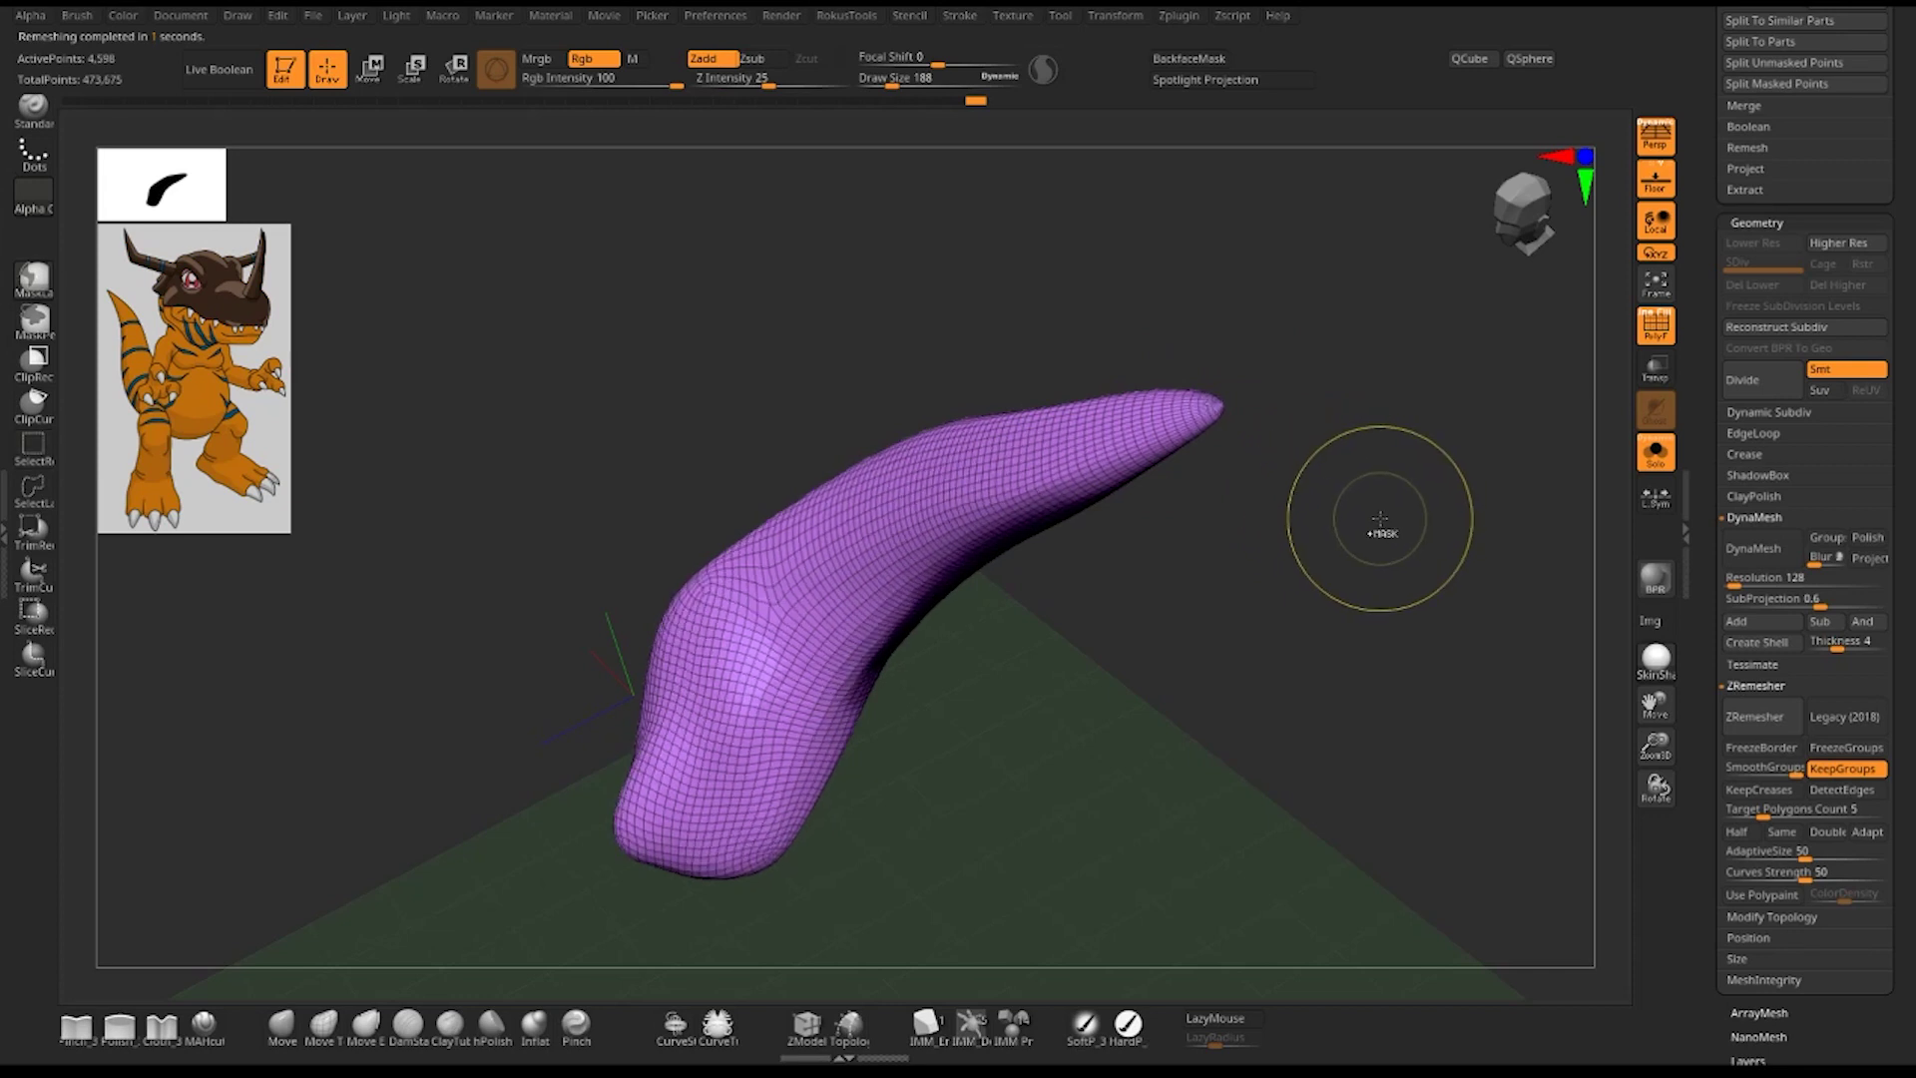
{"action": "key", "text": "u"}
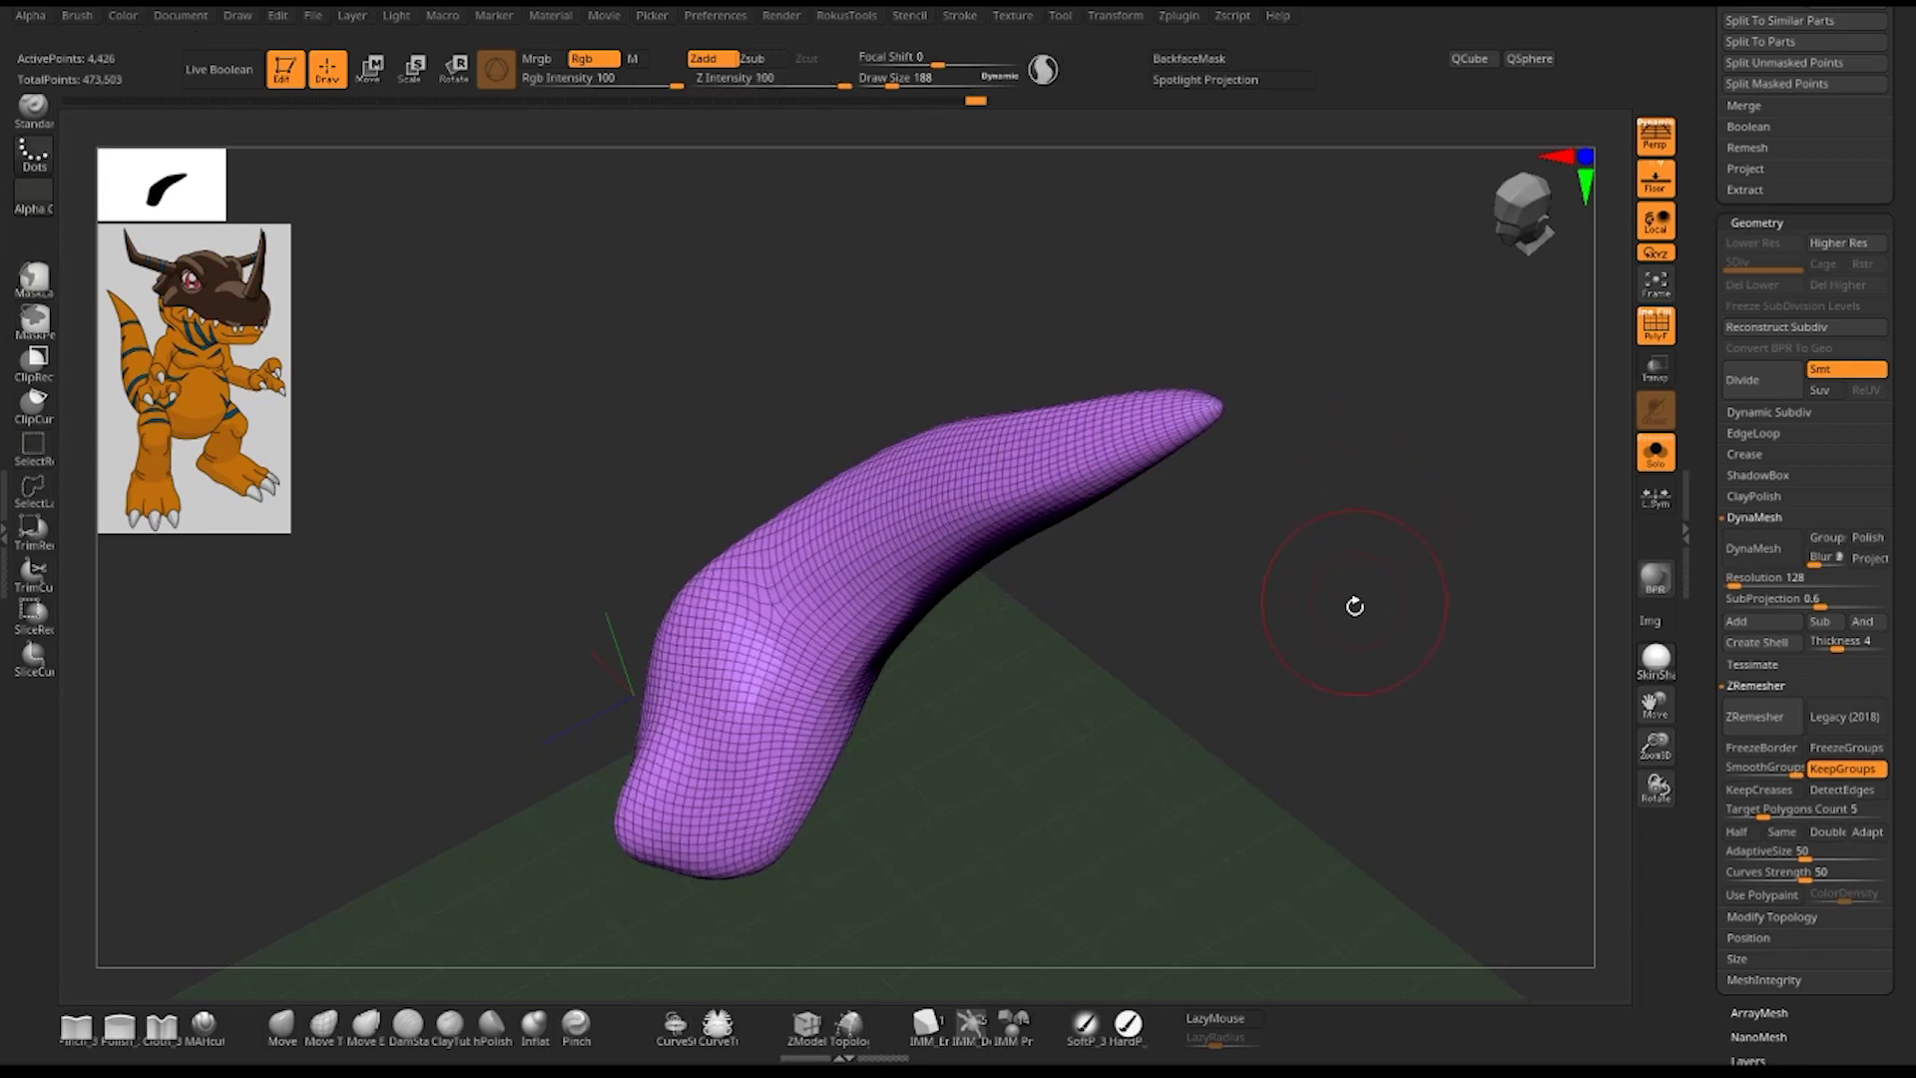
{"action": "mouse_move", "coordinate": [1351, 603]}
{"action": "left_mouse_down"}
{"action": "mouse_move", "coordinate": [1317, 589]}
{"action": "mouse_move", "coordinate": [1296, 499]}
{"action": "left_mouse_up"}
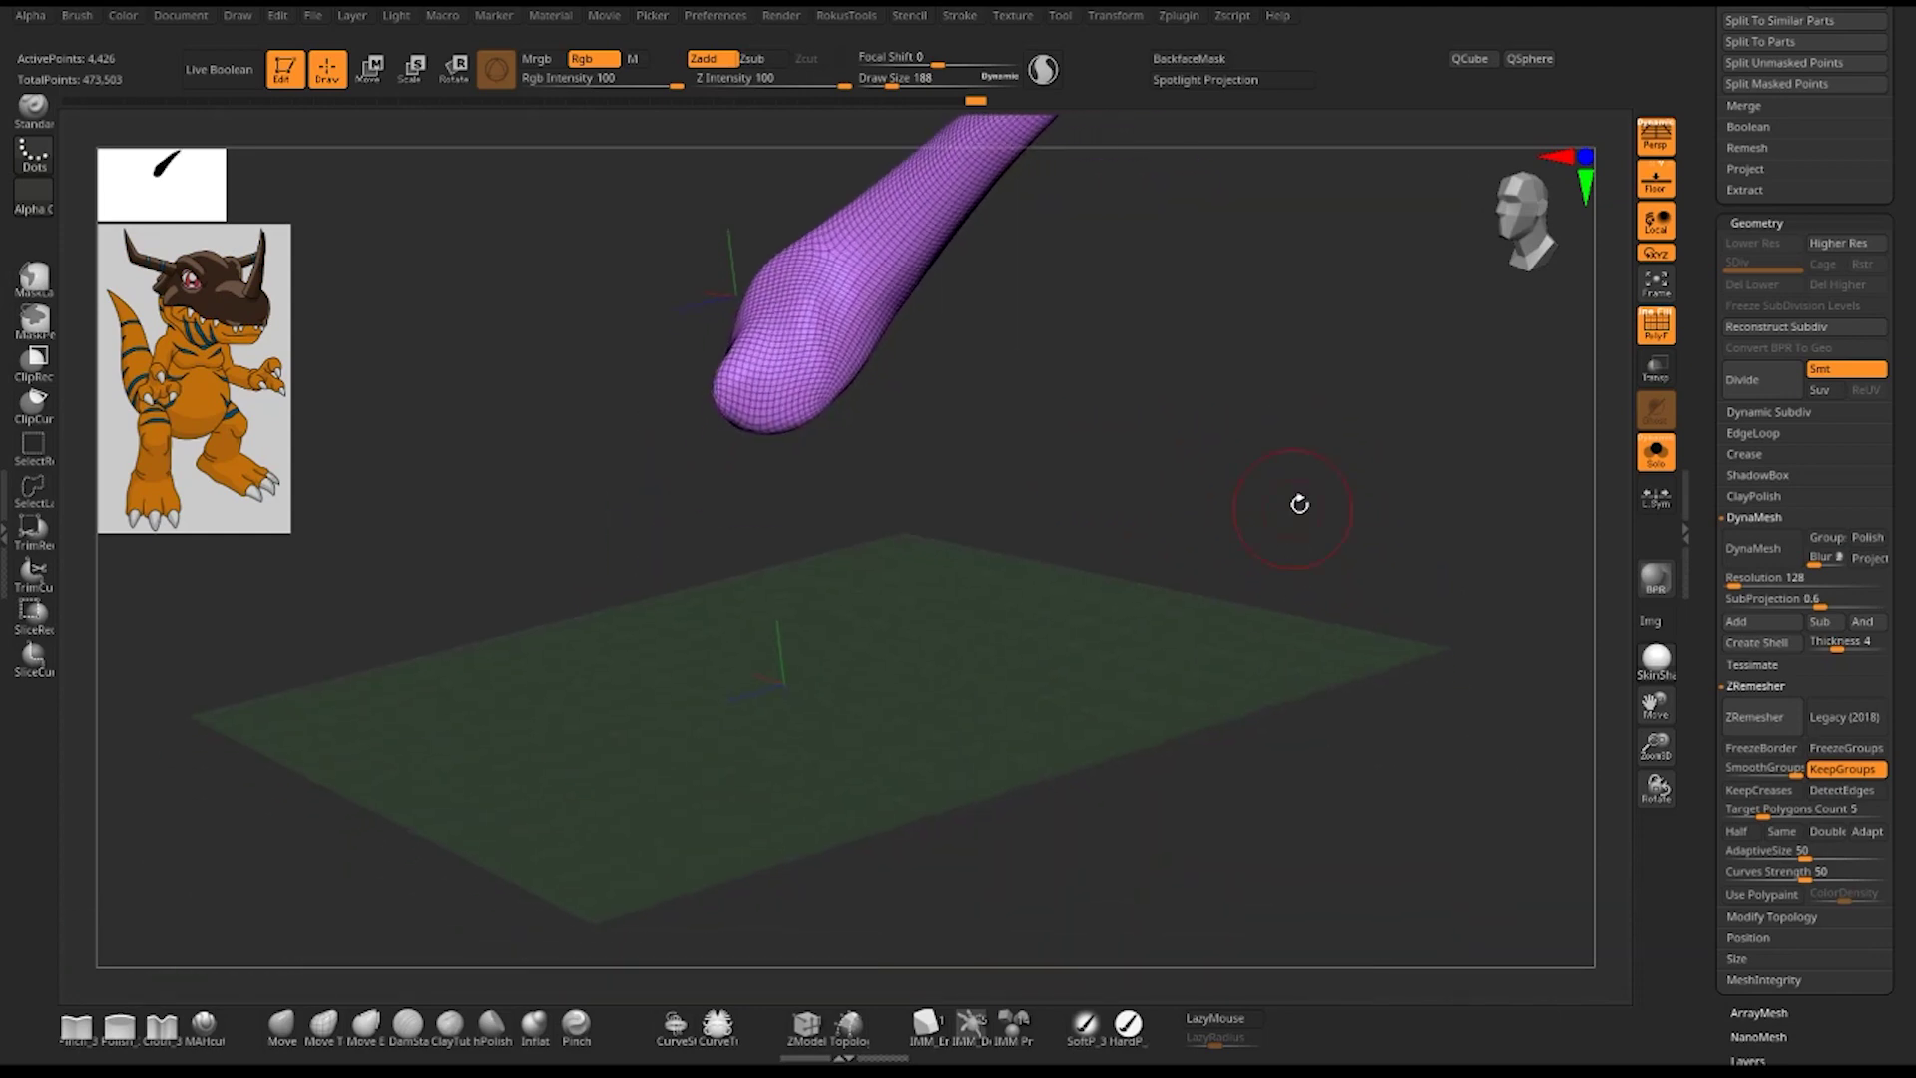
- Turn off Solo to show the whole Greymon model and hide the polygroup wireframe
{"action": "left_click", "coordinate": [1654, 461]}
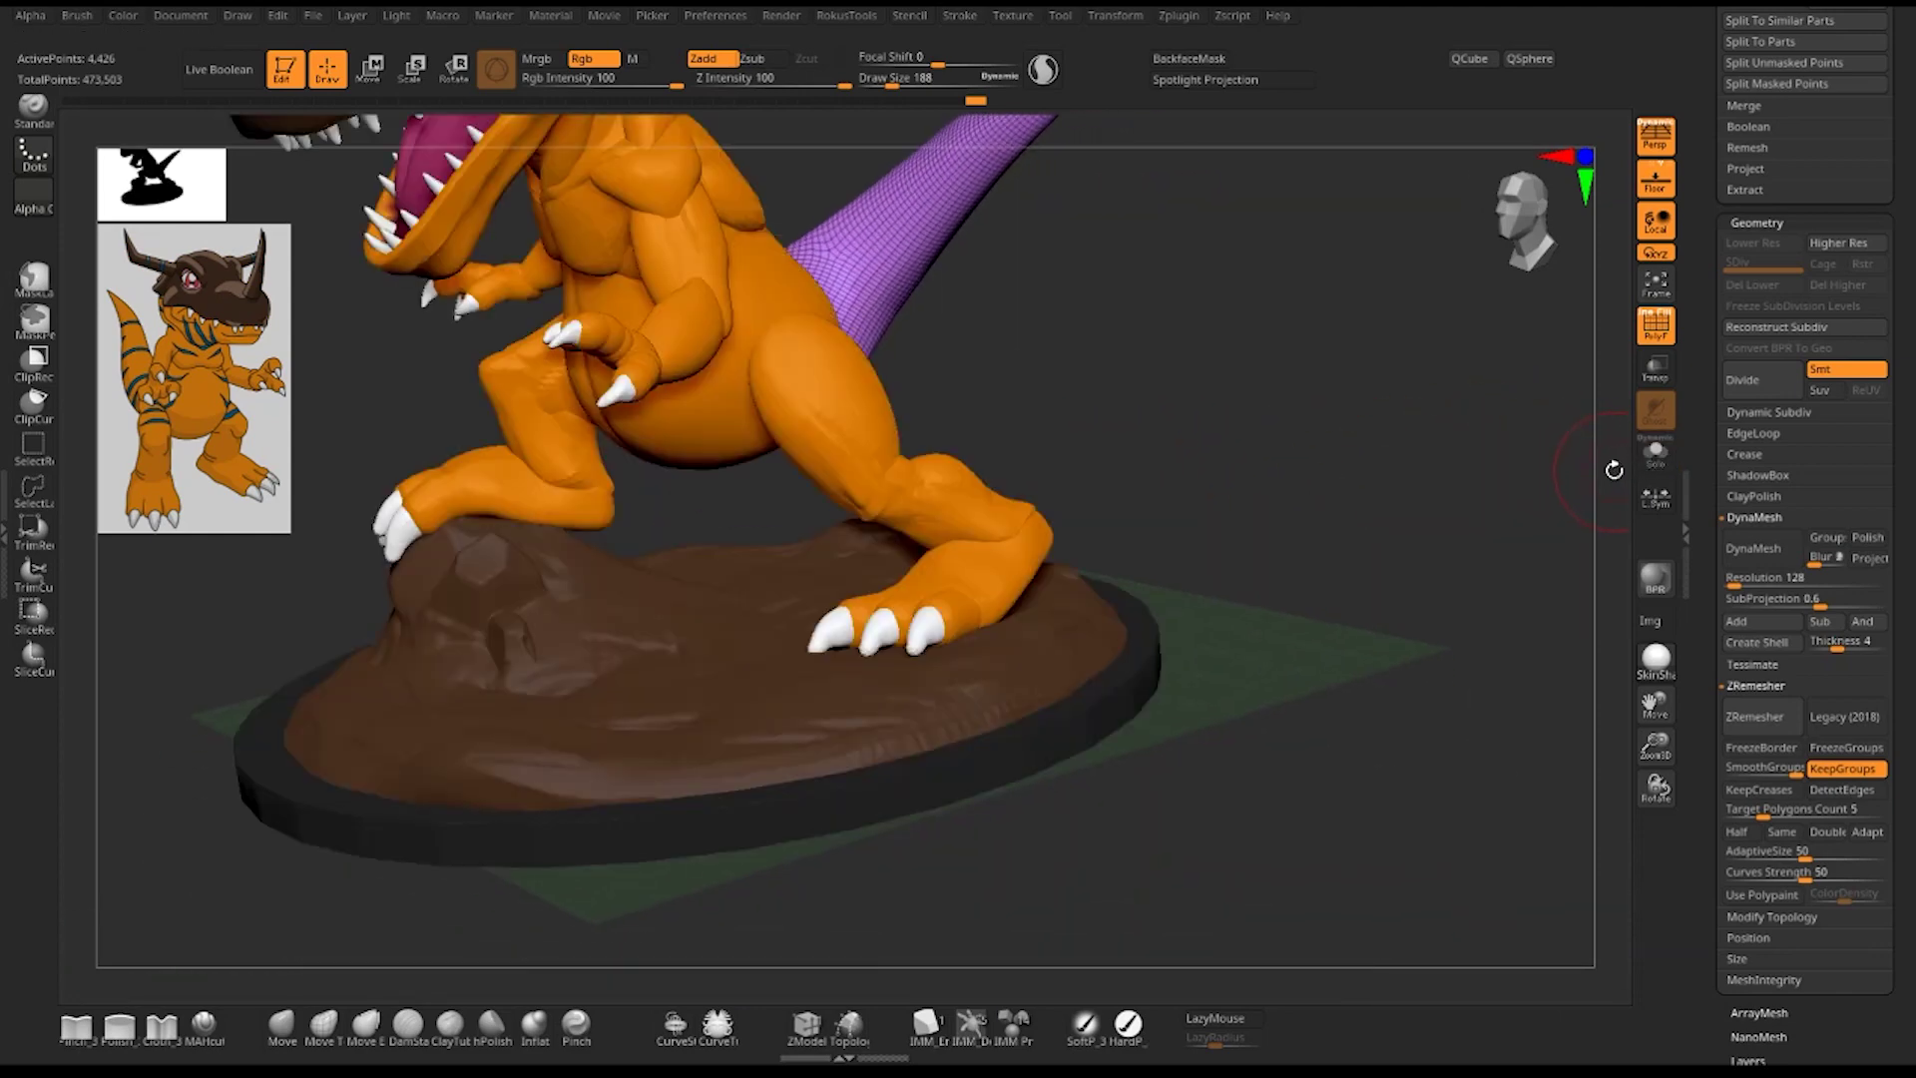
{"action": "key", "text": "shift+f"}
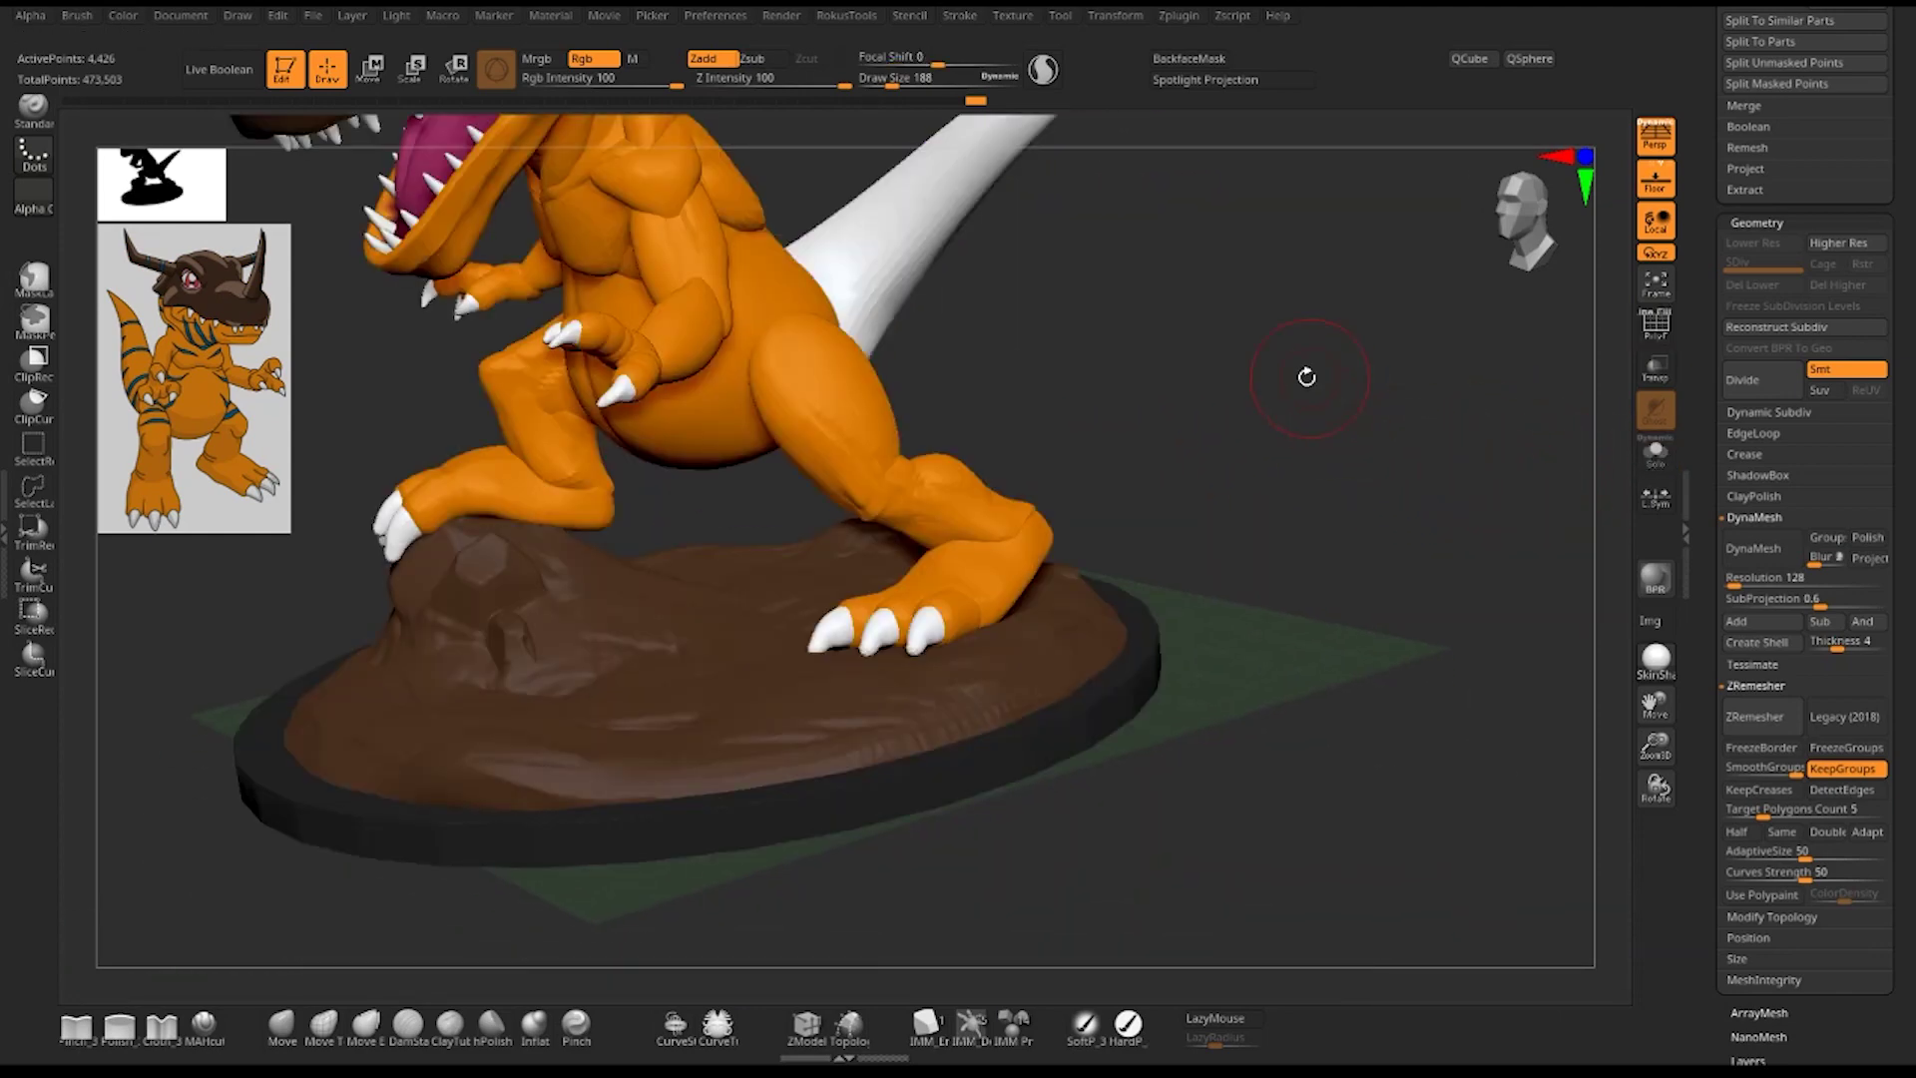
{"action": "mouse_move", "coordinate": [1304, 376]}
{"action": "left_mouse_down"}
{"action": "mouse_move", "coordinate": [1386, 684]}
{"action": "mouse_move", "coordinate": [1411, 547]}
{"action": "mouse_move", "coordinate": [1387, 457]}
{"action": "mouse_move", "coordinate": [1368, 577]}
{"action": "mouse_move", "coordinate": [1398, 569]}
{"action": "left_mouse_up"}
{"action": "scroll", "coordinate": [1383, 679], "scroll_direction": "up", "scroll_amount": 5}
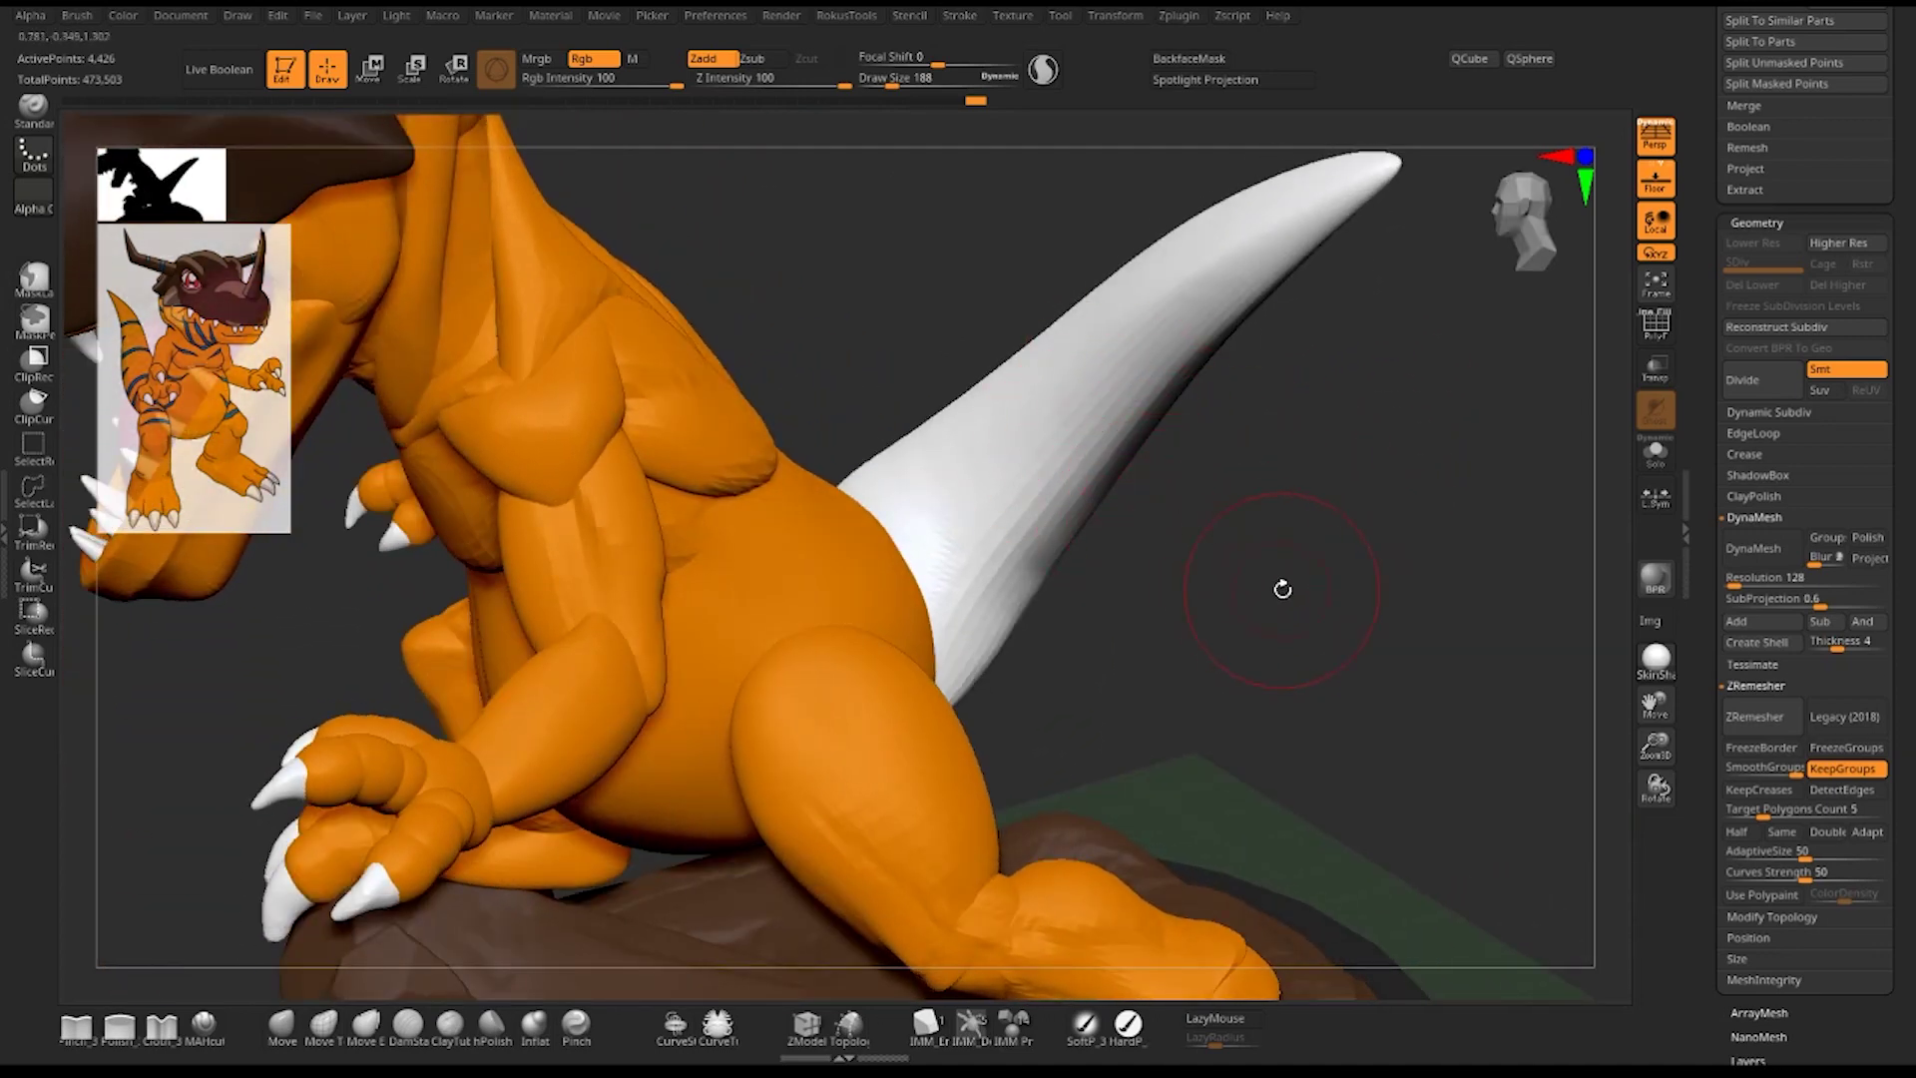
- Set the ZRemesher Target Polygons Count to 5 and turn PolyF back on
{"action": "left_click", "coordinate": [1764, 809]}
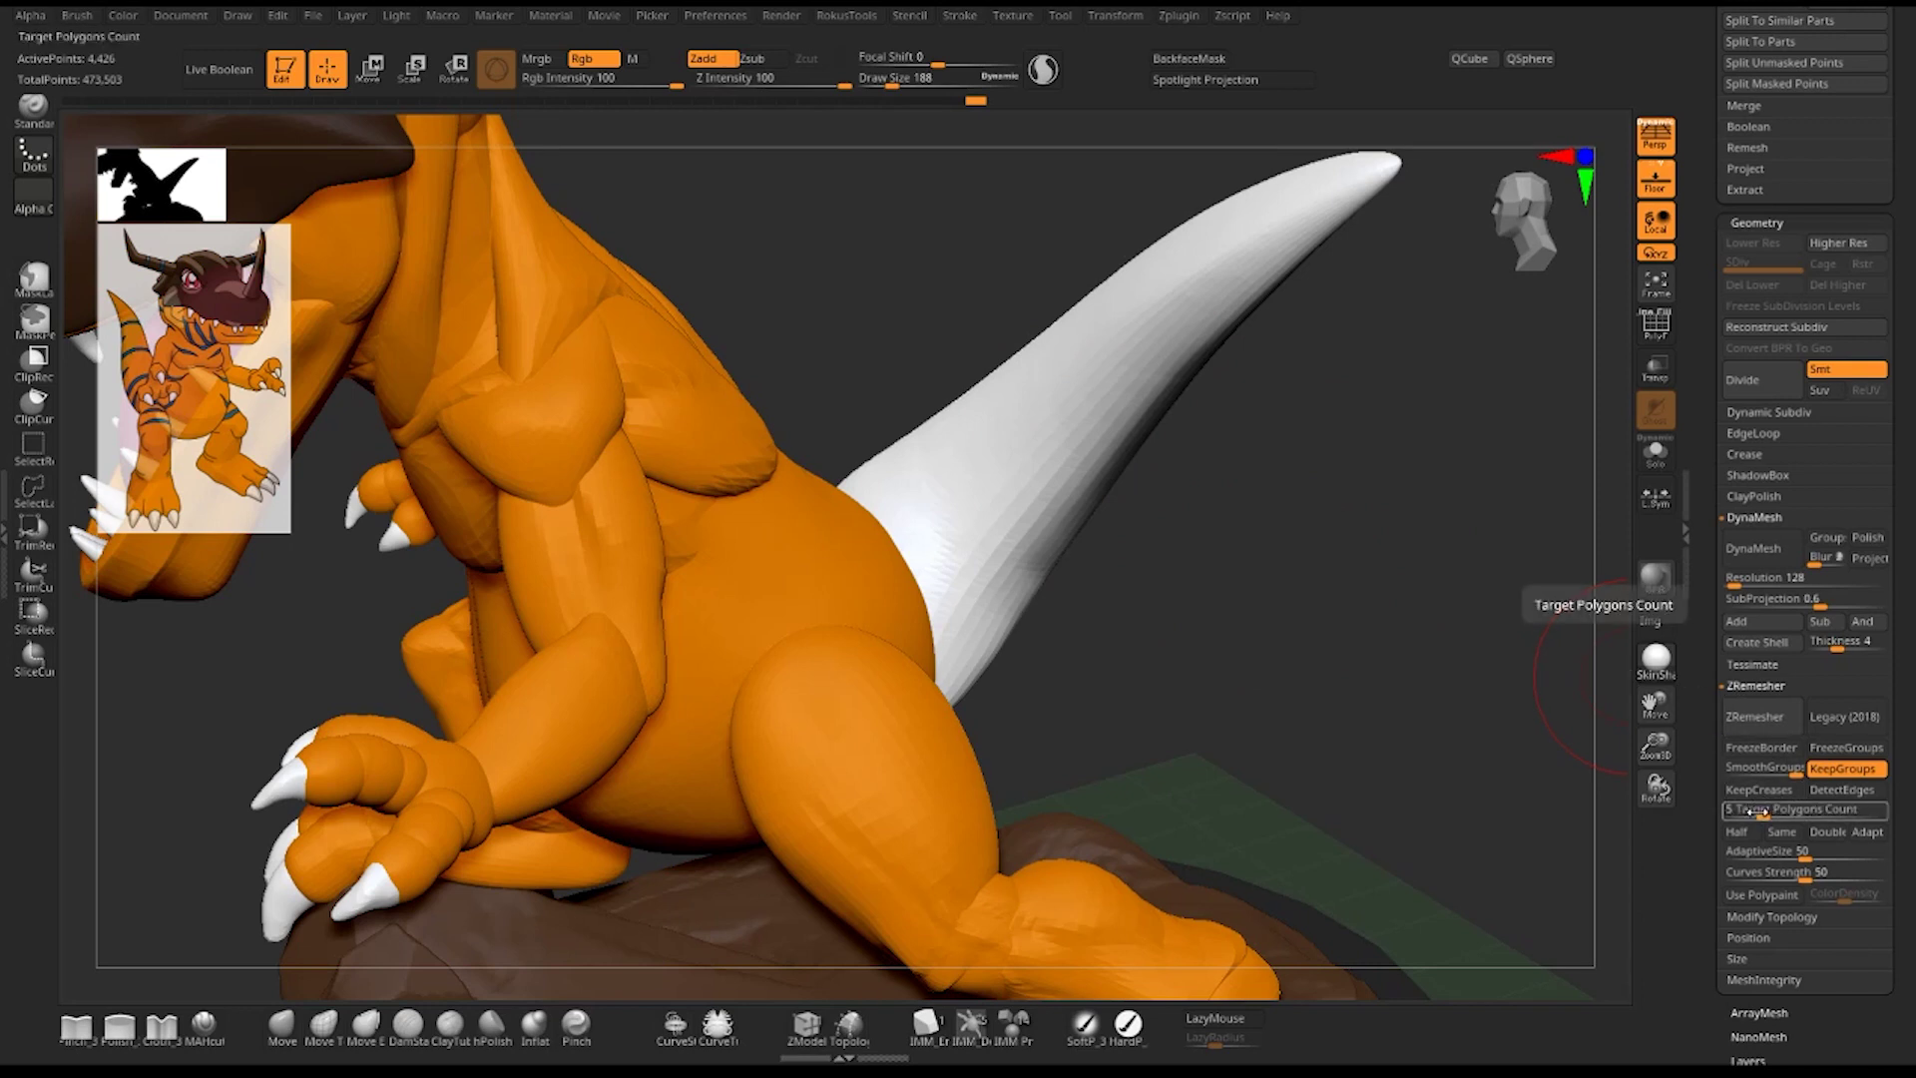
{"action": "key", "text": "Return"}
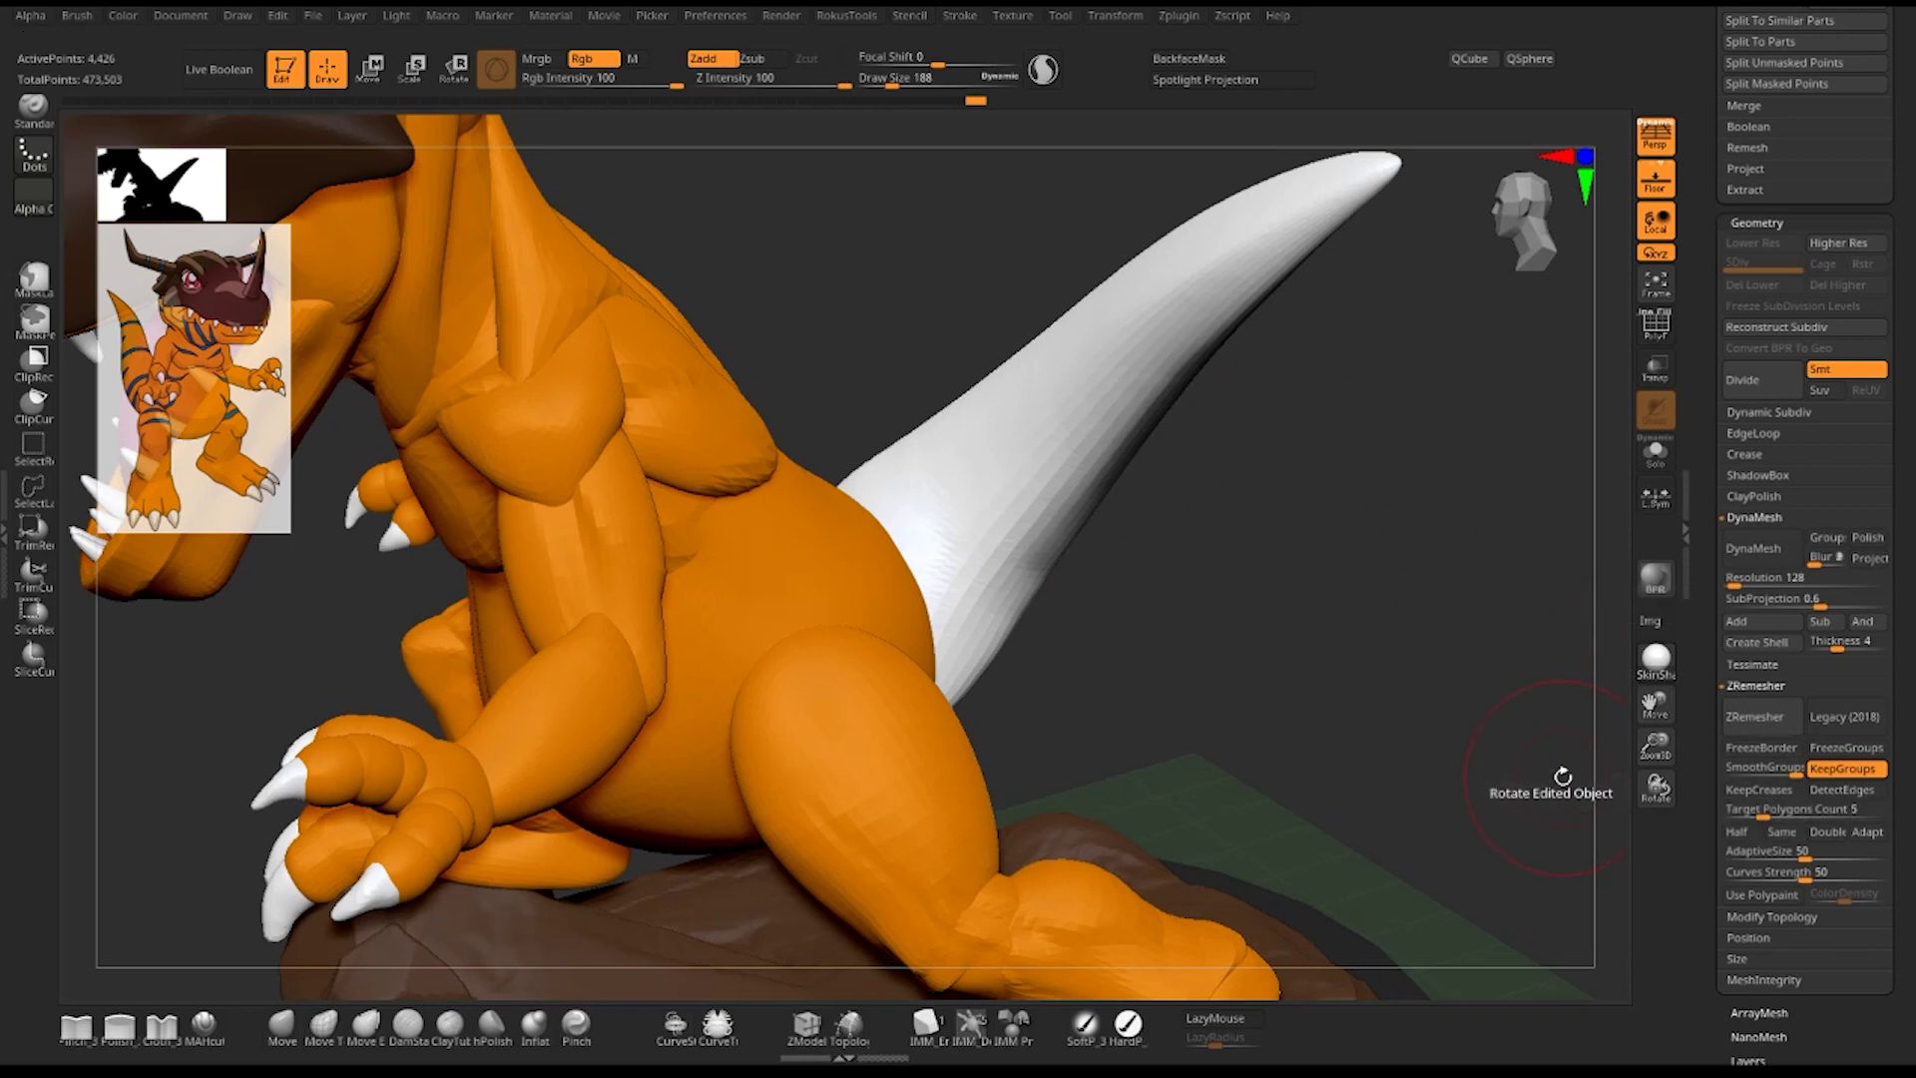
{"action": "key", "text": "shift+f"}
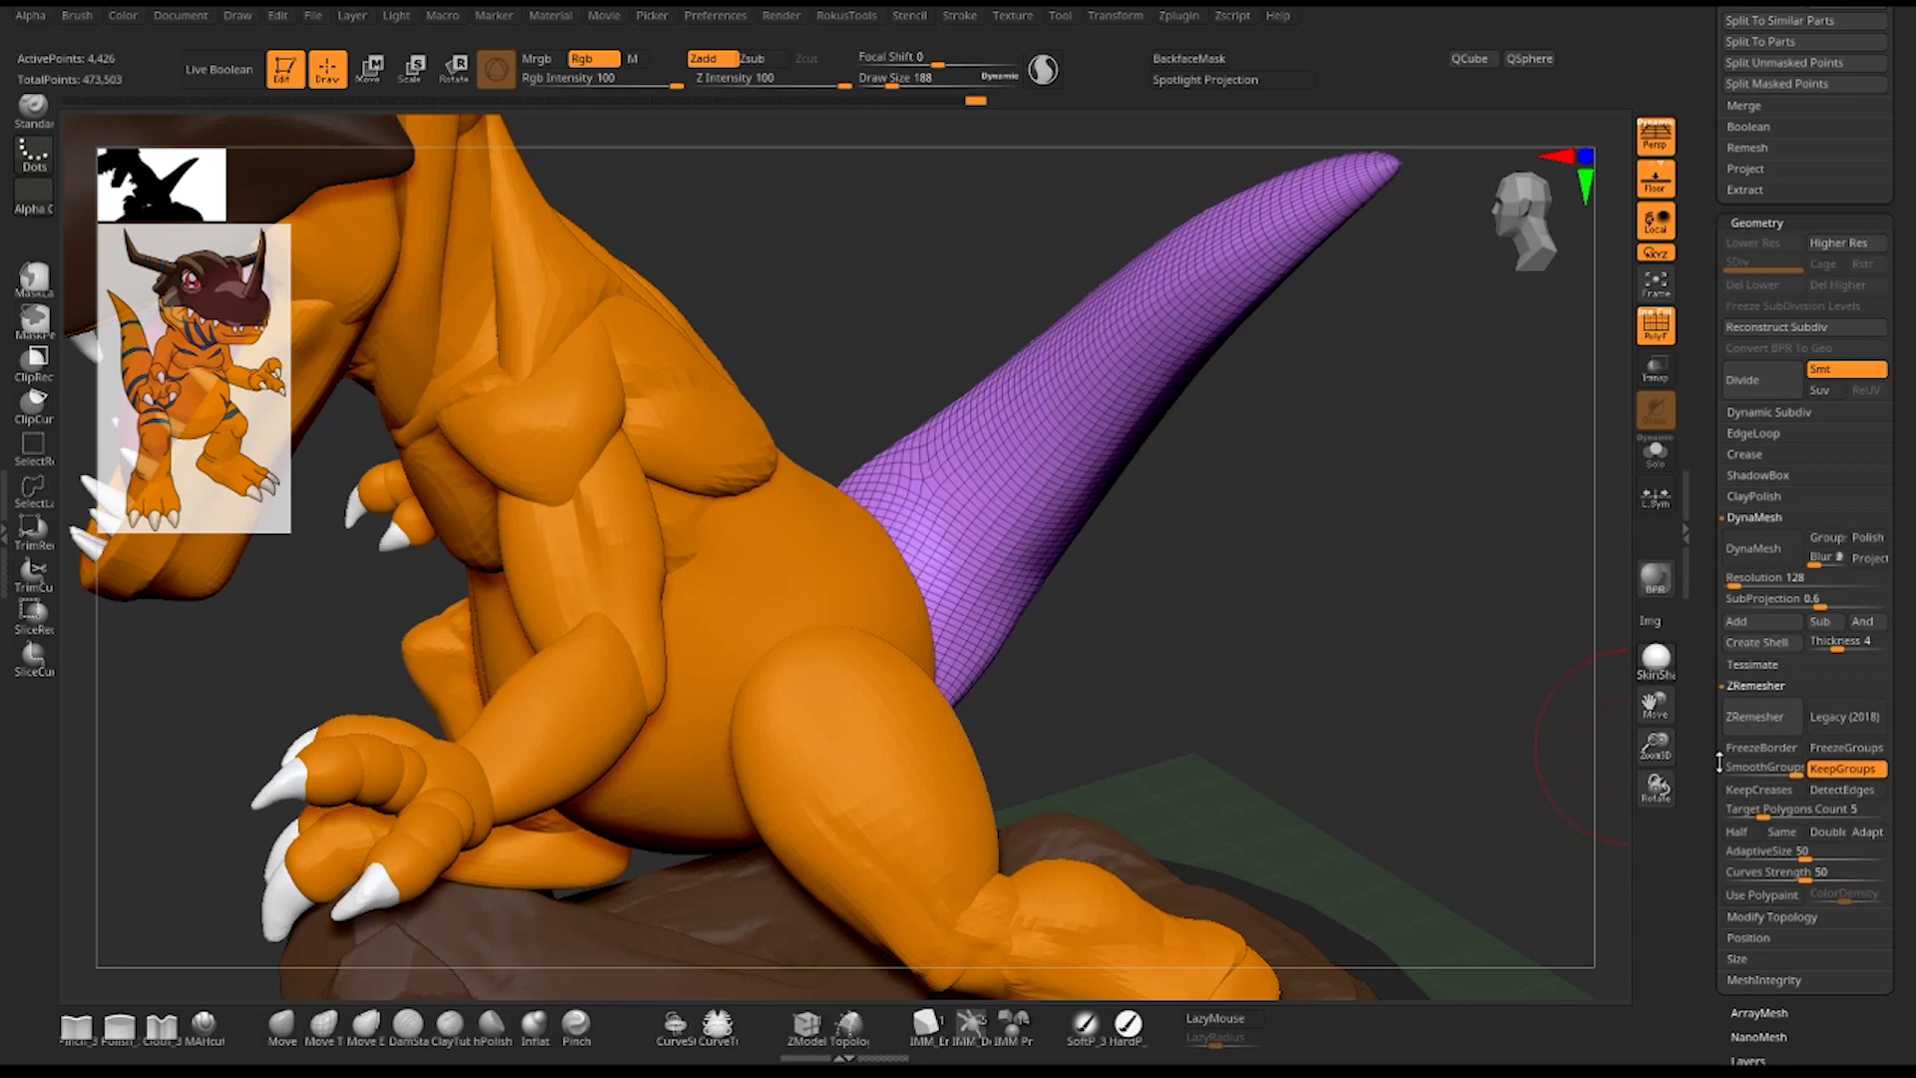
{"action": "left_click", "coordinate": [1802, 807]}
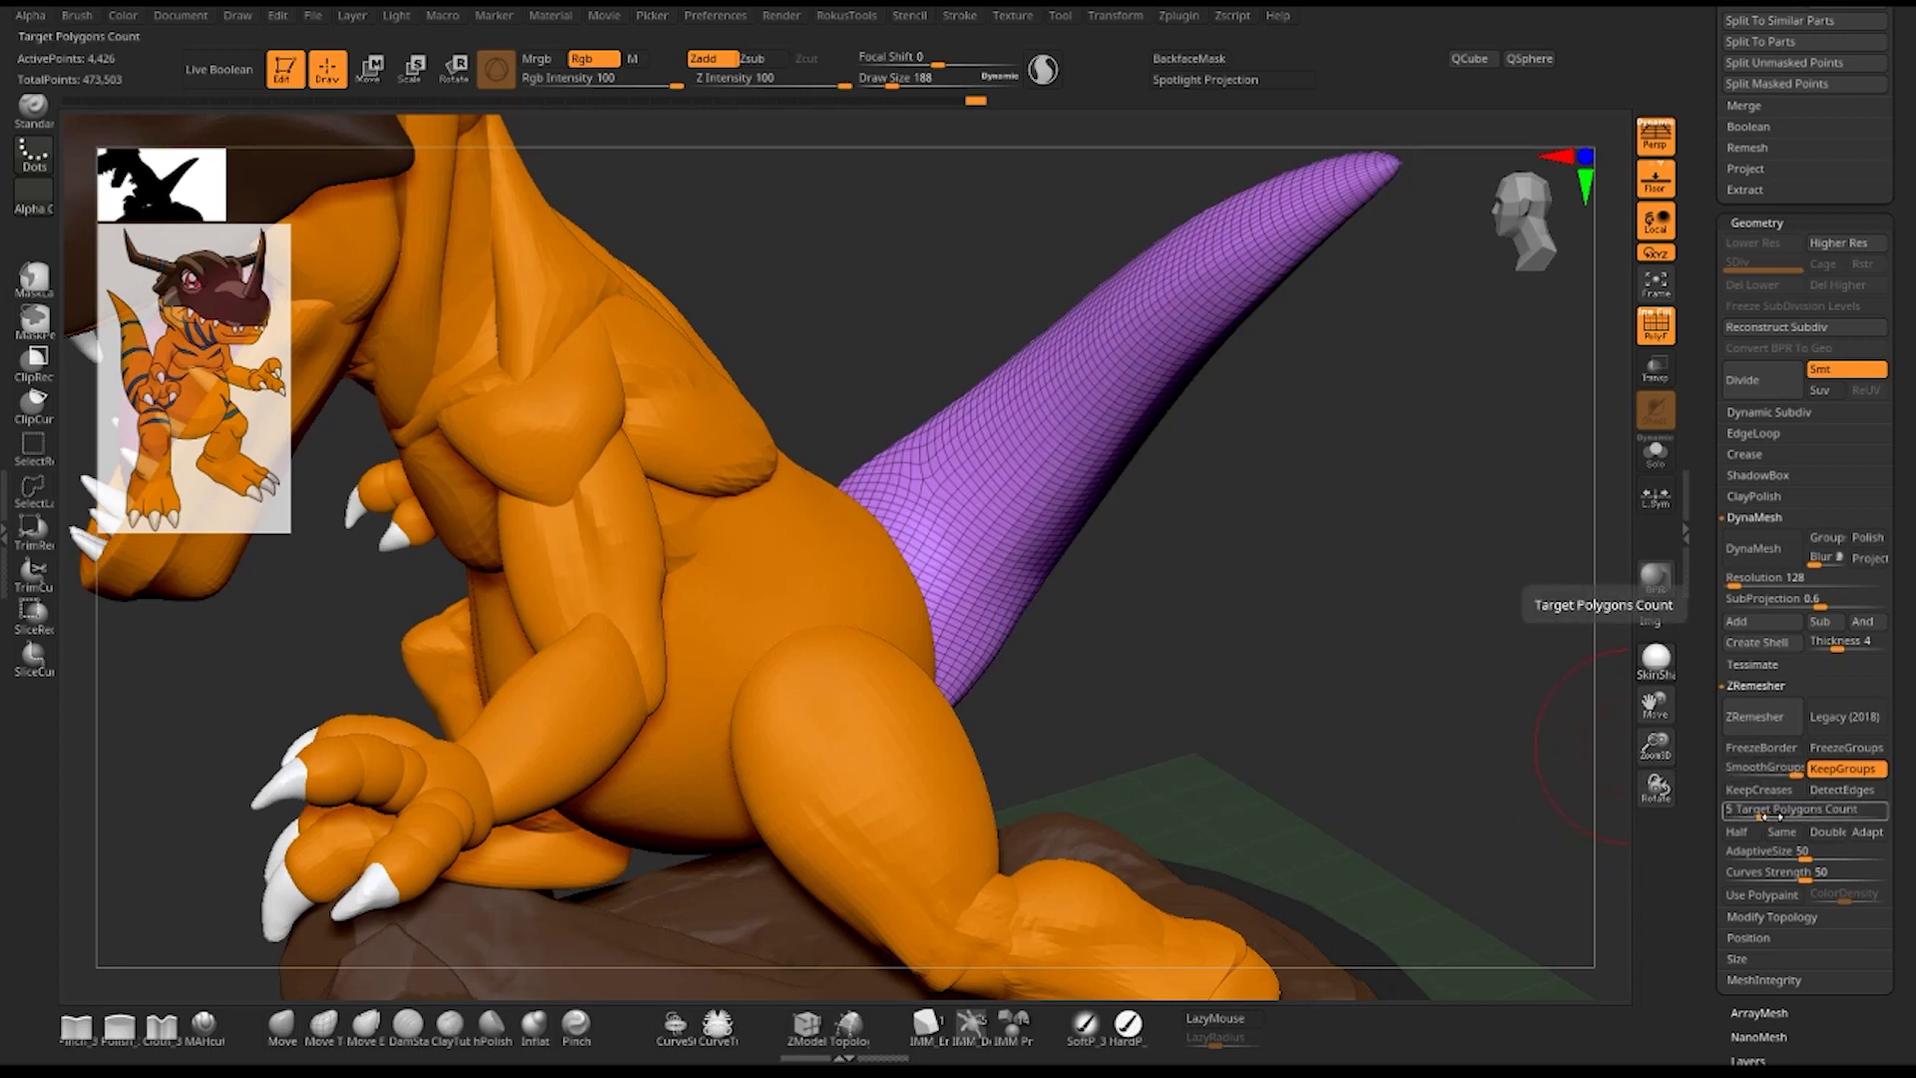
{"action": "key", "text": "Return"}
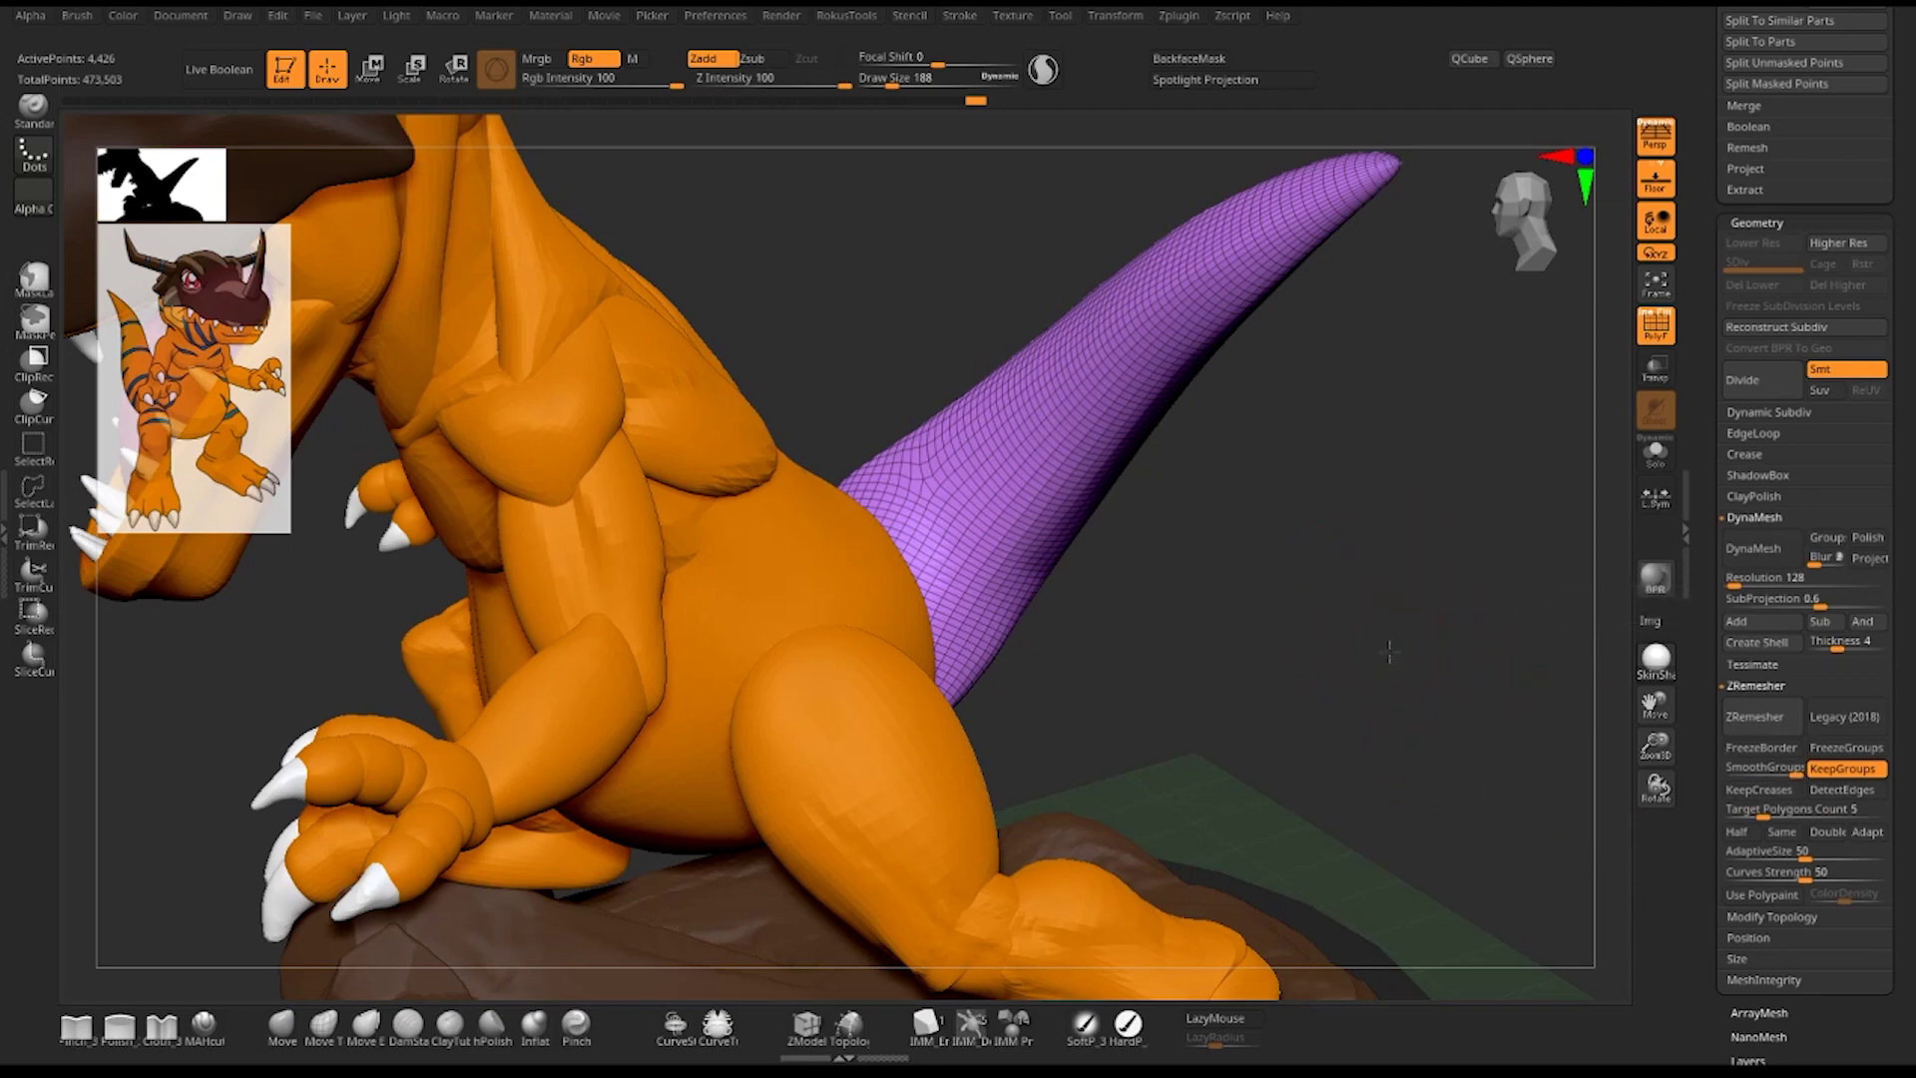
{"action": "left_click_drag", "start_coordinate": [1388, 652], "coordinate": [1381, 655]}
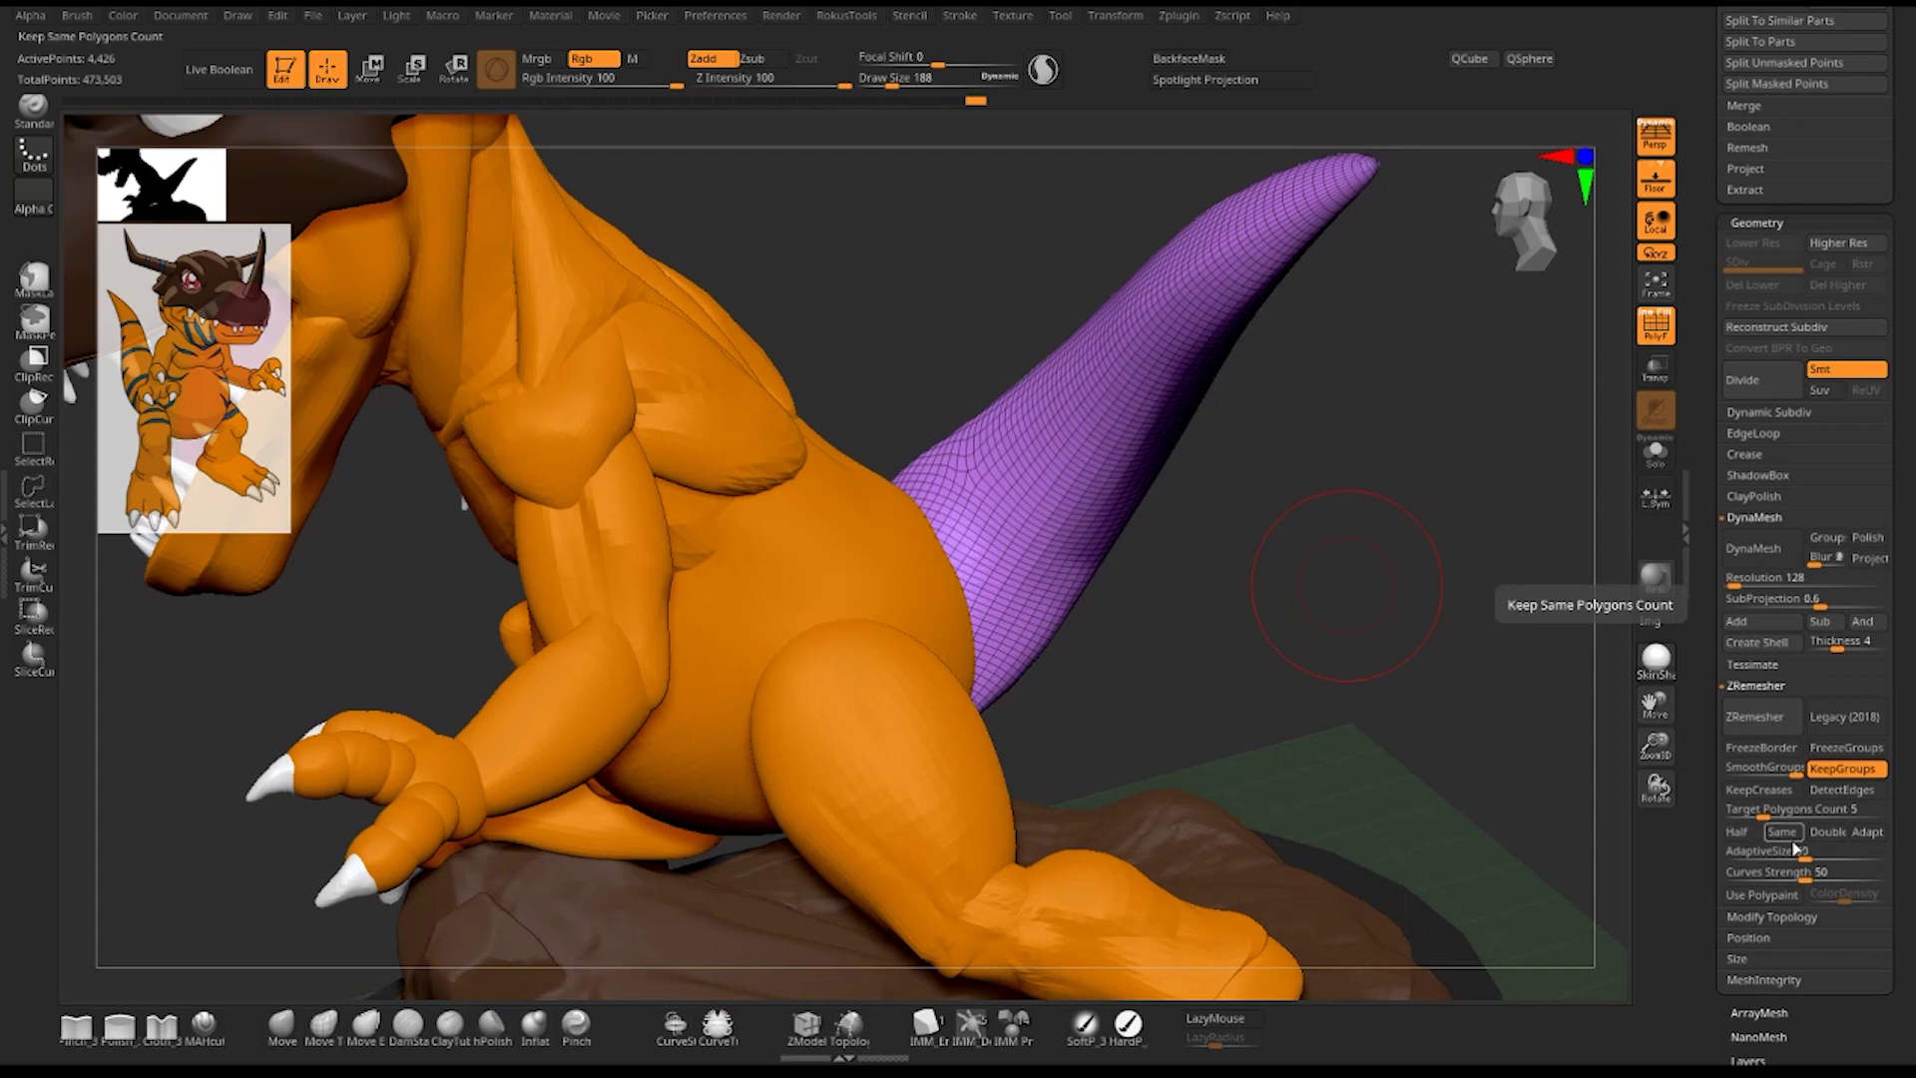
- ZRemesh the tail with Same then Double, reaching 7,442 active points
{"action": "left_click", "coordinate": [1786, 835]}
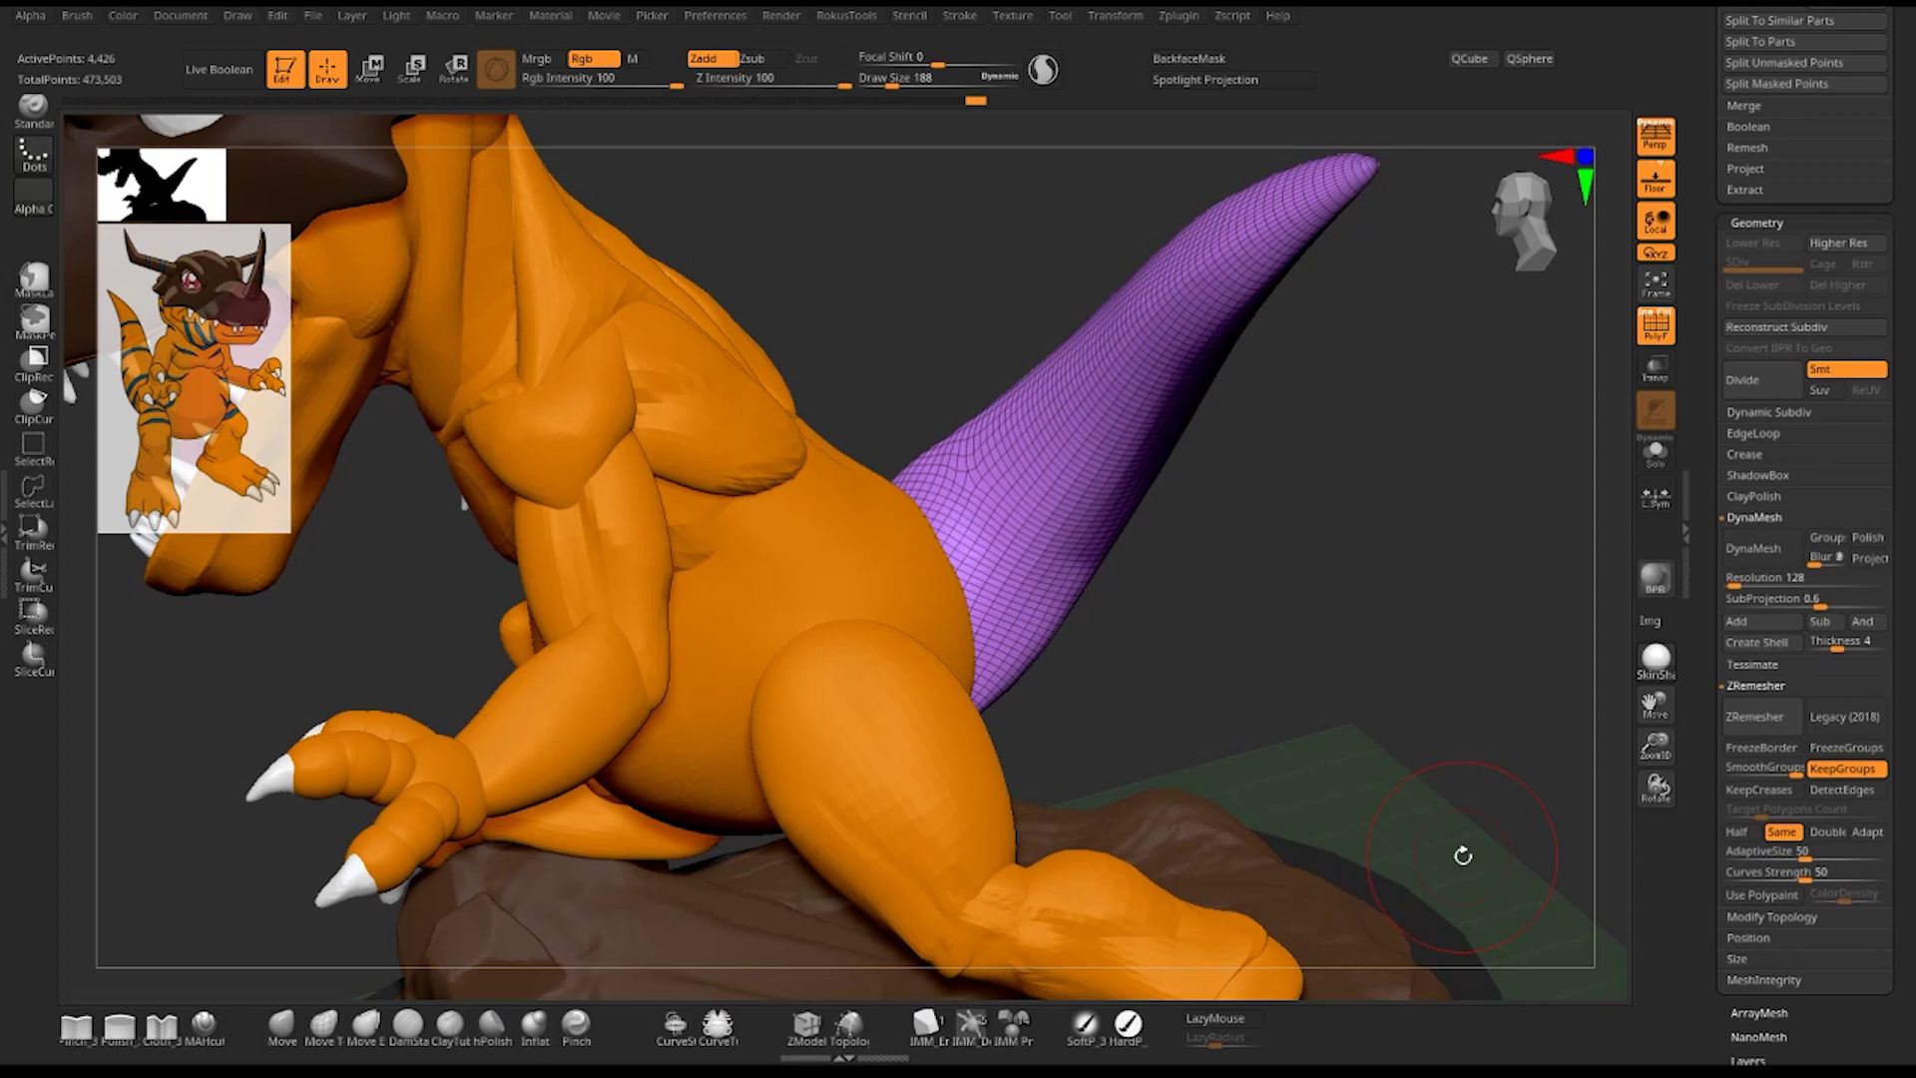
{"action": "left_click", "coordinate": [1826, 831]}
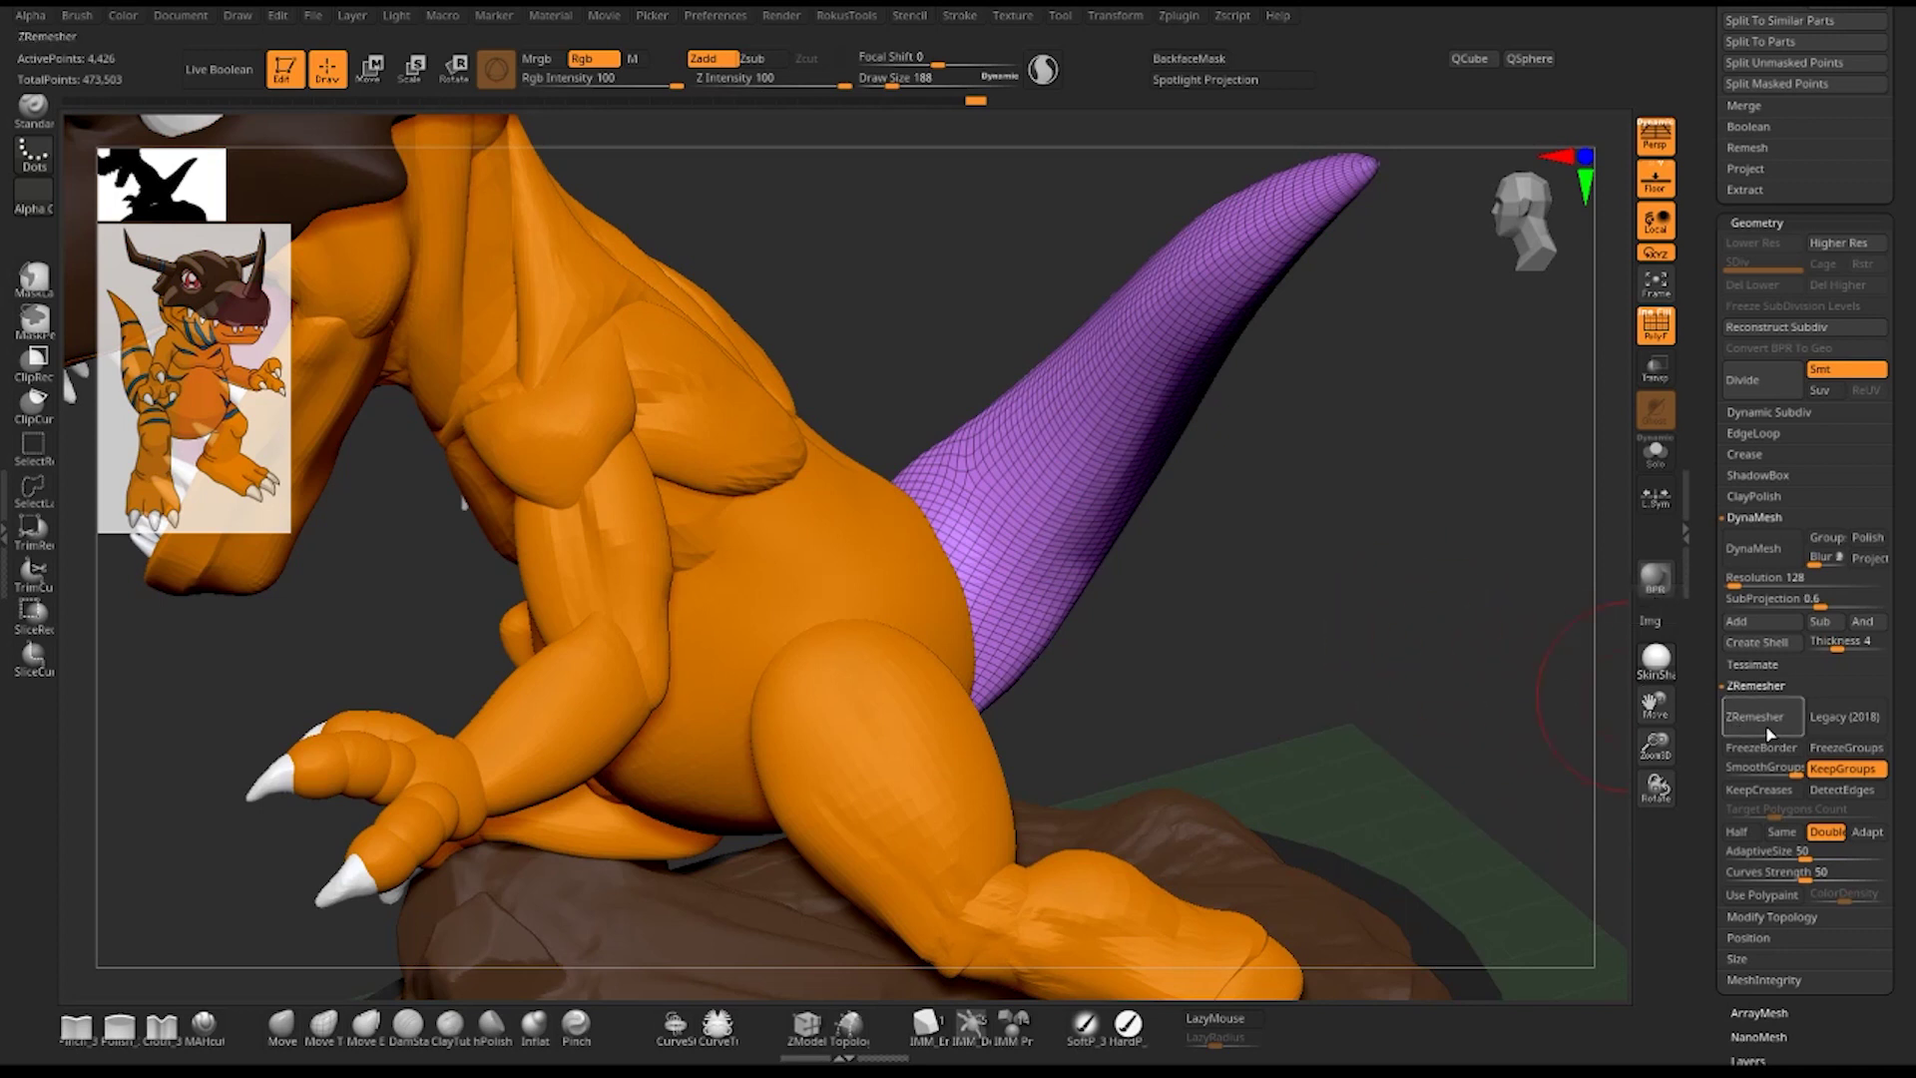
{"action": "left_click", "coordinate": [1753, 725]}
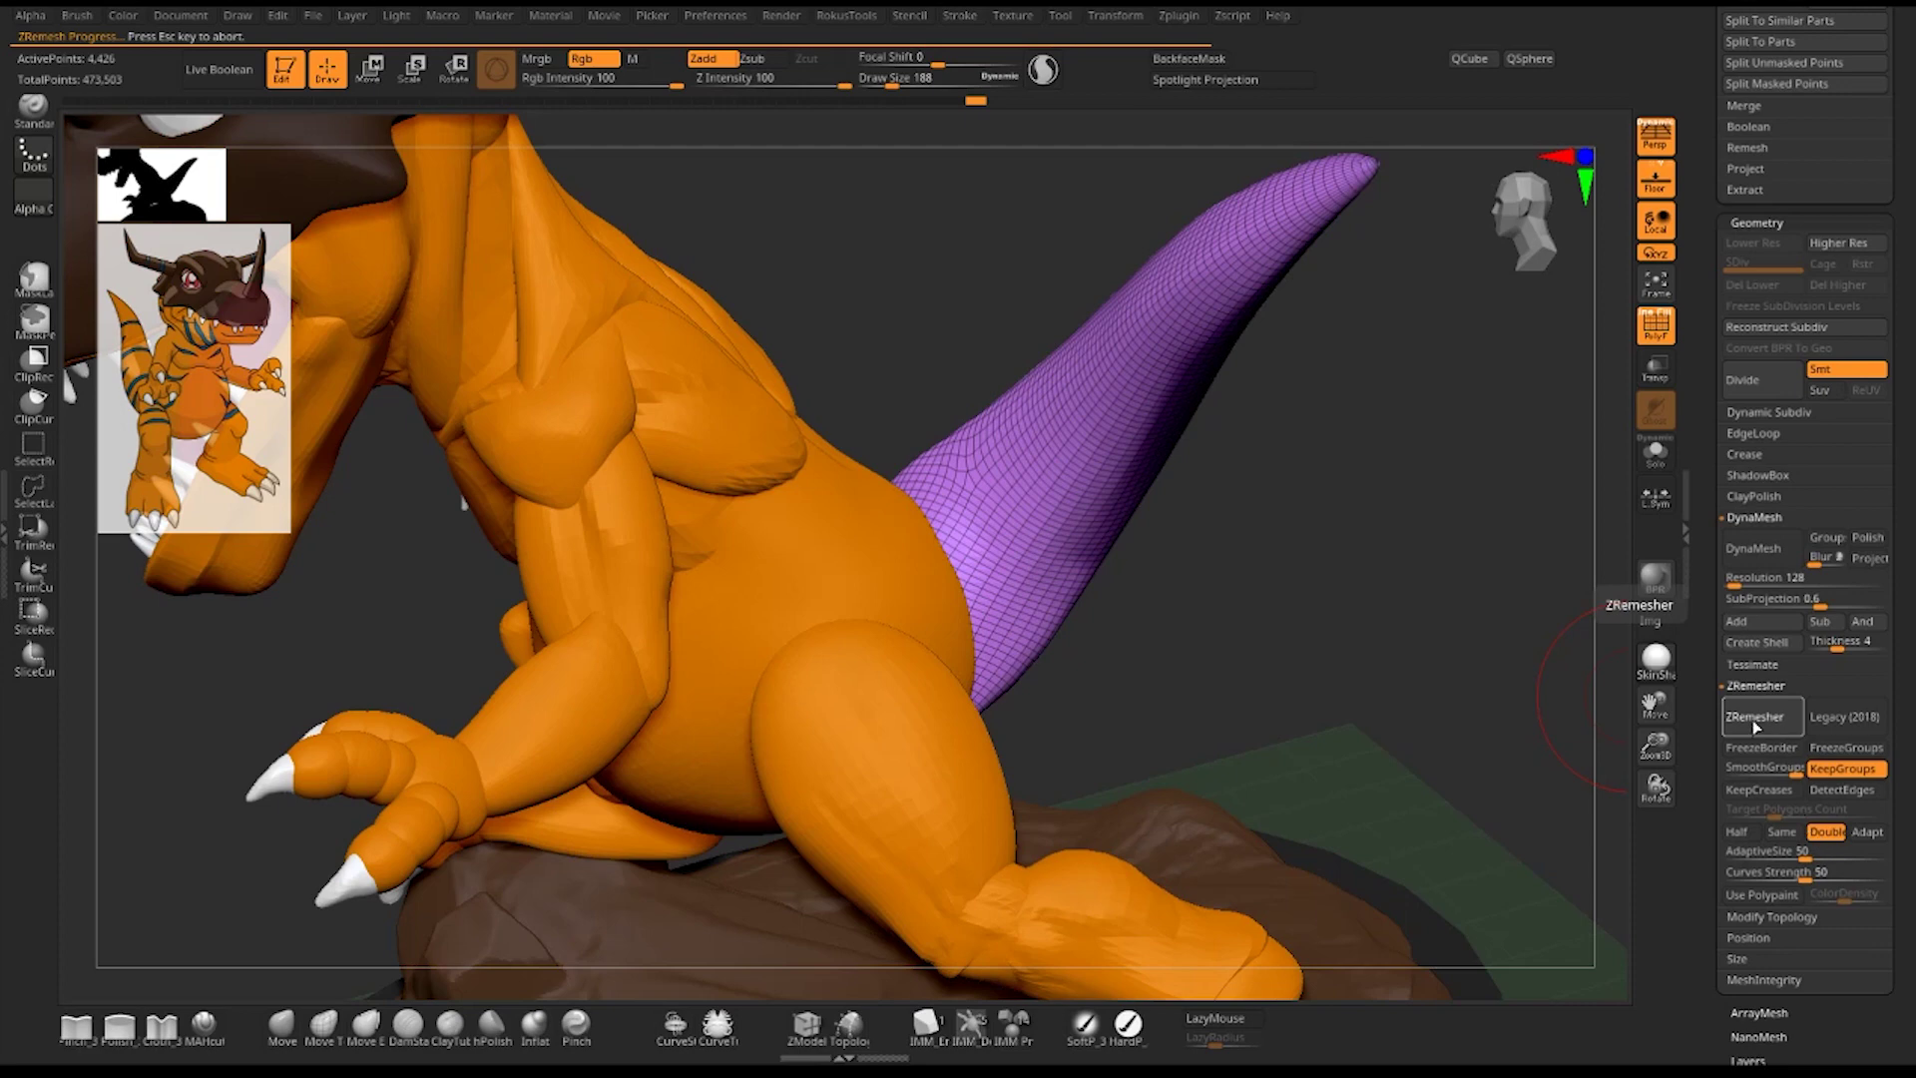
{"action": "mouse_move", "coordinate": [1233, 589]}
{"action": "left_mouse_down"}
{"action": "mouse_move", "coordinate": [1357, 603]}
{"action": "mouse_move", "coordinate": [1441, 676]}
{"action": "mouse_move", "coordinate": [1380, 660]}
{"action": "mouse_move", "coordinate": [1374, 505]}
{"action": "mouse_move", "coordinate": [1395, 689]}
{"action": "left_mouse_up"}
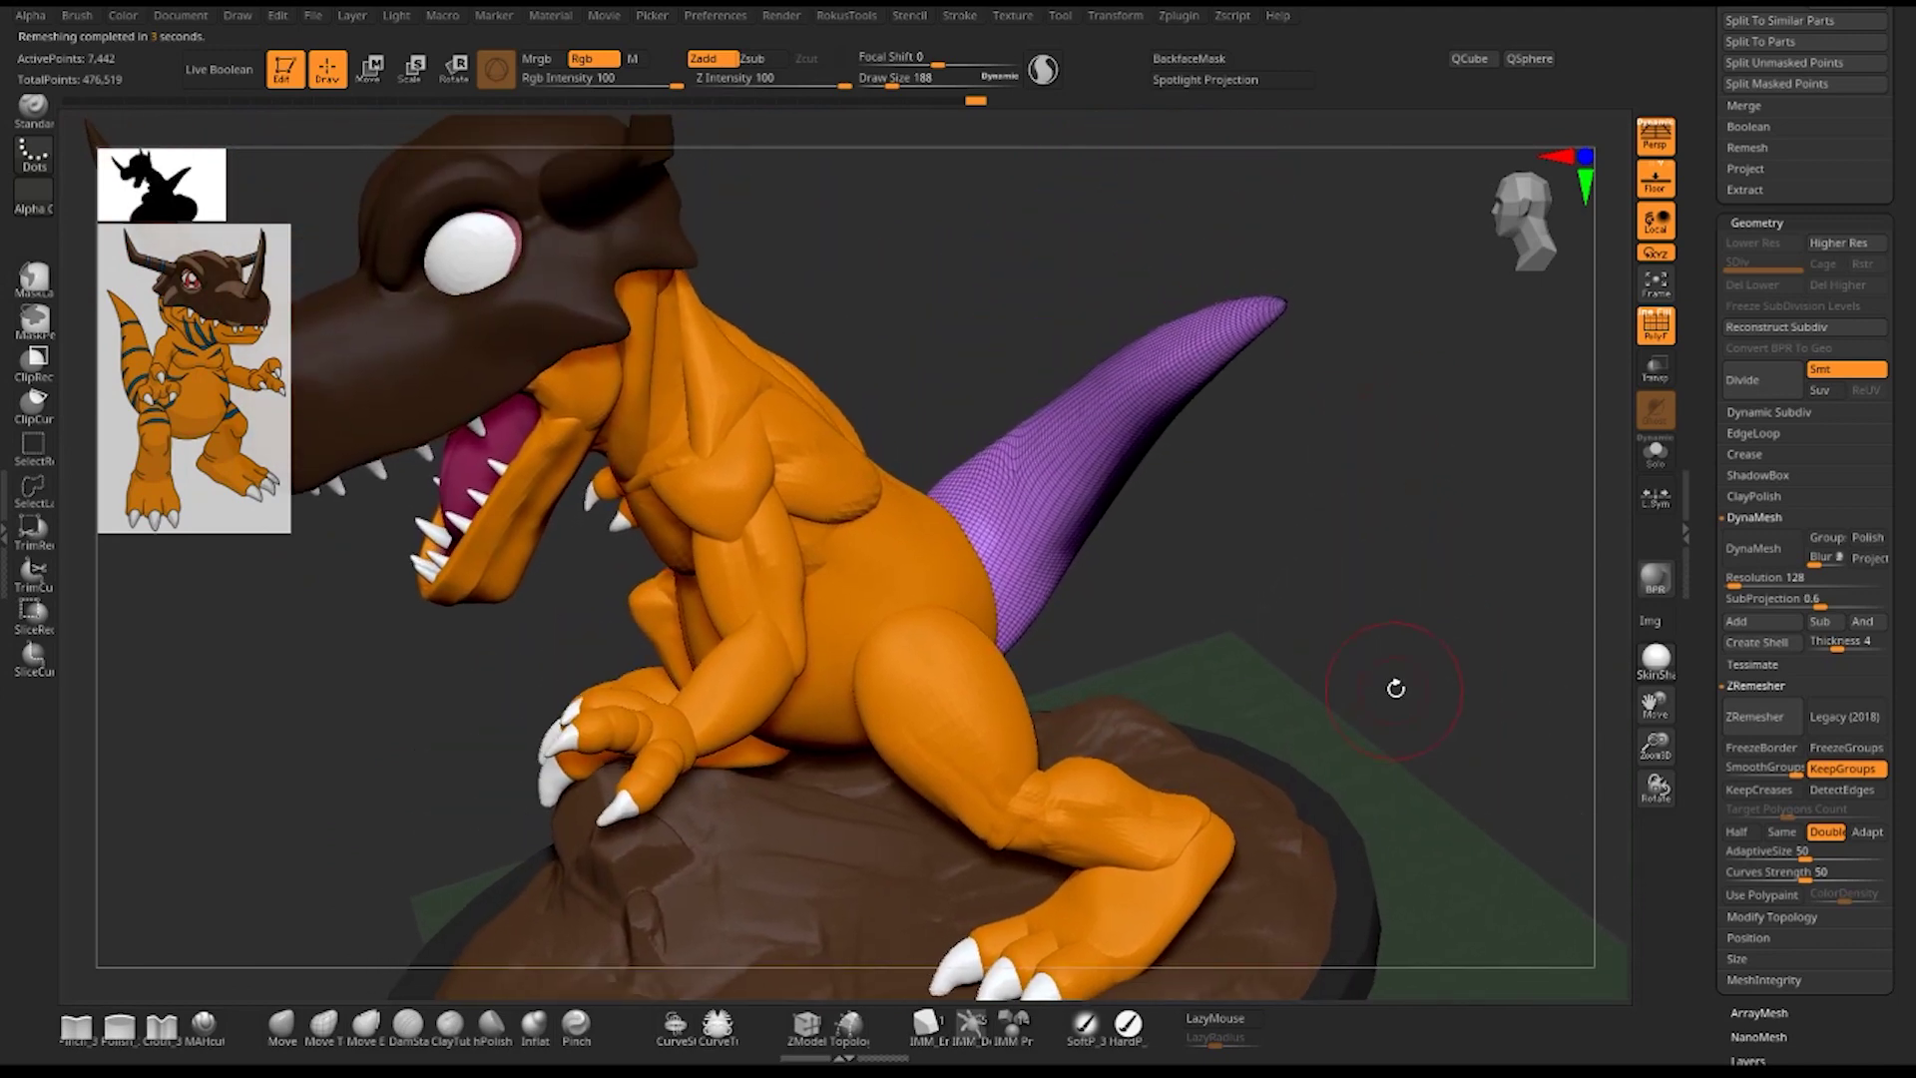
- DynaMesh the tail at resolution 128 into a dense 25,435-point mesh
{"action": "mouse_move", "coordinate": [1404, 571]}
{"action": "left_mouse_down"}
{"action": "mouse_move", "coordinate": [1445, 655]}
{"action": "mouse_move", "coordinate": [1373, 769]}
{"action": "mouse_move", "coordinate": [1421, 608]}
{"action": "left_mouse_up"}
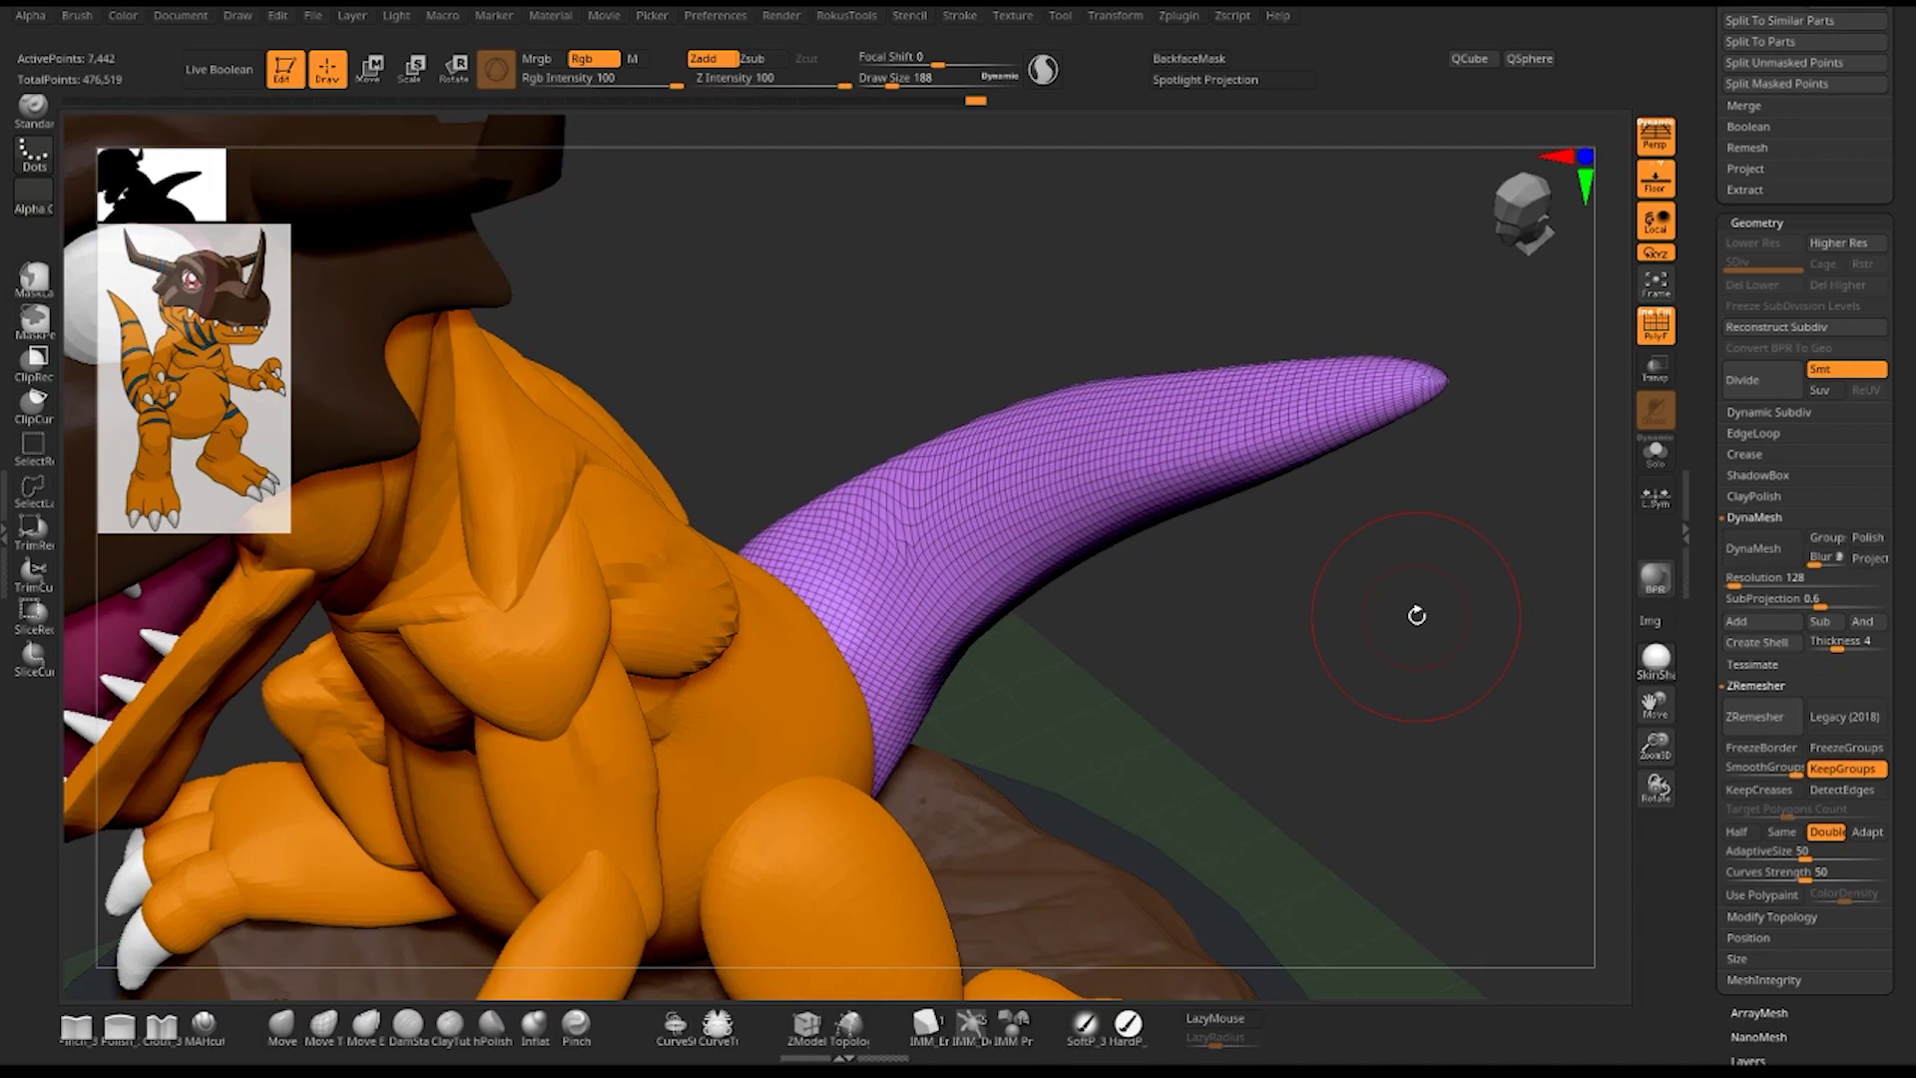
{"action": "left_click", "coordinate": [1766, 564]}
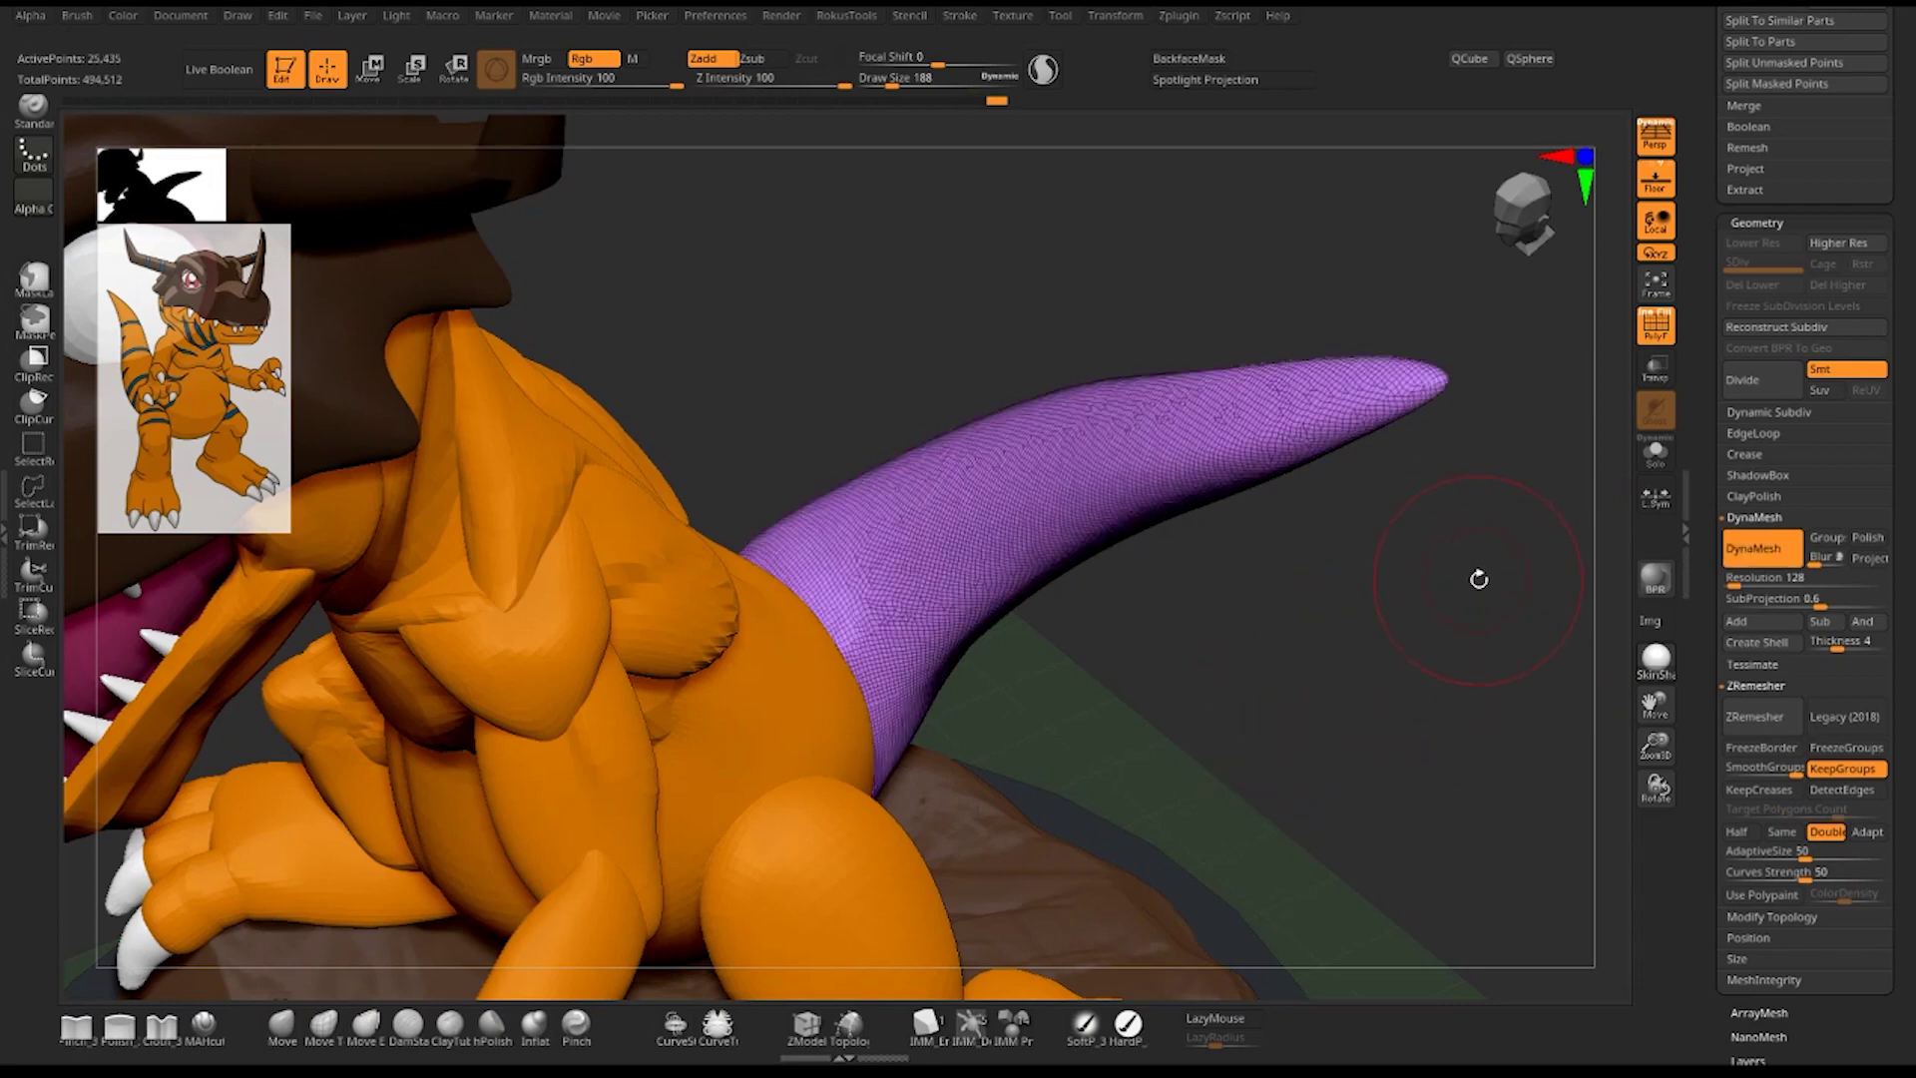
{"action": "left_click_drag", "start_coordinate": [1451, 623], "coordinate": [1213, 344], "text": "alt"}
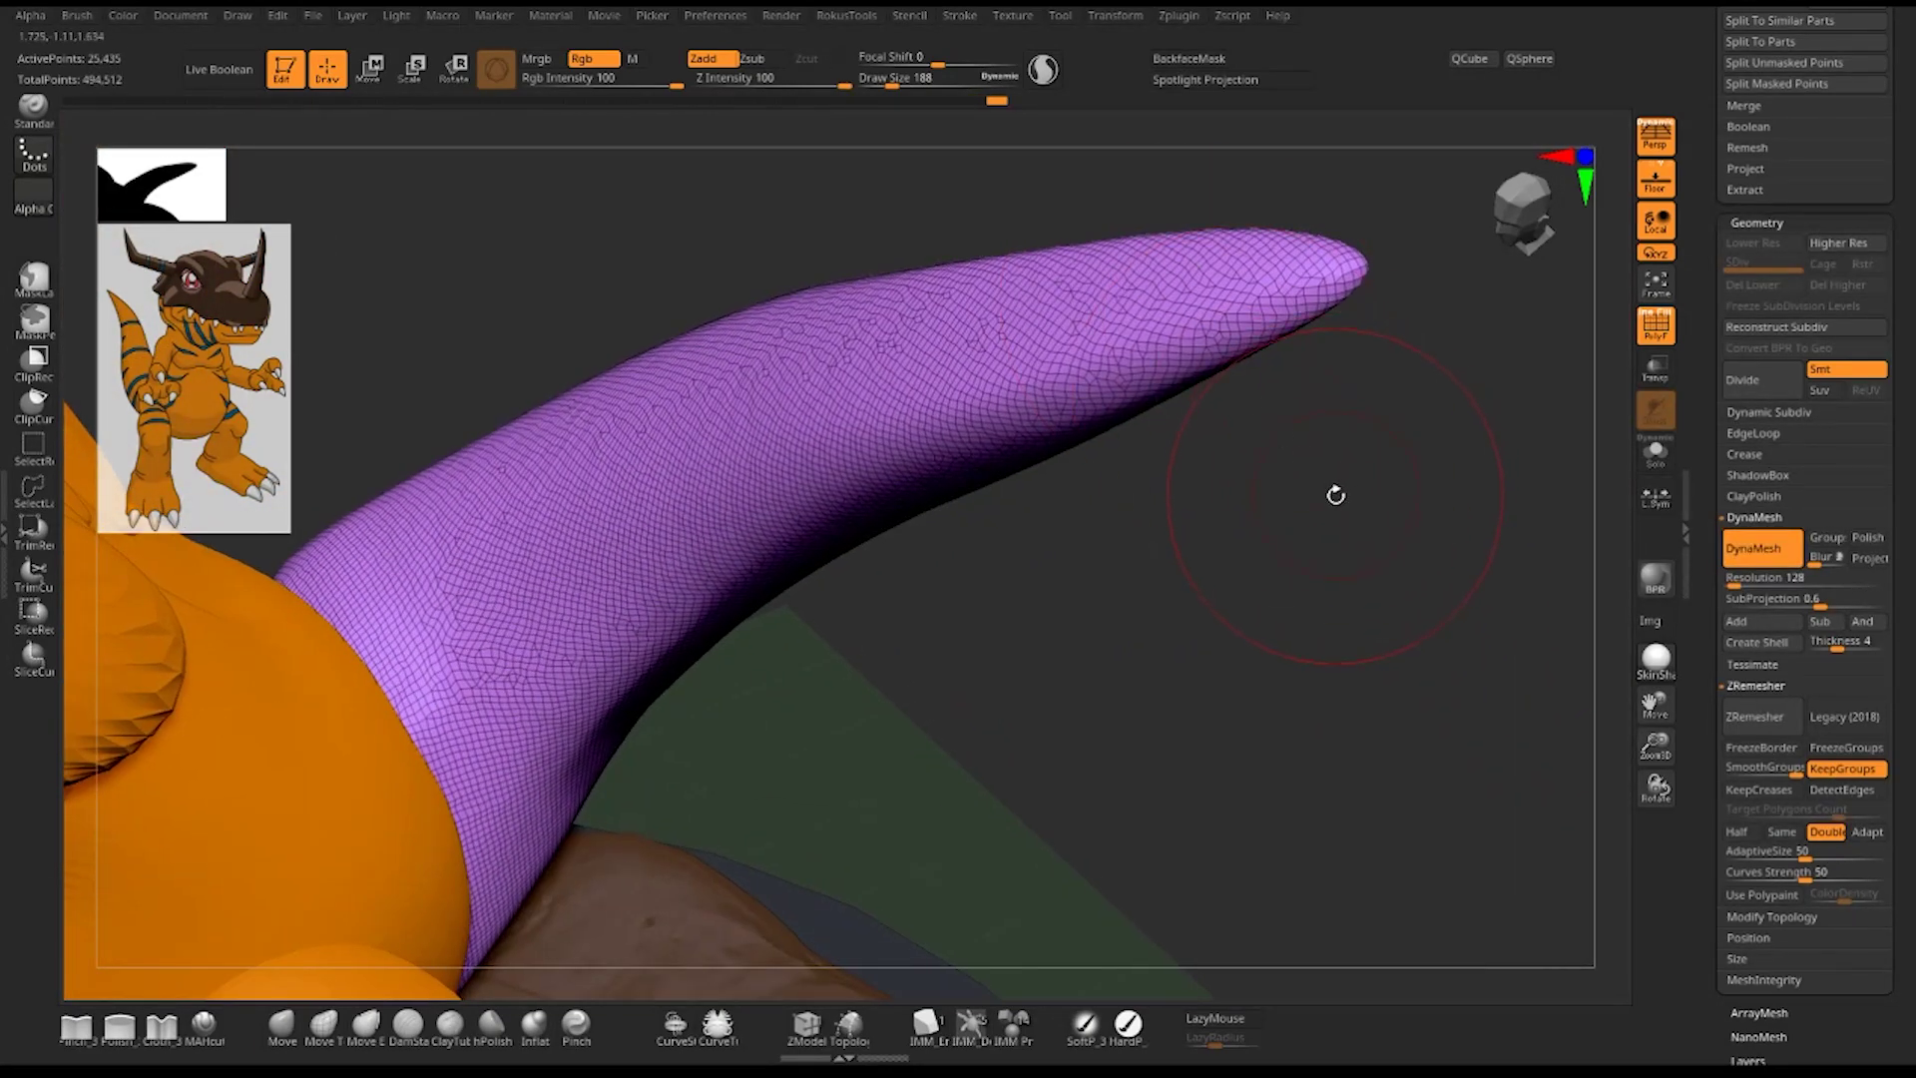
{"action": "left_click_drag", "start_coordinate": [1334, 499], "coordinate": [1315, 499]}
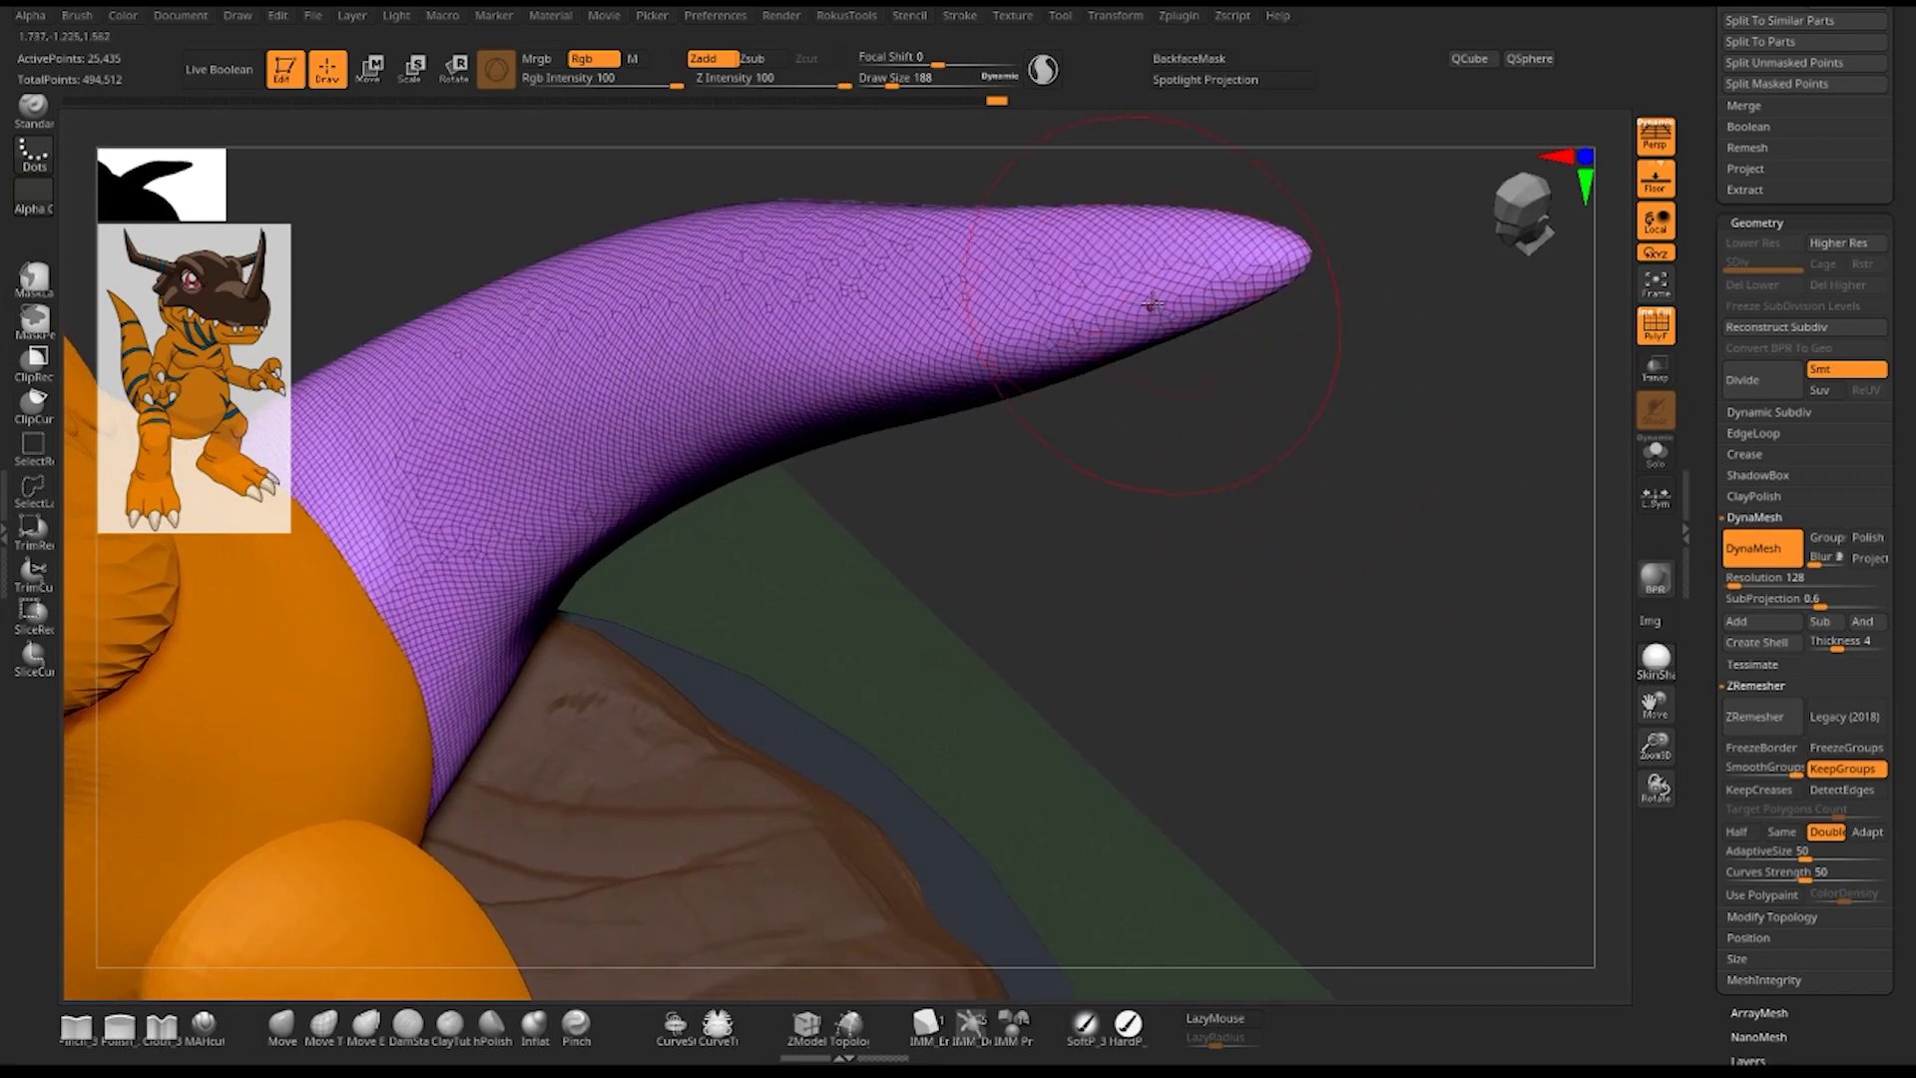
{"action": "left_click_drag", "start_coordinate": [1344, 385], "coordinate": [1097, 353]}
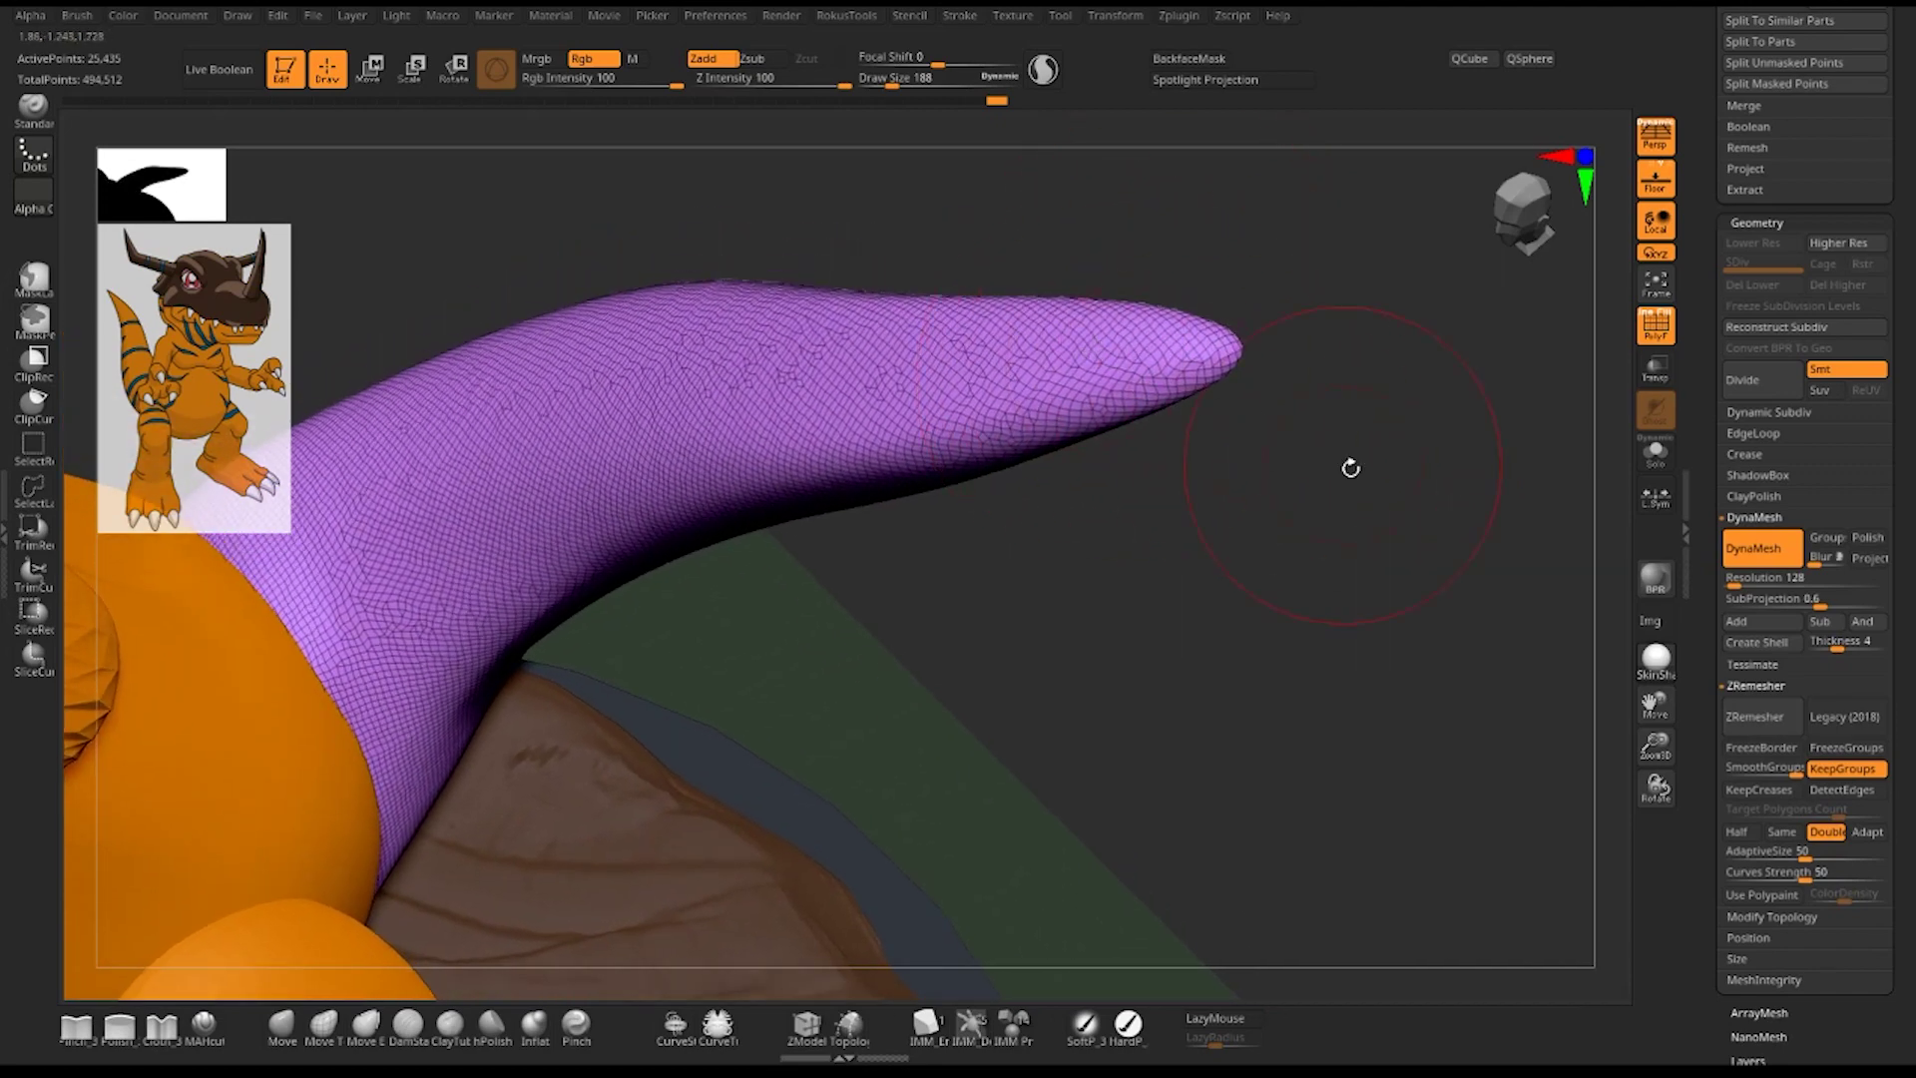
{"action": "mouse_move", "coordinate": [1350, 467]}
{"action": "left_mouse_down", "text": "alt"}
{"action": "mouse_move", "coordinate": [1407, 604]}
{"action": "mouse_move", "coordinate": [1446, 855]}
{"action": "left_mouse_up", "text": "alt"}
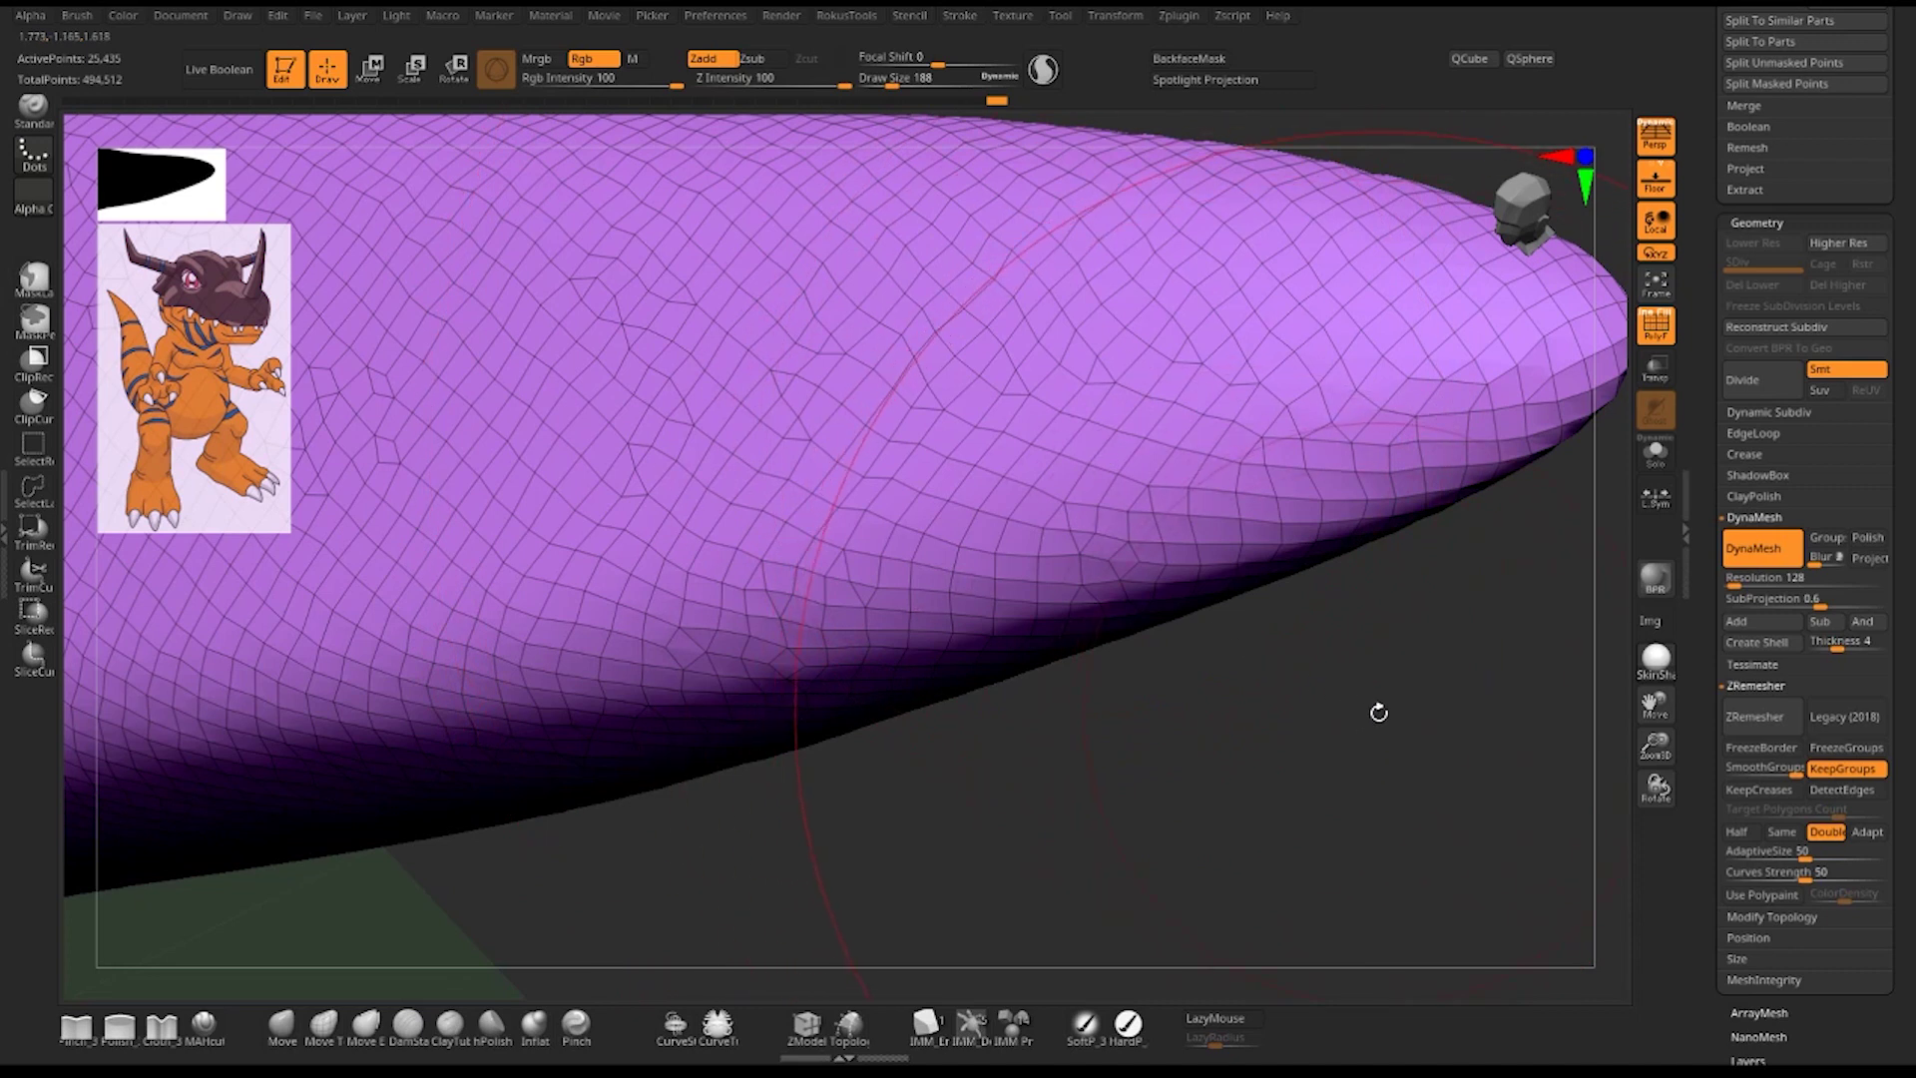
- Turn off PolyFrame and set the brush to Draw Size 188 with Focal Shift -55
{"action": "key", "text": "space"}
{"action": "left_click_drag", "start_coordinate": [1382, 715], "coordinate": [1365, 718]}
{"action": "mouse_move", "coordinate": [1360, 731]}
{"action": "left_mouse_down"}
{"action": "mouse_move", "coordinate": [1282, 556]}
{"action": "mouse_move", "coordinate": [1201, 542]}
{"action": "left_mouse_up"}
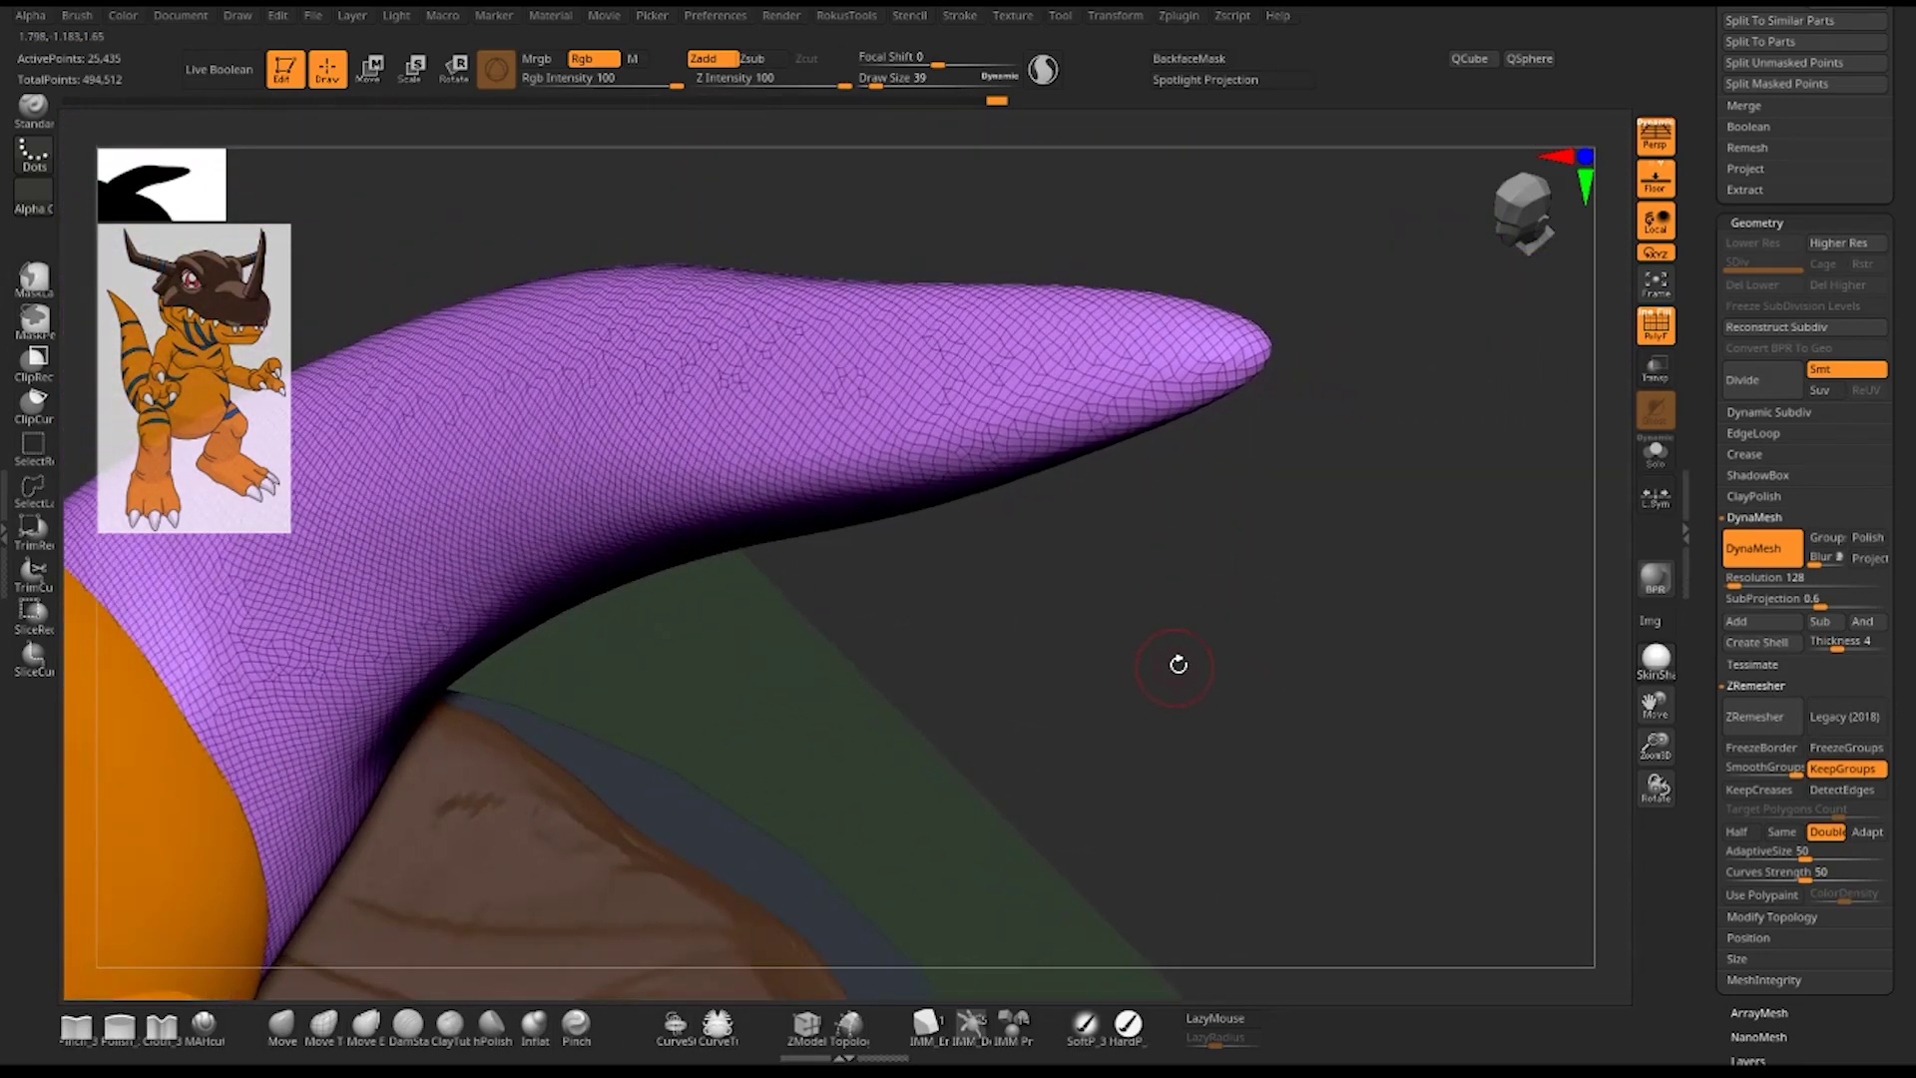
{"action": "mouse_move", "coordinate": [1177, 663]}
{"action": "left_mouse_down"}
{"action": "mouse_move", "coordinate": [1321, 633]}
{"action": "mouse_move", "coordinate": [1284, 596]}
{"action": "left_mouse_up"}
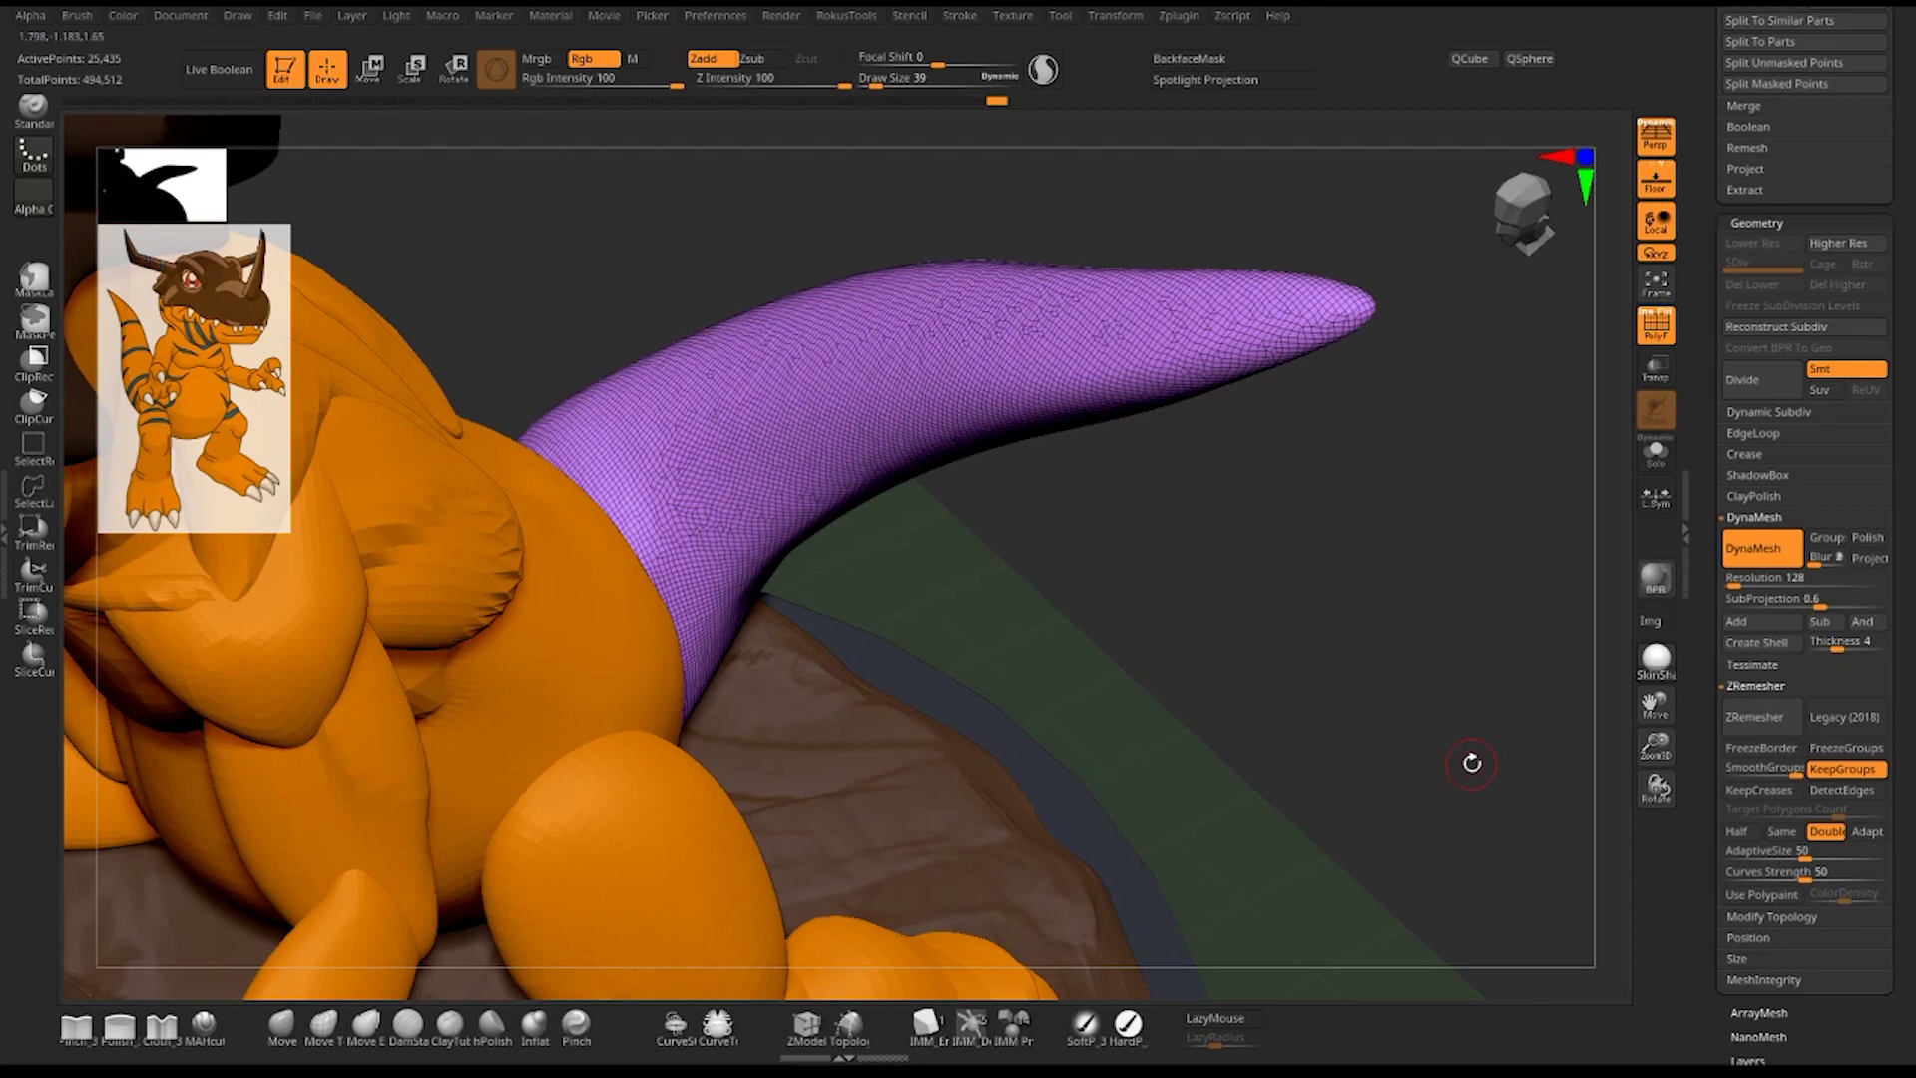
{"action": "mouse_move", "coordinate": [1312, 654]}
{"action": "left_mouse_down"}
{"action": "mouse_move", "coordinate": [1232, 655]}
{"action": "mouse_move", "coordinate": [1313, 646]}
{"action": "mouse_move", "coordinate": [1356, 529]}
{"action": "left_mouse_up"}
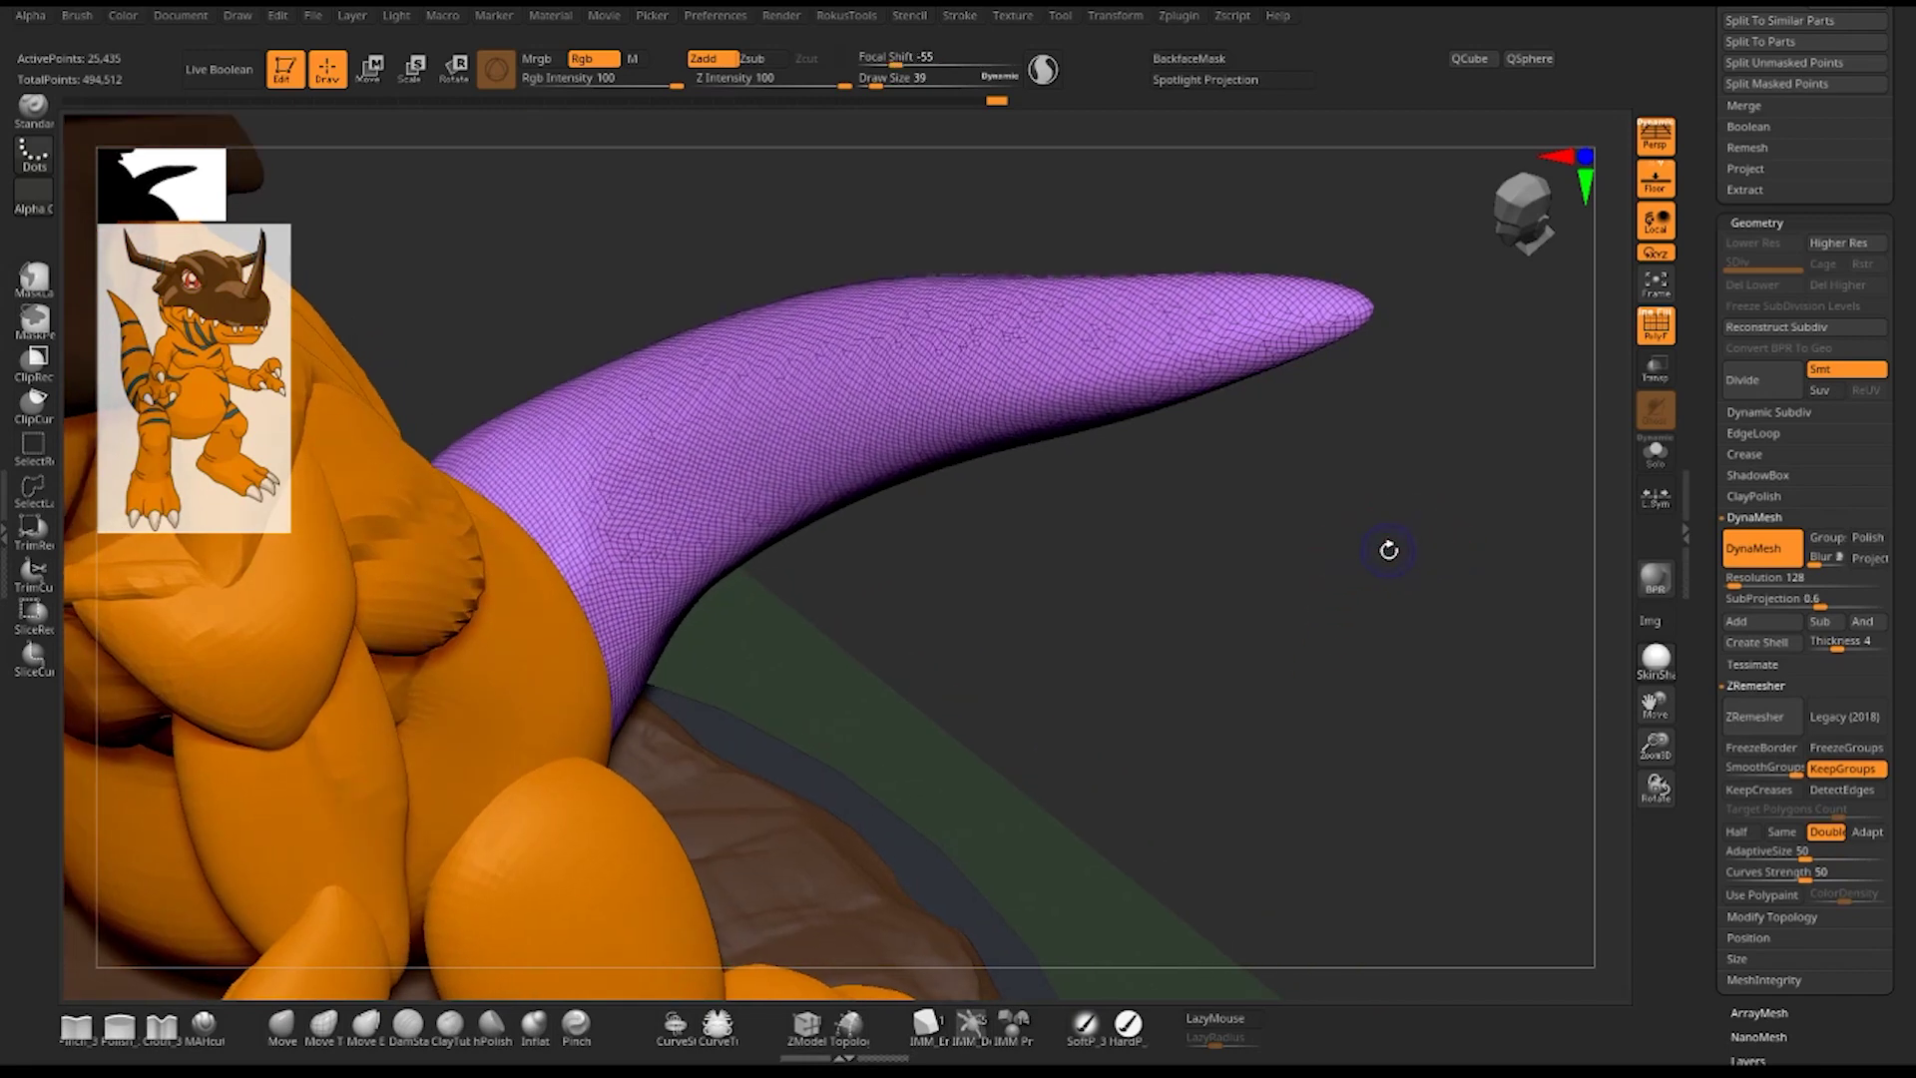
{"action": "key", "text": "shift+f"}
{"action": "mouse_move", "coordinate": [1381, 601]}
{"action": "left_mouse_down"}
{"action": "mouse_move", "coordinate": [1377, 633]}
{"action": "mouse_move", "coordinate": [855, 526]}
{"action": "mouse_move", "coordinate": [878, 517]}
{"action": "left_mouse_up"}
{"action": "key", "text": "space"}
{"action": "left_click_drag", "start_coordinate": [913, 536], "coordinate": [870, 536]}
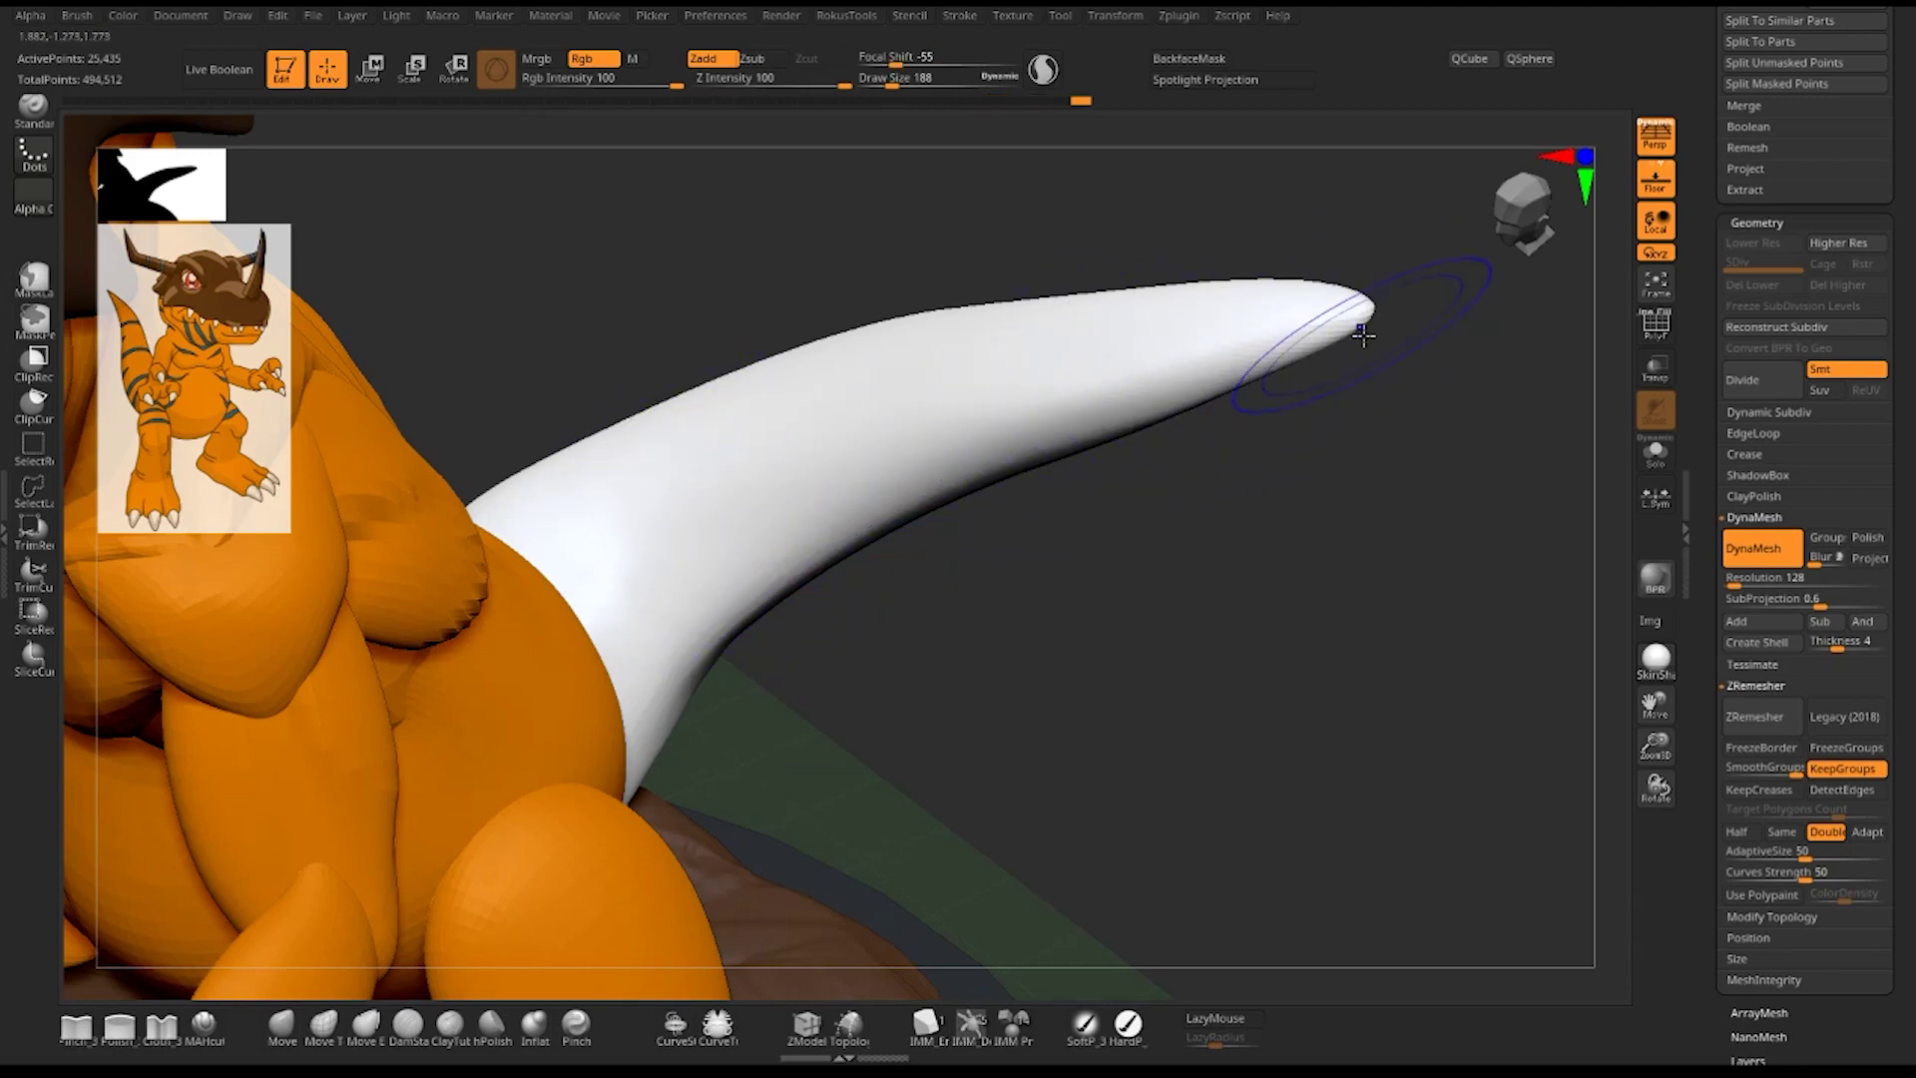
- Shift-smooth the tail tip and along the tail, orbiting to reach its top and sides
{"action": "mouse_move", "coordinate": [1318, 462]}
{"action": "left_mouse_down"}
{"action": "mouse_move", "coordinate": [1315, 613]}
{"action": "mouse_move", "coordinate": [1261, 525]}
{"action": "mouse_move", "coordinate": [1347, 782]}
{"action": "left_mouse_up"}
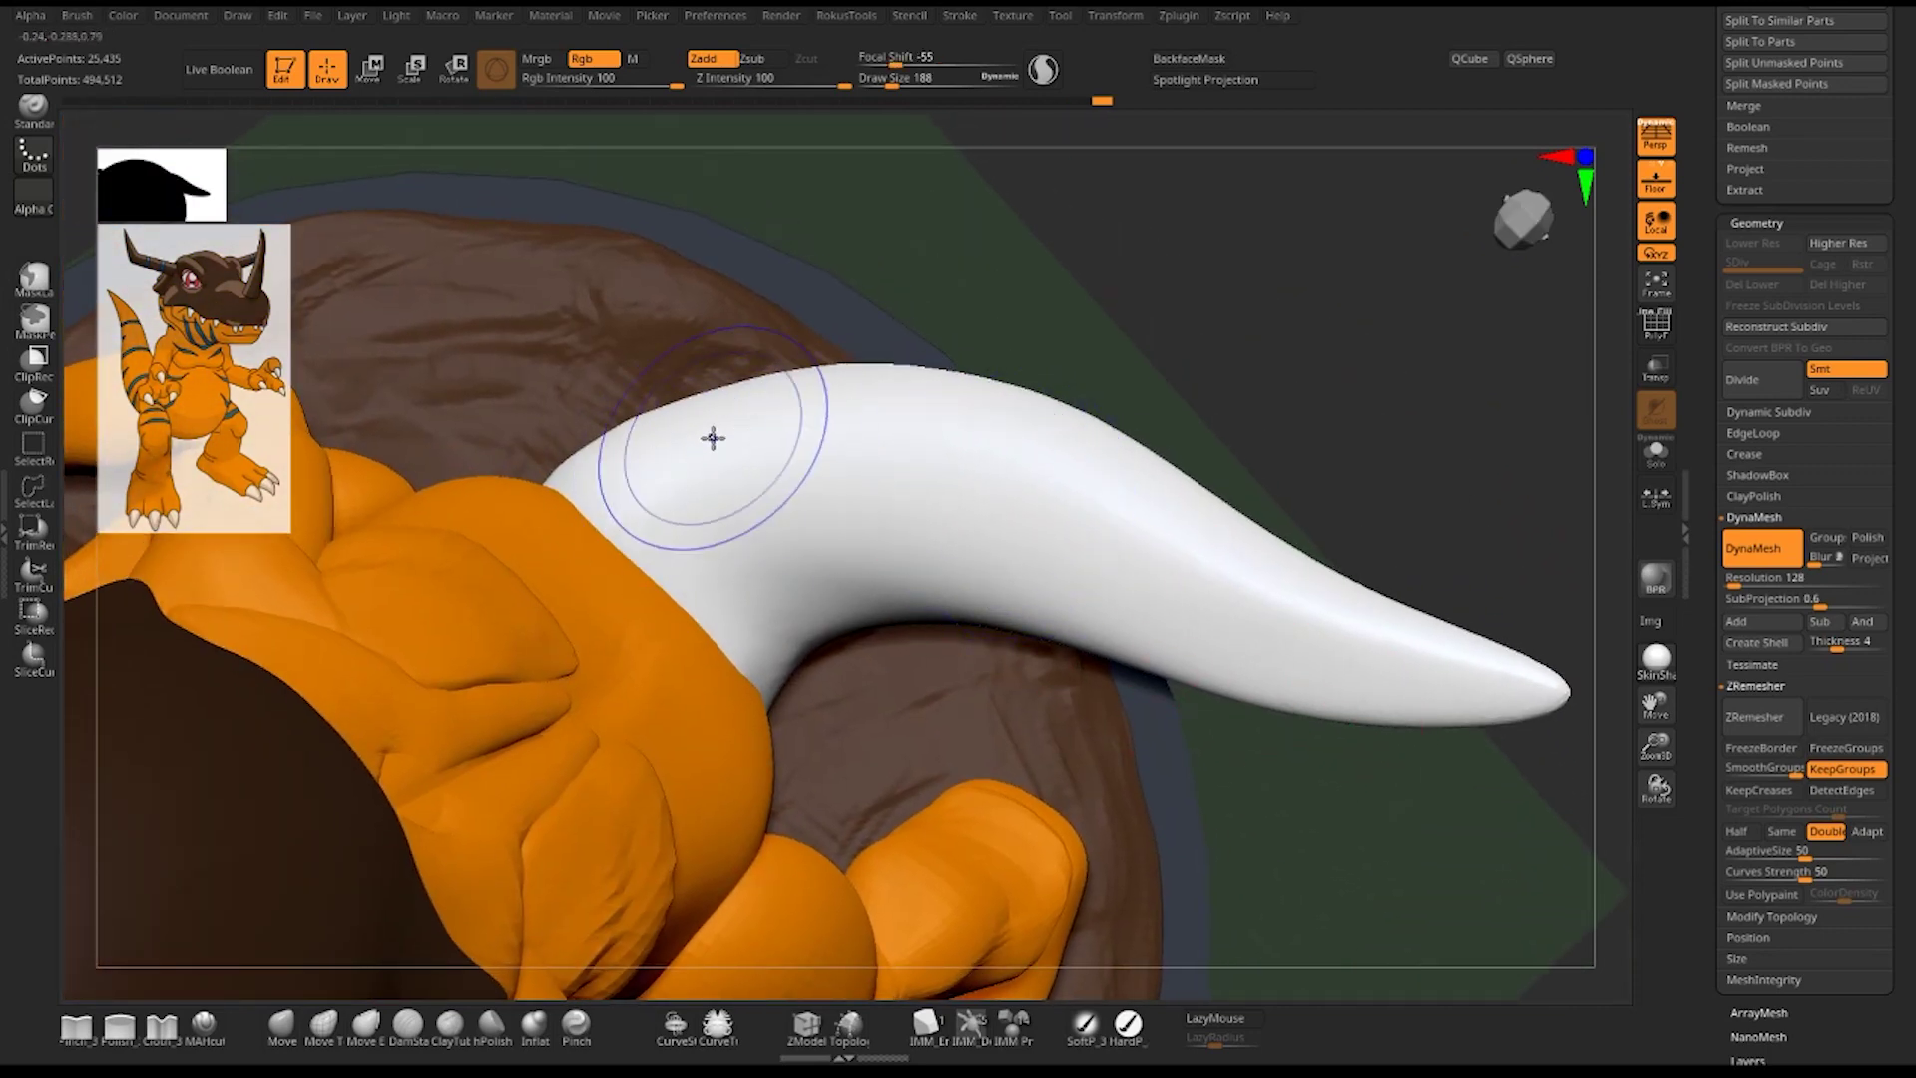
{"action": "mouse_move", "coordinate": [1251, 280]}
{"action": "left_mouse_down"}
{"action": "mouse_move", "coordinate": [1347, 423]}
{"action": "mouse_move", "coordinate": [1330, 479]}
{"action": "left_mouse_up"}
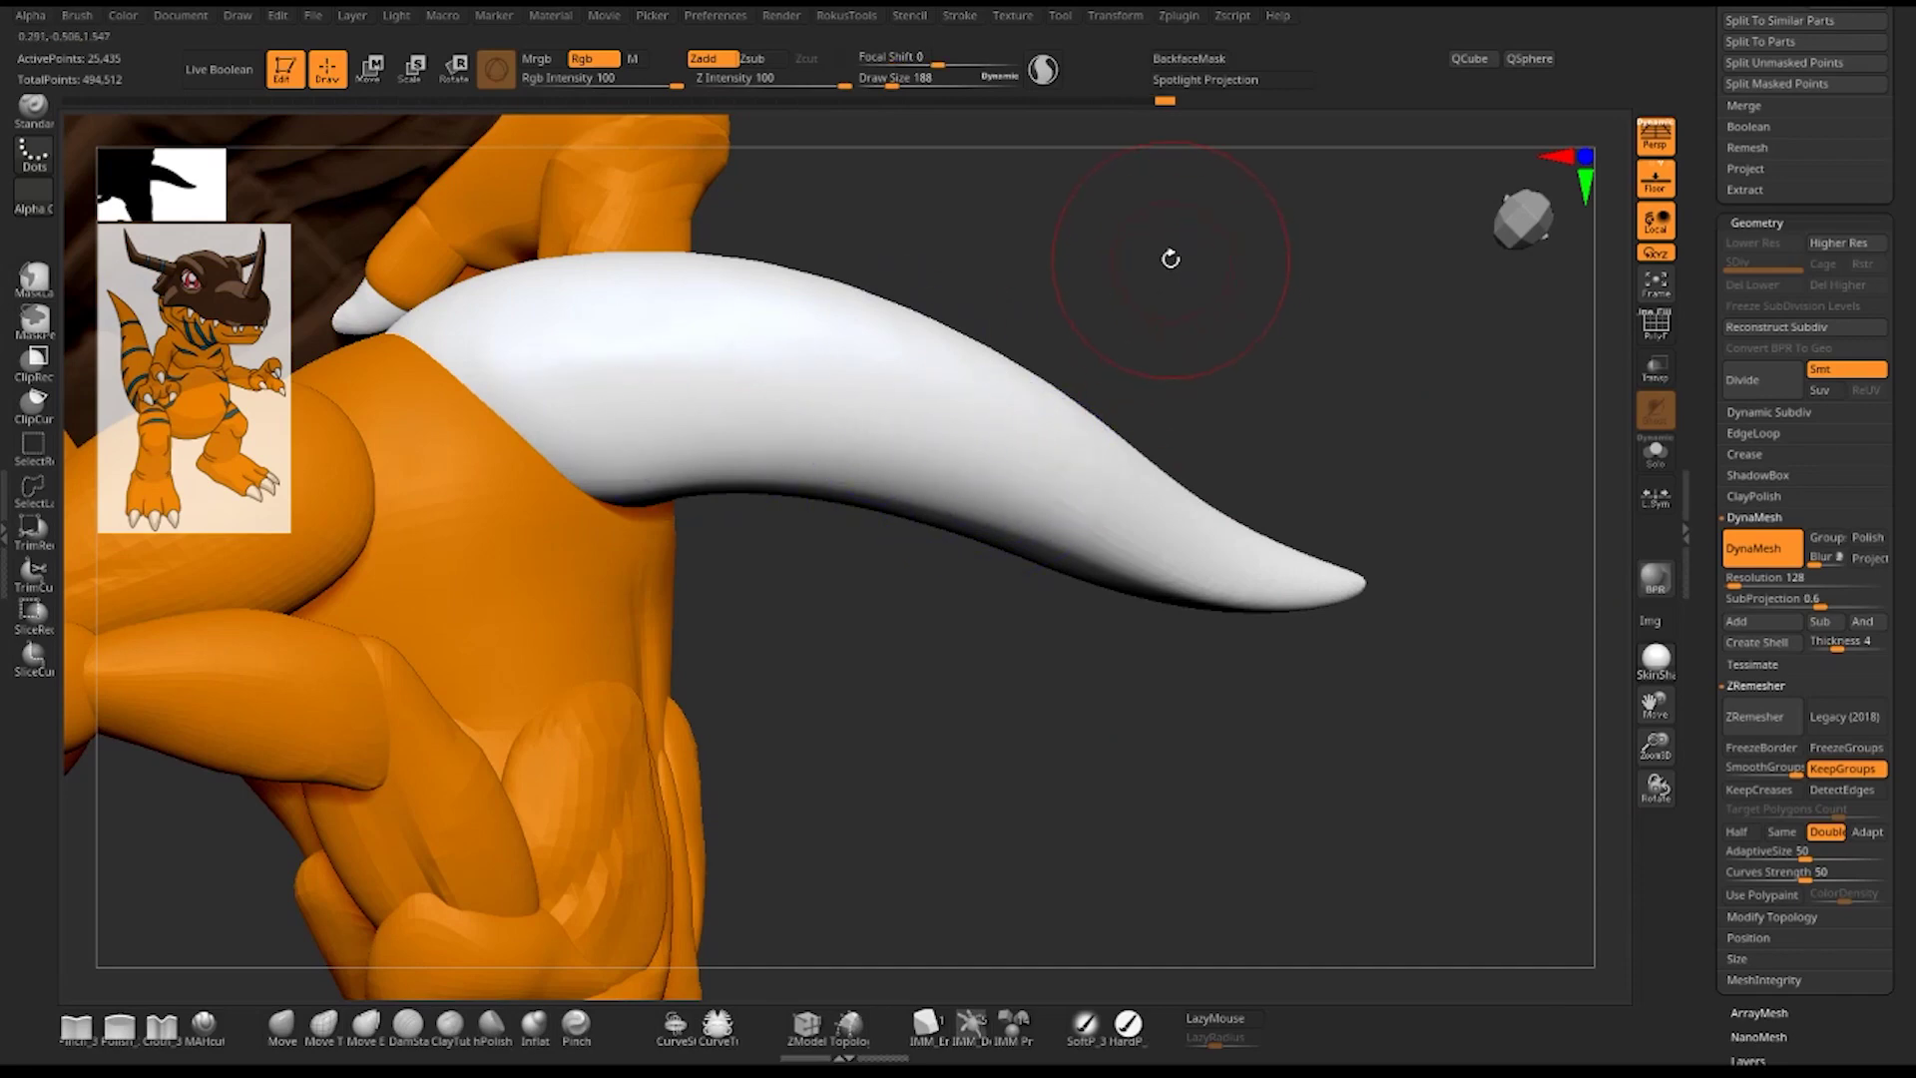
{"action": "left_click_drag", "start_coordinate": [1168, 257], "coordinate": [1397, 560]}
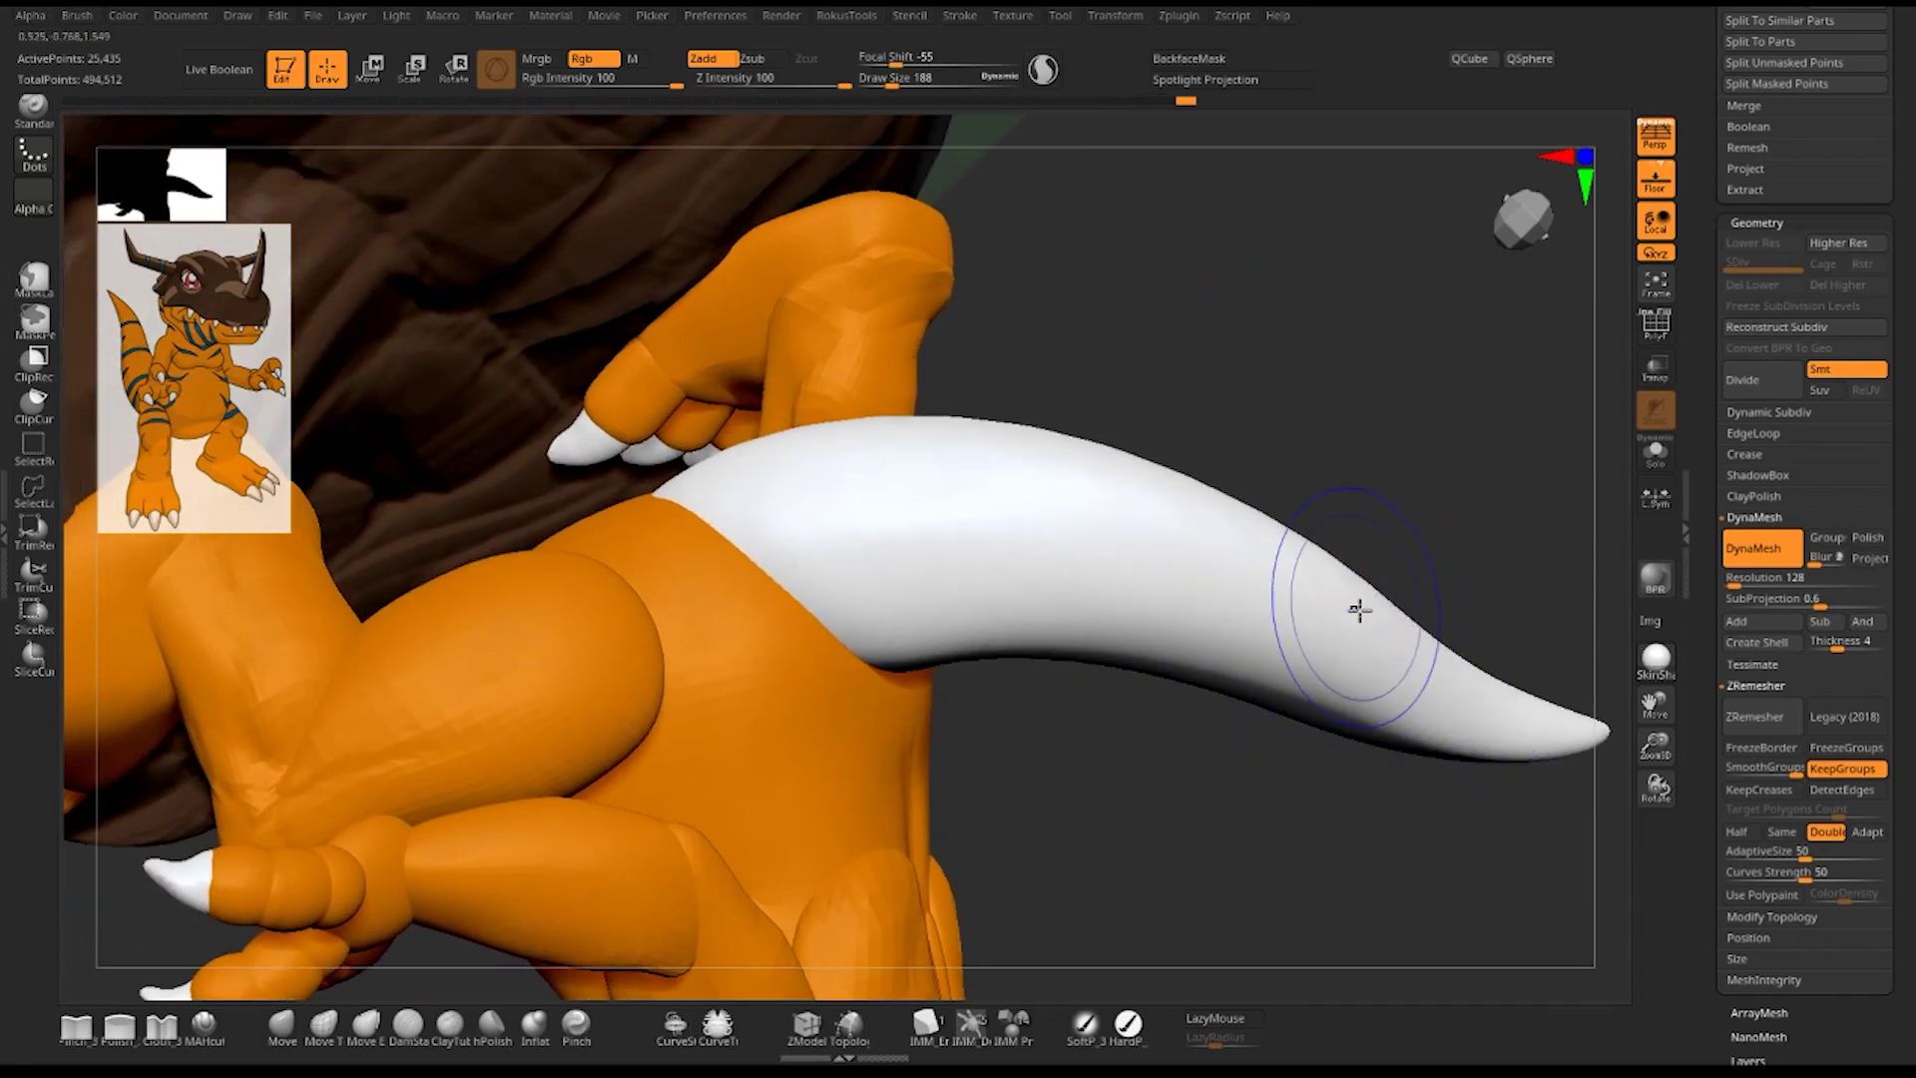
{"action": "left_click_drag", "start_coordinate": [1335, 342], "coordinate": [1342, 492]}
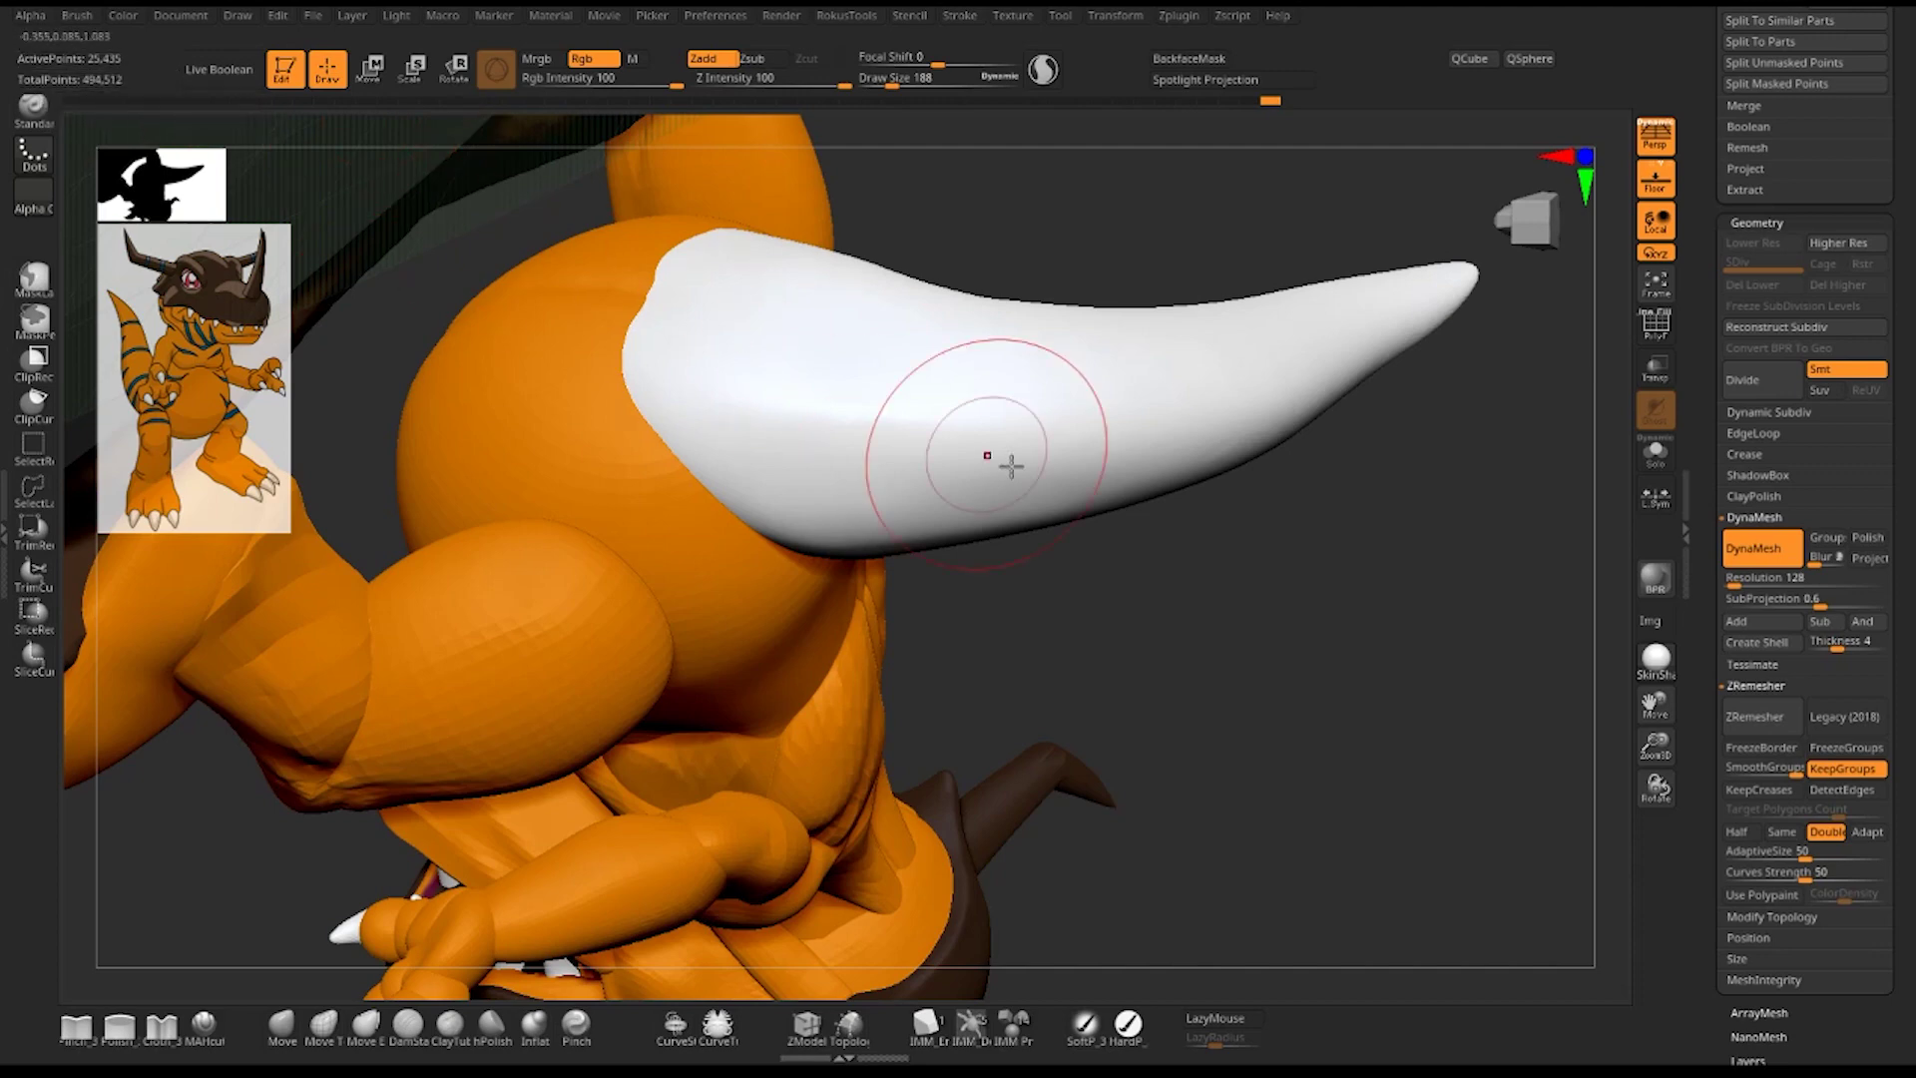
{"action": "mouse_move", "coordinate": [1381, 586]}
{"action": "left_mouse_down"}
{"action": "mouse_move", "coordinate": [1437, 552]}
{"action": "mouse_move", "coordinate": [1405, 744]}
{"action": "mouse_move", "coordinate": [1416, 534]}
{"action": "mouse_move", "coordinate": [1436, 602]}
{"action": "mouse_move", "coordinate": [1386, 379]}
{"action": "mouse_move", "coordinate": [1466, 458]}
{"action": "mouse_move", "coordinate": [1377, 492]}
{"action": "mouse_move", "coordinate": [1462, 532]}
{"action": "left_mouse_up"}
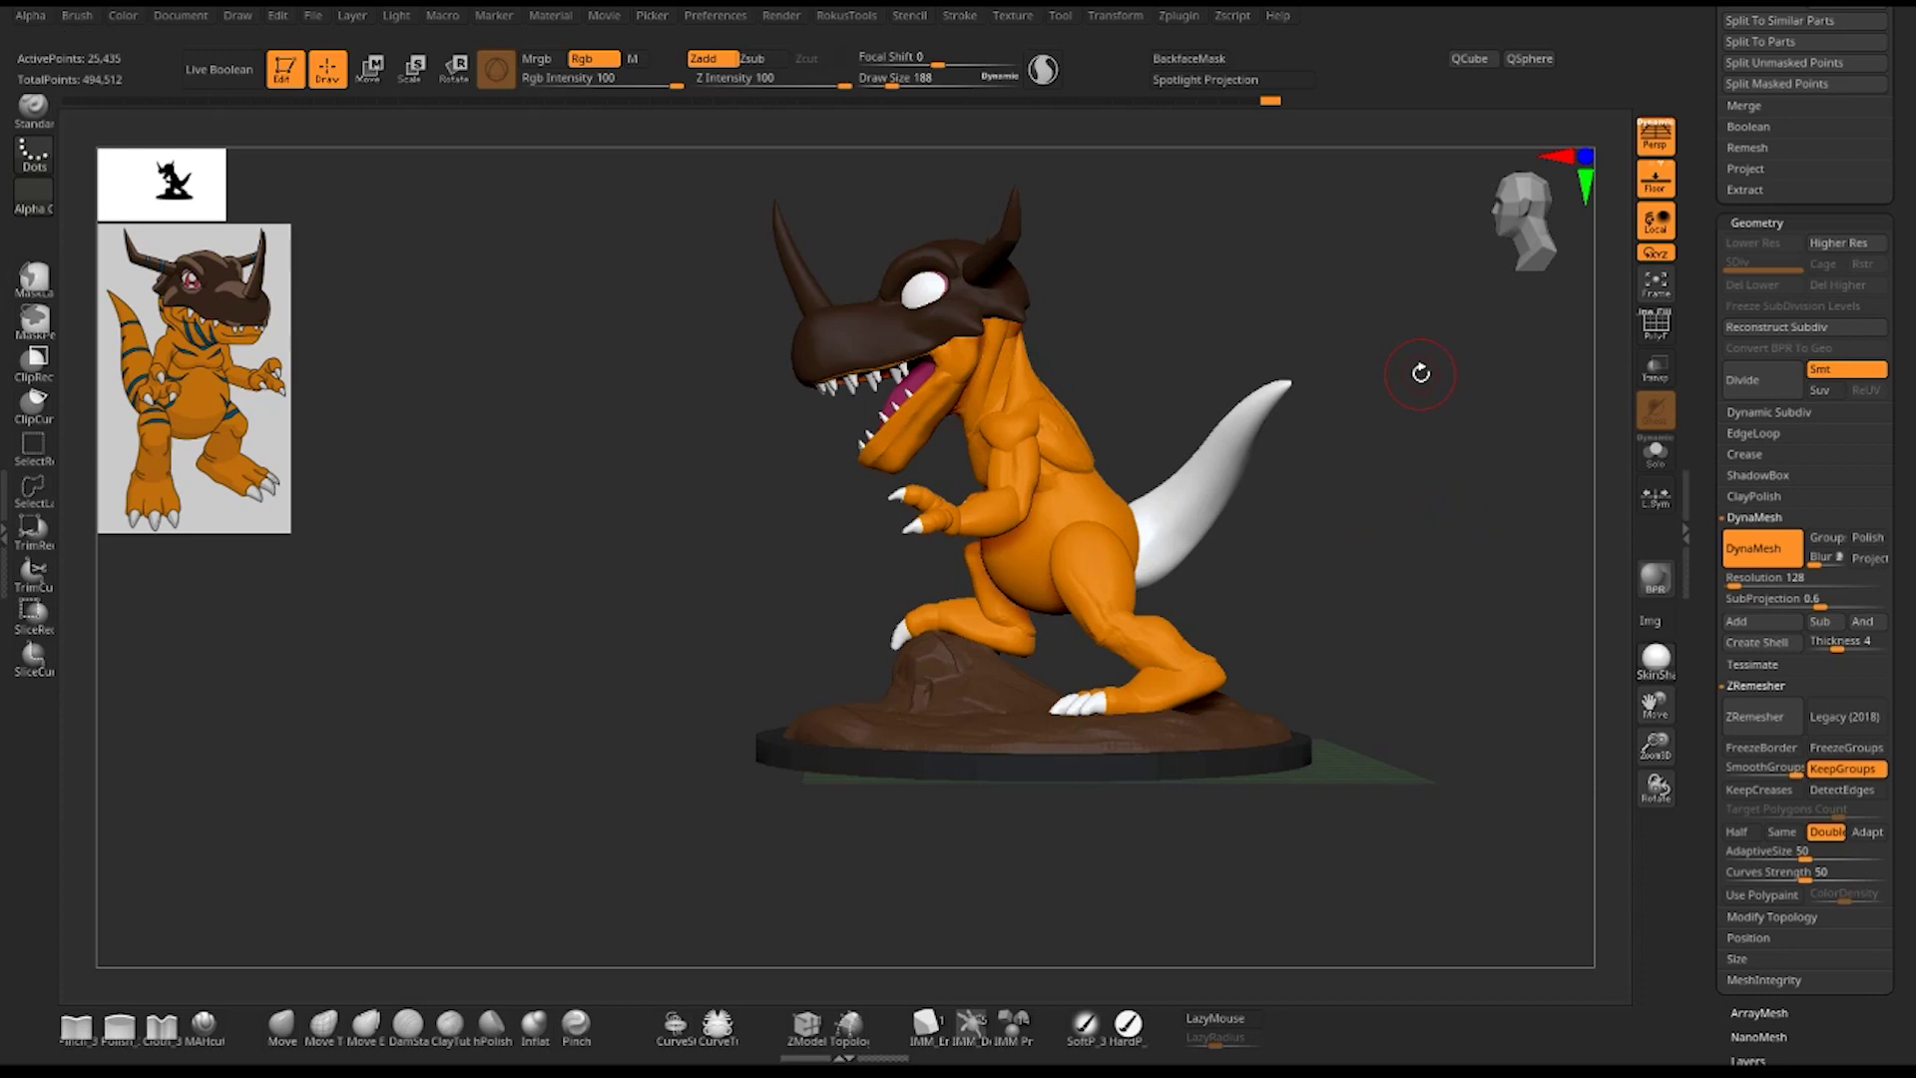
- Orbit around Greymon's front, back and tail, ending zoomed on the tail and hip
{"action": "mouse_move", "coordinate": [1360, 598]}
{"action": "left_mouse_down"}
{"action": "mouse_move", "coordinate": [1334, 612]}
{"action": "mouse_move", "coordinate": [1394, 526]}
{"action": "mouse_move", "coordinate": [1398, 625]}
{"action": "left_mouse_up"}
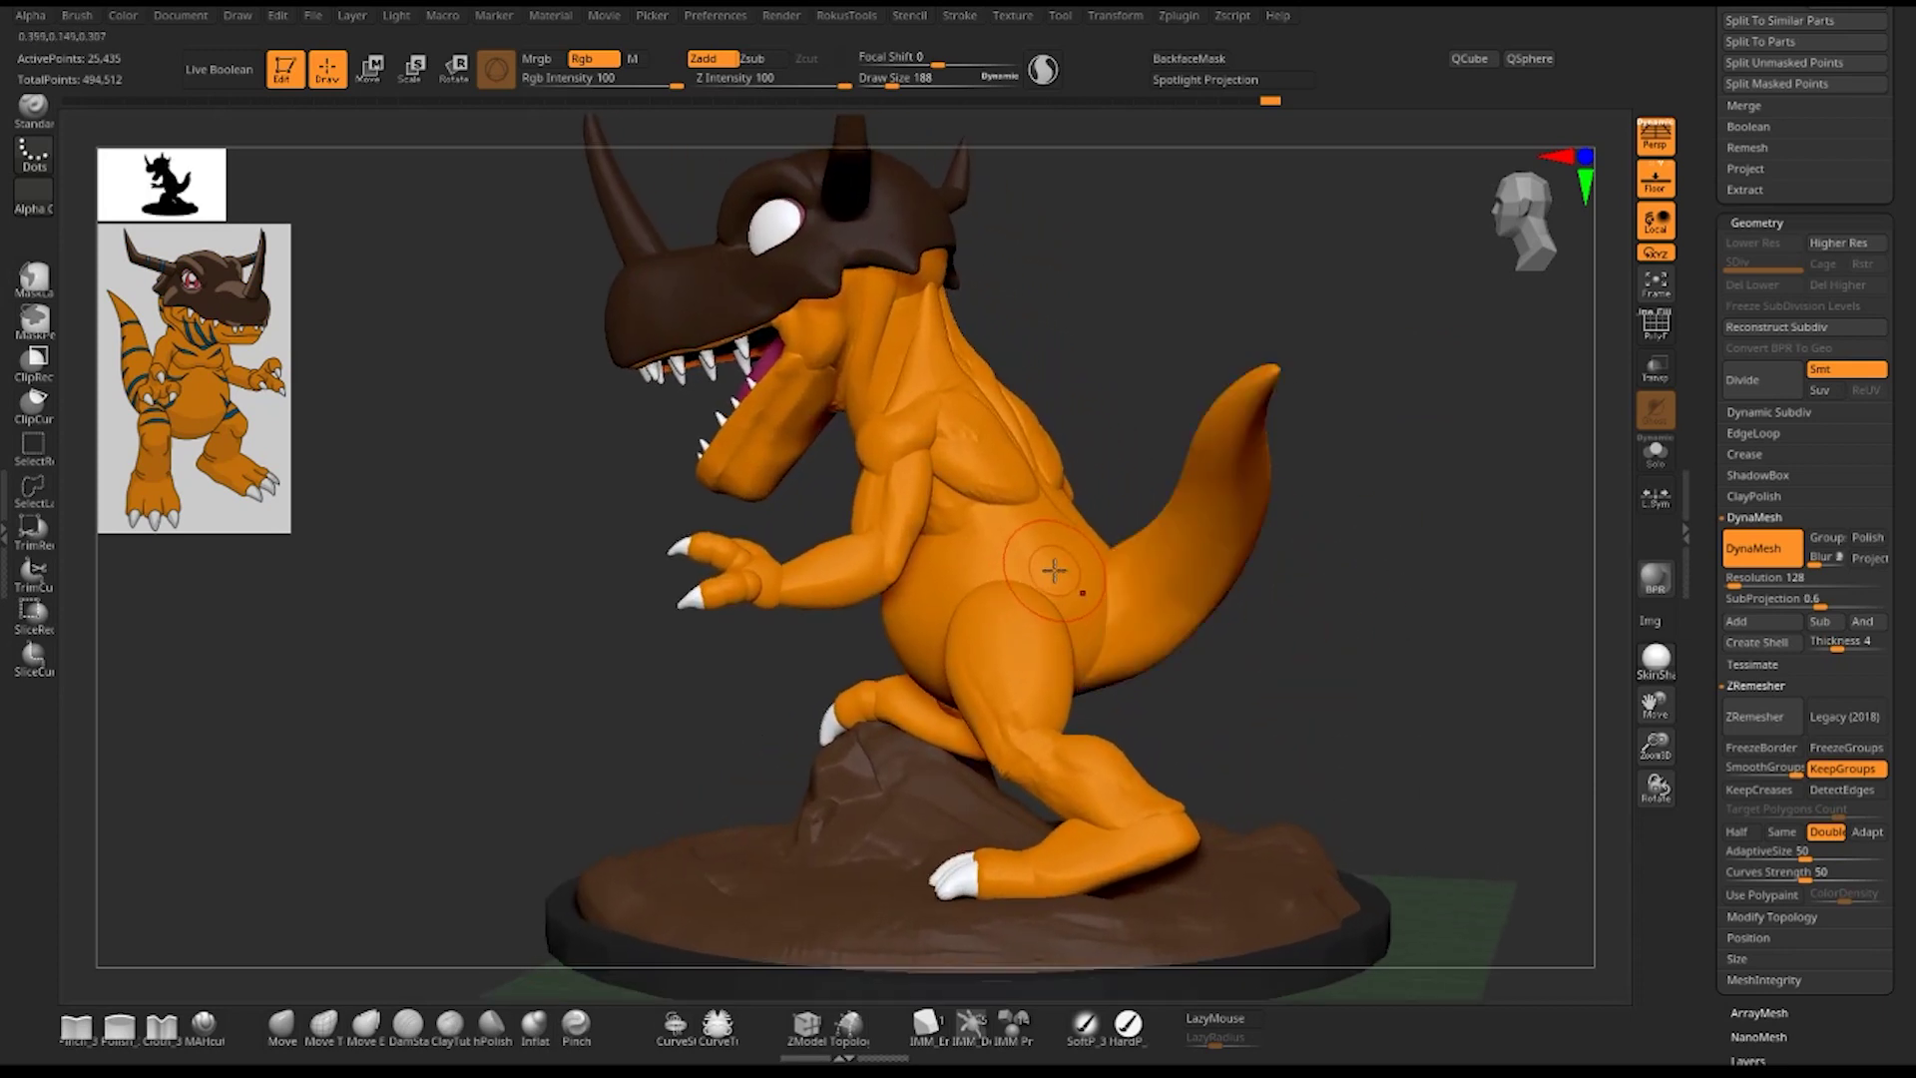
{"action": "mouse_move", "coordinate": [1327, 522]}
{"action": "left_mouse_down"}
{"action": "mouse_move", "coordinate": [1415, 517]}
{"action": "mouse_move", "coordinate": [1250, 406]}
{"action": "left_mouse_up"}
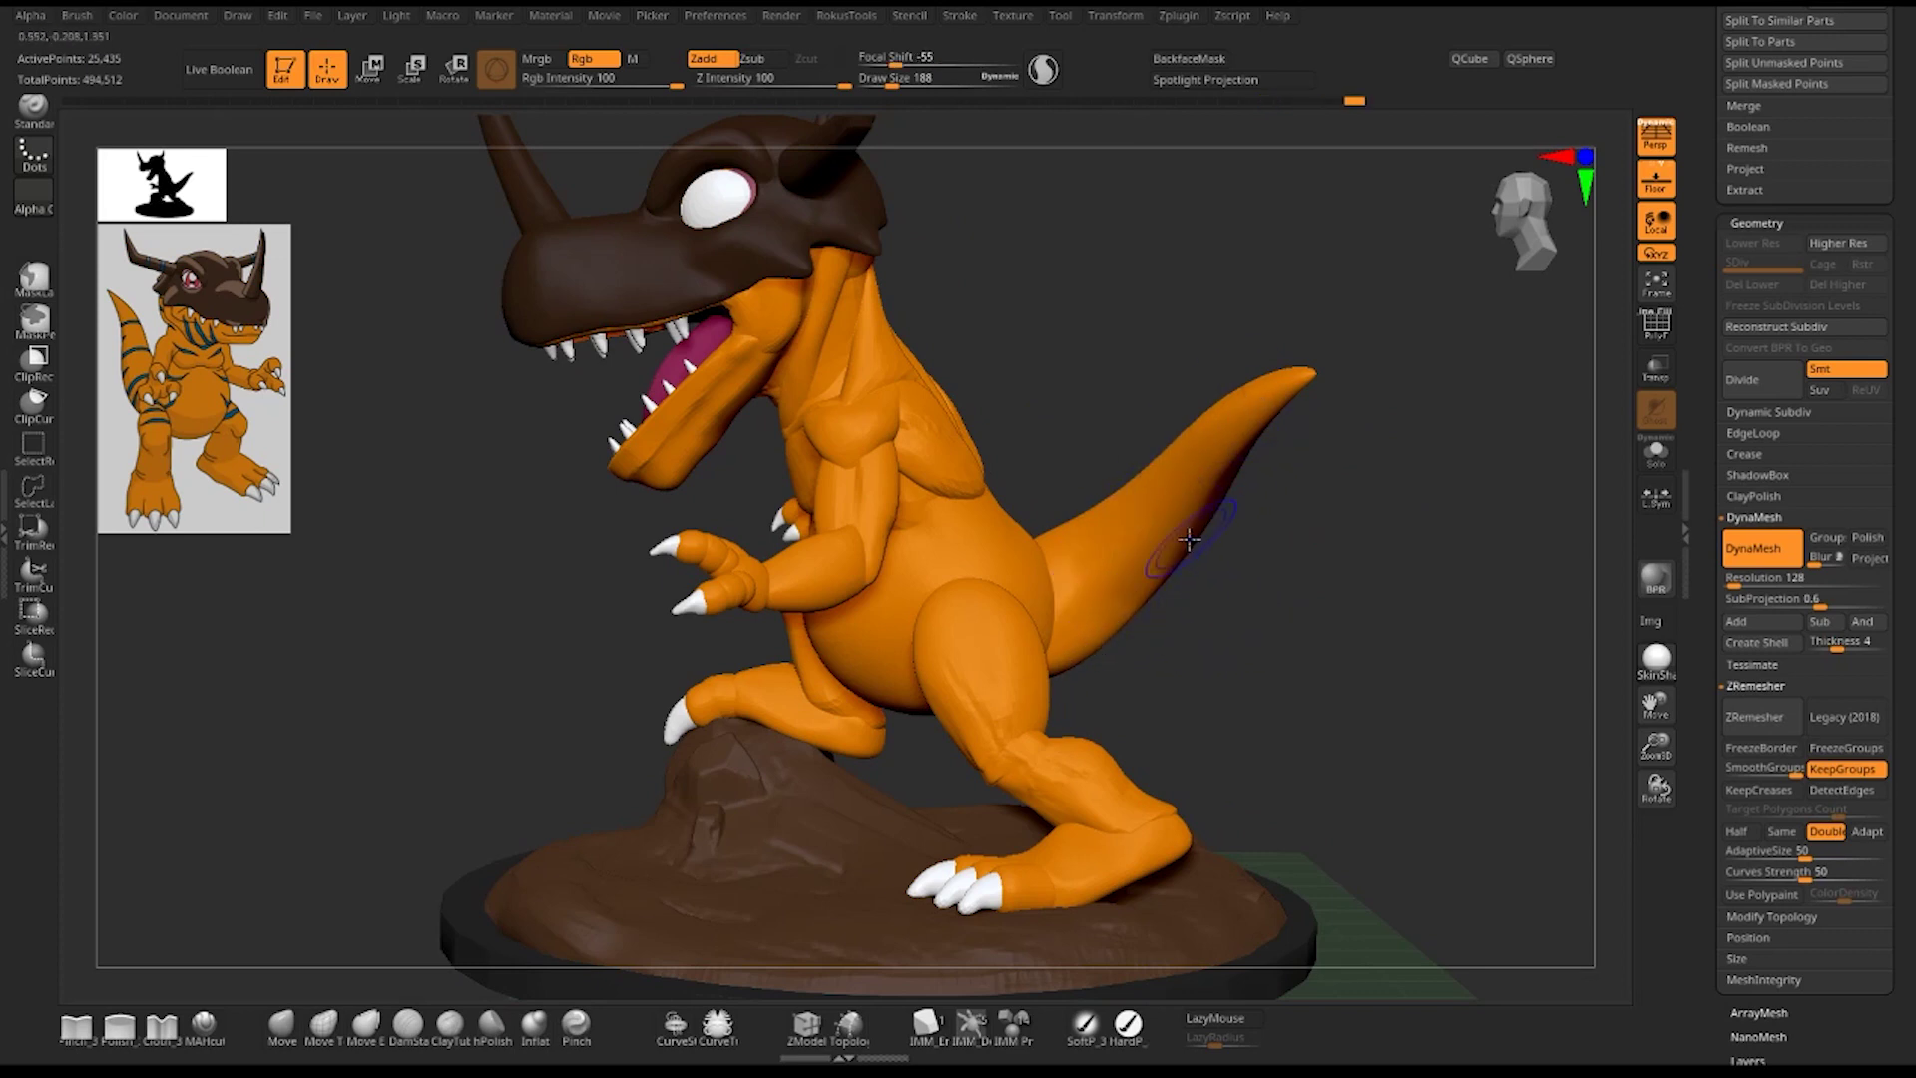
{"action": "left_click_drag", "start_coordinate": [1337, 558], "coordinate": [1162, 620]}
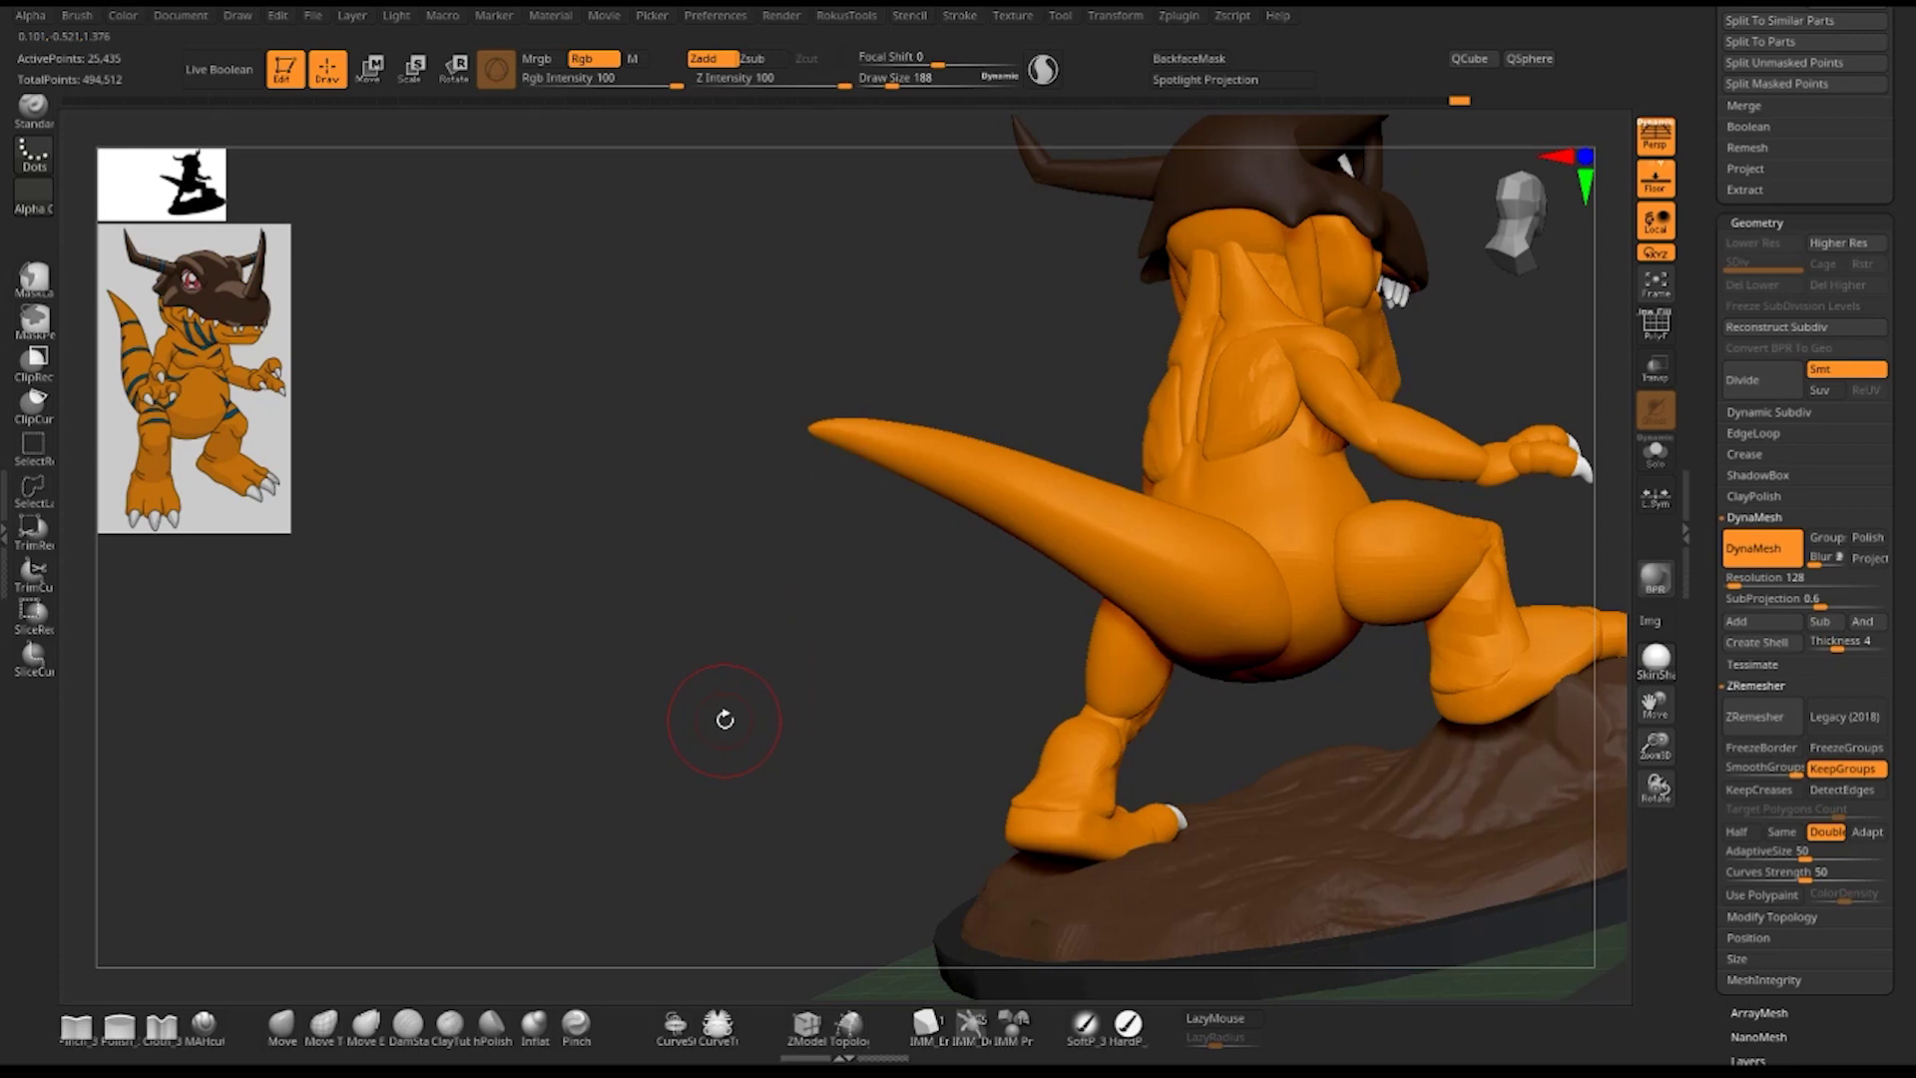
{"action": "left_click_drag", "start_coordinate": [1033, 623], "coordinate": [1024, 562]}
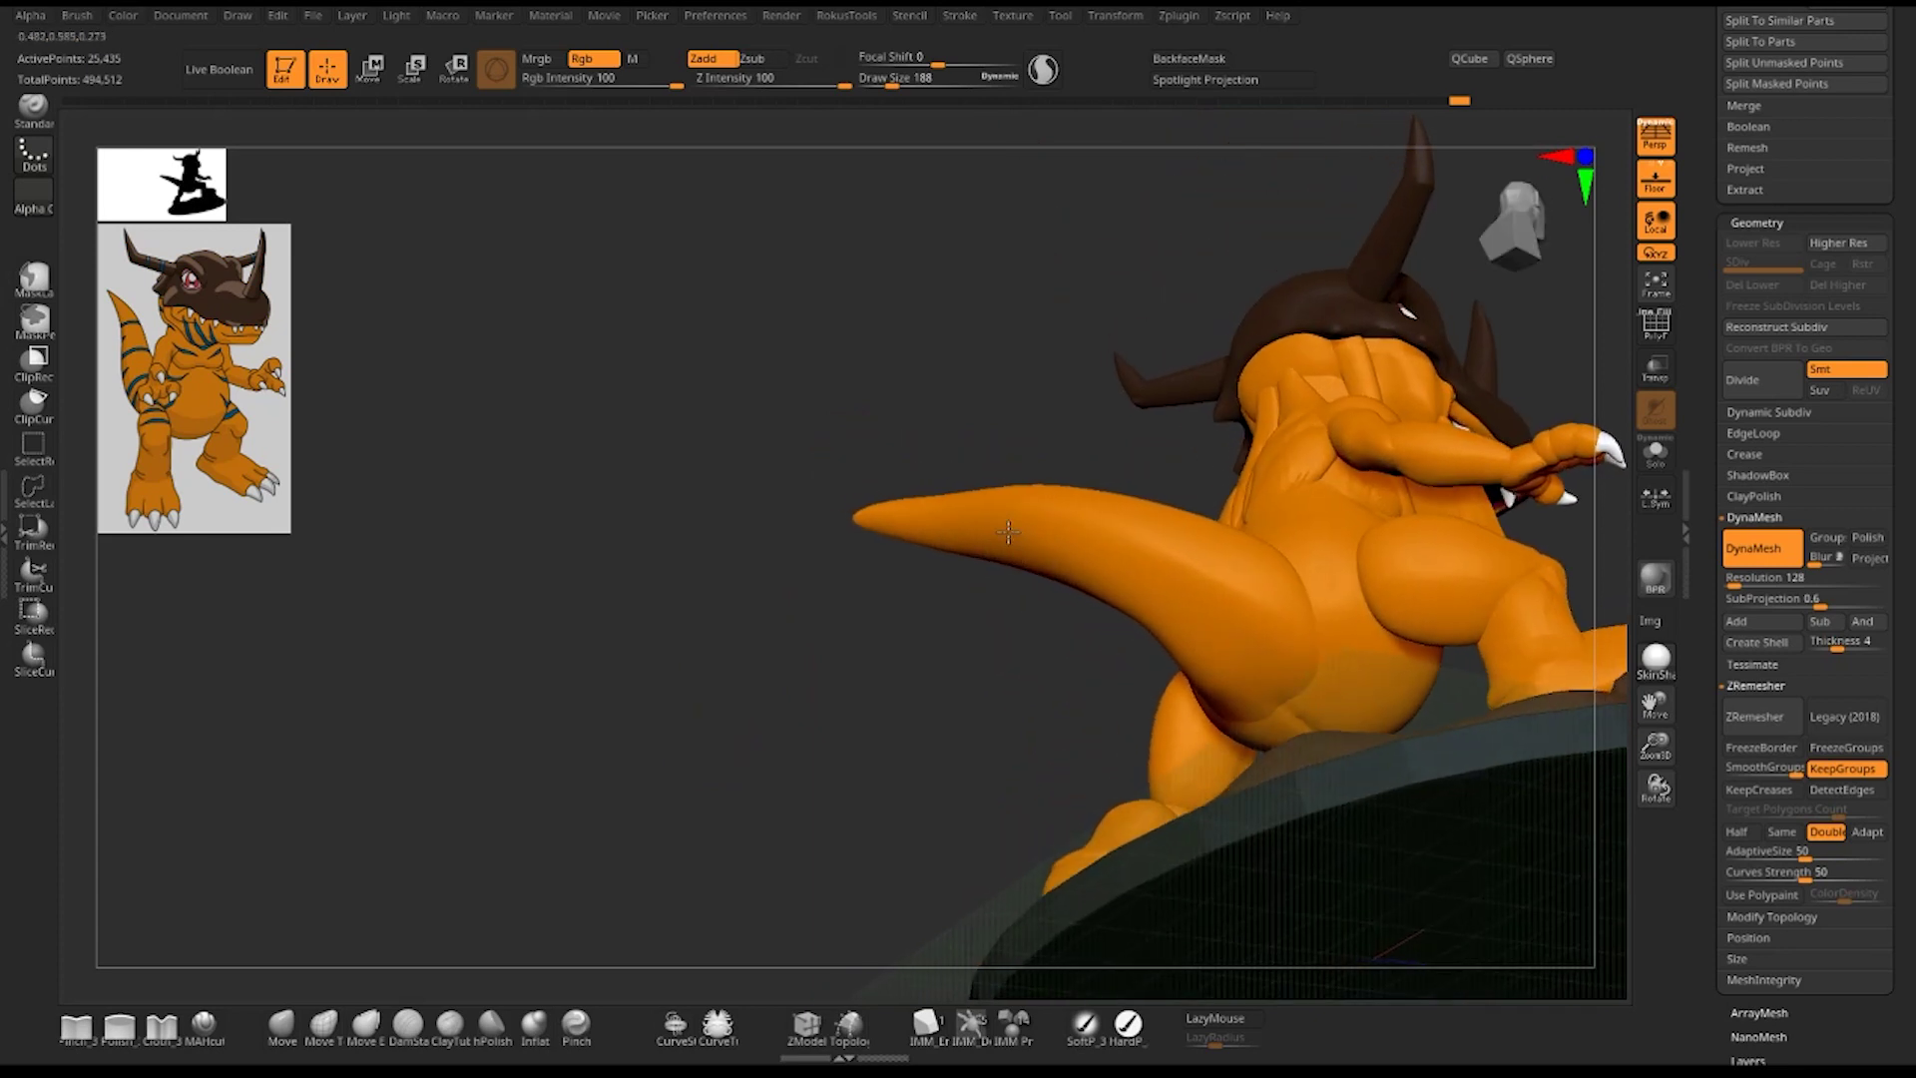
{"action": "left_click_drag", "start_coordinate": [966, 624], "coordinate": [1173, 699]}
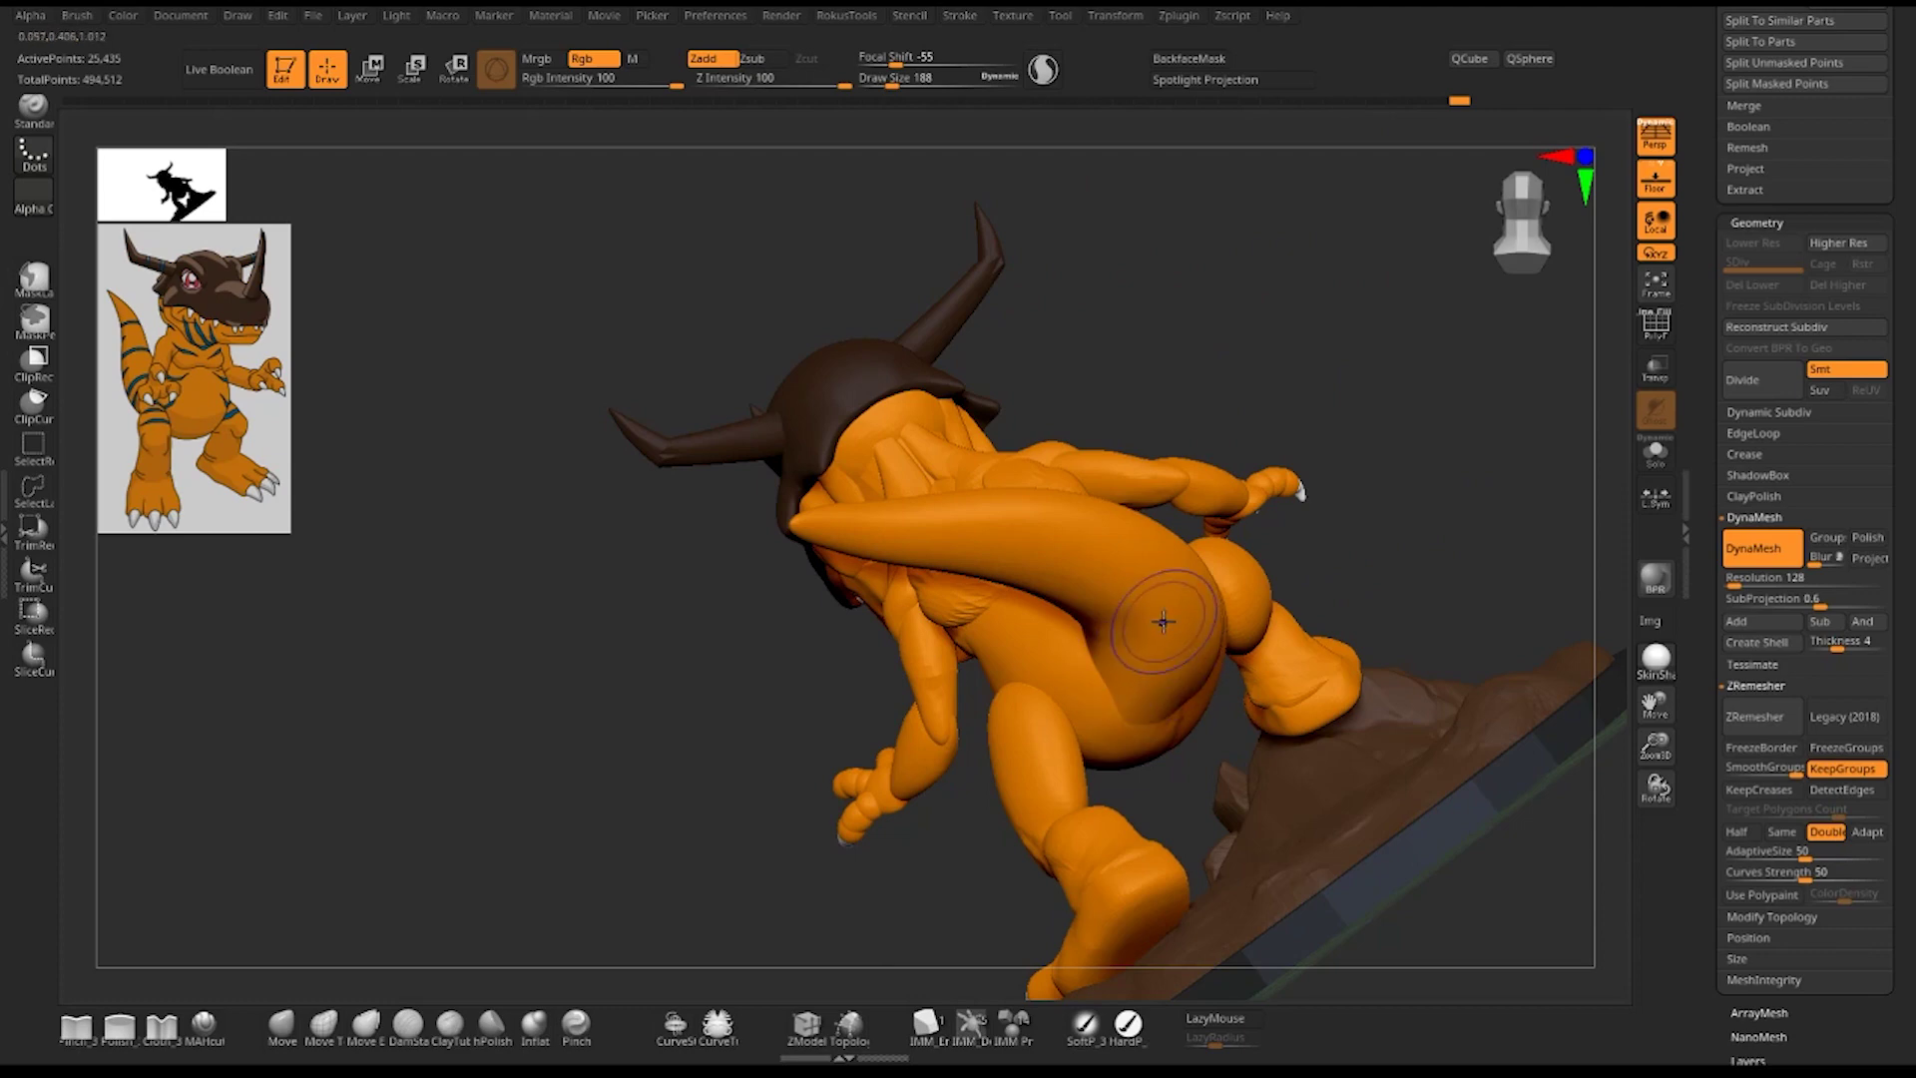
{"action": "left_click_drag", "start_coordinate": [1095, 530], "coordinate": [1176, 605]}
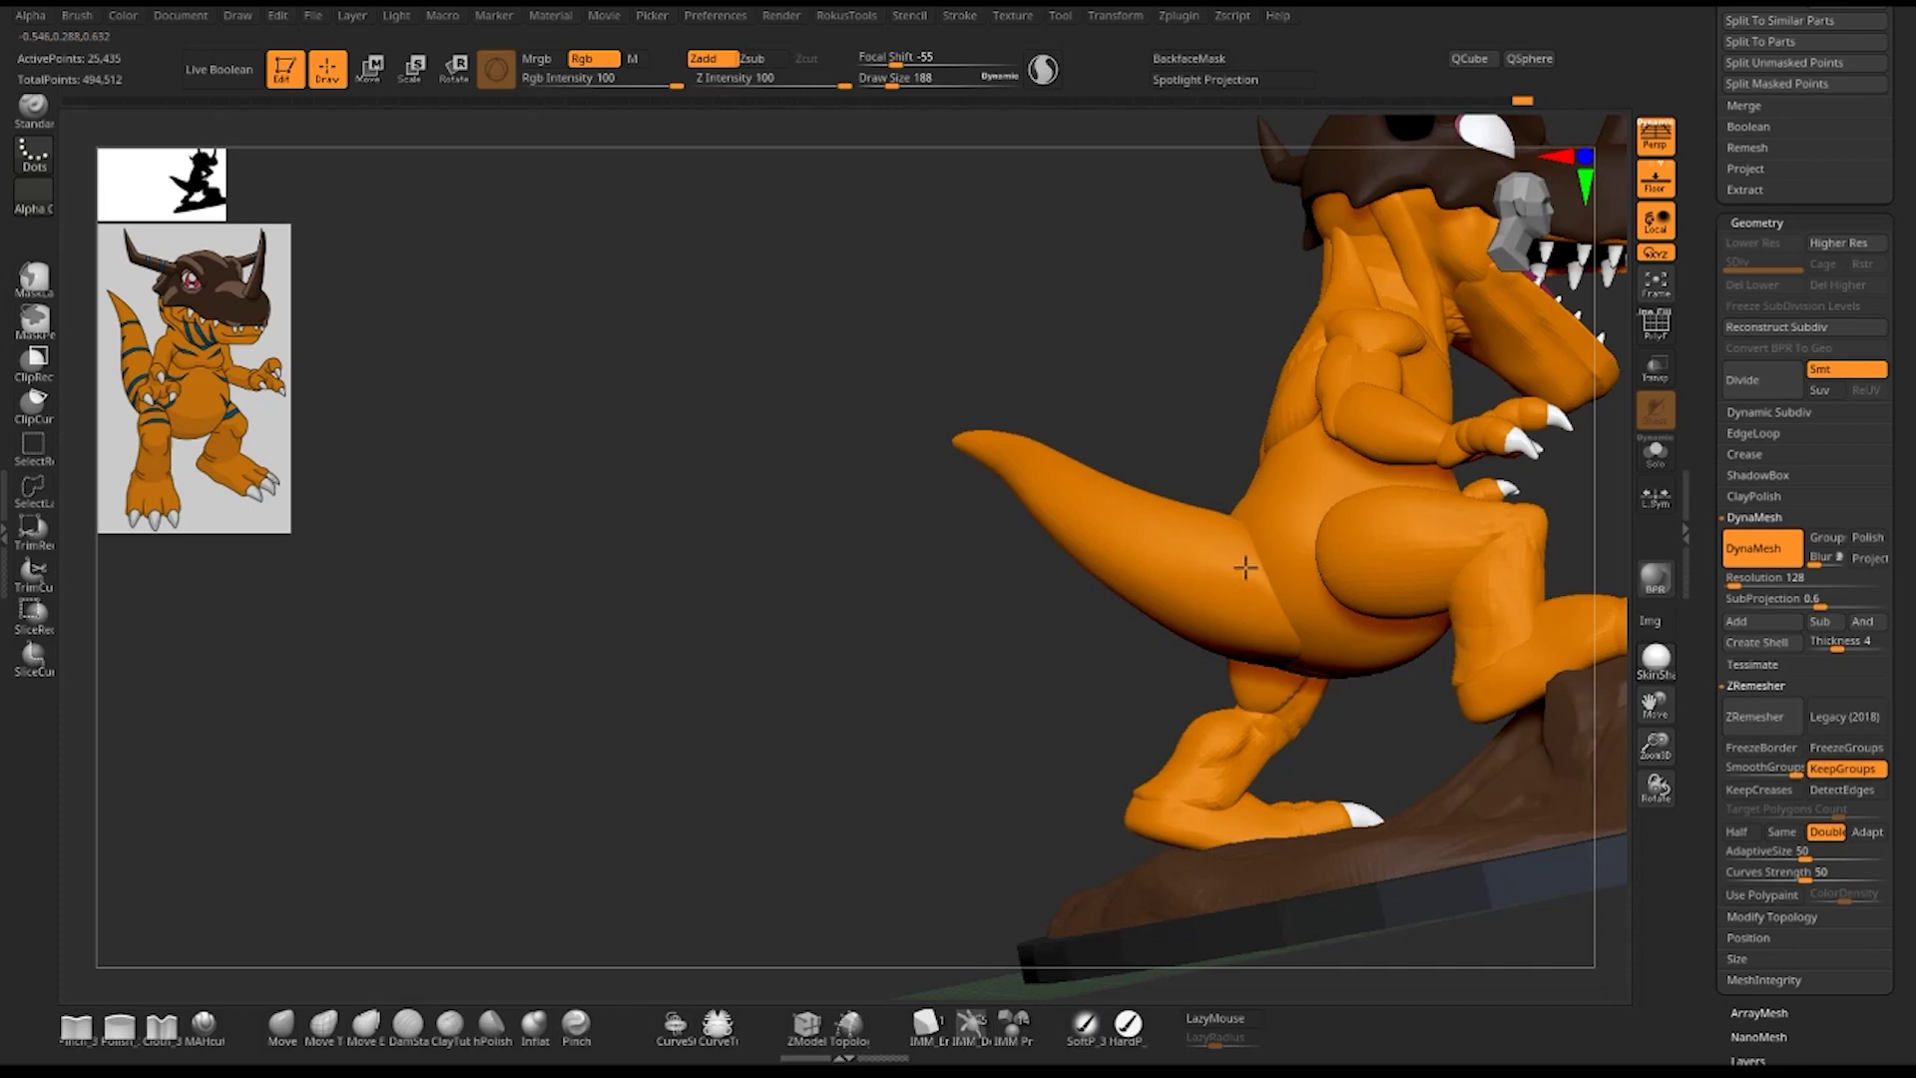
{"action": "mouse_move", "coordinate": [1052, 628]}
{"action": "left_mouse_down", "text": "alt"}
{"action": "mouse_move", "coordinate": [1074, 680]}
{"action": "mouse_move", "coordinate": [1056, 671]}
{"action": "left_mouse_up", "text": "alt"}
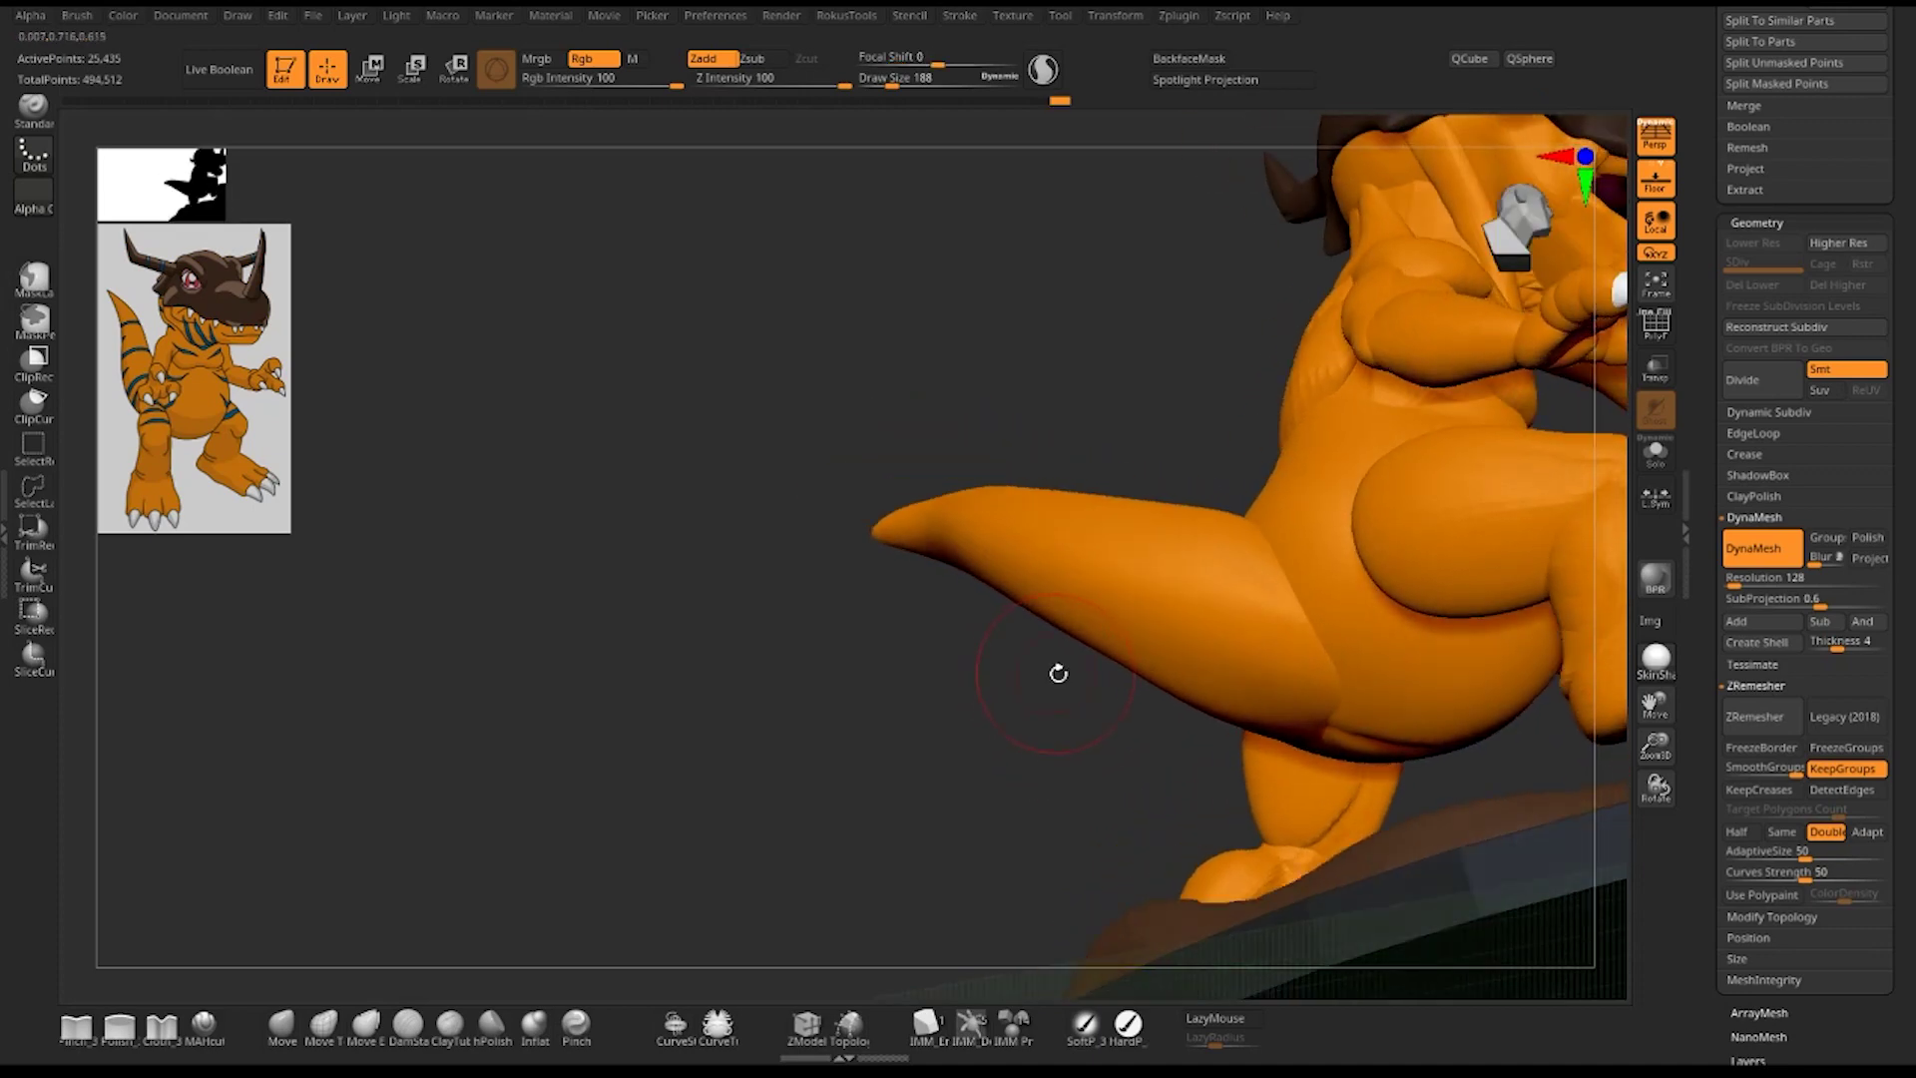
- Select the Move Topological brush and raise its Draw Size to 322
{"action": "key", "text": "b"}
{"action": "left_click", "coordinate": [1230, 710]}
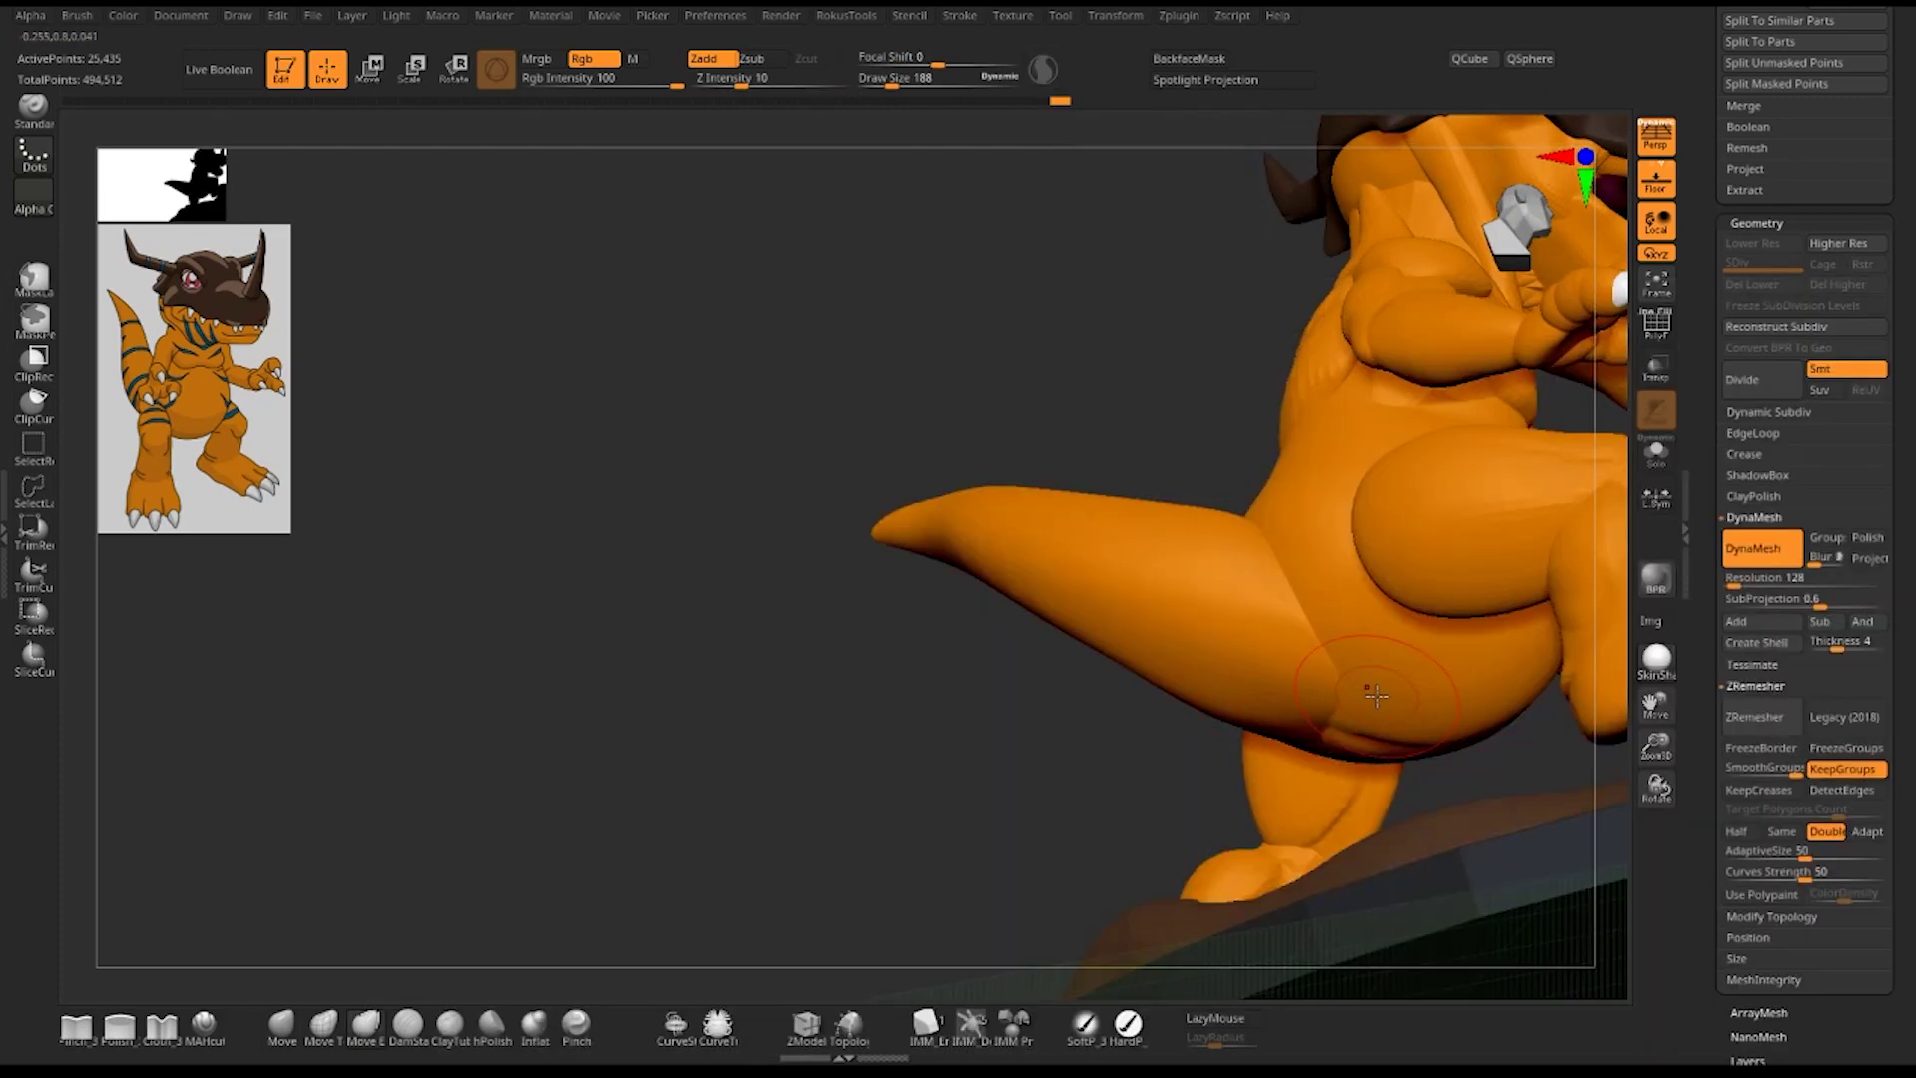
{"action": "key", "text": "space"}
{"action": "left_click_drag", "start_coordinate": [1377, 699], "coordinate": [1367, 704]}
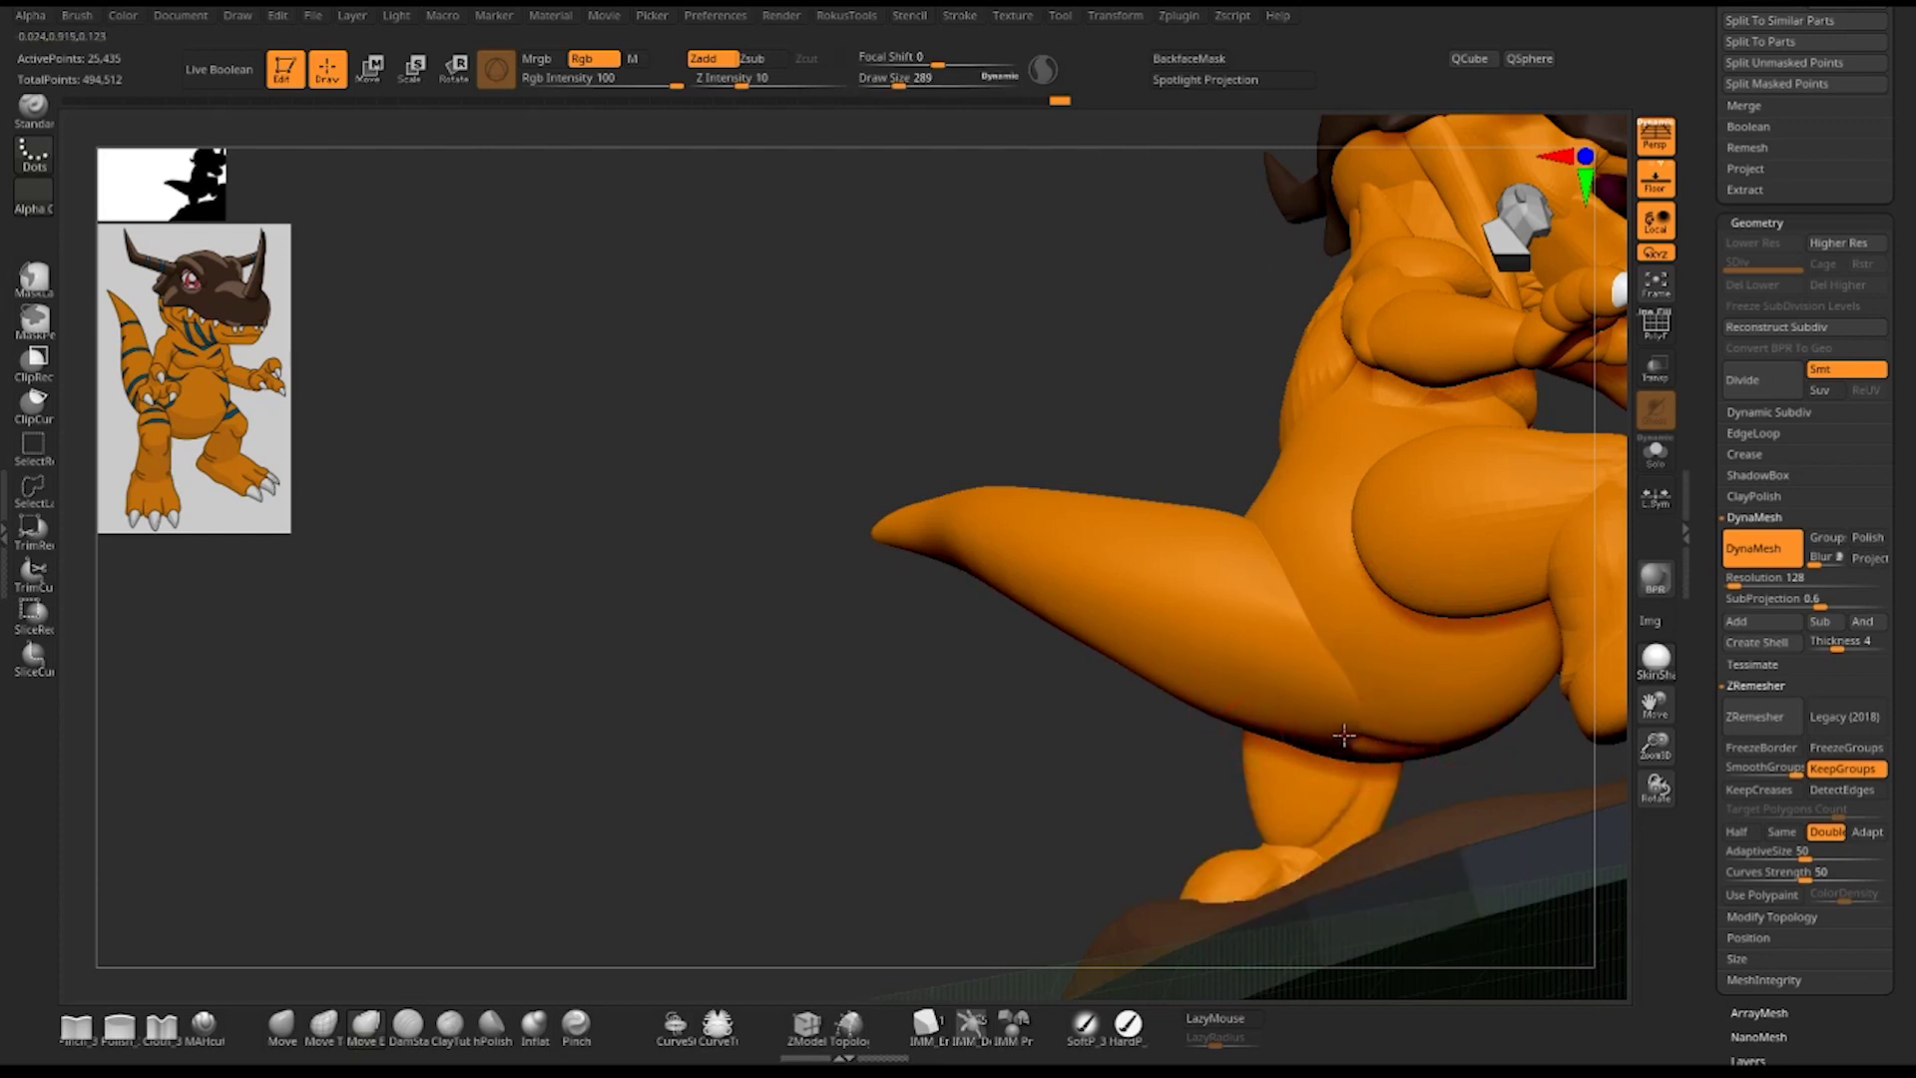
{"action": "mouse_move", "coordinate": [950, 735]}
{"action": "left_mouse_down"}
{"action": "mouse_move", "coordinate": [1018, 719]}
{"action": "mouse_move", "coordinate": [975, 761]}
{"action": "mouse_move", "coordinate": [997, 642]}
{"action": "mouse_move", "coordinate": [932, 748]}
{"action": "mouse_move", "coordinate": [1048, 642]}
{"action": "mouse_move", "coordinate": [801, 549]}
{"action": "left_mouse_up"}
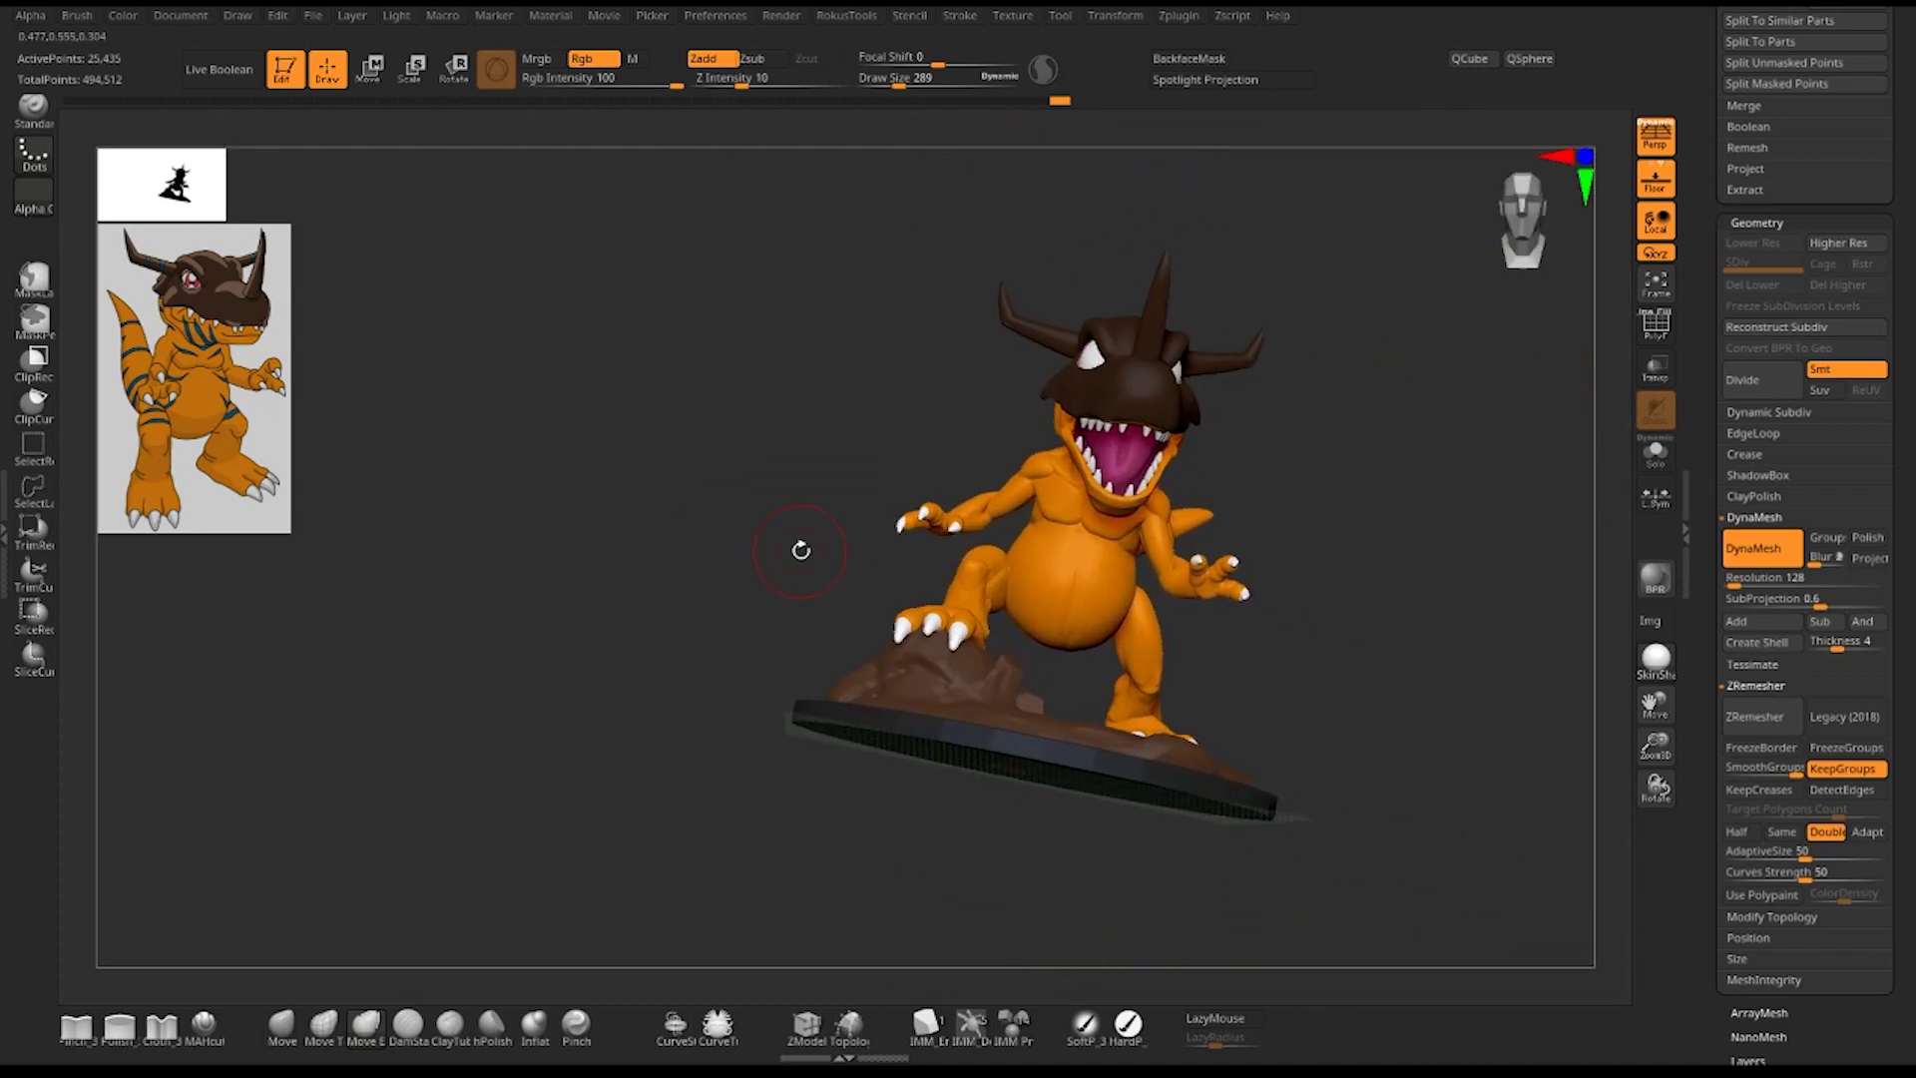
{"action": "left_click_drag", "start_coordinate": [1128, 479], "coordinate": [1090, 440], "text": "alt"}
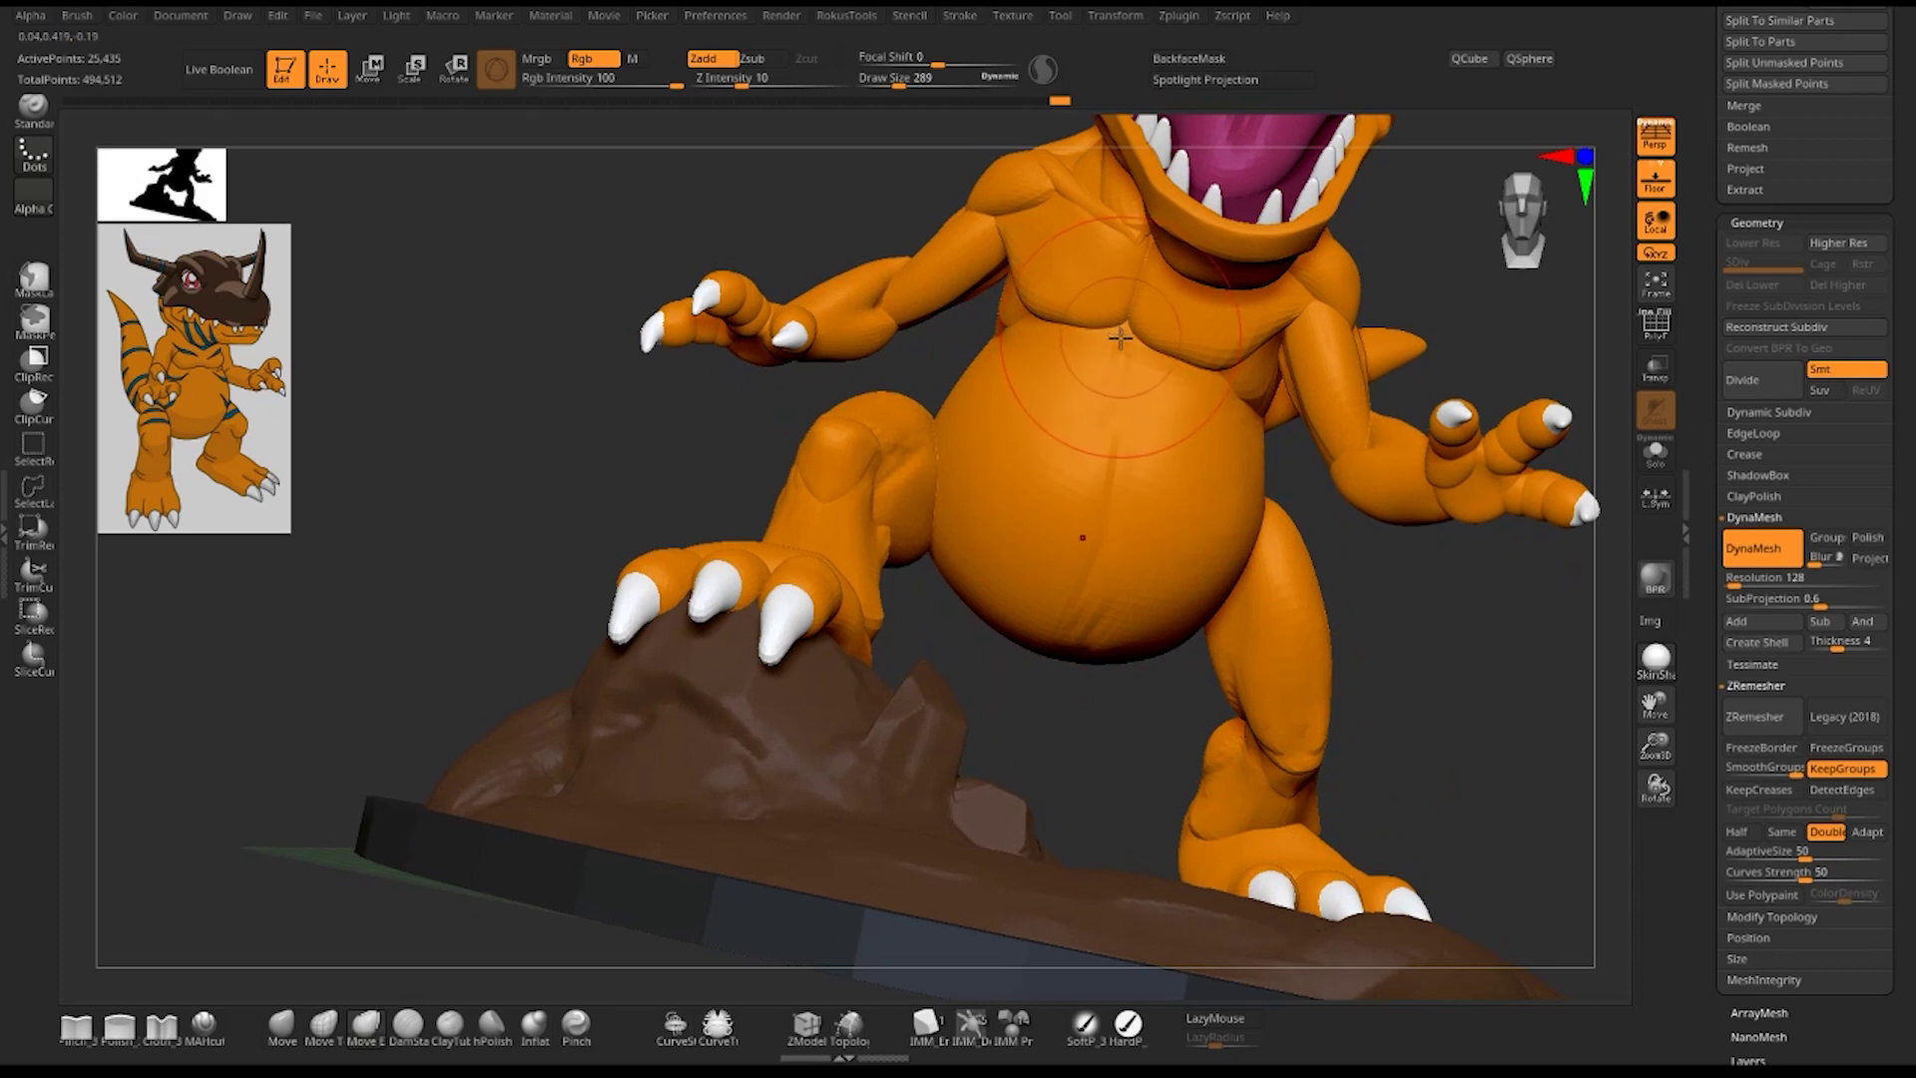
{"action": "key", "text": "space"}
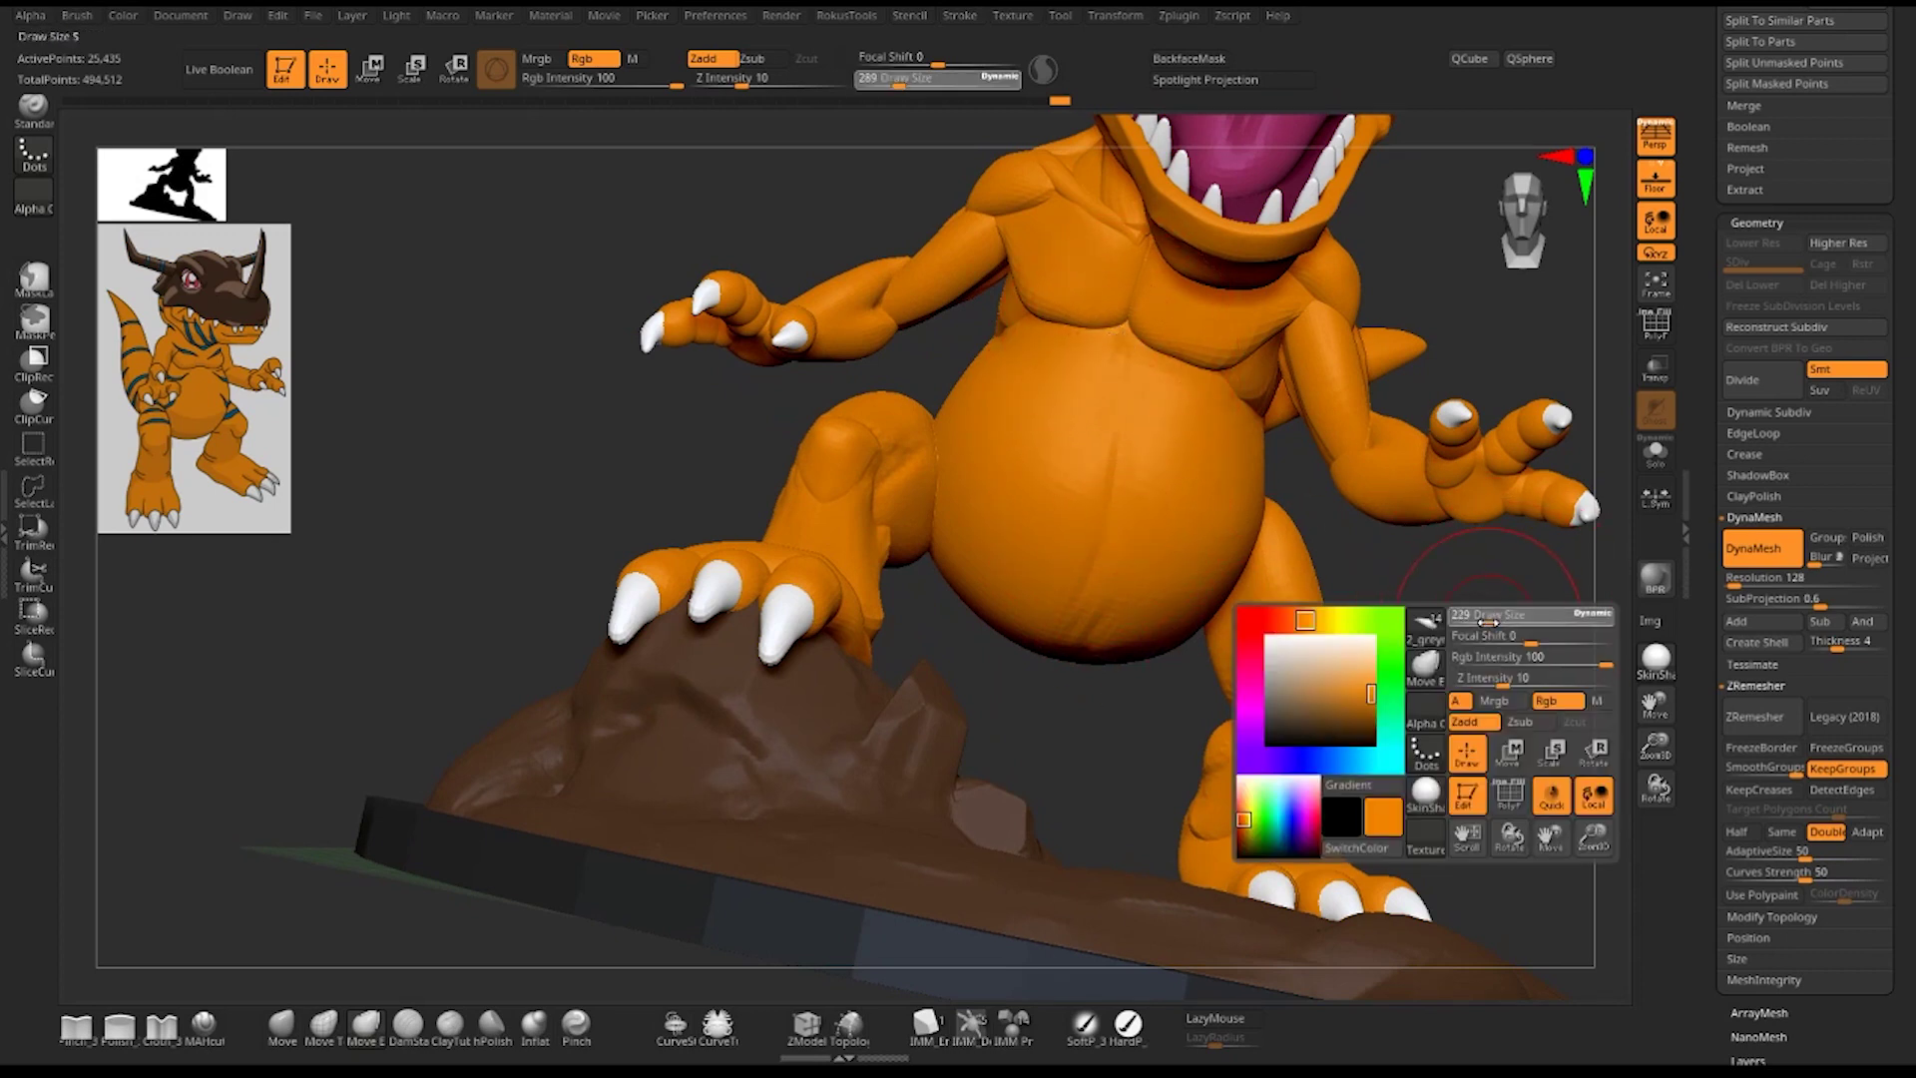
{"action": "mouse_move", "coordinate": [1497, 655]}
{"action": "left_mouse_down", "text": "alt"}
{"action": "mouse_move", "coordinate": [1457, 594]}
{"action": "mouse_move", "coordinate": [1326, 601]}
{"action": "left_mouse_up", "text": "alt"}
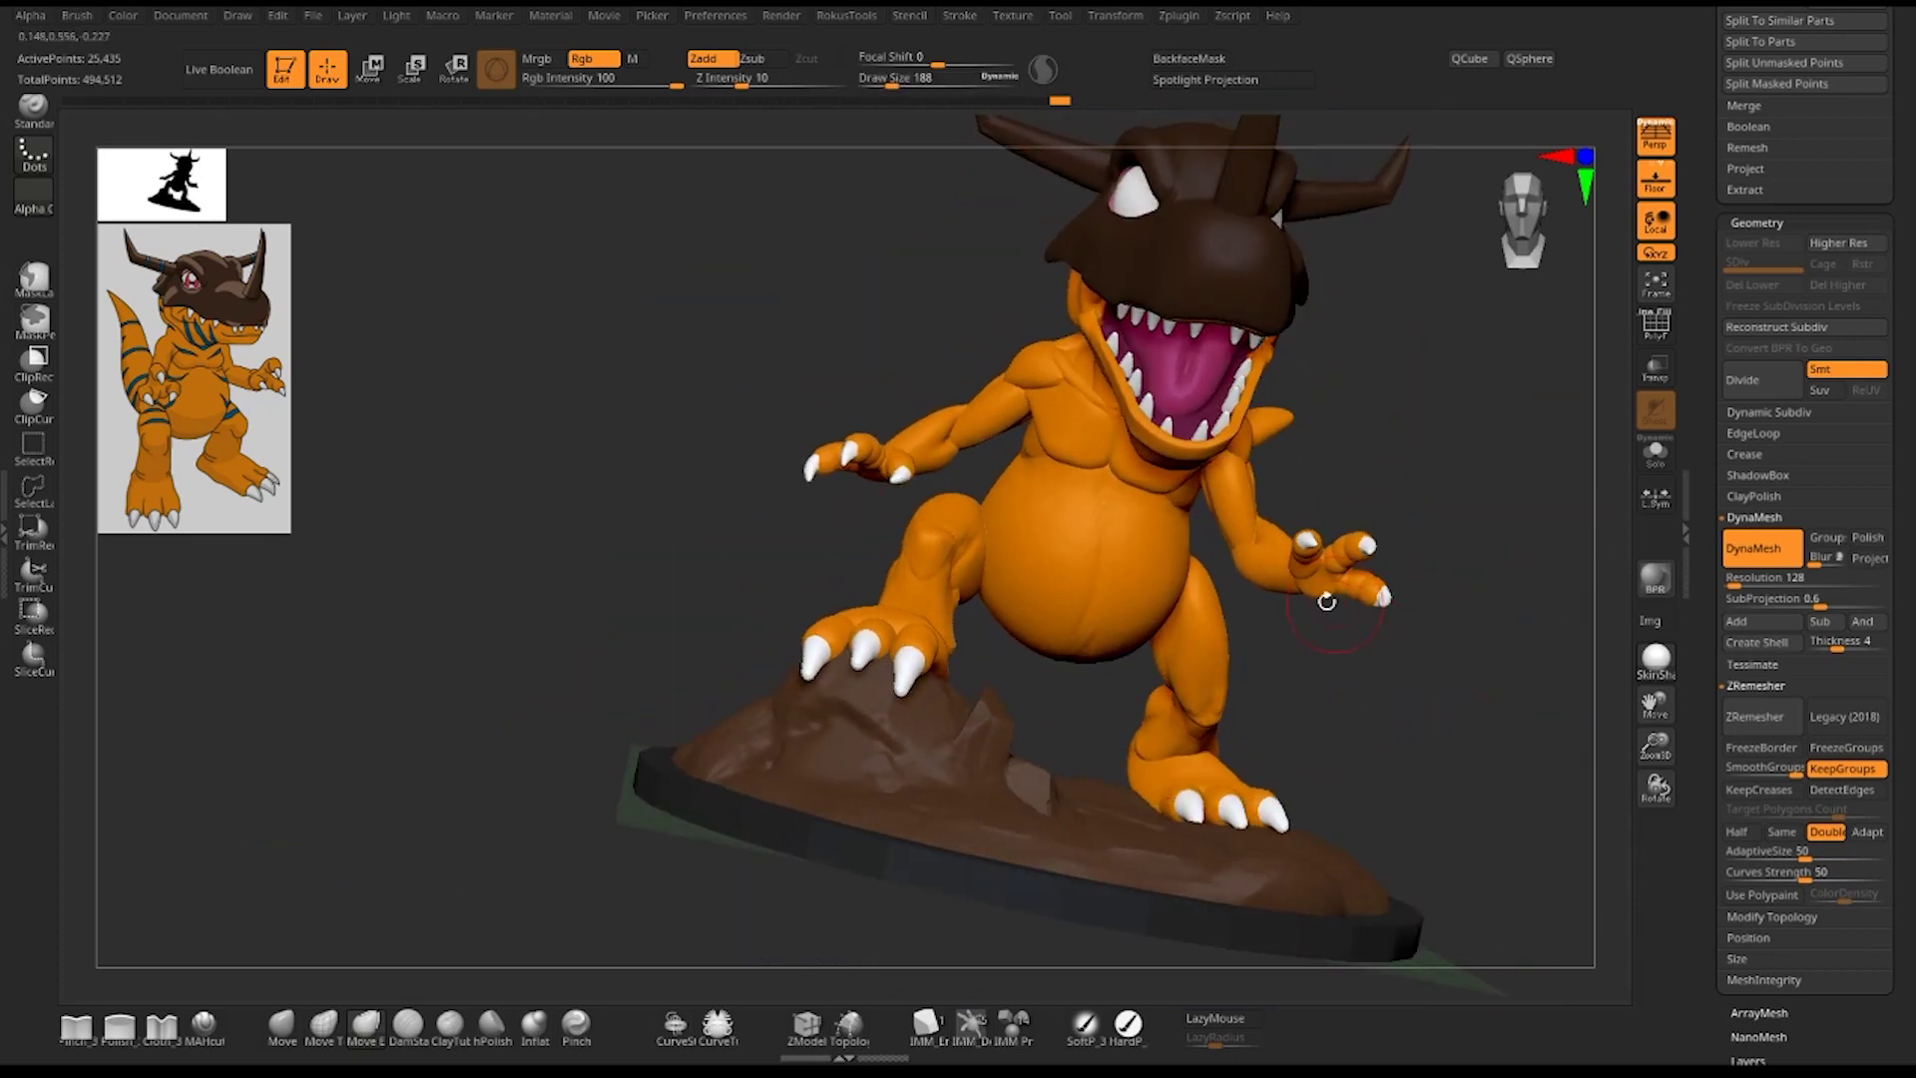
{"action": "left_click_drag", "start_coordinate": [1437, 670], "coordinate": [1439, 652]}
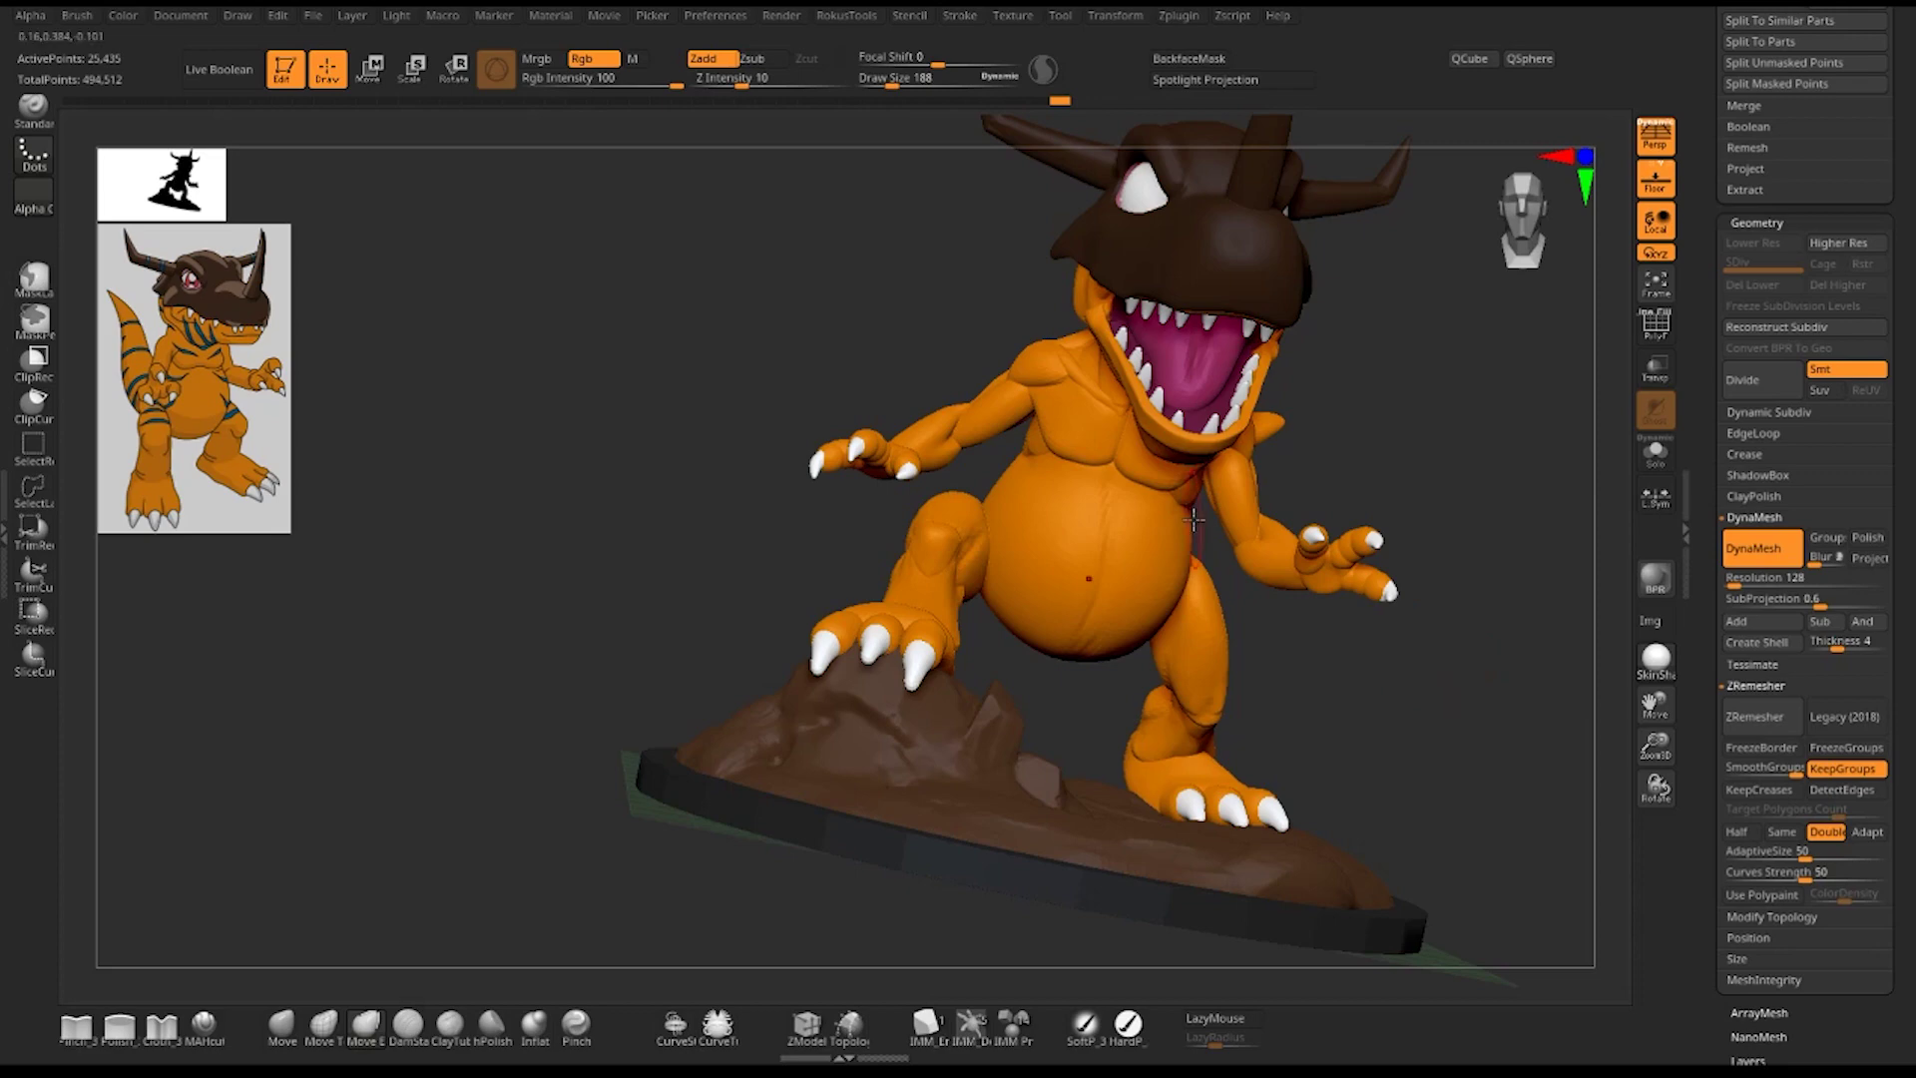
{"action": "mouse_move", "coordinate": [1437, 684]}
{"action": "left_mouse_down"}
{"action": "mouse_move", "coordinate": [1563, 702]}
{"action": "mouse_move", "coordinate": [1405, 578]}
{"action": "left_mouse_up"}
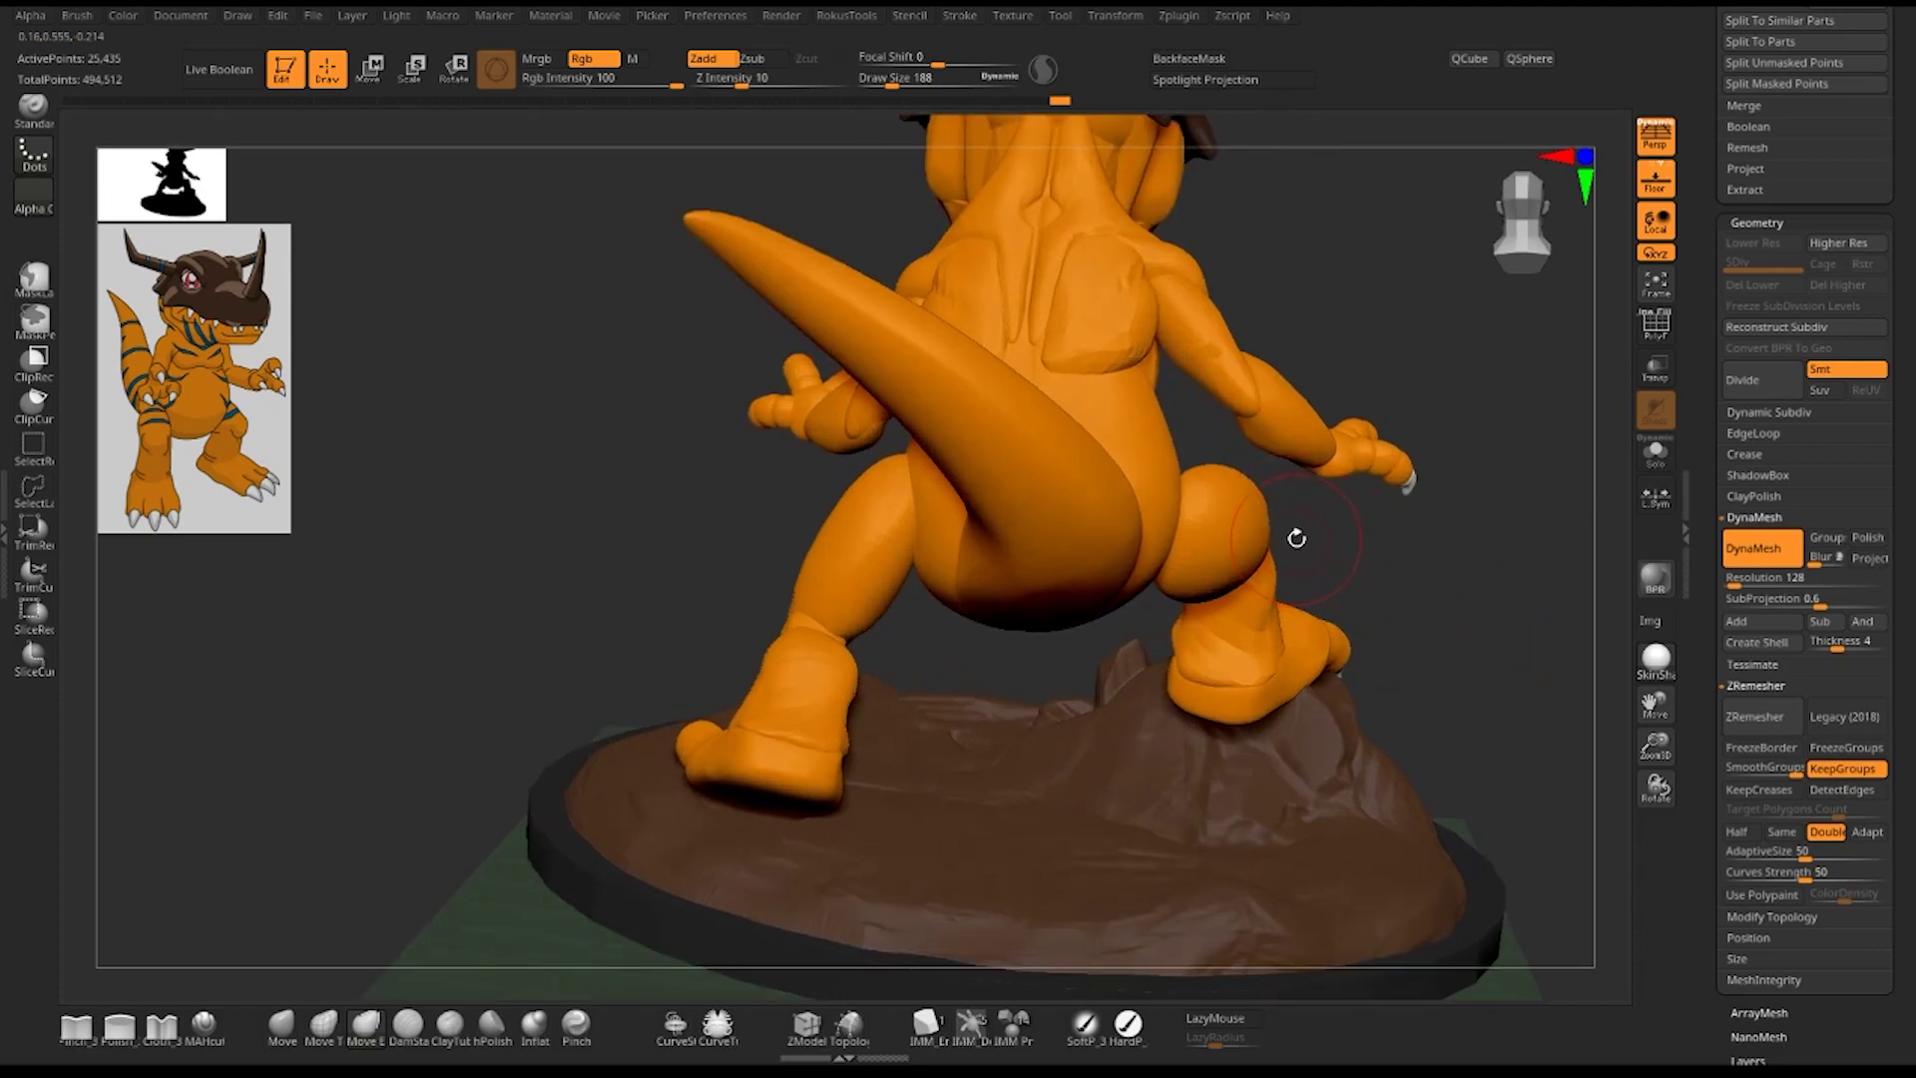
- Pick a new brush at Draw Size 258 and select the 2_greymon_1_copy2 body subtool
{"action": "key", "text": "b"}
{"action": "left_click", "coordinate": [1238, 489]}
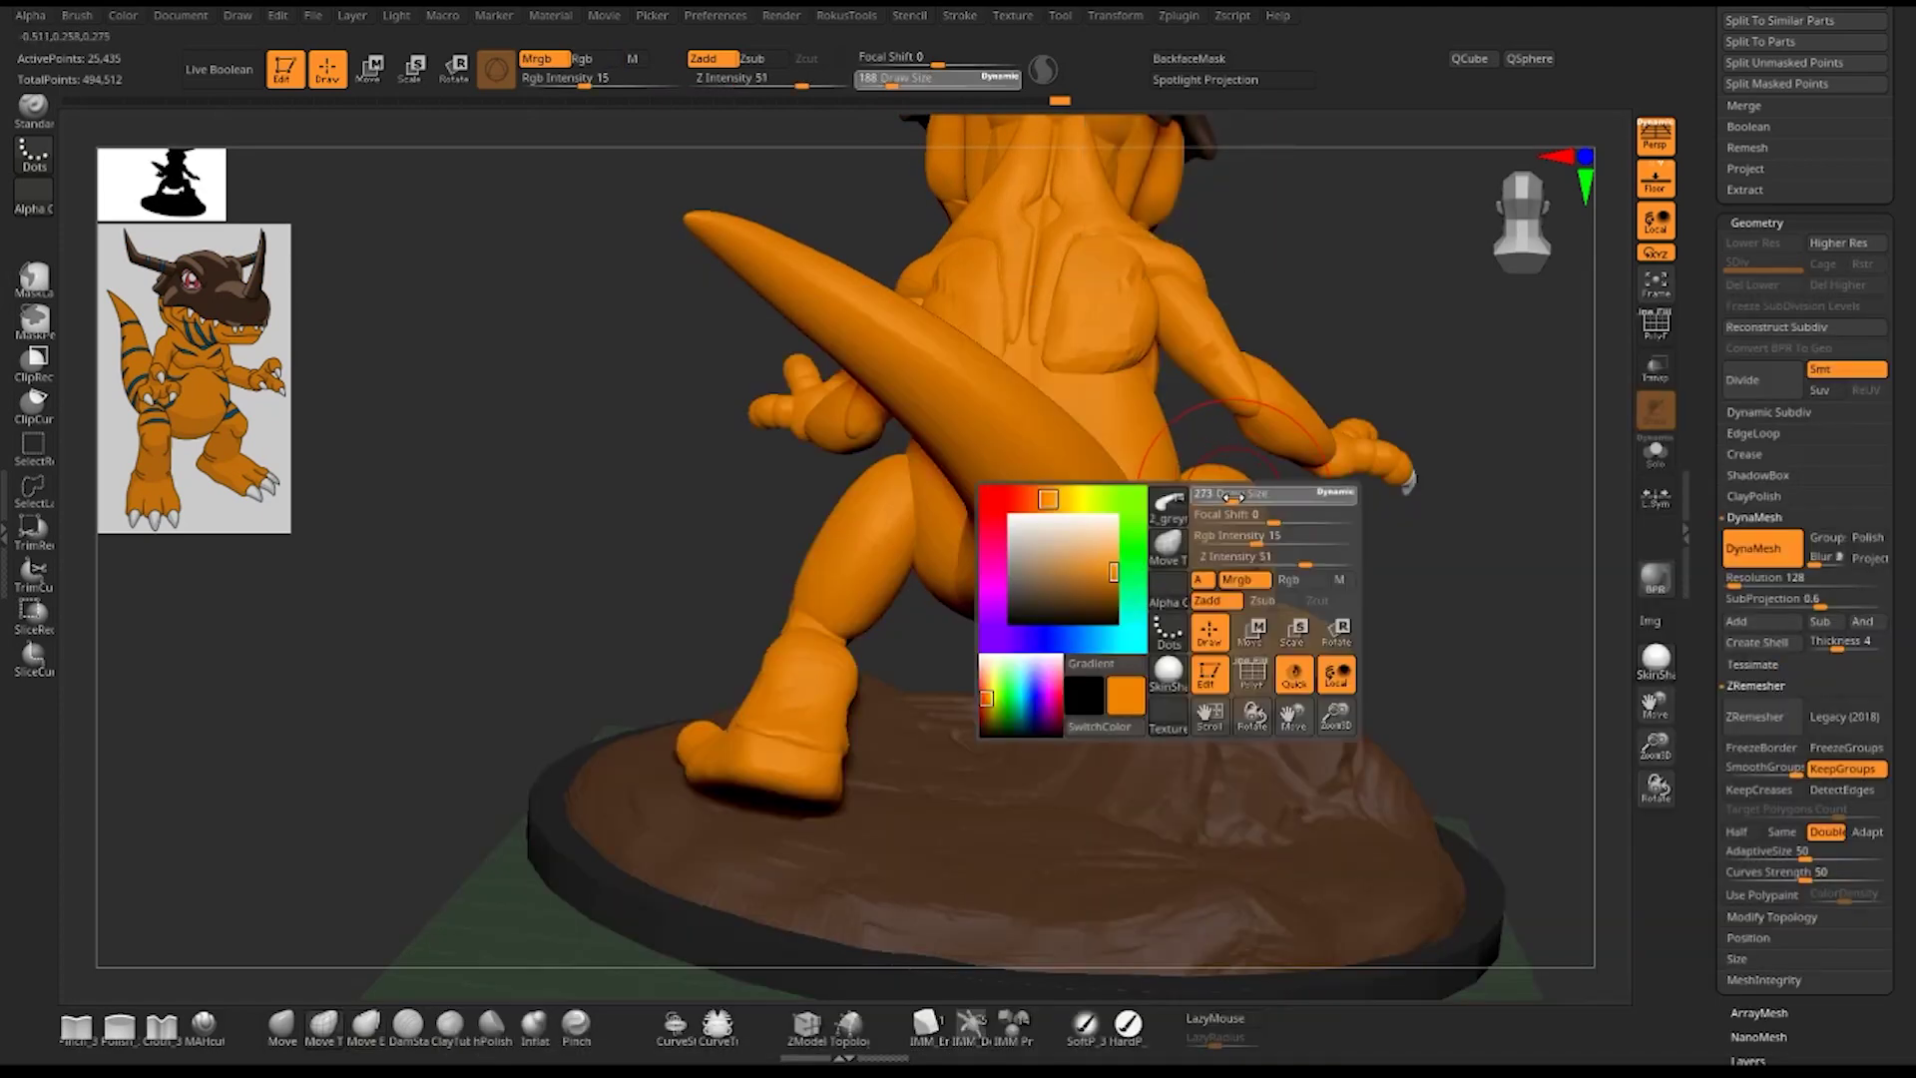
{"action": "left_click_drag", "start_coordinate": [1234, 495], "coordinate": [1230, 495]}
{"action": "left_click", "coordinate": [1220, 475], "text": "alt"}
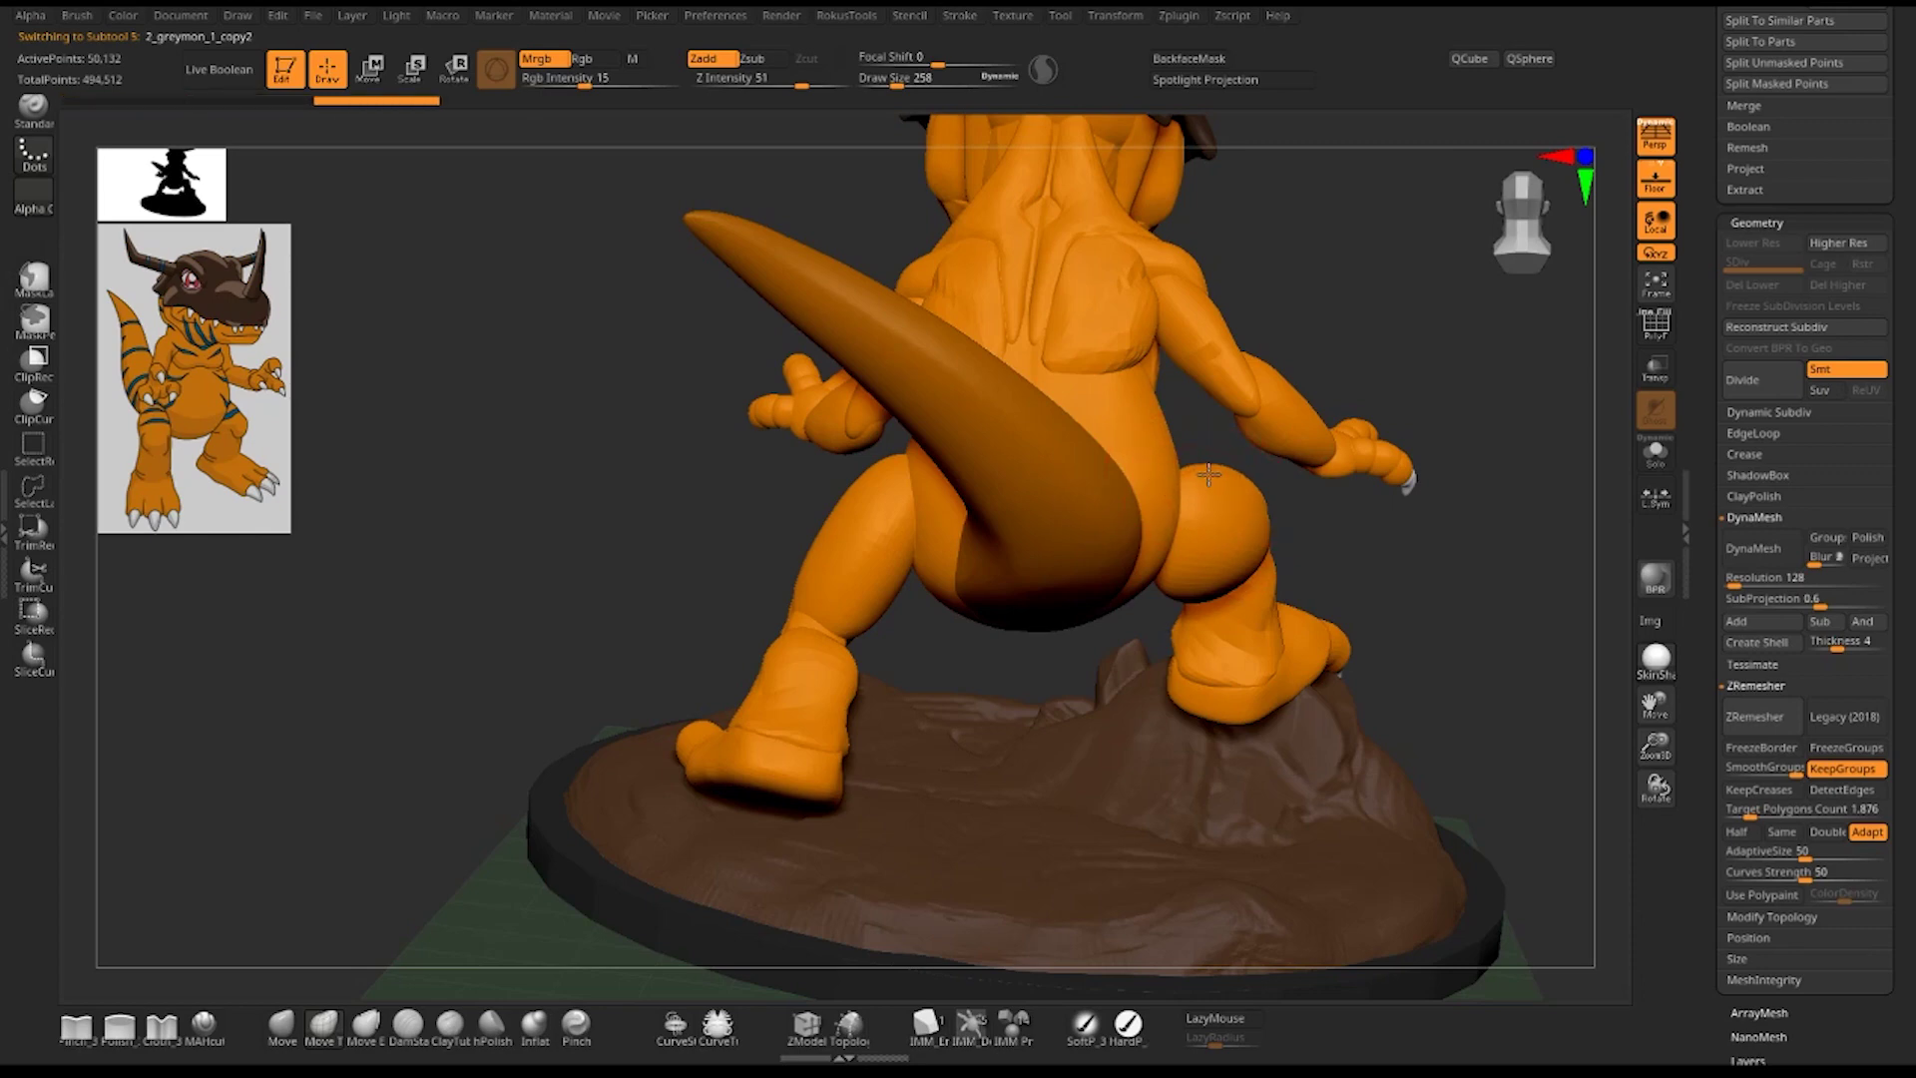
{"action": "right_click_drag", "start_coordinate": [1215, 479], "coordinate": [1263, 609]}
- Pick a brush with the B-S-T shortcut and orbit the model from rear to front-right
{"action": "key", "text": "b"}
{"action": "key", "text": "s"}
{"action": "key", "text": "t"}
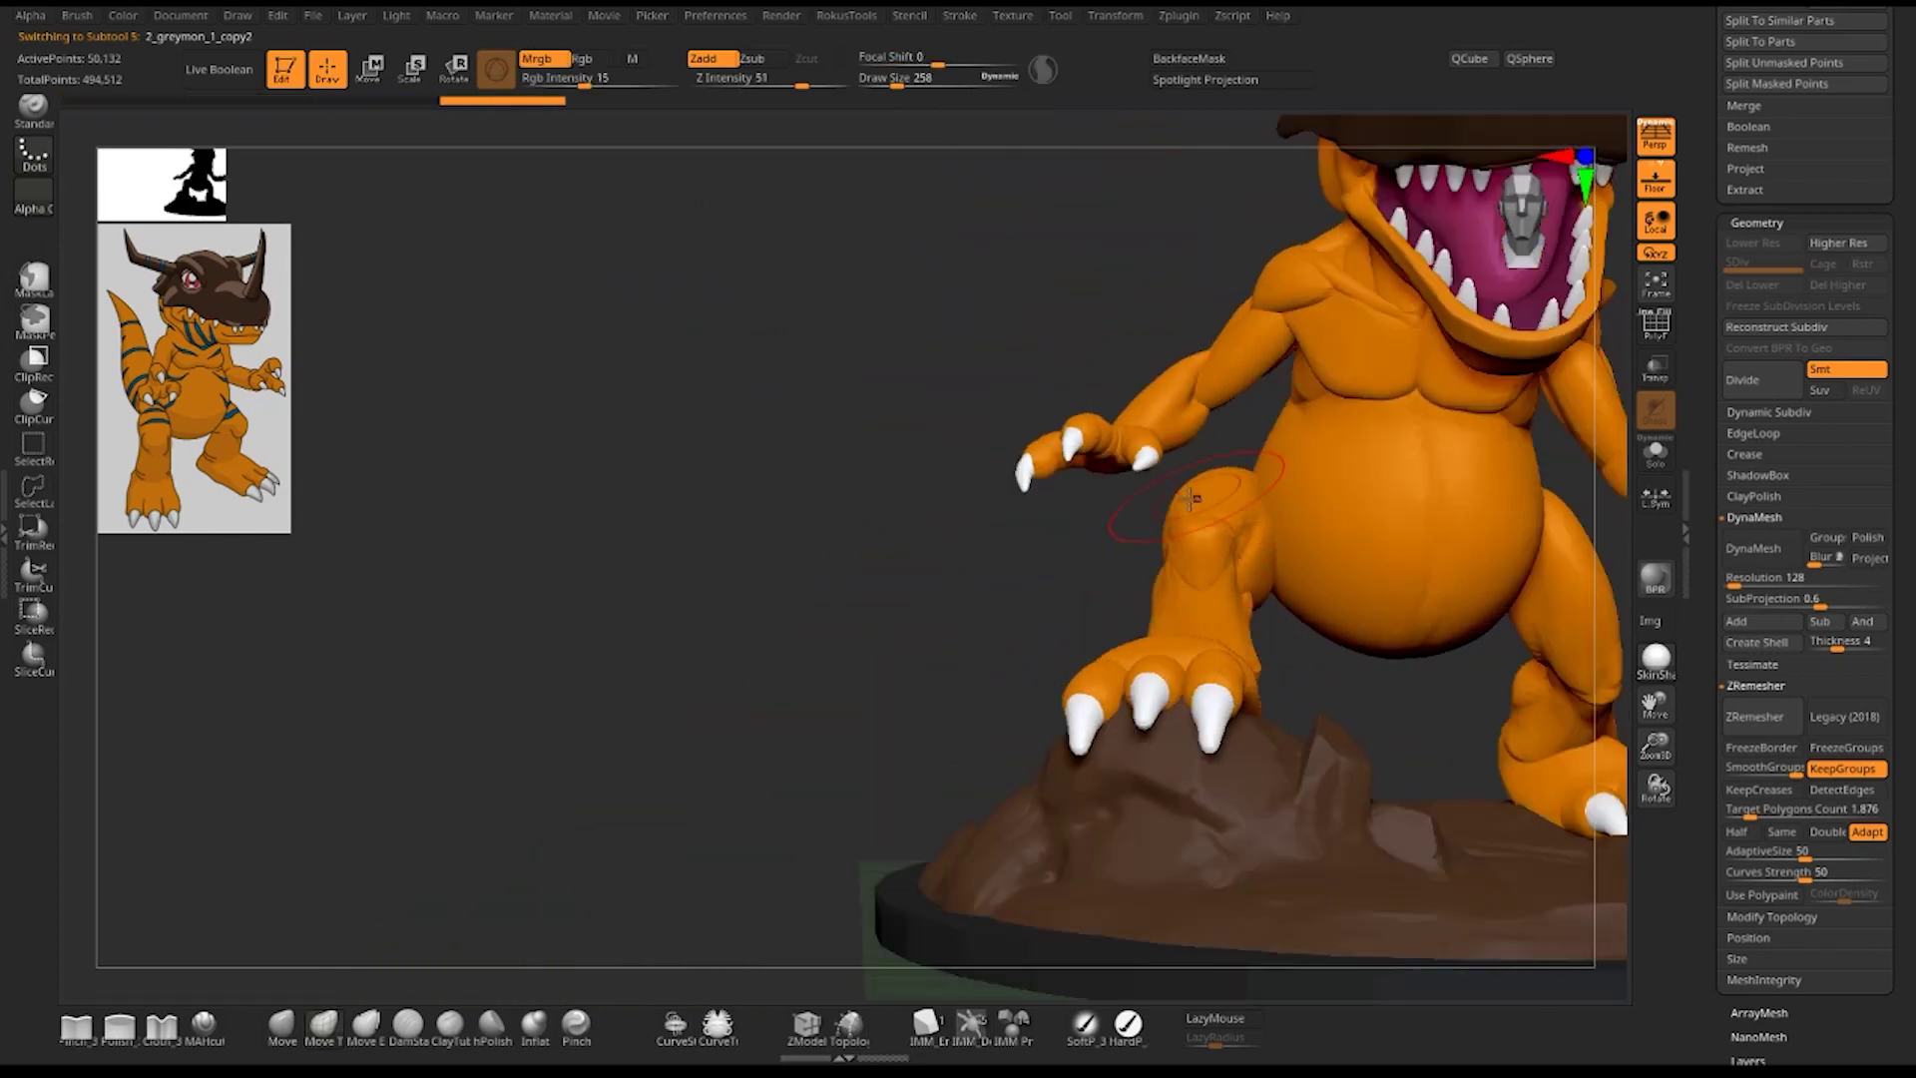
{"action": "right_click_drag", "start_coordinate": [1102, 562], "coordinate": [1164, 529]}
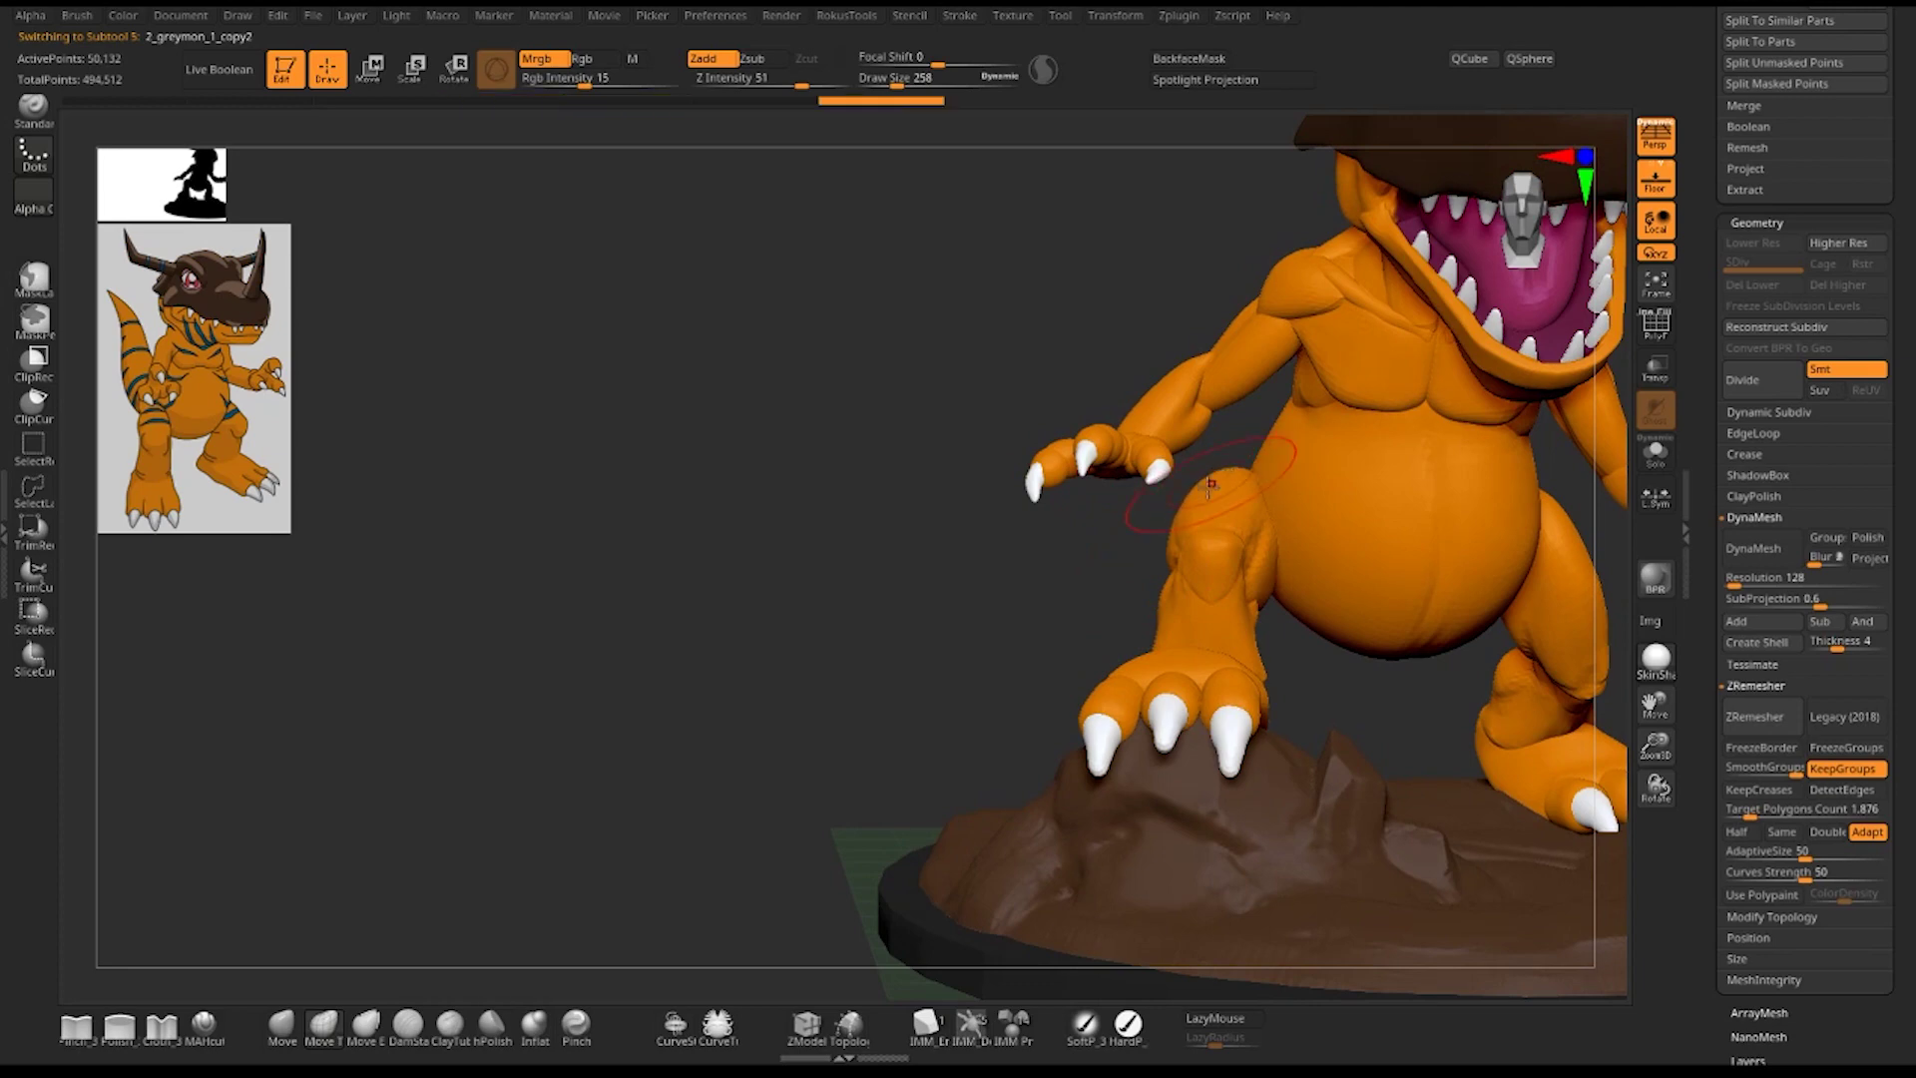
{"action": "right_click_drag", "start_coordinate": [1218, 473], "coordinate": [1210, 519]}
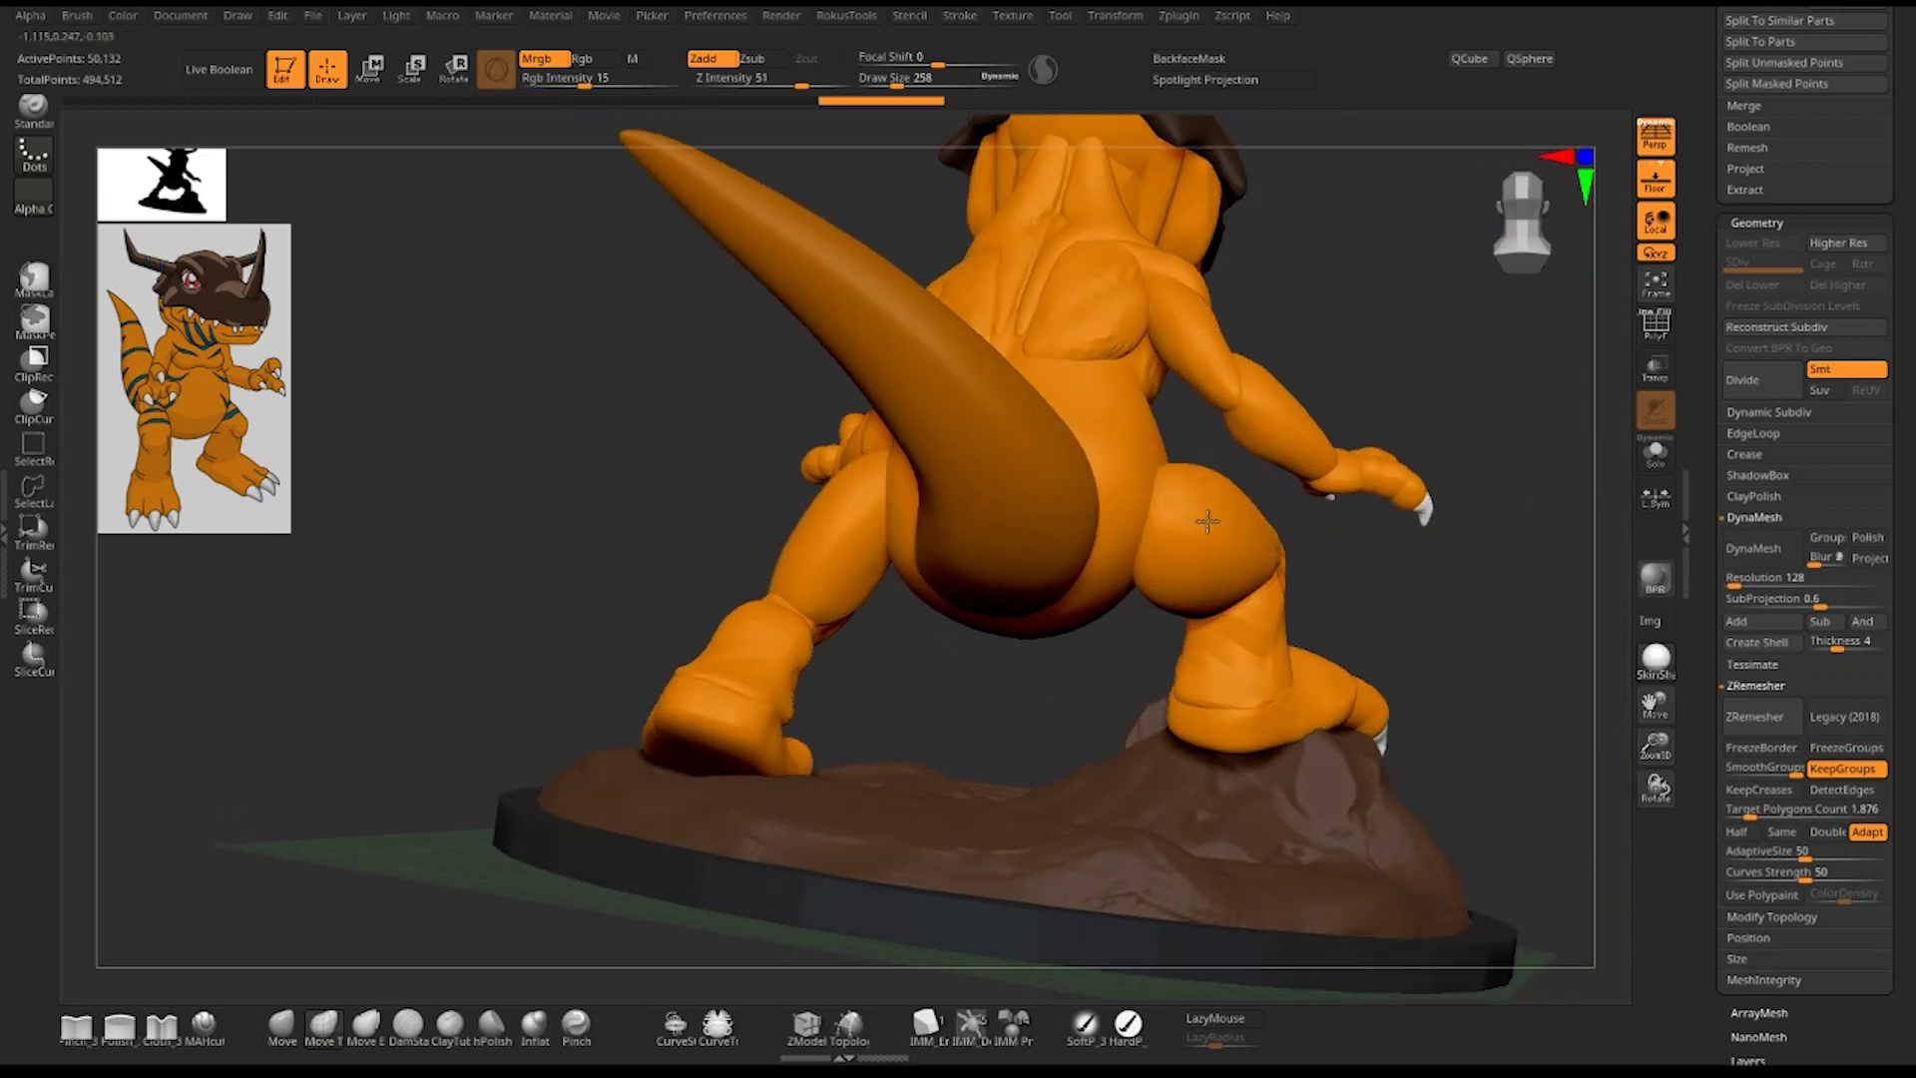
{"action": "mouse_move", "coordinate": [1433, 548]}
{"action": "right_mouse_down"}
{"action": "mouse_move", "coordinate": [1520, 587]}
{"action": "mouse_move", "coordinate": [1491, 566]}
{"action": "mouse_move", "coordinate": [1437, 605]}
{"action": "right_mouse_up"}
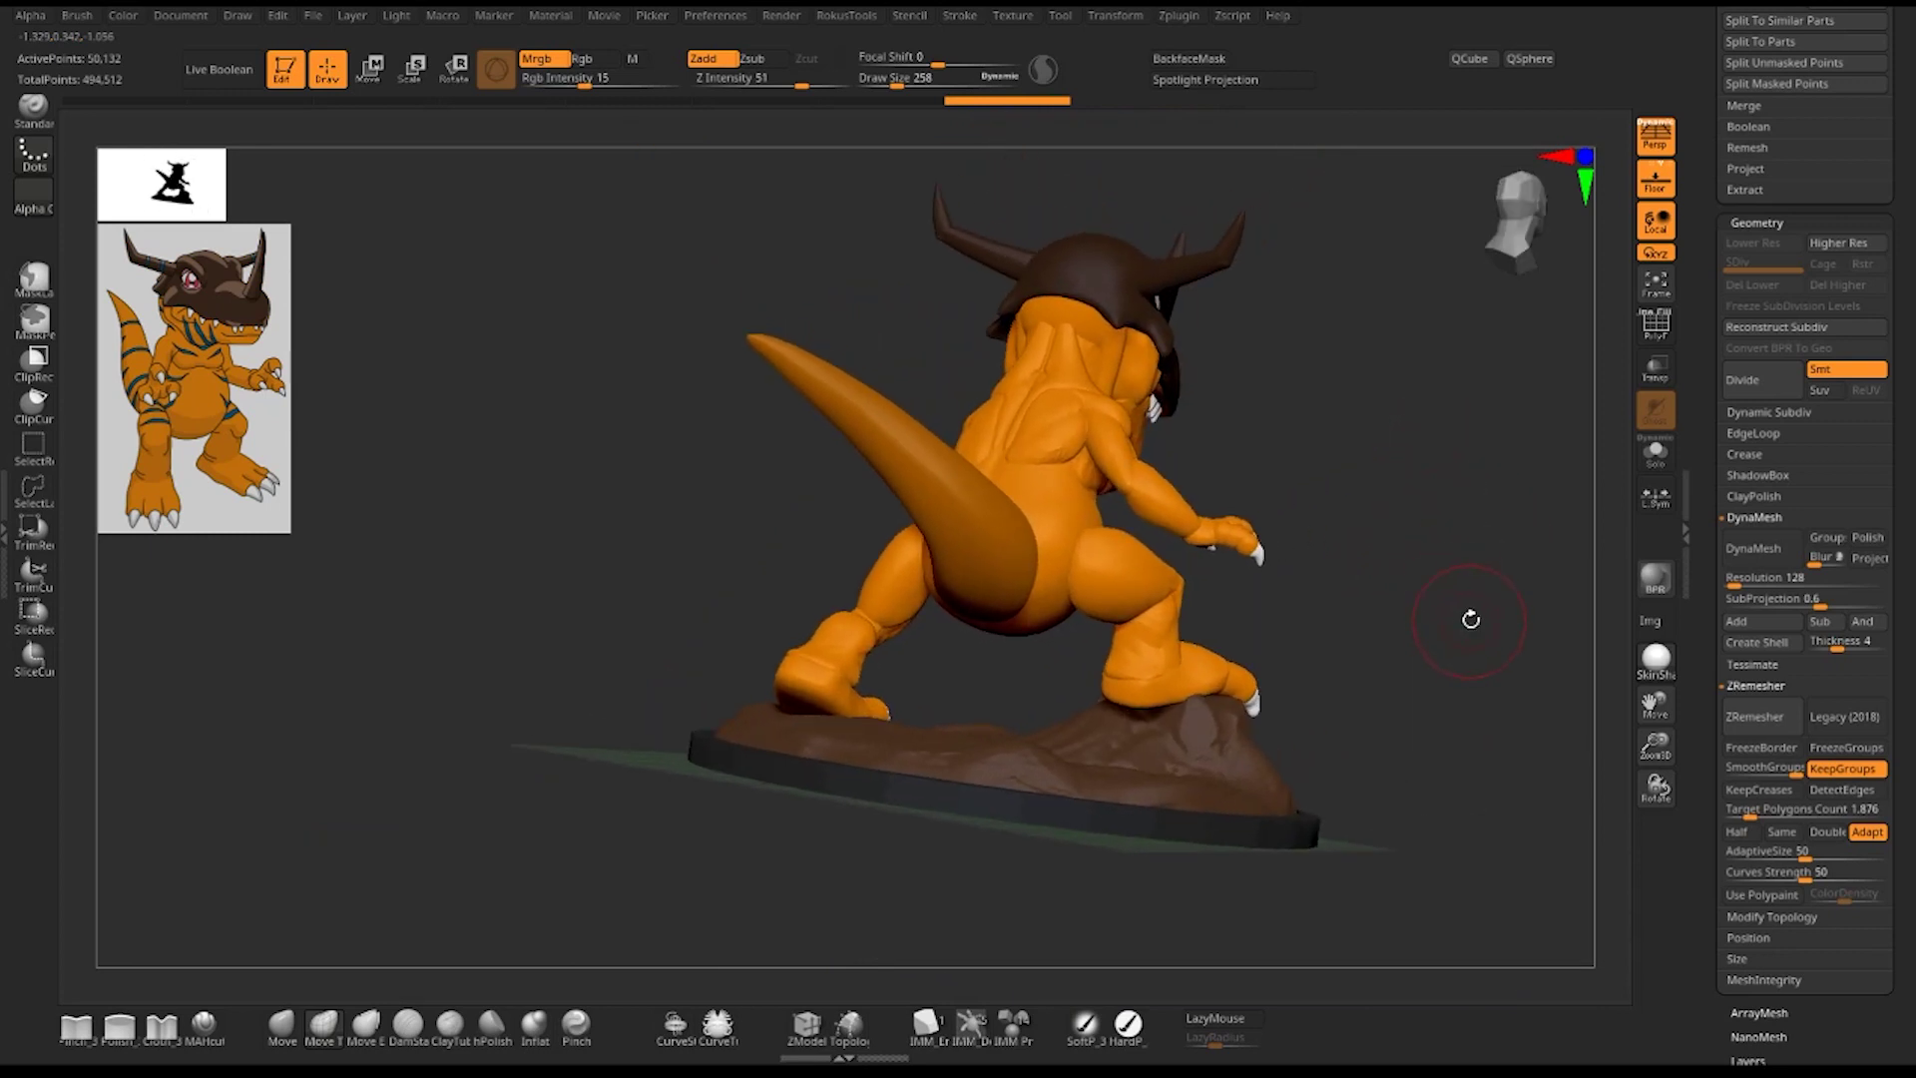
{"action": "mouse_move", "coordinate": [1470, 662]}
{"action": "right_mouse_down"}
{"action": "mouse_move", "coordinate": [1424, 697]}
{"action": "mouse_move", "coordinate": [1347, 677]}
{"action": "right_mouse_up"}
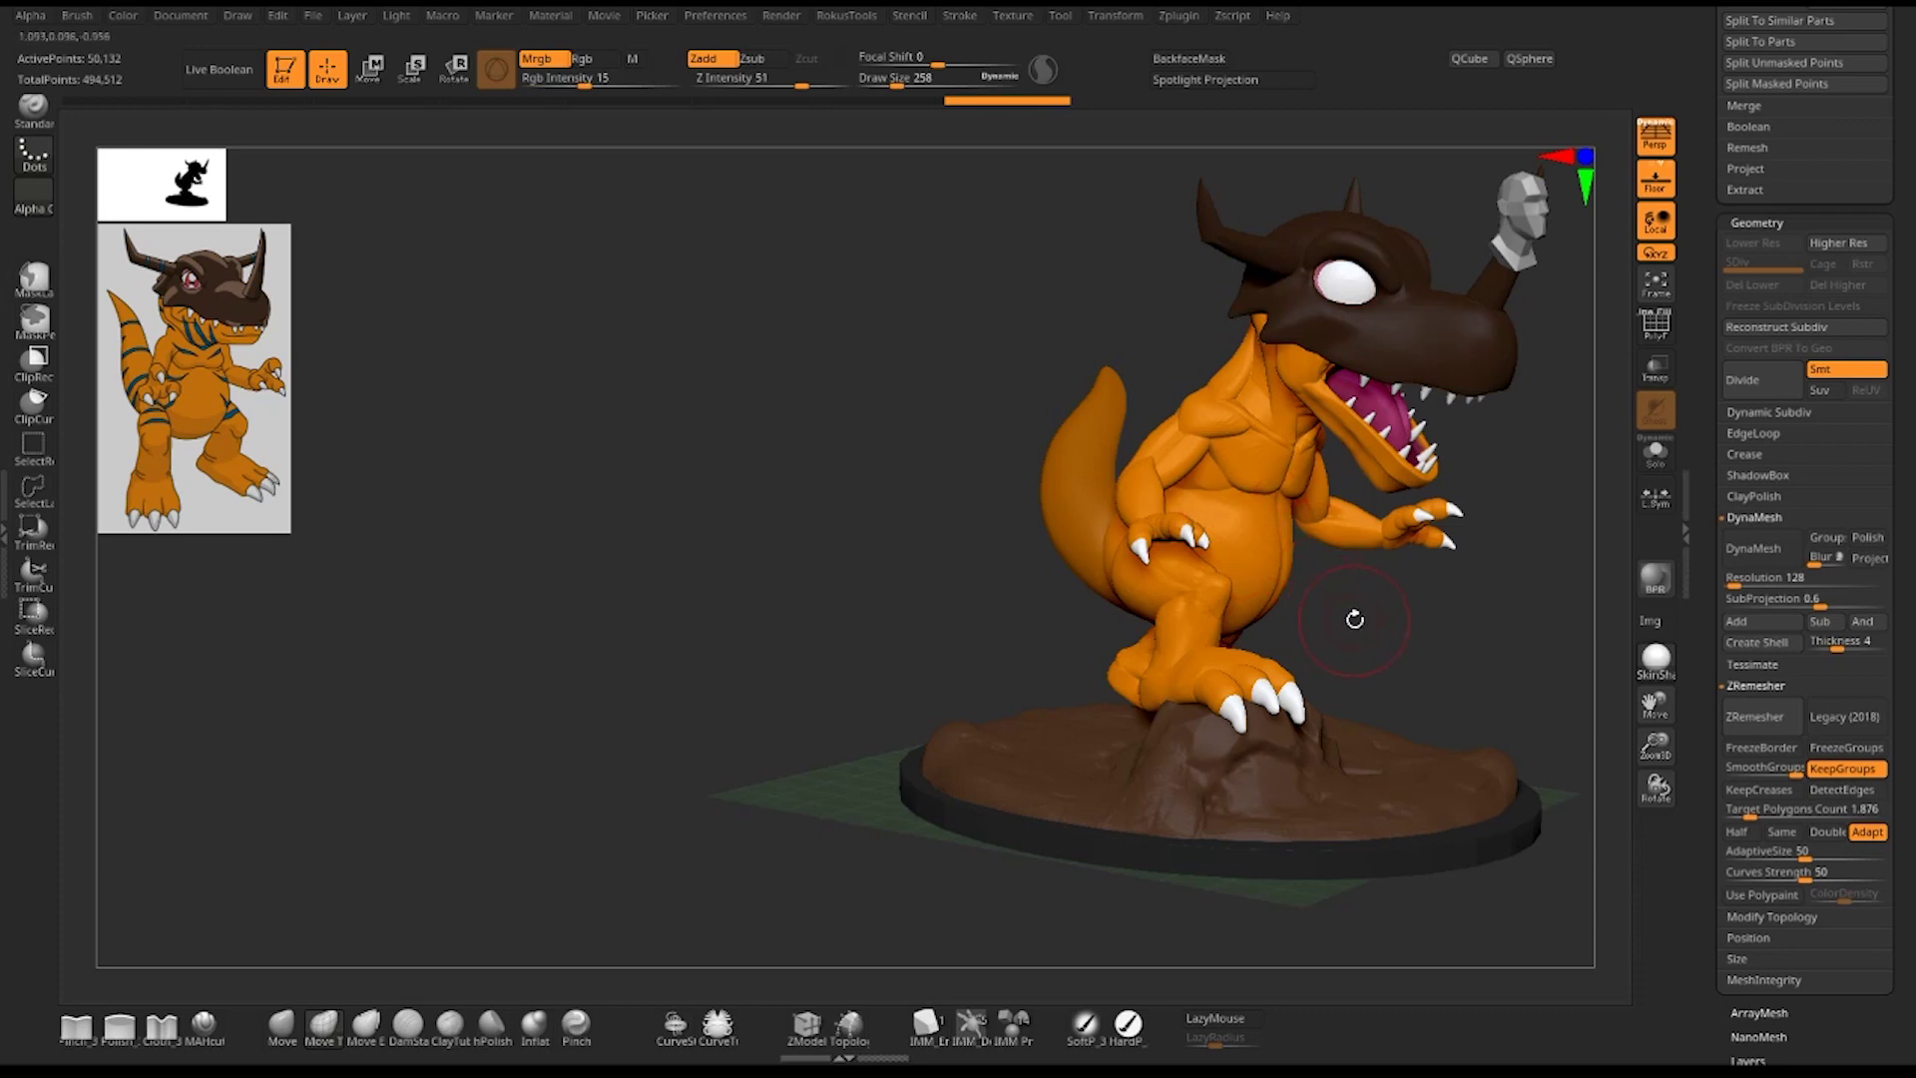
{"action": "right_click_drag", "start_coordinate": [1354, 619], "coordinate": [1428, 621]}
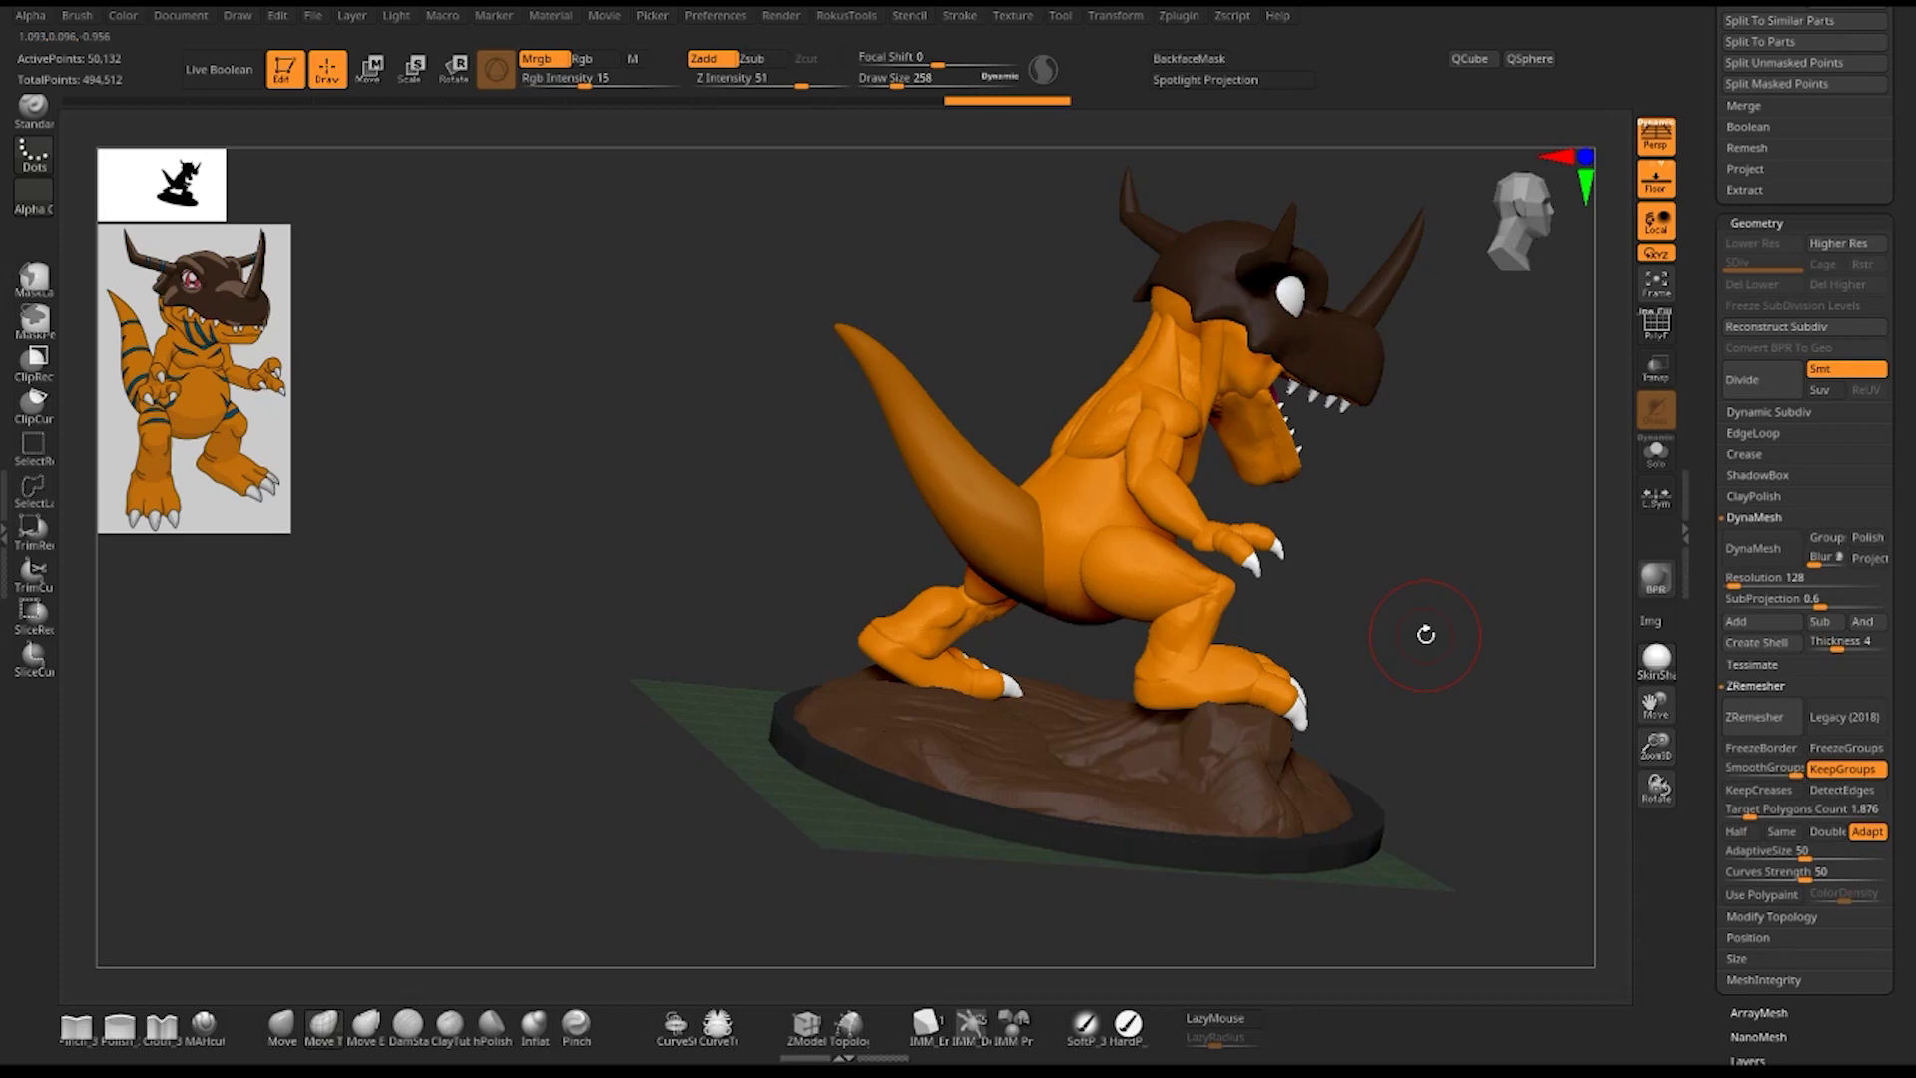
{"action": "right_click_drag", "start_coordinate": [1391, 566], "coordinate": [1446, 672]}
{"action": "key", "text": "shift+f"}
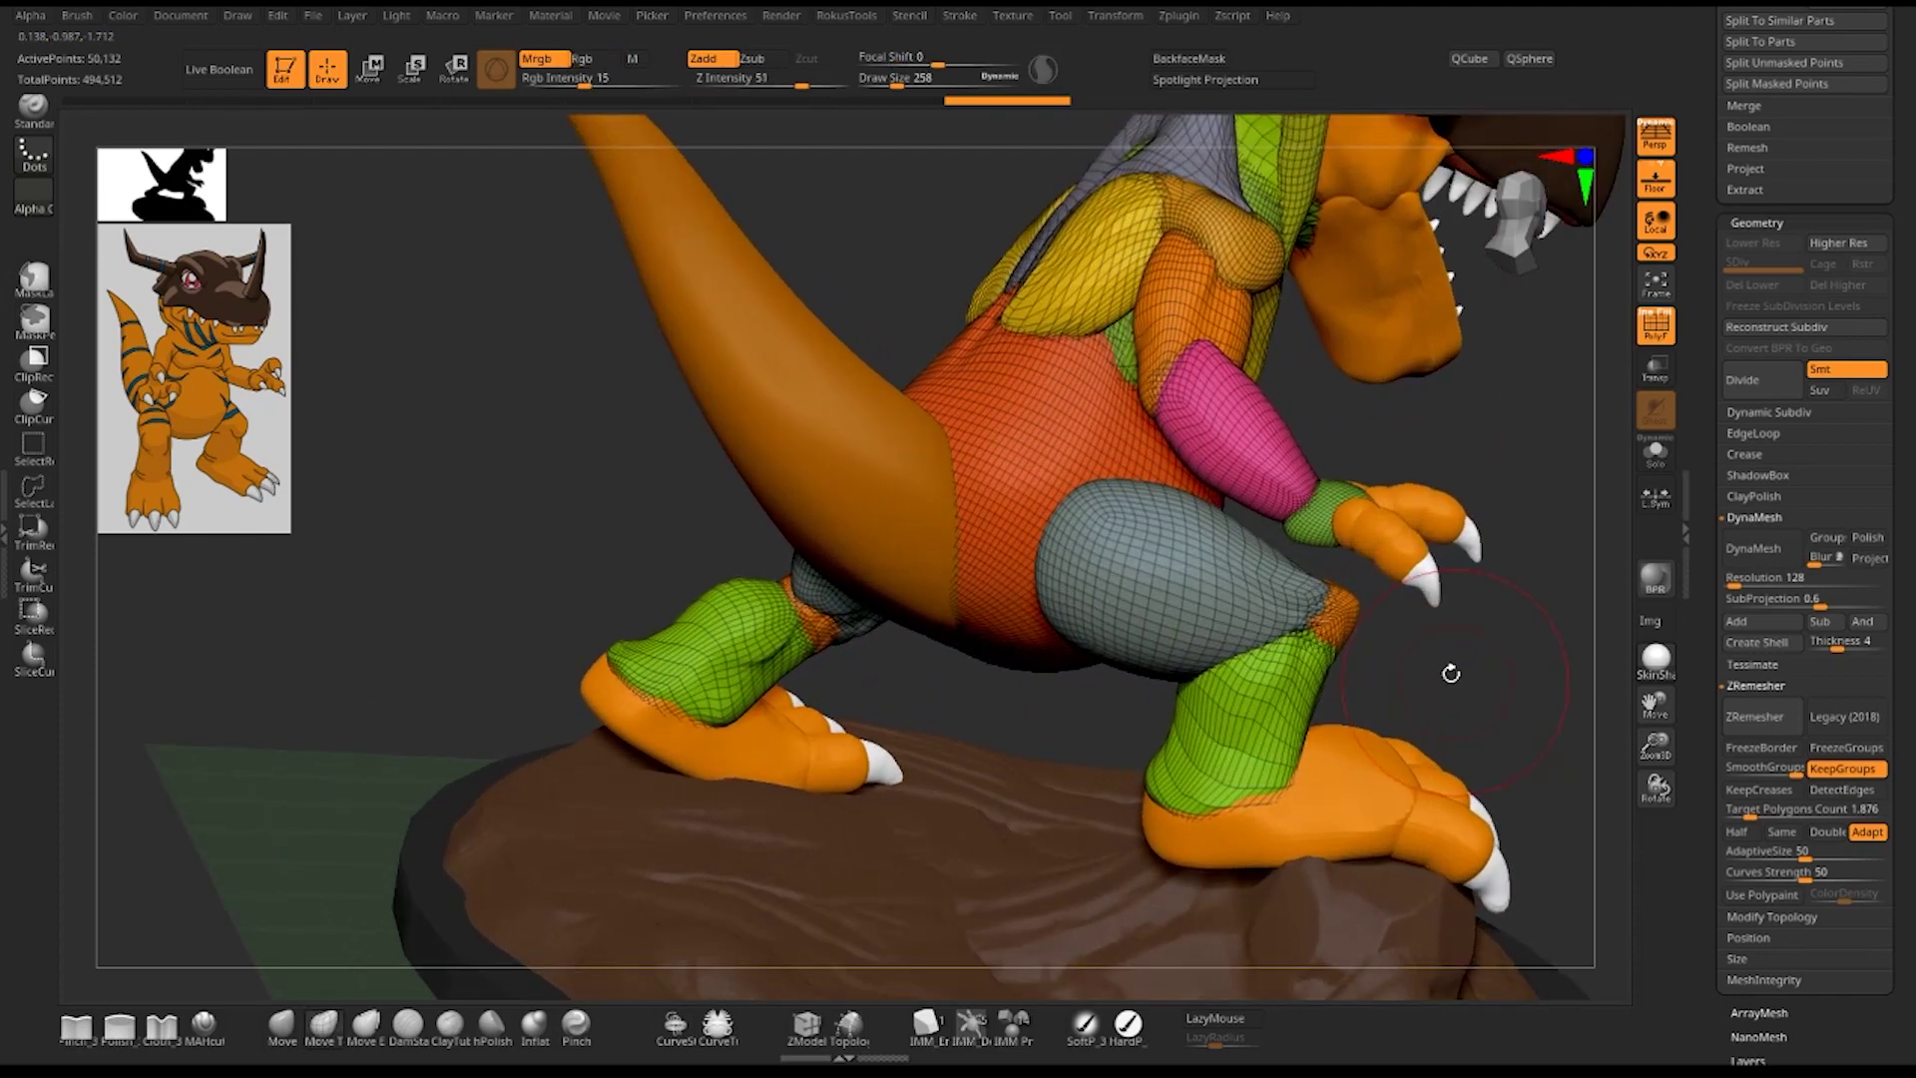
{"action": "mouse_move", "coordinate": [1511, 434]}
{"action": "right_mouse_down"}
{"action": "mouse_move", "coordinate": [1368, 581]}
{"action": "mouse_move", "coordinate": [1347, 453]}
{"action": "right_mouse_up"}
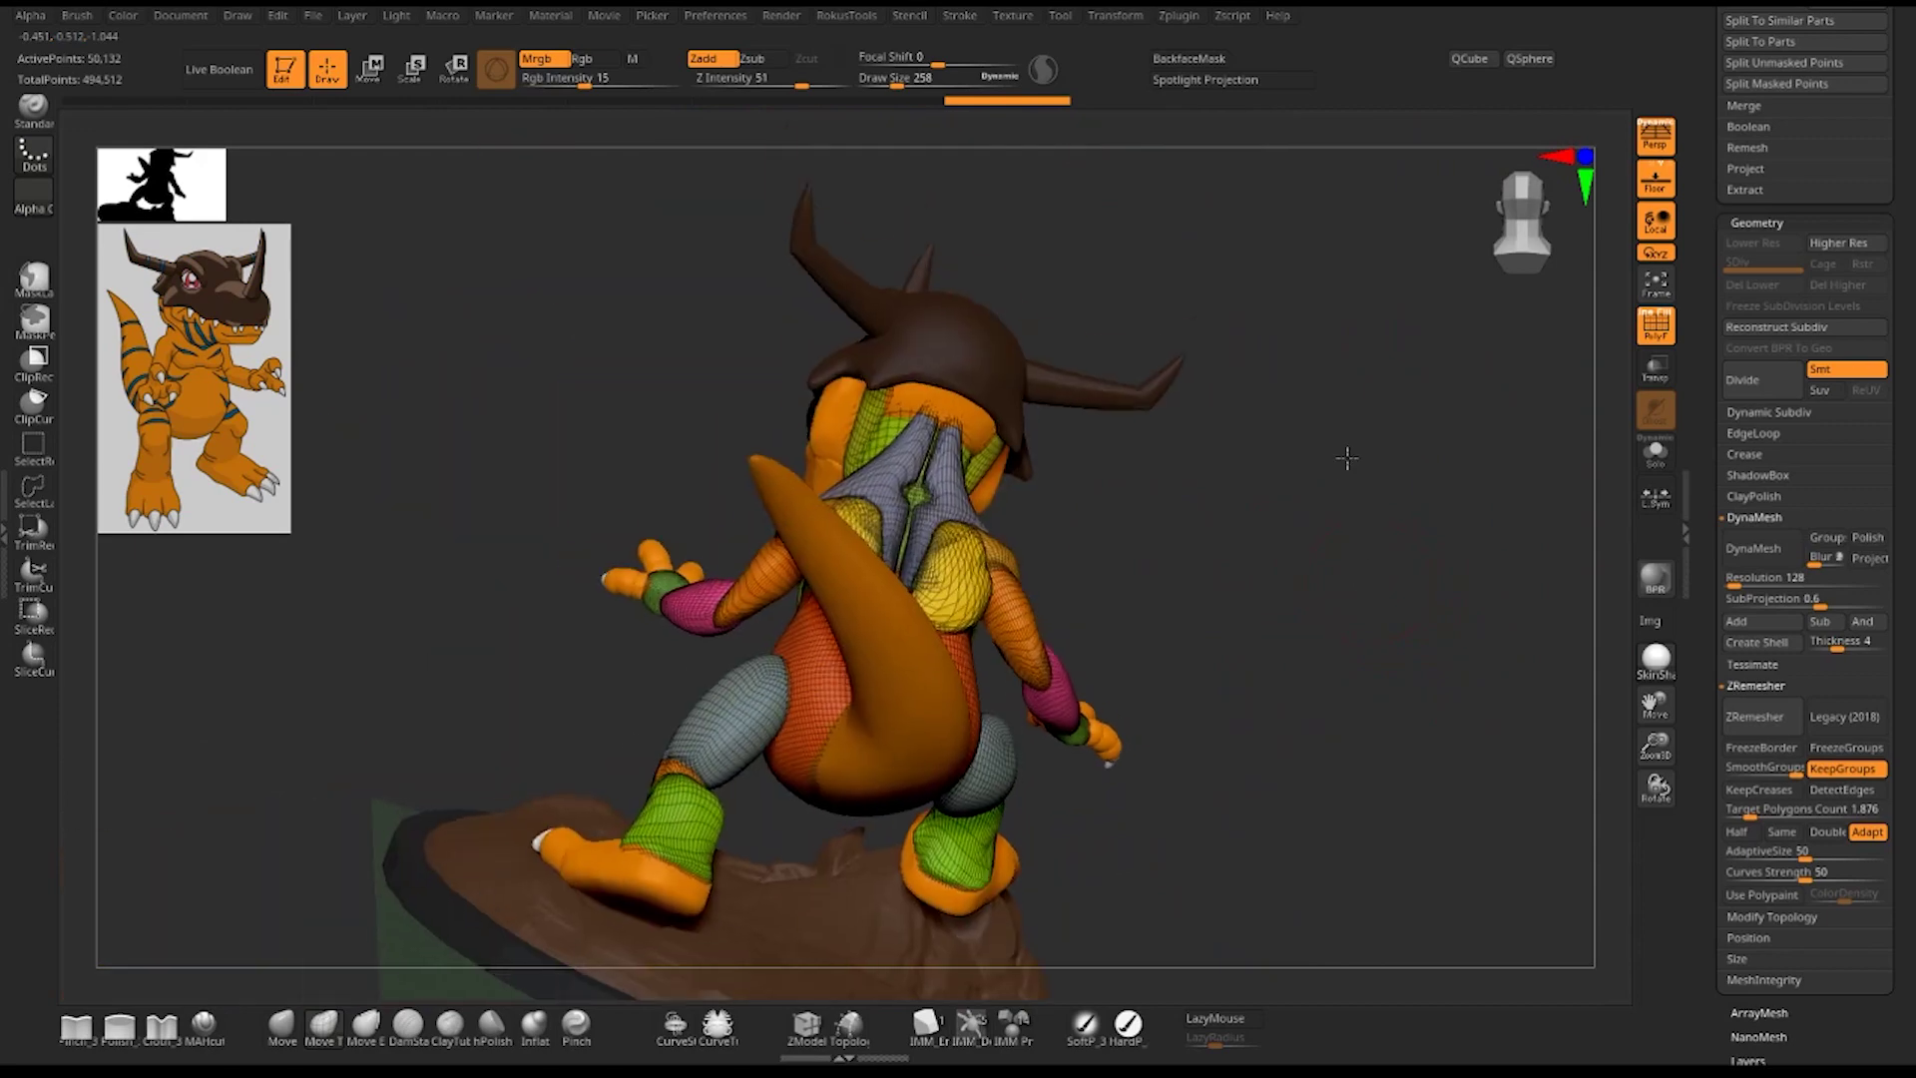
{"action": "key", "text": "shift+f"}
{"action": "right_click_drag", "start_coordinate": [1249, 592], "coordinate": [1387, 589]}
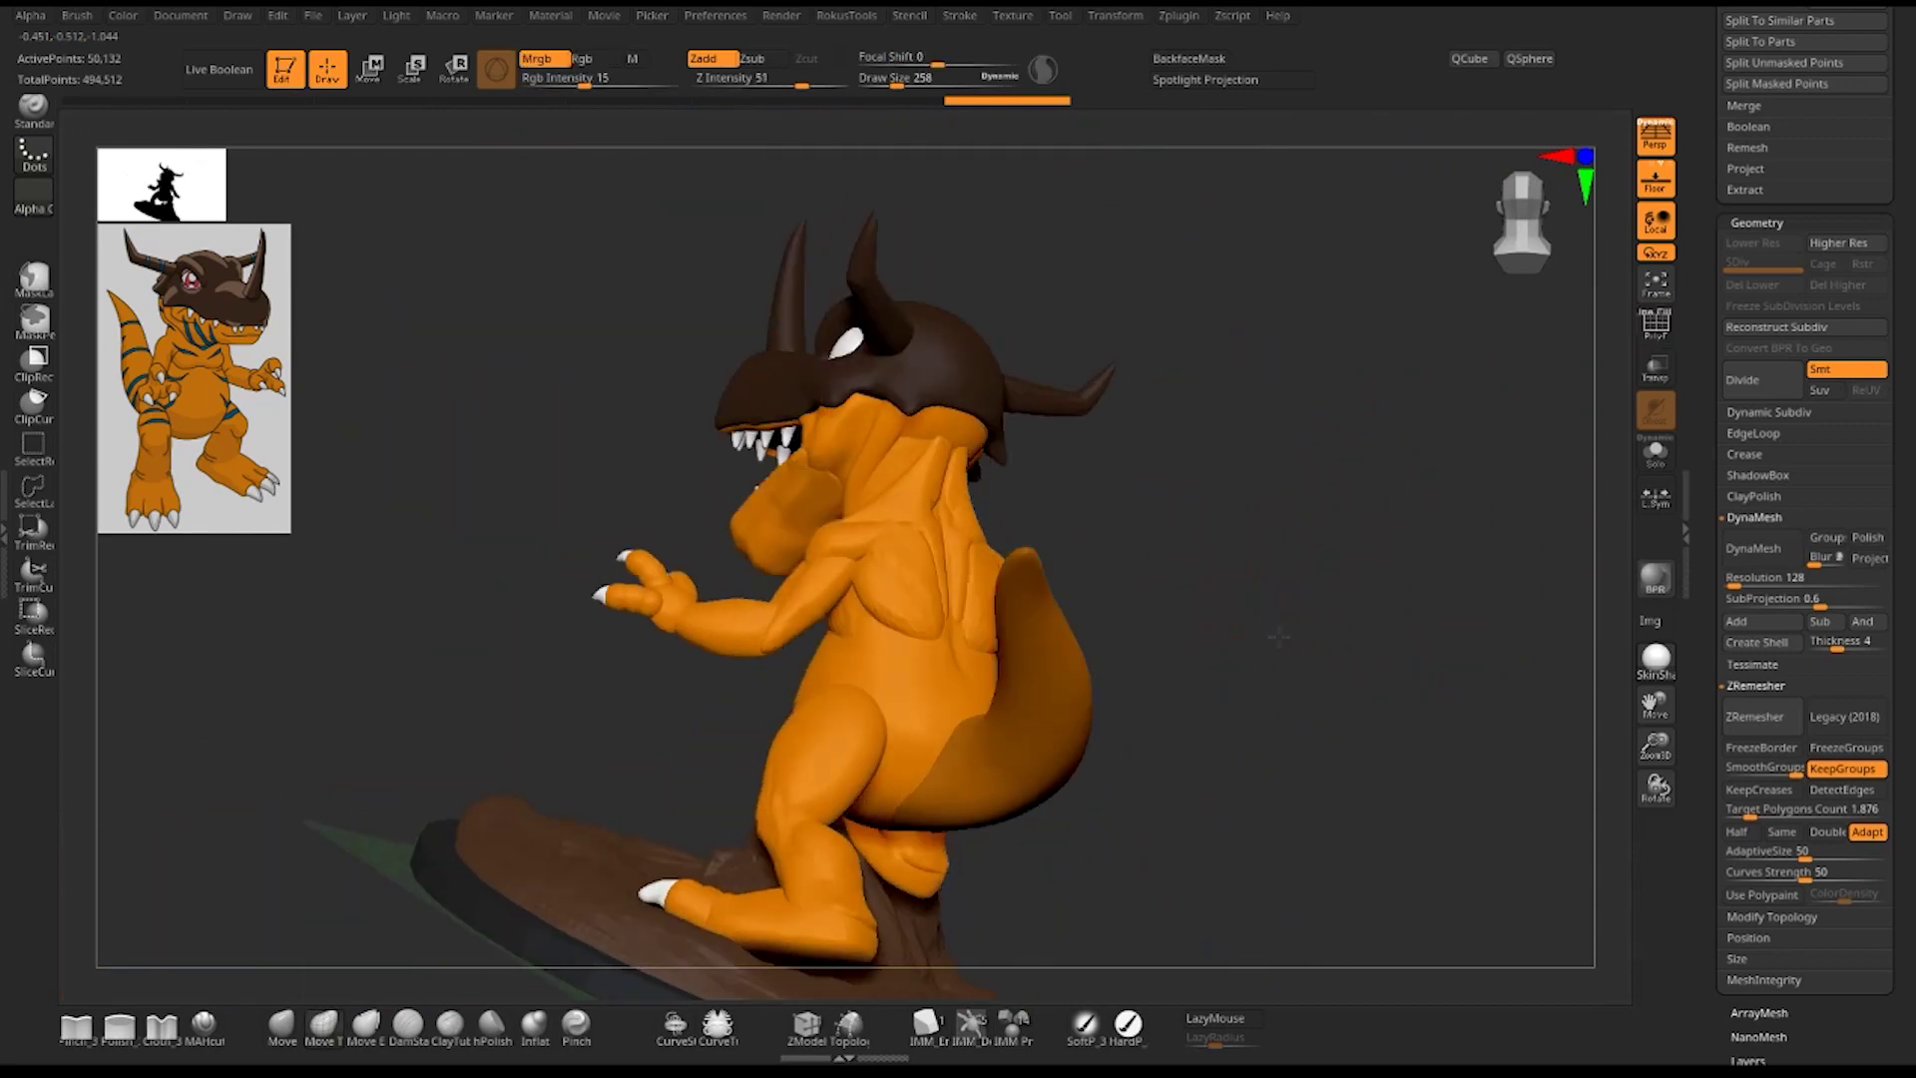
{"action": "mouse_move", "coordinate": [1450, 778]}
{"action": "right_mouse_down", "text": "alt"}
{"action": "mouse_move", "coordinate": [1337, 548]}
{"action": "mouse_move", "coordinate": [1353, 627]}
{"action": "mouse_move", "coordinate": [1287, 660]}
{"action": "right_mouse_up", "text": "alt"}
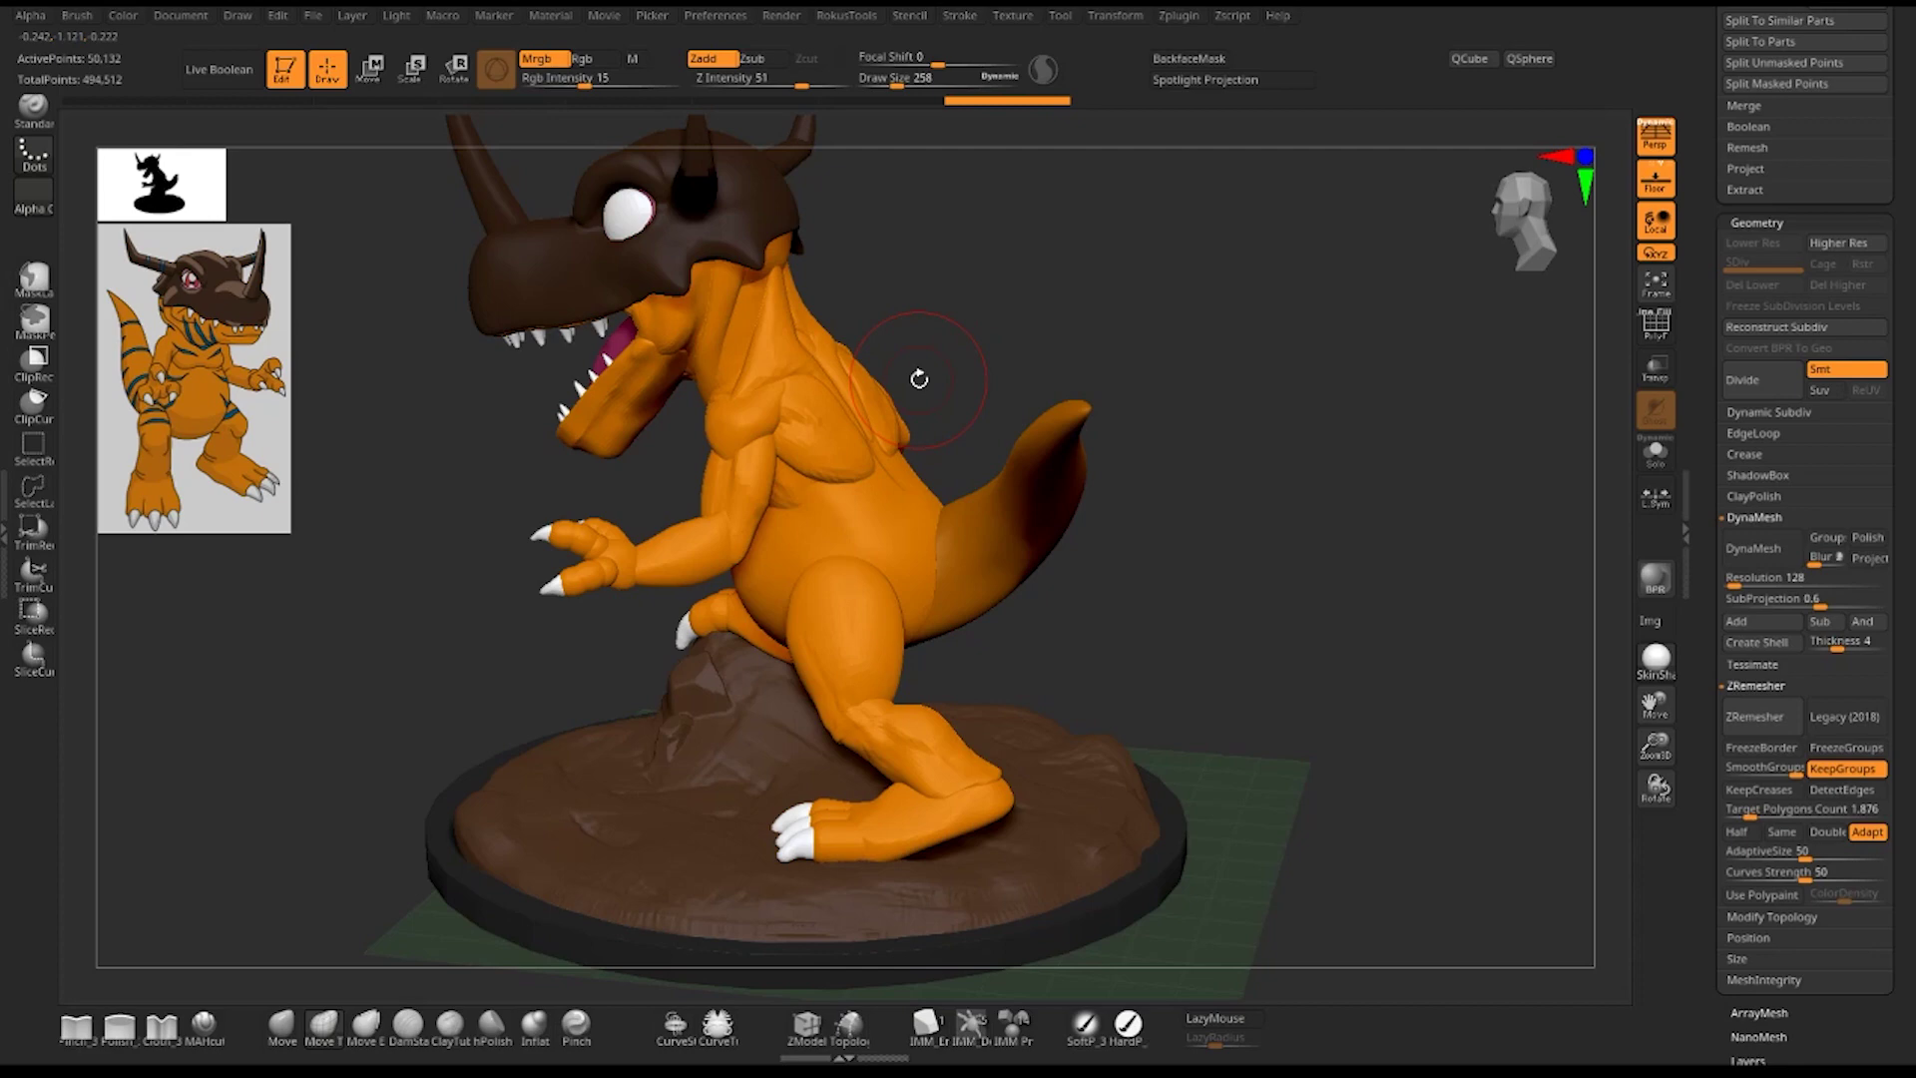
{"action": "left_click_drag", "start_coordinate": [1324, 662], "coordinate": [1315, 648]}
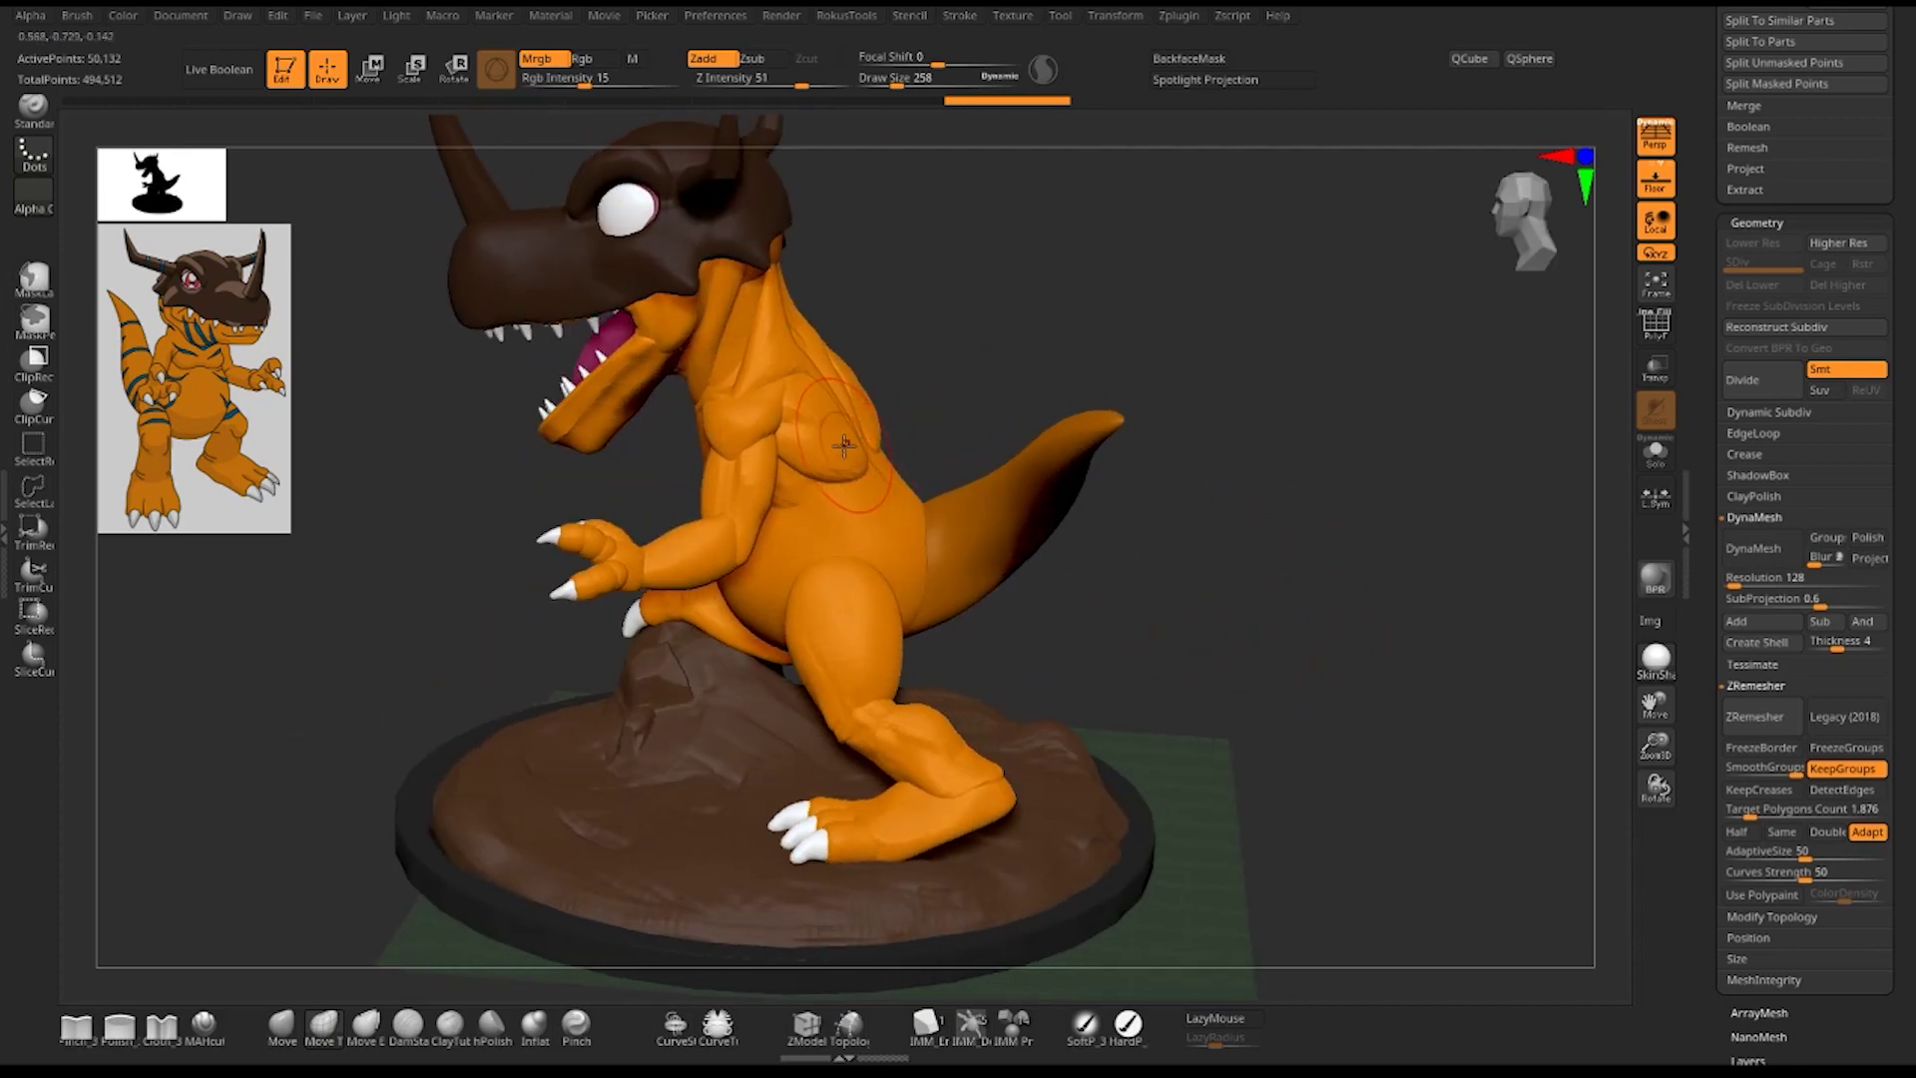
{"action": "left_click_drag", "start_coordinate": [1298, 426], "coordinate": [984, 522], "text": "alt"}
{"action": "left_click_drag", "start_coordinate": [1098, 356], "coordinate": [1218, 380], "text": "alt"}
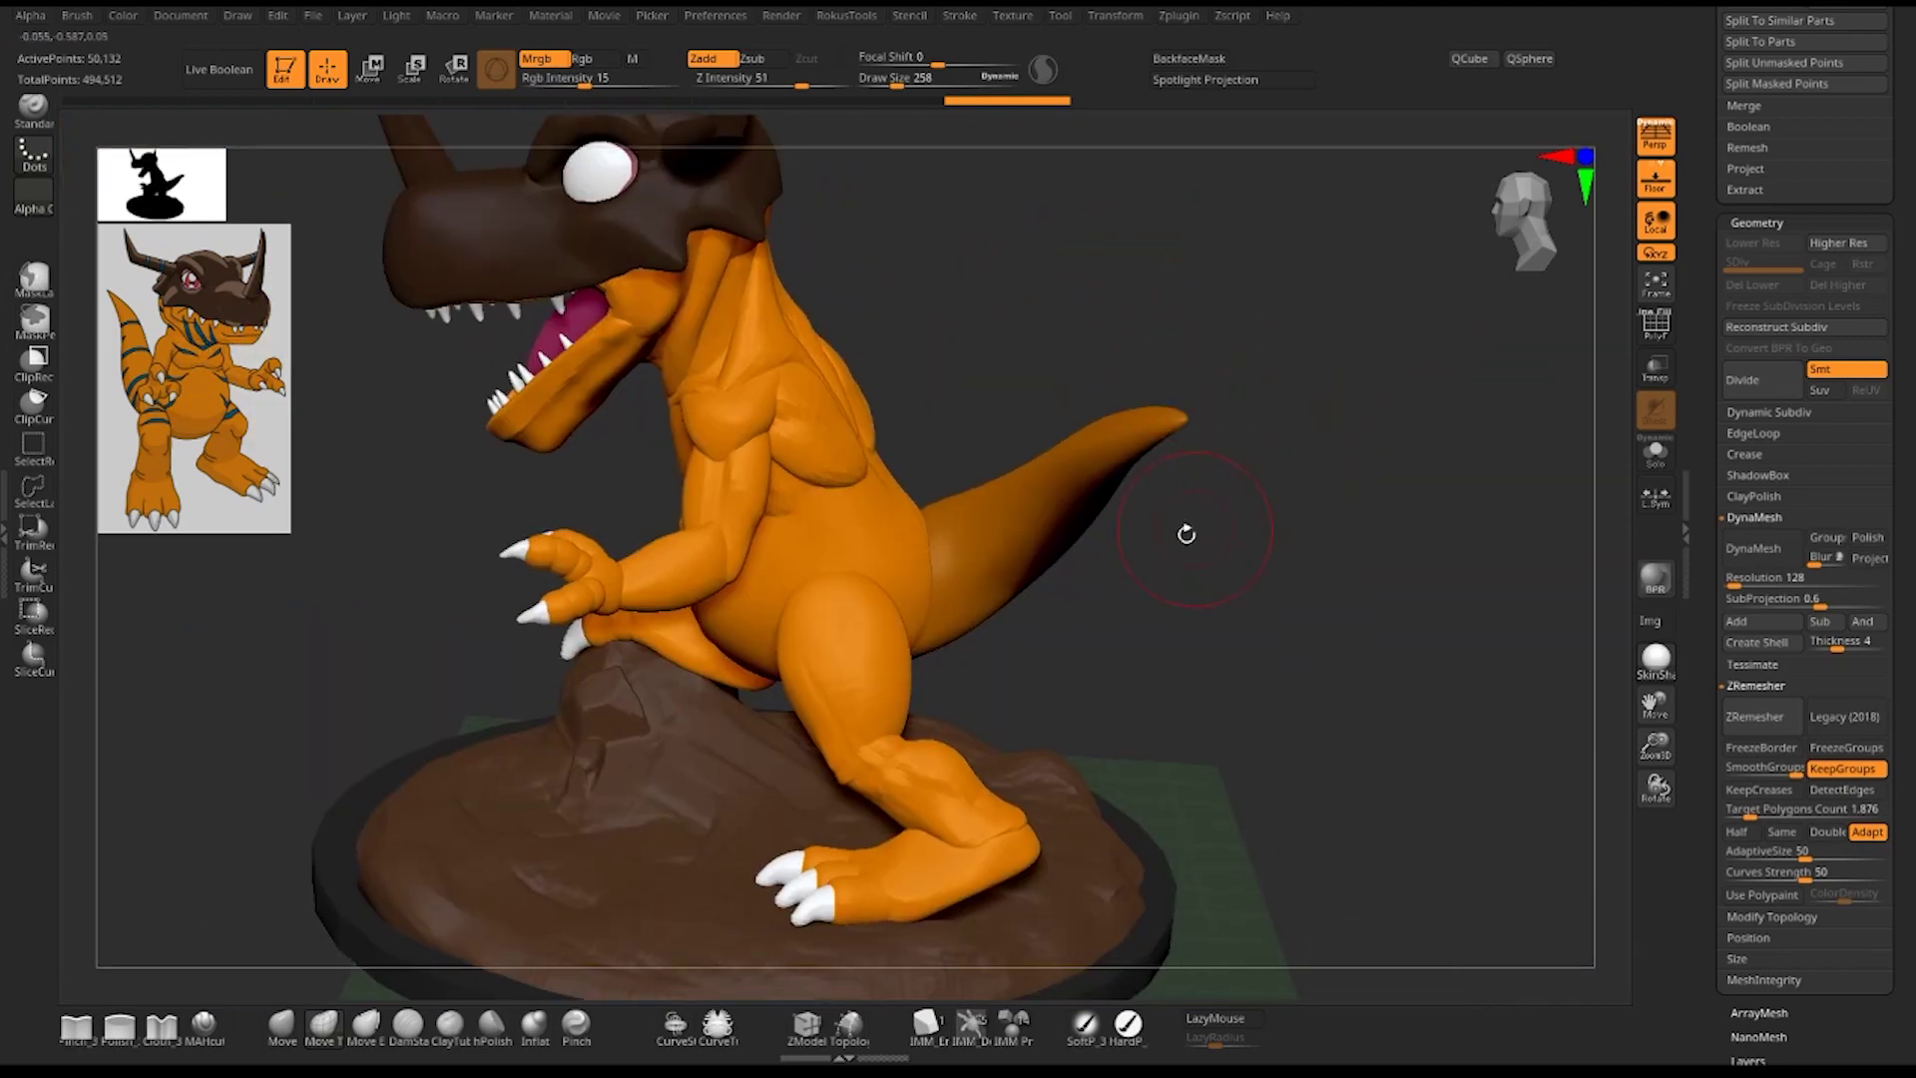
{"action": "left_click_drag", "start_coordinate": [1234, 565], "coordinate": [1373, 535], "text": "alt"}
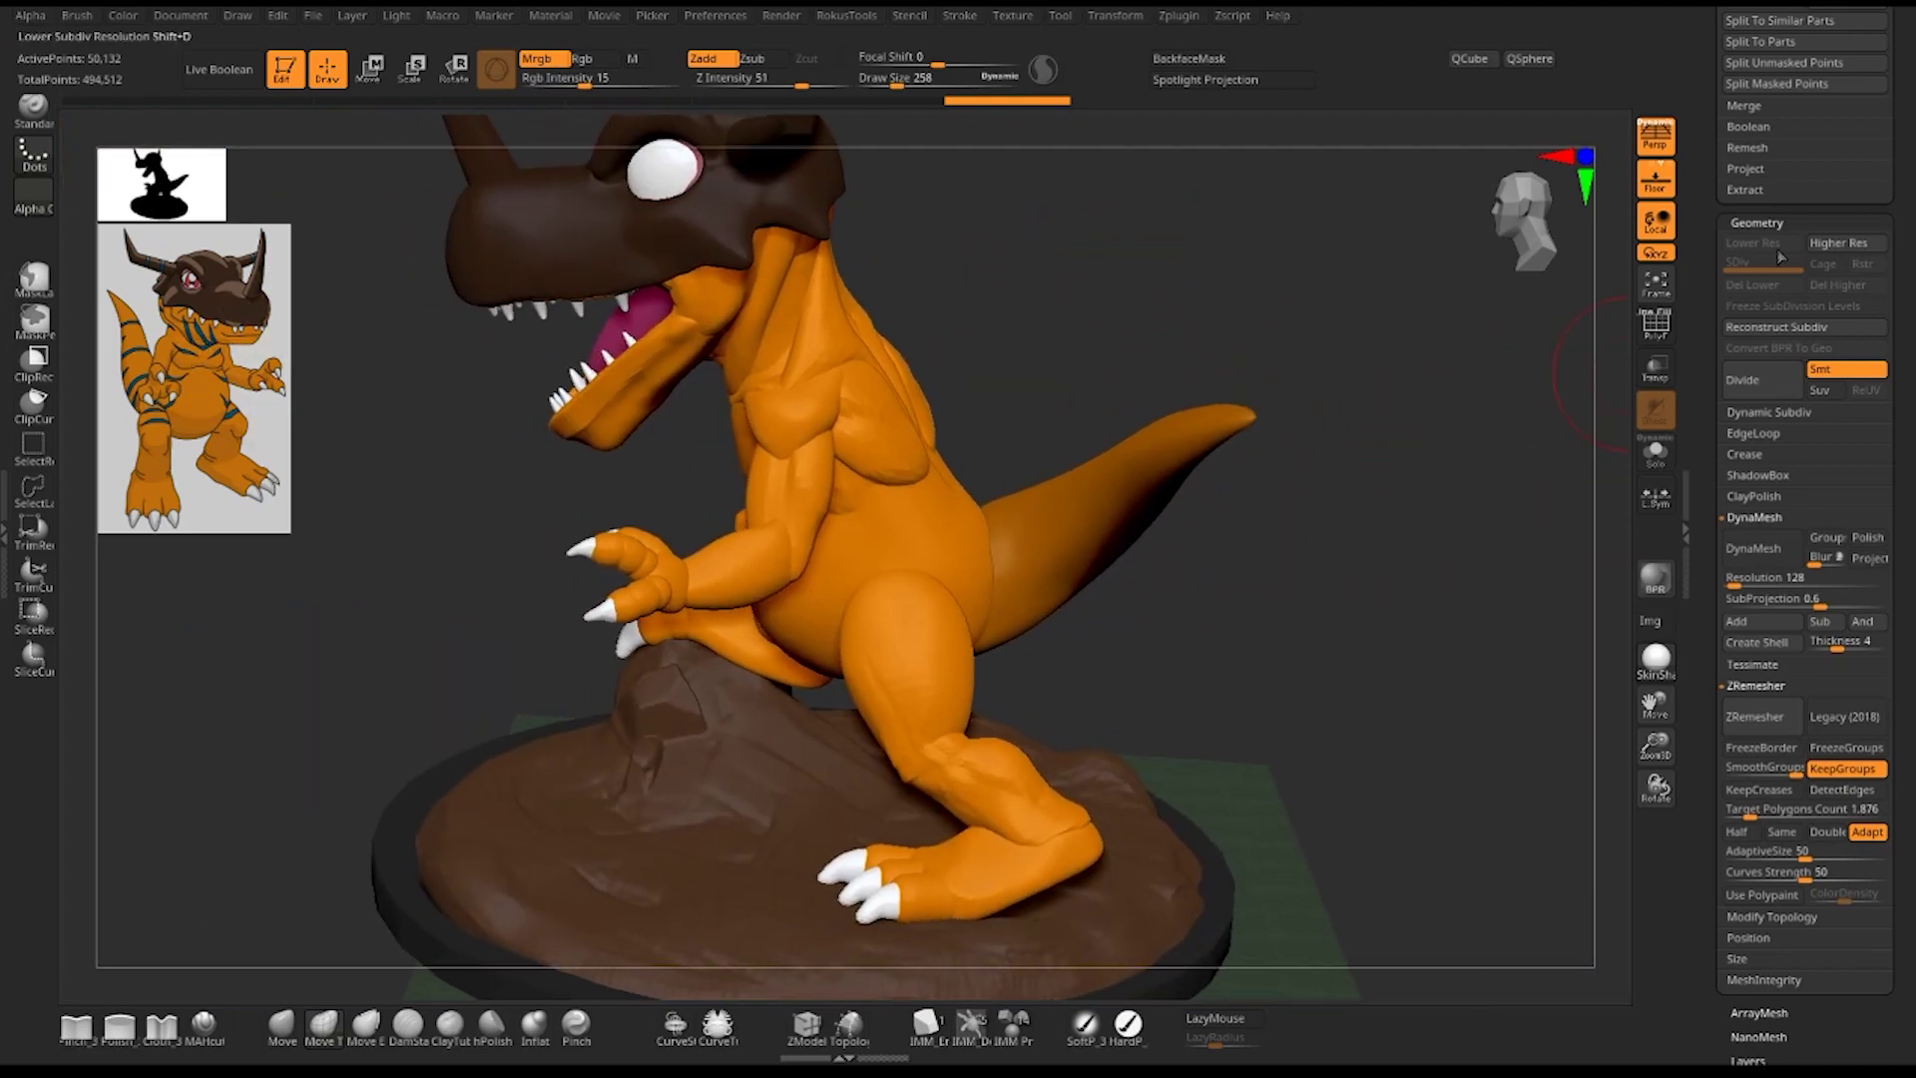
- Solo the body subtool and invert visibility so the chest pieces are hidden
{"action": "left_click_drag", "start_coordinate": [1901, 170], "coordinate": [1901, 276]}
{"action": "scroll", "coordinate": [1902, 275], "scroll_direction": "up", "scroll_amount": 2}
{"action": "scroll", "coordinate": [1846, 310], "scroll_direction": "up", "scroll_amount": 2}
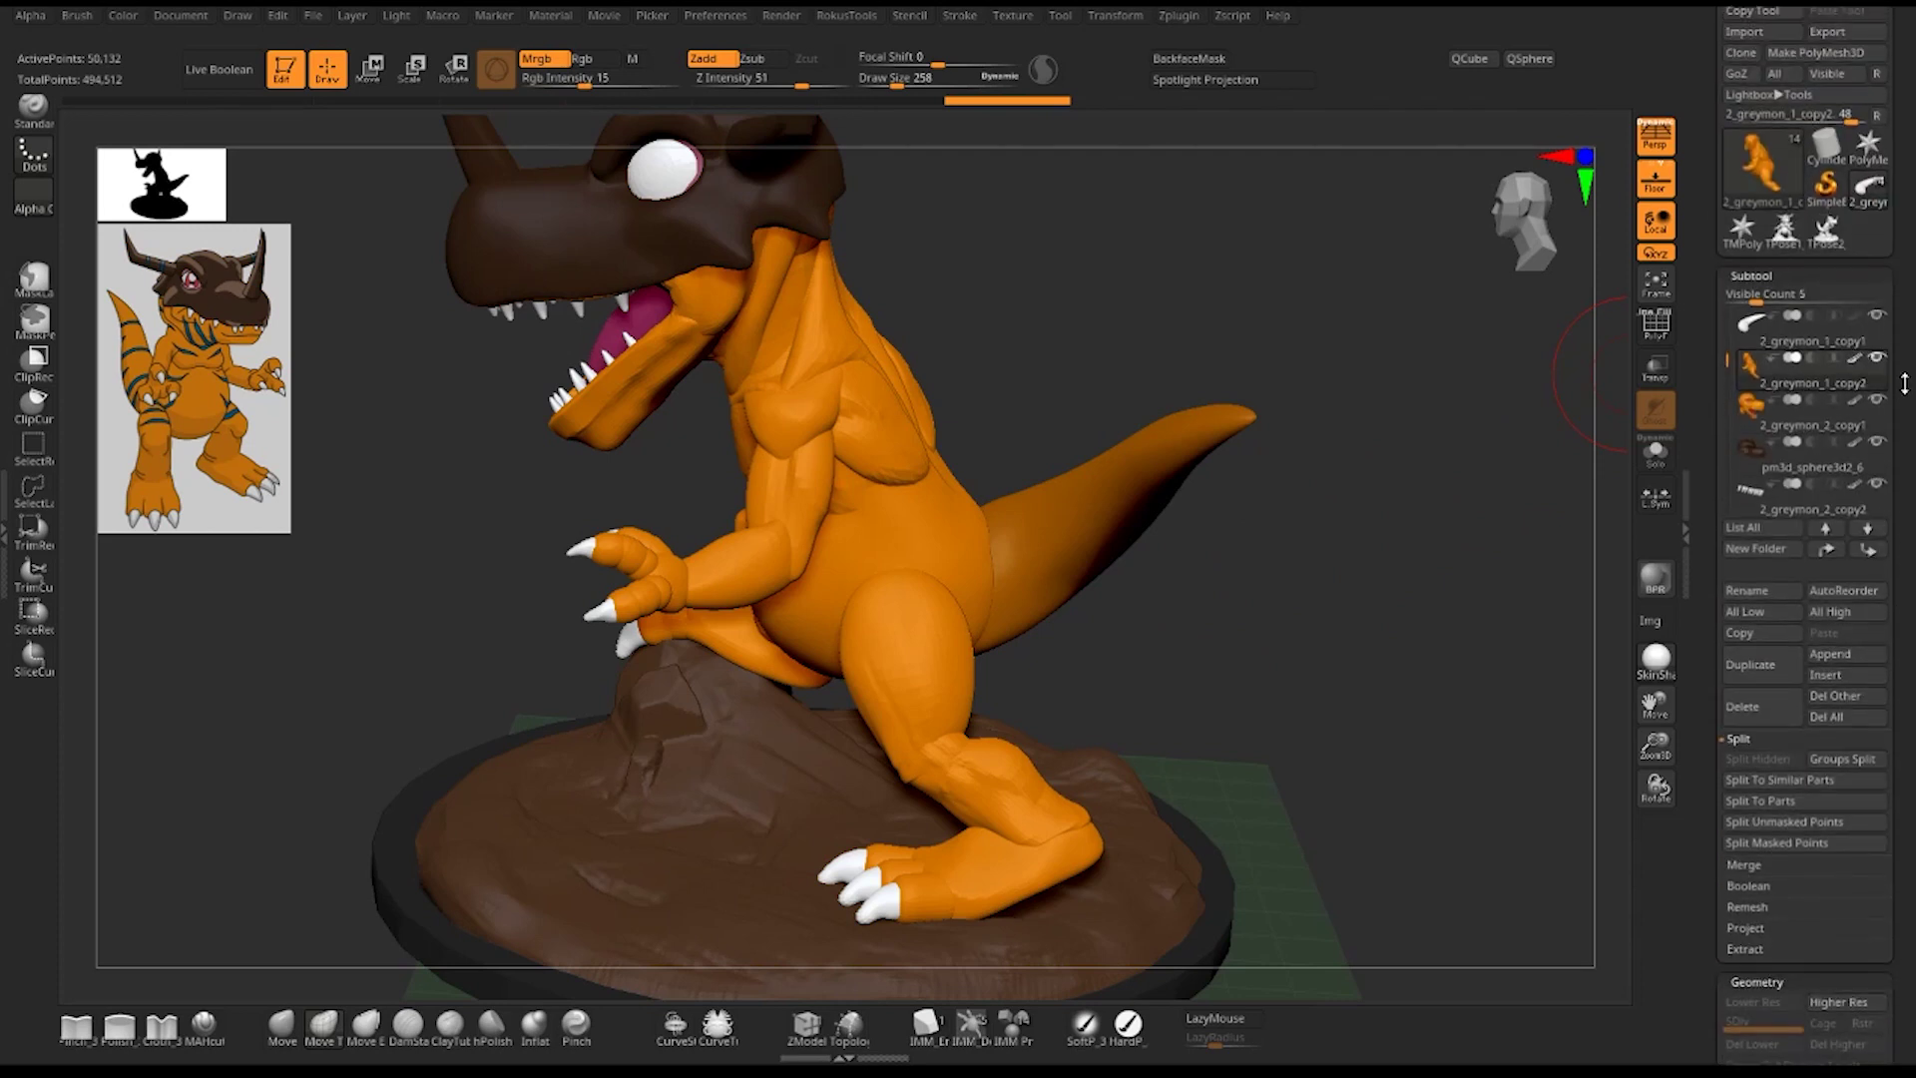
{"action": "scroll", "coordinate": [1786, 339], "scroll_direction": "up", "scroll_amount": 2}
{"action": "left_click_drag", "start_coordinate": [1291, 350], "coordinate": [1147, 371]}
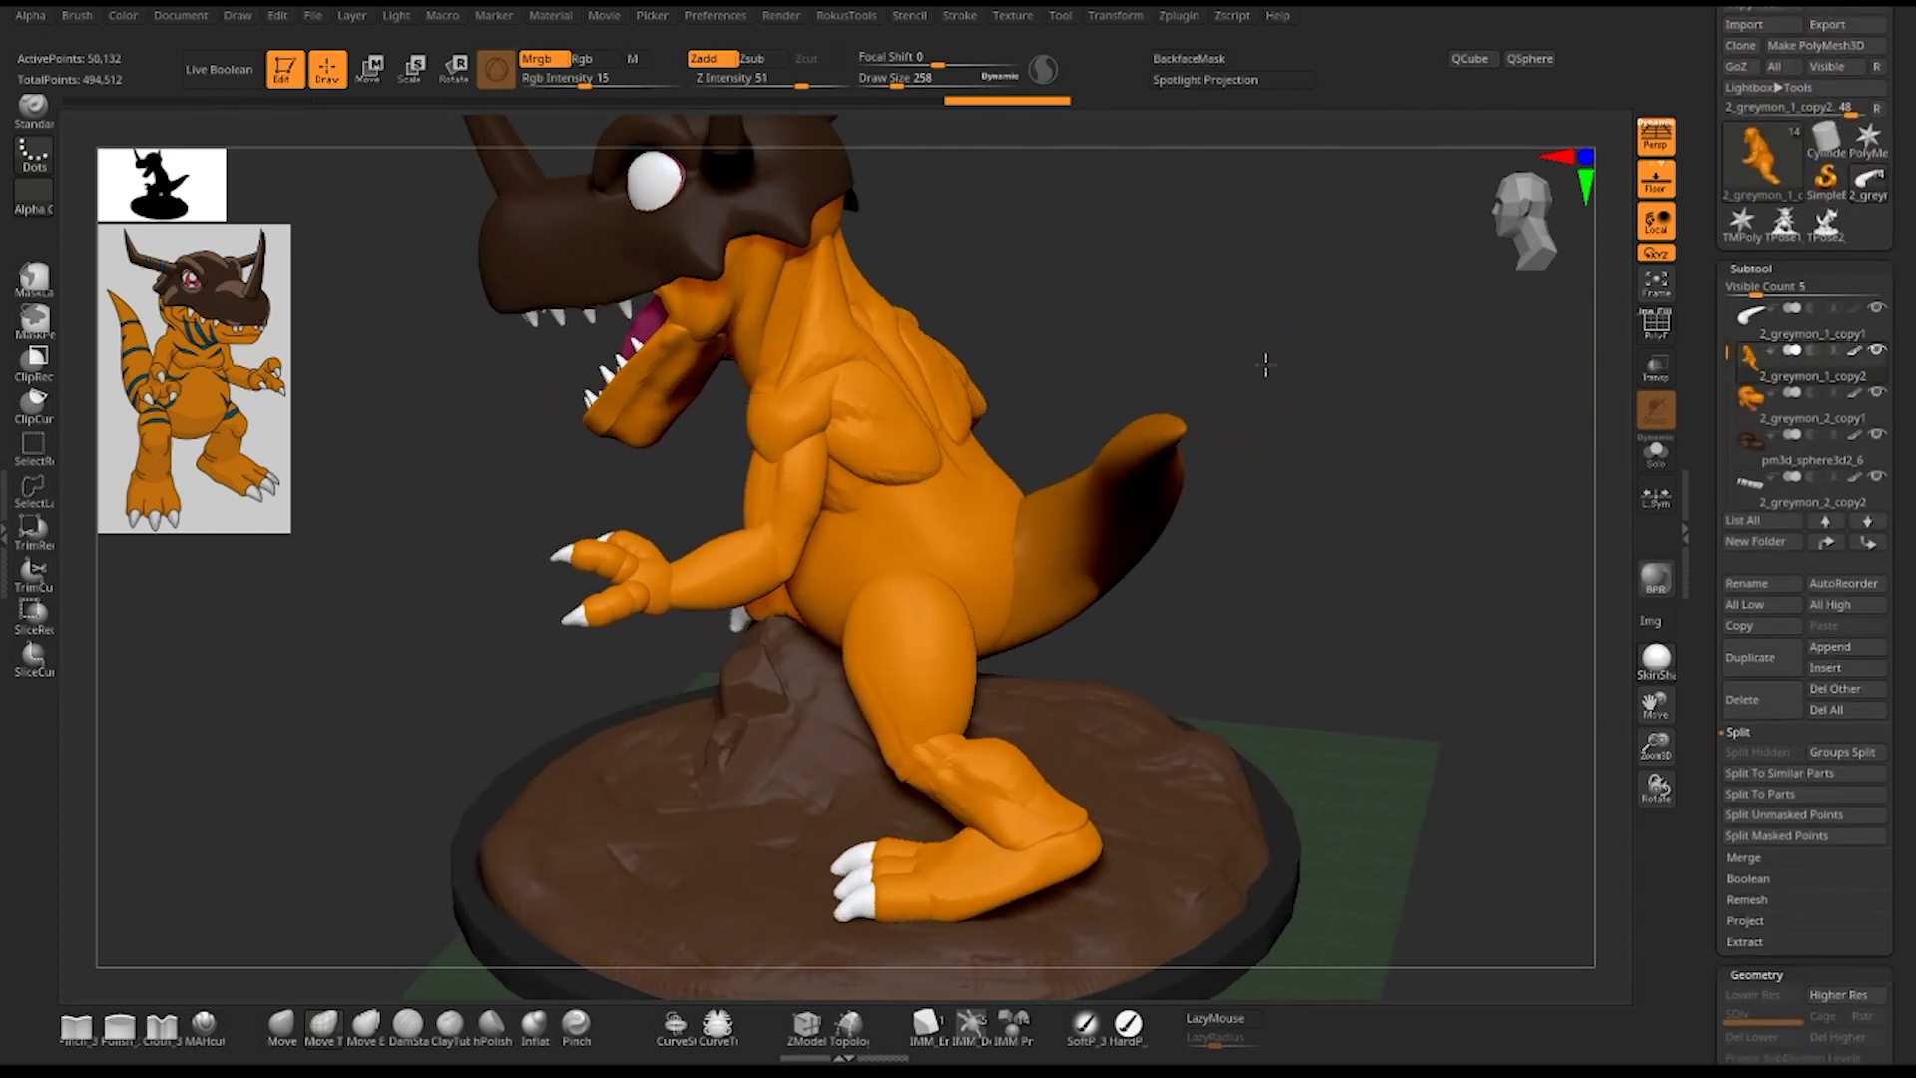
{"action": "left_click", "coordinate": [903, 424], "text": "ctrl+shift"}
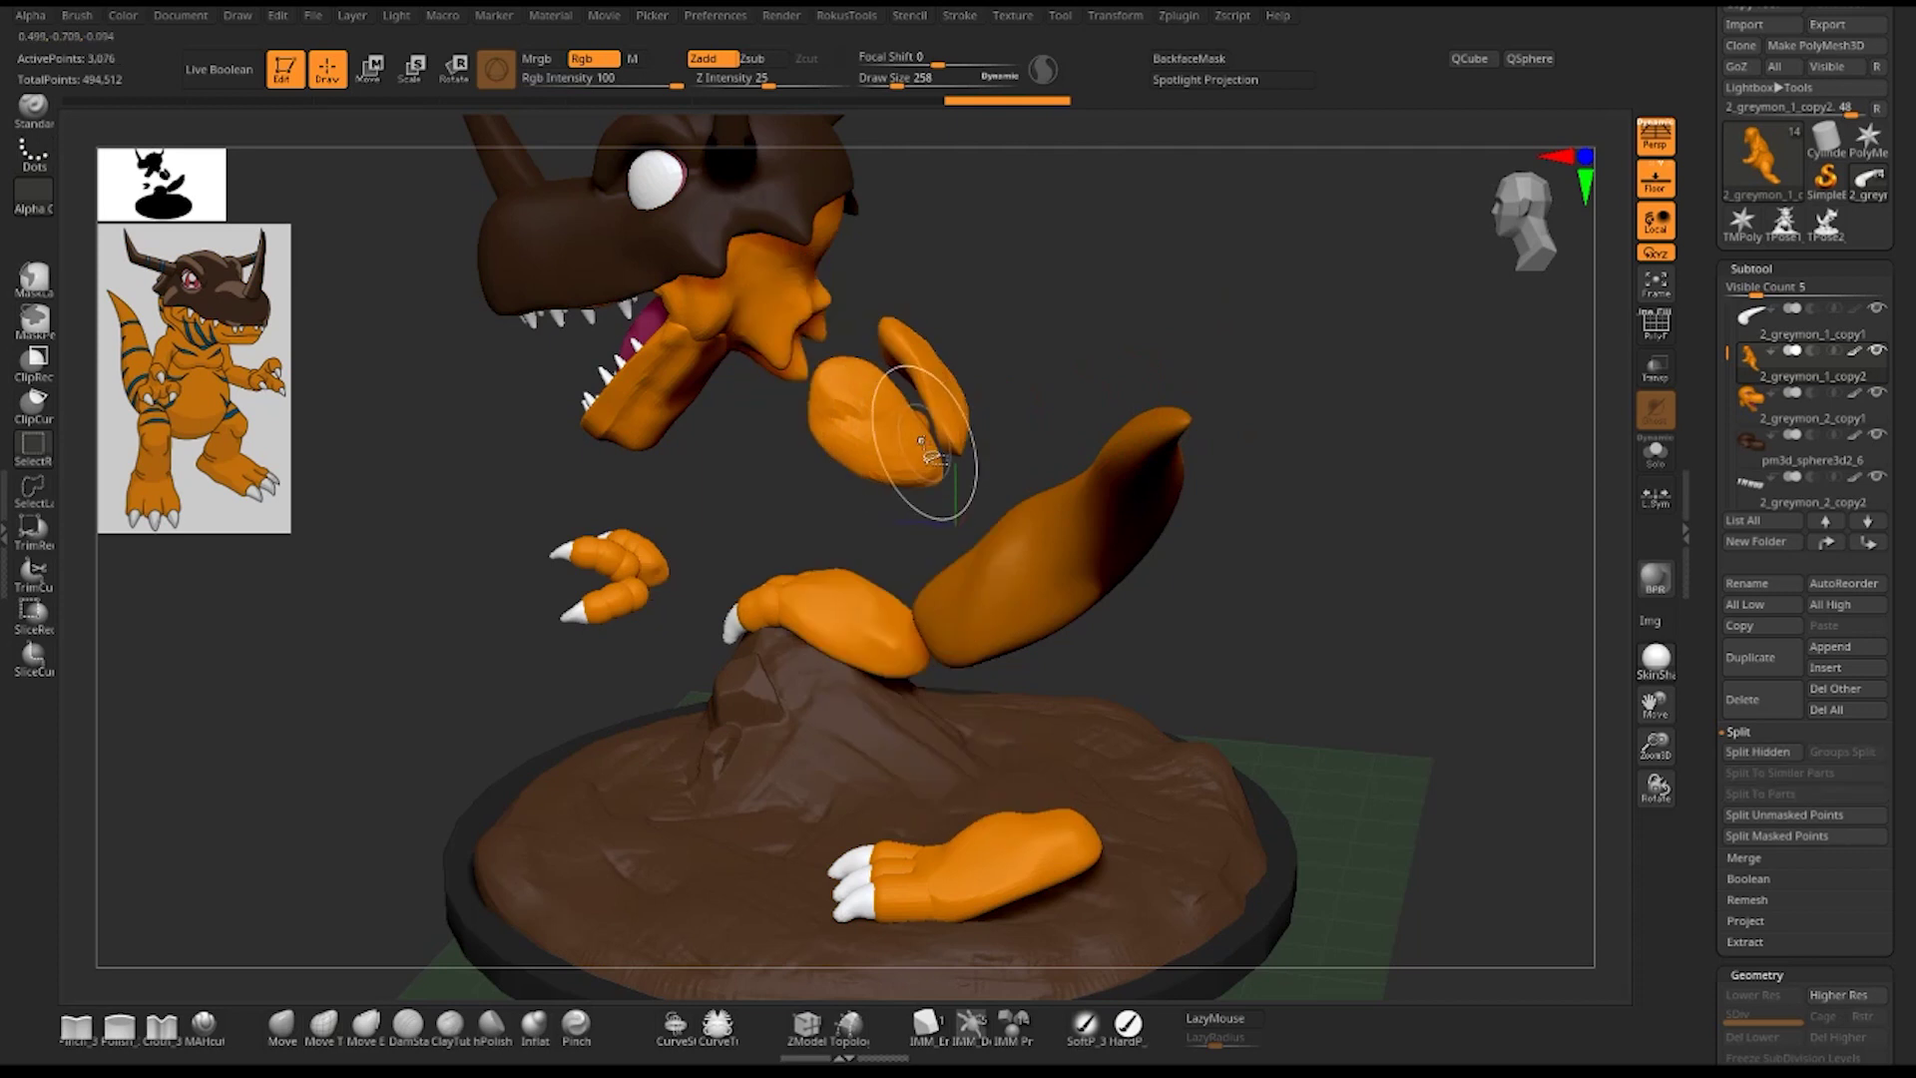
{"action": "left_click", "coordinate": [1656, 451]}
{"action": "mouse_move", "coordinate": [1213, 405]}
{"action": "left_mouse_down", "text": "ctrl+shift"}
{"action": "mouse_move", "coordinate": [1244, 520]}
{"action": "mouse_move", "coordinate": [1295, 581]}
{"action": "left_mouse_up", "text": "ctrl+shift"}
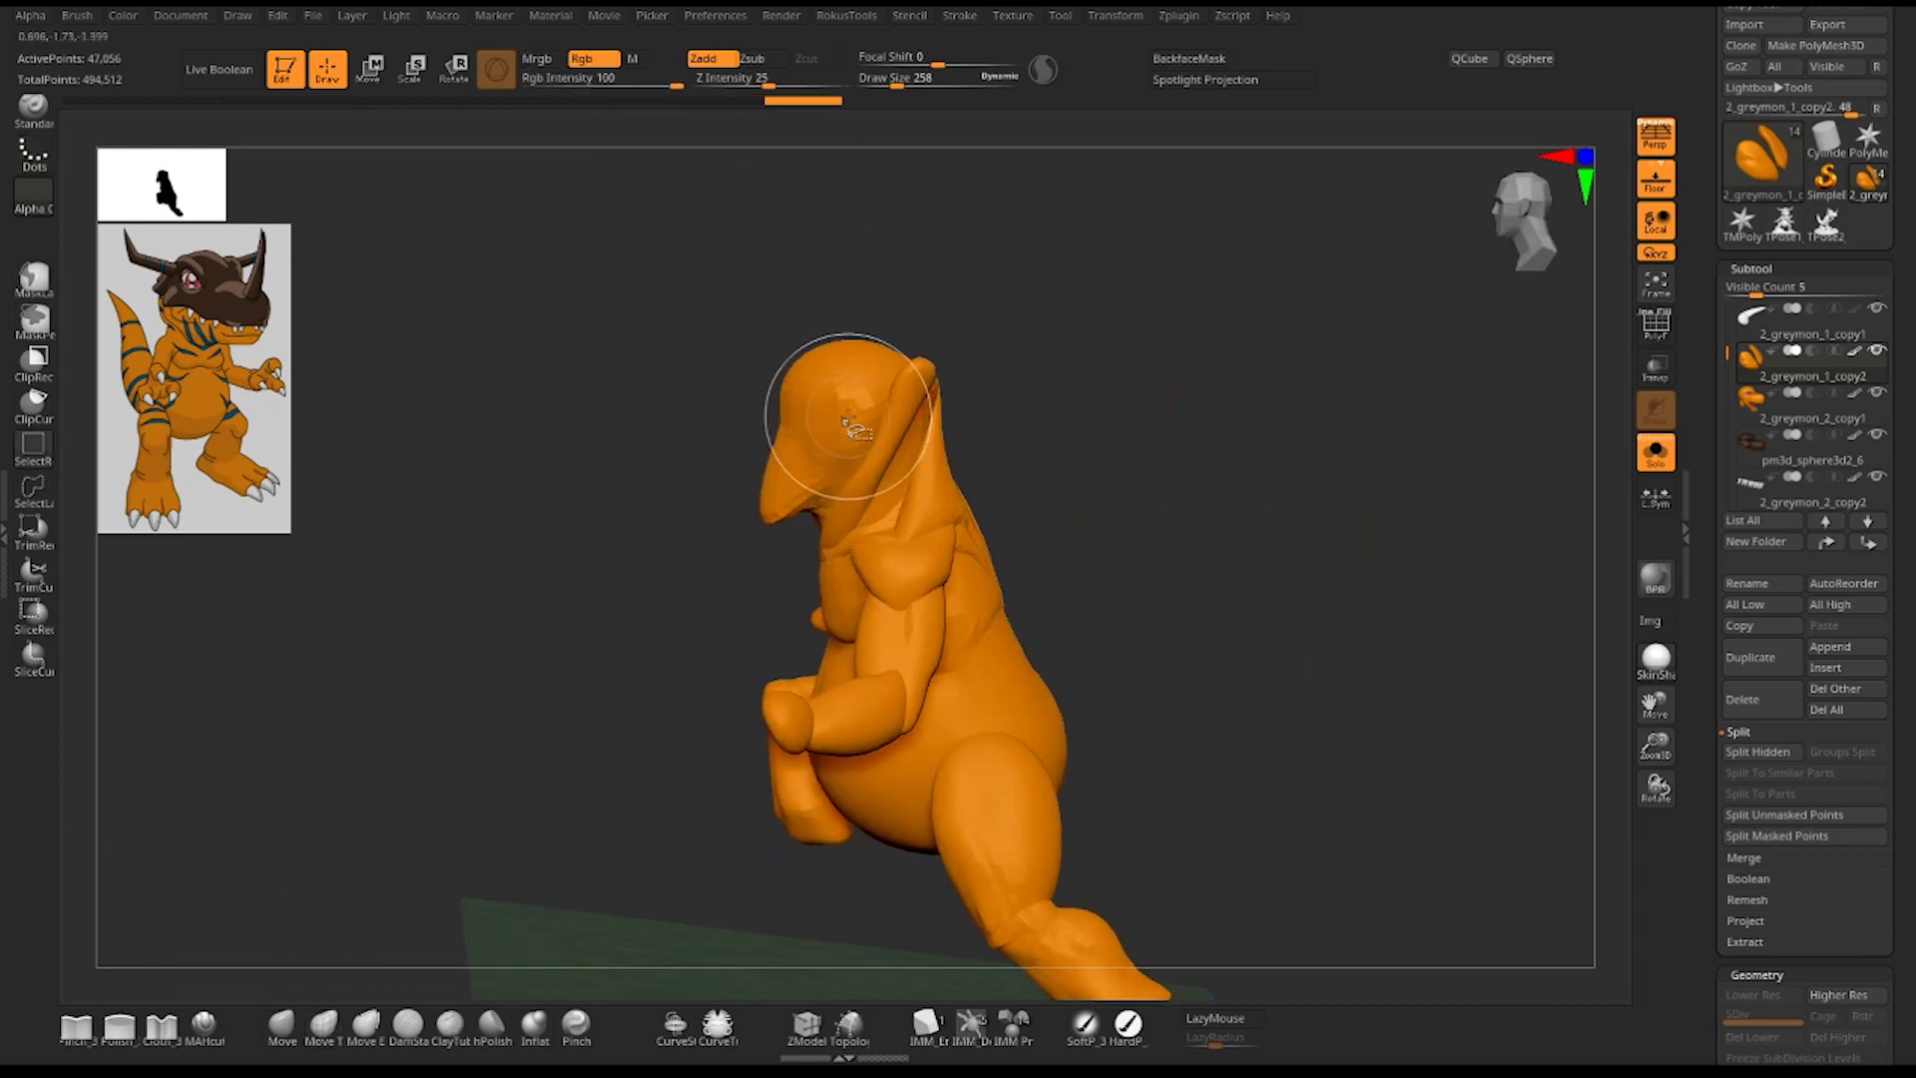
- Hide two head polygroups, a shoulder part, the horn and a lower foot piece
{"action": "left_click", "coordinate": [834, 427], "text": "ctrl+shift"}
{"action": "mouse_move", "coordinate": [1231, 496]}
{"action": "left_mouse_down"}
{"action": "mouse_move", "coordinate": [1253, 604]}
{"action": "mouse_move", "coordinate": [1228, 559]}
{"action": "left_mouse_up"}
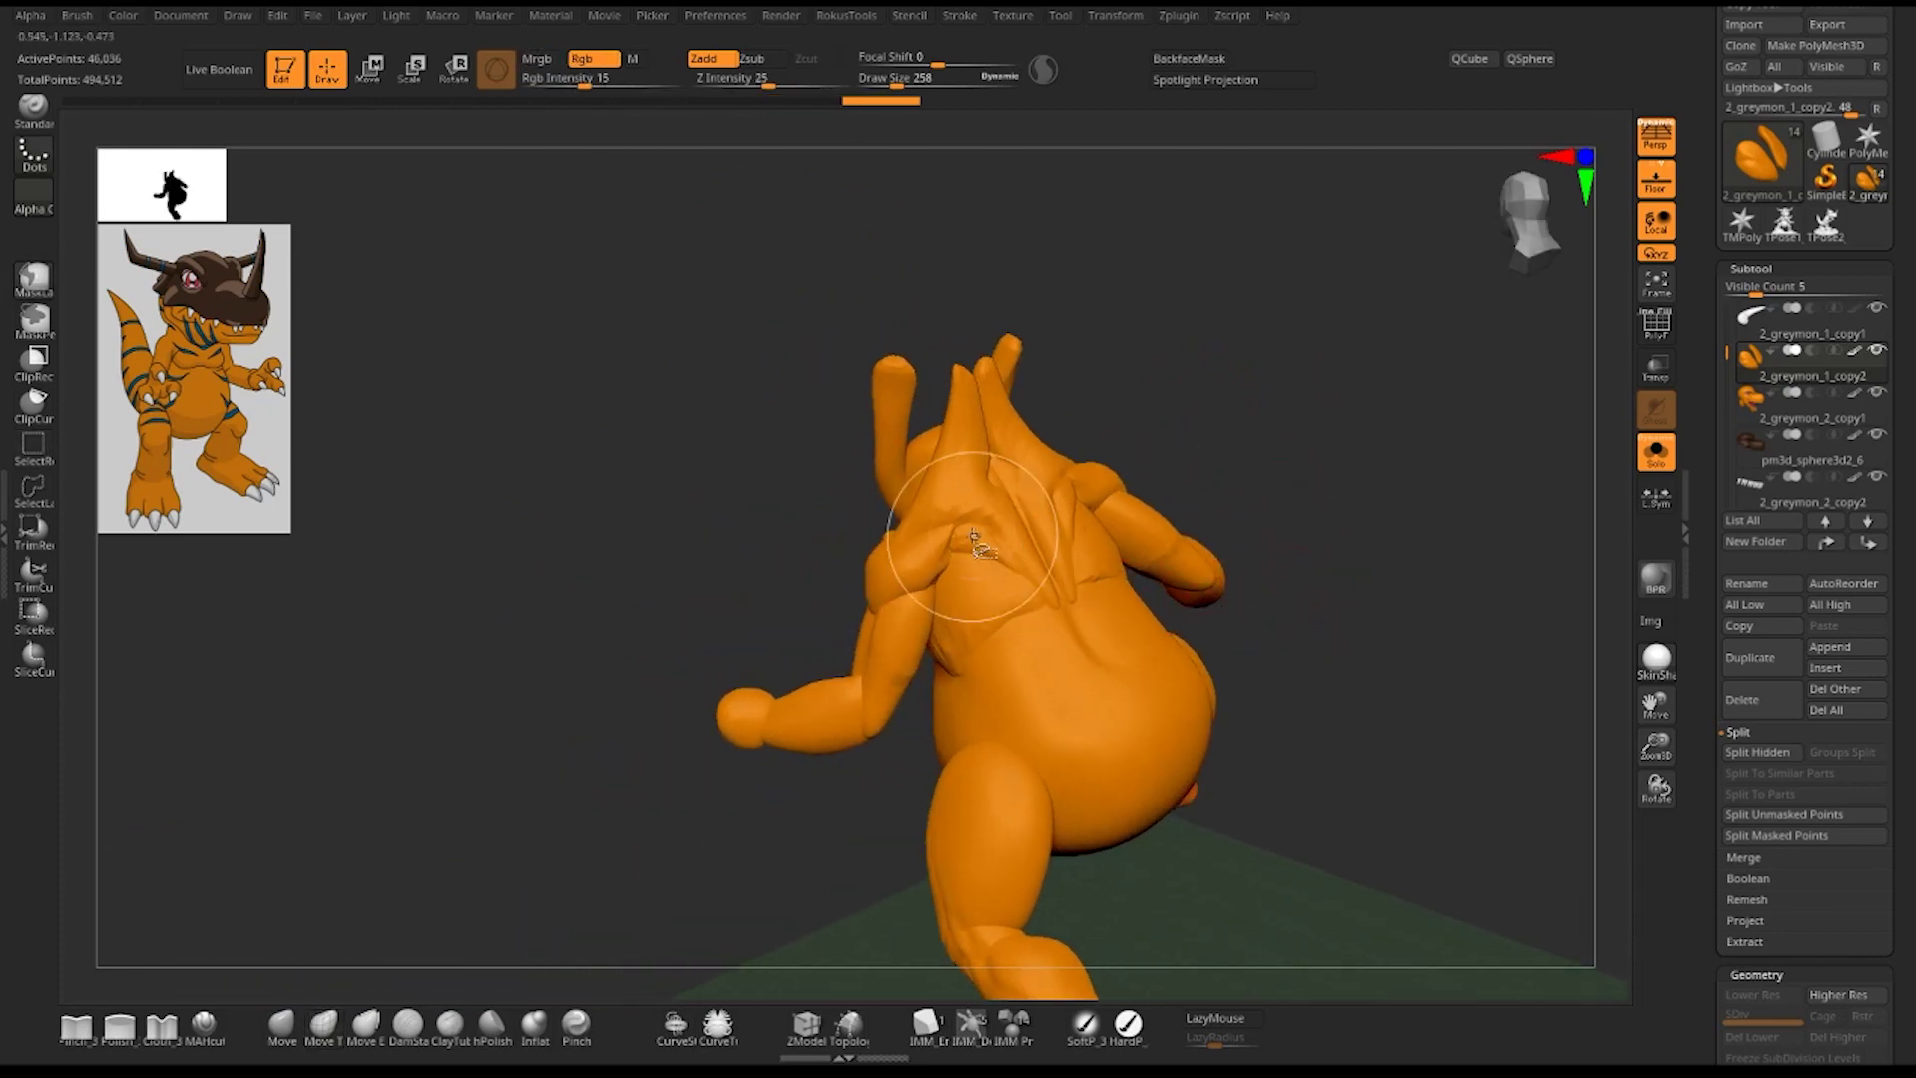
{"action": "left_click", "coordinate": [918, 489], "text": "ctrl+shift"}
{"action": "left_click_drag", "start_coordinate": [1207, 432], "coordinate": [1312, 399]}
{"action": "left_click", "coordinate": [978, 624], "text": "ctrl+shift"}
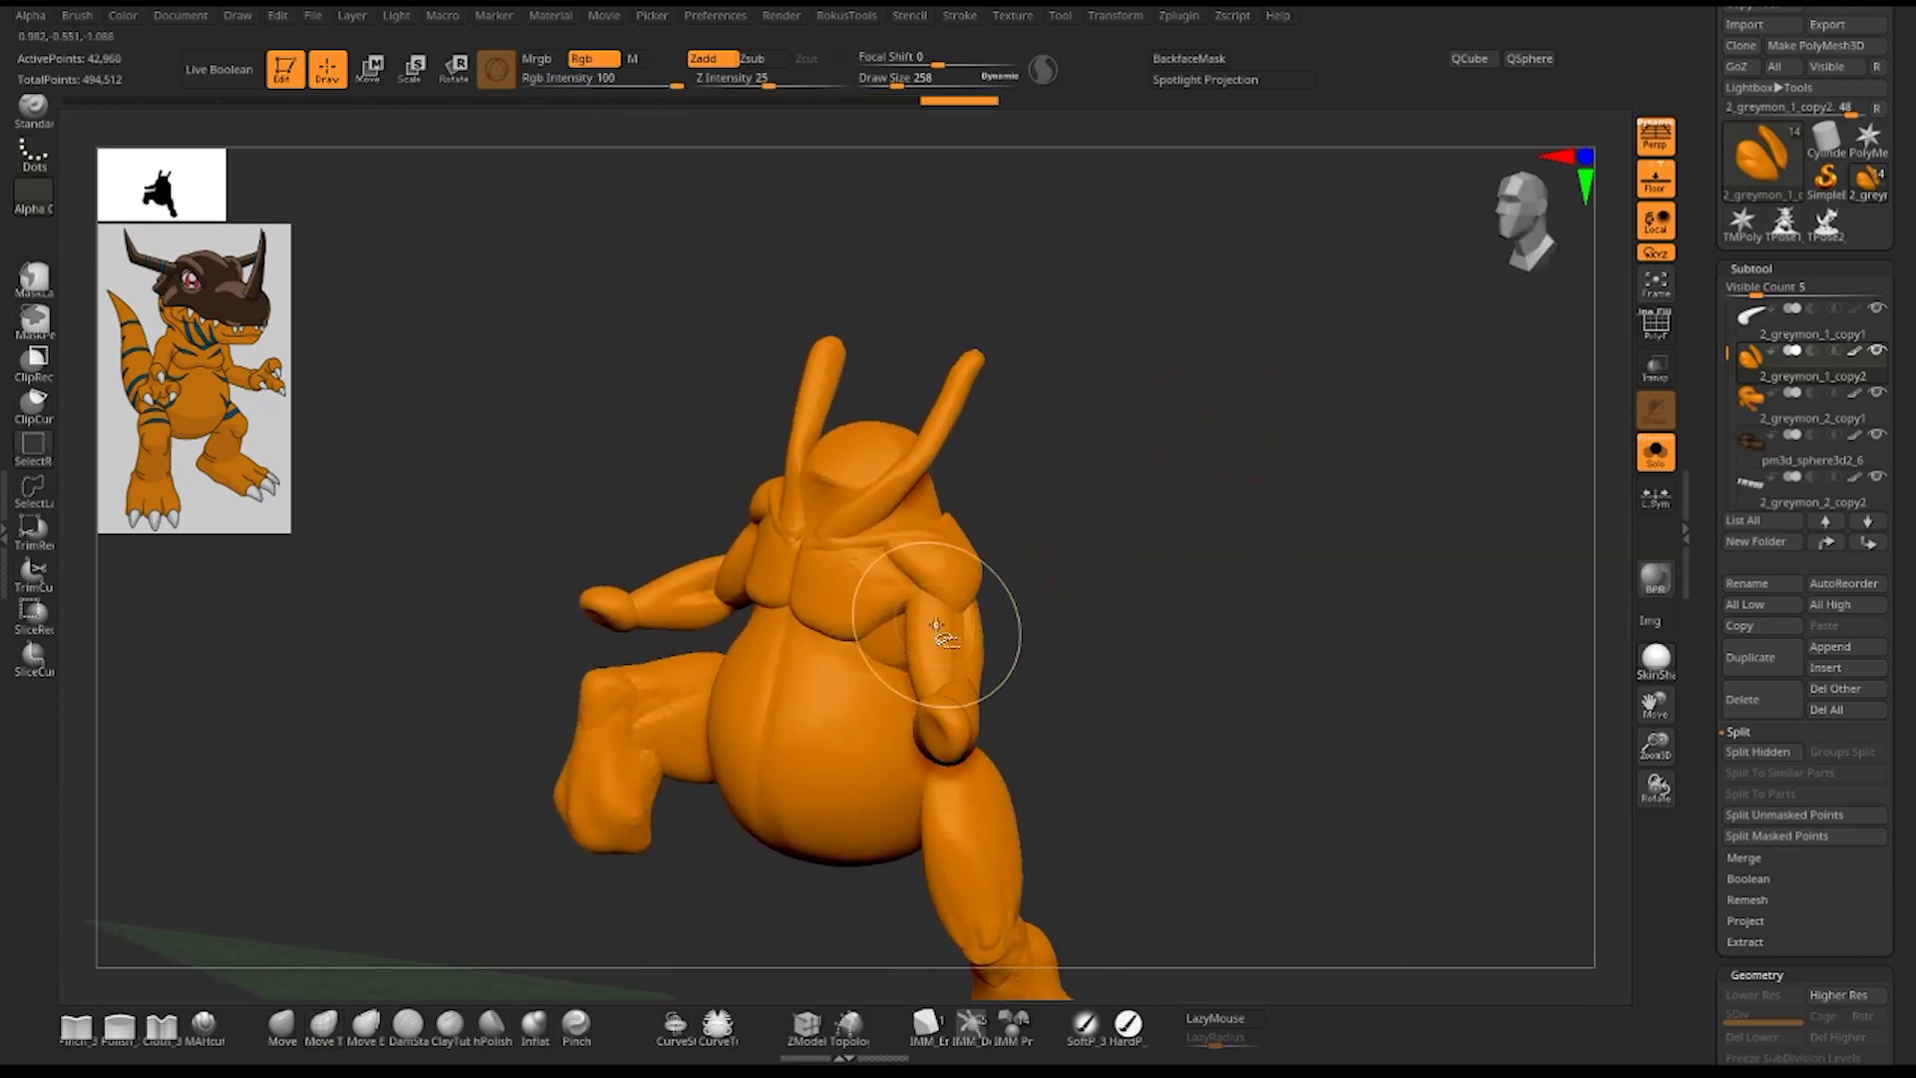
{"action": "left_click_drag", "start_coordinate": [1300, 582], "coordinate": [919, 496]}
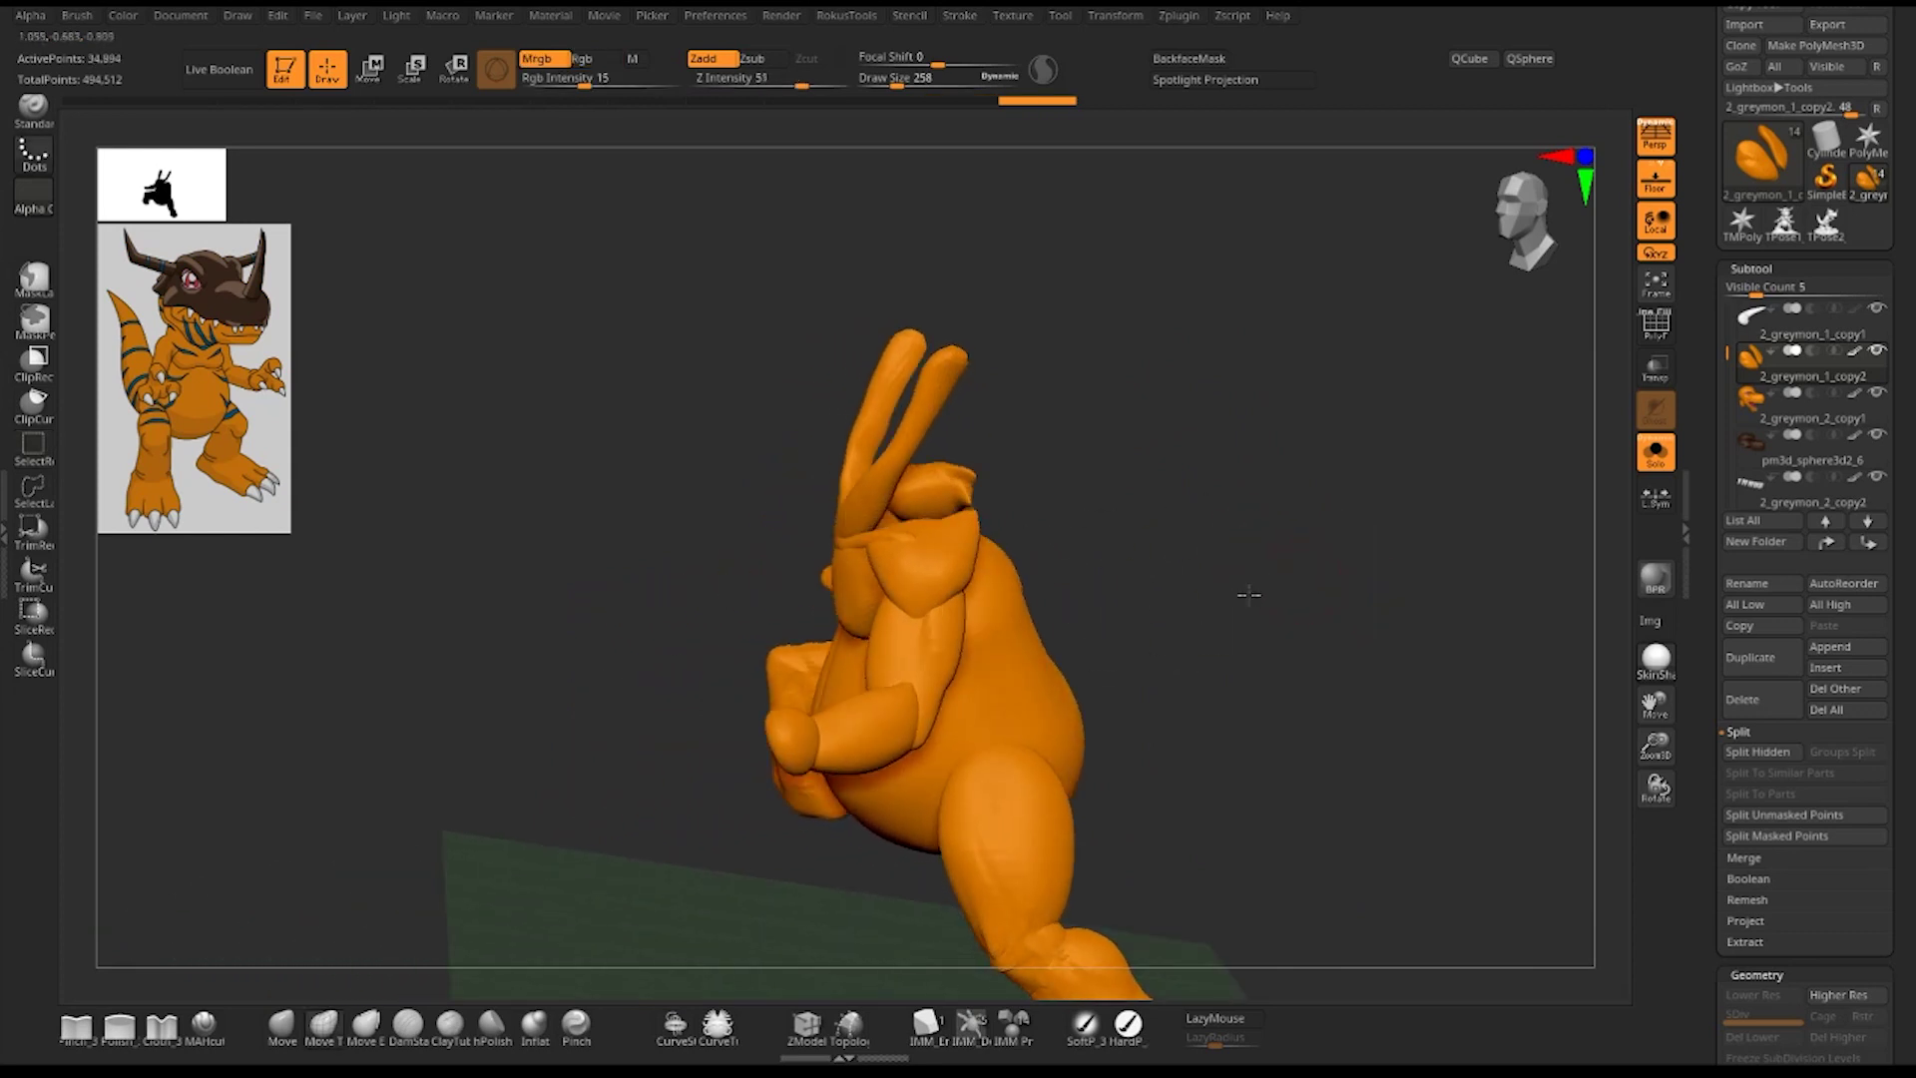
{"action": "left_click", "coordinate": [919, 496], "text": "ctrl+shift"}
{"action": "mouse_move", "coordinate": [1181, 575]}
{"action": "left_mouse_down"}
{"action": "mouse_move", "coordinate": [1326, 359]}
{"action": "mouse_move", "coordinate": [1330, 470]}
{"action": "mouse_move", "coordinate": [1257, 483]}
{"action": "mouse_move", "coordinate": [1376, 519]}
{"action": "left_mouse_up"}
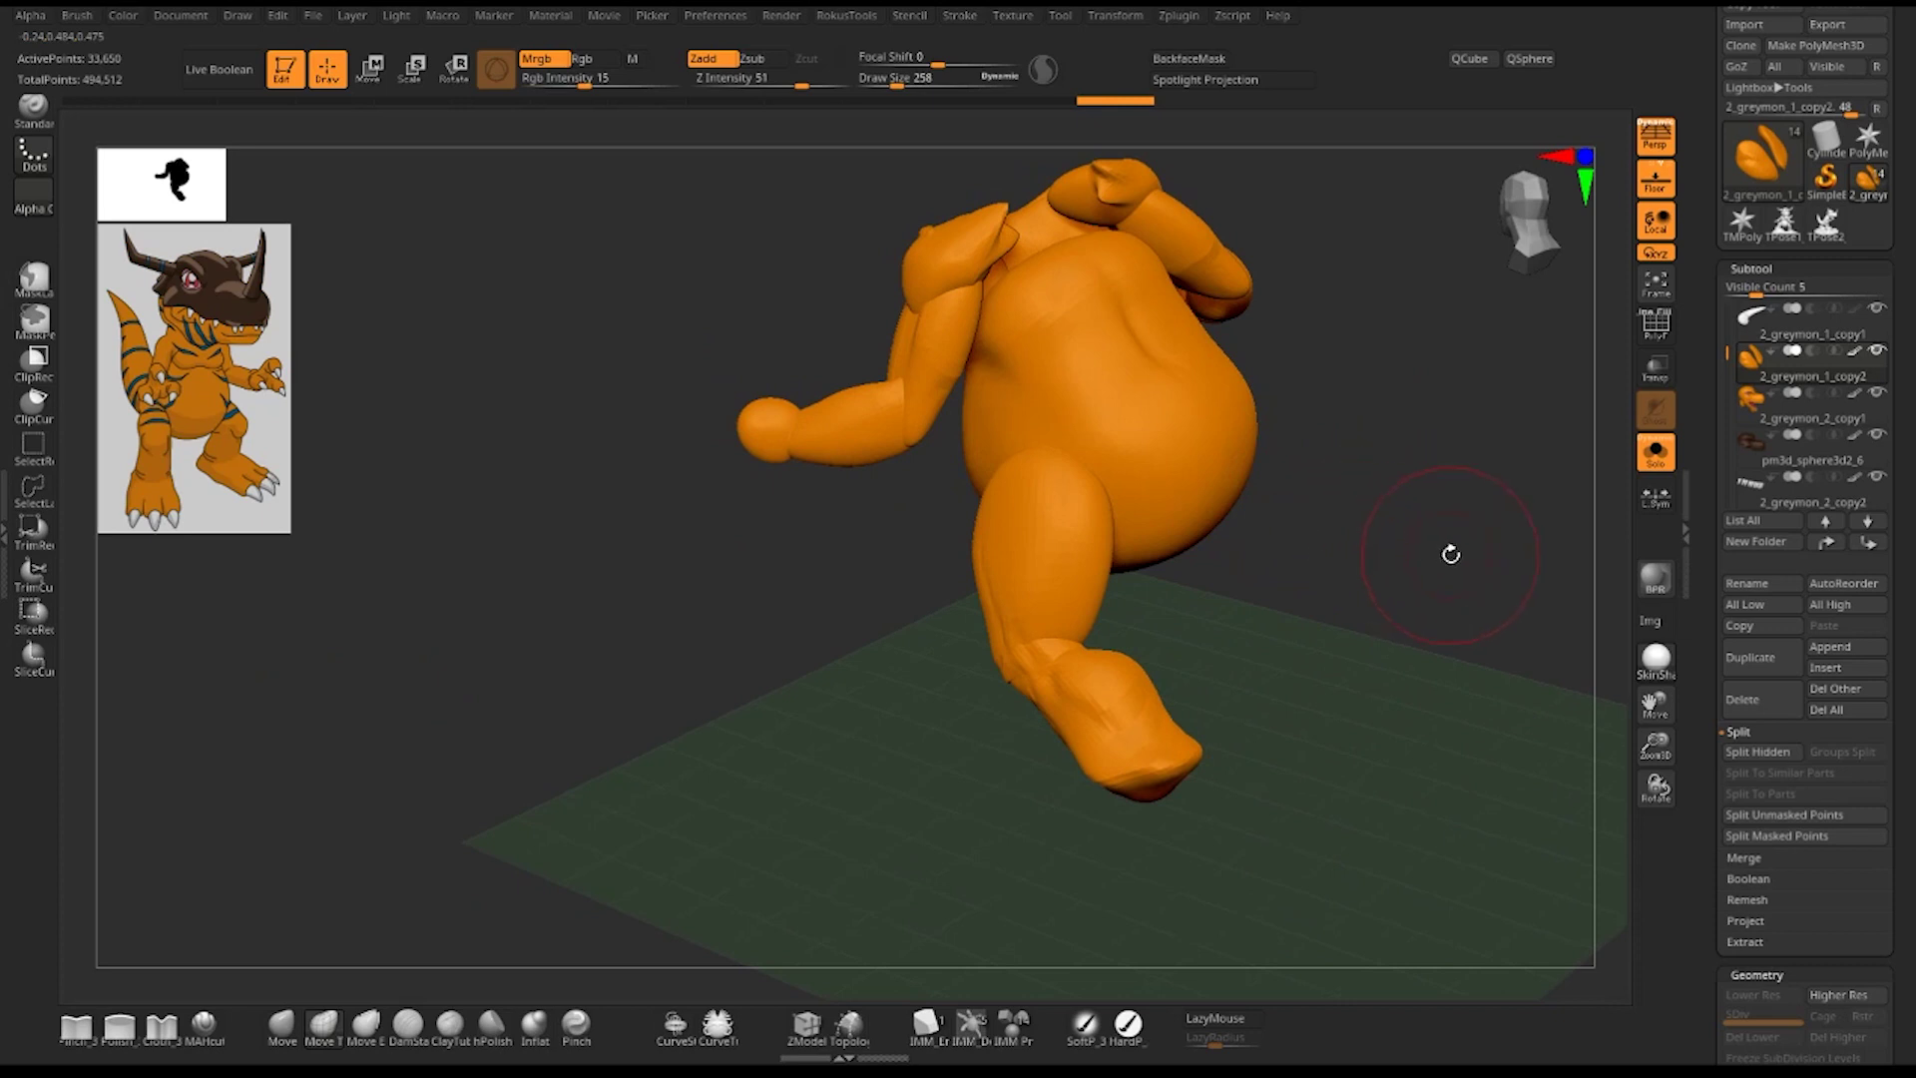
{"action": "left_click", "coordinate": [1169, 788], "text": "ctrl+shift"}
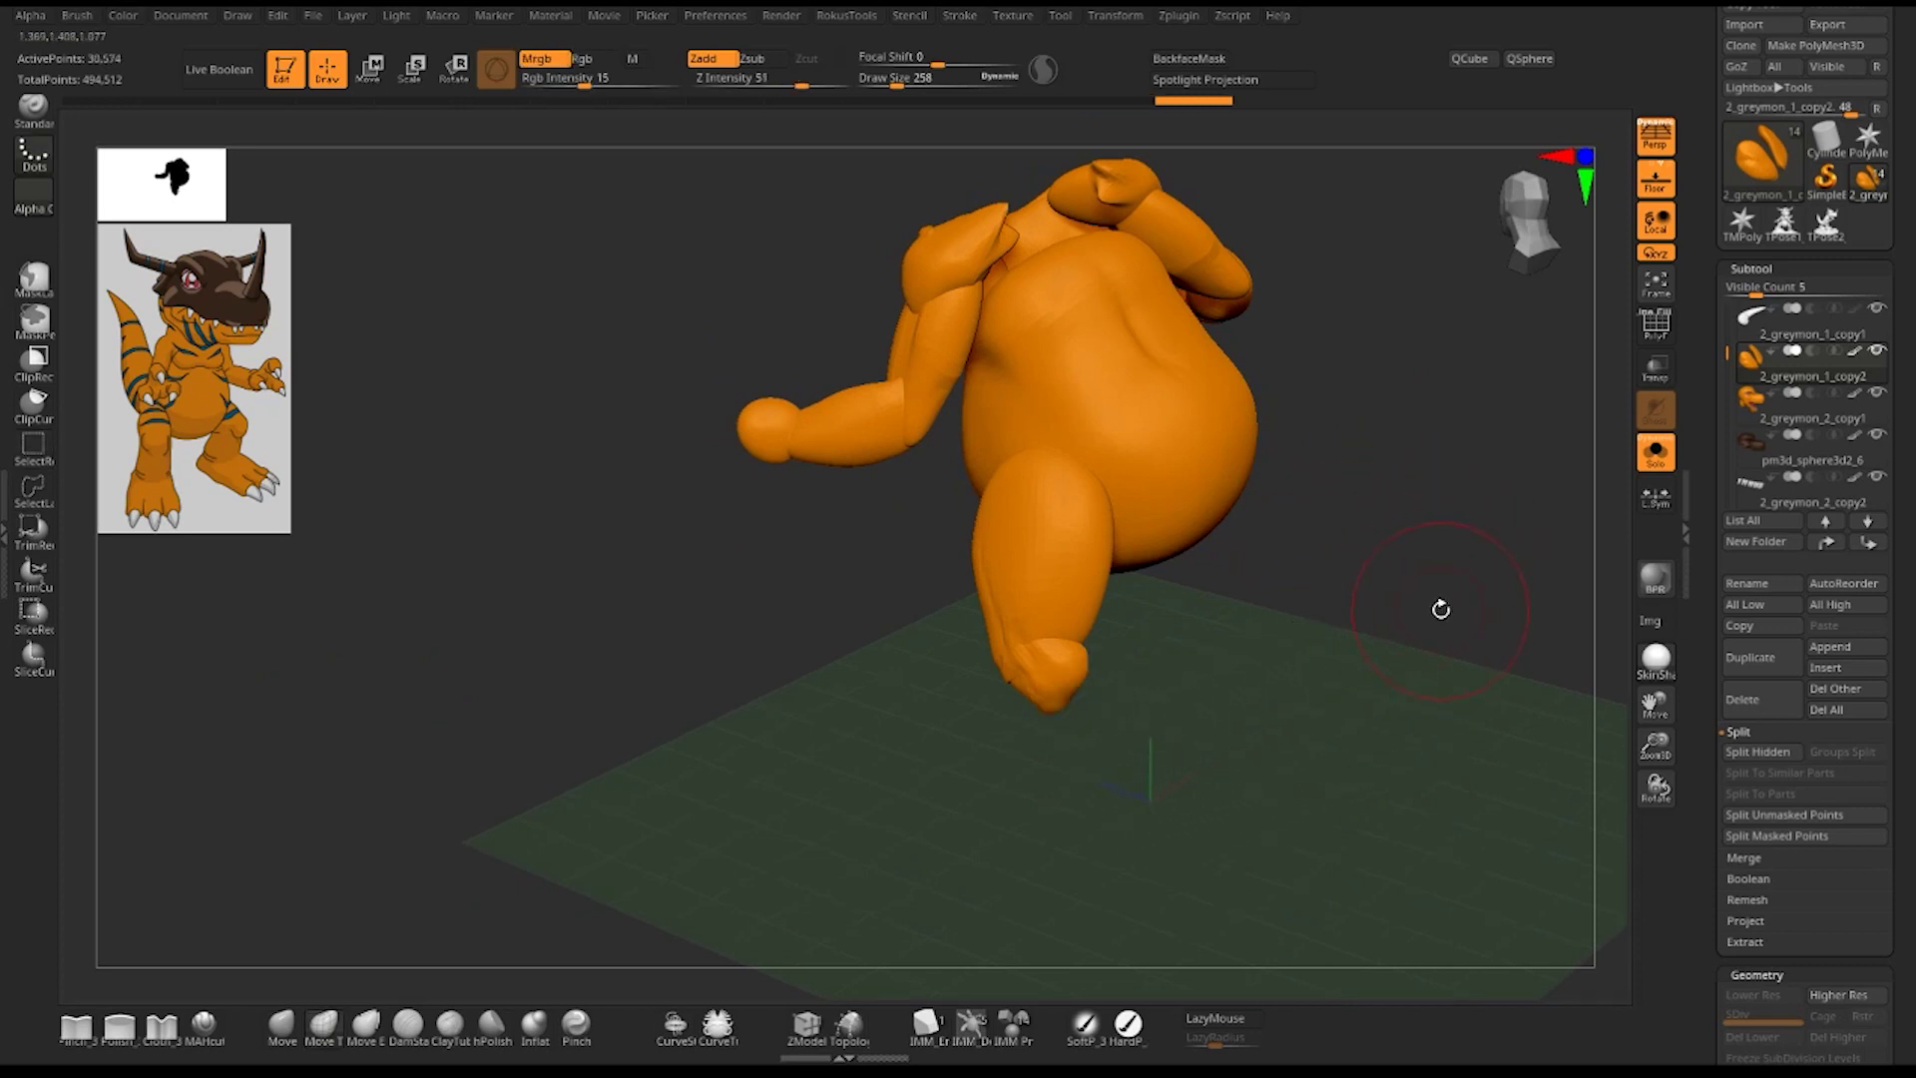
{"action": "mouse_move", "coordinate": [1441, 607]}
{"action": "left_mouse_down"}
{"action": "mouse_move", "coordinate": [1325, 663]}
{"action": "mouse_move", "coordinate": [1313, 629]}
{"action": "mouse_move", "coordinate": [1334, 663]}
{"action": "mouse_move", "coordinate": [1385, 589]}
{"action": "mouse_move", "coordinate": [1300, 655]}
{"action": "mouse_move", "coordinate": [1274, 633]}
{"action": "mouse_move", "coordinate": [1338, 629]}
{"action": "left_mouse_up"}
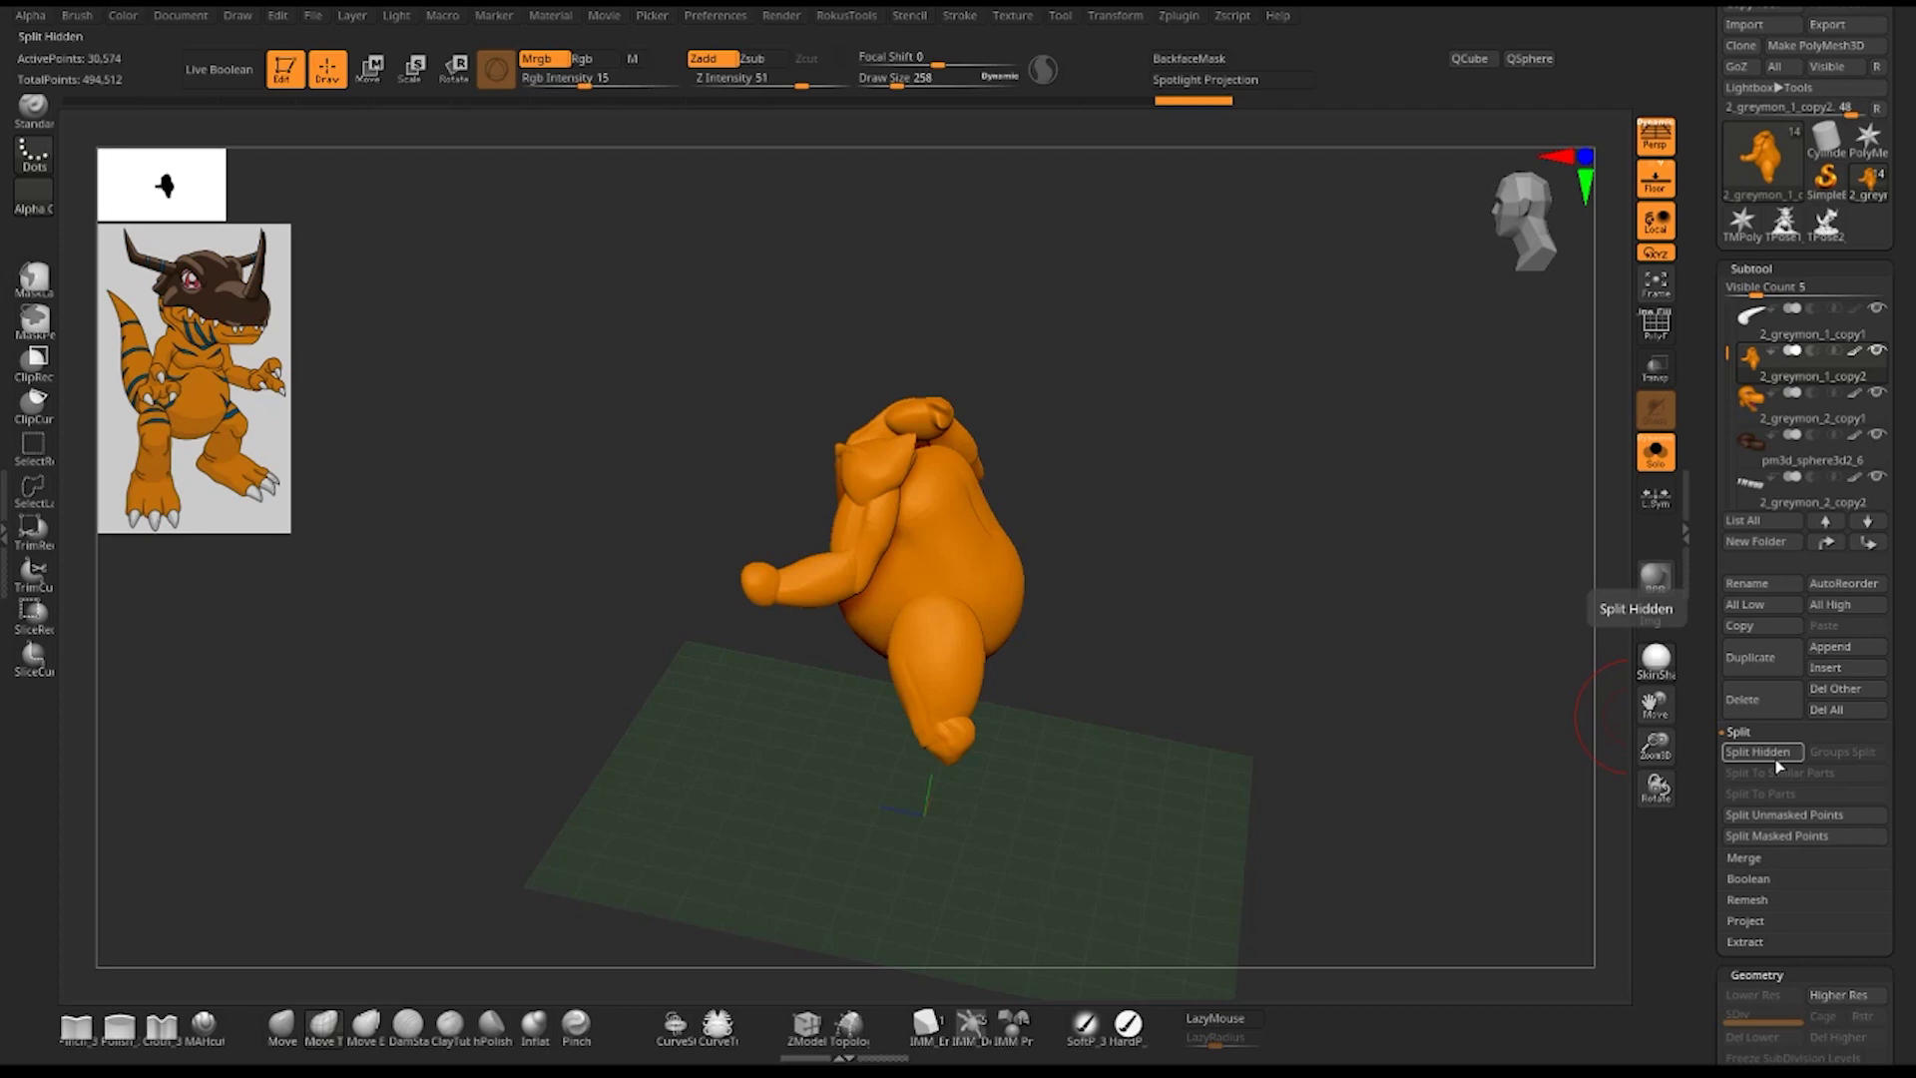
- Split the hidden pieces off with Split Hidden and select the new 2_greymon_1_copy3 subtool
{"action": "left_click", "coordinate": [1787, 757]}
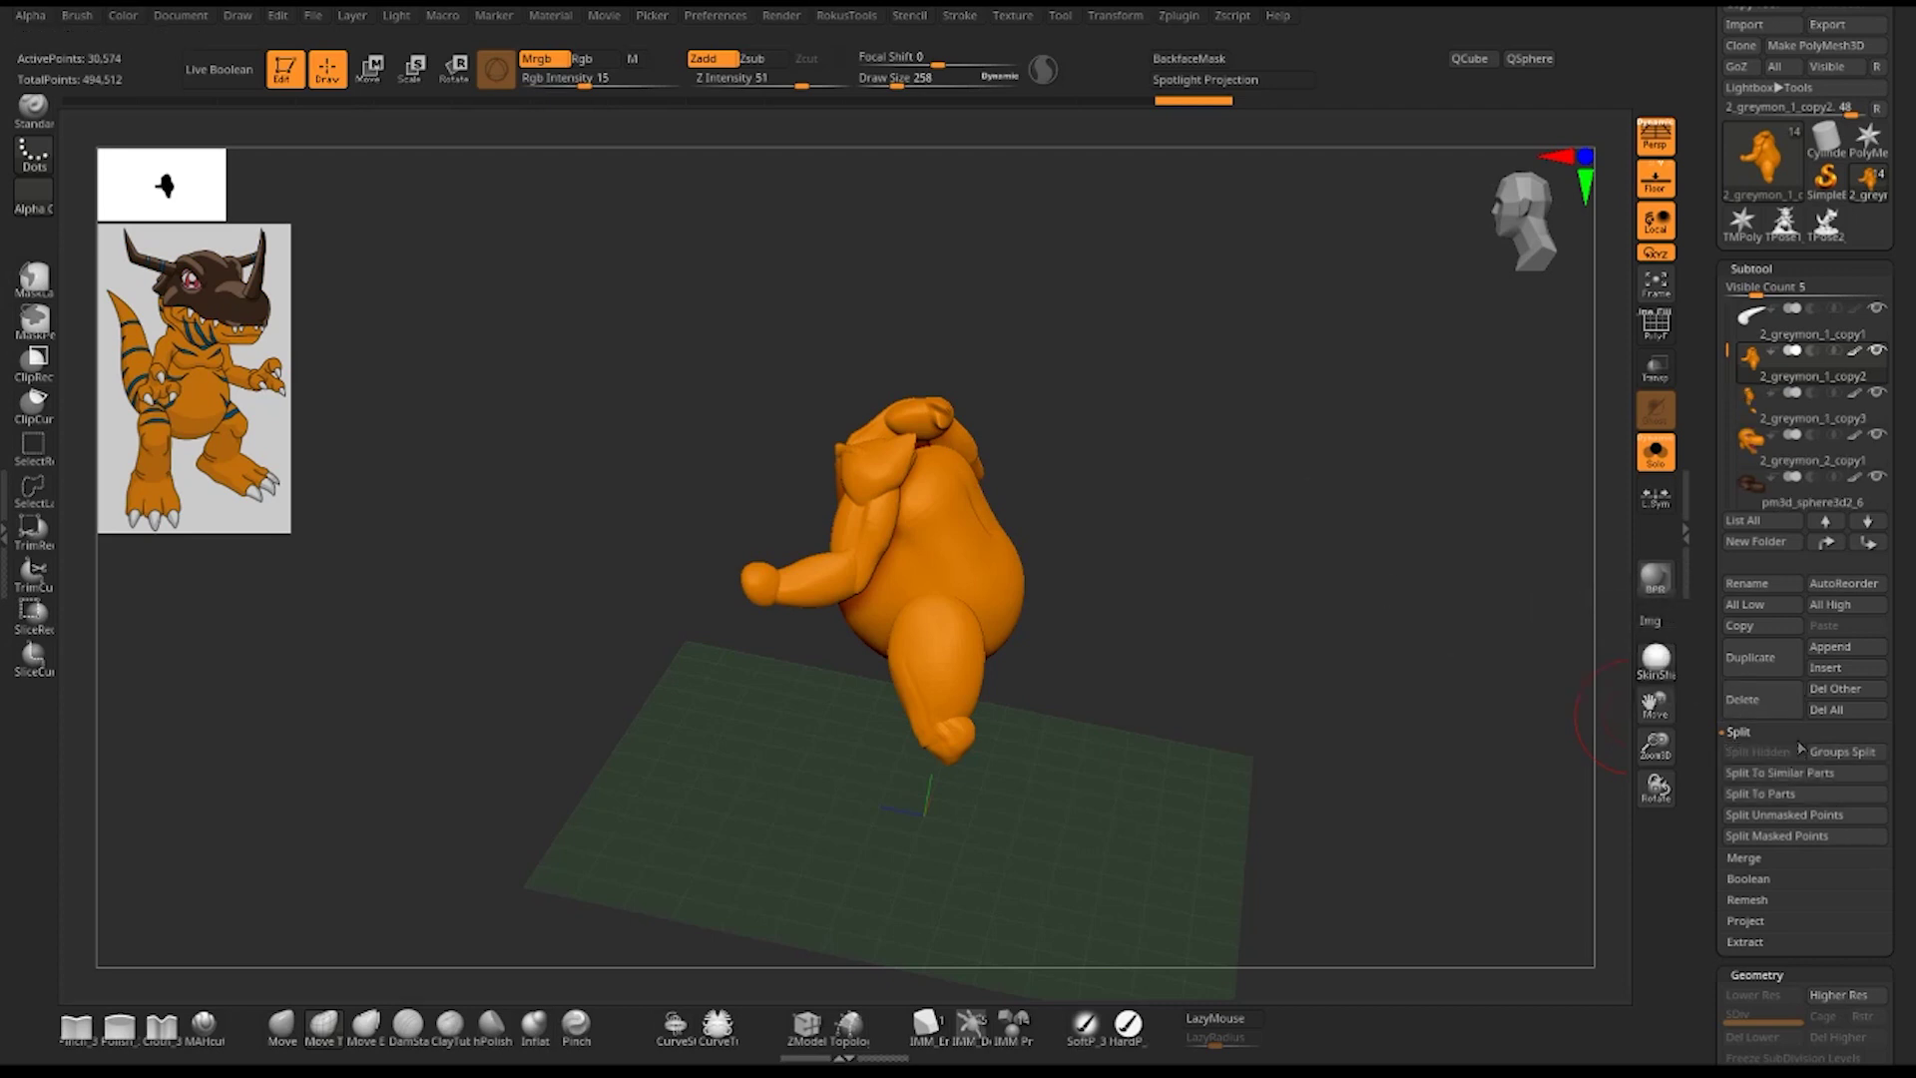
{"action": "left_click", "coordinate": [1793, 435]}
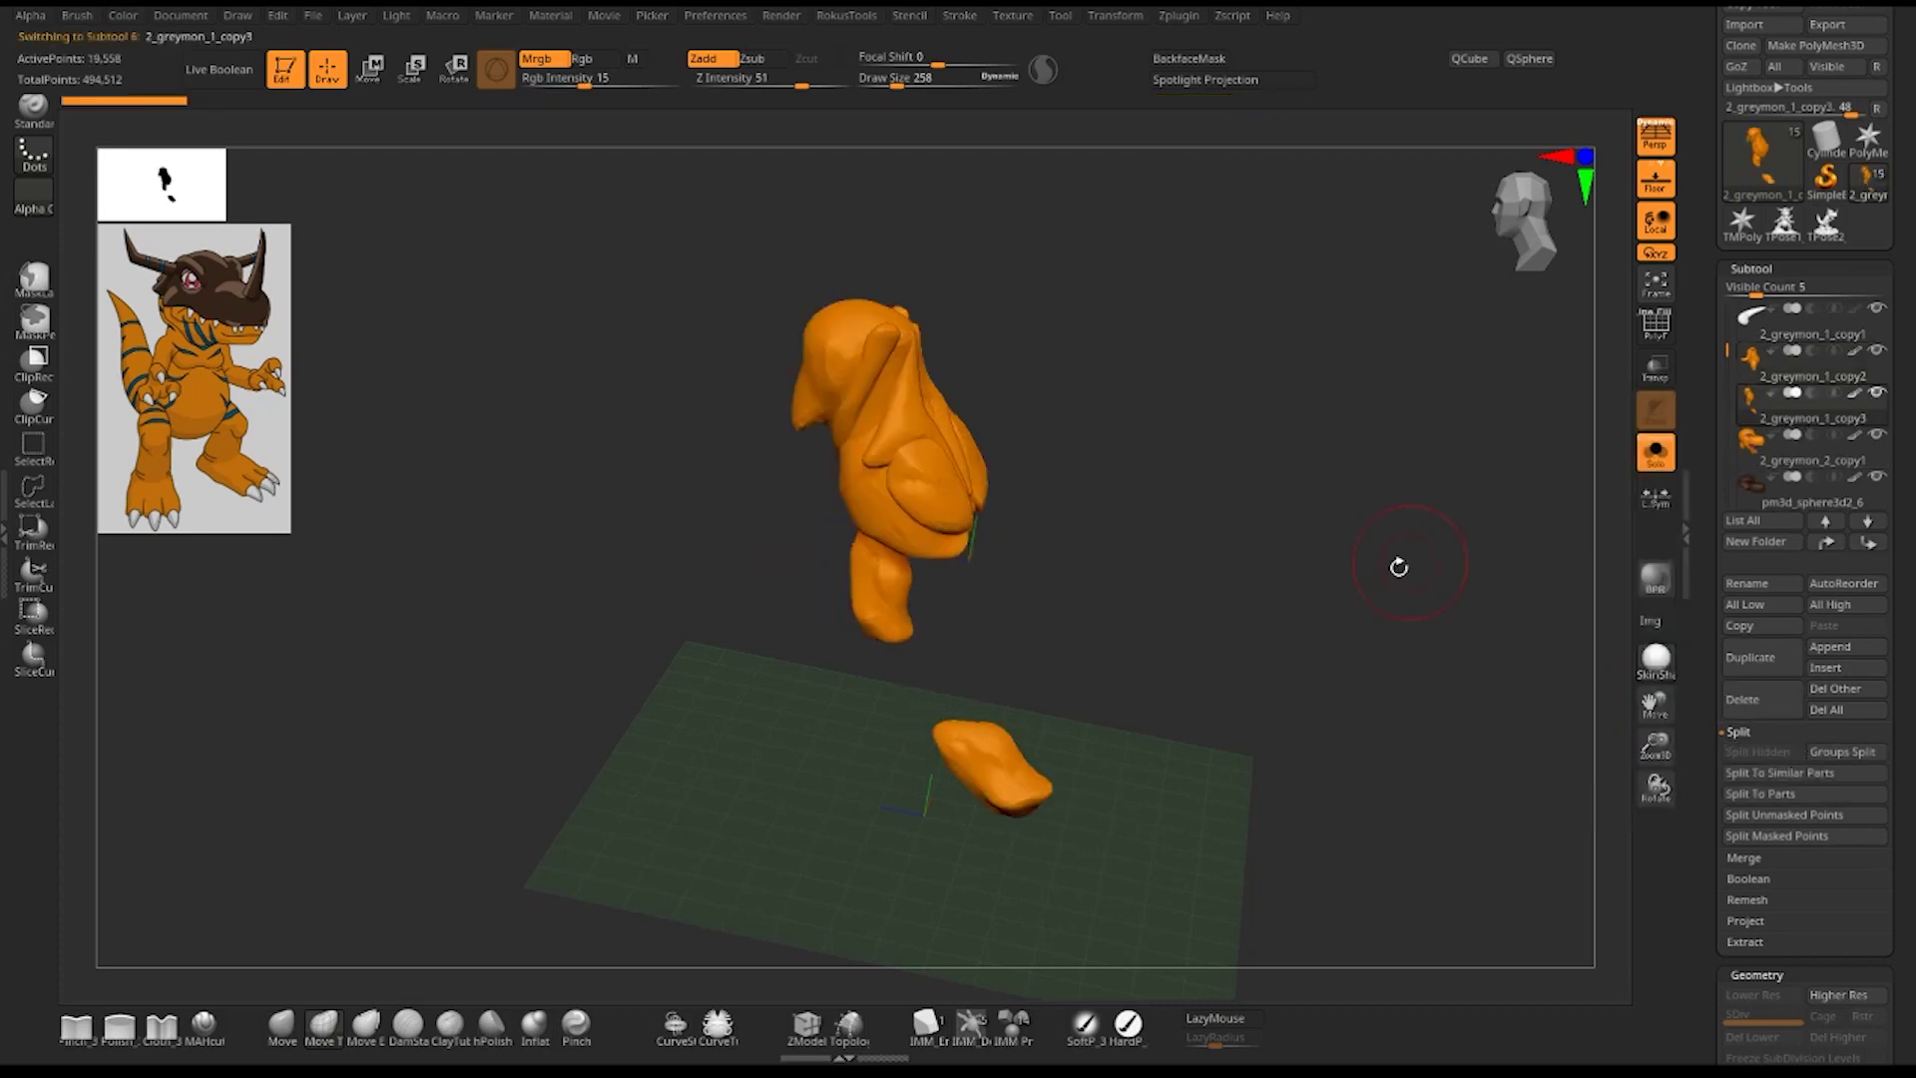
{"action": "mouse_move", "coordinate": [1394, 560]}
{"action": "left_mouse_down"}
{"action": "mouse_move", "coordinate": [1338, 702]}
{"action": "mouse_move", "coordinate": [1360, 685]}
{"action": "mouse_move", "coordinate": [1248, 633]}
{"action": "mouse_move", "coordinate": [1317, 679]}
{"action": "left_mouse_up"}
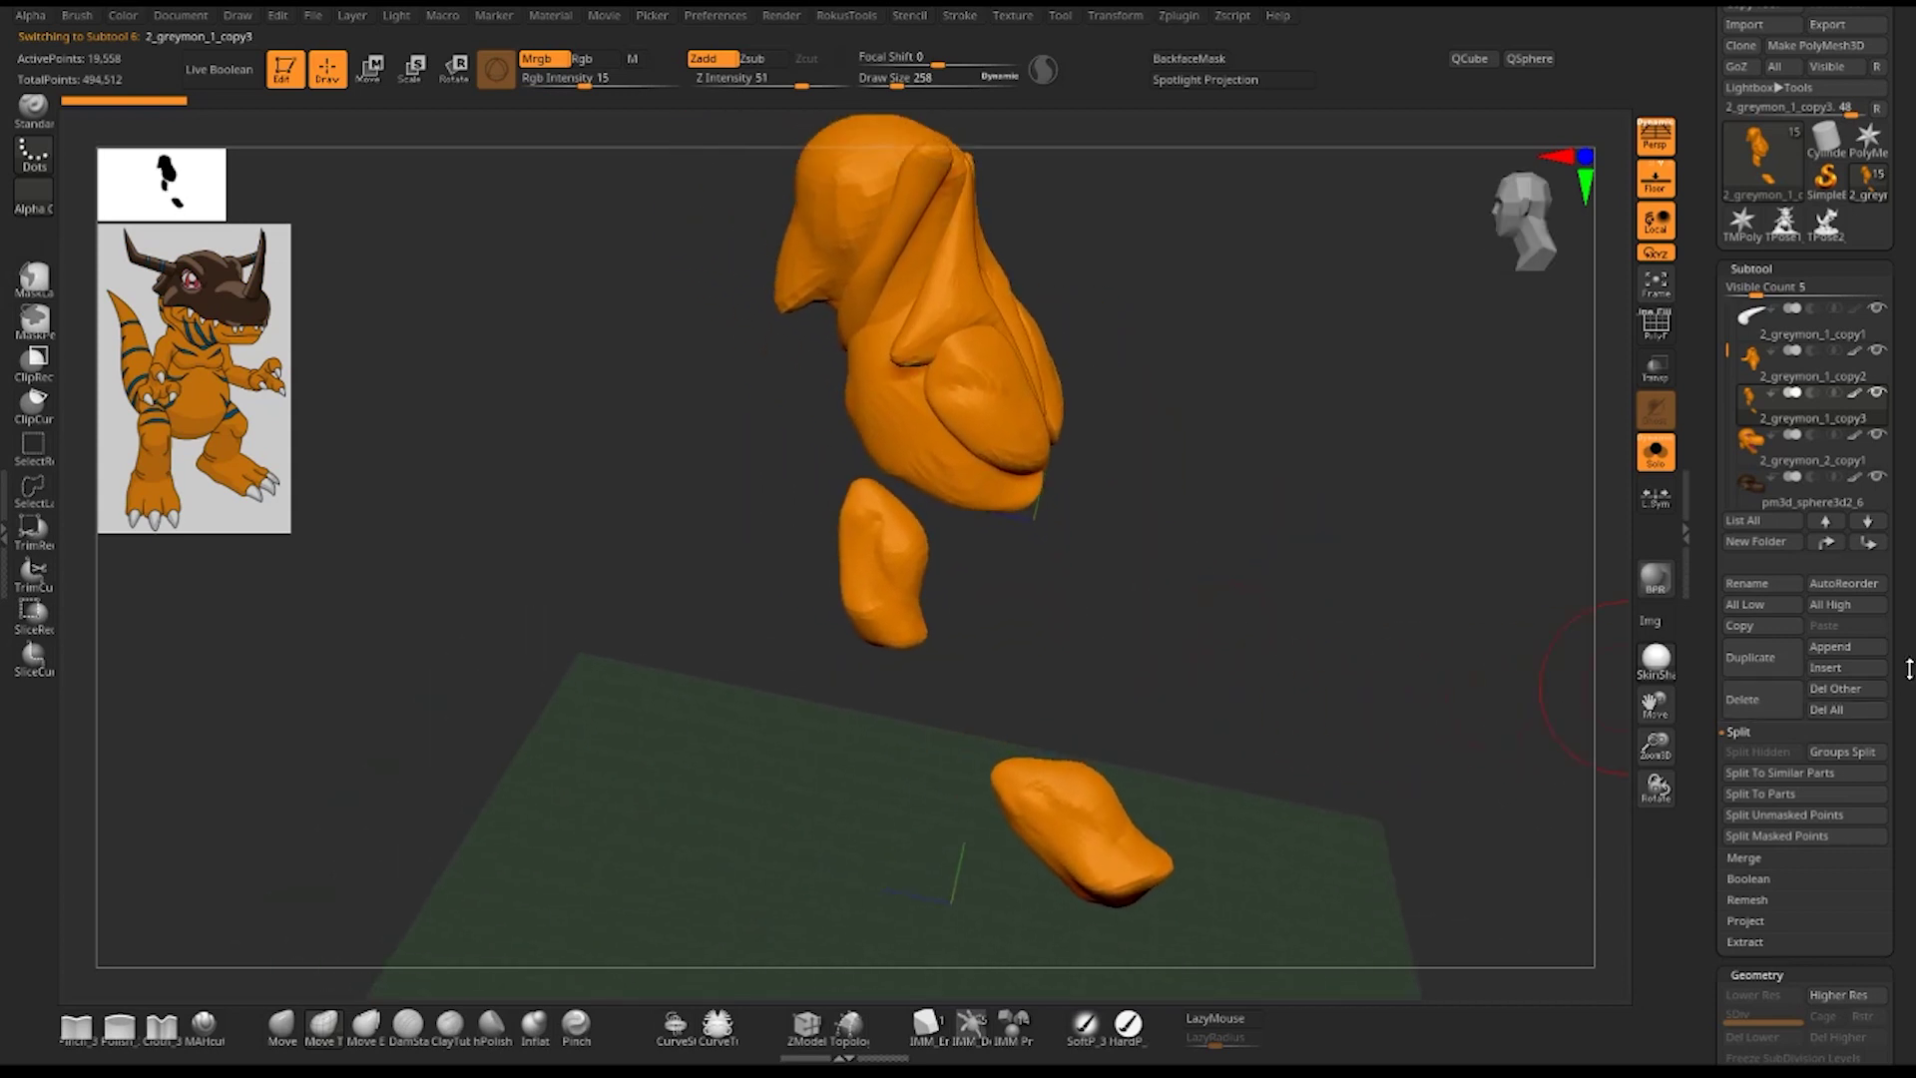
- Enable ZRemesher's Double option to double the target polygon count
{"action": "scroll", "coordinate": [1909, 668], "scroll_direction": "down", "scroll_amount": 5}
{"action": "scroll", "coordinate": [1908, 669], "scroll_direction": "down", "scroll_amount": 5}
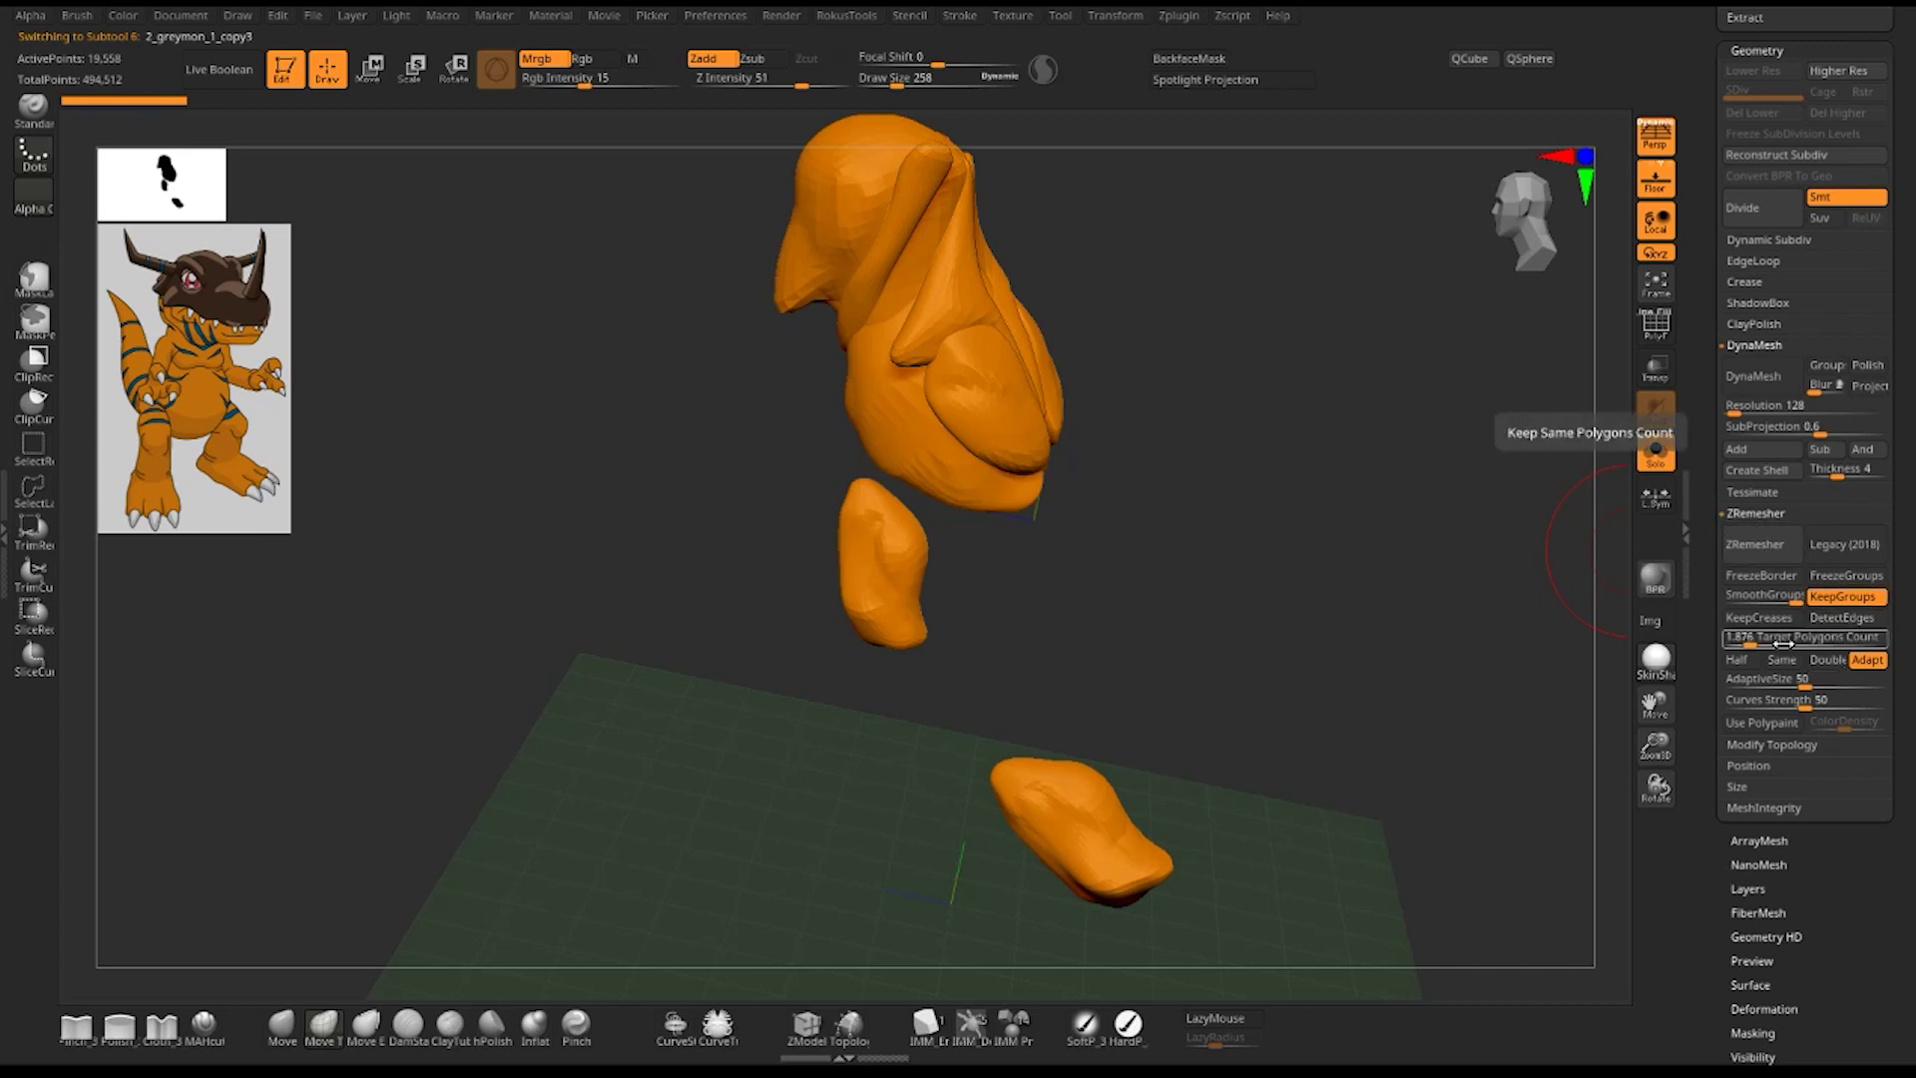
{"action": "left_click_drag", "start_coordinate": [1300, 491], "coordinate": [1304, 548]}
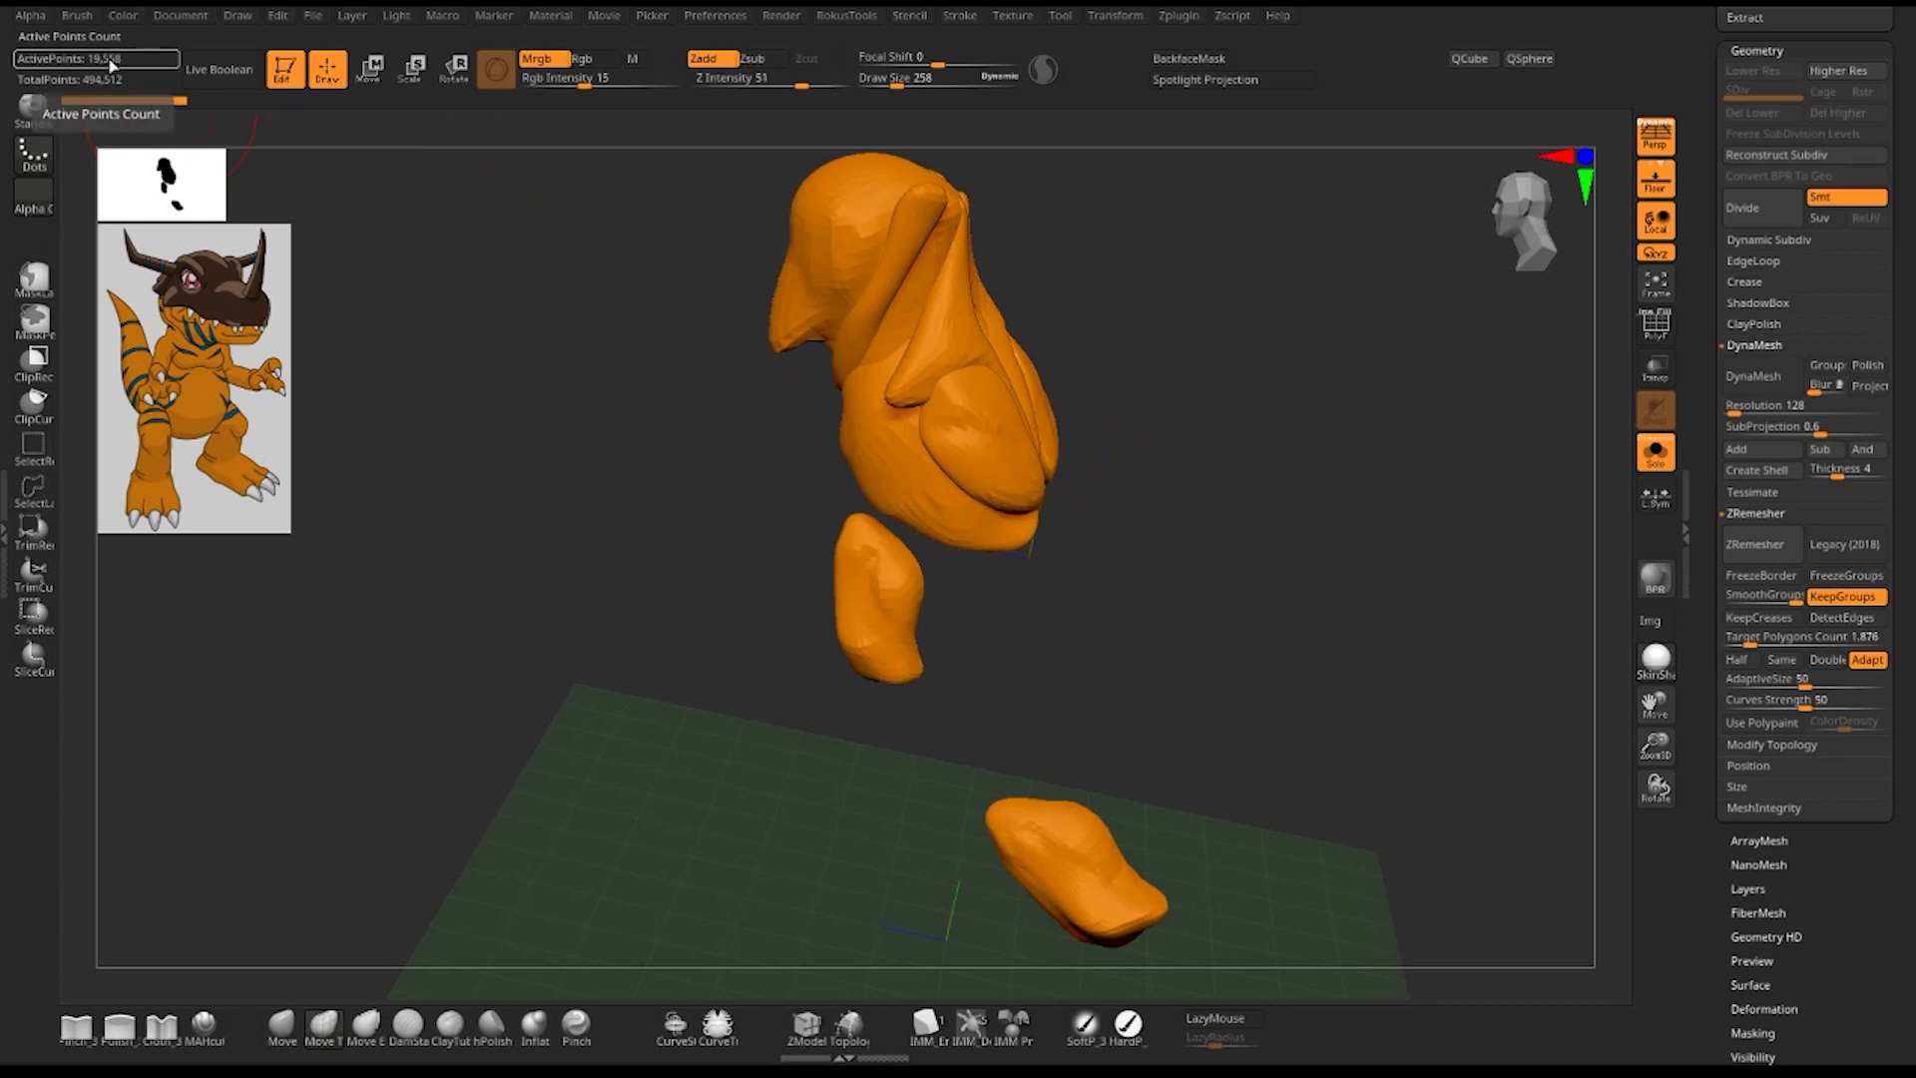
{"action": "left_click", "coordinate": [1829, 663]}
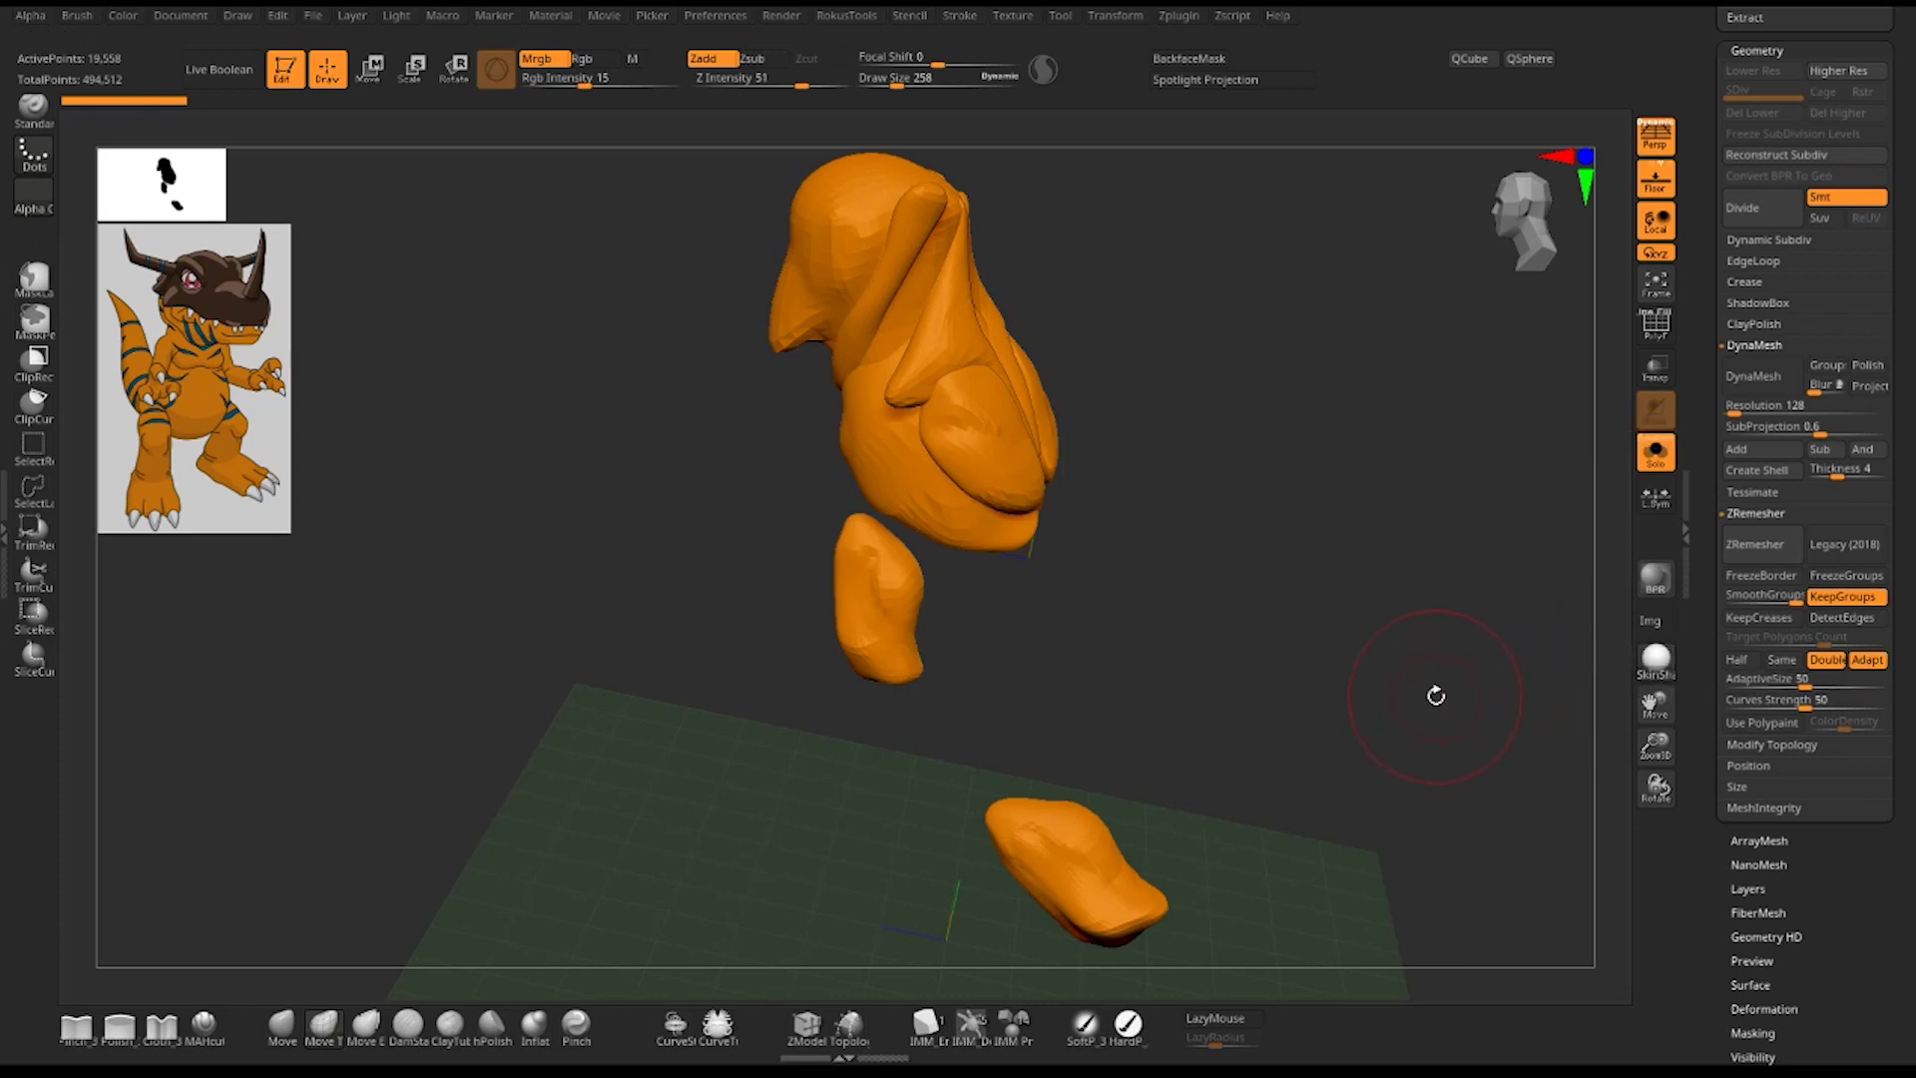
{"action": "left_click_drag", "start_coordinate": [1348, 682], "coordinate": [1275, 699]}
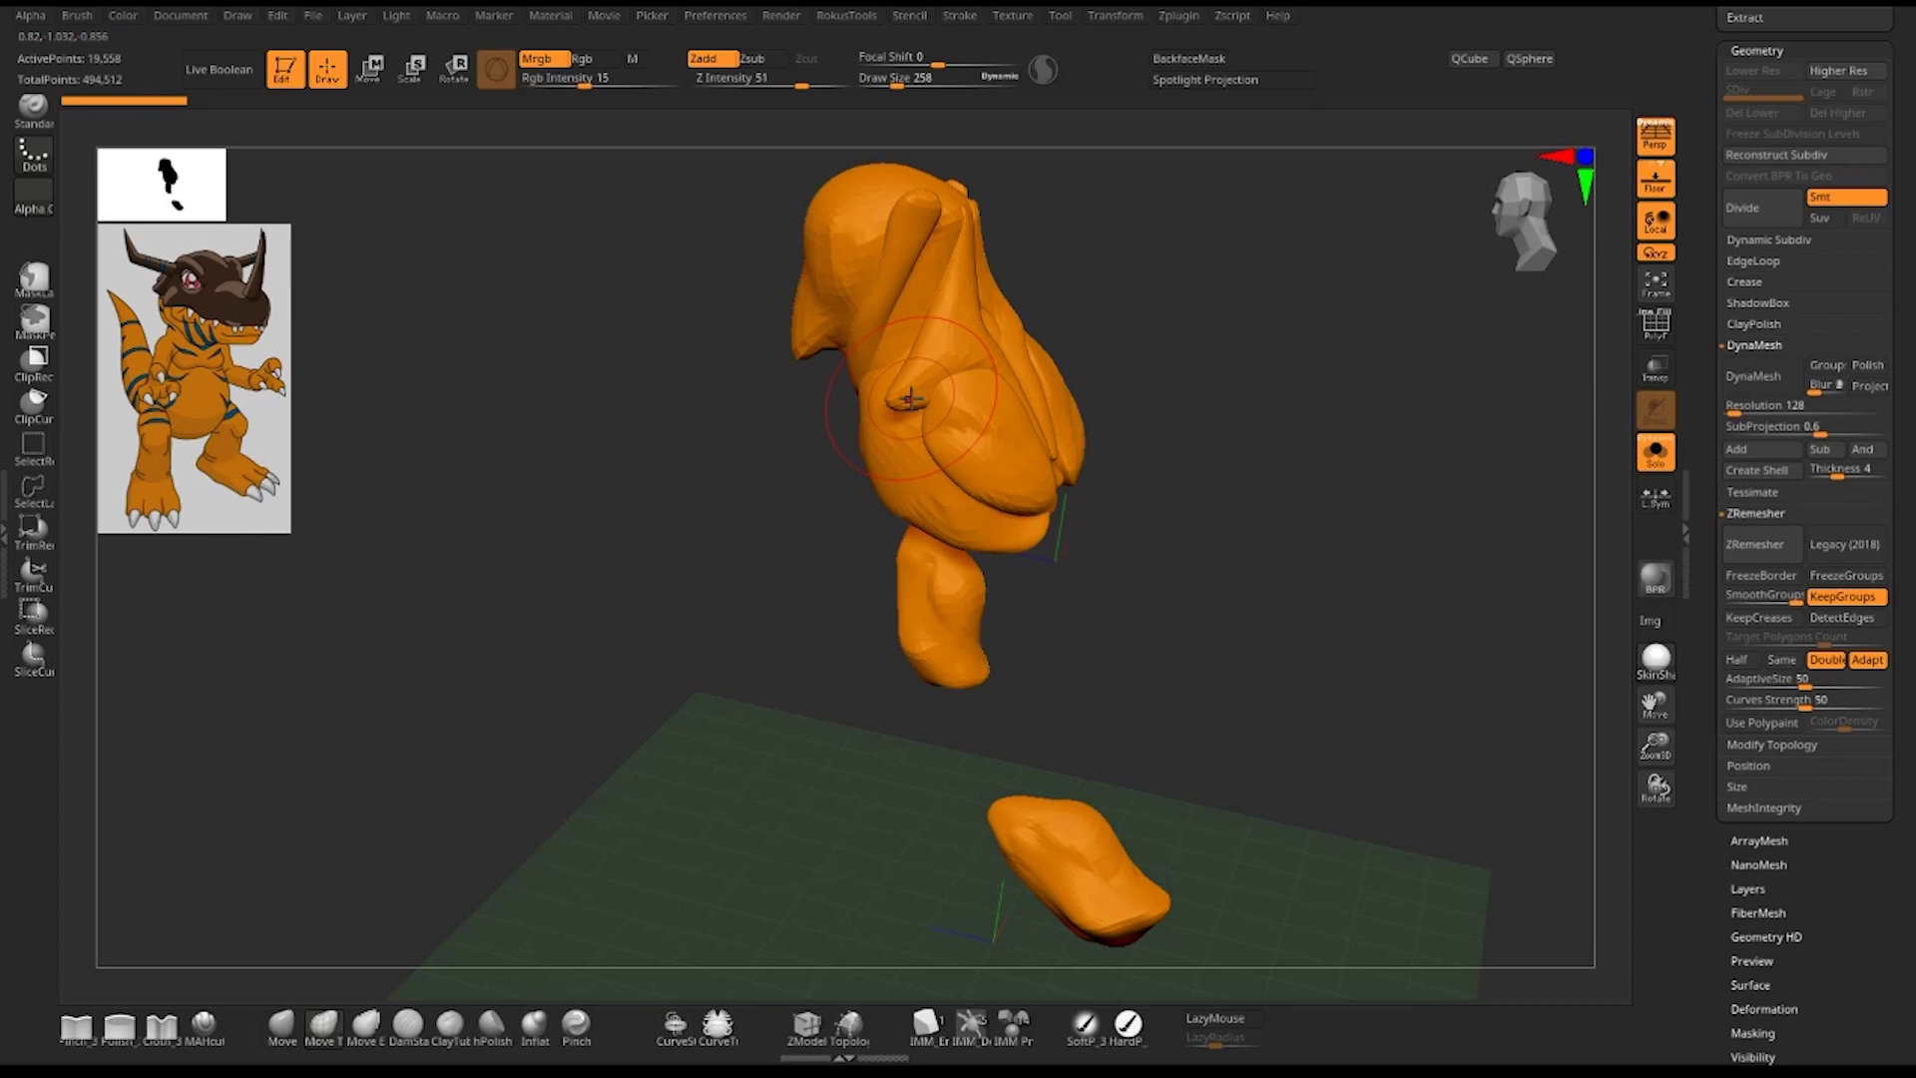
- ZRemesh the split body piece into polygroup-aligned quads and shrink the brush
{"action": "left_click", "coordinate": [1766, 551]}
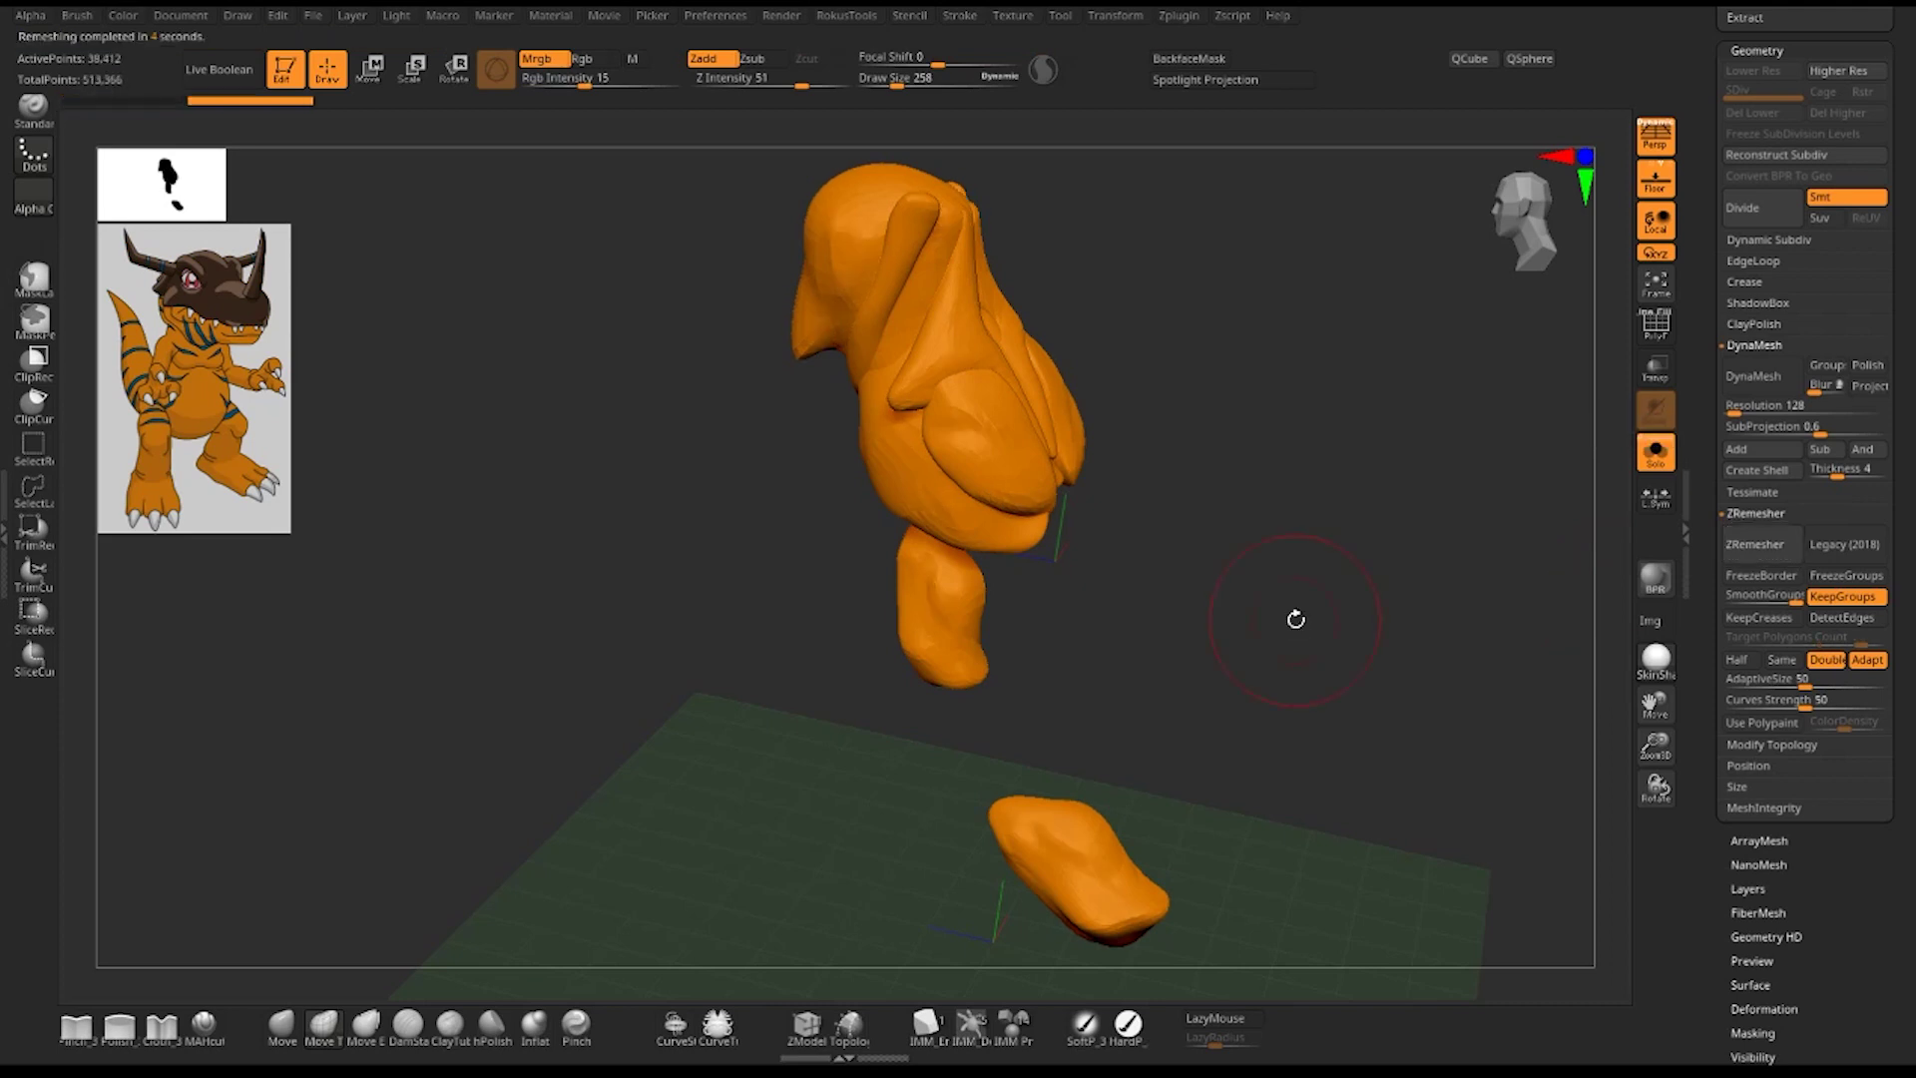
{"action": "mouse_move", "coordinate": [1285, 627]}
{"action": "left_mouse_down"}
{"action": "mouse_move", "coordinate": [1334, 612]}
{"action": "mouse_move", "coordinate": [946, 510]}
{"action": "mouse_move", "coordinate": [1232, 586]}
{"action": "mouse_move", "coordinate": [1141, 595]}
{"action": "mouse_move", "coordinate": [1138, 635]}
{"action": "left_mouse_up"}
{"action": "left_click_drag", "start_coordinate": [1214, 475], "coordinate": [1218, 722]}
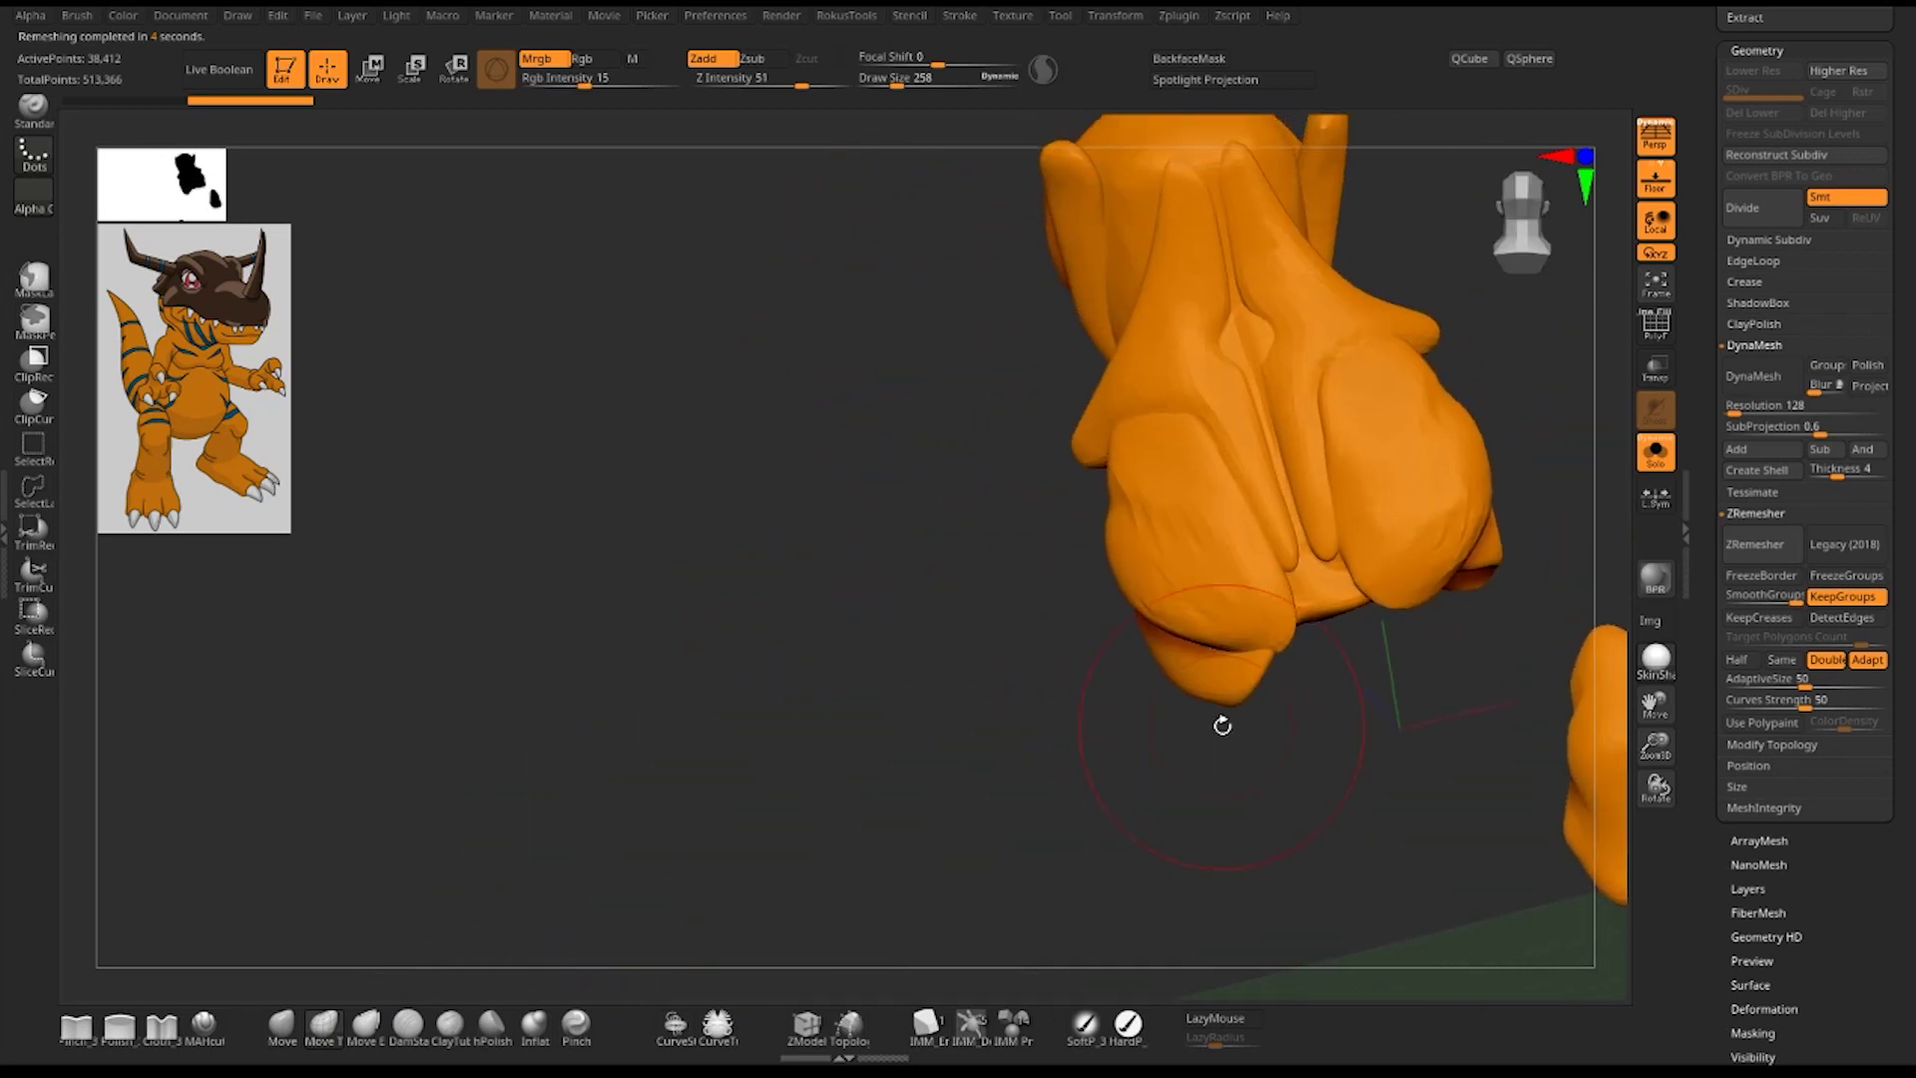
{"action": "key", "text": "space"}
{"action": "left_click_drag", "start_coordinate": [1213, 524], "coordinate": [1173, 523]}
{"action": "key", "text": "shift+f"}
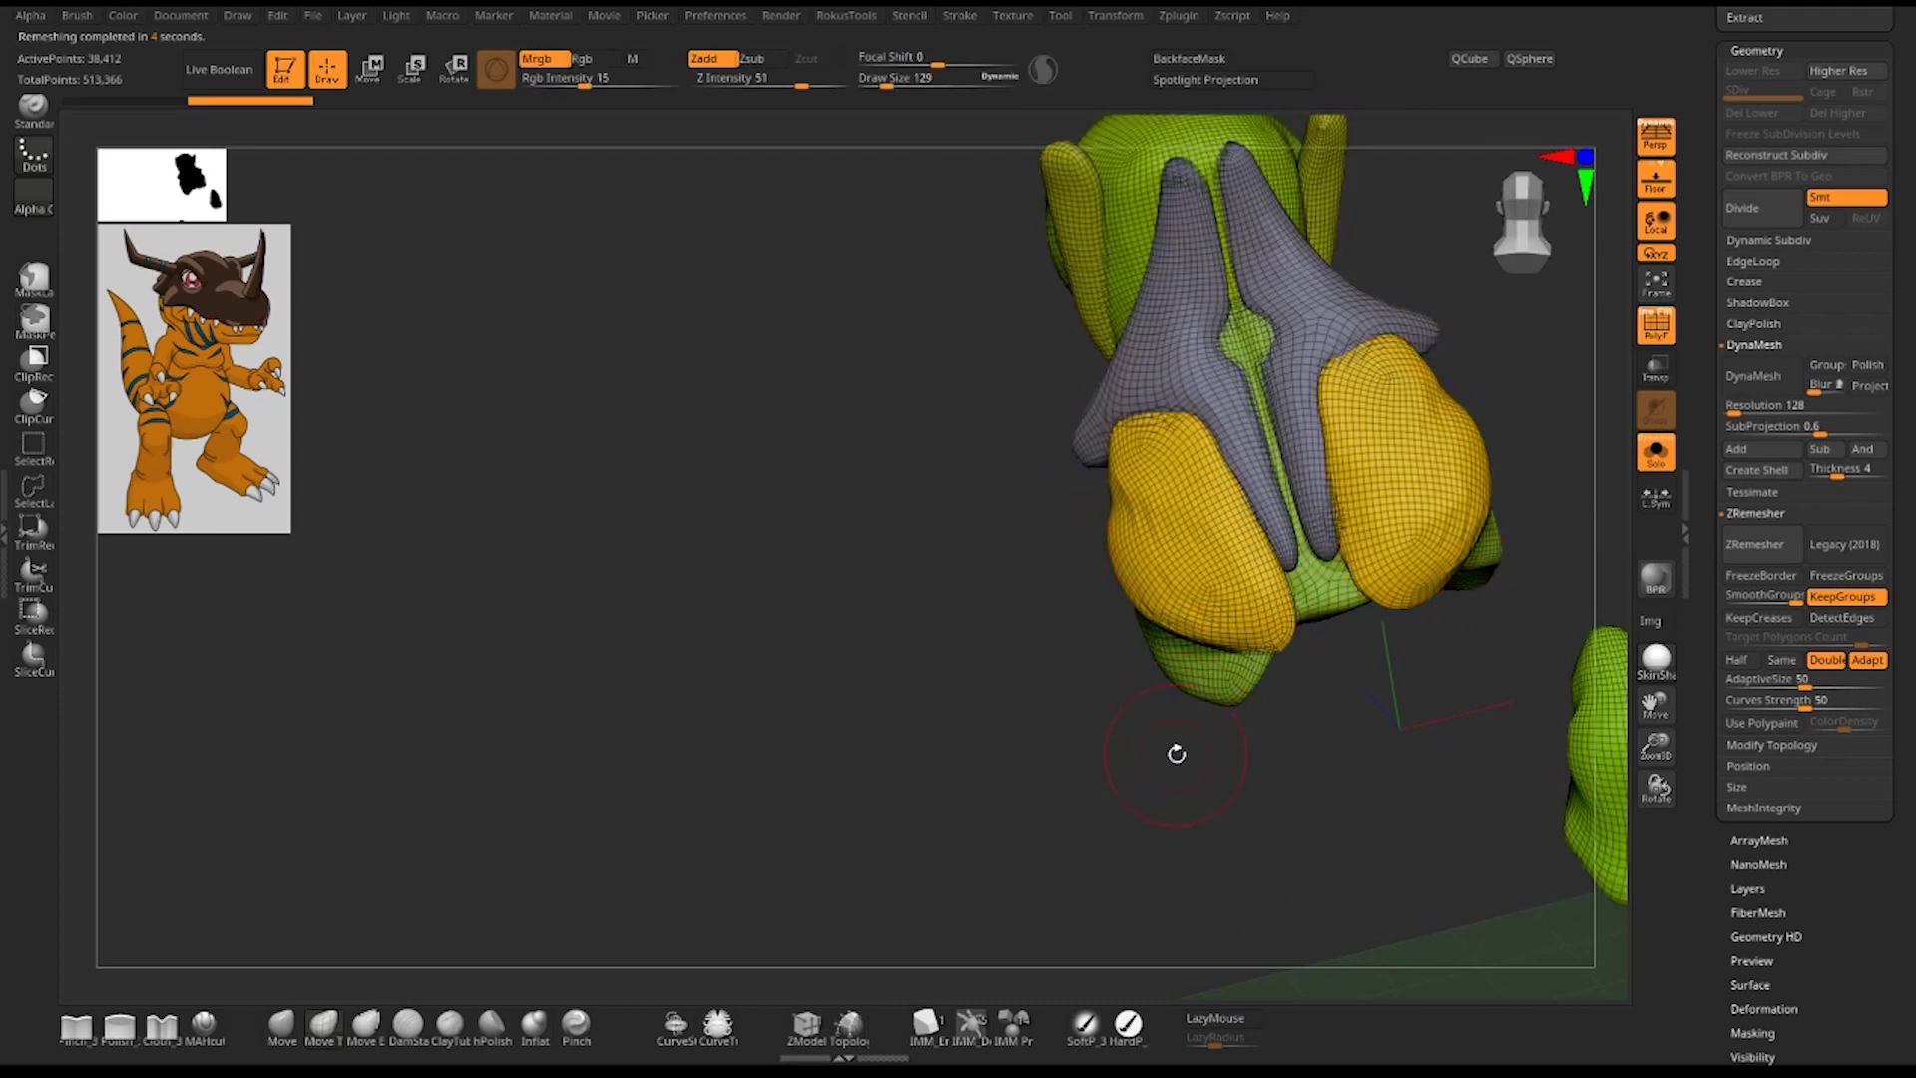
{"action": "left_click_drag", "start_coordinate": [1177, 753], "coordinate": [1164, 791]}
{"action": "key", "text": "shift+f"}
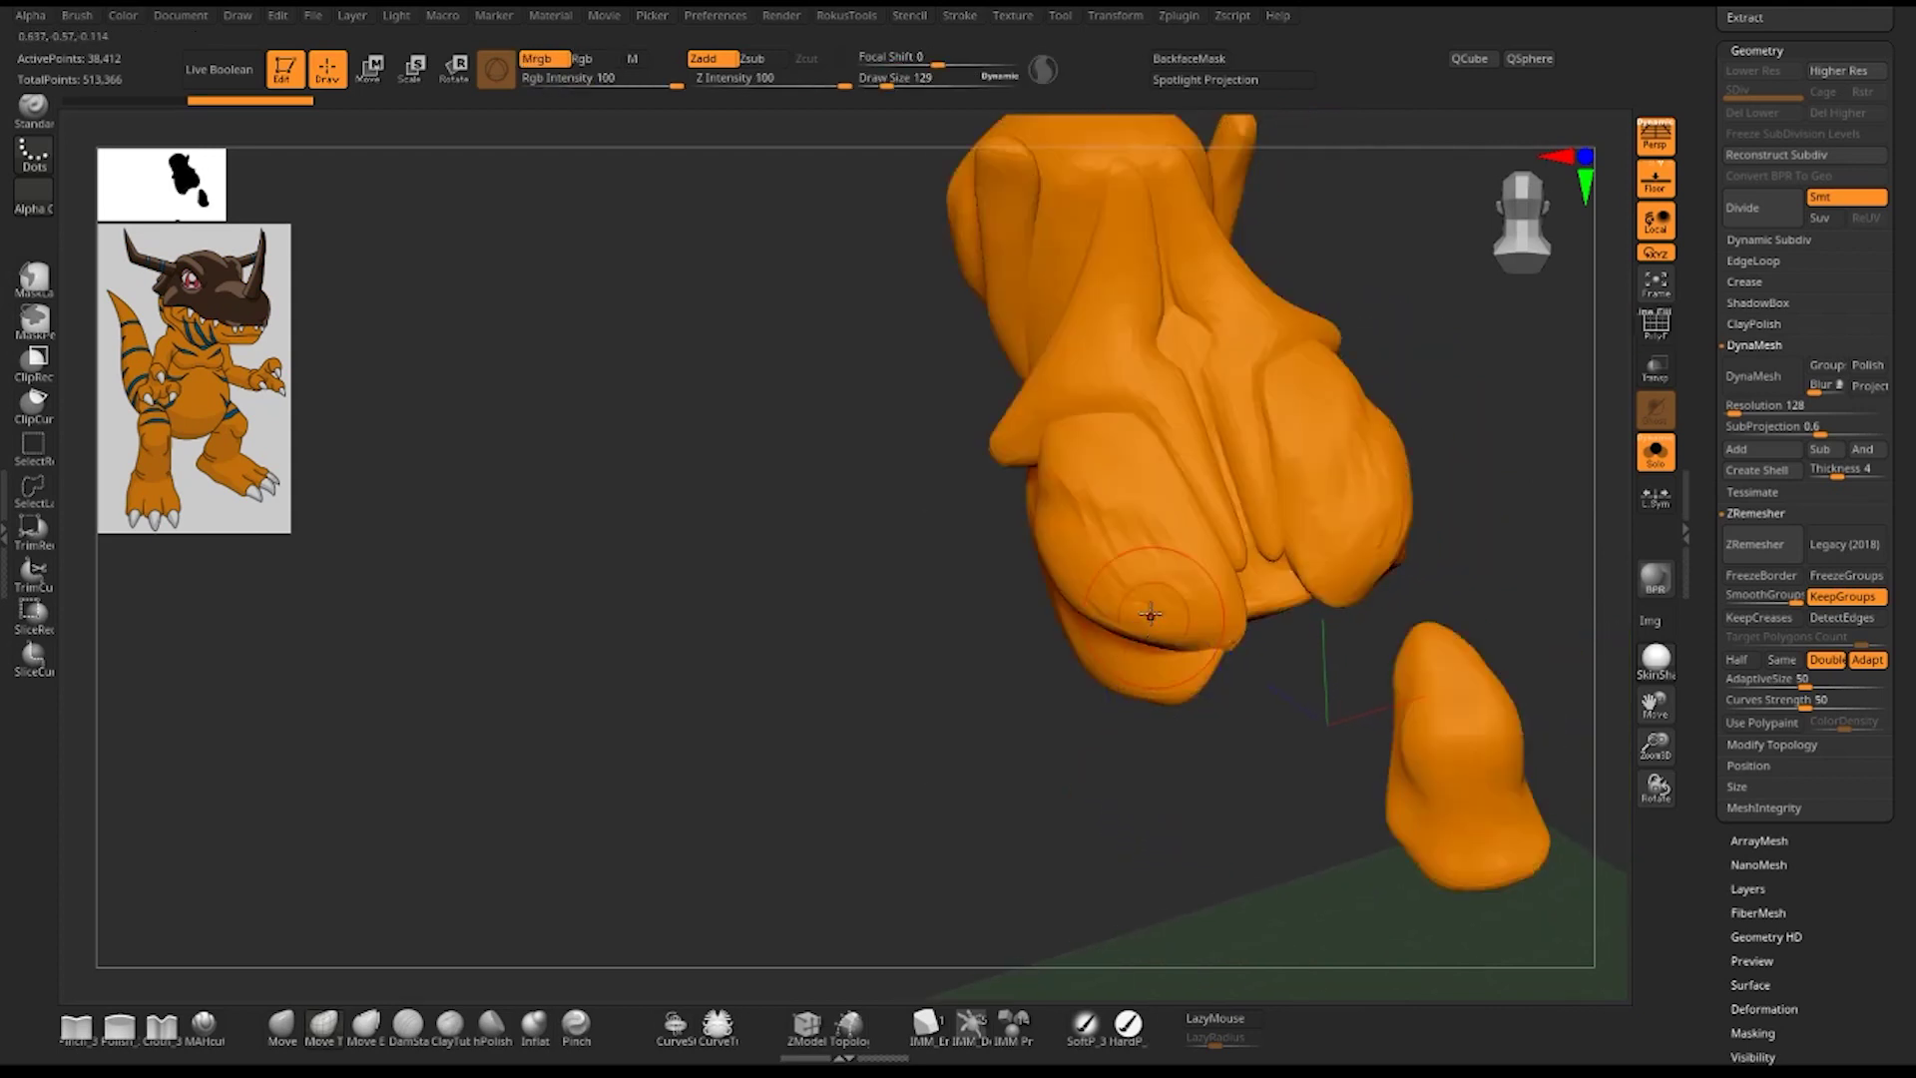
- Smooth the body's lower-left and right lobes with Shift strokes
{"action": "mouse_move", "coordinate": [1069, 505]}
{"action": "left_mouse_down"}
{"action": "mouse_move", "coordinate": [1176, 556]}
{"action": "mouse_move", "coordinate": [1113, 560]}
{"action": "mouse_move", "coordinate": [1158, 559]}
{"action": "left_mouse_up"}
{"action": "mouse_move", "coordinate": [1337, 559]}
{"action": "left_mouse_down"}
{"action": "mouse_move", "coordinate": [1422, 576]}
{"action": "mouse_move", "coordinate": [1390, 599]}
{"action": "left_mouse_up"}
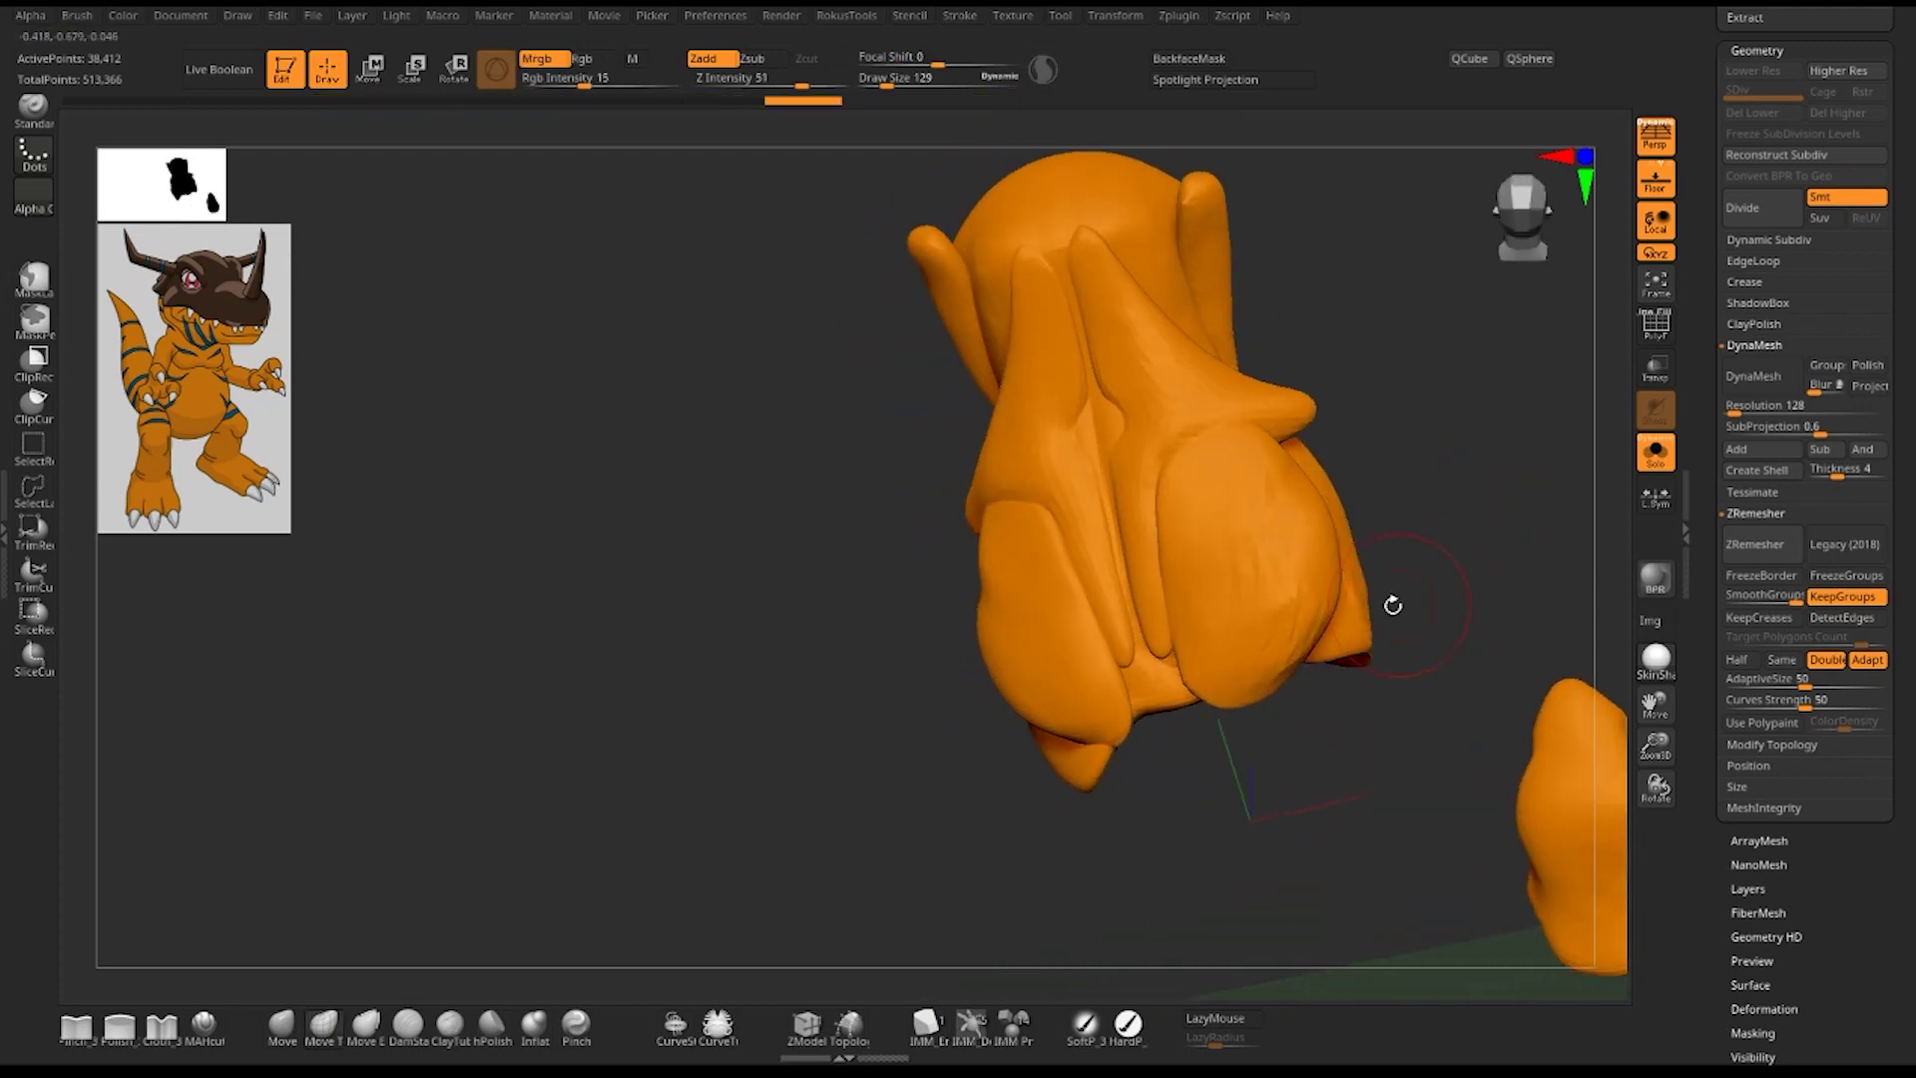
{"action": "mouse_move", "coordinate": [1218, 585]}
{"action": "left_mouse_down"}
{"action": "mouse_move", "coordinate": [1287, 599]}
{"action": "mouse_move", "coordinate": [1297, 579]}
{"action": "mouse_move", "coordinate": [1237, 668]}
{"action": "left_mouse_up"}
{"action": "left_click_drag", "start_coordinate": [1307, 527], "coordinate": [1211, 513]}
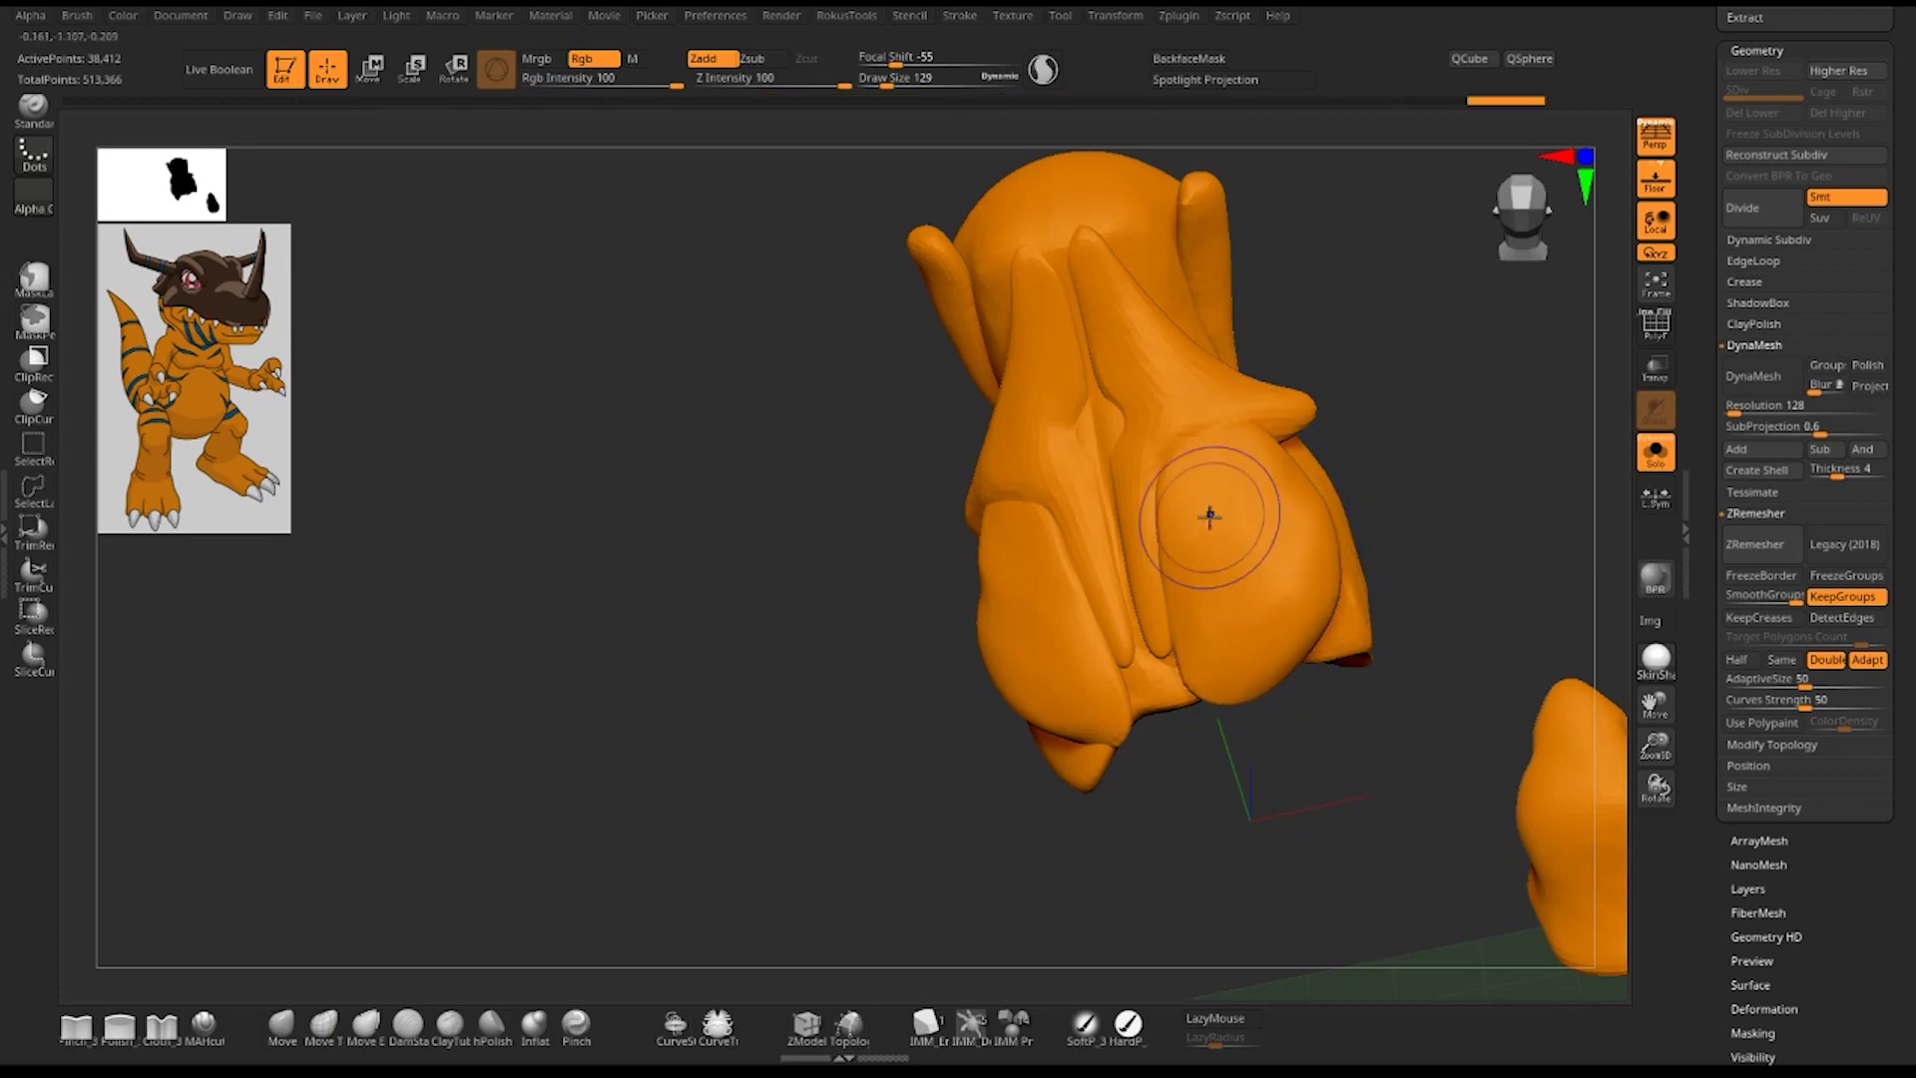
{"action": "left_click_drag", "start_coordinate": [1459, 517], "coordinate": [1413, 556]}
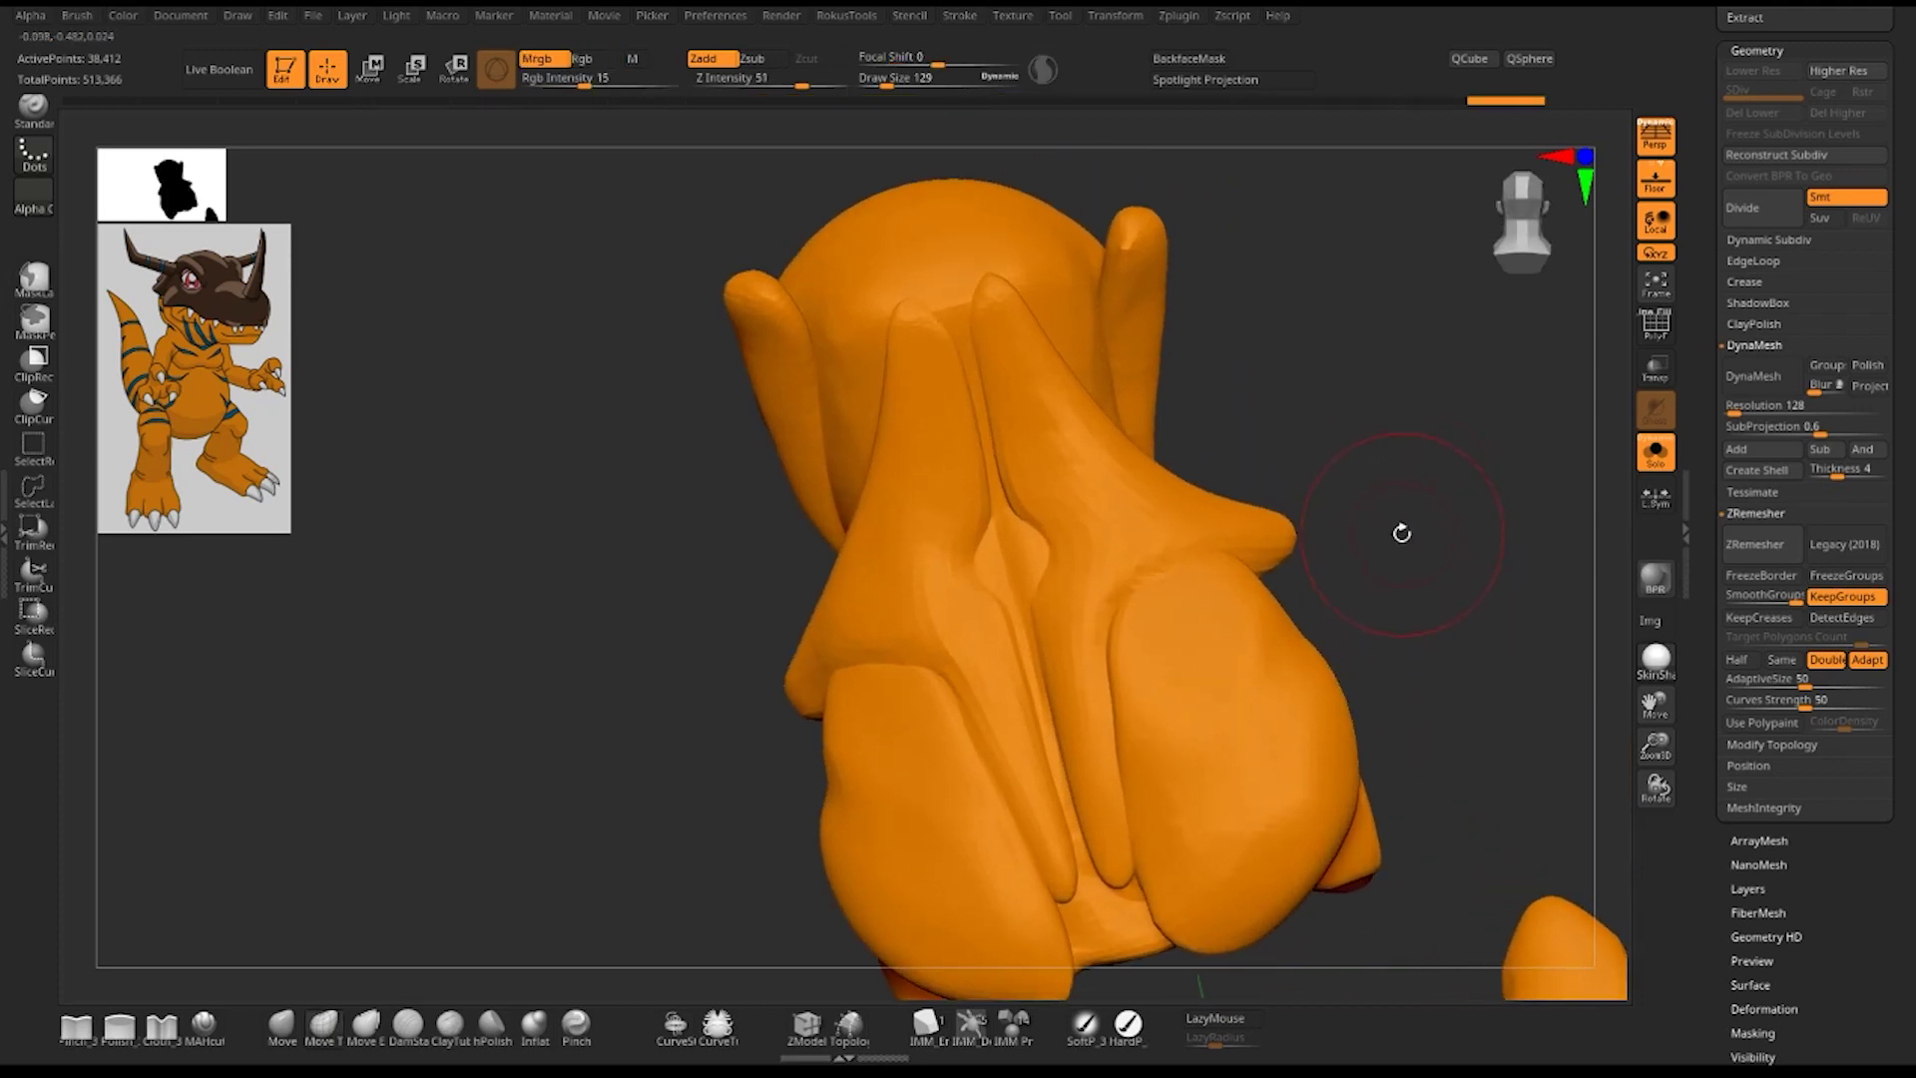
{"action": "key", "text": "shift+f"}
{"action": "key", "text": "shift+f"}
{"action": "mouse_move", "coordinate": [1326, 458]}
{"action": "left_mouse_down"}
{"action": "mouse_move", "coordinate": [1403, 441]}
{"action": "mouse_move", "coordinate": [1425, 588]}
{"action": "mouse_move", "coordinate": [1407, 569]}
{"action": "left_mouse_up"}
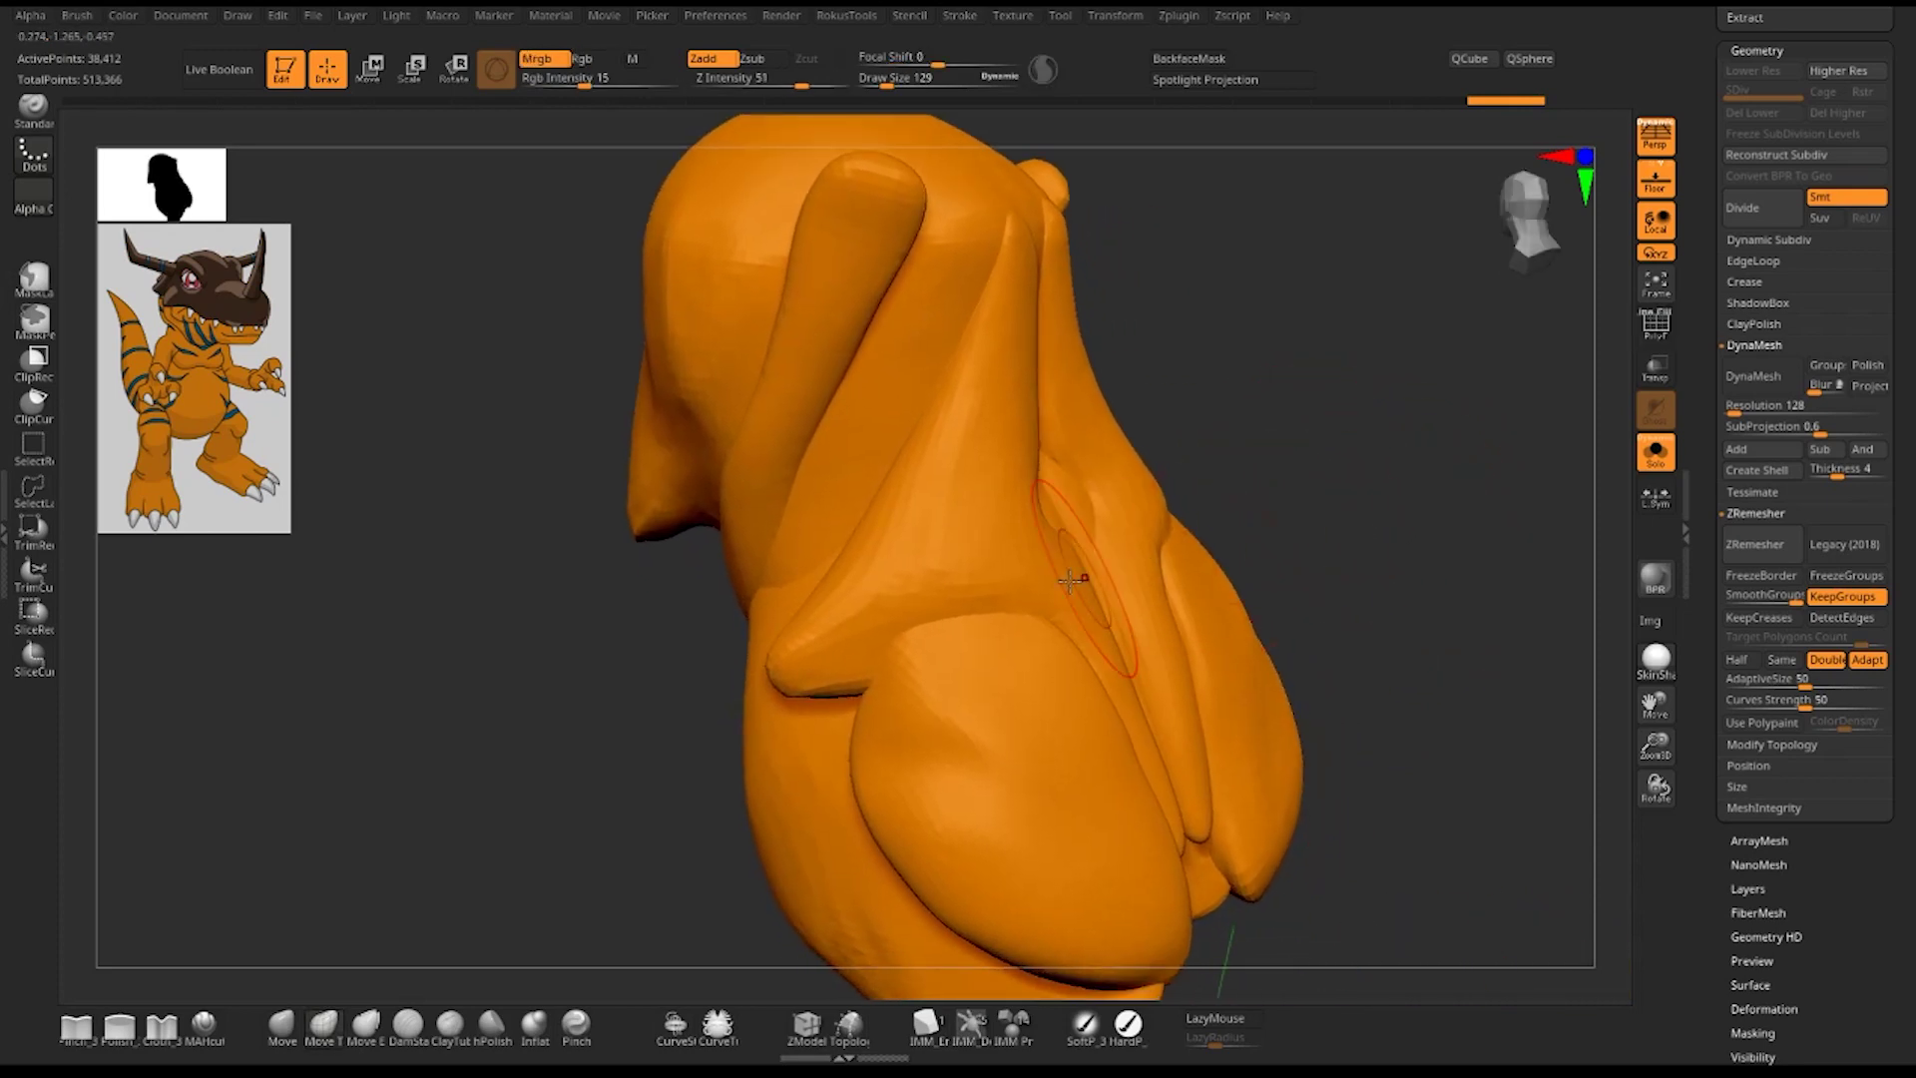
- ZRemesh the piece again to 72,186 points and enable DynaMesh Groups
{"action": "left_click", "coordinate": [1758, 544]}
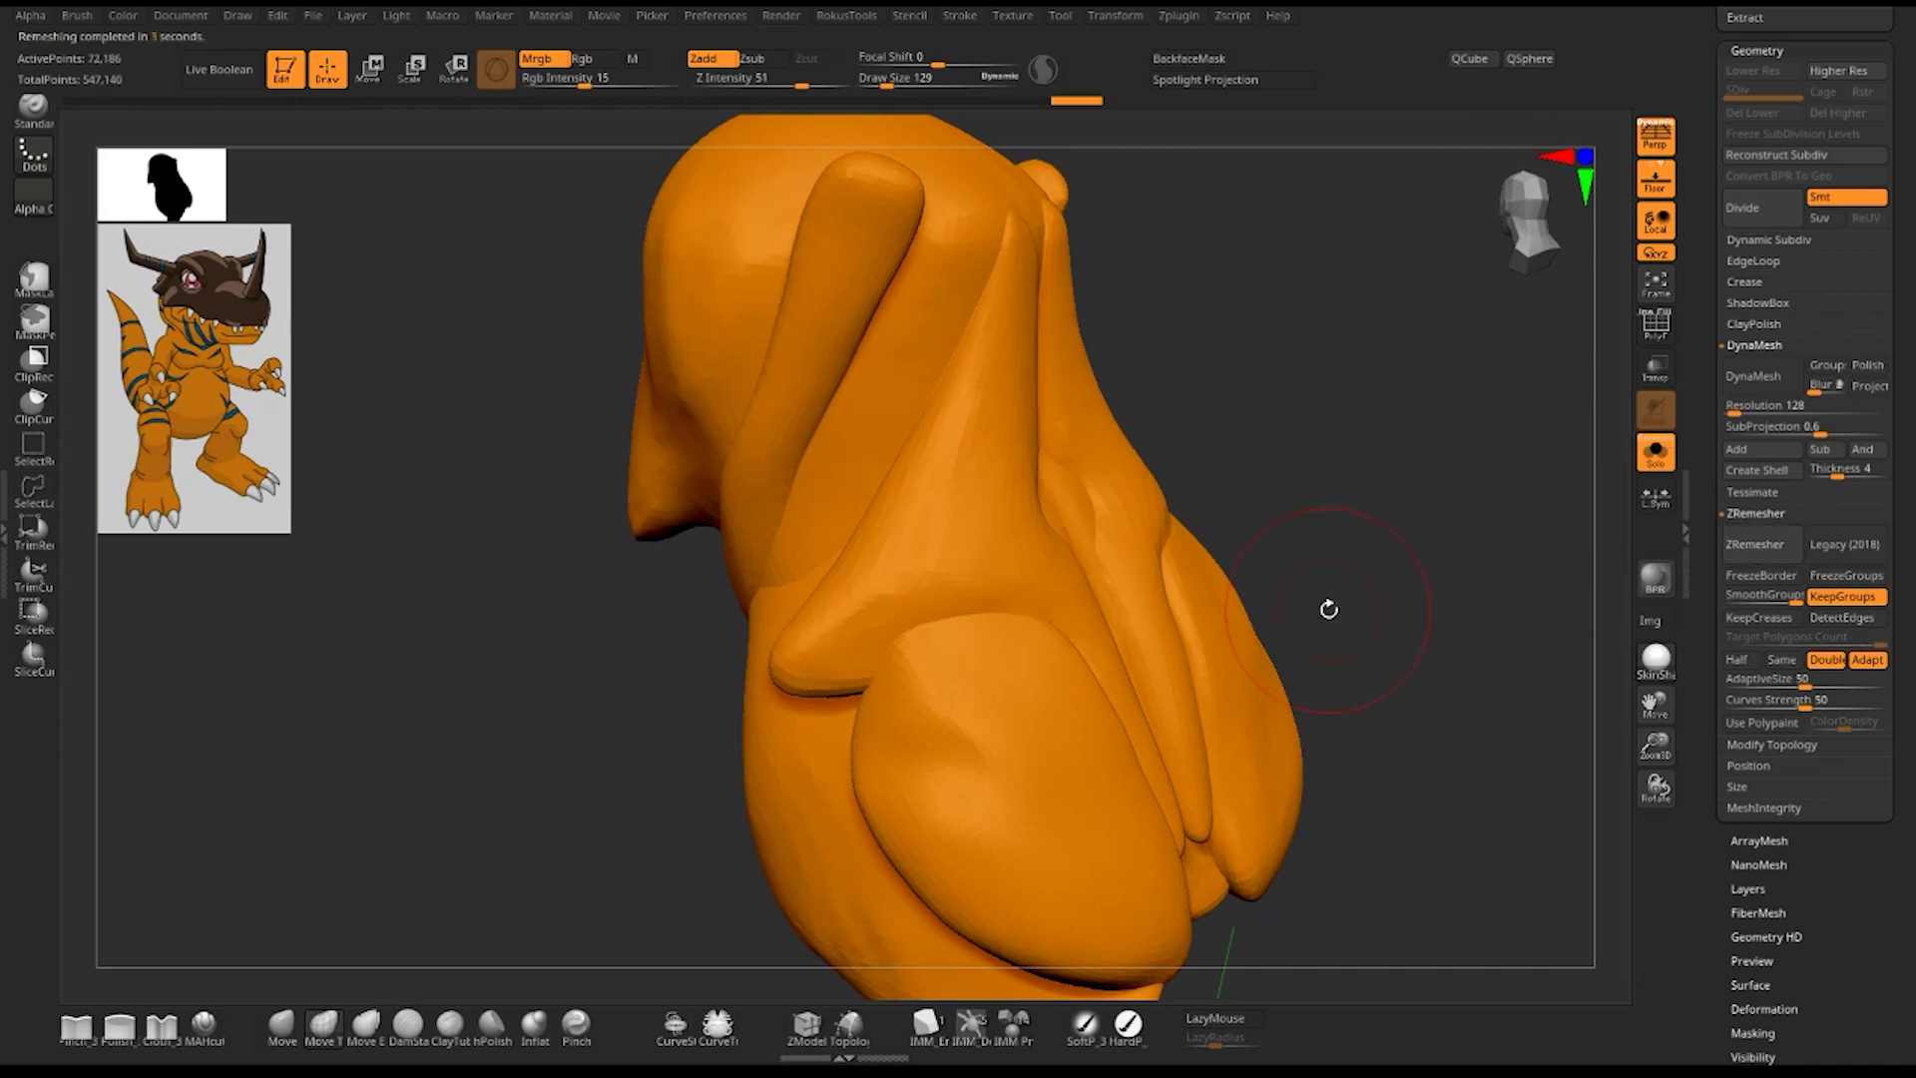
{"action": "key", "text": "shift+f"}
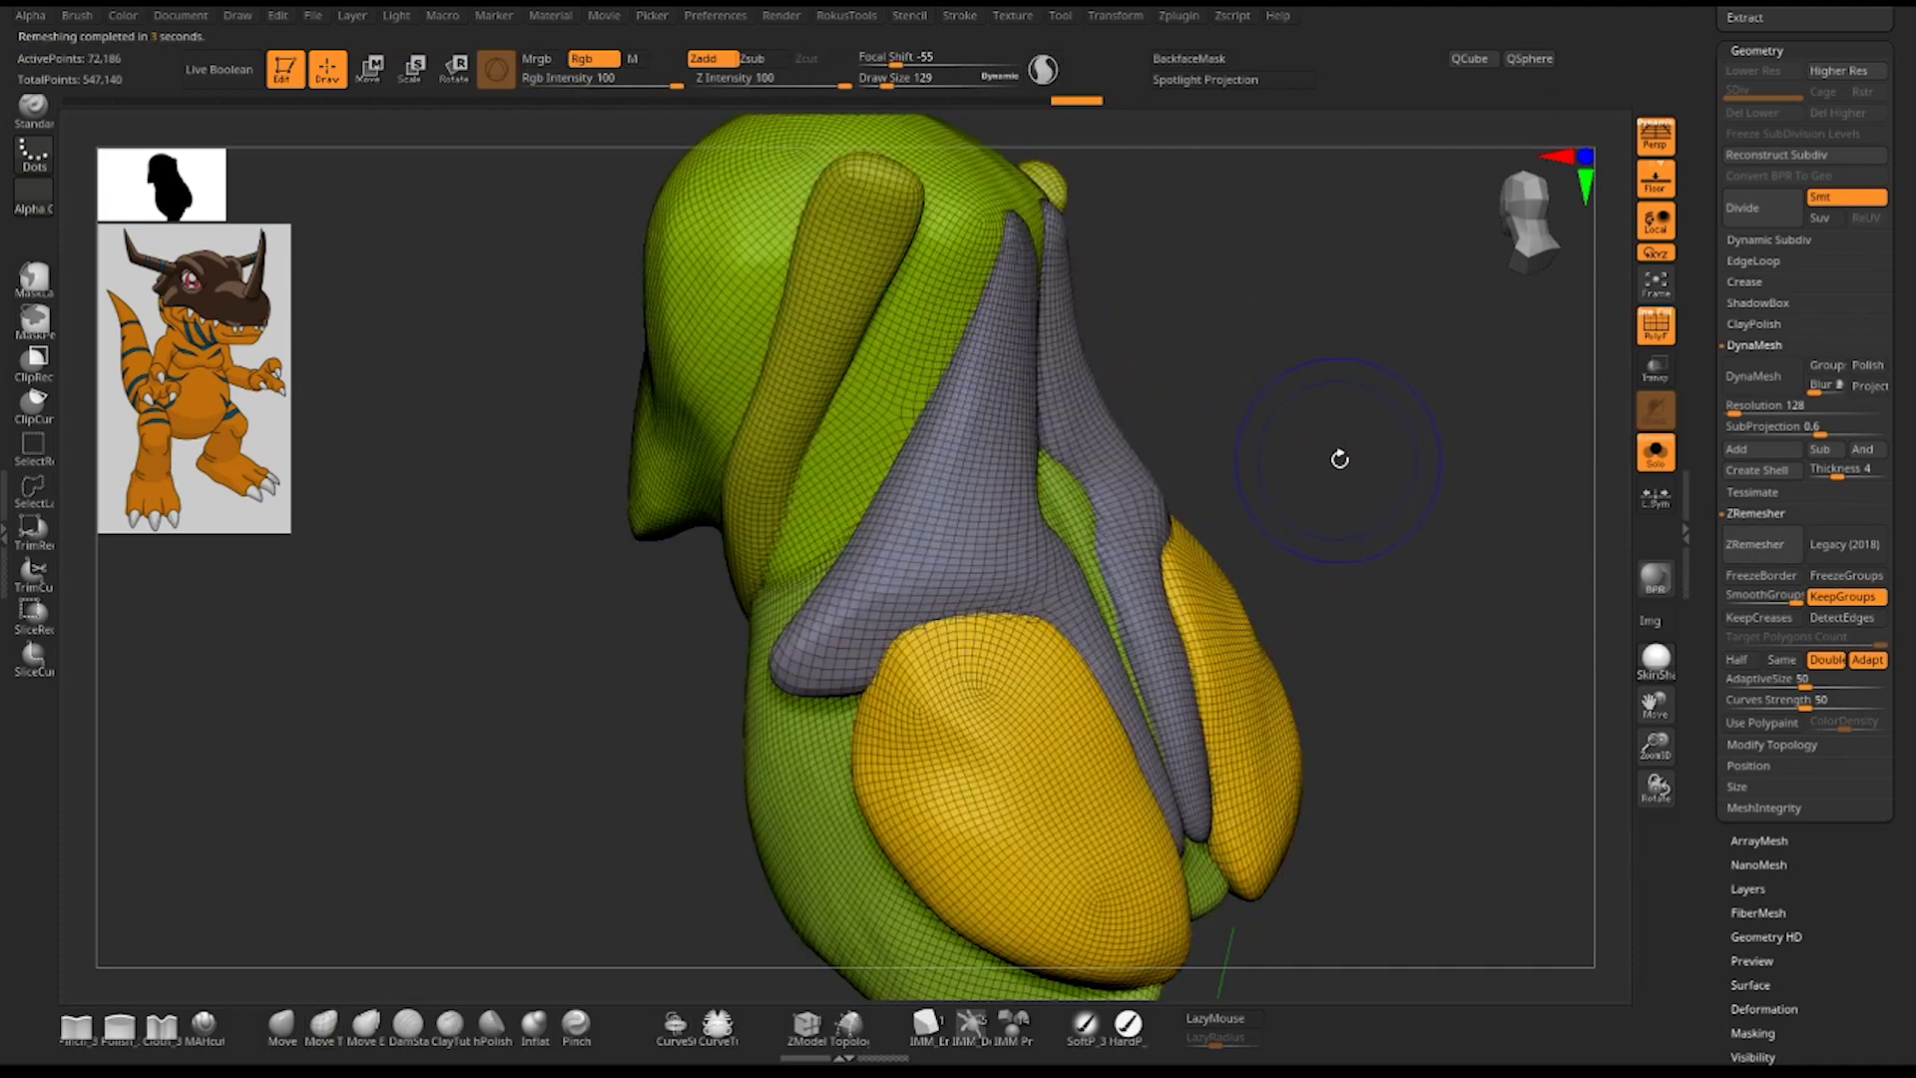
{"action": "key", "text": "shift+f"}
{"action": "left_click_drag", "start_coordinate": [1477, 619], "coordinate": [1526, 513]}
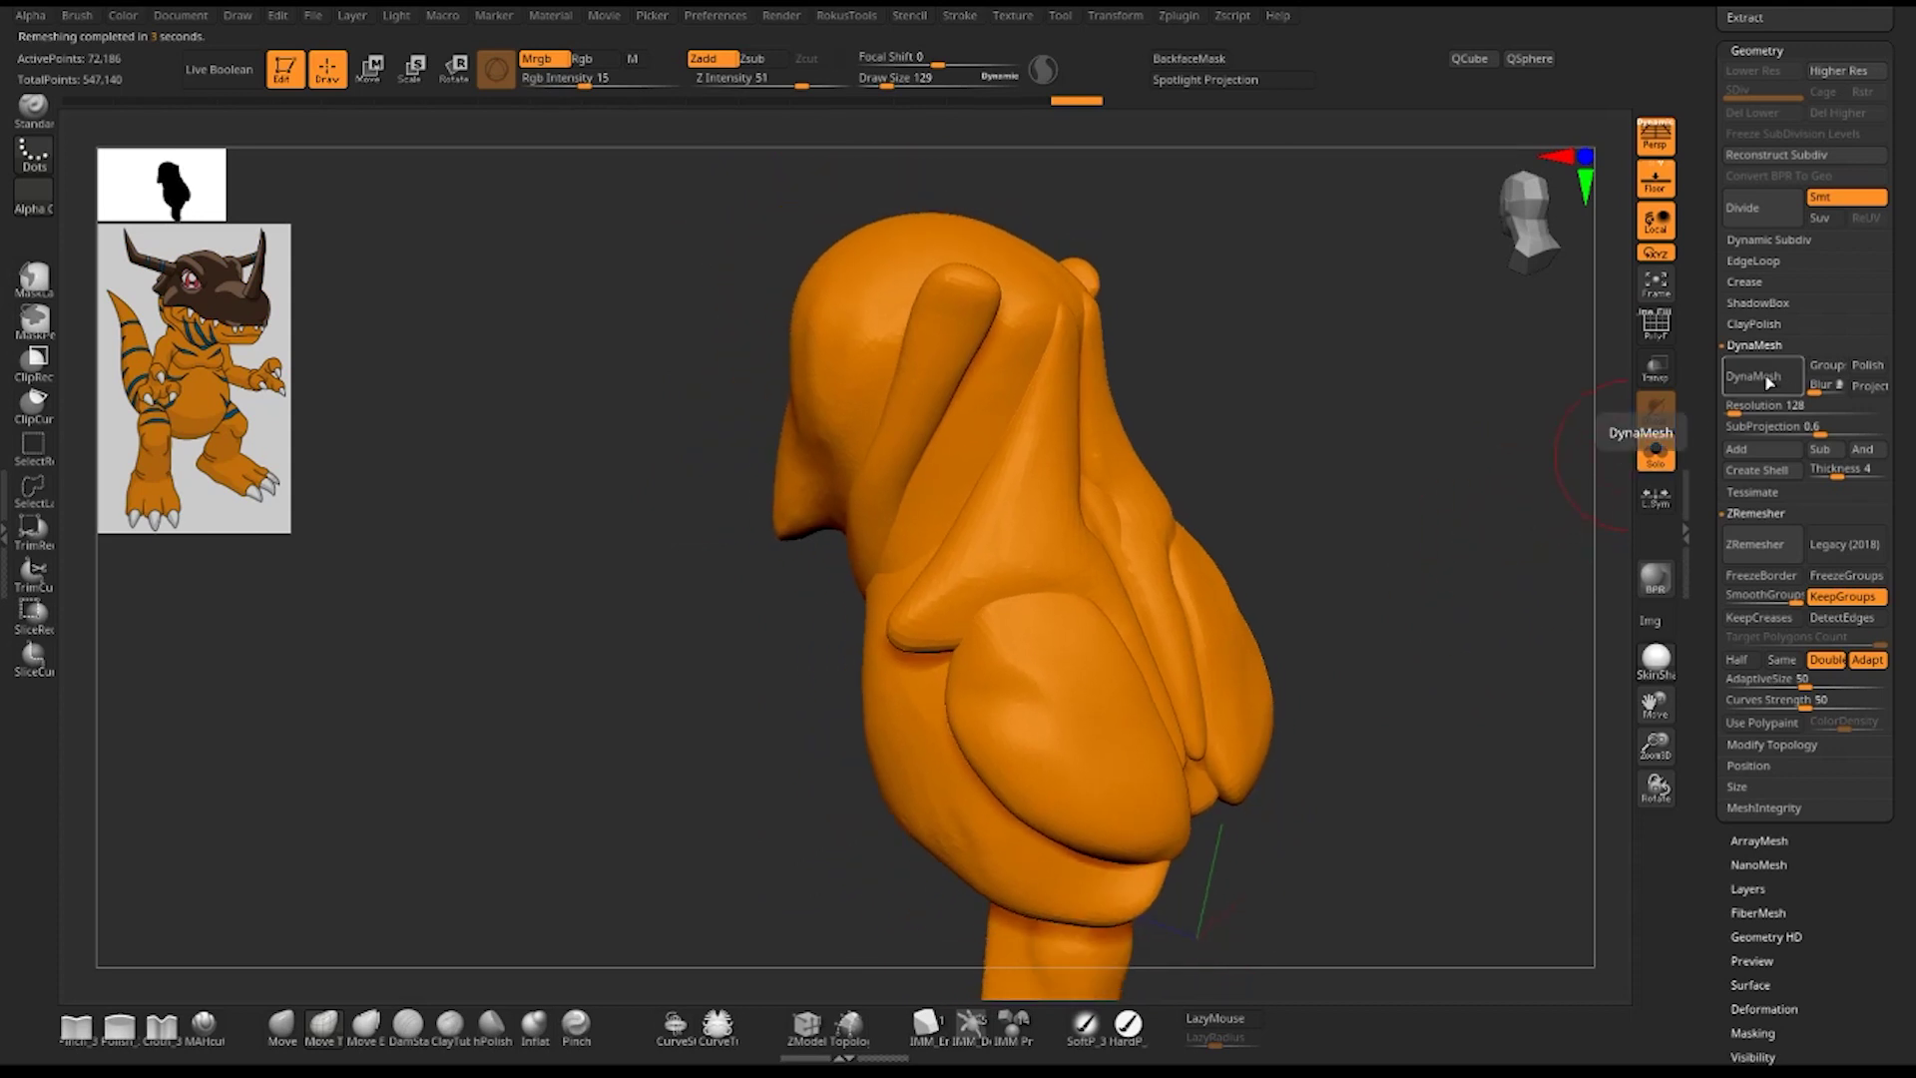
{"action": "left_click", "coordinate": [1824, 366]}
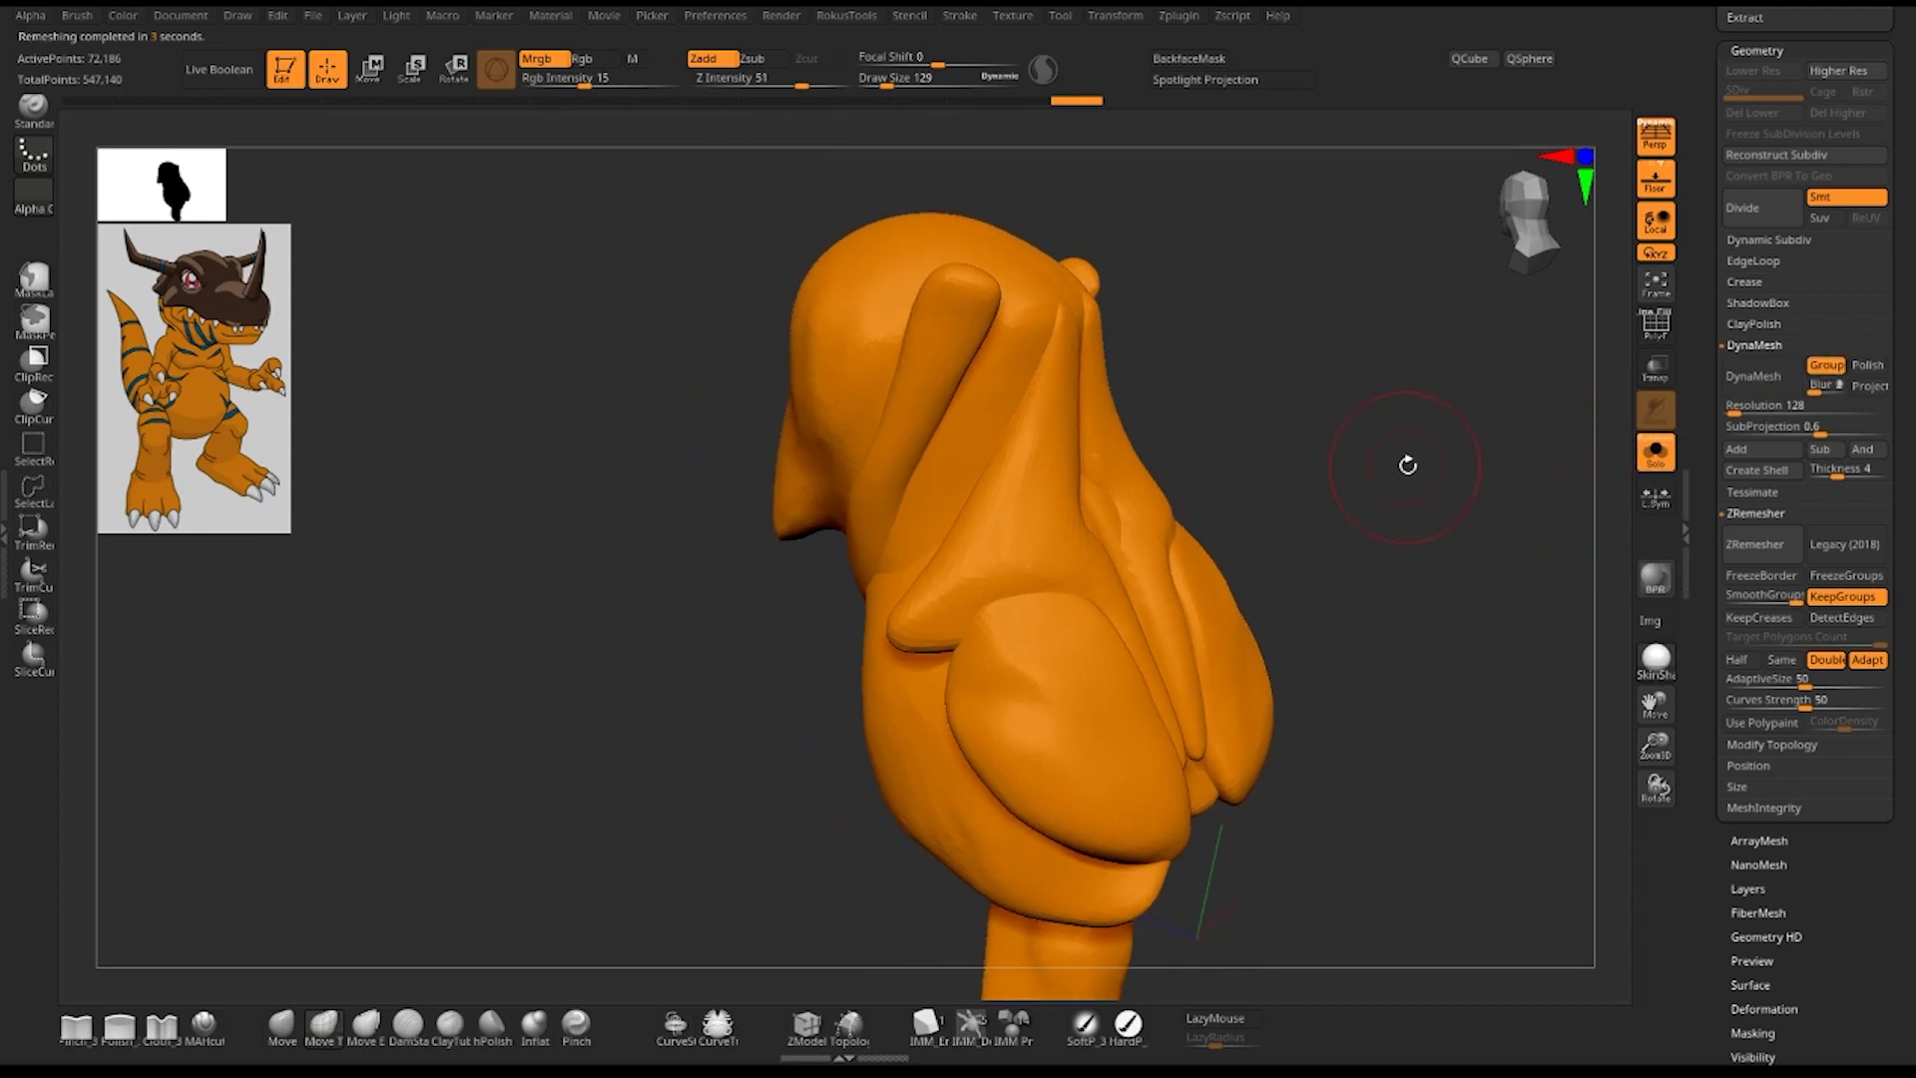
{"action": "key", "text": "shift+f"}
{"action": "left_click_drag", "start_coordinate": [1451, 546], "coordinate": [1394, 564]}
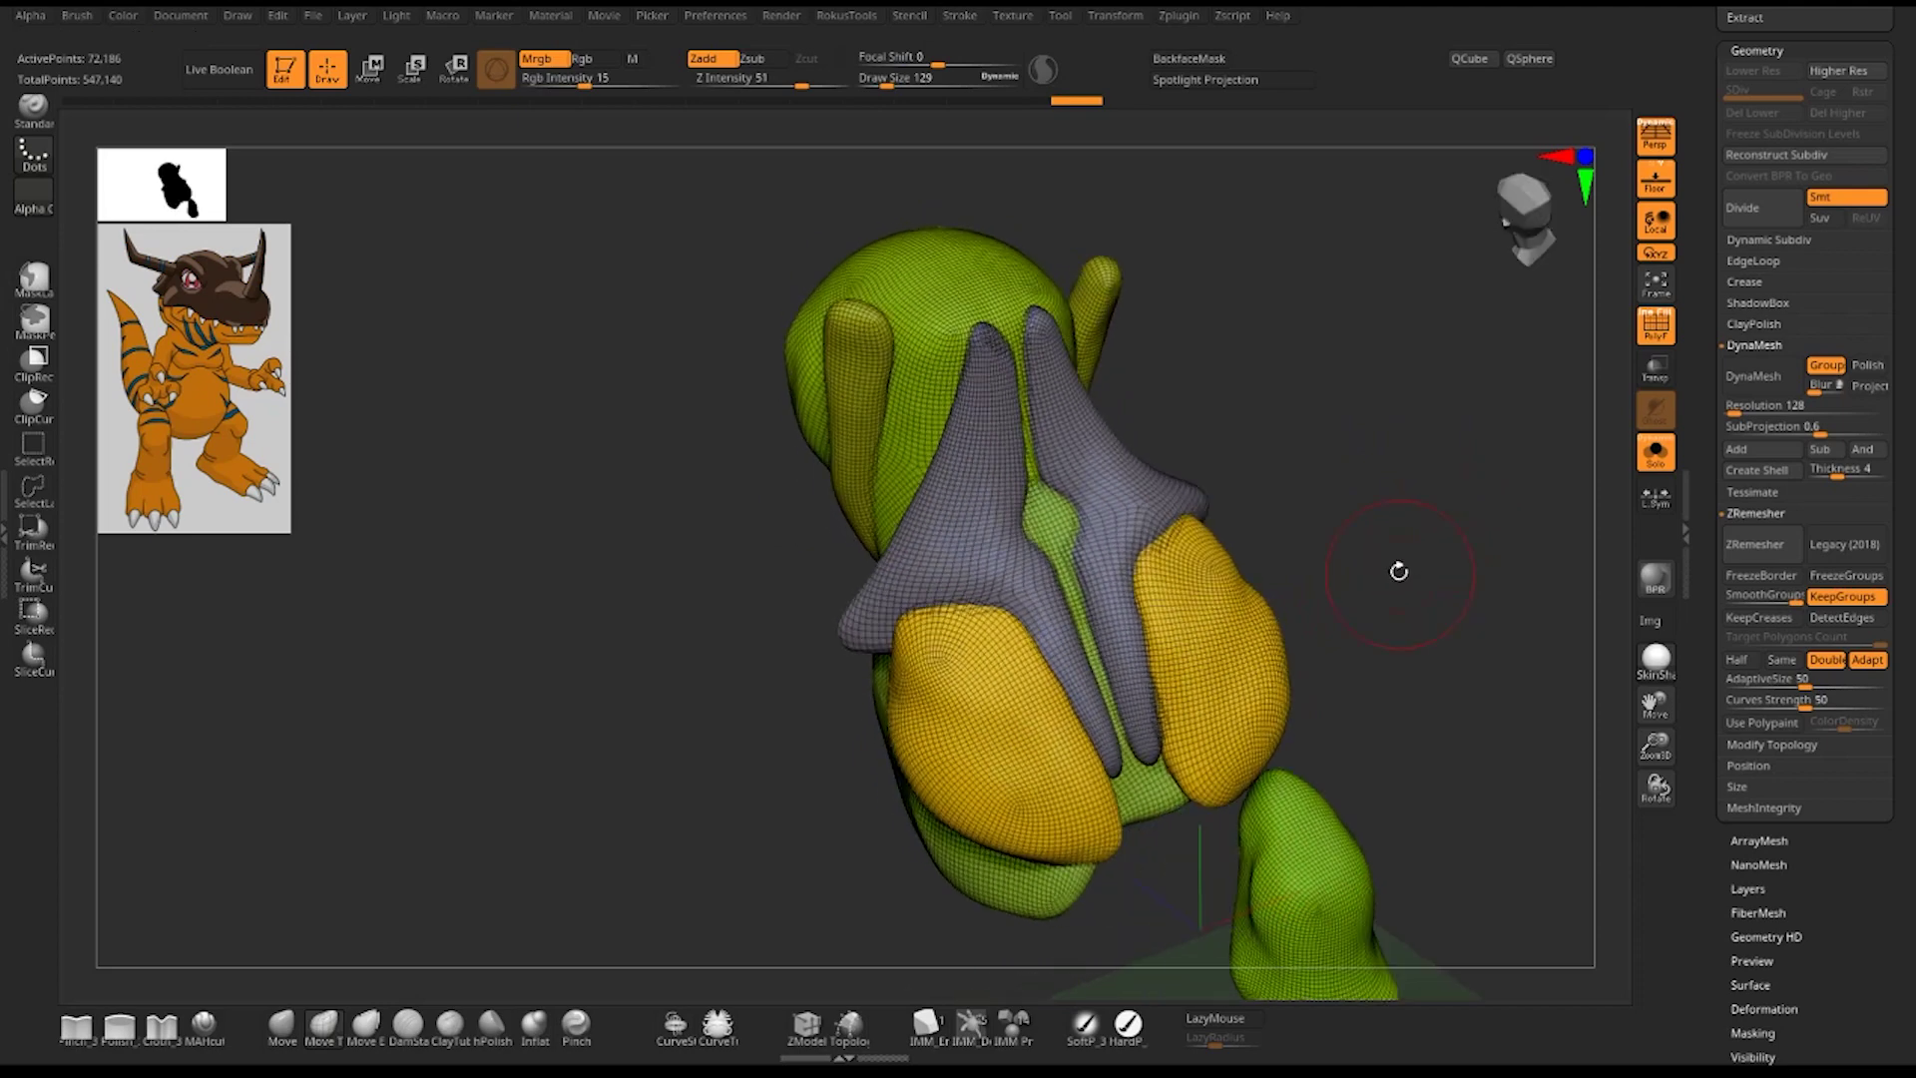
{"action": "key", "text": "space"}
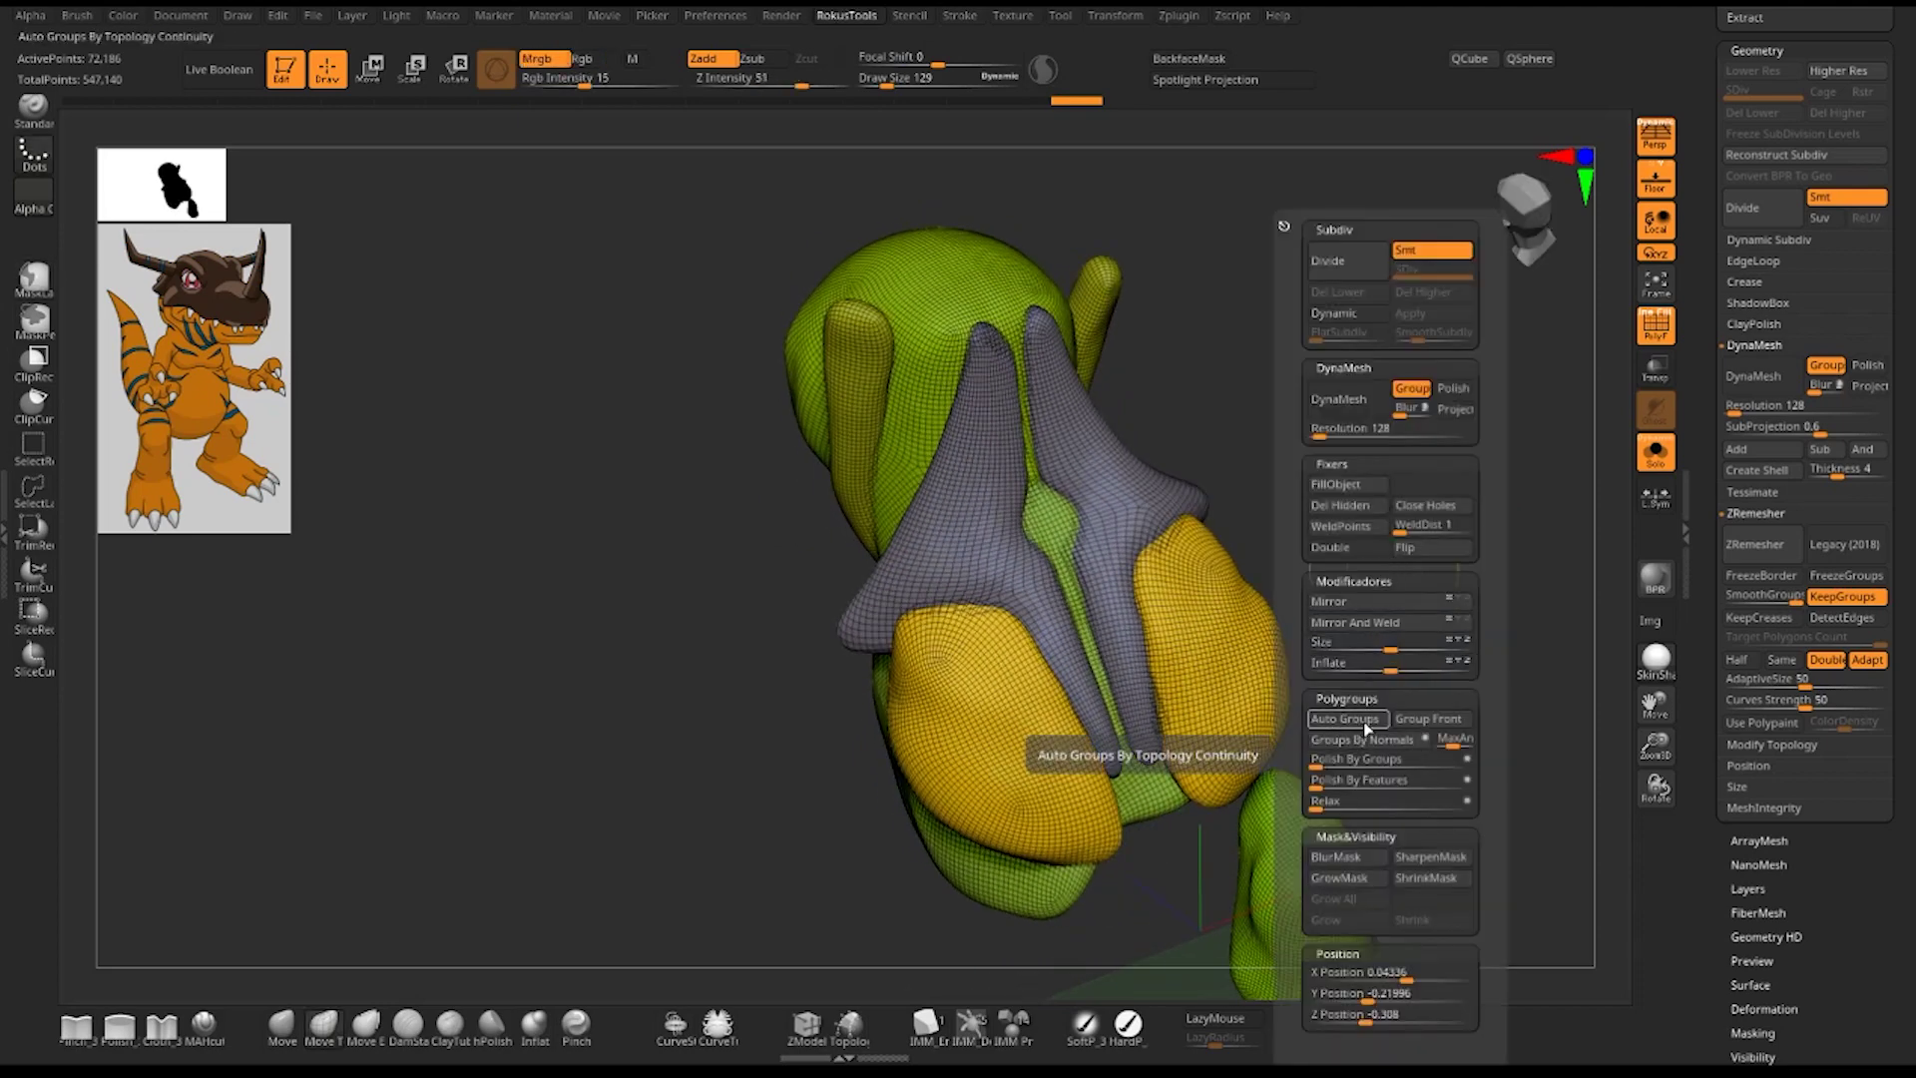
- Regroup the mesh by connected parts and DynaMesh it keeping the polygroups separate
{"action": "left_click", "coordinate": [1359, 727]}
{"action": "mouse_move", "coordinate": [1385, 593]}
{"action": "left_mouse_down"}
{"action": "mouse_move", "coordinate": [1342, 545]}
{"action": "mouse_move", "coordinate": [1556, 530]}
{"action": "mouse_move", "coordinate": [1350, 526]}
{"action": "mouse_move", "coordinate": [1381, 595]}
{"action": "mouse_move", "coordinate": [1377, 505]}
{"action": "mouse_move", "coordinate": [1703, 451]}
{"action": "left_mouse_up"}
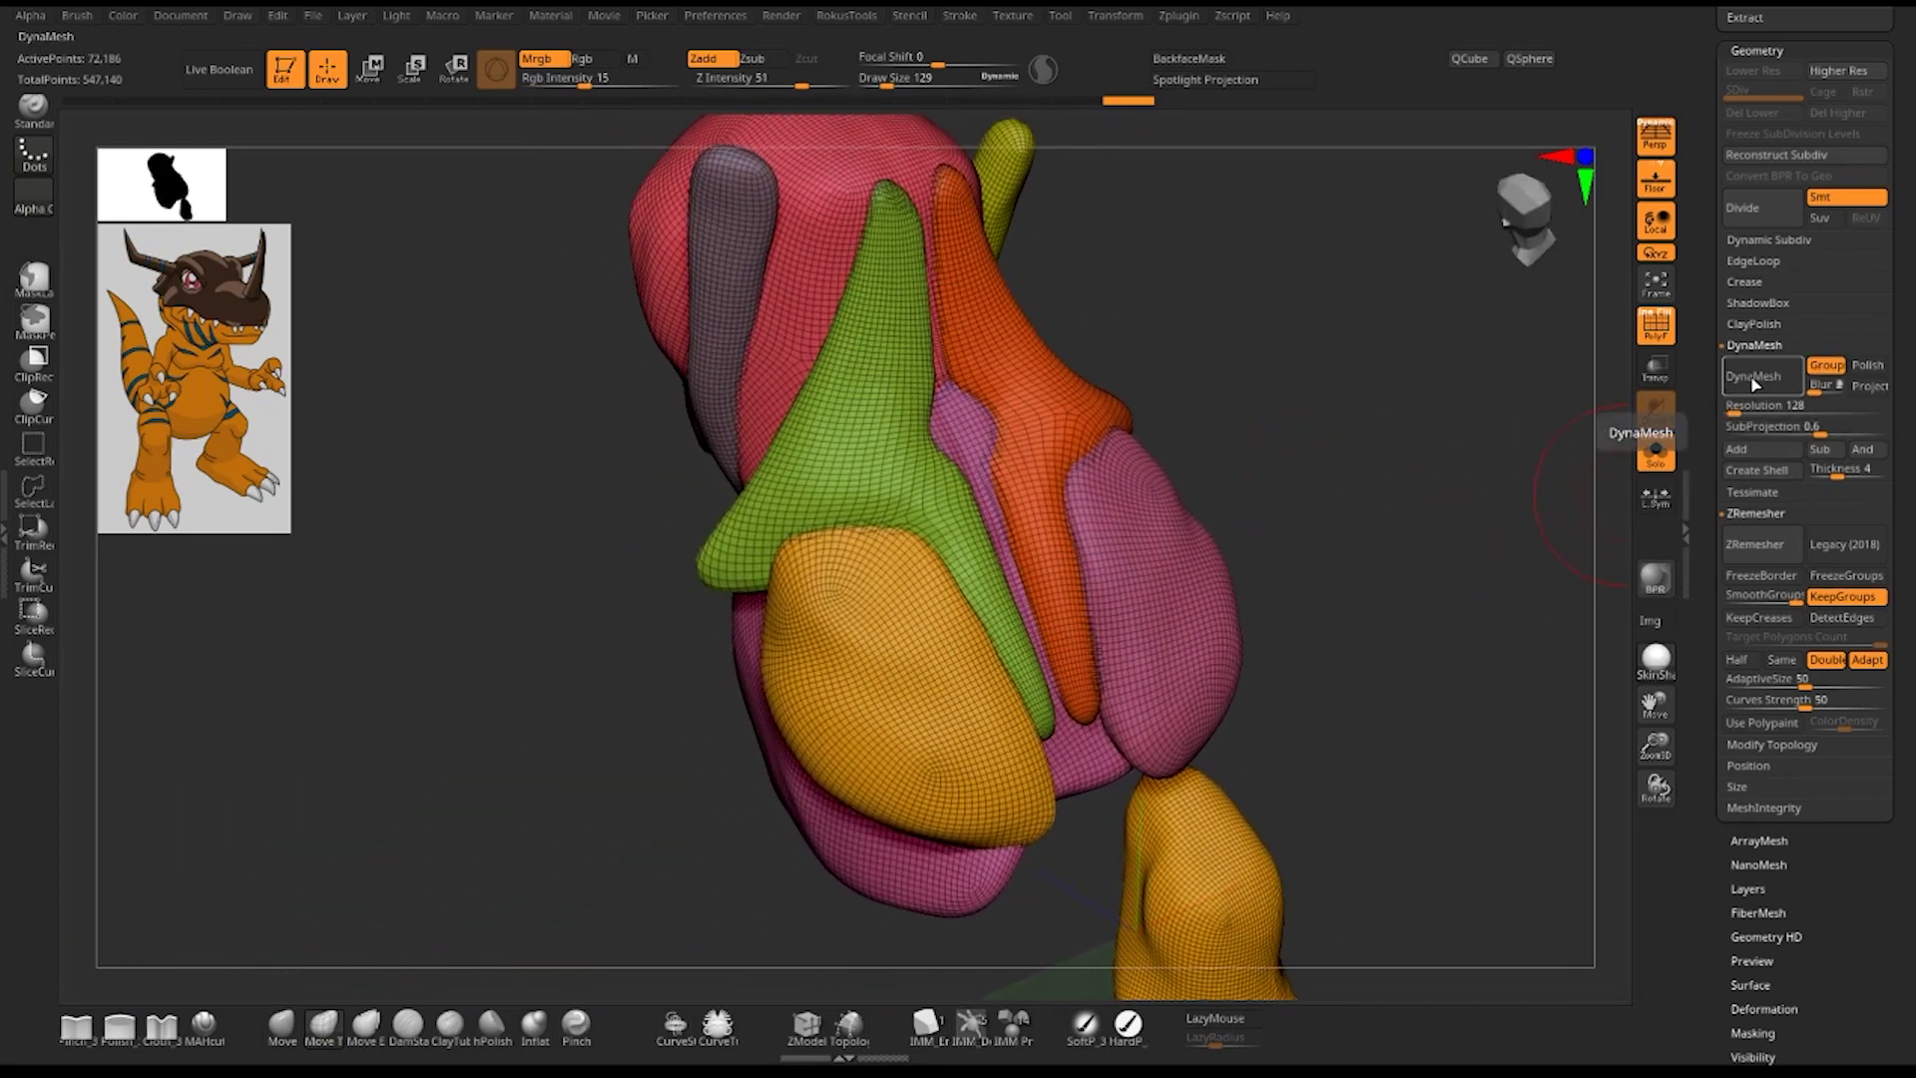
{"action": "left_click", "coordinate": [1753, 380]}
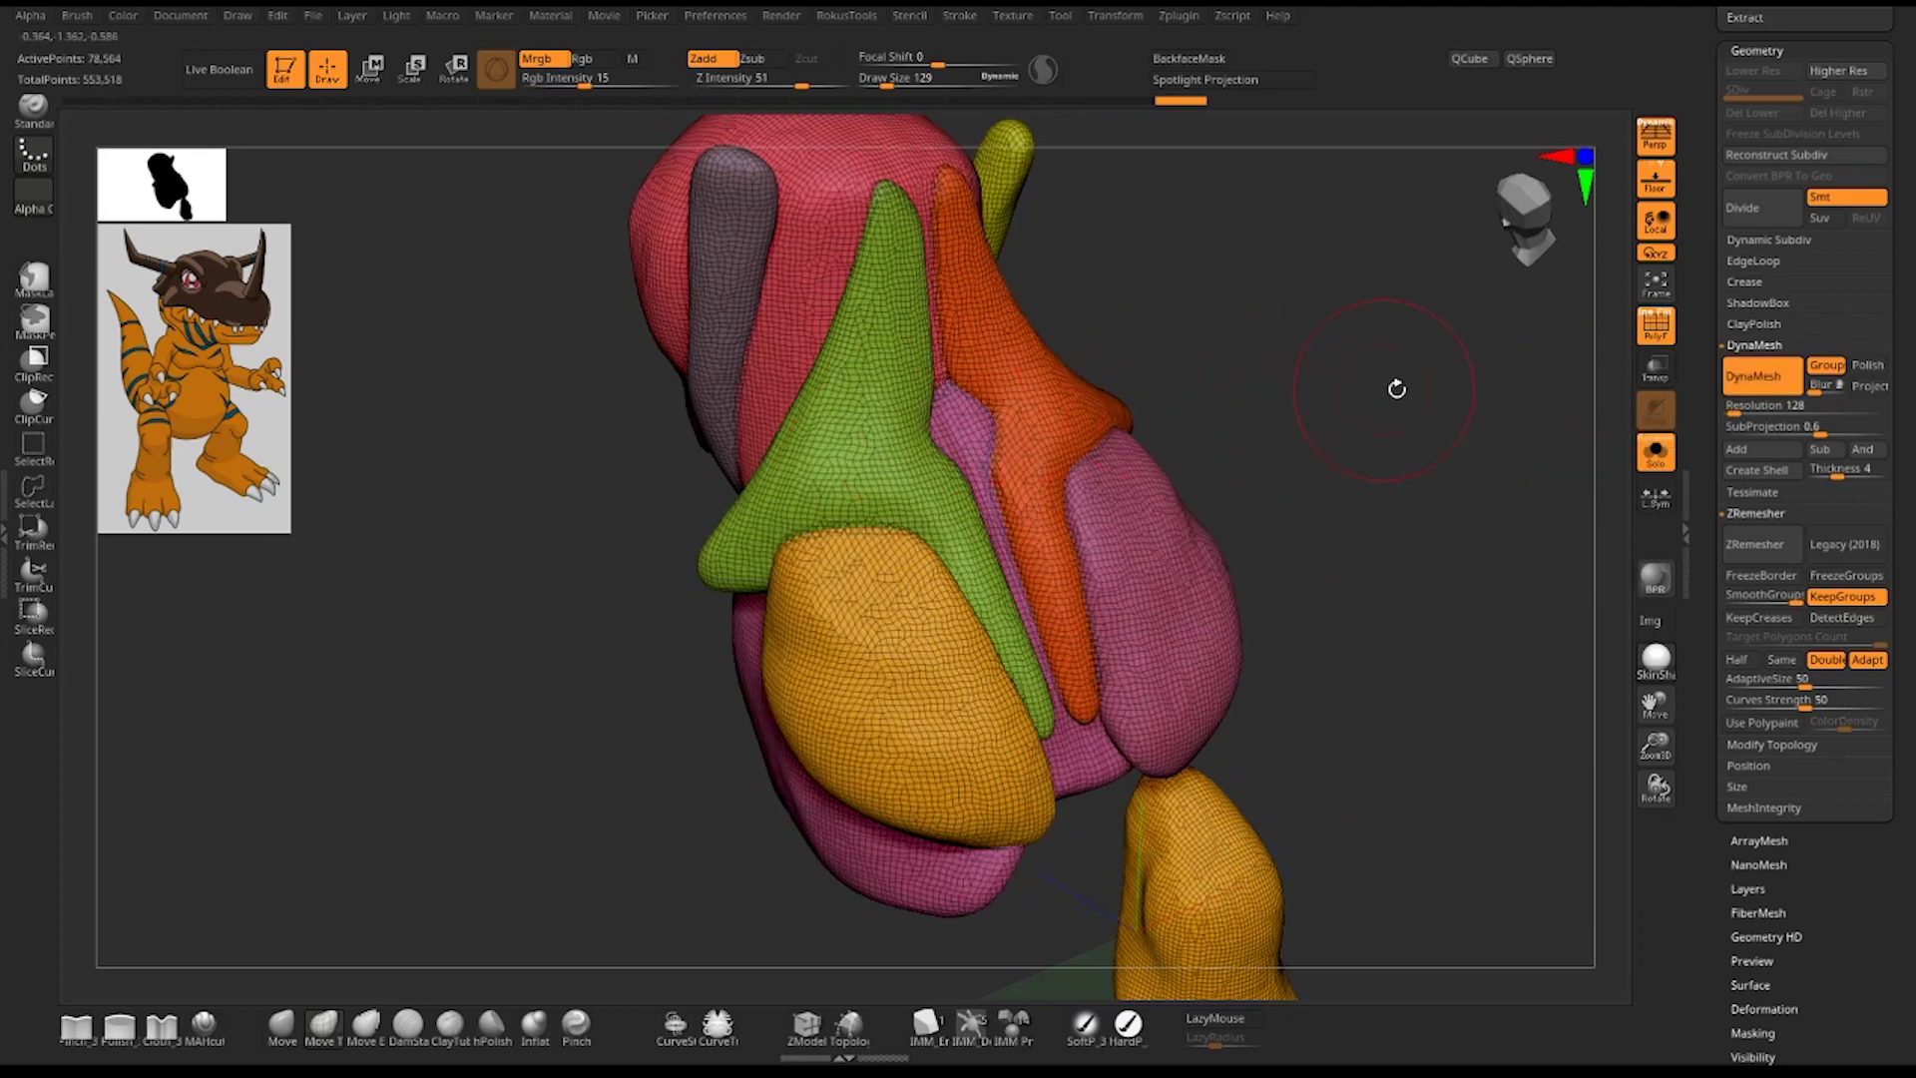
{"action": "key", "text": "shift+f"}
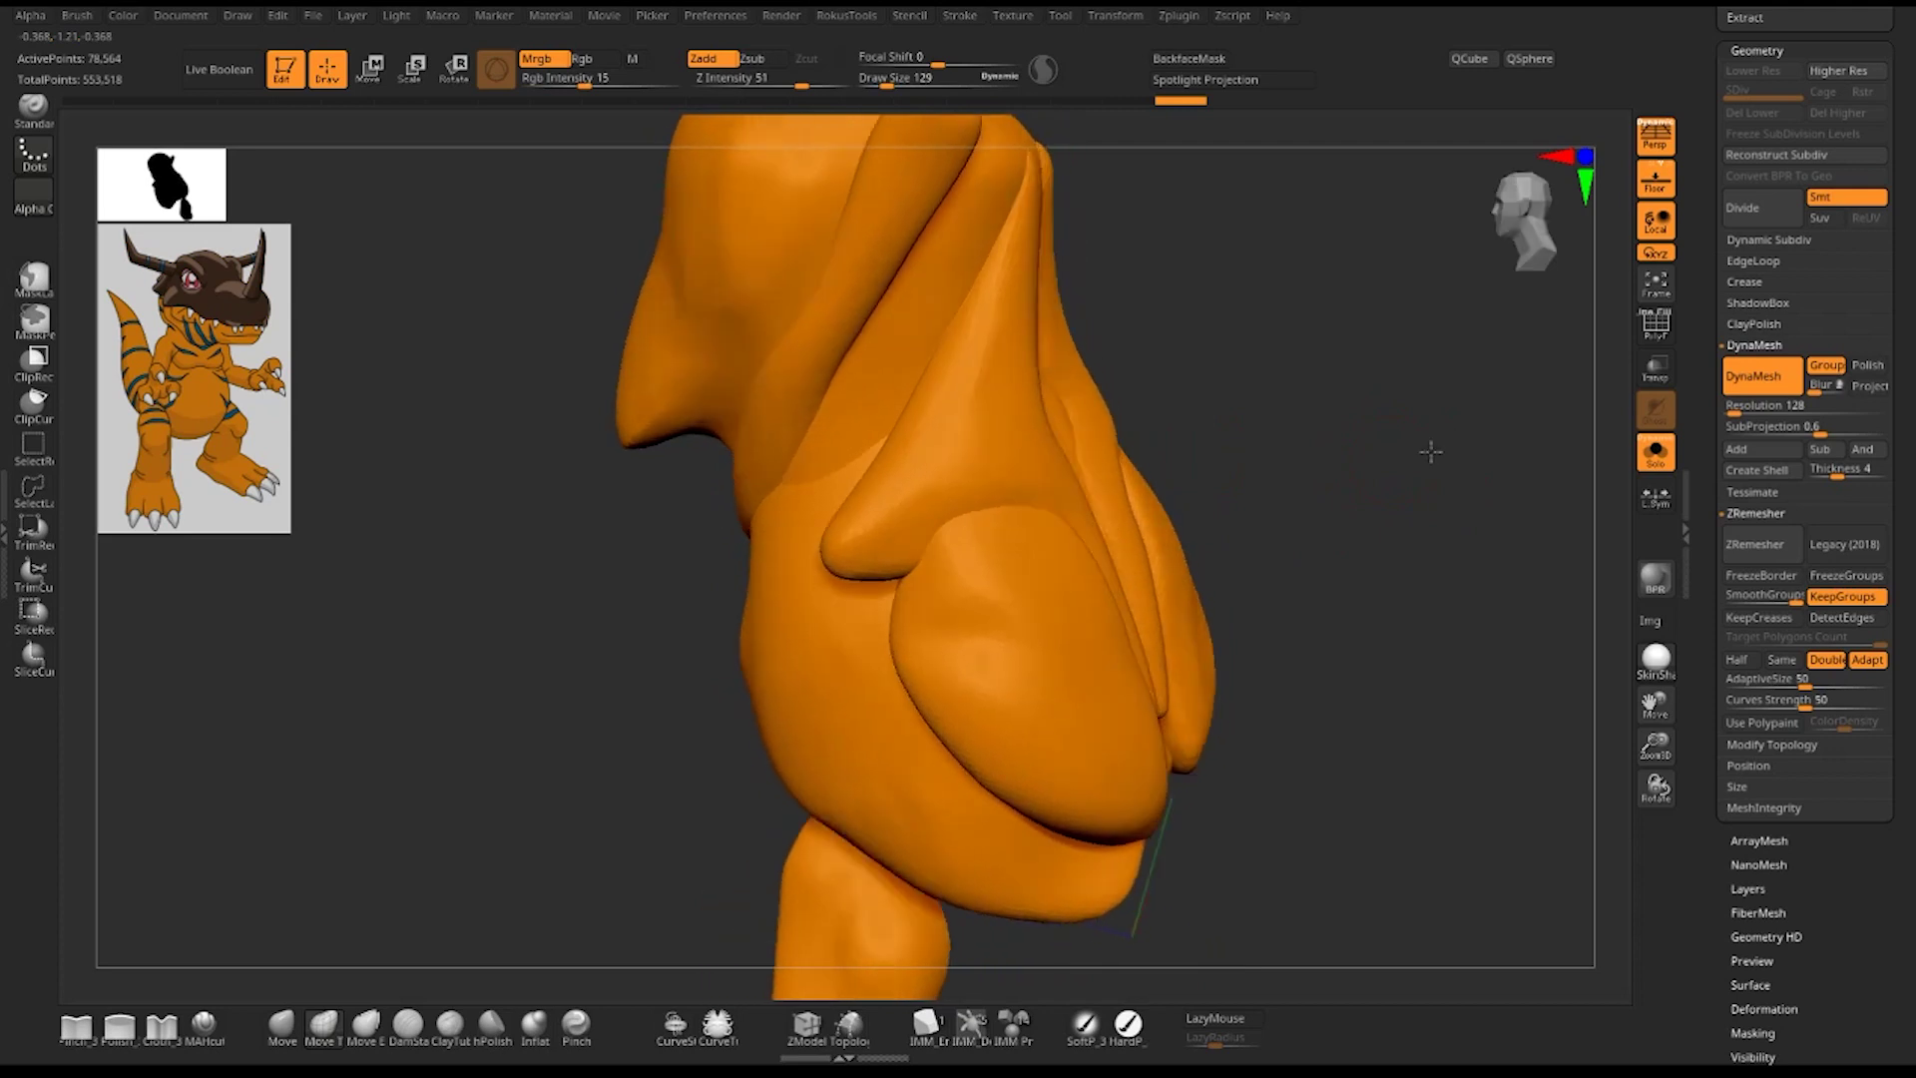
{"action": "left_click_drag", "start_coordinate": [1437, 451], "coordinate": [1389, 462]}
- Re-DynaMesh at resolution 256, set Draw Size to 58 and turn off PolyFrame
{"action": "left_click", "coordinate": [1754, 375]}
{"action": "type", "text": "256"}
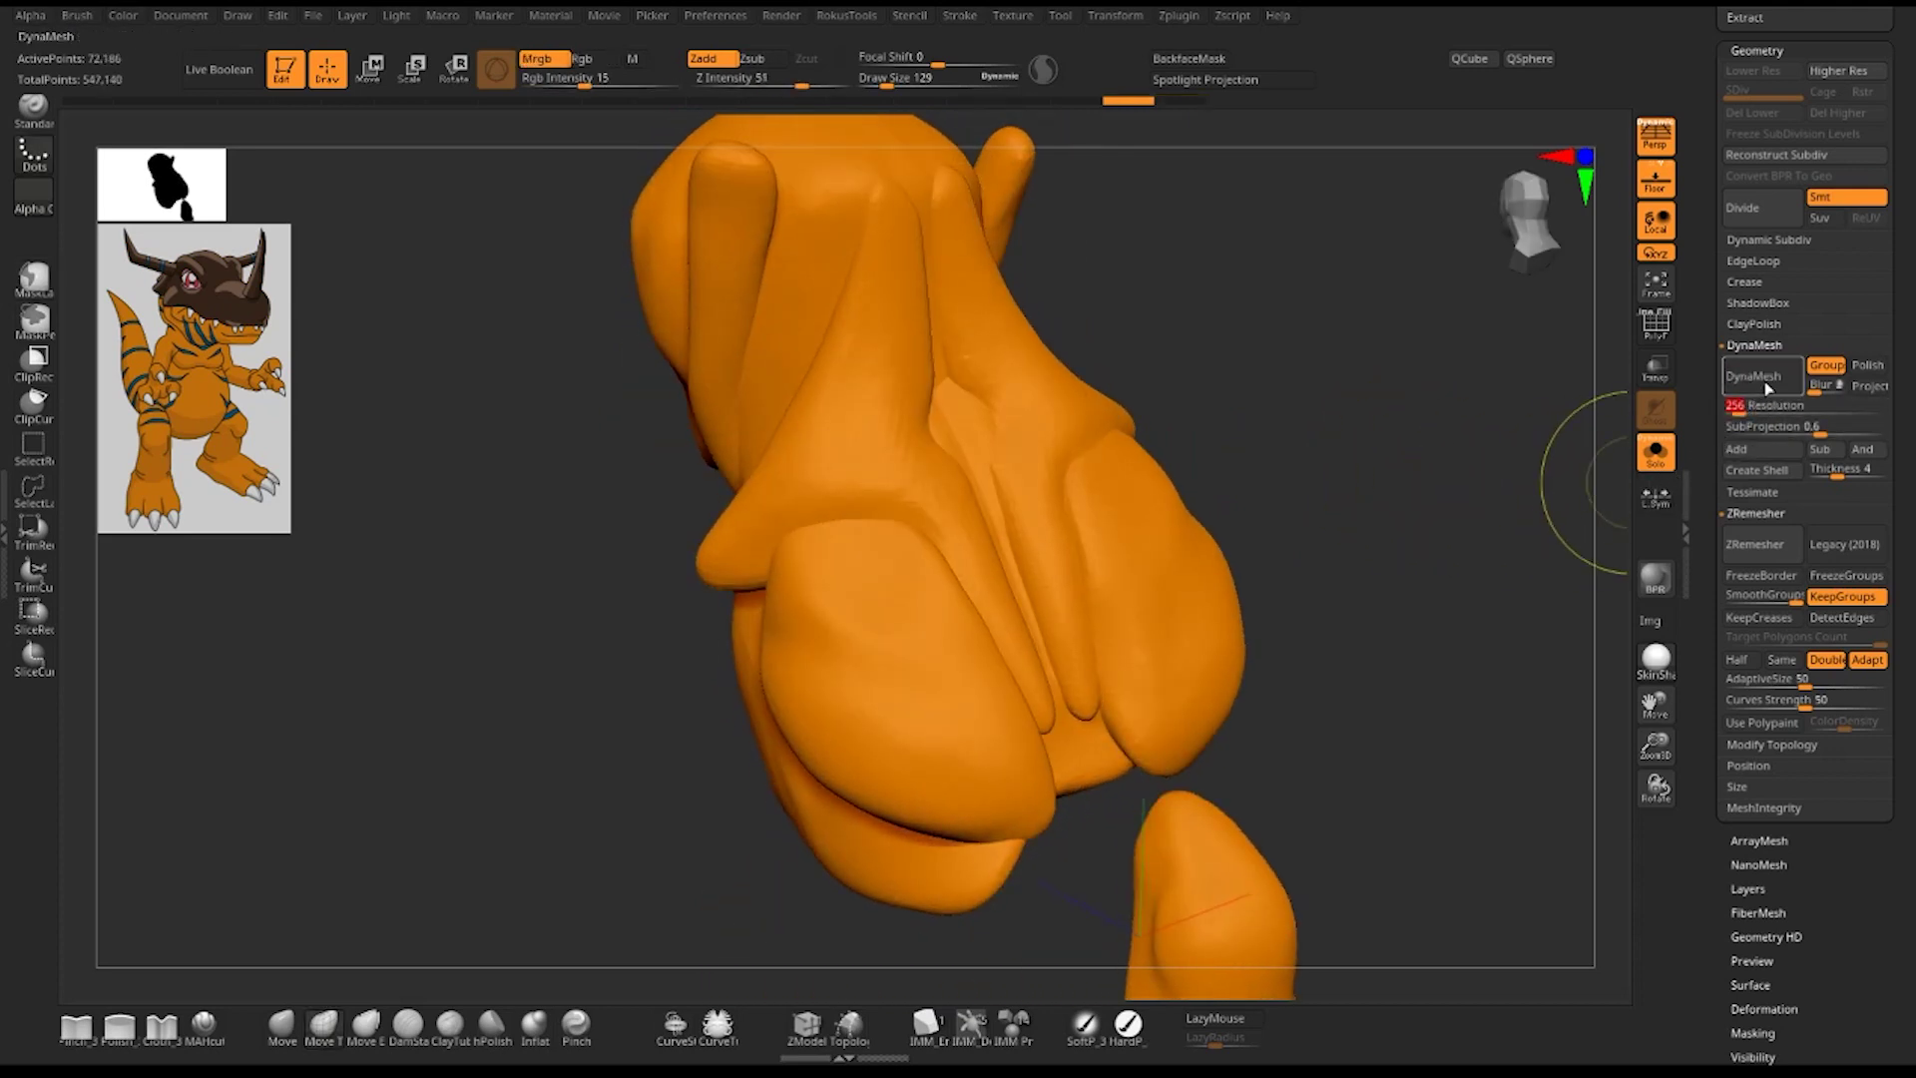
{"action": "left_click", "coordinate": [1767, 384]}
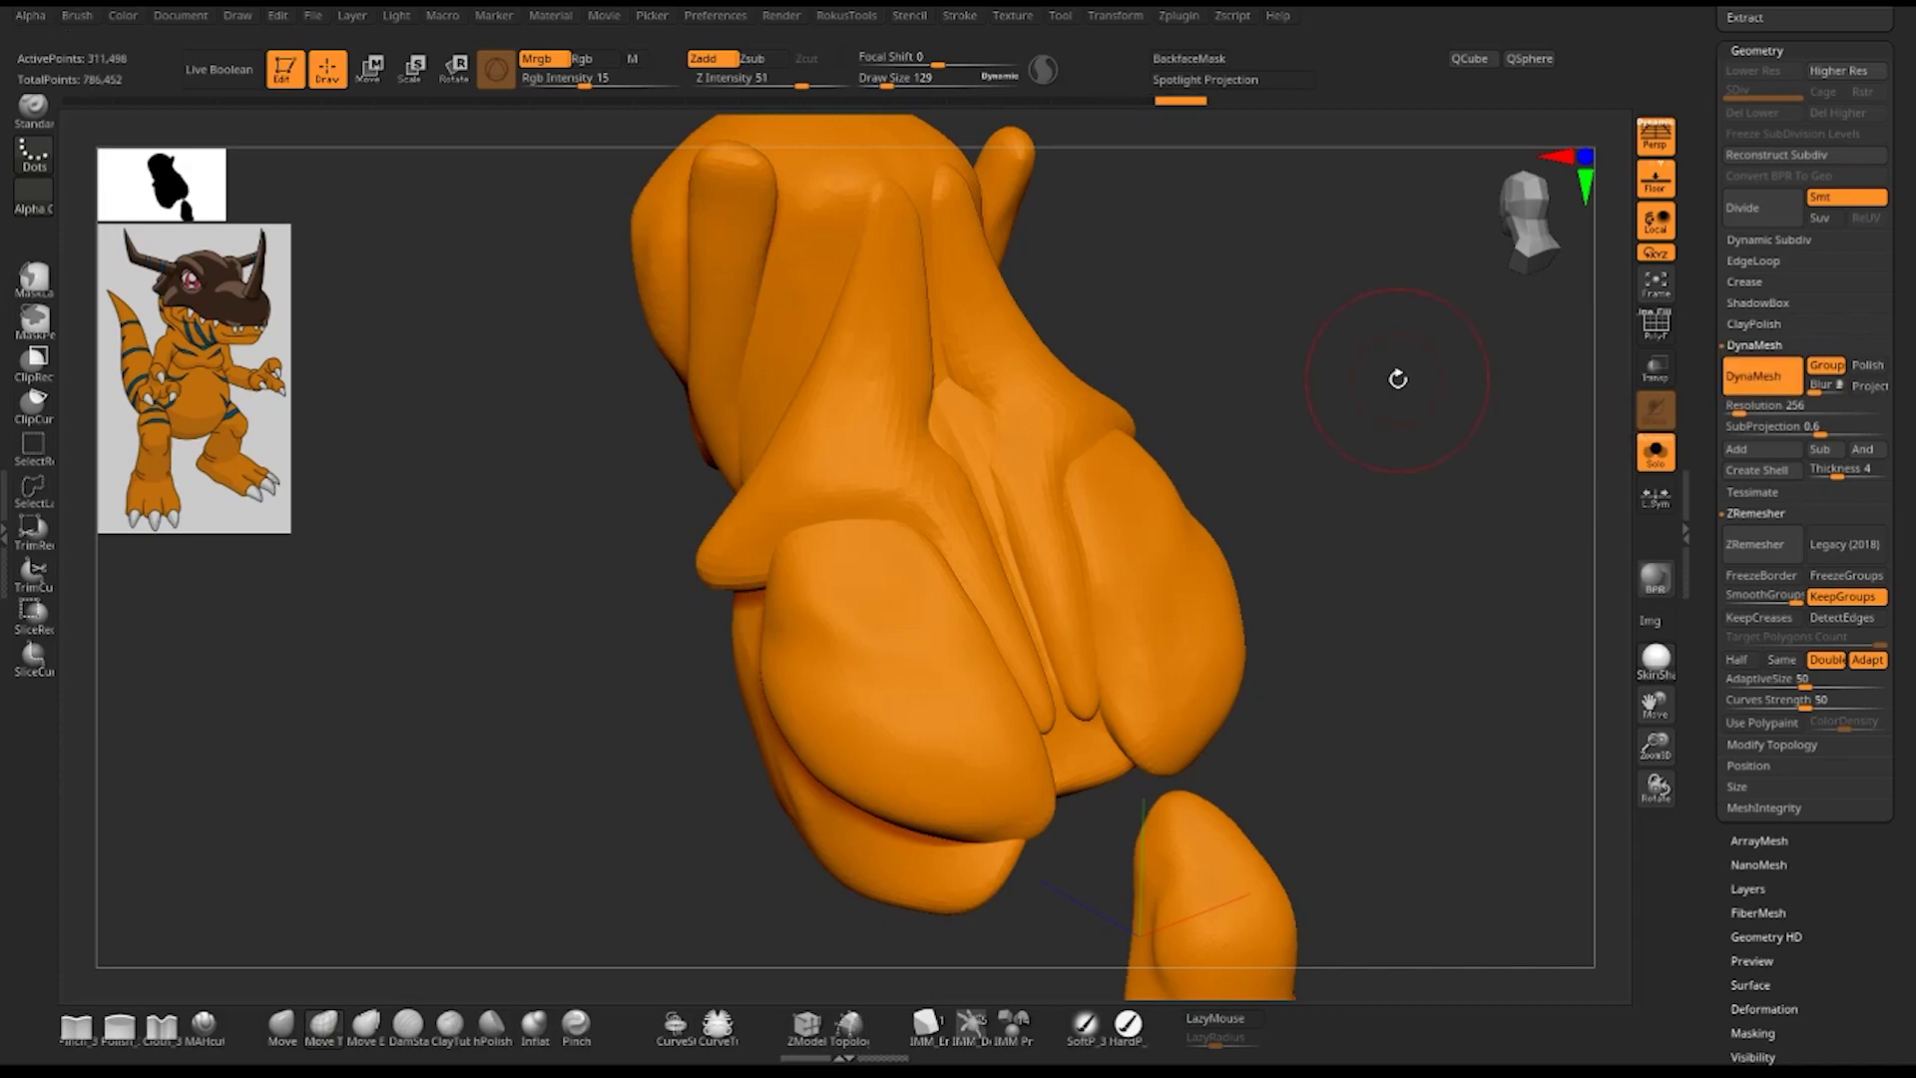
{"action": "key", "text": "shift+f"}
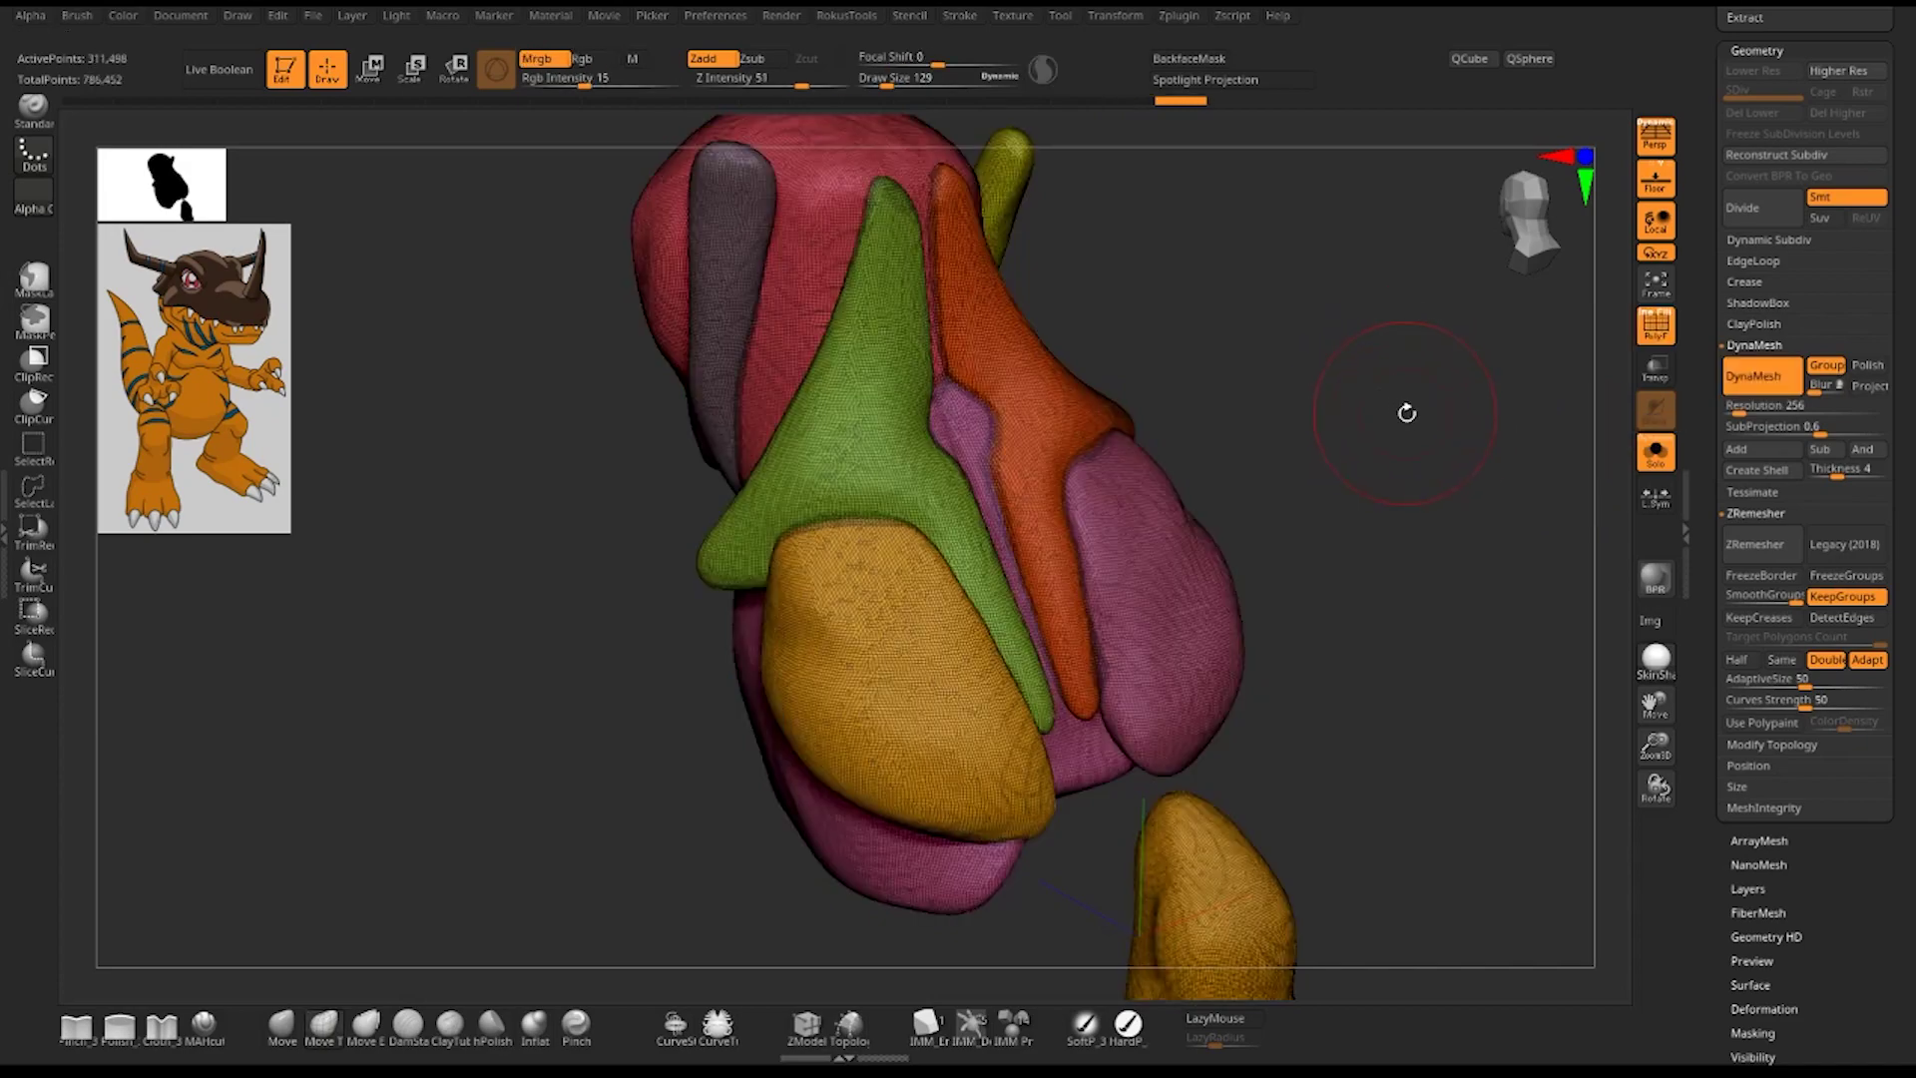
{"action": "left_click_drag", "start_coordinate": [1422, 431], "coordinate": [1385, 286], "text": "alt"}
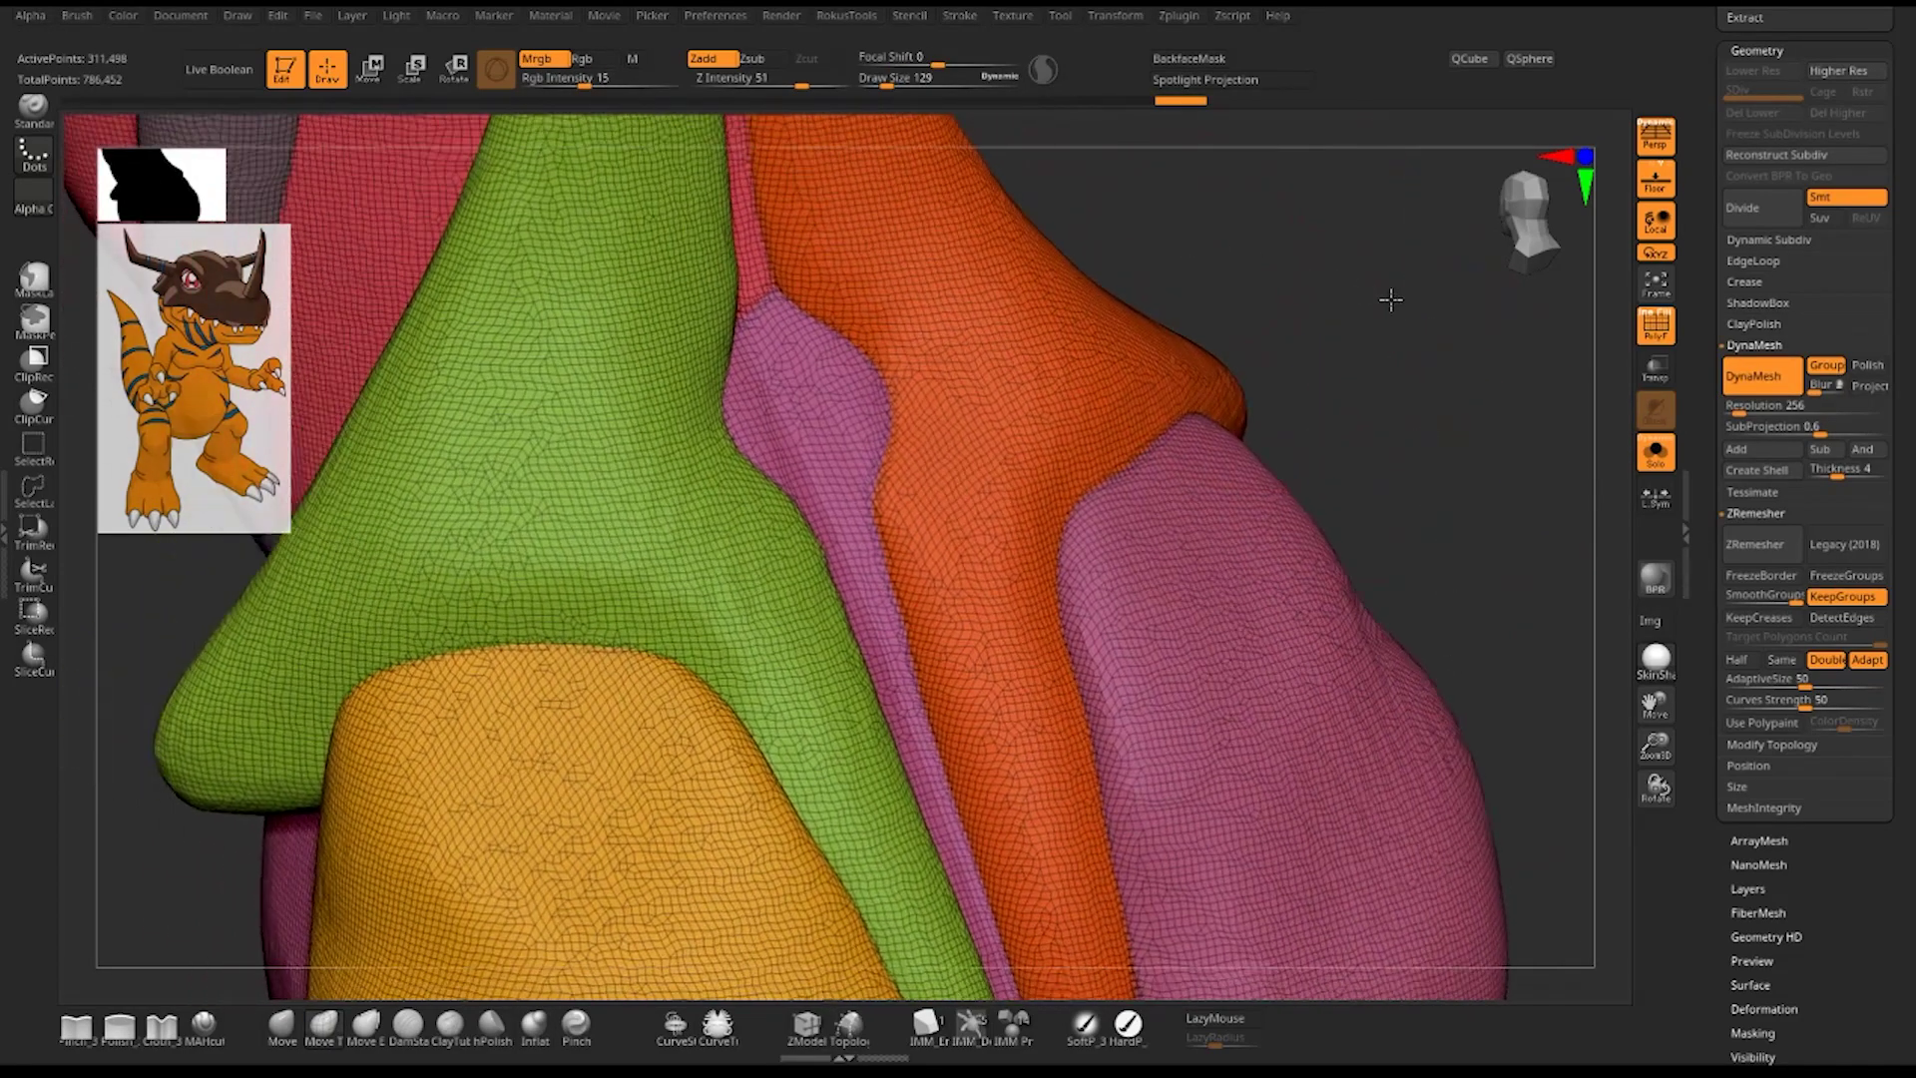
{"action": "key", "text": "space"}
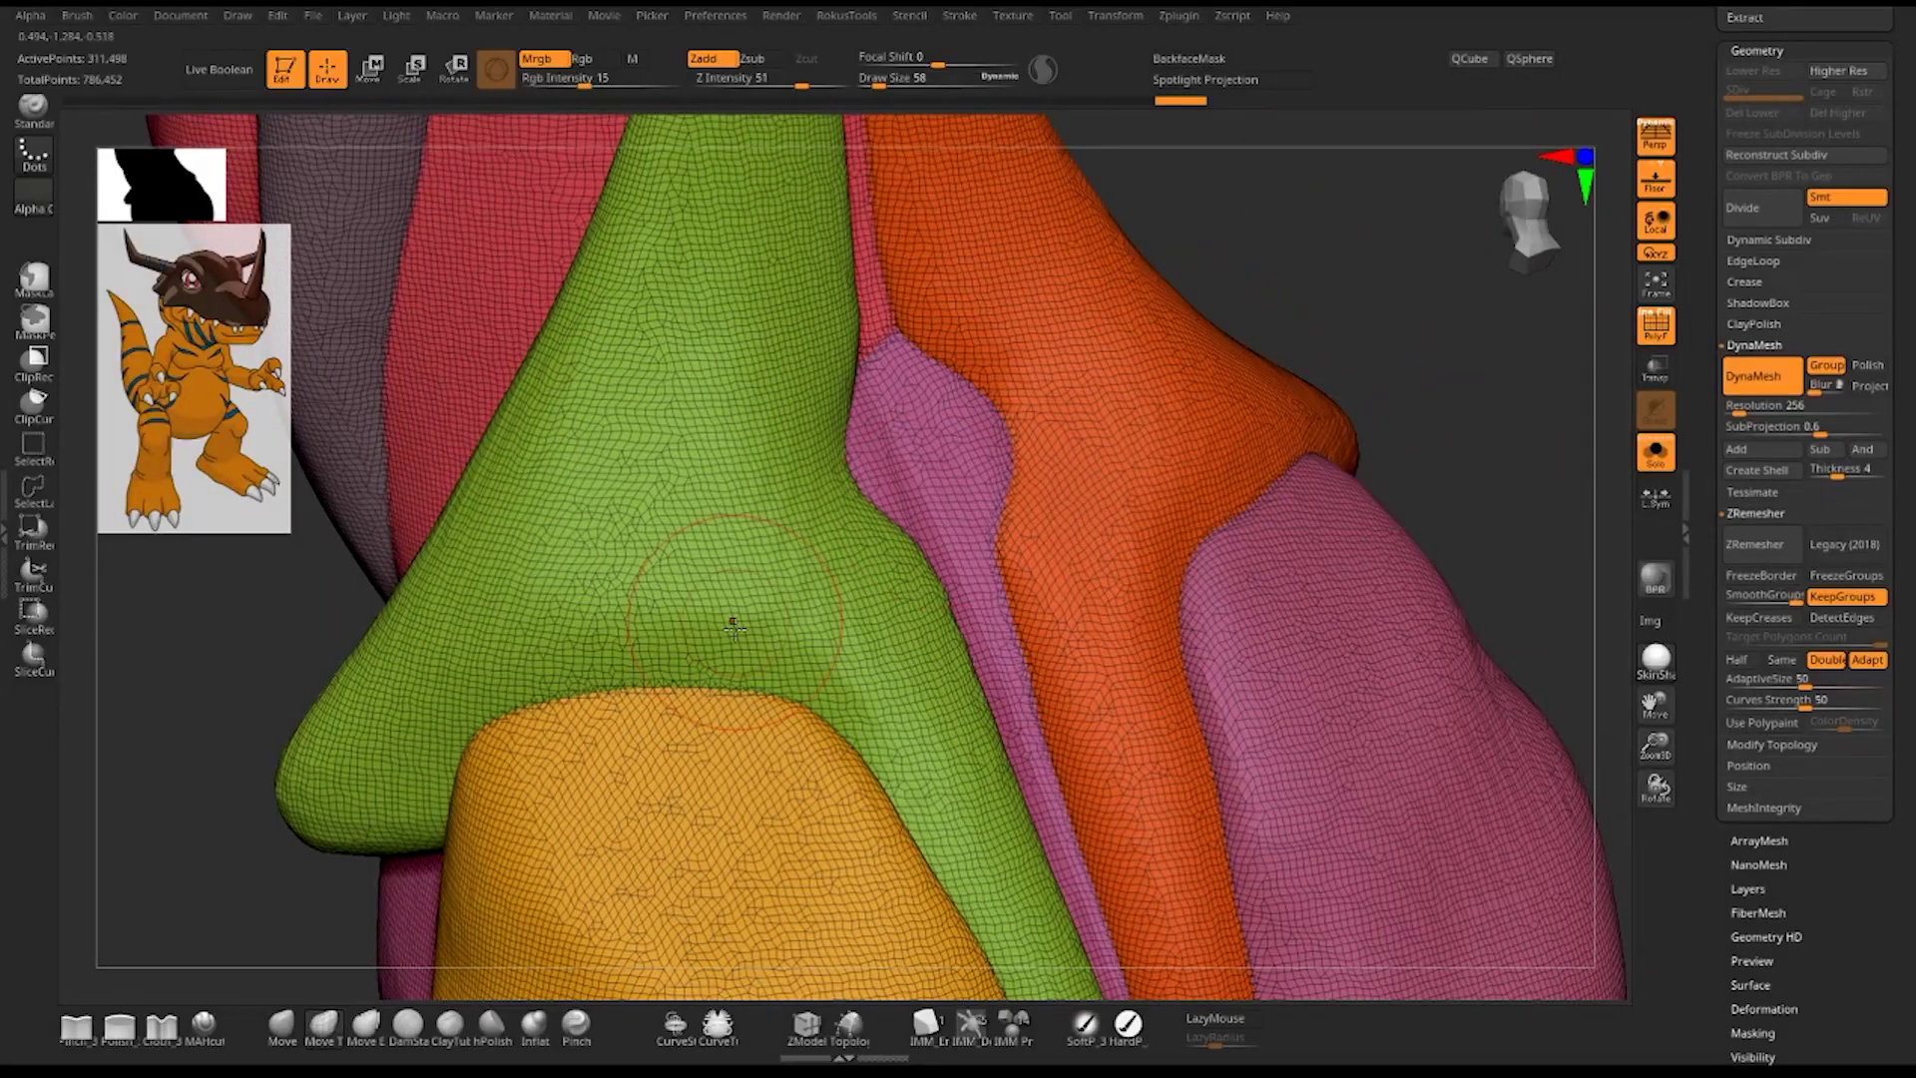
{"action": "left_click_drag", "start_coordinate": [1448, 371], "coordinate": [1165, 532]}
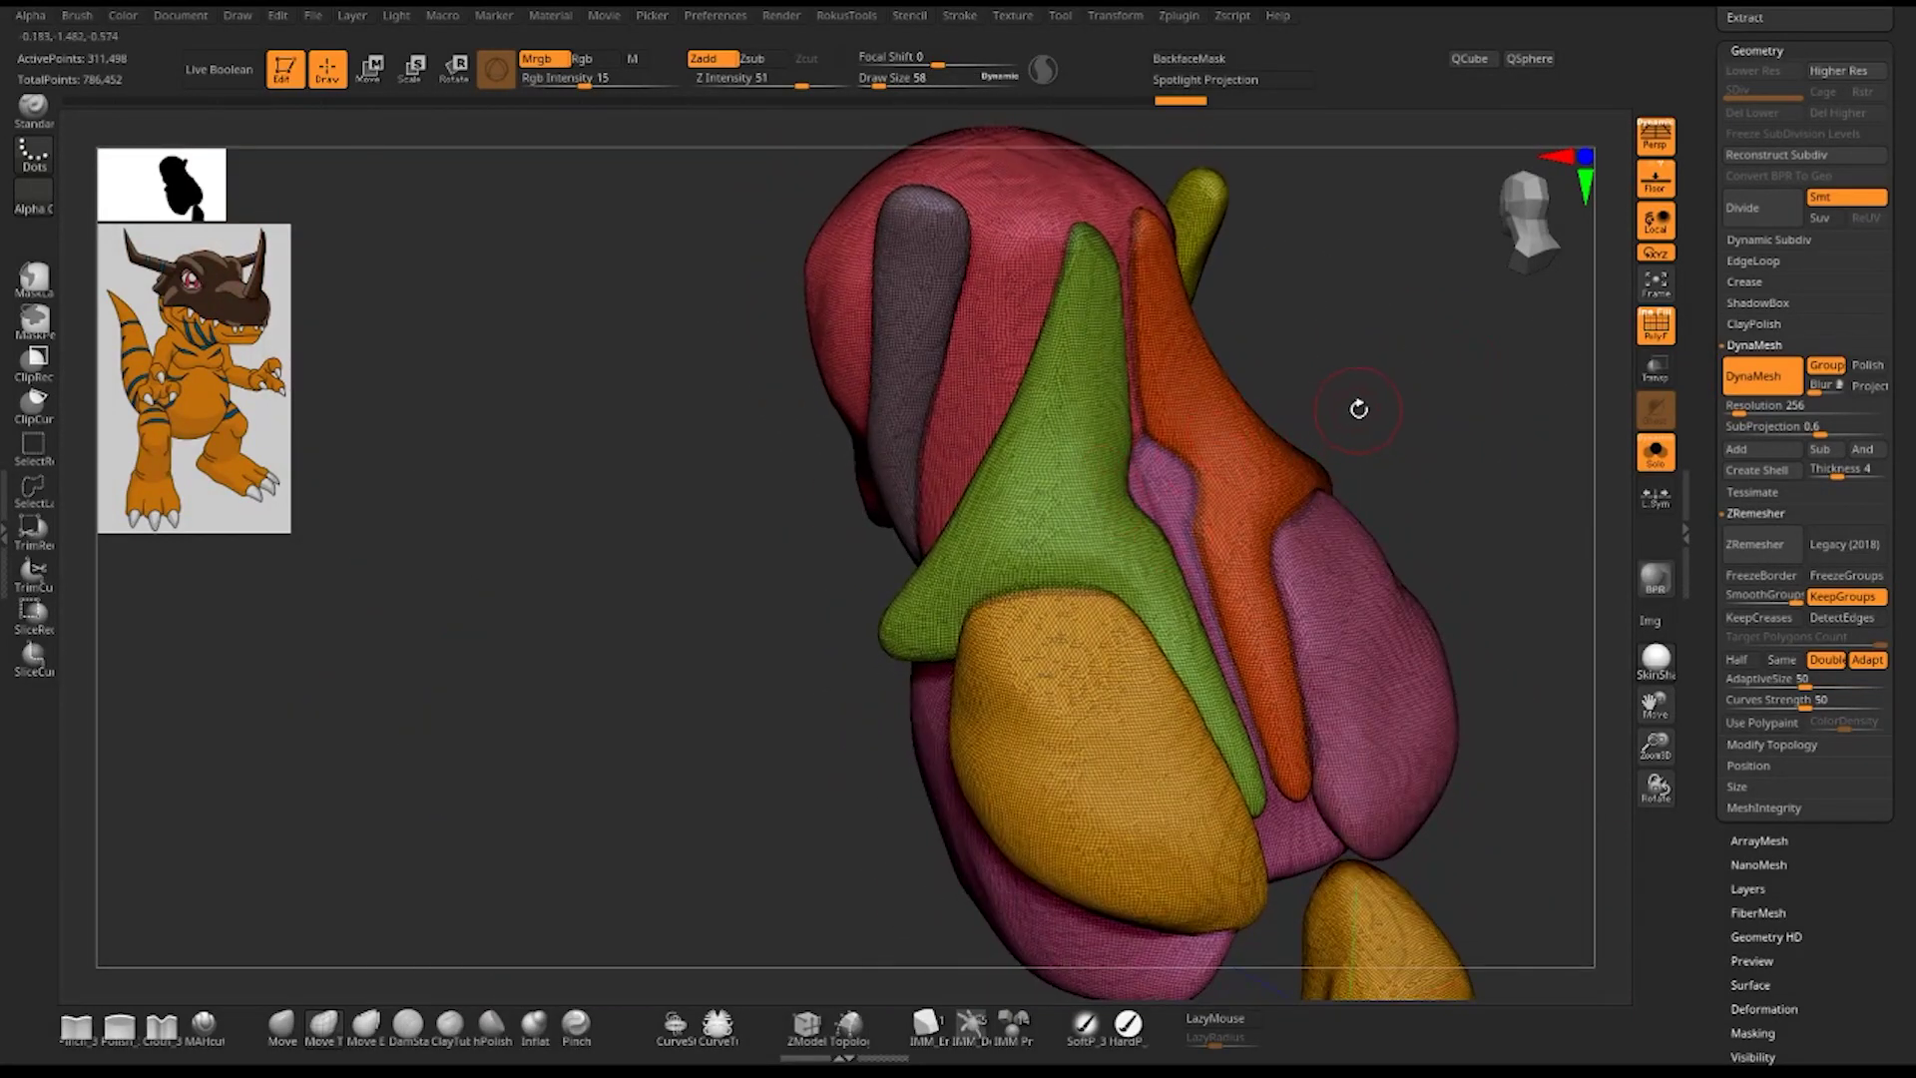
{"action": "key", "text": "shift+f"}
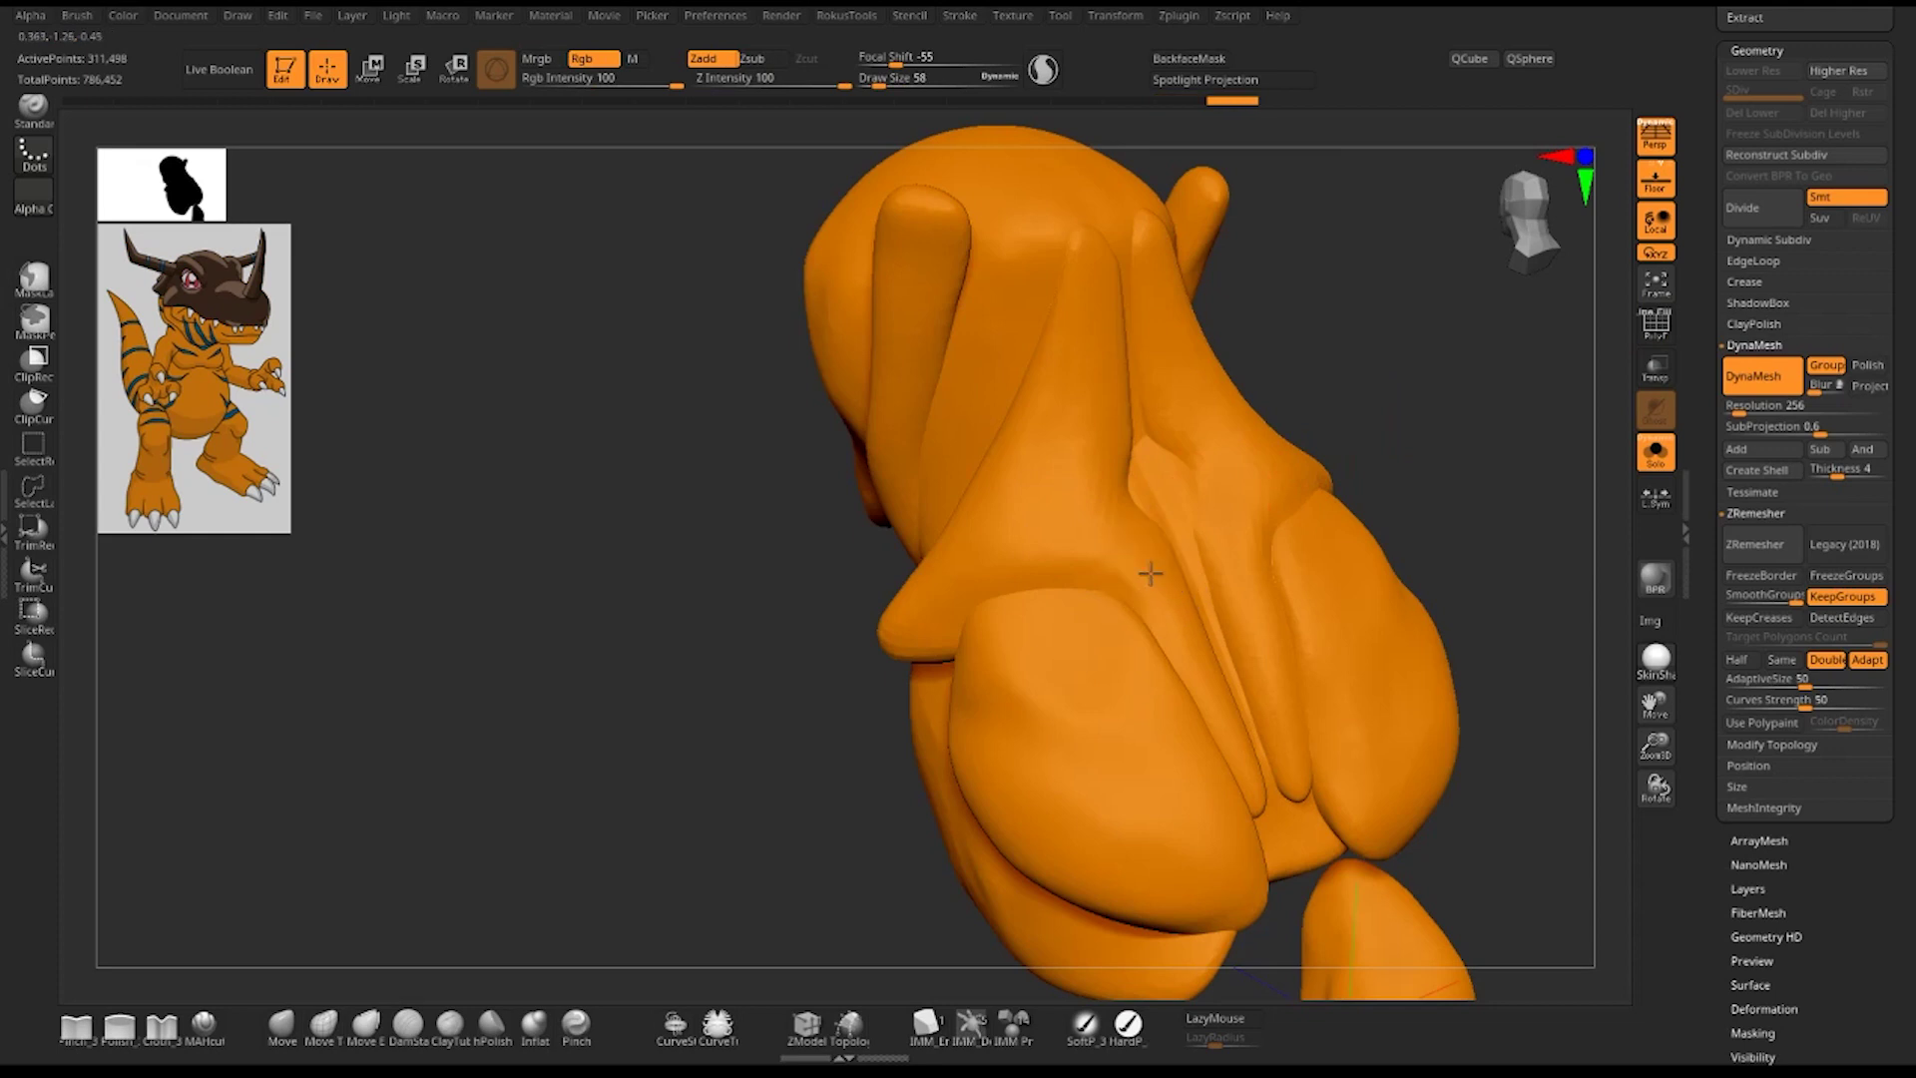
- Scrub back and forth through the undo history to compare earlier sculpt stages
{"action": "key", "text": "1"}
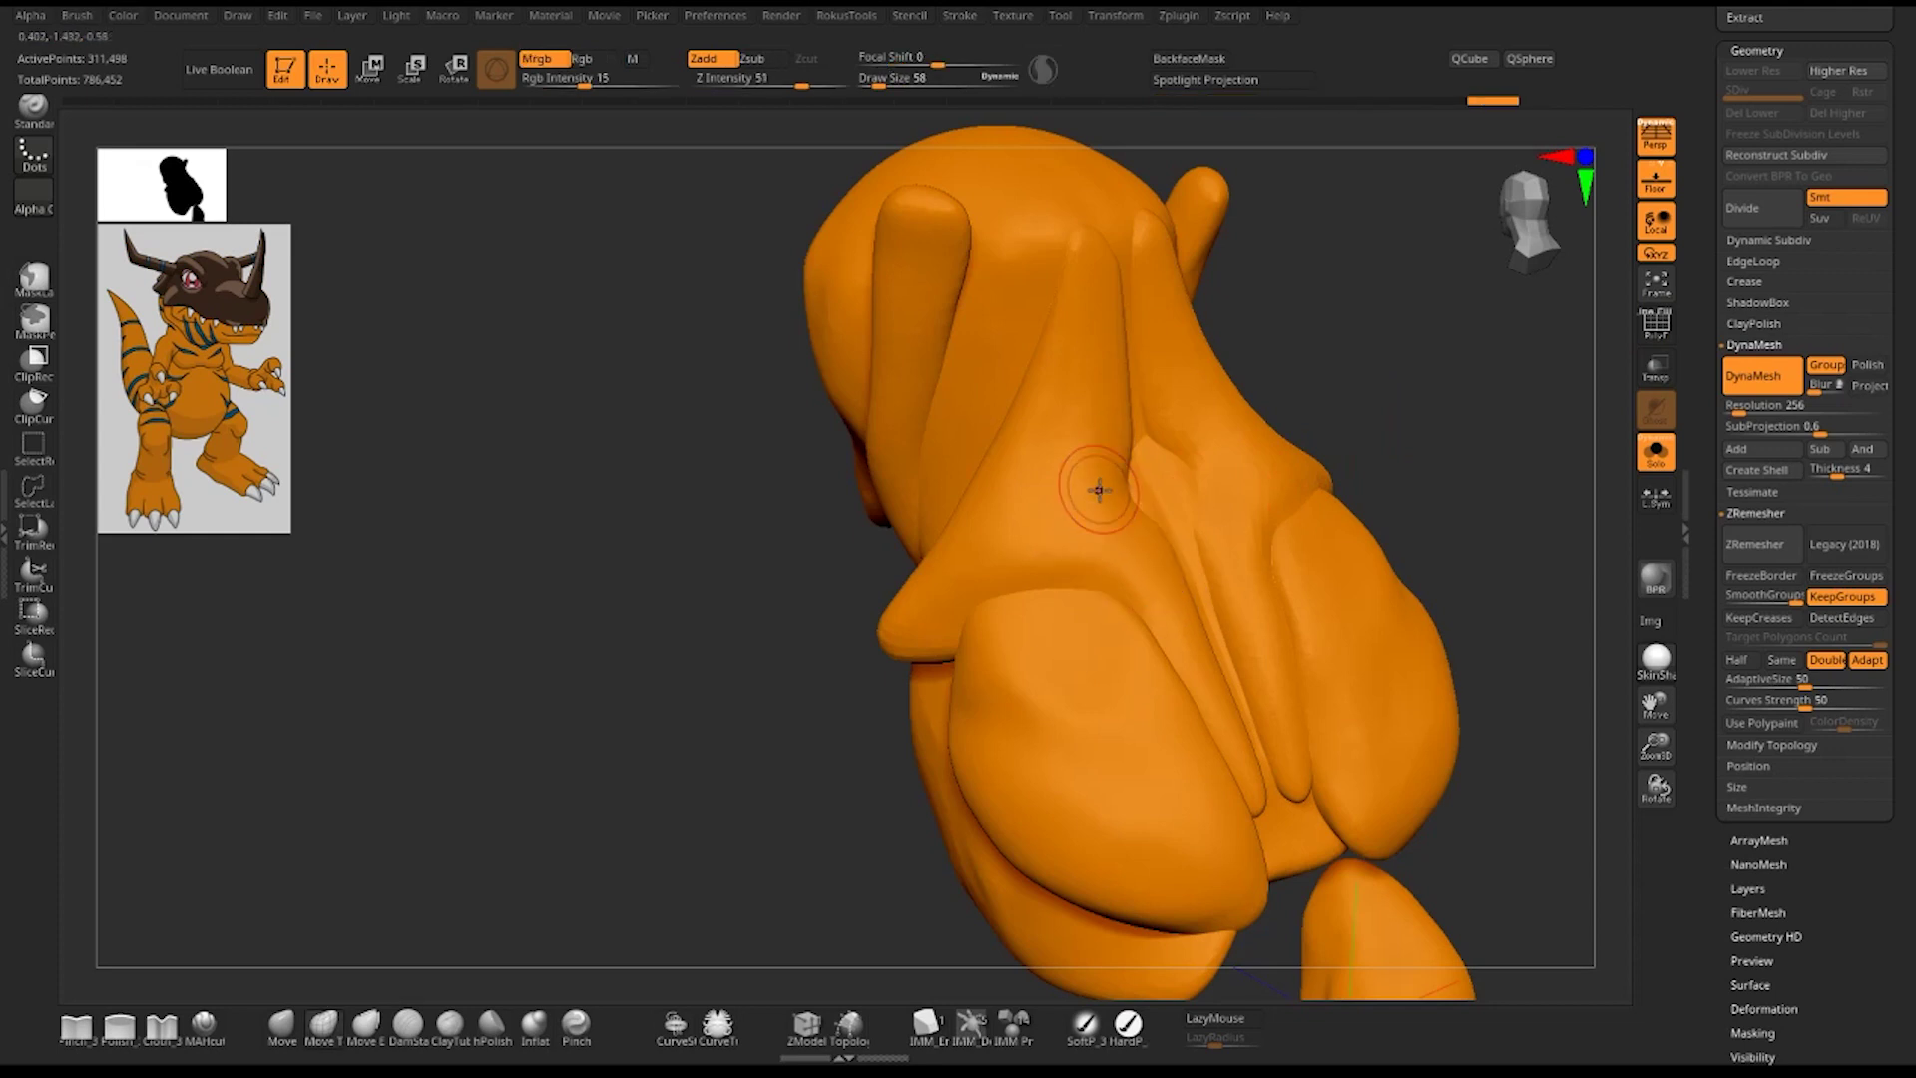
{"action": "key", "text": "1"}
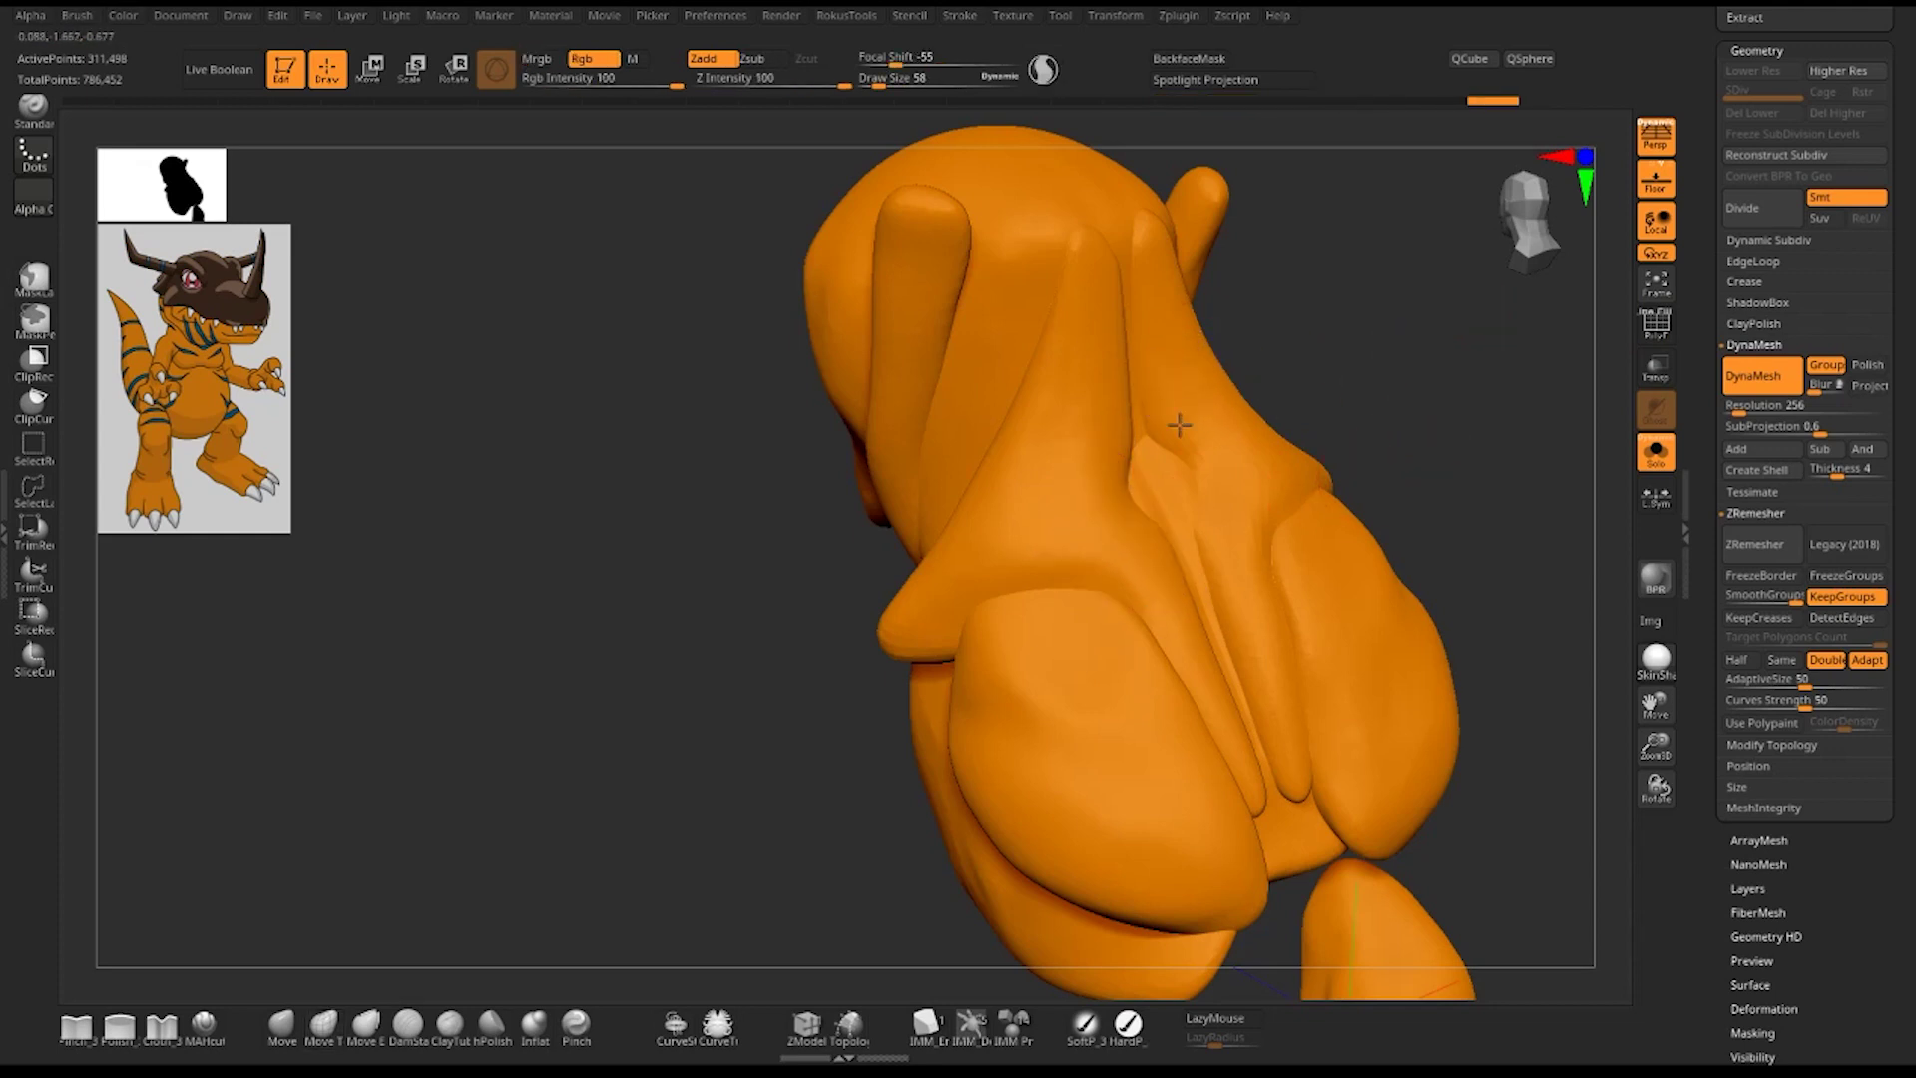
{"action": "key", "text": "ctrl+z"}
{"action": "key", "text": "ctrl+shift+z"}
{"action": "key", "text": "ctrl+z"}
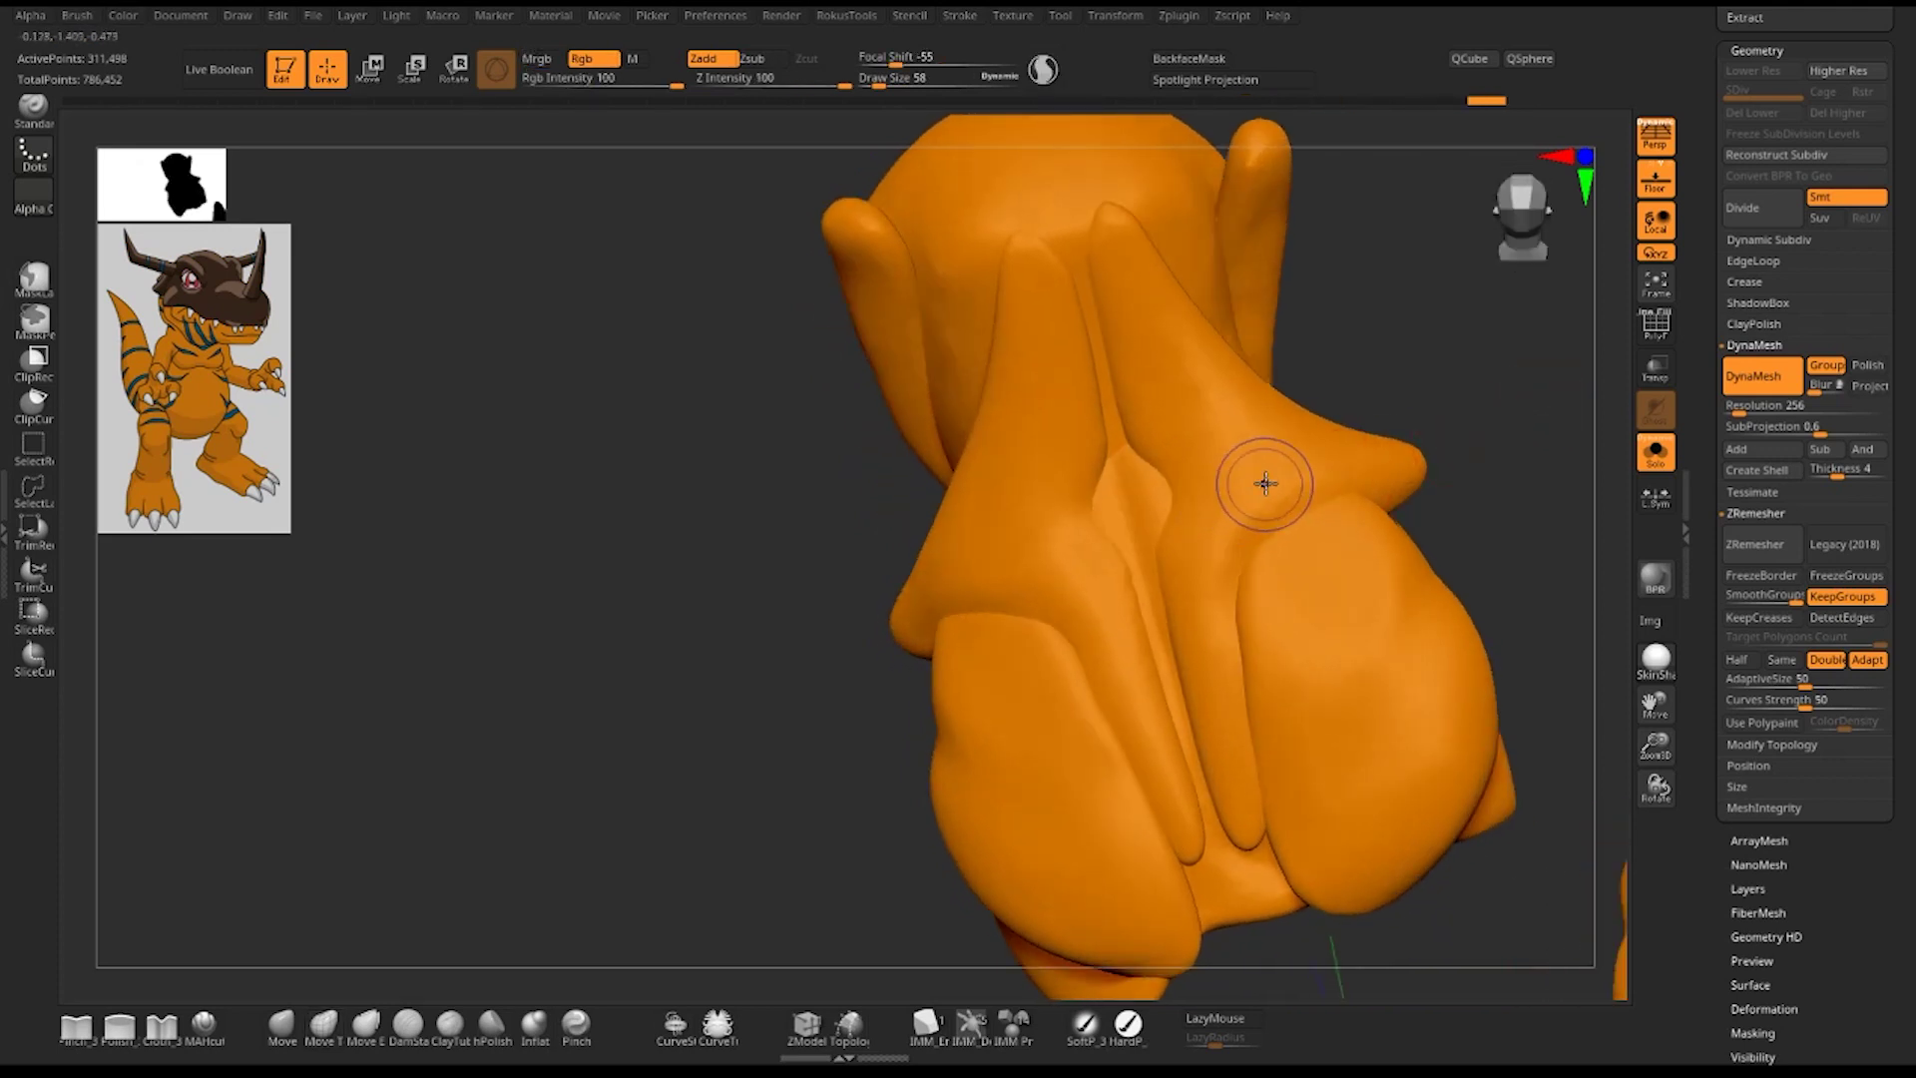
{"action": "key", "text": "ctrl+shift+z"}
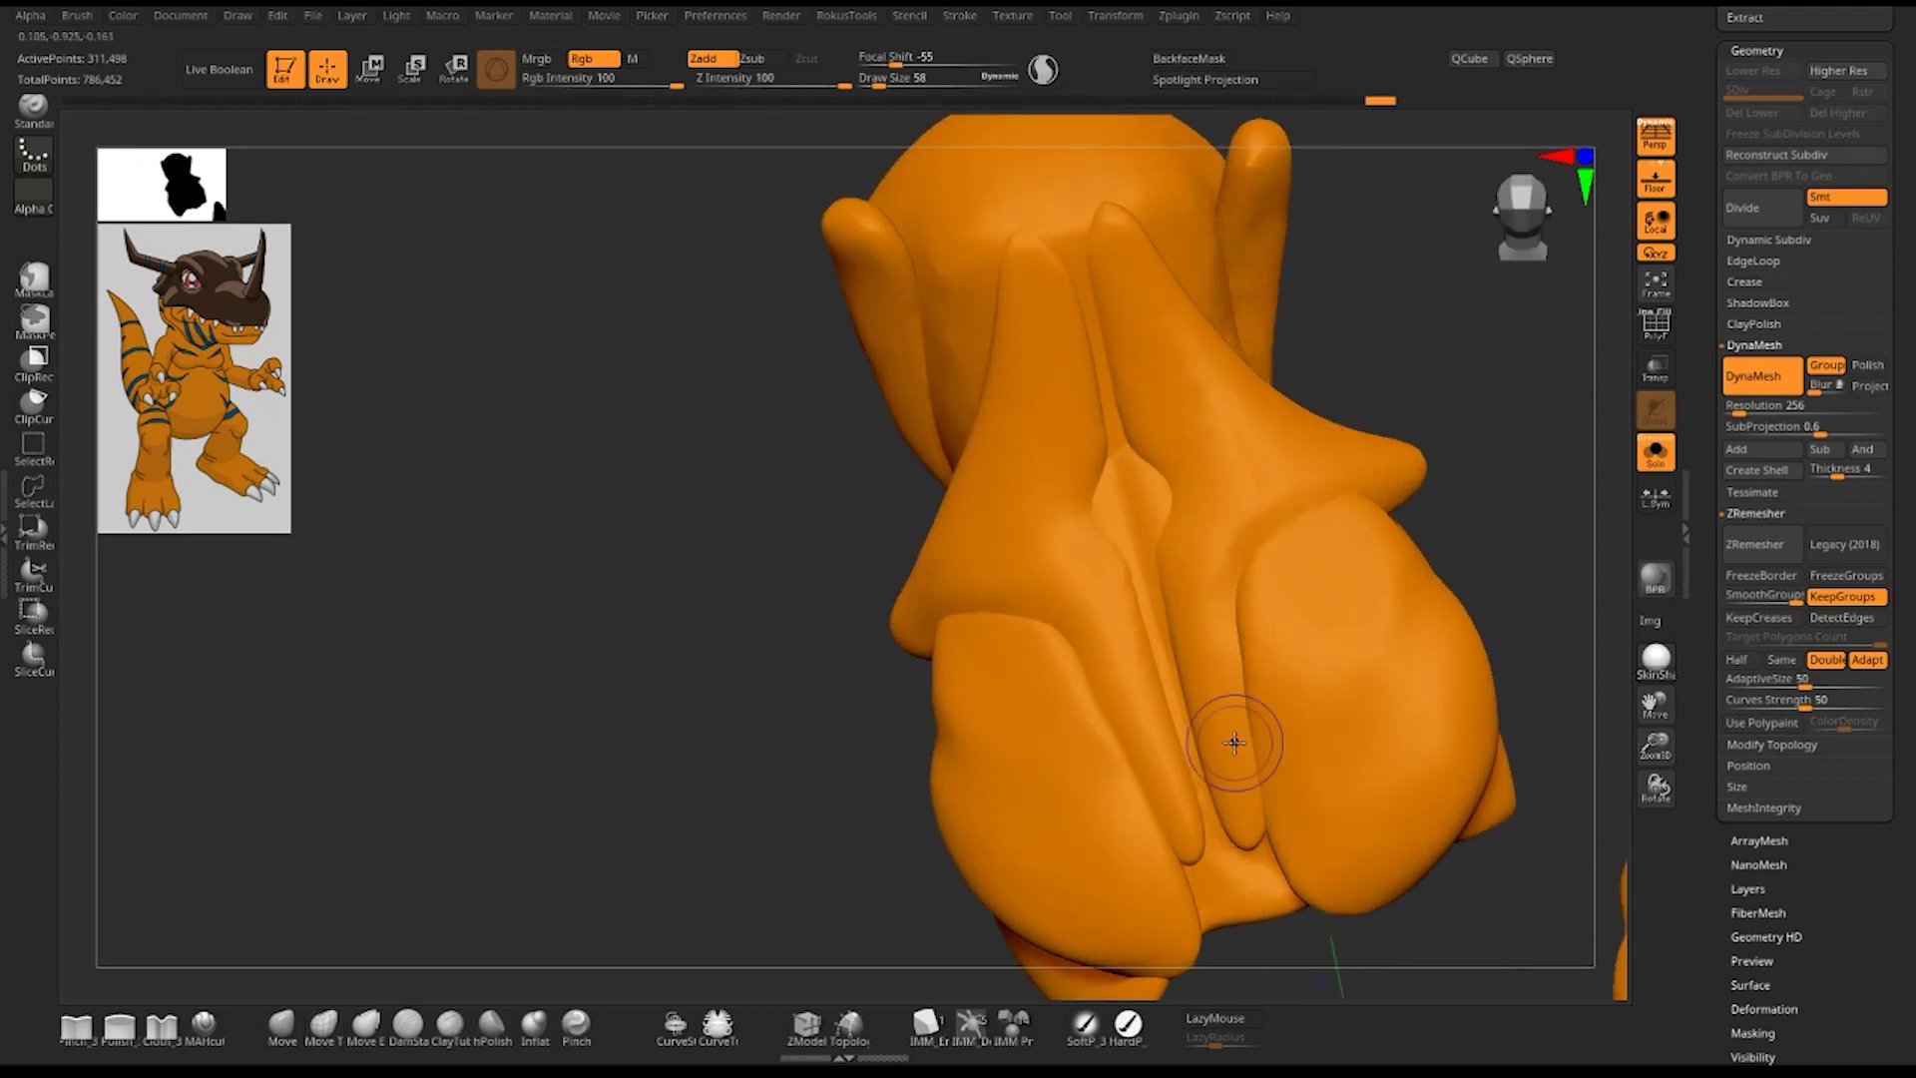
{"action": "key", "text": "ctrl+shift+z"}
{"action": "key", "text": "ctrl+z"}
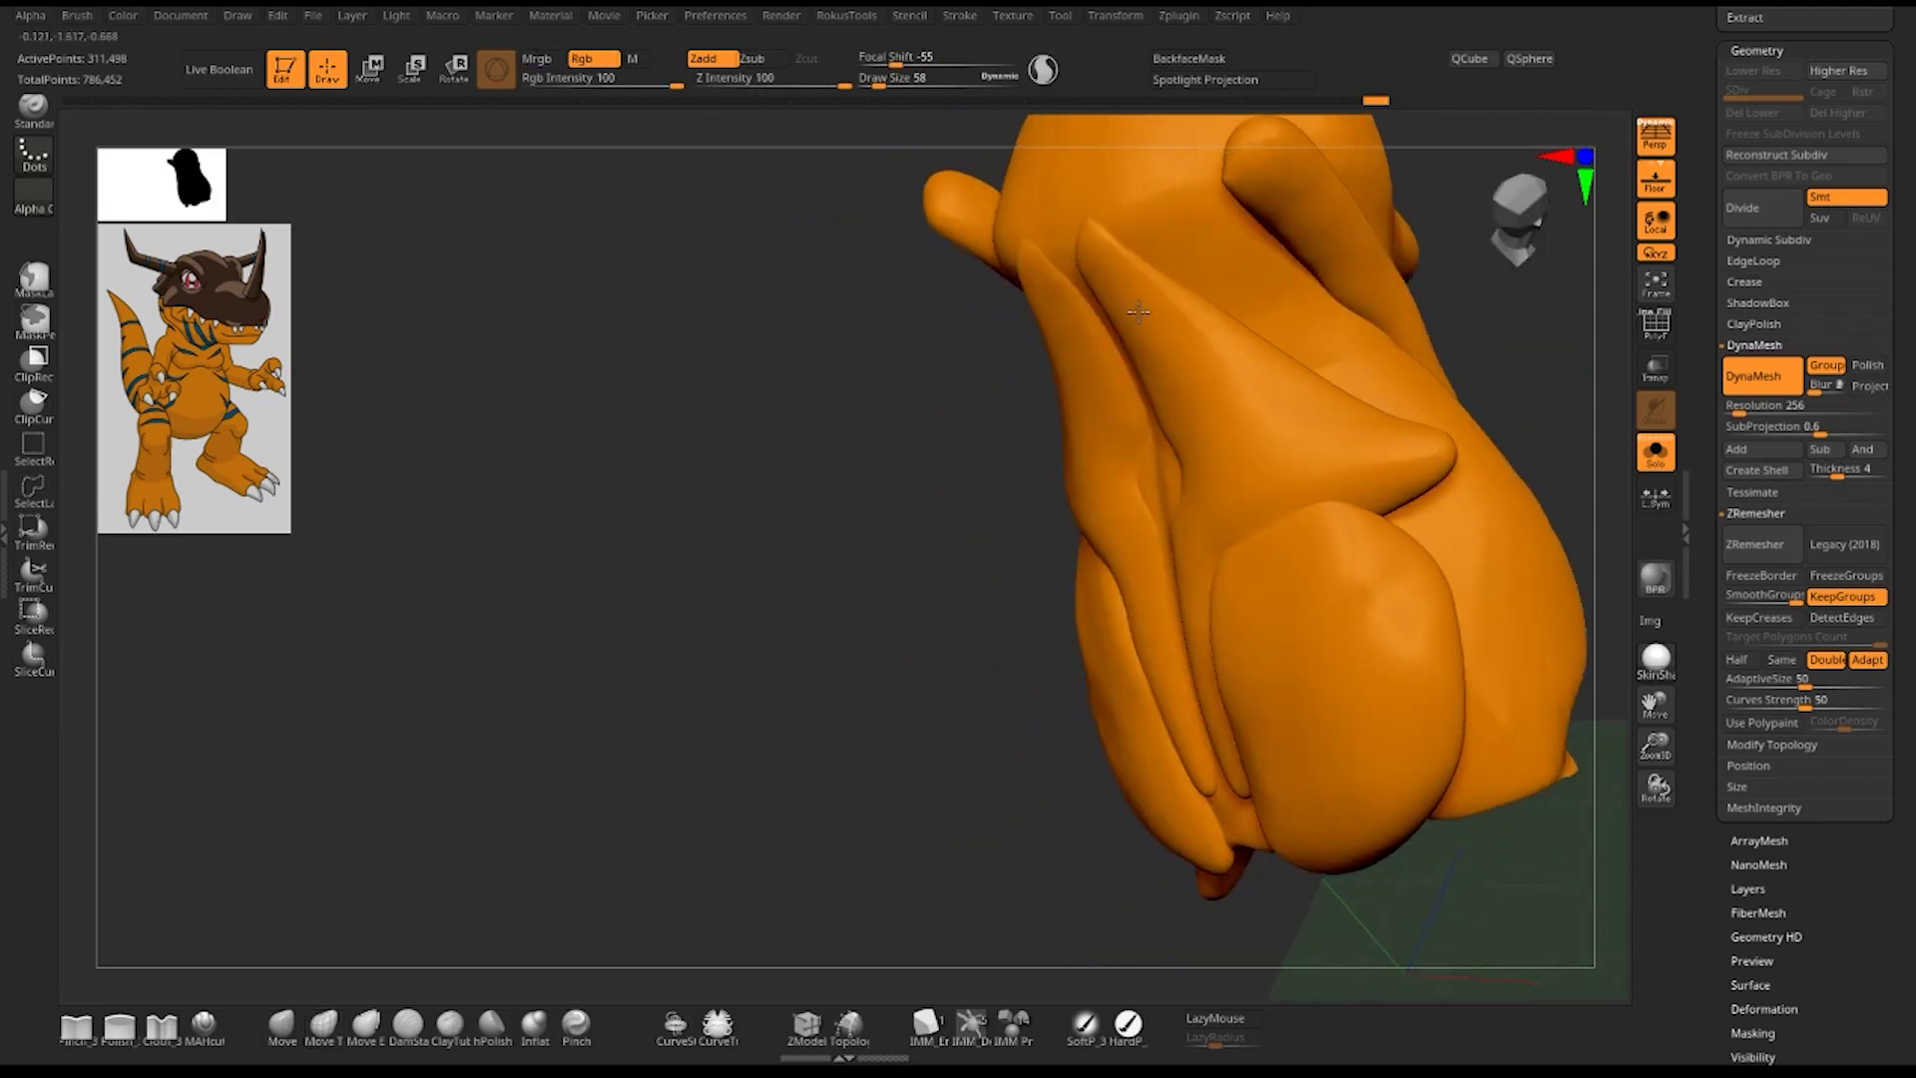
{"action": "key", "text": "ctrl+shift+z"}
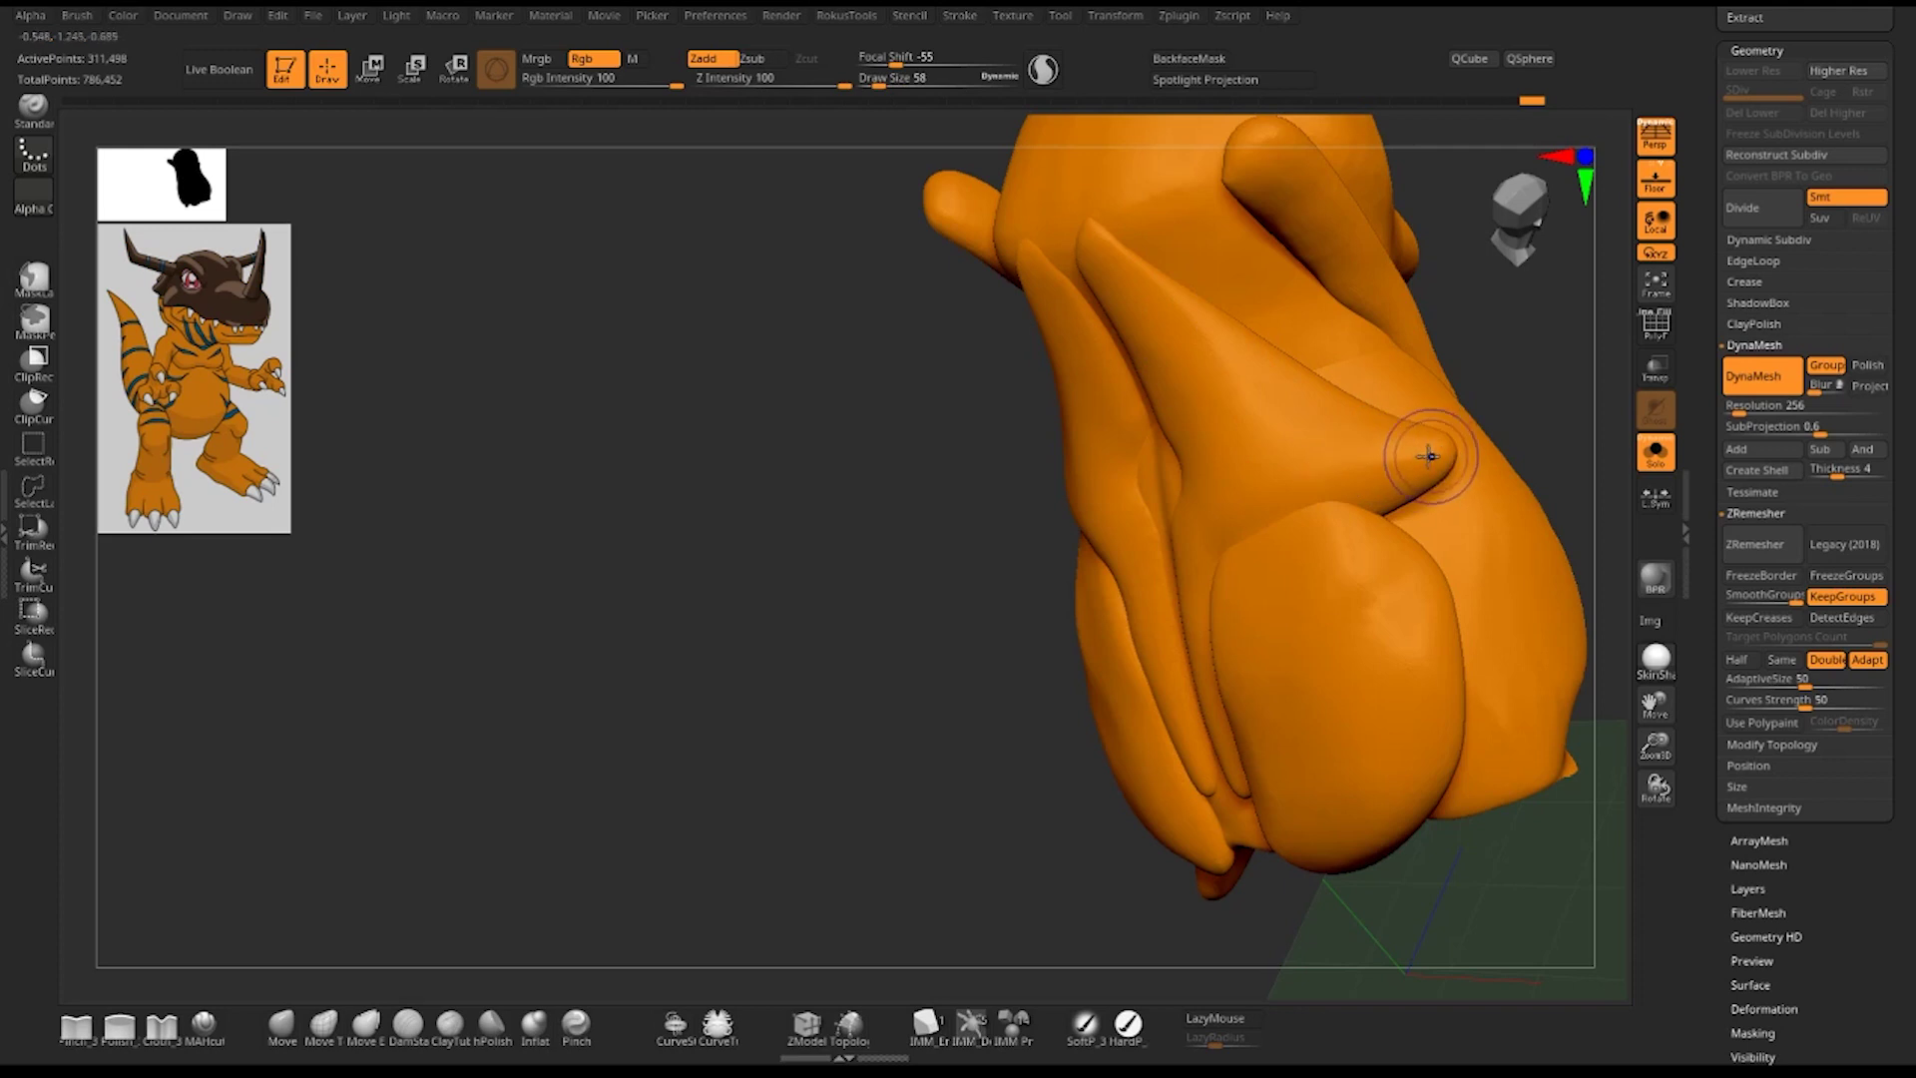
{"action": "key", "text": "ctrl+shift+z"}
{"action": "key", "text": "ctrl+z"}
{"action": "key", "text": "ctrl+z"}
{"action": "key", "text": "ctrl+z"}
{"action": "key", "text": "ctrl+shift+z"}
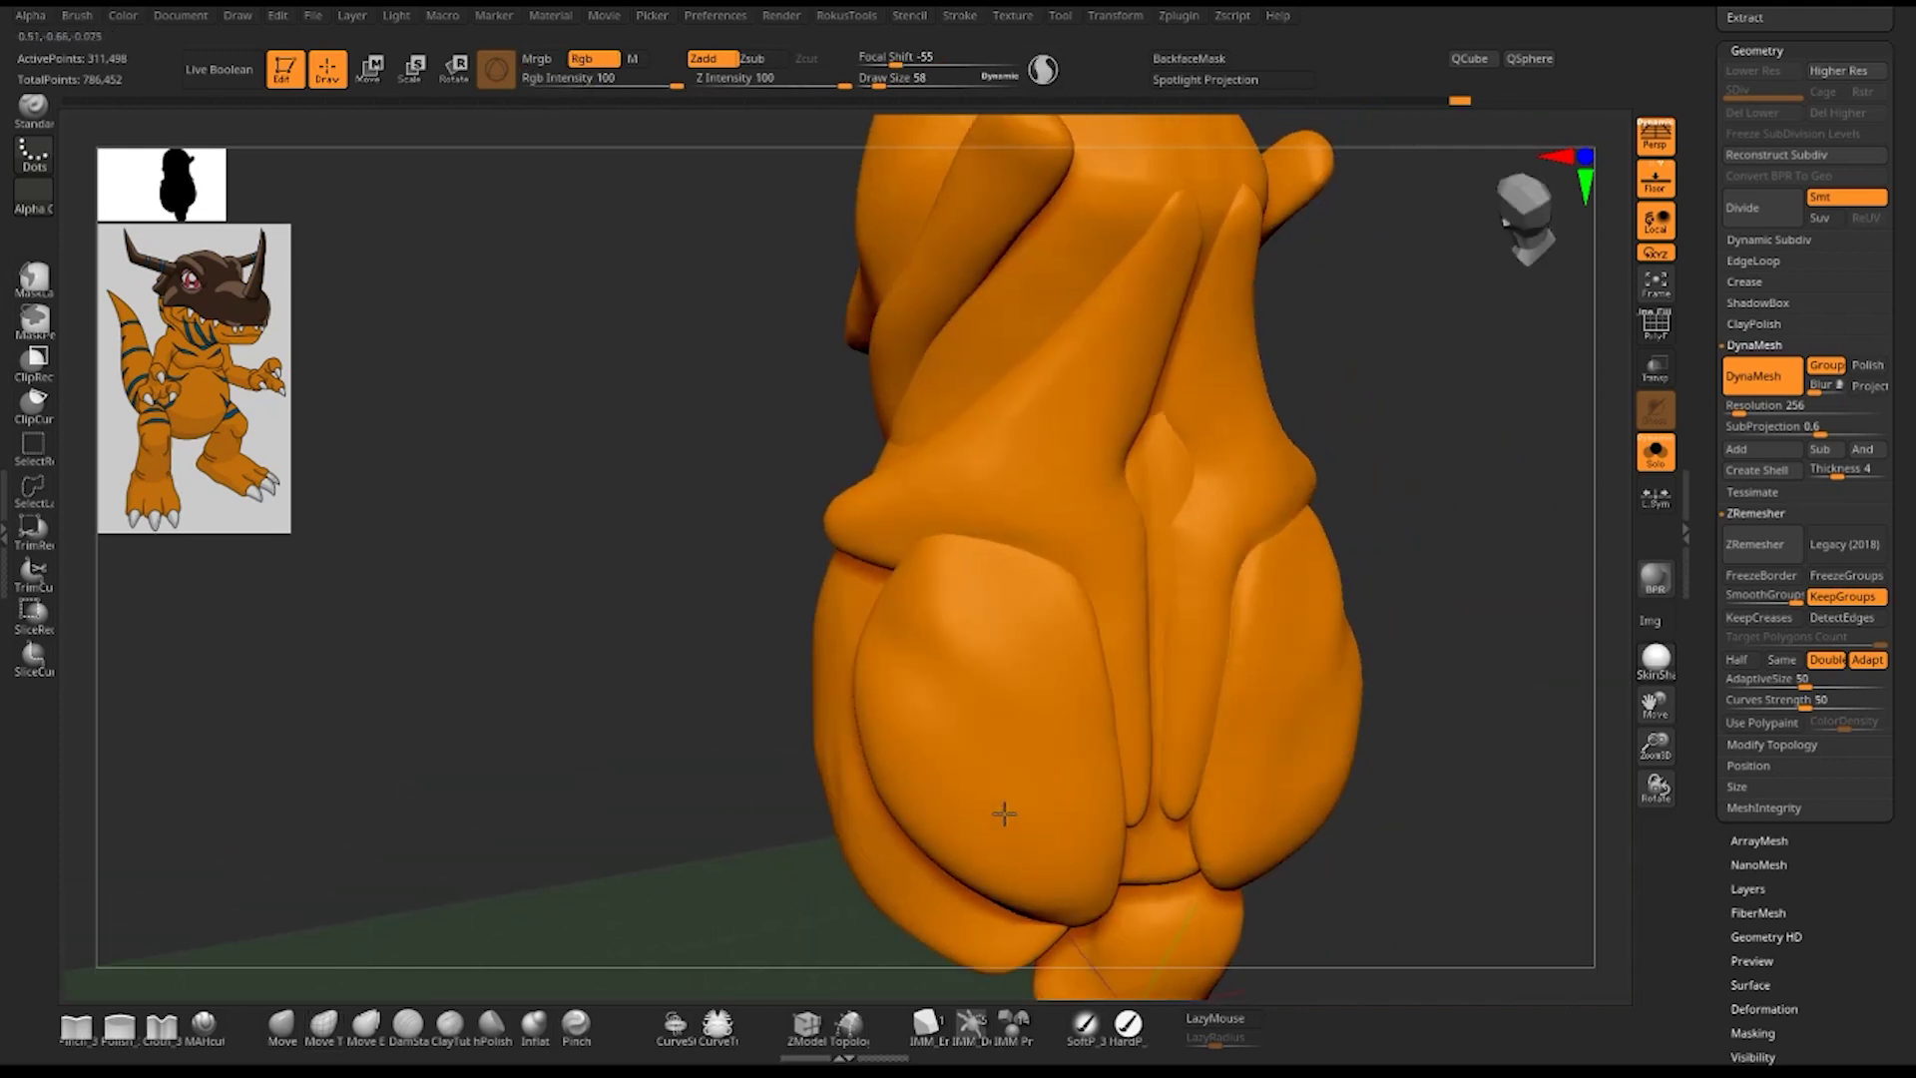
{"action": "key", "text": "ctrl+shift+z"}
{"action": "key", "text": "ctrl+shift+z"}
{"action": "key", "text": "ctrl+shift+z"}
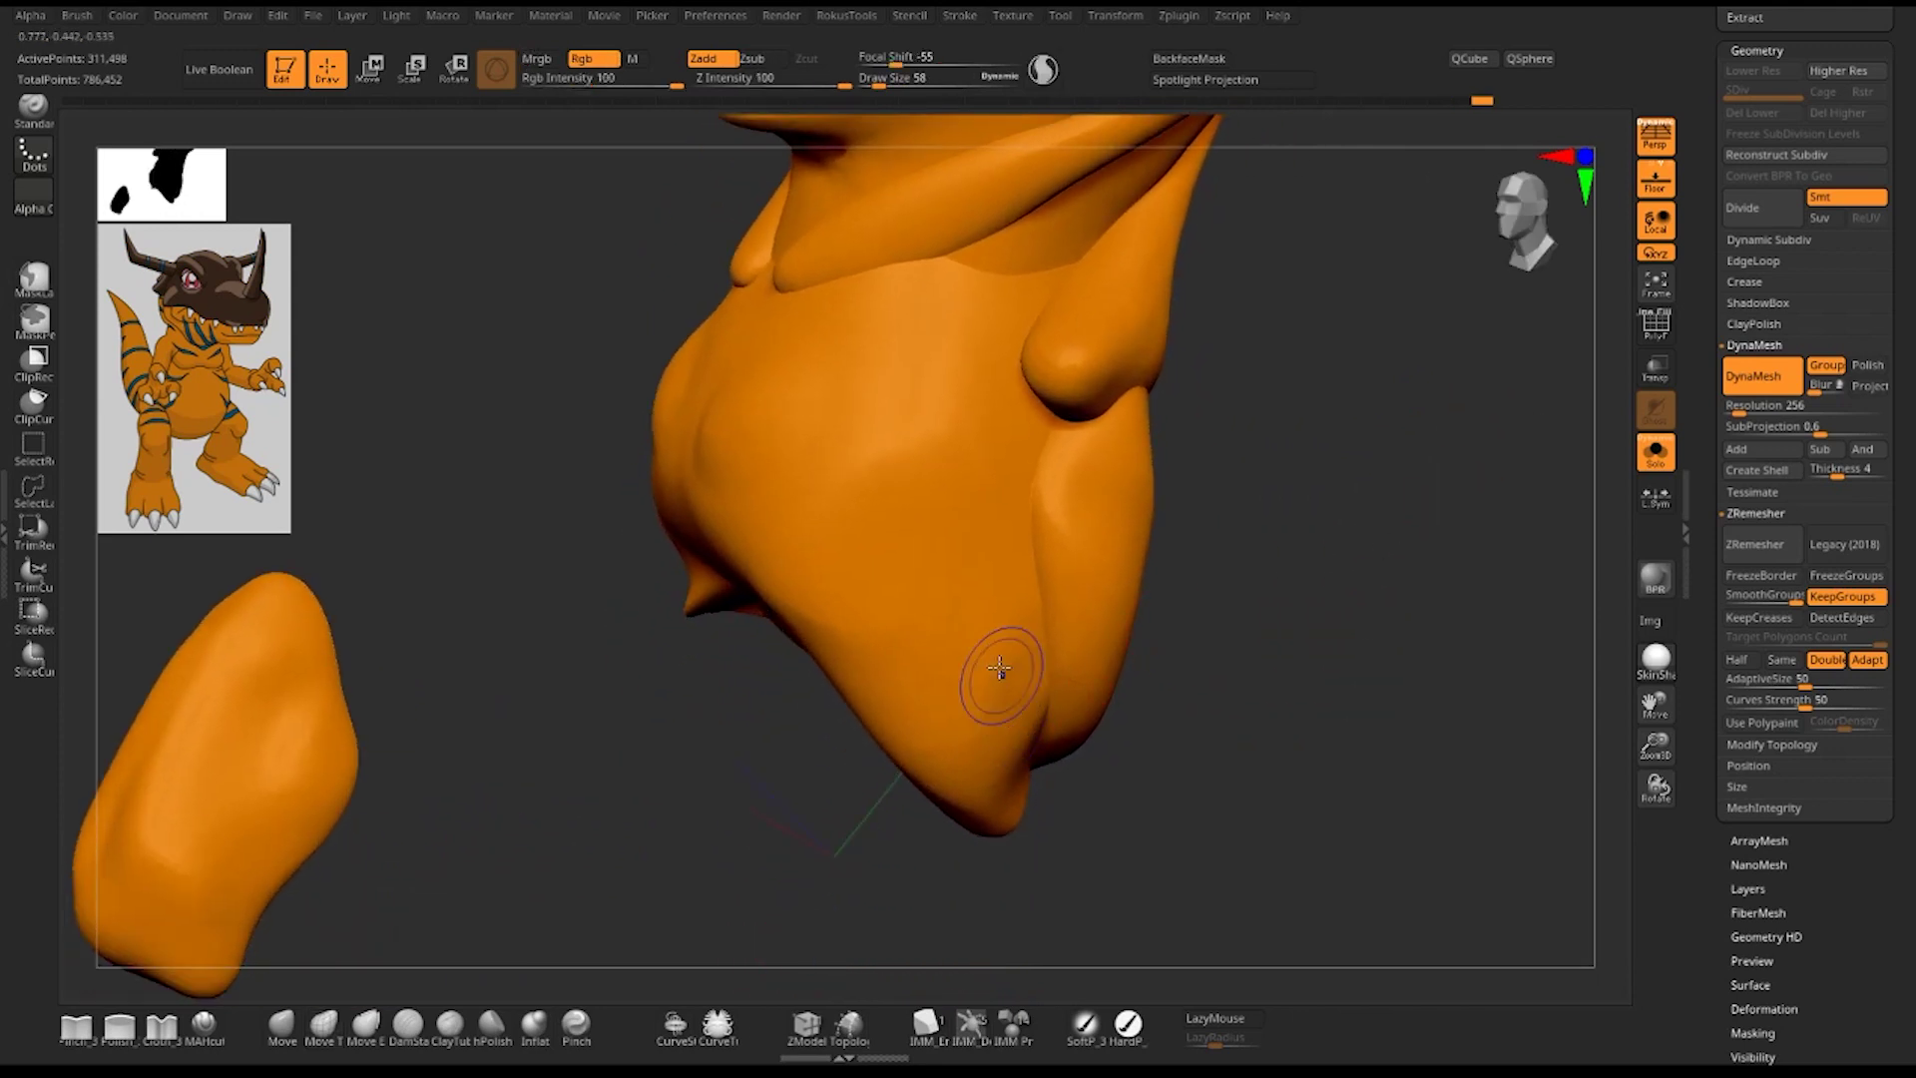
- Jump far back in history, then redo forward to the 785,756-point version
{"action": "key", "text": "ctrl+z"}
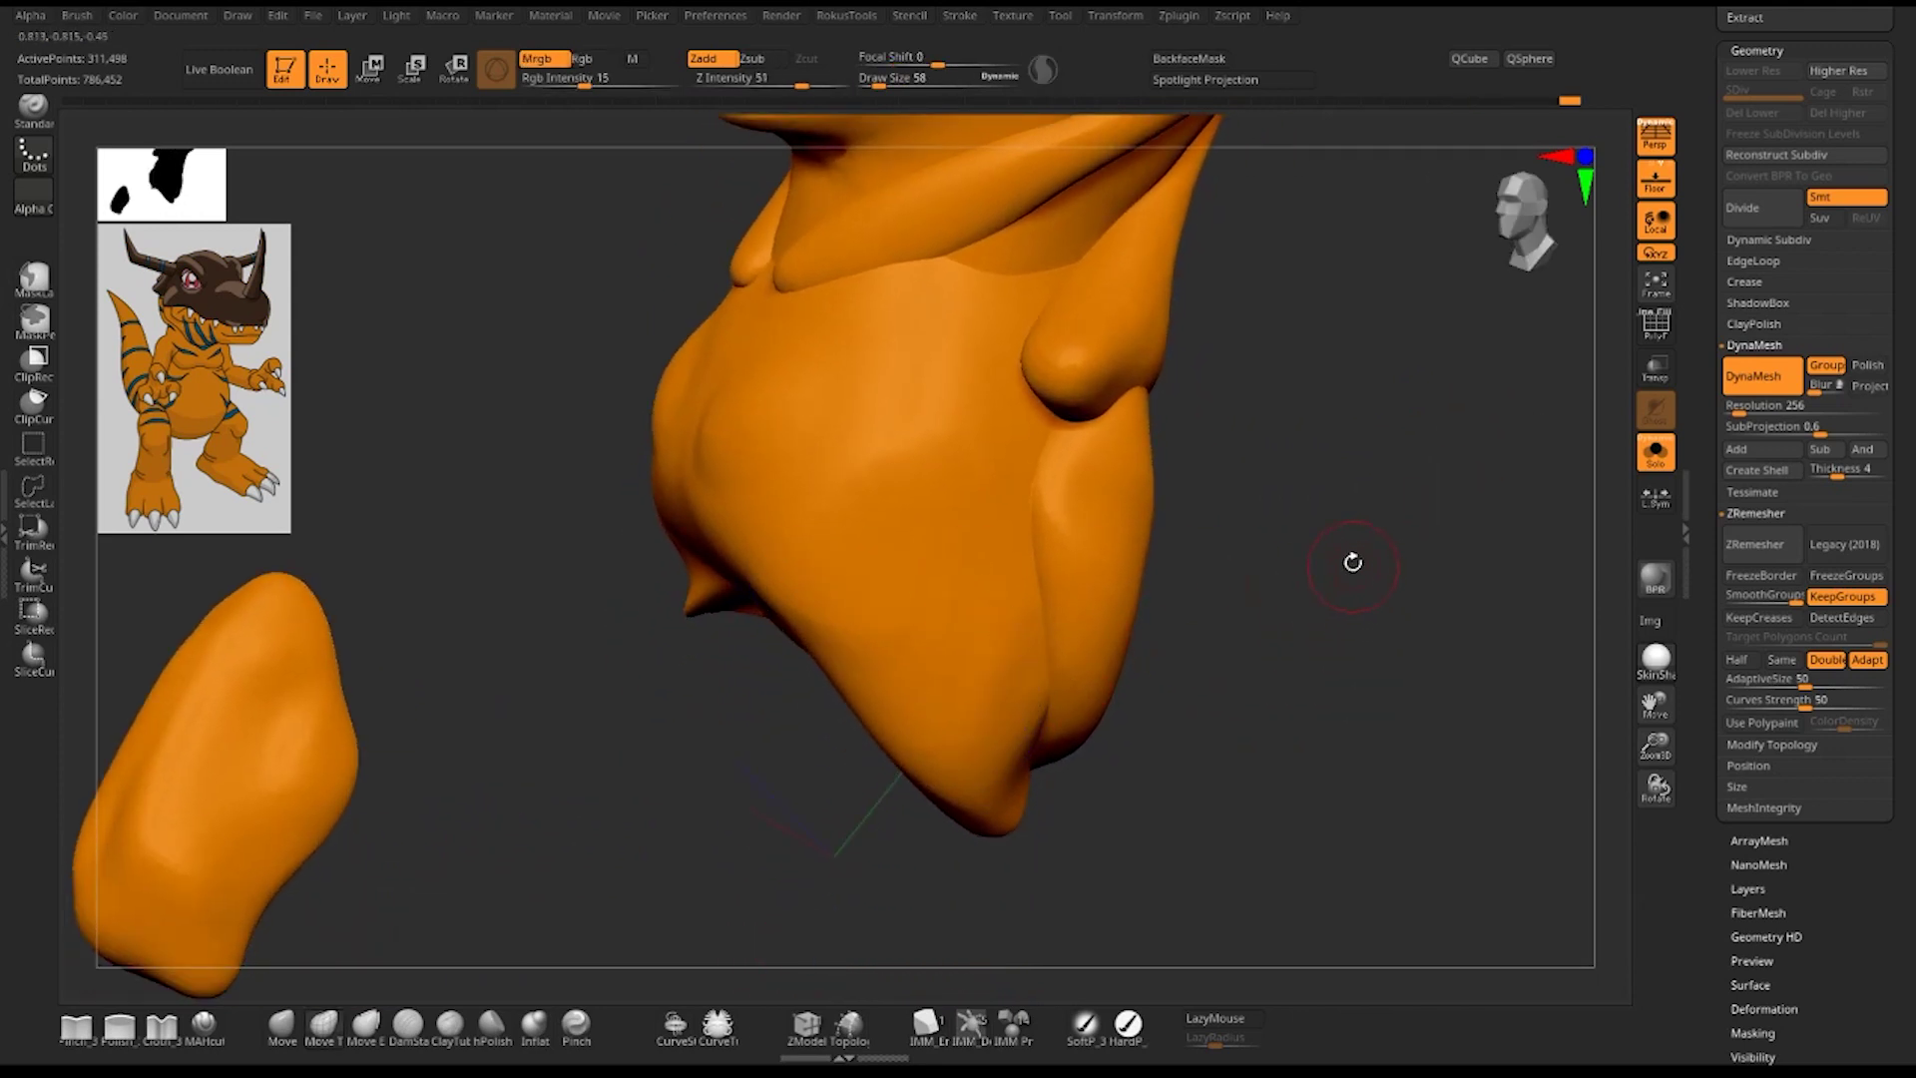
{"action": "key", "text": "ctrl+z"}
{"action": "key", "text": "ctrl+z"}
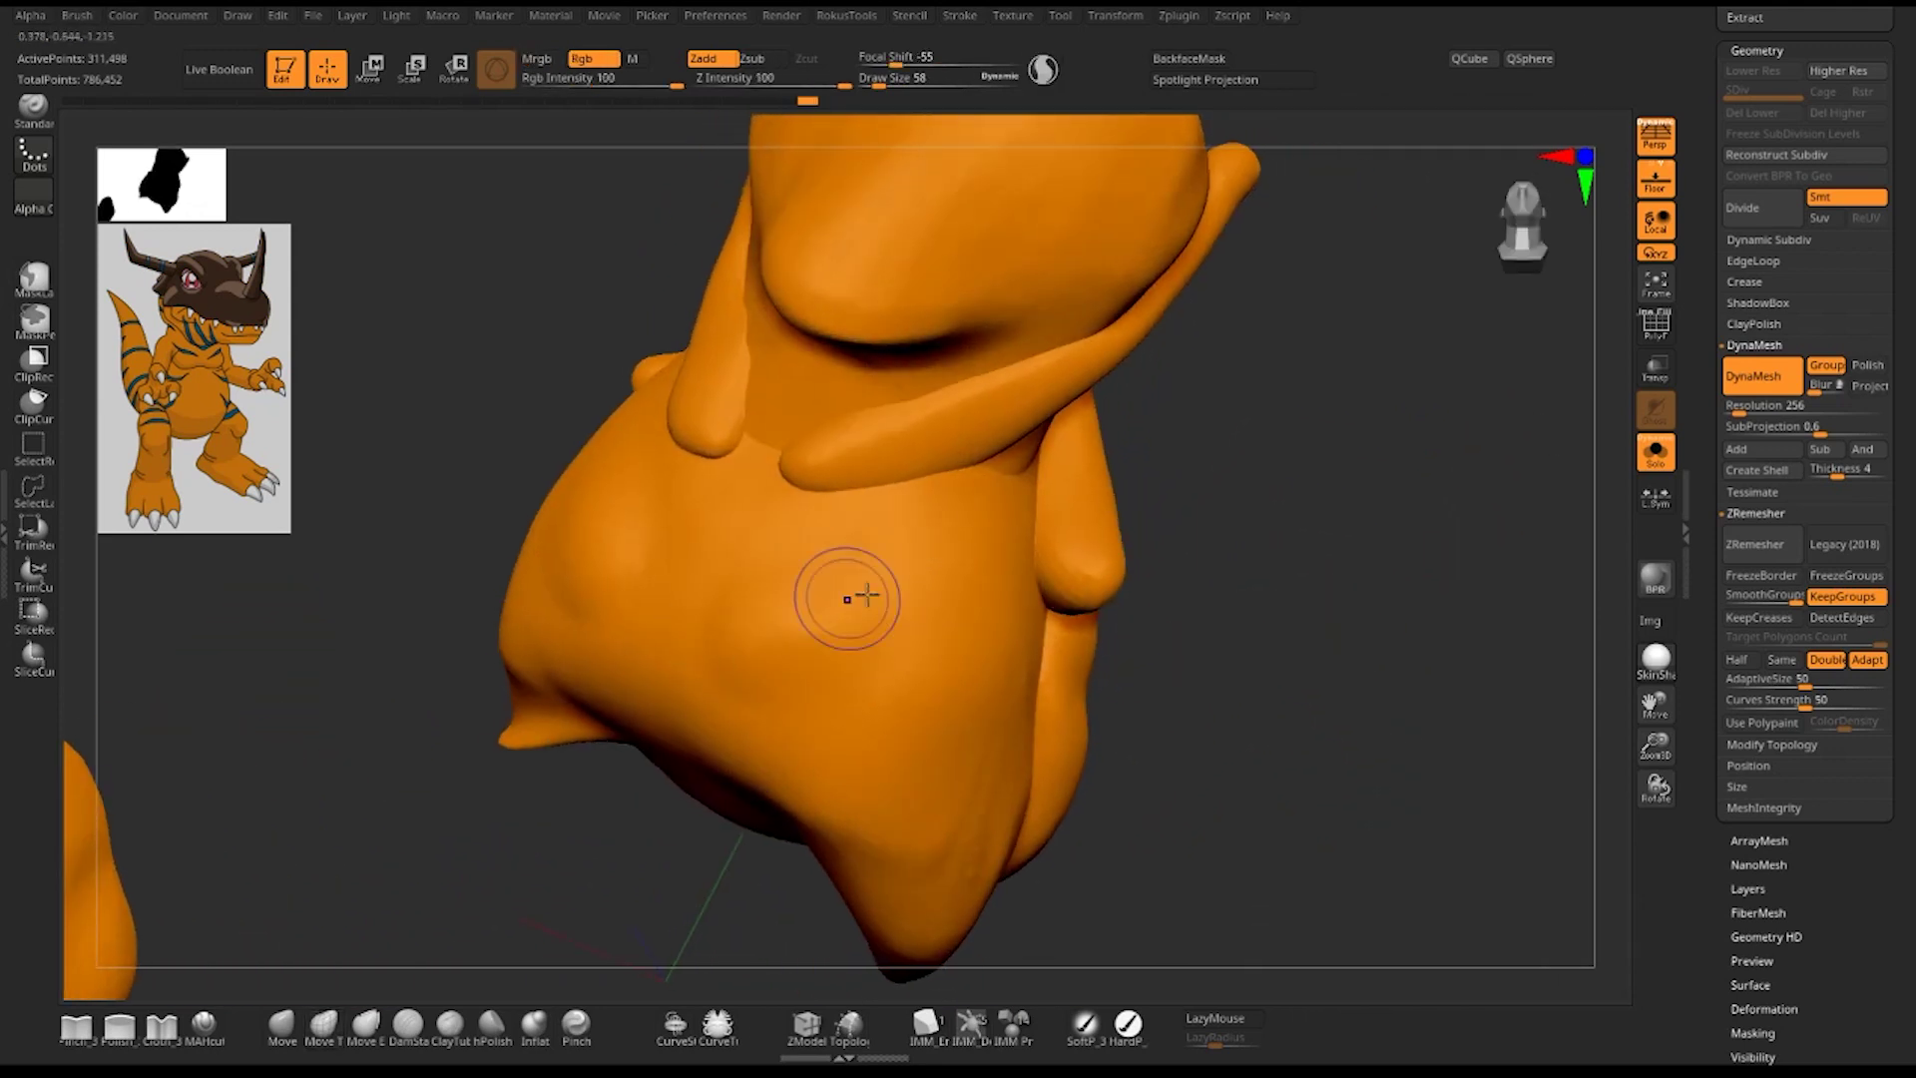
{"action": "key", "text": "ctrl+shift+z"}
{"action": "key", "text": "ctrl+shift+z"}
{"action": "key", "text": "ctrl+shift+z"}
{"action": "key", "text": "ctrl+shift+z"}
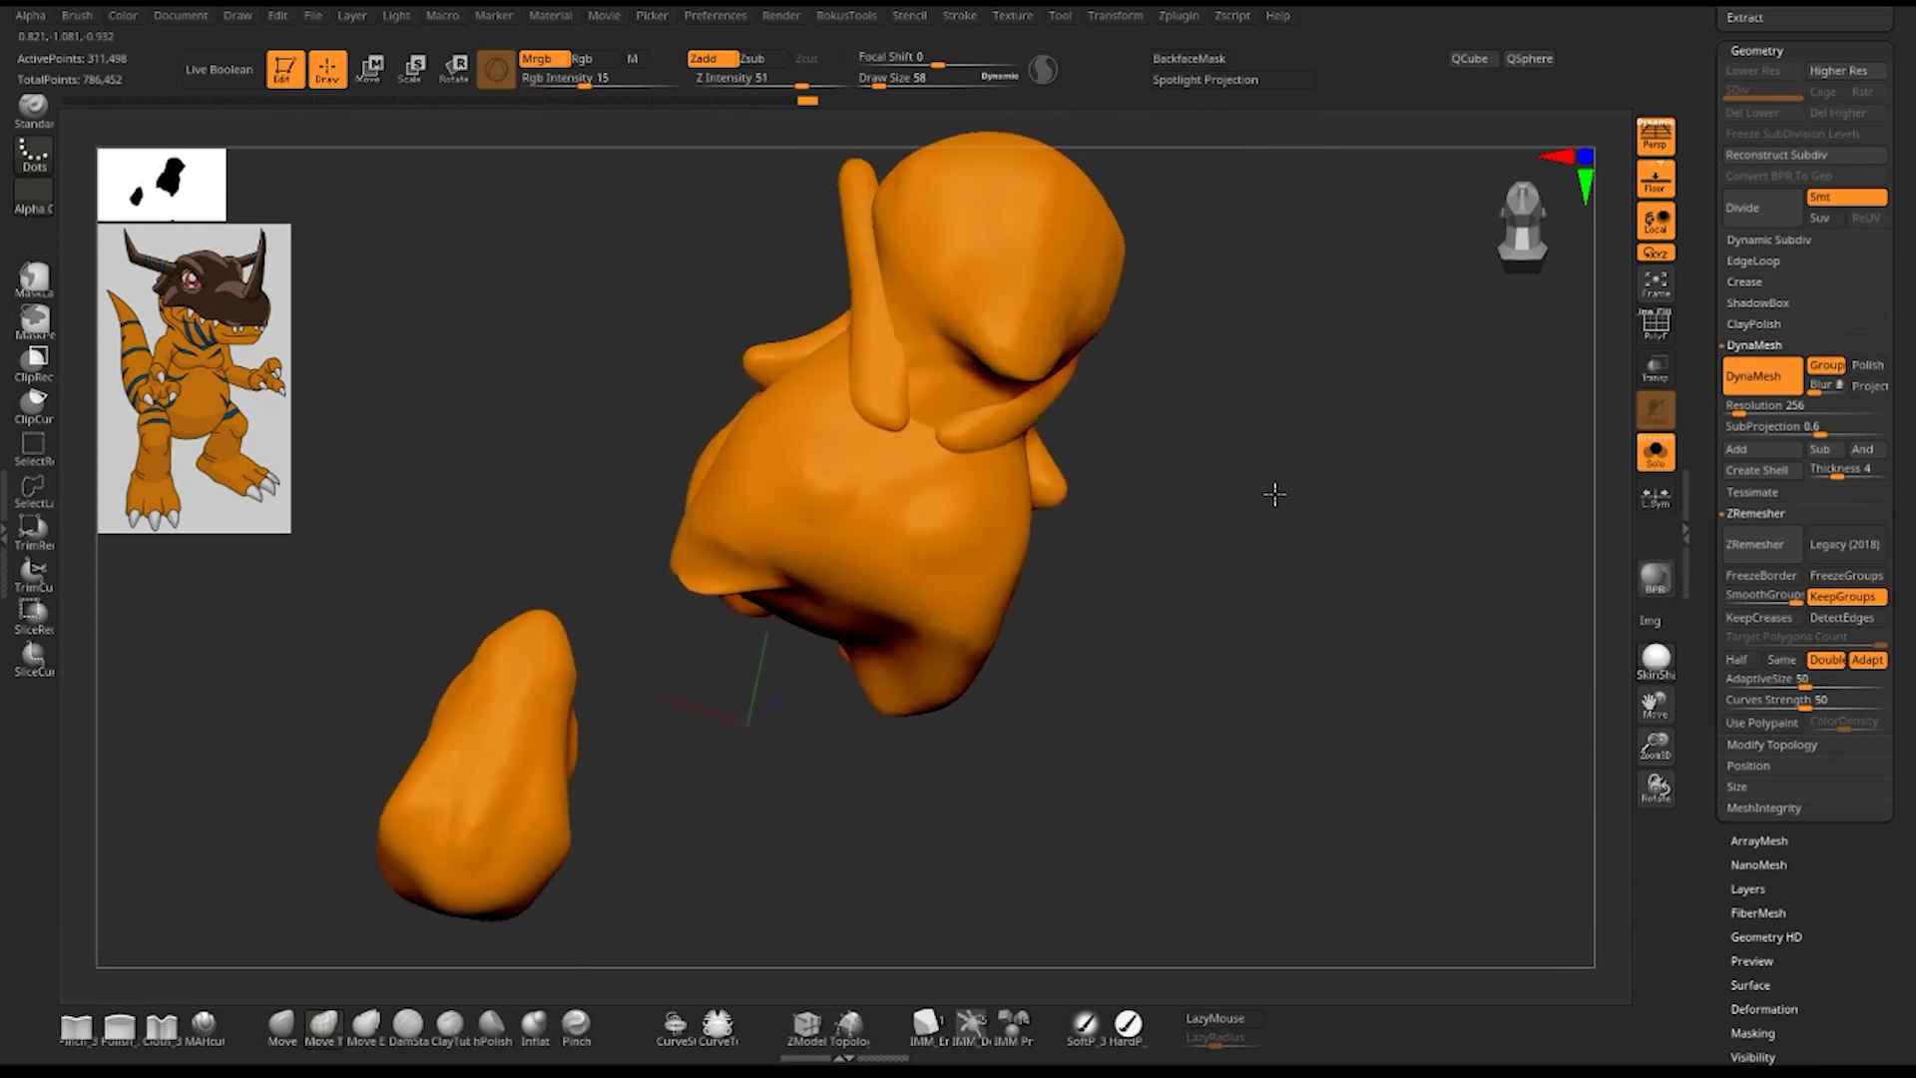
{"action": "key", "text": "ctrl+shift+z"}
{"action": "key", "text": "ctrl+shift+z"}
{"action": "key", "text": "ctrl+shift+z"}
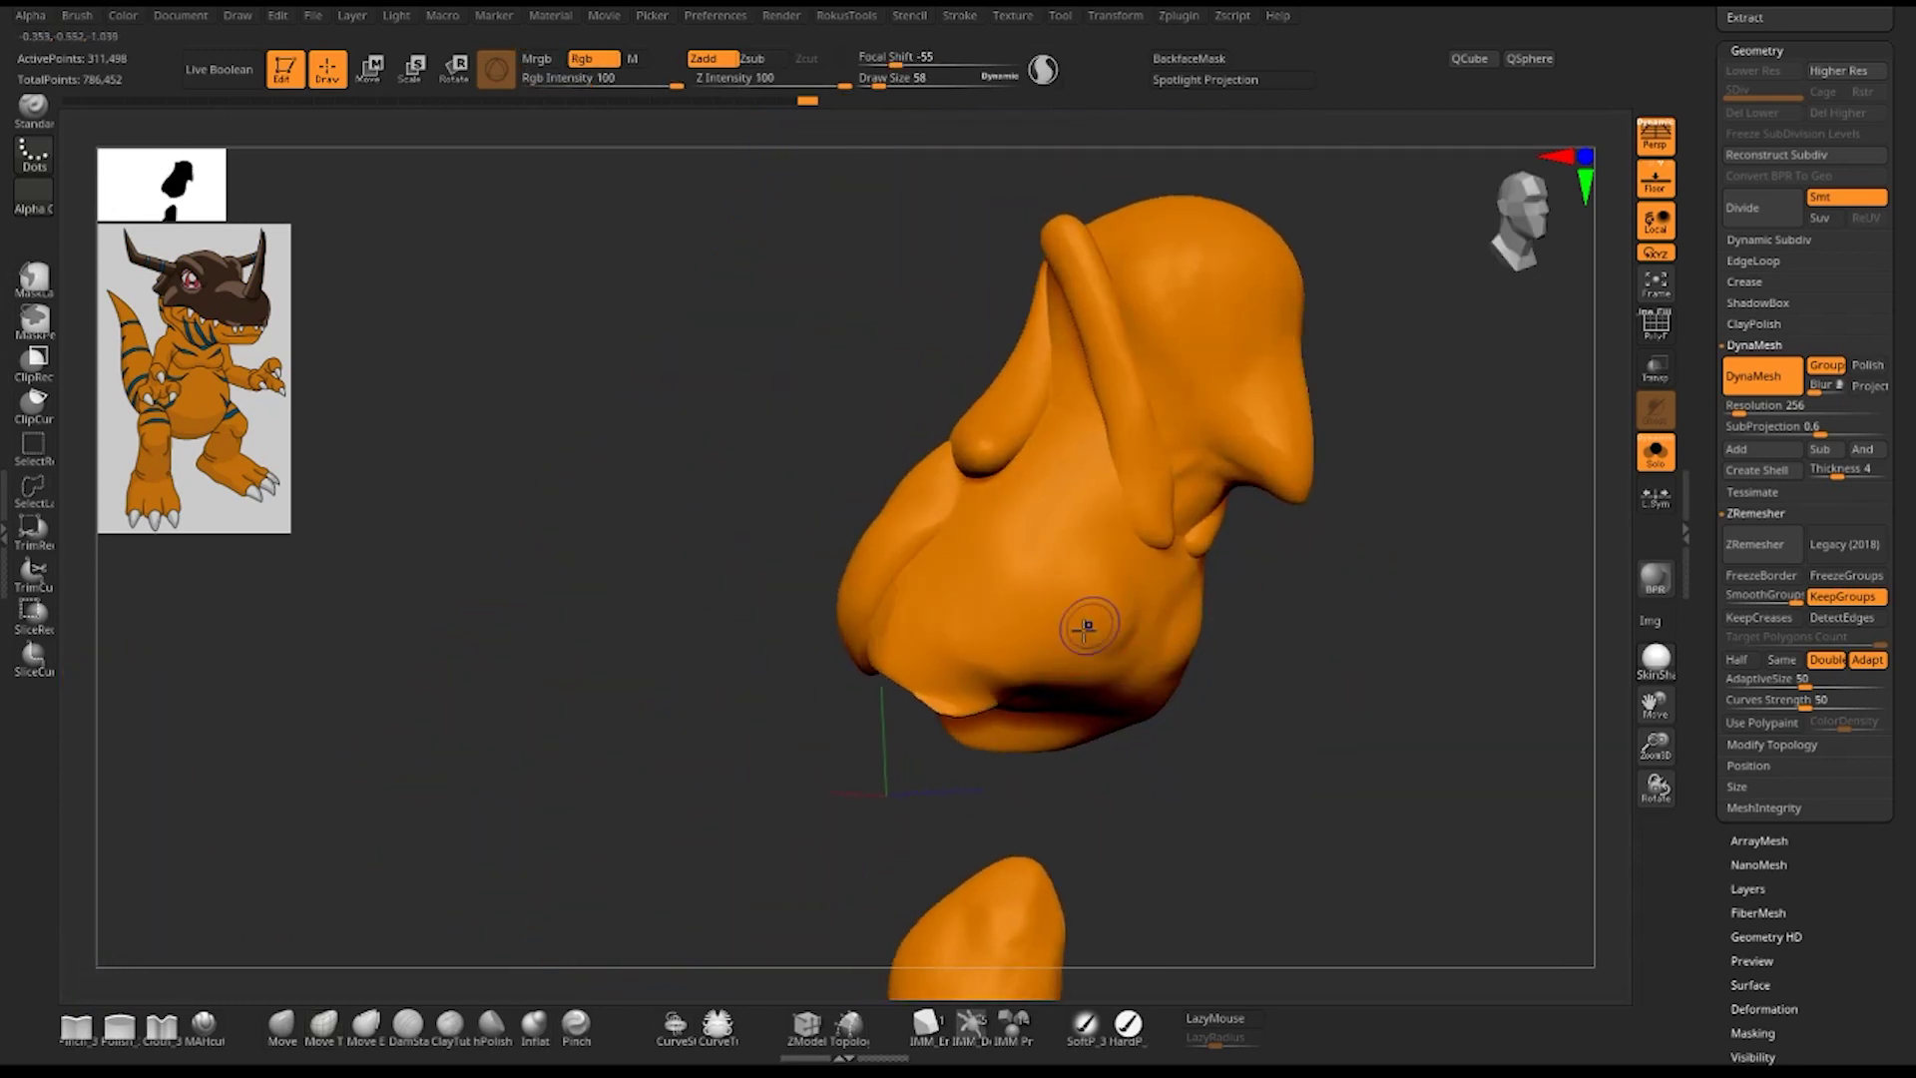
{"action": "key", "text": "ctrl+shift+z"}
{"action": "key", "text": "ctrl+shift+z"}
{"action": "key", "text": "ctrl+shift+z"}
{"action": "key", "text": "ctrl+shift+z"}
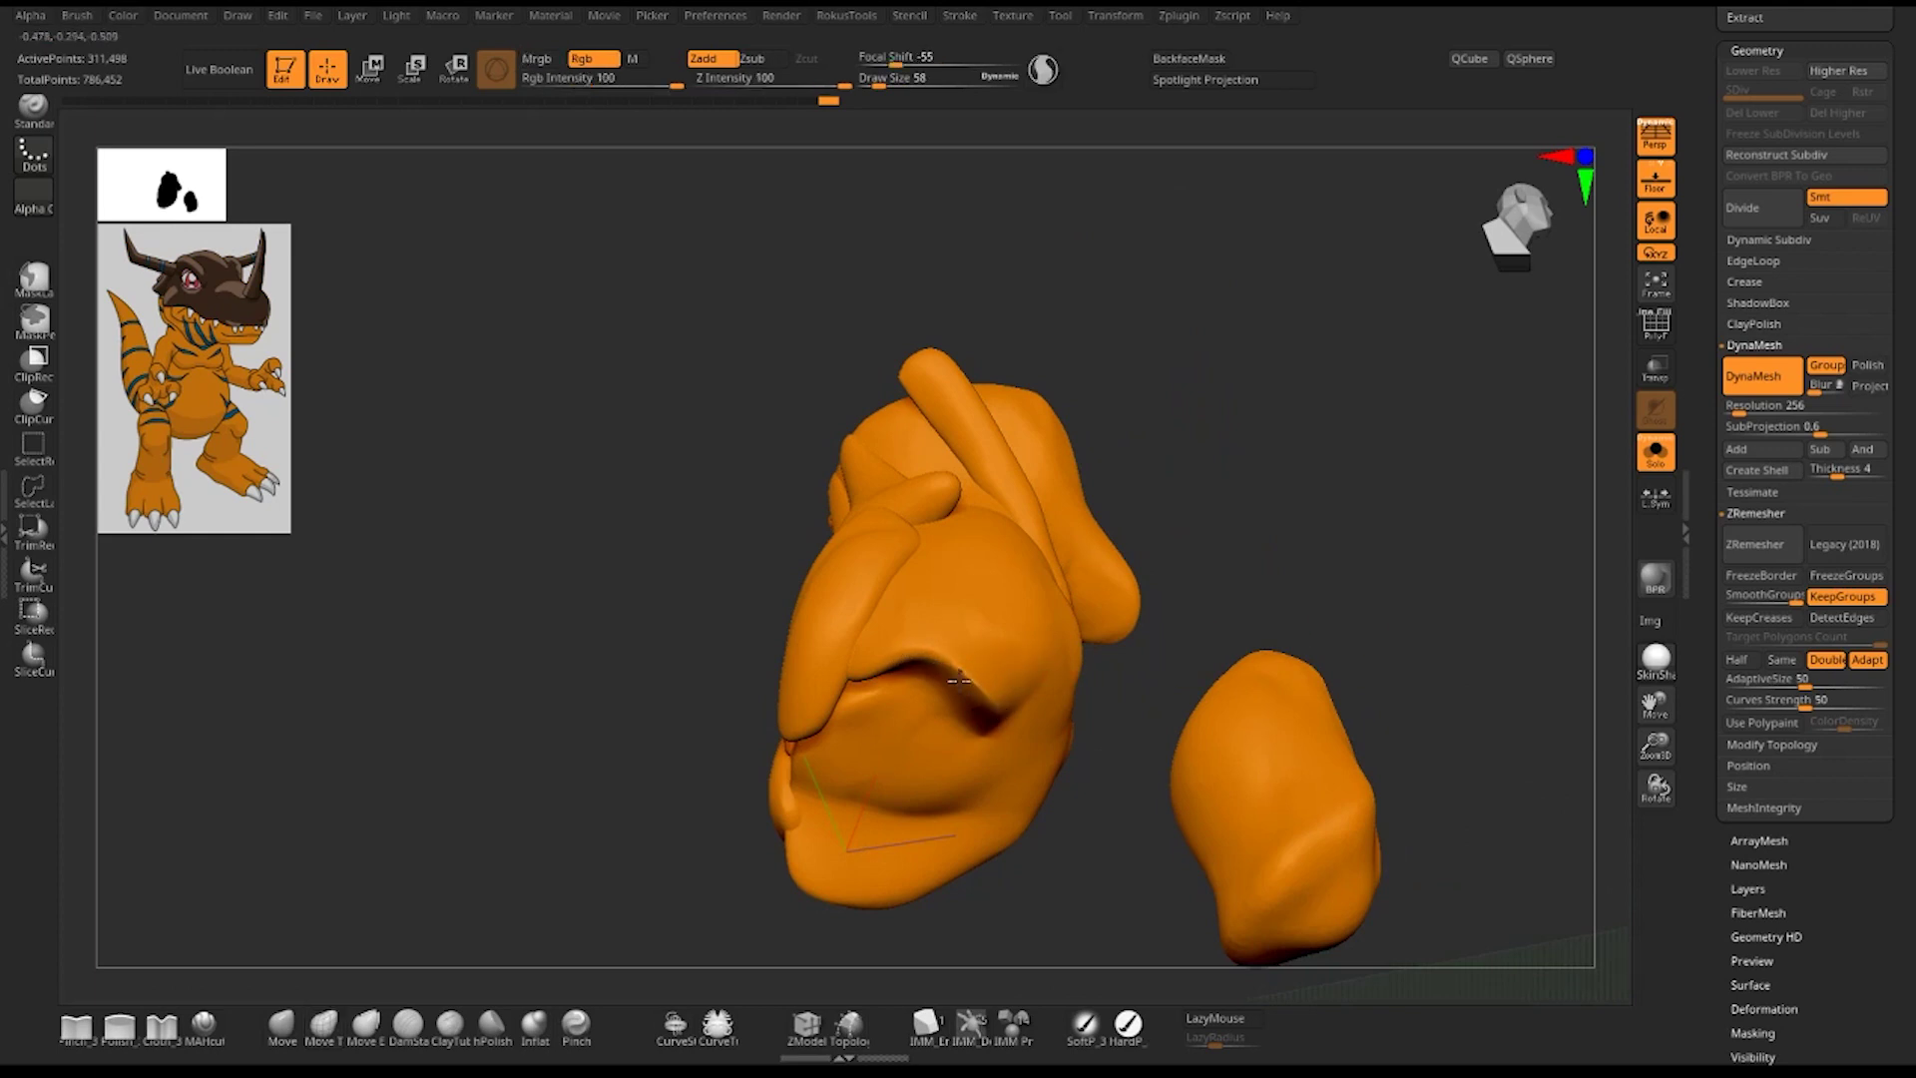
{"action": "key", "text": "ctrl+shift+z"}
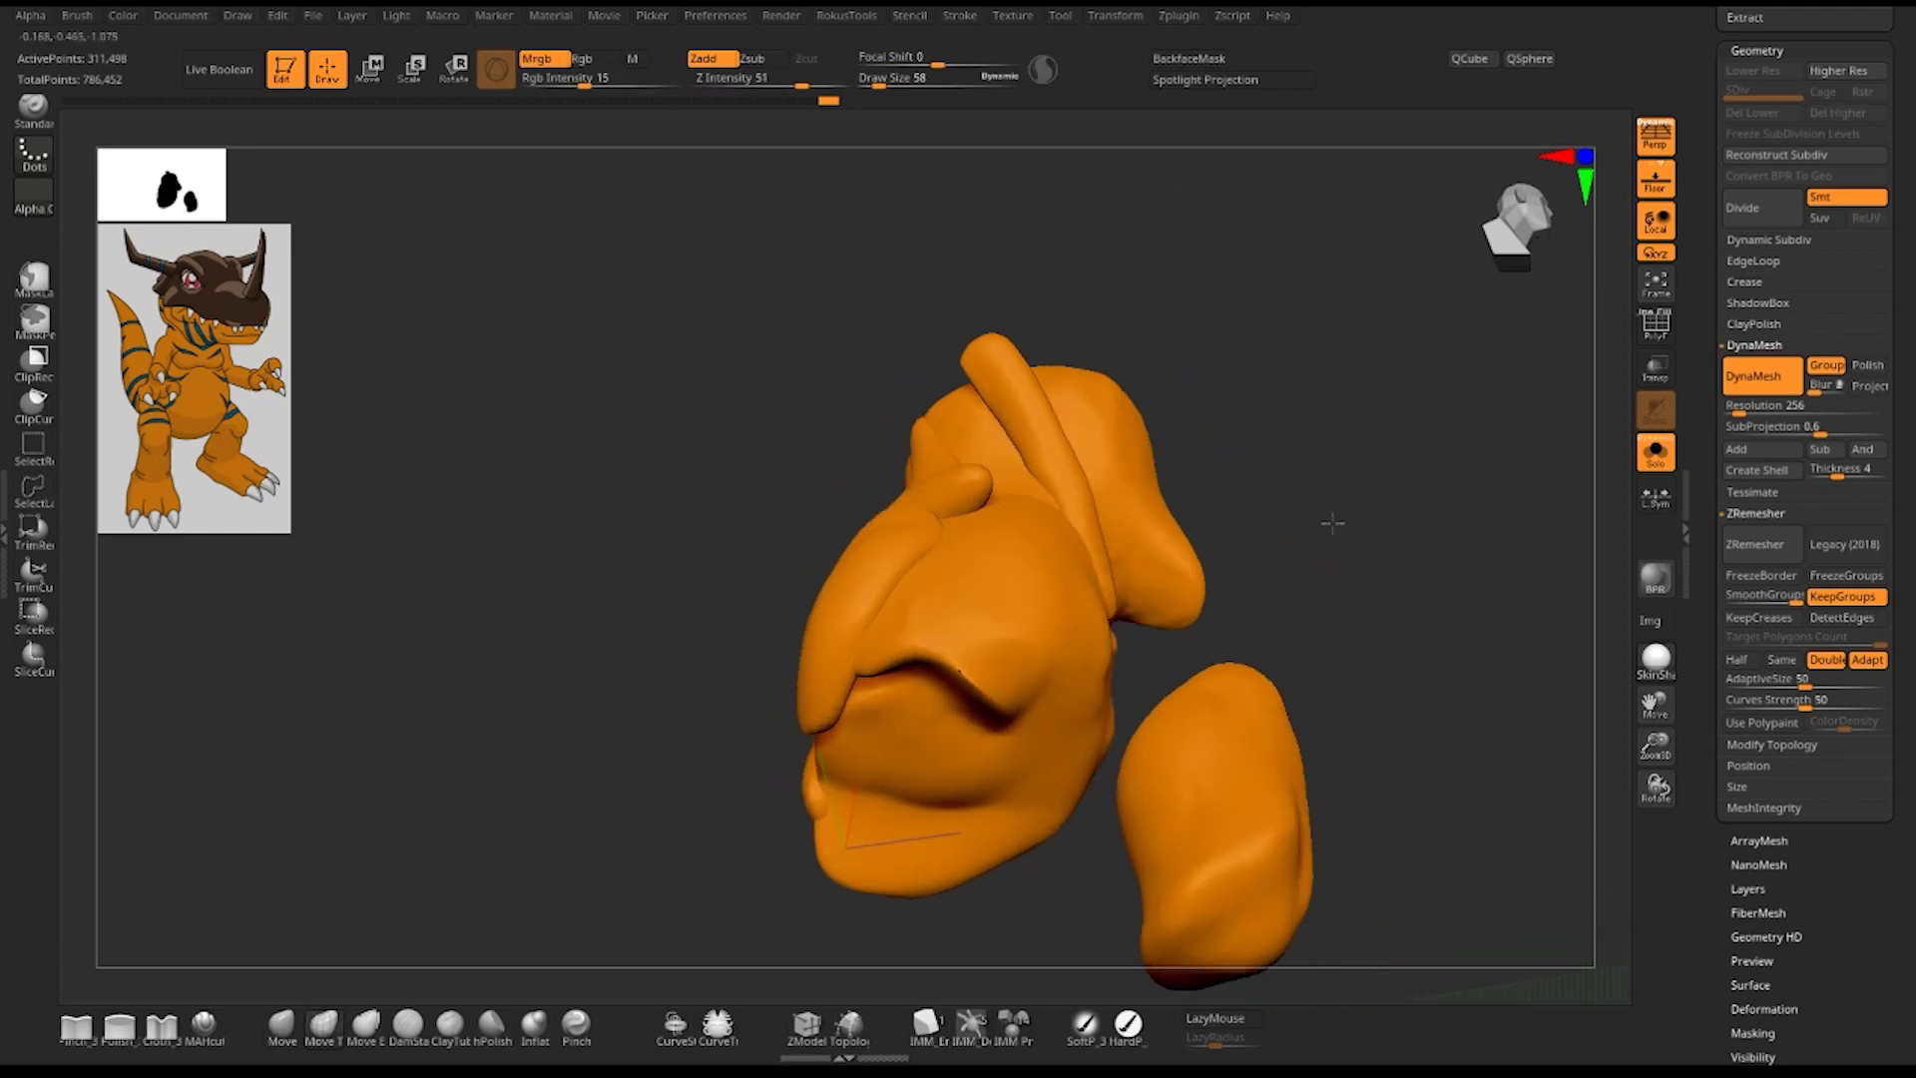
{"action": "key", "text": "ctrl+shift+z"}
{"action": "key", "text": "ctrl+shift+z"}
{"action": "key", "text": "ctrl+shift+z"}
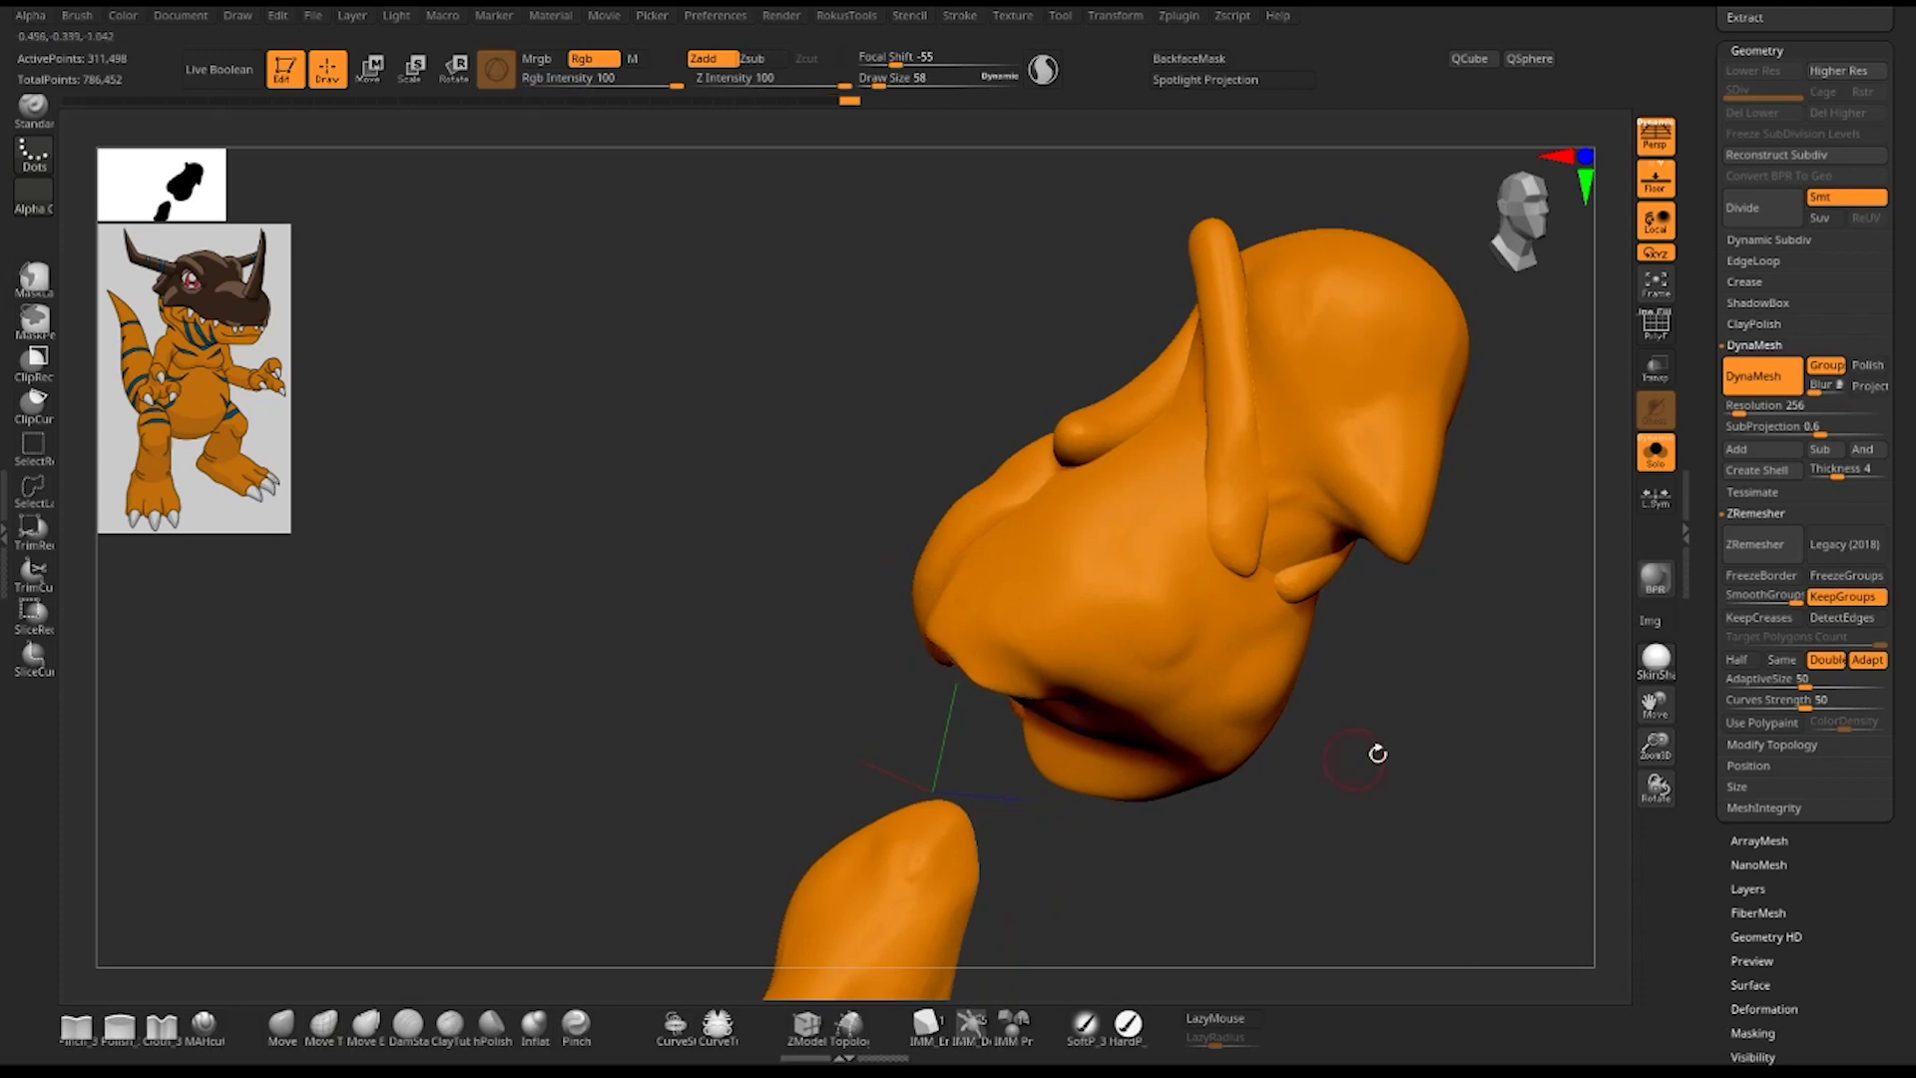
- Toggle ZRemesher Adapt off and on, redo to the latest state, and inspect the belly's underside
{"action": "left_click", "coordinate": [1866, 663]}
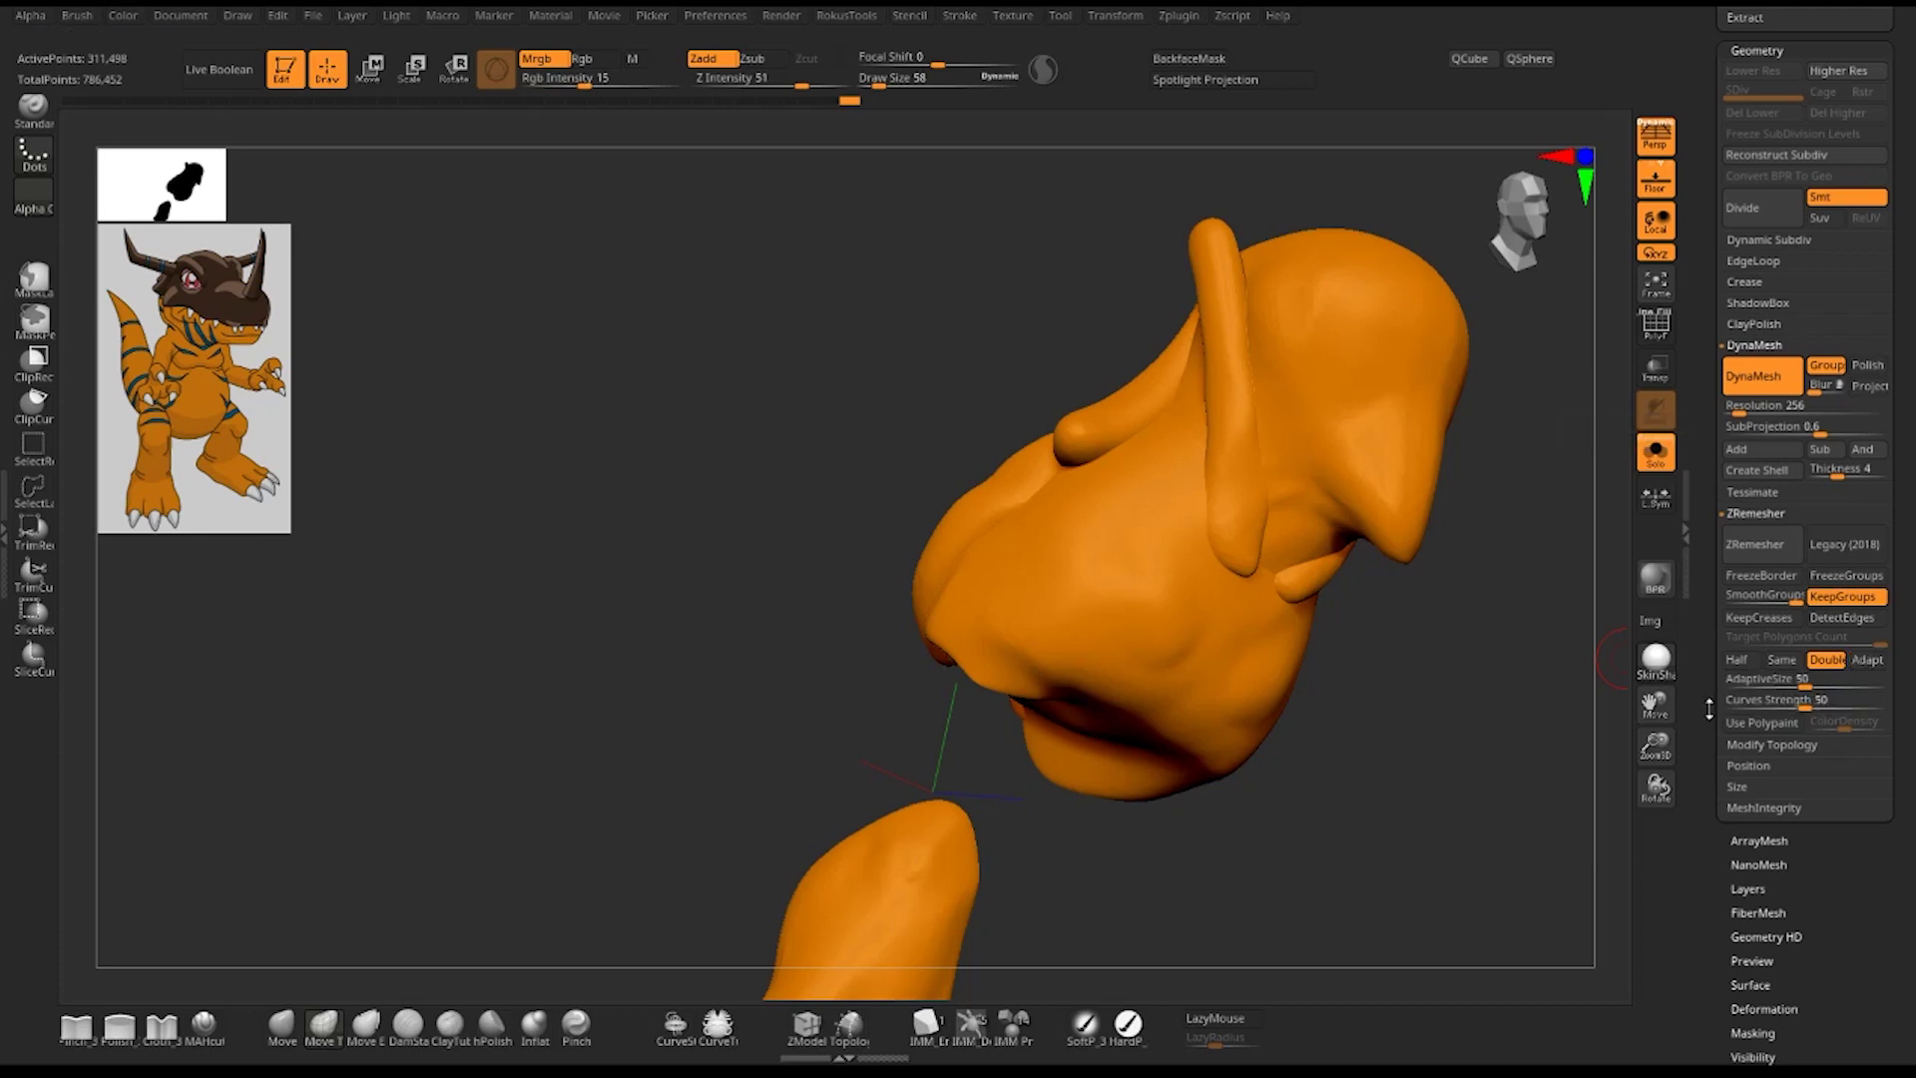
{"action": "left_click", "coordinate": [1866, 663]}
{"action": "key", "text": "ctrl+shift+z"}
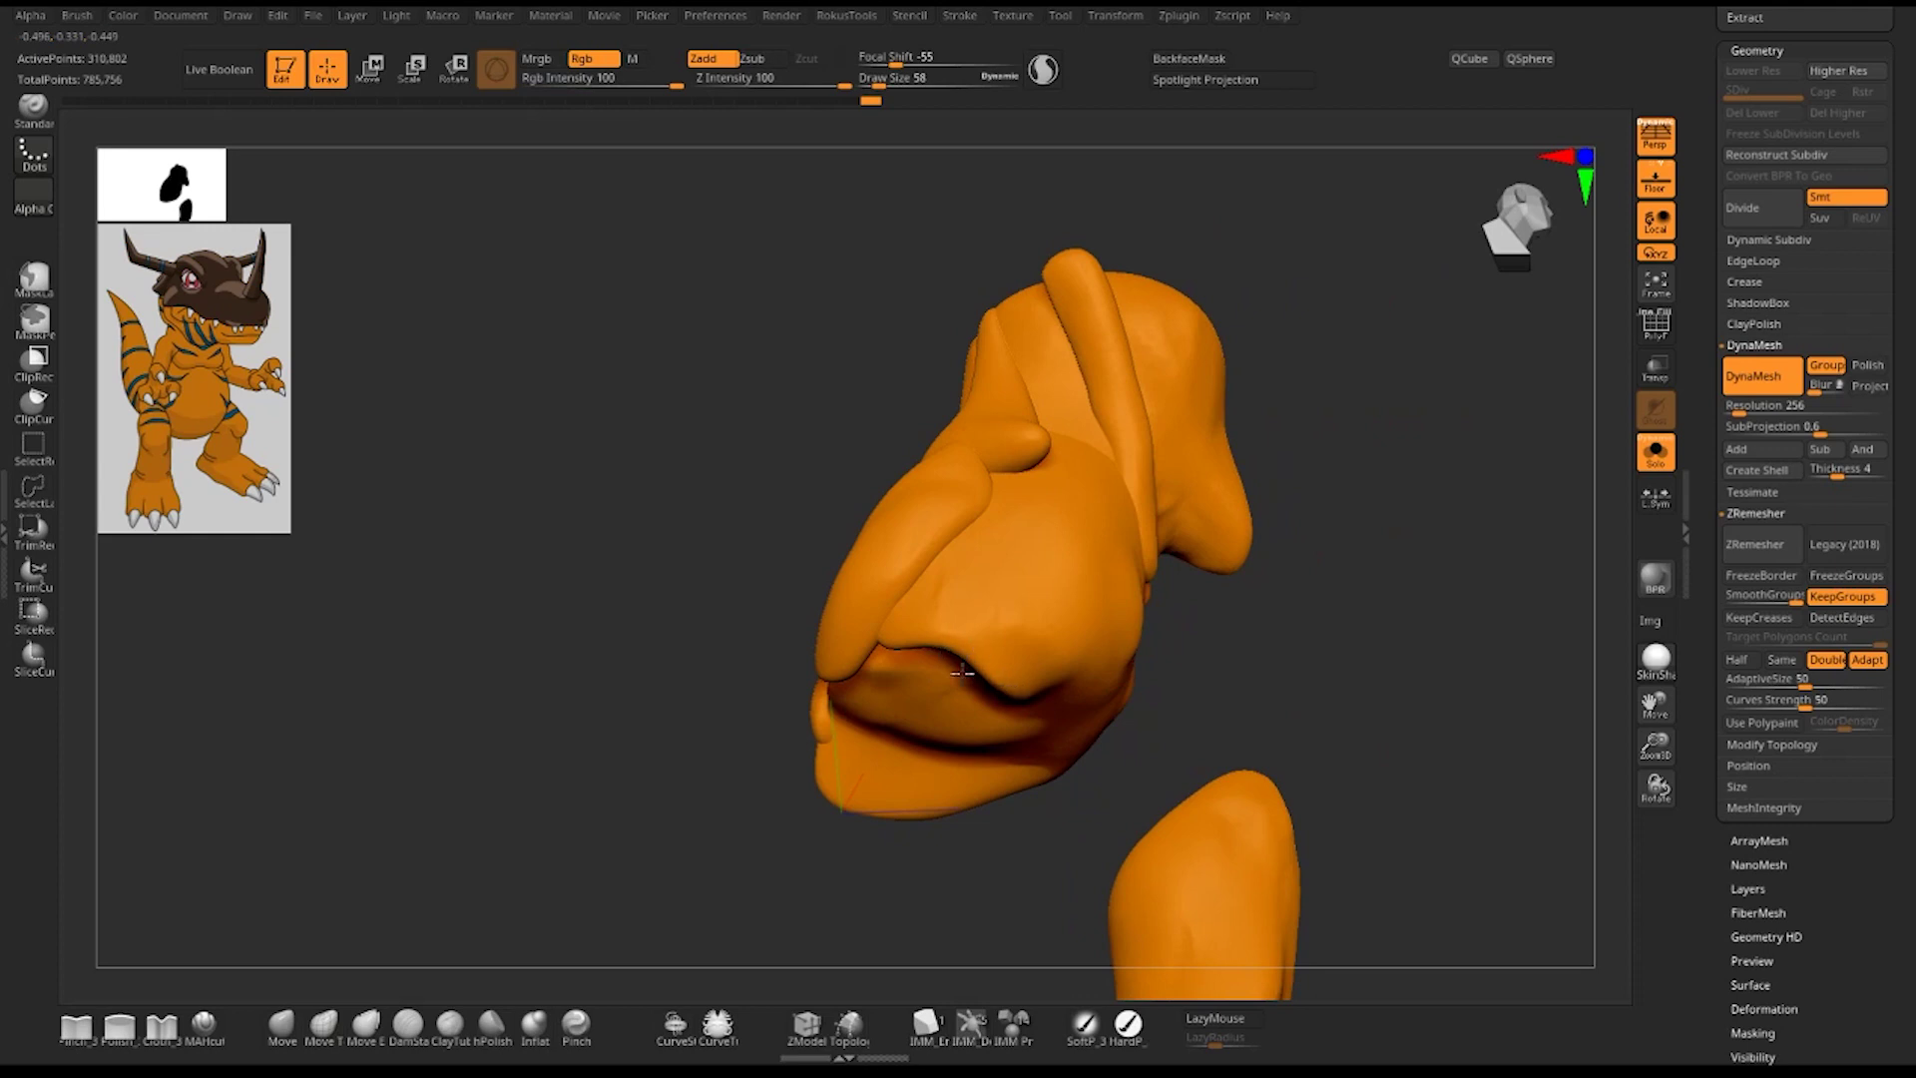
{"action": "mouse_move", "coordinate": [973, 689]}
{"action": "left_mouse_down"}
{"action": "mouse_move", "coordinate": [1265, 529]}
{"action": "mouse_move", "coordinate": [1254, 569]}
{"action": "mouse_move", "coordinate": [1360, 622]}
{"action": "left_mouse_up"}
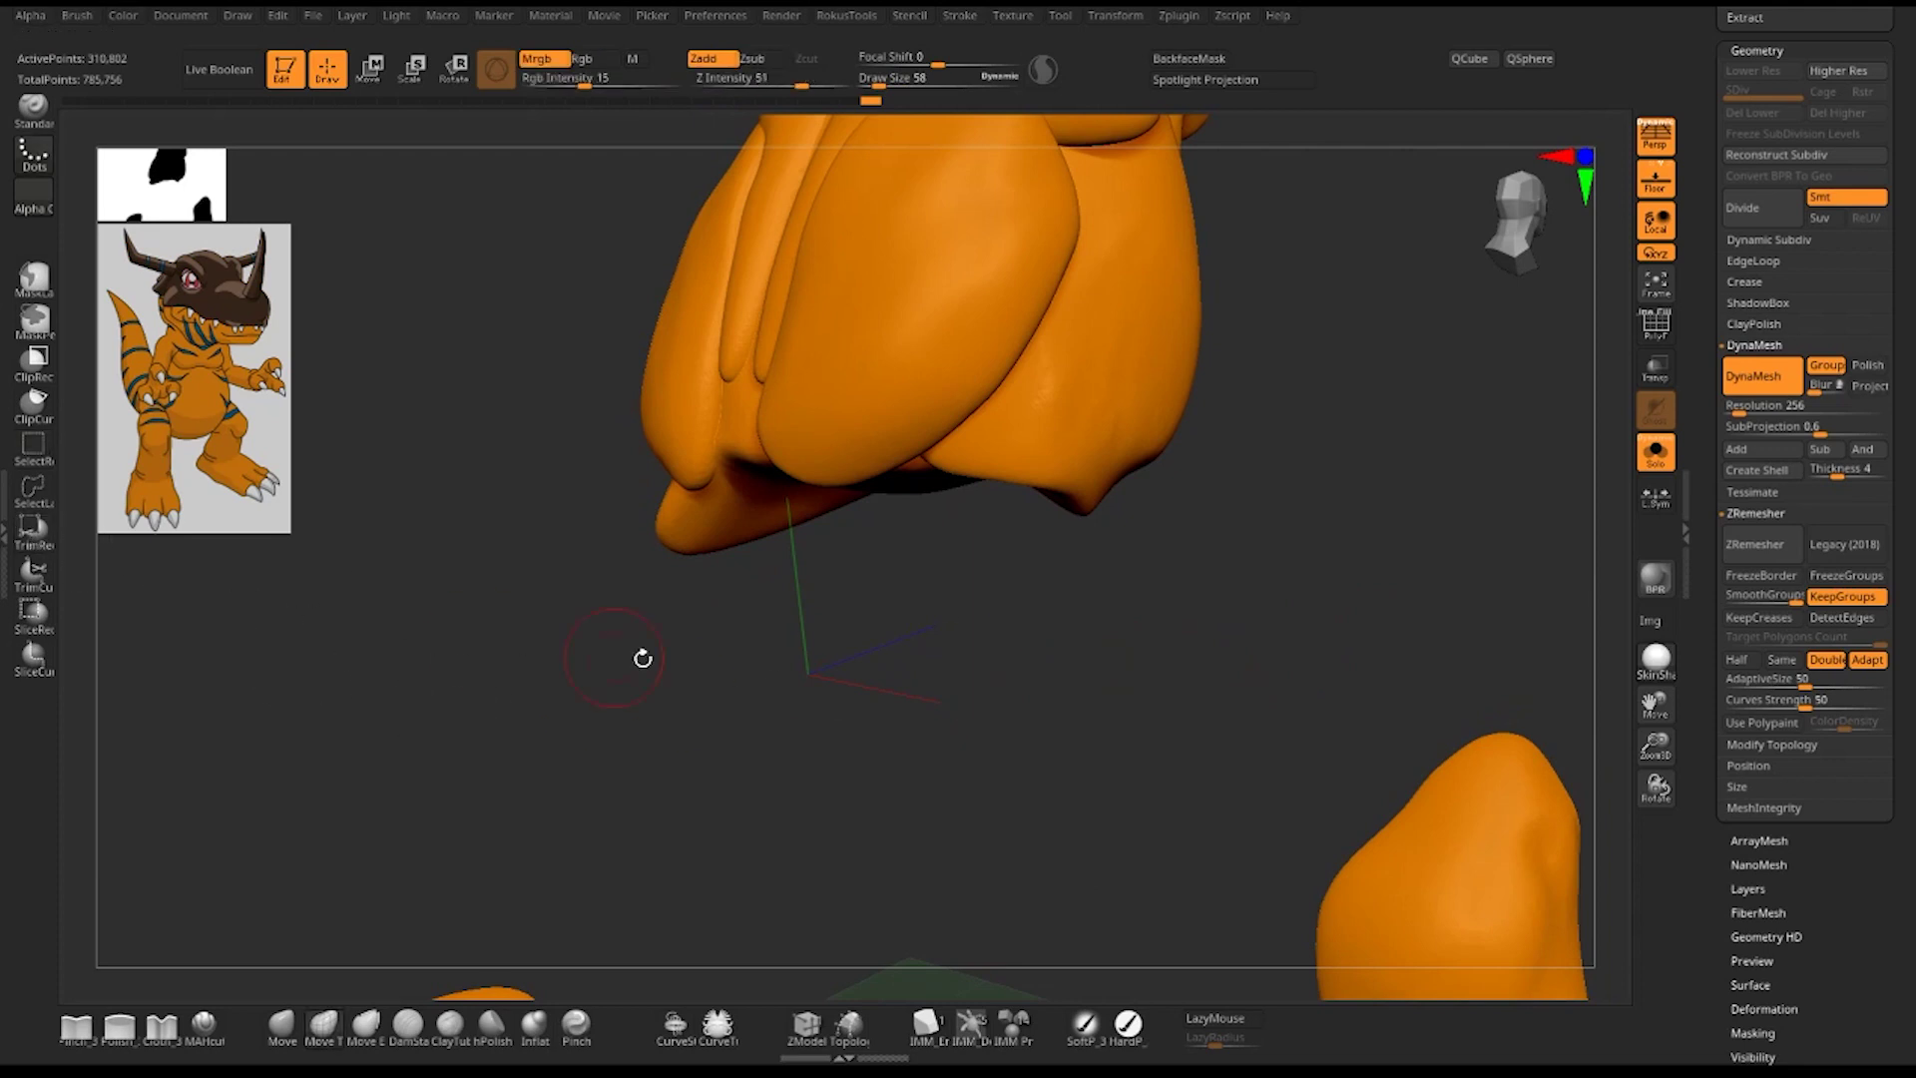
{"action": "mouse_move", "coordinate": [965, 618]}
{"action": "left_mouse_down", "text": "ctrl+shift"}
{"action": "mouse_move", "coordinate": [1276, 458]}
{"action": "mouse_move", "coordinate": [1058, 548]}
{"action": "left_mouse_up", "text": "ctrl+shift"}
- Isolate the small stray blob, invert visibility, and delete the hidden stray geometry with Del Hidden
{"action": "left_click", "coordinate": [1060, 547], "text": "ctrl+shift"}
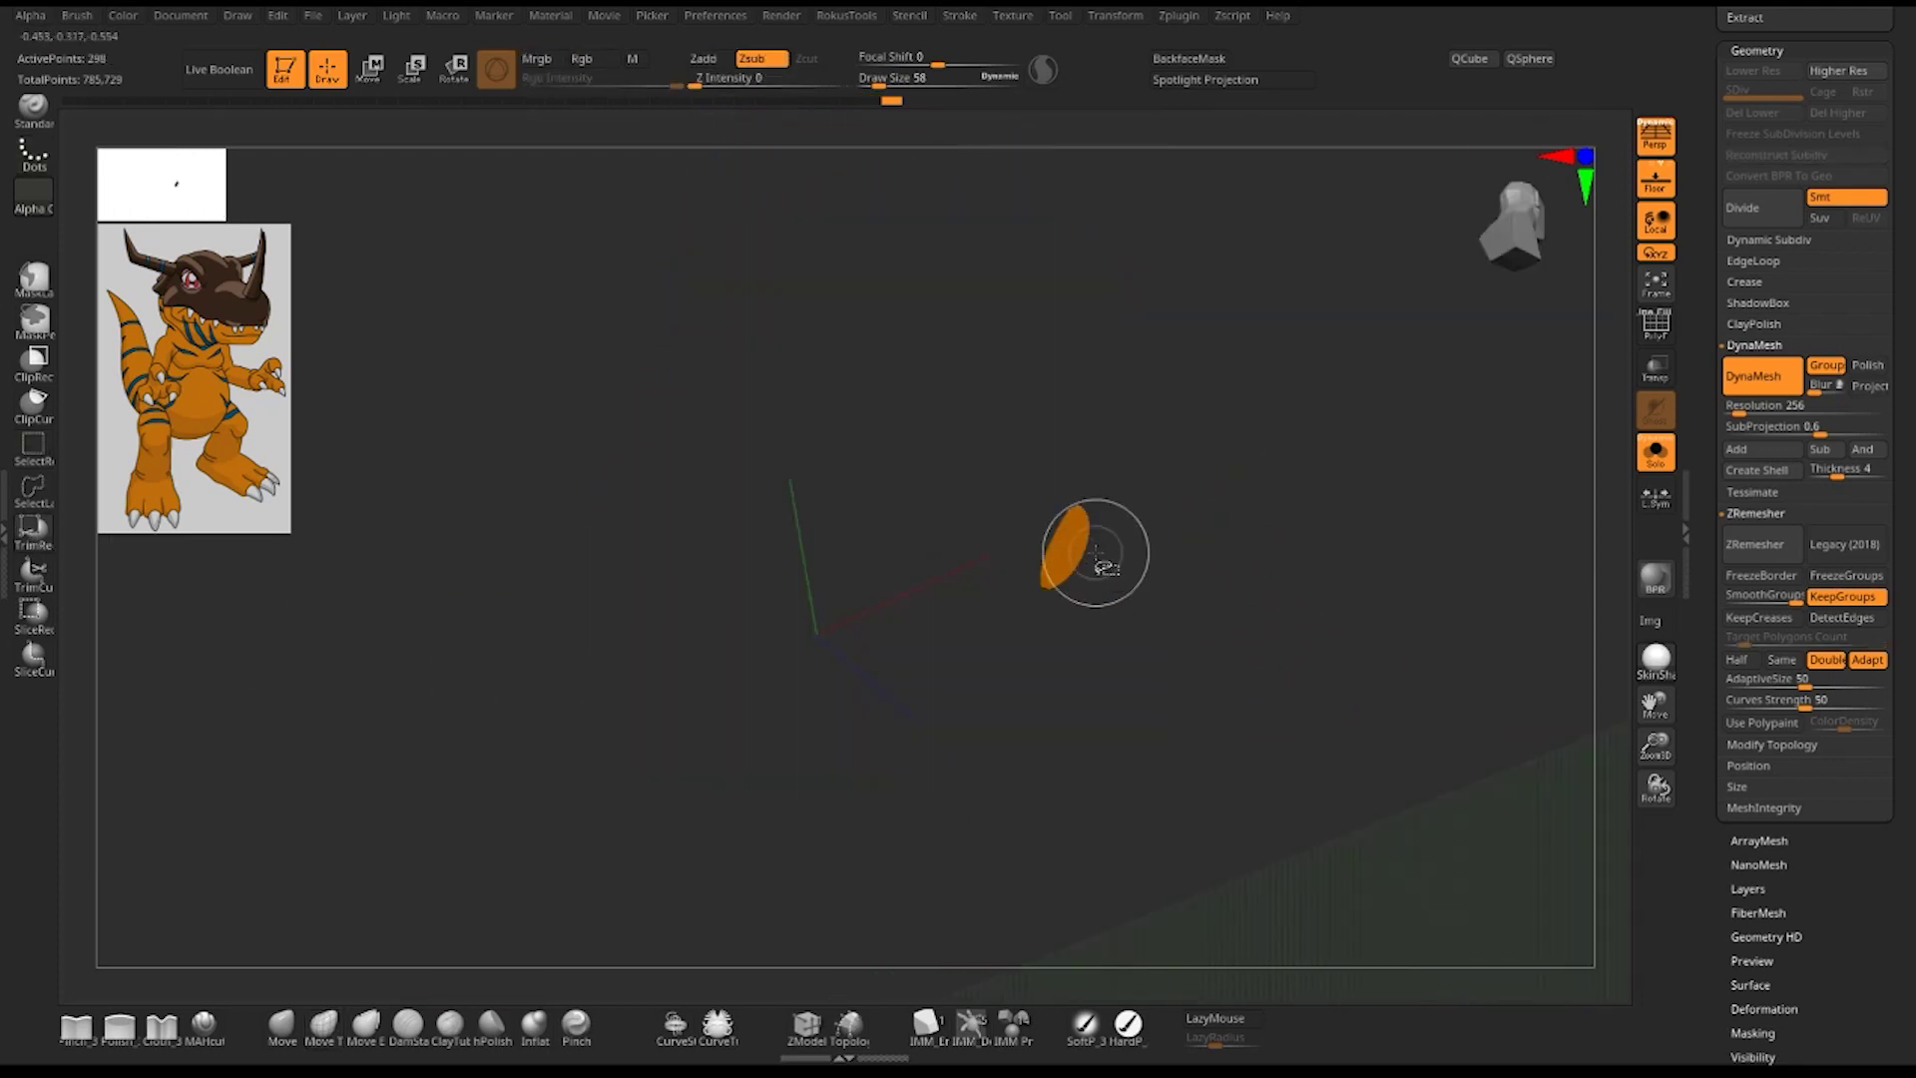
{"action": "left_click_drag", "start_coordinate": [1313, 366], "coordinate": [1327, 454], "text": "ctrl+shift"}
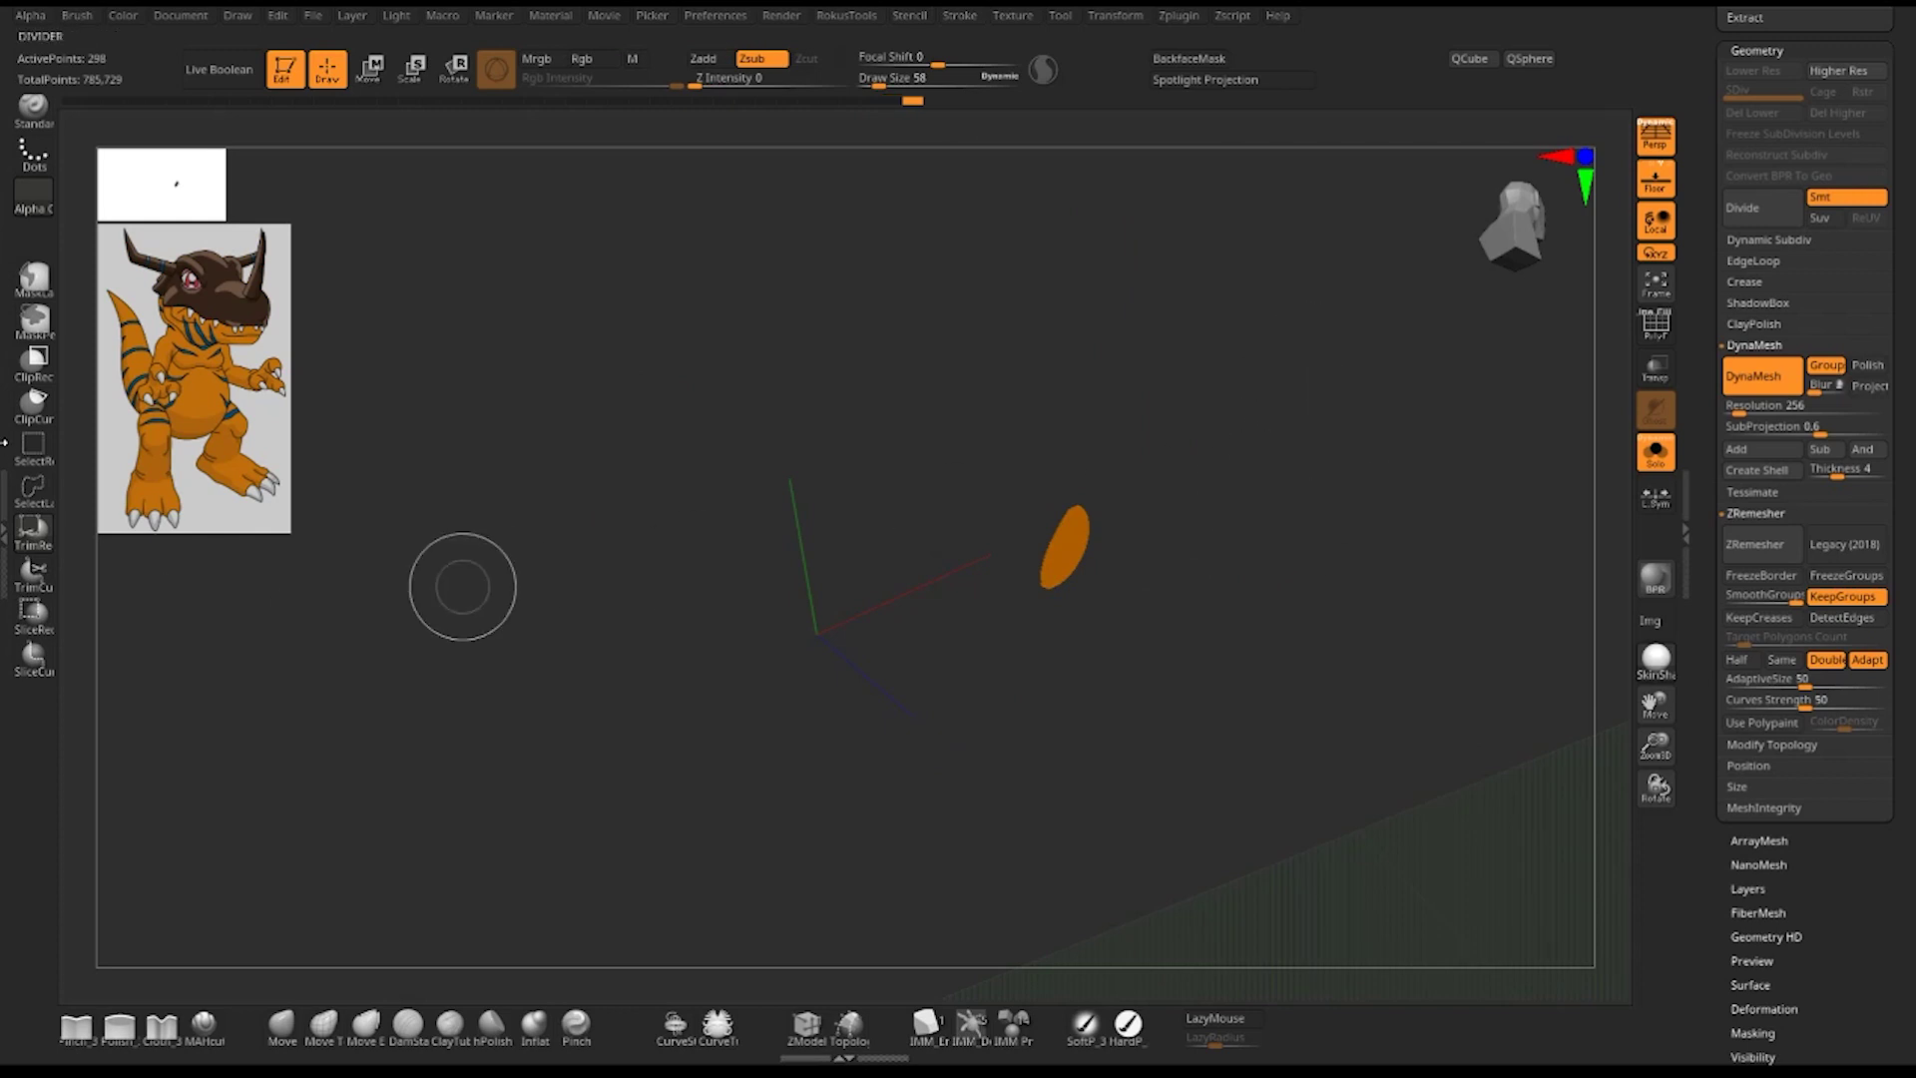
{"action": "left_click", "coordinate": [1377, 439], "text": "ctrl+shift"}
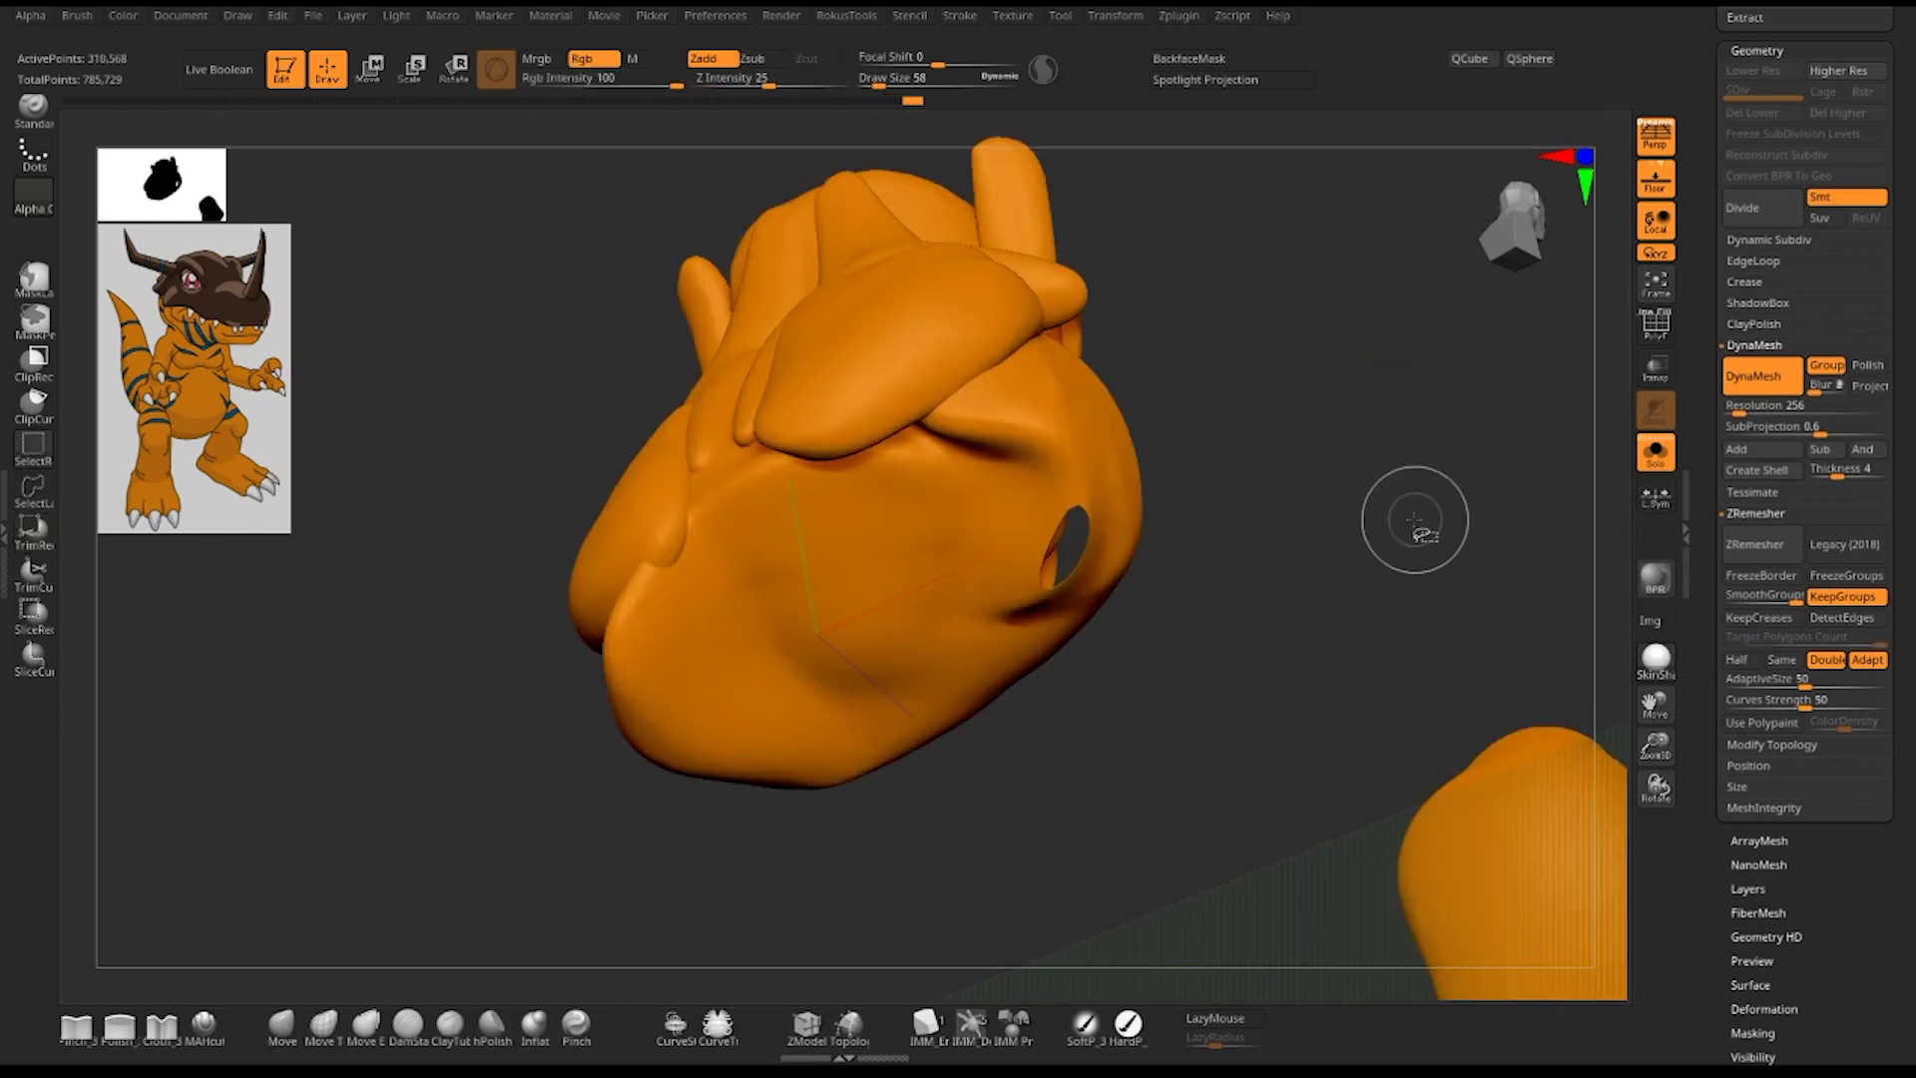
{"action": "key", "text": "space"}
{"action": "left_click", "coordinate": [1363, 485]}
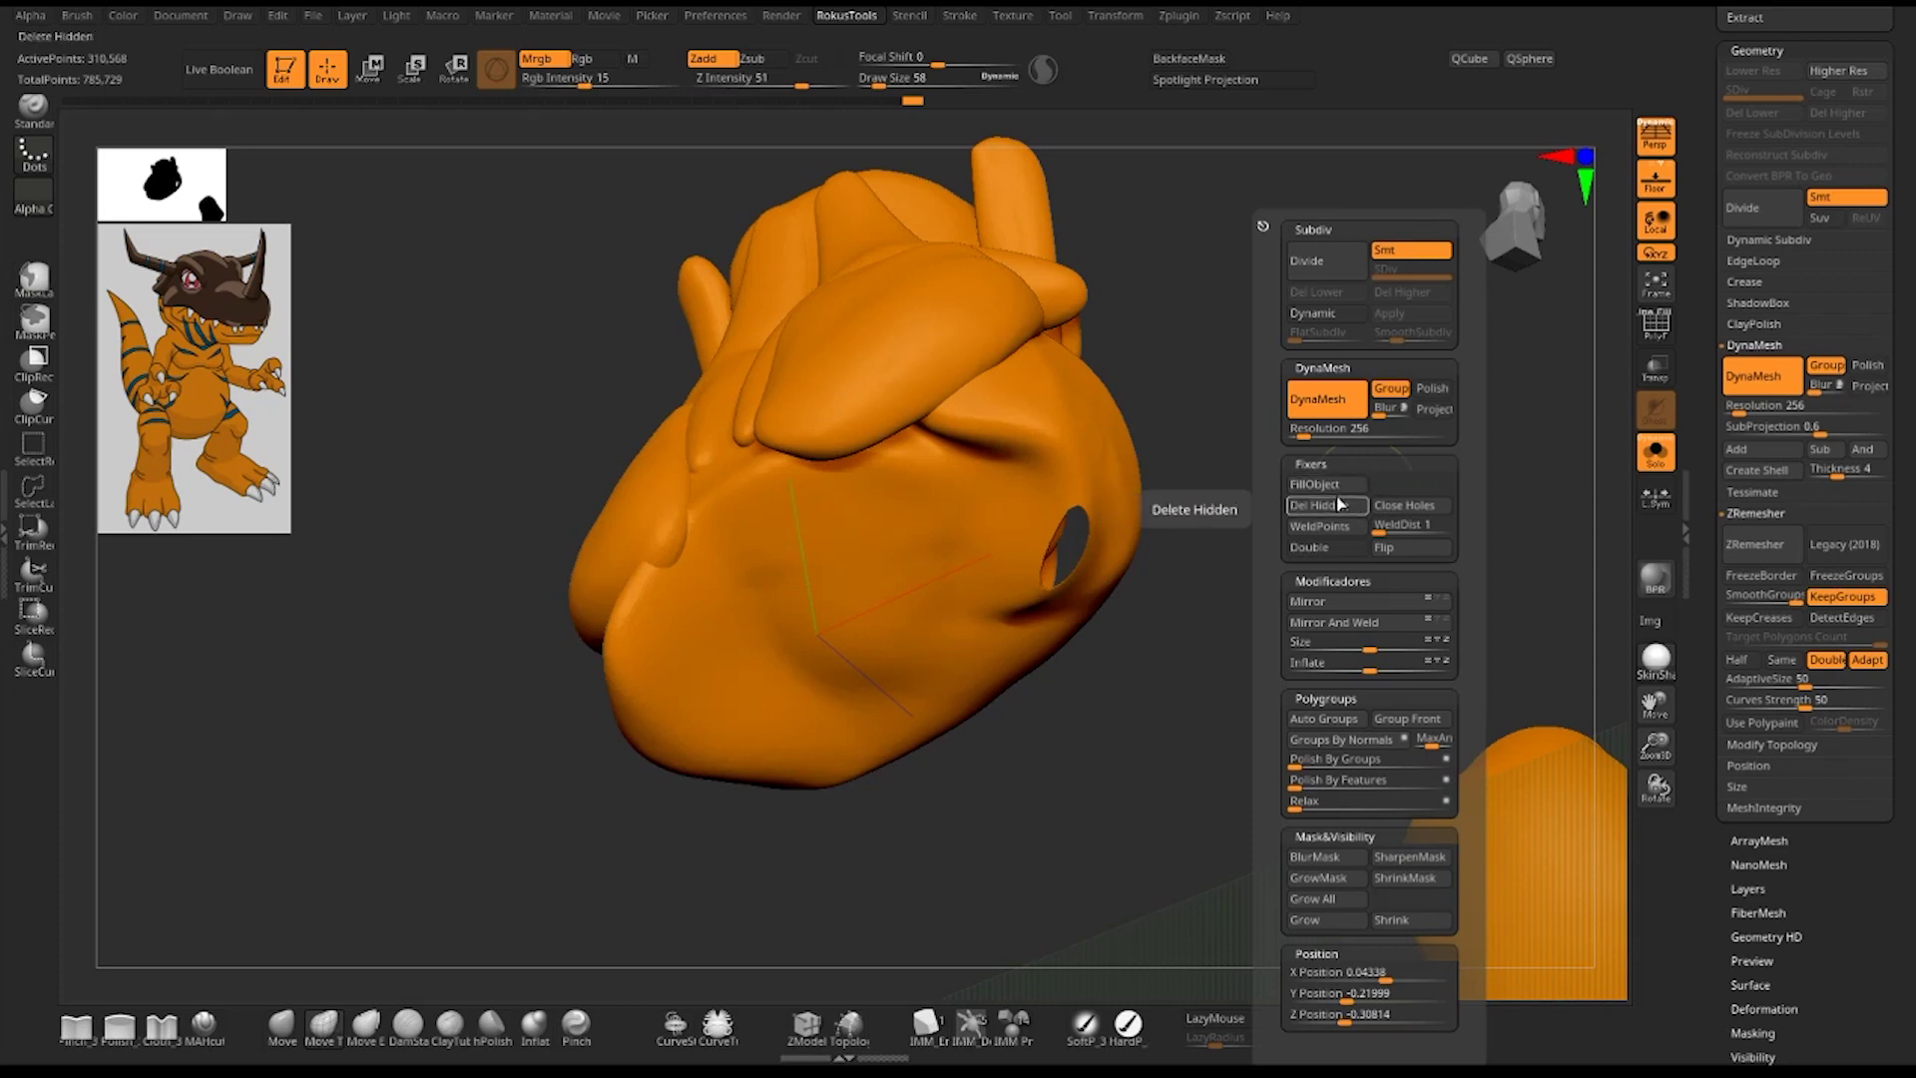
{"action": "left_click", "coordinate": [1349, 509]}
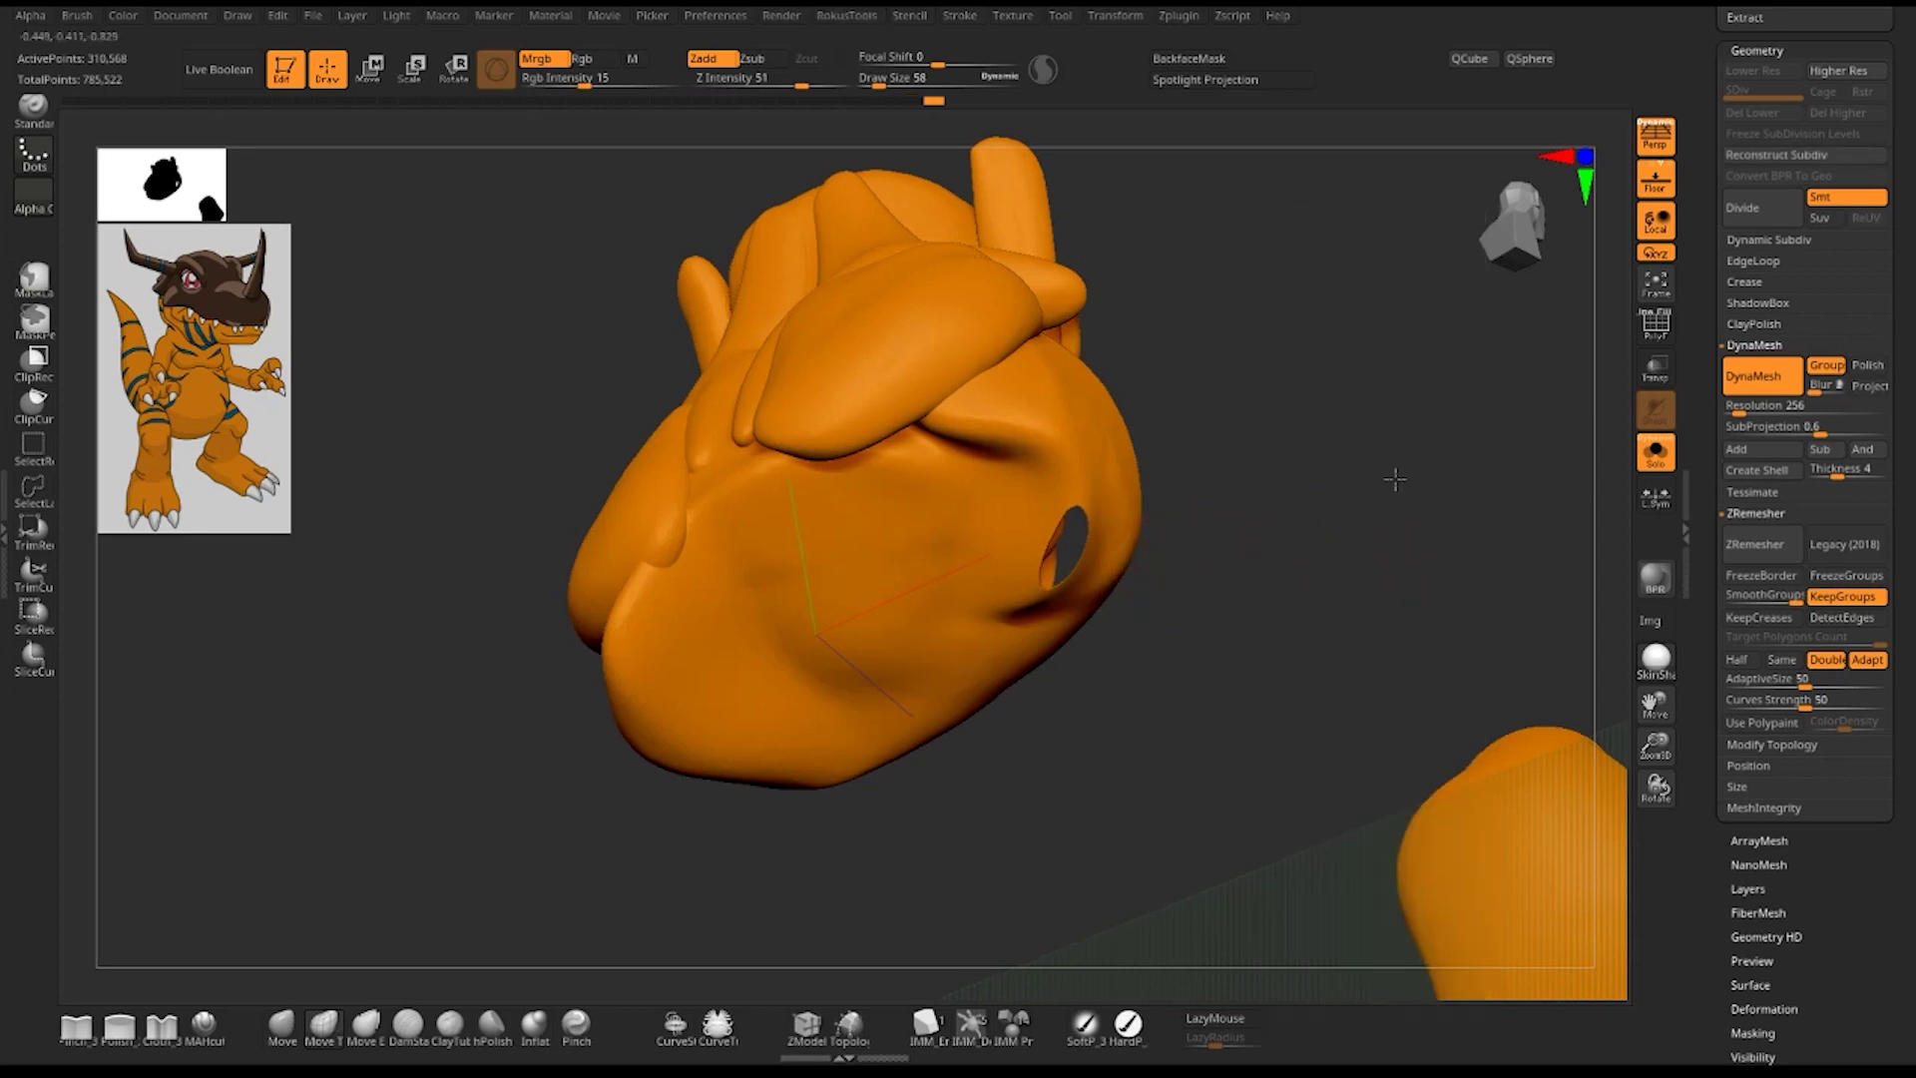
- Re-DynaMesh the body so the hole in the head closes, then inspect the remeshed head
{"action": "mouse_move", "coordinate": [1227, 429]}
{"action": "left_mouse_down"}
{"action": "mouse_move", "coordinate": [1335, 415]}
{"action": "mouse_move", "coordinate": [1290, 409]}
{"action": "left_mouse_up"}
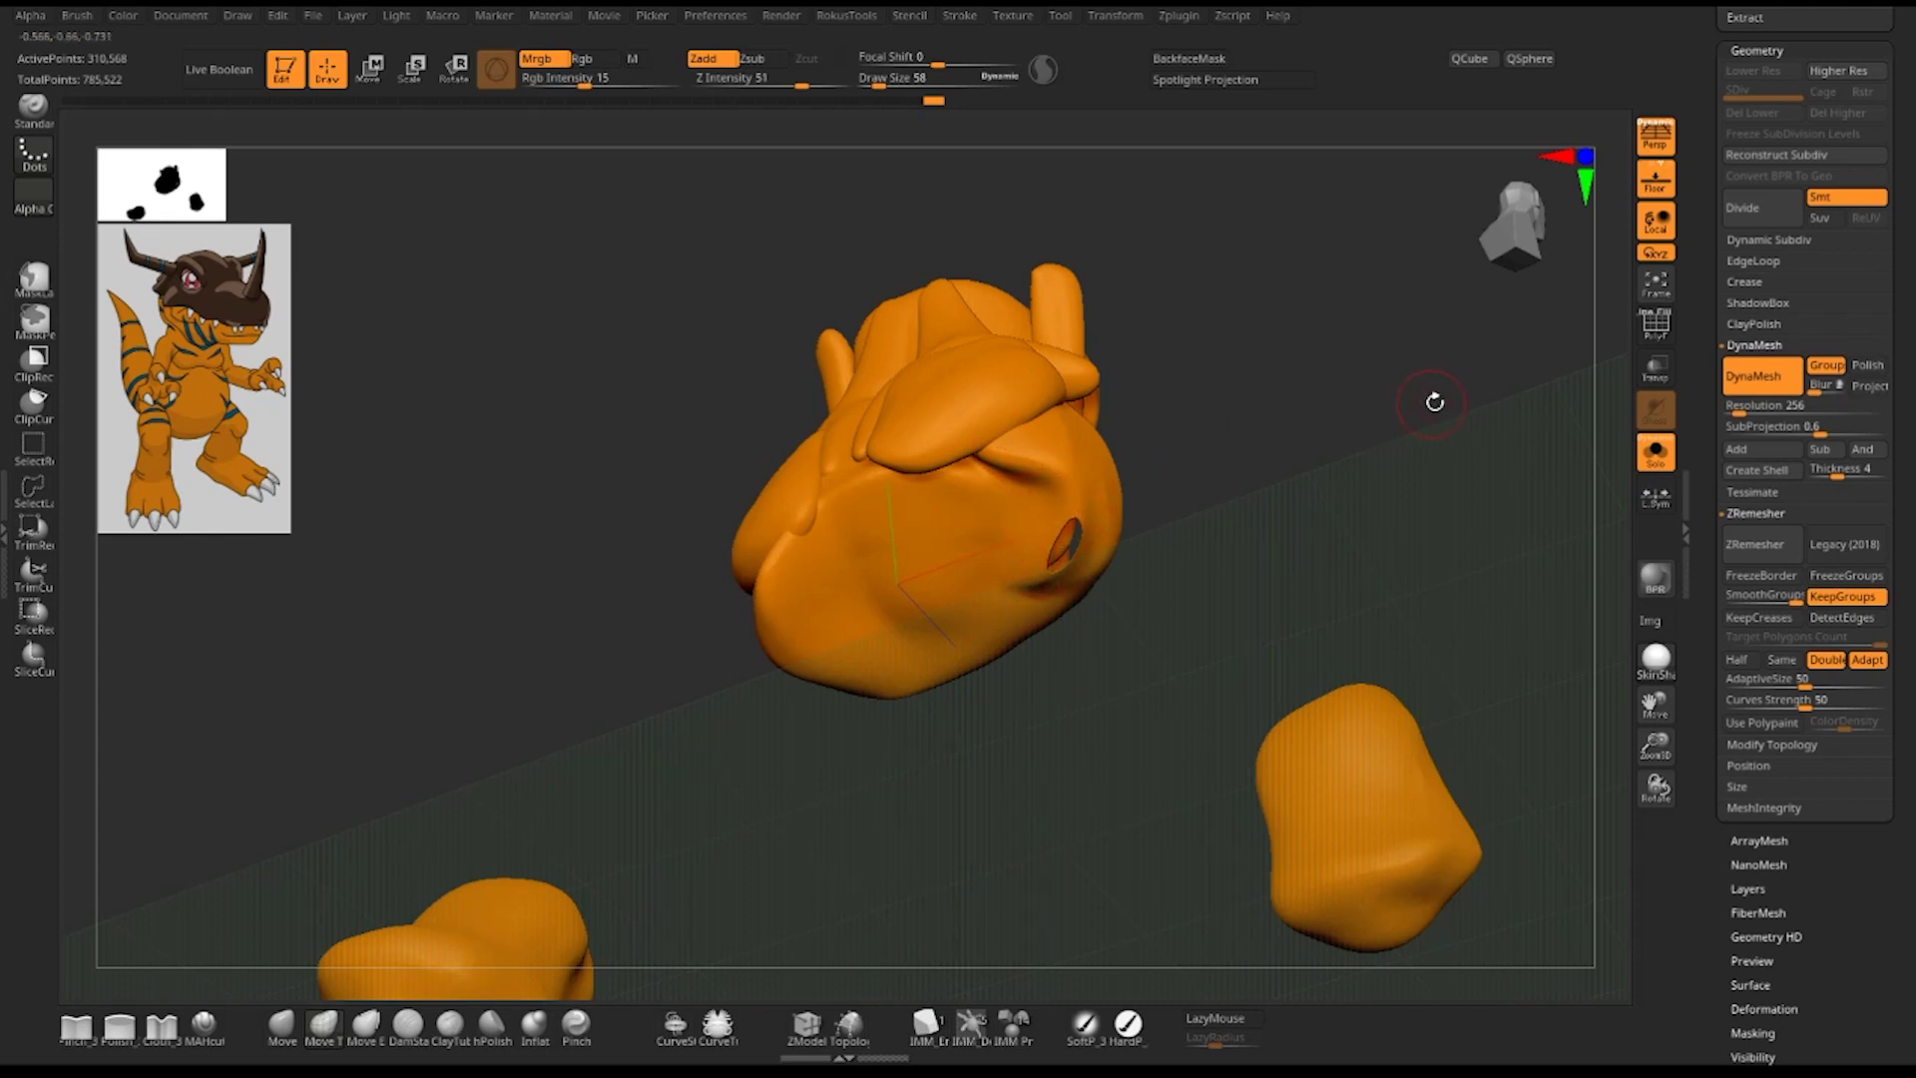
{"action": "left_click_drag", "start_coordinate": [1433, 403], "coordinate": [1288, 408], "text": "ctrl"}
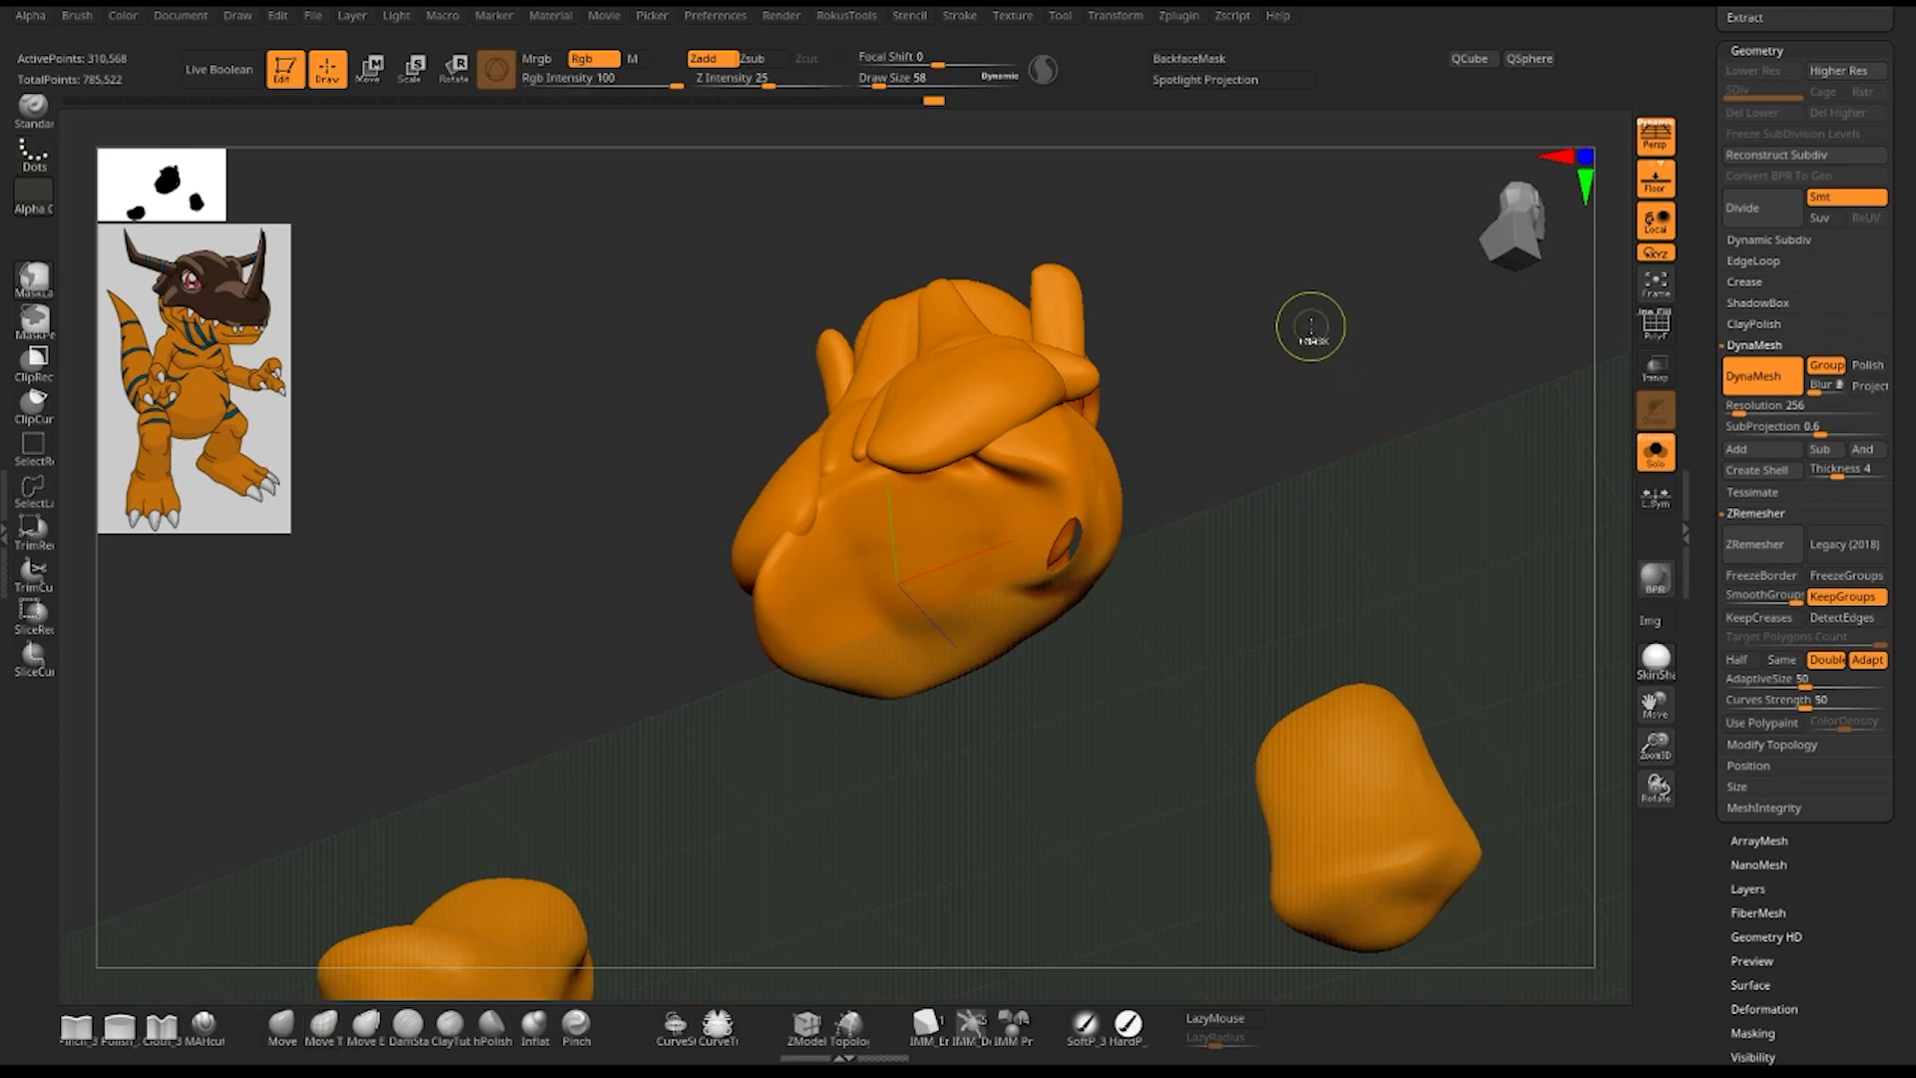
{"action": "left_click_drag", "start_coordinate": [1327, 345], "coordinate": [1383, 531], "text": "ctrl"}
{"action": "left_click_drag", "start_coordinate": [1262, 522], "coordinate": [1231, 495]}
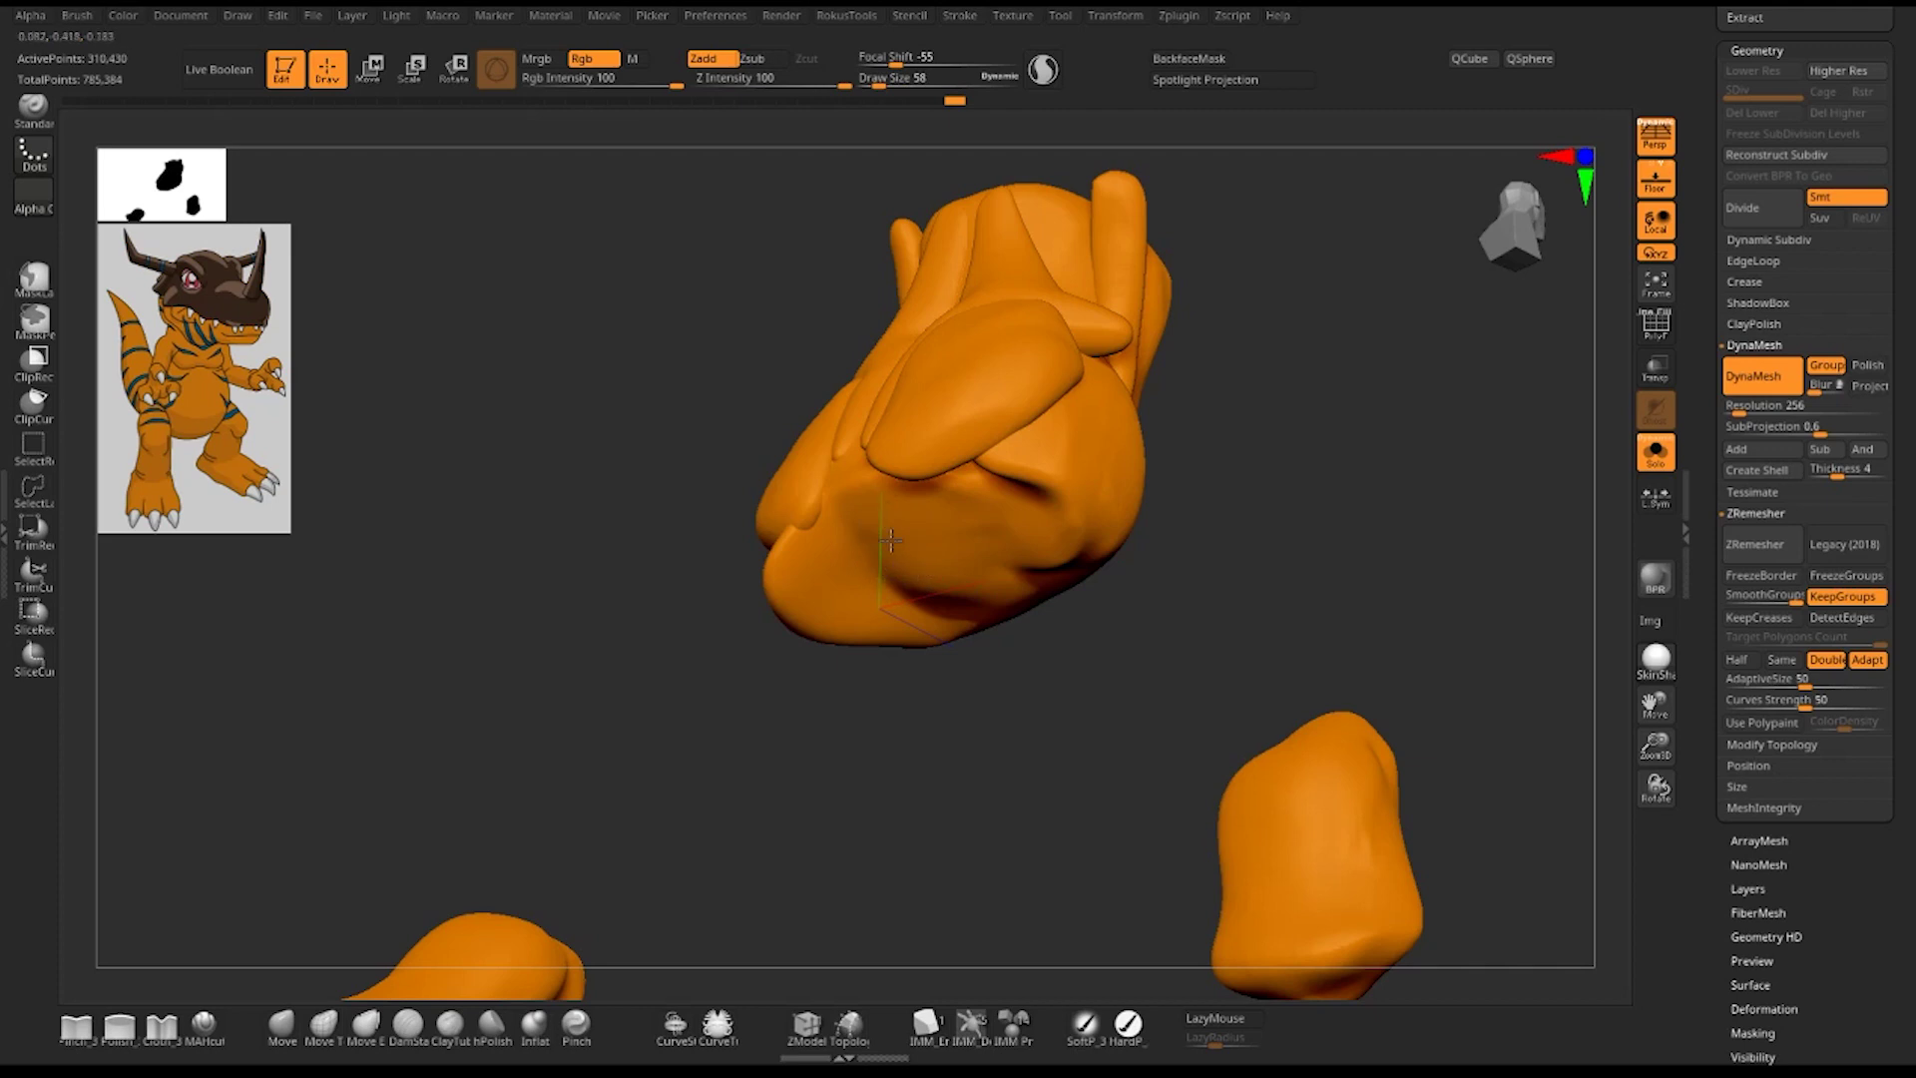
{"action": "key", "text": "1"}
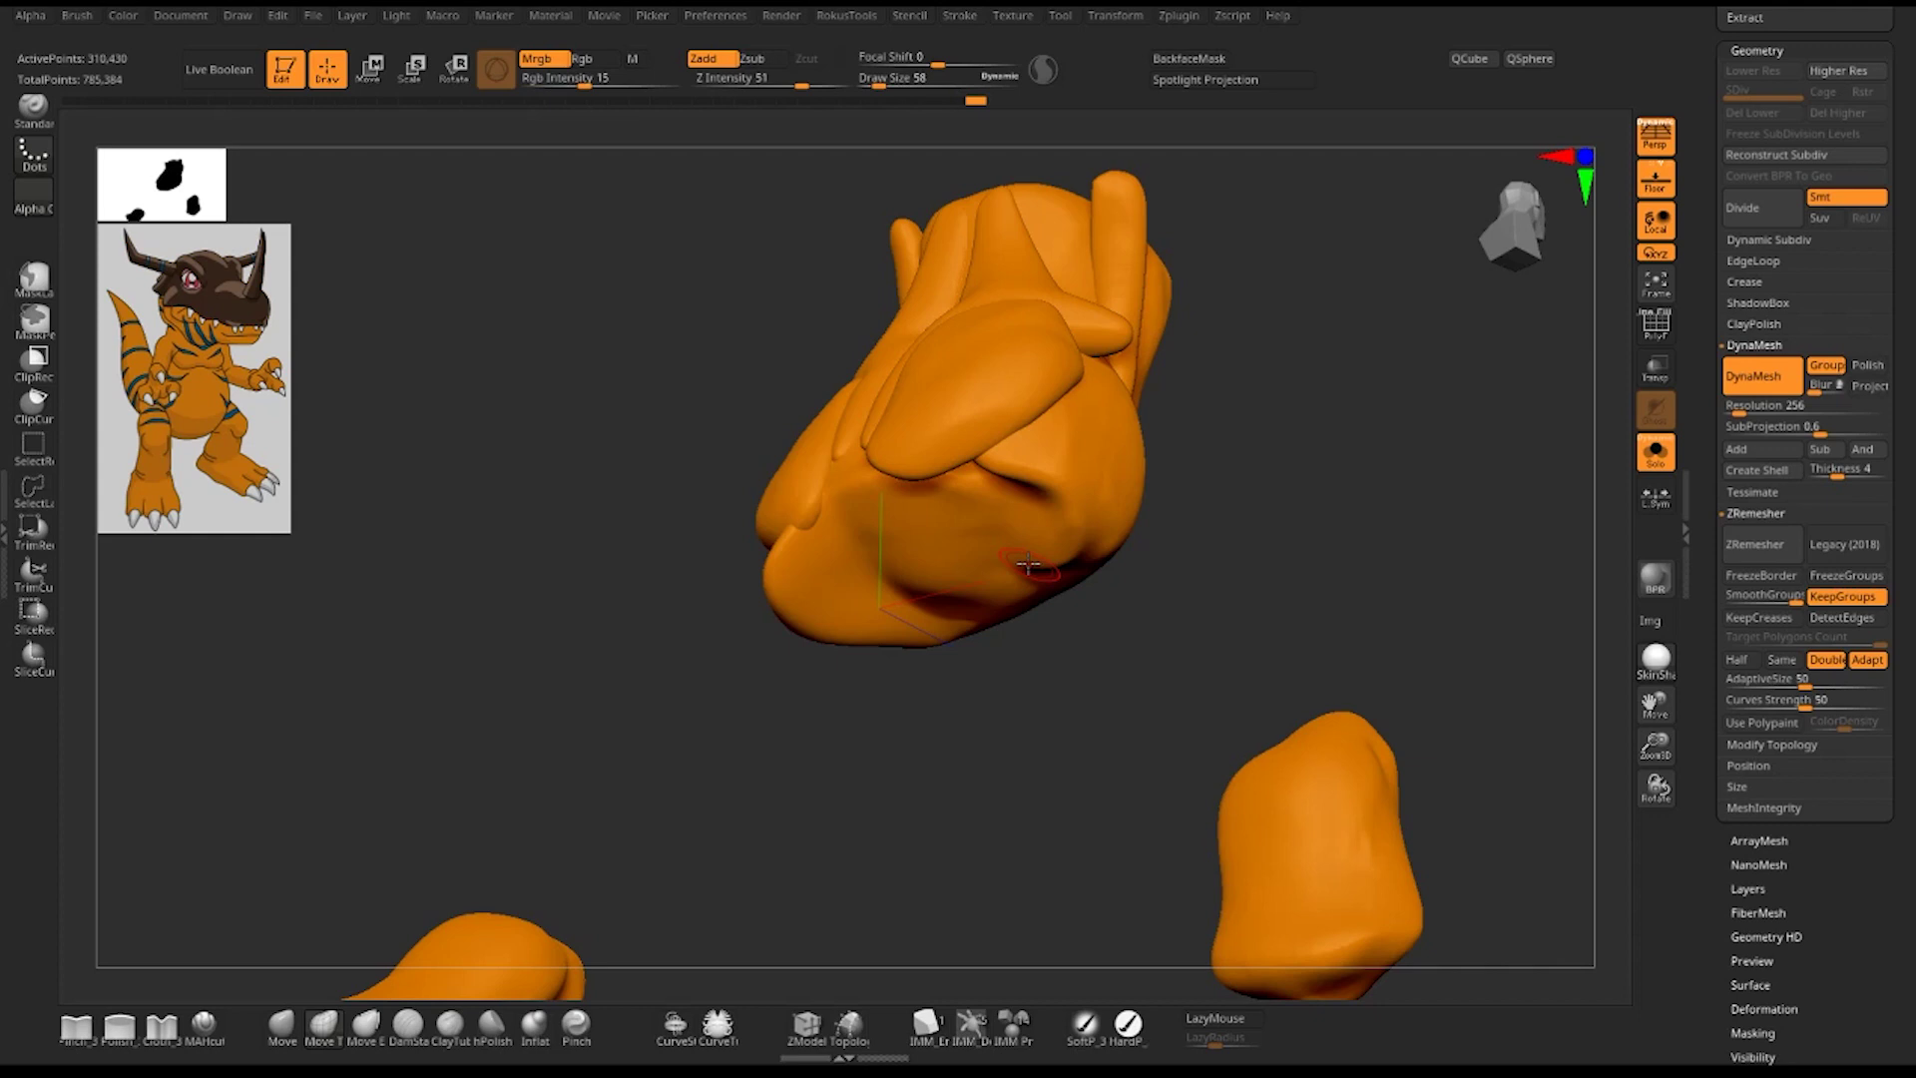
- Orbit around the soloed leg pieces, then turn off Solo to show every subtool
{"action": "left_click_drag", "start_coordinate": [1382, 512], "coordinate": [1352, 454]}
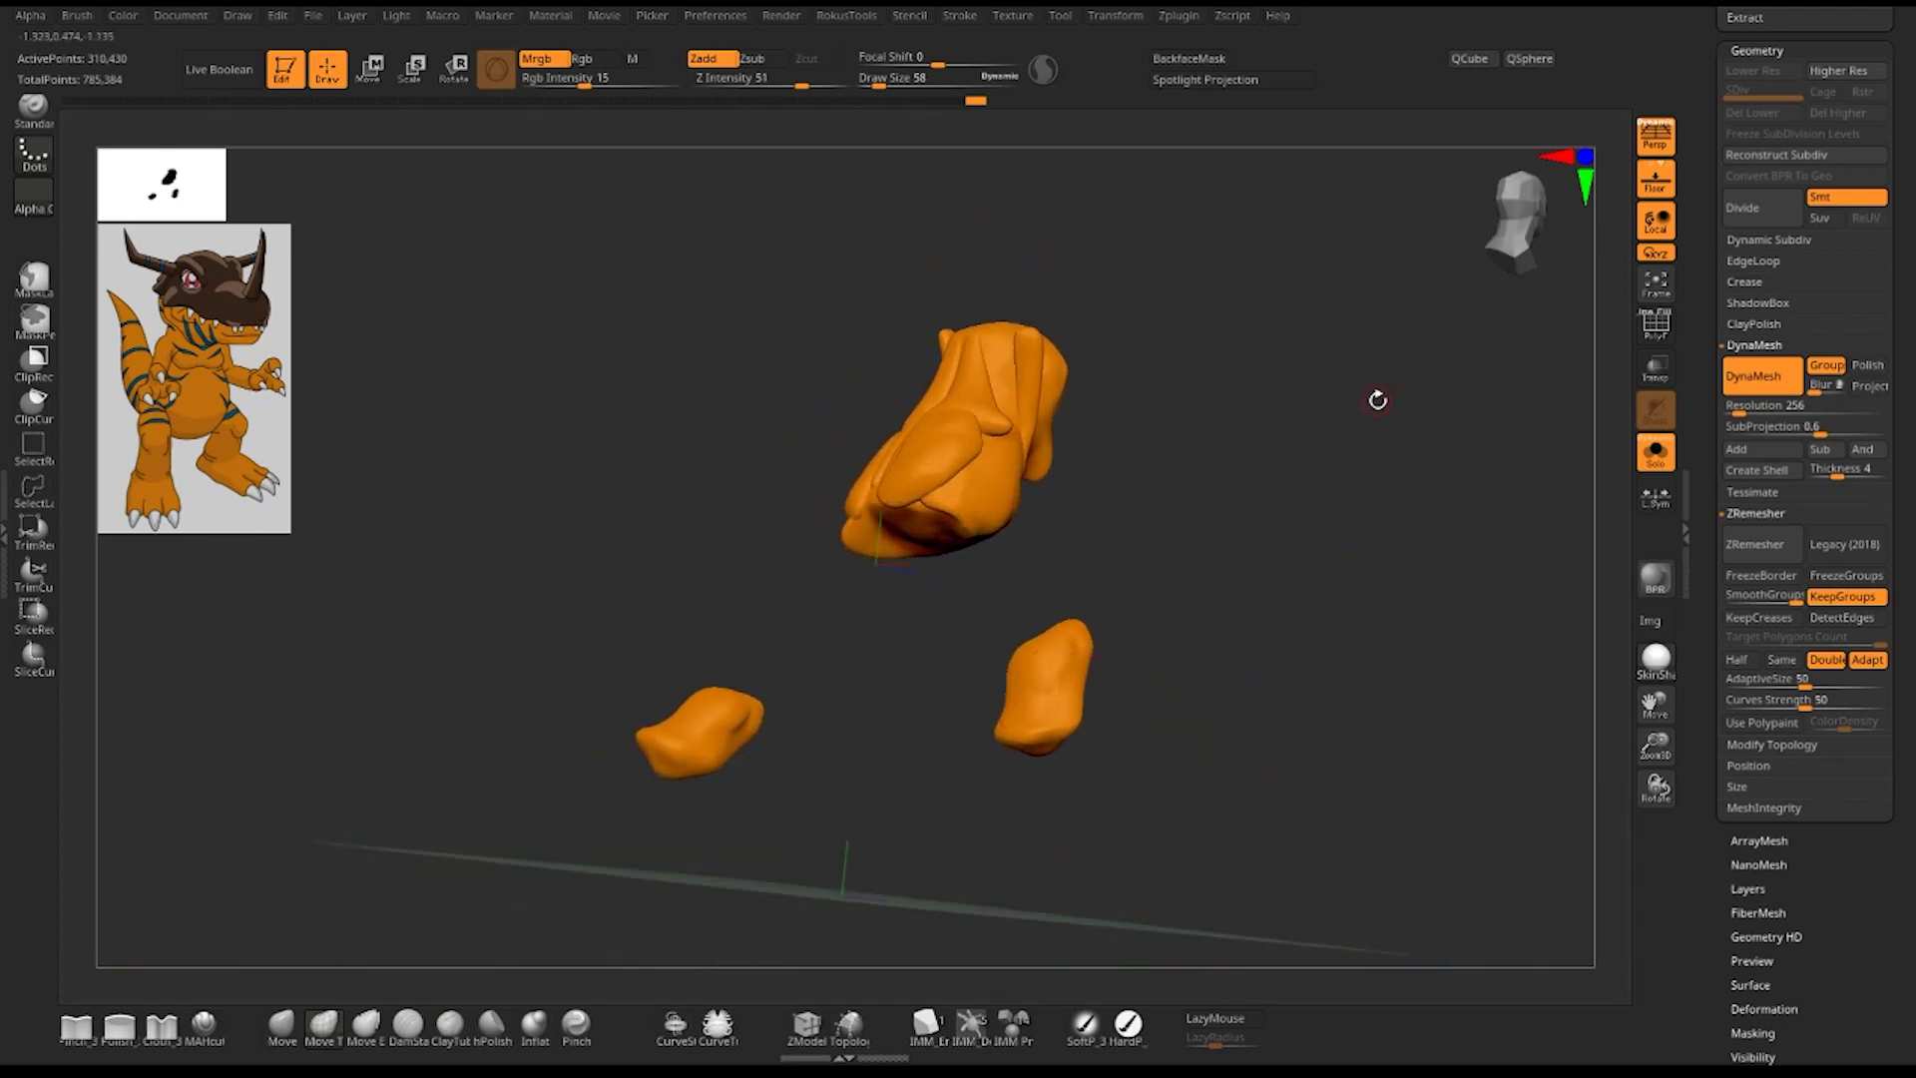
{"action": "mouse_move", "coordinate": [1241, 560]}
{"action": "left_mouse_down"}
{"action": "mouse_move", "coordinate": [1338, 685]}
{"action": "mouse_move", "coordinate": [1338, 650]}
{"action": "mouse_move", "coordinate": [1347, 693]}
{"action": "mouse_move", "coordinate": [1418, 616]}
{"action": "left_mouse_up"}
{"action": "left_click", "coordinate": [1759, 377]}
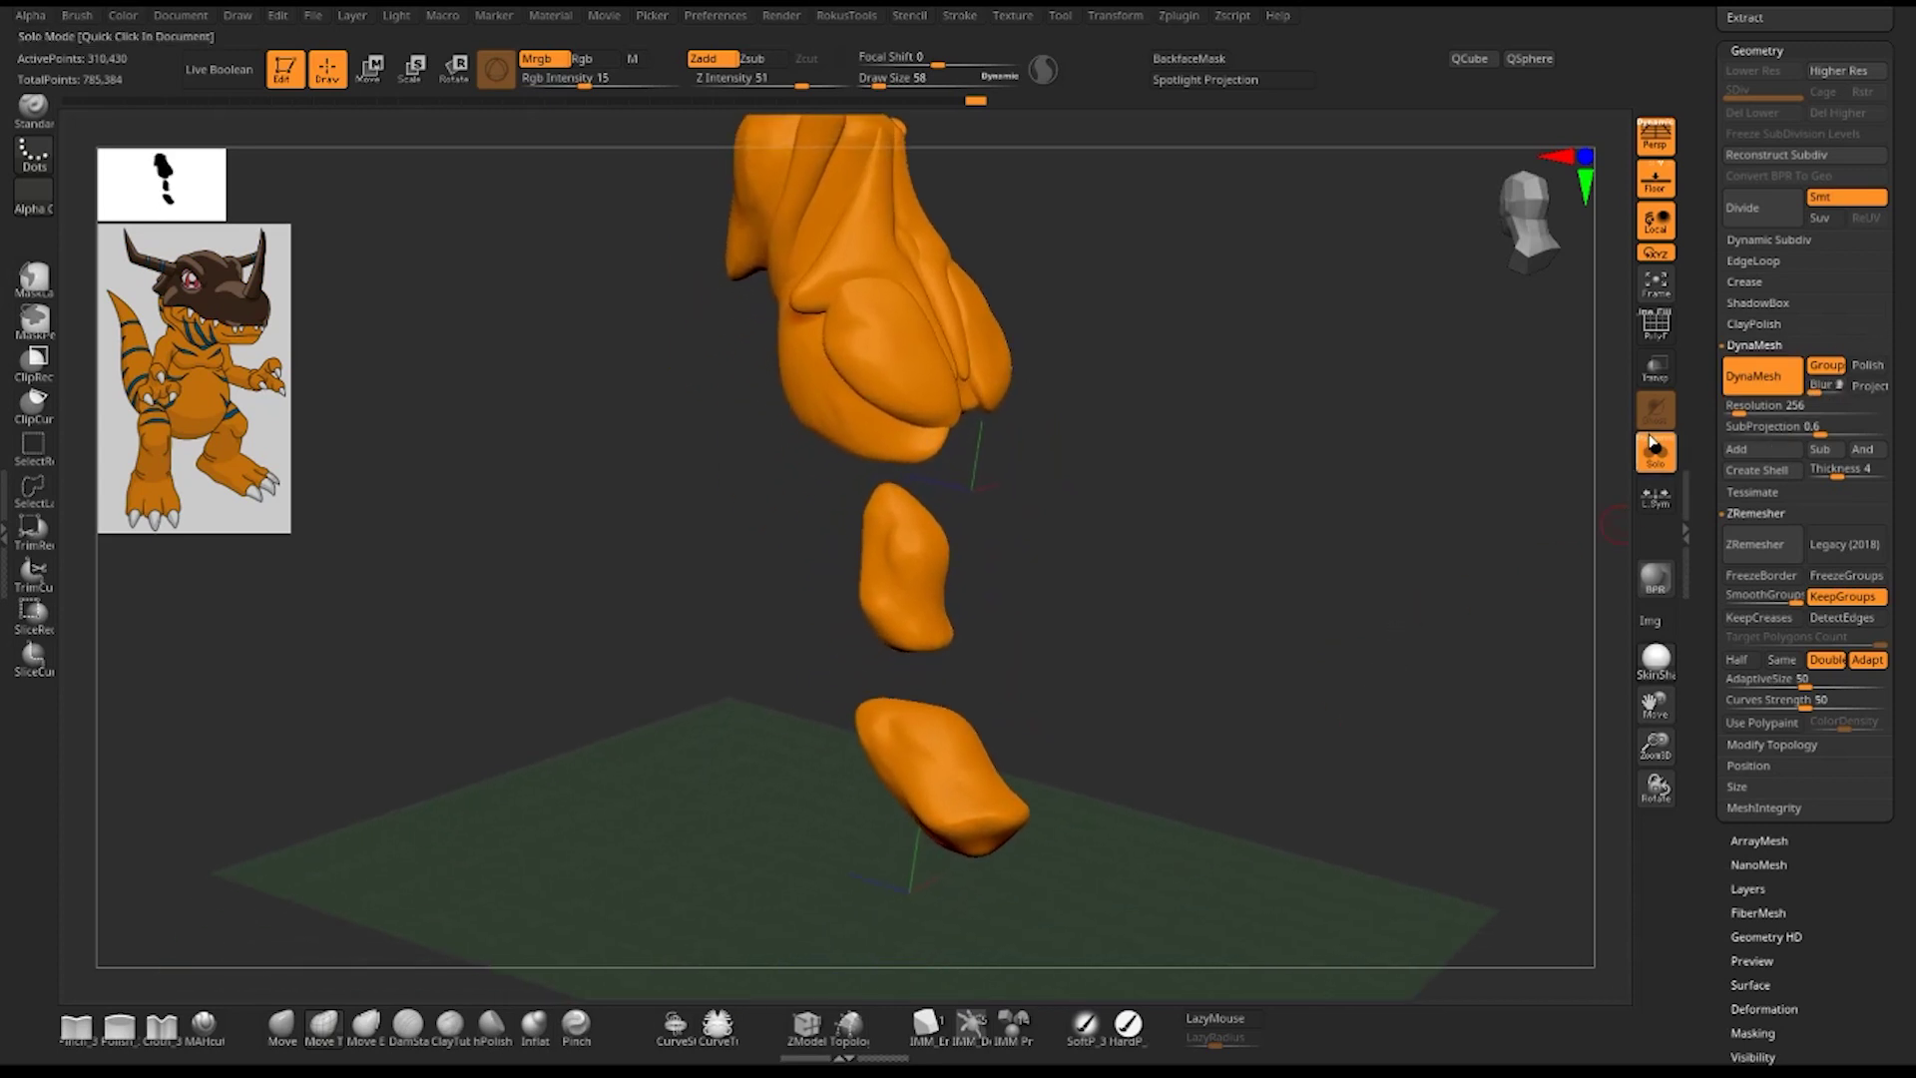
{"action": "scroll", "coordinate": [1911, 476], "scroll_direction": "up", "scroll_amount": 10}
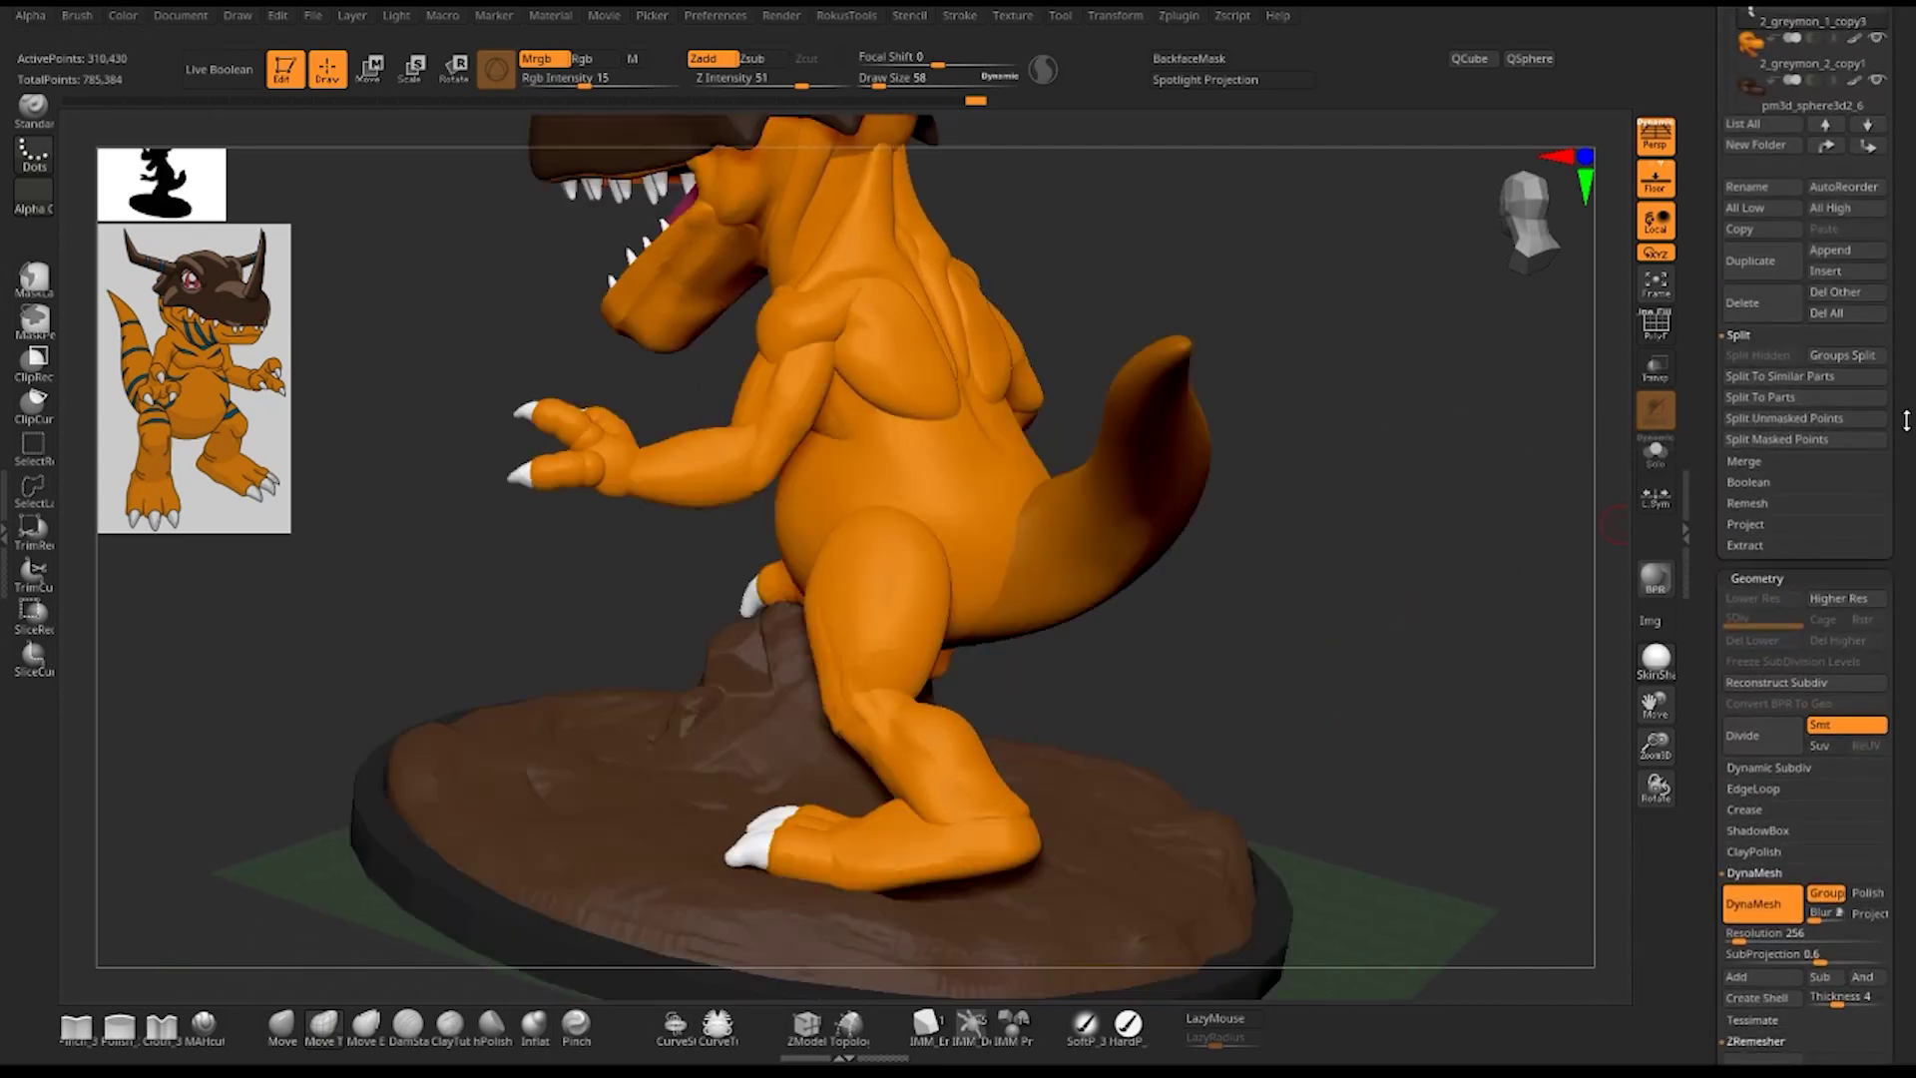
- MergeDown the 2_greymon_1_copy2 subtool and confirm the merge
{"action": "scroll", "coordinate": [1911, 475], "scroll_direction": "down", "scroll_amount": 1}
{"action": "left_click", "coordinate": [1831, 279]}
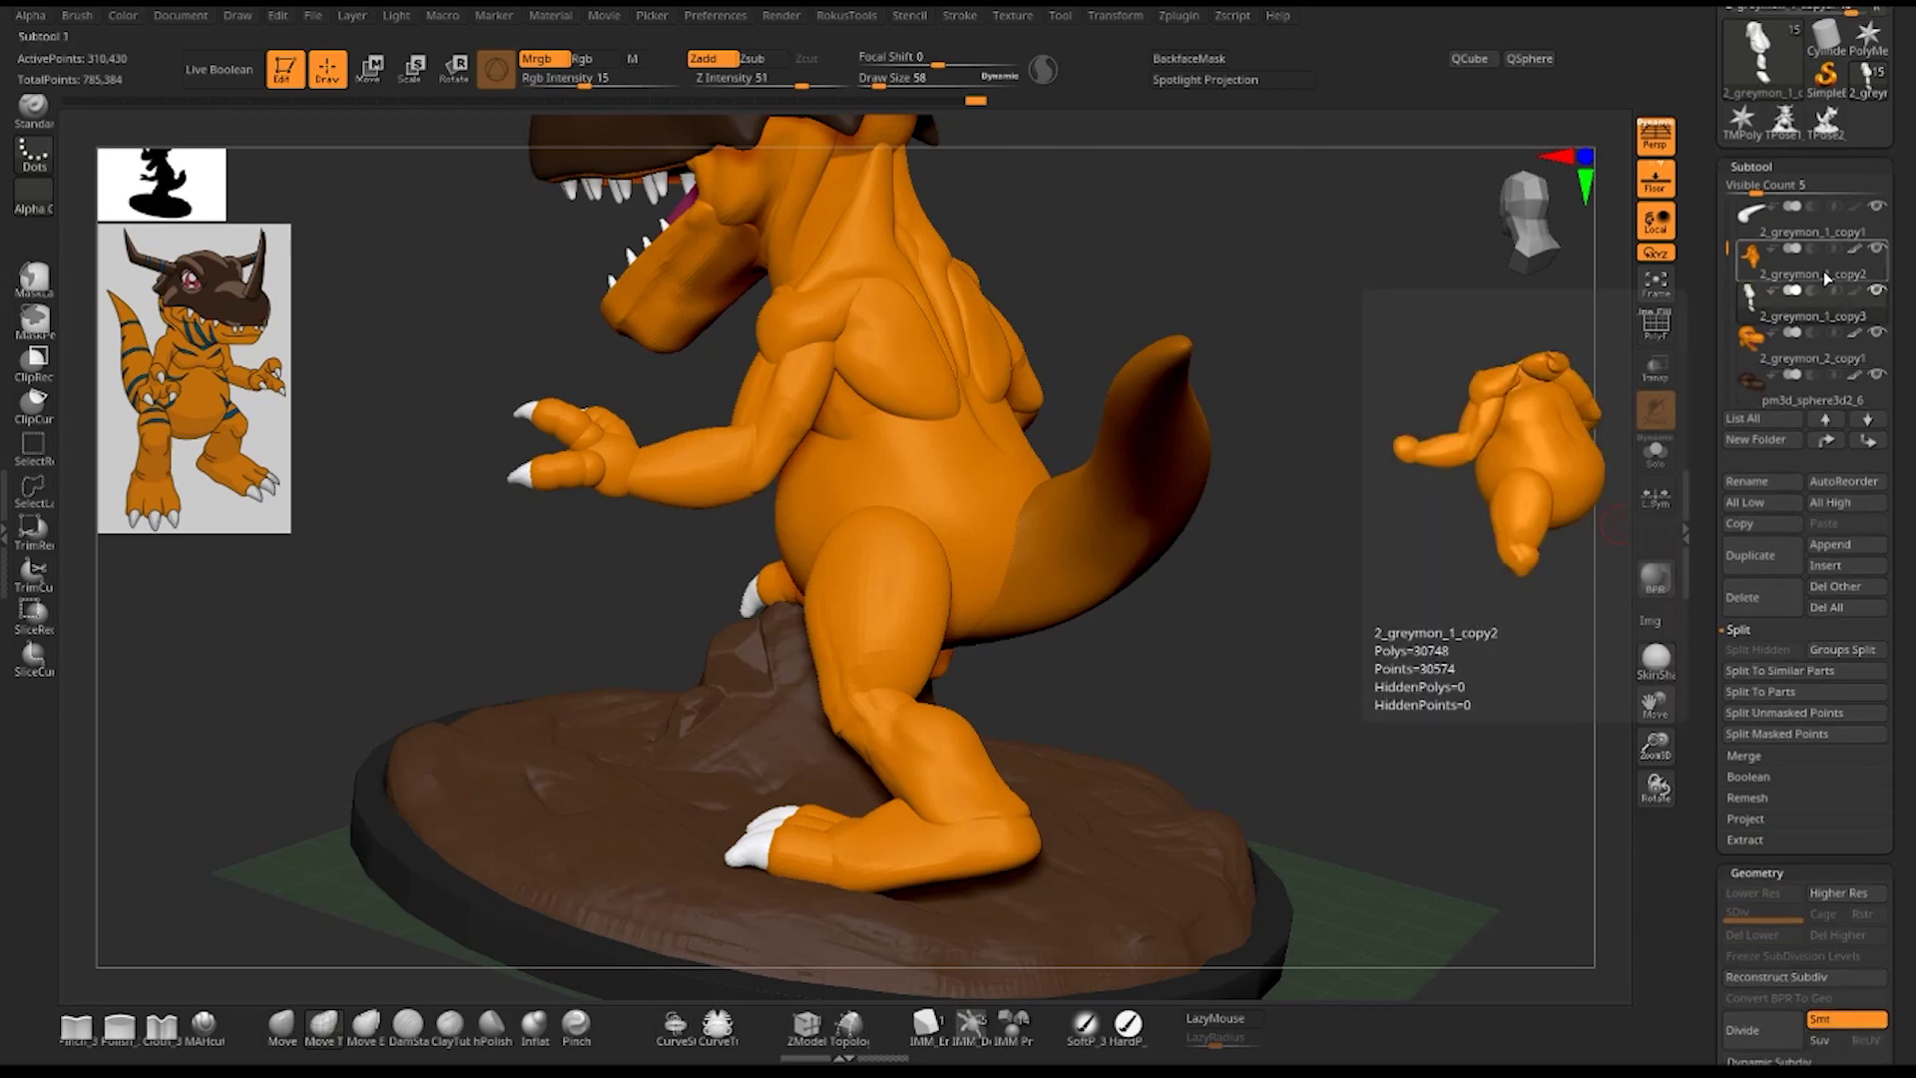
{"action": "mouse_move", "coordinate": [1811, 315]}
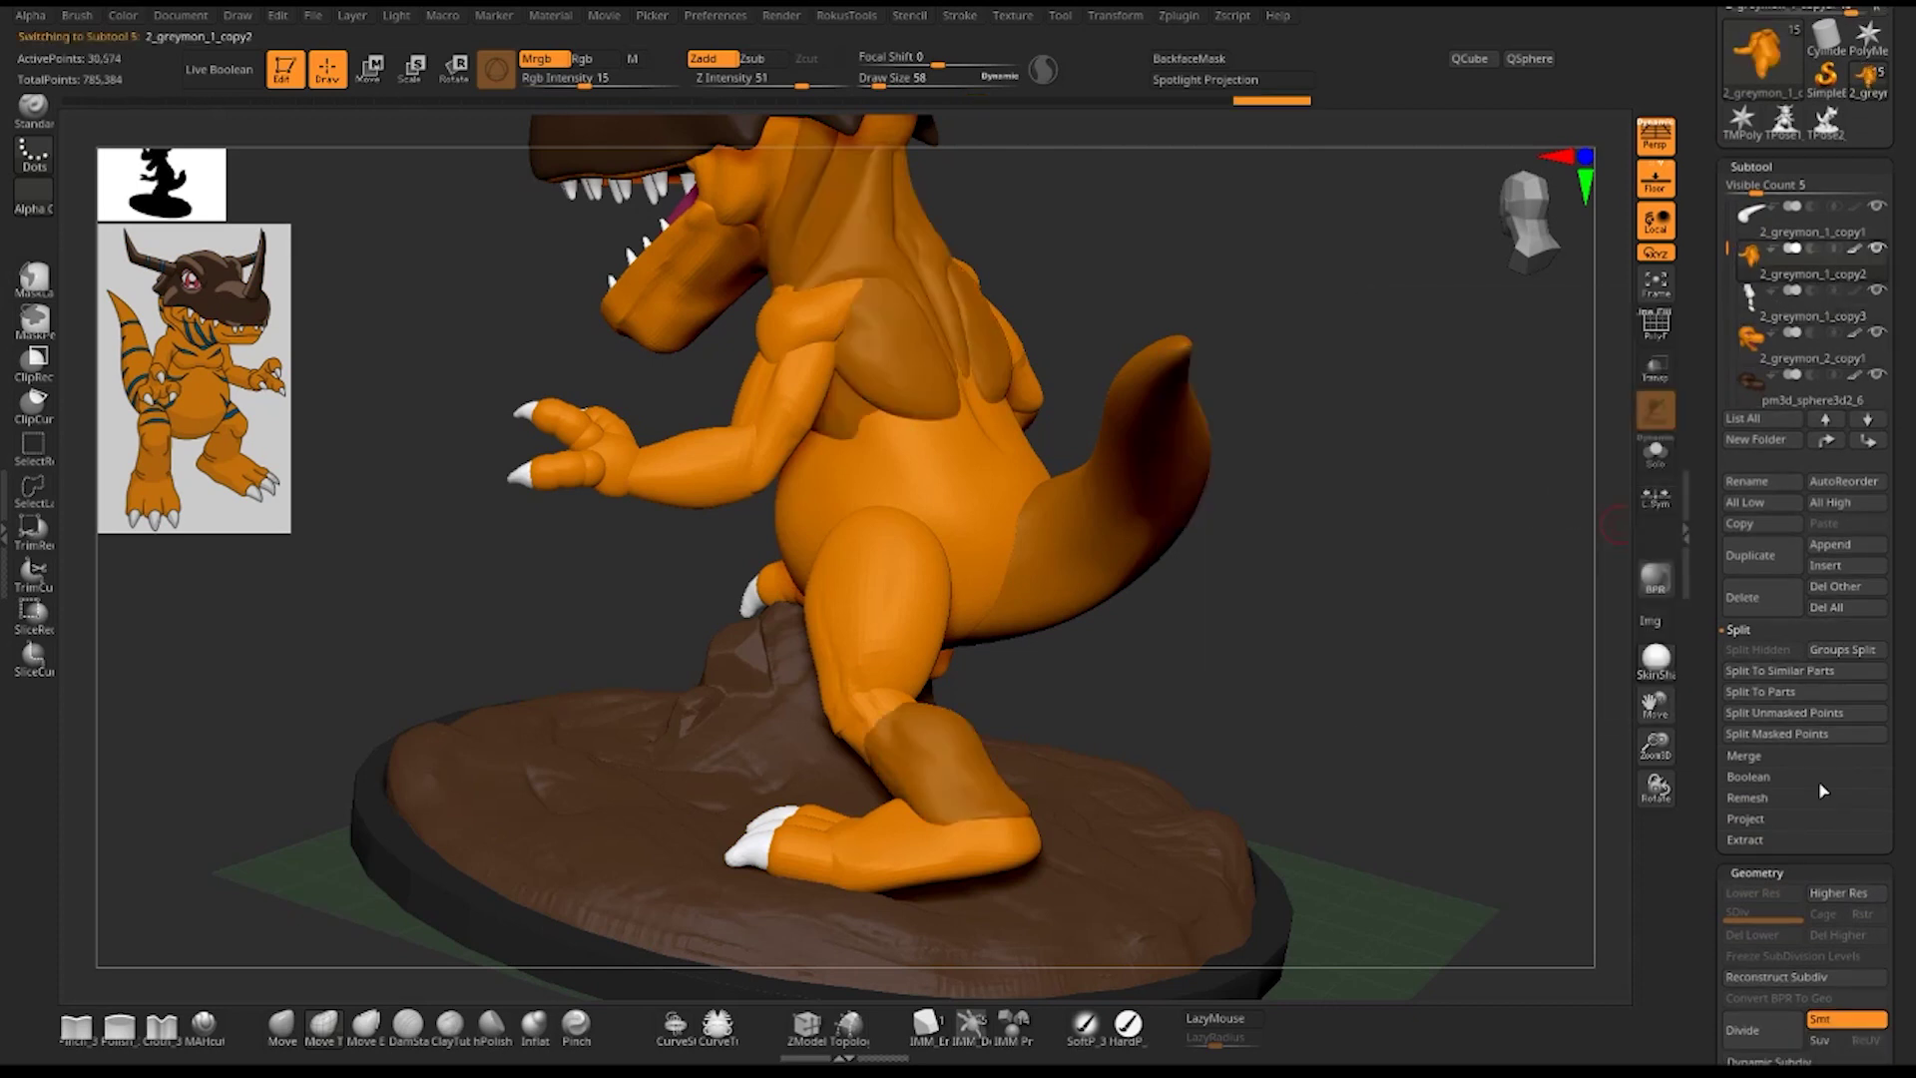
{"action": "left_click", "coordinate": [1754, 757]}
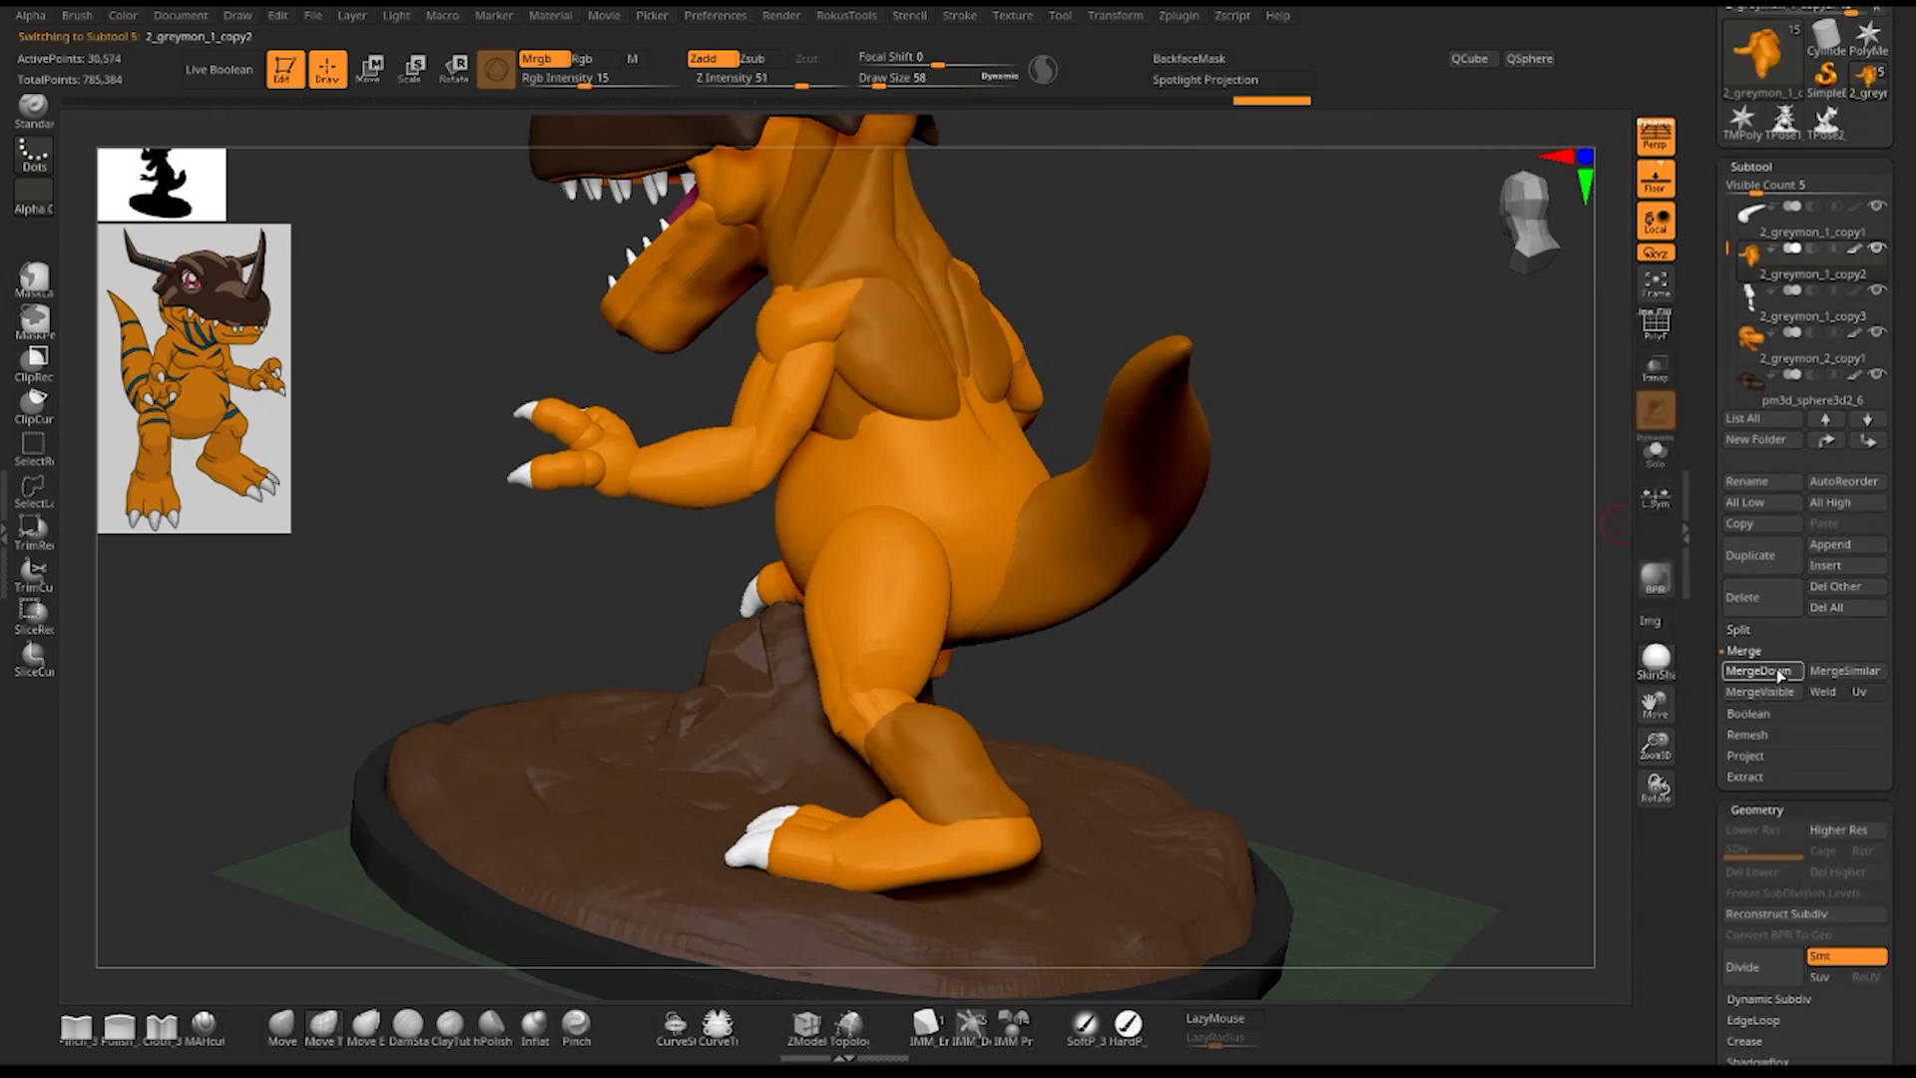
{"action": "left_click", "coordinate": [1753, 671]}
{"action": "left_click", "coordinate": [1577, 712]}
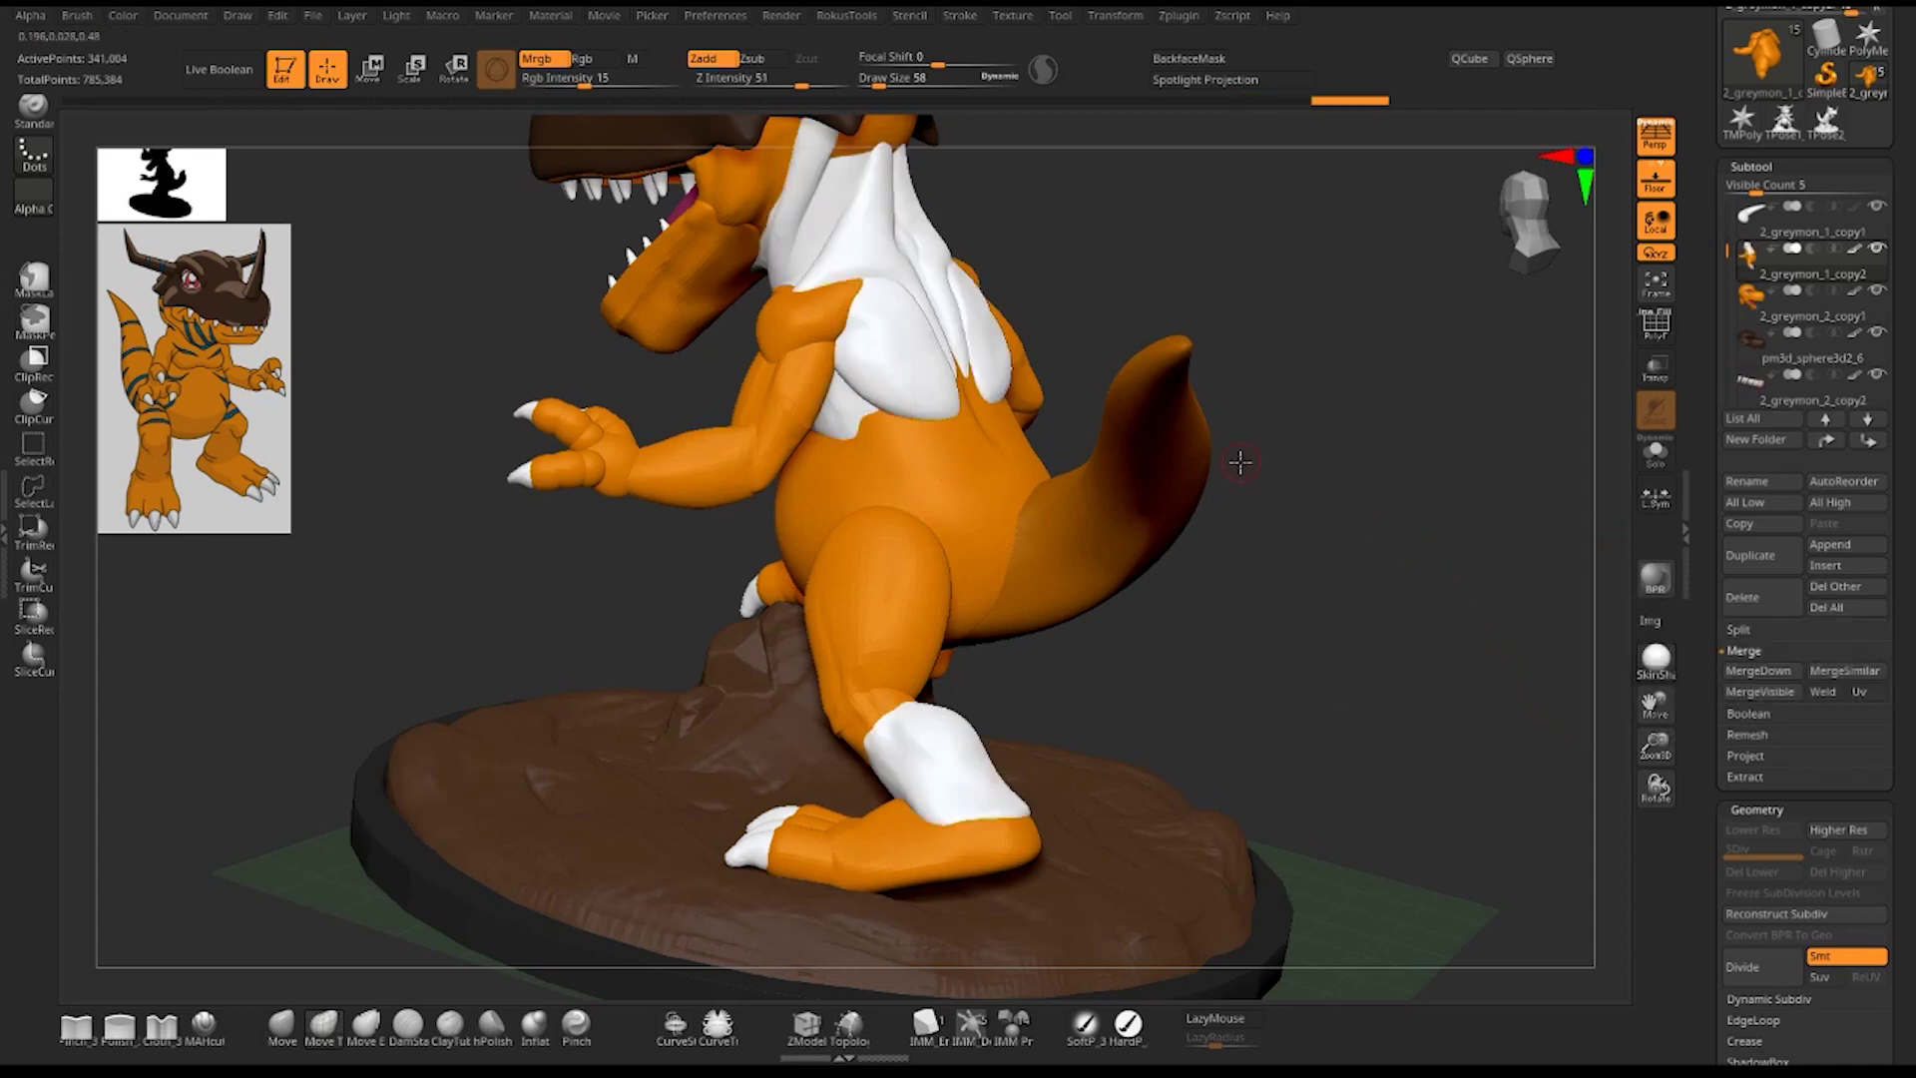
- MergeDown the 2_greymon_1_copy1 subtool into the combined body and confirm
{"action": "left_click", "coordinate": [1793, 235]}
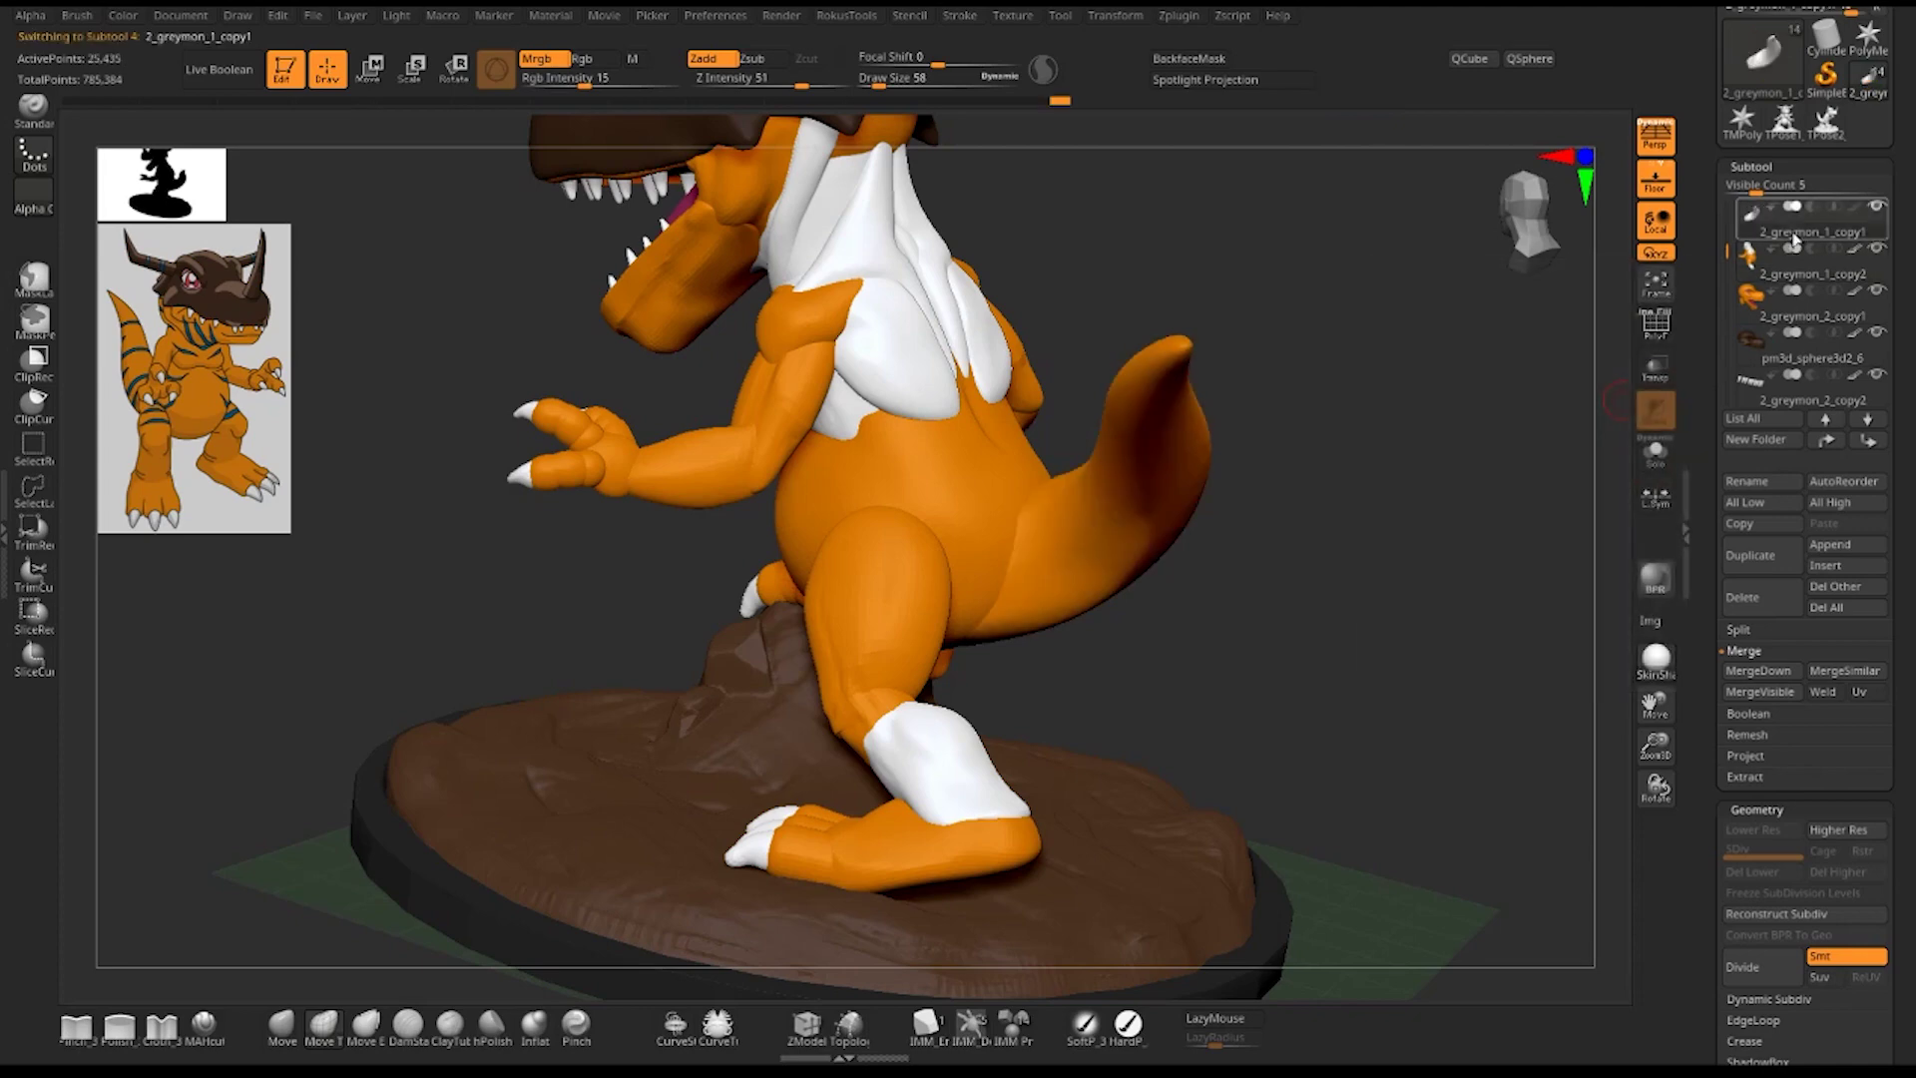
{"action": "left_click", "coordinate": [1754, 678]}
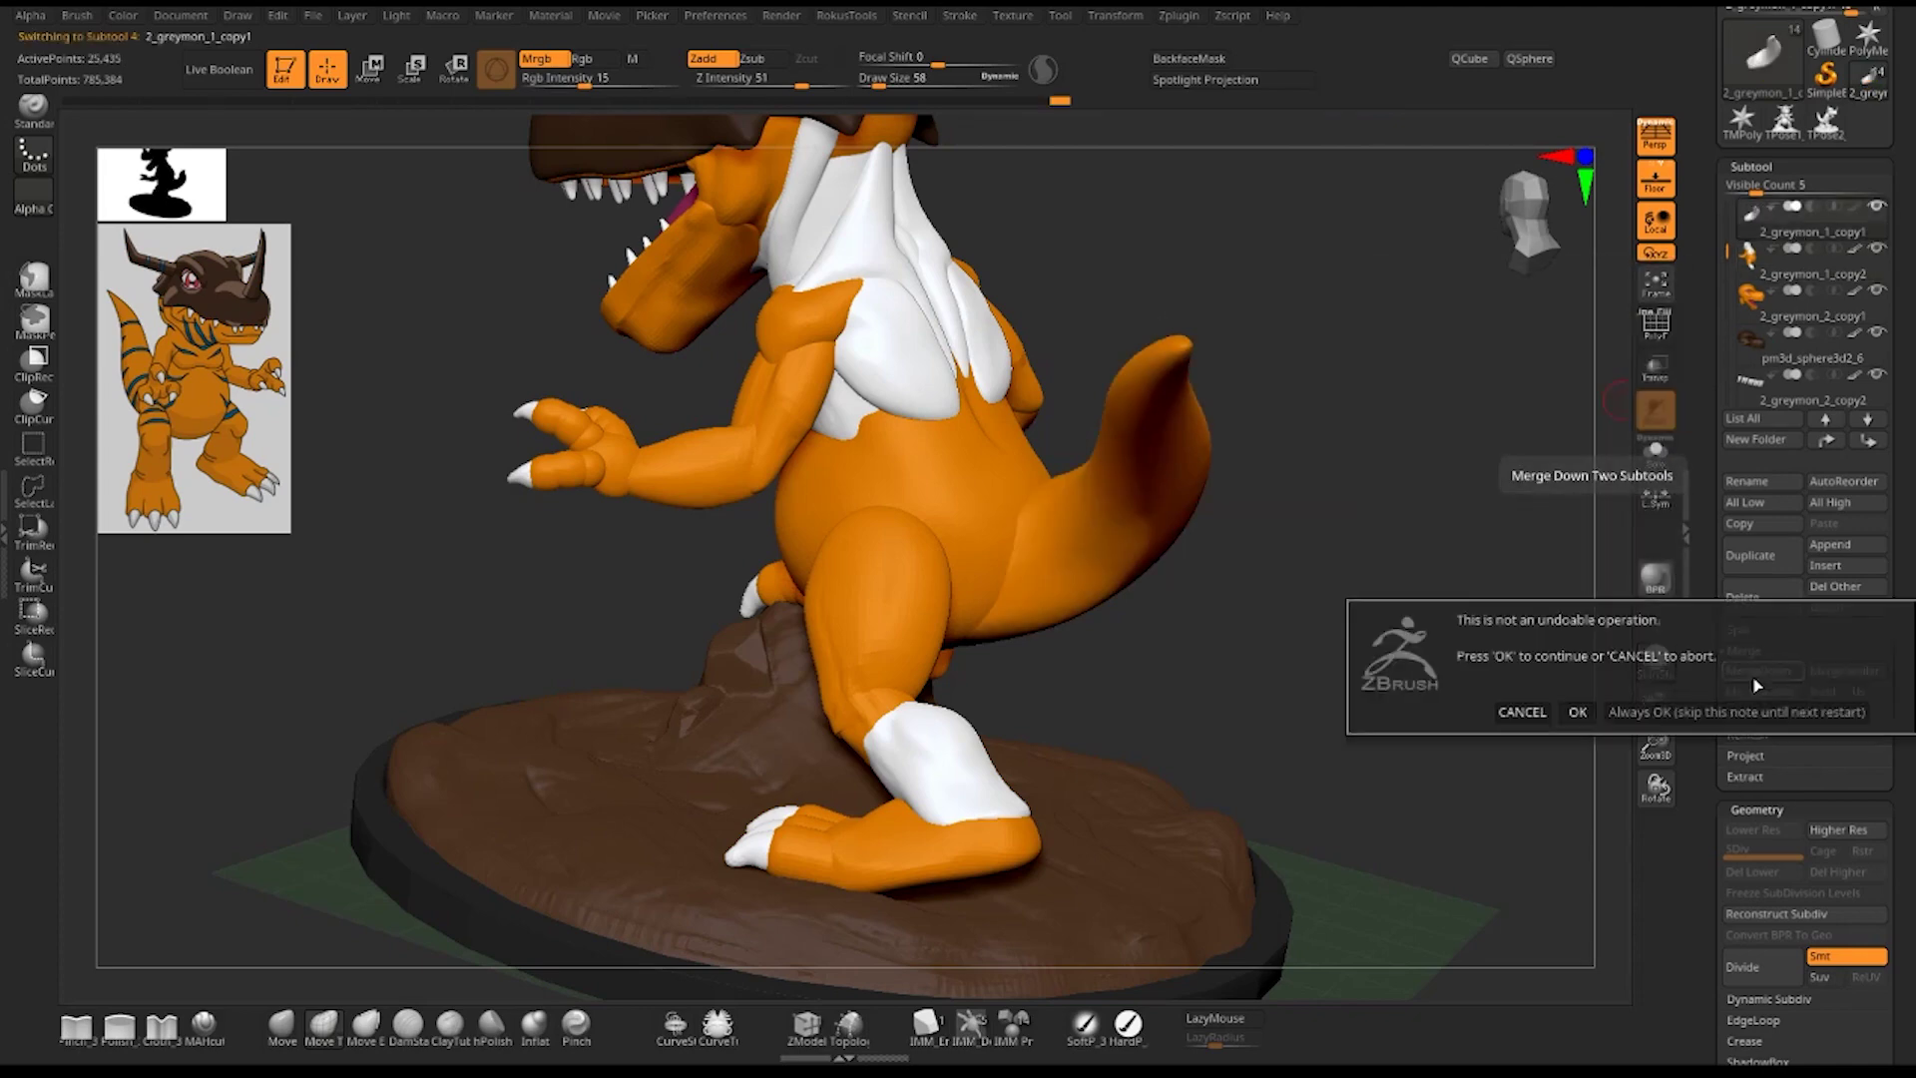
{"action": "left_click", "coordinate": [1590, 711]}
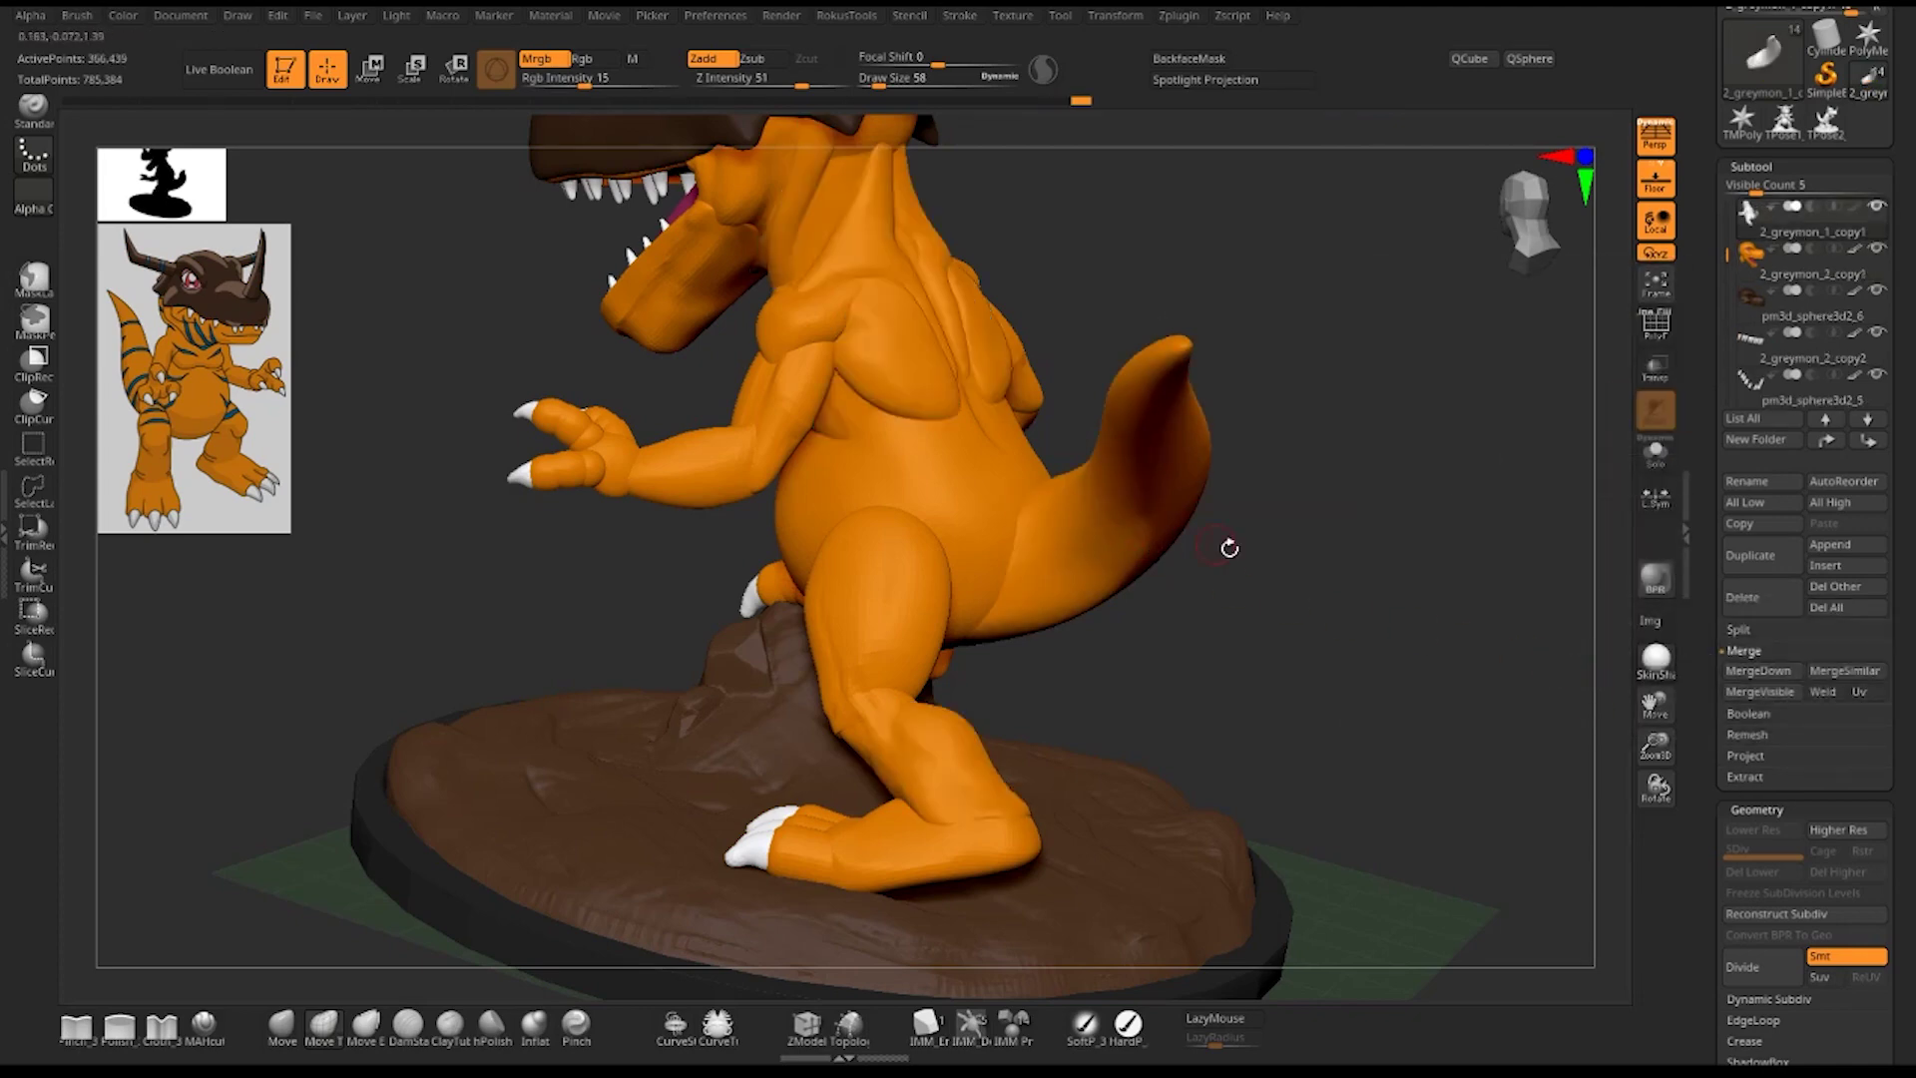
{"action": "mouse_move", "coordinate": [1462, 621]}
{"action": "left_mouse_down"}
{"action": "mouse_move", "coordinate": [1390, 619]}
{"action": "mouse_move", "coordinate": [1453, 633]}
{"action": "mouse_move", "coordinate": [1439, 628]}
{"action": "mouse_move", "coordinate": [1524, 611]}
{"action": "mouse_move", "coordinate": [1492, 634]}
{"action": "mouse_move", "coordinate": [1460, 593]}
{"action": "left_mouse_up"}
- Run a trial DynaMesh on the merged figure and inspect the leg-belly seam with PolyFrame
{"action": "scroll", "coordinate": [1882, 560], "scroll_direction": "down", "scroll_amount": 1}
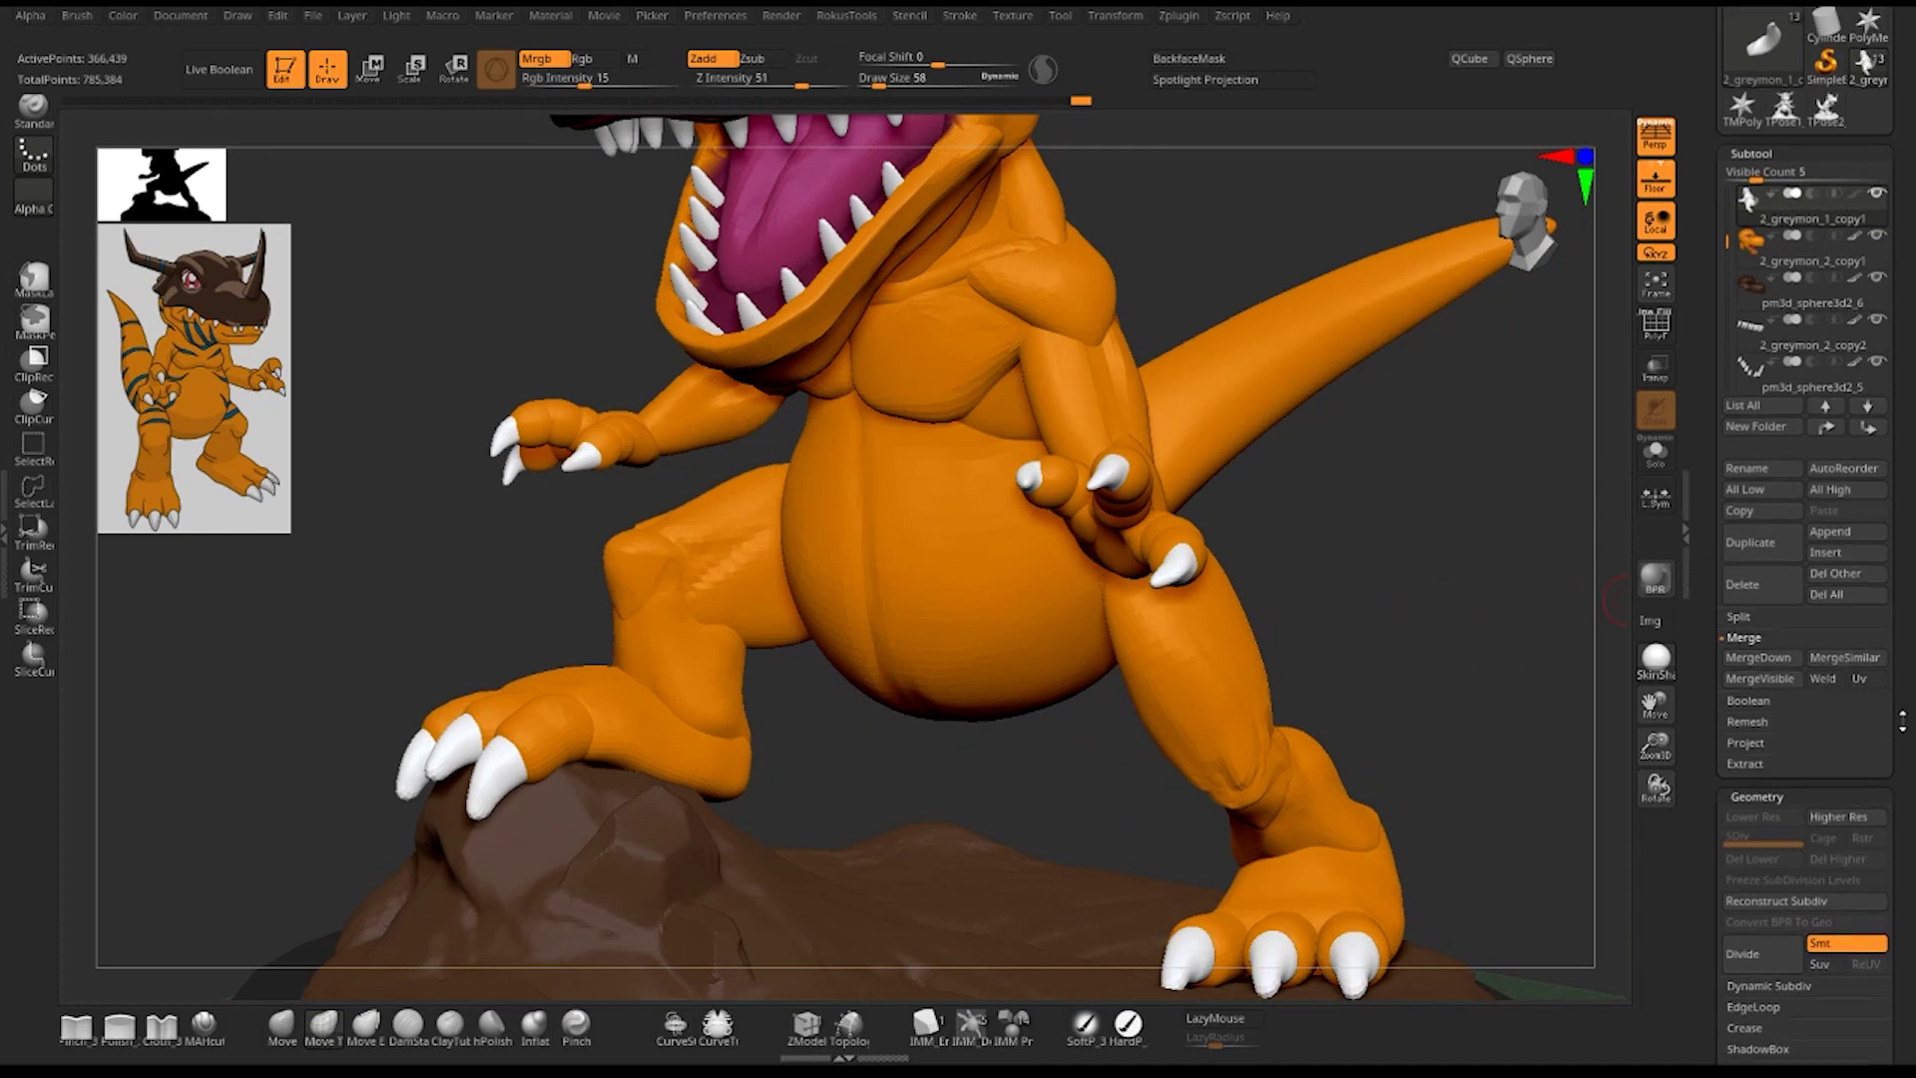
{"action": "scroll", "coordinate": [1882, 560], "scroll_direction": "down", "scroll_amount": 5}
{"action": "scroll", "coordinate": [1882, 560], "scroll_direction": "down", "scroll_amount": 1}
{"action": "left_click", "coordinate": [1766, 599]}
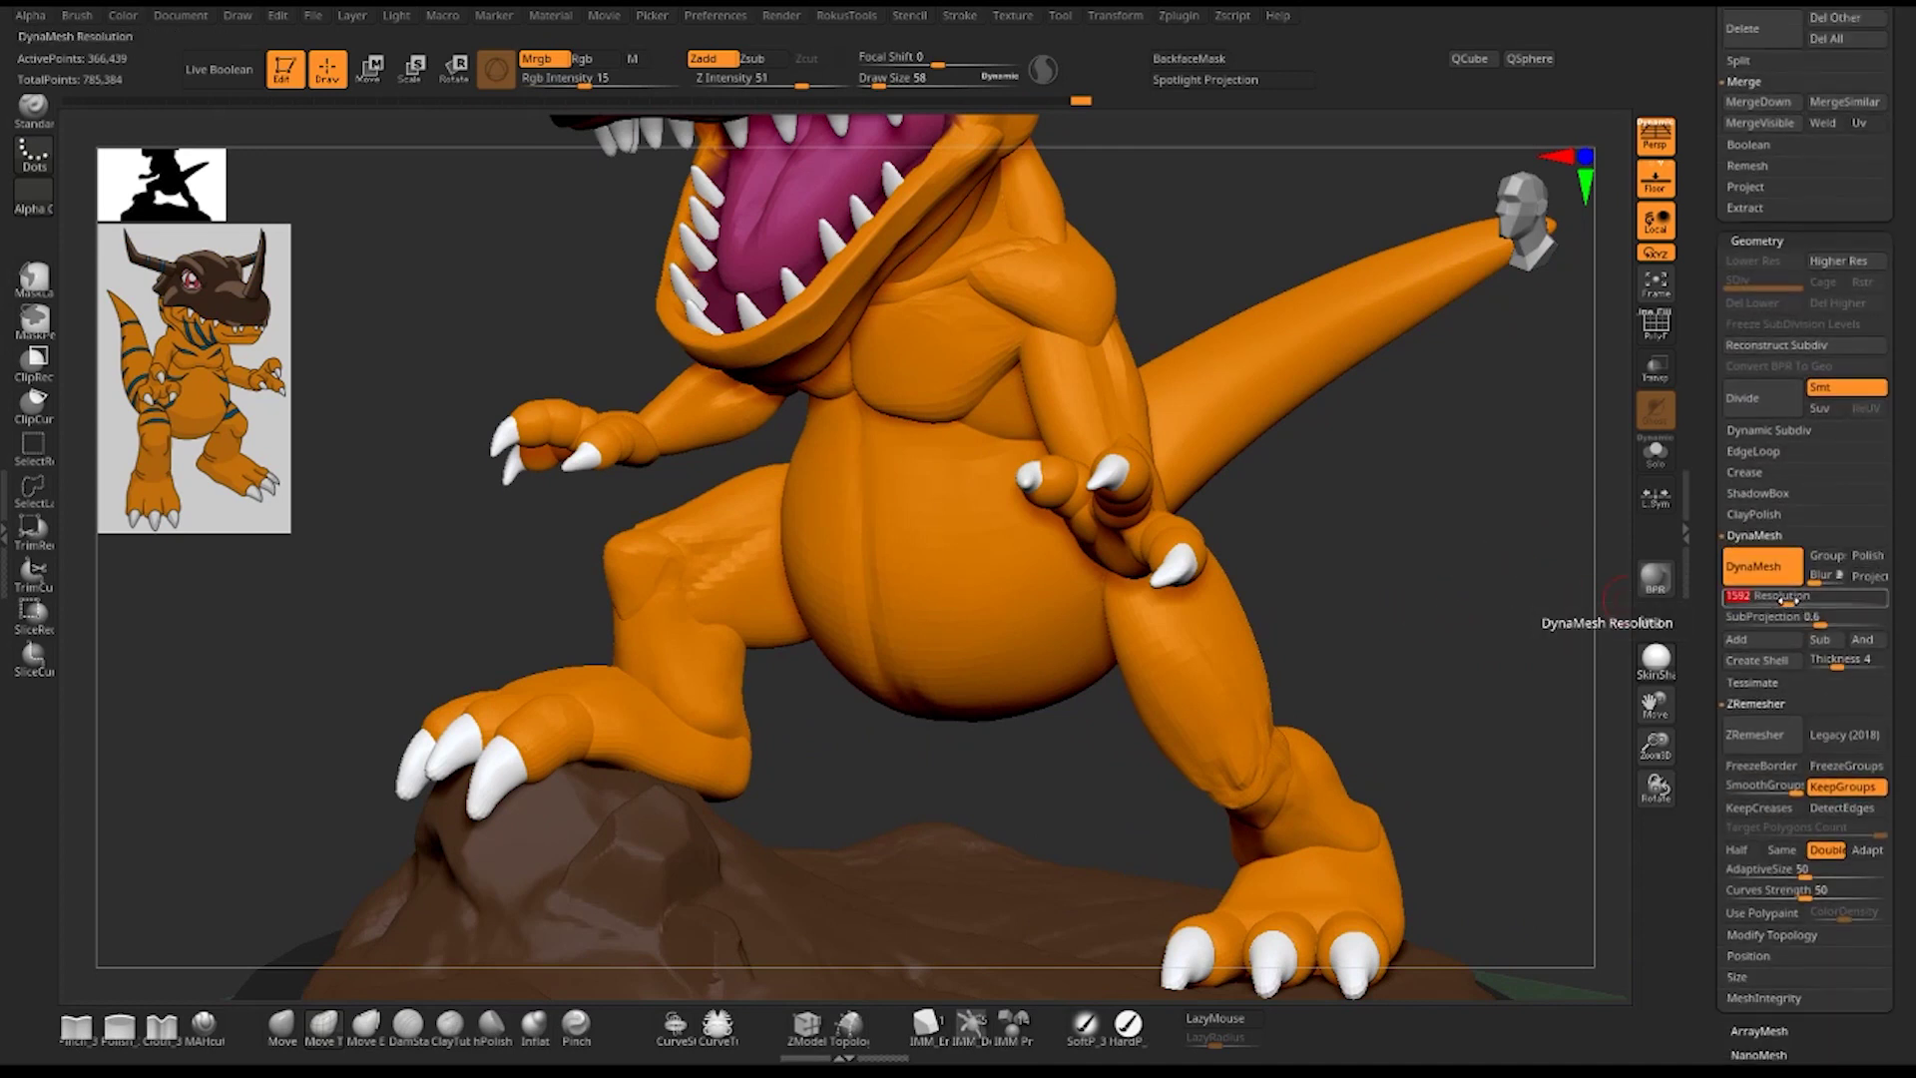
{"action": "type", "text": "256"}
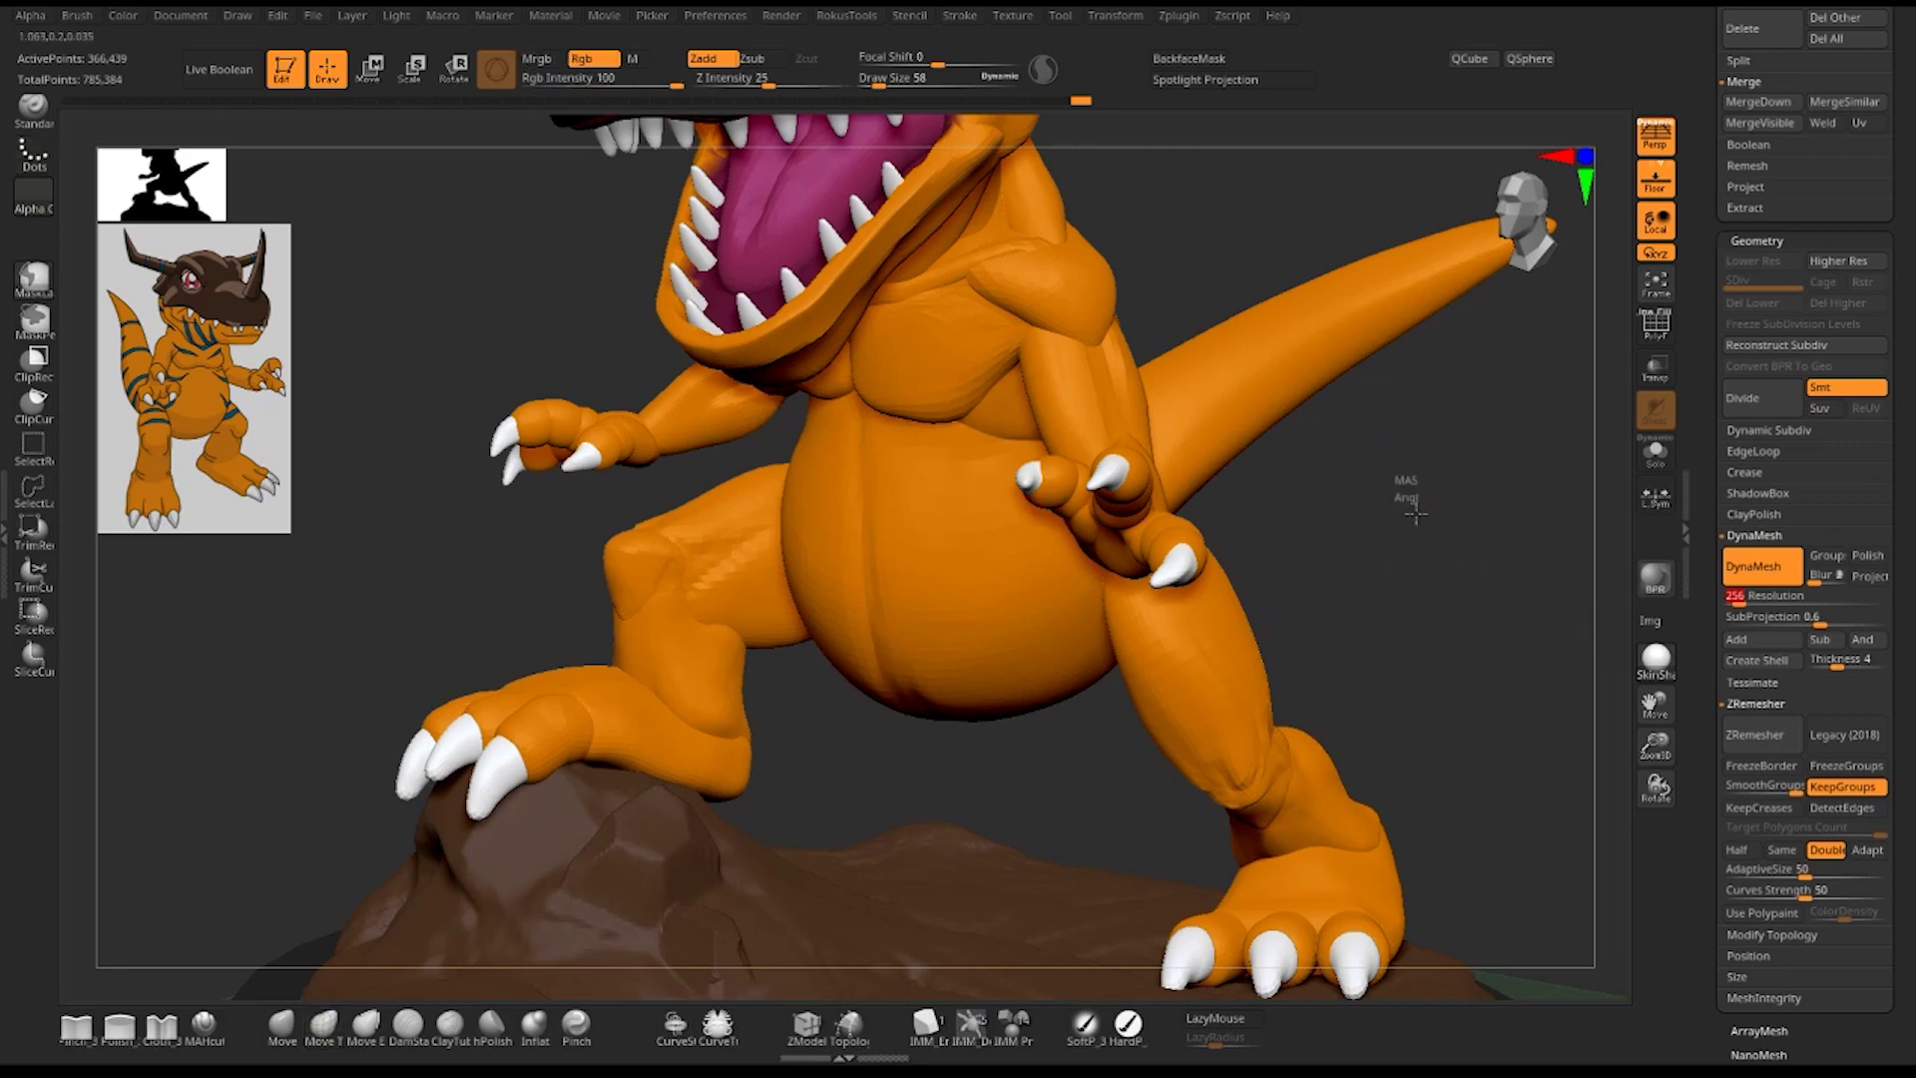
{"action": "mouse_move", "coordinate": [1419, 513]}
{"action": "left_mouse_down", "text": "ctrl"}
{"action": "mouse_move", "coordinate": [1559, 689]}
{"action": "mouse_move", "coordinate": [1367, 562]}
{"action": "mouse_move", "coordinate": [1237, 569]}
{"action": "left_mouse_up", "text": "ctrl"}
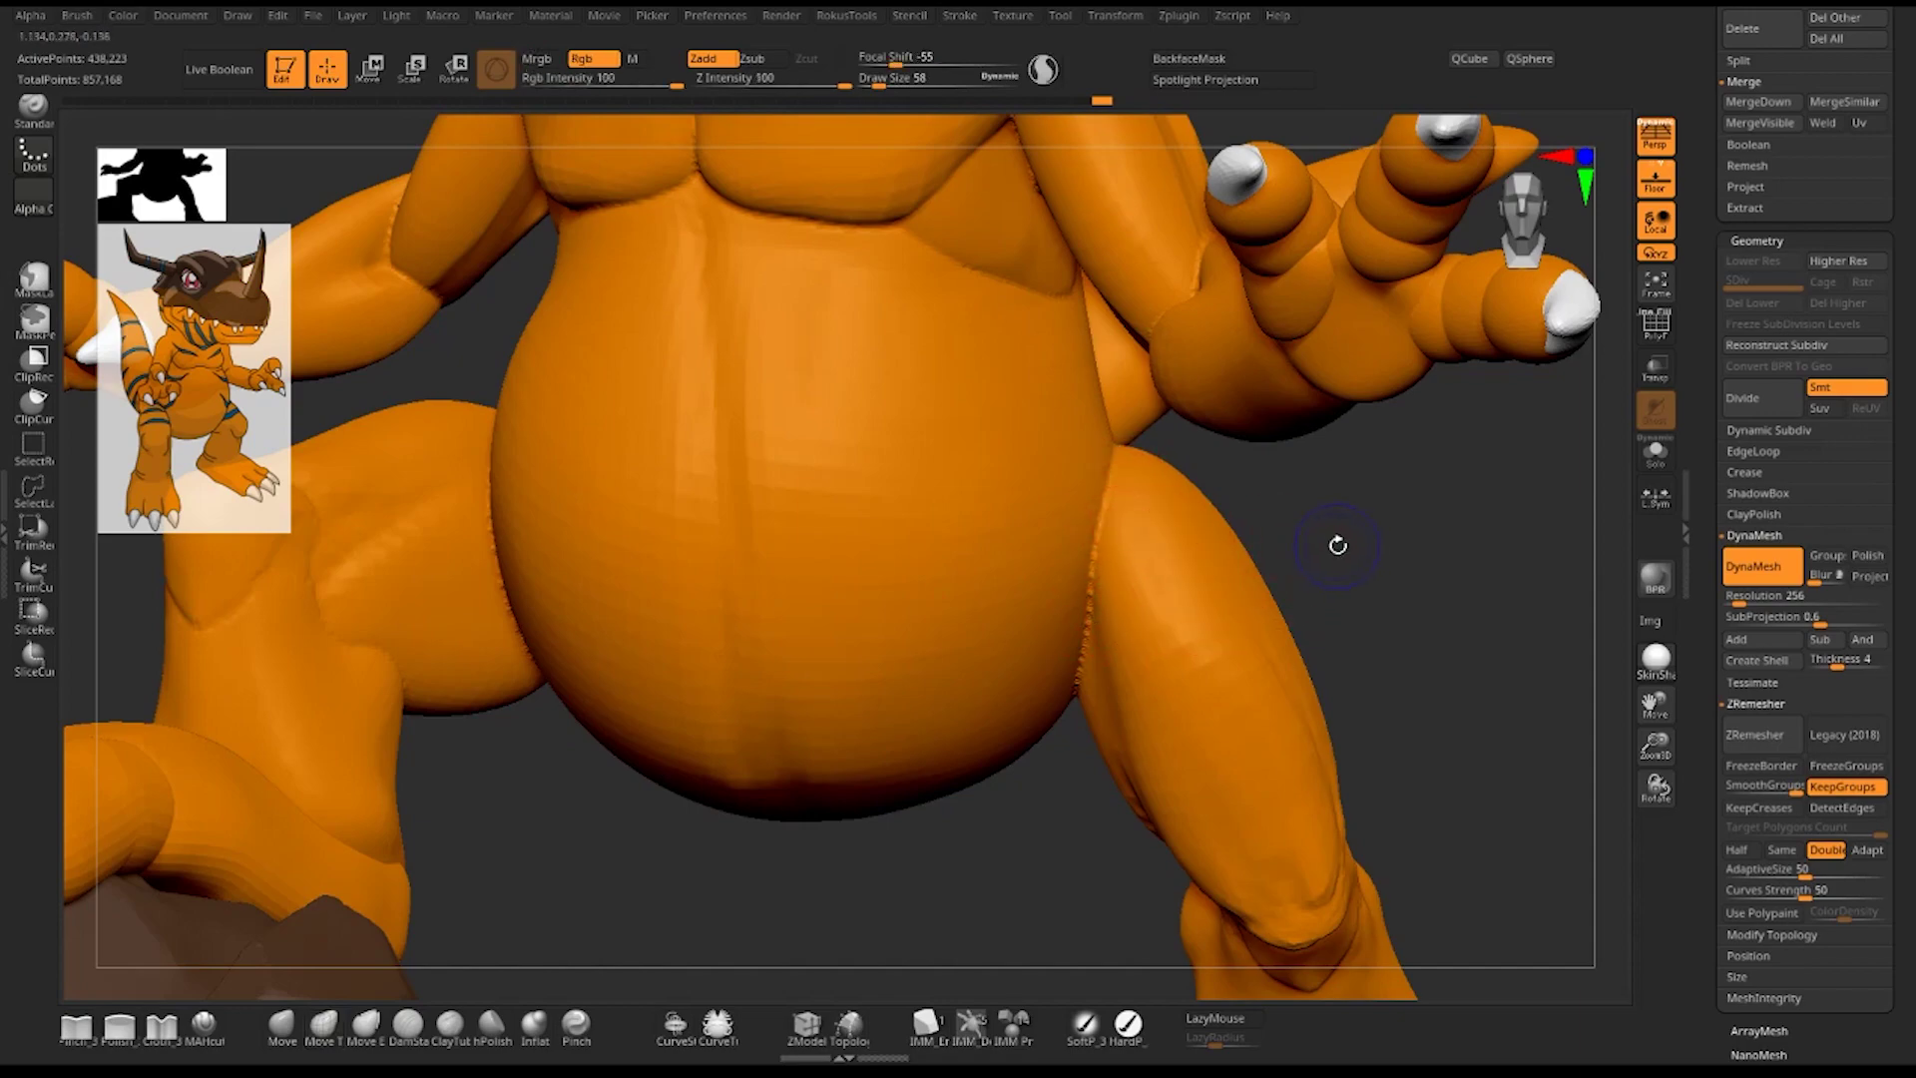
{"action": "key", "text": "shift+f"}
{"action": "mouse_move", "coordinate": [1431, 572]}
{"action": "left_mouse_down", "text": "alt"}
{"action": "mouse_move", "coordinate": [1183, 203]}
{"action": "mouse_move", "coordinate": [1072, 508]}
{"action": "left_mouse_up", "text": "alt"}
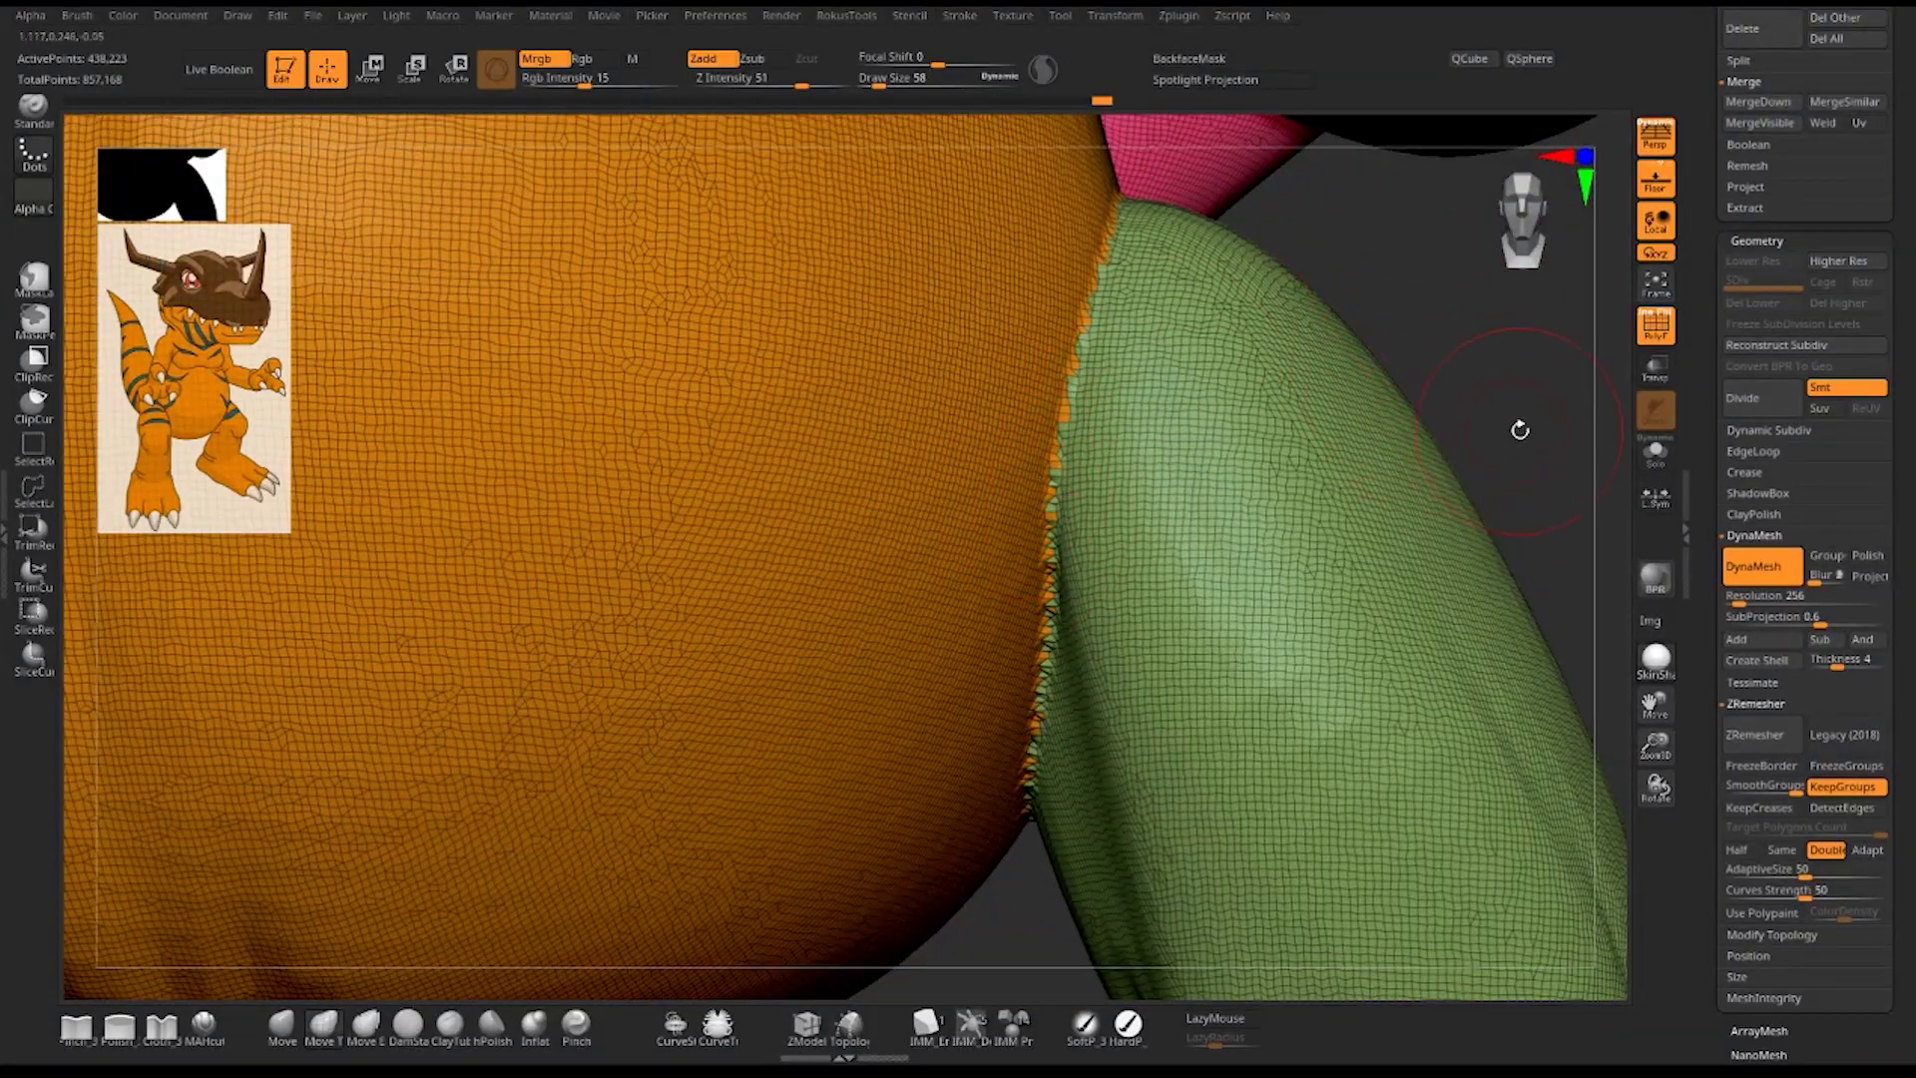
{"action": "left_click_drag", "start_coordinate": [1519, 429], "coordinate": [1467, 893]}
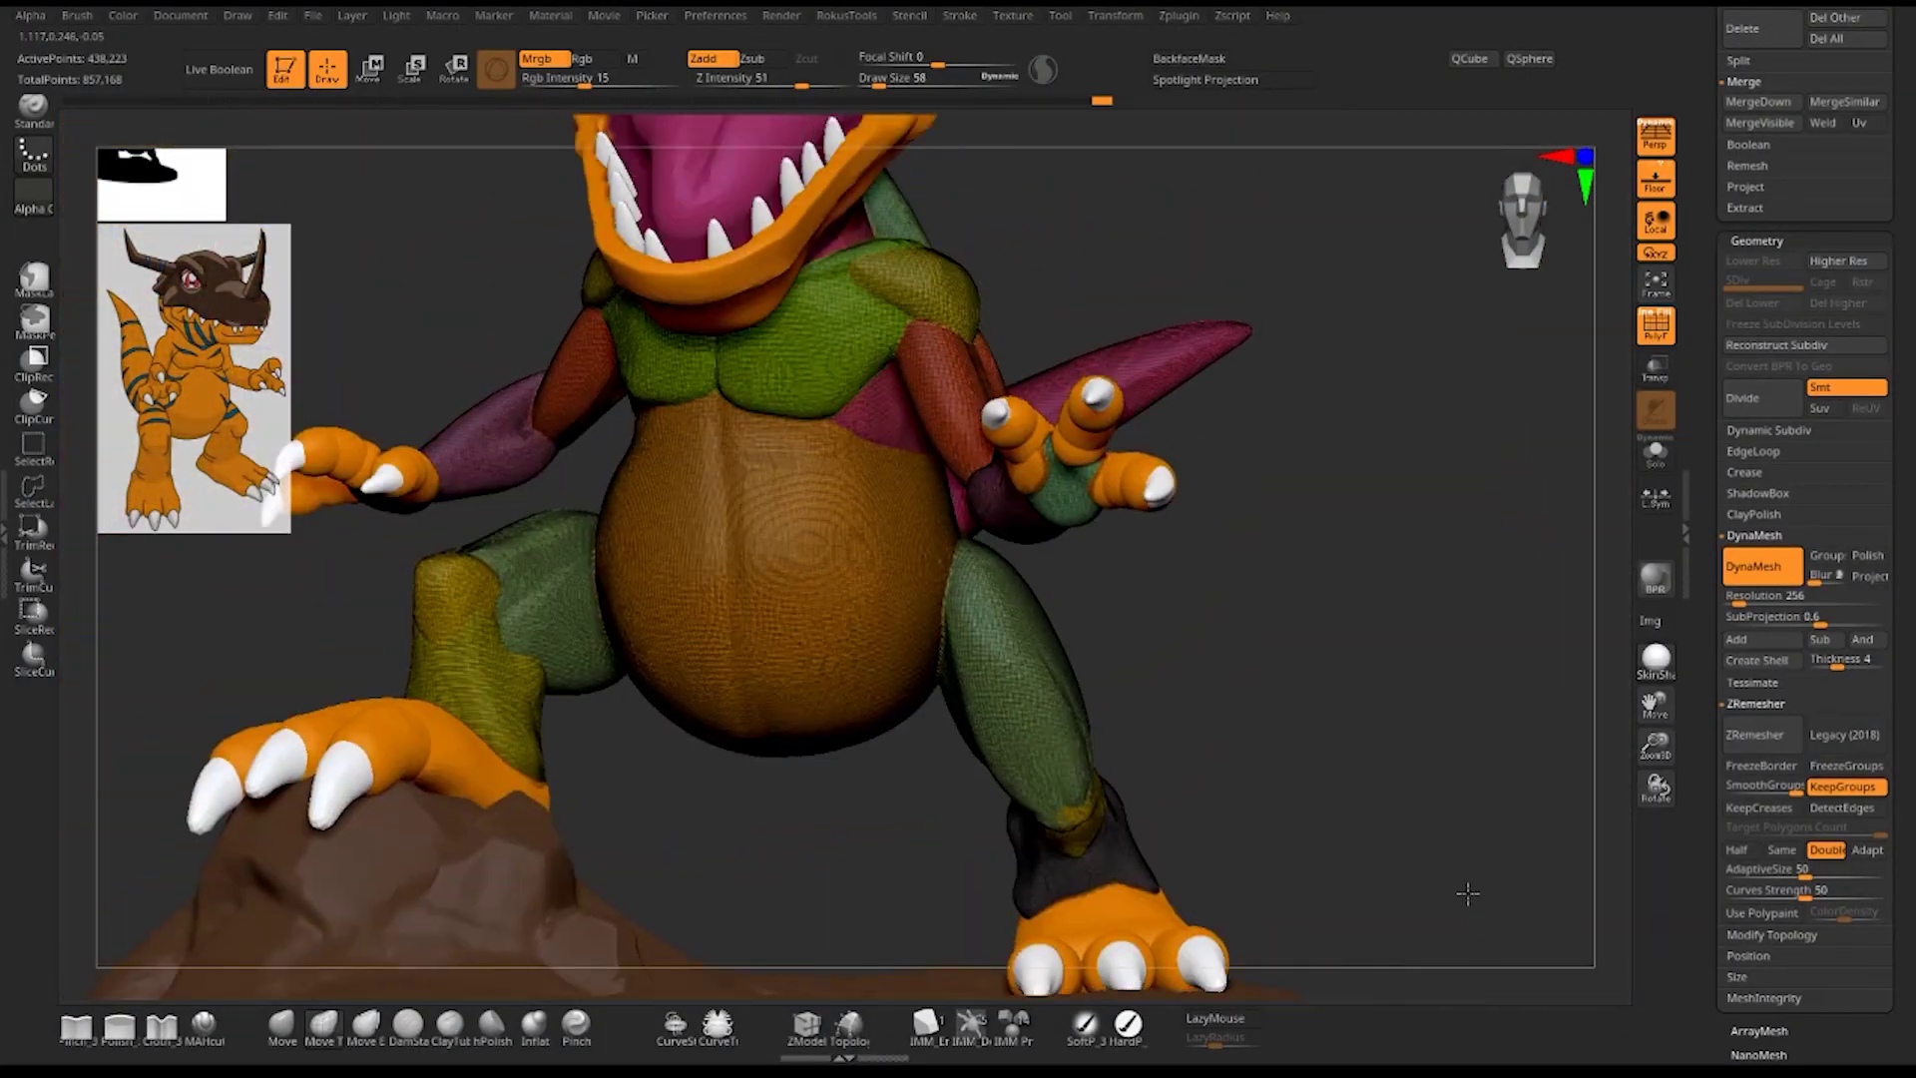
{"action": "key", "text": "shift+f"}
{"action": "mouse_move", "coordinate": [1334, 607]}
{"action": "left_mouse_down", "text": "alt"}
{"action": "mouse_move", "coordinate": [1362, 659]}
{"action": "mouse_move", "coordinate": [1383, 588]}
{"action": "left_mouse_up", "text": "alt"}
- Enter a new DynaMesh resolution and remesh the figure at the higher resolution
{"action": "left_click", "coordinate": [1795, 597]}
{"action": "type", "text": "1752"}
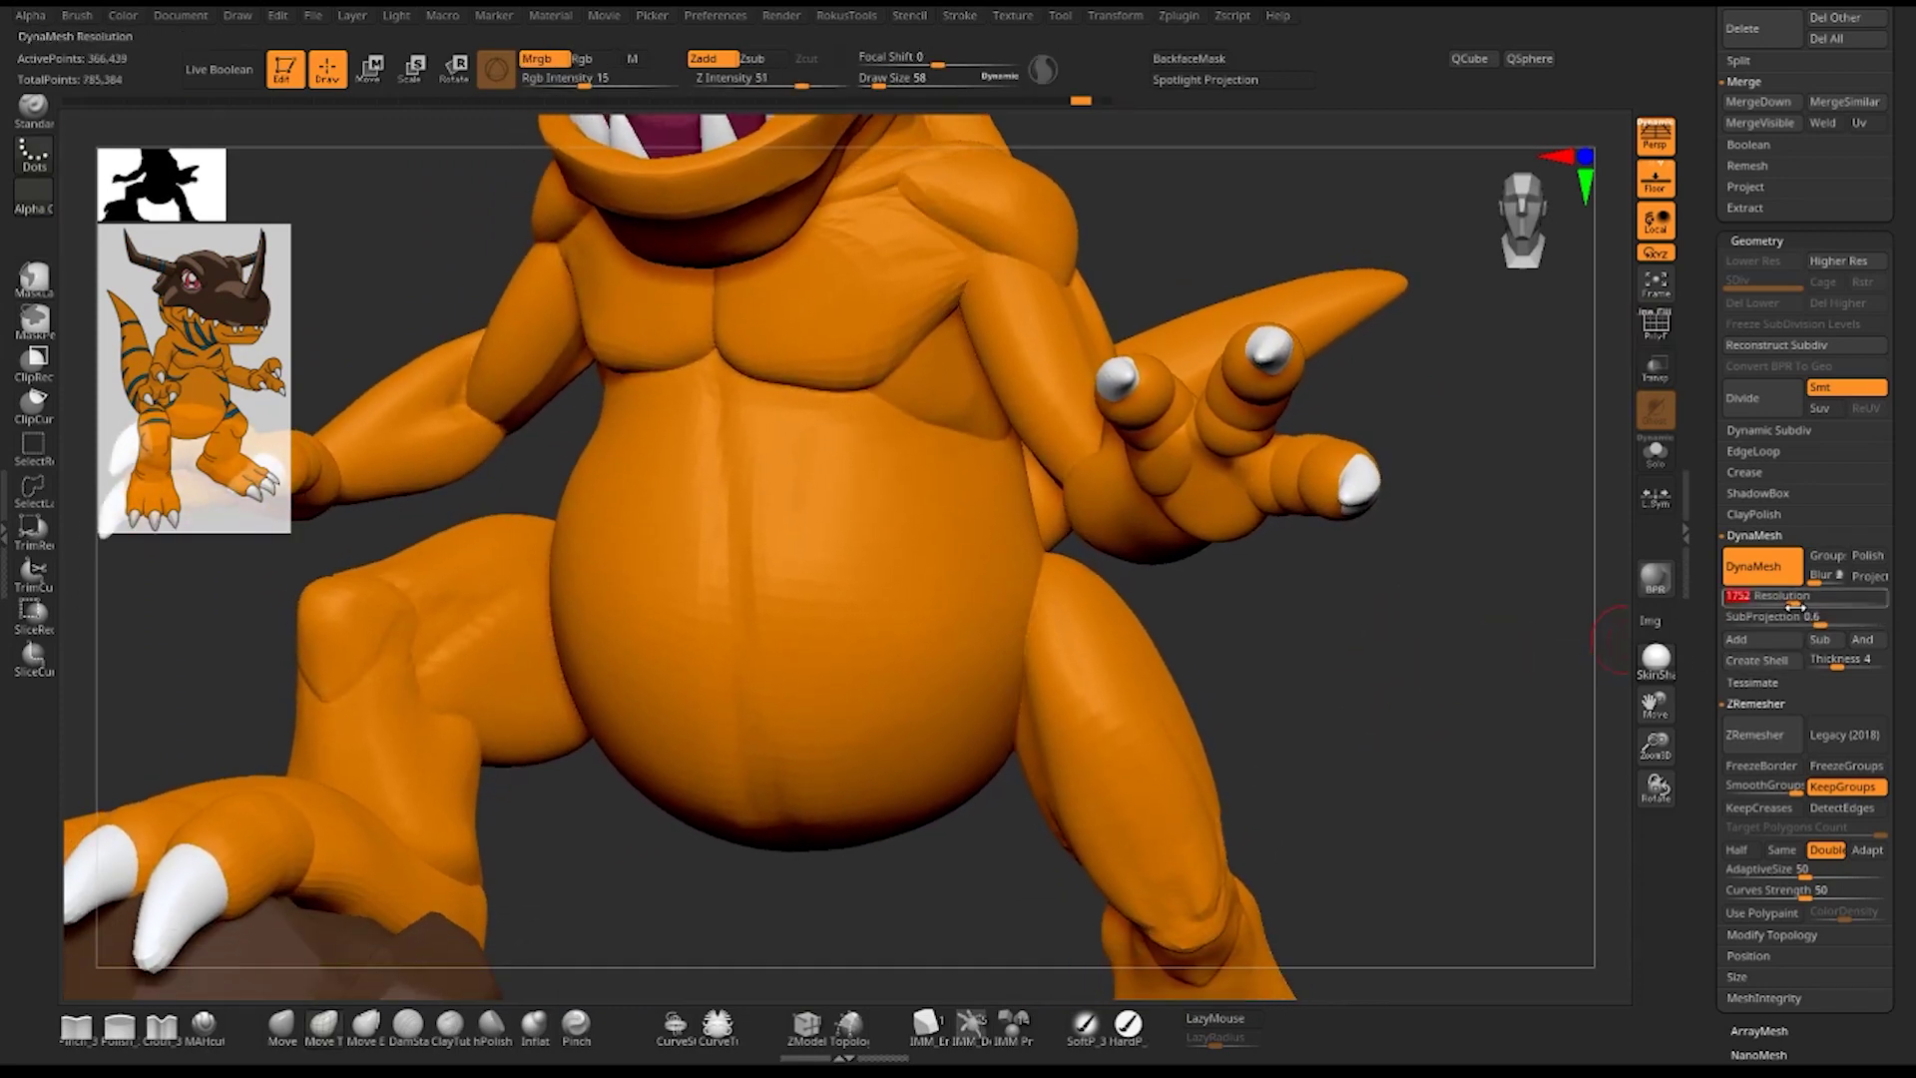
{"action": "left_click", "coordinate": [1768, 617]}
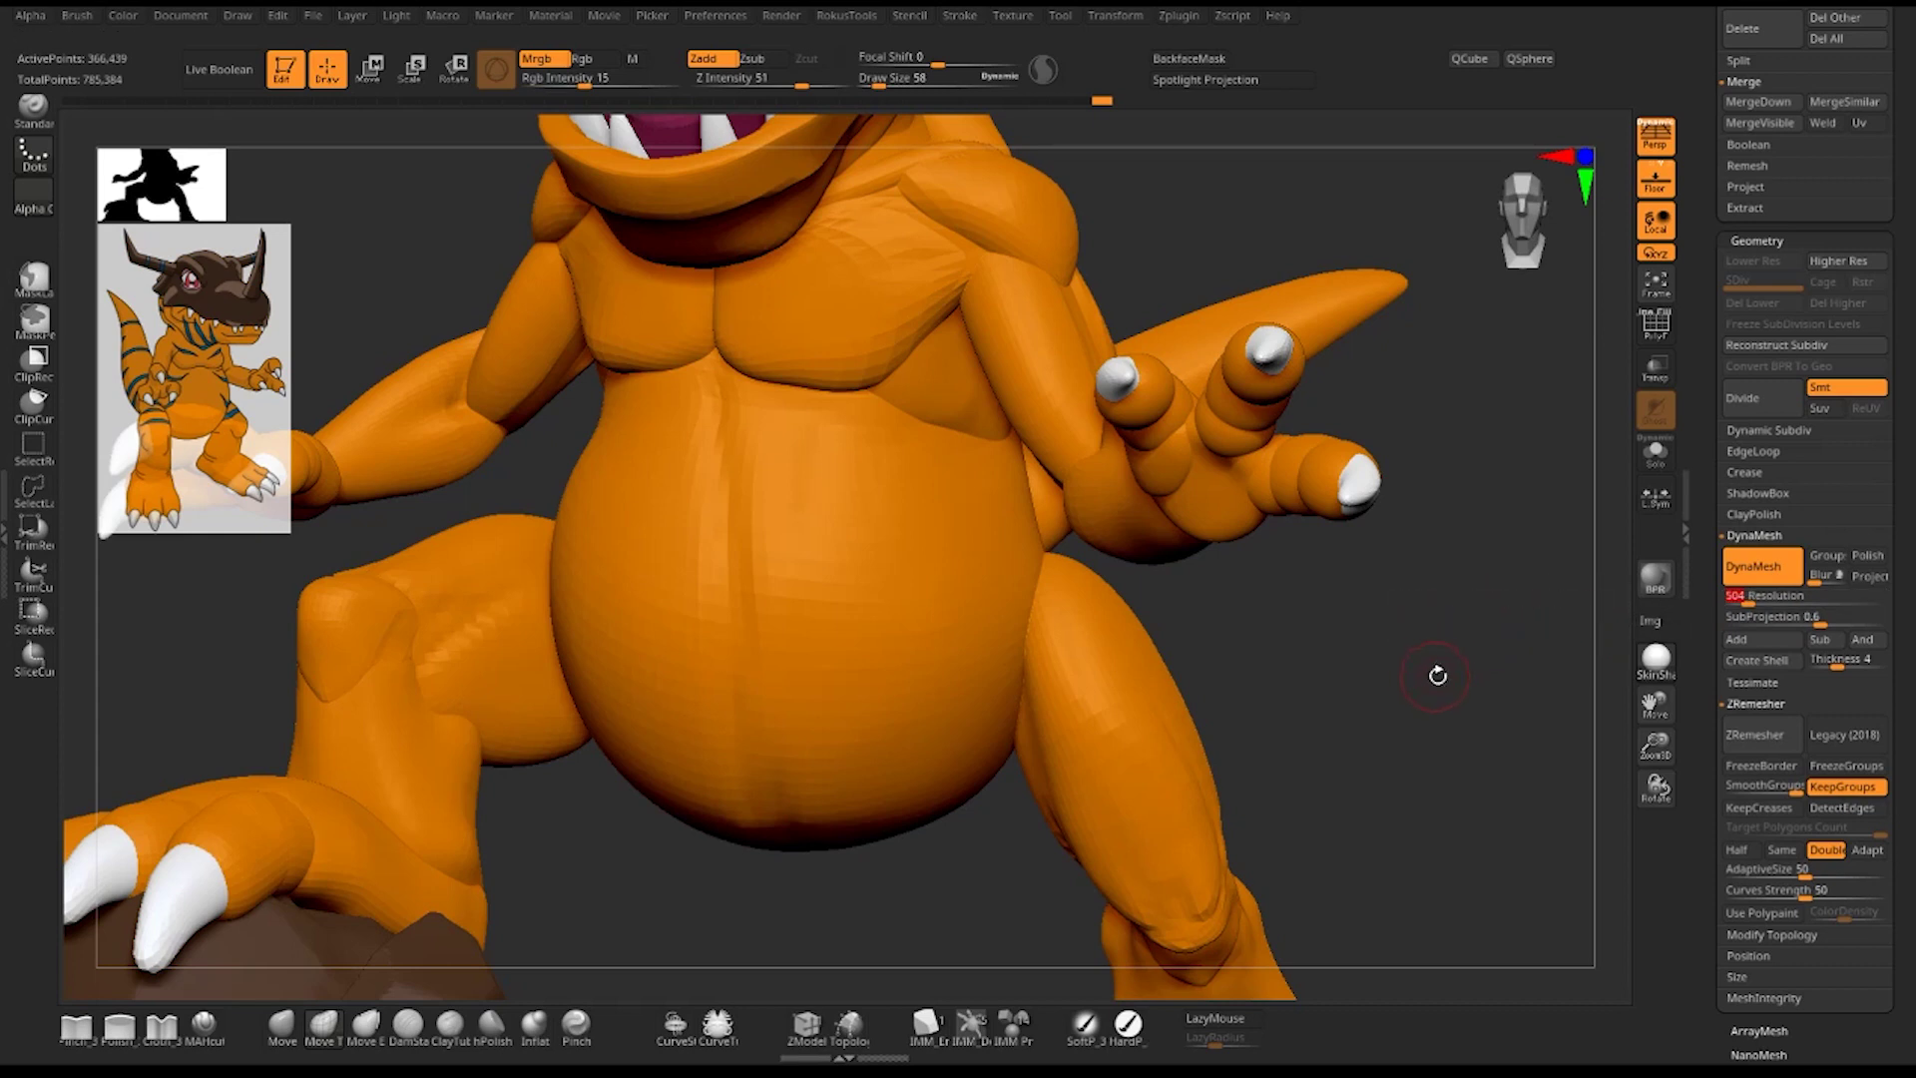
{"action": "left_click_drag", "start_coordinate": [1412, 699], "coordinate": [1450, 794], "text": "ctrl"}
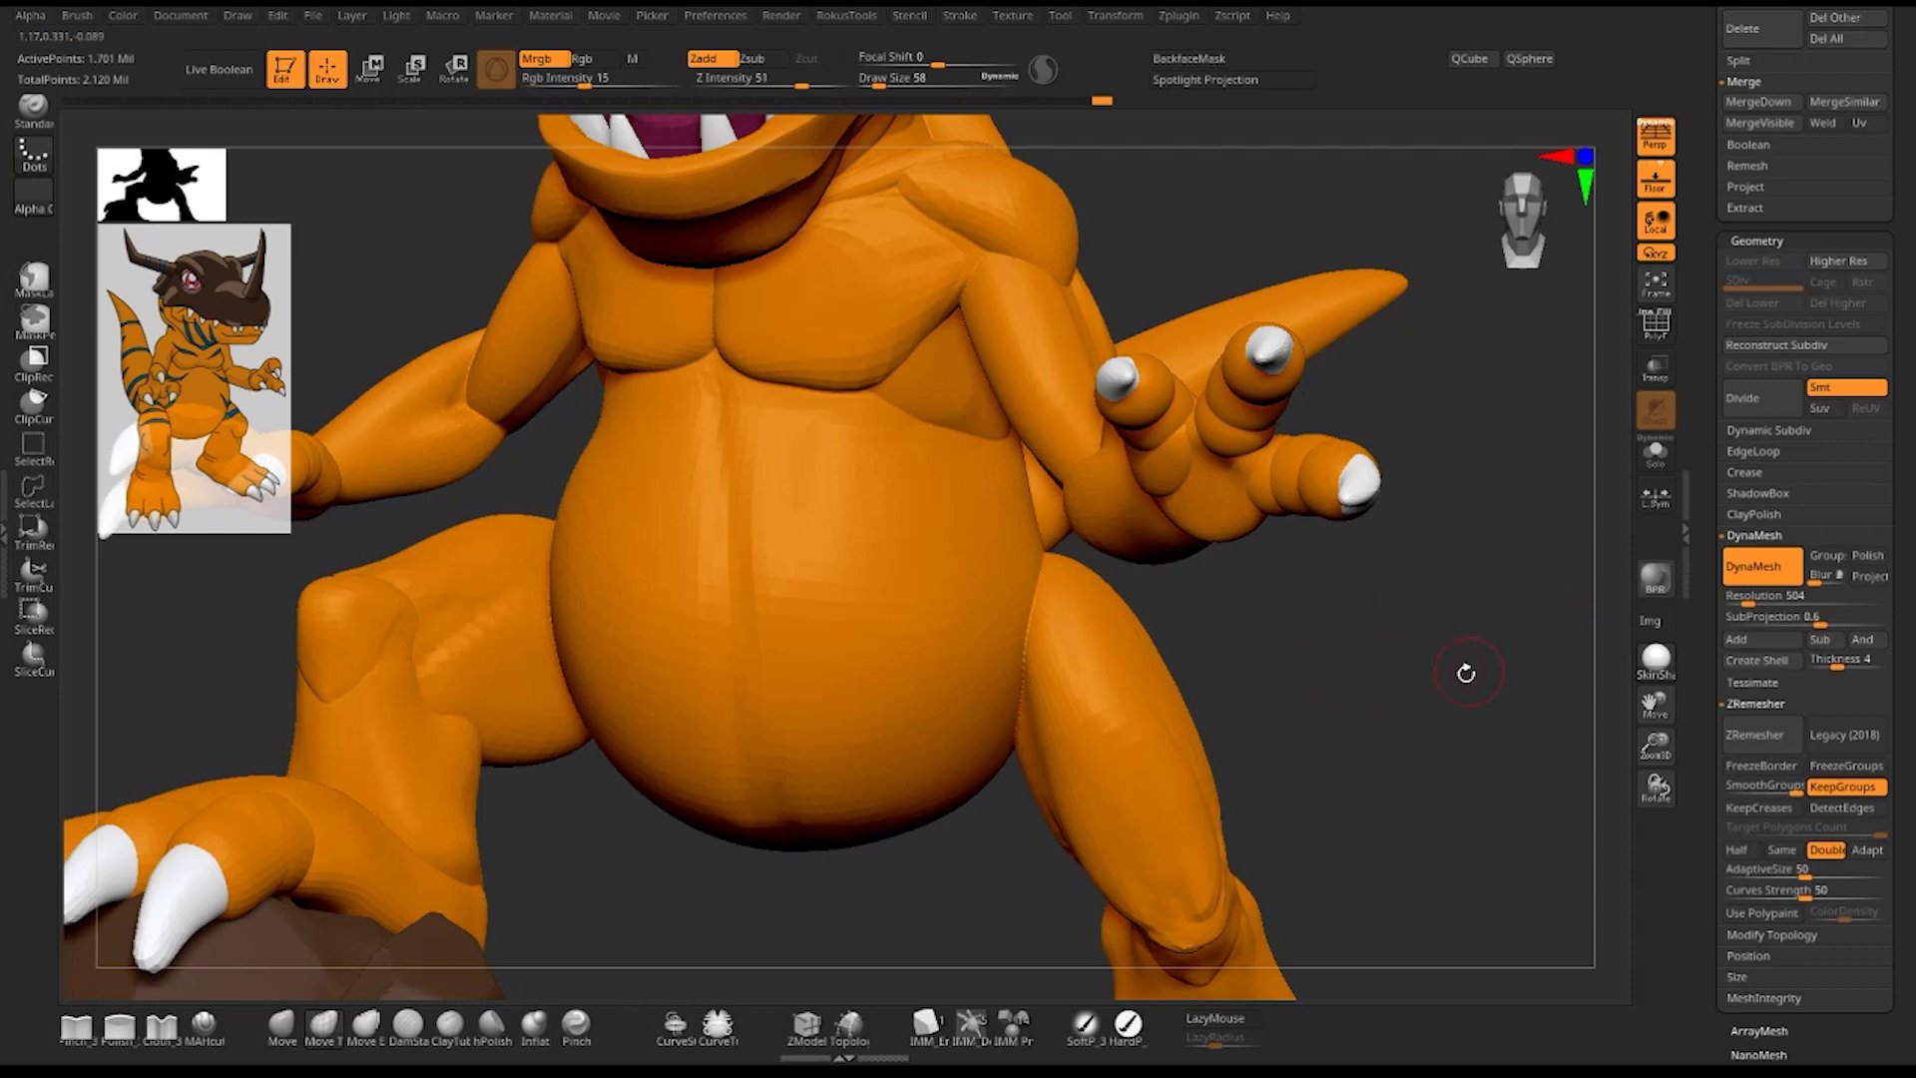
{"action": "left_click_drag", "start_coordinate": [1466, 672], "coordinate": [1422, 672]}
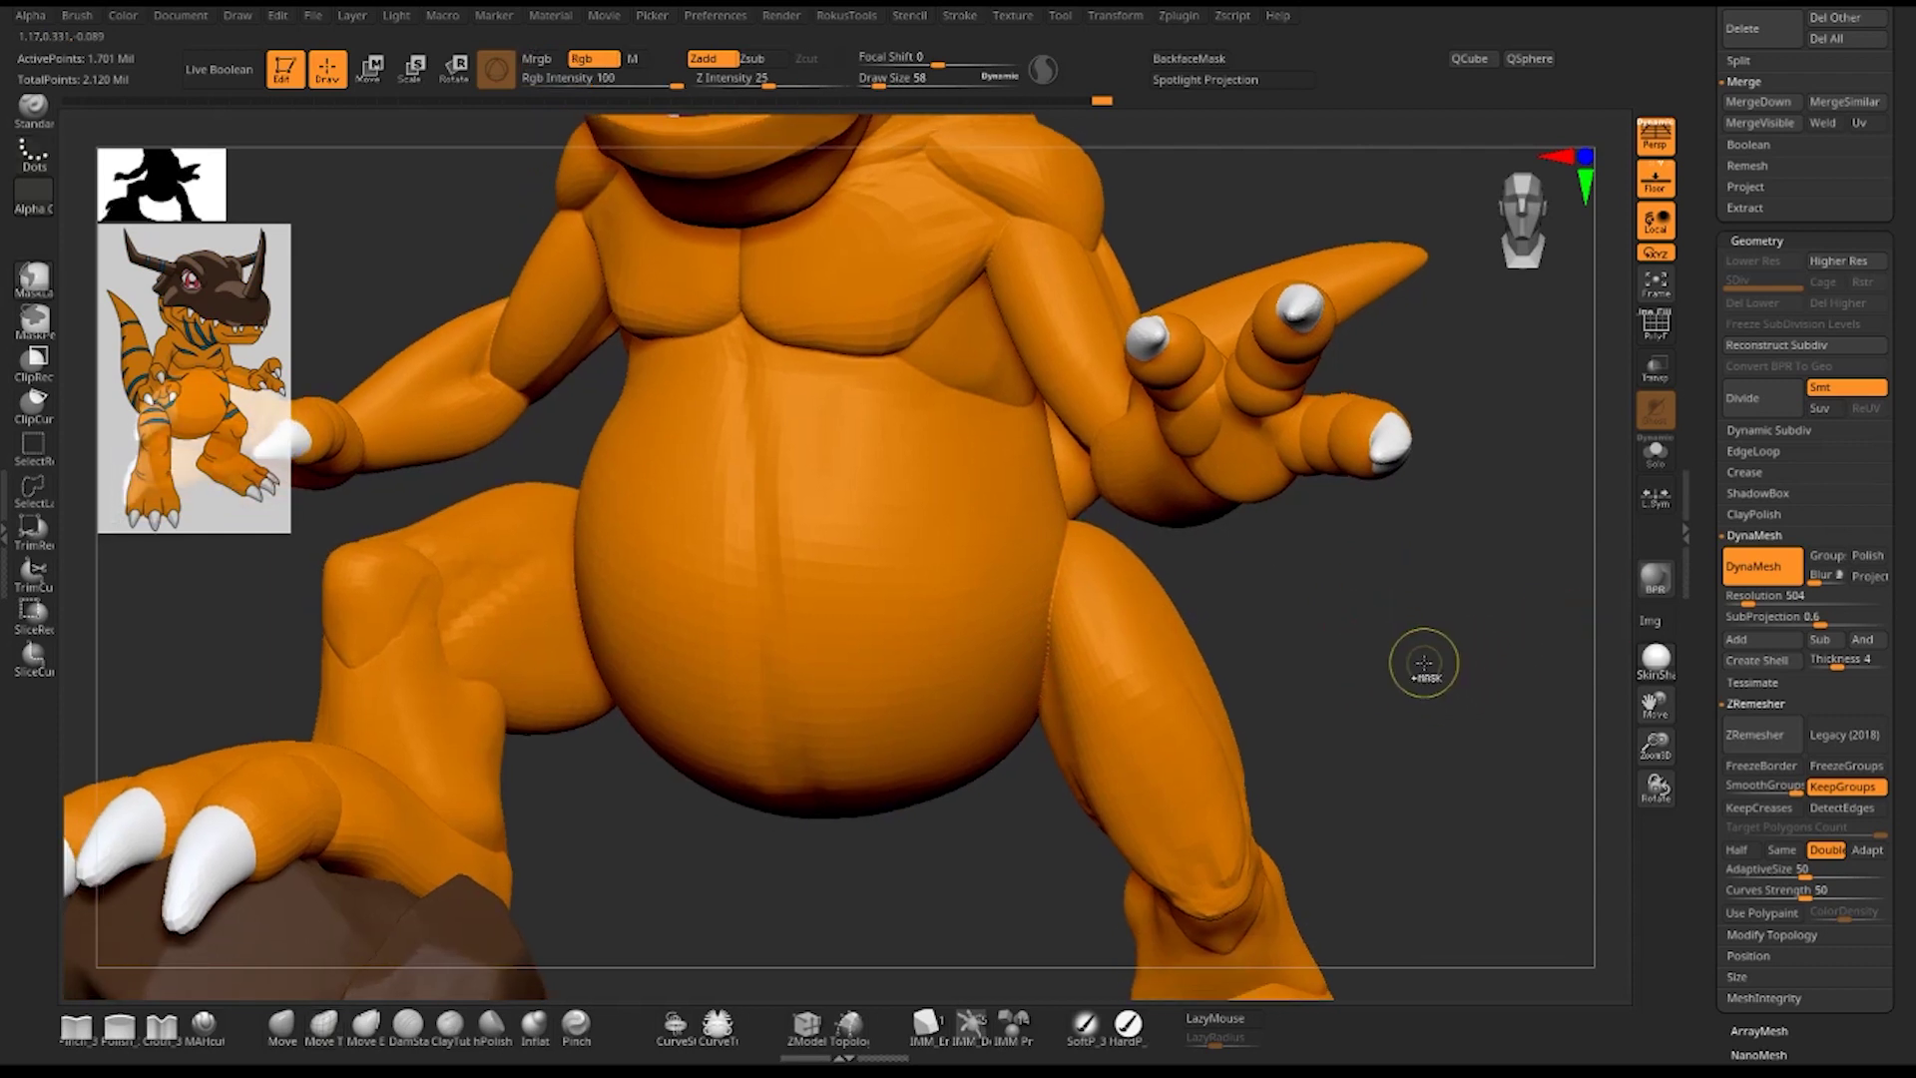
- Enable DynaMesh Group, run Auto Groups, and remesh the figure keeping separate polygroups
{"action": "left_click", "coordinate": [1826, 555]}
{"action": "key", "text": "space"}
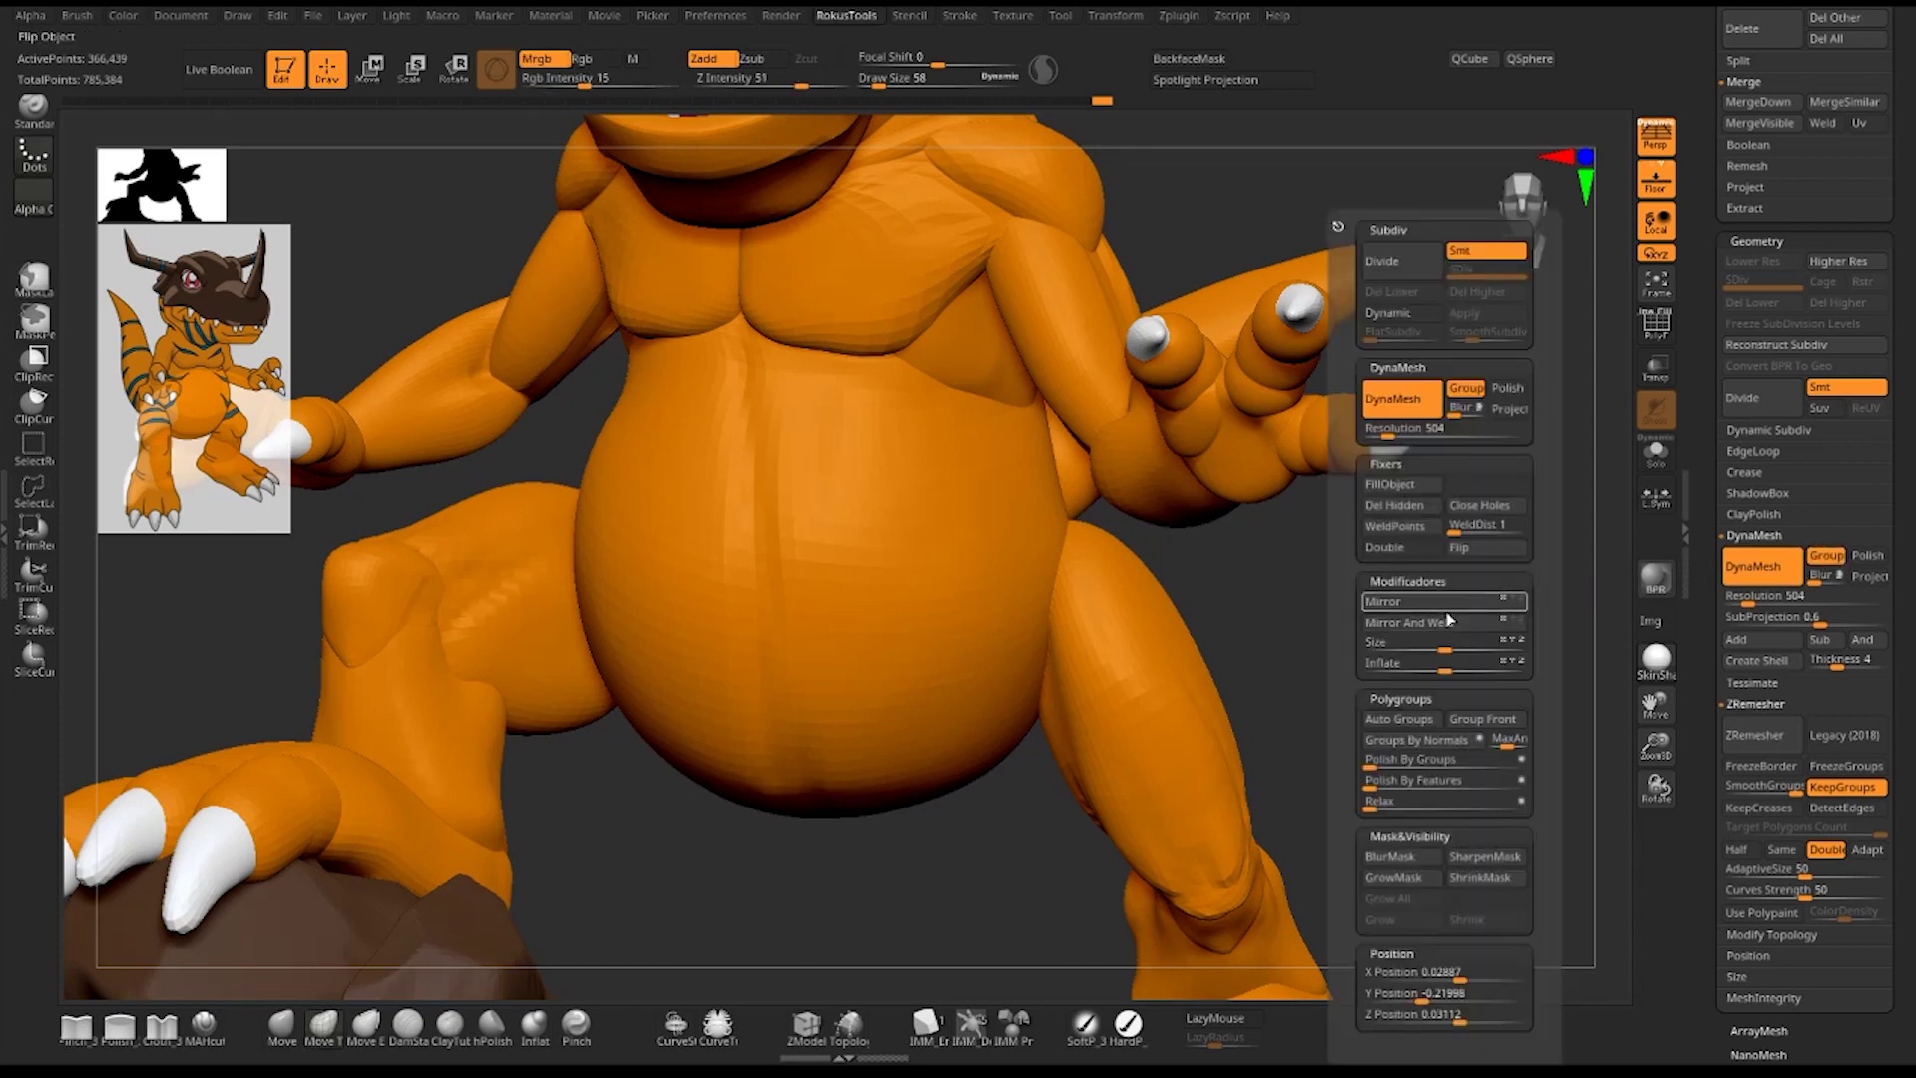
{"action": "left_click", "coordinate": [1408, 721]}
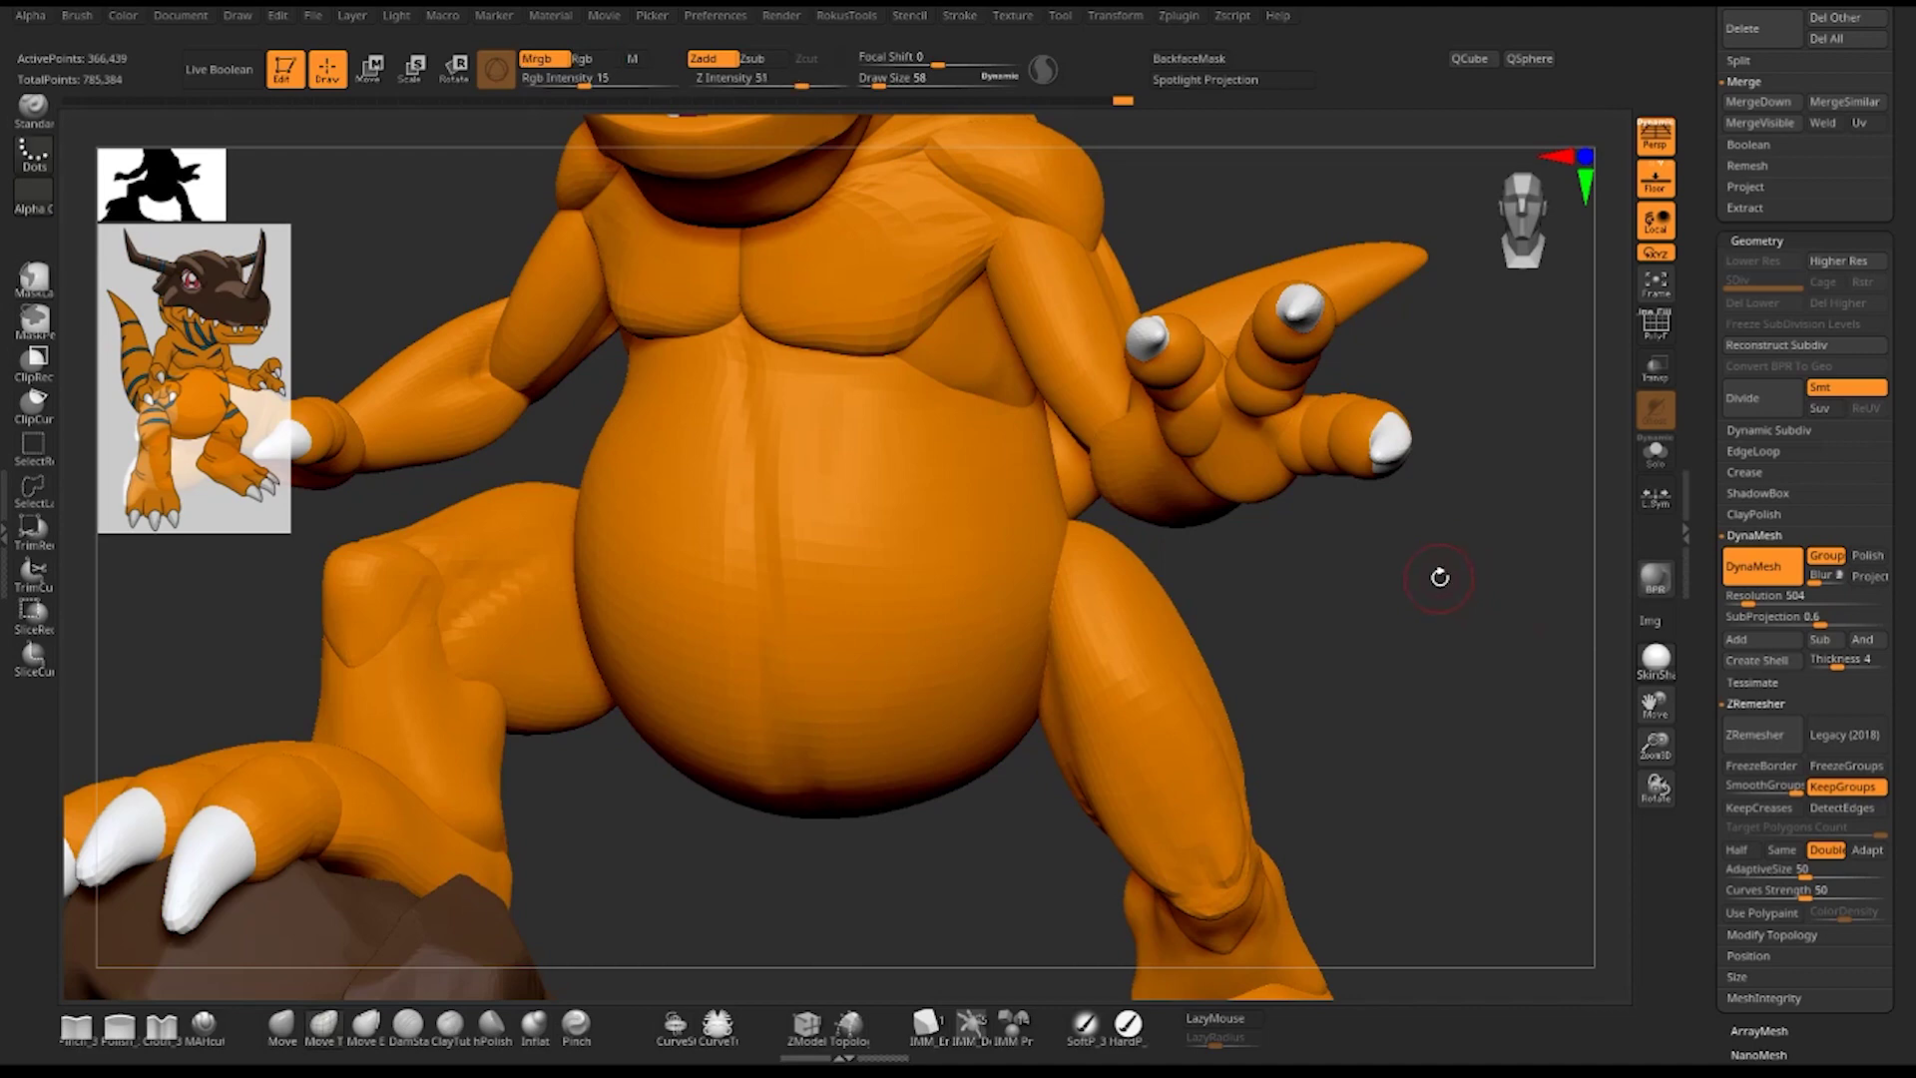
{"action": "key", "text": "f"}
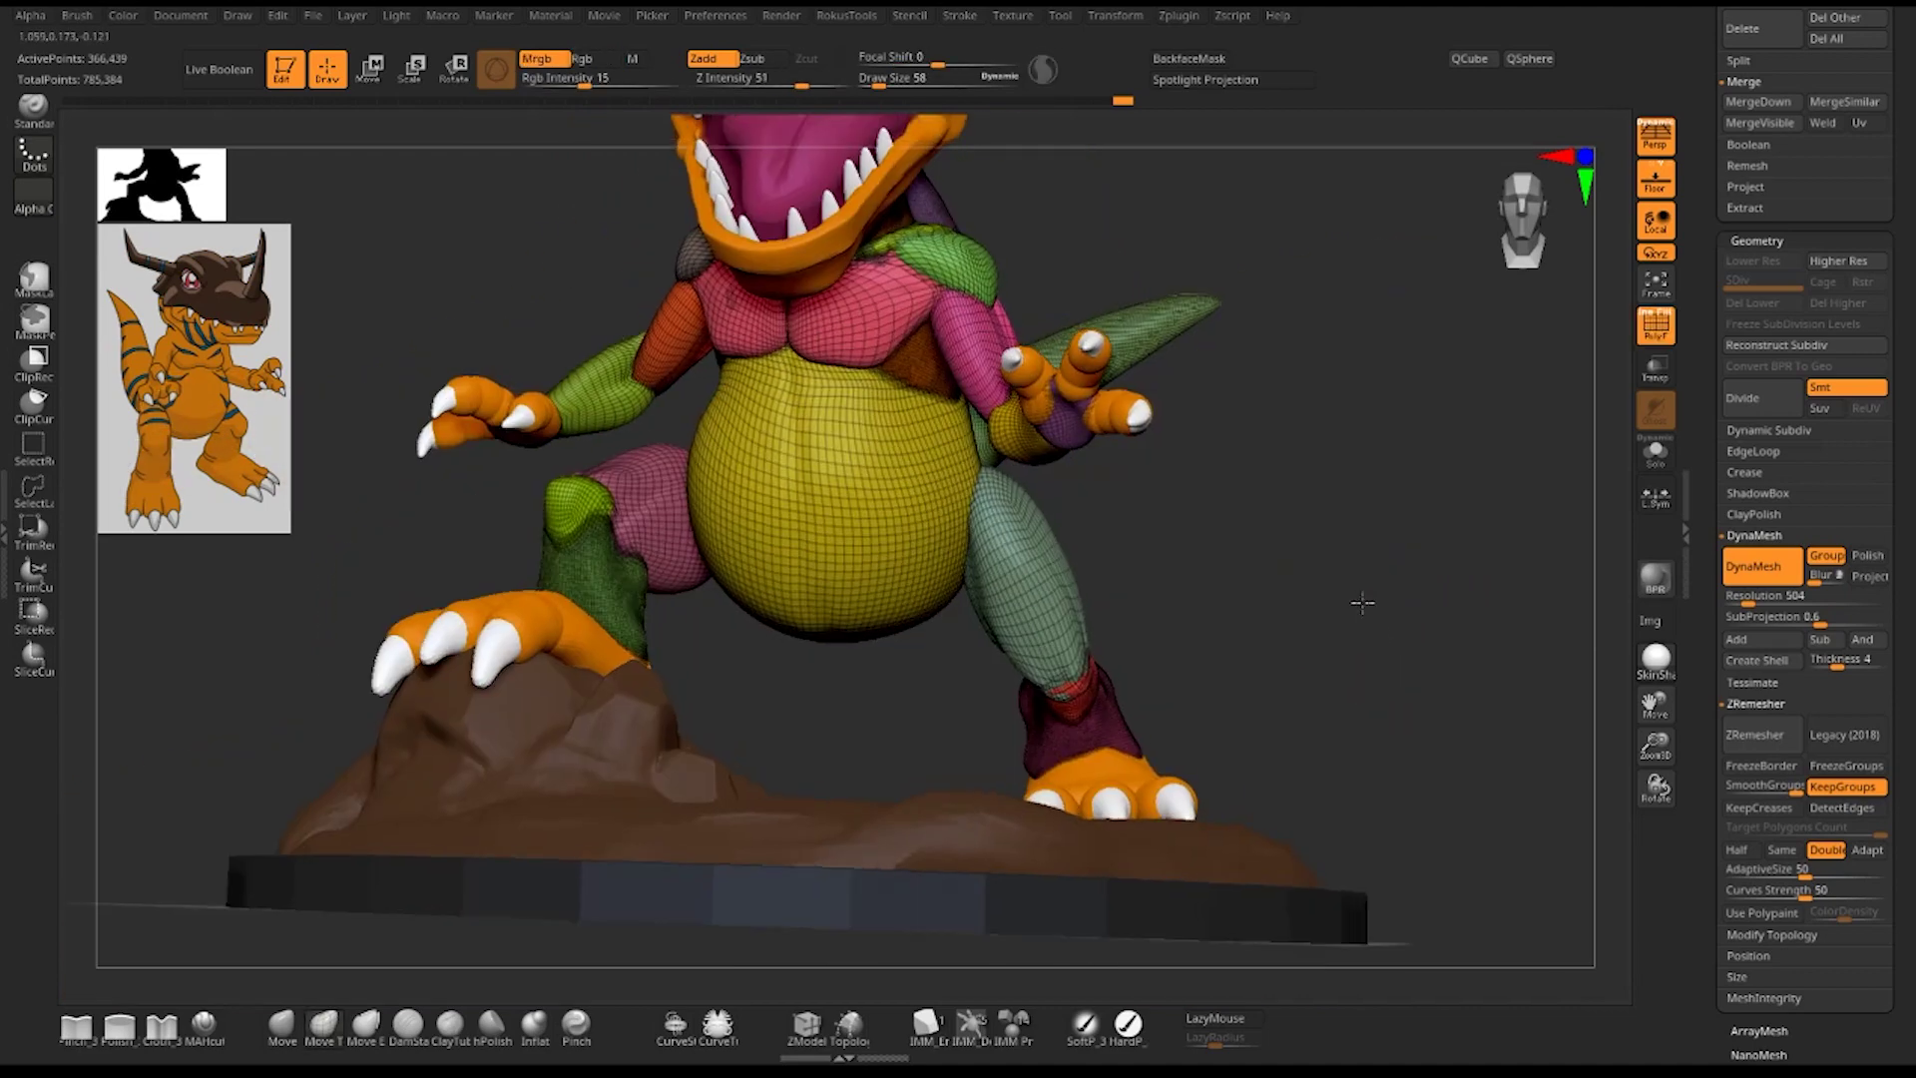
{"action": "mouse_move", "coordinate": [1381, 675]}
{"action": "left_mouse_down"}
{"action": "mouse_move", "coordinate": [1375, 564]}
{"action": "mouse_move", "coordinate": [1343, 557]}
{"action": "left_mouse_up"}
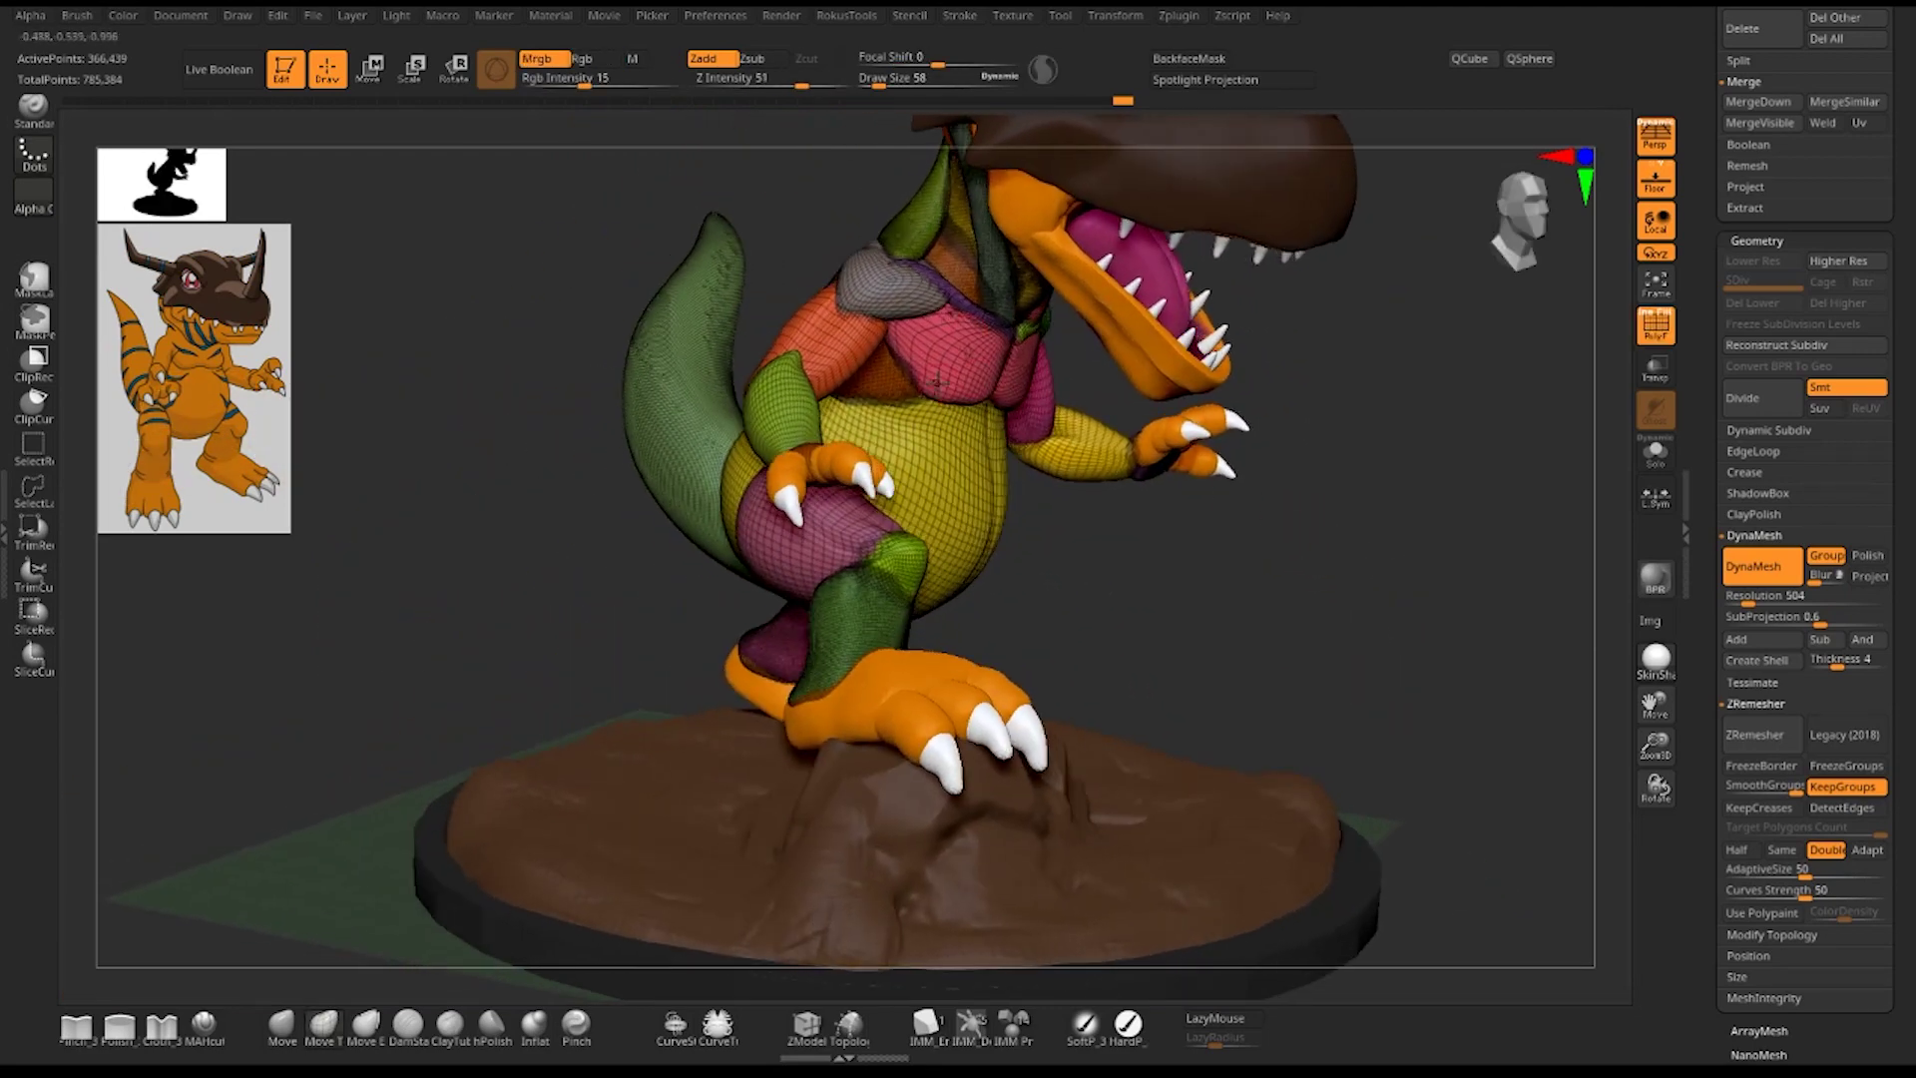
{"action": "mouse_move", "coordinate": [1437, 434]}
{"action": "left_mouse_down", "text": "ctrl"}
{"action": "mouse_move", "coordinate": [1495, 615]}
{"action": "mouse_move", "coordinate": [1477, 603]}
{"action": "left_mouse_up", "text": "ctrl"}
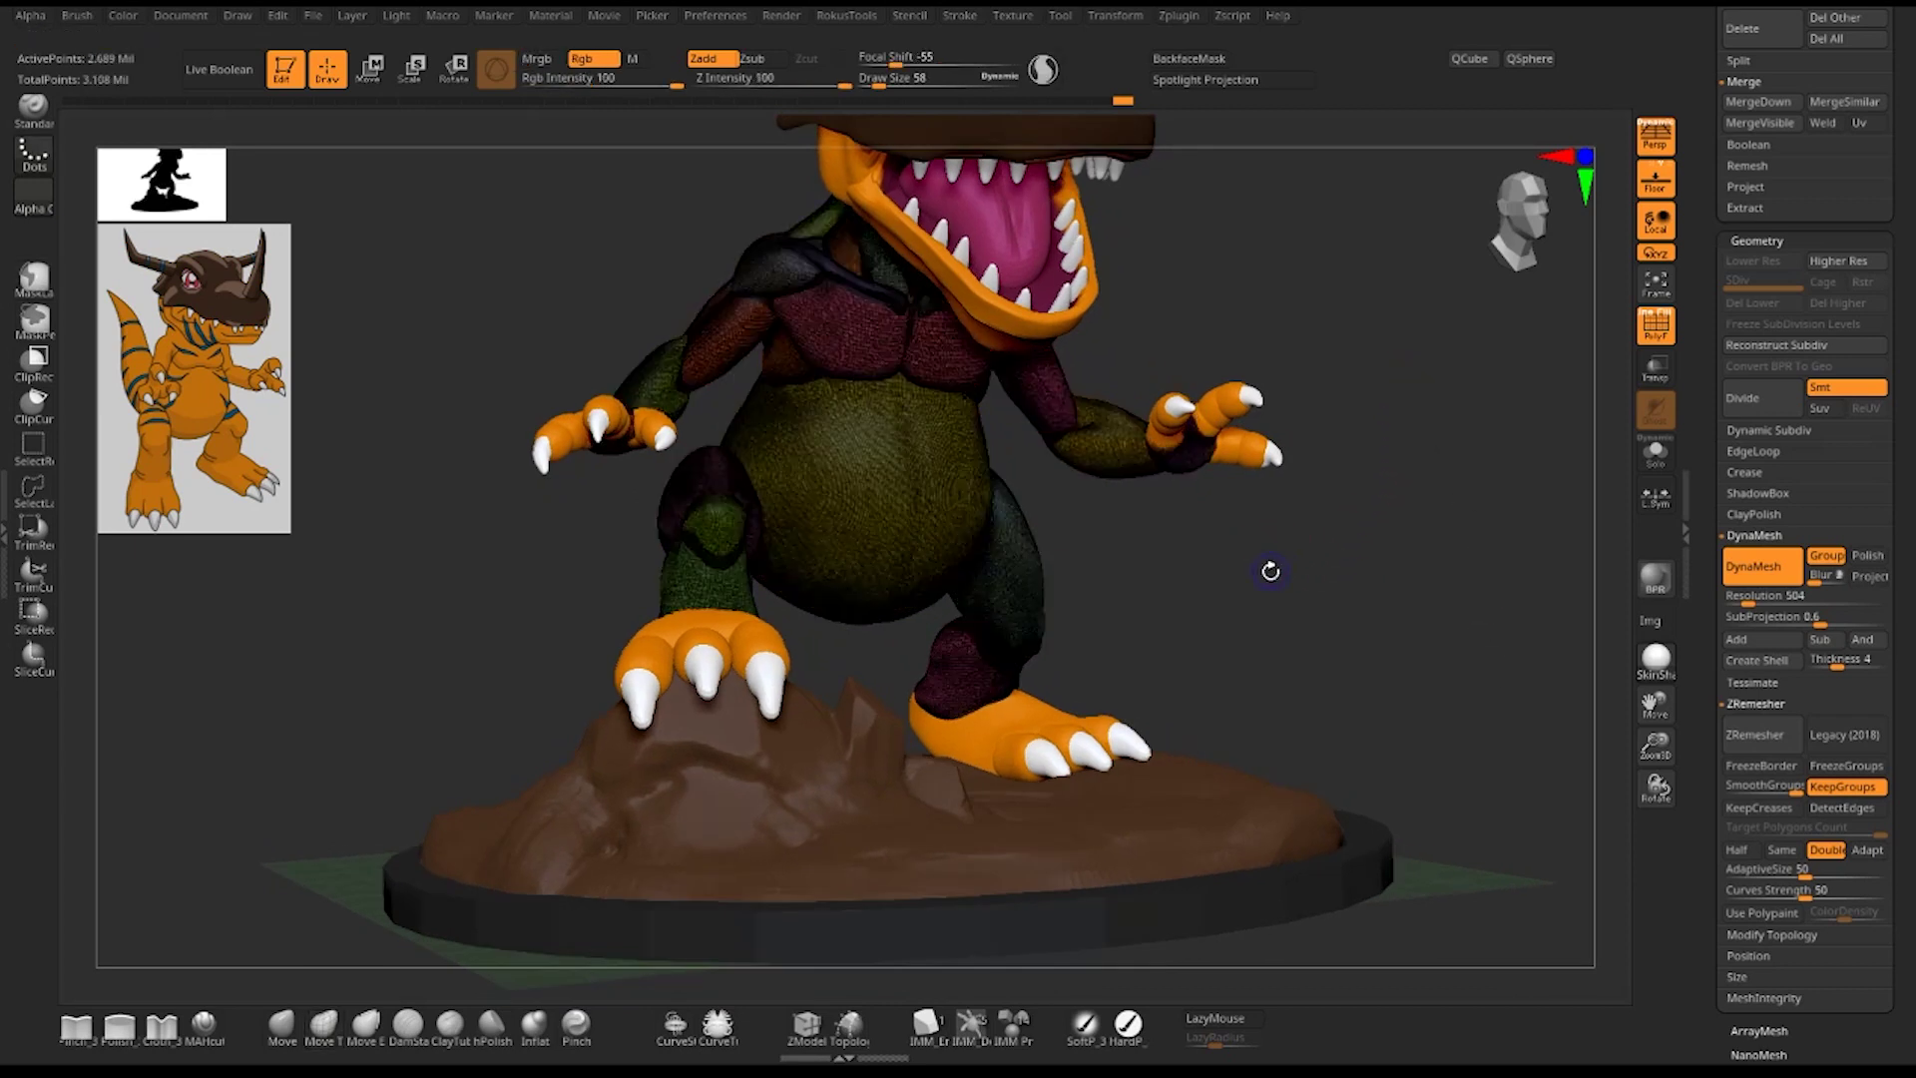
- Set the brush to Draw Size 109 at full intensity and zoom in on the chest
{"action": "key", "text": "shift+f"}
{"action": "left_click_drag", "start_coordinate": [1356, 620], "coordinate": [1321, 629]}
{"action": "scroll", "coordinate": [1365, 648], "scroll_direction": "up", "scroll_amount": 3}
{"action": "scroll", "coordinate": [1365, 649], "scroll_direction": "up", "scroll_amount": 2}
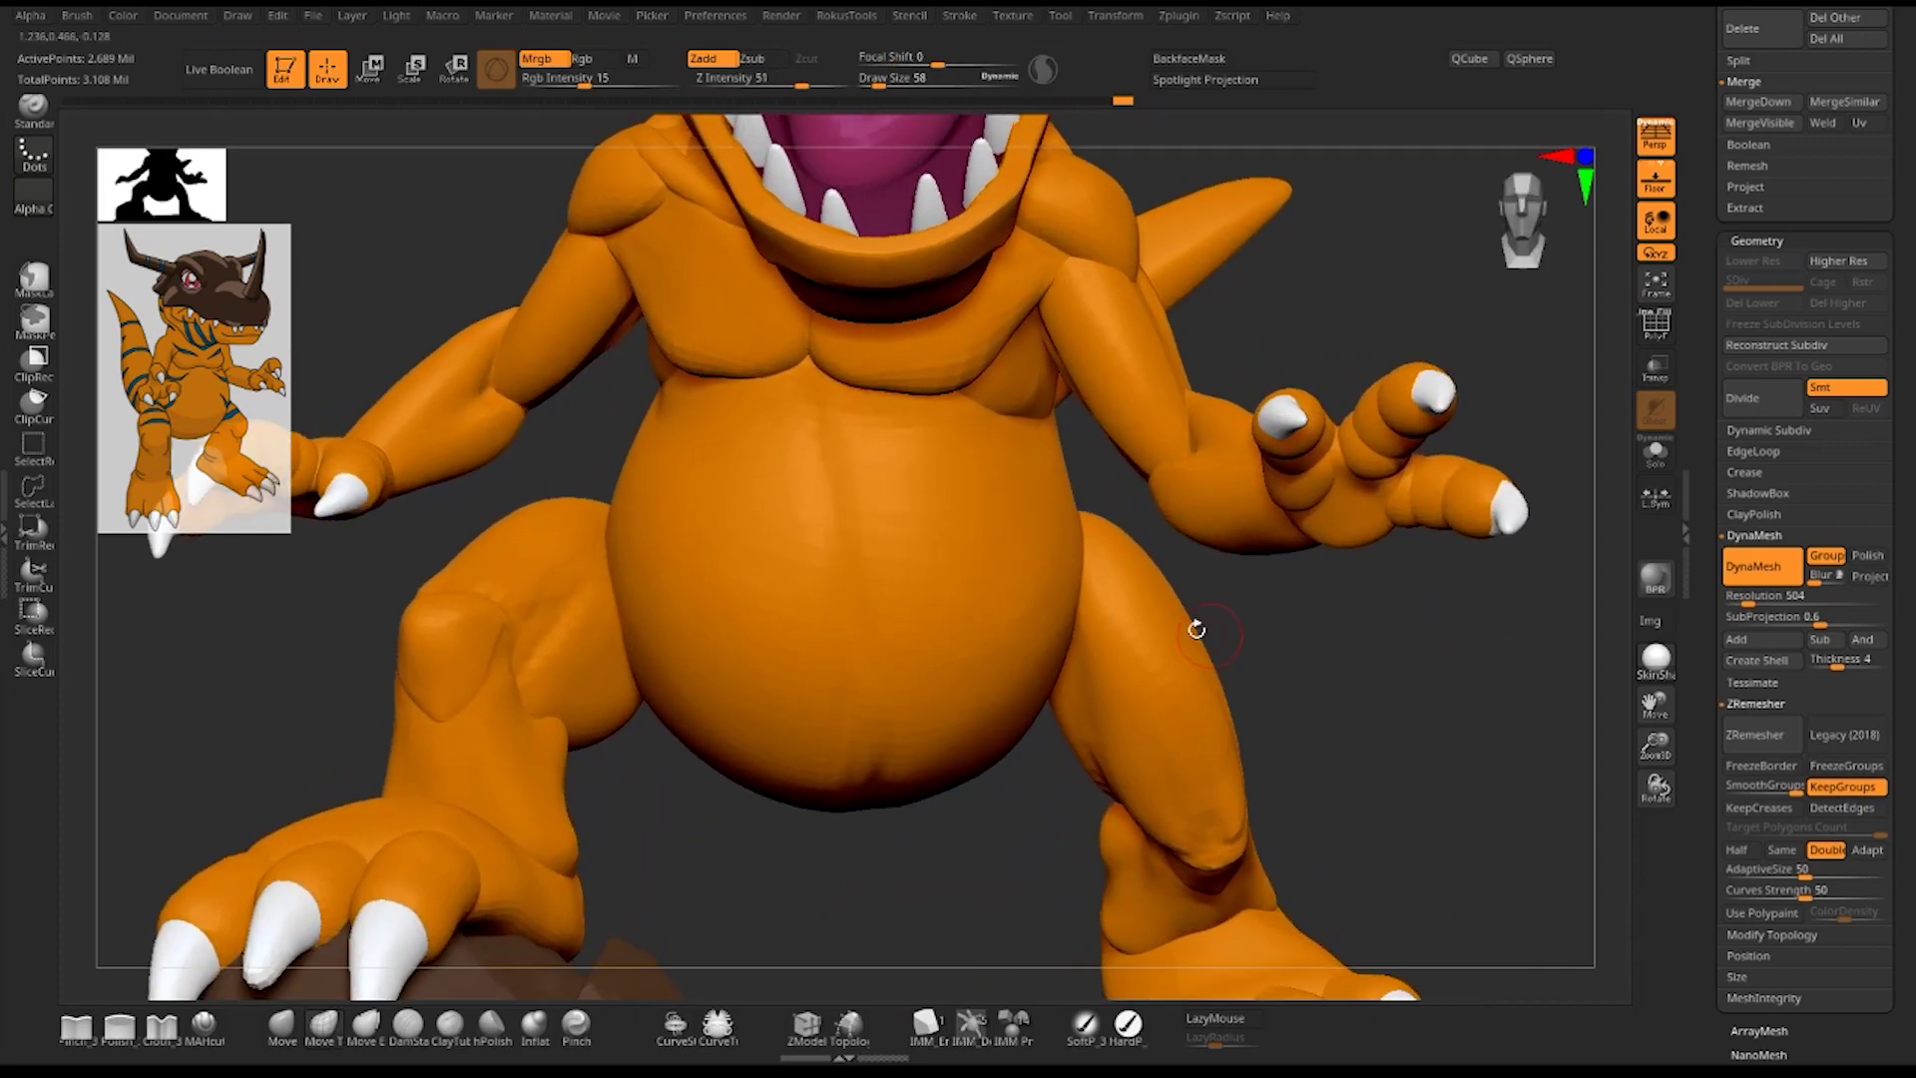
{"action": "key", "text": "space"}
{"action": "left_click_drag", "start_coordinate": [933, 517], "coordinate": [953, 517]}
{"action": "left_click_drag", "start_coordinate": [1308, 644], "coordinate": [1213, 506]}
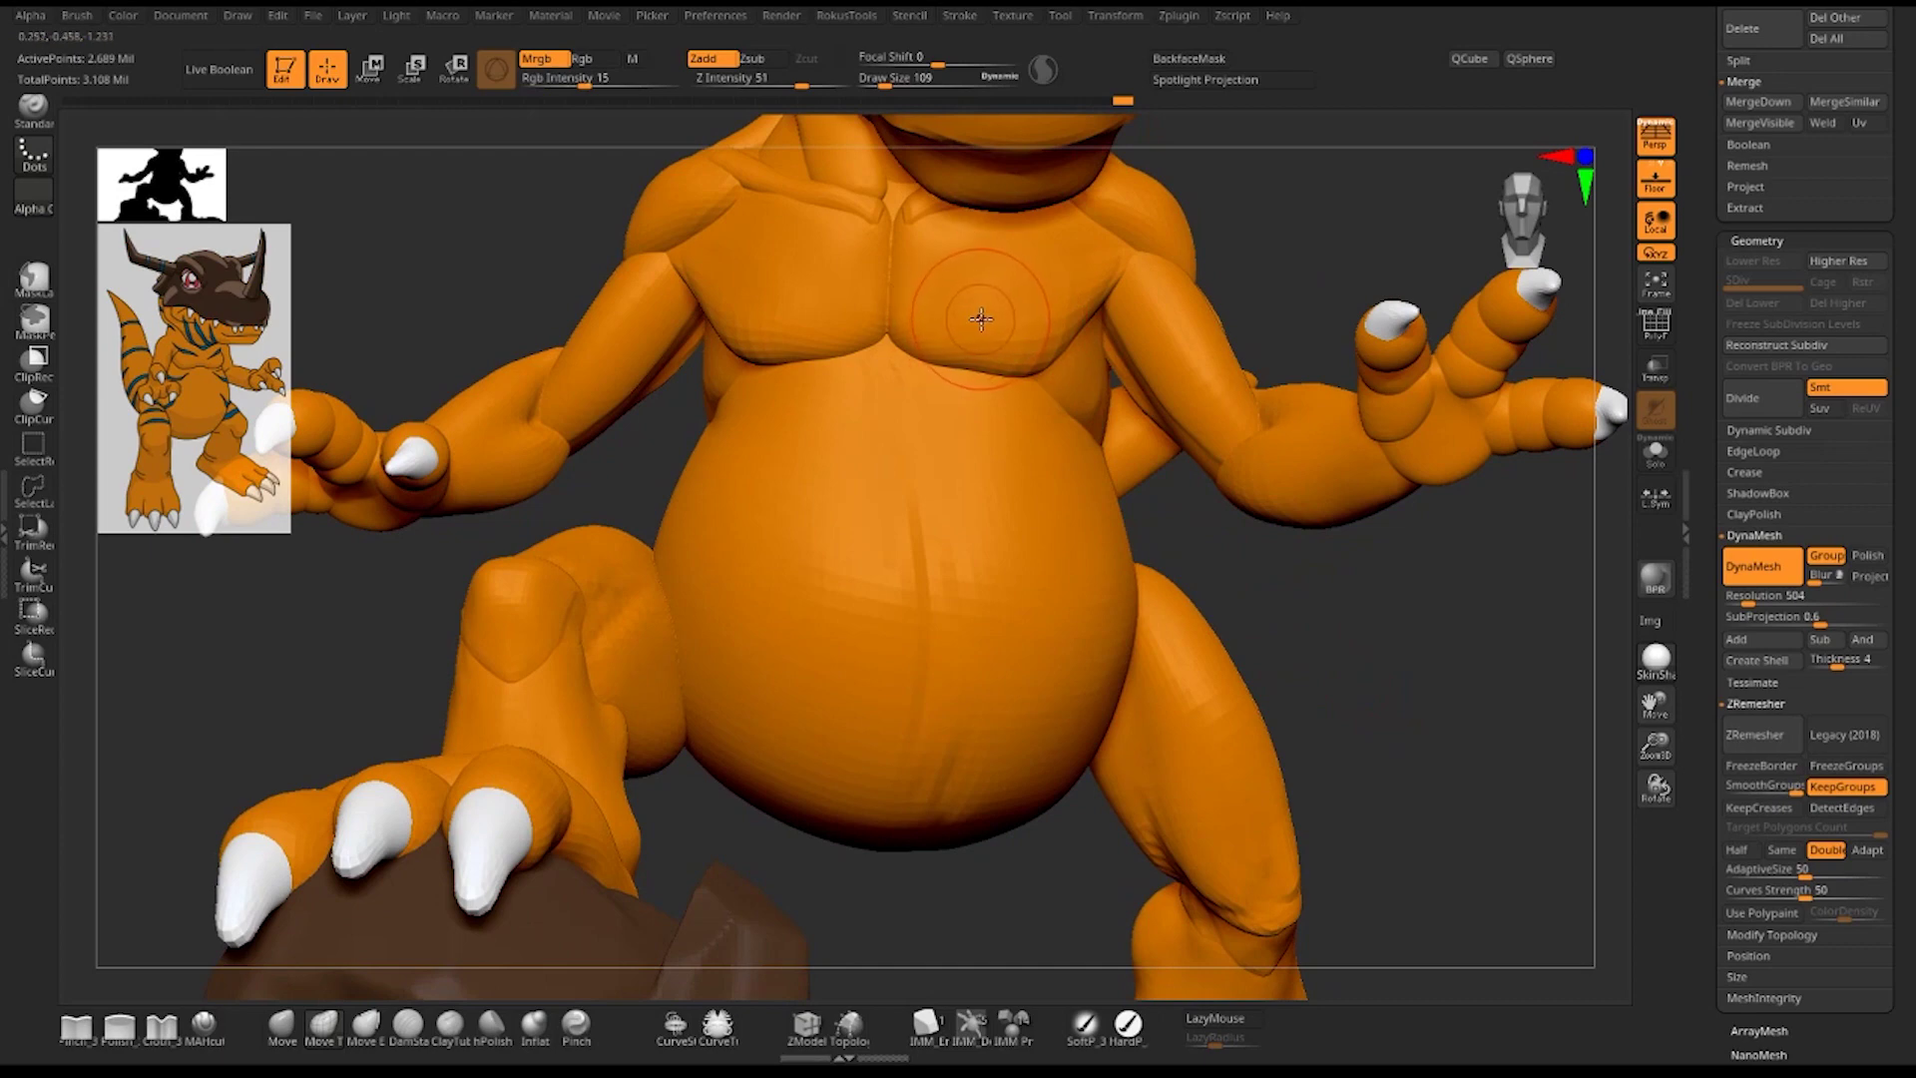
{"action": "key", "text": "space"}
{"action": "key", "text": "shift+f"}
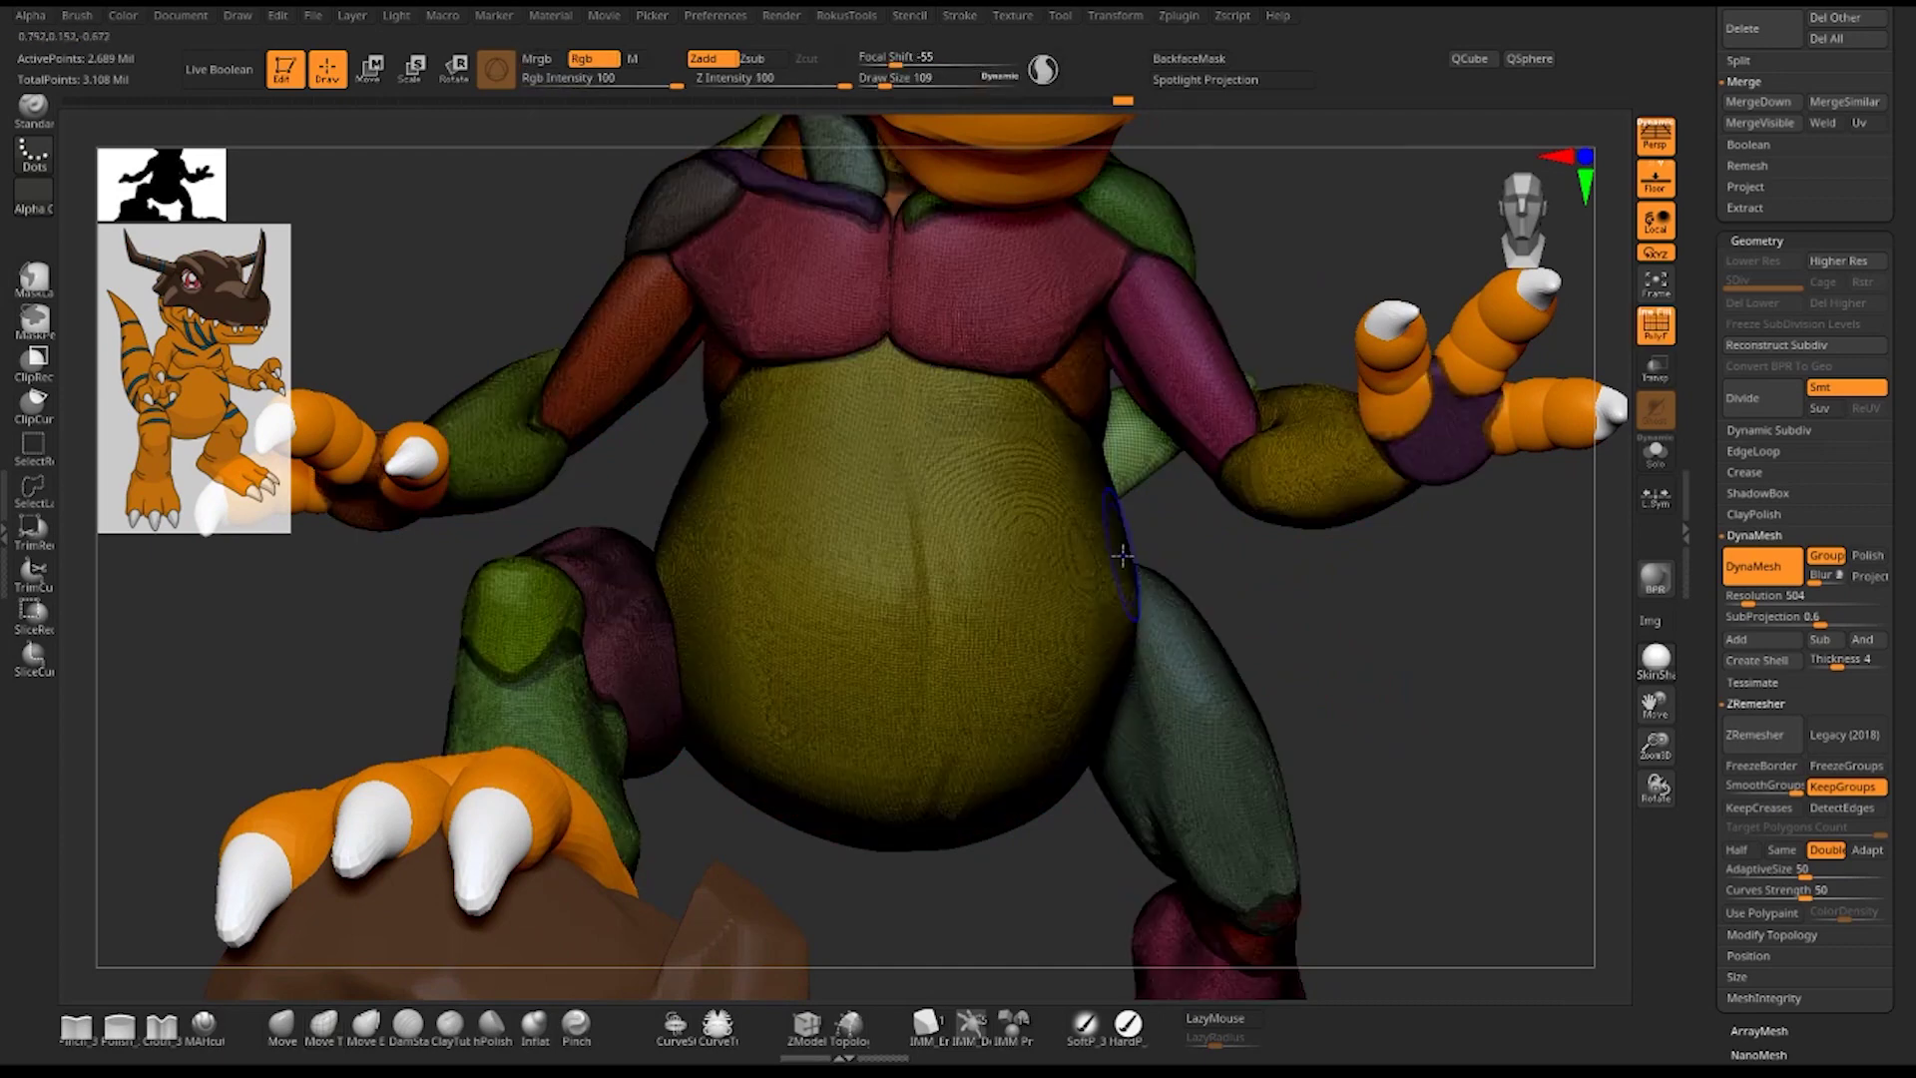
{"action": "key", "text": "shift+f"}
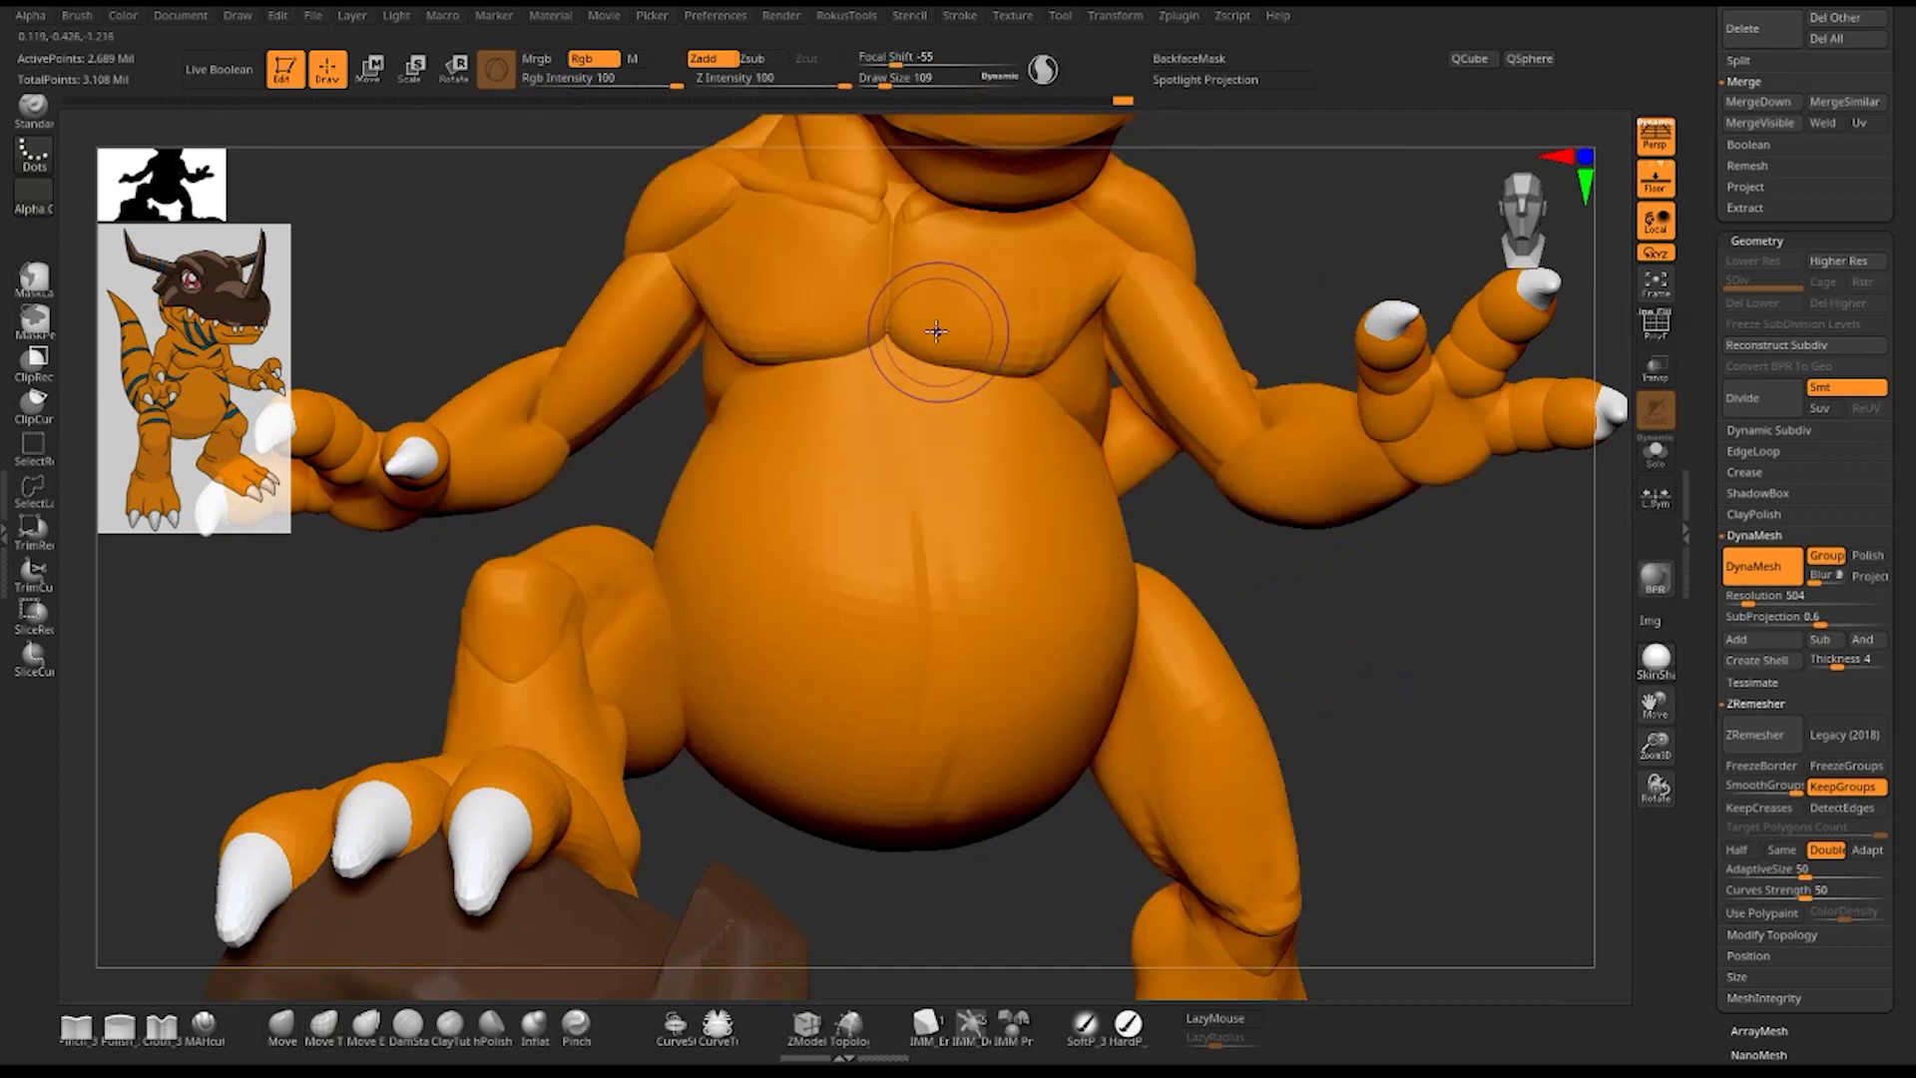
- Sculpt form into the chest, left pectoral, shoulder and neck
{"action": "mouse_move", "coordinate": [950, 321]}
{"action": "left_mouse_down"}
{"action": "mouse_move", "coordinate": [1030, 352]}
{"action": "mouse_move", "coordinate": [1095, 266]}
{"action": "mouse_move", "coordinate": [1058, 300]}
{"action": "left_mouse_up"}
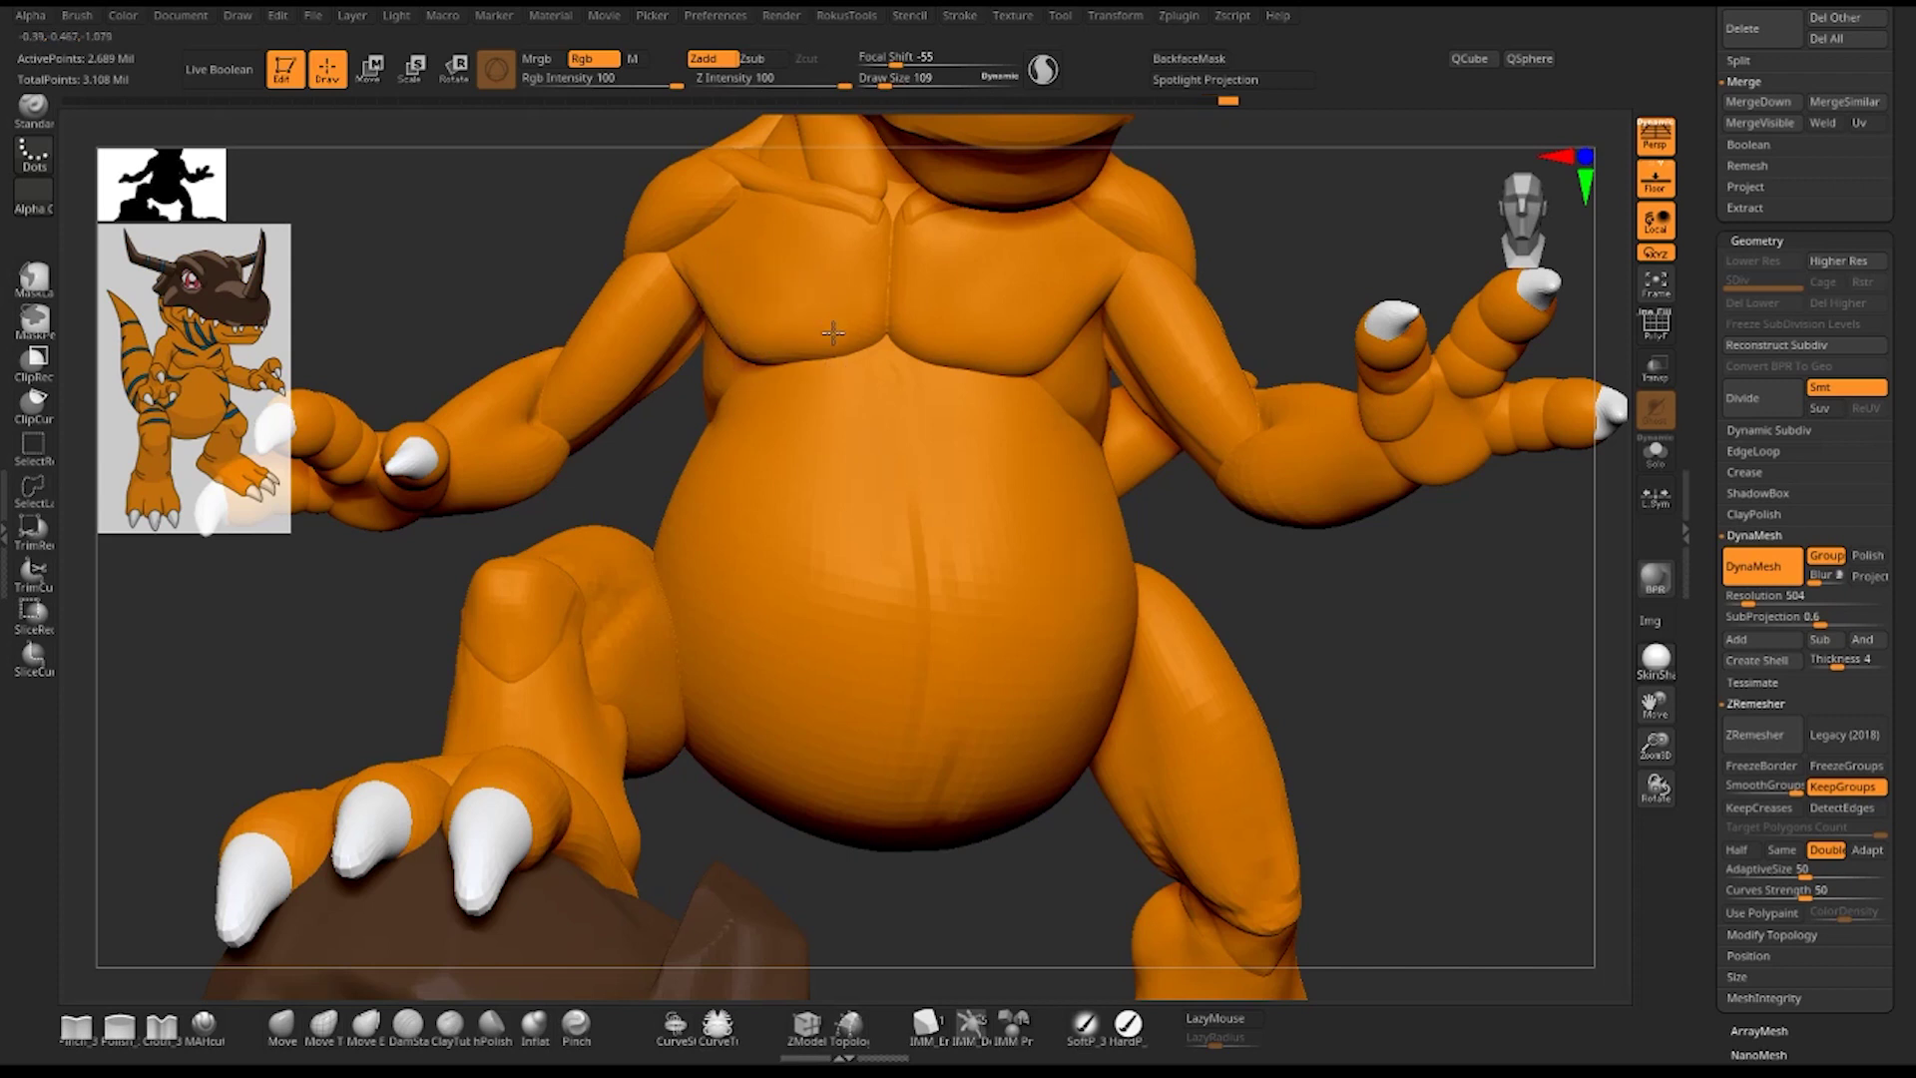
{"action": "left_click_drag", "start_coordinate": [783, 305], "coordinate": [841, 318]}
{"action": "left_click_drag", "start_coordinate": [735, 266], "coordinate": [712, 281]}
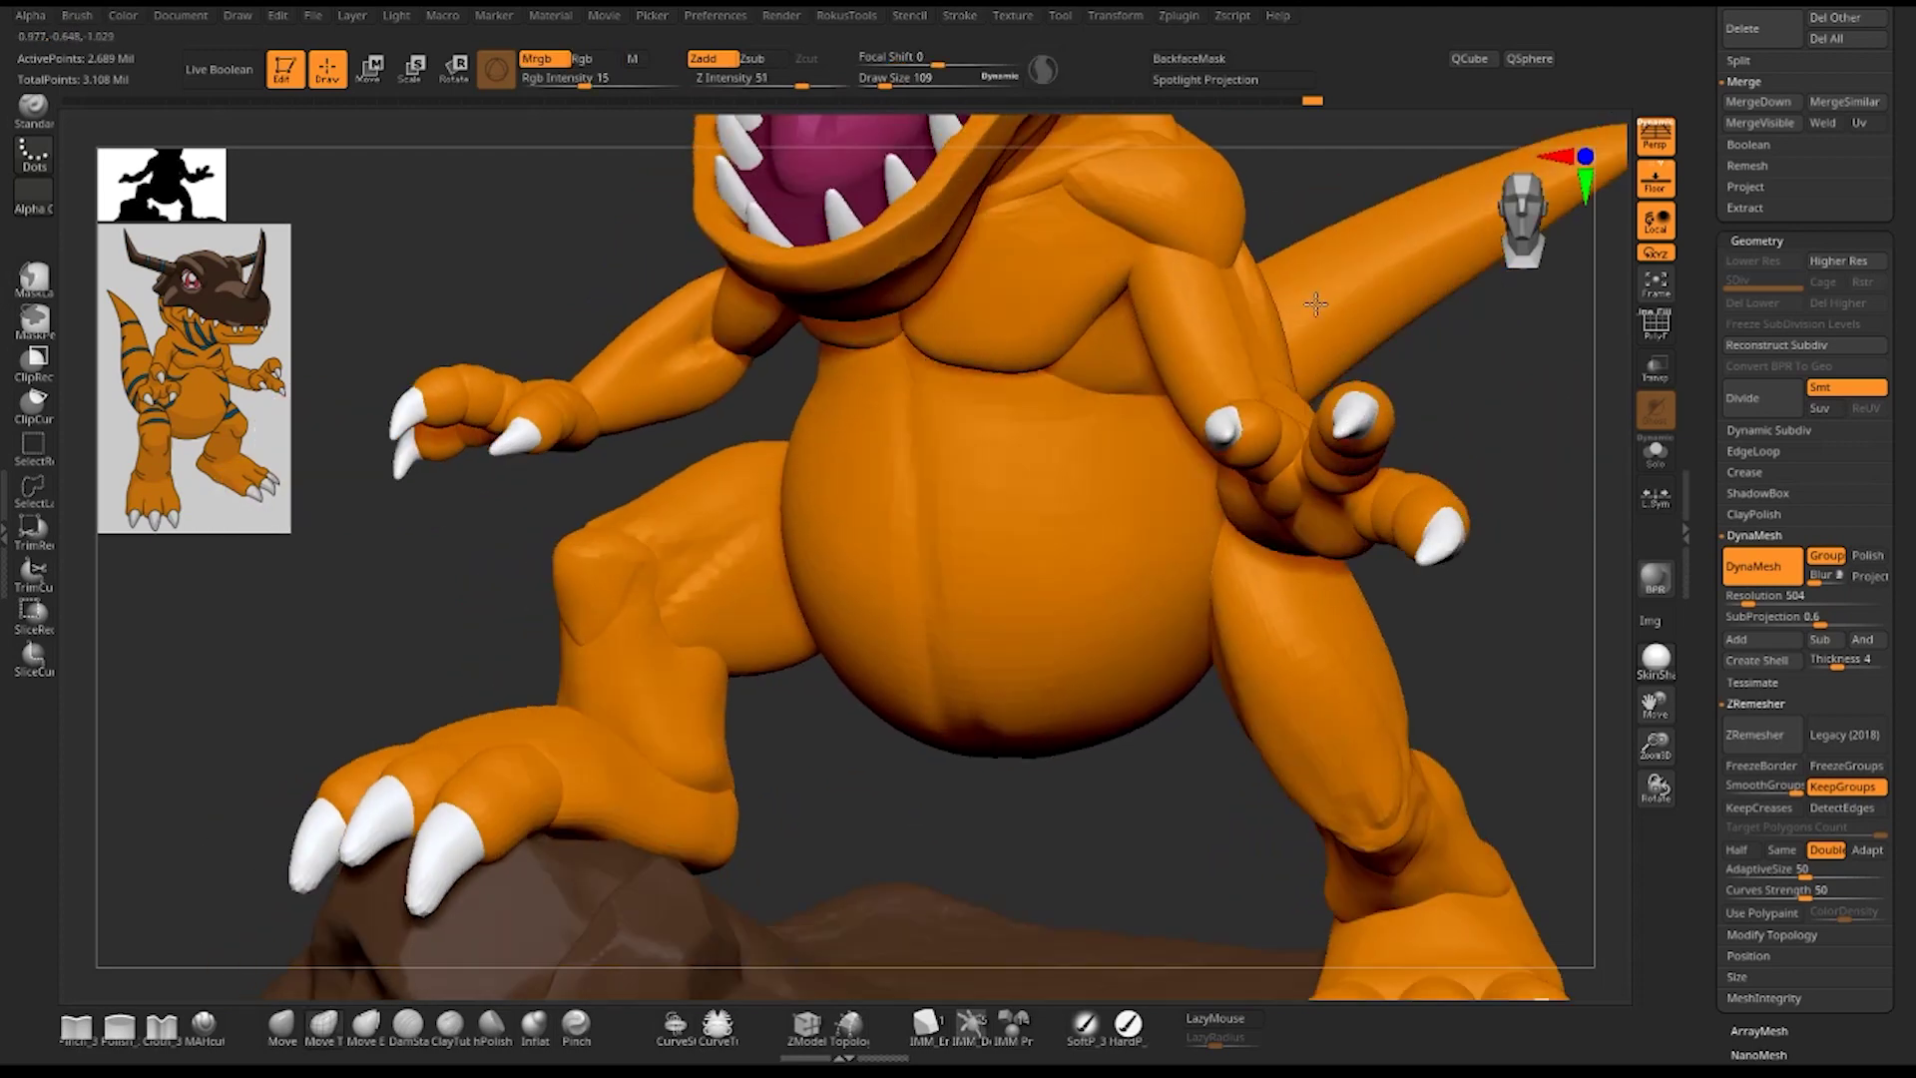
{"action": "mouse_move", "coordinate": [1315, 304]}
{"action": "left_mouse_down"}
{"action": "mouse_move", "coordinate": [1024, 472]}
{"action": "mouse_move", "coordinate": [1043, 504]}
{"action": "left_mouse_up"}
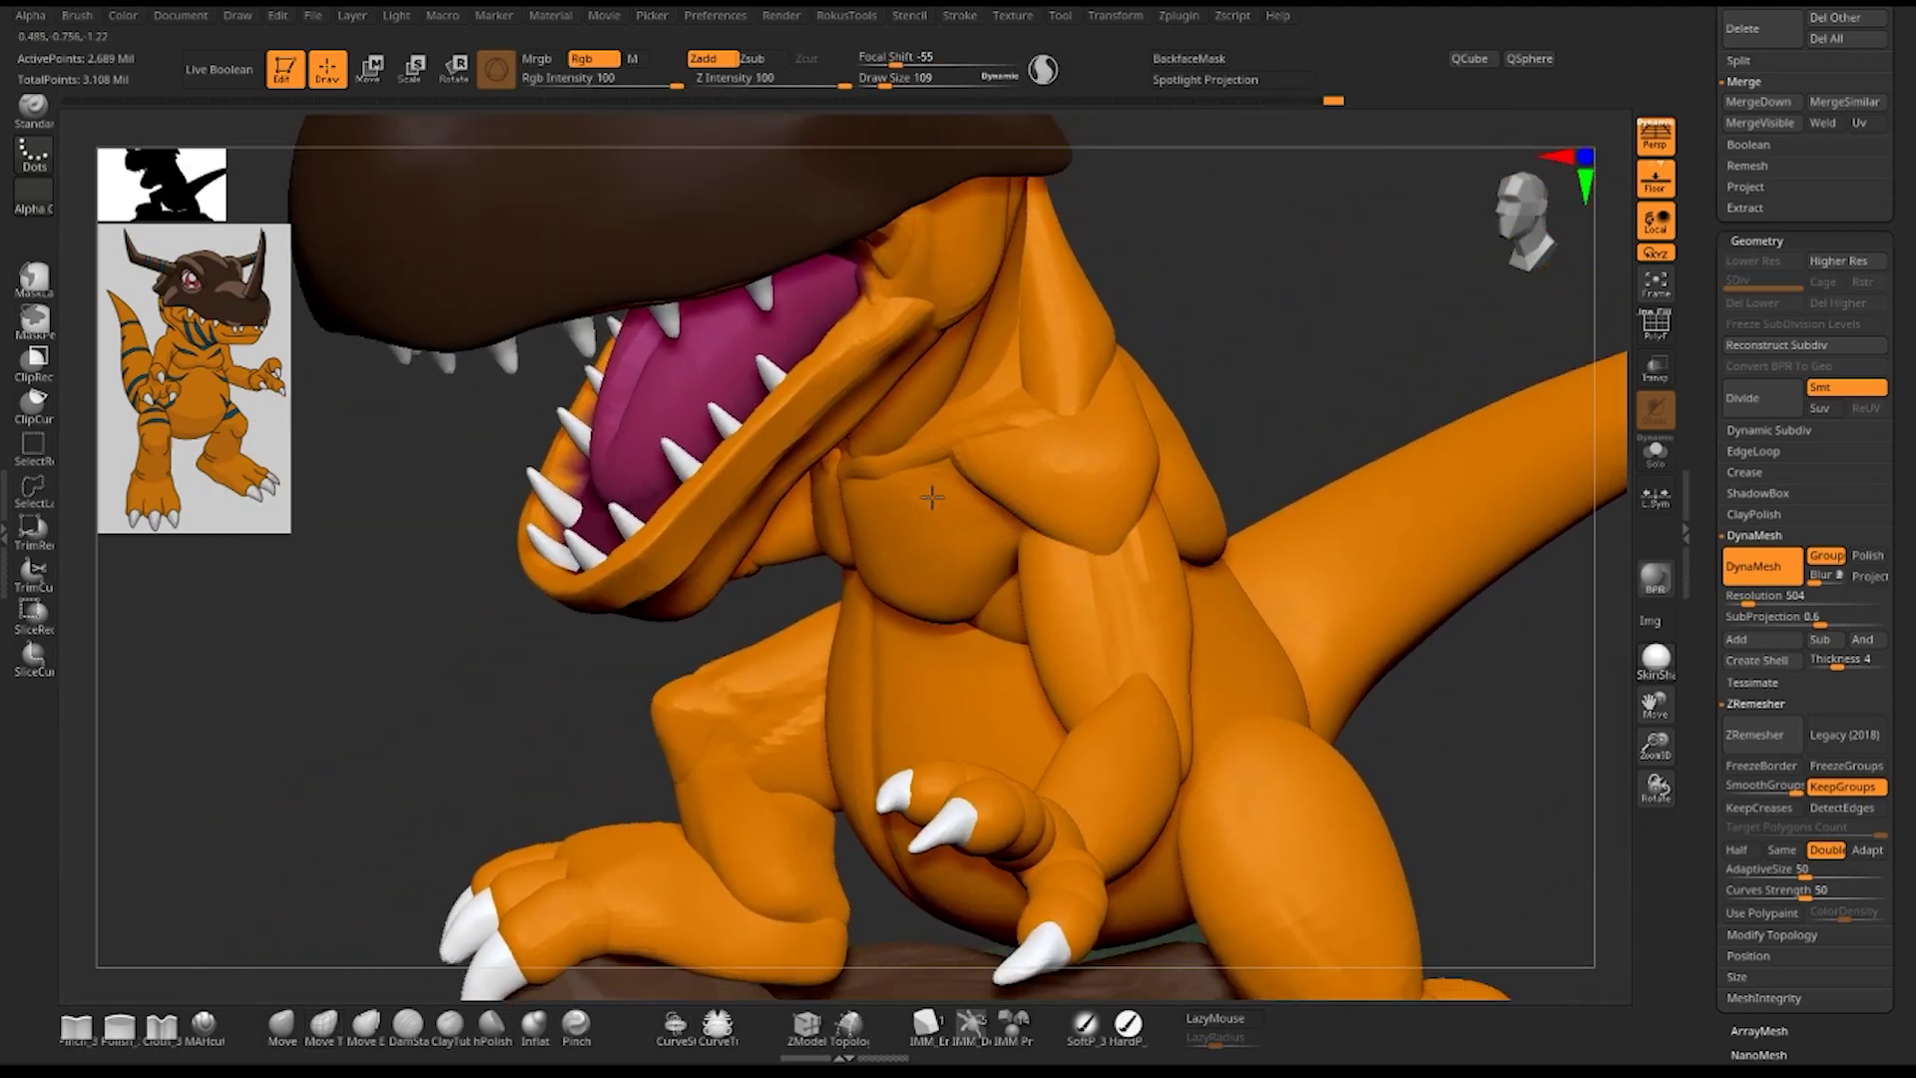
{"action": "left_click_drag", "start_coordinate": [903, 479], "coordinate": [1132, 427]}
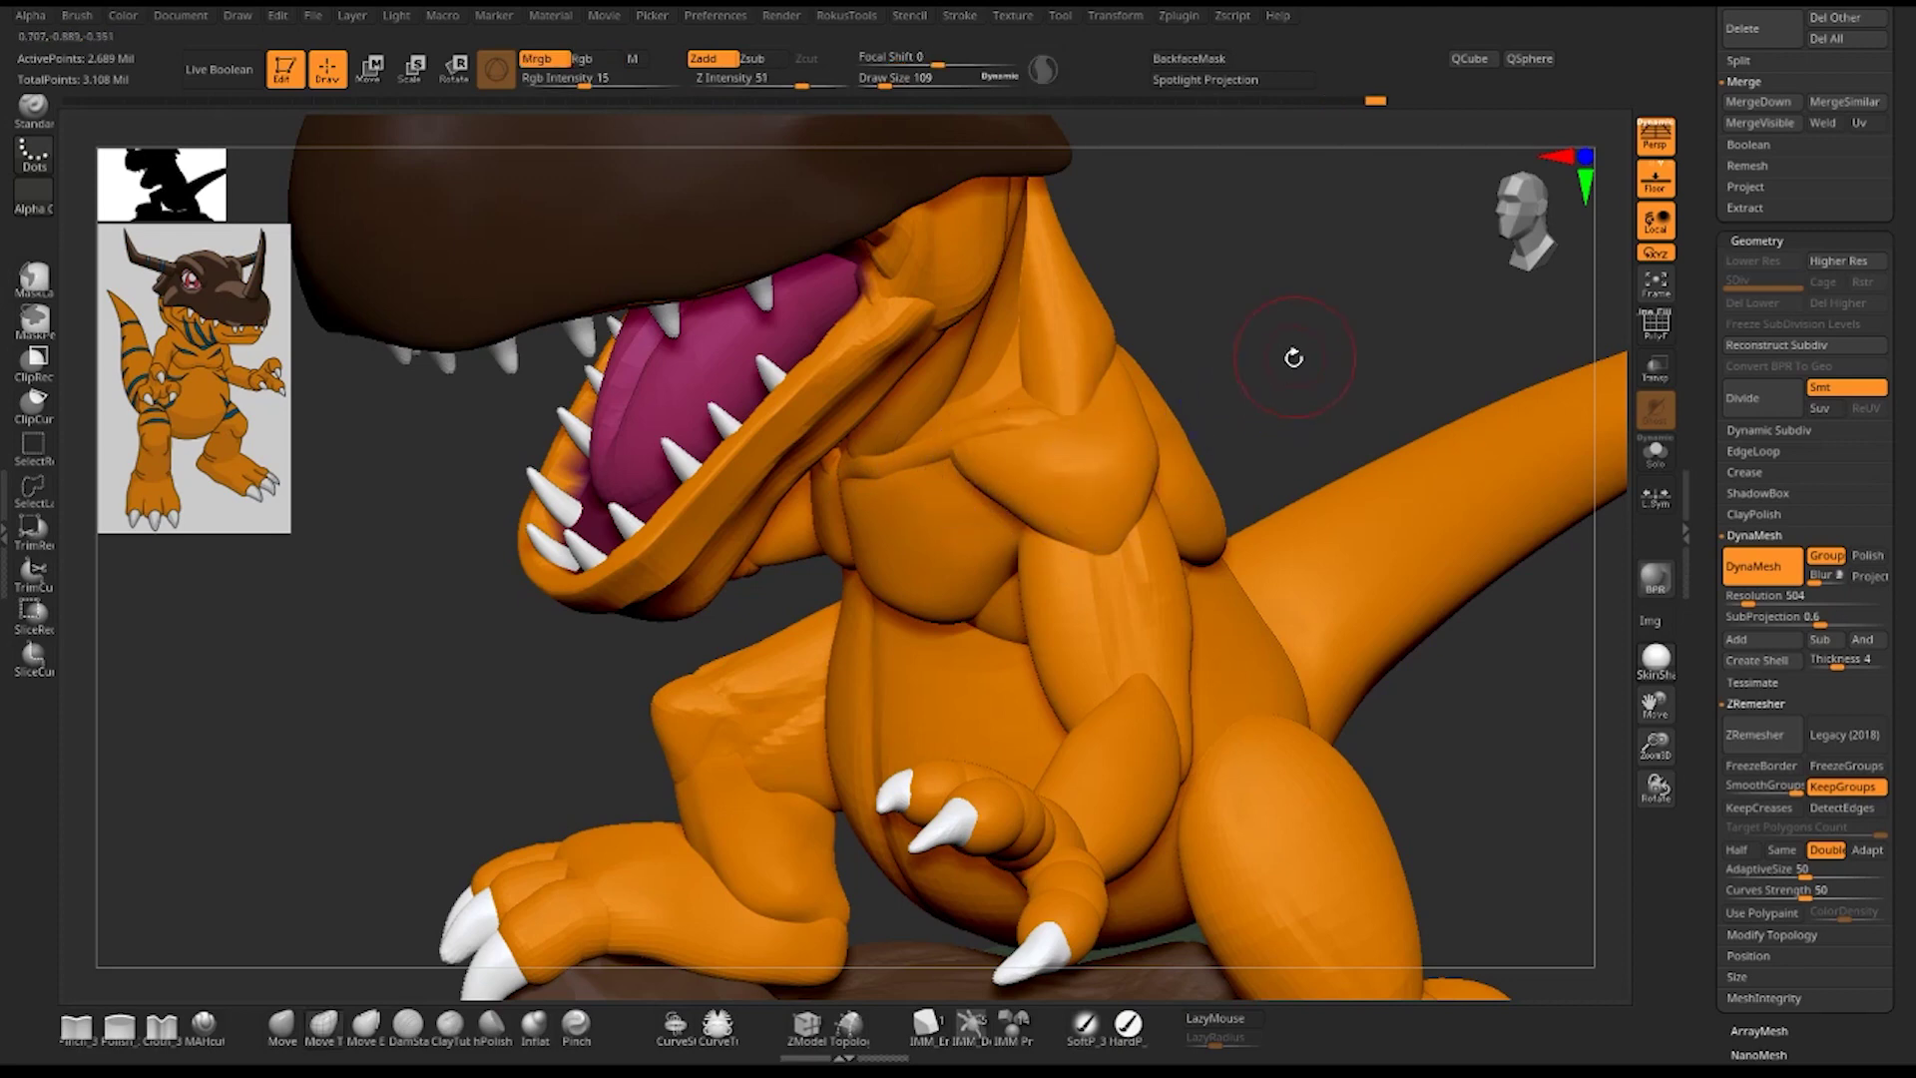
{"action": "mouse_move", "coordinate": [1291, 355]}
{"action": "left_mouse_down"}
{"action": "mouse_move", "coordinate": [1164, 428]}
{"action": "mouse_move", "coordinate": [1167, 609]}
{"action": "left_mouse_up"}
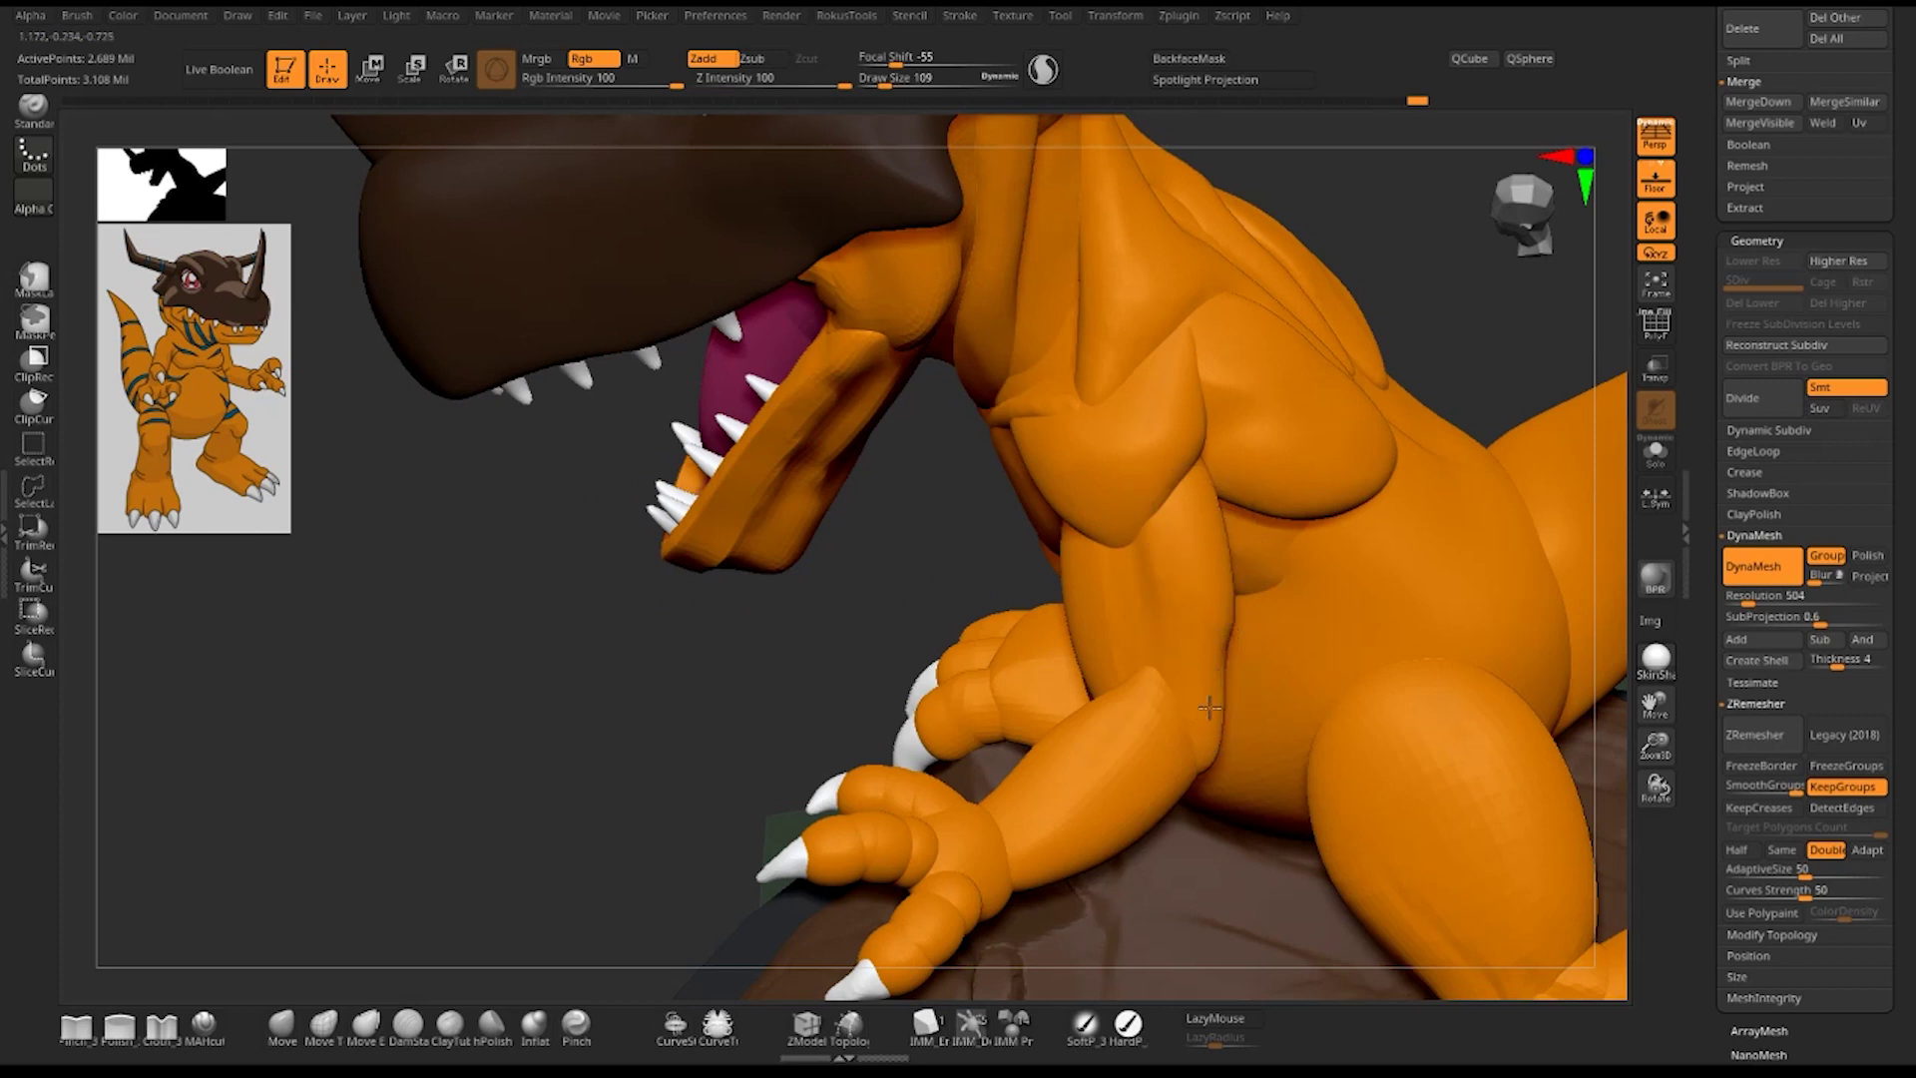
- Smooth the crease on the upper arm near the elbow and frame the whole dinosaur
{"action": "mouse_move", "coordinate": [1141, 735]}
{"action": "left_mouse_down"}
{"action": "mouse_move", "coordinate": [1157, 720]}
{"action": "mouse_move", "coordinate": [1051, 780]}
{"action": "left_mouse_up"}
{"action": "right_click_drag", "start_coordinate": [1375, 380], "coordinate": [1044, 666]}
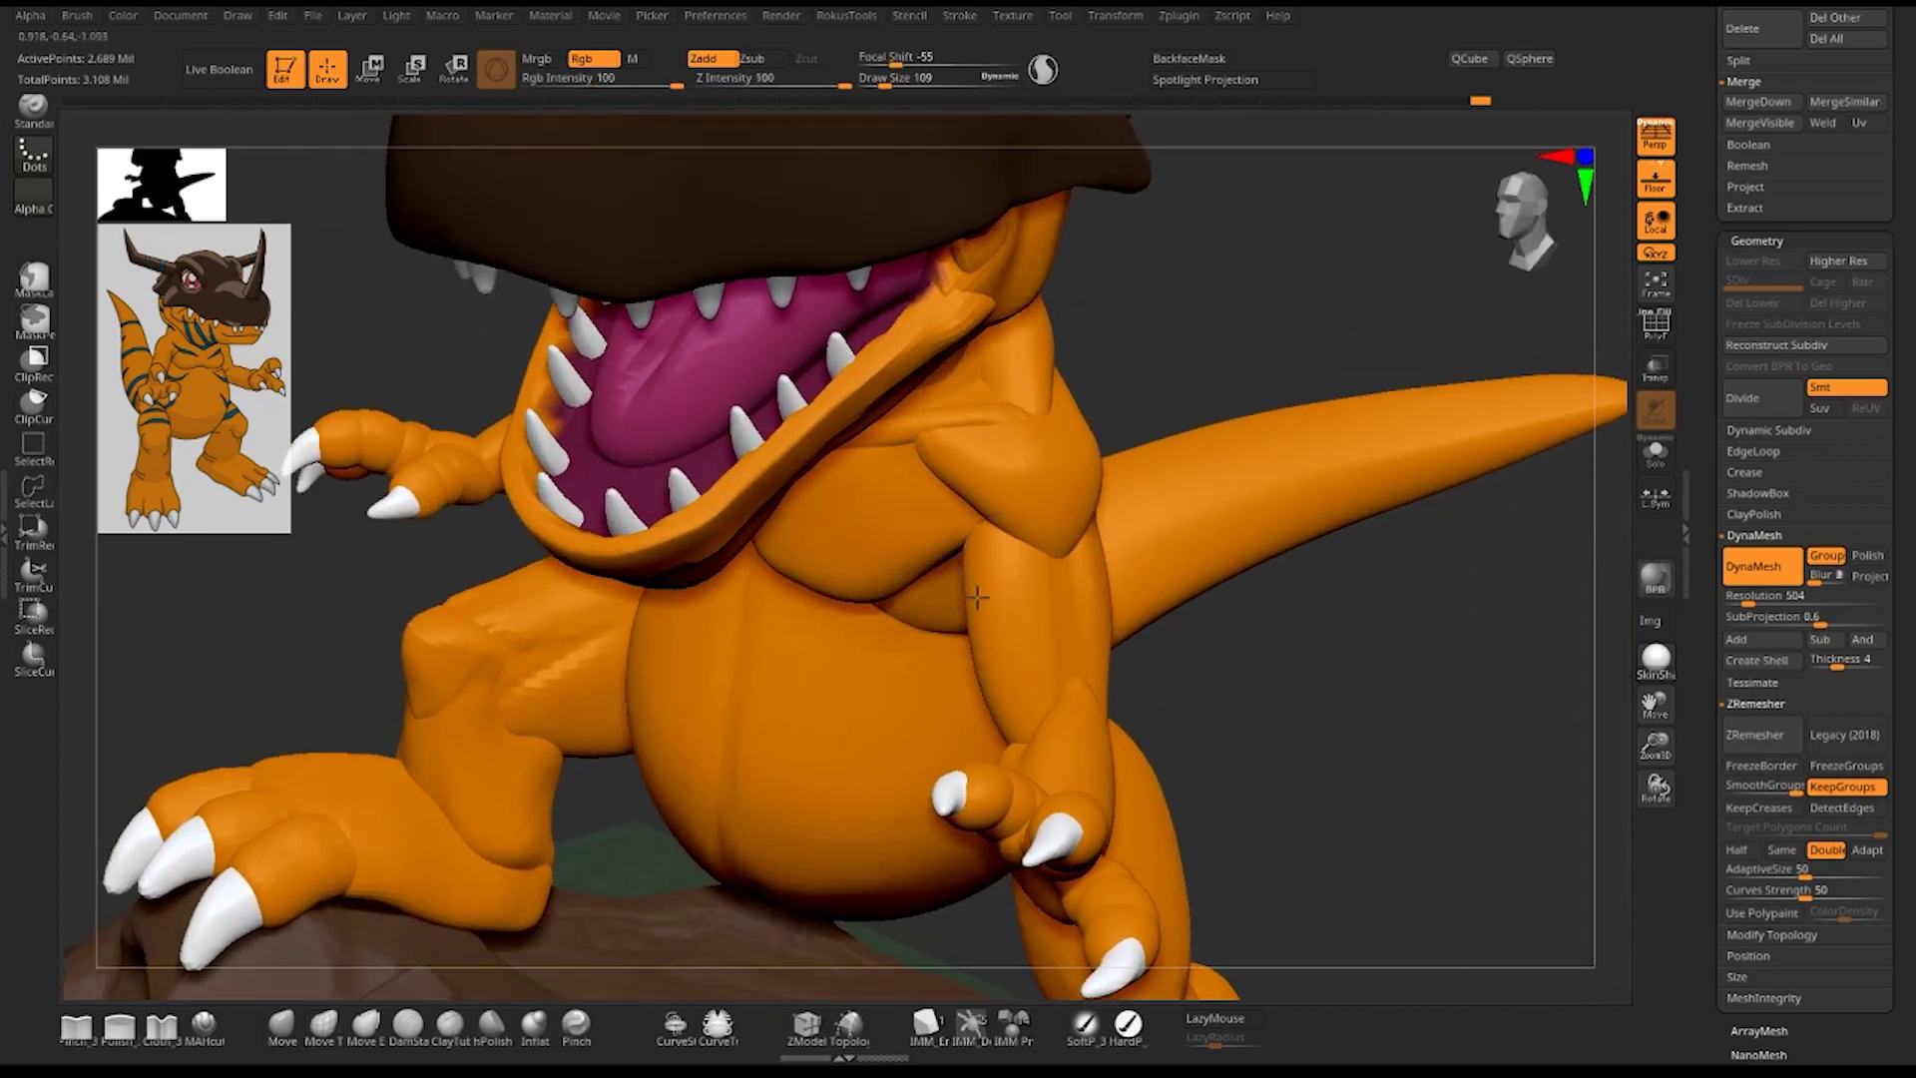
{"action": "right_click_drag", "start_coordinate": [1043, 688], "coordinate": [1014, 718]}
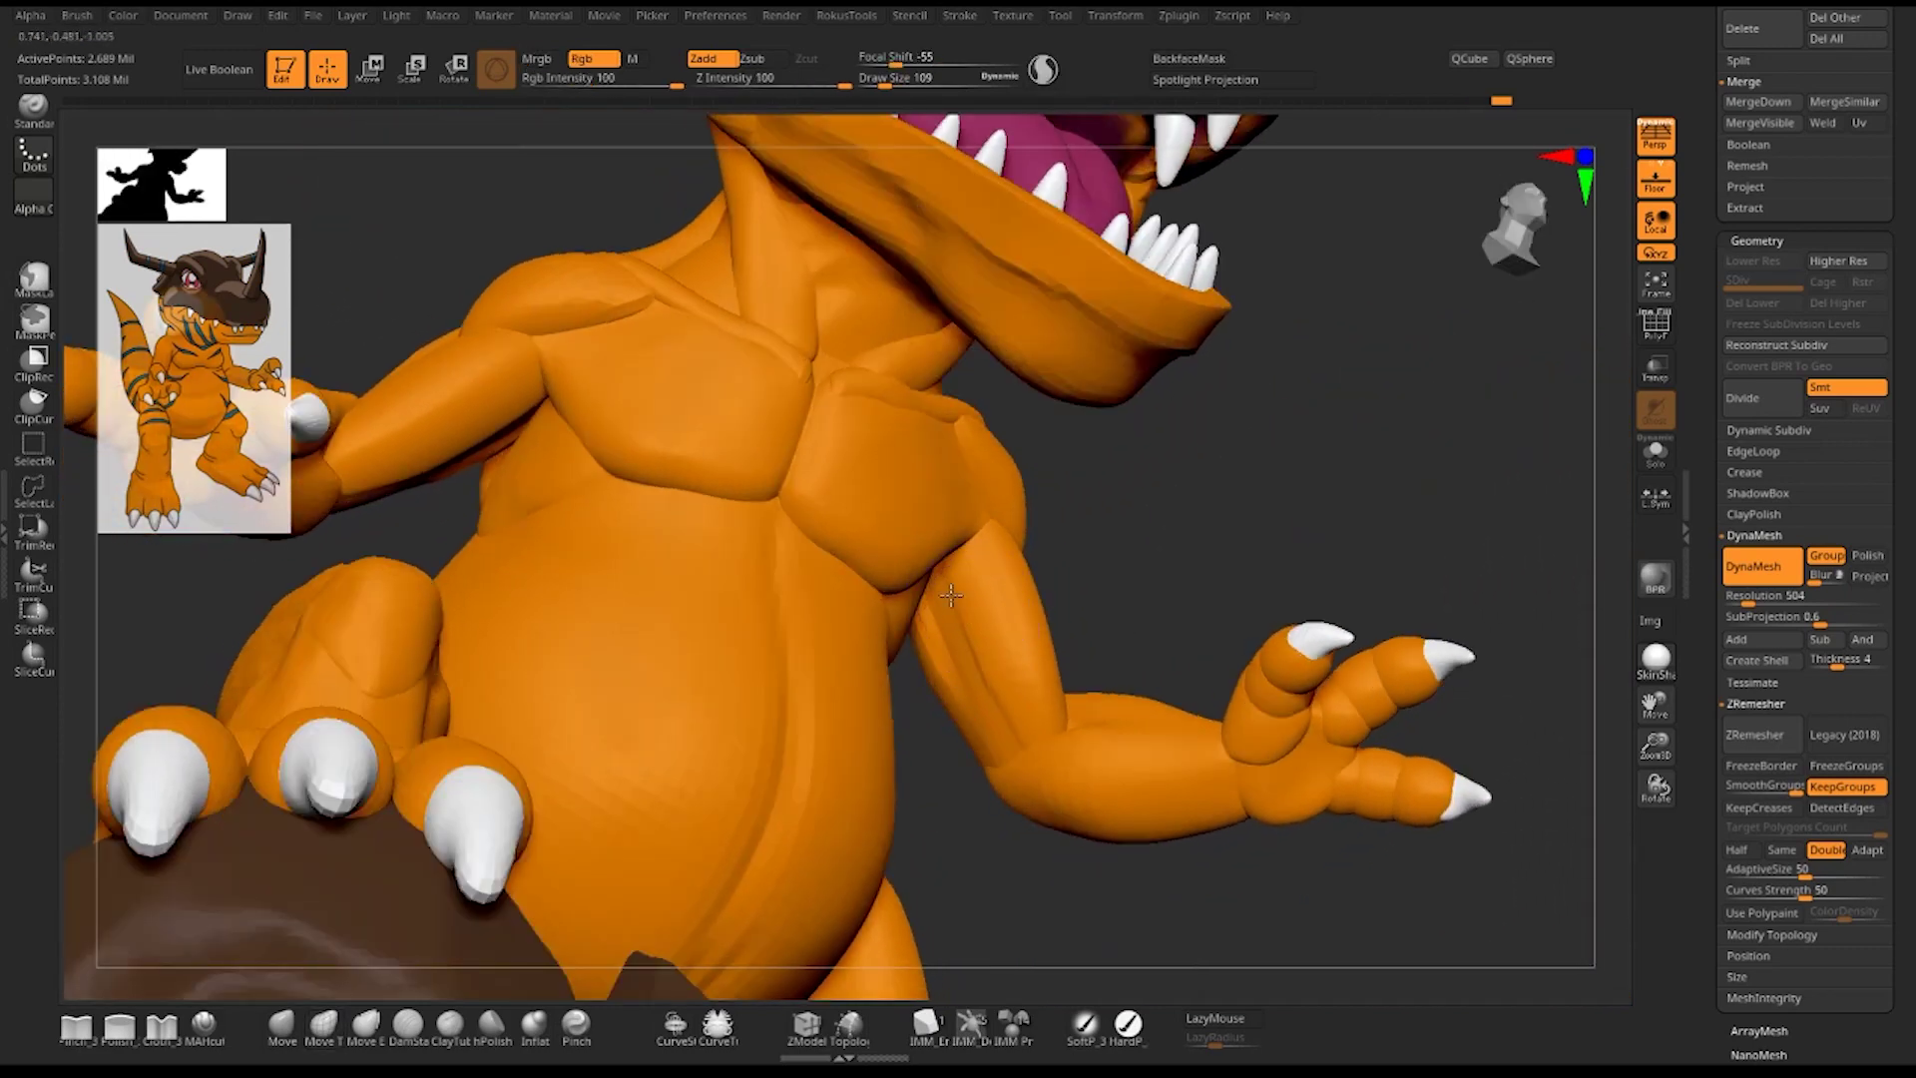
{"action": "key", "text": "f"}
{"action": "mouse_move", "coordinate": [1304, 415]}
{"action": "right_mouse_down"}
{"action": "mouse_move", "coordinate": [1240, 496]}
{"action": "mouse_move", "coordinate": [1351, 416]}
{"action": "mouse_move", "coordinate": [1368, 475]}
{"action": "right_mouse_up"}
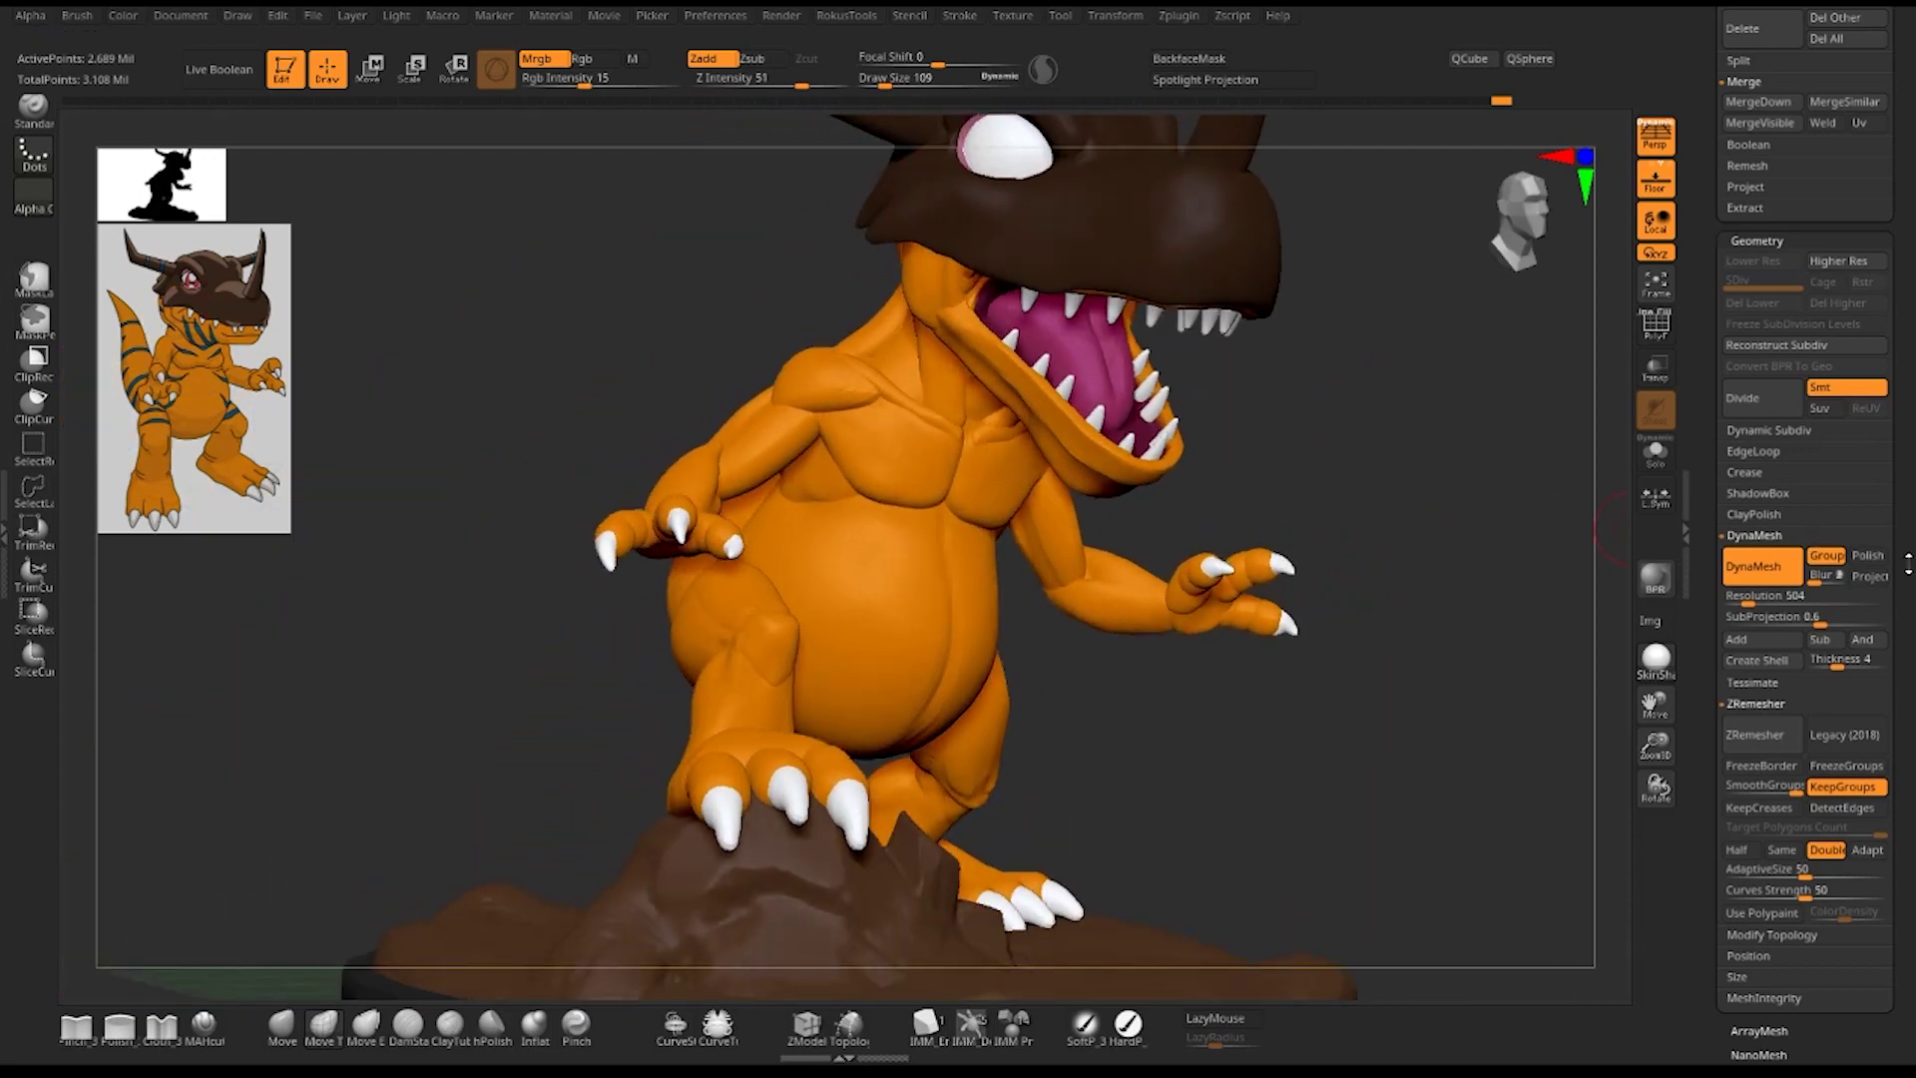
- Open the Deformation options and run a first Polish By Groups pass
{"action": "scroll", "coordinate": [1880, 416], "scroll_direction": "down", "scroll_amount": 5}
{"action": "scroll", "coordinate": [1880, 415], "scroll_direction": "down", "scroll_amount": 2}
{"action": "scroll", "coordinate": [1862, 403], "scroll_direction": "down", "scroll_amount": 2}
{"action": "scroll", "coordinate": [1844, 391], "scroll_direction": "down", "scroll_amount": 2}
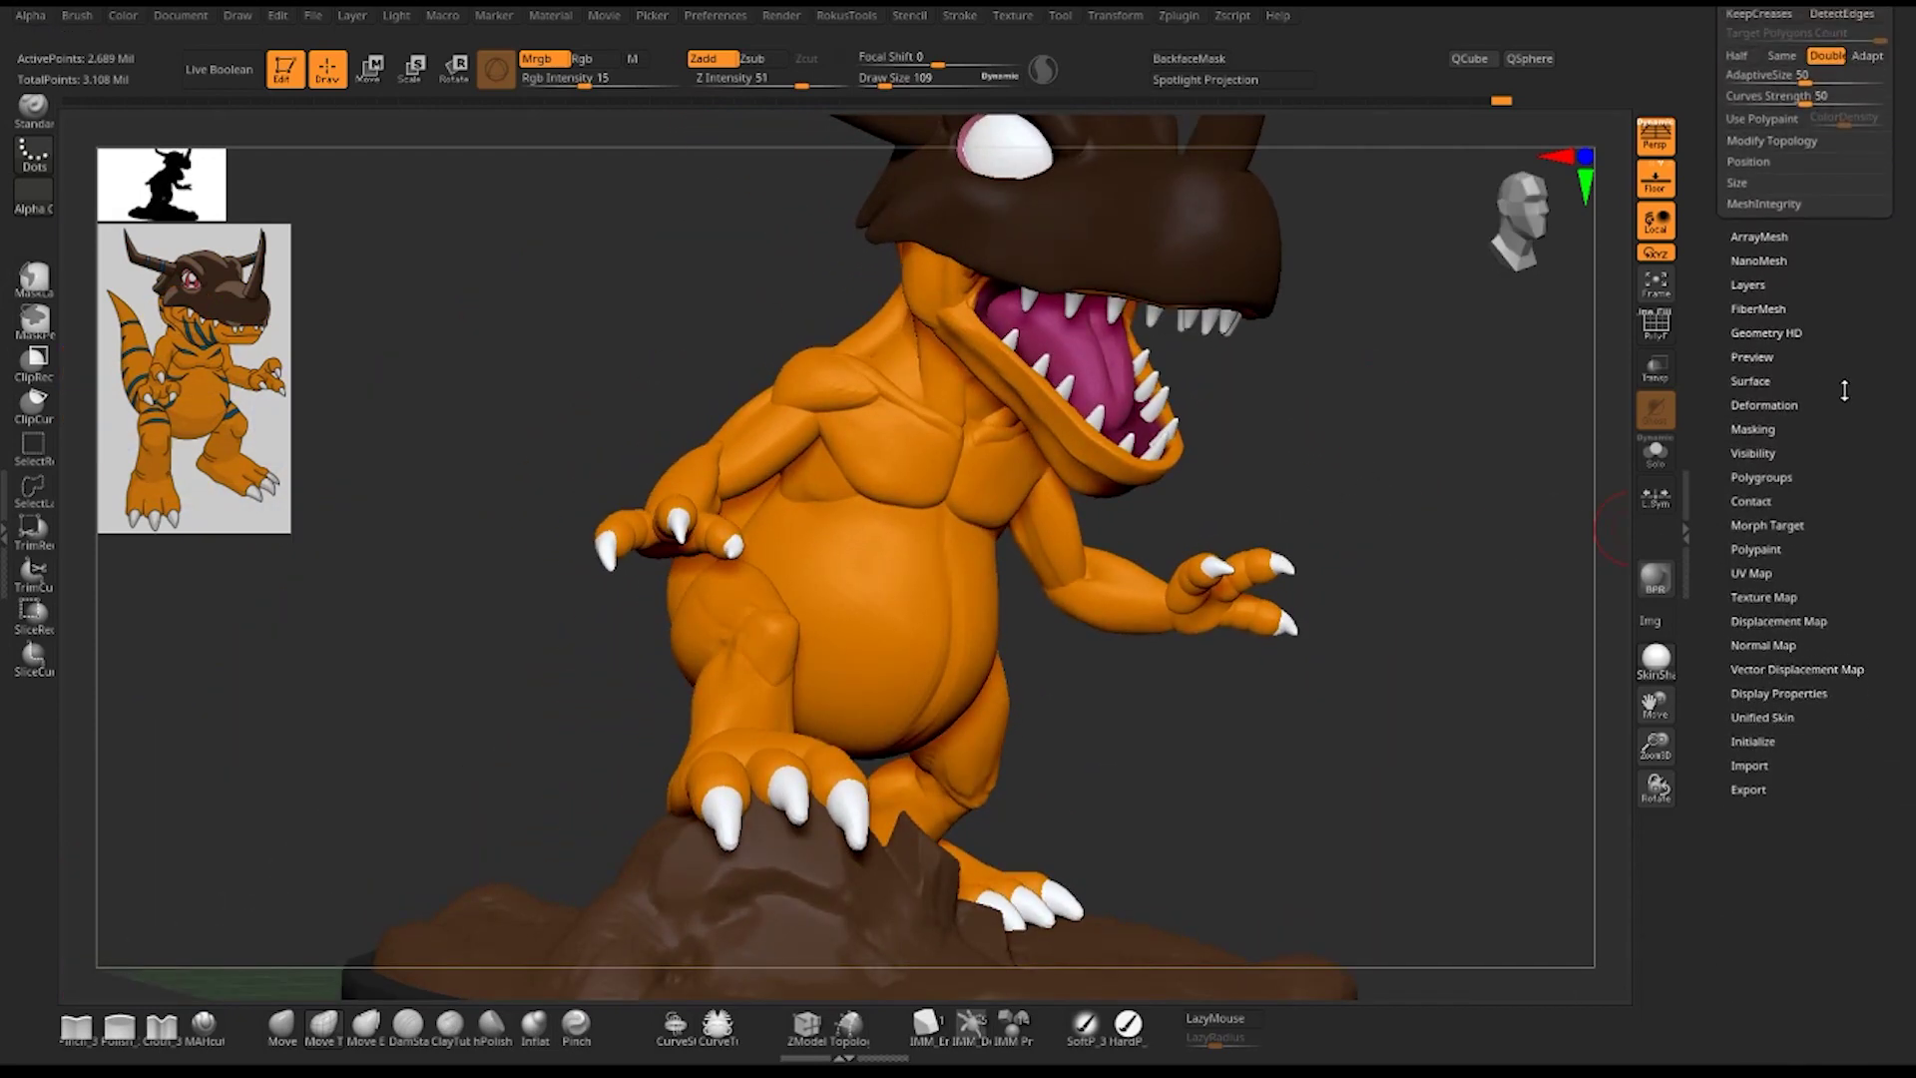
{"action": "left_click", "coordinate": [1761, 478]}
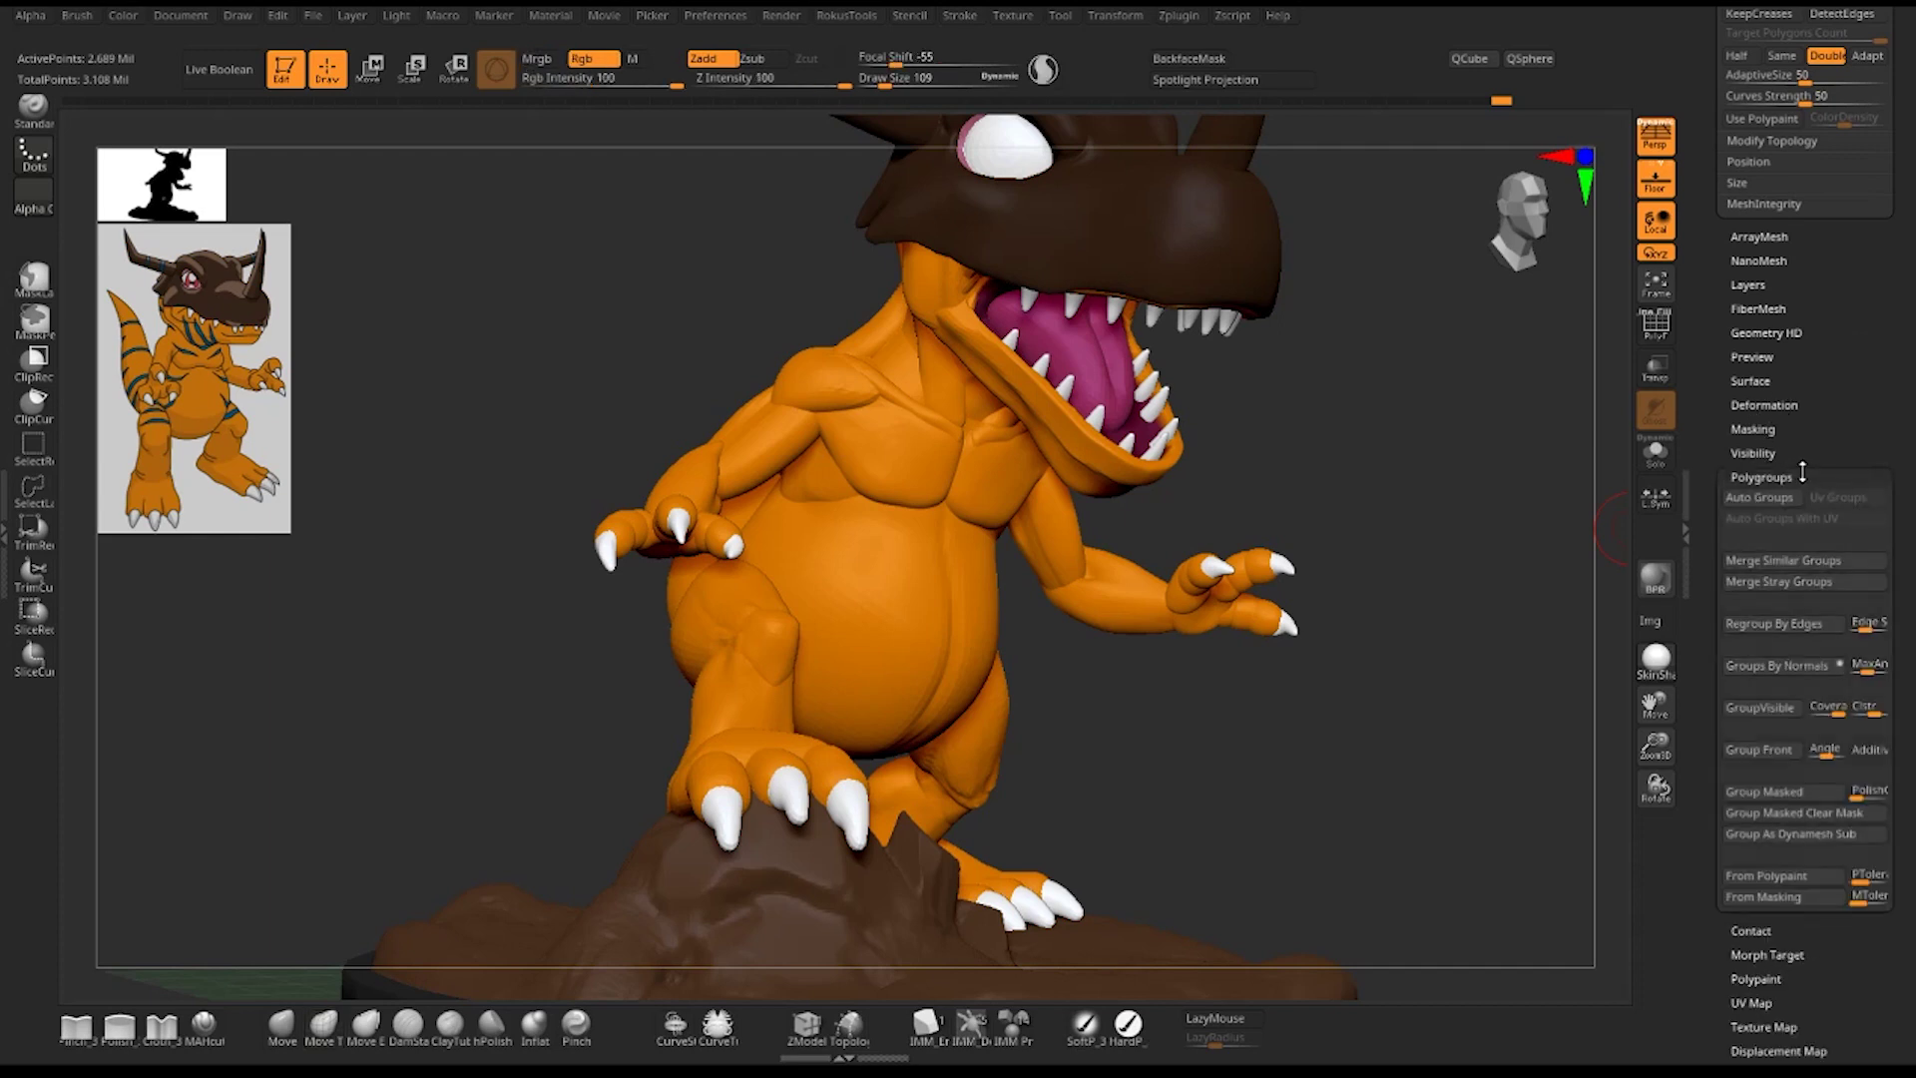
{"action": "left_click", "coordinate": [1759, 406]}
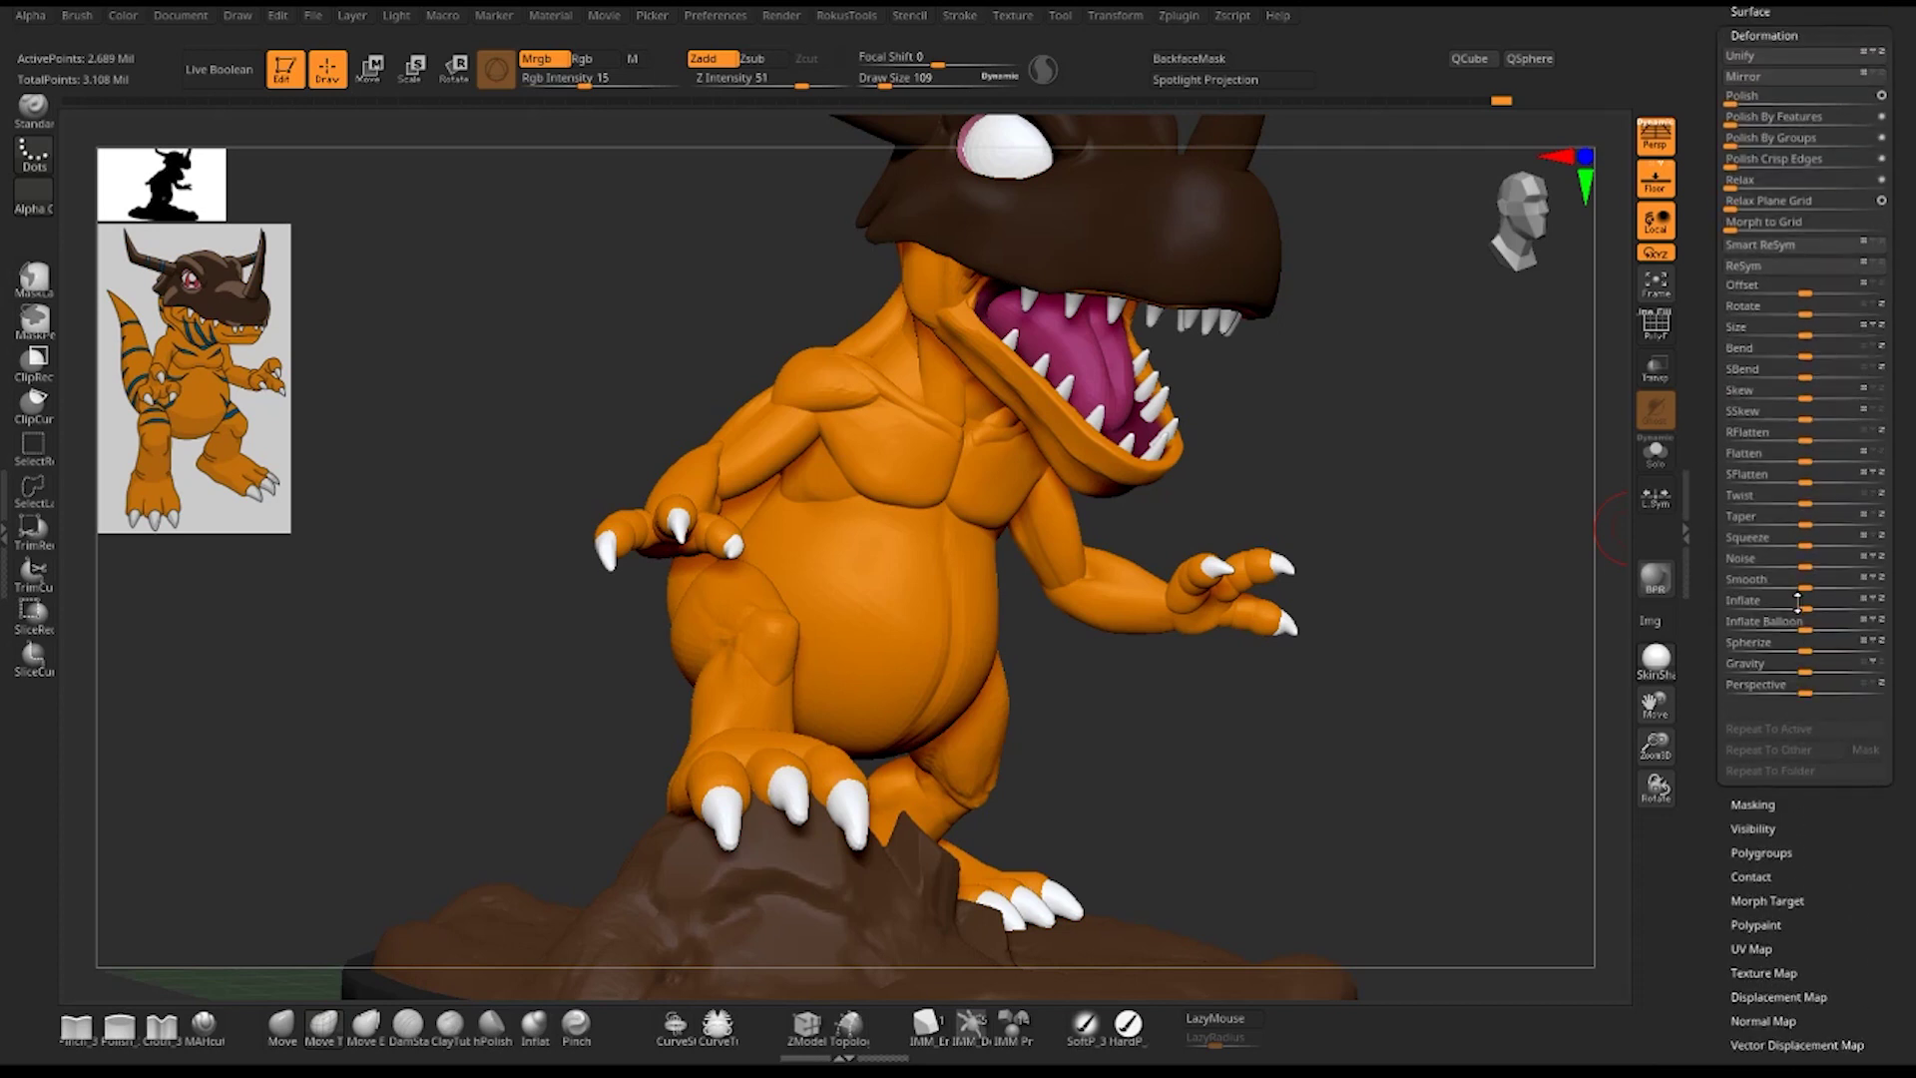
{"action": "scroll", "coordinate": [1797, 599], "scroll_direction": "up", "scroll_amount": 2}
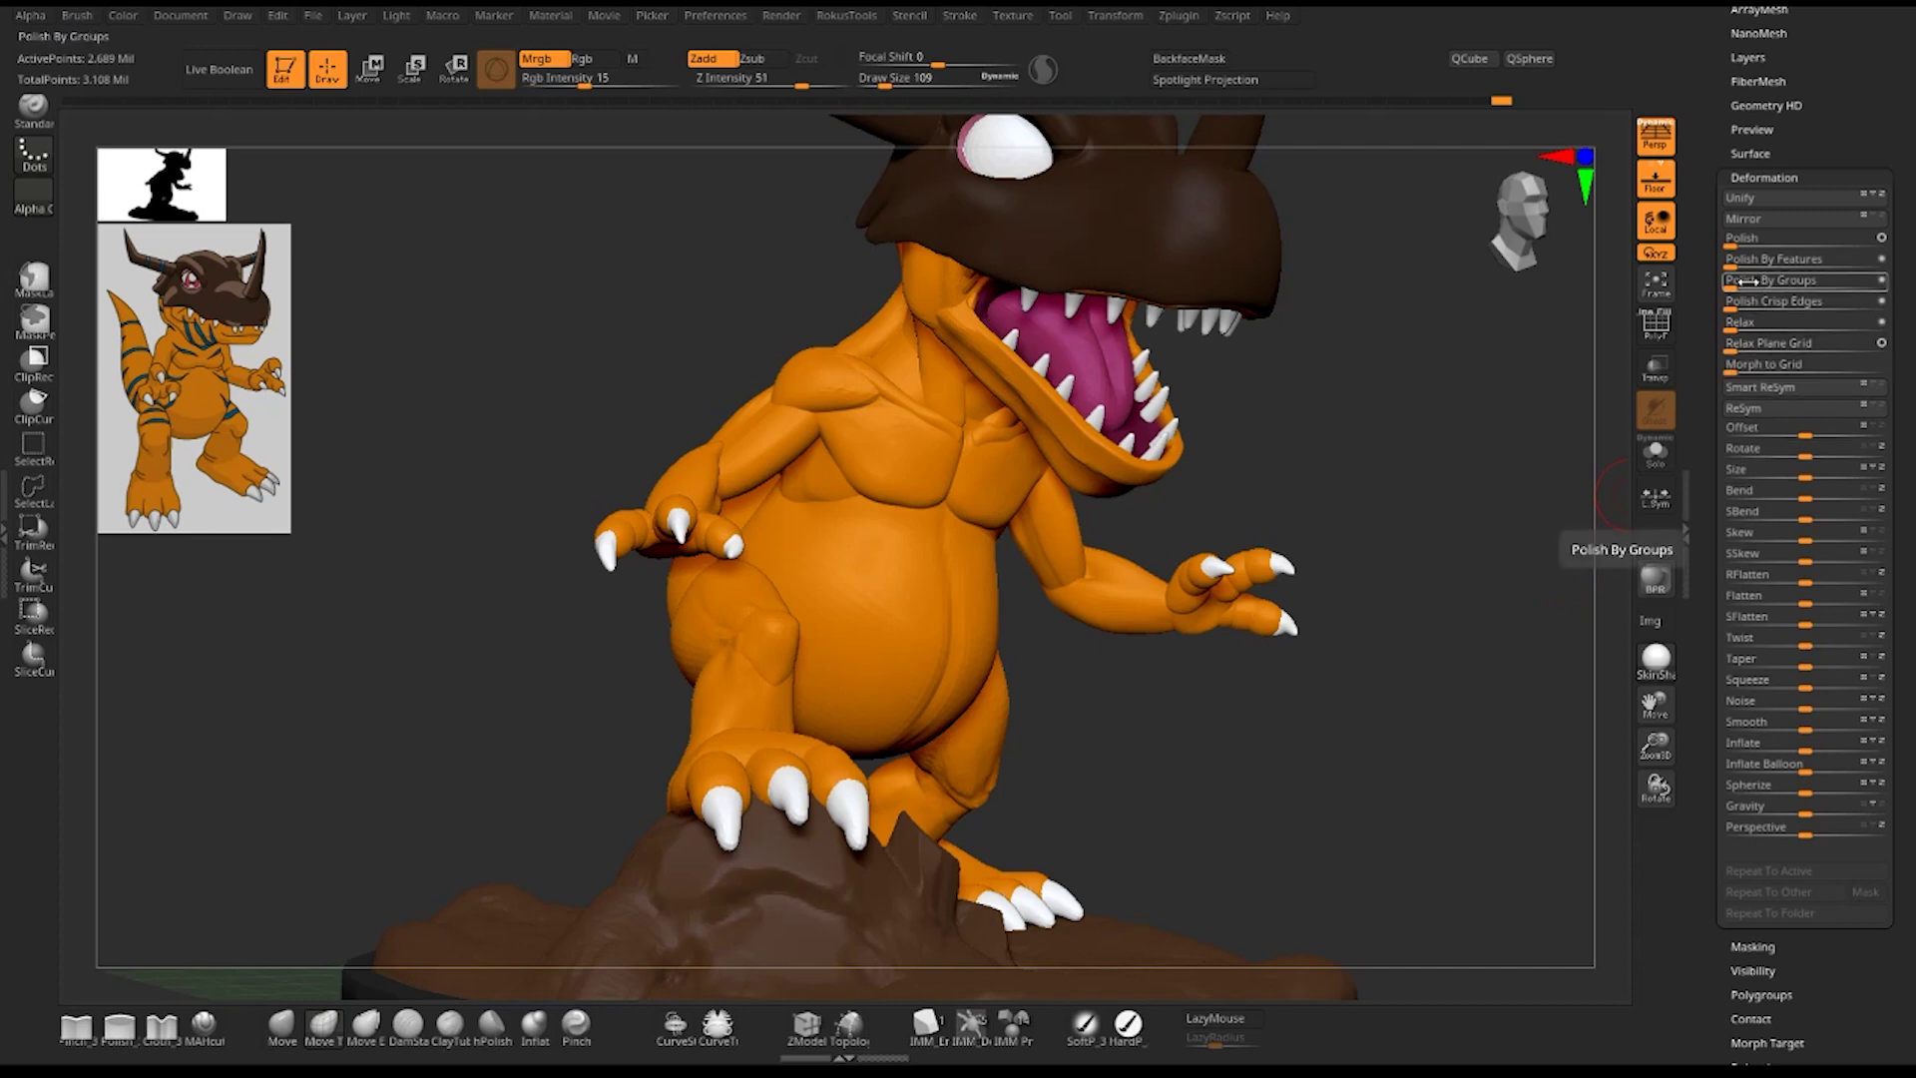
{"action": "left_click_drag", "start_coordinate": [1741, 284], "coordinate": [1770, 287]}
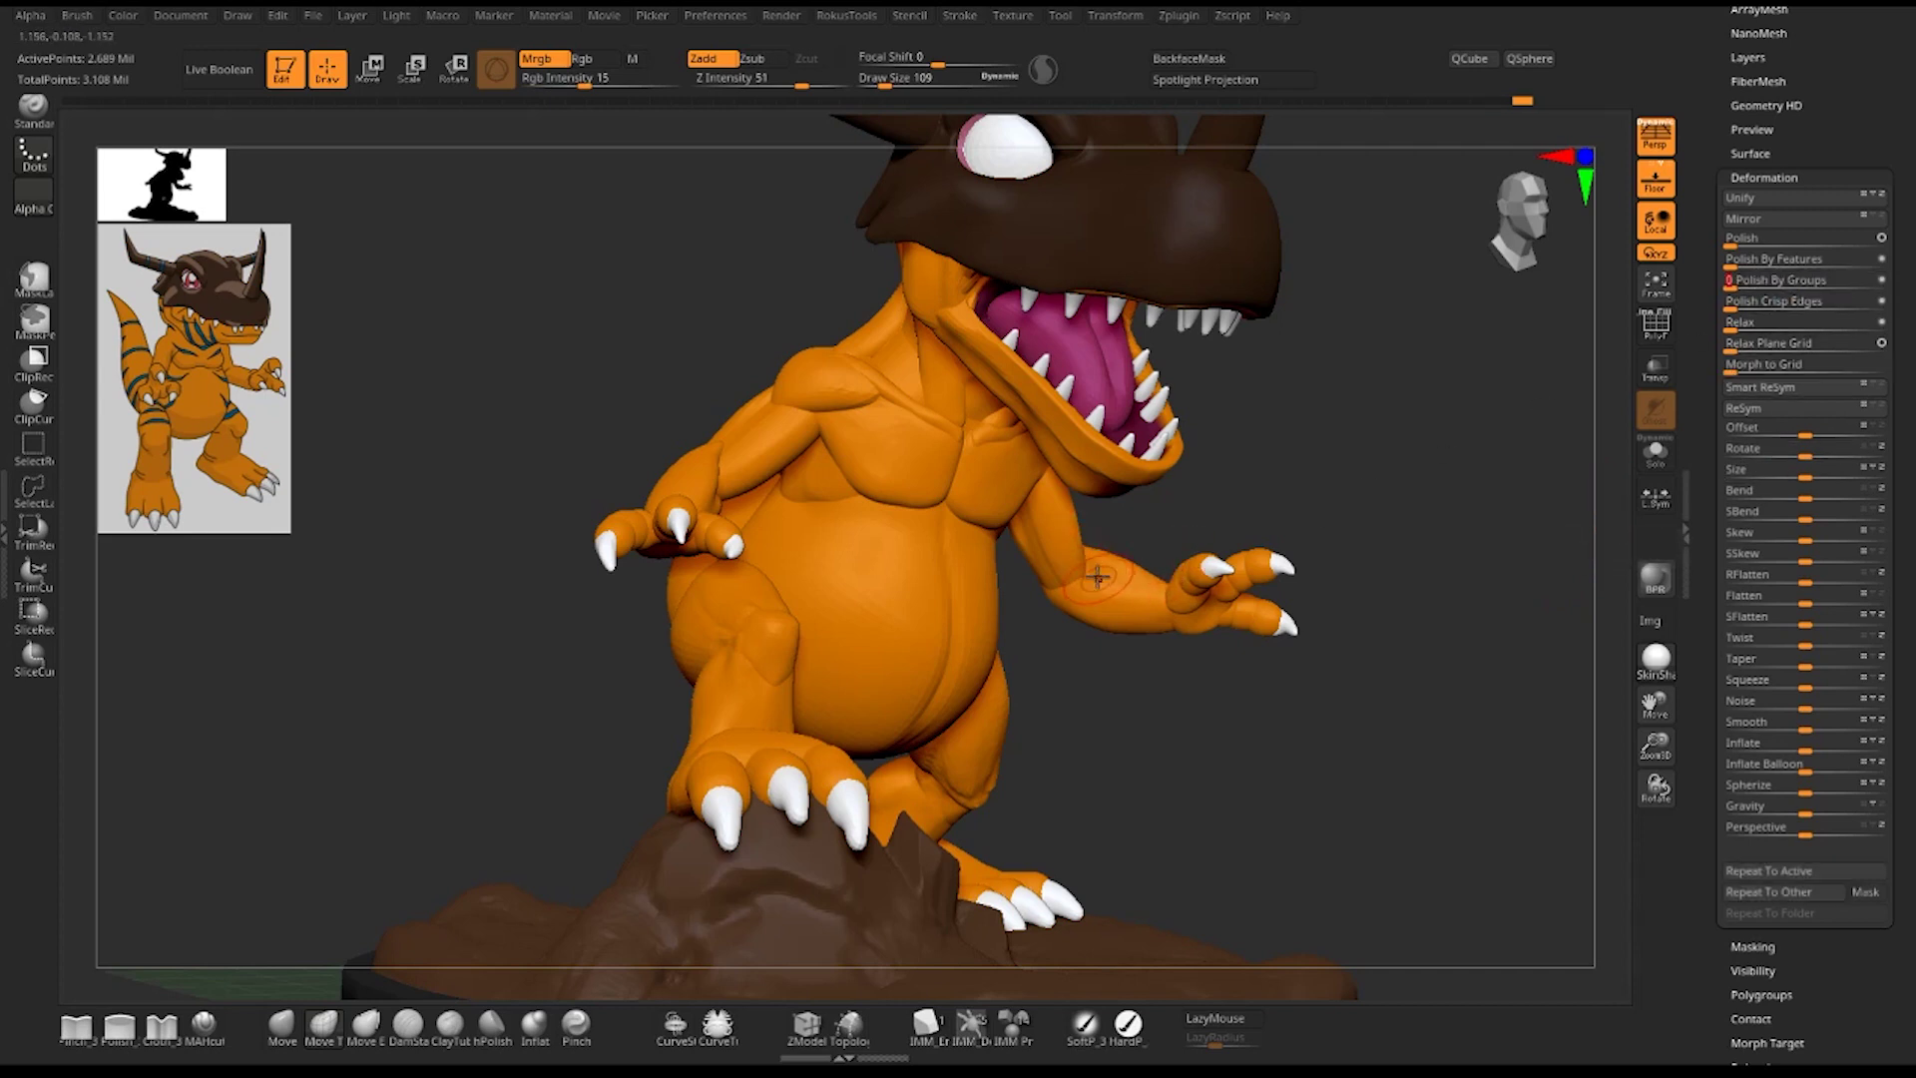
- Check the belly from below, then apply Polish By Groups at 43 to the figure
{"action": "scroll", "coordinate": [1335, 493], "scroll_direction": "up", "scroll_amount": 3}
{"action": "scroll", "coordinate": [1334, 558], "scroll_direction": "up", "scroll_amount": 3}
{"action": "scroll", "coordinate": [1307, 579], "scroll_direction": "up", "scroll_amount": 3}
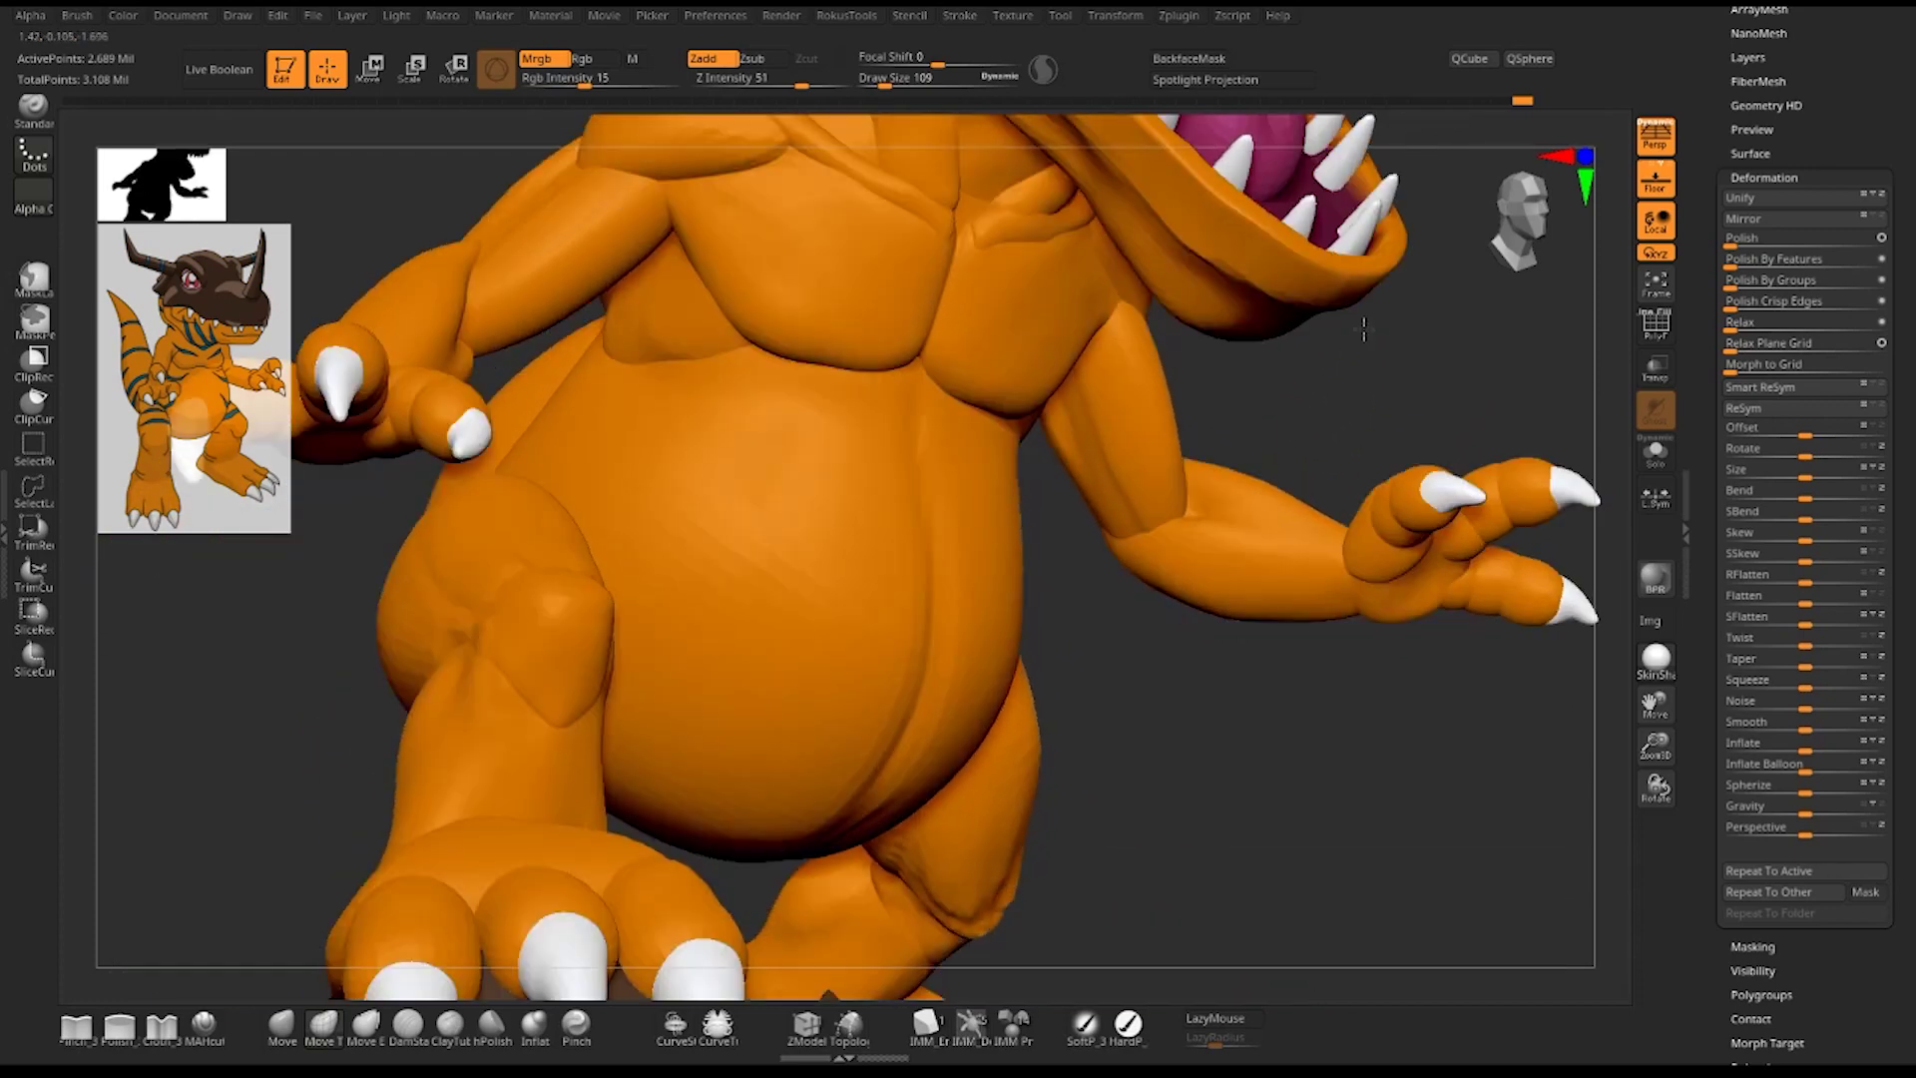
{"action": "scroll", "coordinate": [1375, 451], "scroll_direction": "up", "scroll_amount": 3}
{"action": "left_click_drag", "start_coordinate": [1375, 451], "coordinate": [1229, 416]}
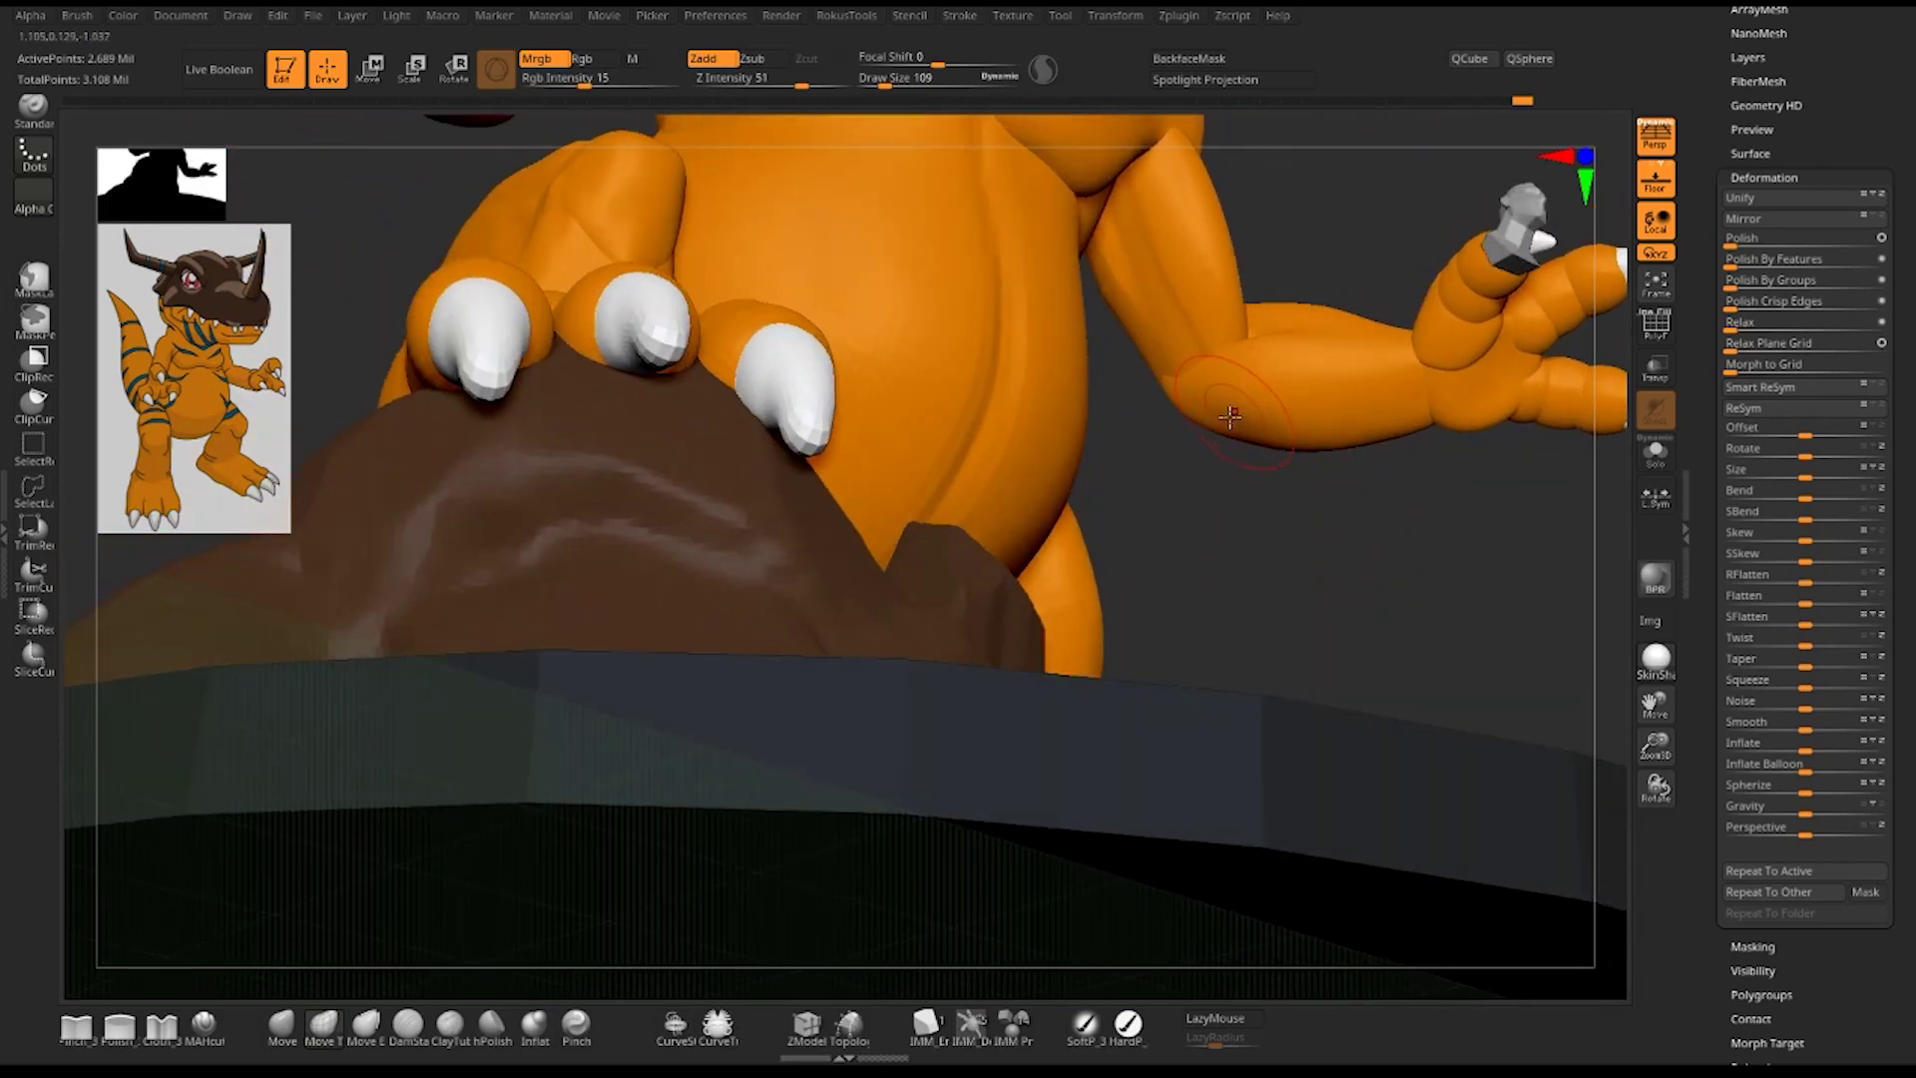
{"action": "left_click_drag", "start_coordinate": [1247, 559], "coordinate": [1260, 499]}
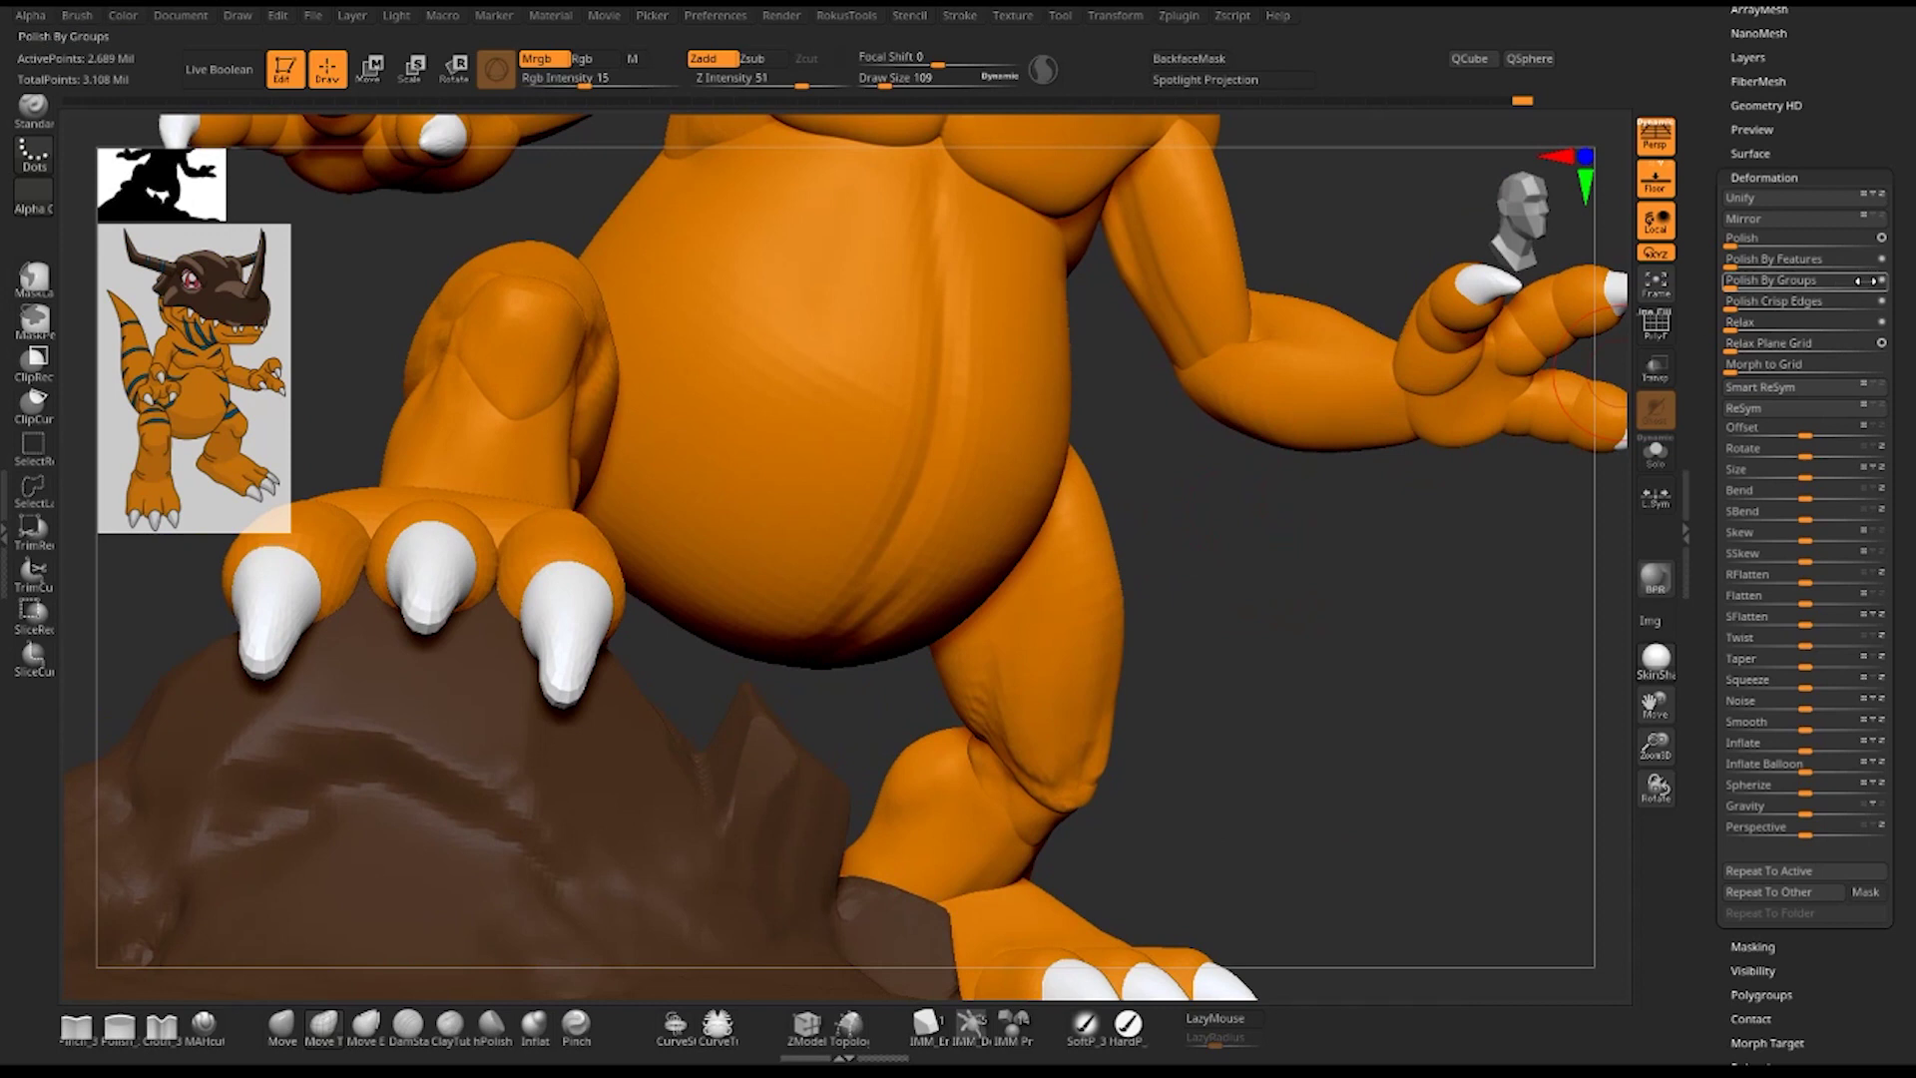
{"action": "left_click", "coordinate": [1742, 283]}
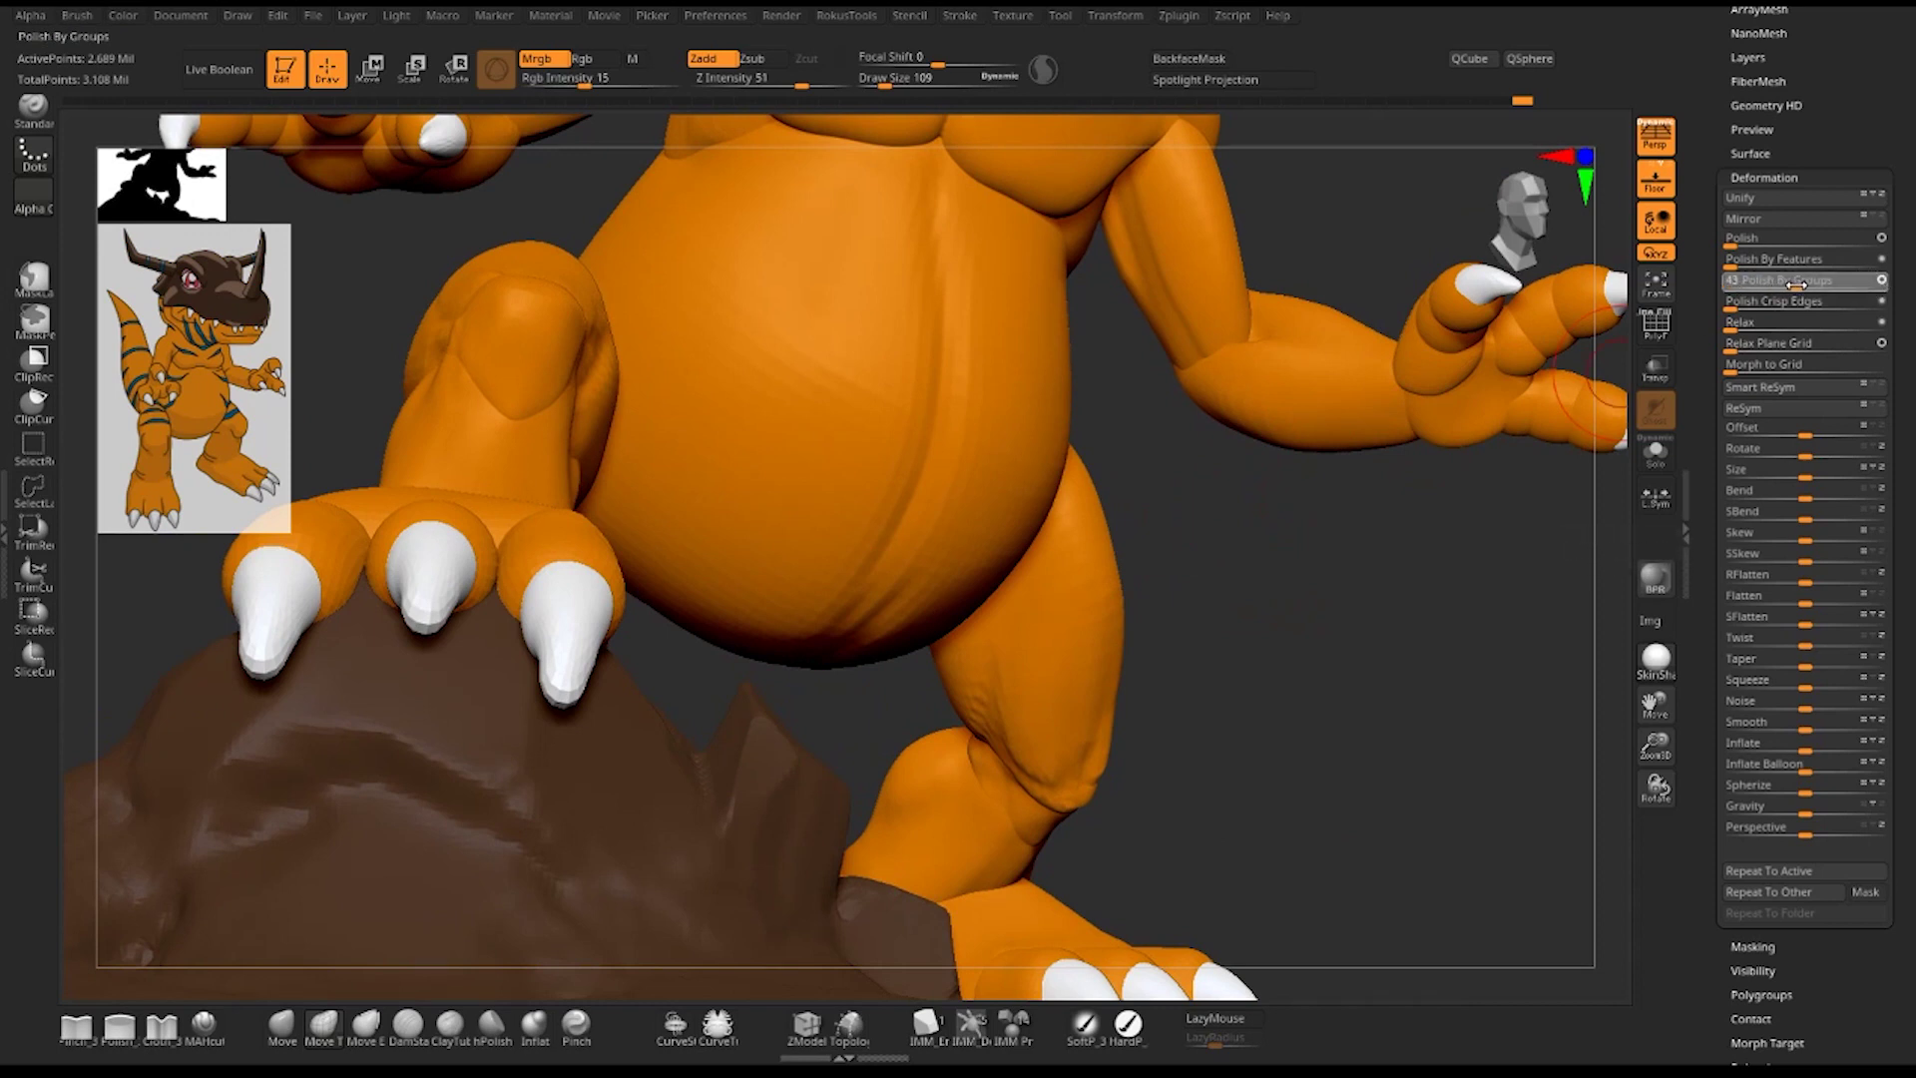
{"action": "left_click_drag", "start_coordinate": [1804, 285], "coordinate": [1741, 284]}
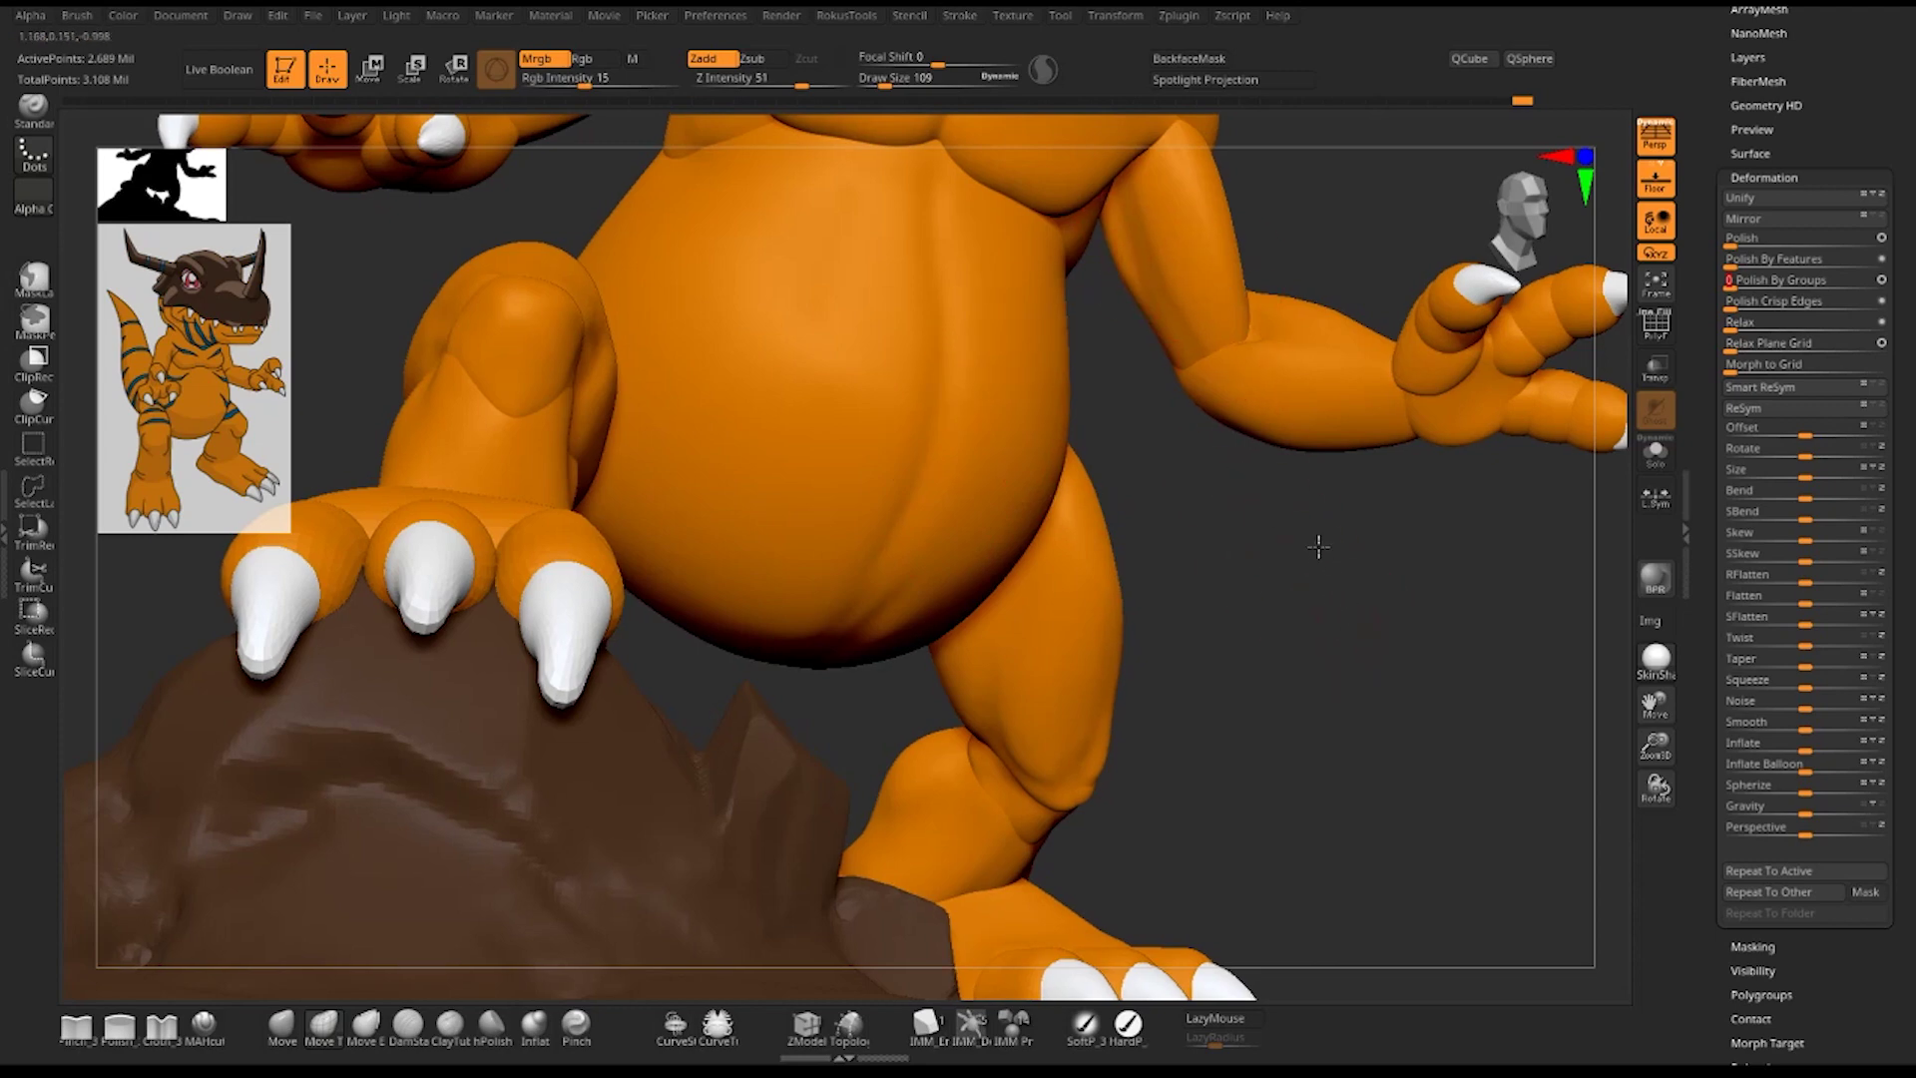
{"action": "mouse_move", "coordinate": [1317, 543]}
{"action": "left_mouse_down", "text": "alt"}
{"action": "mouse_move", "coordinate": [1314, 513]}
{"action": "mouse_move", "coordinate": [1330, 656]}
{"action": "mouse_move", "coordinate": [1385, 677]}
{"action": "left_mouse_up", "text": "alt"}
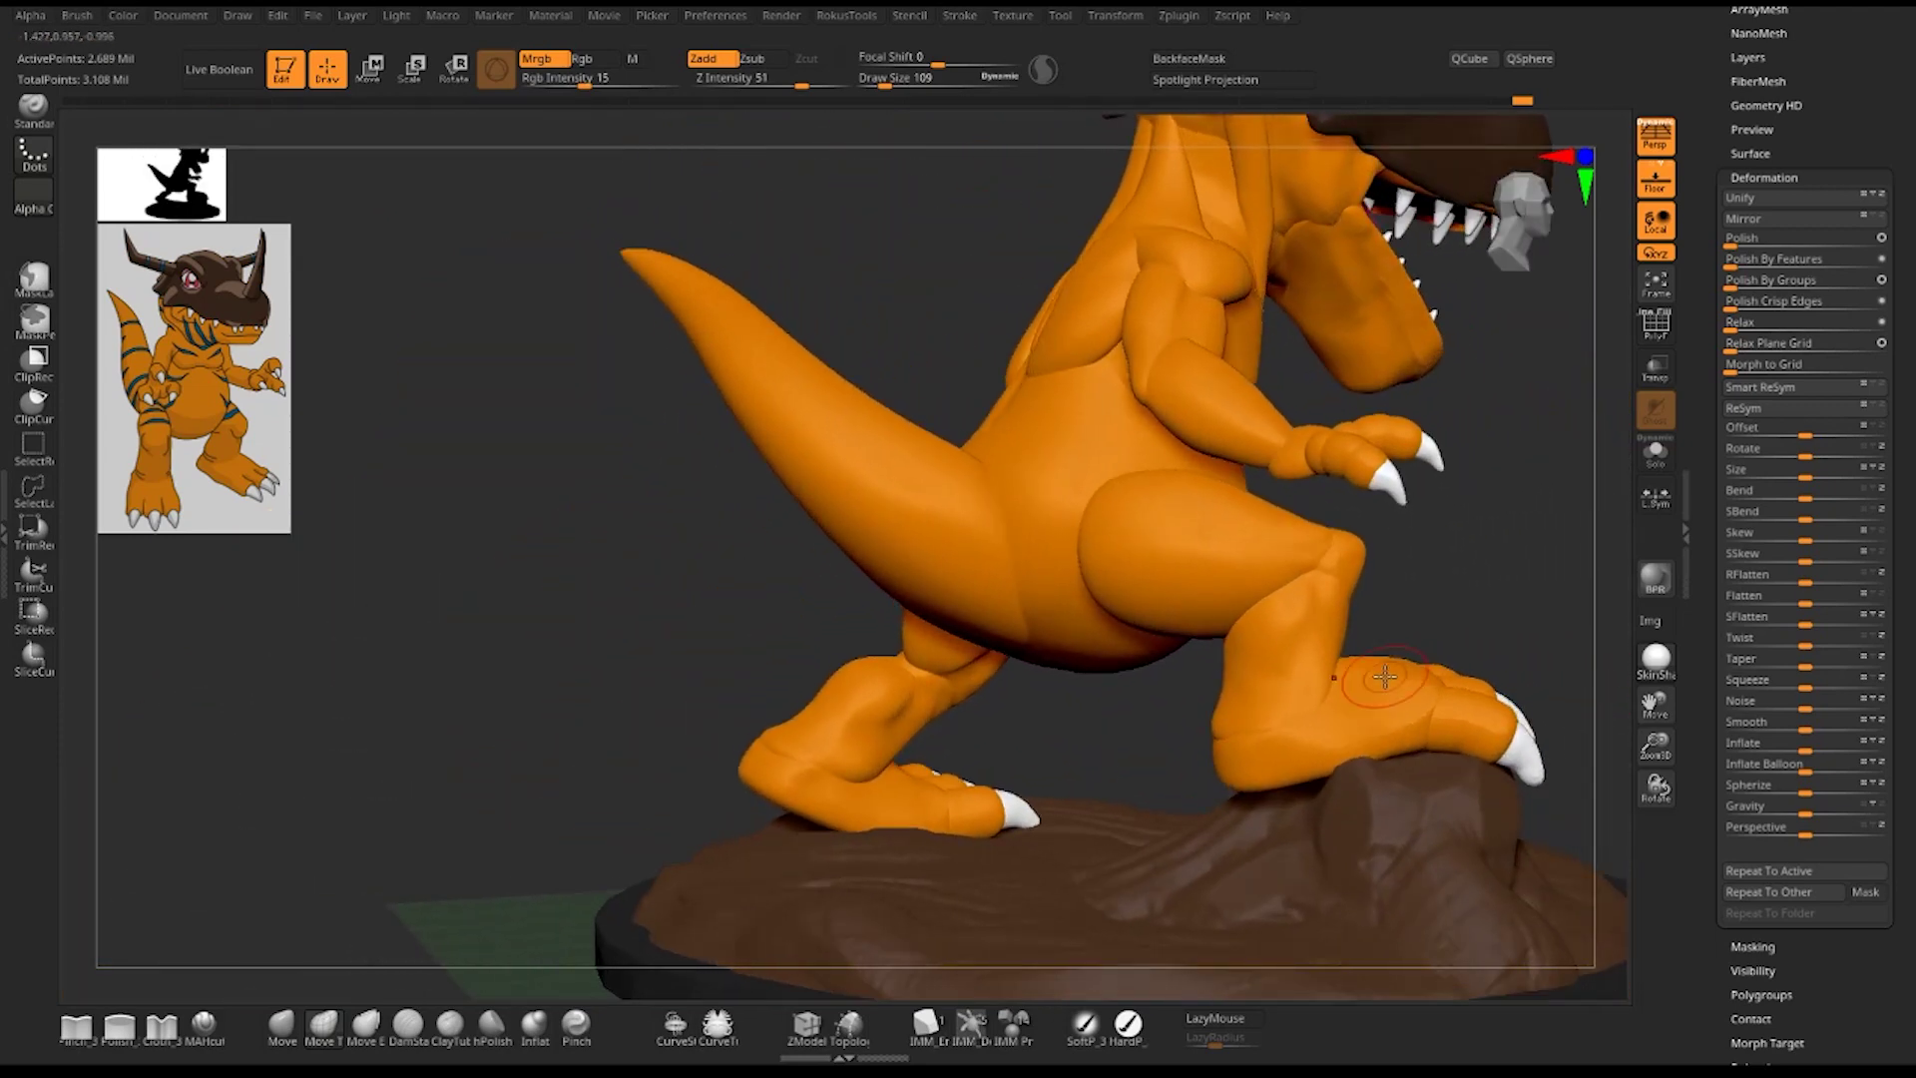
- Reduce Draw Size to 99 and carve a faint vertical crease down the belly
{"action": "mouse_move", "coordinate": [1520, 490]}
{"action": "left_mouse_down"}
{"action": "mouse_move", "coordinate": [1536, 596]}
{"action": "mouse_move", "coordinate": [1420, 542]}
{"action": "mouse_move", "coordinate": [1430, 449]}
{"action": "mouse_move", "coordinate": [1347, 440]}
{"action": "mouse_move", "coordinate": [1363, 450]}
{"action": "mouse_move", "coordinate": [1367, 429]}
{"action": "mouse_move", "coordinate": [1368, 761]}
{"action": "left_mouse_up"}
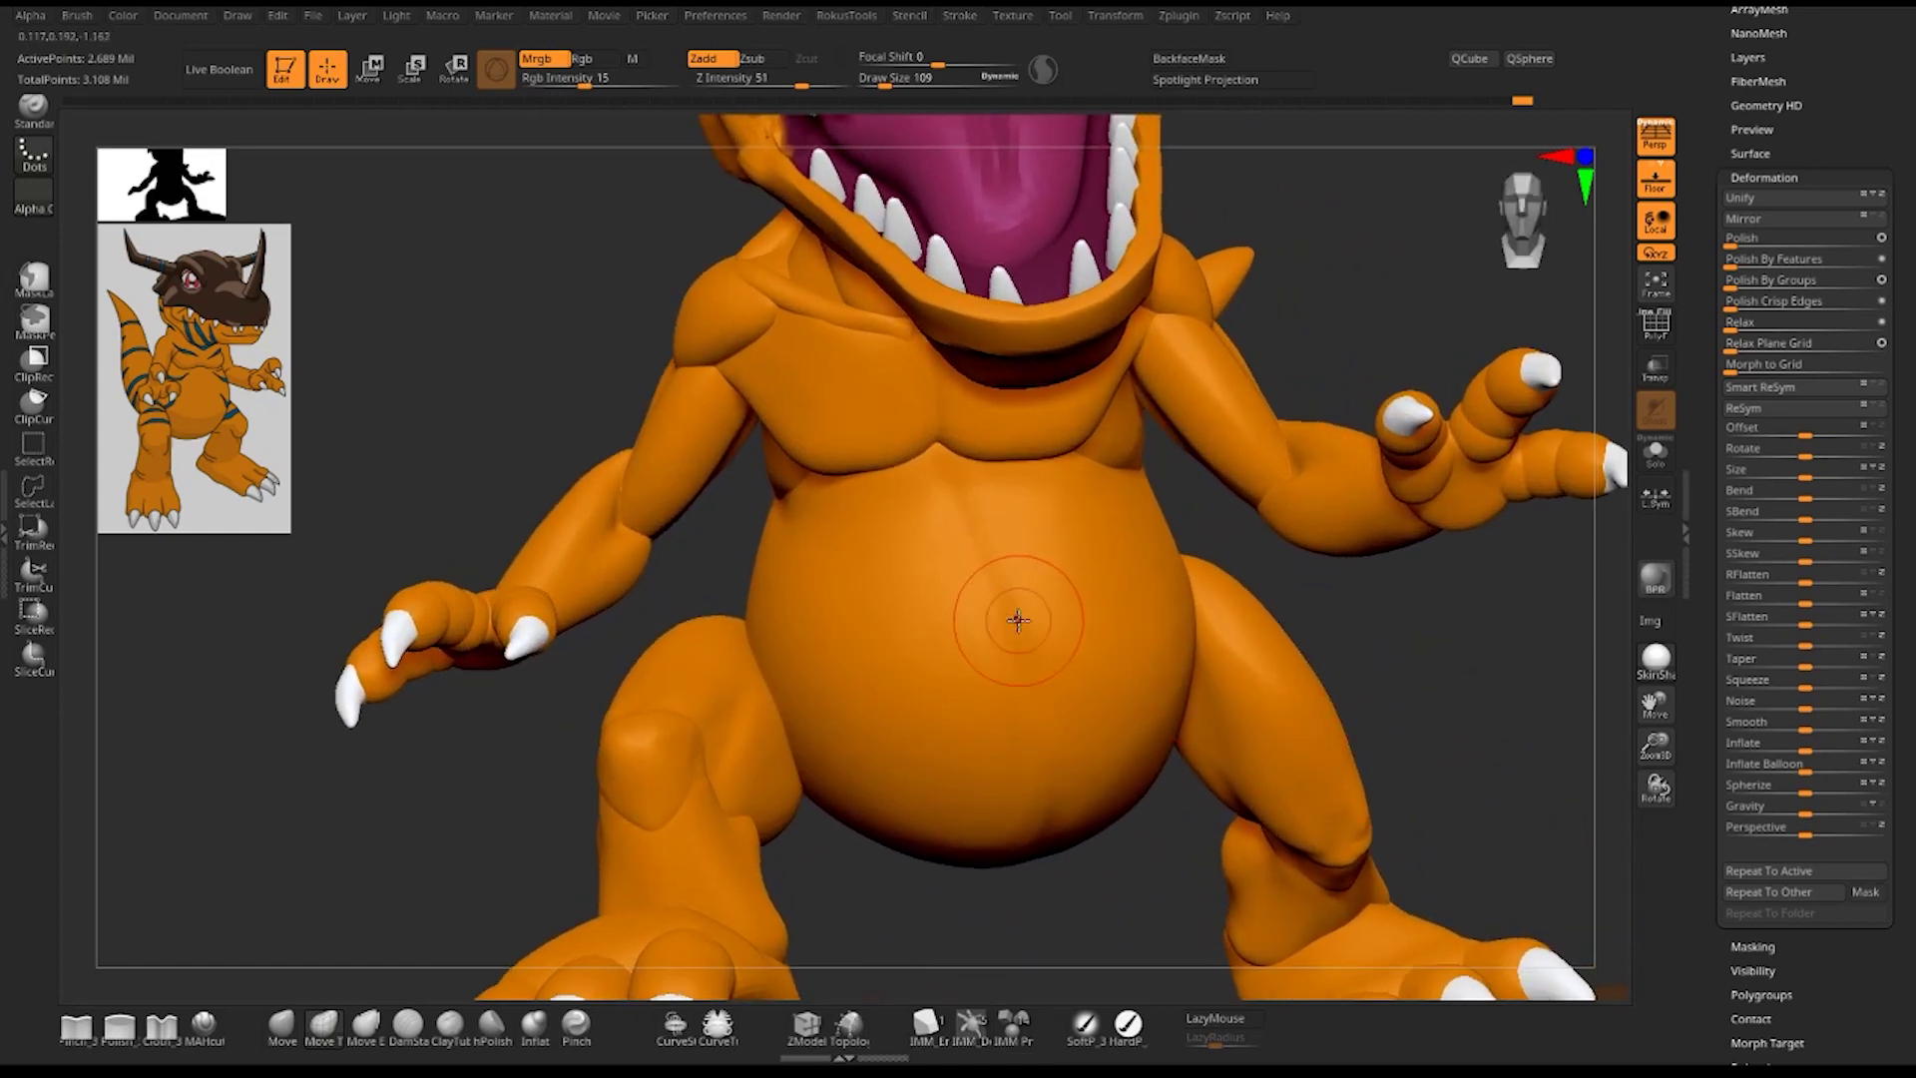
{"action": "mouse_move", "coordinate": [1447, 631]}
{"action": "left_mouse_down"}
{"action": "mouse_move", "coordinate": [1493, 569]}
{"action": "mouse_move", "coordinate": [1471, 559]}
{"action": "mouse_move", "coordinate": [1467, 599]}
{"action": "mouse_move", "coordinate": [1475, 546]}
{"action": "left_mouse_up"}
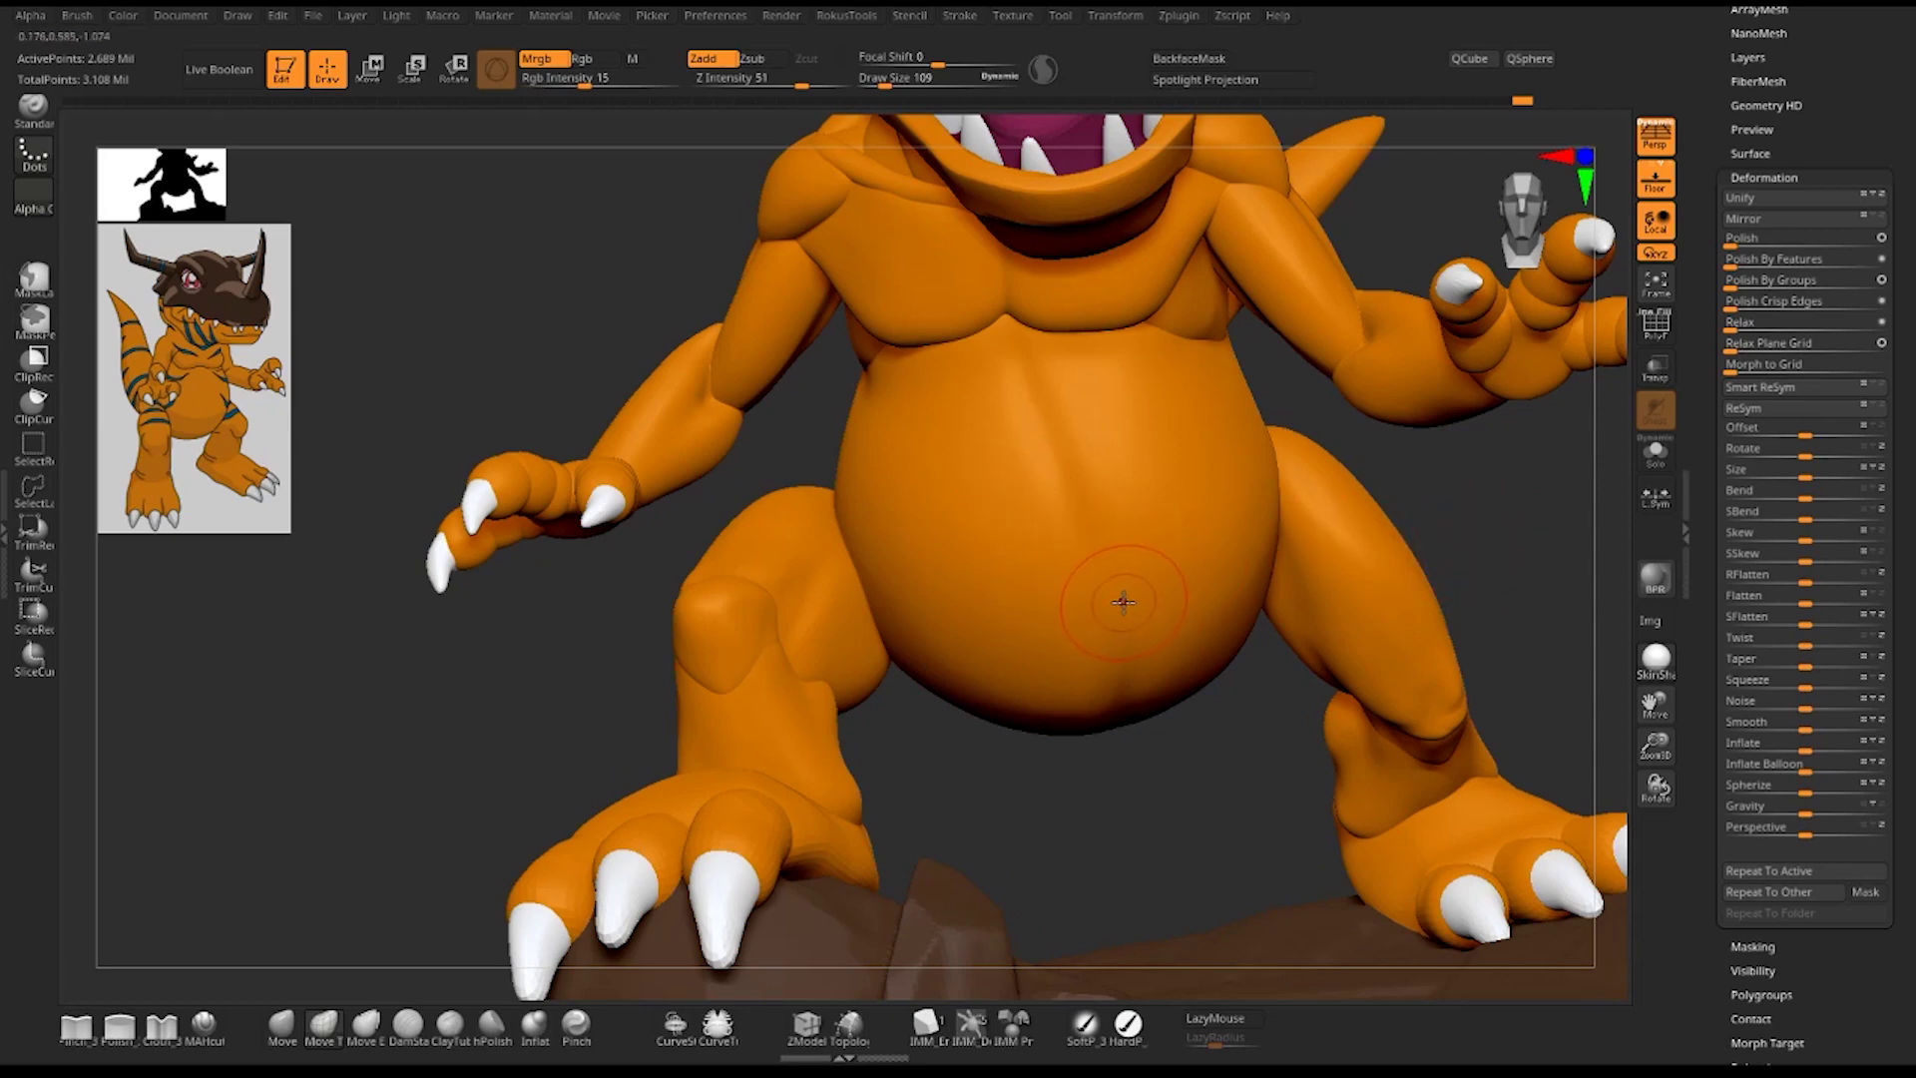
{"action": "key", "text": "space"}
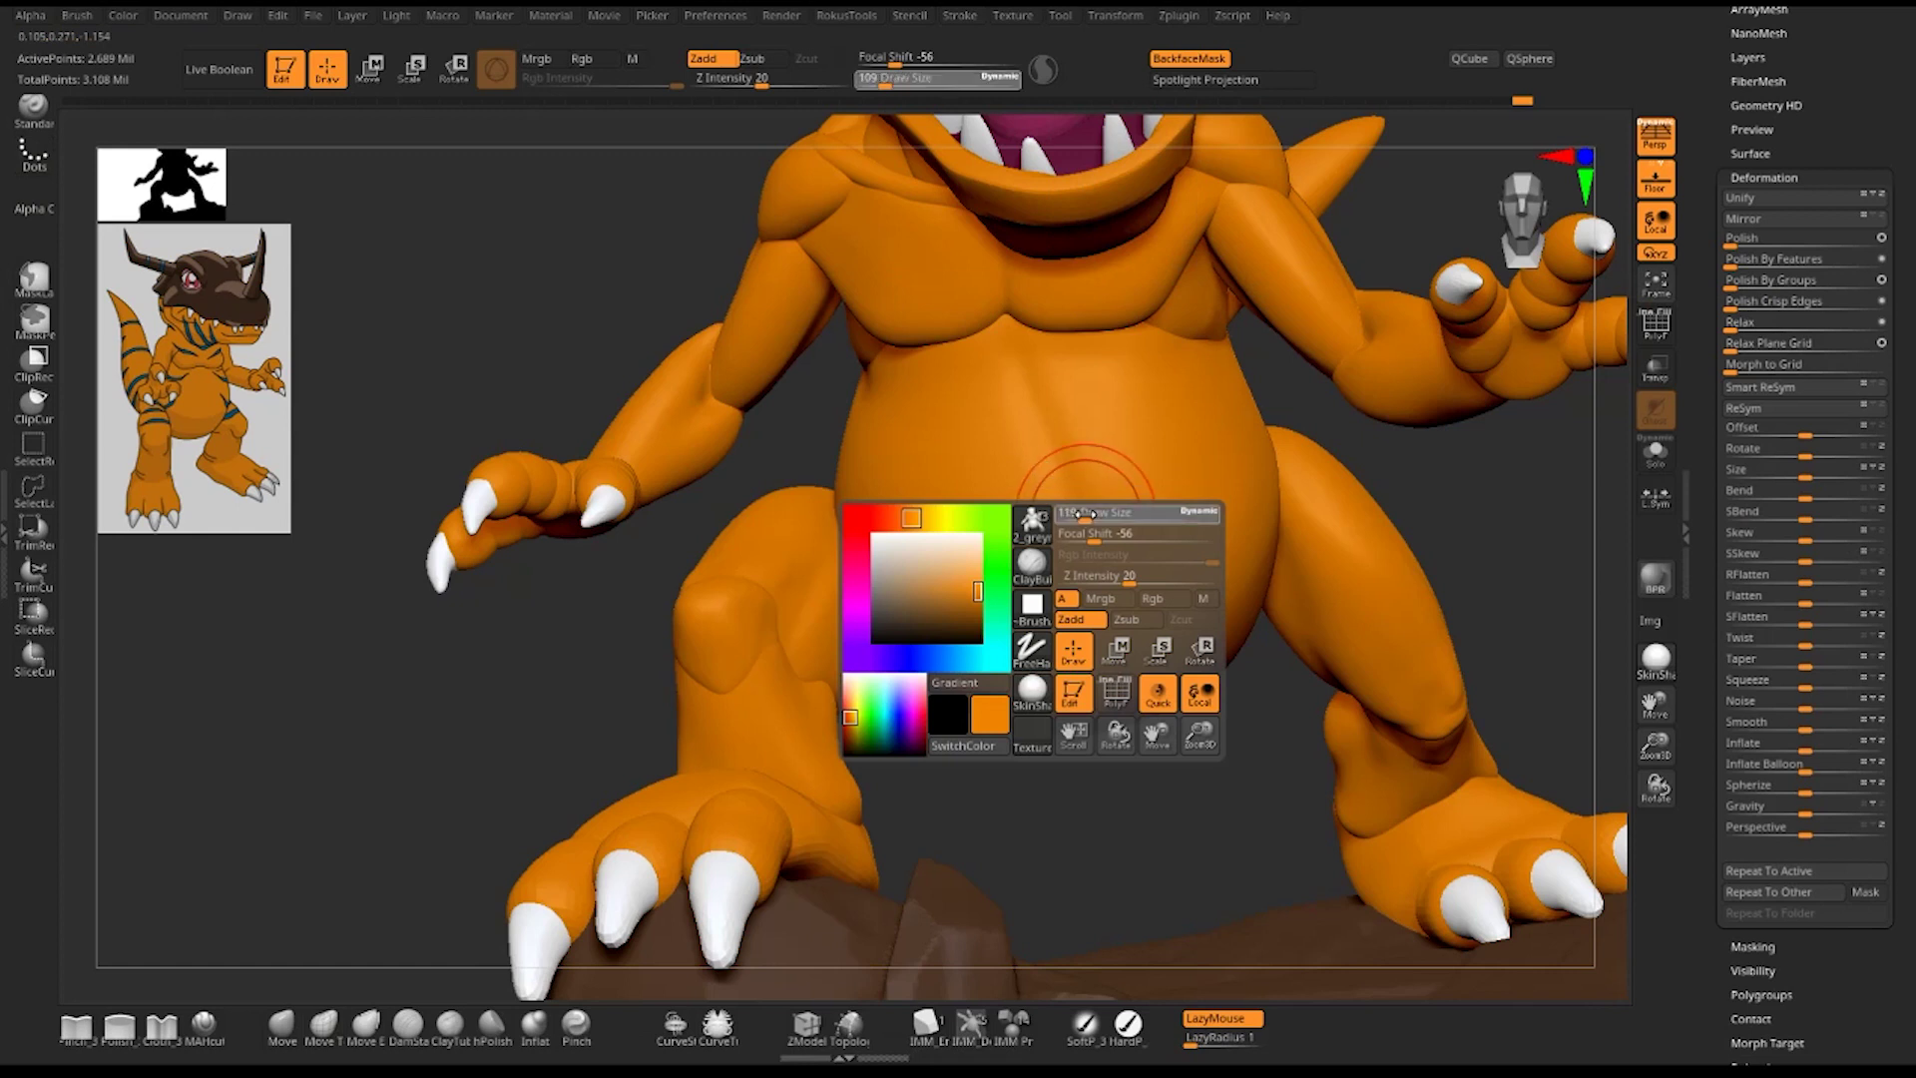
{"action": "left_click_drag", "start_coordinate": [1091, 513], "coordinate": [1082, 515]}
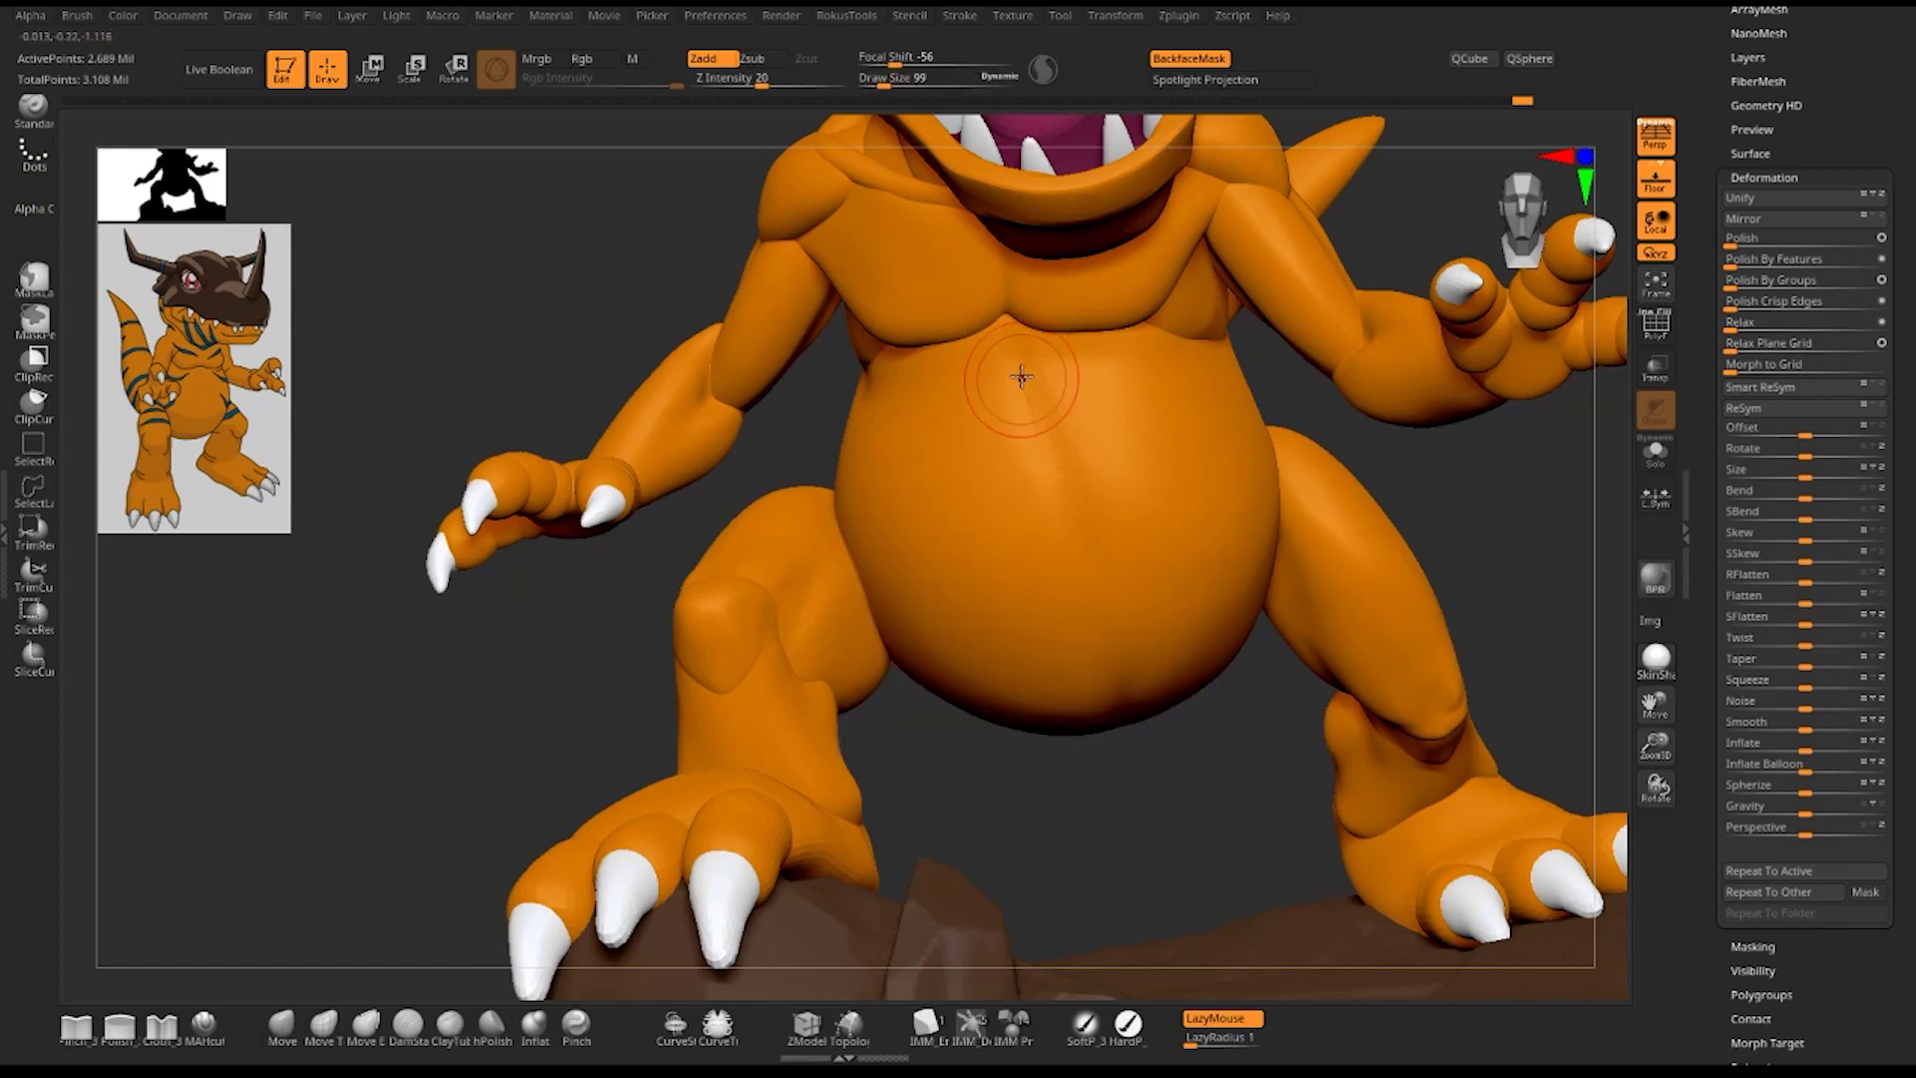
{"action": "left_click_drag", "start_coordinate": [1058, 504], "coordinate": [1040, 429]}
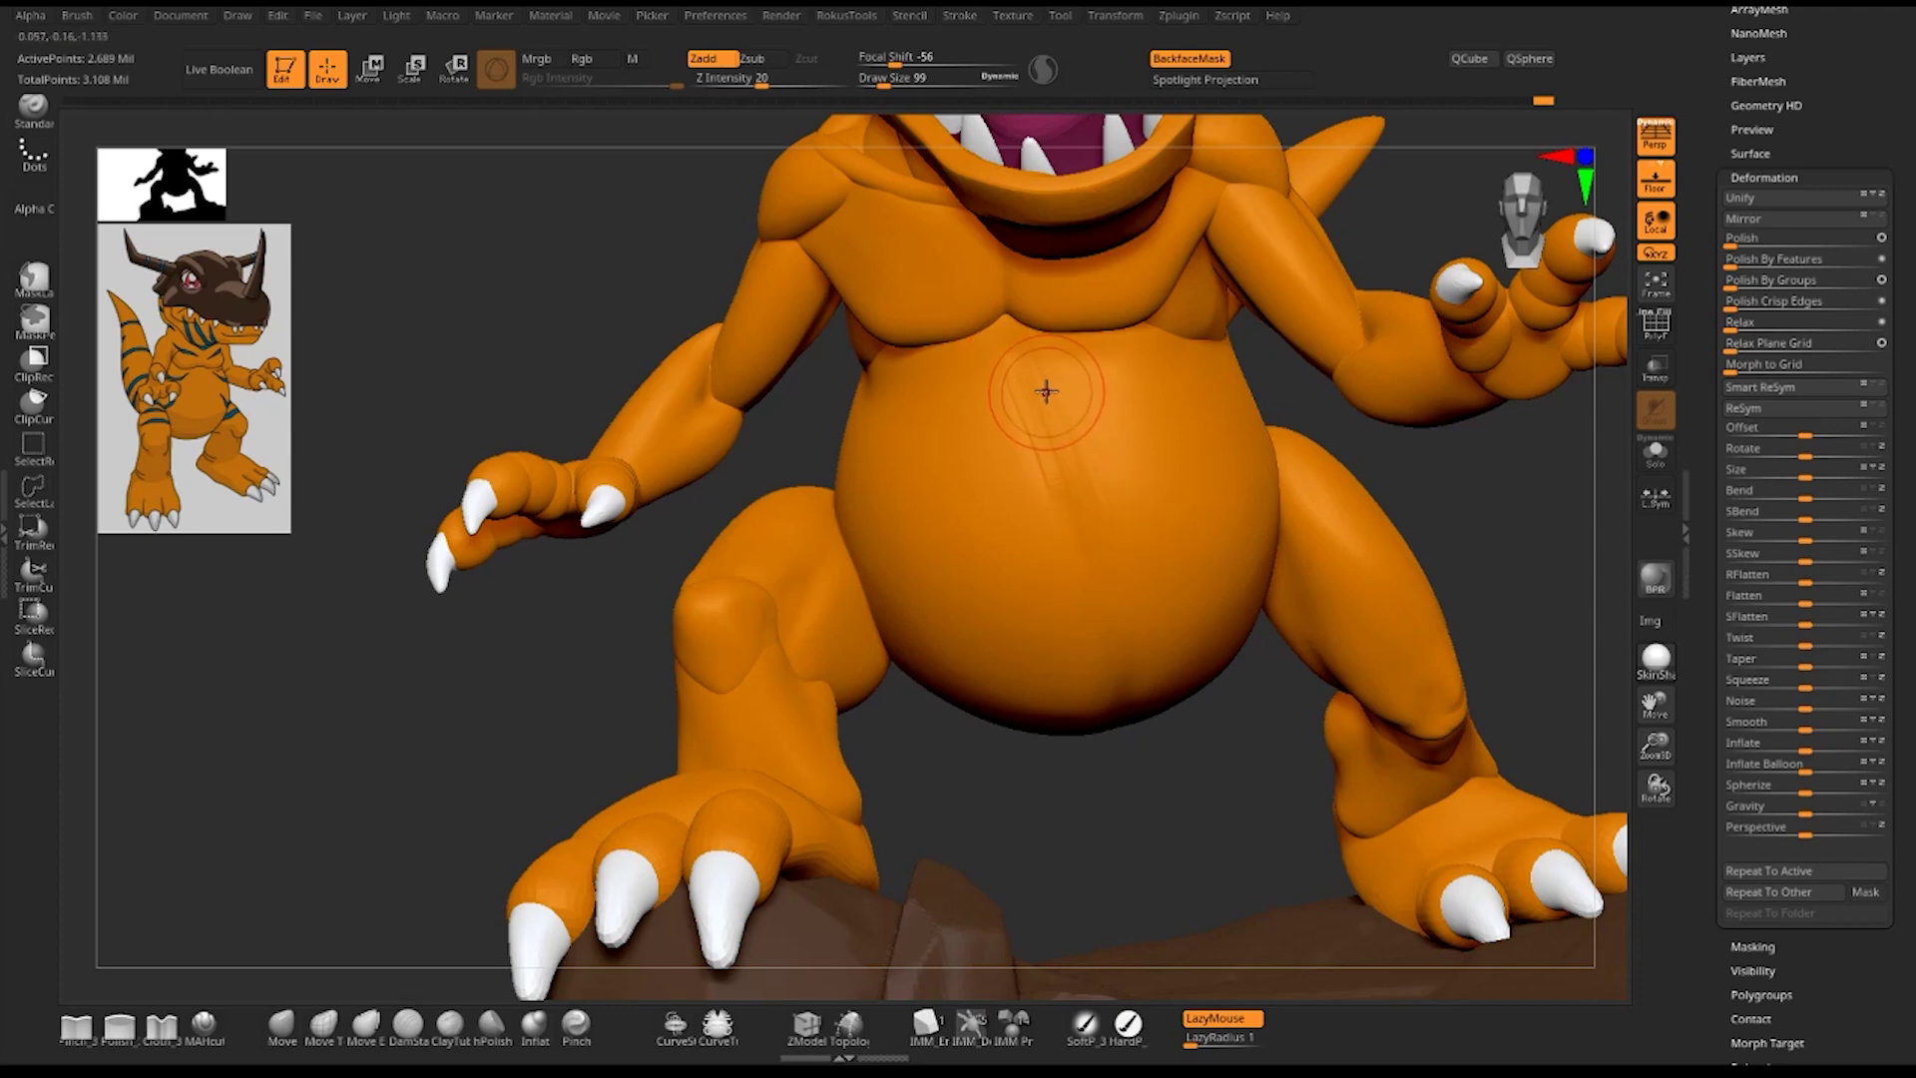
{"action": "mouse_move", "coordinate": [1227, 821]}
{"action": "left_mouse_down"}
{"action": "mouse_move", "coordinate": [1273, 592]}
{"action": "mouse_move", "coordinate": [1116, 767]}
{"action": "mouse_move", "coordinate": [1274, 556]}
{"action": "left_mouse_up"}
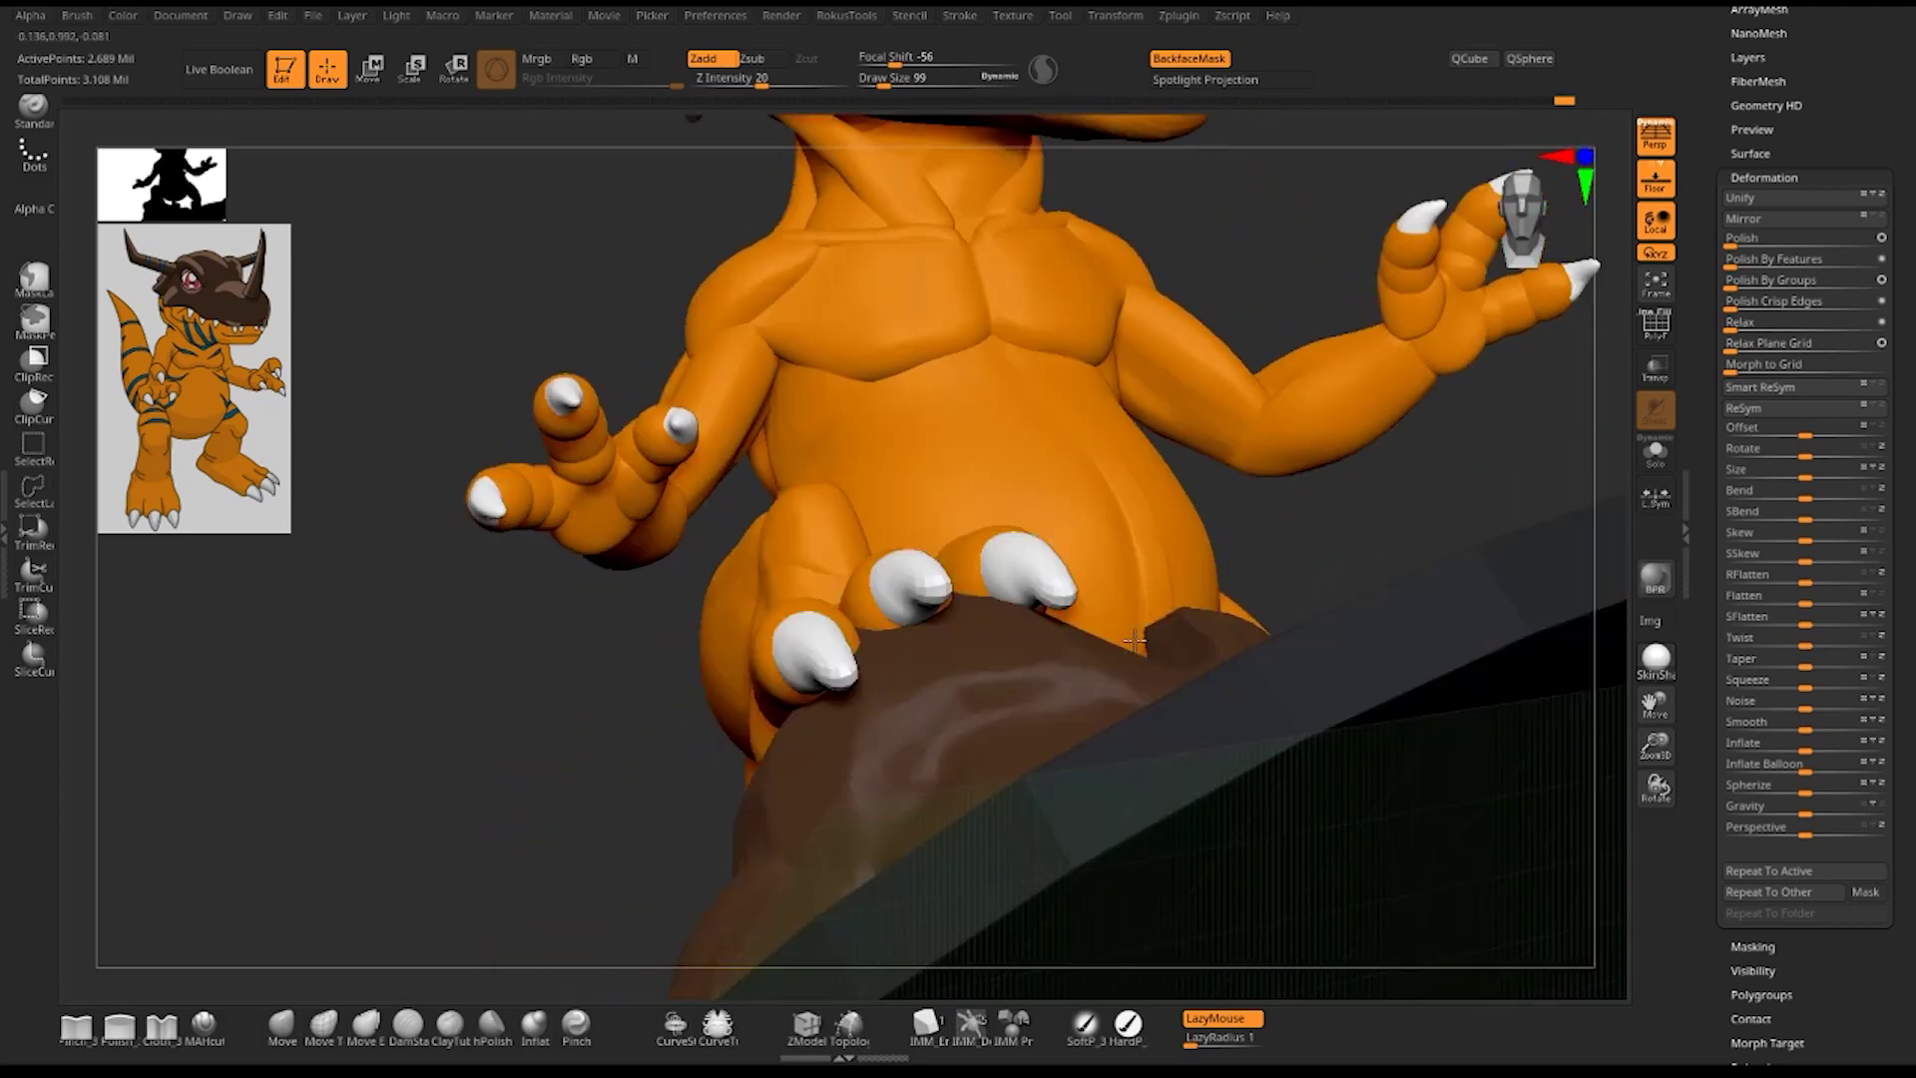
- Solo the dinosaur, hide the floor grid, and smooth out the belly creases
{"action": "left_click", "coordinate": [1656, 456]}
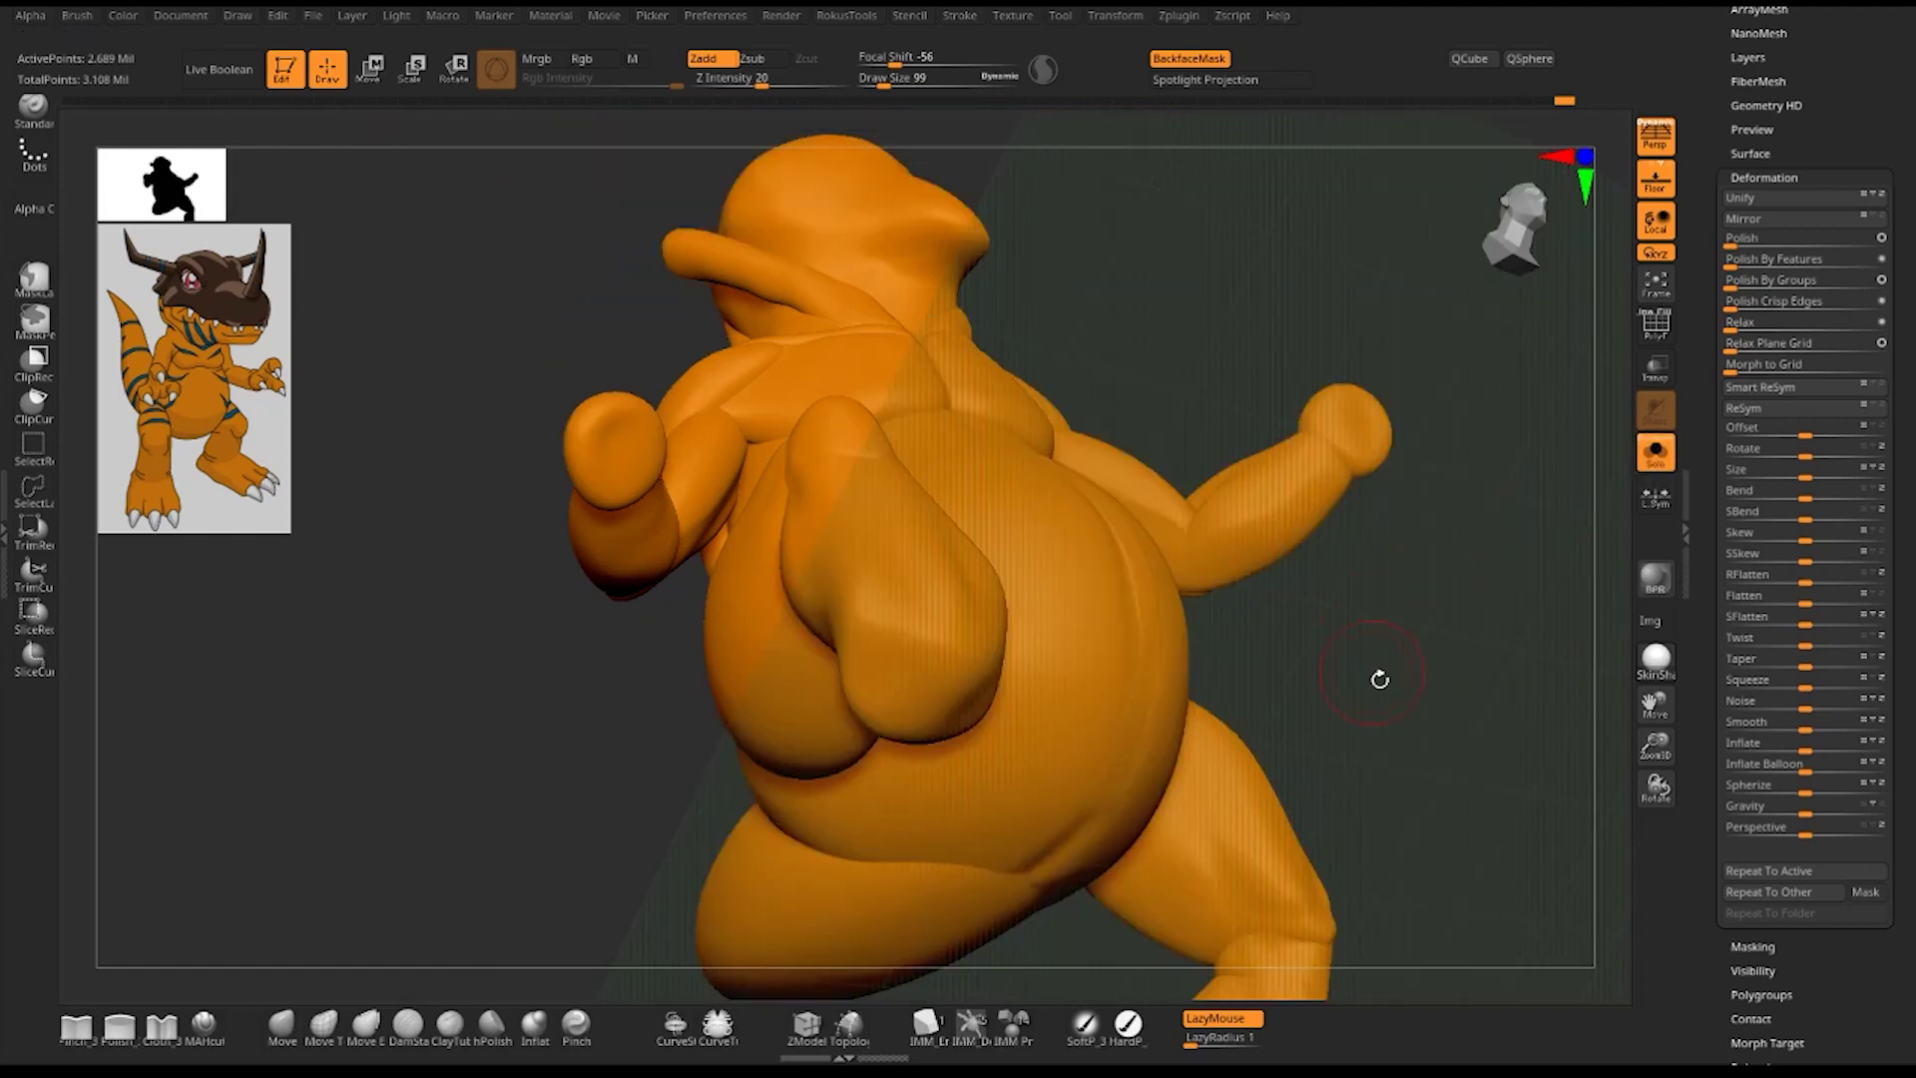
{"action": "mouse_move", "coordinate": [1381, 672]}
{"action": "left_mouse_down"}
{"action": "mouse_move", "coordinate": [1348, 193]}
{"action": "mouse_move", "coordinate": [1387, 184]}
{"action": "left_mouse_up"}
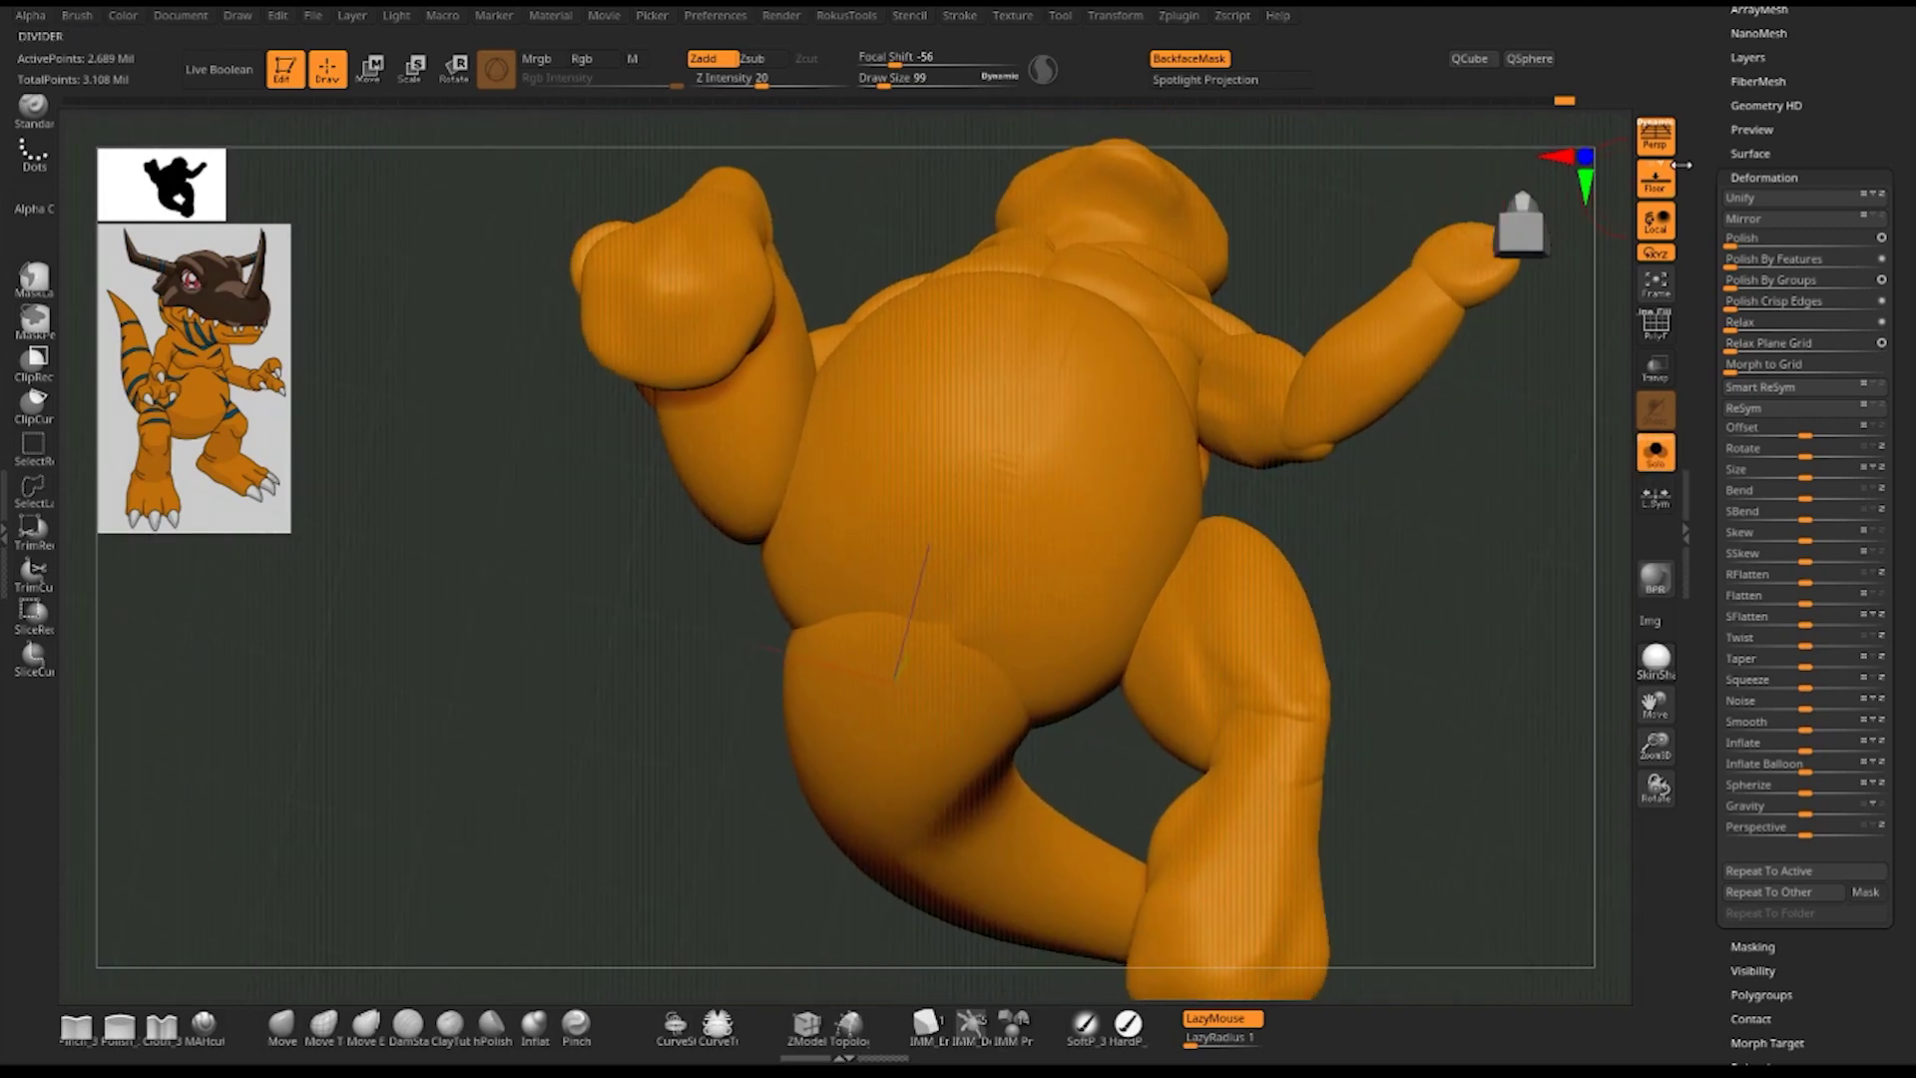
{"action": "left_click", "coordinate": [1655, 194]}
{"action": "left_click_drag", "start_coordinate": [1475, 590], "coordinate": [971, 589]}
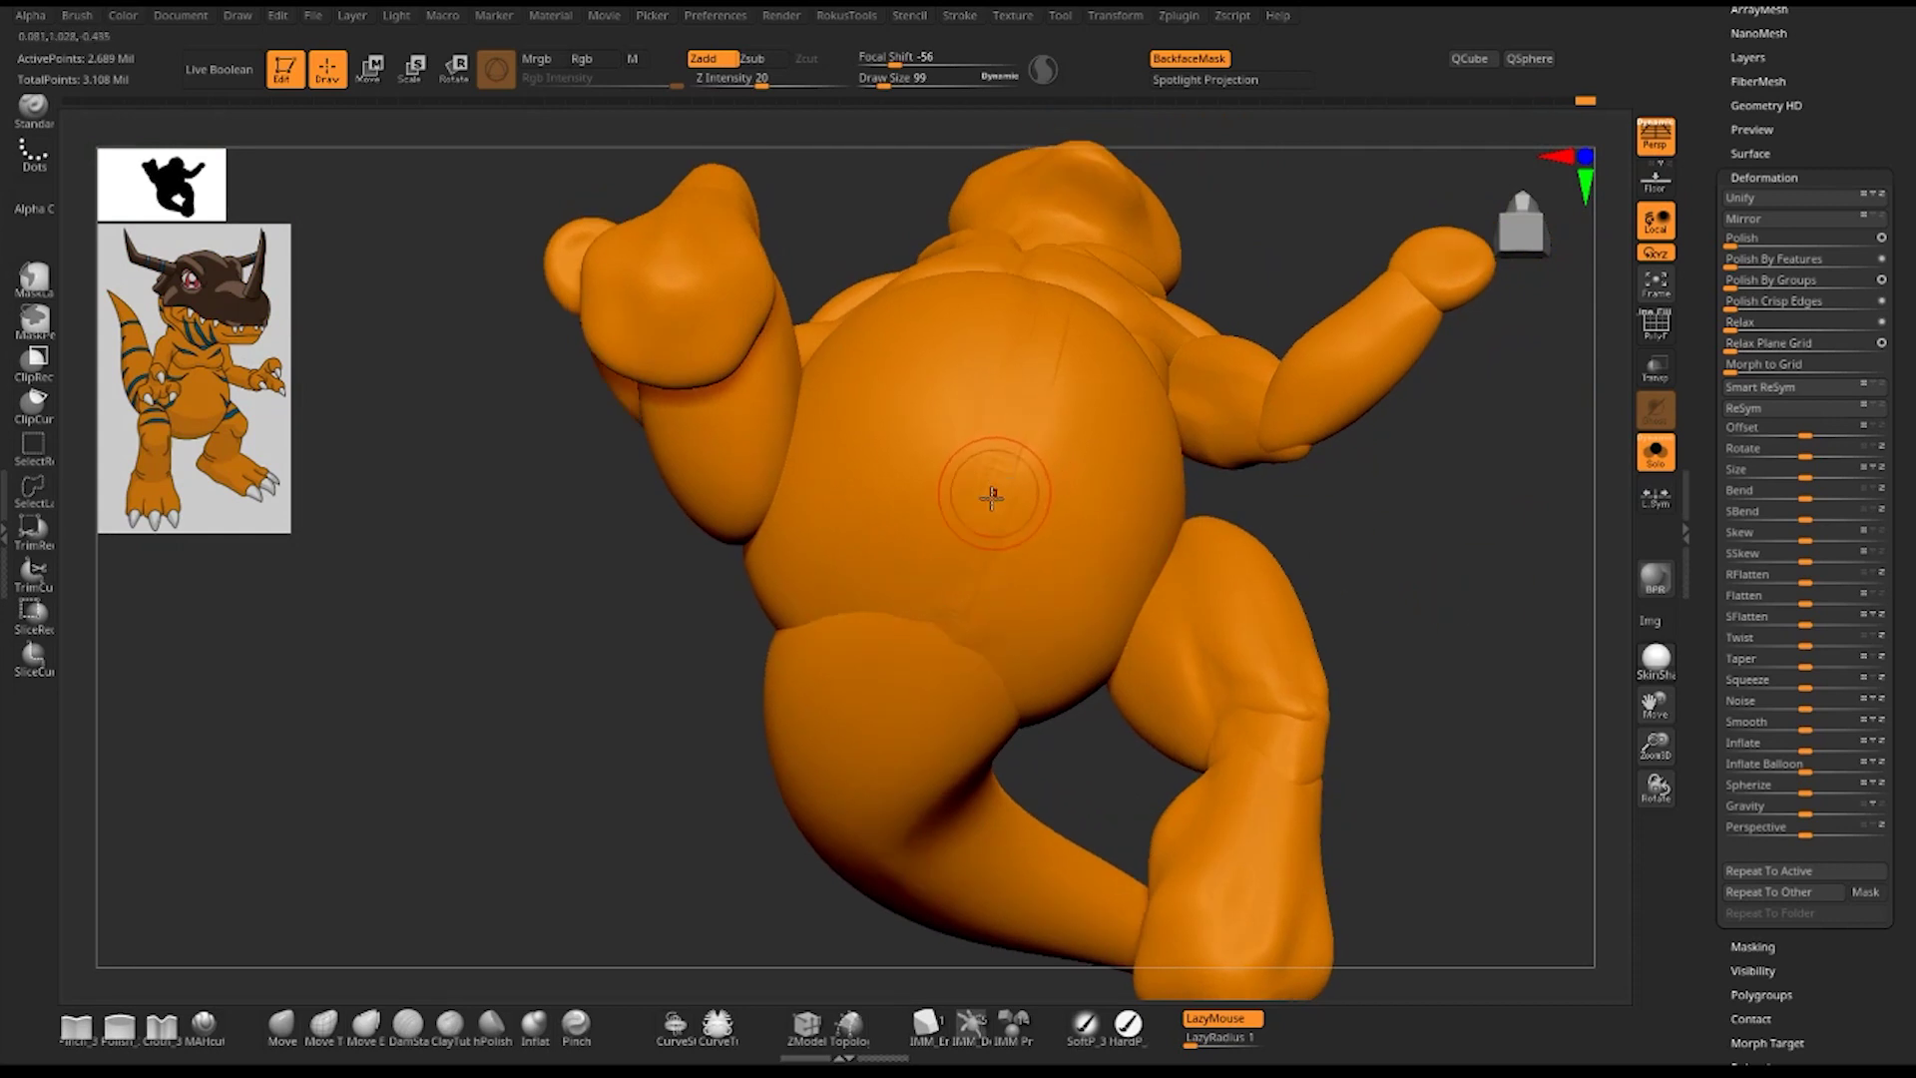
{"action": "key", "text": "b"}
{"action": "key", "text": "s"}
{"action": "key", "text": "t"}
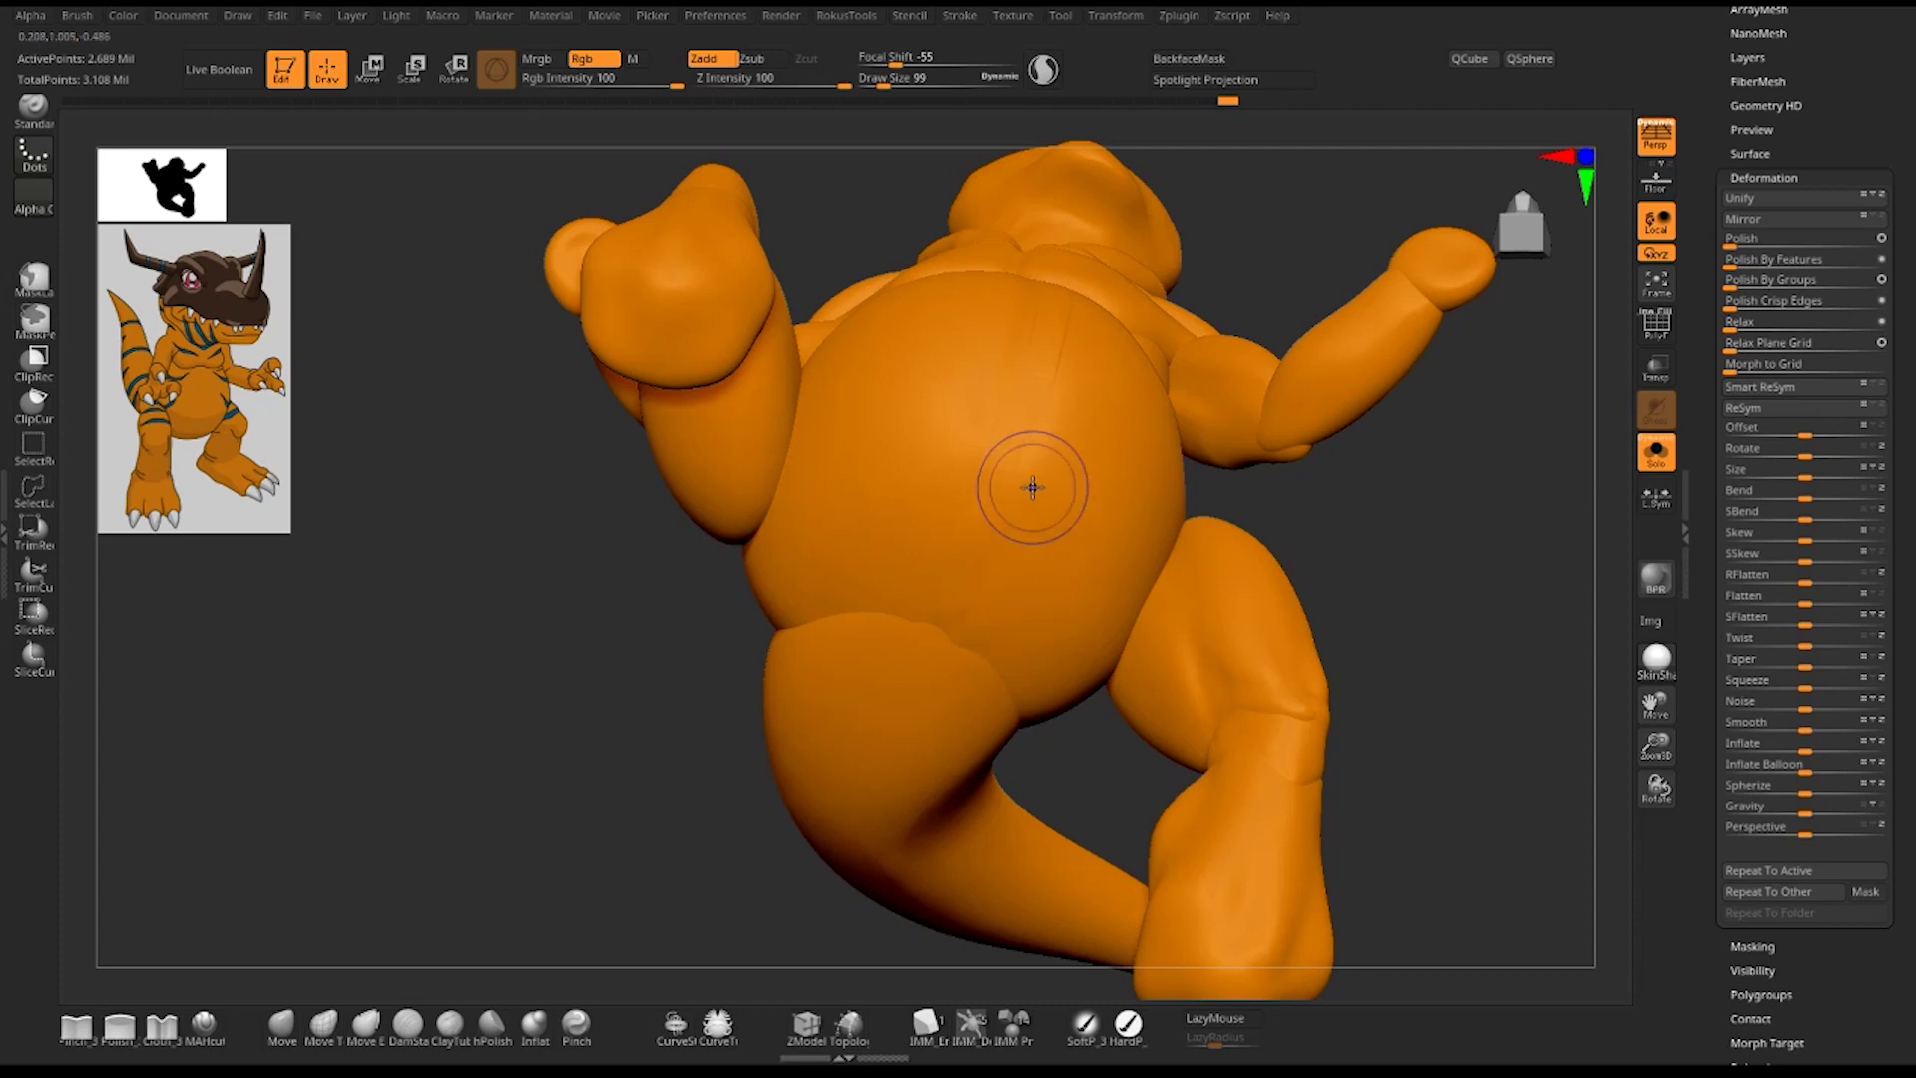
{"action": "left_click_drag", "start_coordinate": [1026, 483], "coordinate": [1058, 360], "text": "shift"}
- Re-carve the vertical belly crease, clear the mask, and show polygroups with wireframe
{"action": "left_click_drag", "start_coordinate": [1198, 519], "coordinate": [1121, 623]}
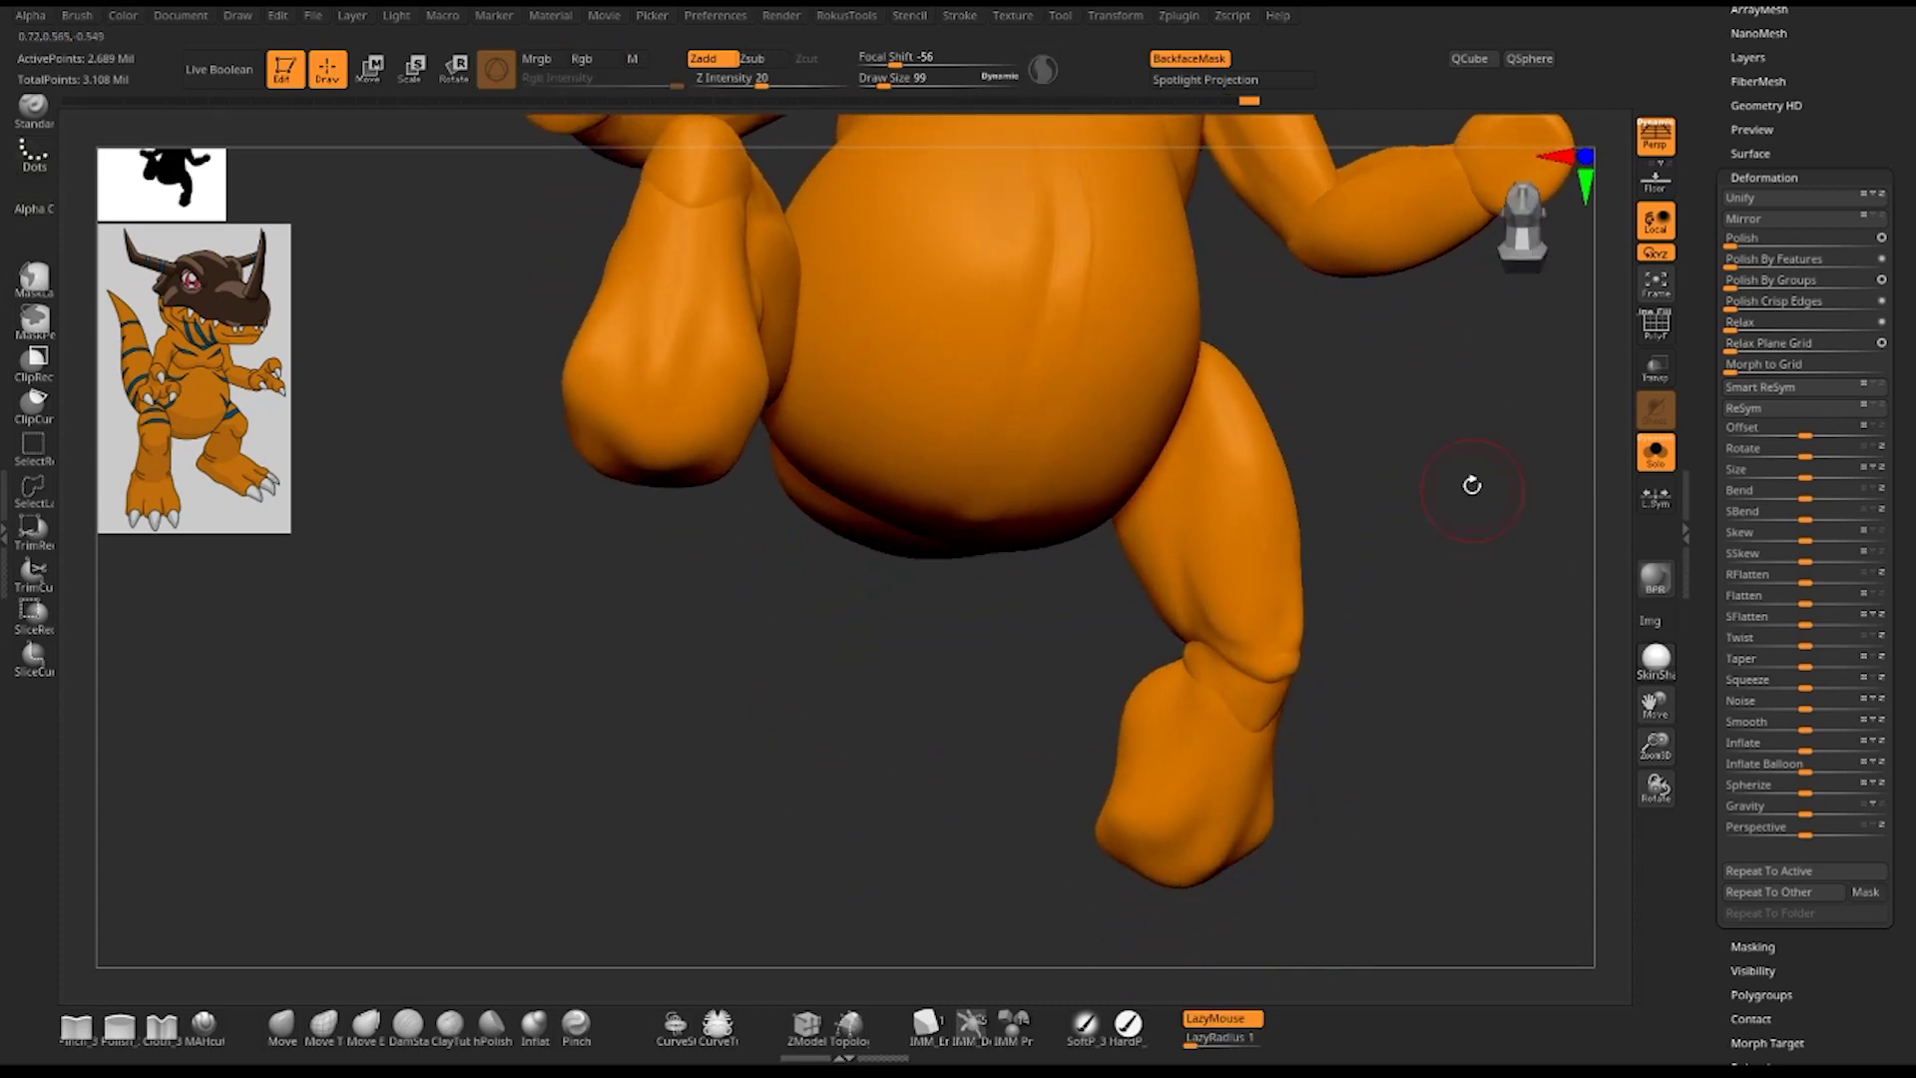
{"action": "key", "text": "shift"}
{"action": "mouse_move", "coordinate": [1297, 554]}
{"action": "left_mouse_down"}
{"action": "mouse_move", "coordinate": [1398, 589]}
{"action": "mouse_move", "coordinate": [1377, 559]}
{"action": "left_mouse_up"}
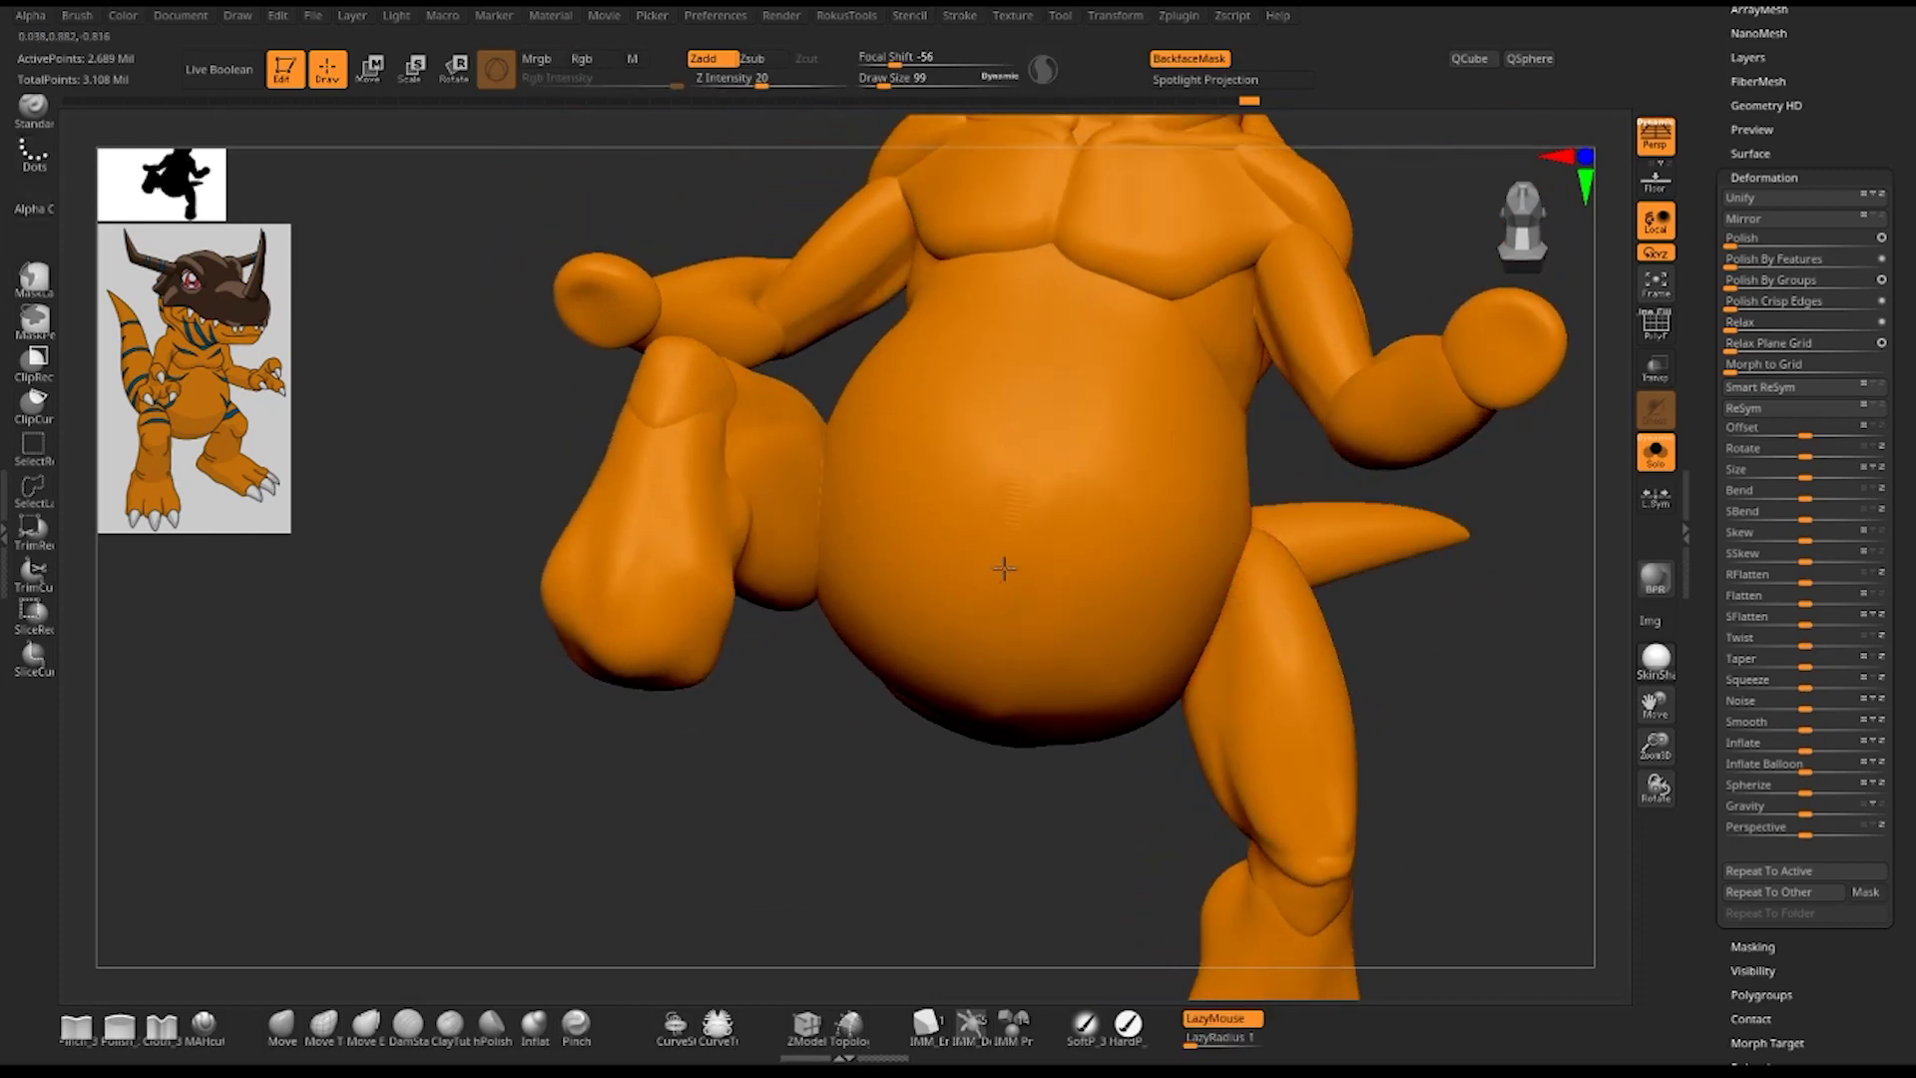
{"action": "left_click_drag", "start_coordinate": [1001, 569], "coordinate": [1031, 312]}
{"action": "key", "text": "shift"}
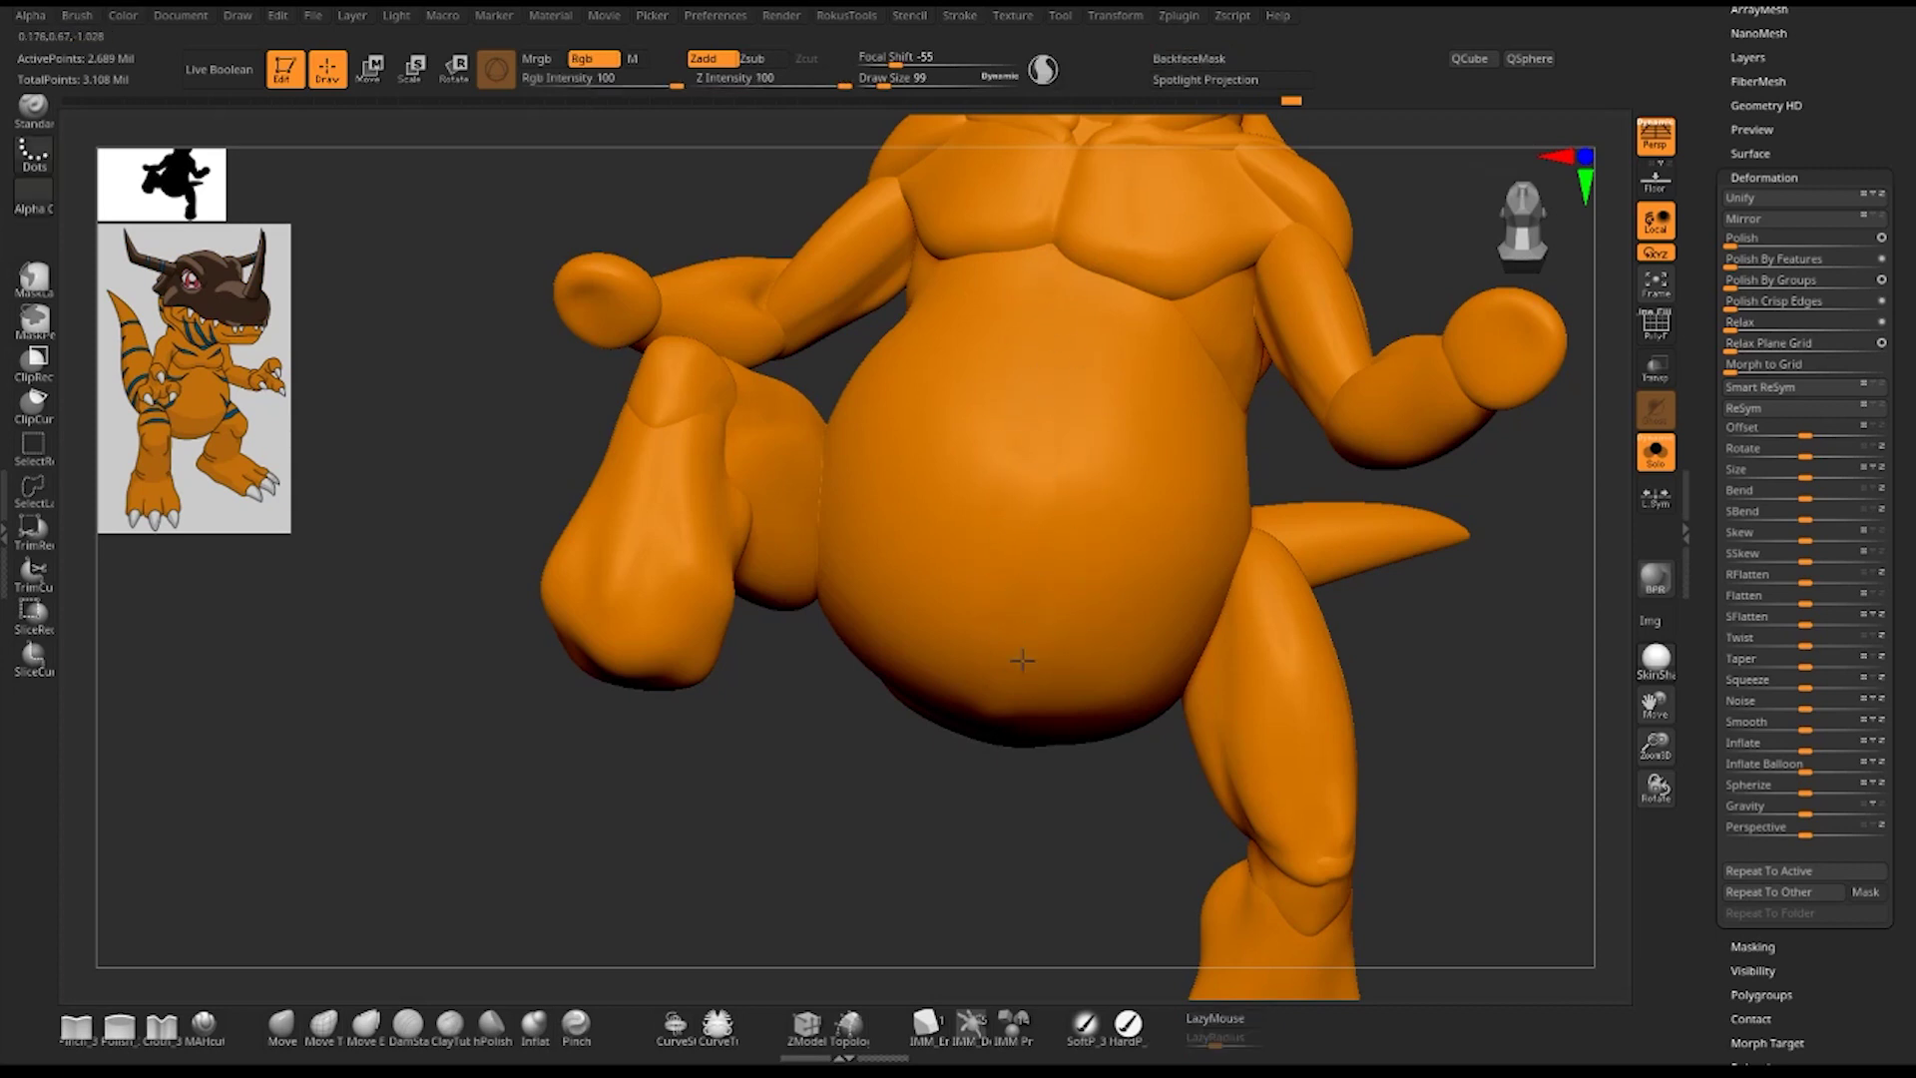
{"action": "left_click_drag", "start_coordinate": [1287, 648], "coordinate": [1531, 696]}
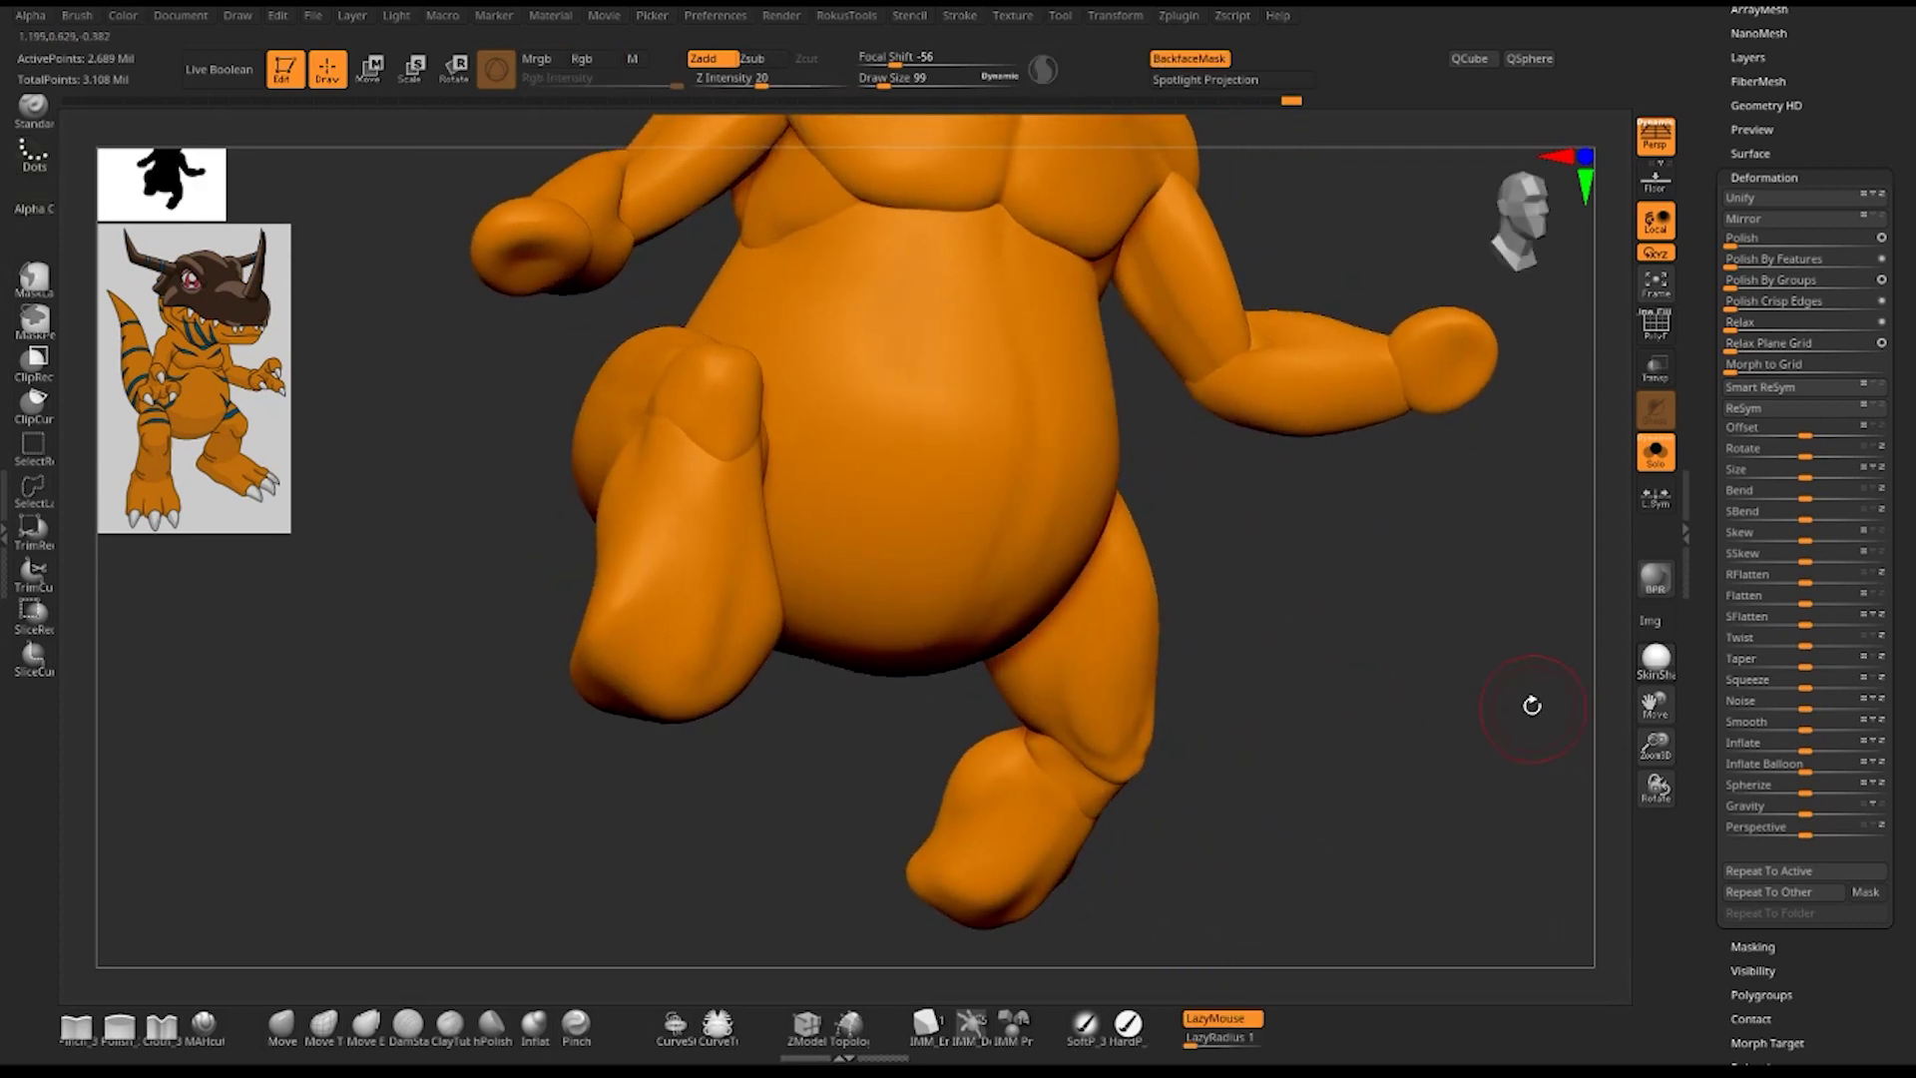
{"action": "left_click_drag", "start_coordinate": [1417, 563], "coordinate": [1504, 743], "text": "ctrl"}
{"action": "key", "text": "shift+f"}
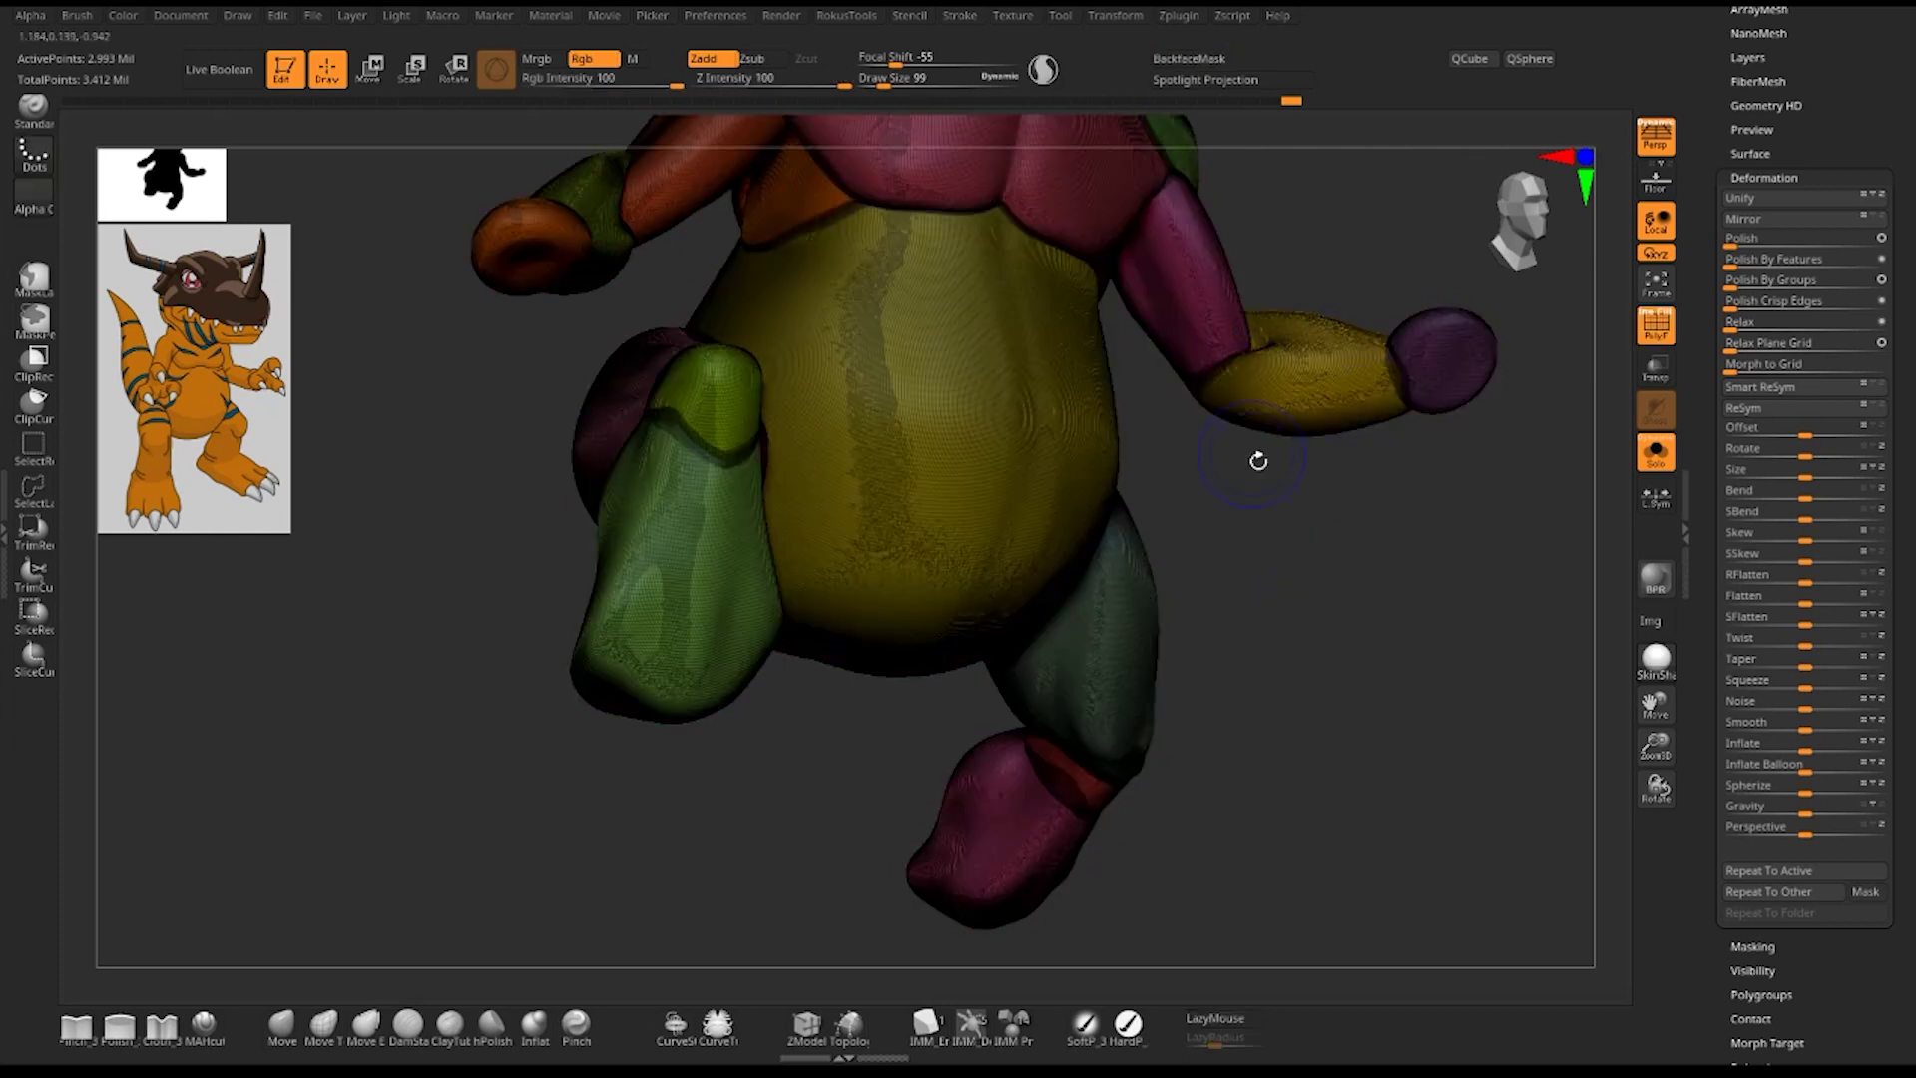
- Hide PolyFrame and sculpt shaping strokes across the belly with the Standard brush
{"action": "key", "text": "shift+f"}
{"action": "mouse_move", "coordinate": [1412, 634]}
{"action": "left_mouse_down"}
{"action": "mouse_move", "coordinate": [1377, 666]}
{"action": "mouse_move", "coordinate": [1412, 666]}
{"action": "left_mouse_up"}
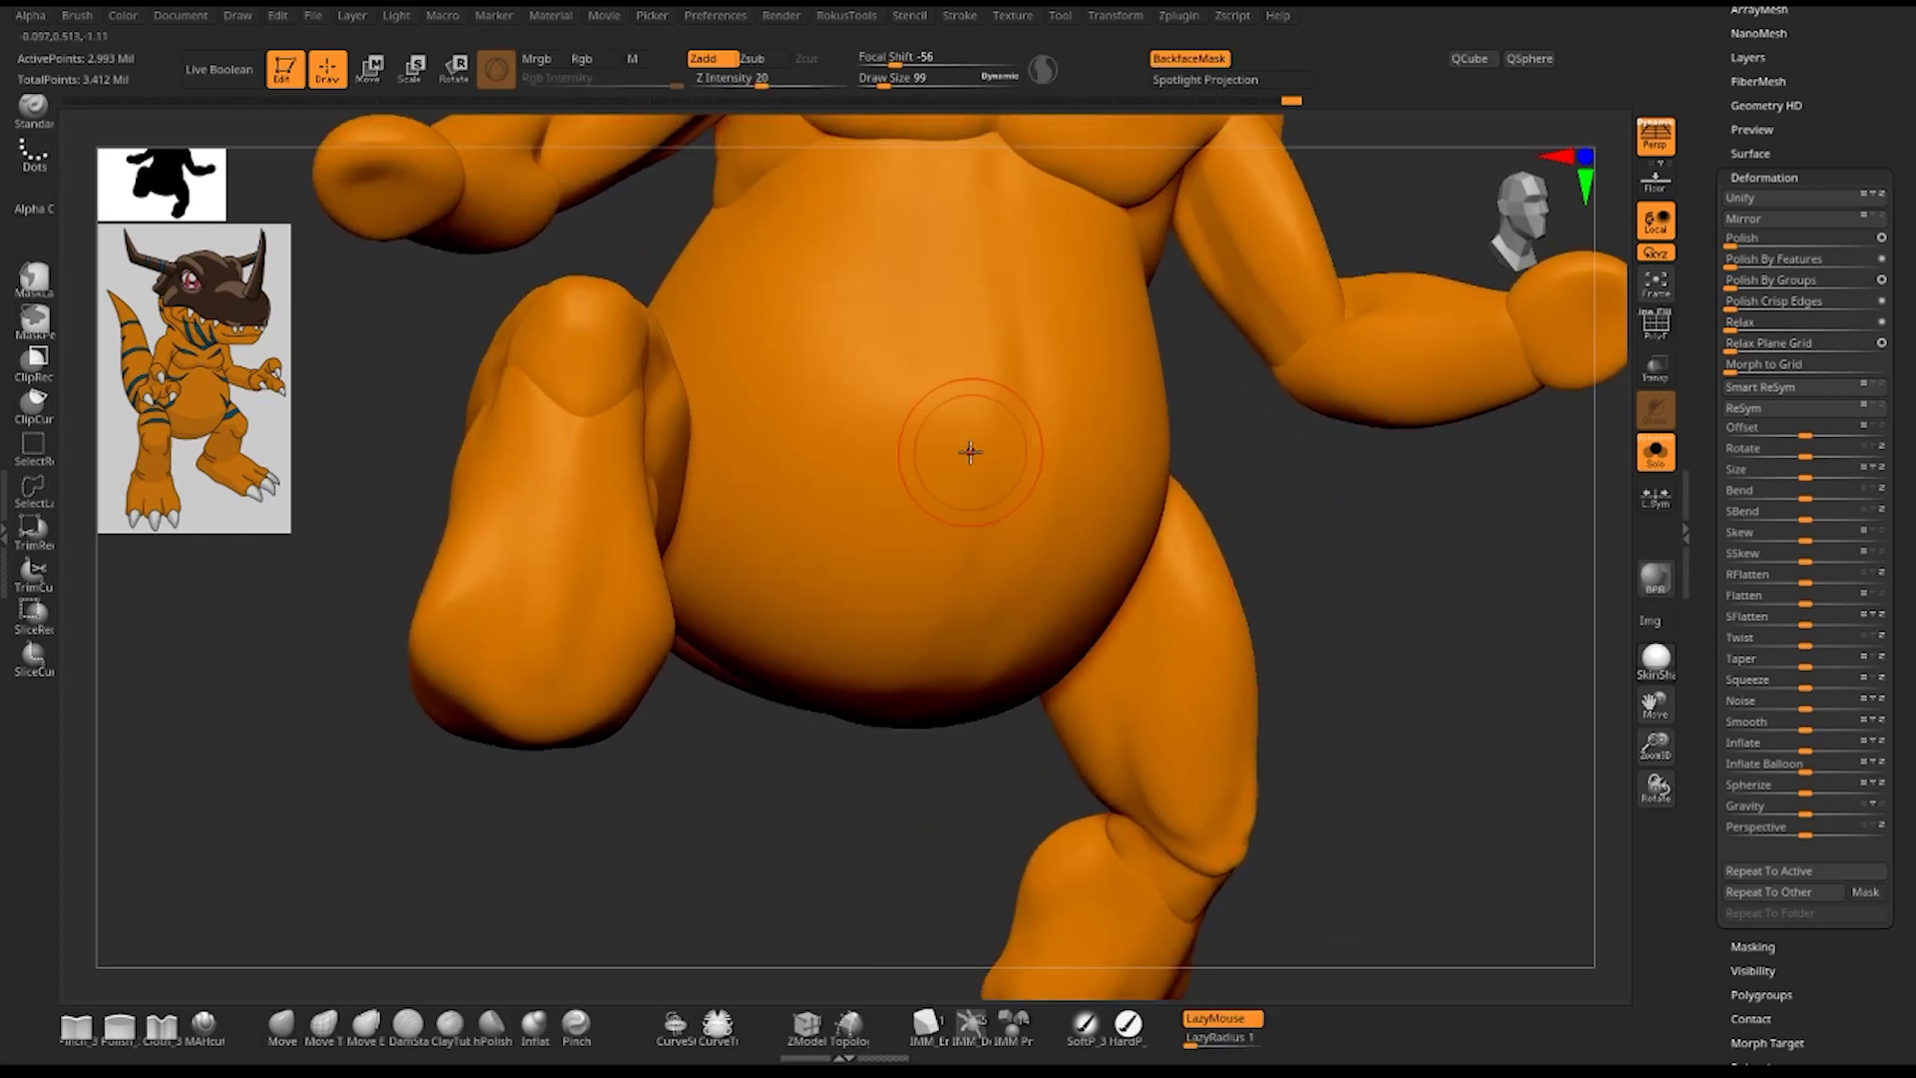
{"action": "key", "text": "ctrl+shift"}
{"action": "mouse_move", "coordinate": [1360, 672]}
{"action": "left_mouse_down"}
{"action": "mouse_move", "coordinate": [1360, 603]}
{"action": "mouse_move", "coordinate": [984, 492]}
{"action": "left_mouse_up"}
{"action": "key", "text": "1"}
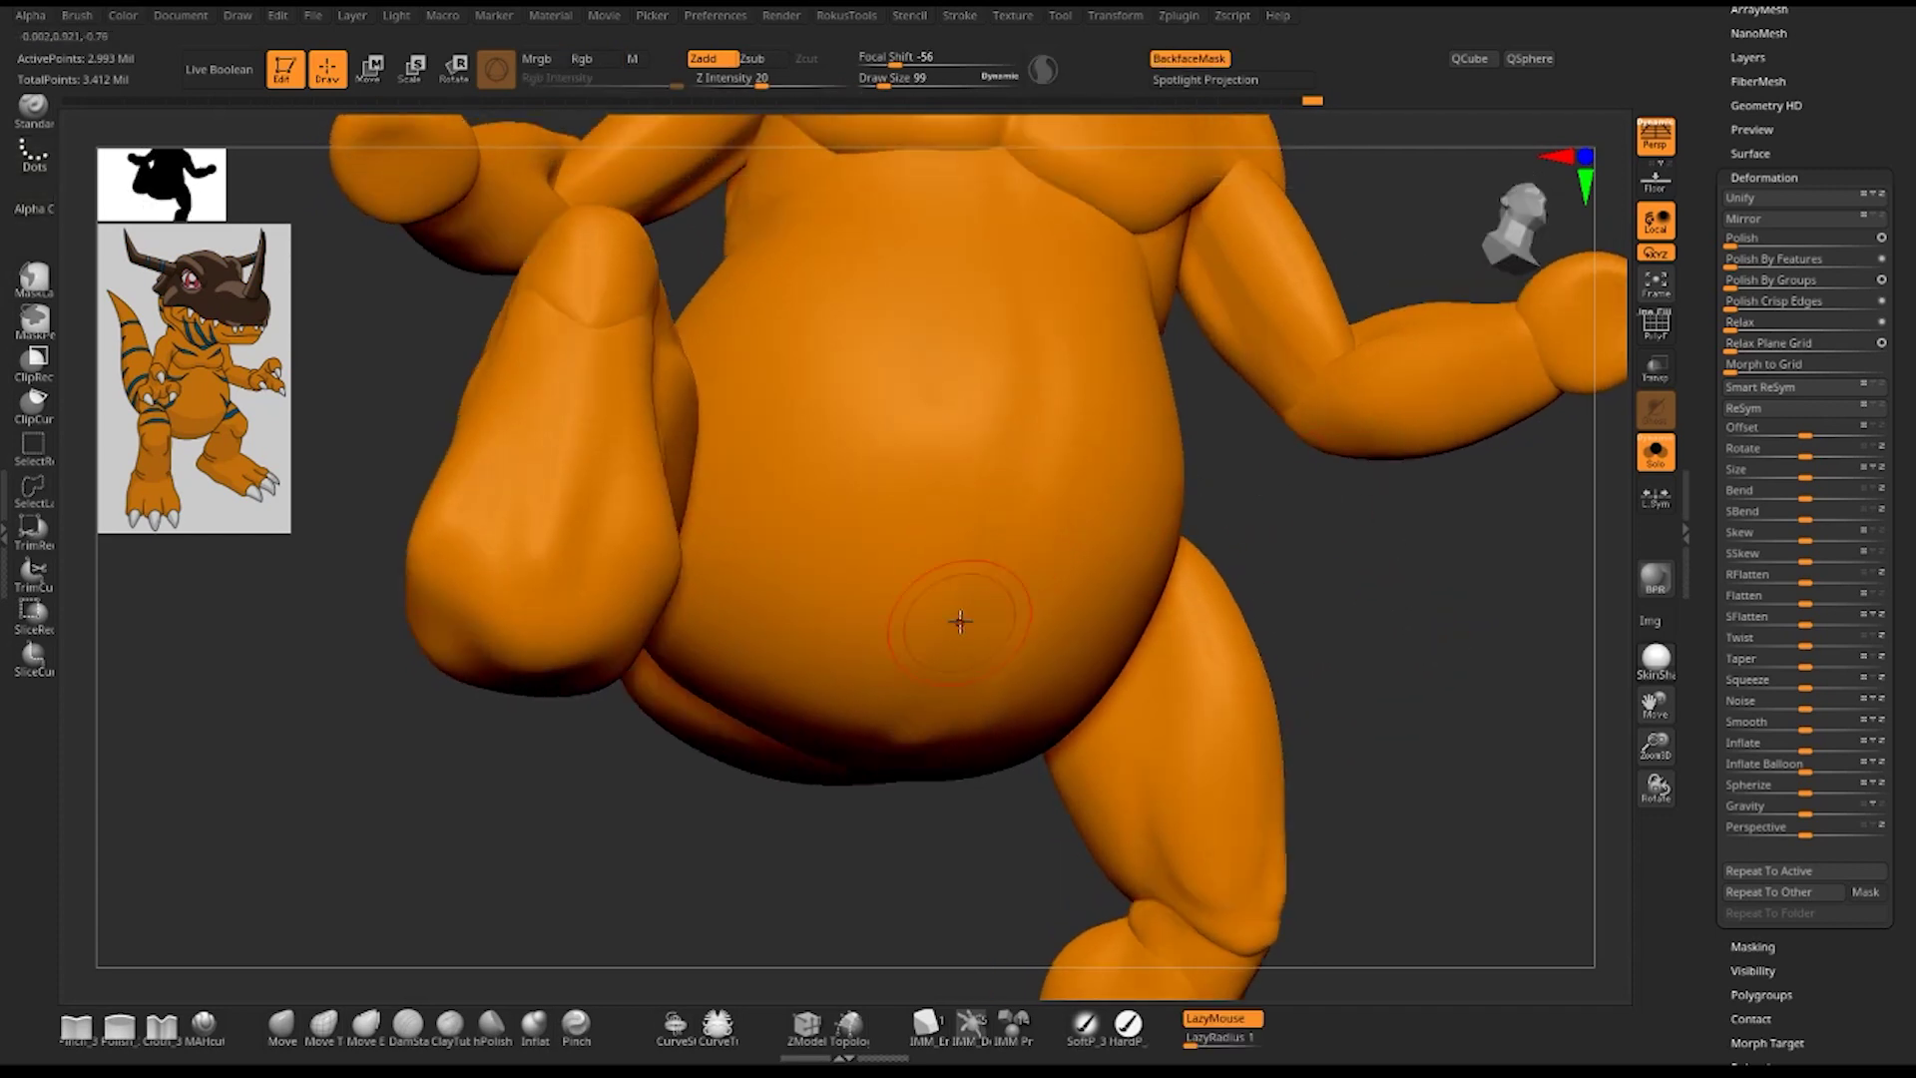
{"action": "left_click_drag", "start_coordinate": [960, 622], "coordinate": [987, 449]}
{"action": "mouse_move", "coordinate": [987, 620]}
{"action": "left_mouse_down"}
{"action": "mouse_move", "coordinate": [1018, 445]}
{"action": "mouse_move", "coordinate": [1026, 513]}
{"action": "left_mouse_up"}
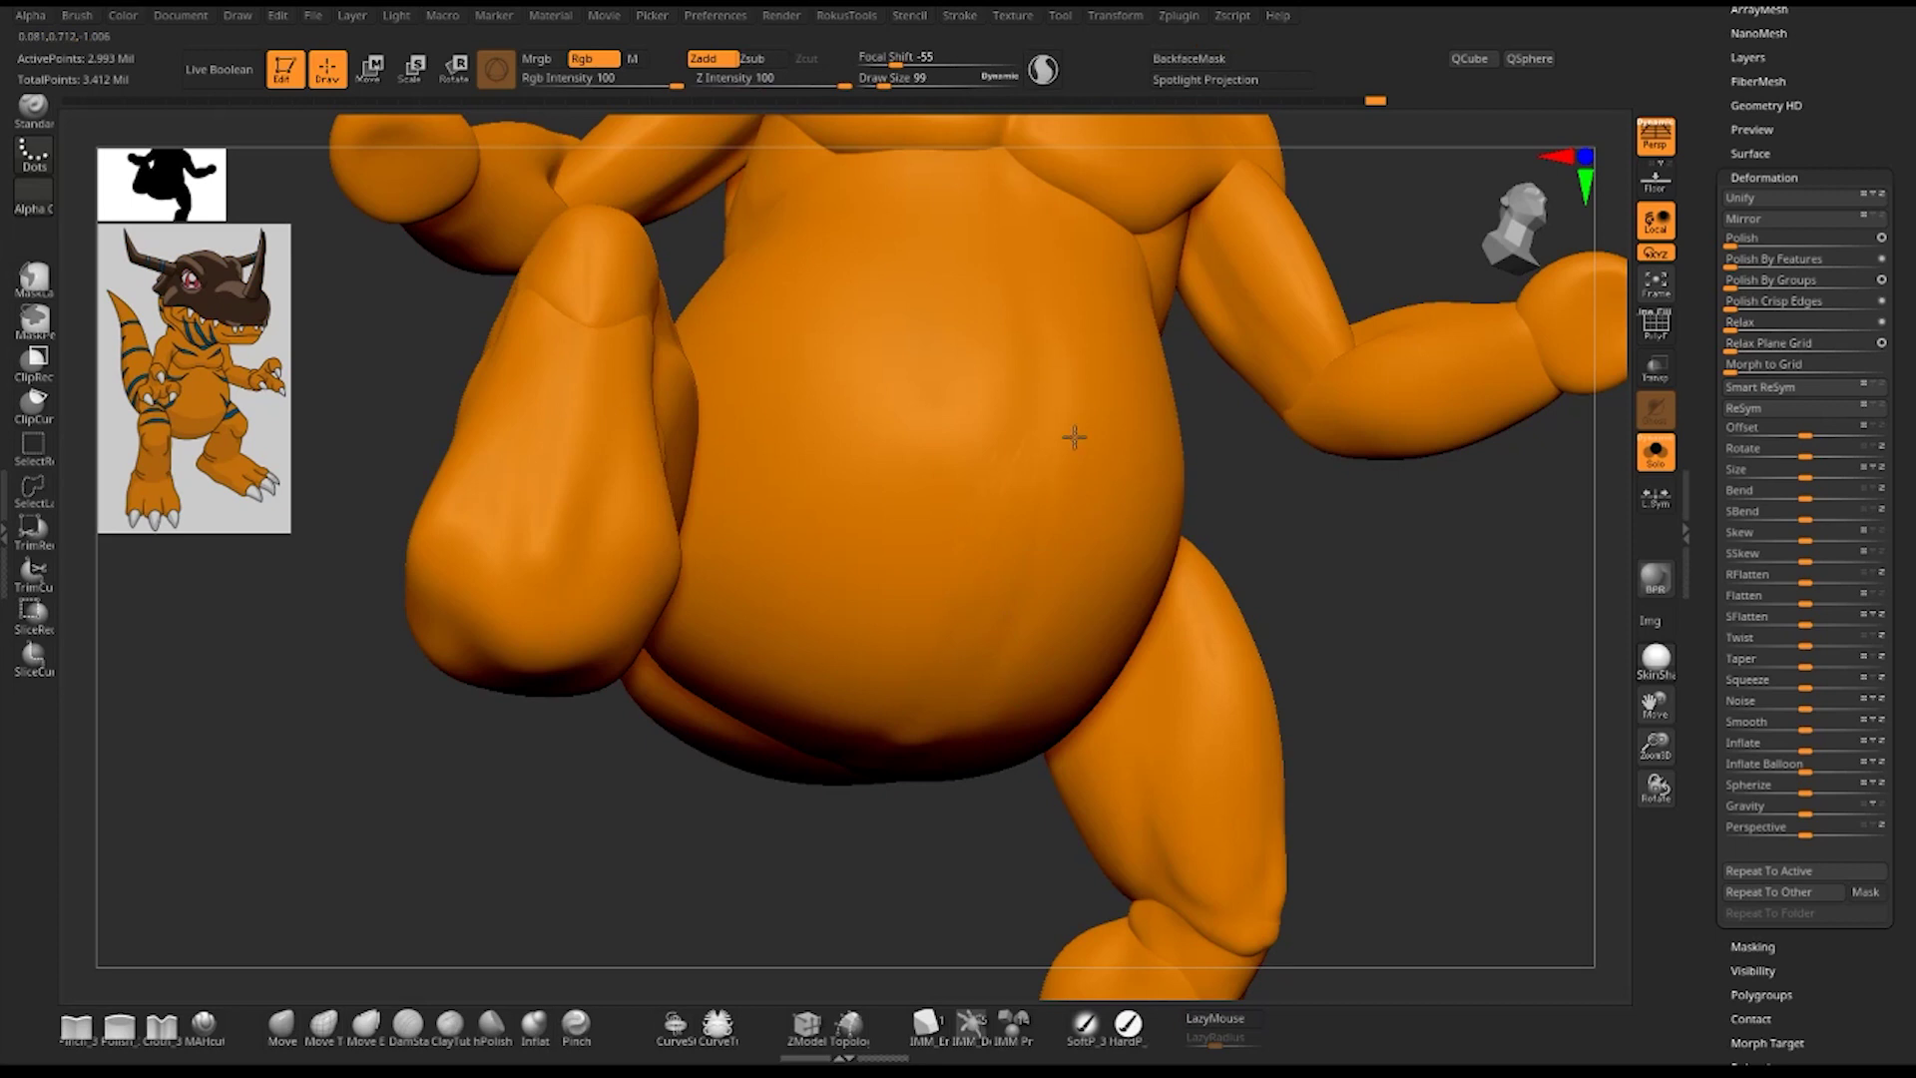
{"action": "right_click_drag", "start_coordinate": [991, 669], "coordinate": [1035, 603]}
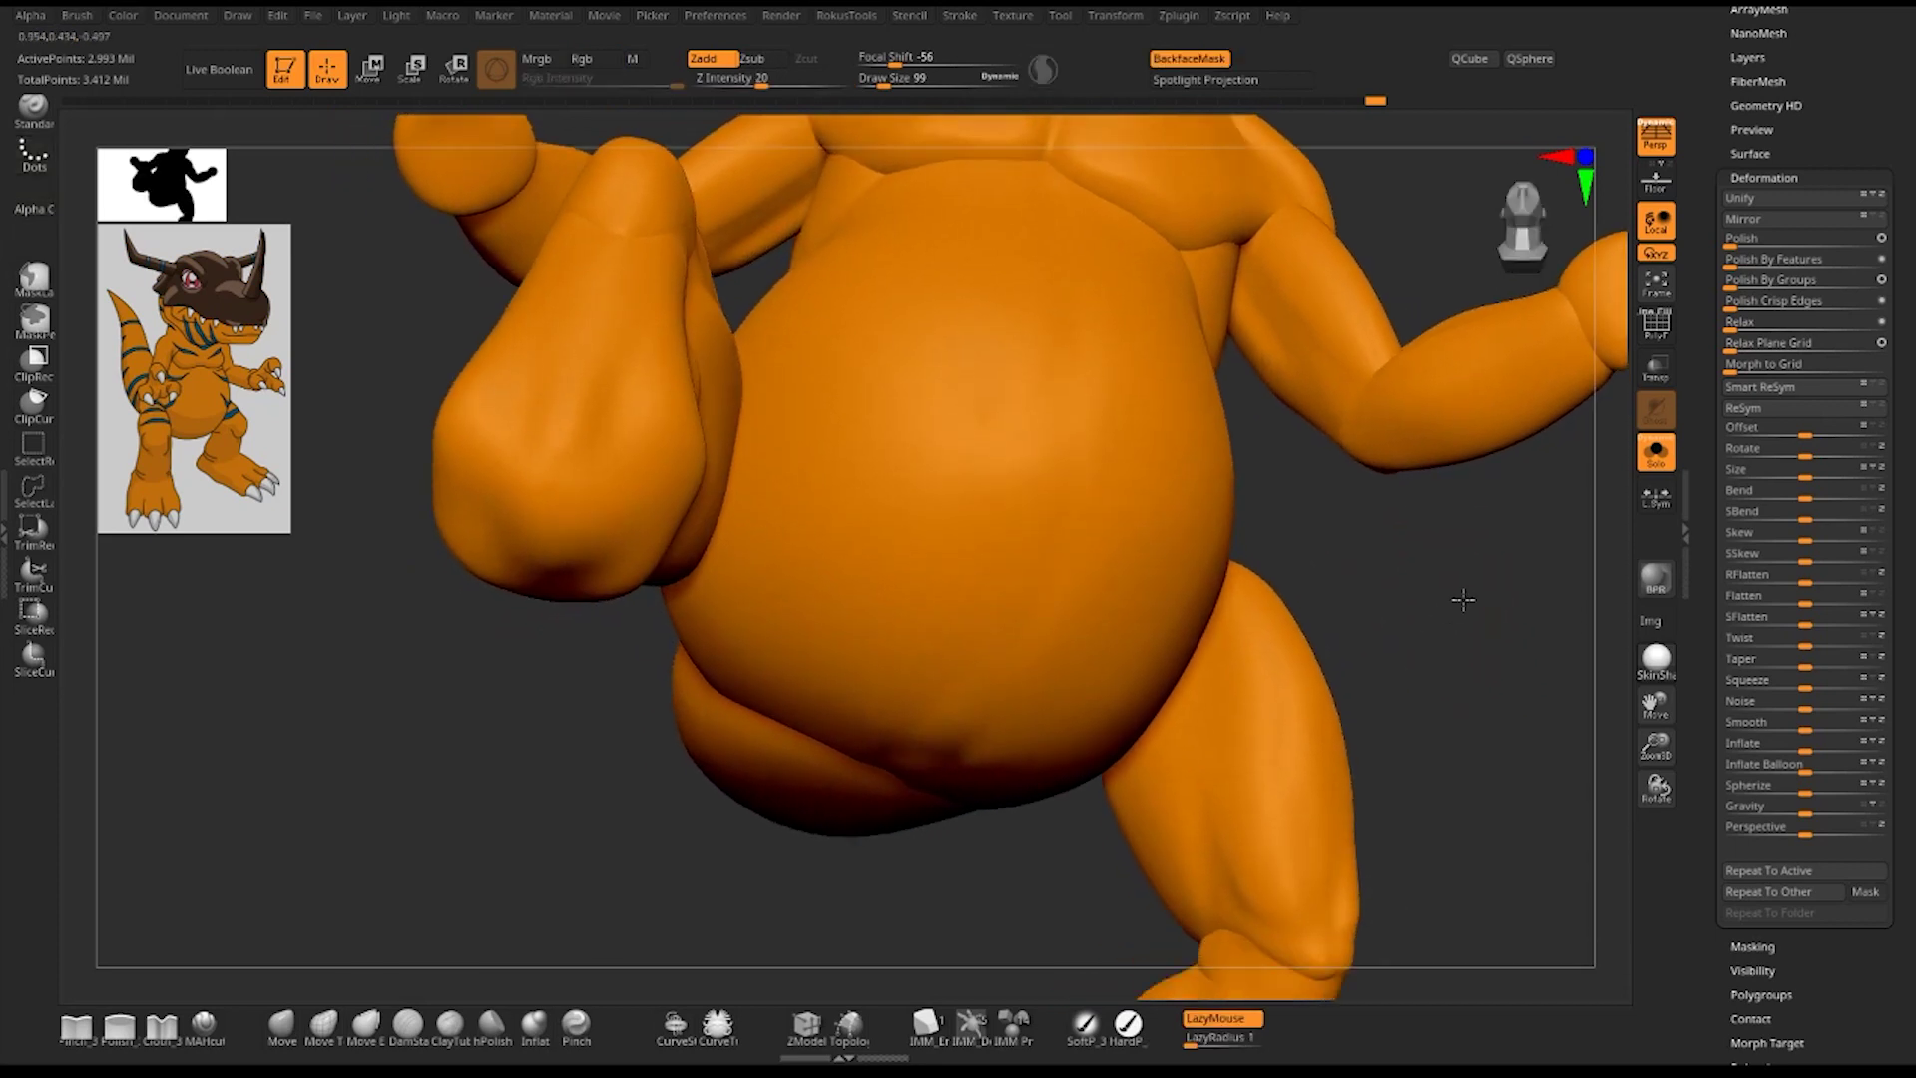
{"action": "left_click_drag", "start_coordinate": [1035, 604], "coordinate": [1088, 489]}
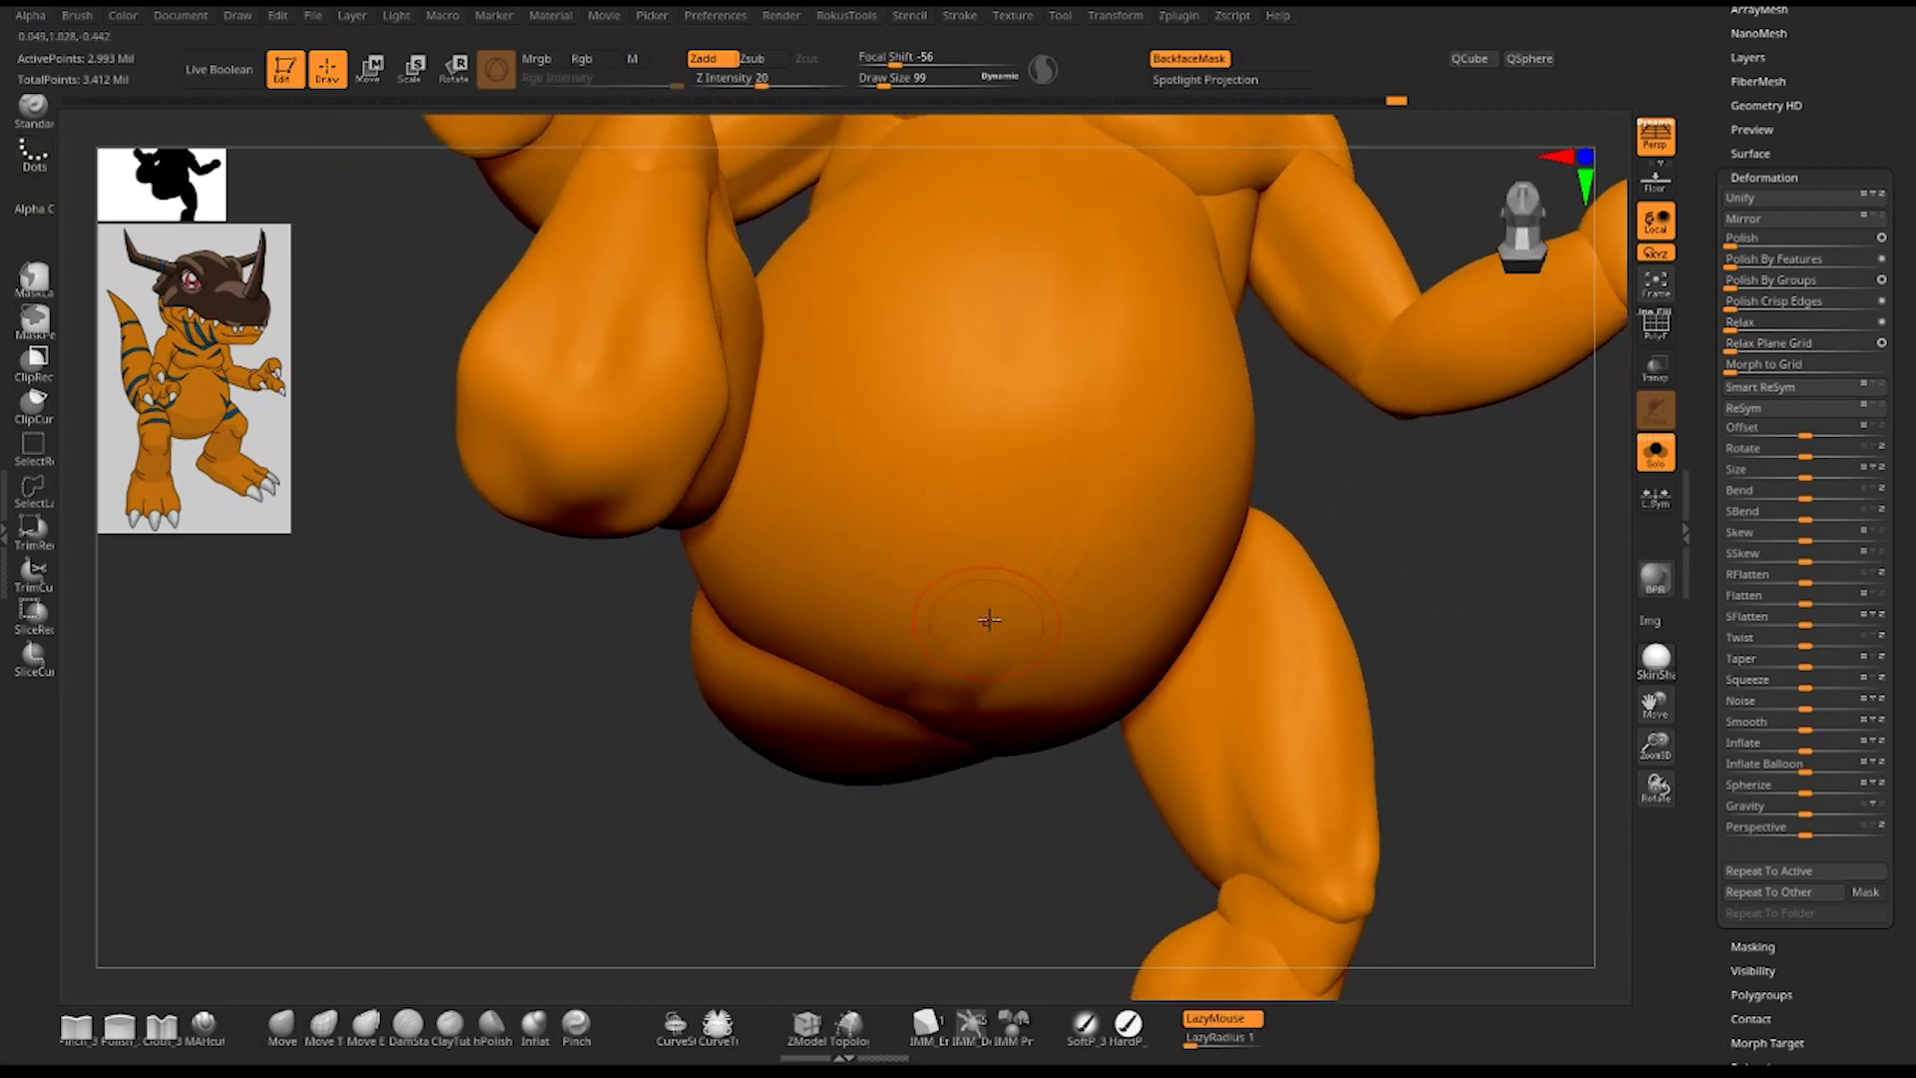
{"action": "left_click_drag", "start_coordinate": [1009, 655], "coordinate": [1026, 657]}
- Smooth the belly, carve a lower-belly crease, undo it and smooth it out
{"action": "key", "text": "shift"}
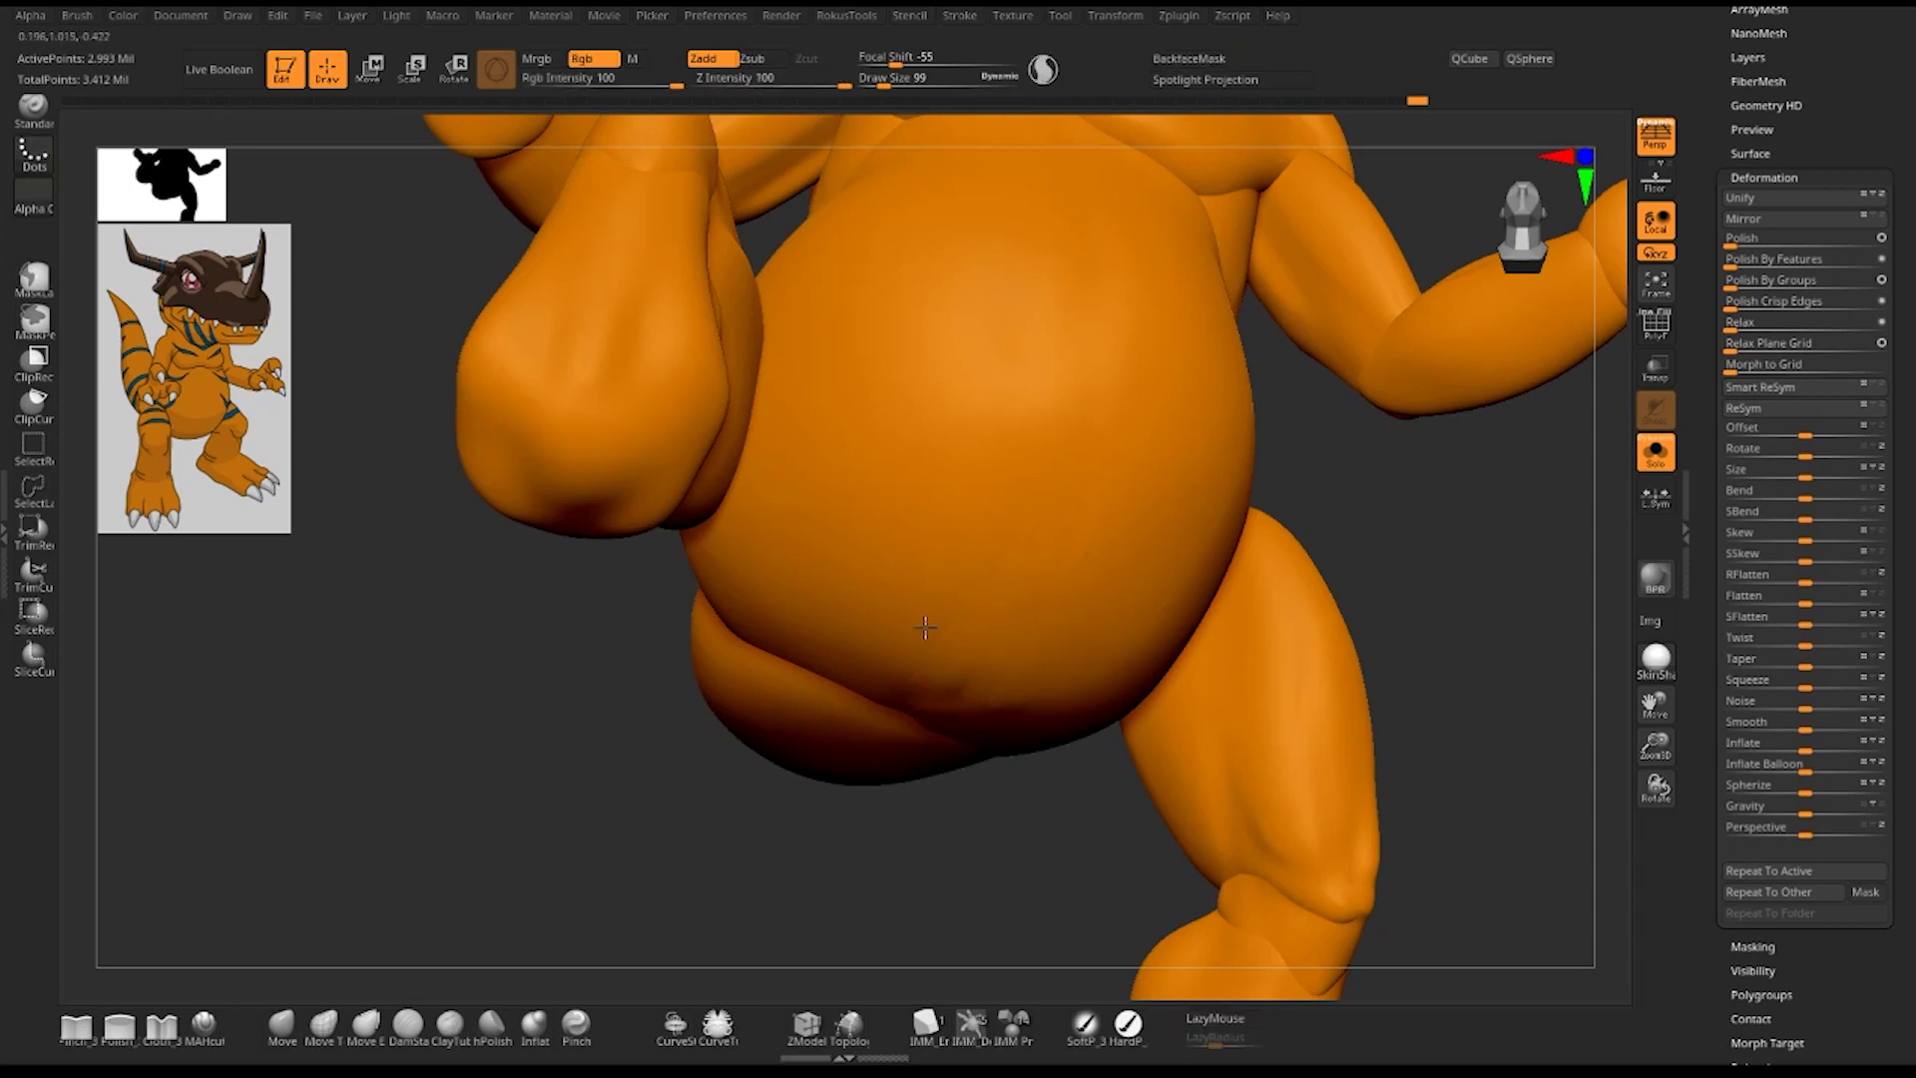
{"action": "left_click_drag", "start_coordinate": [1057, 546], "coordinate": [1124, 598], "text": "shift"}
{"action": "left_click_drag", "start_coordinate": [1498, 609], "coordinate": [1346, 566]}
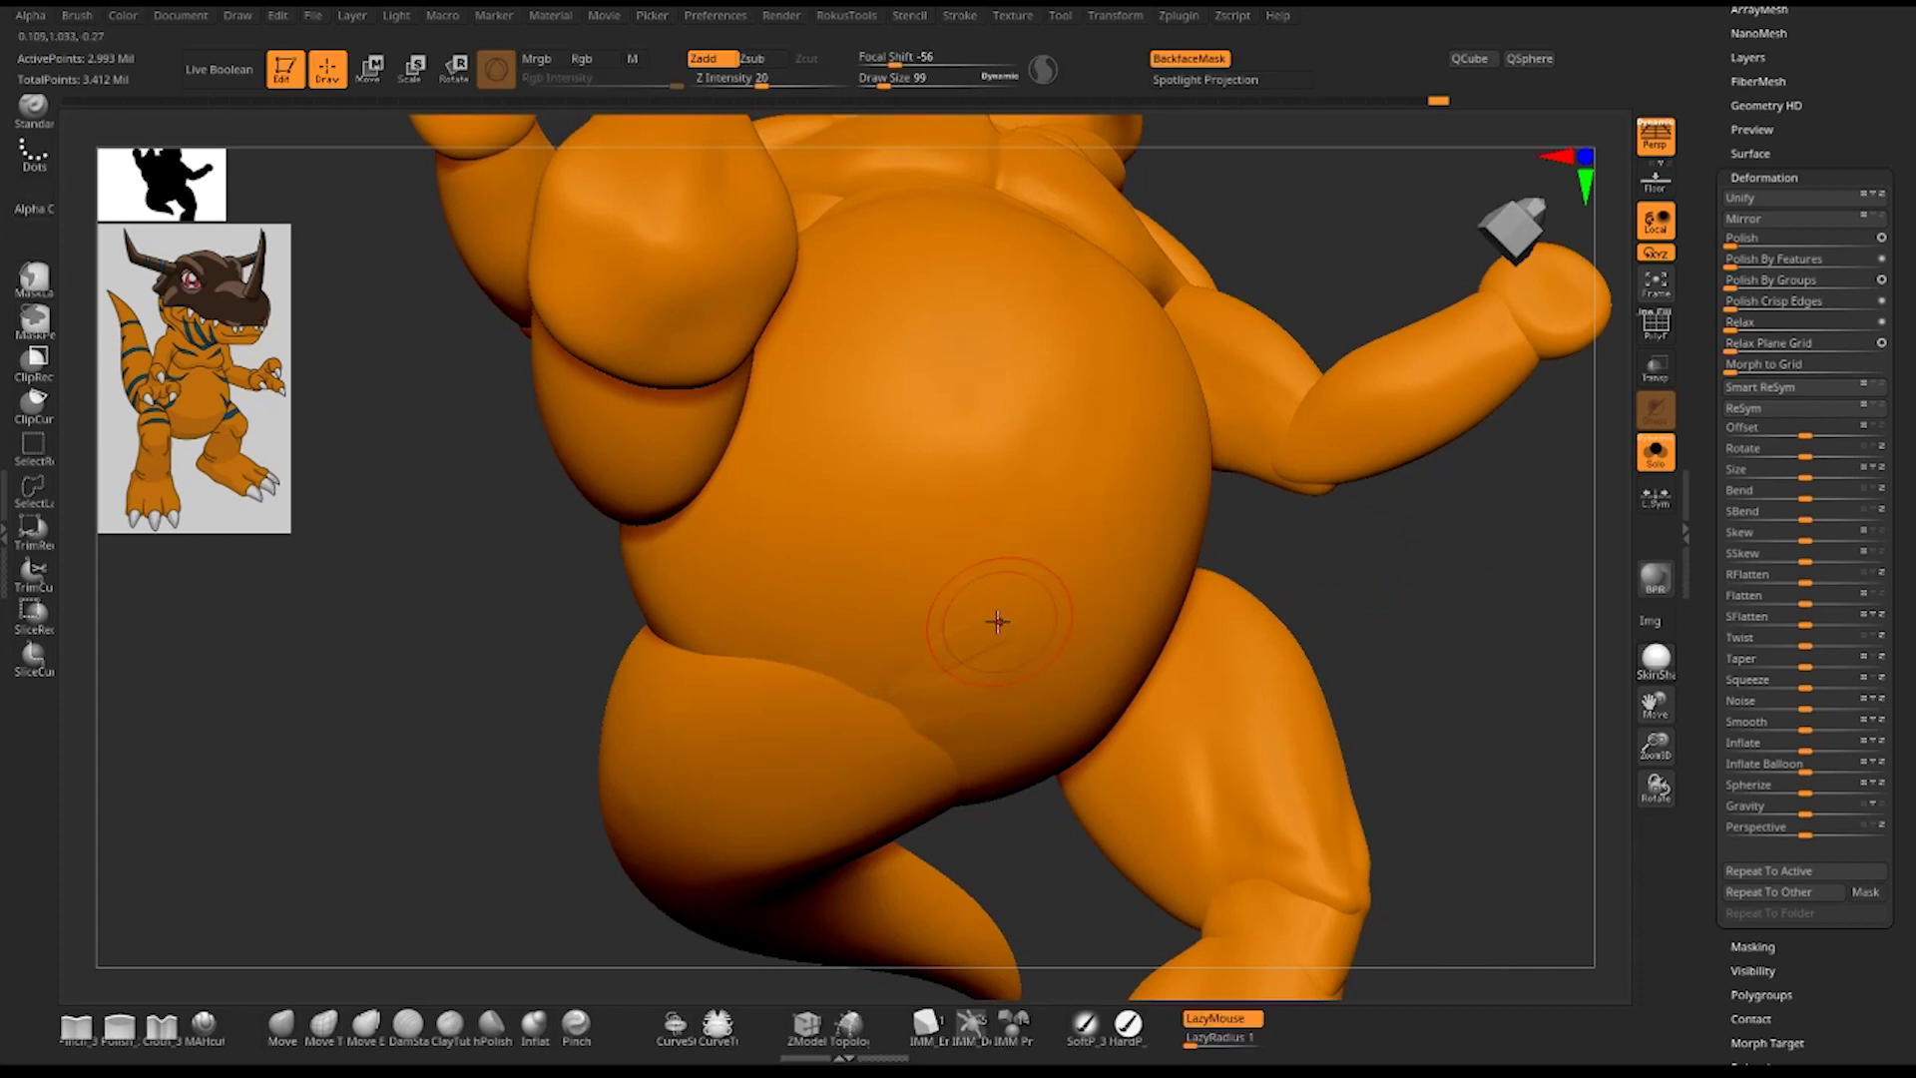
{"action": "left_click_drag", "start_coordinate": [1033, 605], "coordinate": [922, 683]}
{"action": "mouse_move", "coordinate": [978, 663]}
{"action": "left_mouse_down"}
{"action": "mouse_move", "coordinate": [879, 681]}
{"action": "mouse_move", "coordinate": [927, 662]}
{"action": "mouse_move", "coordinate": [882, 668]}
{"action": "mouse_move", "coordinate": [919, 642]}
{"action": "mouse_move", "coordinate": [885, 641]}
{"action": "mouse_move", "coordinate": [959, 698]}
{"action": "left_mouse_up"}
{"action": "key", "text": "ctrl+z"}
{"action": "left_click_drag", "start_coordinate": [975, 675], "coordinate": [957, 681], "text": "shift"}
{"action": "key", "text": "shift"}
- Frame the whole model and orbit to a rear side view
{"action": "mouse_move", "coordinate": [1377, 384]}
{"action": "left_mouse_down"}
{"action": "mouse_move", "coordinate": [1352, 355]}
{"action": "mouse_move", "coordinate": [1404, 572]}
{"action": "mouse_move", "coordinate": [1377, 569]}
{"action": "mouse_move", "coordinate": [1454, 547]}
{"action": "mouse_move", "coordinate": [1321, 599]}
{"action": "mouse_move", "coordinate": [1422, 536]}
{"action": "mouse_move", "coordinate": [1325, 457]}
{"action": "mouse_move", "coordinate": [1411, 590]}
{"action": "mouse_move", "coordinate": [1001, 465]}
{"action": "left_mouse_up"}
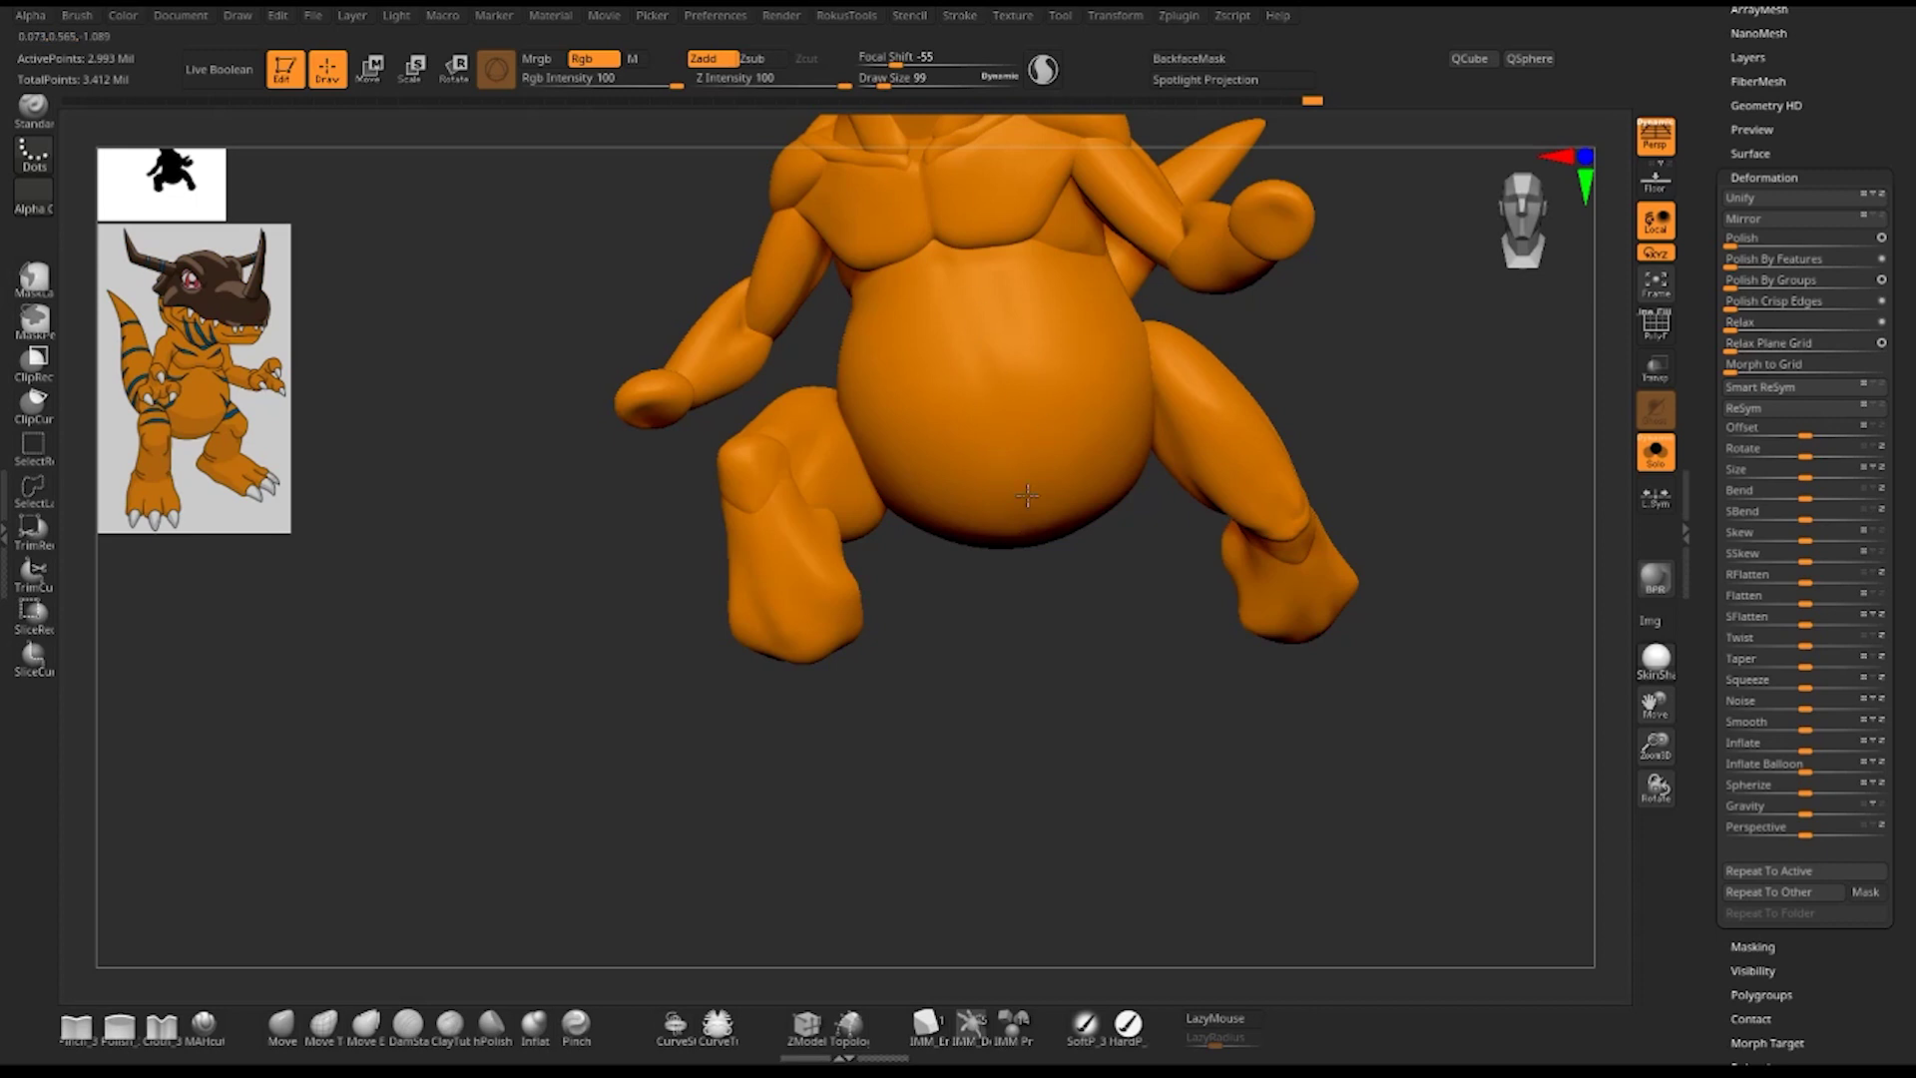
{"action": "key", "text": "f"}
{"action": "mouse_move", "coordinate": [1454, 423]}
{"action": "left_mouse_down"}
{"action": "mouse_move", "coordinate": [1351, 543]}
{"action": "mouse_move", "coordinate": [1490, 529]}
{"action": "mouse_move", "coordinate": [1428, 619]}
{"action": "mouse_move", "coordinate": [1440, 781]}
{"action": "mouse_move", "coordinate": [1420, 675]}
{"action": "left_mouse_up"}
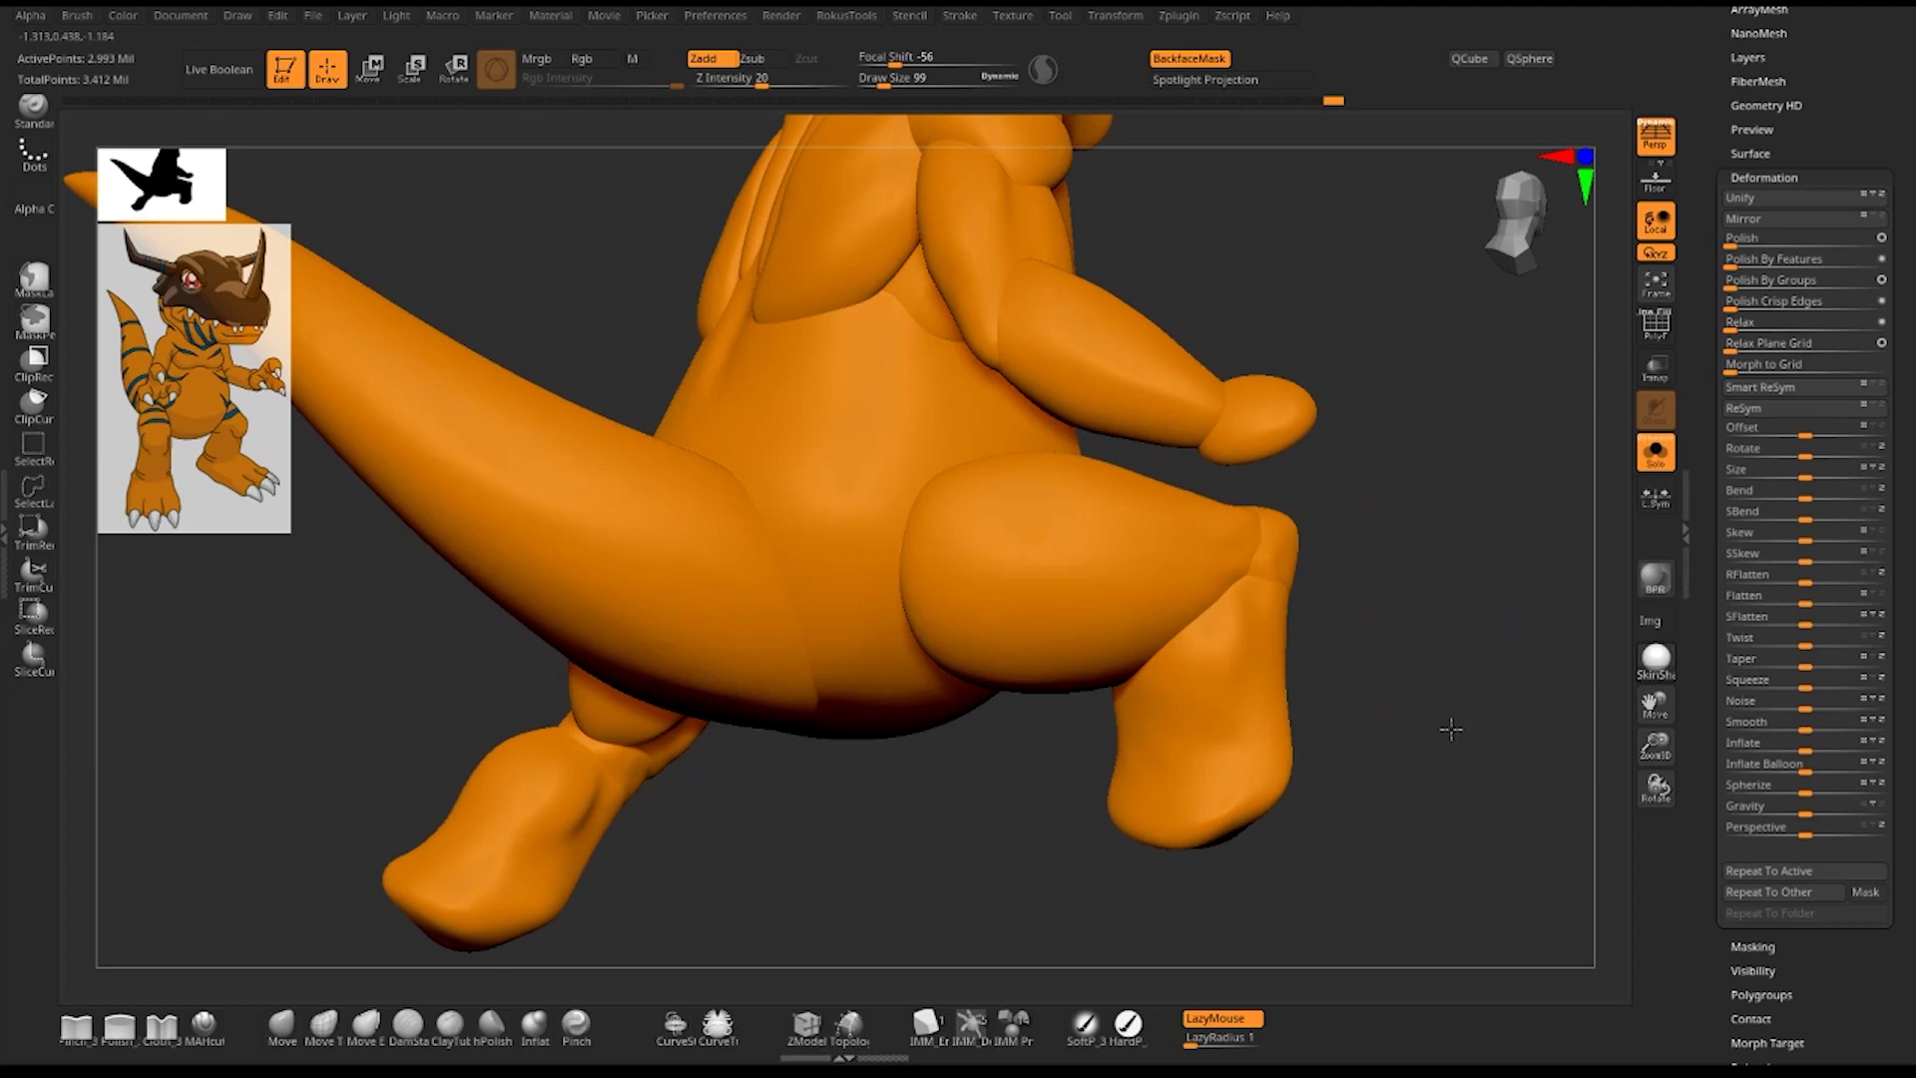
{"action": "left_click_drag", "start_coordinate": [1444, 736], "coordinate": [1434, 624], "text": "alt"}
- Turn Solo off, zoom in on the body, and toggle PolyFrame to show torso, arm, leg and tail groups
{"action": "left_click", "coordinate": [1655, 451]}
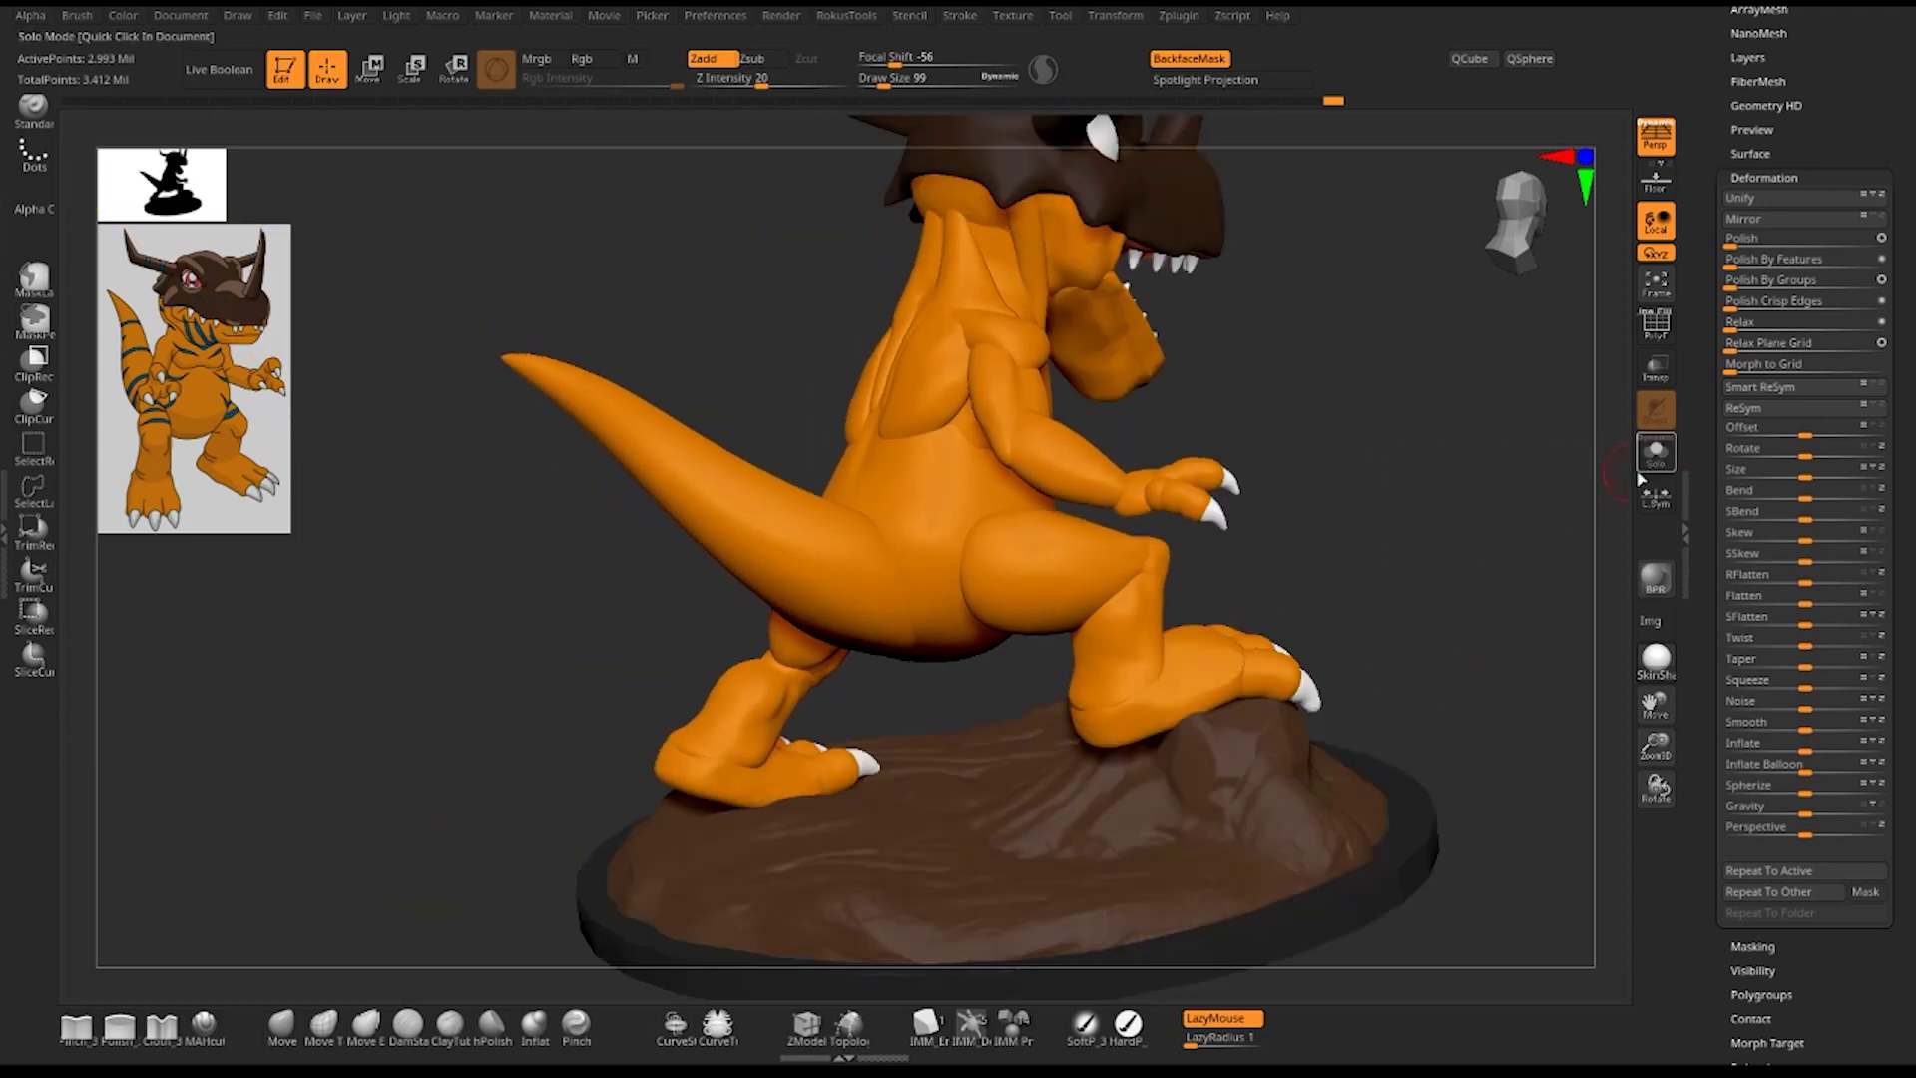
{"action": "mouse_move", "coordinate": [1343, 491]}
{"action": "left_mouse_down"}
{"action": "mouse_move", "coordinate": [1450, 511]}
{"action": "mouse_move", "coordinate": [1411, 629]}
{"action": "mouse_move", "coordinate": [1453, 628]}
{"action": "mouse_move", "coordinate": [1397, 627]}
{"action": "mouse_move", "coordinate": [1424, 608]}
{"action": "mouse_move", "coordinate": [1453, 688]}
{"action": "mouse_move", "coordinate": [1357, 608]}
{"action": "mouse_move", "coordinate": [1334, 535]}
{"action": "mouse_move", "coordinate": [1368, 612]}
{"action": "mouse_move", "coordinate": [1360, 572]}
{"action": "mouse_move", "coordinate": [1351, 663]}
{"action": "mouse_move", "coordinate": [1398, 663]}
{"action": "mouse_move", "coordinate": [1361, 551]}
{"action": "mouse_move", "coordinate": [1416, 672]}
{"action": "mouse_move", "coordinate": [1351, 655]}
{"action": "left_mouse_up"}
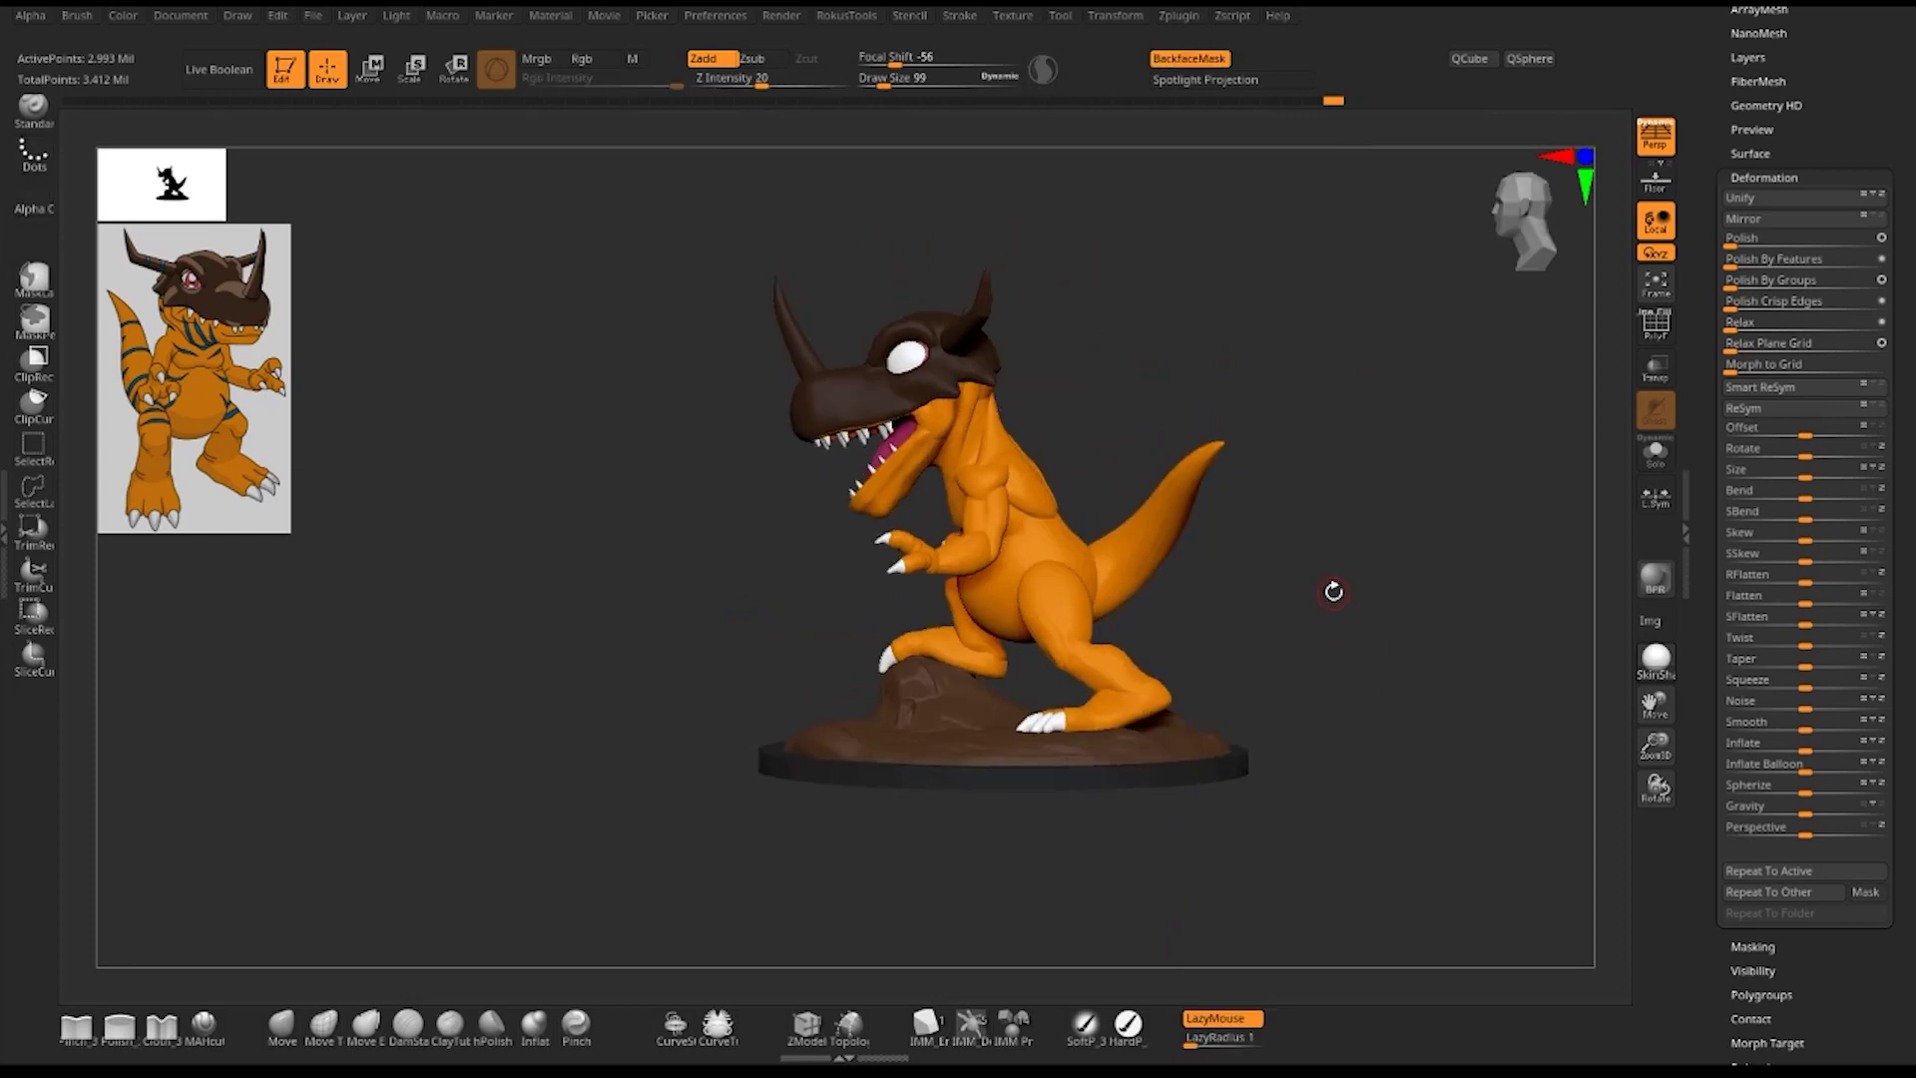
{"action": "mouse_move", "coordinate": [1360, 556]}
{"action": "left_mouse_down", "text": "alt"}
{"action": "mouse_move", "coordinate": [1381, 650]}
{"action": "mouse_move", "coordinate": [1424, 658]}
{"action": "mouse_move", "coordinate": [1240, 592]}
{"action": "left_mouse_up", "text": "alt"}
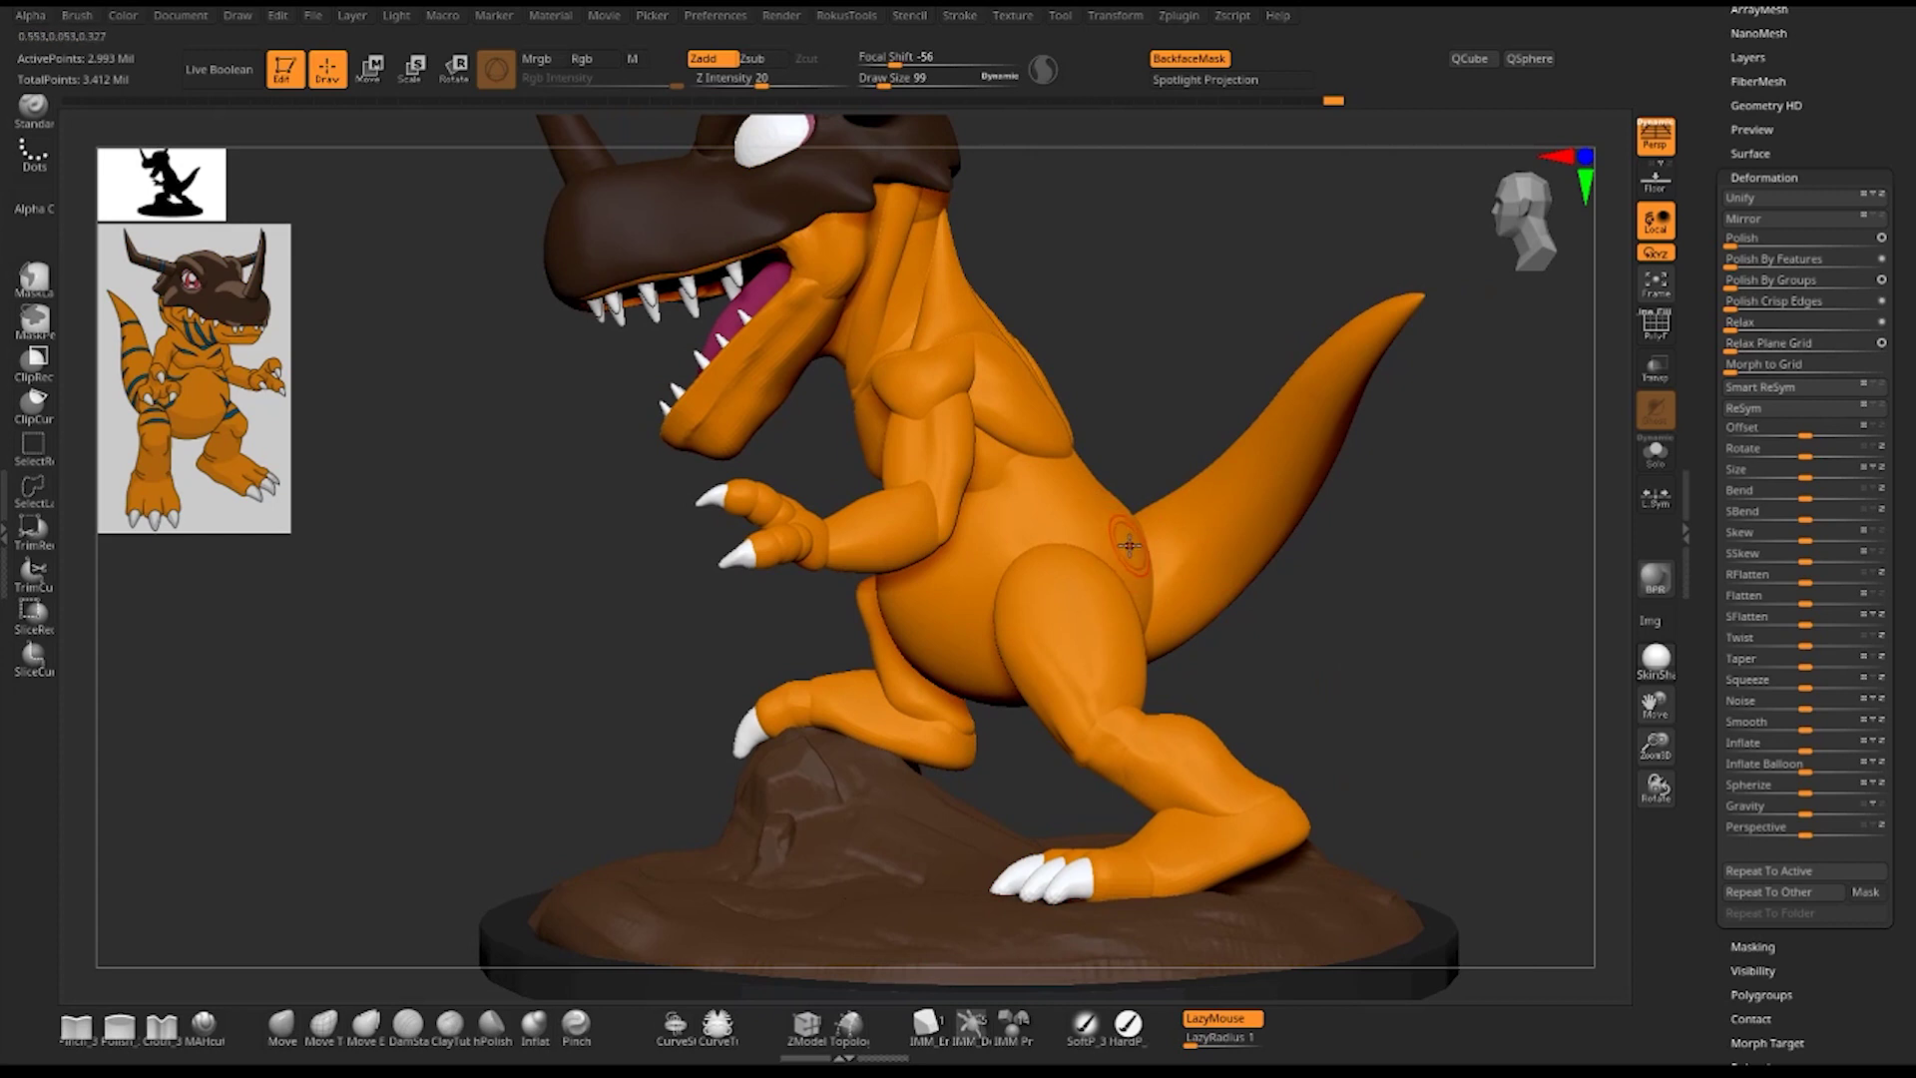
{"action": "mouse_move", "coordinate": [1390, 629]}
{"action": "left_mouse_down", "text": "alt"}
{"action": "mouse_move", "coordinate": [1392, 663]}
{"action": "mouse_move", "coordinate": [1295, 672]}
{"action": "mouse_move", "coordinate": [1304, 632]}
{"action": "left_mouse_up", "text": "alt"}
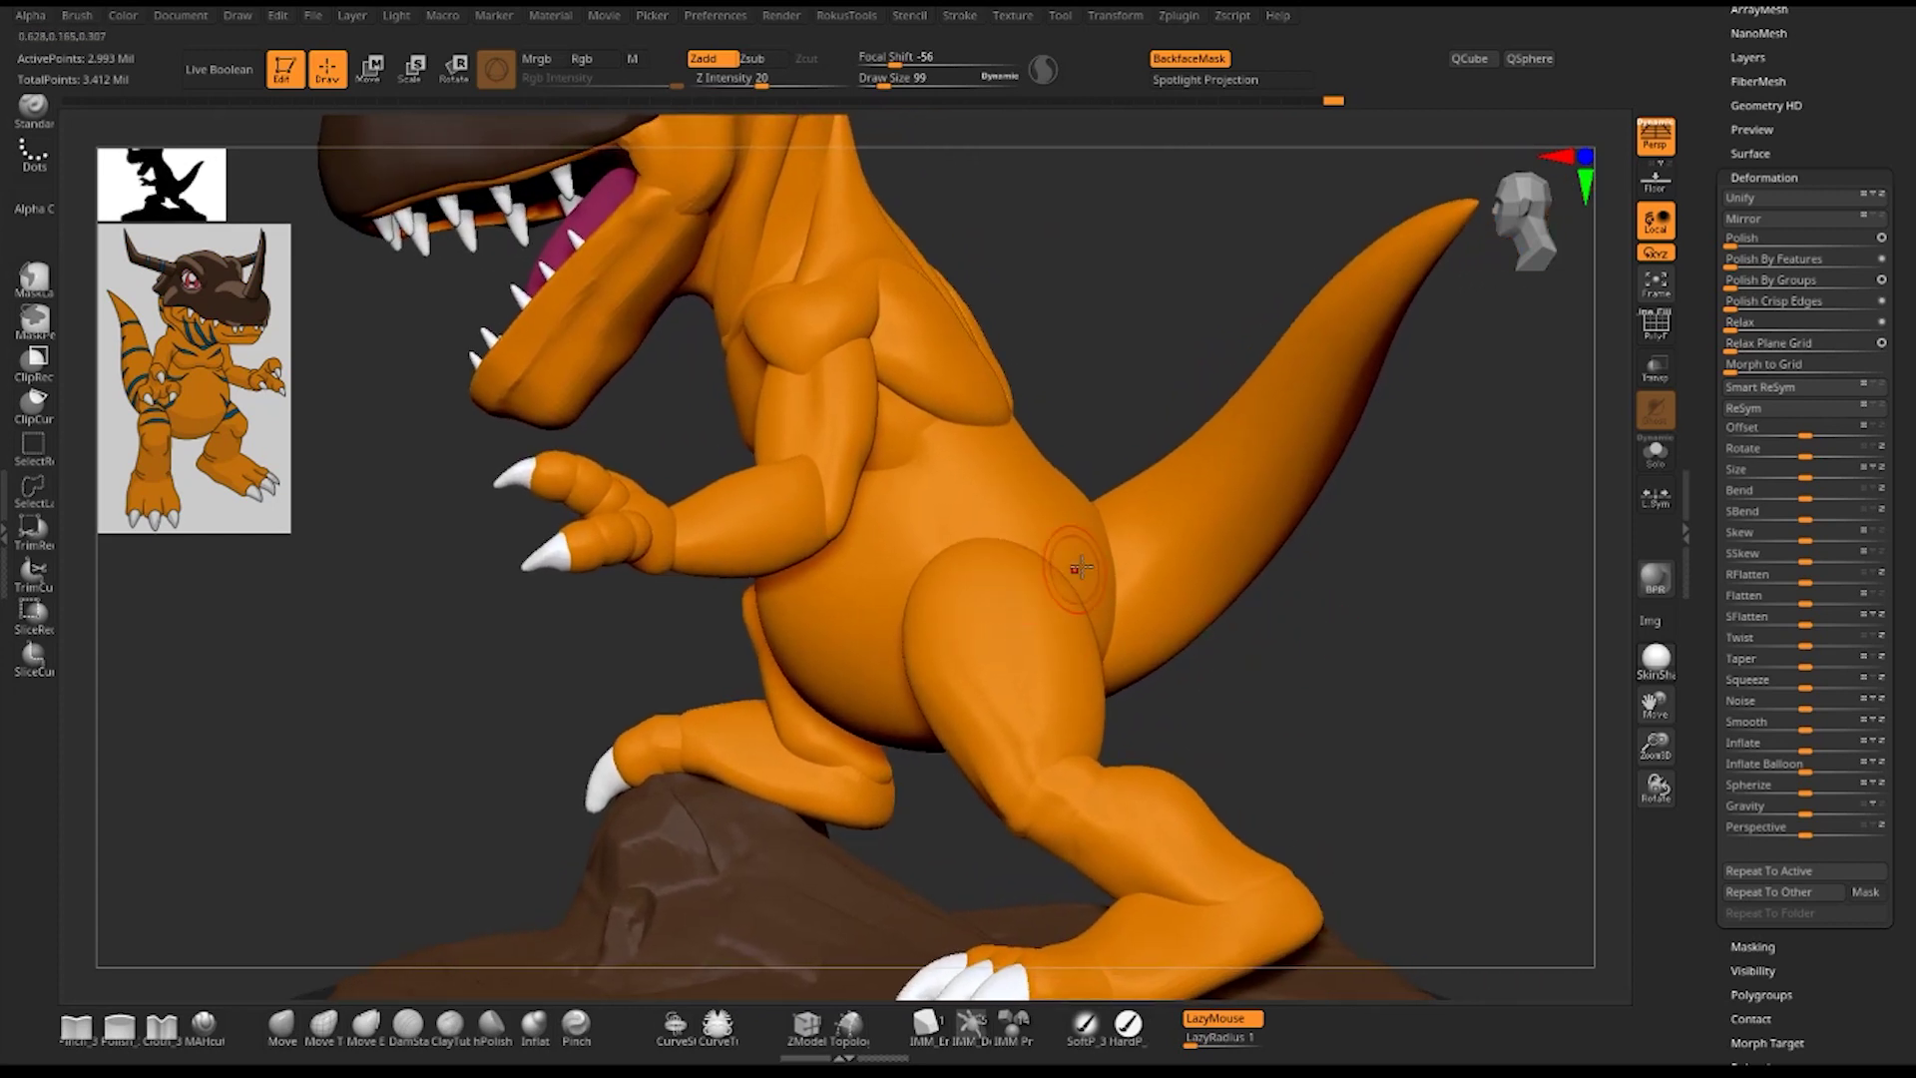
{"action": "key", "text": "shift+f"}
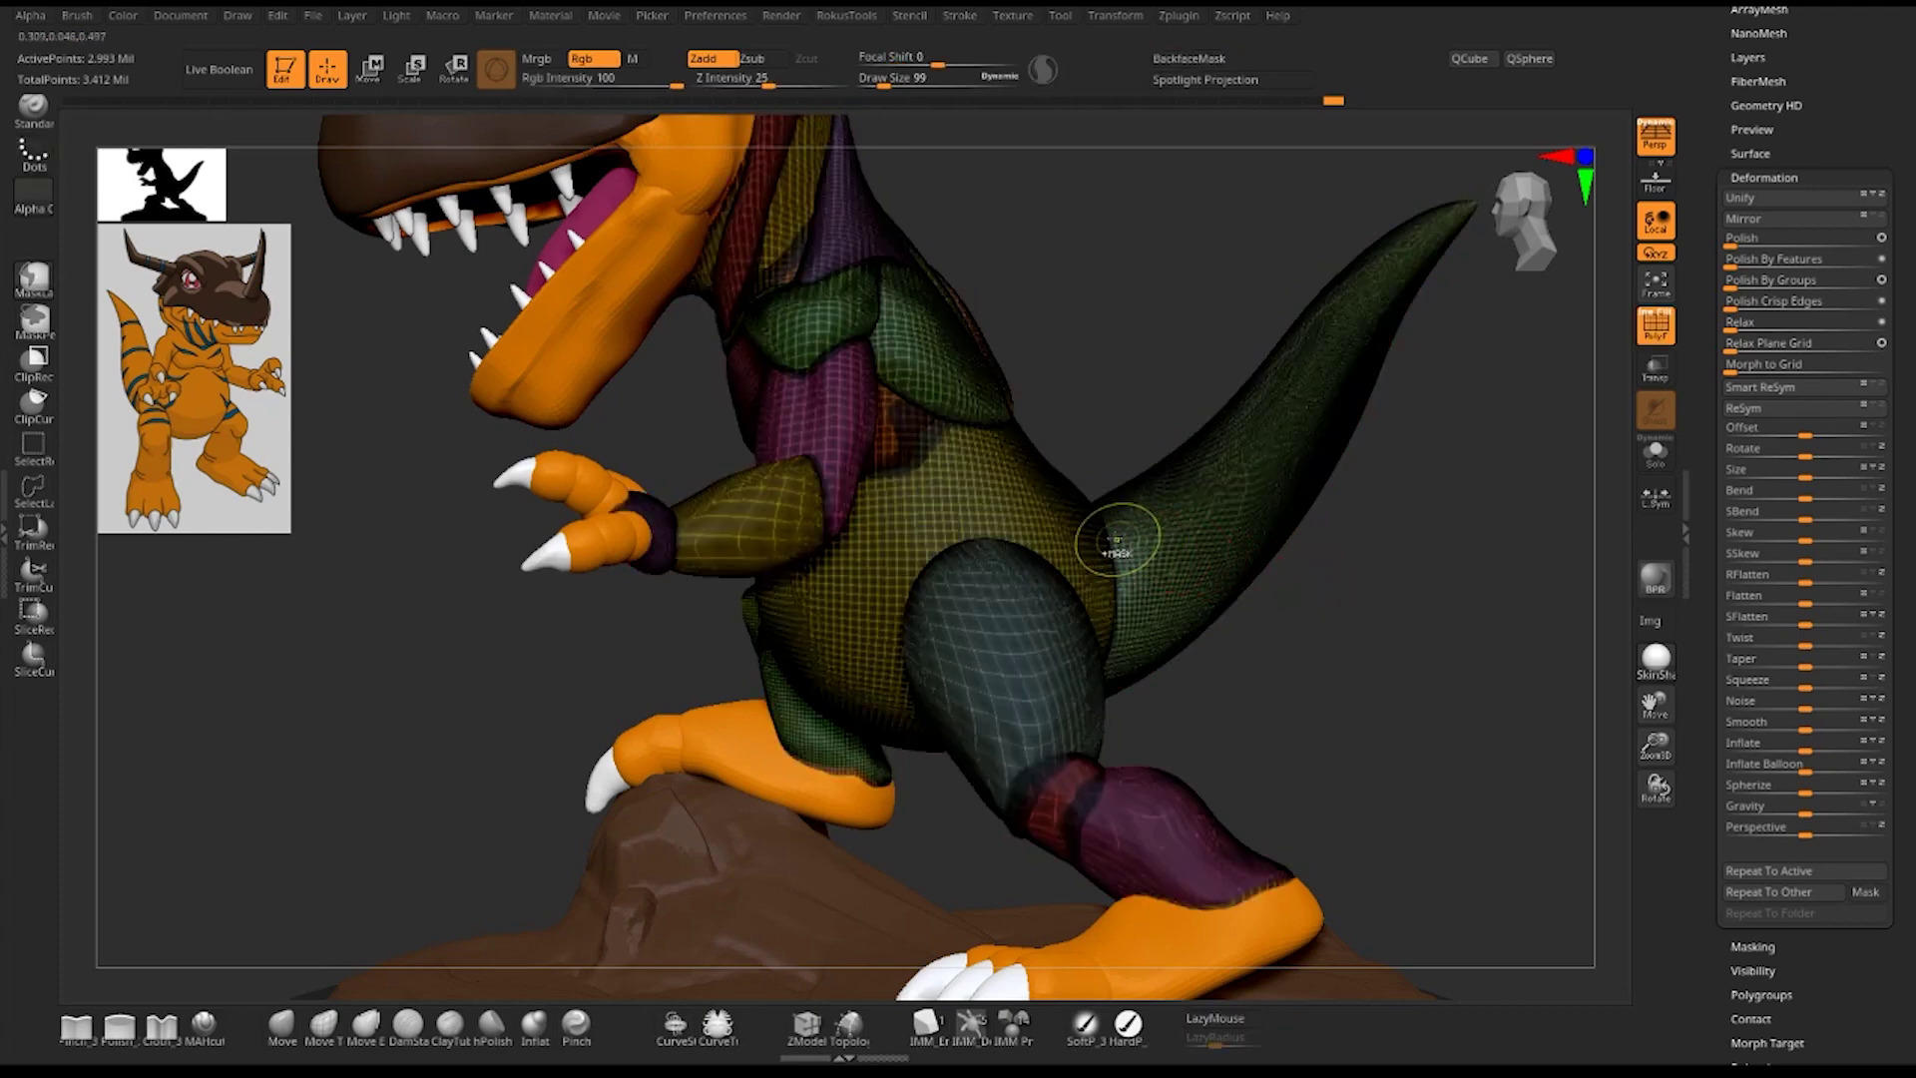
- Hide the PolyF wireframe and isolate the belly and tail polygroups in Solo mode
{"action": "left_click", "coordinate": [1652, 318]}
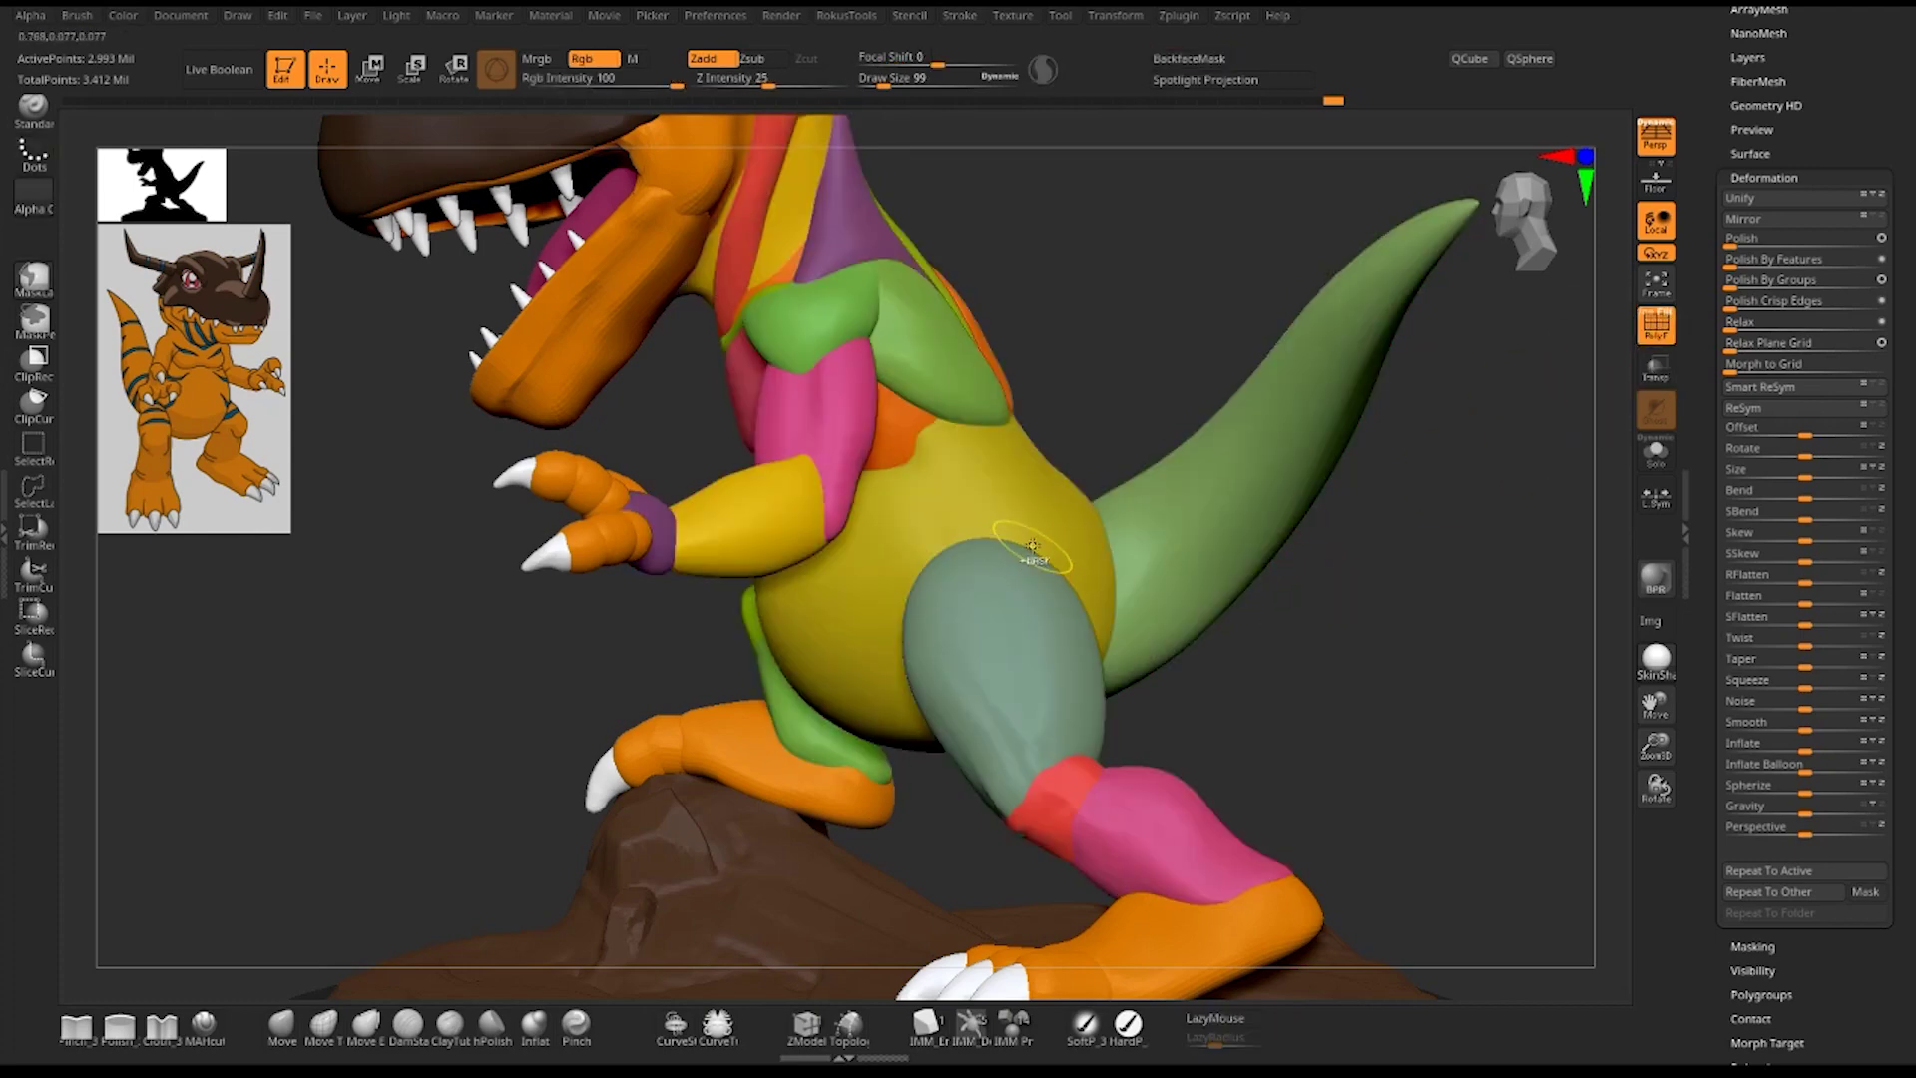
{"action": "left_click", "coordinate": [1042, 516], "text": "ctrl+shift"}
{"action": "left_click_drag", "start_coordinate": [1447, 371], "coordinate": [1516, 525], "text": "ctrl+shift"}
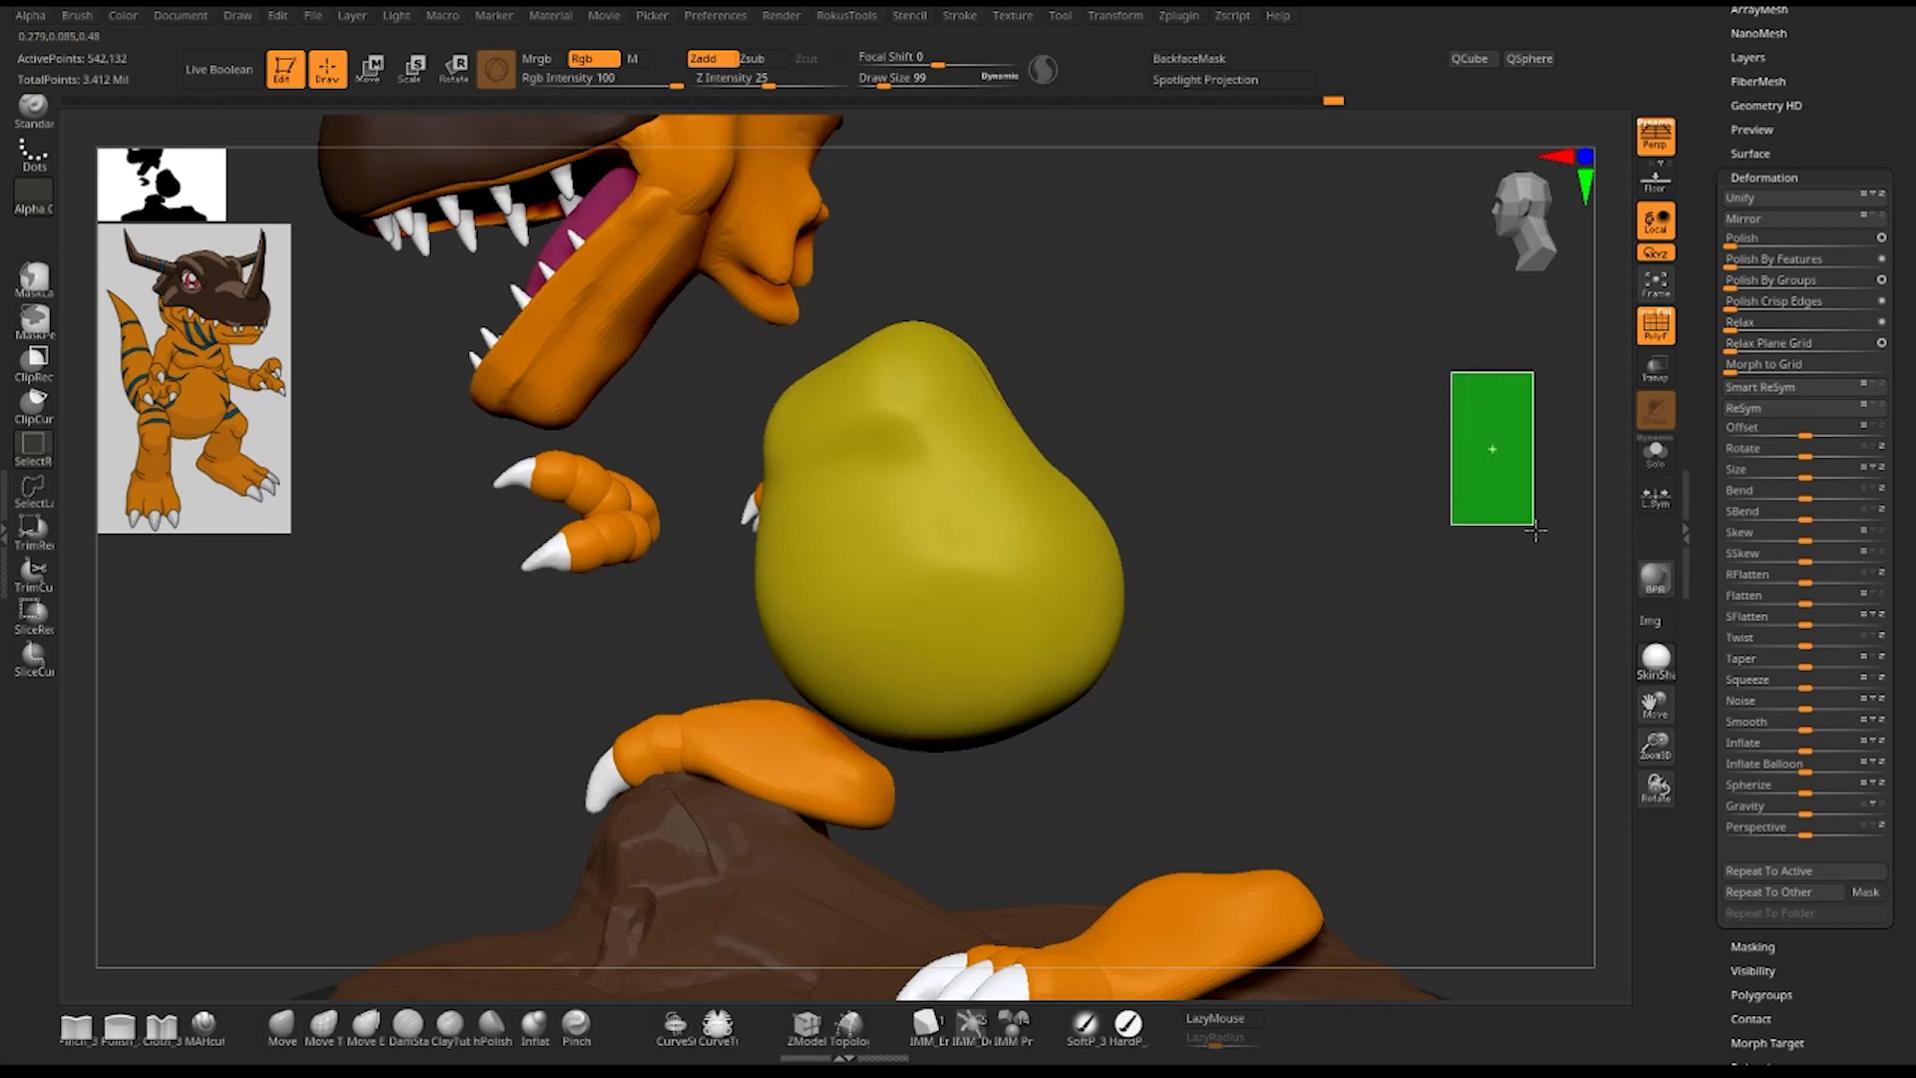
{"action": "left_click", "coordinate": [1237, 521], "text": "ctrl+shift"}
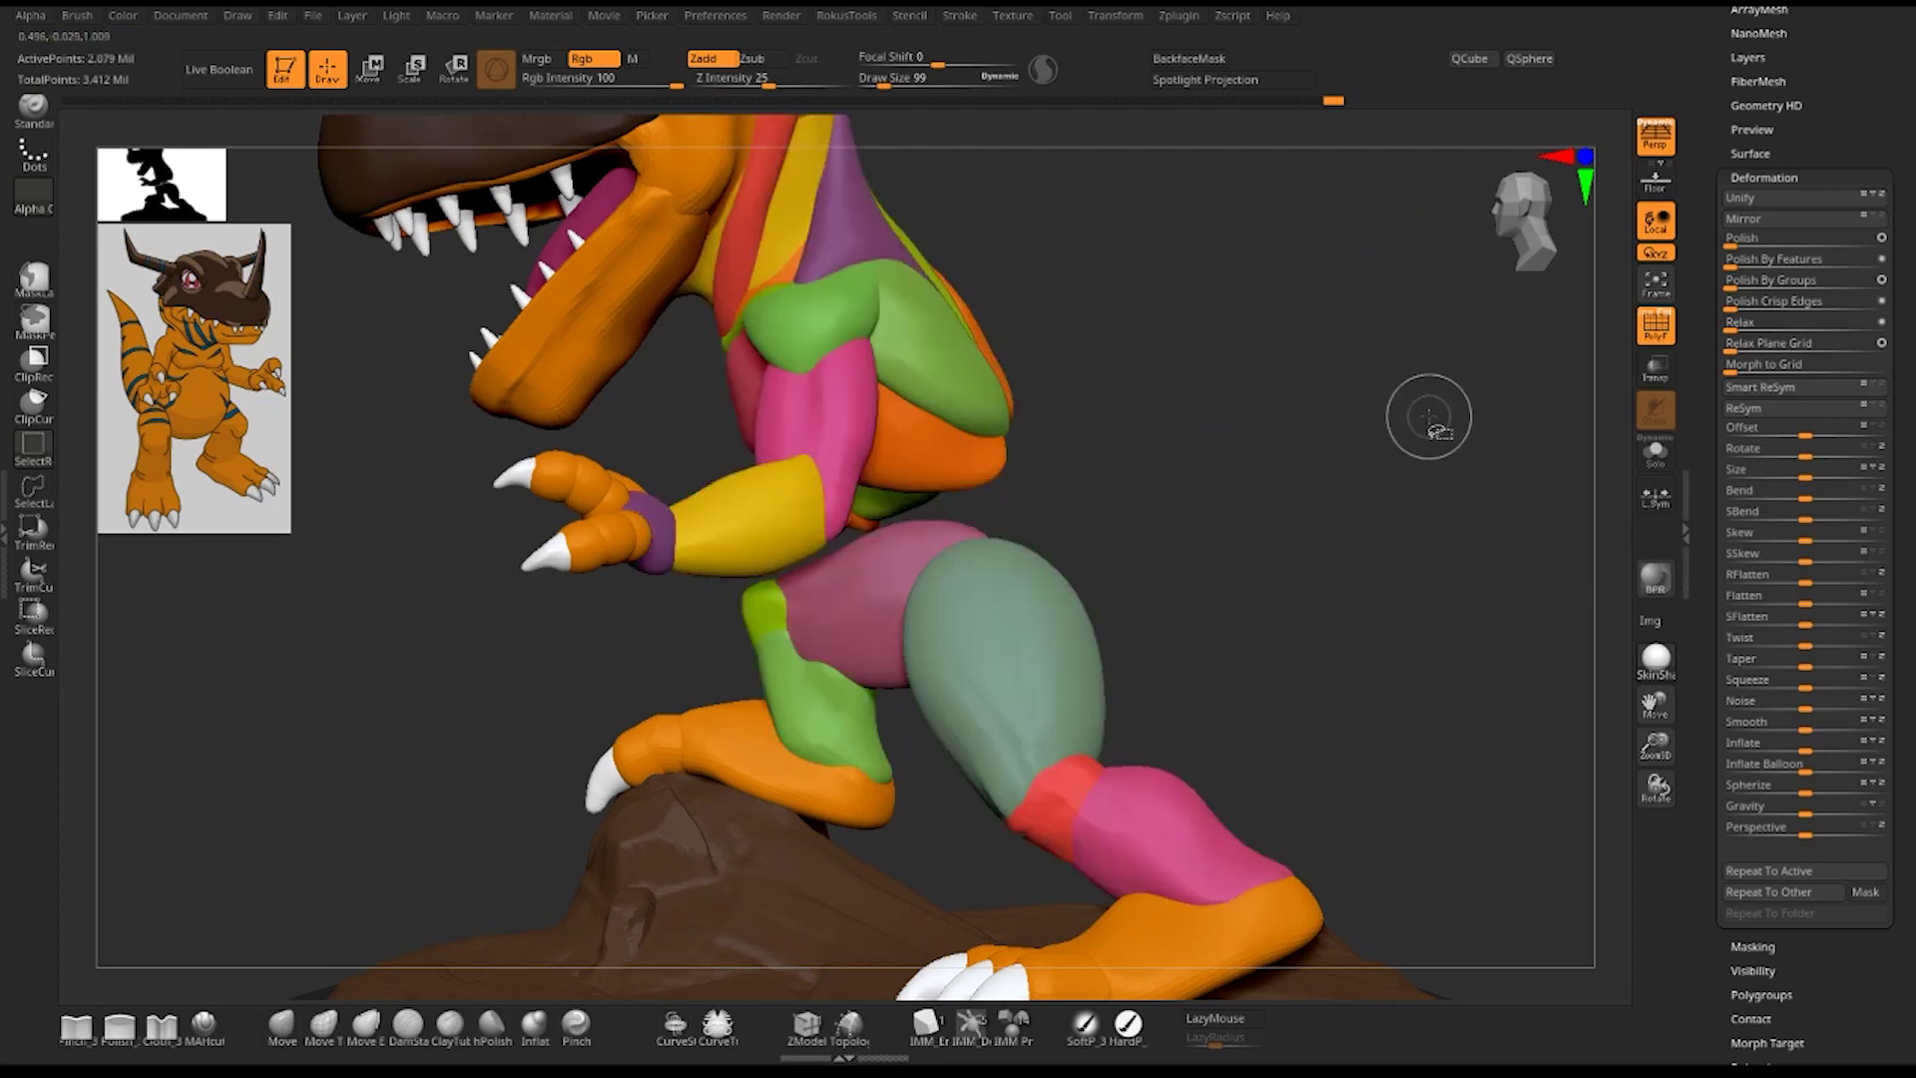
{"action": "left_click_drag", "start_coordinate": [1428, 414], "coordinate": [1455, 545], "text": "ctrl+shift"}
{"action": "key", "text": "f"}
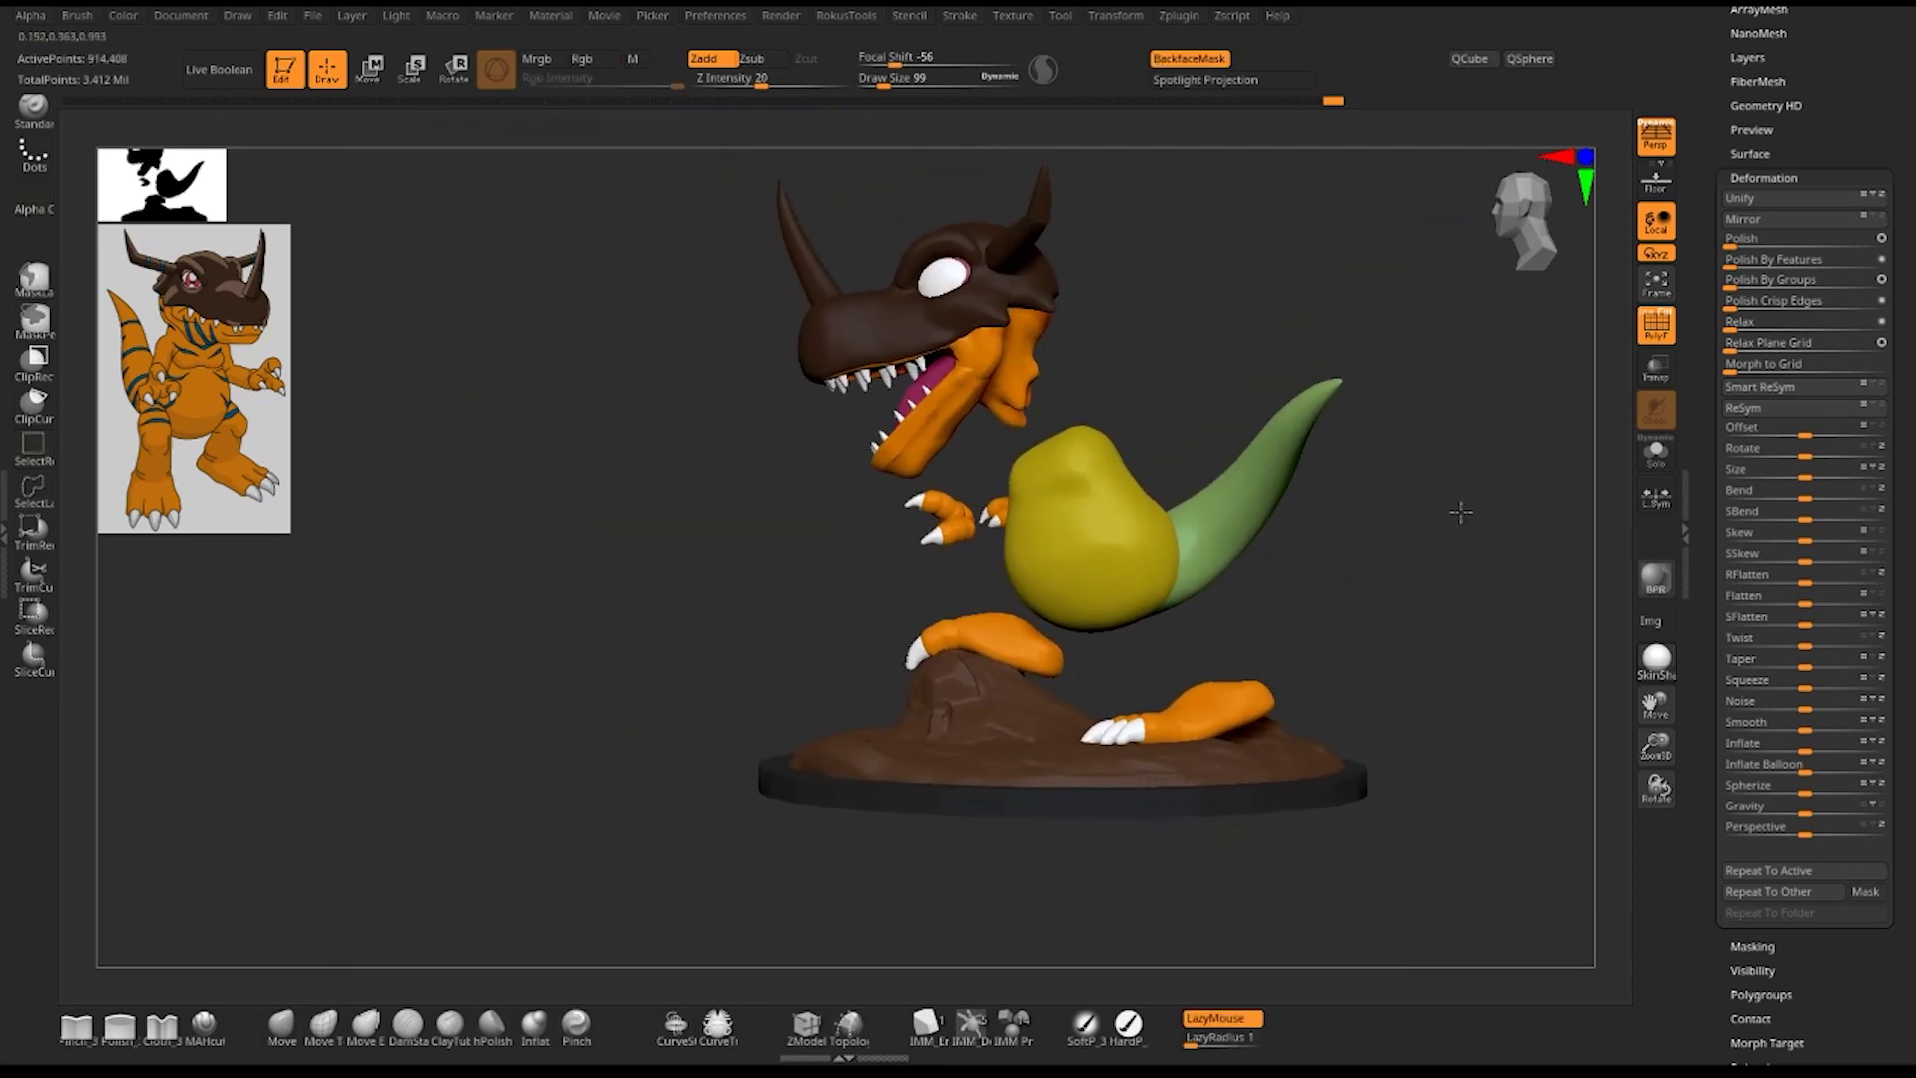
{"action": "left_click", "coordinate": [1656, 456]}
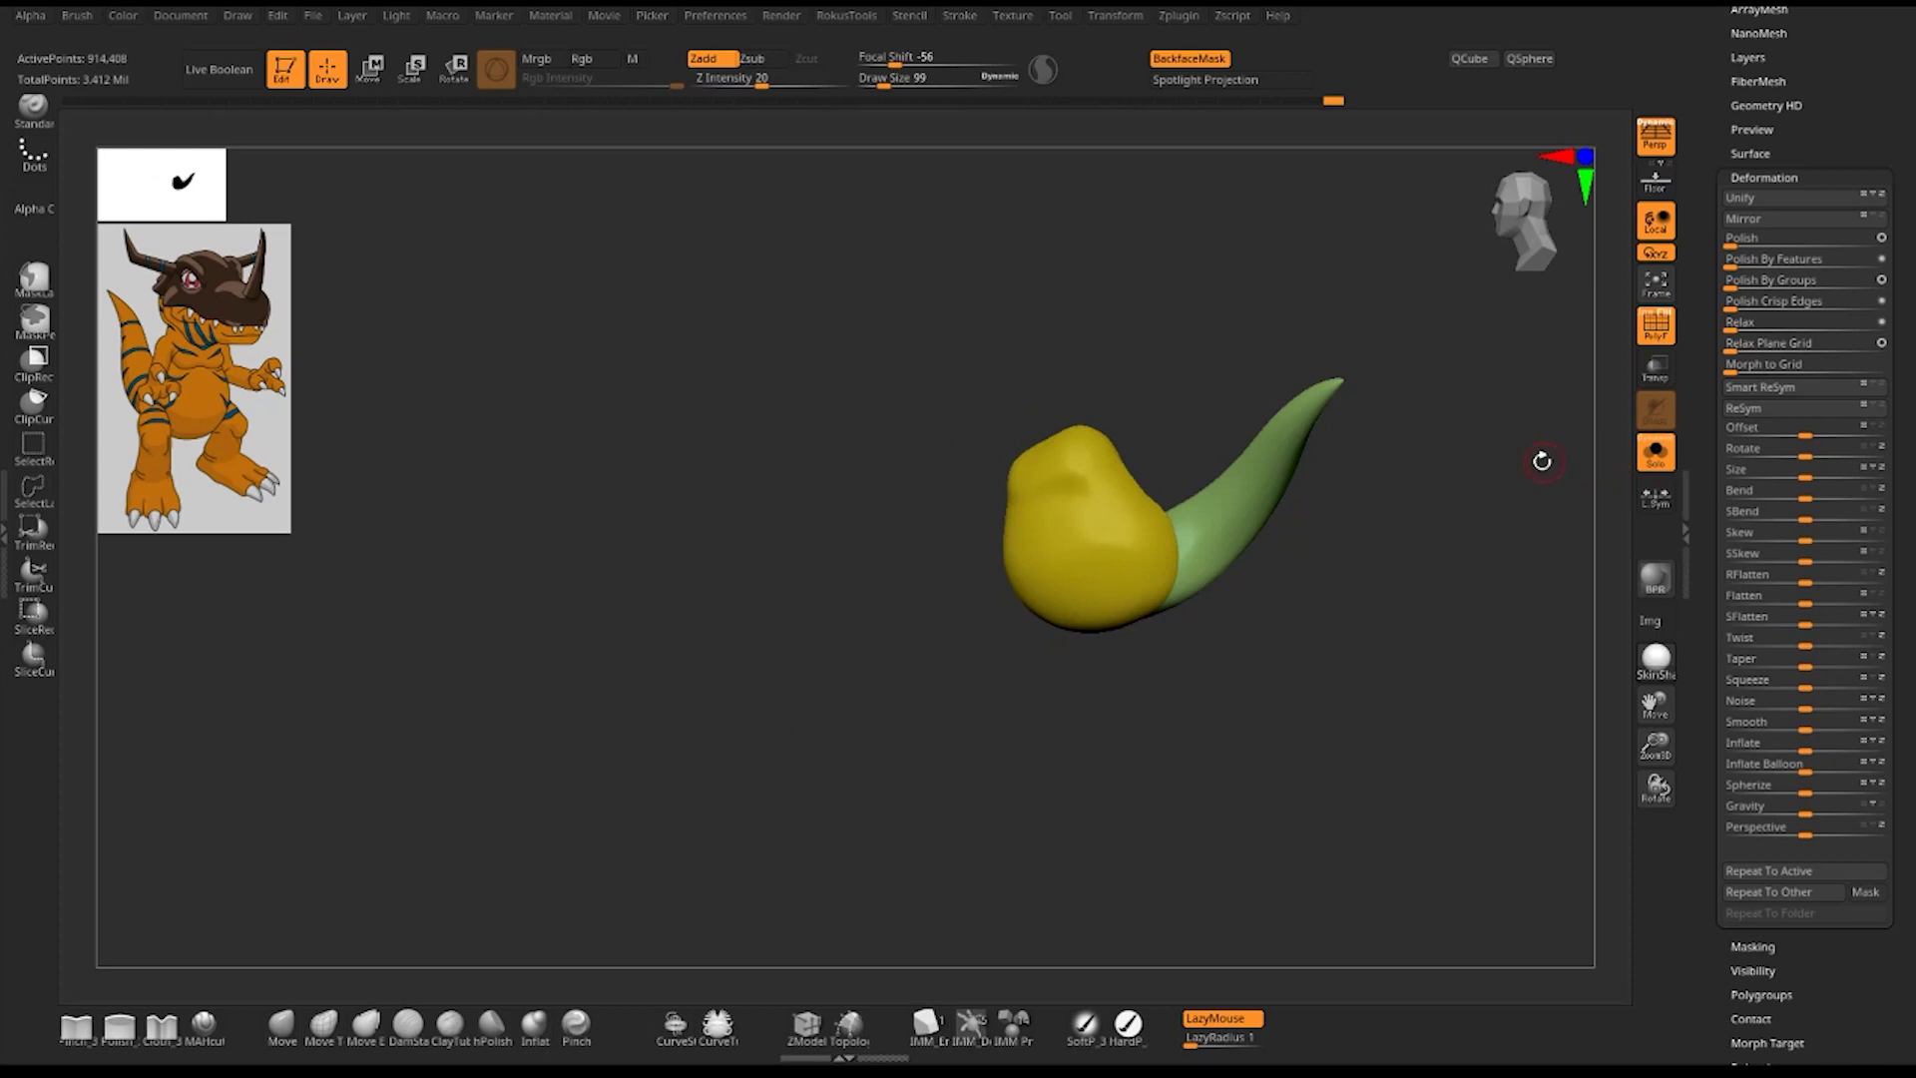
- Mask the whole belly and tail, then bring back the rest of the body
{"action": "left_click", "coordinate": [1431, 522], "text": "ctrl"}
{"action": "mouse_move", "coordinate": [1381, 672]}
{"action": "left_mouse_down"}
{"action": "mouse_move", "coordinate": [1159, 693]}
{"action": "mouse_move", "coordinate": [1336, 704]}
{"action": "mouse_move", "coordinate": [1312, 722]}
{"action": "mouse_move", "coordinate": [1022, 719]}
{"action": "mouse_move", "coordinate": [1195, 697]}
{"action": "left_mouse_up"}
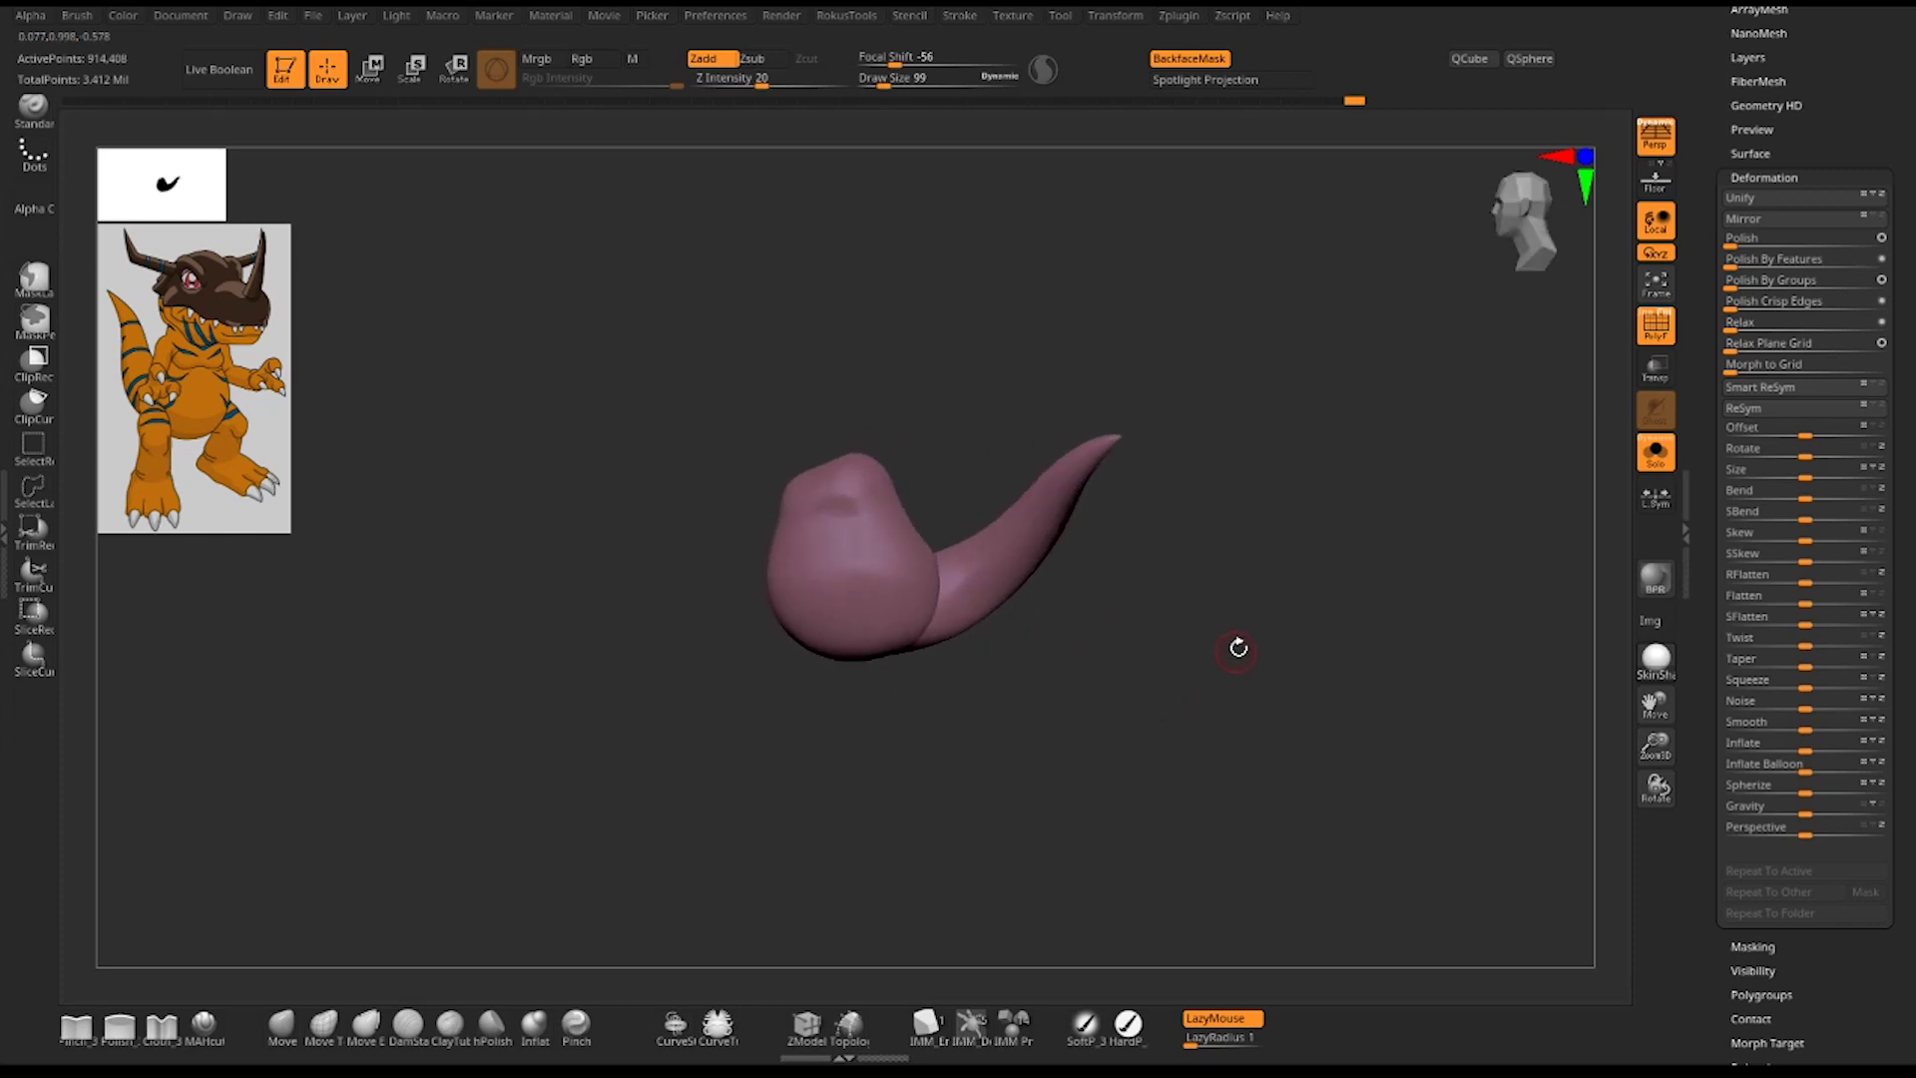
{"action": "left_click", "coordinate": [1338, 579], "text": "ctrl+shift"}
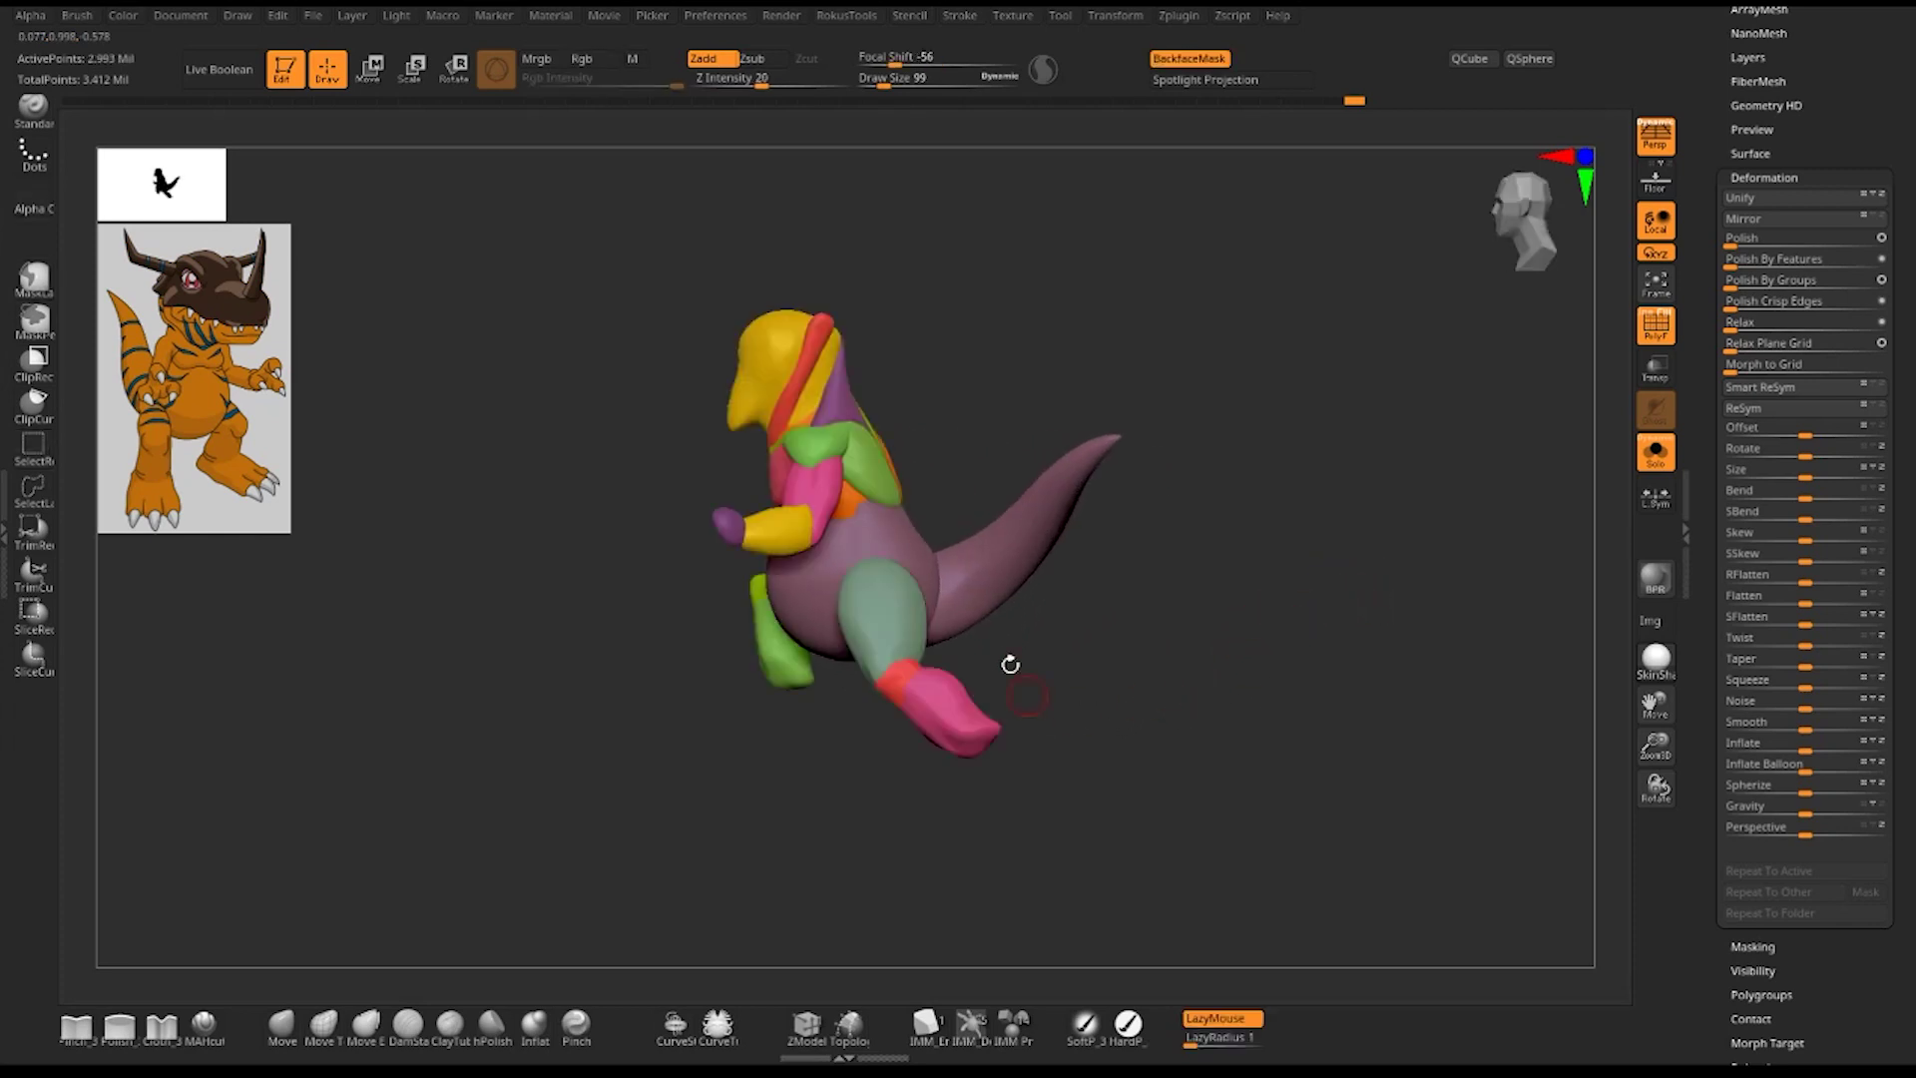
{"action": "mouse_move", "coordinate": [1222, 661]}
{"action": "left_mouse_down"}
{"action": "mouse_move", "coordinate": [1397, 689]}
{"action": "mouse_move", "coordinate": [1411, 774]}
{"action": "mouse_move", "coordinate": [1488, 775]}
{"action": "mouse_move", "coordinate": [1460, 800]}
{"action": "mouse_move", "coordinate": [1227, 787]}
{"action": "mouse_move", "coordinate": [1210, 761]}
{"action": "mouse_move", "coordinate": [1224, 703]}
{"action": "mouse_move", "coordinate": [1287, 748]}
{"action": "mouse_move", "coordinate": [1308, 740]}
{"action": "mouse_move", "coordinate": [1304, 655]}
{"action": "mouse_move", "coordinate": [1359, 785]}
{"action": "left_mouse_up"}
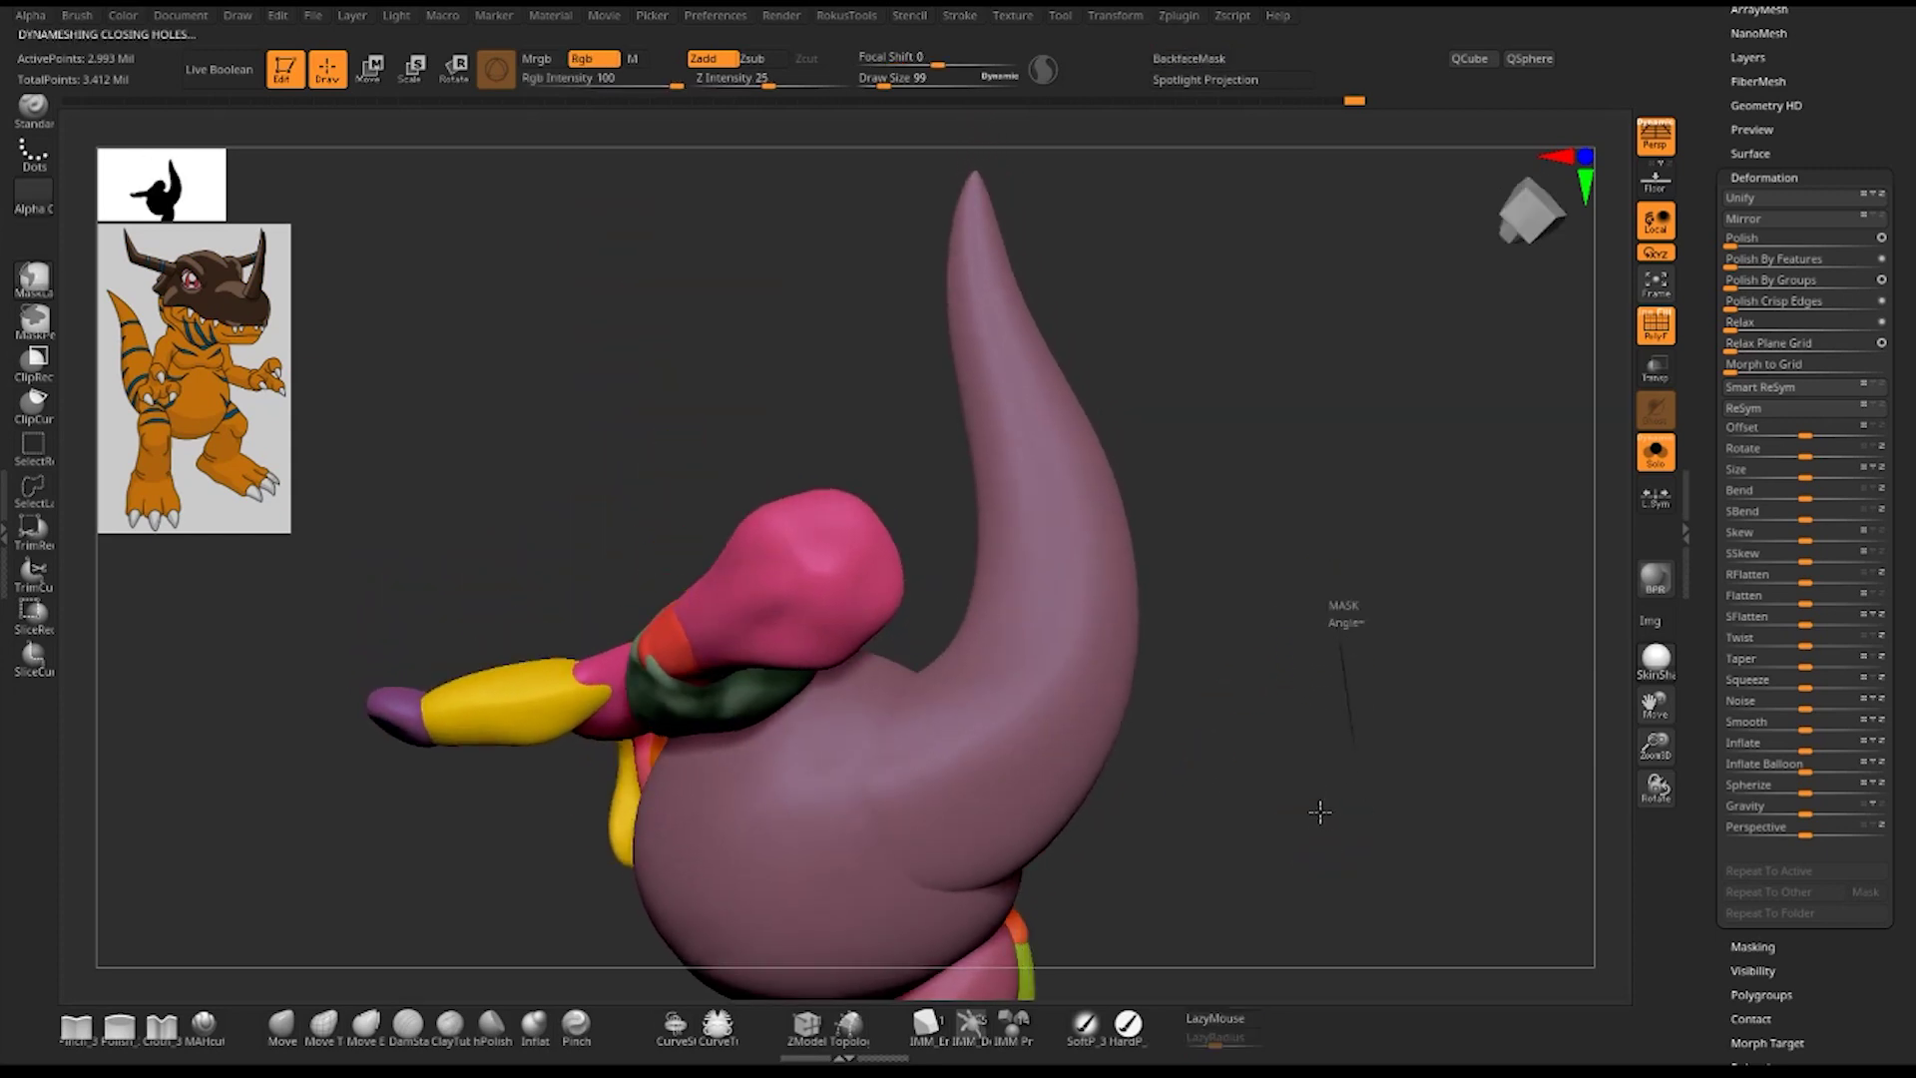
- DynaMesh the body with Ctrl+D, then sculpt Standard-brush strokes where legs join the belly
{"action": "key", "text": "ctrl+d"}
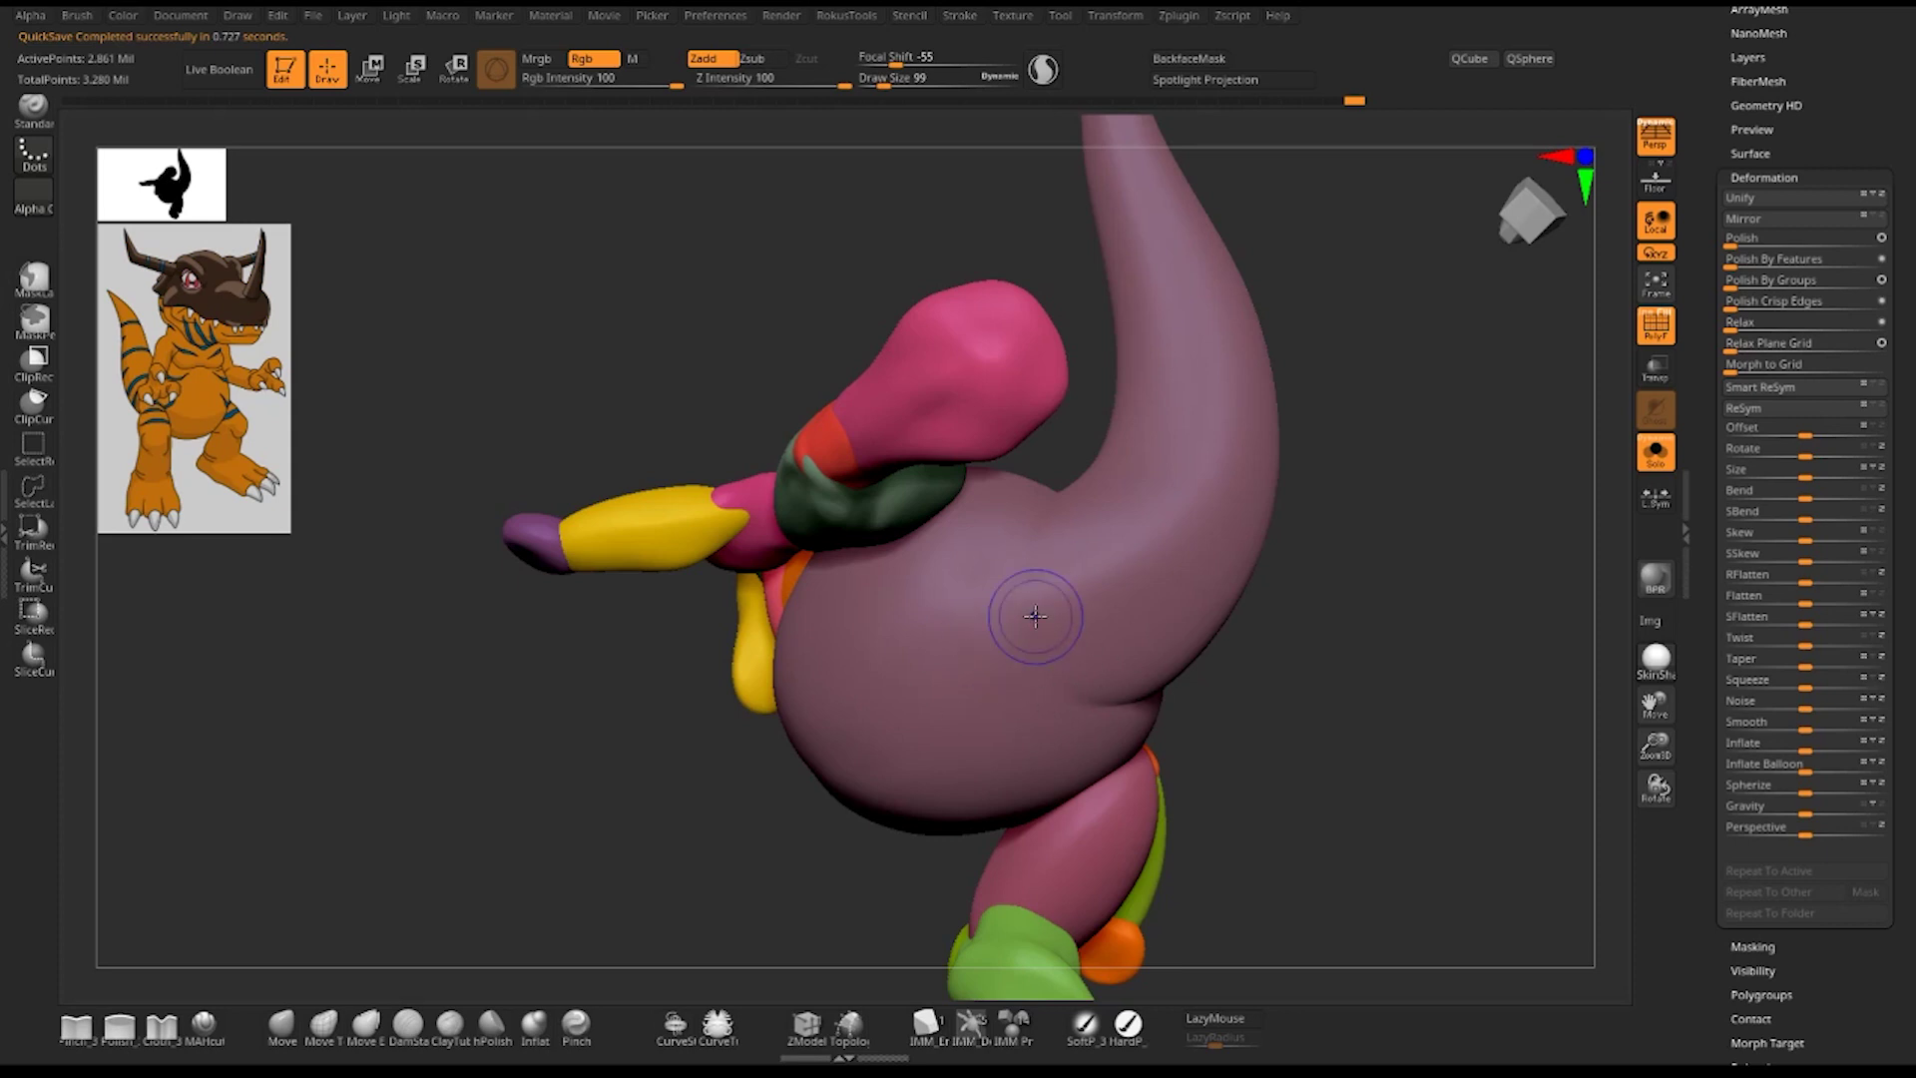
{"action": "mouse_move", "coordinate": [1397, 599]}
{"action": "left_mouse_down"}
{"action": "mouse_move", "coordinate": [1504, 591]}
{"action": "mouse_move", "coordinate": [1033, 701]}
{"action": "left_mouse_up"}
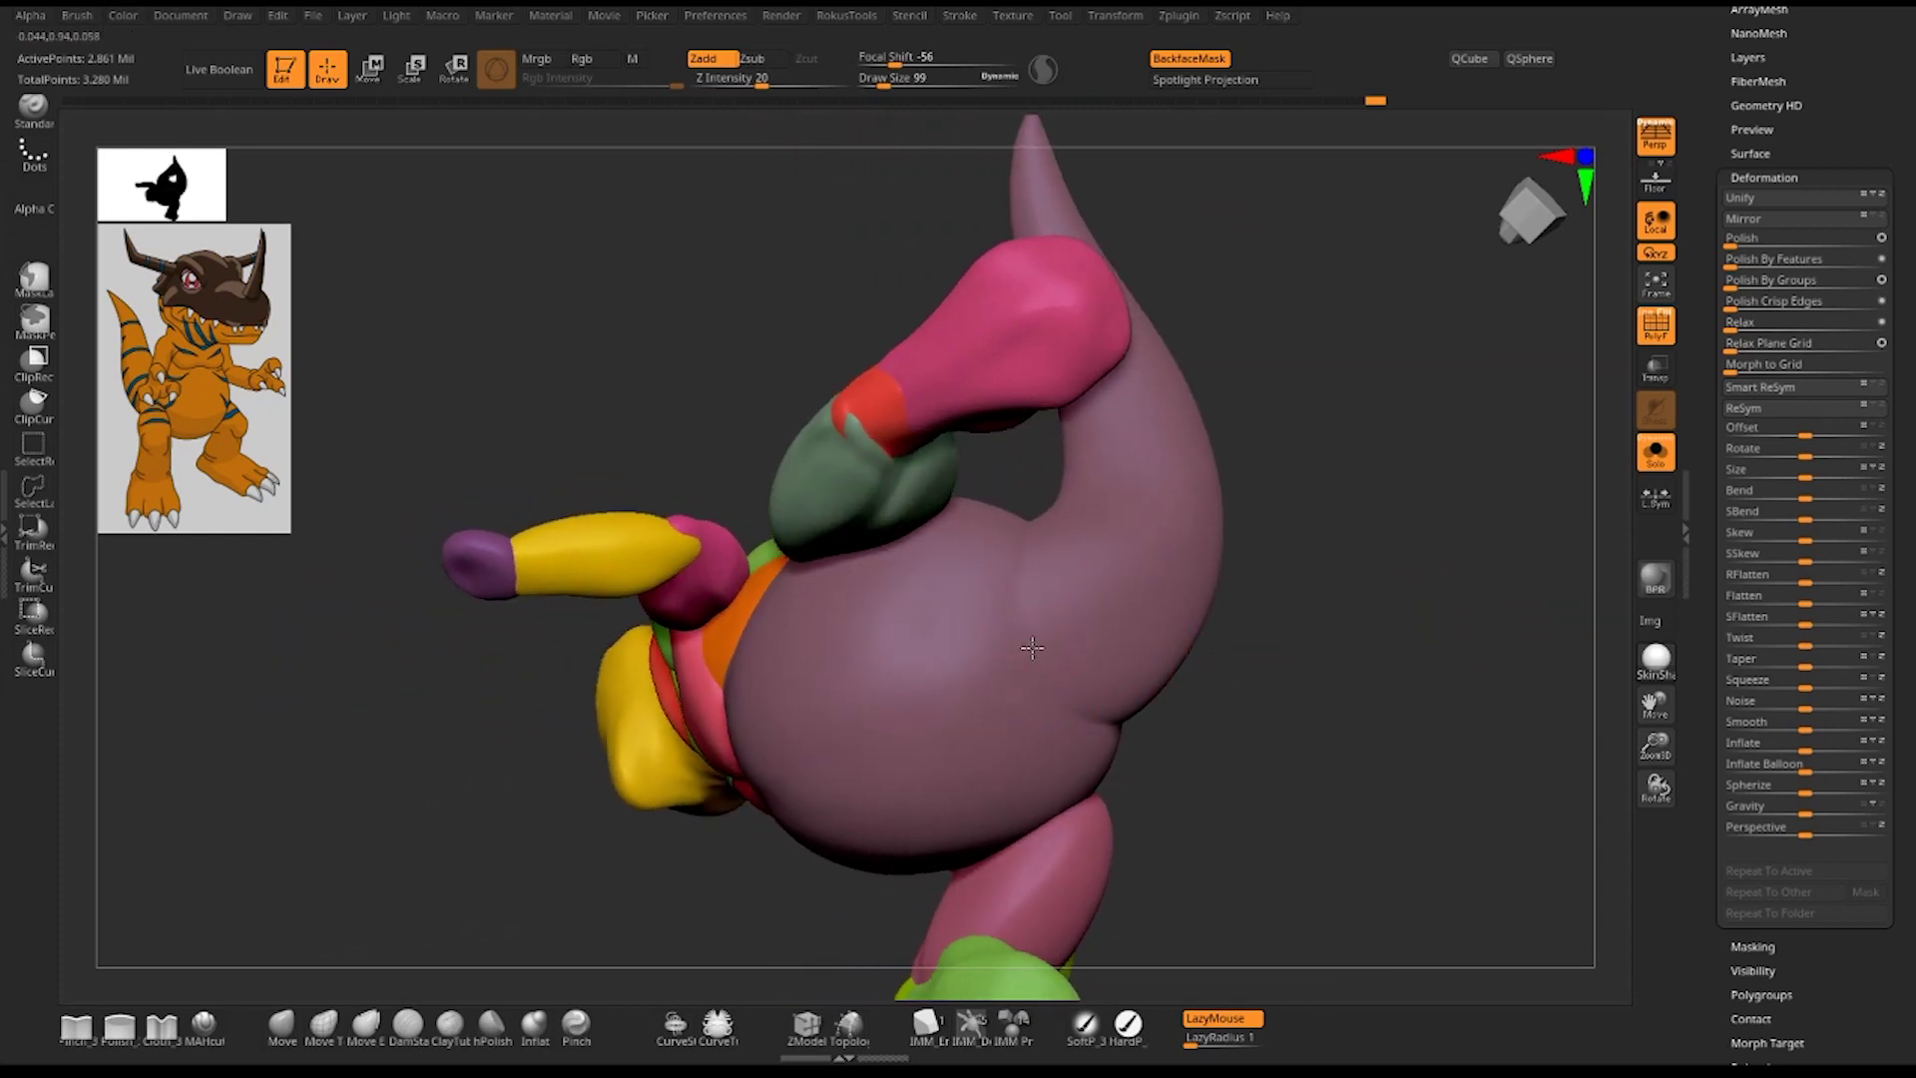
{"action": "mouse_move", "coordinate": [1026, 569]}
{"action": "left_mouse_down"}
{"action": "mouse_move", "coordinate": [1005, 569]}
{"action": "mouse_move", "coordinate": [1054, 699]}
{"action": "mouse_move", "coordinate": [1093, 729]}
{"action": "left_mouse_up"}
{"action": "mouse_move", "coordinate": [1305, 697]}
{"action": "left_mouse_down"}
{"action": "mouse_move", "coordinate": [1113, 734]}
{"action": "mouse_move", "coordinate": [1084, 706]}
{"action": "mouse_move", "coordinate": [1095, 731]}
{"action": "mouse_move", "coordinate": [1068, 716]}
{"action": "left_mouse_up"}
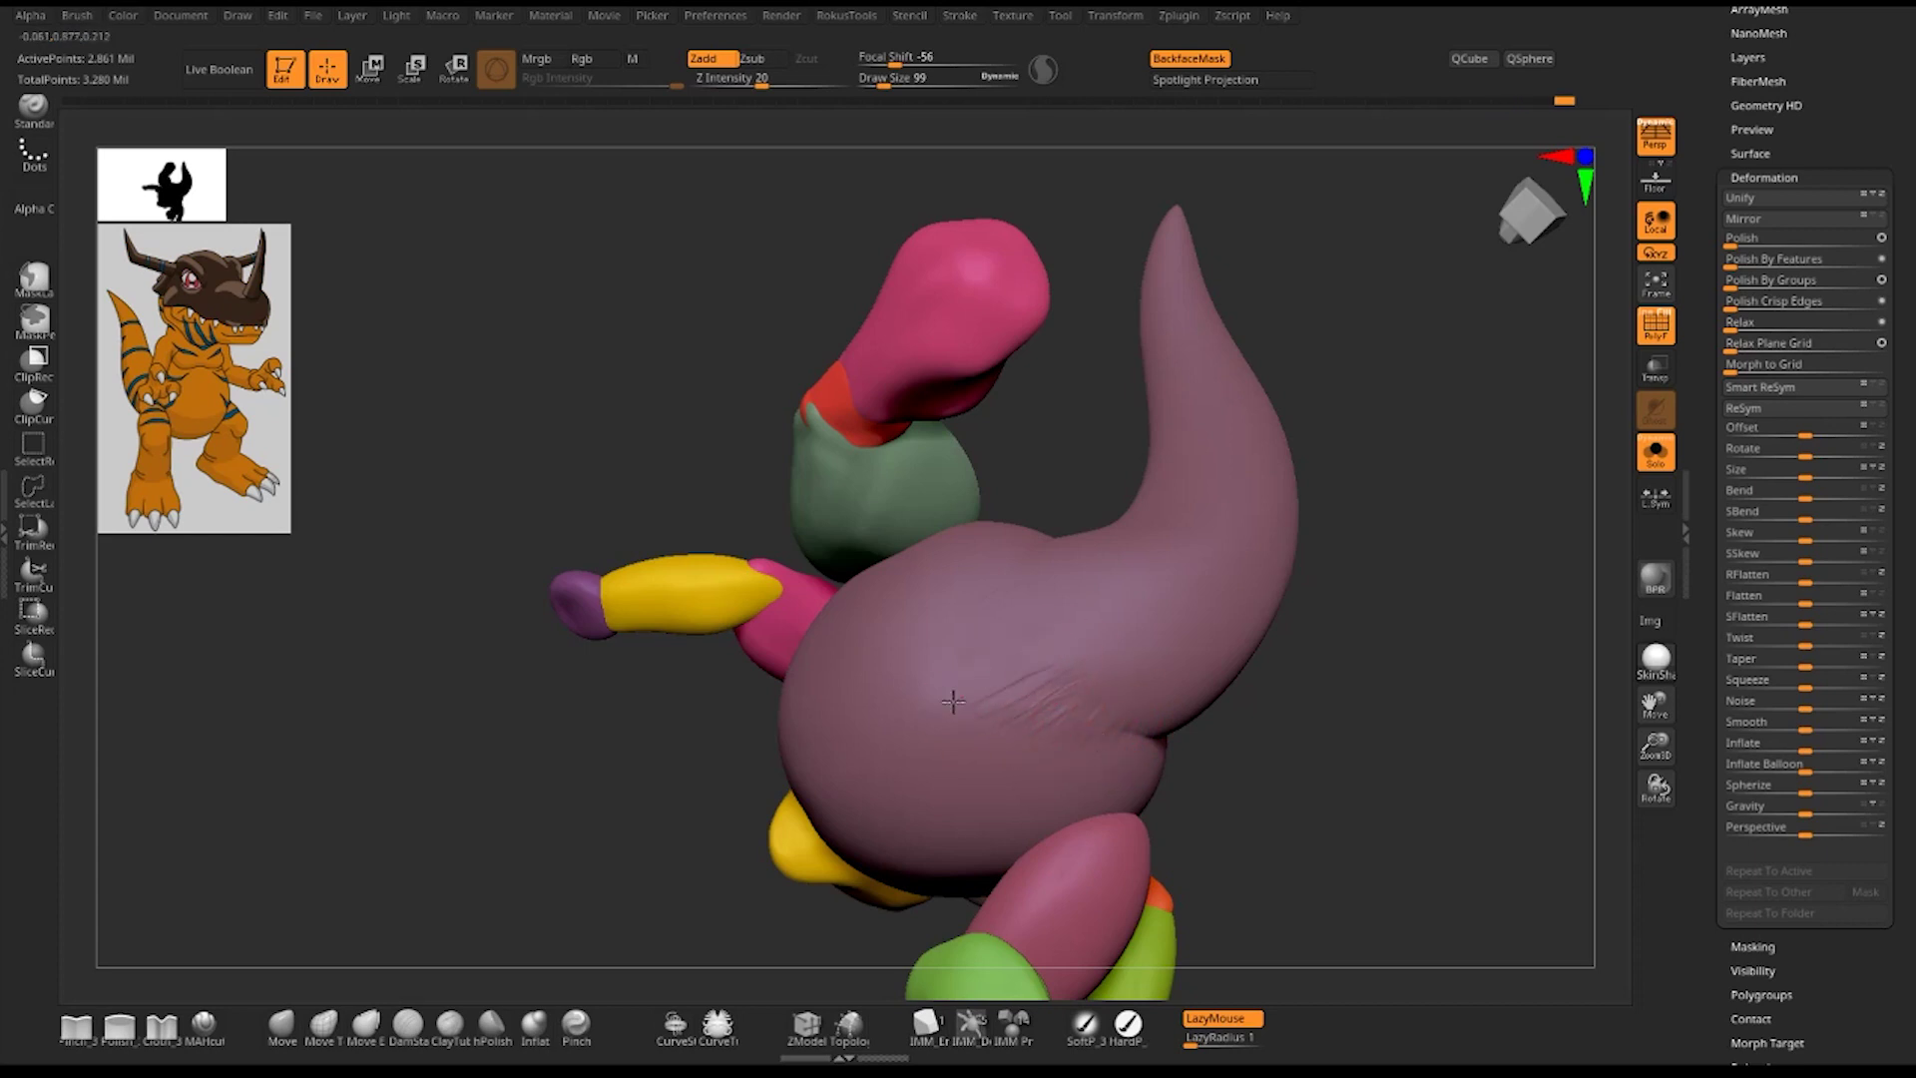
{"action": "mouse_move", "coordinate": [1350, 680]}
{"action": "left_mouse_down"}
{"action": "mouse_move", "coordinate": [1386, 698]}
{"action": "mouse_move", "coordinate": [984, 594]}
{"action": "mouse_move", "coordinate": [985, 613]}
{"action": "left_mouse_up"}
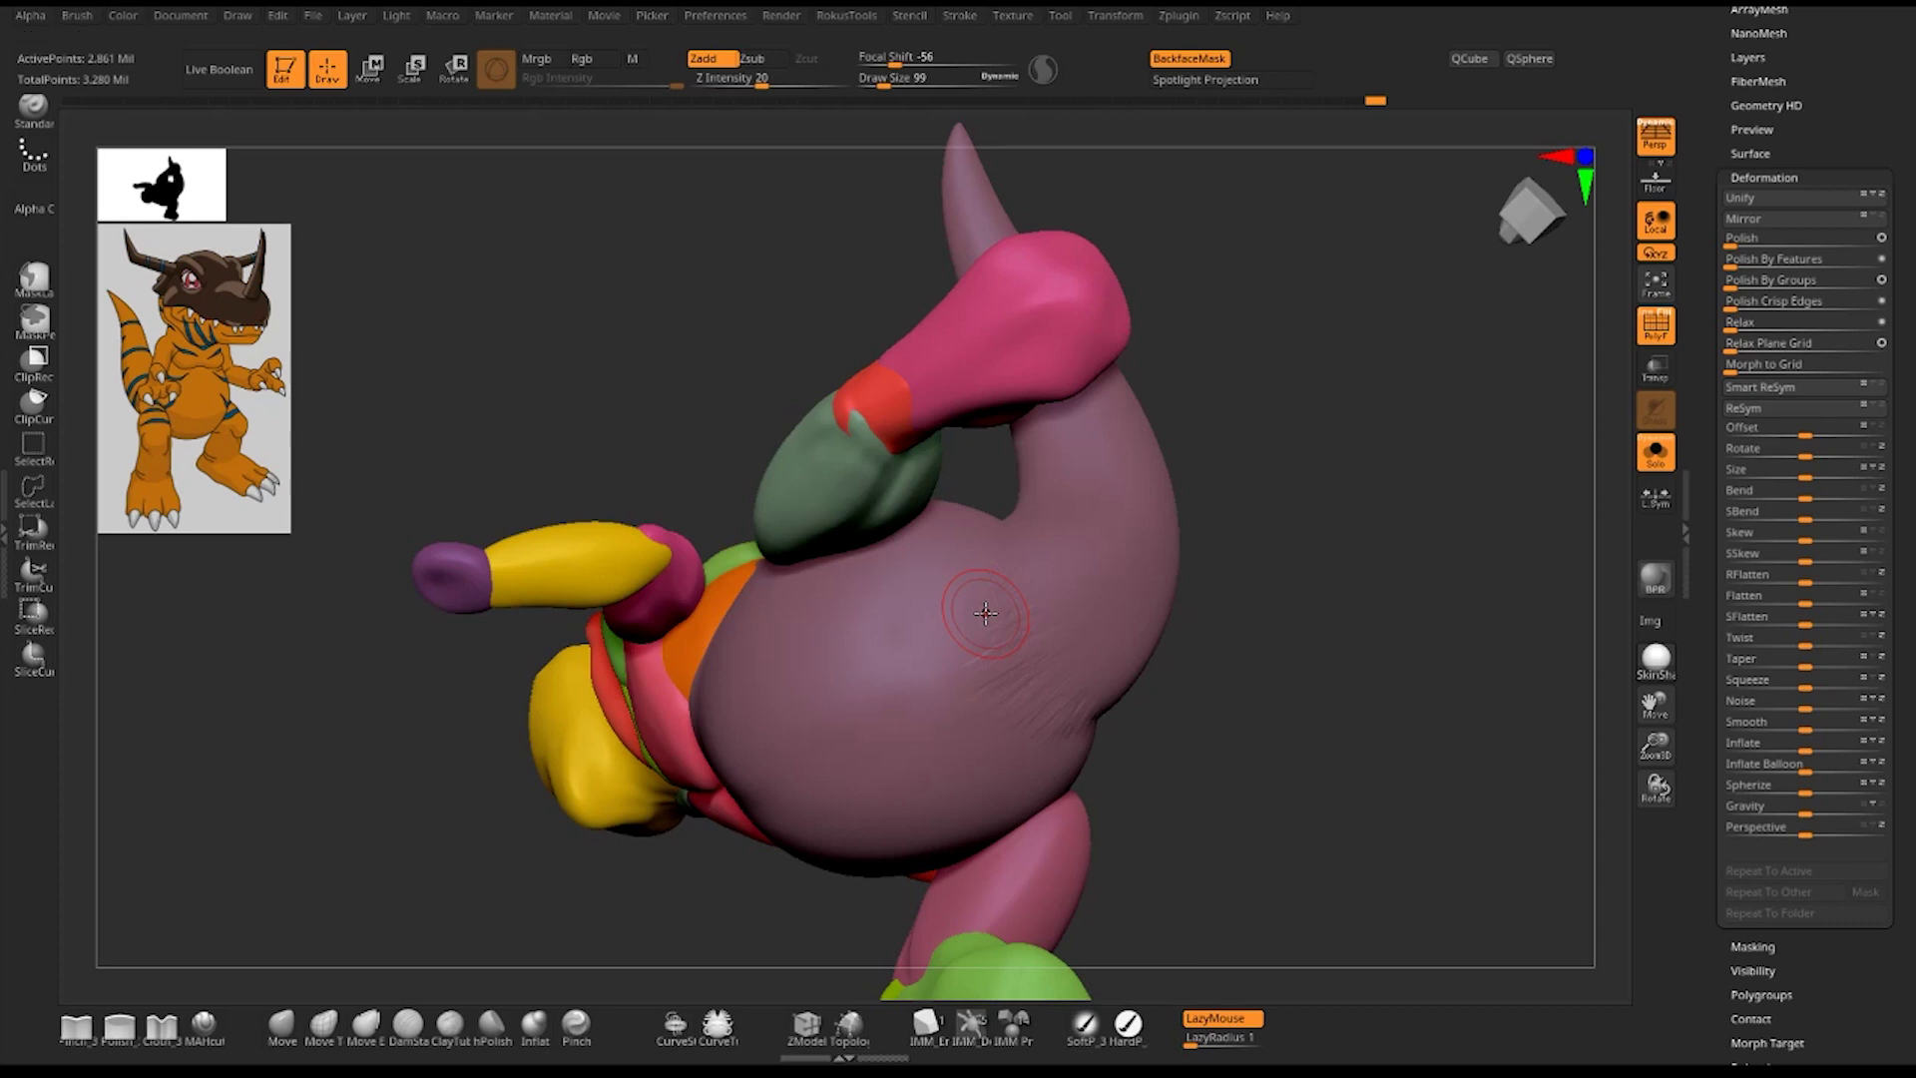
{"action": "mouse_move", "coordinate": [1380, 619]}
{"action": "left_mouse_down"}
{"action": "mouse_move", "coordinate": [1338, 675]}
{"action": "mouse_move", "coordinate": [1267, 675]}
{"action": "mouse_move", "coordinate": [1026, 601]}
{"action": "mouse_move", "coordinate": [1053, 657]}
{"action": "mouse_move", "coordinate": [1042, 703]}
{"action": "left_mouse_up"}
{"action": "left_click_drag", "start_coordinate": [1278, 697], "coordinate": [1066, 706]}
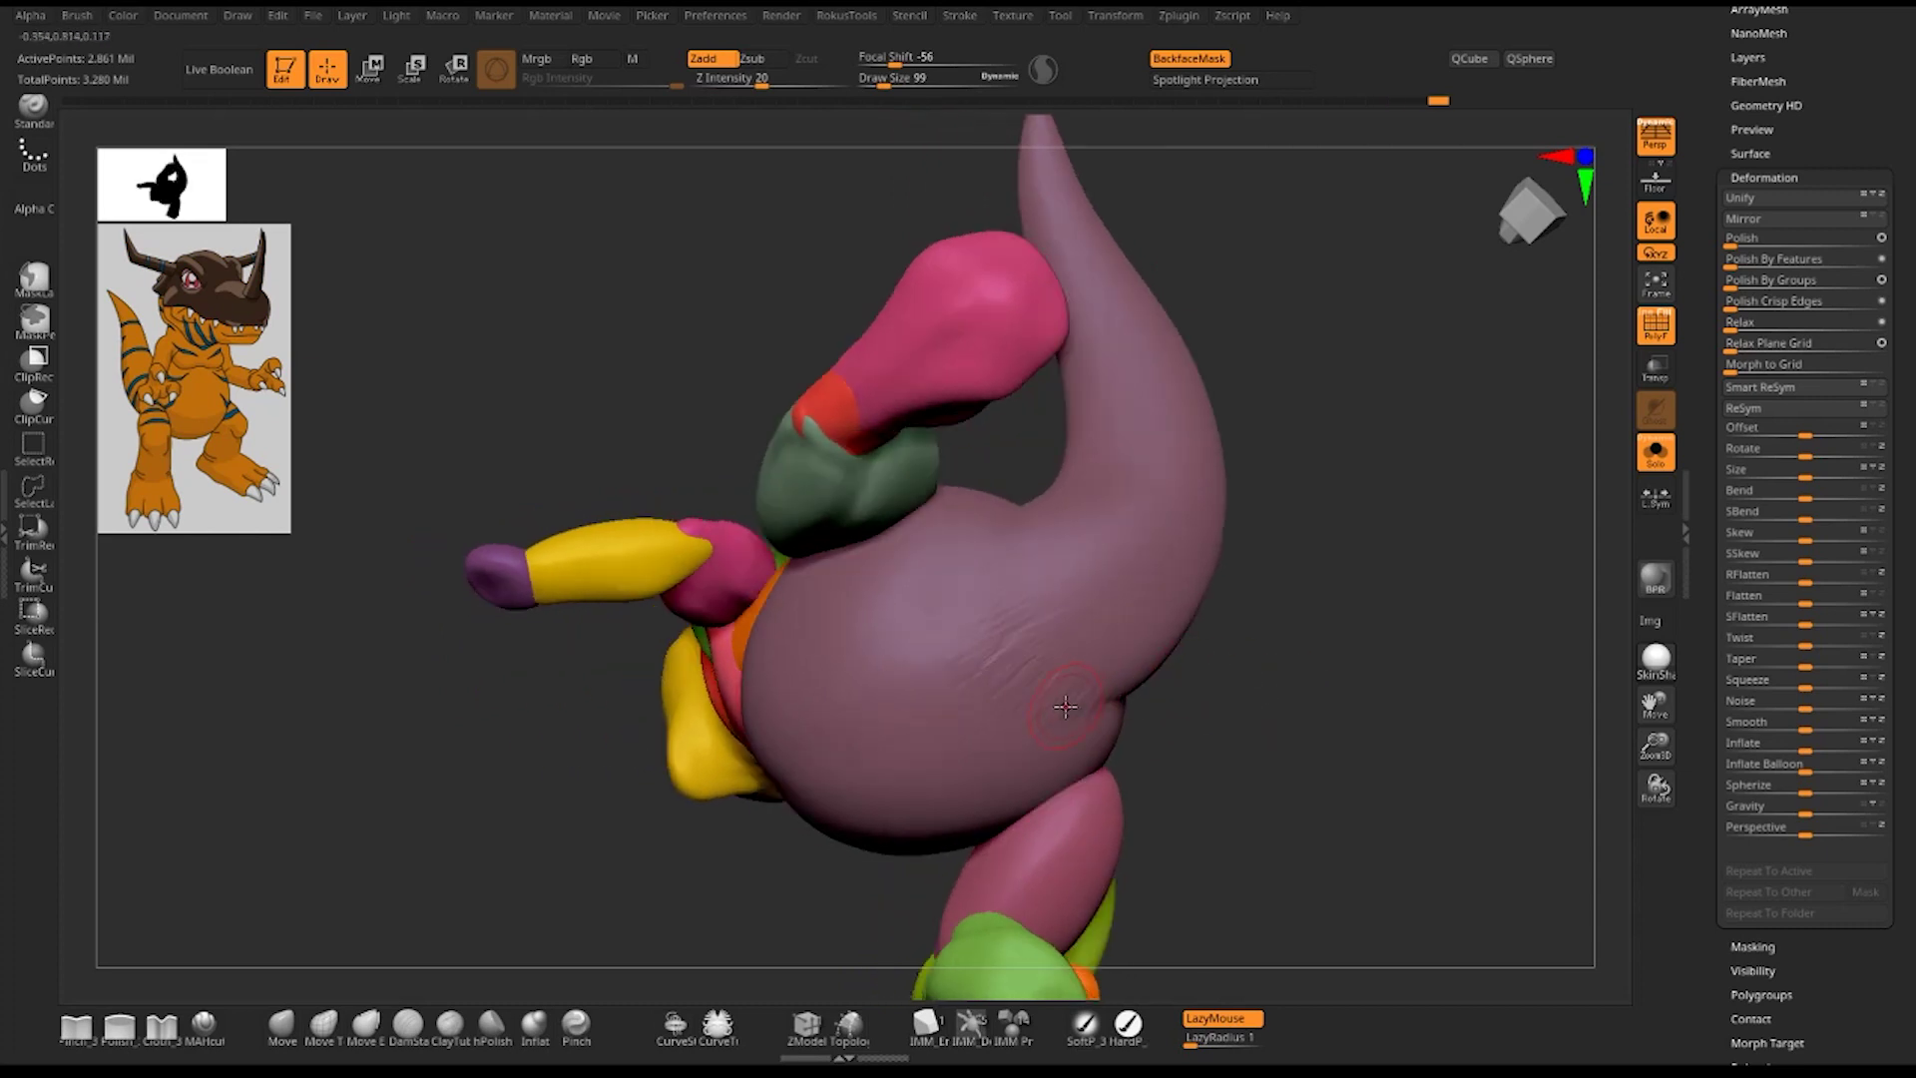
- Pick a smoothing brush with B-S-T and orbit to inspect Greymon's back and right side
{"action": "key", "text": "b"}
{"action": "key", "text": "s"}
{"action": "key", "text": "t"}
{"action": "mouse_move", "coordinate": [1343, 624]}
{"action": "left_mouse_down"}
{"action": "mouse_move", "coordinate": [1377, 658]}
{"action": "mouse_move", "coordinate": [1270, 637]}
{"action": "left_mouse_up"}
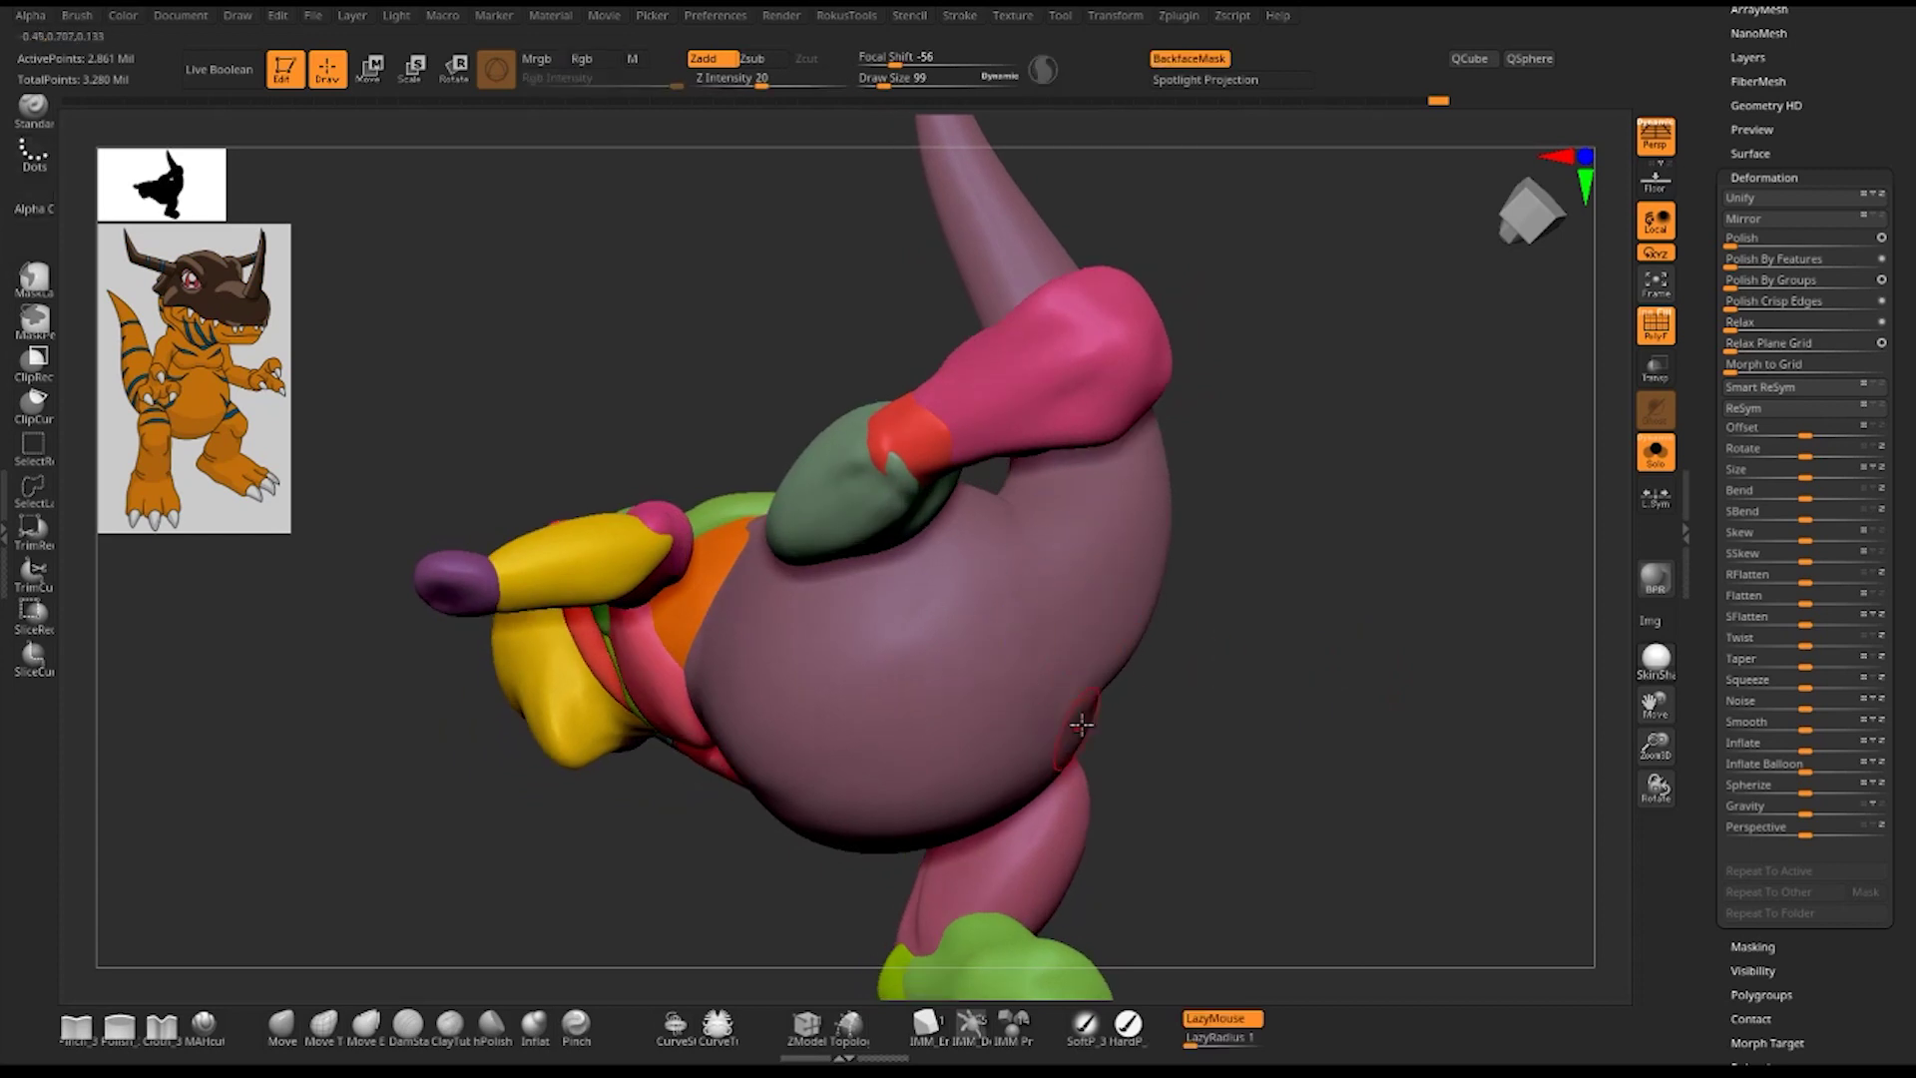
{"action": "mouse_move", "coordinate": [1326, 699]}
{"action": "left_mouse_down"}
{"action": "mouse_move", "coordinate": [1270, 654]}
{"action": "mouse_move", "coordinate": [1317, 633]}
{"action": "mouse_move", "coordinate": [1038, 635]}
{"action": "left_mouse_up"}
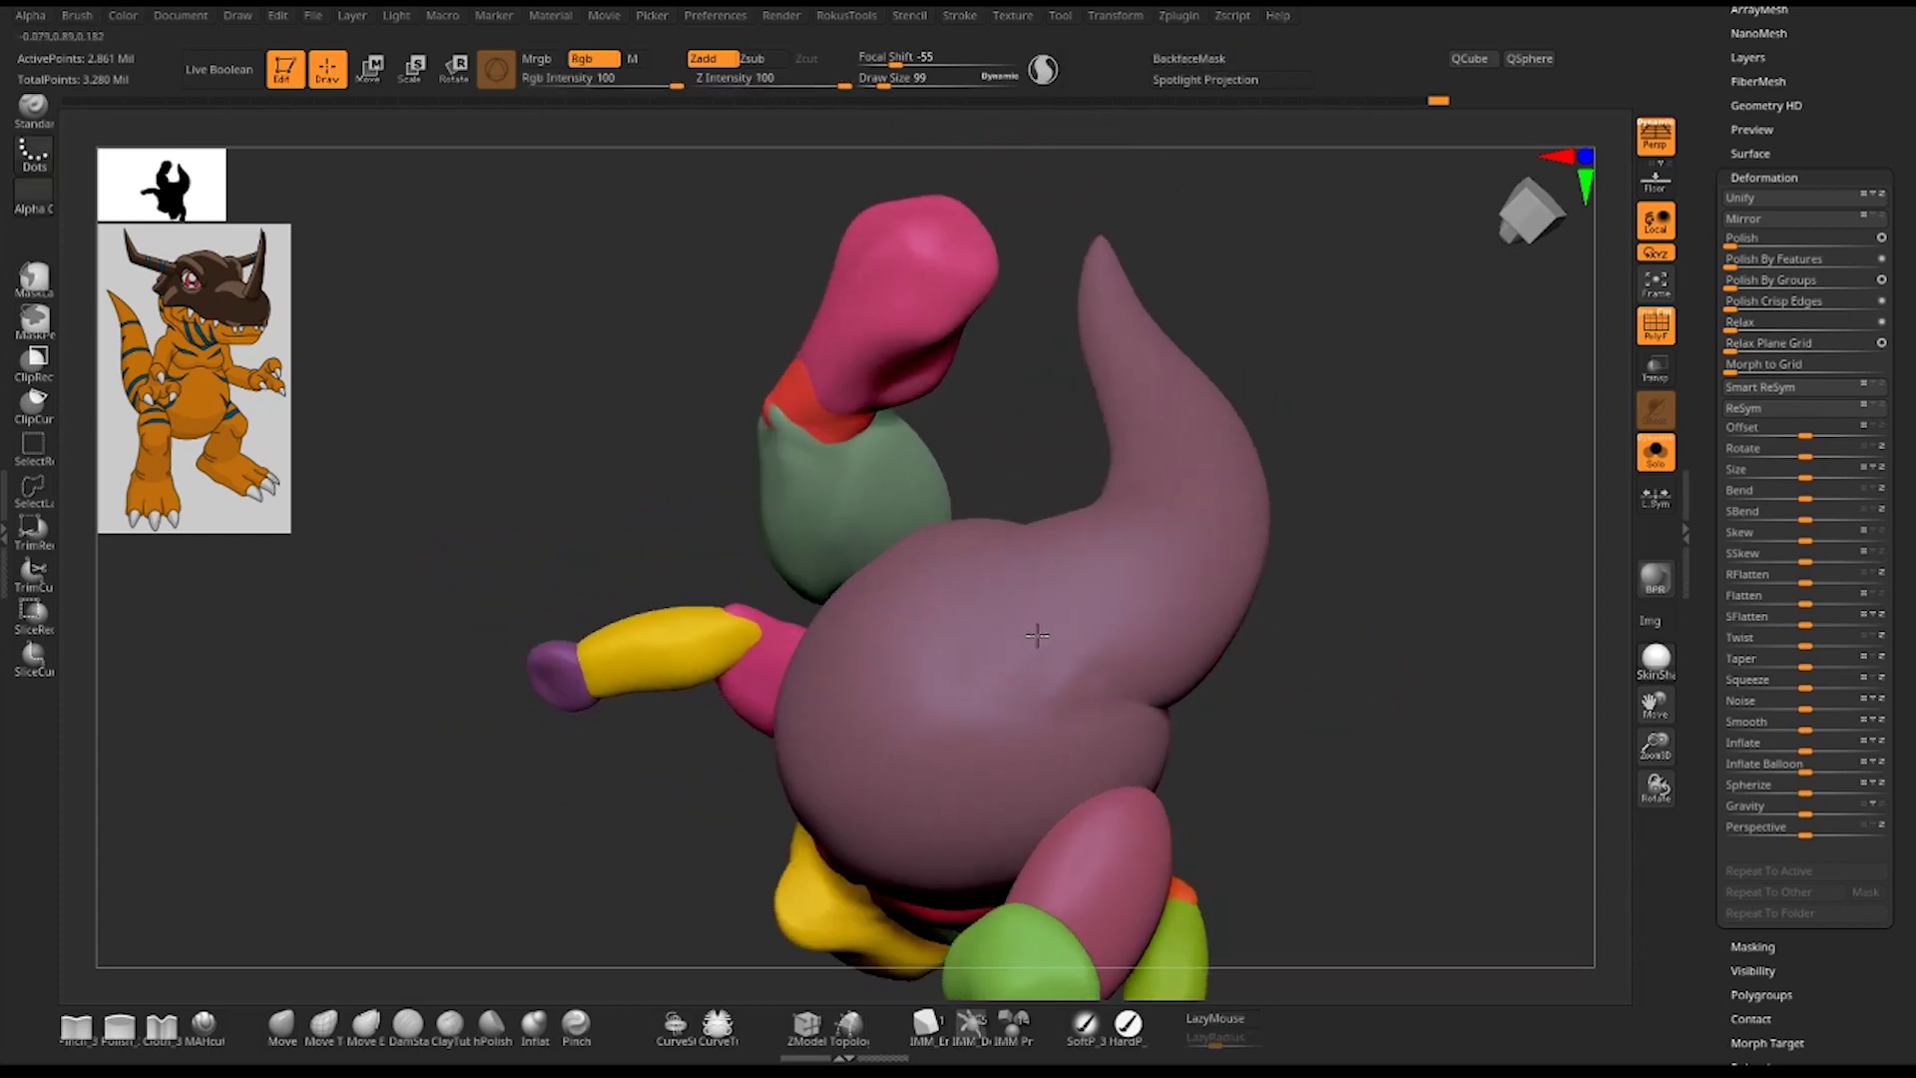
{"action": "mouse_move", "coordinate": [1298, 688]}
{"action": "left_mouse_down"}
{"action": "mouse_move", "coordinate": [1377, 693]}
{"action": "mouse_move", "coordinate": [1166, 653]}
{"action": "left_mouse_up"}
{"action": "mouse_move", "coordinate": [836, 660]}
{"action": "left_mouse_down"}
{"action": "mouse_move", "coordinate": [962, 769]}
{"action": "mouse_move", "coordinate": [1232, 706]}
{"action": "mouse_move", "coordinate": [1056, 660]}
{"action": "left_mouse_up"}
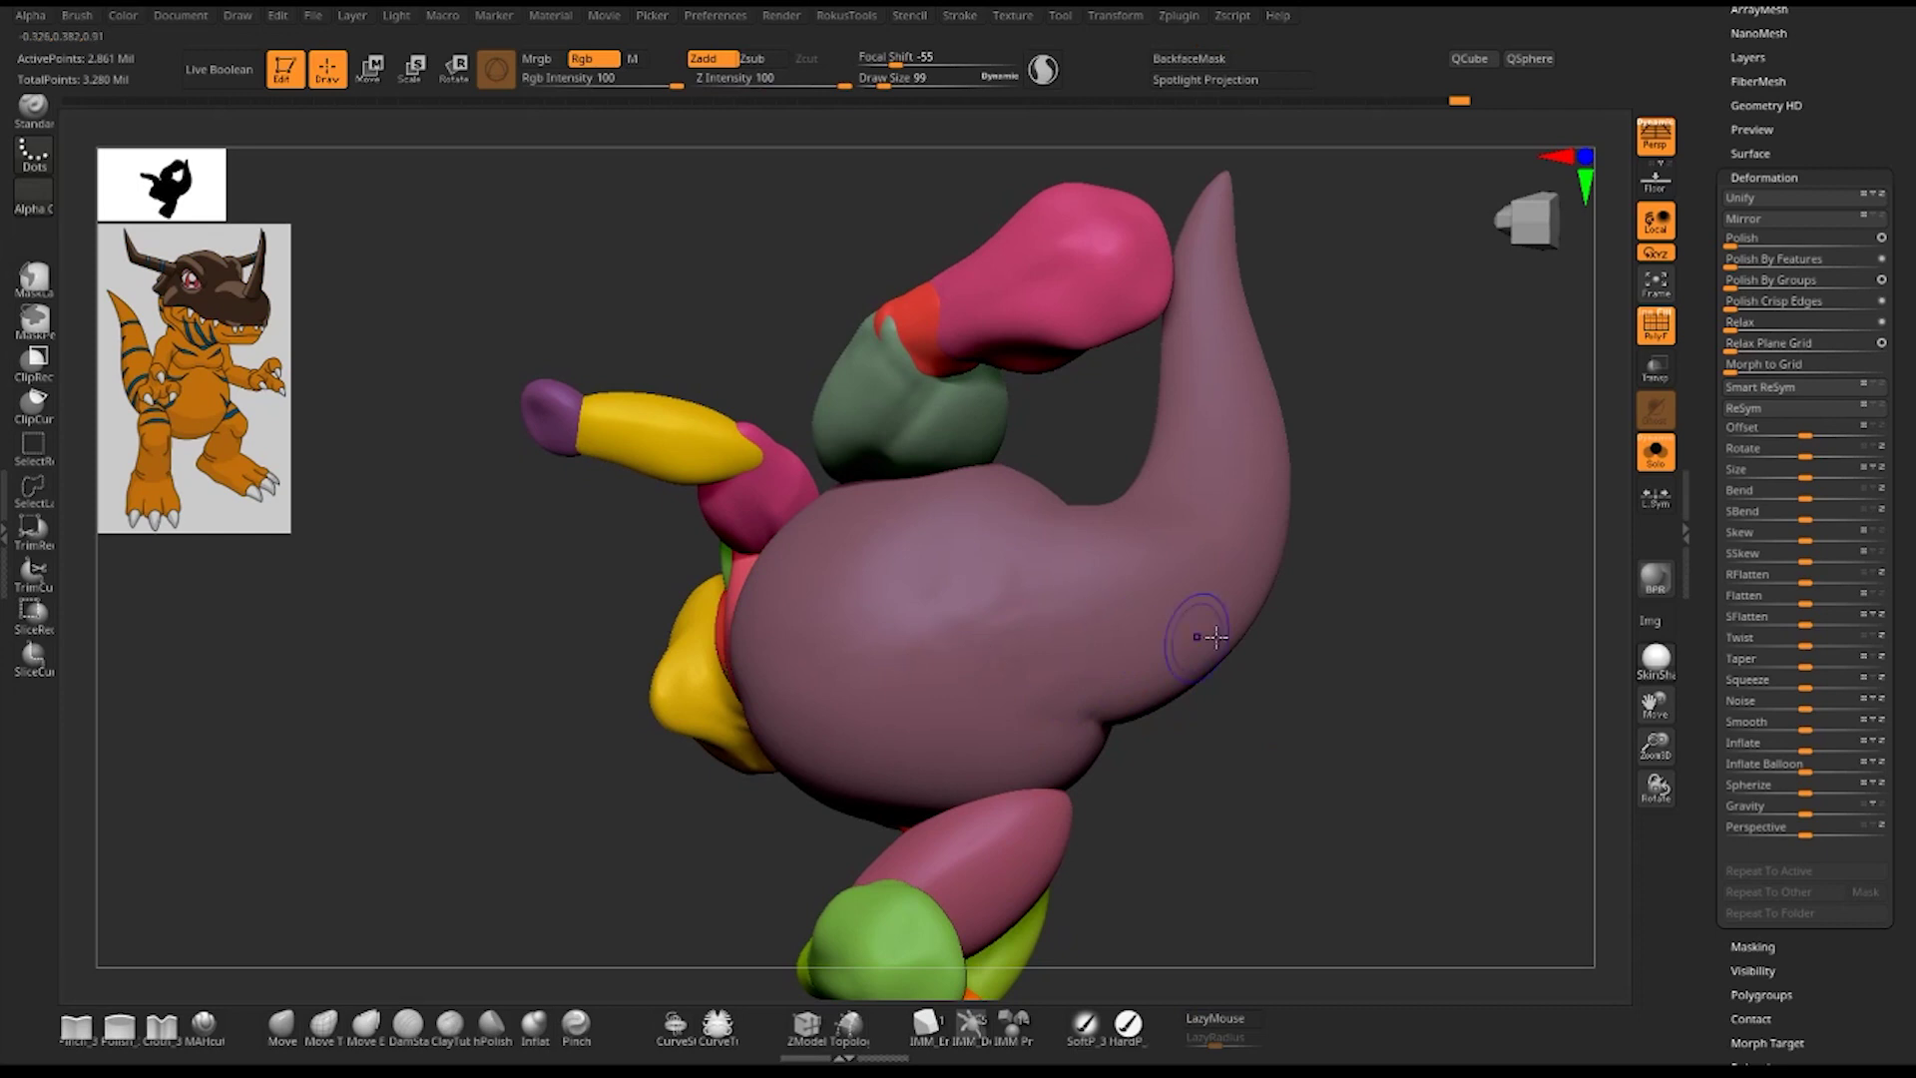
{"action": "mouse_move", "coordinate": [1214, 636]}
{"action": "left_mouse_down"}
{"action": "mouse_move", "coordinate": [1377, 706]}
{"action": "mouse_move", "coordinate": [1064, 627]}
{"action": "left_mouse_up"}
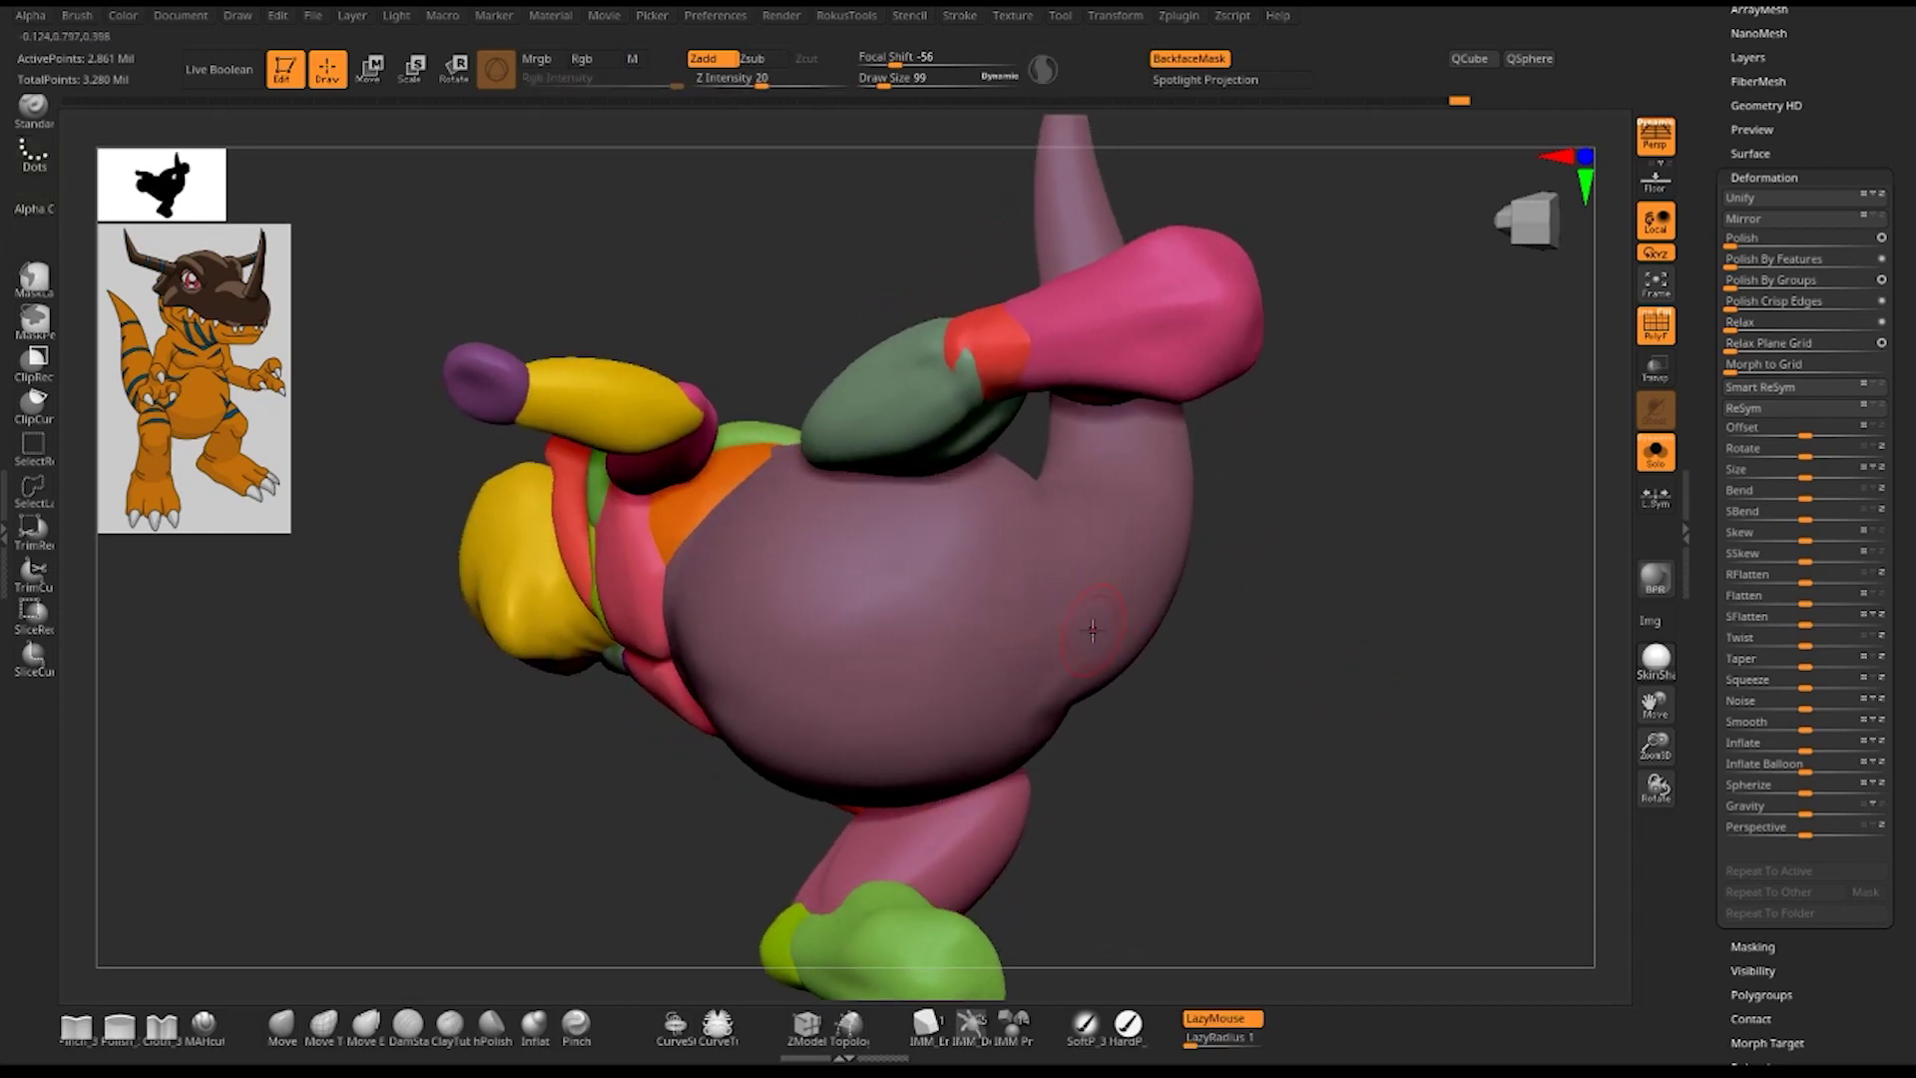
{"action": "left_click_drag", "start_coordinate": [1407, 683], "coordinate": [1012, 648]}
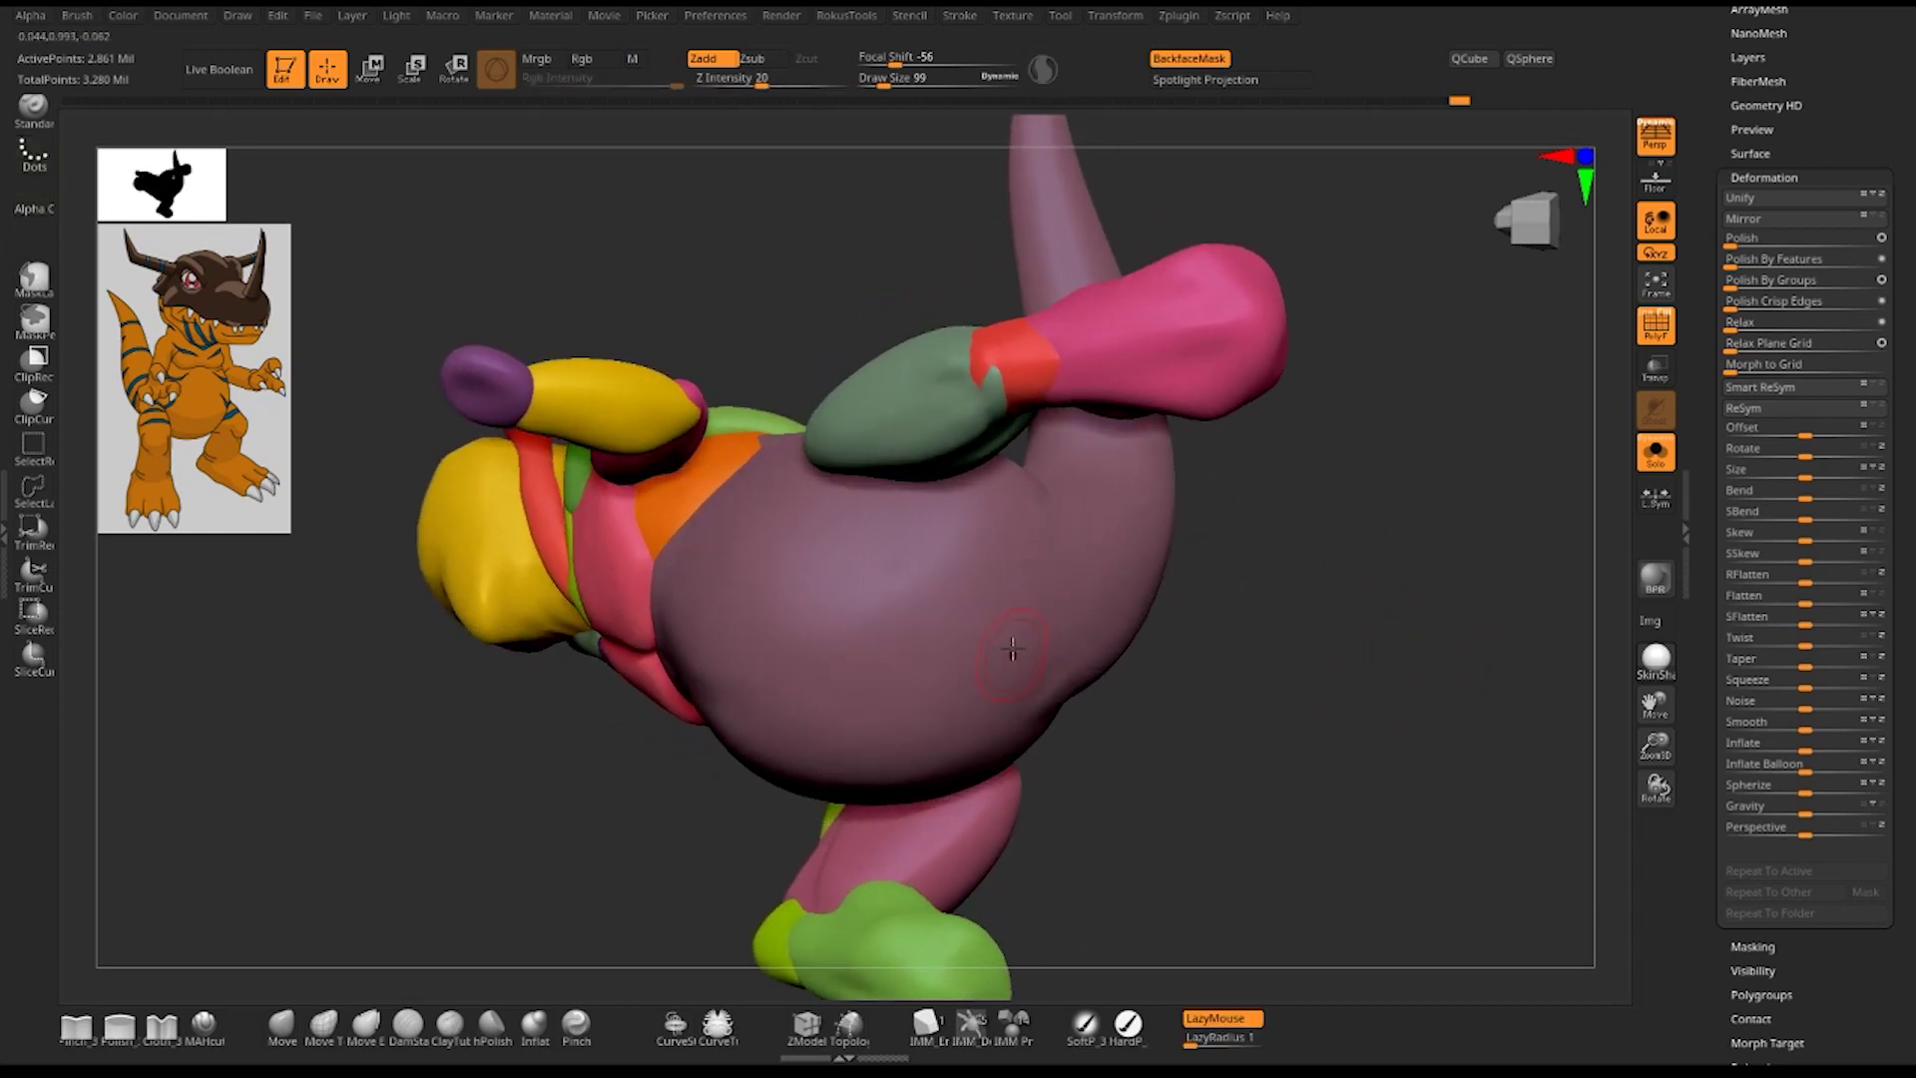
{"action": "left_click_drag", "start_coordinate": [1241, 710], "coordinate": [1025, 670]}
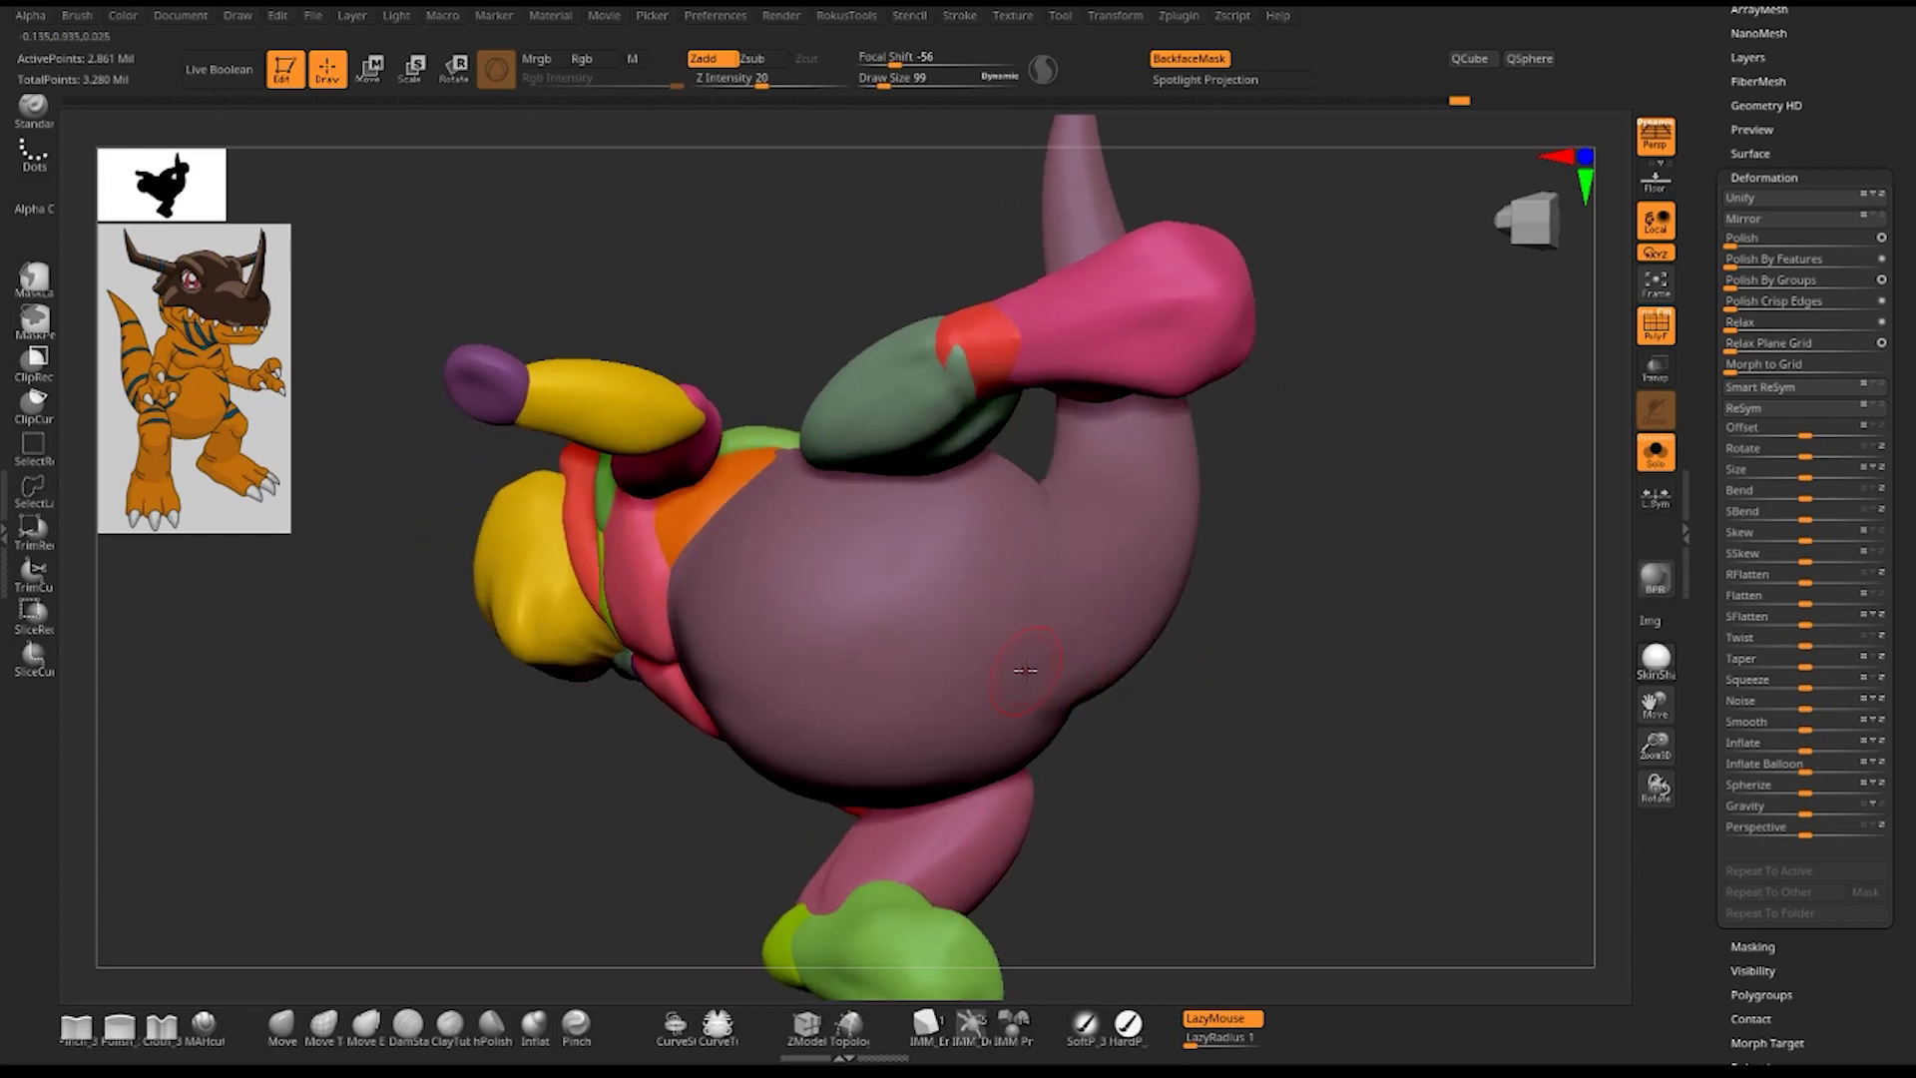
{"action": "left_click_drag", "start_coordinate": [1305, 697], "coordinate": [1014, 683]}
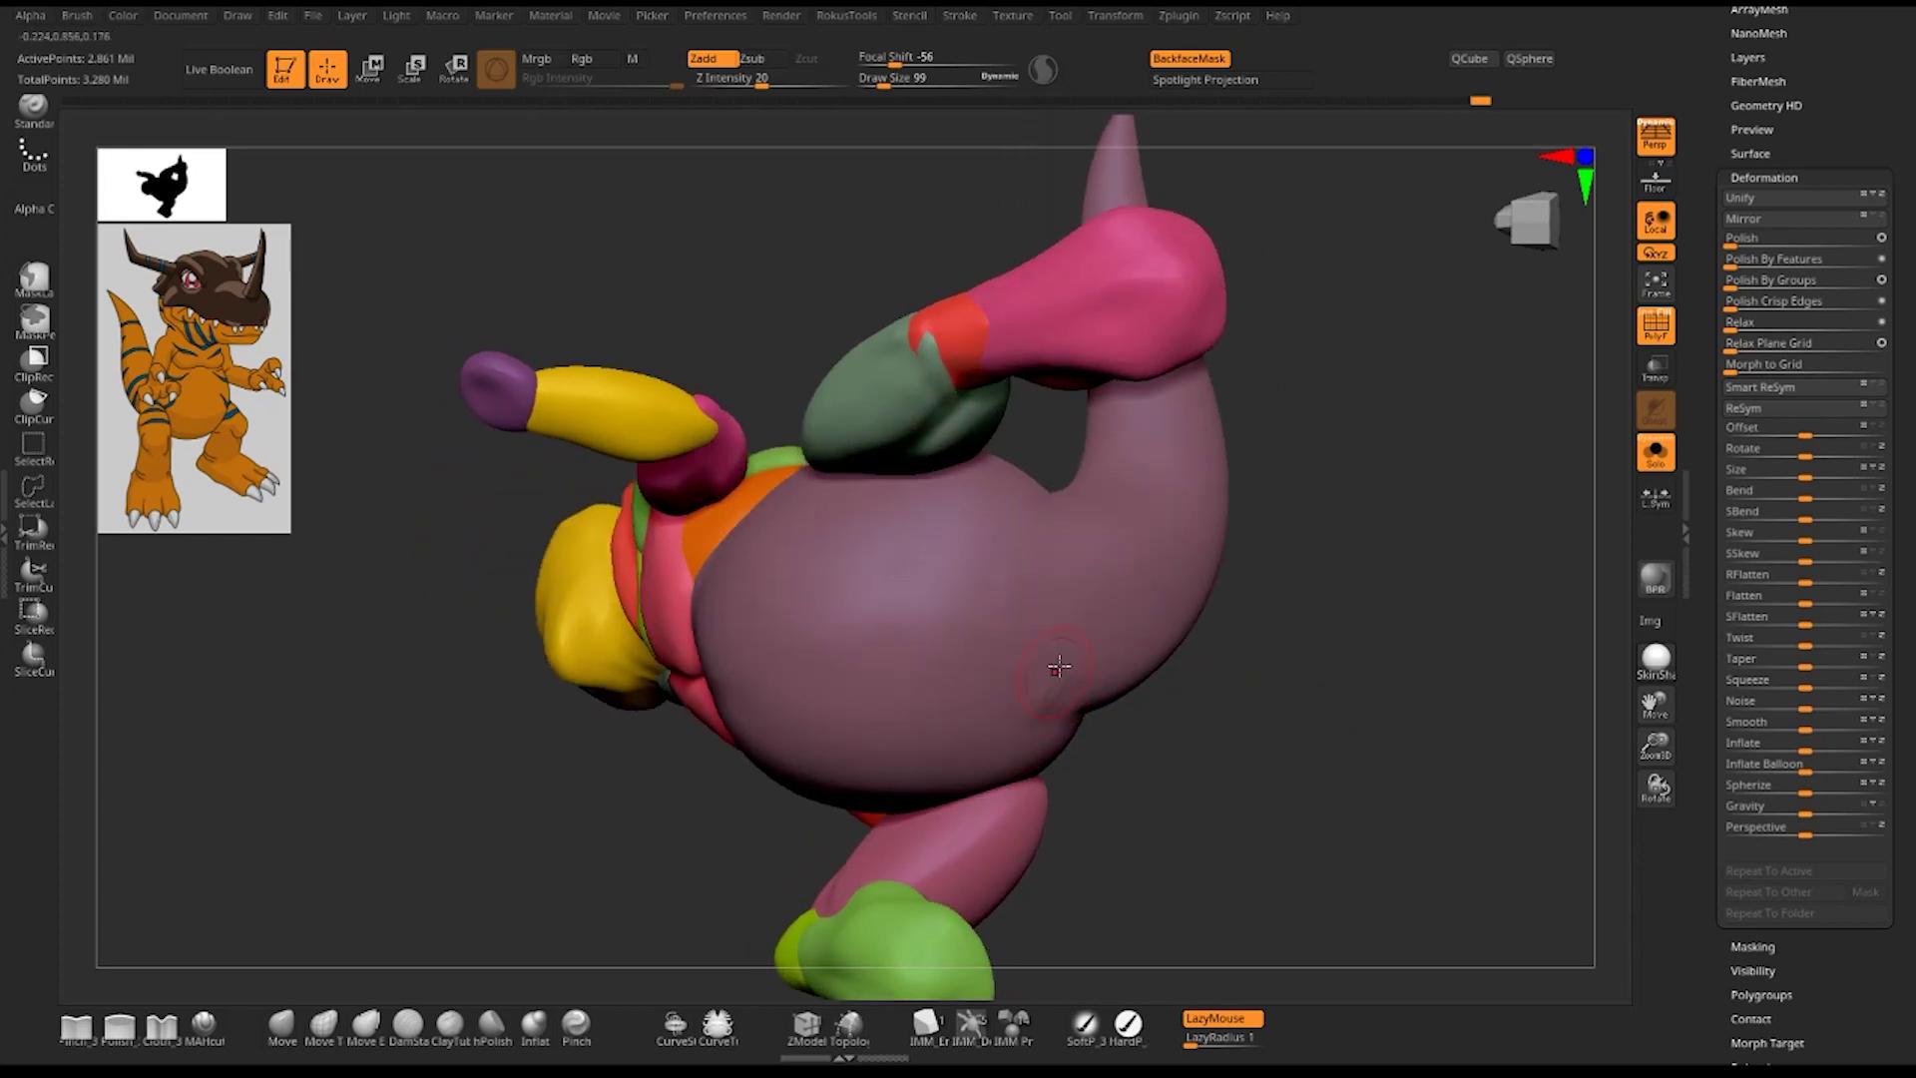
- Toggle brushes with hotkeys 1 and 2, tilt the tail upward, and open LightBox
{"action": "key", "text": "1"}
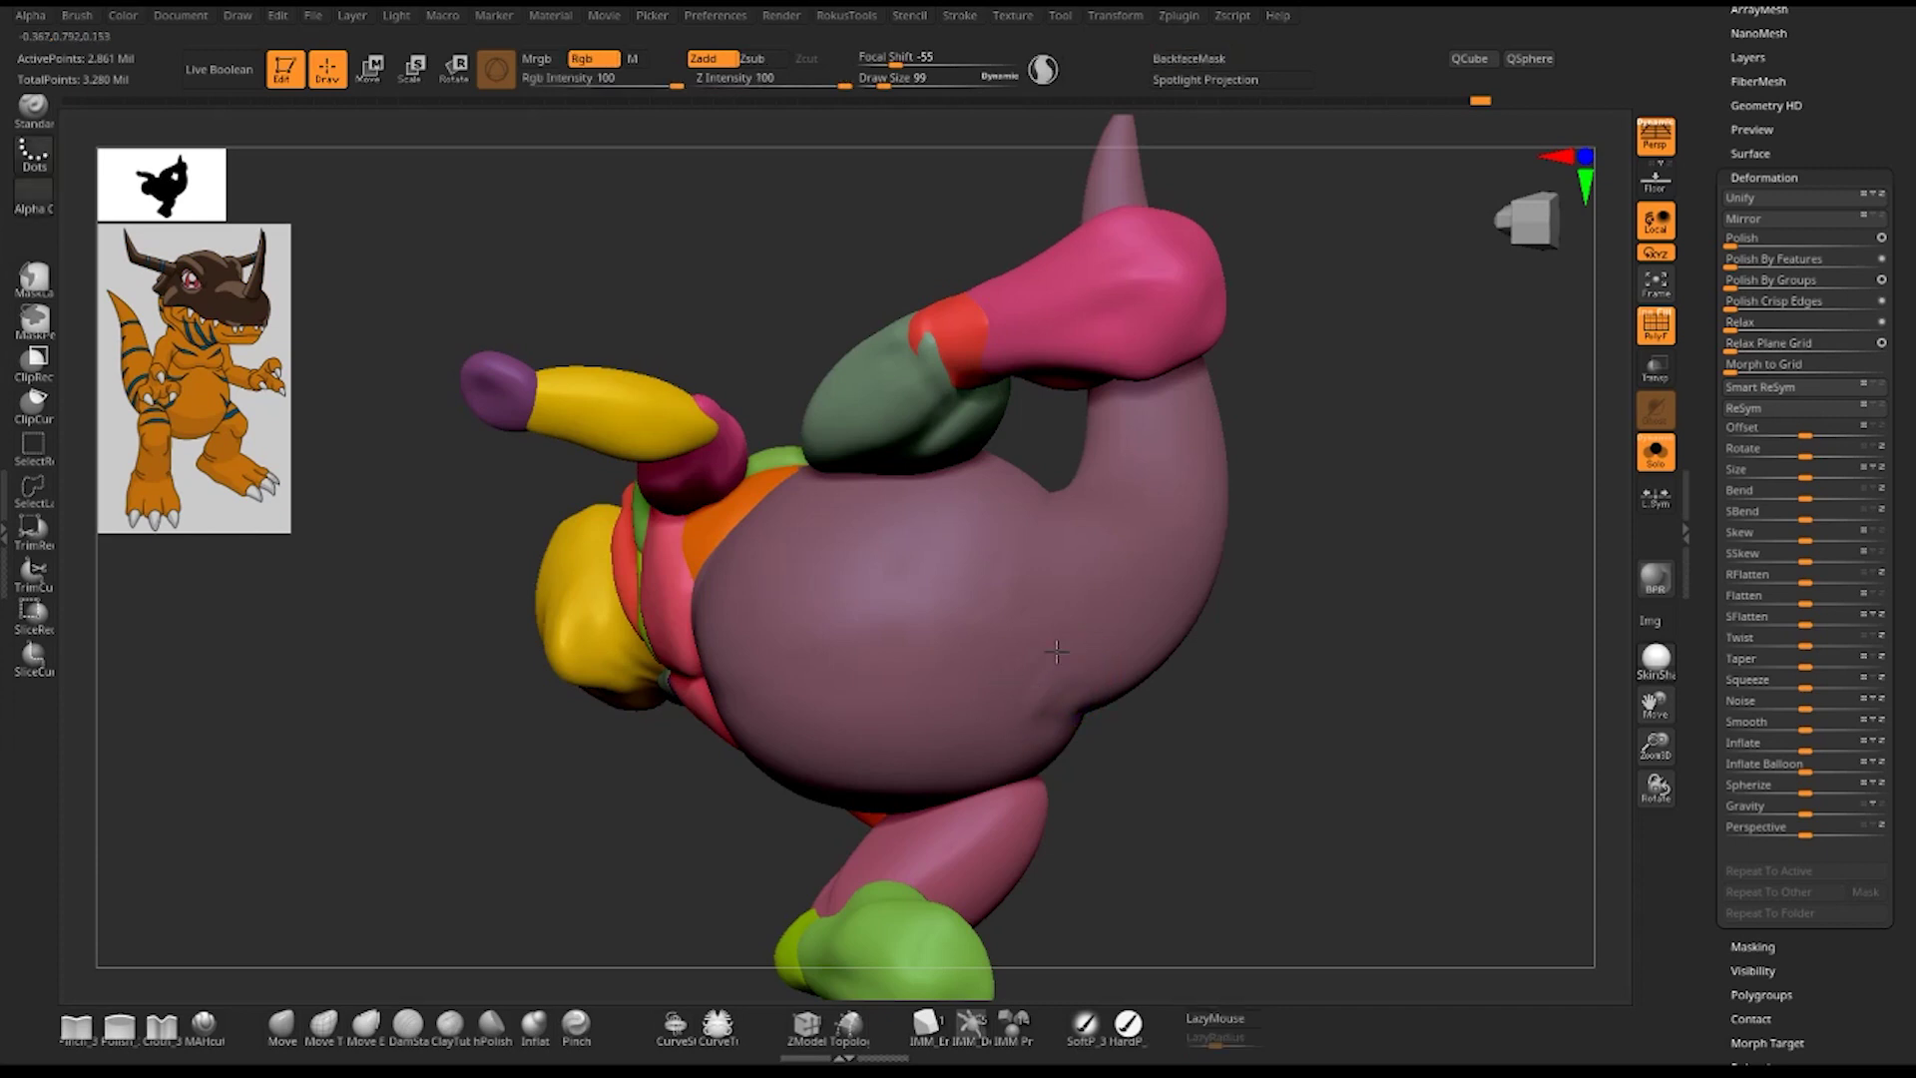
{"action": "left_click_drag", "start_coordinate": [1216, 683], "coordinate": [1240, 676]}
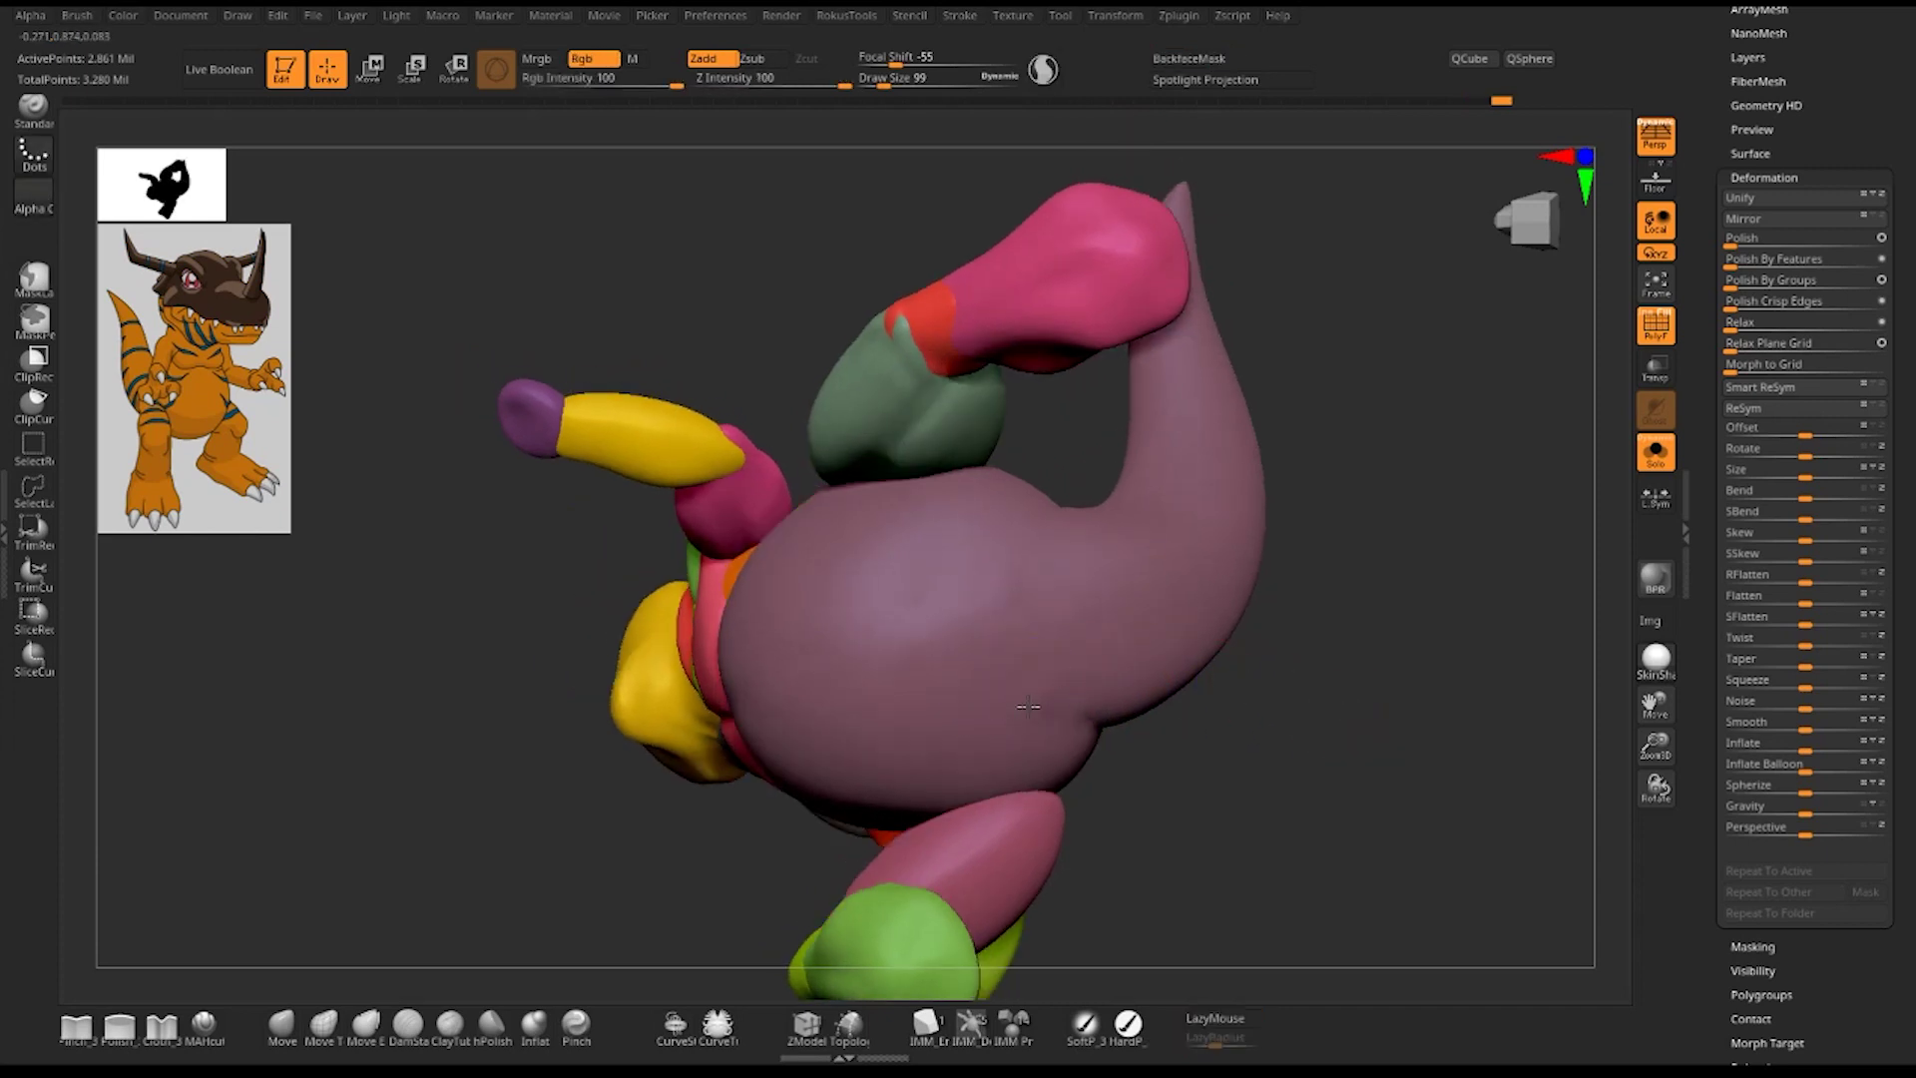
{"action": "key", "text": "2"}
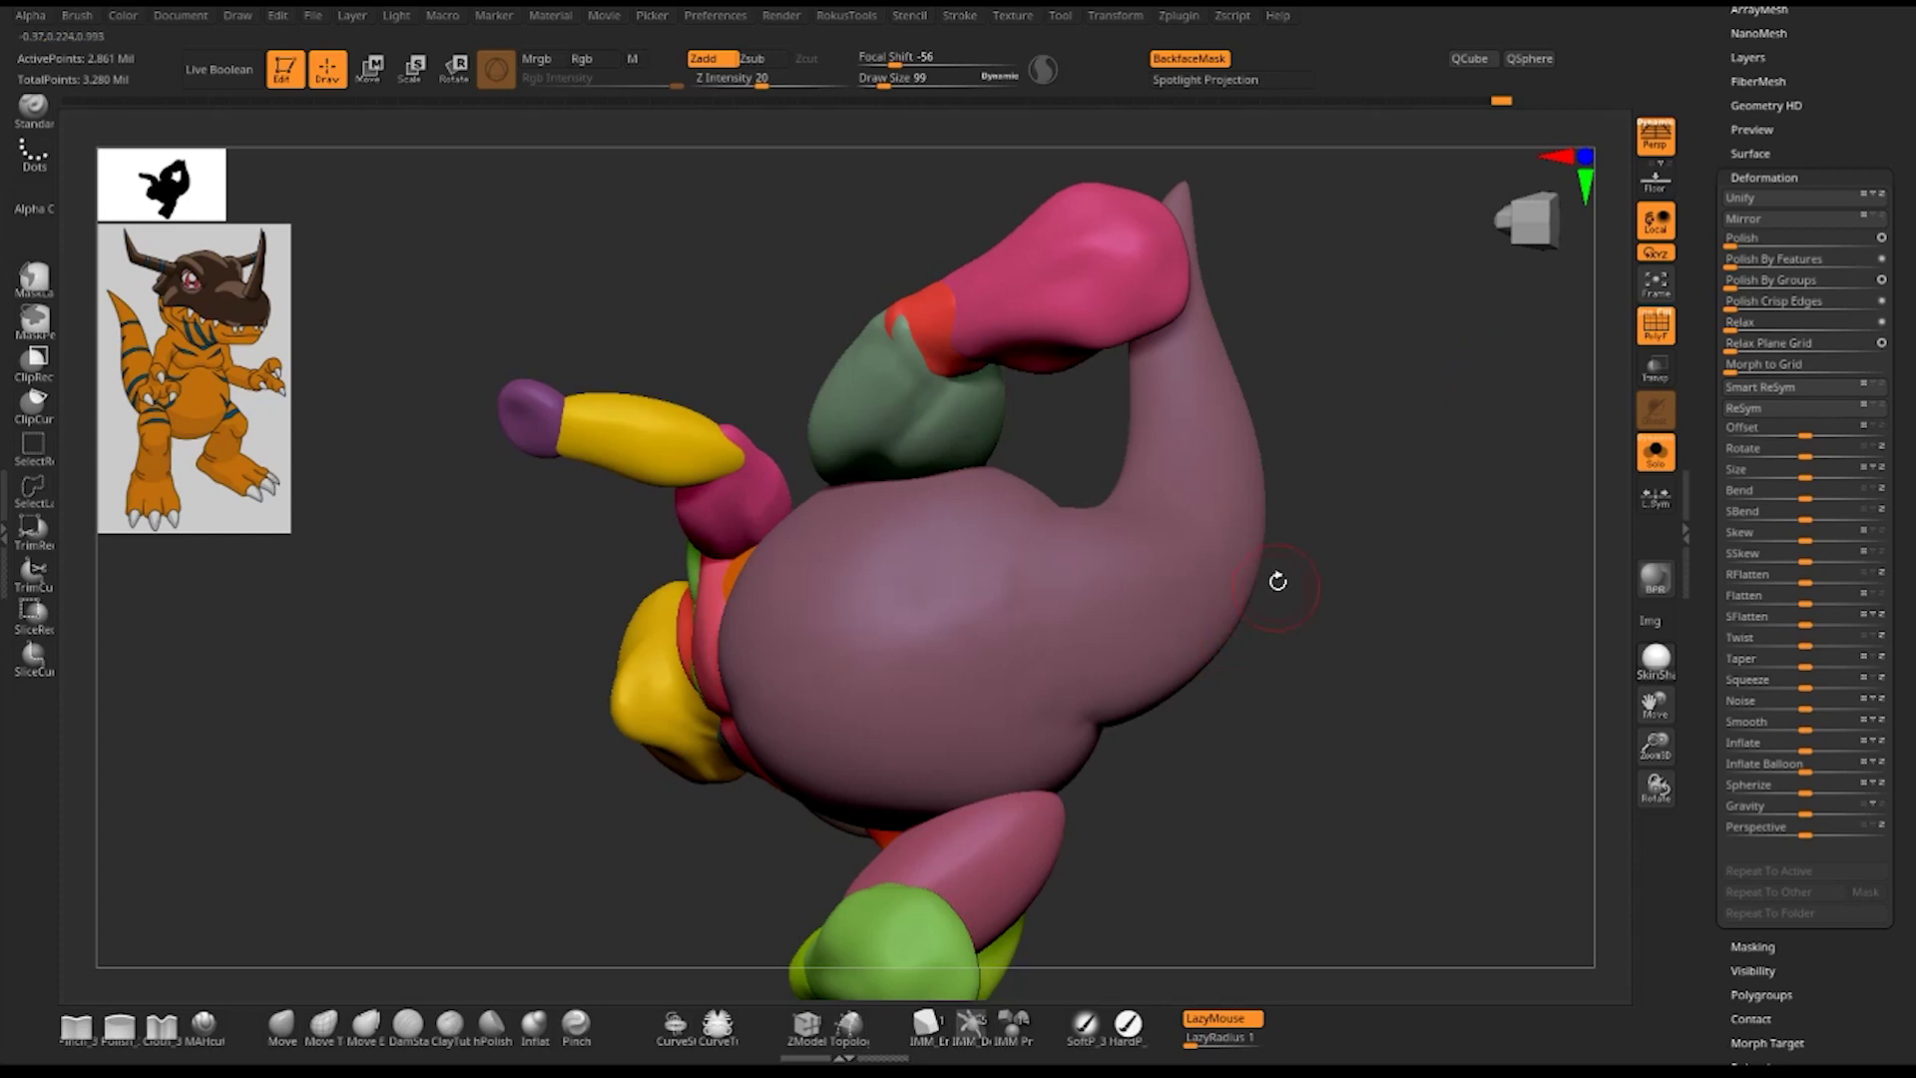
{"action": "mouse_move", "coordinate": [1427, 516]}
{"action": "left_mouse_down"}
{"action": "mouse_move", "coordinate": [1437, 548]}
{"action": "mouse_move", "coordinate": [1437, 462]}
{"action": "left_mouse_up"}
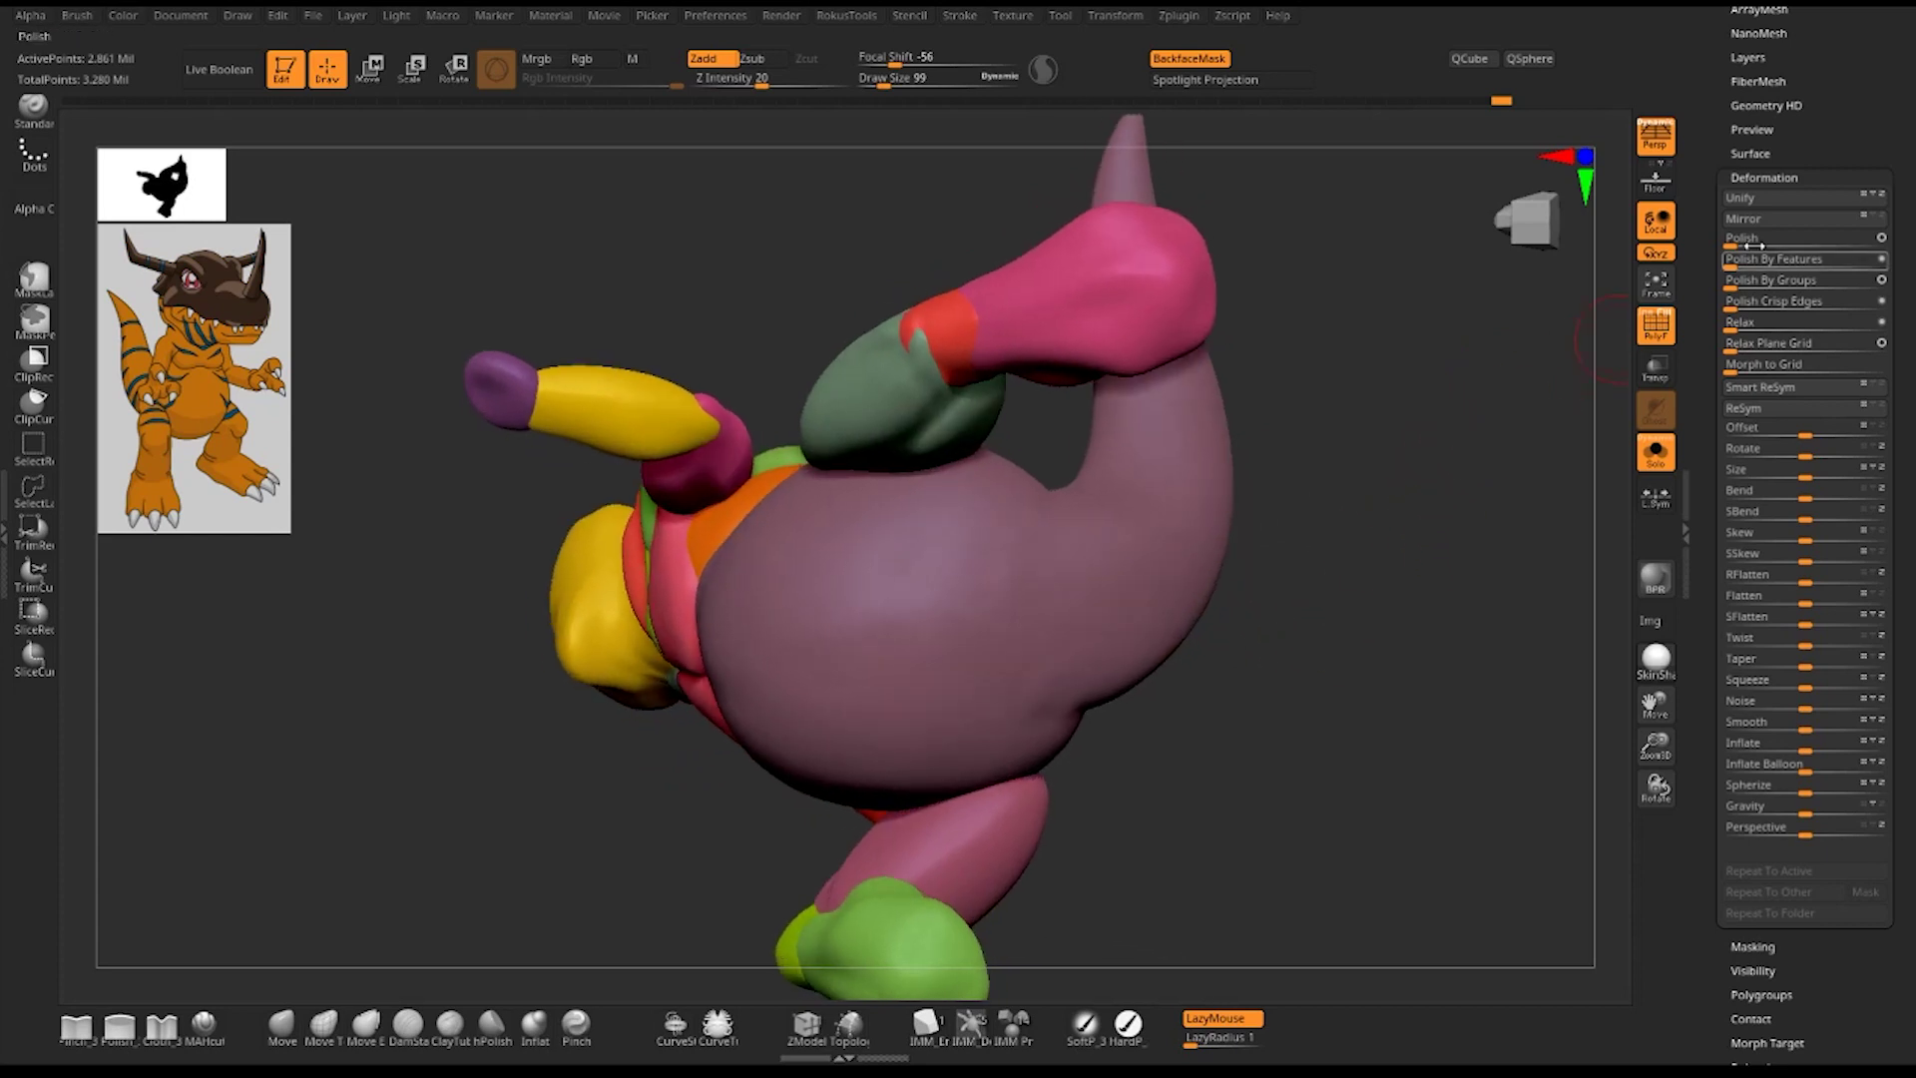
{"action": "key", "text": "comma"}
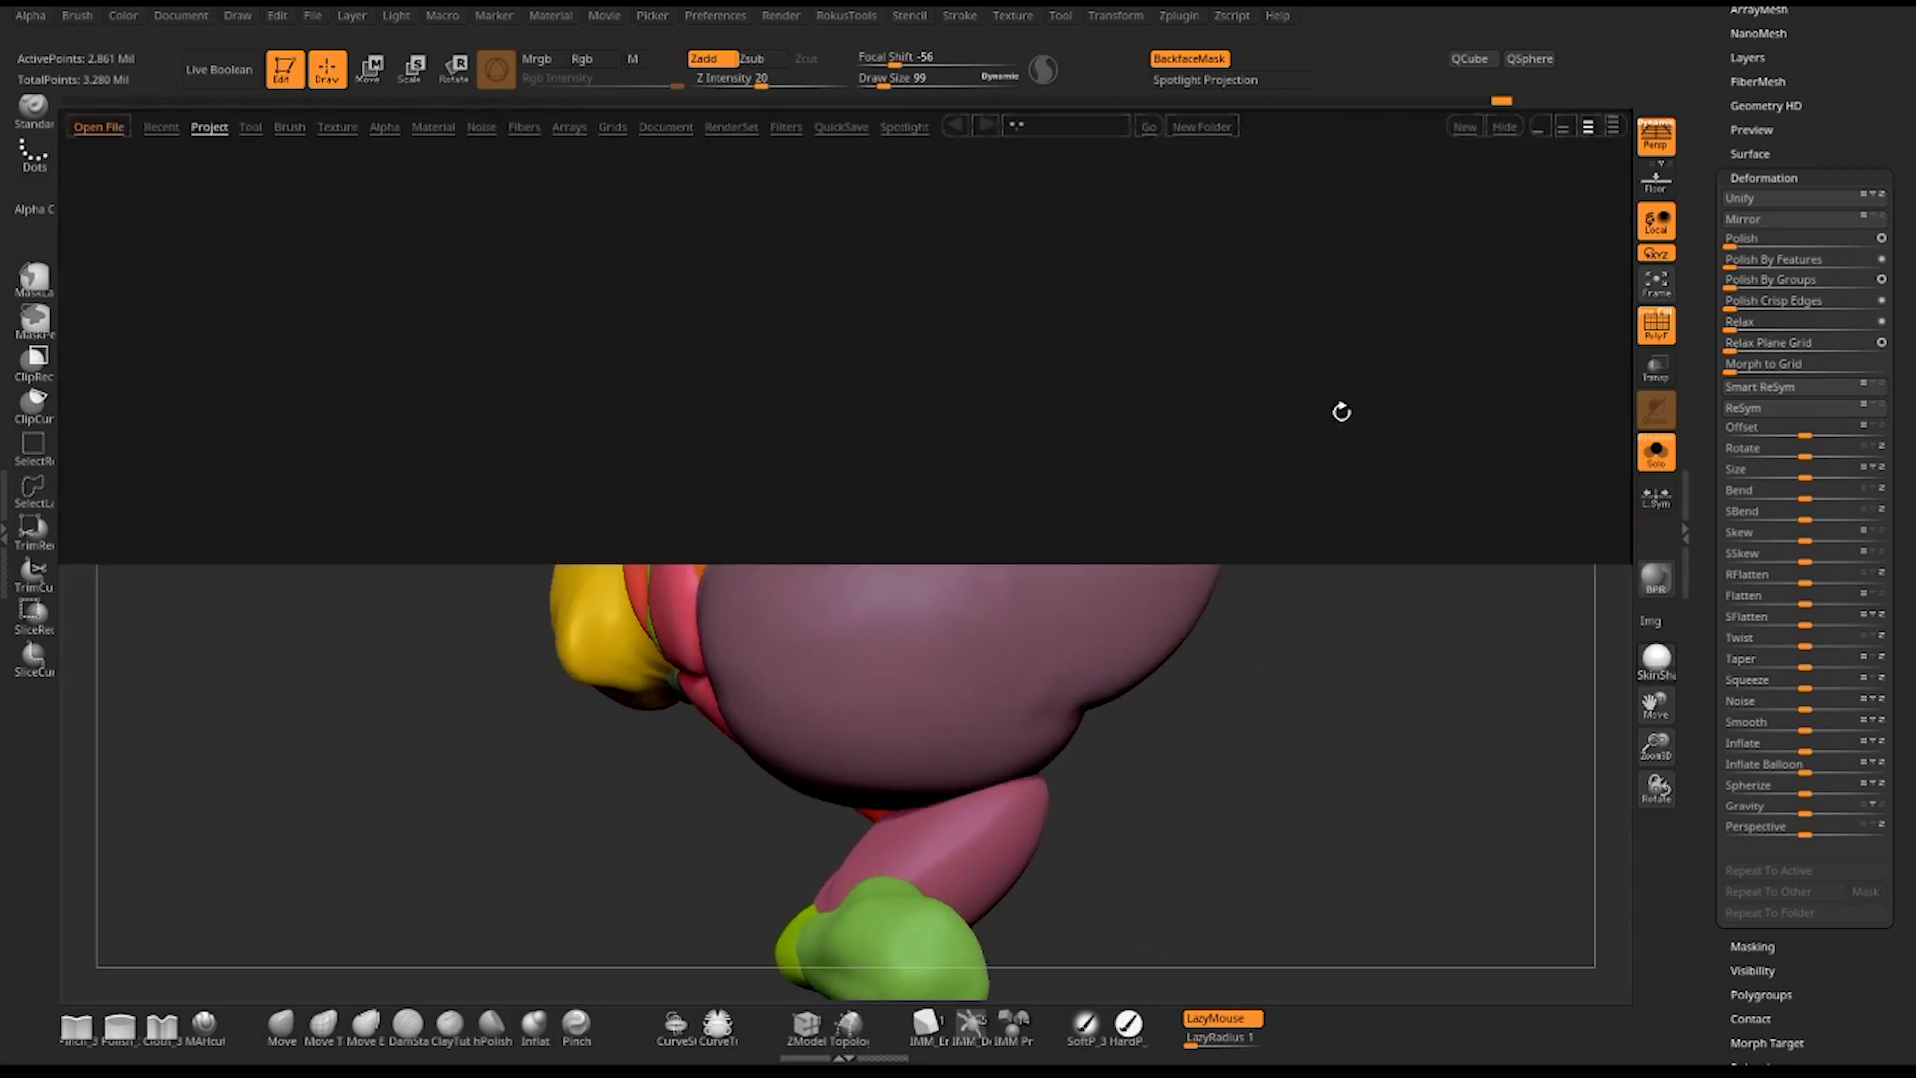
- Load Smooth Stronger.ZBP from LightBox's Brush > Smooth folder and dismiss its note
{"action": "left_click", "coordinate": [295, 127]}
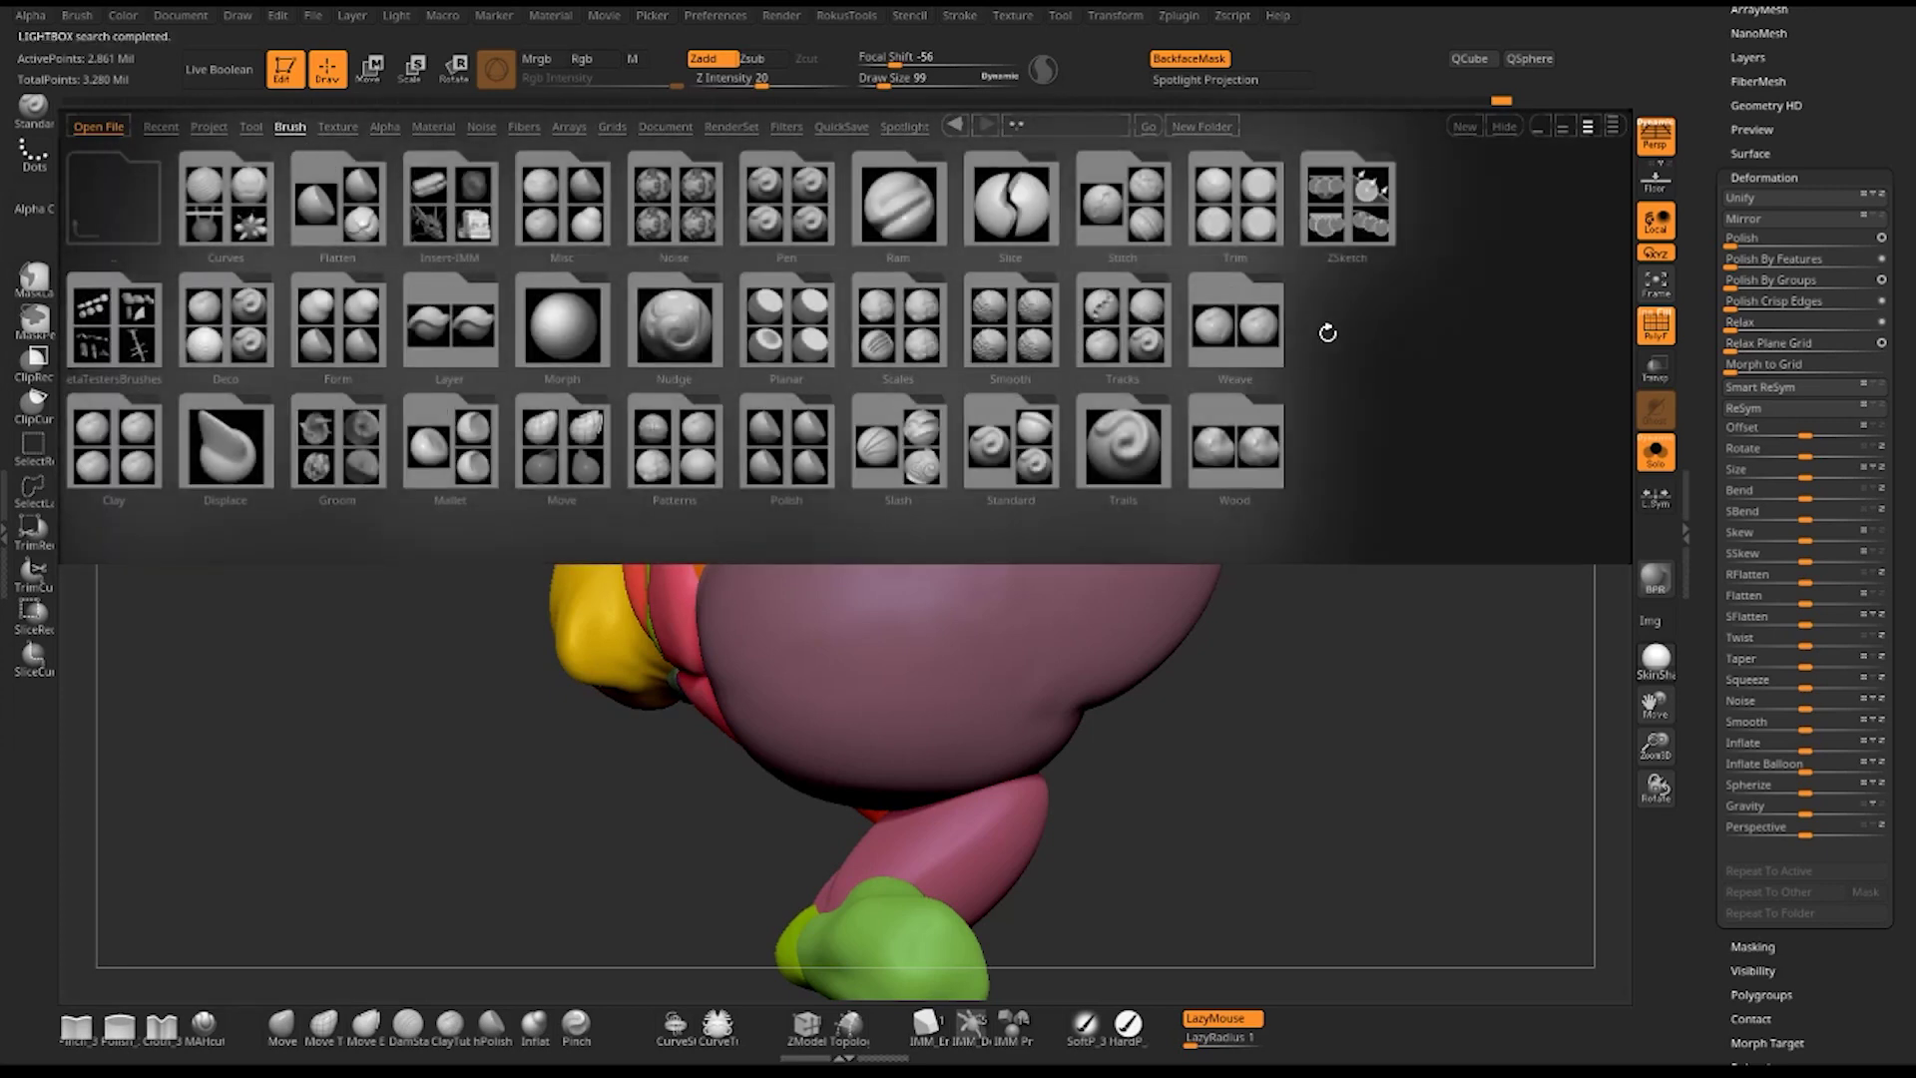
{"action": "double_click", "coordinate": [1010, 349]}
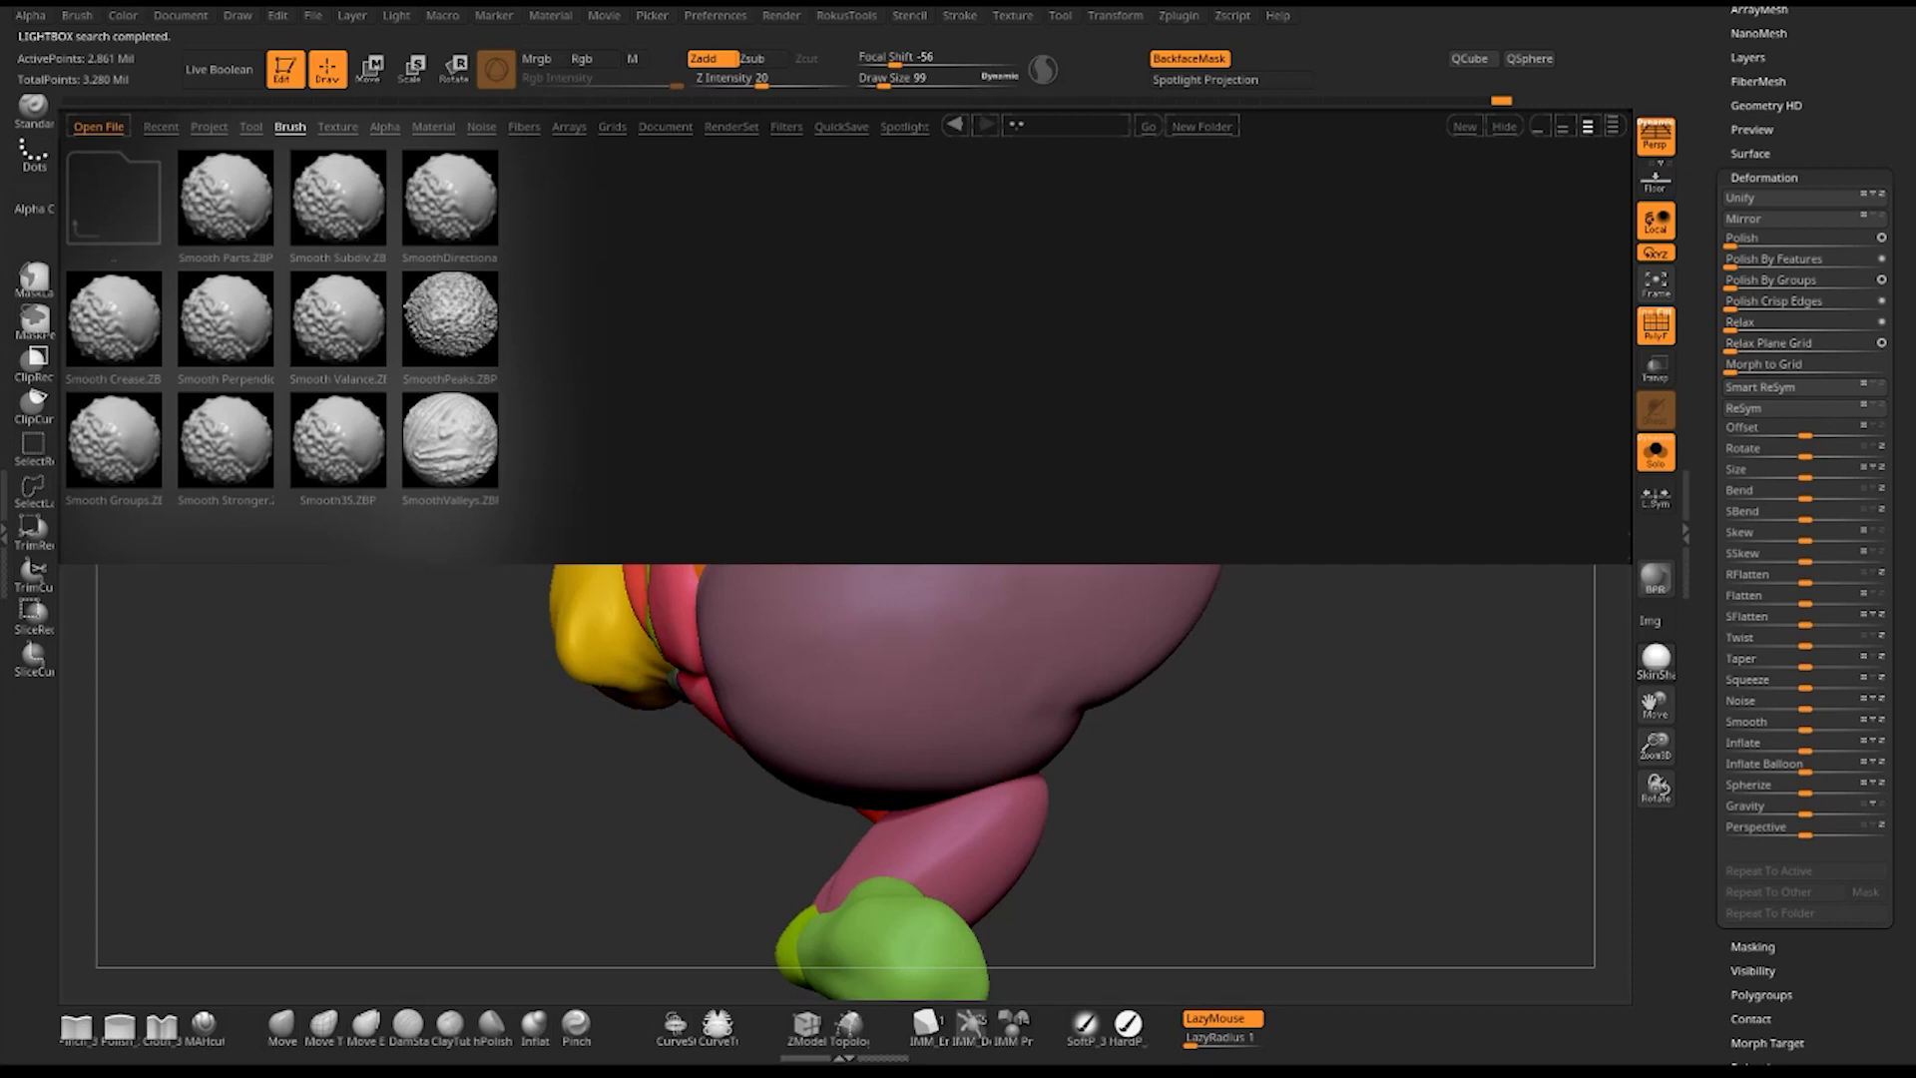
{"action": "double_click", "coordinate": [241, 441]}
{"action": "left_click", "coordinate": [234, 486]}
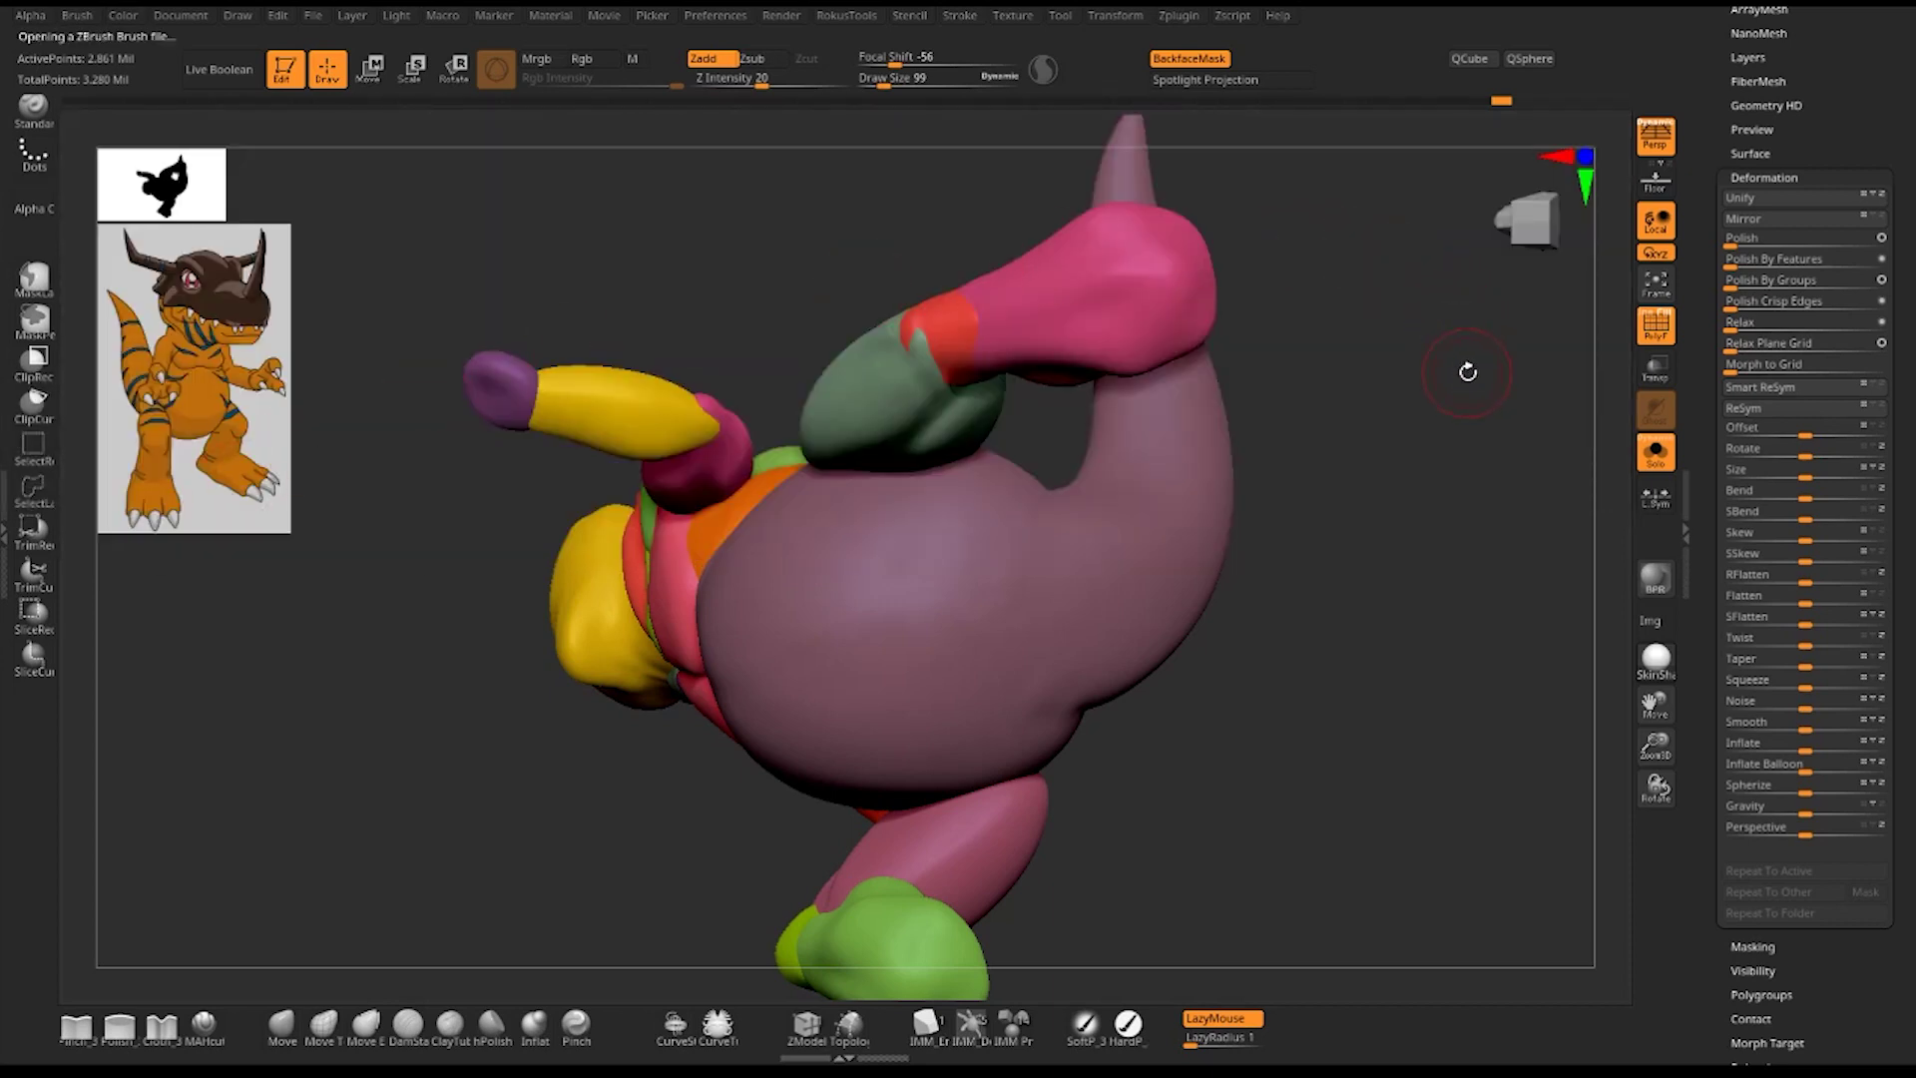
- Orbit around Greymon's head, arms and tail, then turn off polygroup colouring with Shift+F
{"action": "left_click_drag", "start_coordinate": [1404, 616], "coordinate": [1382, 580]}
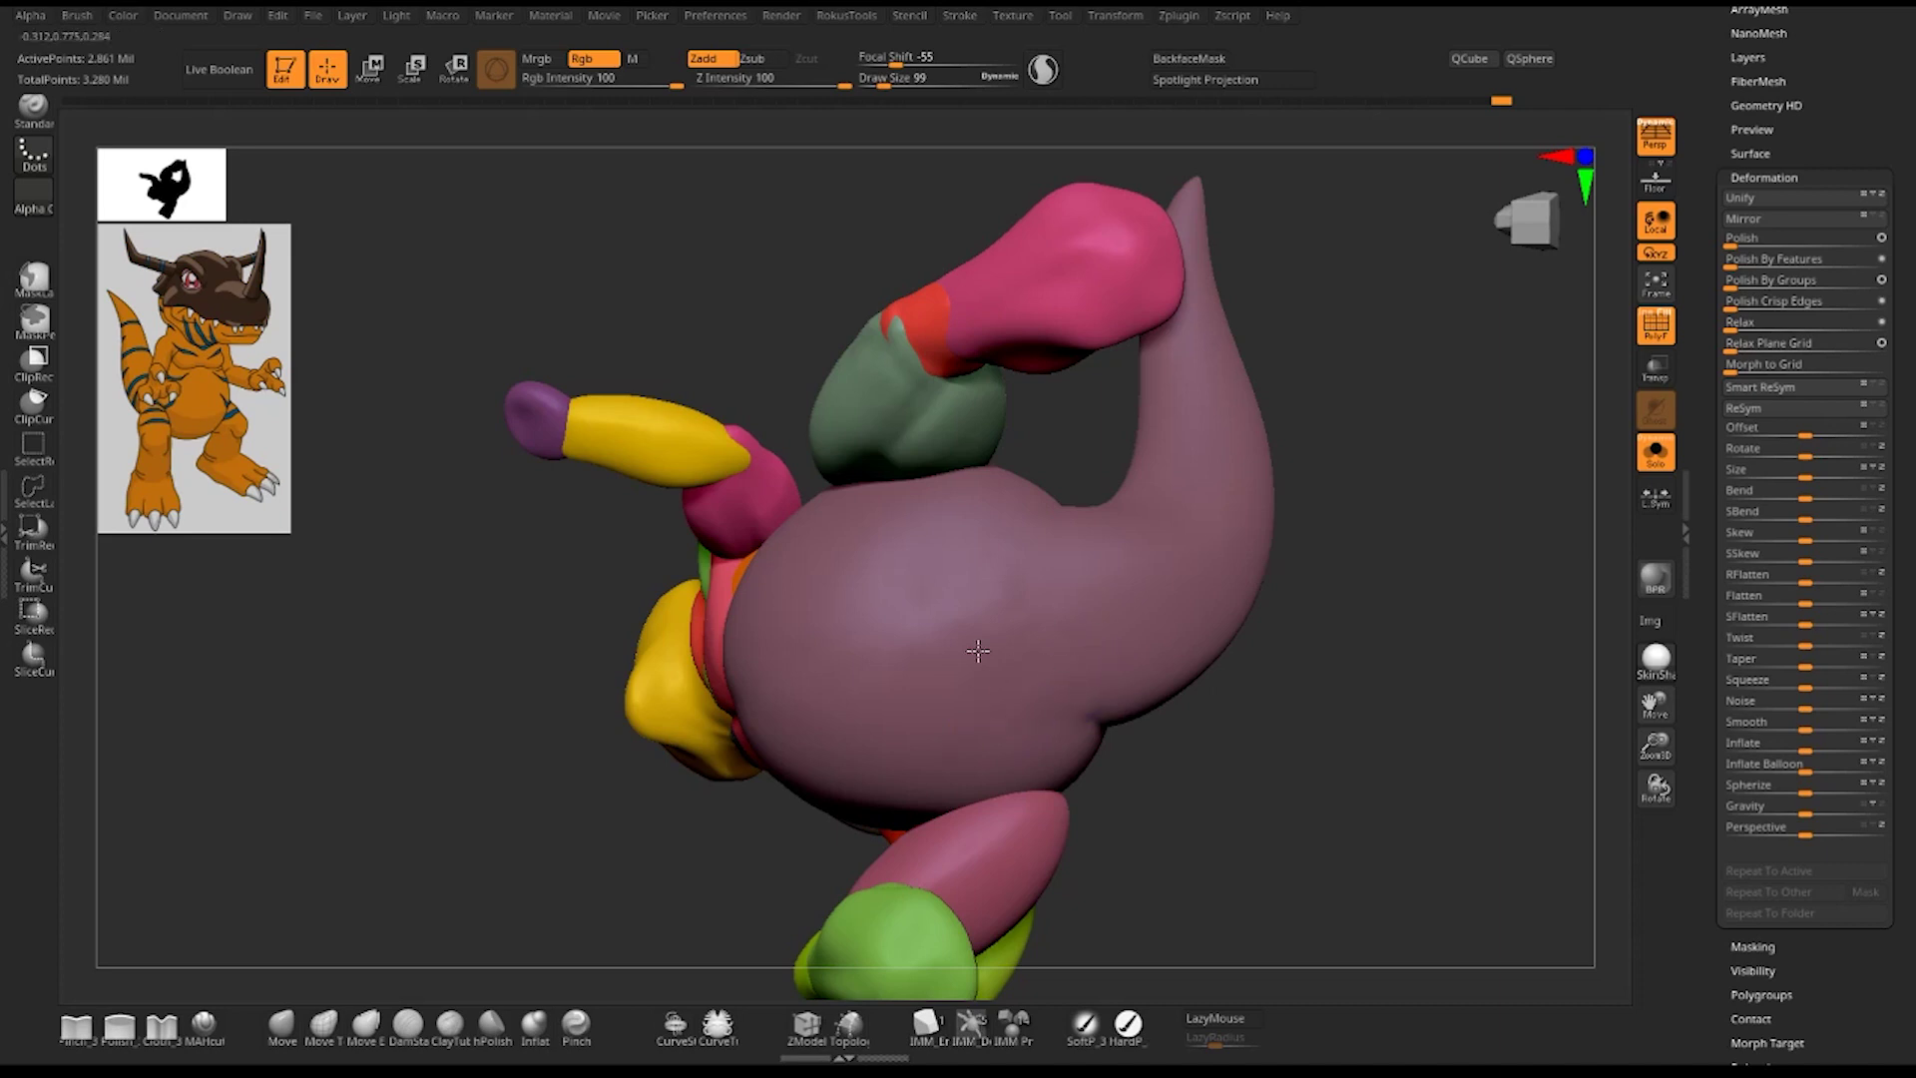
{"action": "mouse_move", "coordinate": [1342, 625]}
{"action": "left_mouse_down"}
{"action": "mouse_move", "coordinate": [1381, 715]}
{"action": "mouse_move", "coordinate": [1000, 670]}
{"action": "left_mouse_up"}
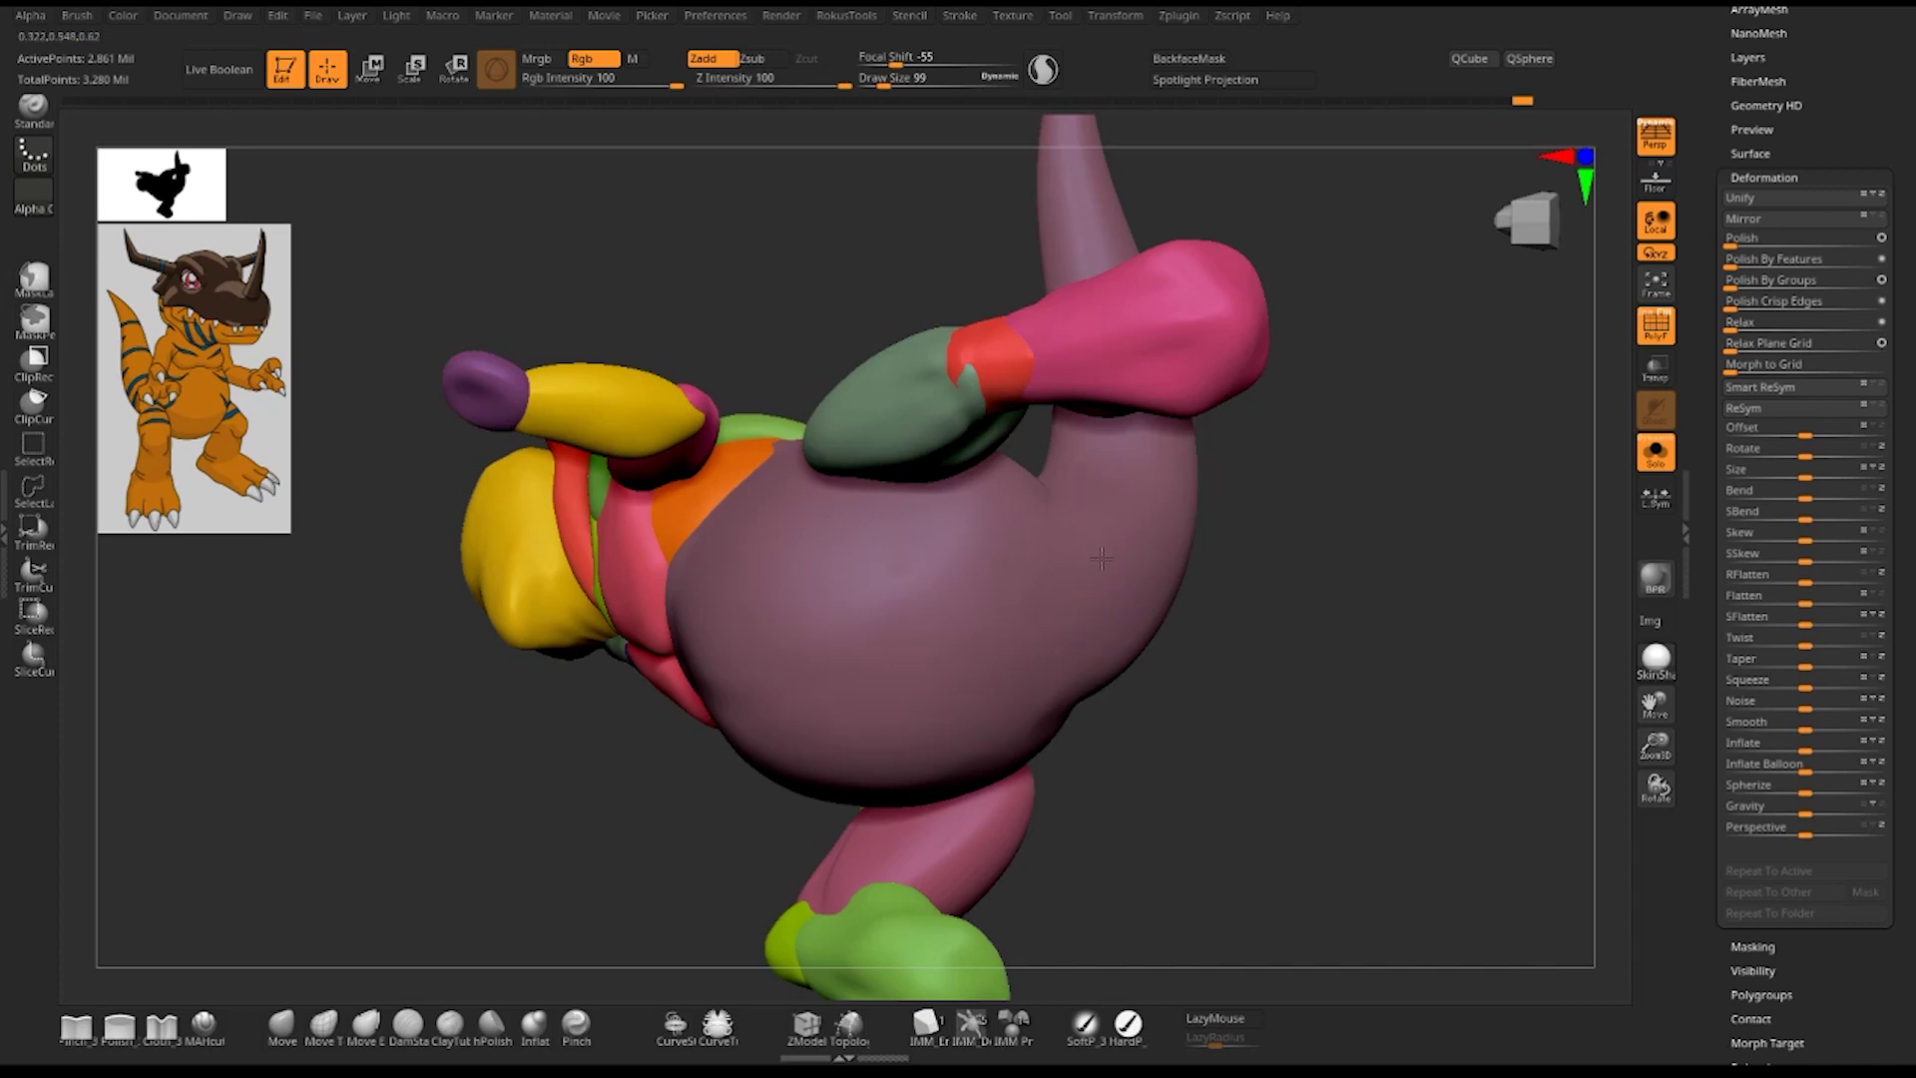
{"action": "left_click_drag", "start_coordinate": [1285, 644], "coordinate": [1090, 604]}
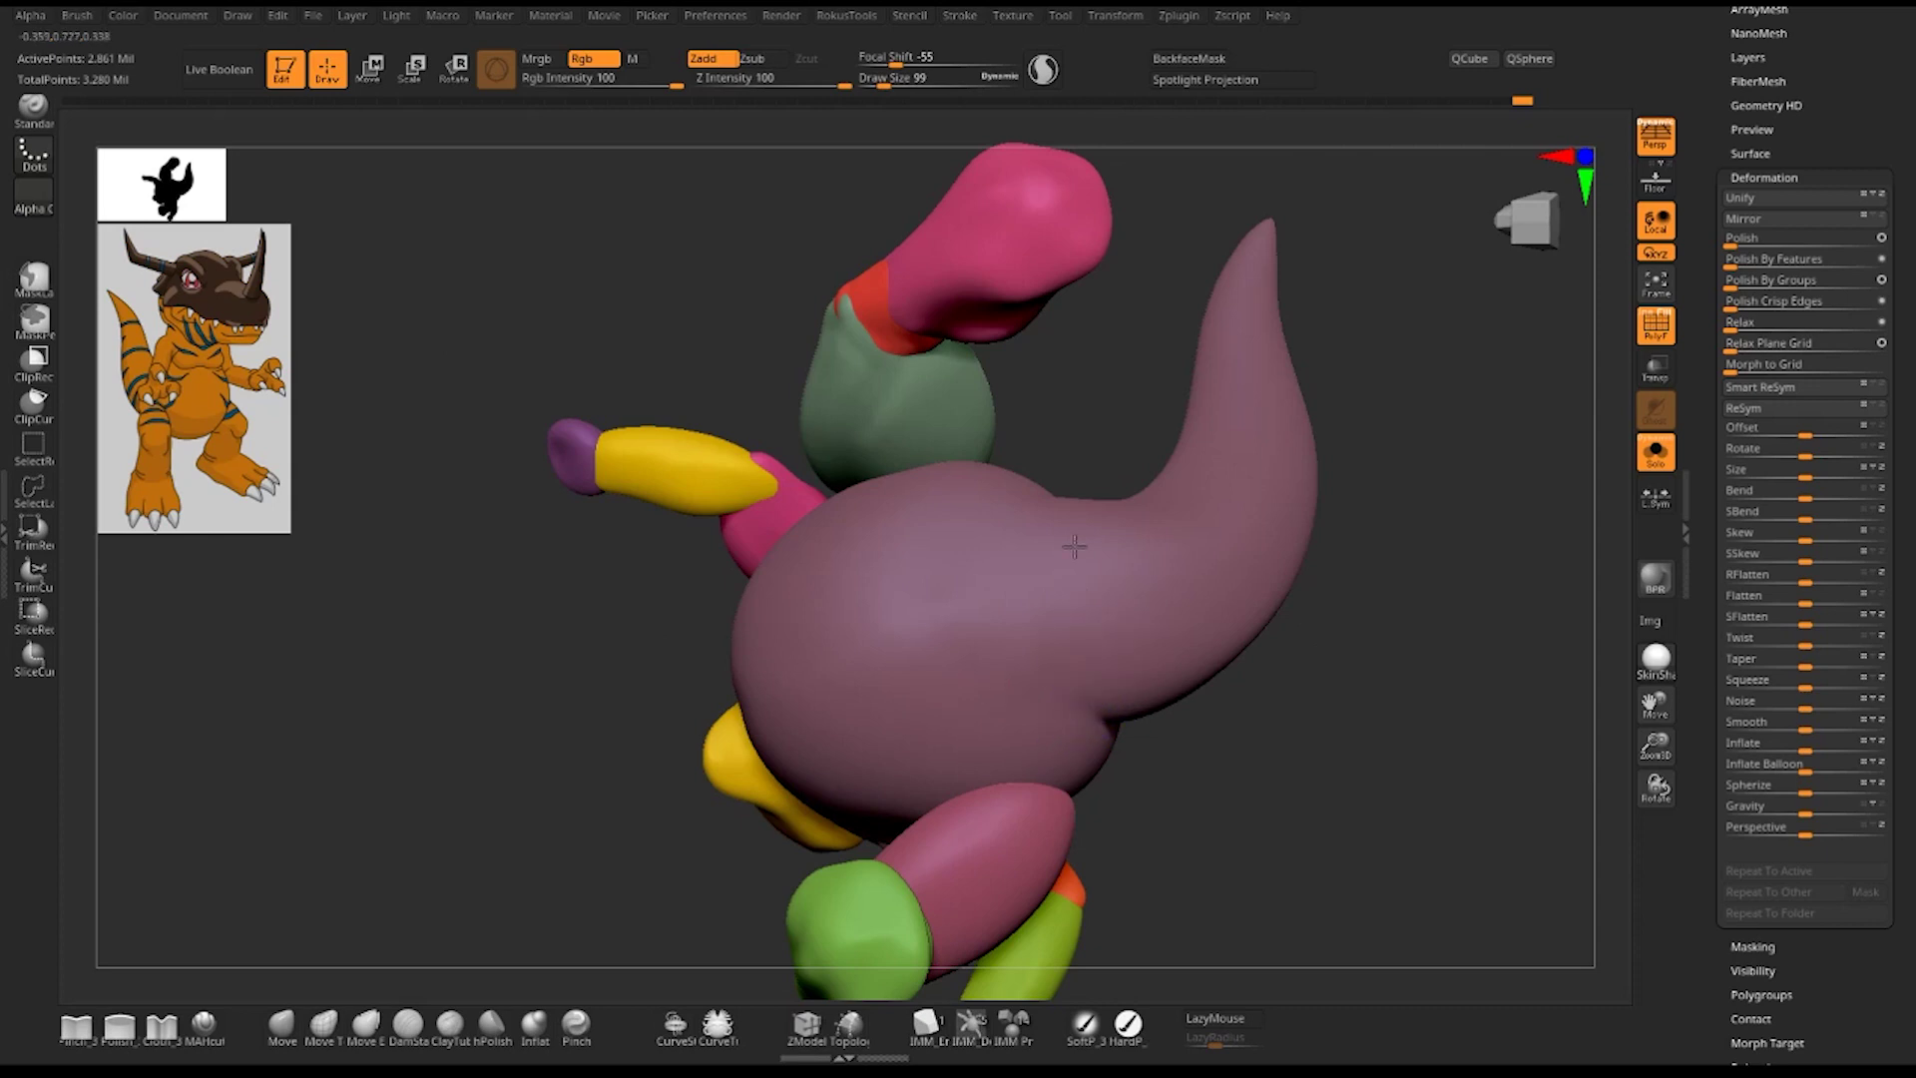
{"action": "left_click_drag", "start_coordinate": [1342, 589], "coordinate": [973, 492]}
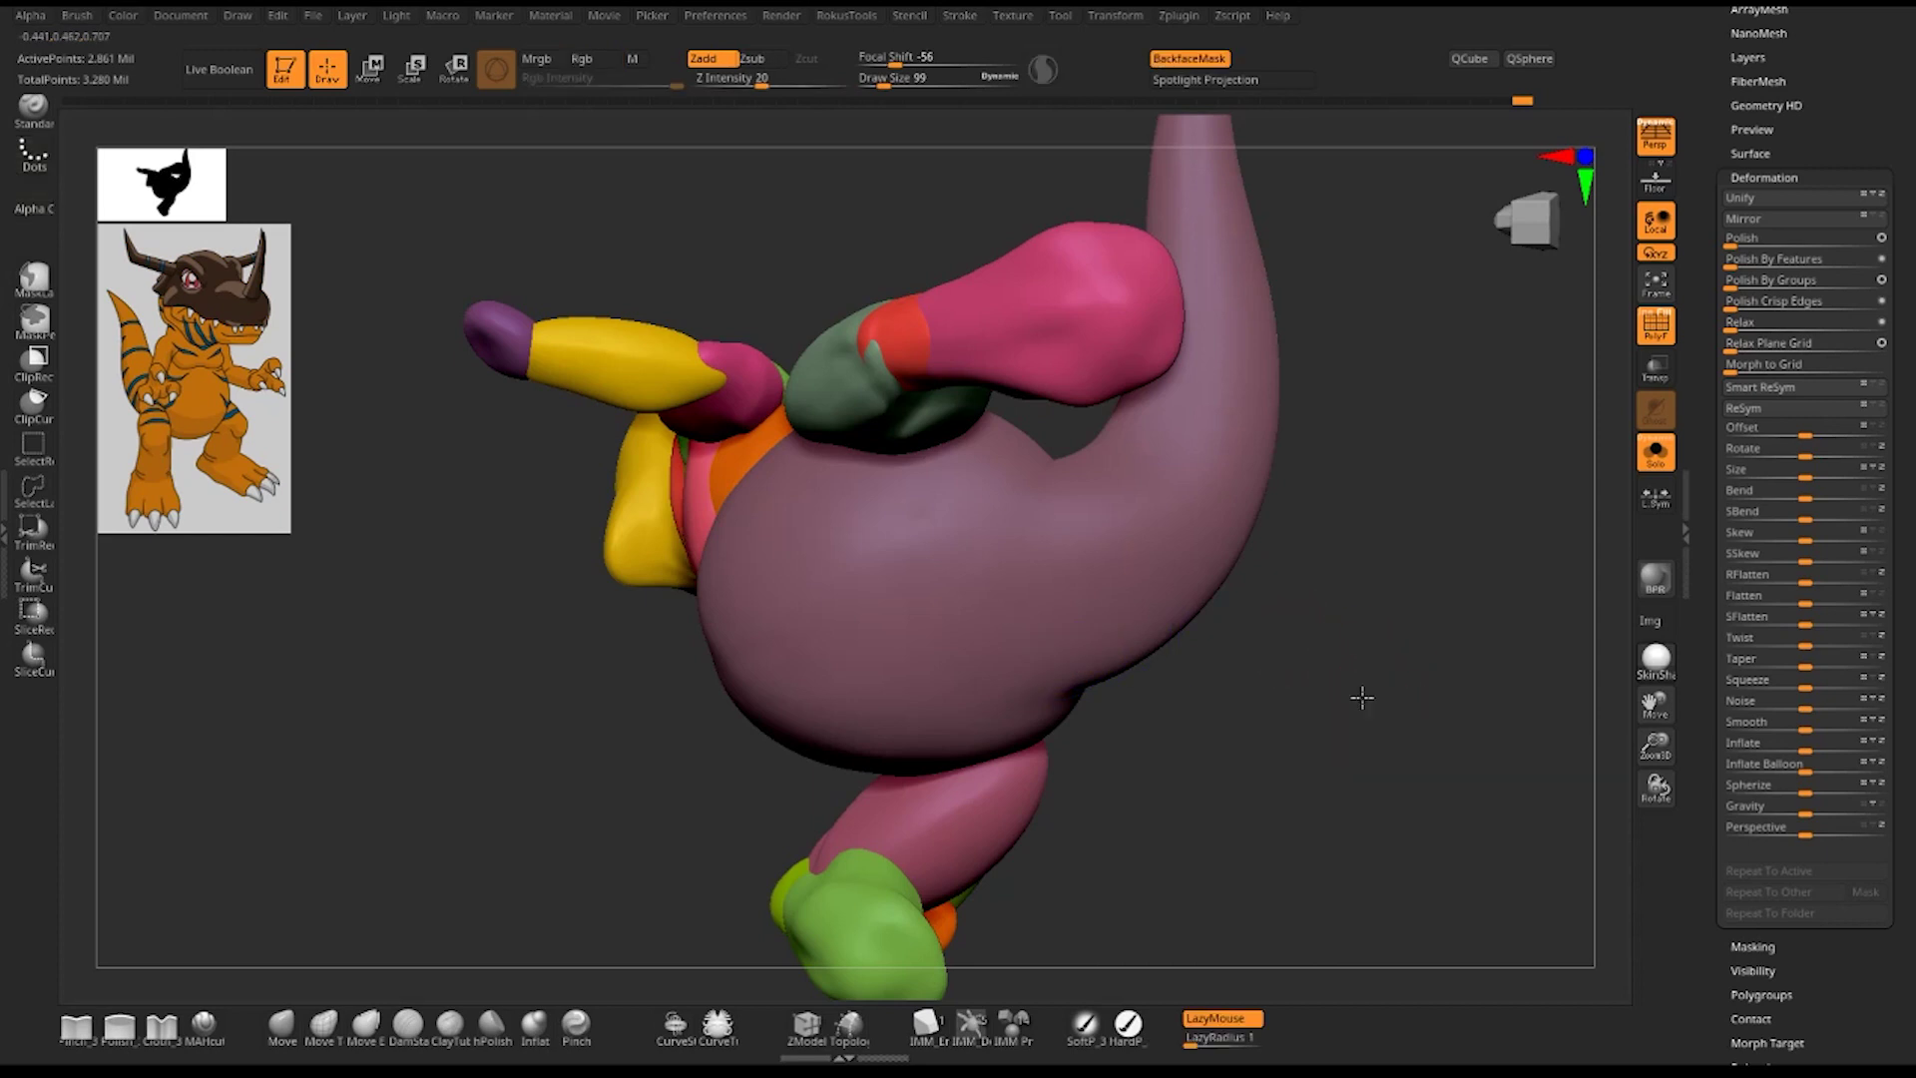
{"action": "mouse_move", "coordinate": [1360, 698]}
{"action": "left_mouse_down", "text": "alt"}
{"action": "mouse_move", "coordinate": [1338, 440]}
{"action": "mouse_move", "coordinate": [1317, 580]}
{"action": "mouse_move", "coordinate": [1368, 560]}
{"action": "left_mouse_up", "text": "alt"}
{"action": "key", "text": "shift+f"}
{"action": "left_click", "coordinate": [1655, 454]}
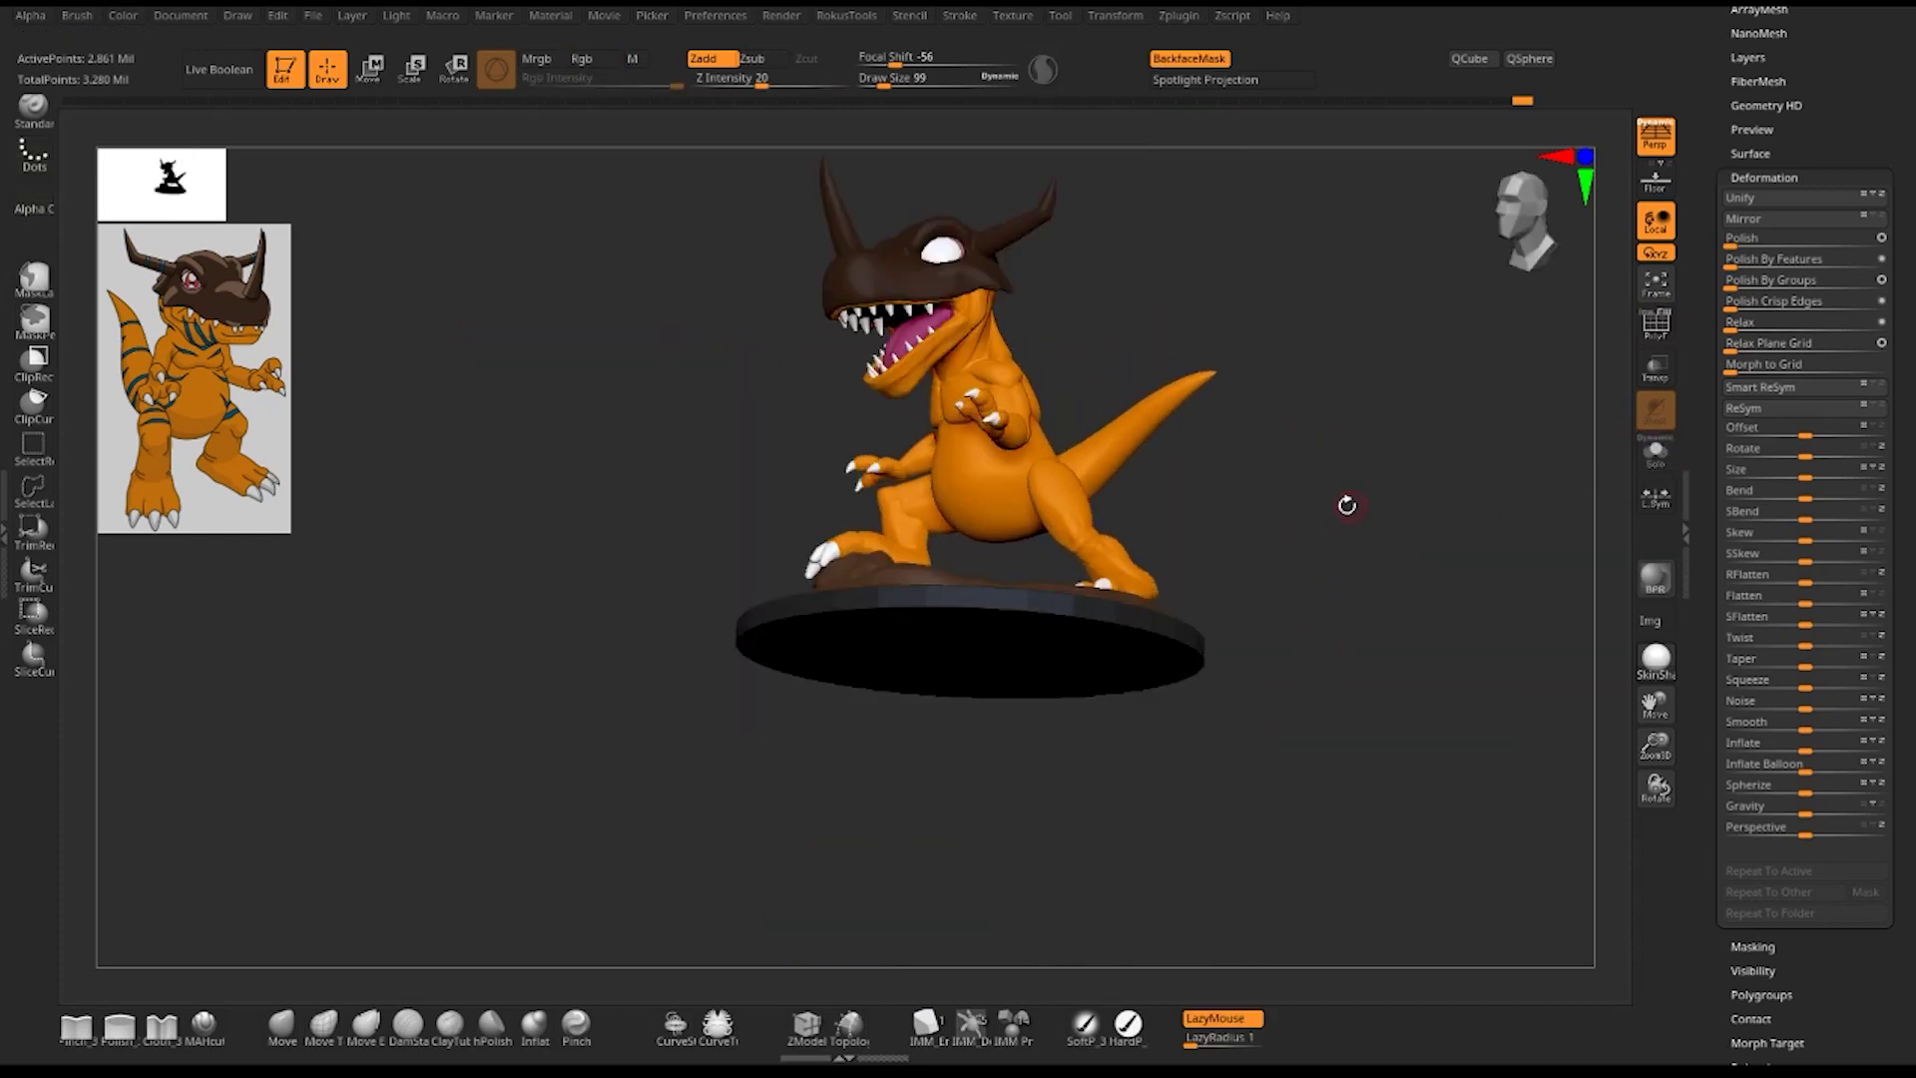
{"action": "mouse_move", "coordinate": [1472, 543]}
{"action": "left_mouse_down"}
{"action": "mouse_move", "coordinate": [1322, 548]}
{"action": "mouse_move", "coordinate": [1390, 586]}
{"action": "left_mouse_up"}
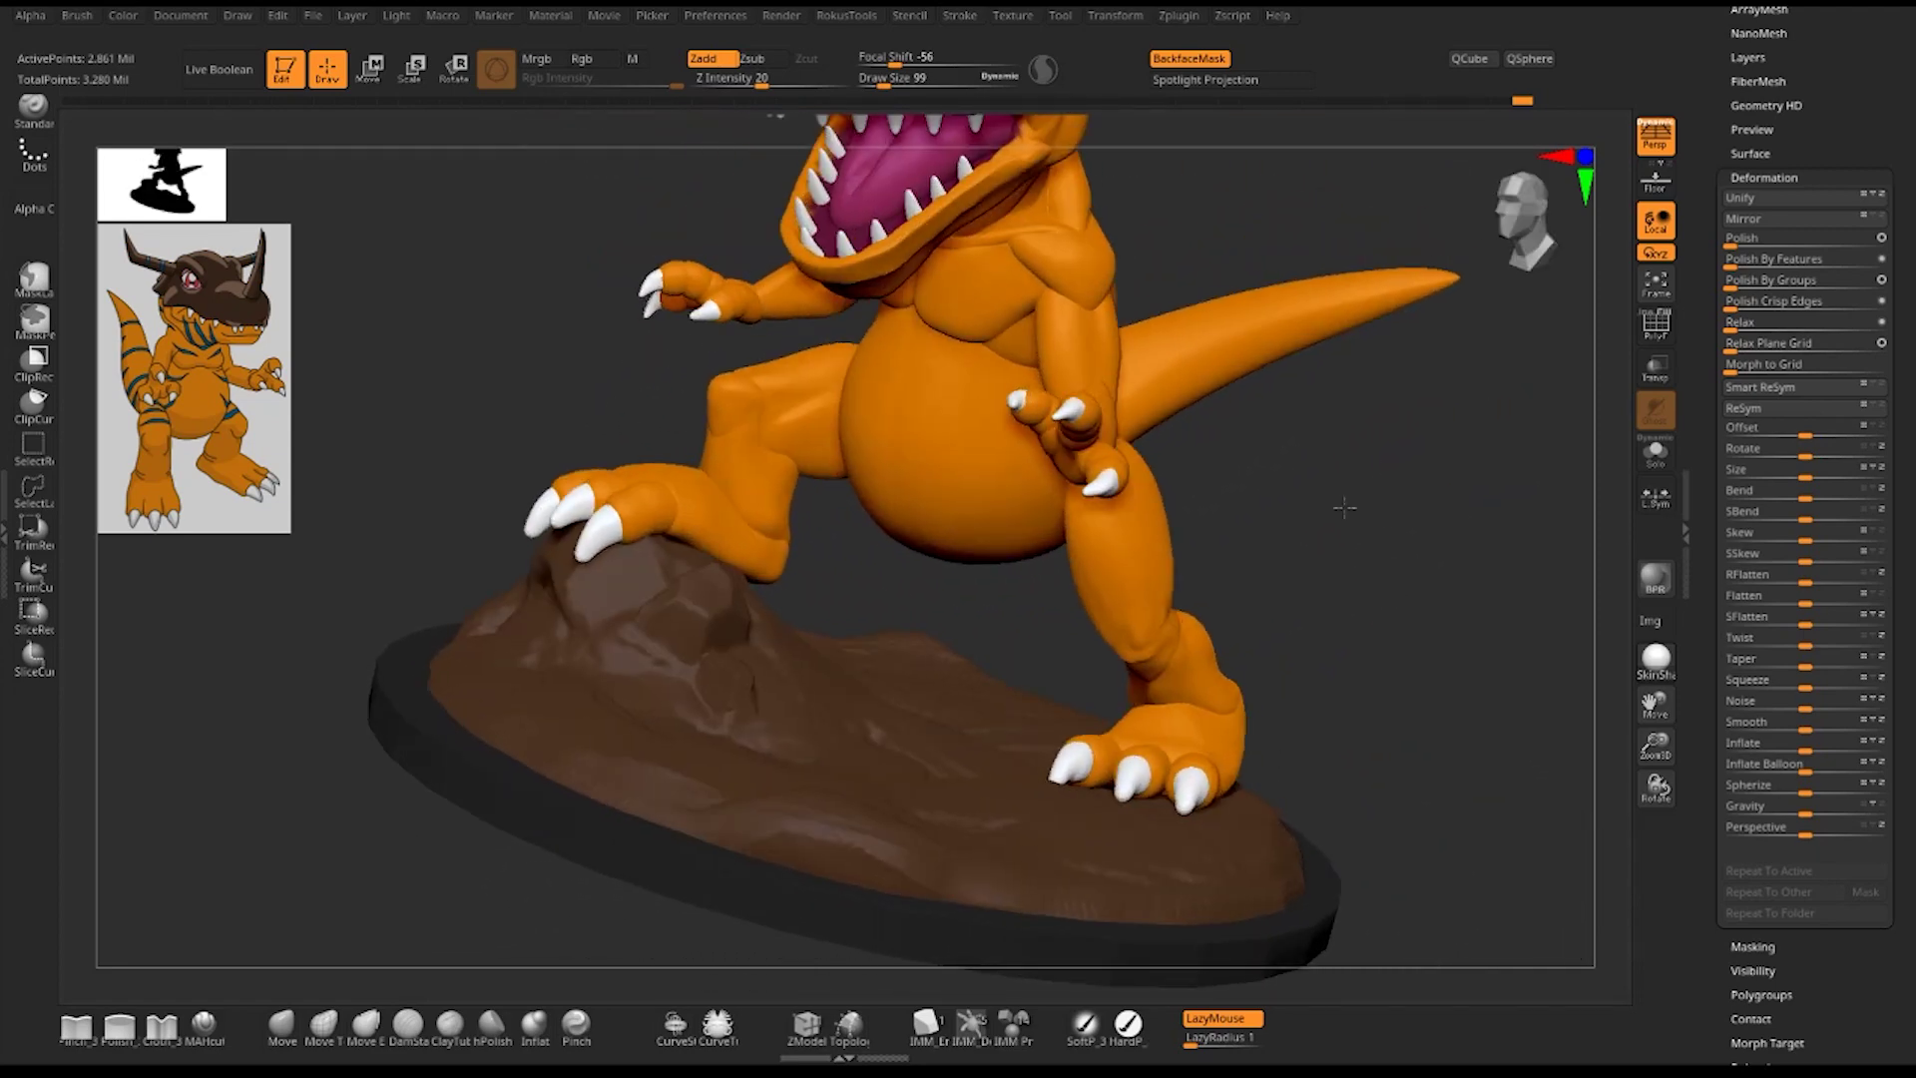
{"action": "key", "text": "f"}
{"action": "left_click_drag", "start_coordinate": [1330, 500], "coordinate": [1343, 535]}
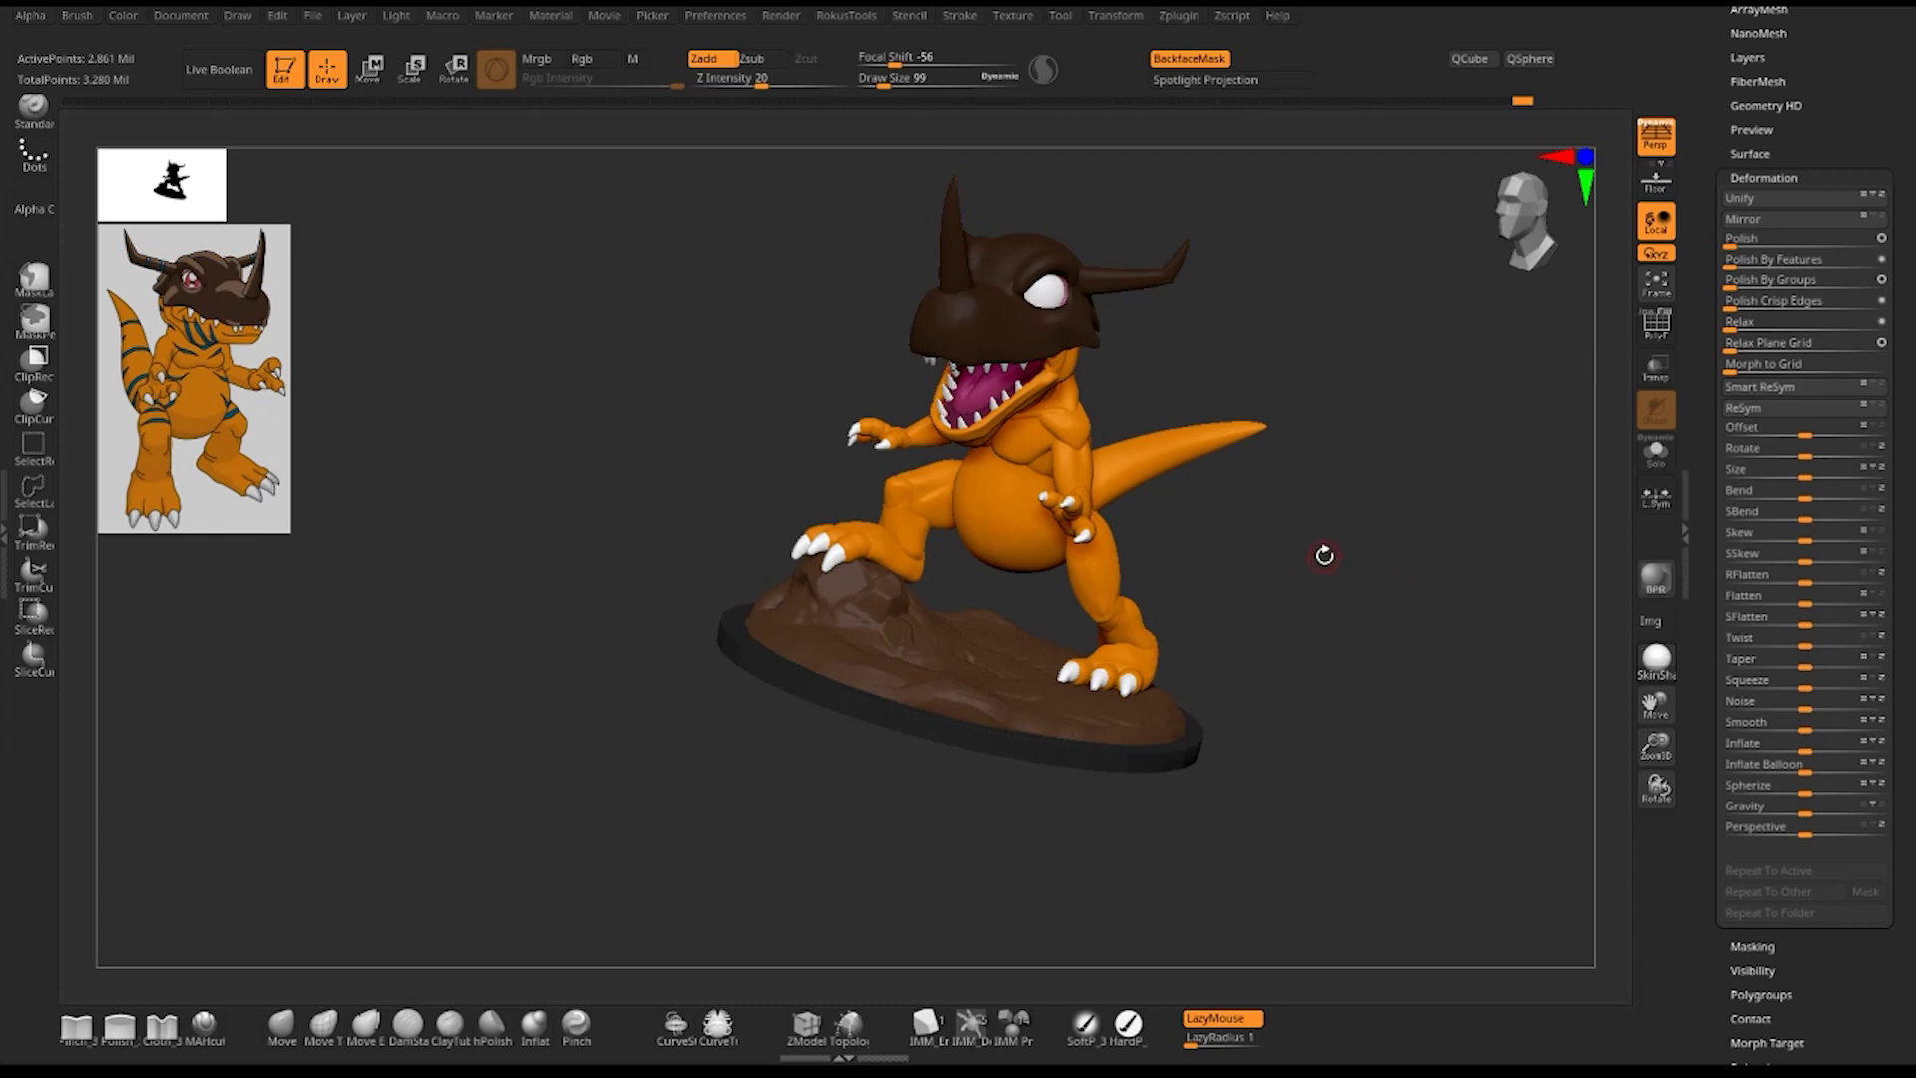
{"action": "mouse_move", "coordinate": [1324, 555]}
{"action": "left_mouse_down"}
{"action": "mouse_move", "coordinate": [1304, 548]}
{"action": "mouse_move", "coordinate": [1347, 548]}
{"action": "mouse_move", "coordinate": [1345, 599]}
{"action": "mouse_move", "coordinate": [1283, 574]}
{"action": "mouse_move", "coordinate": [1252, 590]}
{"action": "left_mouse_up"}
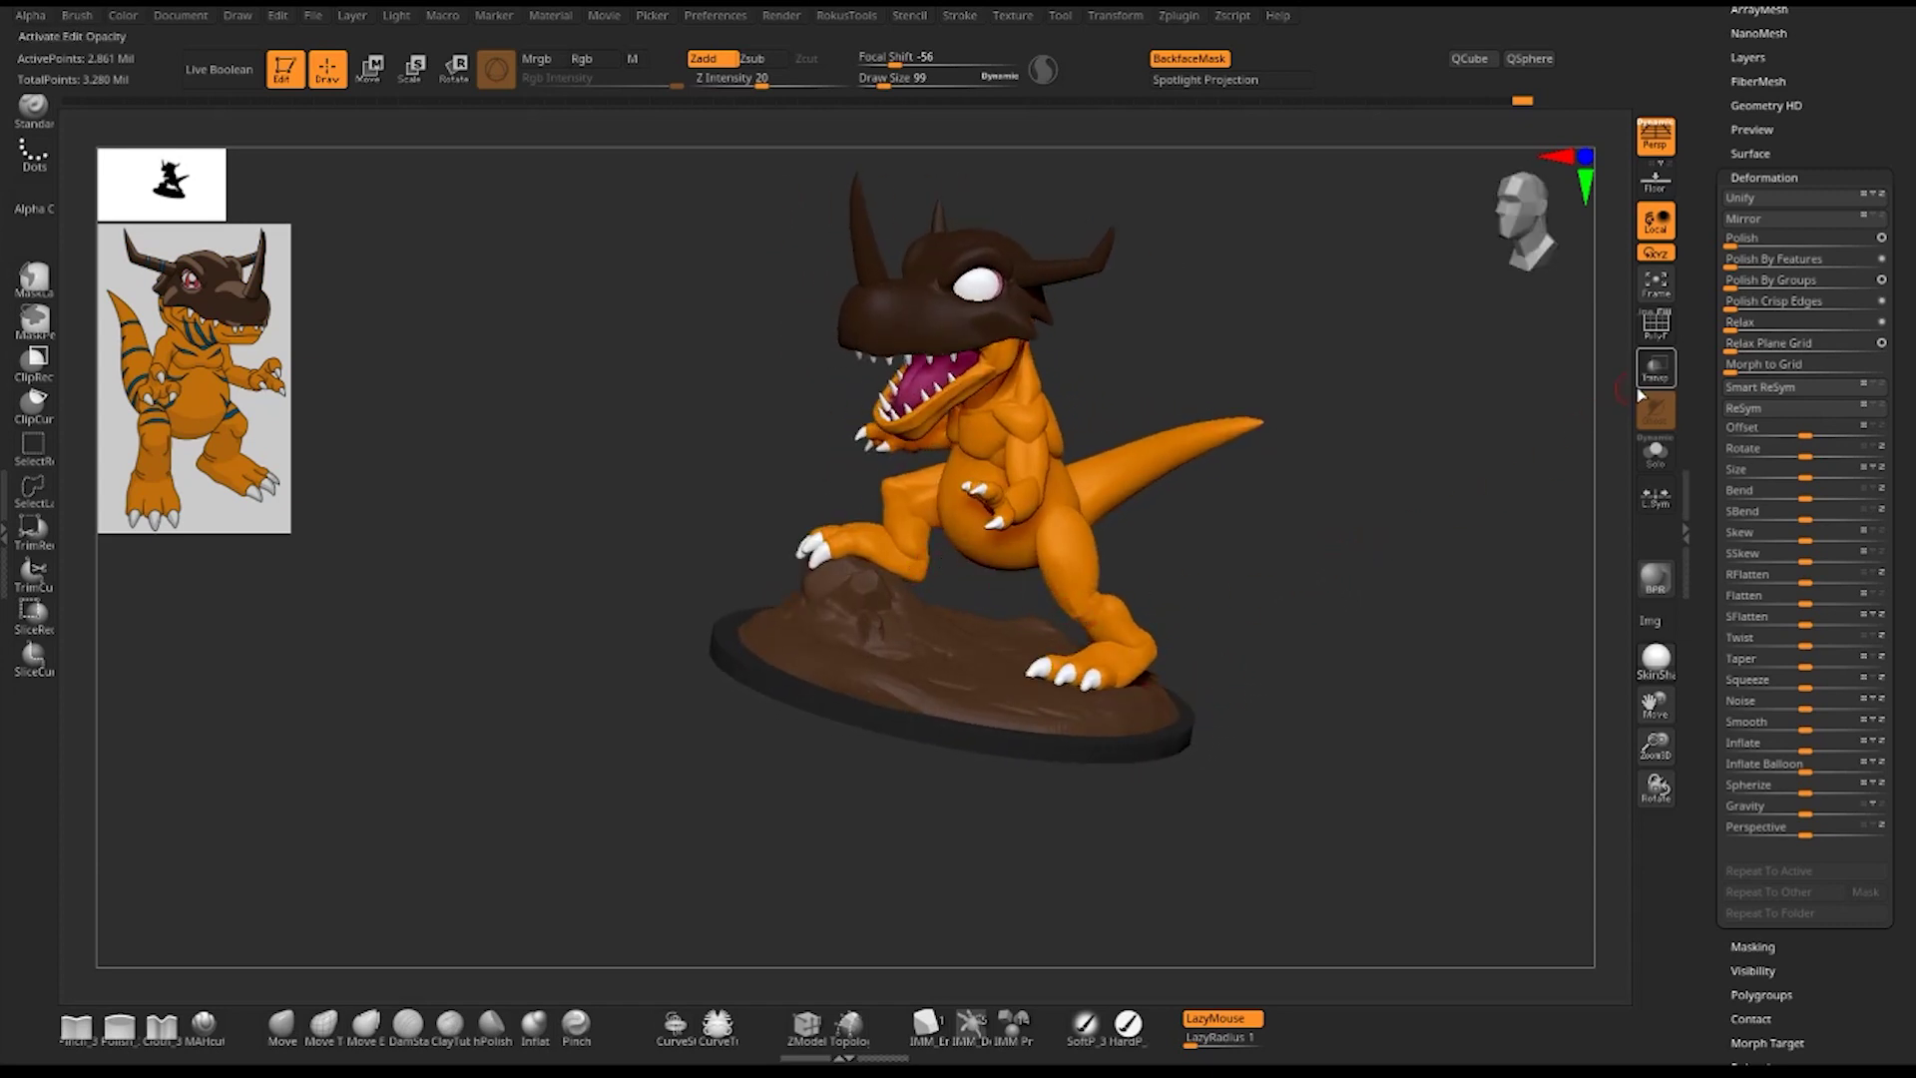
- In the Subtool list, hide the right thigh, raised thigh, another leg piece and the ankle
{"action": "scroll", "coordinate": [1848, 295], "scroll_direction": "up", "scroll_amount": 5}
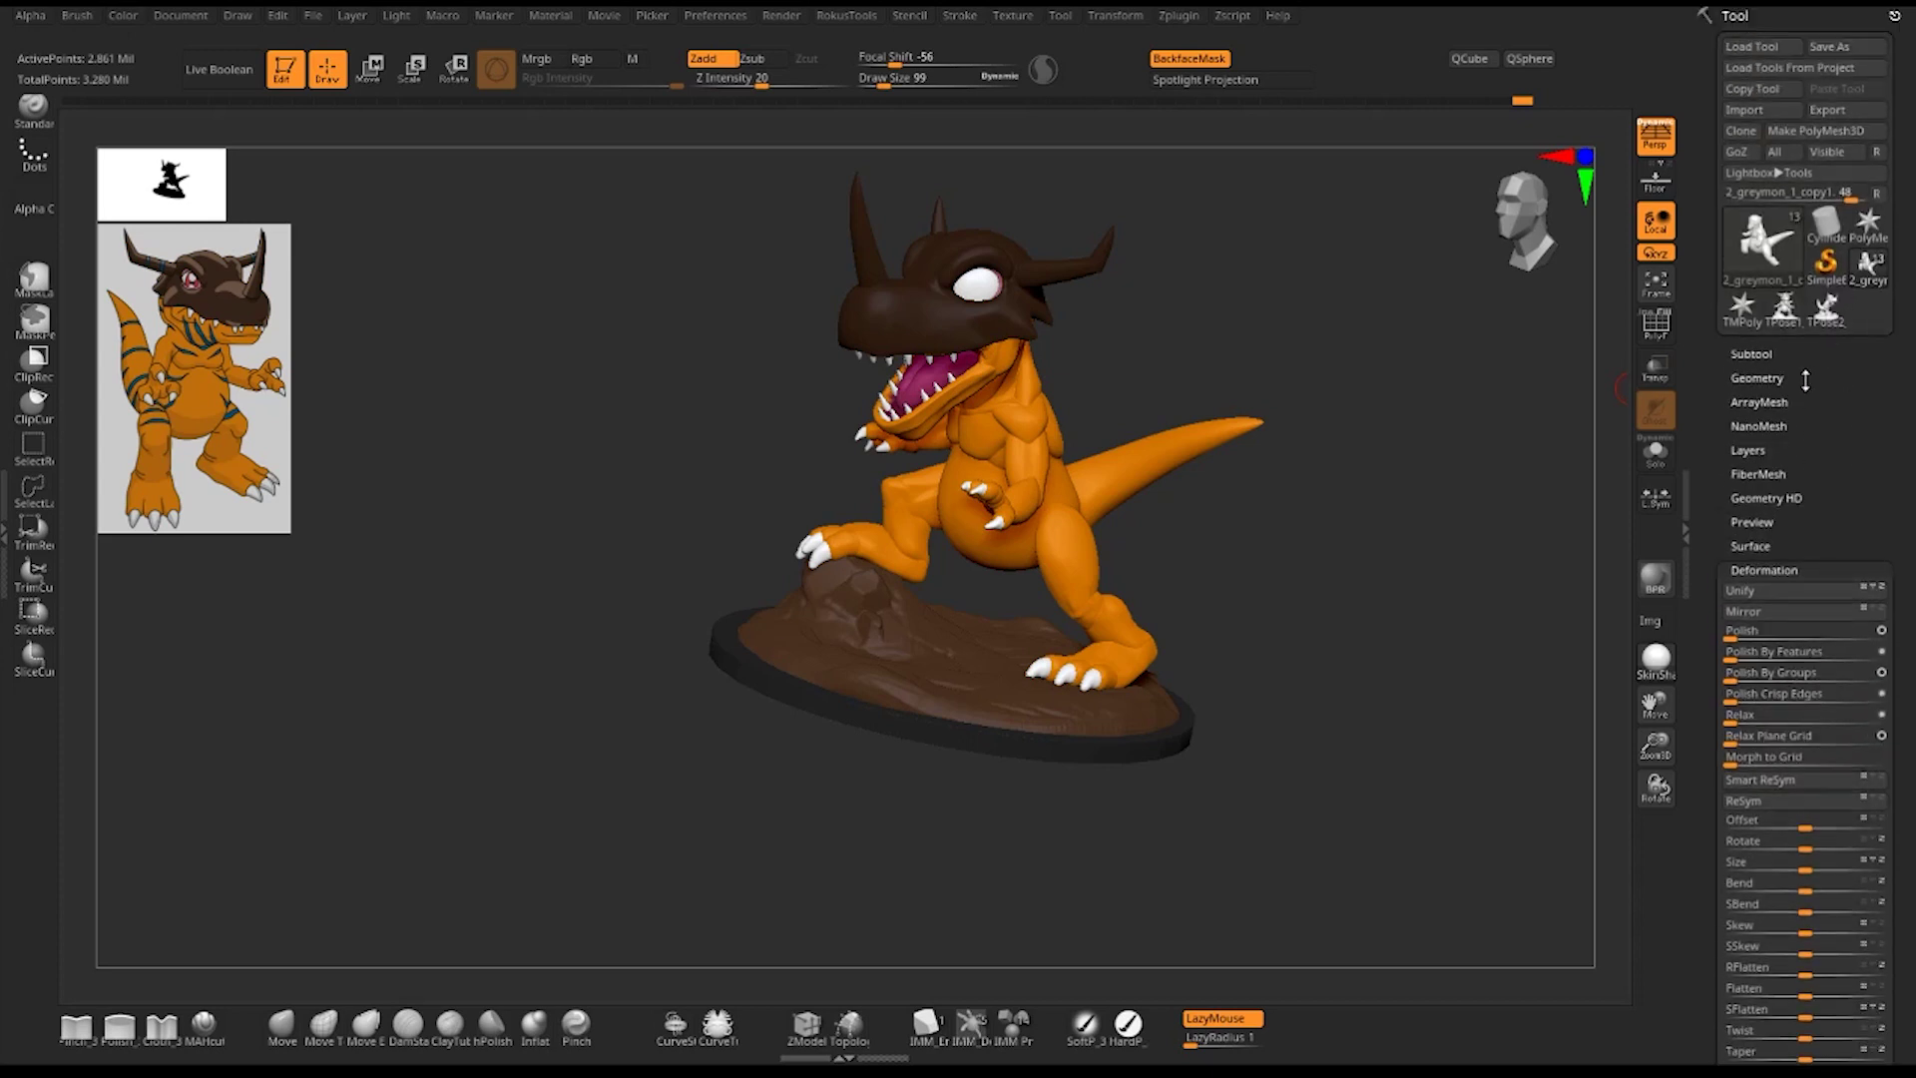
{"action": "left_click", "coordinate": [1753, 354]}
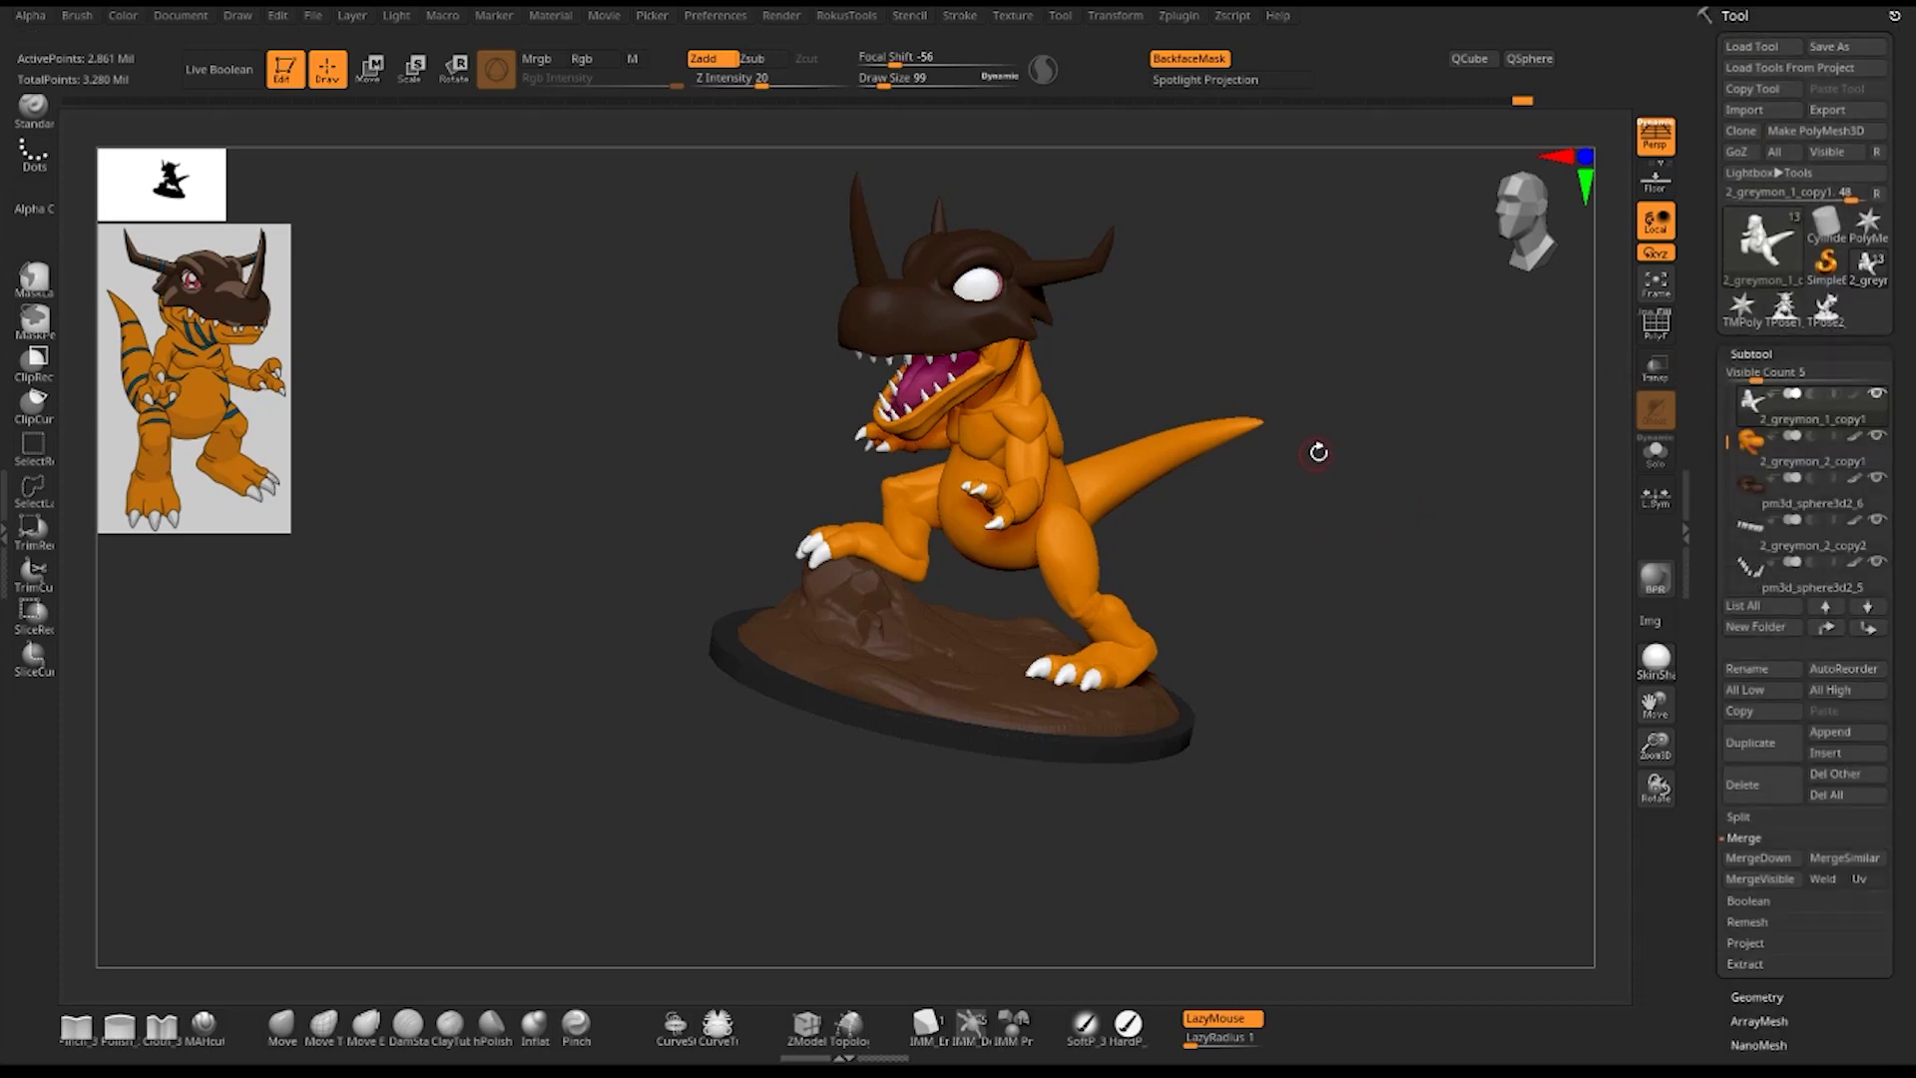
{"action": "left_click", "coordinate": [1102, 584], "text": "ctrl+alt+shift"}
{"action": "left_click_drag", "start_coordinate": [1247, 539], "coordinate": [1300, 655], "text": "ctrl+shift"}
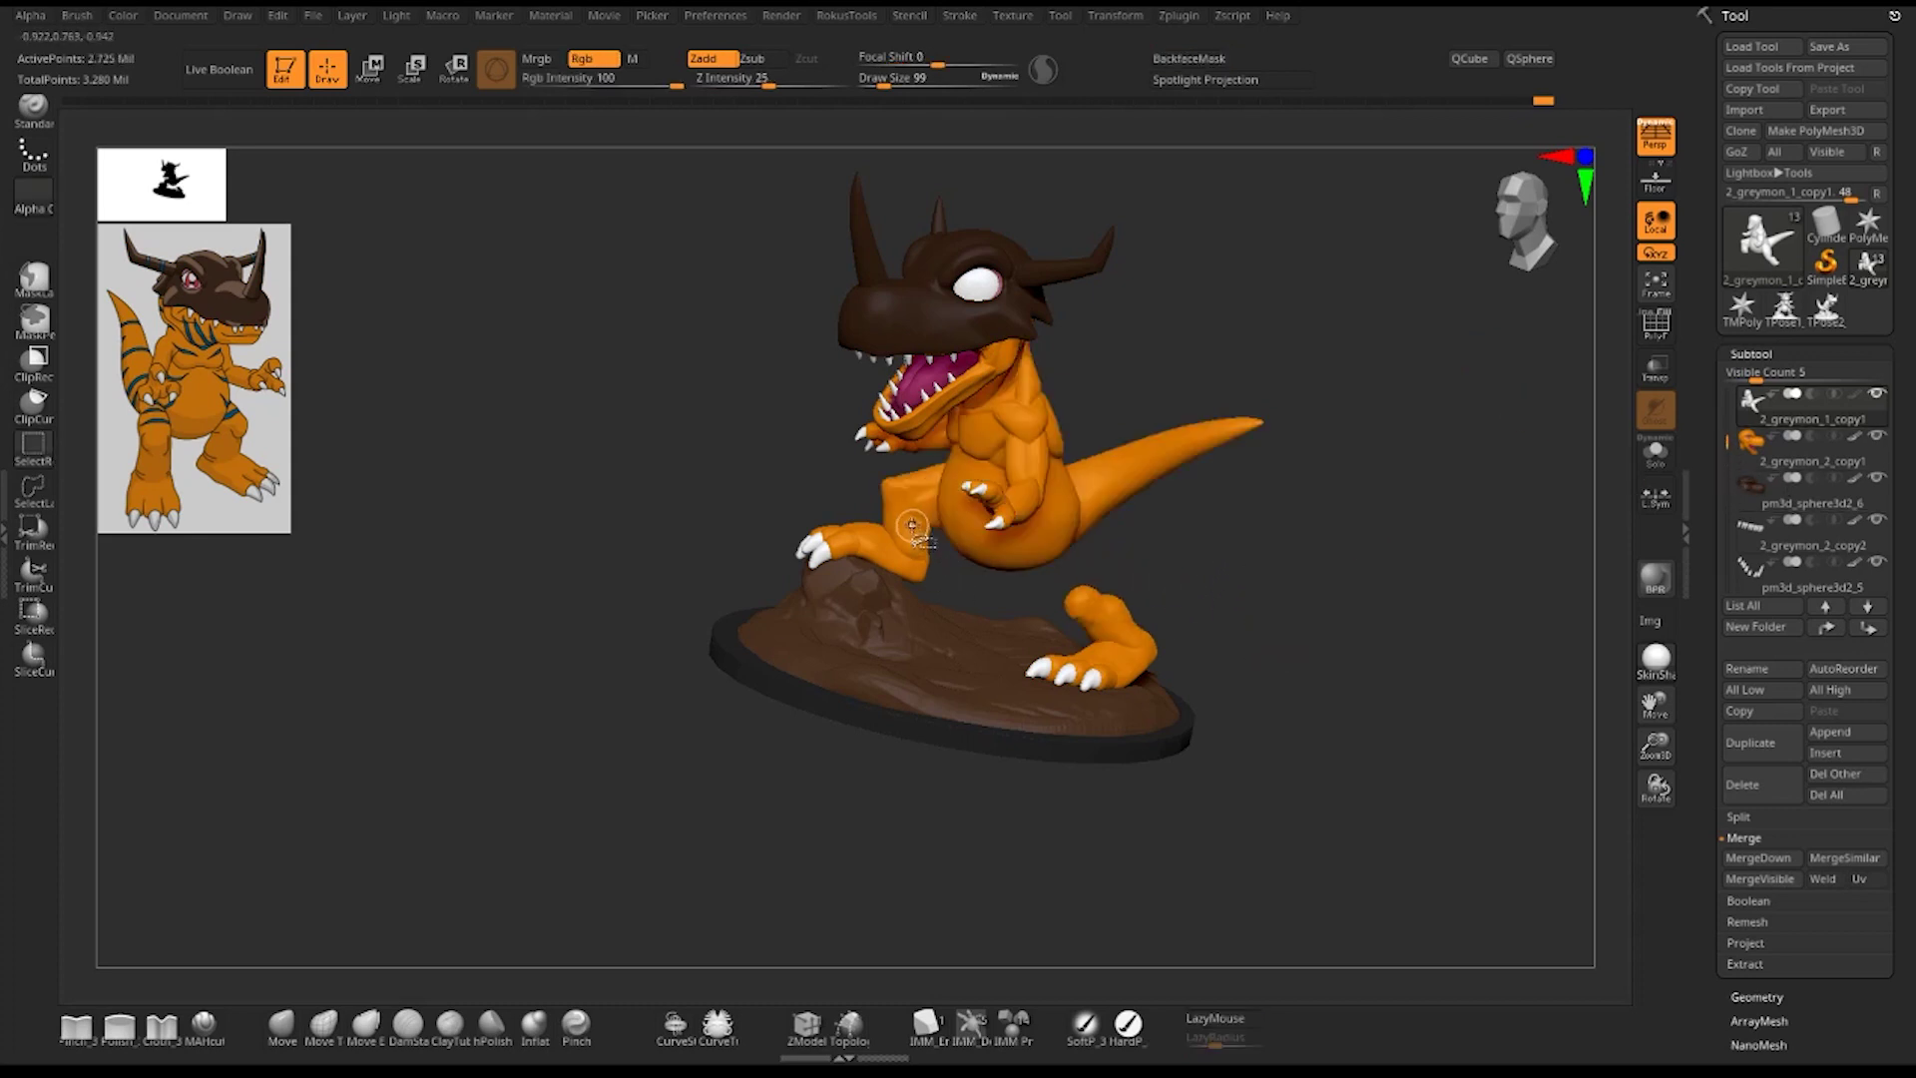
{"action": "left_click", "coordinate": [911, 526], "text": "ctrl+shift"}
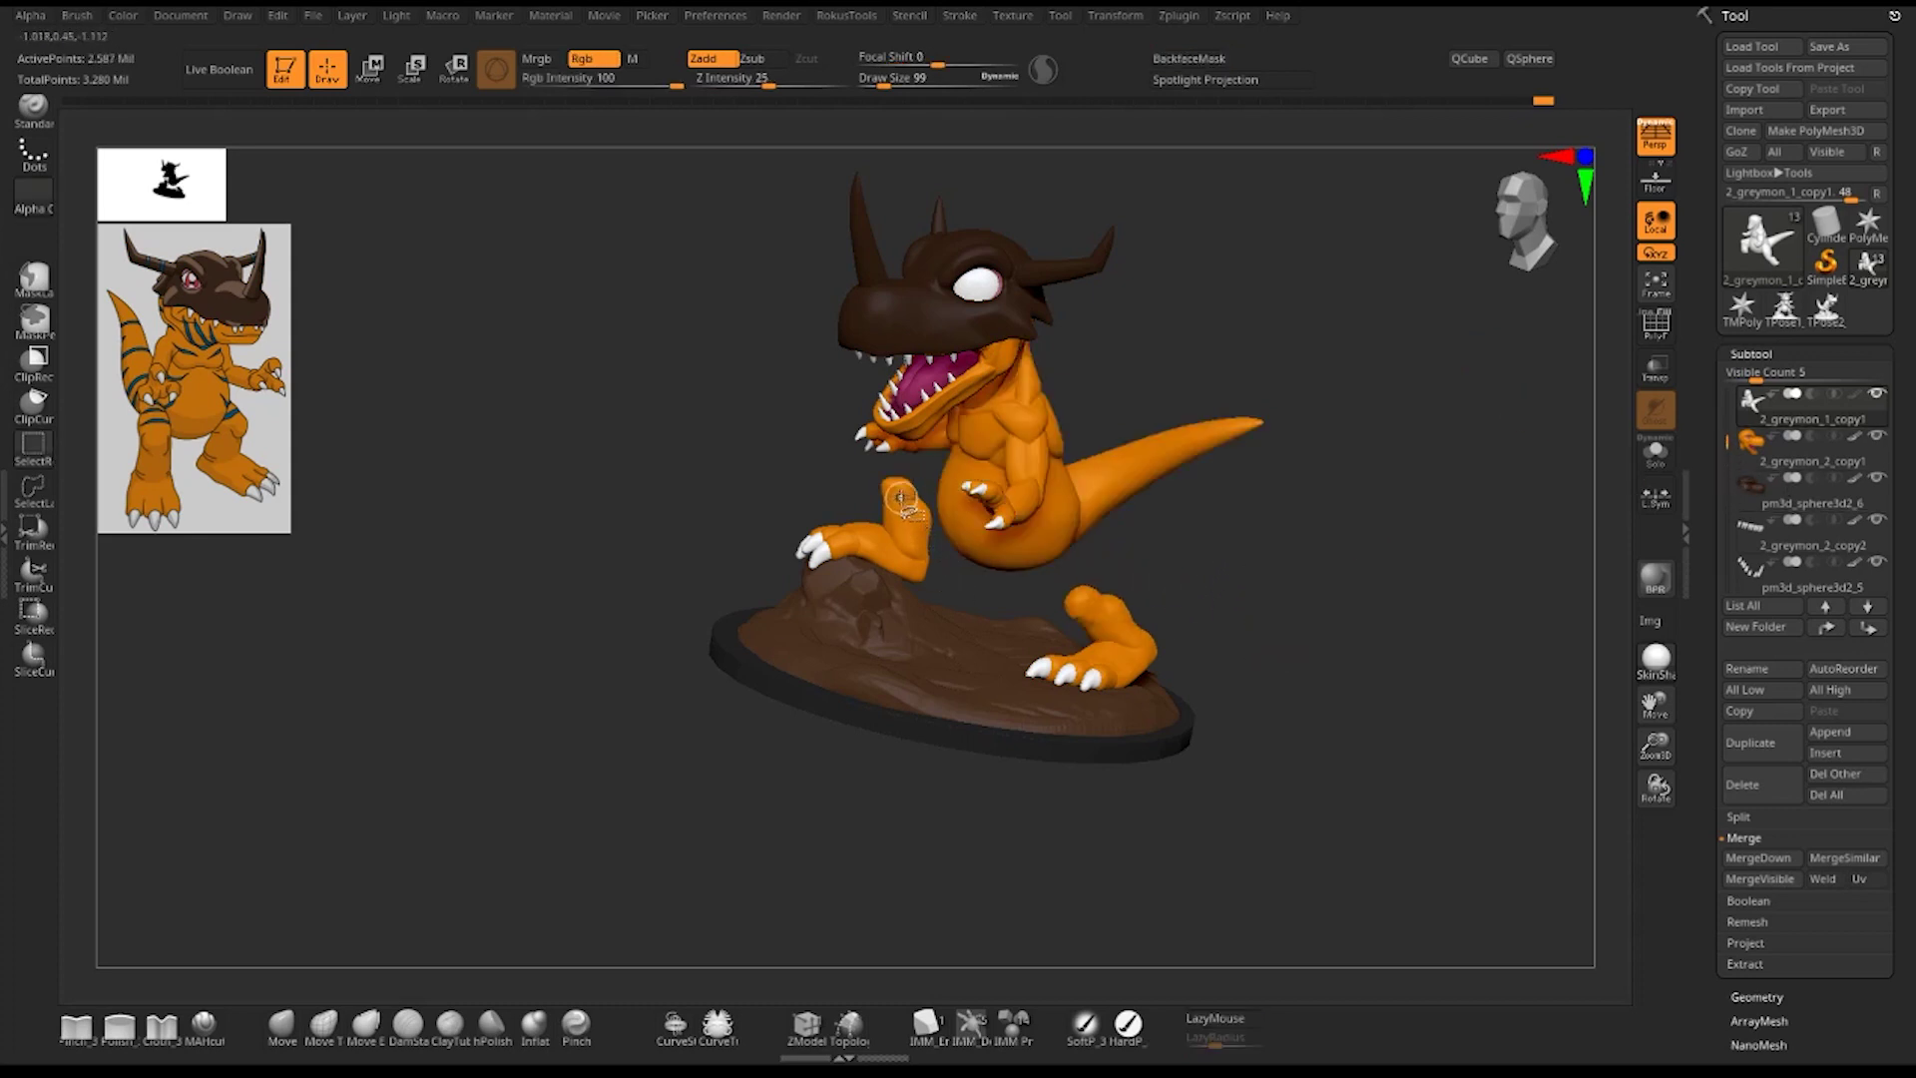
{"action": "left_click", "coordinate": [921, 546], "text": "ctrl+alt+shift"}
{"action": "left_click", "coordinate": [1106, 621], "text": "ctrl+alt+shift"}
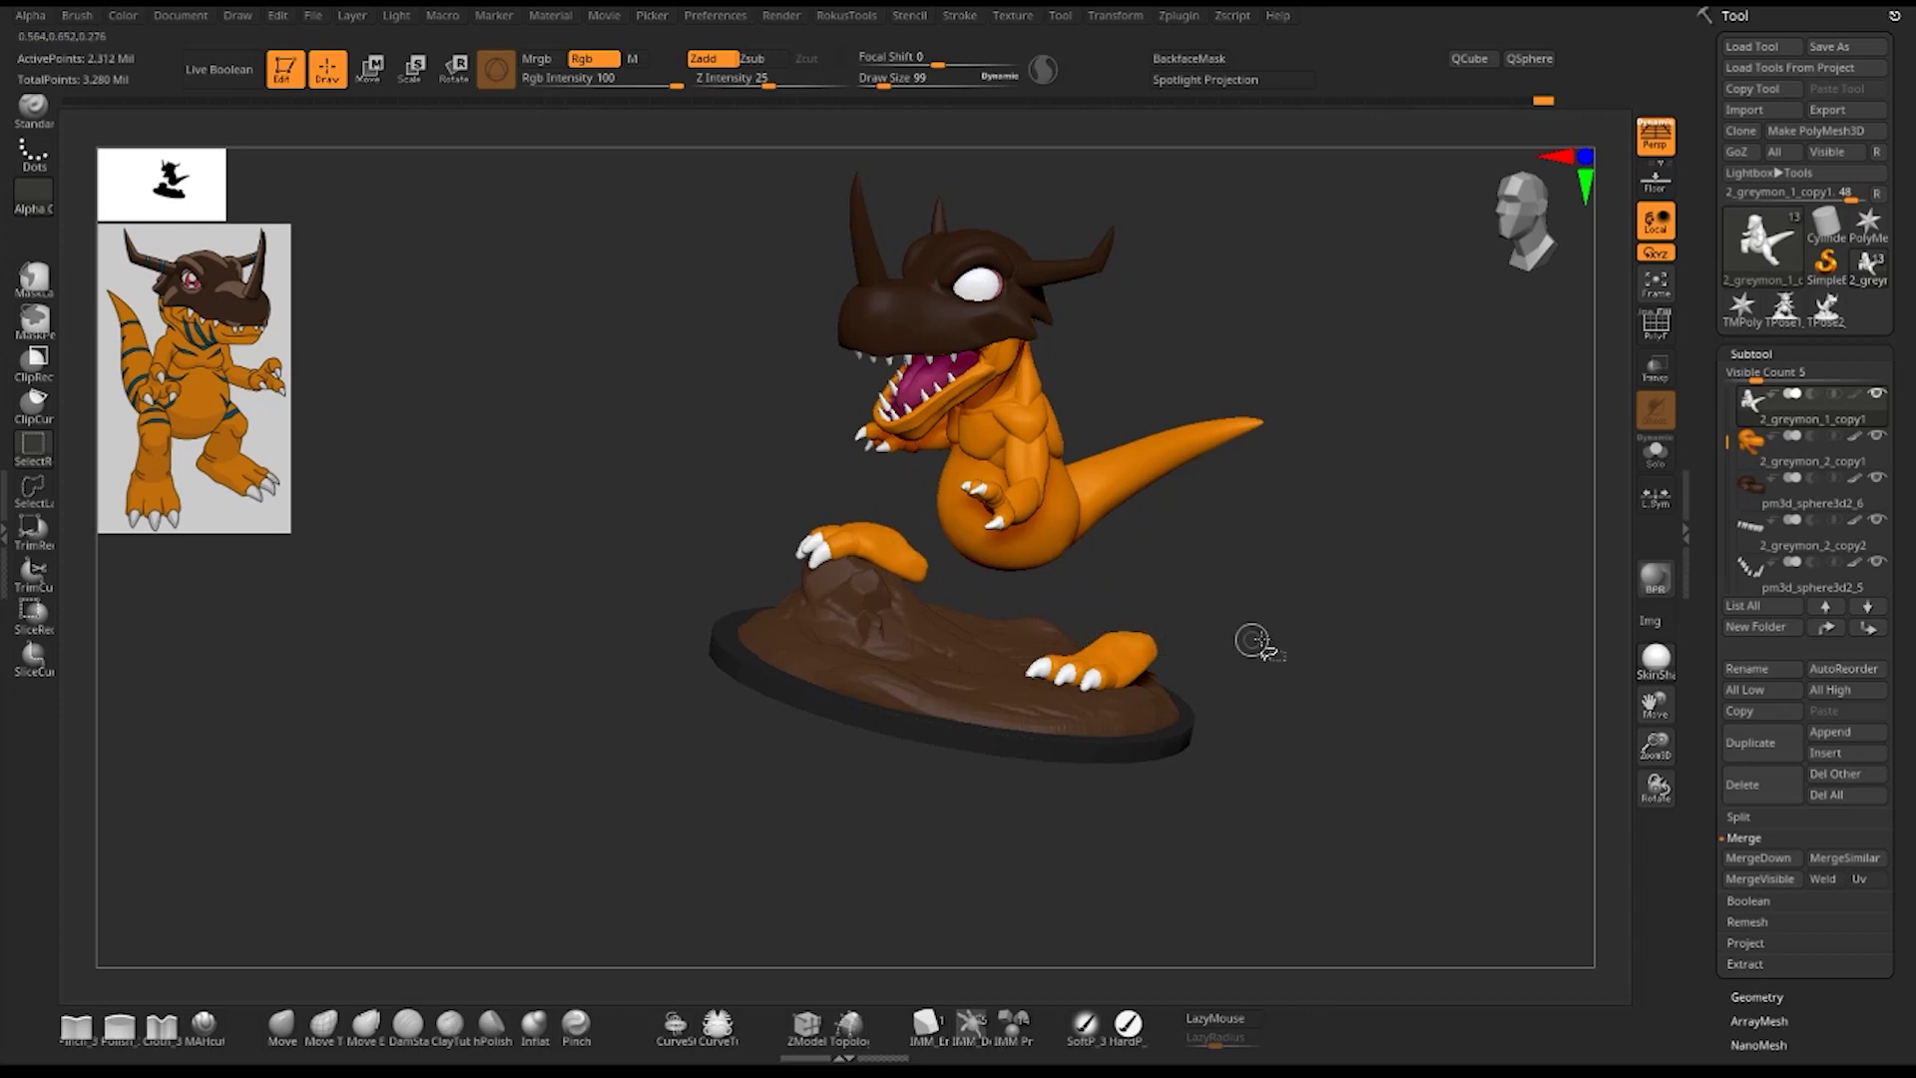
{"action": "scroll", "coordinate": [1731, 459], "scroll_direction": "down", "scroll_amount": 1}
{"action": "left_click_drag", "start_coordinate": [1732, 459], "coordinate": [1722, 535]}
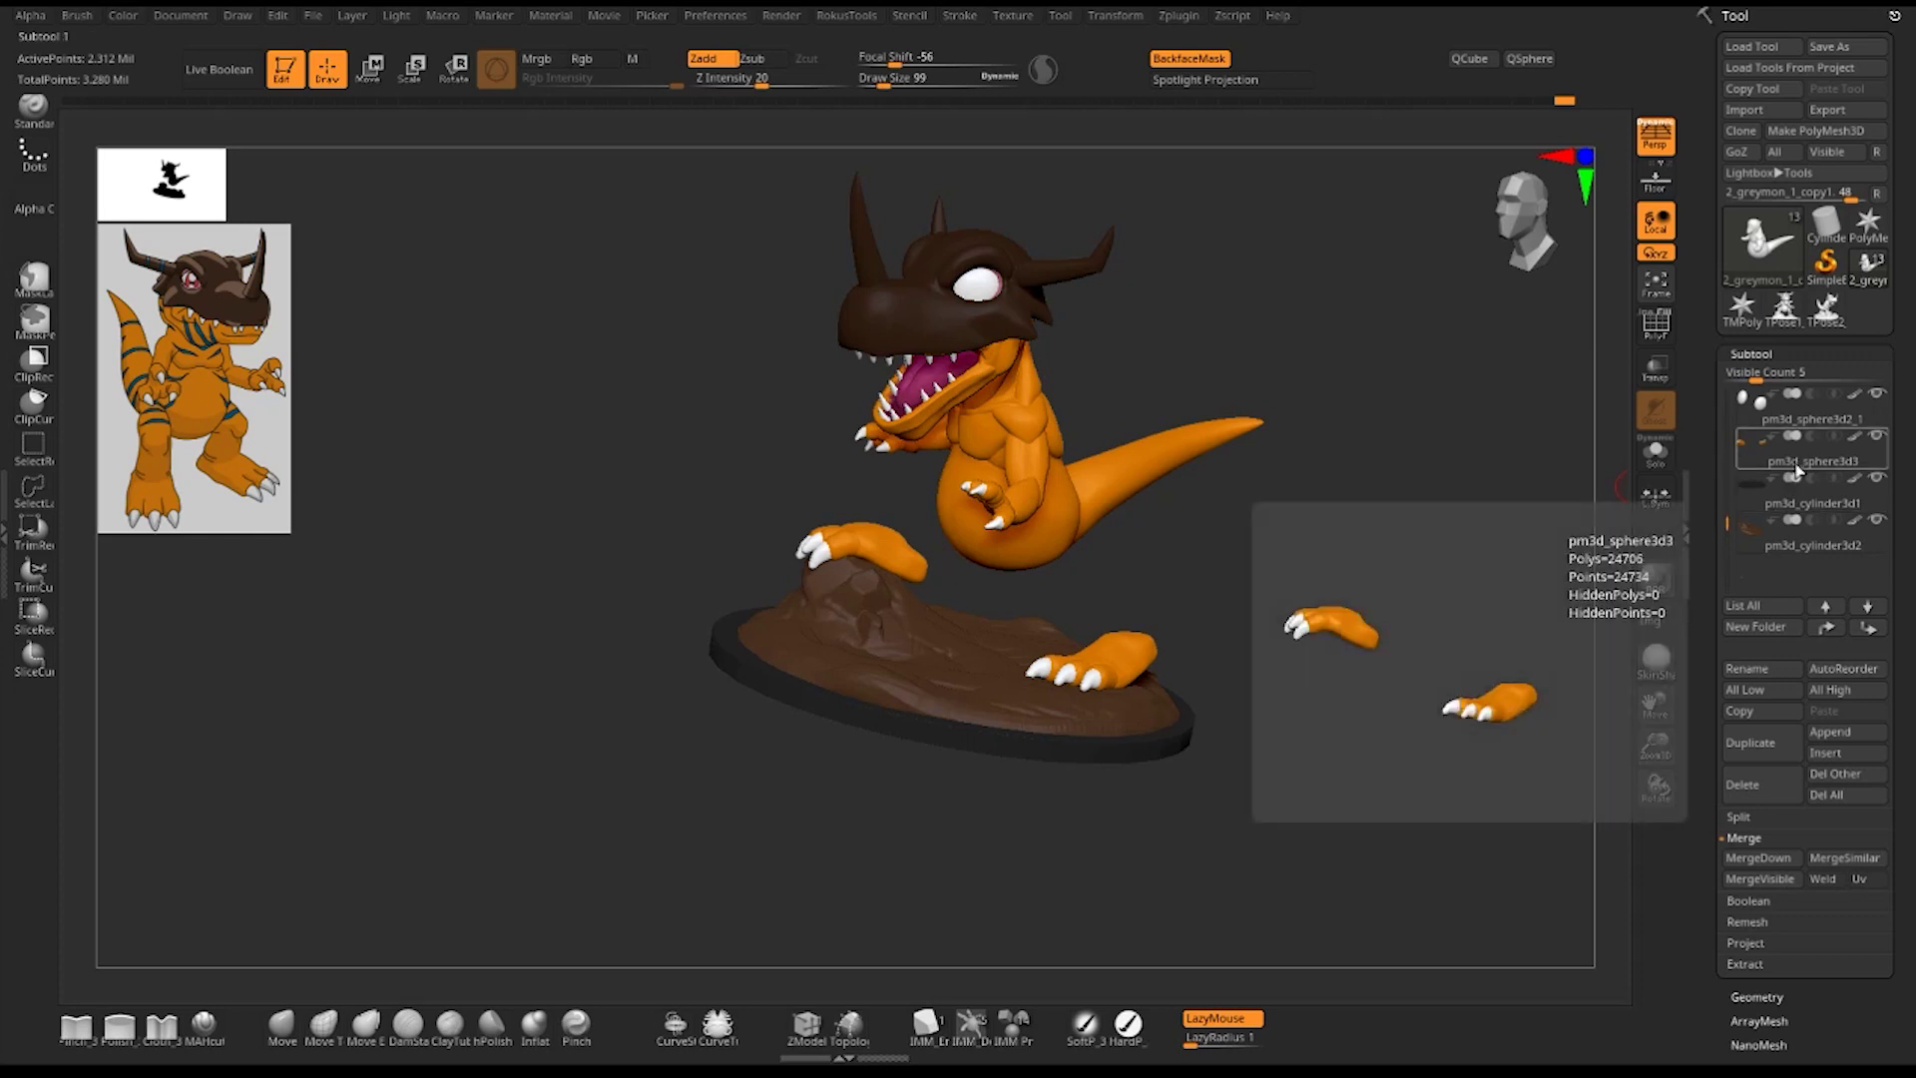
- Select 2_greymon_1_copy2 in the Subtool list and run MergeDown into the subtool below
{"action": "left_click", "coordinate": [1762, 819]}
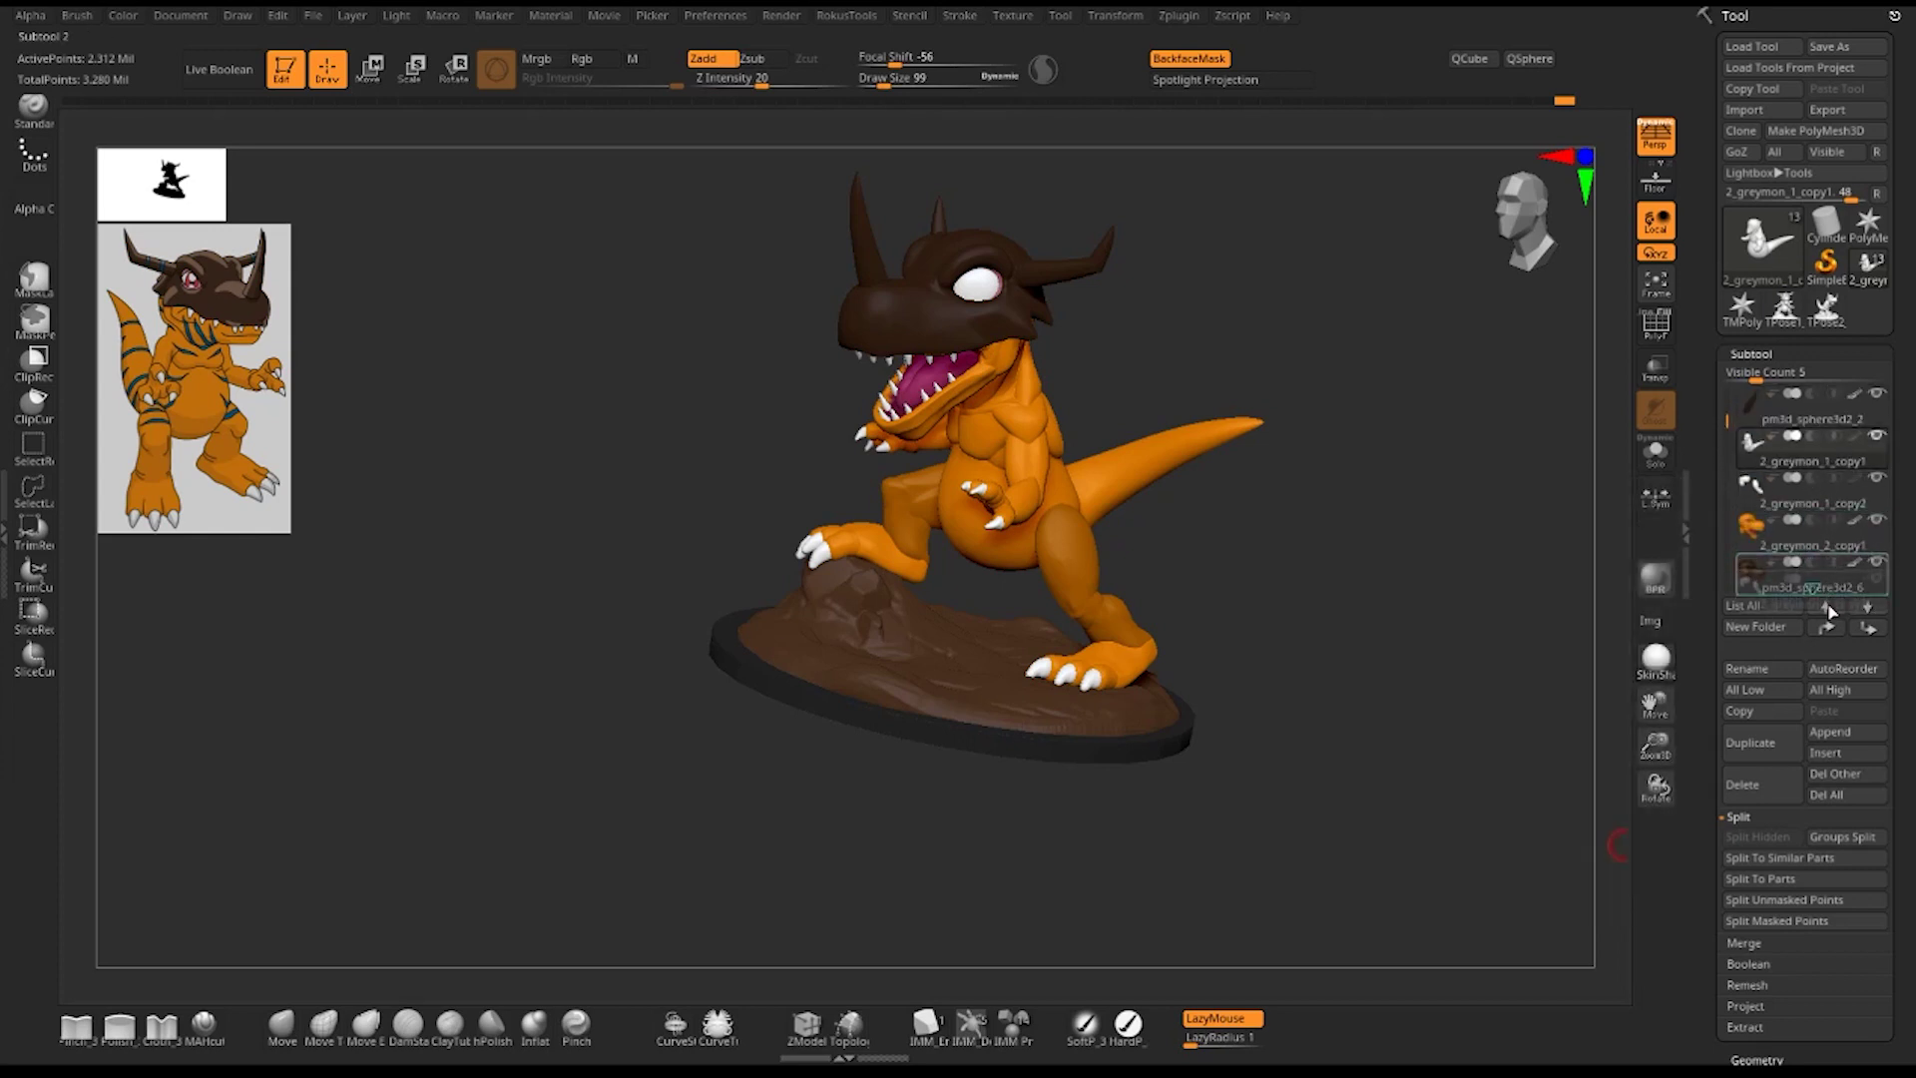
{"action": "scroll", "coordinate": [1824, 593], "scroll_direction": "down", "scroll_amount": 2}
{"action": "scroll", "coordinate": [1818, 581], "scroll_direction": "down", "scroll_amount": 2}
{"action": "scroll", "coordinate": [1813, 569], "scroll_direction": "down", "scroll_amount": 2}
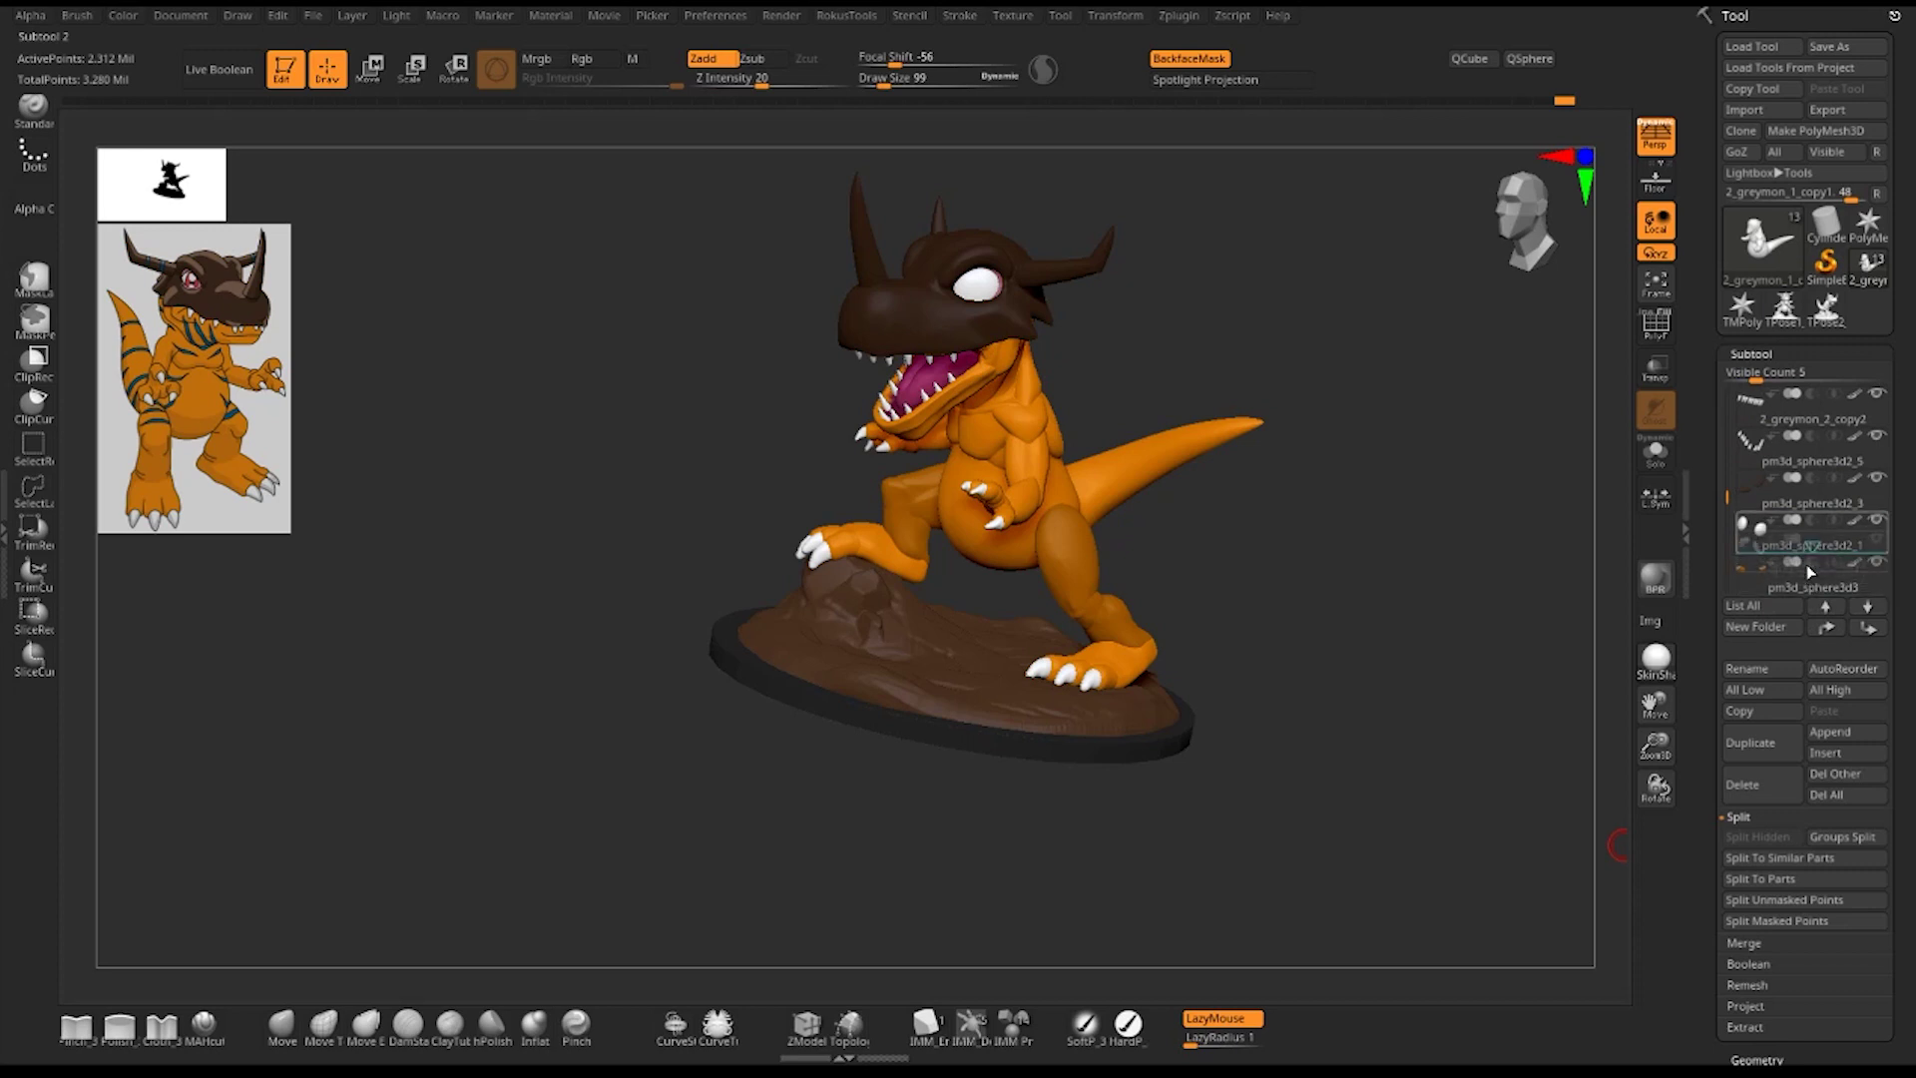
{"action": "scroll", "coordinate": [1811, 564], "scroll_direction": "down", "scroll_amount": 1}
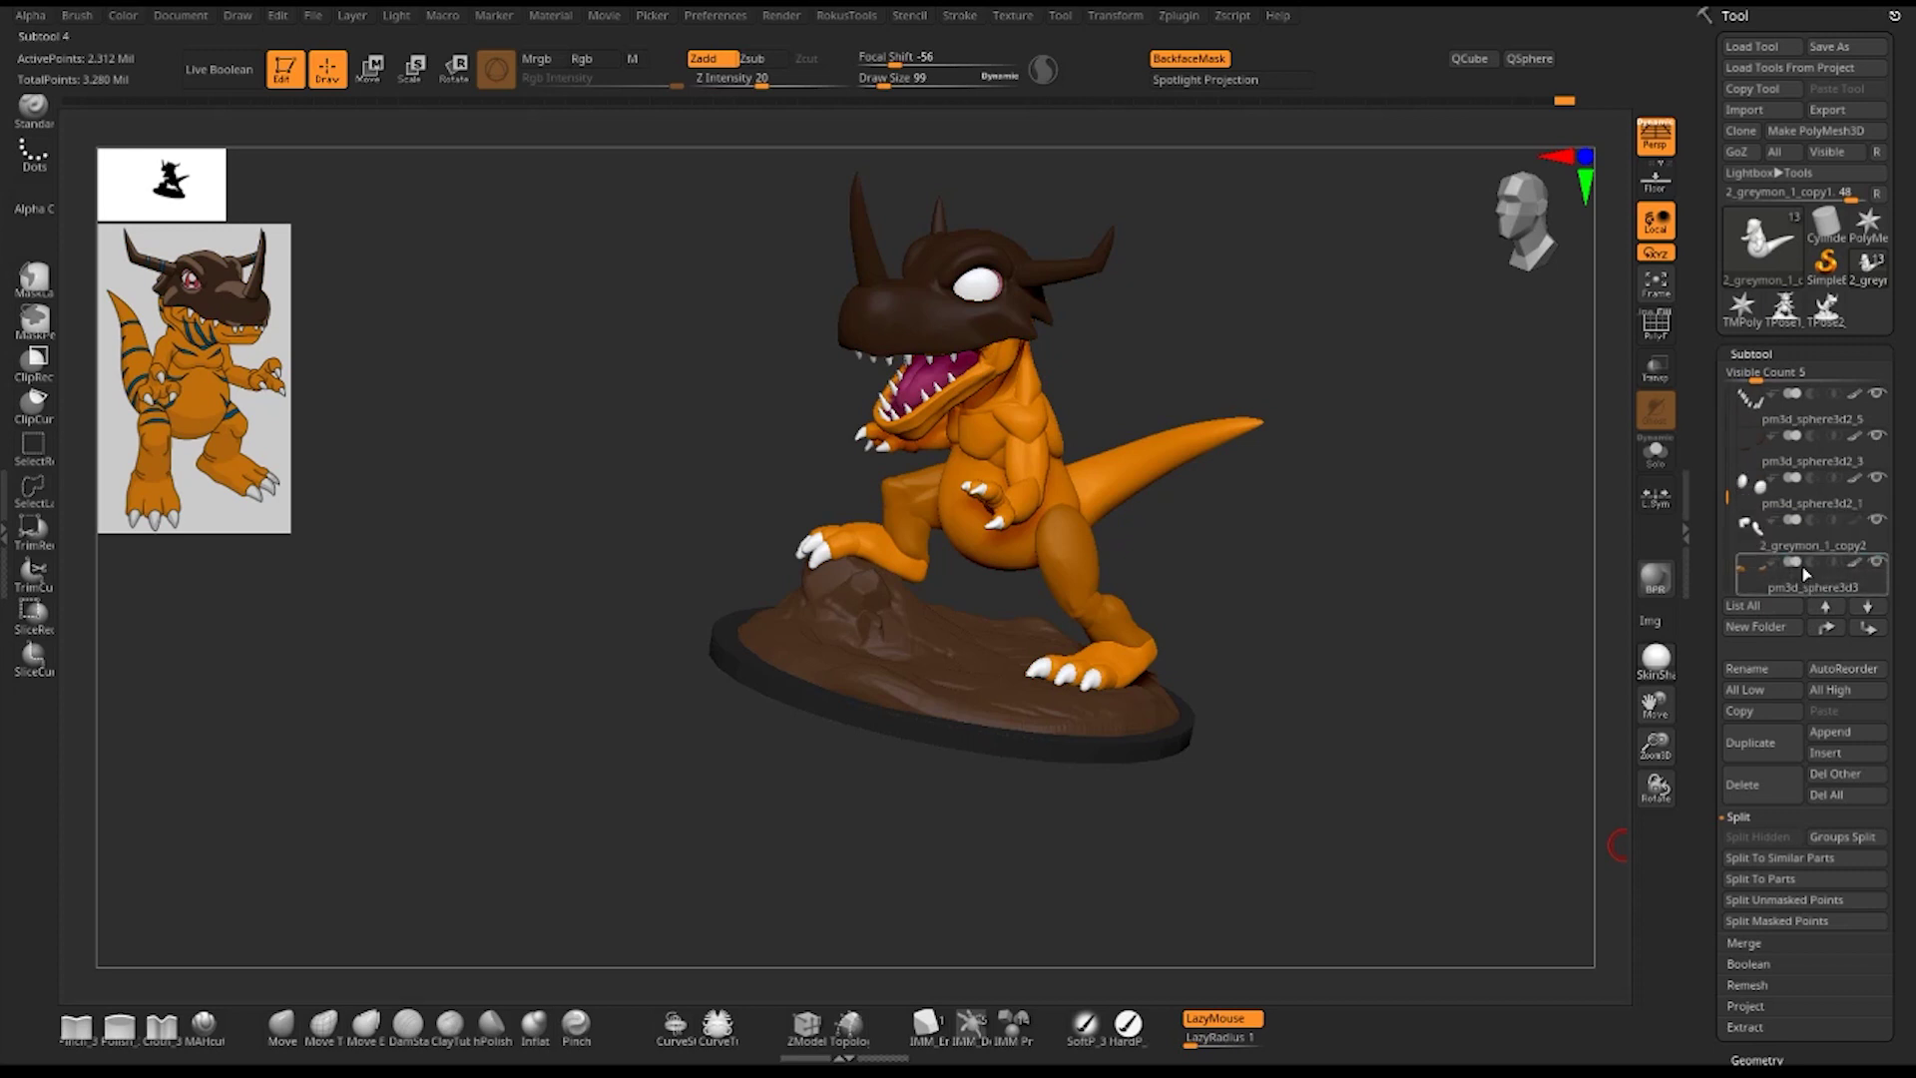
{"action": "left_click", "coordinate": [1841, 548]}
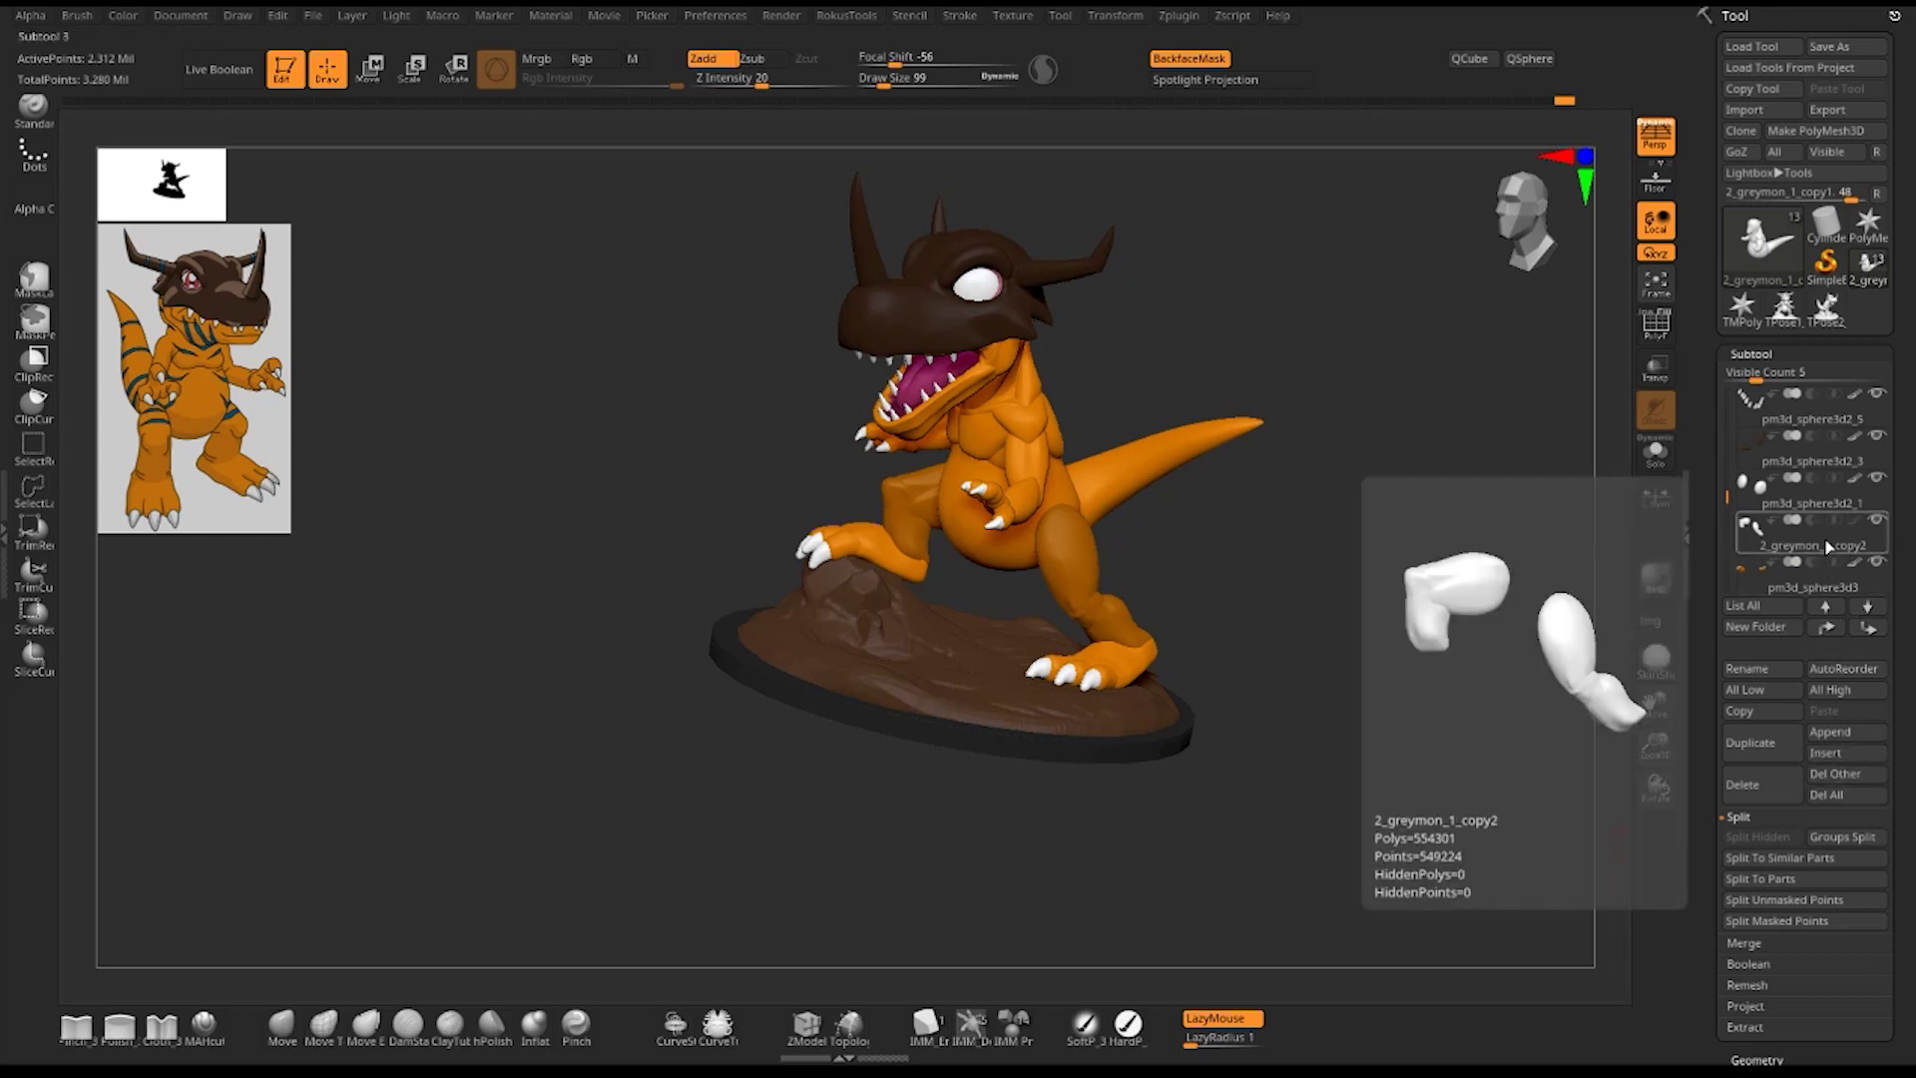
{"action": "left_click", "coordinate": [1761, 946]}
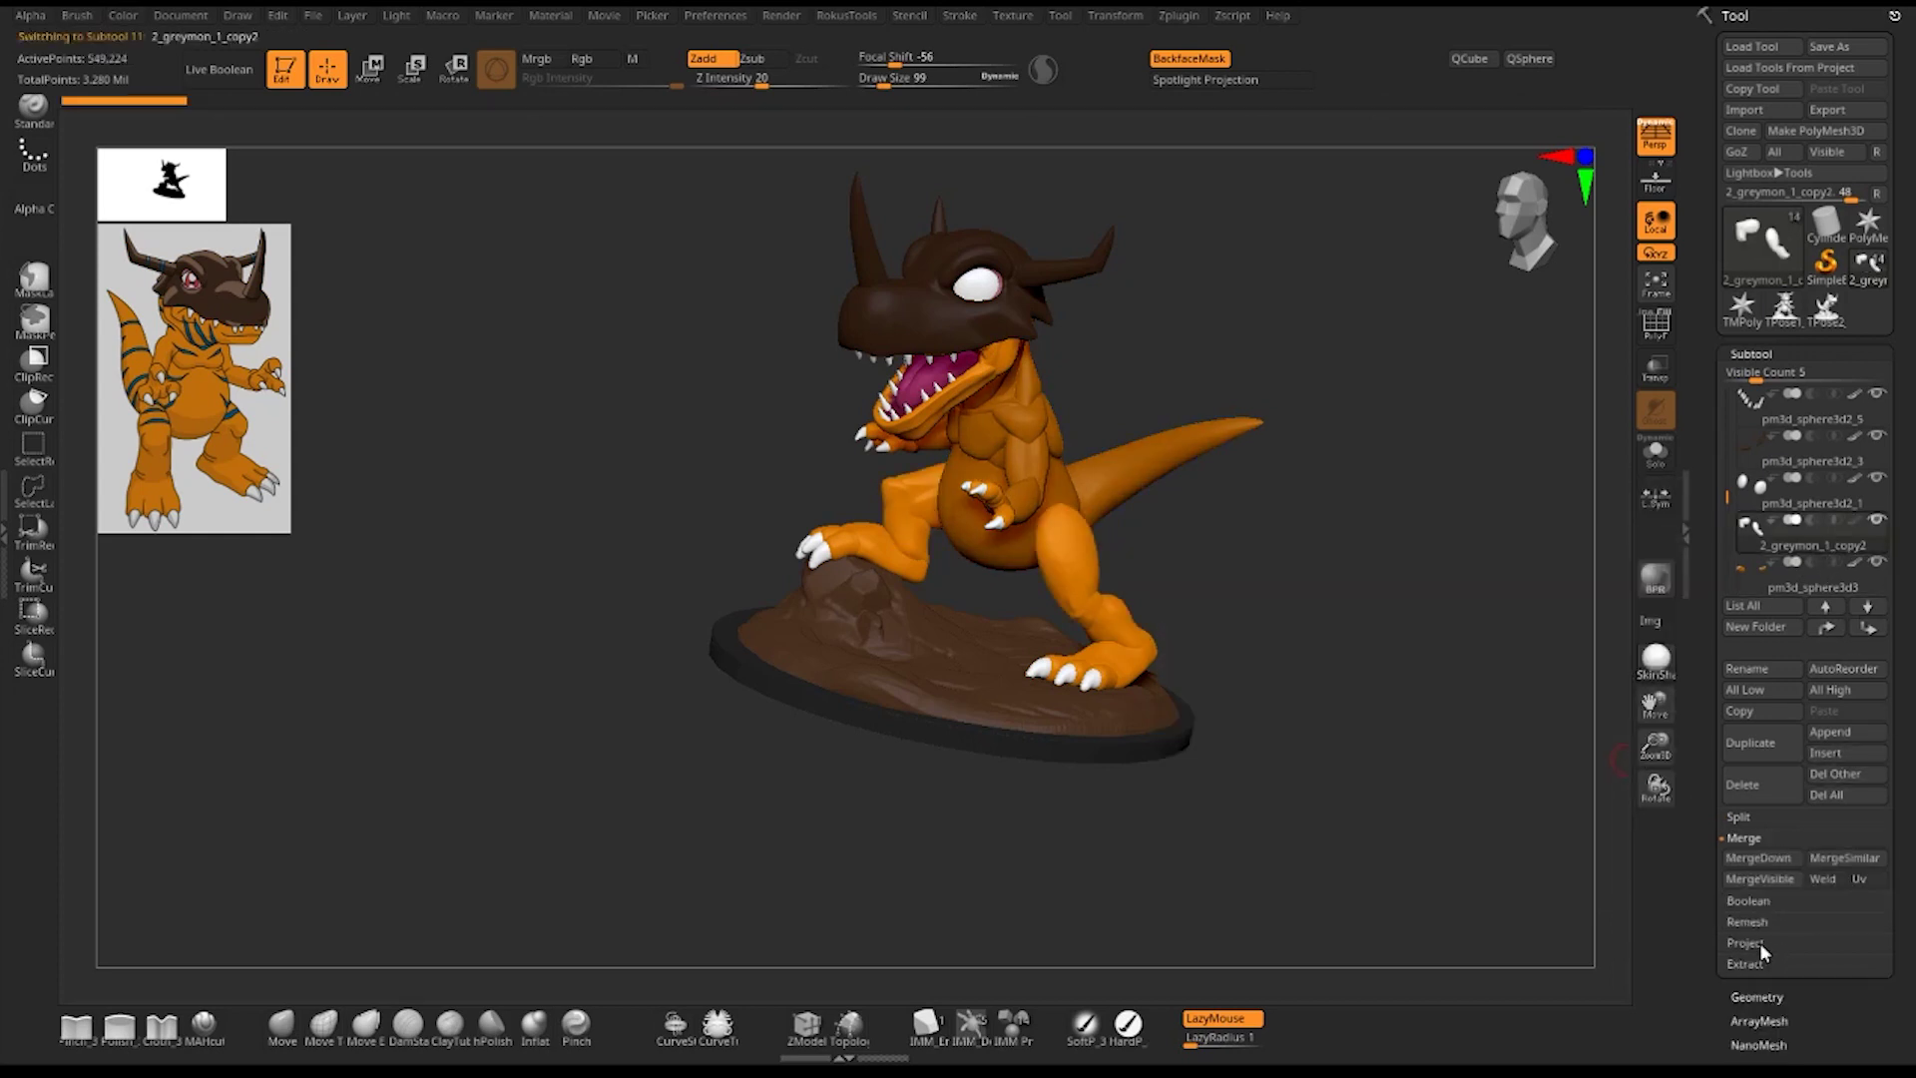
{"action": "left_click", "coordinate": [1763, 858]}
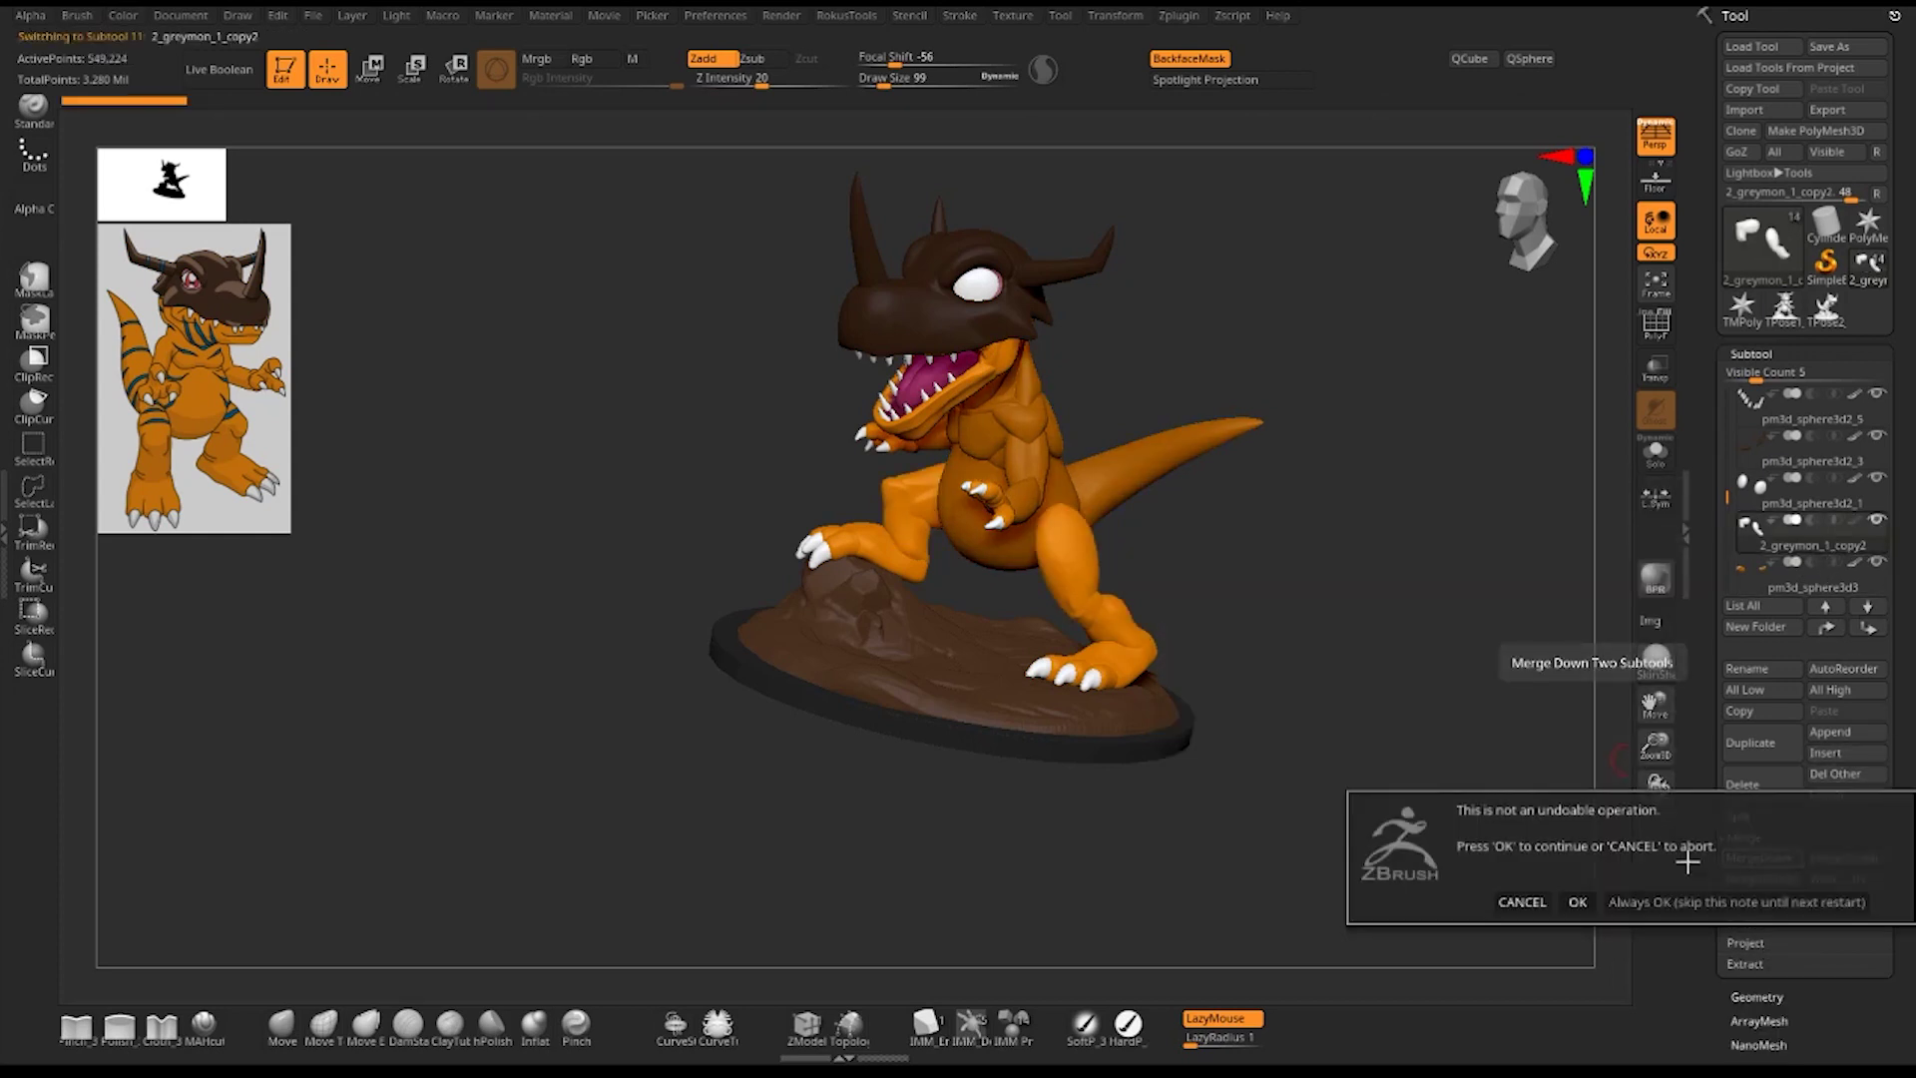
- Confirm the MergeDown, view the leg from front three-quarter, and show polygroups with Shift+F
{"action": "left_click", "coordinate": [1577, 903]}
{"action": "mouse_move", "coordinate": [1381, 573]}
{"action": "left_mouse_down"}
{"action": "mouse_move", "coordinate": [1446, 646]}
{"action": "mouse_move", "coordinate": [1444, 599]}
{"action": "mouse_move", "coordinate": [1392, 623]}
{"action": "mouse_move", "coordinate": [1235, 571]}
{"action": "left_mouse_up"}
{"action": "mouse_move", "coordinate": [1470, 812]}
{"action": "left_mouse_down"}
{"action": "mouse_move", "coordinate": [1471, 774]}
{"action": "mouse_move", "coordinate": [1490, 790]}
{"action": "mouse_move", "coordinate": [1467, 825]}
{"action": "mouse_move", "coordinate": [1381, 855]}
{"action": "mouse_move", "coordinate": [1364, 676]}
{"action": "left_mouse_up"}
{"action": "key", "text": "shift+f"}
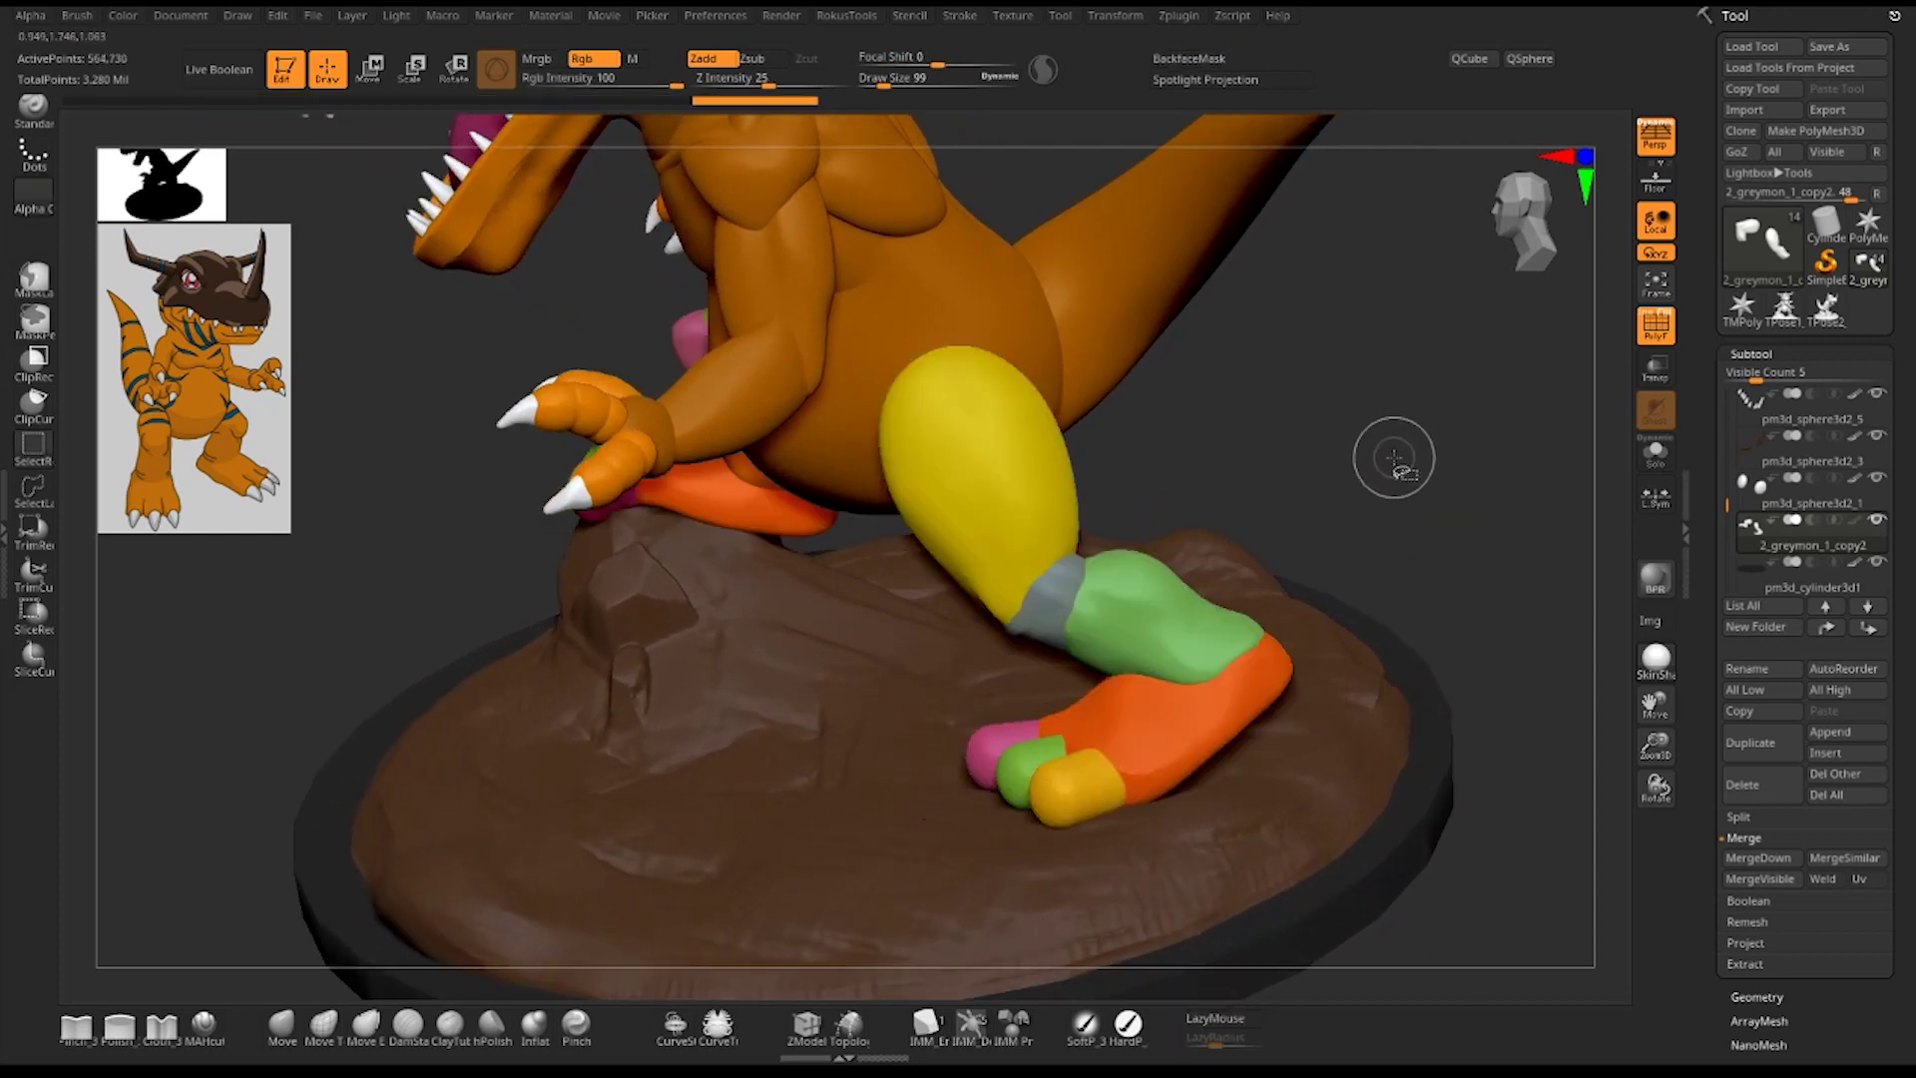
- Turn Greymon frontward and hide the polygroup colours with Shift+F so it reads plain orange
{"action": "mouse_move", "coordinate": [1390, 457]}
{"action": "left_mouse_down"}
{"action": "mouse_move", "coordinate": [1433, 470]}
{"action": "mouse_move", "coordinate": [1400, 528]}
{"action": "mouse_move", "coordinate": [1421, 486]}
{"action": "left_mouse_up"}
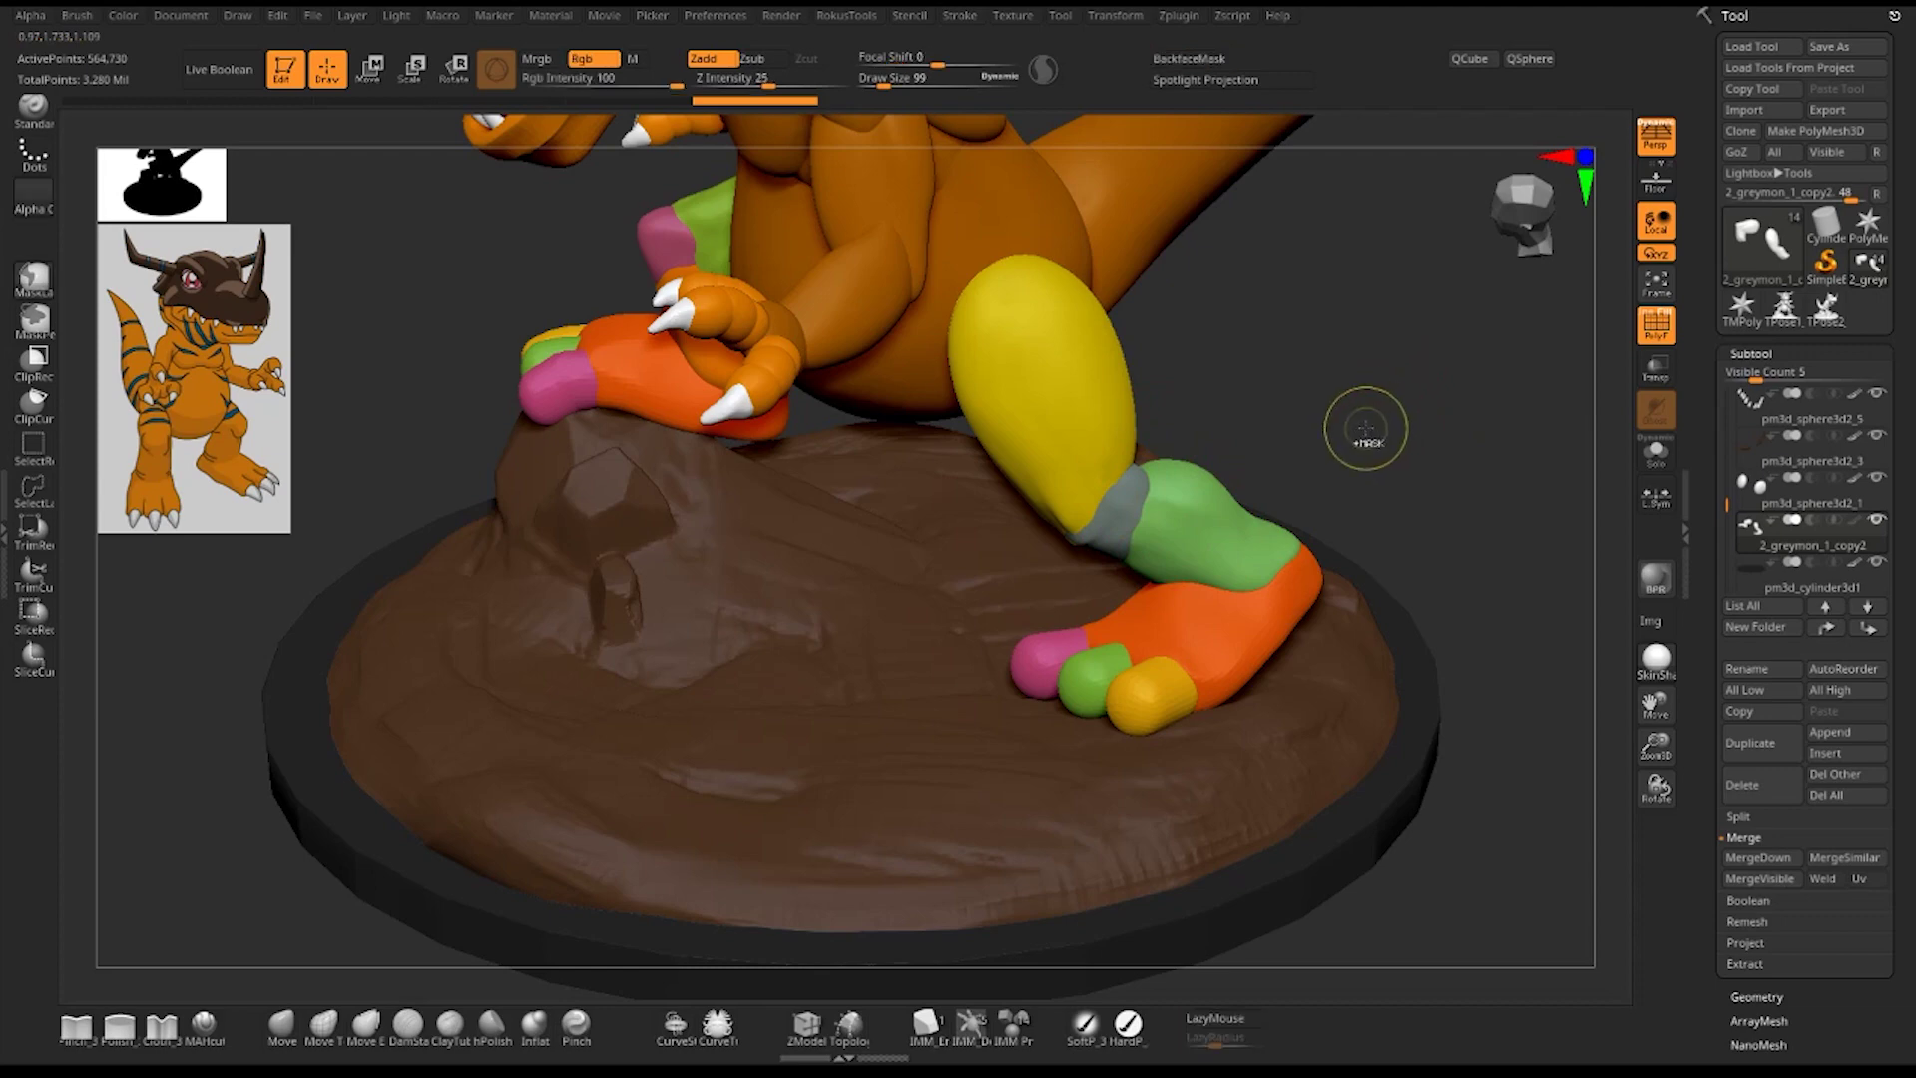
{"action": "key", "text": "space"}
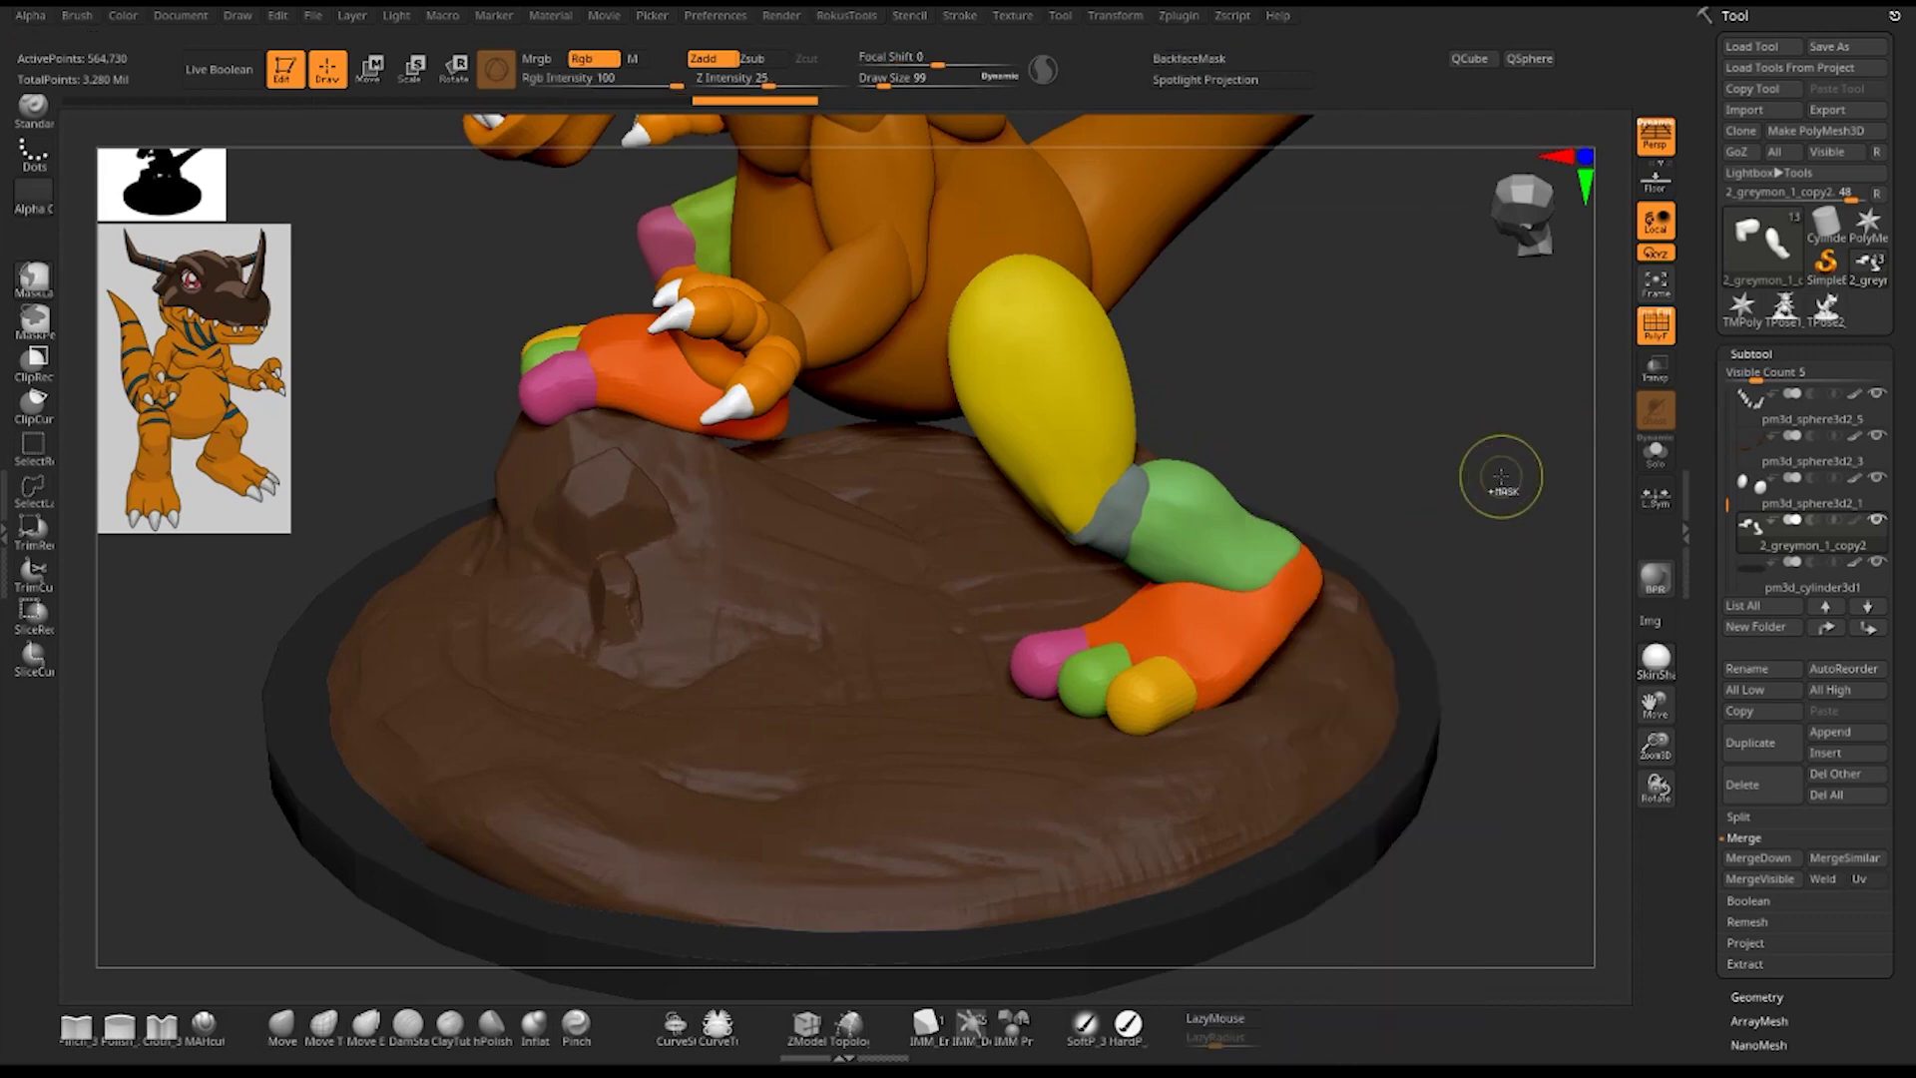
{"action": "key", "text": "shift+f"}
{"action": "mouse_move", "coordinate": [1411, 505]}
{"action": "left_mouse_down"}
{"action": "mouse_move", "coordinate": [1540, 422]}
{"action": "mouse_move", "coordinate": [1502, 476]}
{"action": "left_mouse_up"}
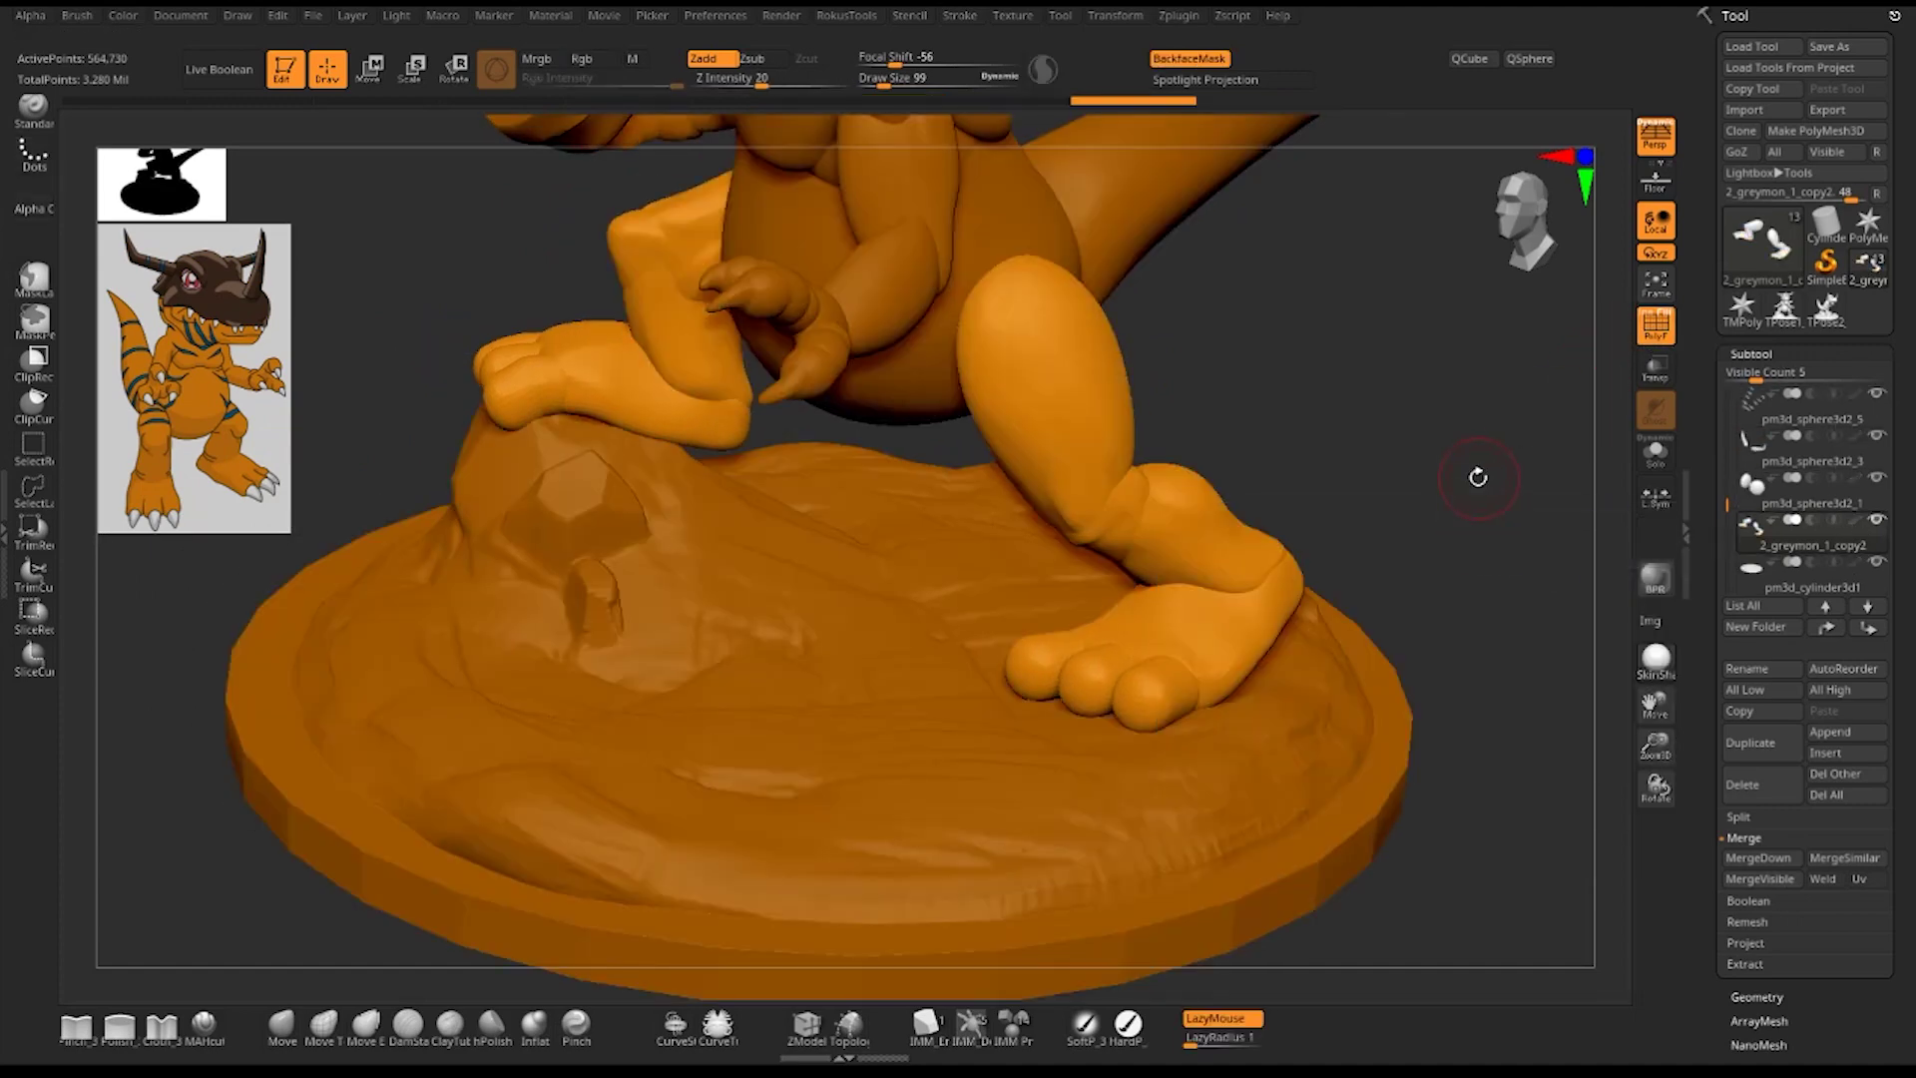
- Display the body grey with skin-toned legs and expand Tool > Geometry for DynaMesh options
{"action": "key", "text": "space"}
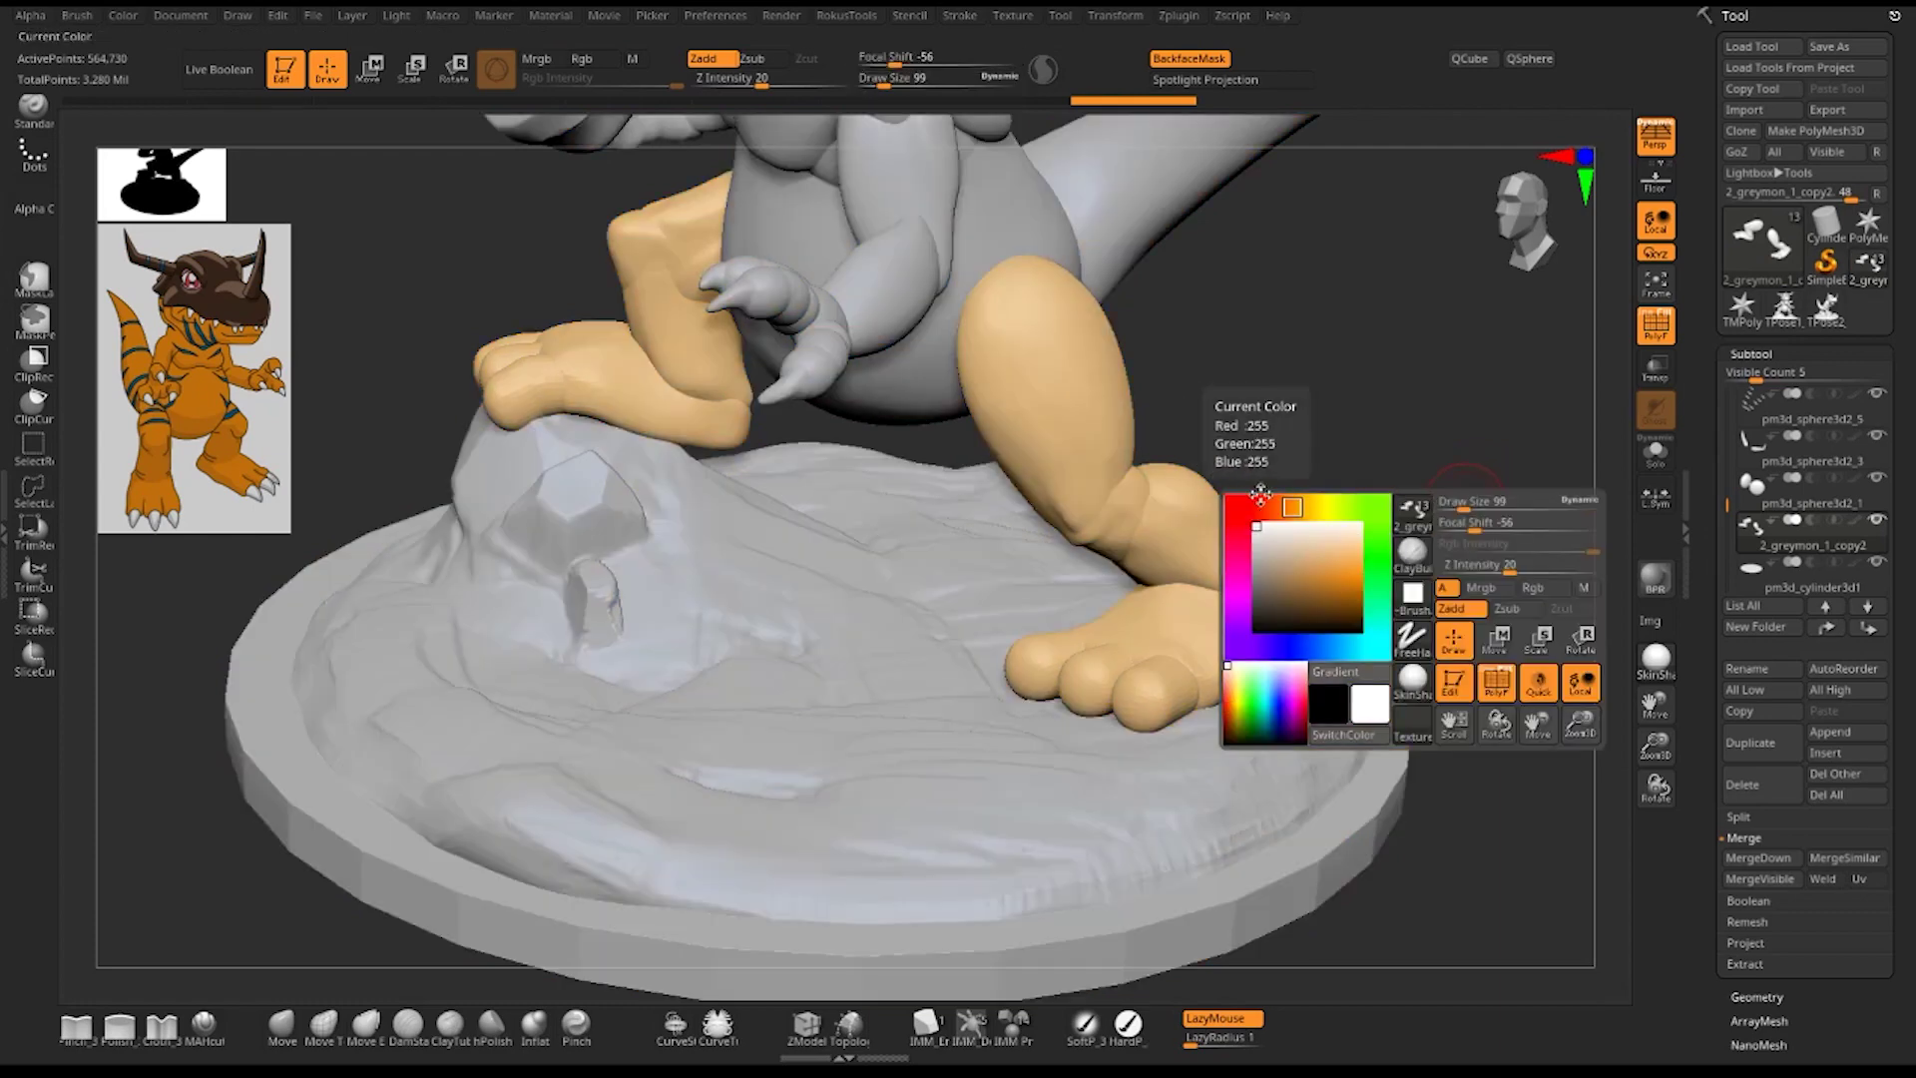
{"action": "mouse_move", "coordinate": [1545, 371]}
{"action": "left_mouse_down"}
{"action": "mouse_move", "coordinate": [1475, 482]}
{"action": "mouse_move", "coordinate": [1431, 487]}
{"action": "mouse_move", "coordinate": [1467, 499]}
{"action": "left_mouse_up"}
{"action": "scroll", "coordinate": [1874, 546], "scroll_direction": "down", "scroll_amount": 5}
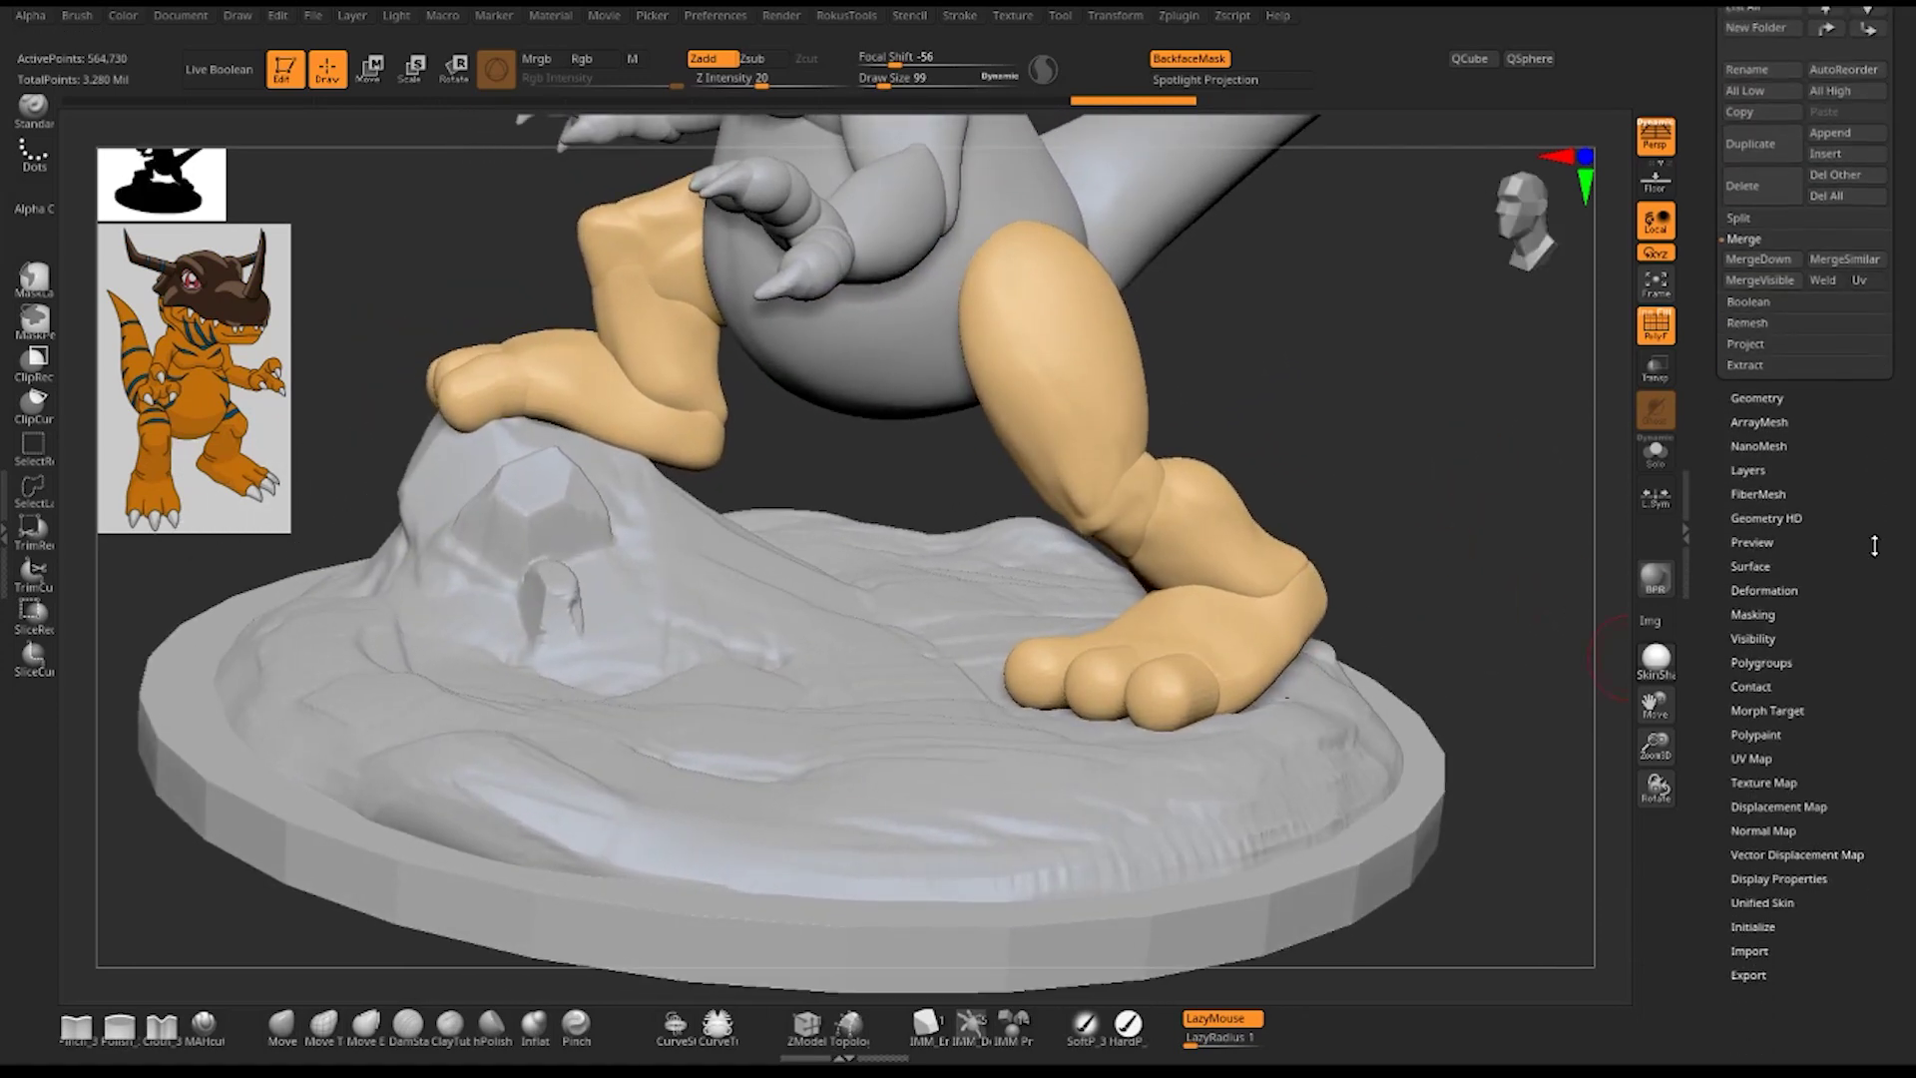
{"action": "left_click", "coordinate": [1775, 401]}
{"action": "scroll", "coordinate": [1874, 698], "scroll_direction": "down", "scroll_amount": 1}
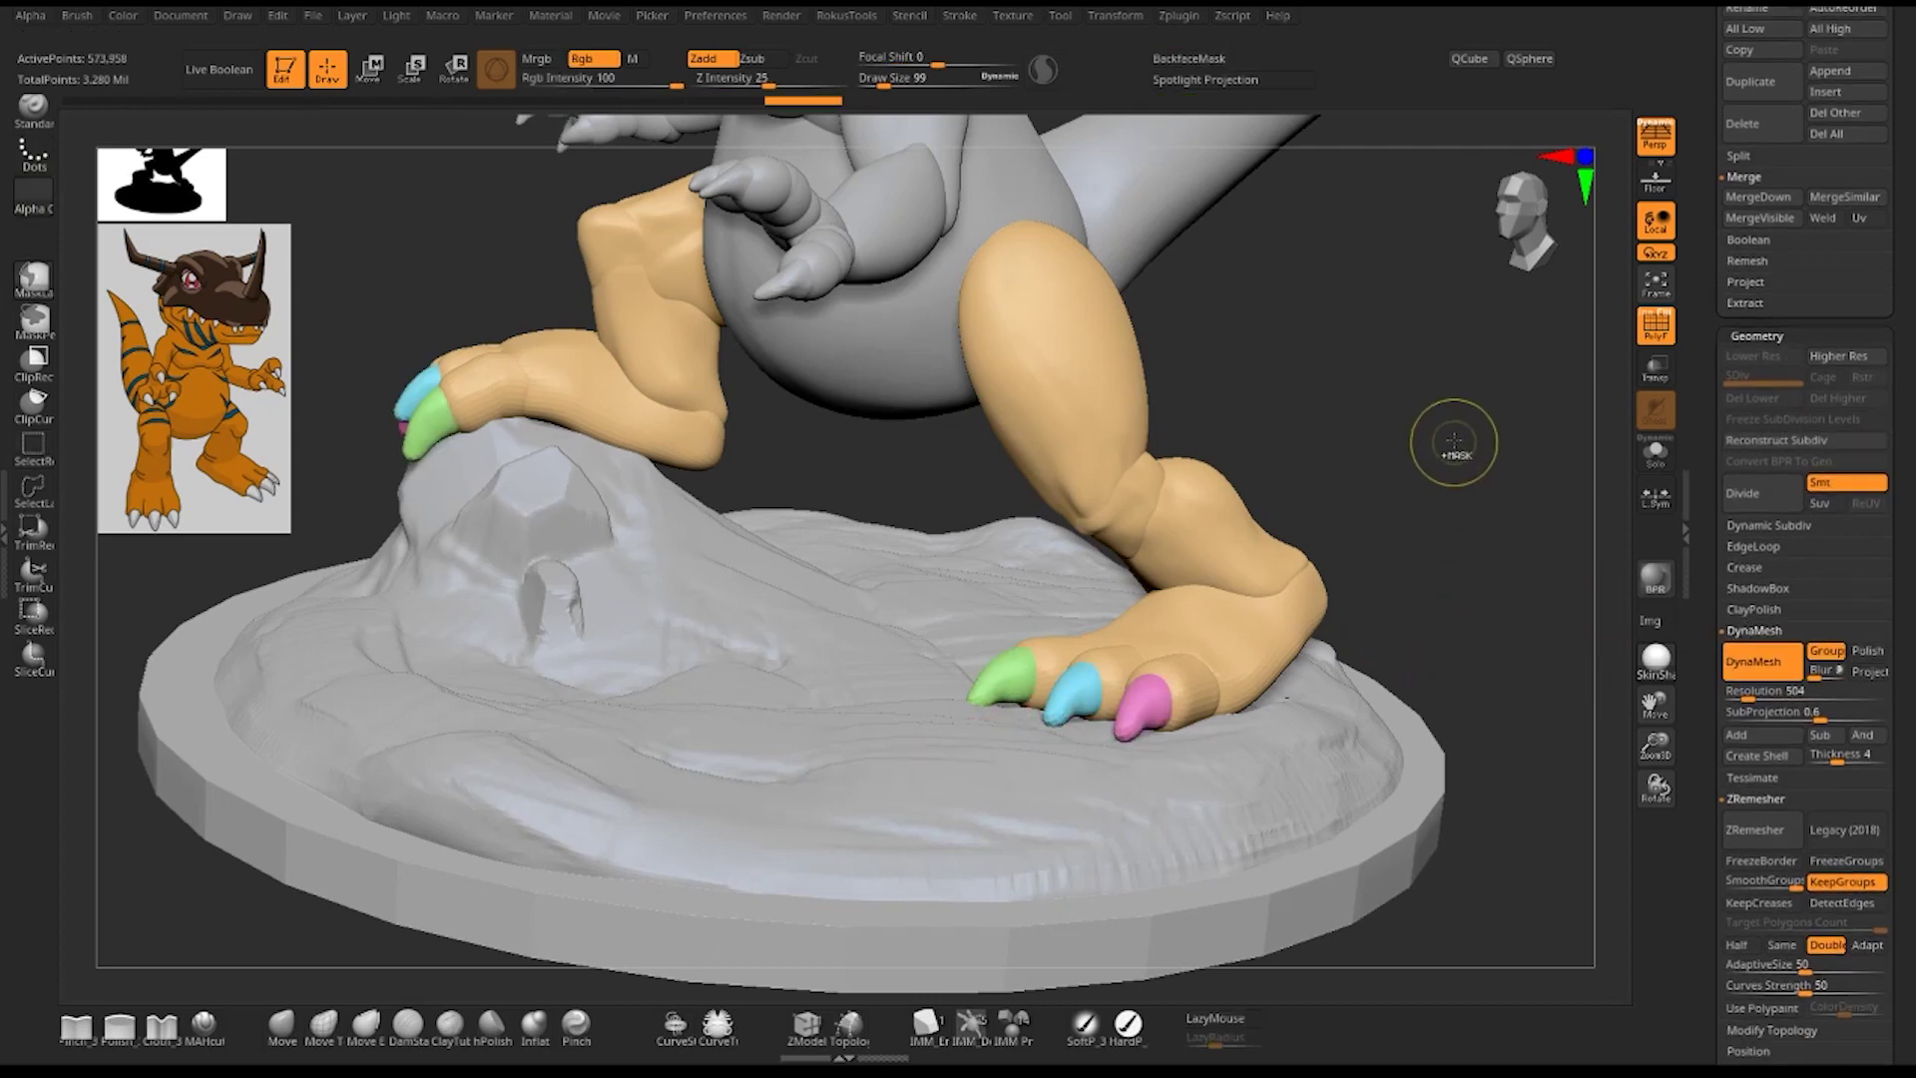
- Solo the leg subtool so only Greymon's two clawed legs remain visible
{"action": "left_click_drag", "start_coordinate": [1454, 519], "coordinate": [1433, 804], "text": "ctrl"}
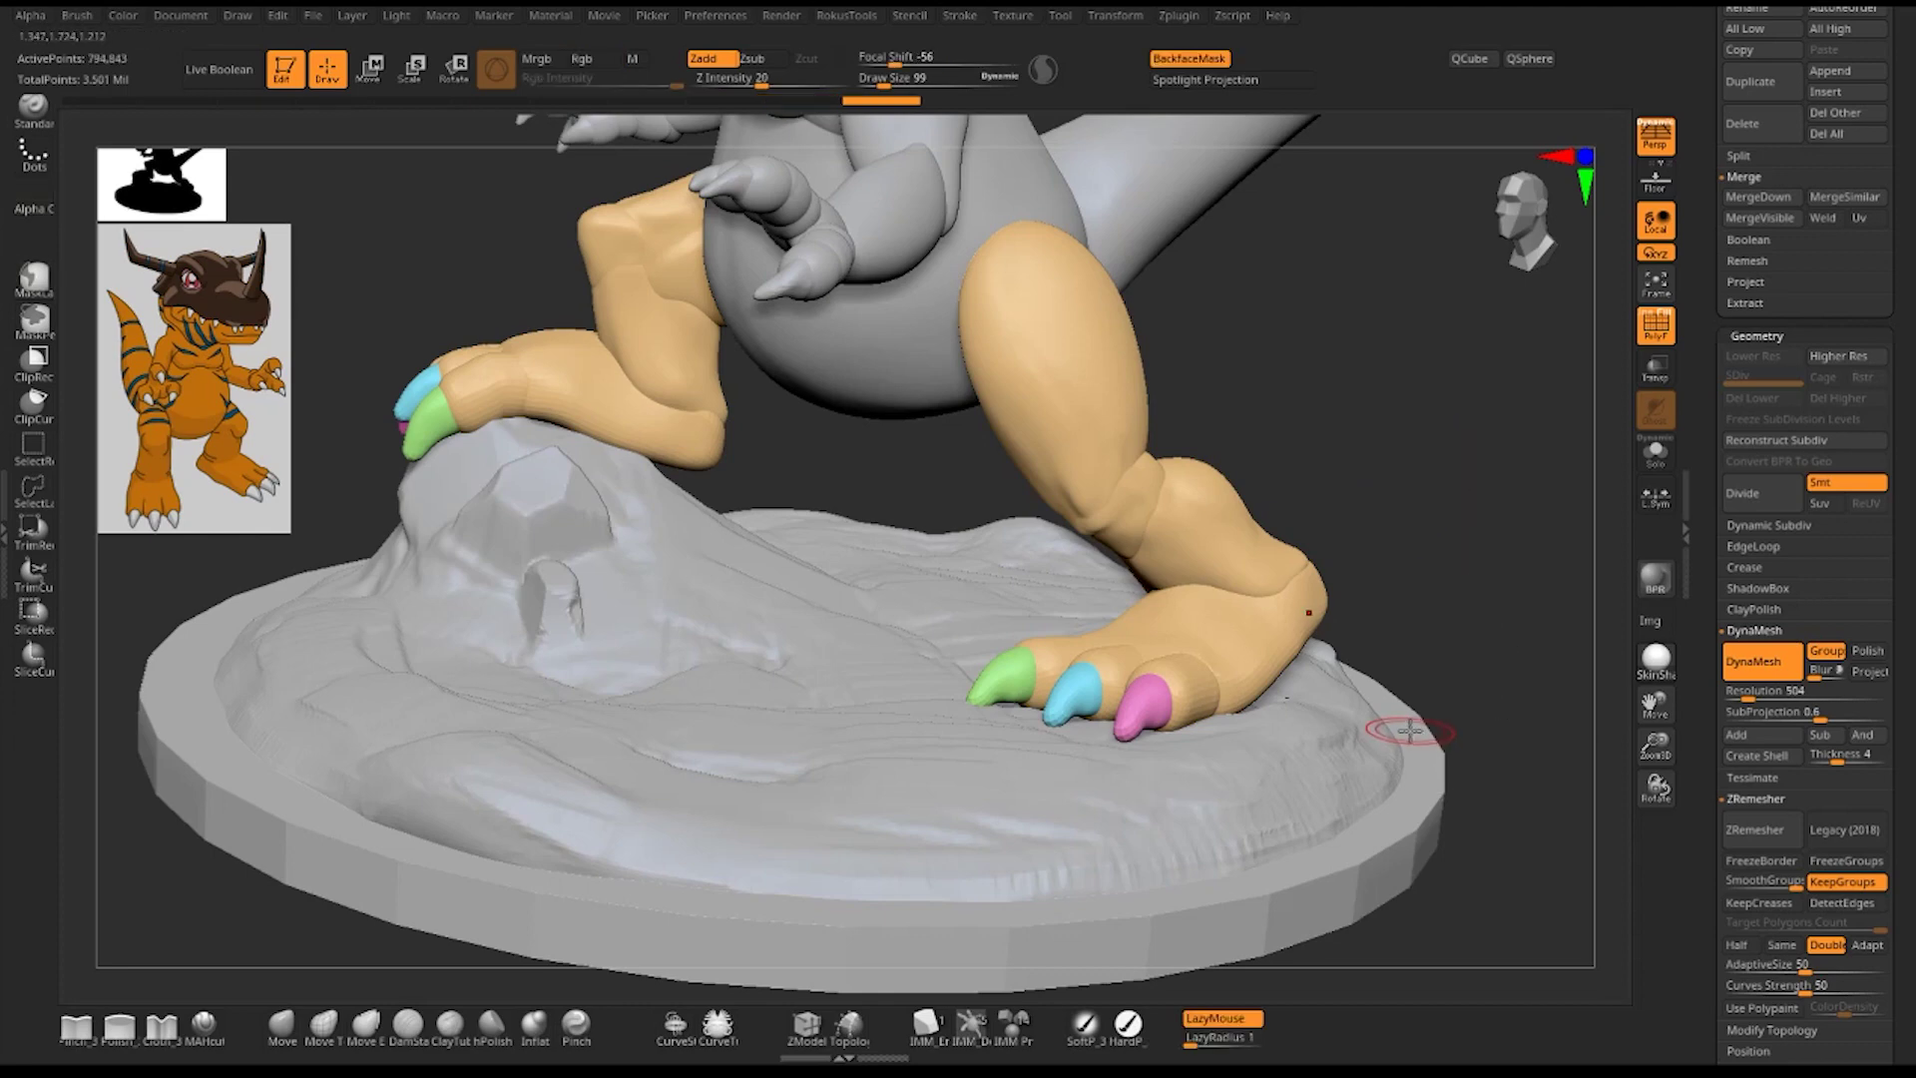
{"action": "left_click_drag", "start_coordinate": [1458, 499], "coordinate": [1122, 499]}
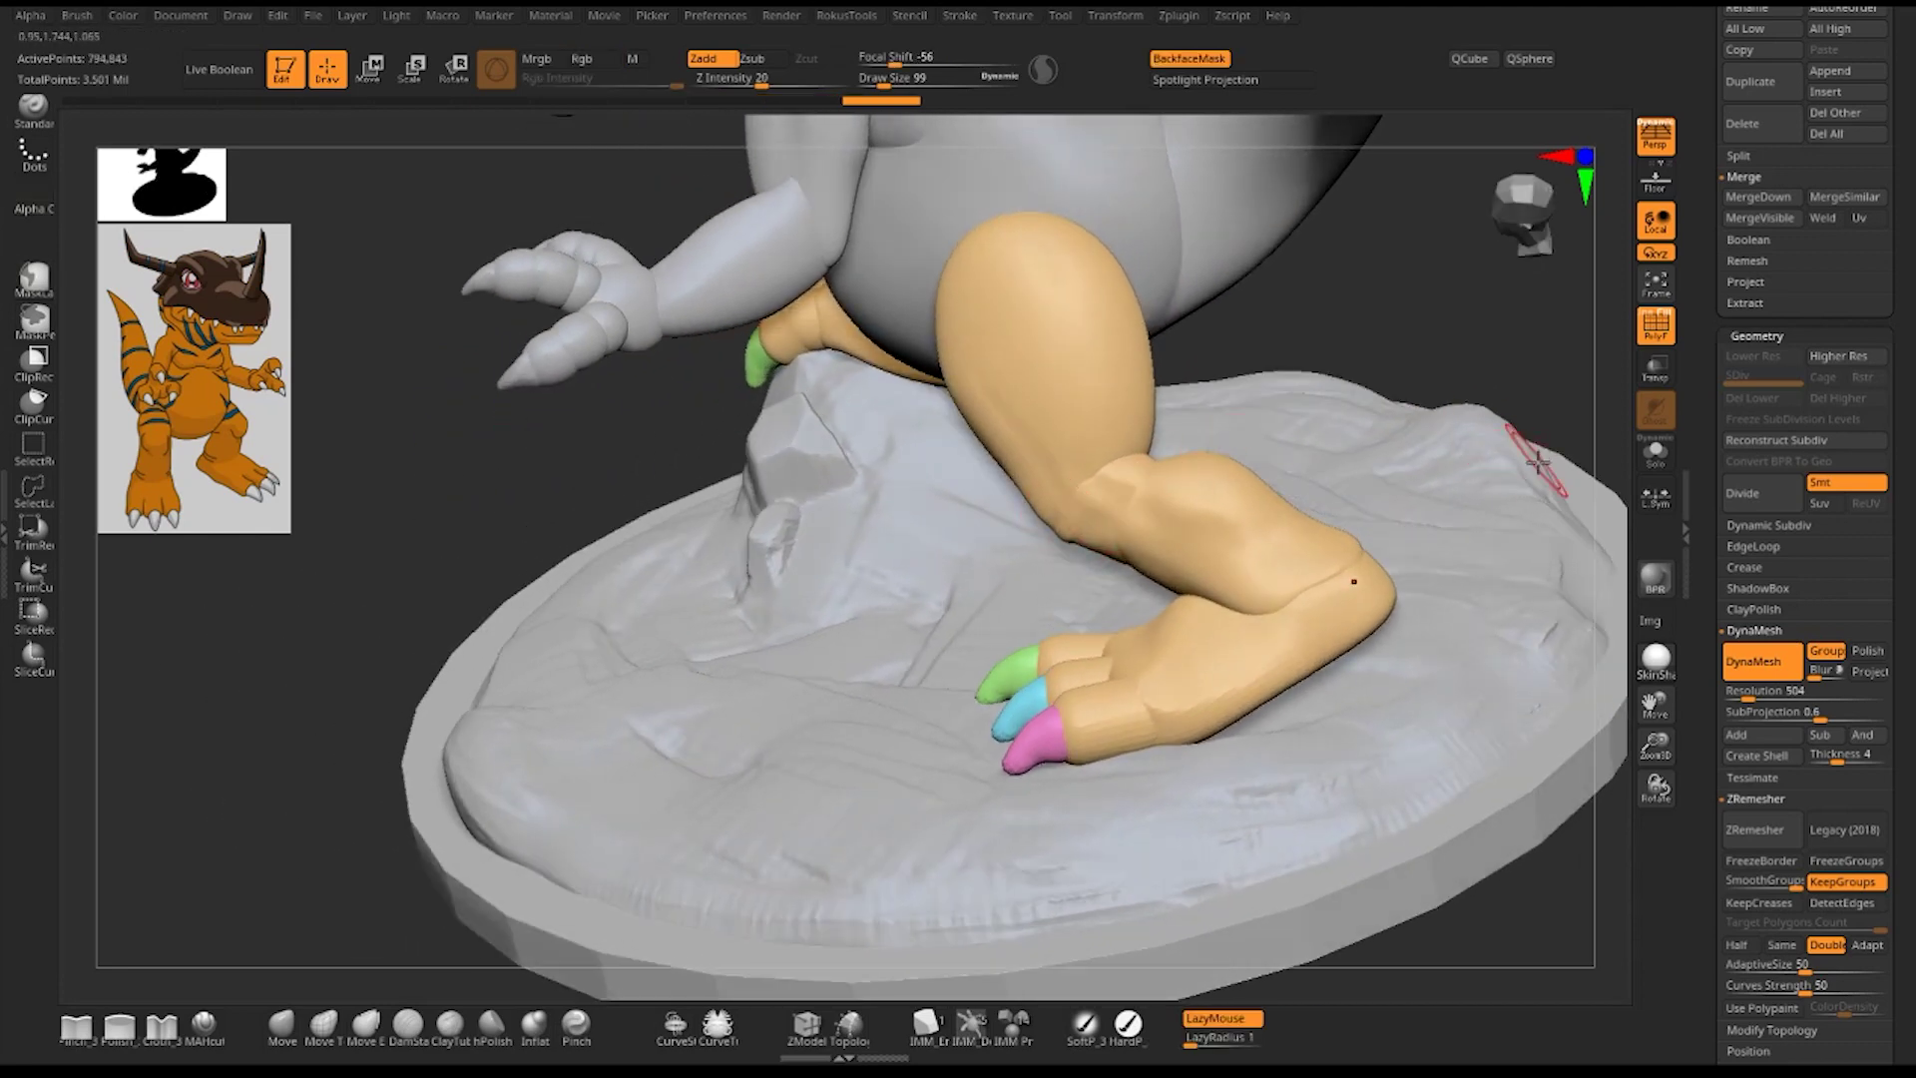
{"action": "left_click", "coordinate": [1656, 451]}
{"action": "mouse_move", "coordinate": [1480, 474]}
{"action": "left_mouse_down"}
{"action": "mouse_move", "coordinate": [1449, 569]}
{"action": "mouse_move", "coordinate": [1450, 517]}
{"action": "left_mouse_up"}
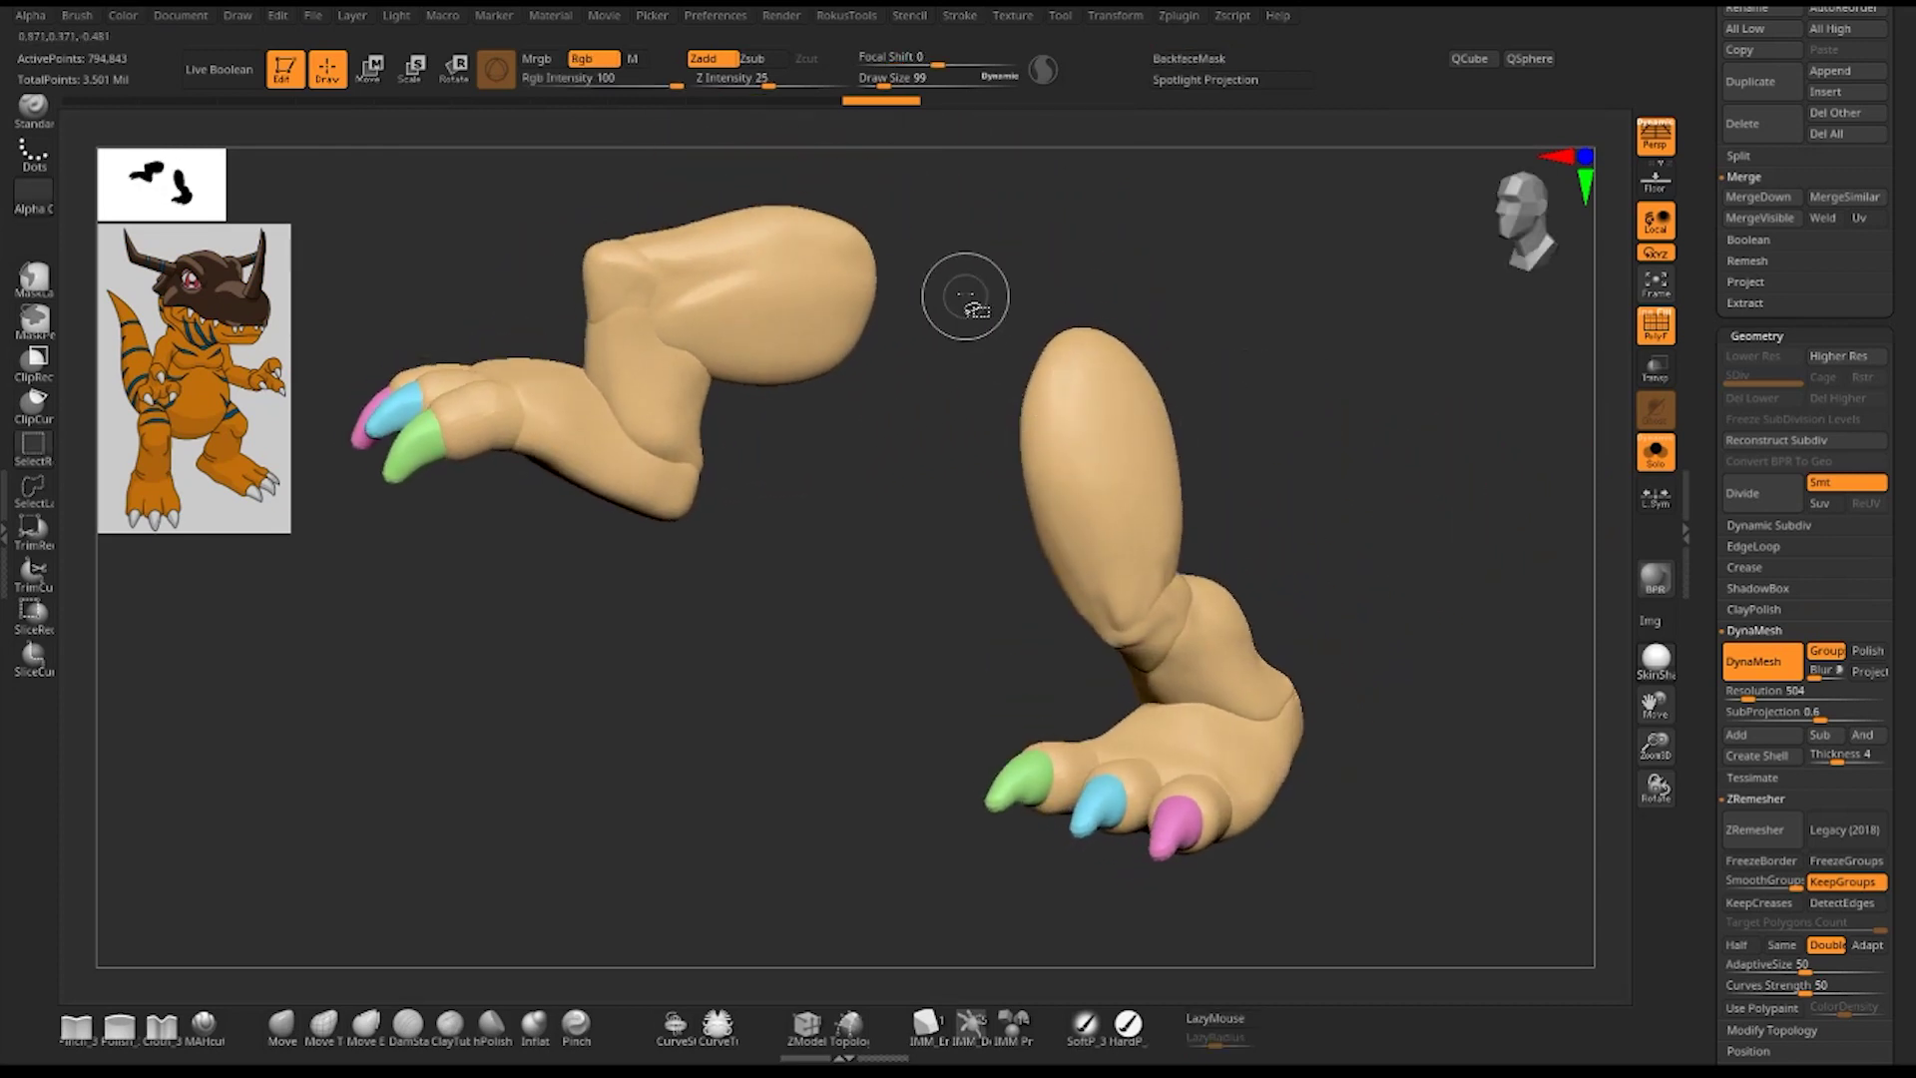
{"action": "mouse_move", "coordinate": [950, 277]}
{"action": "left_mouse_down", "text": "ctrl+shift"}
{"action": "mouse_move", "coordinate": [1095, 649]}
{"action": "mouse_move", "coordinate": [1128, 671]}
{"action": "left_mouse_up", "text": "ctrl+shift"}
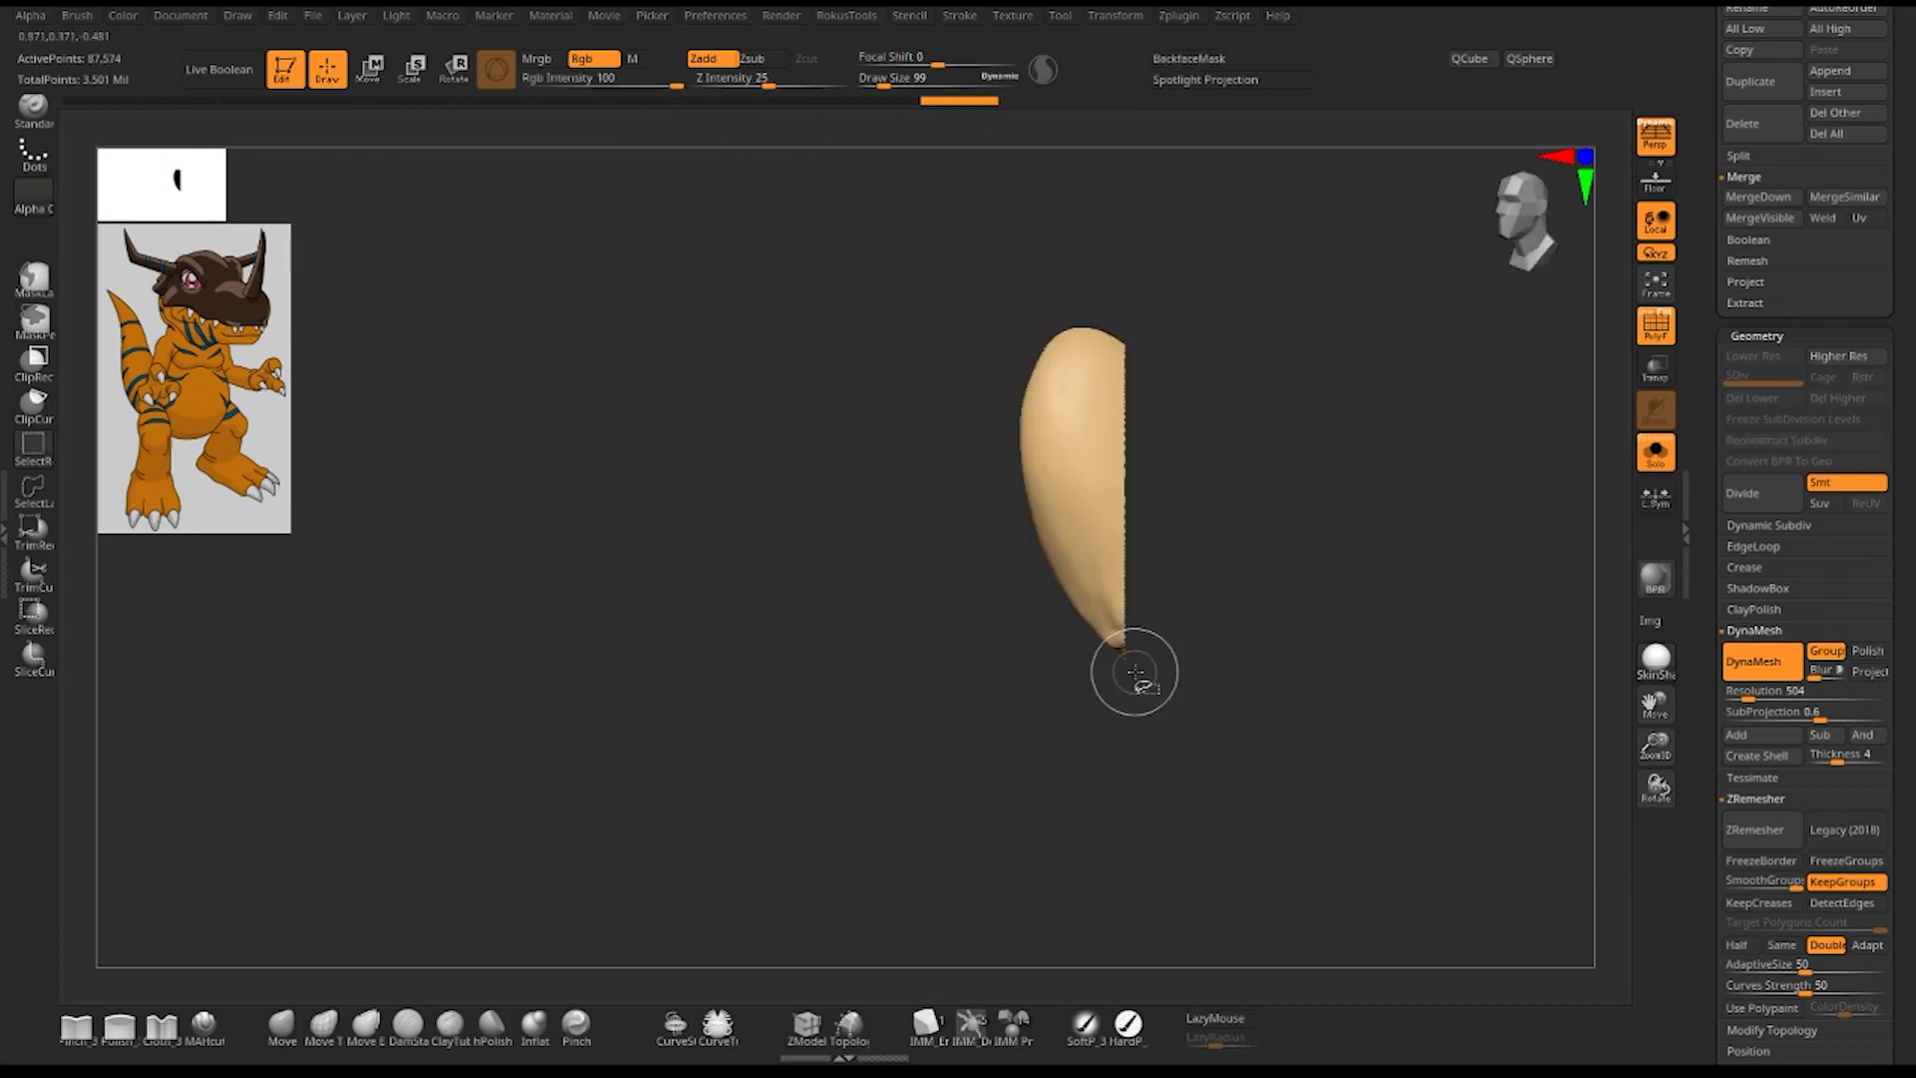
{"action": "mouse_move", "coordinate": [1465, 624]}
{"action": "left_mouse_down"}
{"action": "mouse_move", "coordinate": [1390, 543]}
{"action": "mouse_move", "coordinate": [1402, 585]}
{"action": "left_mouse_up"}
{"action": "key", "text": "space"}
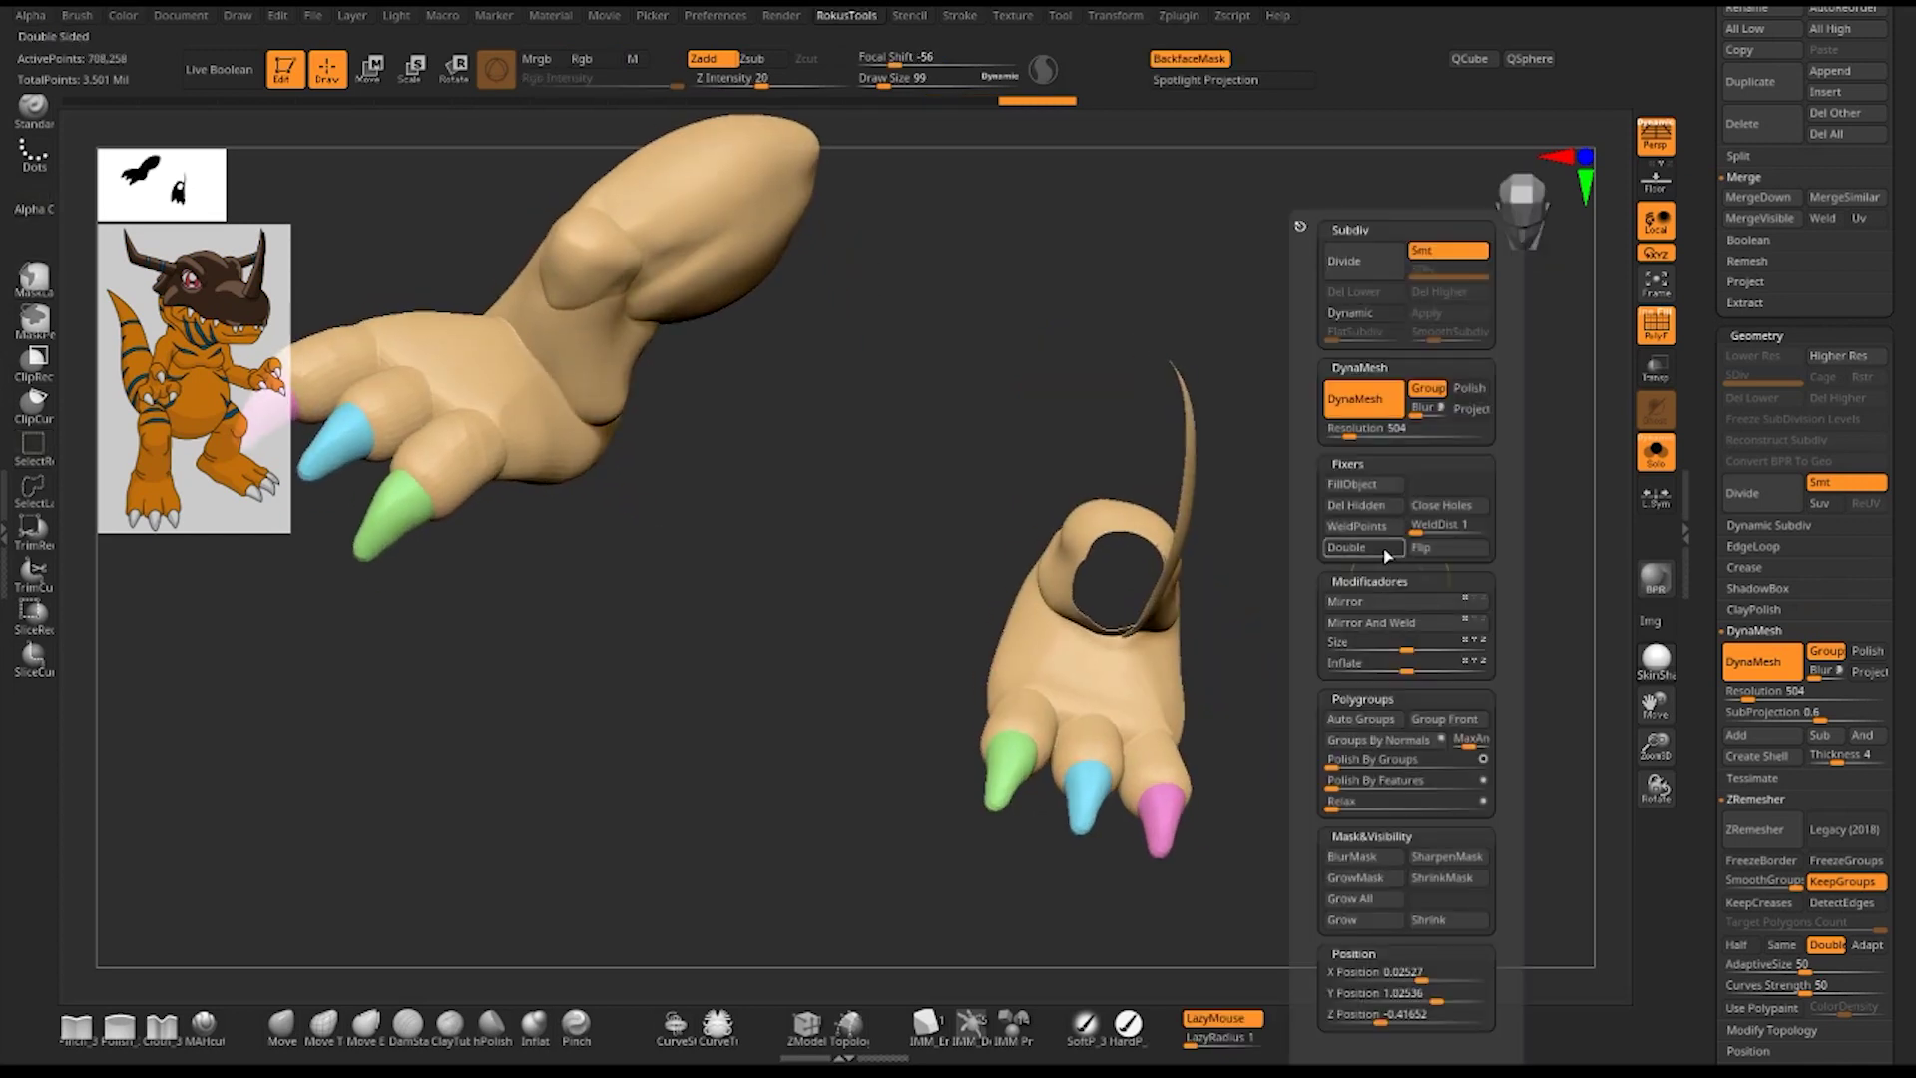
{"action": "left_click", "coordinate": [1367, 574], "text": "ctrl+shift"}
{"action": "mouse_move", "coordinate": [1210, 524]}
{"action": "left_mouse_down"}
{"action": "mouse_move", "coordinate": [1449, 524]}
{"action": "mouse_move", "coordinate": [1454, 718]}
{"action": "mouse_move", "coordinate": [1390, 494]}
{"action": "mouse_move", "coordinate": [1361, 660]}
{"action": "mouse_move", "coordinate": [1408, 582]}
{"action": "left_mouse_up"}
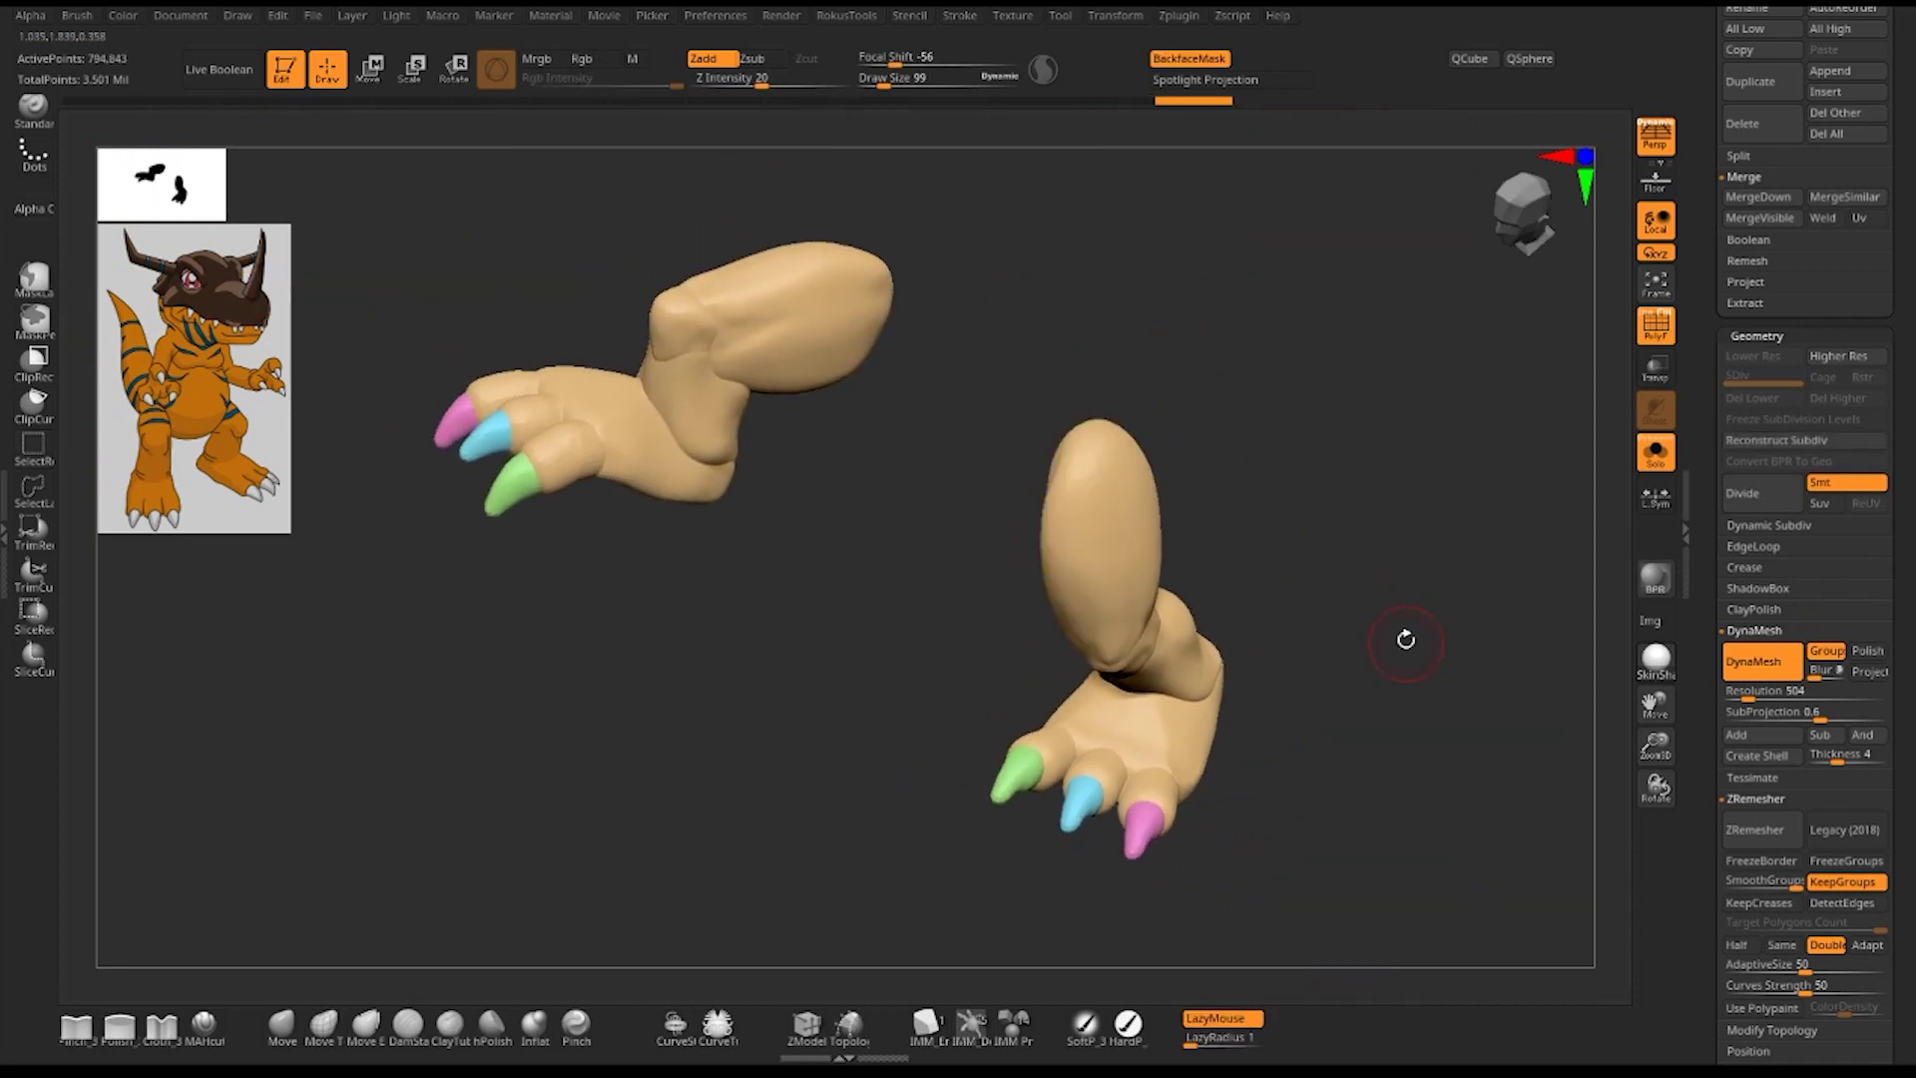
- Reduce the brush Draw Size to 19 and orbit to a side view of the foot
{"action": "mouse_move", "coordinate": [1398, 638]}
{"action": "left_mouse_down"}
{"action": "mouse_move", "coordinate": [1386, 513]}
{"action": "mouse_move", "coordinate": [1446, 654]}
{"action": "mouse_move", "coordinate": [1422, 556]}
{"action": "mouse_move", "coordinate": [1297, 538]}
{"action": "mouse_move", "coordinate": [1270, 569]}
{"action": "left_mouse_up"}
{"action": "key", "text": "space"}
{"action": "mouse_move", "coordinate": [1127, 399]}
{"action": "left_mouse_down"}
{"action": "mouse_move", "coordinate": [984, 633]}
{"action": "mouse_move", "coordinate": [1126, 582]}
{"action": "mouse_move", "coordinate": [1135, 612]}
{"action": "left_mouse_up"}
{"action": "key", "text": "space"}
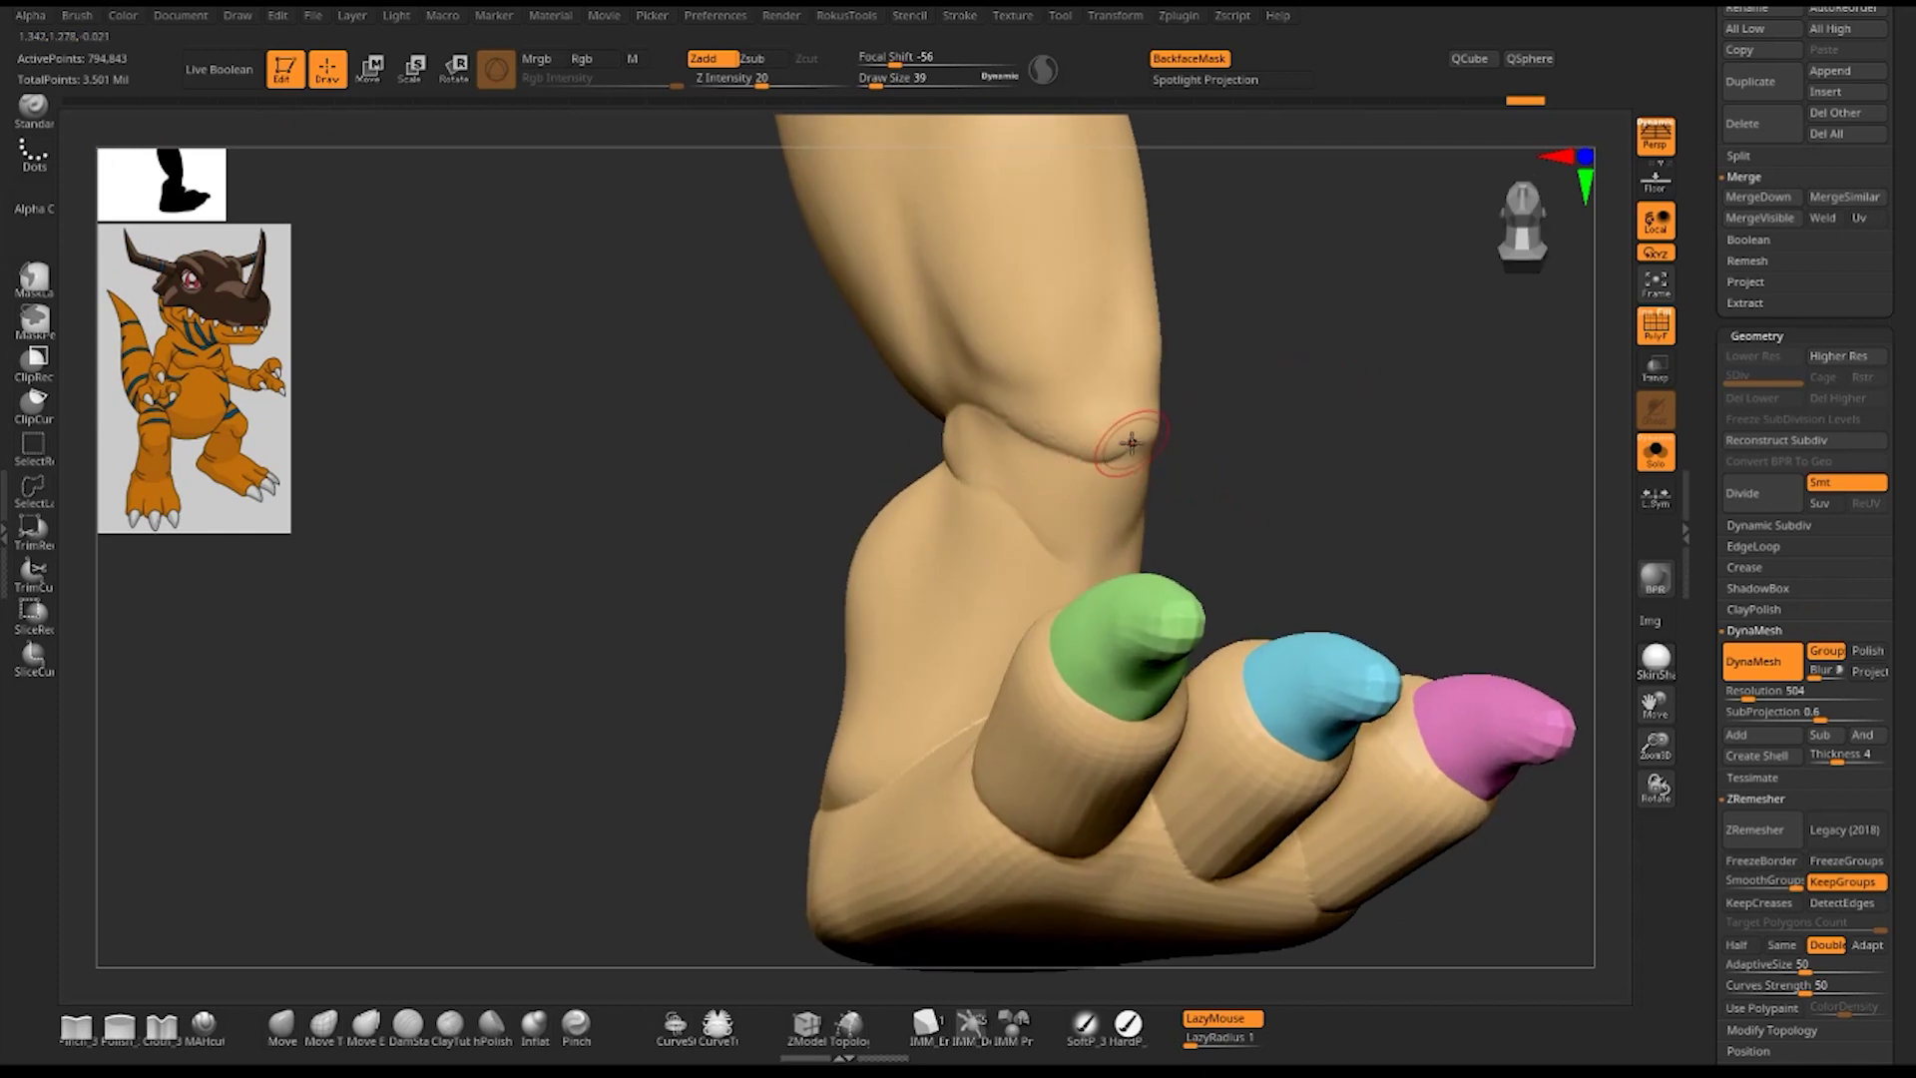
{"action": "left_click_drag", "start_coordinate": [1231, 429], "coordinate": [1145, 440]}
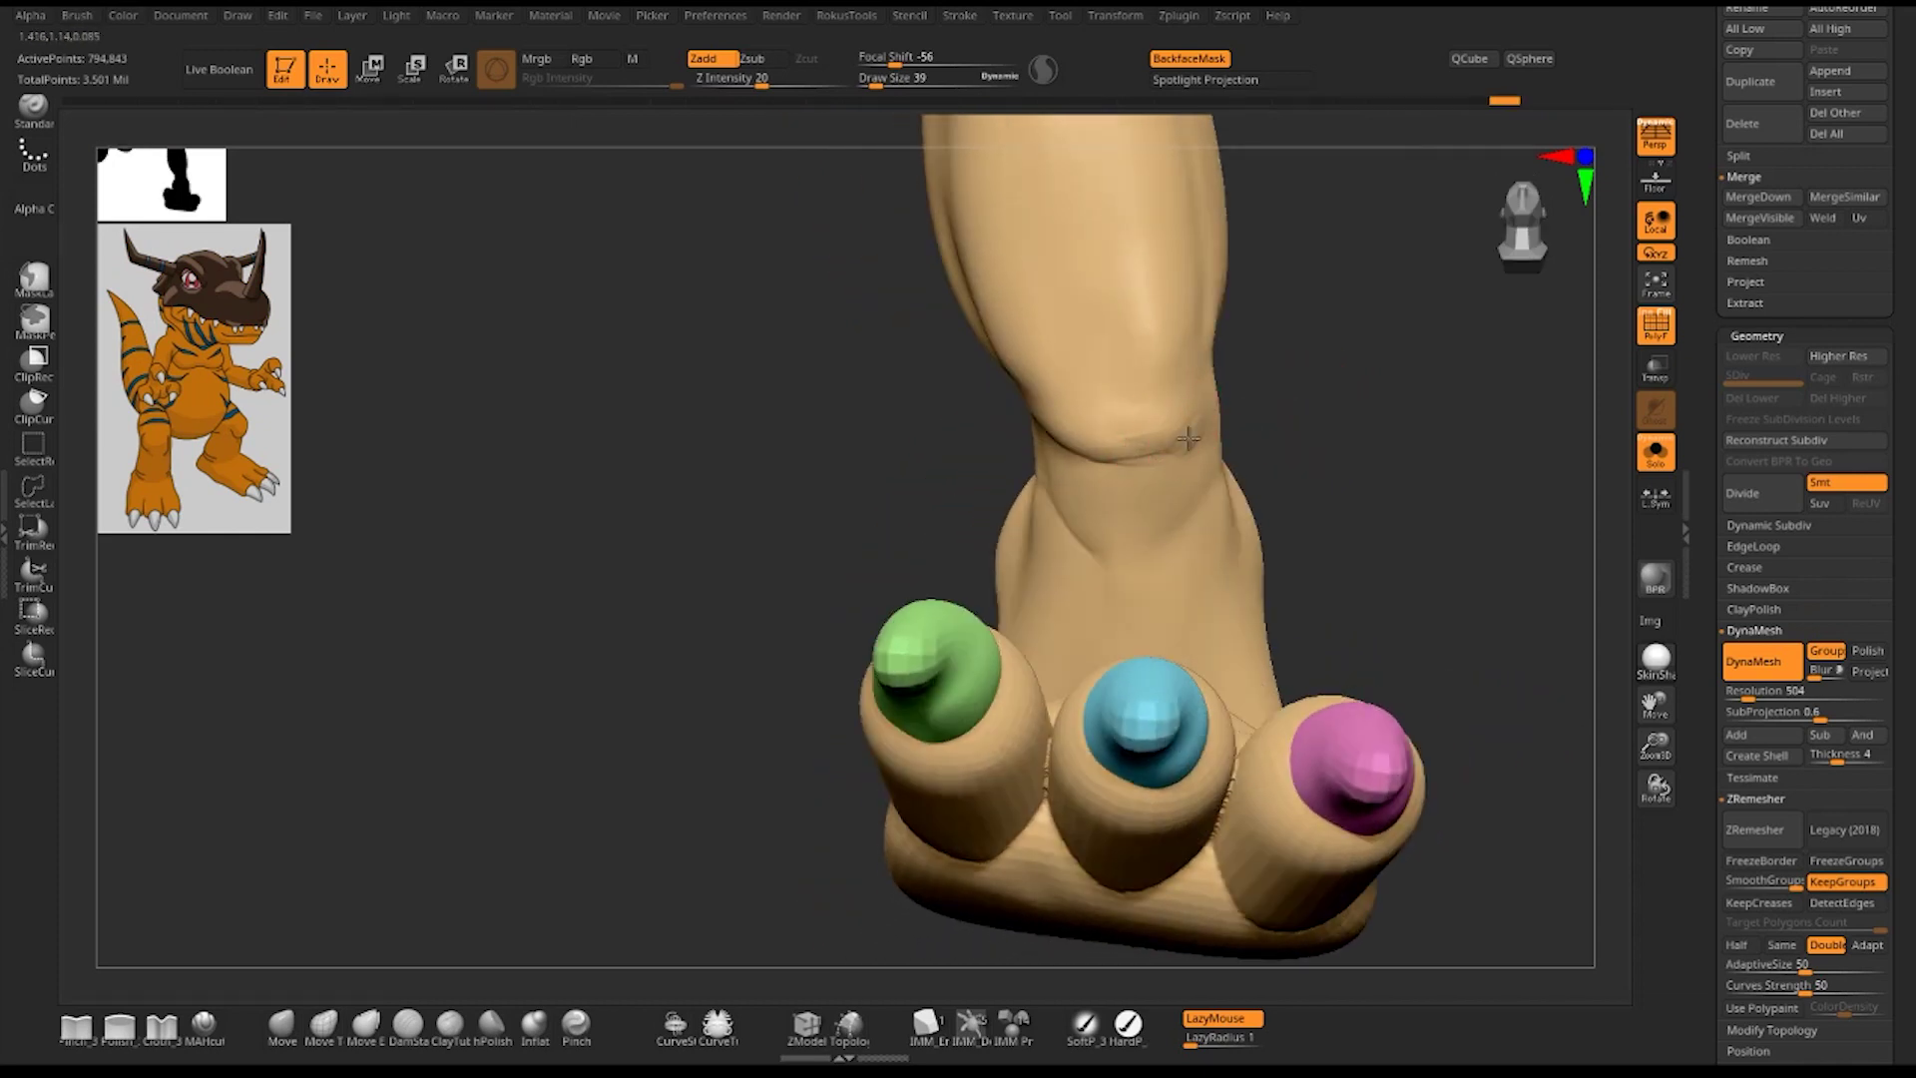
{"action": "mouse_move", "coordinate": [1369, 441]}
{"action": "left_mouse_down"}
{"action": "mouse_move", "coordinate": [1125, 444]}
{"action": "mouse_move", "coordinate": [1169, 436]}
{"action": "left_mouse_up"}
- Soften the ankle crease downward with the Smooth brush
{"action": "key", "text": "b"}
{"action": "key", "text": "s"}
{"action": "key", "text": "t"}
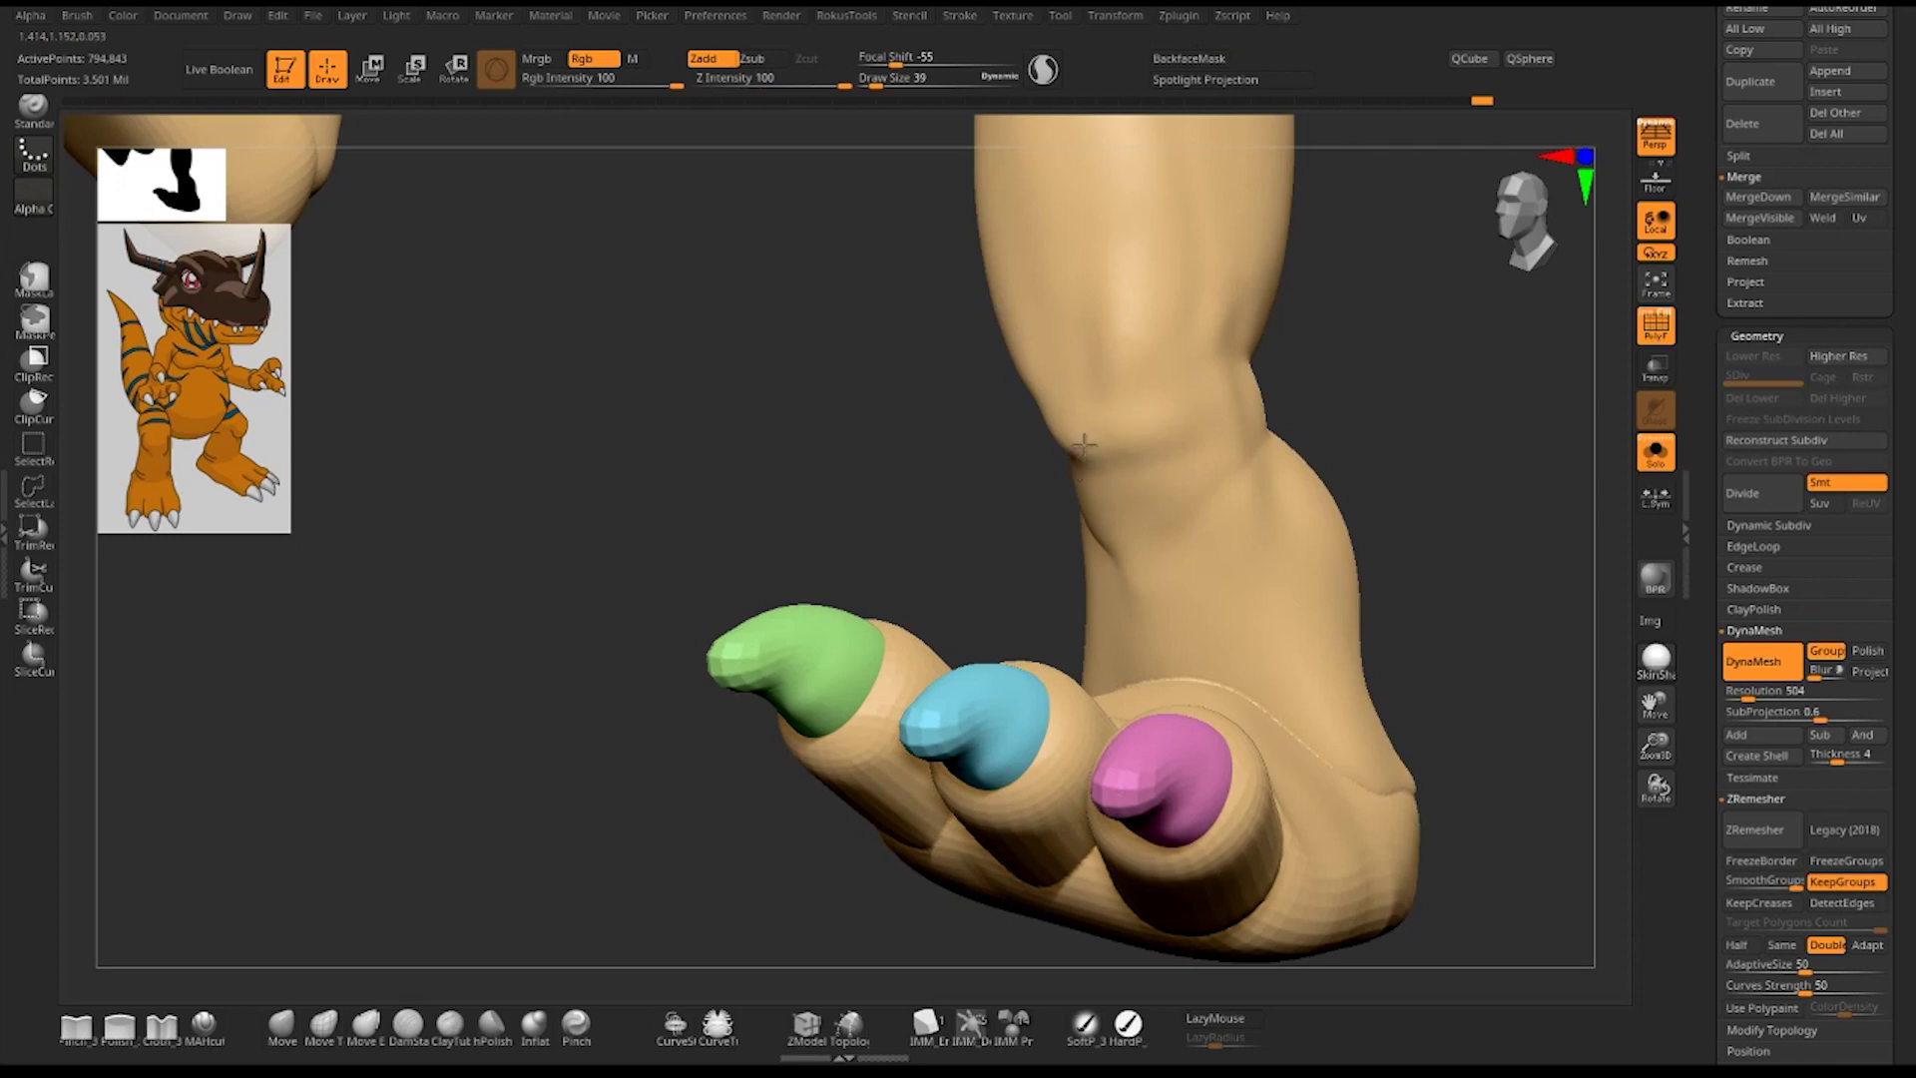
{"action": "right_click_drag", "start_coordinate": [1083, 446], "coordinate": [1105, 451]}
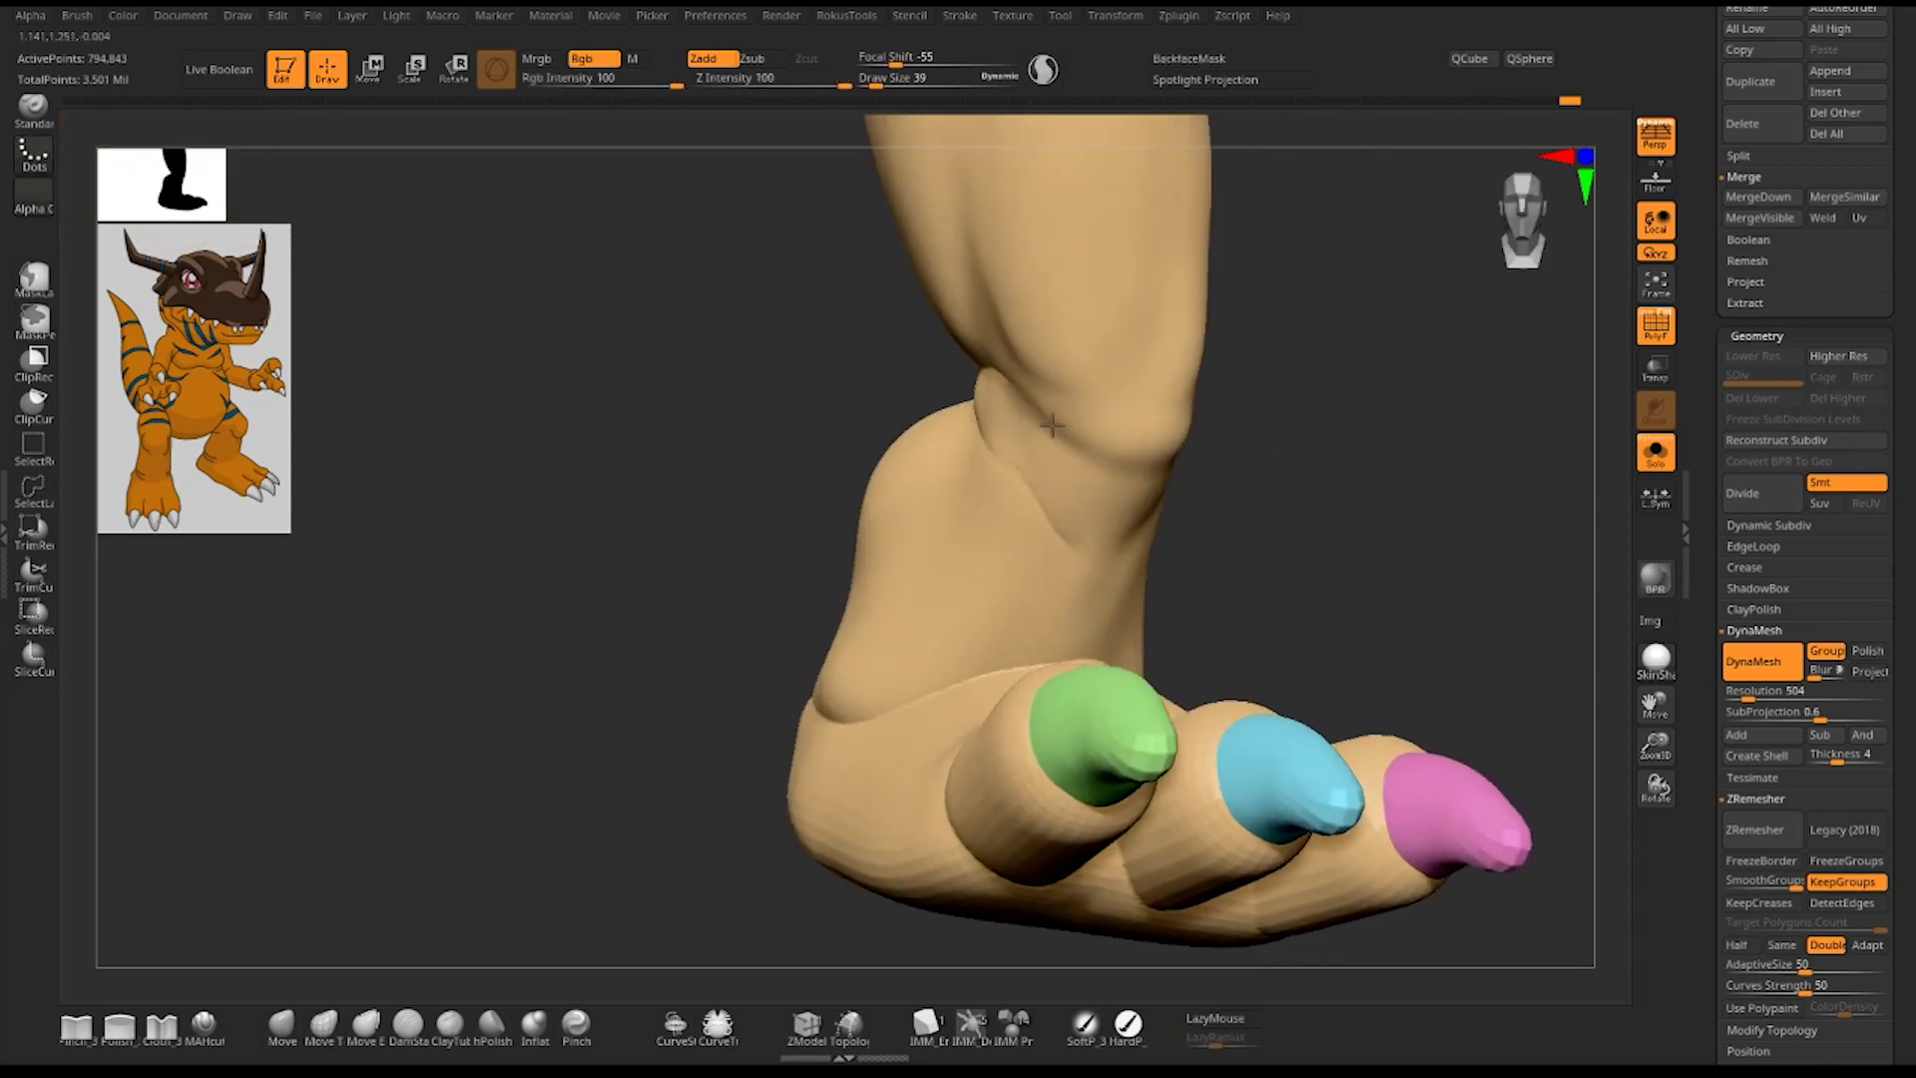
{"action": "right_click_drag", "start_coordinate": [1305, 432], "coordinate": [1124, 432]}
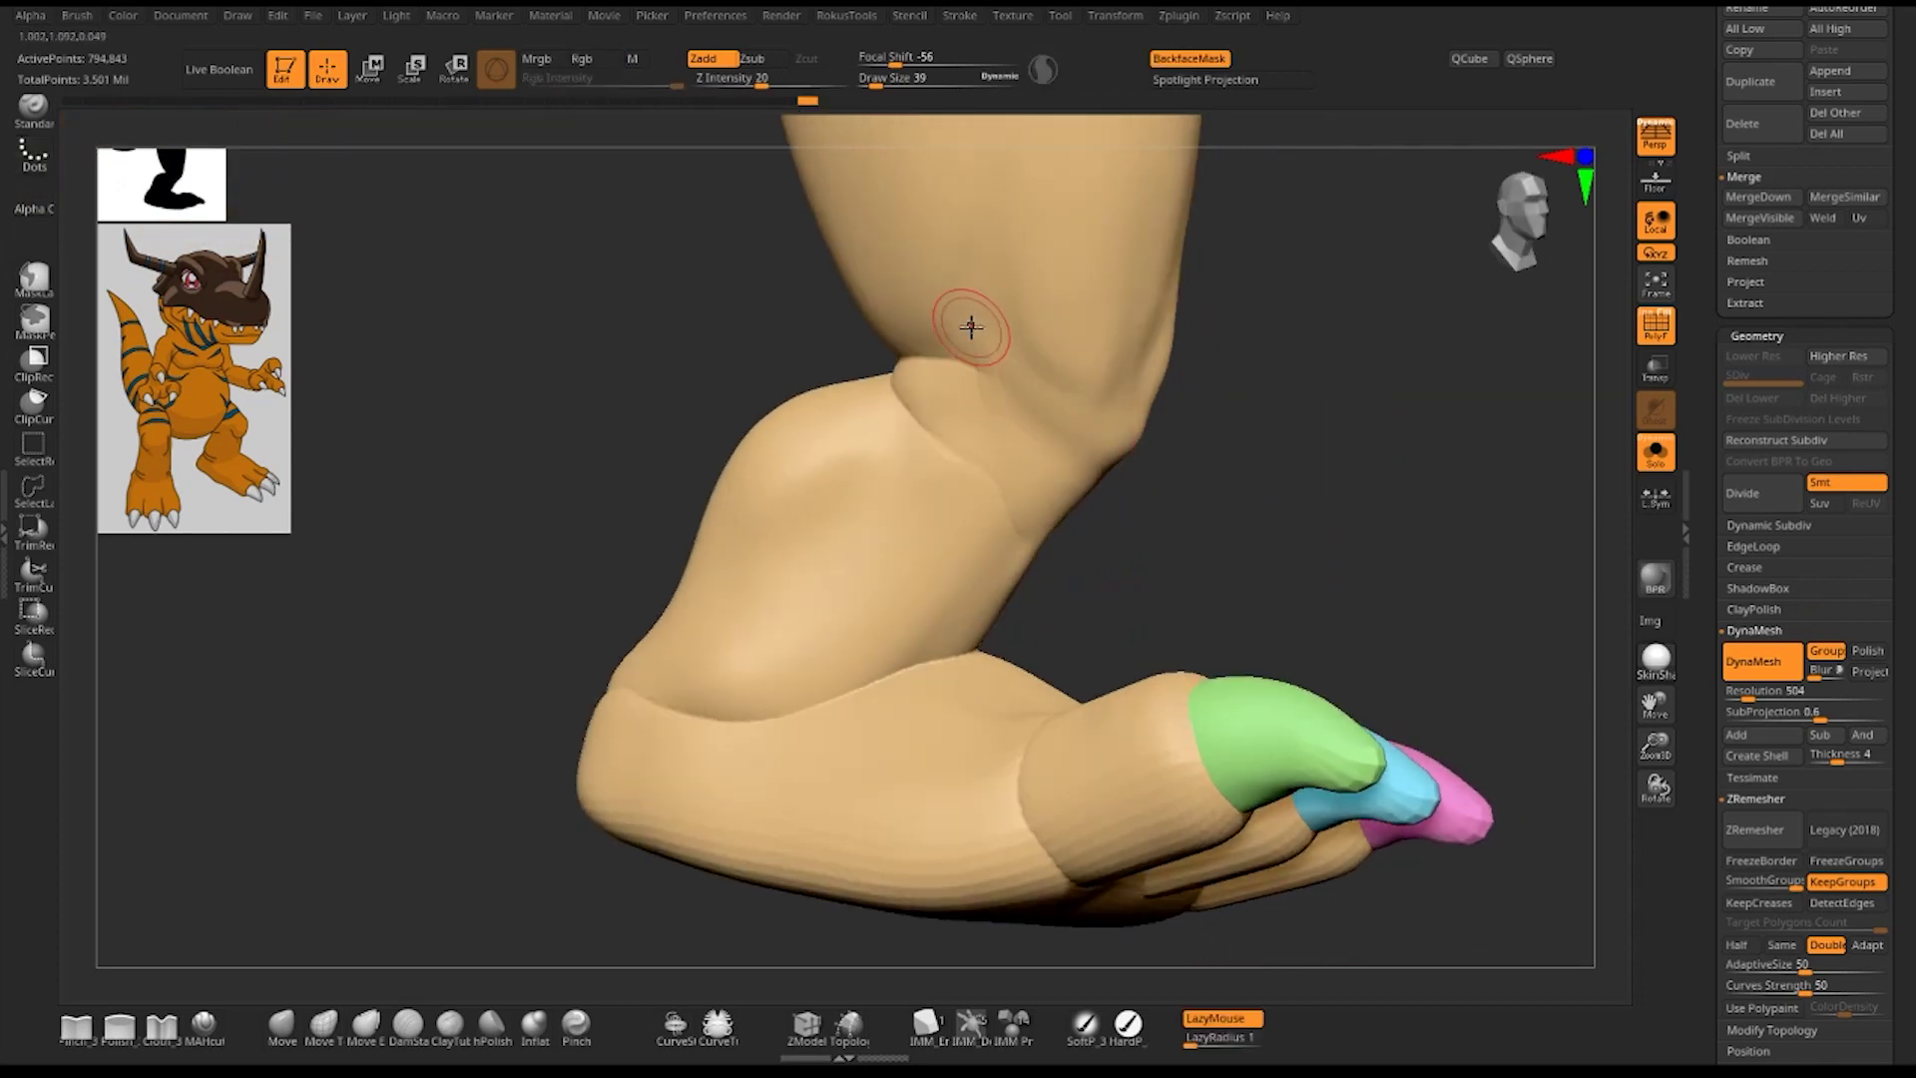
{"action": "left_click_drag", "start_coordinate": [971, 326], "coordinate": [996, 410]}
{"action": "left_click_drag", "start_coordinate": [976, 337], "coordinate": [985, 400]}
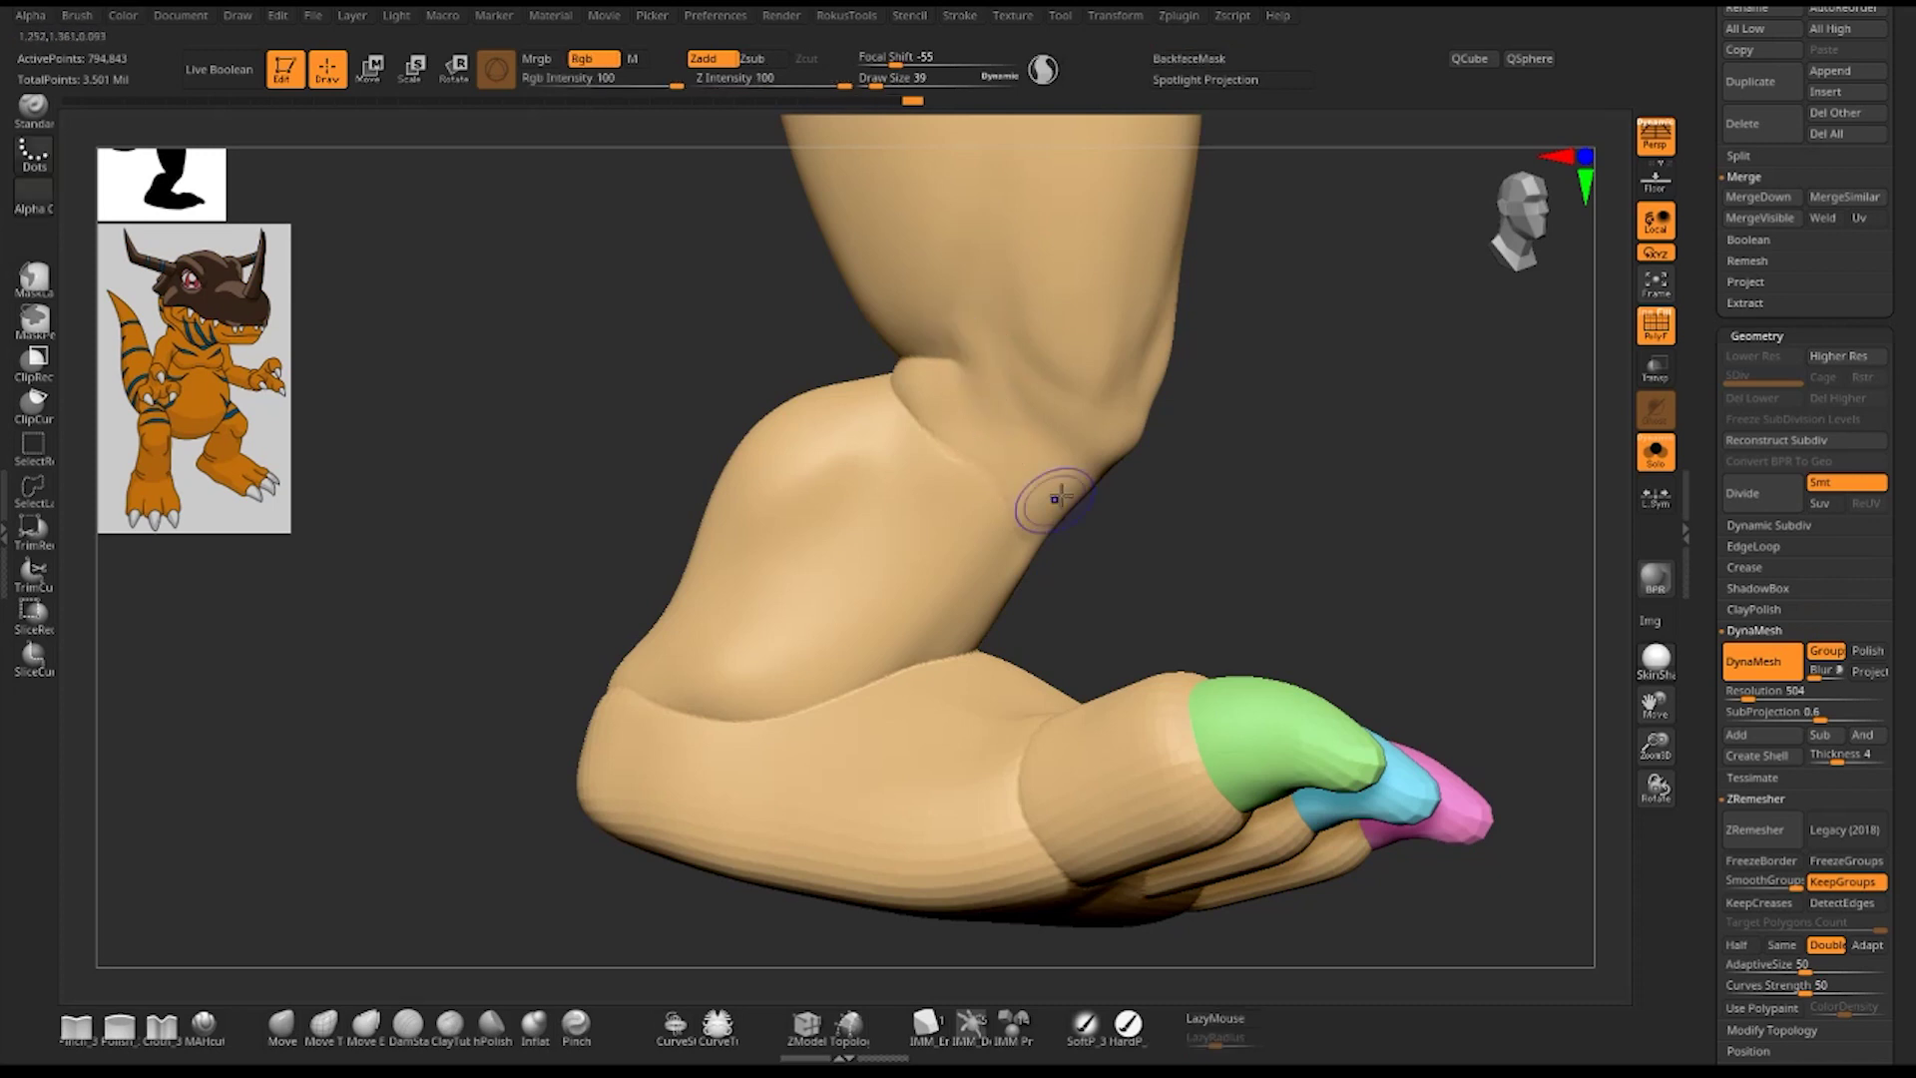
{"action": "mouse_move", "coordinate": [1047, 494]}
{"action": "right_mouse_down"}
{"action": "mouse_move", "coordinate": [1362, 544]}
{"action": "mouse_move", "coordinate": [983, 582]}
{"action": "right_mouse_up"}
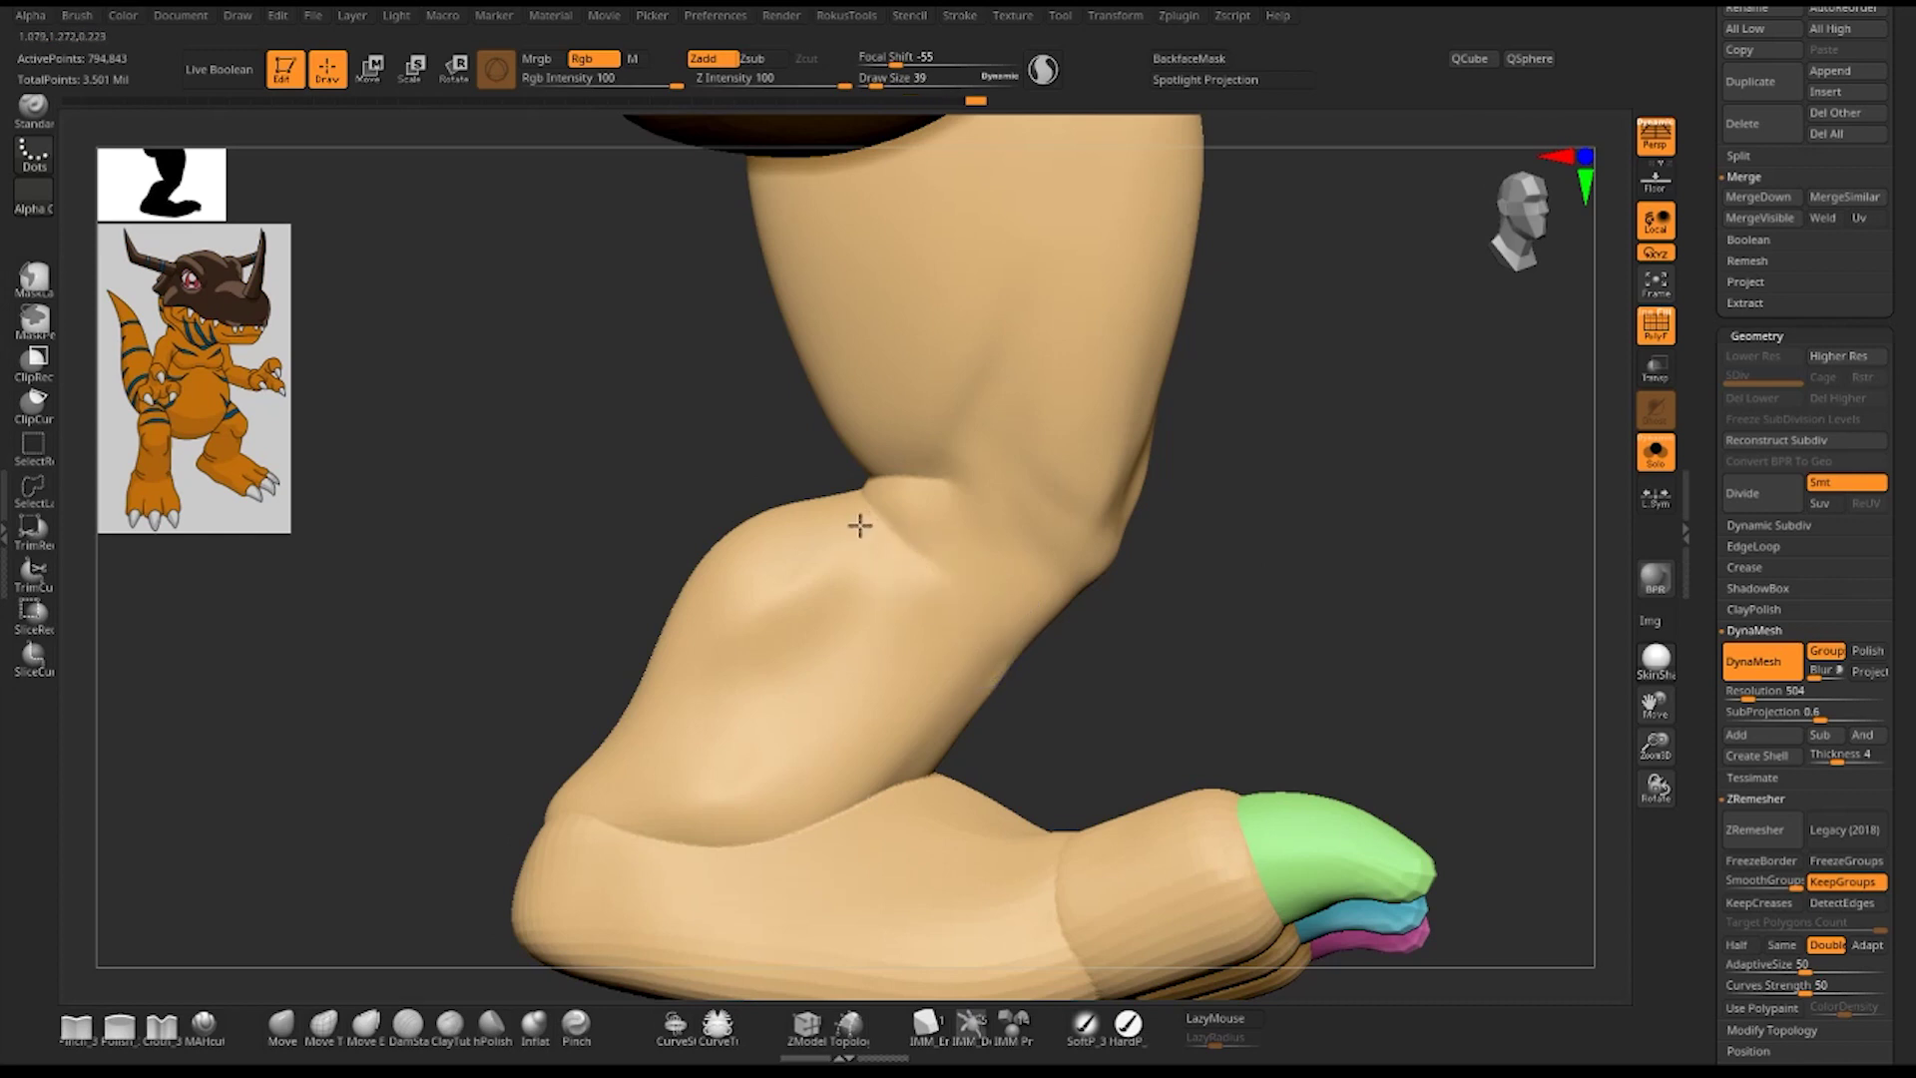
{"action": "mouse_move", "coordinate": [932, 572]}
{"action": "right_mouse_down"}
{"action": "mouse_move", "coordinate": [1297, 526]}
{"action": "mouse_move", "coordinate": [1347, 559]}
{"action": "right_mouse_up"}
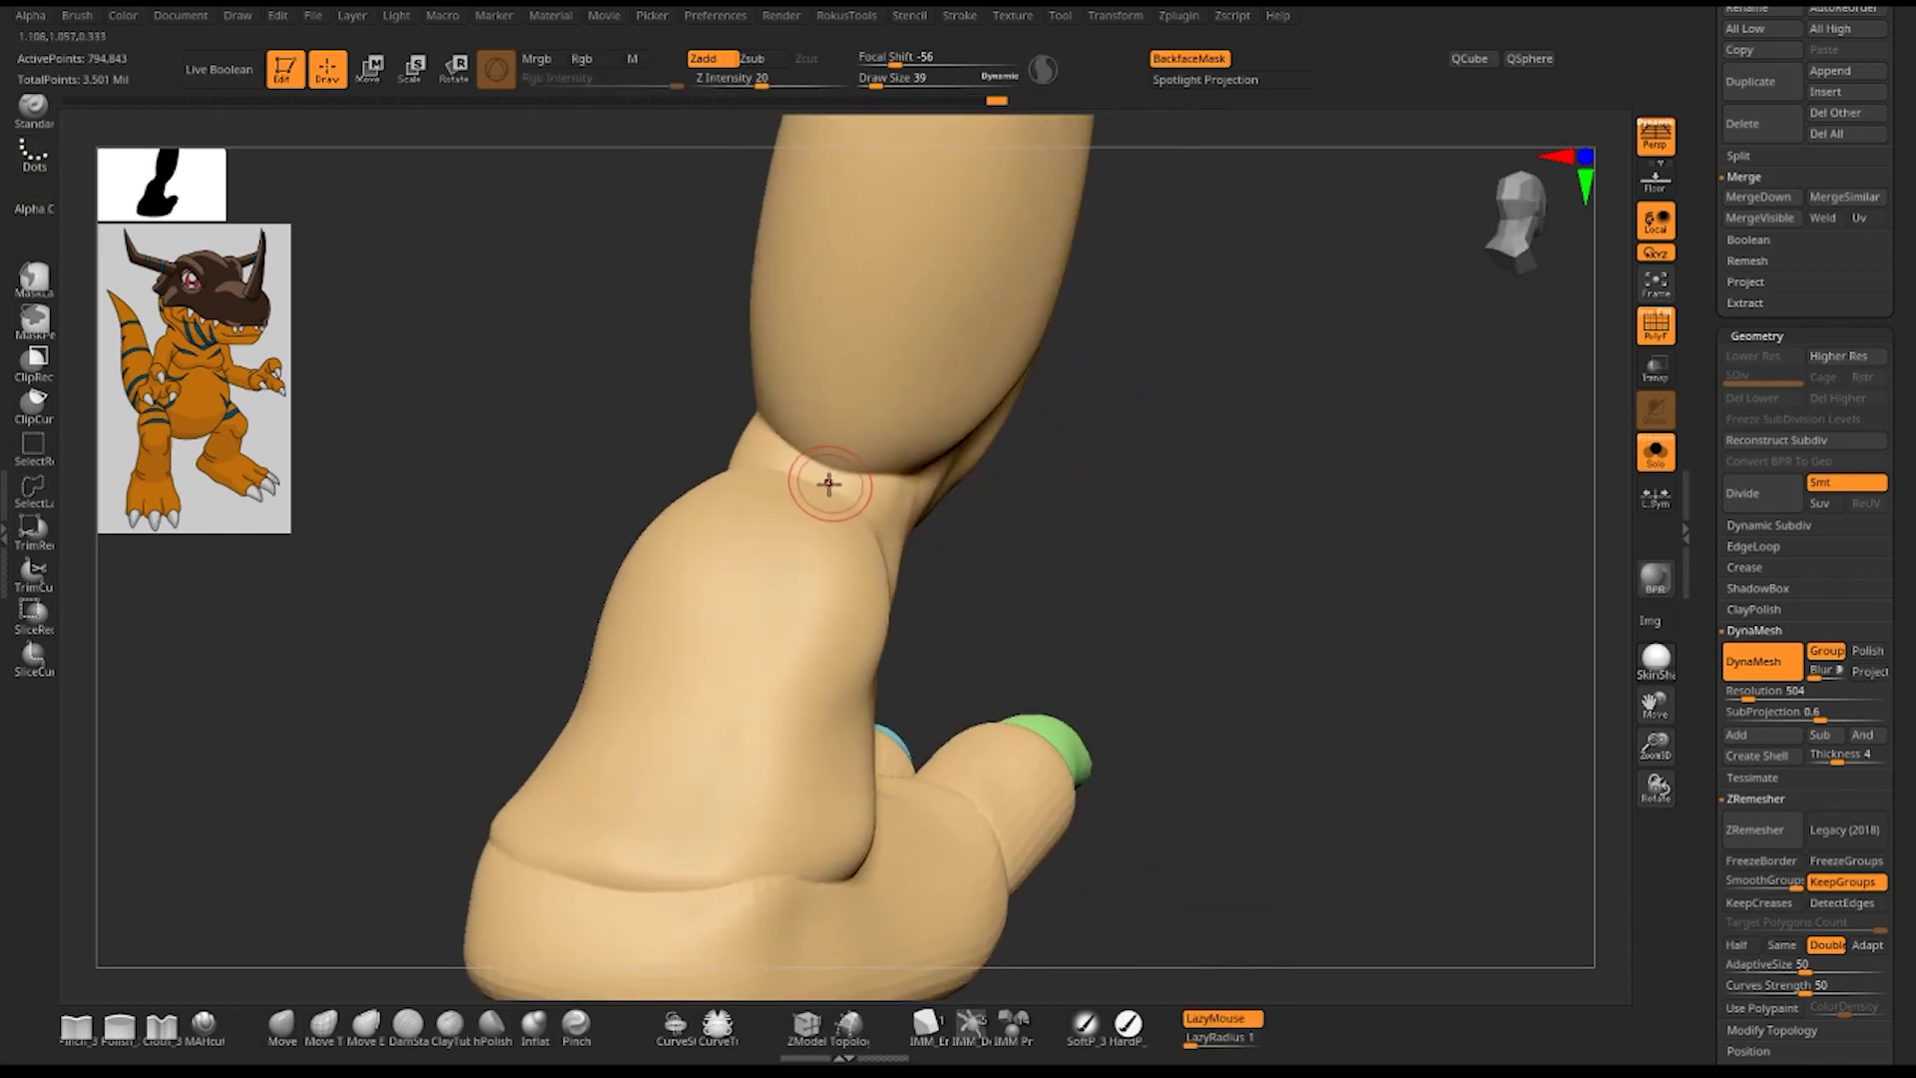
- Set Draw Size to 58 and orbit around the foot to inspect the back of the ankle
{"action": "key", "text": "space"}
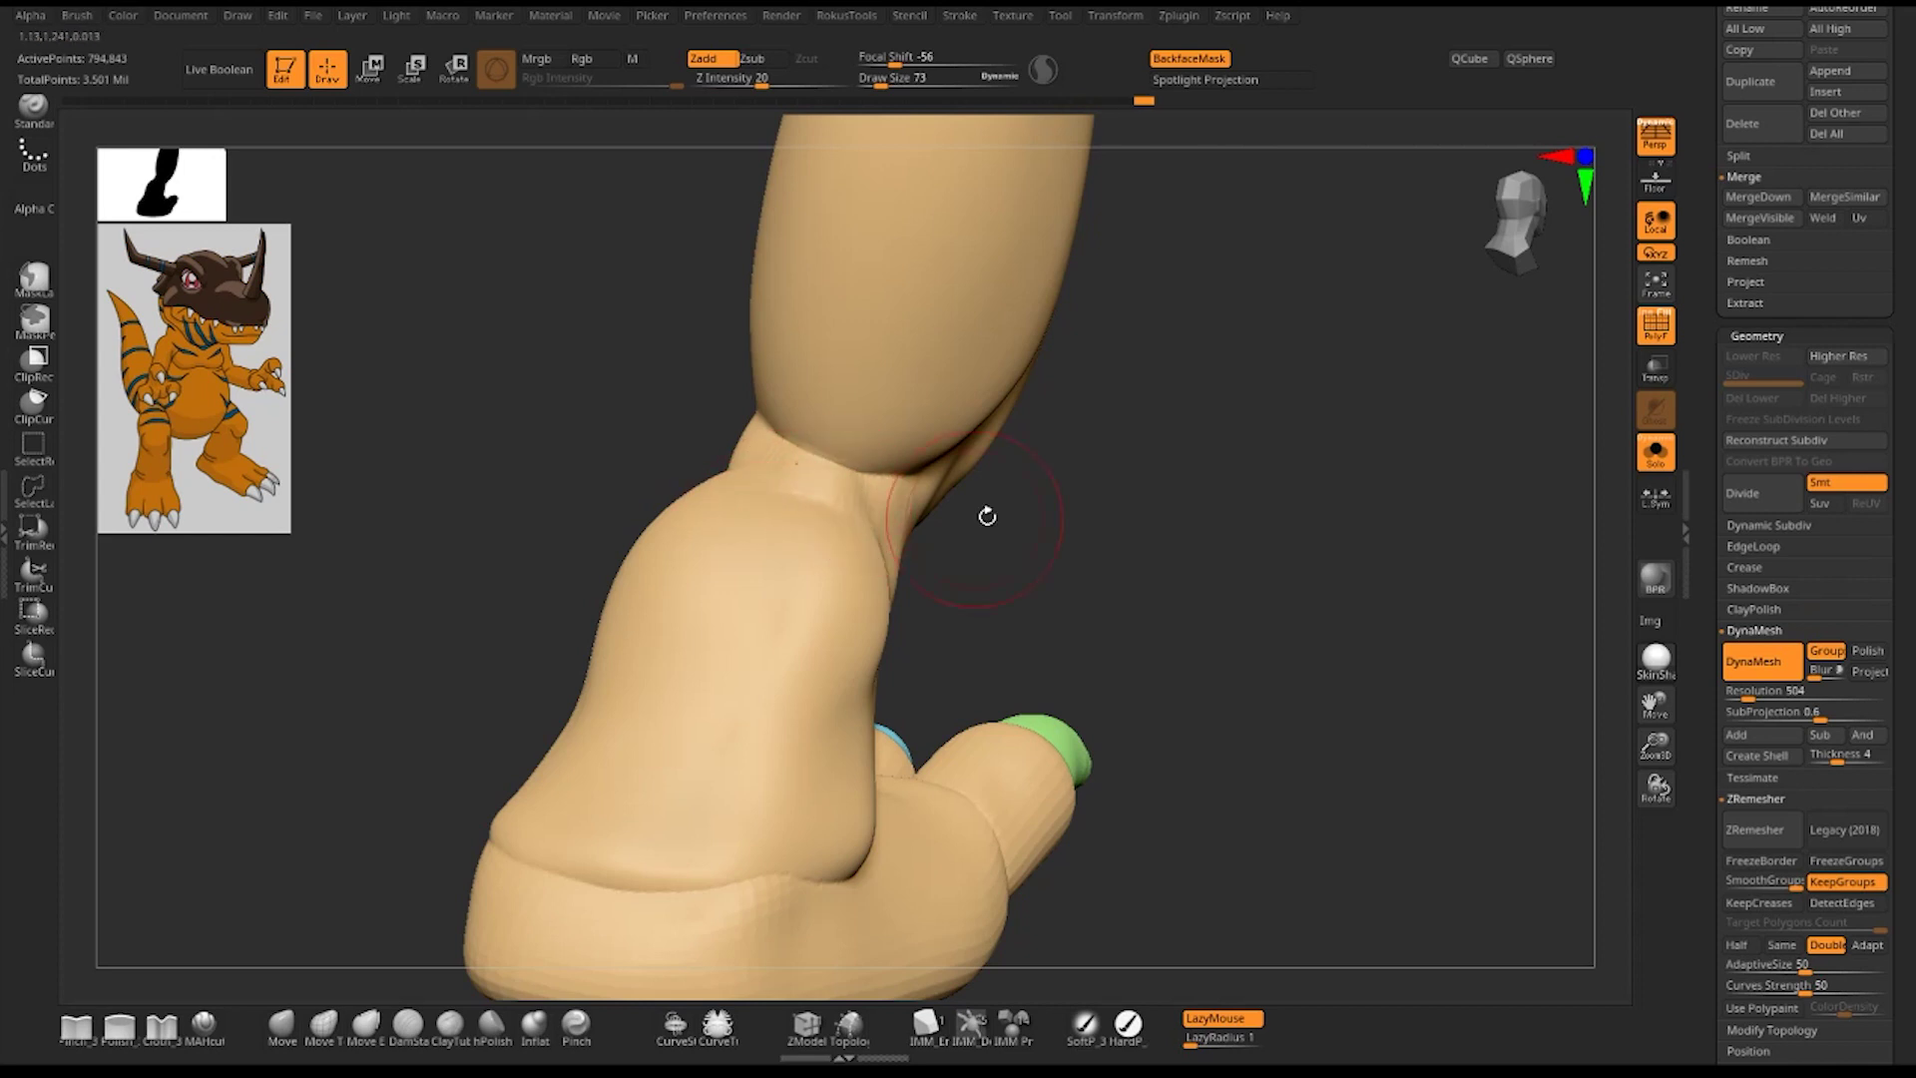
{"action": "mouse_move", "coordinate": [987, 516]}
{"action": "left_mouse_down"}
{"action": "mouse_move", "coordinate": [1120, 543]}
{"action": "mouse_move", "coordinate": [858, 536]}
{"action": "left_mouse_up"}
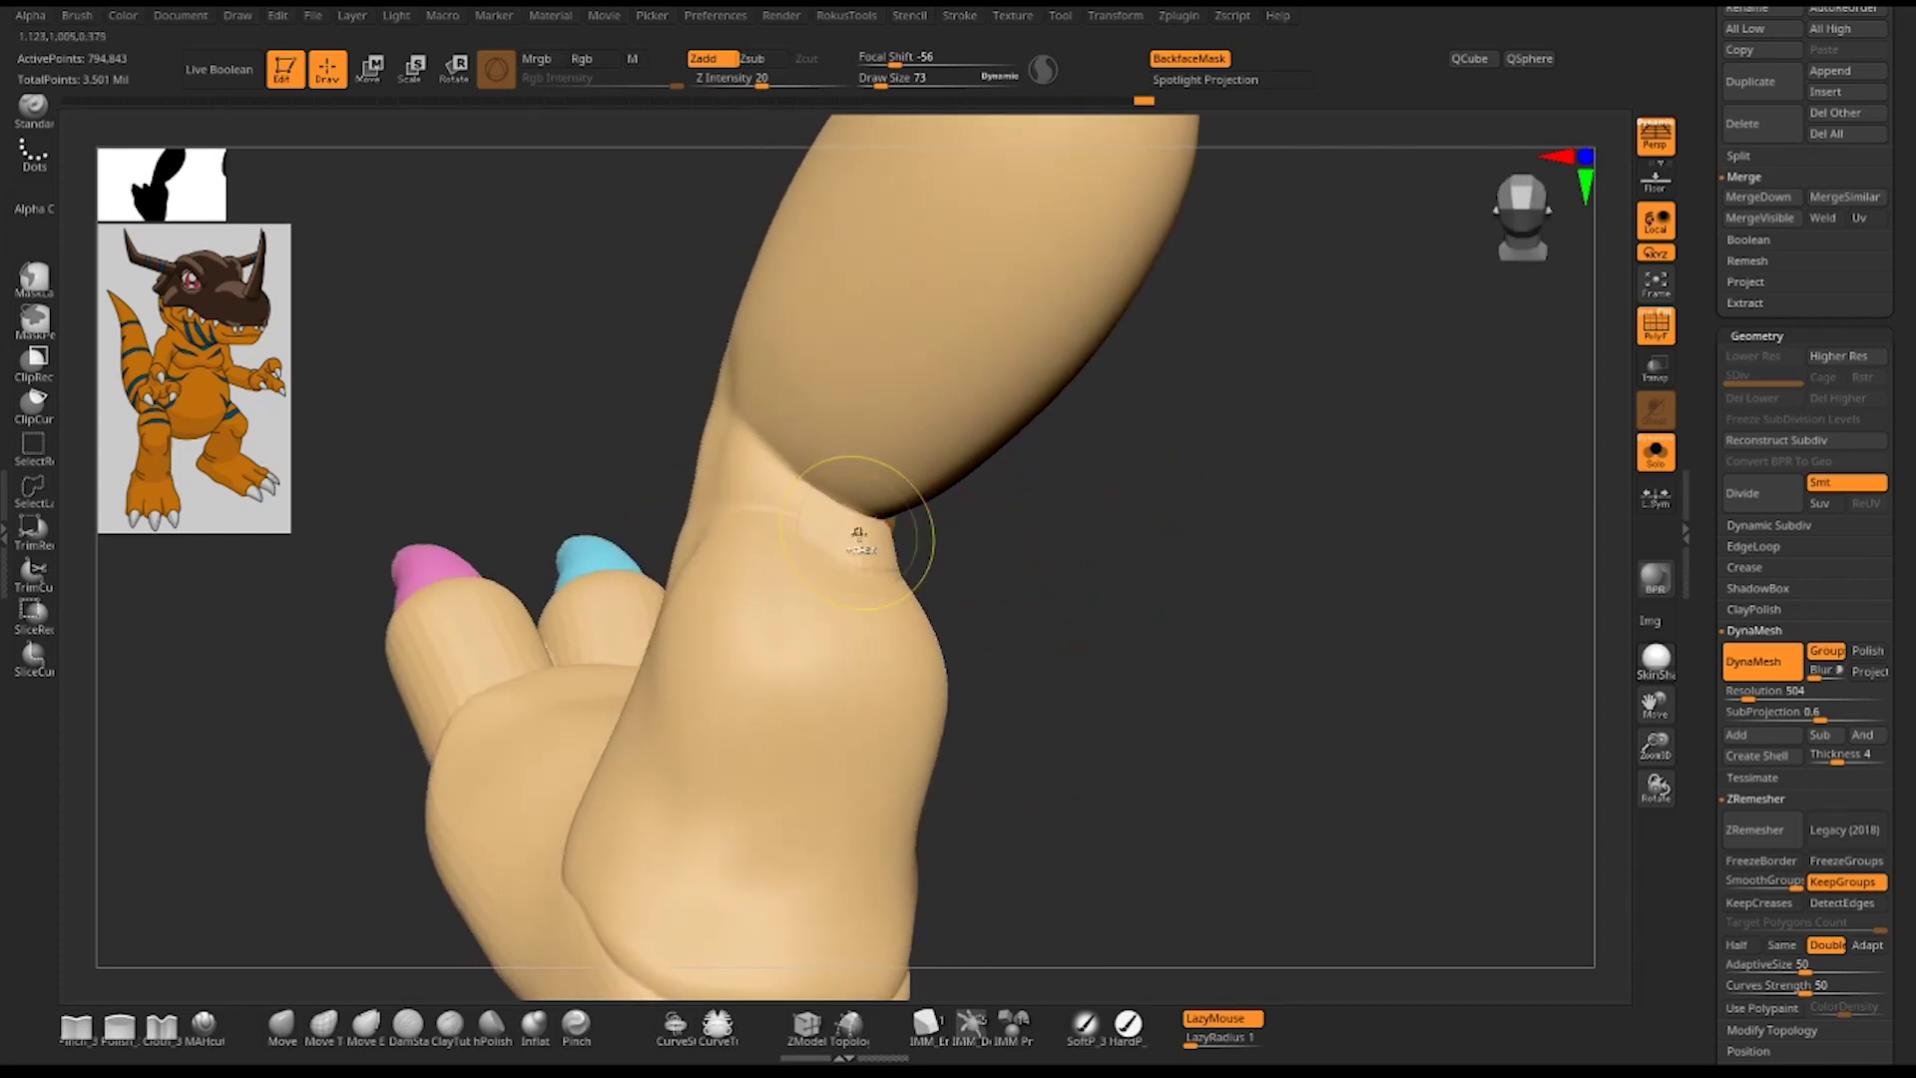
{"action": "key", "text": "shift"}
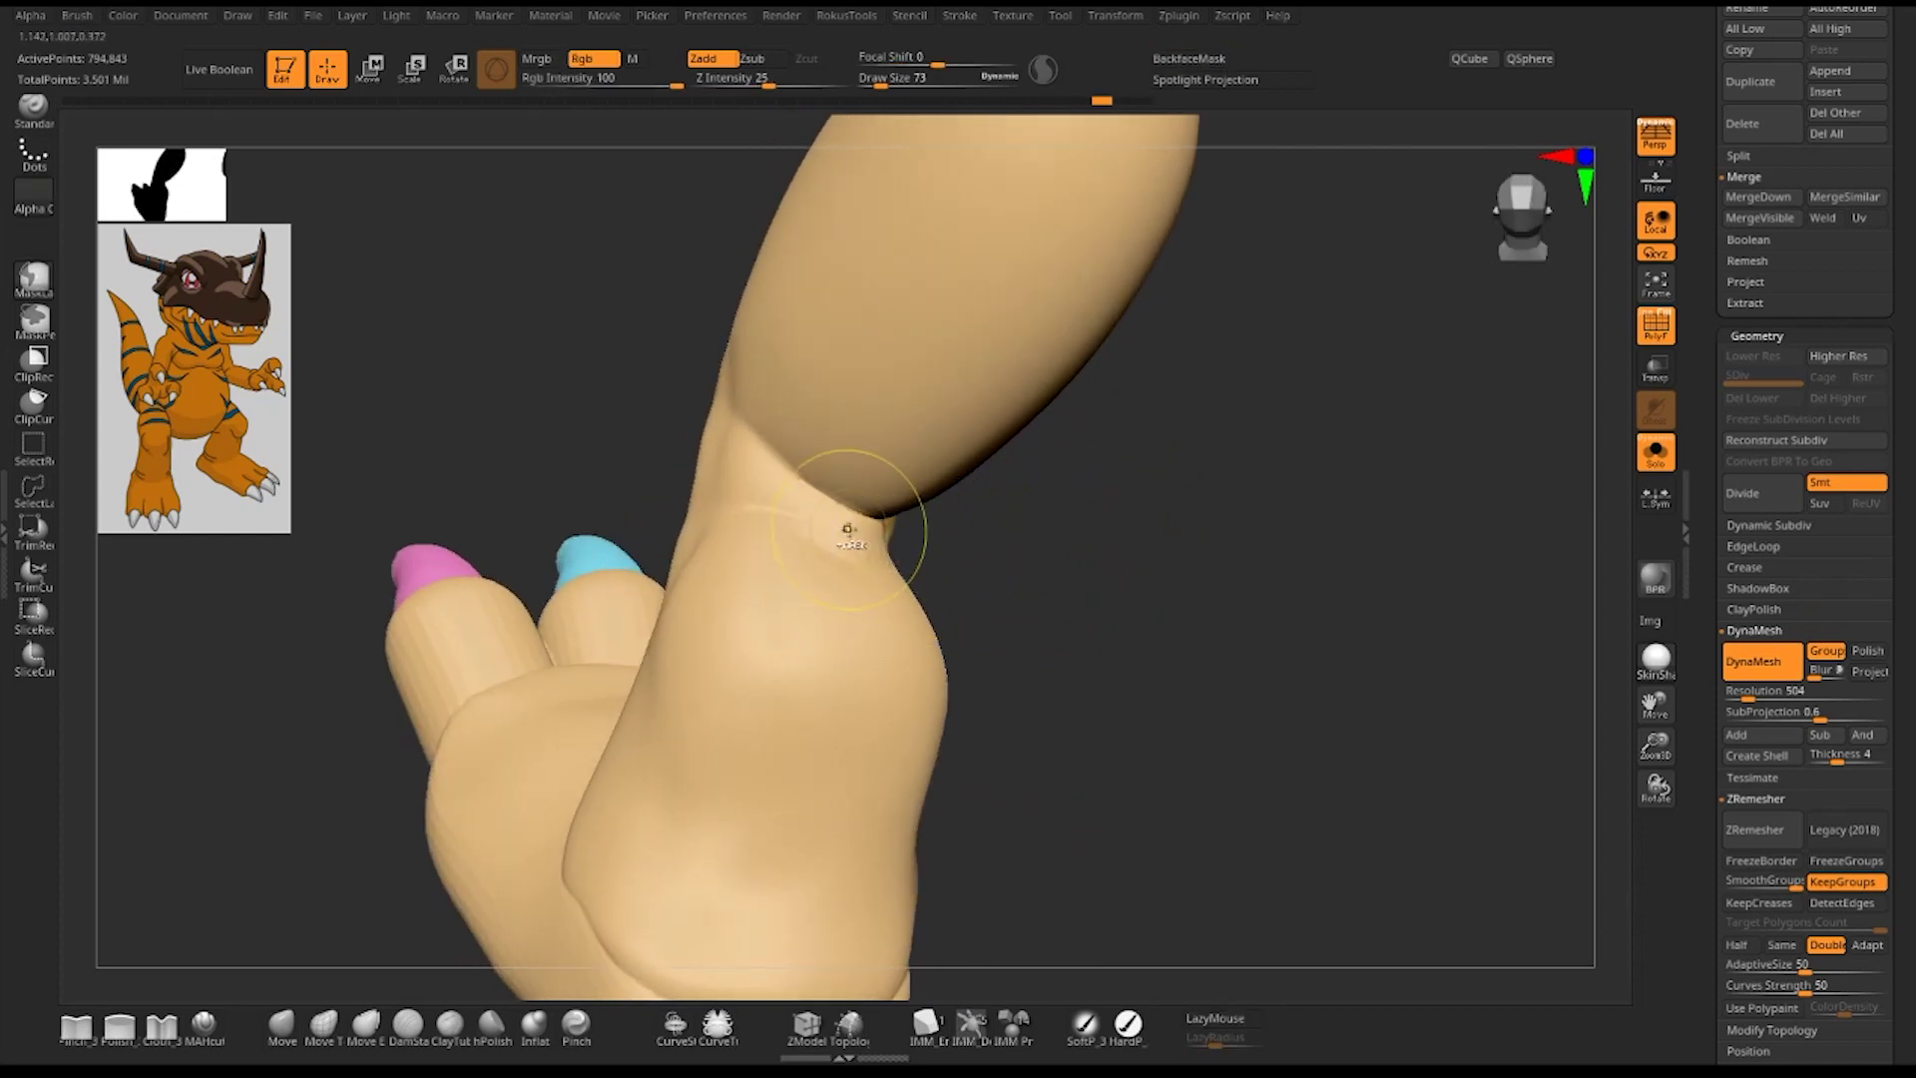
{"action": "key", "text": "space"}
{"action": "left_click_drag", "start_coordinate": [820, 525], "coordinate": [786, 496]}
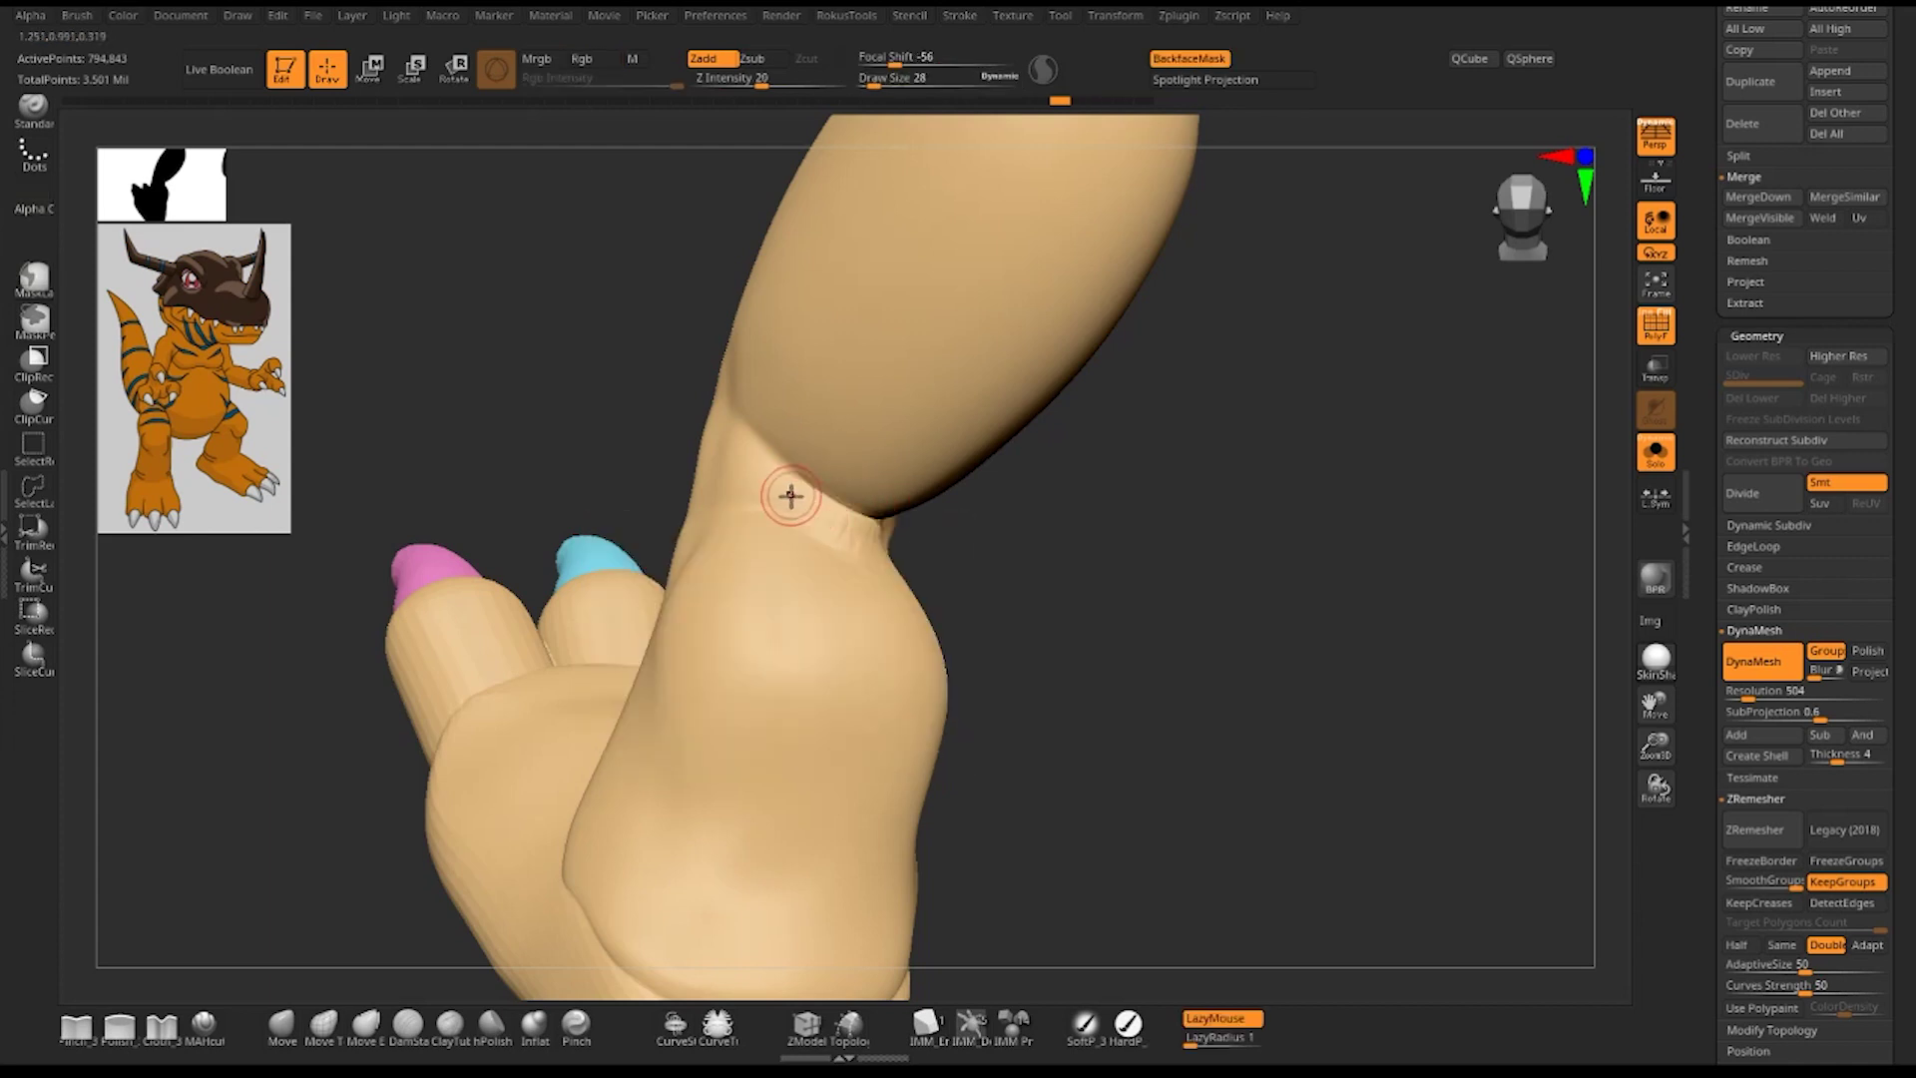
{"action": "key", "text": "space"}
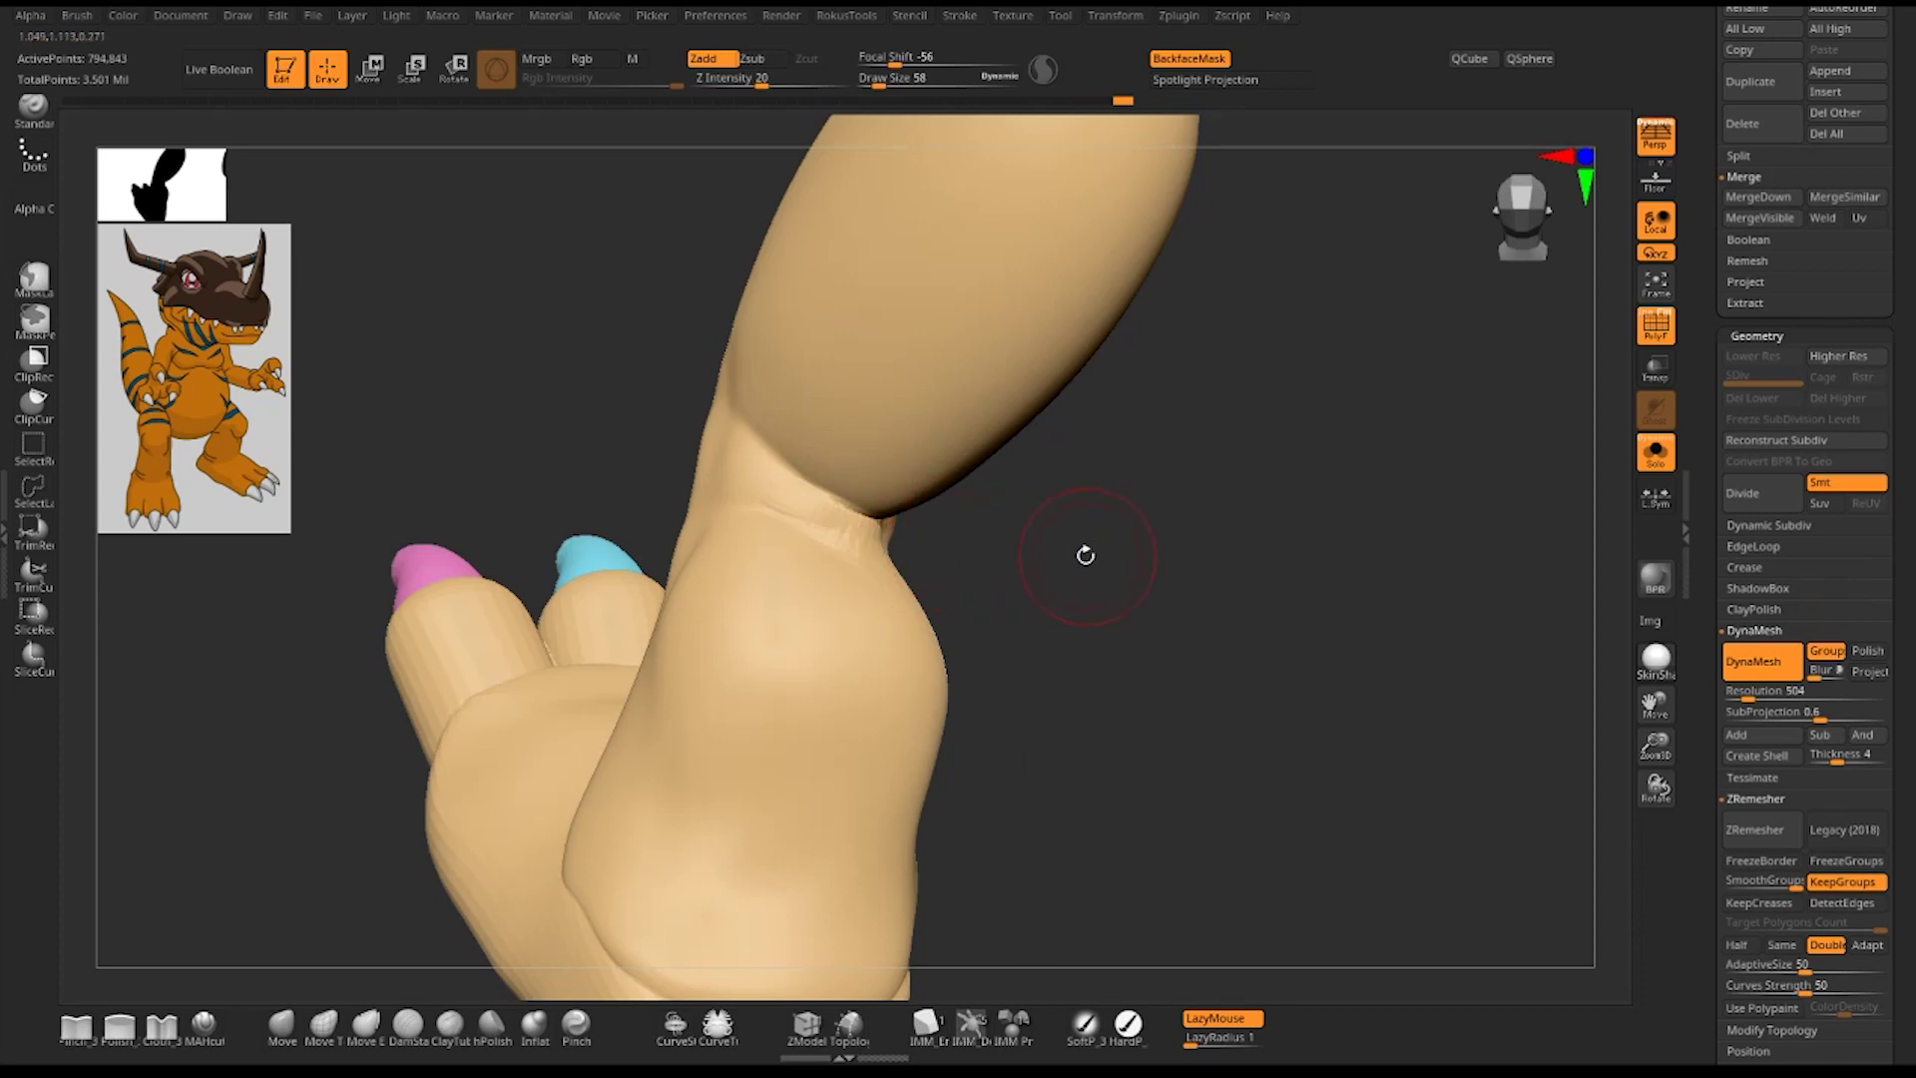
{"action": "left_click_drag", "start_coordinate": [1085, 555], "coordinate": [840, 531]}
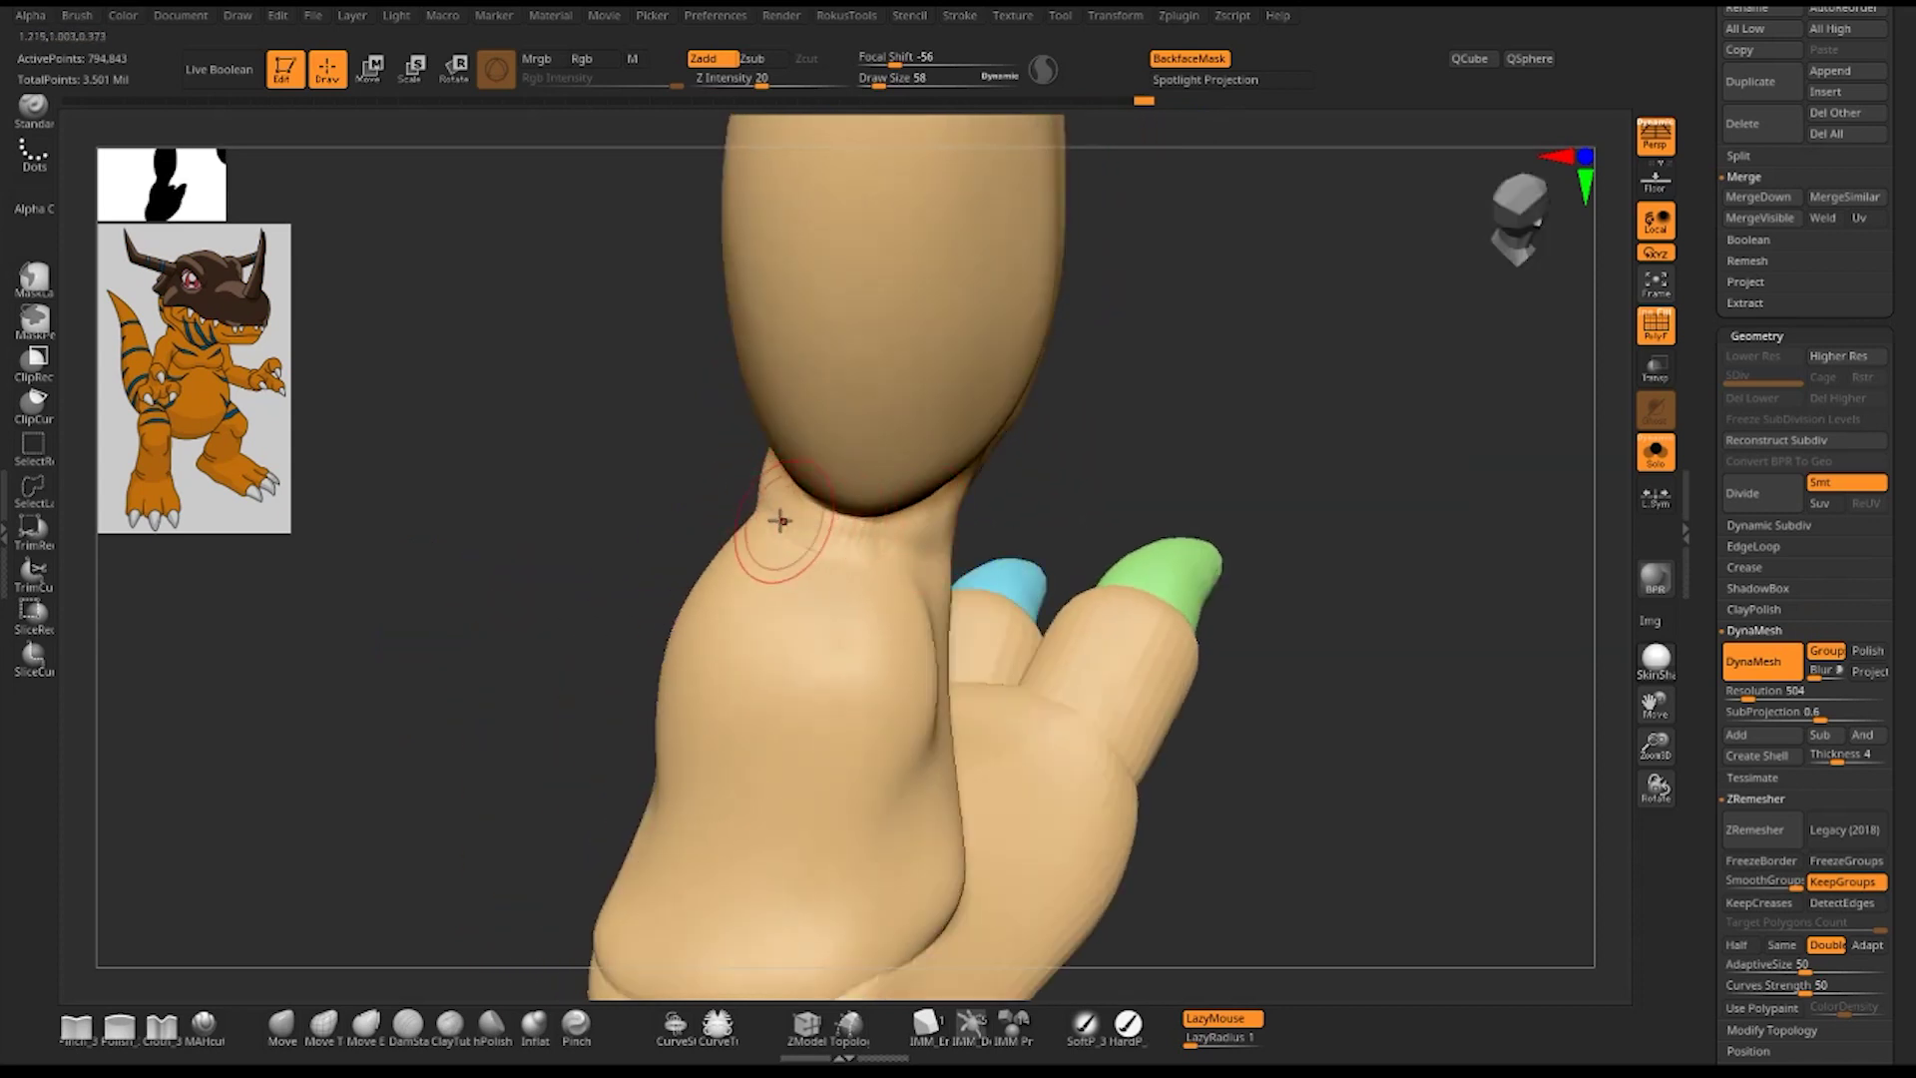
{"action": "mouse_move", "coordinate": [761, 514]}
{"action": "left_mouse_down"}
{"action": "mouse_move", "coordinate": [874, 531]}
{"action": "mouse_move", "coordinate": [1069, 457]}
{"action": "mouse_move", "coordinate": [804, 543]}
{"action": "mouse_move", "coordinate": [1055, 509]}
{"action": "left_mouse_up"}
{"action": "mouse_move", "coordinate": [714, 685]}
{"action": "left_mouse_down"}
{"action": "mouse_move", "coordinate": [800, 559]}
{"action": "mouse_move", "coordinate": [975, 440]}
{"action": "left_mouse_up"}
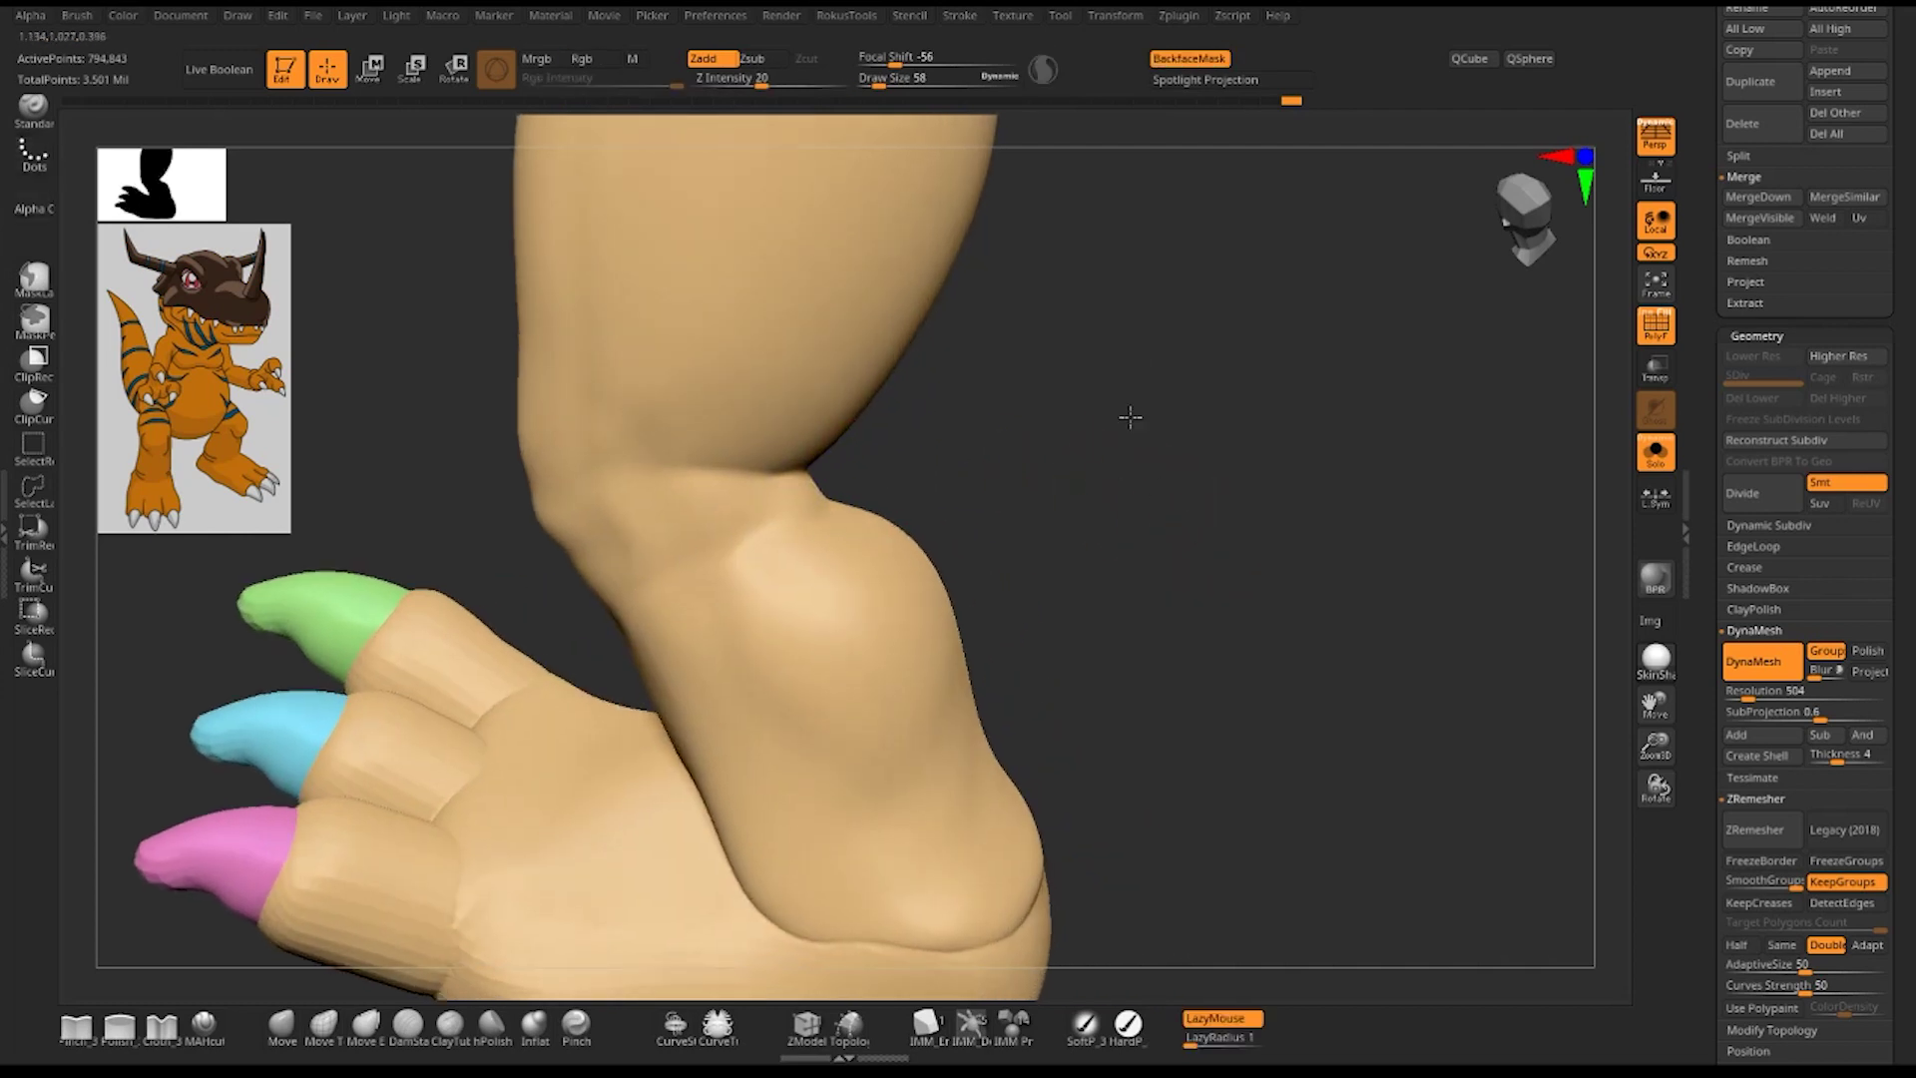
{"action": "mouse_move", "coordinate": [1130, 417]}
{"action": "left_mouse_down"}
{"action": "mouse_move", "coordinate": [1074, 475]}
{"action": "mouse_move", "coordinate": [1201, 535]}
{"action": "mouse_move", "coordinate": [1073, 586]}
{"action": "mouse_move", "coordinate": [1144, 681]}
{"action": "mouse_move", "coordinate": [1176, 548]}
{"action": "mouse_move", "coordinate": [1099, 662]}
{"action": "left_mouse_up"}
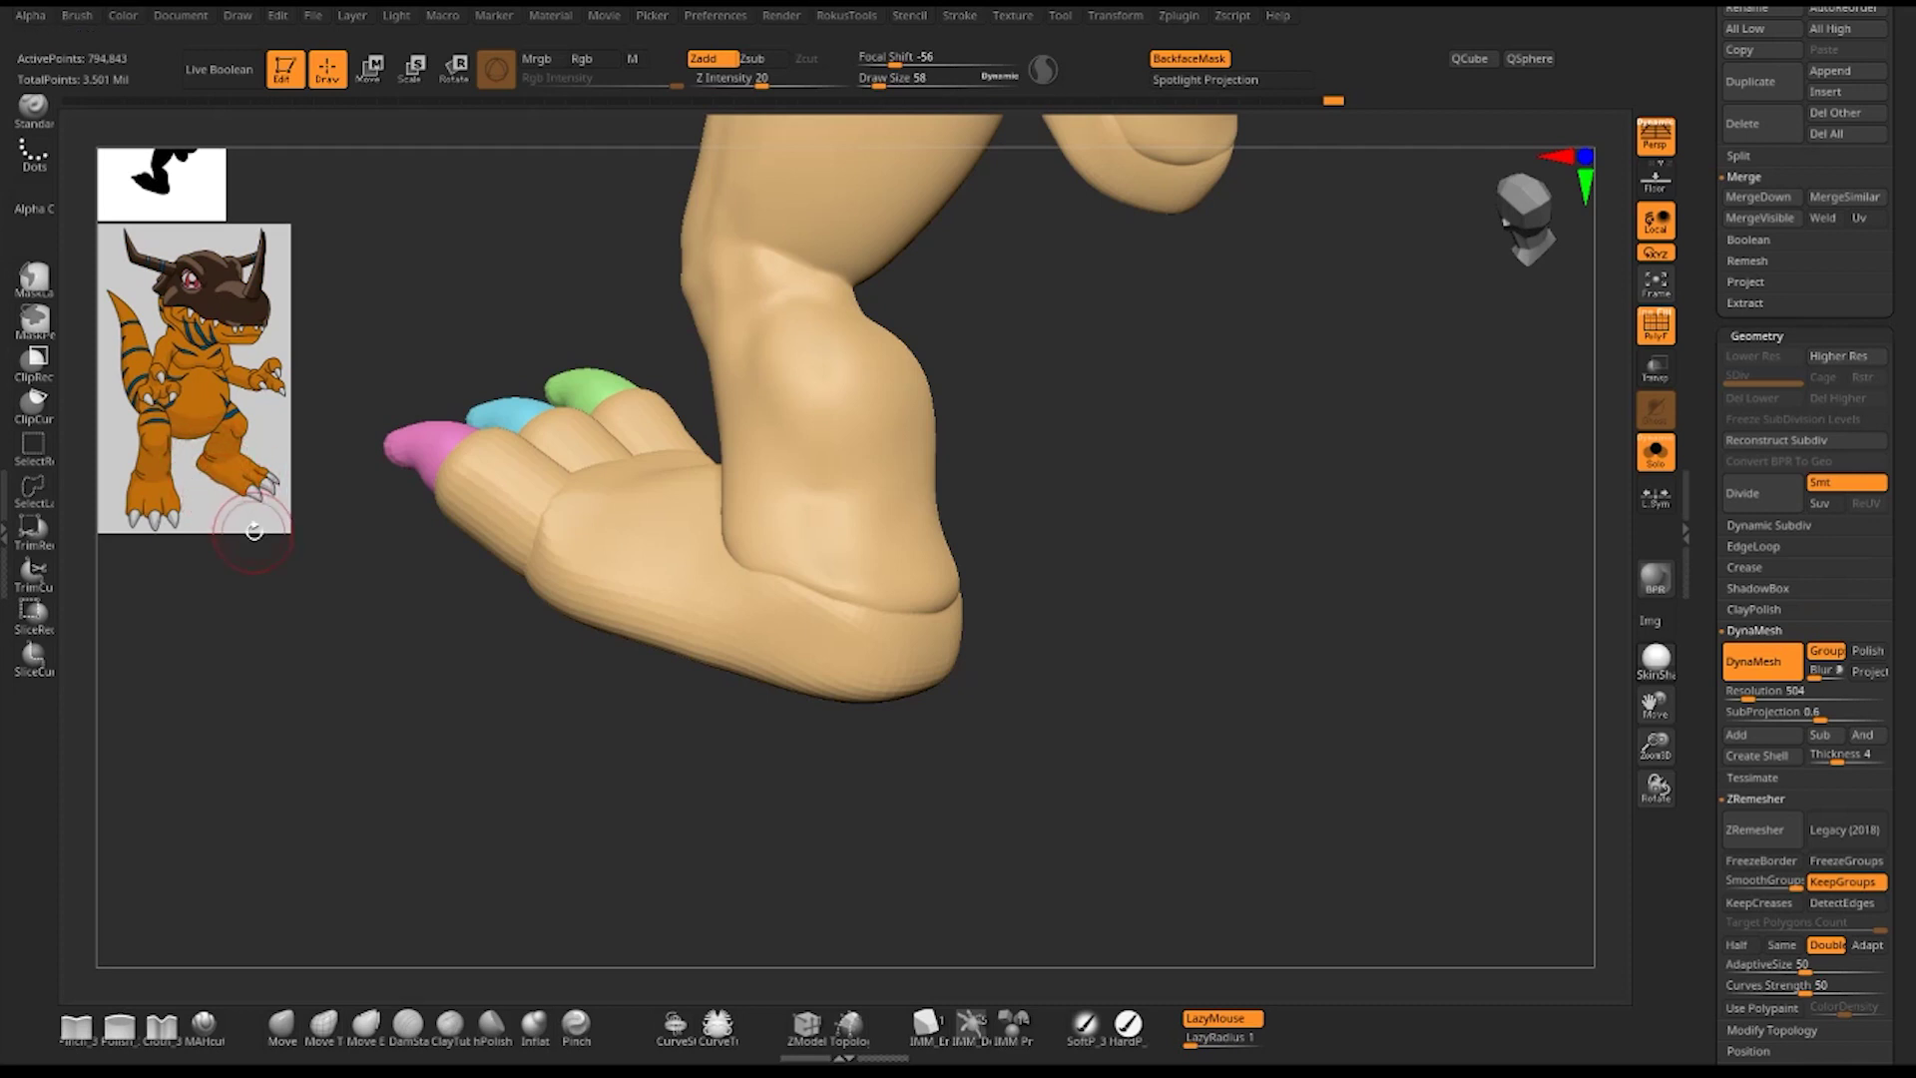
- Carve and smooth a crease near the toes of the front foot
{"action": "mouse_move", "coordinate": [1210, 686]}
{"action": "left_mouse_down"}
{"action": "mouse_move", "coordinate": [1194, 654]}
{"action": "mouse_move", "coordinate": [842, 620]}
{"action": "left_mouse_up"}
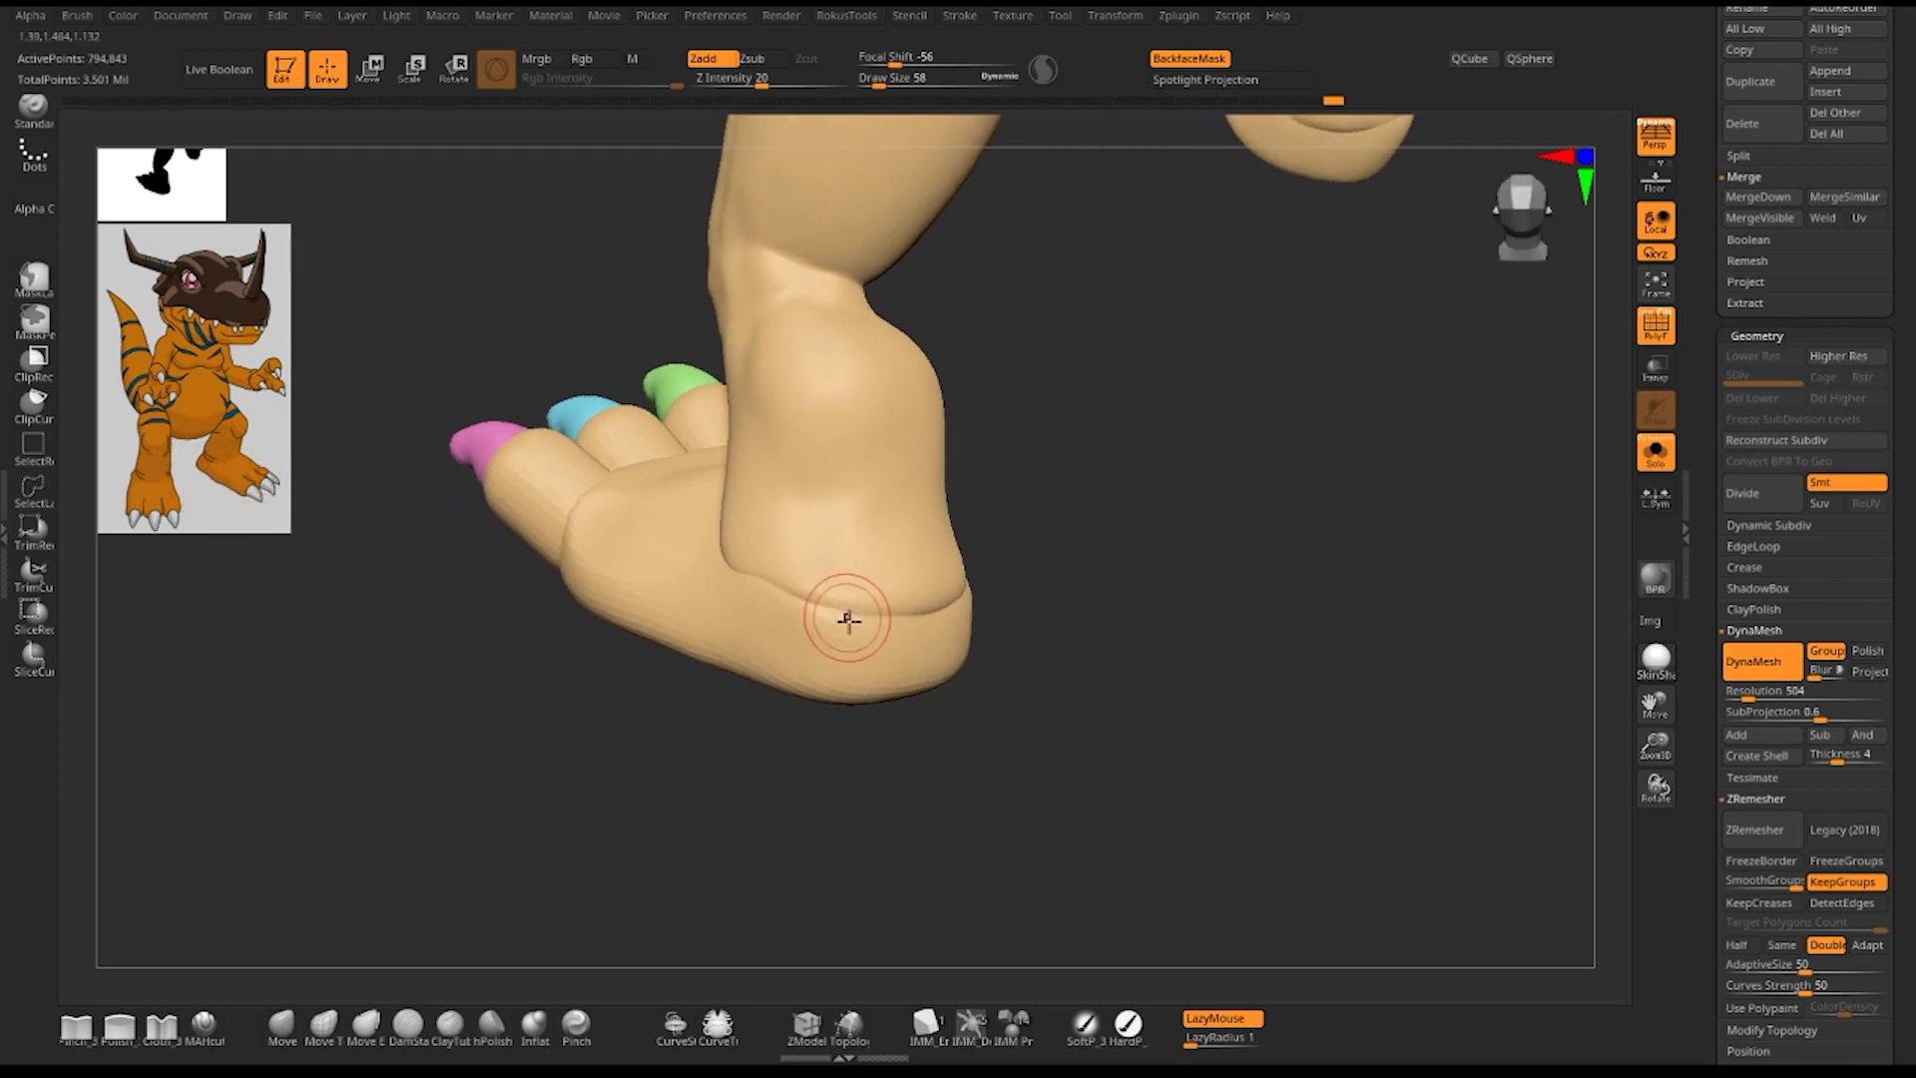
{"action": "mouse_move", "coordinate": [1057, 603]}
{"action": "left_mouse_down", "text": "alt"}
{"action": "mouse_move", "coordinate": [1167, 646]}
{"action": "mouse_move", "coordinate": [1227, 714]}
{"action": "mouse_move", "coordinate": [1197, 671]}
{"action": "left_mouse_up", "text": "alt"}
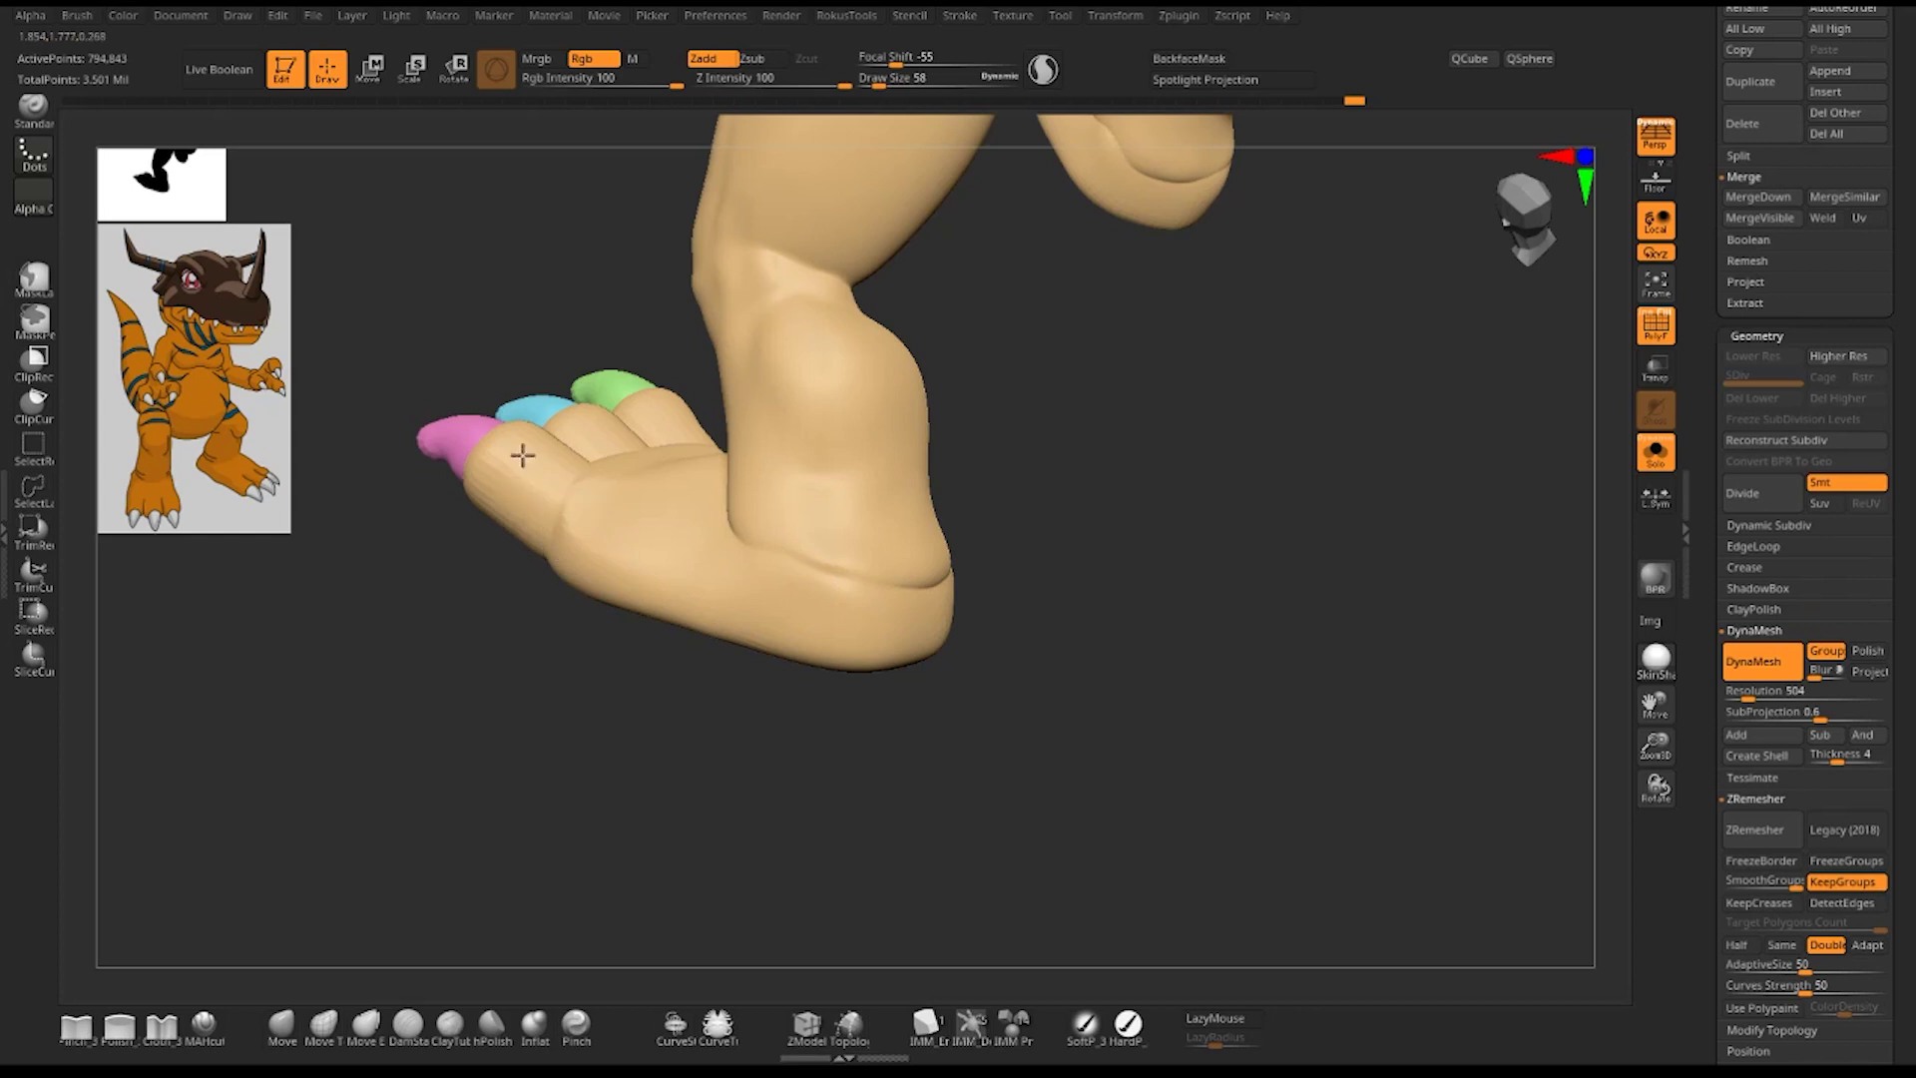
{"action": "left_click_drag", "start_coordinate": [798, 699], "coordinate": [834, 791]}
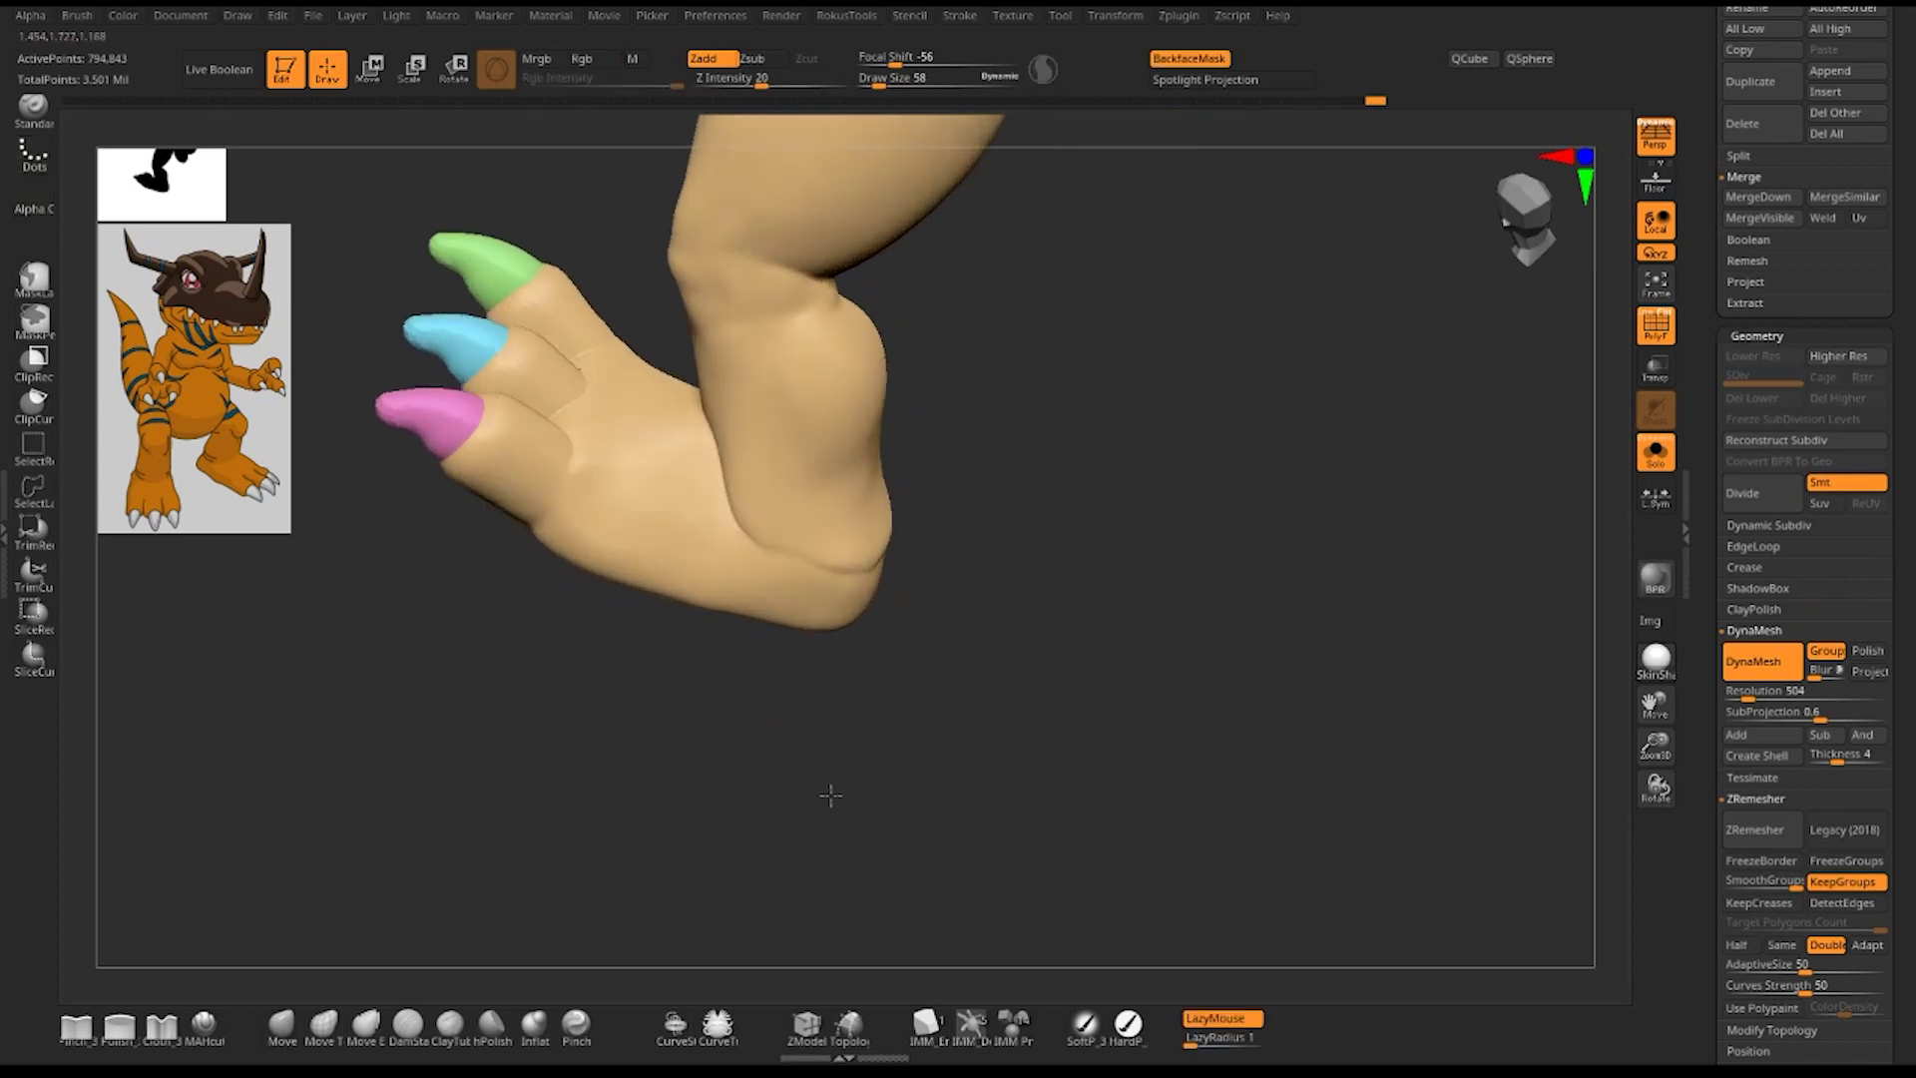
{"action": "left_click_drag", "start_coordinate": [619, 534], "coordinate": [652, 539]}
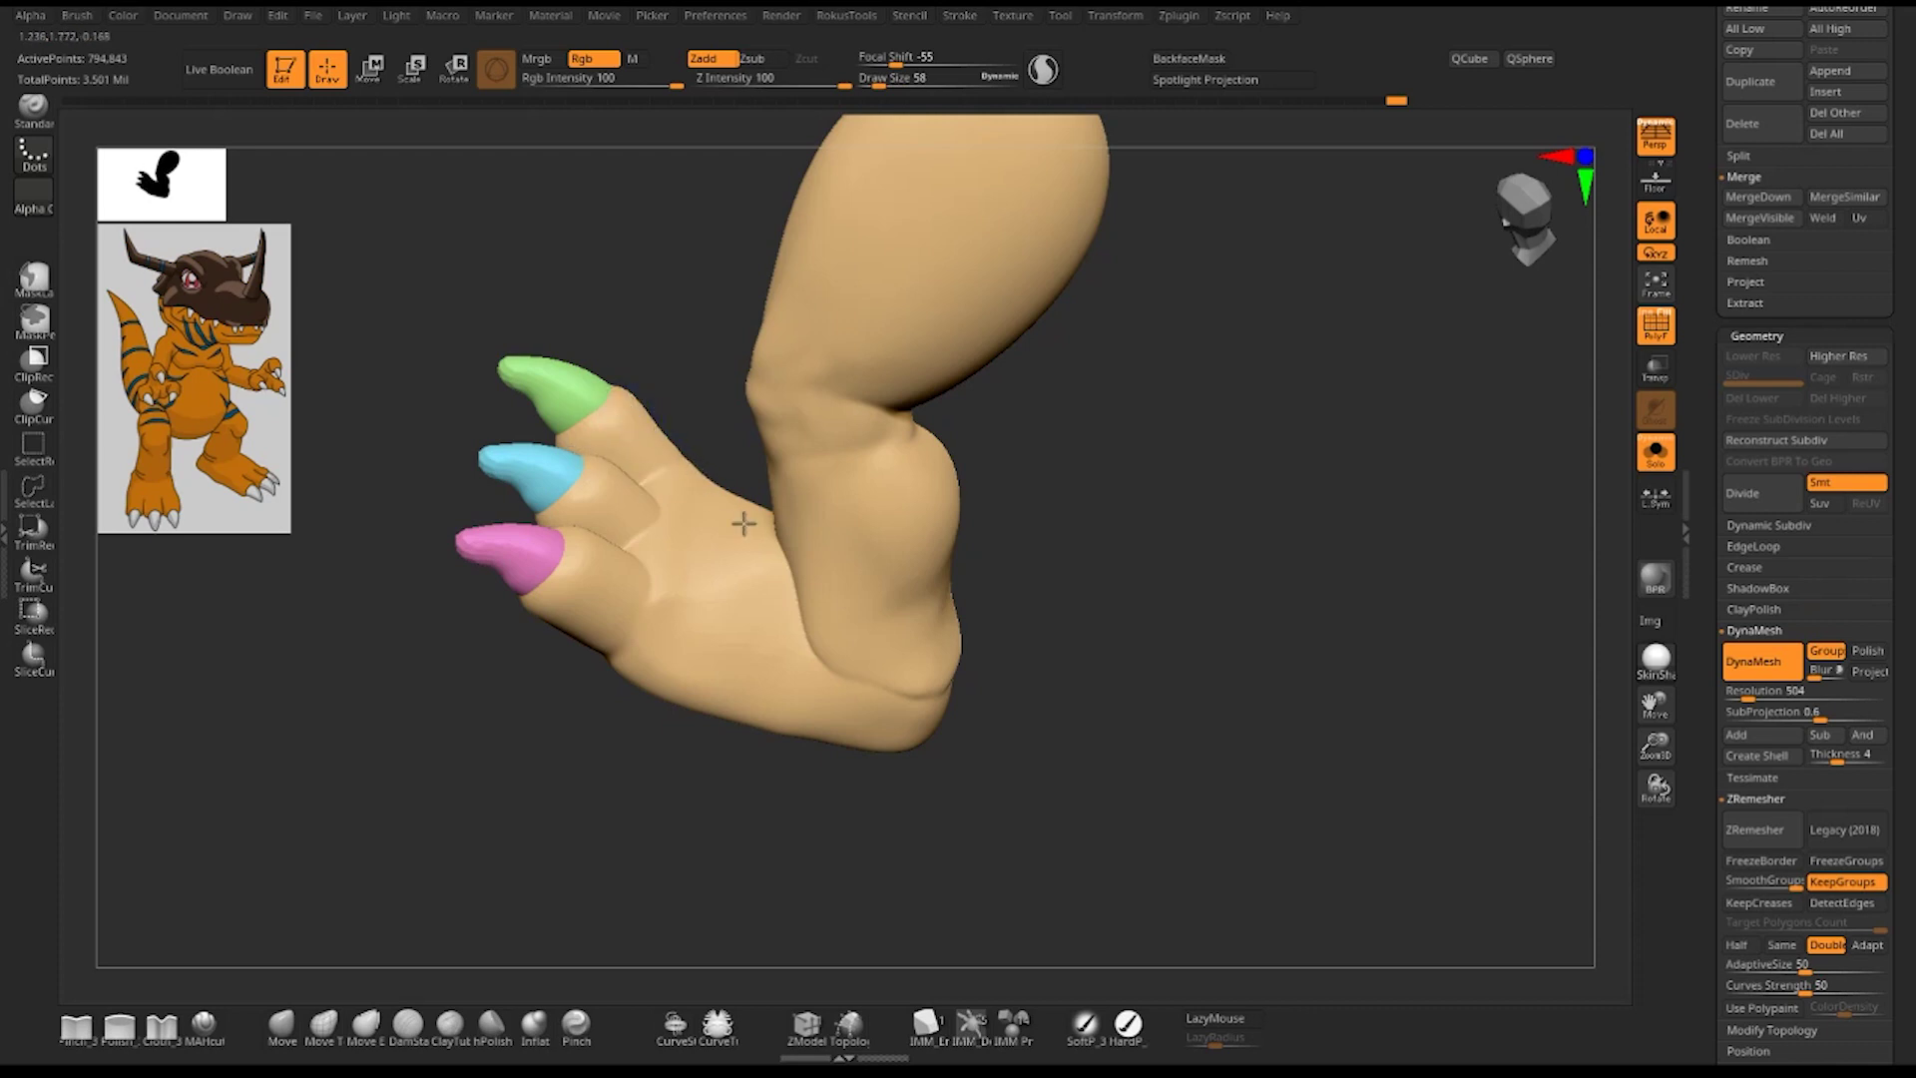
{"action": "left_click_drag", "start_coordinate": [1128, 753], "coordinate": [1083, 743]}
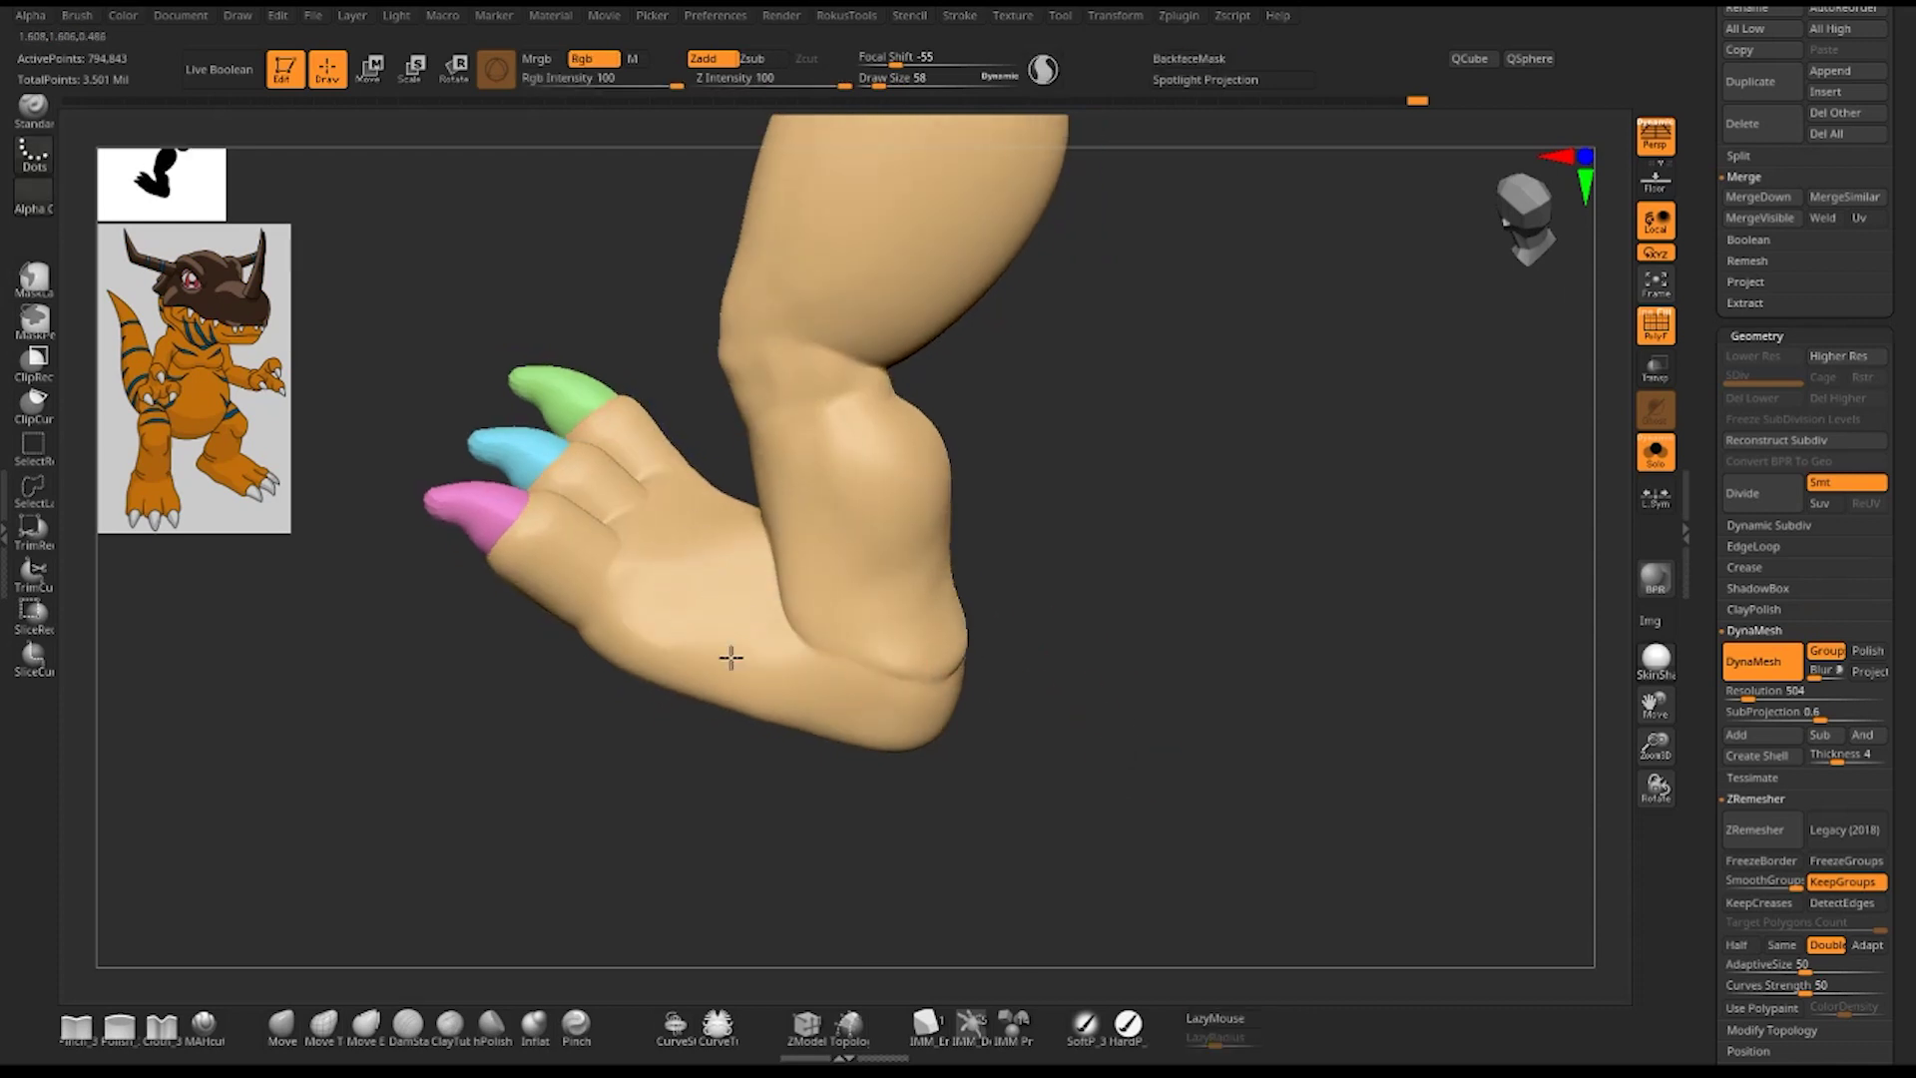
{"action": "key", "text": "1"}
- Carve a crease along the side of the foot, alternating with smoothing
{"action": "mouse_move", "coordinate": [1094, 633]}
{"action": "left_mouse_down"}
{"action": "mouse_move", "coordinate": [759, 511]}
{"action": "mouse_move", "coordinate": [902, 701]}
{"action": "left_mouse_up"}
{"action": "key", "text": "2"}
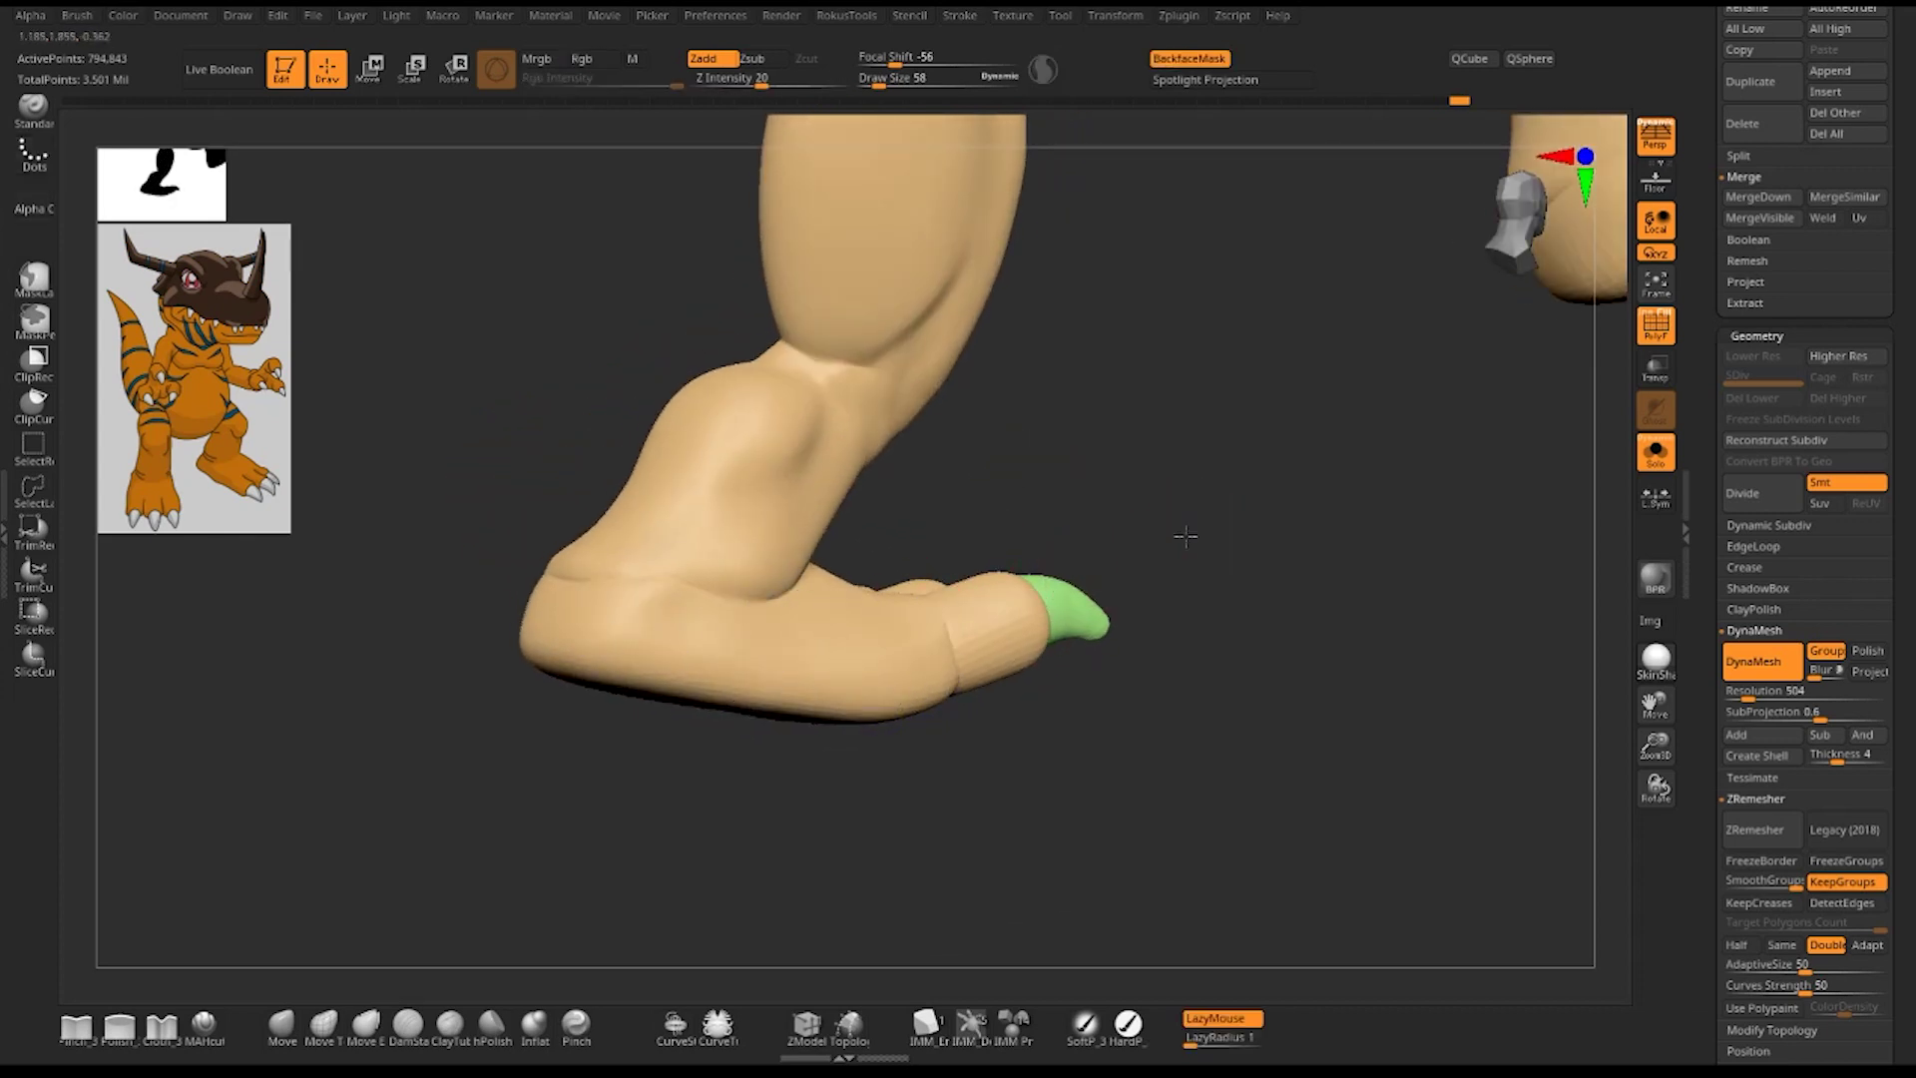
{"action": "left_click_drag", "start_coordinate": [1185, 534], "coordinate": [1018, 628]}
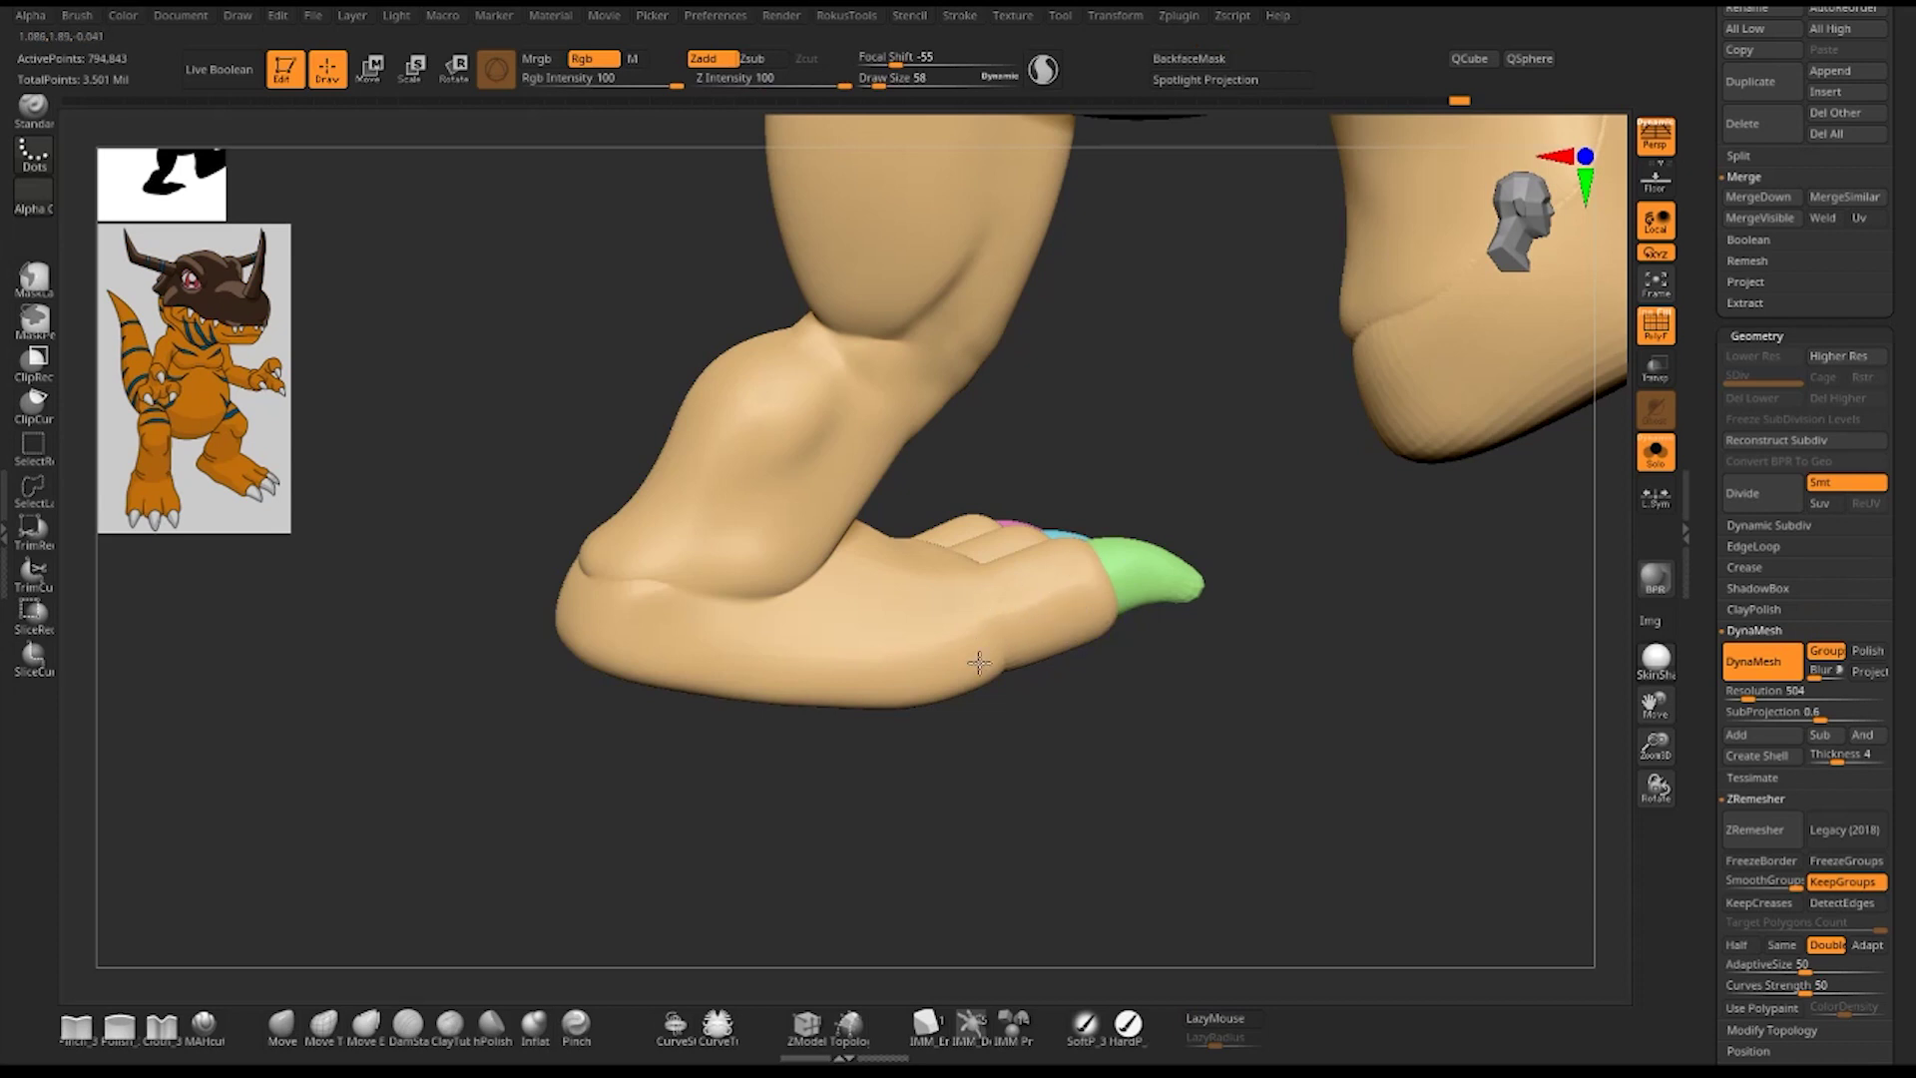
{"action": "key", "text": "1"}
{"action": "left_click_drag", "start_coordinate": [1133, 705], "coordinate": [1108, 689]}
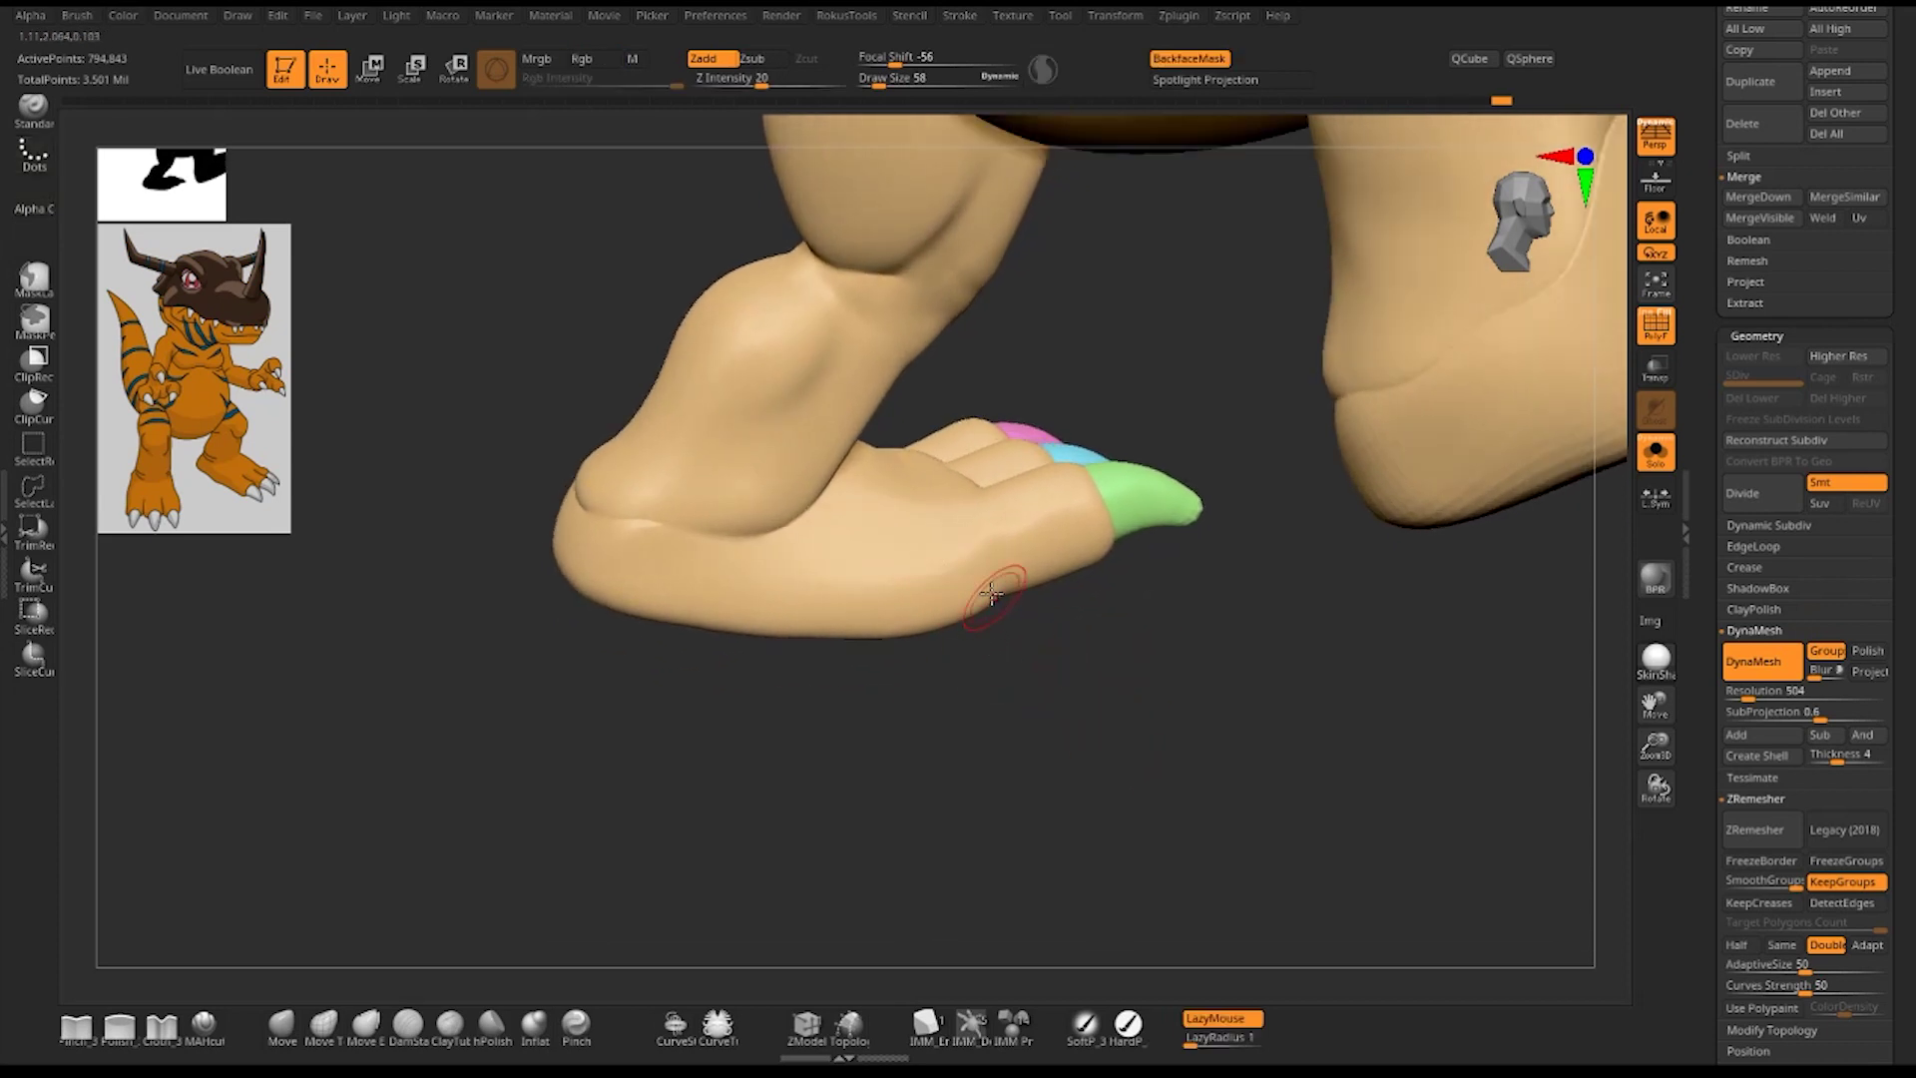
{"action": "left_click_drag", "start_coordinate": [988, 543], "coordinate": [1008, 571]}
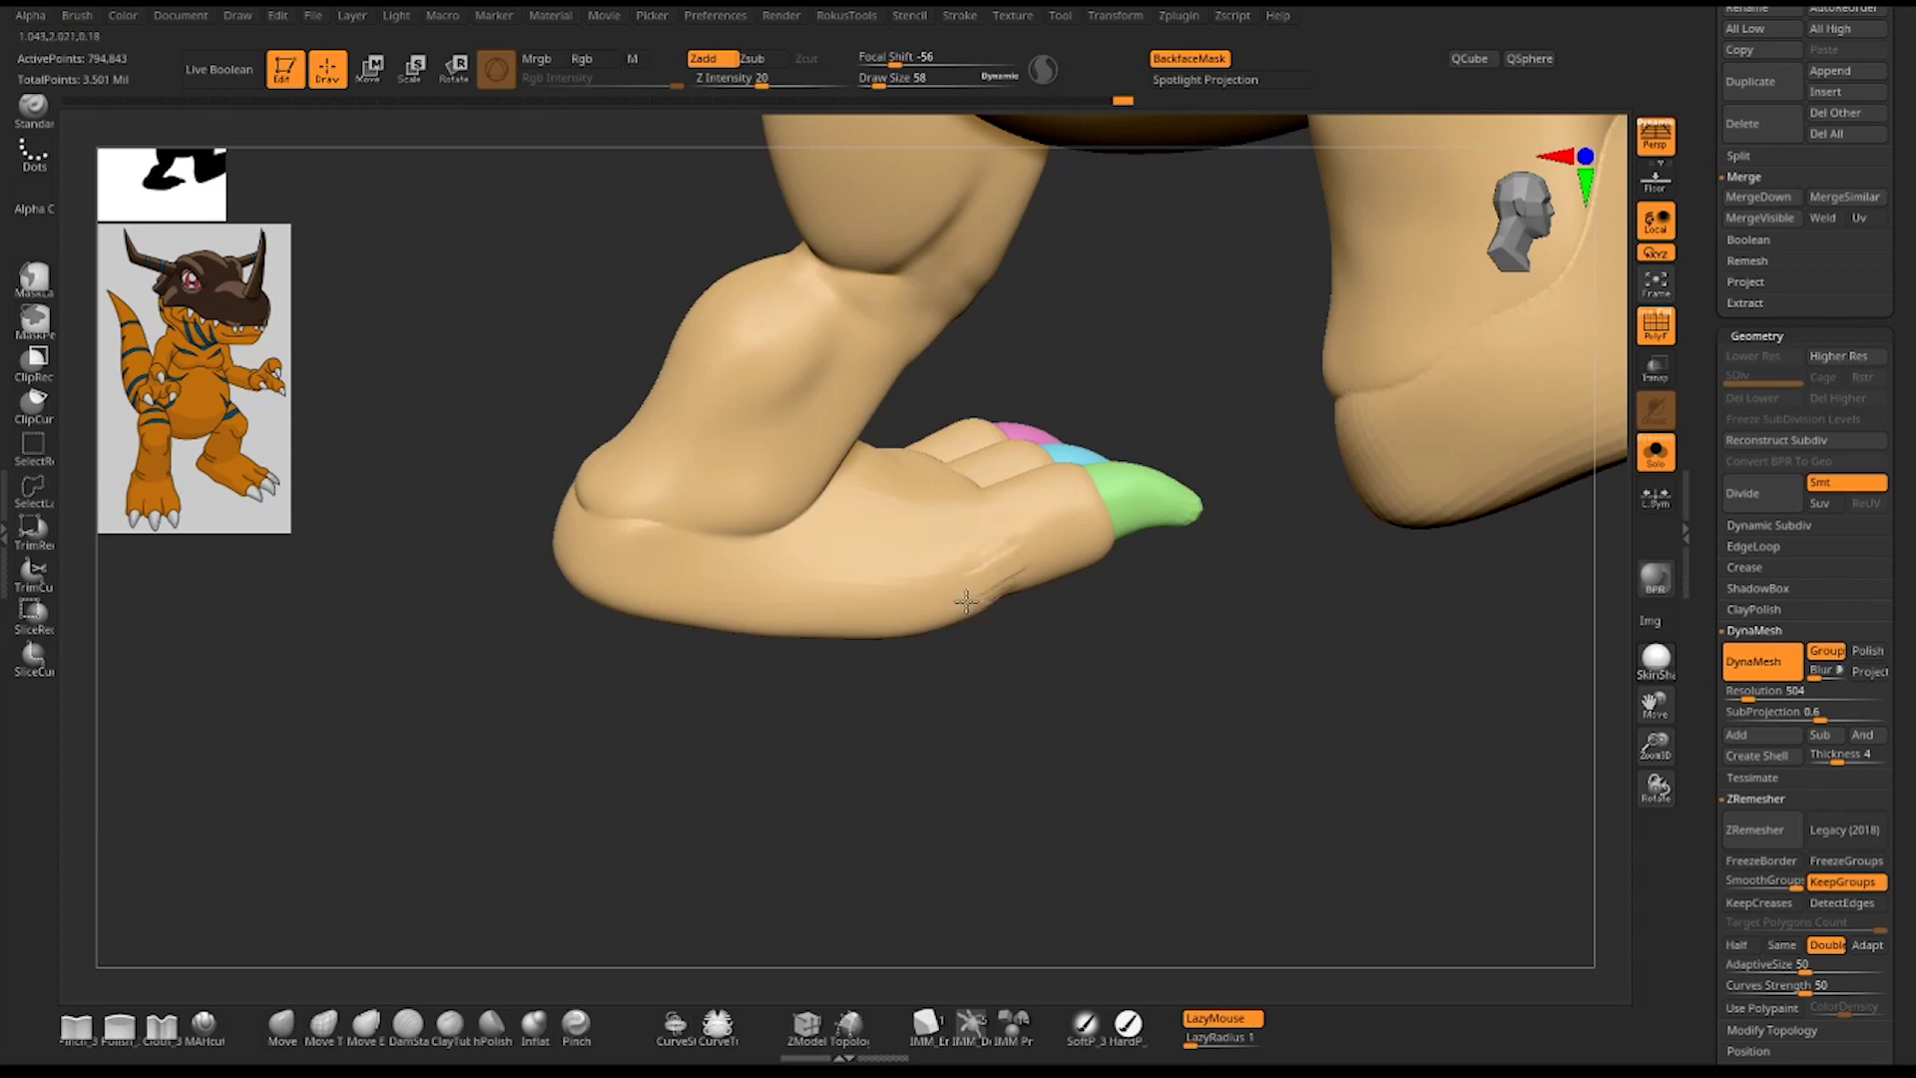
{"action": "key", "text": "2"}
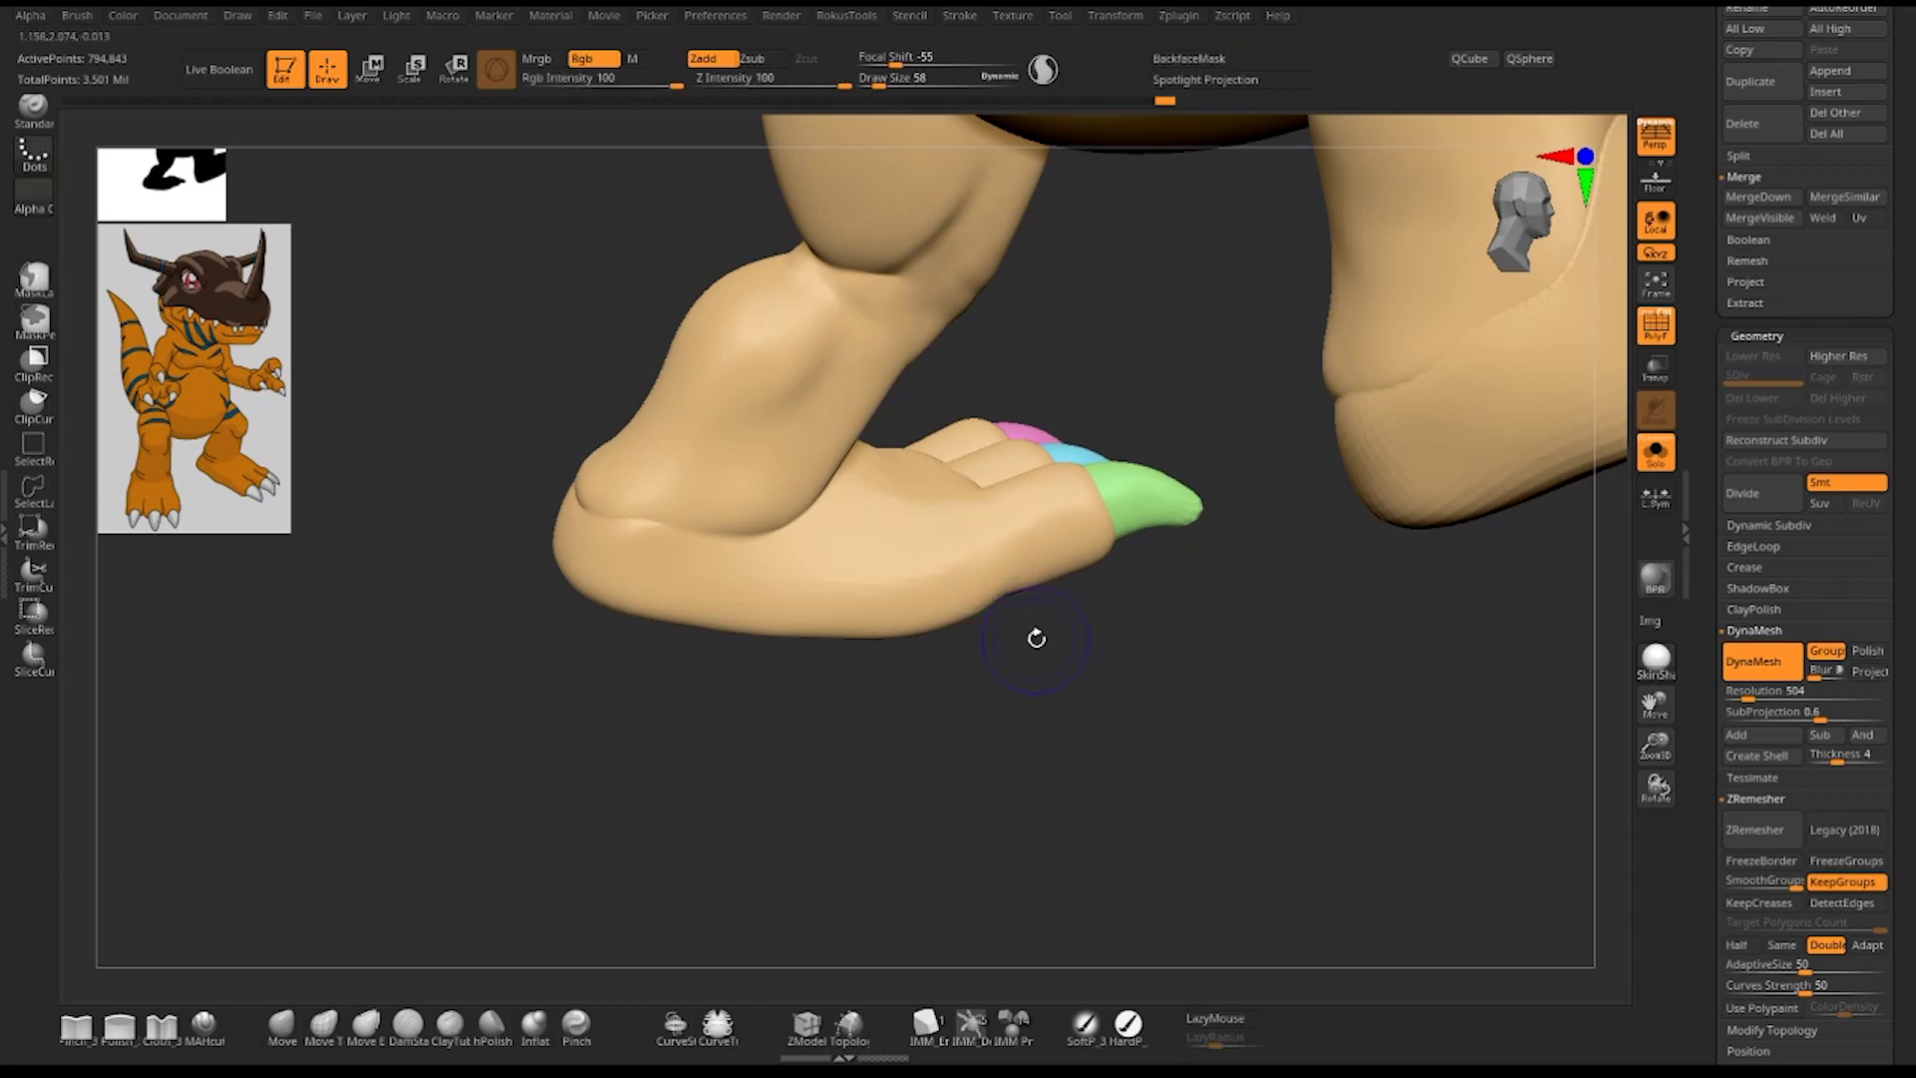
{"action": "mouse_move", "coordinate": [1036, 637]}
{"action": "left_mouse_down"}
{"action": "mouse_move", "coordinate": [1094, 693]}
{"action": "mouse_move", "coordinate": [1018, 560]}
{"action": "left_mouse_up"}
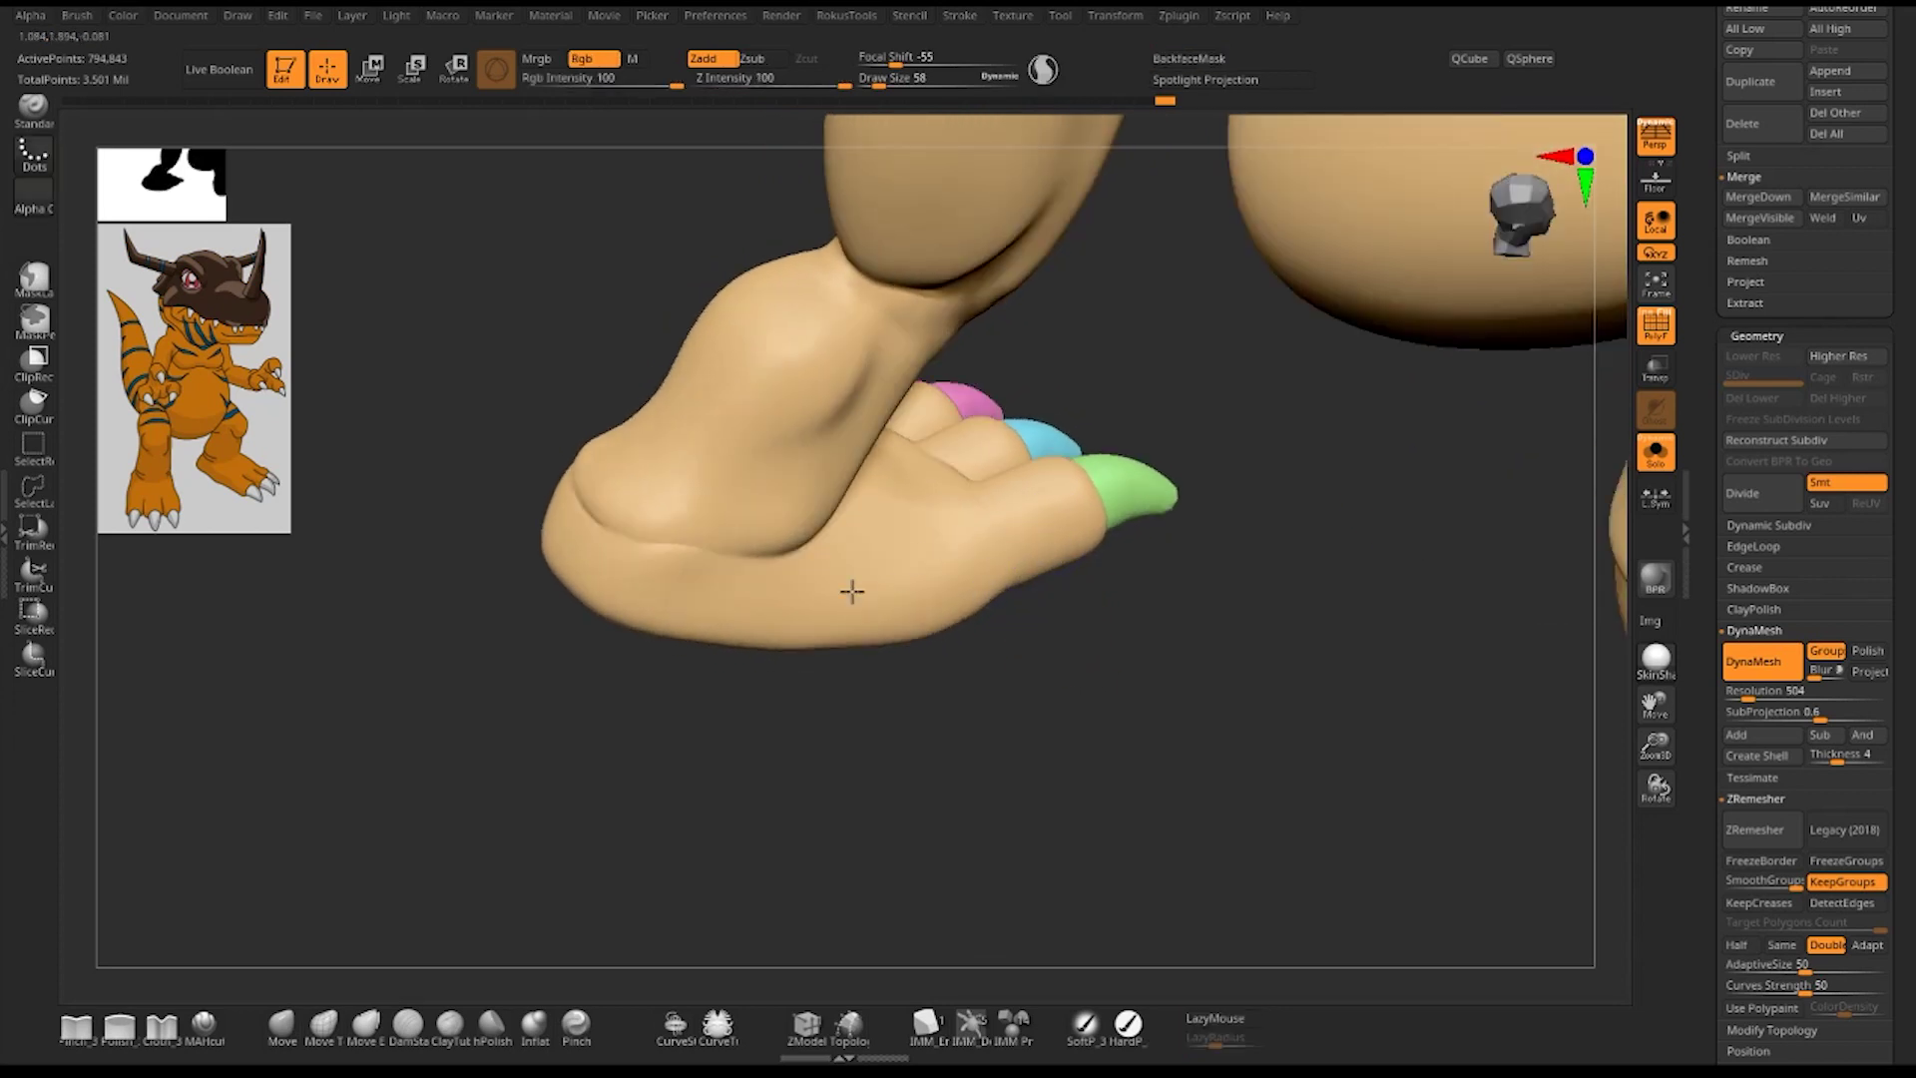
{"action": "key", "text": "1"}
- Deepen the heel crease and extend it toward the foot's edge
{"action": "left_click_drag", "start_coordinate": [898, 688], "coordinate": [1033, 744]}
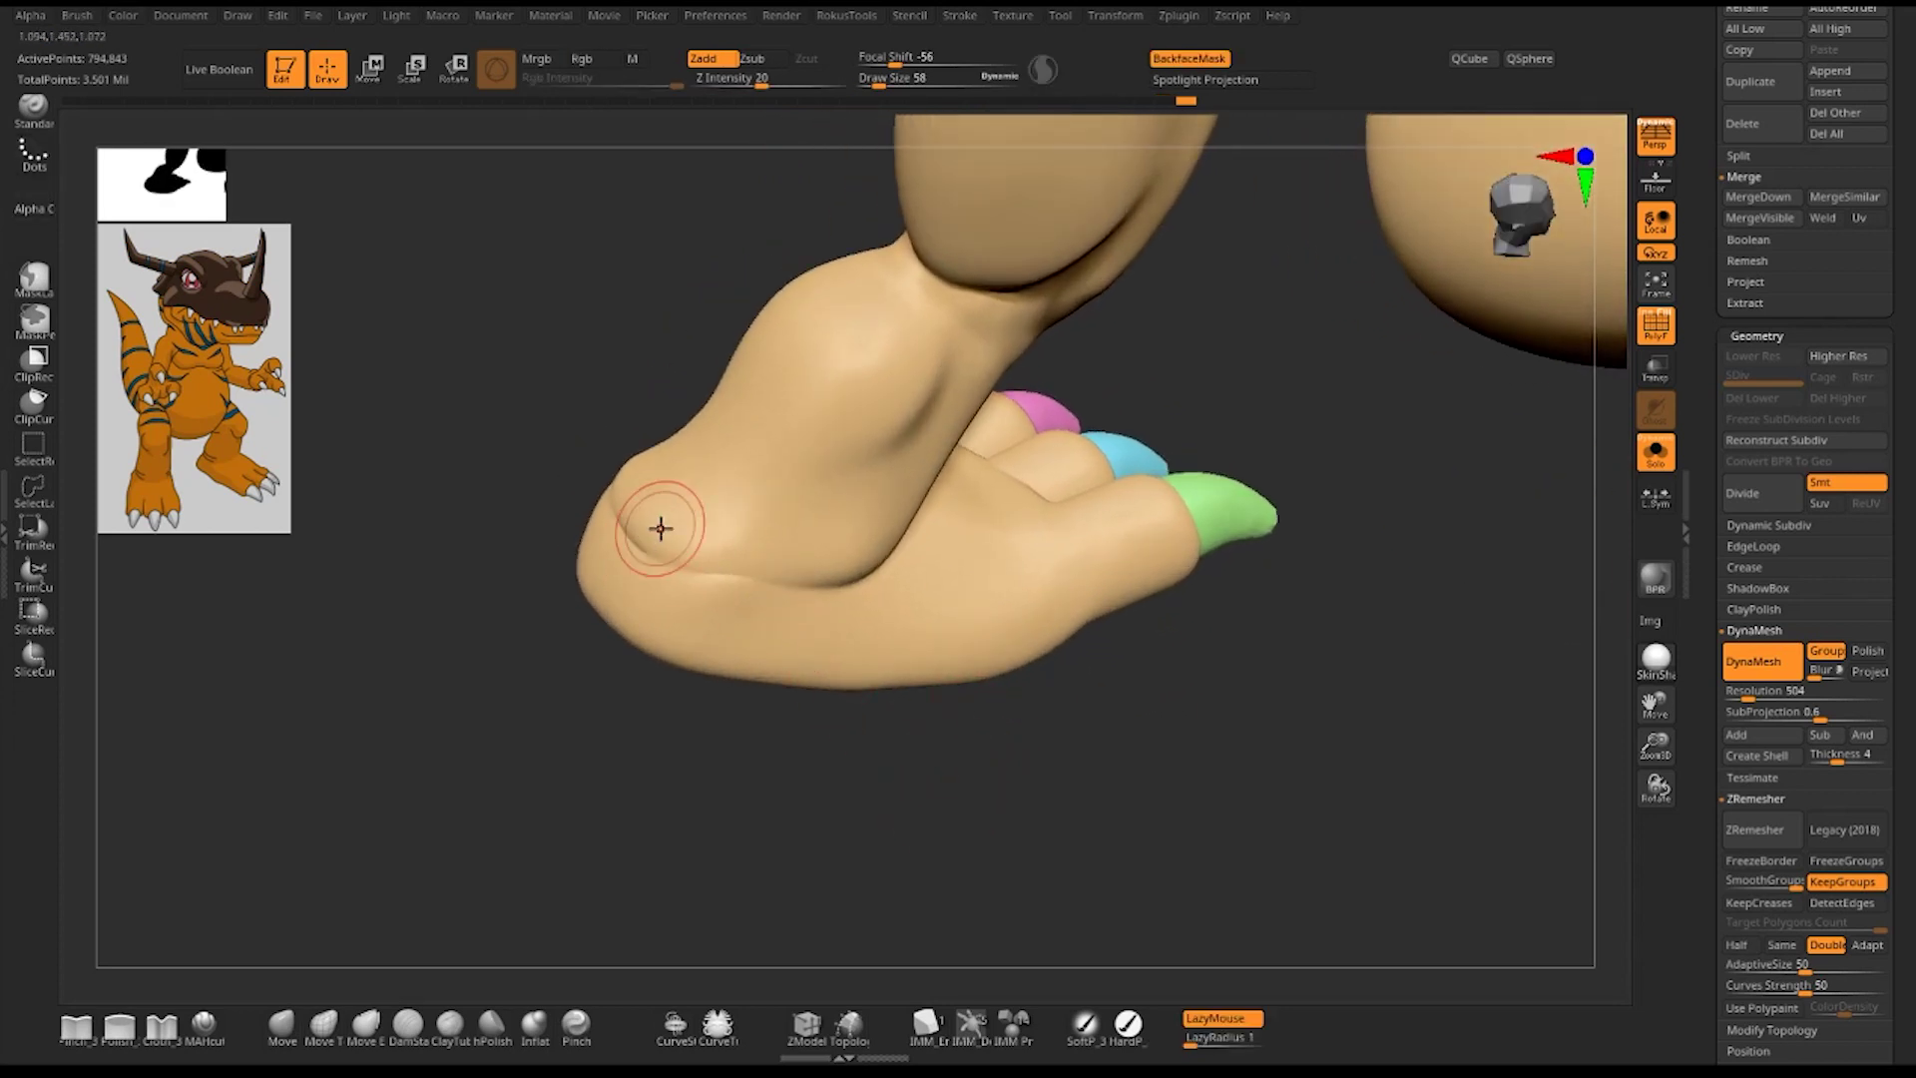
{"action": "mouse_move", "coordinate": [660, 528]}
{"action": "left_mouse_down"}
{"action": "mouse_move", "coordinate": [700, 542]}
{"action": "mouse_move", "coordinate": [648, 506]}
{"action": "mouse_move", "coordinate": [663, 543]}
{"action": "mouse_move", "coordinate": [851, 573]}
{"action": "left_mouse_up"}
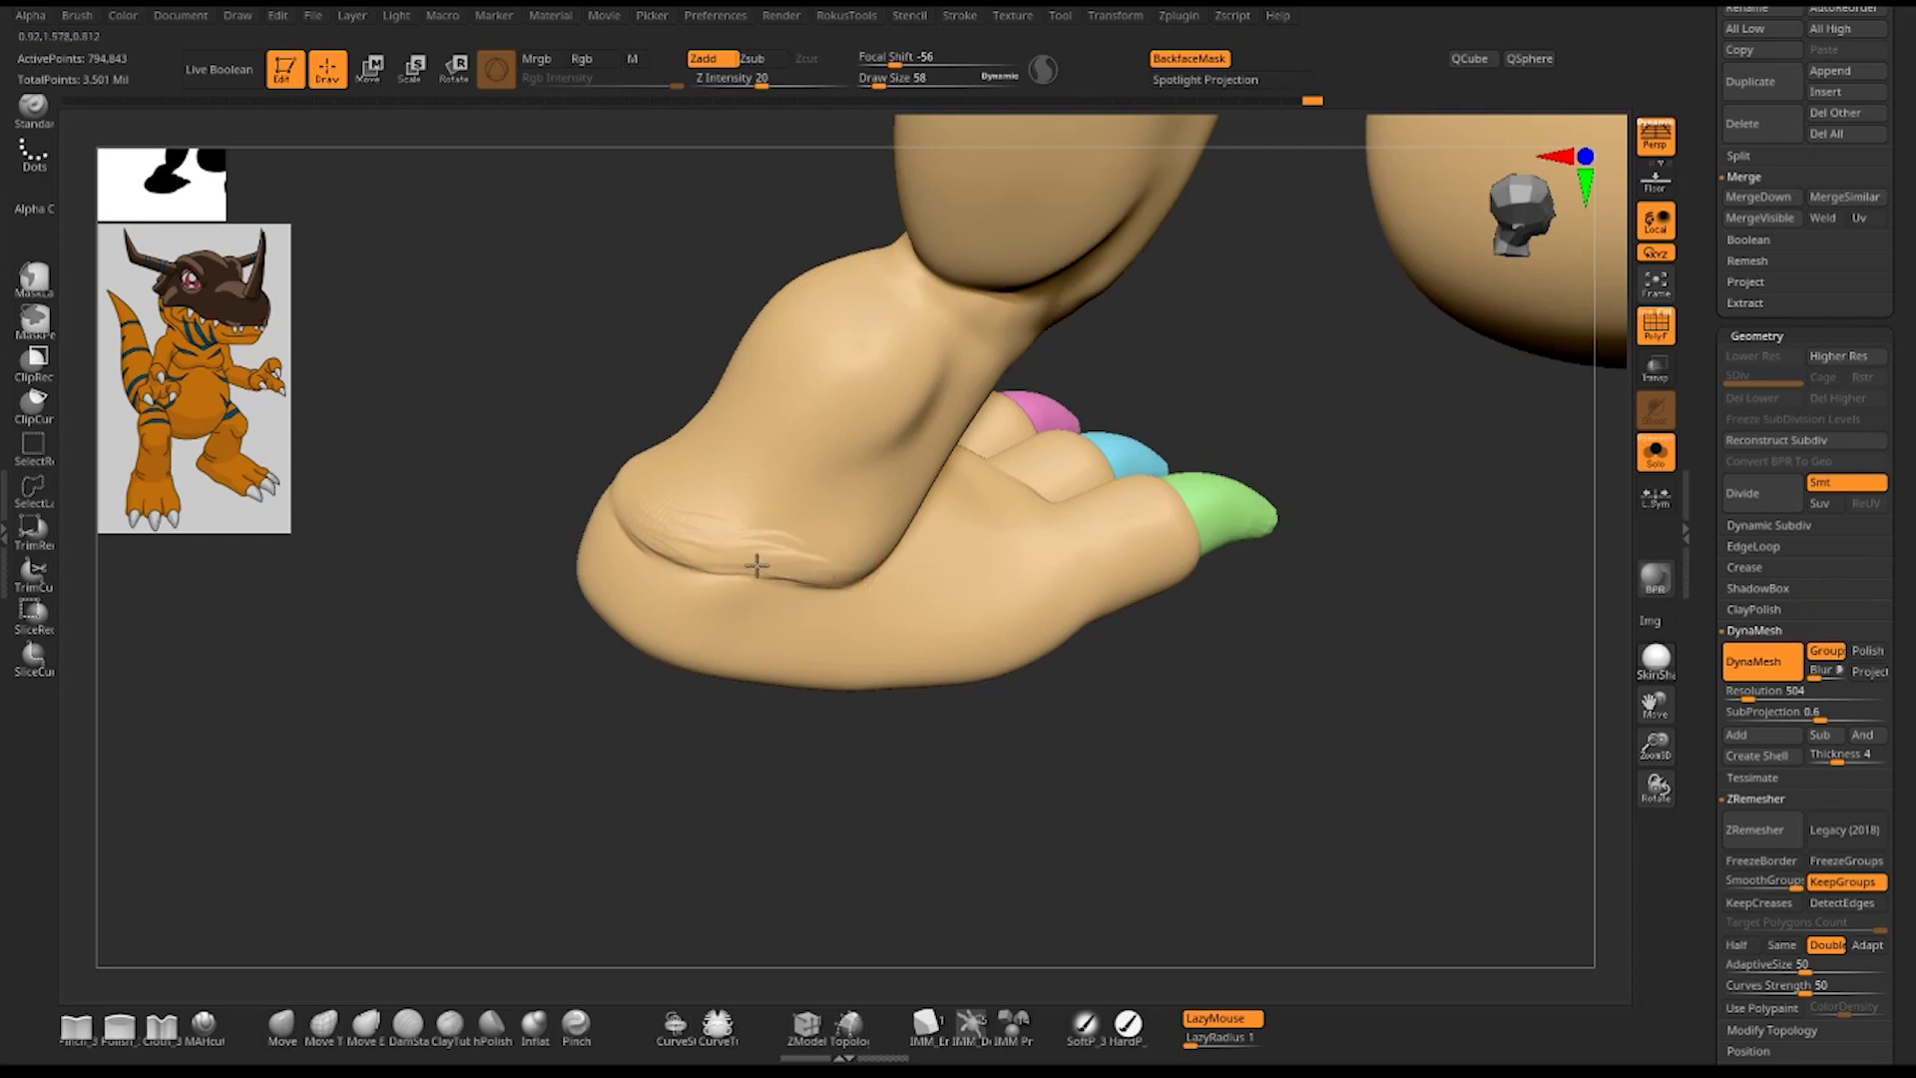
{"action": "left_click_drag", "start_coordinate": [693, 556], "coordinate": [804, 559]}
{"action": "mouse_move", "coordinate": [1060, 692]}
{"action": "left_mouse_down"}
{"action": "mouse_move", "coordinate": [1134, 736]}
{"action": "mouse_move", "coordinate": [924, 603]}
{"action": "mouse_move", "coordinate": [894, 676]}
{"action": "mouse_move", "coordinate": [993, 685]}
{"action": "mouse_move", "coordinate": [978, 689]}
{"action": "left_mouse_up"}
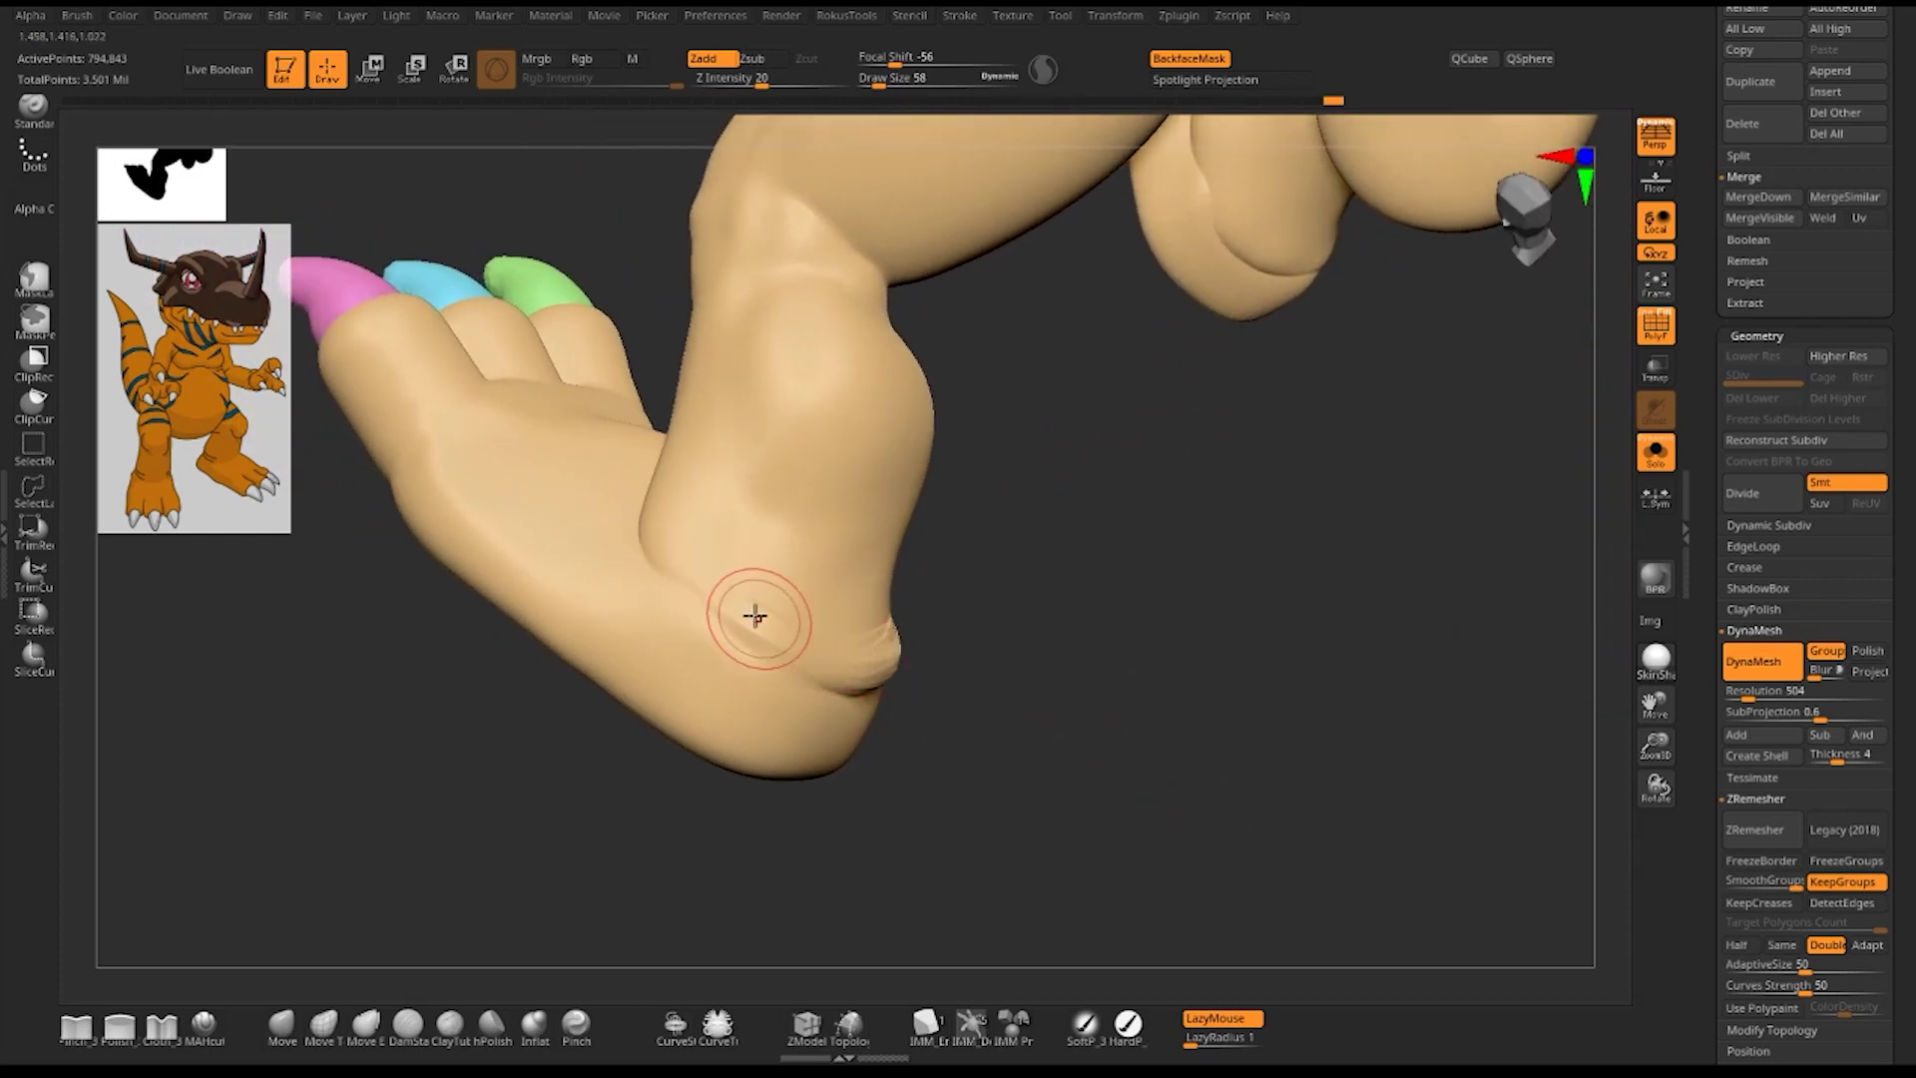
{"action": "left_click_drag", "start_coordinate": [755, 617], "coordinate": [893, 673]}
{"action": "left_click_drag", "start_coordinate": [732, 619], "coordinate": [888, 678]}
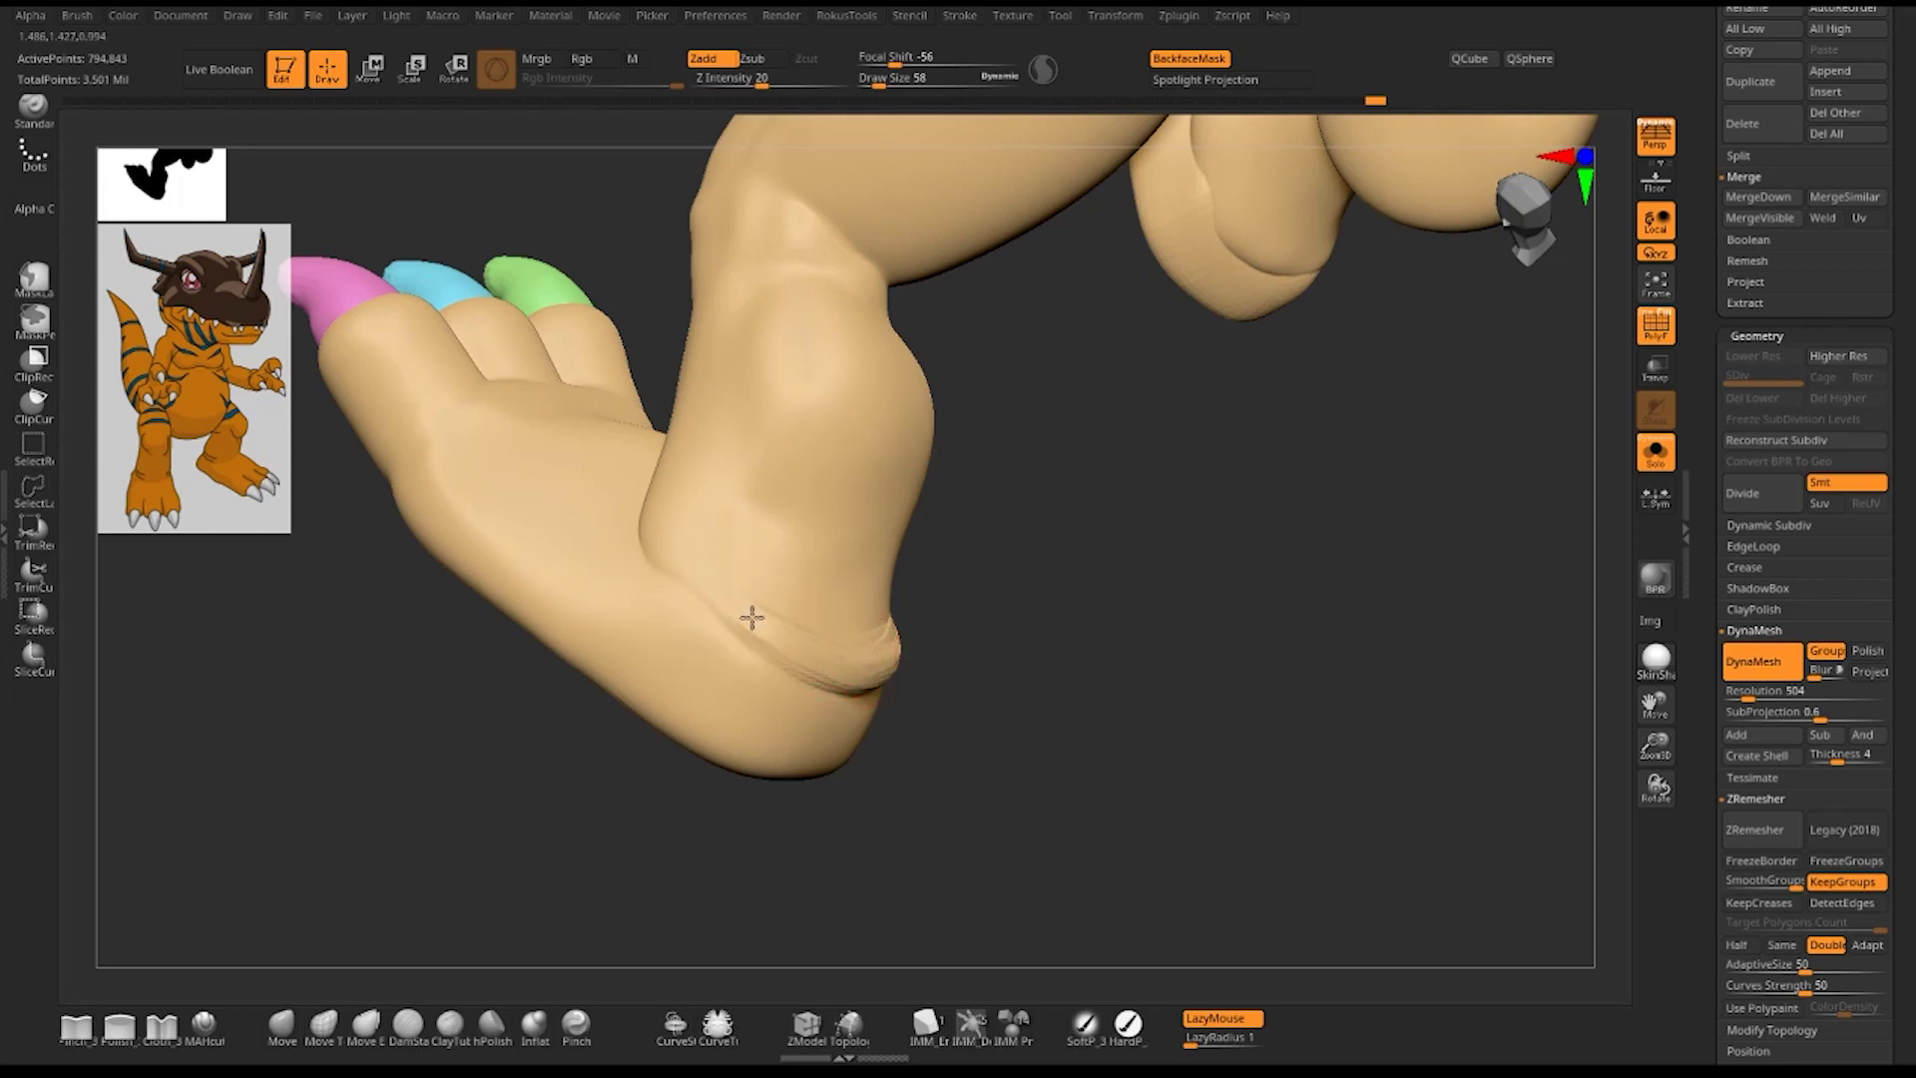
{"action": "left_click_drag", "start_coordinate": [1101, 708], "coordinate": [813, 621]}
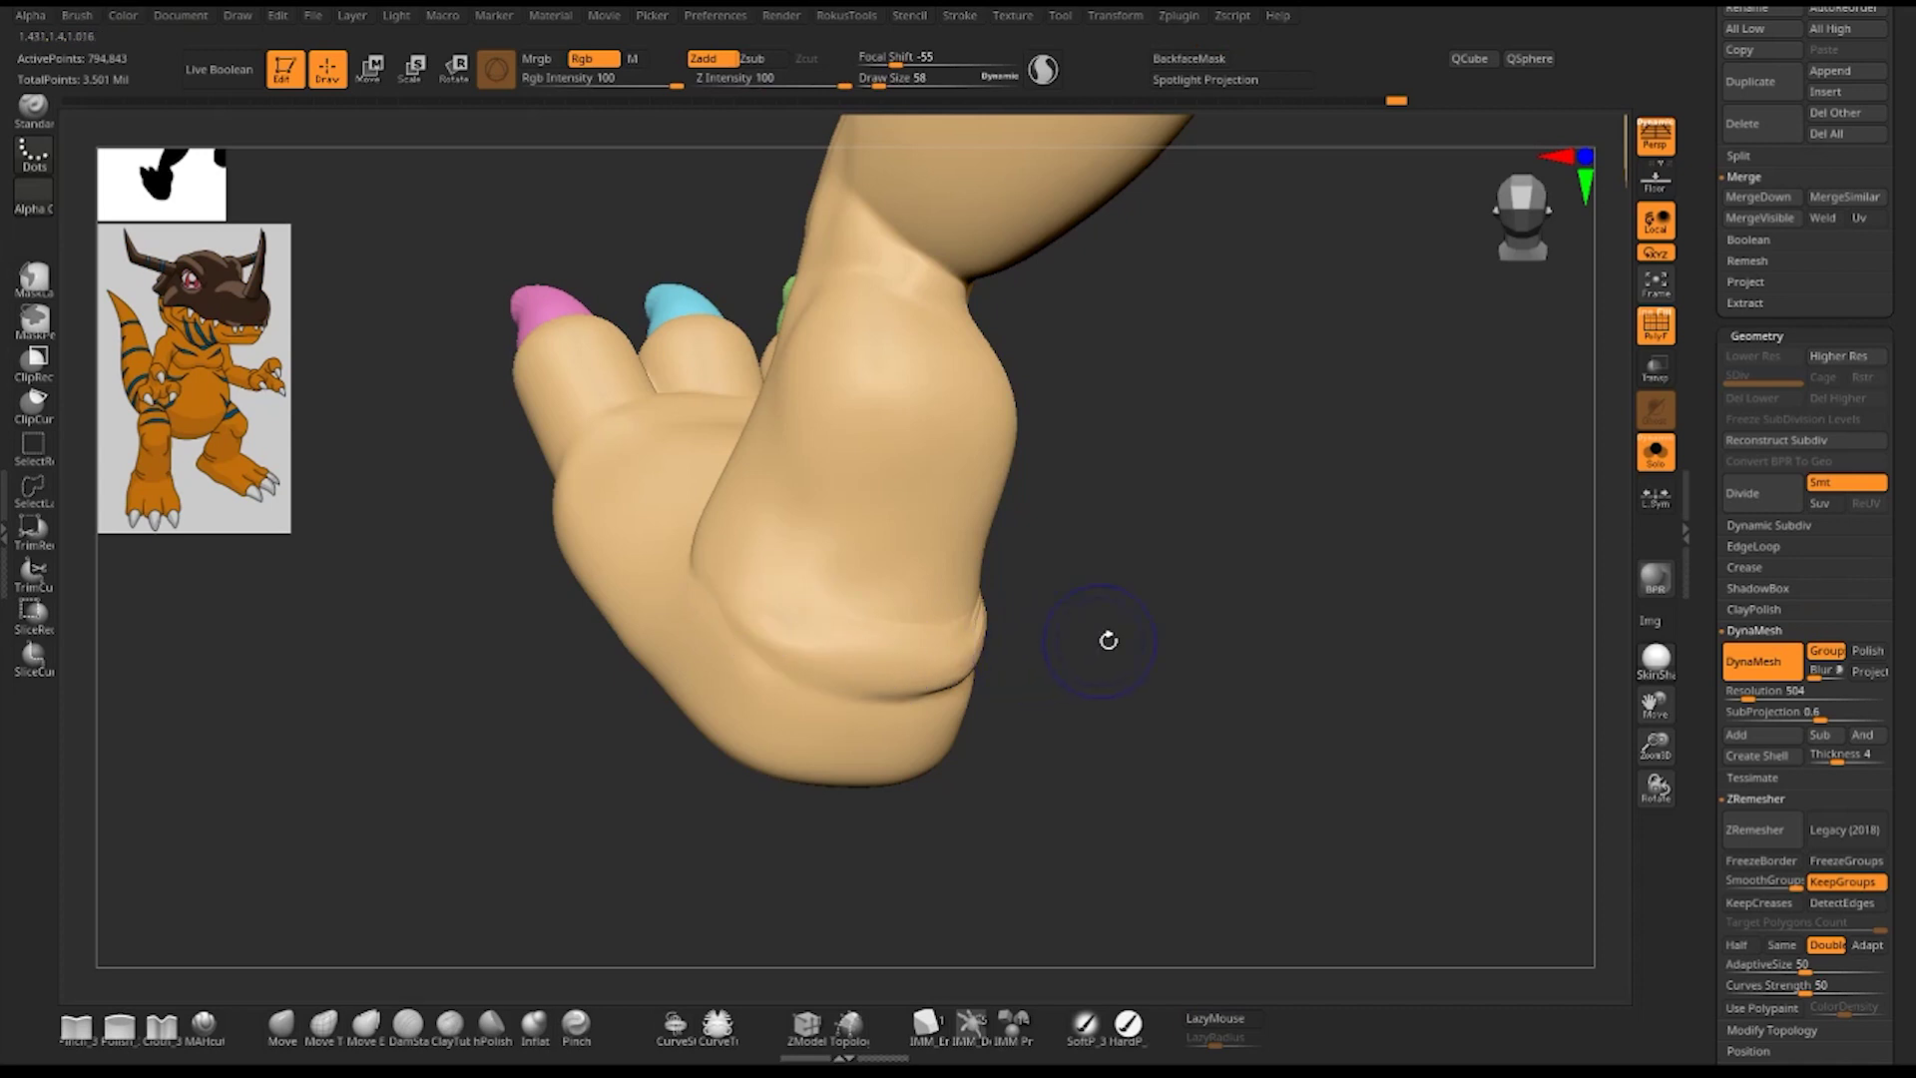
{"action": "mouse_move", "coordinate": [1104, 636]}
{"action": "left_mouse_down"}
{"action": "mouse_move", "coordinate": [993, 622]}
{"action": "mouse_move", "coordinate": [1036, 586]}
{"action": "mouse_move", "coordinate": [1061, 633]}
{"action": "left_mouse_up"}
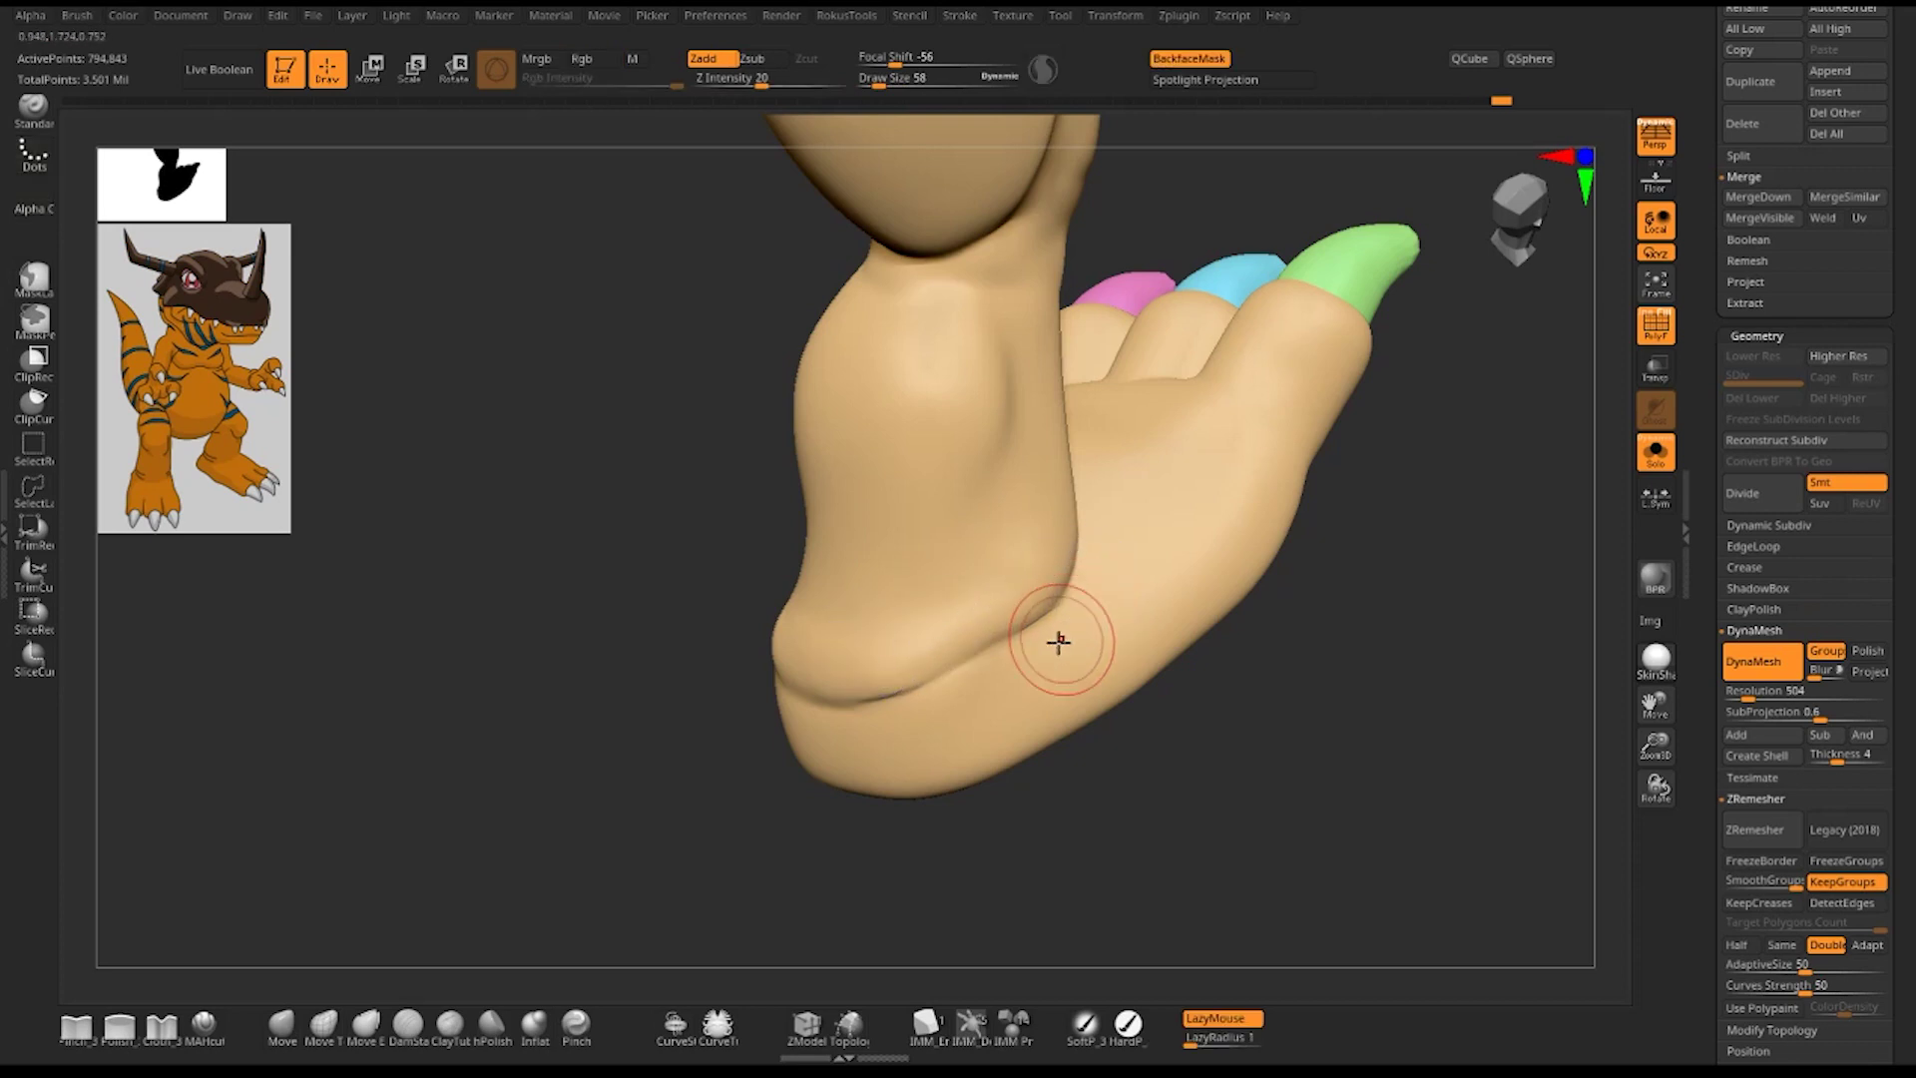
{"action": "left_click_drag", "start_coordinate": [1177, 698], "coordinate": [1001, 650]}
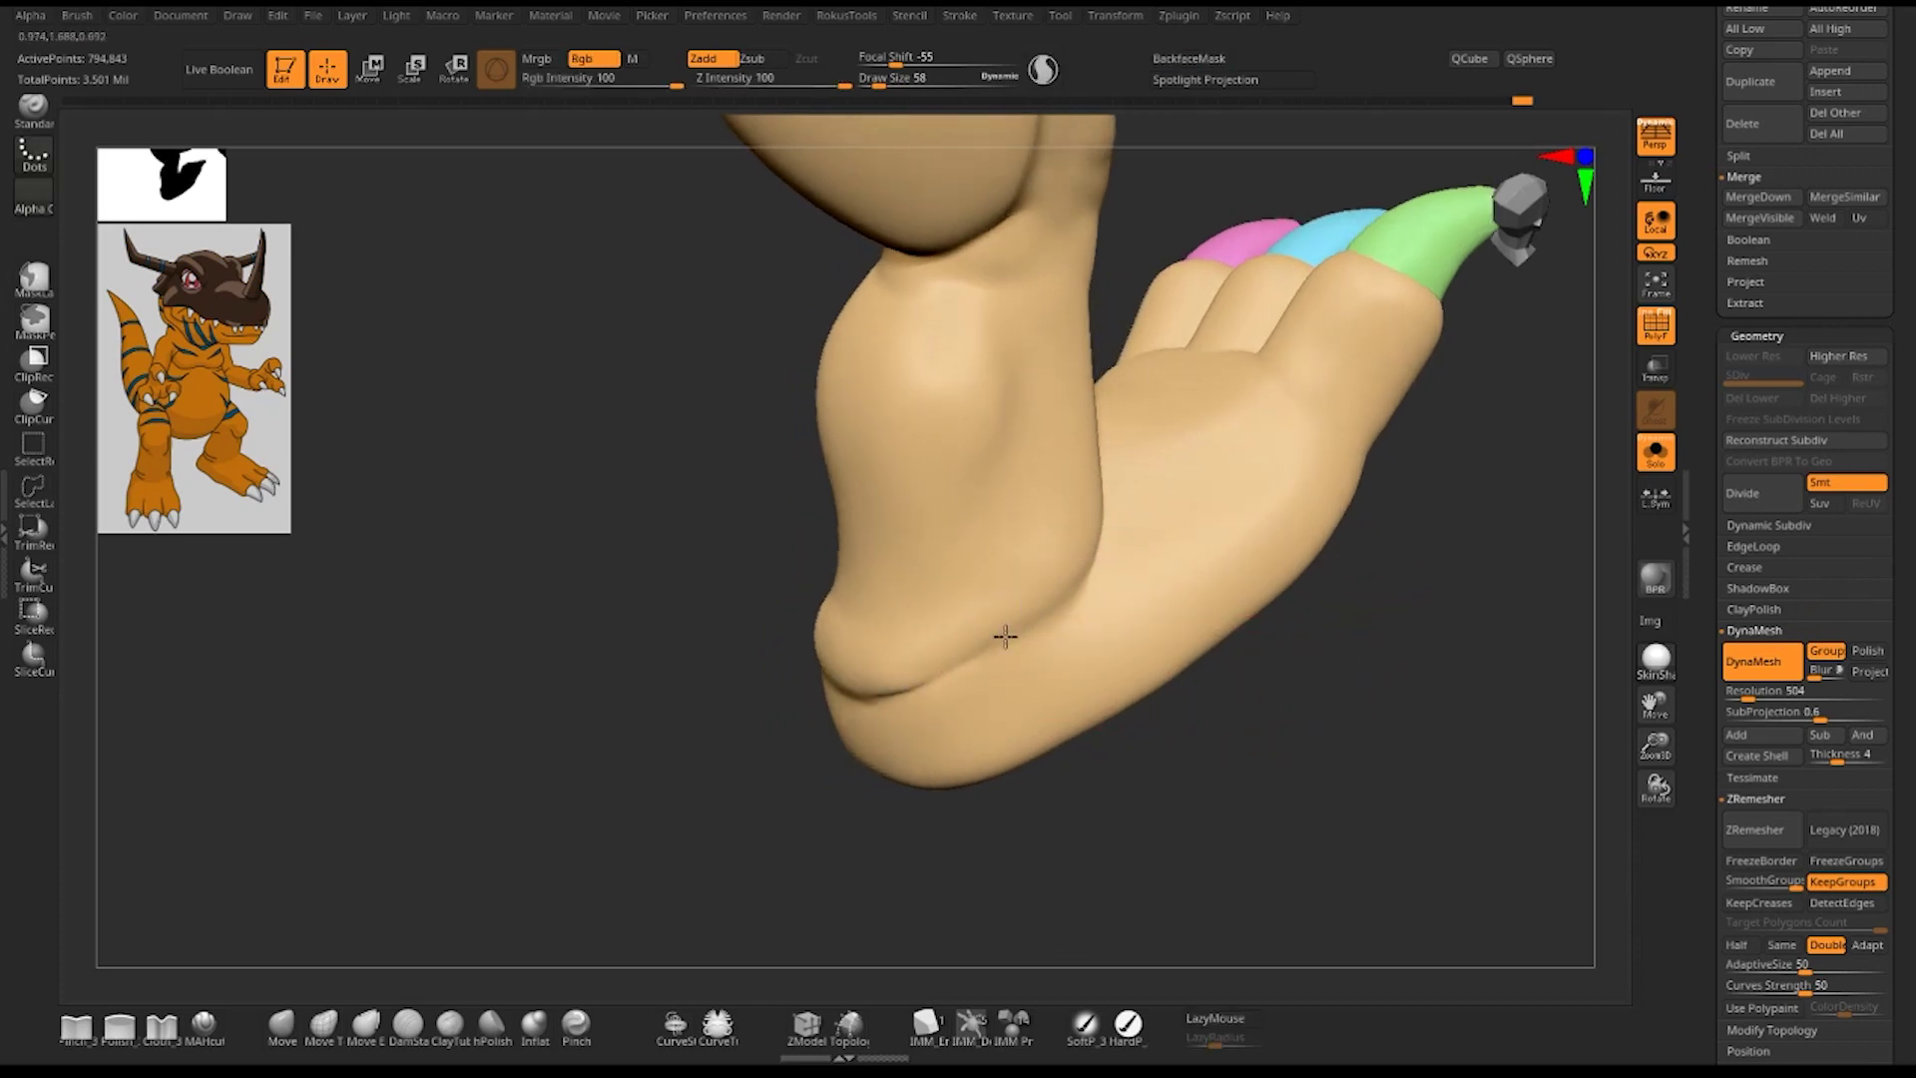
- Smooth the foot from a closer frontal view and reselect the Dam Standard brush
{"action": "key", "text": "shift"}
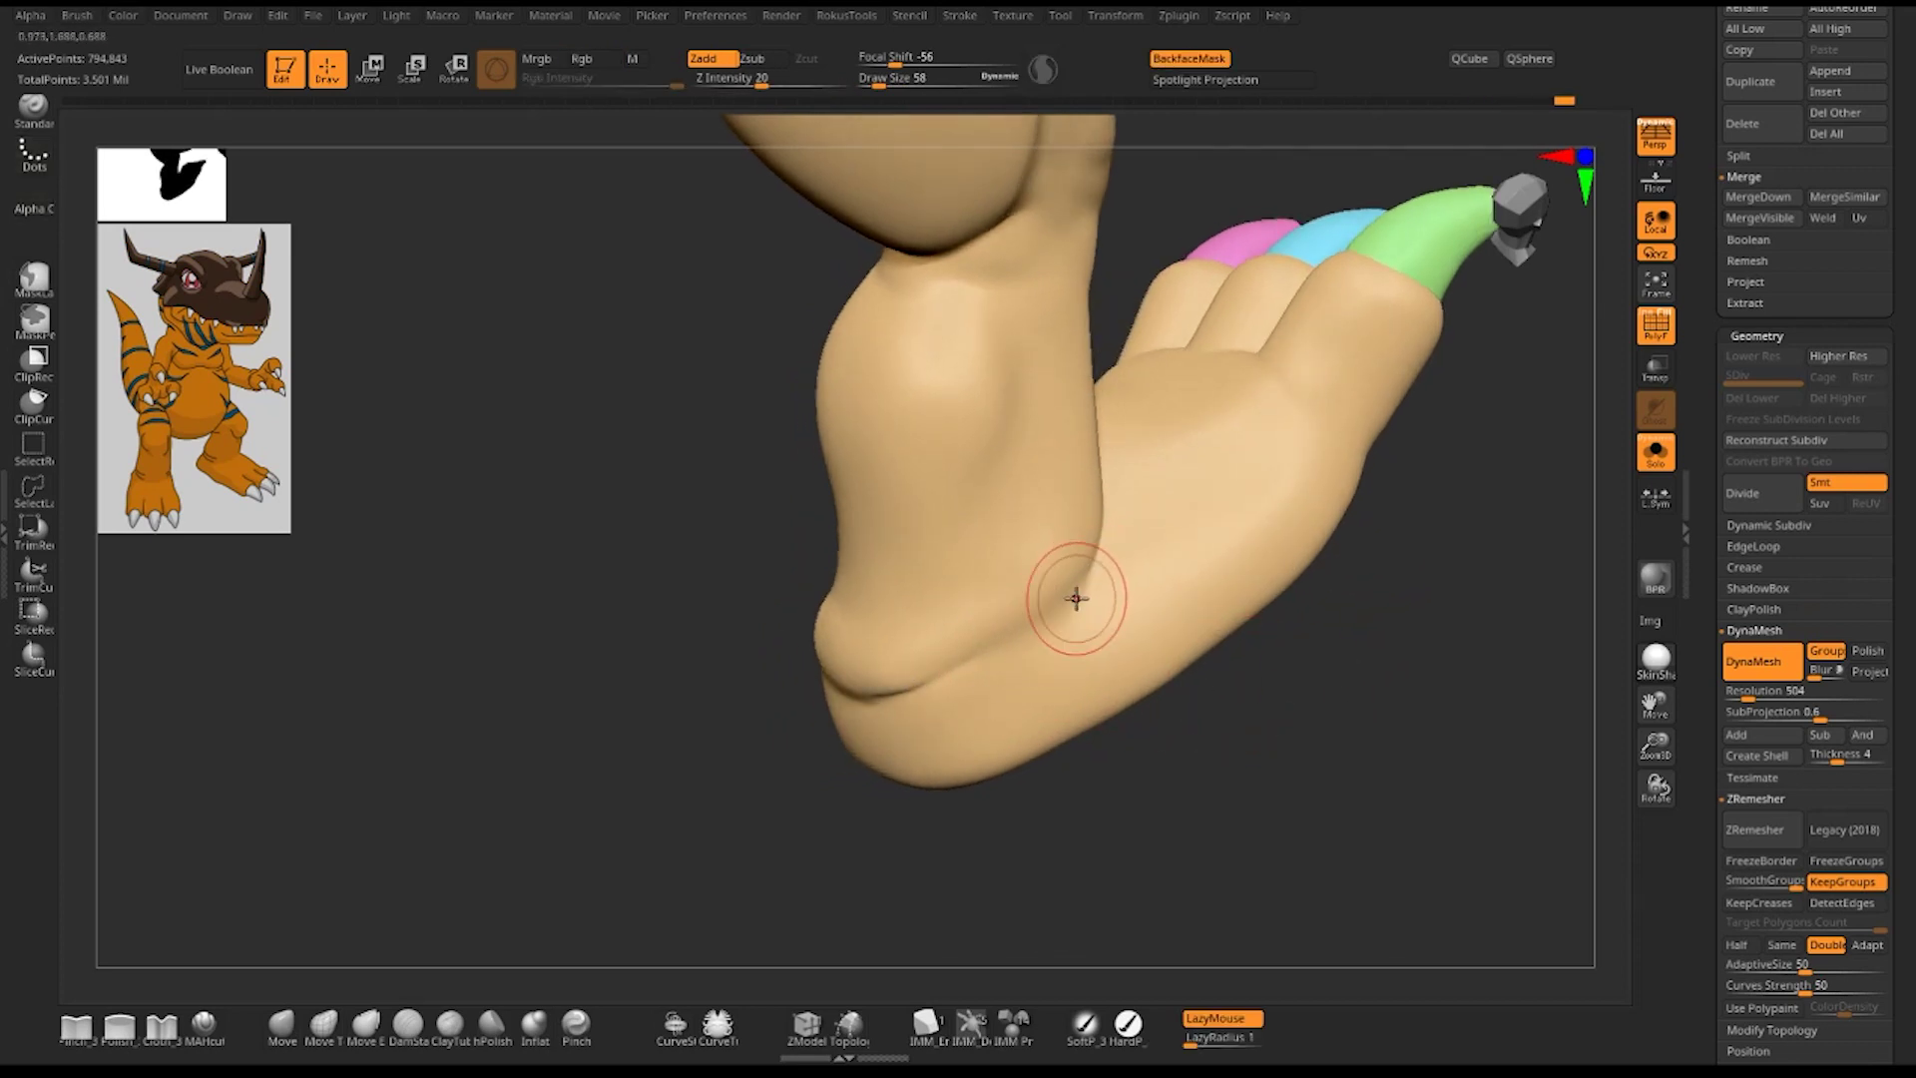
{"action": "left_click_drag", "start_coordinate": [1005, 648], "coordinate": [1299, 708]}
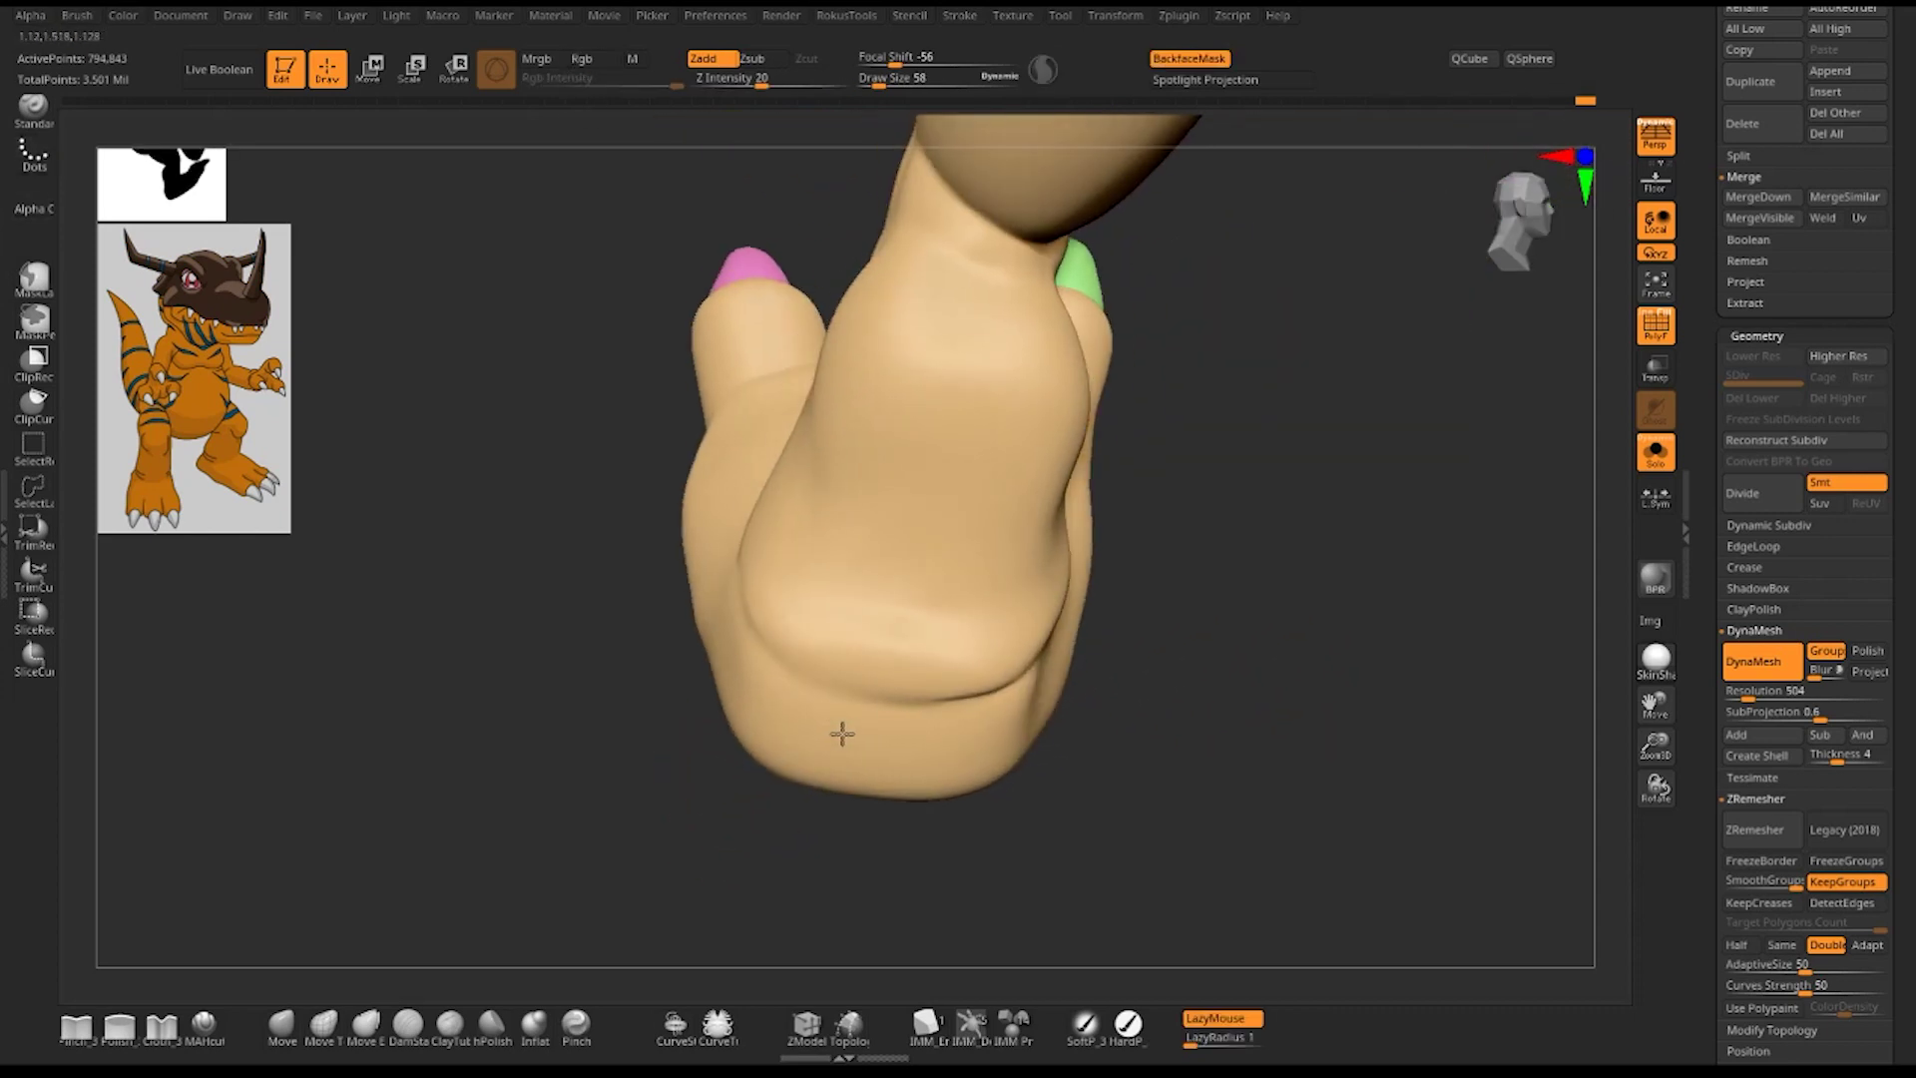
{"action": "mouse_move", "coordinate": [1084, 557]}
{"action": "left_mouse_down"}
{"action": "mouse_move", "coordinate": [842, 731]}
{"action": "mouse_move", "coordinate": [1226, 695]}
{"action": "mouse_move", "coordinate": [1007, 726]}
{"action": "mouse_move", "coordinate": [969, 666]}
{"action": "left_mouse_up"}
{"action": "key", "text": "b"}
{"action": "key", "text": "d"}
{"action": "key", "text": "s"}
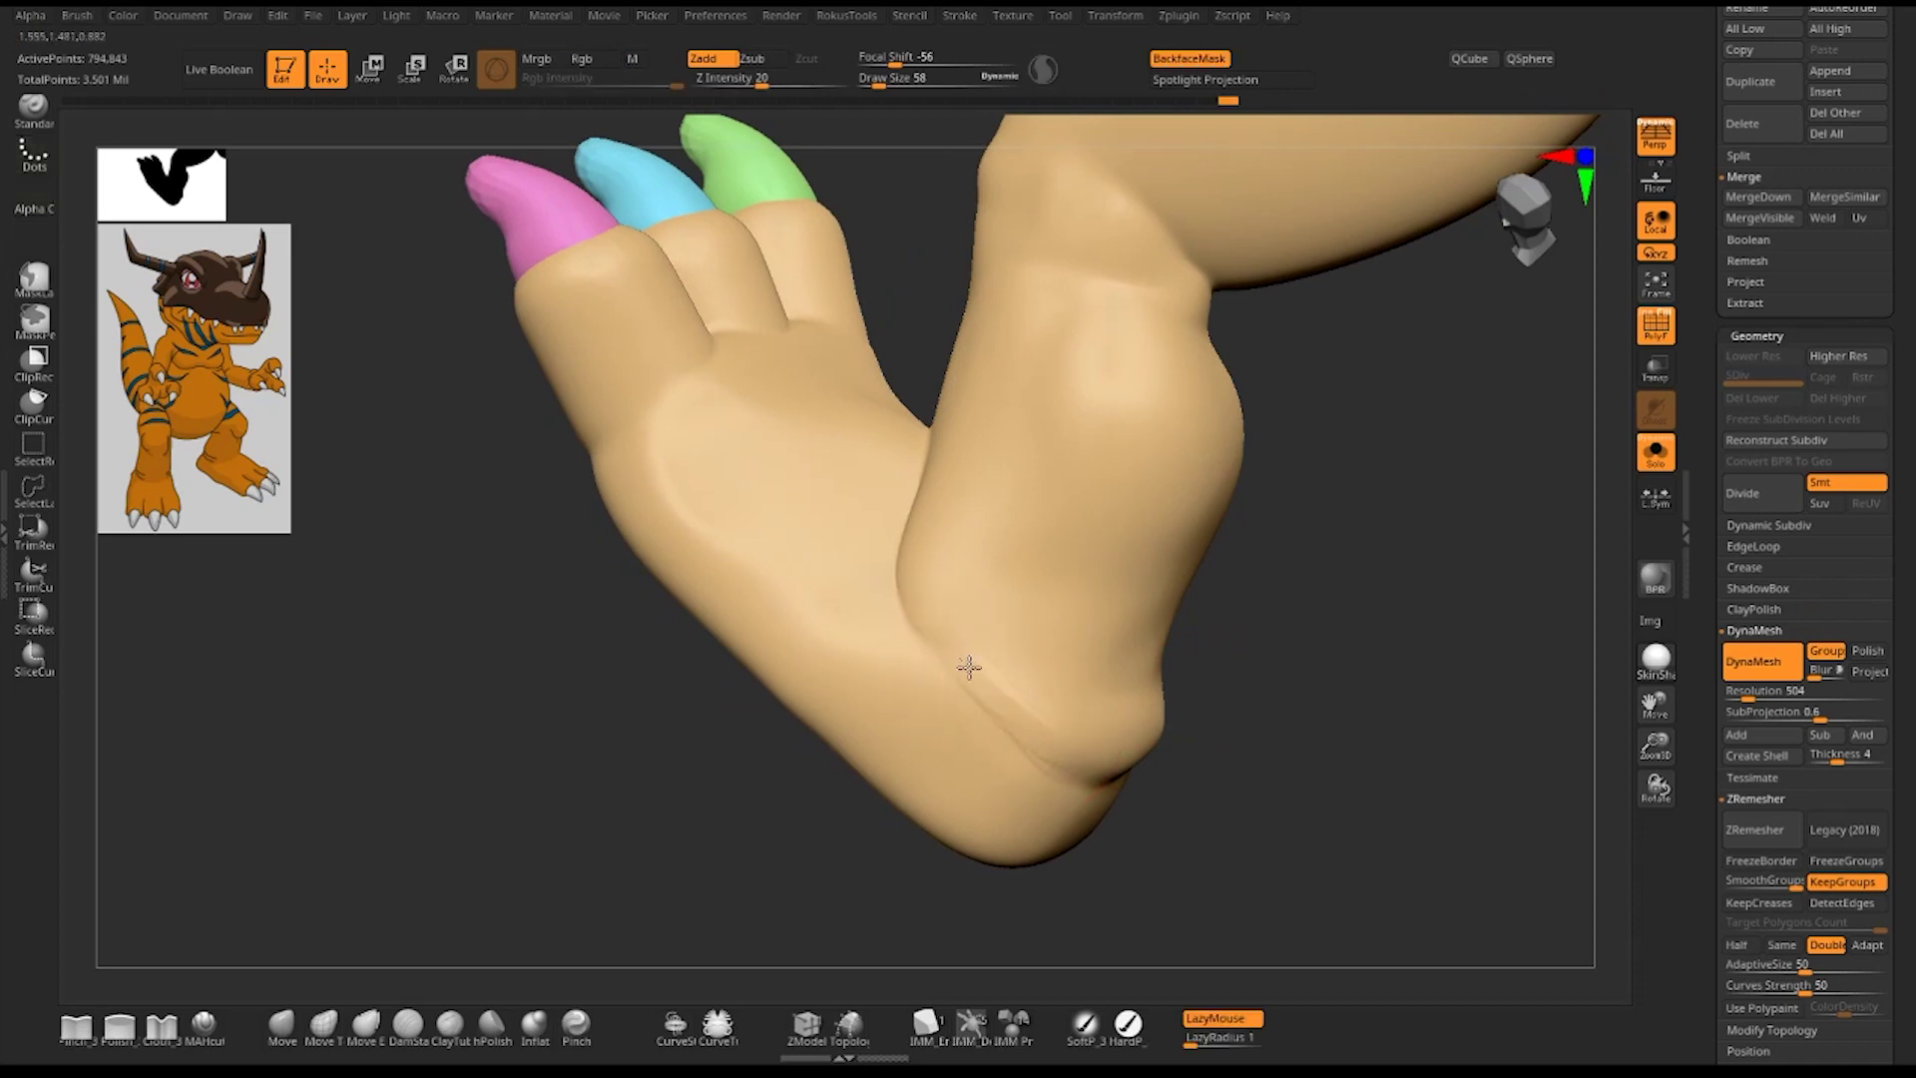
- Undo the last heel crease stroke, then toggle Smooth and Dam Standard brushes
{"action": "key", "text": "ctrl+z"}
{"action": "key", "text": "b"}
{"action": "key", "text": "s"}
{"action": "key", "text": "t"}
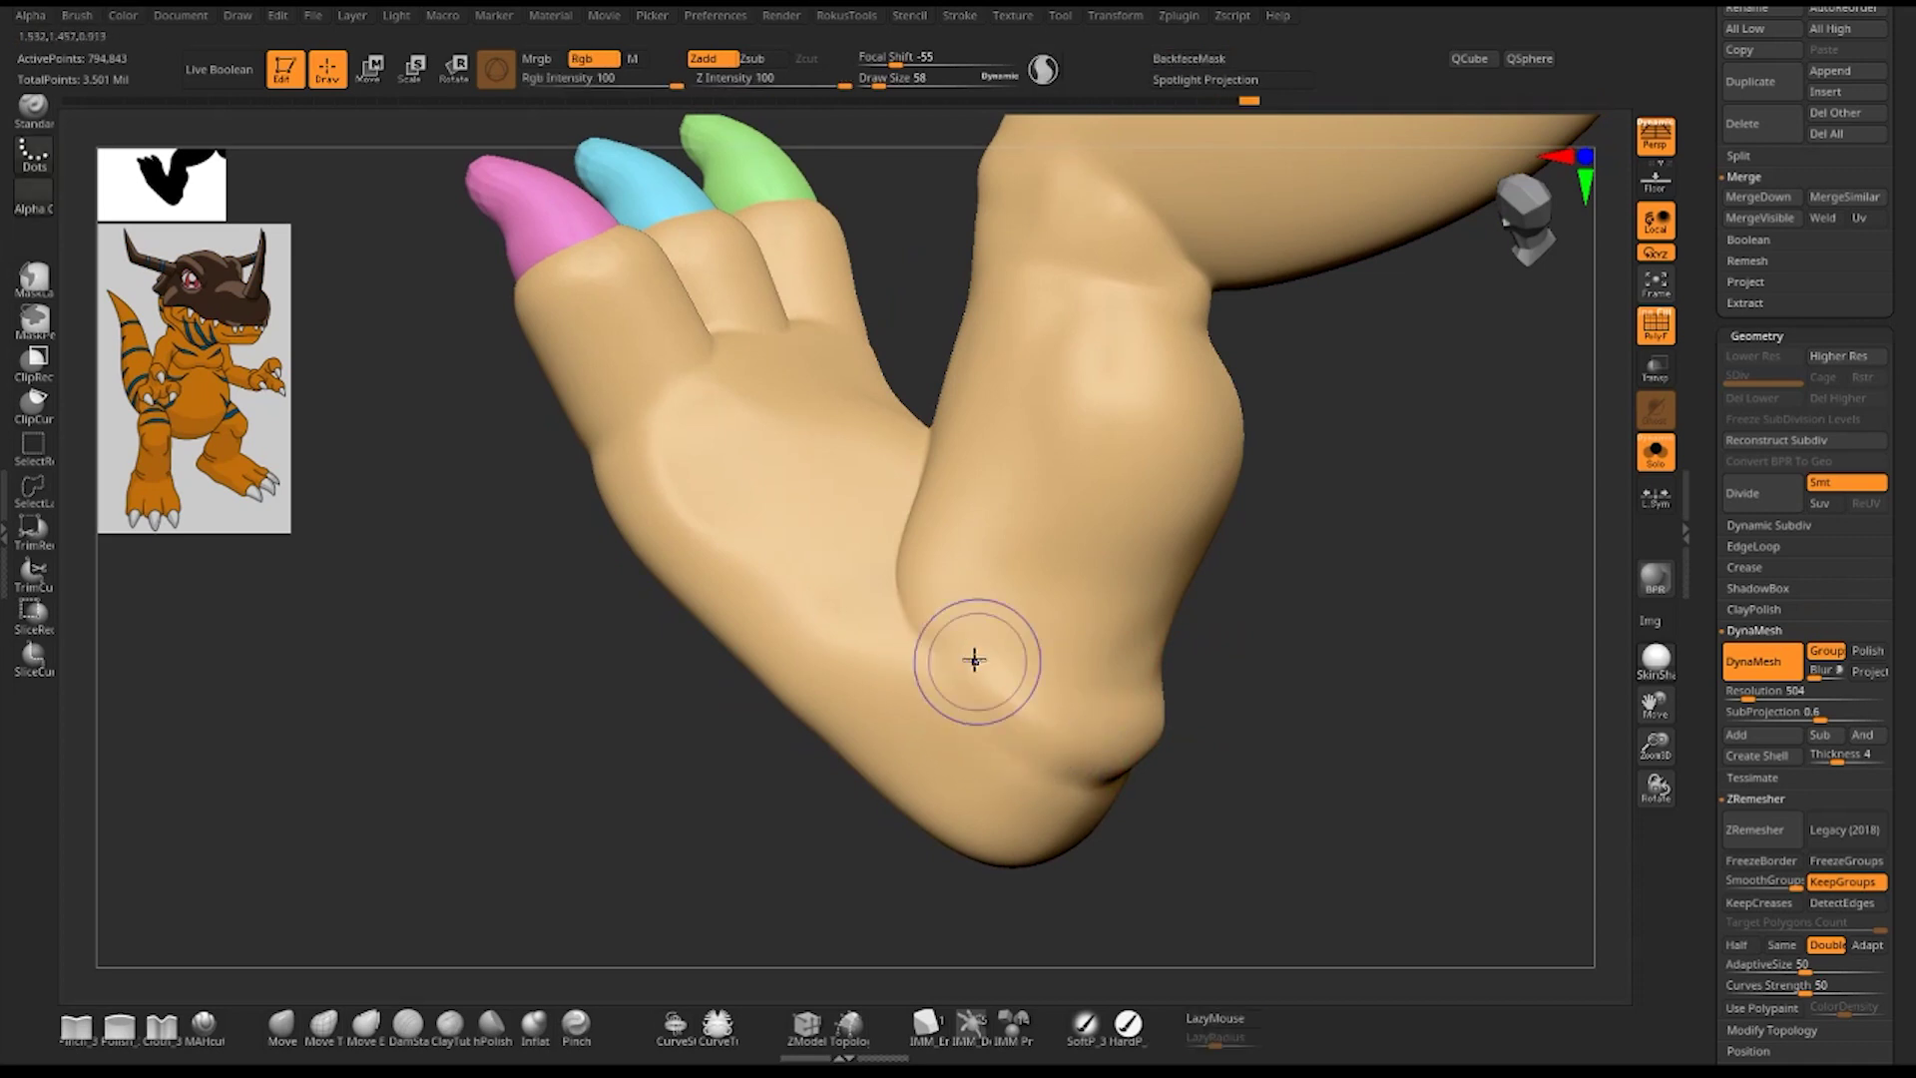
{"action": "key", "text": "b"}
{"action": "key", "text": "d"}
{"action": "key", "text": "s"}
{"action": "mouse_move", "coordinate": [1177, 800]}
{"action": "left_mouse_down"}
{"action": "mouse_move", "coordinate": [1452, 755]}
{"action": "mouse_move", "coordinate": [1423, 692]}
{"action": "mouse_move", "coordinate": [1297, 678]}
{"action": "left_mouse_up"}
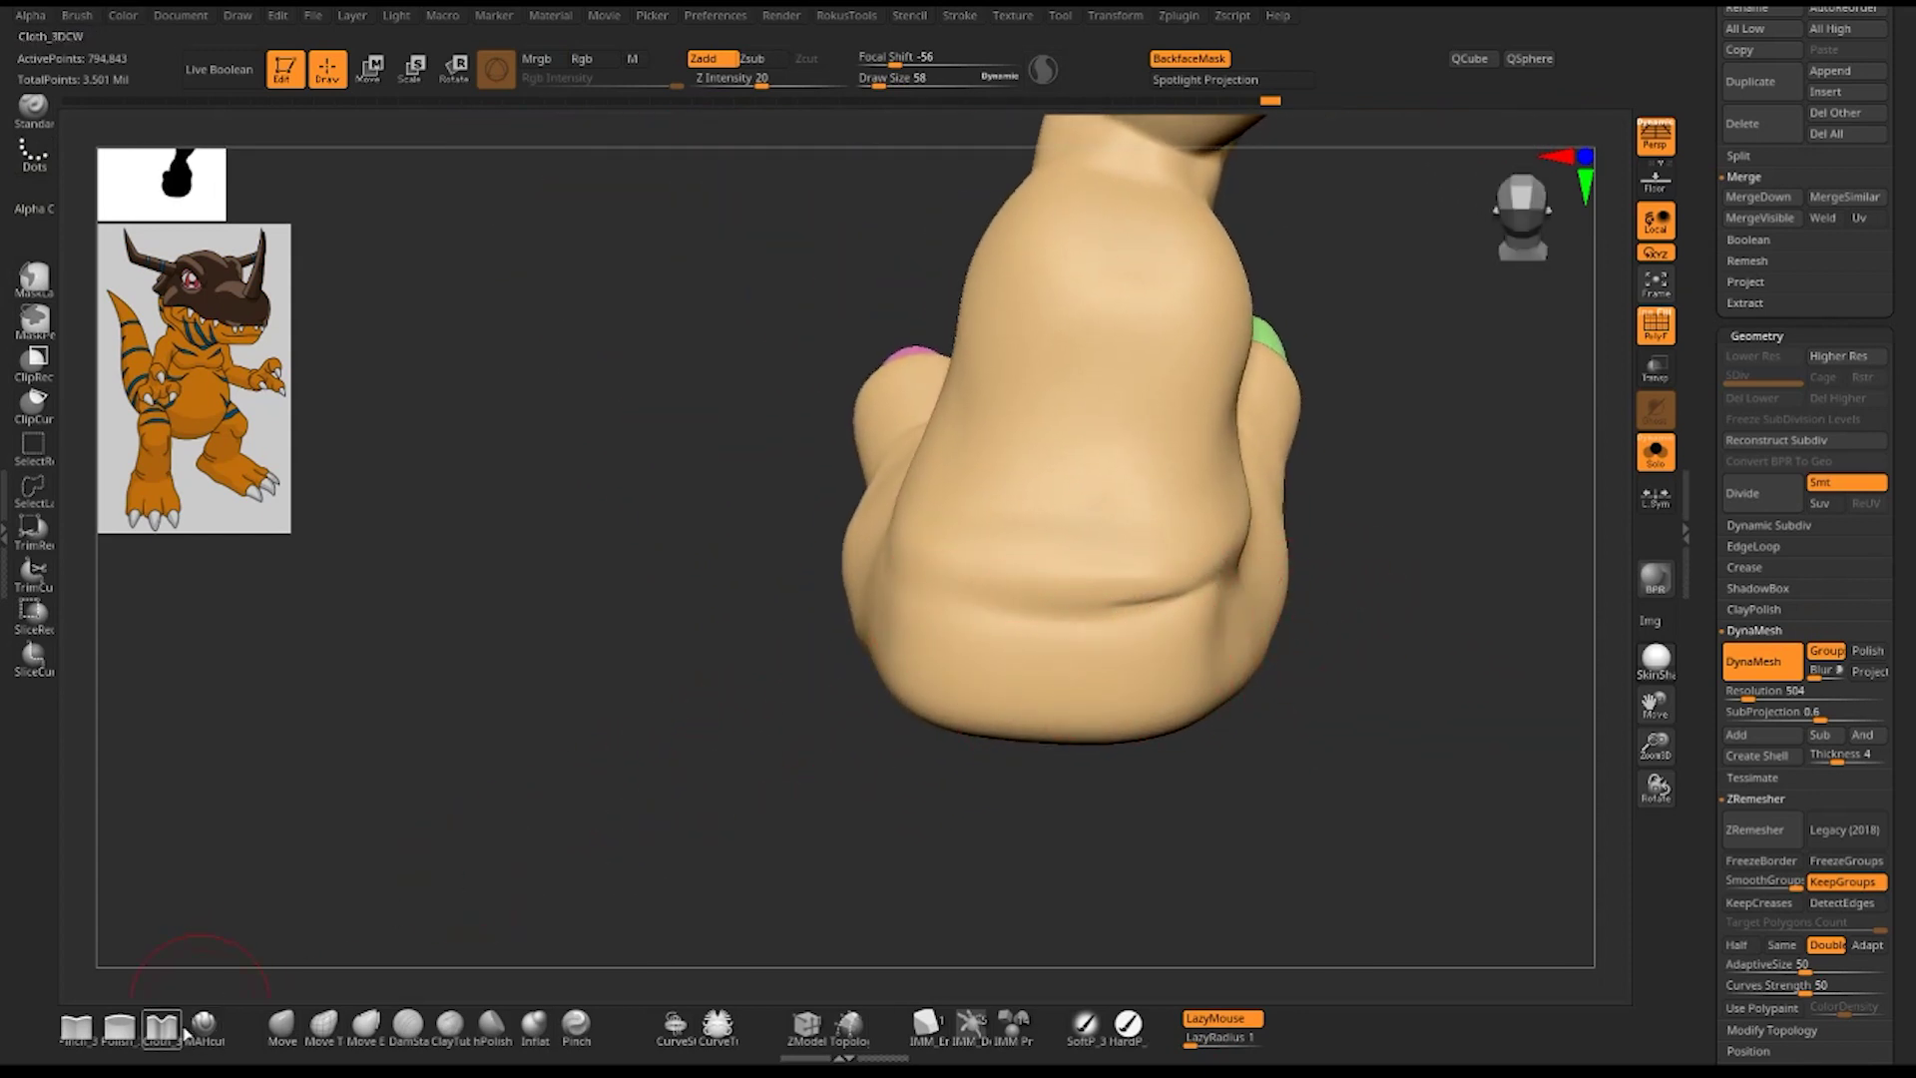
{"action": "left_click", "coordinate": [183, 1031]}
{"action": "left_click_drag", "start_coordinate": [1327, 624], "coordinate": [1477, 627]}
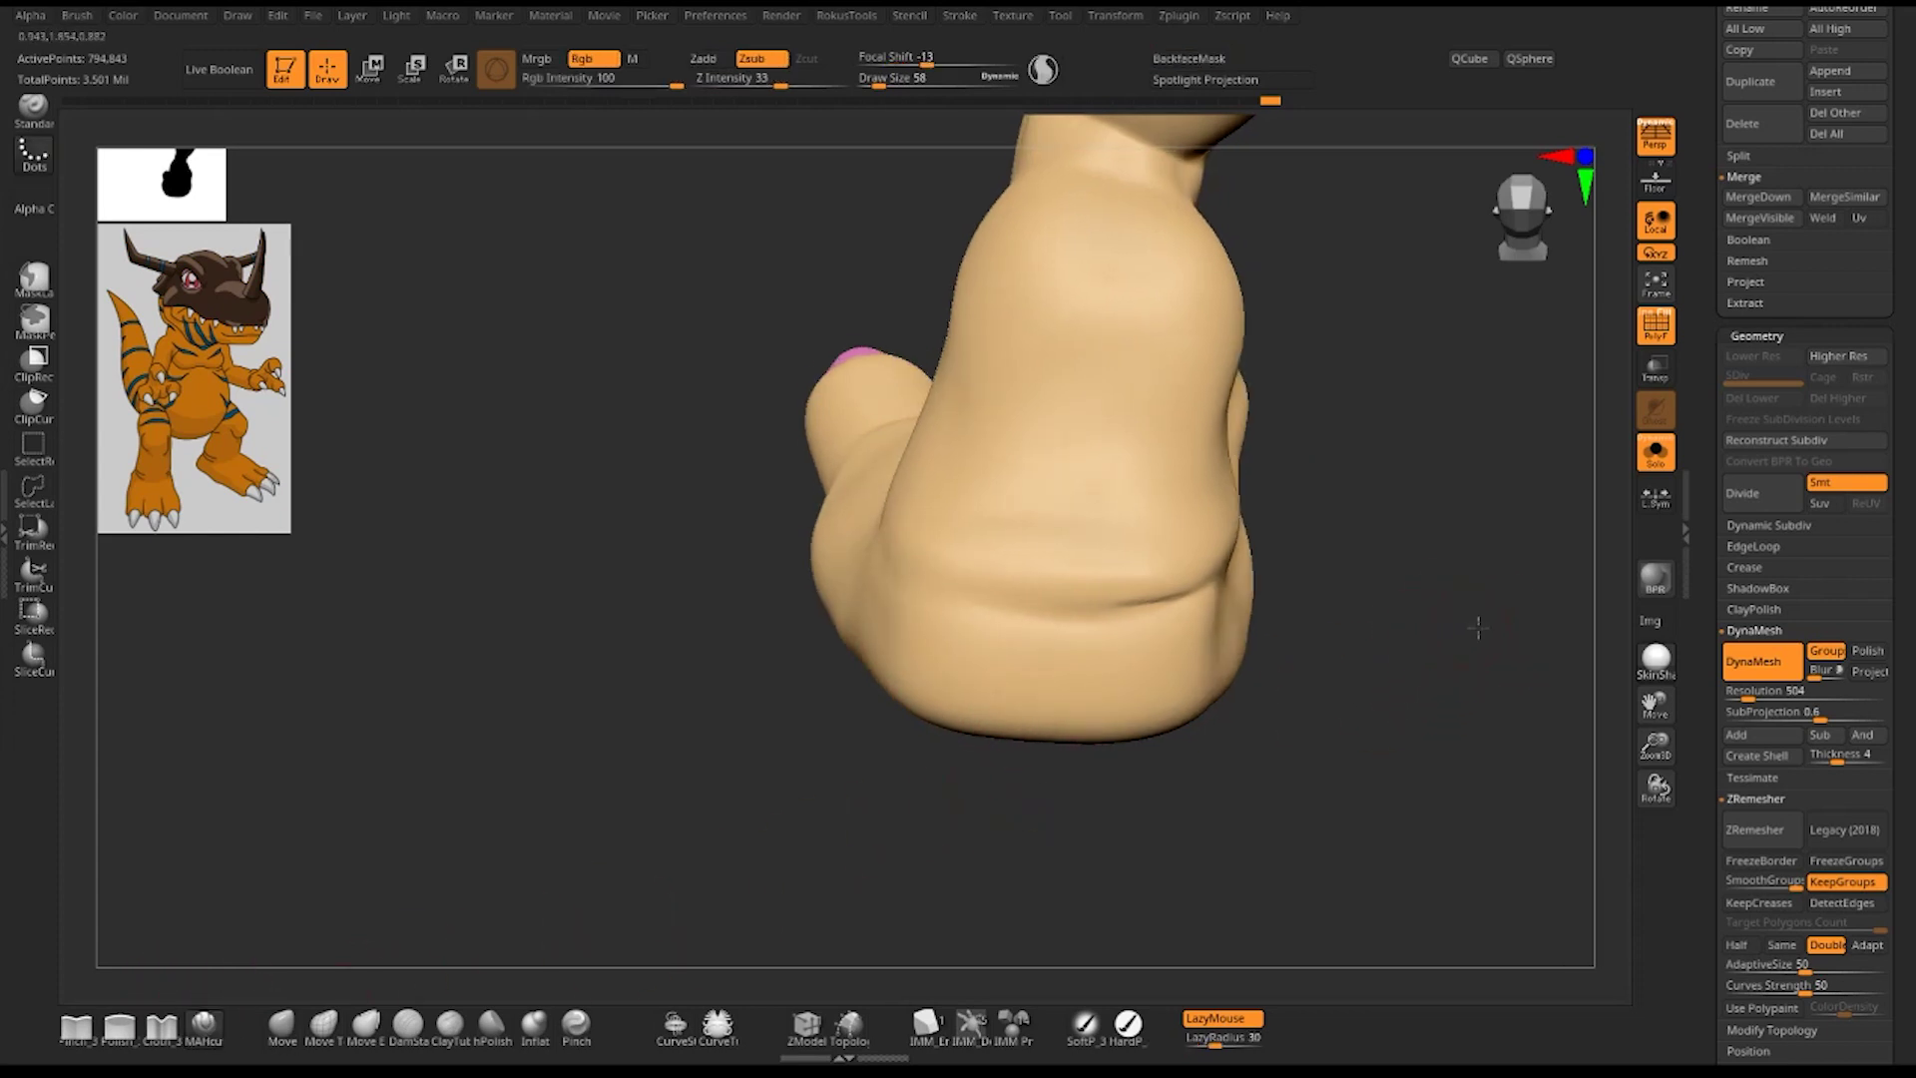
{"action": "key", "text": "space"}
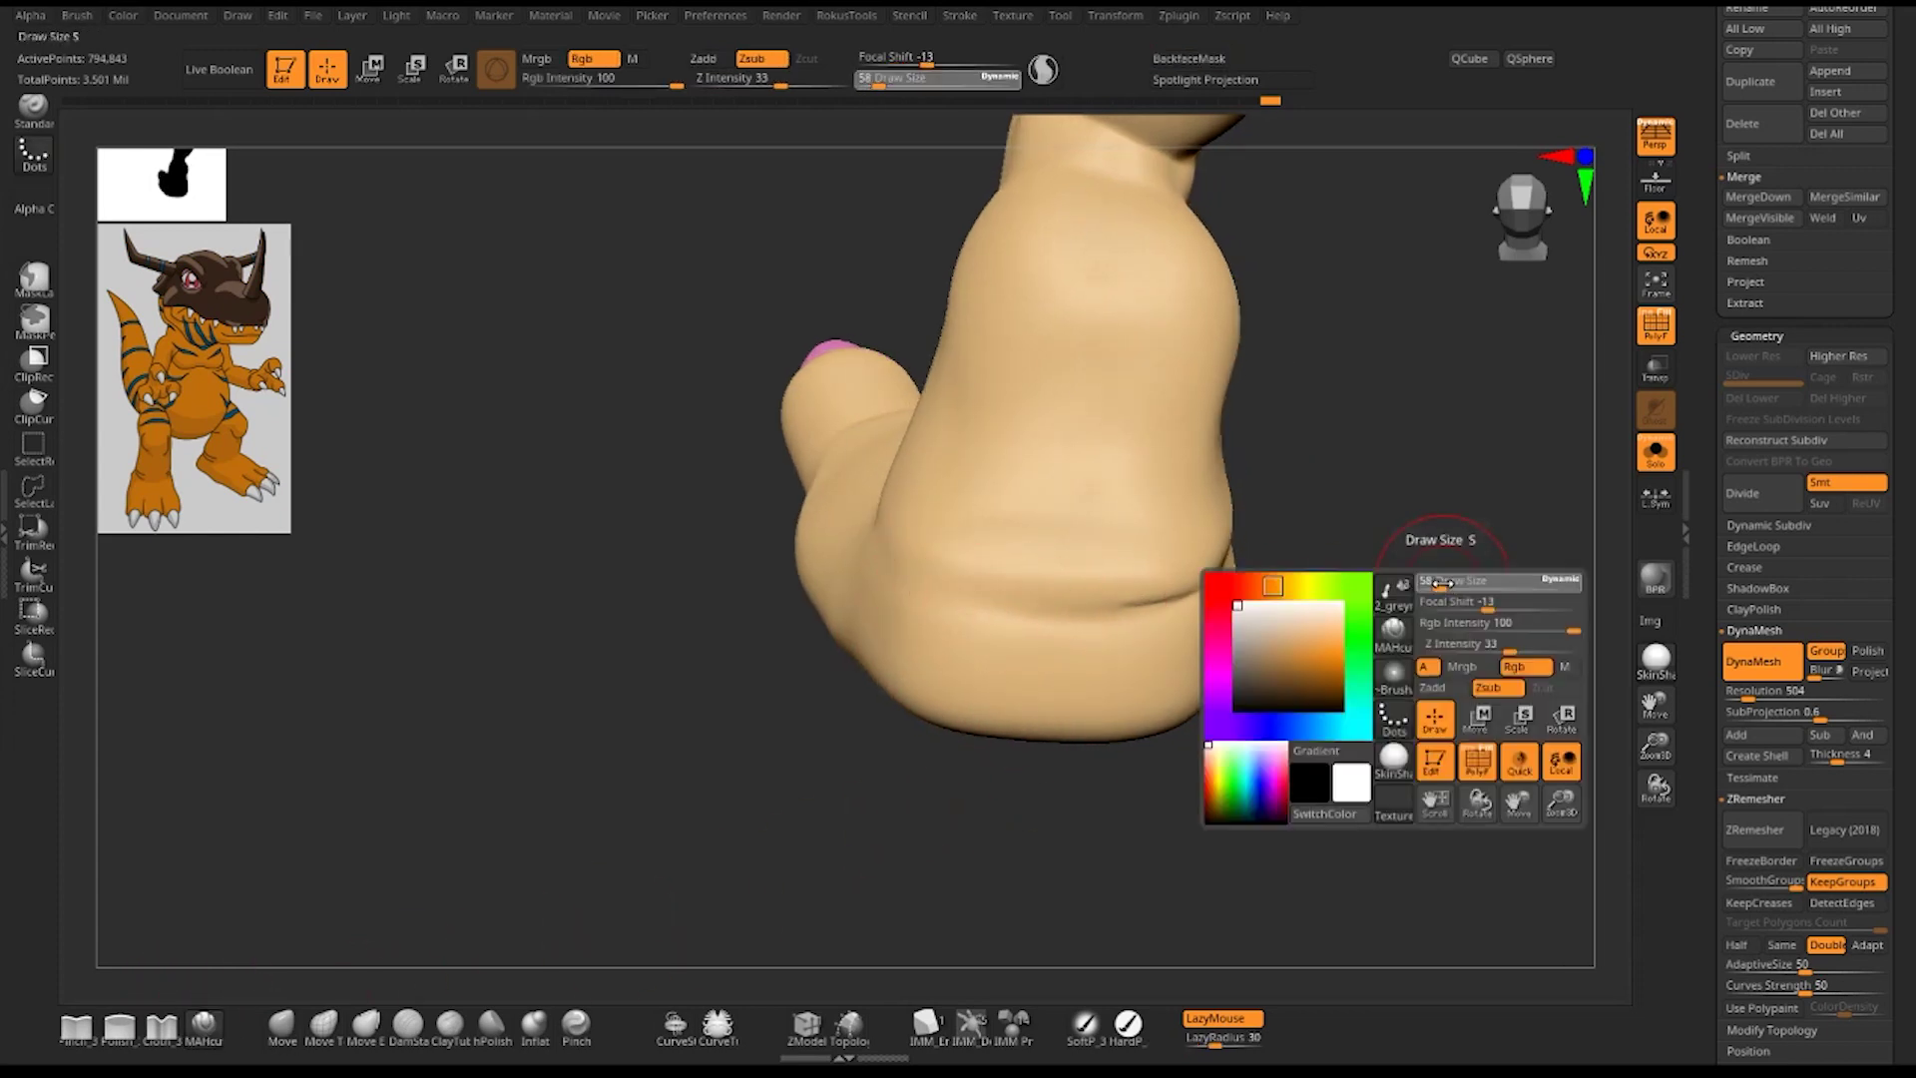
{"action": "key", "text": "space"}
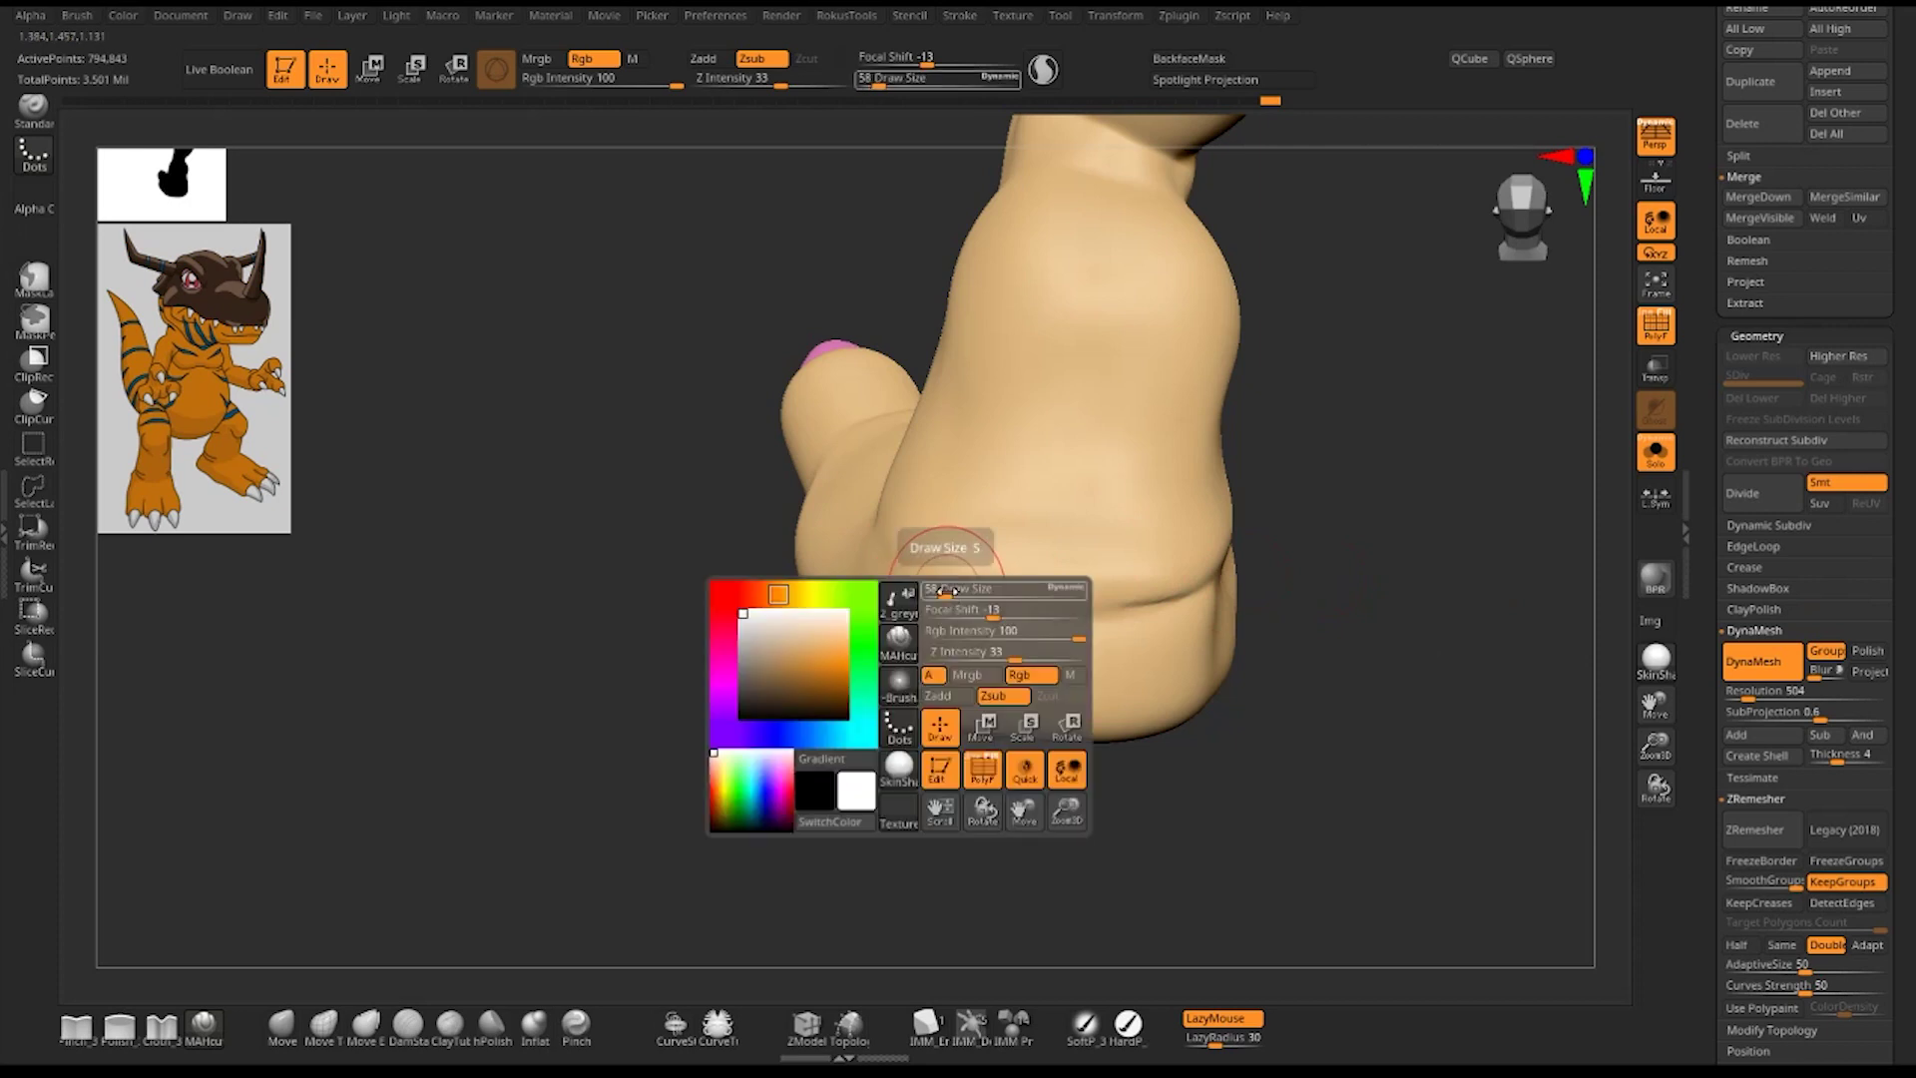
{"action": "left_click_drag", "start_coordinate": [938, 593], "coordinate": [948, 594]}
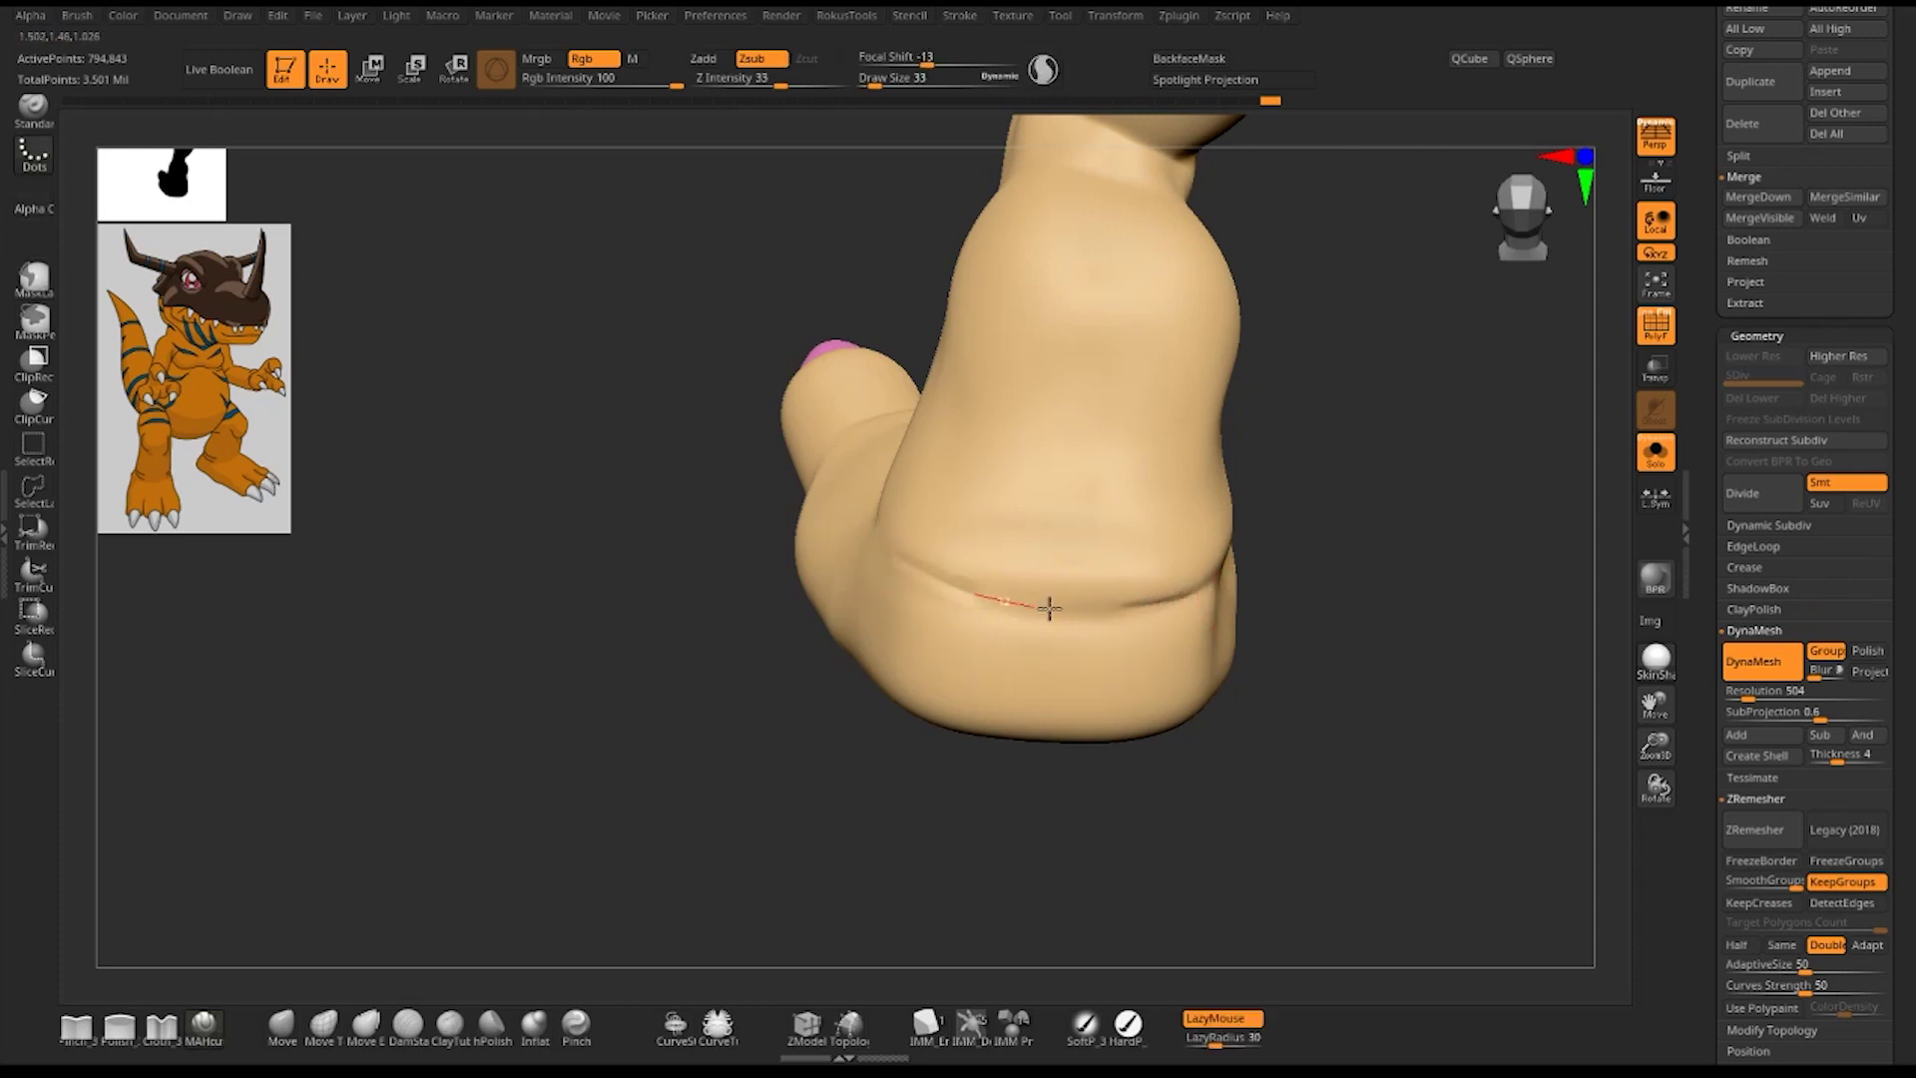
{"action": "left_click_drag", "start_coordinate": [1049, 606], "coordinate": [1183, 598]}
{"action": "left_click_drag", "start_coordinate": [932, 578], "coordinate": [1129, 590]}
{"action": "mouse_move", "coordinate": [963, 599]}
{"action": "left_mouse_down"}
{"action": "mouse_move", "coordinate": [1229, 589]}
{"action": "mouse_move", "coordinate": [1046, 606]}
{"action": "left_mouse_up"}
{"action": "left_click_drag", "start_coordinate": [1323, 618], "coordinate": [1024, 601]}
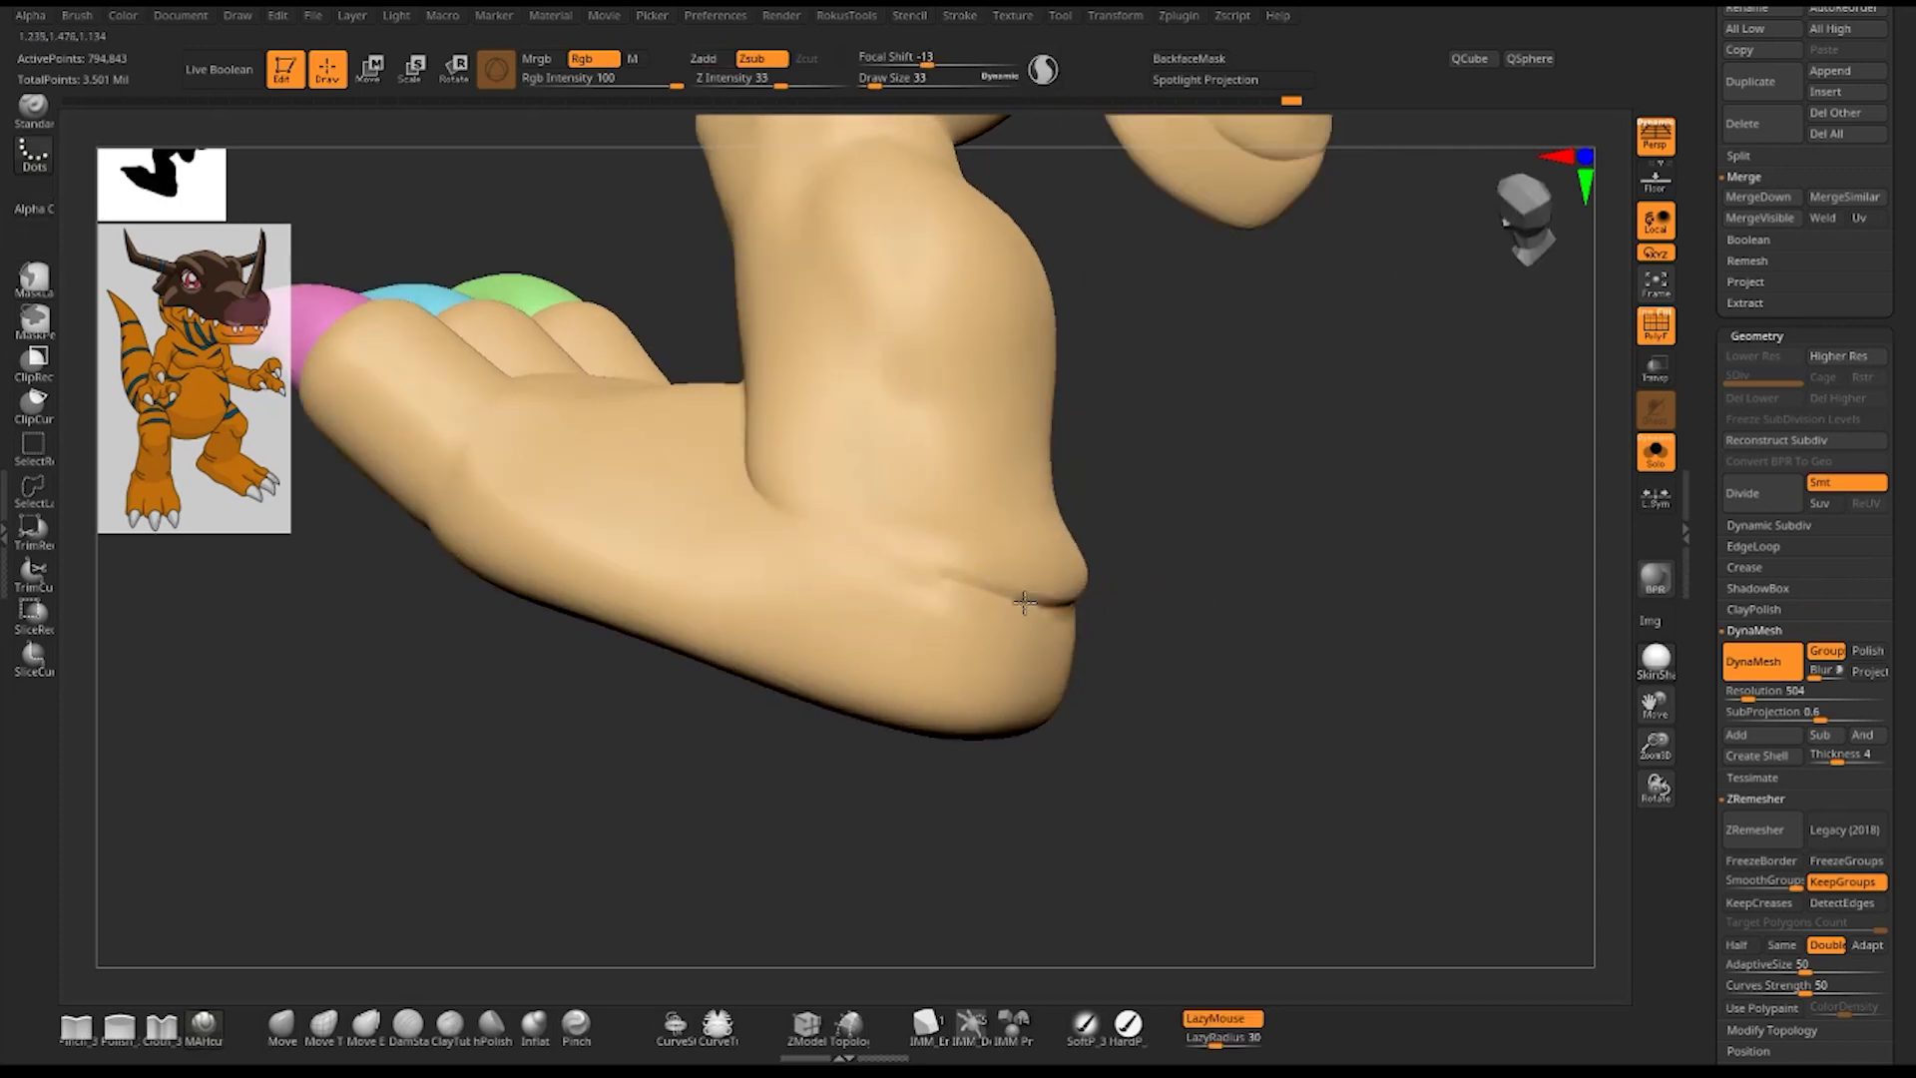
{"action": "key", "text": "shift"}
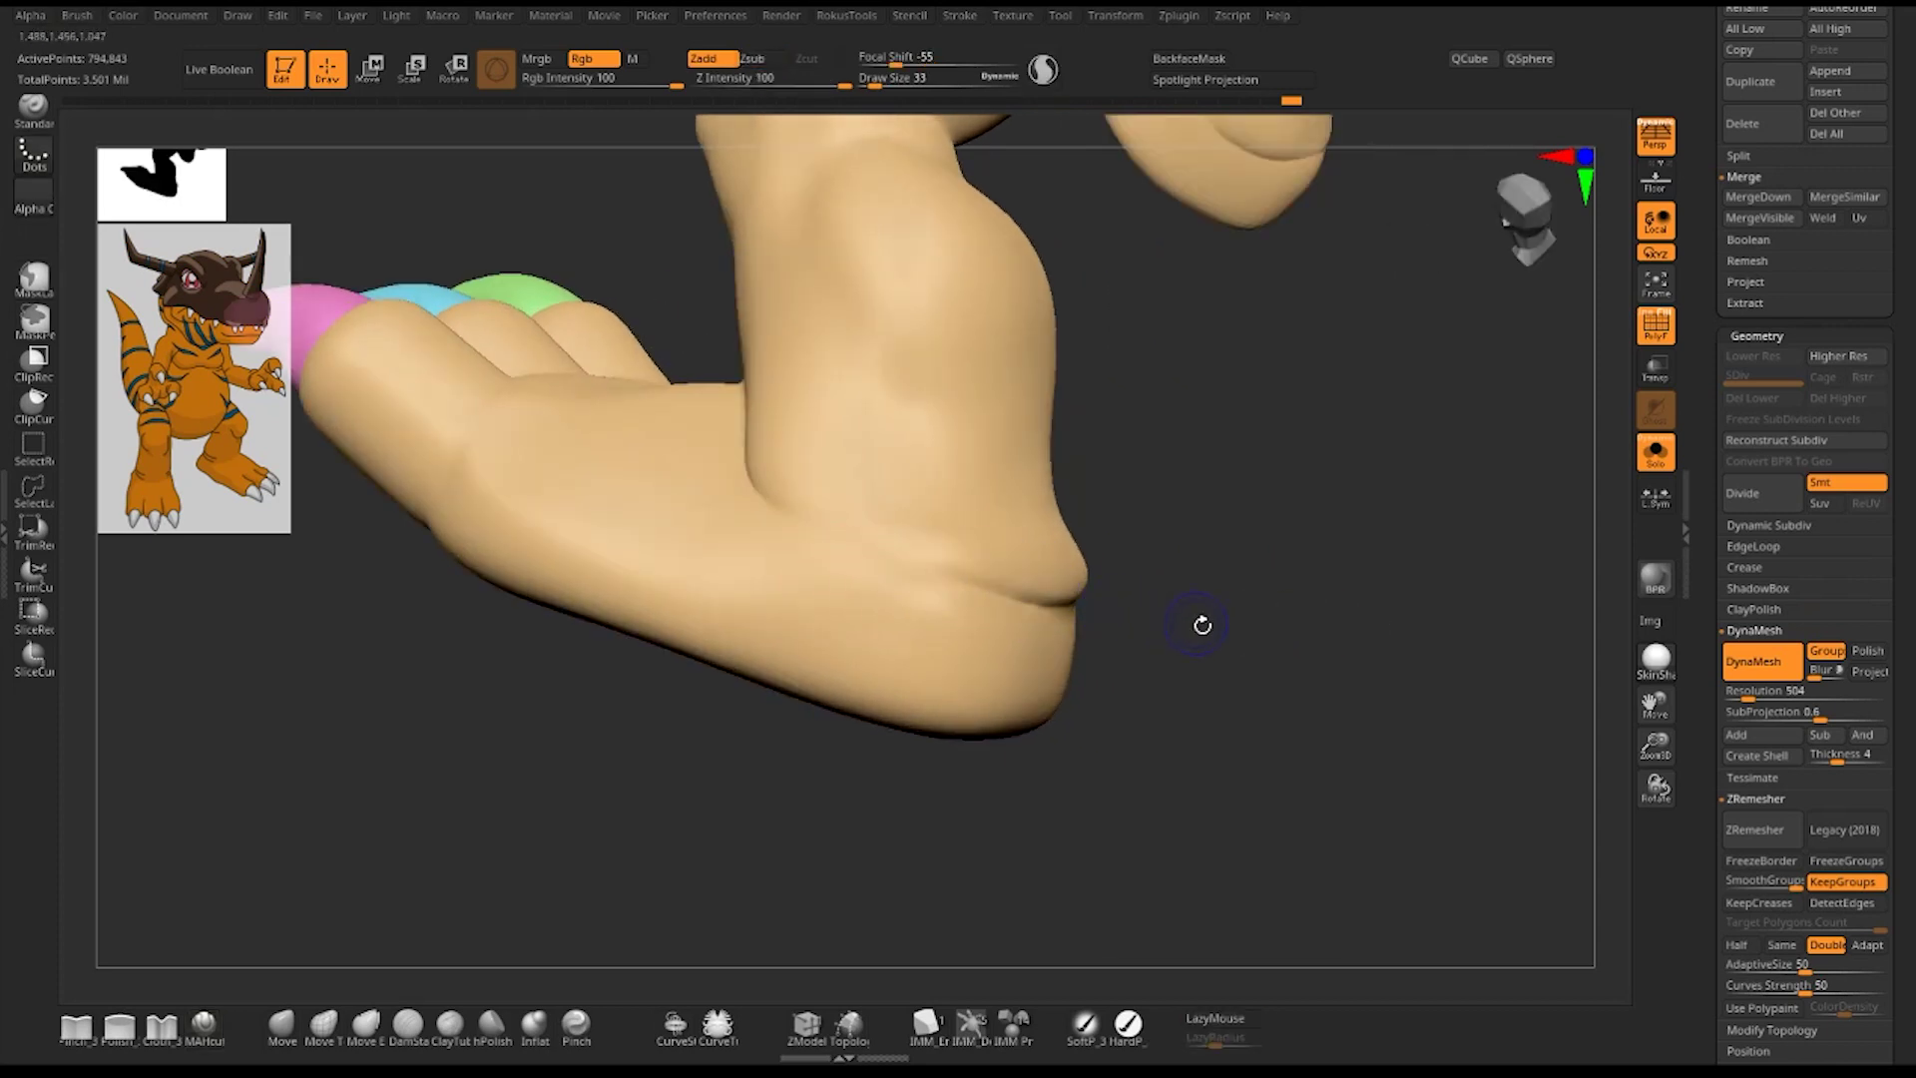
{"action": "key", "text": "alt"}
{"action": "key", "text": "shift"}
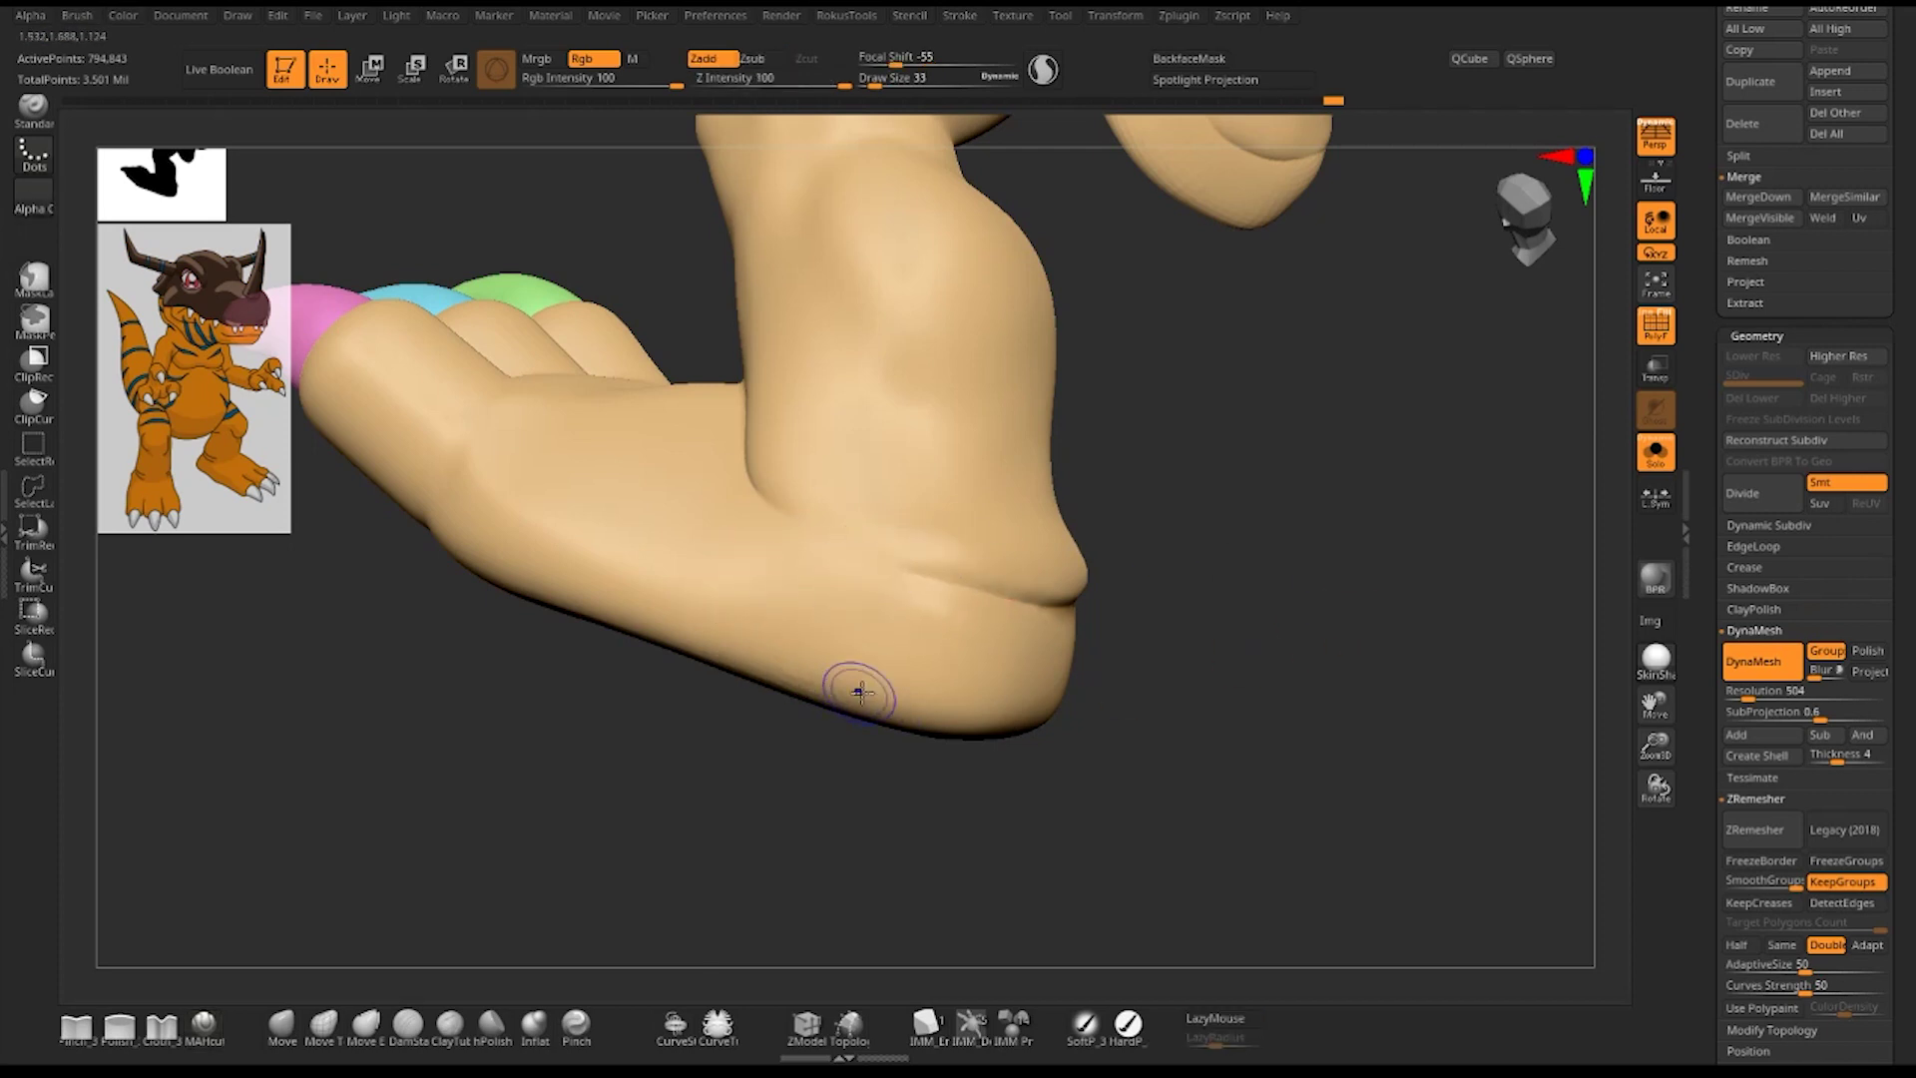
{"action": "left_click_drag", "start_coordinate": [860, 692], "coordinate": [1009, 531]}
{"action": "mouse_move", "coordinate": [1353, 581]}
{"action": "left_mouse_down"}
{"action": "mouse_move", "coordinate": [1195, 569]}
{"action": "mouse_move", "coordinate": [1010, 602]}
{"action": "left_mouse_up"}
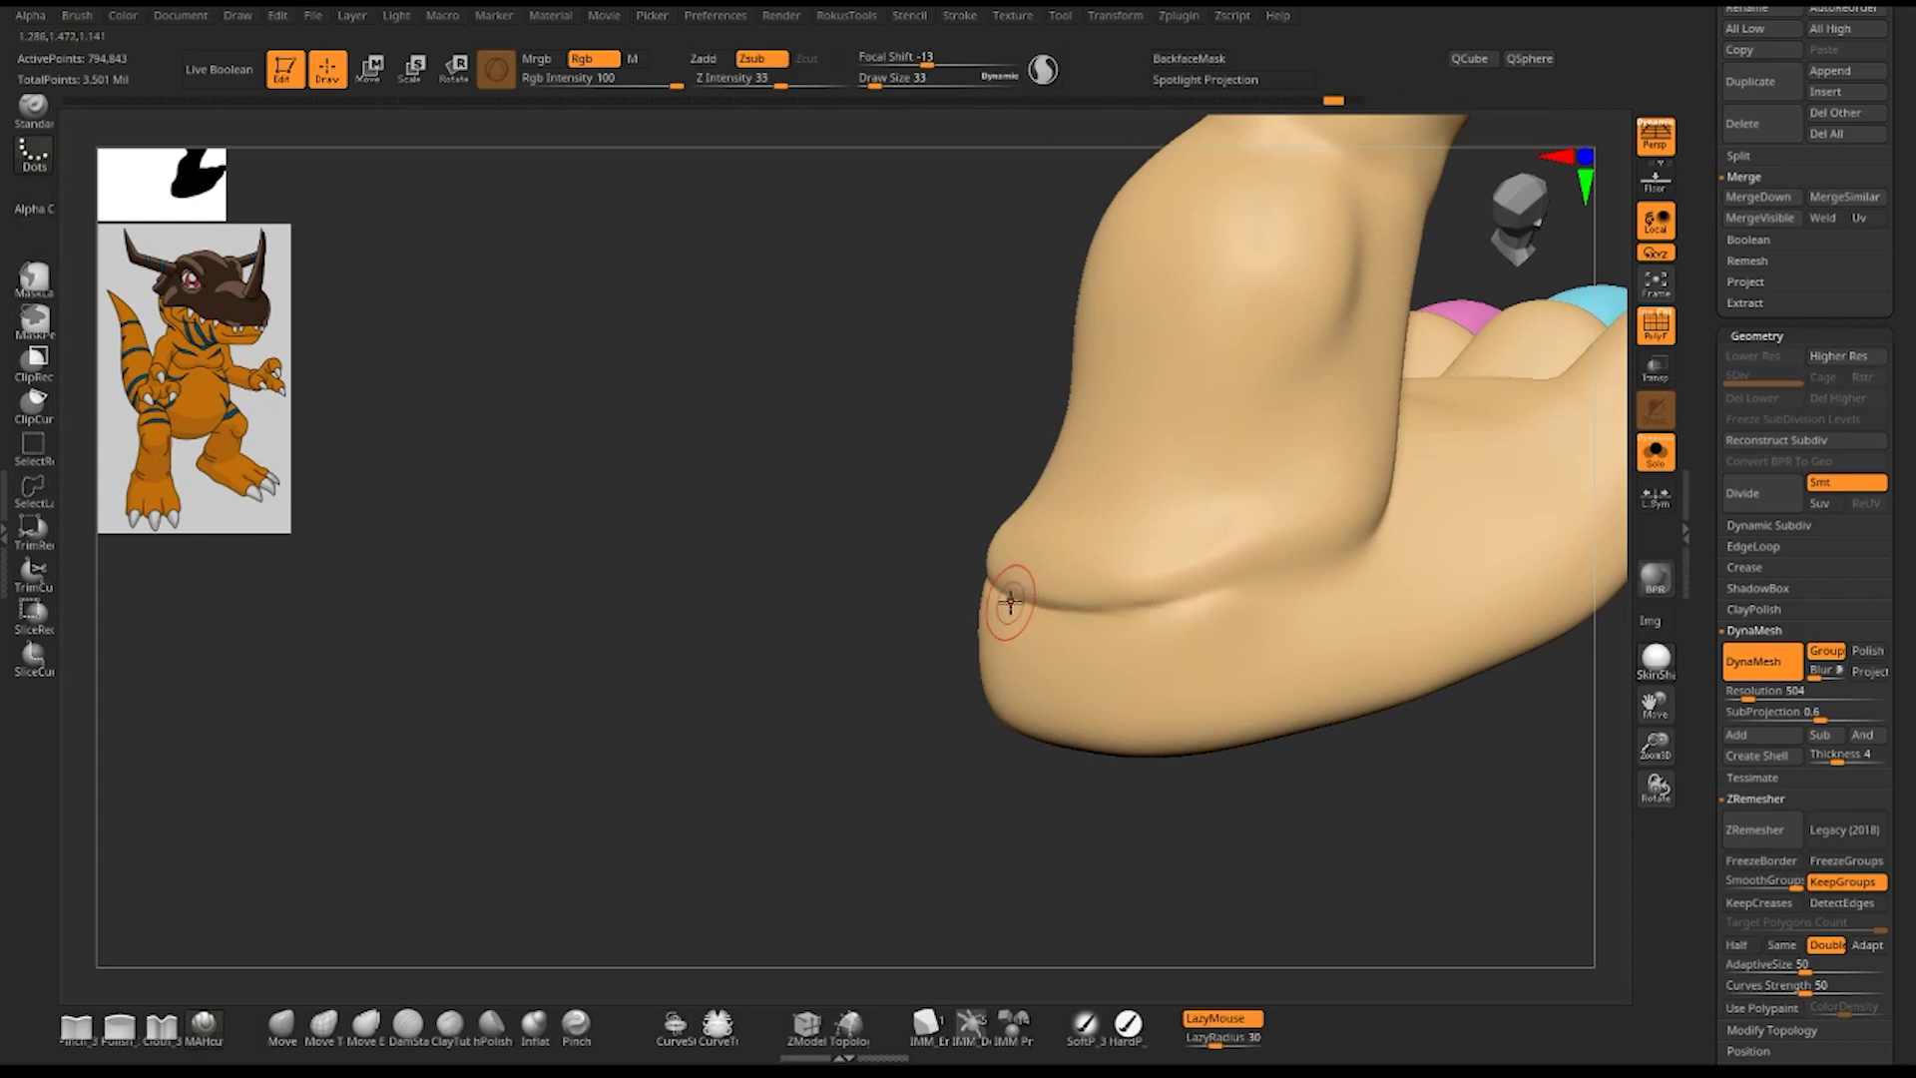
{"action": "left_click_drag", "start_coordinate": [1235, 589], "coordinate": [1006, 579]}
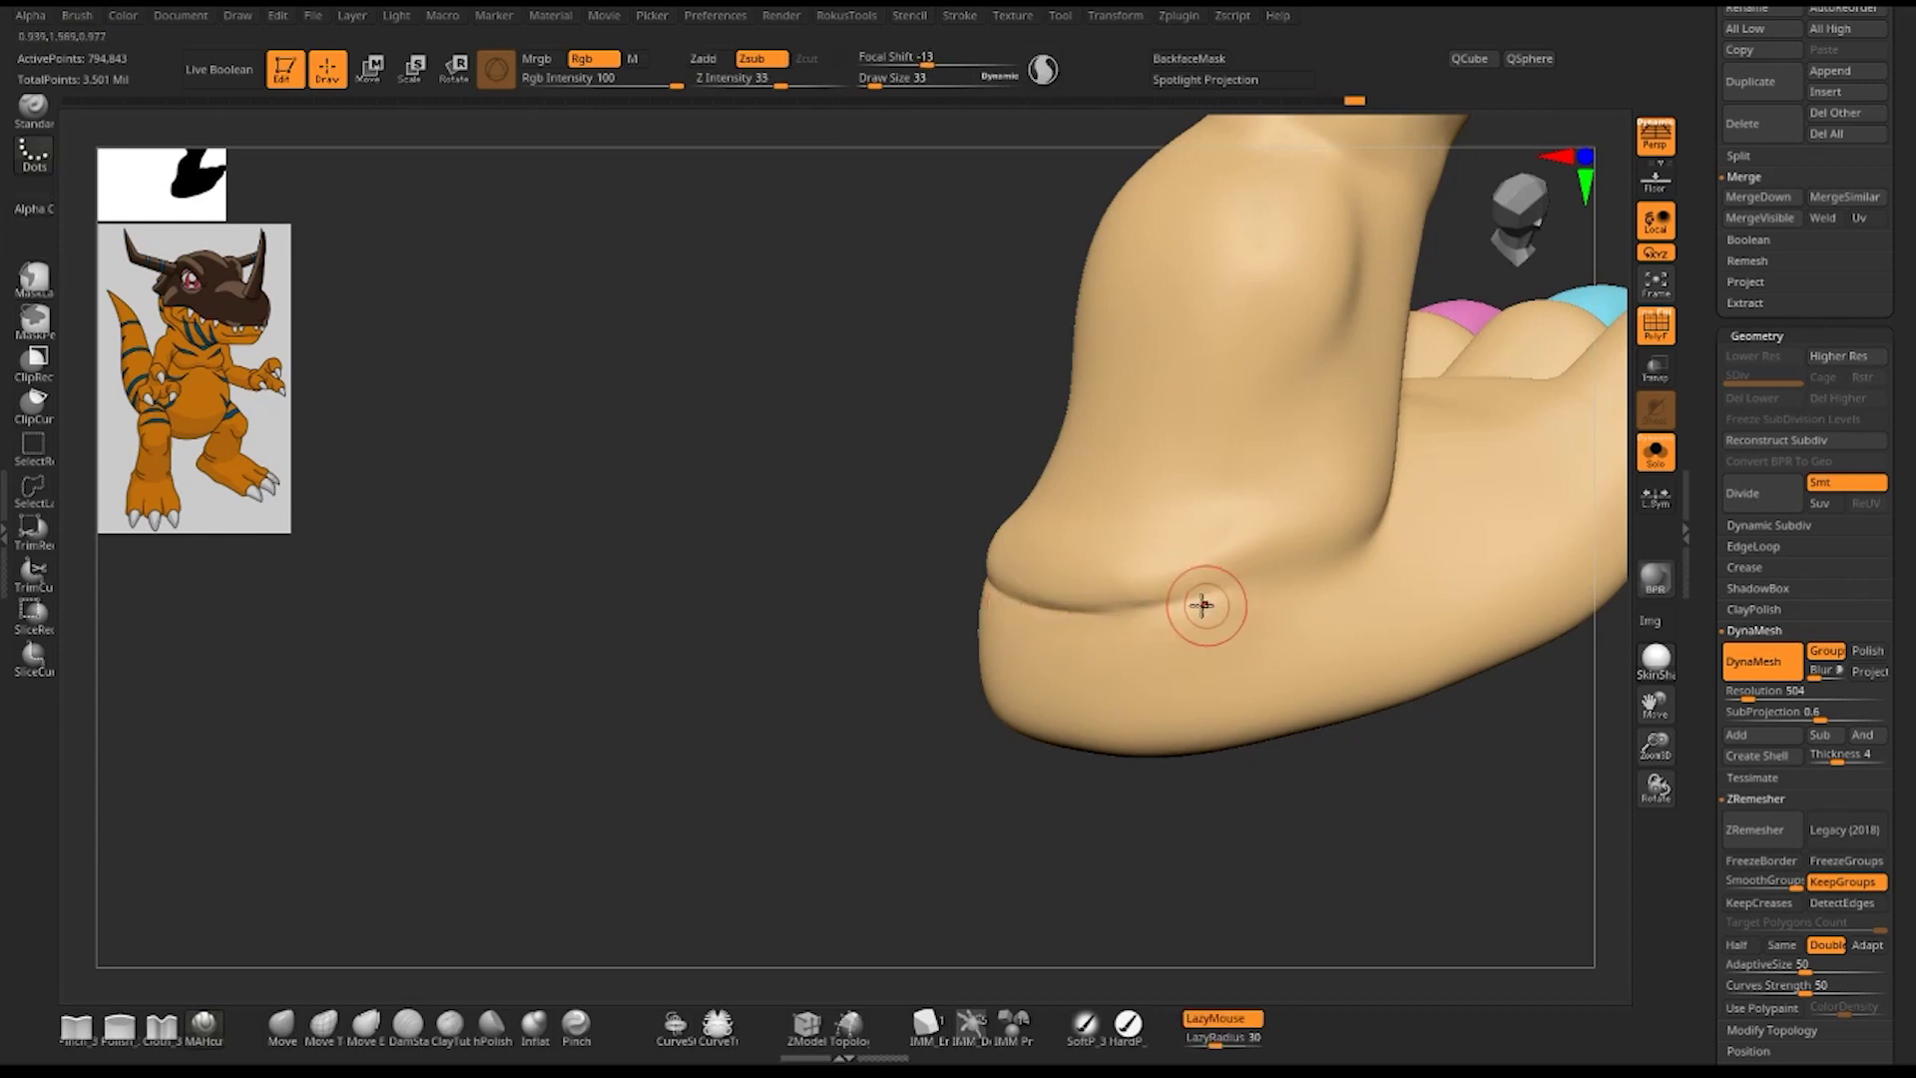
{"action": "left_click_drag", "start_coordinate": [1206, 604], "coordinate": [1102, 613]}
{"action": "left_click_drag", "start_coordinate": [1283, 569], "coordinate": [1086, 608]}
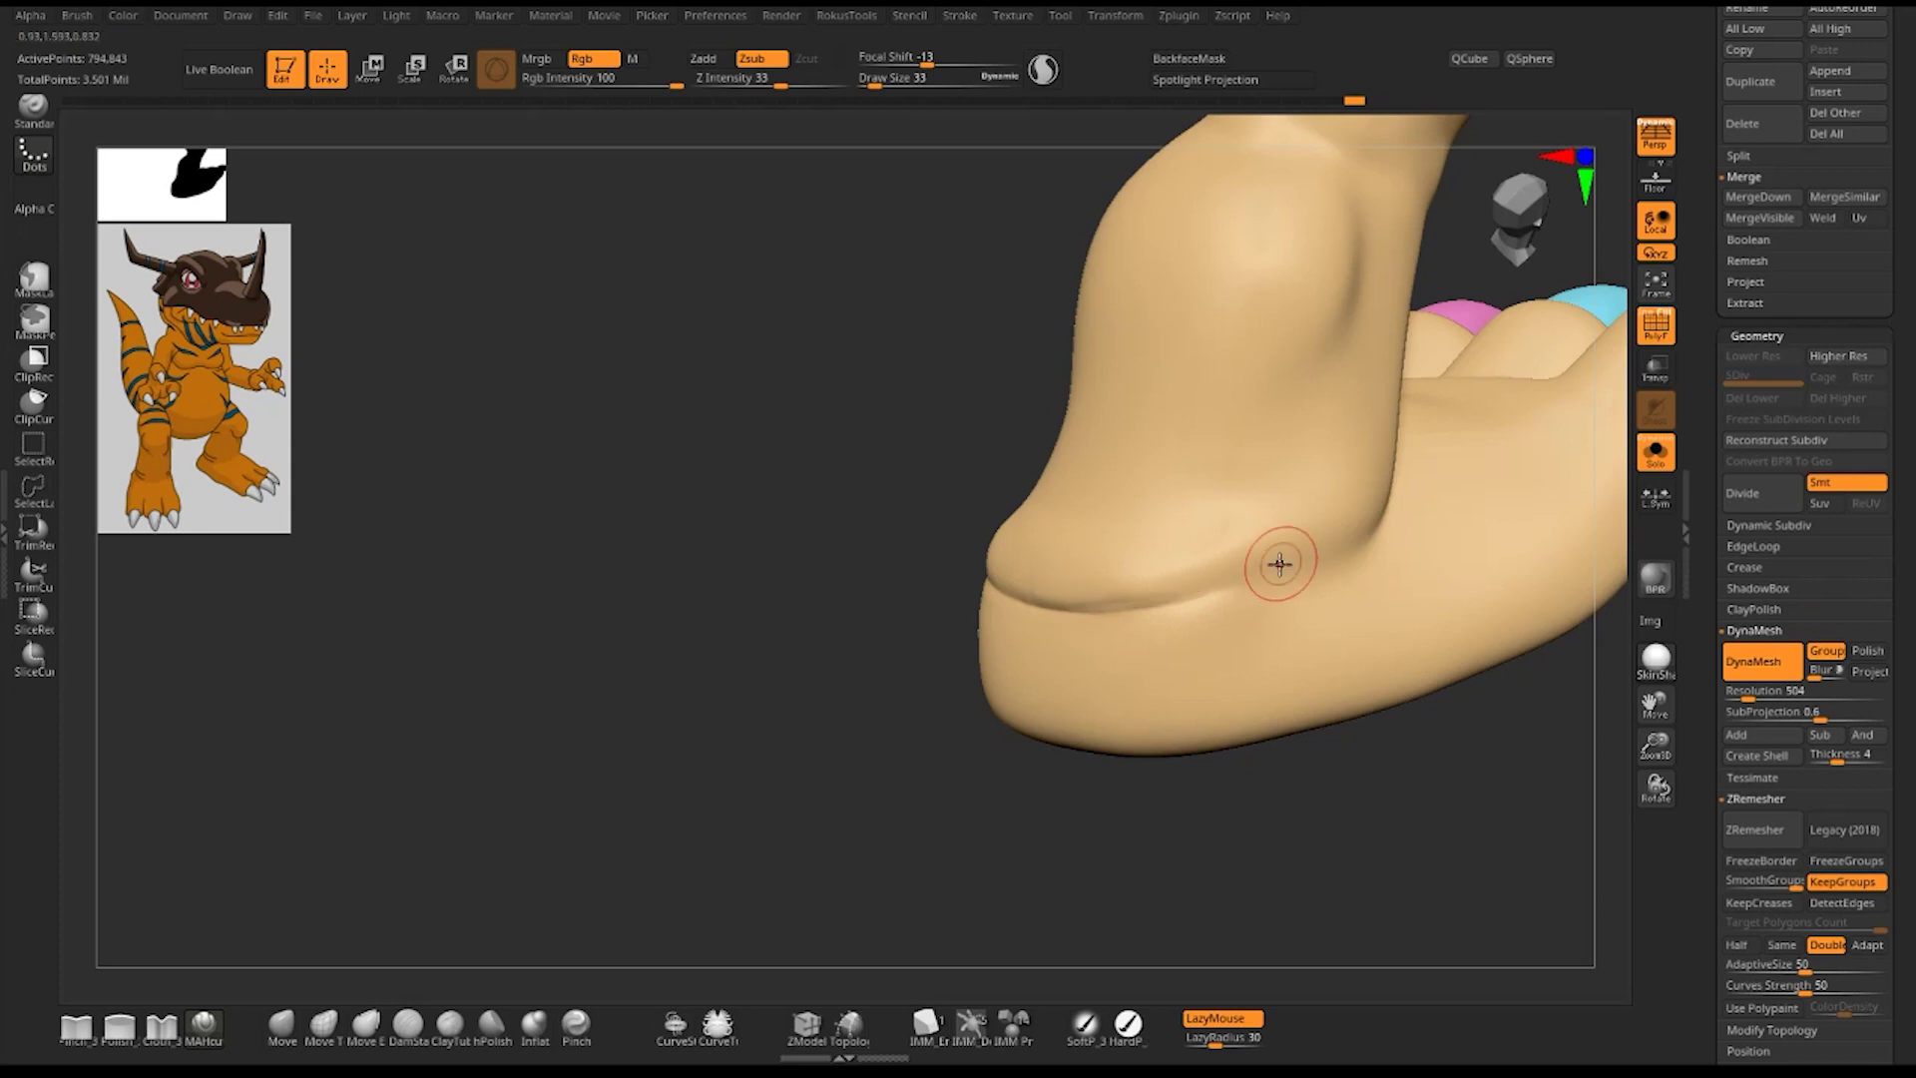
{"action": "left_click_drag", "start_coordinate": [1279, 563], "coordinate": [1080, 623]}
{"action": "left_click_drag", "start_coordinate": [1249, 590], "coordinate": [1098, 611]}
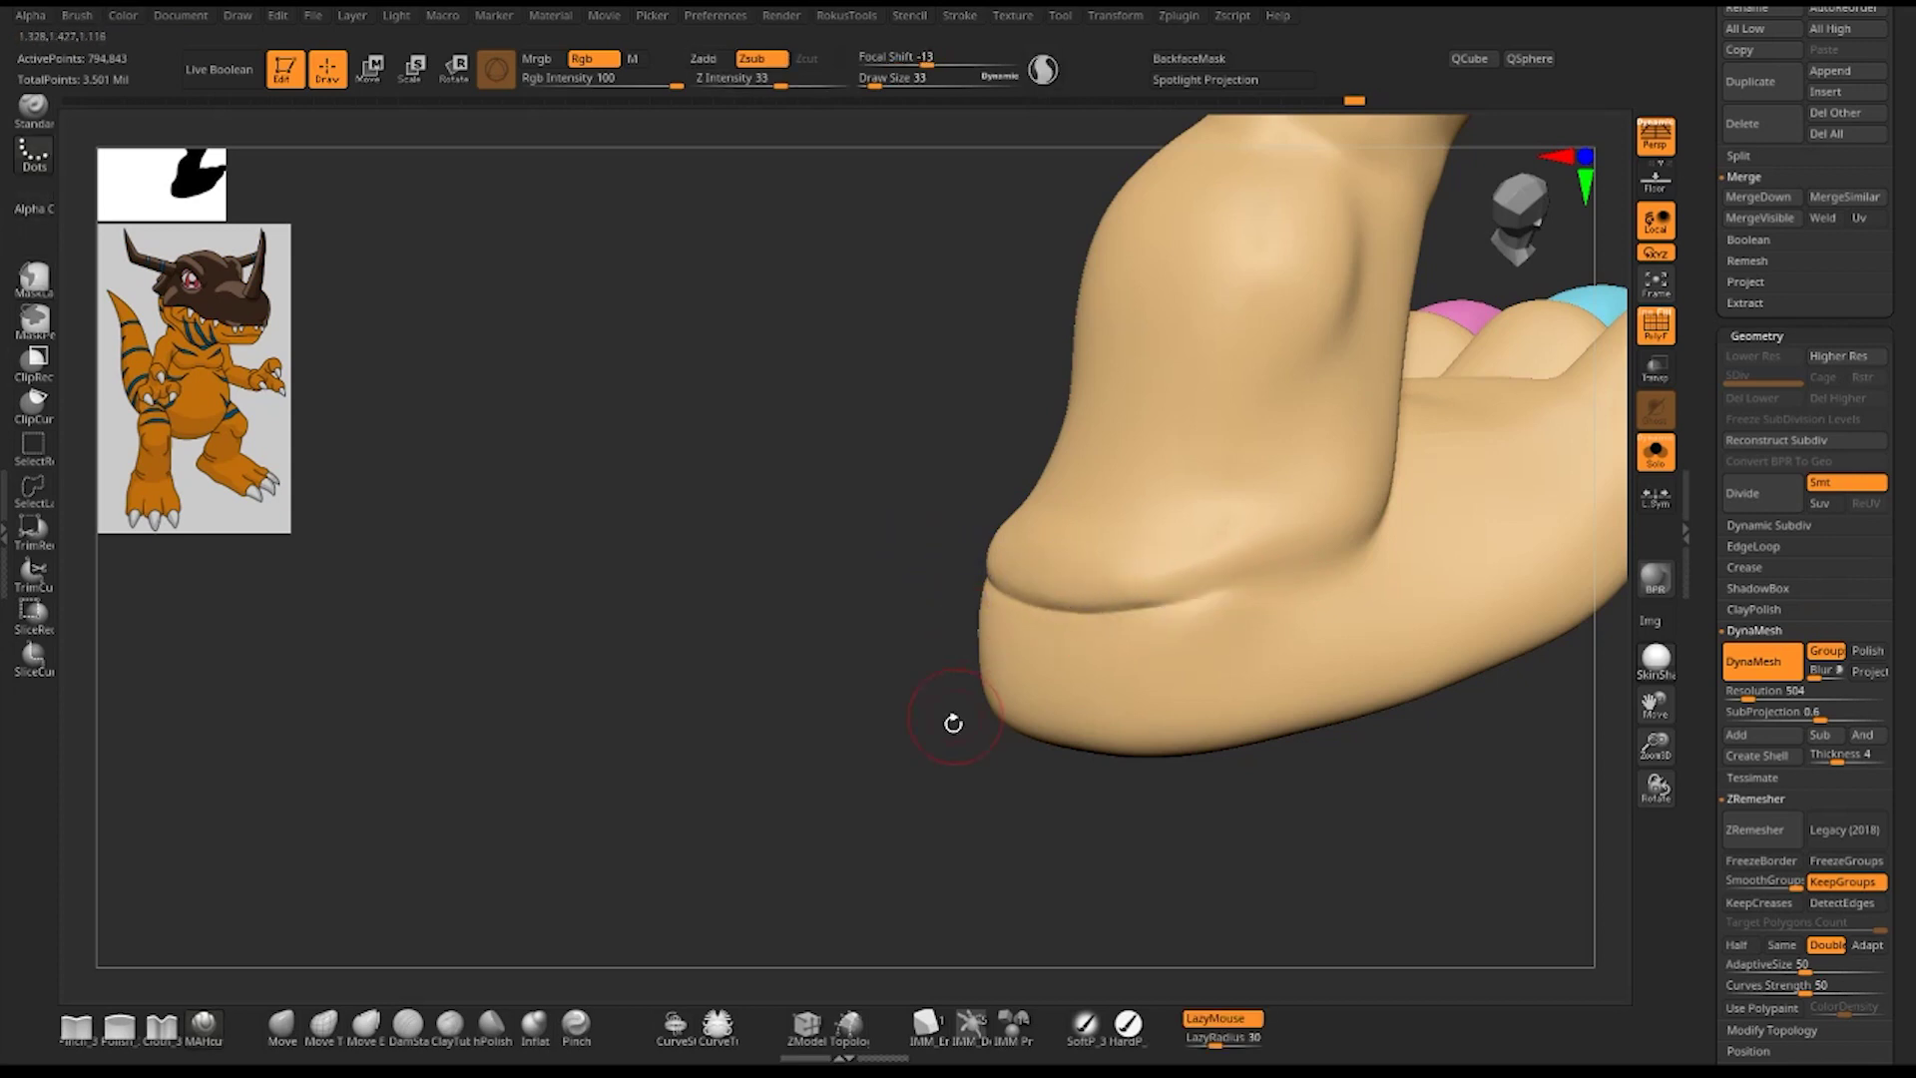
{"action": "mouse_move", "coordinate": [950, 719]}
{"action": "left_mouse_down"}
{"action": "mouse_move", "coordinate": [770, 398]}
{"action": "mouse_move", "coordinate": [1298, 711]}
{"action": "mouse_move", "coordinate": [1265, 749]}
{"action": "mouse_move", "coordinate": [1360, 749]}
{"action": "mouse_move", "coordinate": [1274, 728]}
{"action": "mouse_move", "coordinate": [1299, 658]}
{"action": "mouse_move", "coordinate": [1248, 697]}
{"action": "mouse_move", "coordinate": [1266, 658]}
{"action": "mouse_move", "coordinate": [984, 615]}
{"action": "left_mouse_up"}
{"action": "left_click_drag", "start_coordinate": [1369, 686], "coordinate": [1313, 629]}
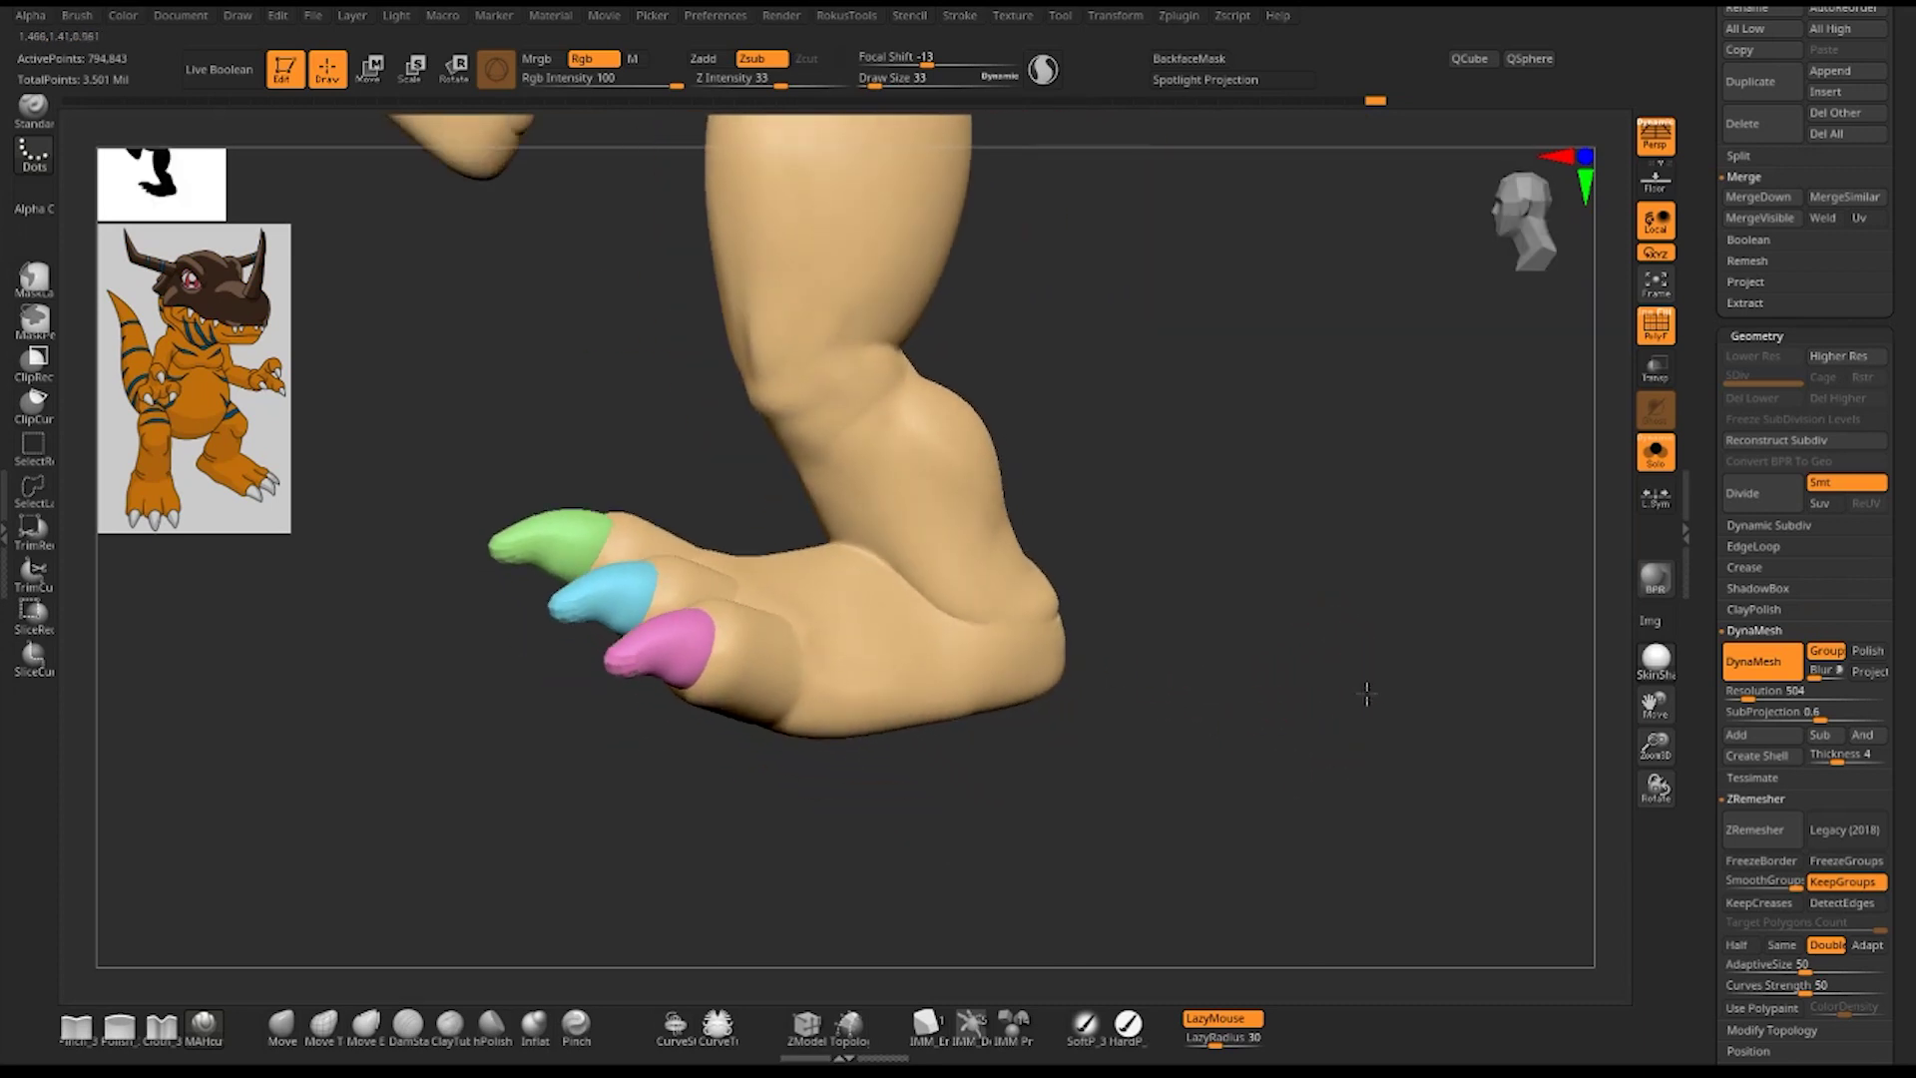
- Orbit around the foot from several sides and frame the upper foot with F
{"action": "mouse_move", "coordinate": [1360, 692]}
{"action": "left_mouse_down"}
{"action": "mouse_move", "coordinate": [1338, 572]}
{"action": "mouse_move", "coordinate": [1362, 609]}
{"action": "mouse_move", "coordinate": [1227, 462]}
{"action": "mouse_move", "coordinate": [1201, 693]}
{"action": "mouse_move", "coordinate": [1133, 721]}
{"action": "left_mouse_up"}
{"action": "mouse_move", "coordinate": [1016, 664]}
{"action": "left_mouse_down"}
{"action": "mouse_move", "coordinate": [1124, 762]}
{"action": "mouse_move", "coordinate": [1107, 692]}
{"action": "mouse_move", "coordinate": [1218, 684]}
{"action": "mouse_move", "coordinate": [1239, 709]}
{"action": "mouse_move", "coordinate": [1212, 672]}
{"action": "left_mouse_up"}
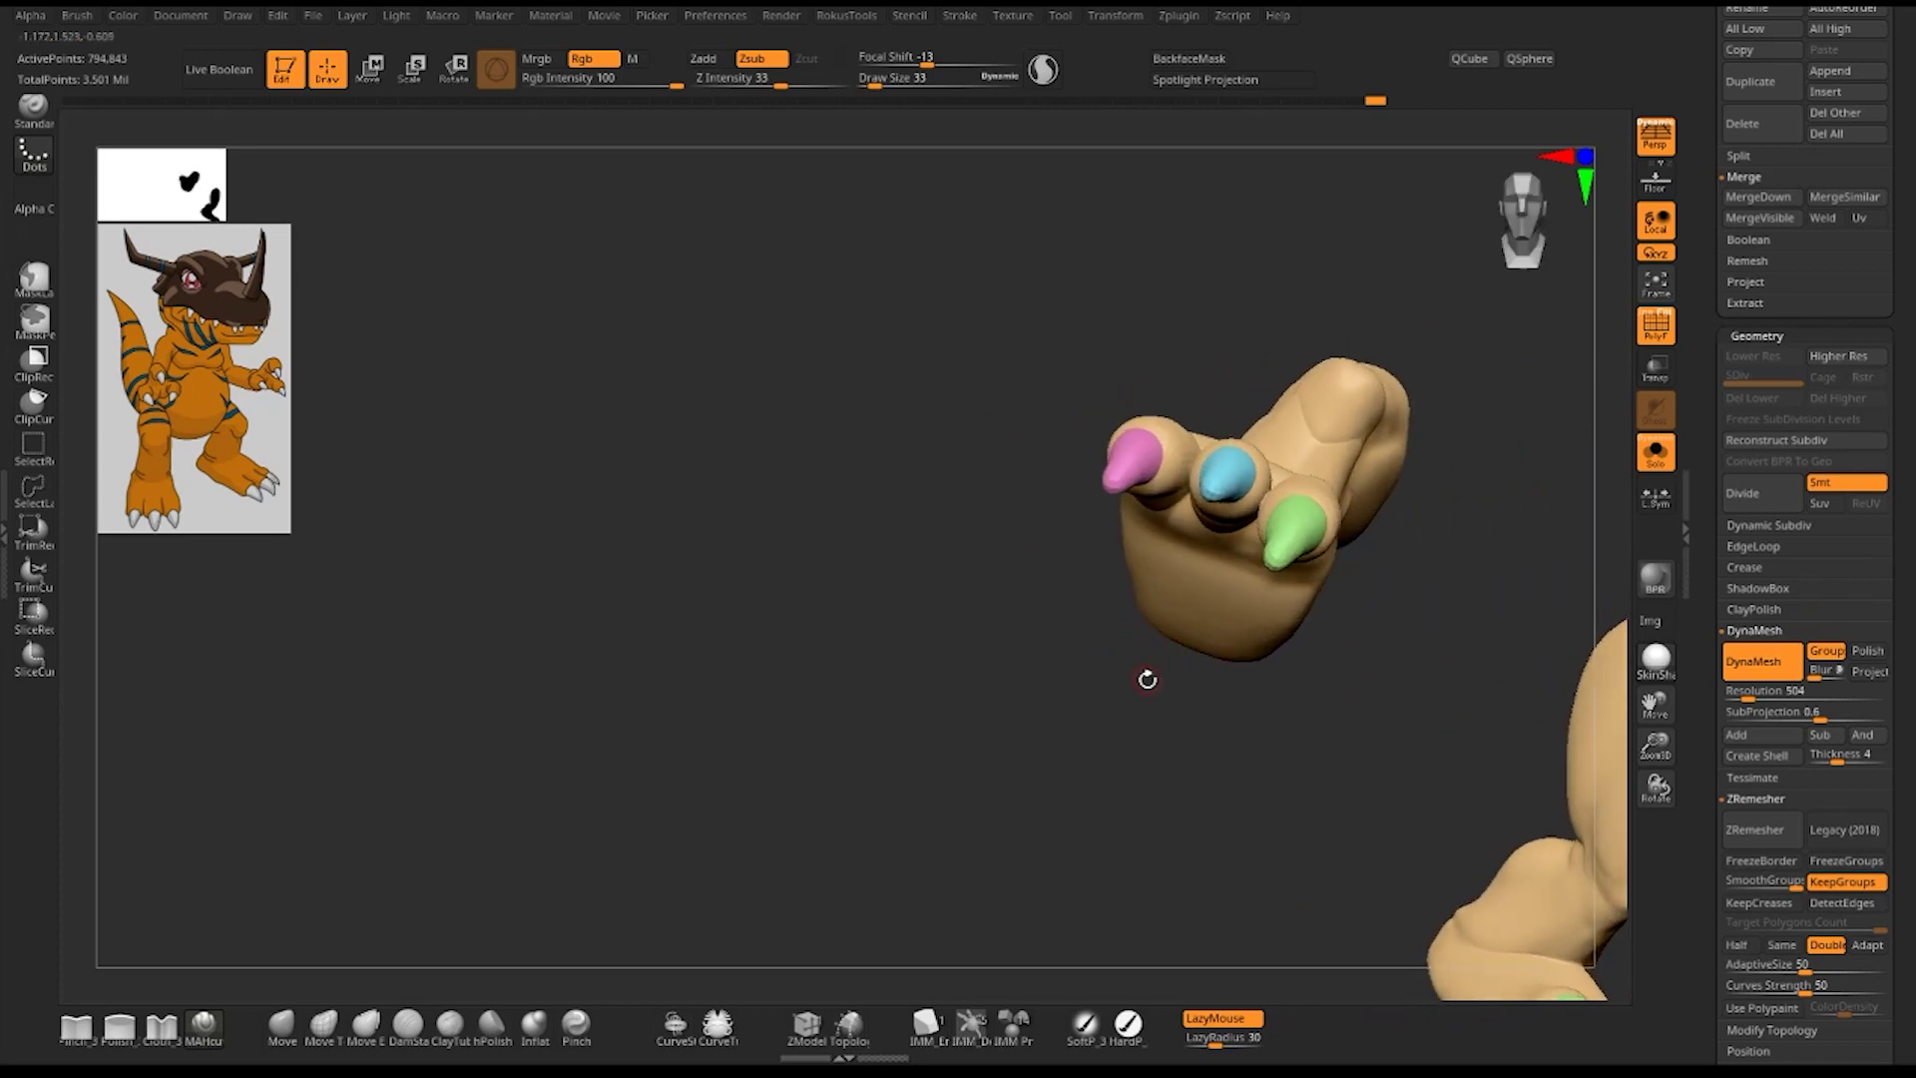
{"action": "mouse_move", "coordinate": [1315, 507]}
{"action": "left_mouse_down"}
{"action": "mouse_move", "coordinate": [1394, 731]}
{"action": "mouse_move", "coordinate": [1329, 683]}
{"action": "left_mouse_up"}
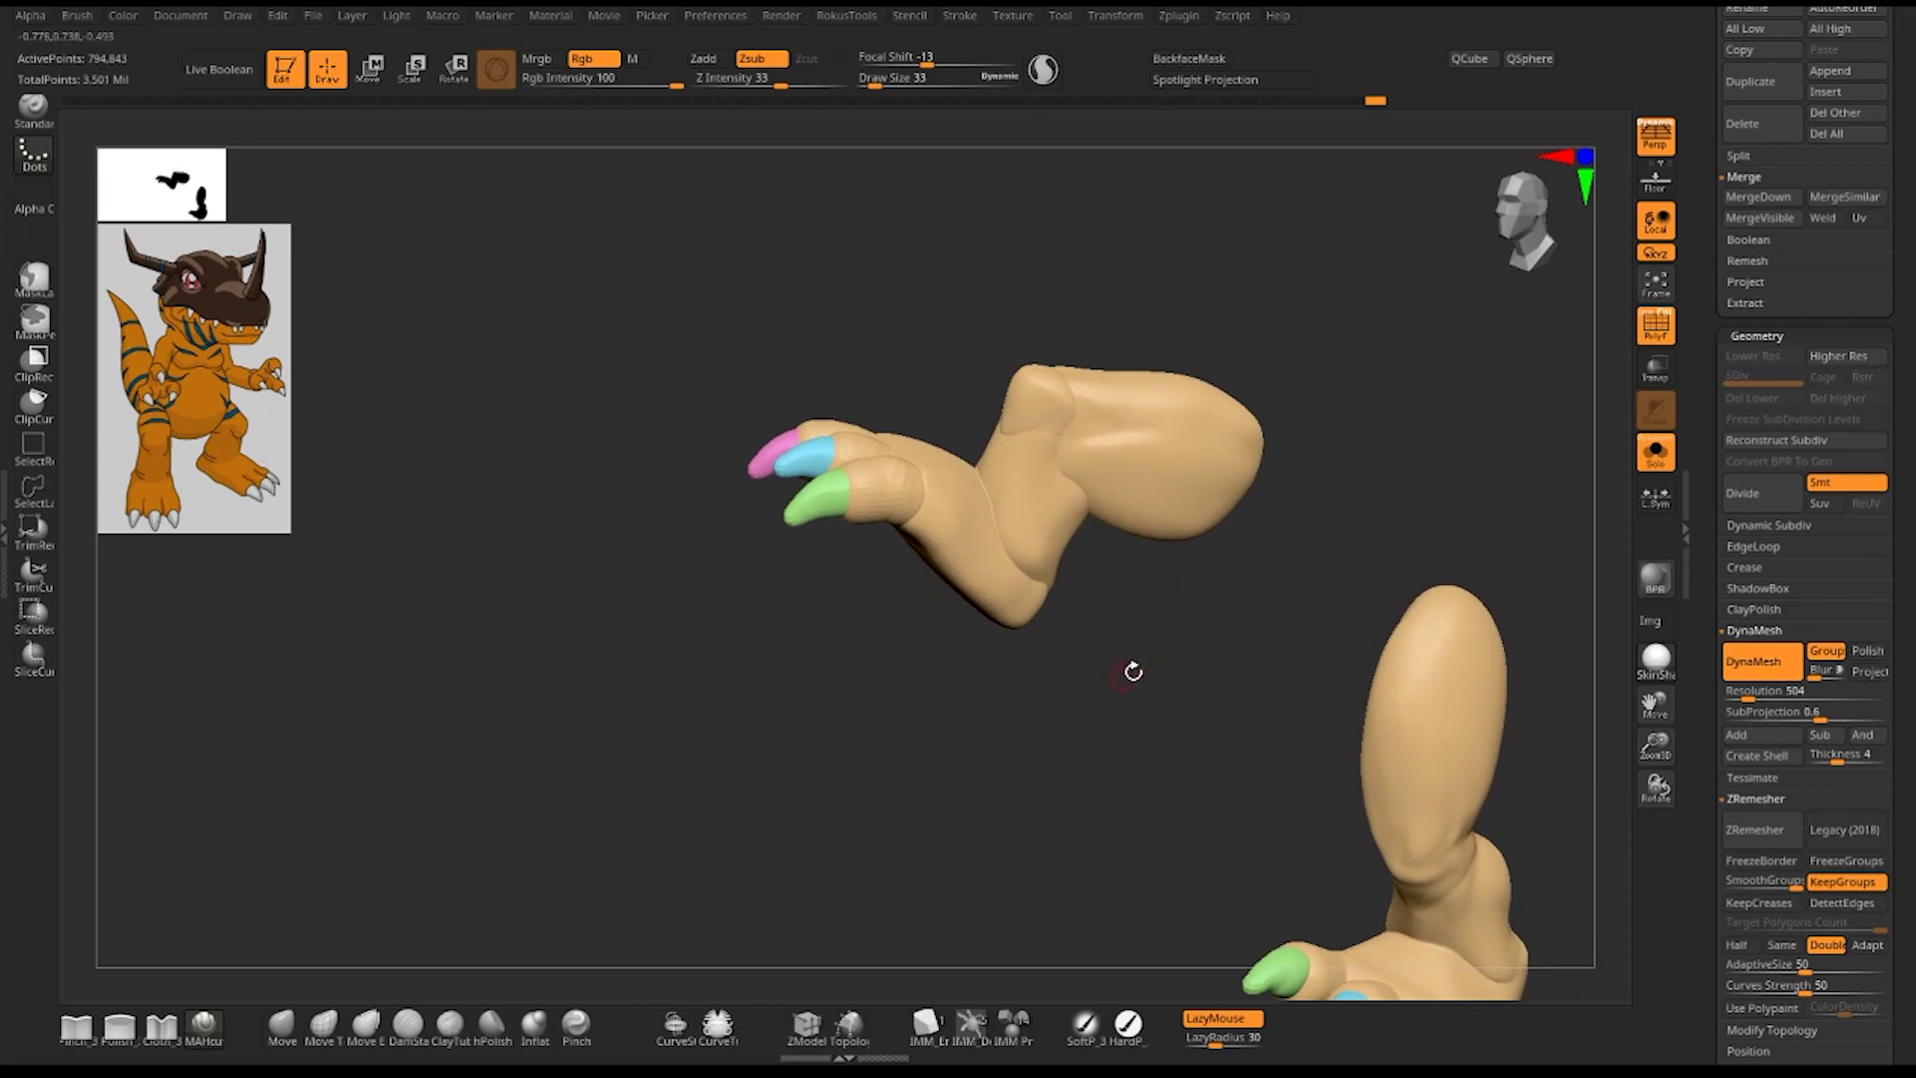
{"action": "mouse_move", "coordinate": [1152, 656]}
{"action": "left_mouse_down"}
{"action": "mouse_move", "coordinate": [1351, 662]}
{"action": "mouse_move", "coordinate": [1073, 671]}
{"action": "mouse_move", "coordinate": [1304, 680]}
{"action": "mouse_move", "coordinate": [1228, 693]}
{"action": "mouse_move", "coordinate": [1124, 672]}
{"action": "mouse_move", "coordinate": [1185, 647]}
{"action": "left_mouse_up"}
{"action": "key", "text": "f"}
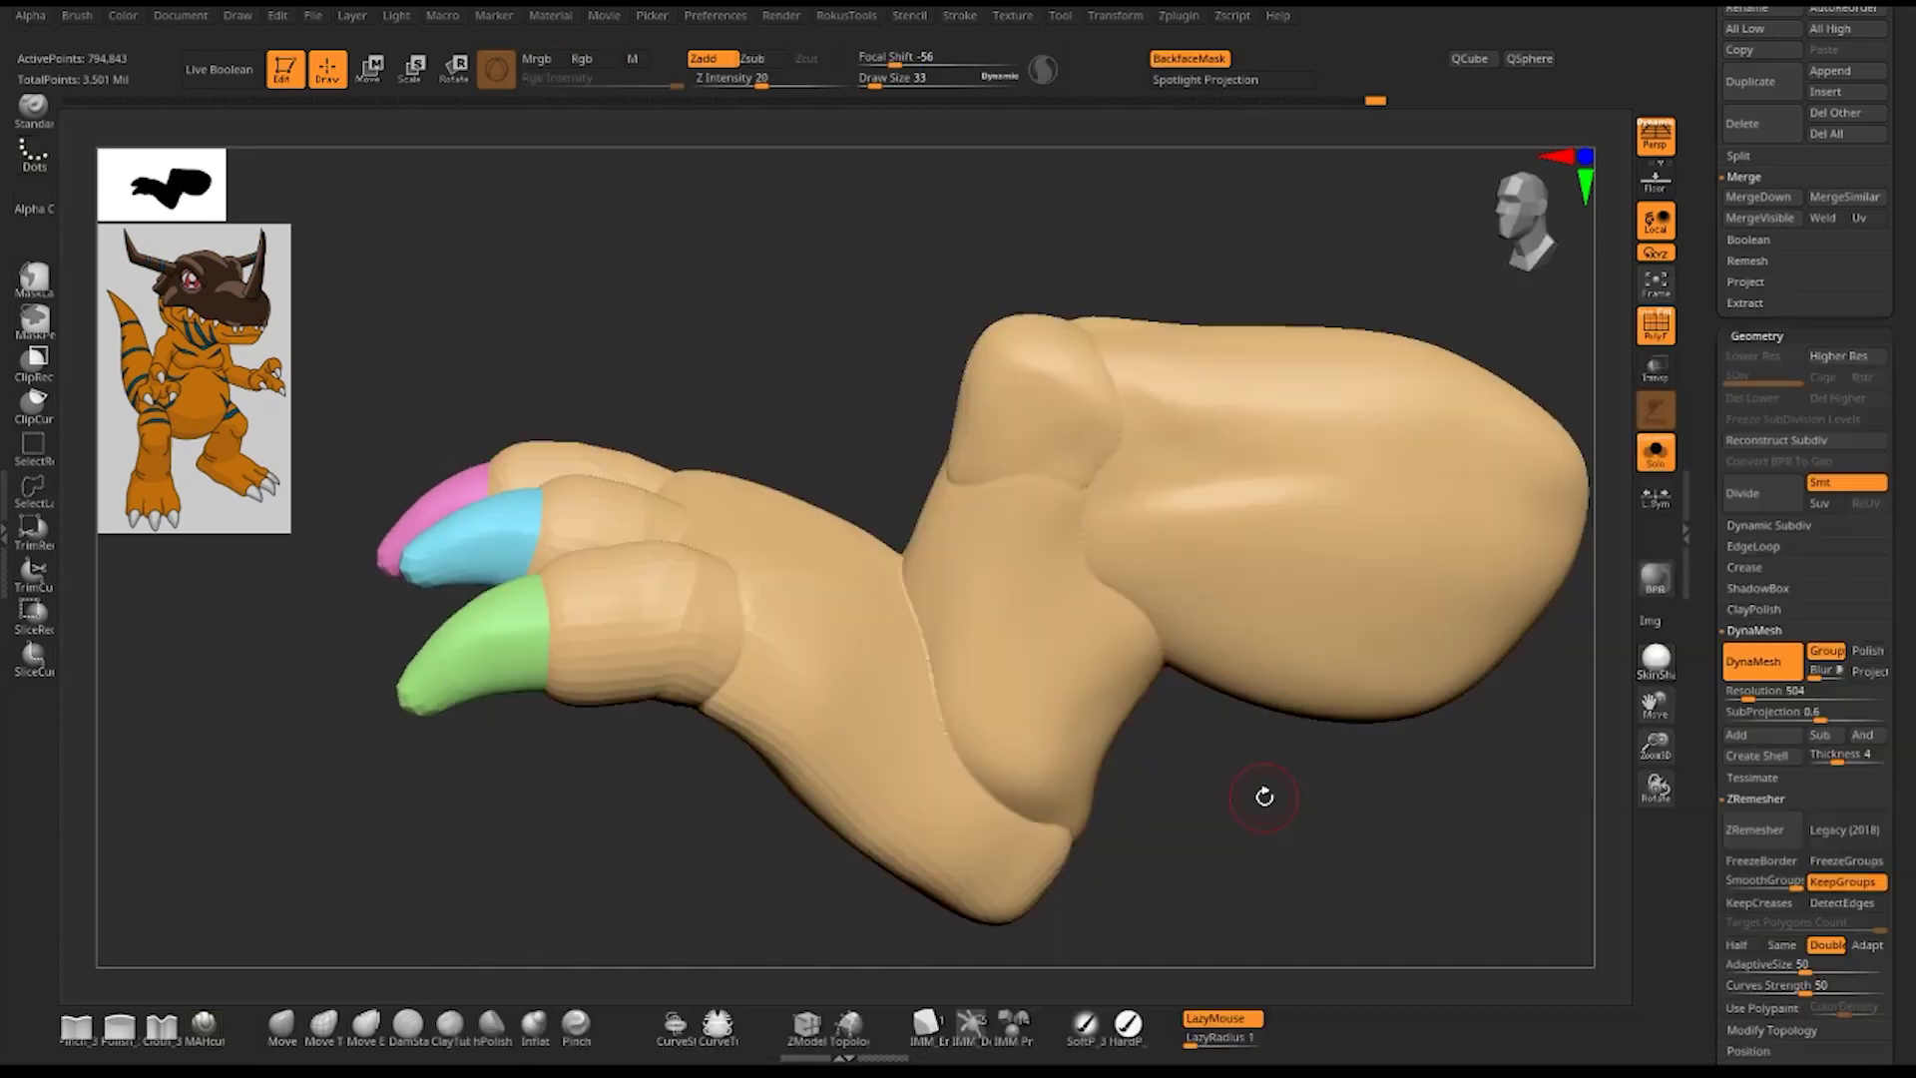
{"action": "mouse_move", "coordinate": [1264, 797]}
{"action": "left_mouse_down"}
{"action": "mouse_move", "coordinate": [1278, 856]}
{"action": "mouse_move", "coordinate": [1237, 818]}
{"action": "left_mouse_up"}
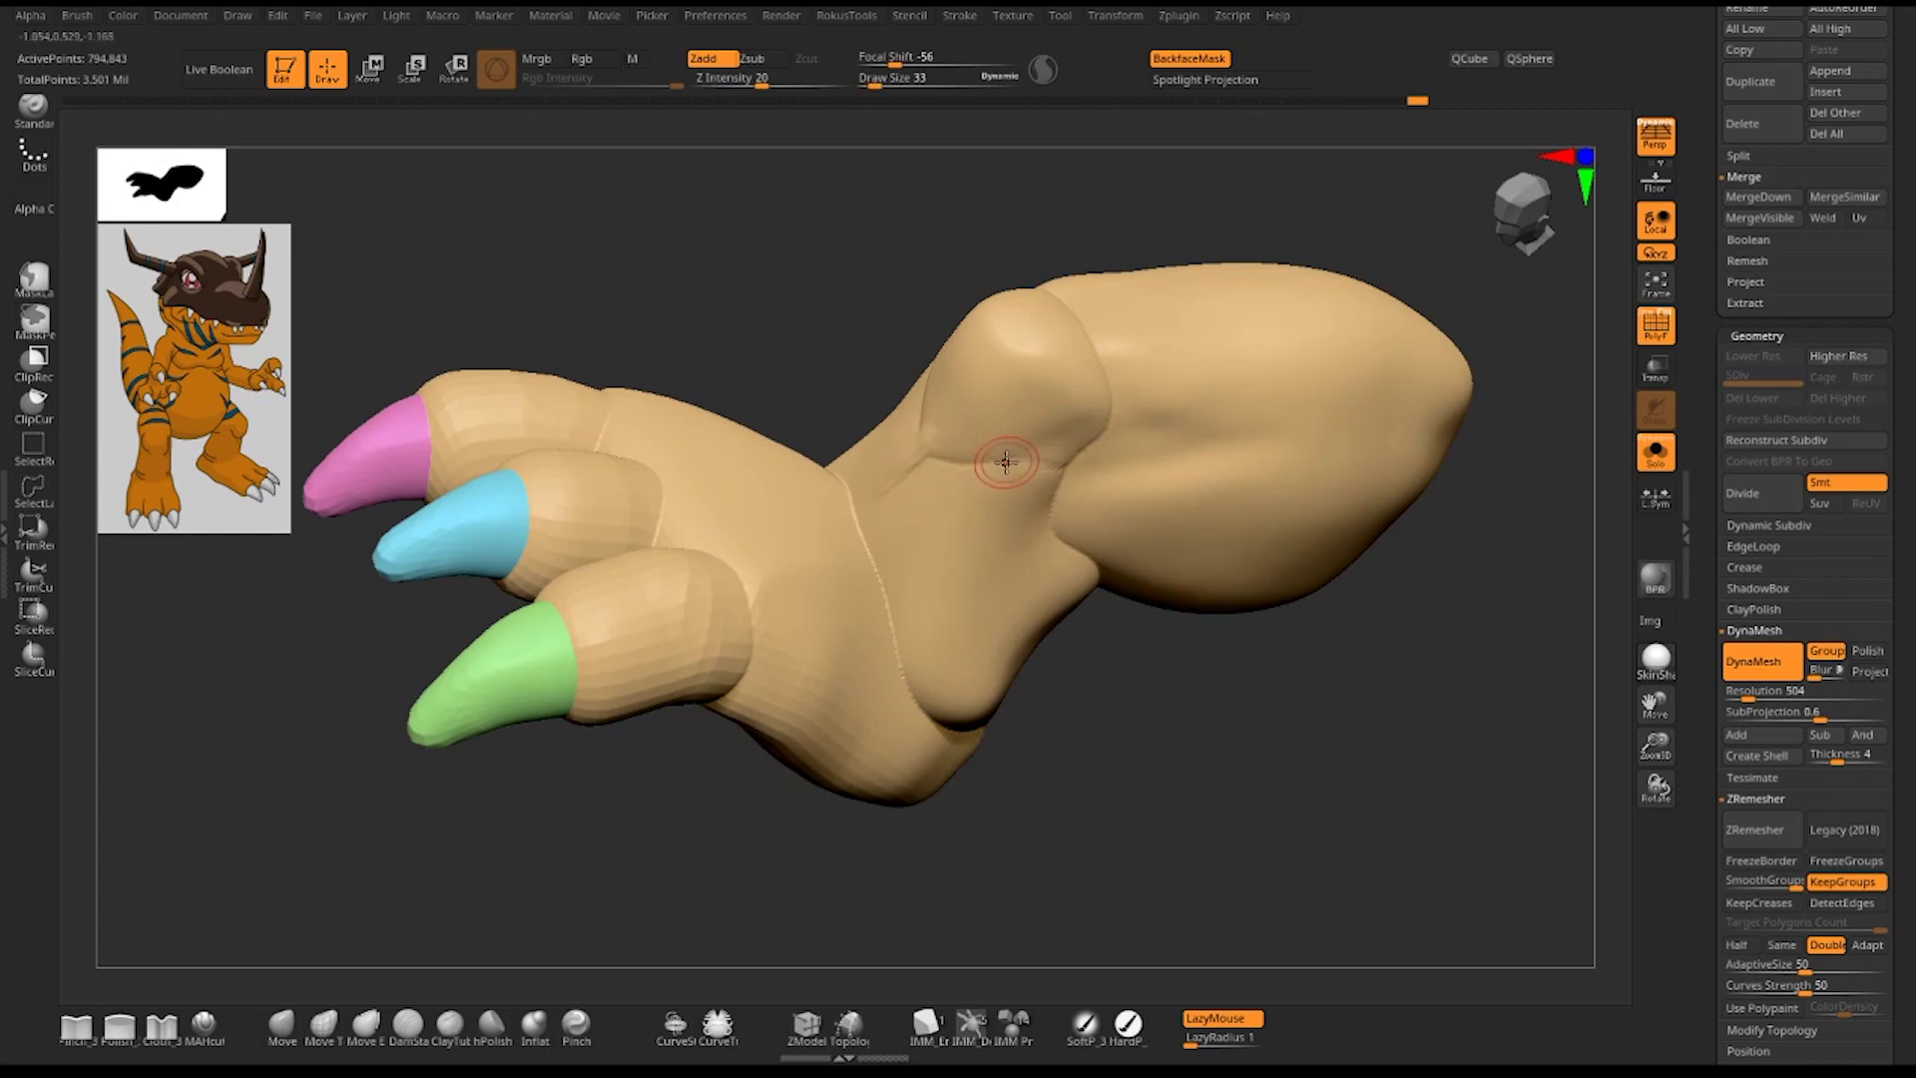
- Raise Draw Size from 33 to 45 and toggle between the sculpting and smoothing brushes
{"action": "left_click_drag", "start_coordinate": [1167, 675], "coordinate": [911, 432]}
{"action": "key", "text": "space"}
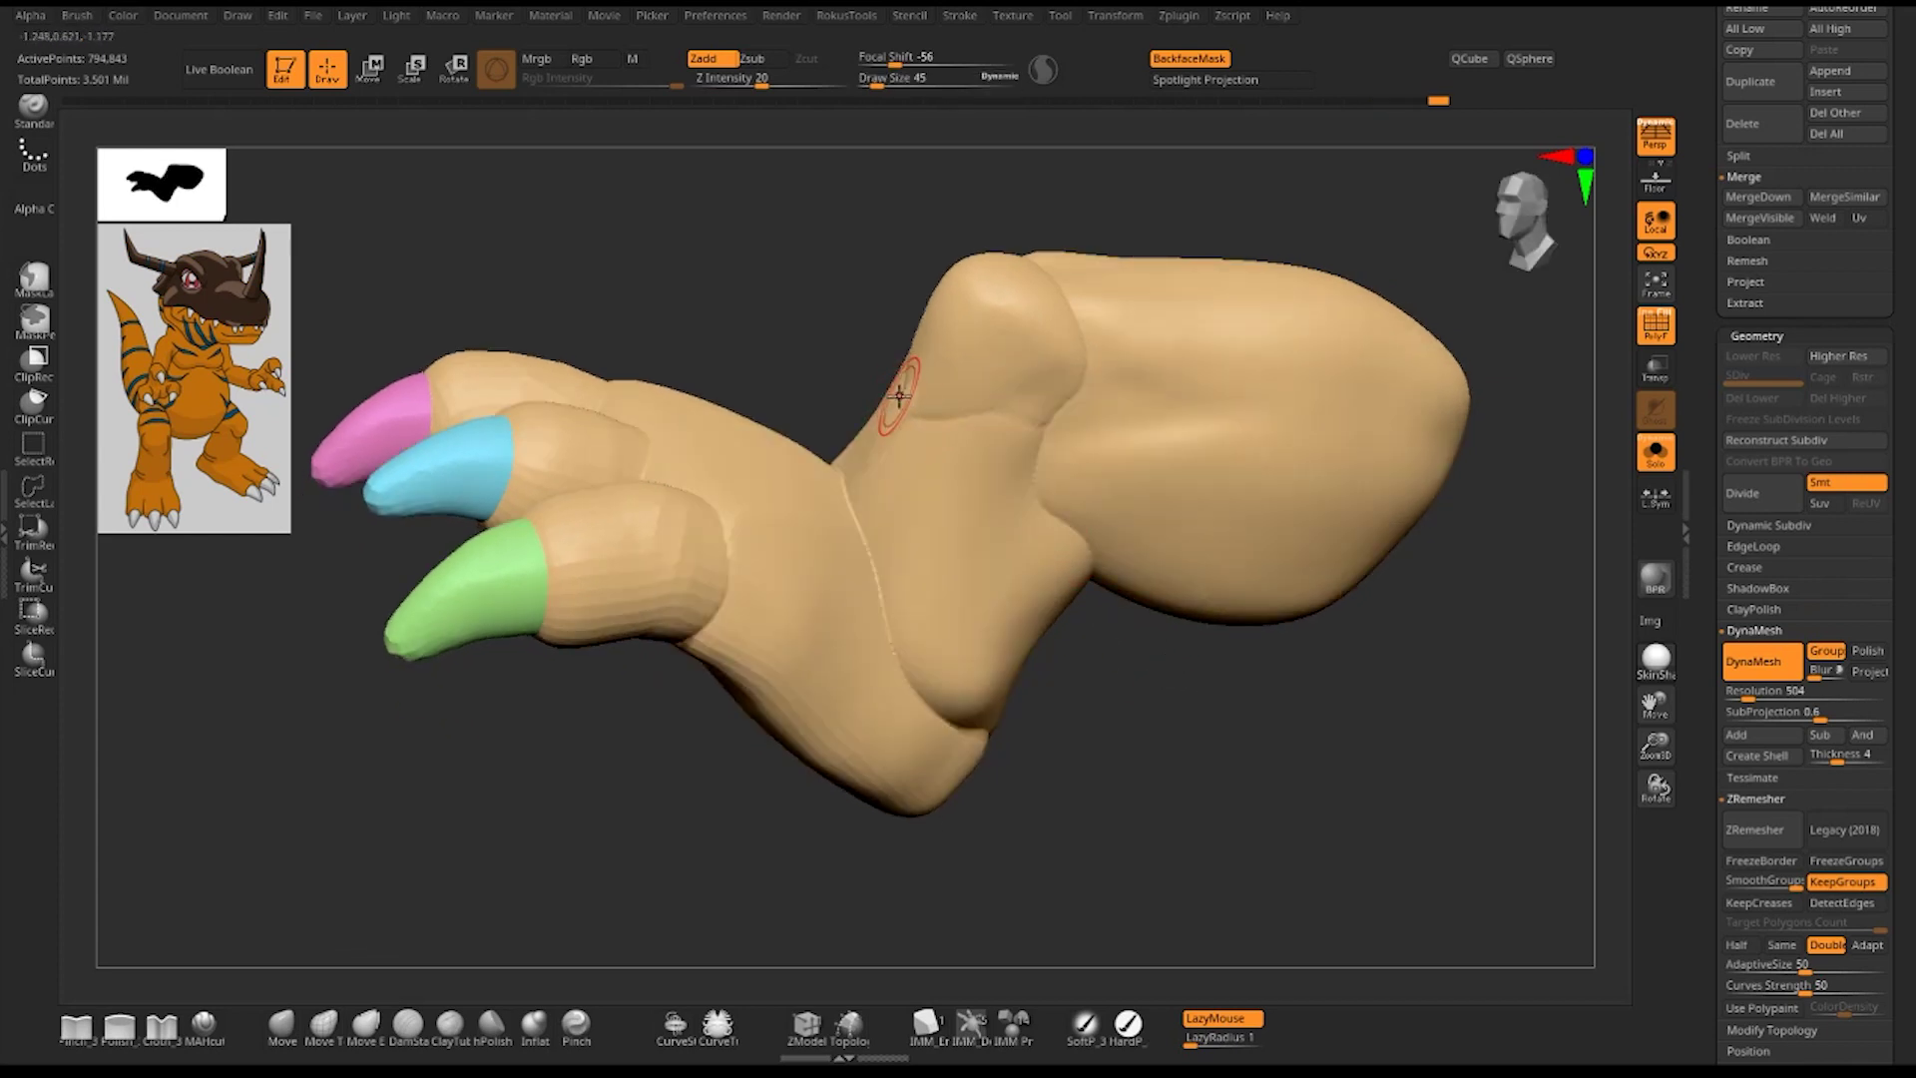
{"action": "key", "text": "1"}
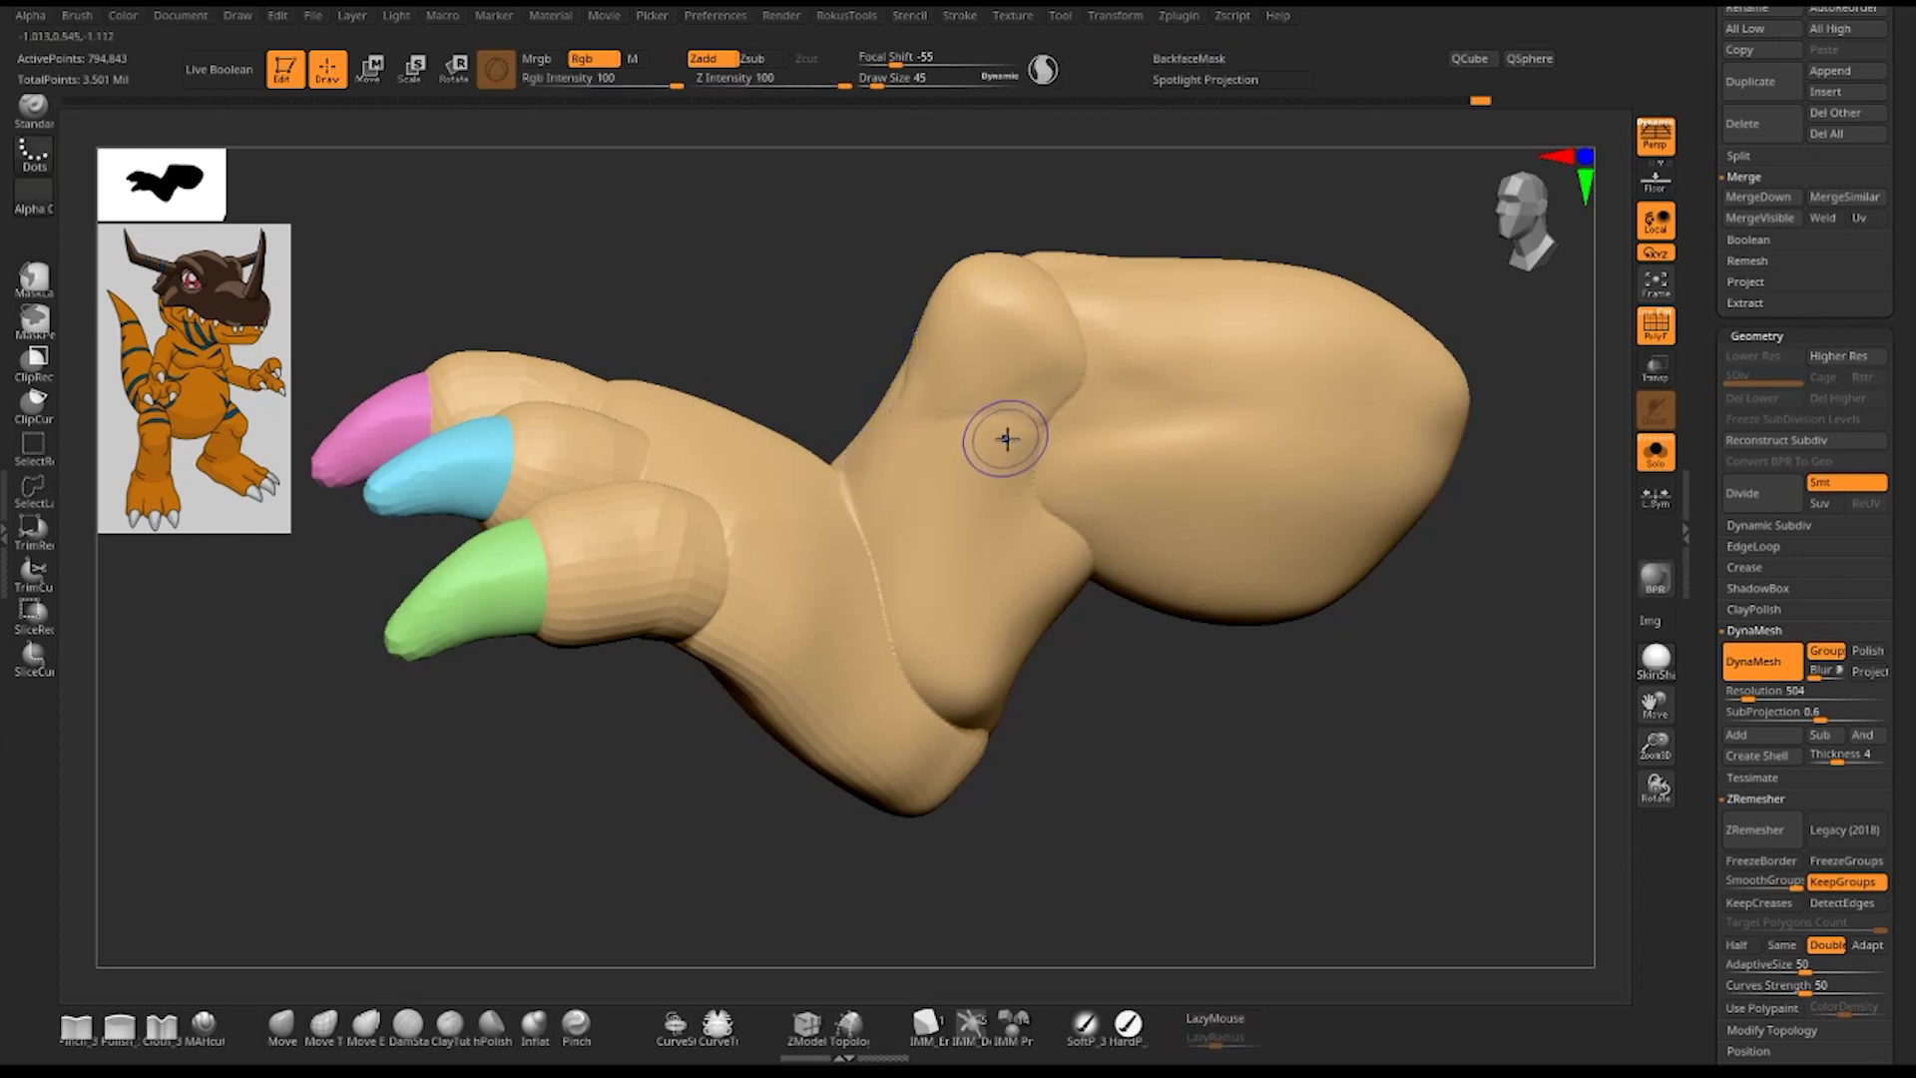
{"action": "key", "text": "2"}
{"action": "key", "text": "1"}
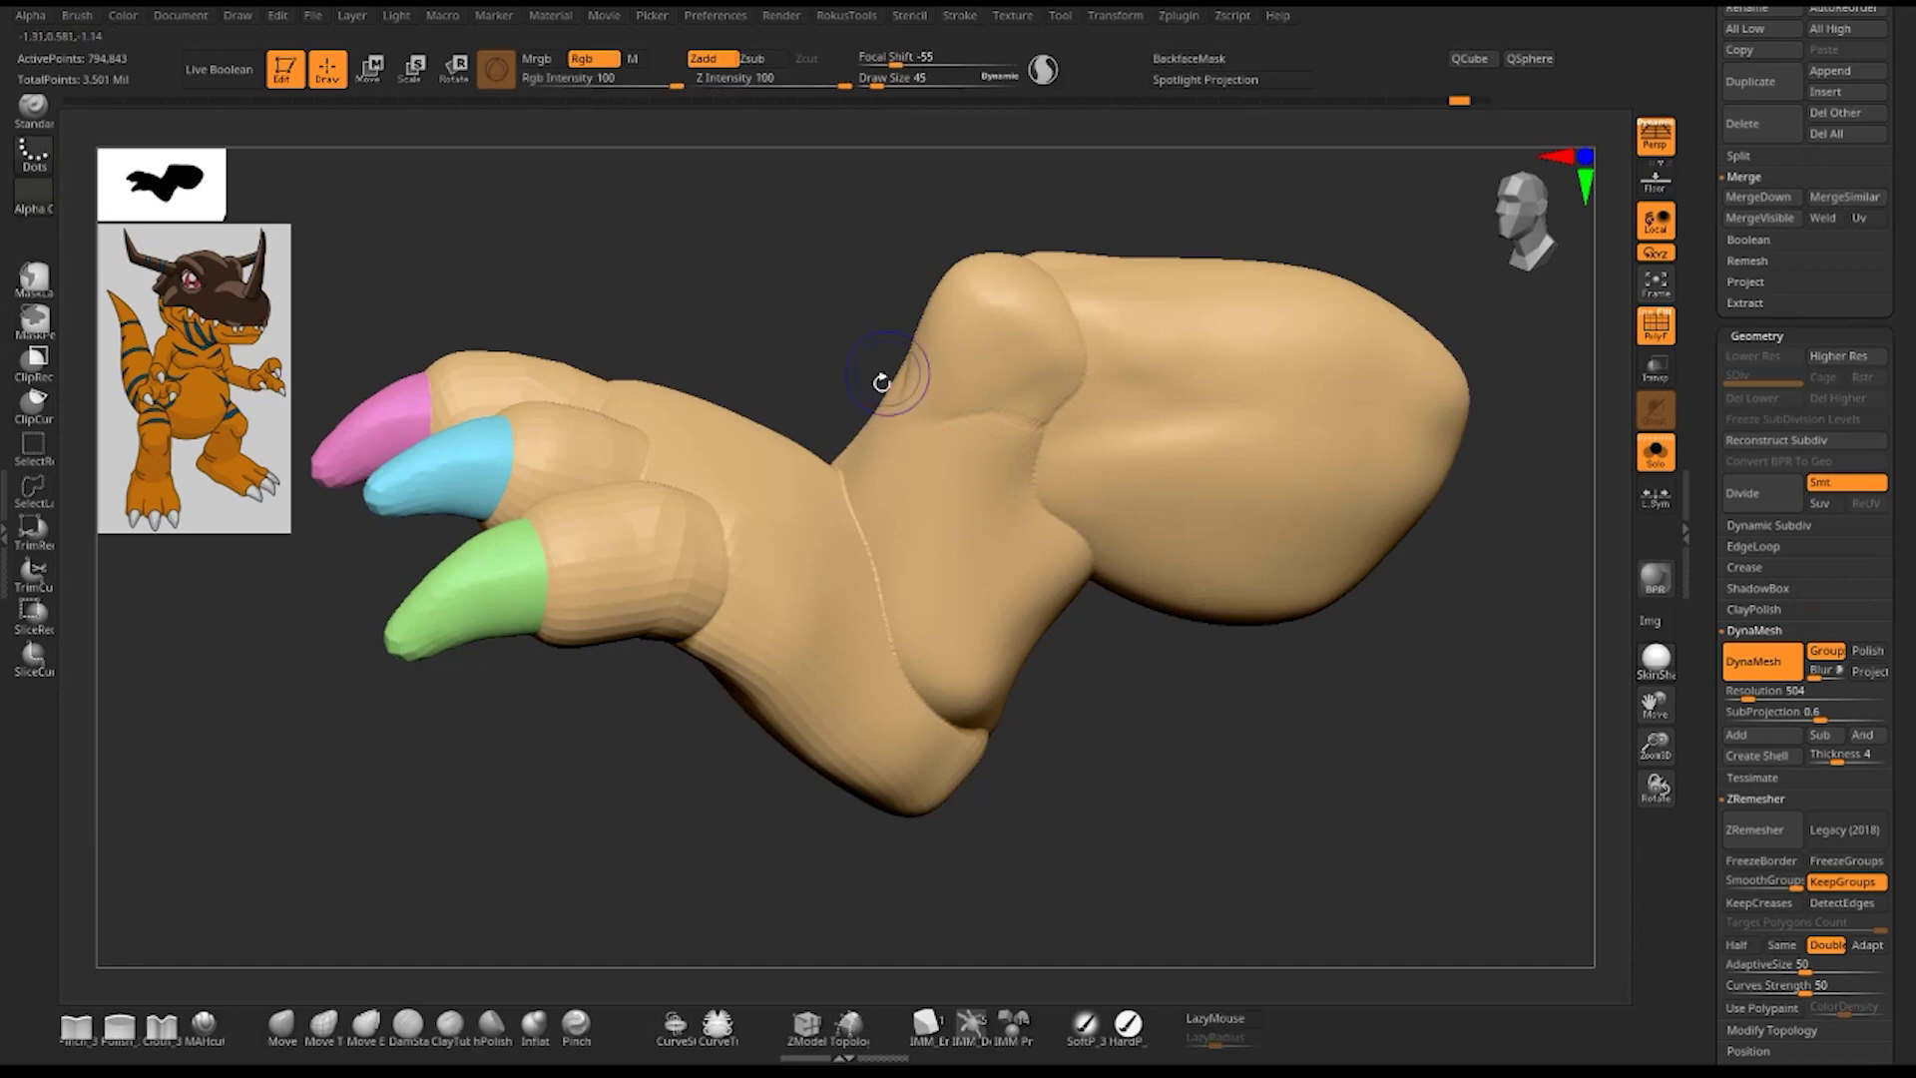
{"action": "left_click_drag", "start_coordinate": [1351, 813], "coordinate": [1189, 607]}
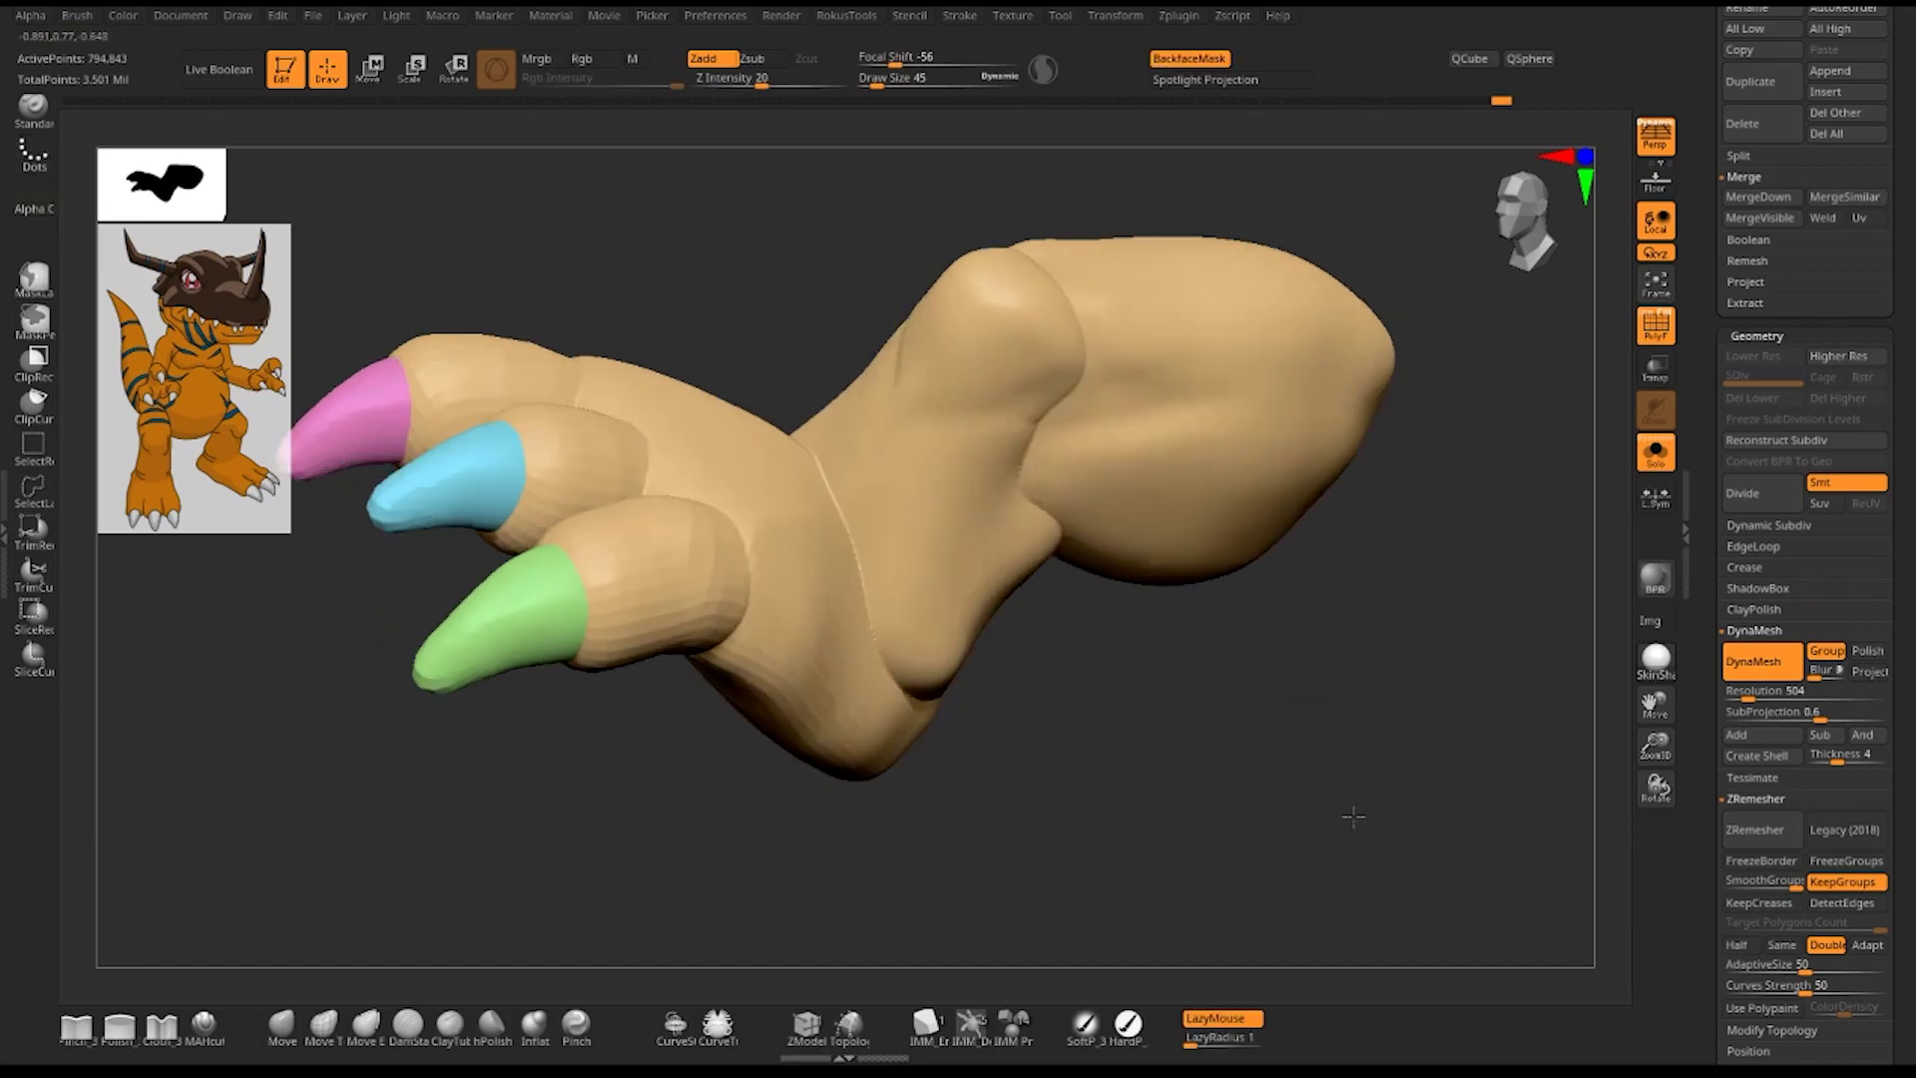
- Carve a crease into the front of the ankle with a back-face-ignoring brush
{"action": "left_click_drag", "start_coordinate": [1347, 372], "coordinate": [908, 437]}
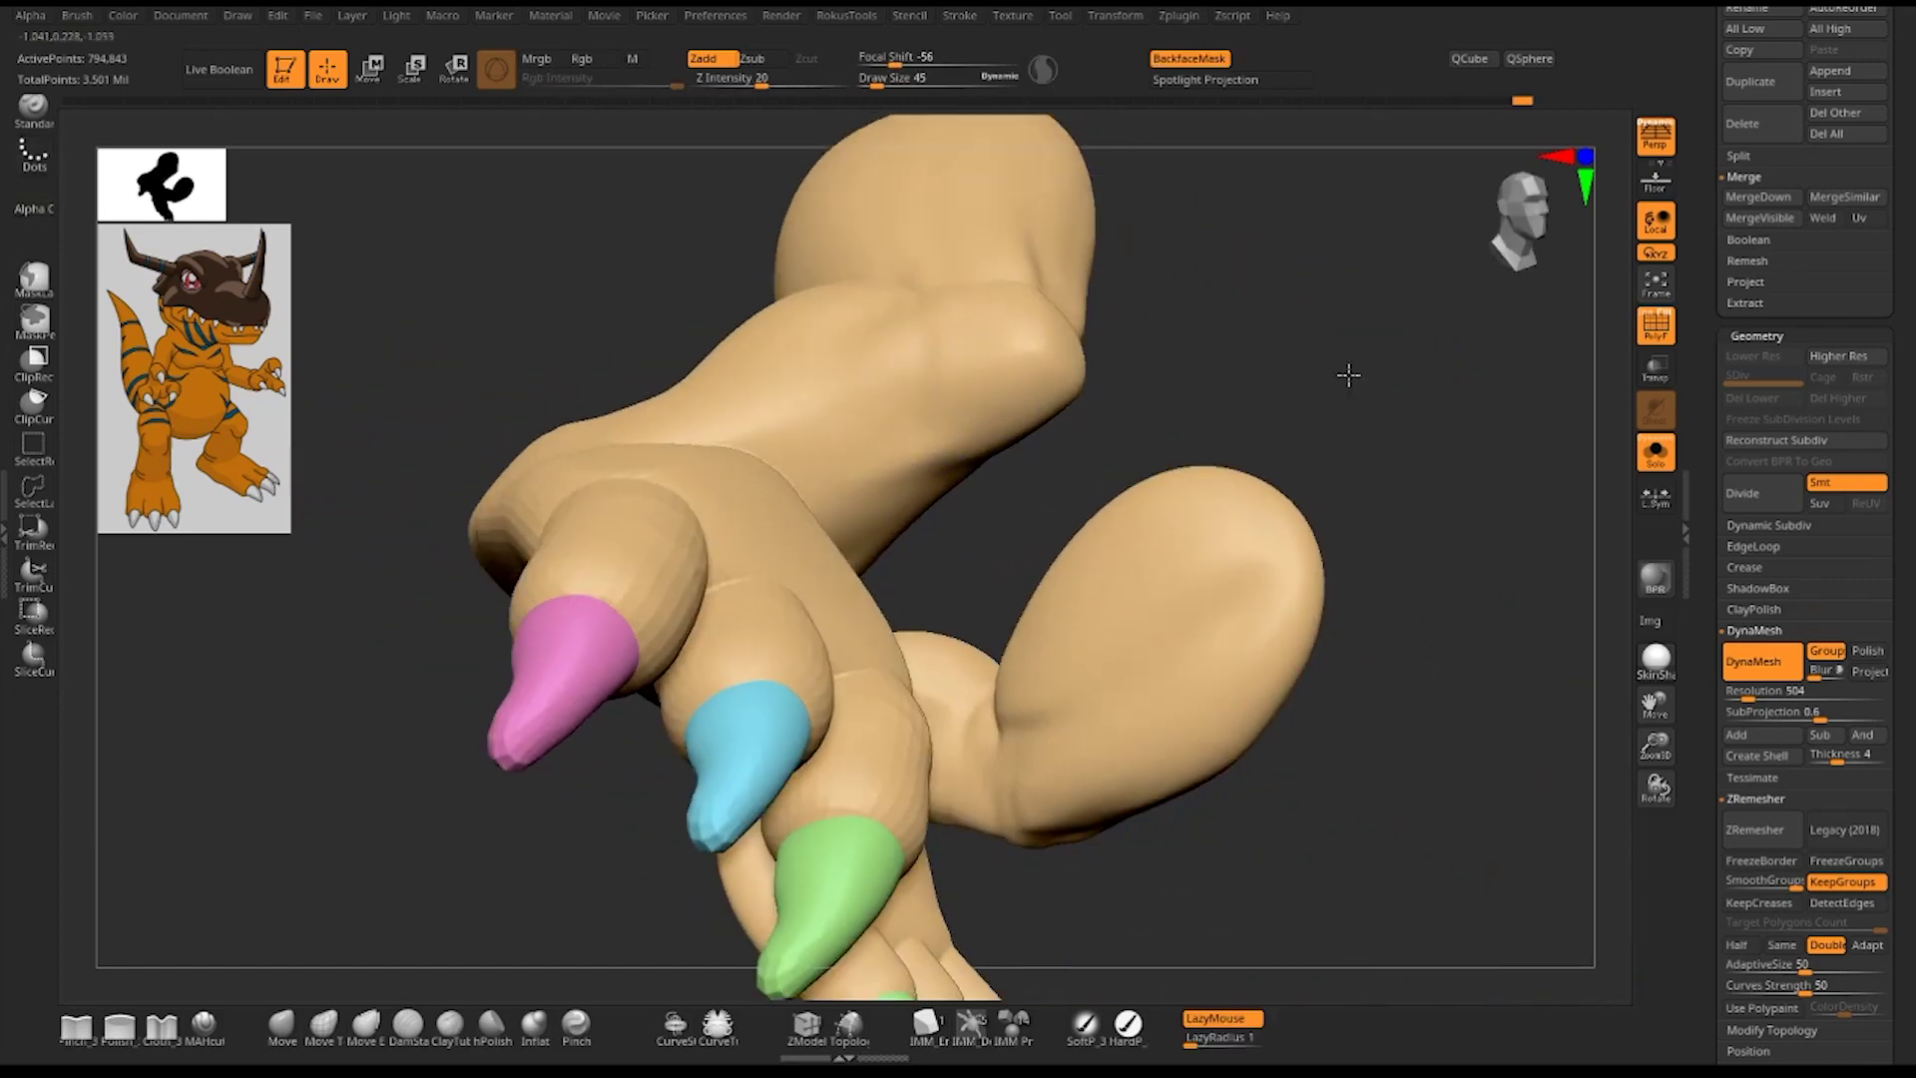
{"action": "key", "text": "3"}
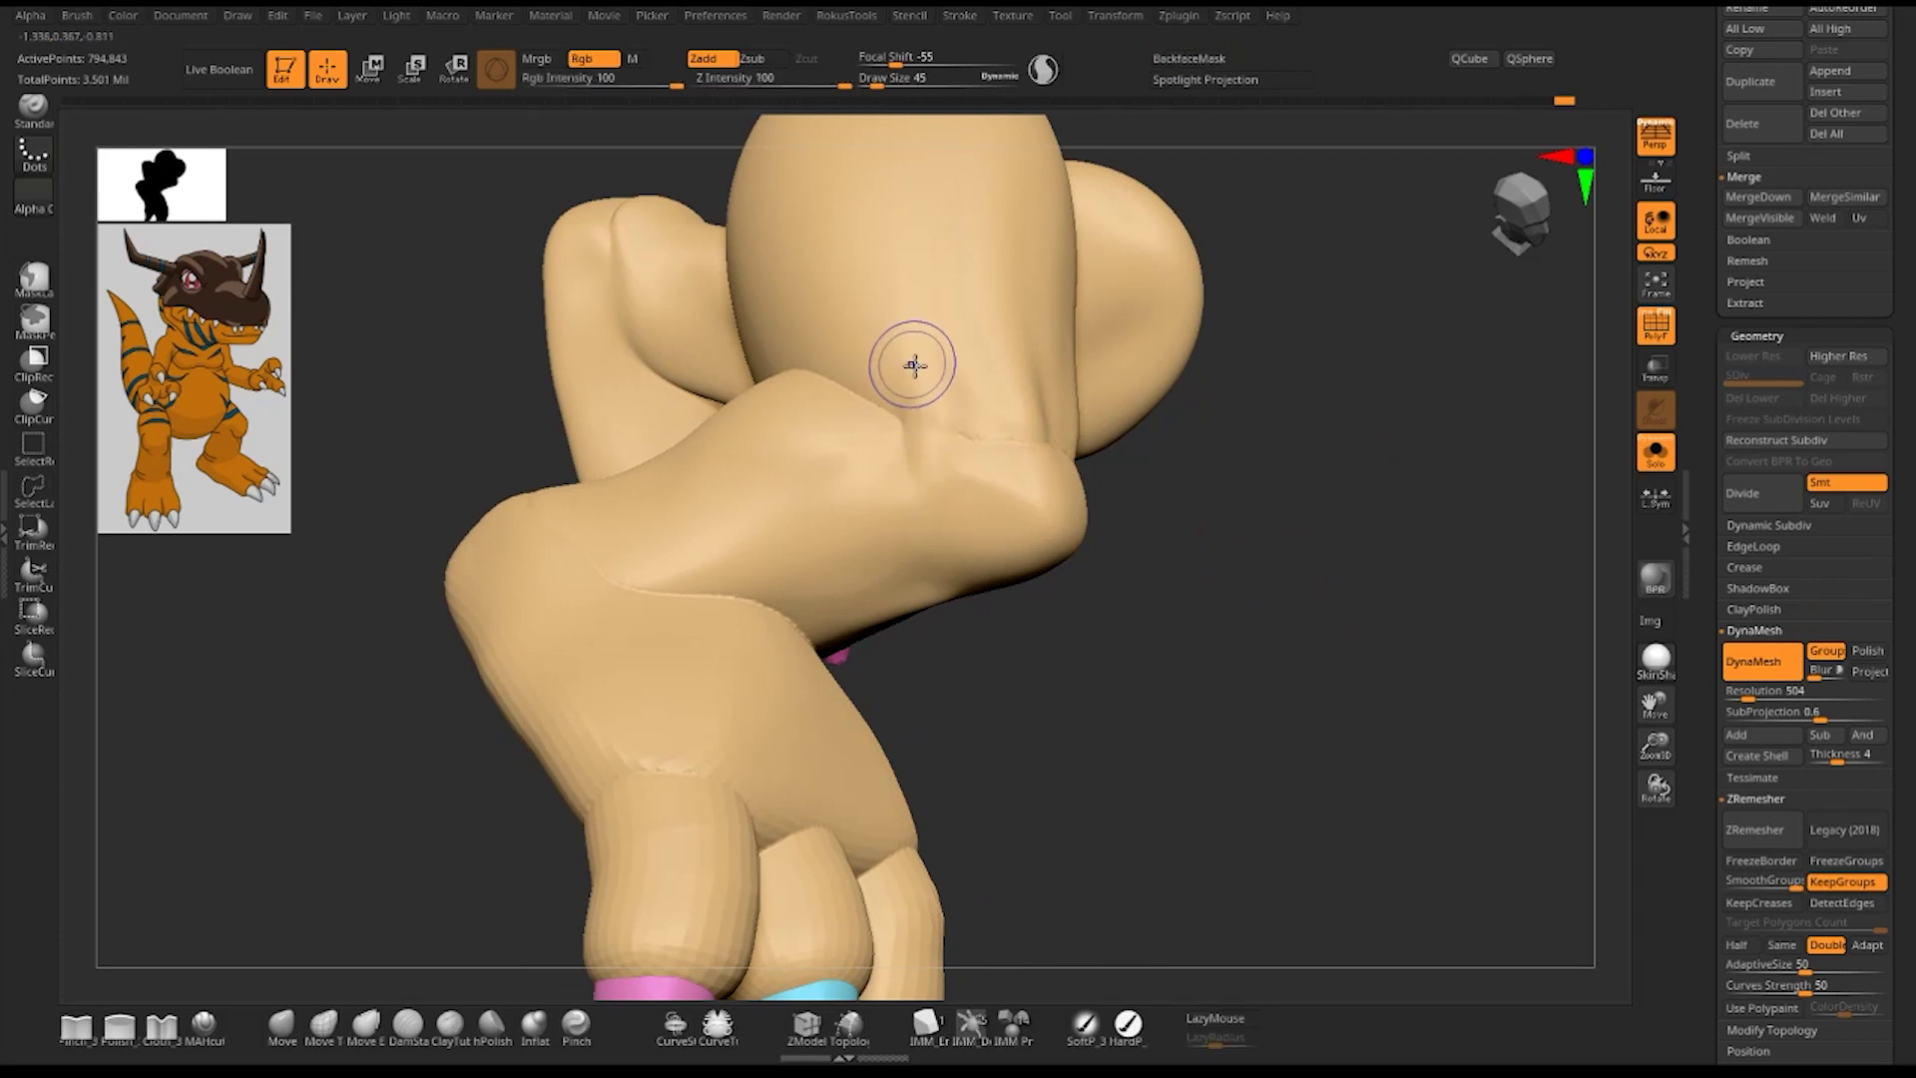
{"action": "left_click_drag", "start_coordinate": [926, 474], "coordinate": [901, 389]}
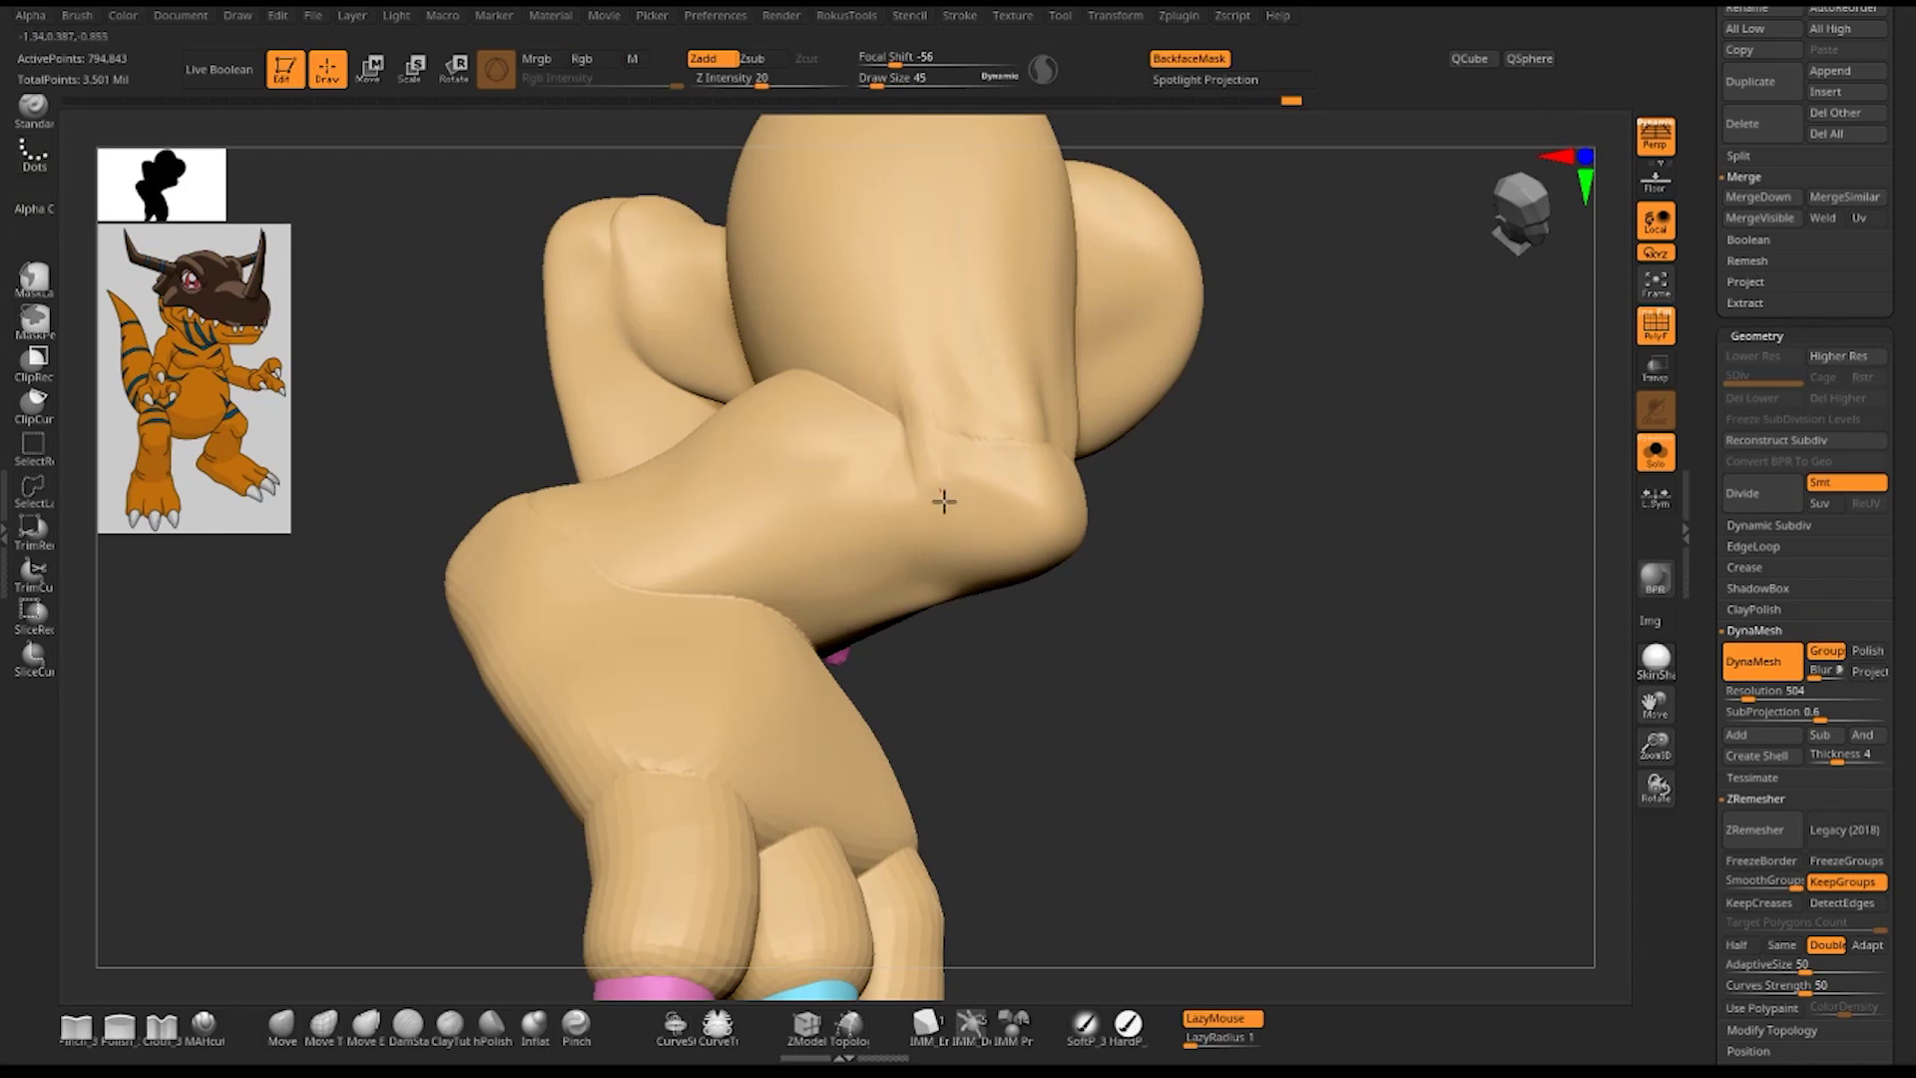
{"action": "mouse_move", "coordinate": [1137, 513]}
{"action": "left_mouse_down"}
{"action": "mouse_move", "coordinate": [1025, 501]}
{"action": "mouse_move", "coordinate": [1032, 521]}
{"action": "mouse_move", "coordinate": [1045, 501]}
{"action": "left_mouse_up"}
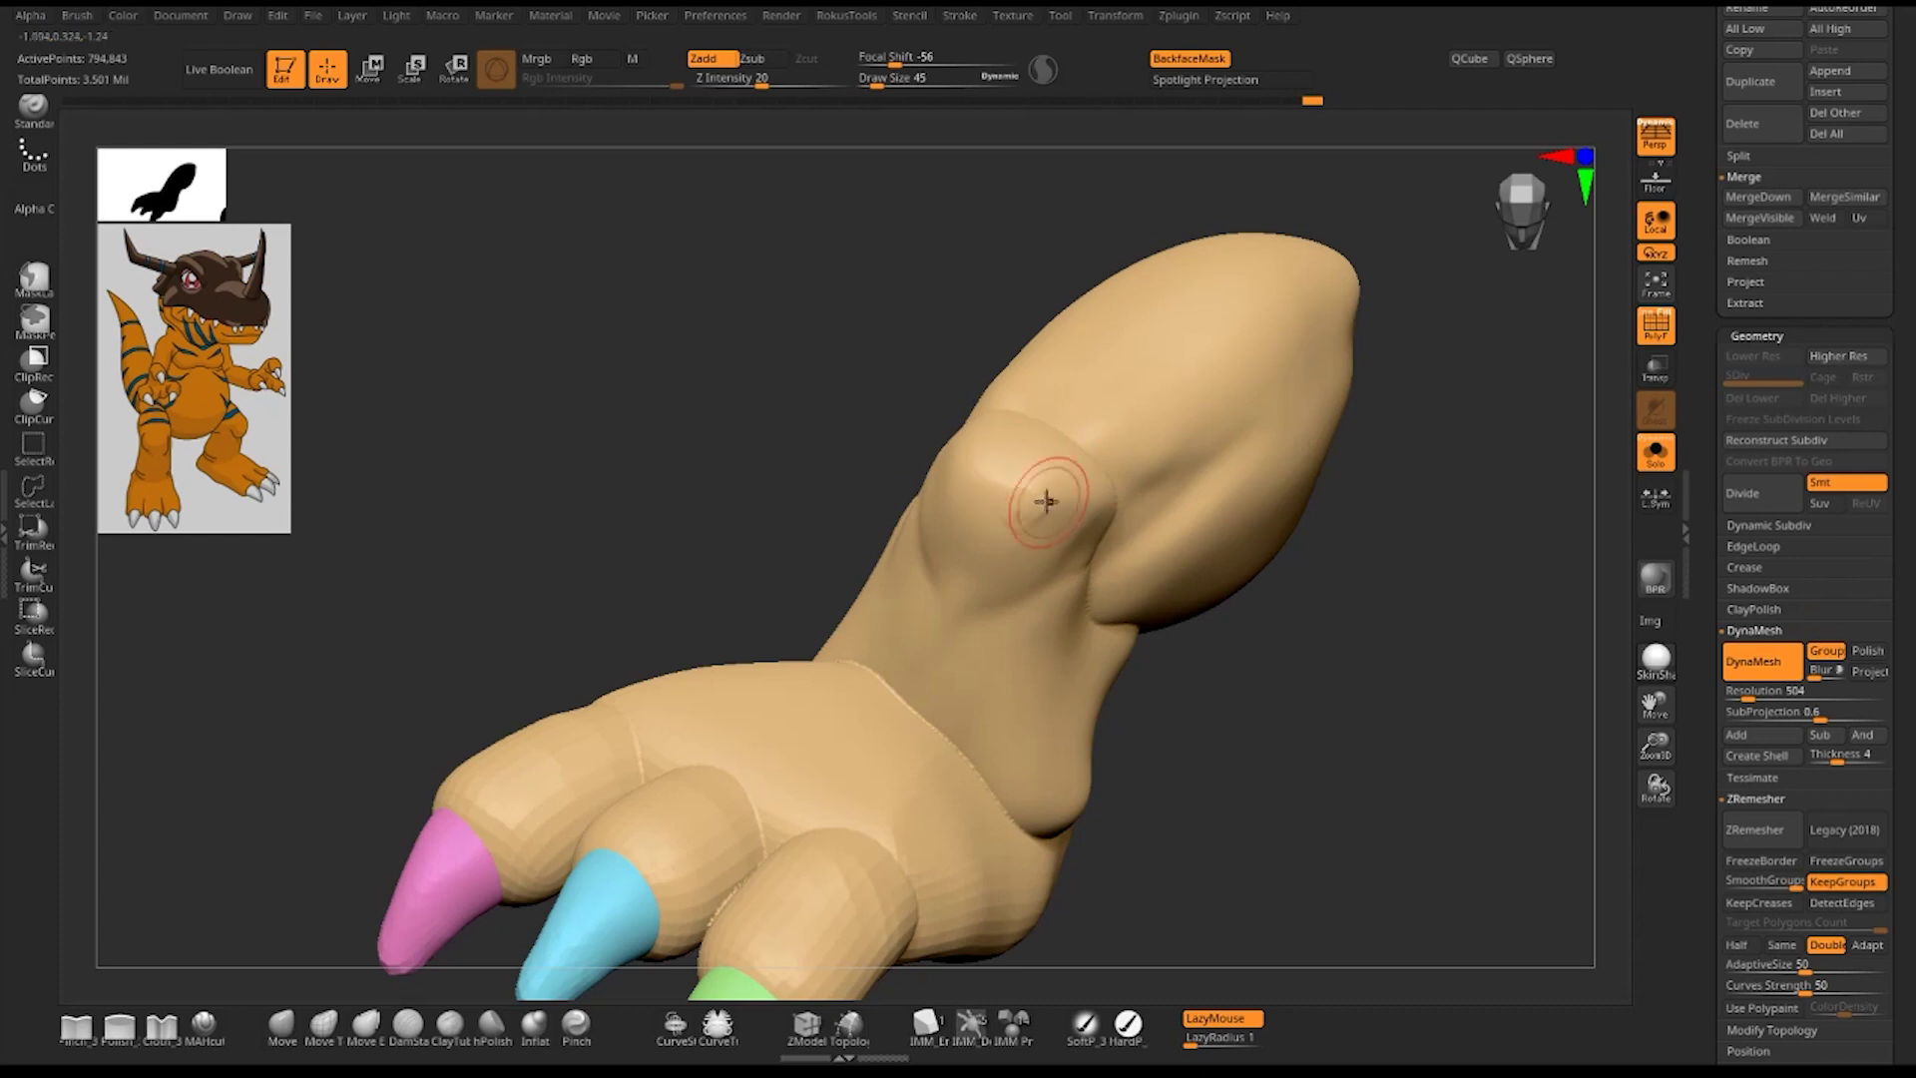
{"action": "mouse_move", "coordinate": [1282, 693]}
{"action": "left_mouse_down"}
{"action": "mouse_move", "coordinate": [1087, 515]}
{"action": "mouse_move", "coordinate": [1094, 483]}
{"action": "mouse_move", "coordinate": [1094, 545]}
{"action": "mouse_move", "coordinate": [1103, 522]}
{"action": "mouse_move", "coordinate": [1058, 514]}
{"action": "left_mouse_up"}
- Pick a different sculpting brush and enlarge it, viewing the leg side-on
{"action": "left_click_drag", "start_coordinate": [949, 466], "coordinate": [962, 513]}
{"action": "mouse_move", "coordinate": [1231, 457]}
{"action": "left_mouse_down"}
{"action": "mouse_move", "coordinate": [912, 429]}
{"action": "mouse_move", "coordinate": [919, 450]}
{"action": "mouse_move", "coordinate": [915, 427]}
{"action": "left_mouse_up"}
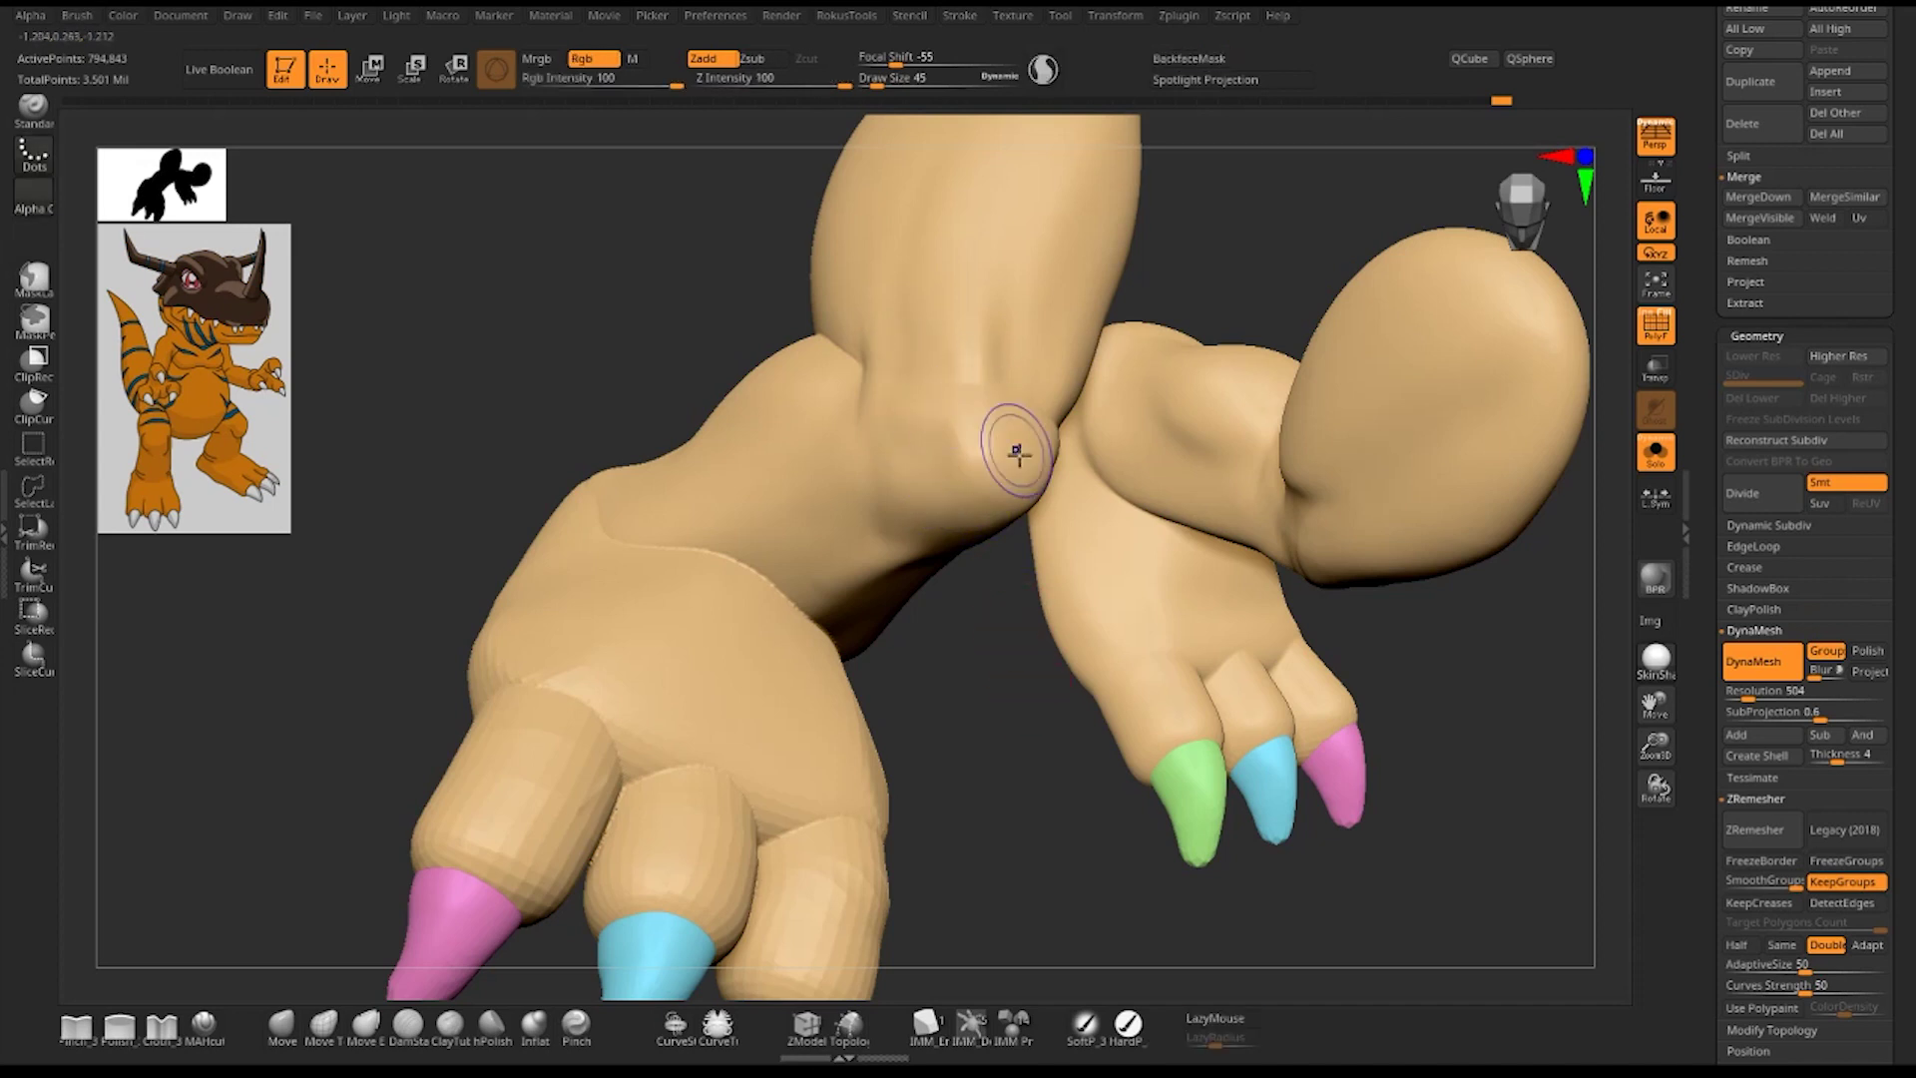
{"action": "mouse_move", "coordinate": [1027, 718]}
{"action": "left_mouse_down", "text": "shift"}
{"action": "mouse_move", "coordinate": [1015, 463]}
{"action": "mouse_move", "coordinate": [1055, 433]}
{"action": "left_mouse_up", "text": "shift"}
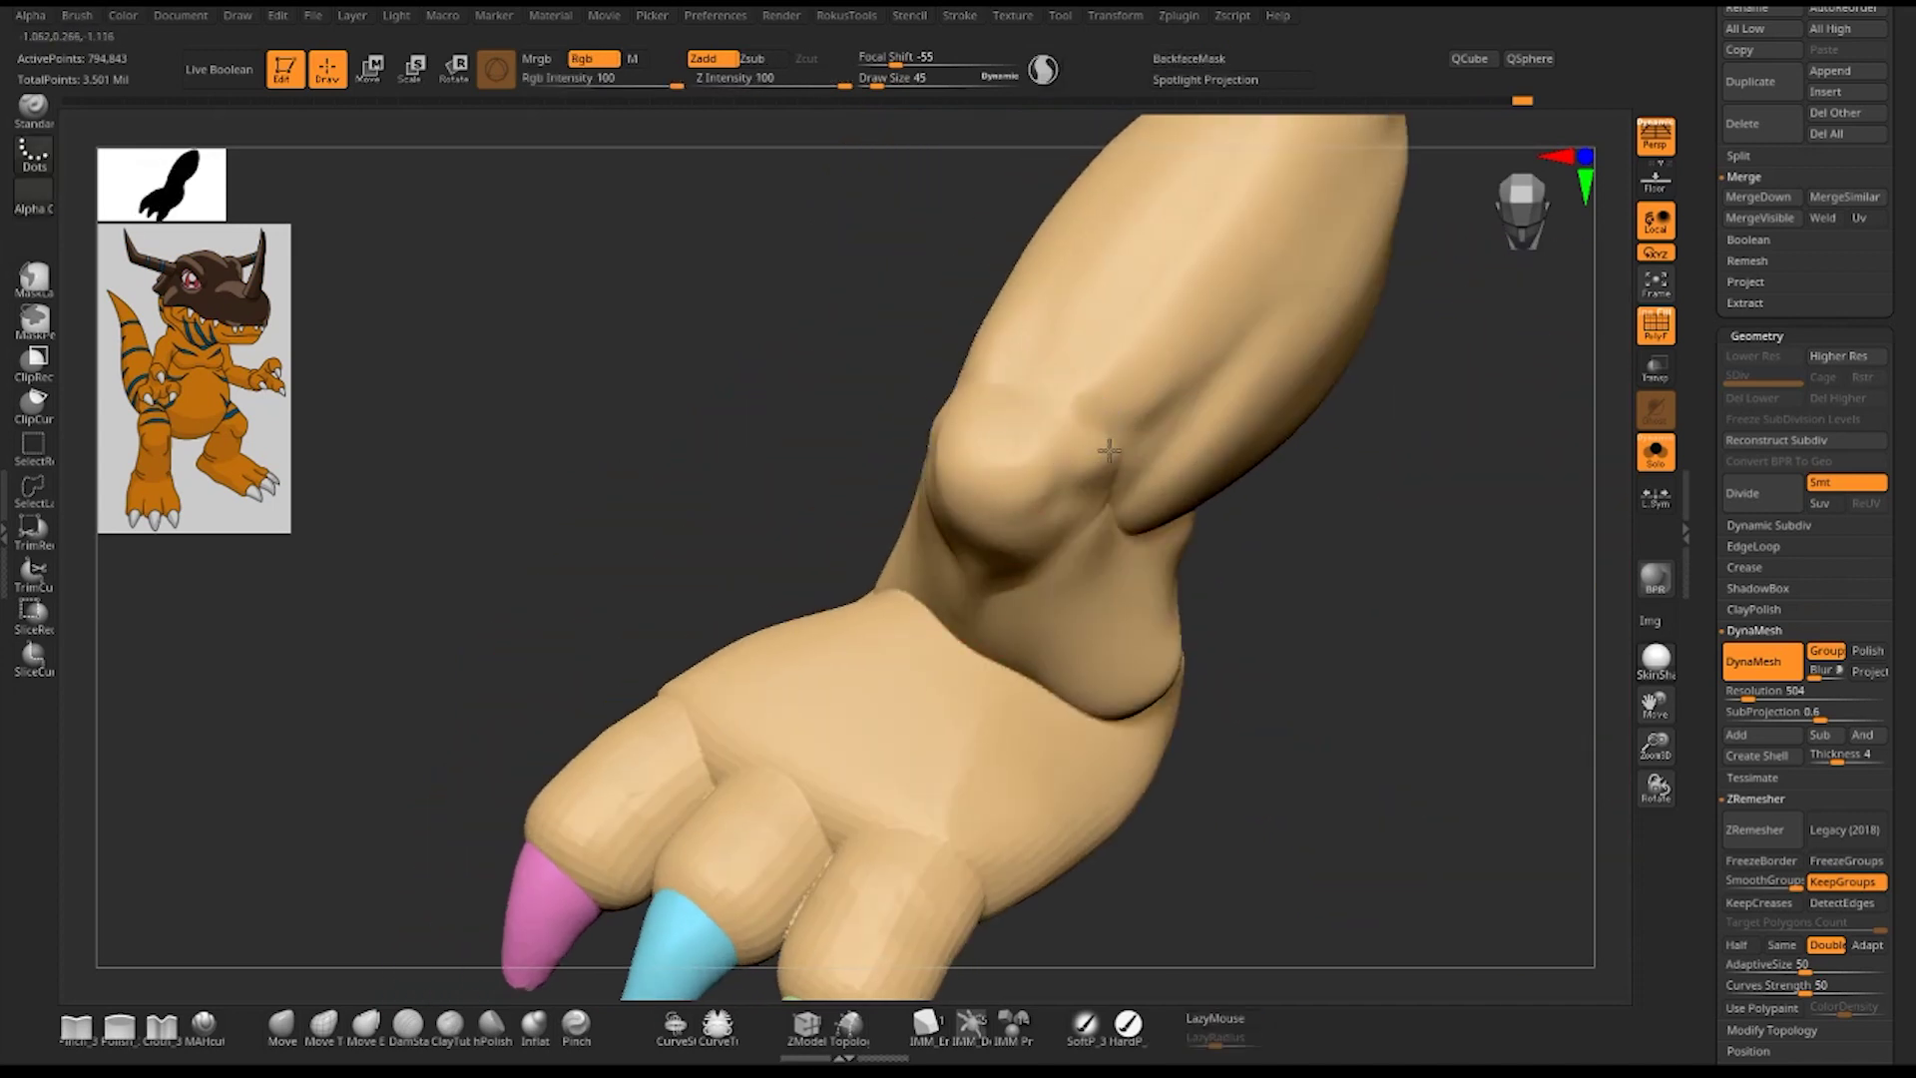
{"action": "left_click_drag", "start_coordinate": [1200, 650], "coordinate": [1227, 589]}
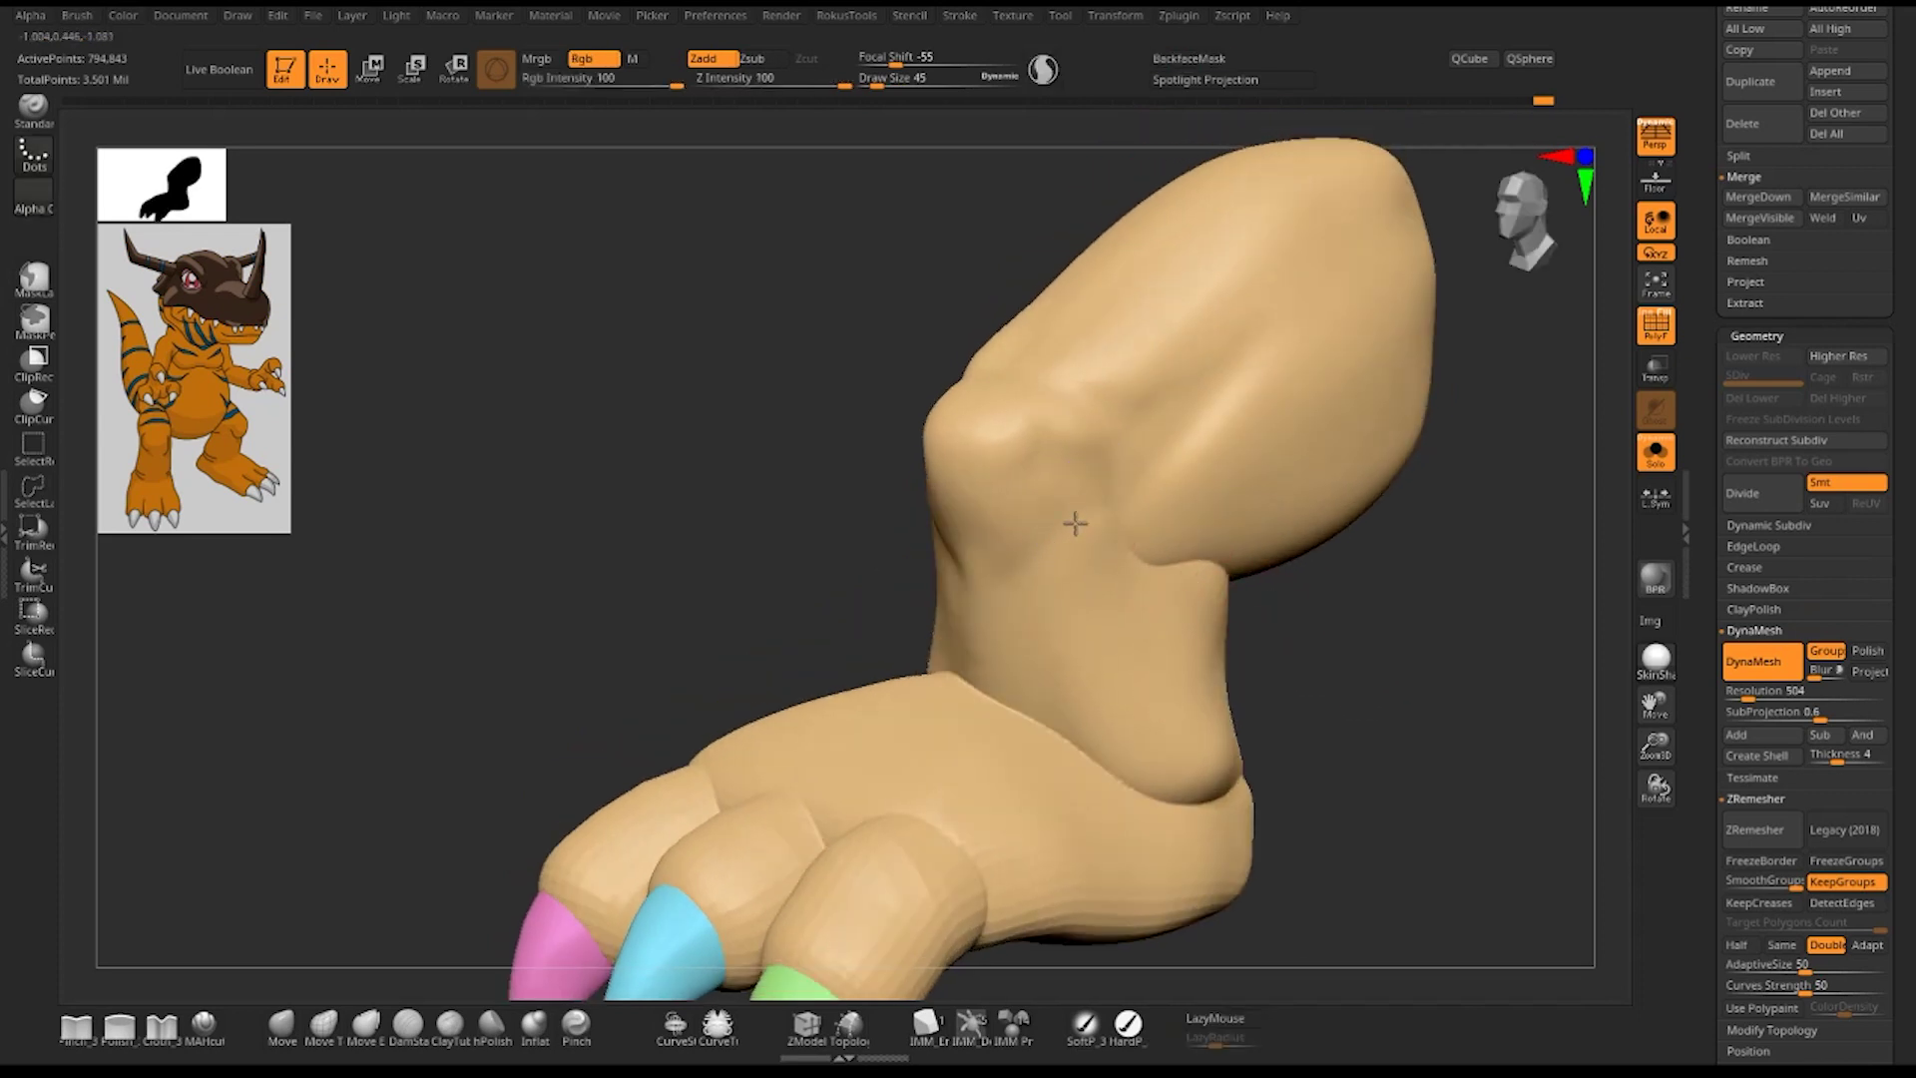
{"action": "left_click_drag", "start_coordinate": [1321, 655], "coordinate": [1206, 570]}
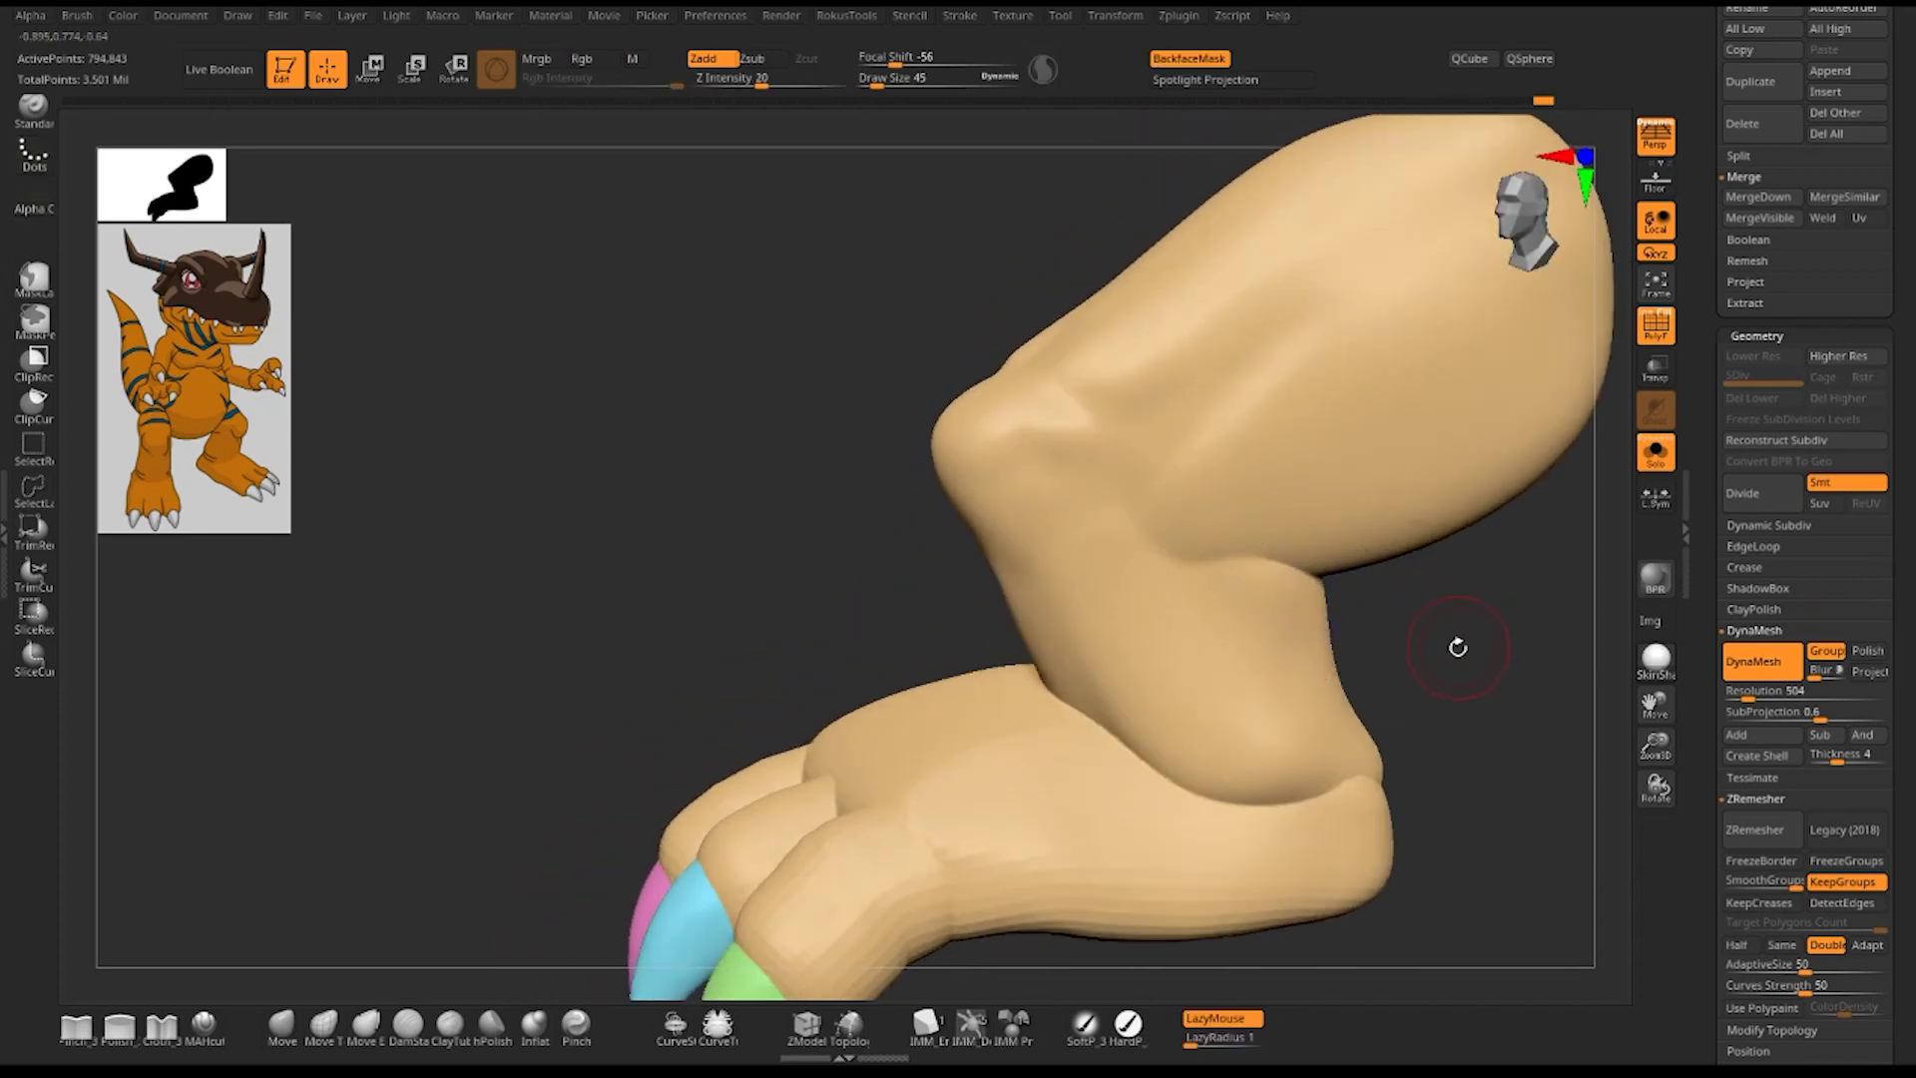
{"action": "mouse_move", "coordinate": [1453, 642]}
{"action": "left_mouse_down", "text": "shift"}
{"action": "mouse_move", "coordinate": [1196, 564]}
{"action": "mouse_move", "coordinate": [1210, 547]}
{"action": "mouse_move", "coordinate": [1257, 559]}
{"action": "left_mouse_up", "text": "shift"}
{"action": "key", "text": "b"}
{"action": "left_click", "coordinate": [1177, 548]}
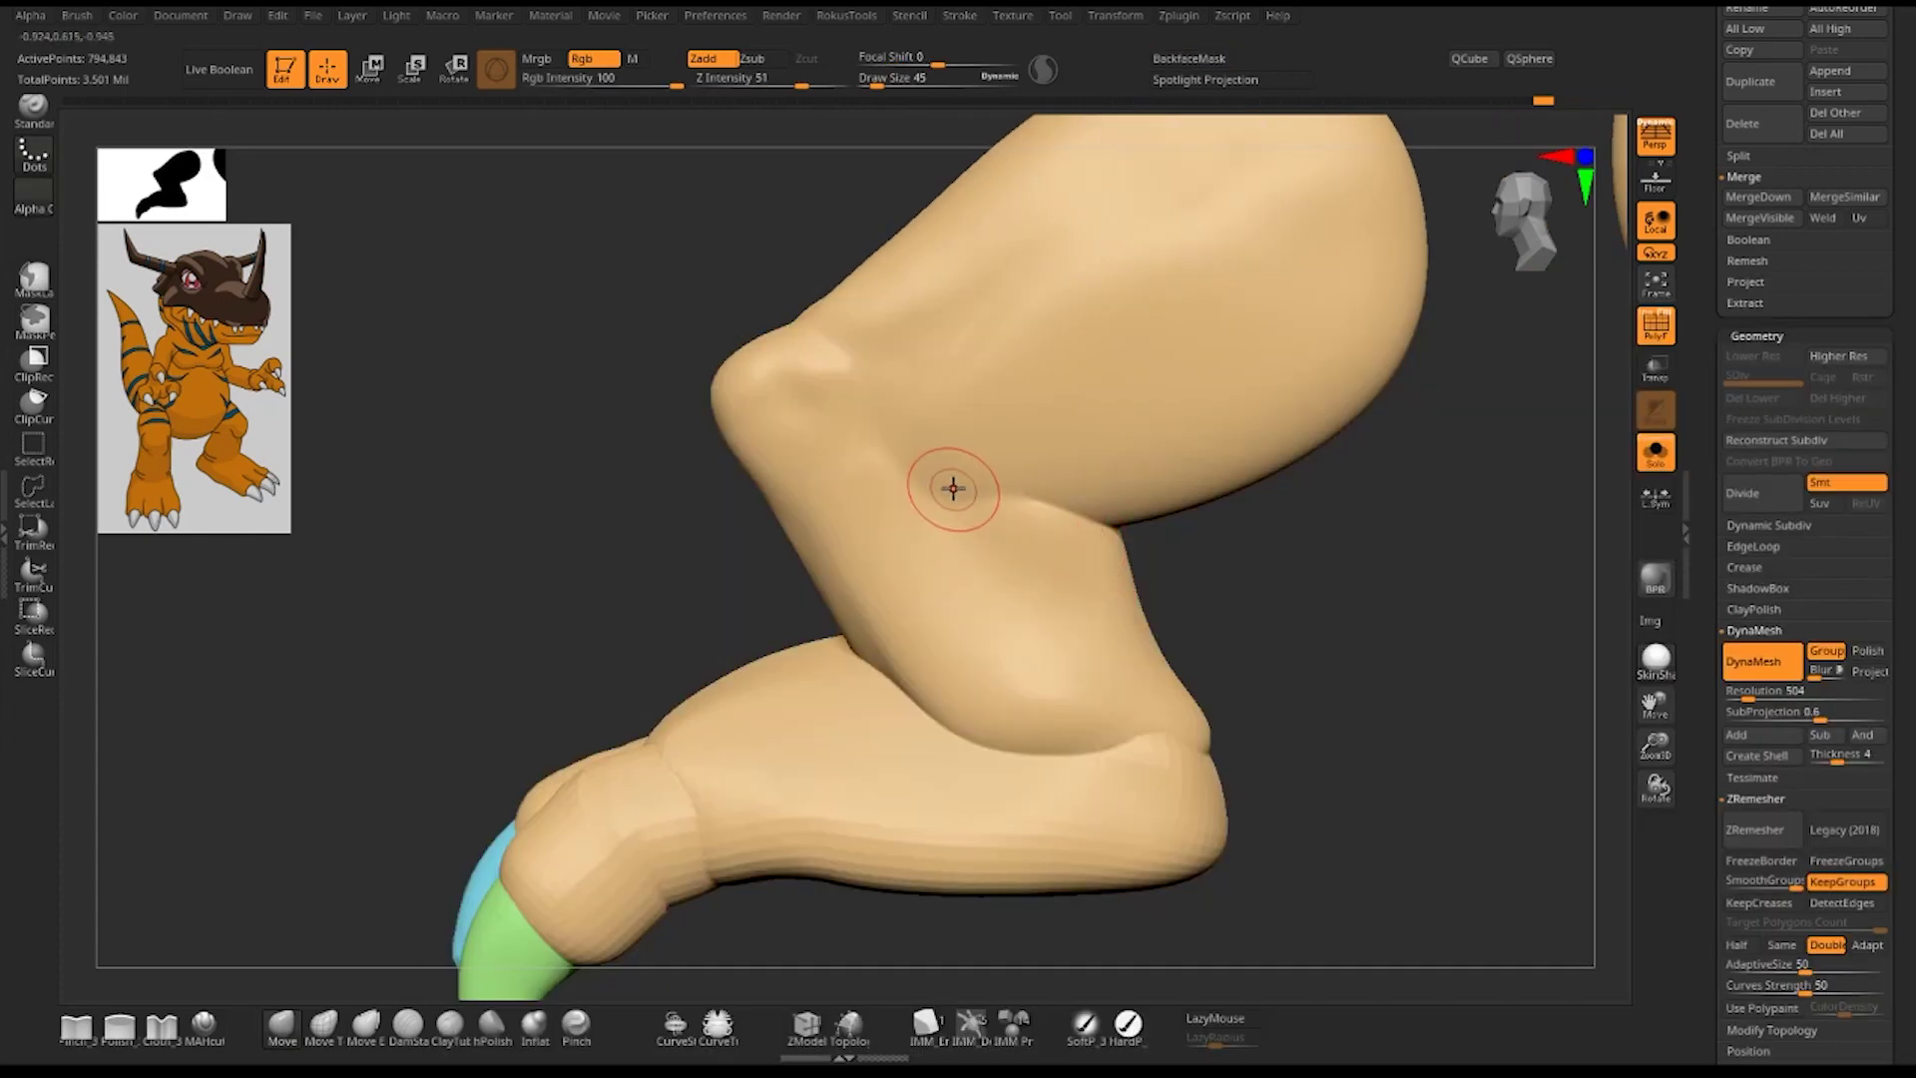
{"action": "key", "text": "space"}
{"action": "key", "text": "space"}
{"action": "mouse_move", "coordinate": [946, 499]}
{"action": "left_mouse_down"}
{"action": "mouse_move", "coordinate": [915, 474]}
{"action": "mouse_move", "coordinate": [1016, 497]}
{"action": "mouse_move", "coordinate": [1009, 459]}
{"action": "mouse_move", "coordinate": [937, 449]}
{"action": "mouse_move", "coordinate": [1031, 462]}
{"action": "left_mouse_up"}
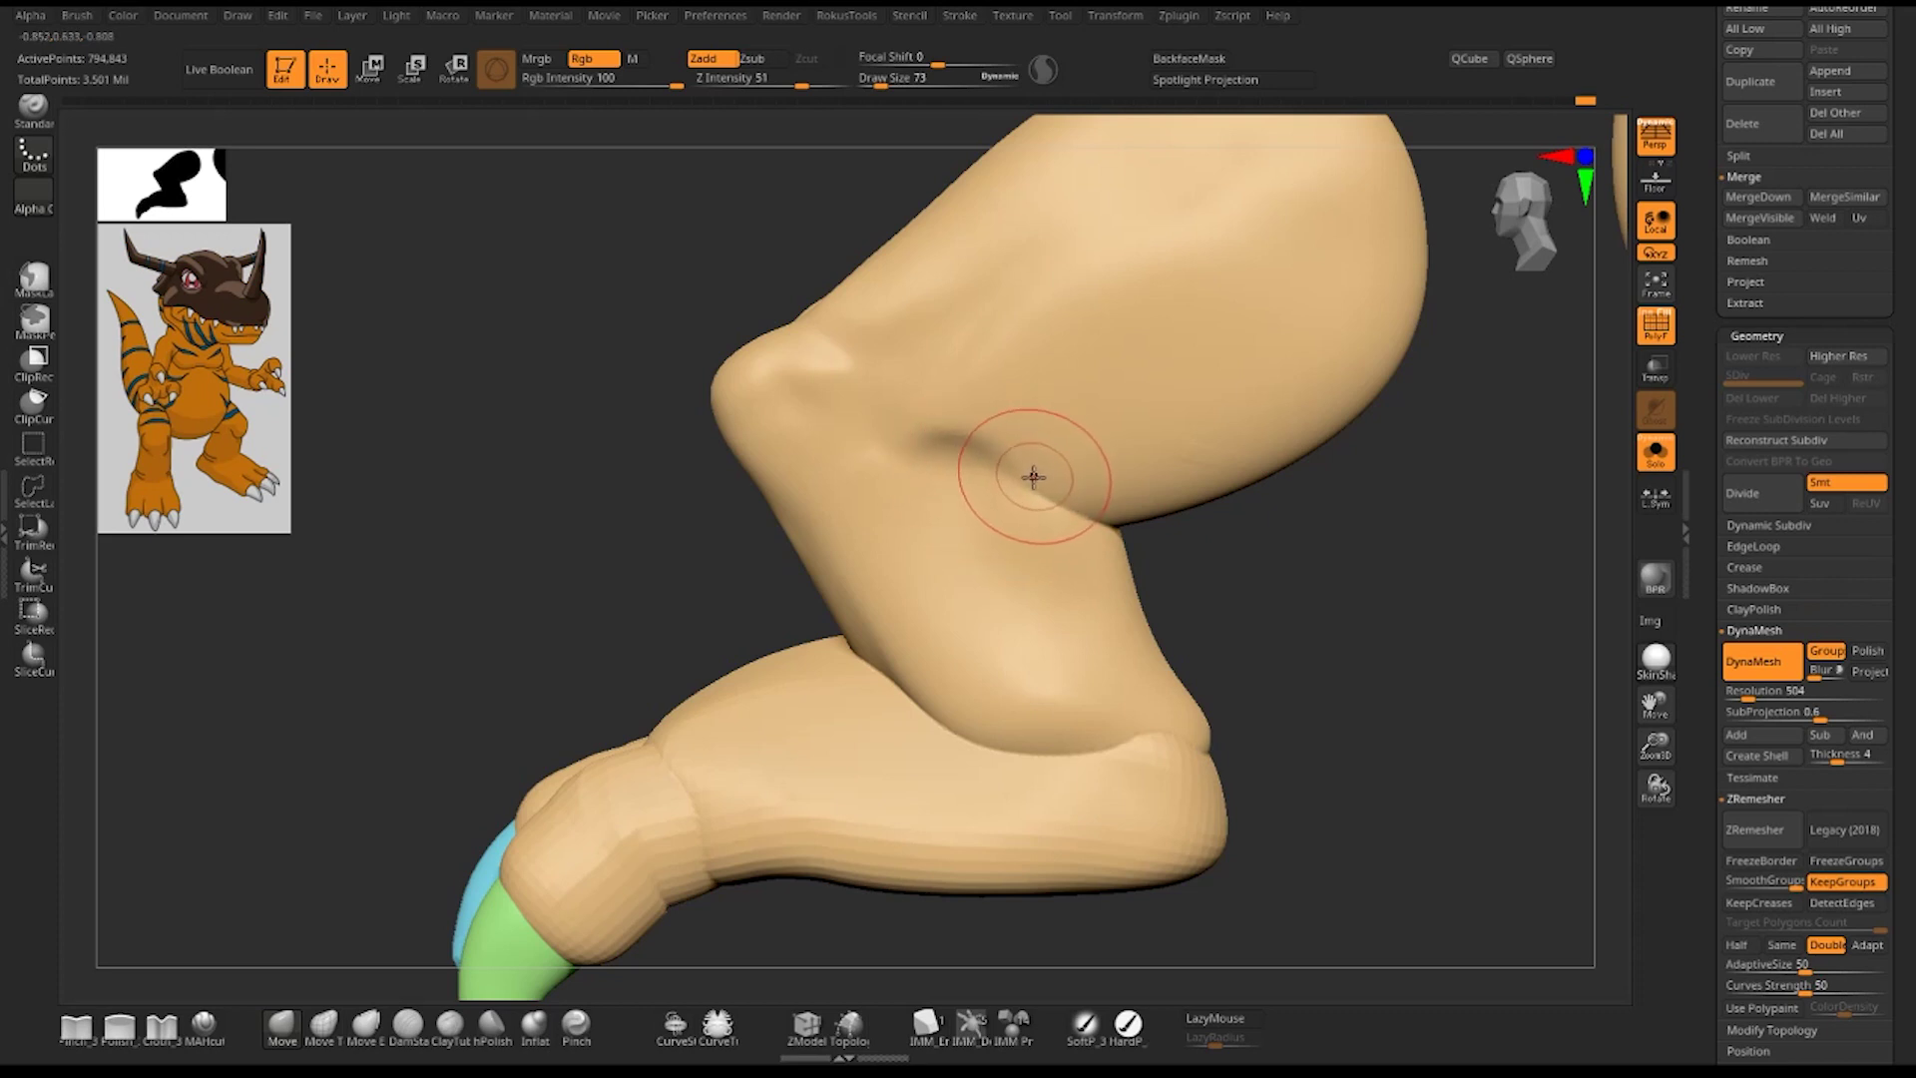
- Set Draw Size to 58 and work the dark crease on the shin with Dam Standard
{"action": "left_click_drag", "start_coordinate": [1291, 567], "coordinate": [1351, 548]}
{"action": "key", "text": "space"}
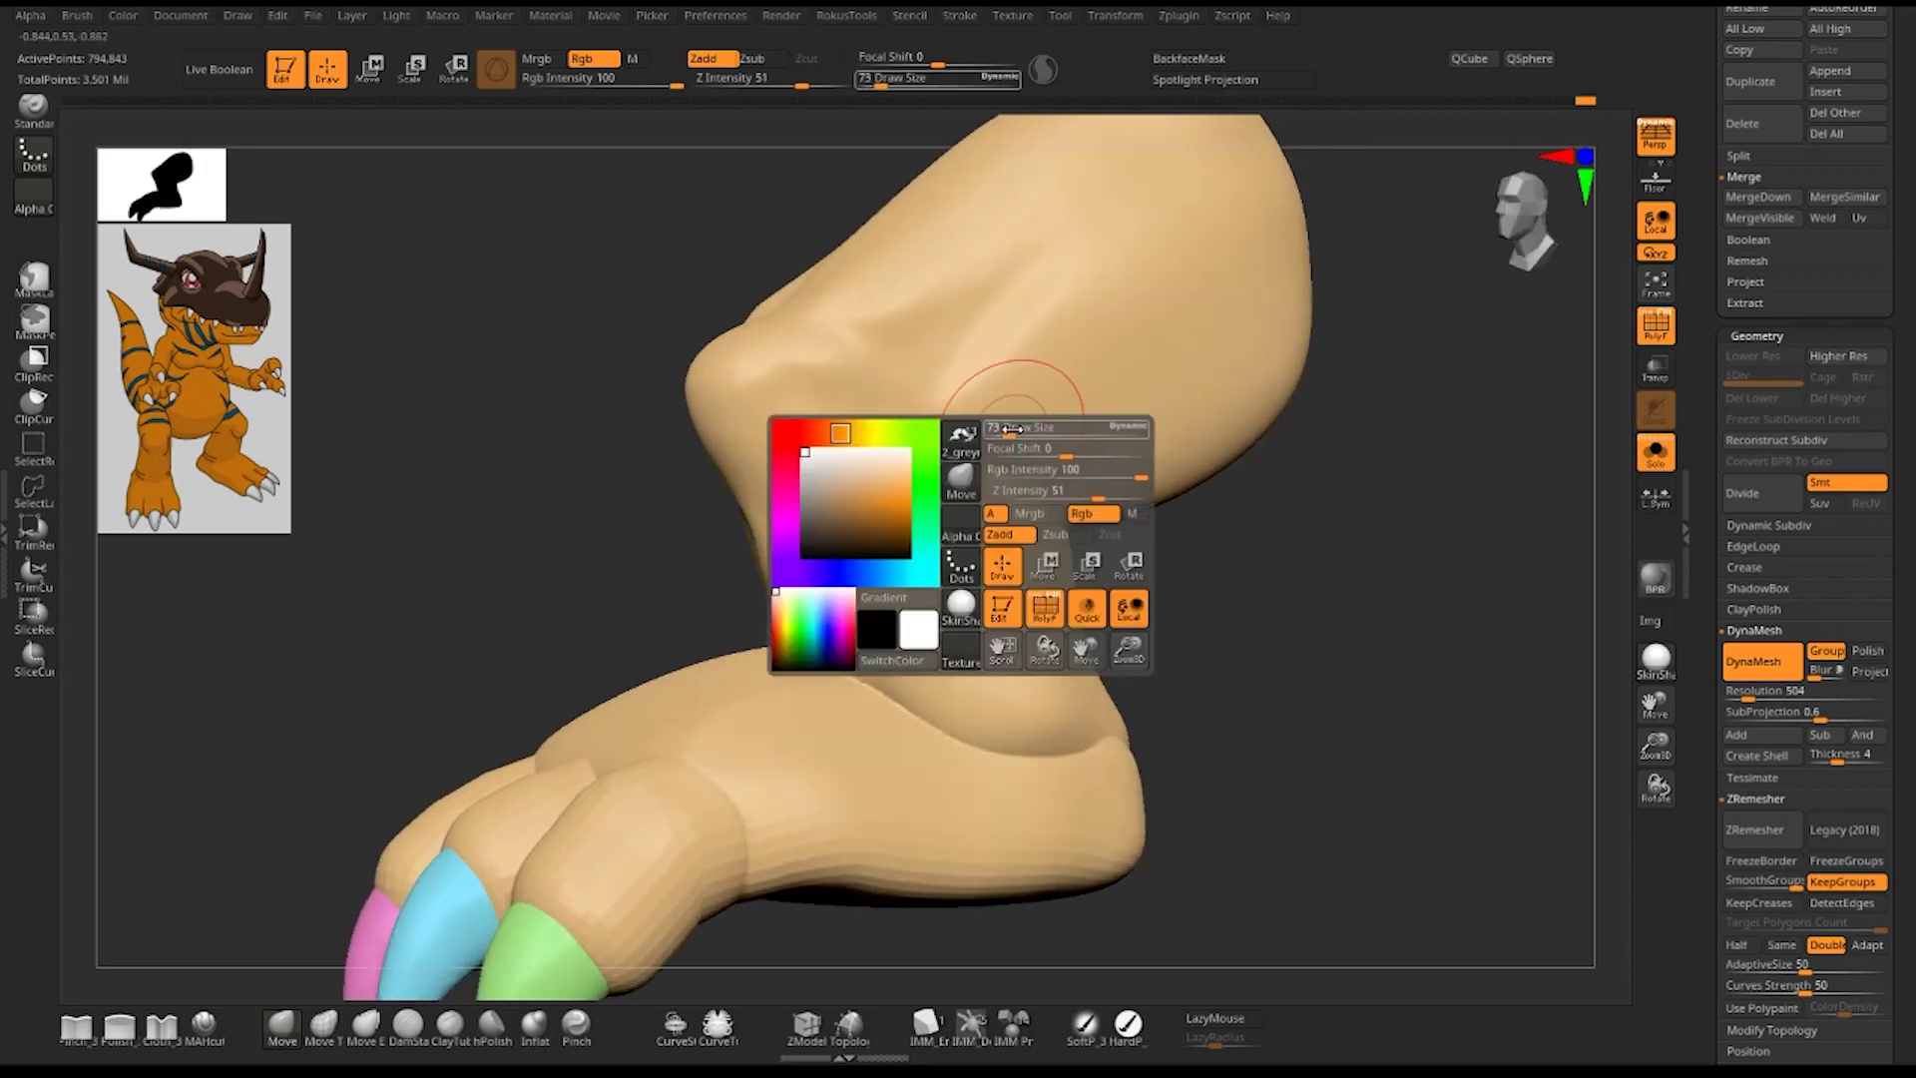
{"action": "left_click_drag", "start_coordinate": [1019, 435], "coordinate": [1004, 435]}
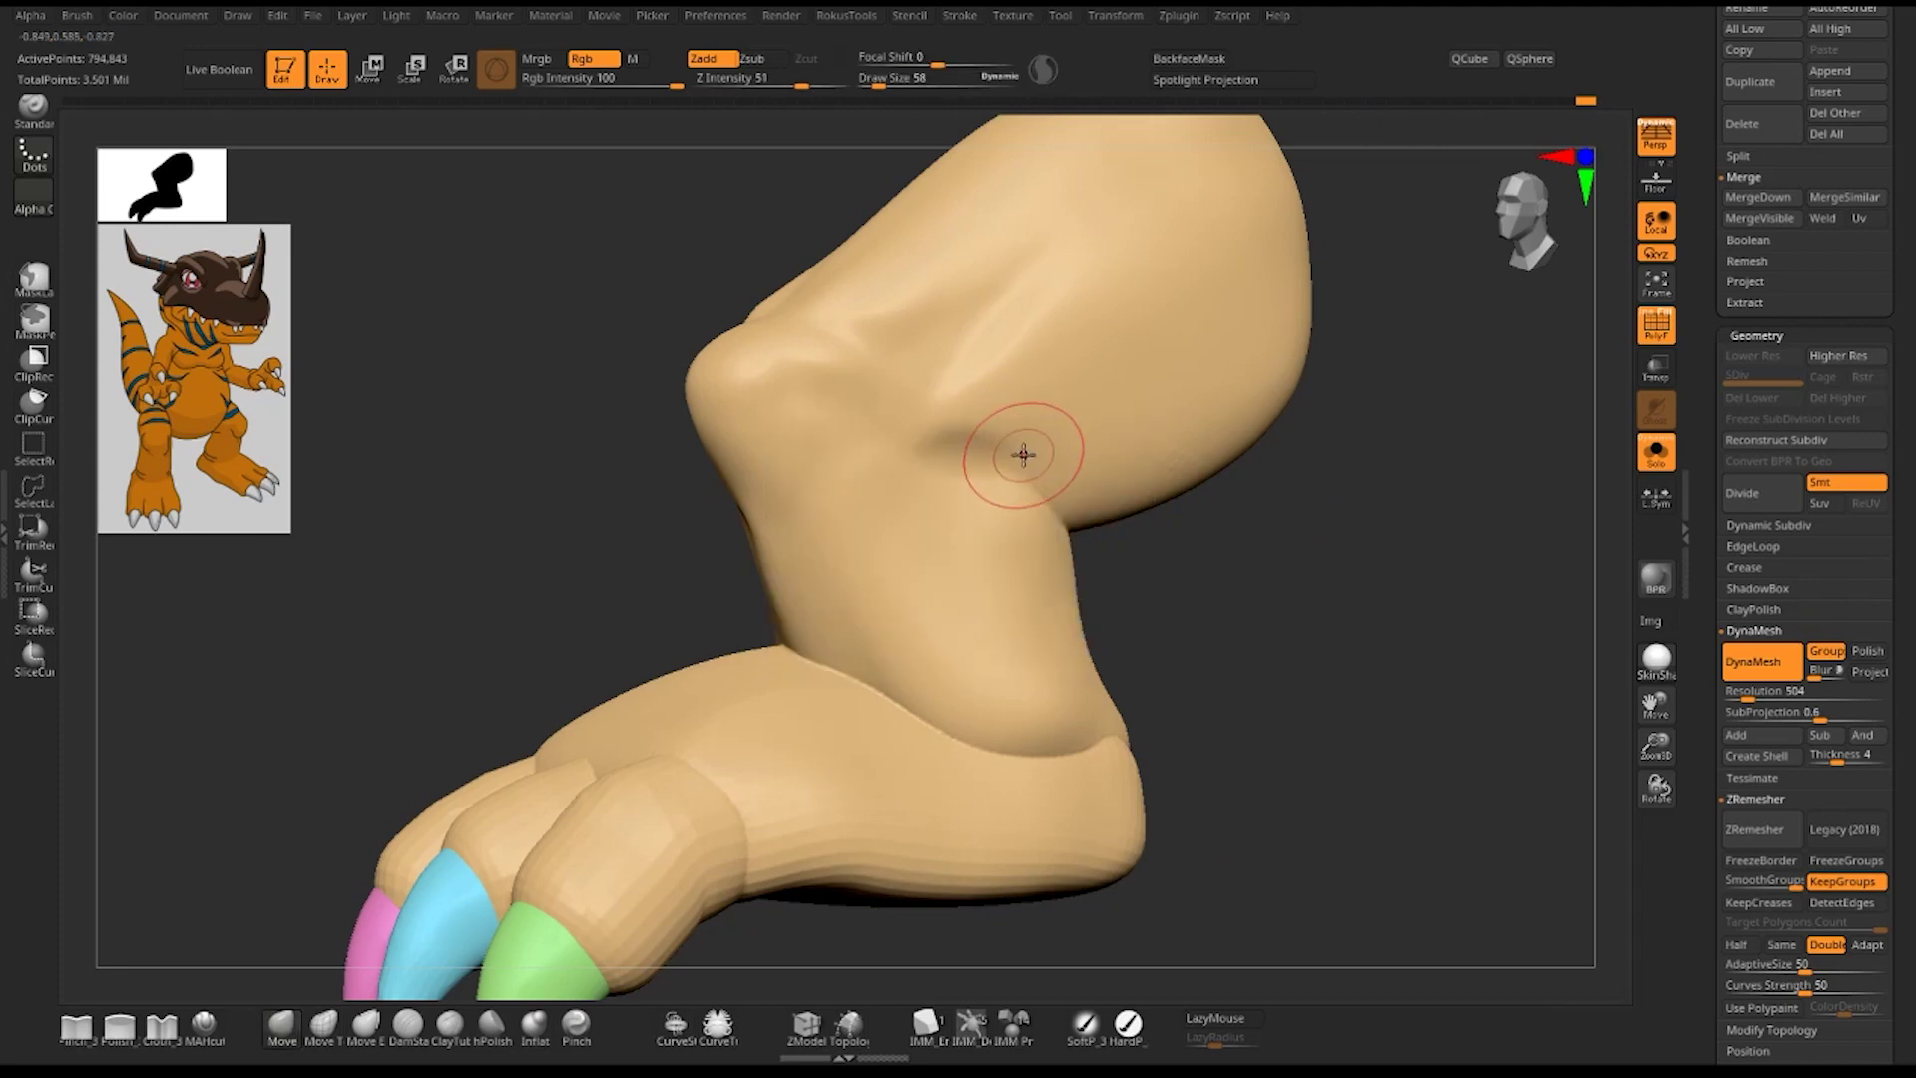
{"action": "key", "text": "b"}
{"action": "key", "text": "d"}
{"action": "key", "text": "s"}
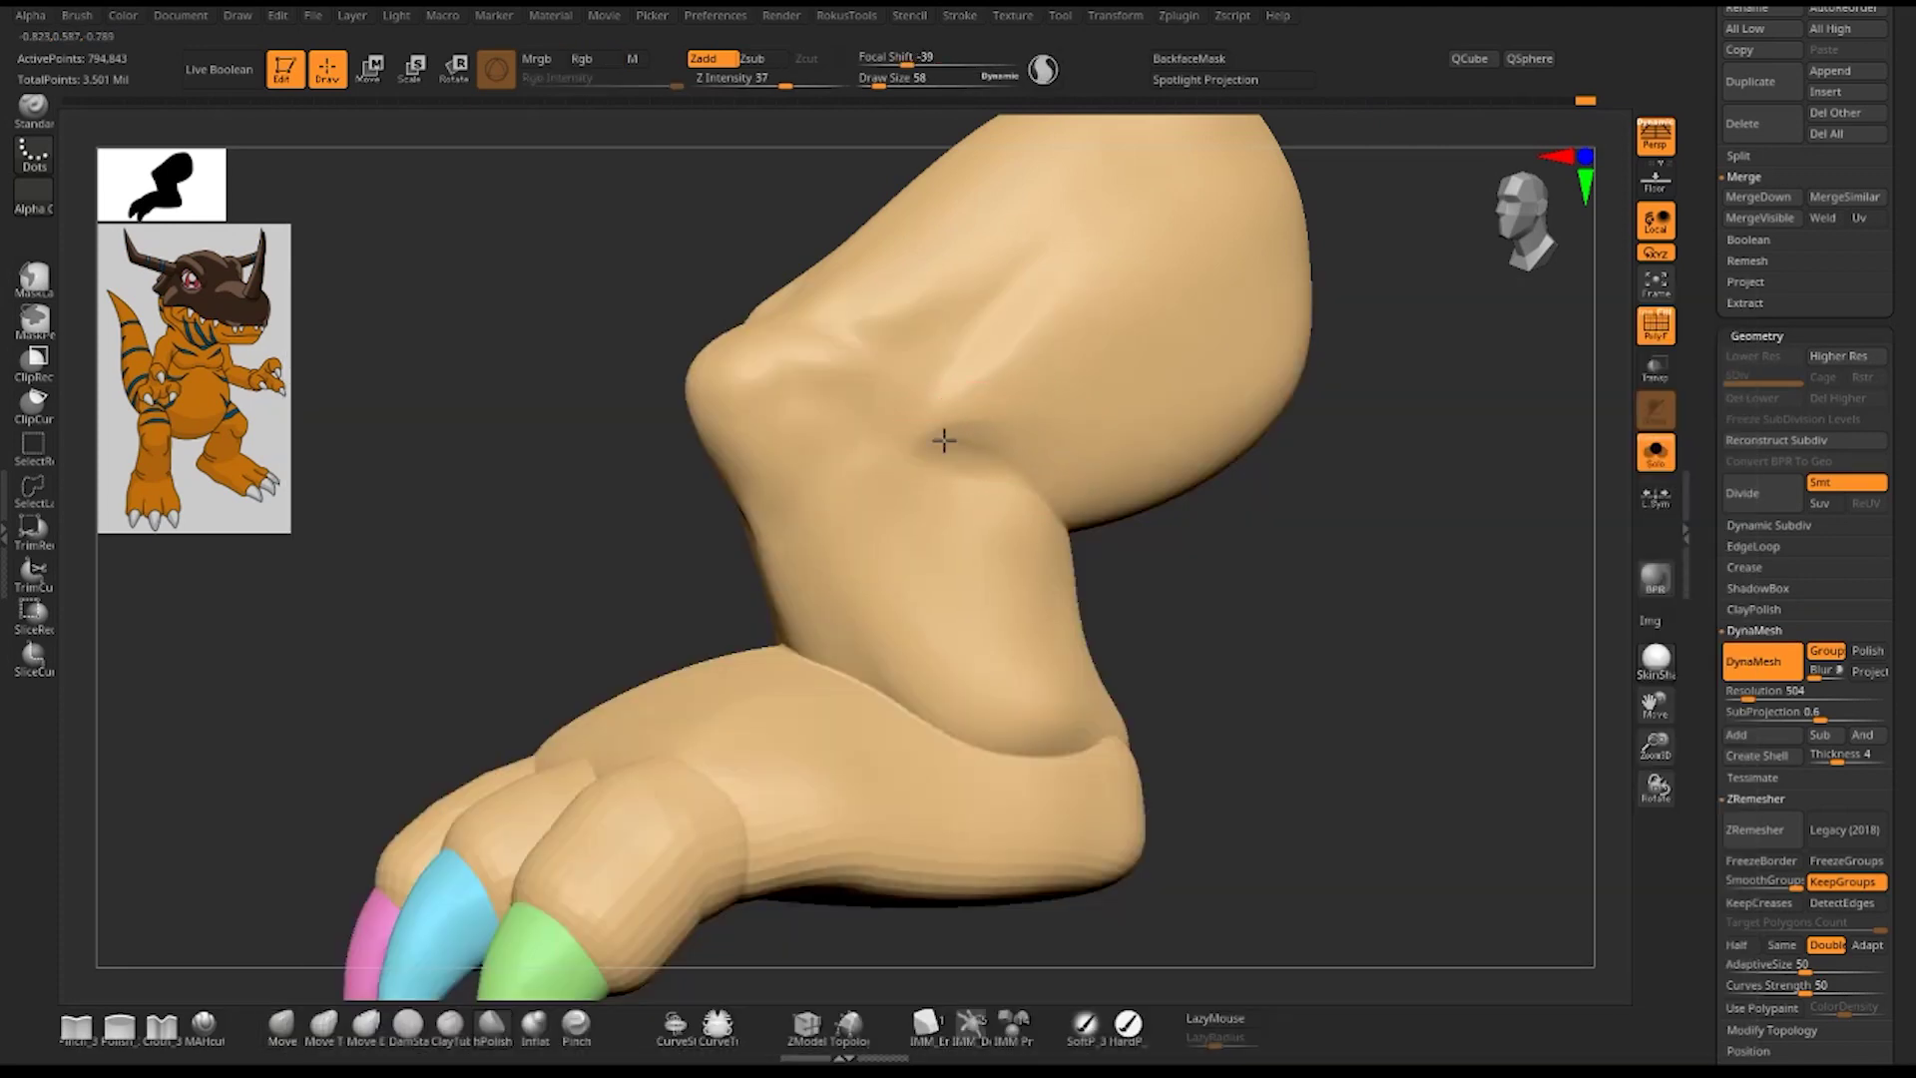
{"action": "mouse_move", "coordinate": [1030, 432]}
{"action": "left_mouse_down", "text": "shift"}
{"action": "mouse_move", "coordinate": [950, 415]}
{"action": "mouse_move", "coordinate": [976, 441]}
{"action": "left_mouse_up", "text": "shift"}
- Deepen the ankle crease with a small Dam Standard stroke
{"action": "key", "text": "b"}
{"action": "key", "text": "d"}
{"action": "key", "text": "s"}
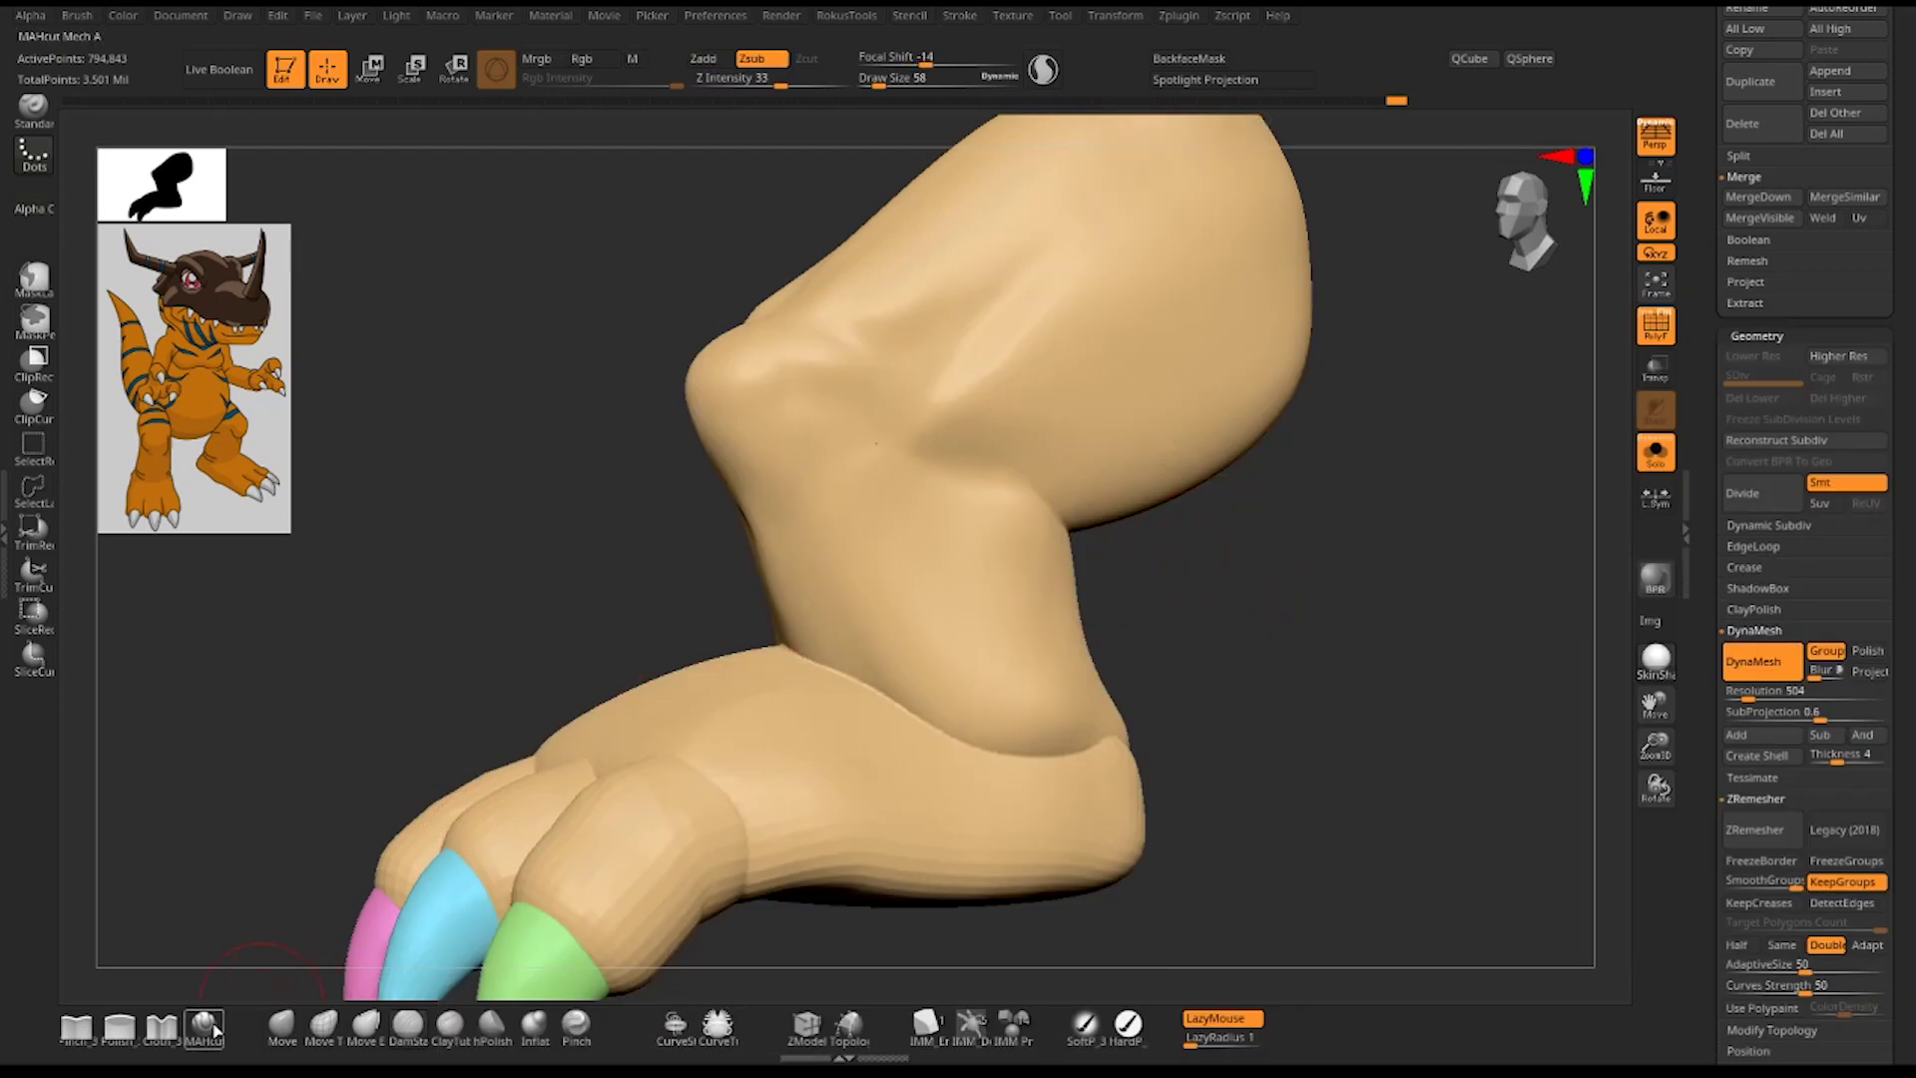
{"action": "mouse_move", "coordinate": [1188, 626]}
{"action": "left_mouse_down"}
{"action": "mouse_move", "coordinate": [1027, 483]}
{"action": "mouse_move", "coordinate": [834, 436]}
{"action": "mouse_move", "coordinate": [1059, 504]}
{"action": "mouse_move", "coordinate": [1018, 478]}
{"action": "left_mouse_up"}
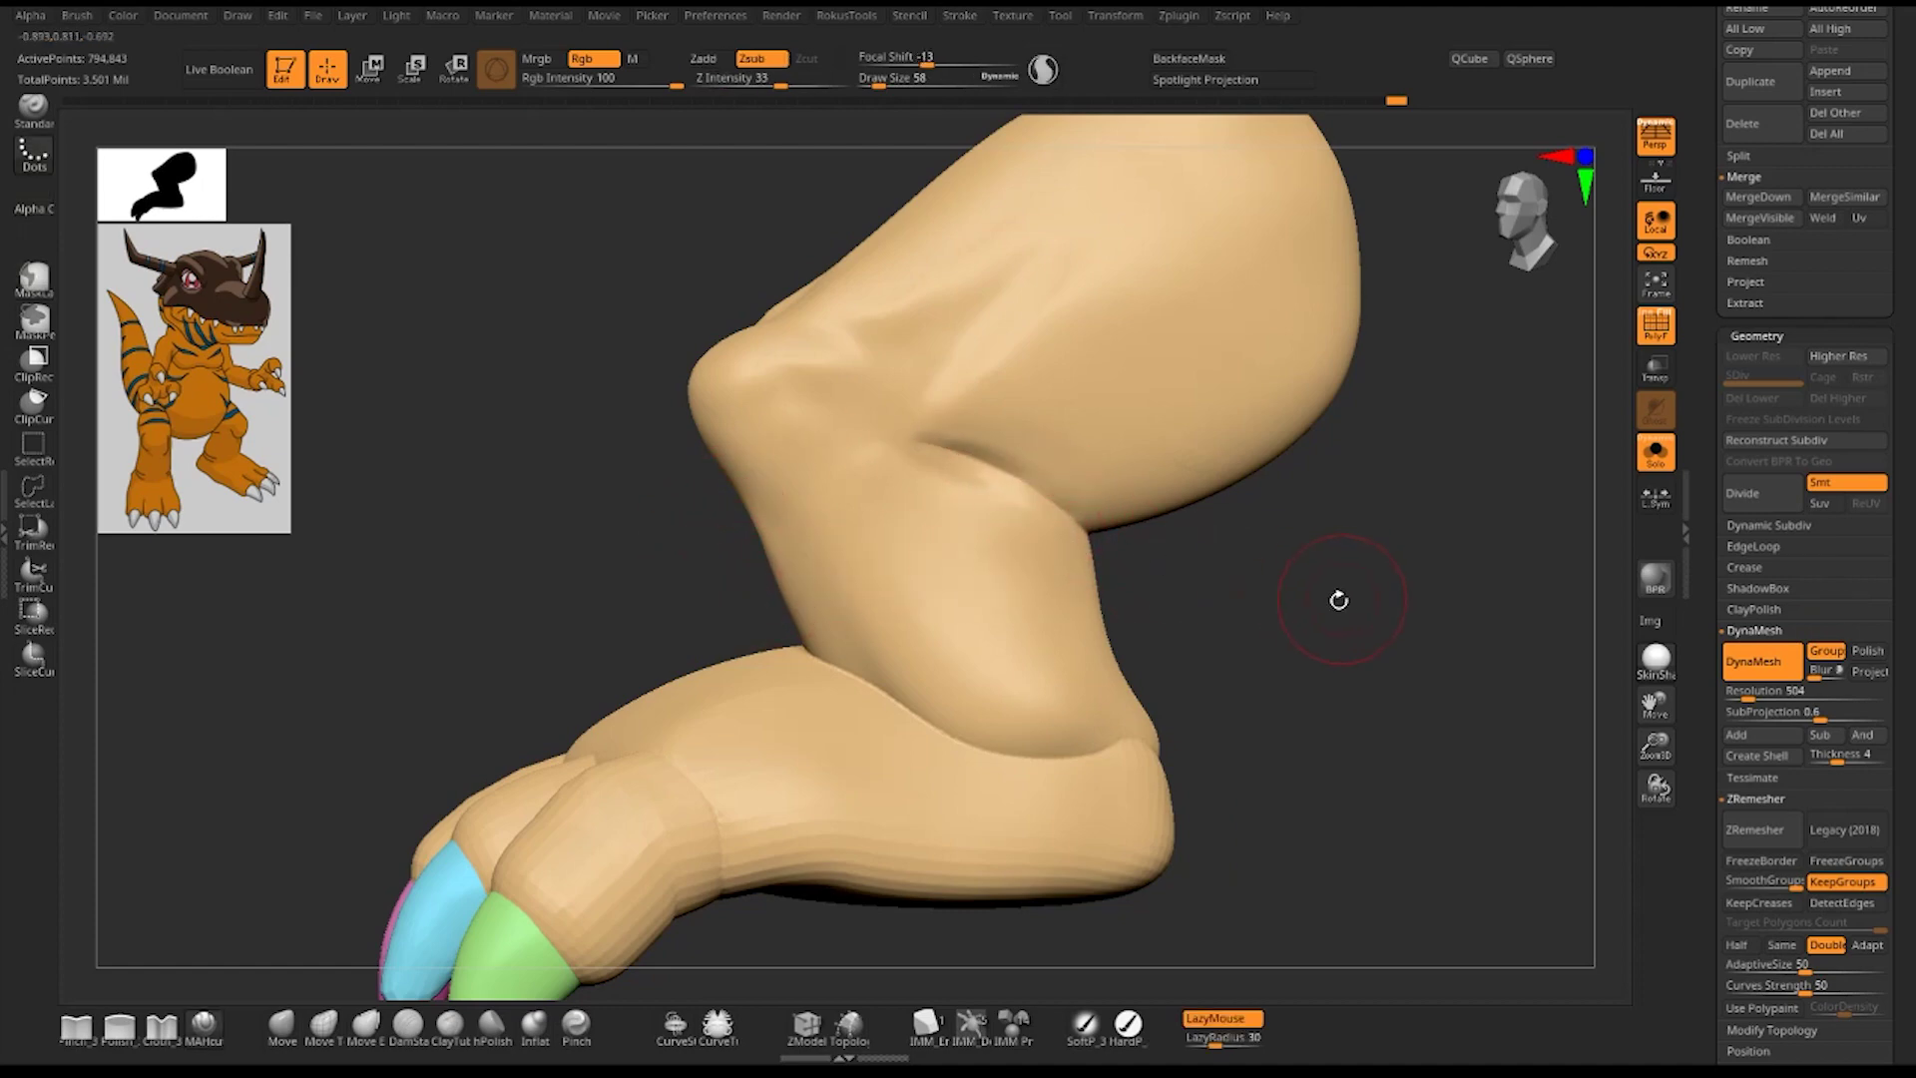
{"action": "mouse_move", "coordinate": [1338, 595]}
{"action": "left_mouse_down"}
{"action": "mouse_move", "coordinate": [1262, 619]}
{"action": "mouse_move", "coordinate": [1326, 609]}
{"action": "mouse_move", "coordinate": [1277, 599]}
{"action": "left_mouse_up"}
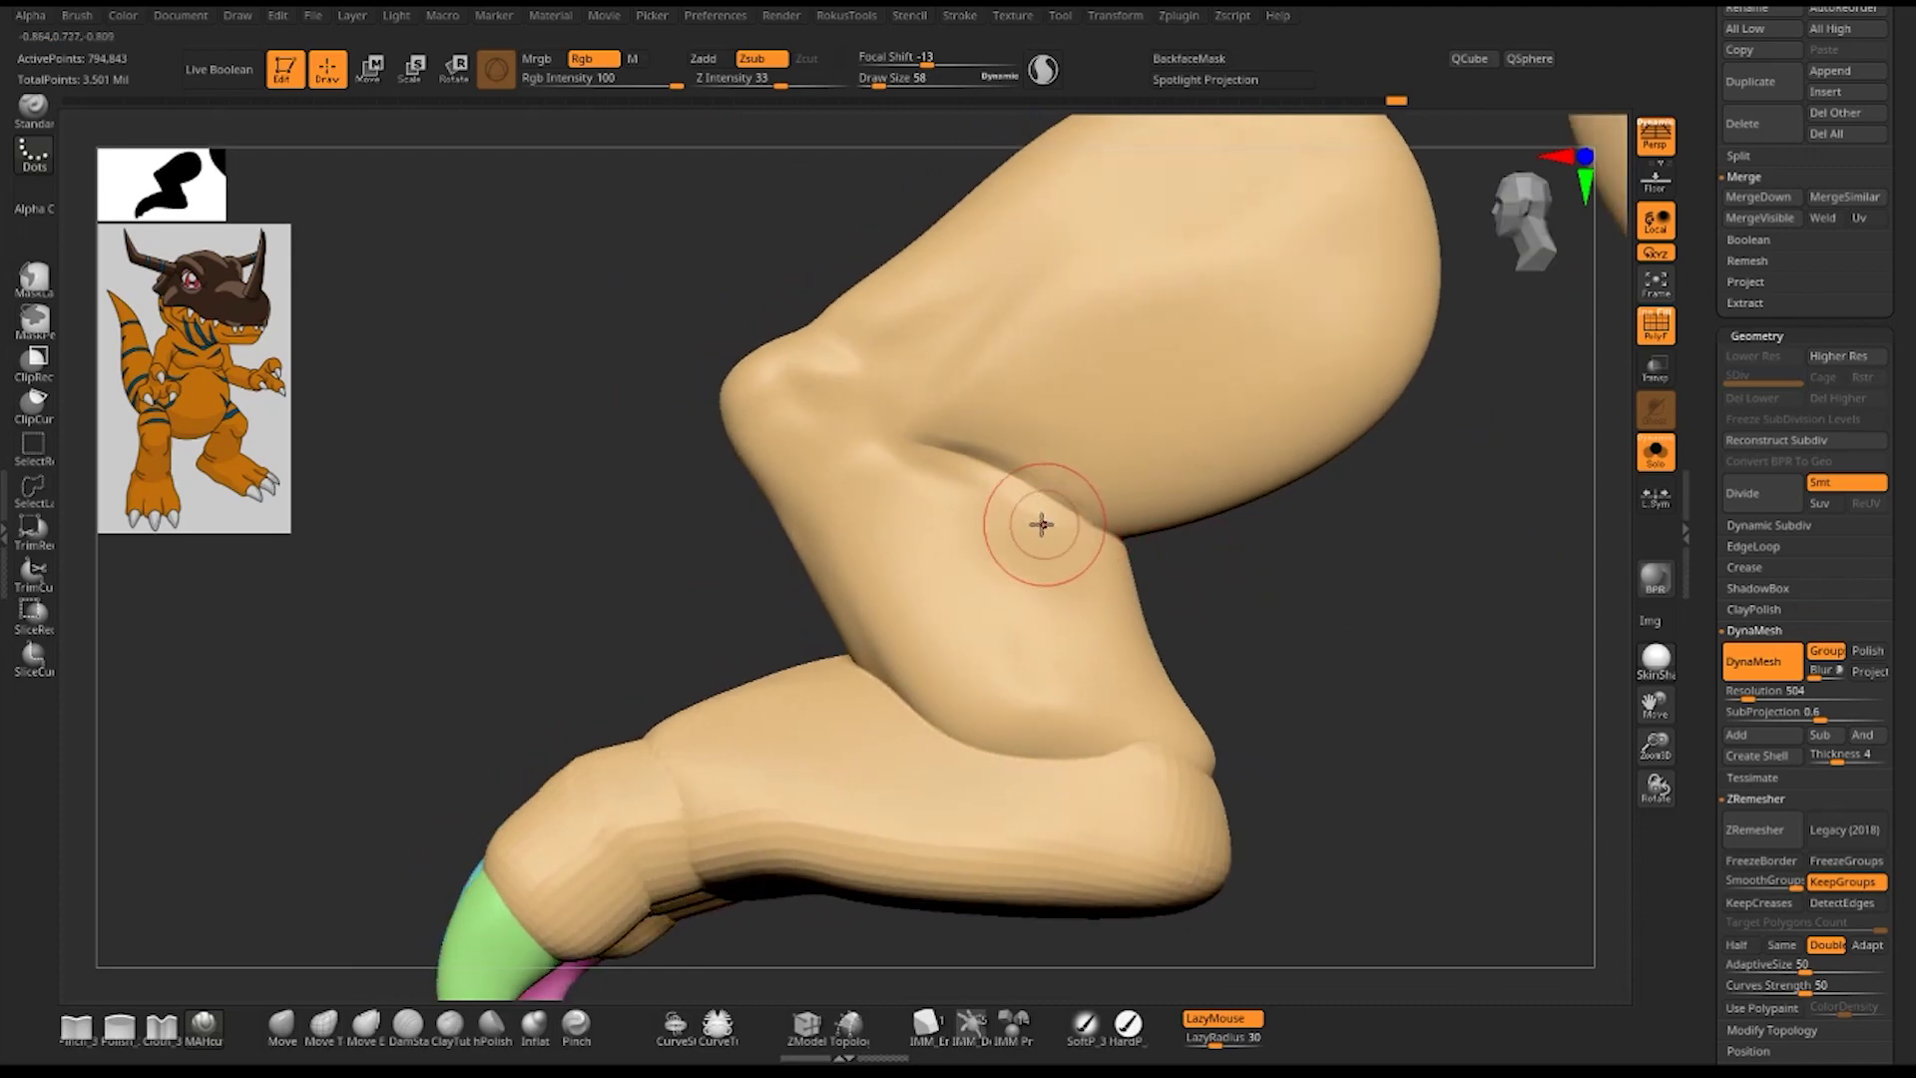
{"action": "left_click_drag", "start_coordinate": [1038, 522], "coordinate": [1027, 492]}
- Mask a band across the underside of the thigh above the knee
{"action": "left_click_drag", "start_coordinate": [1333, 587], "coordinate": [868, 590]}
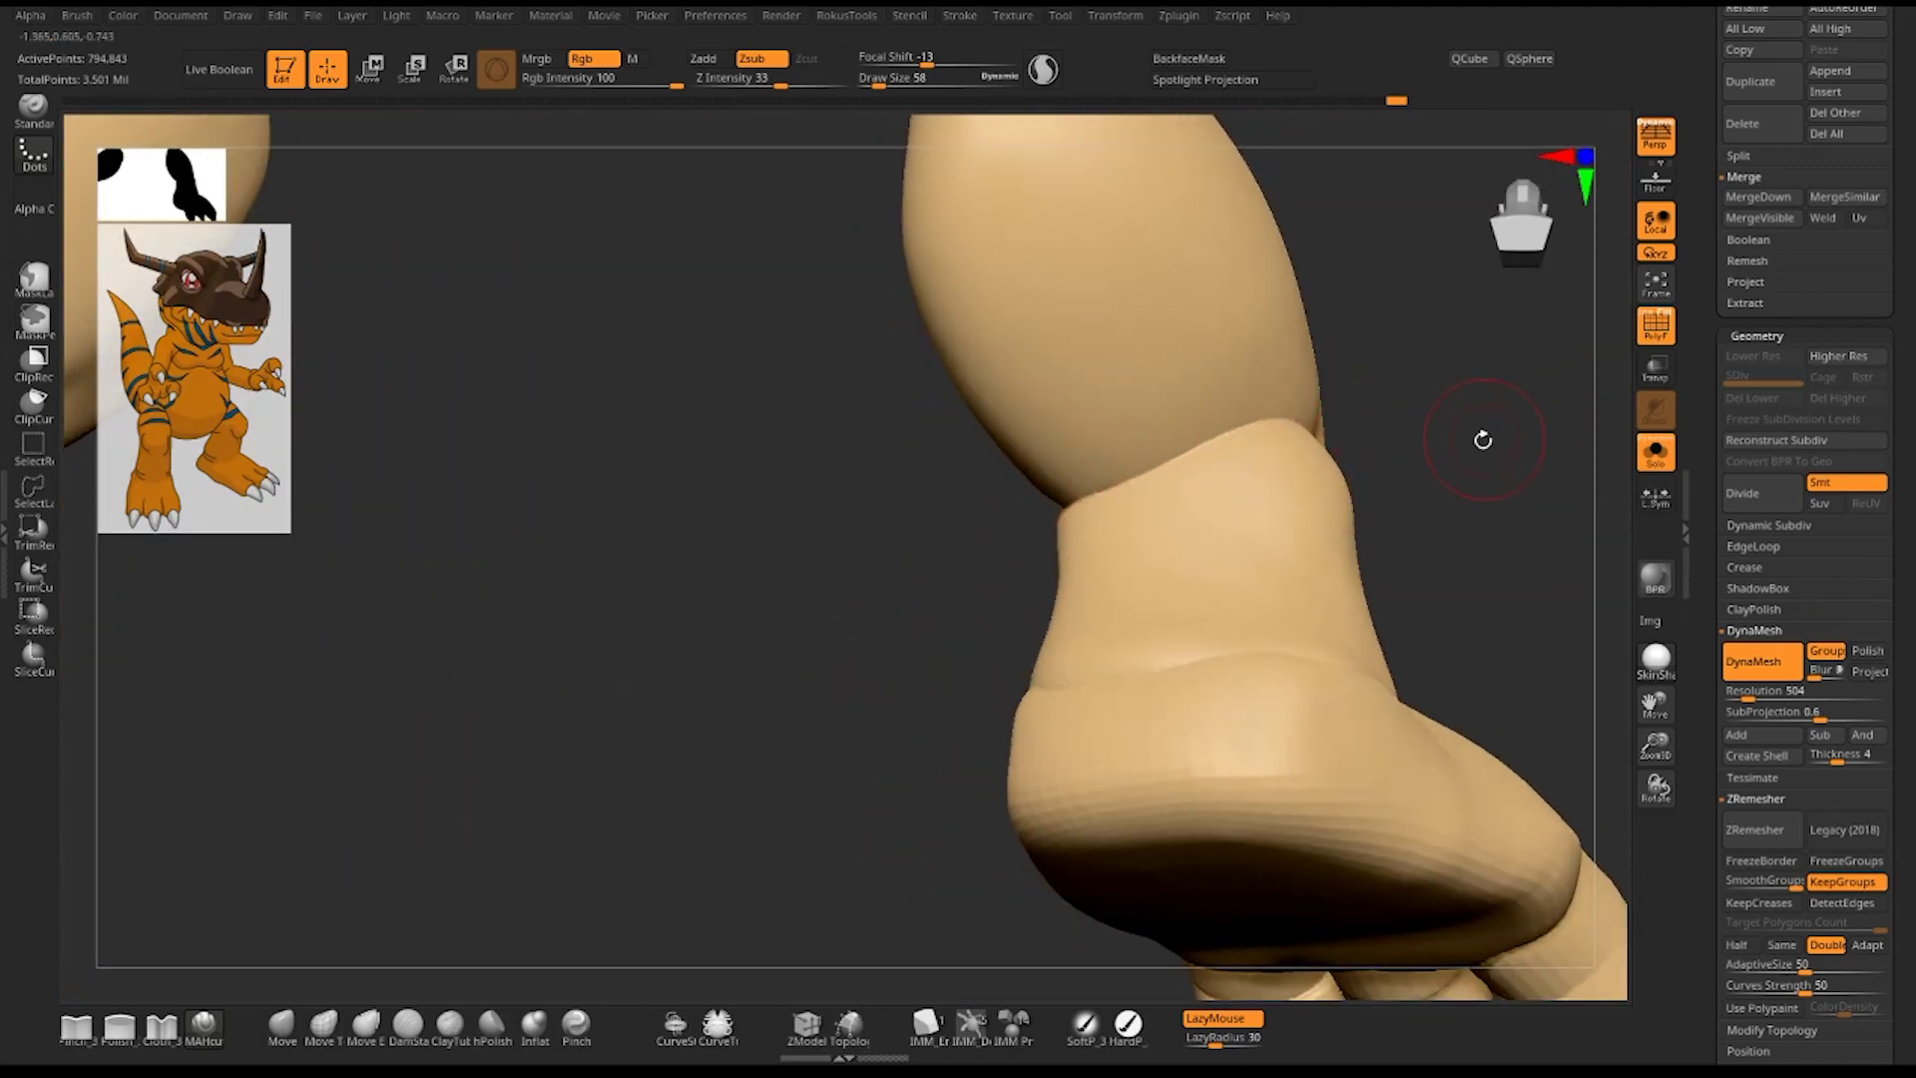
{"action": "left_click_drag", "start_coordinate": [1483, 439], "coordinate": [1398, 491]}
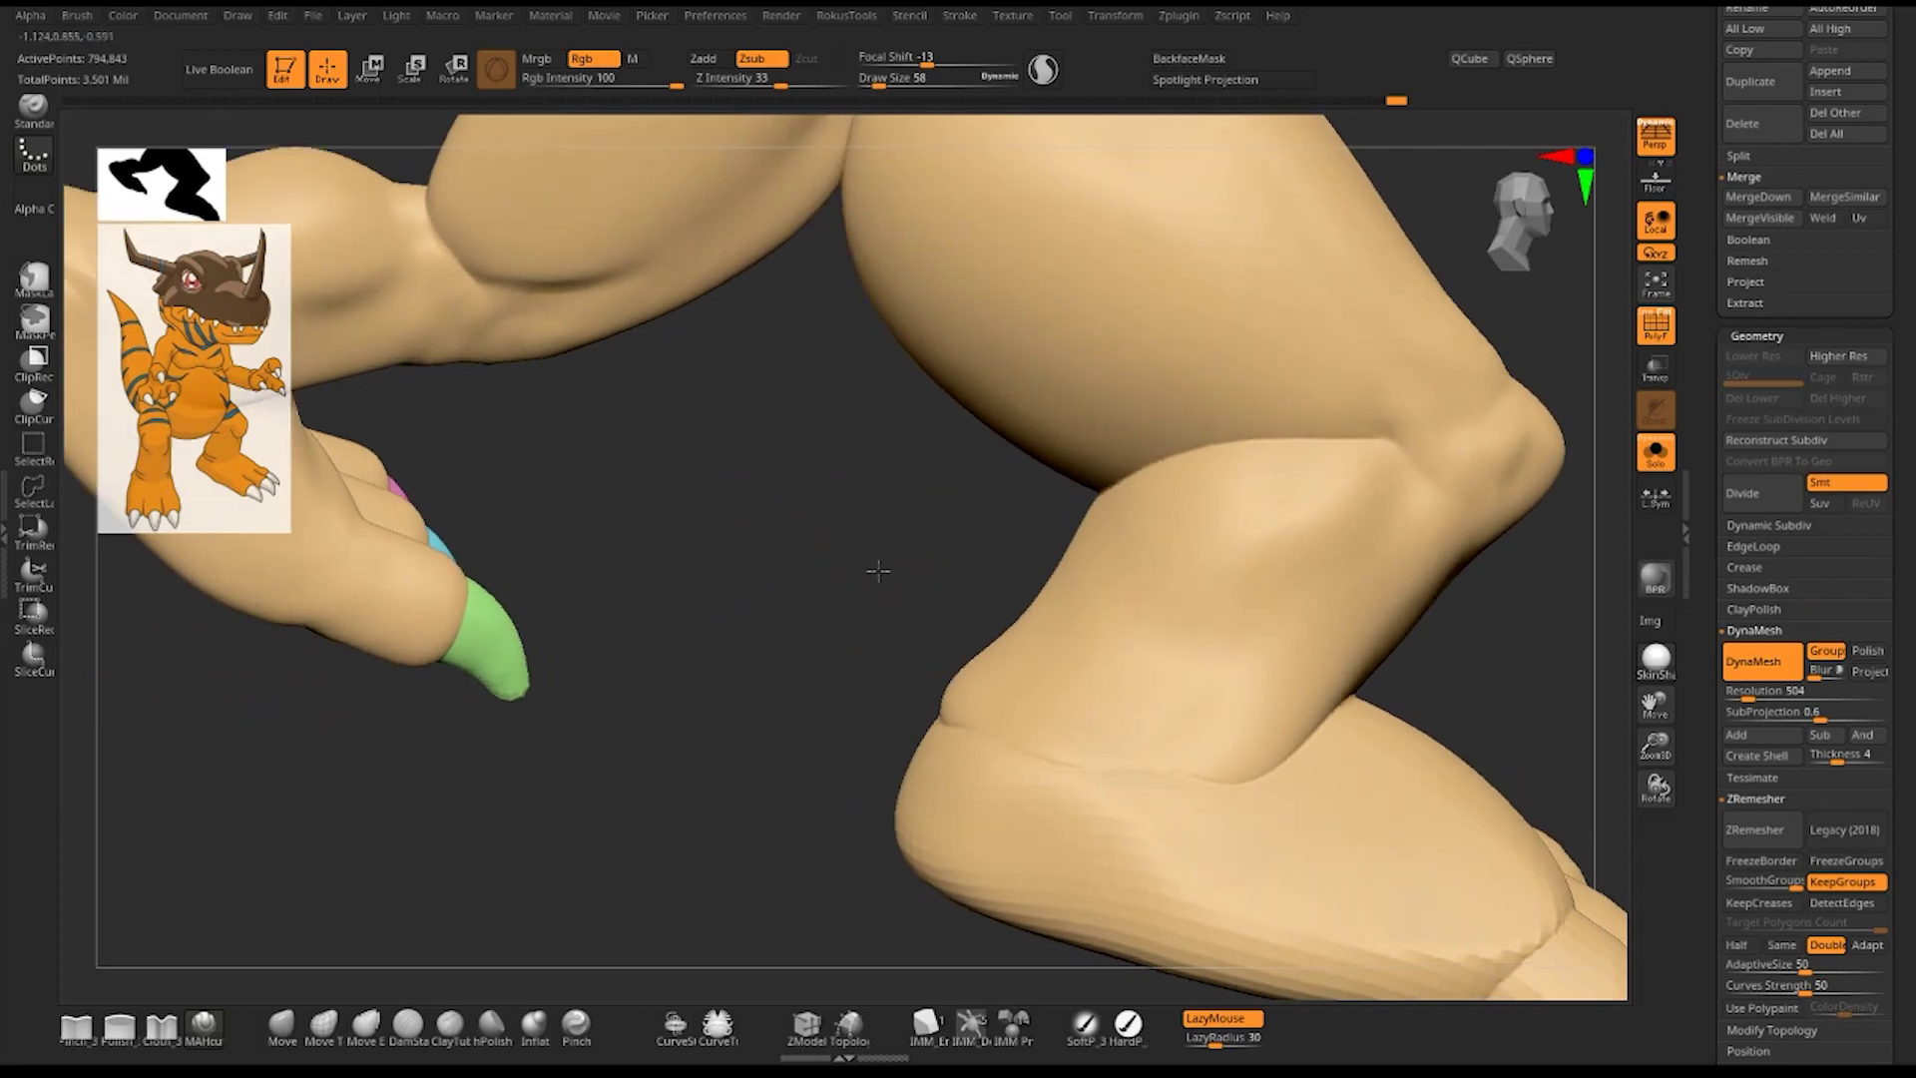
{"action": "mouse_move", "coordinate": [842, 560]}
{"action": "left_mouse_down"}
{"action": "mouse_move", "coordinate": [1046, 610]}
{"action": "mouse_move", "coordinate": [1270, 530]}
{"action": "mouse_move", "coordinate": [1283, 488]}
{"action": "left_mouse_up"}
{"action": "mouse_move", "coordinate": [1381, 410]}
{"action": "left_mouse_down", "text": "ctrl"}
{"action": "mouse_move", "coordinate": [1317, 496]}
{"action": "mouse_move", "coordinate": [1163, 512]}
{"action": "mouse_move", "coordinate": [1129, 507]}
{"action": "mouse_move", "coordinate": [1097, 409]}
{"action": "mouse_move", "coordinate": [774, 389]}
{"action": "left_mouse_up", "text": "ctrl"}
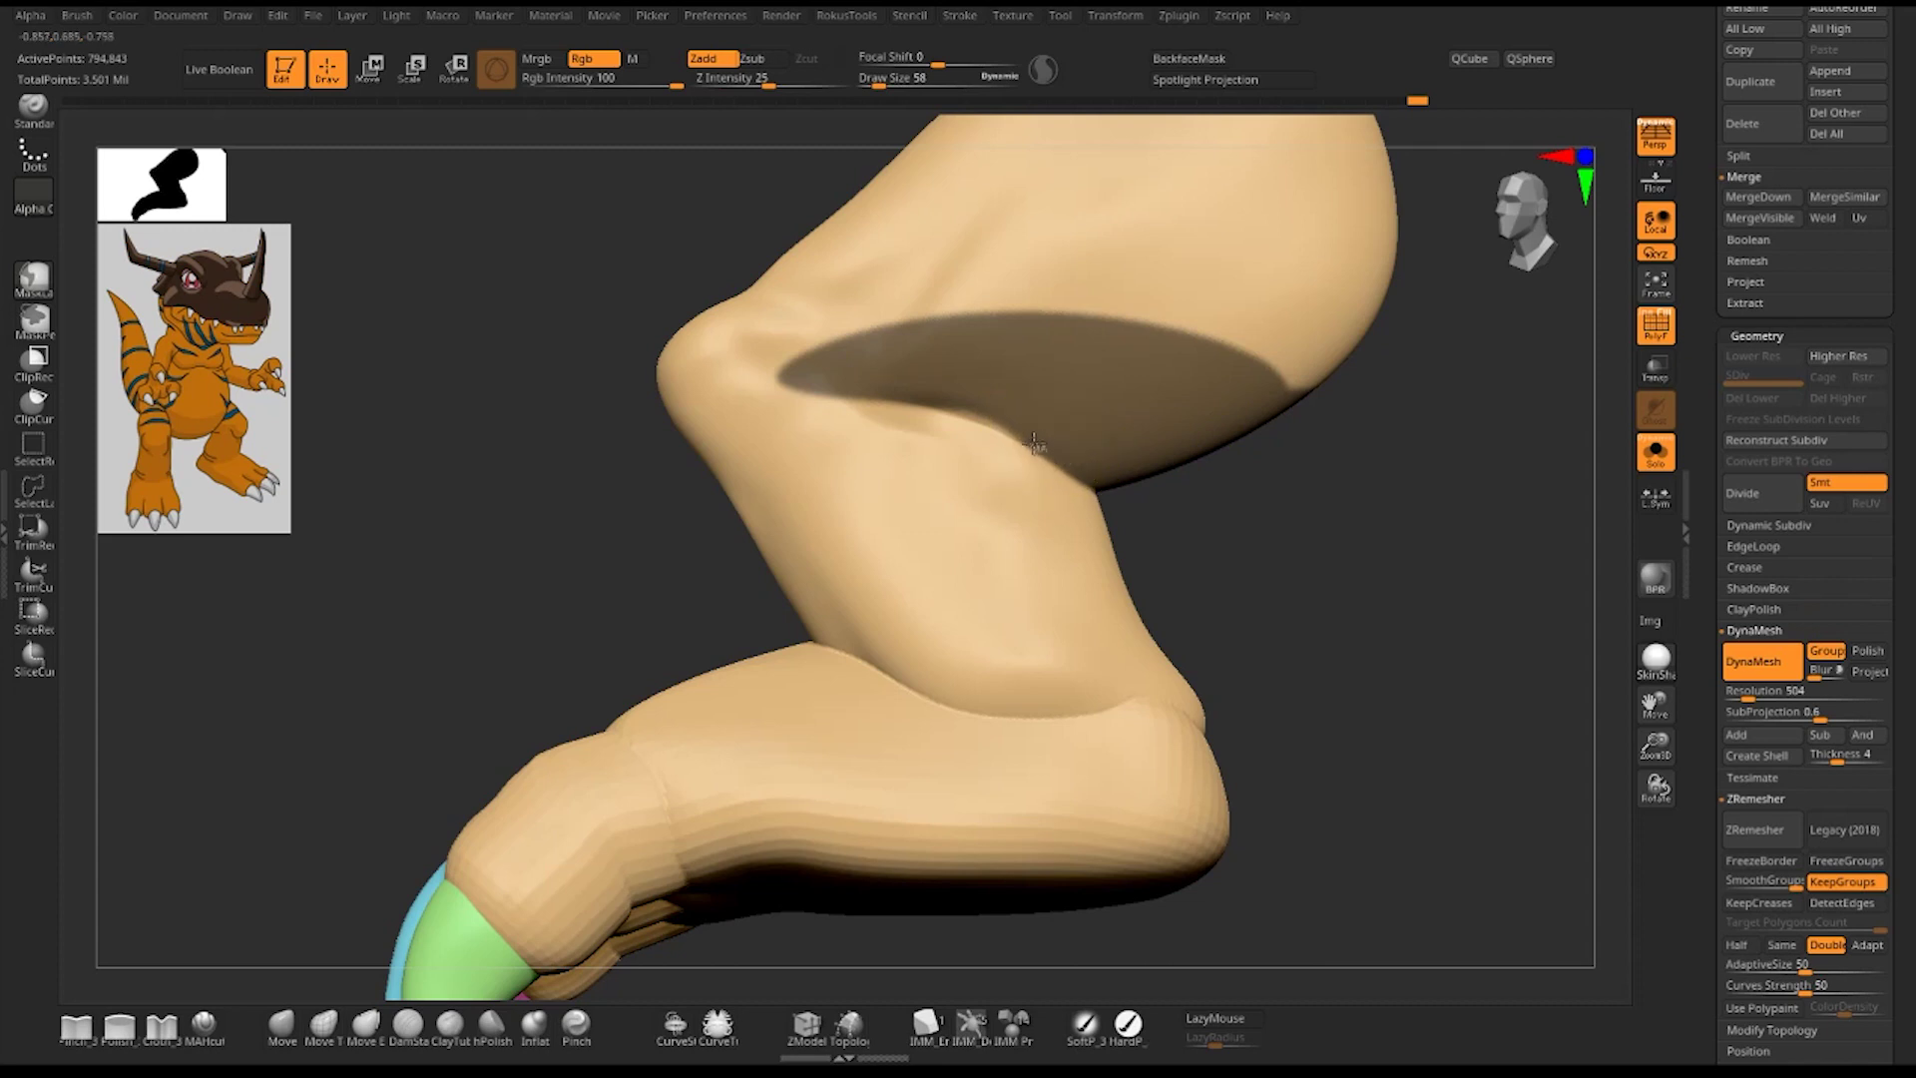
- Trim the mask's upper edge, then build up and smooth the crease behind the knee with Clay Buildup
{"action": "mouse_move", "coordinate": [952, 412]}
{"action": "left_mouse_down", "text": "ctrl+alt"}
{"action": "mouse_move", "coordinate": [1134, 299]}
{"action": "mouse_move", "coordinate": [1257, 445]}
{"action": "left_mouse_up", "text": "ctrl+alt"}
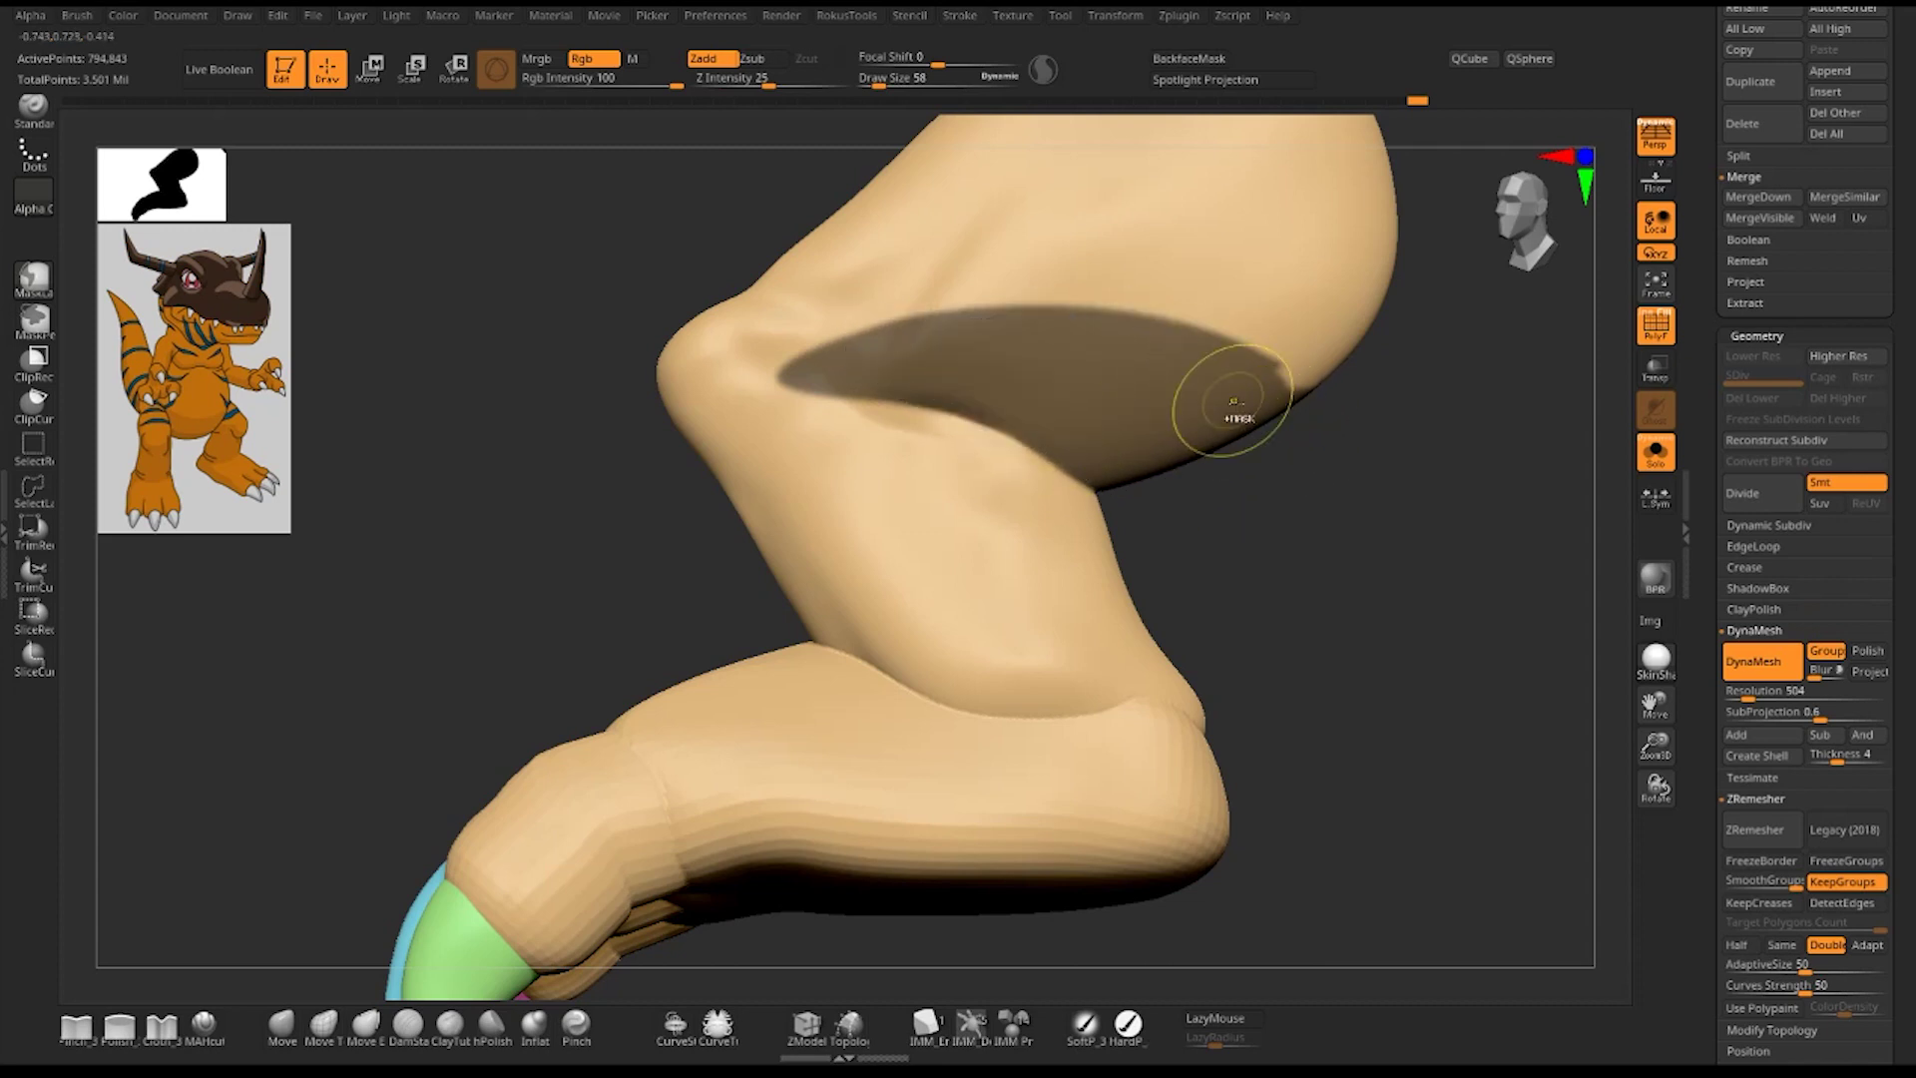
{"action": "mouse_move", "coordinate": [1402, 526]}
{"action": "left_mouse_down"}
{"action": "mouse_move", "coordinate": [1403, 612]}
{"action": "mouse_move", "coordinate": [1419, 606]}
{"action": "left_mouse_up"}
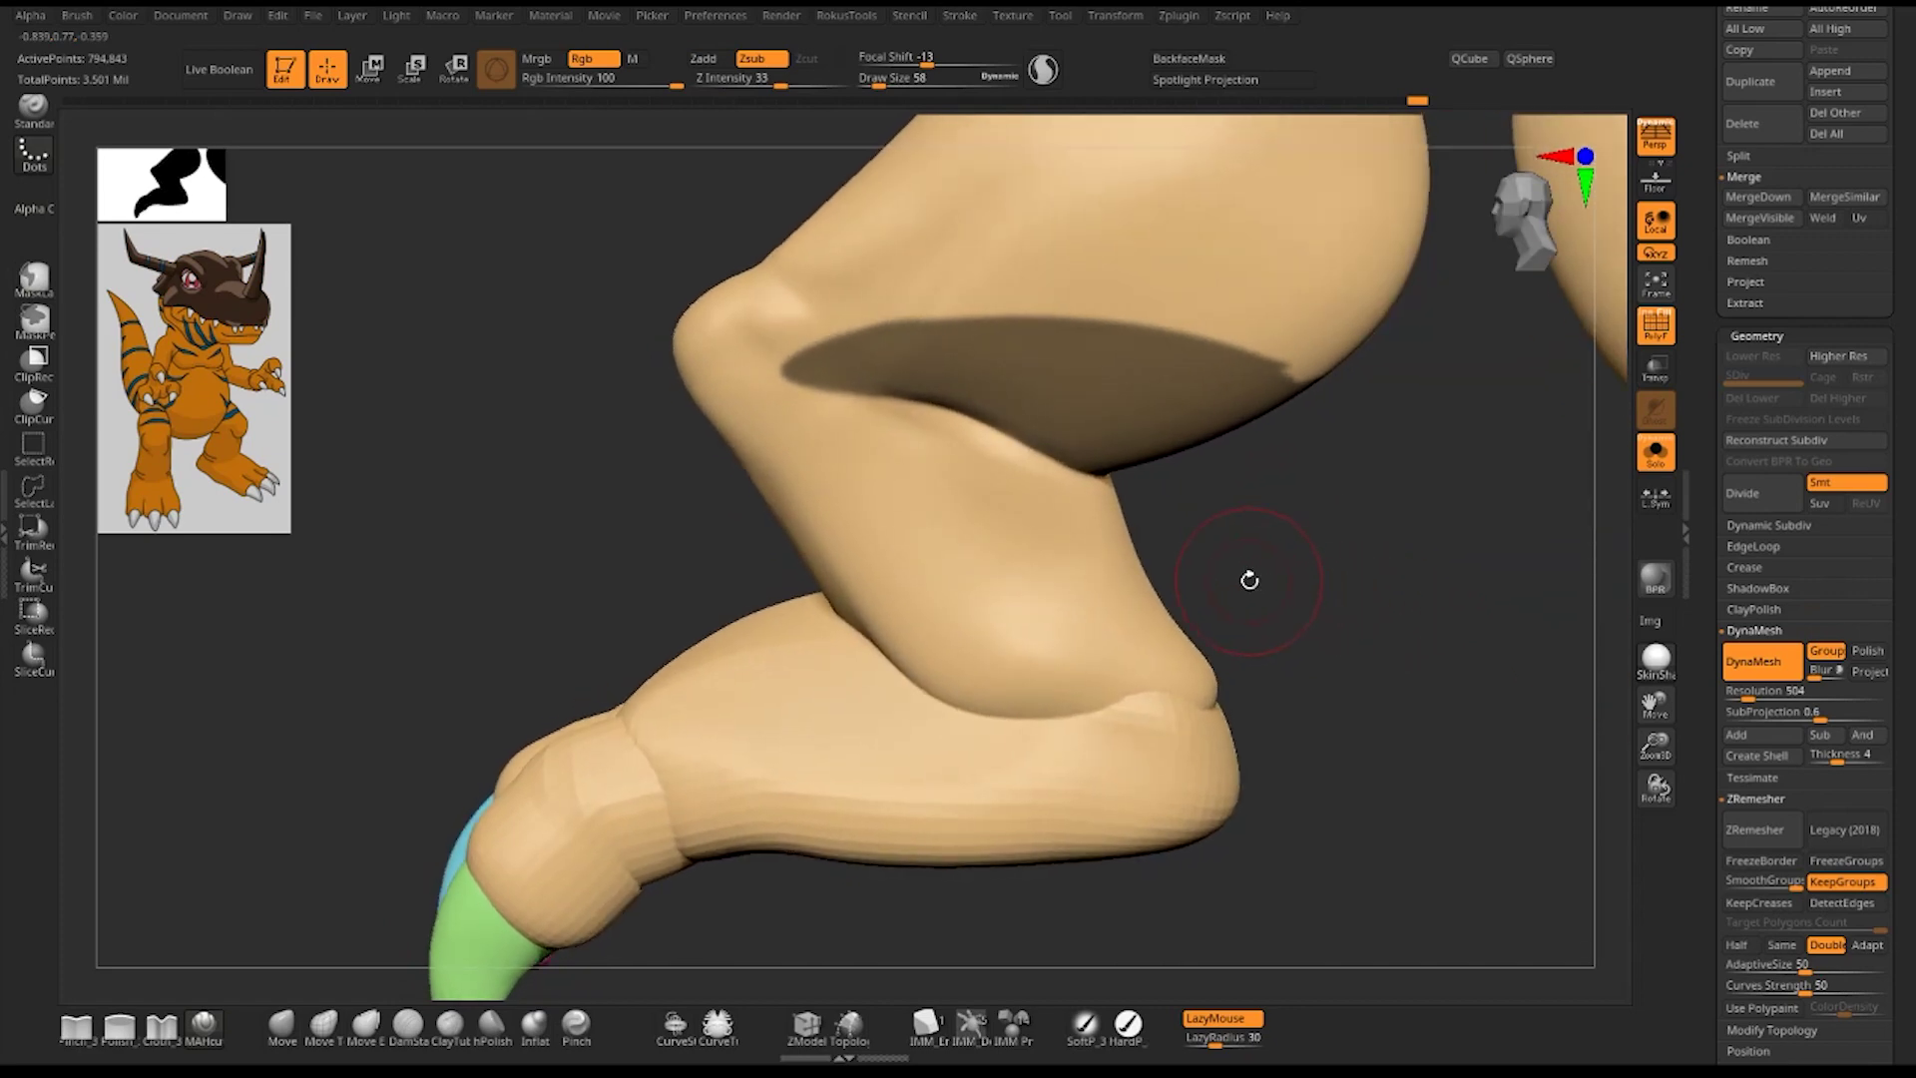
{"action": "key", "text": "b"}
{"action": "key", "text": "c"}
{"action": "key", "text": "b"}
{"action": "key", "text": "space"}
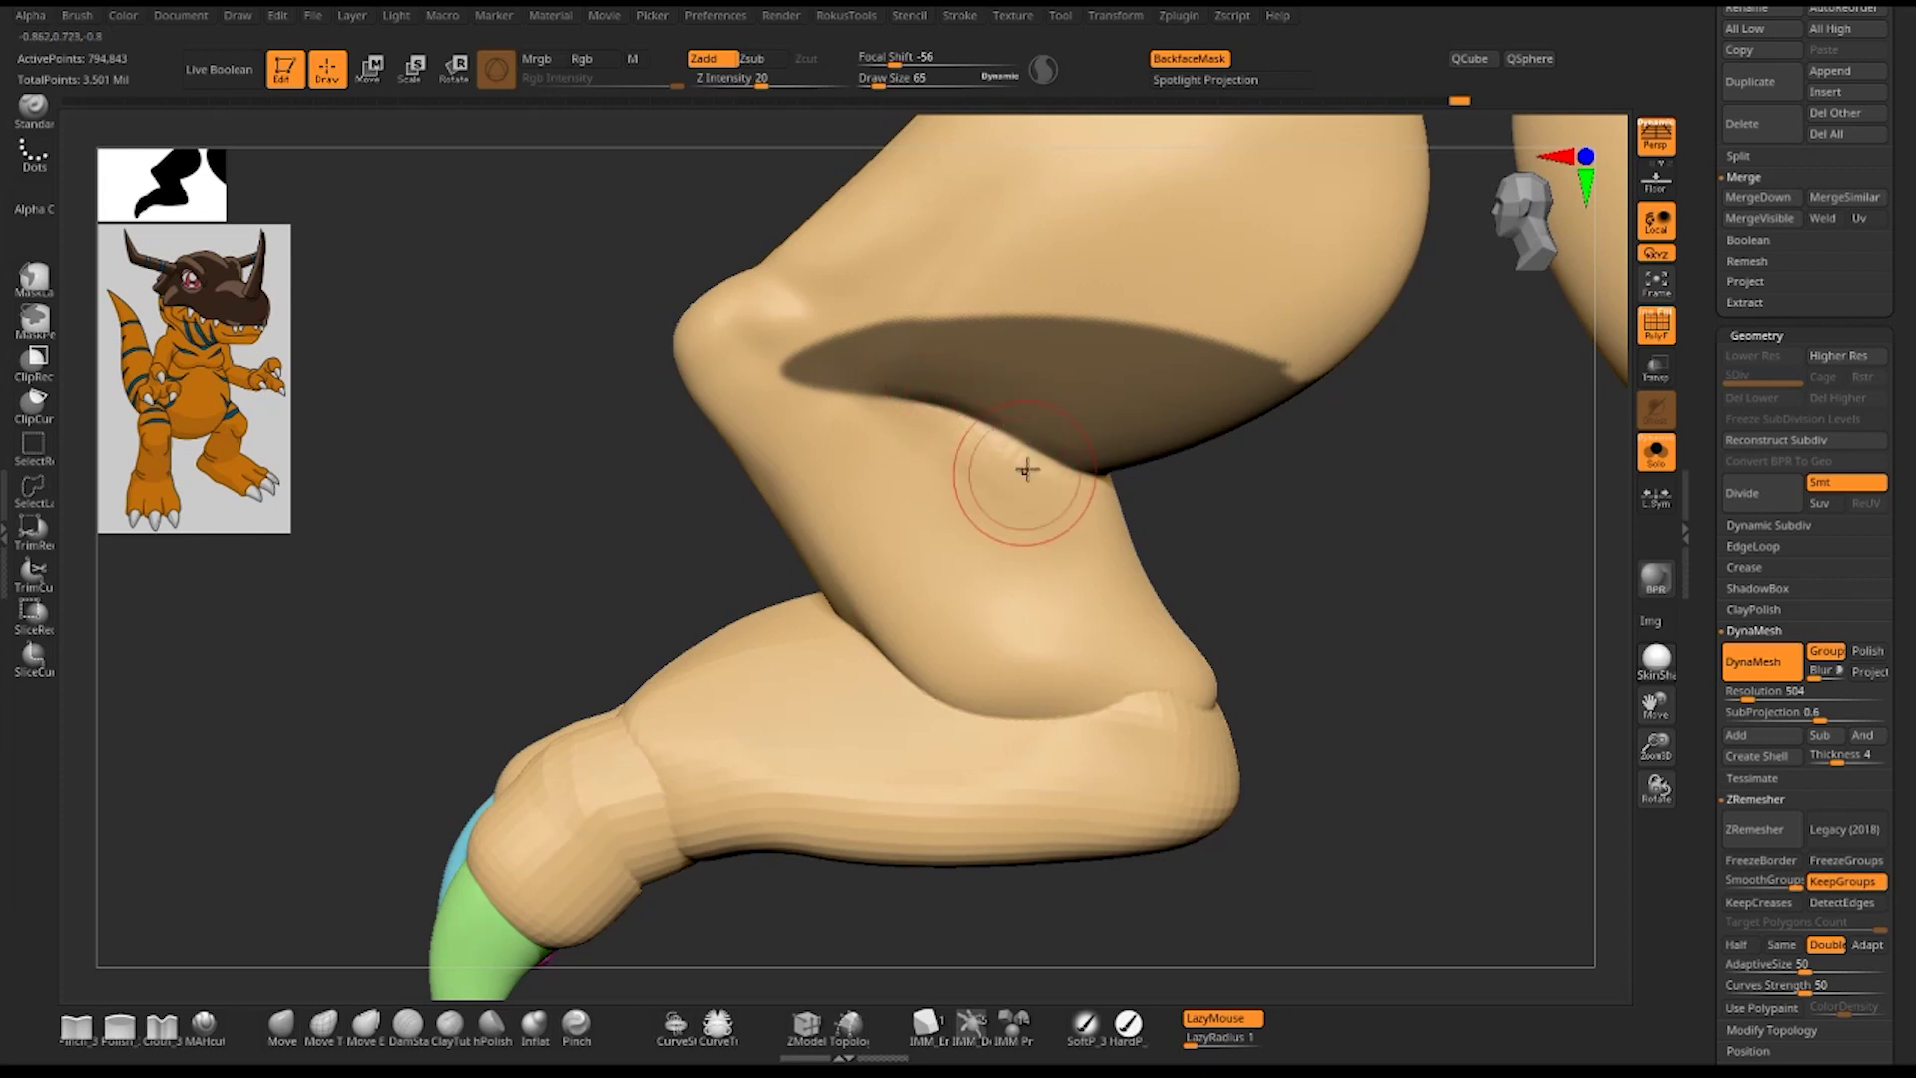
{"action": "left_click_drag", "start_coordinate": [1026, 469], "coordinate": [1024, 486]}
{"action": "left_click_drag", "start_coordinate": [899, 409], "coordinate": [937, 409]}
{"action": "left_click_drag", "start_coordinate": [1353, 536], "coordinate": [1029, 420]}
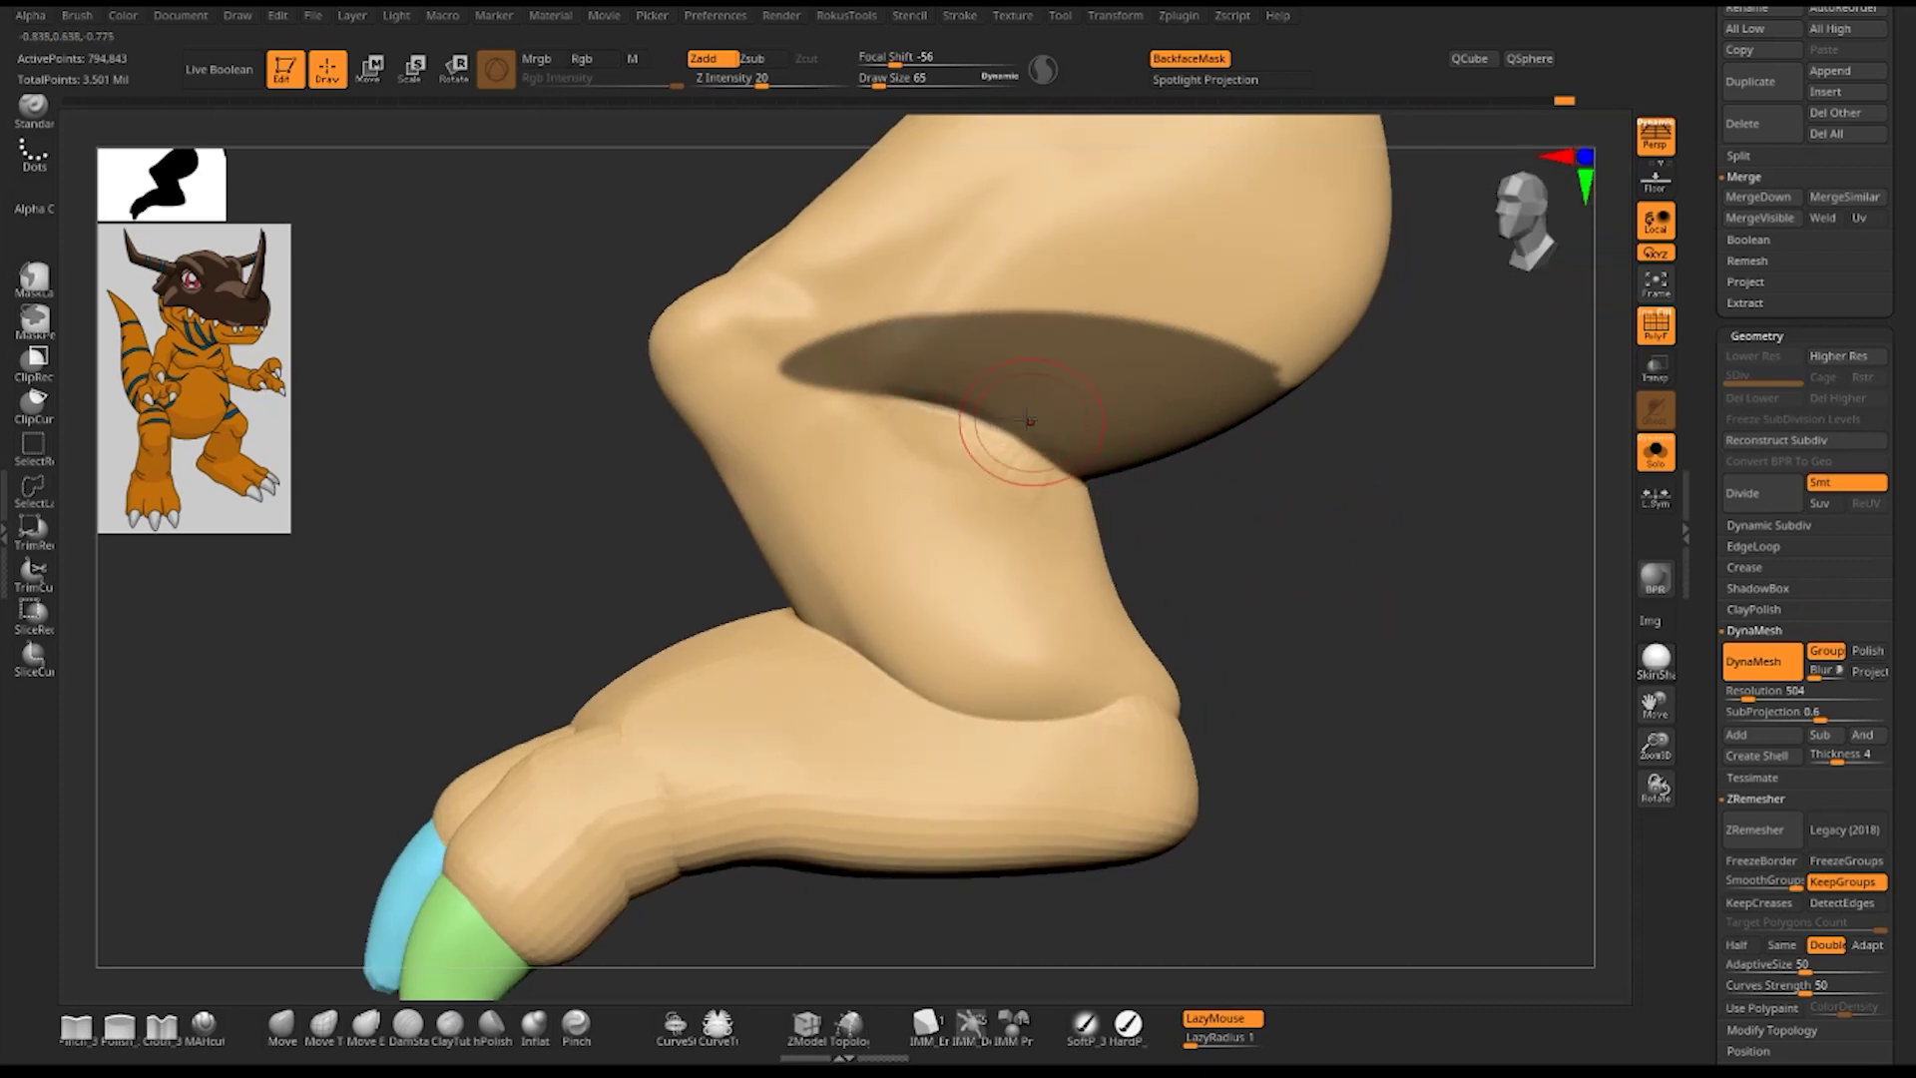
{"action": "mouse_move", "coordinate": [1259, 517]}
{"action": "left_mouse_down"}
{"action": "mouse_move", "coordinate": [984, 483]}
{"action": "mouse_move", "coordinate": [936, 426]}
{"action": "left_mouse_up"}
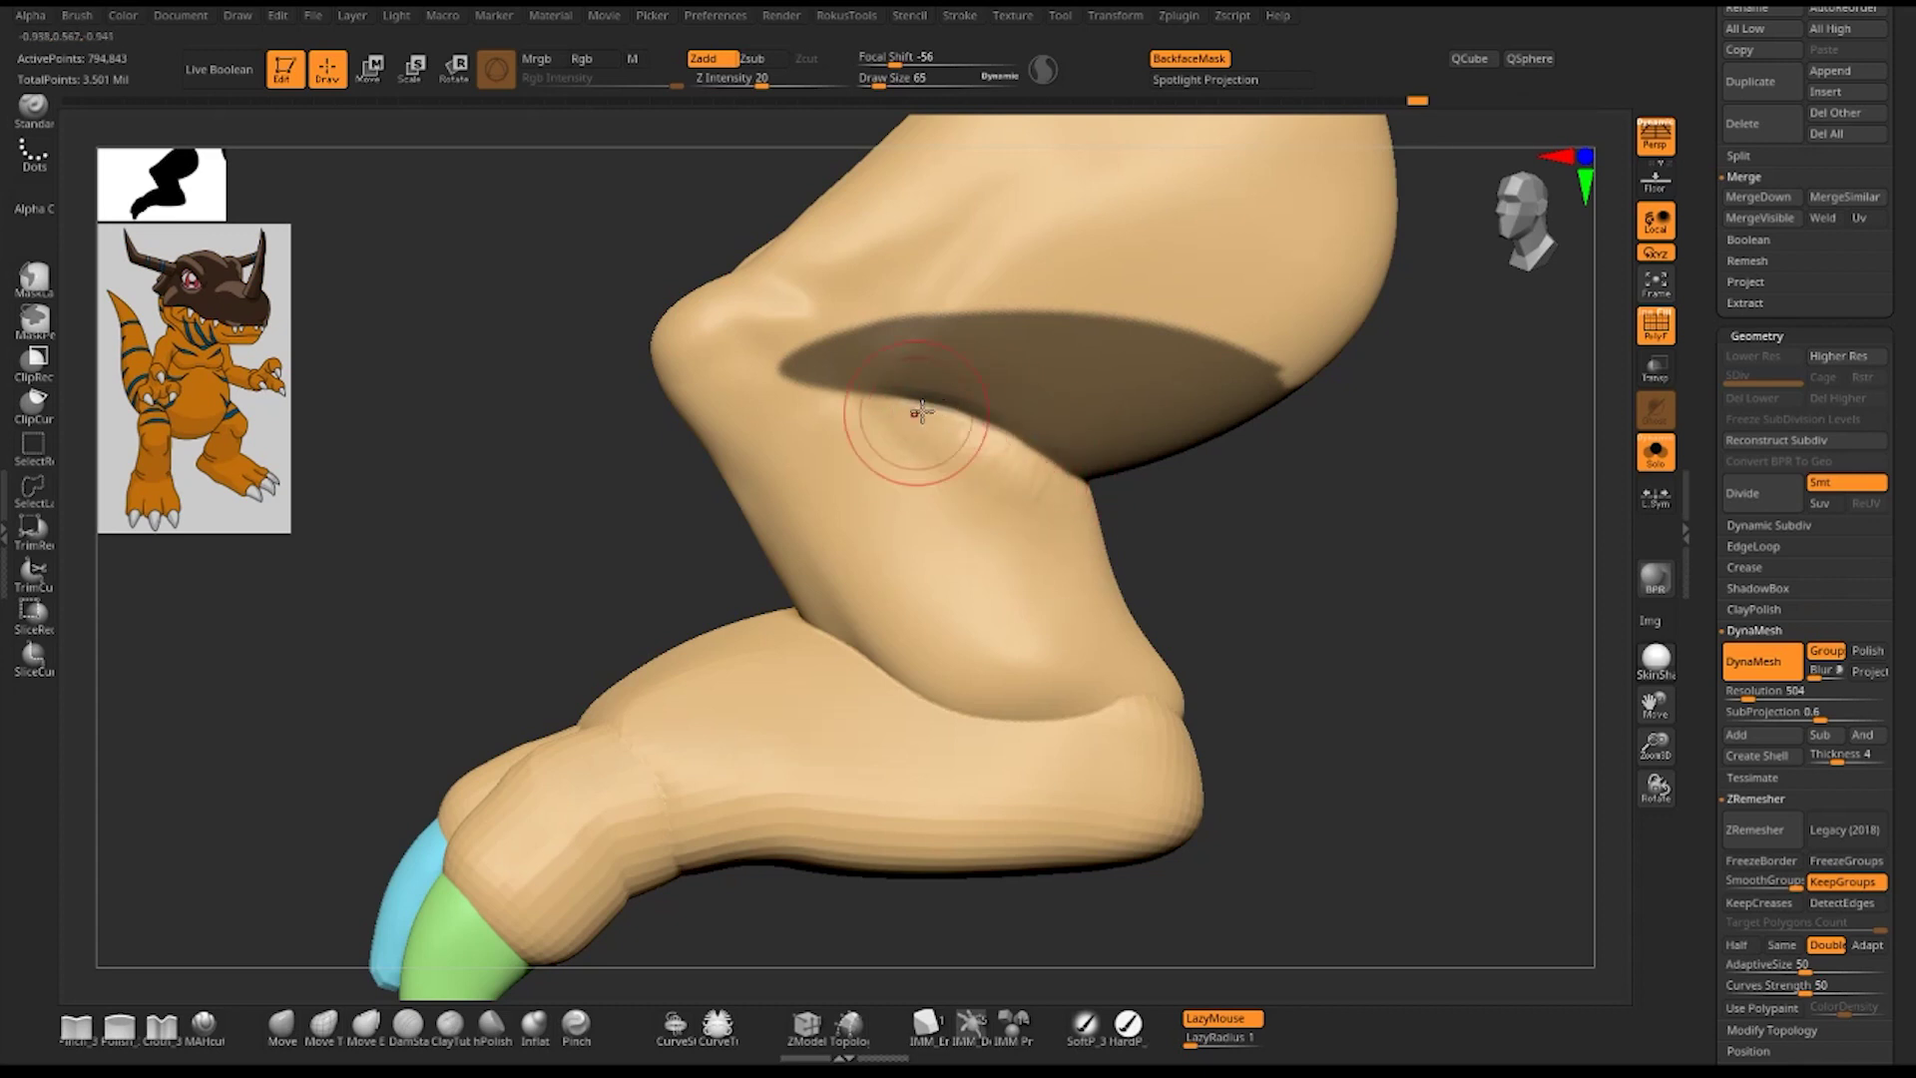
- Smooth away the small remaining crease on the leg, orbiting to check it
{"action": "mouse_move", "coordinate": [1193, 526]}
{"action": "left_mouse_down"}
{"action": "mouse_move", "coordinate": [1311, 560]}
{"action": "mouse_move", "coordinate": [1143, 516]}
{"action": "left_mouse_up"}
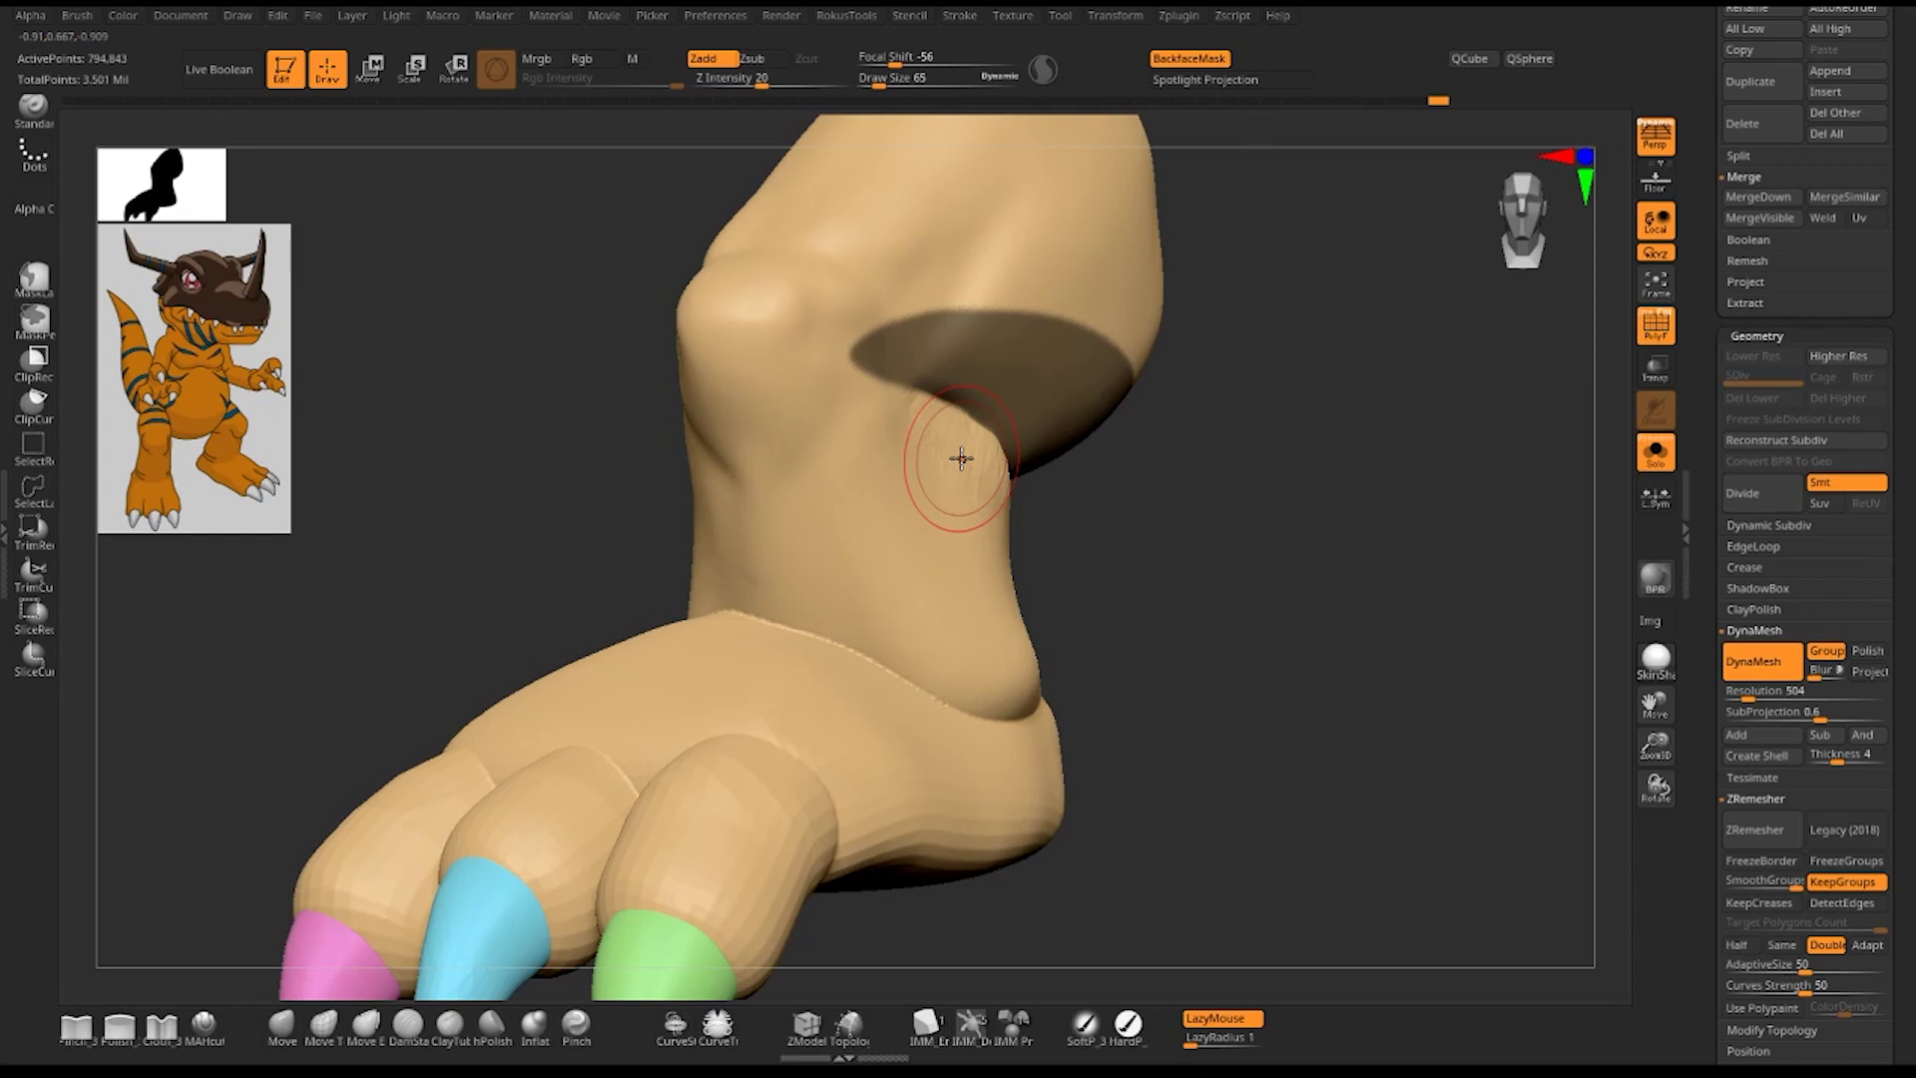
{"action": "left_click_drag", "start_coordinate": [1139, 429], "coordinate": [991, 464]}
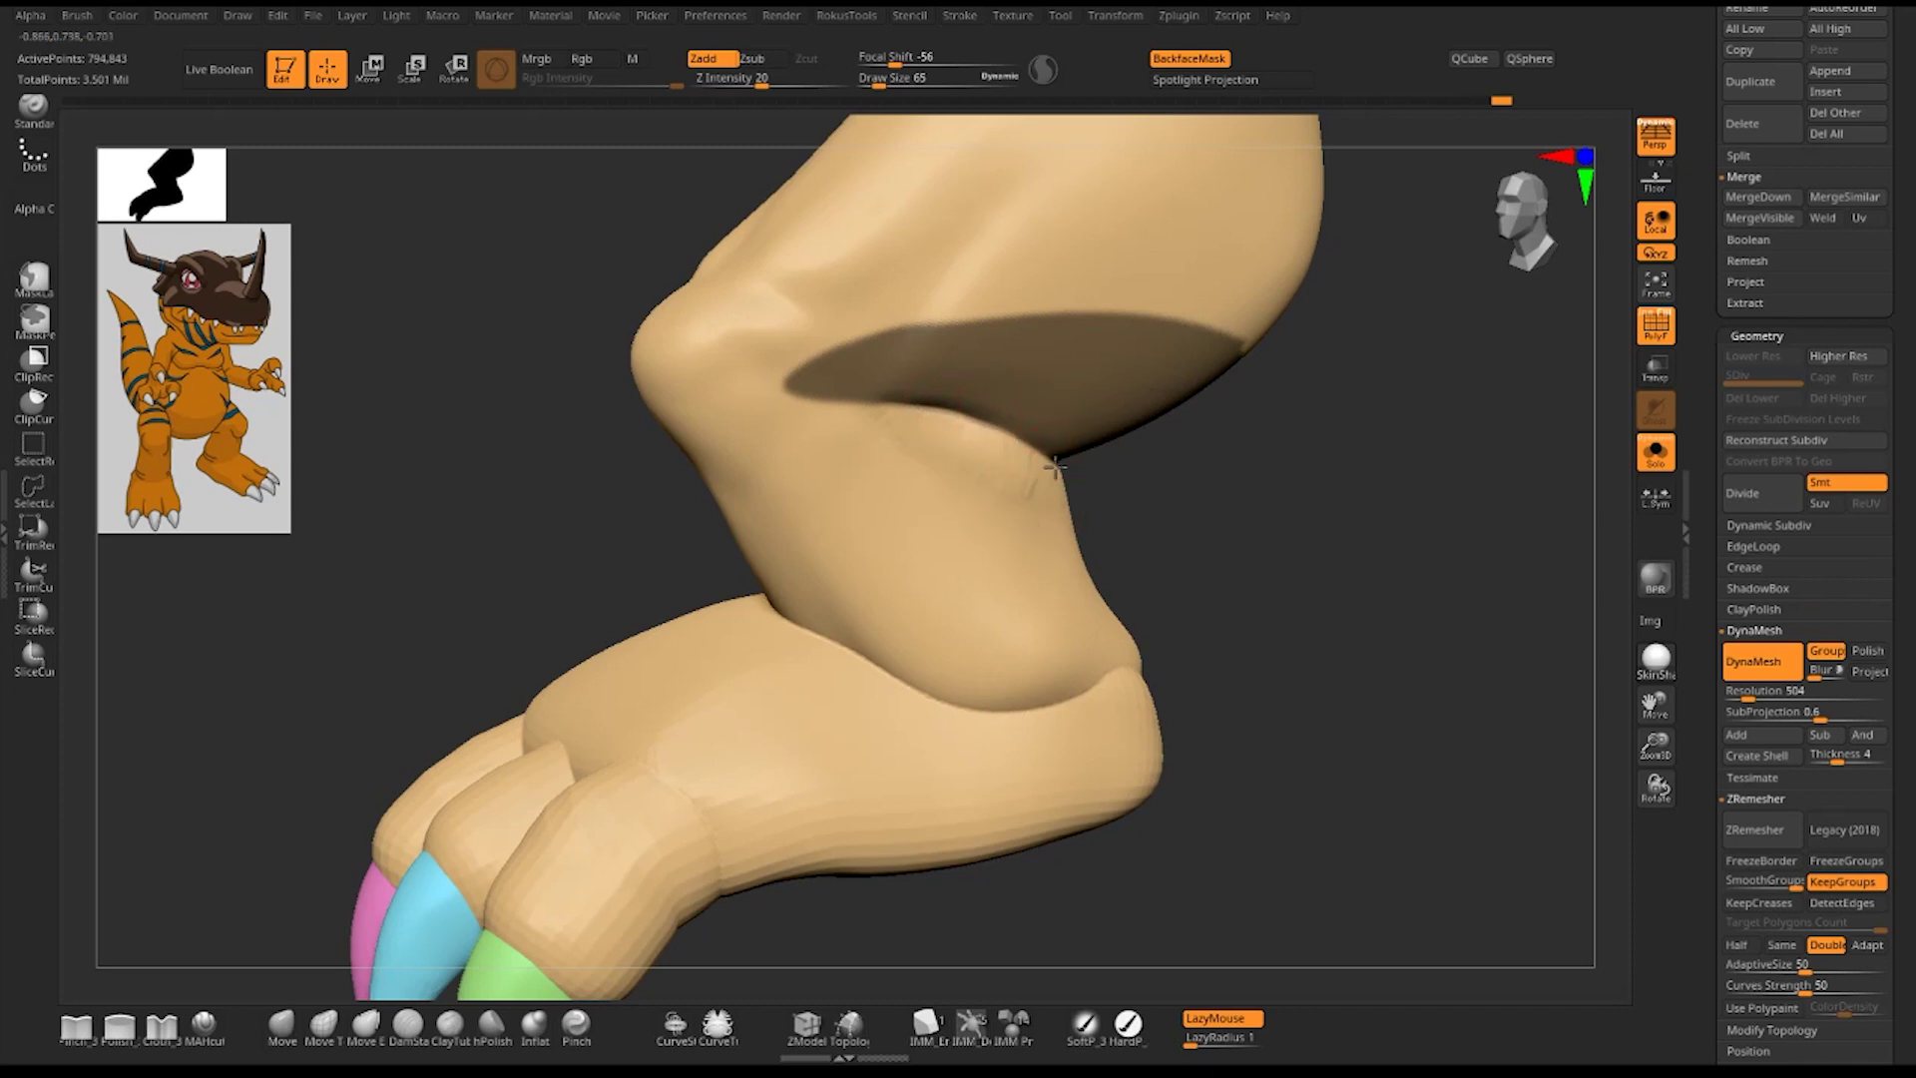
{"action": "left_click_drag", "start_coordinate": [1056, 465], "coordinate": [1042, 501], "text": "shift"}
{"action": "left_click_drag", "start_coordinate": [938, 445], "coordinate": [929, 436], "text": "shift"}
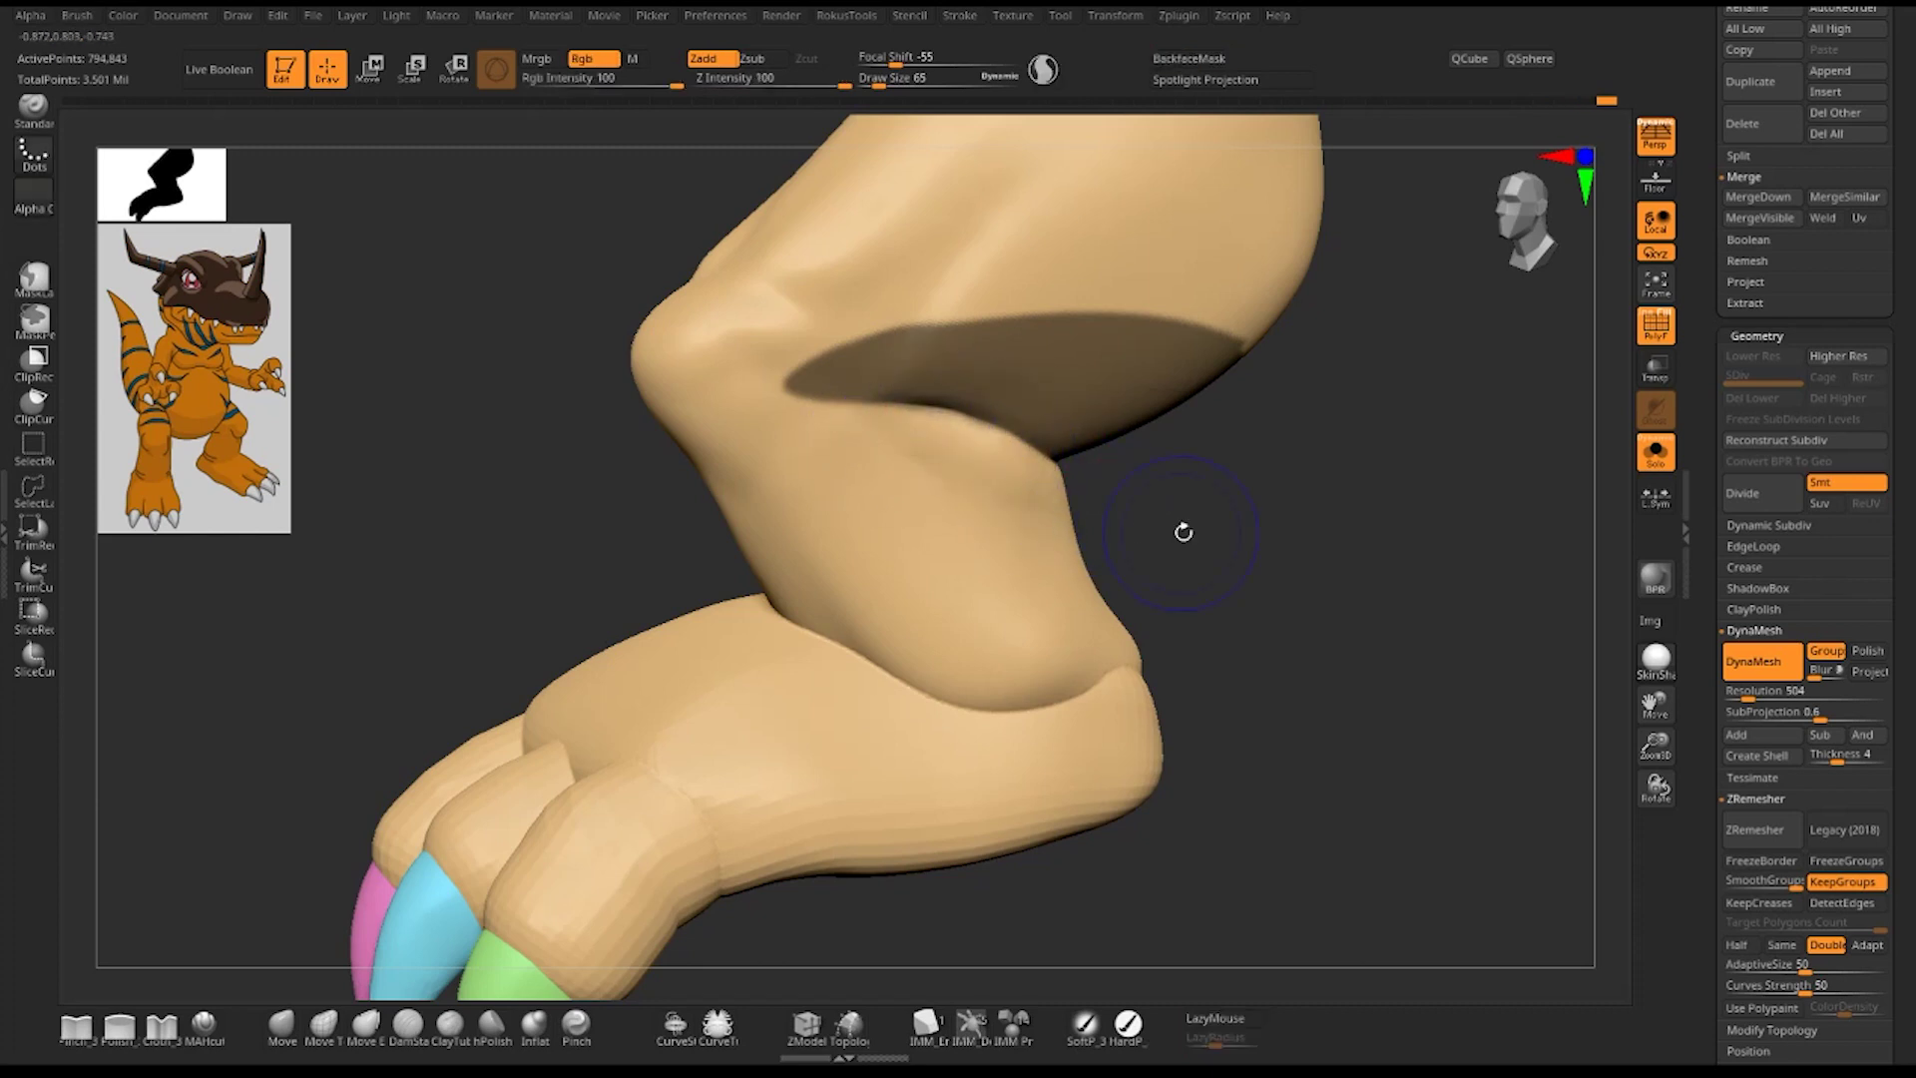
{"action": "left_click_drag", "start_coordinate": [1184, 532], "coordinate": [1230, 519]}
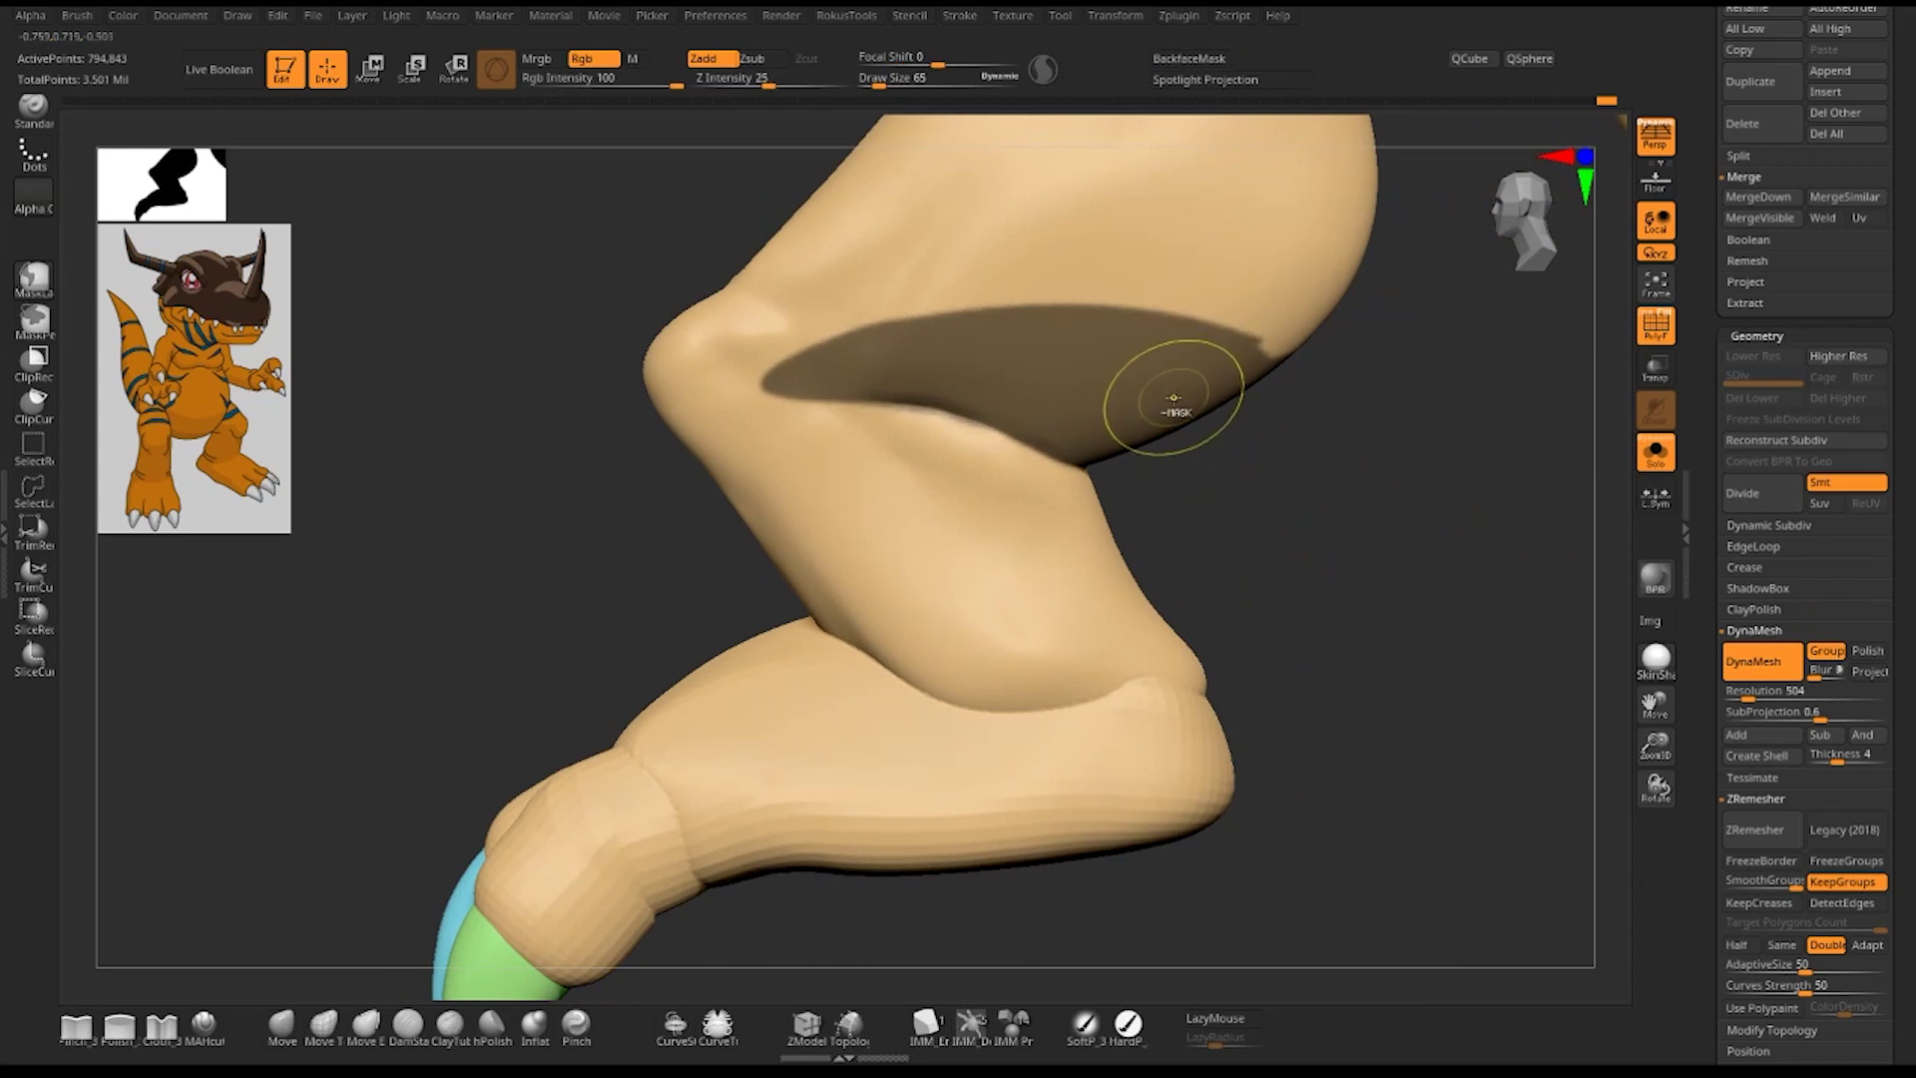
{"action": "scroll", "coordinate": [1304, 499], "scroll_direction": "up", "scroll_amount": 3}
{"action": "left_click_drag", "start_coordinate": [1304, 516], "coordinate": [1239, 526]}
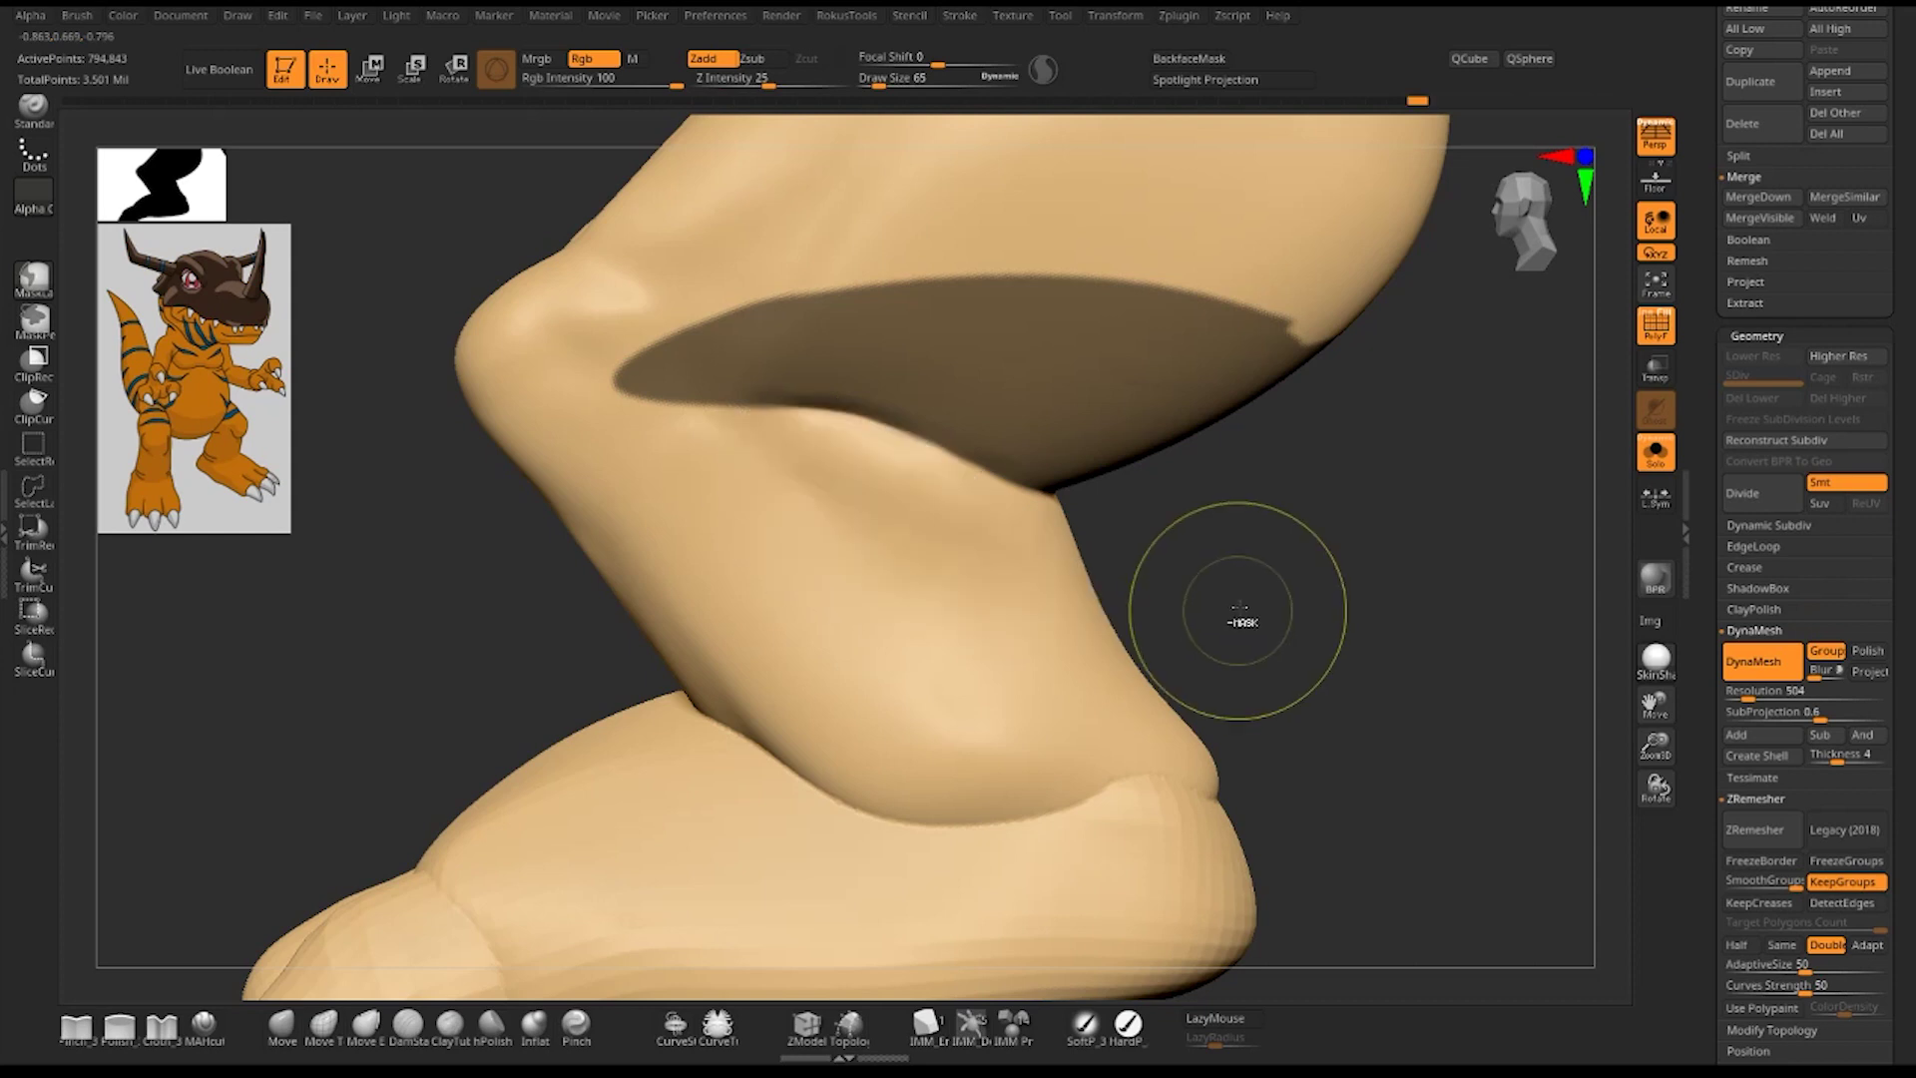
{"action": "mouse_move", "coordinate": [1305, 484]}
{"action": "left_mouse_down"}
{"action": "mouse_move", "coordinate": [1333, 477]}
{"action": "mouse_move", "coordinate": [1299, 461]}
{"action": "left_mouse_up"}
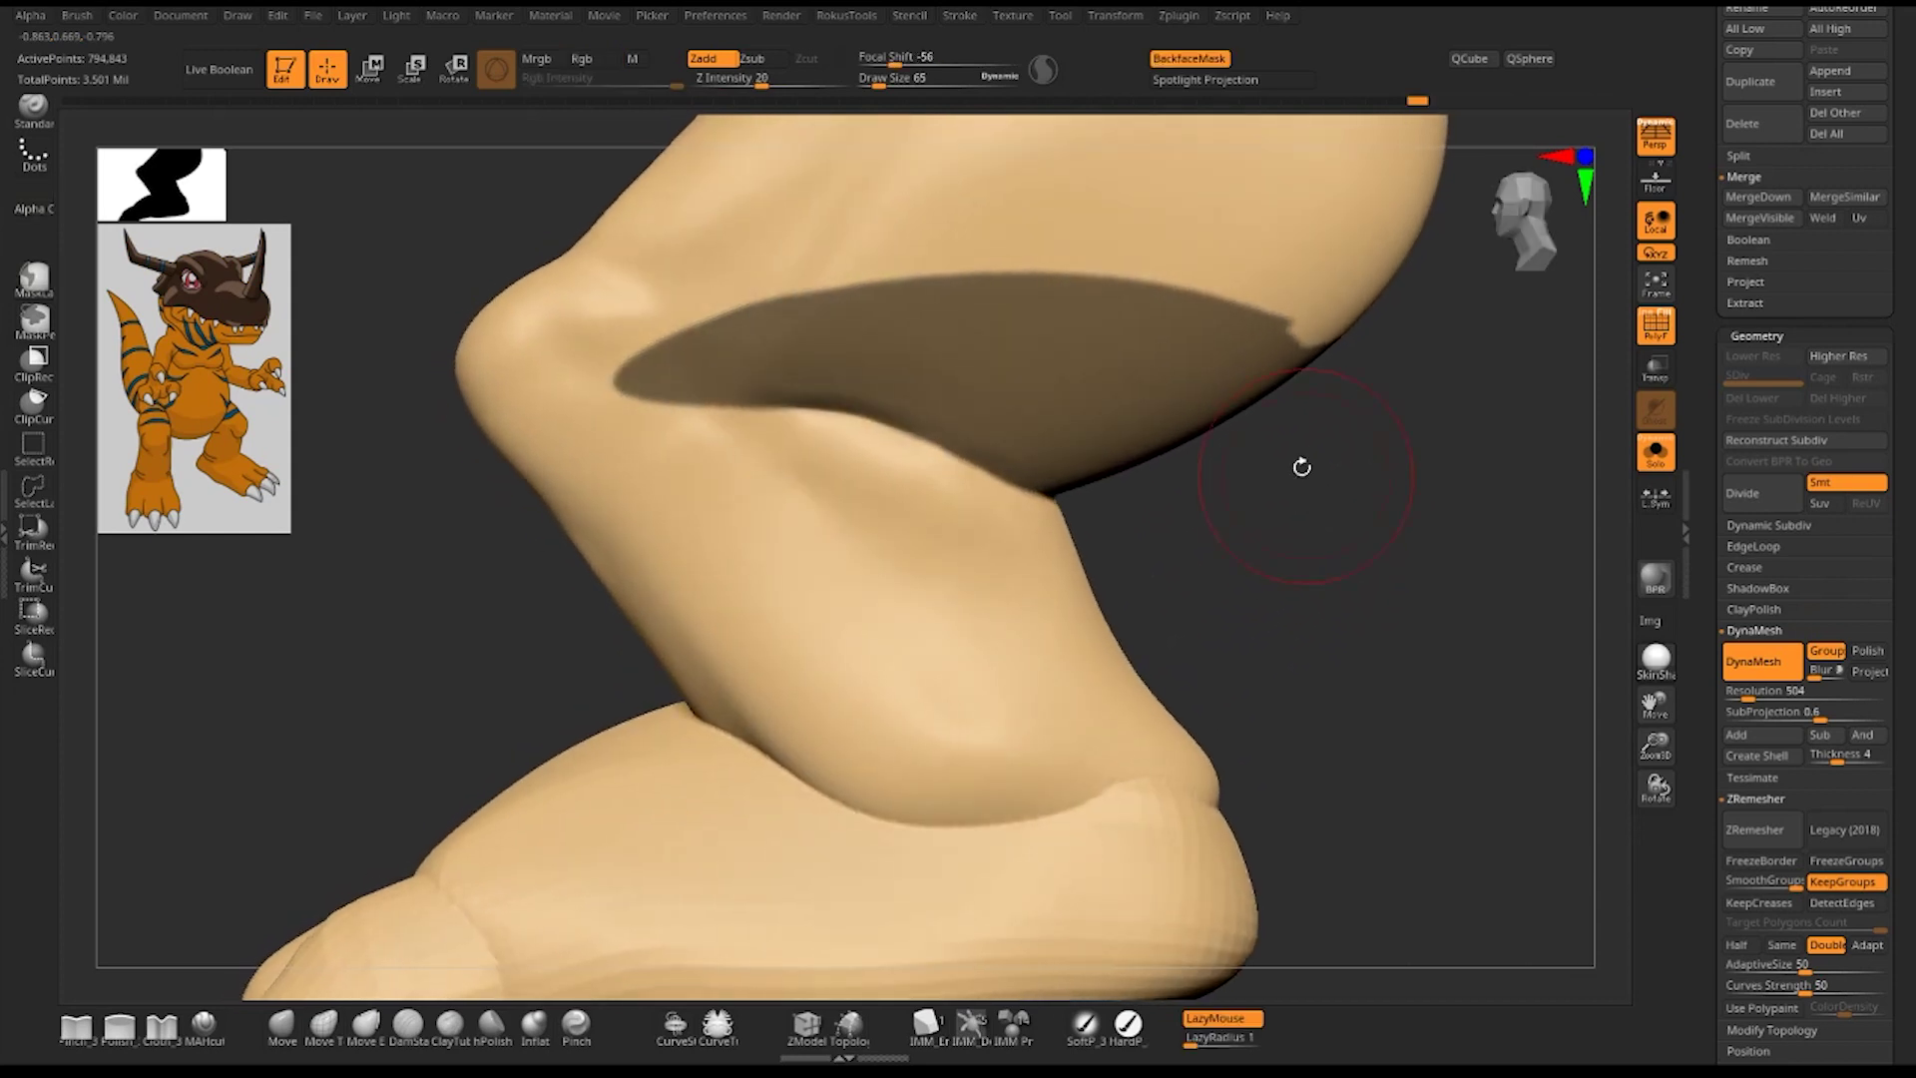
- Smooth the wrinkles along the back-of-leg crease, undoing the last strokes
{"action": "key", "text": "ctrl"}
{"action": "mouse_move", "coordinate": [942, 503]}
{"action": "left_mouse_down", "text": "shift"}
{"action": "mouse_move", "coordinate": [1061, 527]}
{"action": "mouse_move", "coordinate": [890, 483]}
{"action": "left_mouse_up", "text": "shift"}
{"action": "mouse_move", "coordinate": [1088, 519]}
{"action": "left_mouse_down"}
{"action": "mouse_move", "coordinate": [1339, 530]}
{"action": "mouse_move", "coordinate": [1265, 564]}
{"action": "mouse_move", "coordinate": [876, 457]}
{"action": "left_mouse_up"}
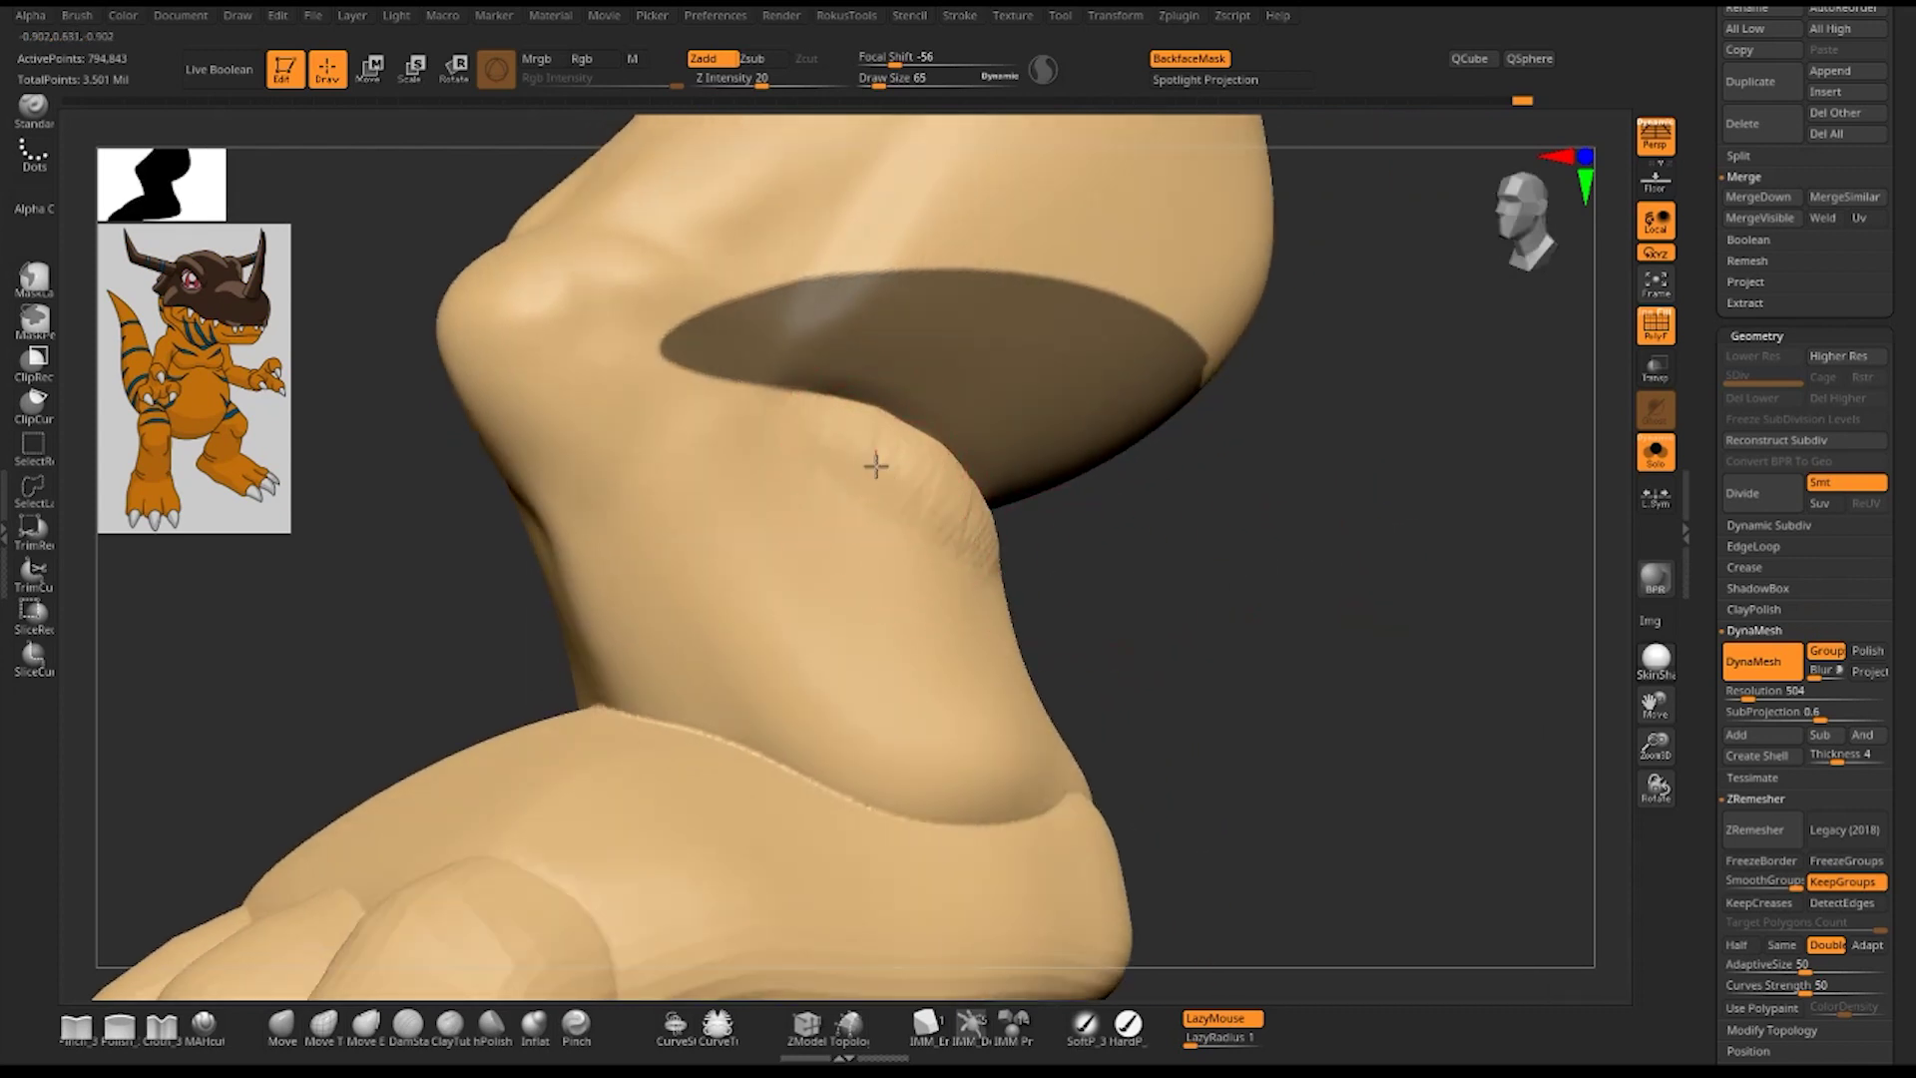
{"action": "left_click_drag", "start_coordinate": [973, 588], "coordinate": [854, 509], "text": "shift"}
{"action": "mouse_move", "coordinate": [988, 564]}
{"action": "left_mouse_down", "text": "shift"}
{"action": "mouse_move", "coordinate": [893, 482]}
{"action": "mouse_move", "coordinate": [961, 568]}
{"action": "left_mouse_up", "text": "shift"}
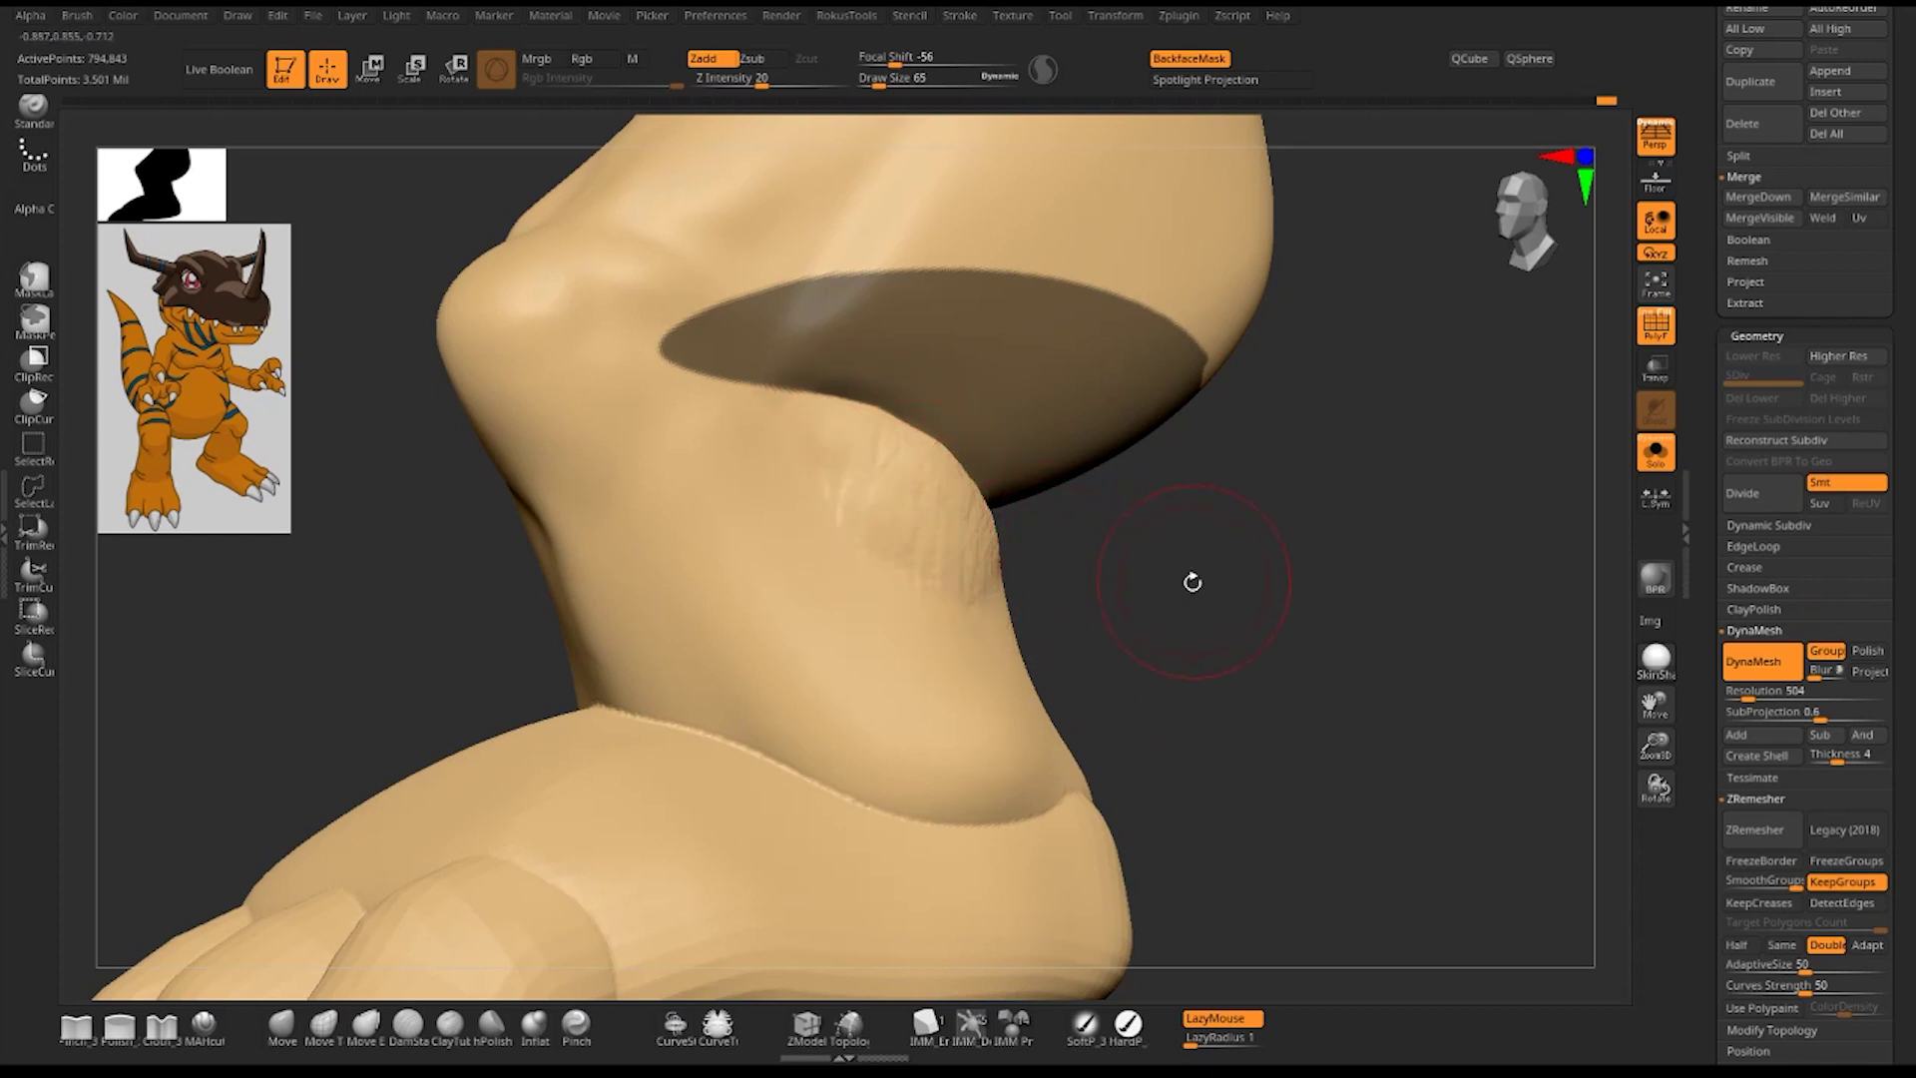
{"action": "key", "text": "ctrl+z"}
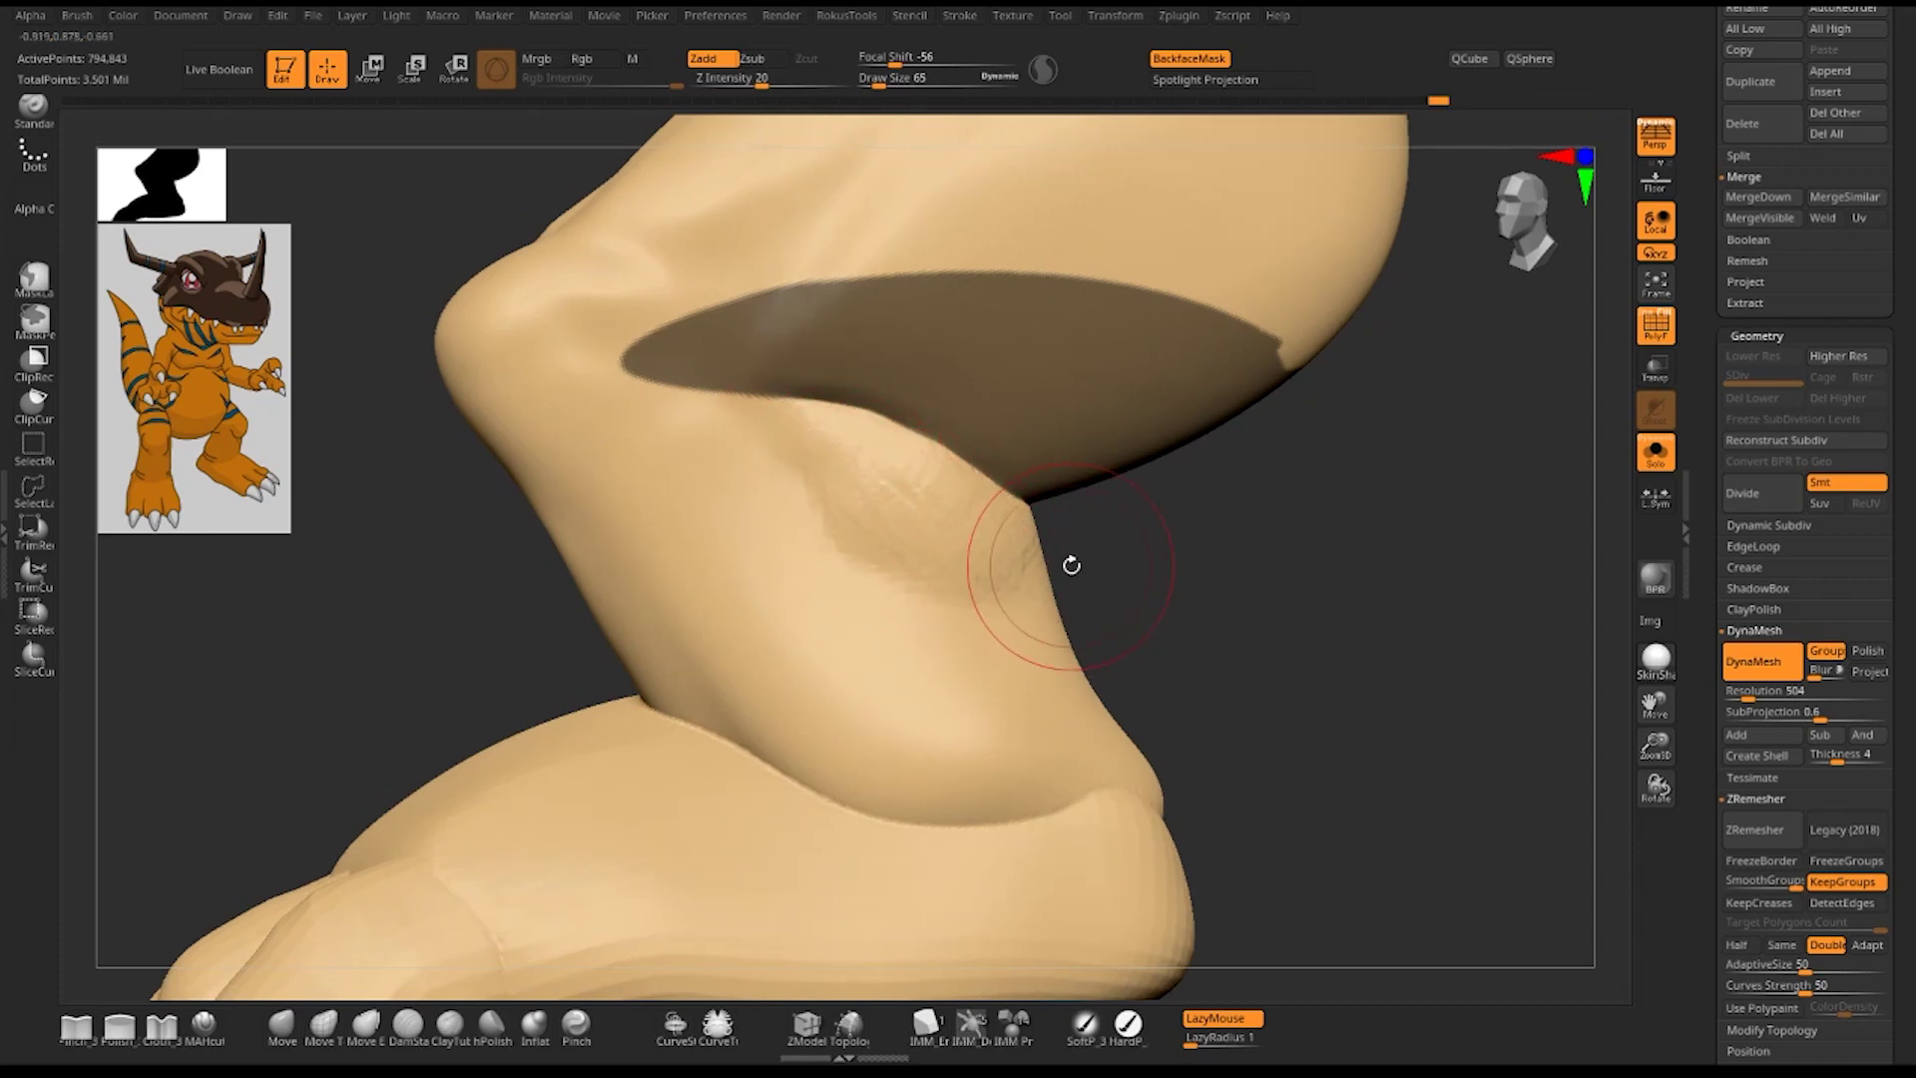
- Smooth the crease from a turned view, then return to the standard brush and orbit around the leg
{"action": "left_click_drag", "start_coordinate": [1266, 465], "coordinate": [877, 462]}
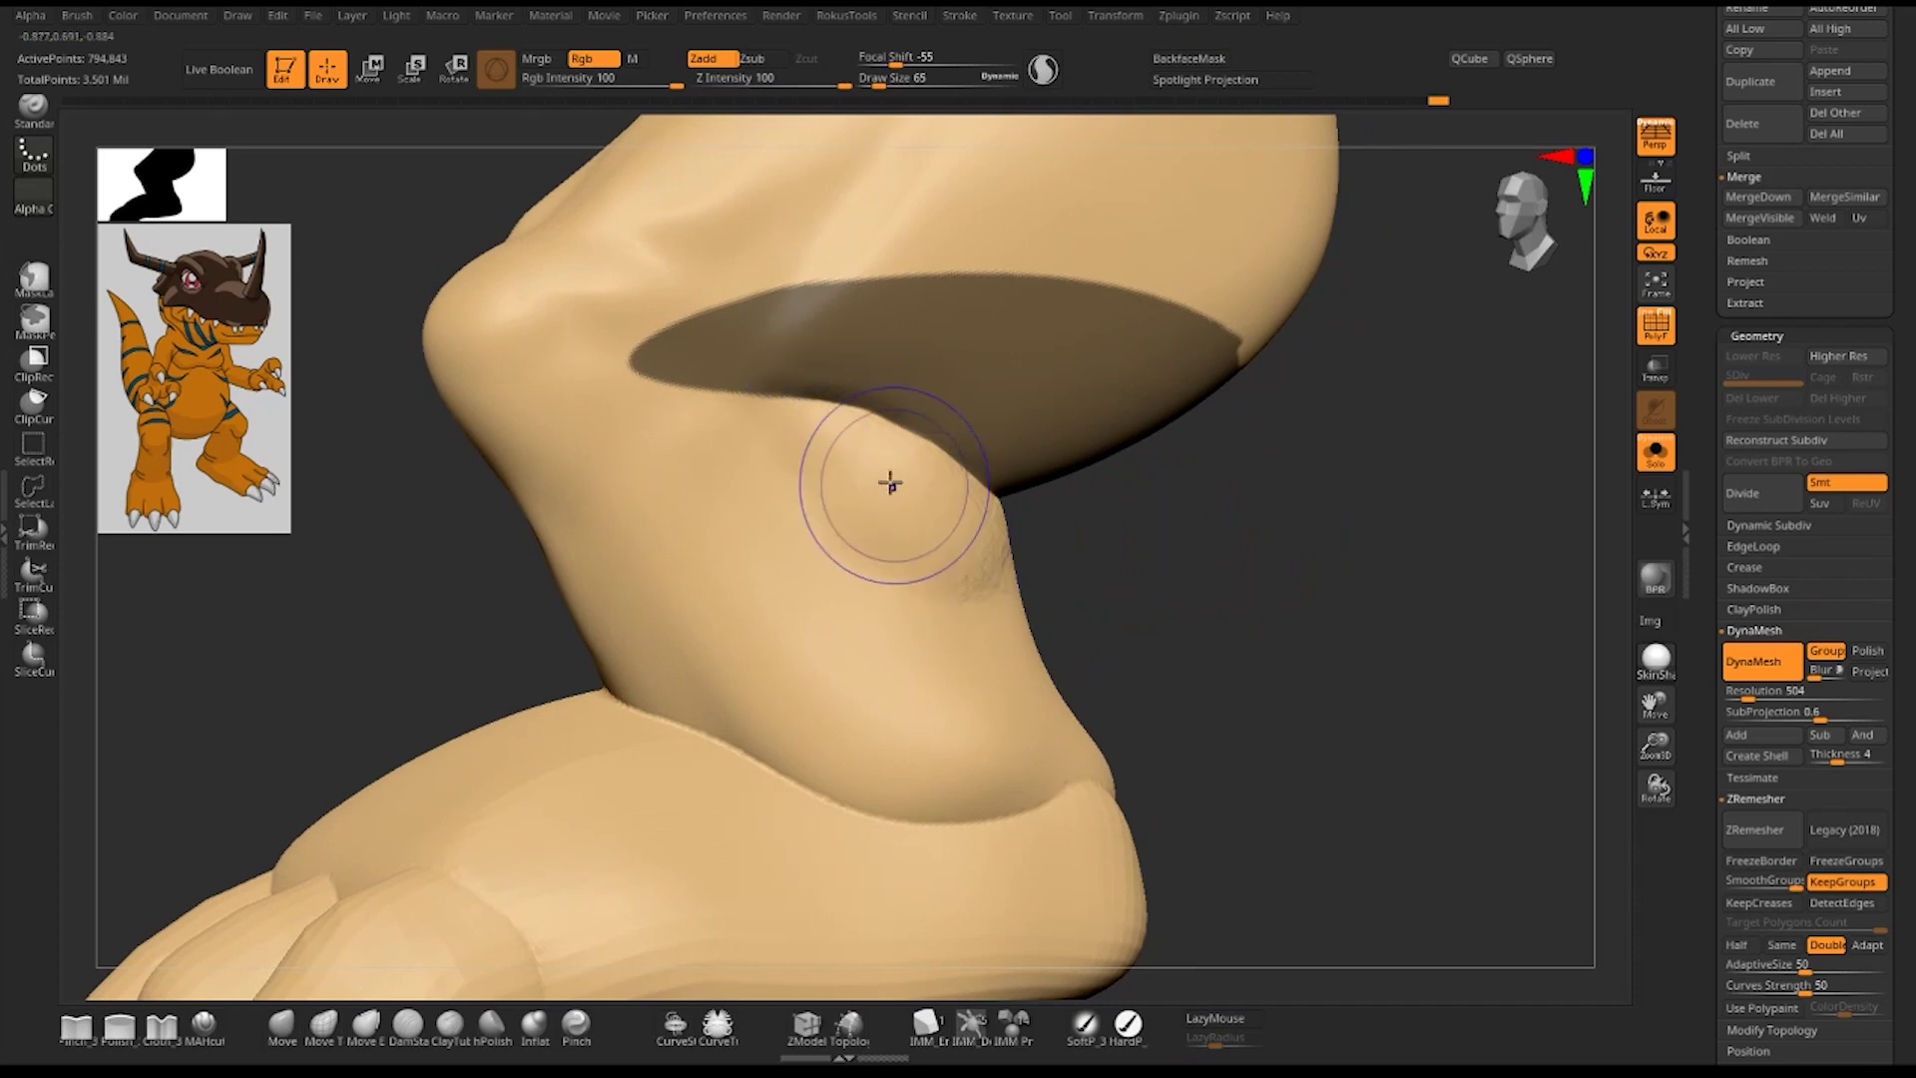
{"action": "key", "text": "1"}
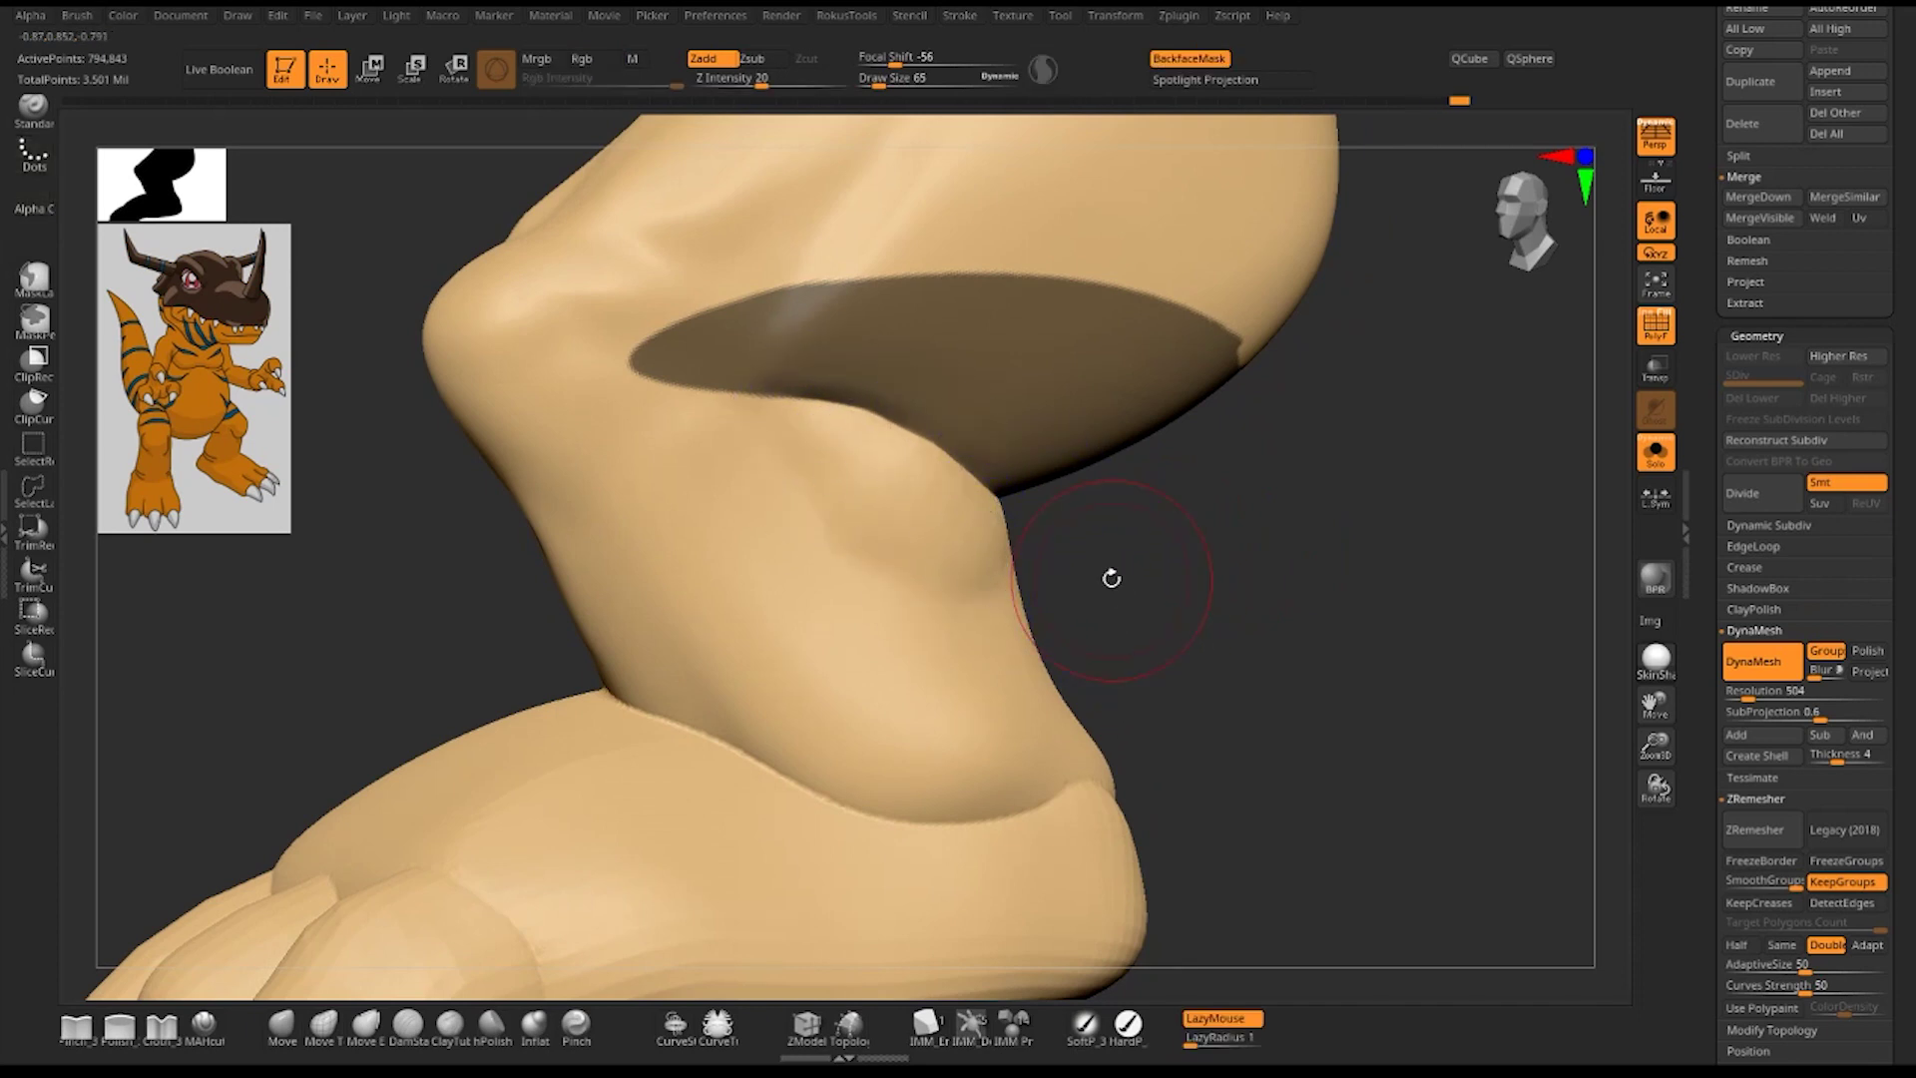
{"action": "key", "text": "1"}
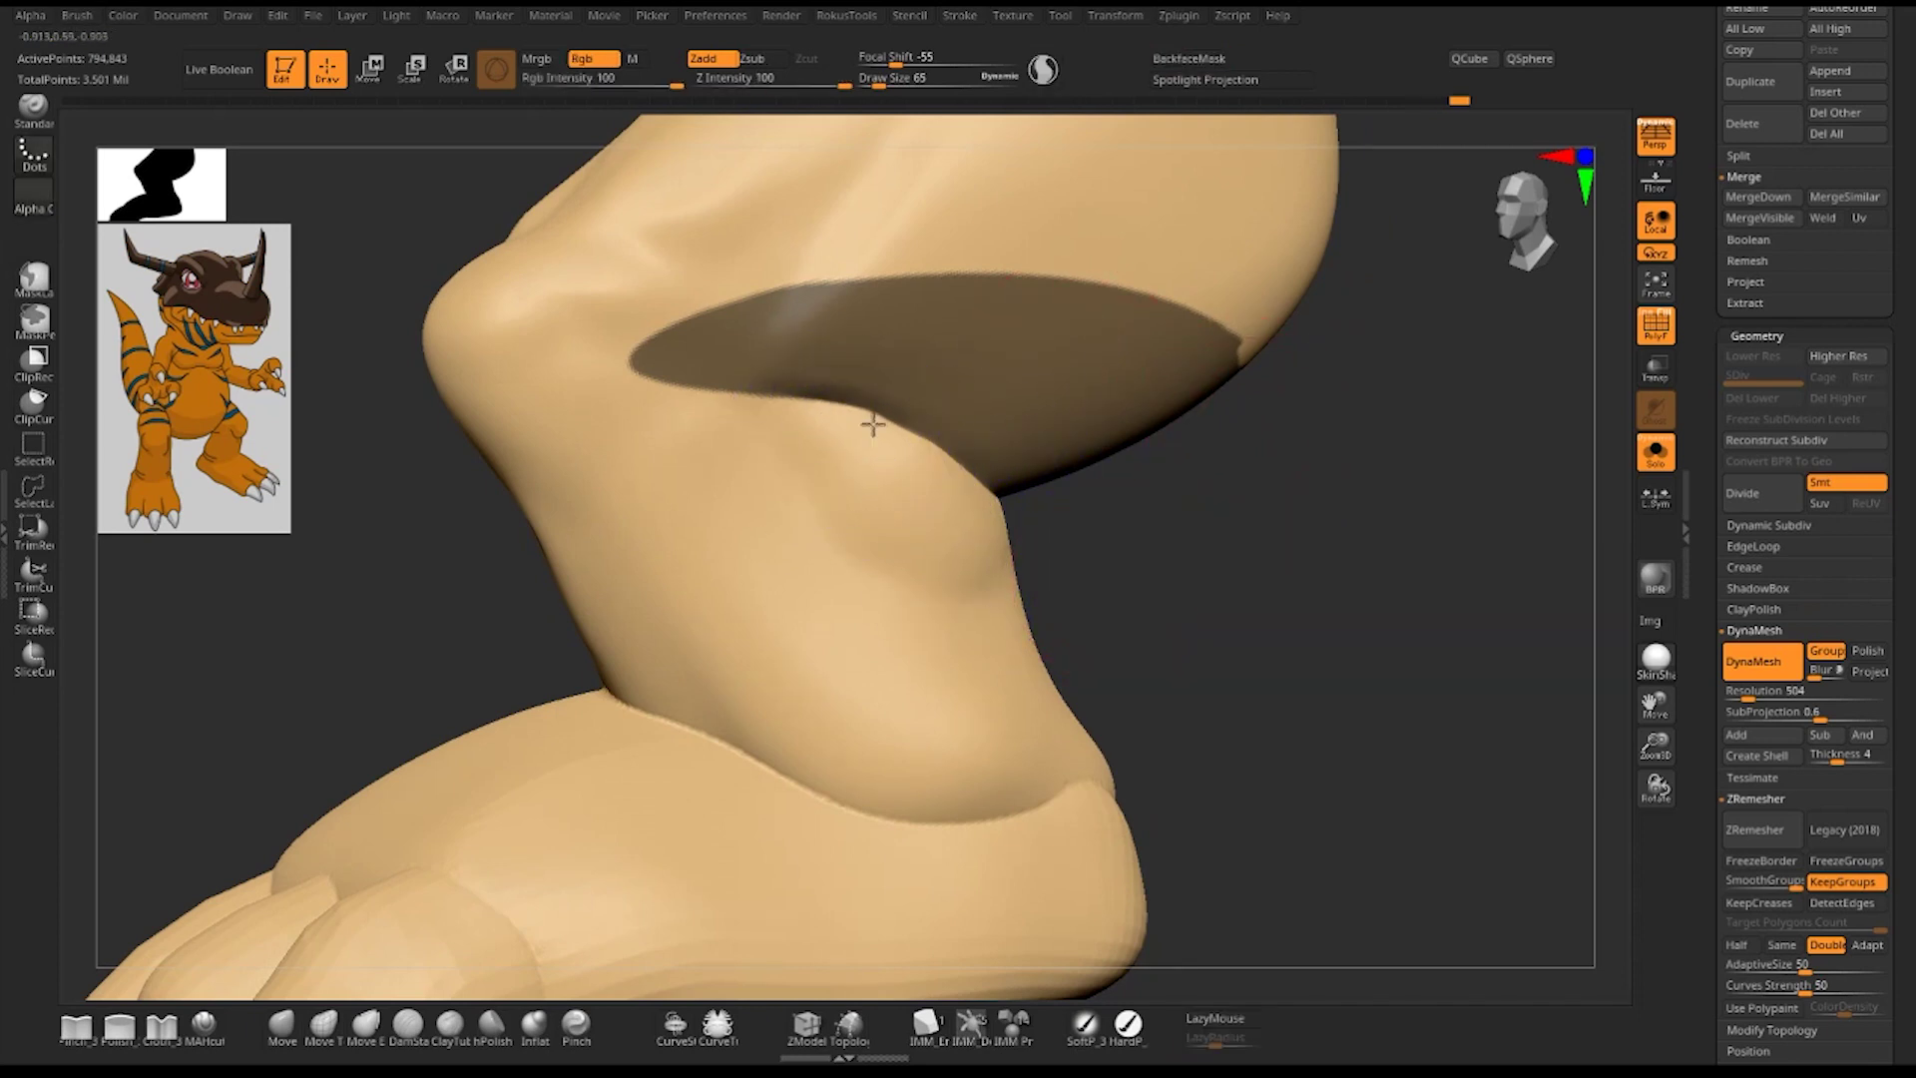
{"action": "key", "text": "1"}
{"action": "left_click_drag", "start_coordinate": [1056, 626], "coordinate": [1271, 596]}
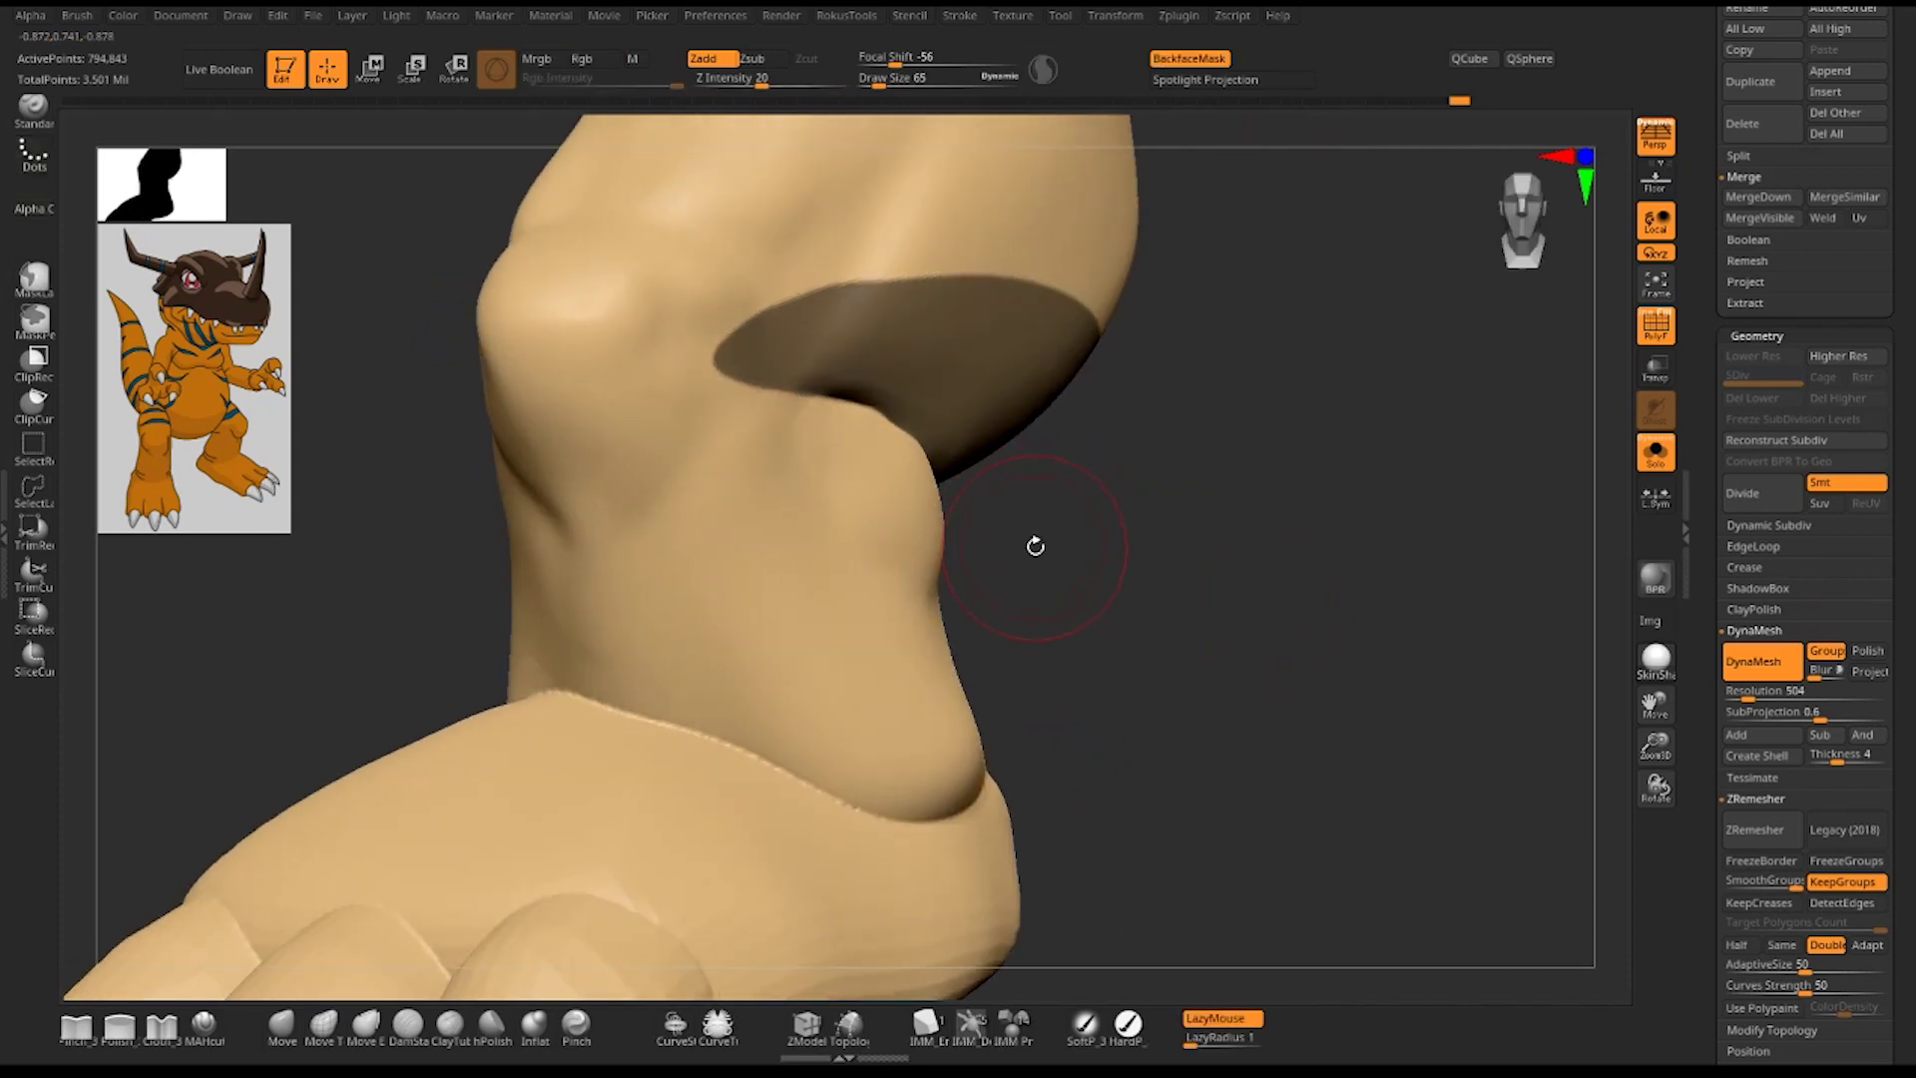
{"action": "mouse_move", "coordinate": [1322, 560]}
{"action": "left_mouse_down"}
{"action": "mouse_move", "coordinate": [1347, 555]}
{"action": "mouse_move", "coordinate": [1265, 572]}
{"action": "mouse_move", "coordinate": [1267, 522]}
{"action": "left_mouse_up"}
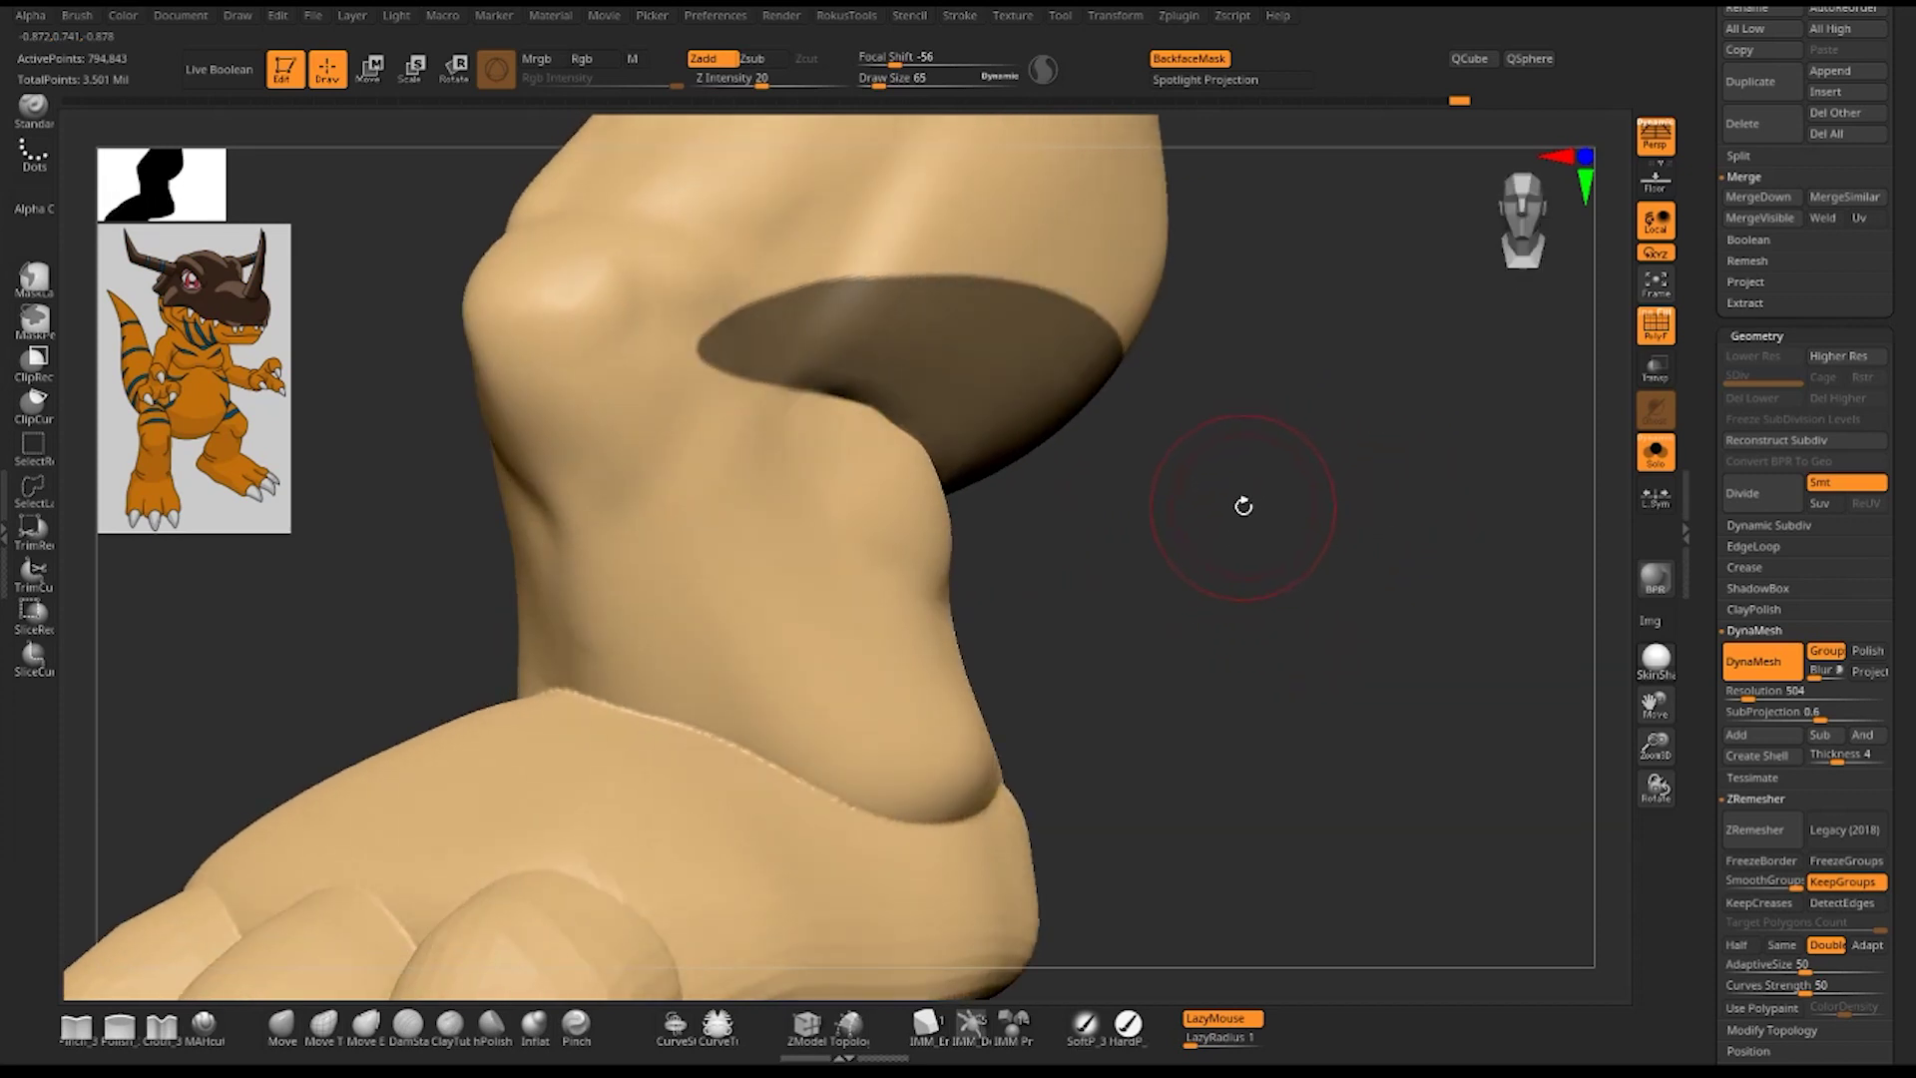
{"action": "left_click_drag", "start_coordinate": [1231, 502], "coordinate": [1203, 509]}
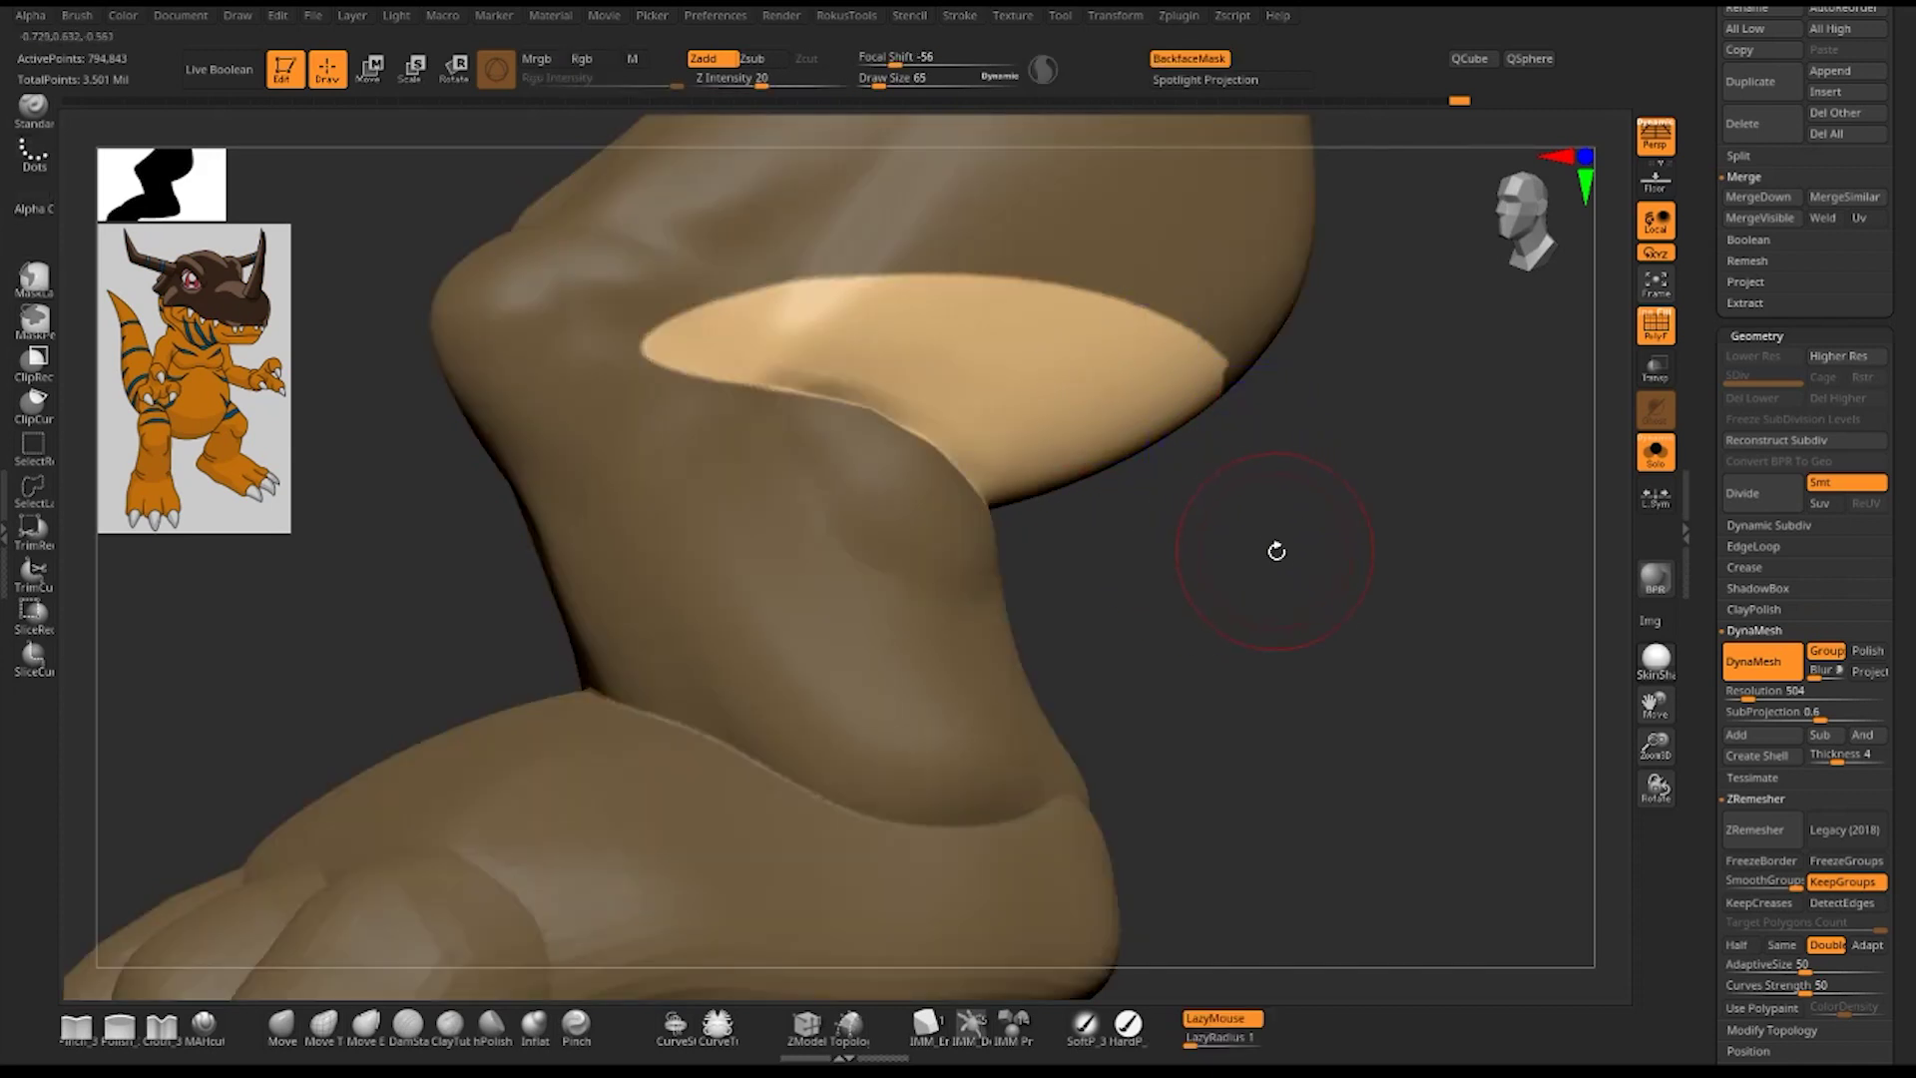
- Invert the mask on the leg and orbit to view it from the side
{"action": "key", "text": "ctrl"}
{"action": "left_click", "coordinate": [1246, 618], "text": "ctrl"}
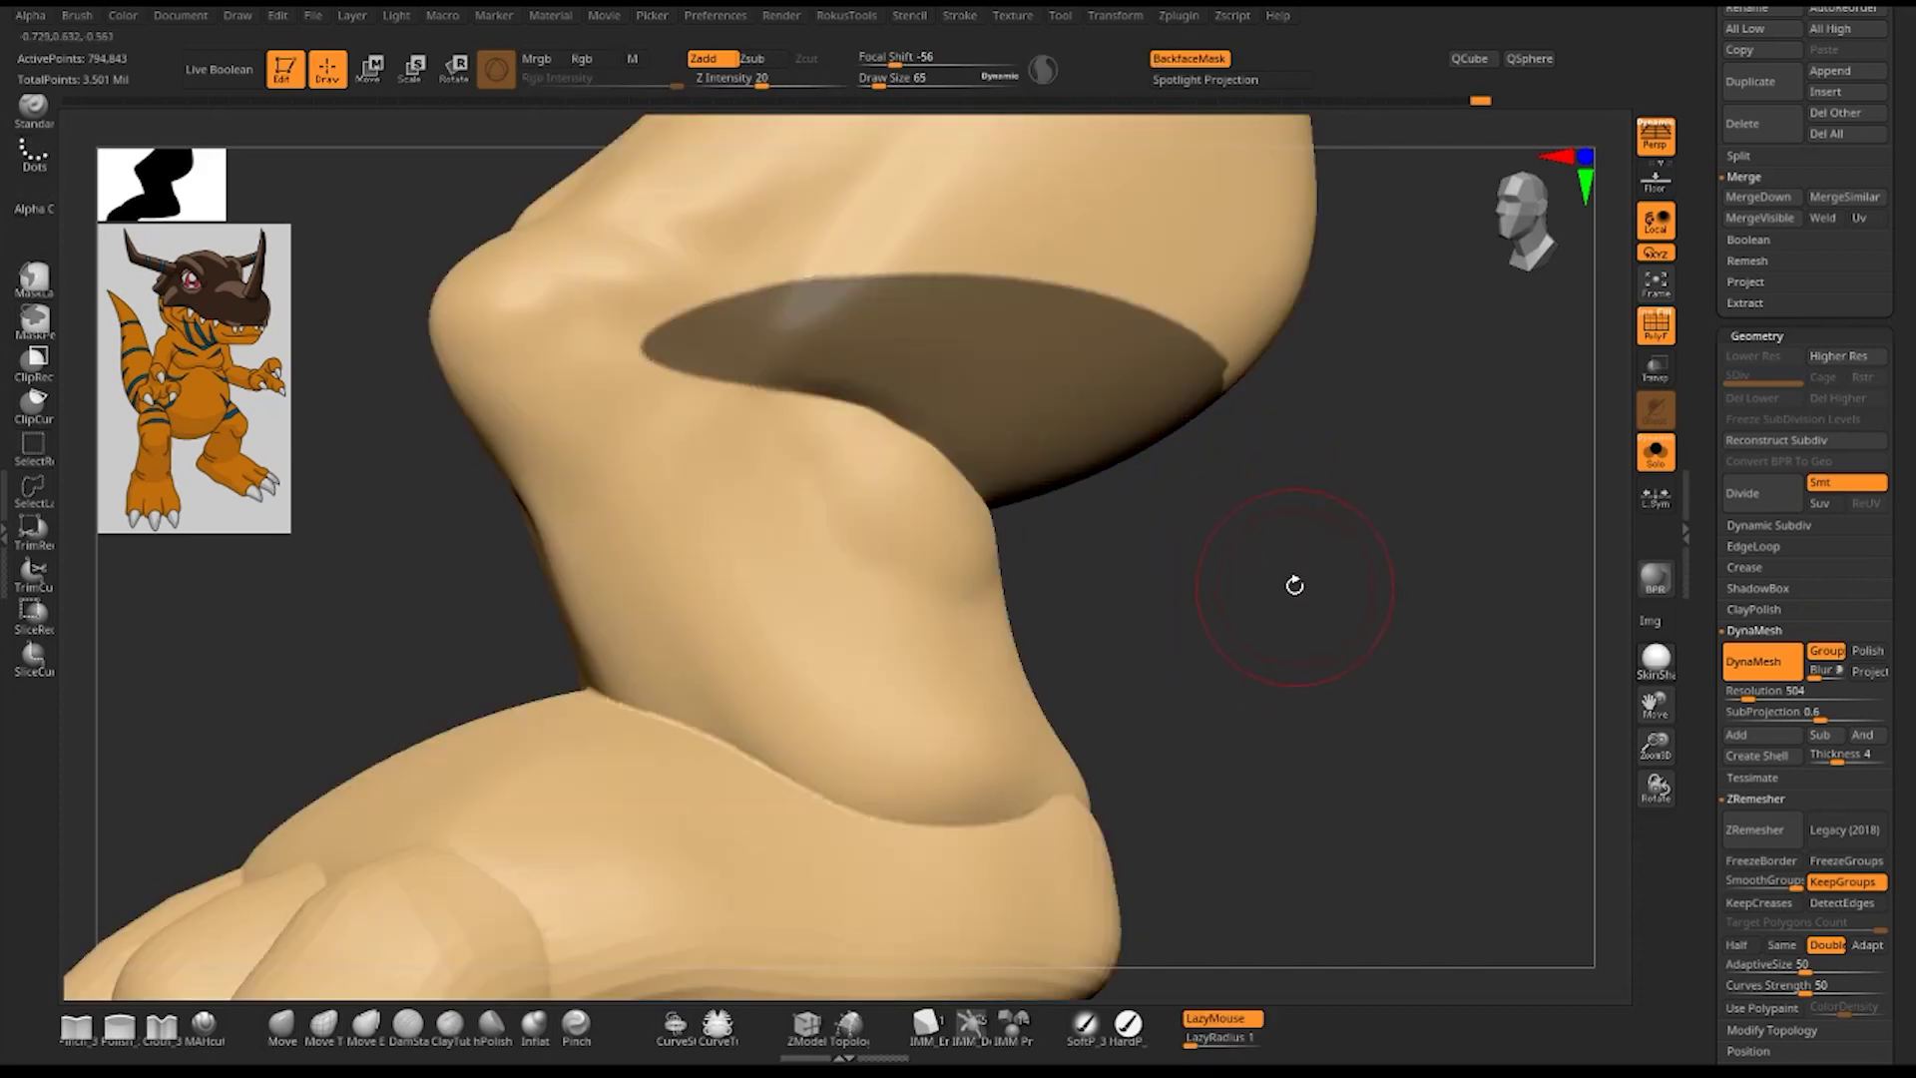
{"action": "mouse_move", "coordinate": [1340, 586]}
{"action": "left_mouse_down"}
{"action": "mouse_move", "coordinate": [1240, 616]}
{"action": "mouse_move", "coordinate": [1176, 578]}
{"action": "mouse_move", "coordinate": [1206, 573]}
{"action": "mouse_move", "coordinate": [1207, 599]}
{"action": "mouse_move", "coordinate": [1238, 565]}
{"action": "mouse_move", "coordinate": [1204, 536]}
{"action": "mouse_move", "coordinate": [1181, 569]}
{"action": "mouse_move", "coordinate": [1244, 582]}
{"action": "mouse_move", "coordinate": [1198, 579]}
{"action": "left_mouse_up"}
{"action": "mouse_move", "coordinate": [1060, 625]}
{"action": "left_mouse_down"}
{"action": "mouse_move", "coordinate": [1381, 548]}
{"action": "mouse_move", "coordinate": [891, 570]}
{"action": "left_mouse_up"}
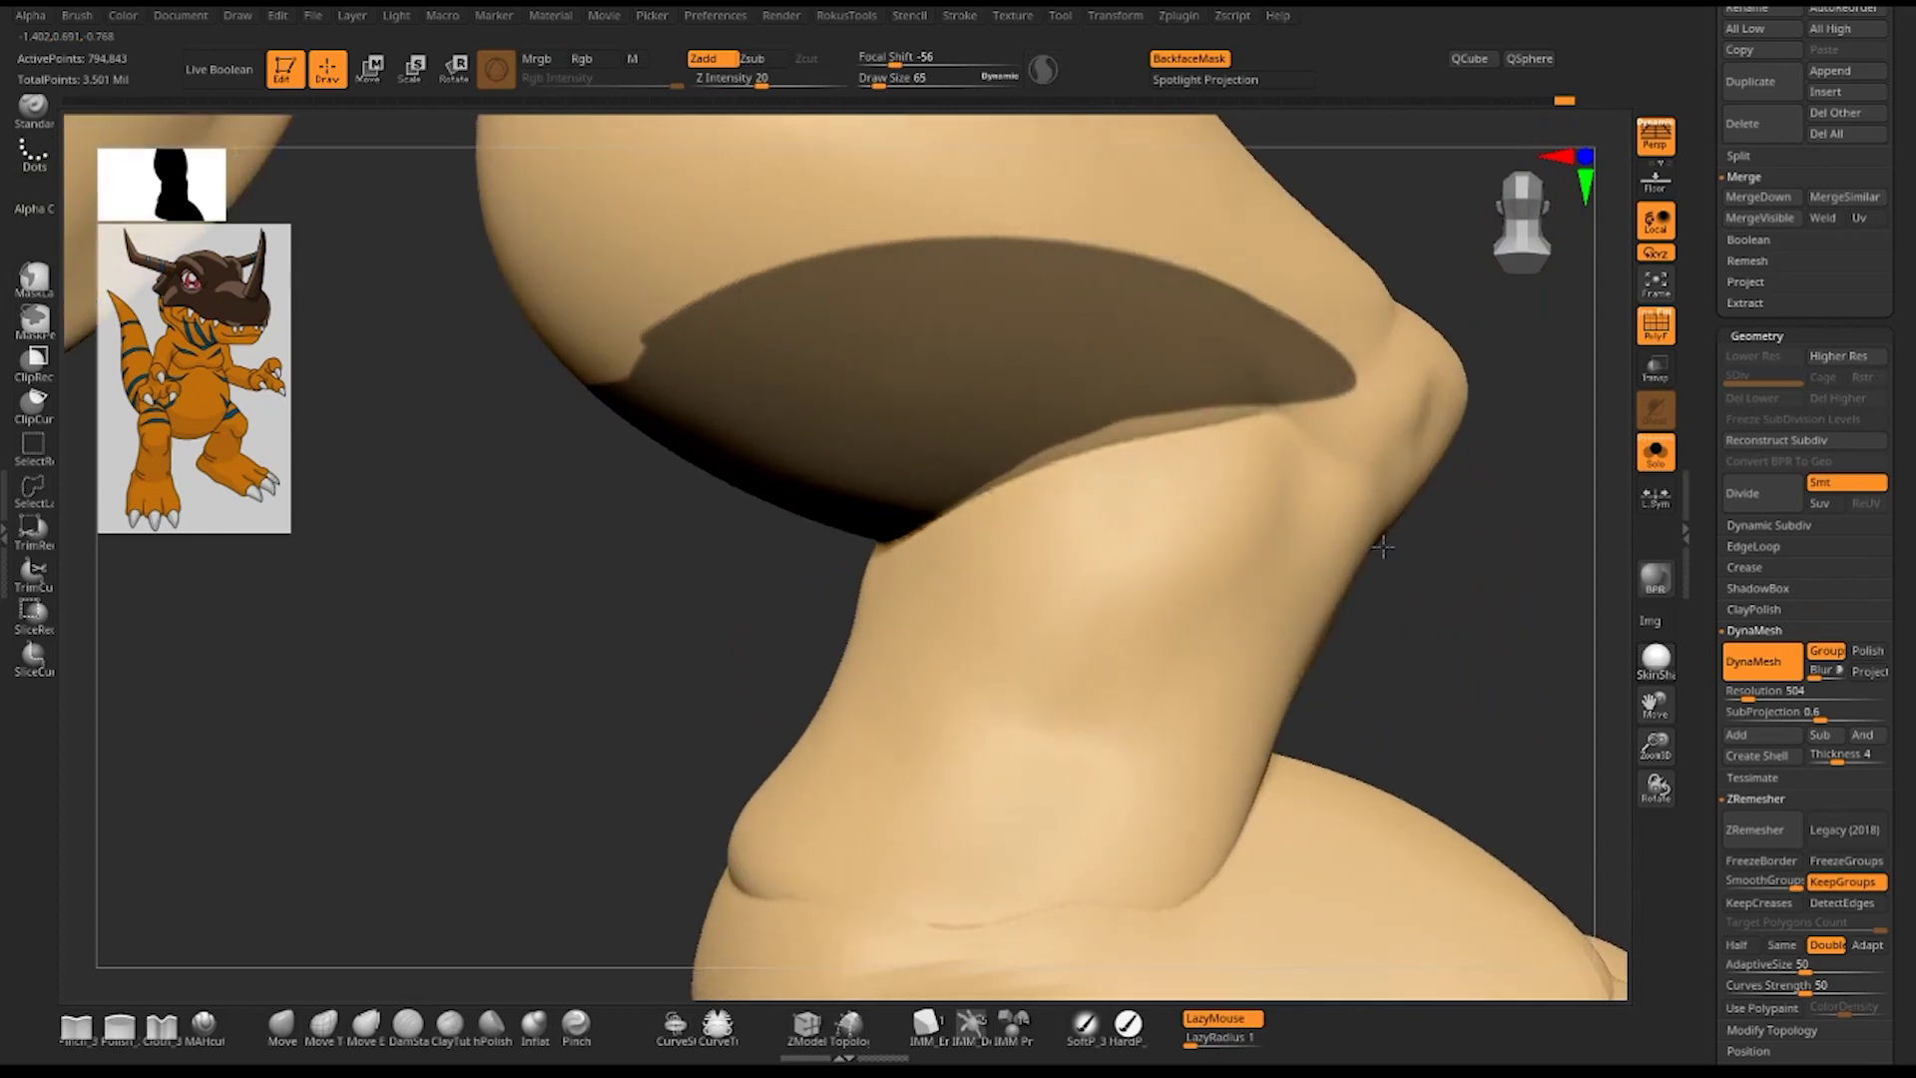
- Orbit to a close side view of the leg and sculpt a test stroke on the shin
{"action": "left_click_drag", "start_coordinate": [1517, 599], "coordinate": [1464, 500]}
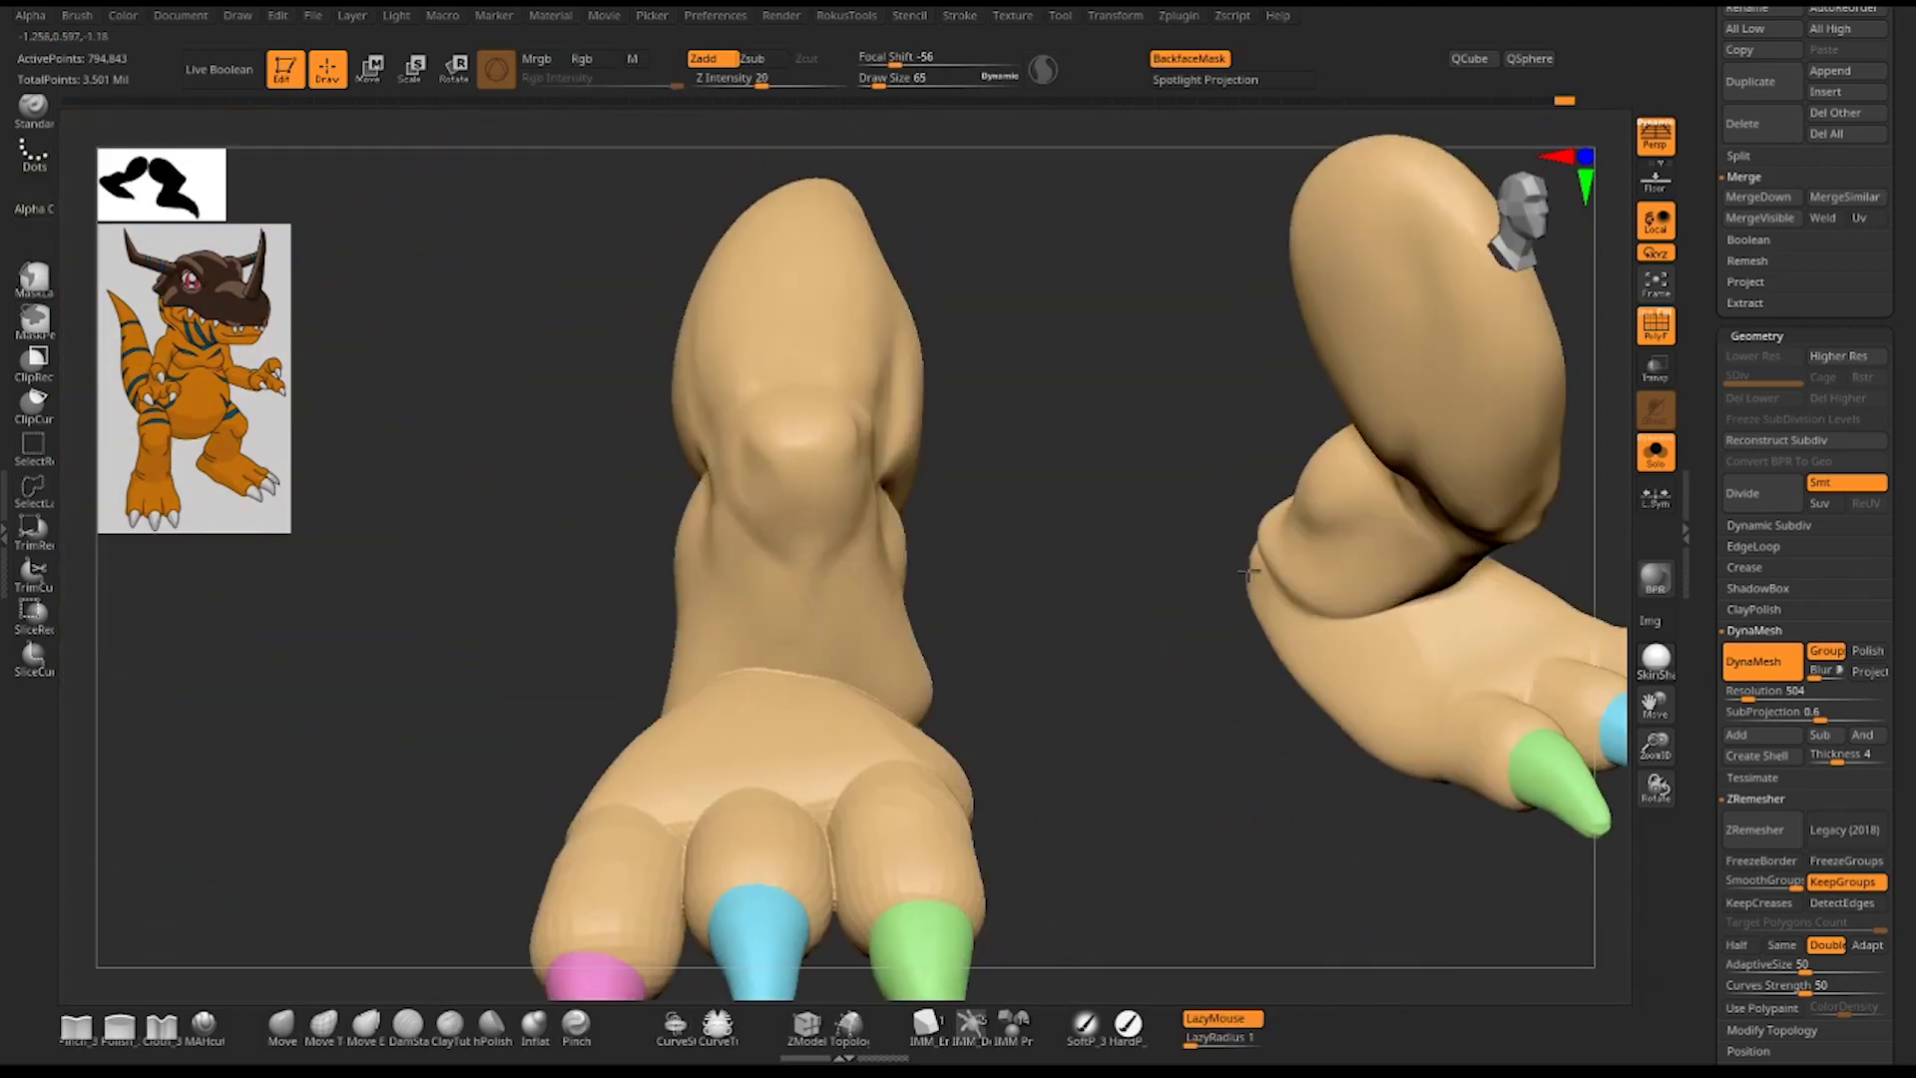
{"action": "mouse_move", "coordinate": [1411, 606]}
{"action": "left_mouse_down"}
{"action": "mouse_move", "coordinate": [1163, 556]}
{"action": "mouse_move", "coordinate": [1294, 576]}
{"action": "mouse_move", "coordinate": [1069, 513]}
{"action": "left_mouse_up"}
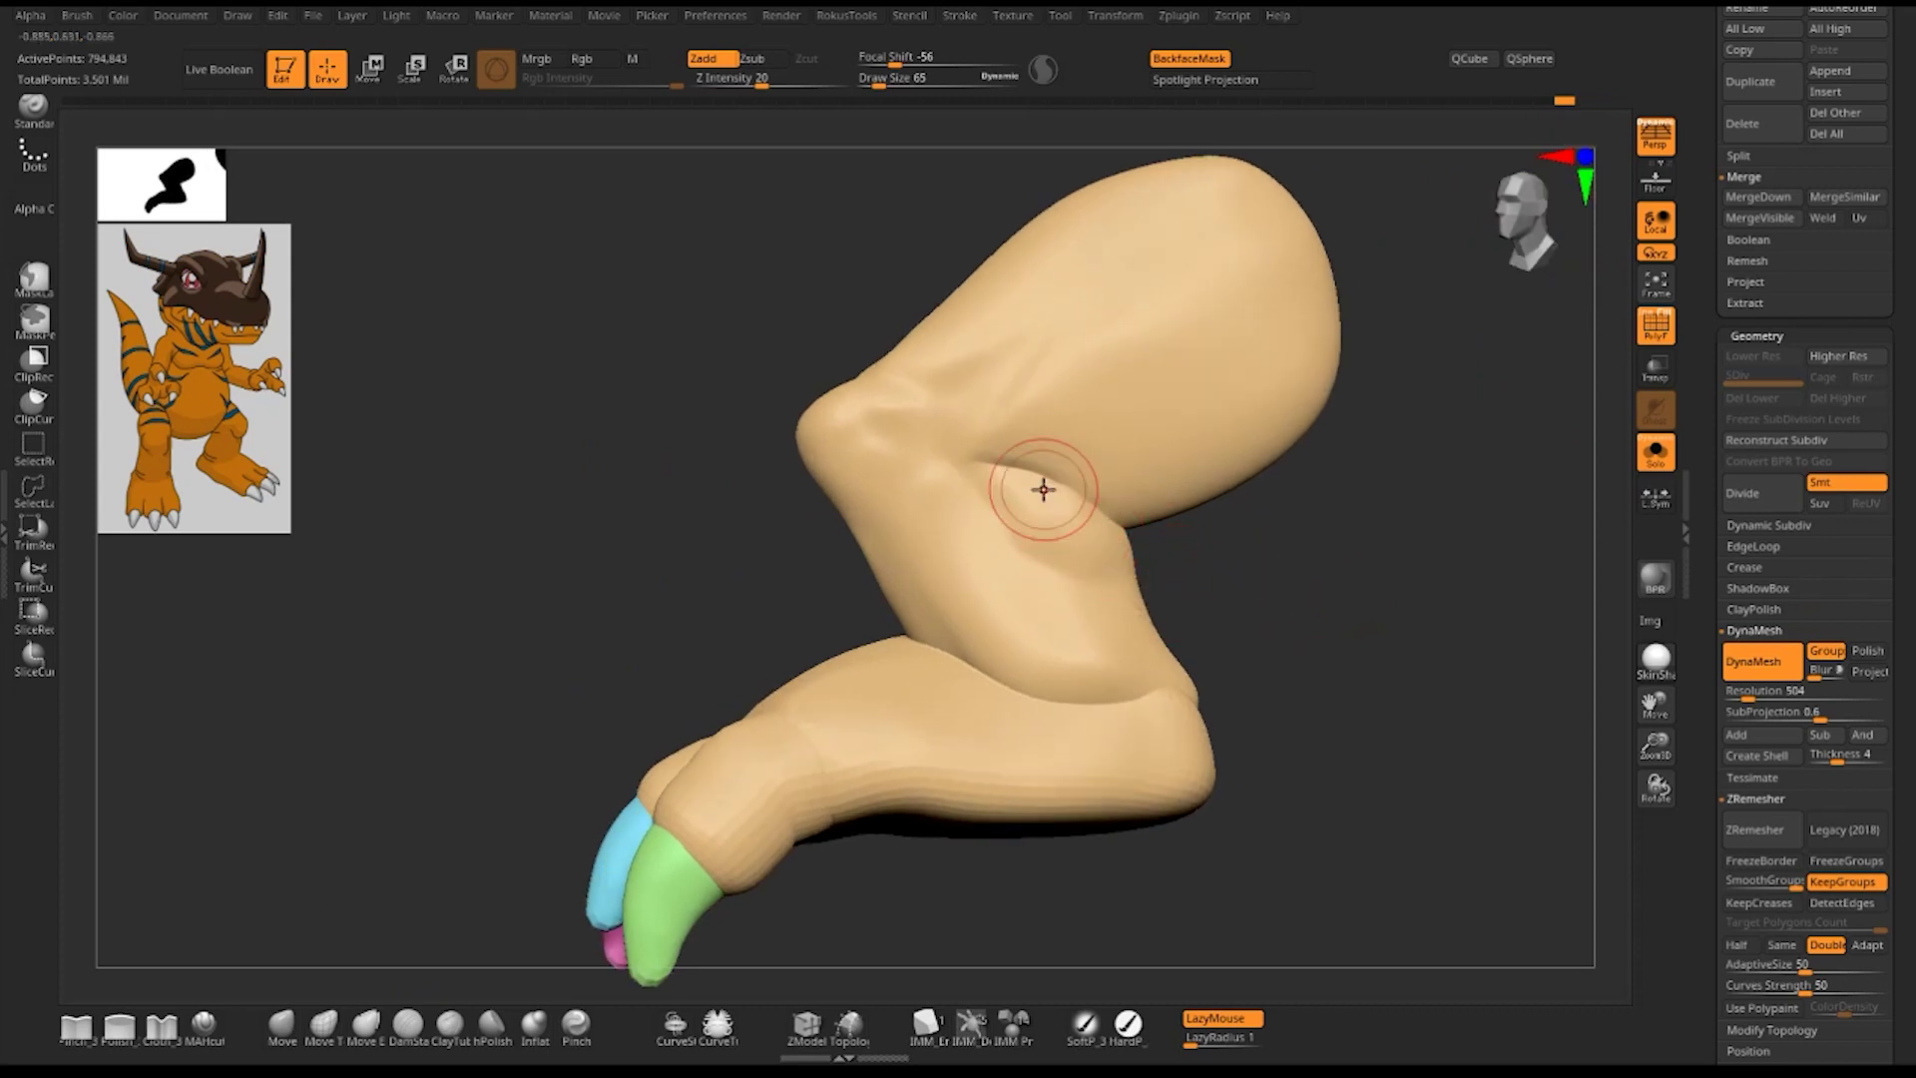
{"action": "mouse_move", "coordinate": [1232, 568]}
{"action": "left_mouse_down"}
{"action": "mouse_move", "coordinate": [1270, 585]}
{"action": "mouse_move", "coordinate": [1107, 548]}
{"action": "left_mouse_up"}
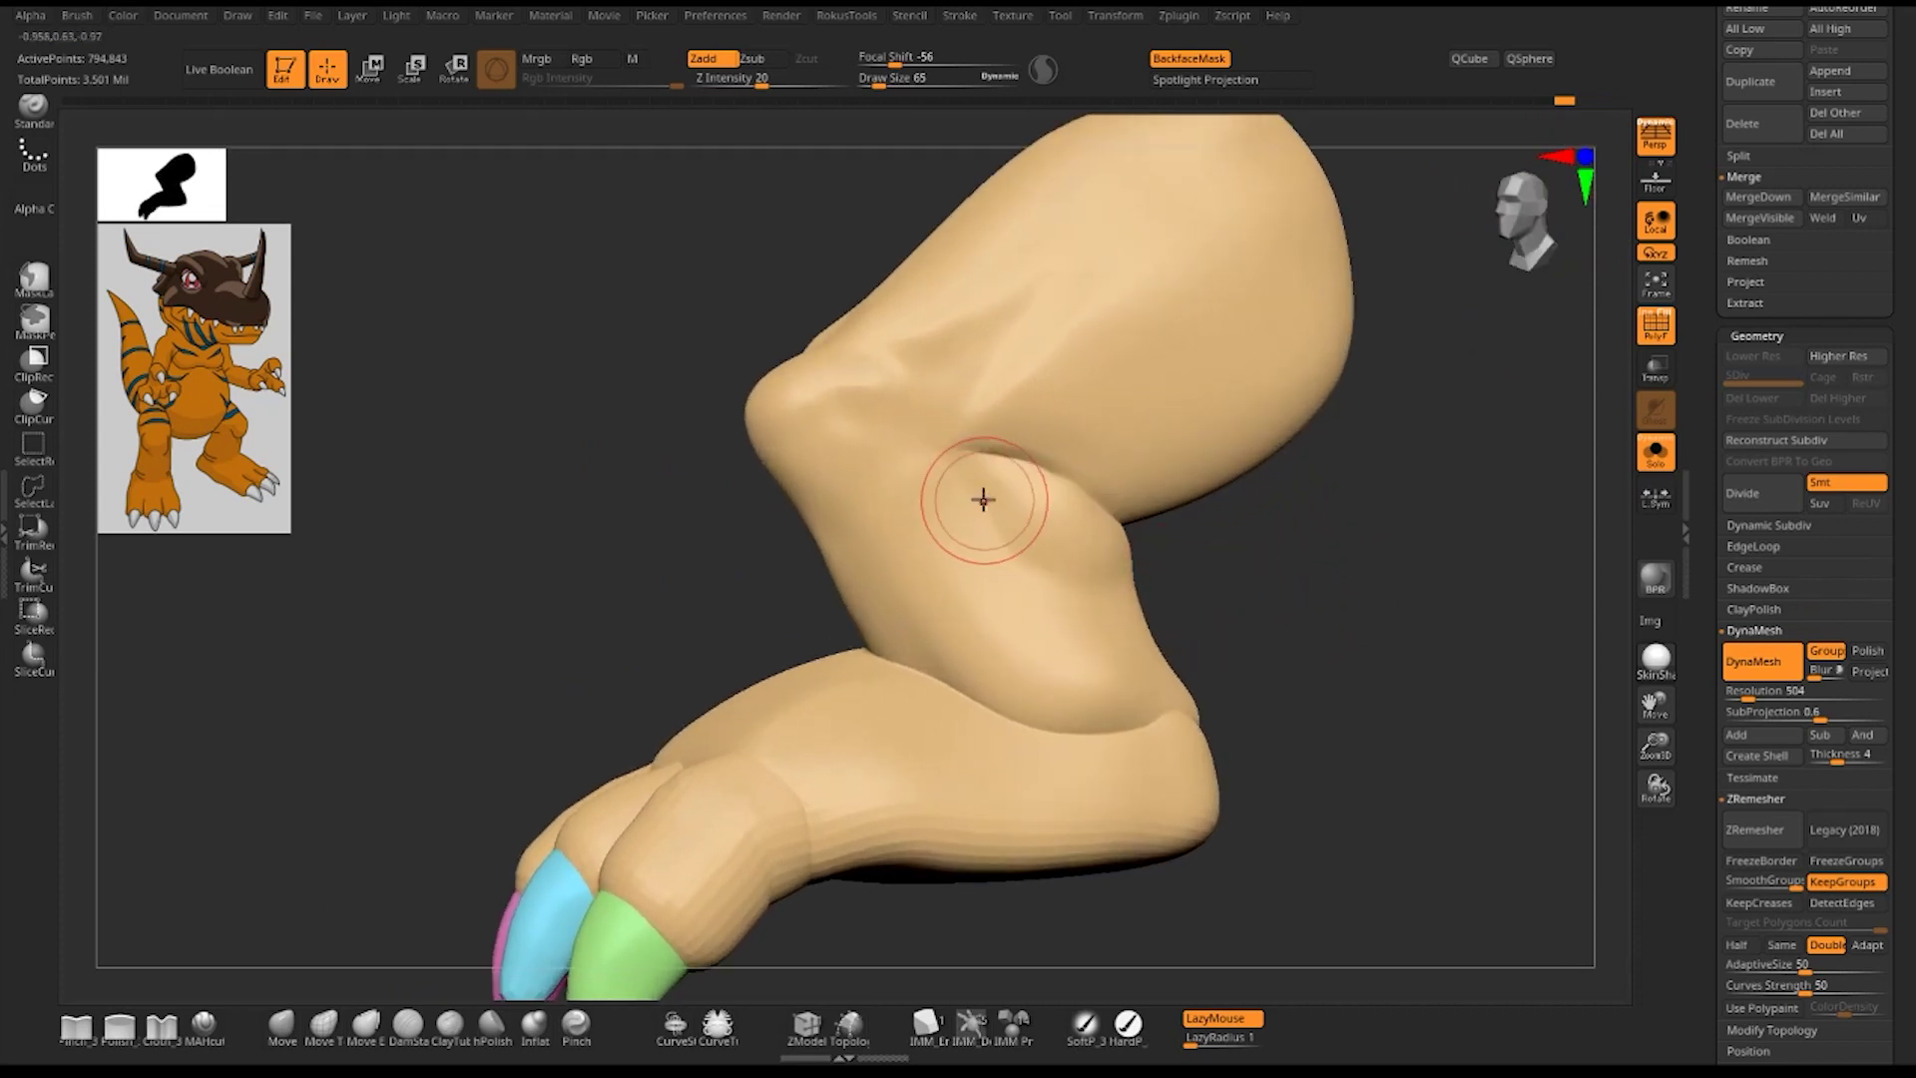
{"action": "left_click_drag", "start_coordinate": [1006, 497], "coordinate": [1015, 527]}
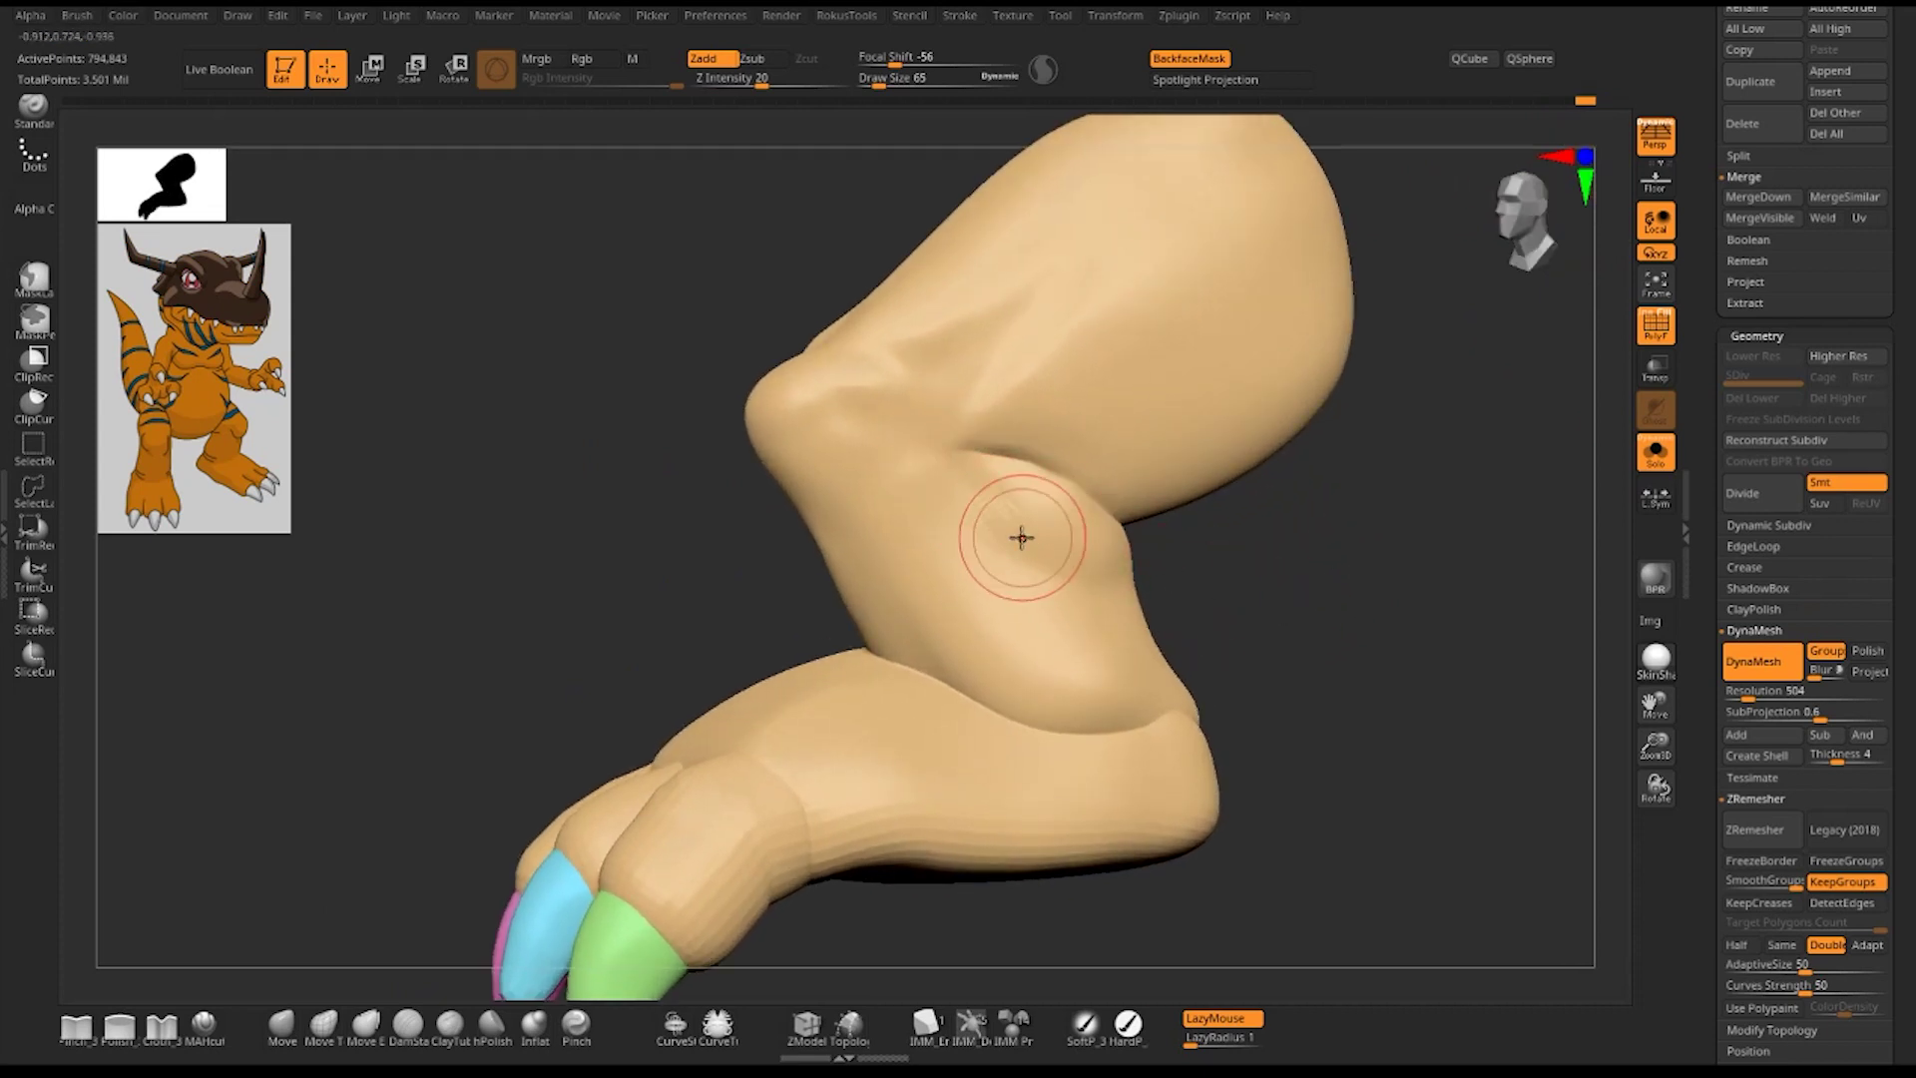
- Set the brush to Zsub with draw size 65 and focal shift -14, undoing the test stroke
{"action": "key", "text": "space"}
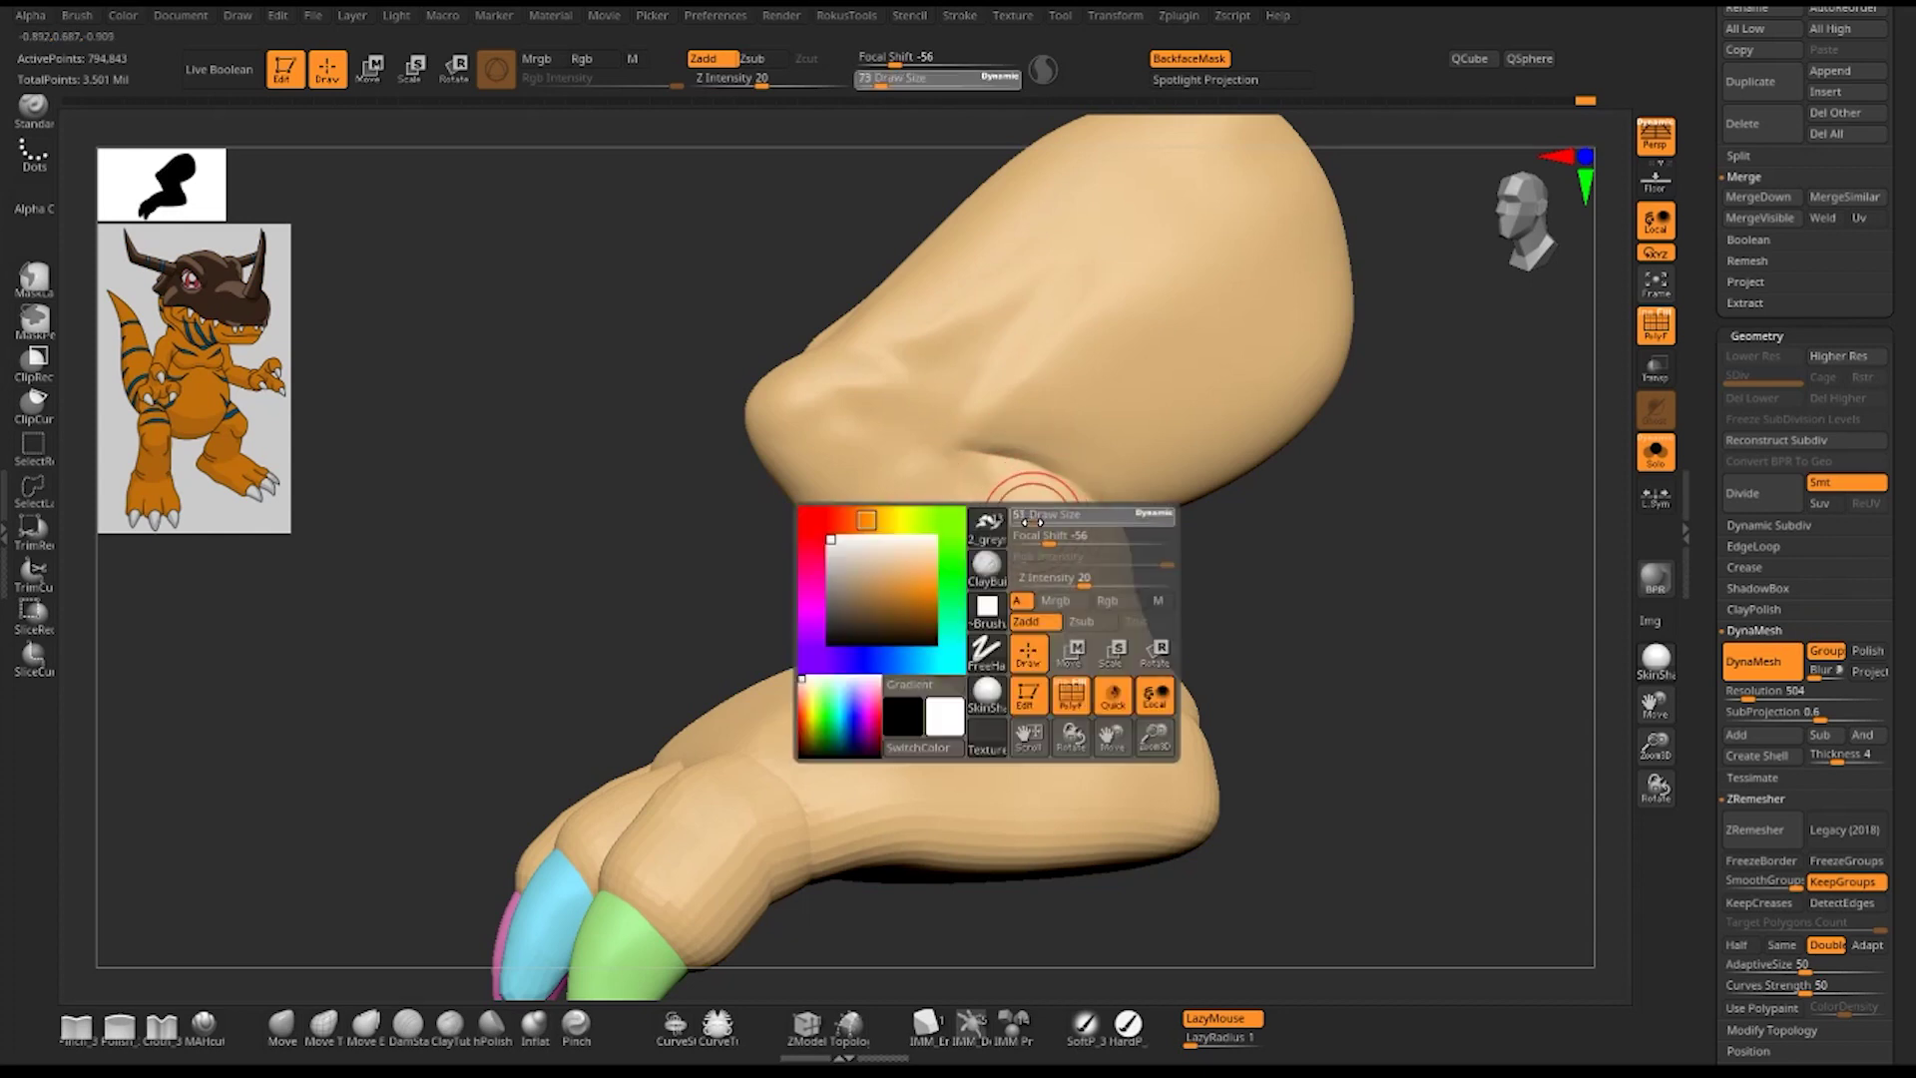
{"action": "mouse_move", "coordinate": [1297, 659]}
{"action": "left_mouse_down"}
{"action": "mouse_move", "coordinate": [1330, 671]}
{"action": "mouse_move", "coordinate": [1295, 675]}
{"action": "mouse_move", "coordinate": [965, 496]}
{"action": "left_mouse_up"}
{"action": "key", "text": "space"}
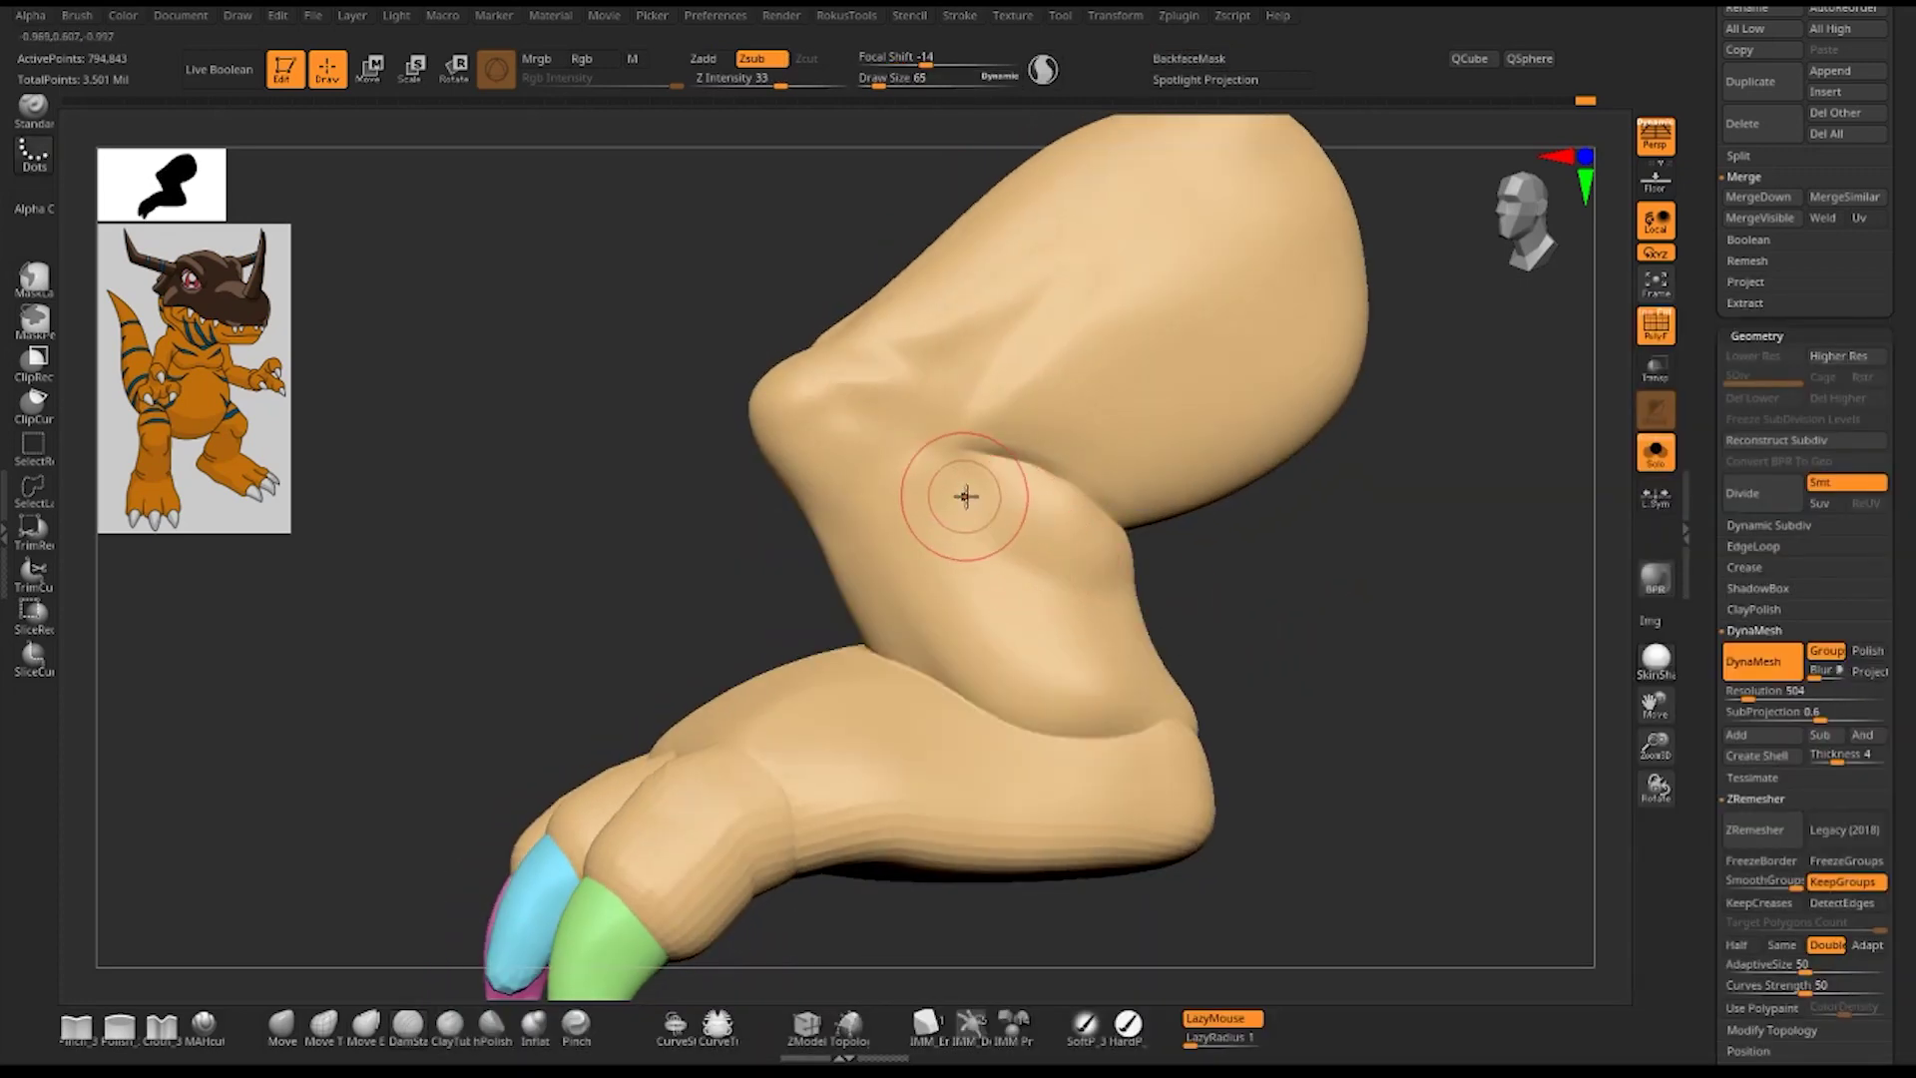
{"action": "key", "text": "ctrl+z"}
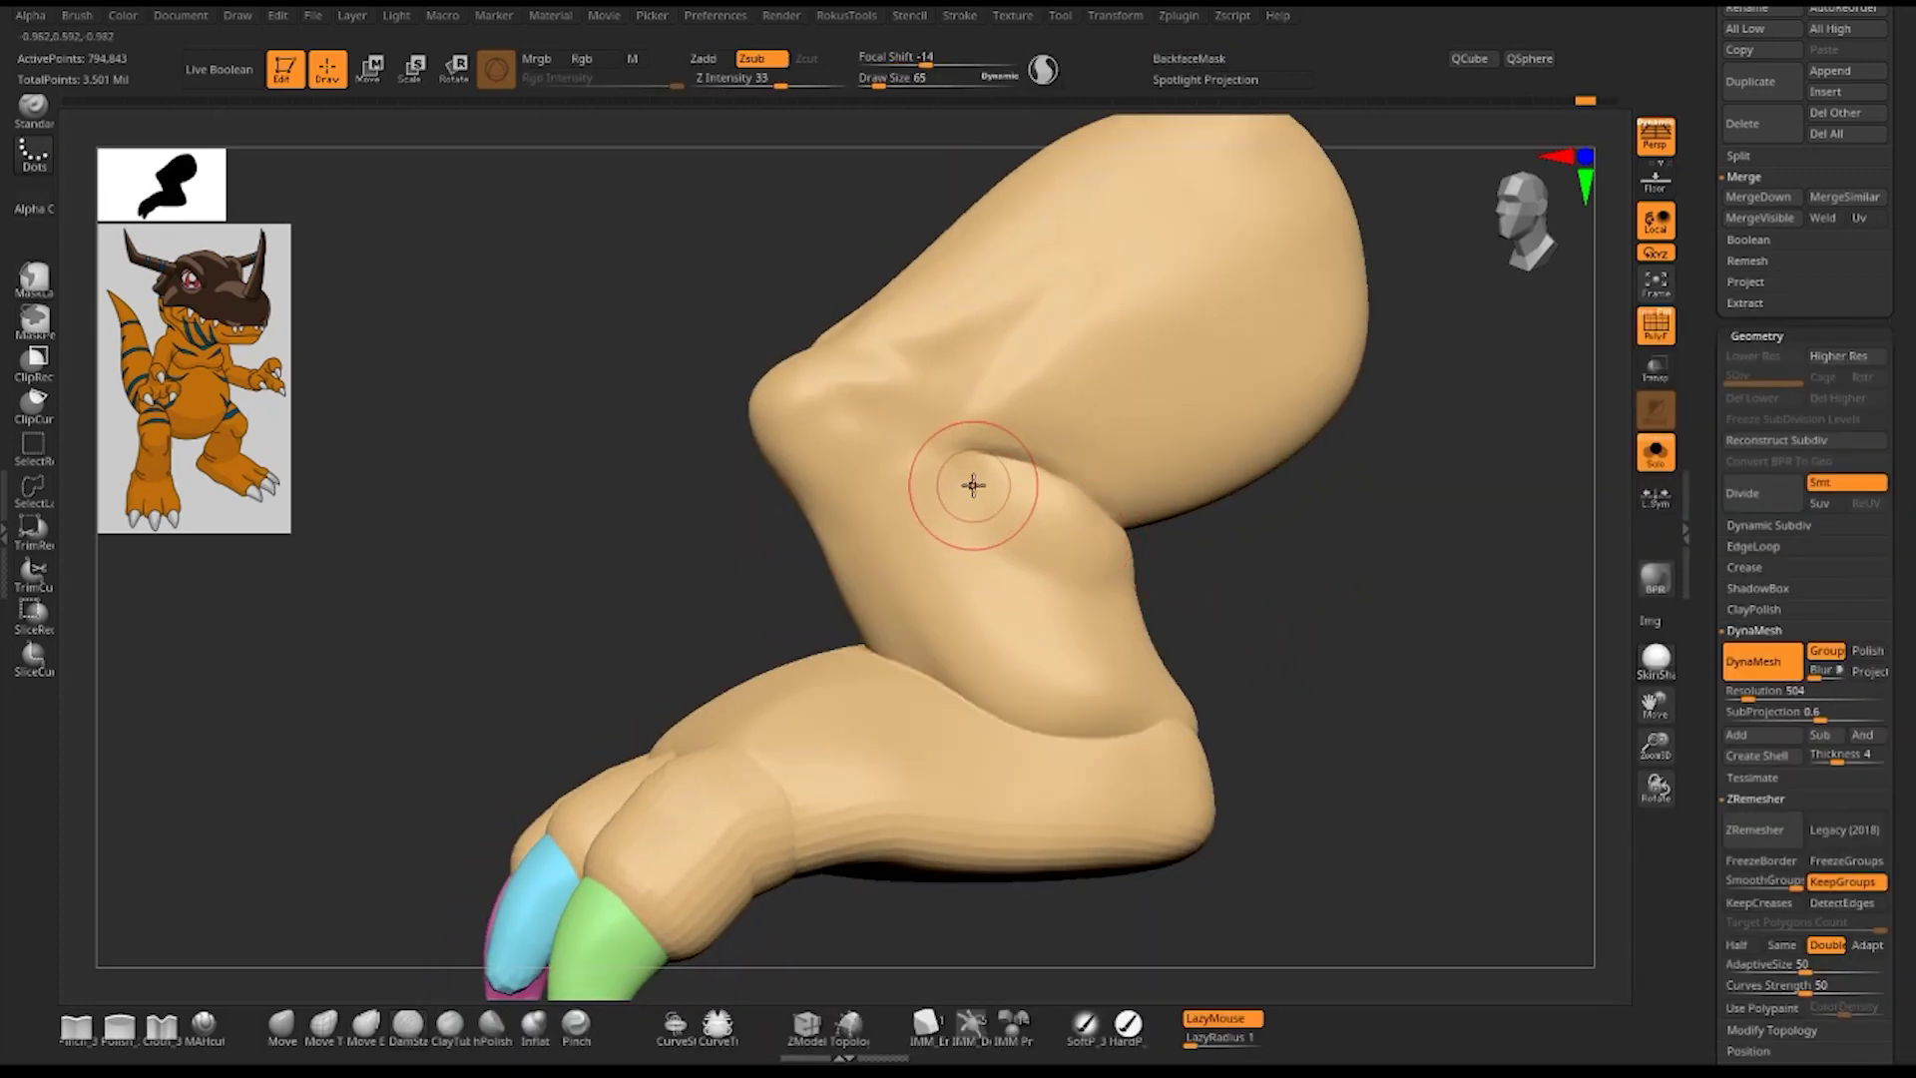
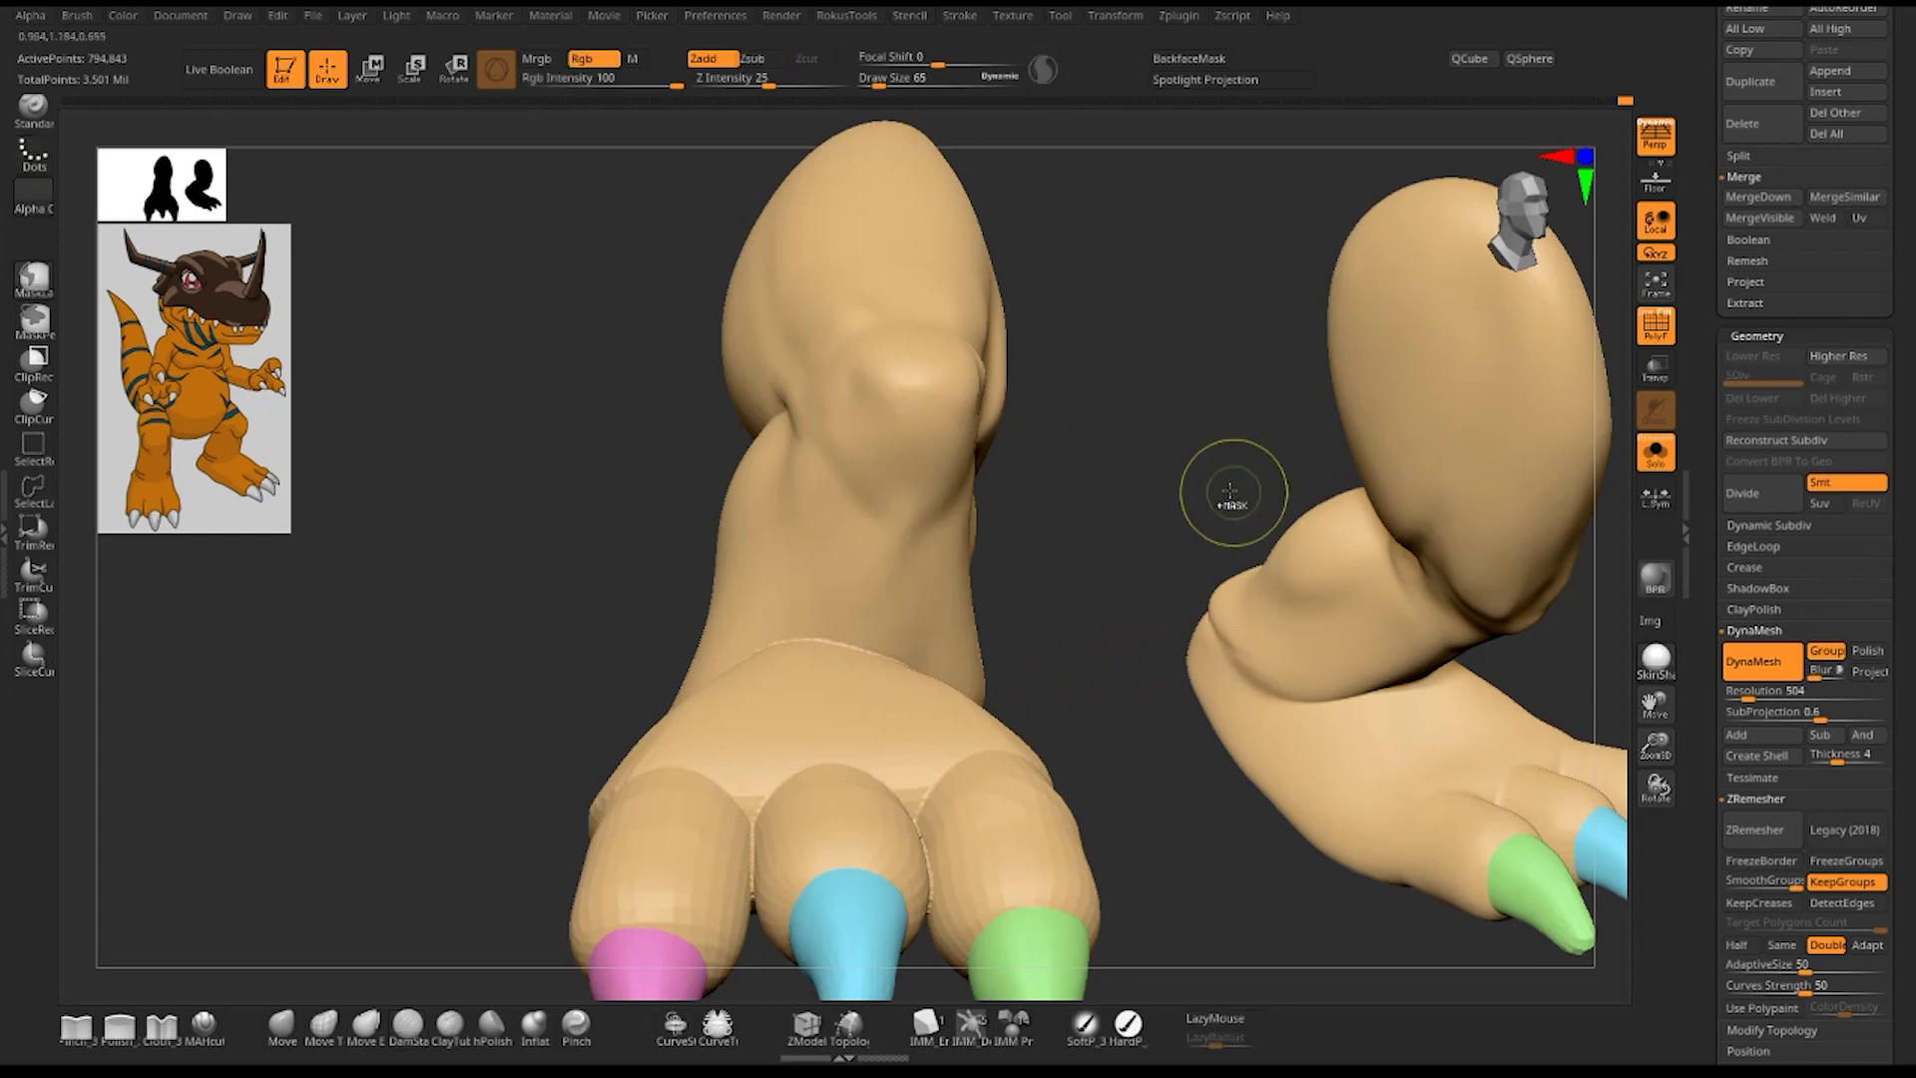
- Smooth away the old muscle crease on the side of the leg
{"action": "mouse_move", "coordinate": [1137, 432]}
{"action": "left_mouse_down"}
{"action": "mouse_move", "coordinate": [855, 672]}
{"action": "mouse_move", "coordinate": [983, 735]}
{"action": "mouse_move", "coordinate": [556, 440]}
{"action": "mouse_move", "coordinate": [1131, 336]}
{"action": "left_mouse_up"}
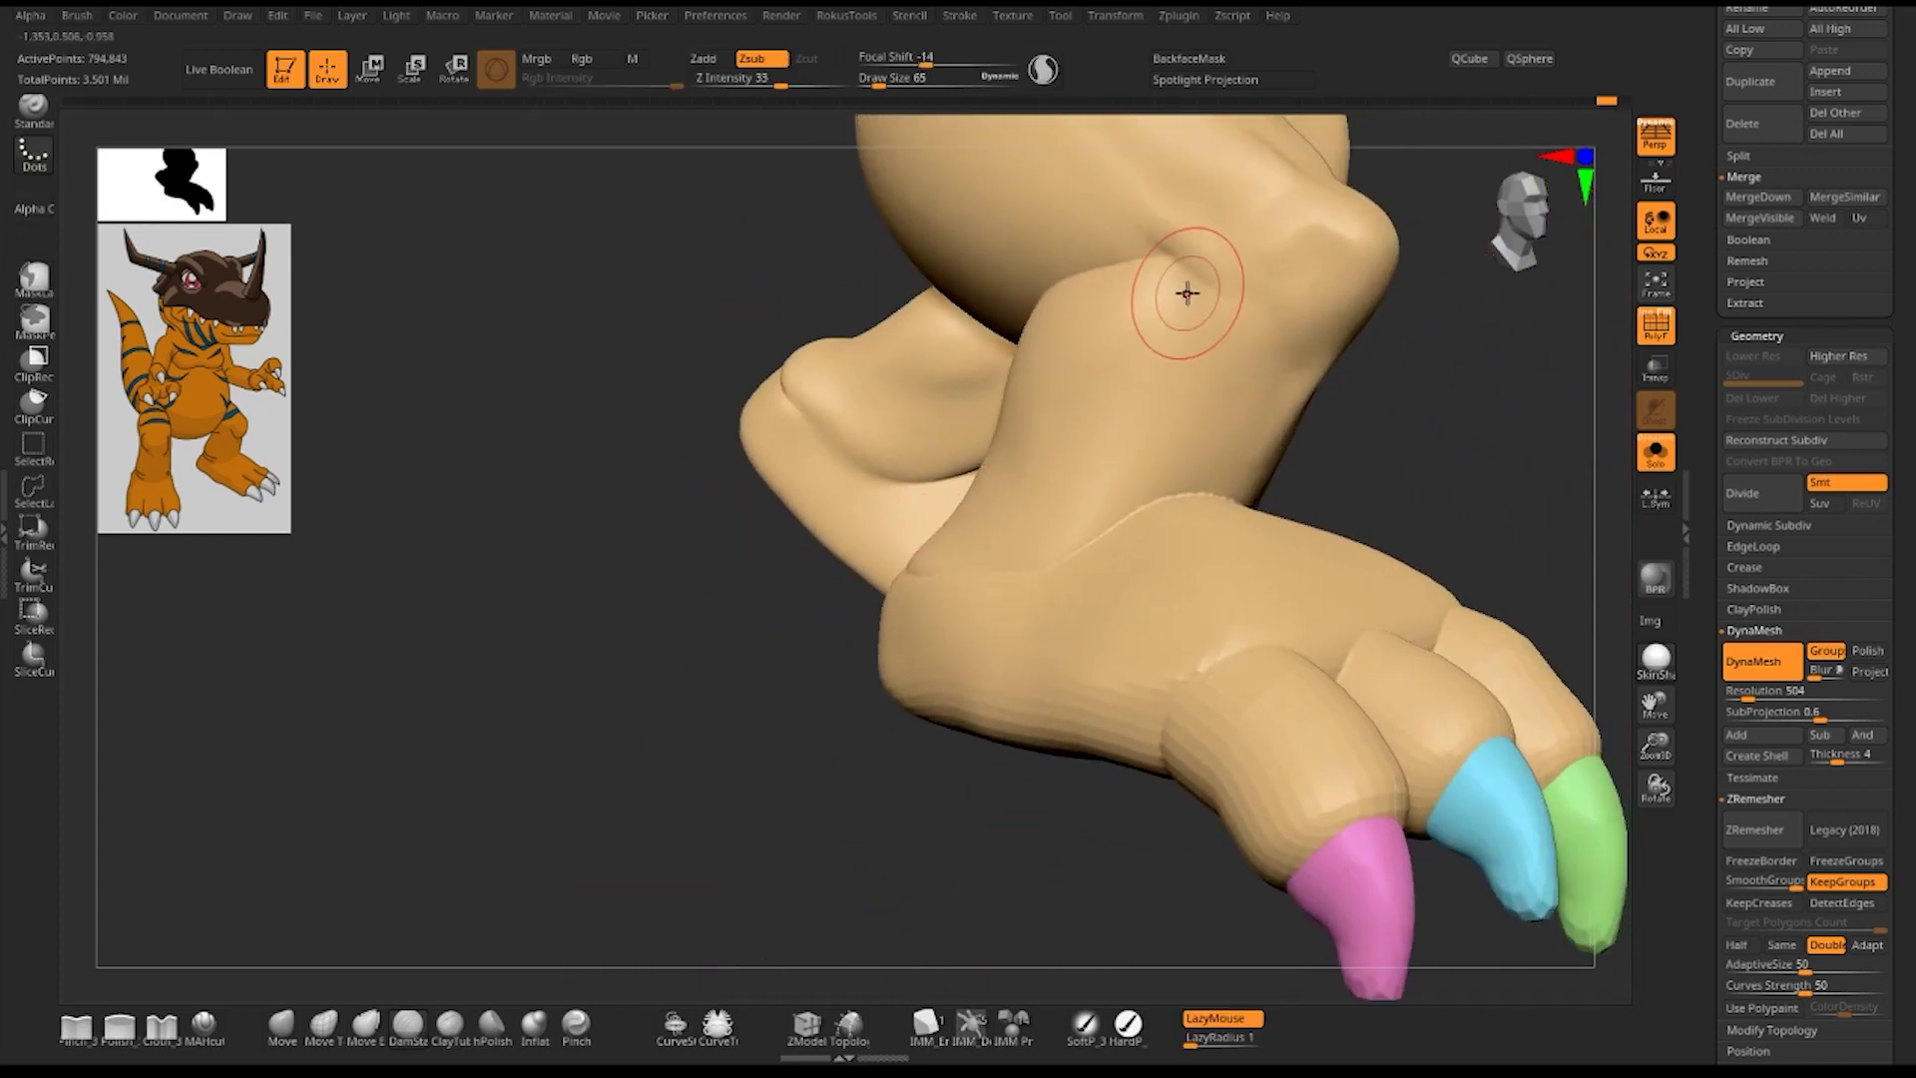
{"action": "mouse_move", "coordinate": [1407, 428]}
{"action": "left_mouse_down"}
{"action": "mouse_move", "coordinate": [1460, 457]}
{"action": "mouse_move", "coordinate": [1437, 451]}
{"action": "left_mouse_up"}
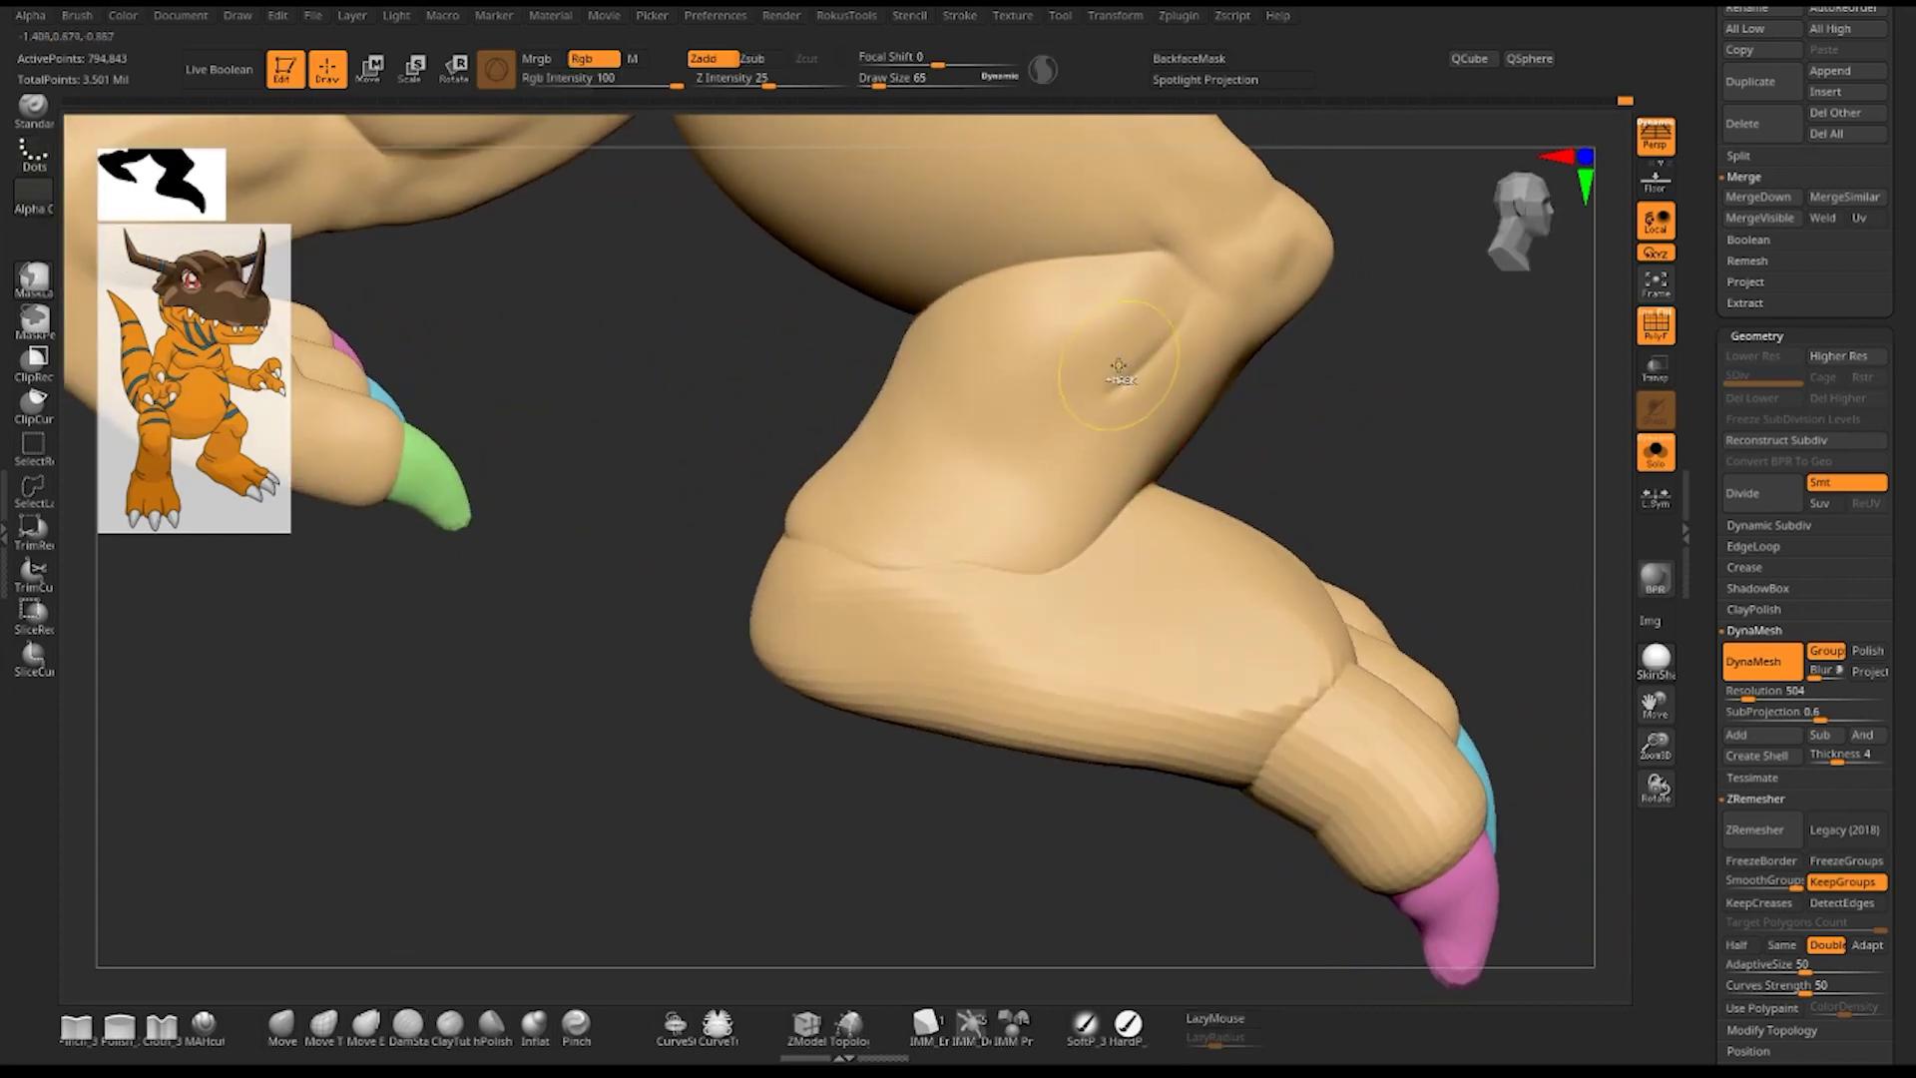
{"action": "mouse_move", "coordinate": [1021, 386]}
{"action": "left_mouse_down", "text": "shift"}
{"action": "mouse_move", "coordinate": [1146, 325]}
{"action": "mouse_move", "coordinate": [1095, 376]}
{"action": "mouse_move", "coordinate": [1151, 322]}
{"action": "left_mouse_up", "text": "shift"}
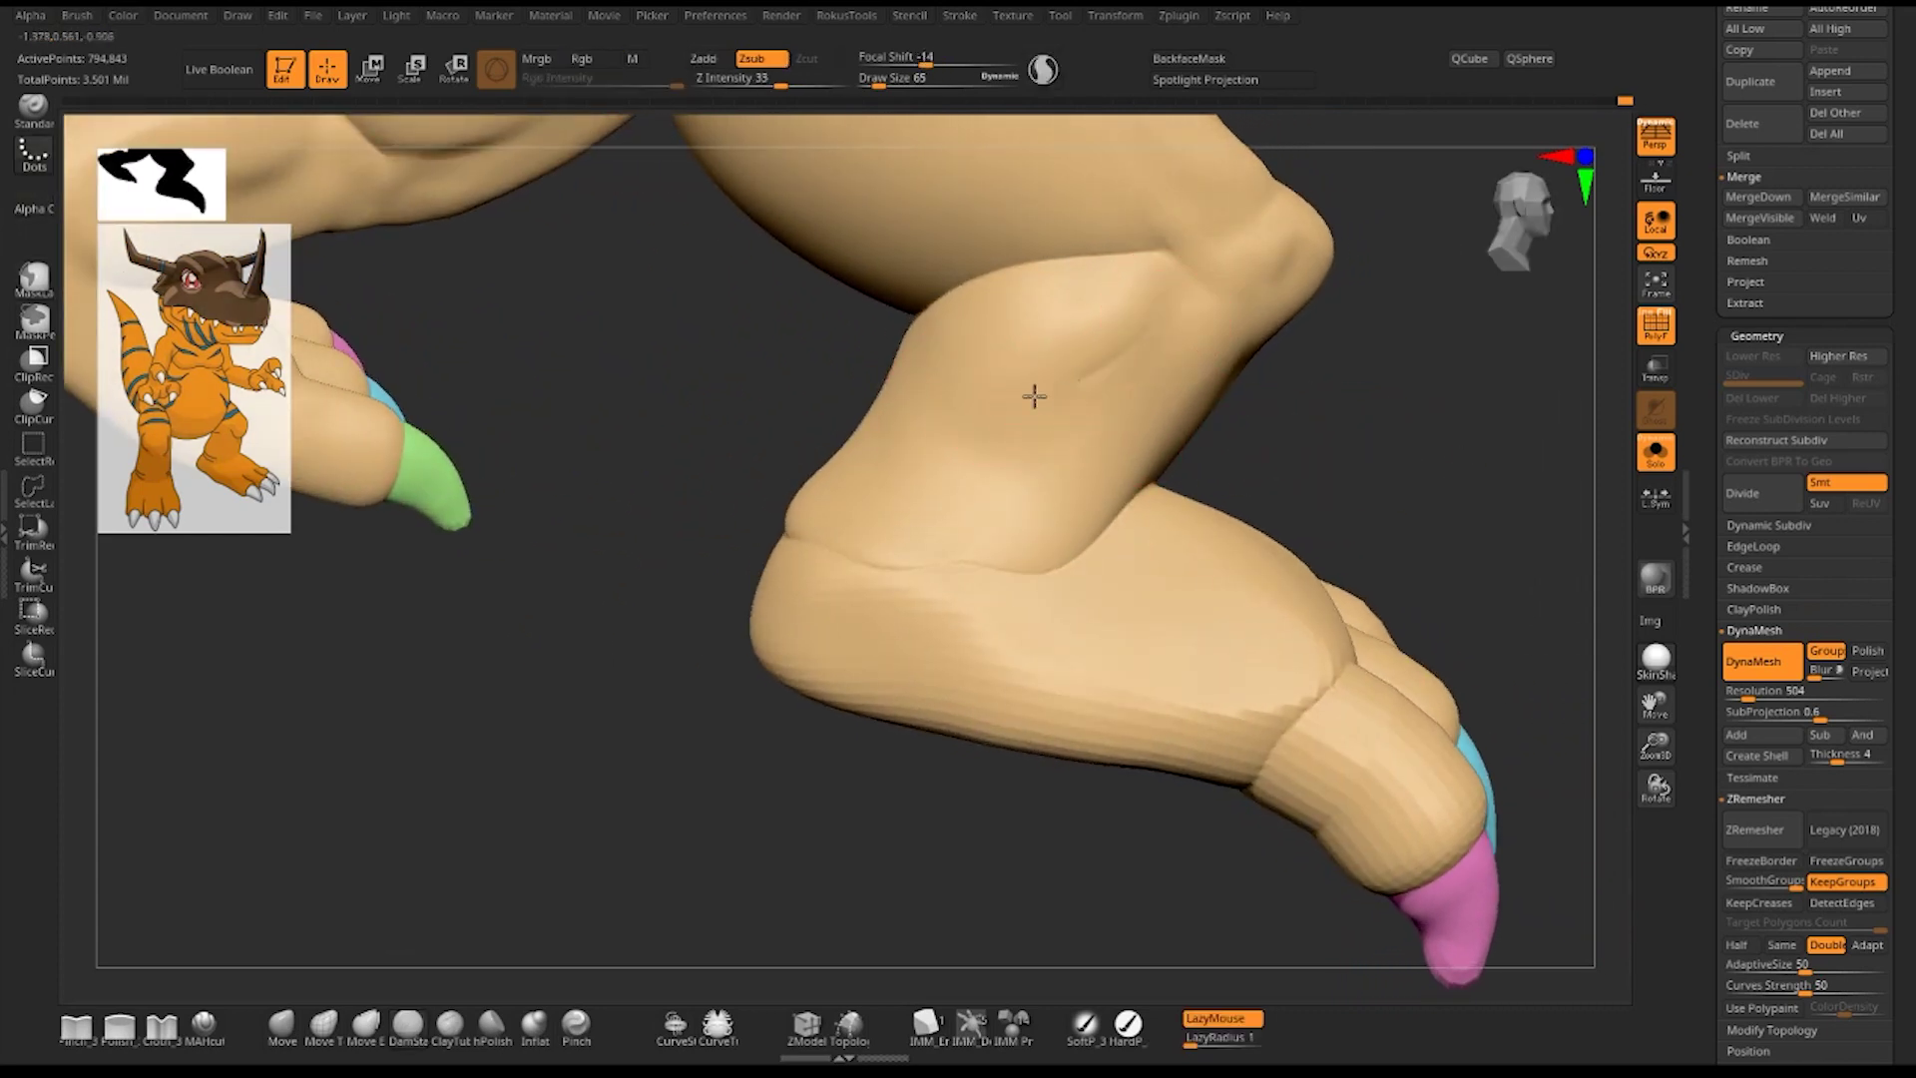
{"action": "mouse_move", "coordinate": [1338, 415]}
{"action": "left_mouse_down"}
{"action": "mouse_move", "coordinate": [1056, 465]}
{"action": "mouse_move", "coordinate": [1154, 406]}
{"action": "left_mouse_up"}
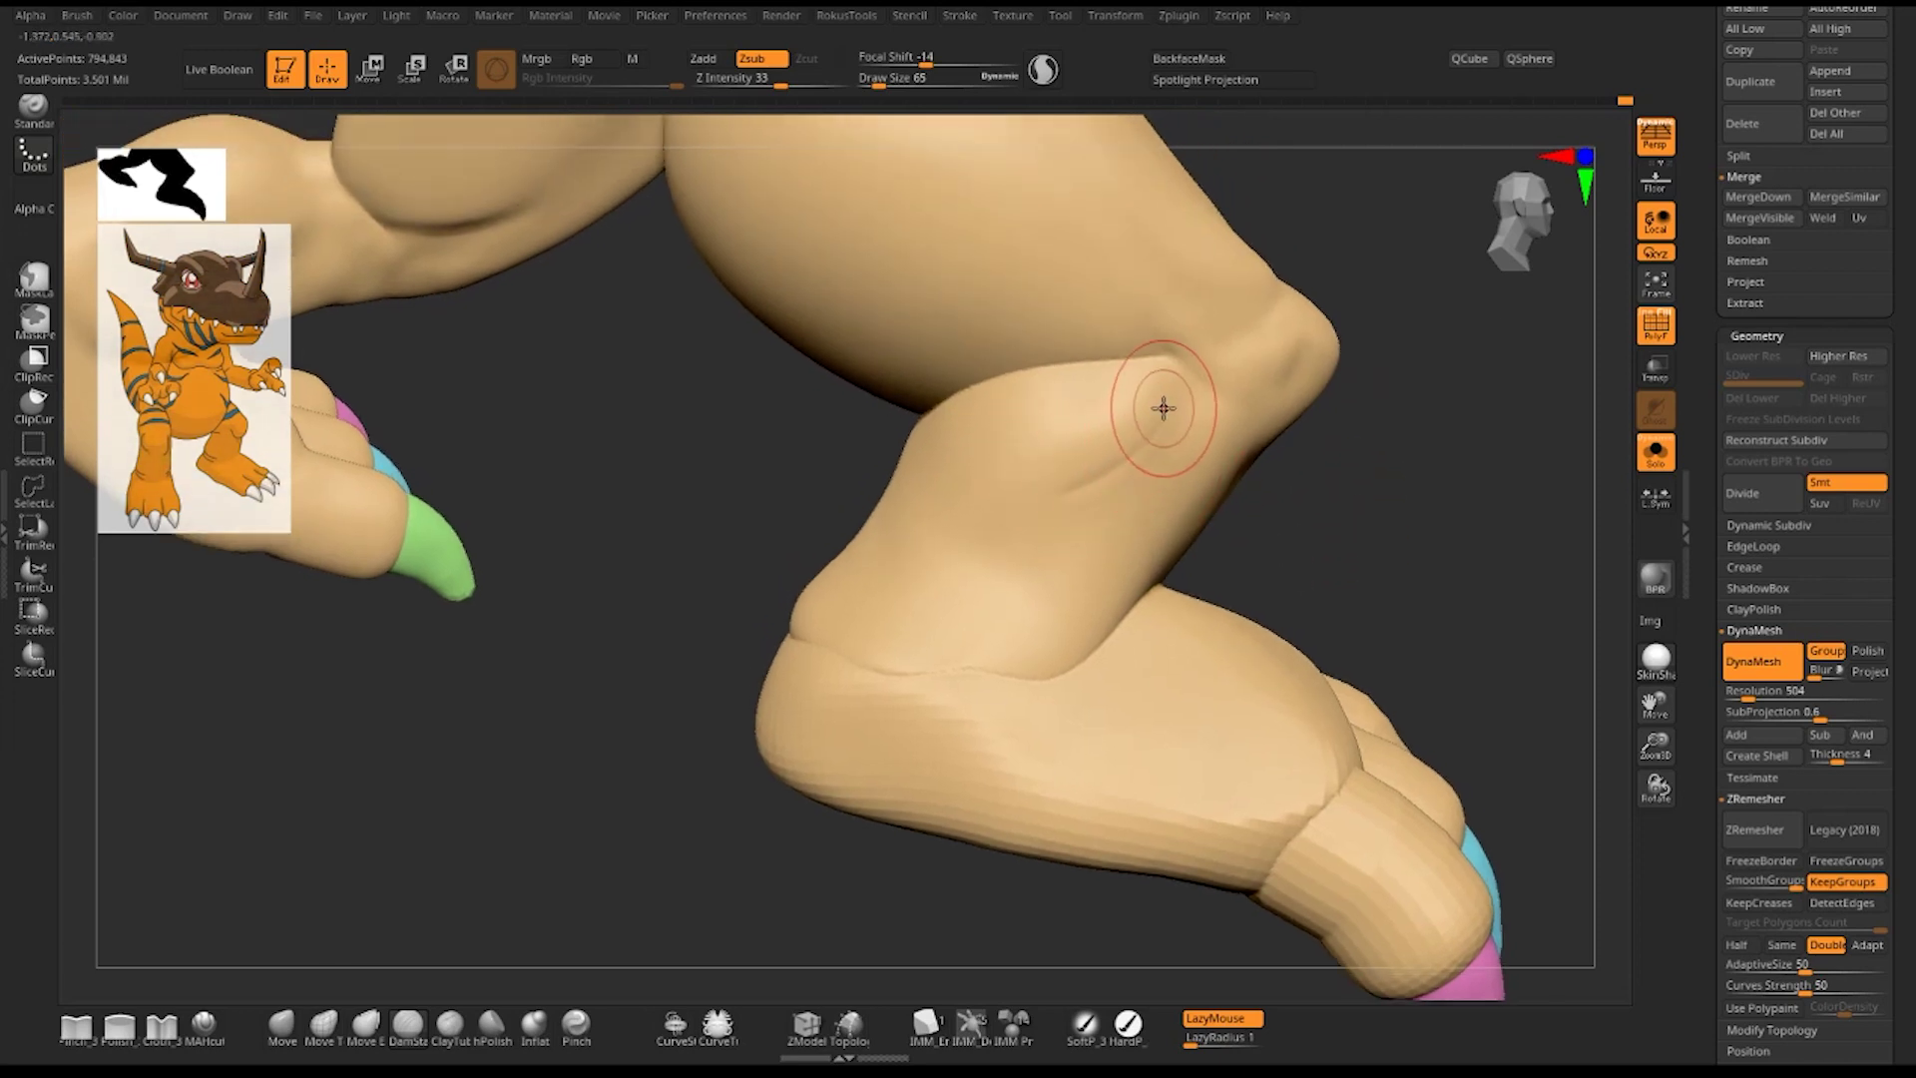
- Carve a new diagonal crease into the leg, undo one stroke, and soften its edges
{"action": "left_click_drag", "start_coordinate": [1027, 492], "coordinate": [1097, 454]}
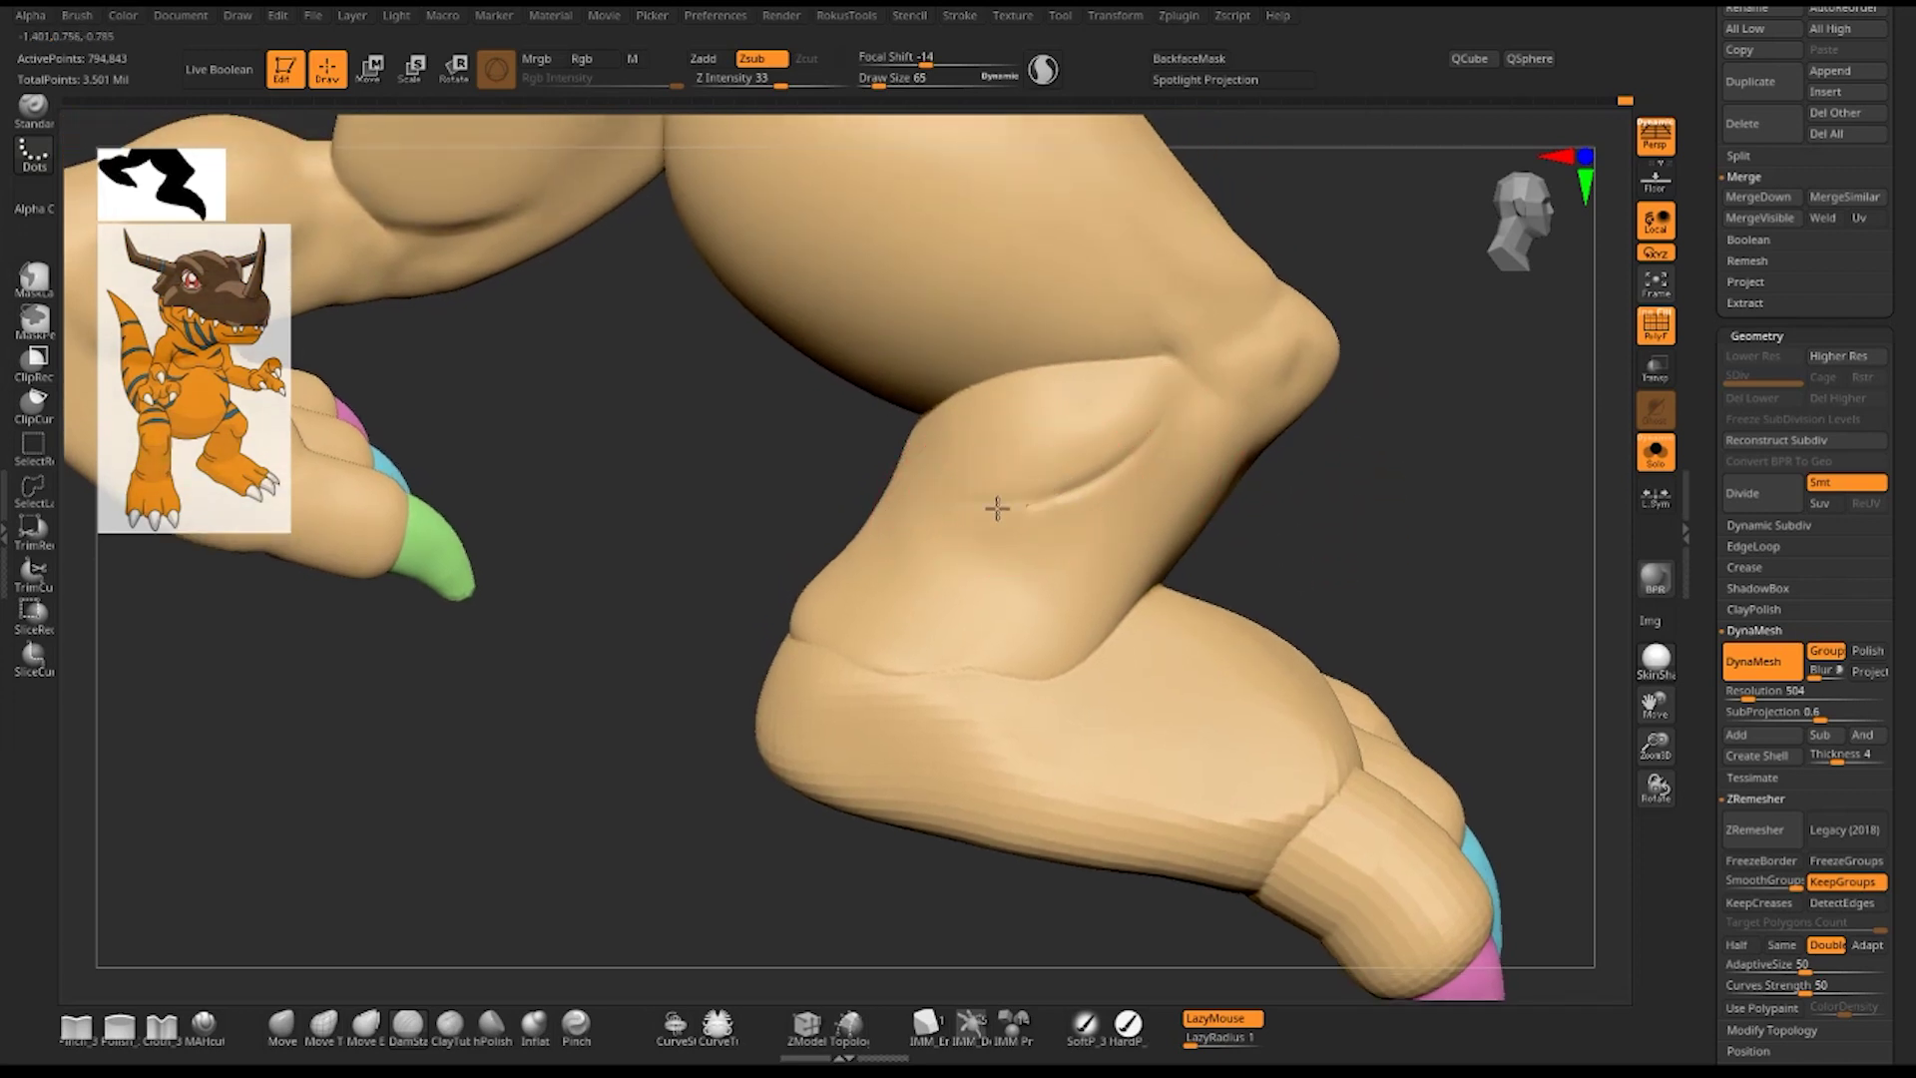
{"action": "left_click_drag", "start_coordinate": [1015, 505], "coordinate": [1029, 509], "text": "shift"}
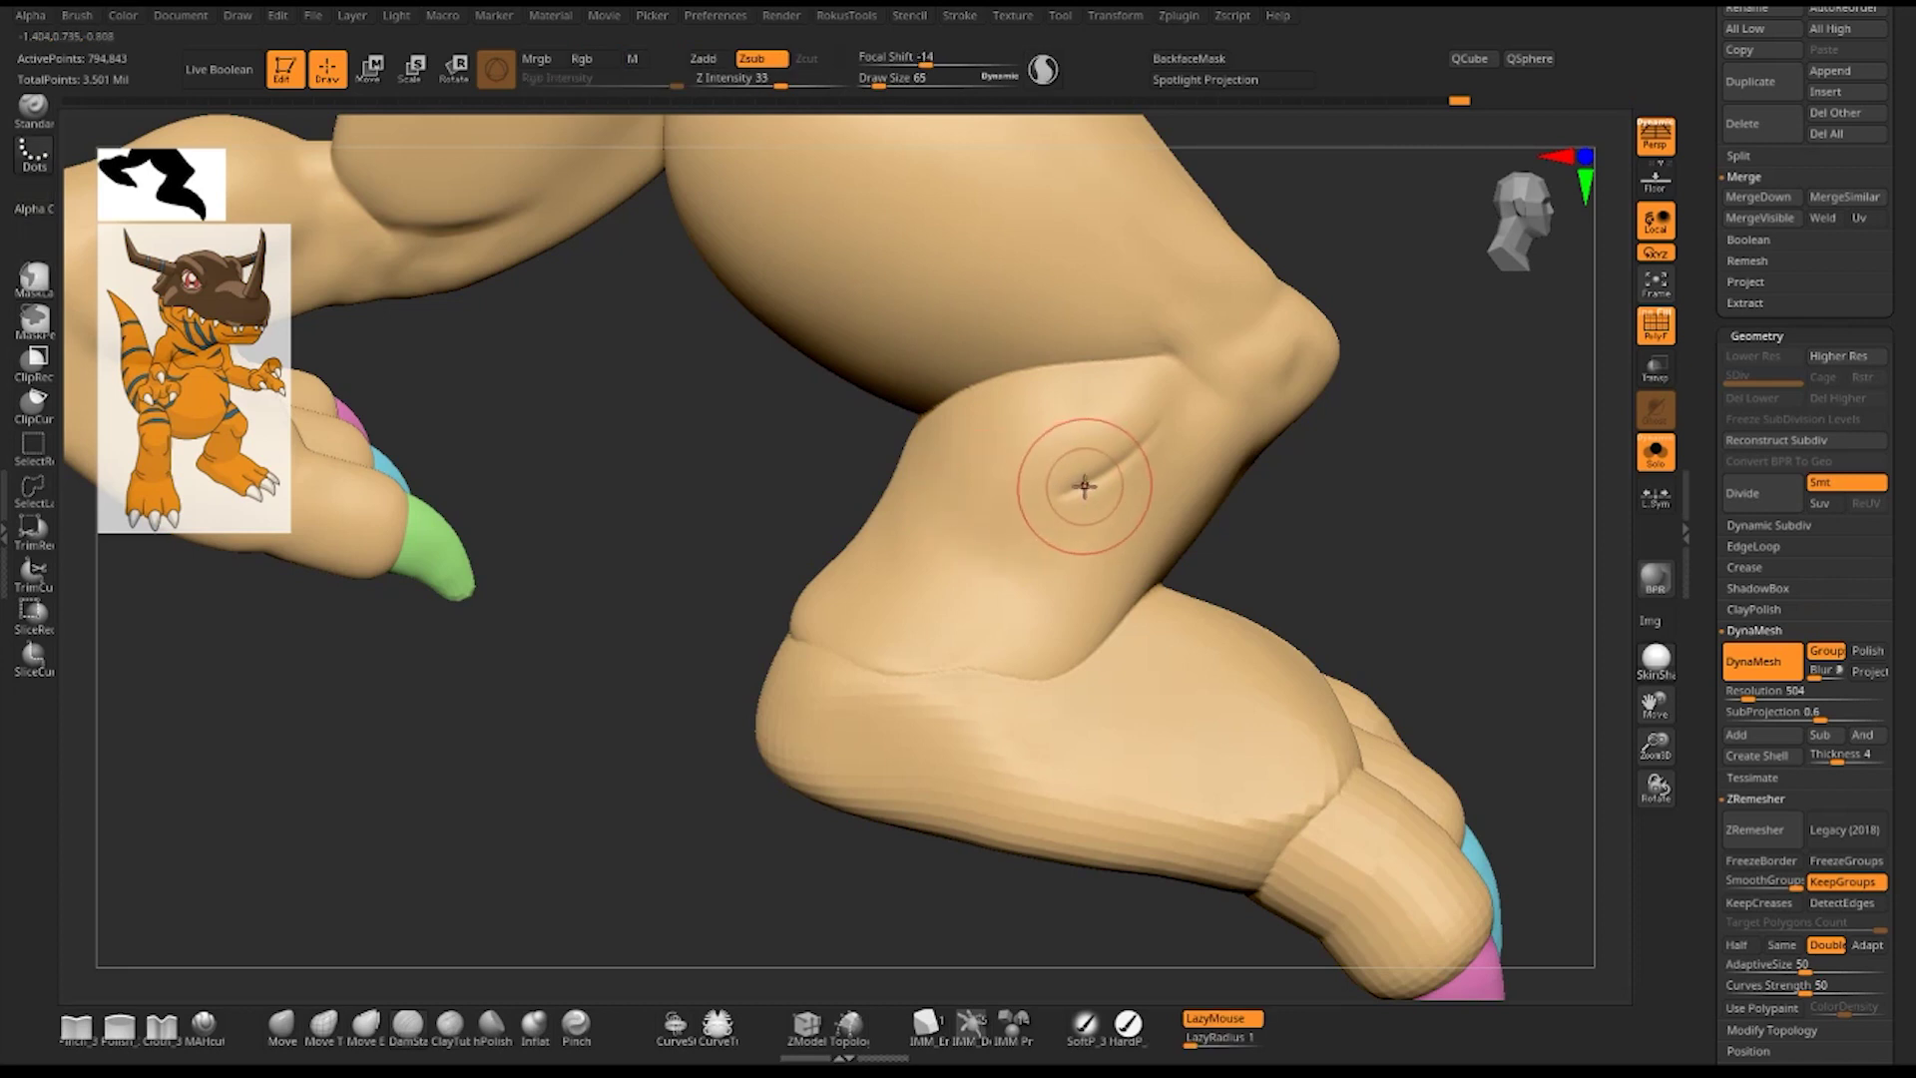
{"action": "key", "text": "ctrl+z"}
{"action": "left_click_drag", "start_coordinate": [1035, 502], "coordinate": [976, 505], "text": "shift"}
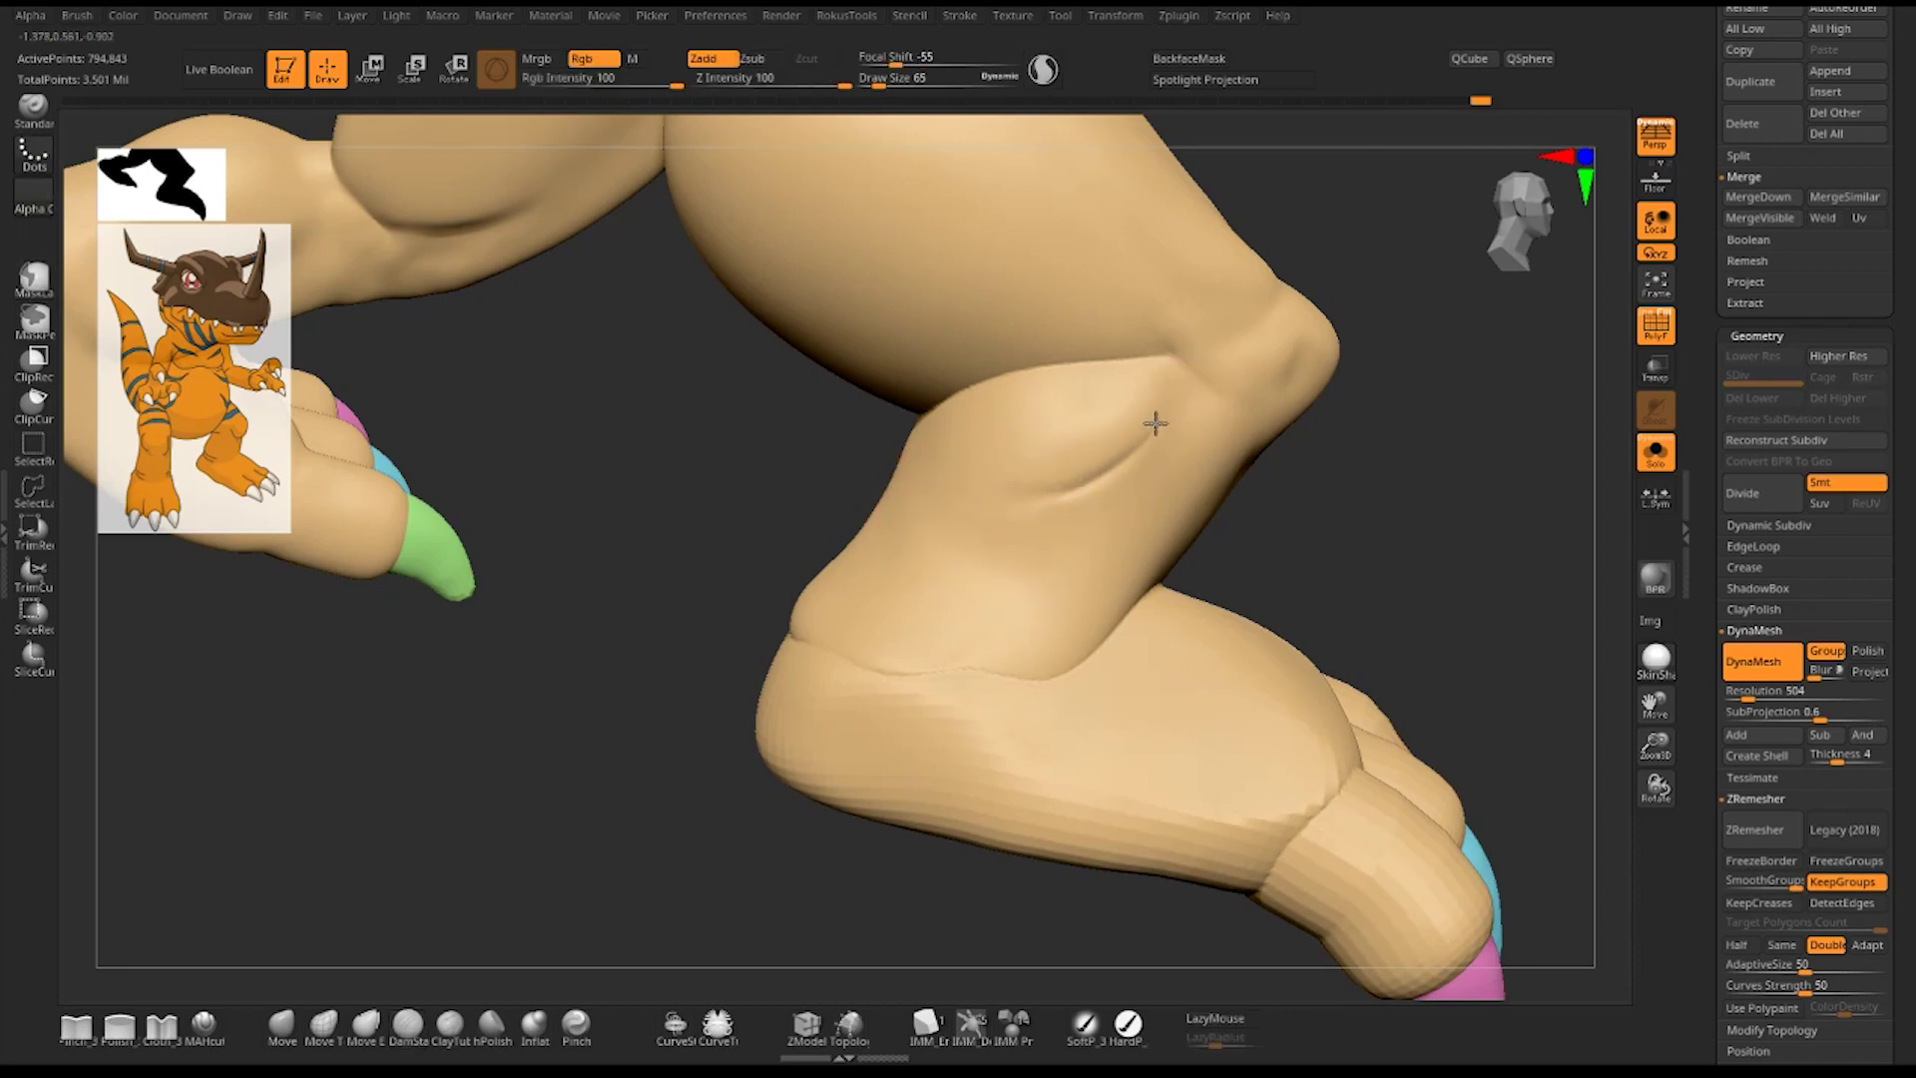
{"action": "key", "text": "f"}
{"action": "mouse_move", "coordinate": [1275, 331]}
{"action": "left_mouse_down"}
{"action": "mouse_move", "coordinate": [1282, 510]}
{"action": "mouse_move", "coordinate": [1275, 413]}
{"action": "mouse_move", "coordinate": [1437, 536]}
{"action": "mouse_move", "coordinate": [1044, 312]}
{"action": "mouse_move", "coordinate": [1240, 556]}
{"action": "mouse_move", "coordinate": [1218, 568]}
{"action": "mouse_move", "coordinate": [1396, 685]}
{"action": "mouse_move", "coordinate": [1266, 282]}
{"action": "mouse_move", "coordinate": [1321, 543]}
{"action": "mouse_move", "coordinate": [1189, 496]}
{"action": "mouse_move", "coordinate": [1442, 518]}
{"action": "left_mouse_up"}
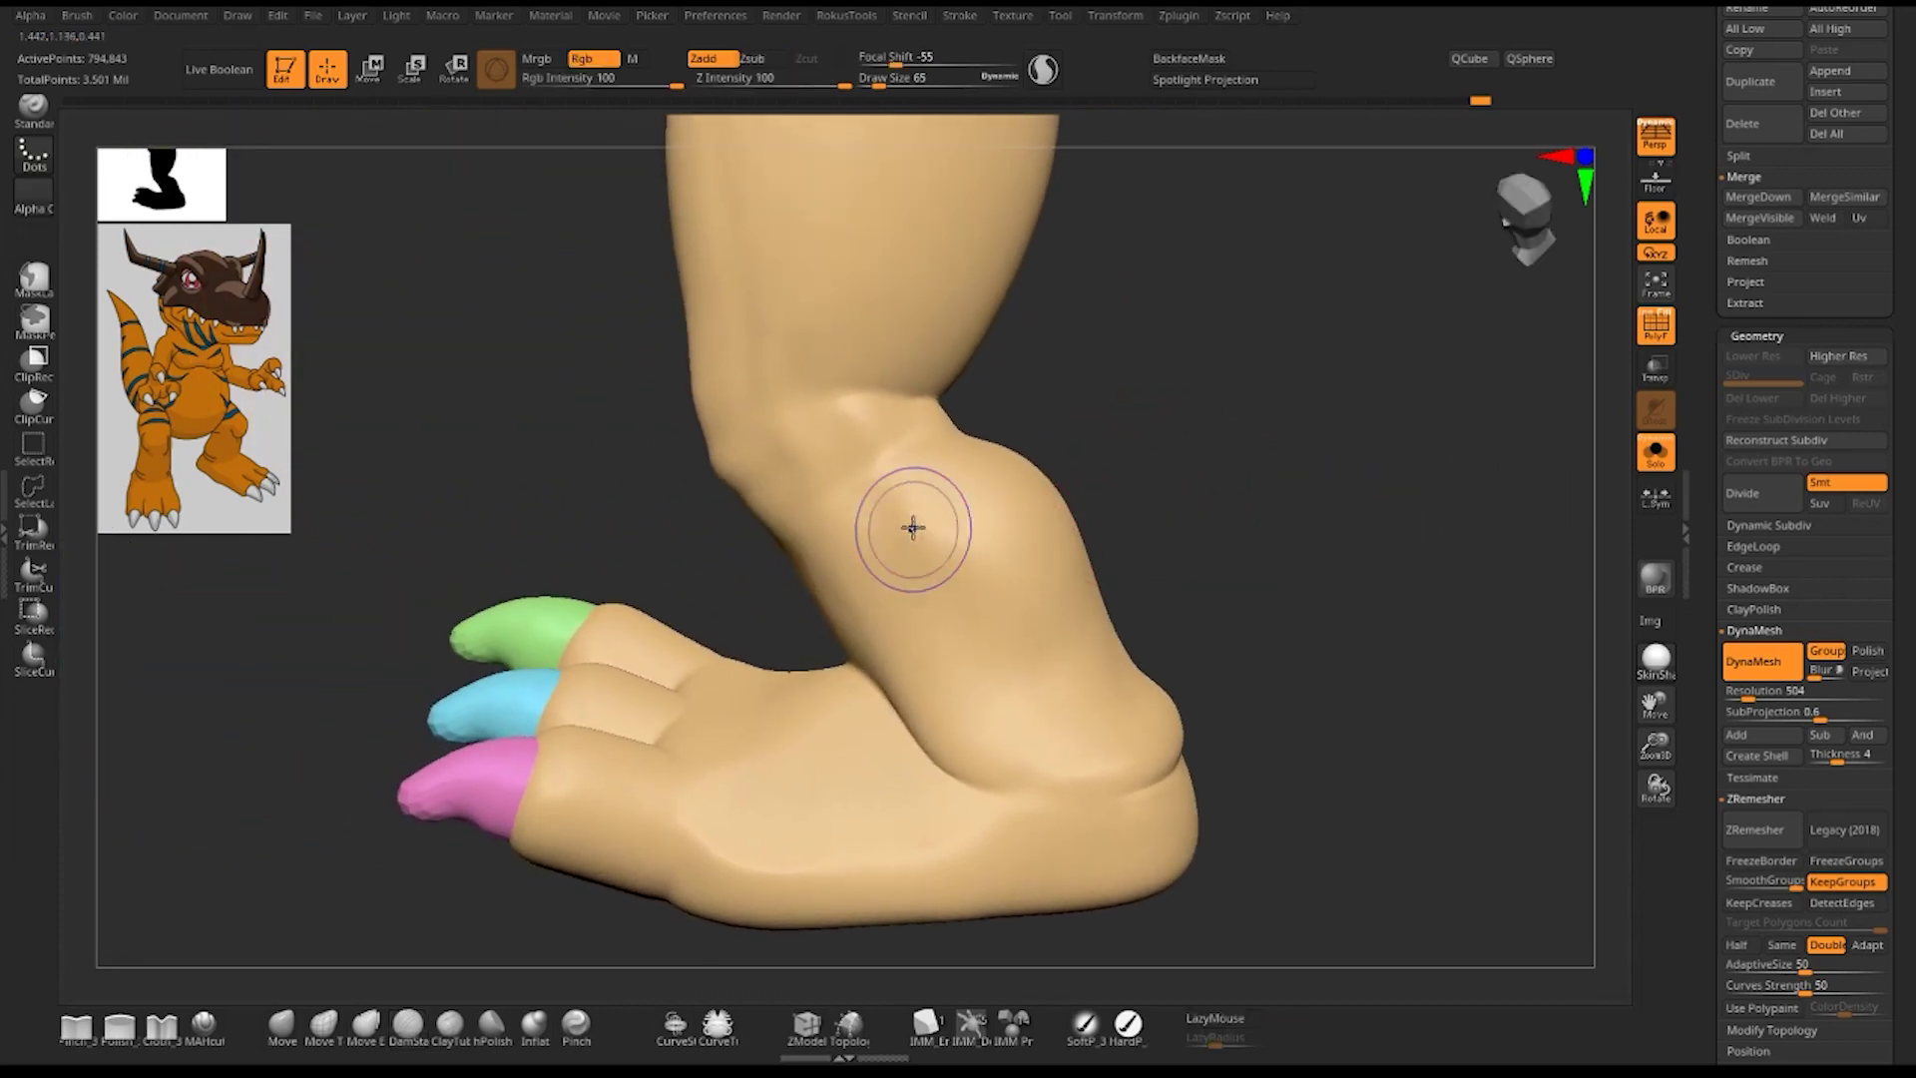
- Pick a new sculpting brush from the Brush palette and set its Draw Size
{"action": "mouse_move", "coordinate": [1253, 556]}
{"action": "left_mouse_down"}
{"action": "mouse_move", "coordinate": [1292, 431]}
{"action": "mouse_move", "coordinate": [1274, 513]}
{"action": "left_mouse_up"}
{"action": "key", "text": "b"}
{"action": "left_click", "coordinate": [986, 507]}
{"action": "key", "text": "space"}
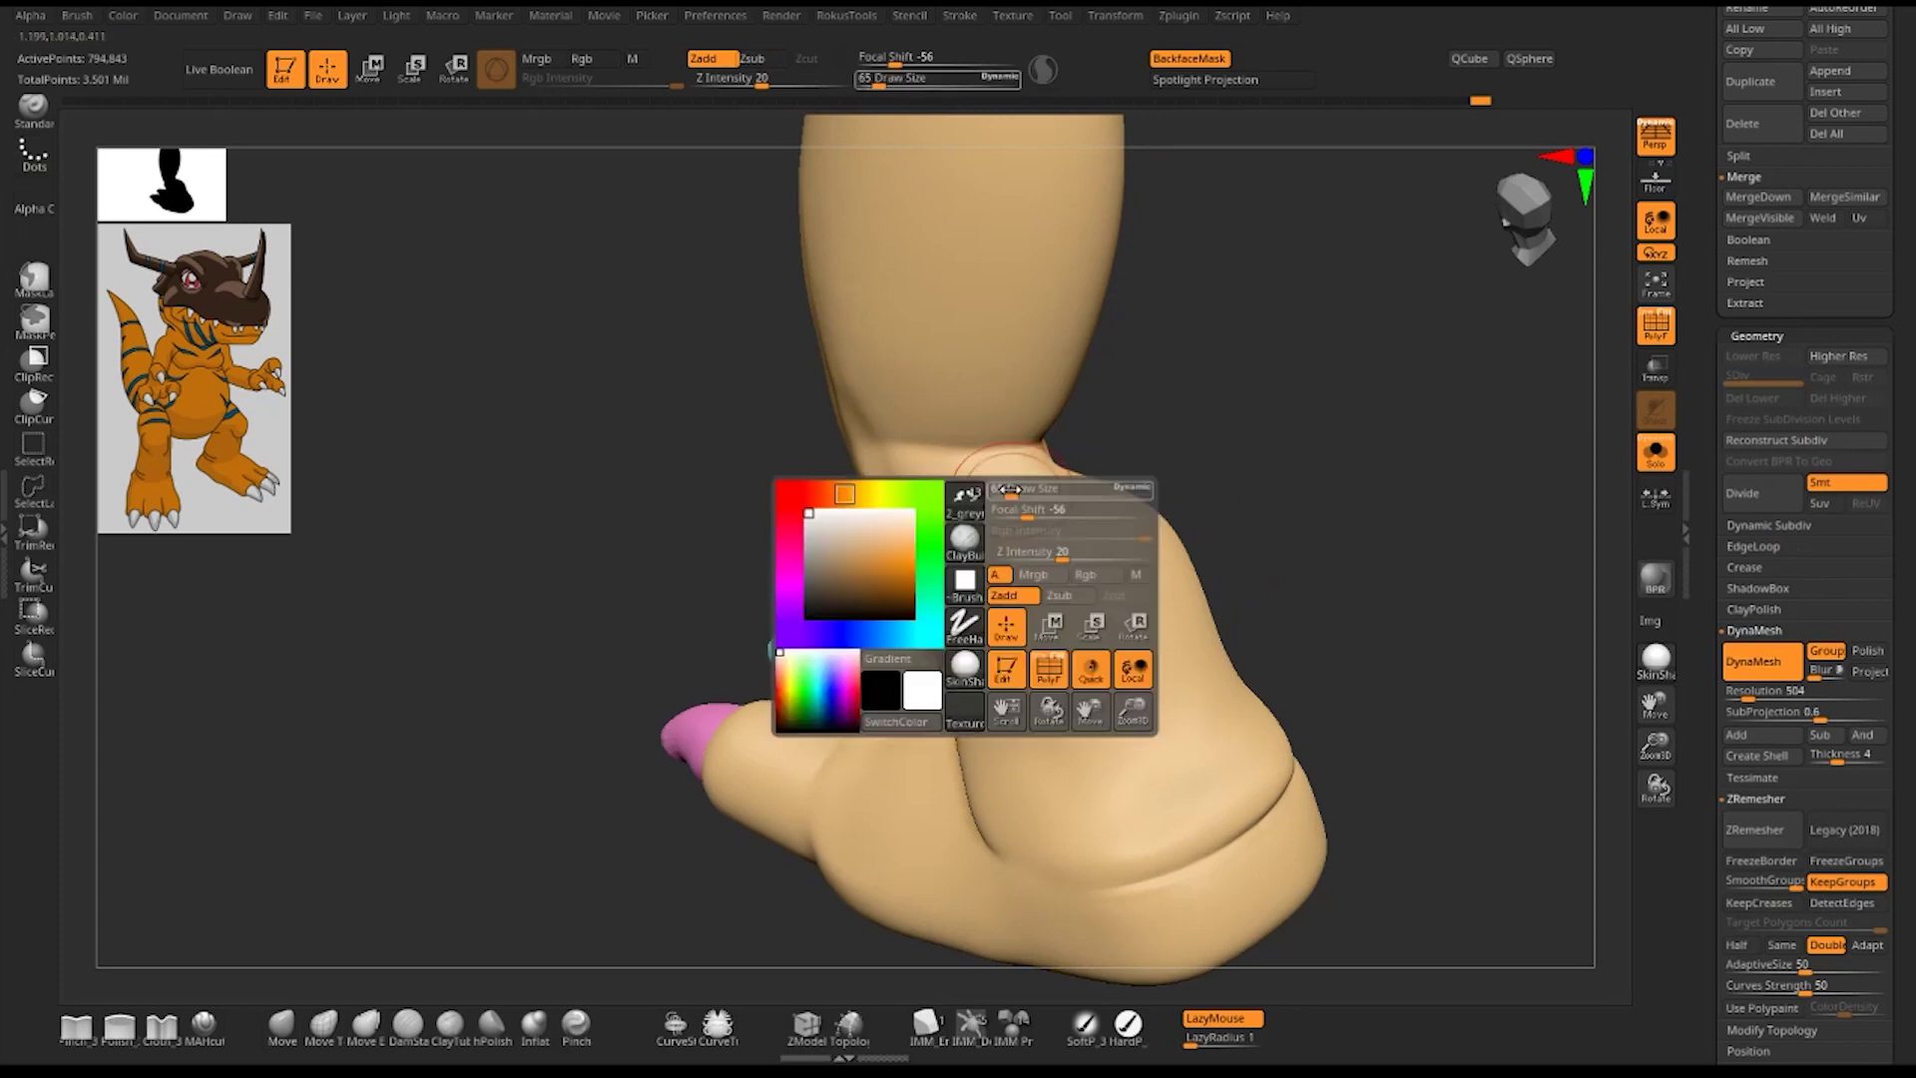
{"action": "key", "text": "space"}
{"action": "key", "text": "space"}
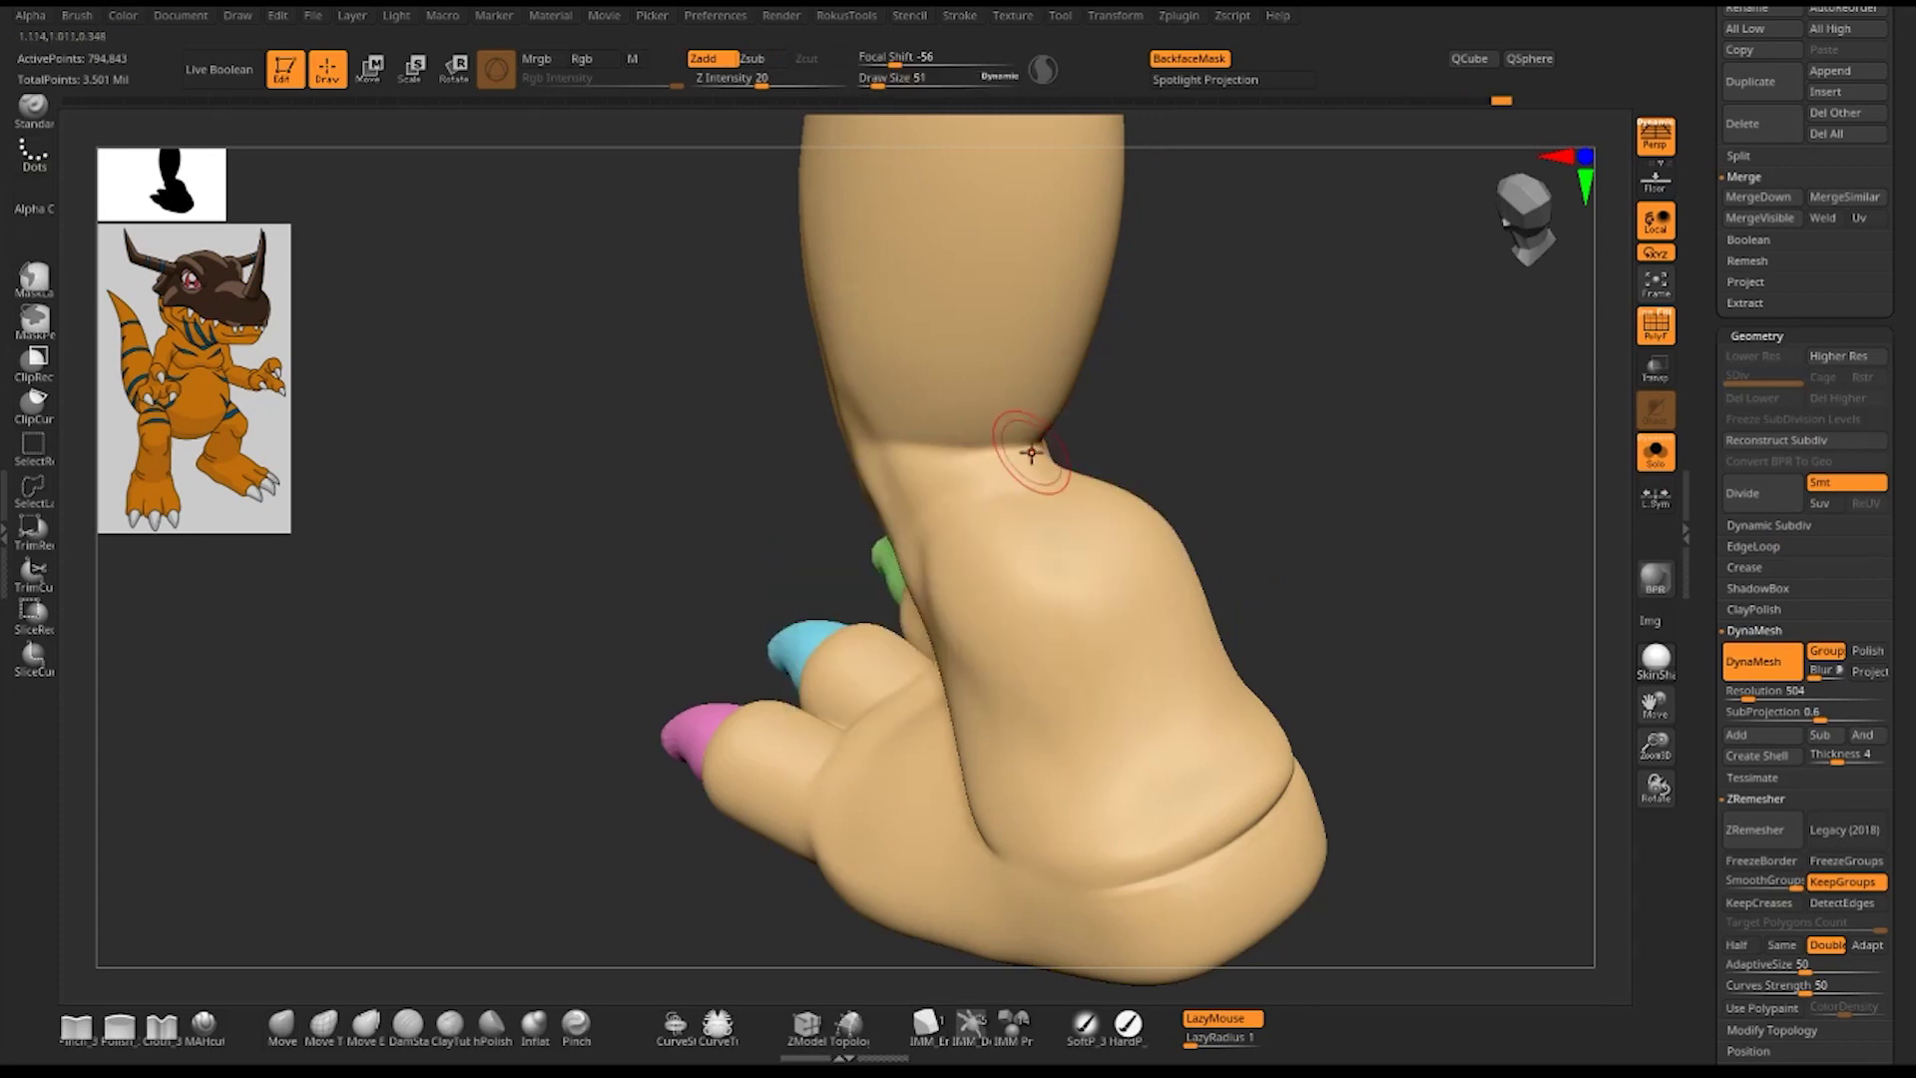
{"action": "mouse_move", "coordinate": [1259, 444]}
{"action": "left_mouse_down"}
{"action": "mouse_move", "coordinate": [1296, 432]}
{"action": "mouse_move", "coordinate": [1259, 449]}
{"action": "mouse_move", "coordinate": [962, 431]}
{"action": "left_mouse_up"}
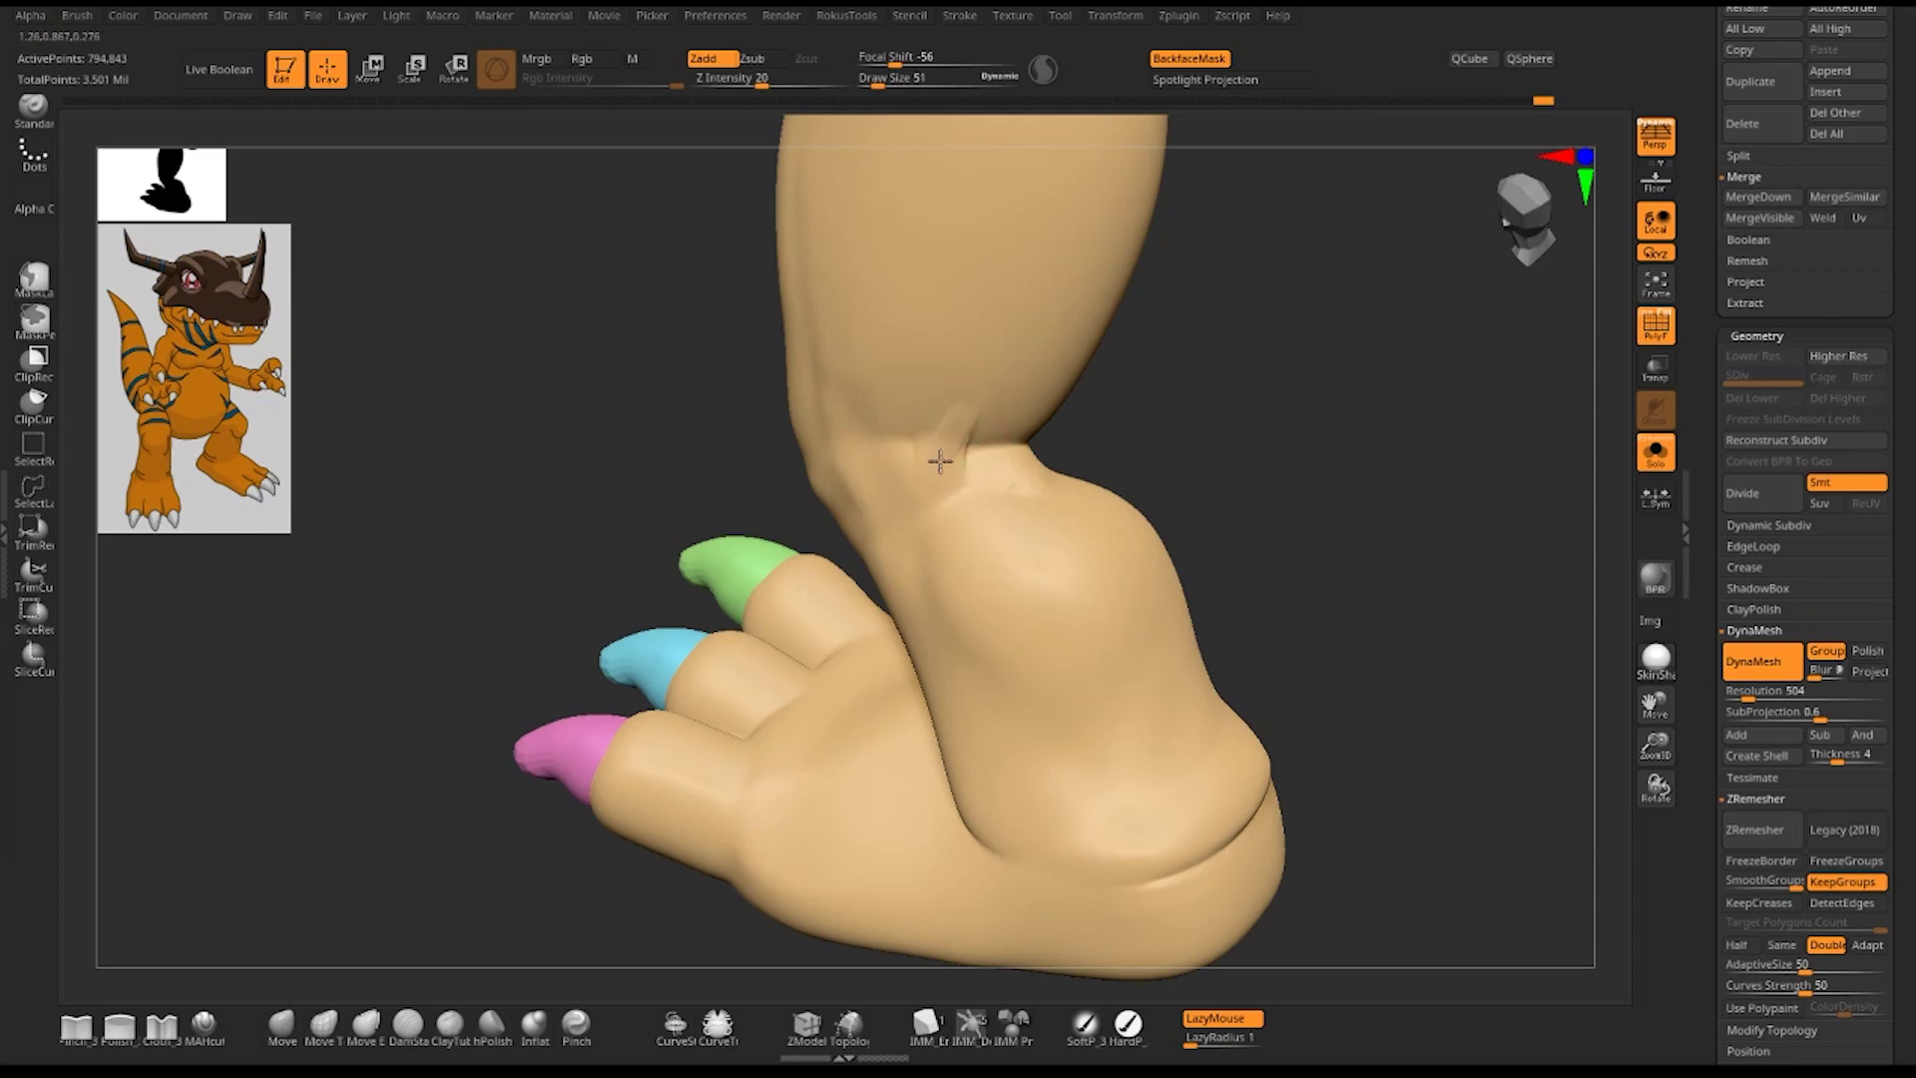
- Sculpt a small dent at the front of the ankle and smooth it
{"action": "mouse_move", "coordinate": [953, 445]}
{"action": "left_mouse_down"}
{"action": "mouse_move", "coordinate": [925, 398]}
{"action": "mouse_move", "coordinate": [935, 458]}
{"action": "left_mouse_up"}
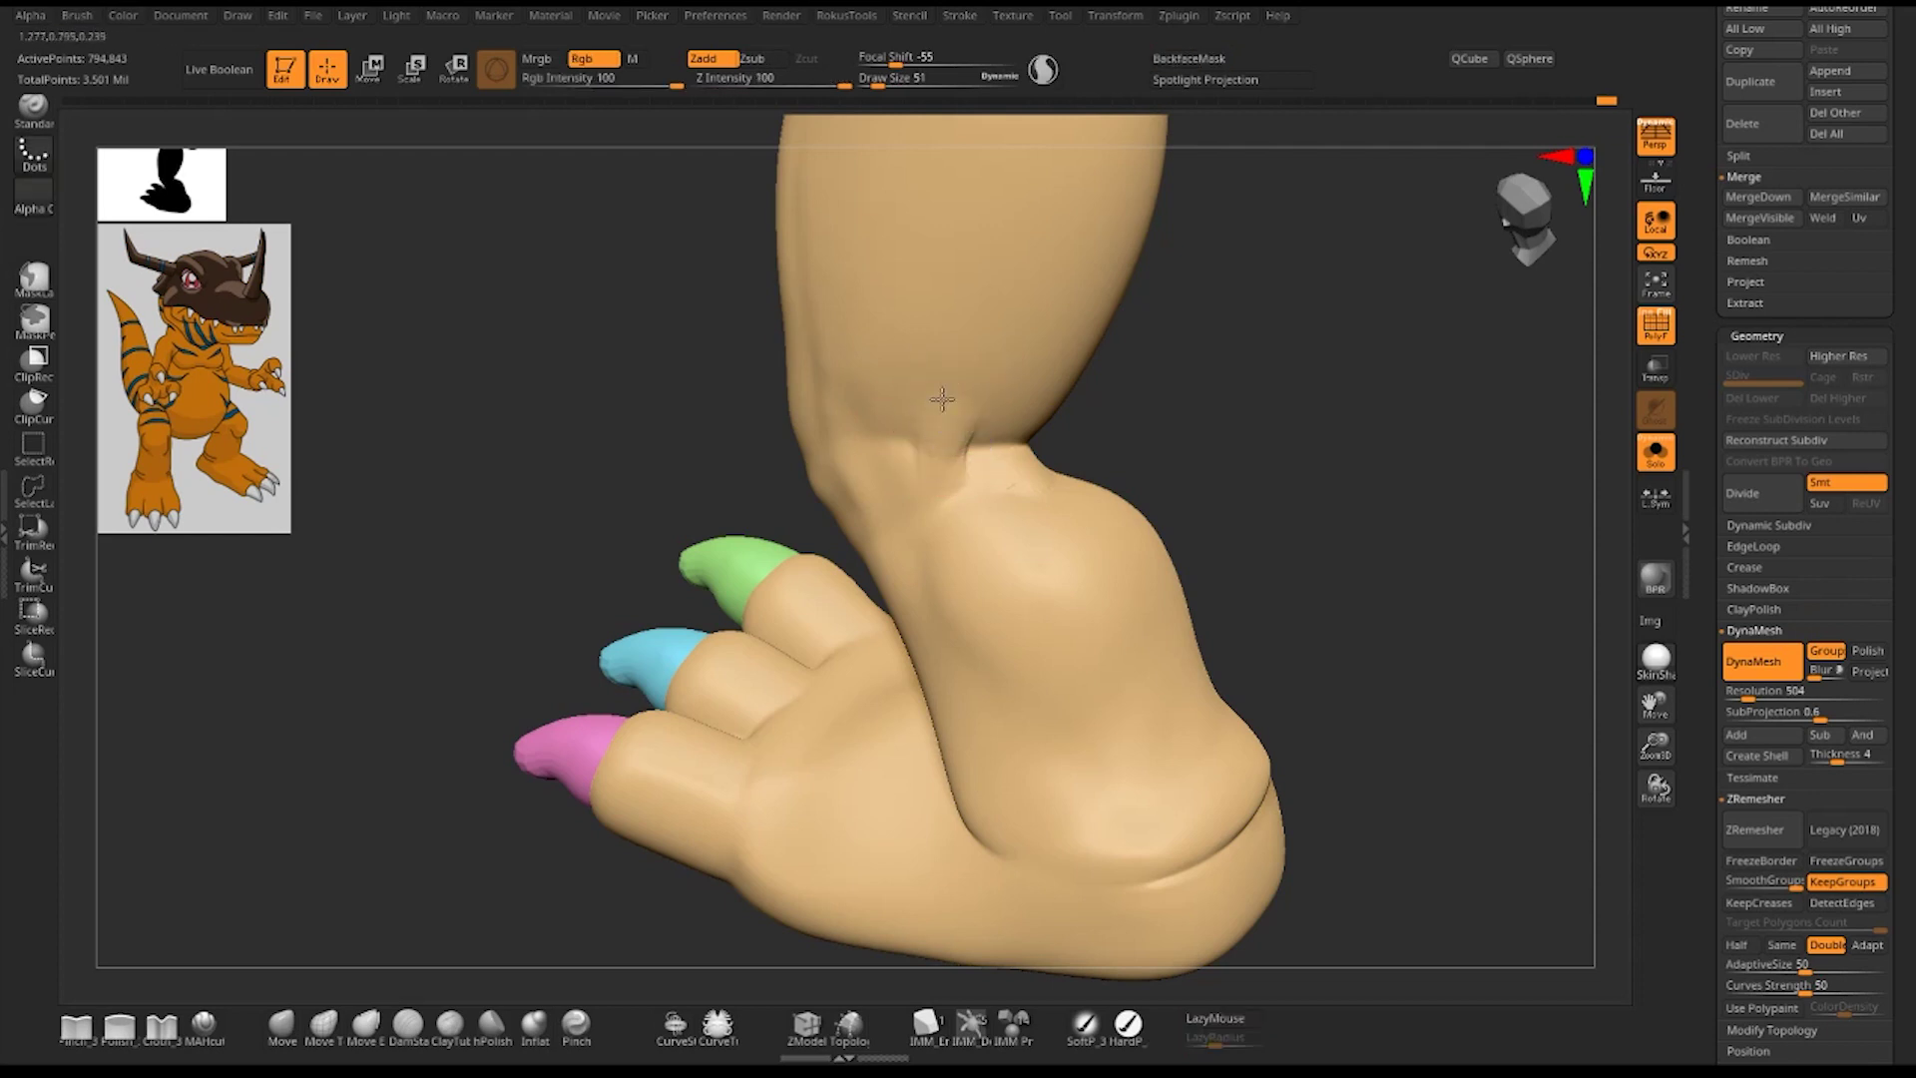
{"action": "mouse_move", "coordinate": [1279, 479]}
{"action": "left_mouse_down"}
{"action": "mouse_move", "coordinate": [1125, 479]}
{"action": "mouse_move", "coordinate": [1136, 398]}
{"action": "left_mouse_up"}
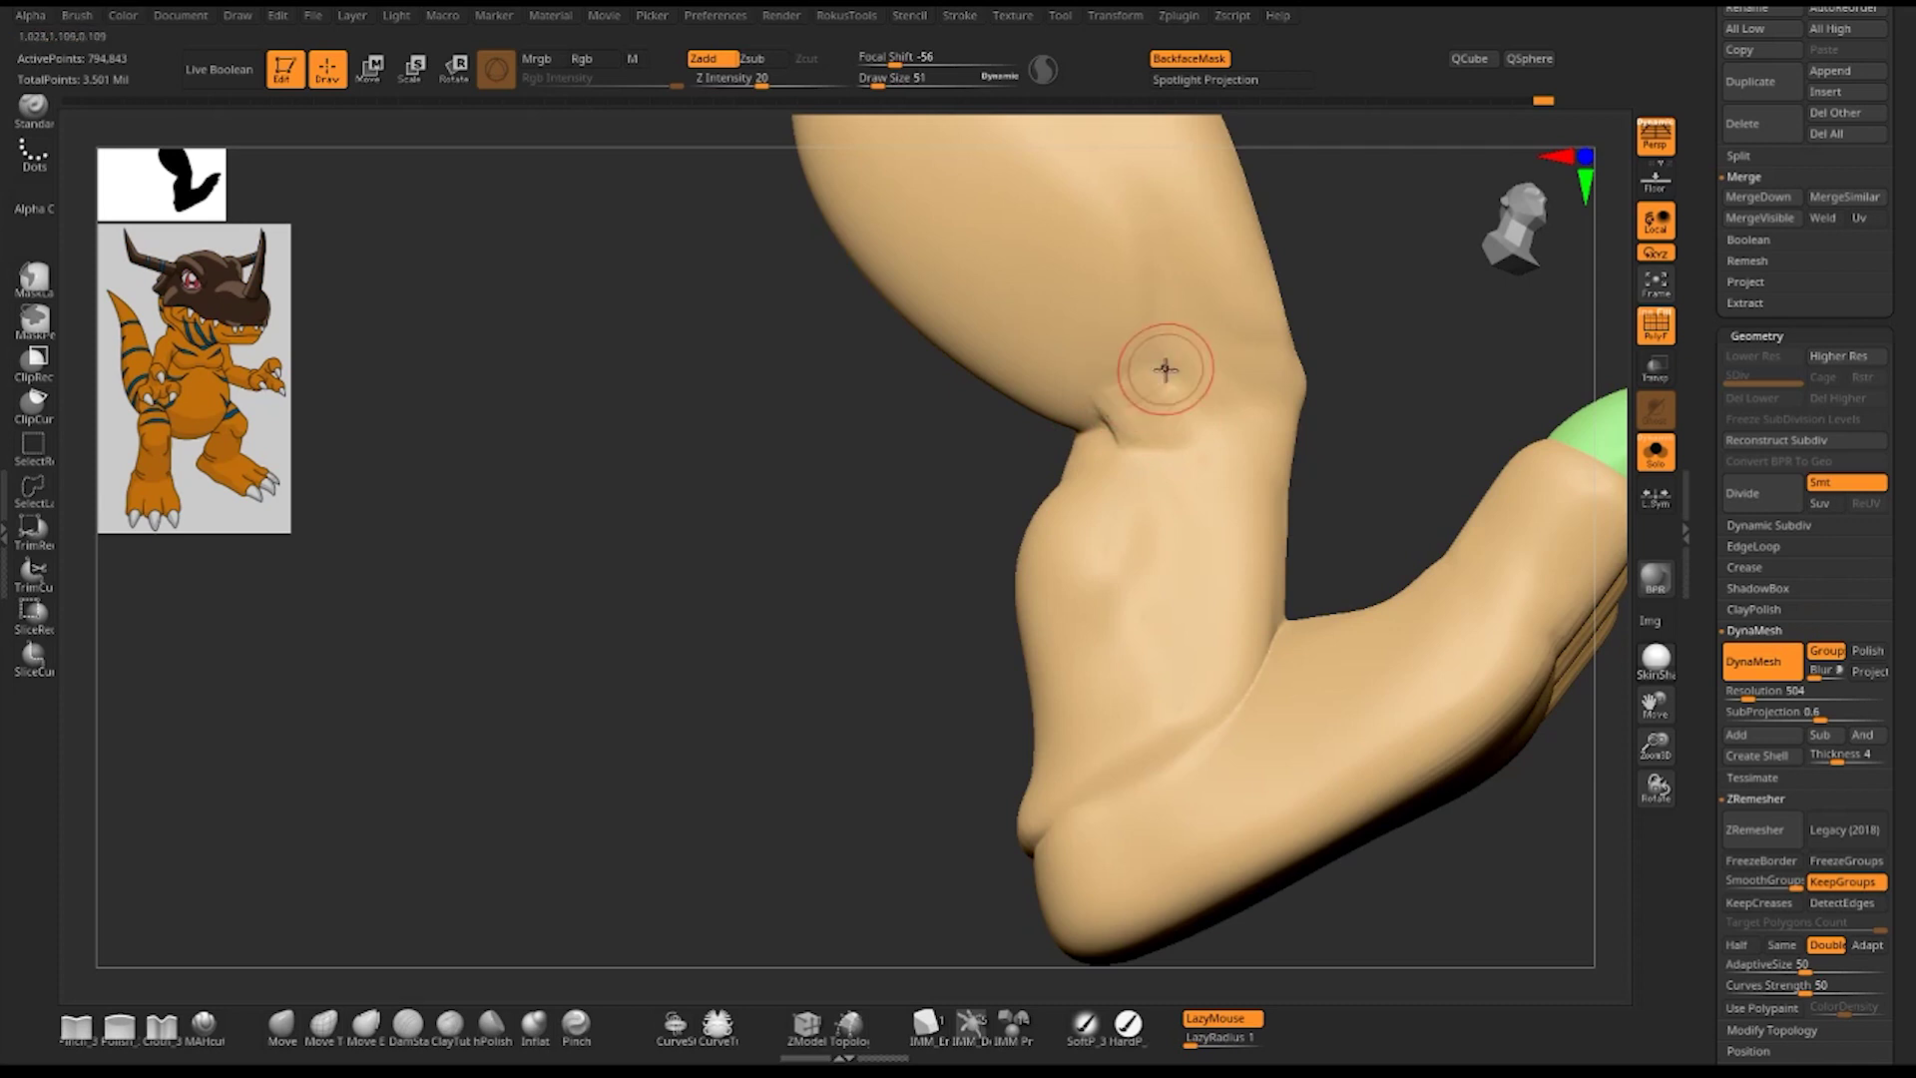
{"action": "key", "text": "shift"}
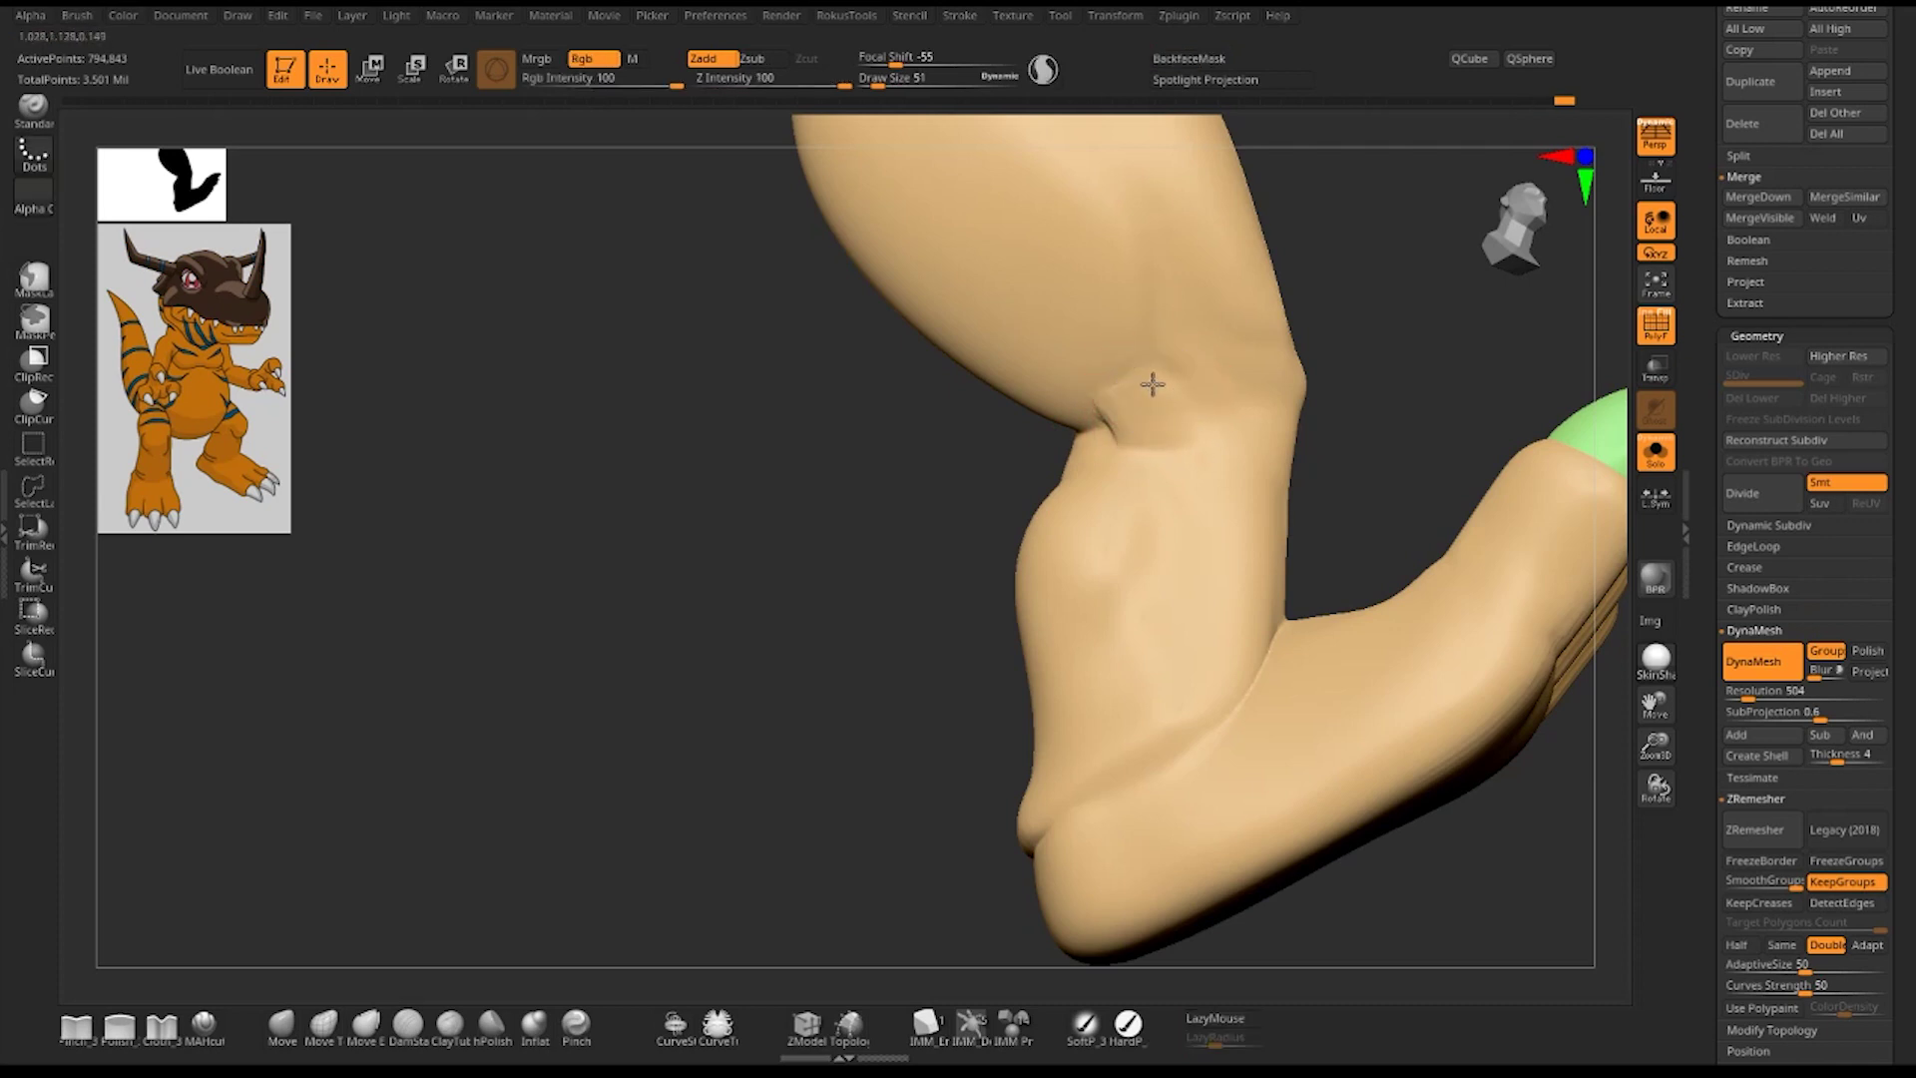
{"action": "mouse_move", "coordinate": [898, 526]}
{"action": "left_mouse_down"}
{"action": "mouse_move", "coordinate": [847, 530]}
{"action": "mouse_move", "coordinate": [1075, 451]}
{"action": "left_mouse_up"}
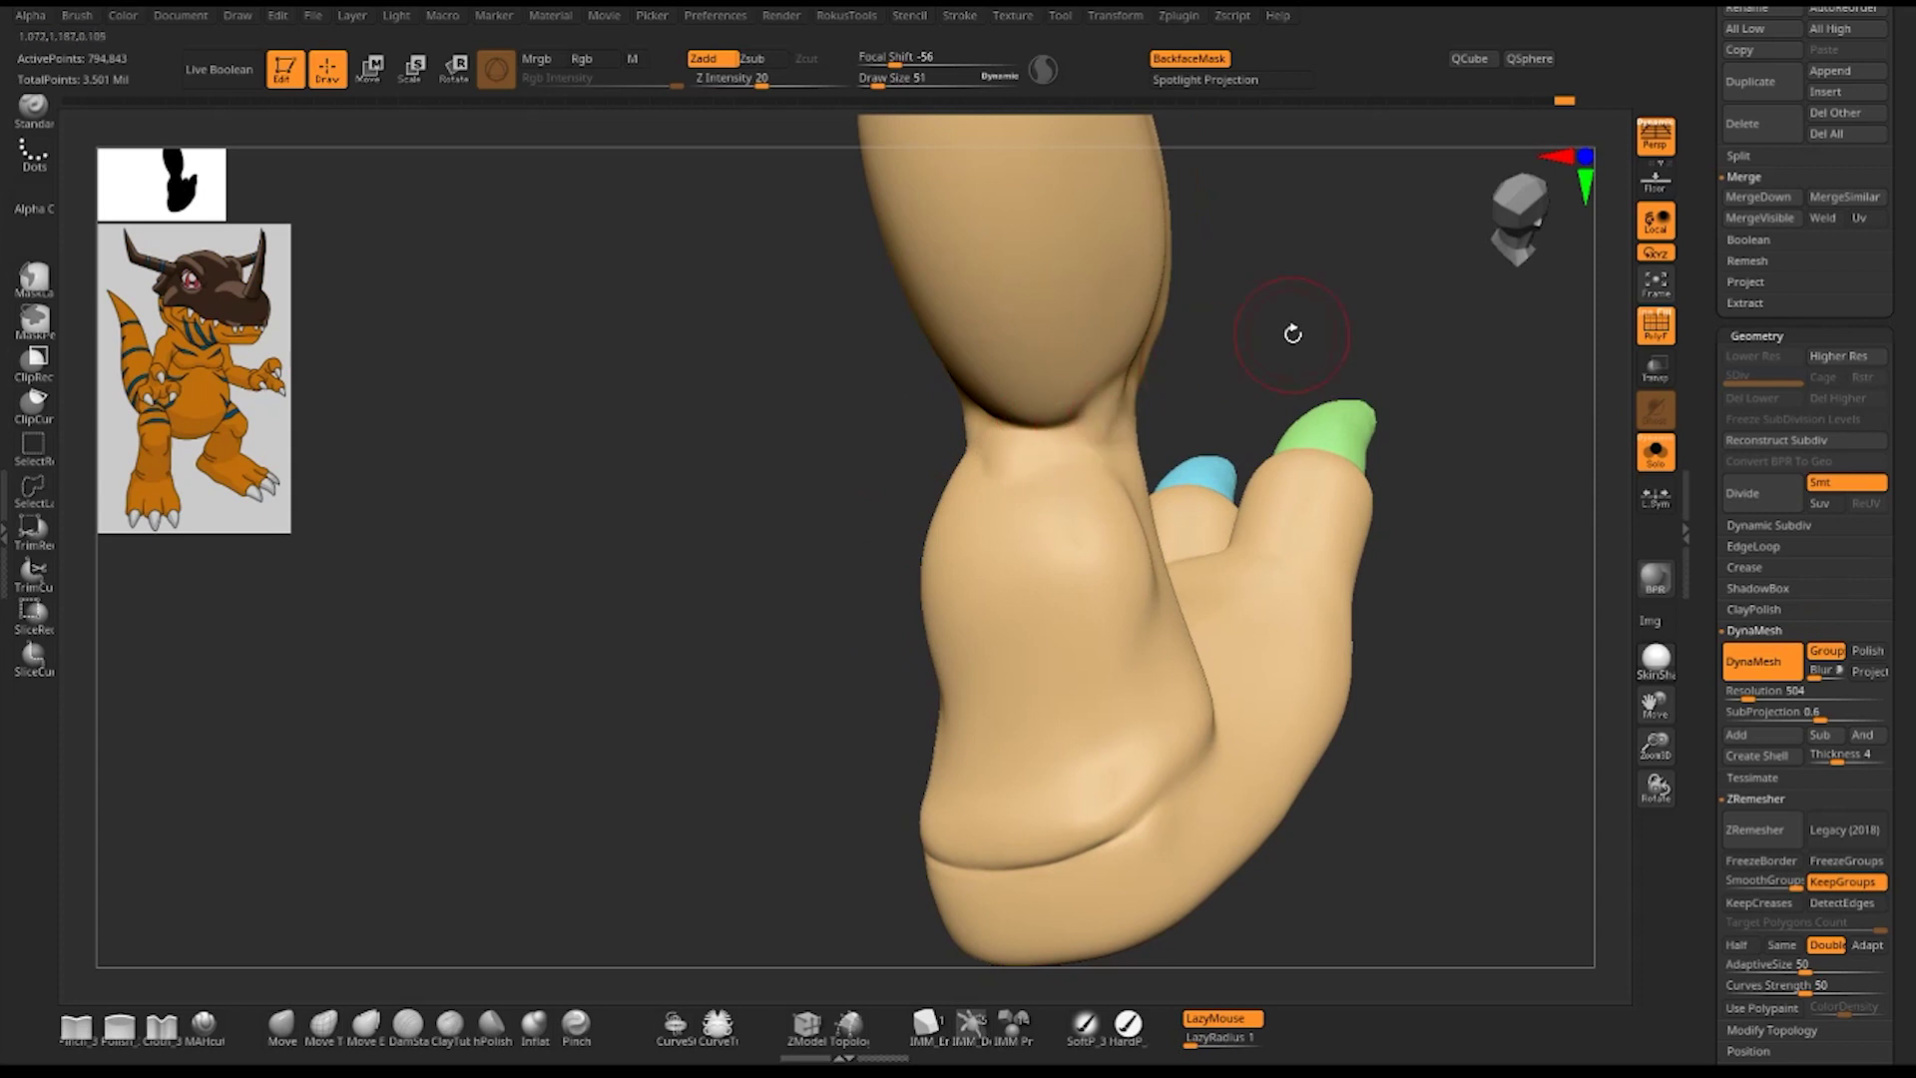
{"action": "mouse_move", "coordinate": [1292, 334]}
{"action": "left_mouse_down"}
{"action": "mouse_move", "coordinate": [1235, 325]}
{"action": "mouse_move", "coordinate": [1120, 422]}
{"action": "left_mouse_up"}
{"action": "left_click_drag", "start_coordinate": [831, 542], "coordinate": [971, 548]}
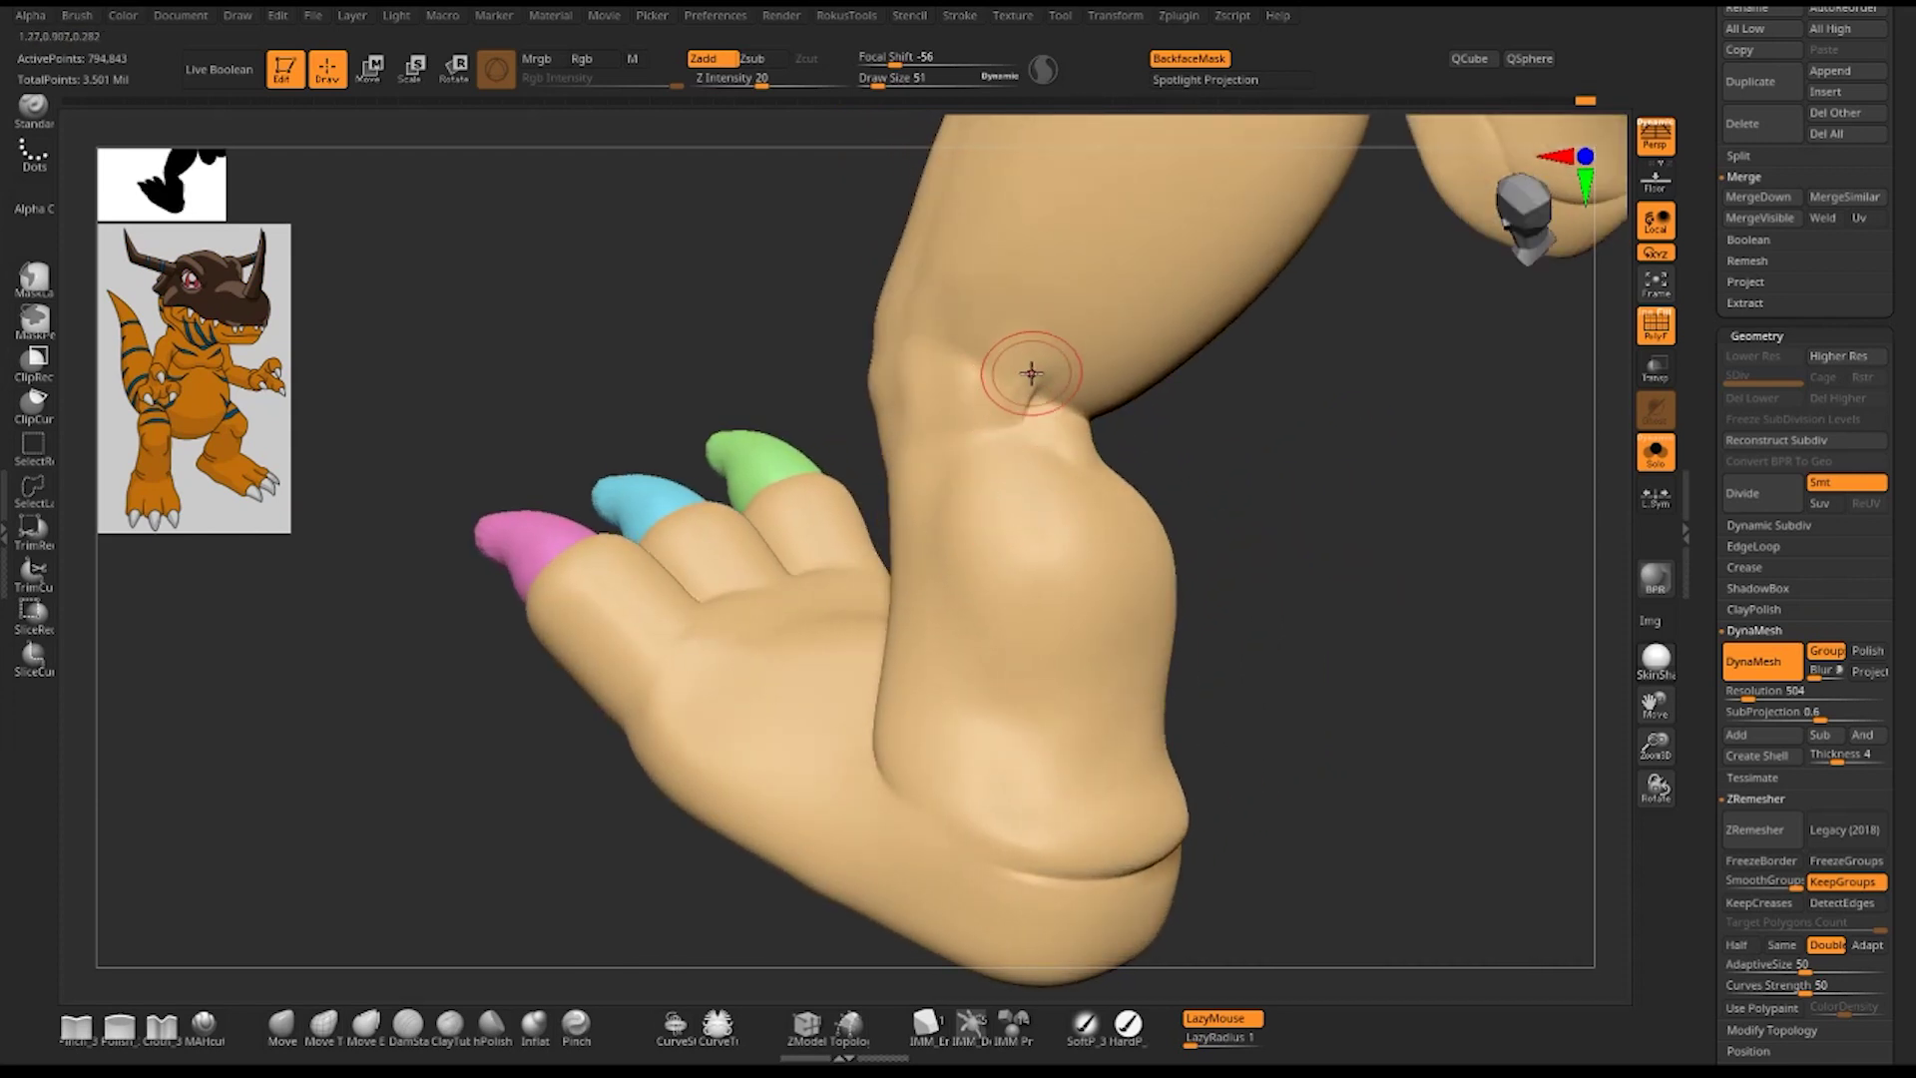
{"action": "key", "text": "1"}
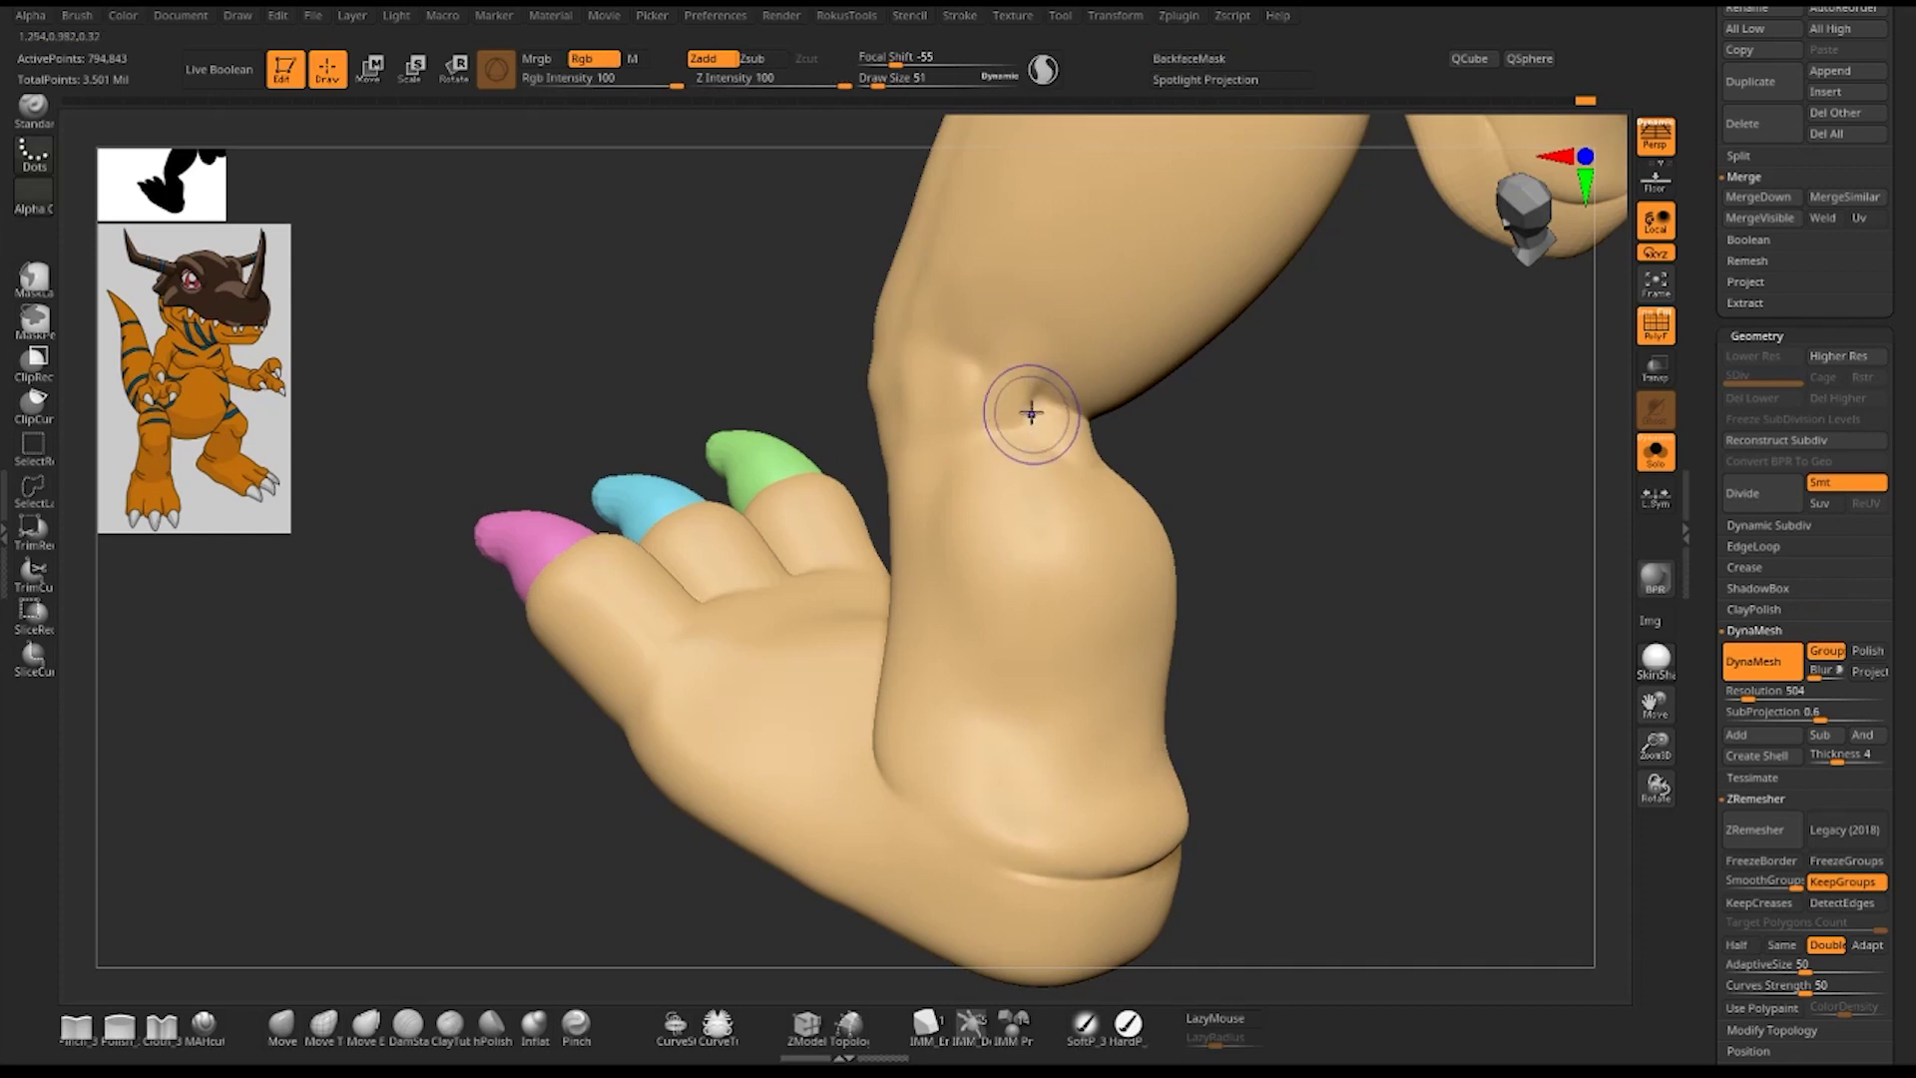
{"action": "key", "text": "2"}
{"action": "mouse_move", "coordinate": [1338, 479]}
{"action": "left_mouse_down"}
{"action": "mouse_move", "coordinate": [1437, 560]}
{"action": "mouse_move", "coordinate": [1326, 555]}
{"action": "mouse_move", "coordinate": [1350, 577]}
{"action": "mouse_move", "coordinate": [1424, 560]}
{"action": "mouse_move", "coordinate": [1330, 560]}
{"action": "mouse_move", "coordinate": [1397, 619]}
{"action": "mouse_move", "coordinate": [1269, 600]}
{"action": "mouse_move", "coordinate": [1211, 513]}
{"action": "mouse_move", "coordinate": [1360, 518]}
{"action": "mouse_move", "coordinate": [1249, 393]}
{"action": "mouse_move", "coordinate": [1297, 412]}
{"action": "mouse_move", "coordinate": [1193, 380]}
{"action": "mouse_move", "coordinate": [1330, 513]}
{"action": "mouse_move", "coordinate": [1287, 492]}
{"action": "mouse_move", "coordinate": [1291, 518]}
{"action": "left_mouse_up"}
{"action": "mouse_move", "coordinate": [796, 319]}
{"action": "left_mouse_down", "text": "alt"}
{"action": "mouse_move", "coordinate": [1042, 479]}
{"action": "mouse_move", "coordinate": [1177, 761]}
{"action": "mouse_move", "coordinate": [1227, 585]}
{"action": "mouse_move", "coordinate": [974, 445]}
{"action": "mouse_move", "coordinate": [975, 410]}
{"action": "left_mouse_up", "text": "alt"}
{"action": "key", "text": "space"}
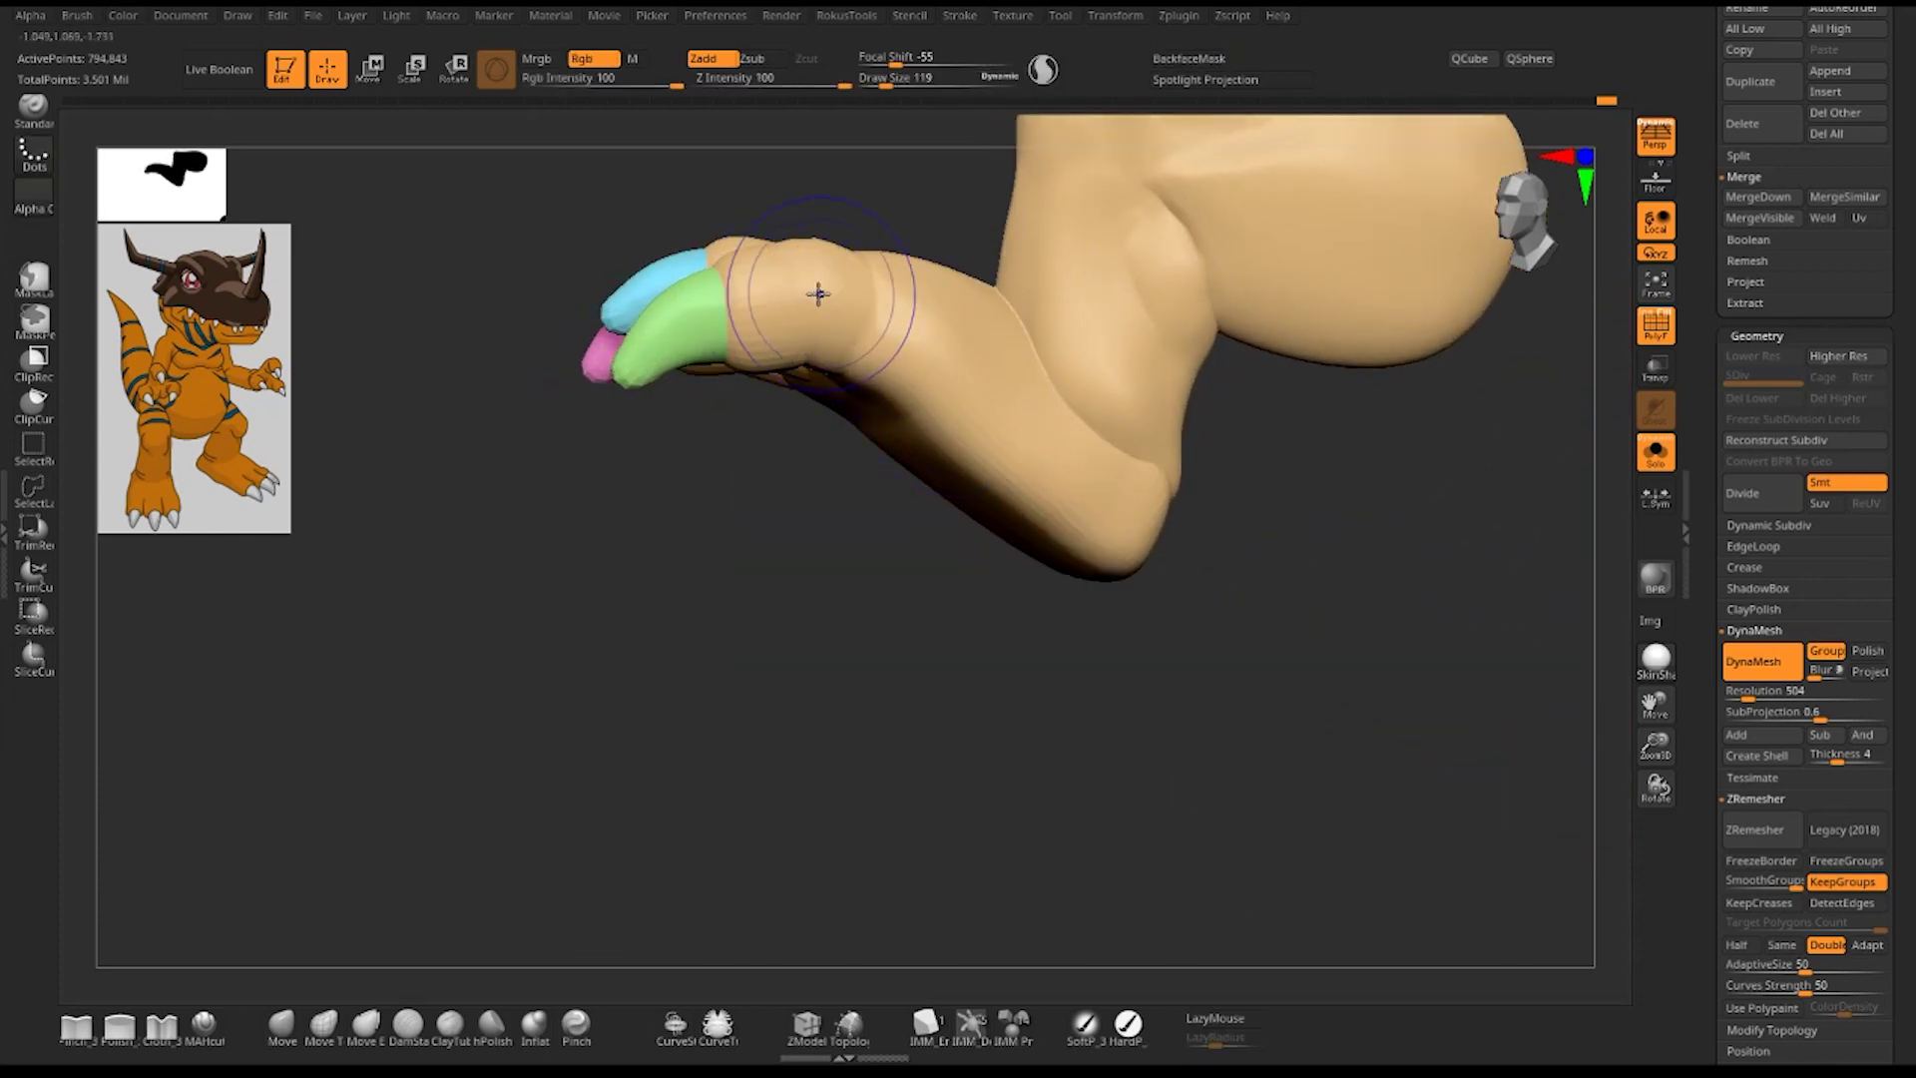
- Smooth out the knuckle crease on the toes above the claws
{"action": "mouse_move", "coordinate": [1201, 564]}
{"action": "left_mouse_down"}
{"action": "mouse_move", "coordinate": [1313, 646]}
{"action": "mouse_move", "coordinate": [1467, 611]}
{"action": "mouse_move", "coordinate": [1227, 577]}
{"action": "mouse_move", "coordinate": [1334, 598]}
{"action": "left_mouse_up"}
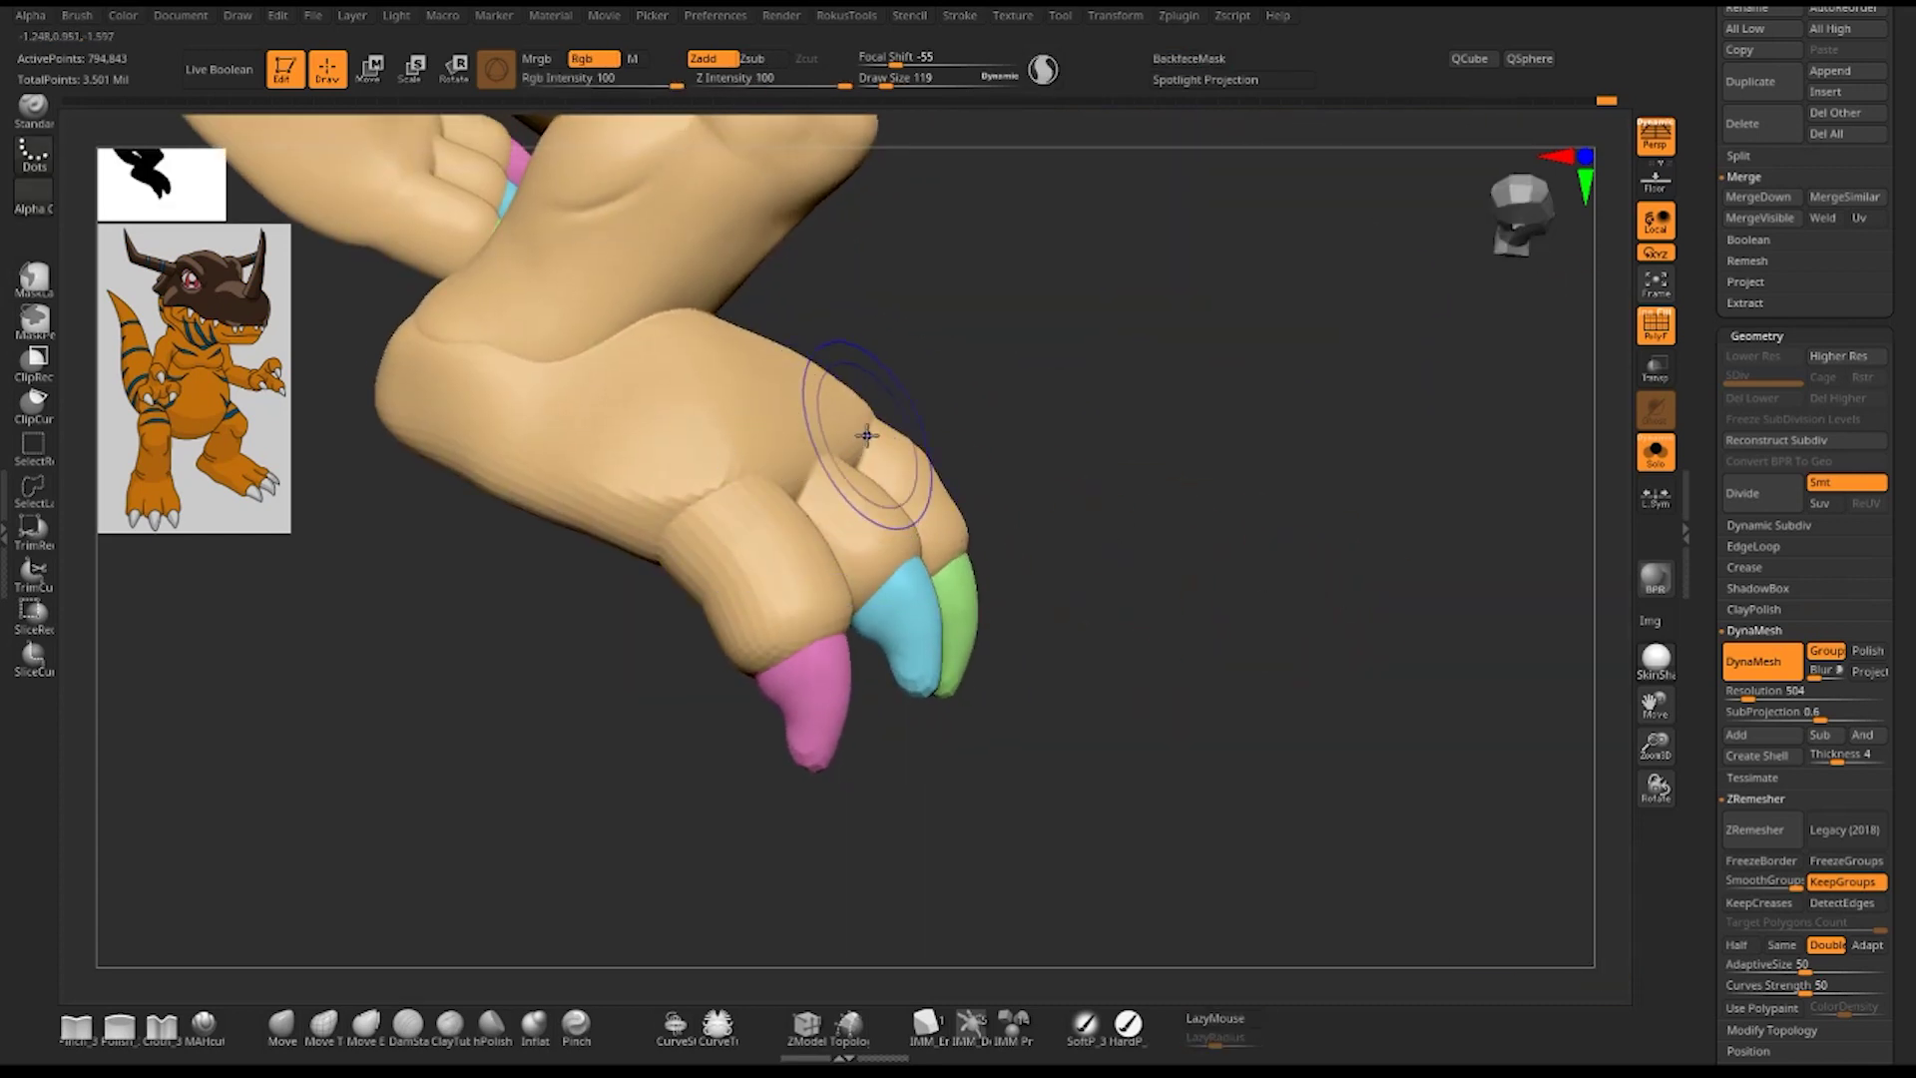
{"action": "left_click_drag", "start_coordinate": [1197, 535], "coordinate": [1018, 595]}
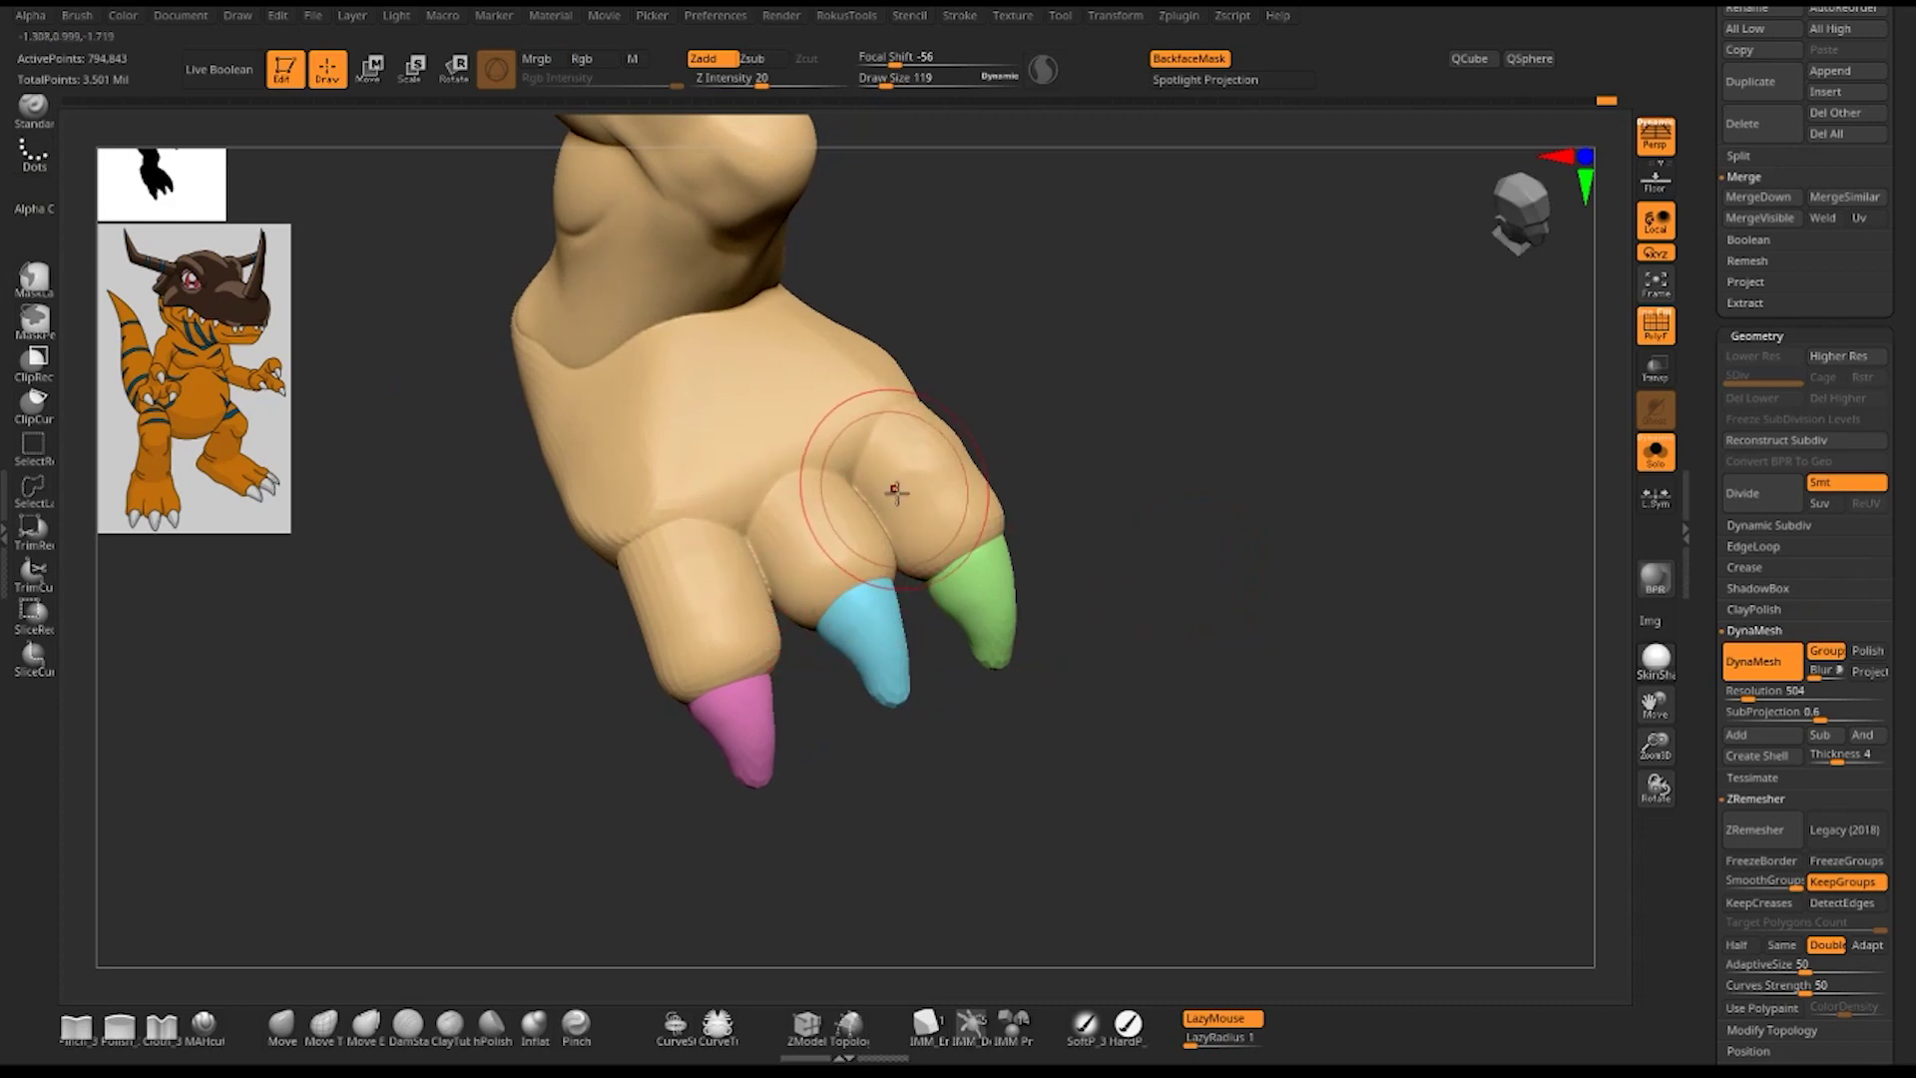
{"action": "left_click_drag", "start_coordinate": [739, 496], "coordinate": [634, 462], "text": "shift"}
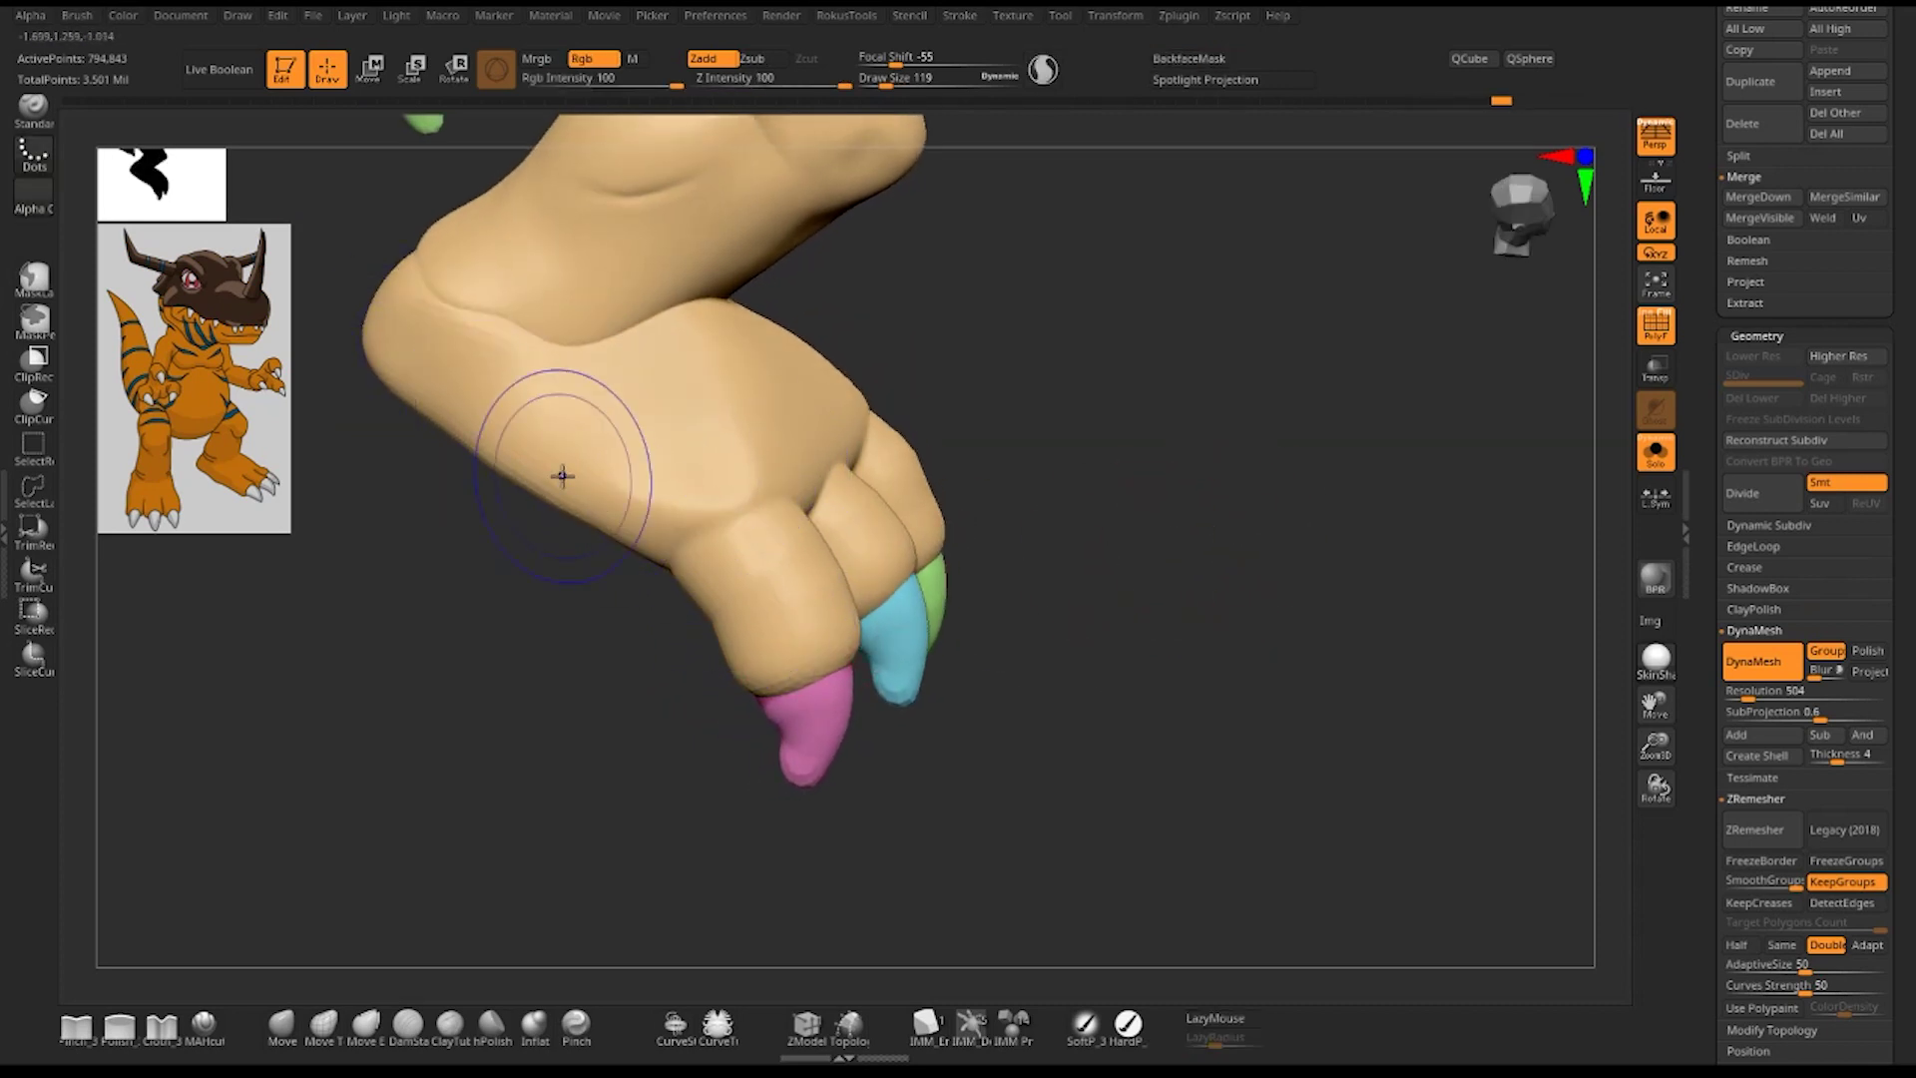
{"action": "mouse_move", "coordinate": [1218, 634]}
{"action": "left_mouse_down"}
{"action": "mouse_move", "coordinate": [1325, 620]}
{"action": "mouse_move", "coordinate": [1223, 570]}
{"action": "mouse_move", "coordinate": [793, 555]}
{"action": "left_mouse_up"}
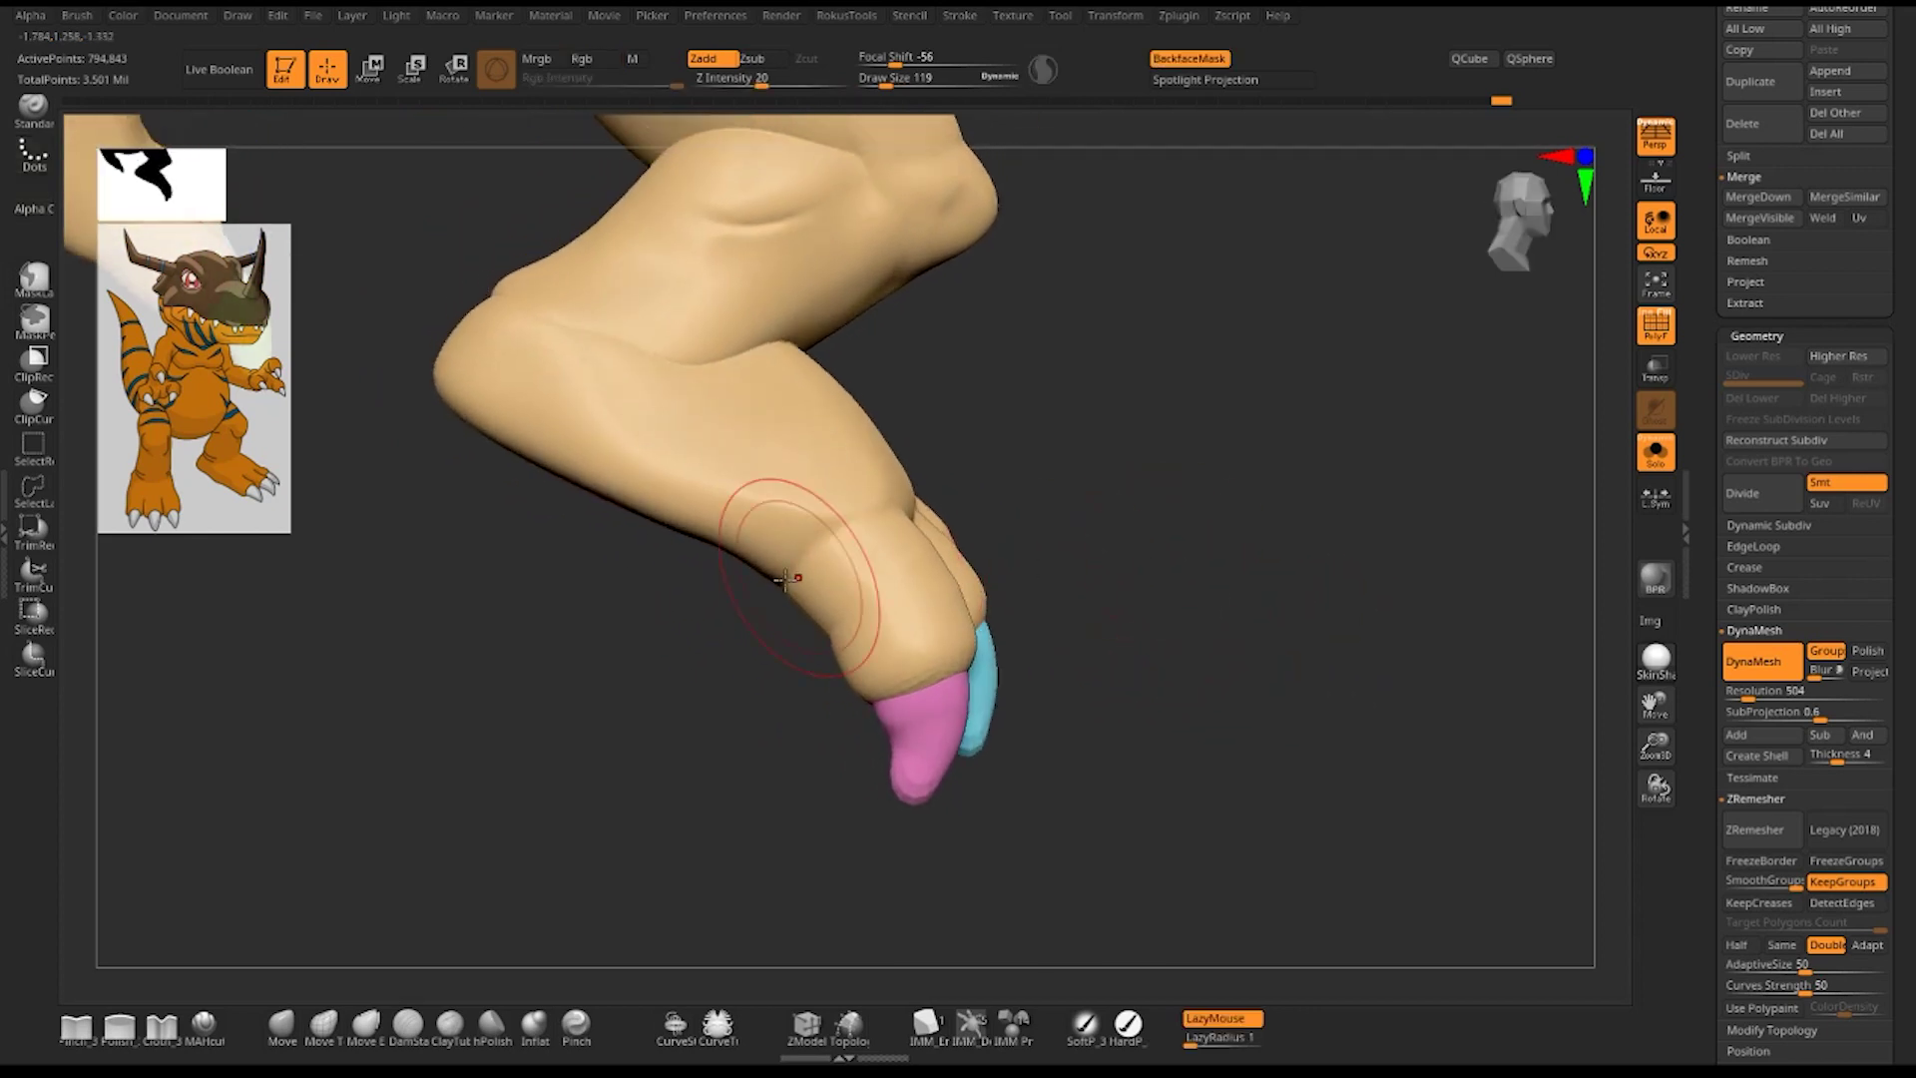
- Reduce Draw Size from 119 to 51 and reselect the brush with the B-S-T shortcut
{"action": "key", "text": "space"}
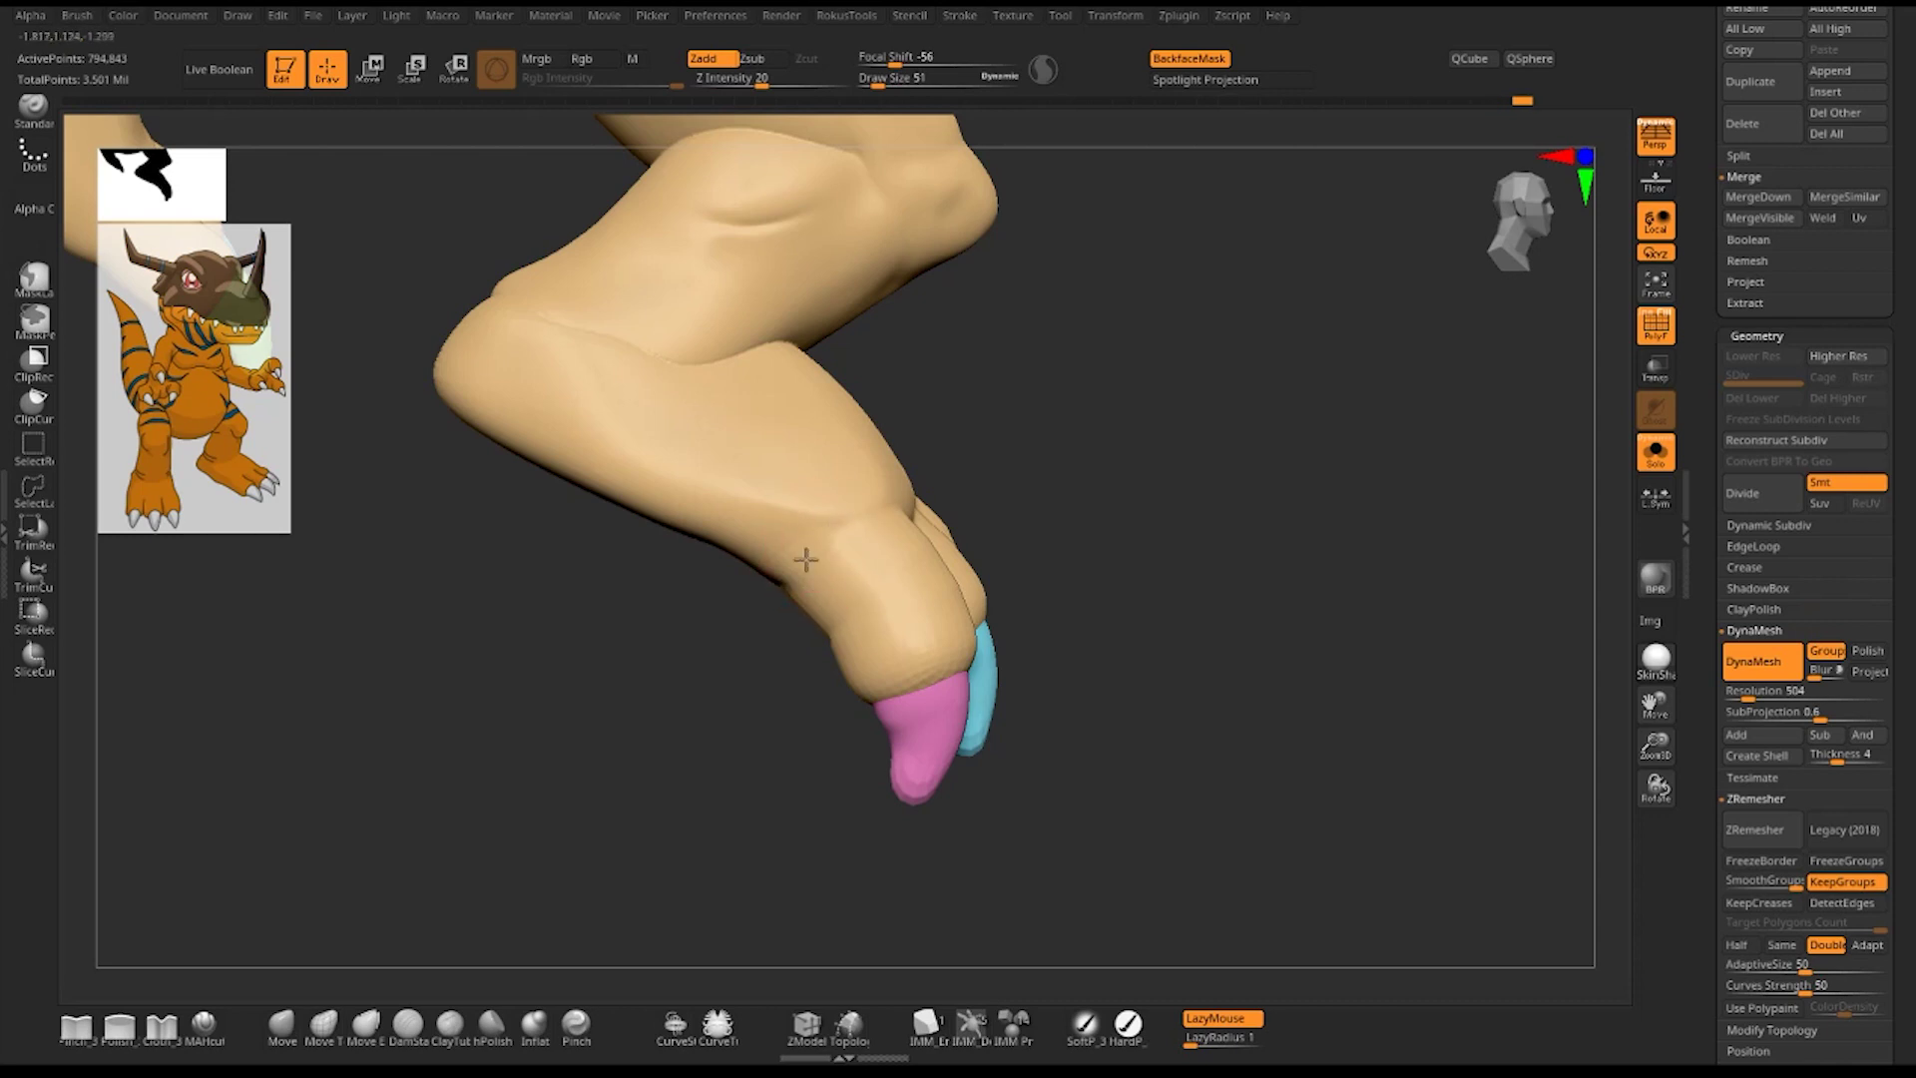
{"action": "key", "text": "b"}
{"action": "key", "text": "s"}
{"action": "key", "text": "t"}
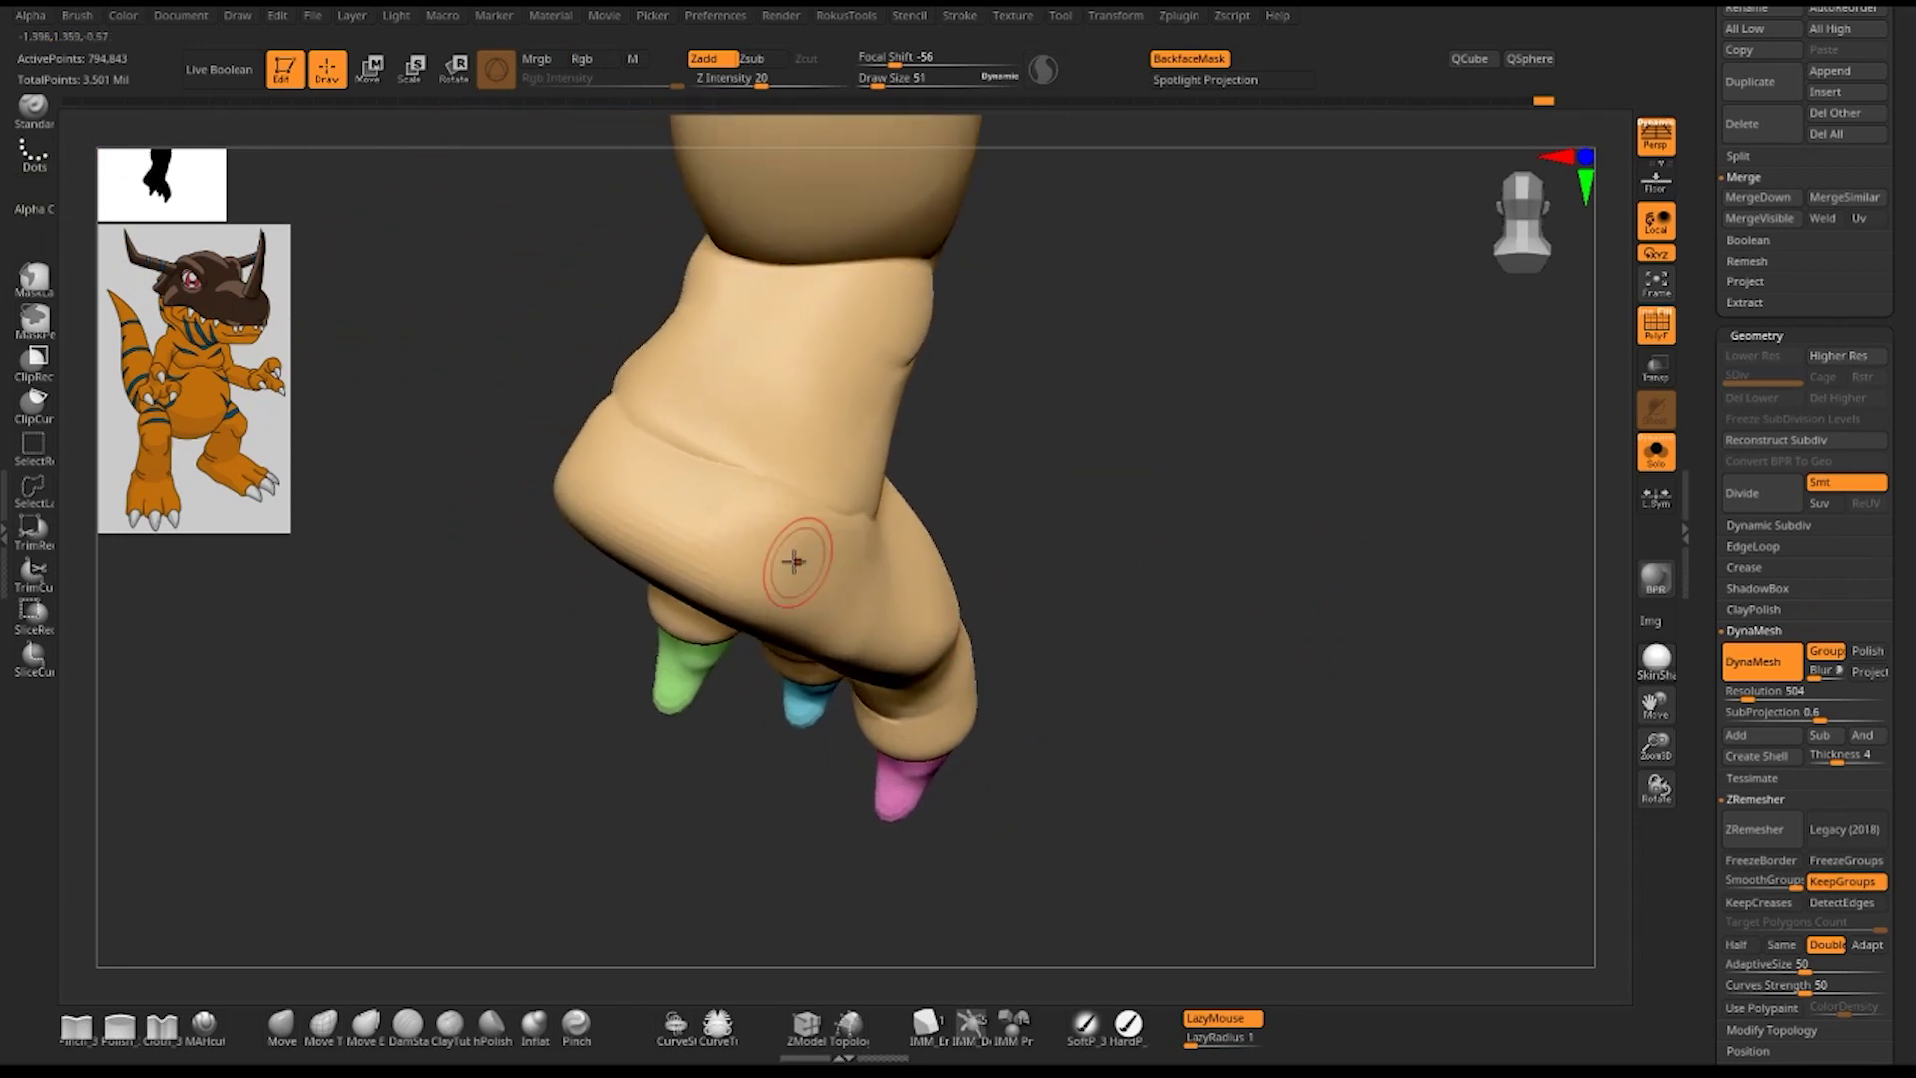
{"action": "key", "text": "b"}
{"action": "key", "text": "s"}
{"action": "key", "text": "t"}
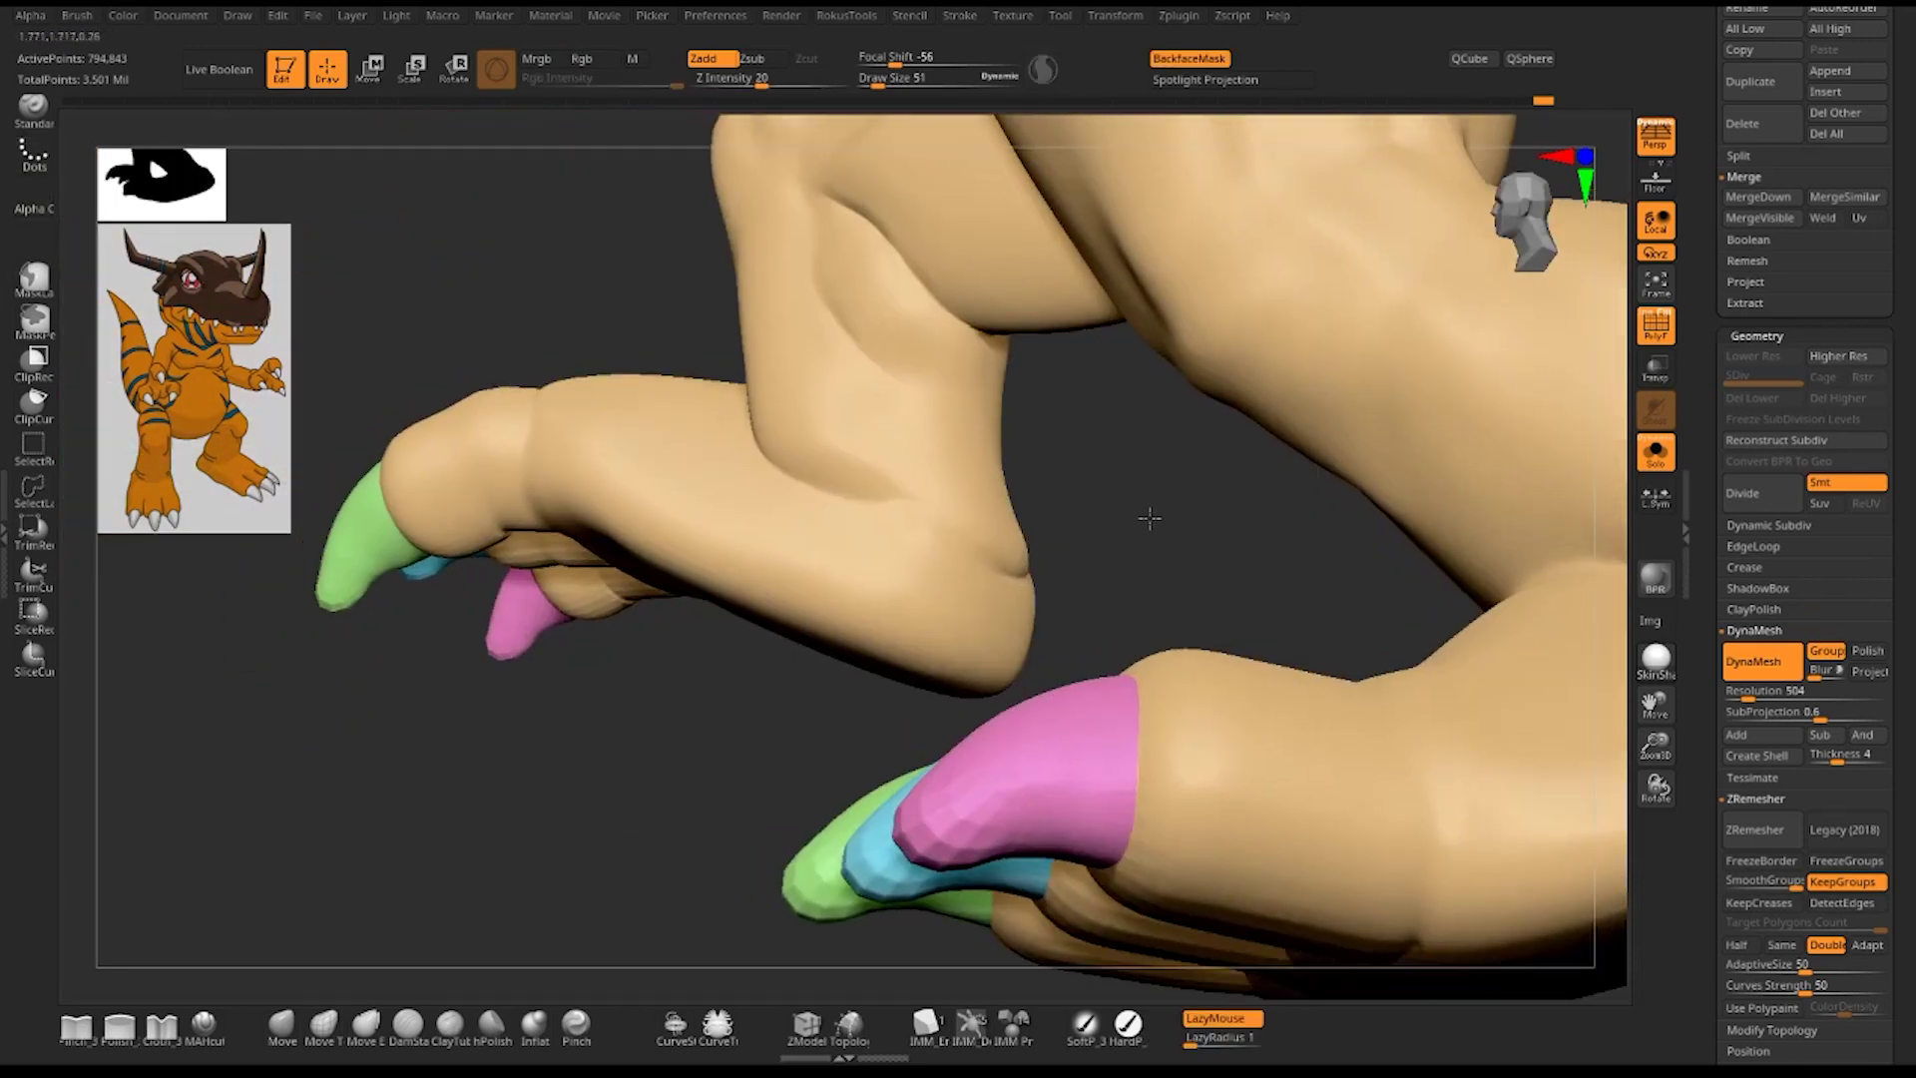
- Carve a groove into the lower leg and switch brush with the B-M-V shortcut
{"action": "left_click_drag", "start_coordinate": [1149, 518], "coordinate": [907, 607]}
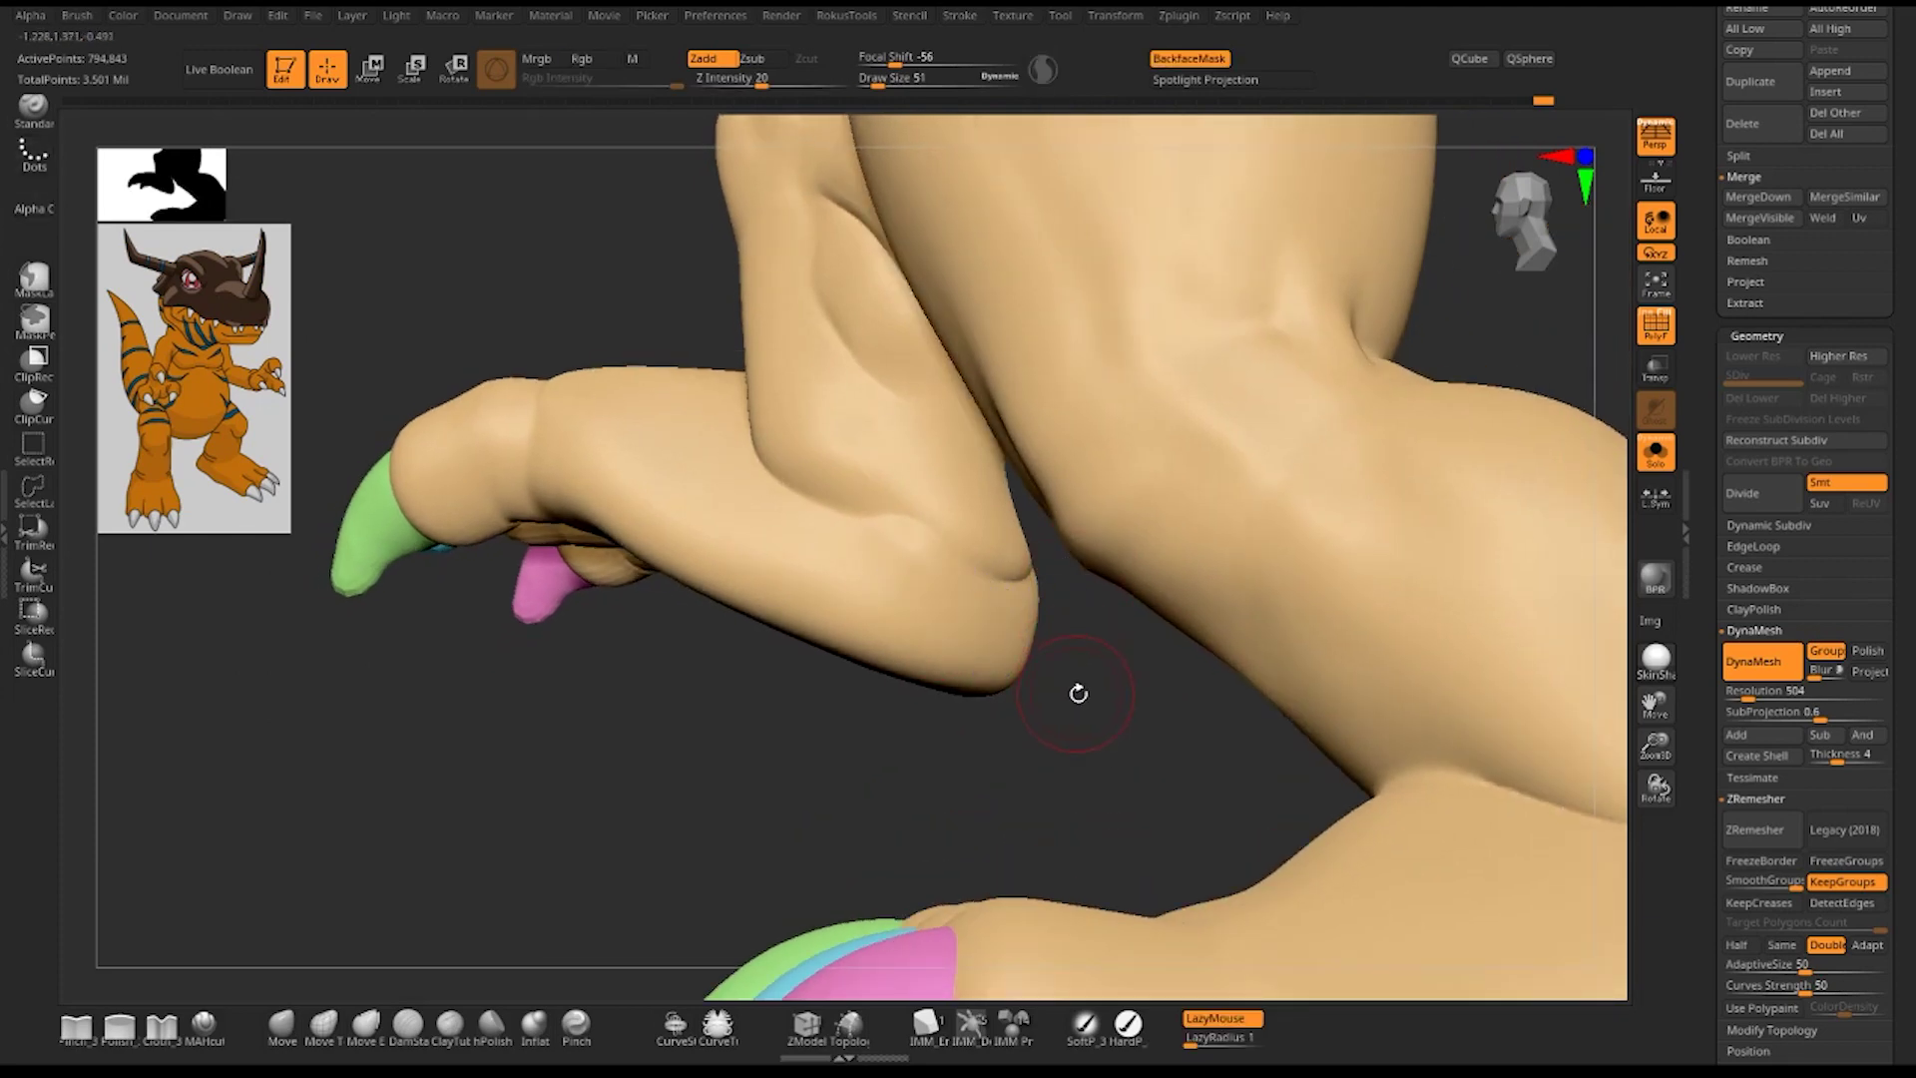
{"action": "left_click_drag", "start_coordinate": [1077, 693], "coordinate": [805, 470]}
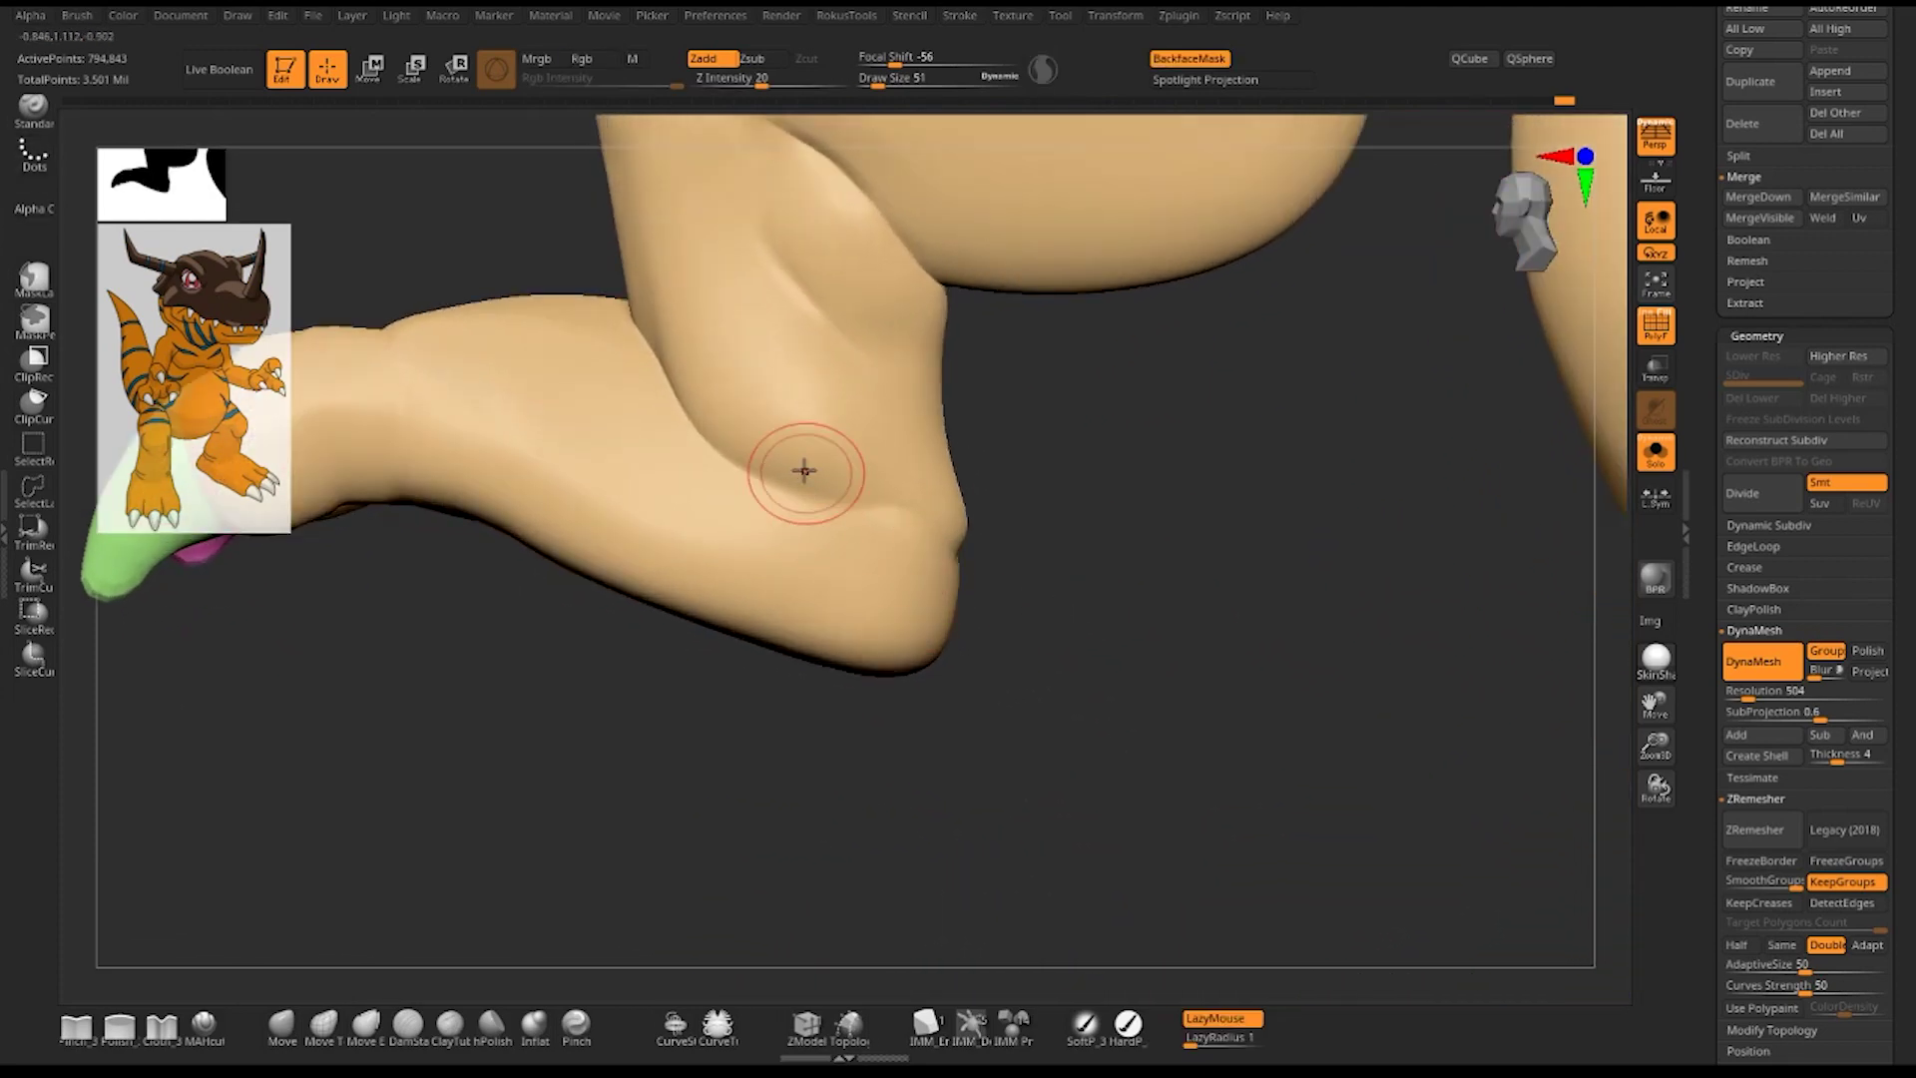
{"action": "mouse_move", "coordinate": [740, 432]}
{"action": "left_mouse_down"}
{"action": "mouse_move", "coordinate": [754, 466]}
{"action": "mouse_move", "coordinate": [752, 436]}
{"action": "mouse_move", "coordinate": [810, 451]}
{"action": "left_mouse_up"}
{"action": "key", "text": "b"}
{"action": "key", "text": "m"}
{"action": "key", "text": "v"}
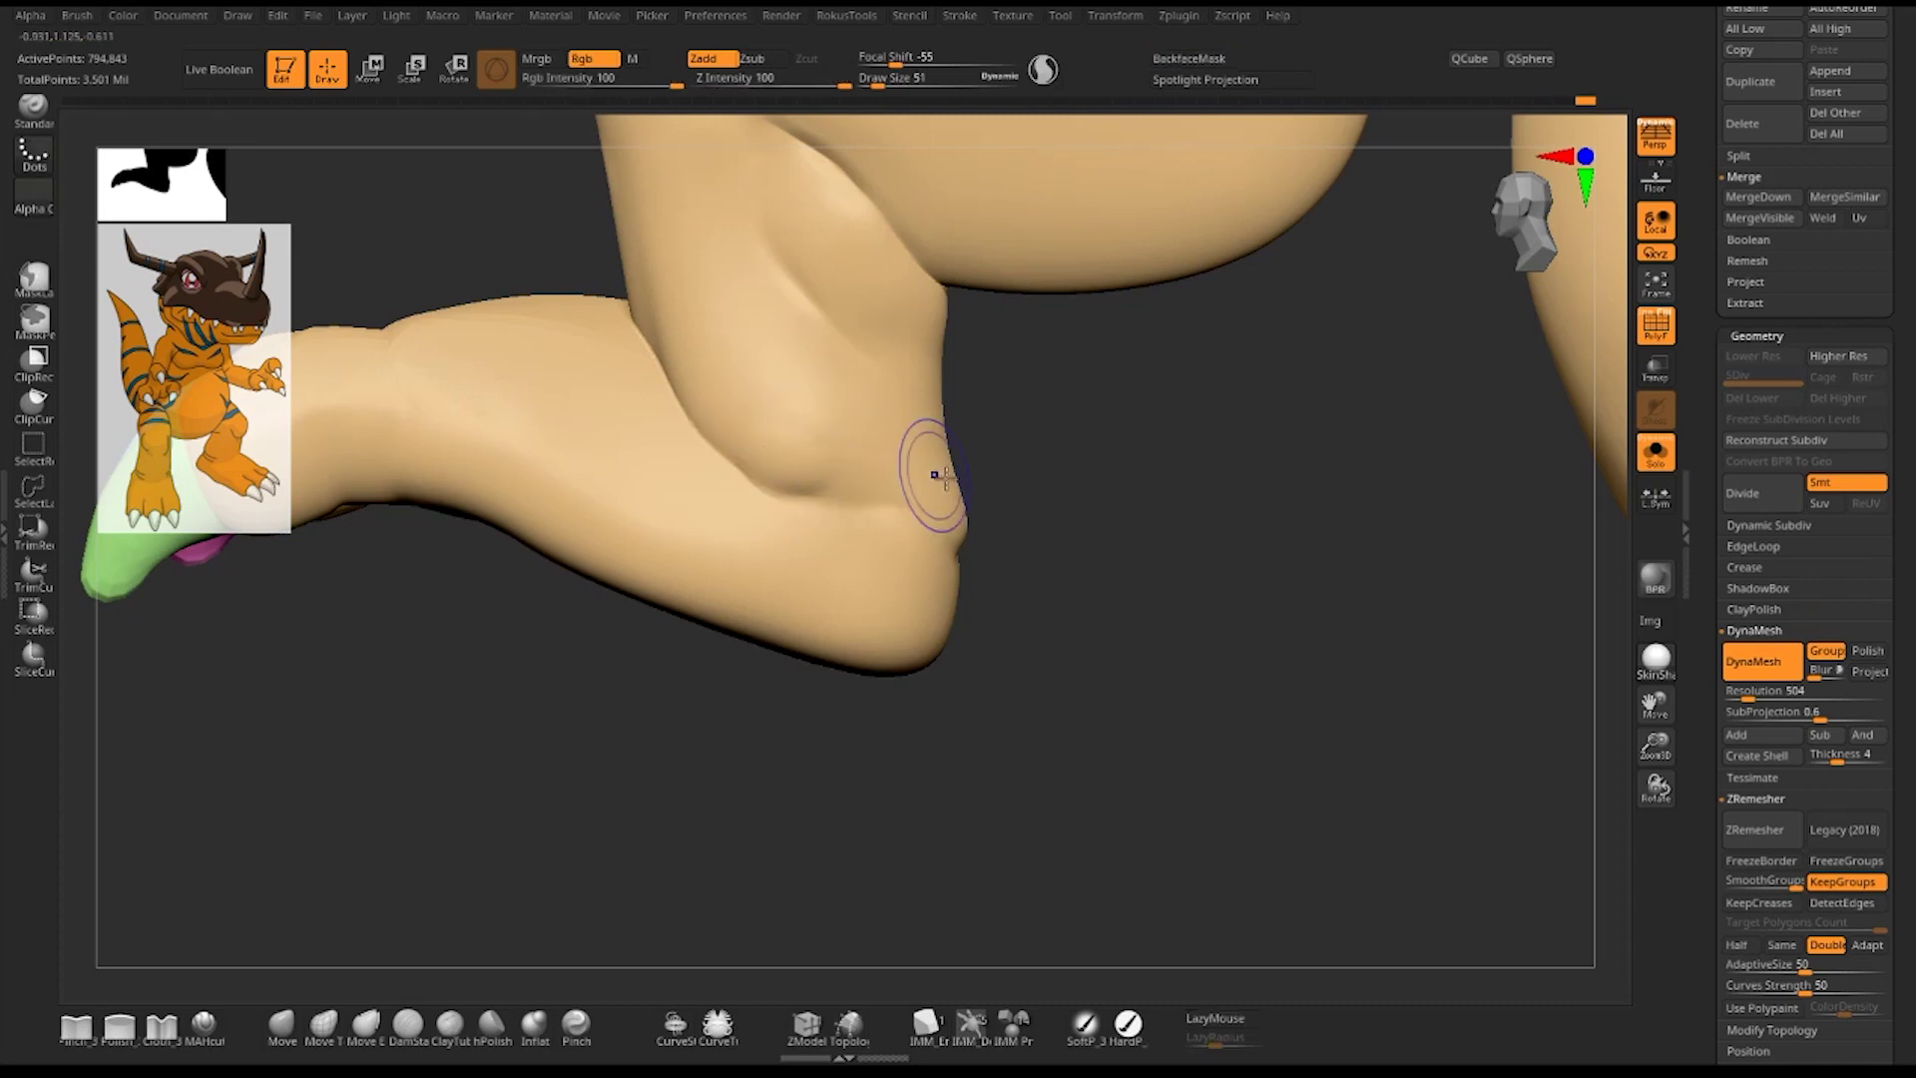
{"action": "mouse_move", "coordinate": [1158, 569]}
{"action": "left_mouse_down", "text": "alt"}
{"action": "mouse_move", "coordinate": [1099, 616]}
{"action": "mouse_move", "coordinate": [949, 603]}
{"action": "mouse_move", "coordinate": [1099, 615]}
{"action": "left_mouse_up", "text": "alt"}
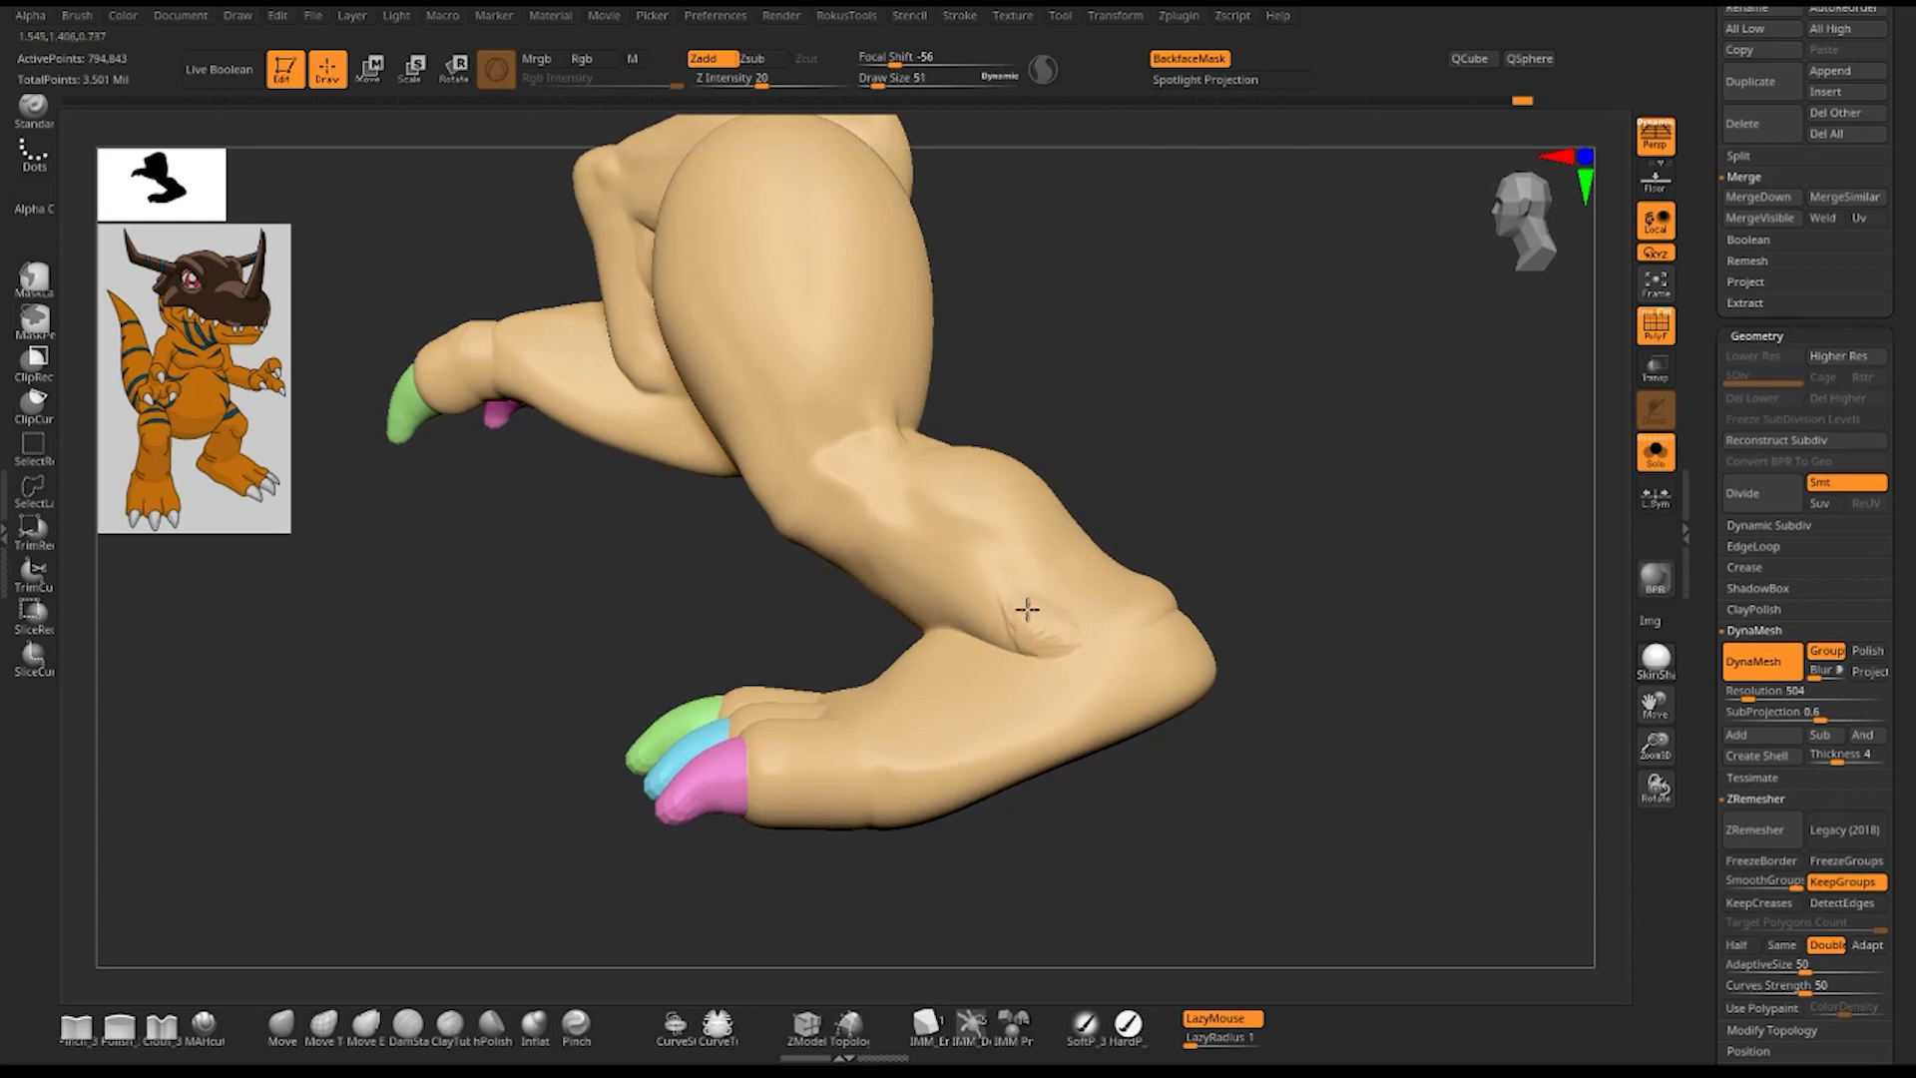
- Shape a rounded bump on the side of the ankle
{"action": "key", "text": "ctrl"}
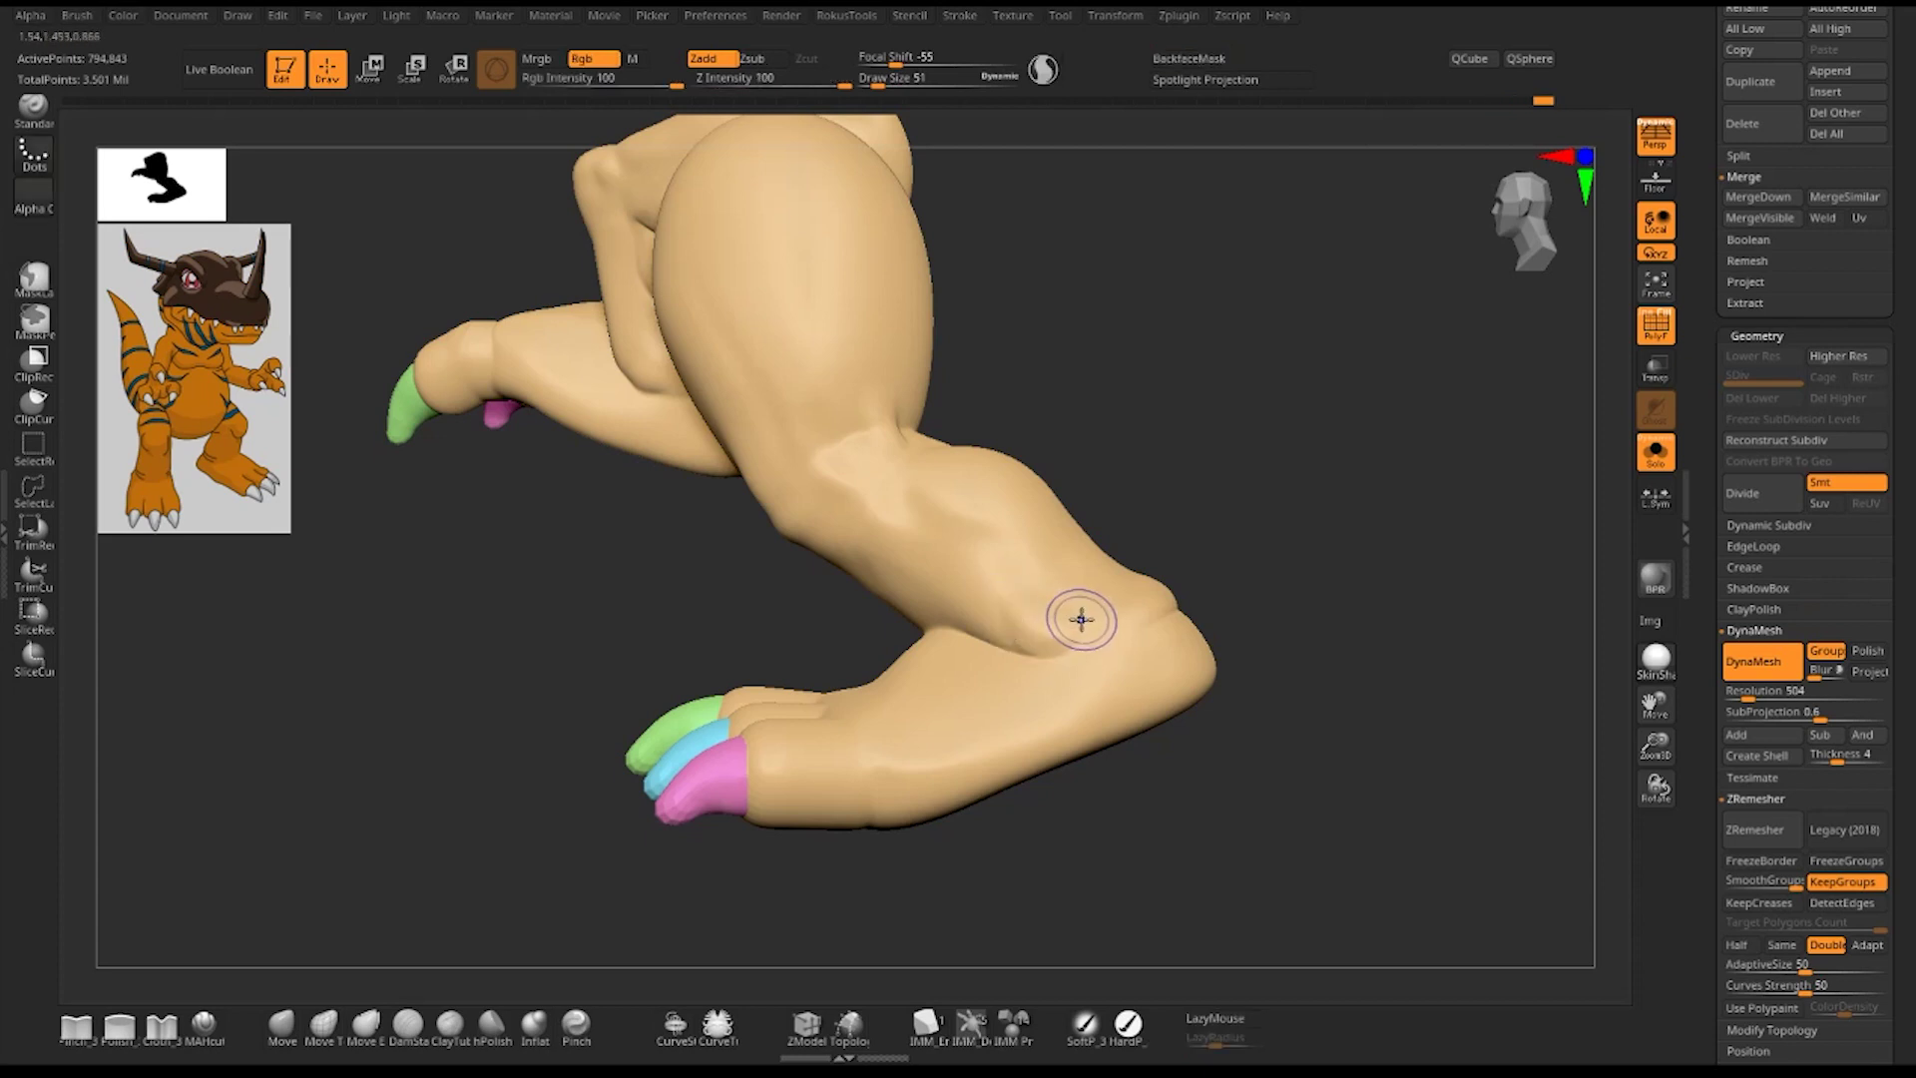
{"action": "left_click_drag", "start_coordinate": [1253, 548], "coordinate": [1210, 559]}
{"action": "mouse_move", "coordinate": [1081, 632]}
{"action": "left_mouse_down", "text": "shift"}
{"action": "mouse_move", "coordinate": [1309, 521]}
{"action": "mouse_move", "coordinate": [1253, 560]}
{"action": "left_mouse_up", "text": "shift"}
{"action": "mouse_move", "coordinate": [1133, 560]}
{"action": "left_mouse_down"}
{"action": "mouse_move", "coordinate": [1235, 564]}
{"action": "mouse_move", "coordinate": [1202, 529]}
{"action": "left_mouse_up"}
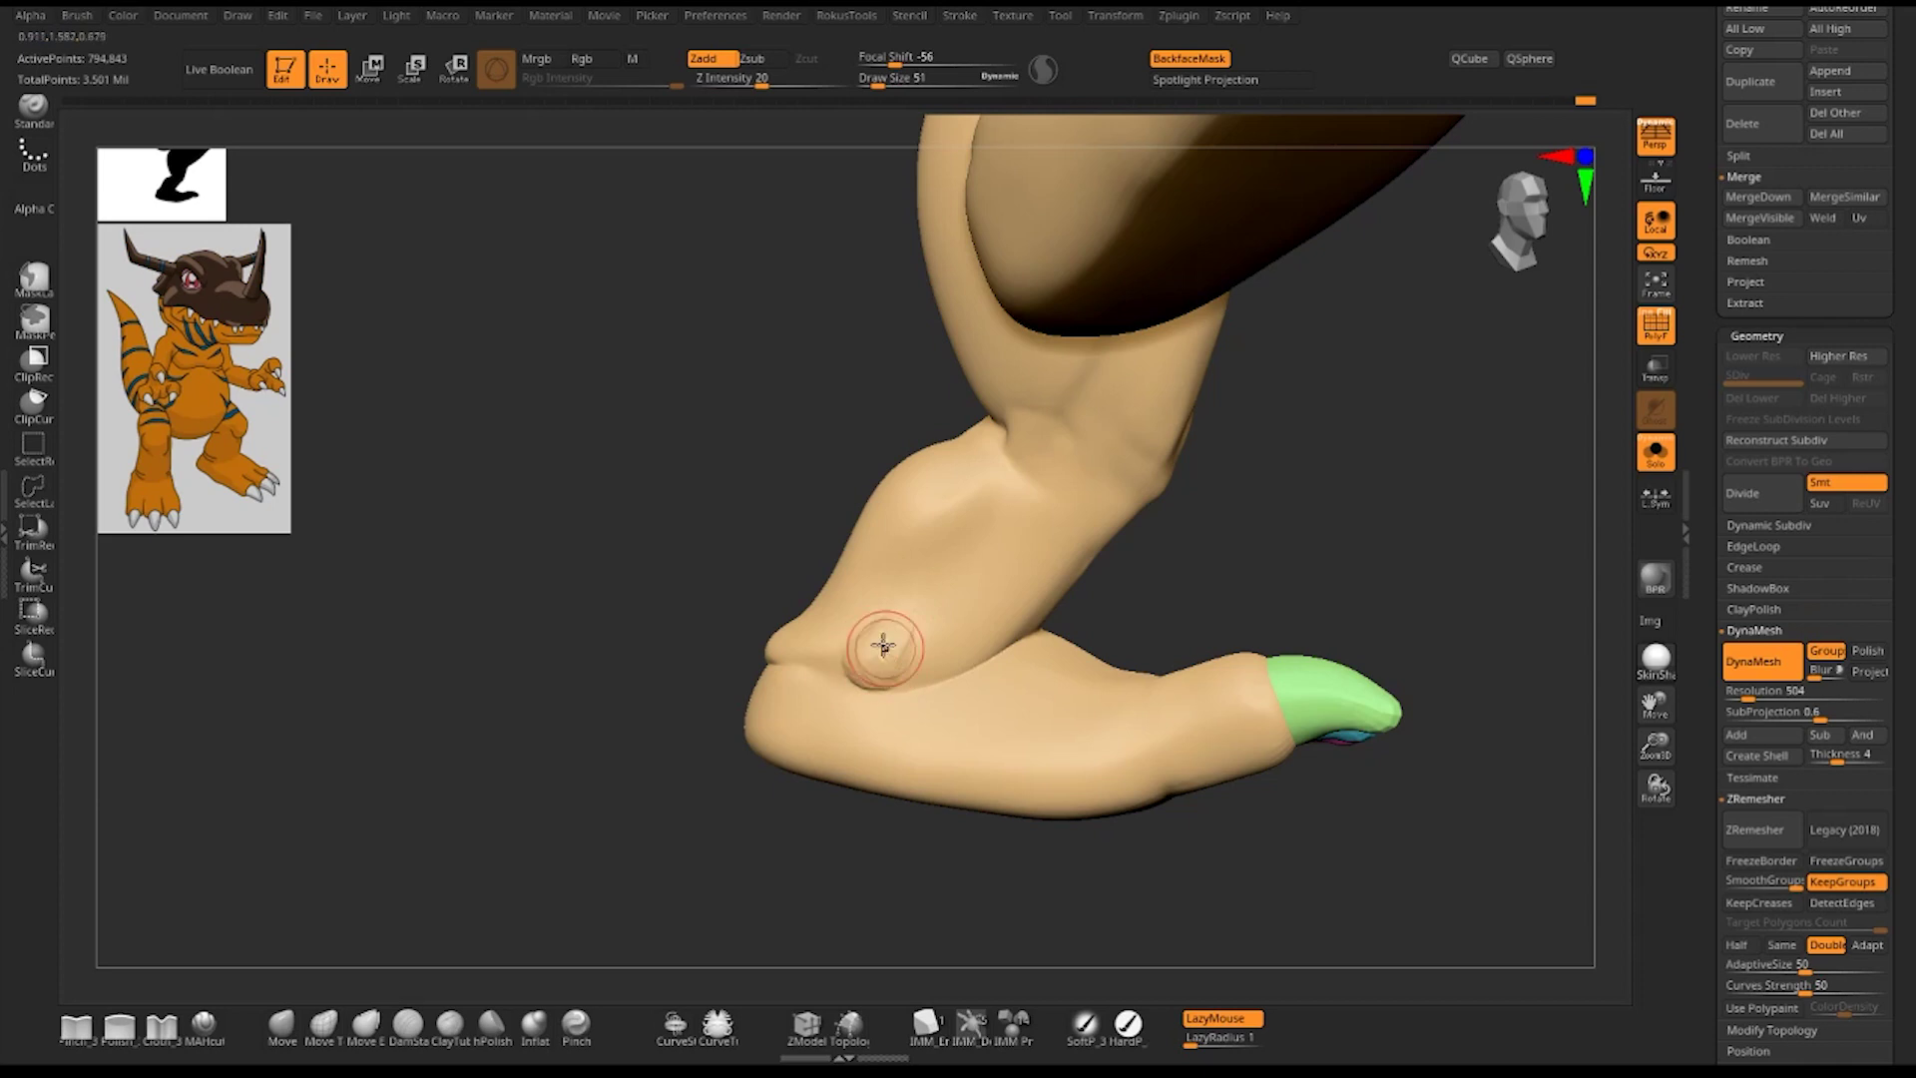
{"action": "left_click_drag", "start_coordinate": [857, 669], "coordinate": [911, 627]}
- Sculpt crease strokes along the inner leg and refine the bottom of the bulge
{"action": "mouse_move", "coordinate": [1361, 531]}
{"action": "left_mouse_down"}
{"action": "mouse_move", "coordinate": [1263, 531]}
{"action": "mouse_move", "coordinate": [1244, 505]}
{"action": "mouse_move", "coordinate": [1522, 419]}
{"action": "mouse_move", "coordinate": [1129, 479]}
{"action": "mouse_move", "coordinate": [897, 487]}
{"action": "left_mouse_up"}
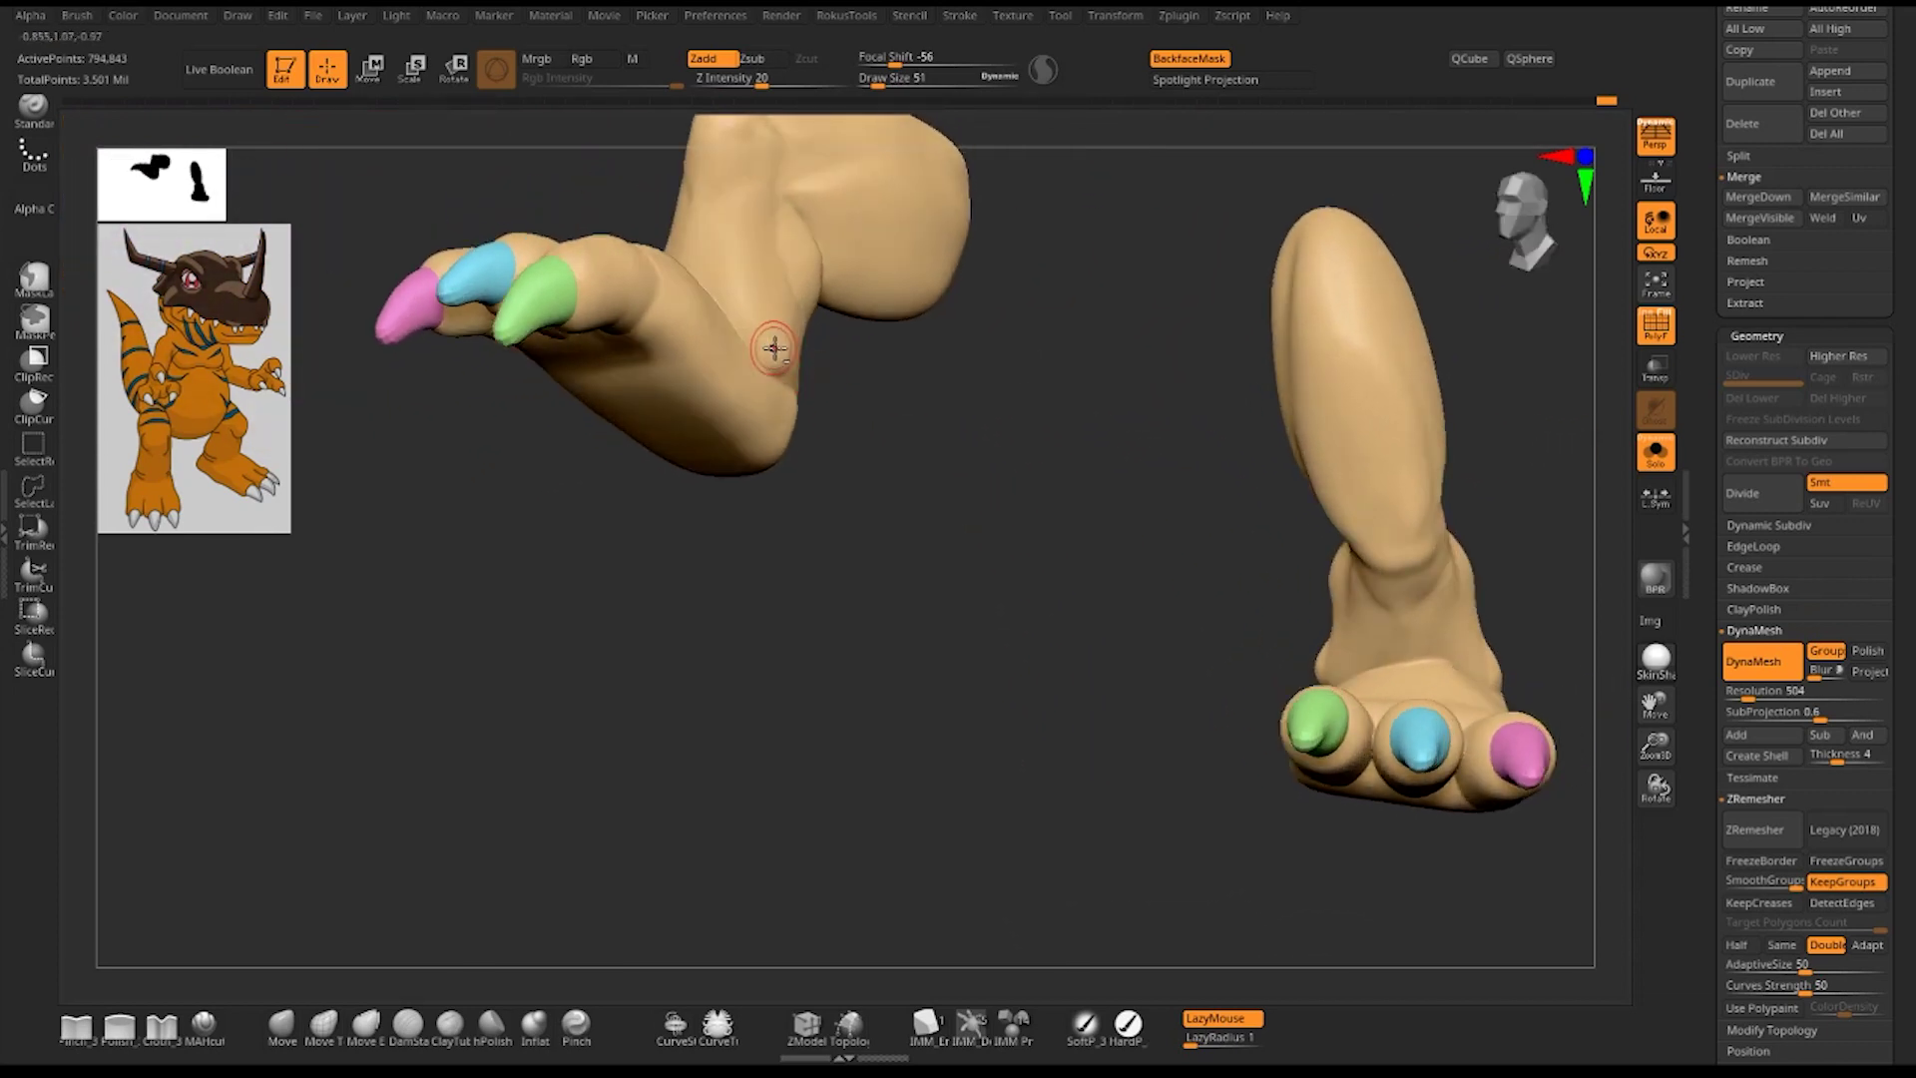
{"action": "mouse_move", "coordinate": [829, 370]}
{"action": "left_mouse_down"}
{"action": "mouse_move", "coordinate": [1009, 504]}
{"action": "mouse_move", "coordinate": [1047, 599]}
{"action": "mouse_move", "coordinate": [824, 474]}
{"action": "left_mouse_up"}
{"action": "mouse_move", "coordinate": [866, 394]}
{"action": "left_mouse_down"}
{"action": "mouse_move", "coordinate": [864, 462]}
{"action": "mouse_move", "coordinate": [889, 436]}
{"action": "mouse_move", "coordinate": [879, 488]}
{"action": "mouse_move", "coordinate": [930, 478]}
{"action": "left_mouse_up"}
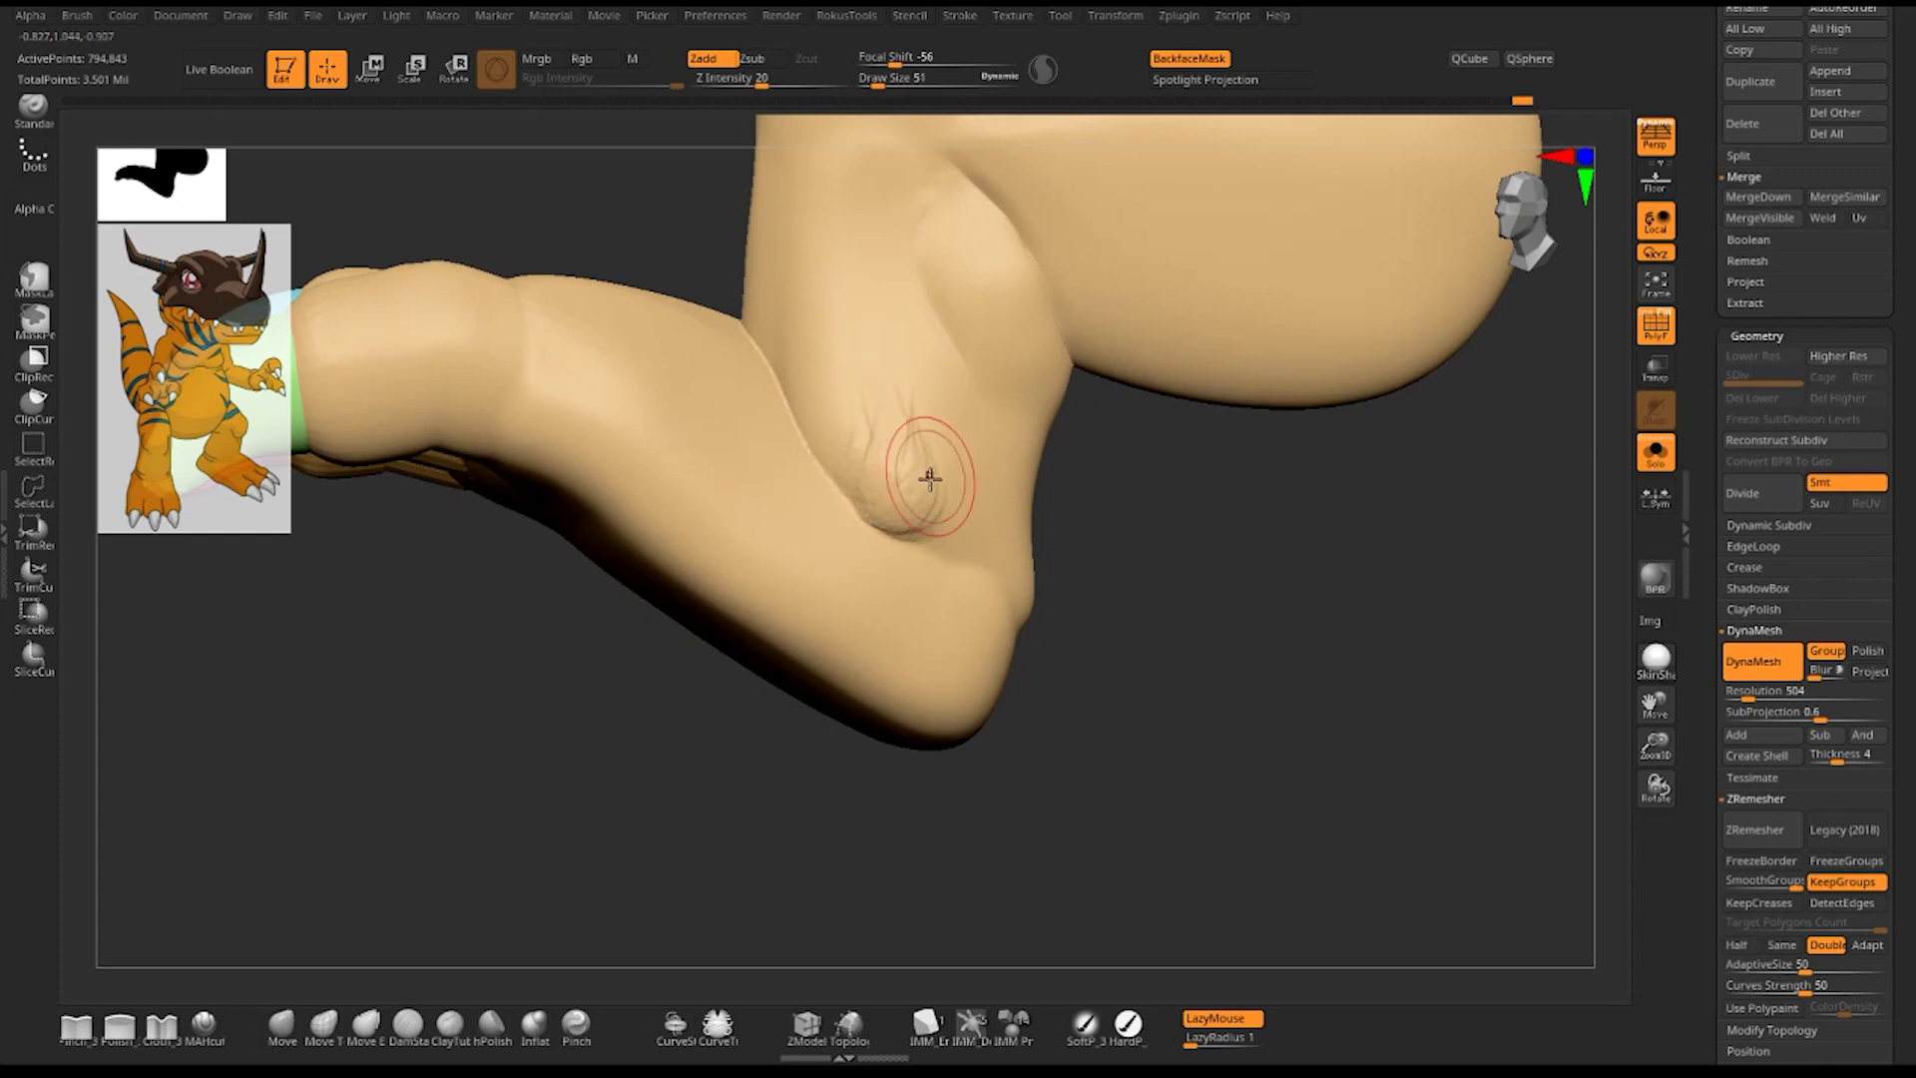
{"action": "mouse_move", "coordinate": [903, 469]}
{"action": "left_mouse_down"}
{"action": "mouse_move", "coordinate": [916, 515]}
{"action": "mouse_move", "coordinate": [907, 443]}
{"action": "mouse_move", "coordinate": [804, 440]}
{"action": "left_mouse_up"}
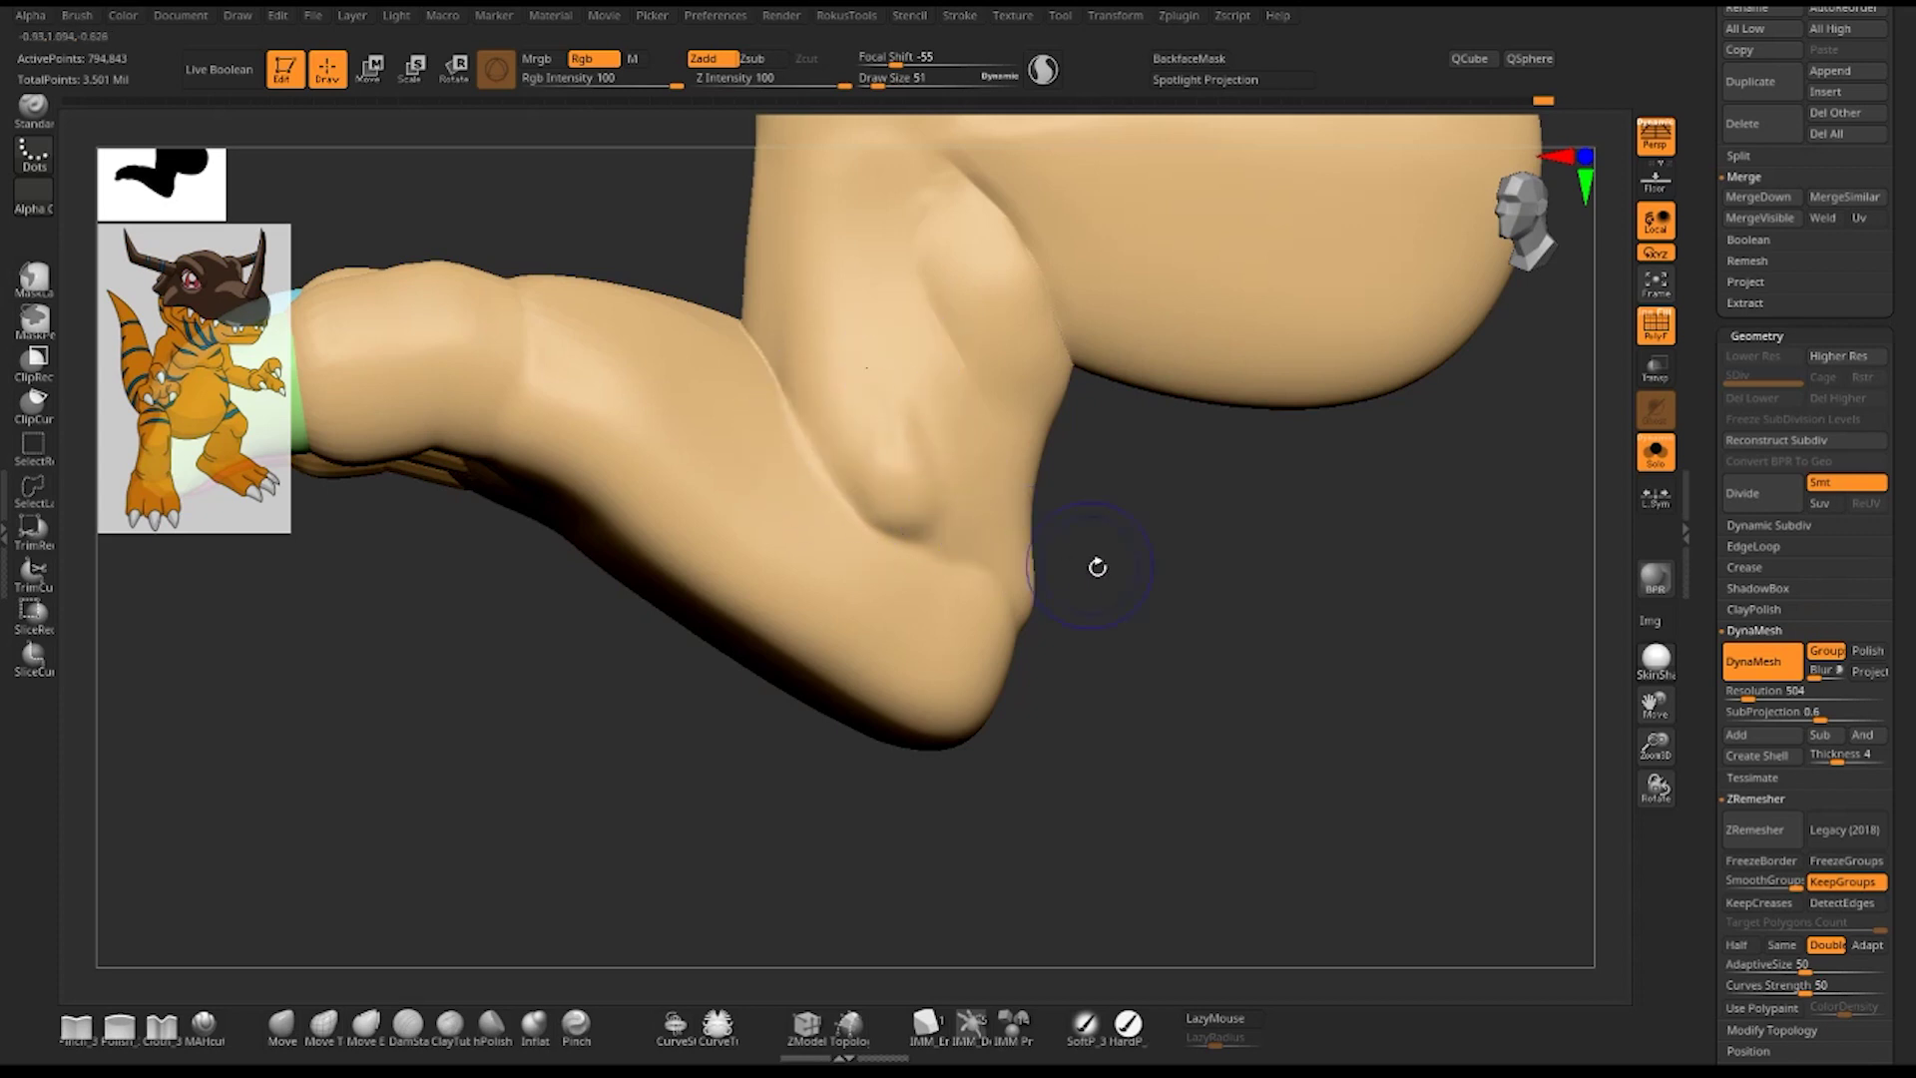
{"action": "mouse_move", "coordinate": [1099, 560]}
{"action": "left_mouse_down", "text": "shift"}
{"action": "mouse_move", "coordinate": [1229, 619]}
{"action": "mouse_move", "coordinate": [1123, 567]}
{"action": "left_mouse_up", "text": "shift"}
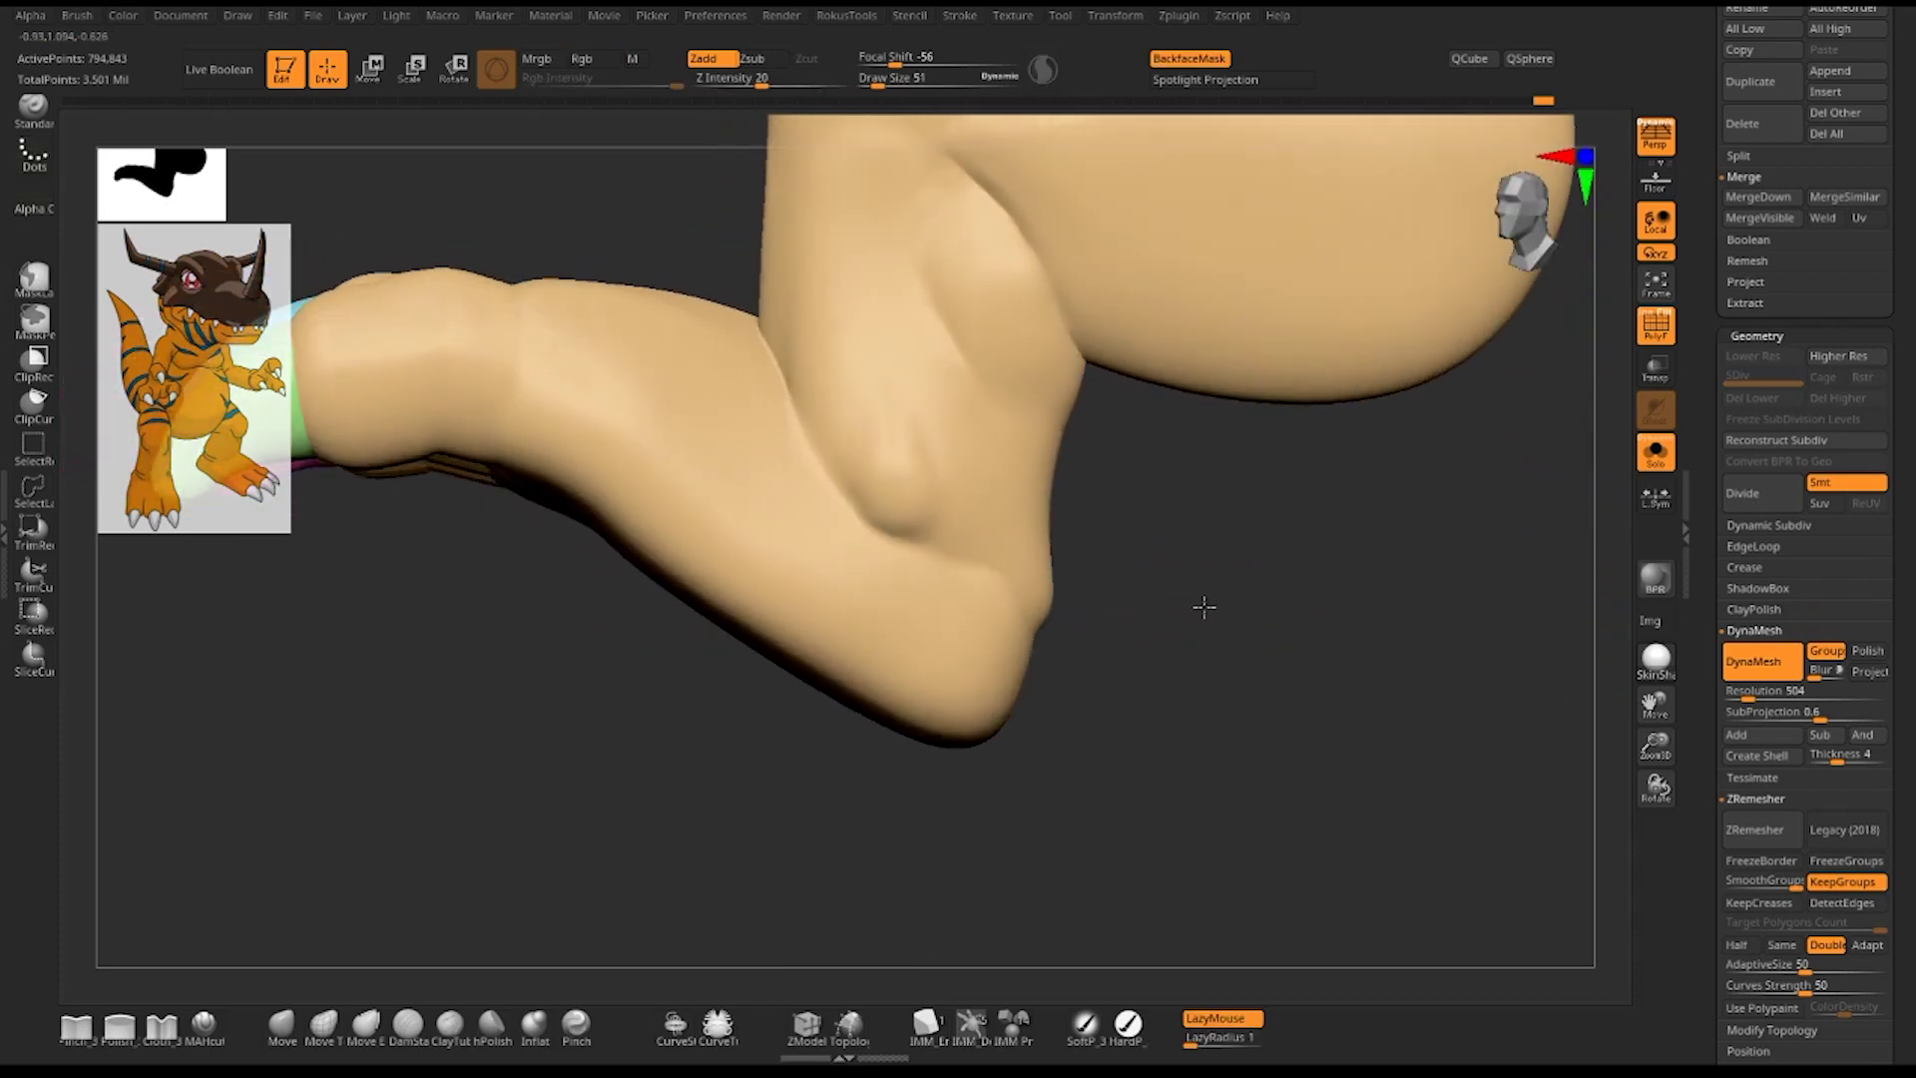
- Zoom in on the knee area and select the brush via the B-M-V shortcut
{"action": "key", "text": "f"}
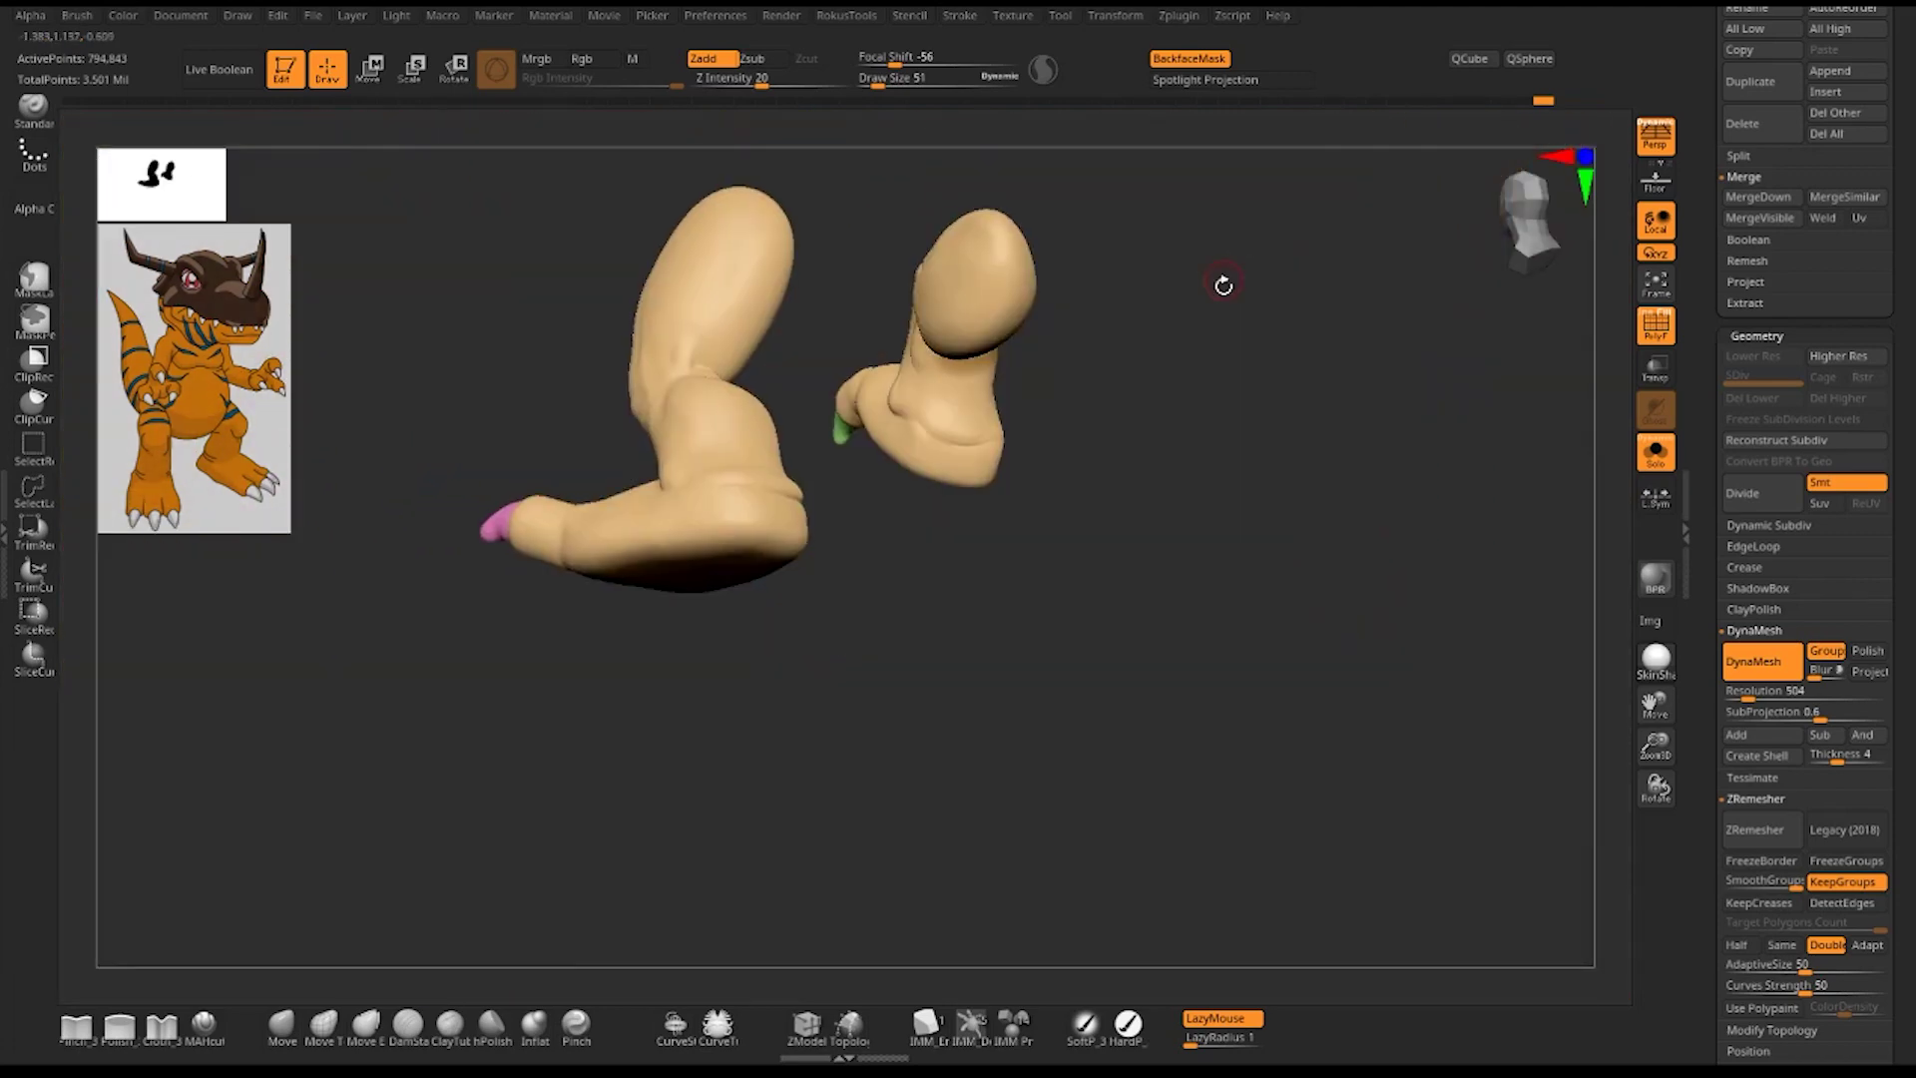
{"action": "mouse_move", "coordinate": [1218, 282]}
{"action": "left_mouse_down"}
{"action": "mouse_move", "coordinate": [1094, 513]}
{"action": "mouse_move", "coordinate": [1178, 566]}
{"action": "mouse_move", "coordinate": [1187, 612]}
{"action": "left_mouse_up"}
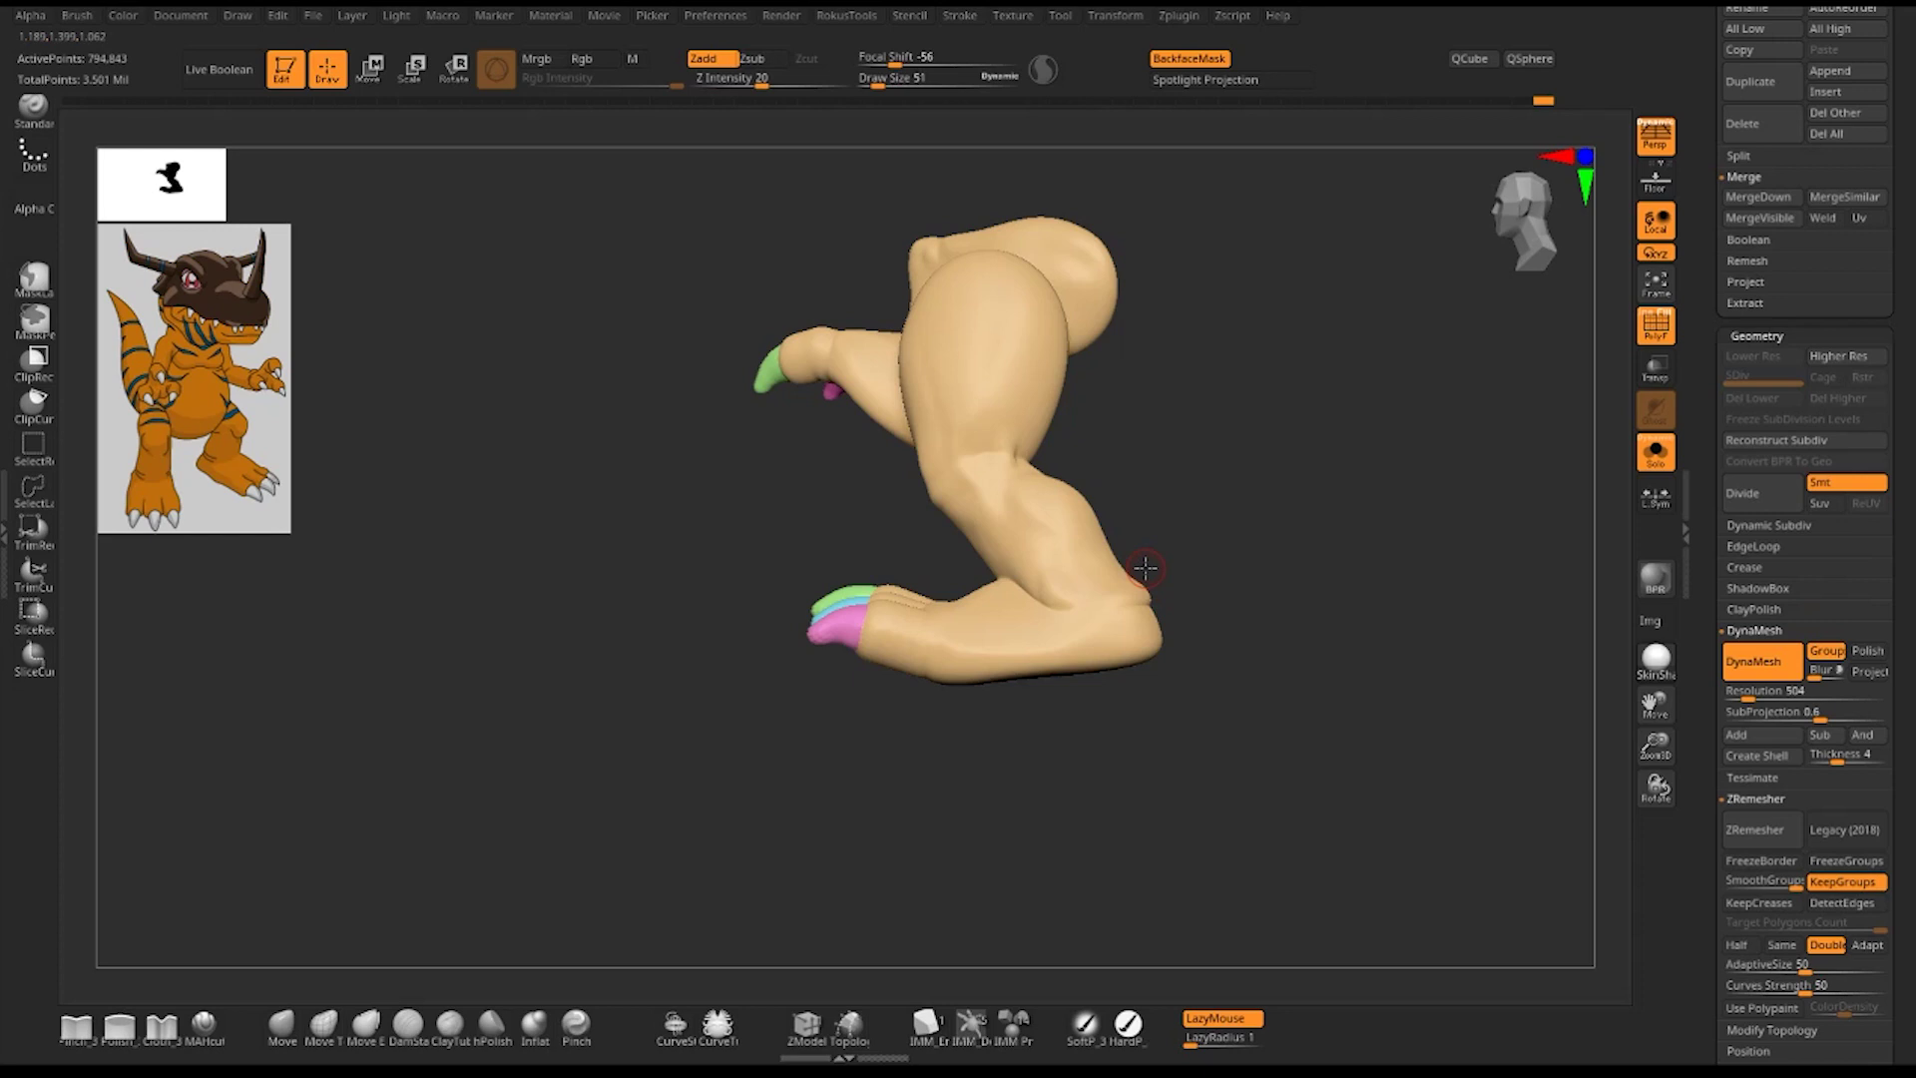
{"action": "mouse_move", "coordinate": [1353, 624]}
{"action": "left_mouse_down"}
{"action": "mouse_move", "coordinate": [1381, 642]}
{"action": "mouse_move", "coordinate": [933, 396]}
{"action": "left_mouse_up"}
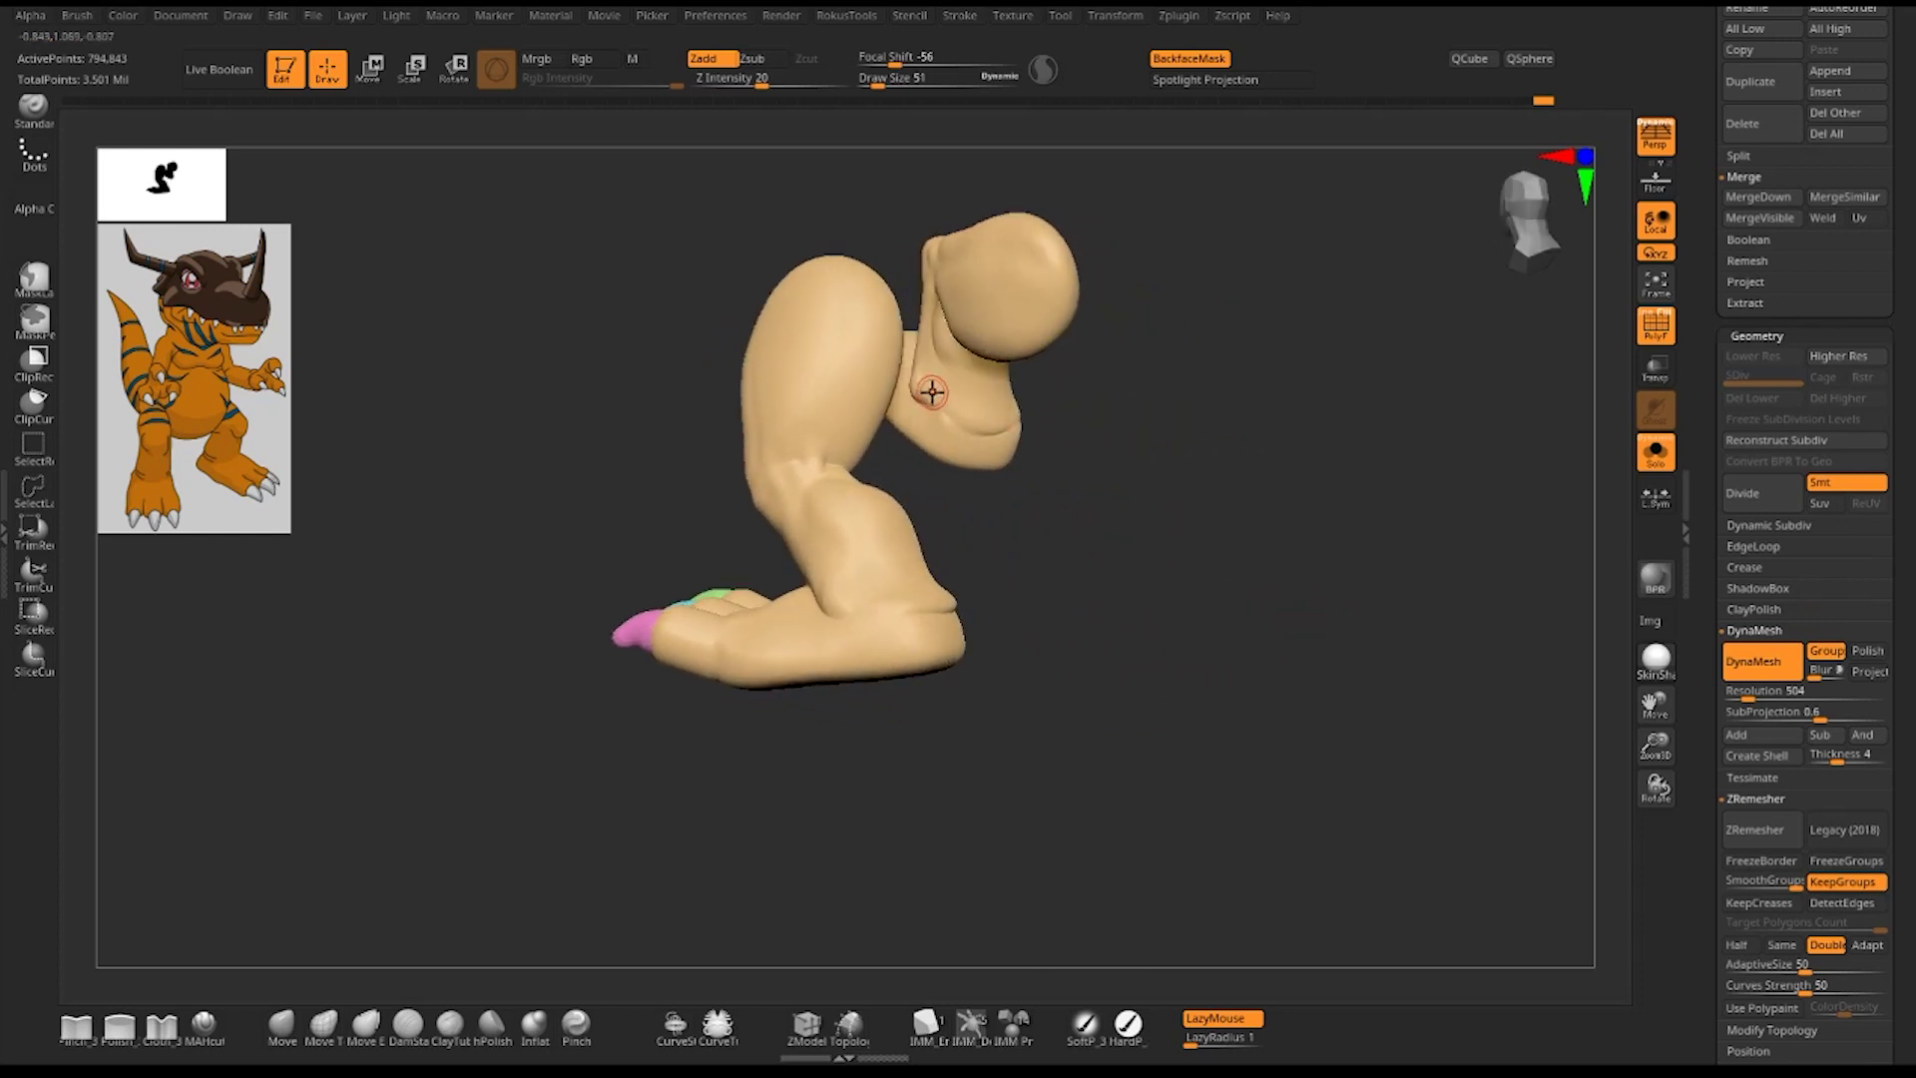
{"action": "mouse_move", "coordinate": [1367, 539]}
{"action": "left_mouse_down"}
{"action": "mouse_move", "coordinate": [1394, 603]}
{"action": "mouse_move", "coordinate": [1120, 885]}
{"action": "mouse_move", "coordinate": [960, 723]}
{"action": "left_mouse_up"}
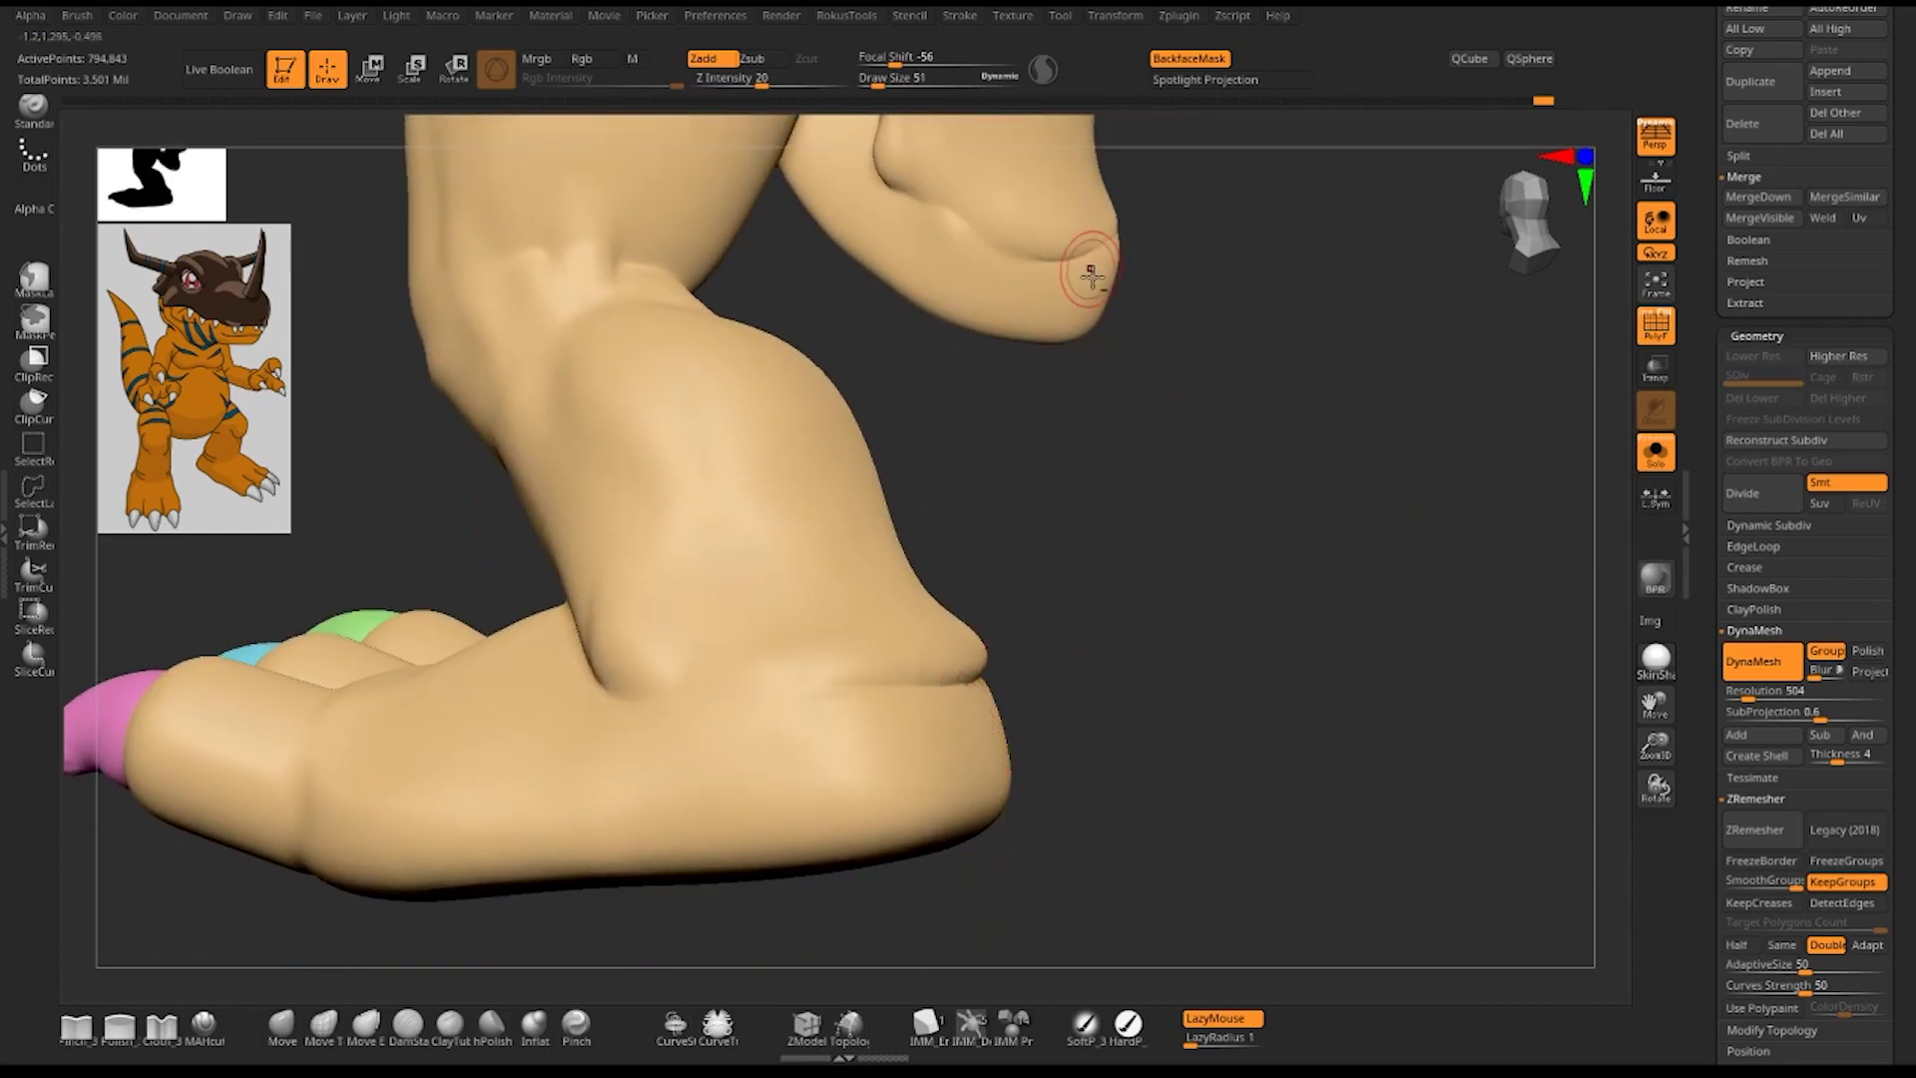
{"action": "mouse_move", "coordinate": [1332, 391]}
{"action": "left_mouse_down", "text": "alt"}
{"action": "mouse_move", "coordinate": [1351, 543]}
{"action": "mouse_move", "coordinate": [1334, 693]}
{"action": "mouse_move", "coordinate": [1295, 676]}
{"action": "mouse_move", "coordinate": [1337, 666]}
{"action": "mouse_move", "coordinate": [992, 513]}
{"action": "left_mouse_up", "text": "alt"}
{"action": "key", "text": "b"}
{"action": "key", "text": "m"}
{"action": "key", "text": "v"}
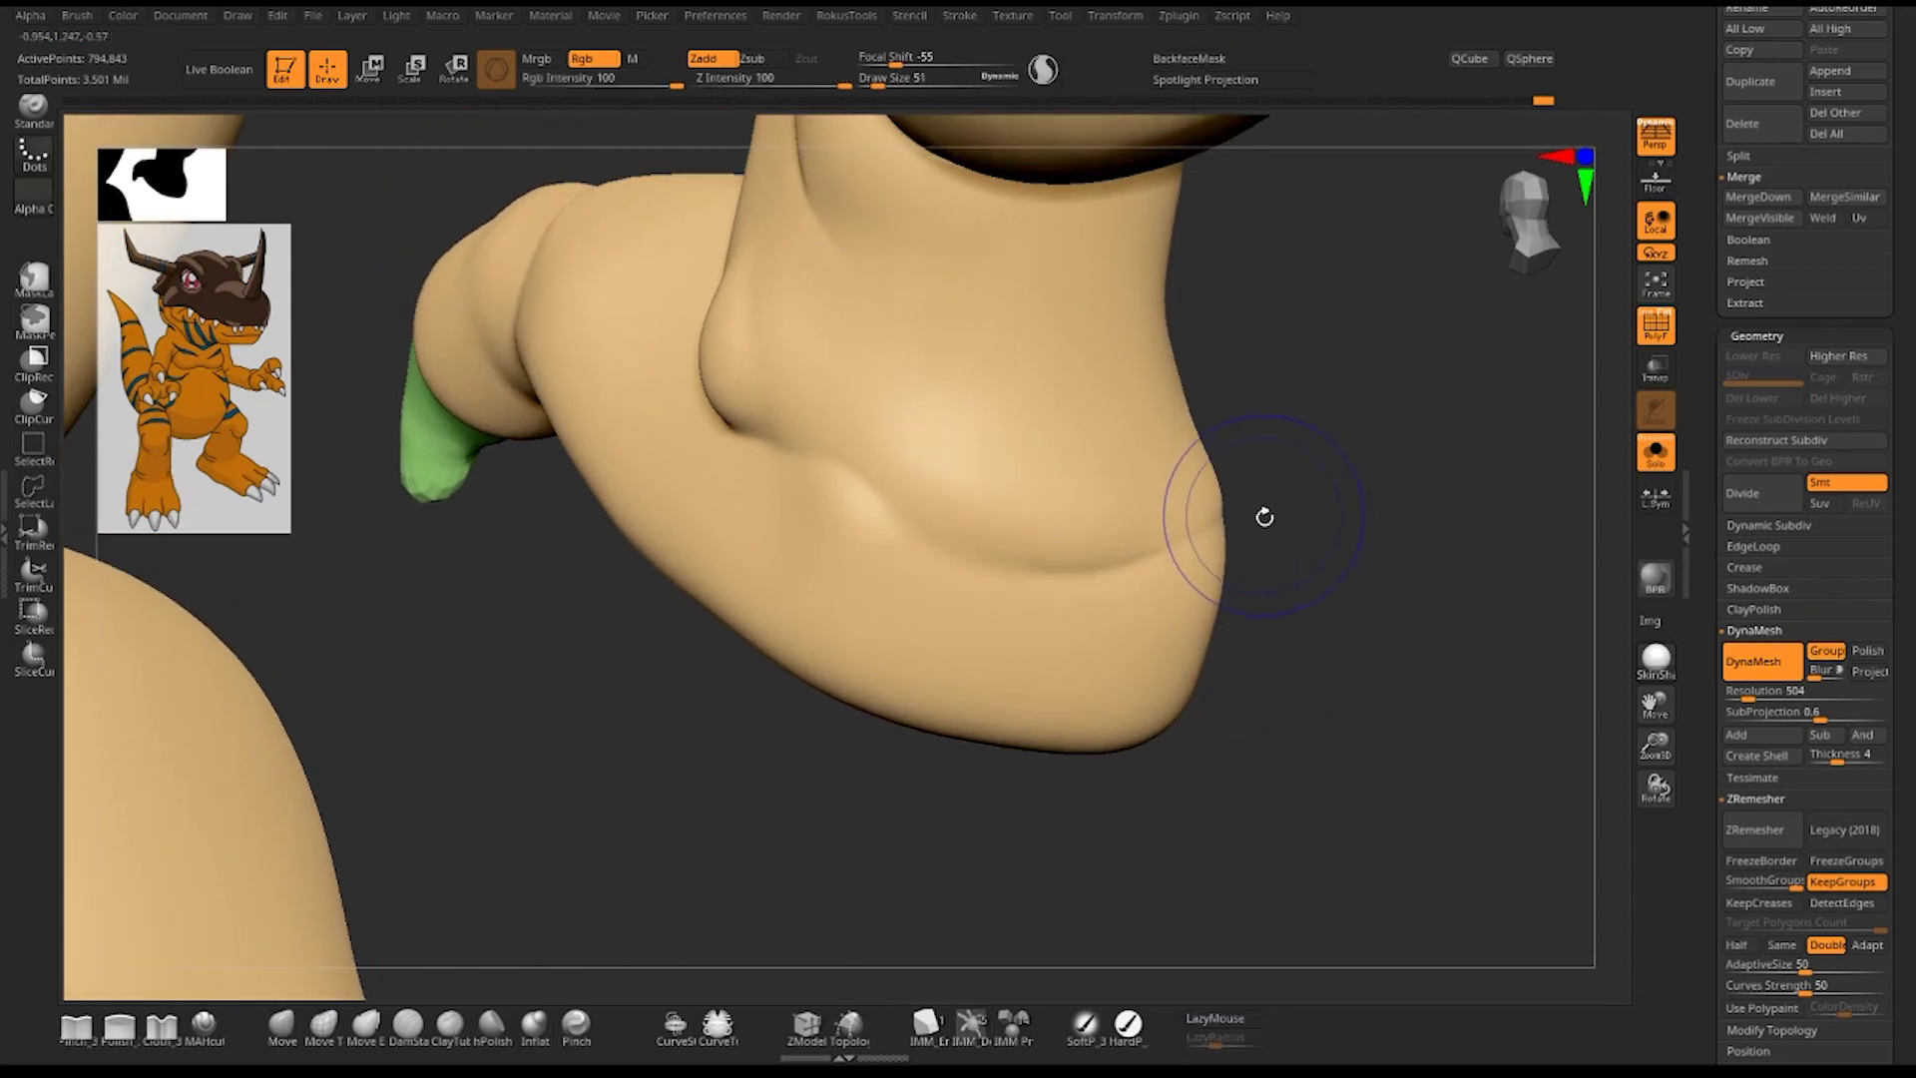
- Carve vertical tendon grooves above the knee and smooth them into a soft bump
{"action": "mouse_move", "coordinate": [1378, 531]}
{"action": "left_mouse_down"}
{"action": "mouse_move", "coordinate": [1338, 650]}
{"action": "mouse_move", "coordinate": [1207, 573]}
{"action": "left_mouse_up"}
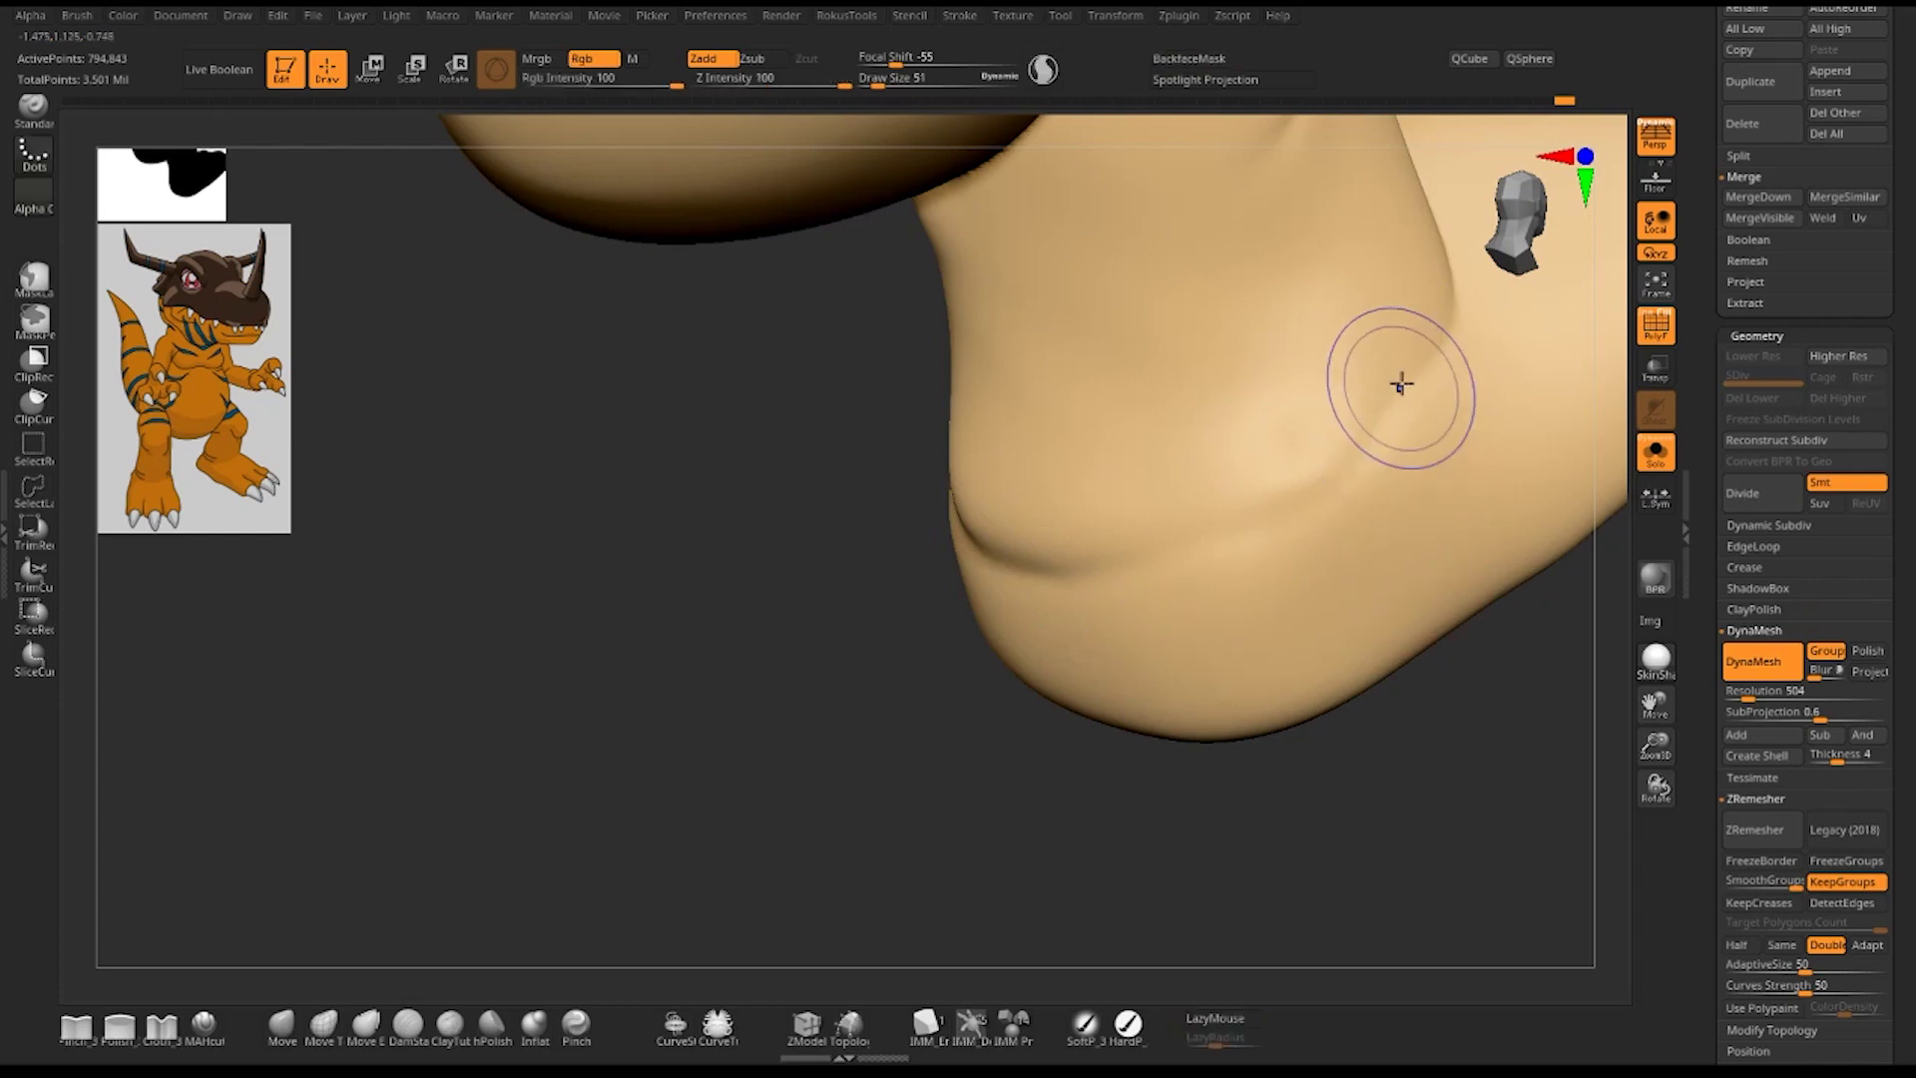
{"action": "mouse_move", "coordinate": [1253, 603]}
{"action": "left_mouse_down", "text": "alt"}
{"action": "mouse_move", "coordinate": [1308, 885]}
{"action": "mouse_move", "coordinate": [1330, 825]}
{"action": "left_mouse_up", "text": "alt"}
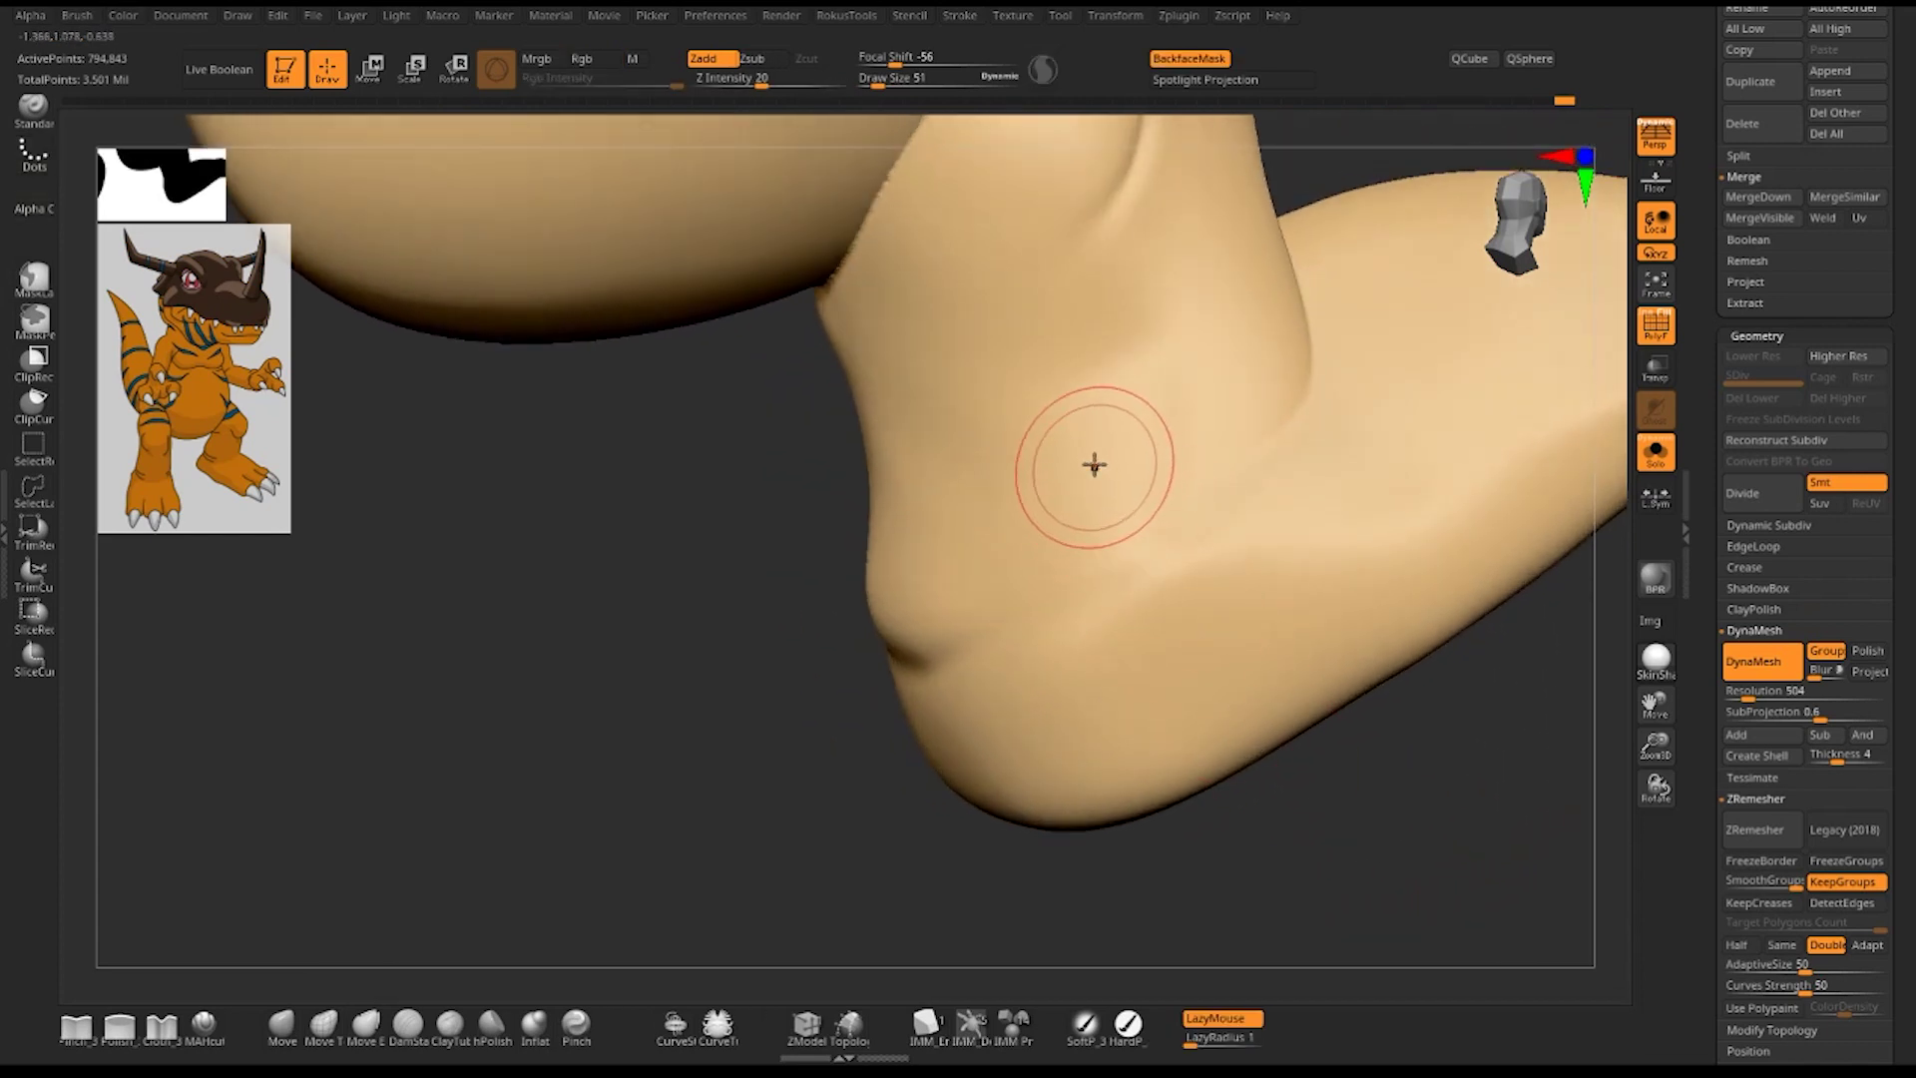
{"action": "mouse_move", "coordinate": [1095, 559]}
{"action": "left_mouse_down"}
{"action": "mouse_move", "coordinate": [1107, 429]}
{"action": "mouse_move", "coordinate": [1154, 513]}
{"action": "mouse_move", "coordinate": [1098, 505]}
{"action": "mouse_move", "coordinate": [1146, 500]}
{"action": "mouse_move", "coordinate": [1148, 476]}
{"action": "left_mouse_up"}
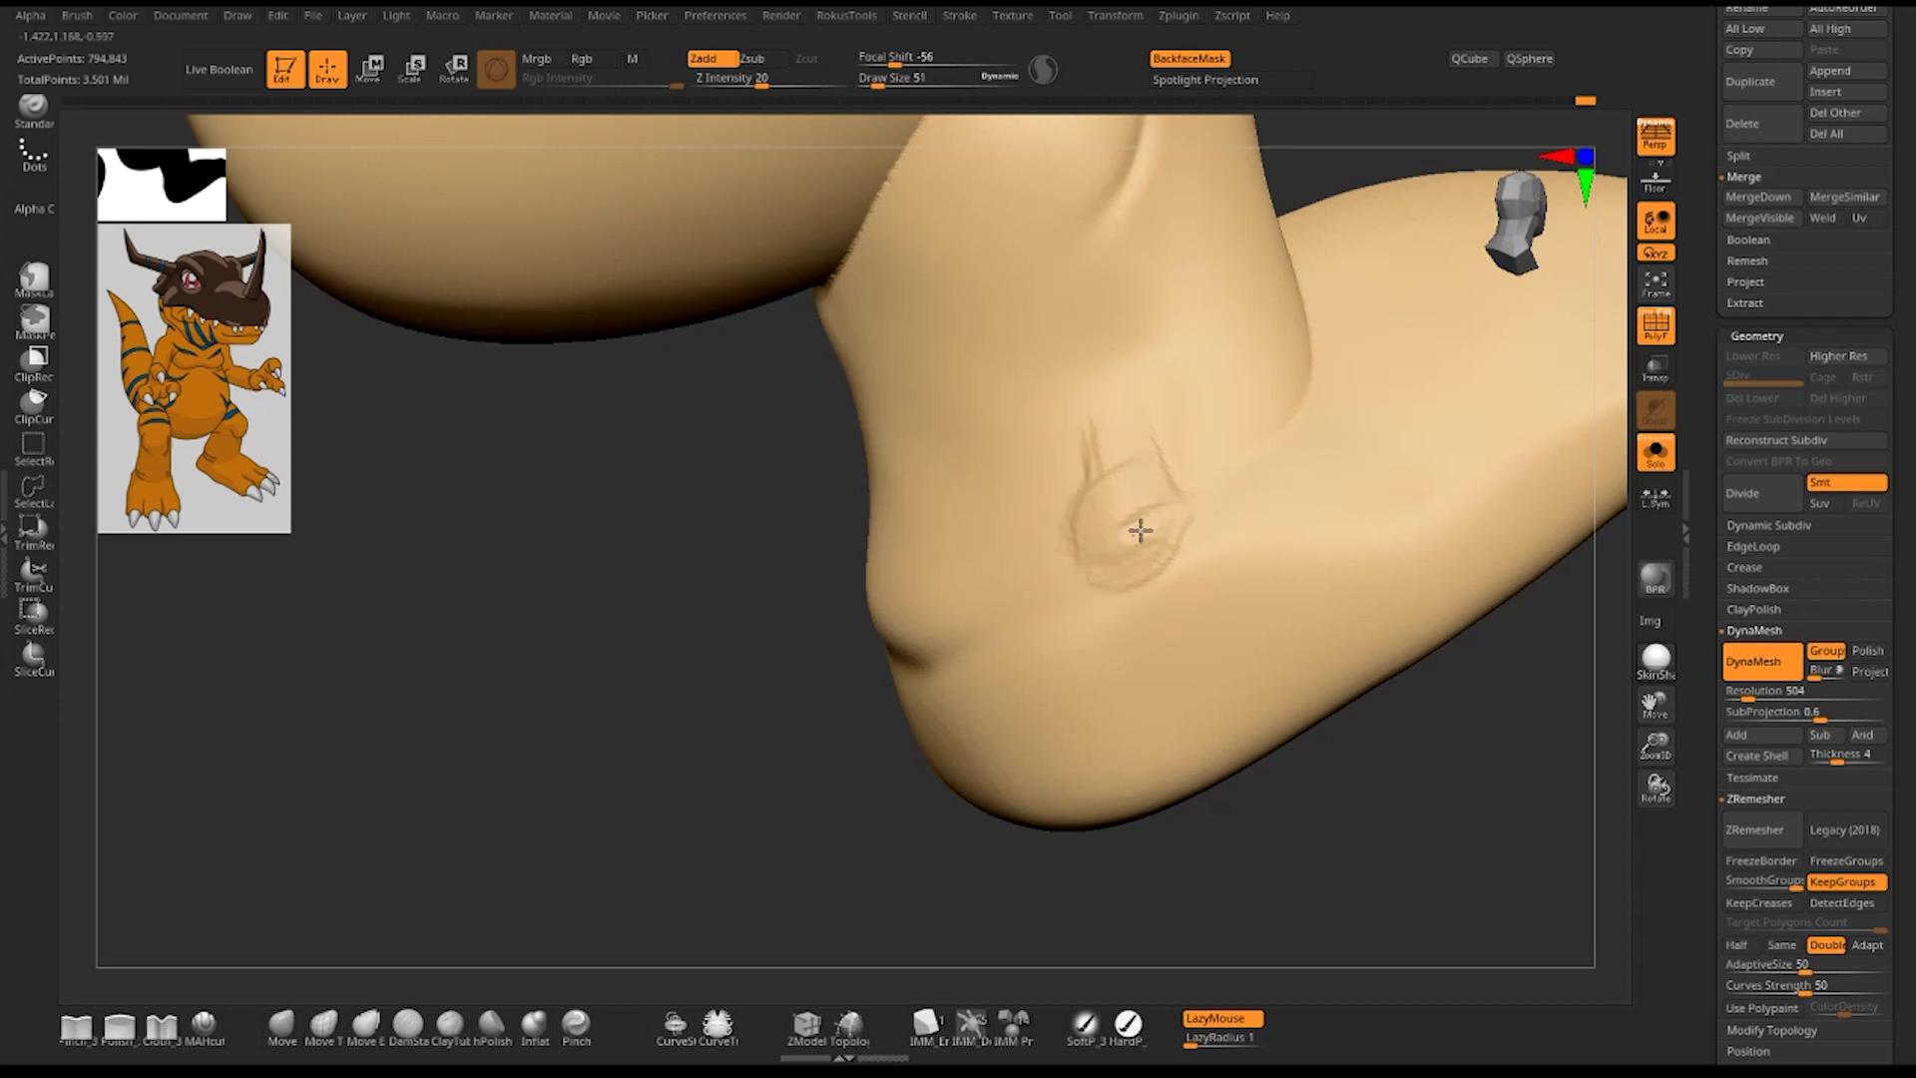
{"action": "left_click_drag", "start_coordinate": [1109, 539], "coordinate": [1133, 376]}
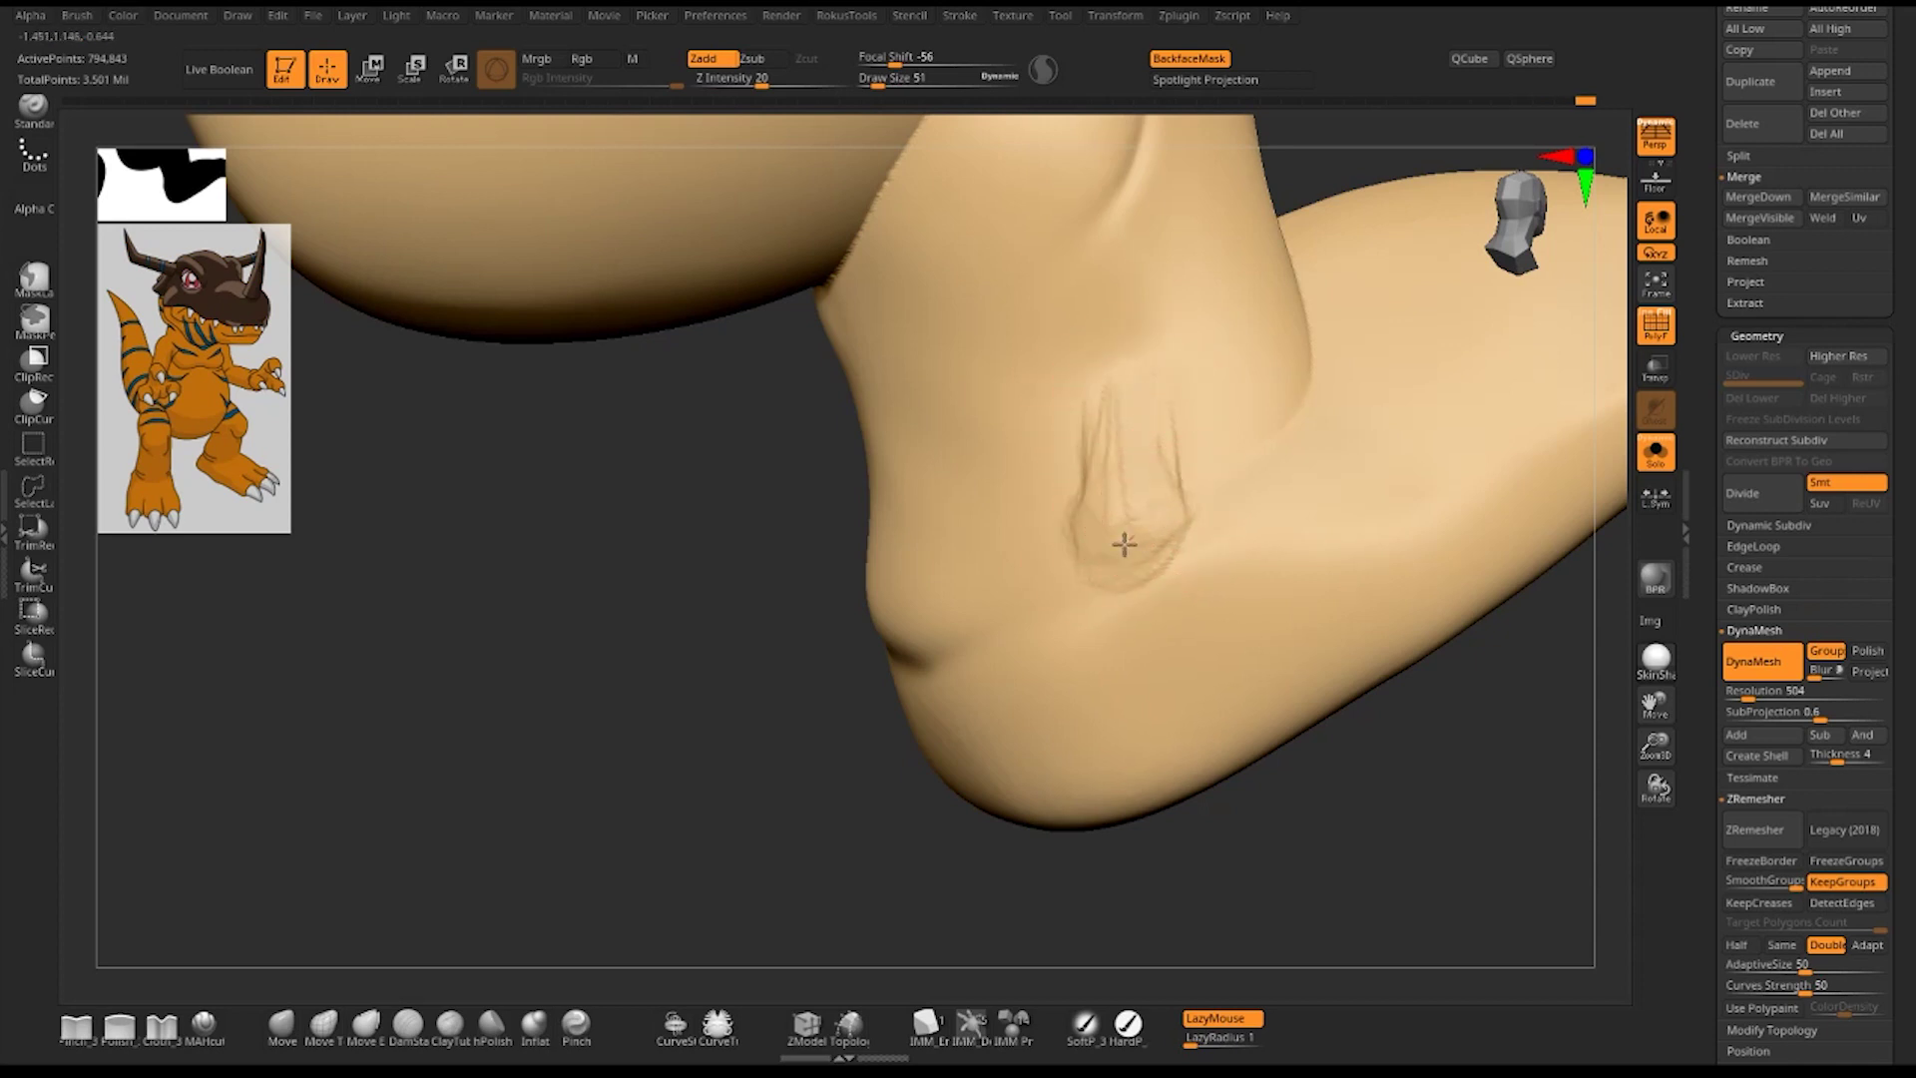
{"action": "mouse_move", "coordinate": [1185, 481]}
{"action": "left_mouse_down", "text": "shift"}
{"action": "mouse_move", "coordinate": [1112, 535]}
{"action": "mouse_move", "coordinate": [1147, 385]}
{"action": "left_mouse_up", "text": "shift"}
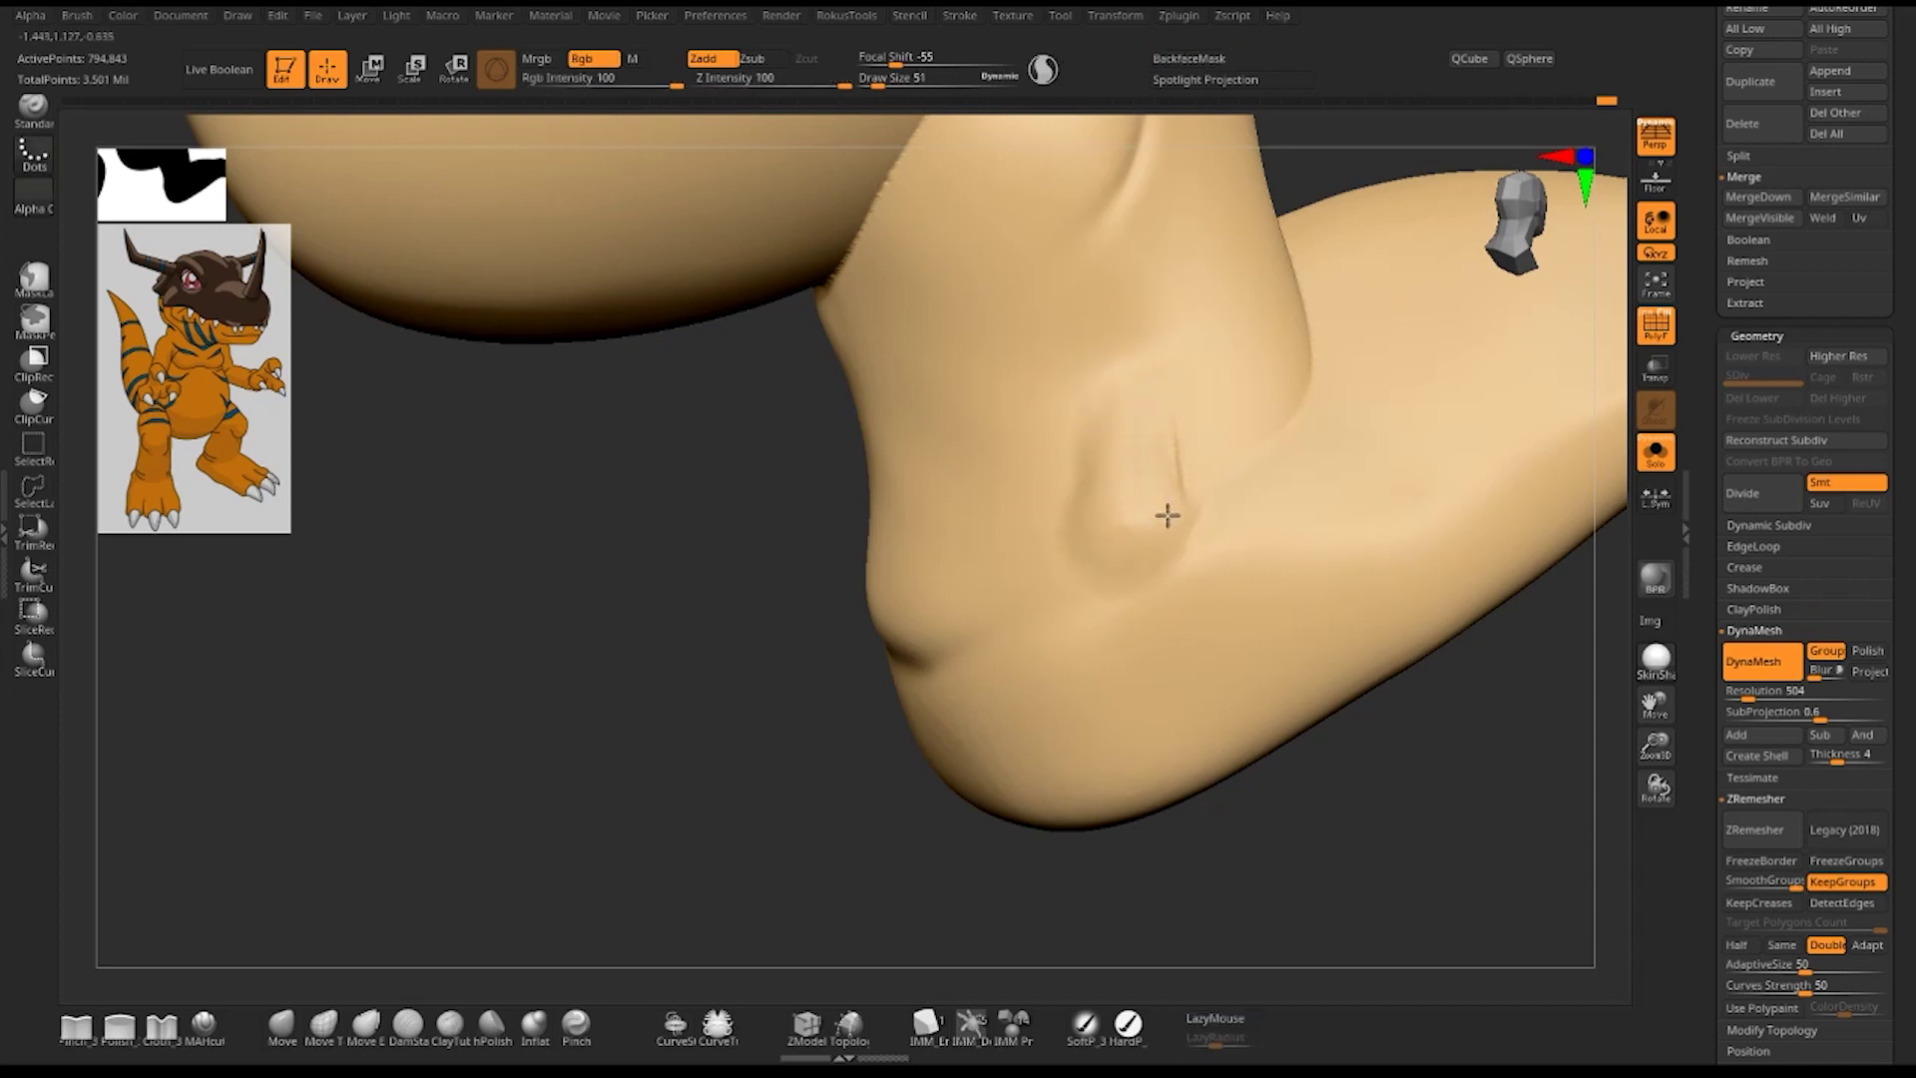
- Orbit both legs to check the softened knee bump from several angles
{"action": "right_click_drag", "start_coordinate": [1322, 680], "coordinate": [1346, 387], "text": "ctrl"}
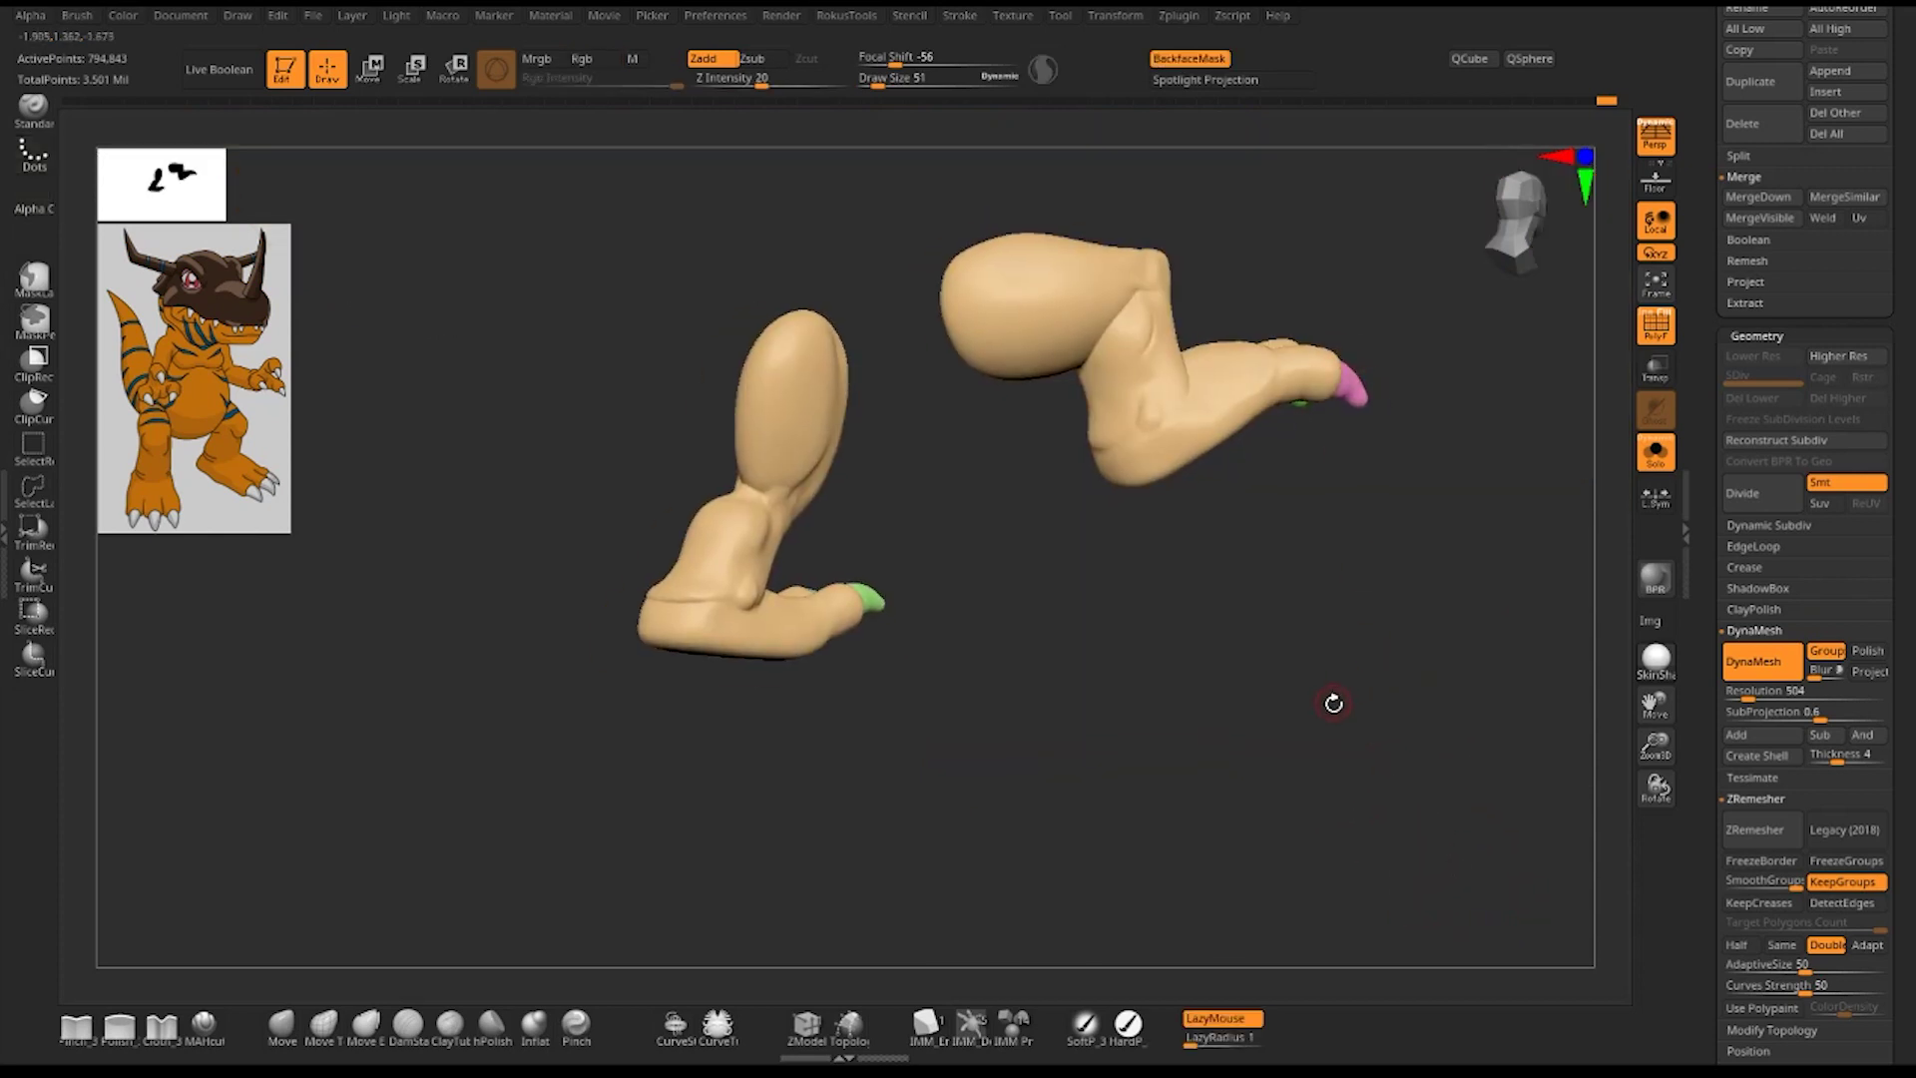
{"action": "left_click_drag", "start_coordinate": [1333, 703], "coordinate": [1041, 649]}
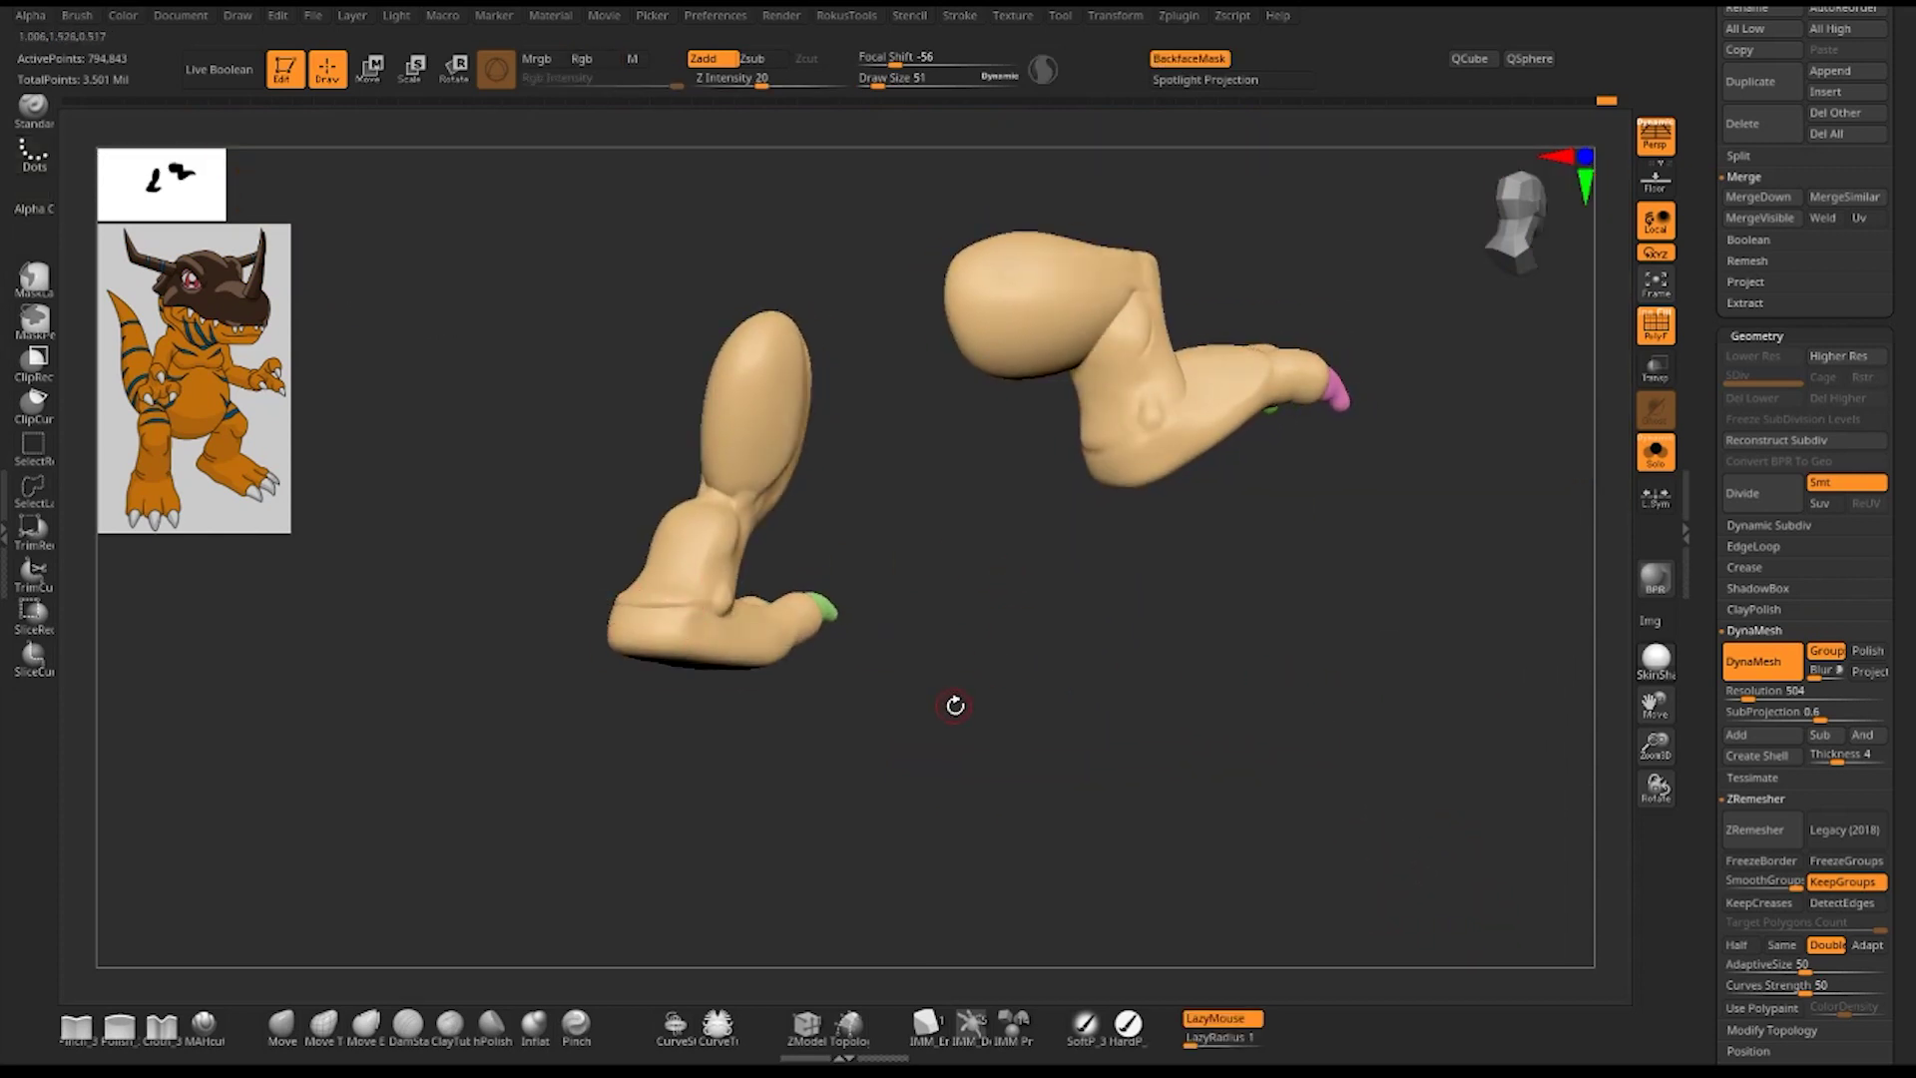
{"action": "left_click_drag", "start_coordinate": [955, 705], "coordinate": [1102, 417]}
{"action": "left_click_drag", "start_coordinate": [1181, 567], "coordinate": [1070, 428]}
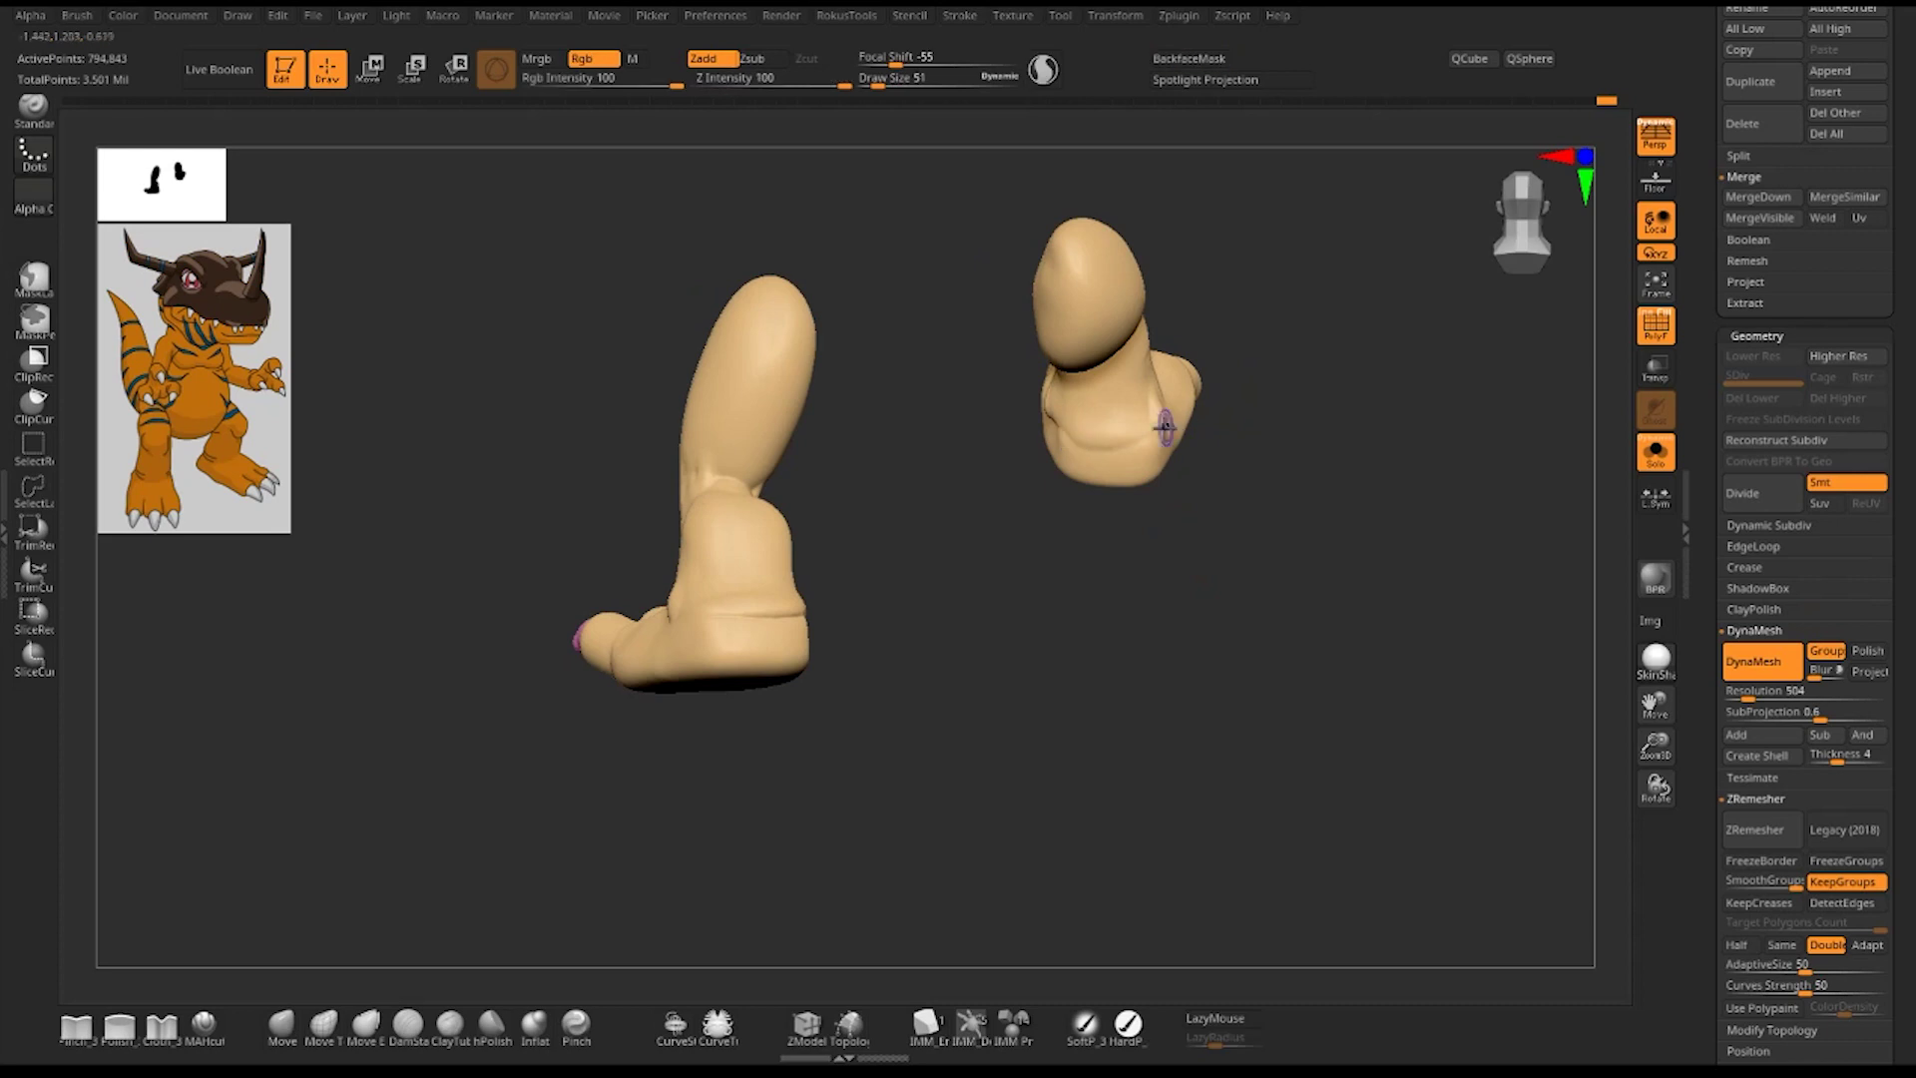
{"action": "left_click_drag", "start_coordinate": [1204, 430], "coordinate": [1095, 418]}
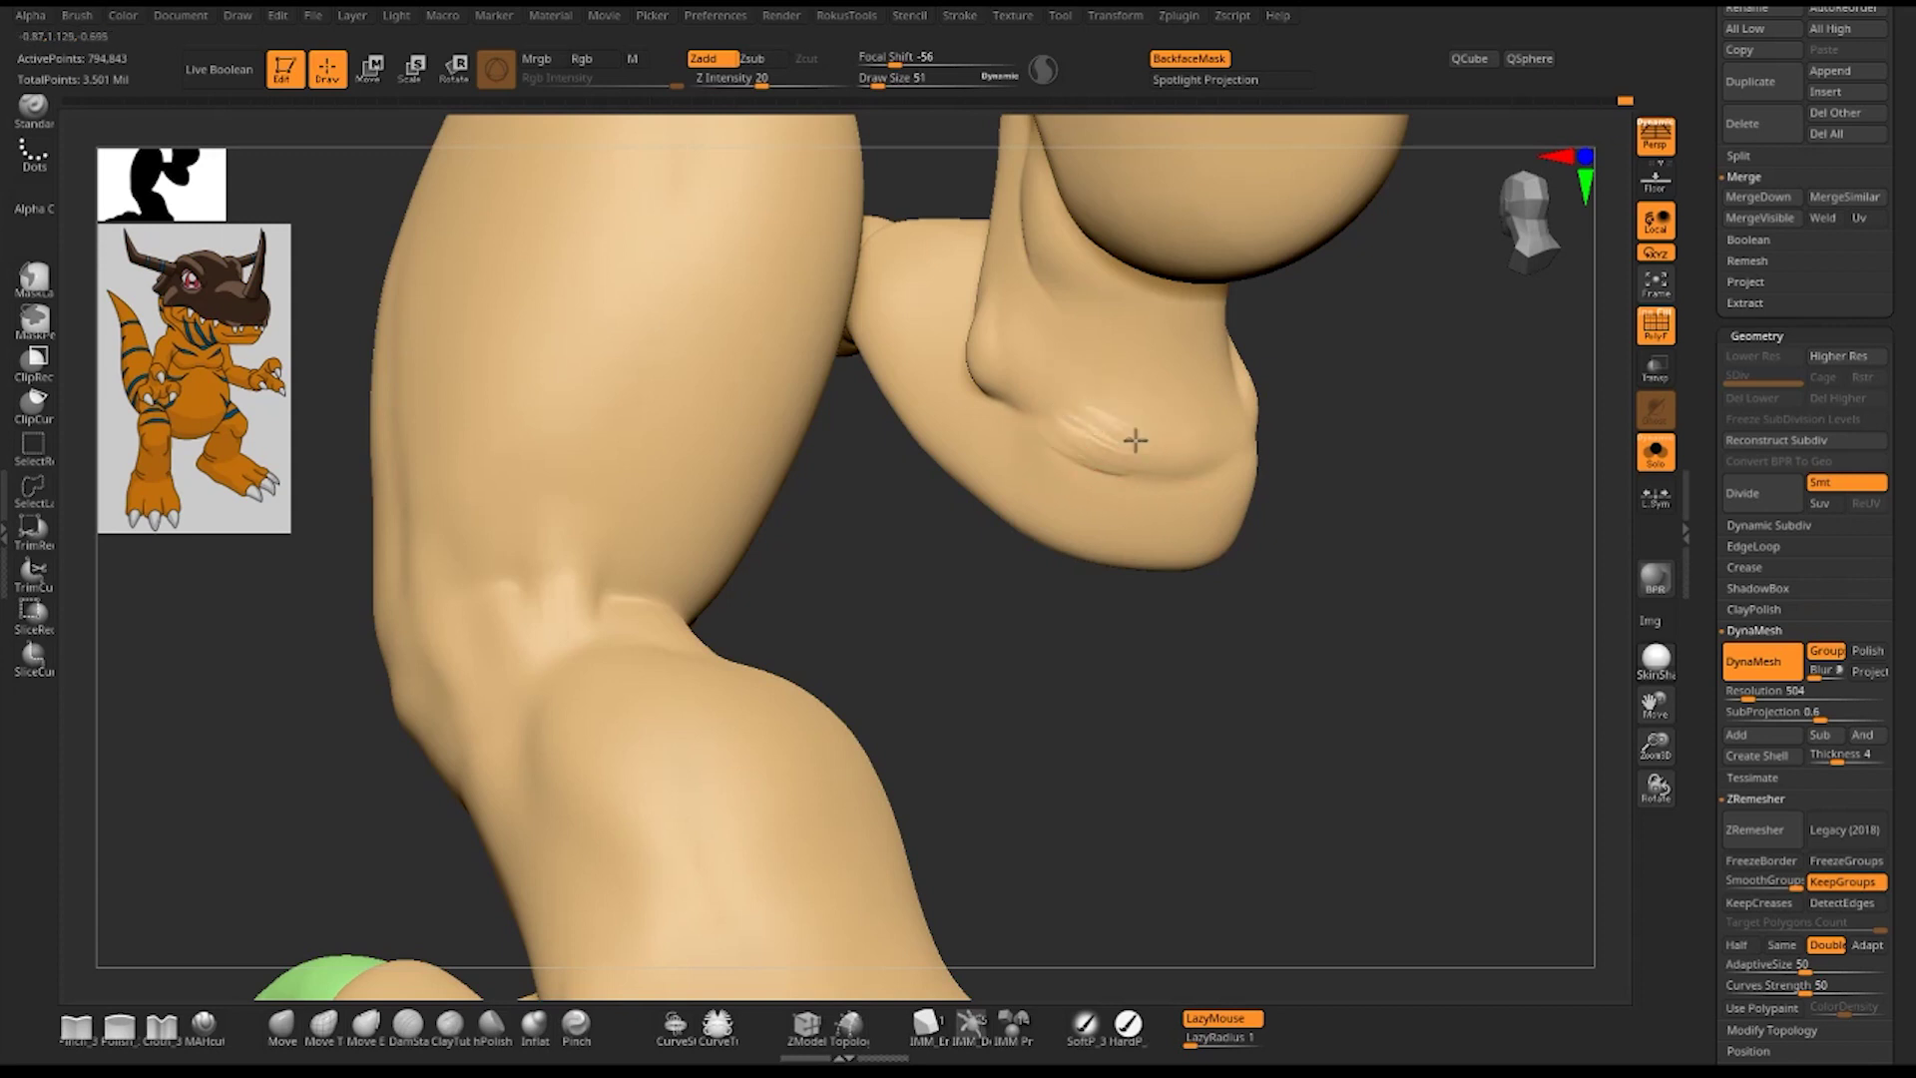
{"action": "key", "text": "shift"}
{"action": "left_click_drag", "start_coordinate": [1446, 633], "coordinate": [1350, 708]}
{"action": "key", "text": "f"}
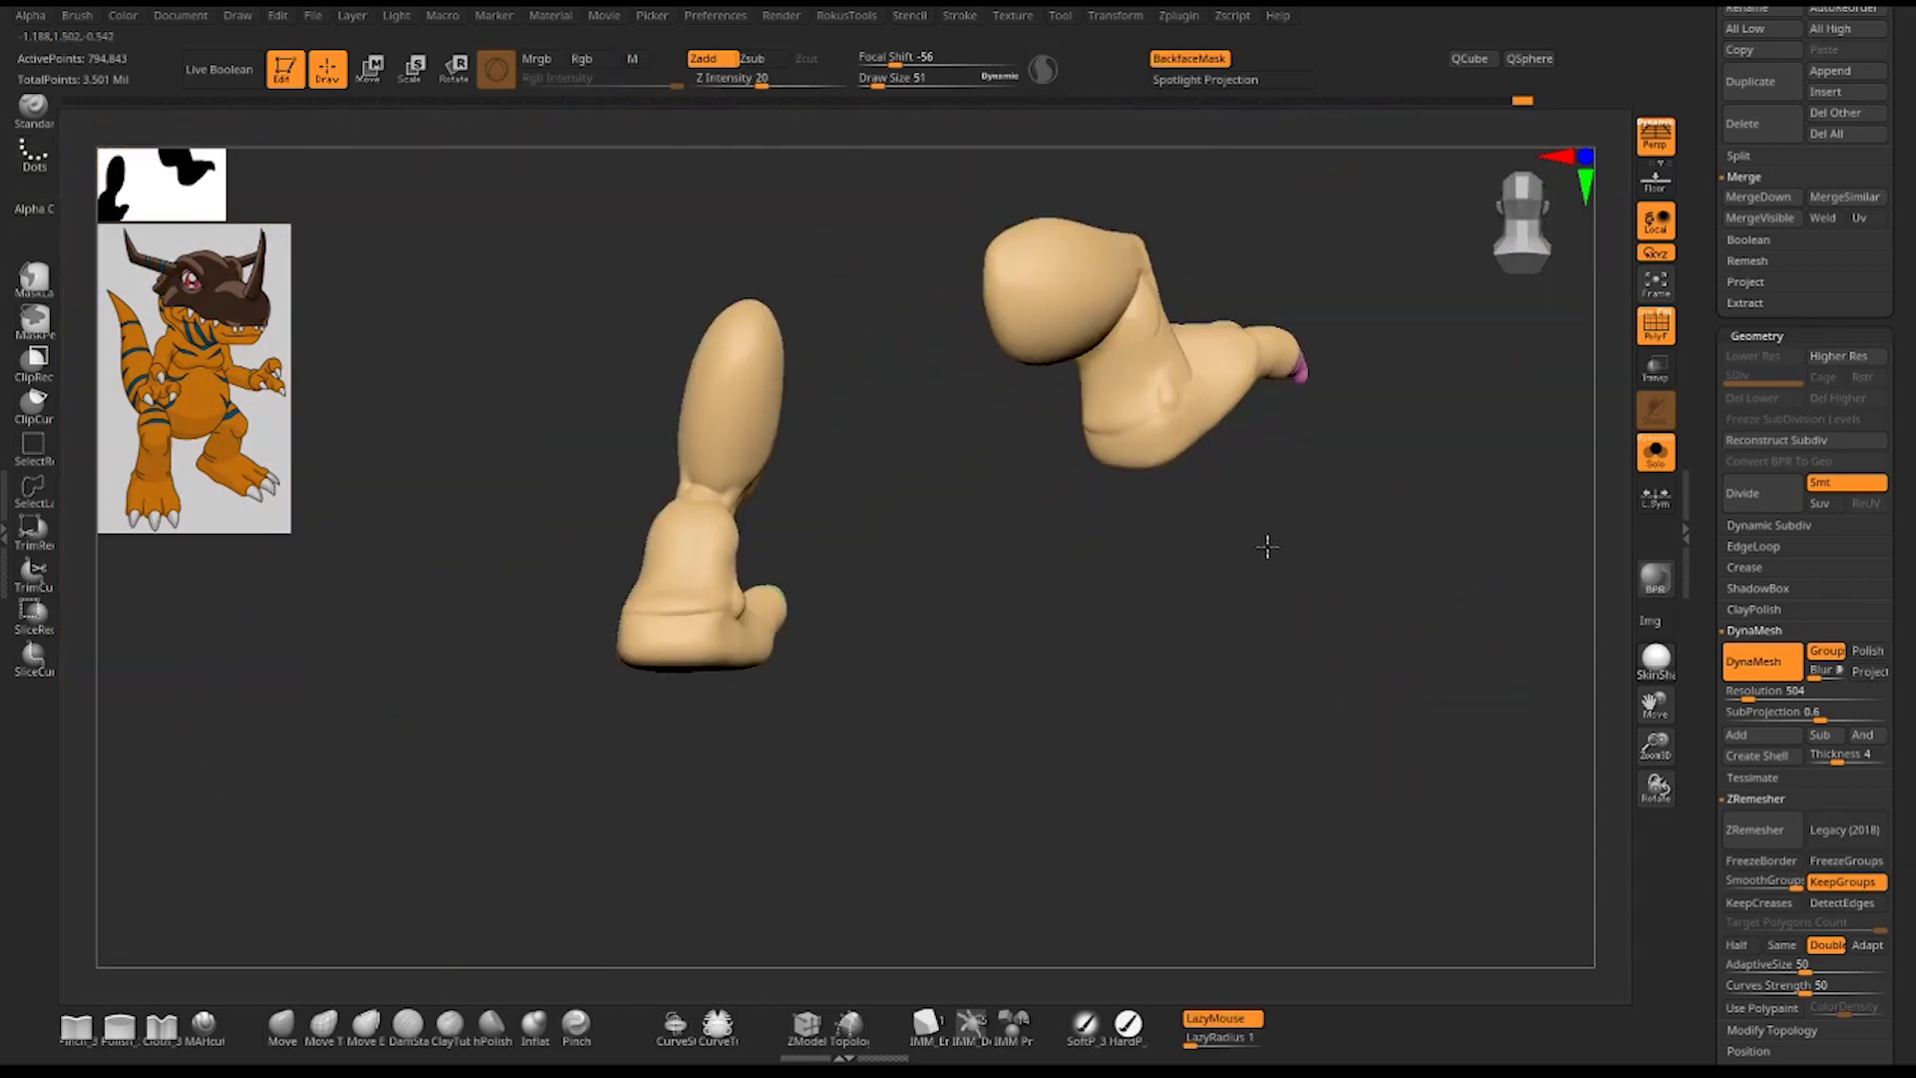
{"action": "mouse_move", "coordinate": [1267, 543]}
{"action": "left_mouse_down"}
{"action": "mouse_move", "coordinate": [1098, 633]}
{"action": "mouse_move", "coordinate": [1124, 650]}
{"action": "mouse_move", "coordinate": [1261, 632]}
{"action": "mouse_move", "coordinate": [1057, 676]}
{"action": "mouse_move", "coordinate": [1090, 693]}
{"action": "mouse_move", "coordinate": [1047, 547]}
{"action": "mouse_move", "coordinate": [1074, 663]}
{"action": "mouse_move", "coordinate": [1008, 552]}
{"action": "mouse_move", "coordinate": [1045, 642]}
{"action": "mouse_move", "coordinate": [1152, 588]}
{"action": "left_mouse_up"}
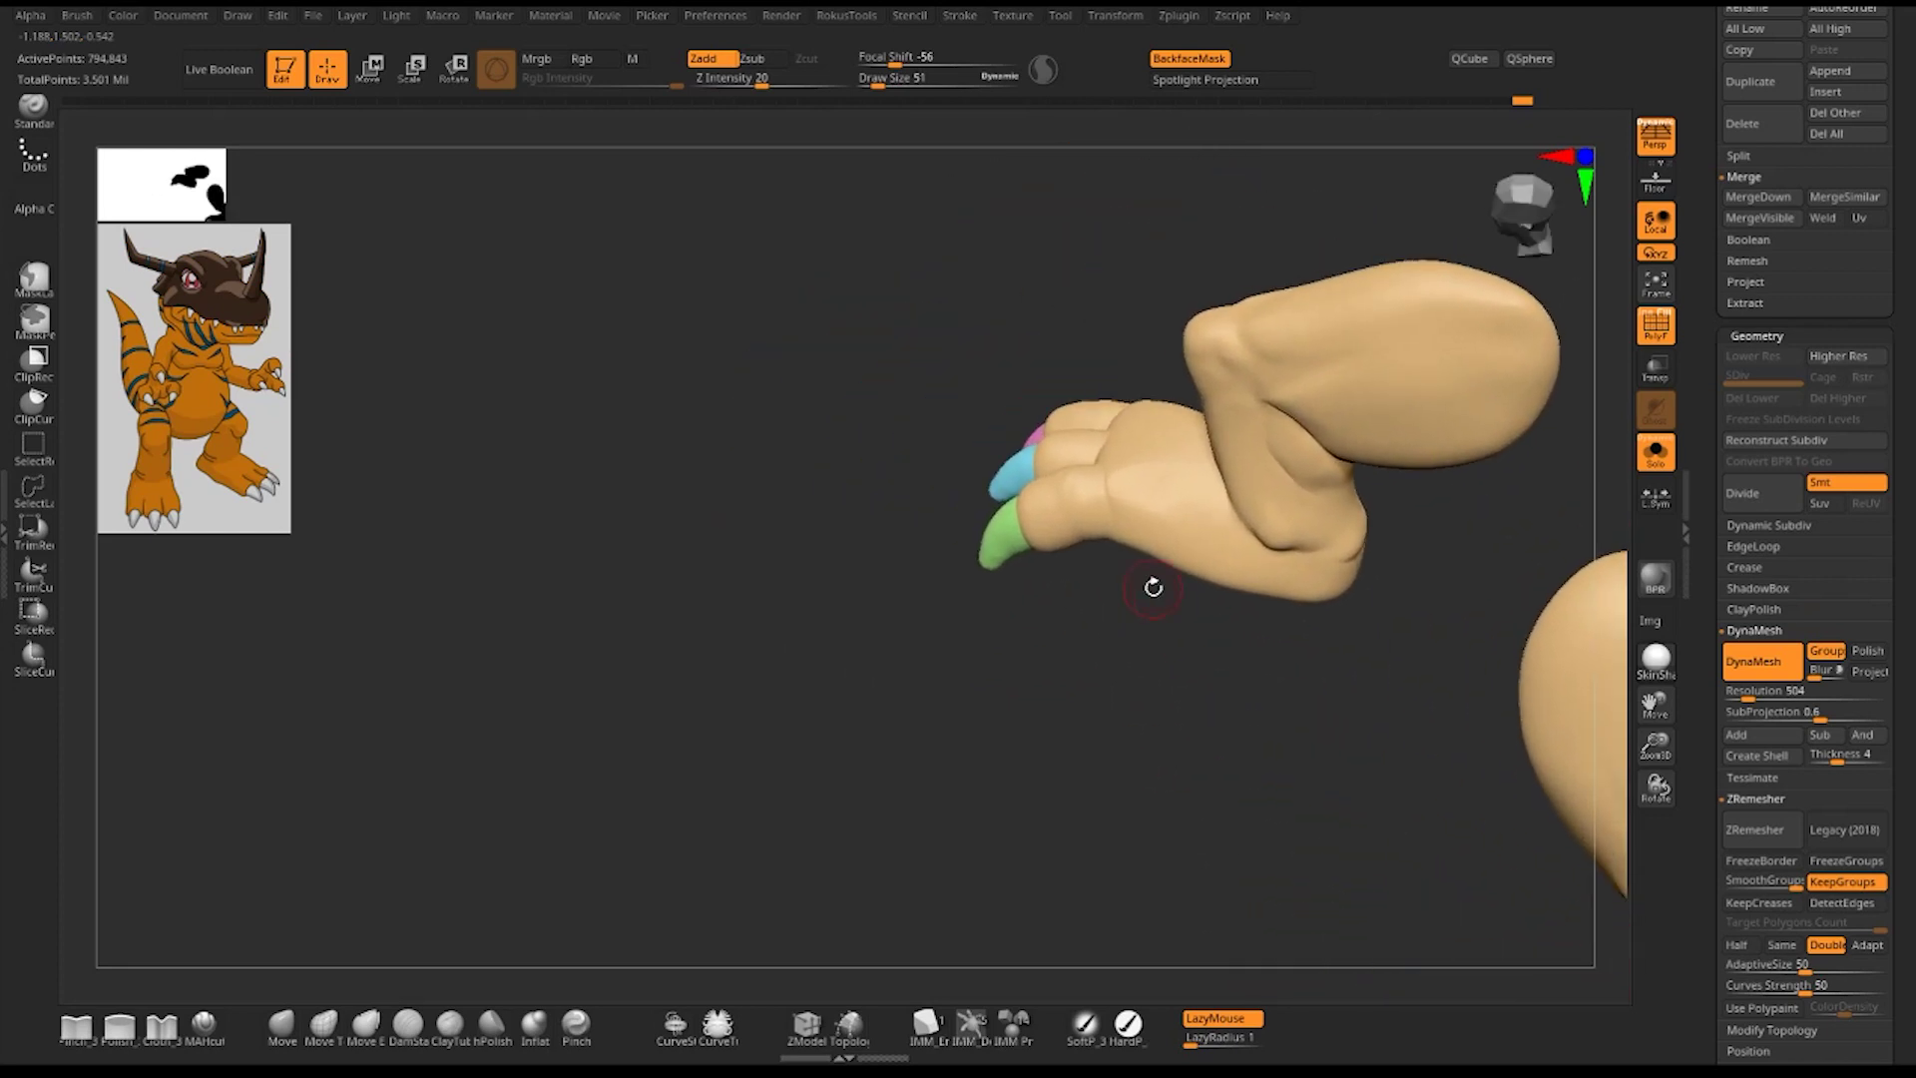
- Solo the legs, turn the foot sole-up, and deepen the crease between the middle and green-clawed toes
{"action": "left_click_drag", "start_coordinate": [1087, 666], "coordinate": [1137, 522], "text": "alt"}
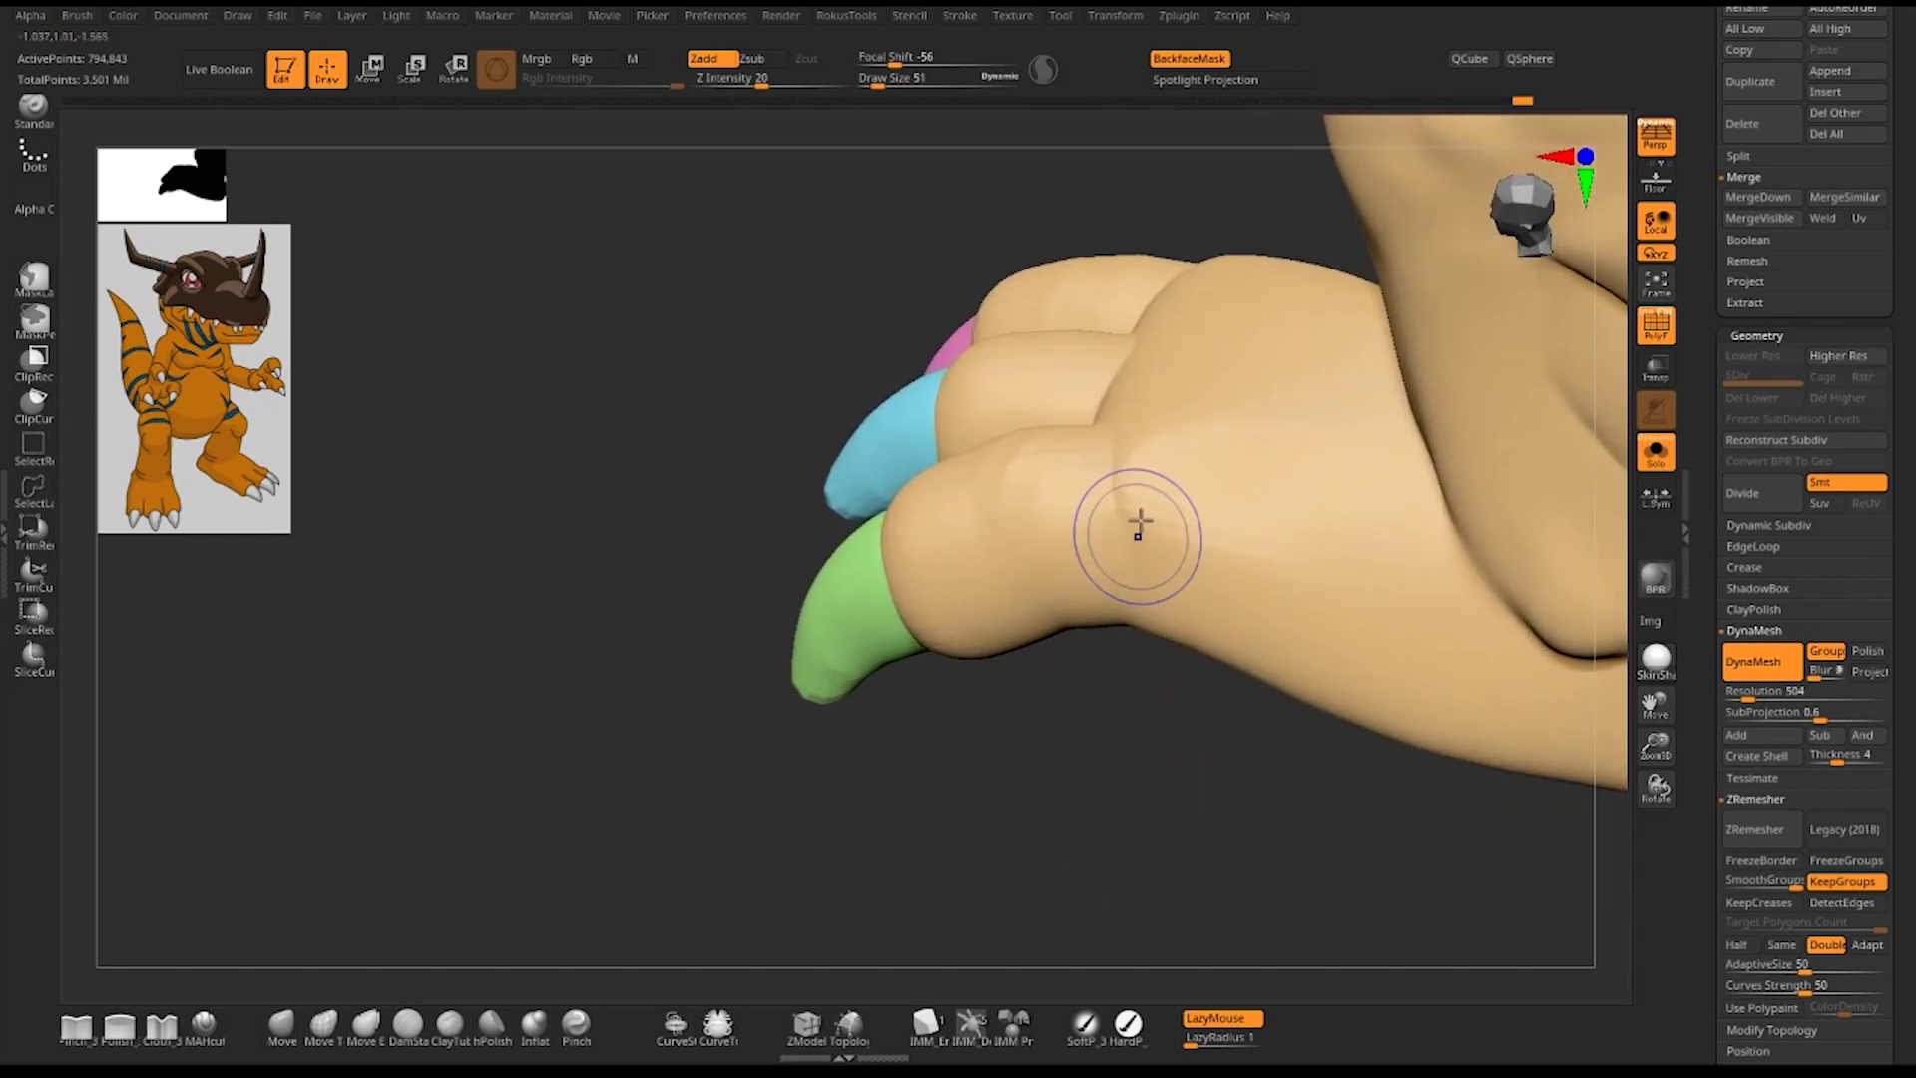
{"action": "left_click_drag", "start_coordinate": [1155, 449], "coordinate": [1227, 479]}
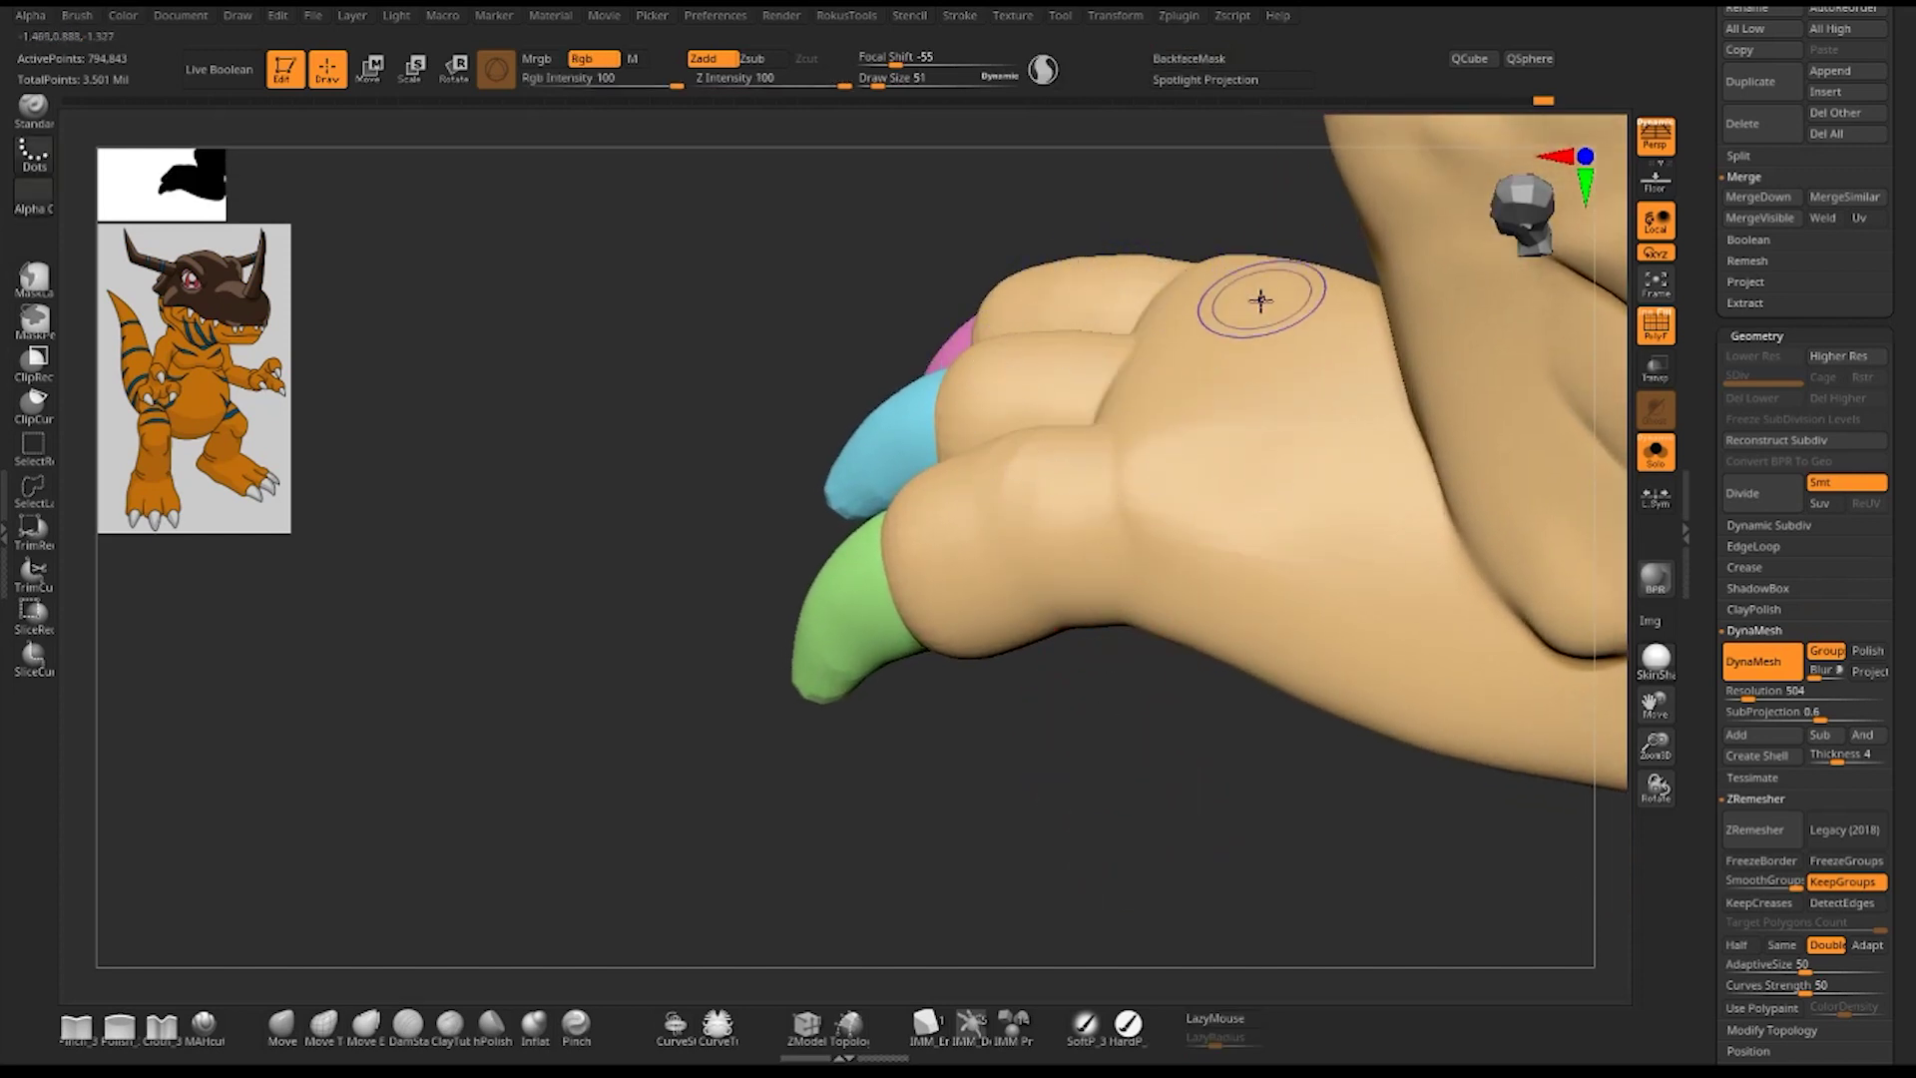
{"action": "mouse_move", "coordinate": [1148, 804]}
{"action": "left_mouse_down"}
{"action": "mouse_move", "coordinate": [1203, 801]}
{"action": "mouse_move", "coordinate": [1227, 762]}
{"action": "mouse_move", "coordinate": [1253, 650]}
{"action": "mouse_move", "coordinate": [1232, 514]}
{"action": "left_mouse_up"}
{"action": "left_click", "coordinate": [1657, 454]}
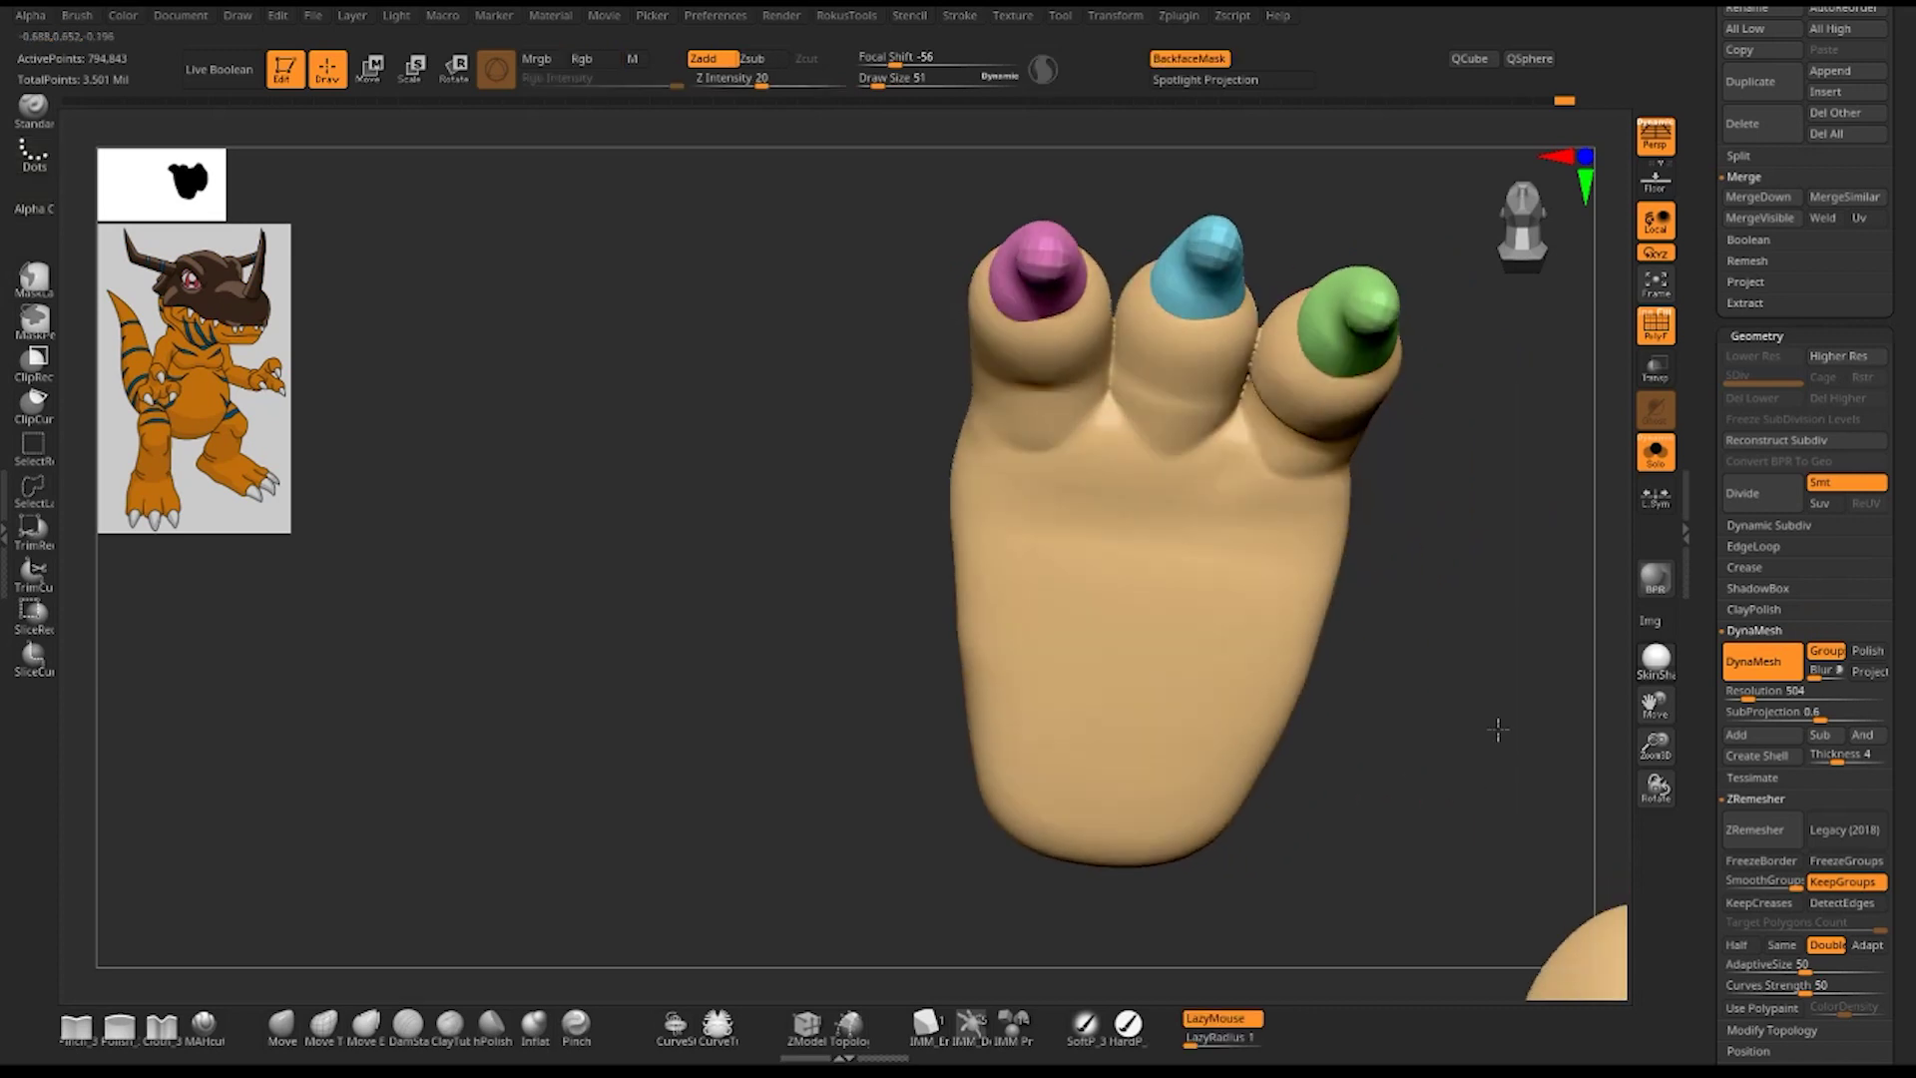
{"action": "left_click_drag", "start_coordinate": [1457, 788], "coordinate": [1497, 727]}
{"action": "mouse_move", "coordinate": [1250, 398]}
{"action": "left_mouse_down"}
{"action": "mouse_move", "coordinate": [1278, 410]}
{"action": "mouse_move", "coordinate": [1260, 332]}
{"action": "left_mouse_up"}
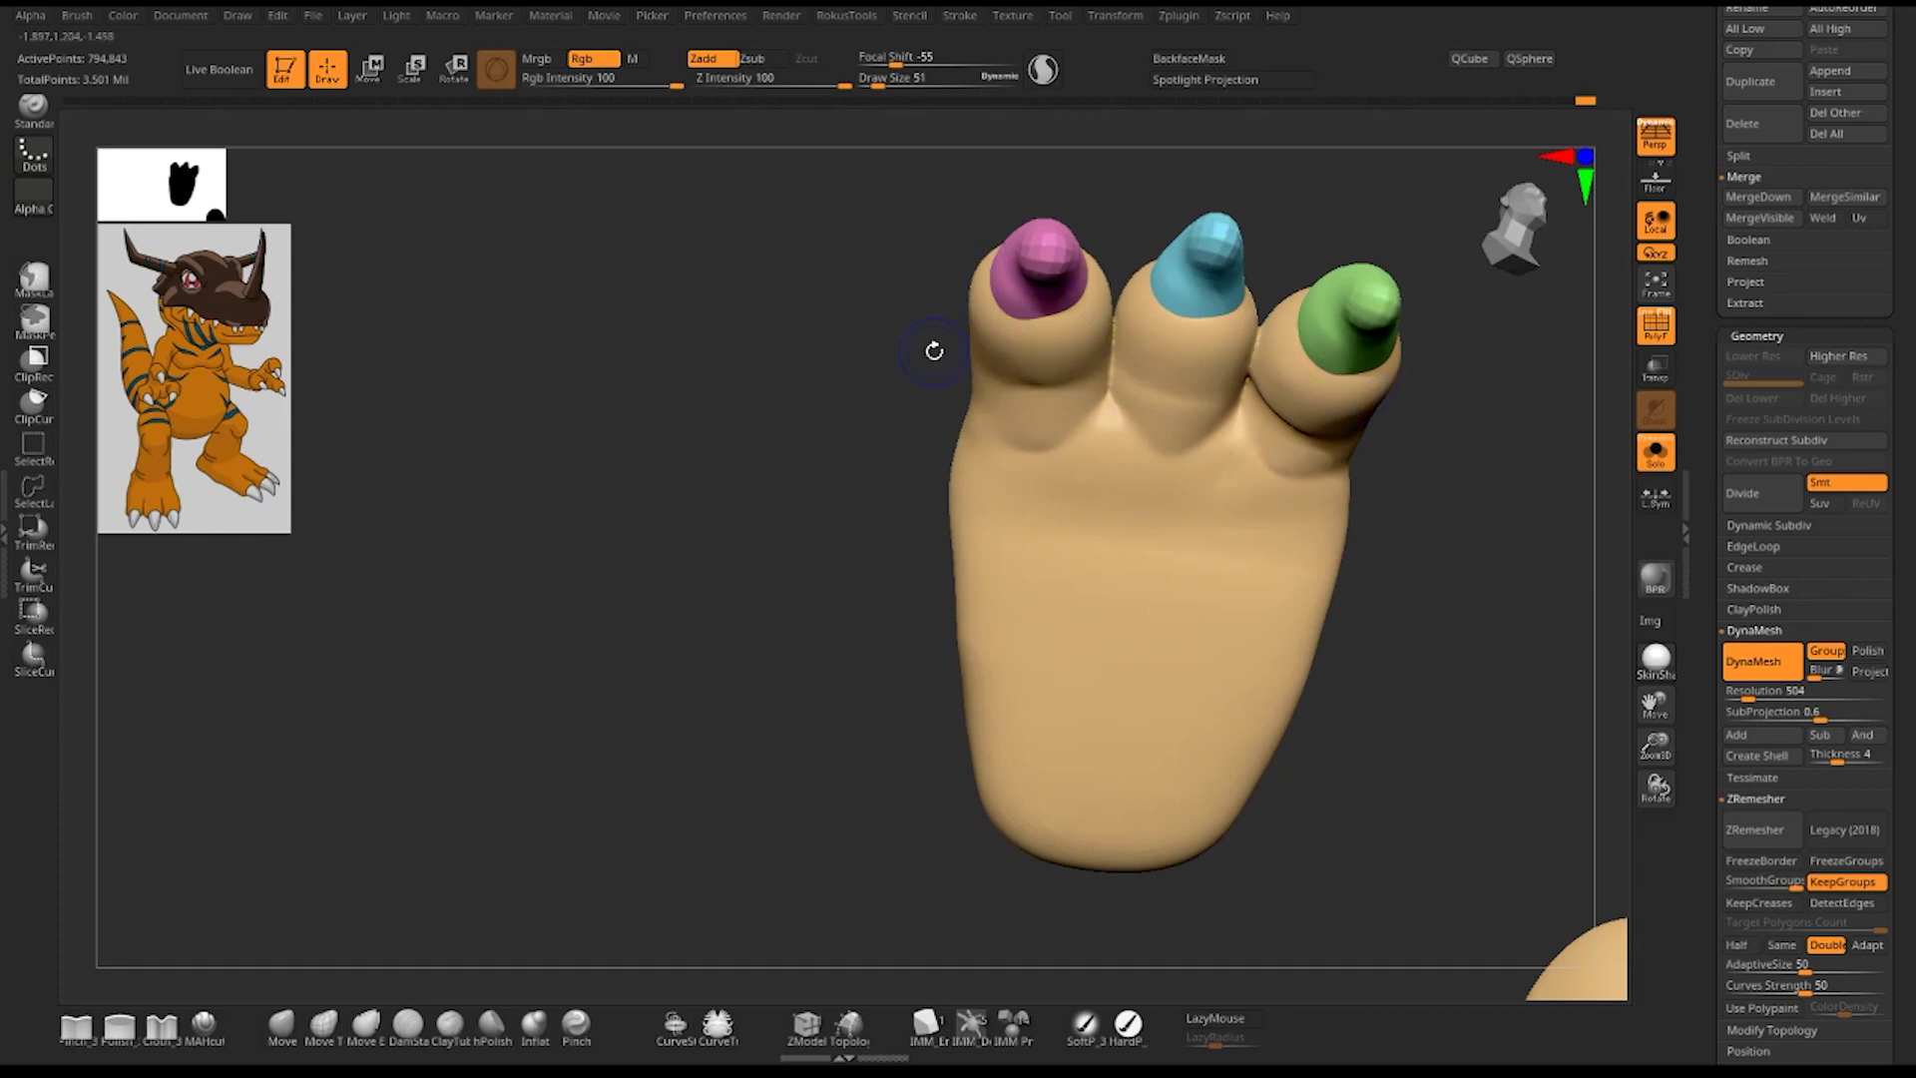
{"action": "mouse_move", "coordinate": [934, 351]}
{"action": "left_mouse_down"}
{"action": "mouse_move", "coordinate": [966, 488]}
{"action": "mouse_move", "coordinate": [1111, 389]}
{"action": "mouse_move", "coordinate": [1013, 479]}
{"action": "left_mouse_up"}
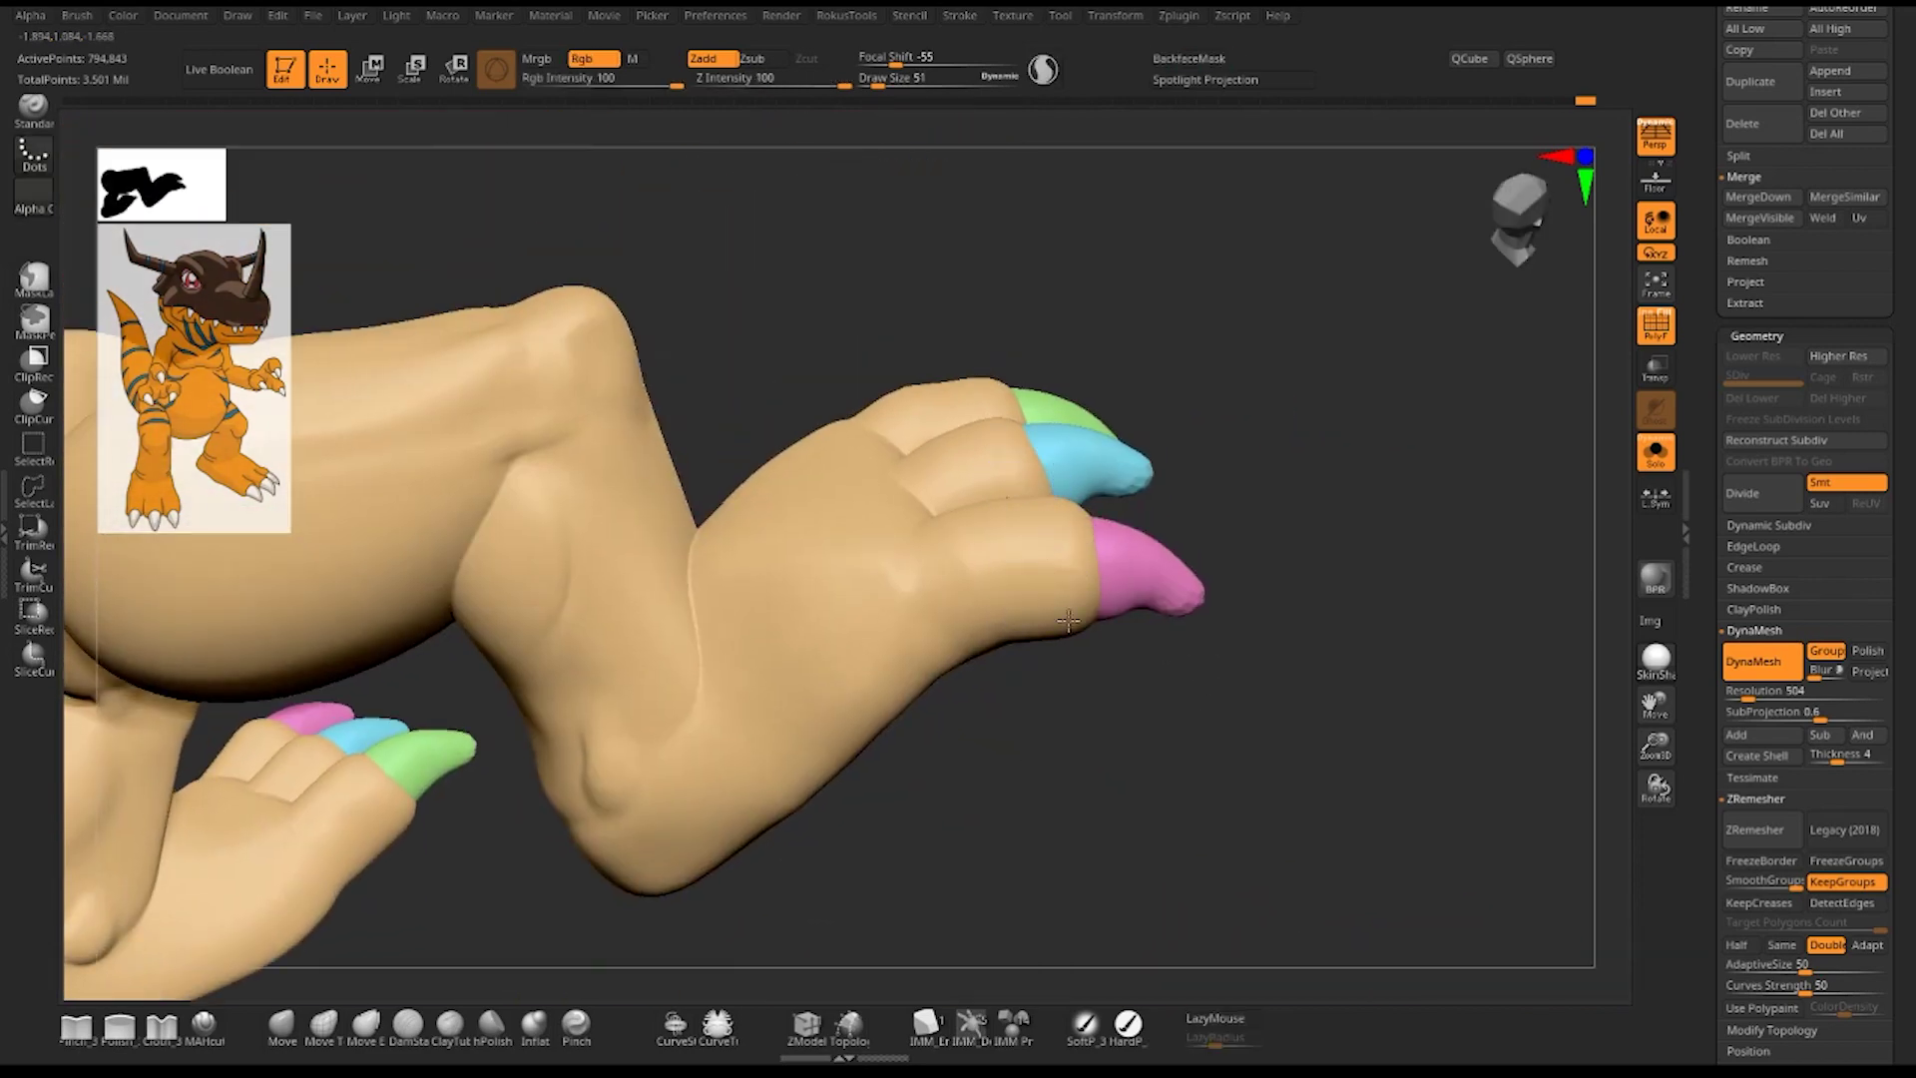
- Carve creases on the pink-clawed toe and smooth the creases on the blue-clawed toe
{"action": "mouse_move", "coordinate": [1343, 663]}
{"action": "left_mouse_down", "text": "alt"}
{"action": "mouse_move", "coordinate": [1314, 744]}
{"action": "mouse_move", "coordinate": [1360, 804]}
{"action": "mouse_move", "coordinate": [1360, 782]}
{"action": "mouse_move", "coordinate": [1329, 837]}
{"action": "left_mouse_up", "text": "alt"}
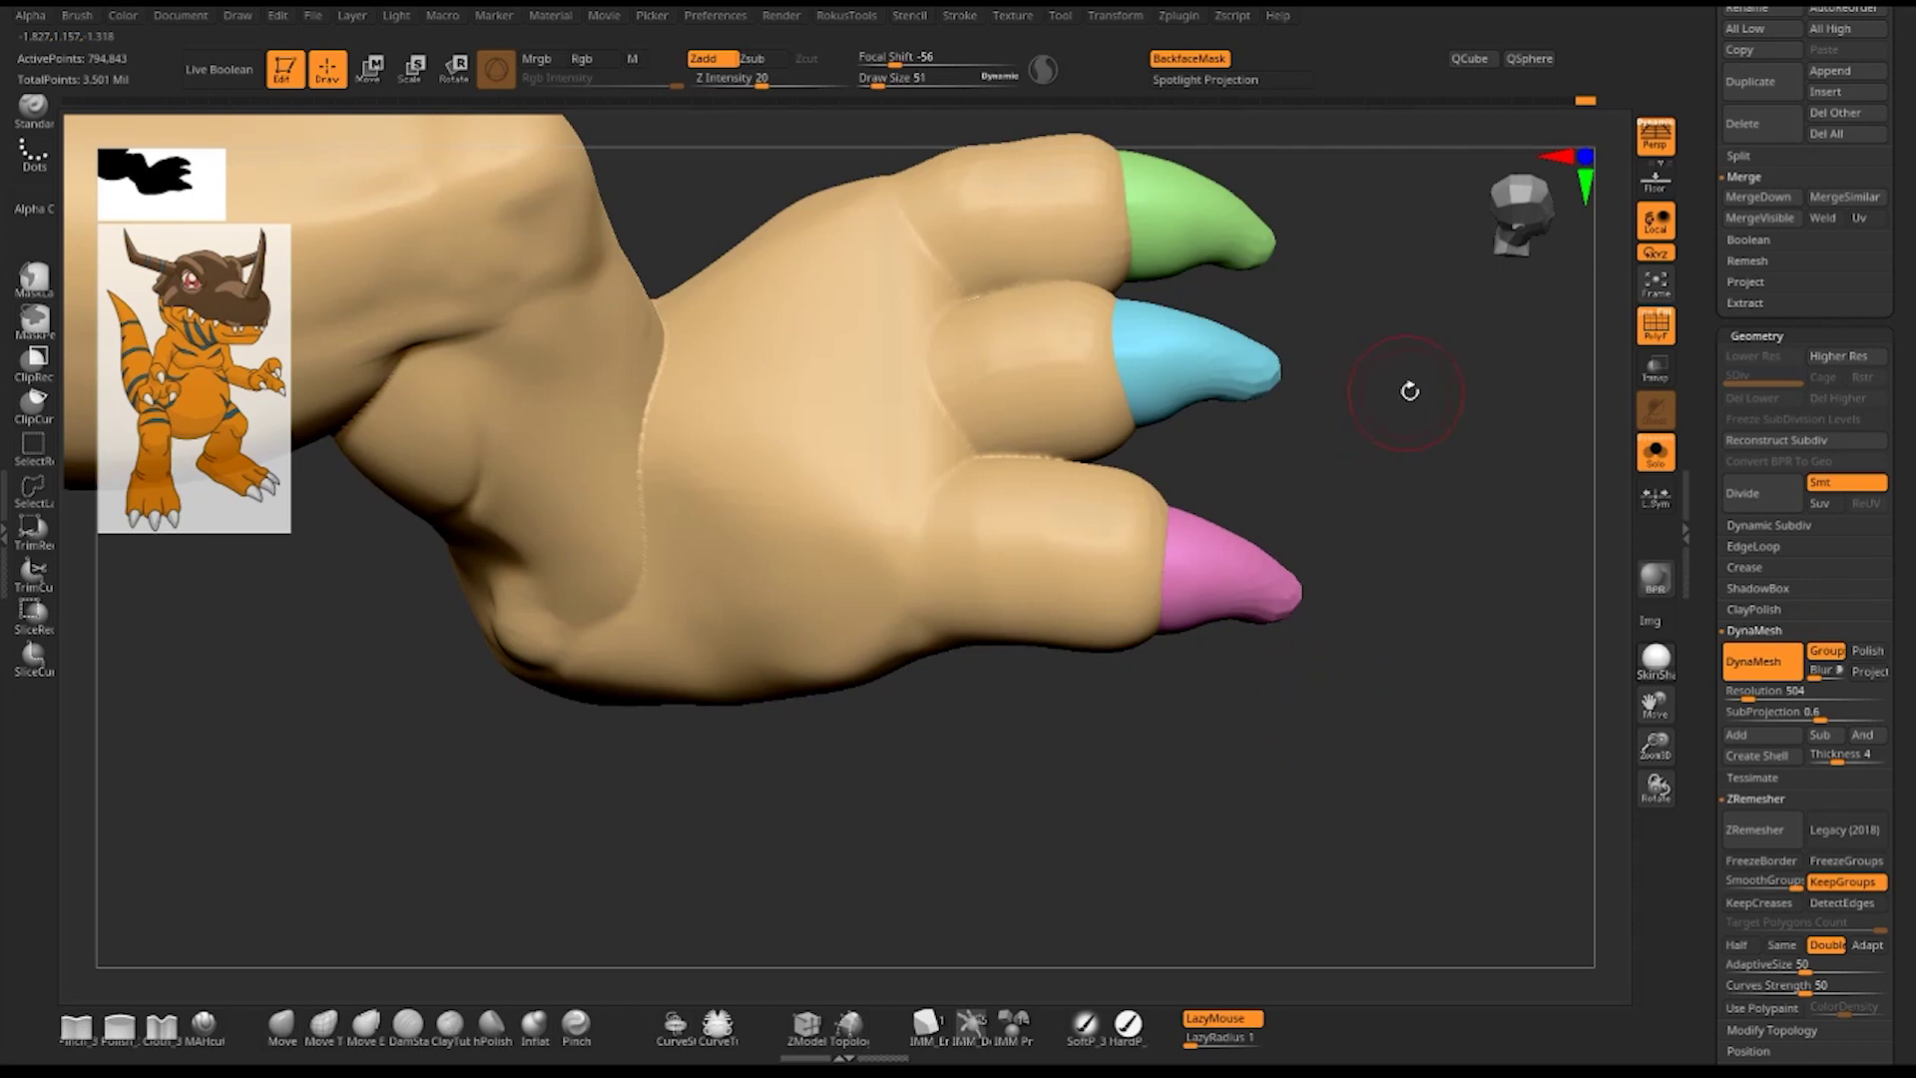
{"action": "mouse_move", "coordinate": [1409, 391]}
{"action": "left_mouse_down"}
{"action": "mouse_move", "coordinate": [1421, 500]}
{"action": "mouse_move", "coordinate": [1313, 569]}
{"action": "left_mouse_up"}
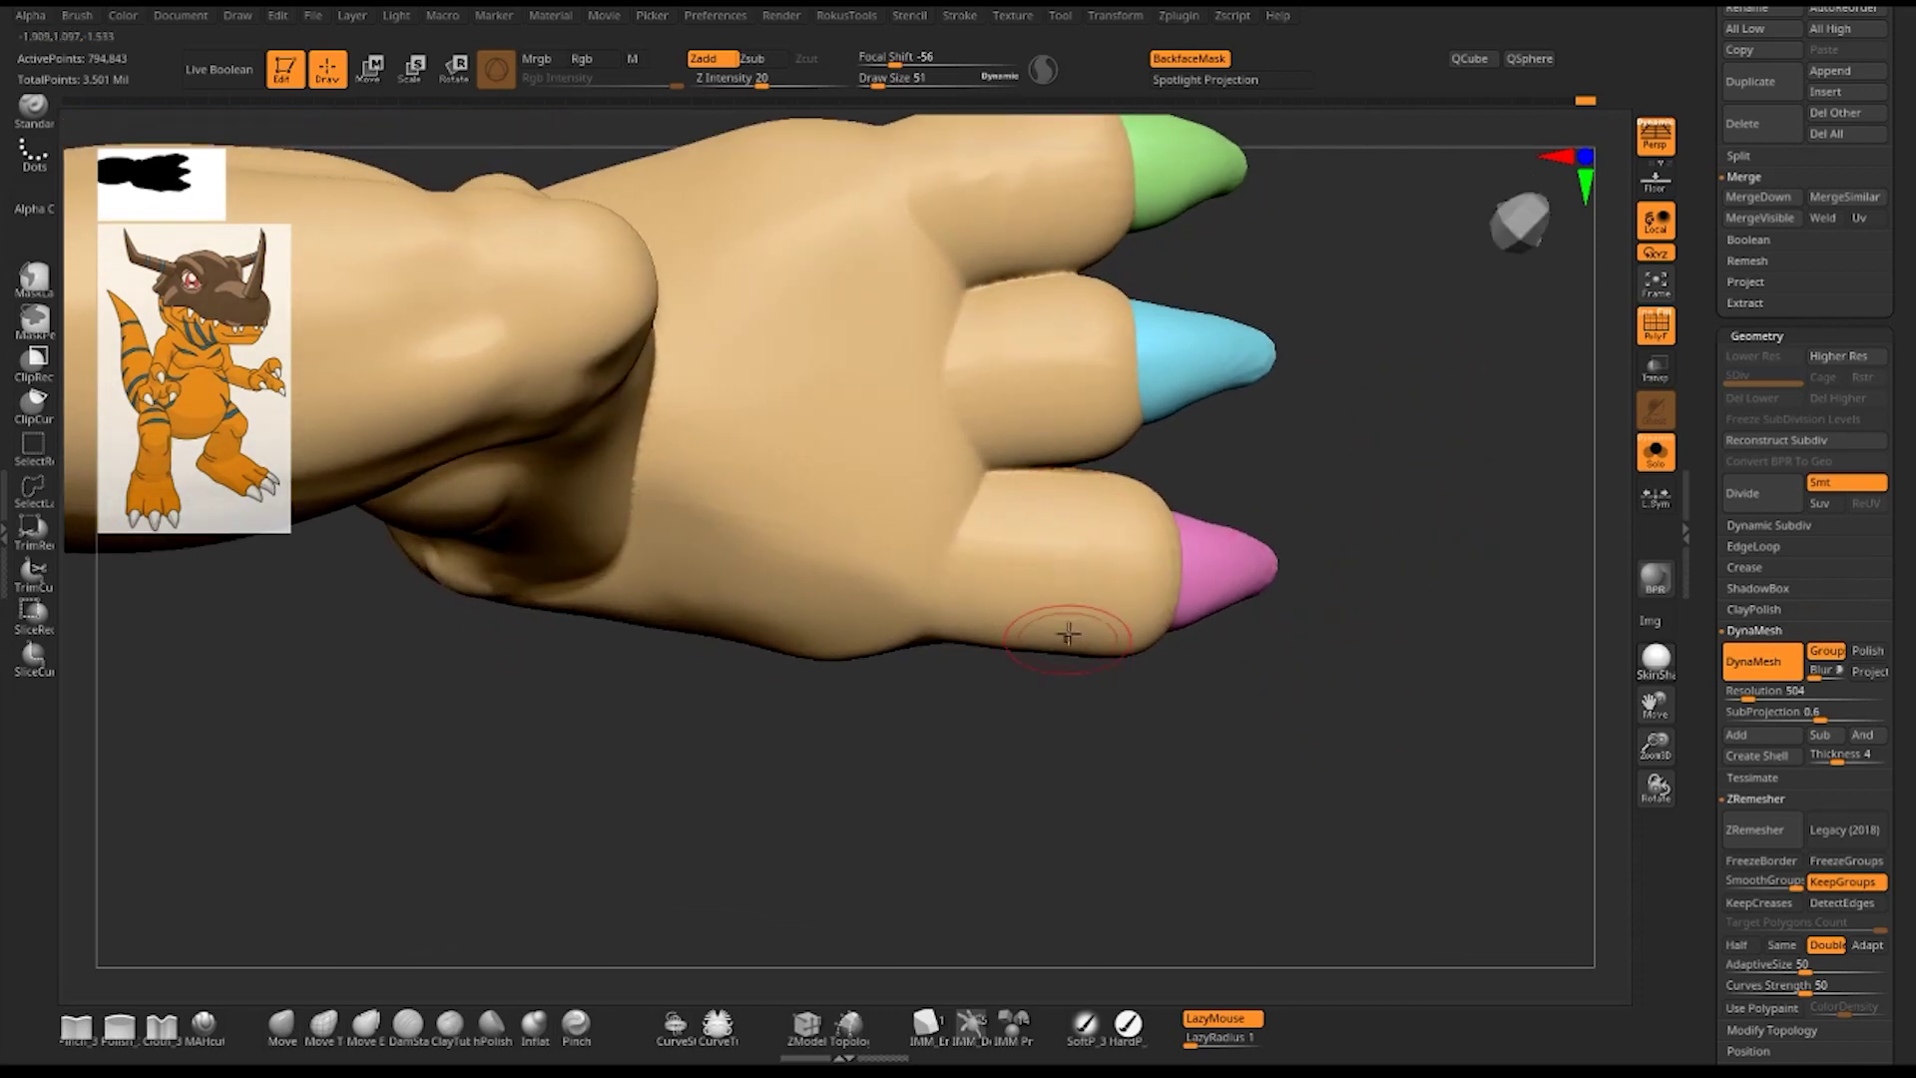
{"action": "mouse_move", "coordinate": [1067, 634]}
{"action": "left_mouse_down"}
{"action": "mouse_move", "coordinate": [1069, 534]}
{"action": "mouse_move", "coordinate": [1060, 628]}
{"action": "mouse_move", "coordinate": [1044, 513]}
{"action": "mouse_move", "coordinate": [1065, 590]}
{"action": "mouse_move", "coordinate": [1095, 608]}
{"action": "mouse_move", "coordinate": [1028, 559]}
{"action": "mouse_move", "coordinate": [1059, 575]}
{"action": "left_mouse_up"}
{"action": "key", "text": "shift"}
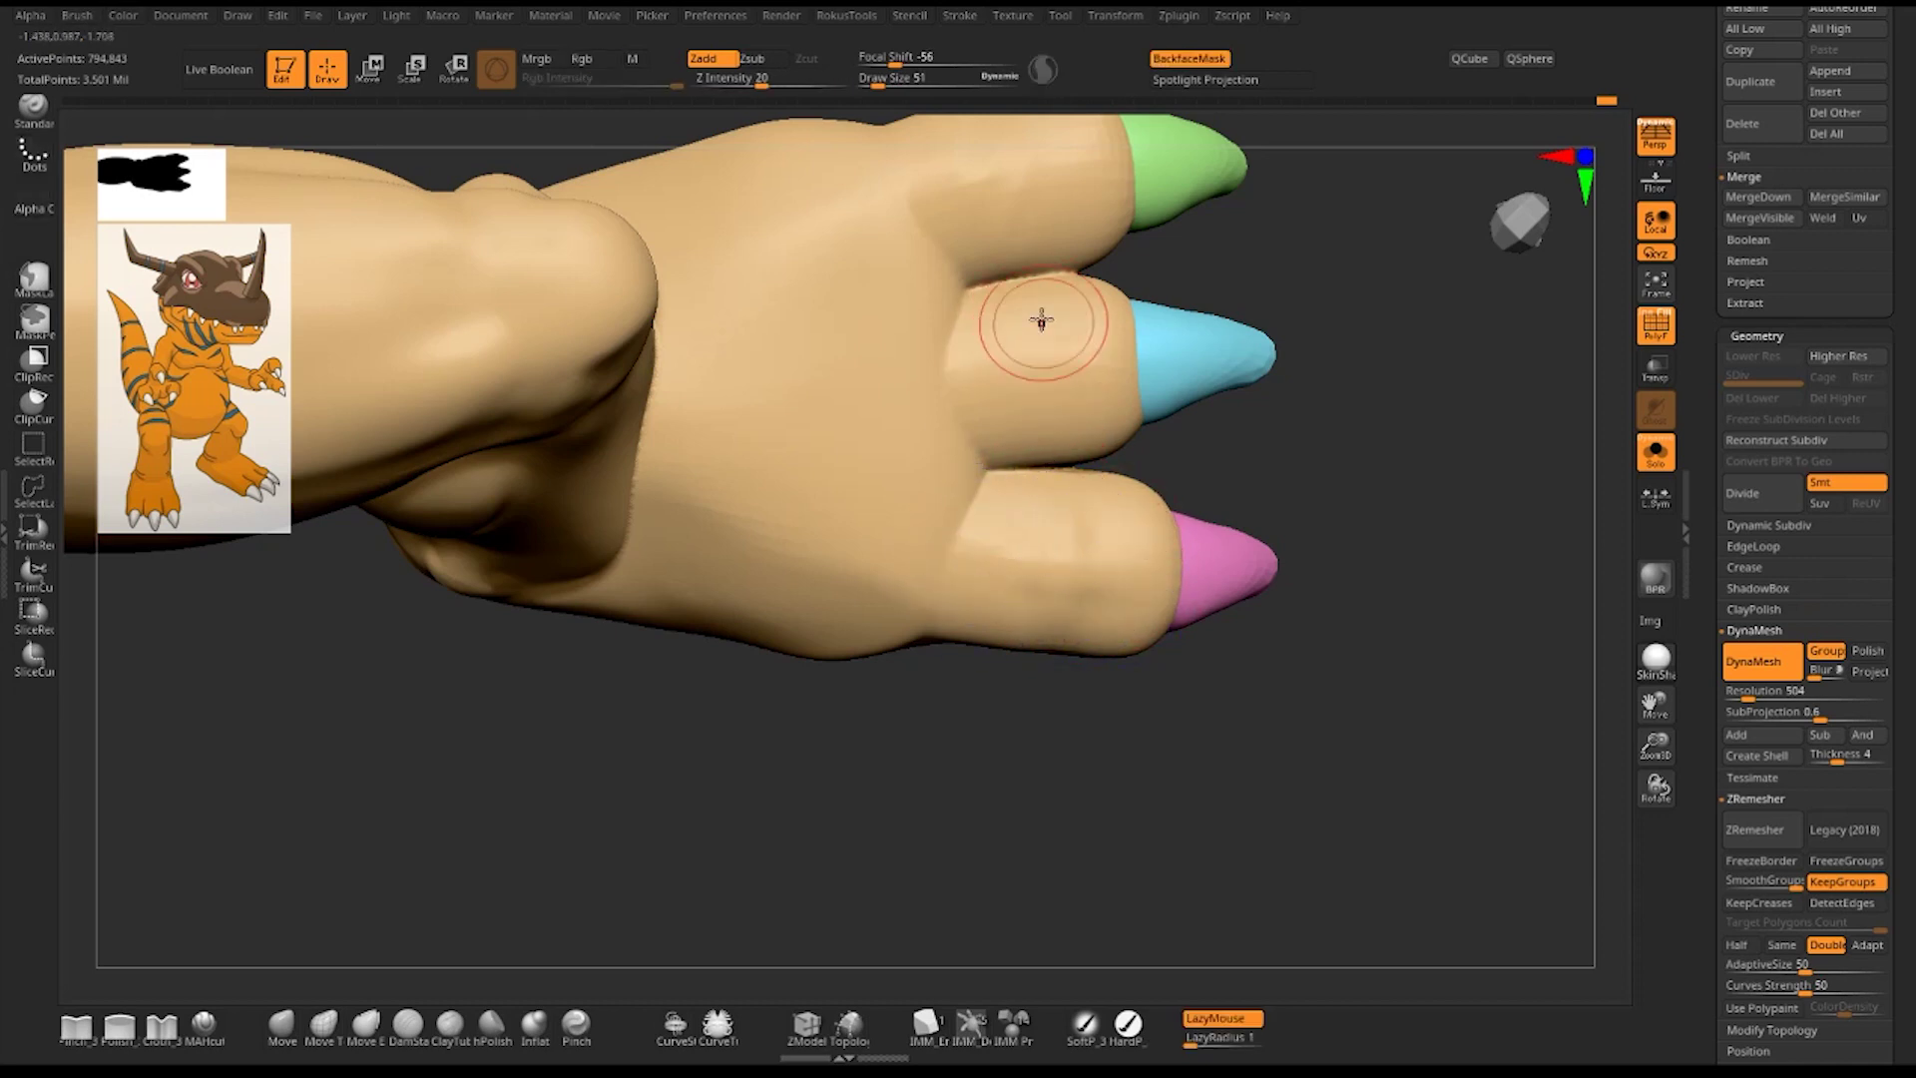
{"action": "left_click_drag", "start_coordinate": [1040, 308], "coordinate": [1017, 299]}
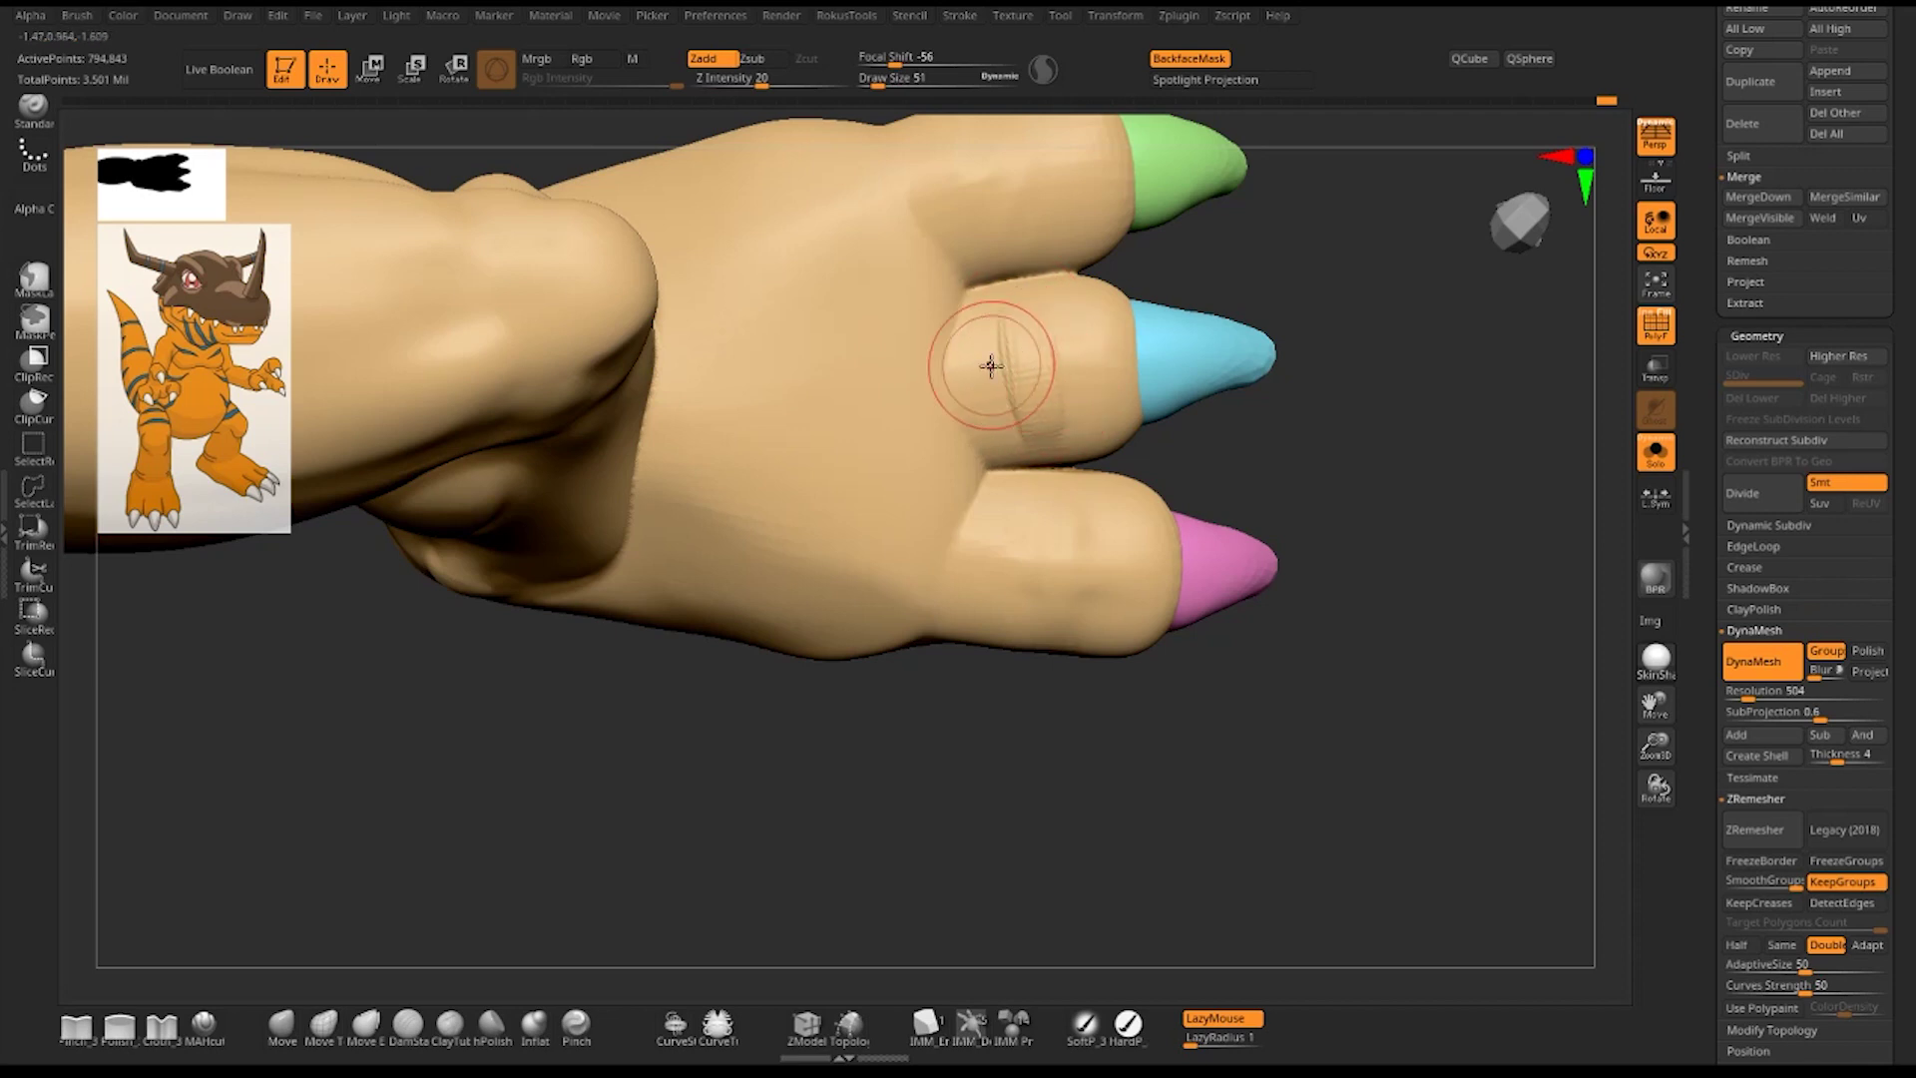
{"action": "left_click_drag", "start_coordinate": [983, 363], "coordinate": [1091, 343], "text": "shift"}
{"action": "mouse_move", "coordinate": [1297, 479]}
{"action": "left_mouse_down"}
{"action": "mouse_move", "coordinate": [1446, 543]}
{"action": "mouse_move", "coordinate": [1013, 334]}
{"action": "mouse_move", "coordinate": [1013, 364]}
{"action": "mouse_move", "coordinate": [1129, 330]}
{"action": "left_mouse_up"}
{"action": "left_click_drag", "start_coordinate": [1017, 356], "coordinate": [1034, 316], "text": "shift"}
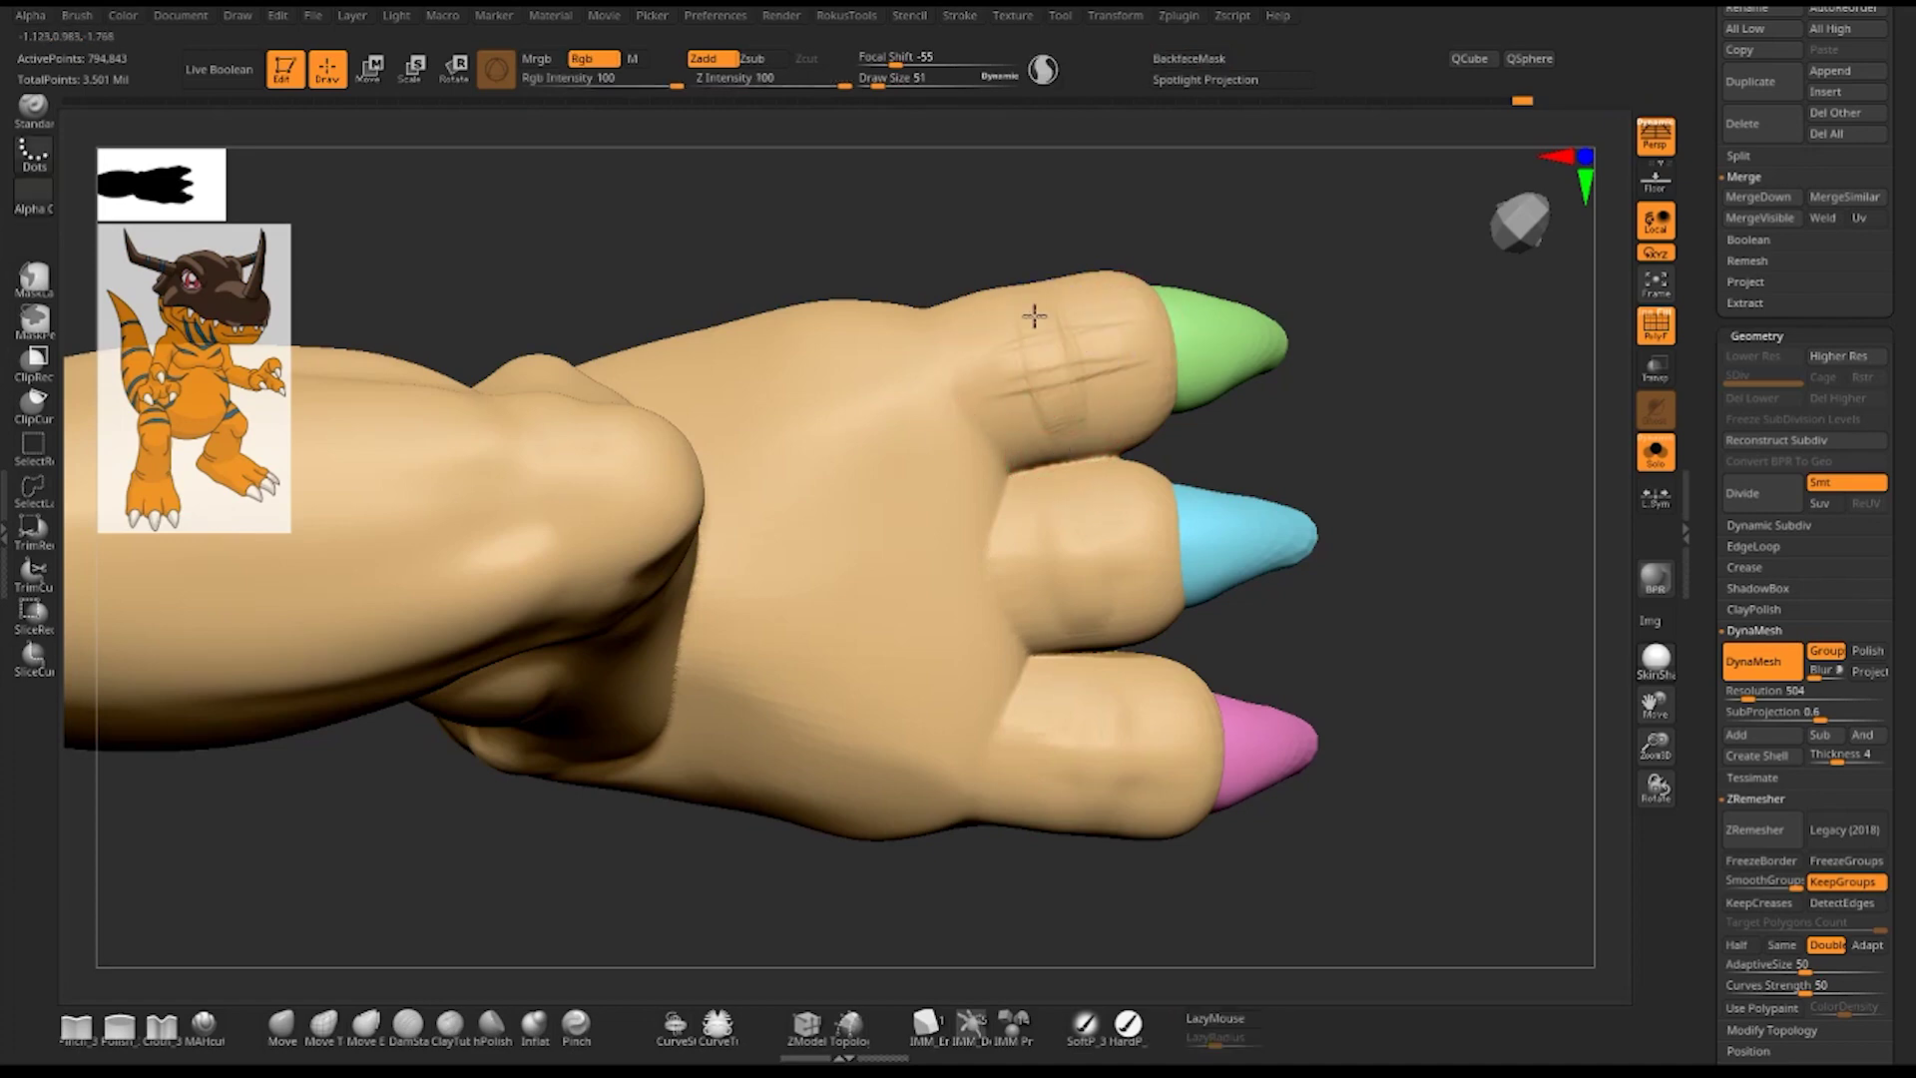
- Orbit around the foot to inspect the toes, claws, top and underside
{"action": "left_click_drag", "start_coordinate": [1500, 552], "coordinate": [1419, 567]}
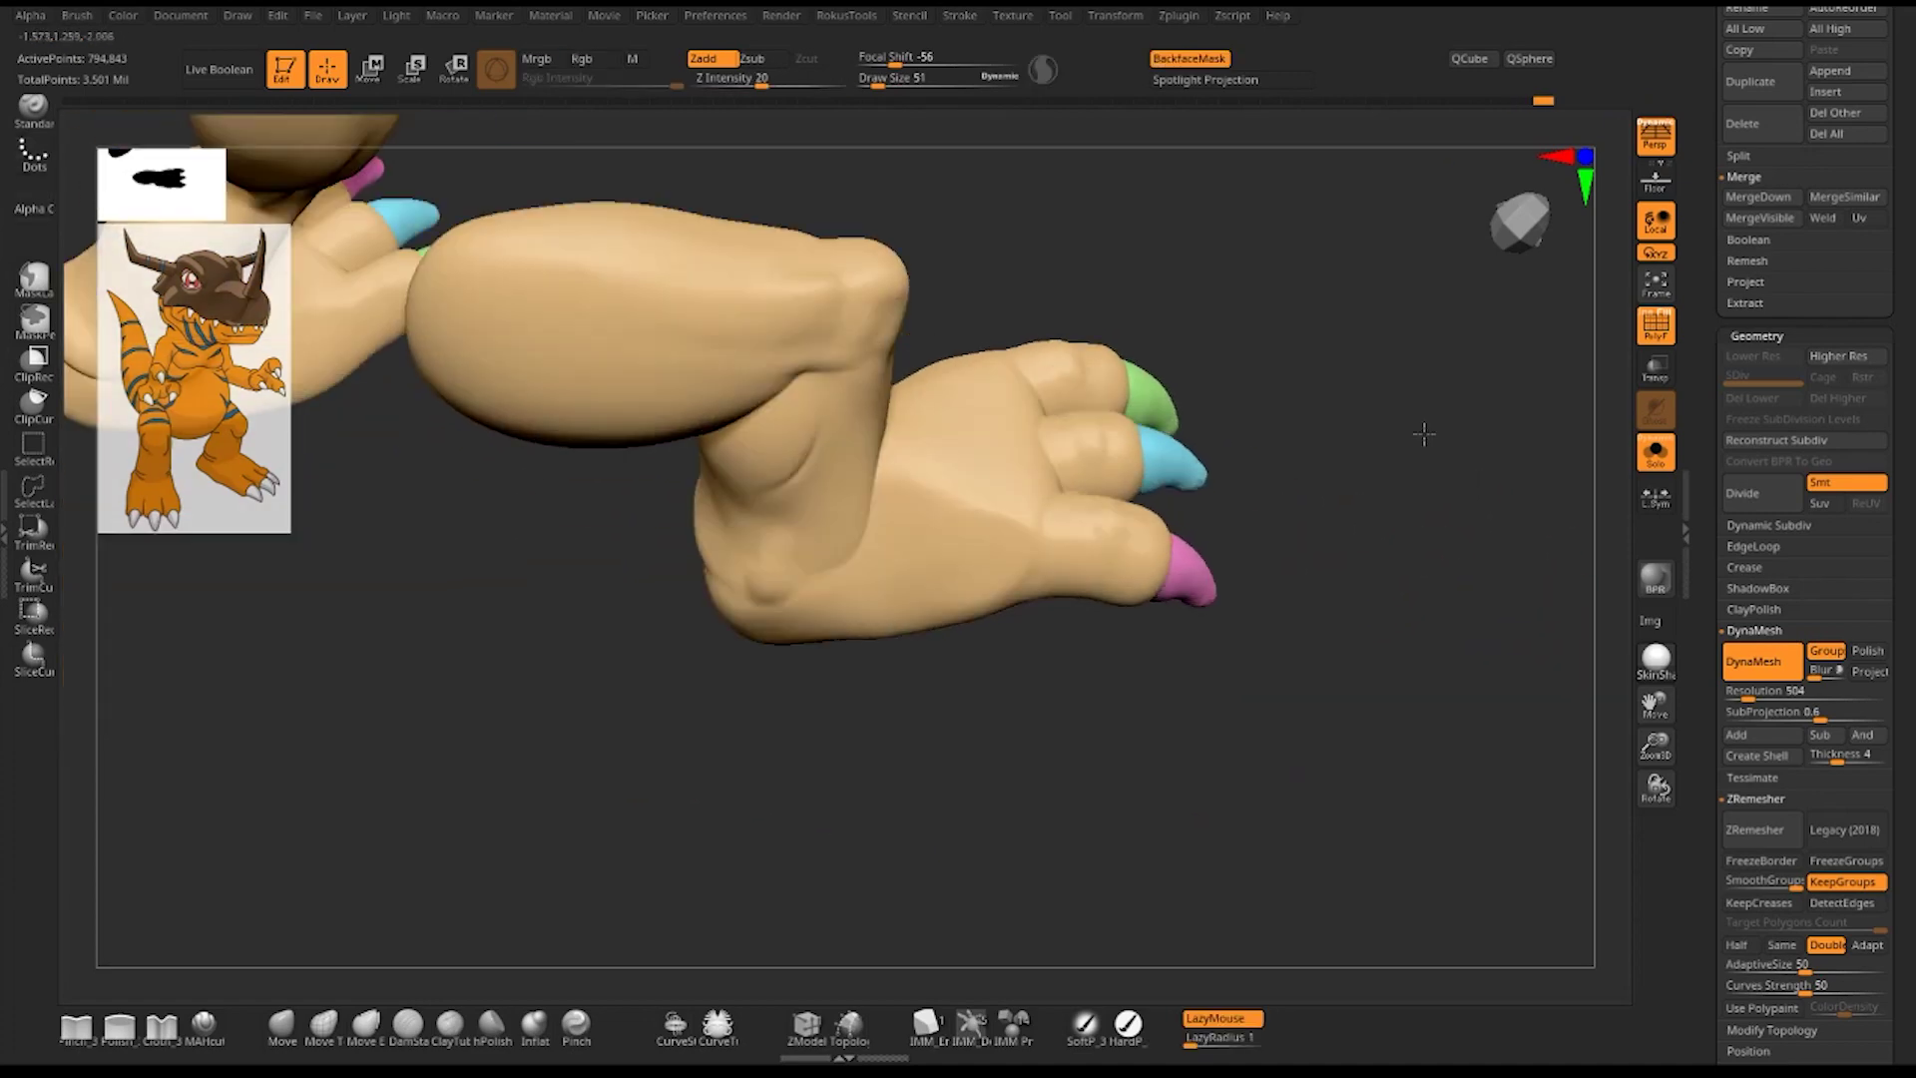
{"action": "mouse_move", "coordinate": [1371, 569]}
{"action": "left_mouse_down"}
{"action": "mouse_move", "coordinate": [1317, 598]}
{"action": "mouse_move", "coordinate": [1313, 662]}
{"action": "mouse_move", "coordinate": [1322, 608]}
{"action": "mouse_move", "coordinate": [1121, 377]}
{"action": "left_mouse_up"}
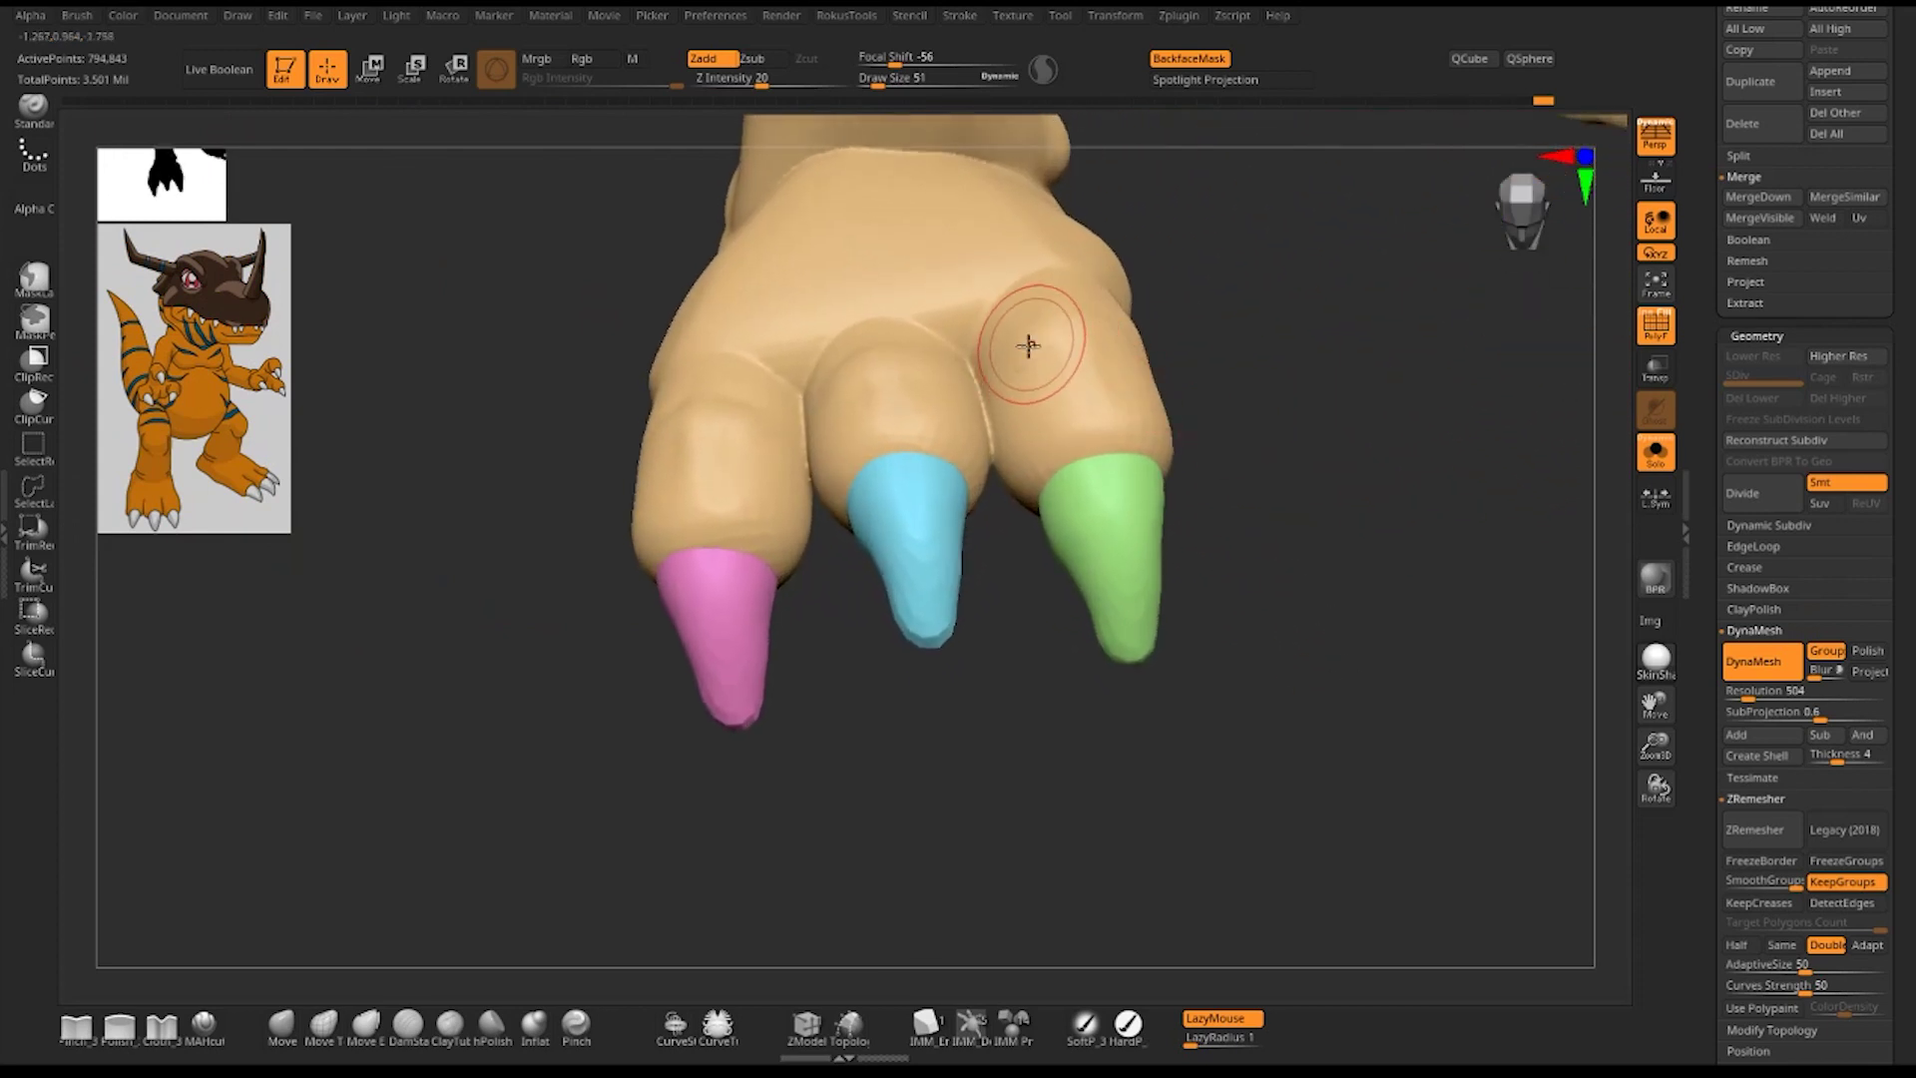
{"action": "mouse_move", "coordinate": [1240, 389]}
{"action": "left_mouse_down"}
{"action": "mouse_move", "coordinate": [1038, 333]}
{"action": "mouse_move", "coordinate": [1148, 339]}
{"action": "left_mouse_up"}
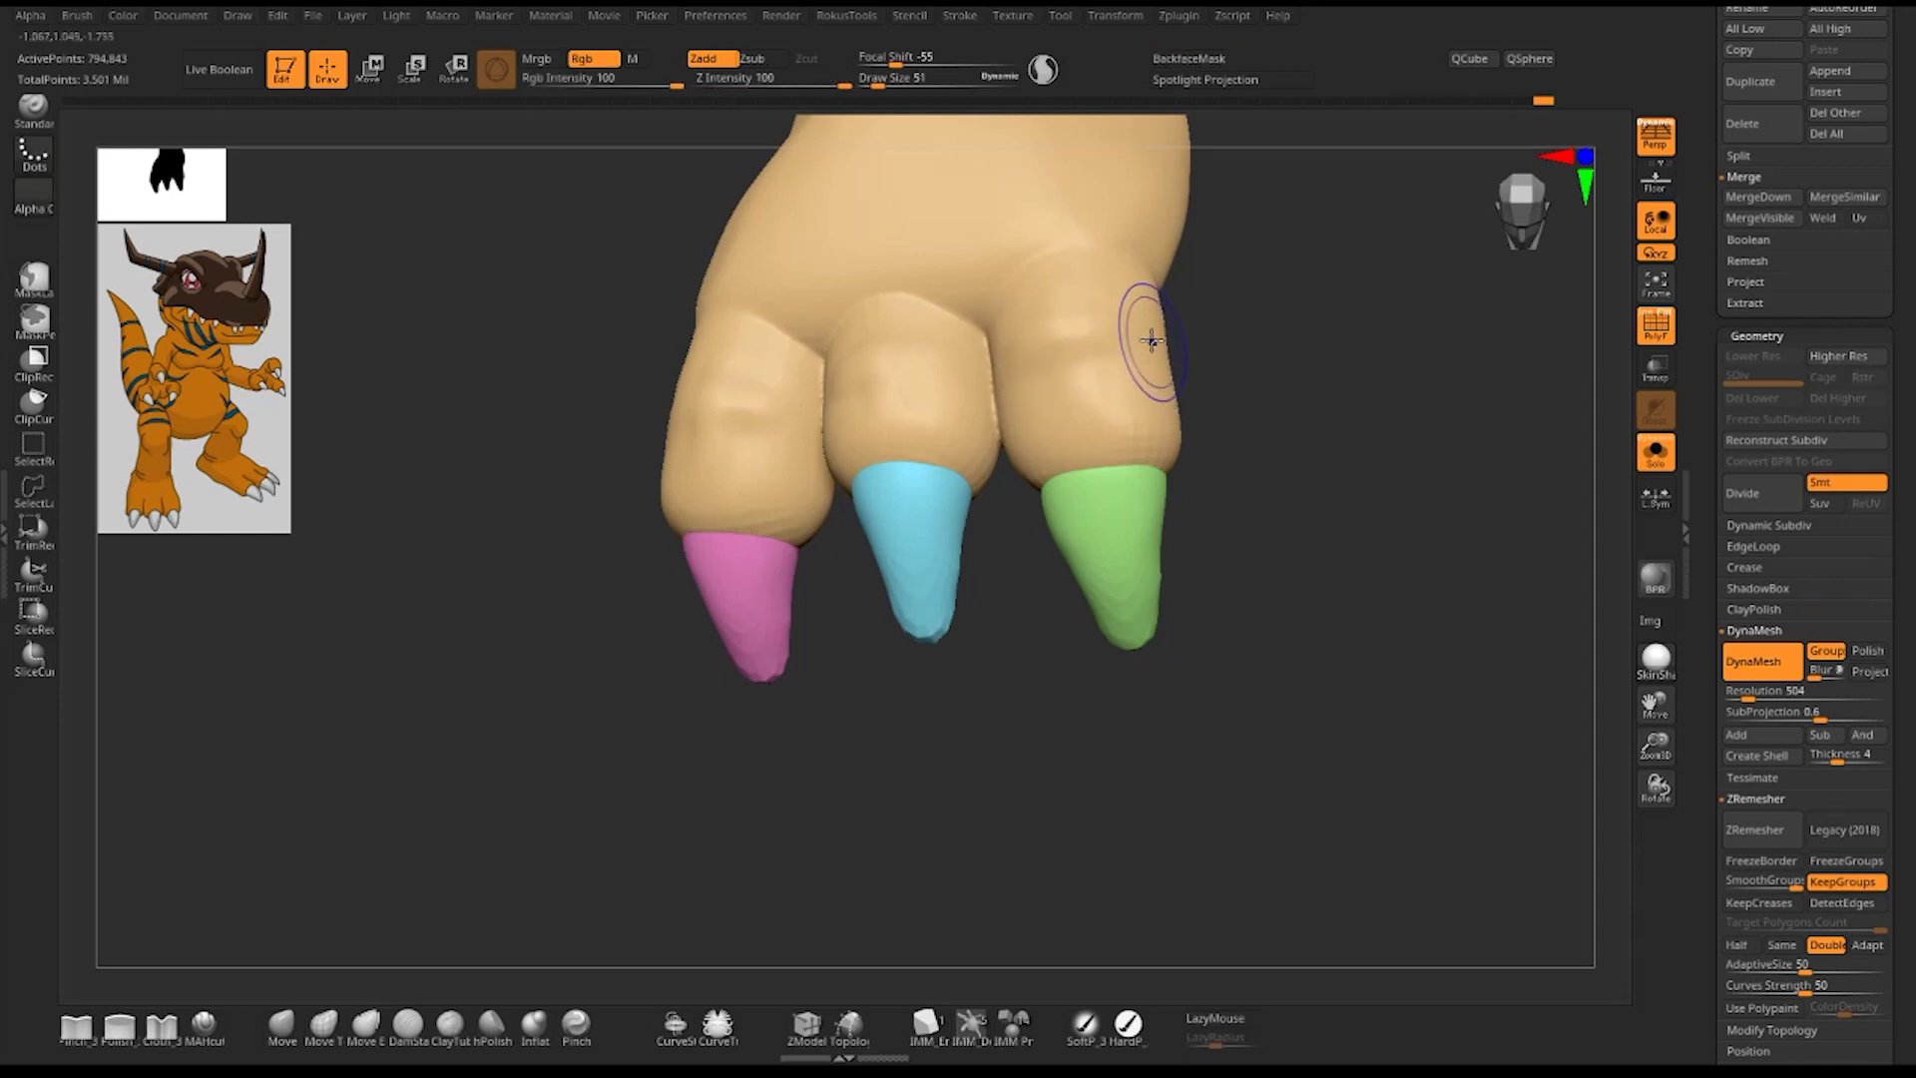
{"action": "mouse_move", "coordinate": [1304, 393]}
{"action": "left_mouse_down"}
{"action": "mouse_move", "coordinate": [1326, 304]}
{"action": "mouse_move", "coordinate": [1390, 471]}
{"action": "mouse_move", "coordinate": [1283, 517]}
{"action": "mouse_move", "coordinate": [1213, 417]}
{"action": "left_mouse_up"}
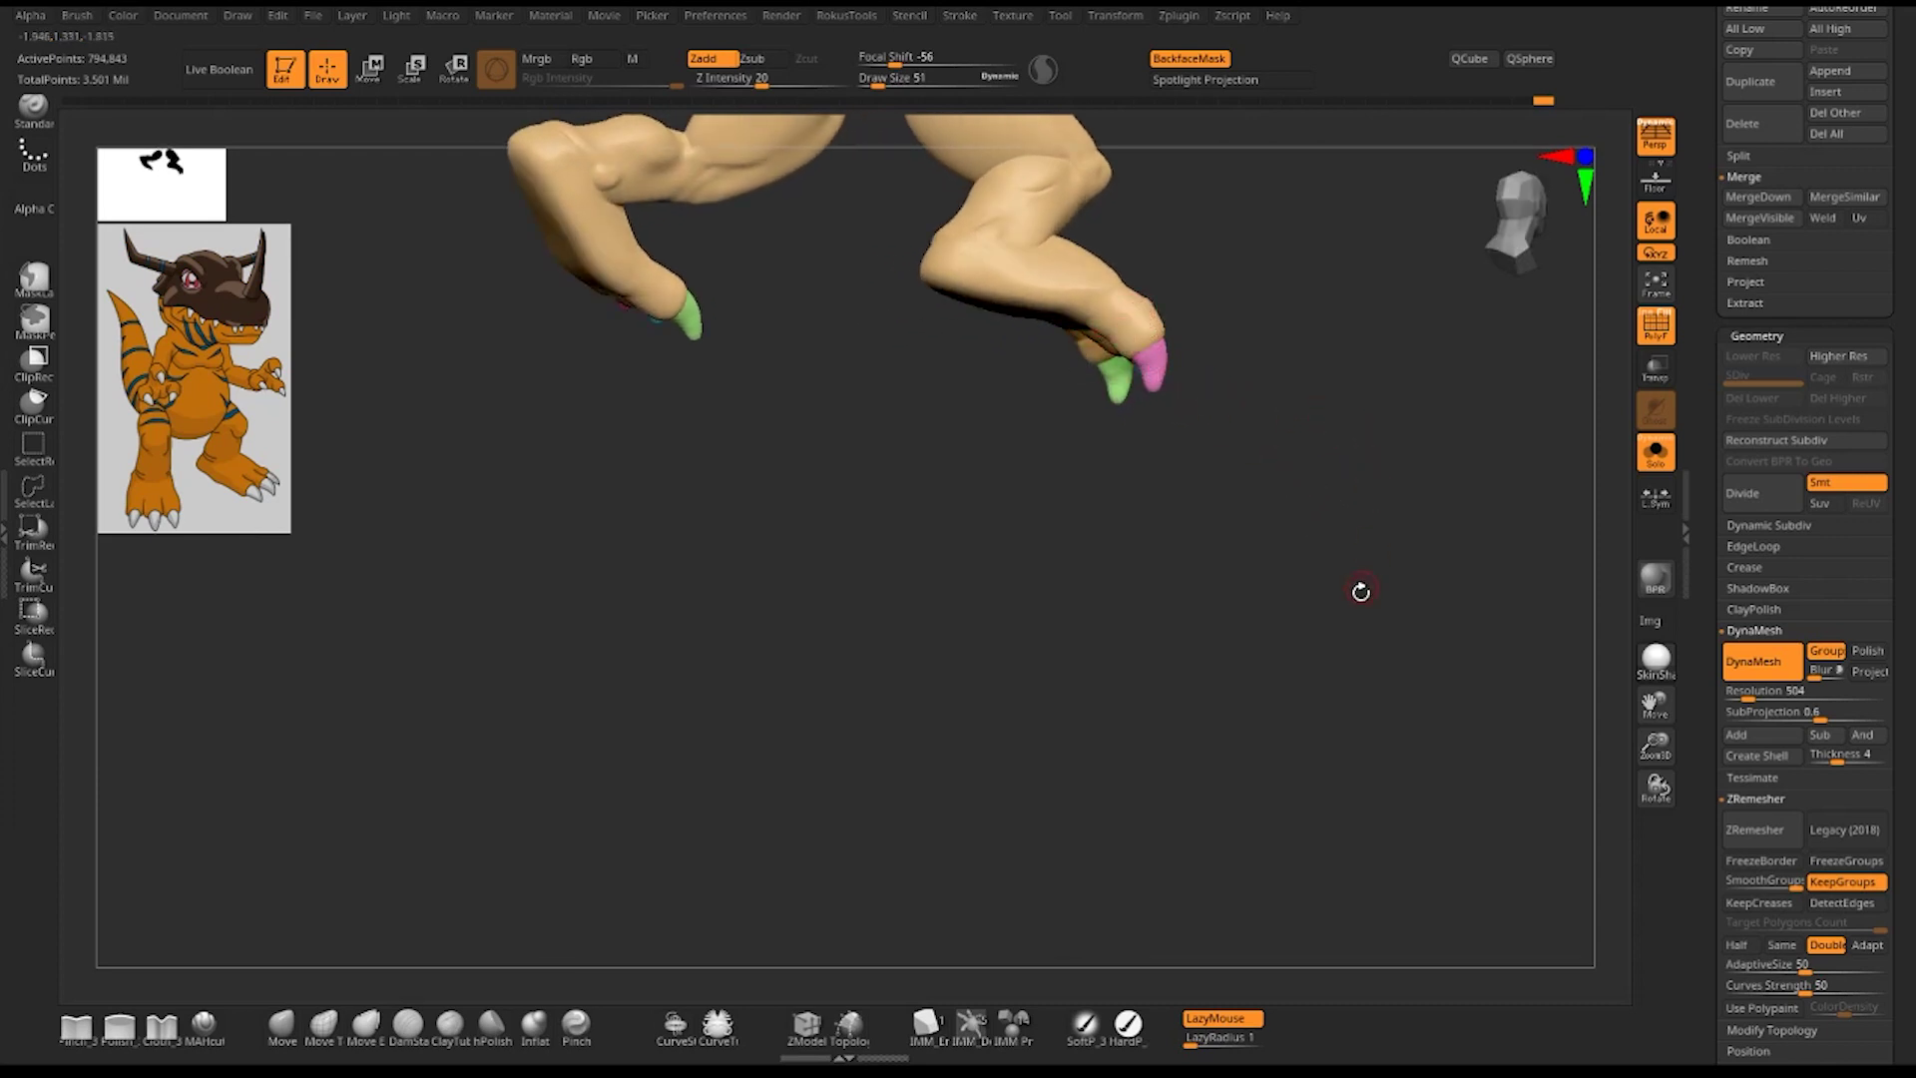
{"action": "mouse_move", "coordinate": [1361, 591]}
{"action": "left_mouse_down"}
{"action": "mouse_move", "coordinate": [1206, 548]}
{"action": "mouse_move", "coordinate": [1244, 599]}
{"action": "left_mouse_up"}
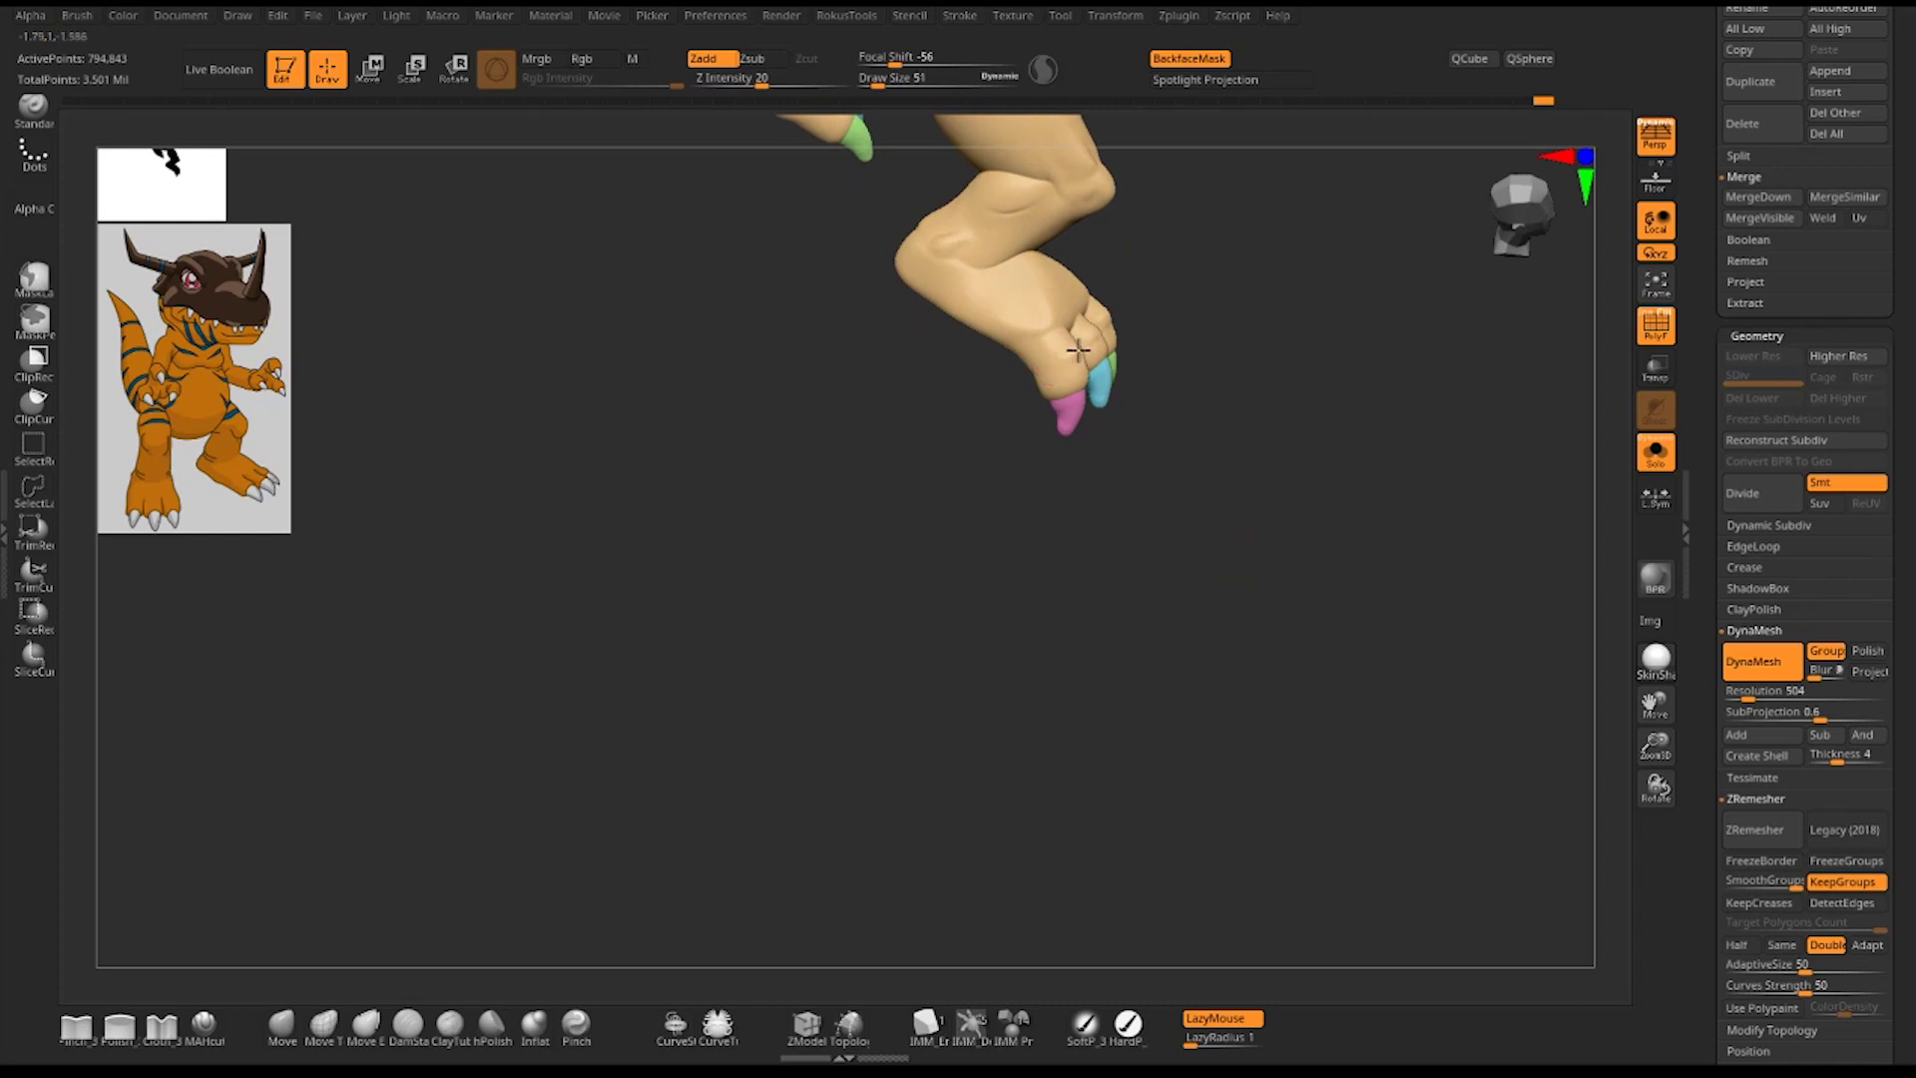
{"action": "mouse_move", "coordinate": [1123, 440]}
{"action": "left_mouse_down"}
{"action": "mouse_move", "coordinate": [1223, 615]}
{"action": "mouse_move", "coordinate": [1072, 454]}
{"action": "left_mouse_up"}
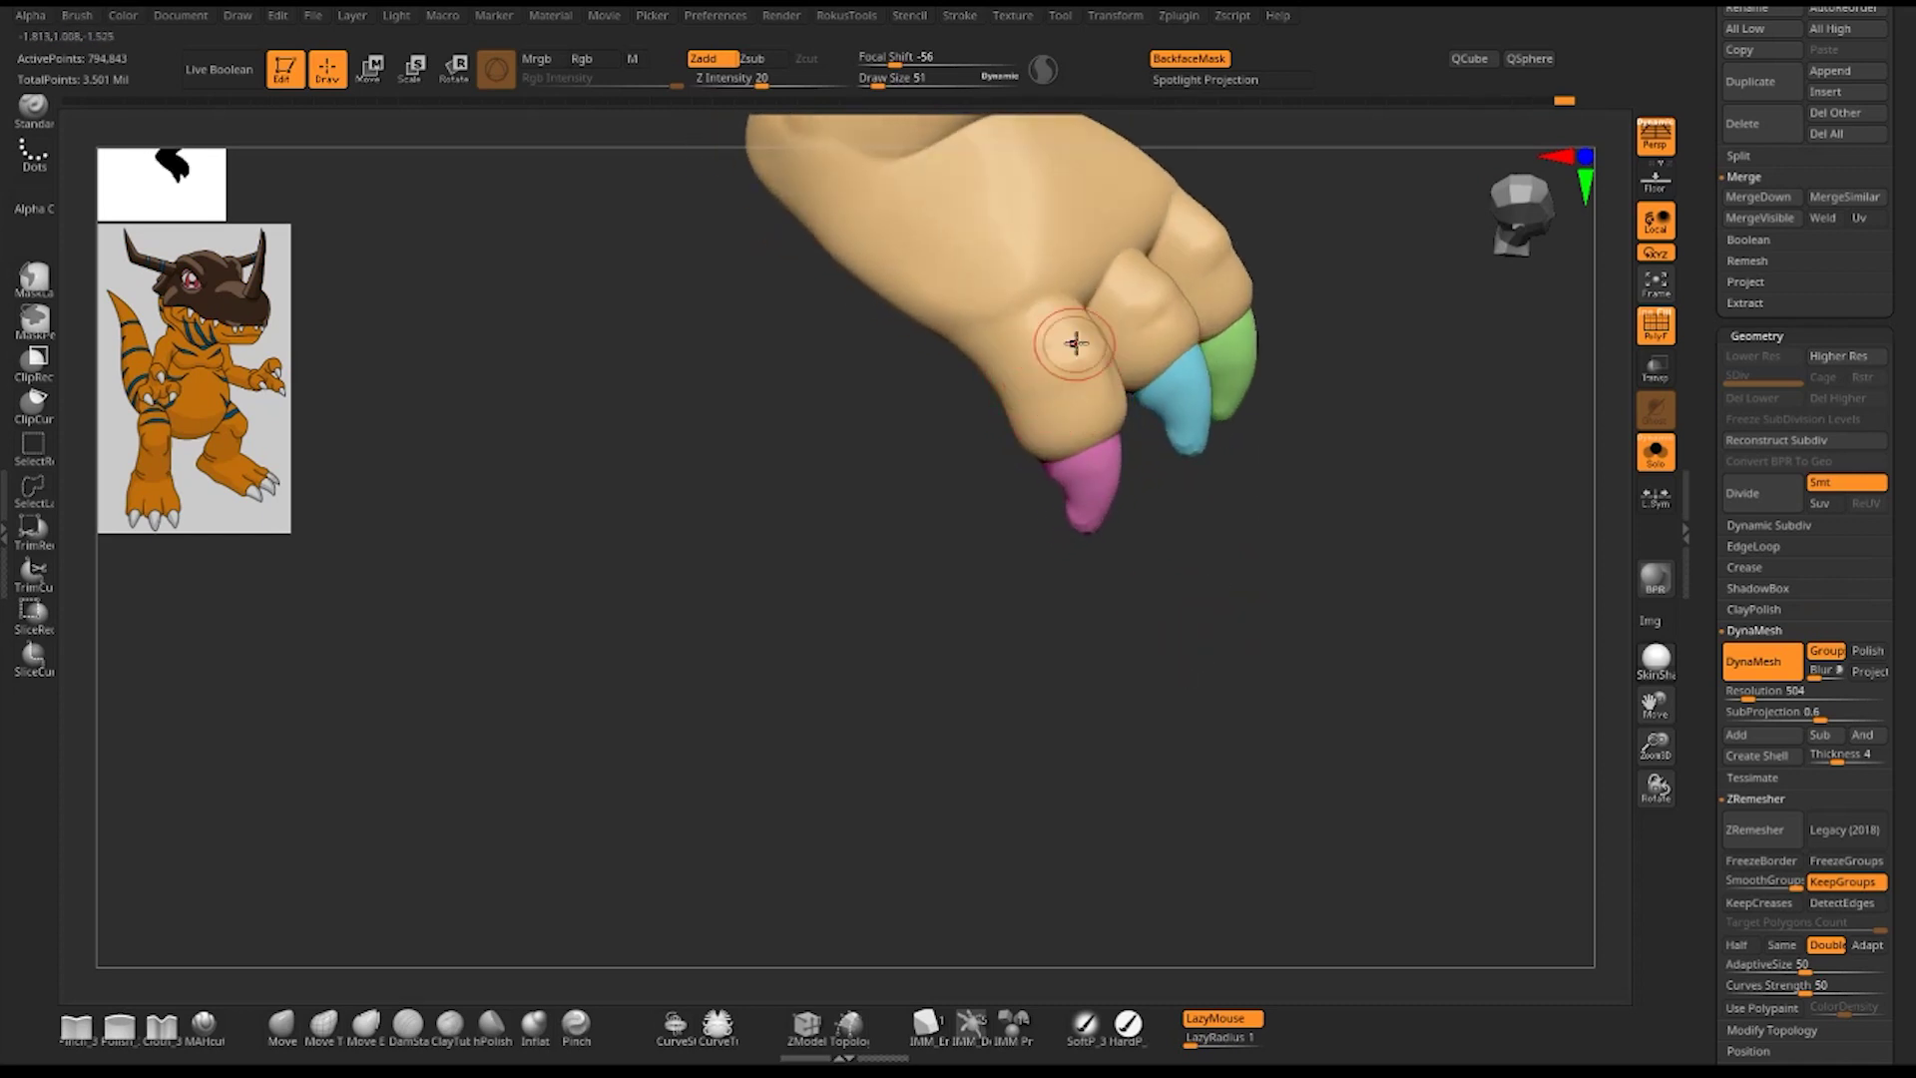
{"action": "key", "text": "1"}
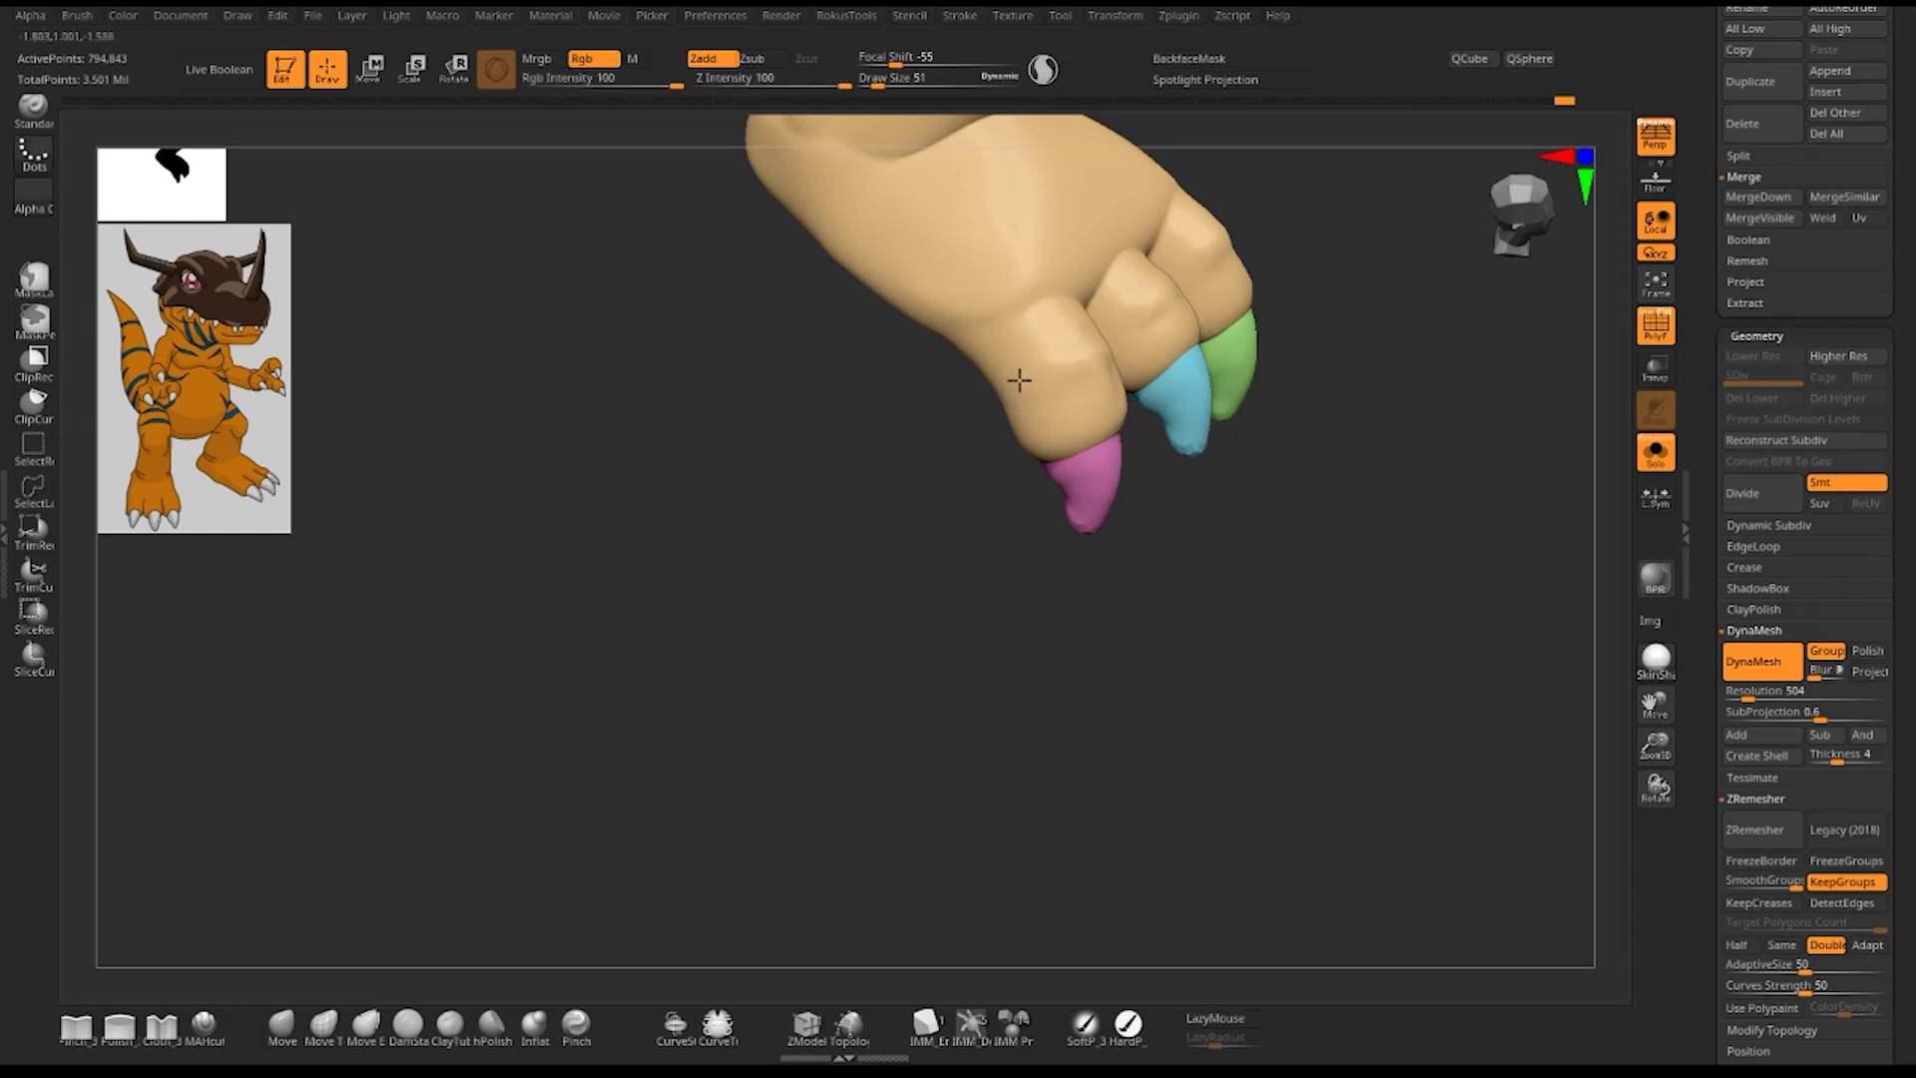
{"action": "key", "text": "2"}
{"action": "mouse_move", "coordinate": [1347, 641]}
{"action": "left_mouse_down"}
{"action": "mouse_move", "coordinate": [1308, 625]}
{"action": "mouse_move", "coordinate": [1275, 697]}
{"action": "mouse_move", "coordinate": [1265, 556]}
{"action": "left_mouse_up"}
{"action": "mouse_move", "coordinate": [1360, 364]}
{"action": "left_mouse_down"}
{"action": "mouse_move", "coordinate": [1410, 515]}
{"action": "mouse_move", "coordinate": [1411, 457]}
{"action": "mouse_move", "coordinate": [1433, 693]}
{"action": "mouse_move", "coordinate": [1370, 490]}
{"action": "left_mouse_up"}
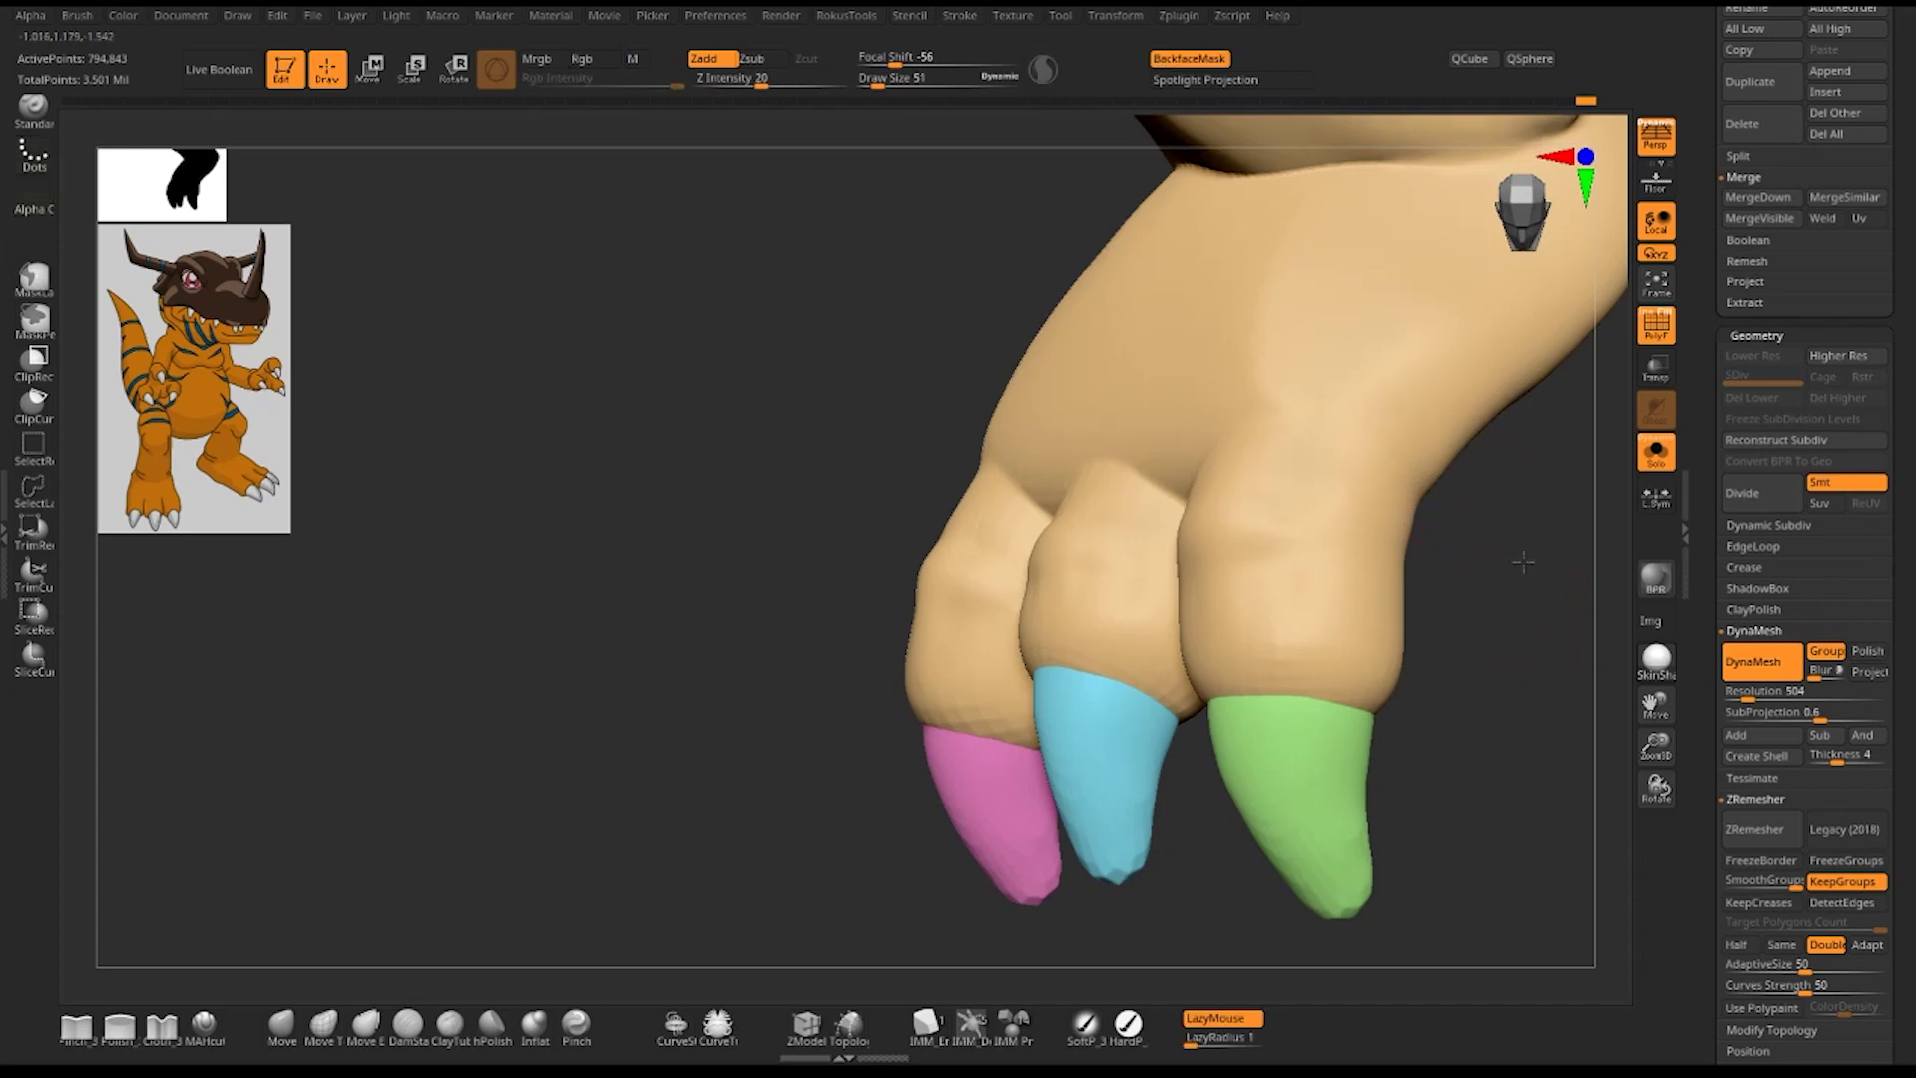
{"action": "mouse_move", "coordinate": [1387, 466]}
{"action": "left_mouse_down", "text": "alt"}
{"action": "mouse_move", "coordinate": [1523, 513]}
{"action": "mouse_move", "coordinate": [1421, 586]}
{"action": "left_mouse_up", "text": "alt"}
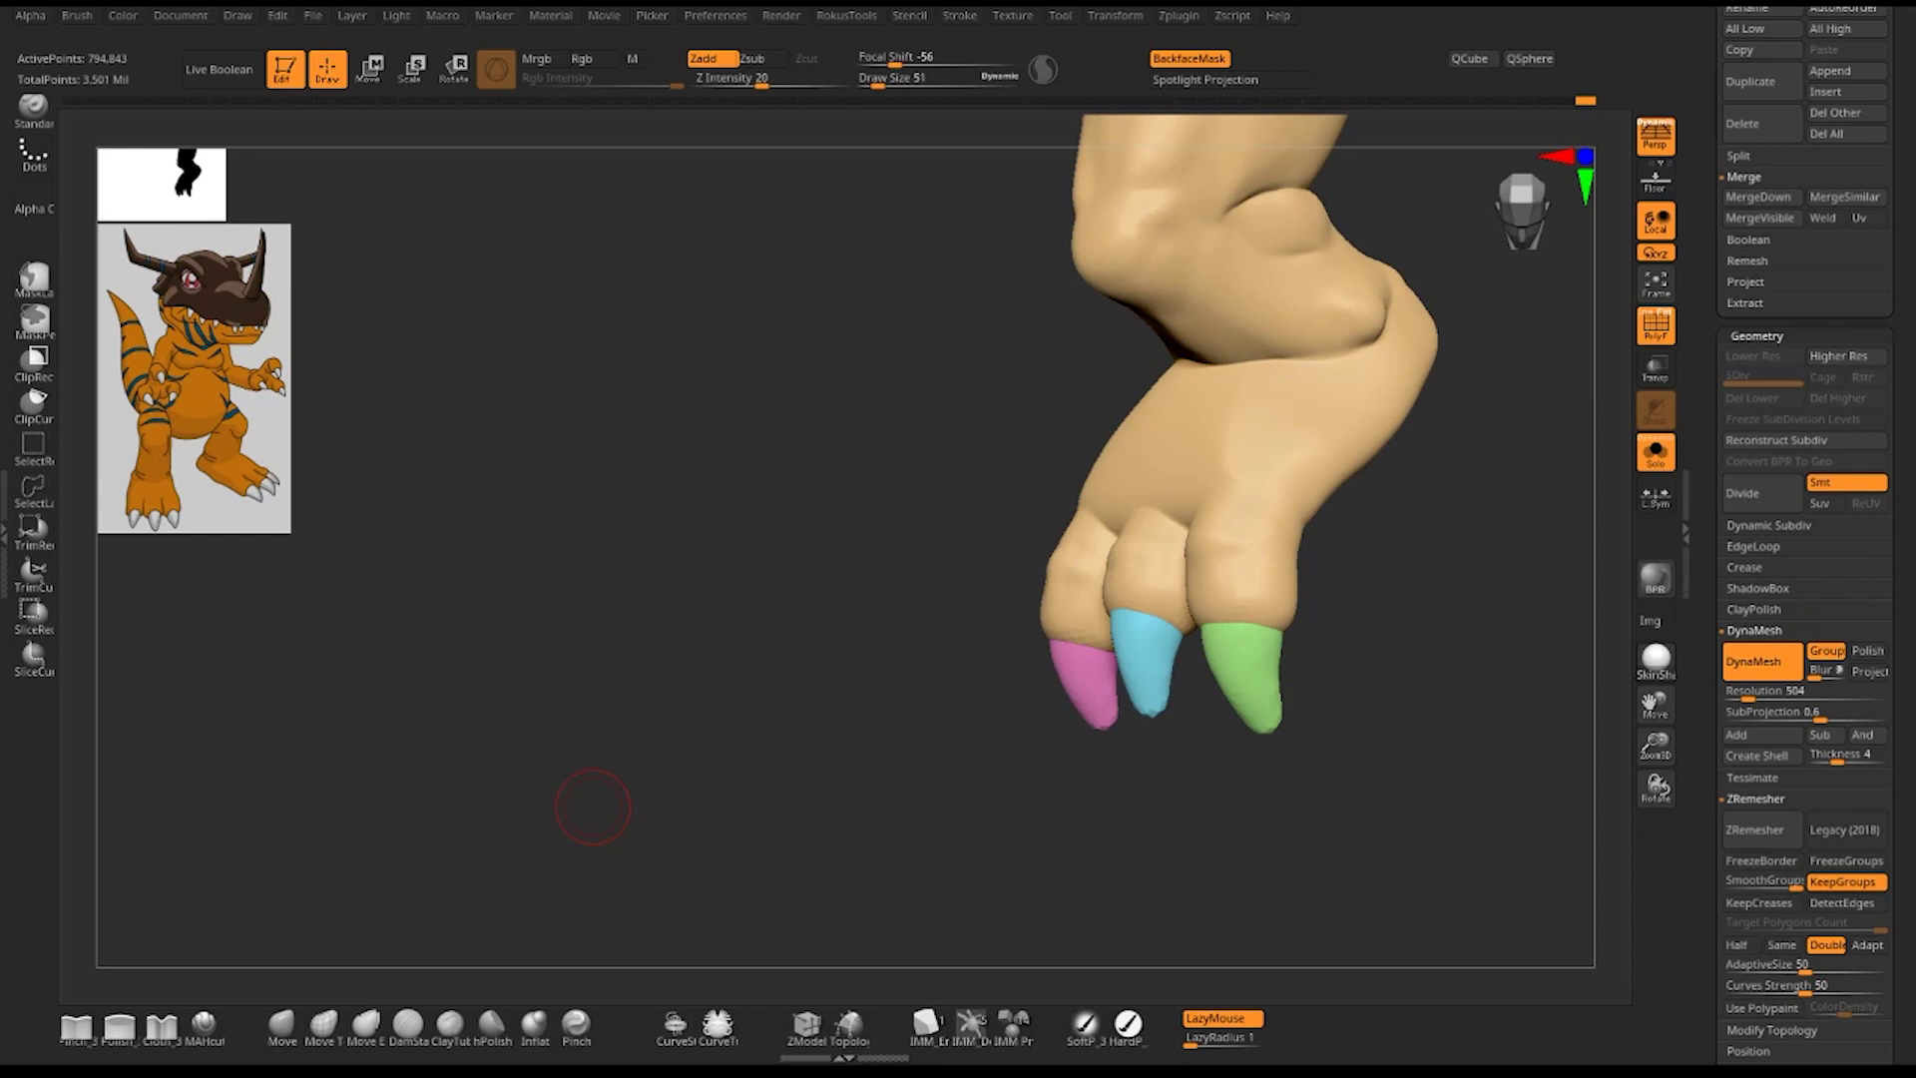
{"action": "mouse_move", "coordinate": [1475, 633]}
{"action": "left_mouse_down"}
{"action": "mouse_move", "coordinate": [1509, 598]}
{"action": "mouse_move", "coordinate": [1424, 603]}
{"action": "mouse_move", "coordinate": [1405, 685]}
{"action": "mouse_move", "coordinate": [1312, 692]}
{"action": "mouse_move", "coordinate": [1265, 655]}
{"action": "mouse_move", "coordinate": [1298, 704]}
{"action": "mouse_move", "coordinate": [1257, 684]}
{"action": "left_mouse_up"}
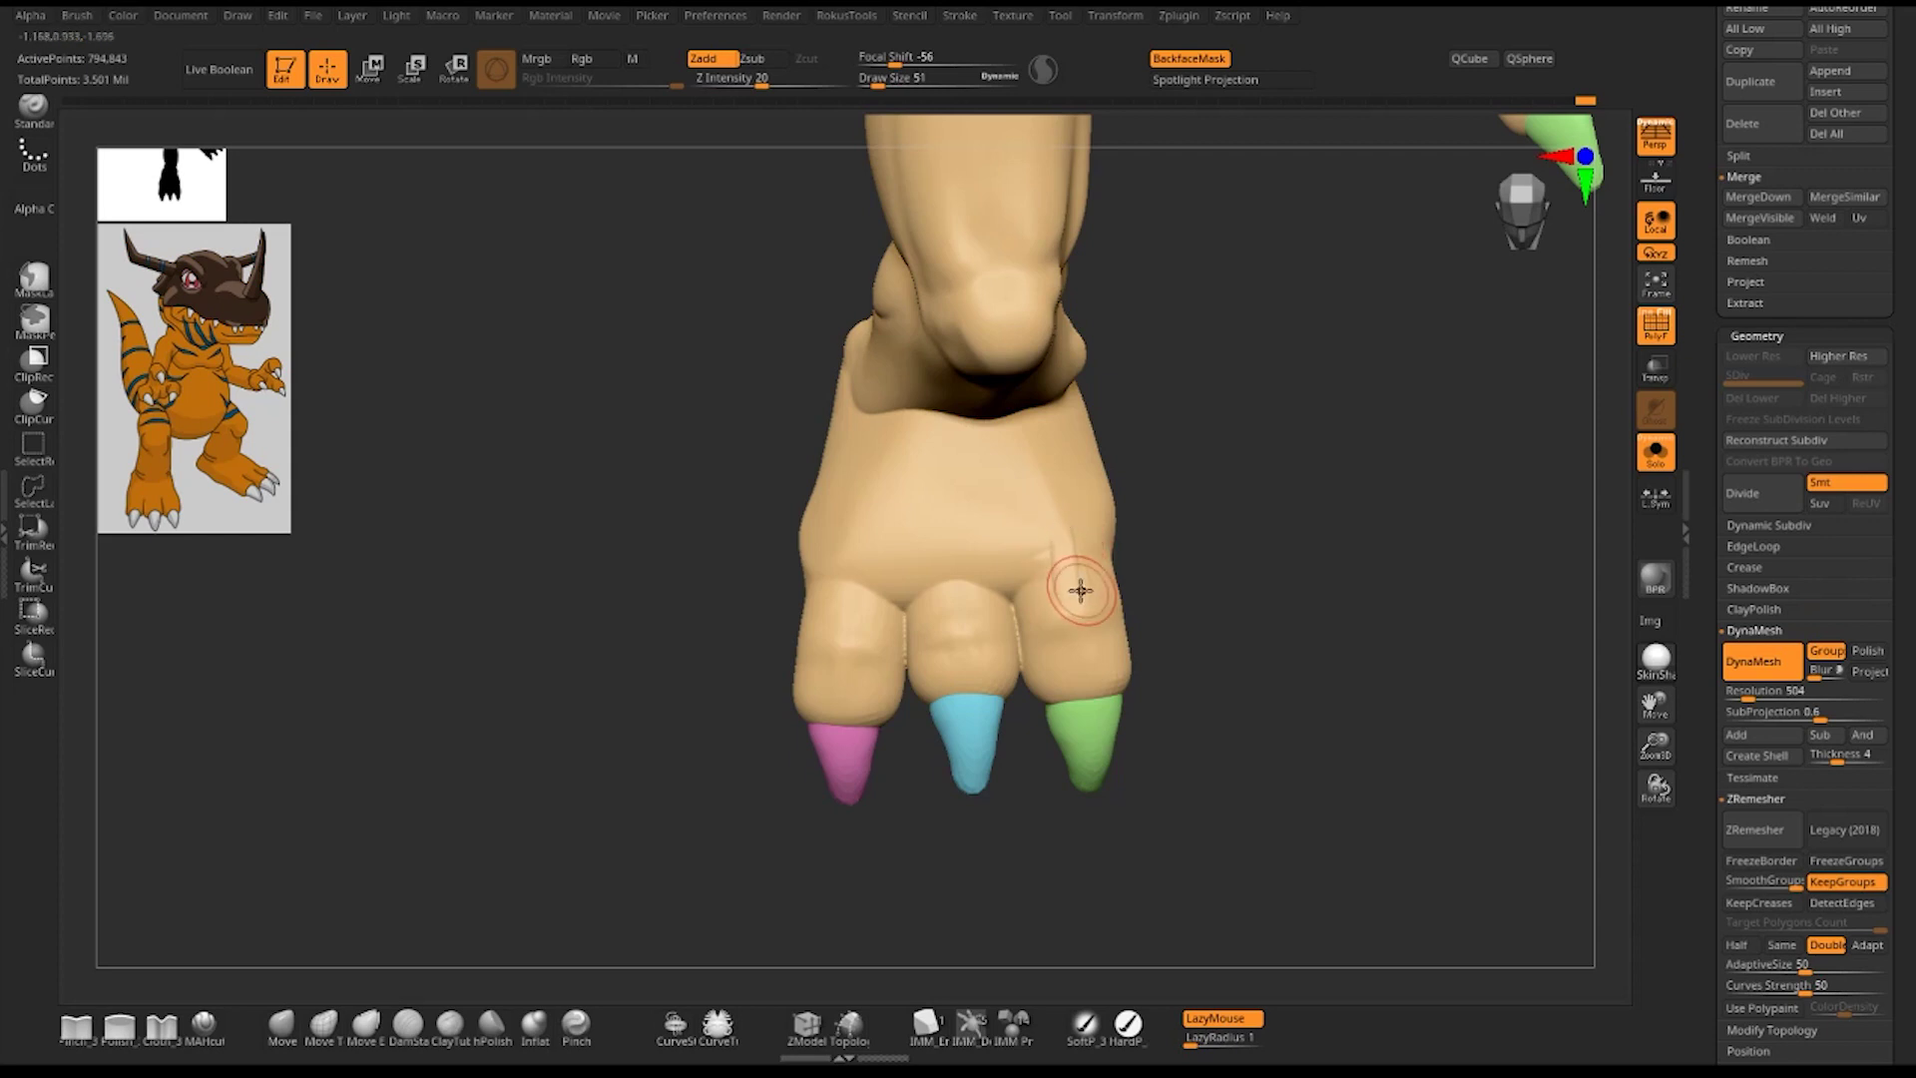
- Sculpt thin creases between the toes, then smooth the foot's upper surface and ankle
{"action": "mouse_move", "coordinate": [1080, 590]}
{"action": "left_mouse_down"}
{"action": "mouse_move", "coordinate": [1076, 549]}
{"action": "mouse_move", "coordinate": [1053, 589]}
{"action": "left_mouse_up"}
{"action": "key", "text": "shift"}
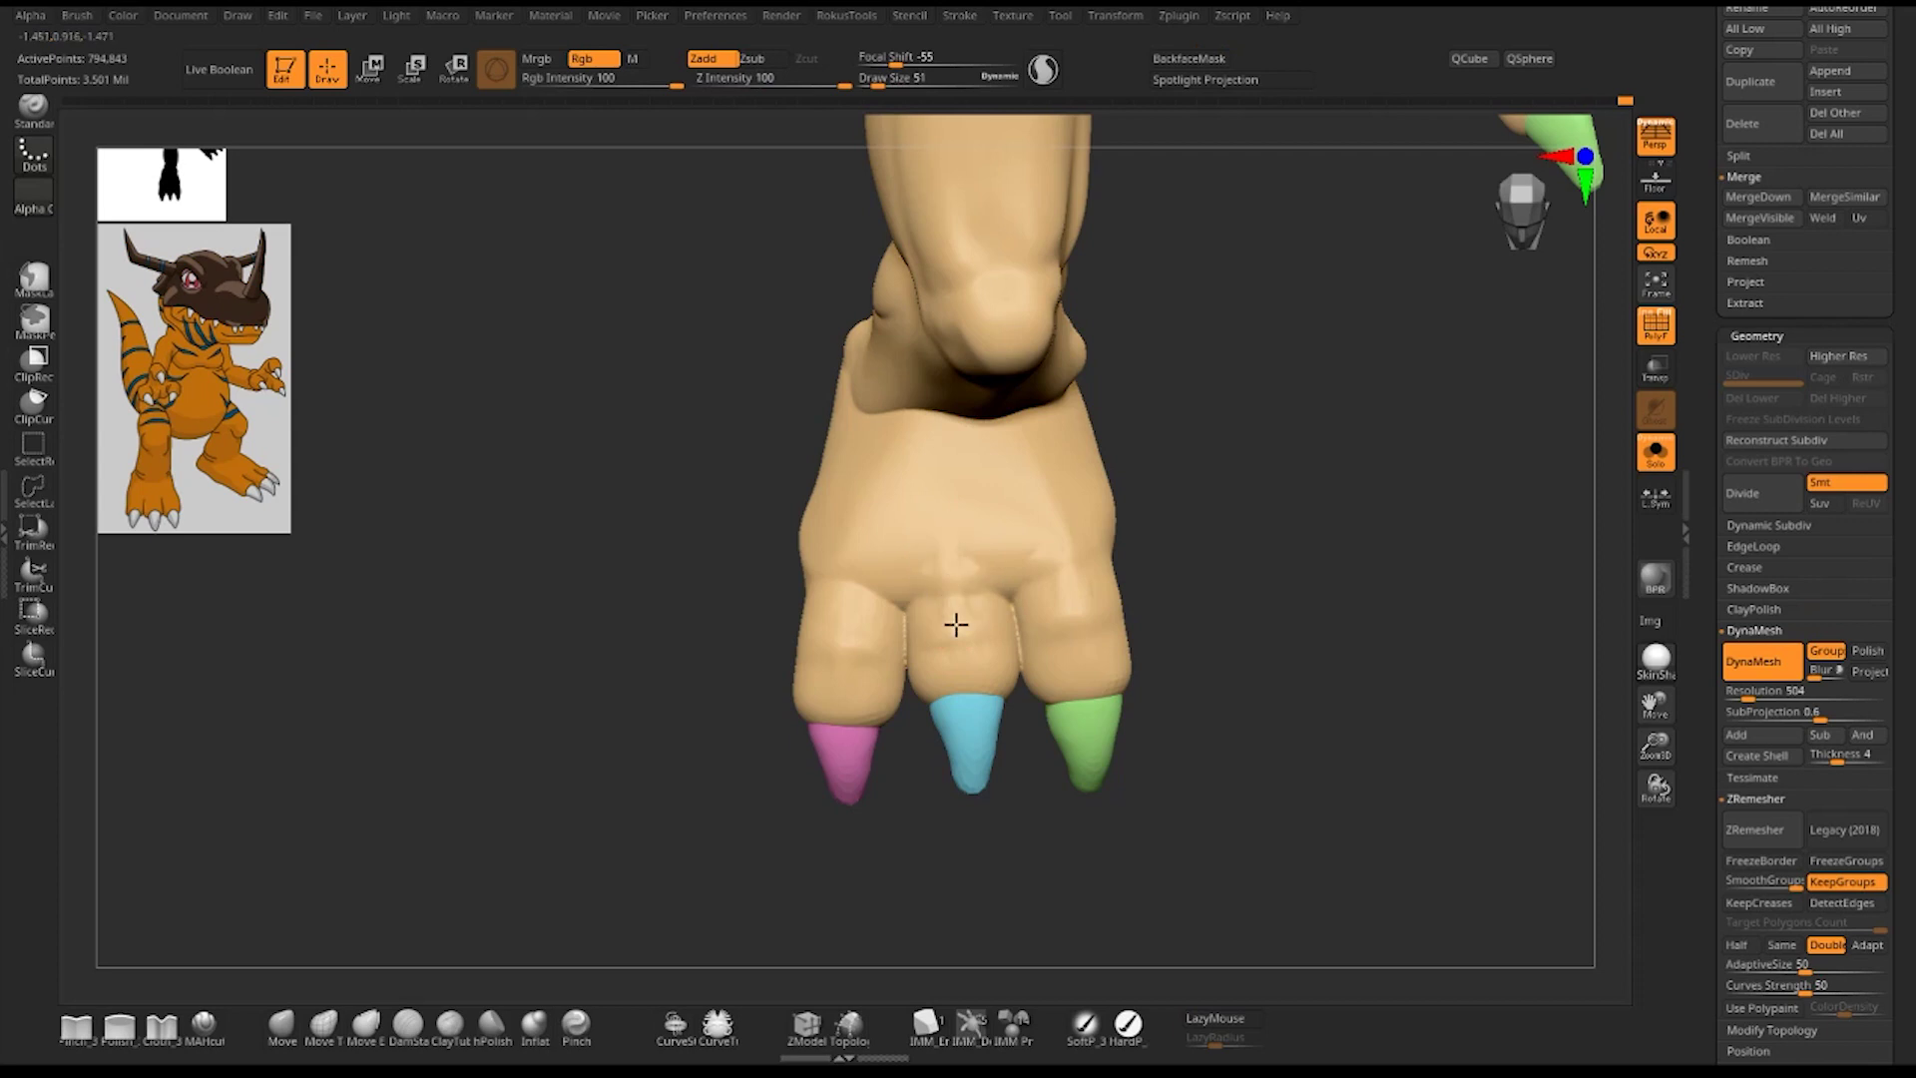
{"action": "left_click_drag", "start_coordinate": [1296, 635], "coordinate": [1284, 599], "text": "shift"}
{"action": "left_click_drag", "start_coordinate": [955, 583], "coordinate": [1040, 471], "text": "shift"}
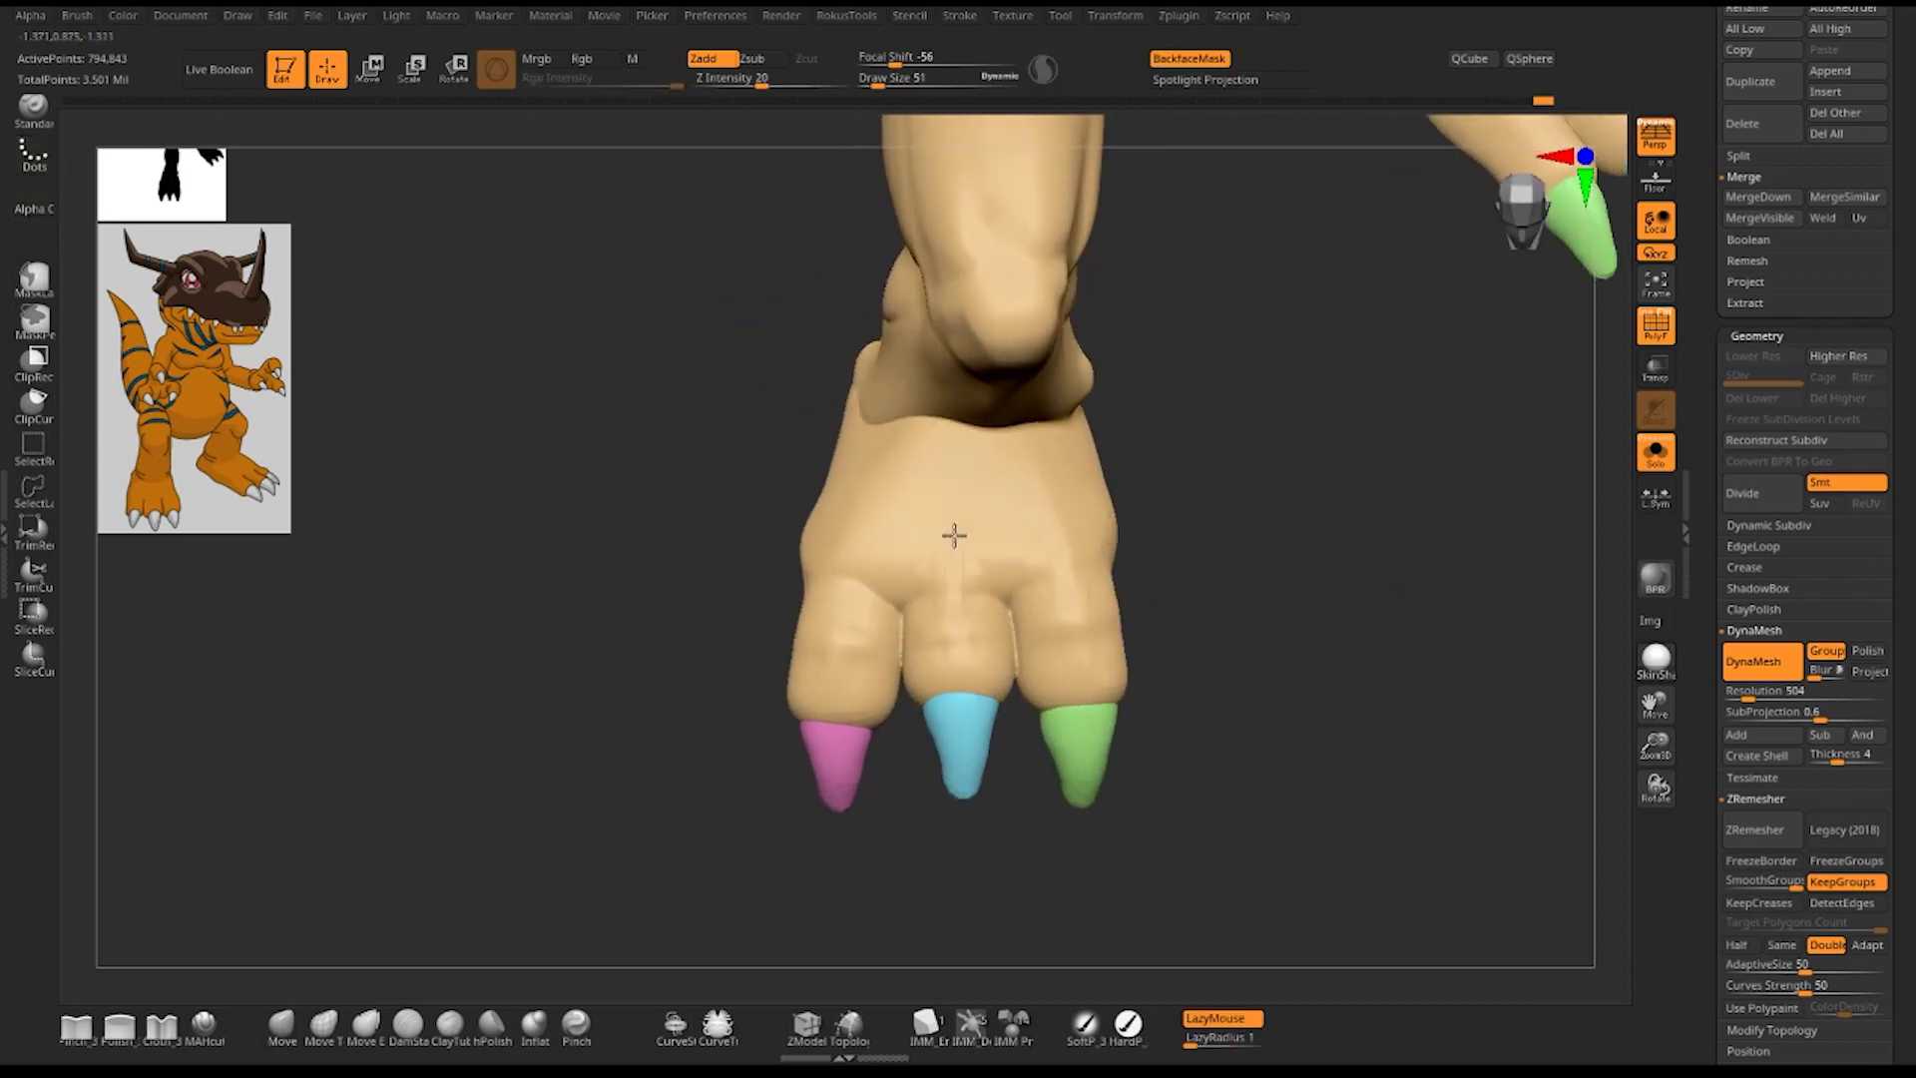
{"action": "key", "text": "shift"}
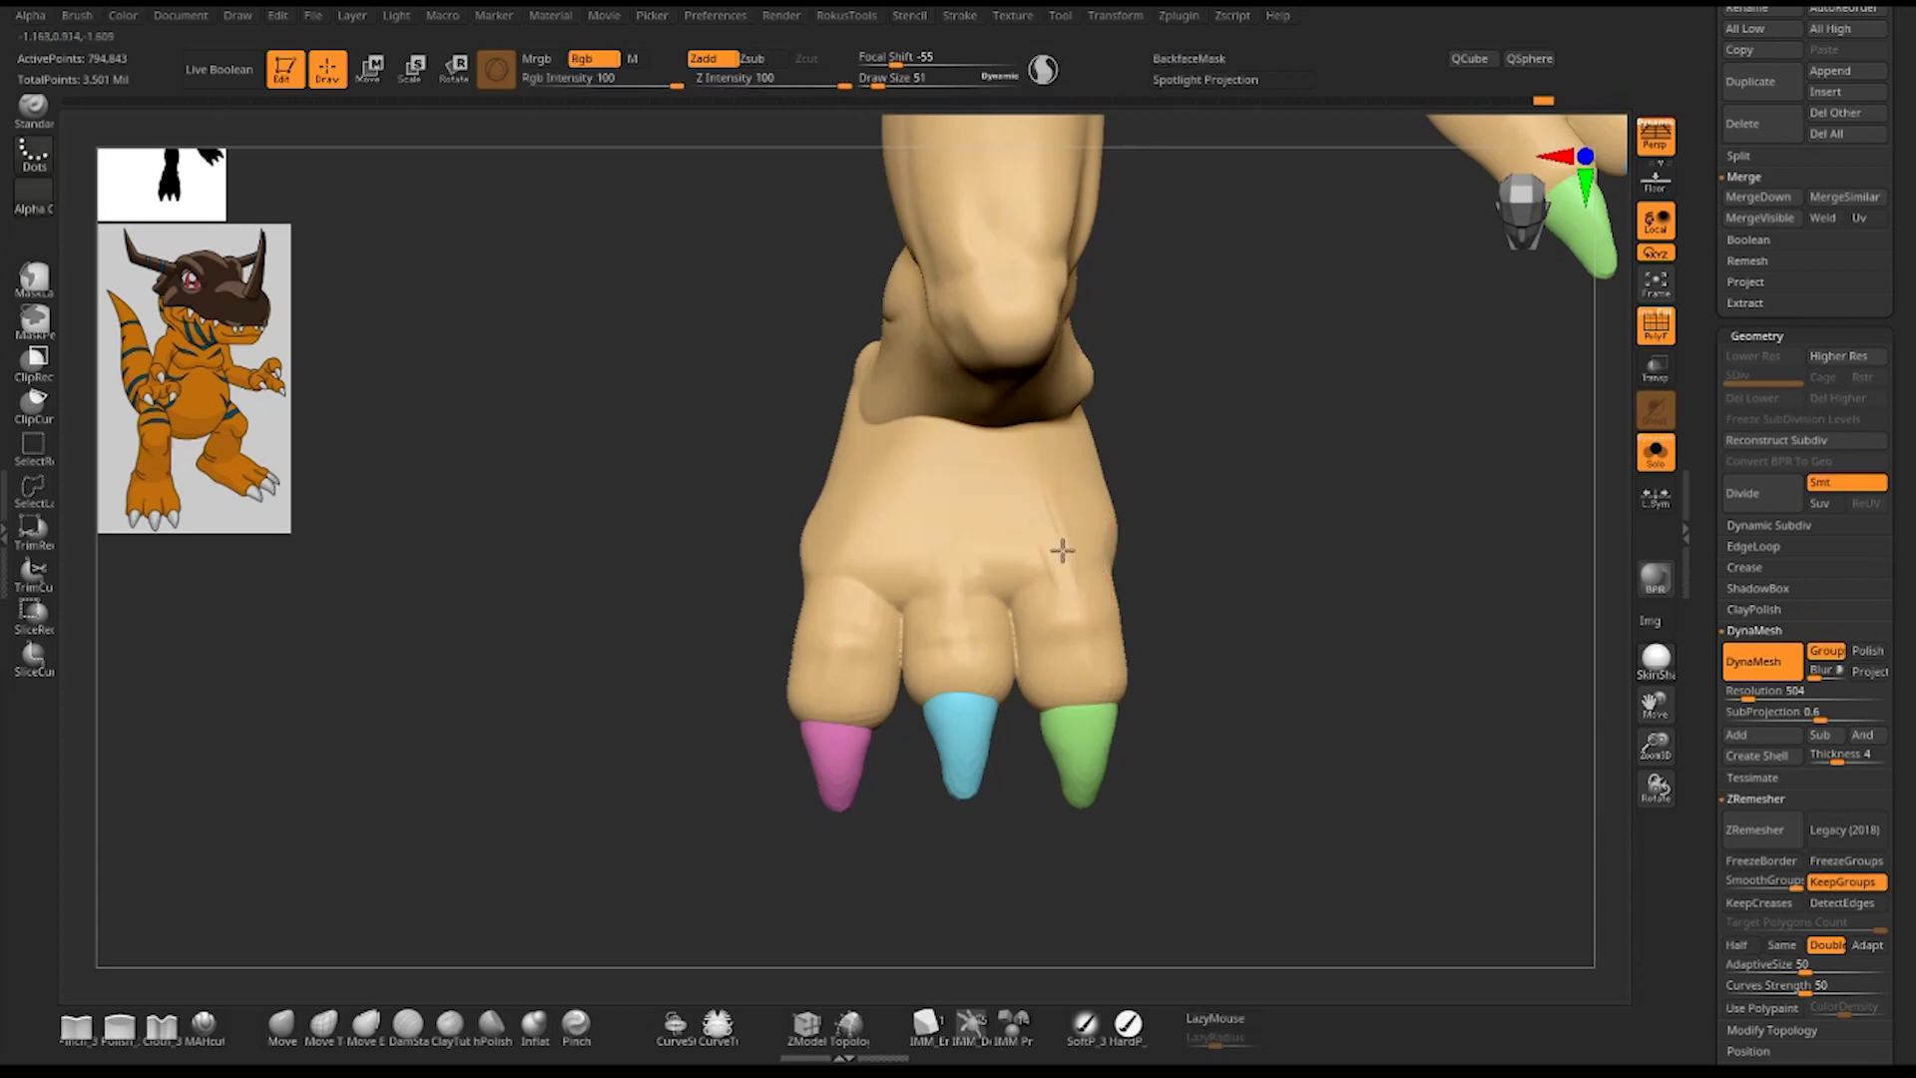
{"action": "left_click_drag", "start_coordinate": [1064, 548], "coordinate": [1053, 583], "text": "shift"}
{"action": "mouse_move", "coordinate": [1247, 565]}
{"action": "left_mouse_down"}
{"action": "mouse_move", "coordinate": [978, 638]}
{"action": "mouse_move", "coordinate": [873, 615]}
{"action": "left_mouse_up"}
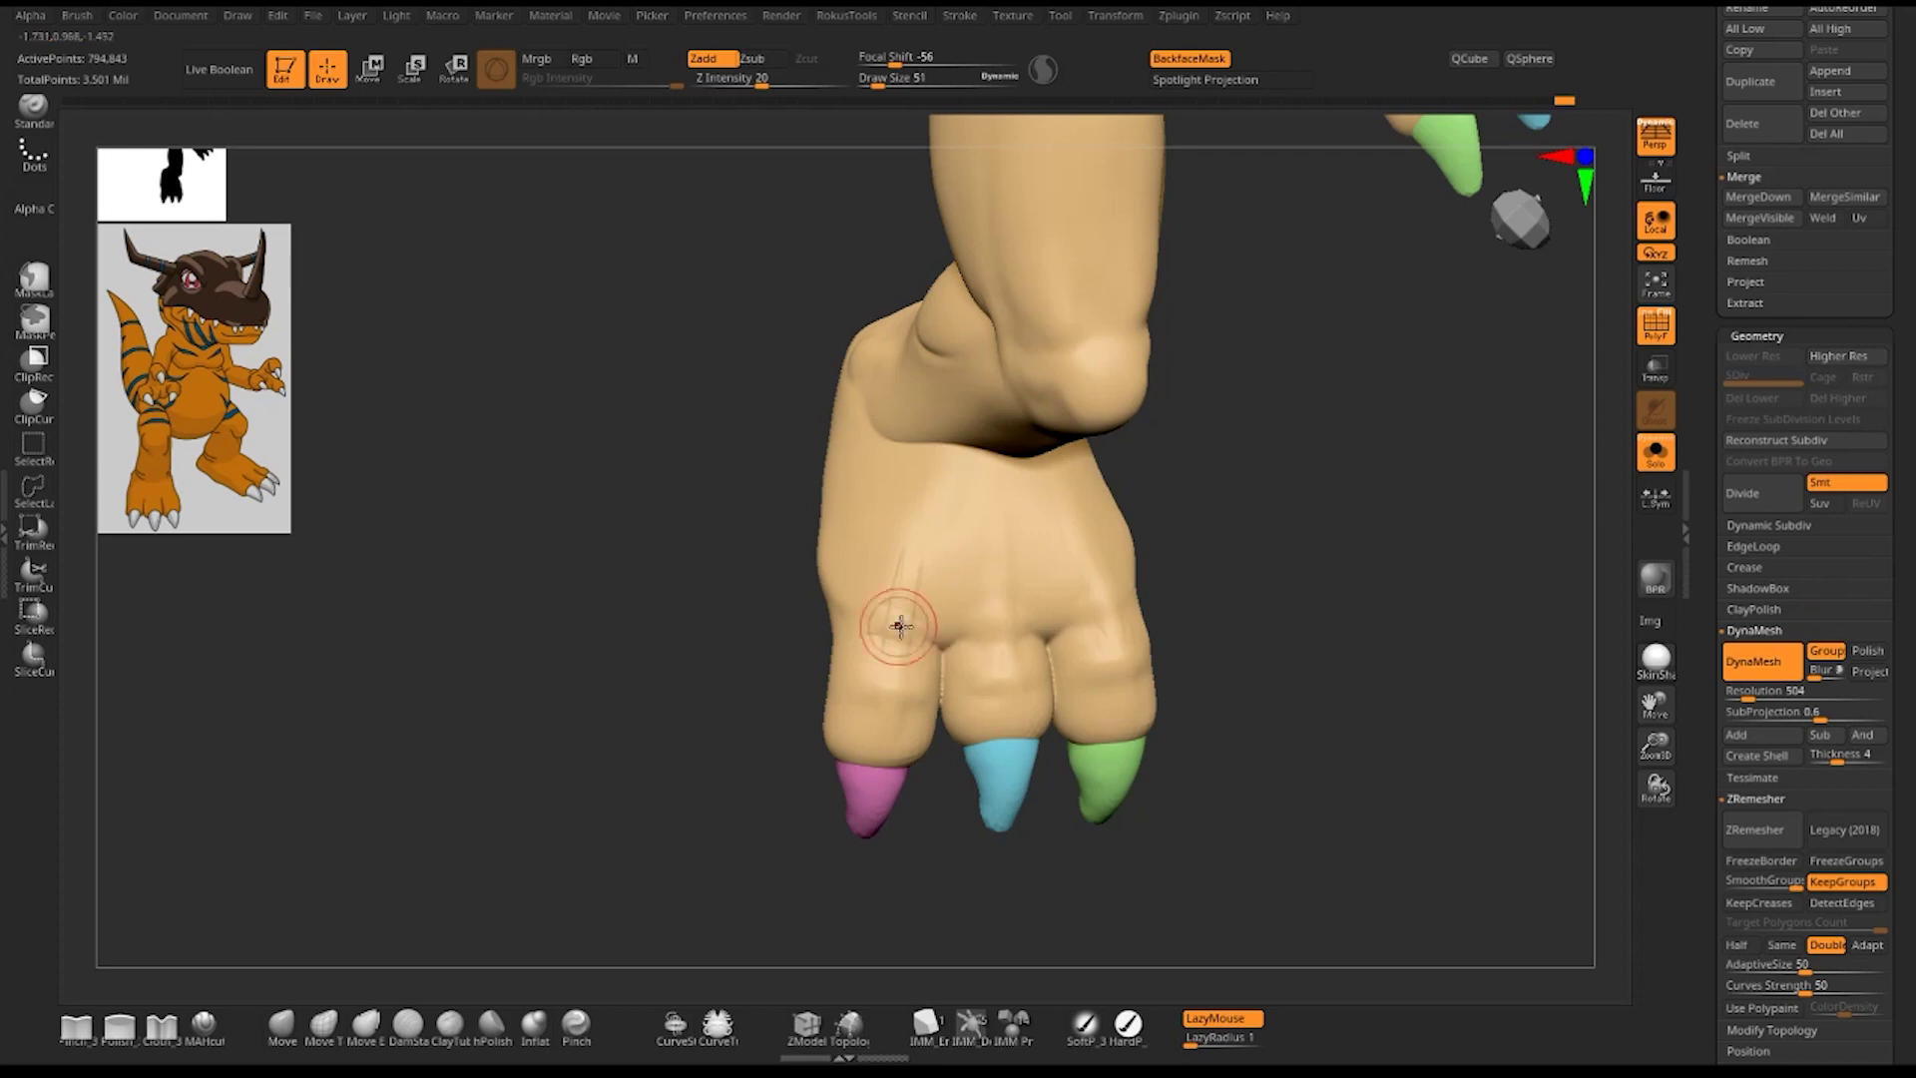
{"action": "key", "text": "shift"}
{"action": "right_click_drag", "start_coordinate": [1347, 676], "coordinate": [1305, 449], "text": "ctrl"}
- Zoom onto the near foot and carve wrinkle creases into the green- and blue-clawed toes
{"action": "key", "text": "shift"}
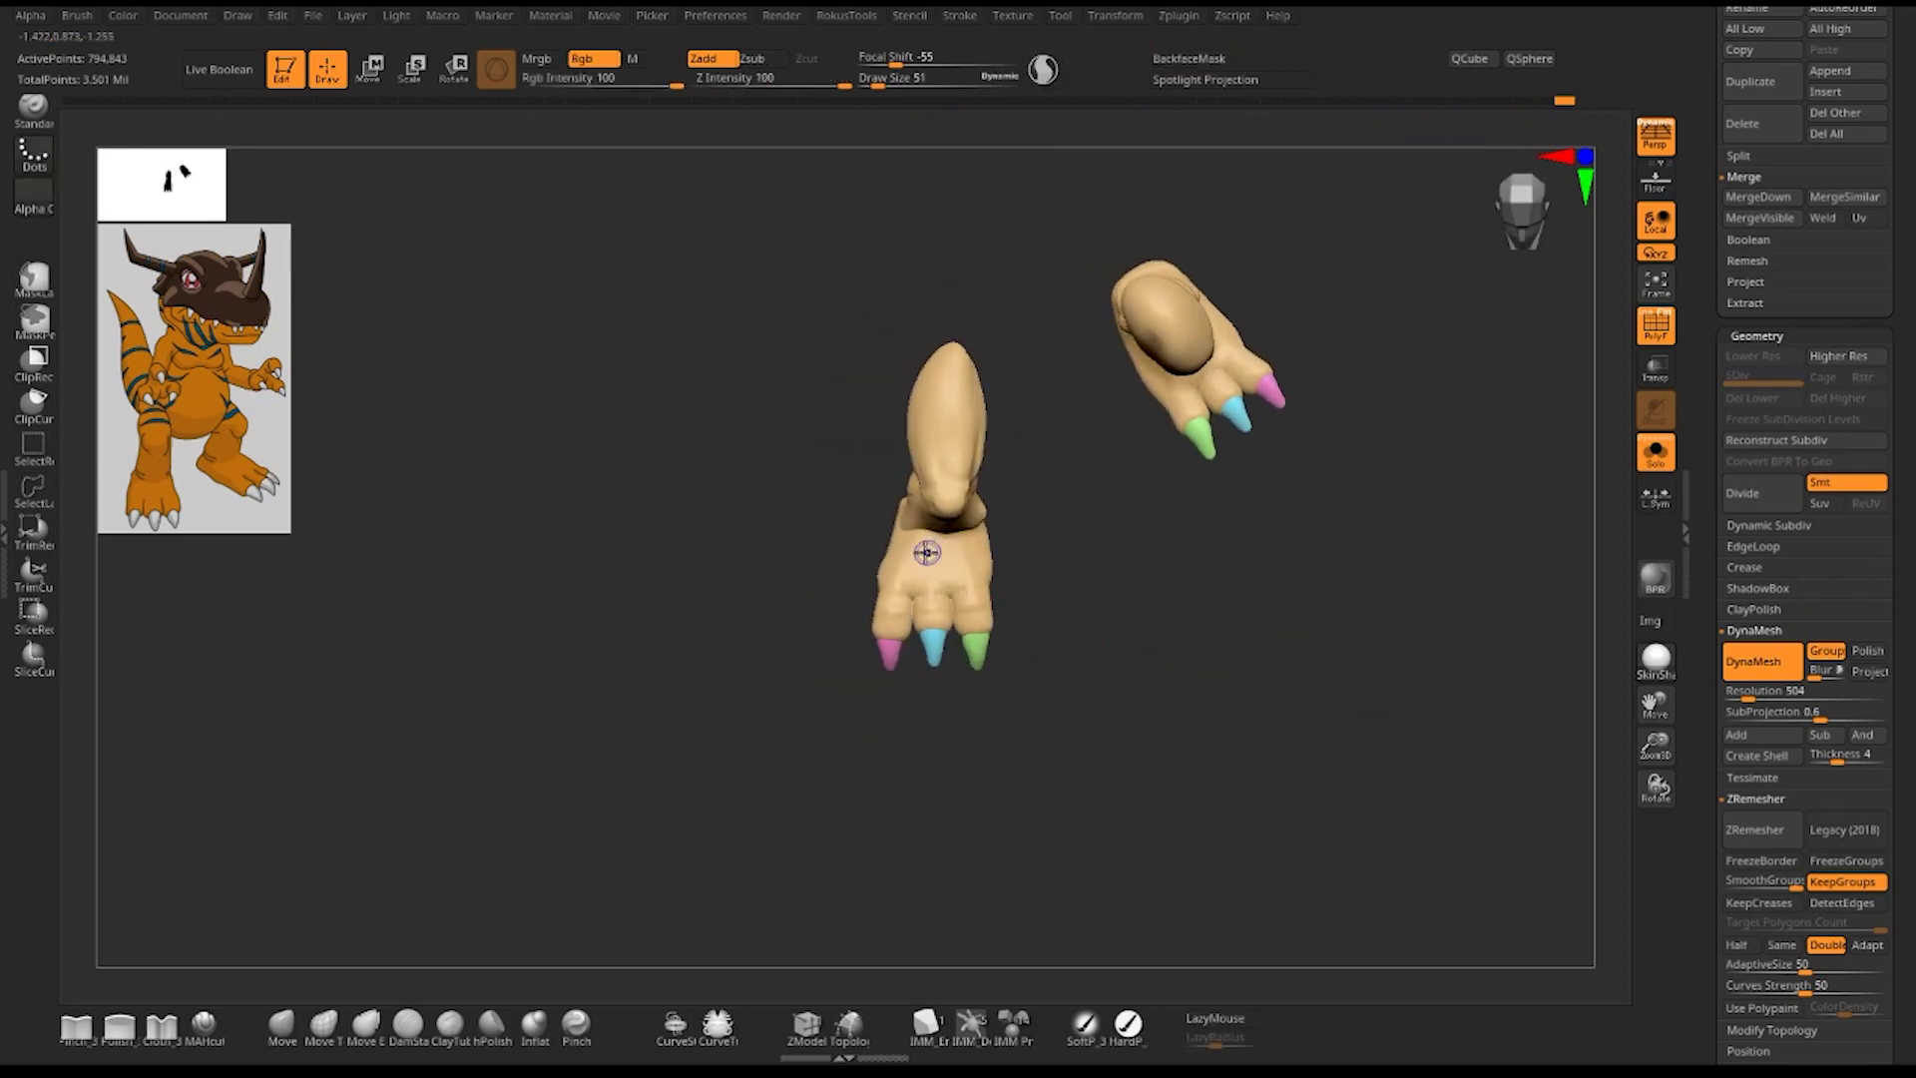
{"action": "mouse_move", "coordinate": [990, 586]}
{"action": "right_mouse_down"}
{"action": "mouse_move", "coordinate": [1266, 568]}
{"action": "mouse_move", "coordinate": [1040, 677]}
{"action": "mouse_move", "coordinate": [1210, 679]}
{"action": "mouse_move", "coordinate": [1266, 607]}
{"action": "right_mouse_up"}
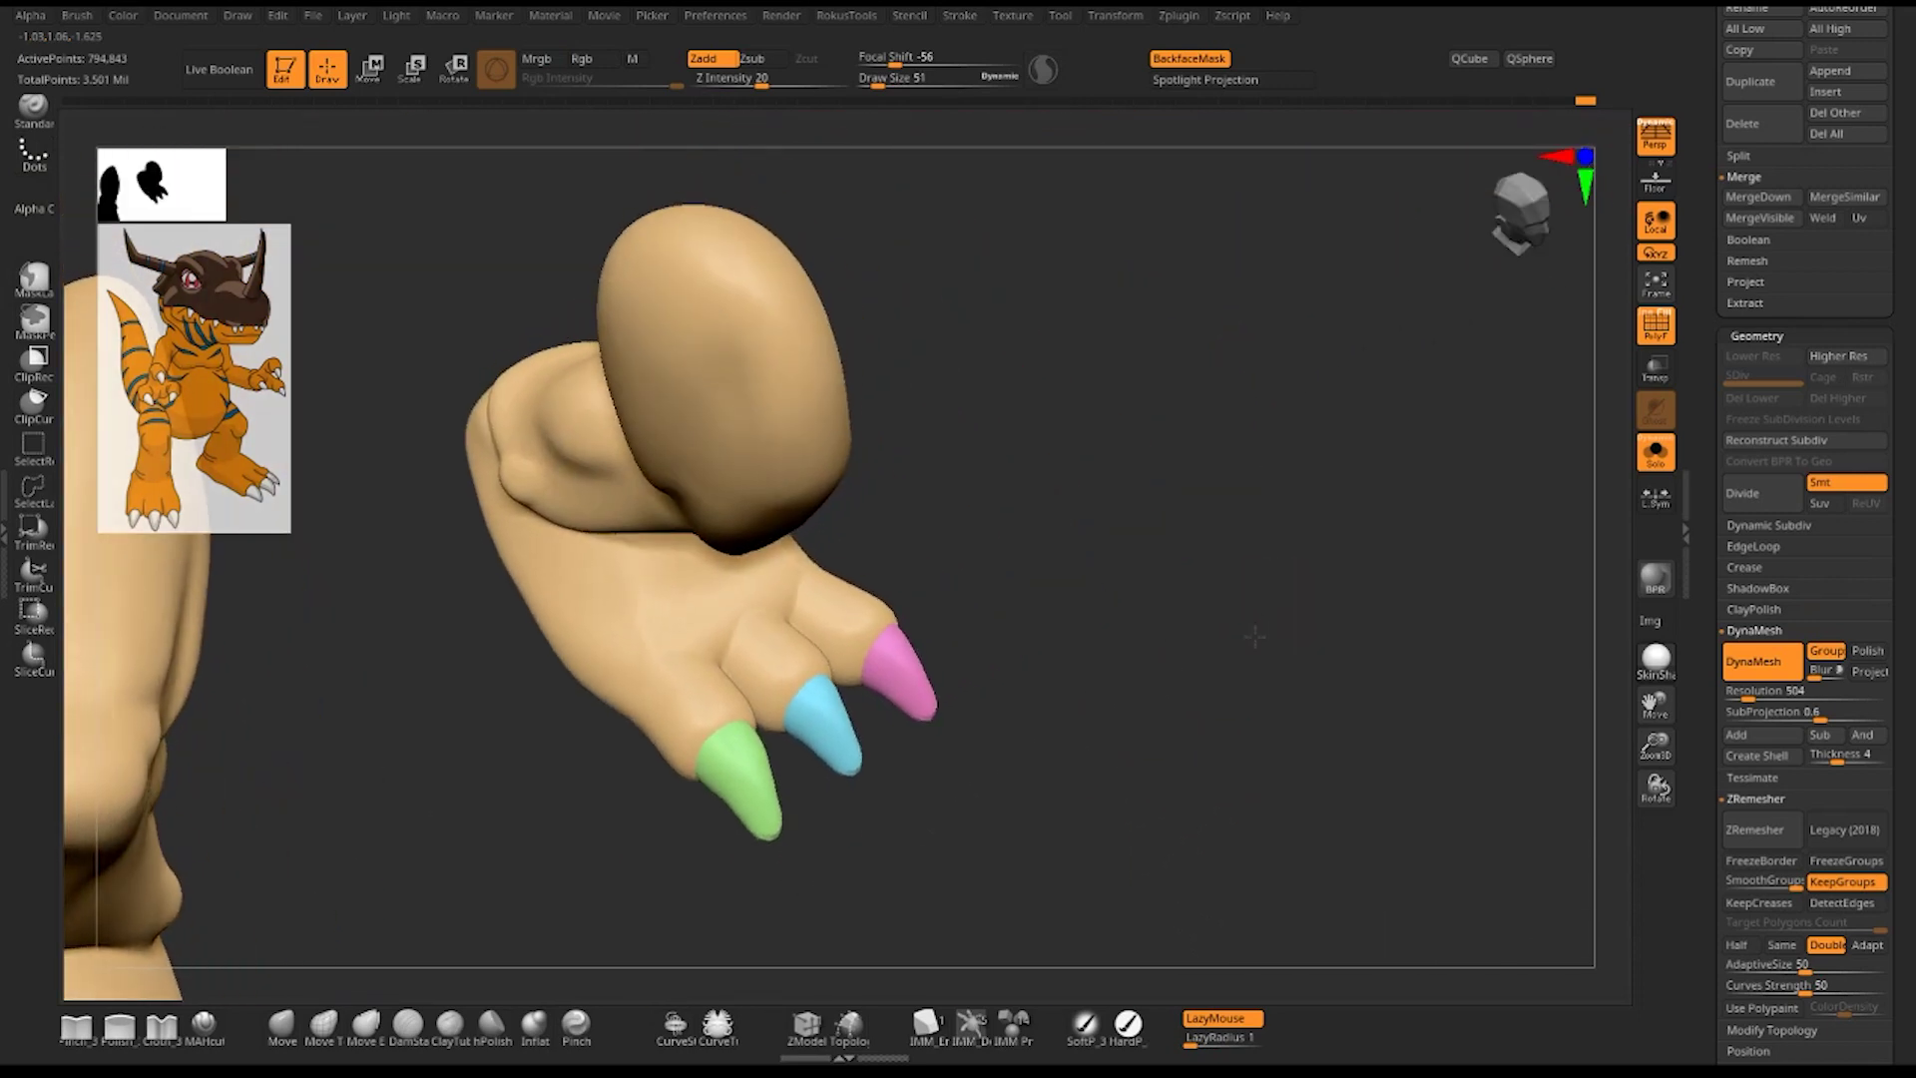
{"action": "mouse_move", "coordinate": [1116, 554]}
{"action": "right_mouse_down", "text": "ctrl"}
{"action": "mouse_move", "coordinate": [1231, 599]}
{"action": "mouse_move", "coordinate": [1278, 504]}
{"action": "mouse_move", "coordinate": [1283, 577]}
{"action": "mouse_move", "coordinate": [1007, 639]}
{"action": "right_mouse_up", "text": "ctrl"}
{"action": "mouse_move", "coordinate": [770, 642]}
{"action": "right_mouse_down"}
{"action": "mouse_move", "coordinate": [1254, 684]}
{"action": "mouse_move", "coordinate": [1102, 736]}
{"action": "right_mouse_up"}
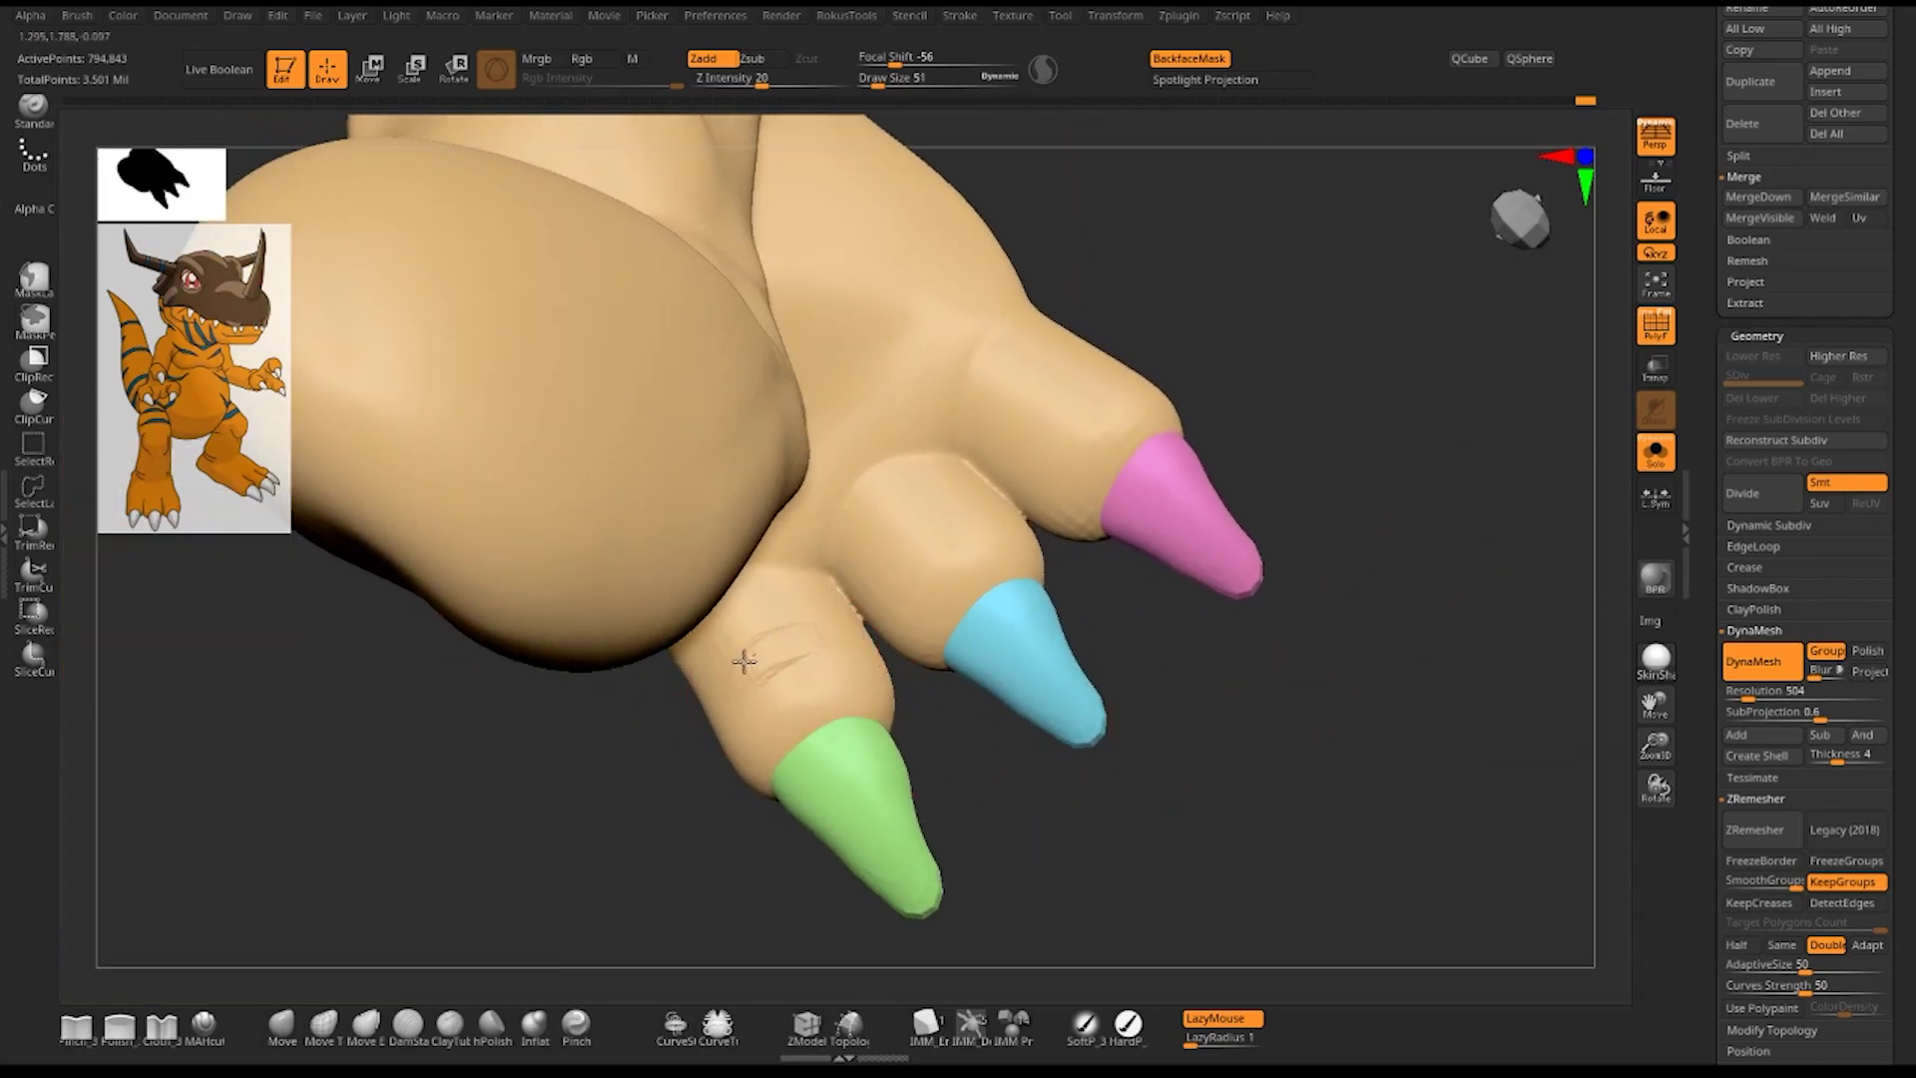
{"action": "mouse_move", "coordinate": [820, 623]}
{"action": "left_mouse_down"}
{"action": "mouse_move", "coordinate": [748, 663]}
{"action": "mouse_move", "coordinate": [737, 639]}
{"action": "left_mouse_up"}
{"action": "left_click_drag", "start_coordinate": [902, 560], "coordinate": [958, 508]}
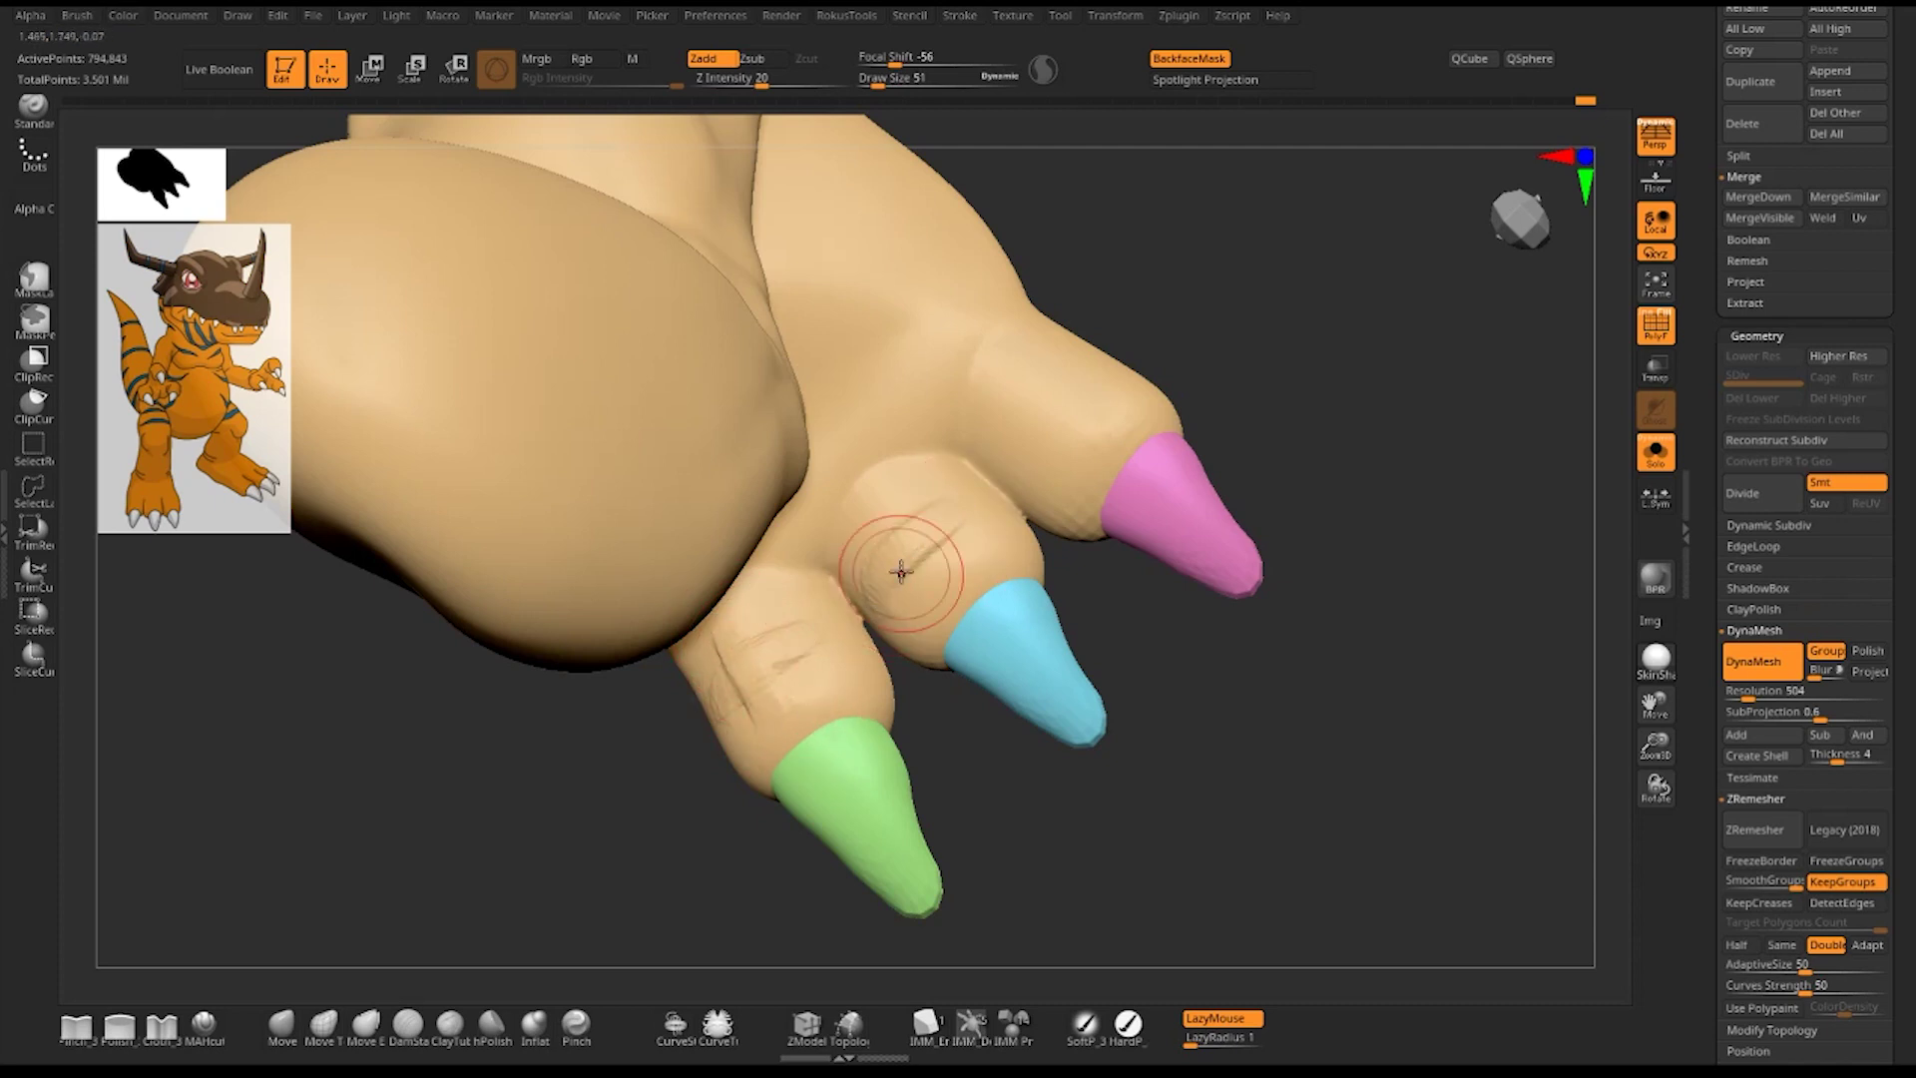
- Smooth away the fresh creases on the toes with the Smooth brush
{"action": "key", "text": "b"}
{"action": "key", "text": "s"}
{"action": "key", "text": "t"}
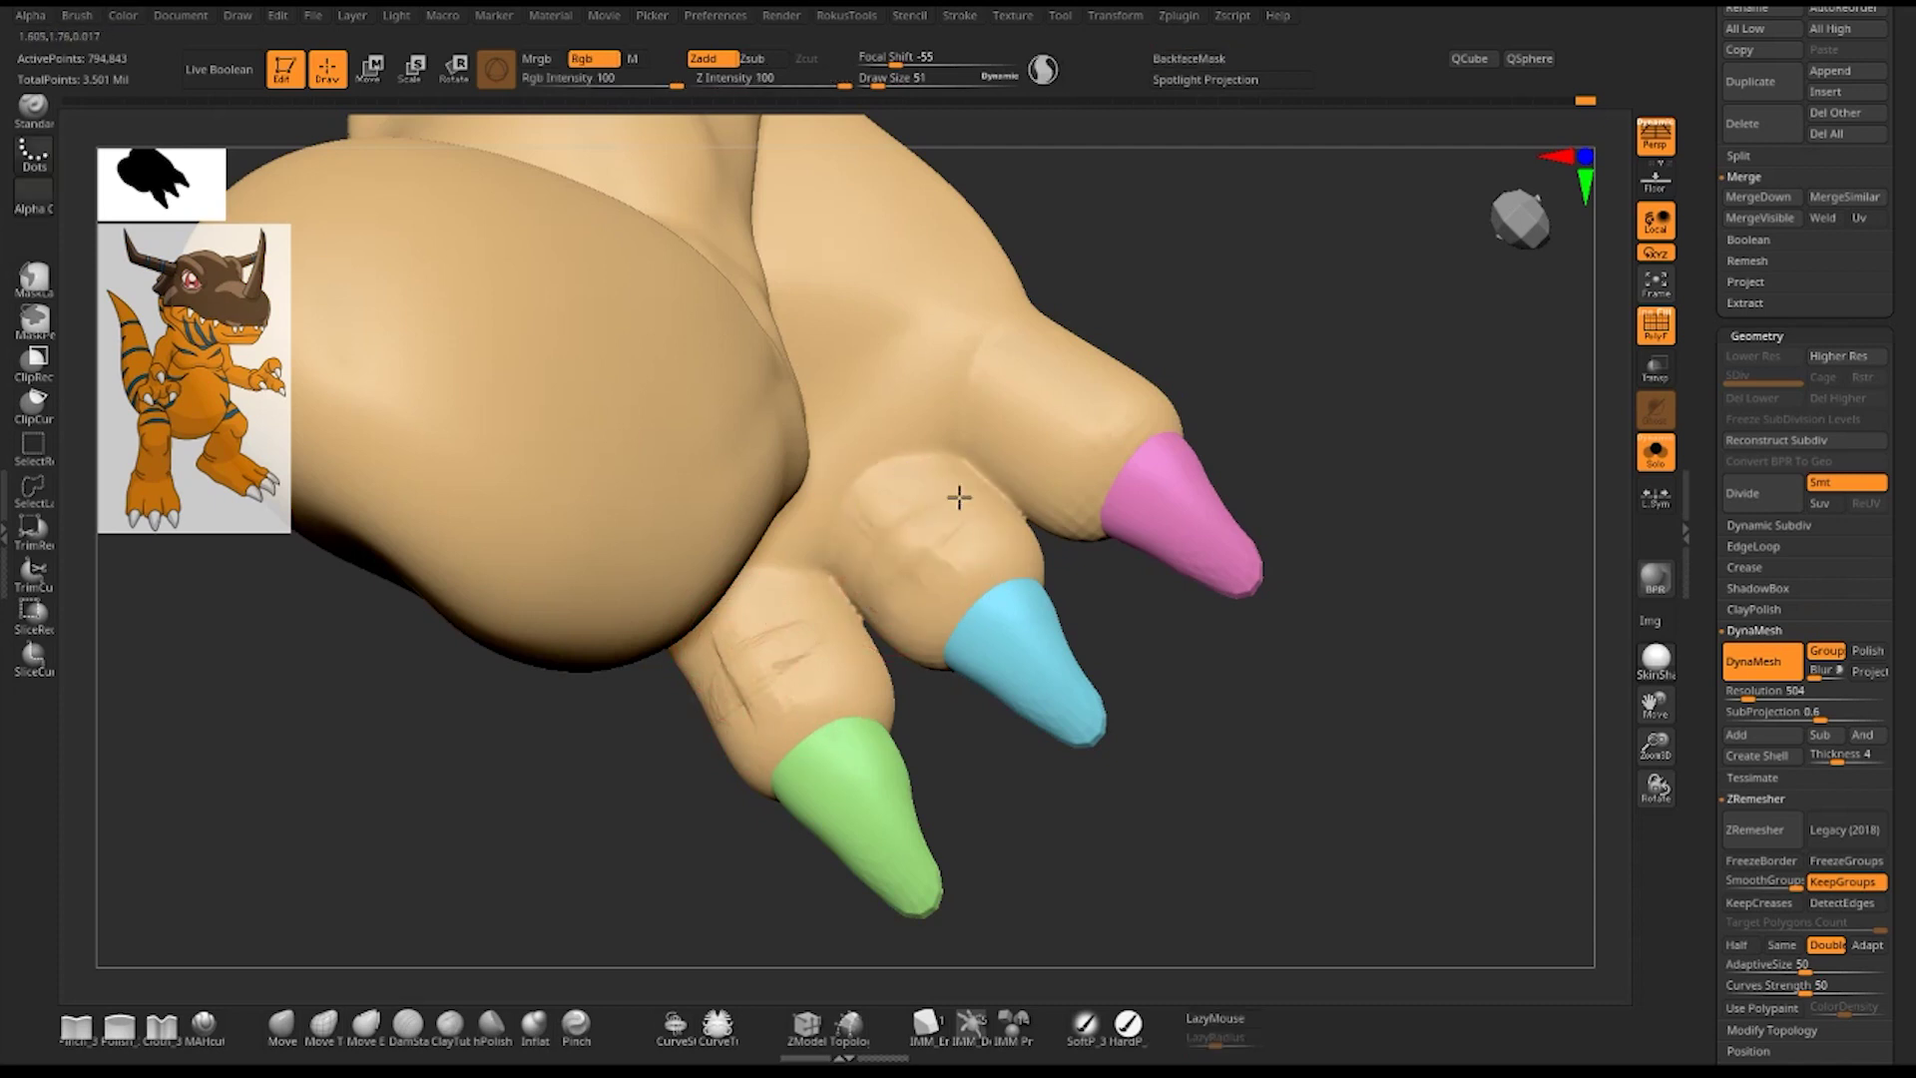
{"action": "left_click_drag", "start_coordinate": [957, 496], "coordinate": [782, 642], "text": "shift"}
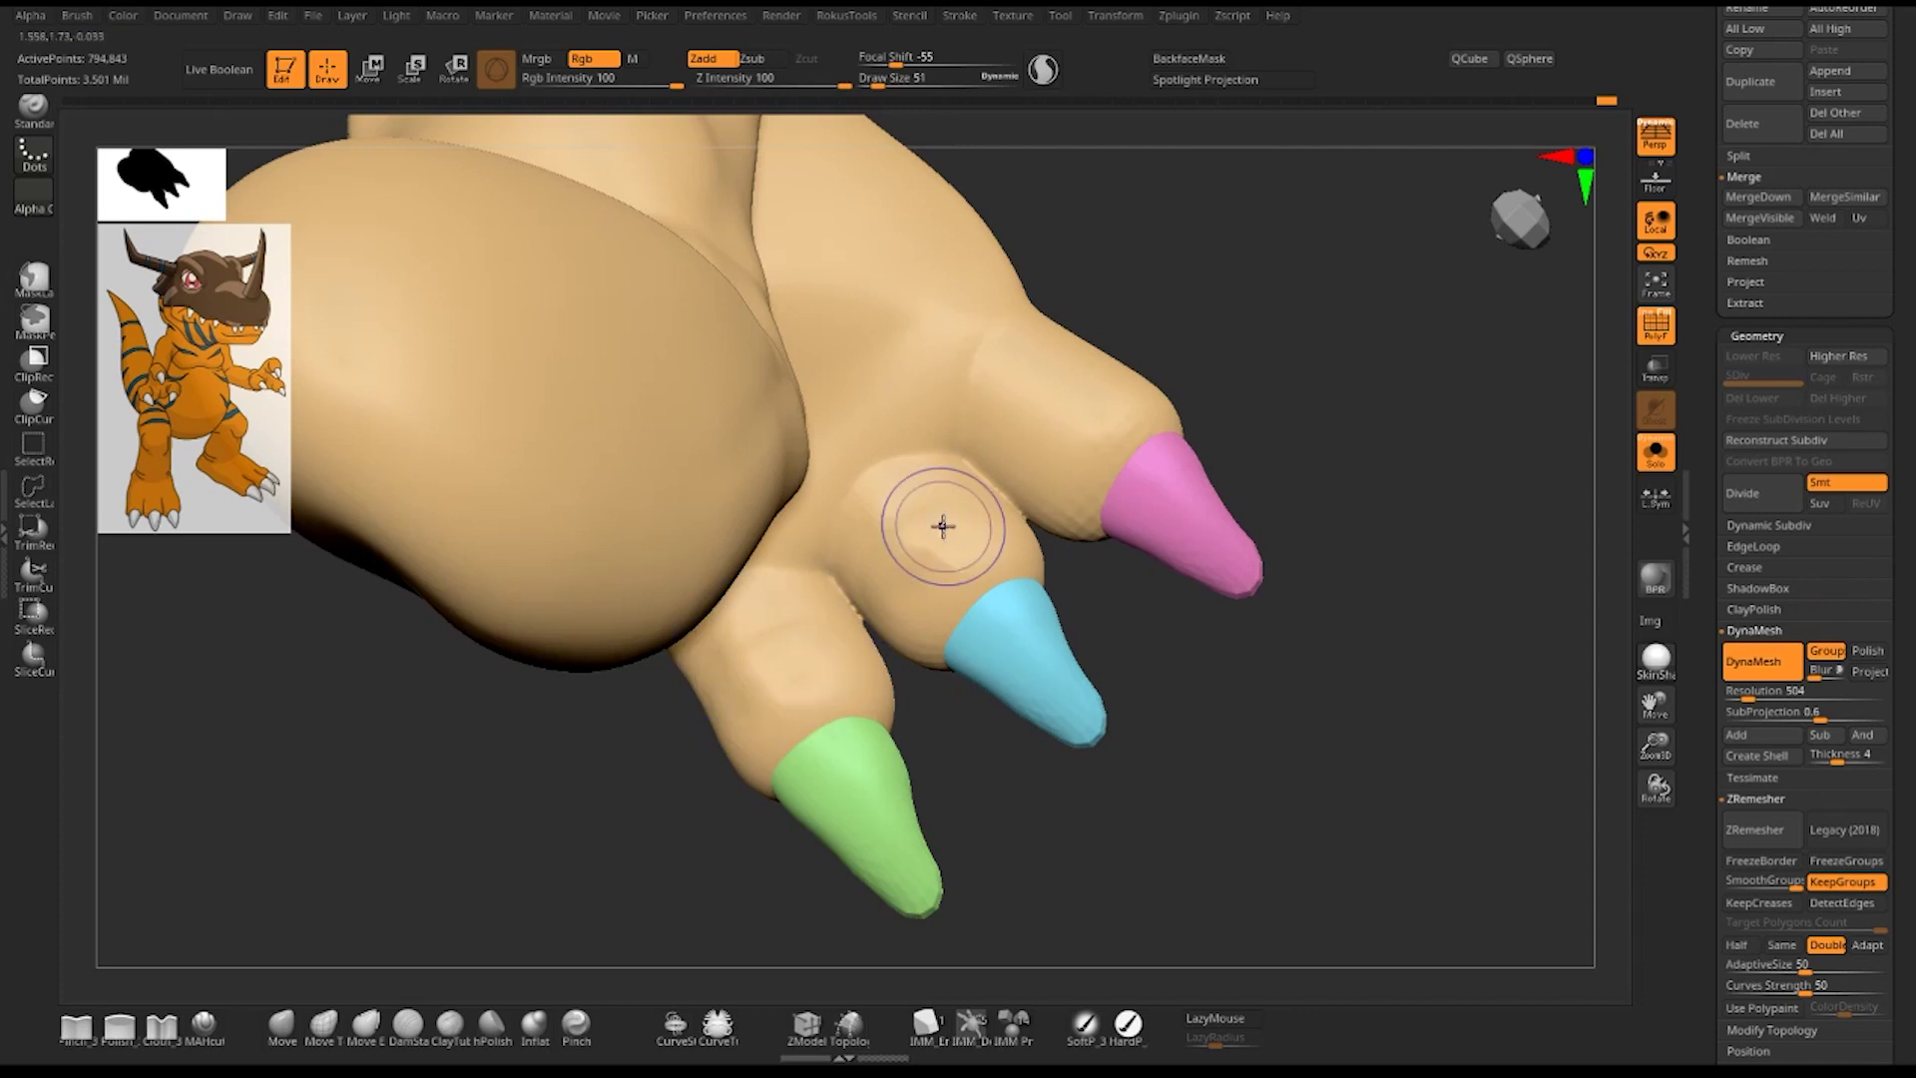
- Carve creases along the pink-clawed toe and its base with DamStandard
{"action": "key", "text": "b"}
{"action": "key", "text": "d"}
{"action": "key", "text": "s"}
{"action": "left_click_drag", "start_coordinate": [1067, 389], "coordinate": [1010, 469]}
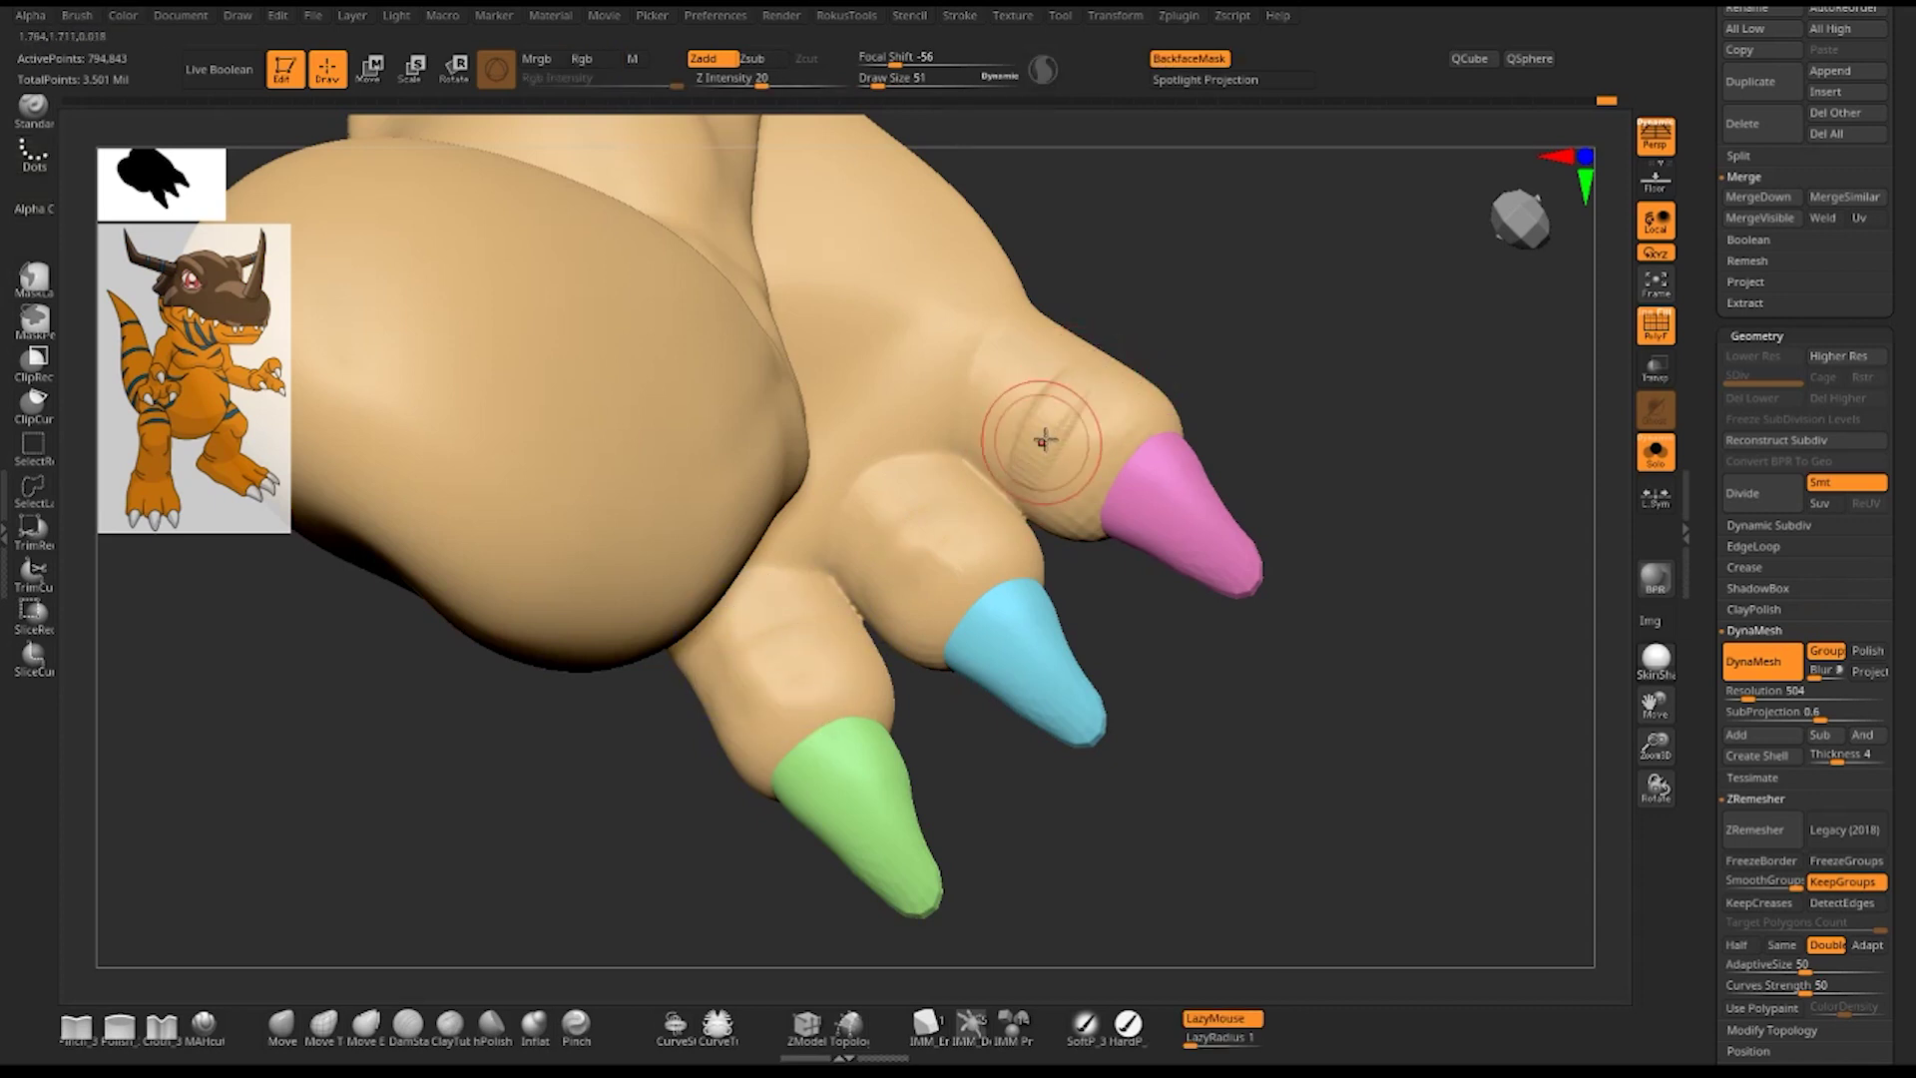
{"action": "left_click_drag", "start_coordinate": [1031, 399], "coordinate": [1095, 445]}
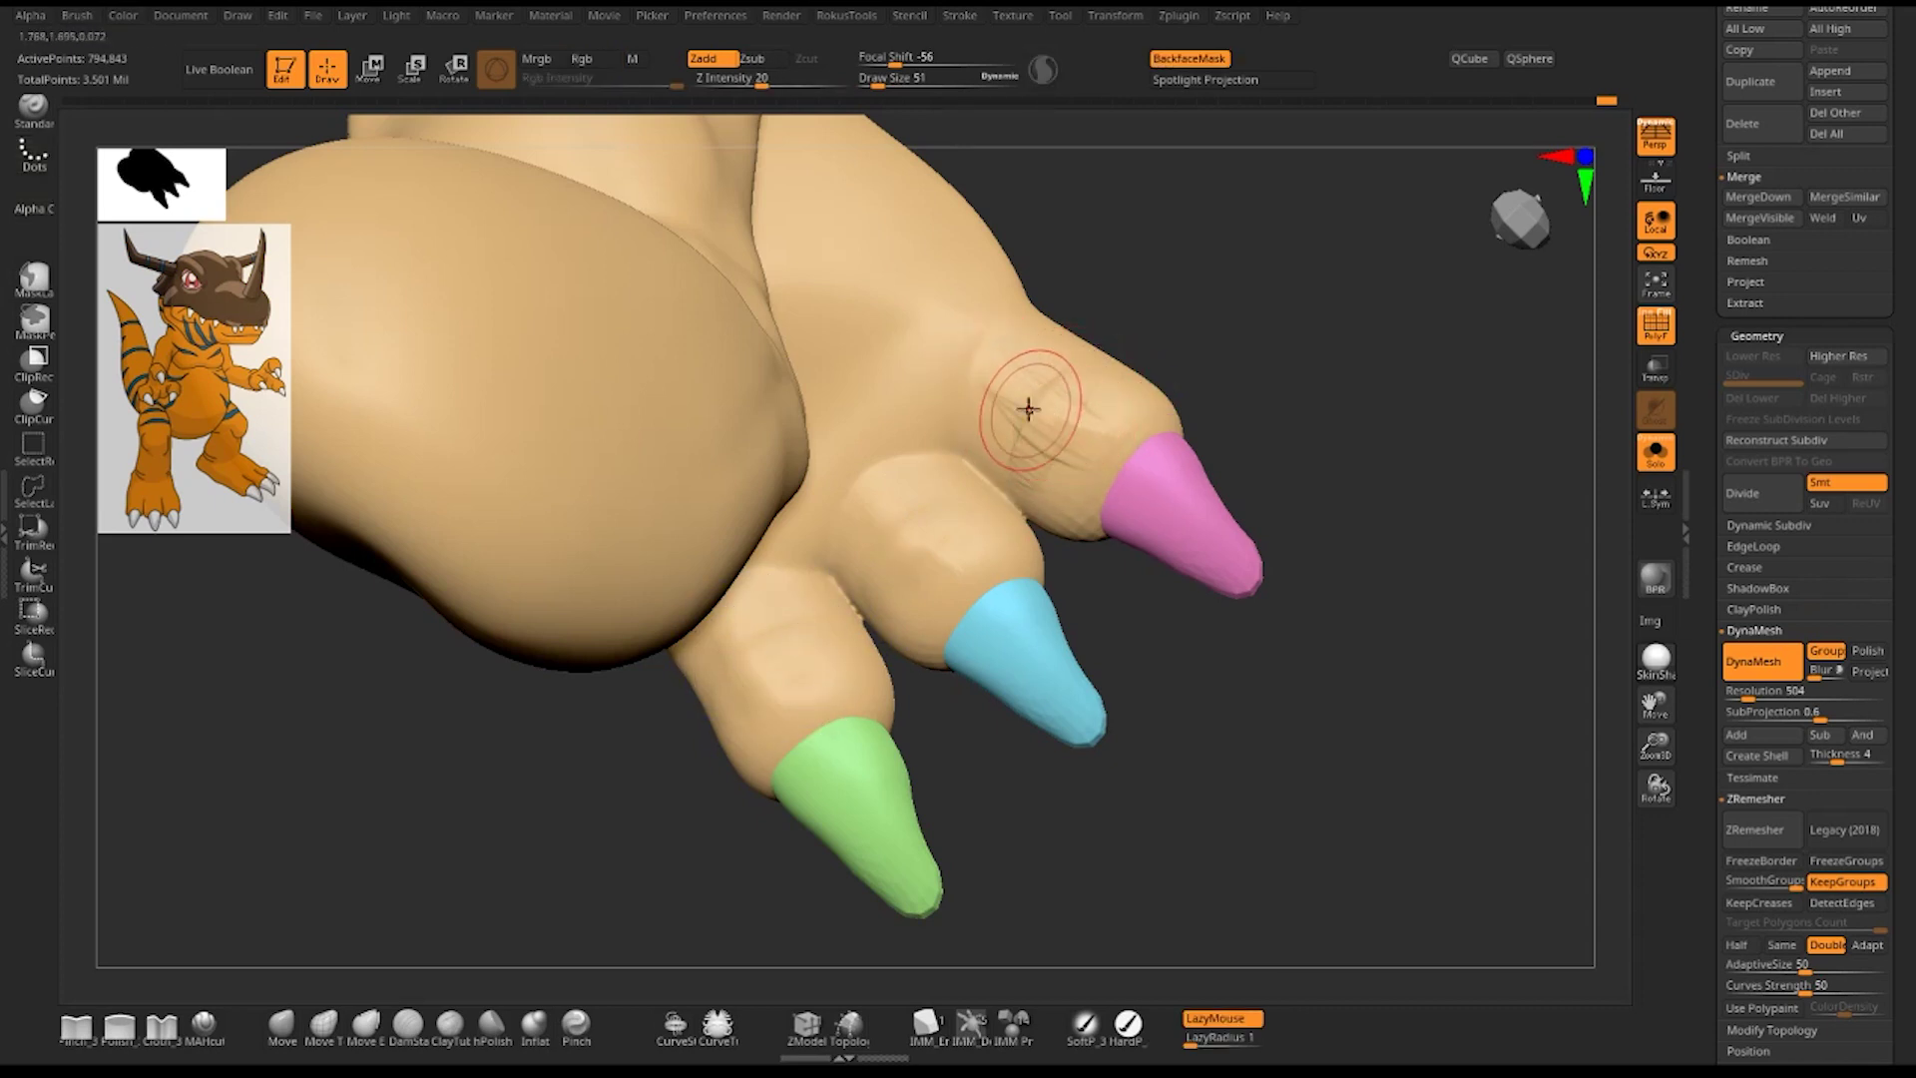
- Orbit around the foot and carve two diagonal creases across its surface
{"action": "key", "text": "b"}
{"action": "key", "text": "s"}
{"action": "key", "text": "t"}
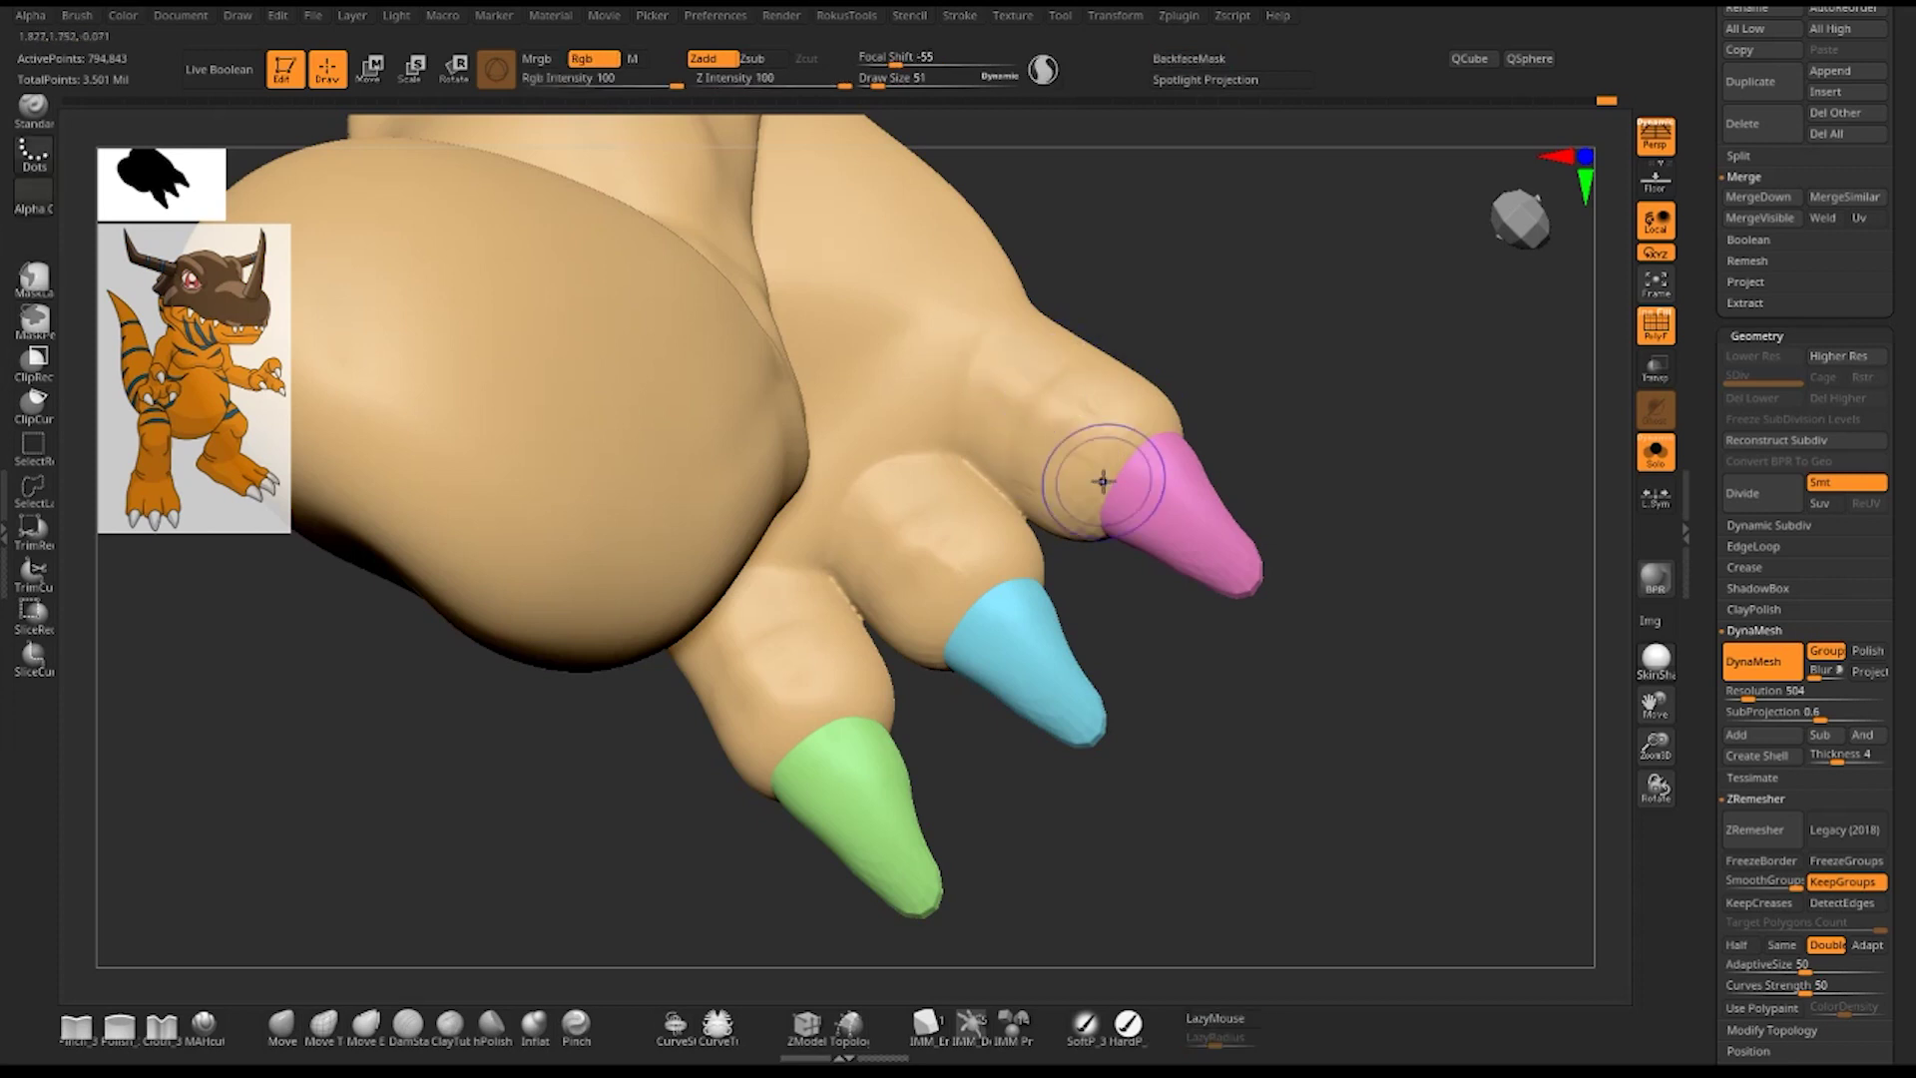
{"action": "mouse_move", "coordinate": [1337, 499]}
{"action": "left_mouse_down"}
{"action": "mouse_move", "coordinate": [1403, 419]}
{"action": "mouse_move", "coordinate": [1078, 500]}
{"action": "left_mouse_up"}
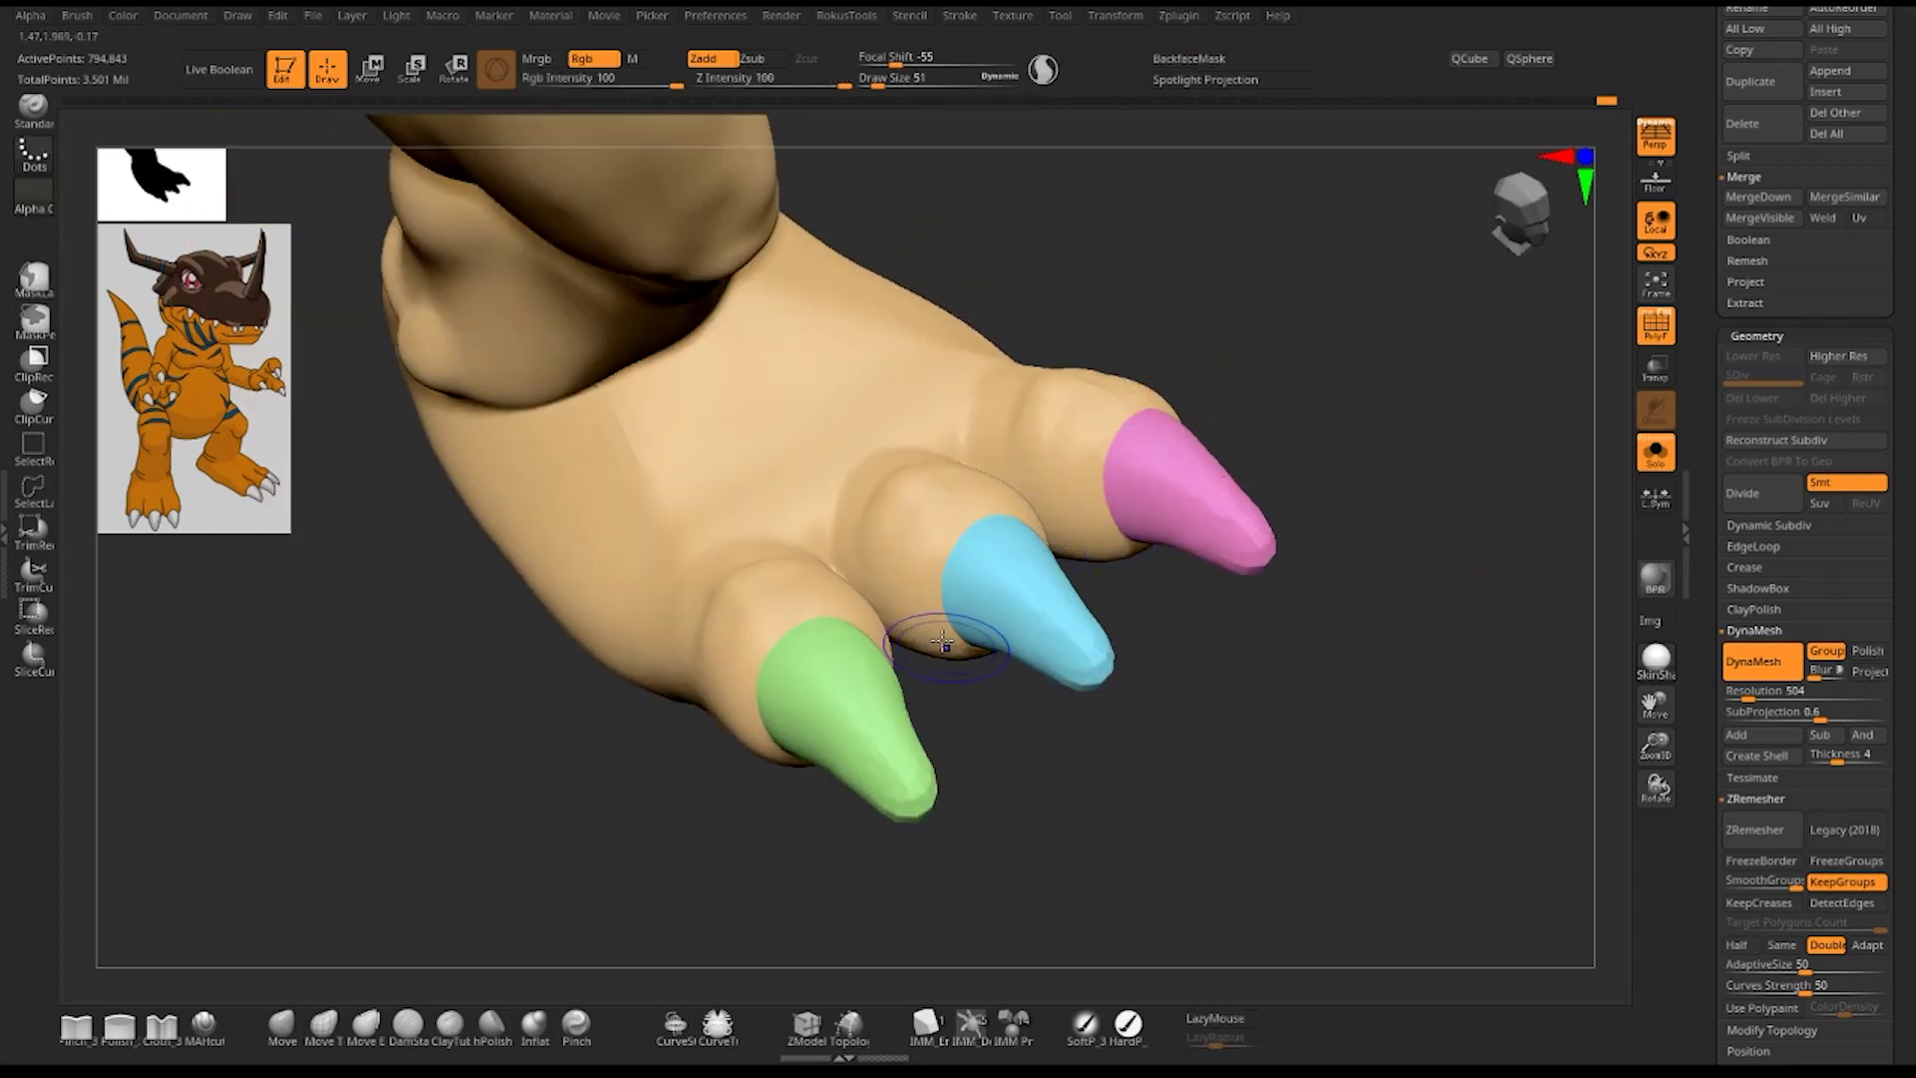
{"action": "left_click_drag", "start_coordinate": [1210, 628], "coordinate": [1193, 428]}
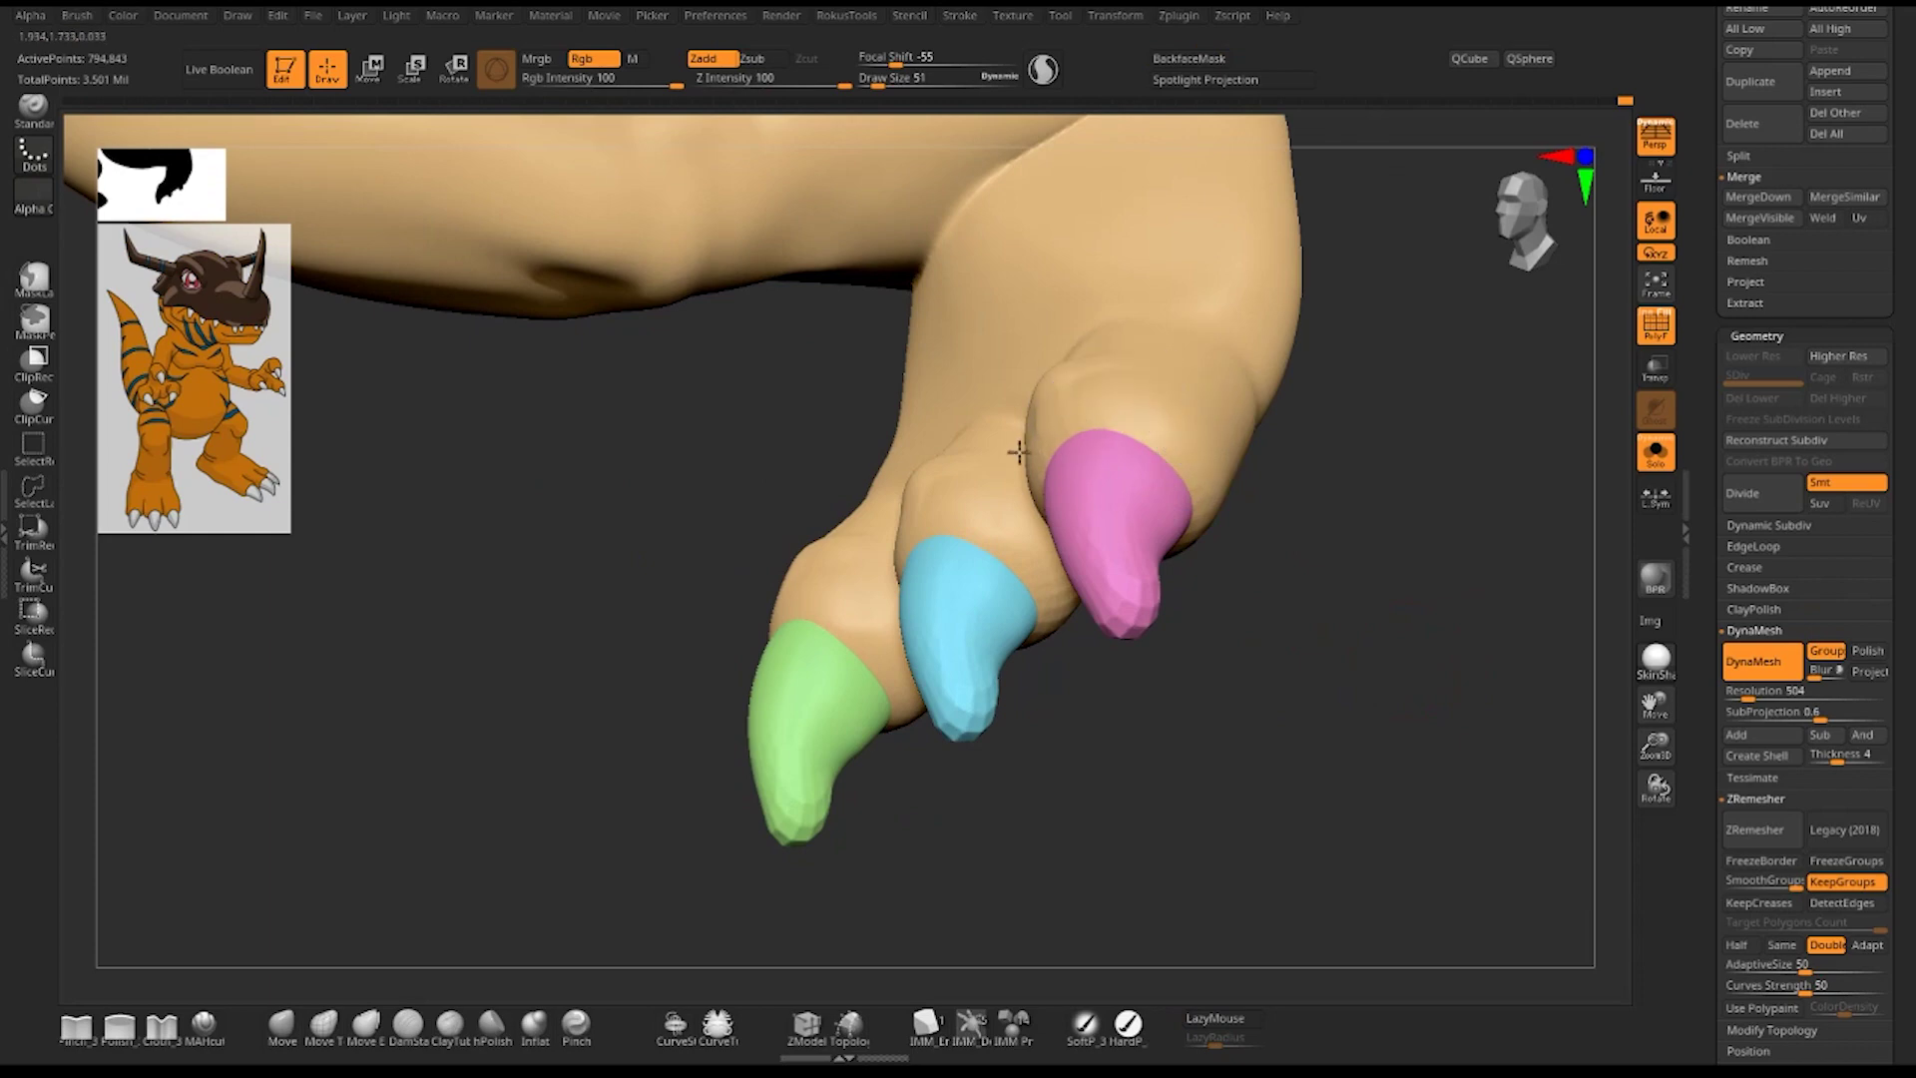
{"action": "left_click_drag", "start_coordinate": [1386, 569], "coordinate": [1125, 466]}
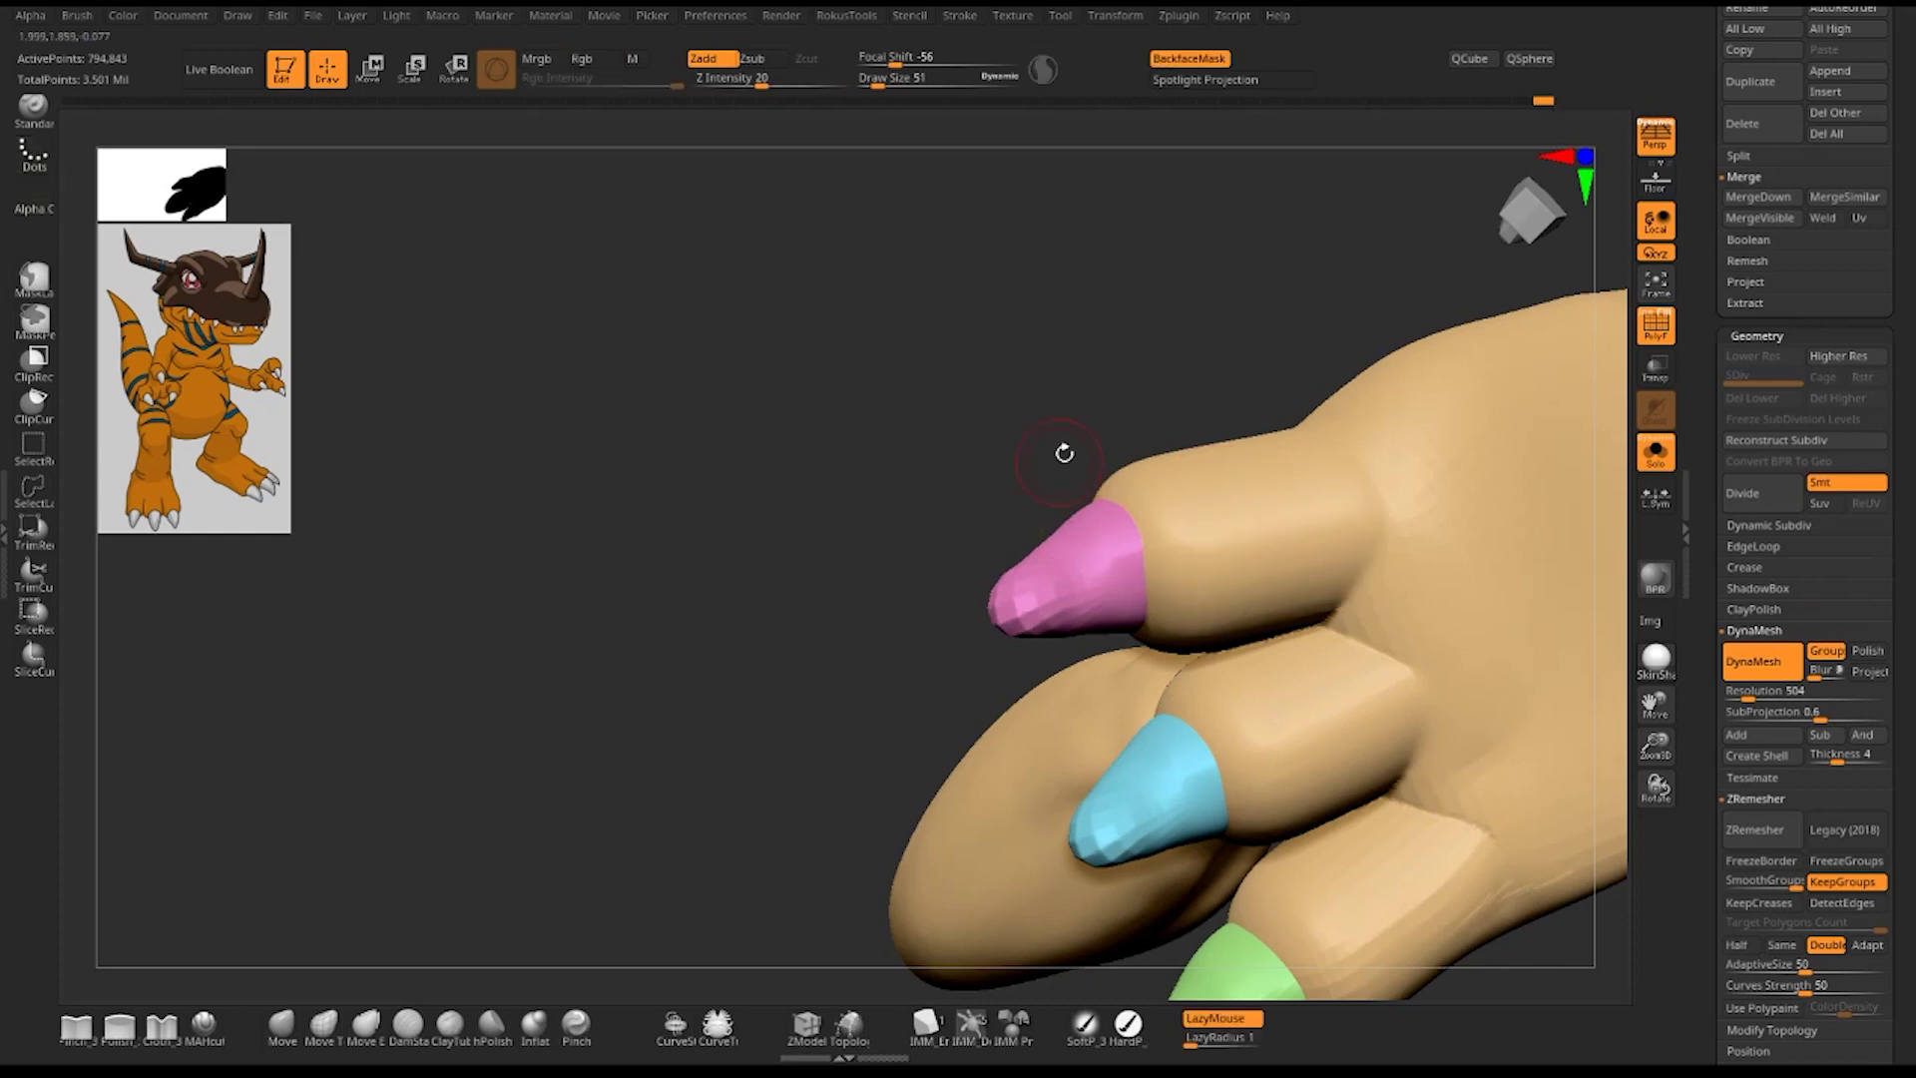
{"action": "mouse_move", "coordinate": [1061, 449]}
{"action": "left_mouse_down"}
{"action": "mouse_move", "coordinate": [825, 150]}
{"action": "mouse_move", "coordinate": [975, 539]}
{"action": "left_mouse_up"}
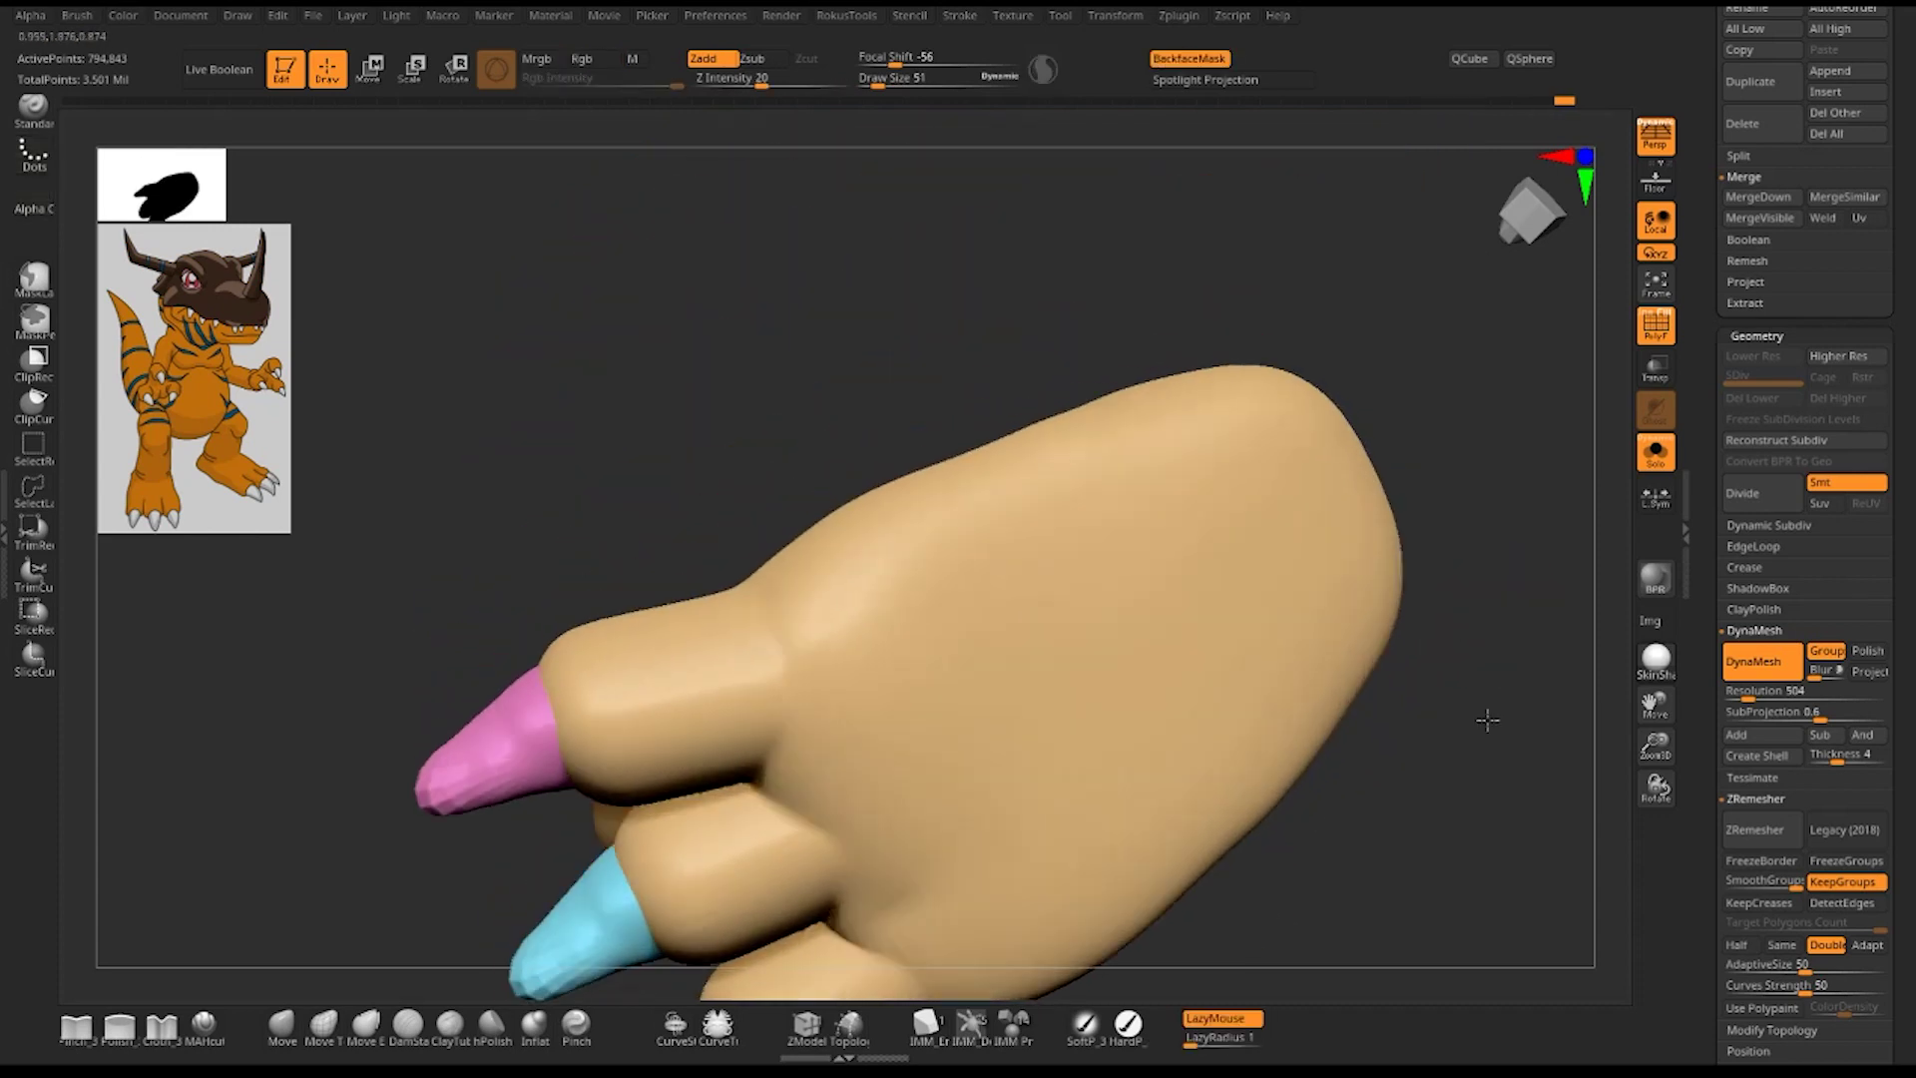
{"action": "mouse_move", "coordinate": [1488, 718]}
{"action": "left_mouse_down"}
{"action": "mouse_move", "coordinate": [1155, 651]}
{"action": "mouse_move", "coordinate": [1266, 698]}
{"action": "left_mouse_up"}
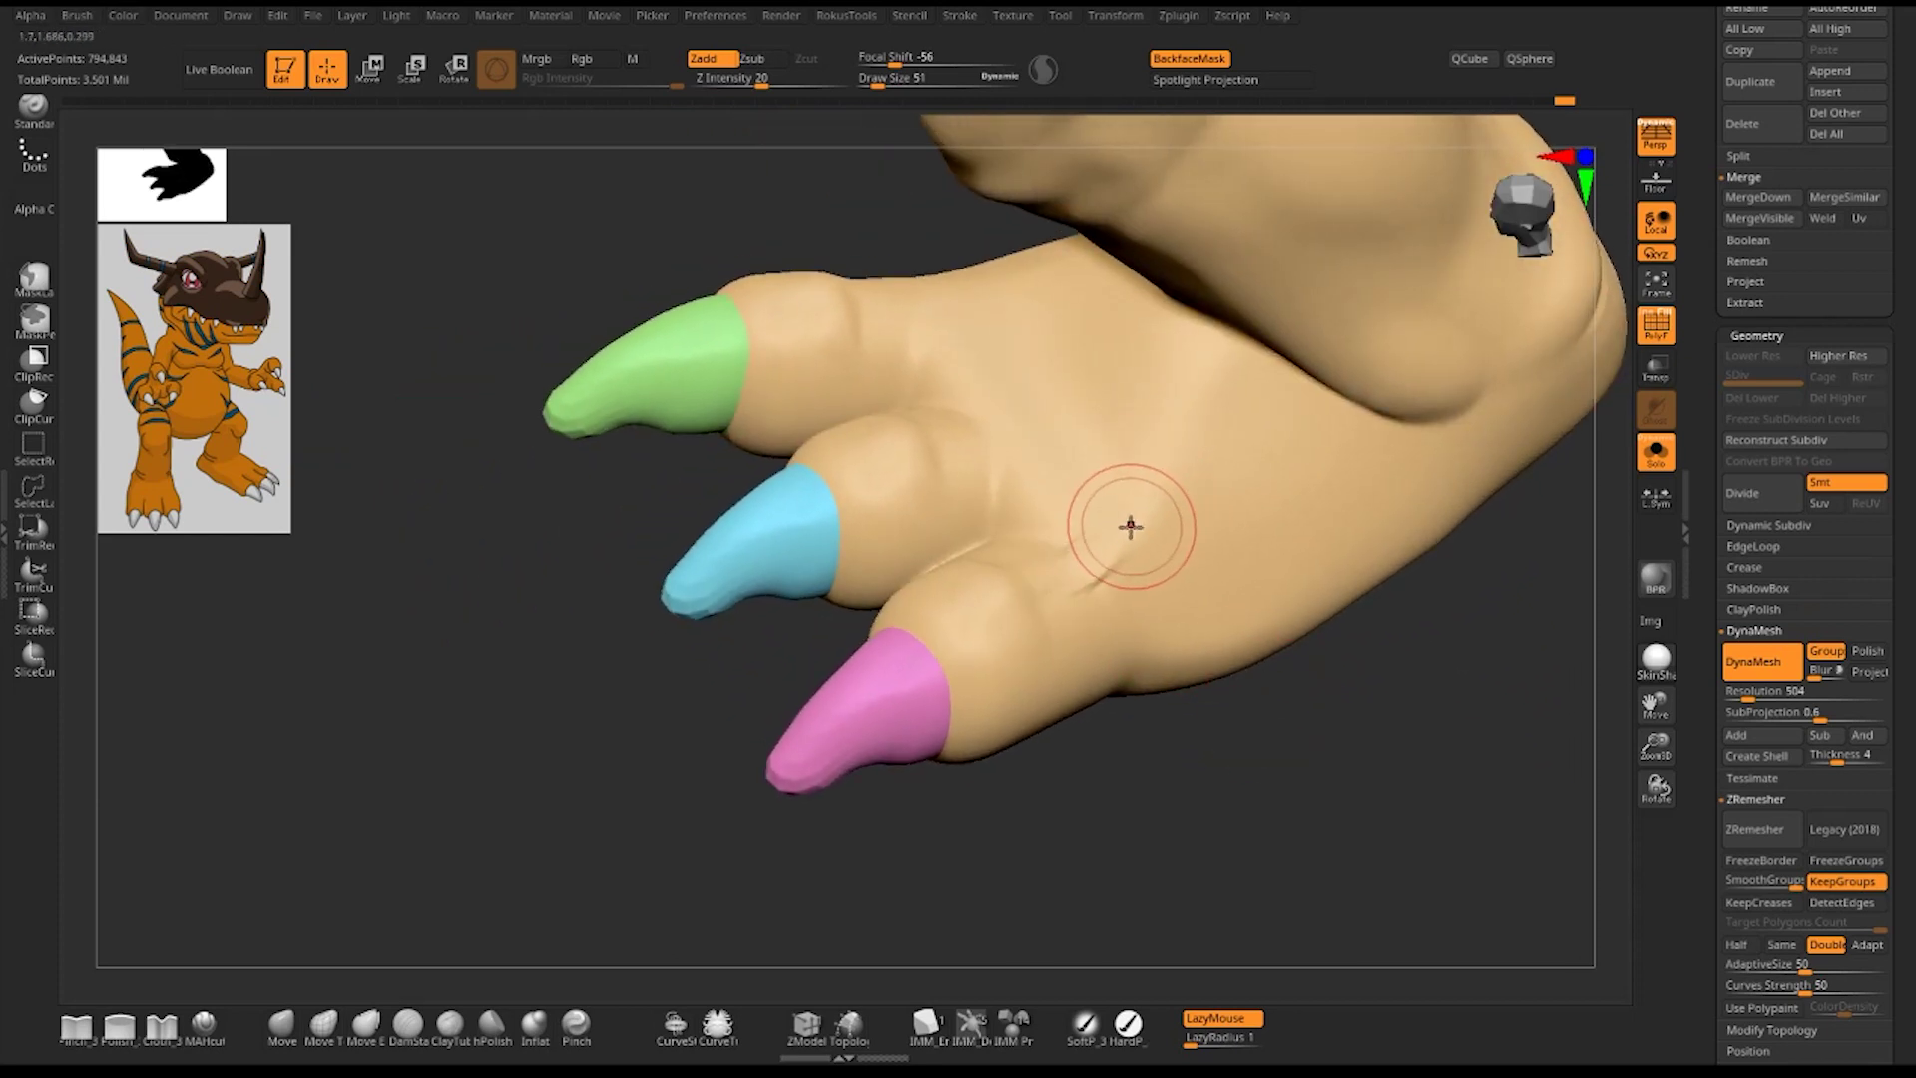
{"action": "mouse_move", "coordinate": [1082, 583]}
{"action": "left_mouse_down"}
{"action": "mouse_move", "coordinate": [1146, 451]}
{"action": "mouse_move", "coordinate": [1123, 530]}
{"action": "mouse_move", "coordinate": [1060, 571]}
{"action": "left_mouse_up"}
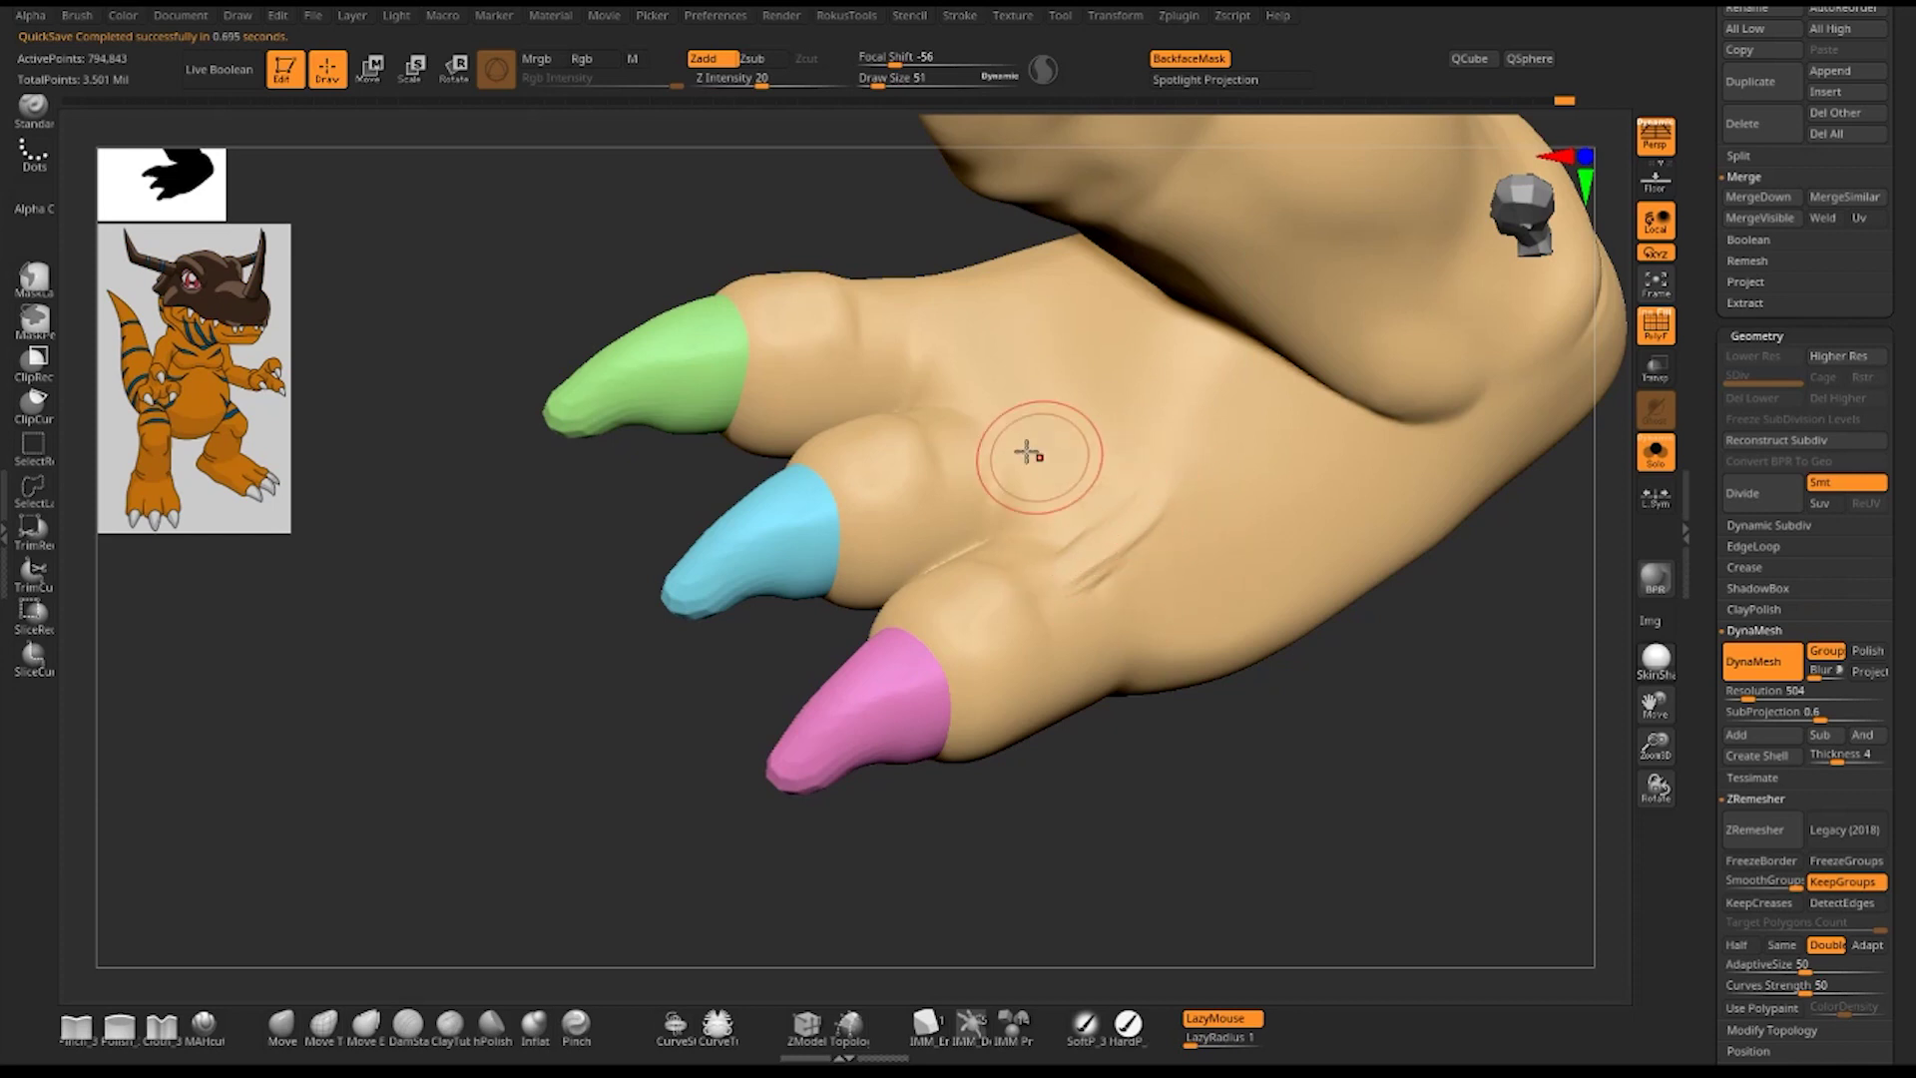
{"action": "mouse_move", "coordinate": [966, 437]}
{"action": "left_mouse_down"}
{"action": "mouse_move", "coordinate": [1036, 400]}
{"action": "mouse_move", "coordinate": [987, 410]}
{"action": "mouse_move", "coordinate": [1153, 502]}
{"action": "left_mouse_up"}
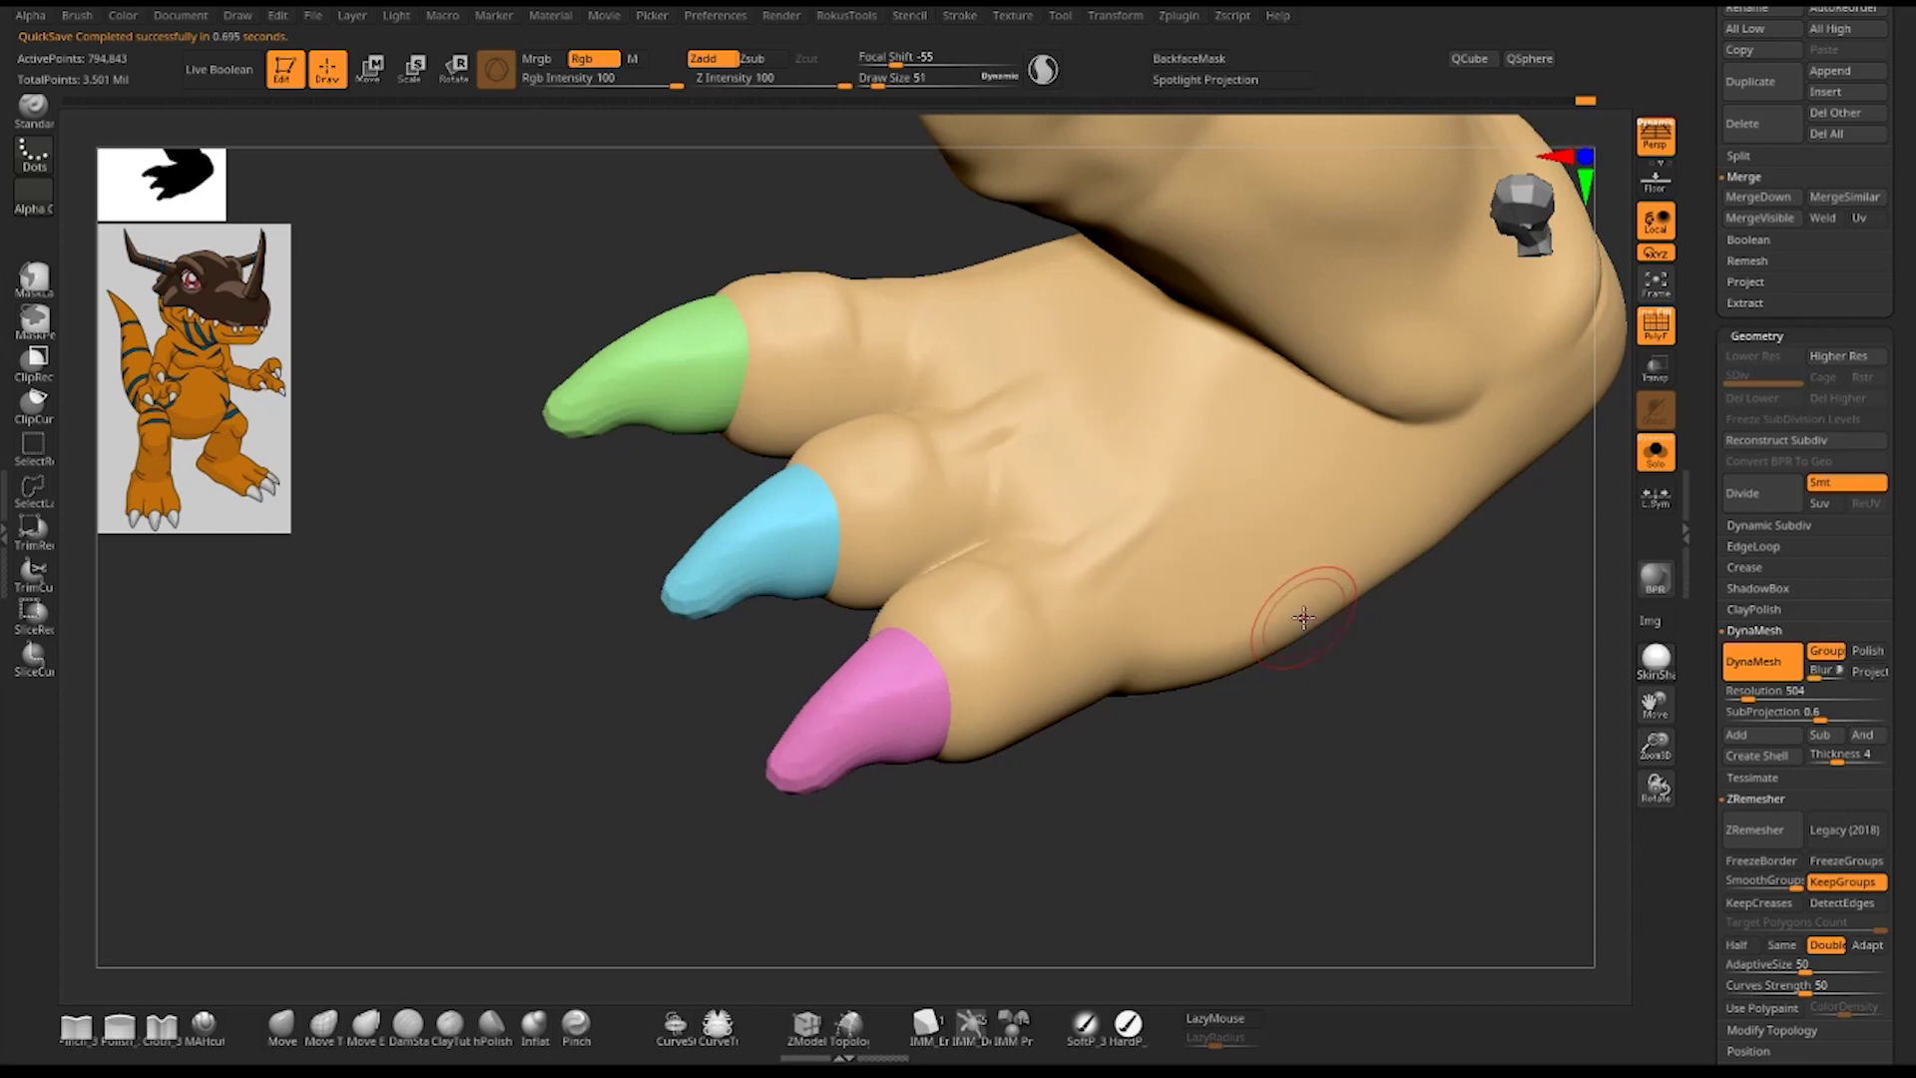
- Sculpt and smooth a small toe-knuckle crease, then zoom out and show the full dinosaur
{"action": "mouse_move", "coordinate": [1327, 718]}
{"action": "left_mouse_down"}
{"action": "mouse_move", "coordinate": [1351, 792]}
{"action": "mouse_move", "coordinate": [1287, 822]}
{"action": "mouse_move", "coordinate": [1103, 648]}
{"action": "mouse_move", "coordinate": [1106, 599]}
{"action": "left_mouse_up"}
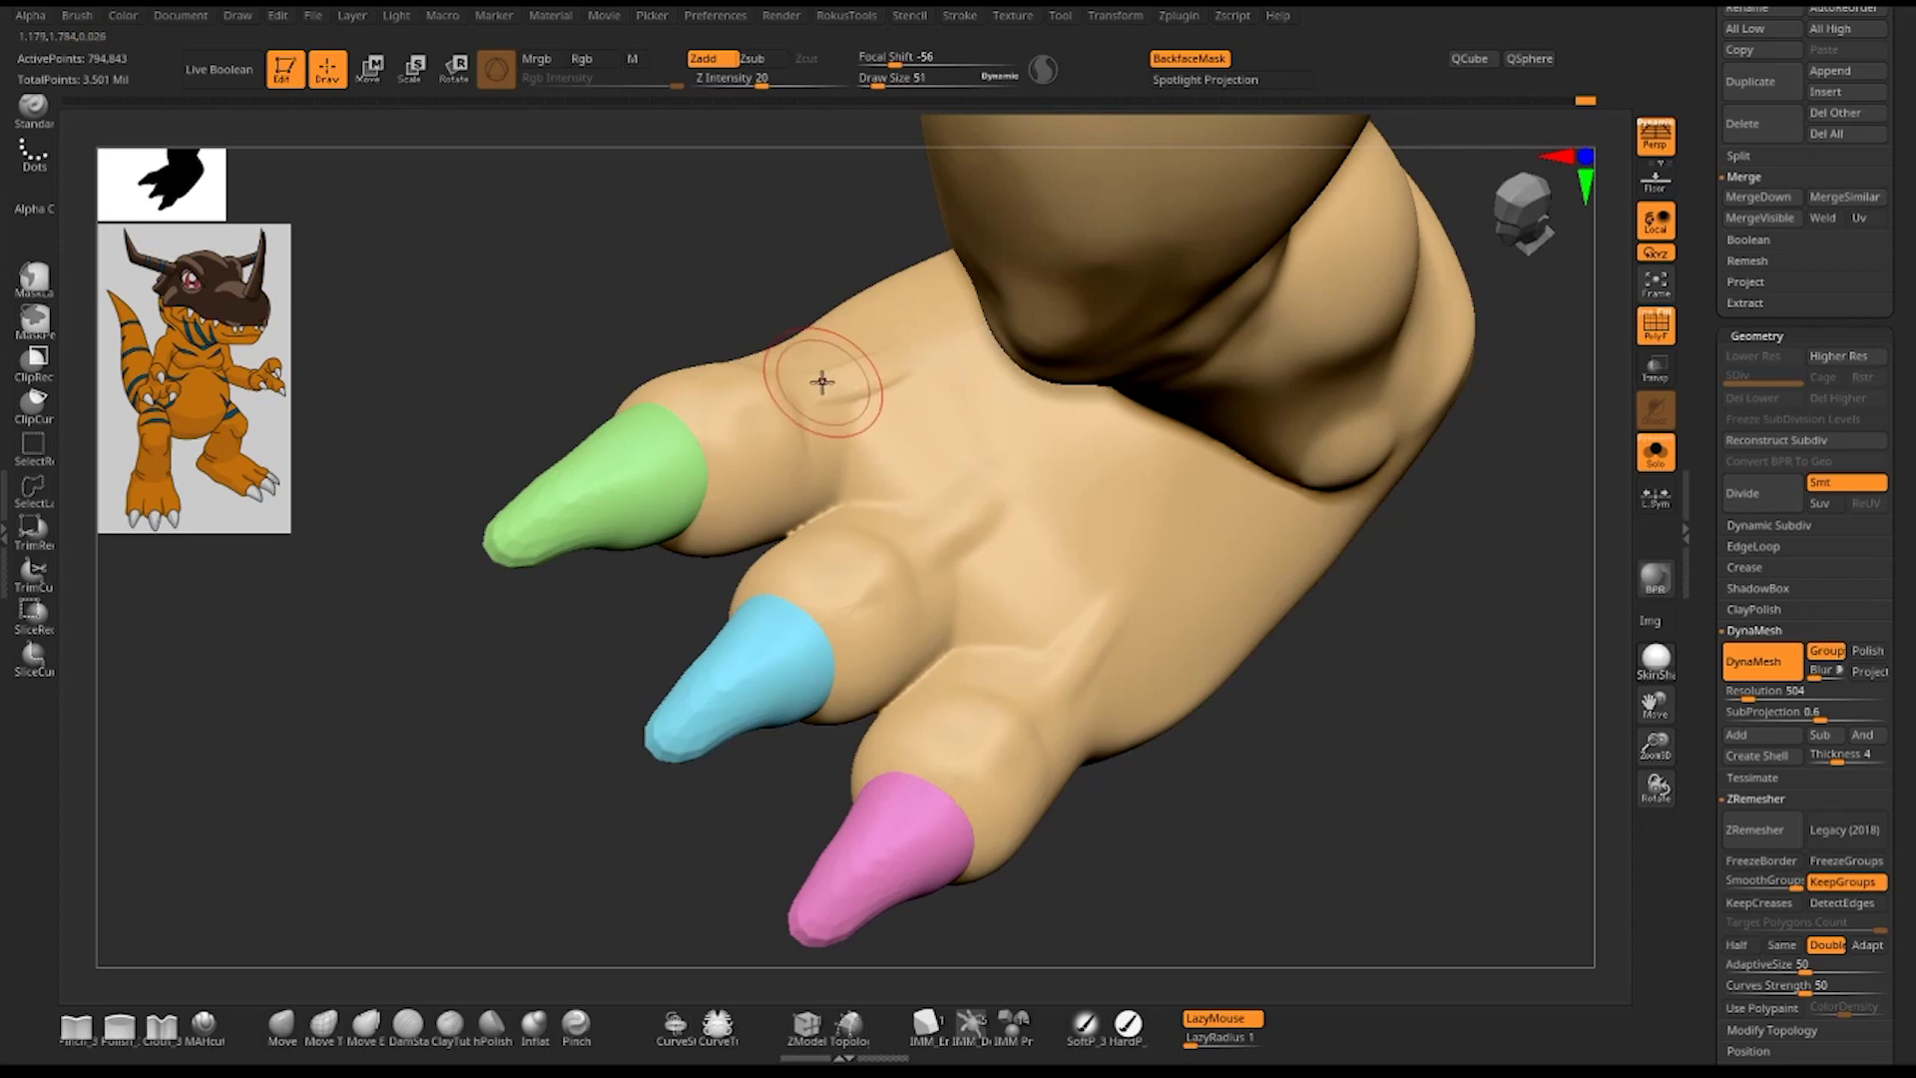
{"action": "left_click_drag", "start_coordinate": [893, 361], "coordinate": [838, 384]}
{"action": "left_click_drag", "start_coordinate": [941, 342], "coordinate": [868, 376], "text": "shift"}
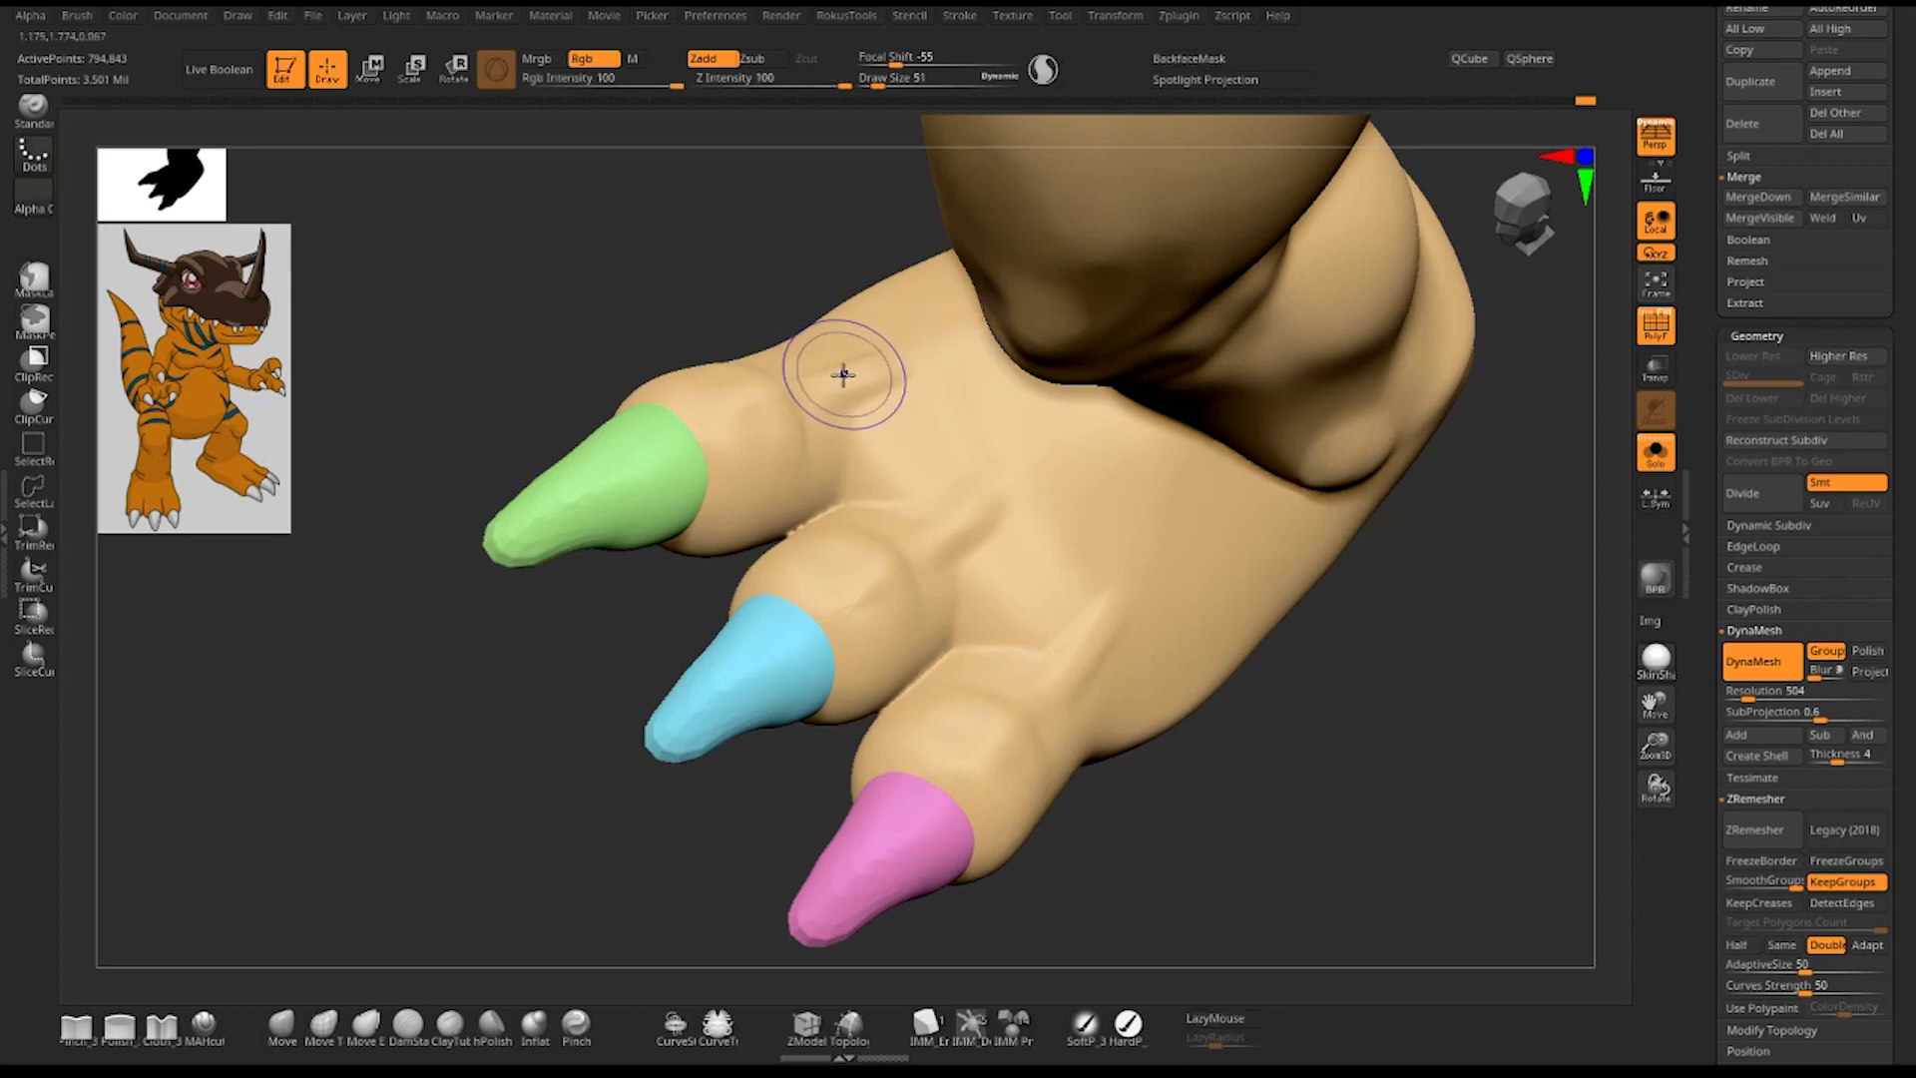
{"action": "mouse_move", "coordinate": [1392, 750]}
{"action": "left_mouse_down", "text": "alt"}
{"action": "mouse_move", "coordinate": [1265, 333]}
{"action": "mouse_move", "coordinate": [1164, 376]}
{"action": "mouse_move", "coordinate": [1133, 445]}
{"action": "mouse_move", "coordinate": [1090, 403]}
{"action": "mouse_move", "coordinate": [1047, 419]}
{"action": "mouse_move", "coordinate": [1069, 483]}
{"action": "mouse_move", "coordinate": [1267, 595]}
{"action": "mouse_move", "coordinate": [1278, 570]}
{"action": "mouse_move", "coordinate": [1418, 730]}
{"action": "mouse_move", "coordinate": [1266, 363]}
{"action": "mouse_move", "coordinate": [1347, 428]}
{"action": "mouse_move", "coordinate": [1296, 607]}
{"action": "mouse_move", "coordinate": [1312, 575]}
{"action": "mouse_move", "coordinate": [1351, 650]}
{"action": "mouse_move", "coordinate": [1352, 442]}
{"action": "mouse_move", "coordinate": [1358, 520]}
{"action": "left_mouse_up", "text": "alt"}
{"action": "left_click", "coordinate": [1655, 451]}
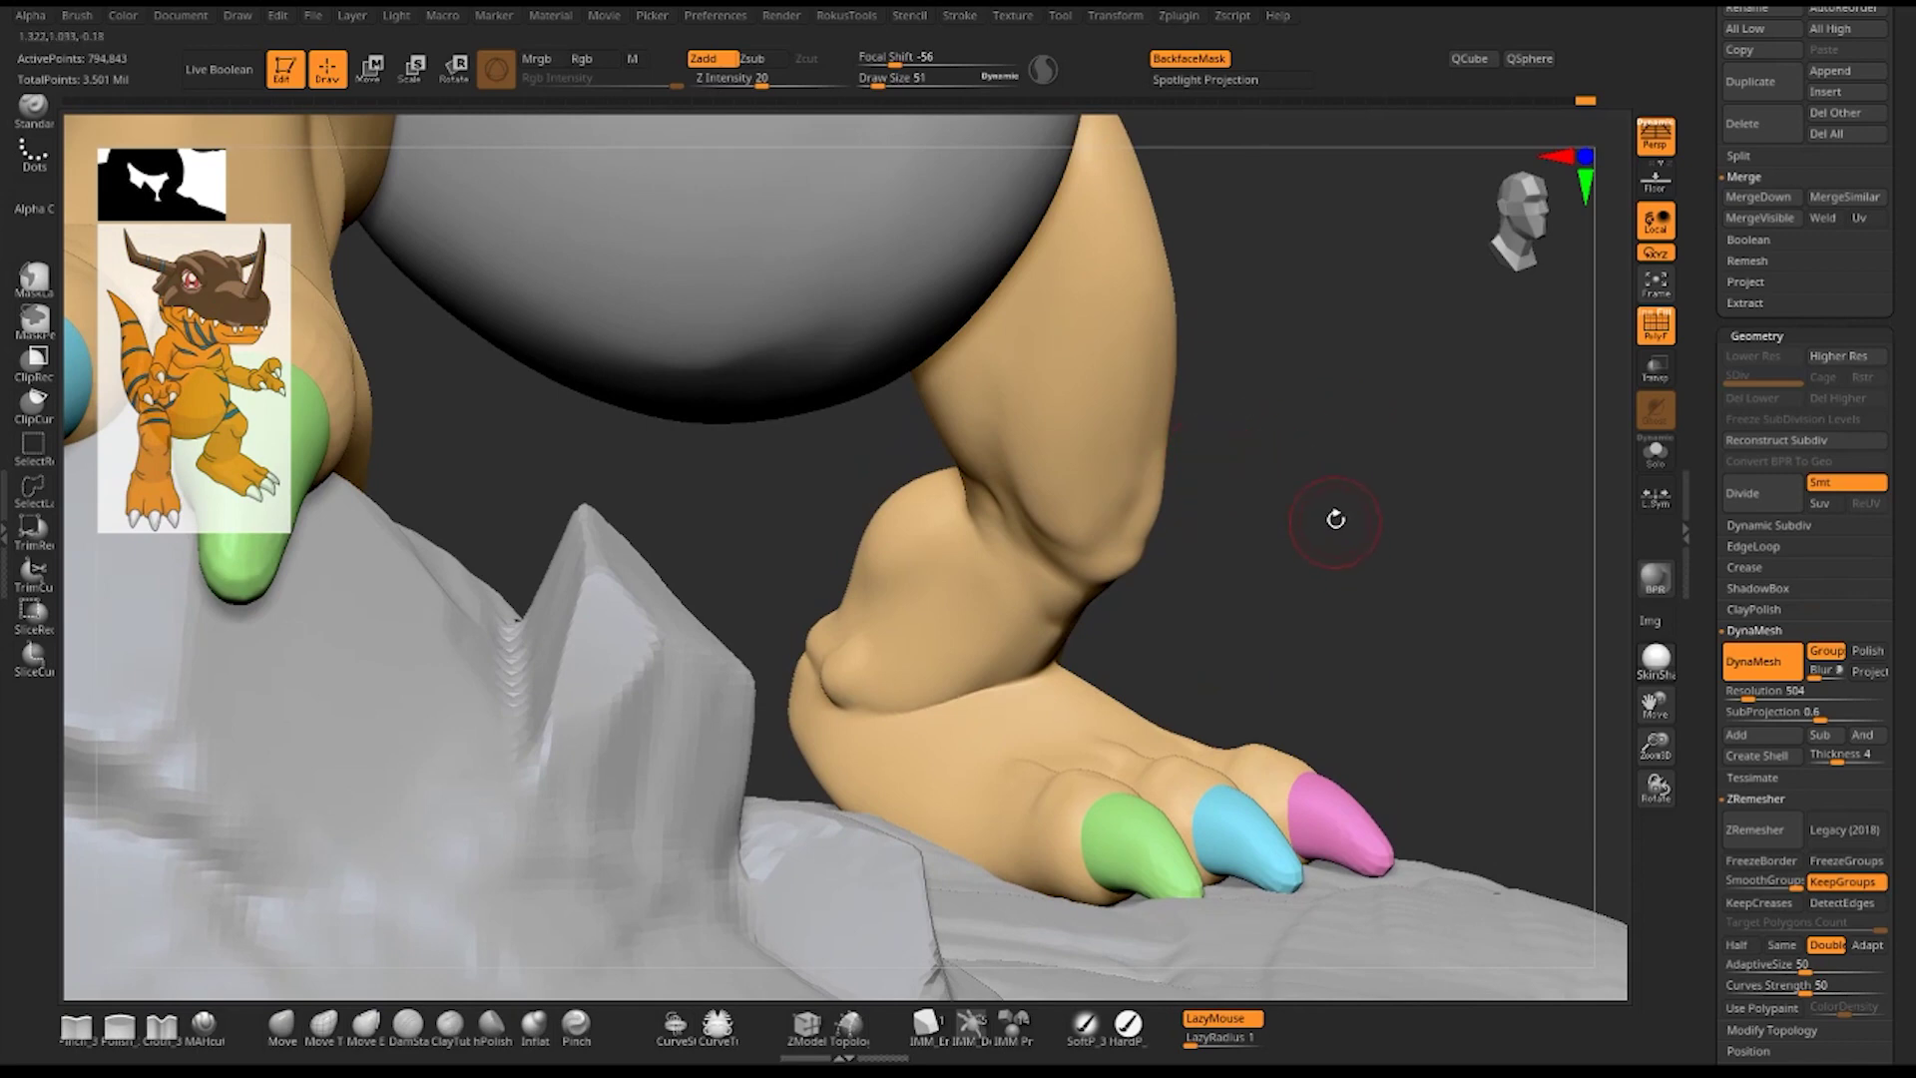
- Solo the leg and try a DamStandard crease at size 33, then undo it
{"action": "left_click_drag", "start_coordinate": [1335, 519], "coordinate": [1296, 382]}
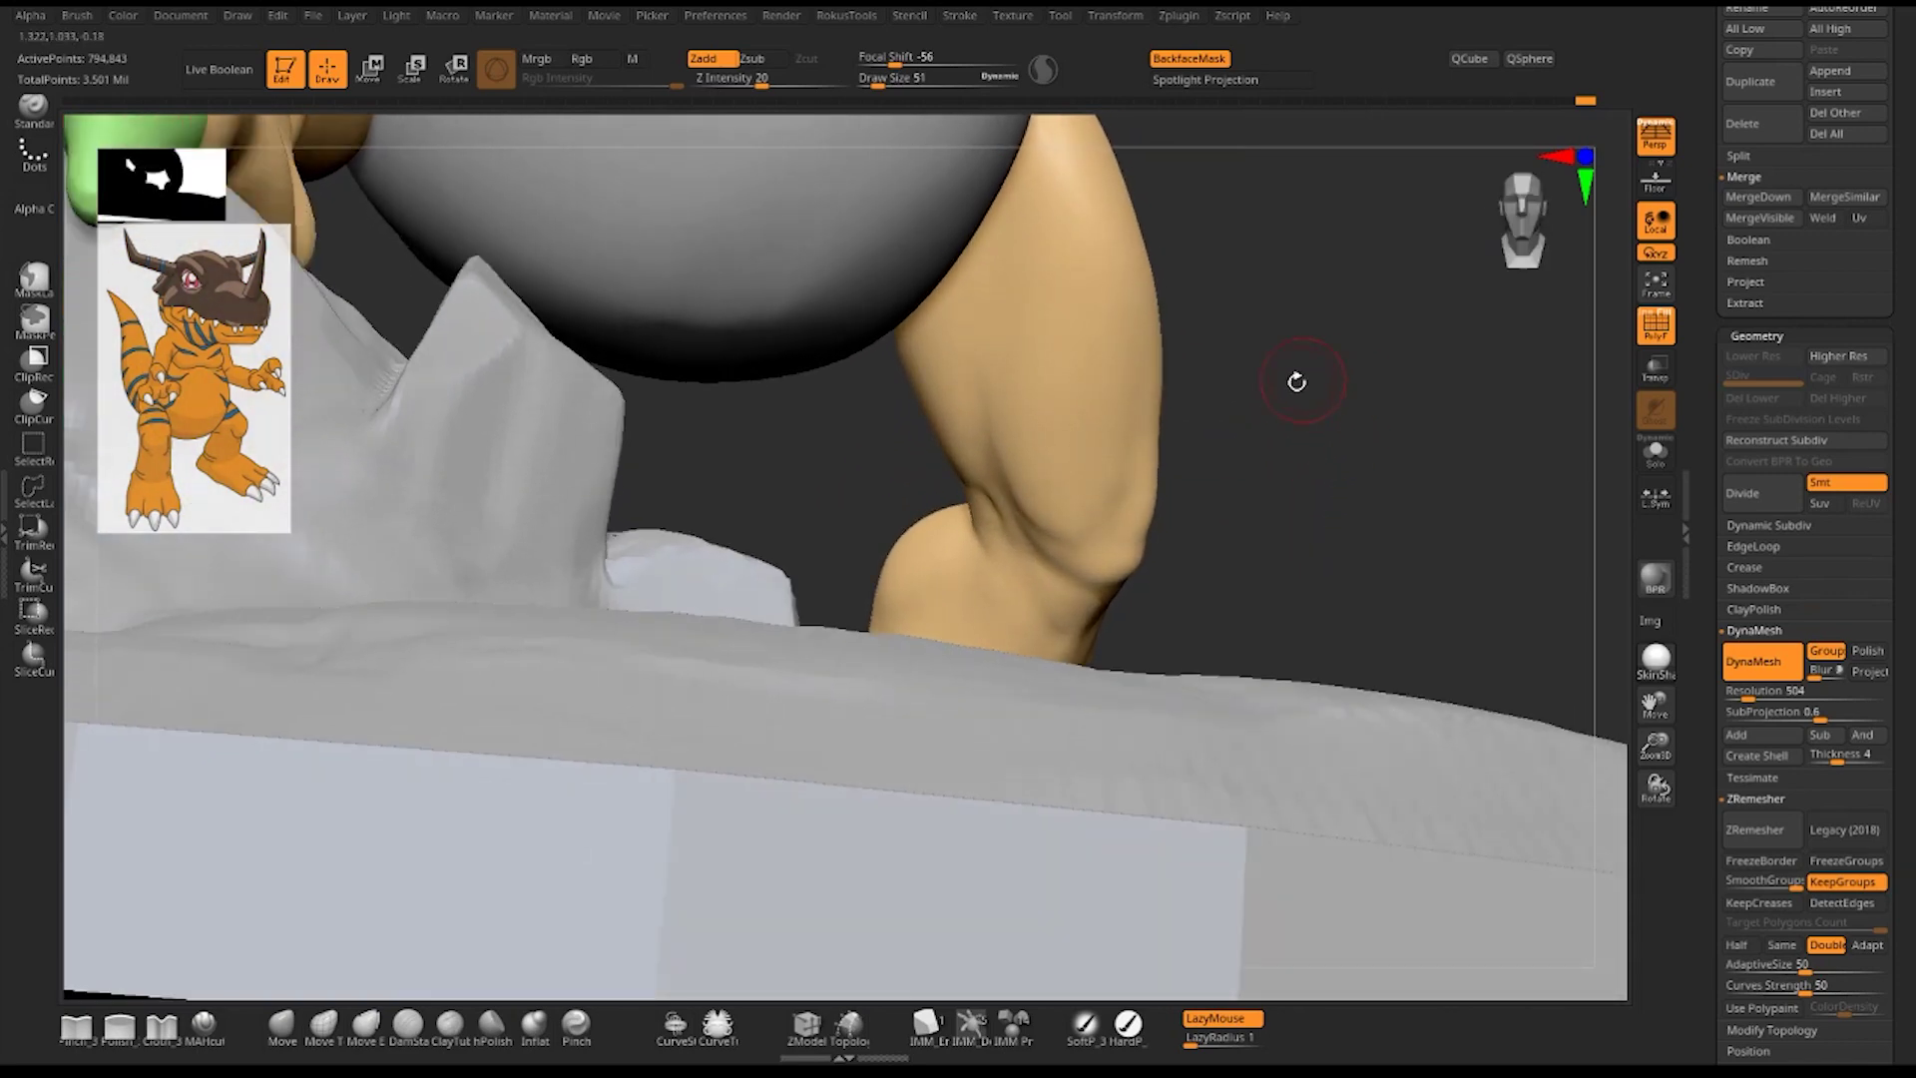
{"action": "left_click", "coordinate": [1655, 451]}
{"action": "mouse_move", "coordinate": [1415, 479]}
{"action": "left_mouse_down", "text": "alt"}
{"action": "mouse_move", "coordinate": [1404, 591]}
{"action": "mouse_move", "coordinate": [1381, 619]}
{"action": "left_mouse_up", "text": "alt"}
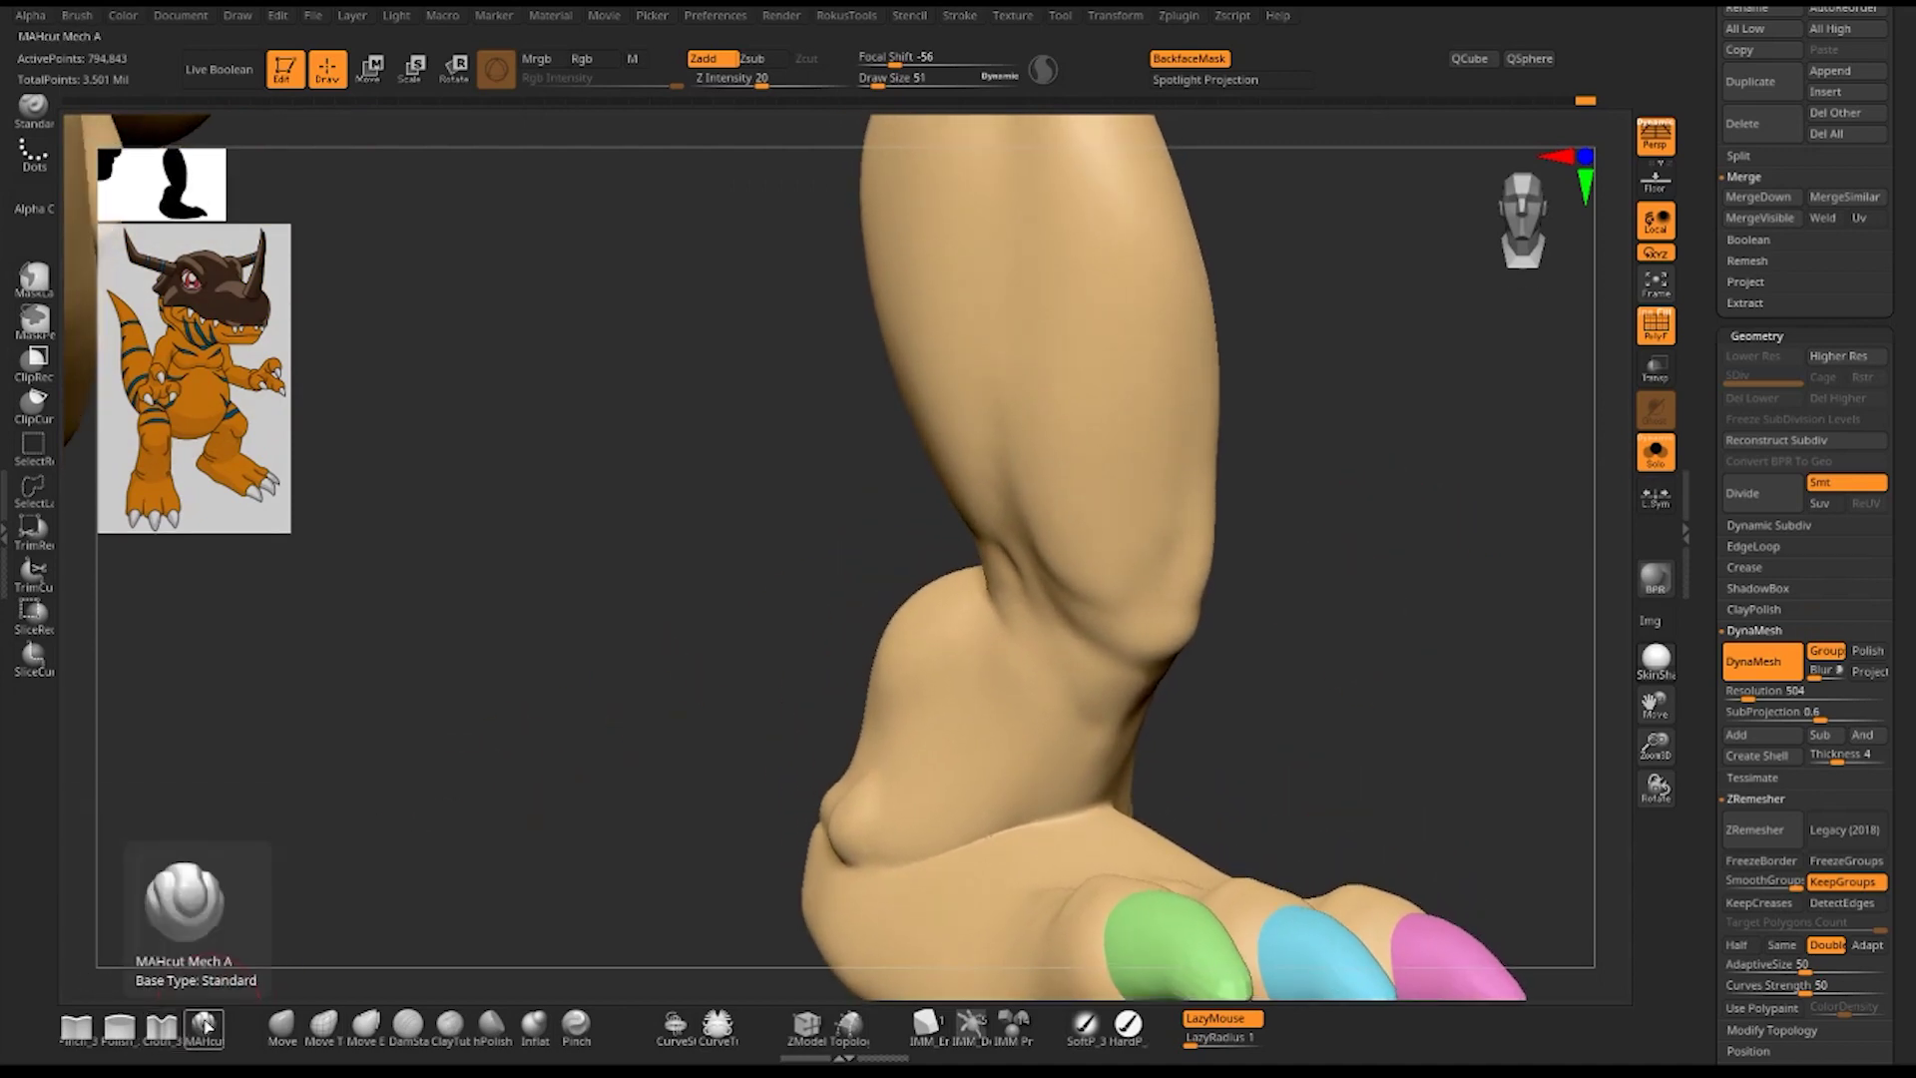
{"action": "key", "text": "b"}
{"action": "key", "text": "d"}
{"action": "key", "text": "s"}
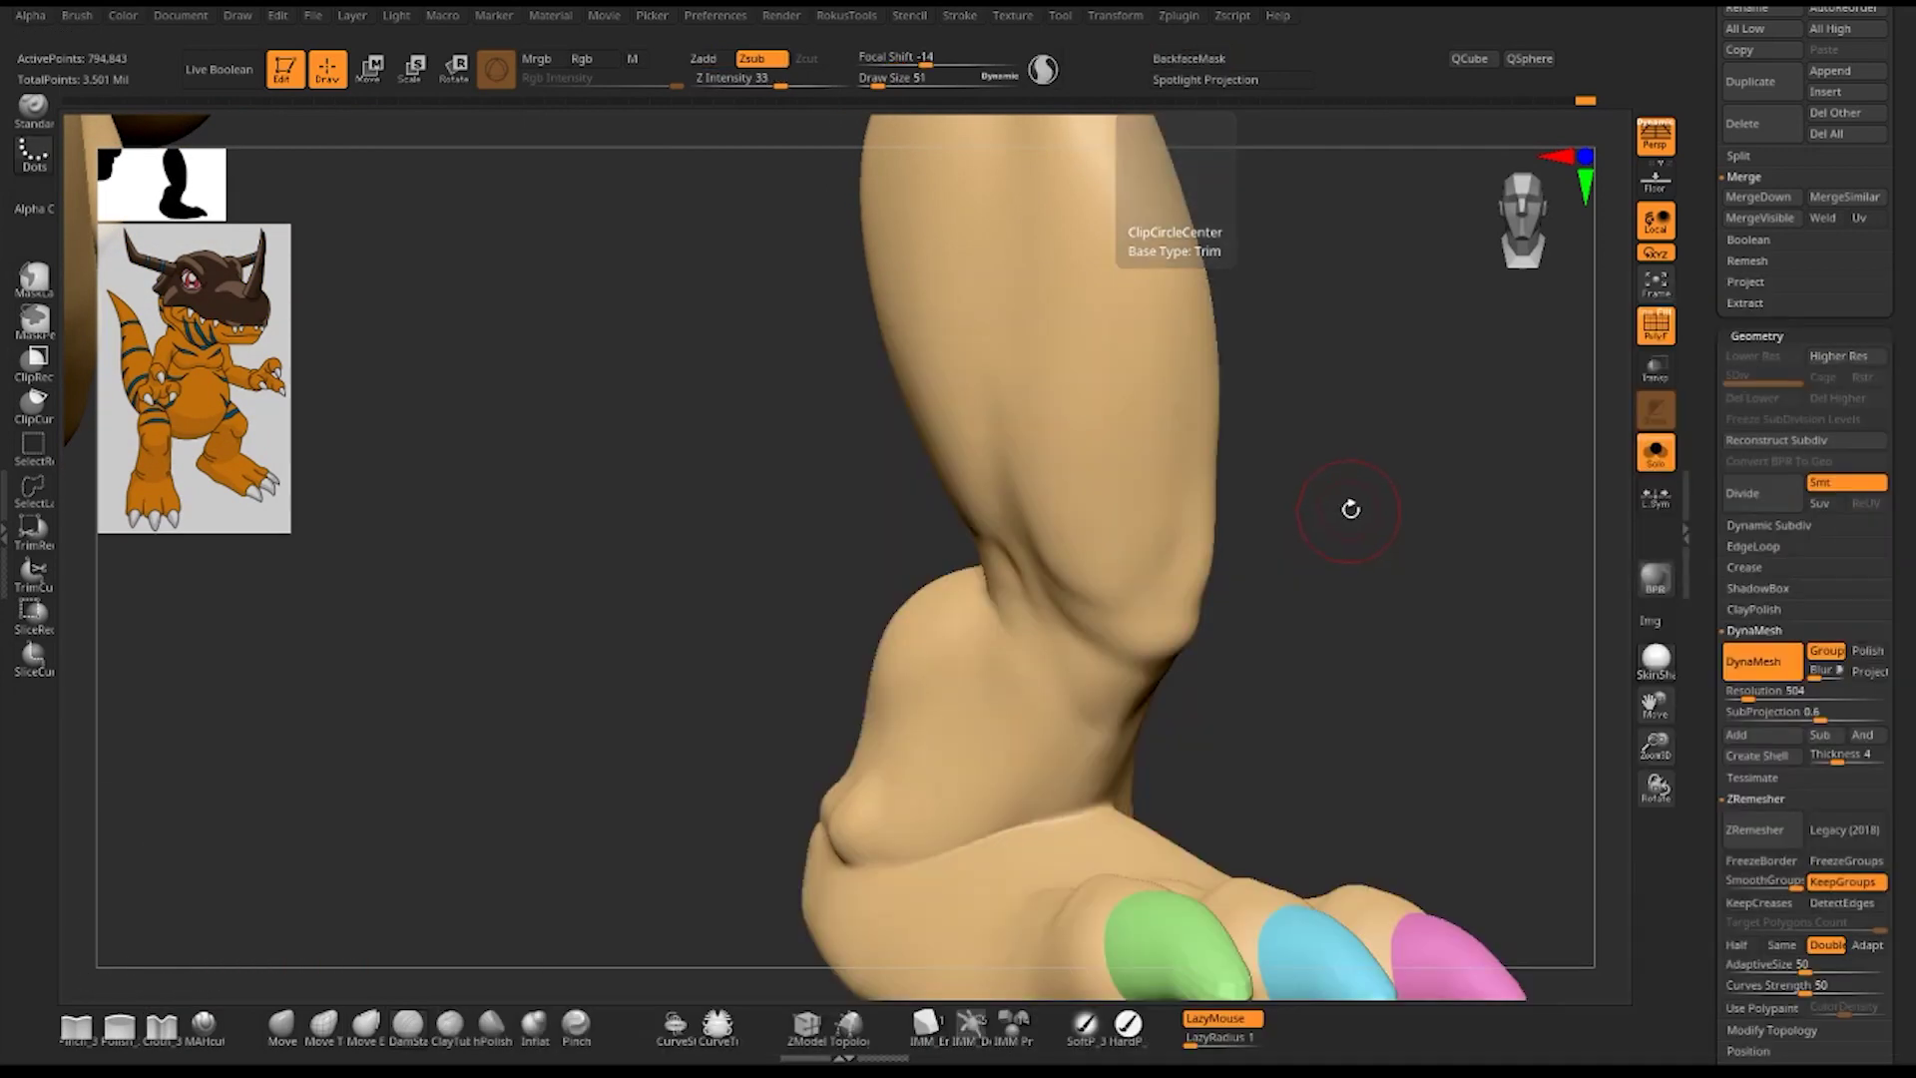
{"action": "key", "text": "space"}
{"action": "left_click_drag", "start_coordinate": [1054, 436], "coordinate": [1048, 436]}
{"action": "mouse_move", "coordinate": [1322, 458]}
{"action": "left_mouse_down"}
{"action": "mouse_move", "coordinate": [1378, 441]}
{"action": "mouse_move", "coordinate": [1160, 633]}
{"action": "left_mouse_up"}
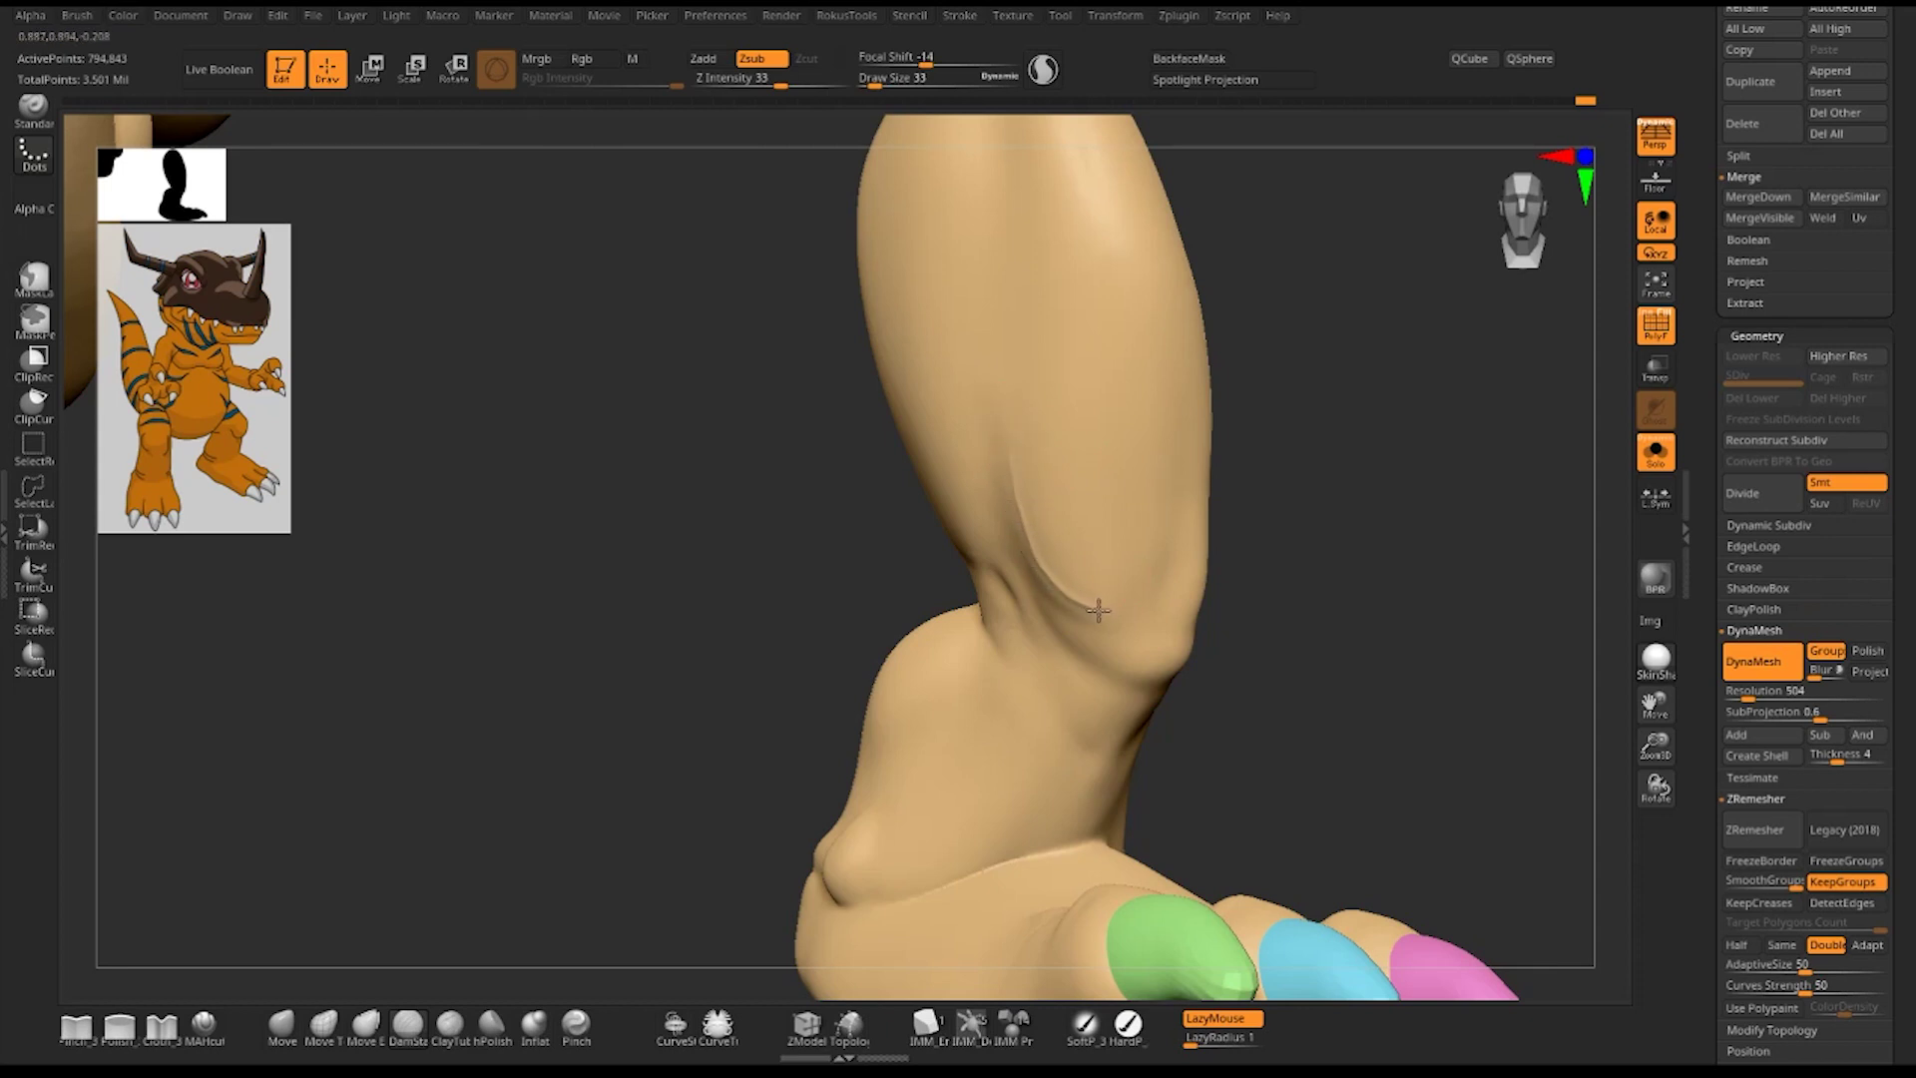
{"action": "key", "text": "ctrl+z"}
- Switch to the Pinch brush and test a fold on the knee, undoing the stroke
{"action": "key", "text": "b"}
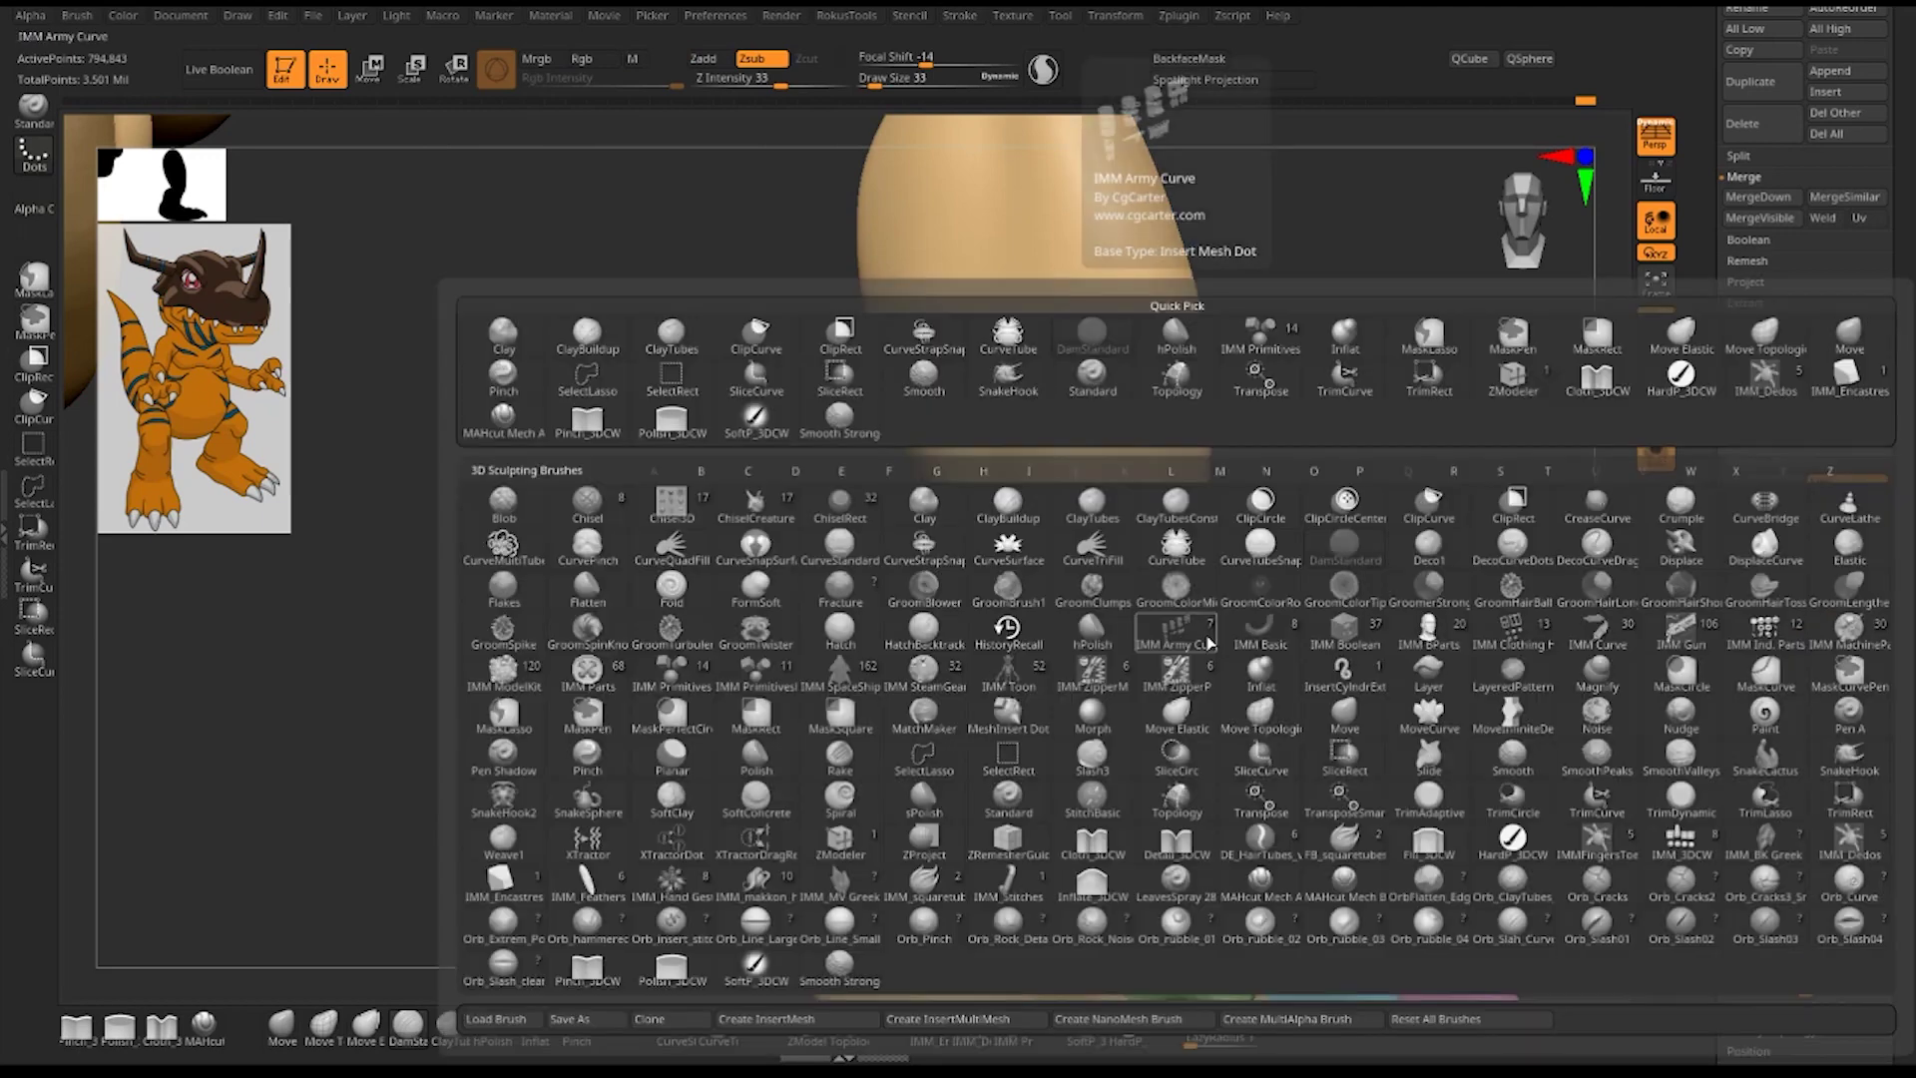
{"action": "key", "text": "p"}
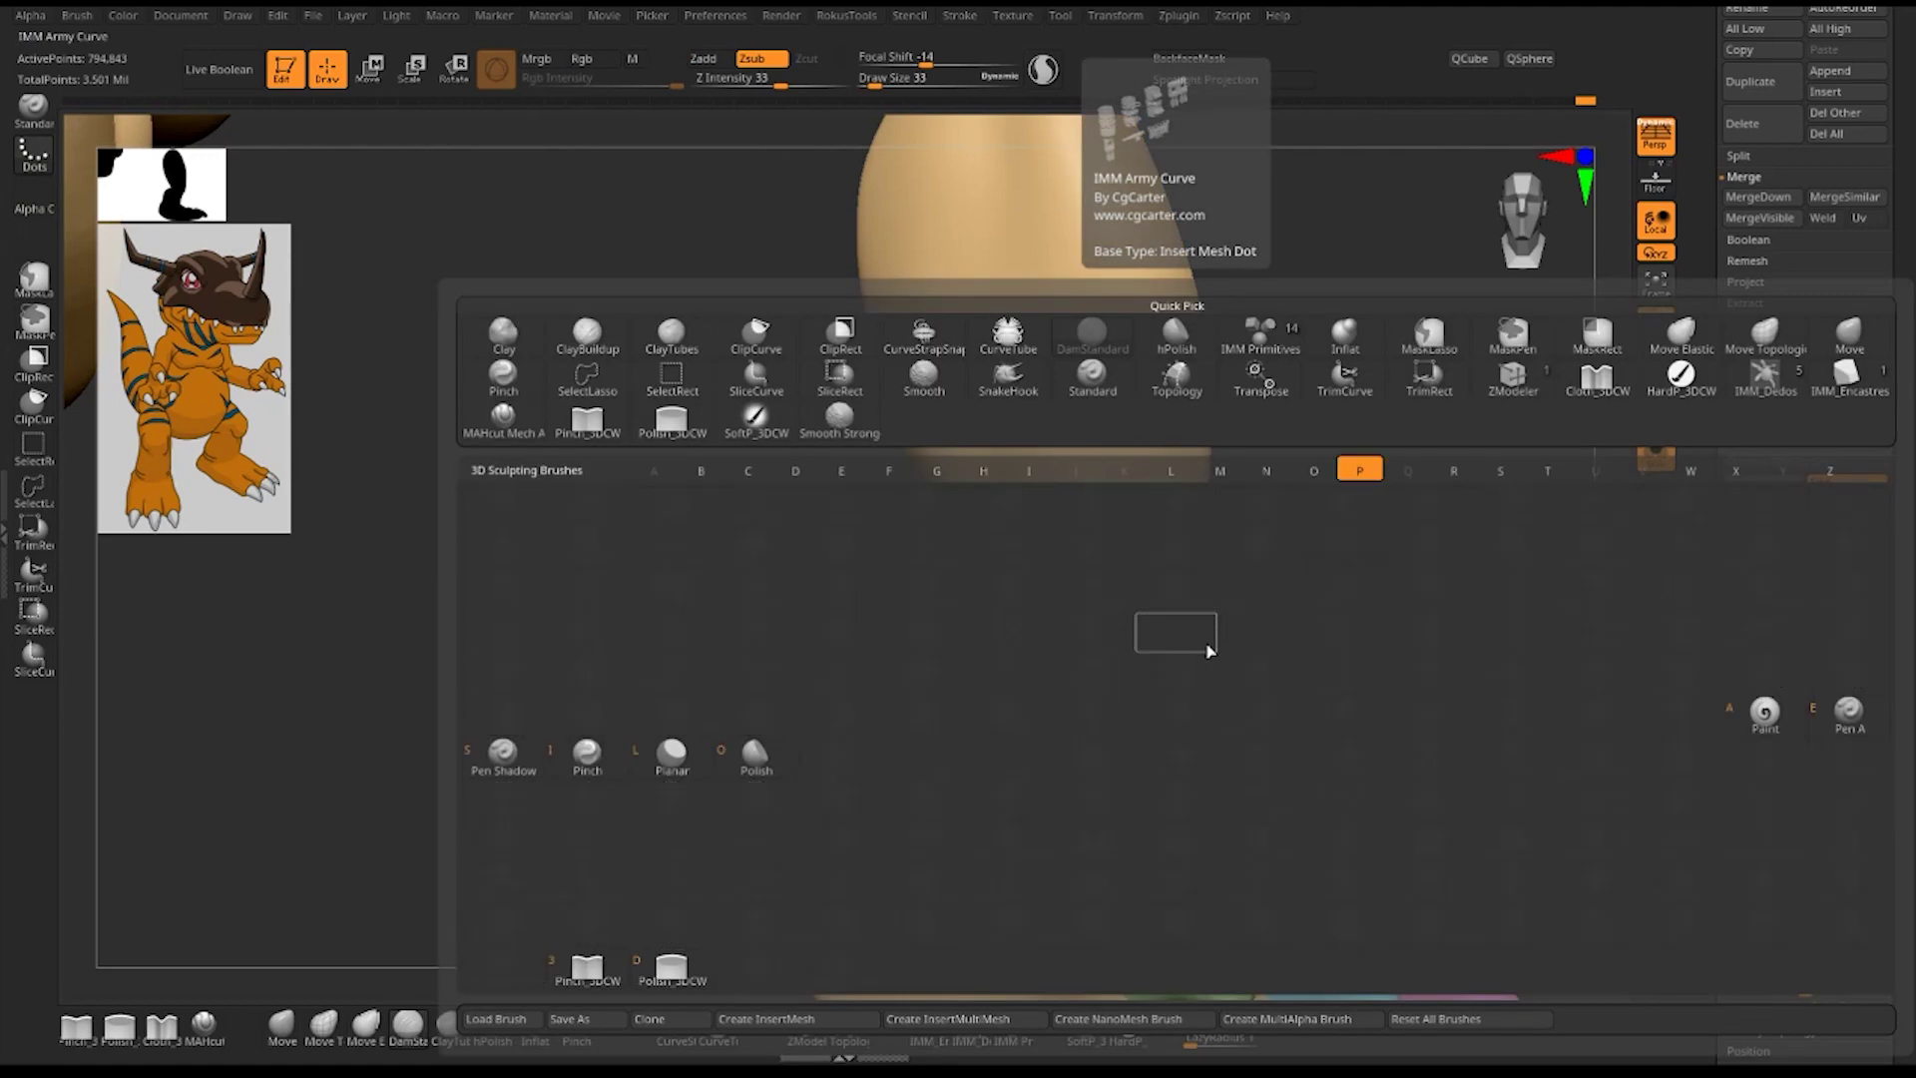
{"action": "key", "text": "i"}
{"action": "key", "text": "space"}
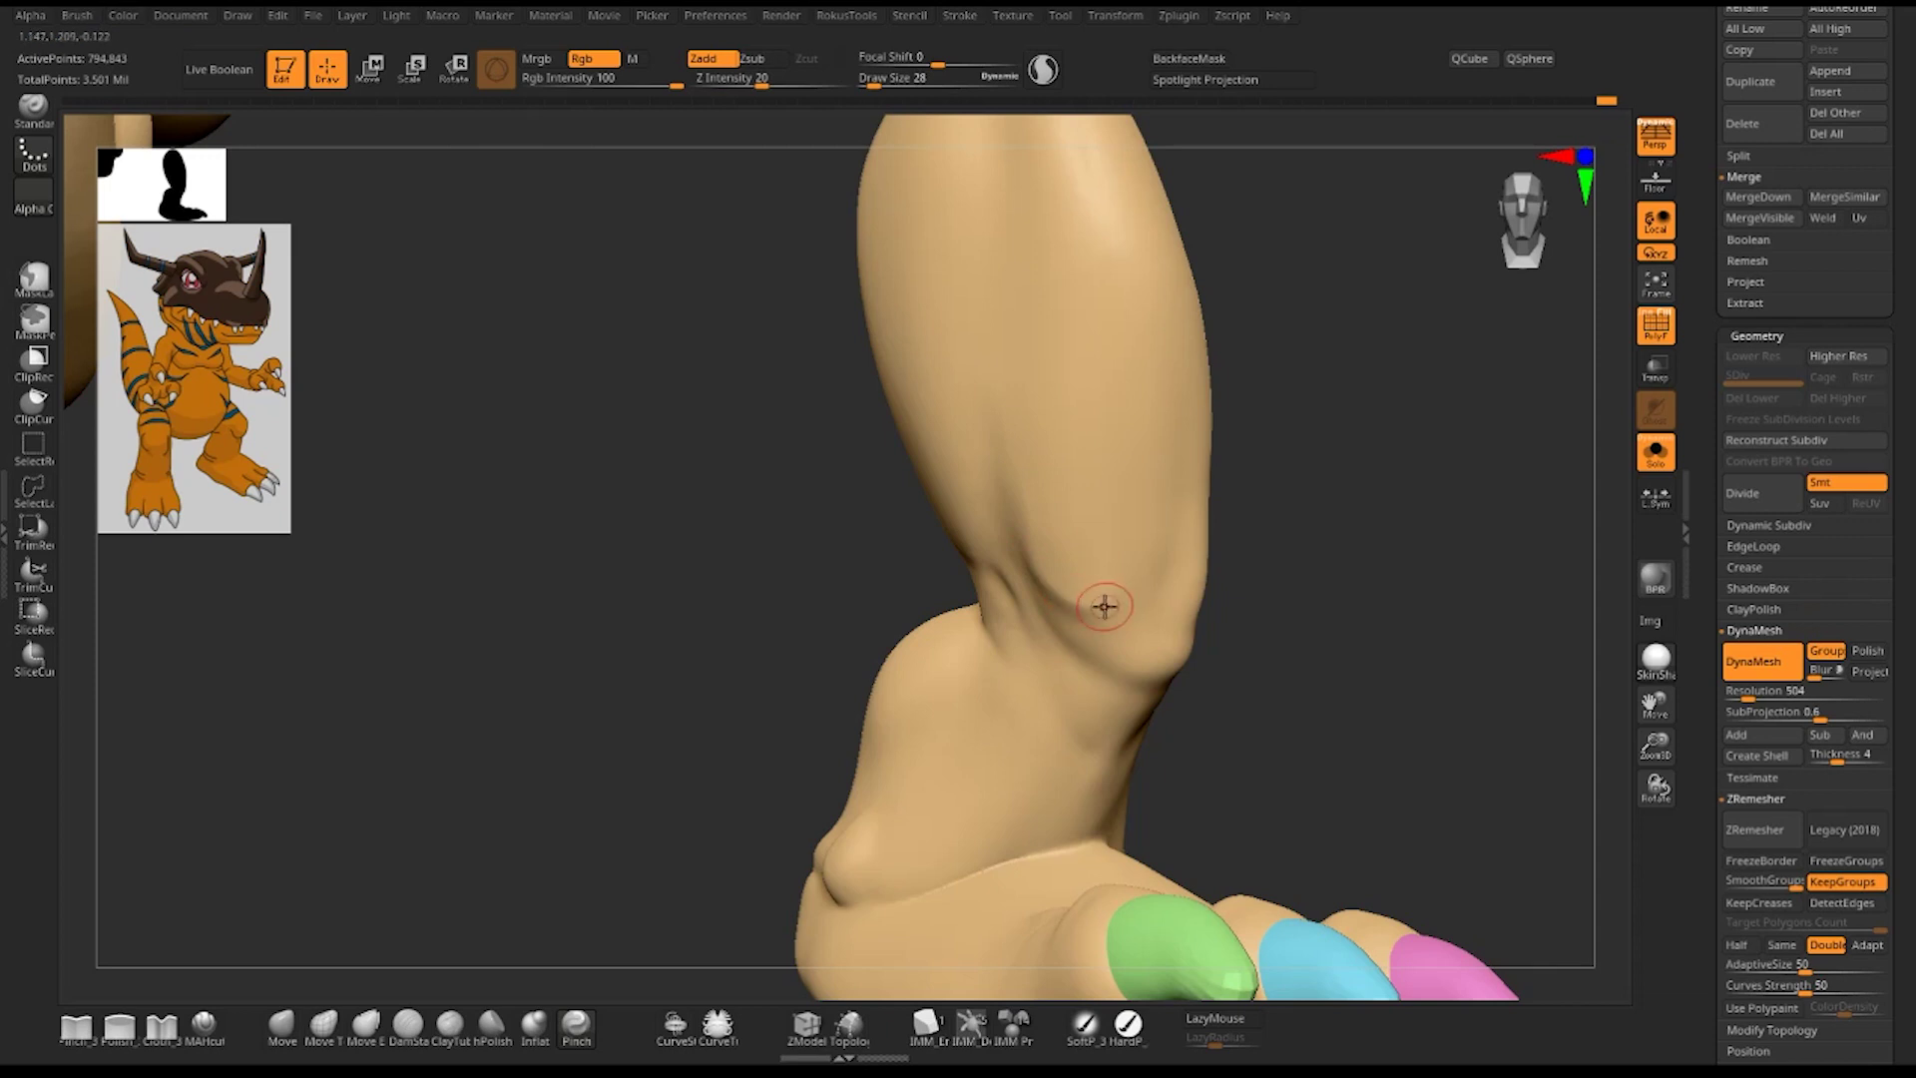
{"action": "right_click_drag", "start_coordinate": [1163, 494], "coordinate": [1176, 504]}
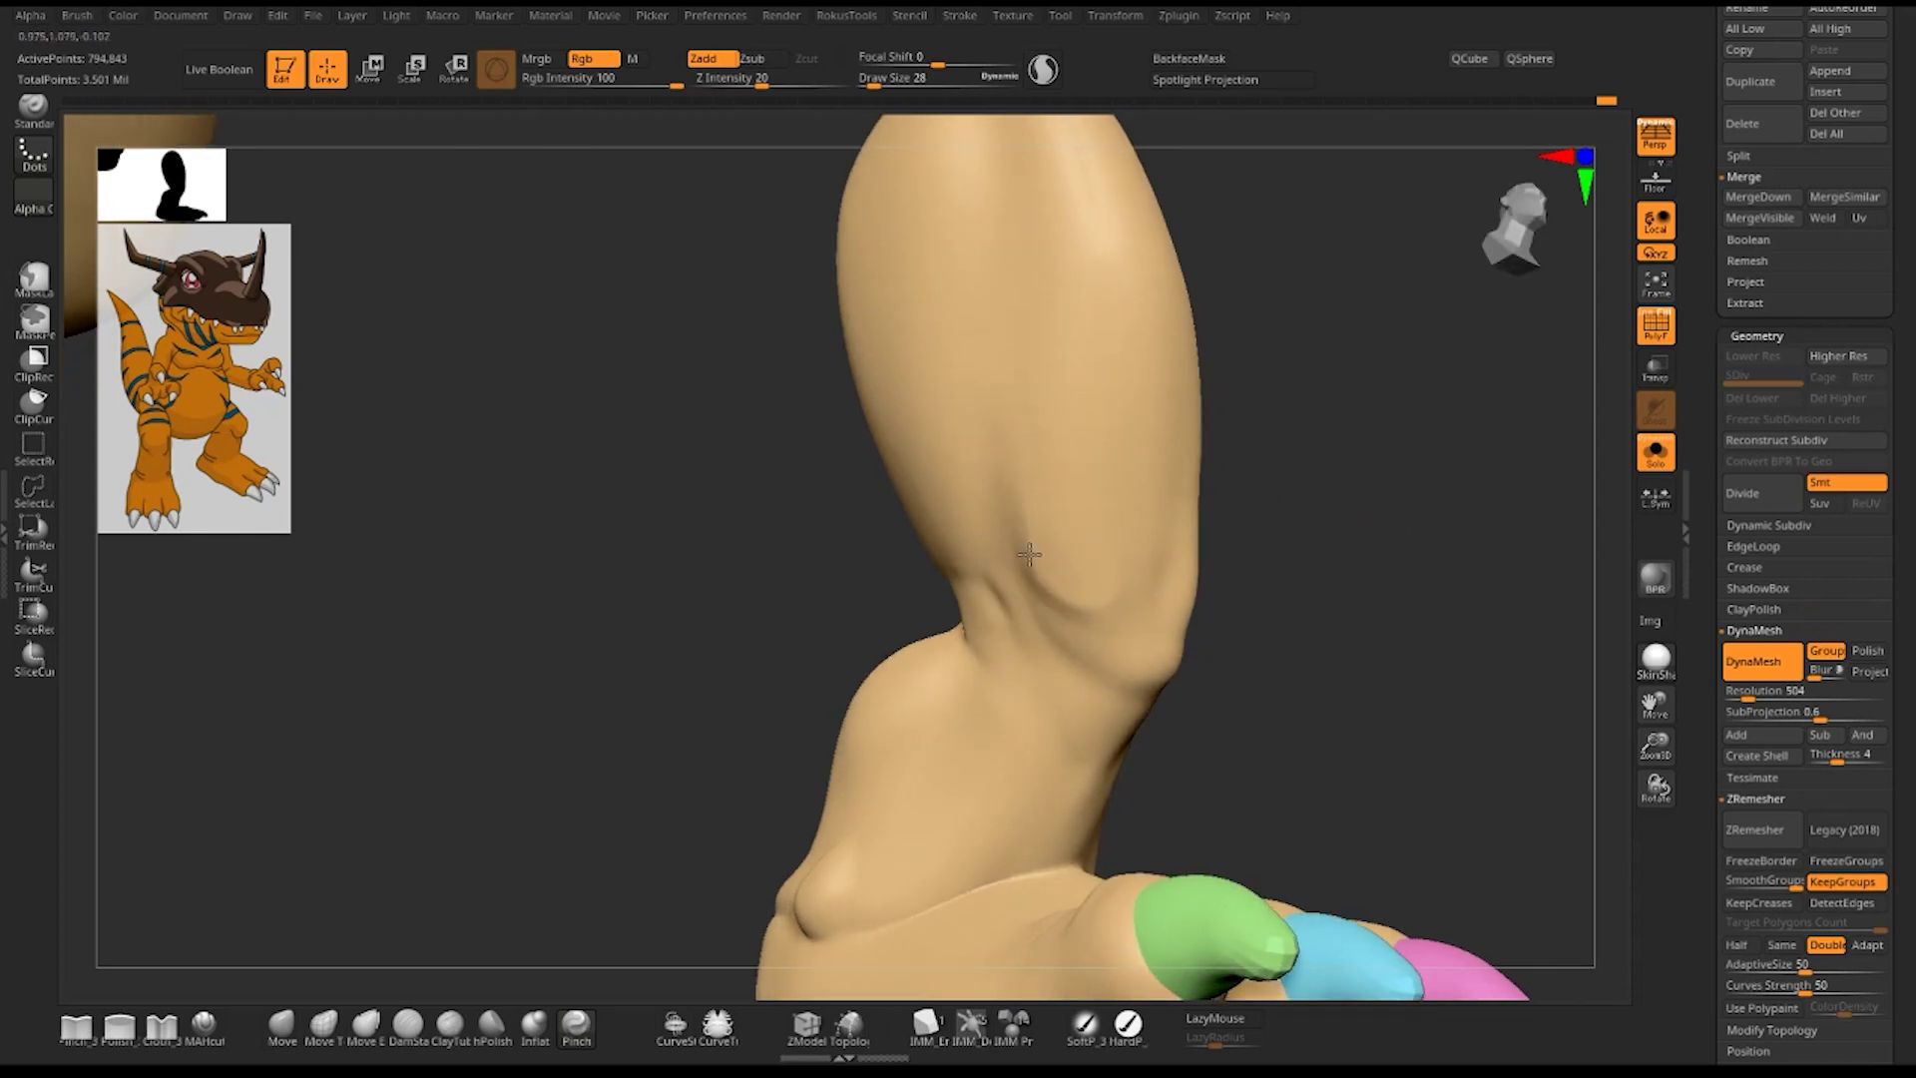
{"action": "right_click_drag", "start_coordinate": [1538, 670], "coordinate": [1509, 693]}
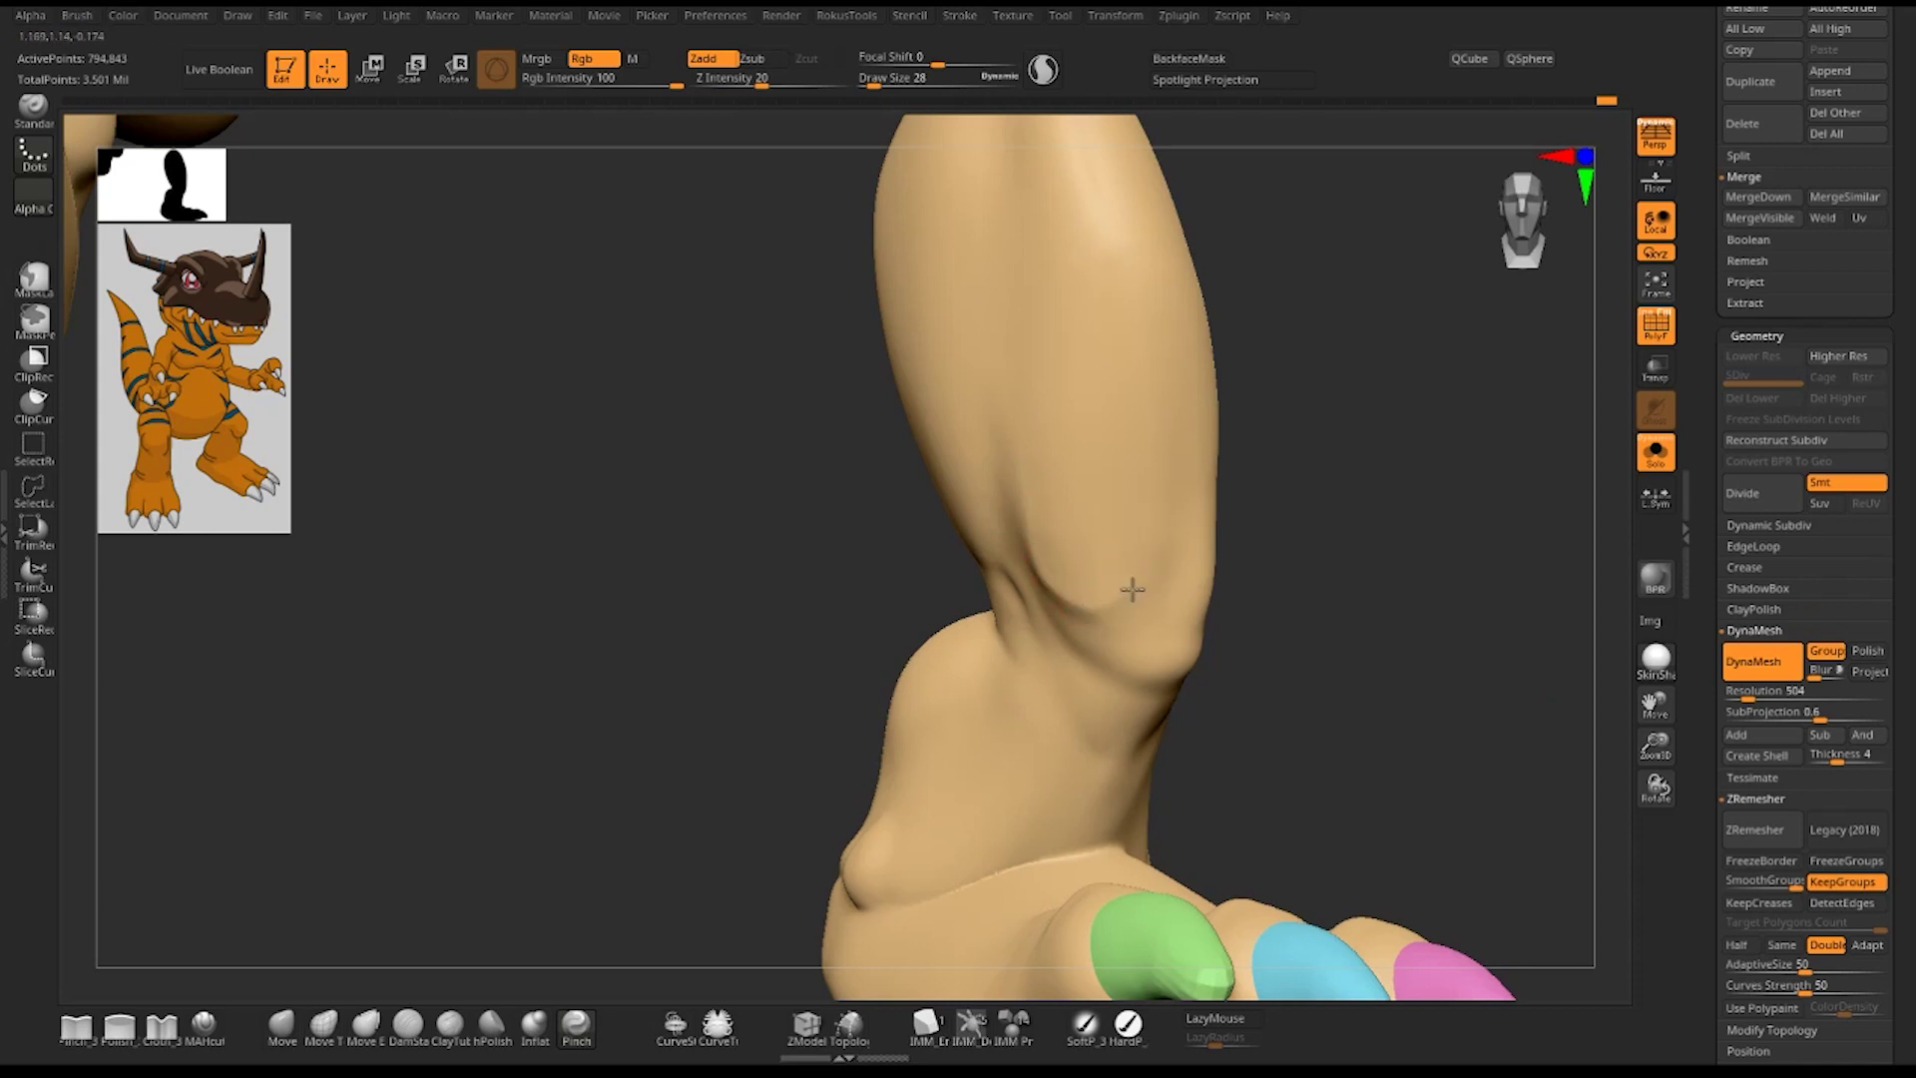
{"action": "left_click_drag", "start_coordinate": [1105, 602], "coordinate": [1141, 543]}
{"action": "mouse_move", "coordinate": [1257, 479]}
{"action": "left_mouse_down"}
{"action": "mouse_move", "coordinate": [1328, 595]}
{"action": "mouse_move", "coordinate": [1164, 572]}
{"action": "left_mouse_up"}
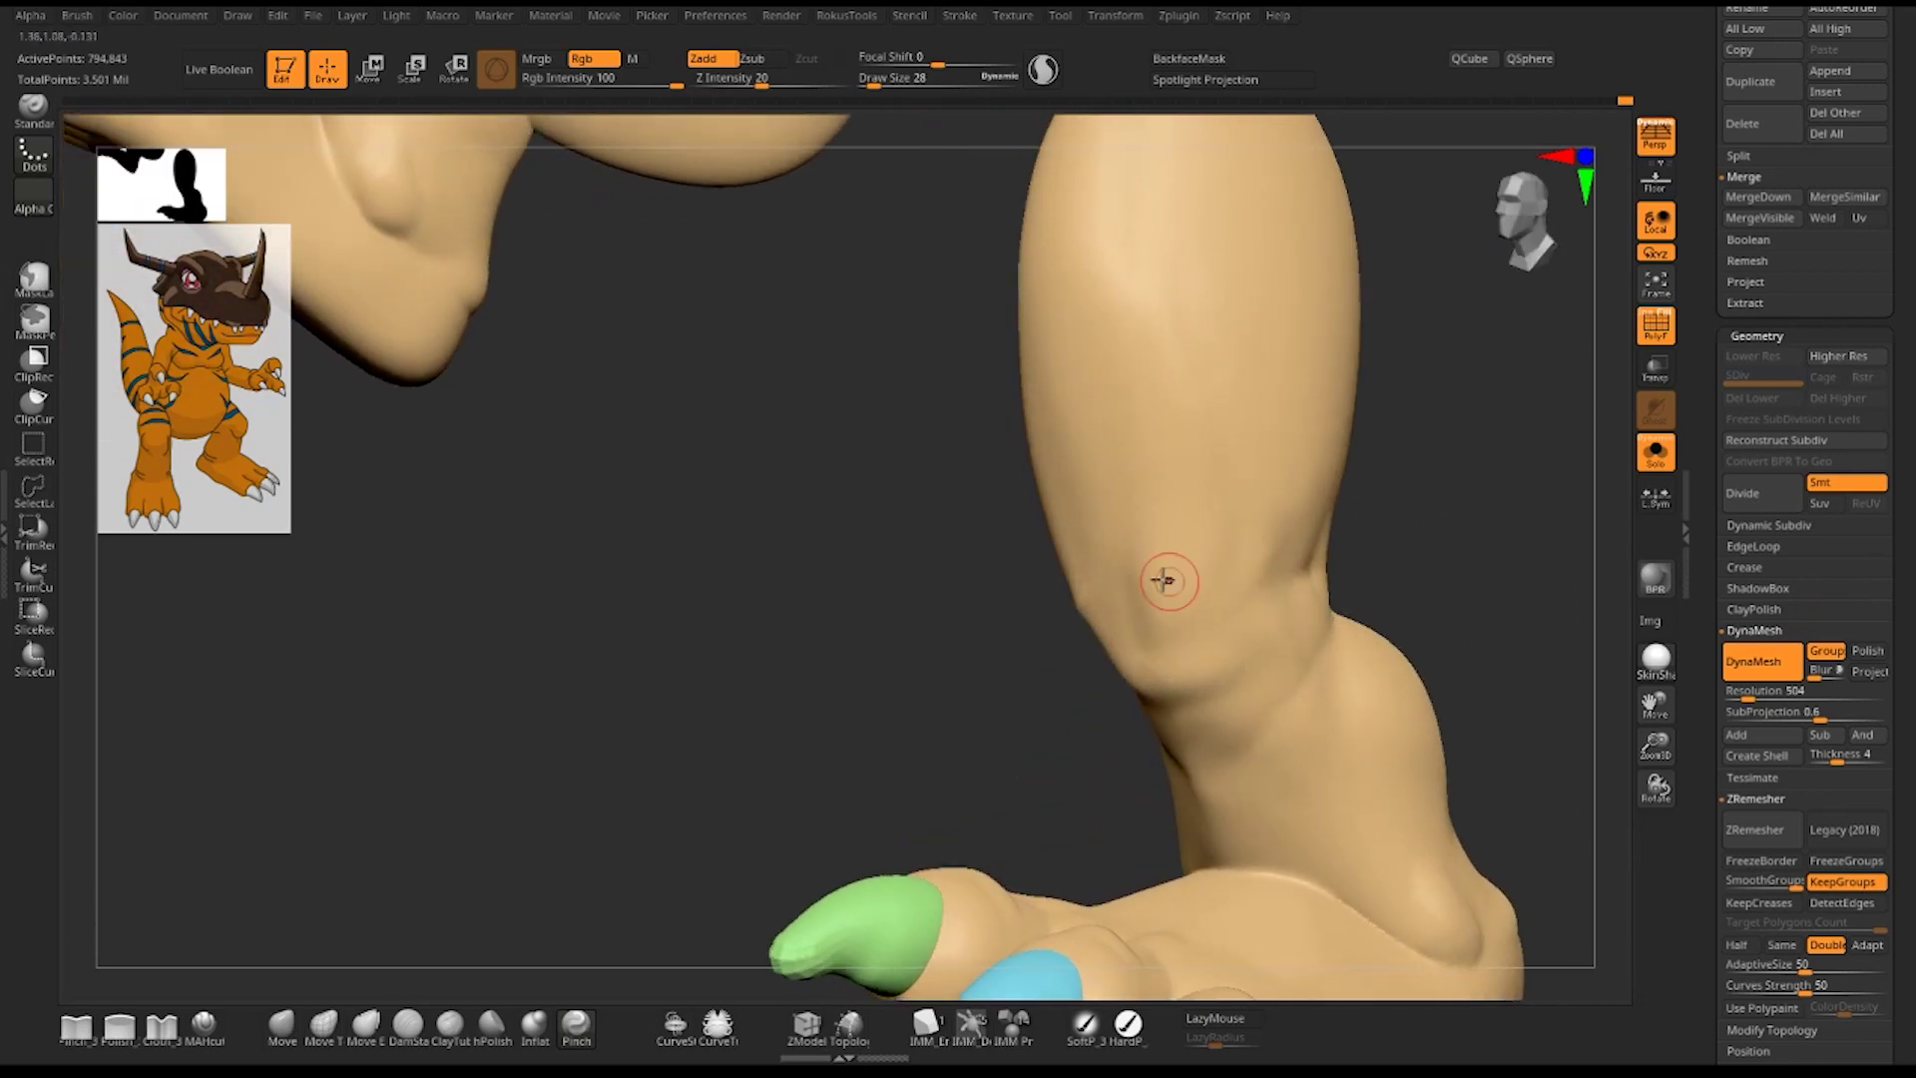
{"action": "key", "text": "ctrl+z"}
- Carve a knee crease with DamStandard at Z Intensity 11
{"action": "mouse_move", "coordinate": [1298, 545]}
{"action": "left_mouse_down"}
{"action": "mouse_move", "coordinate": [1467, 457]}
{"action": "mouse_move", "coordinate": [1384, 609]}
{"action": "left_mouse_up"}
{"action": "key", "text": "b"}
{"action": "key", "text": "d"}
{"action": "key", "text": "s"}
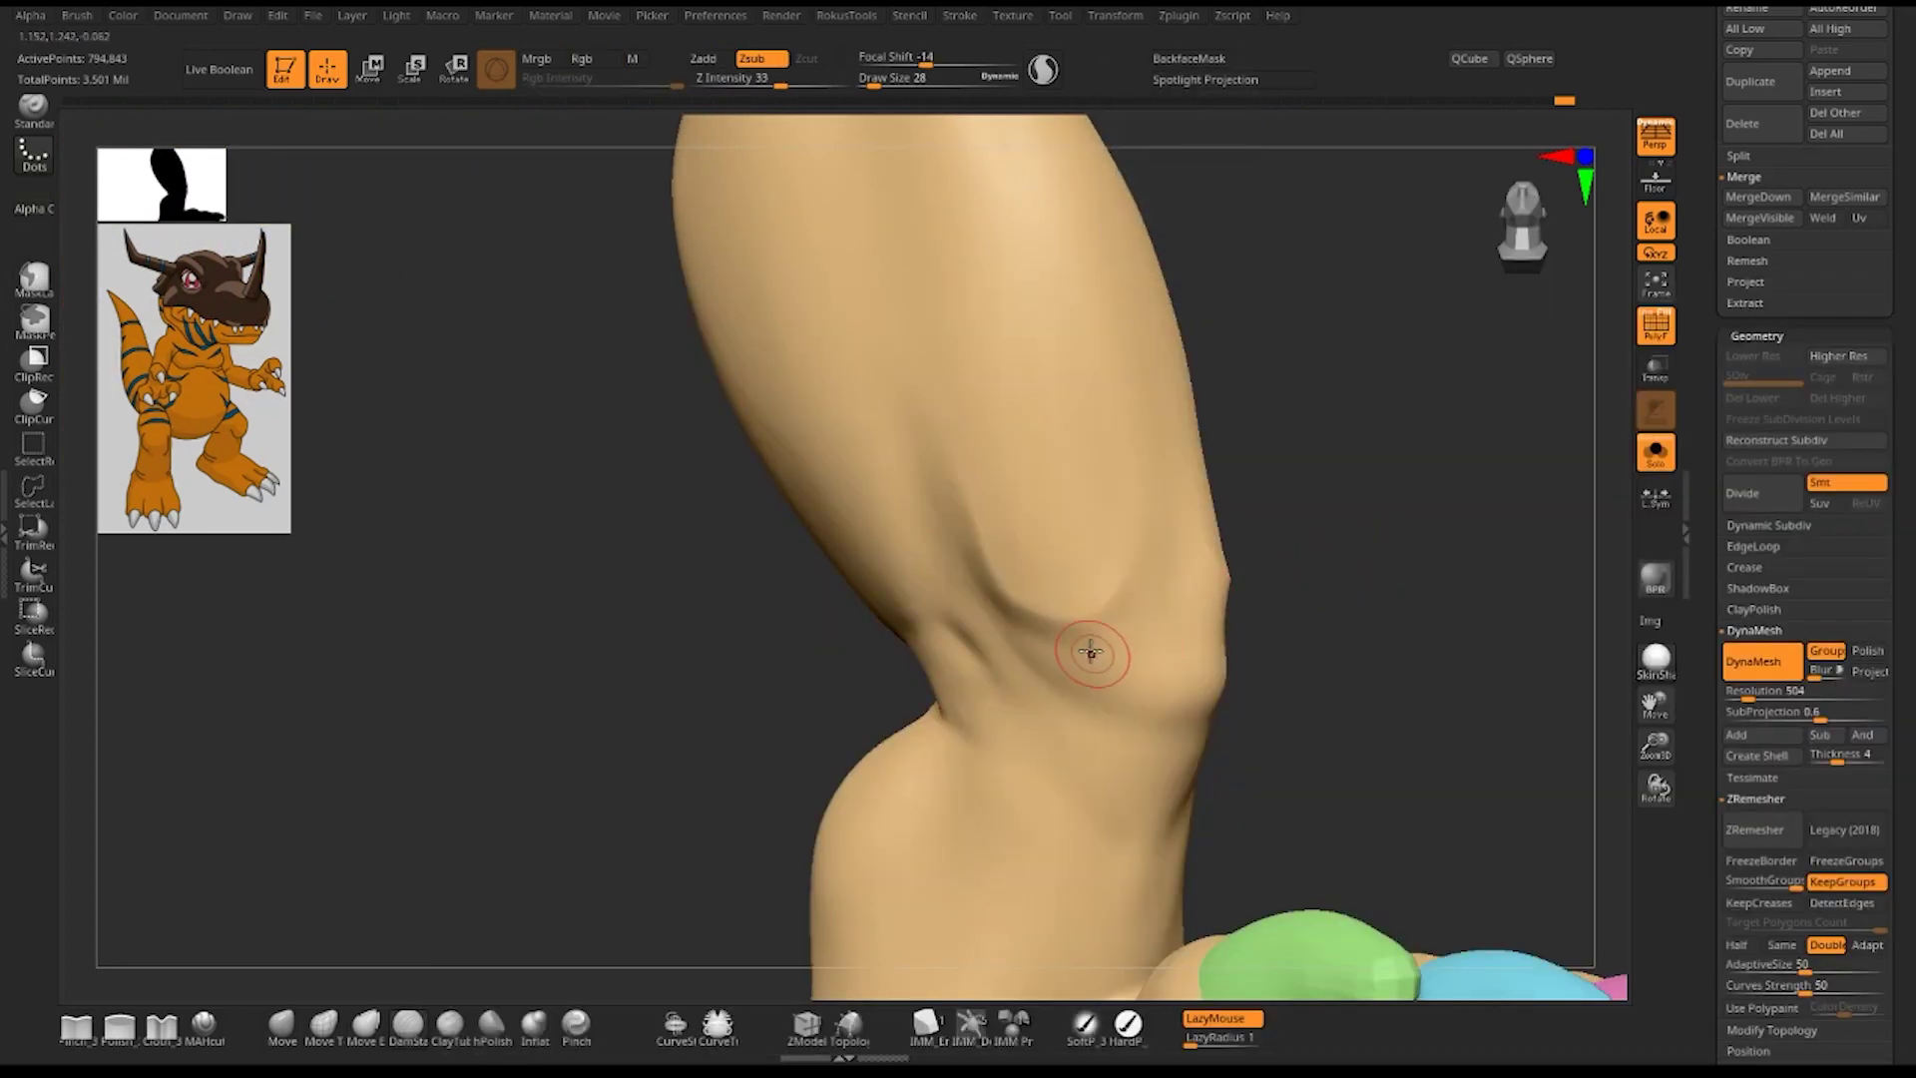
{"action": "left_click_drag", "start_coordinate": [997, 613], "coordinate": [1071, 639]}
{"action": "key", "text": "space"}
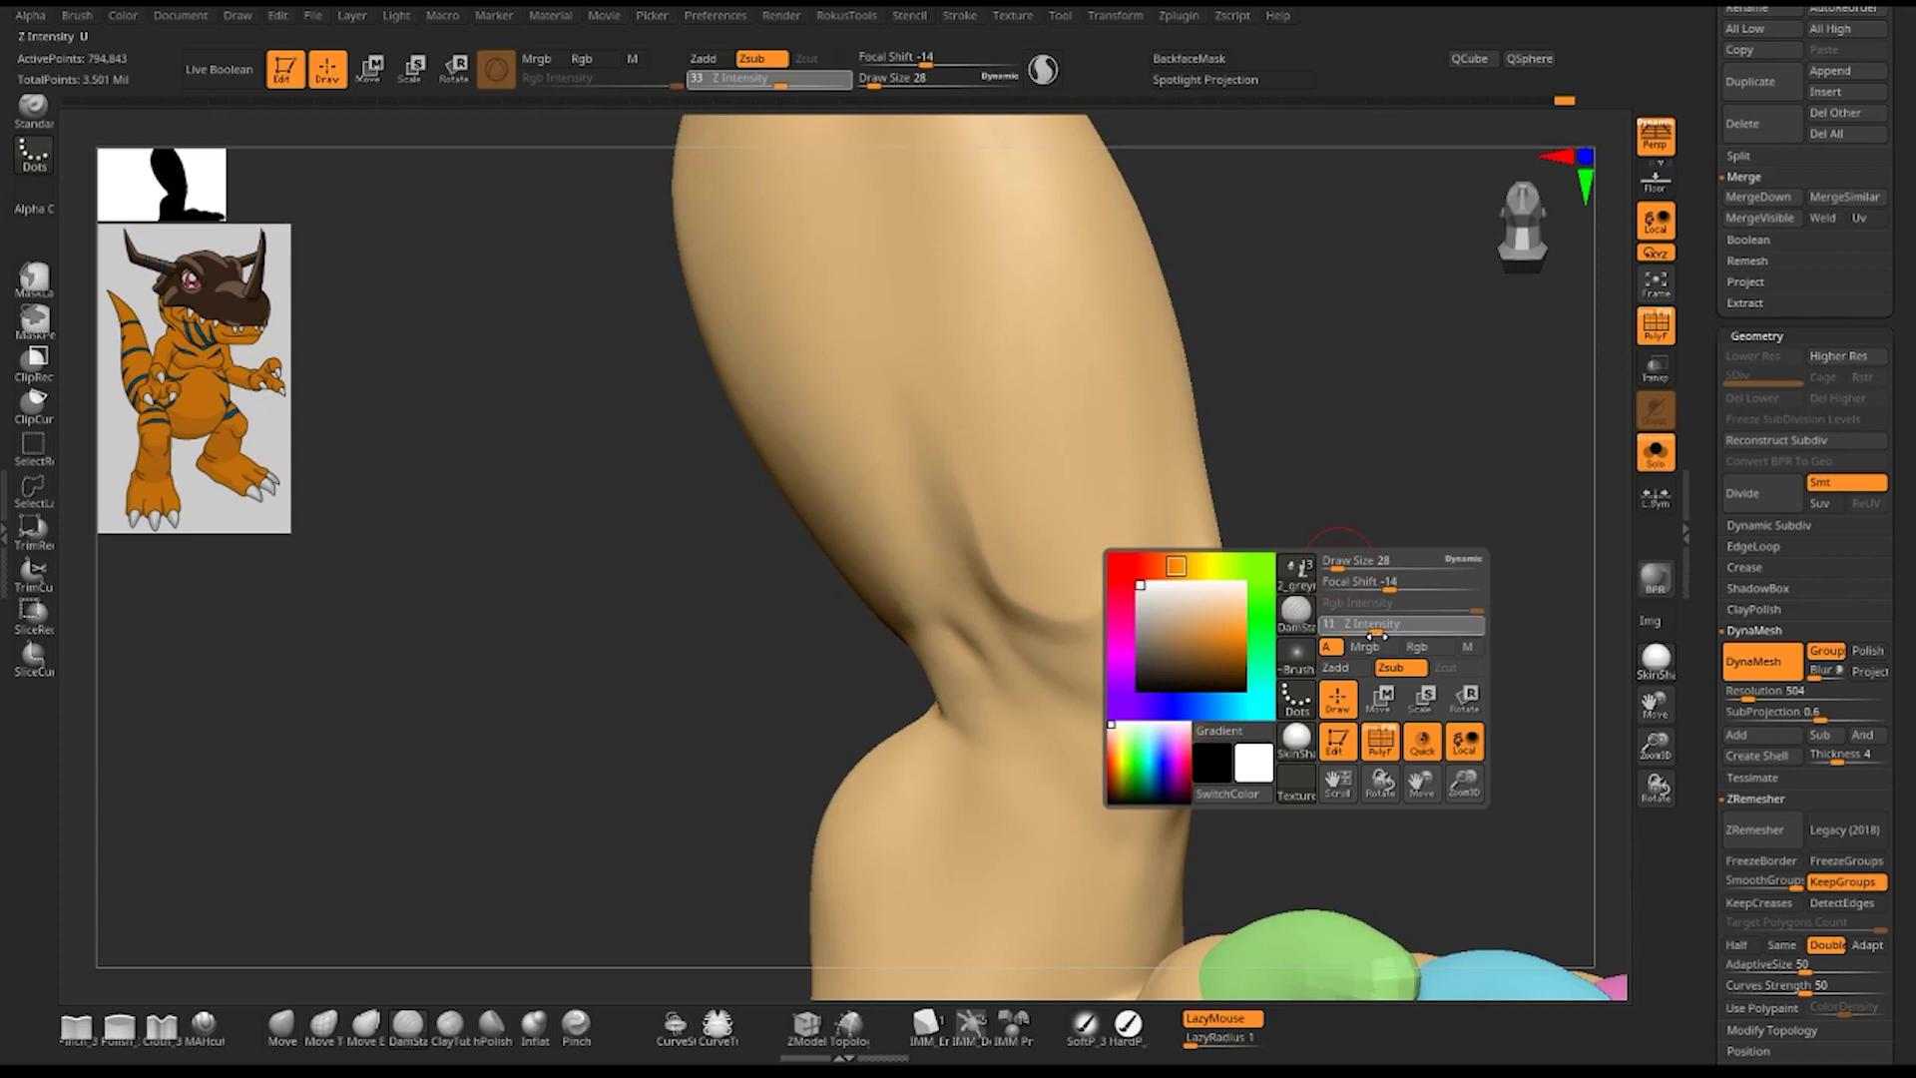
{"action": "left_click_drag", "start_coordinate": [1377, 634], "coordinate": [1375, 634]}
{"action": "mouse_move", "coordinate": [1009, 622]}
{"action": "left_mouse_down"}
{"action": "mouse_move", "coordinate": [1103, 625]}
{"action": "mouse_move", "coordinate": [1020, 628]}
{"action": "mouse_move", "coordinate": [1062, 640]}
{"action": "mouse_move", "coordinate": [1147, 582]}
{"action": "left_mouse_up"}
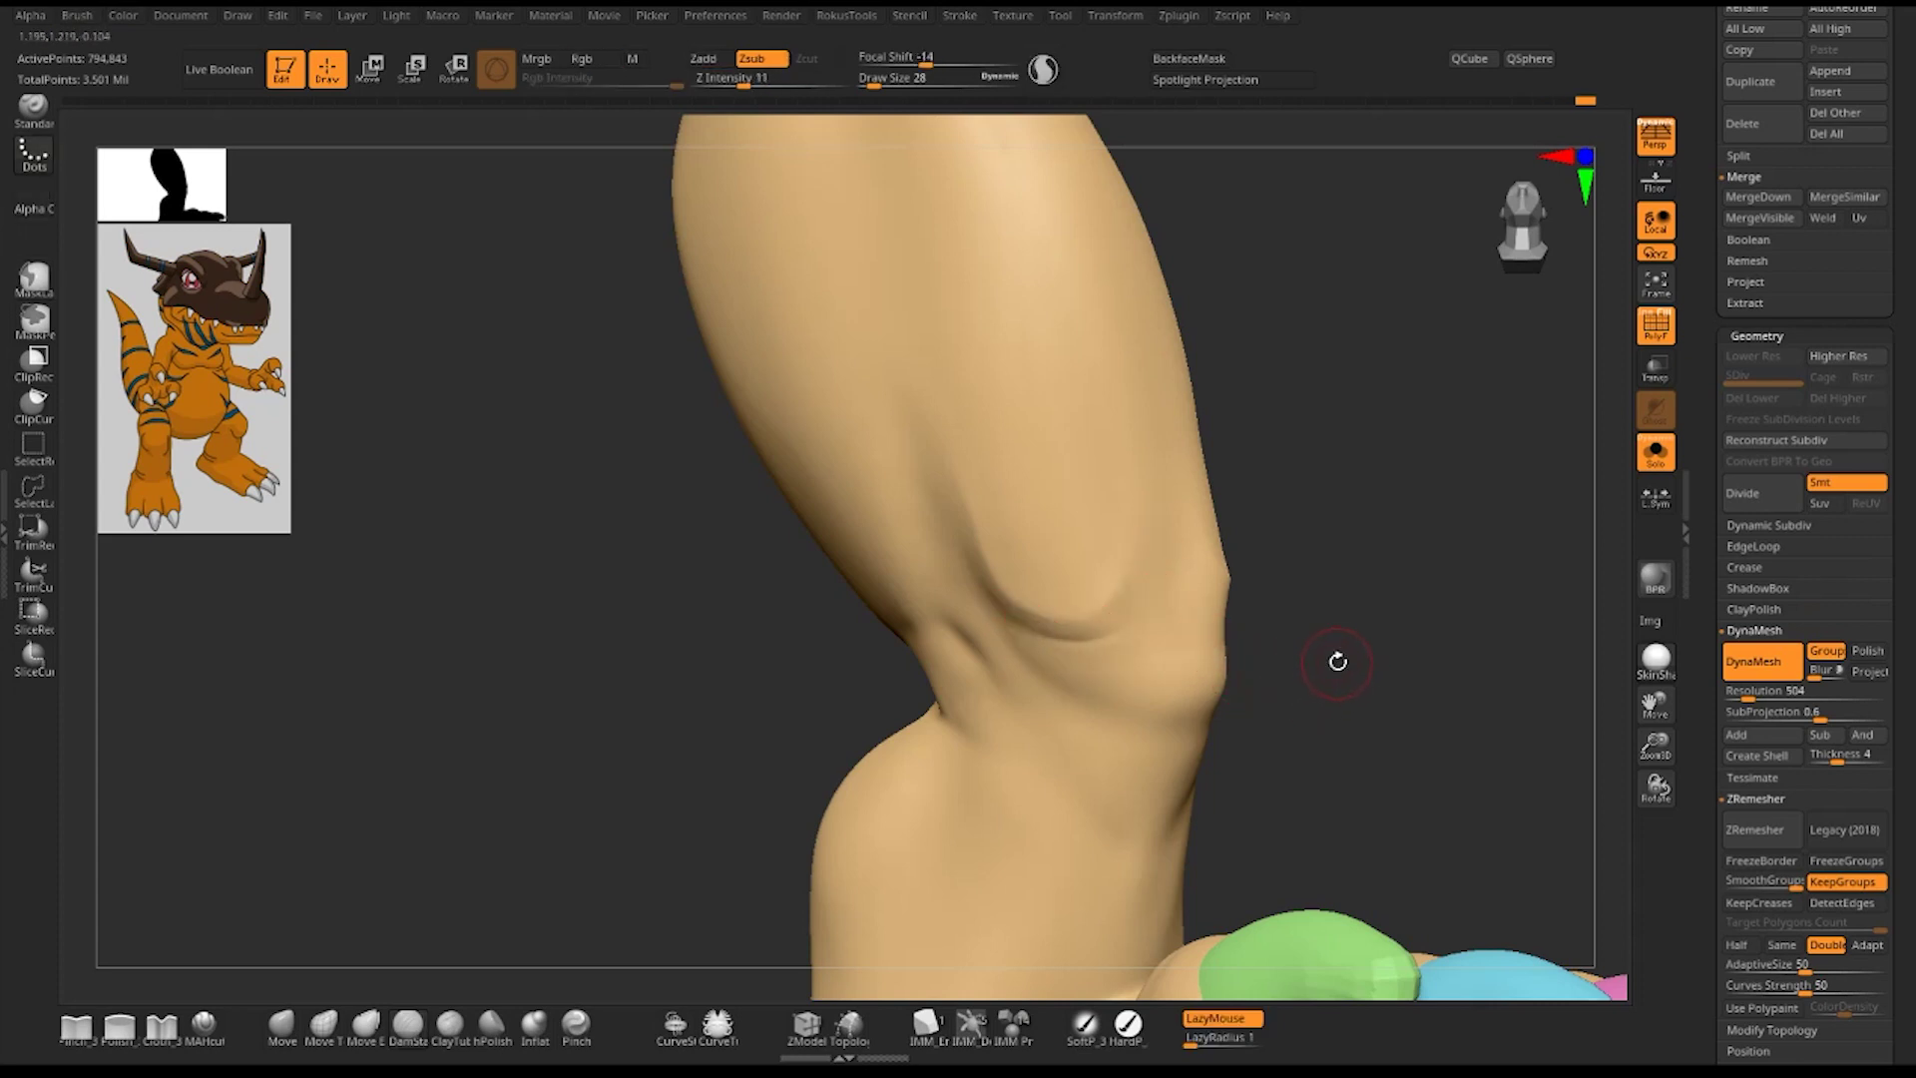
- Deepen the creases below and above the kneecap from a front angle
{"action": "left_click_drag", "start_coordinate": [1298, 609], "coordinate": [1423, 505]}
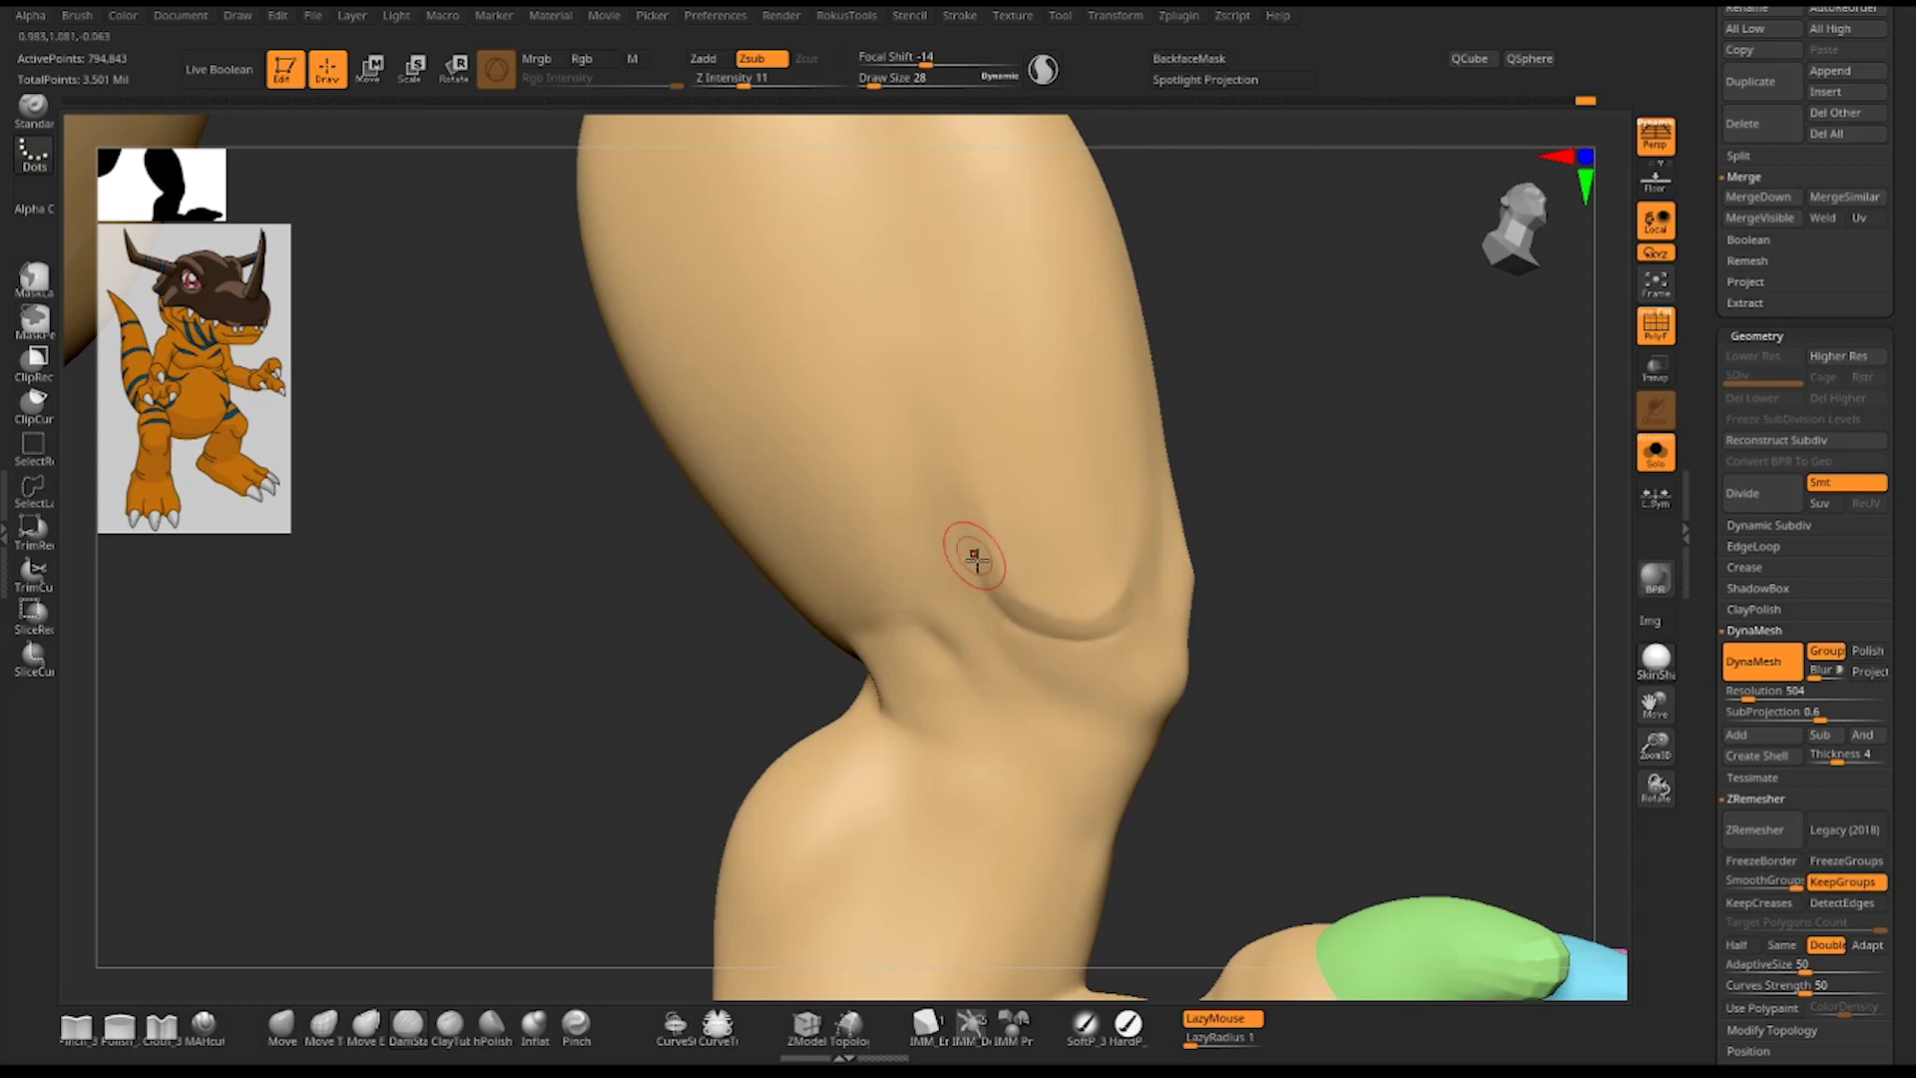
{"action": "left_click_drag", "start_coordinate": [1431, 662], "coordinate": [1155, 621]}
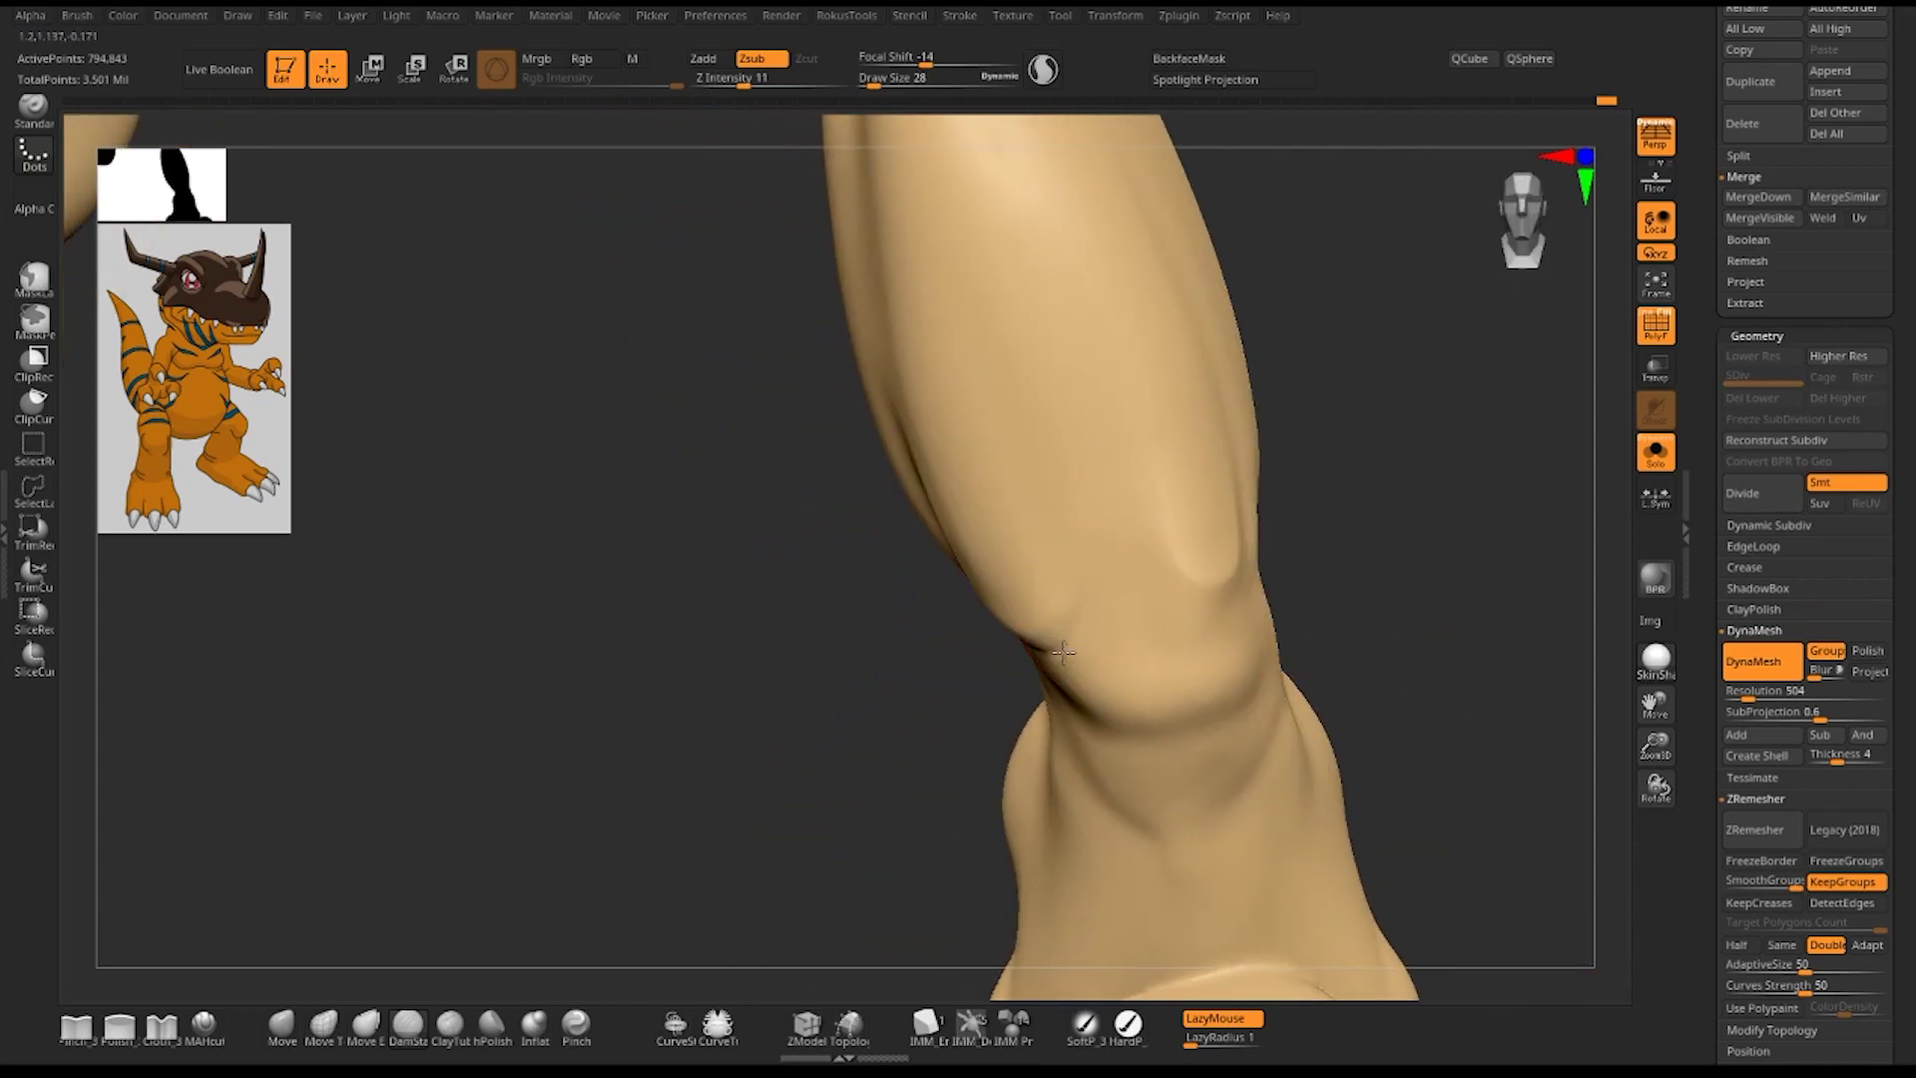
{"action": "mouse_move", "coordinate": [1490, 569]}
{"action": "left_mouse_down"}
{"action": "mouse_move", "coordinate": [1185, 548]}
{"action": "mouse_move", "coordinate": [1240, 603]}
{"action": "left_mouse_up"}
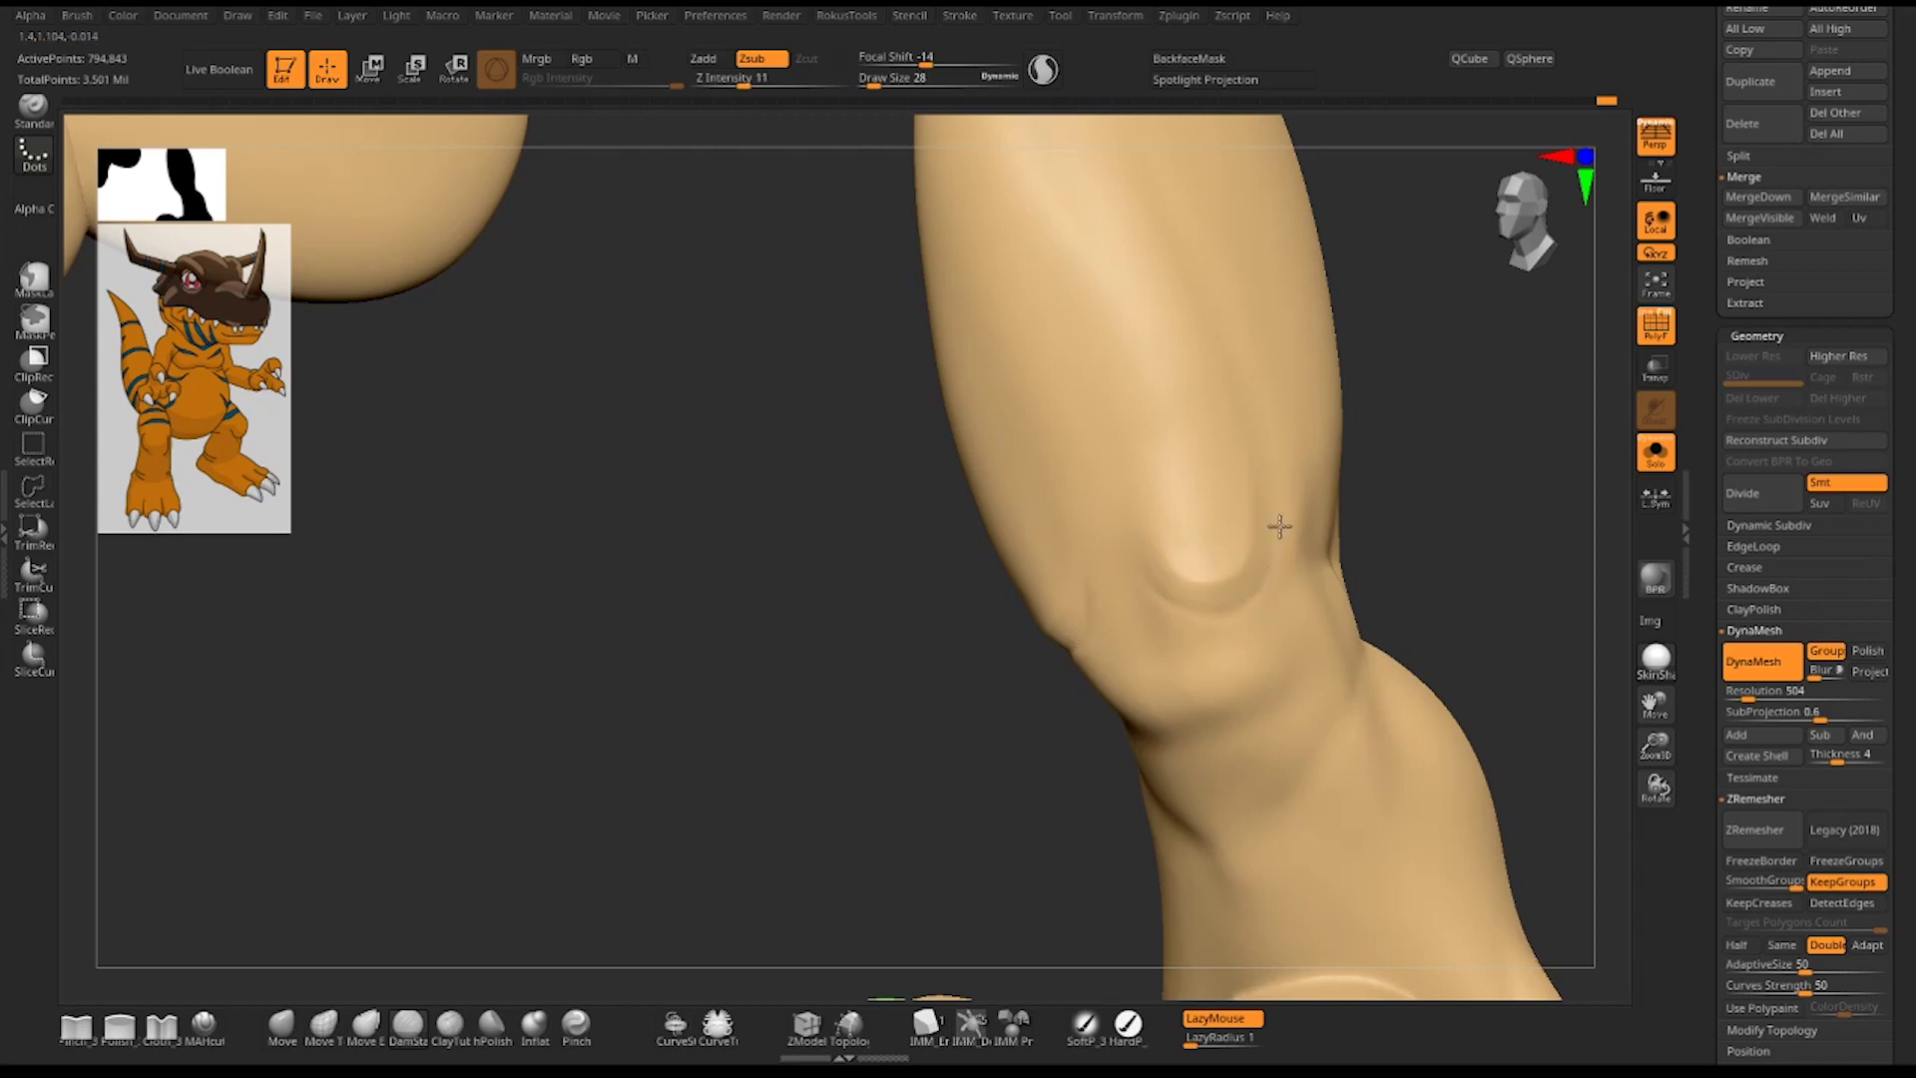
{"action": "mouse_move", "coordinate": [1208, 614]}
{"action": "left_mouse_down"}
{"action": "mouse_move", "coordinate": [1252, 604]}
{"action": "mouse_move", "coordinate": [1211, 612]}
{"action": "mouse_move", "coordinate": [1158, 577]}
{"action": "mouse_move", "coordinate": [1202, 599]}
{"action": "mouse_move", "coordinate": [1261, 581]}
{"action": "mouse_move", "coordinate": [1291, 530]}
{"action": "left_mouse_up"}
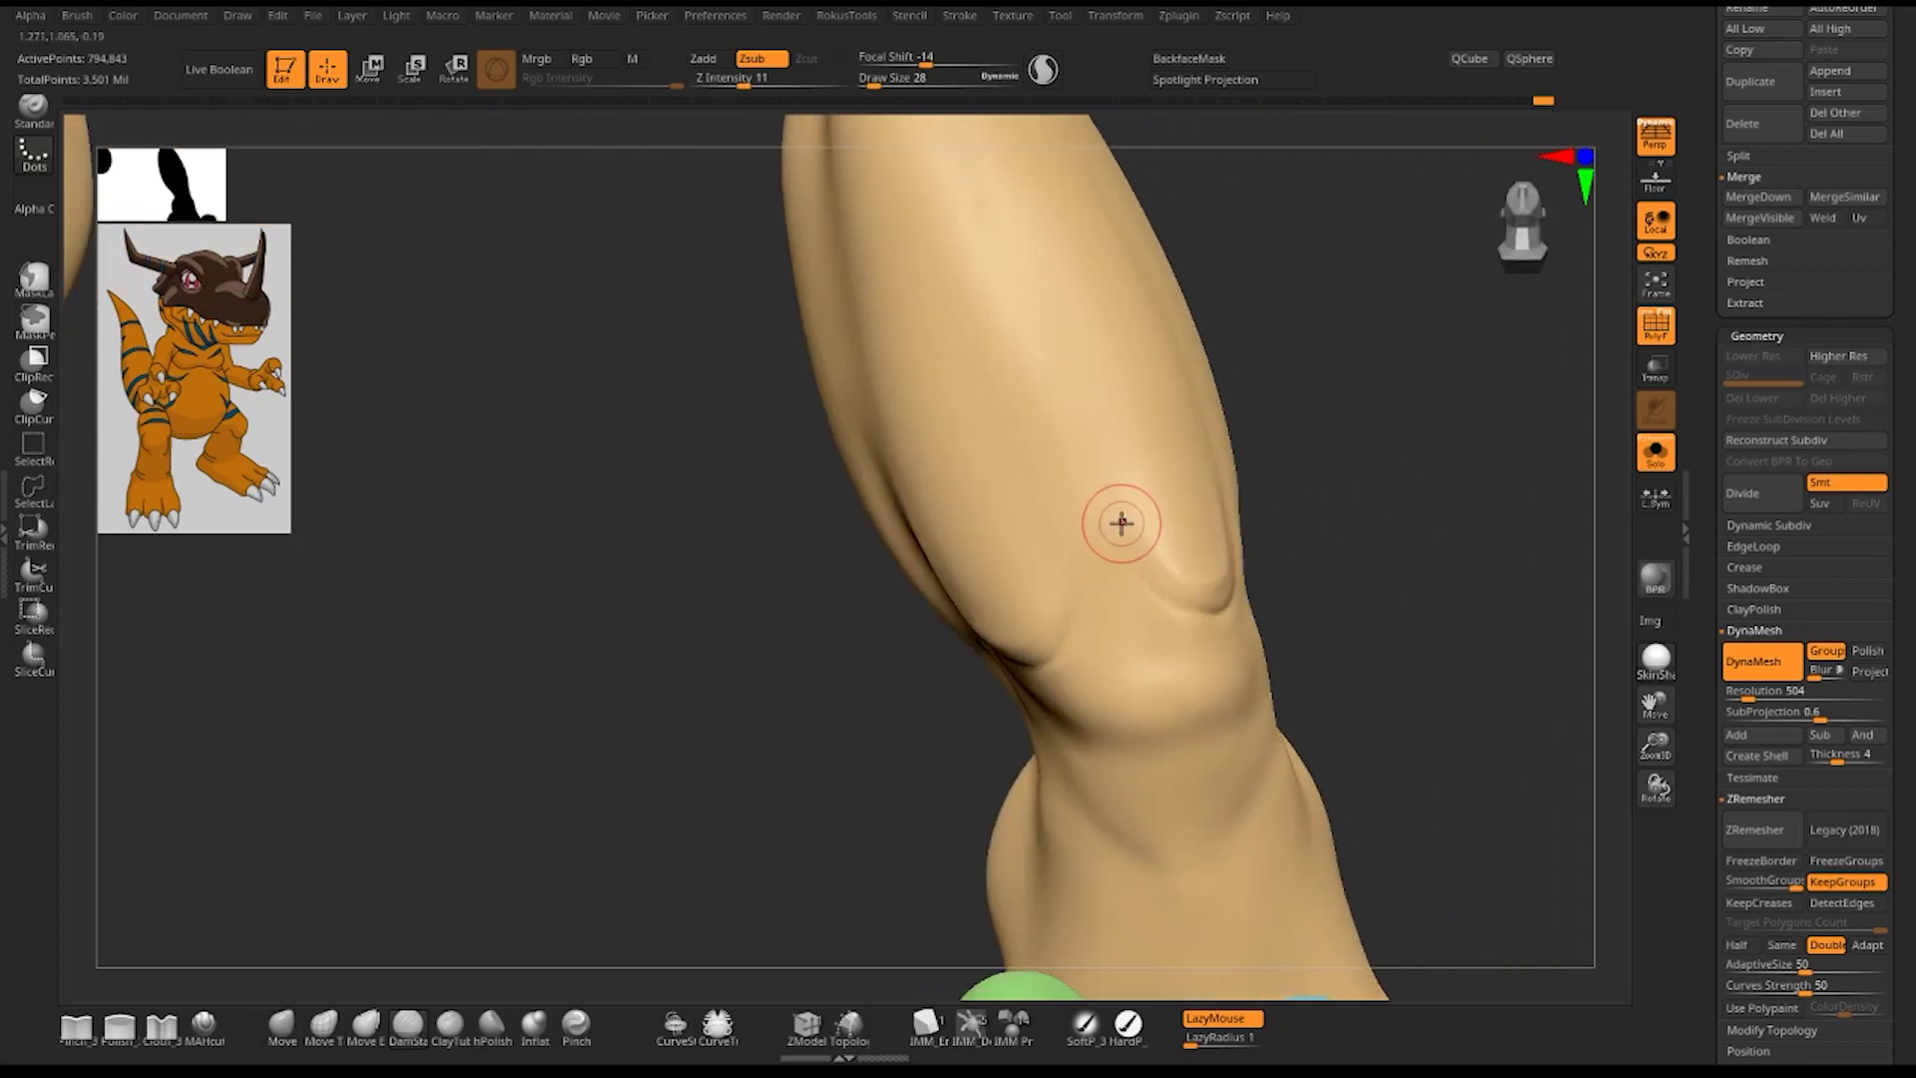
{"action": "left_click_drag", "start_coordinate": [1137, 548], "coordinate": [1154, 594]}
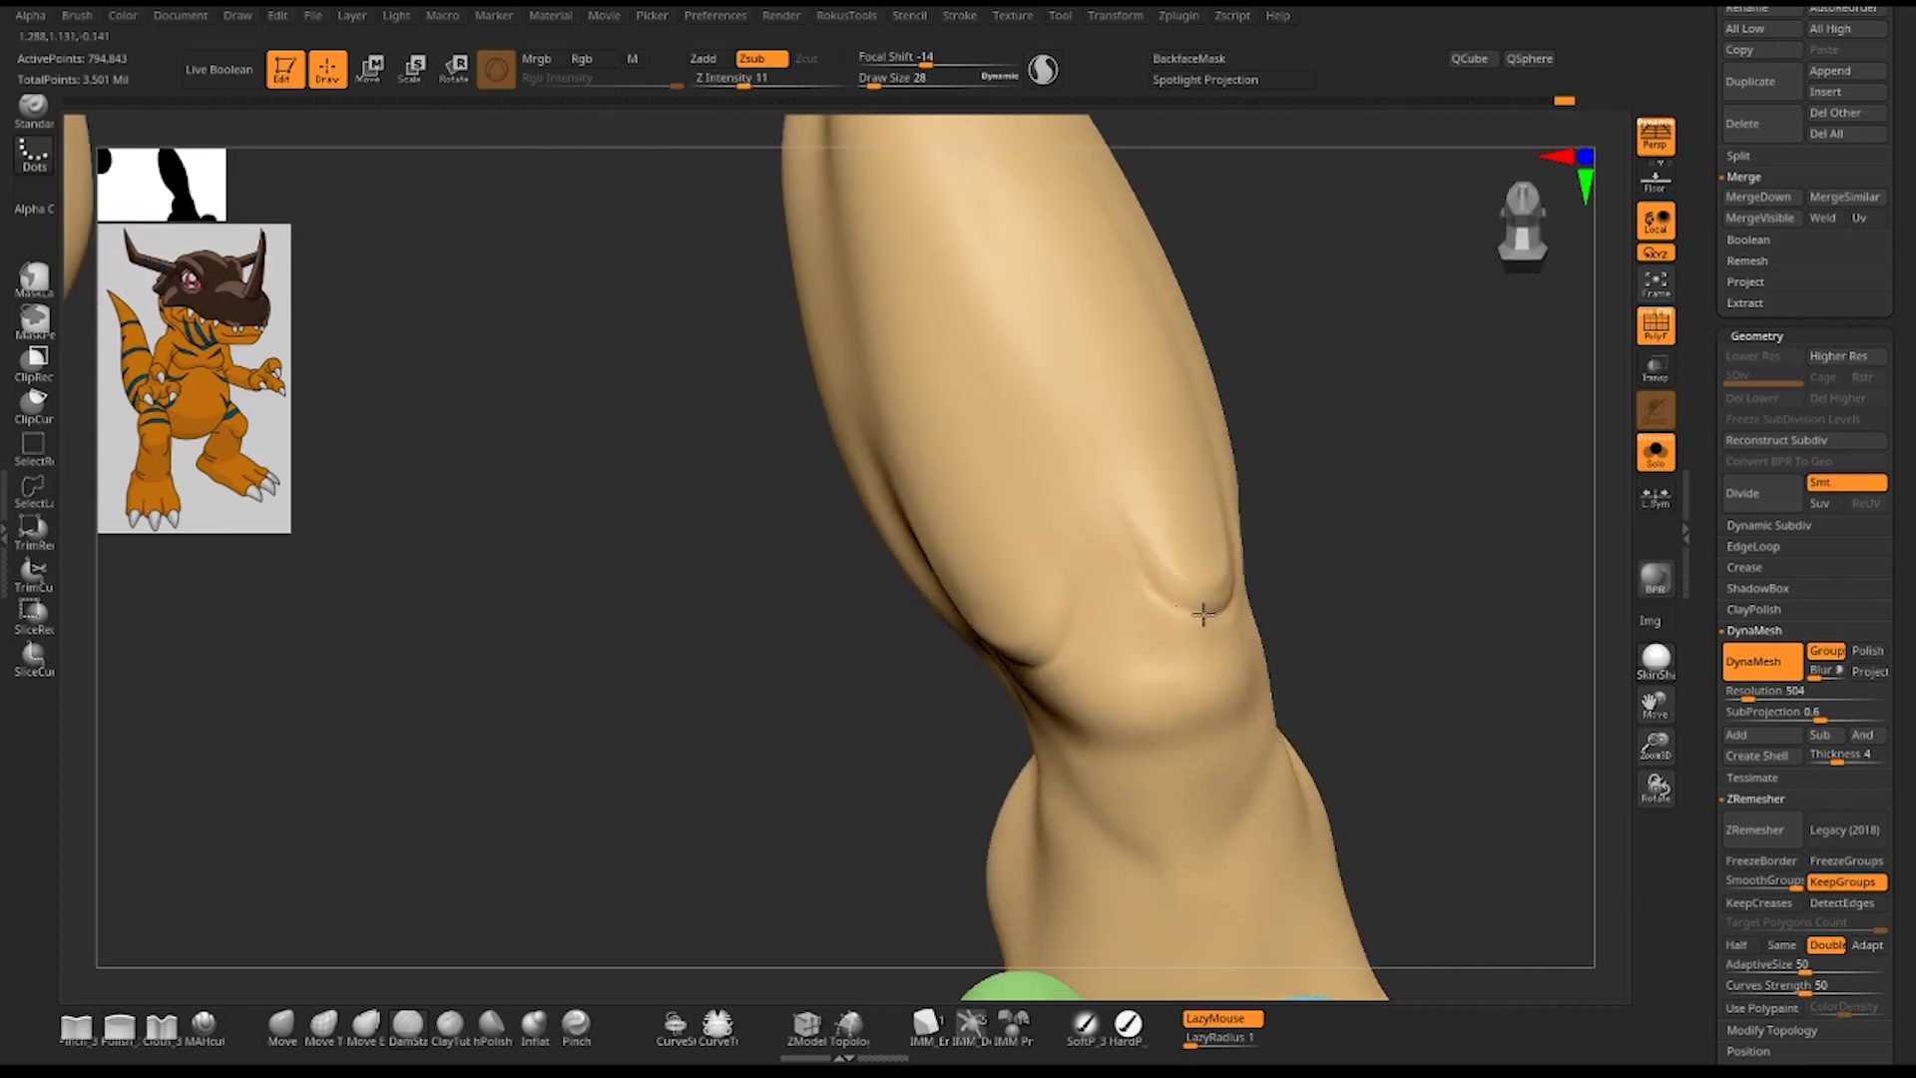
{"action": "left_click_drag", "start_coordinate": [1304, 577], "coordinate": [1234, 615]}
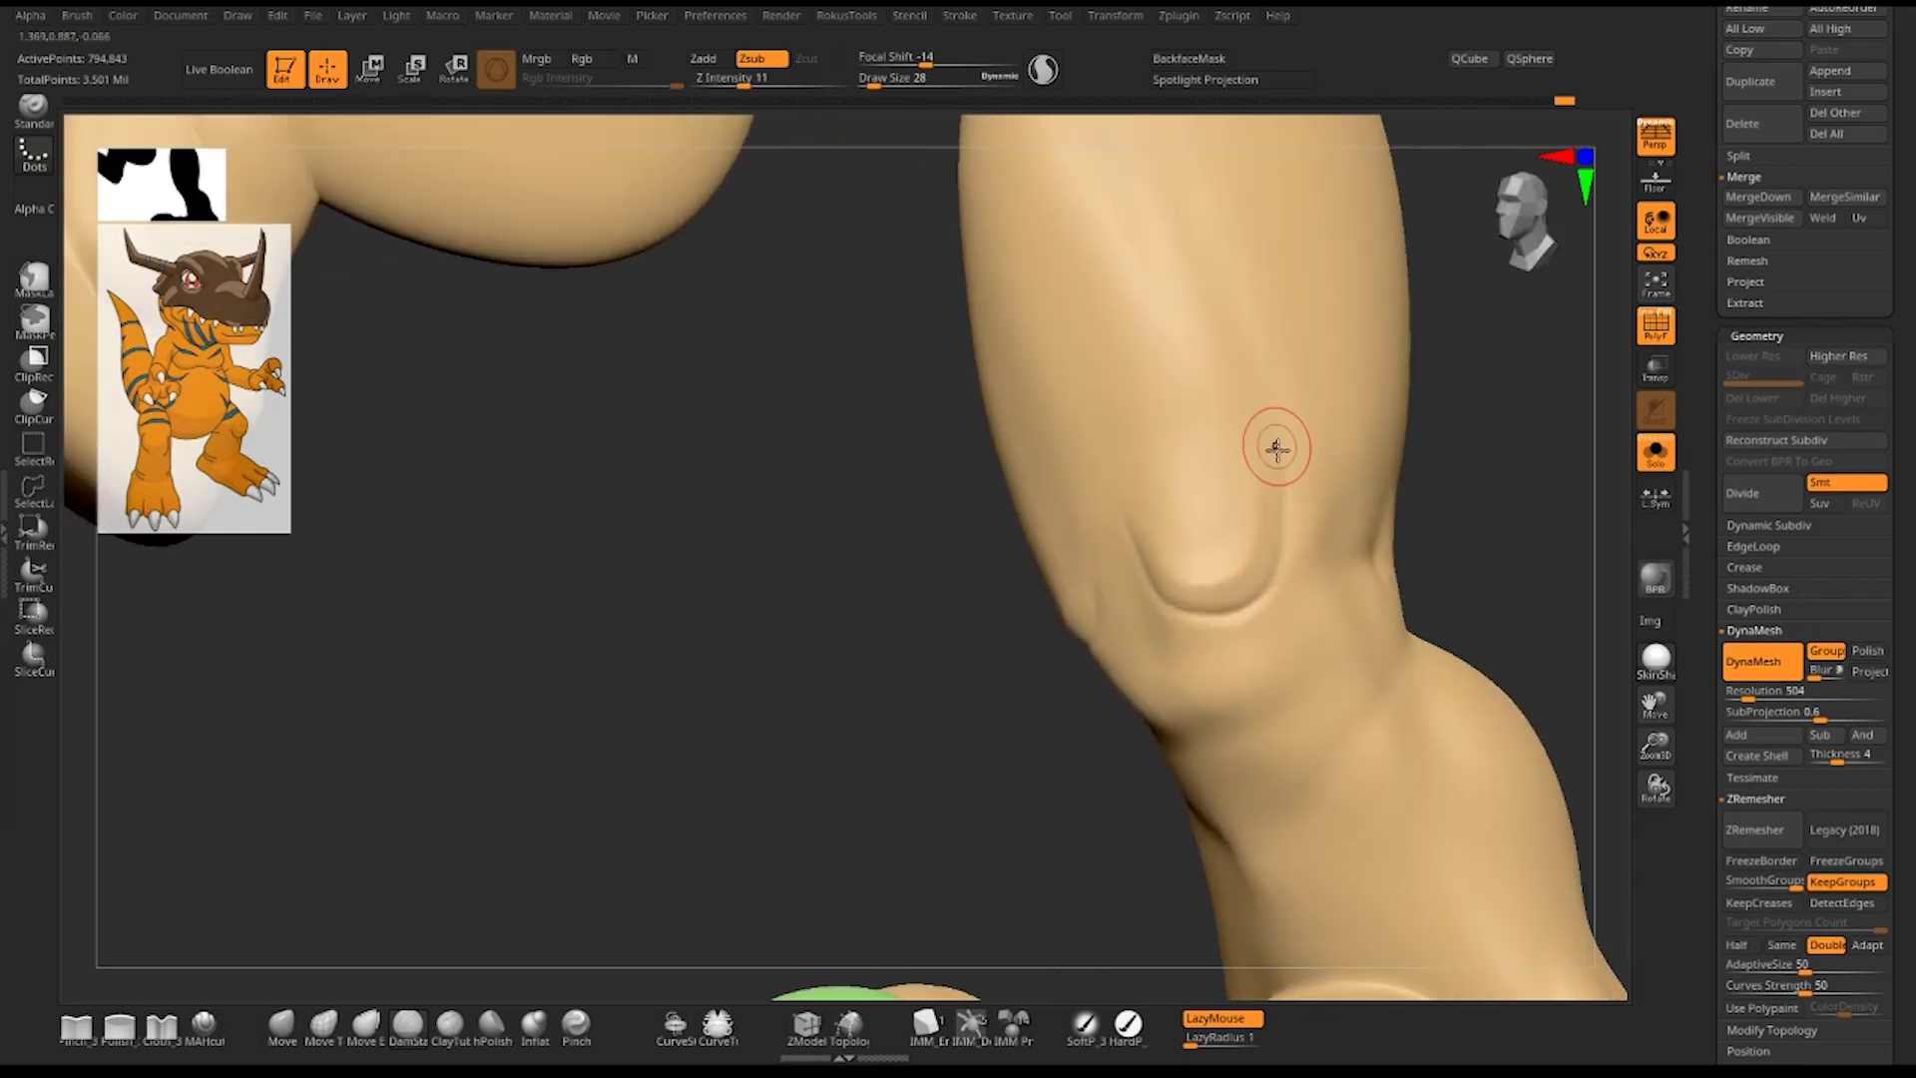
- Toggle smoothing, turn the leg slightly, and switch to the Standard brush
{"action": "key", "text": "shift"}
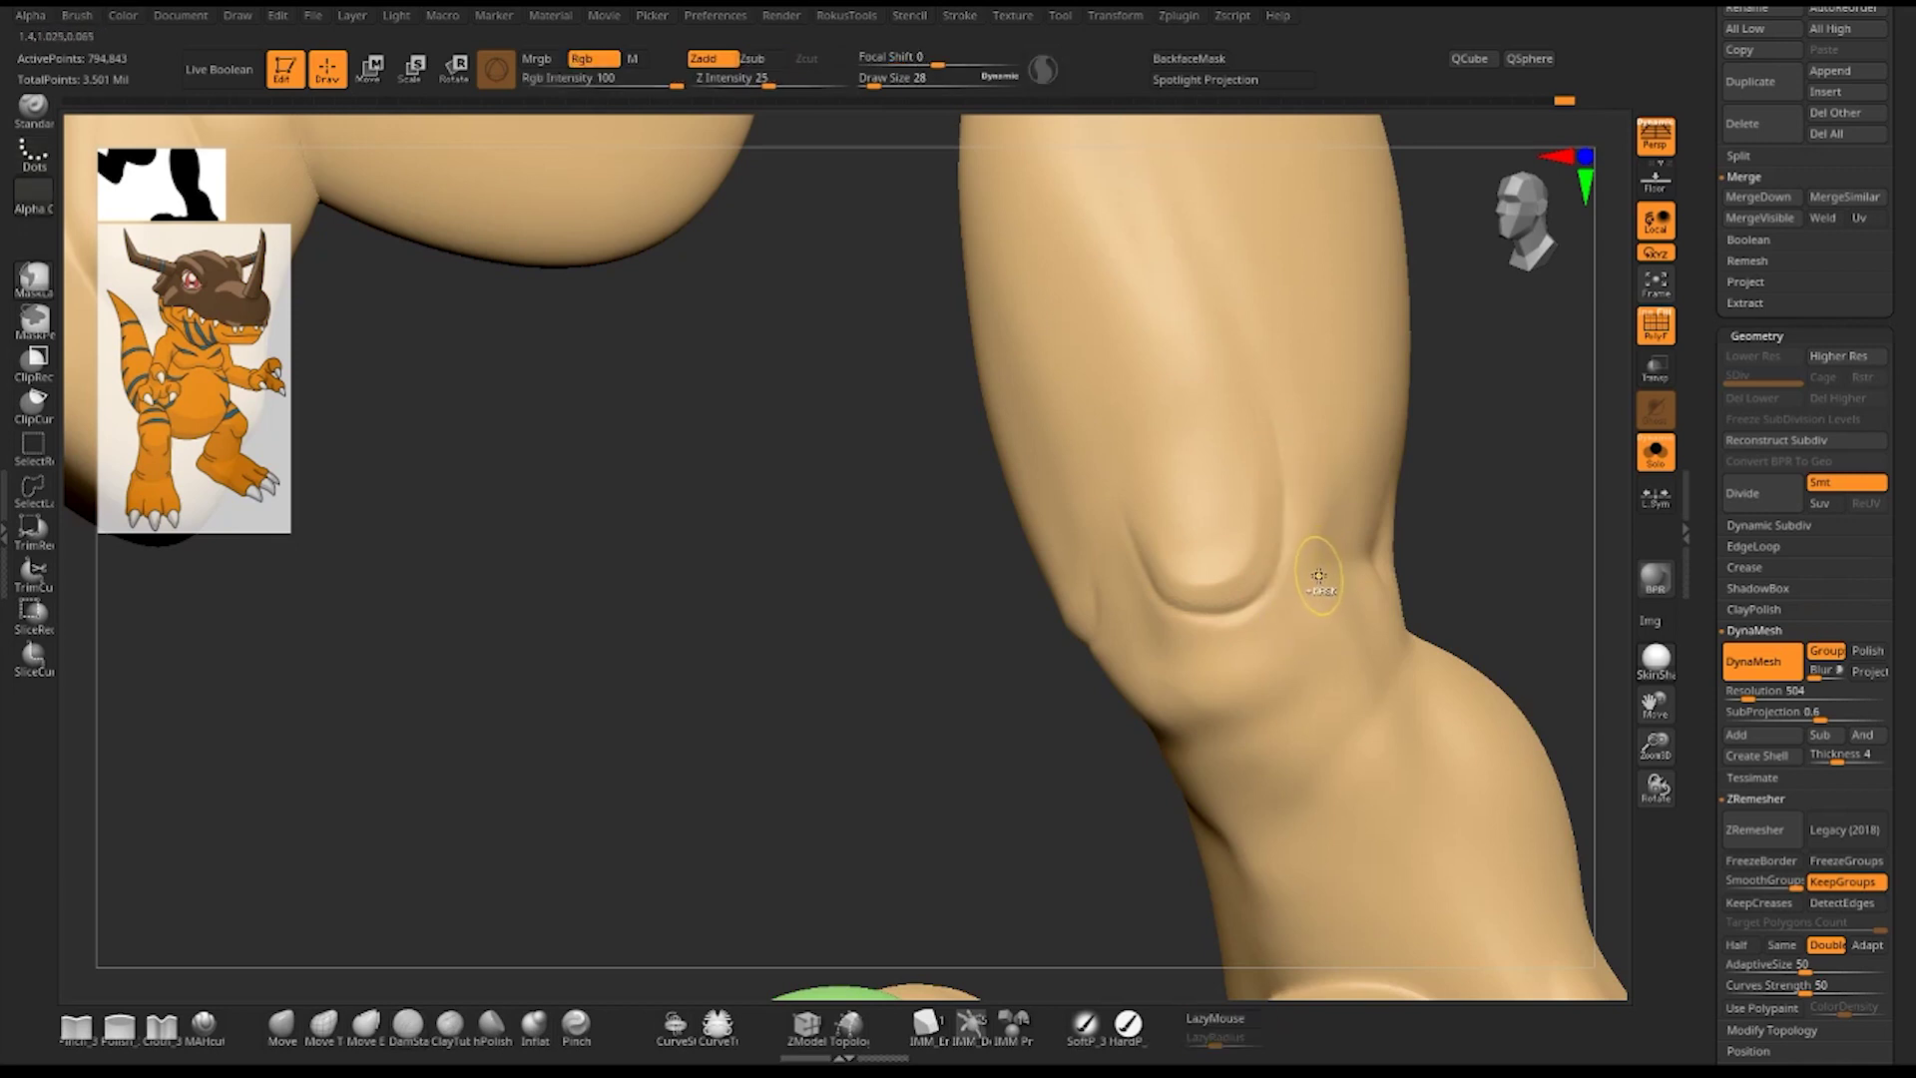
{"action": "key", "text": "shift"}
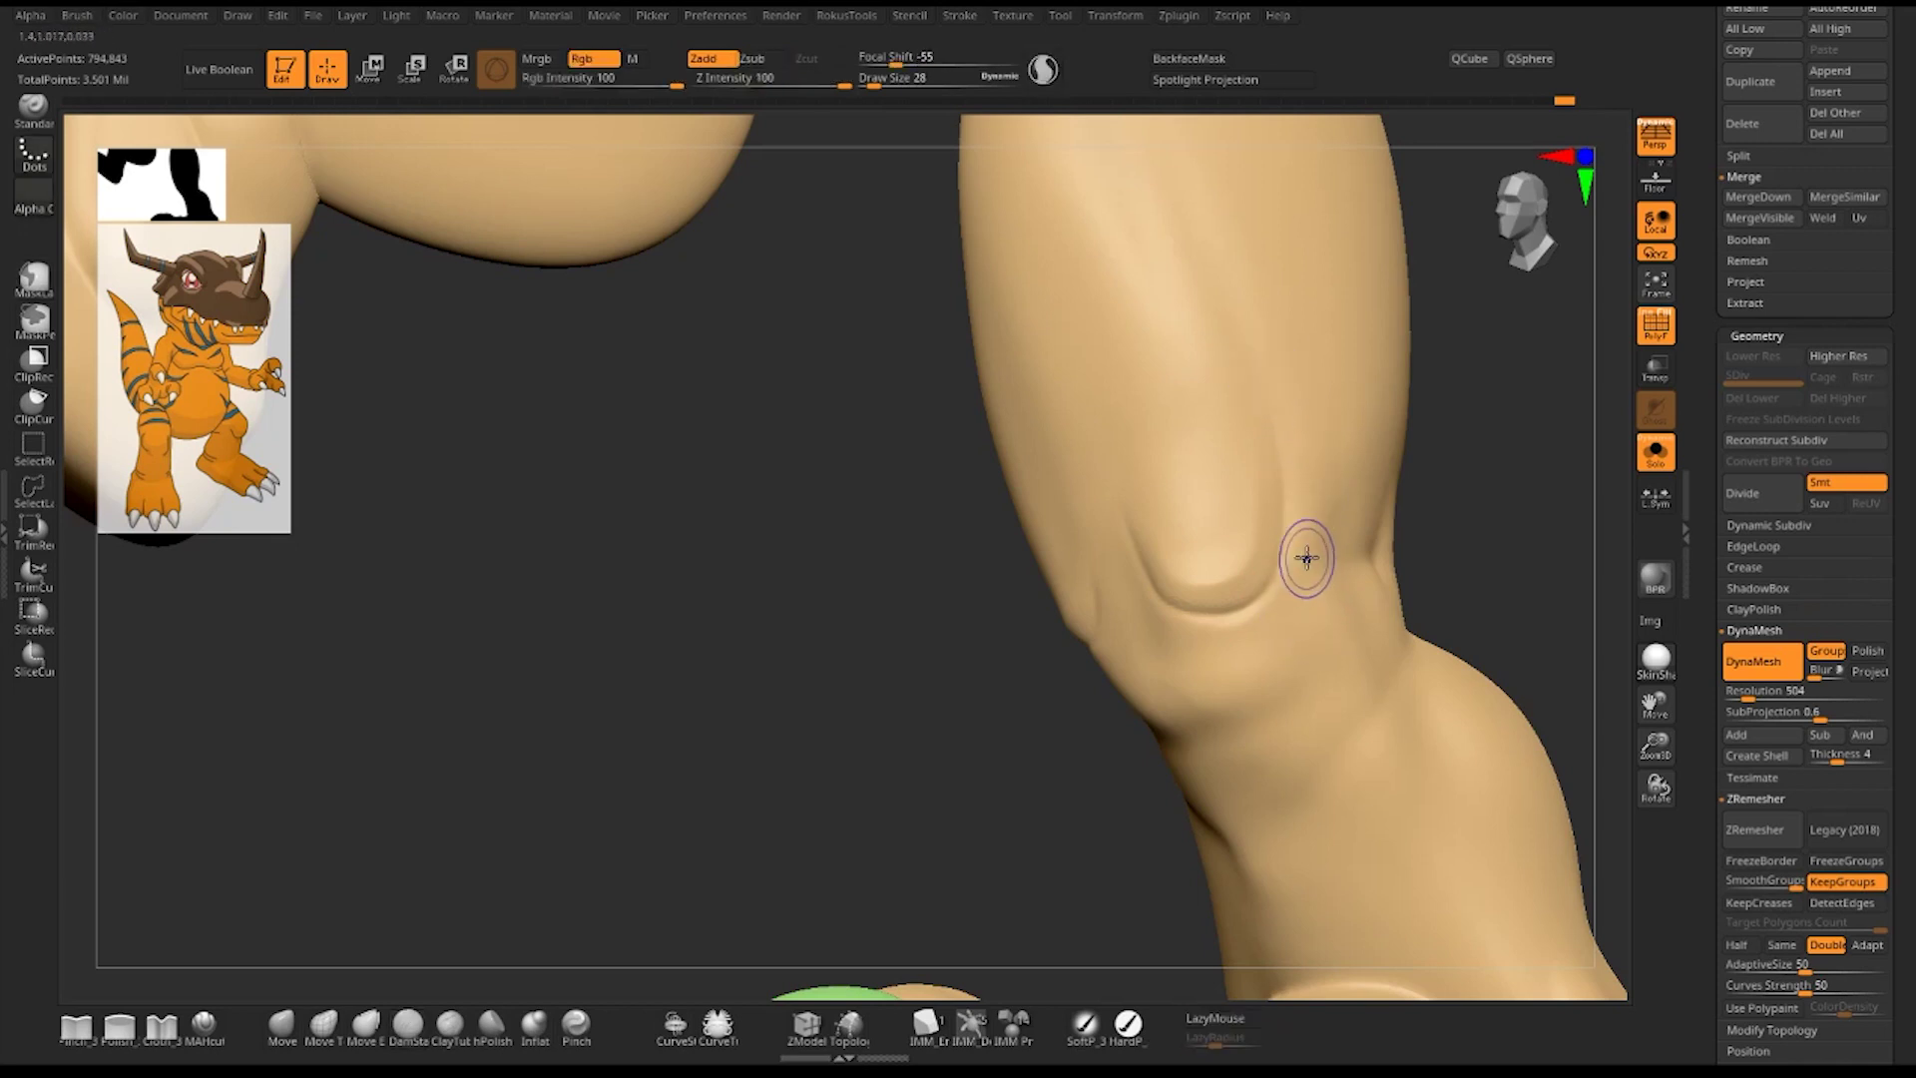
{"action": "key", "text": "b"}
{"action": "key", "text": "d"}
{"action": "key", "text": "s"}
{"action": "mouse_move", "coordinate": [1490, 492]}
{"action": "left_mouse_down"}
{"action": "mouse_move", "coordinate": [1518, 502]}
{"action": "mouse_move", "coordinate": [1446, 621]}
{"action": "left_mouse_up"}
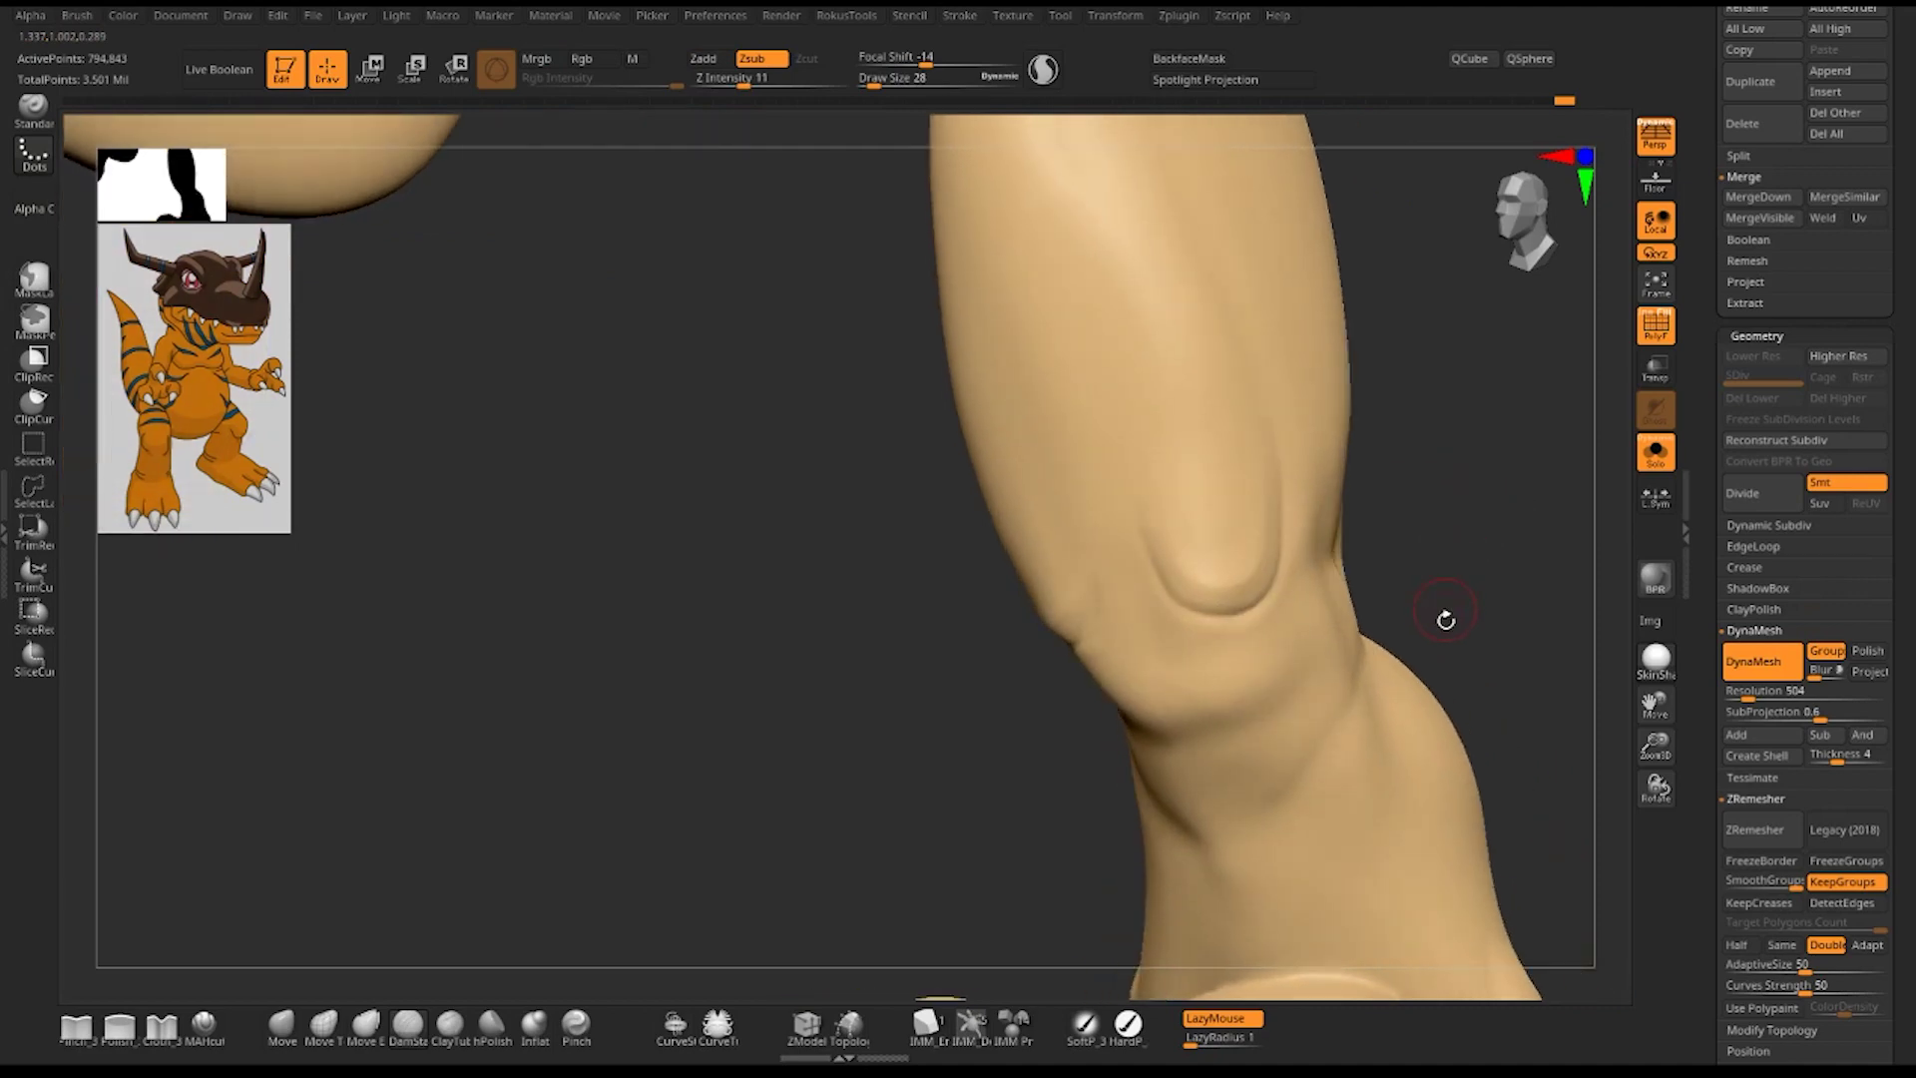
{"action": "key", "text": "b"}
{"action": "key", "text": "s"}
{"action": "key", "text": "t"}
- Resize the Standard brush to 23, then 28, and undo a small knee dent
{"action": "key", "text": "space"}
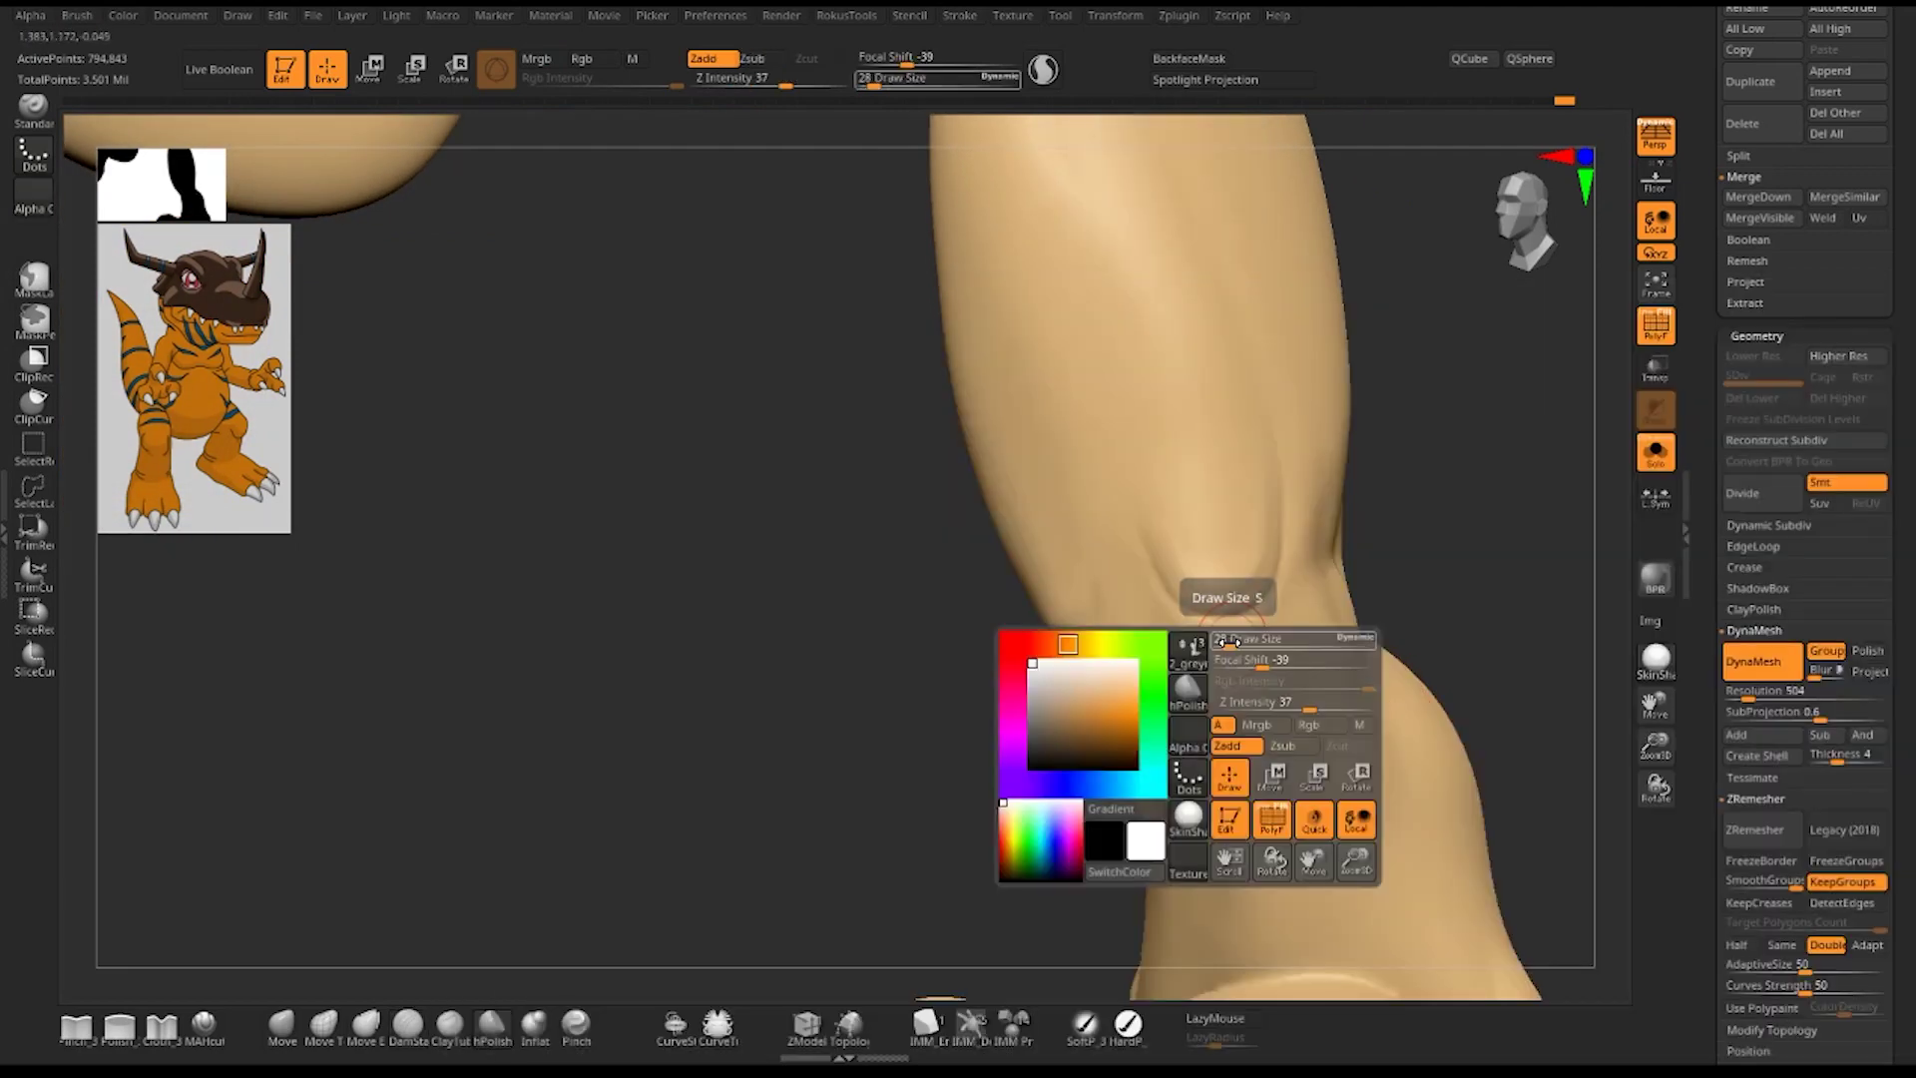
{"action": "mouse_move", "coordinate": [1222, 630]}
{"action": "left_mouse_down"}
{"action": "mouse_move", "coordinate": [1204, 639]}
{"action": "mouse_move", "coordinate": [1238, 626]}
{"action": "mouse_move", "coordinate": [1154, 612]}
{"action": "left_mouse_up"}
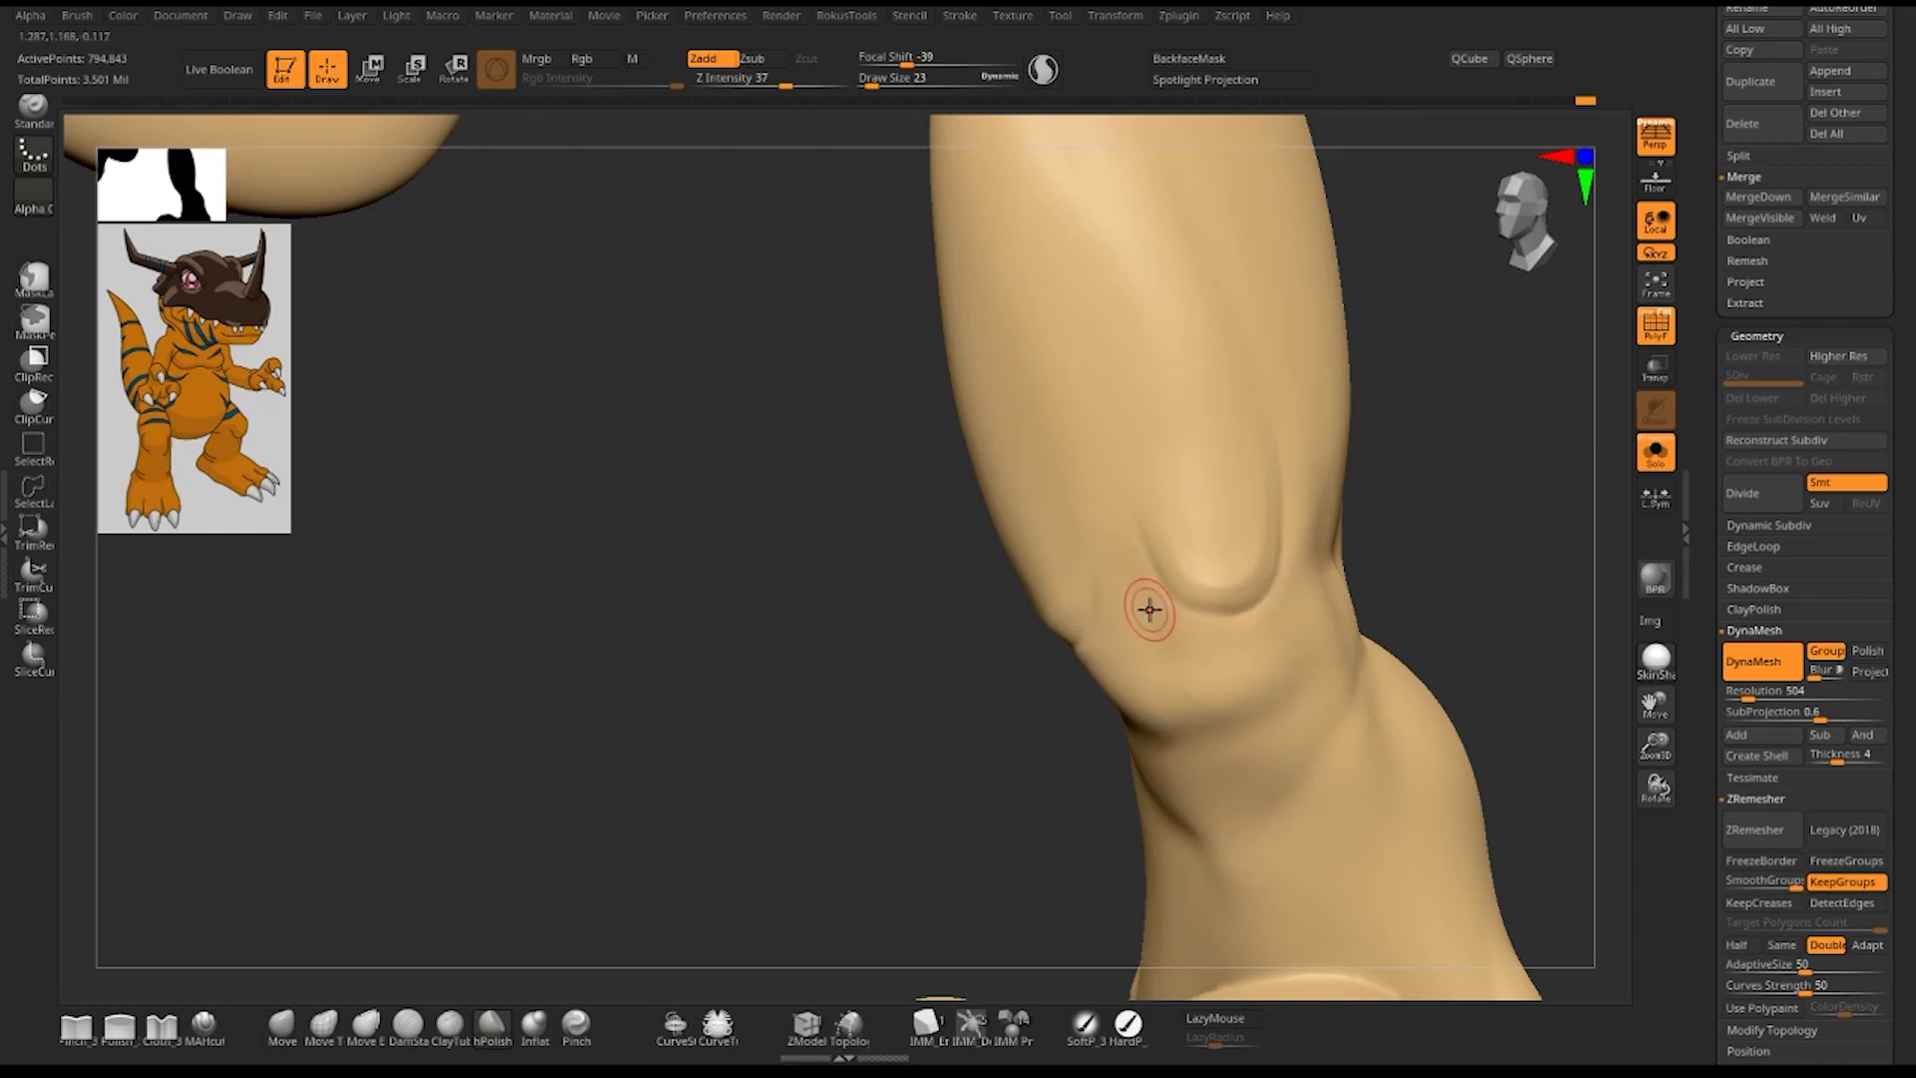
{"action": "key", "text": "space"}
{"action": "left_click_drag", "start_coordinate": [1184, 662], "coordinate": [1176, 661]}
{"action": "left_click", "coordinate": [1183, 593]}
{"action": "key", "text": "ctrl+z"}
- Frame both feet, zoom on the right knee, and deepen its crease
{"action": "key", "text": "f"}
{"action": "left_click_drag", "start_coordinate": [1341, 529], "coordinate": [1319, 610]}
{"action": "key", "text": "shift"}
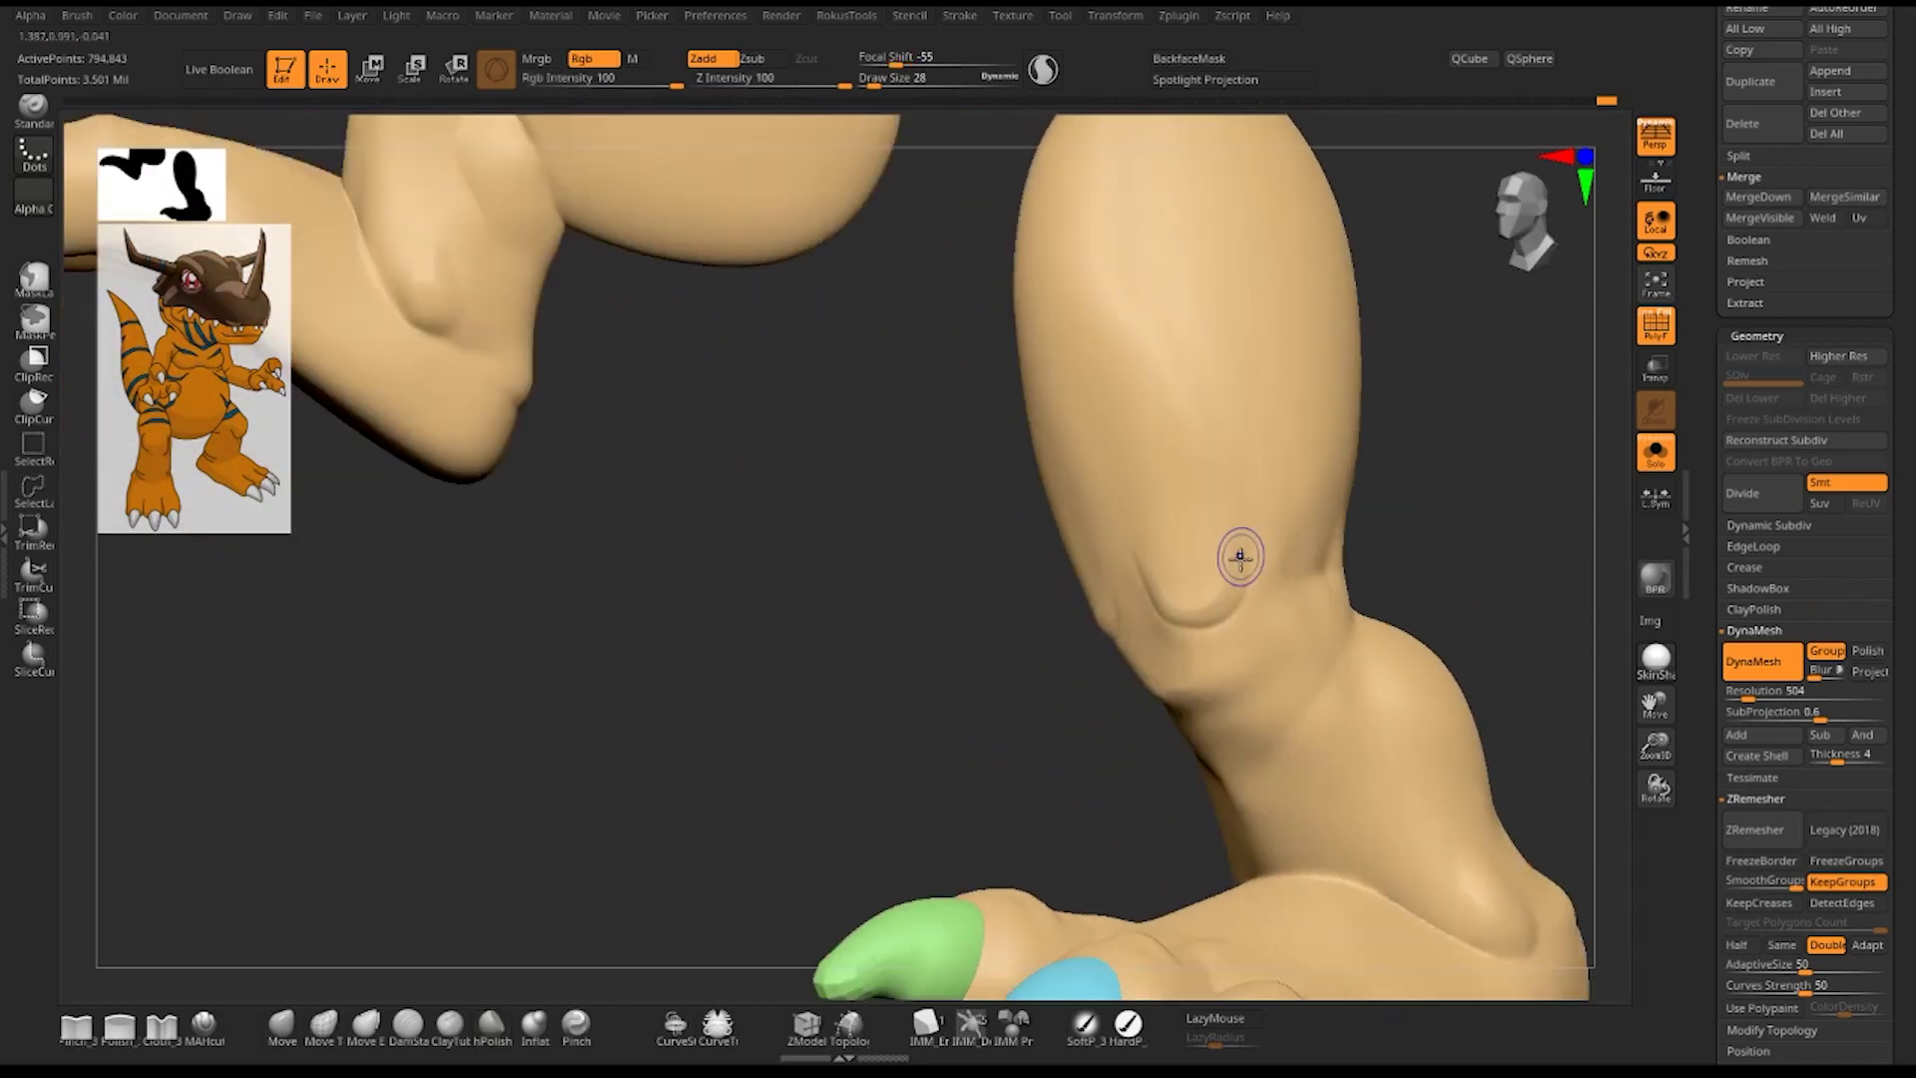
{"action": "right_click_drag", "start_coordinate": [1253, 477], "coordinate": [1072, 596]}
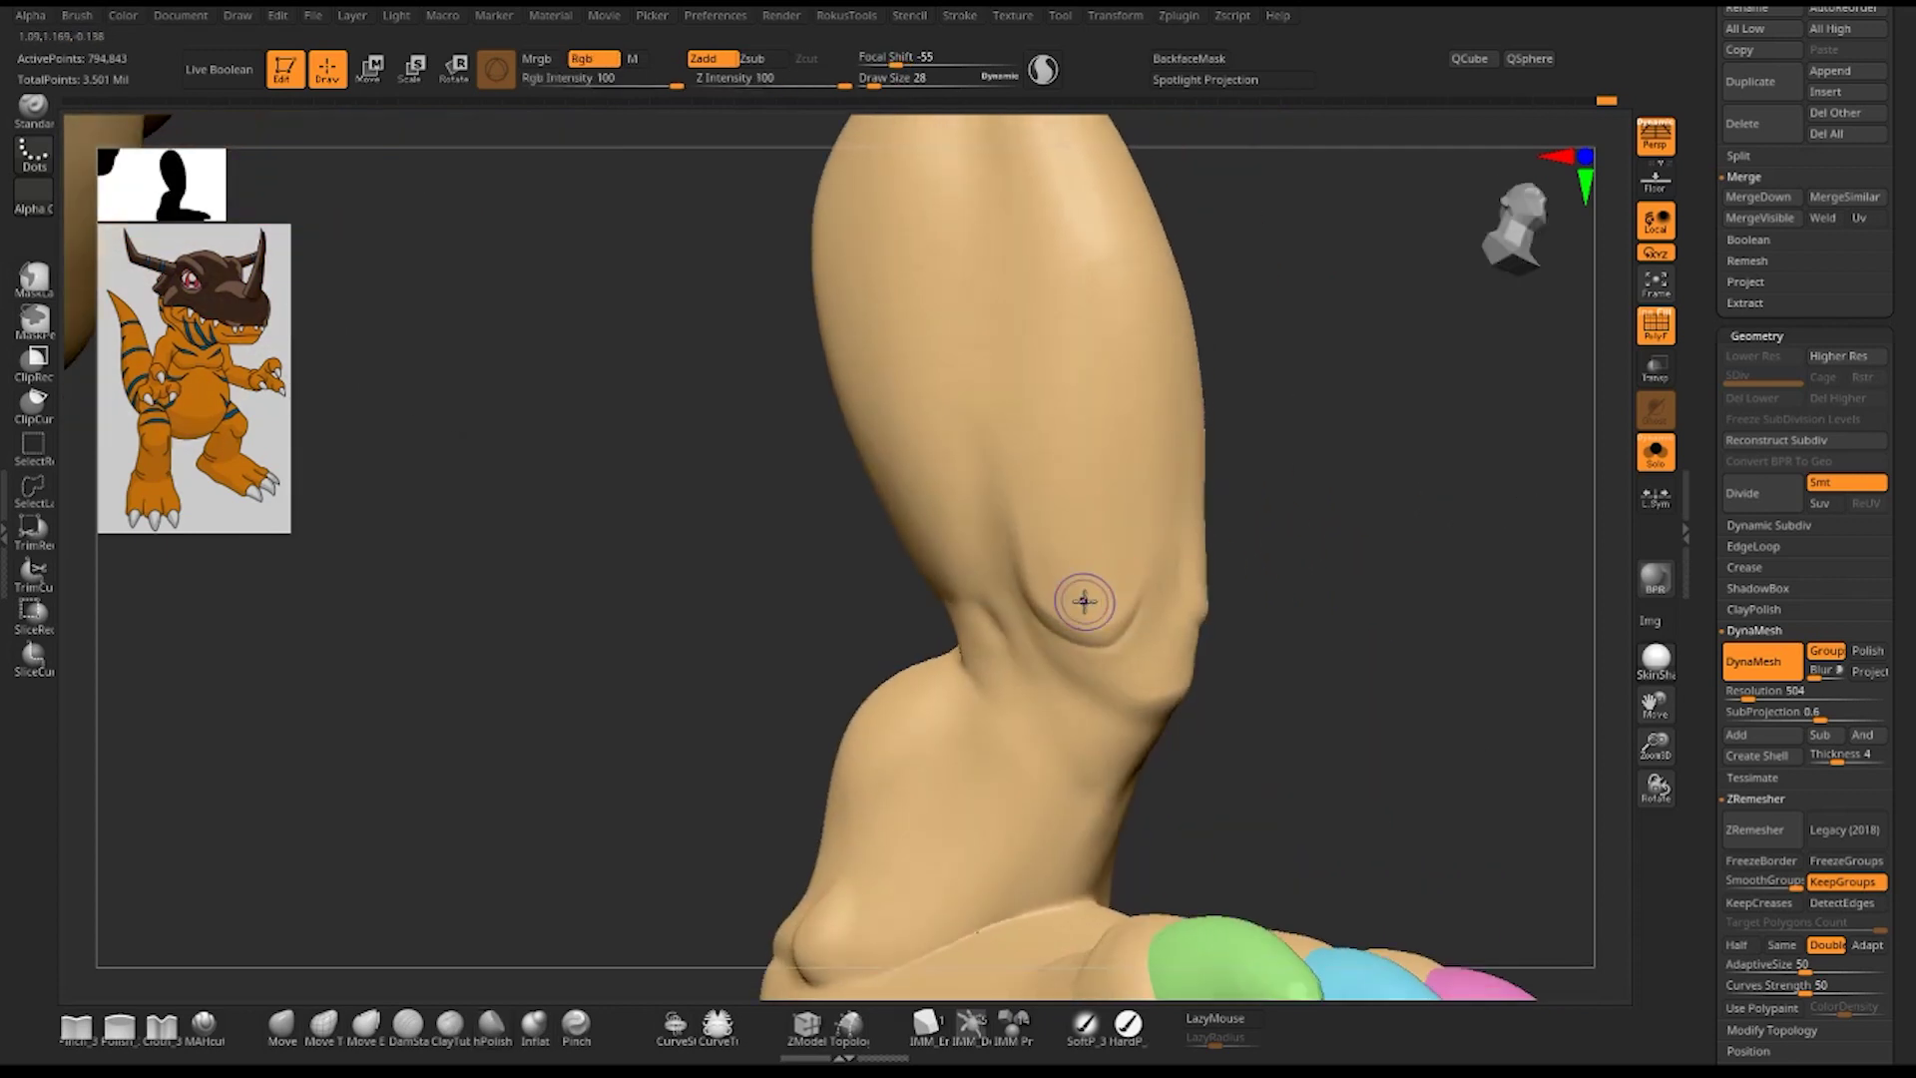
{"action": "left_click_drag", "start_coordinate": [1038, 547], "coordinate": [1090, 611]}
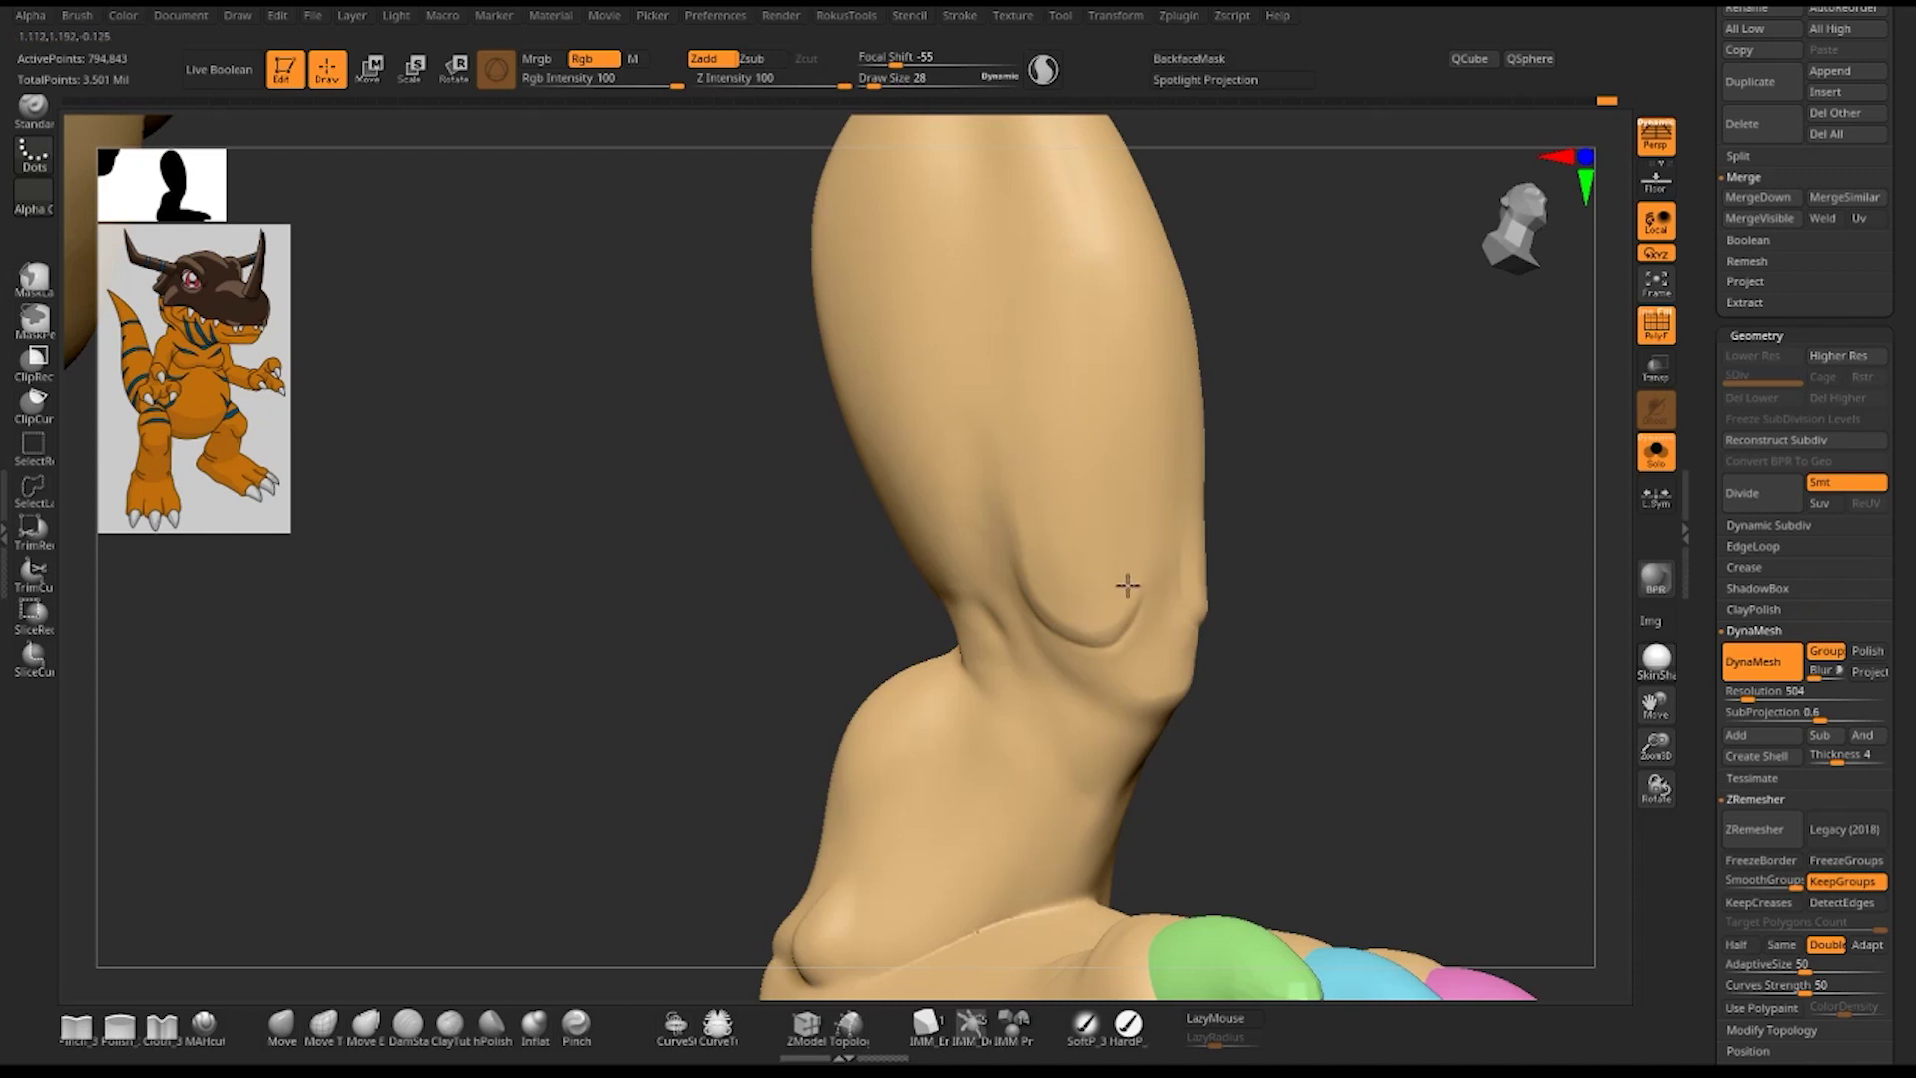
{"action": "key", "text": "shift"}
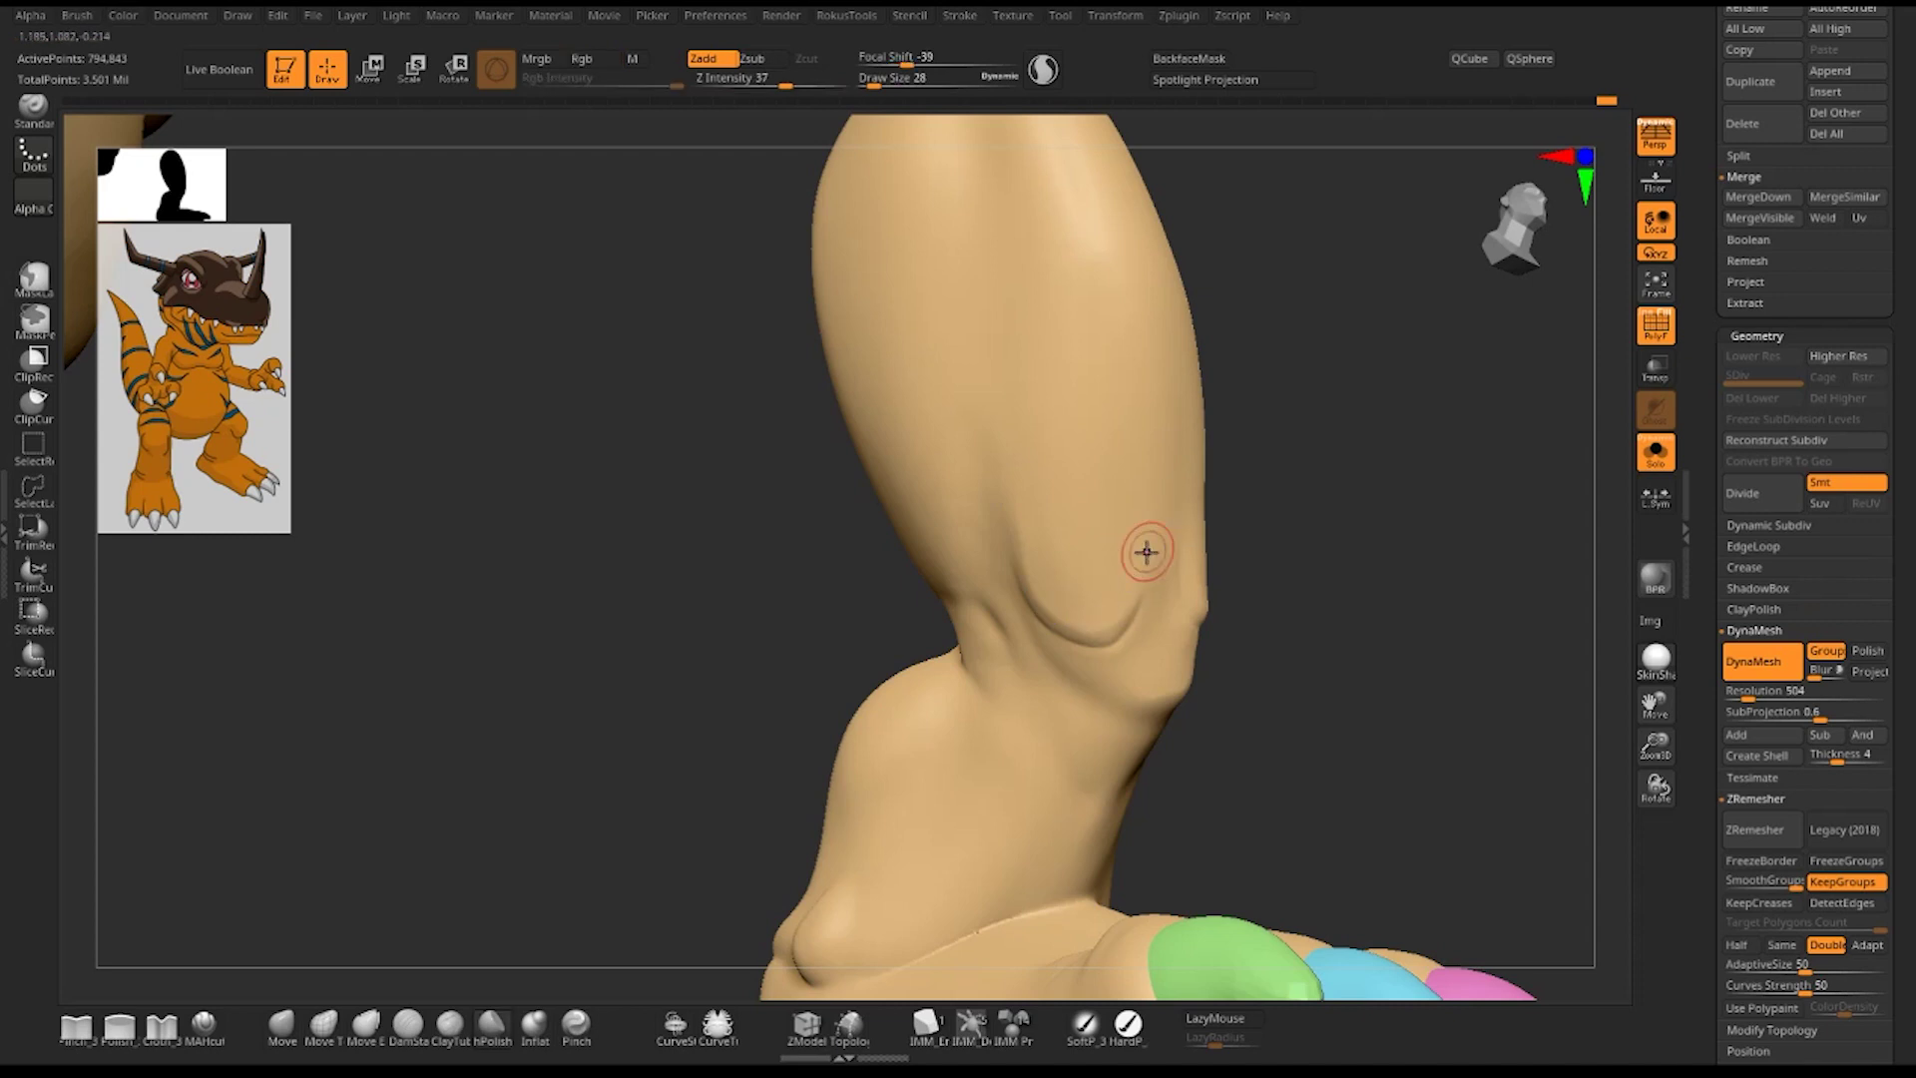
- Sharpen the ankle ridge with the Pinch brush at size 58
{"action": "key", "text": "f"}
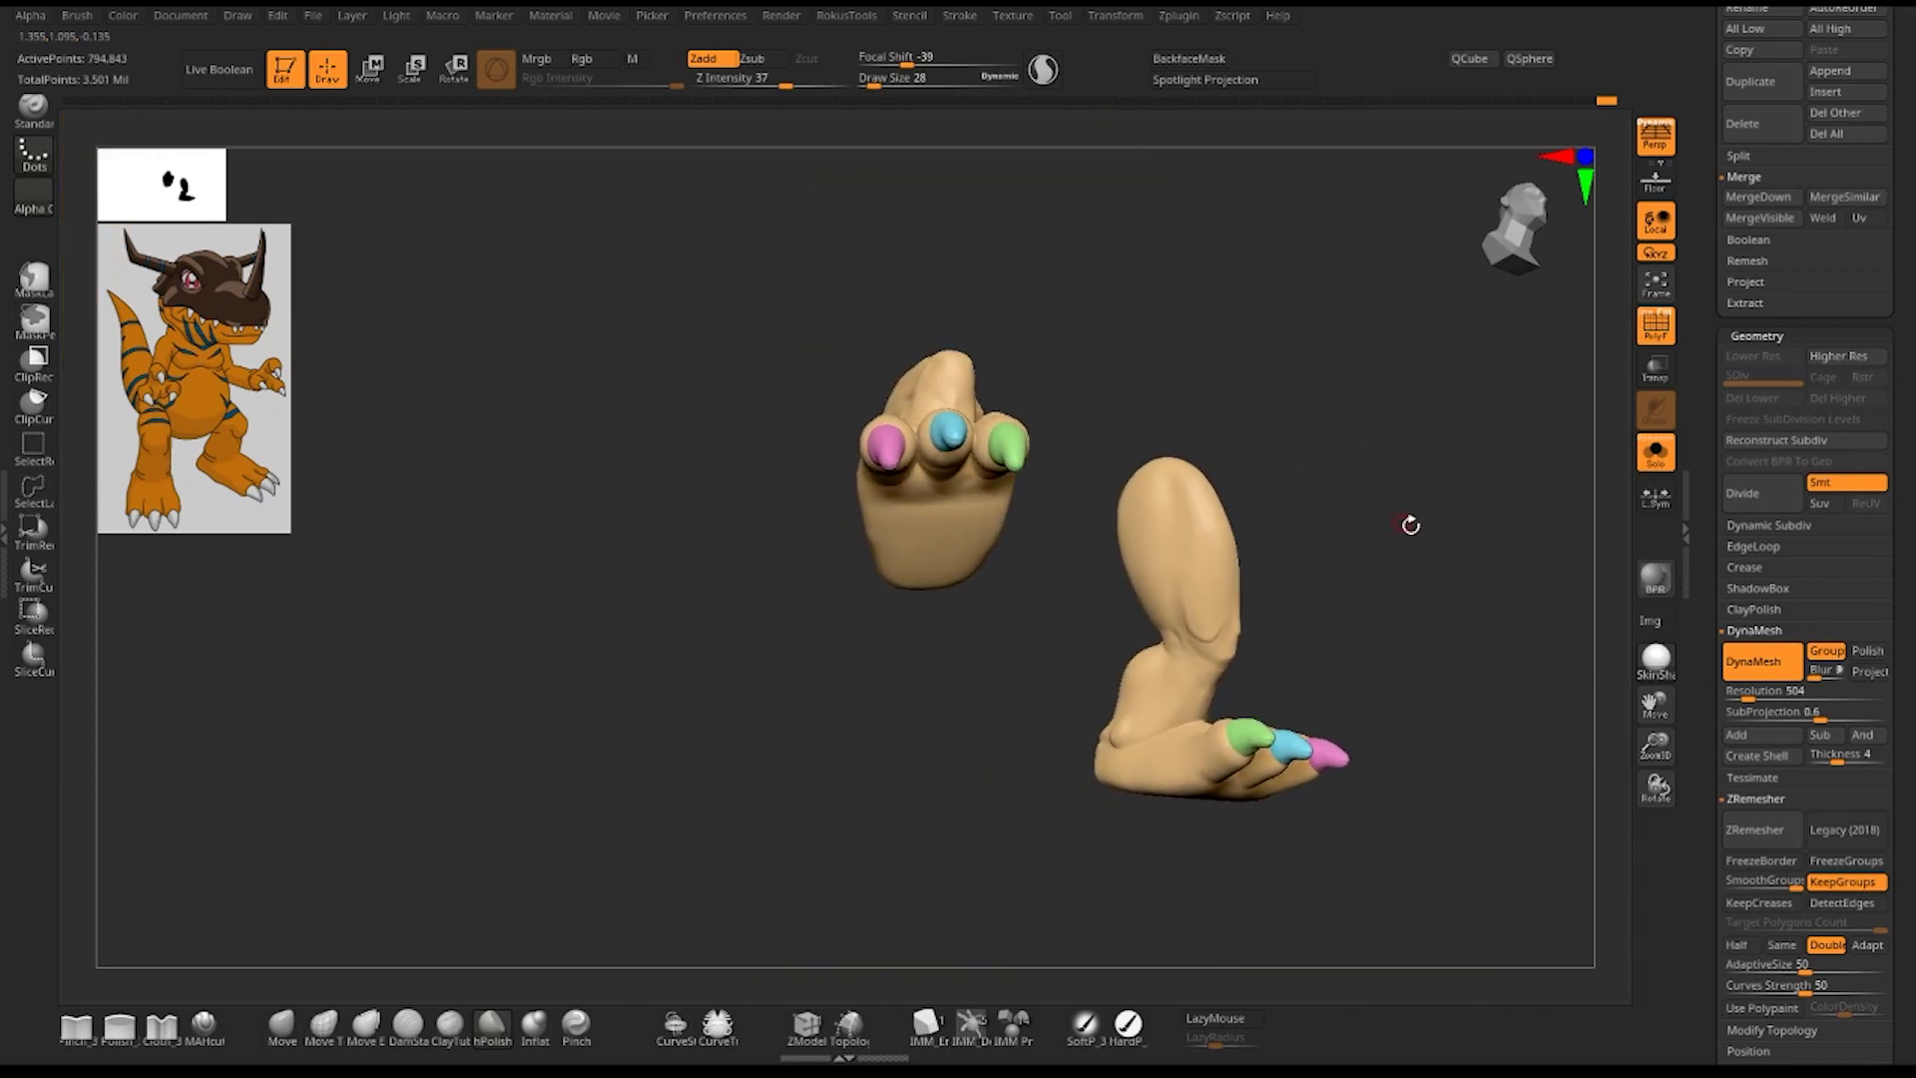
{"action": "mouse_move", "coordinate": [1409, 525]}
{"action": "left_mouse_down"}
{"action": "mouse_move", "coordinate": [993, 581]}
{"action": "mouse_move", "coordinate": [1141, 795]}
{"action": "mouse_move", "coordinate": [1168, 787]}
{"action": "mouse_move", "coordinate": [1108, 685]}
{"action": "left_mouse_up"}
{"action": "key", "text": "b"}
{"action": "key", "text": "p"}
{"action": "key", "text": "i"}
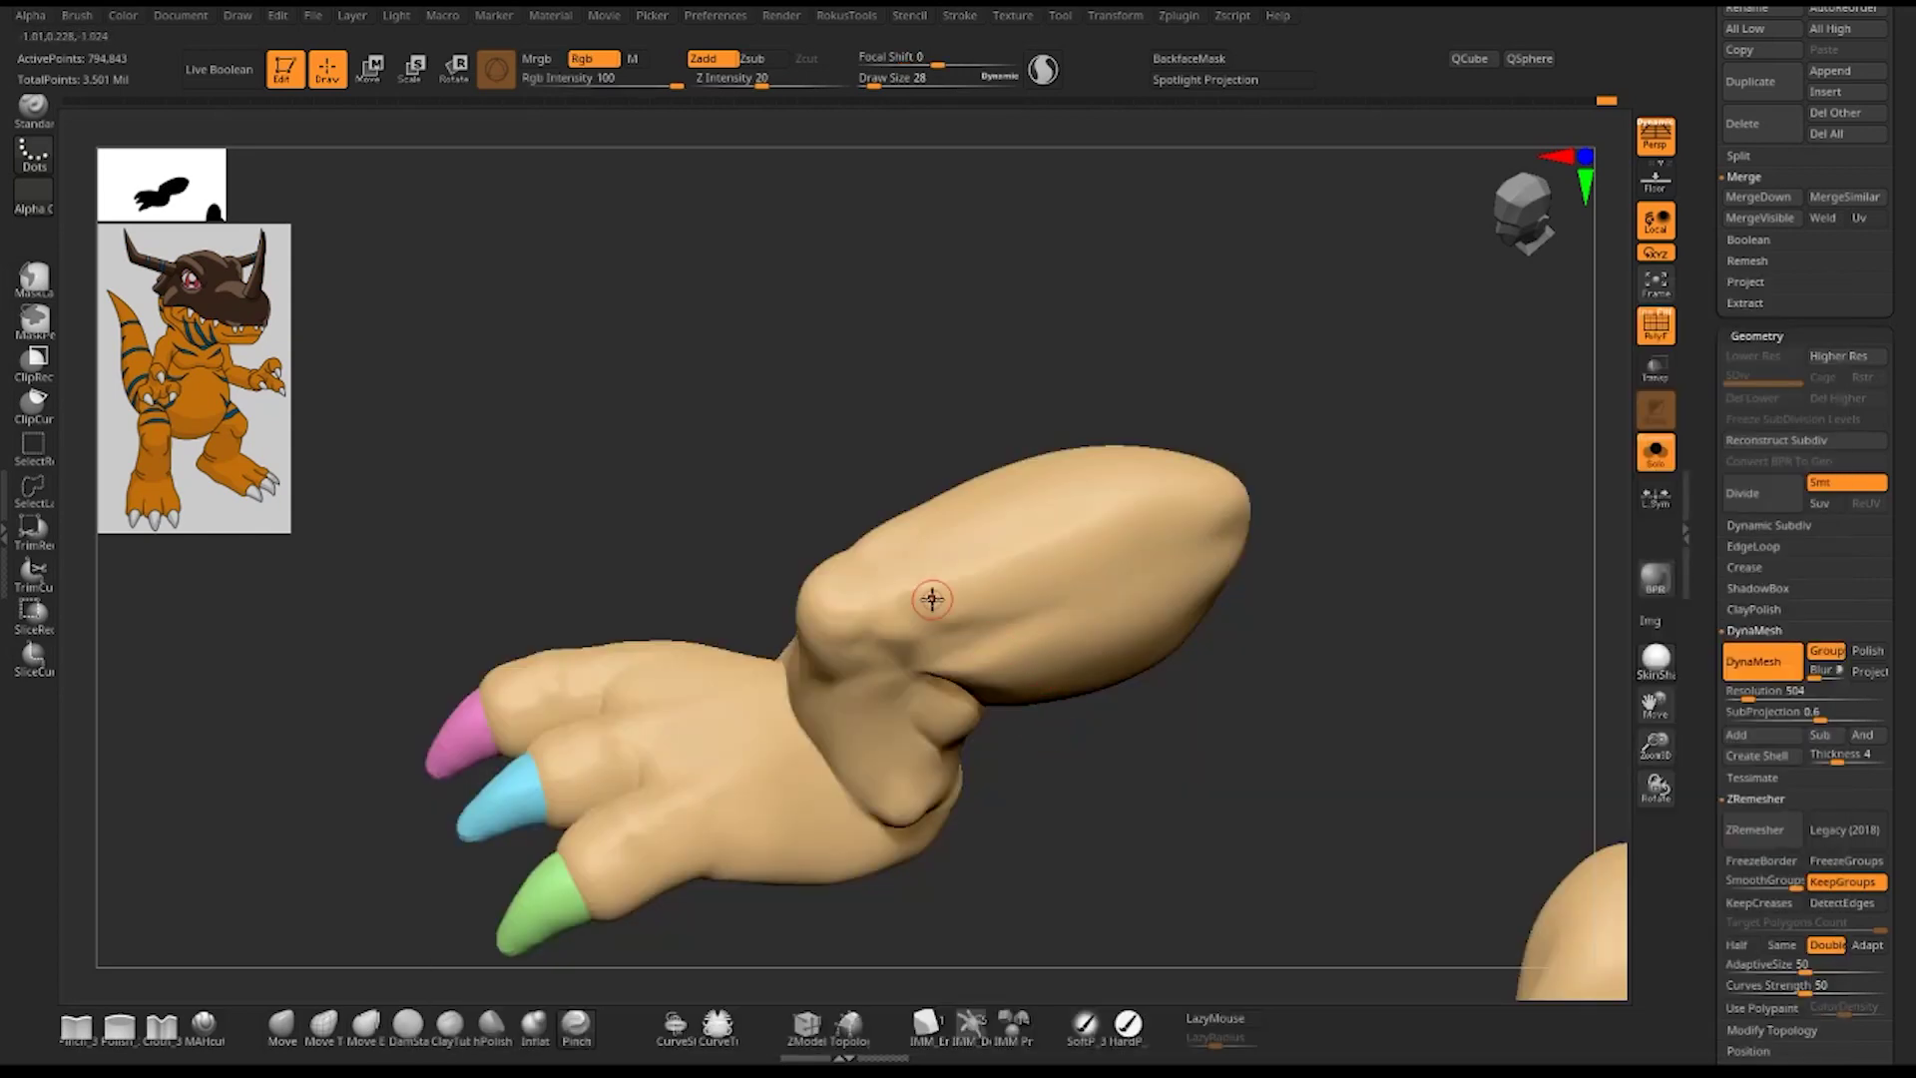
{"action": "key", "text": "space"}
{"action": "left_click_drag", "start_coordinate": [943, 599], "coordinate": [933, 587]}
{"action": "left_click_drag", "start_coordinate": [967, 616], "coordinate": [1056, 556]}
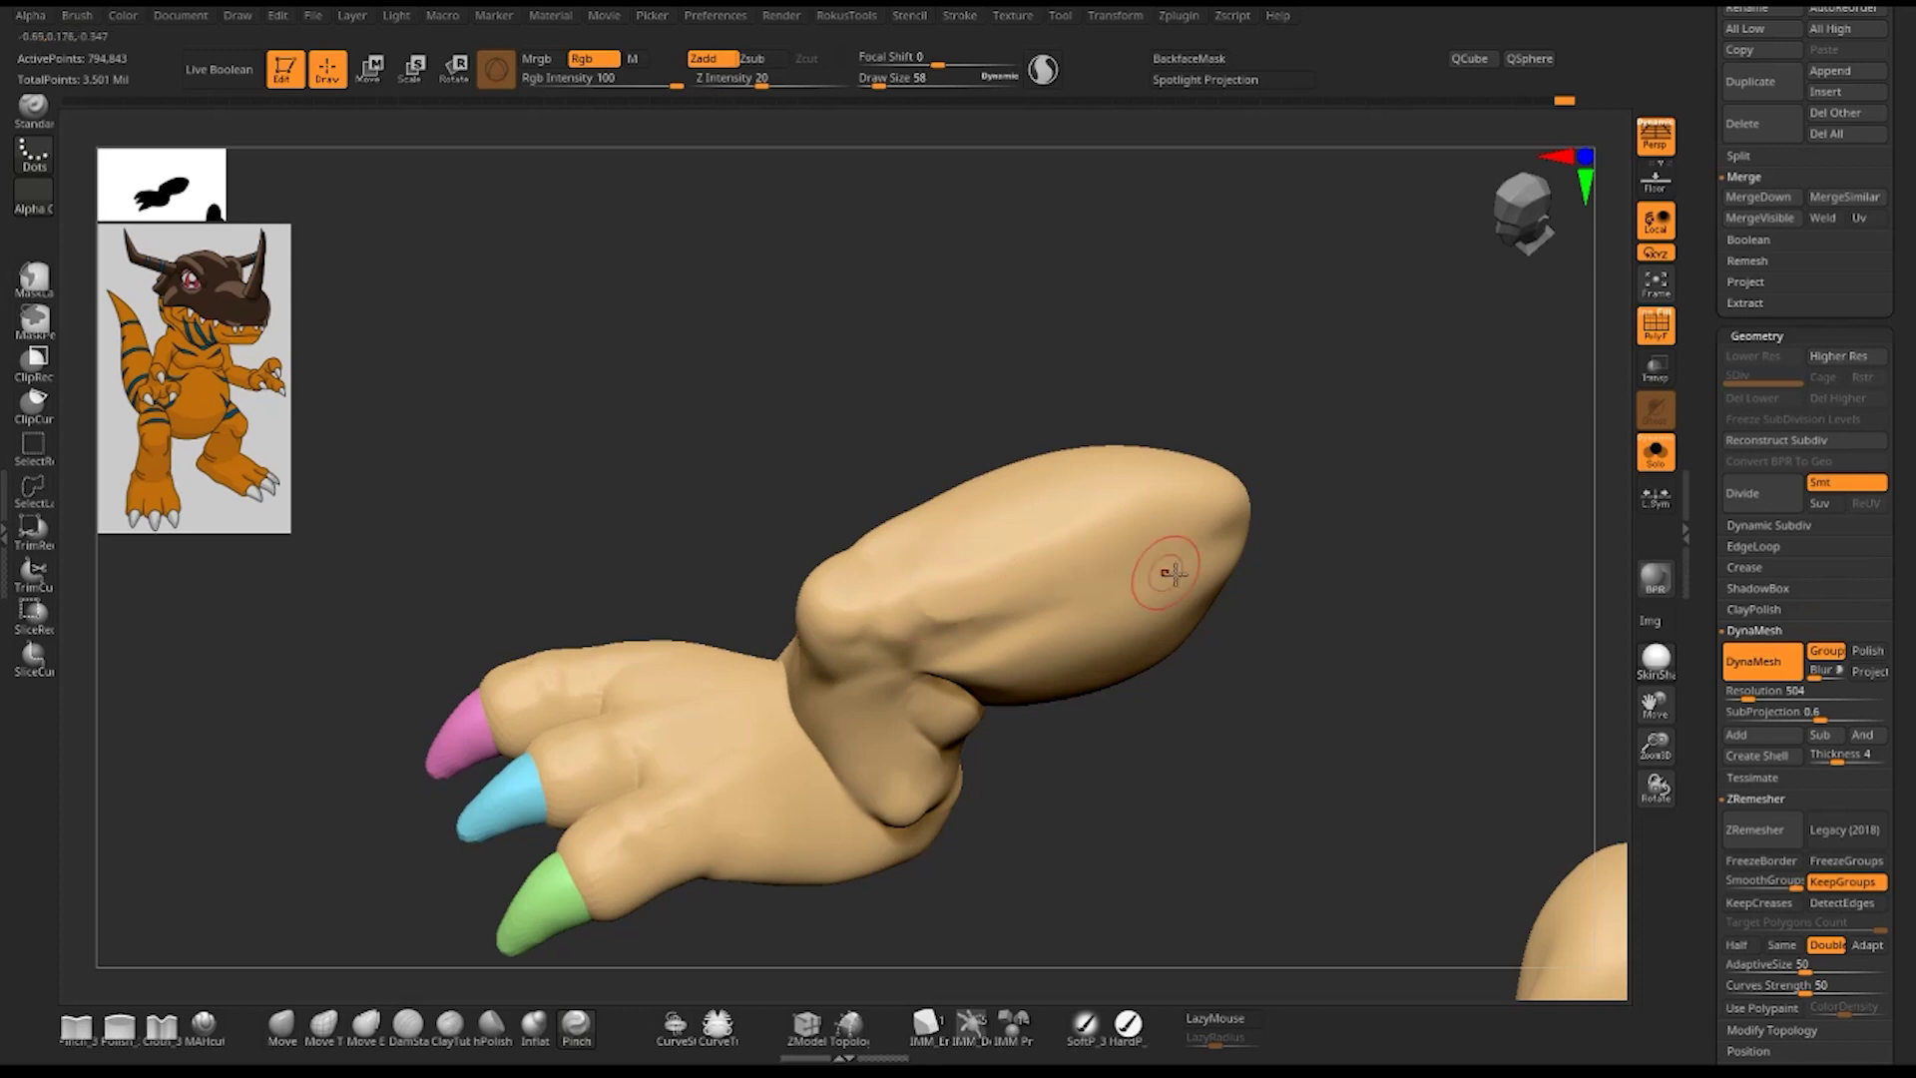
- Carve a crease down the ankle with DamStandard at size 45
{"action": "mouse_move", "coordinate": [1173, 572]}
{"action": "left_mouse_down"}
{"action": "mouse_move", "coordinate": [1348, 595]}
{"action": "mouse_move", "coordinate": [1258, 617]}
{"action": "mouse_move", "coordinate": [1258, 634]}
{"action": "mouse_move", "coordinate": [1283, 590]}
{"action": "mouse_move", "coordinate": [1330, 649]}
{"action": "mouse_move", "coordinate": [1257, 560]}
{"action": "mouse_move", "coordinate": [1197, 559]}
{"action": "left_mouse_up"}
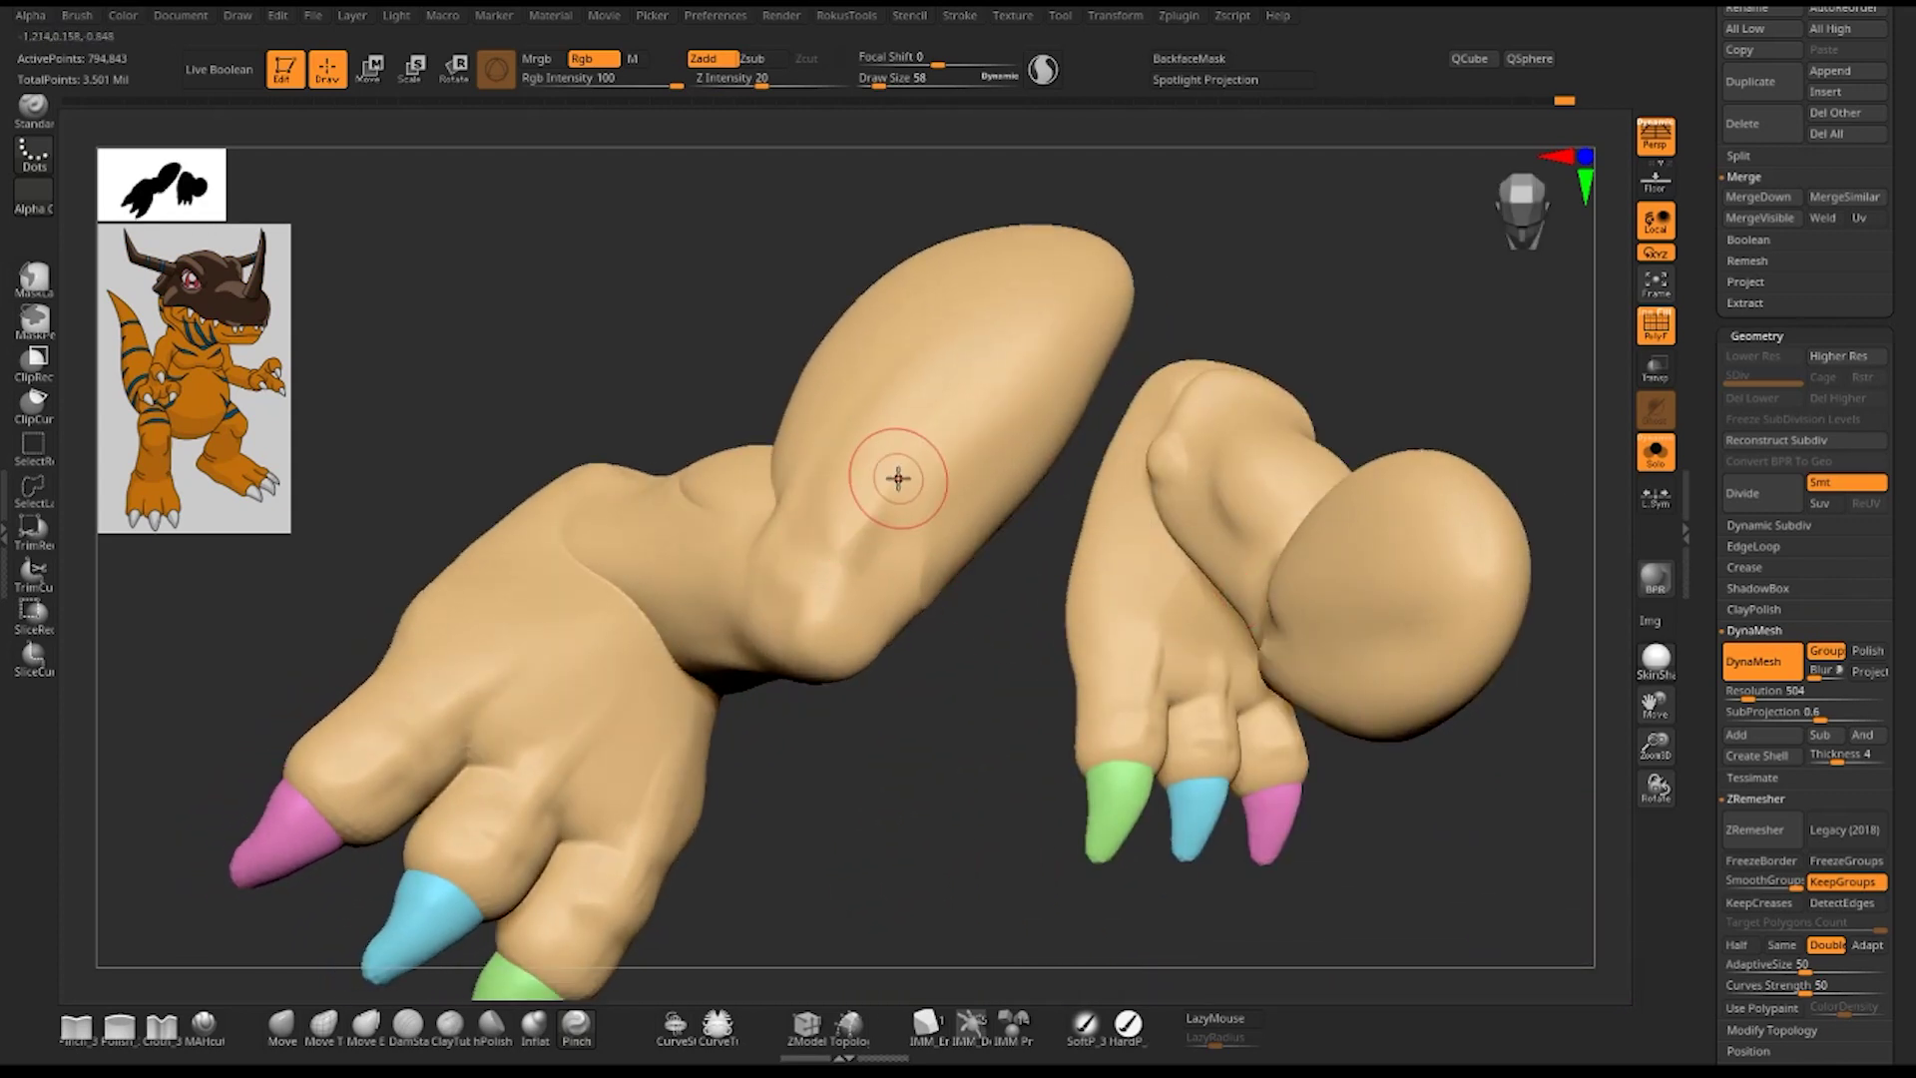
{"action": "key", "text": "space"}
{"action": "left_click_drag", "start_coordinate": [842, 517], "coordinate": [821, 505]}
{"action": "left_click_drag", "start_coordinate": [968, 736], "coordinate": [992, 727]}
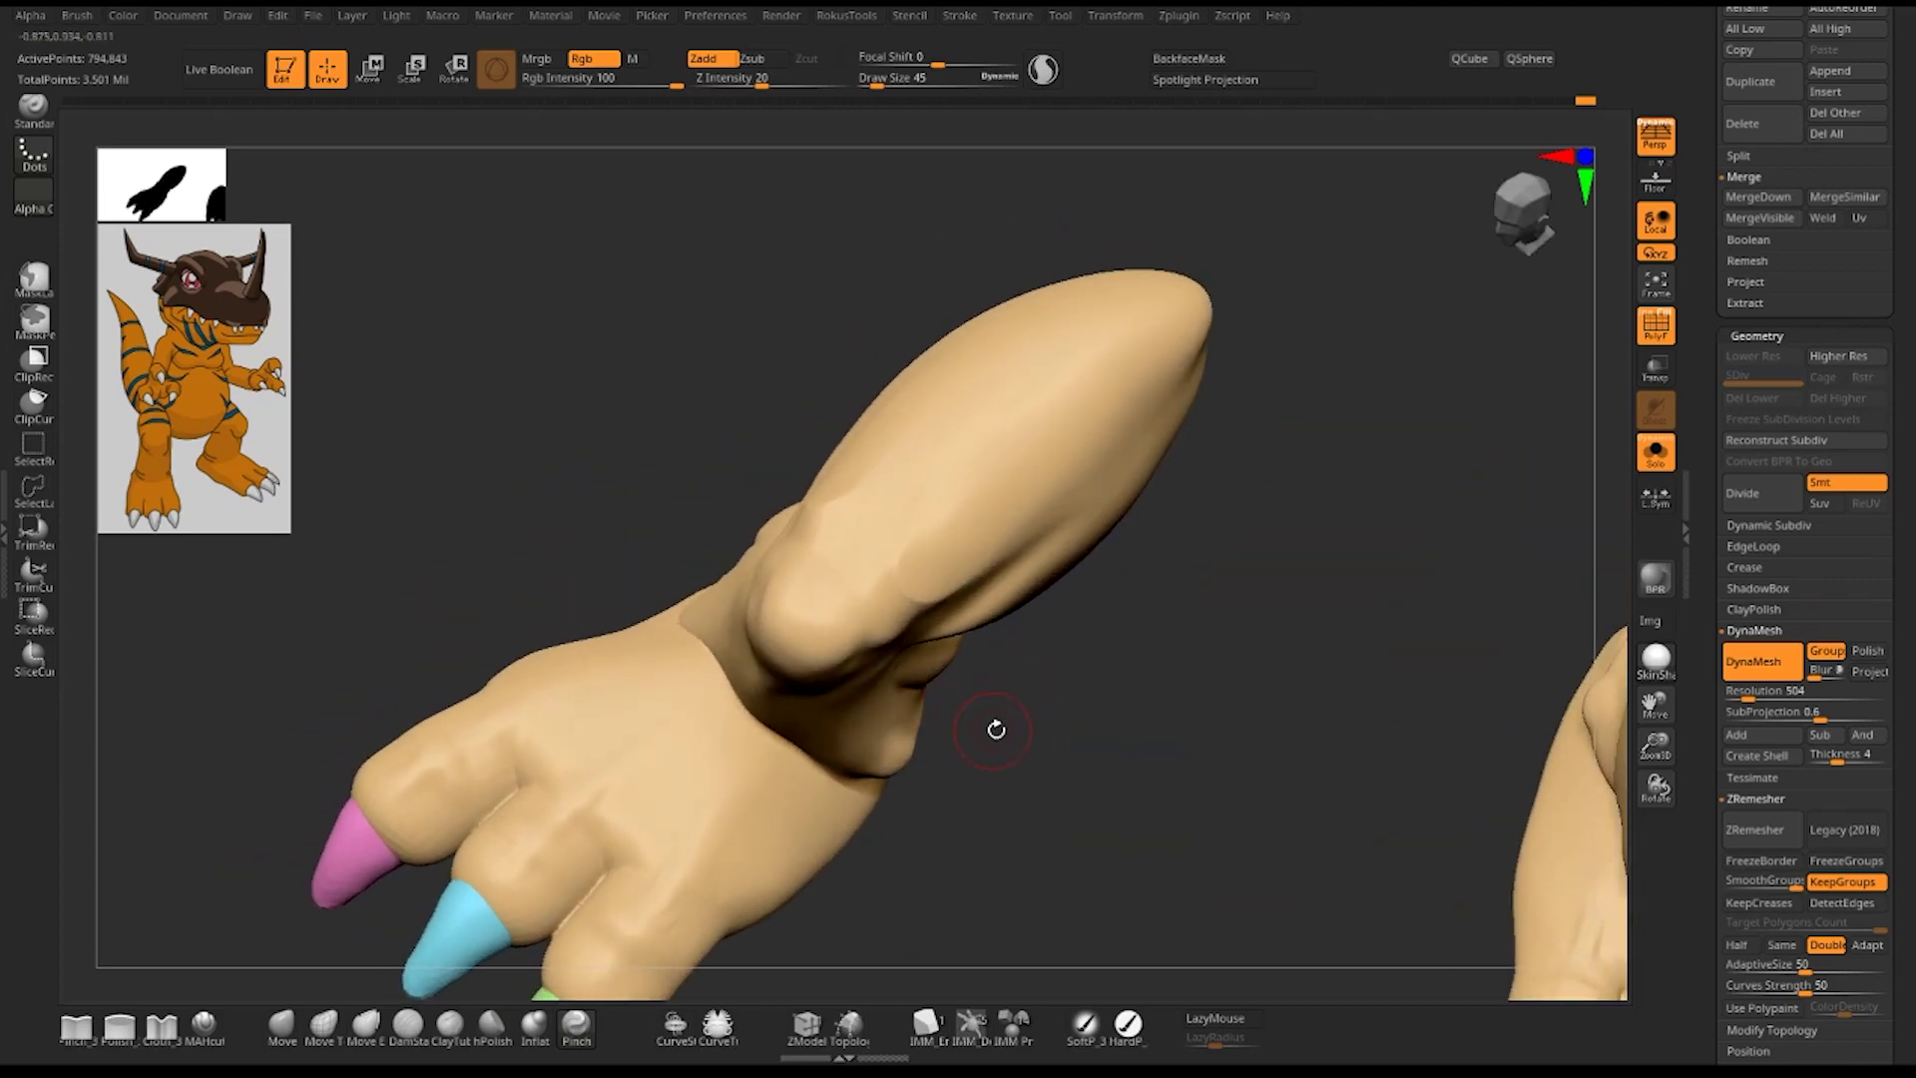
{"action": "key", "text": "b"}
{"action": "key", "text": "d"}
{"action": "key", "text": "s"}
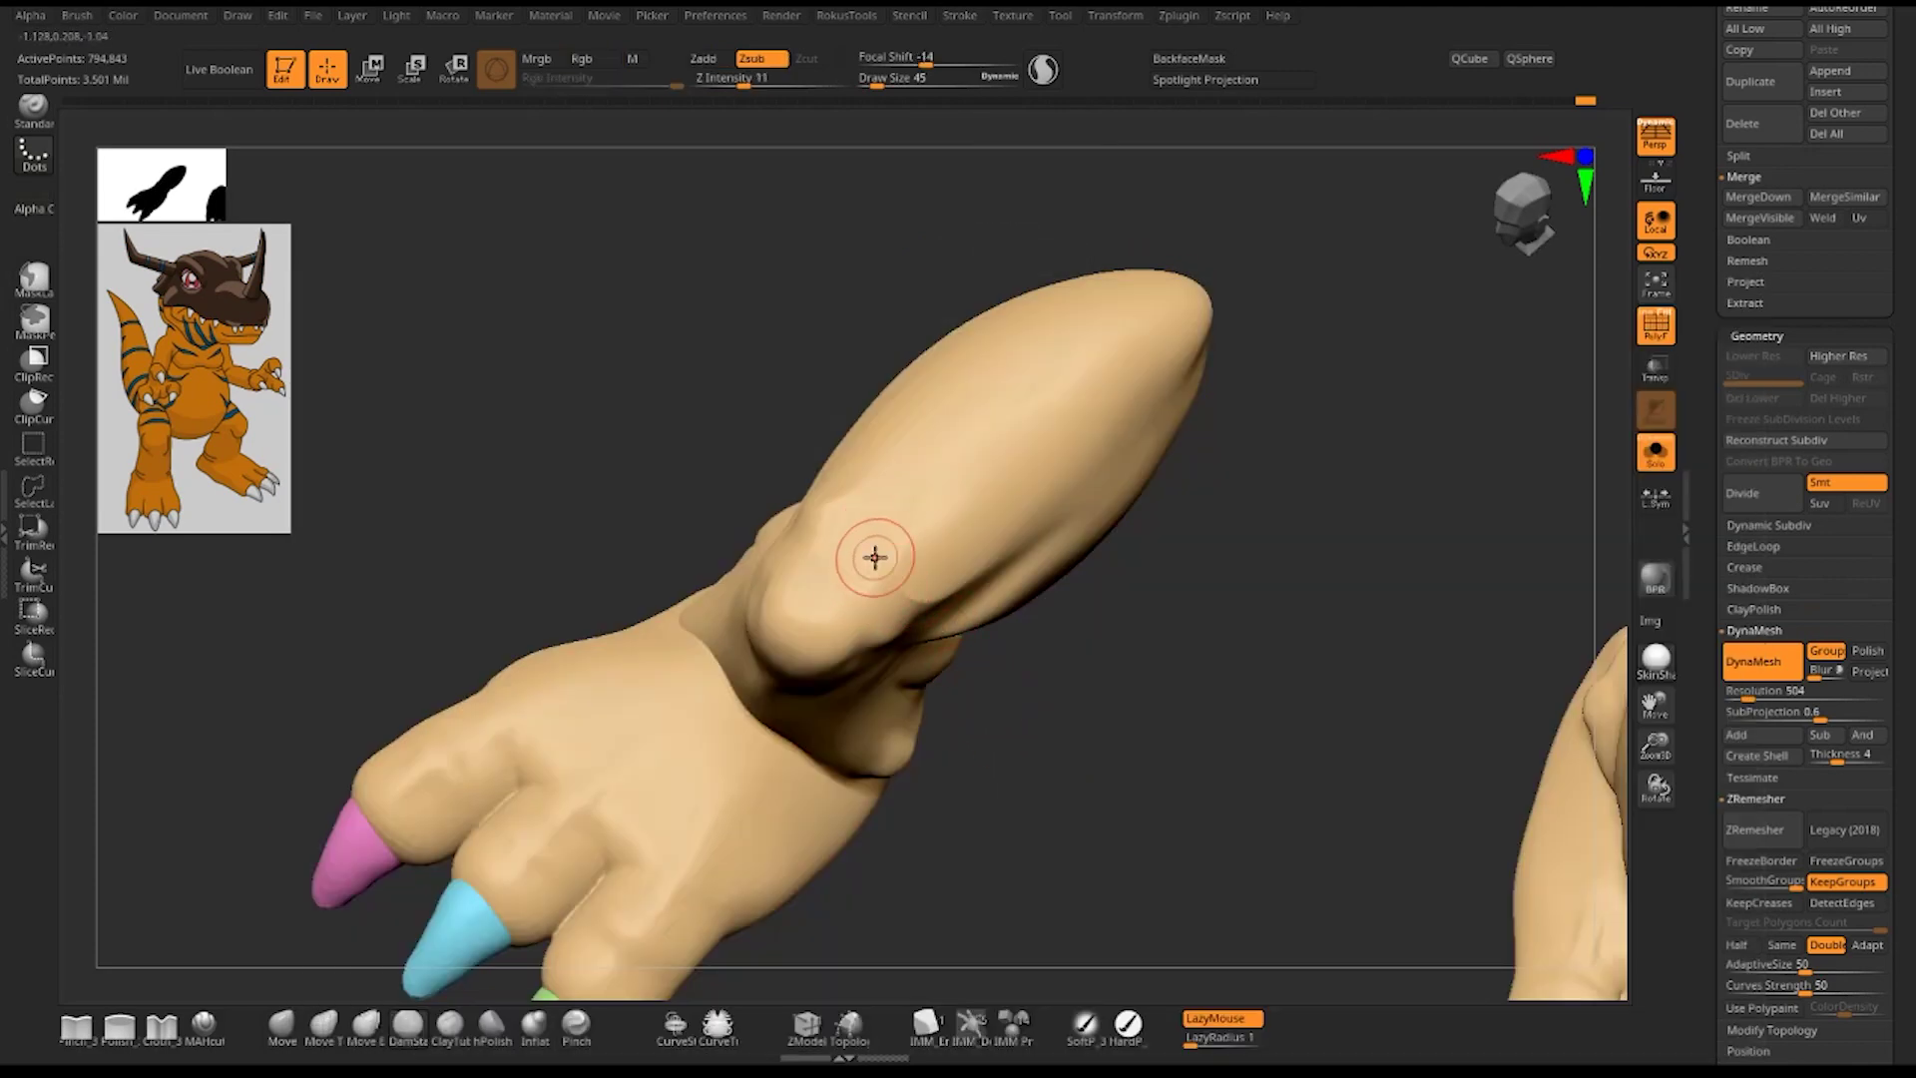
{"action": "left_click_drag", "start_coordinate": [875, 557], "coordinate": [891, 600]}
- Cut a curved groove into the ankle and soften it near the joint
{"action": "left_click_drag", "start_coordinate": [1205, 648], "coordinate": [879, 571]}
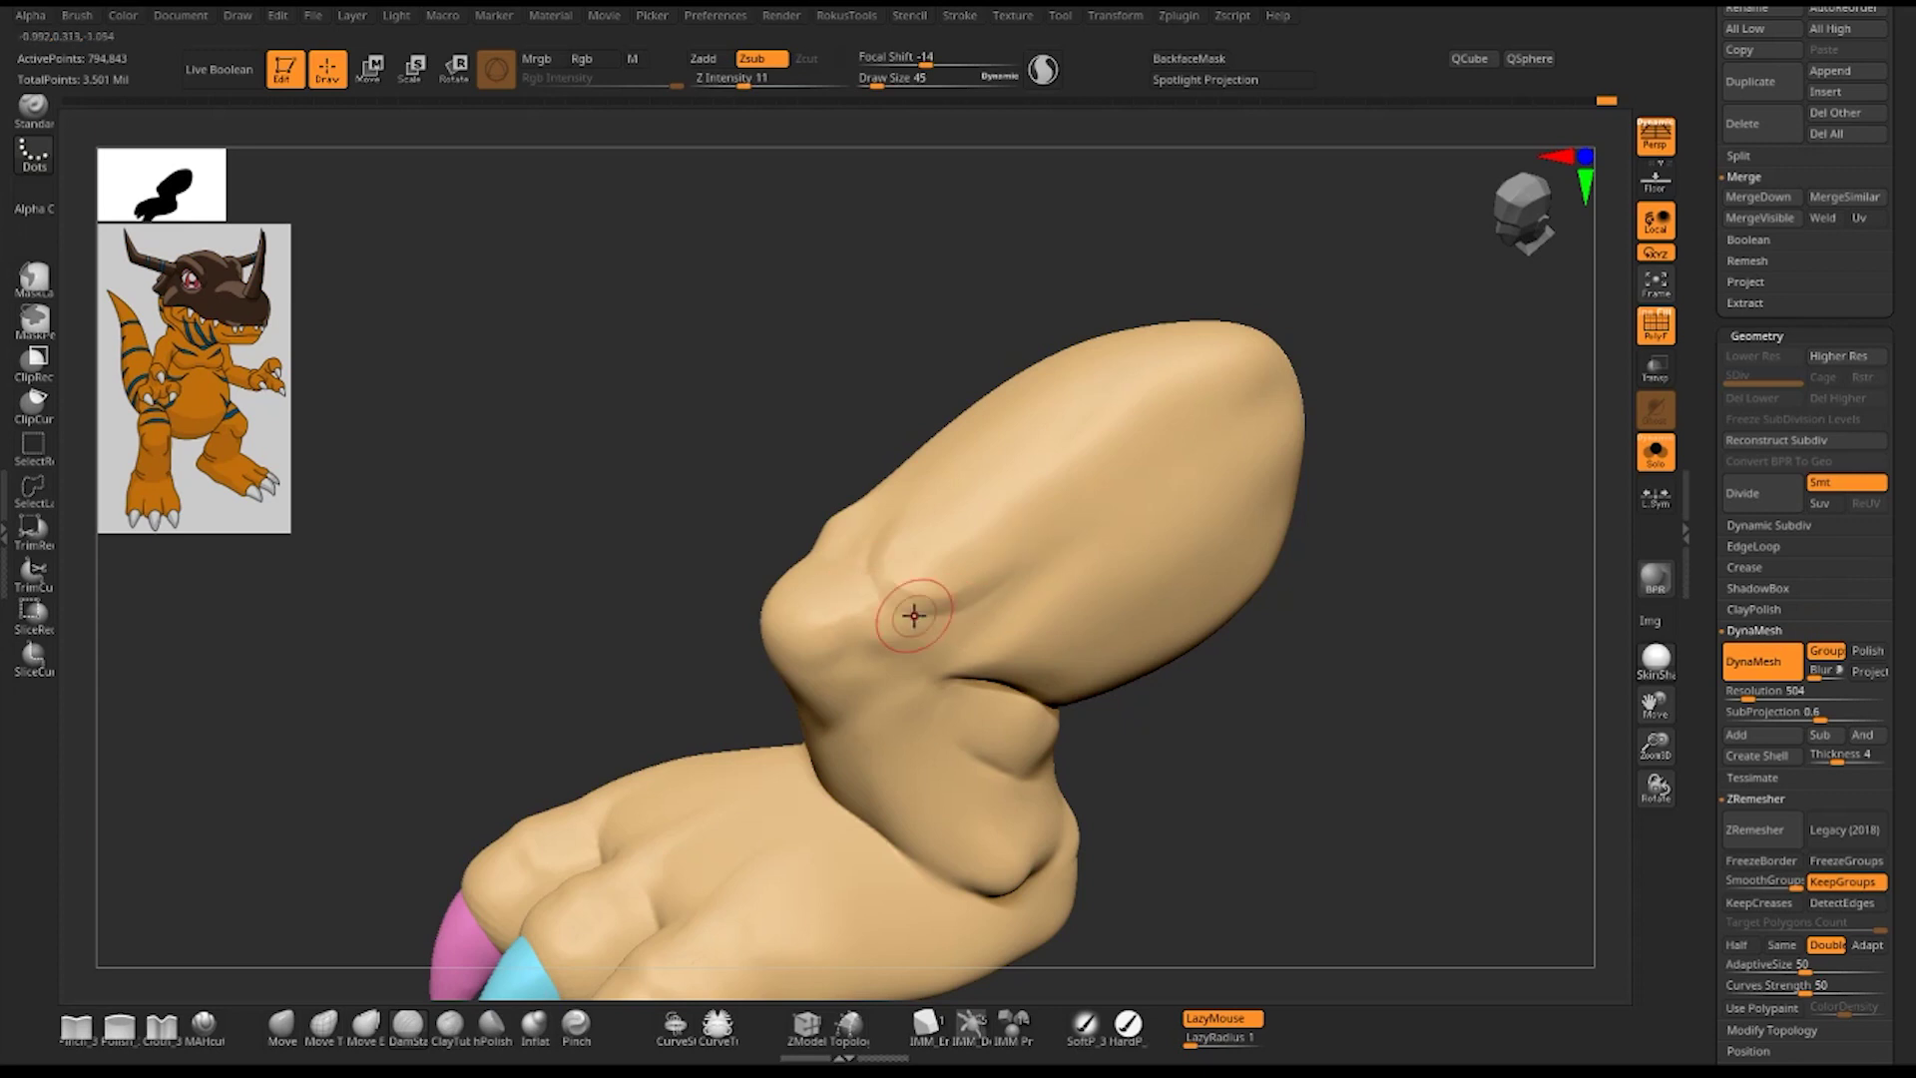
{"action": "left_click_drag", "start_coordinate": [902, 607], "coordinate": [1000, 585]}
{"action": "left_click_drag", "start_coordinate": [1306, 632], "coordinate": [1368, 706]}
{"action": "left_click_drag", "start_coordinate": [1188, 428], "coordinate": [864, 588]}
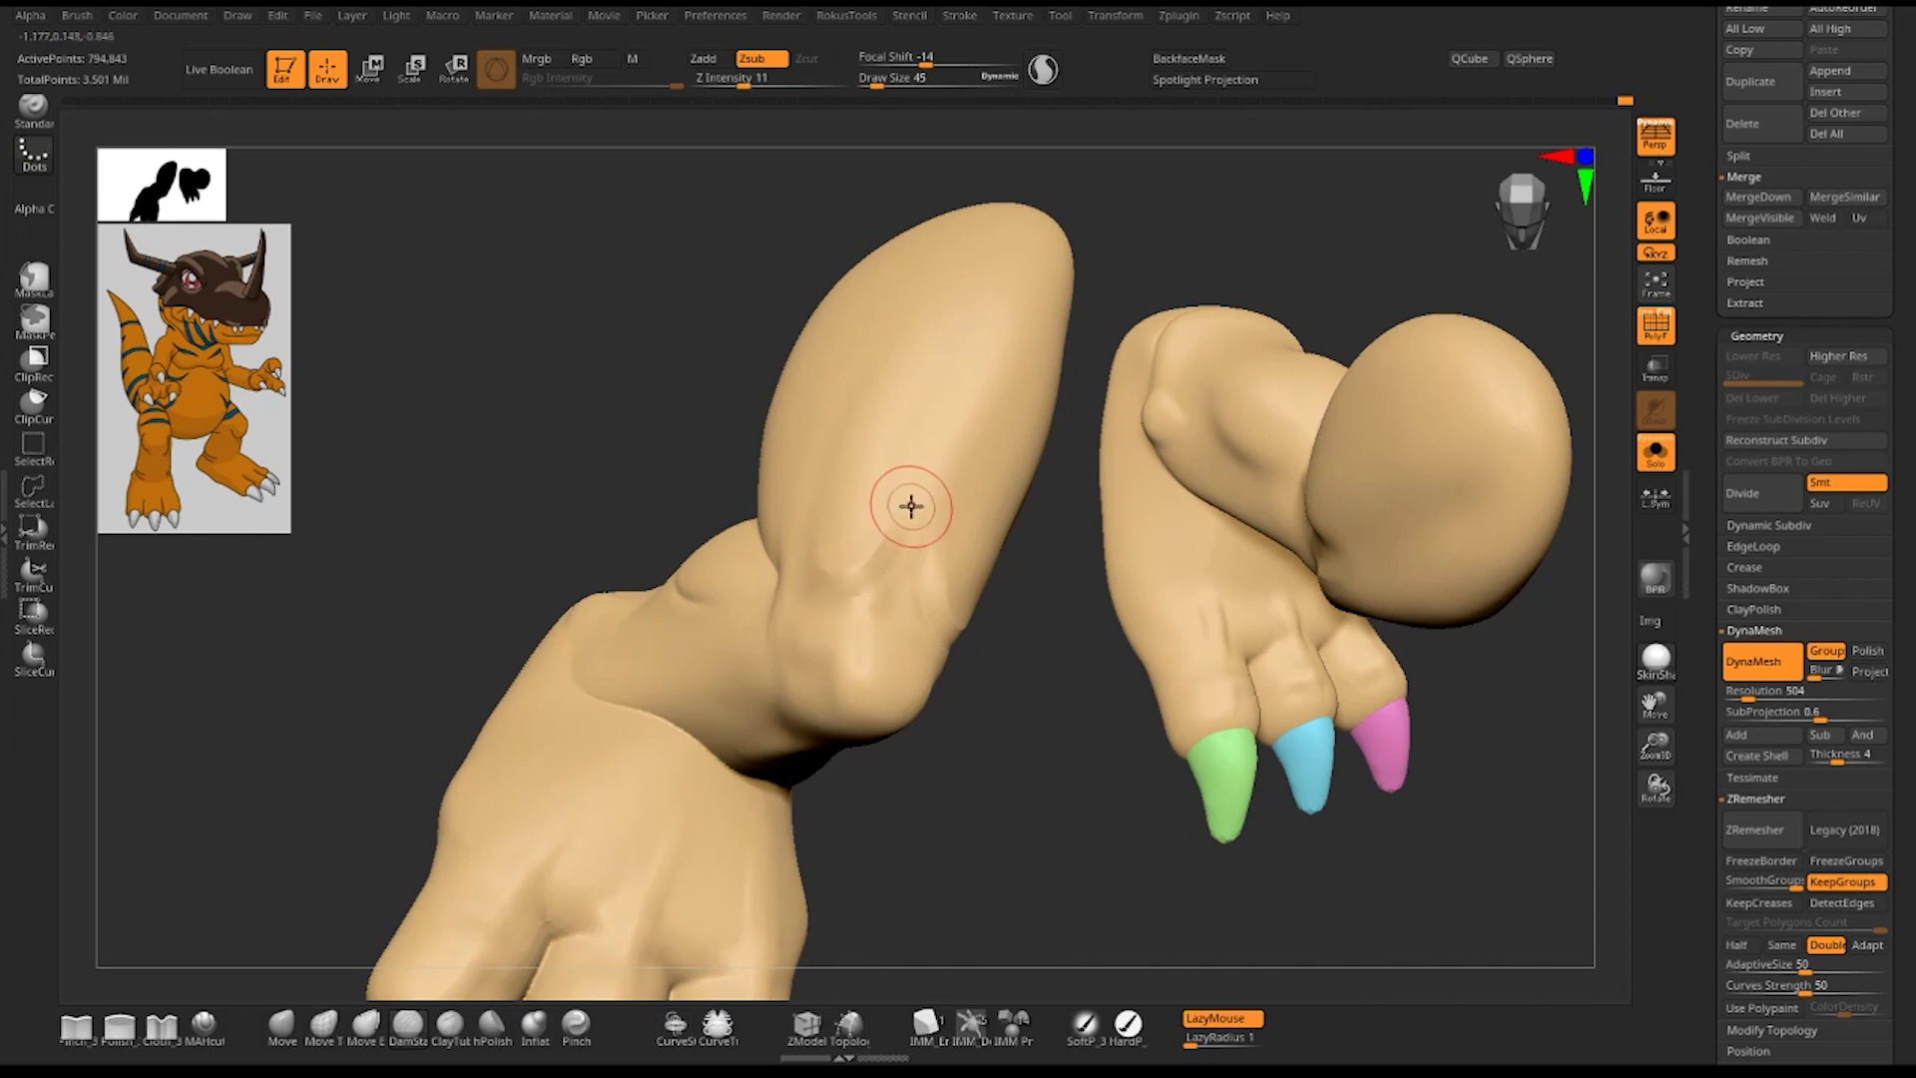
{"action": "left_click_drag", "start_coordinate": [1000, 719], "coordinate": [812, 603]}
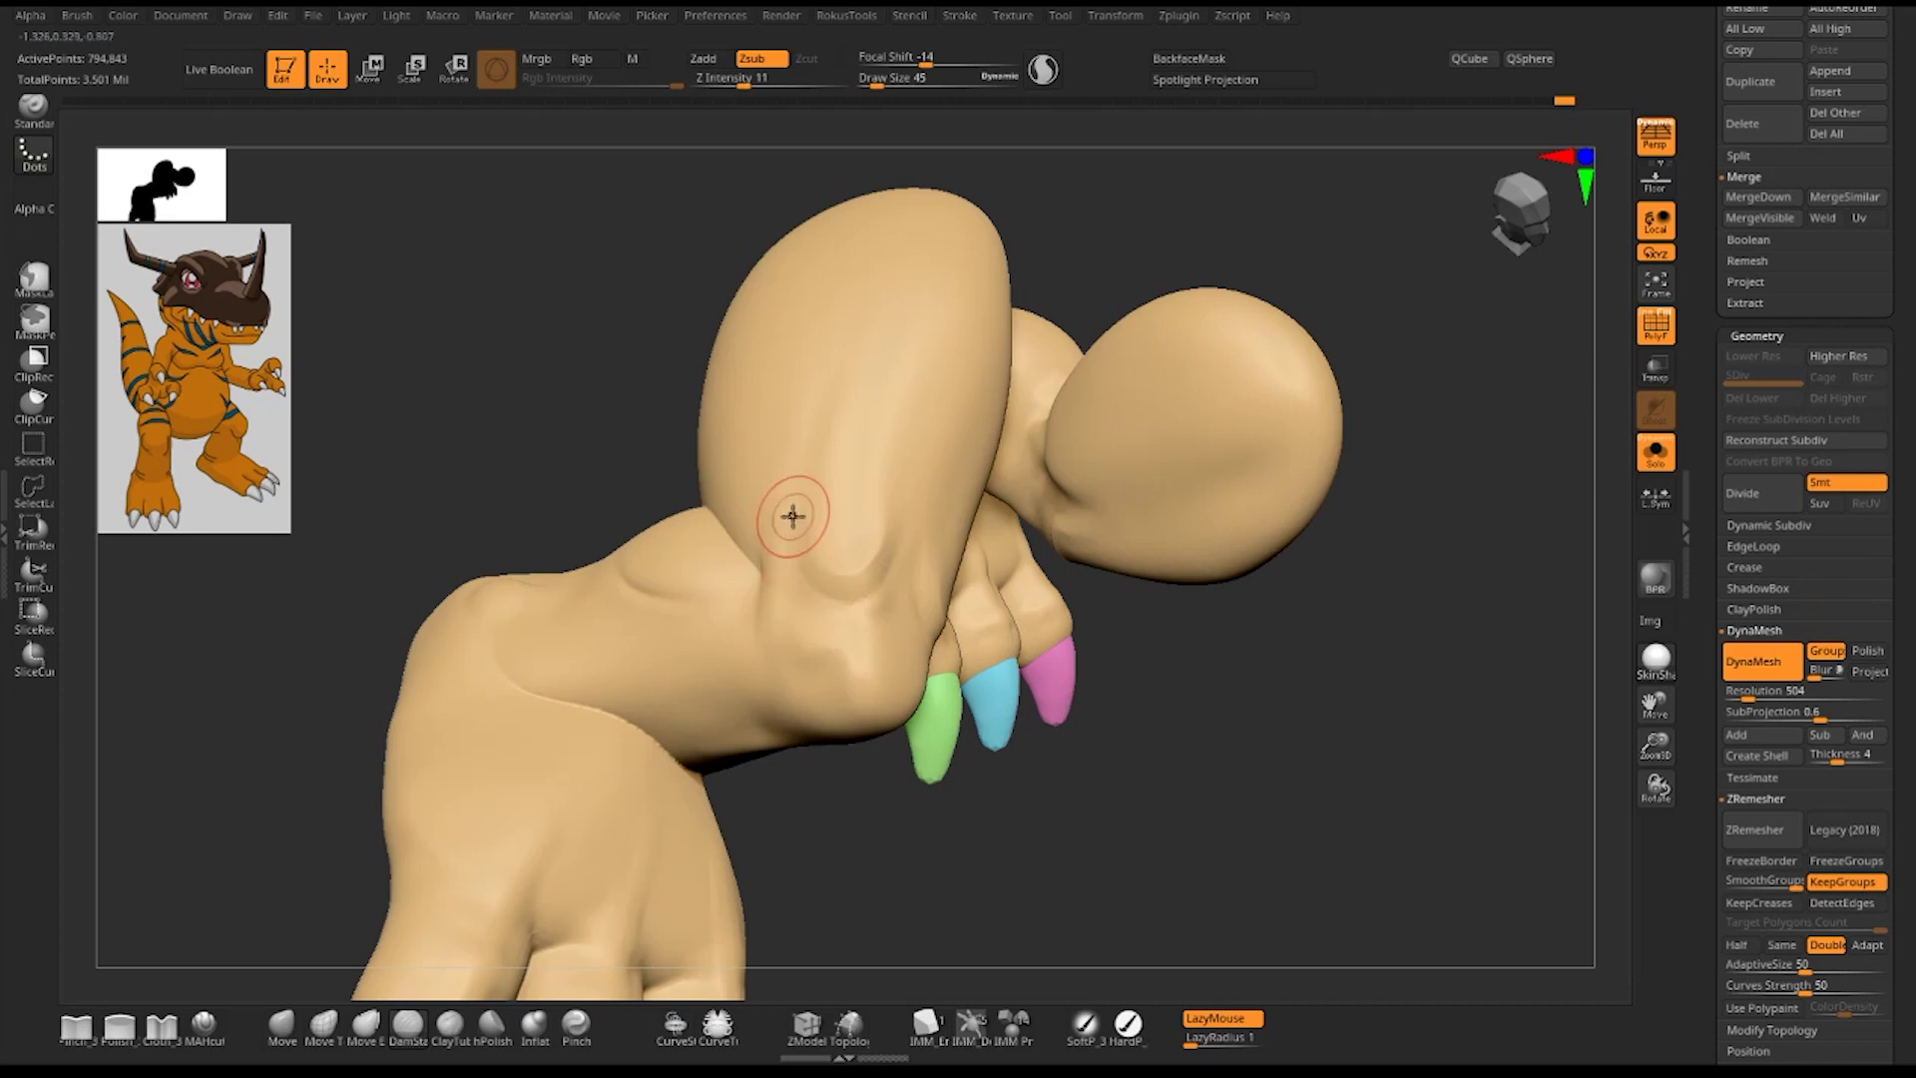
{"action": "left_click_drag", "start_coordinate": [800, 568], "coordinate": [875, 590], "text": "shift"}
- Build up and soften the surface around the ankle dent with the Standard brush at size 51
{"action": "mouse_move", "coordinate": [1285, 734]}
{"action": "left_mouse_down"}
{"action": "mouse_move", "coordinate": [1229, 453]}
{"action": "mouse_move", "coordinate": [1013, 615]}
{"action": "left_mouse_up"}
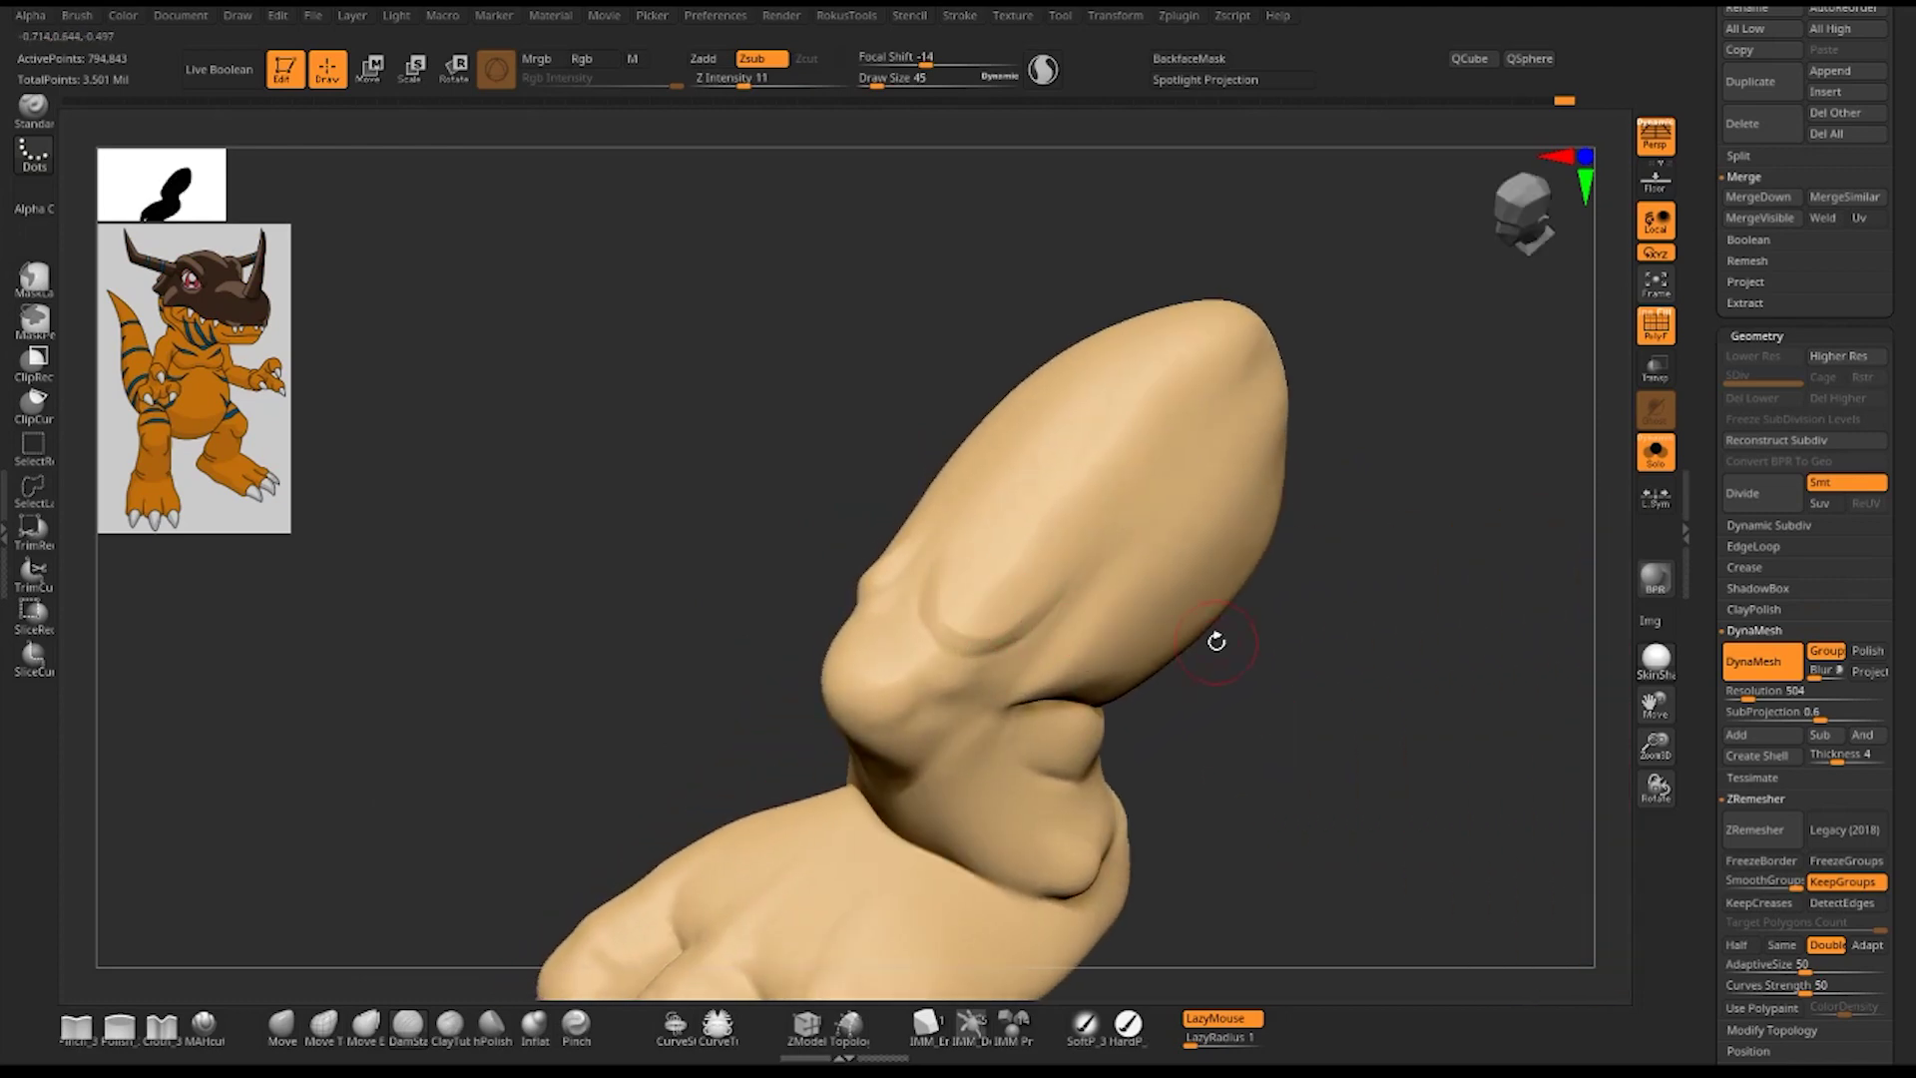
{"action": "key", "text": "b"}
{"action": "key", "text": "s"}
{"action": "key", "text": "t"}
{"action": "key", "text": "space"}
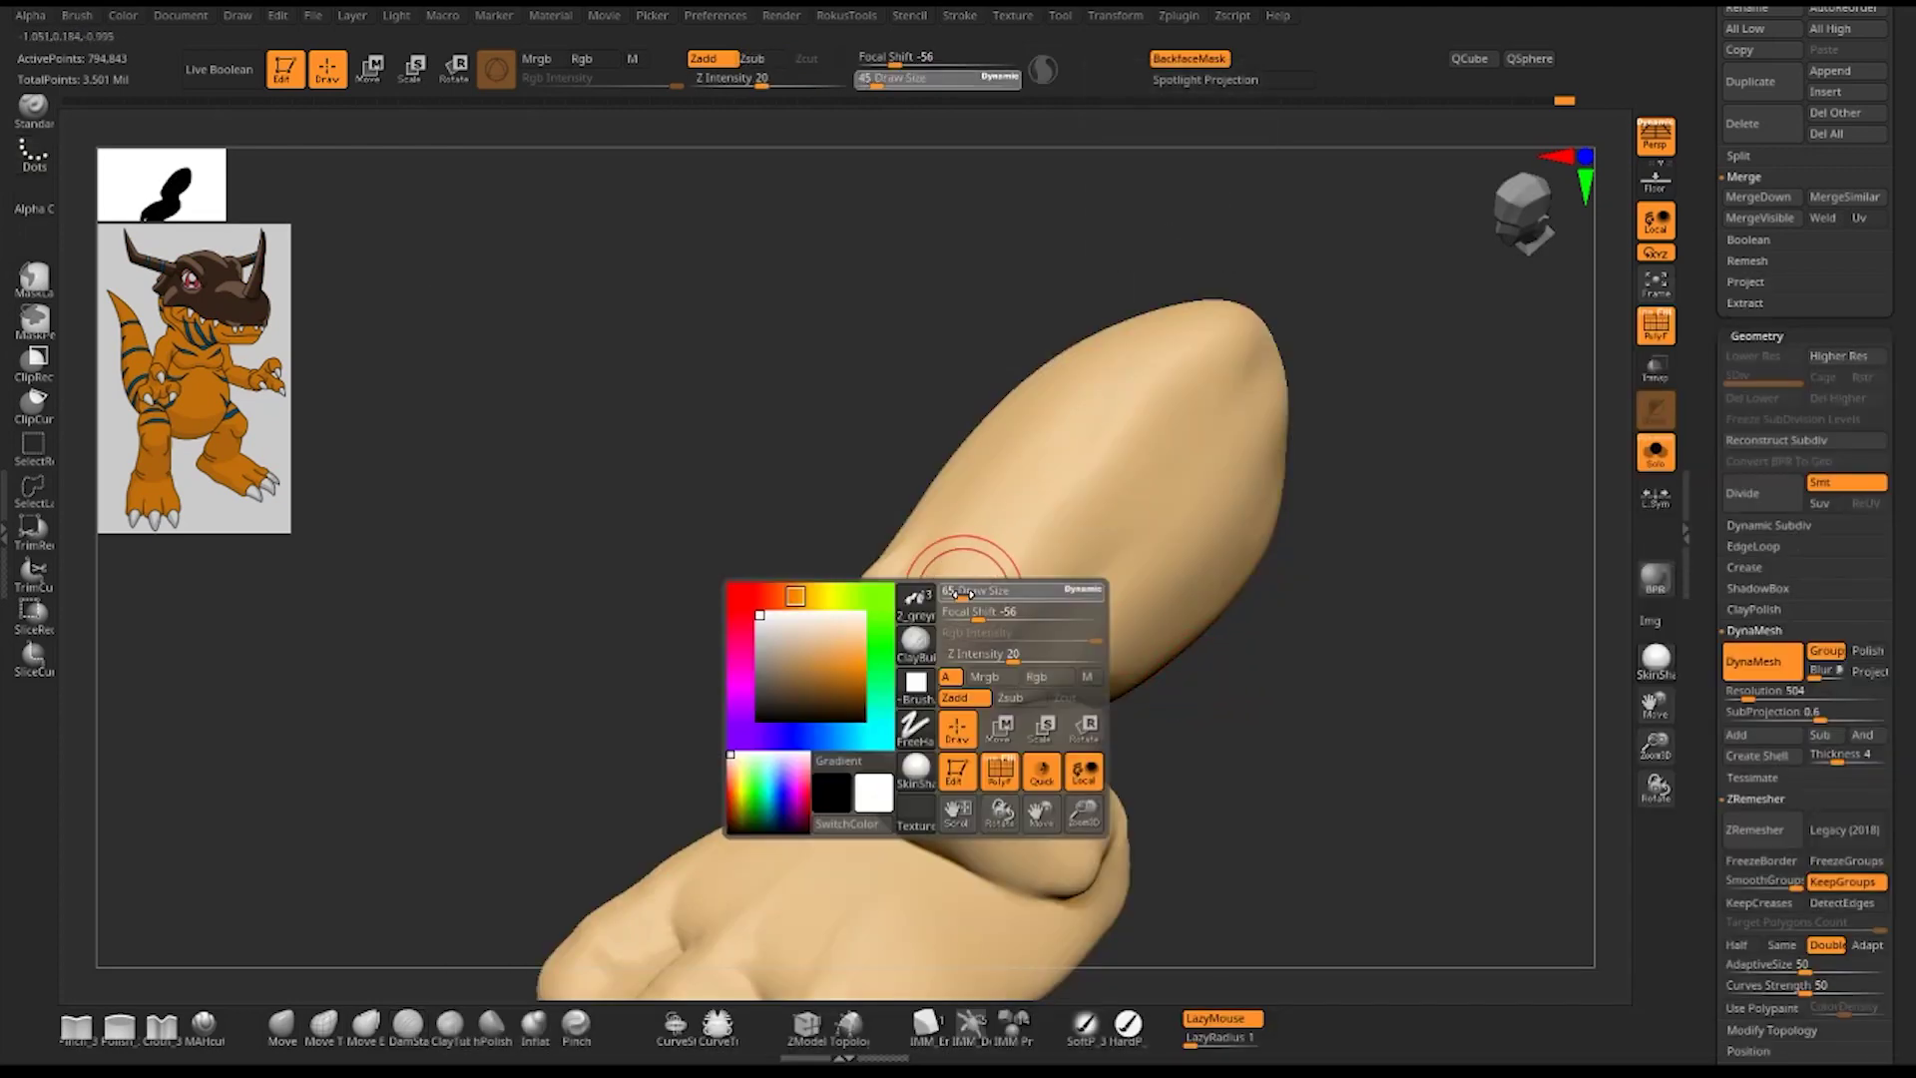
{"action": "left_click_drag", "start_coordinate": [957, 594], "coordinate": [965, 599]}
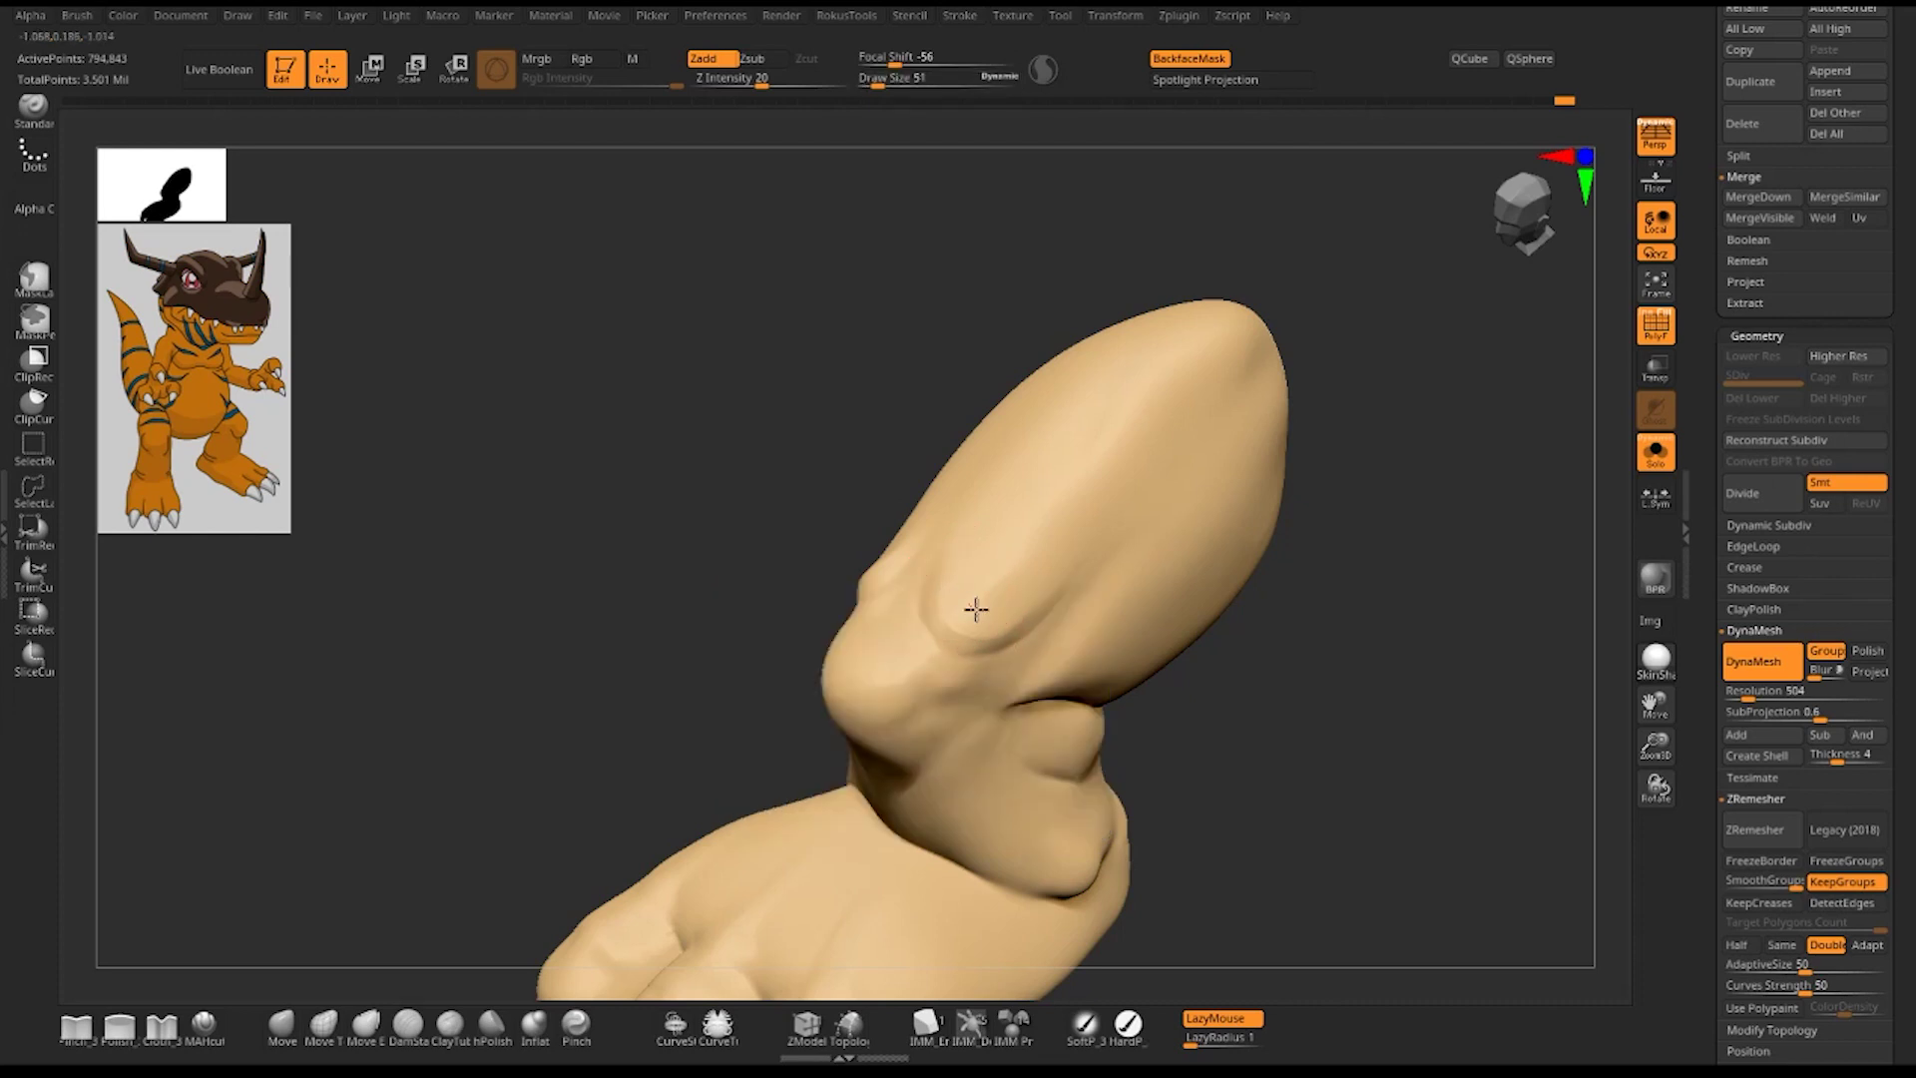
{"action": "left_click_drag", "start_coordinate": [952, 580], "coordinate": [962, 607]}
{"action": "left_click_drag", "start_coordinate": [983, 560], "coordinate": [1069, 534]}
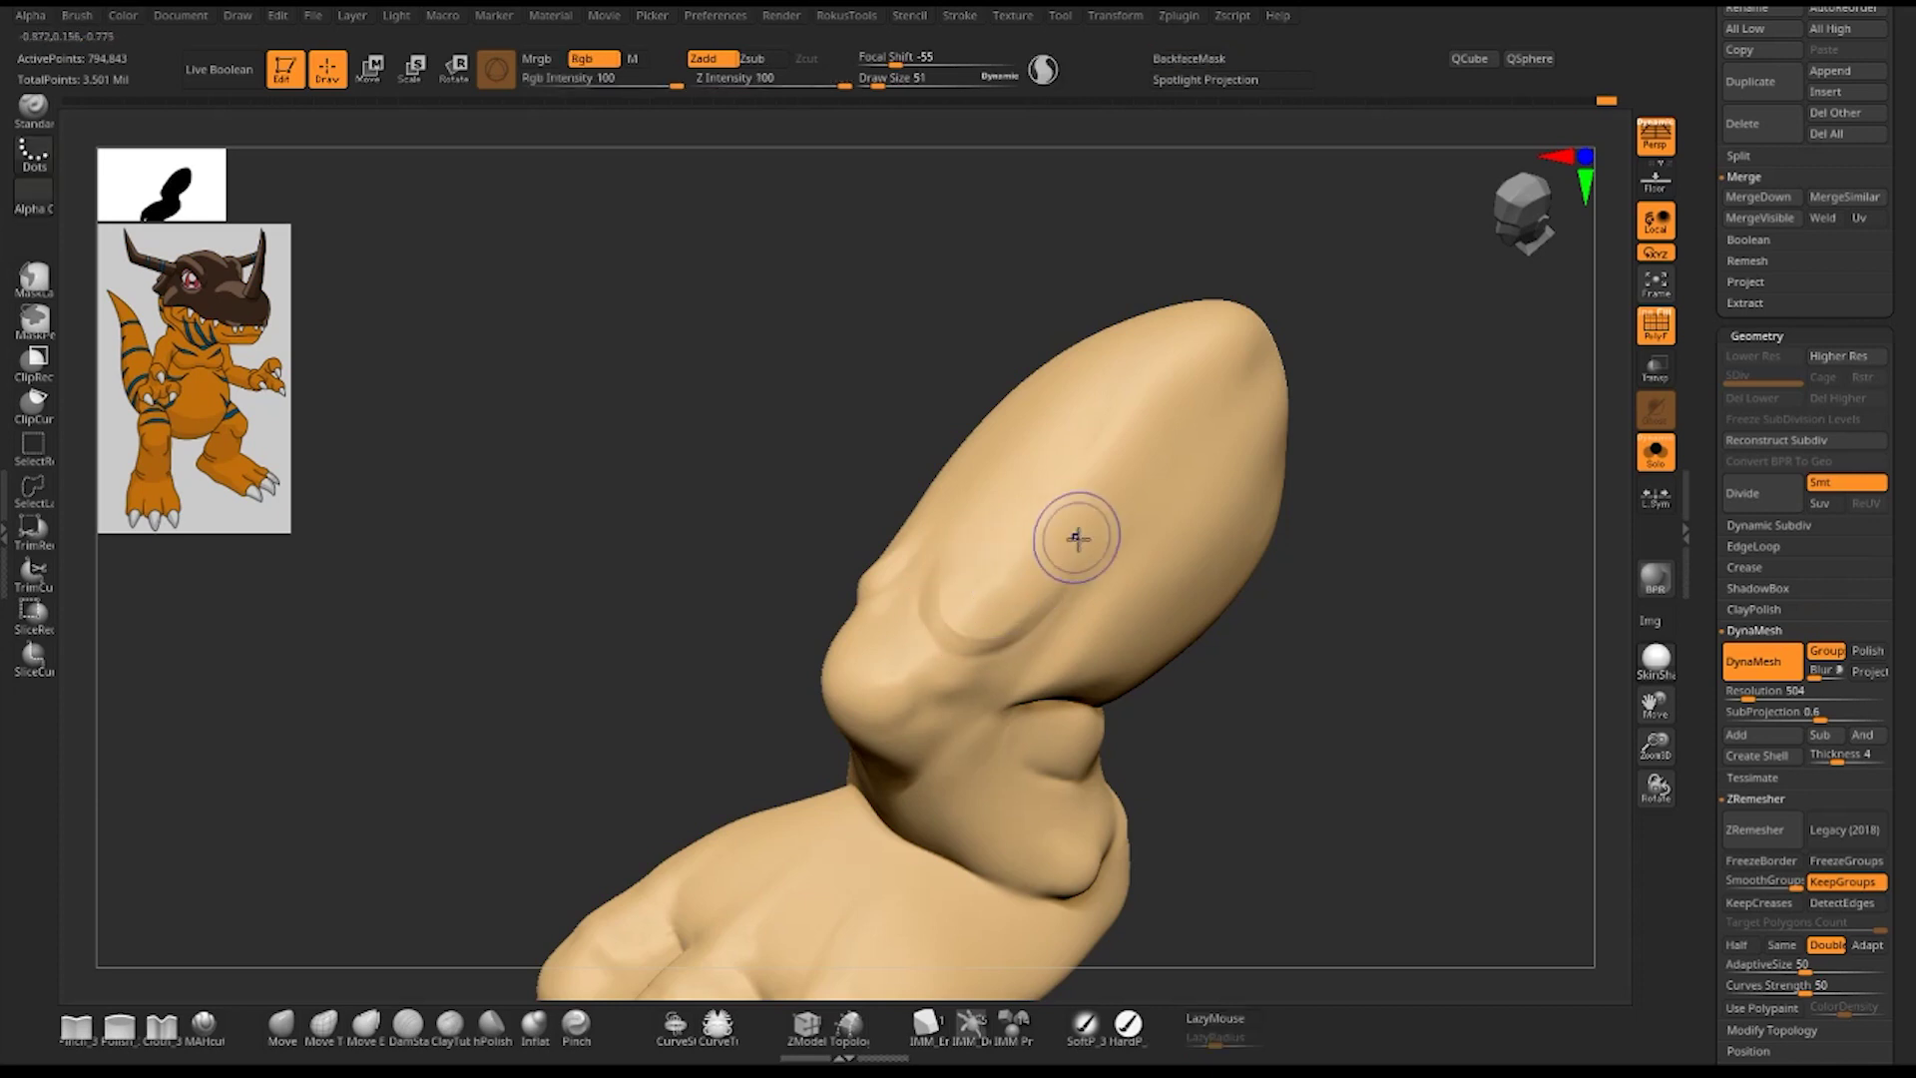
{"action": "mouse_move", "coordinate": [1337, 639]}
{"action": "left_mouse_down"}
{"action": "mouse_move", "coordinate": [1372, 681]}
{"action": "mouse_move", "coordinate": [1111, 641]}
{"action": "mouse_move", "coordinate": [1232, 706]}
{"action": "mouse_move", "coordinate": [896, 678]}
{"action": "mouse_move", "coordinate": [919, 641]}
{"action": "mouse_move", "coordinate": [902, 676]}
{"action": "mouse_move", "coordinate": [919, 671]}
{"action": "mouse_move", "coordinate": [913, 636]}
{"action": "mouse_move", "coordinate": [889, 684]}
{"action": "mouse_move", "coordinate": [915, 687]}
{"action": "mouse_move", "coordinate": [885, 646]}
{"action": "mouse_move", "coordinate": [907, 642]}
{"action": "mouse_move", "coordinate": [916, 691]}
{"action": "left_mouse_up"}
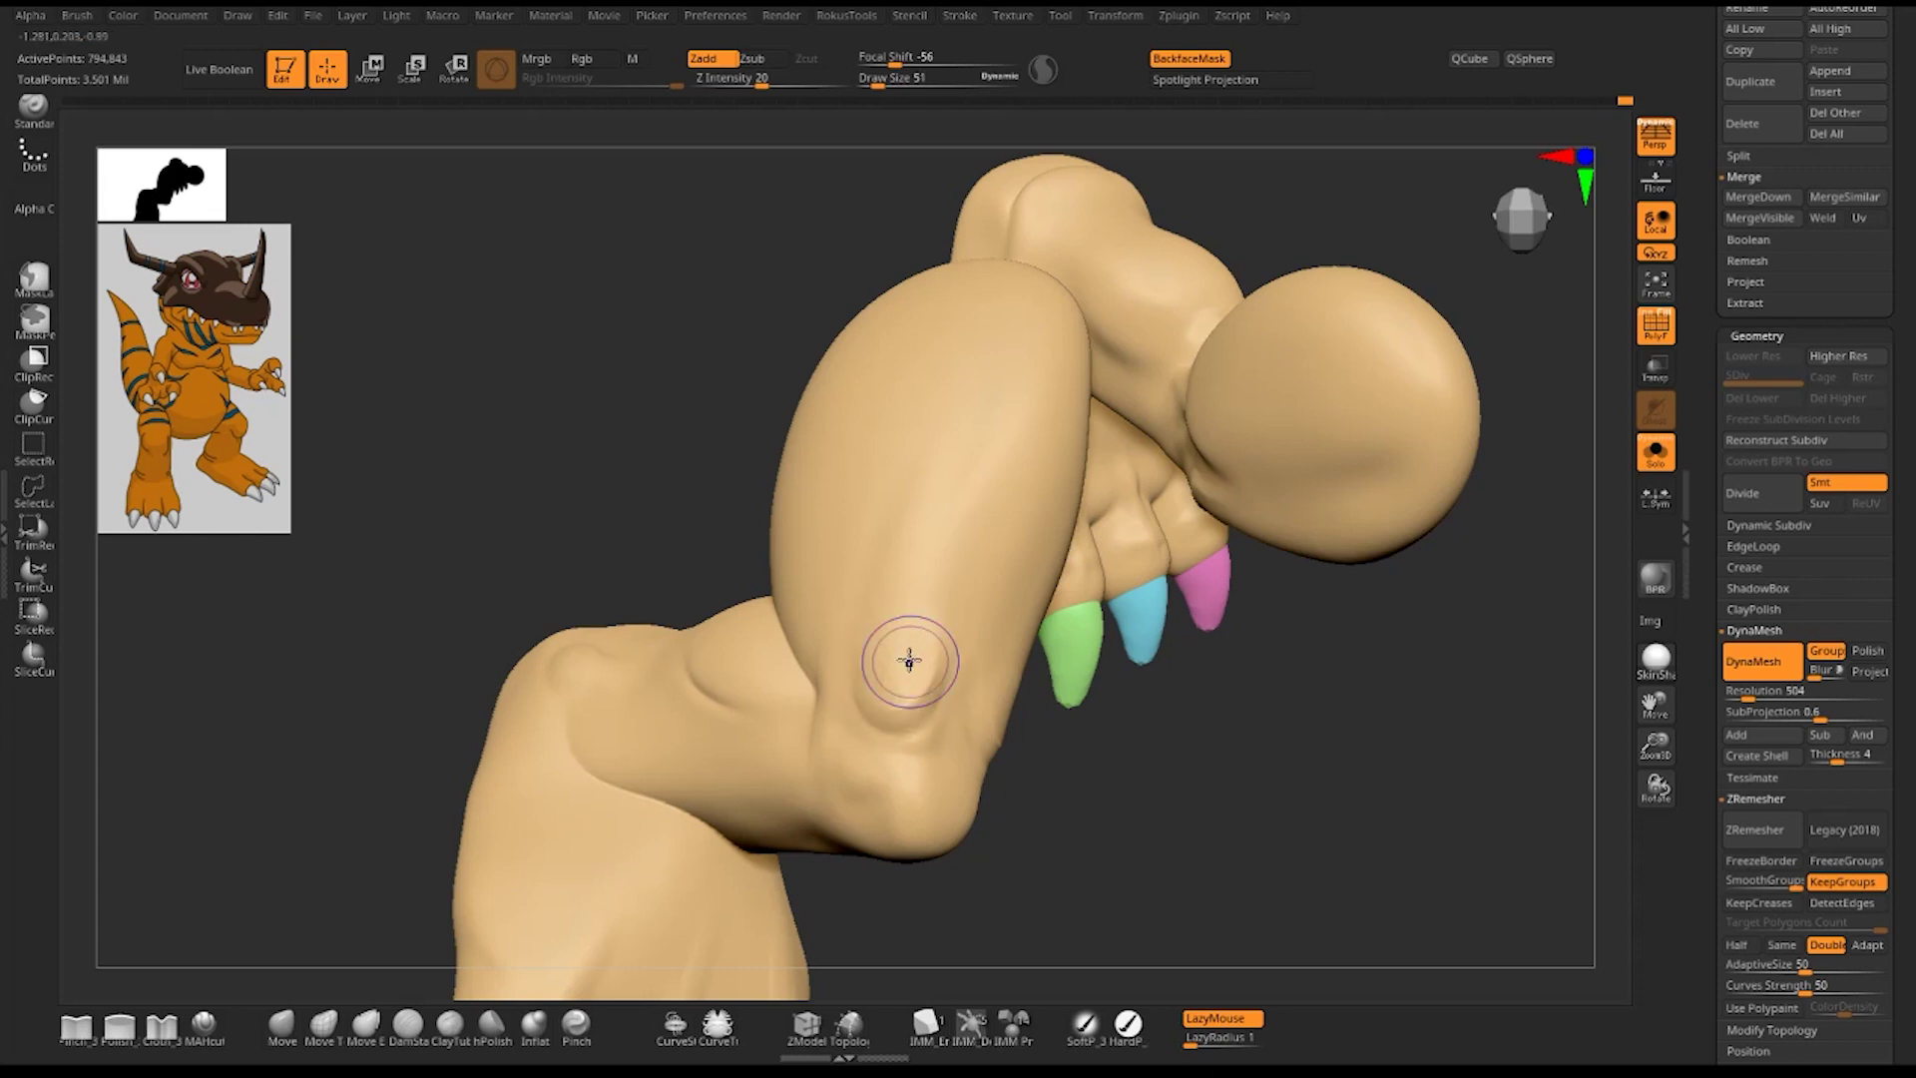
{"action": "mouse_move", "coordinate": [1003, 703]}
{"action": "left_mouse_down"}
{"action": "mouse_move", "coordinate": [1441, 619]}
{"action": "mouse_move", "coordinate": [663, 223]}
{"action": "mouse_move", "coordinate": [1407, 778]}
{"action": "mouse_move", "coordinate": [1007, 552]}
{"action": "left_mouse_up"}
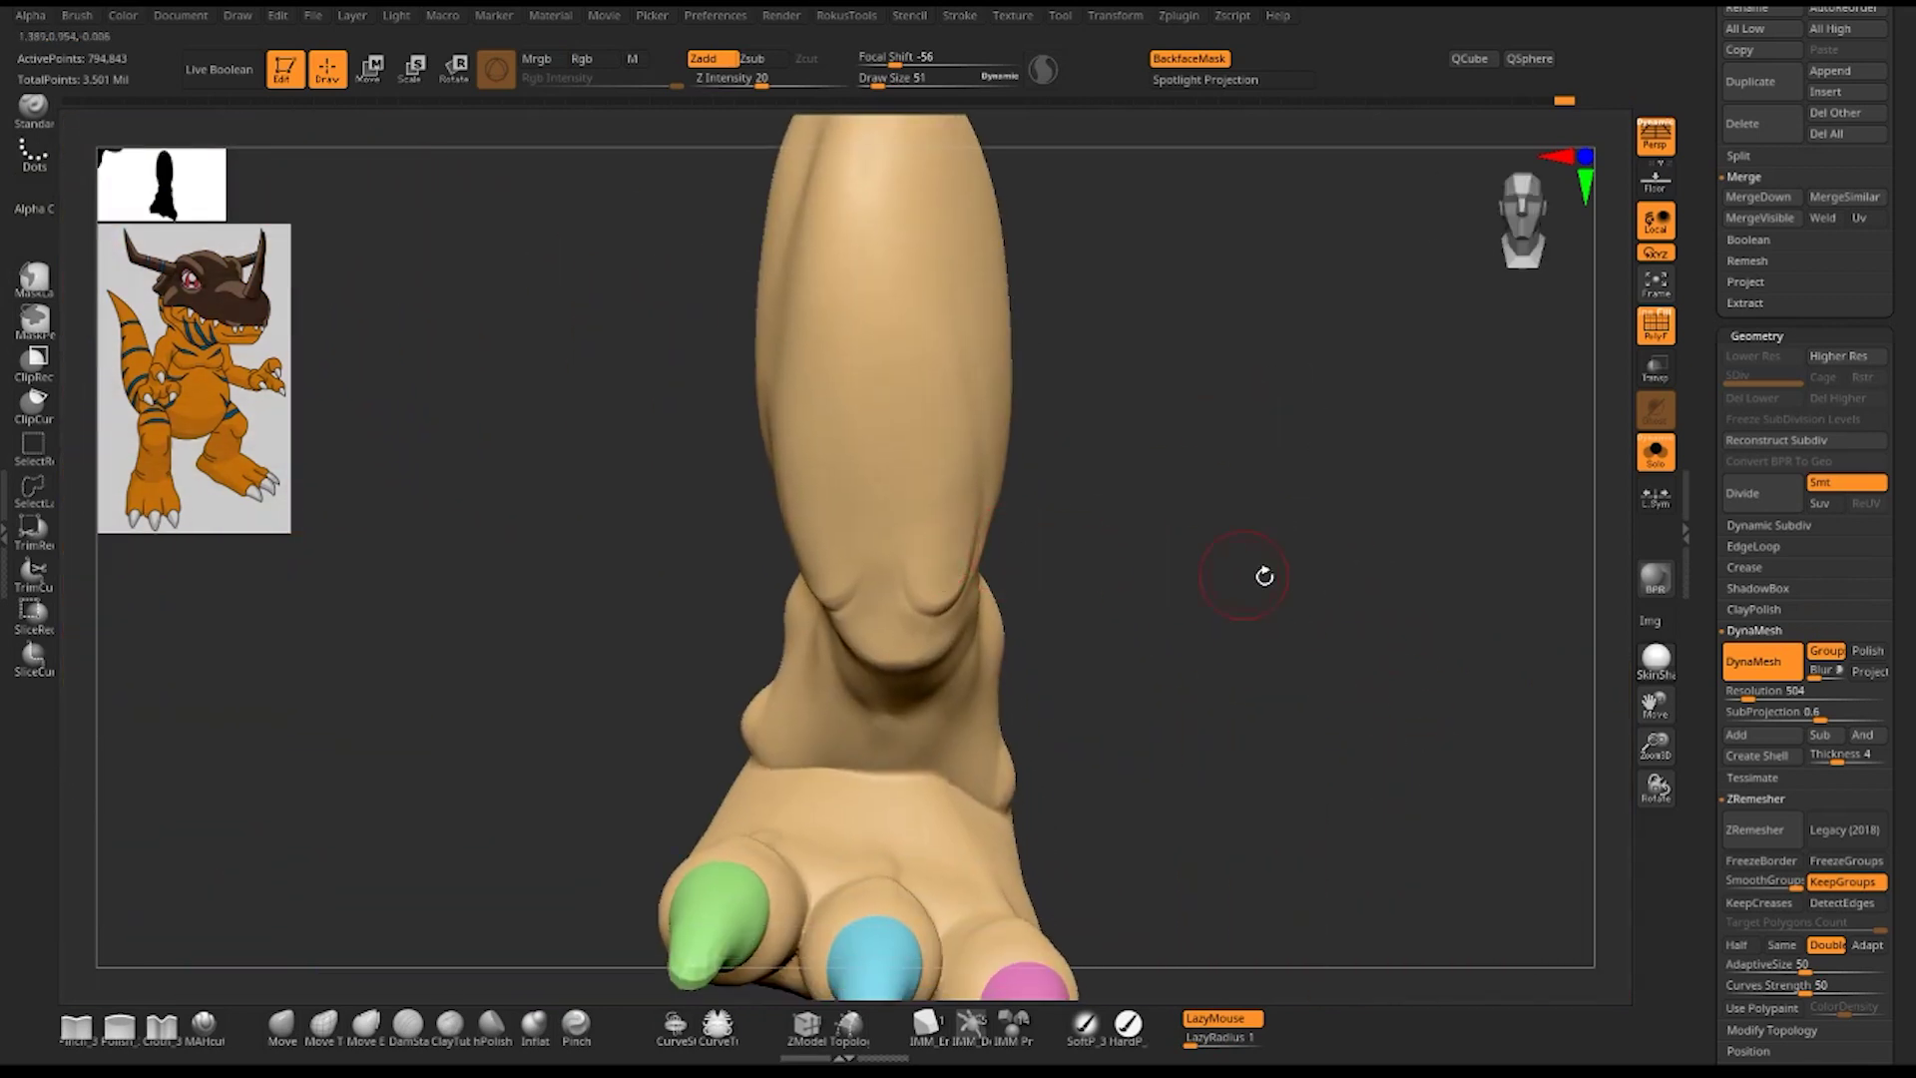
{"action": "mouse_move", "coordinate": [1261, 568]}
{"action": "left_mouse_down"}
{"action": "mouse_move", "coordinate": [1304, 548]}
{"action": "mouse_move", "coordinate": [1044, 547]}
{"action": "left_mouse_up"}
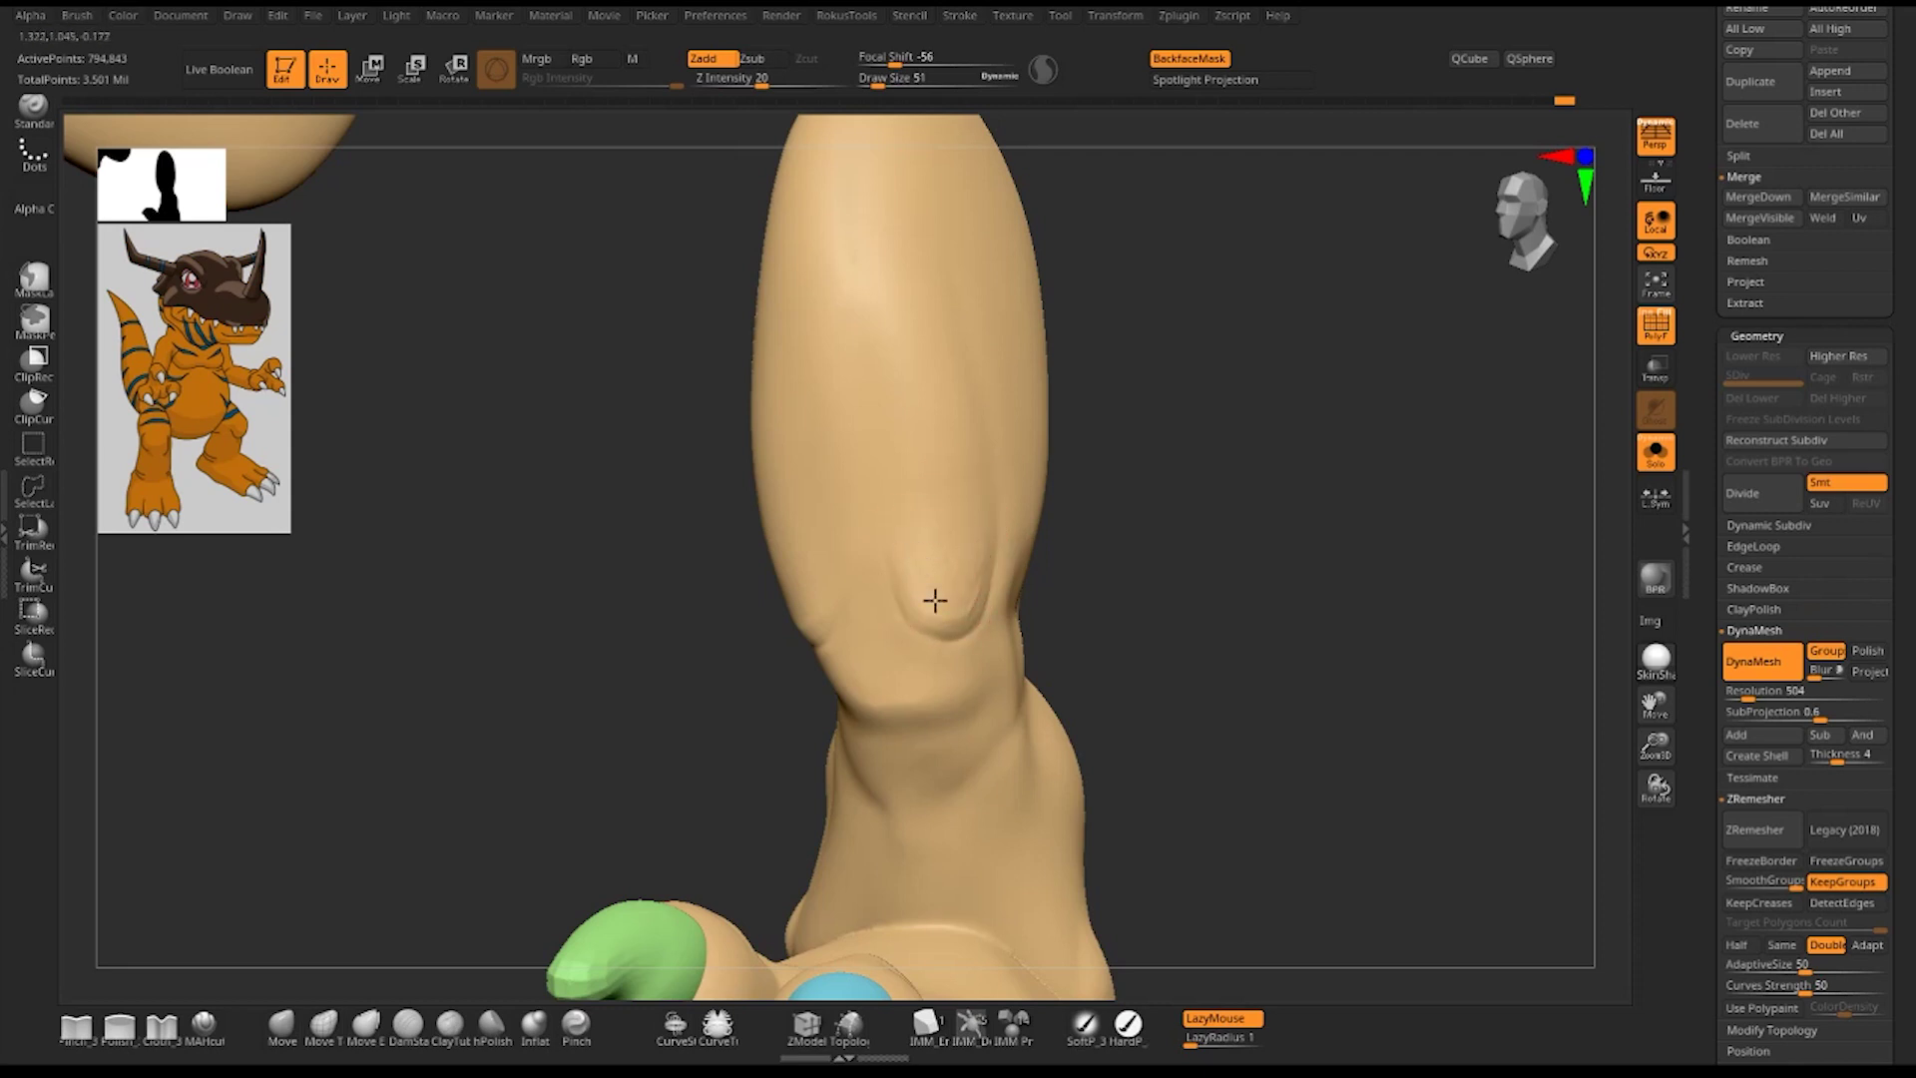
- Carve and smooth a faint knee groove, then frame both legs in three-quarter view
{"action": "key", "text": "shift"}
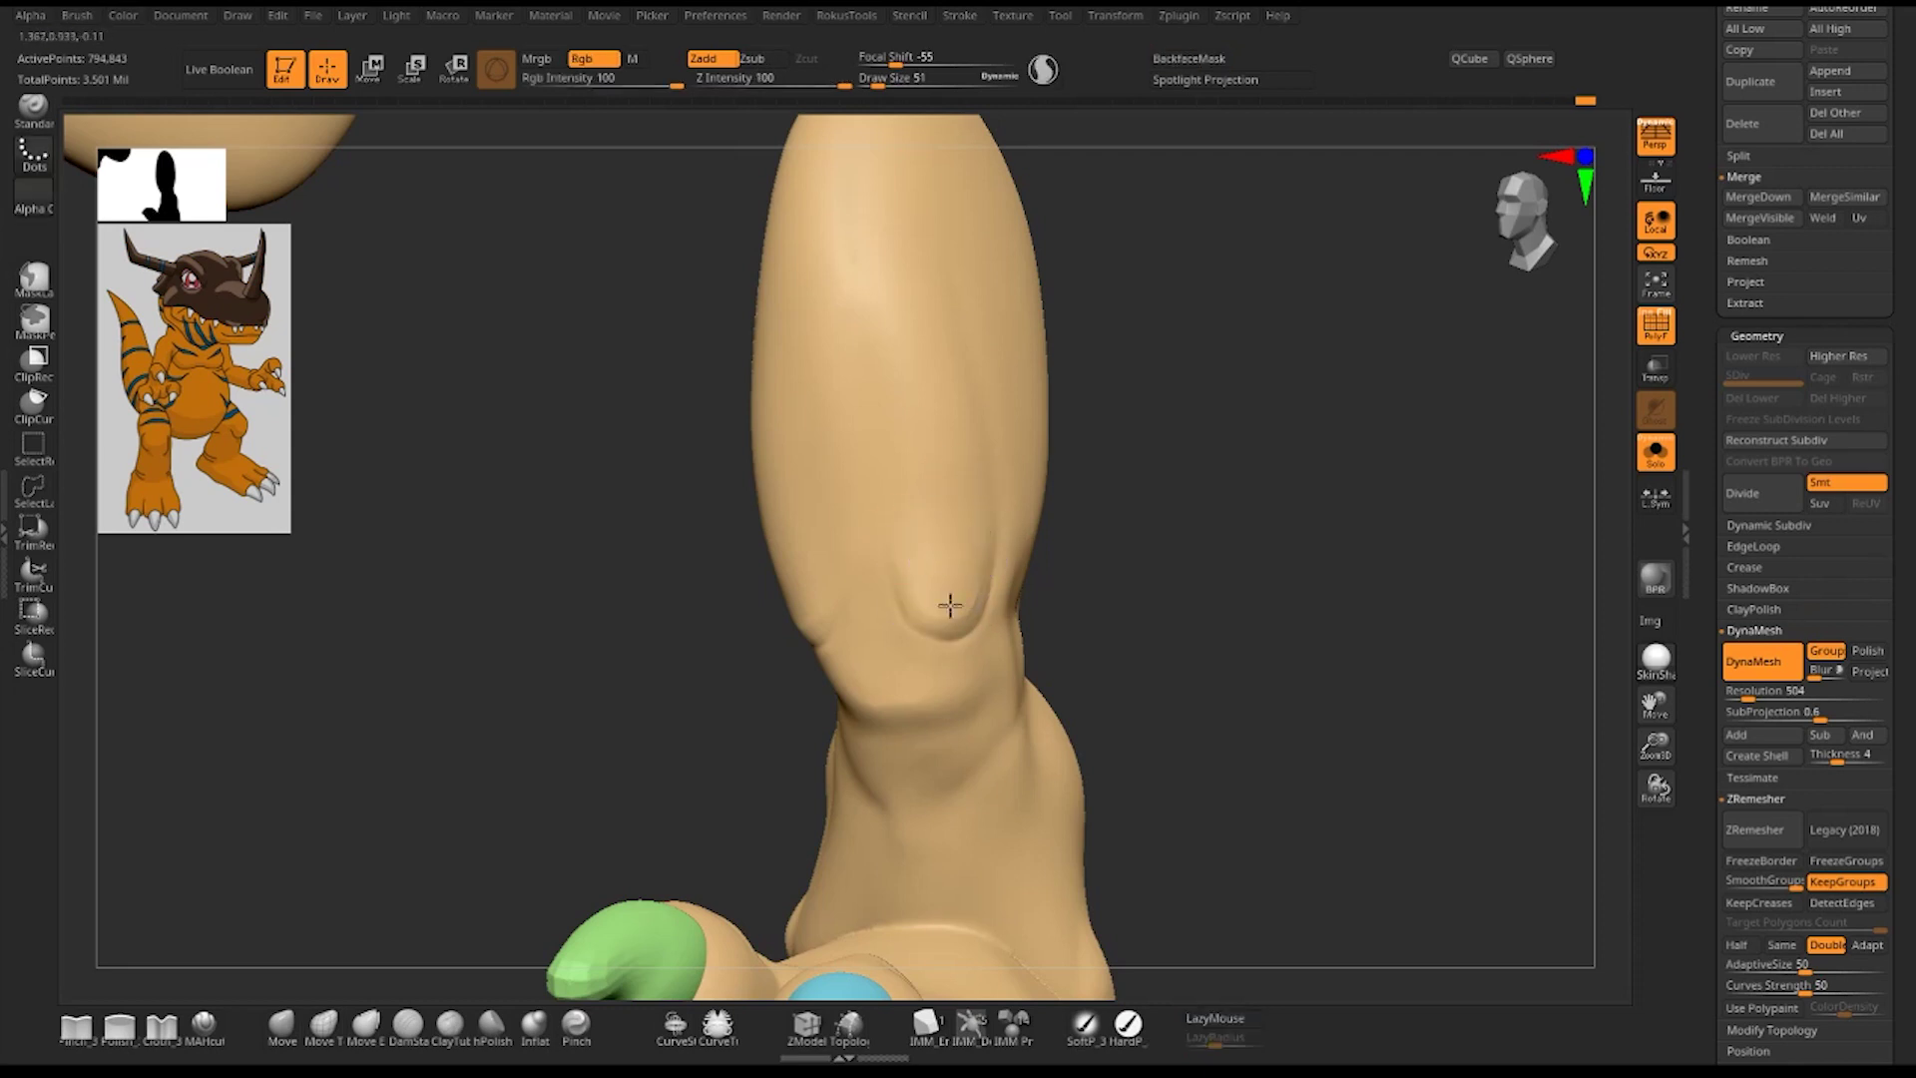
{"action": "left_click_drag", "start_coordinate": [1223, 500], "coordinate": [1219, 512], "text": "shift"}
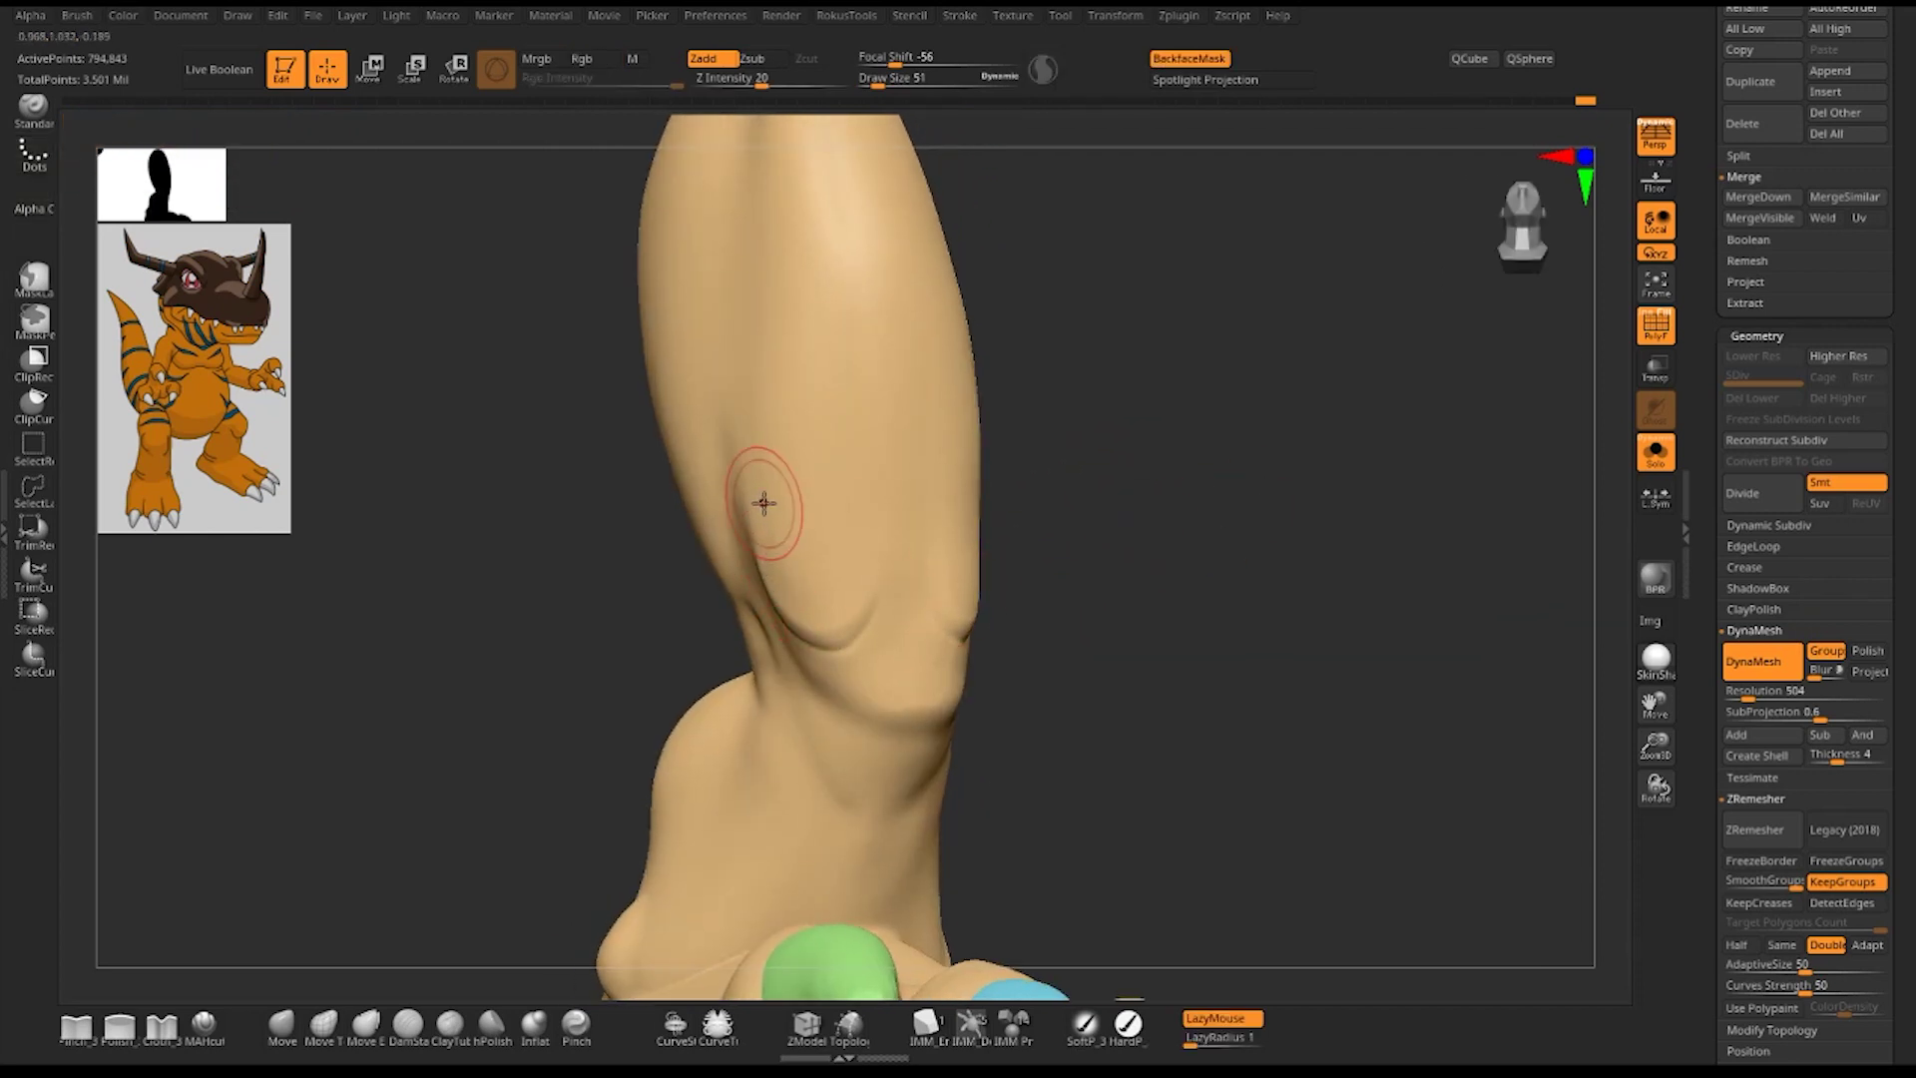
{"action": "left_click_drag", "start_coordinate": [754, 499], "coordinate": [821, 616]}
{"action": "left_click_drag", "start_coordinate": [761, 505], "coordinate": [775, 488], "text": "shift"}
{"action": "key", "text": "f"}
{"action": "mouse_move", "coordinate": [1113, 269]}
{"action": "left_mouse_down"}
{"action": "mouse_move", "coordinate": [1279, 539]}
{"action": "mouse_move", "coordinate": [1365, 553]}
{"action": "mouse_move", "coordinate": [1265, 427]}
{"action": "mouse_move", "coordinate": [1300, 406]}
{"action": "mouse_move", "coordinate": [1381, 517]}
{"action": "mouse_move", "coordinate": [1485, 503]}
{"action": "left_mouse_up"}
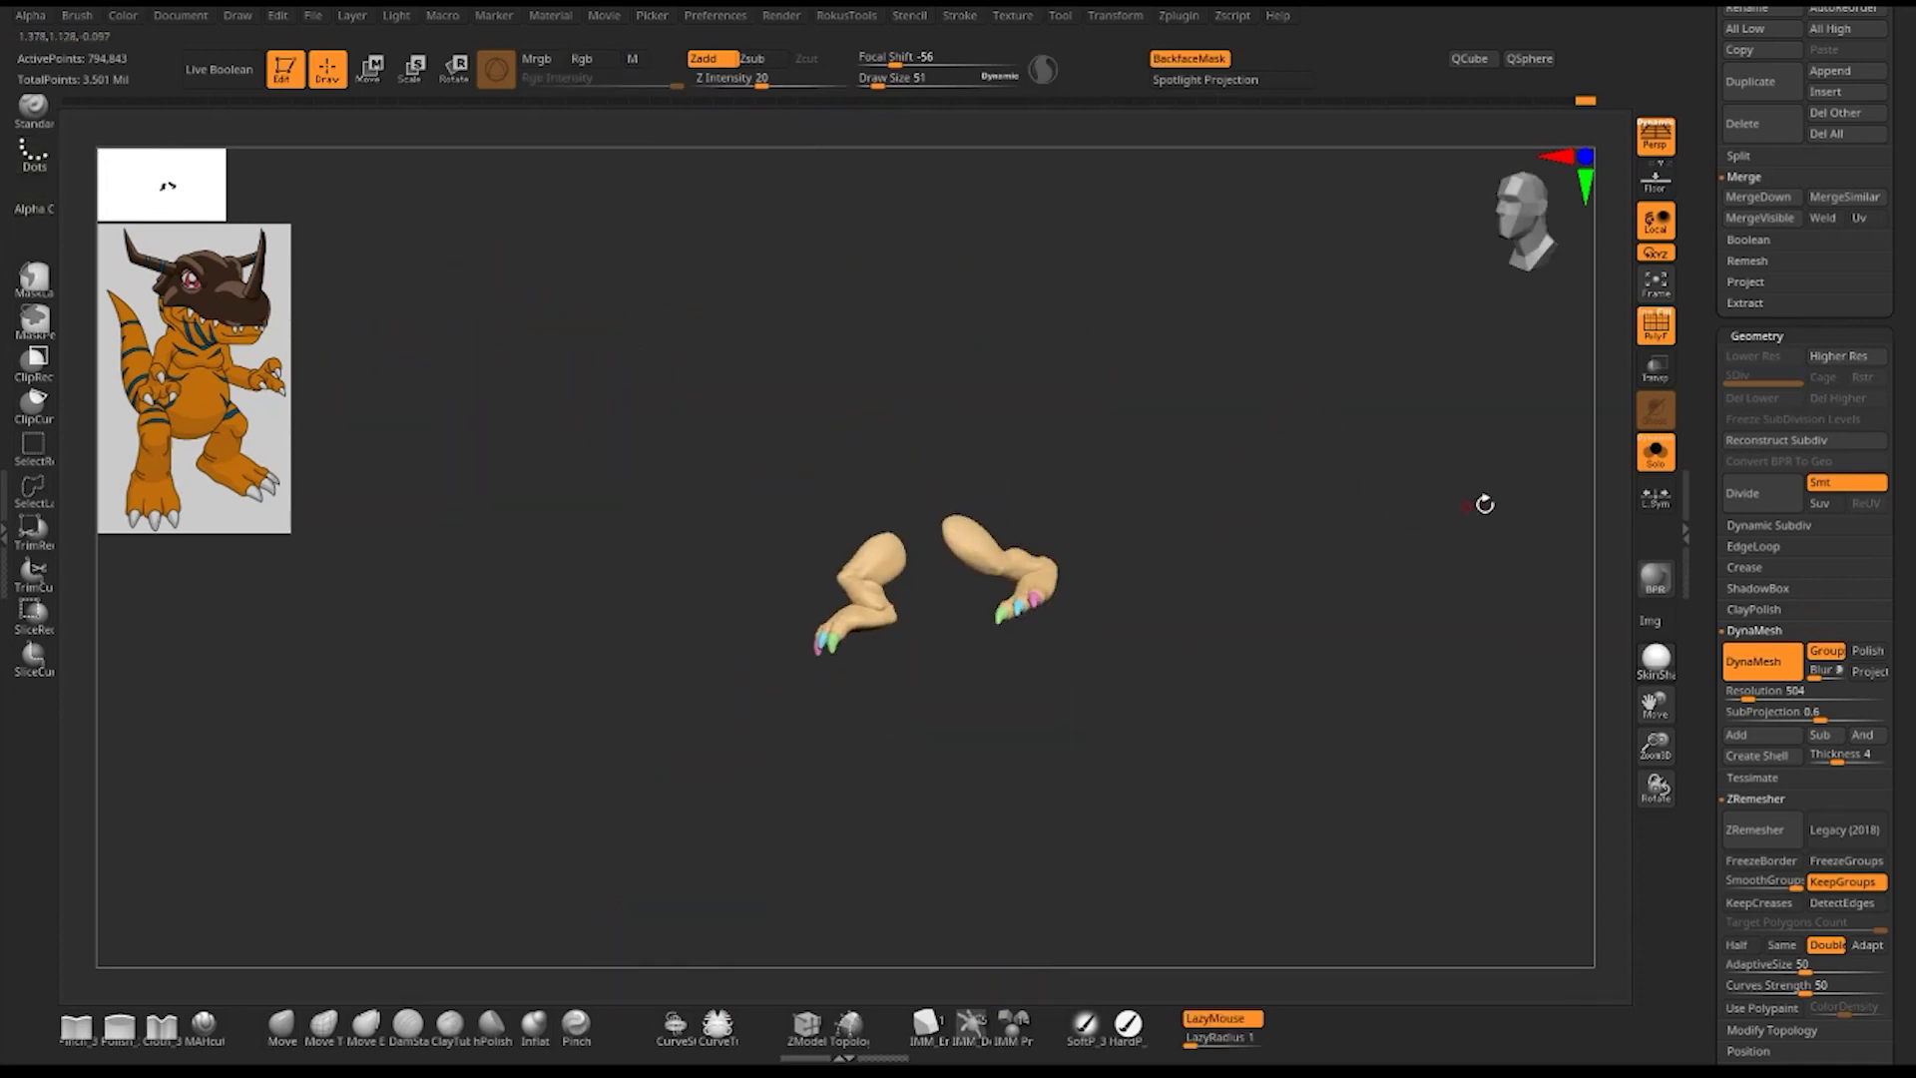
- Turn off Solo, frame the whole dinosaur, and select the 2_greymon_1_copy1 torso subtool
{"action": "left_click", "coordinate": [1656, 451]}
{"action": "key", "text": "f"}
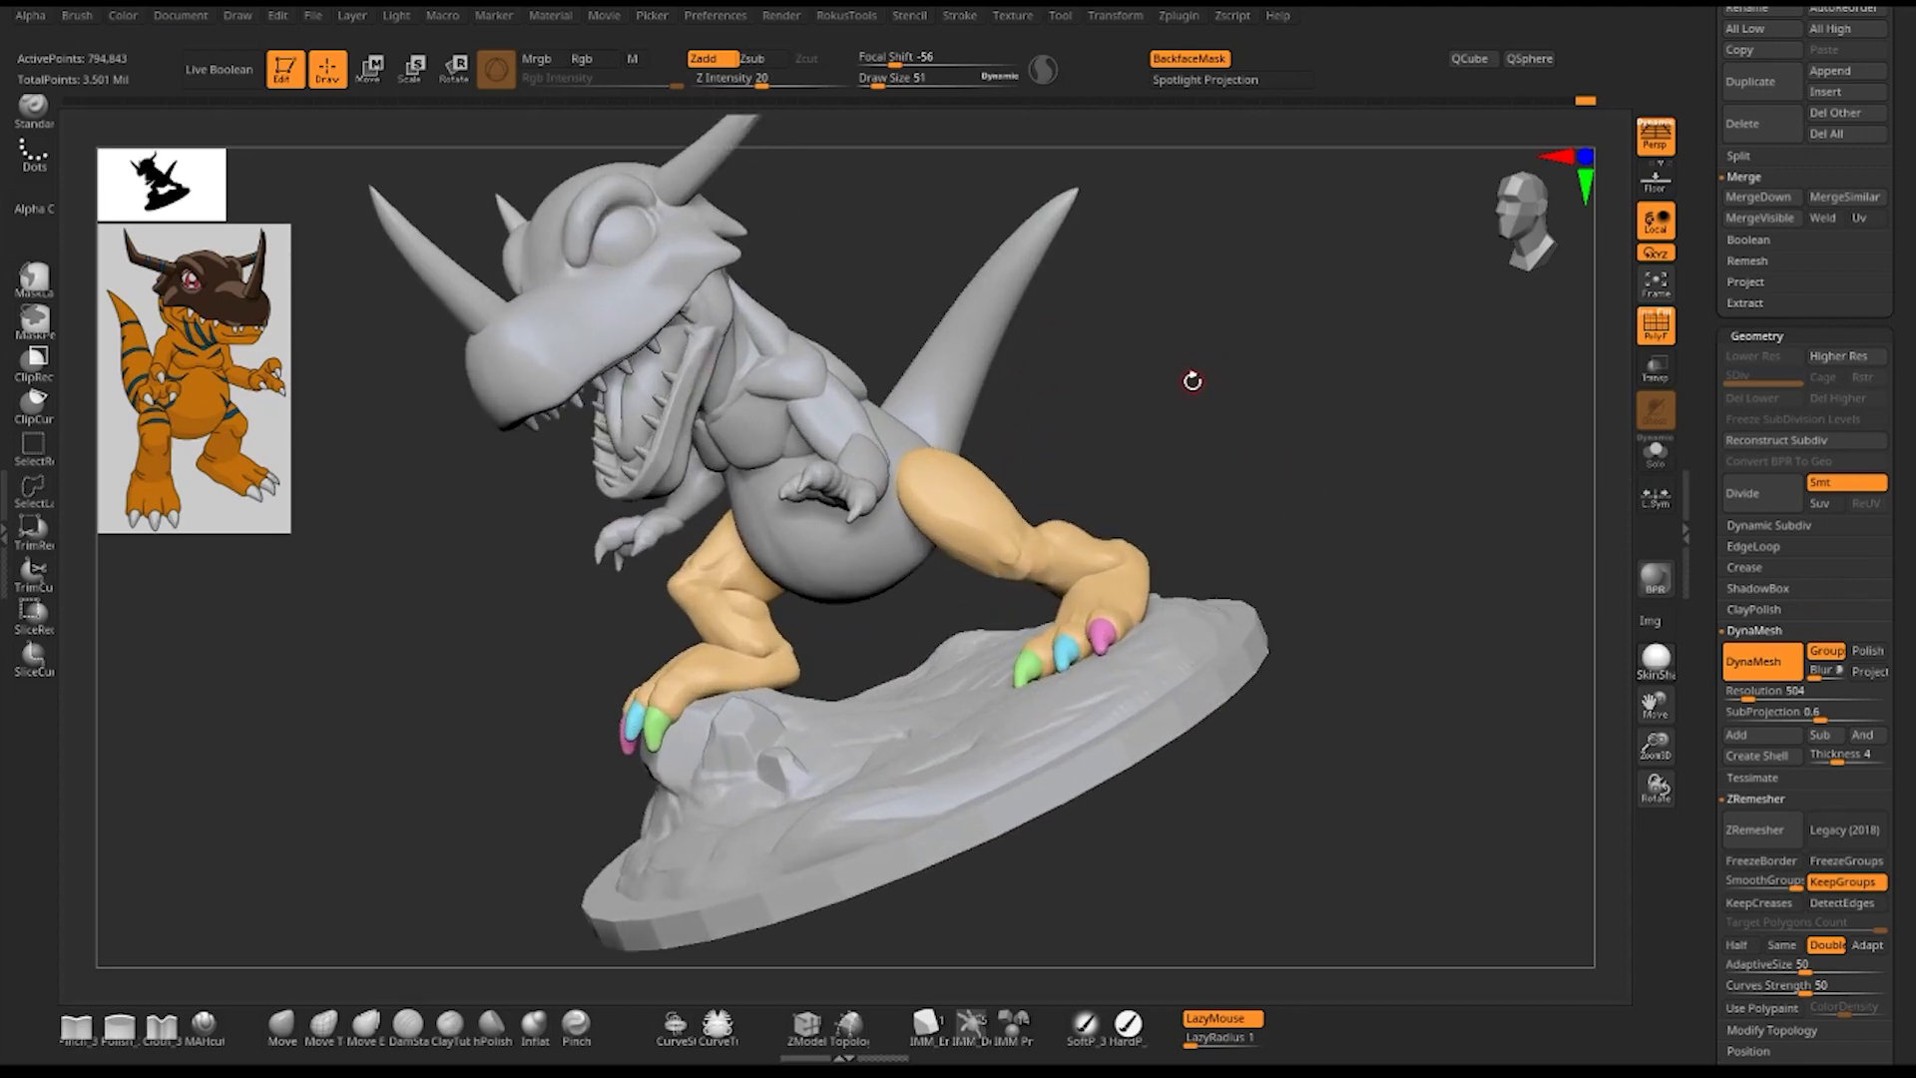
{"action": "left_click", "coordinate": [858, 424], "text": "alt"}
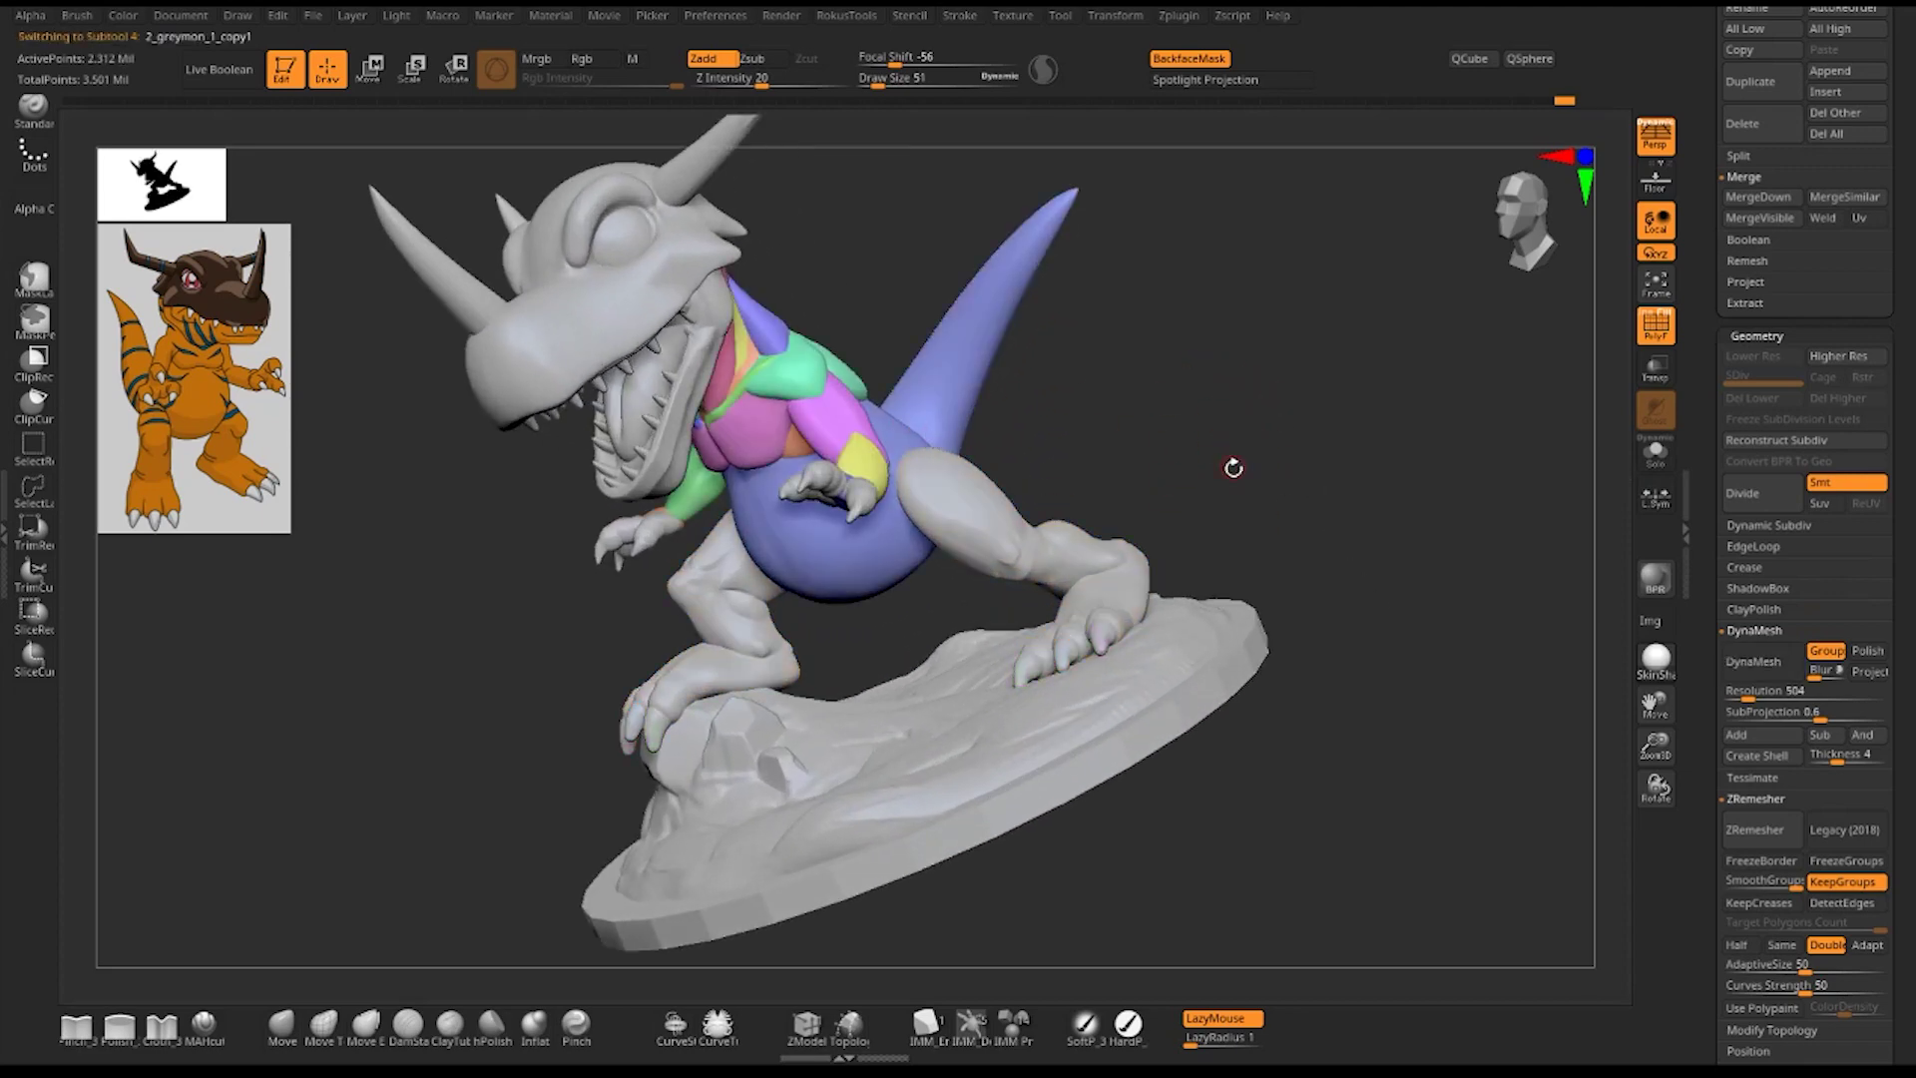
{"action": "mouse_move", "coordinate": [1233, 468]}
{"action": "left_mouse_down"}
{"action": "mouse_move", "coordinate": [1317, 568]}
{"action": "mouse_move", "coordinate": [1248, 475]}
{"action": "mouse_move", "coordinate": [1305, 513]}
{"action": "mouse_move", "coordinate": [1210, 576]}
{"action": "mouse_move", "coordinate": [1369, 513]}
{"action": "left_mouse_up"}
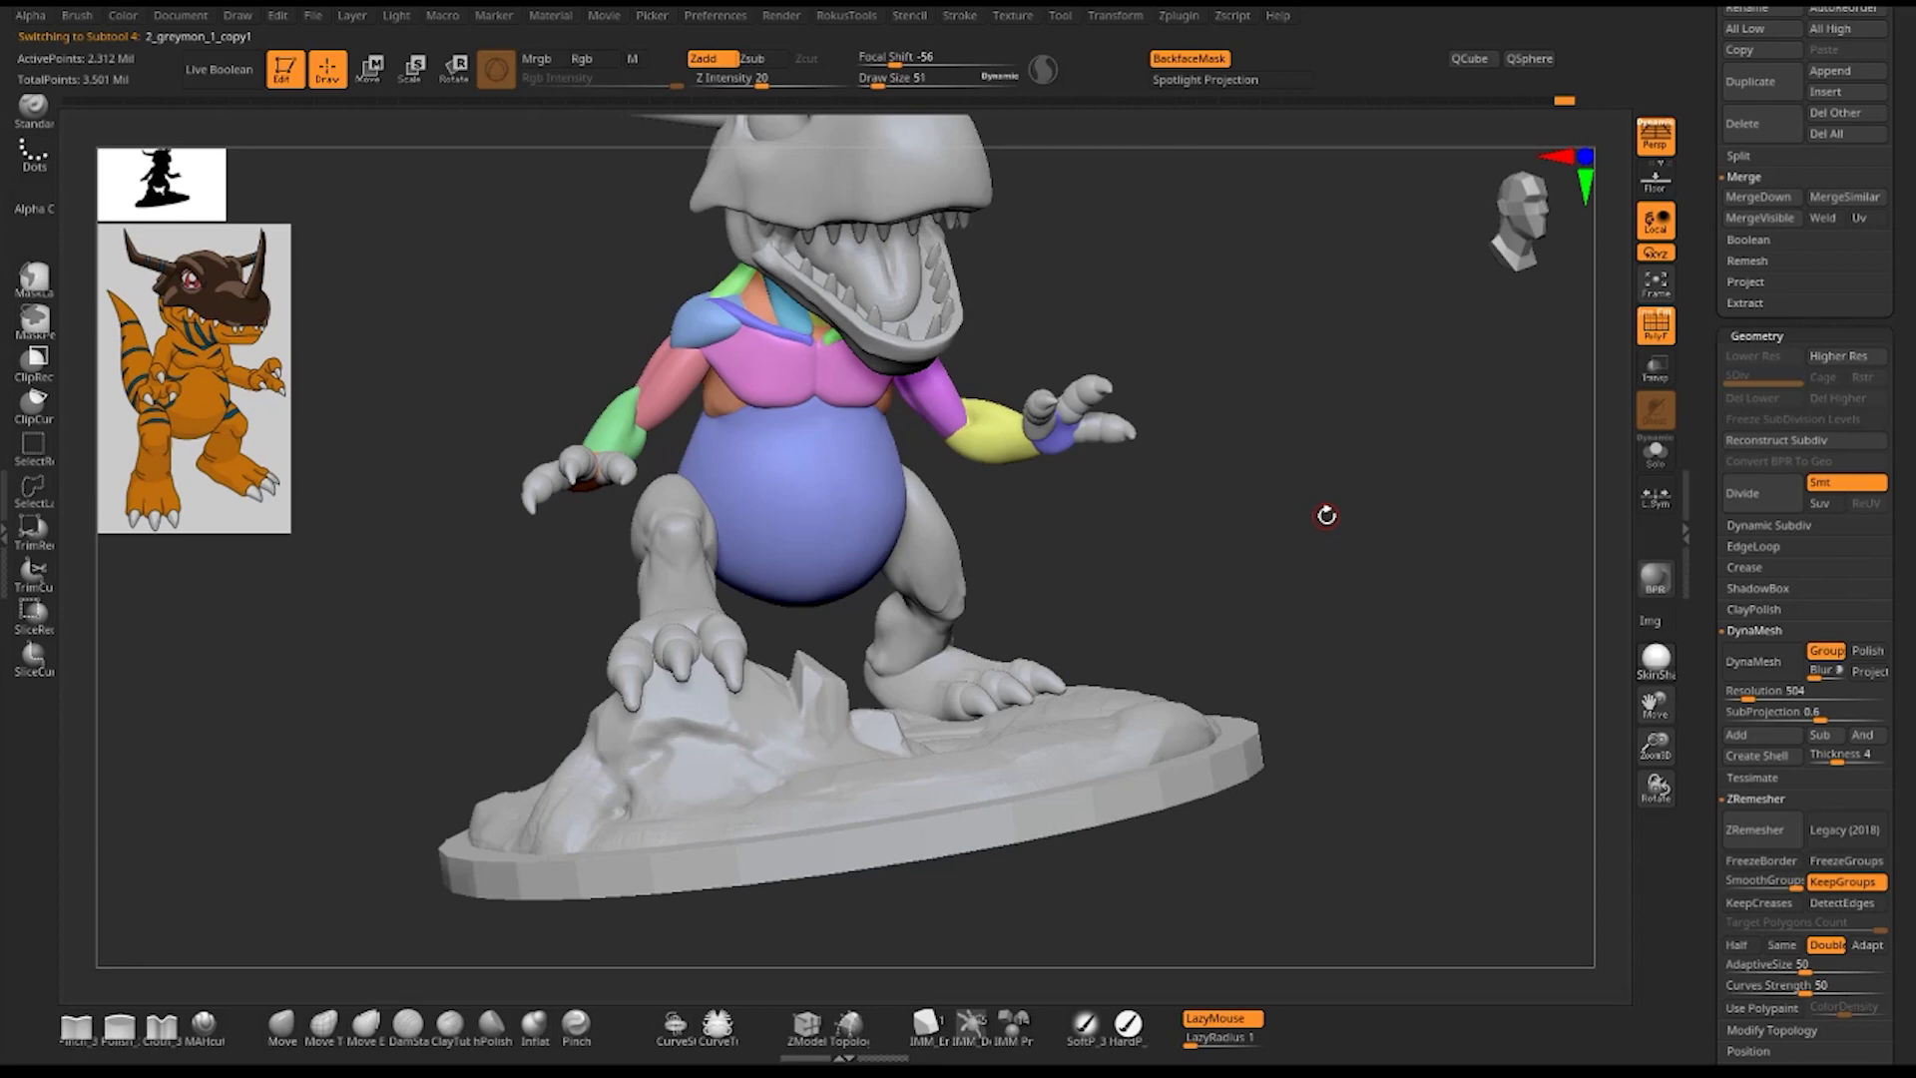
{"action": "mouse_move", "coordinate": [1339, 462]}
{"action": "left_mouse_down"}
{"action": "mouse_move", "coordinate": [1279, 591]}
{"action": "mouse_move", "coordinate": [1247, 559]}
{"action": "mouse_move", "coordinate": [1334, 457]}
{"action": "mouse_move", "coordinate": [1295, 479]}
{"action": "mouse_move", "coordinate": [1341, 593]}
{"action": "mouse_move", "coordinate": [1278, 440]}
{"action": "mouse_move", "coordinate": [1292, 406]}
{"action": "mouse_move", "coordinate": [1367, 738]}
{"action": "left_mouse_up"}
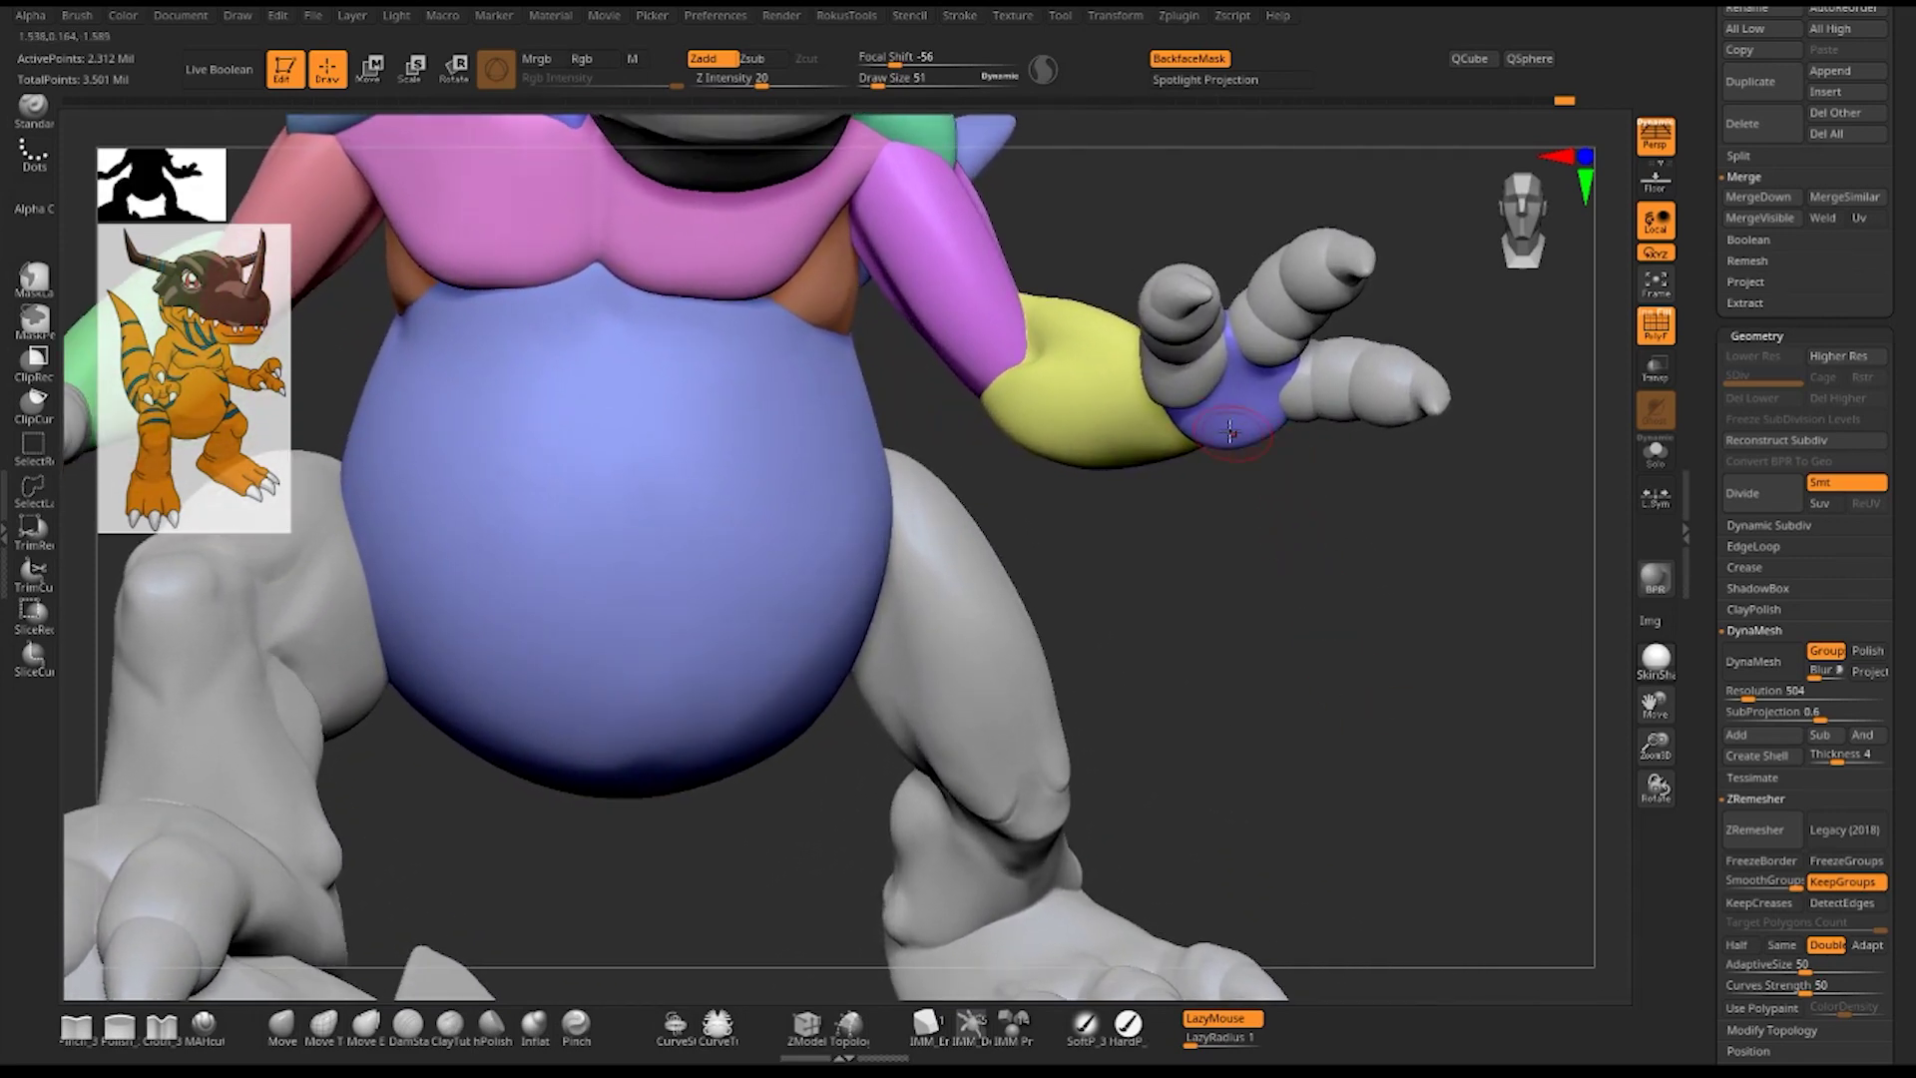
- Hide the polygroup colours, switch to DamStandard, and undo a trial arm crease
{"action": "mouse_move", "coordinate": [1252, 533]}
{"action": "left_mouse_down"}
{"action": "mouse_move", "coordinate": [1274, 586]}
{"action": "mouse_move", "coordinate": [1265, 565]}
{"action": "left_mouse_up"}
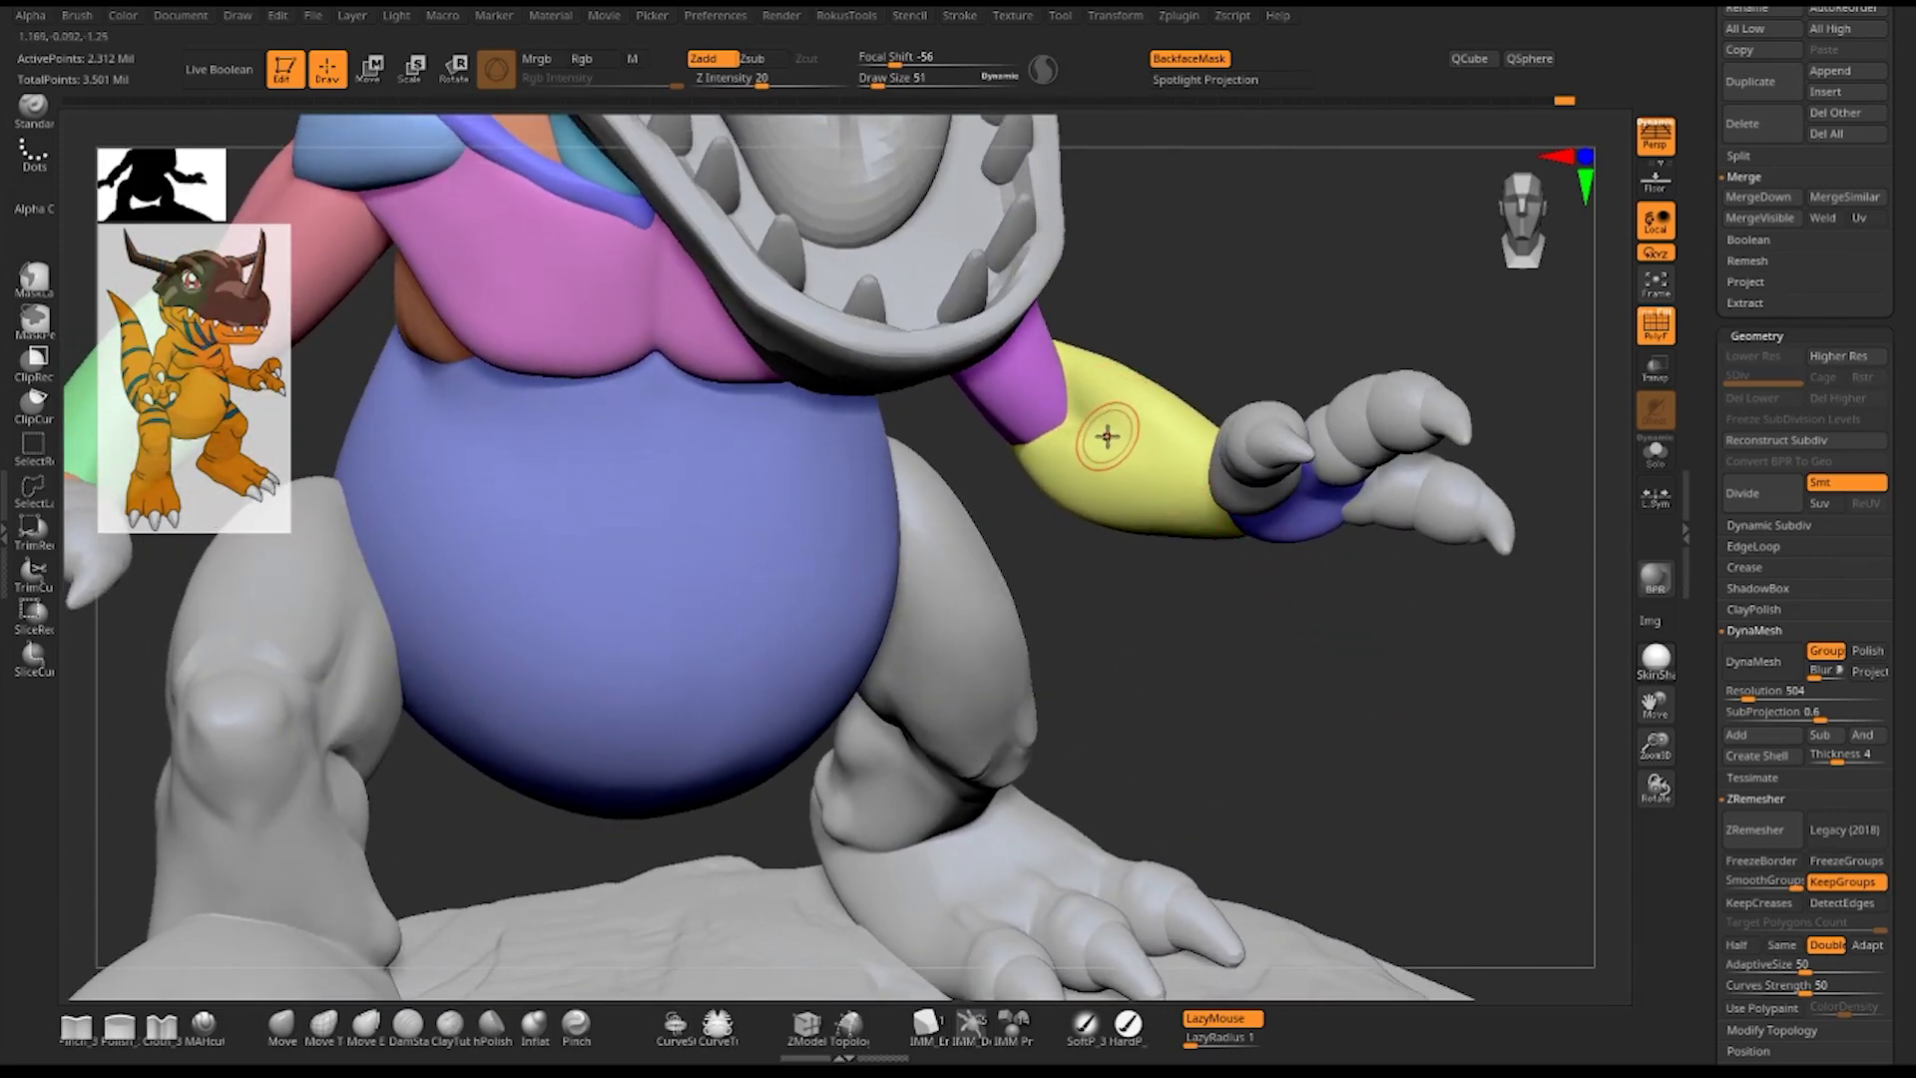
{"action": "key", "text": "shift+f"}
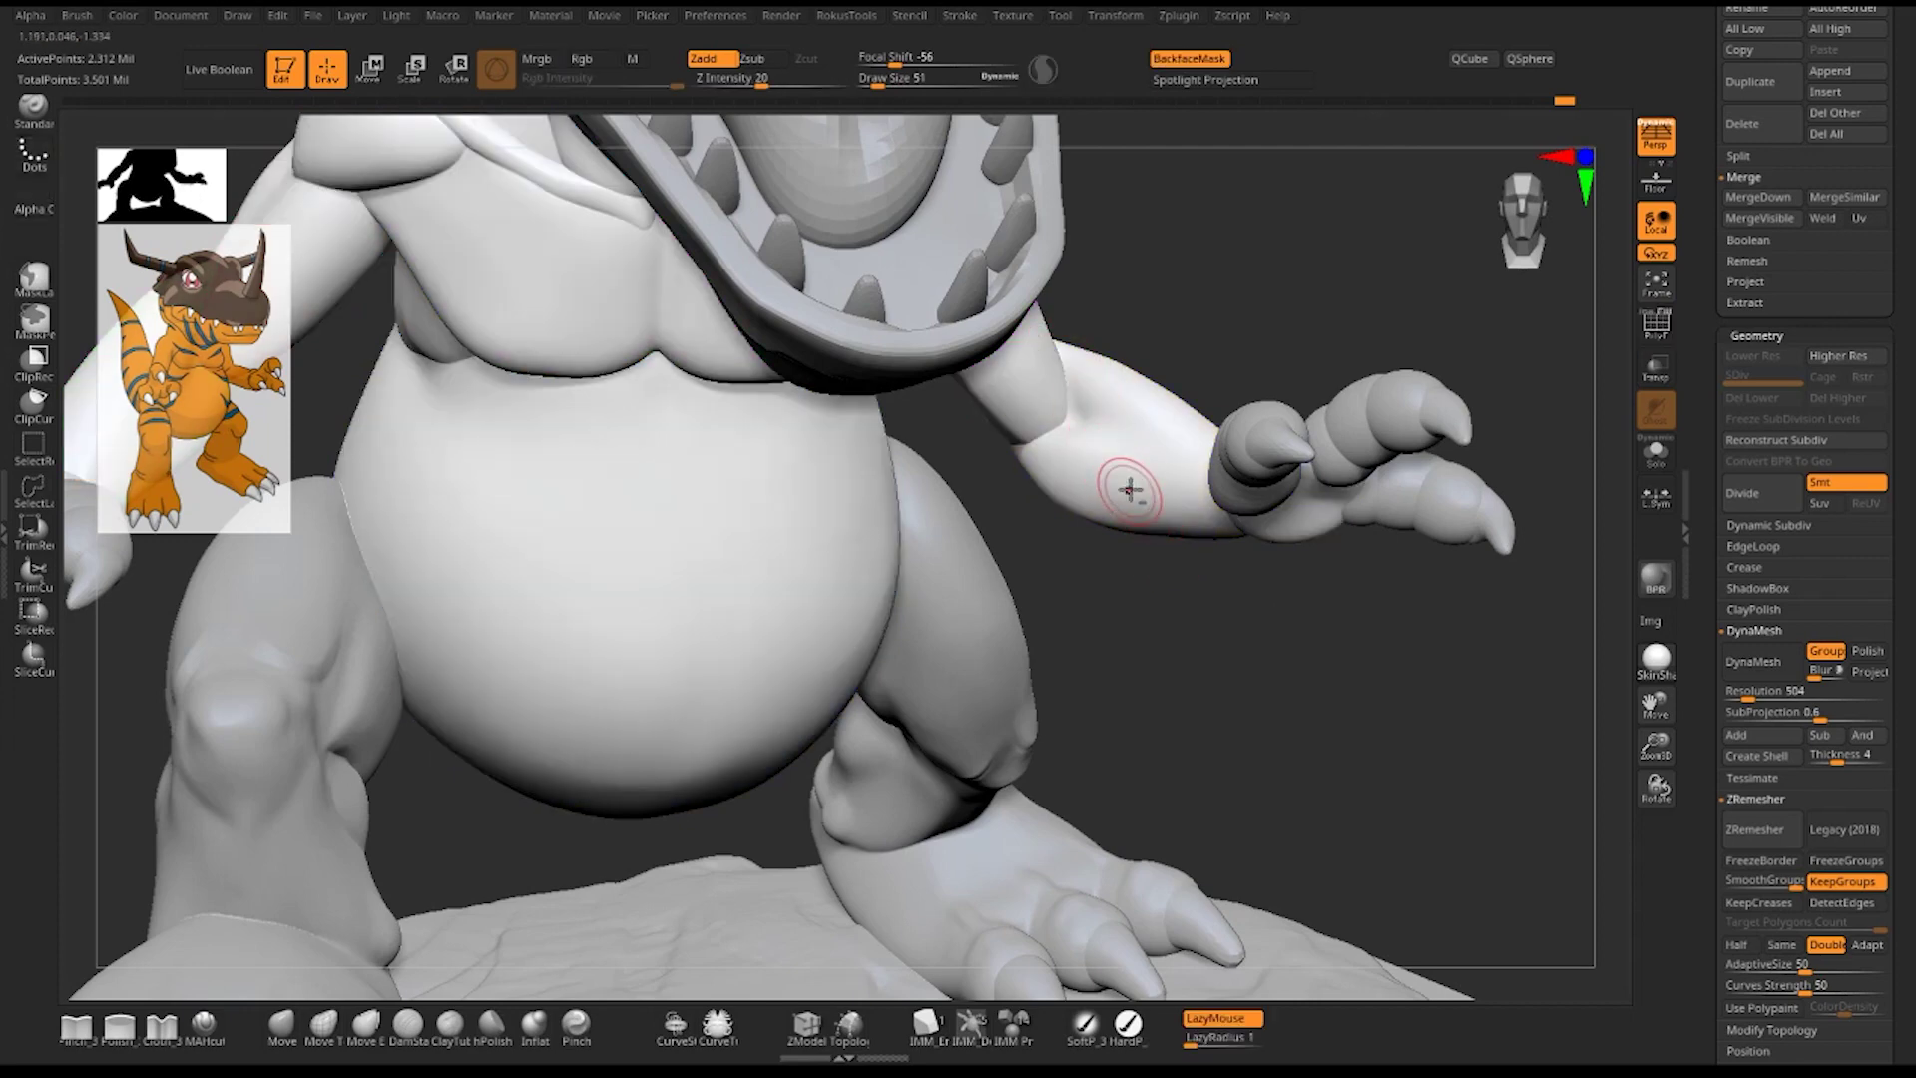
{"action": "key", "text": "b"}
{"action": "key", "text": "d"}
{"action": "key", "text": "s"}
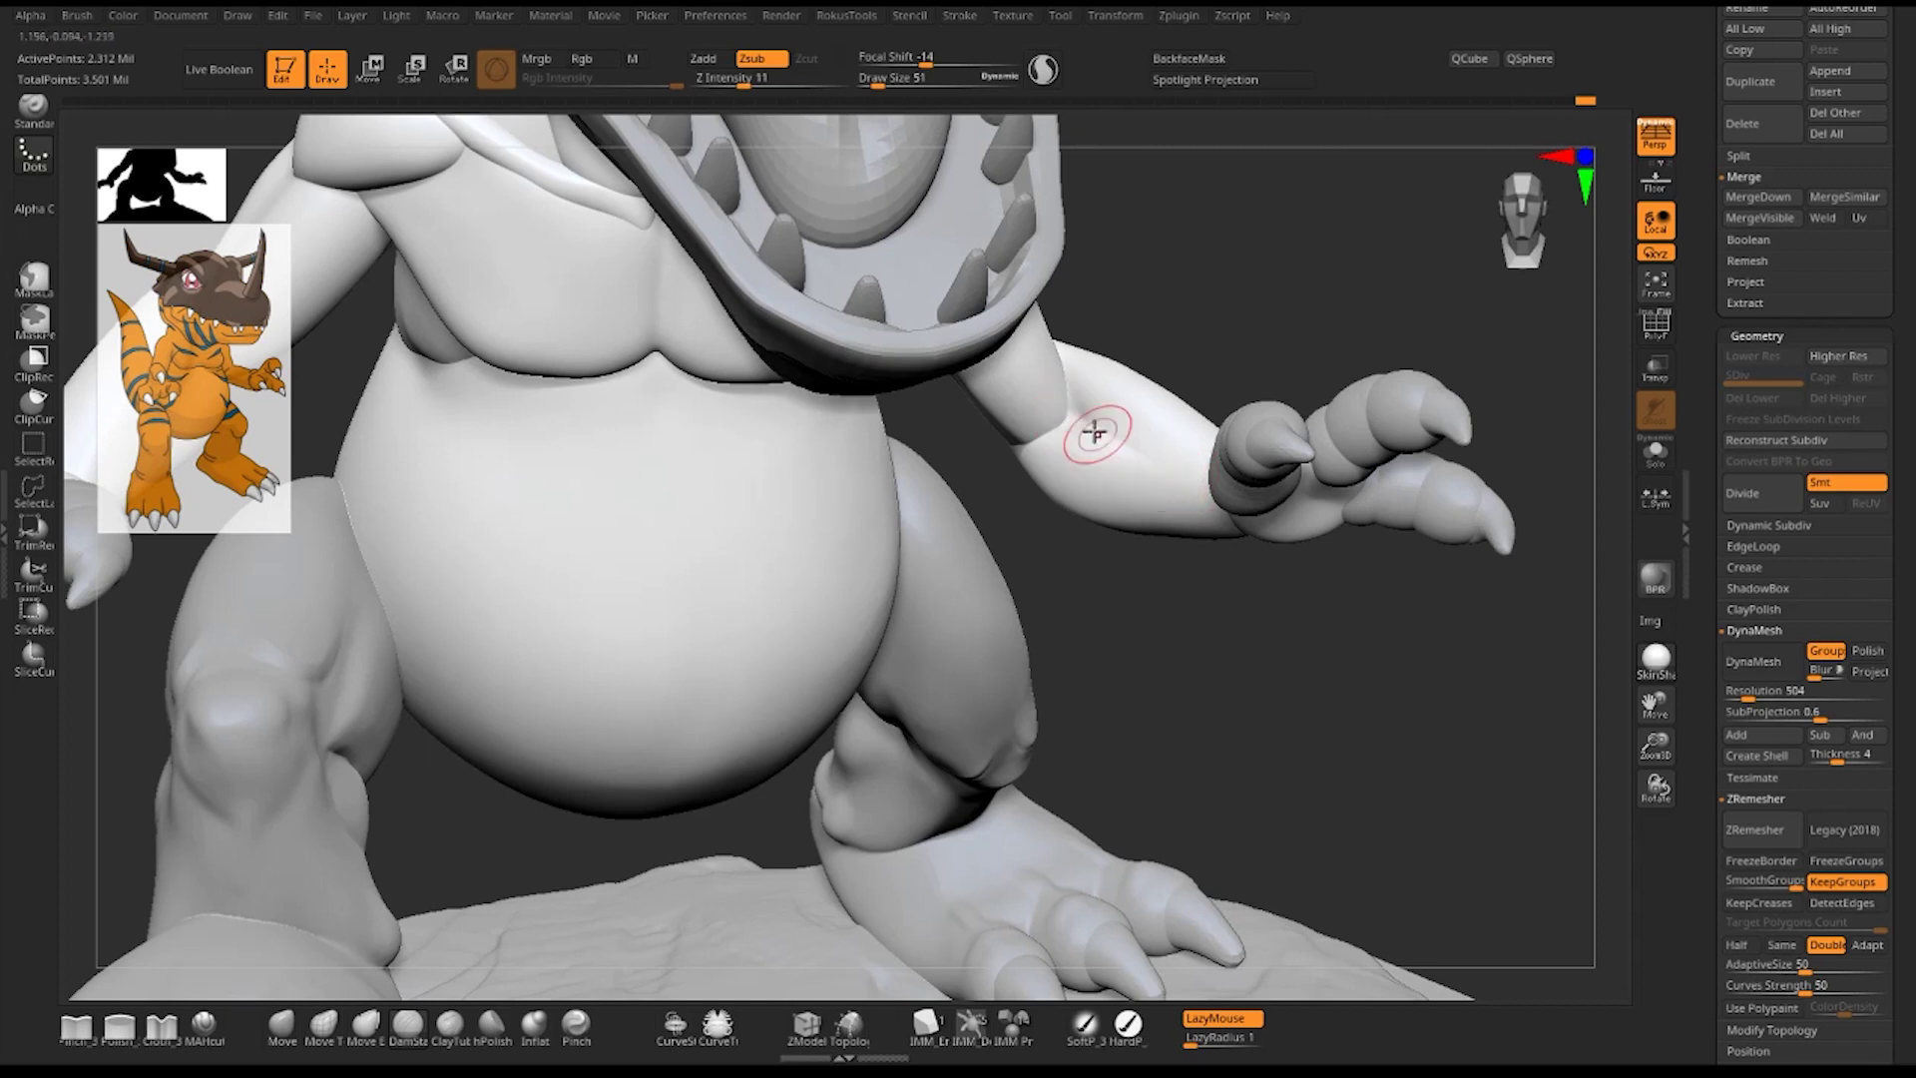
{"action": "key", "text": "ctrl+z"}
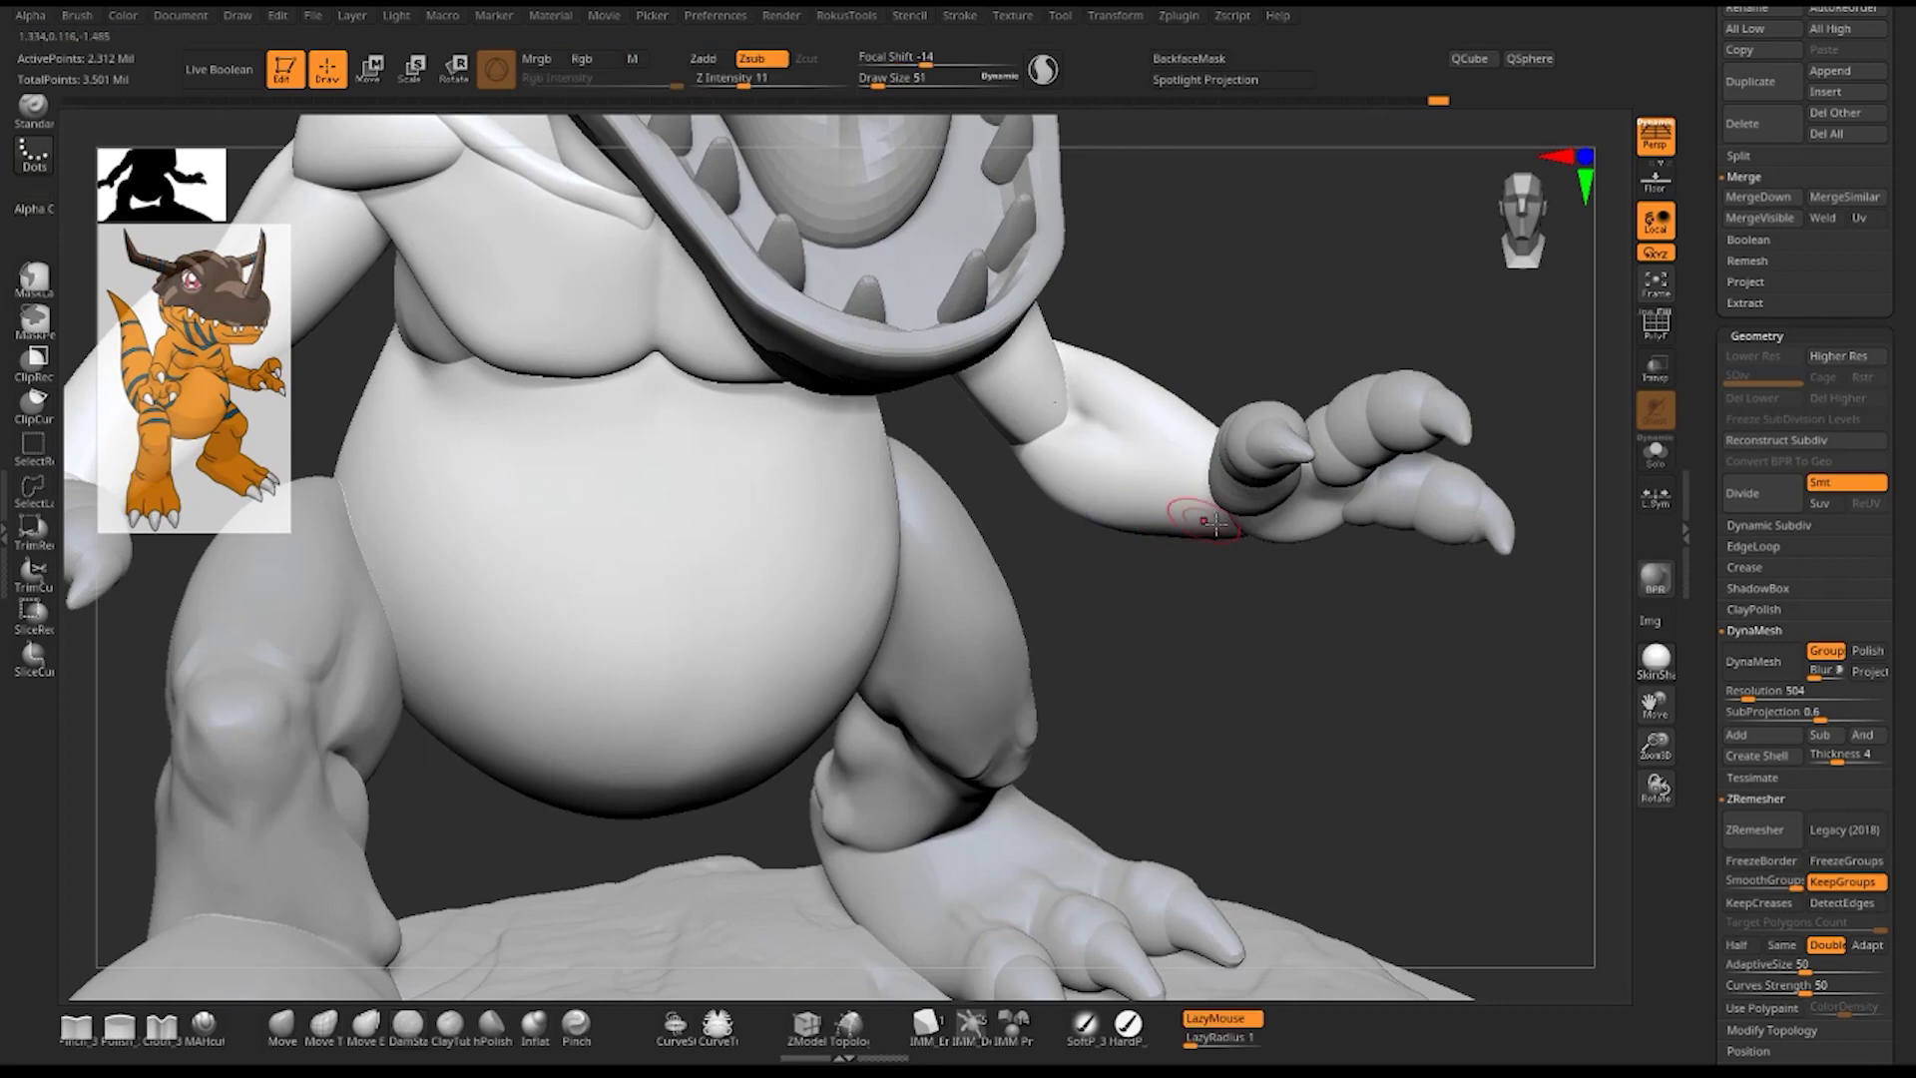
- Frame the model and orbit to view the claws and base from below
{"action": "key", "text": "f"}
{"action": "mouse_move", "coordinate": [1163, 578]}
{"action": "left_mouse_down"}
{"action": "mouse_move", "coordinate": [720, 609]}
{"action": "mouse_move", "coordinate": [1005, 372]}
{"action": "left_mouse_up"}
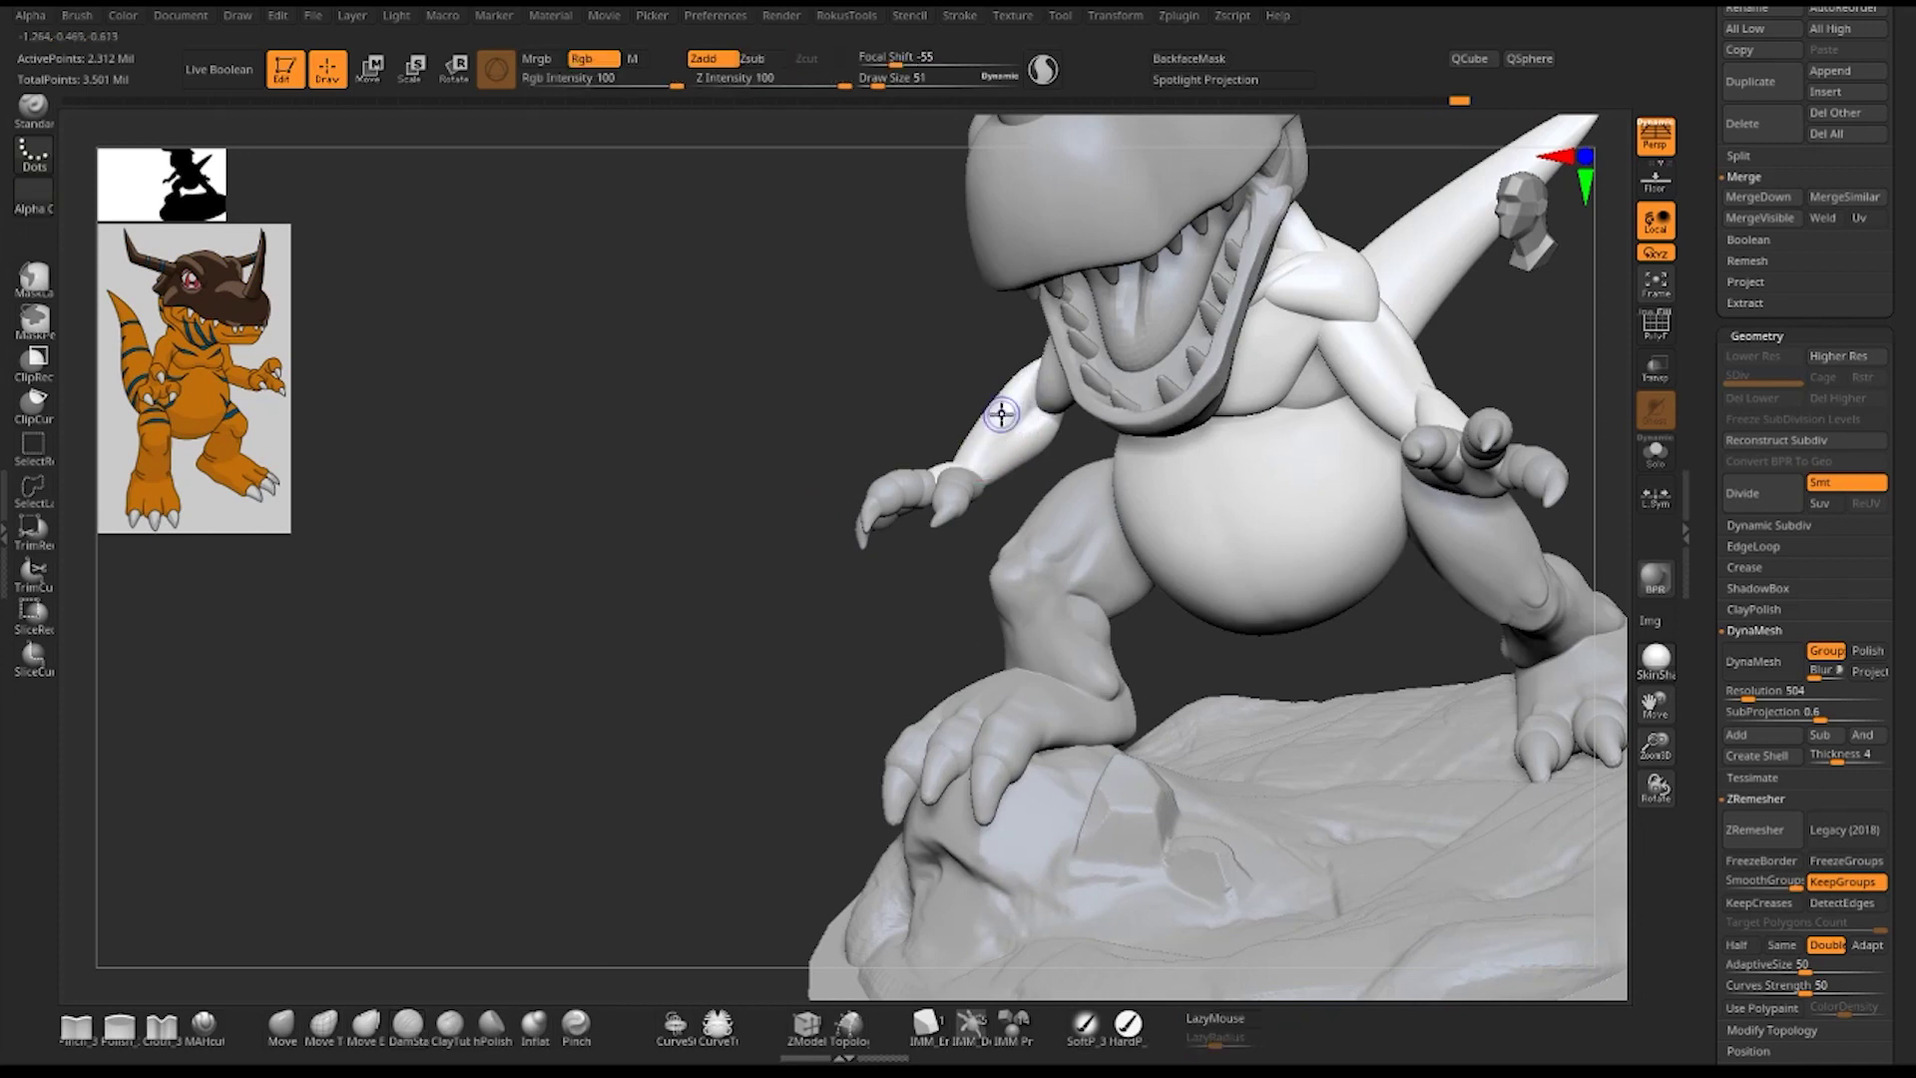
{"action": "key", "text": "f"}
{"action": "mouse_move", "coordinate": [842, 513]}
{"action": "left_mouse_down"}
{"action": "mouse_move", "coordinate": [909, 651]}
{"action": "mouse_move", "coordinate": [855, 496]}
{"action": "mouse_move", "coordinate": [899, 693]}
{"action": "mouse_move", "coordinate": [943, 510]}
{"action": "left_mouse_up"}
{"action": "left_click_drag", "start_coordinate": [1330, 415], "coordinate": [795, 458]}
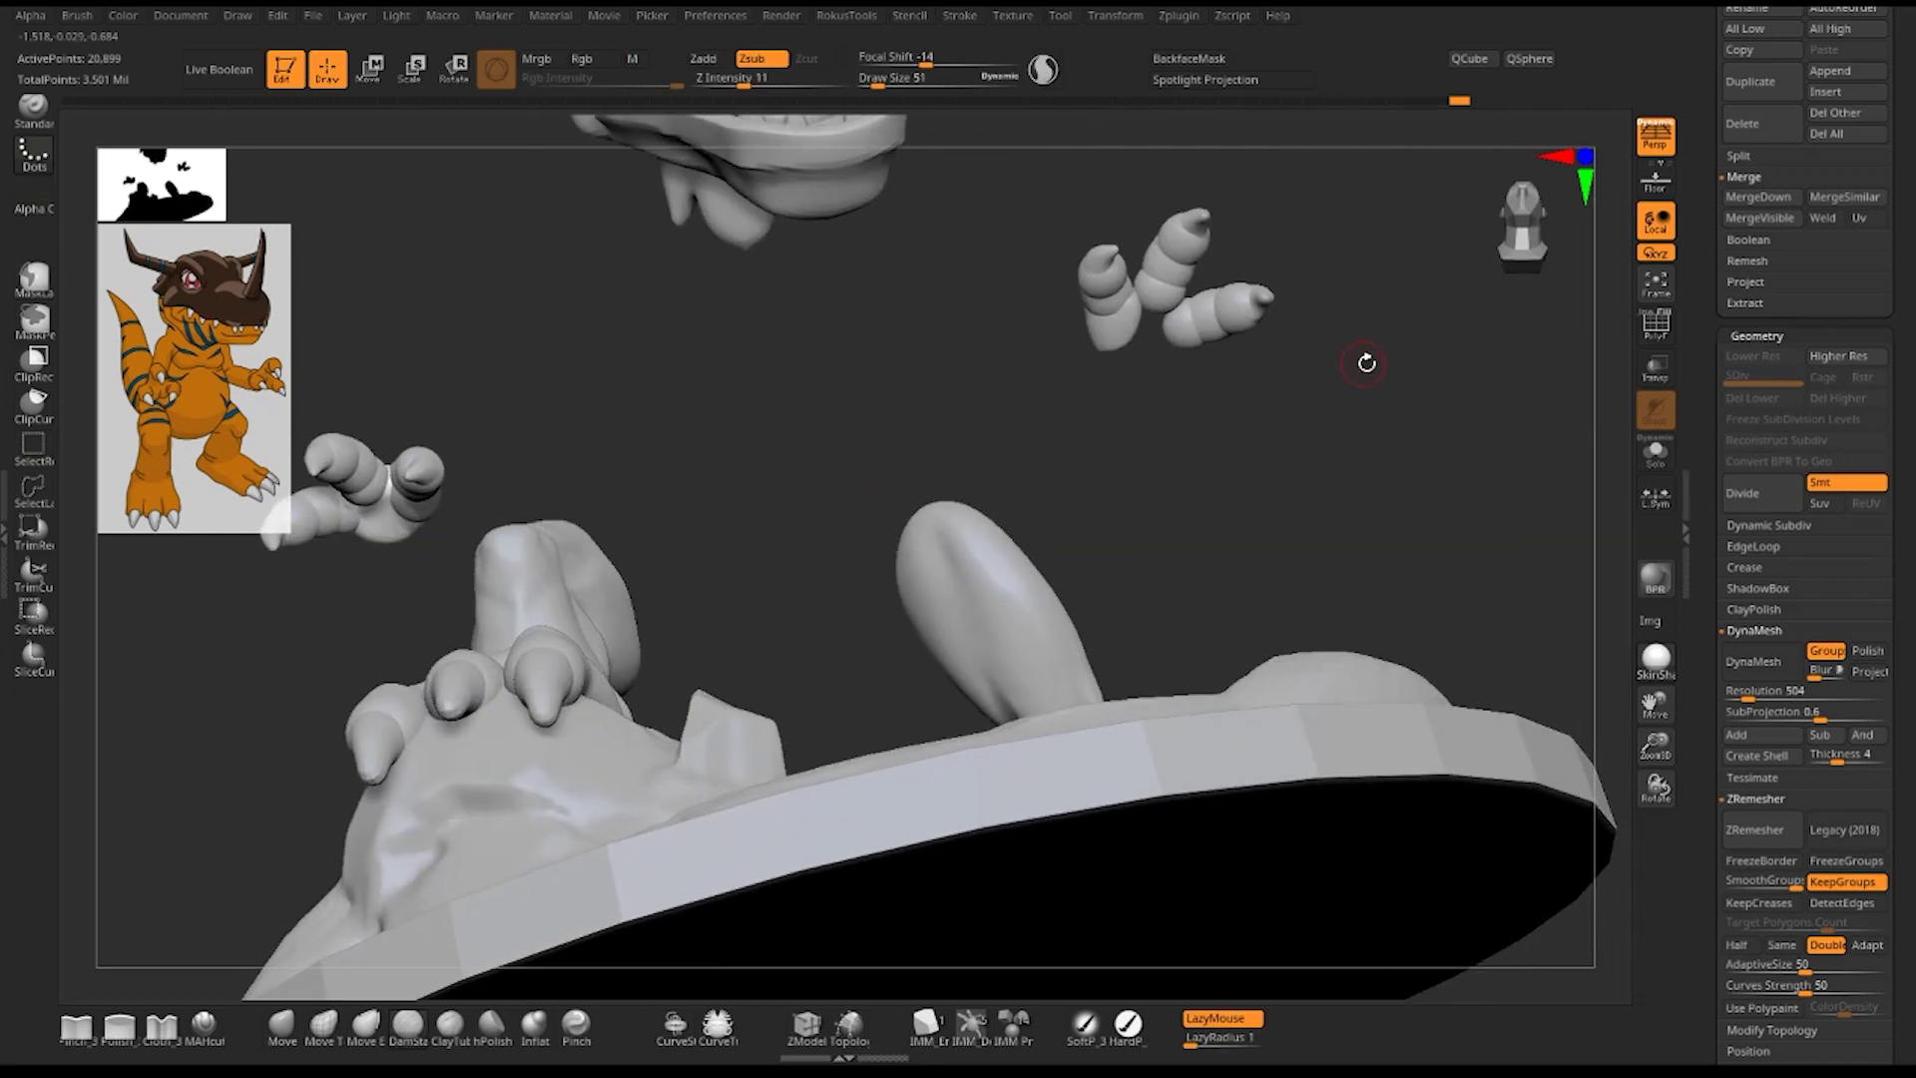
- Unhide the body, split the hidden hand pieces into a new subtool, and move it below 2_Greymon_3
{"action": "left_click", "coordinate": [1367, 460], "text": "ctrl+shift"}
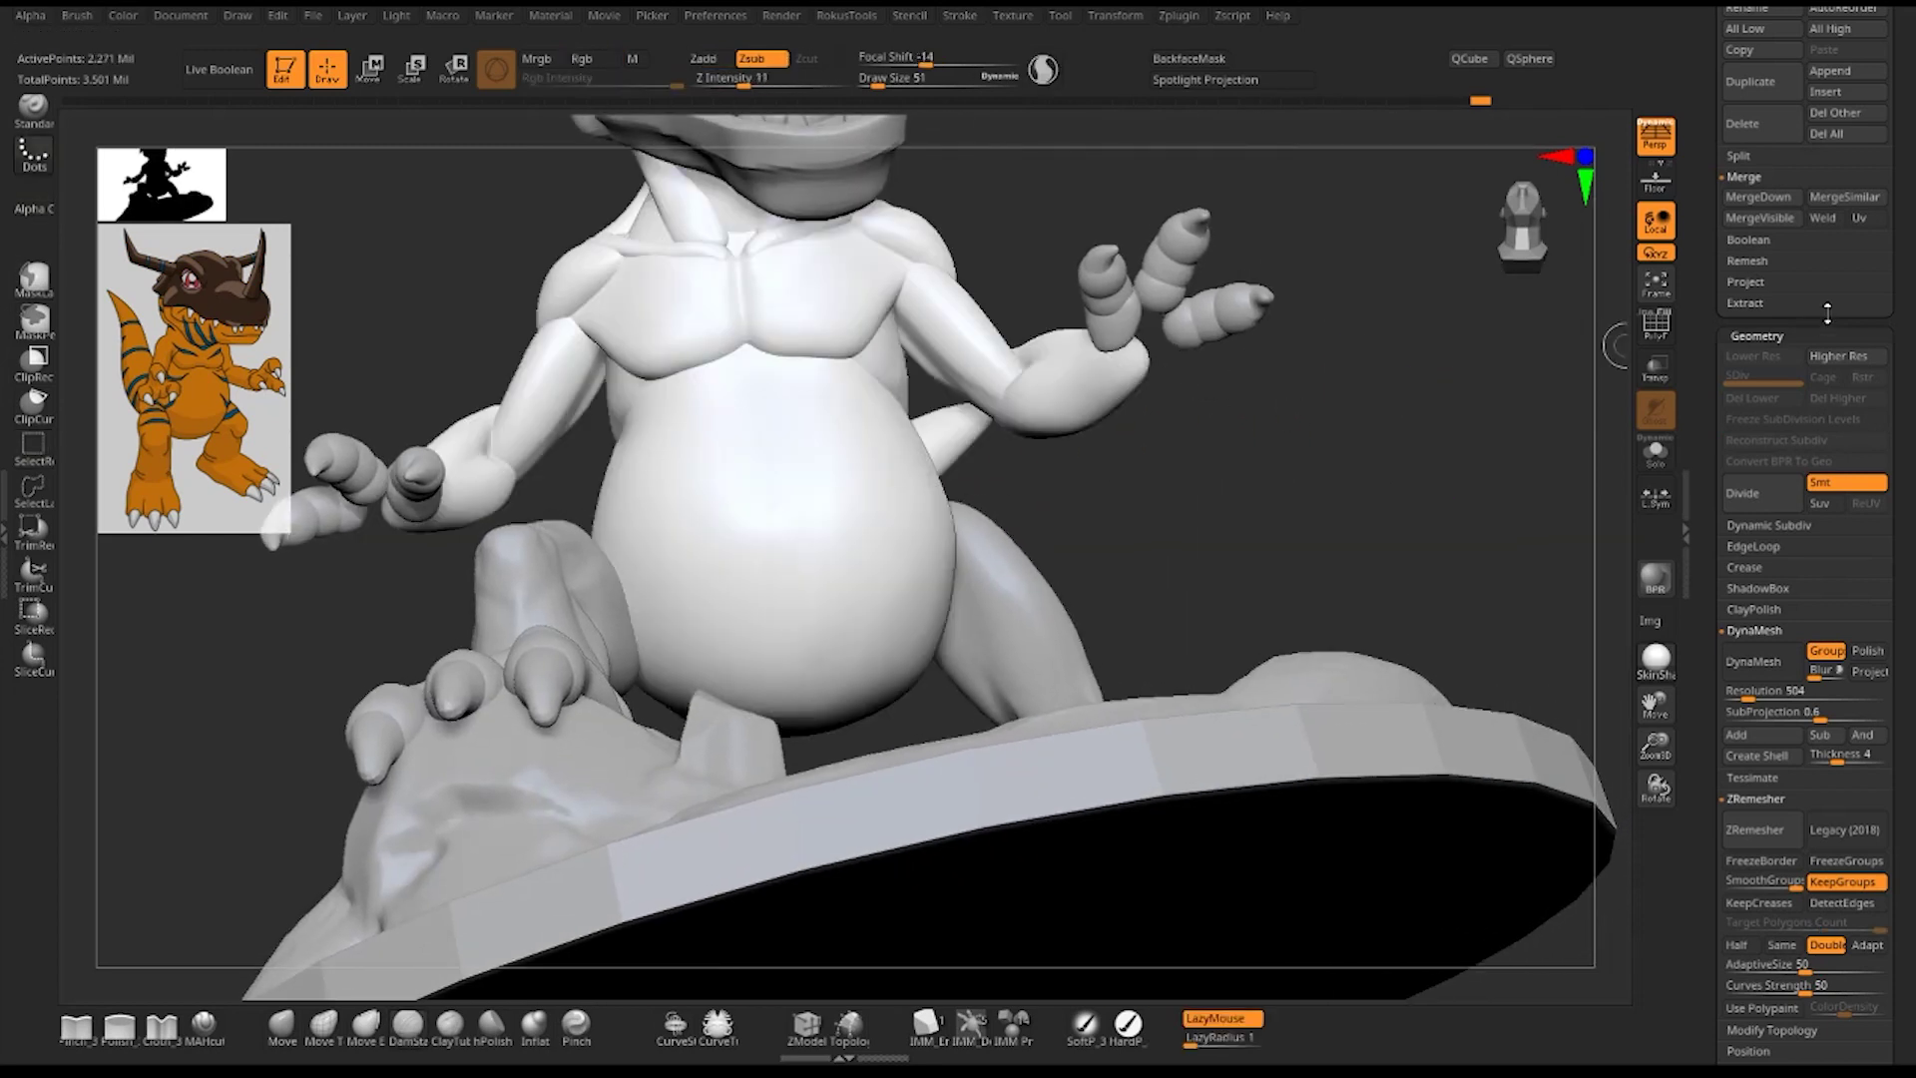
{"action": "scroll", "coordinate": [1818, 449], "scroll_direction": "up", "scroll_amount": 3}
{"action": "scroll", "coordinate": [1818, 499], "scroll_direction": "up", "scroll_amount": 3}
{"action": "scroll", "coordinate": [1818, 549], "scroll_direction": "up", "scroll_amount": 3}
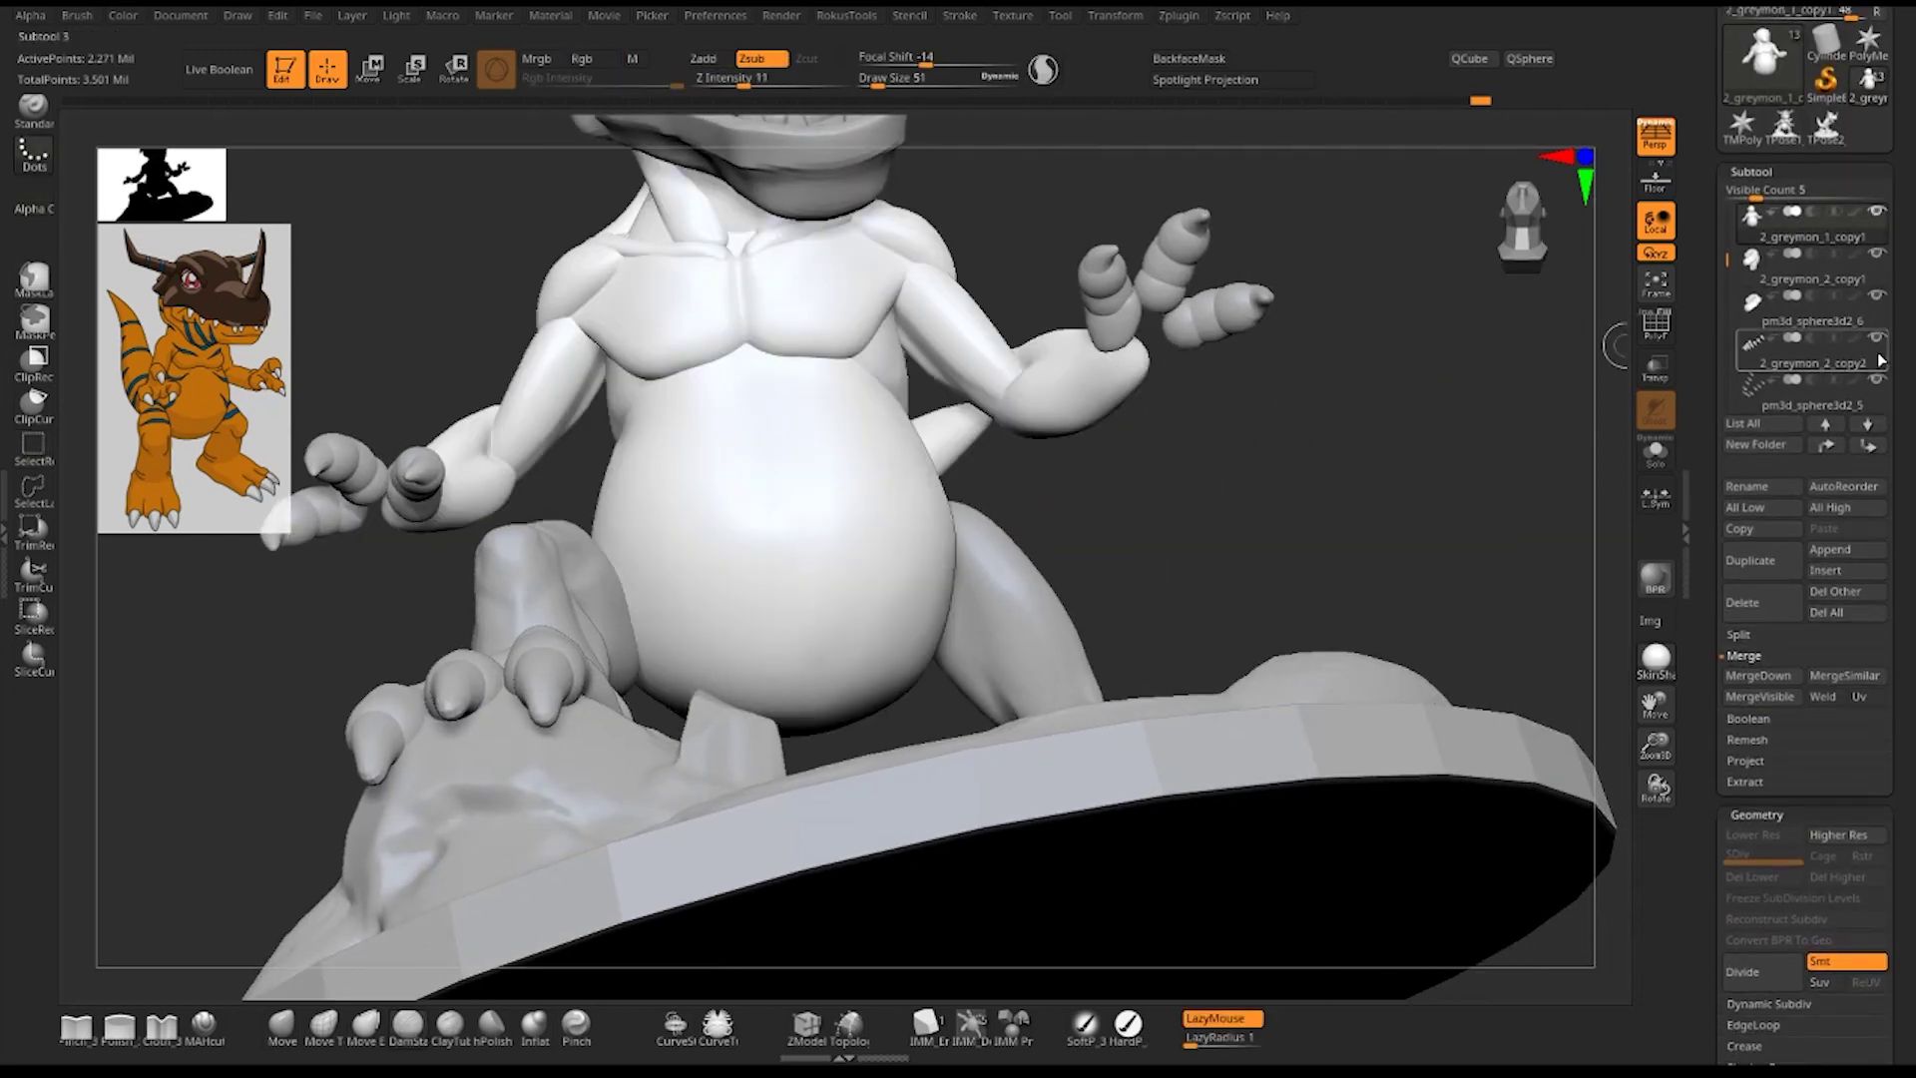
{"action": "left_click", "coordinate": [1758, 636]}
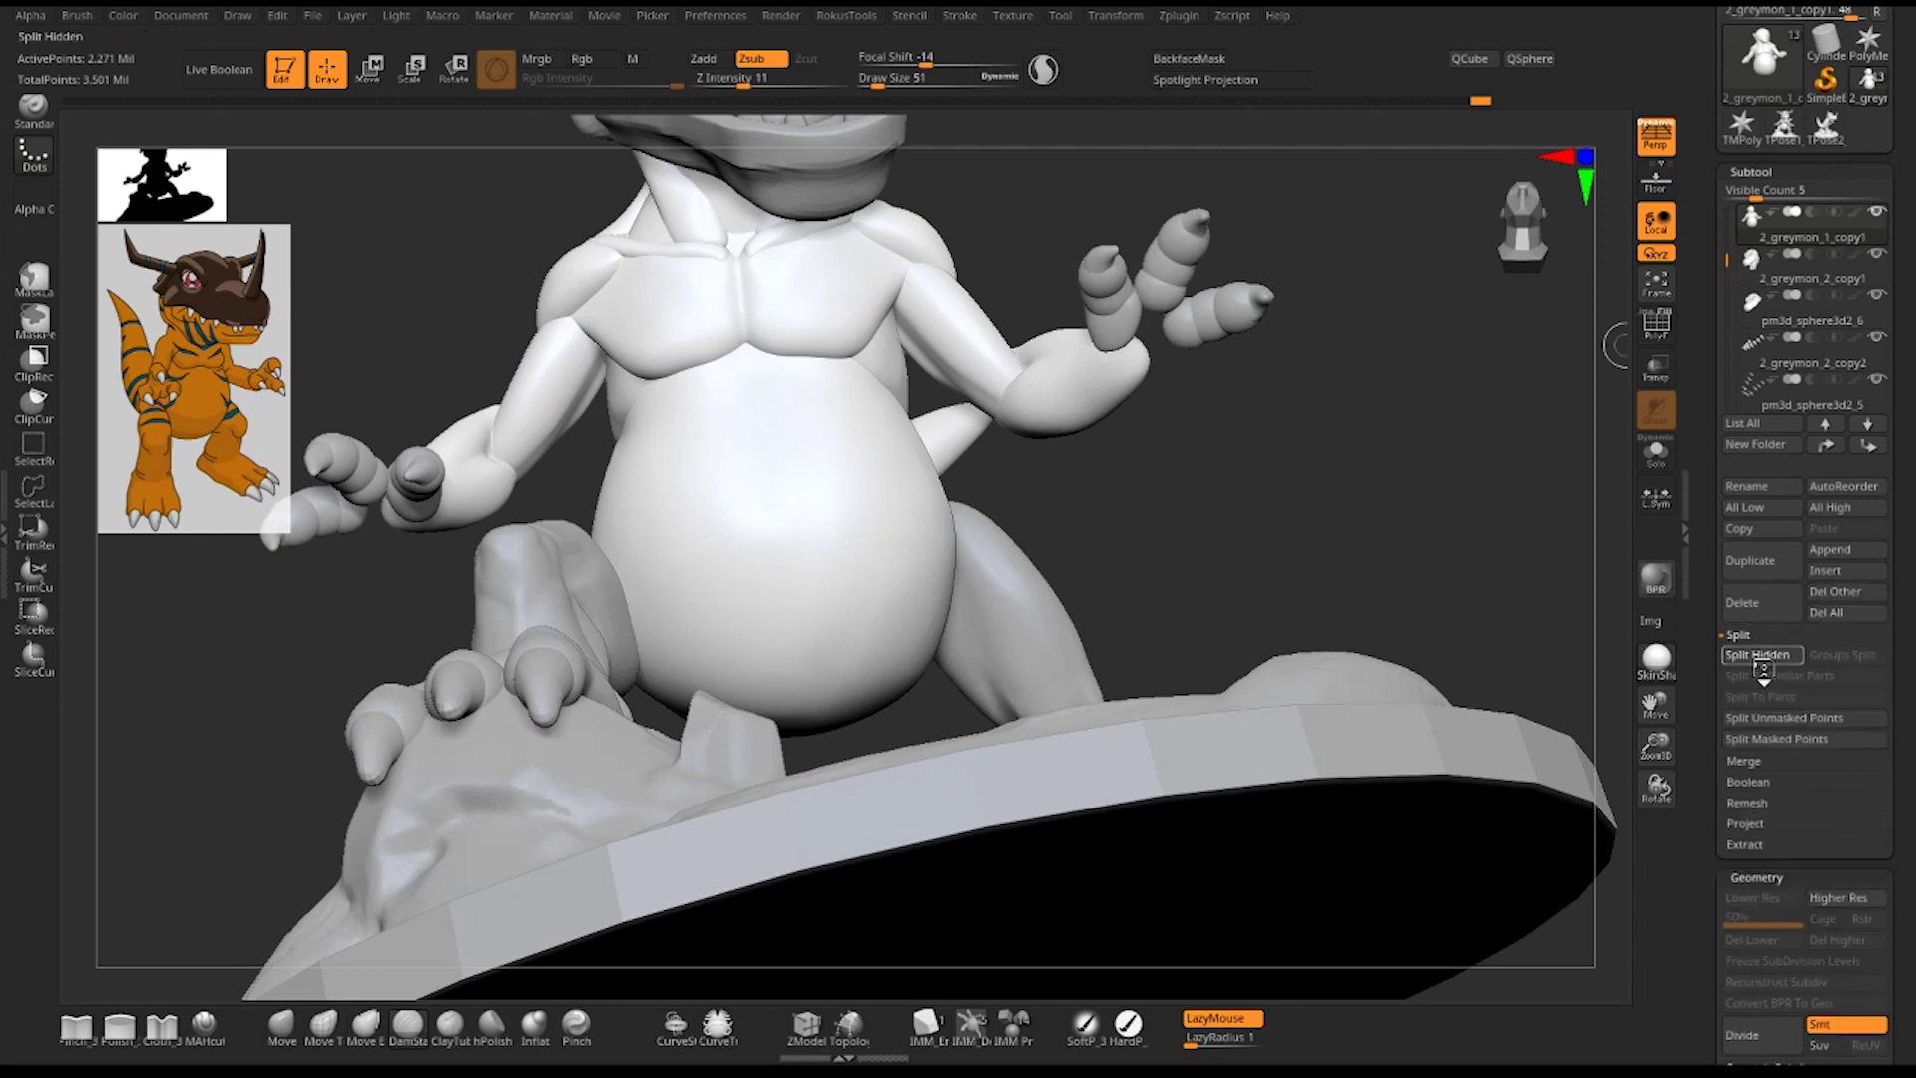
{"action": "left_click", "coordinate": [1782, 549]}
{"action": "left_click_drag", "start_coordinate": [1727, 255], "coordinate": [1723, 214]}
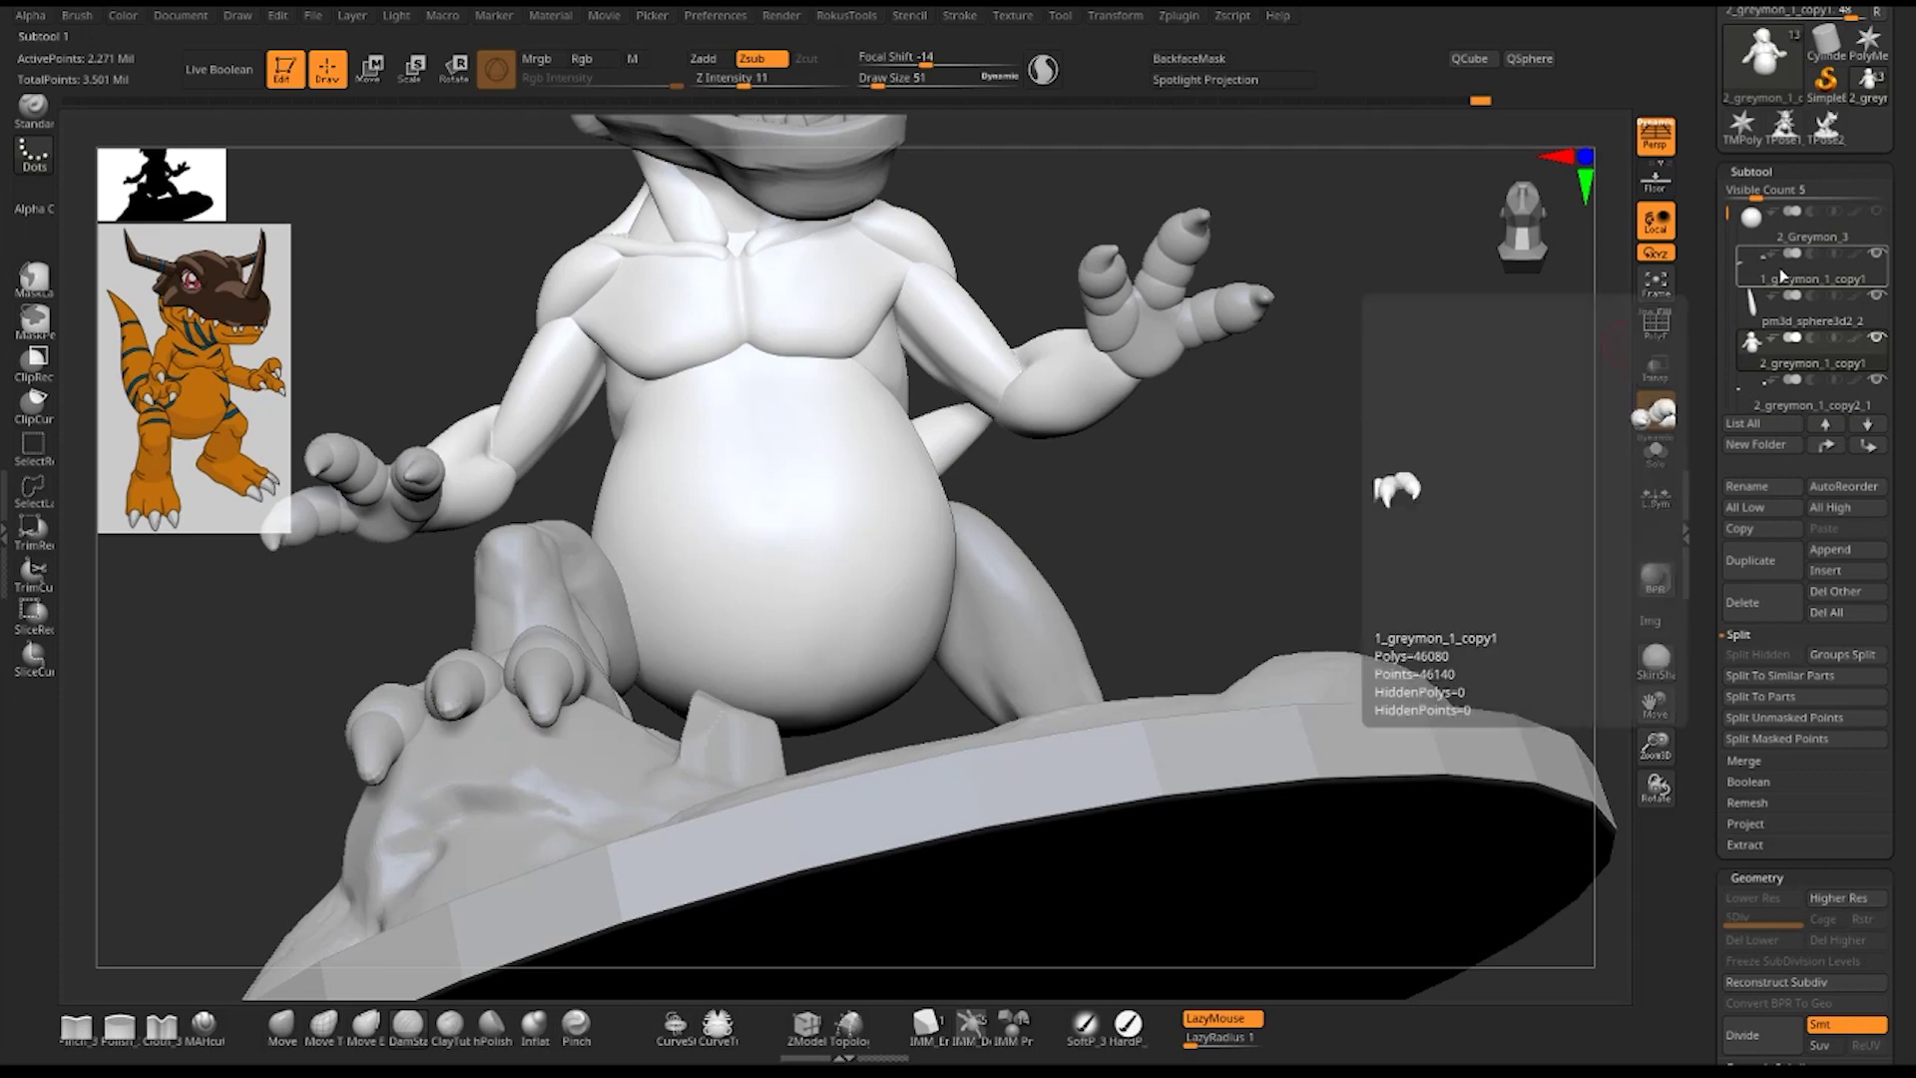
{"action": "mouse_move", "coordinate": [1811, 404]}
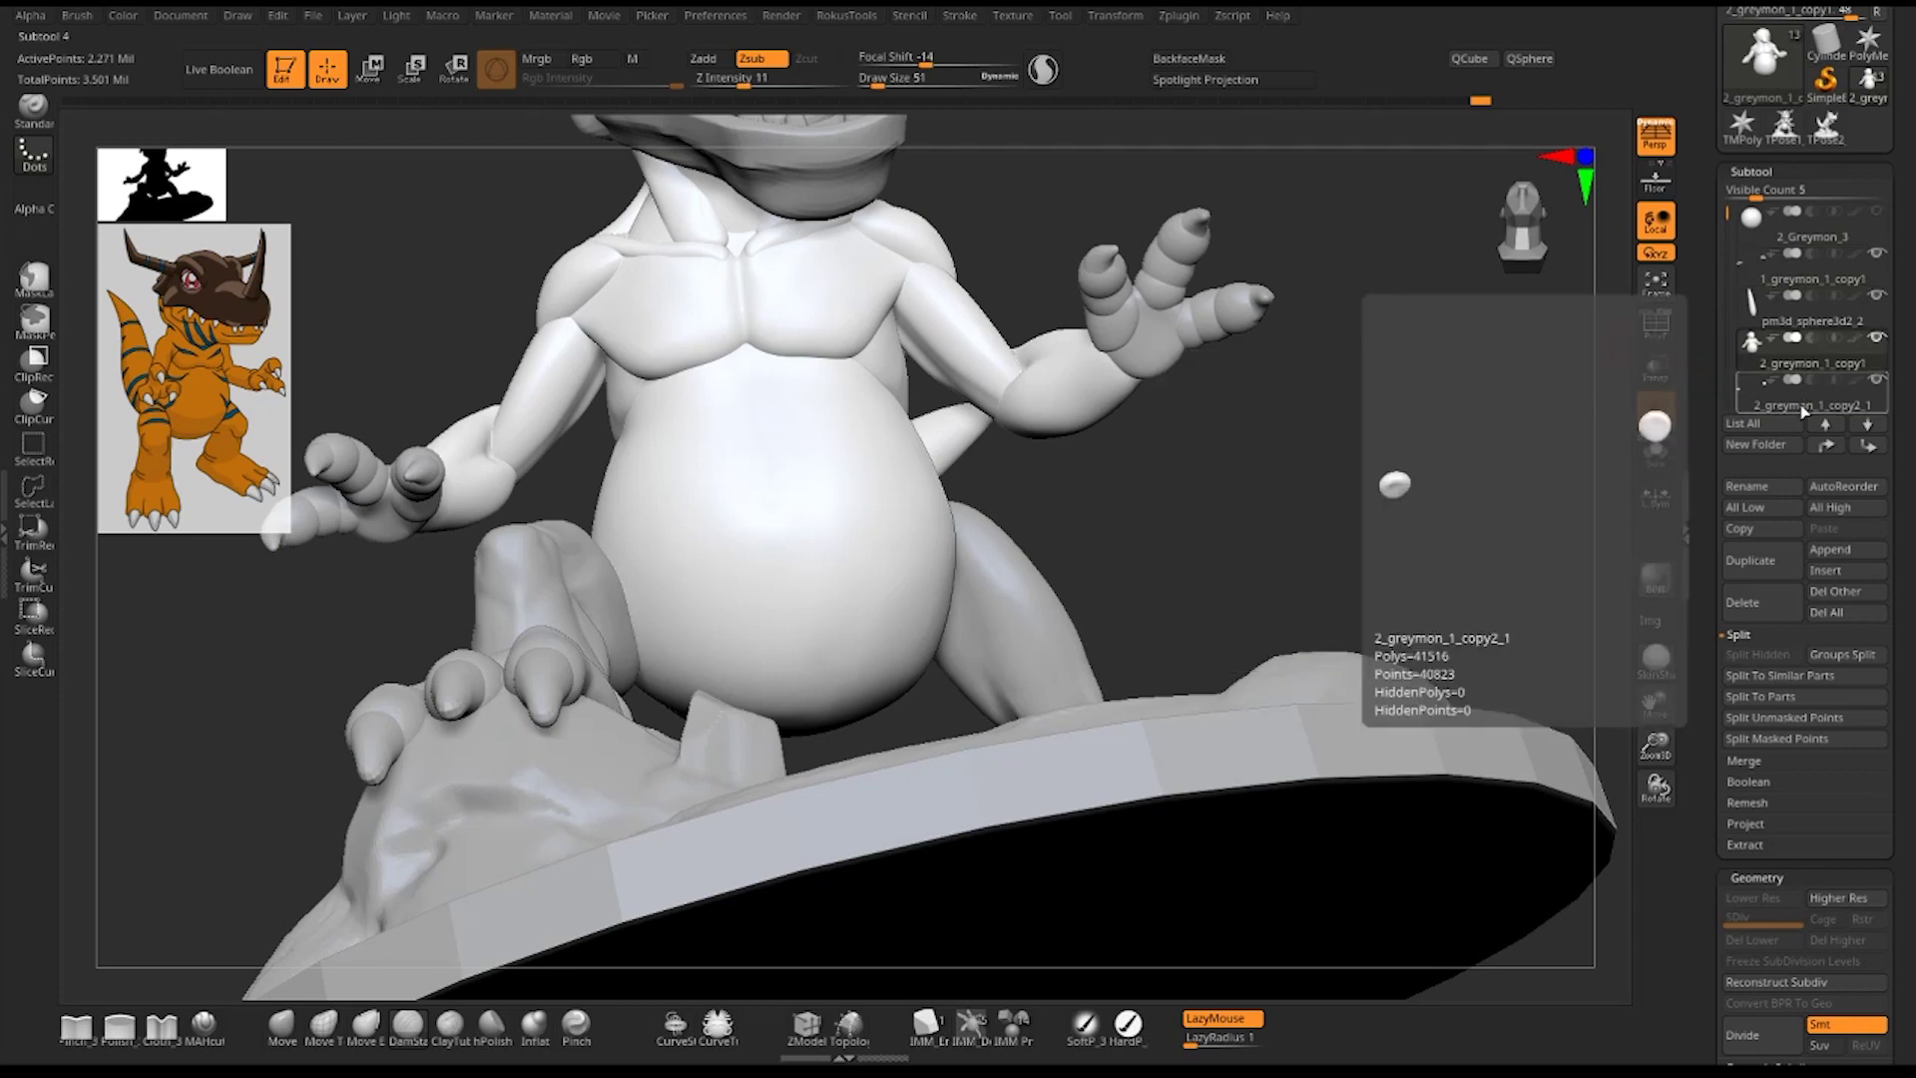
{"action": "left_click_drag", "start_coordinate": [1775, 411], "coordinate": [1781, 271]}
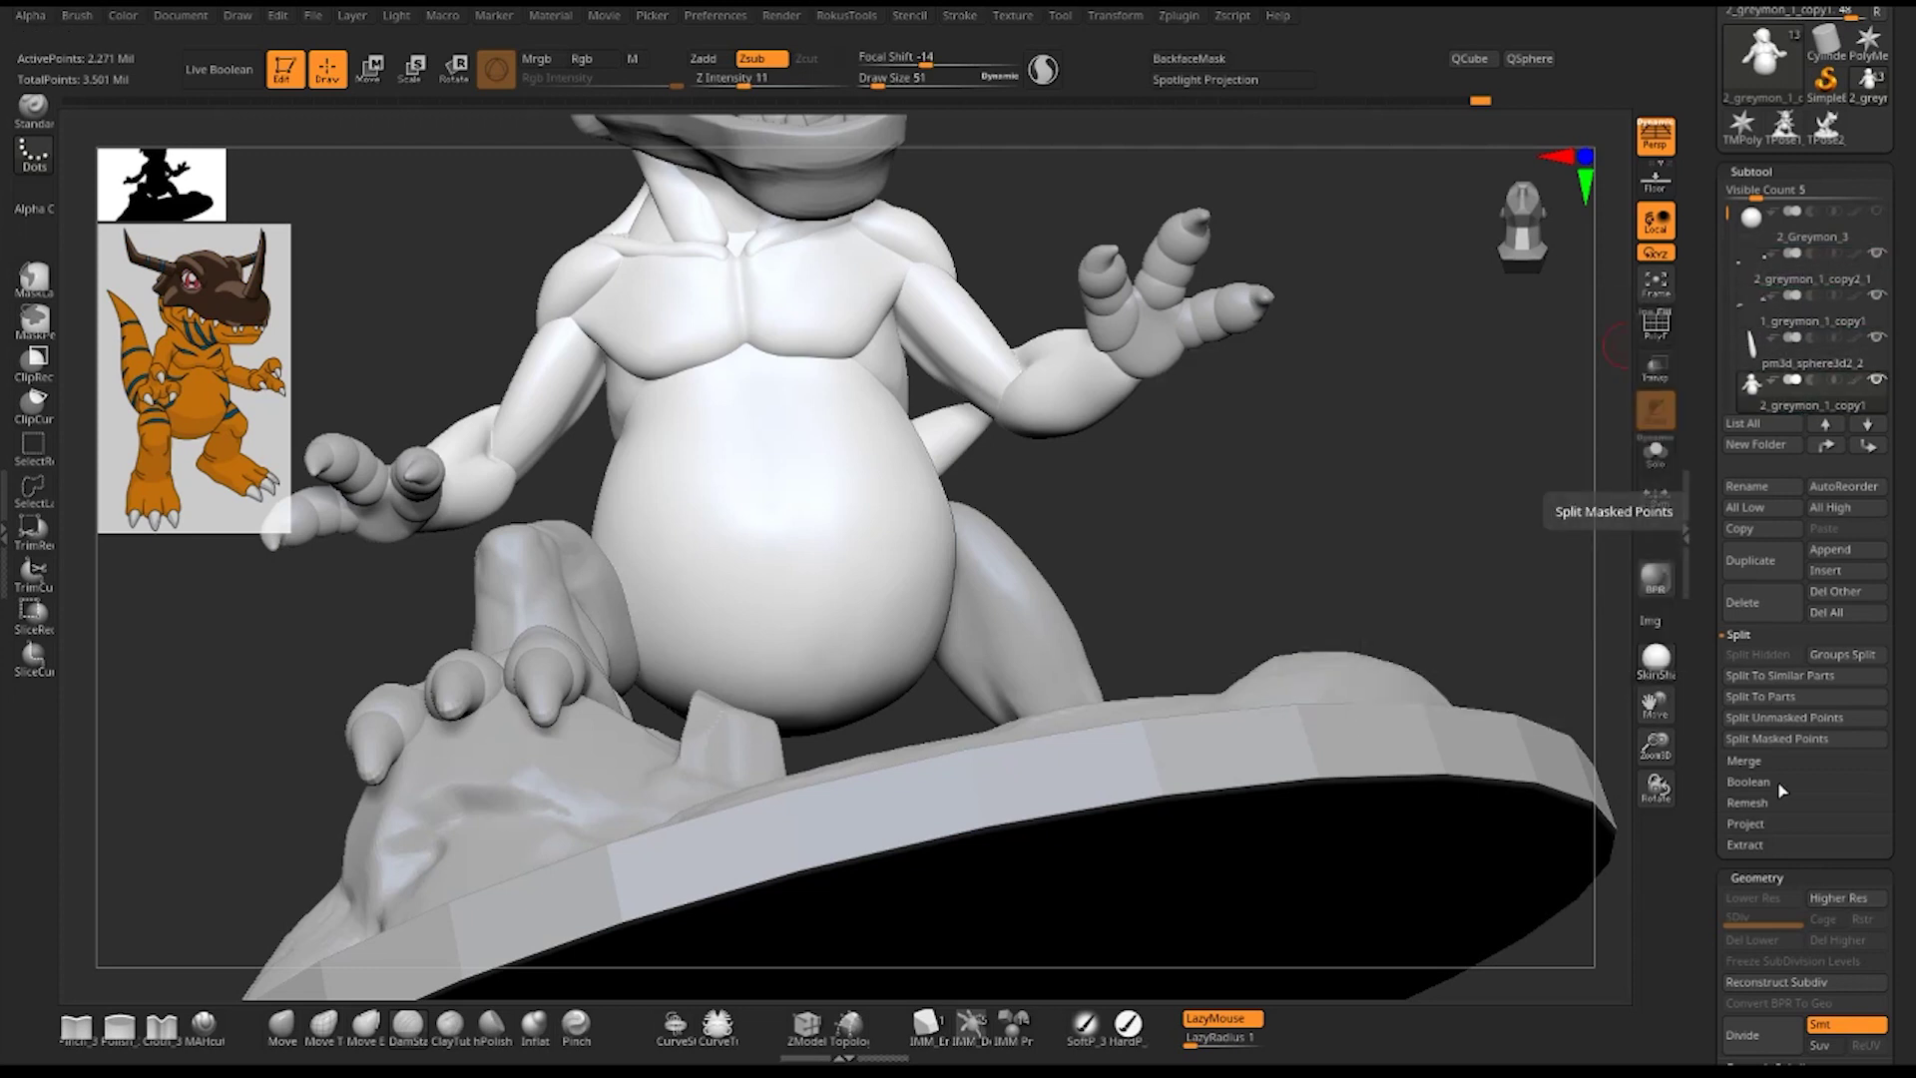
- Merge subtools down twice, confirming each merge, then frame the whole dinosaur
{"action": "left_click", "coordinate": [1753, 761]}
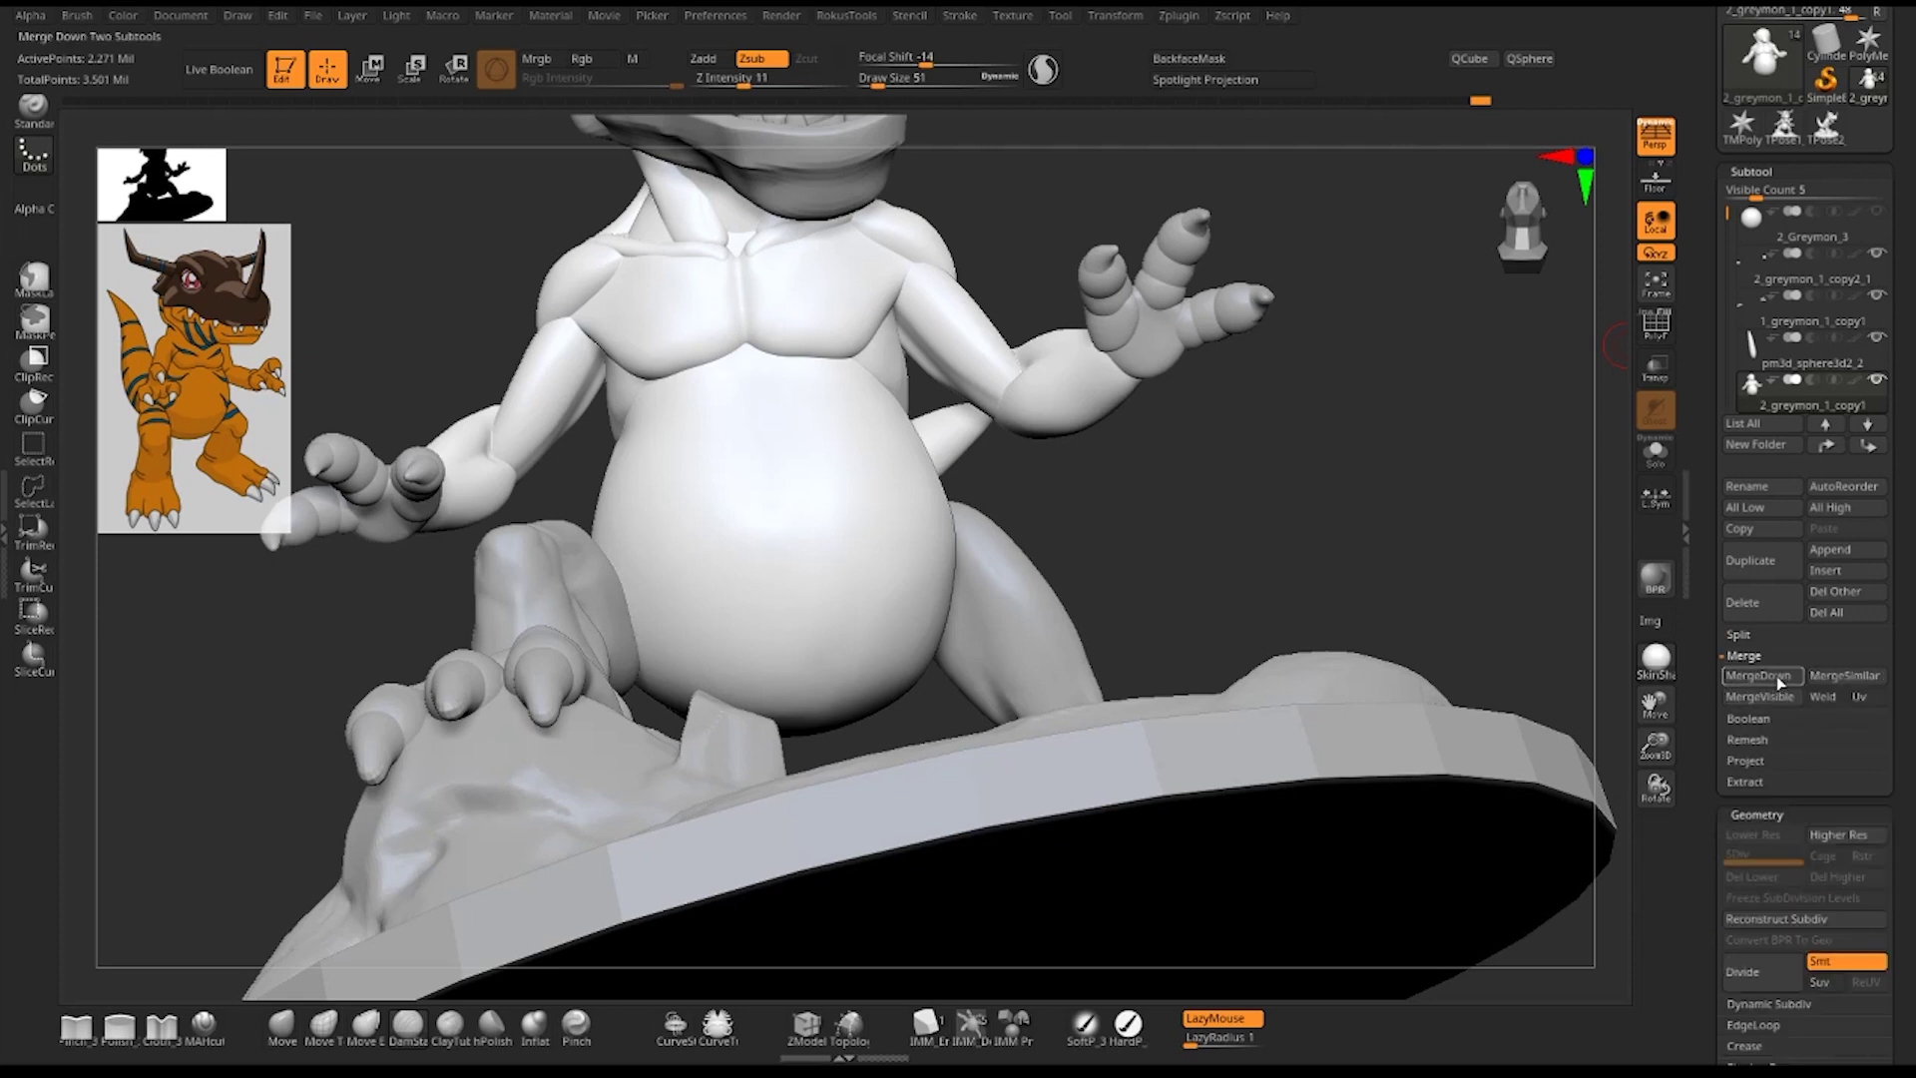
{"action": "left_click", "coordinate": [1753, 676]}
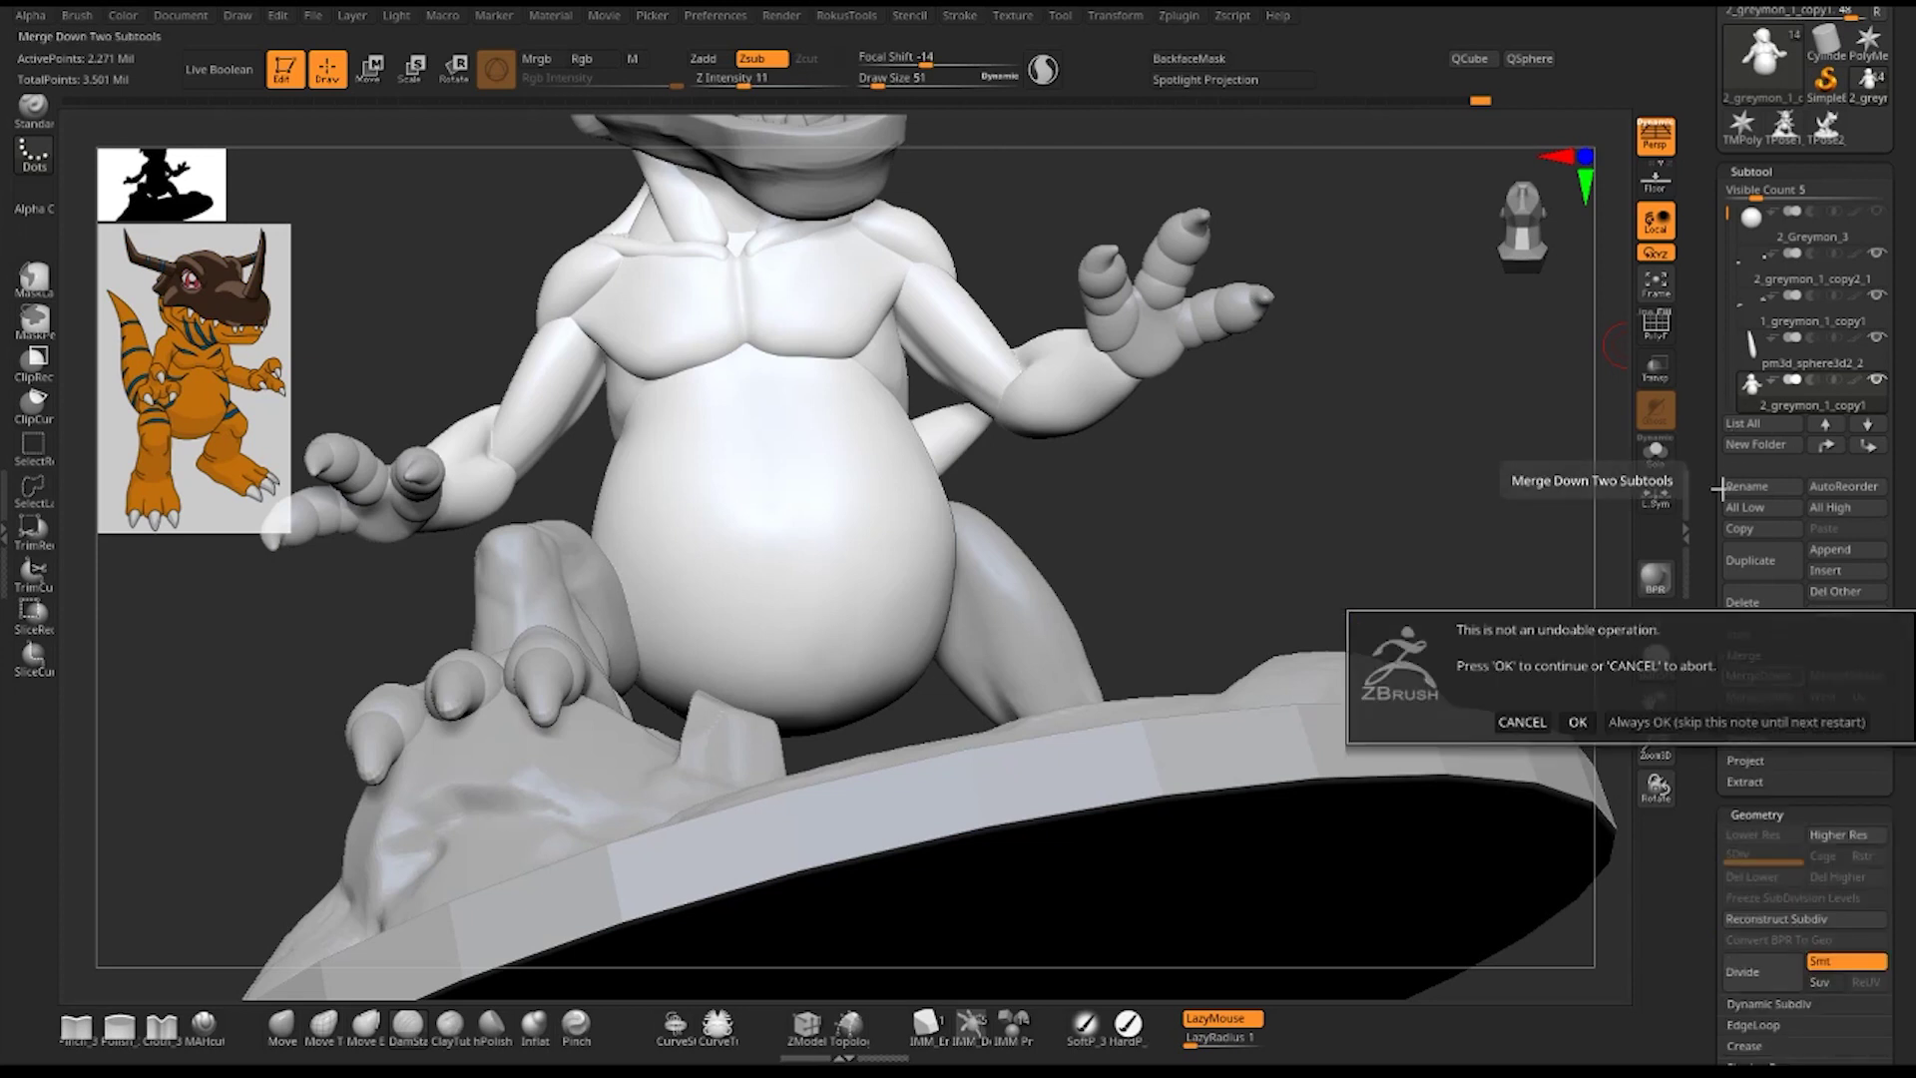
{"action": "left_click", "coordinate": [1578, 722]}
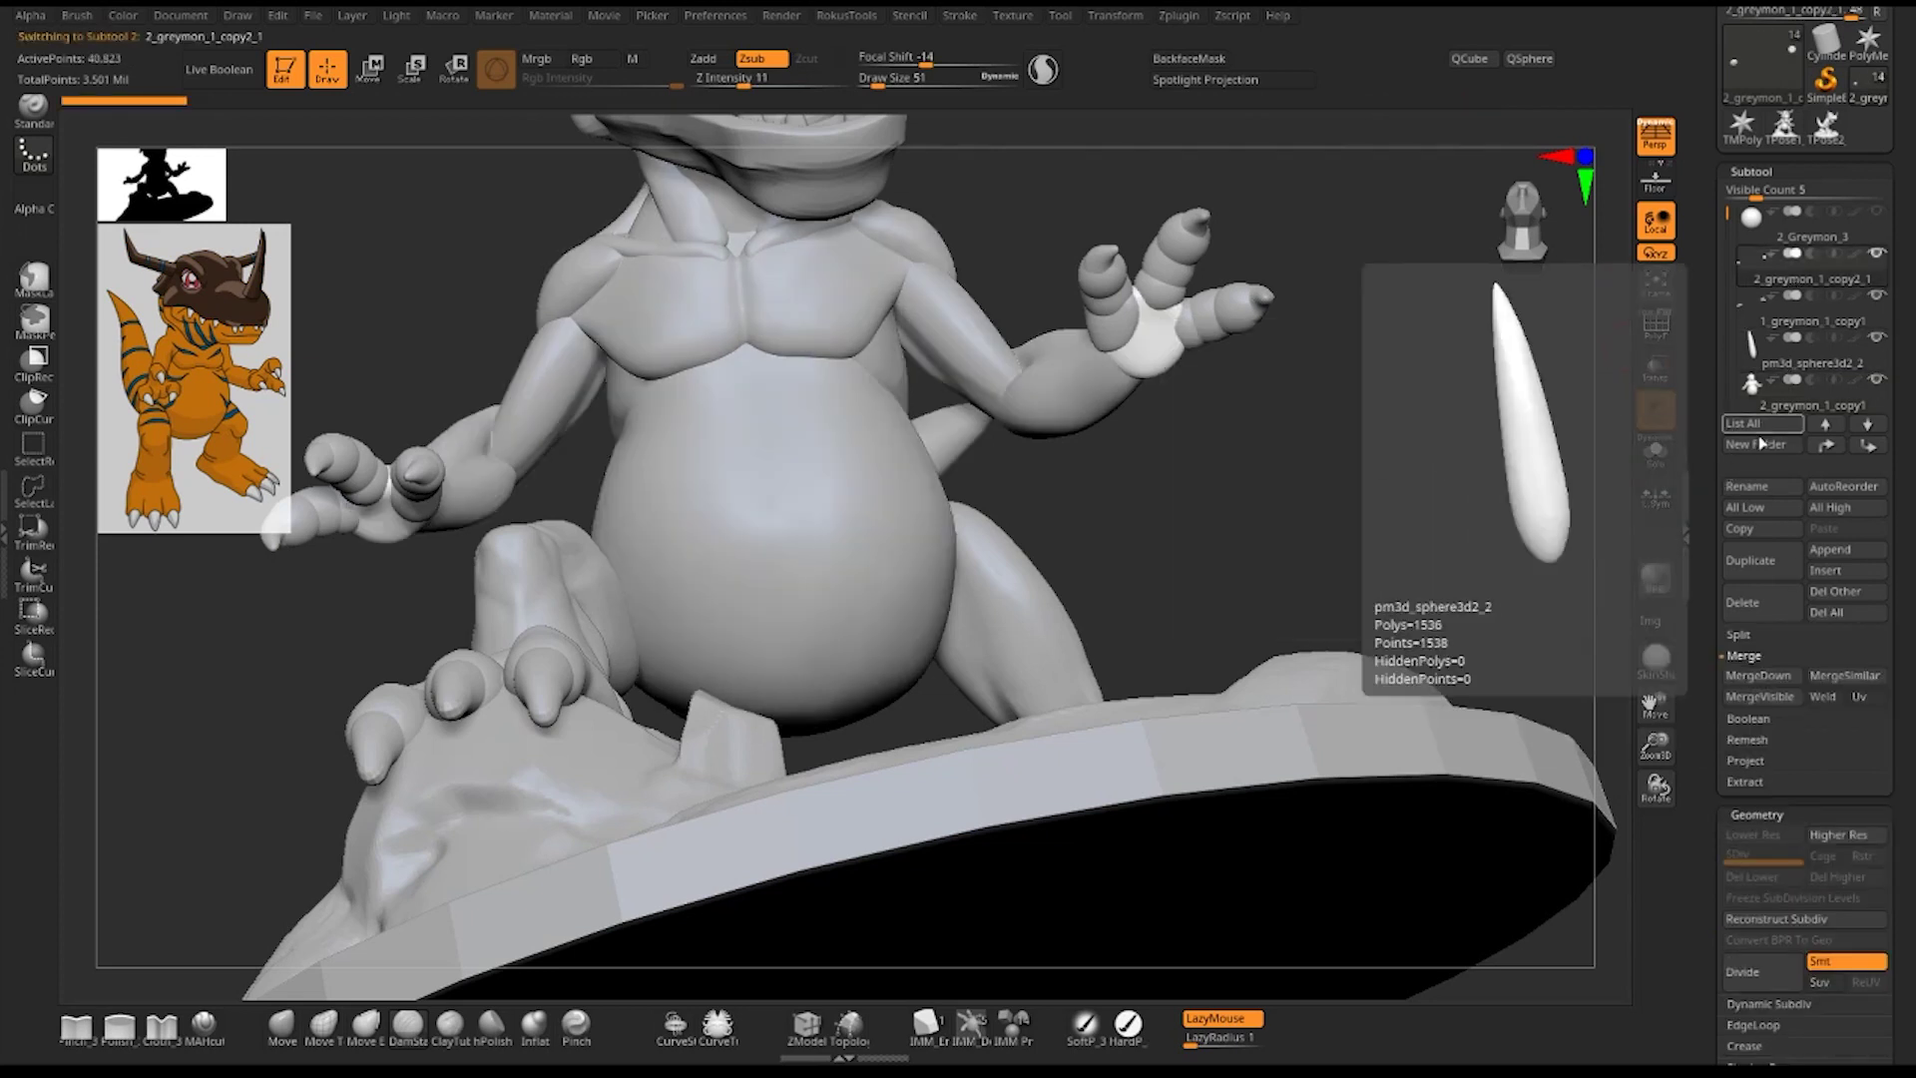
{"action": "left_click", "coordinate": [1767, 695]}
{"action": "left_click", "coordinate": [1577, 719]}
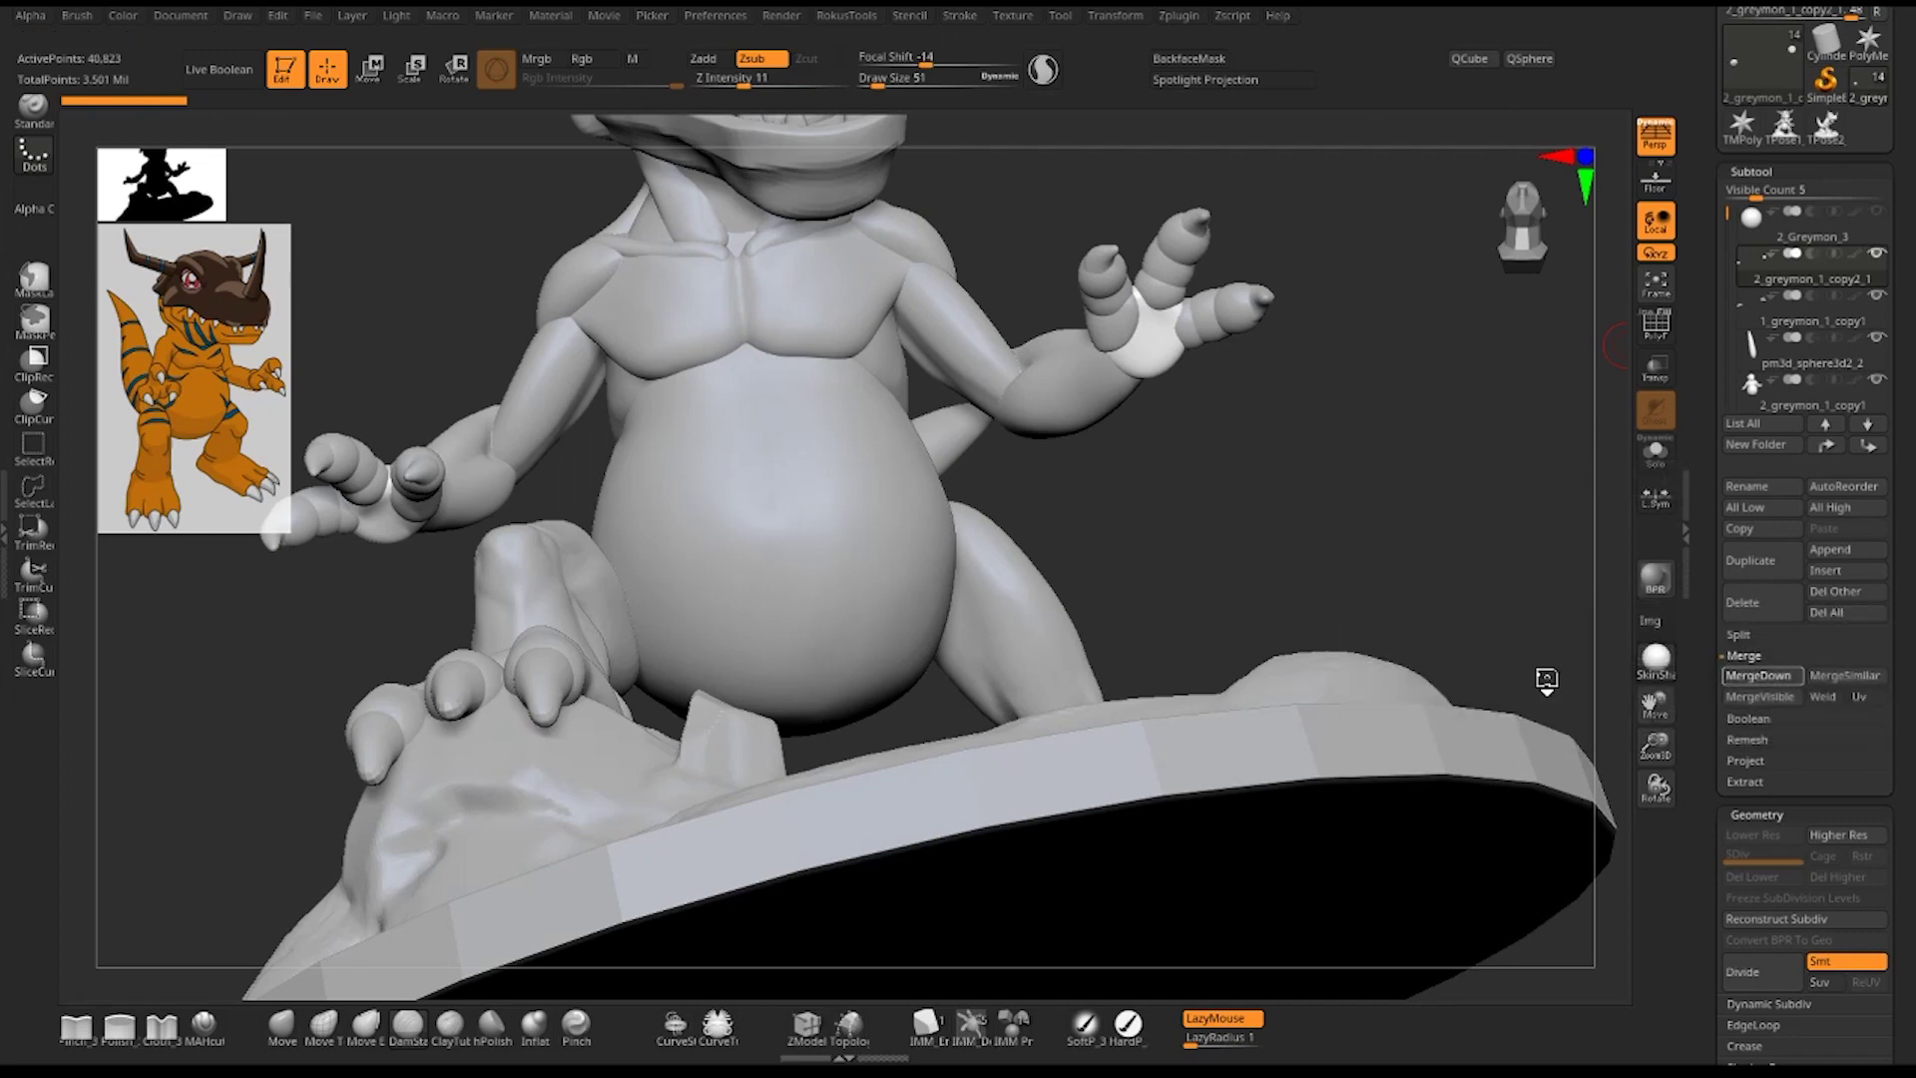
{"action": "key", "text": "f"}
{"action": "mouse_move", "coordinate": [1390, 359]}
{"action": "left_mouse_down"}
{"action": "mouse_move", "coordinate": [1347, 505]}
{"action": "mouse_move", "coordinate": [1410, 440]}
{"action": "mouse_move", "coordinate": [1193, 411]}
{"action": "left_mouse_up"}
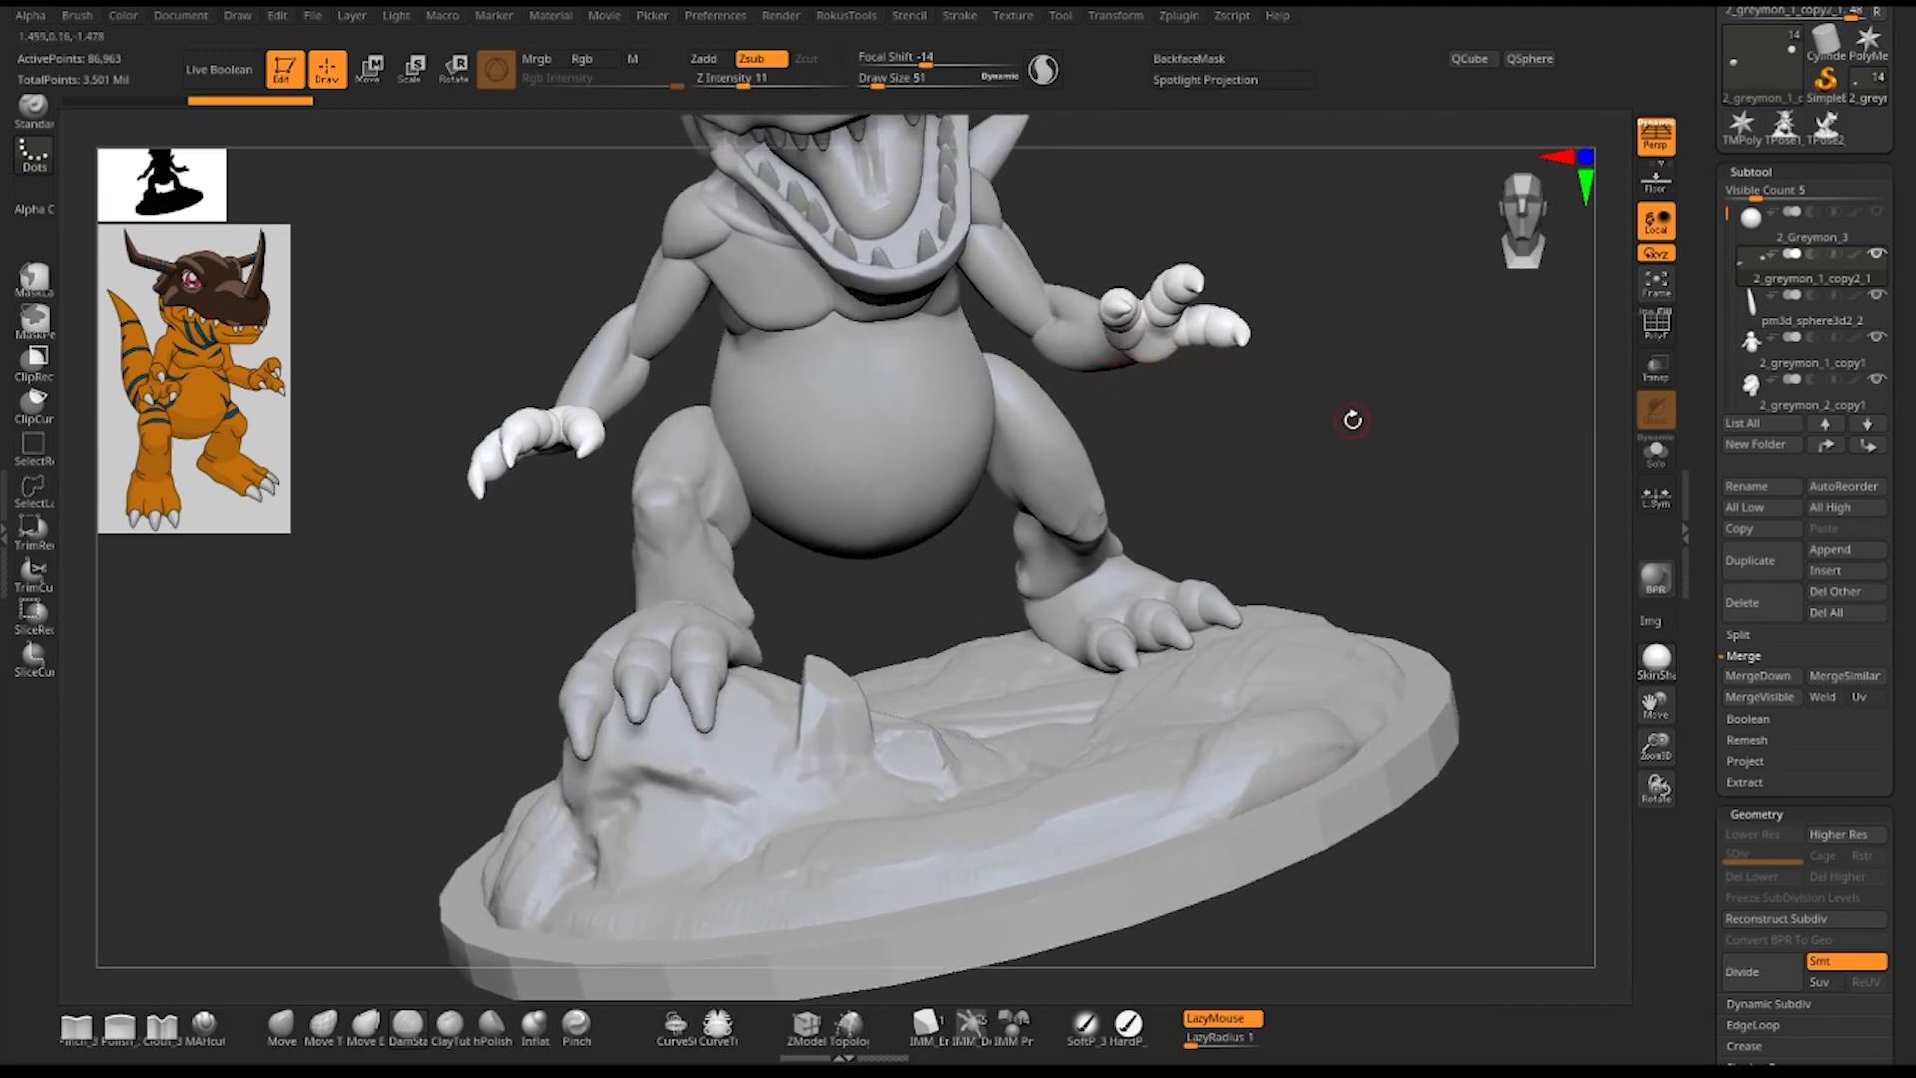
- Make the belly the active subtool, orbit to its back, and briefly check its polygroups
{"action": "mouse_move", "coordinate": [1347, 479]}
{"action": "left_mouse_down"}
{"action": "mouse_move", "coordinate": [1394, 470]}
{"action": "mouse_move", "coordinate": [1368, 483]}
{"action": "left_mouse_up"}
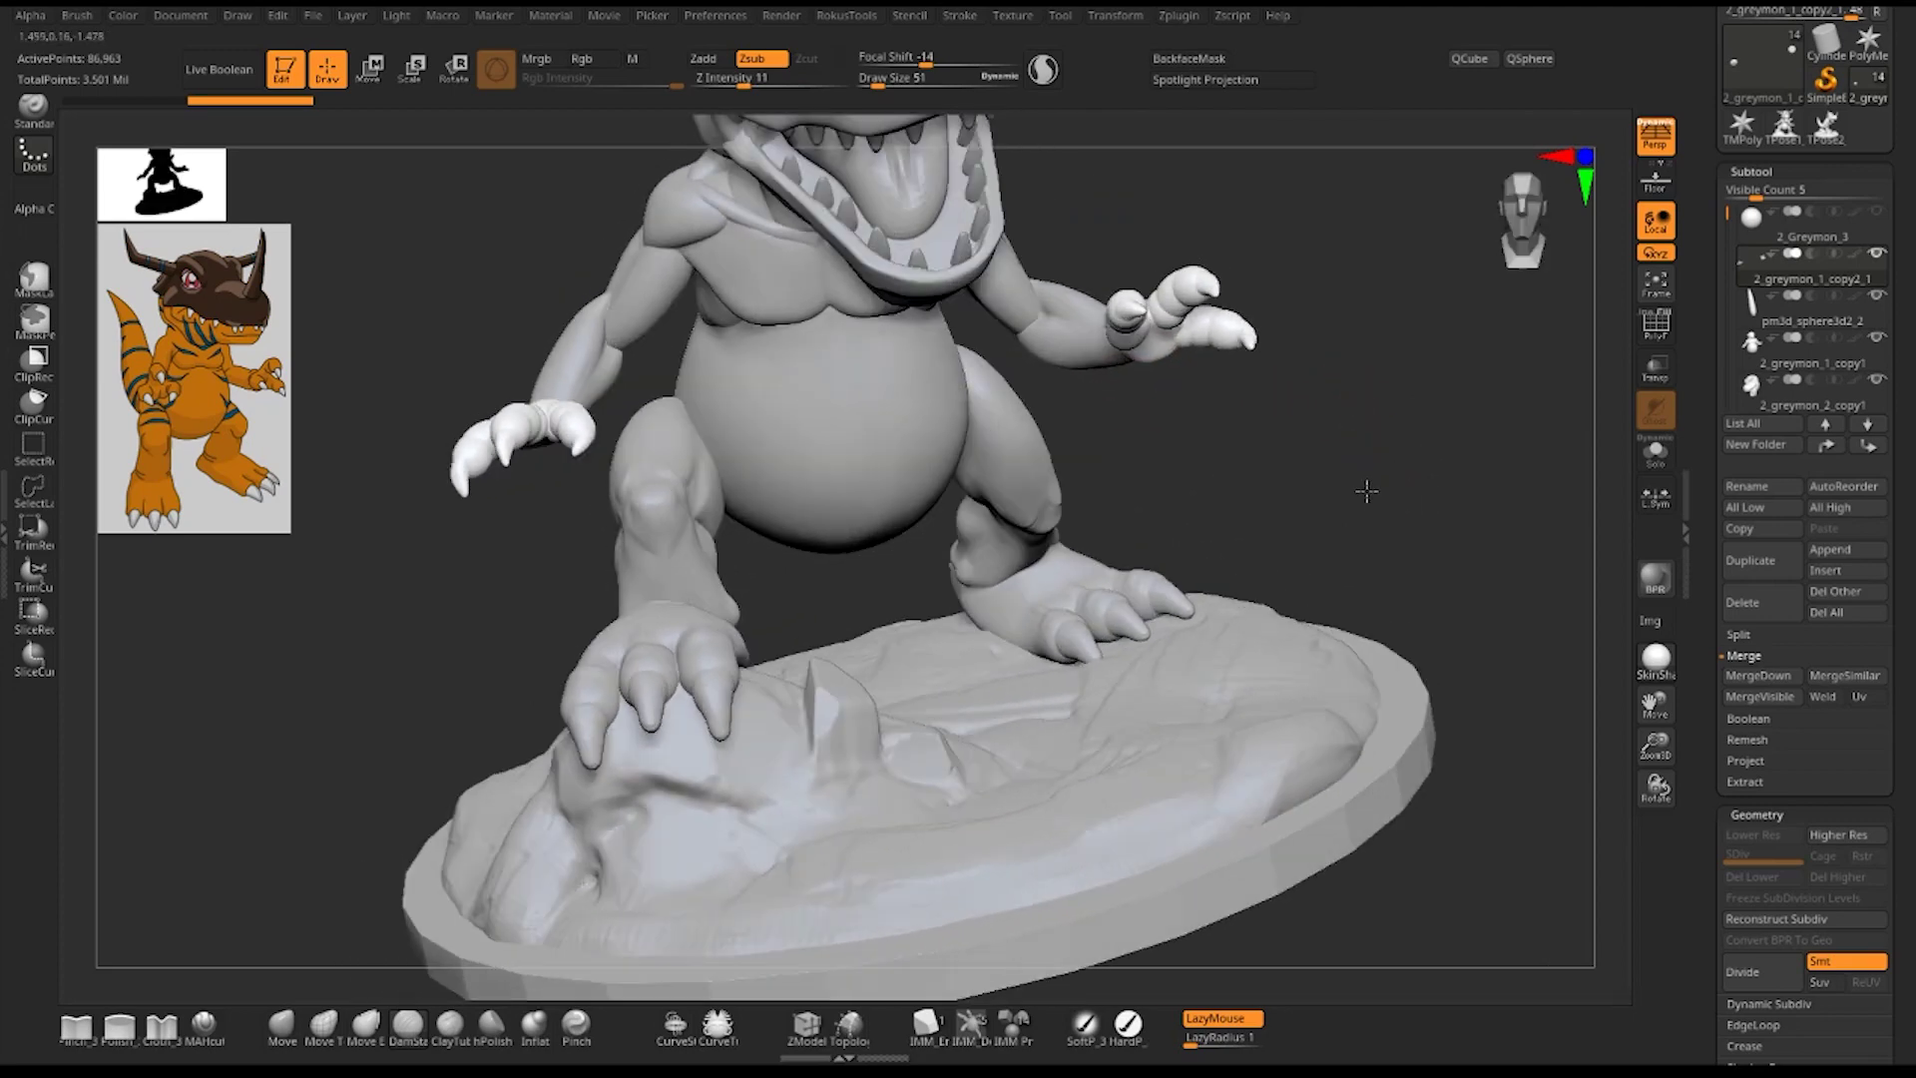
{"action": "left_click", "coordinate": [946, 436], "text": "alt"}
{"action": "left_click_drag", "start_coordinate": [1257, 425], "coordinate": [1470, 510]}
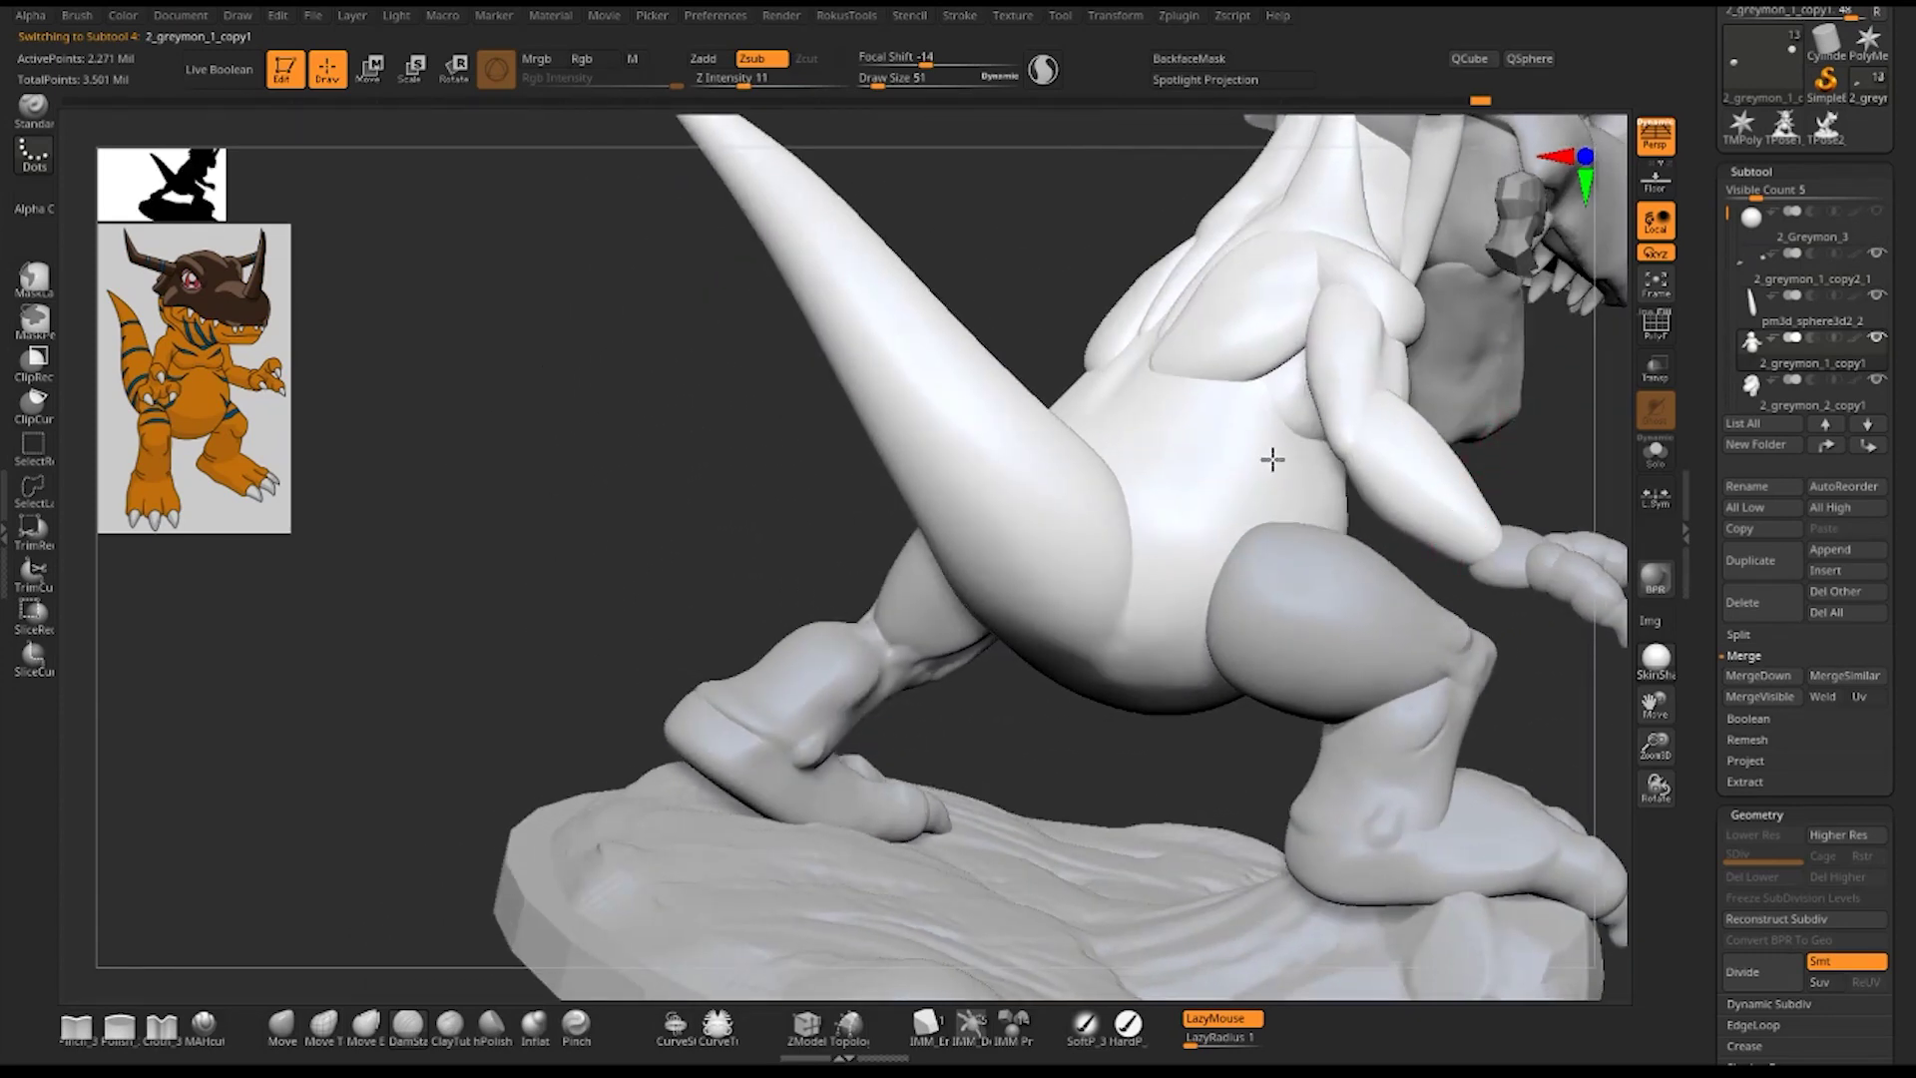
{"action": "mouse_move", "coordinate": [1554, 443]}
{"action": "left_mouse_down"}
{"action": "mouse_move", "coordinate": [1291, 457]}
{"action": "mouse_move", "coordinate": [1392, 471]}
{"action": "left_mouse_up"}
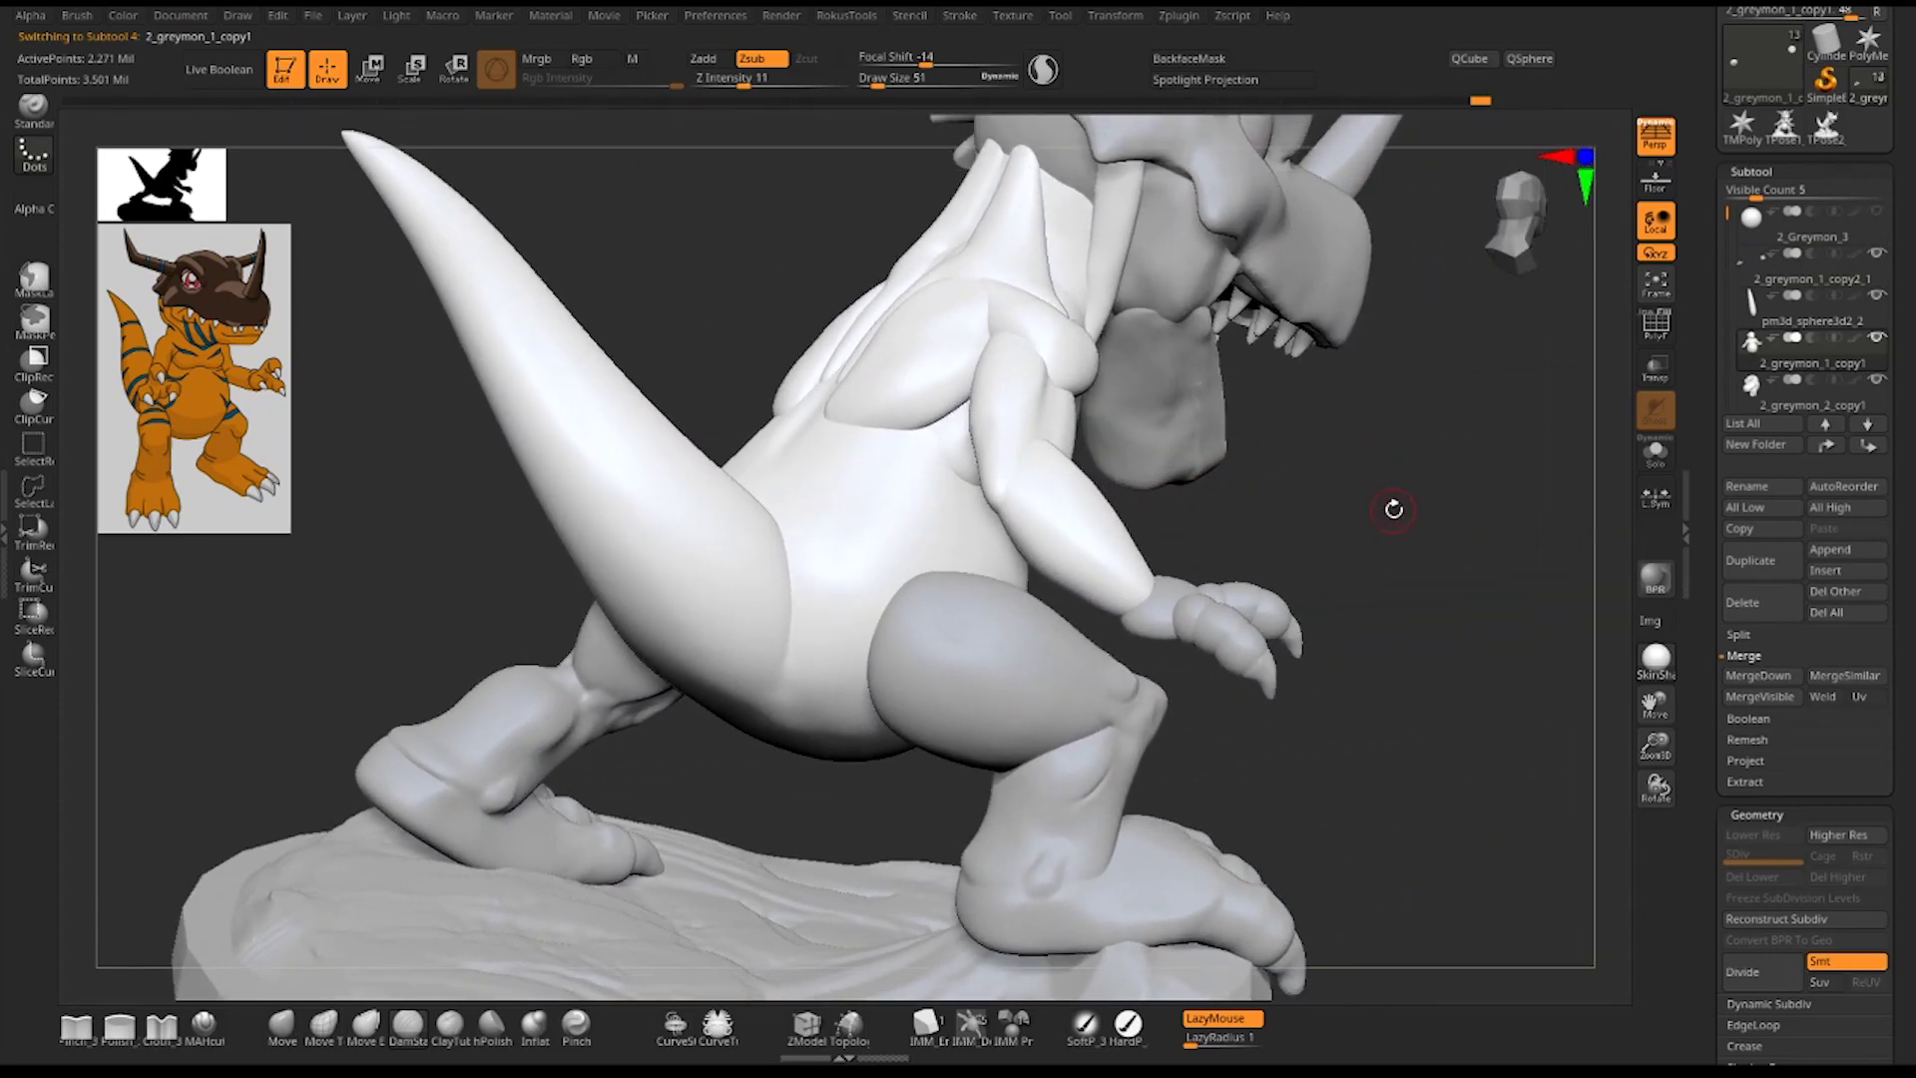
{"action": "key", "text": "ctrl"}
{"action": "scroll", "coordinate": [1806, 559], "scroll_direction": "down", "scroll_amount": 5}
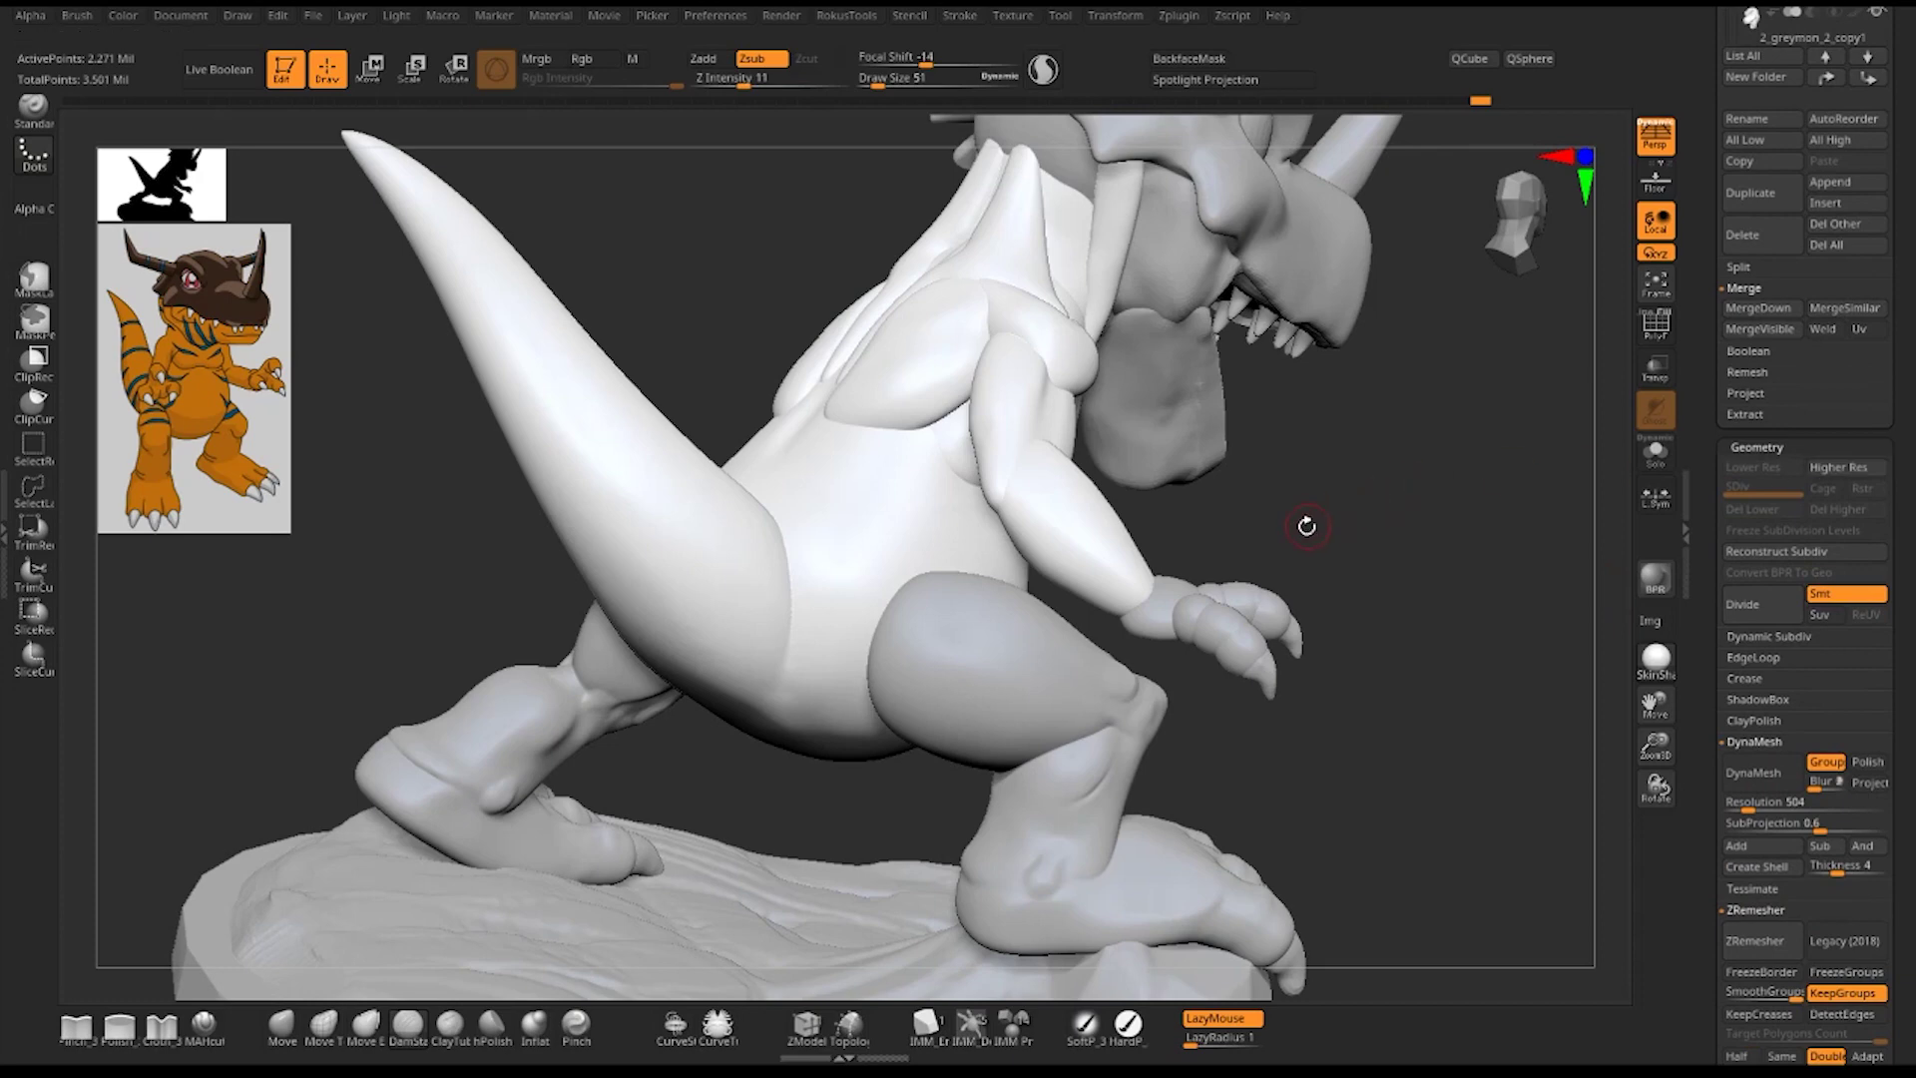
{"action": "key", "text": "shift+f"}
{"action": "key", "text": "shift+f"}
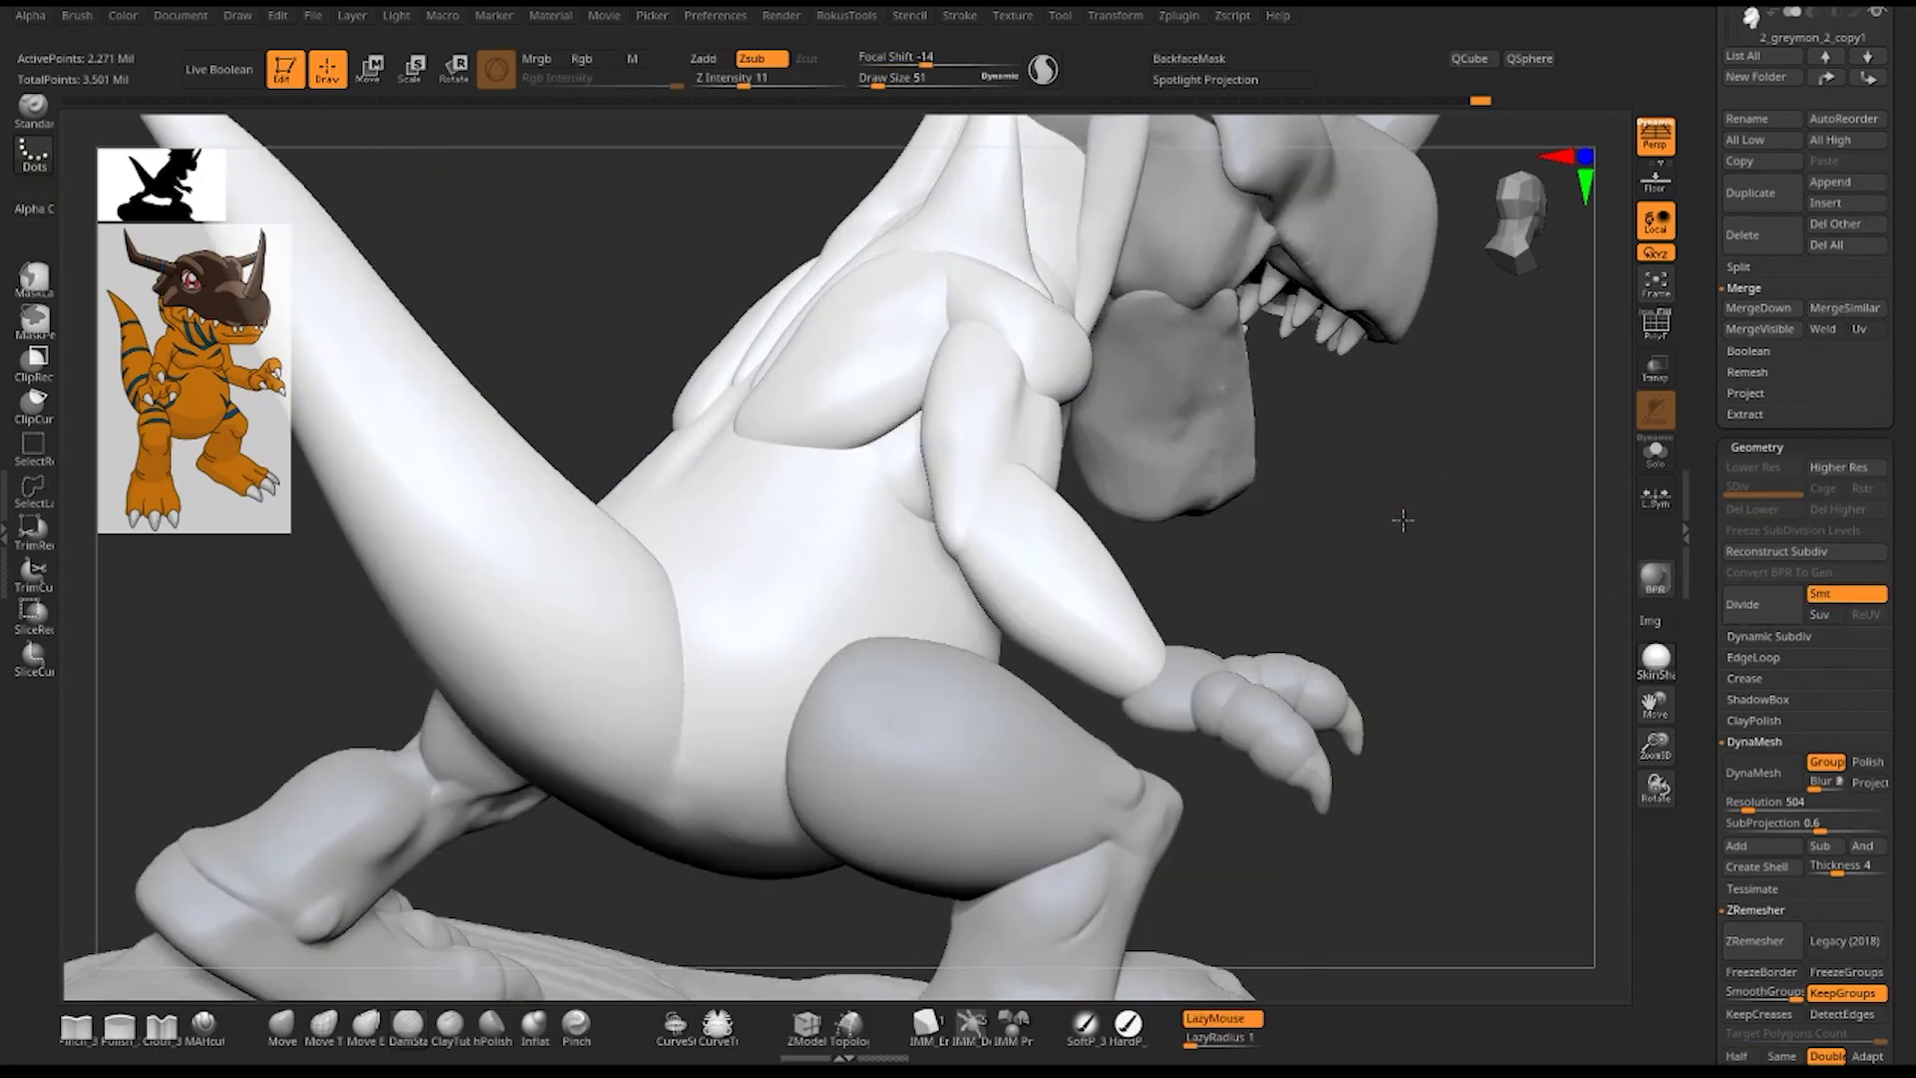
{"action": "mouse_move", "coordinate": [1397, 511]}
{"action": "left_mouse_down"}
{"action": "mouse_move", "coordinate": [1424, 511]}
{"action": "mouse_move", "coordinate": [1403, 522]}
{"action": "left_mouse_up"}
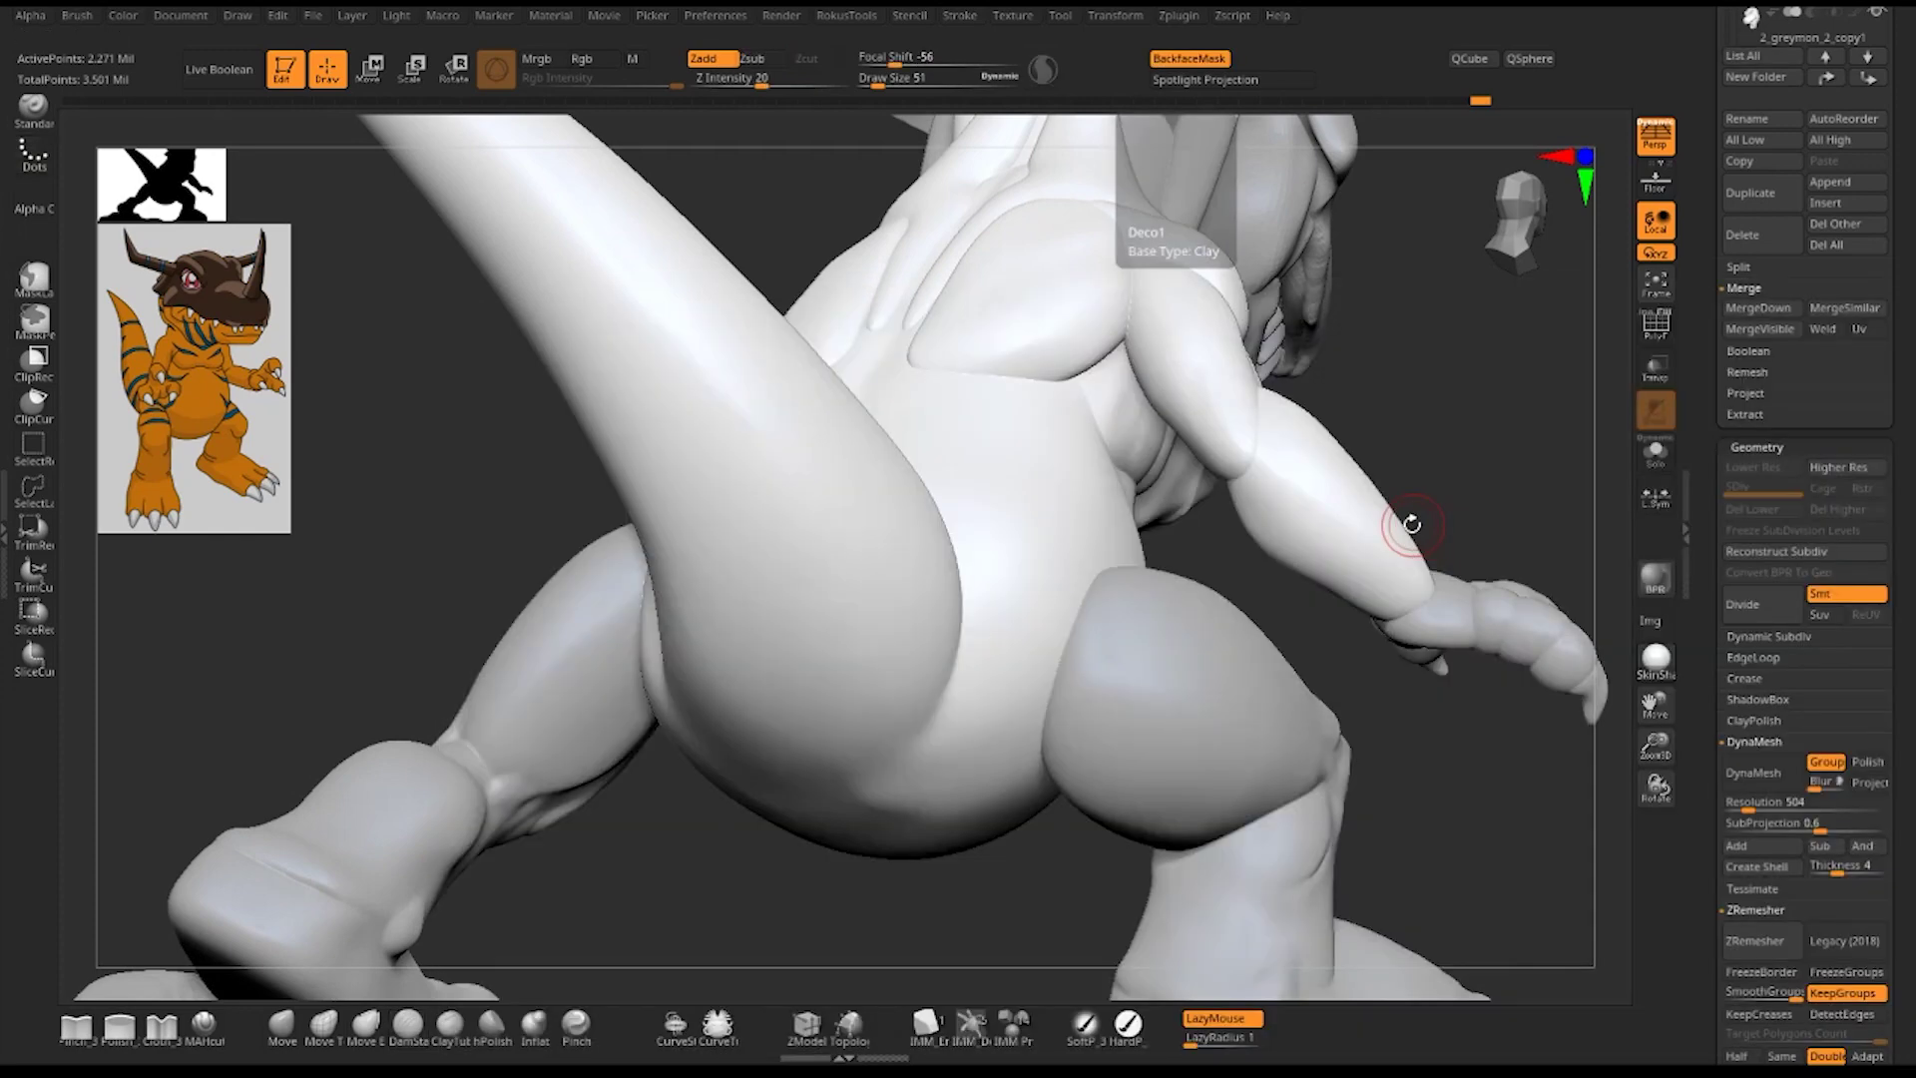
- Reduce Draw Size to 73 and sculpt a short muscle stroke behind the upper arm near the elbow
{"action": "key", "text": "space"}
{"action": "left_click_drag", "start_coordinate": [1240, 469], "coordinate": [1236, 465]}
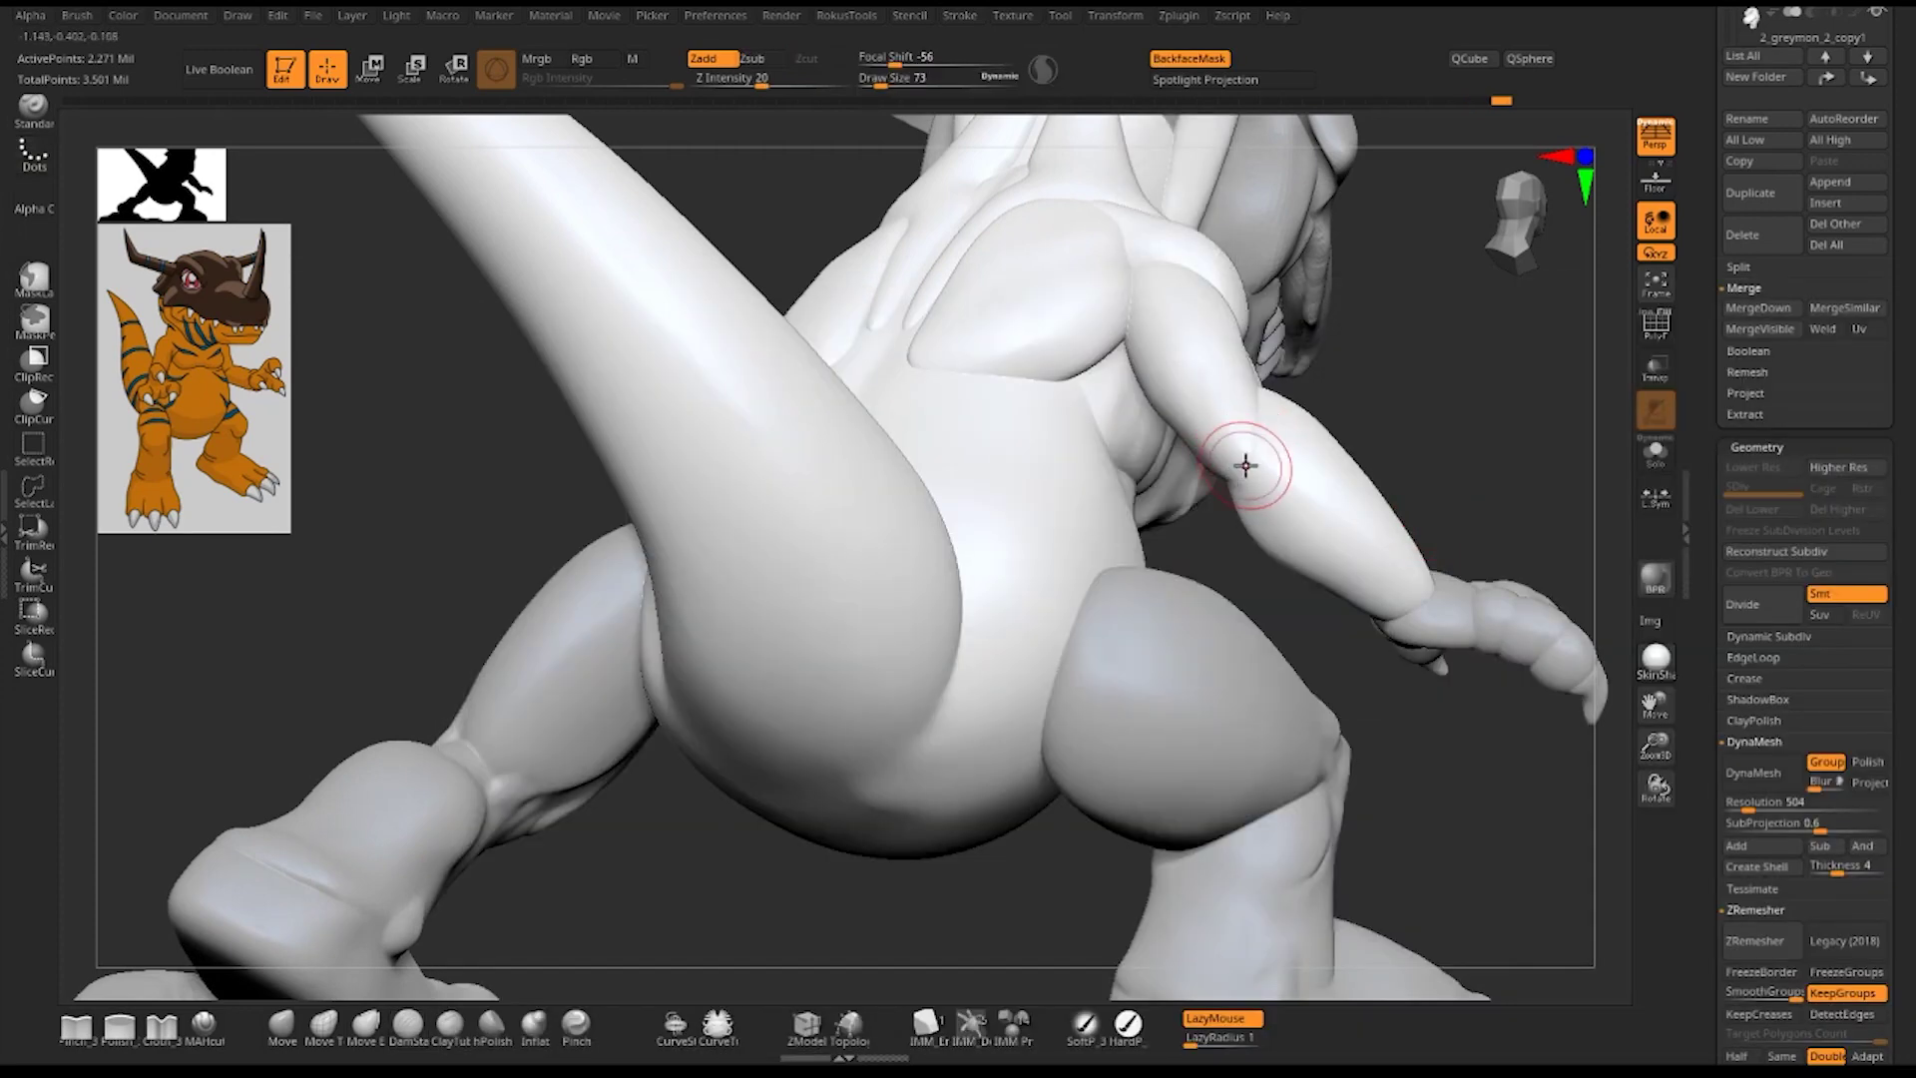
{"action": "left_click_drag", "start_coordinate": [1220, 476], "coordinate": [1236, 464]}
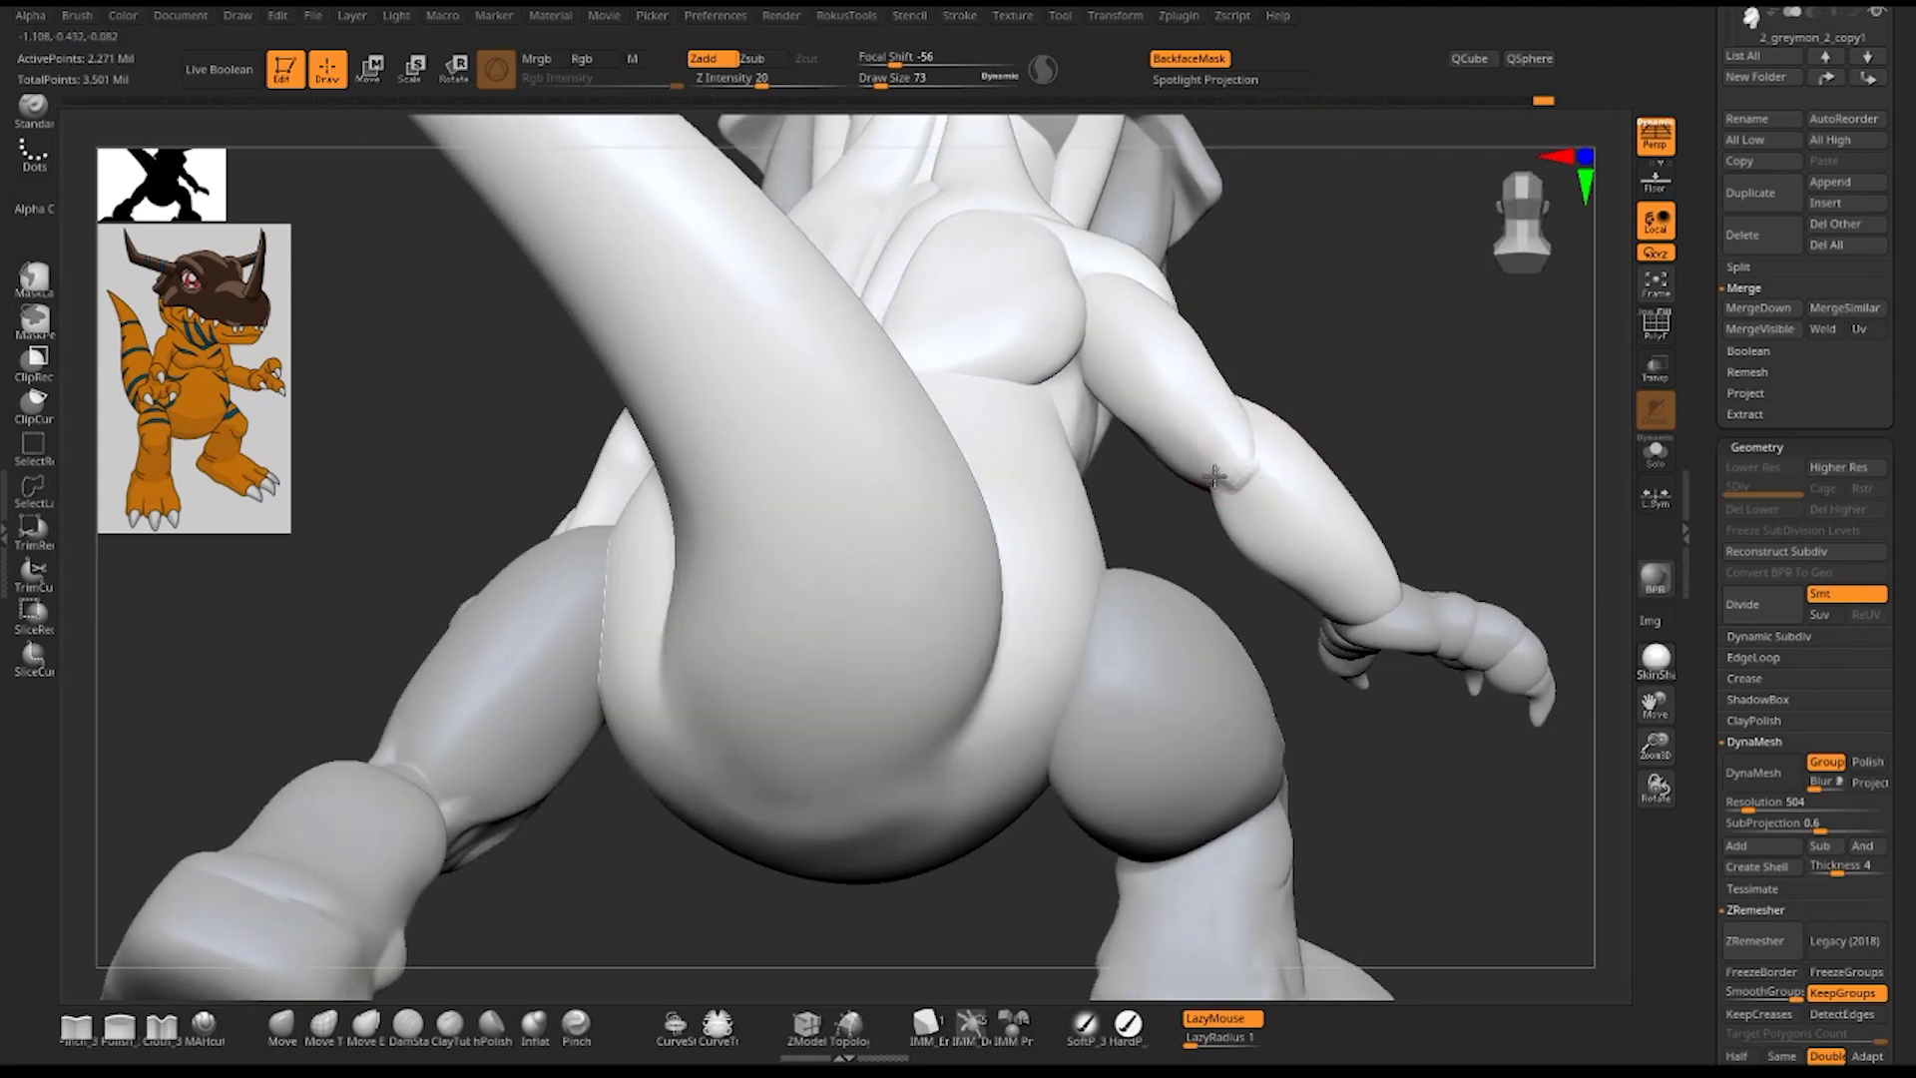
{"action": "left_click_drag", "start_coordinate": [1216, 477], "coordinate": [1253, 468]}
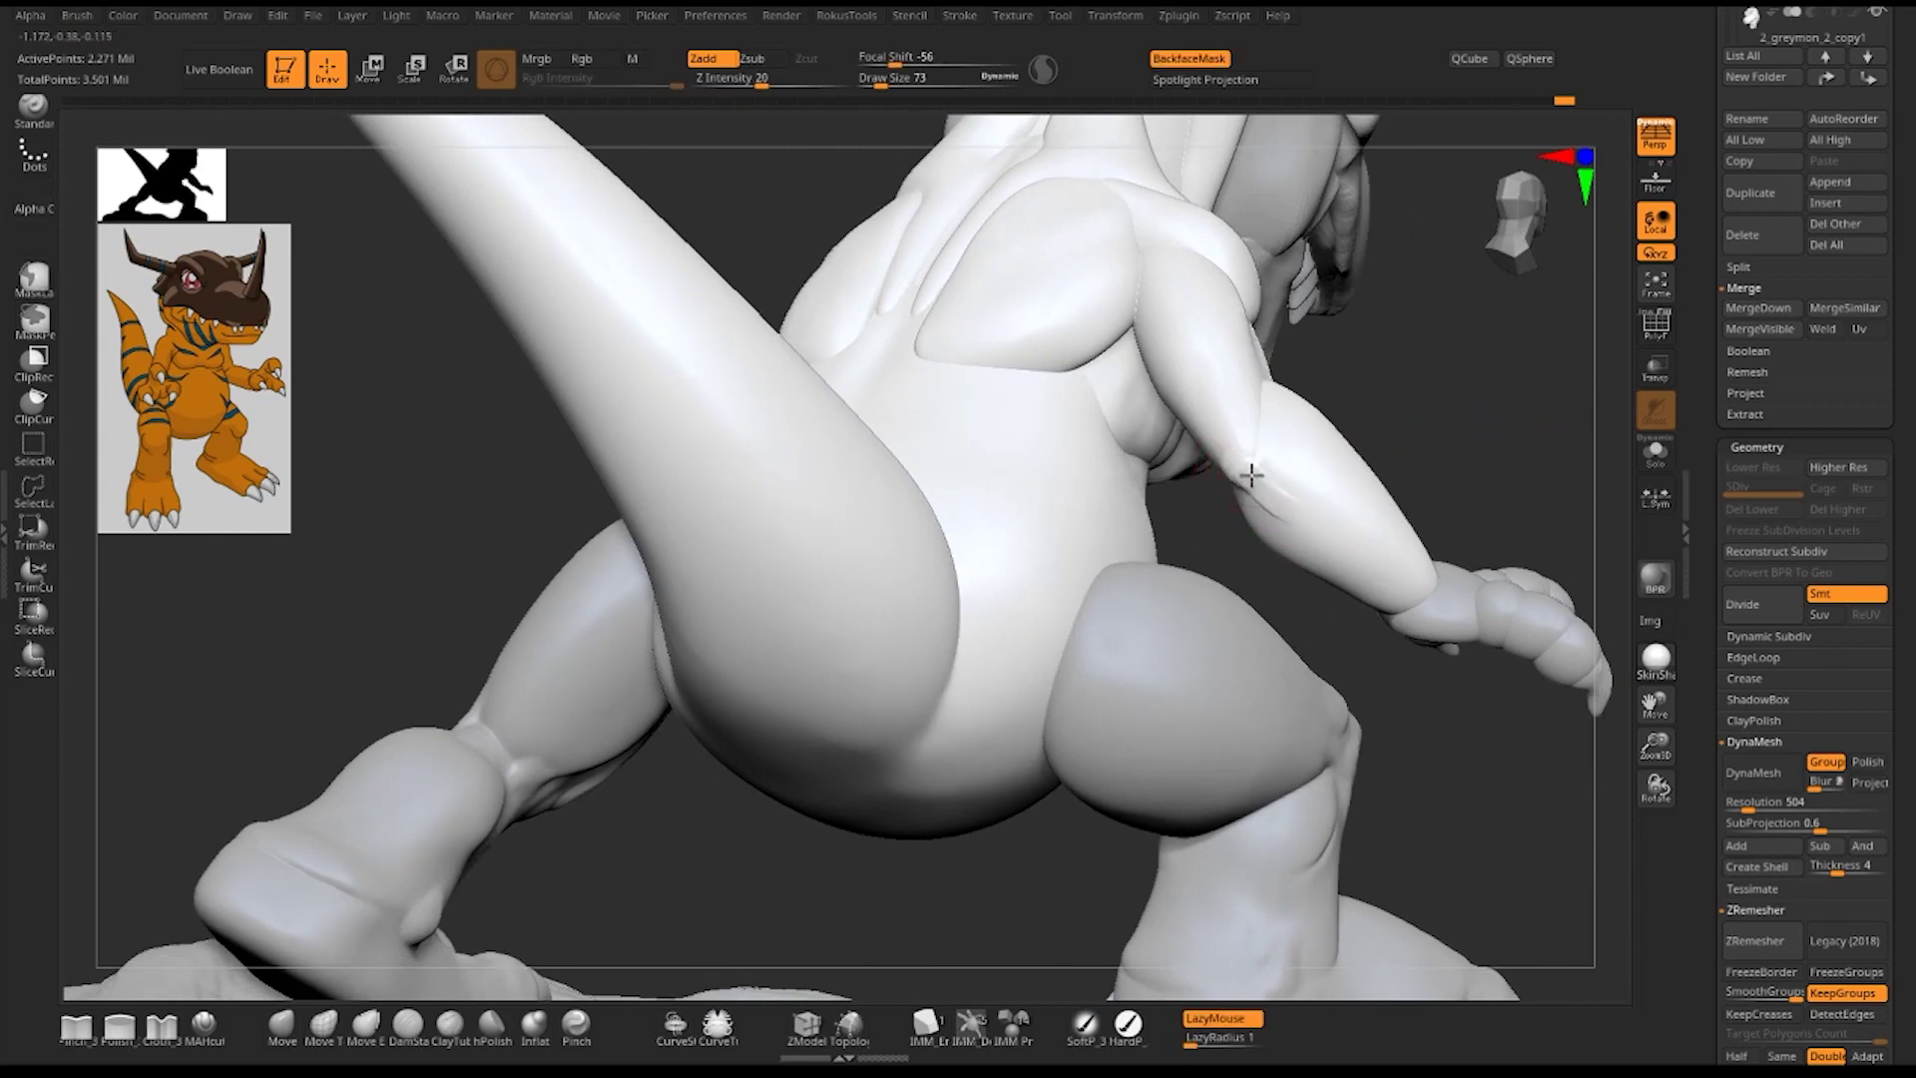
{"action": "left_click_drag", "start_coordinate": [1262, 493], "coordinate": [1246, 476]}
{"action": "left_click_drag", "start_coordinate": [1456, 429], "coordinate": [1251, 497]}
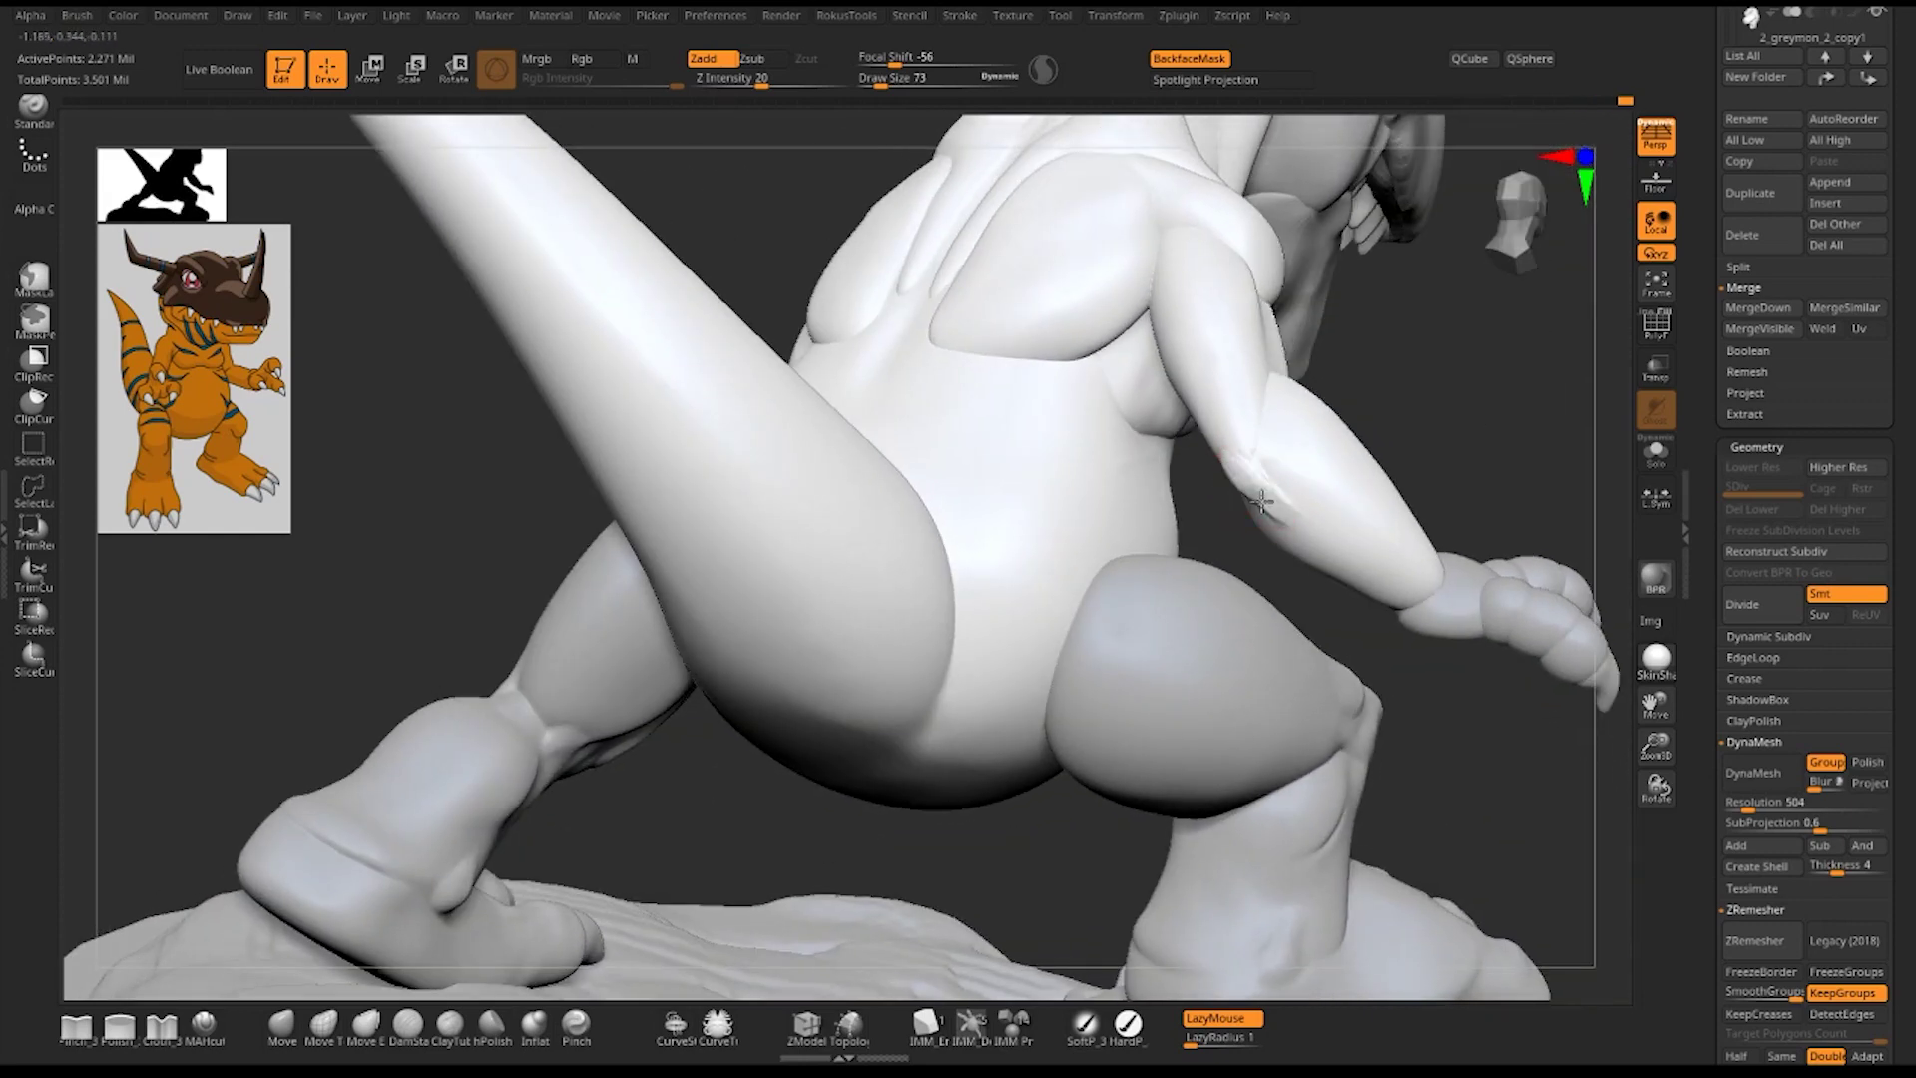
{"action": "mouse_move", "coordinate": [1377, 469]}
{"action": "left_mouse_down"}
{"action": "mouse_move", "coordinate": [1504, 392]}
{"action": "mouse_move", "coordinate": [1266, 439]}
{"action": "left_mouse_up"}
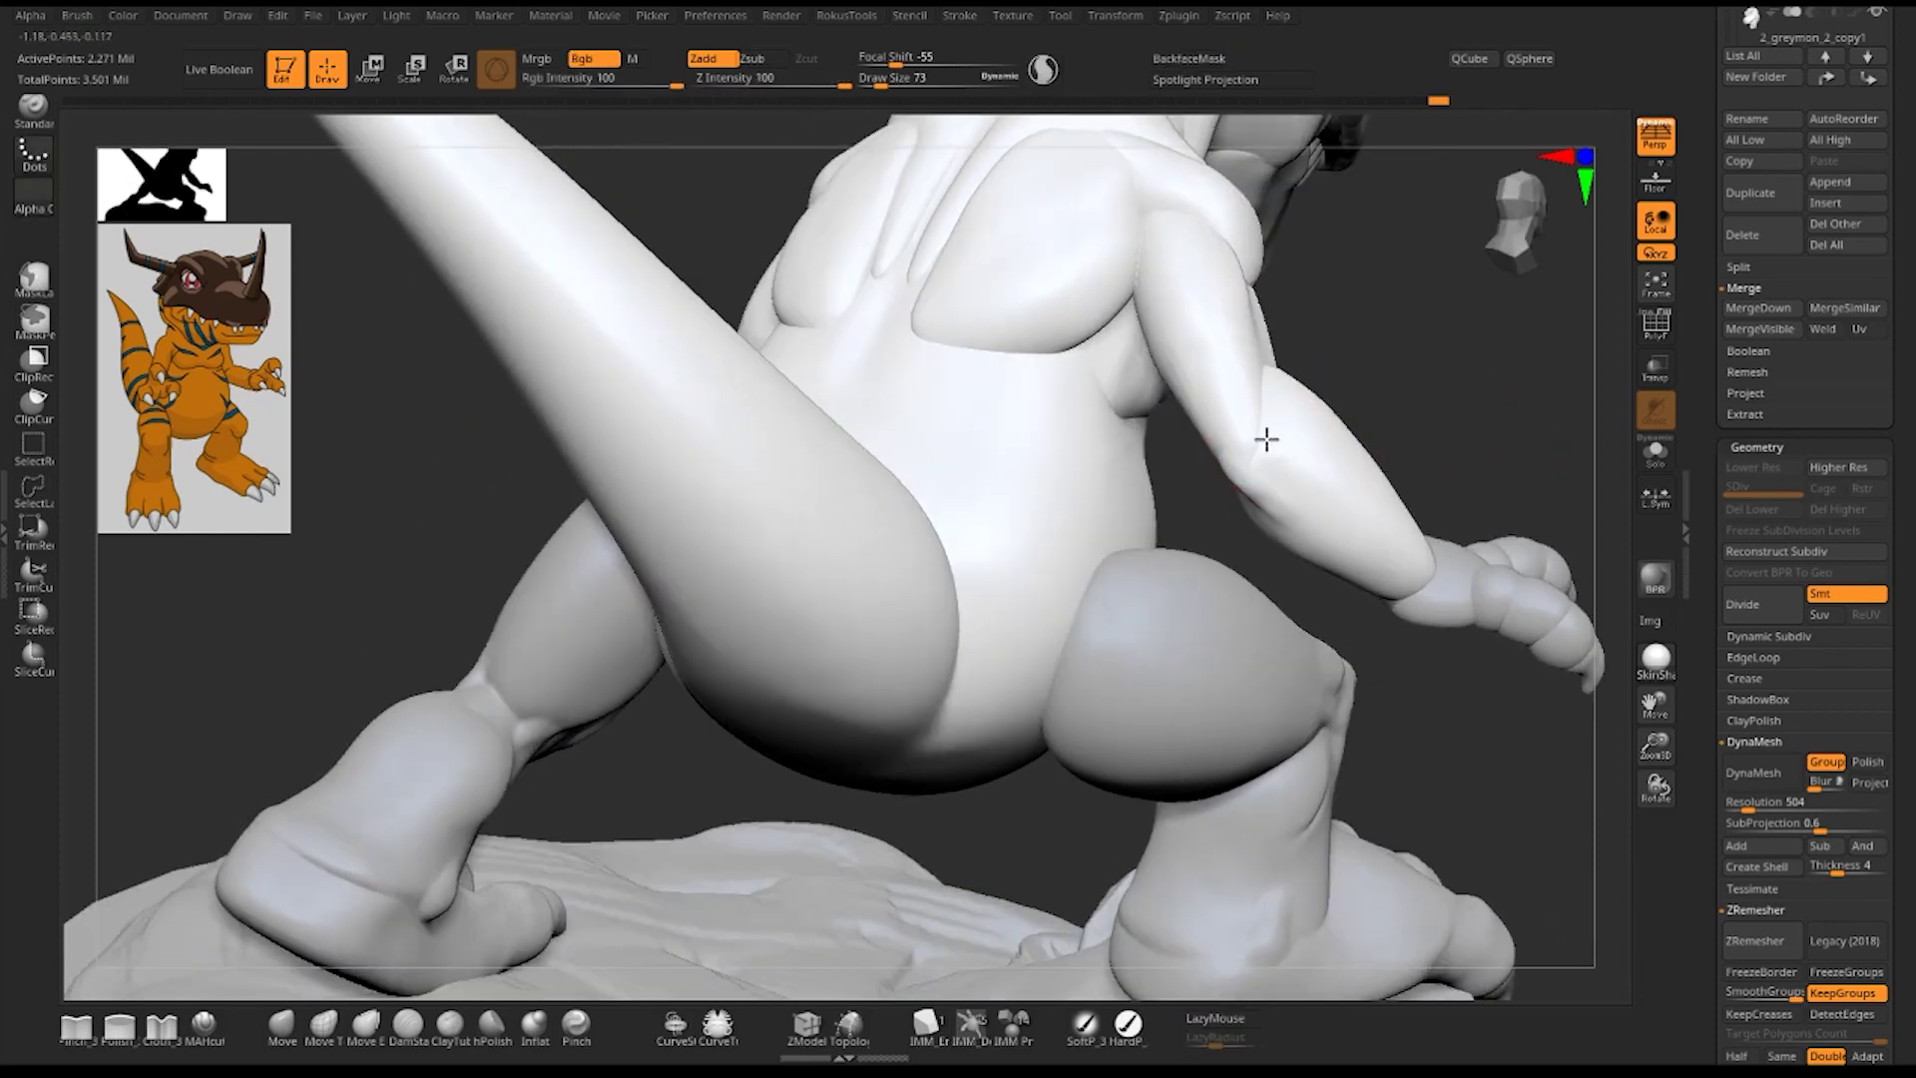
{"action": "right_click_drag", "start_coordinate": [1326, 436], "coordinate": [1395, 440]}
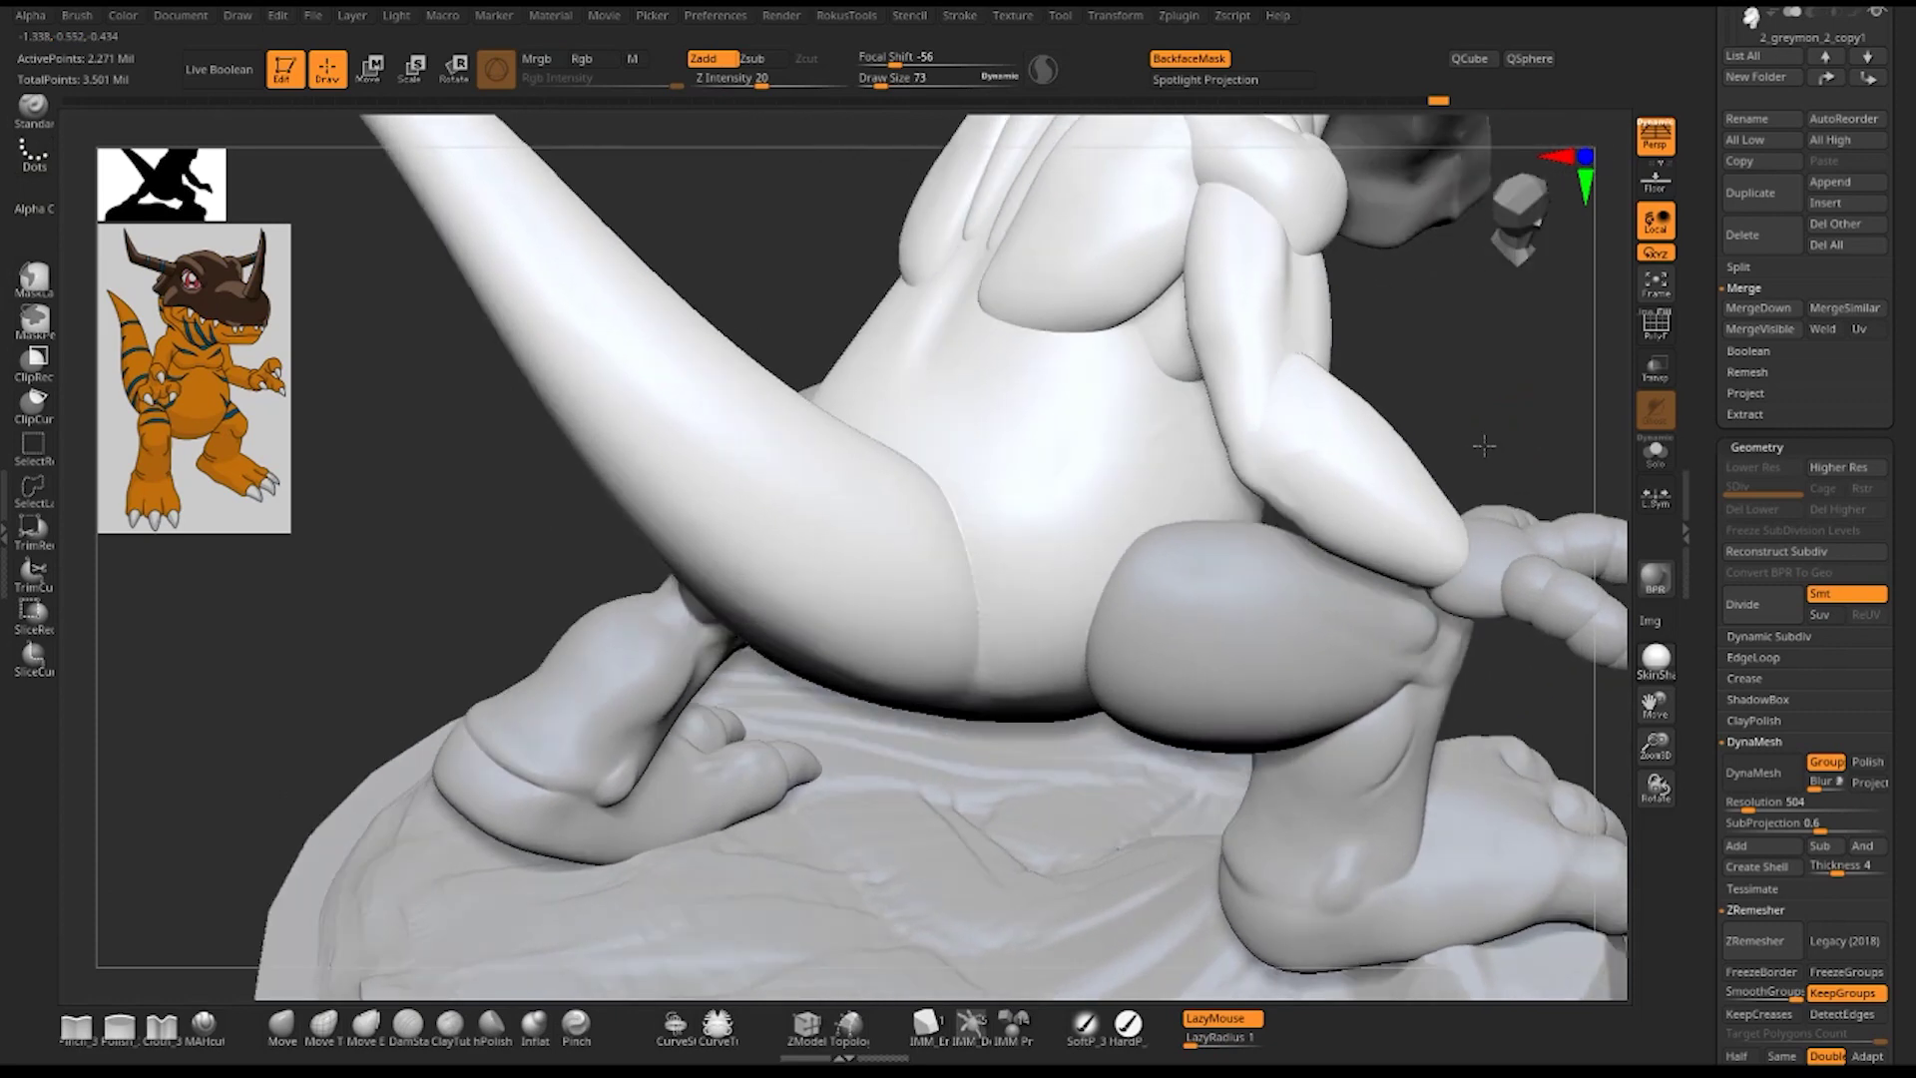
- Switch to hPolish at size 58 and carve crease lines into the forearm near the elbow
{"action": "key", "text": "b"}
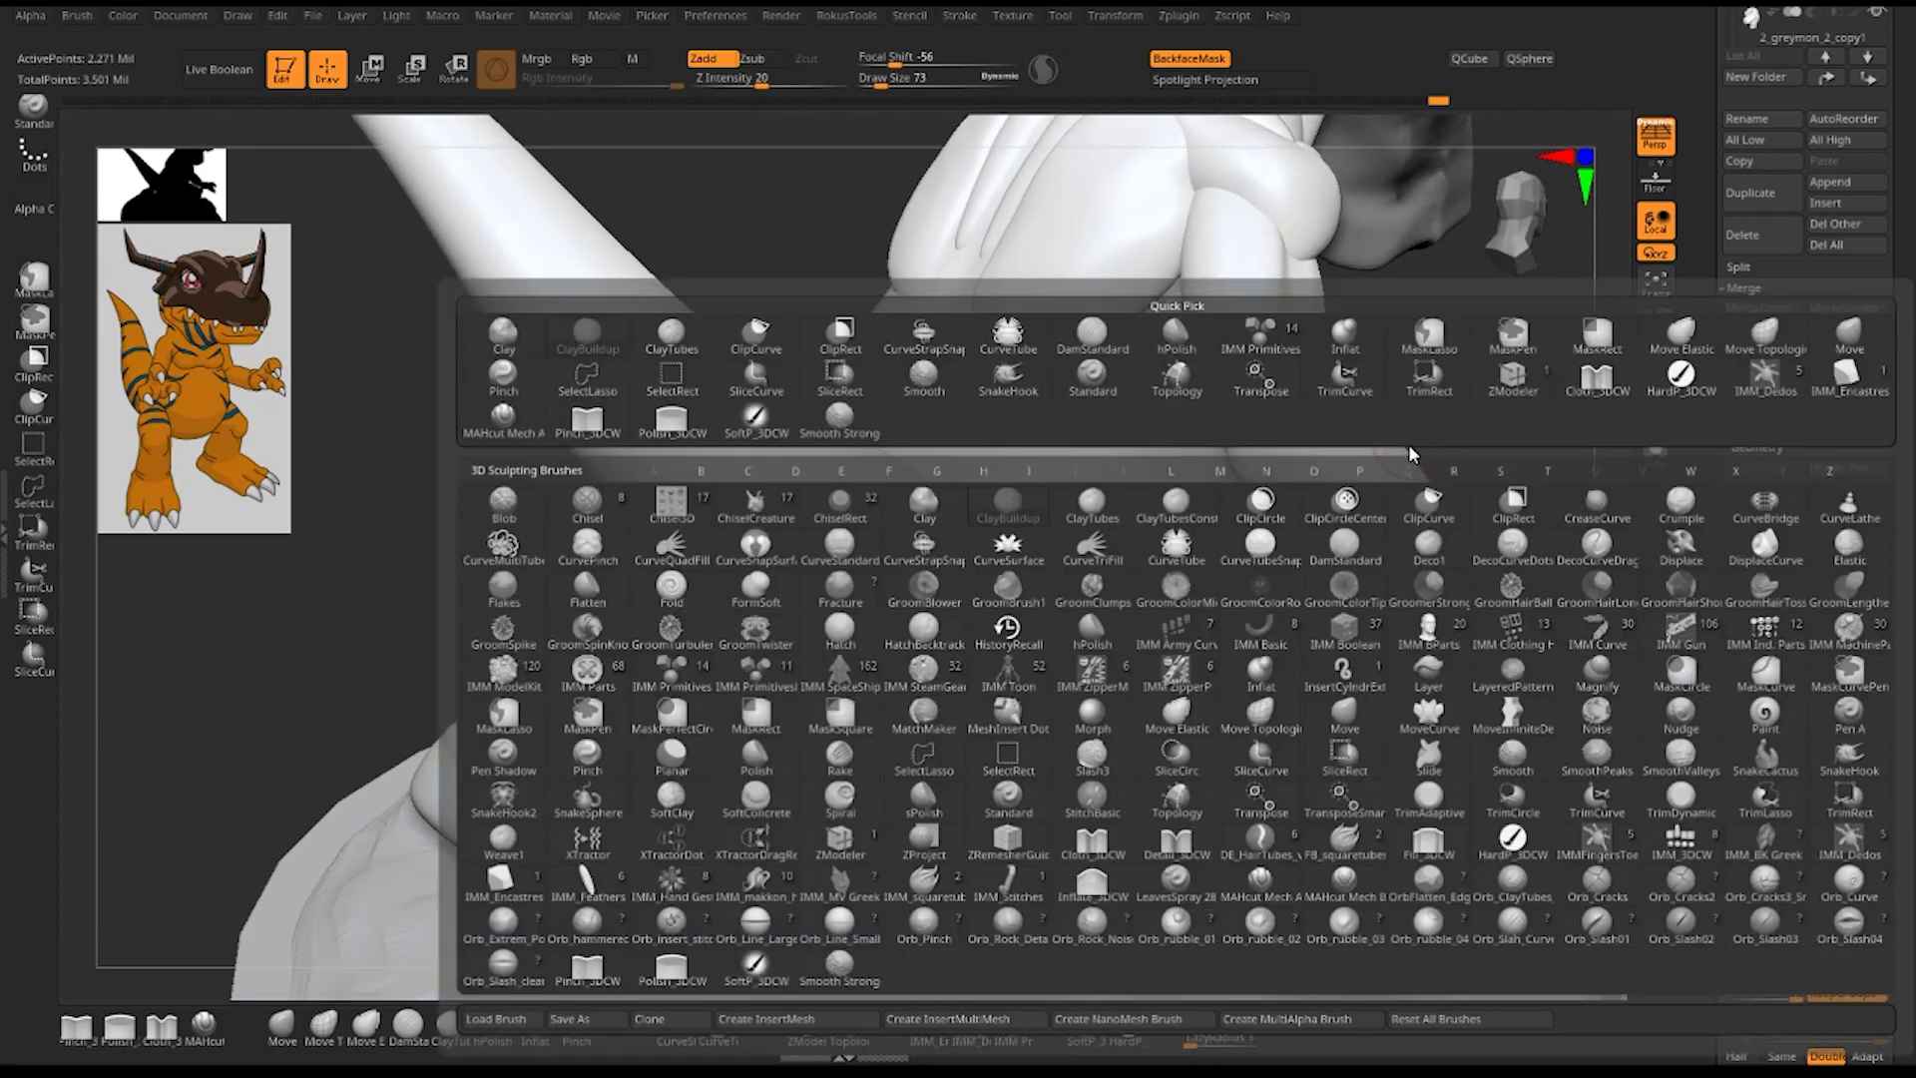
{"action": "key", "text": "h"}
{"action": "key", "text": "p"}
{"action": "key", "text": "space"}
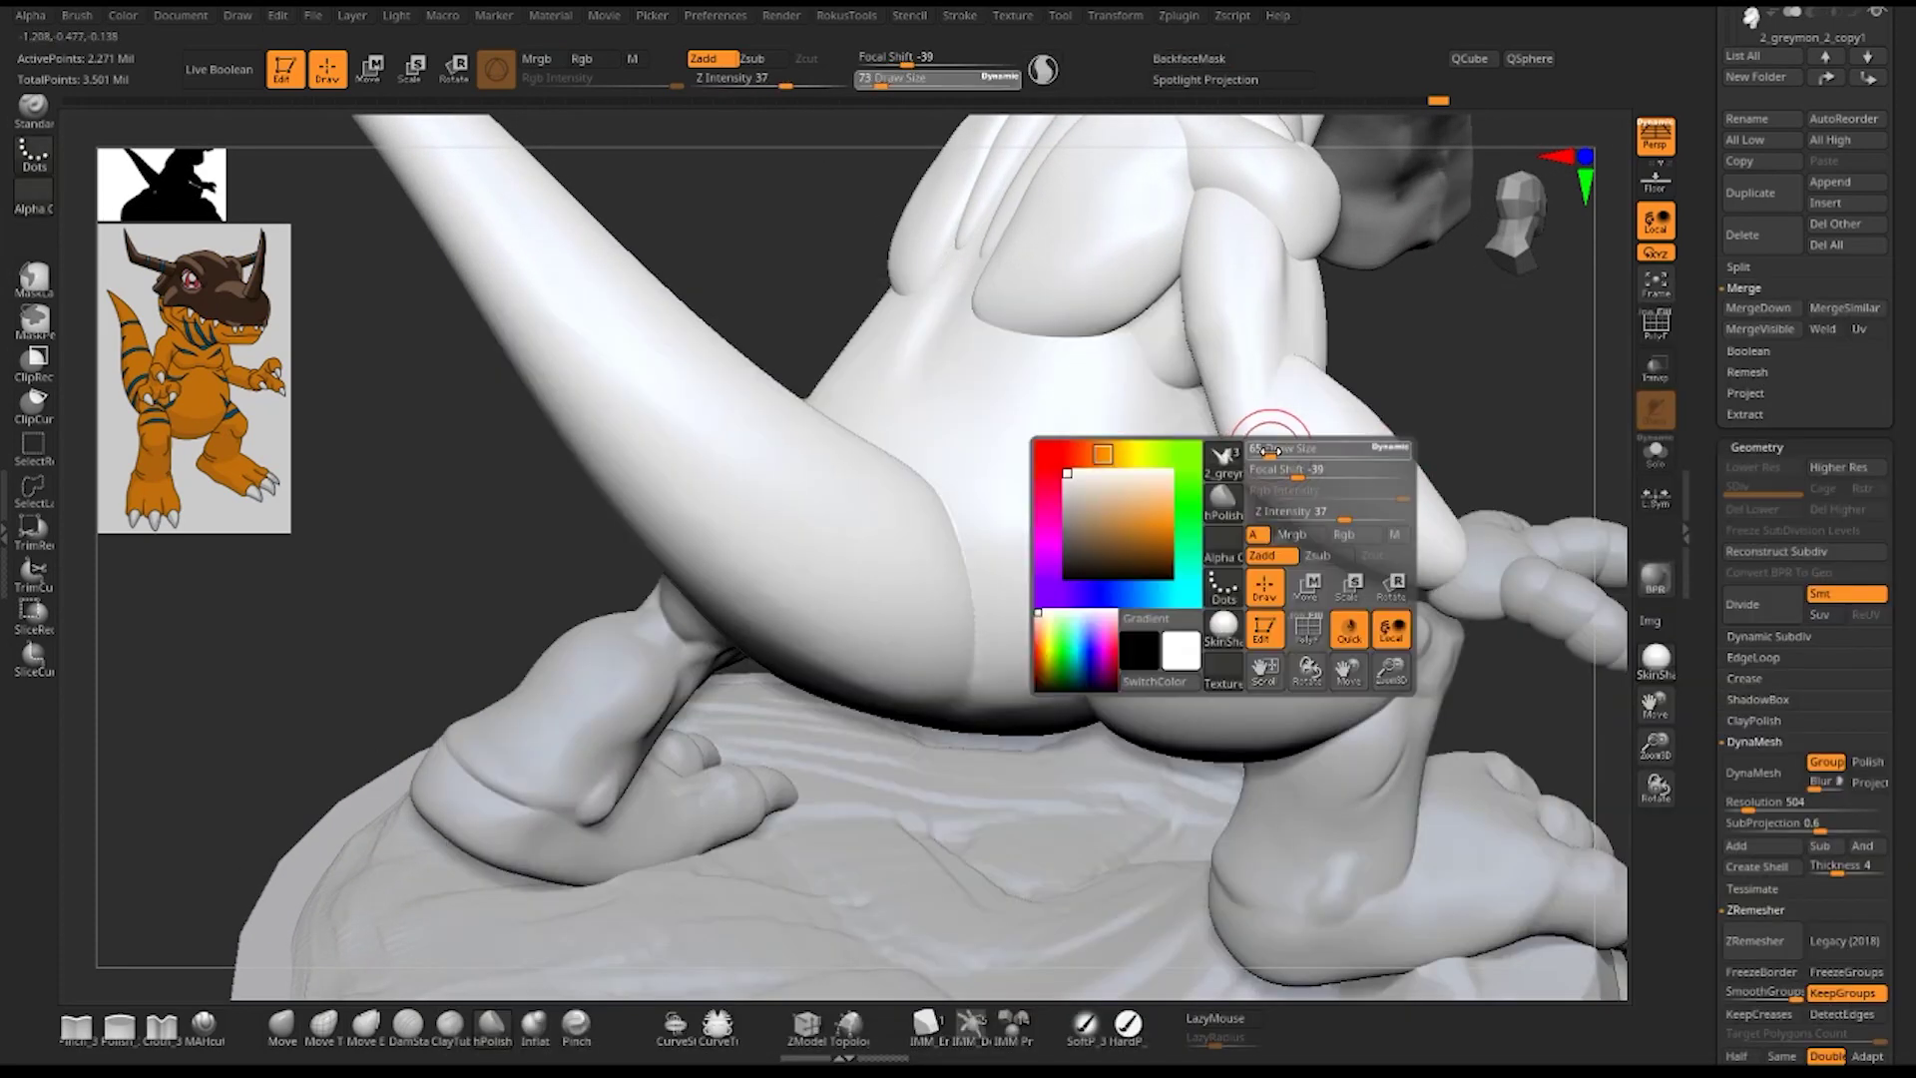
{"action": "left_click_drag", "start_coordinate": [1276, 451], "coordinate": [1264, 475]}
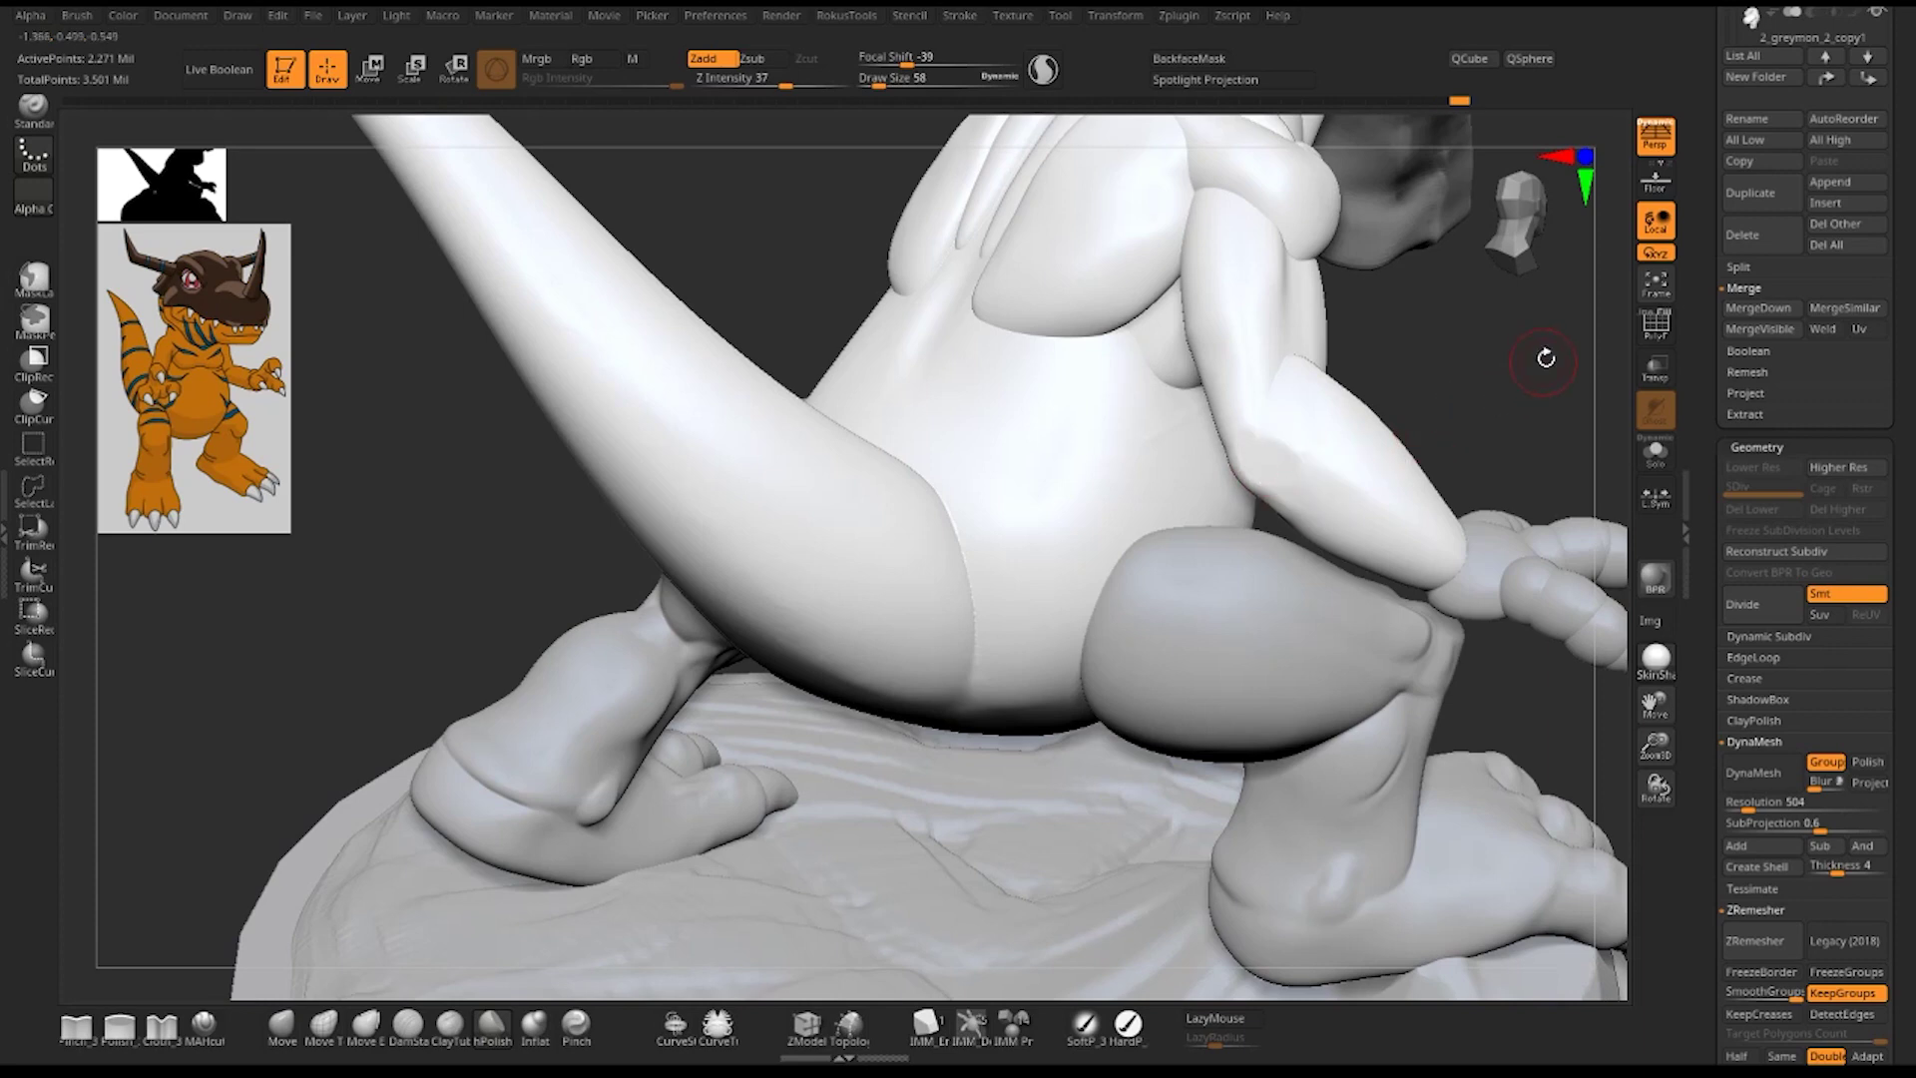
{"action": "left_click_drag", "start_coordinate": [1547, 350], "coordinate": [1452, 405]}
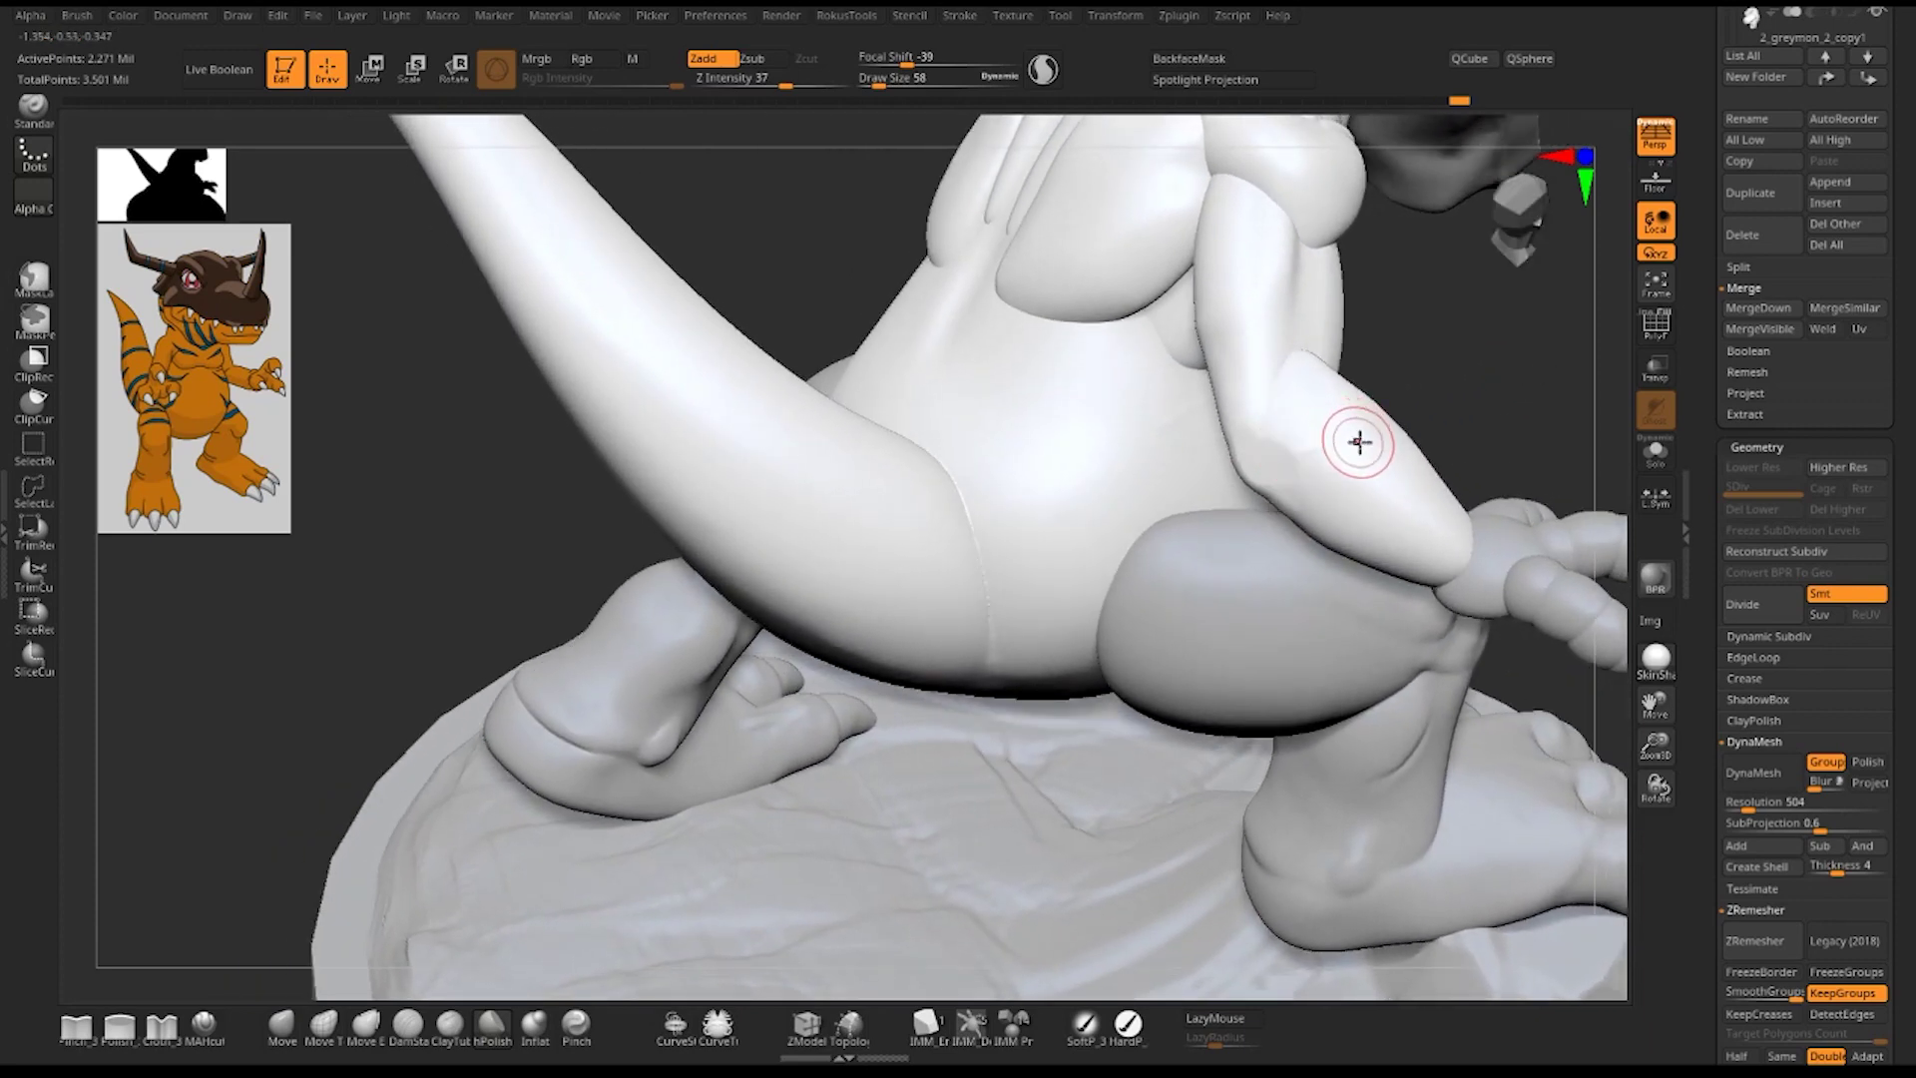
{"action": "key", "text": "b"}
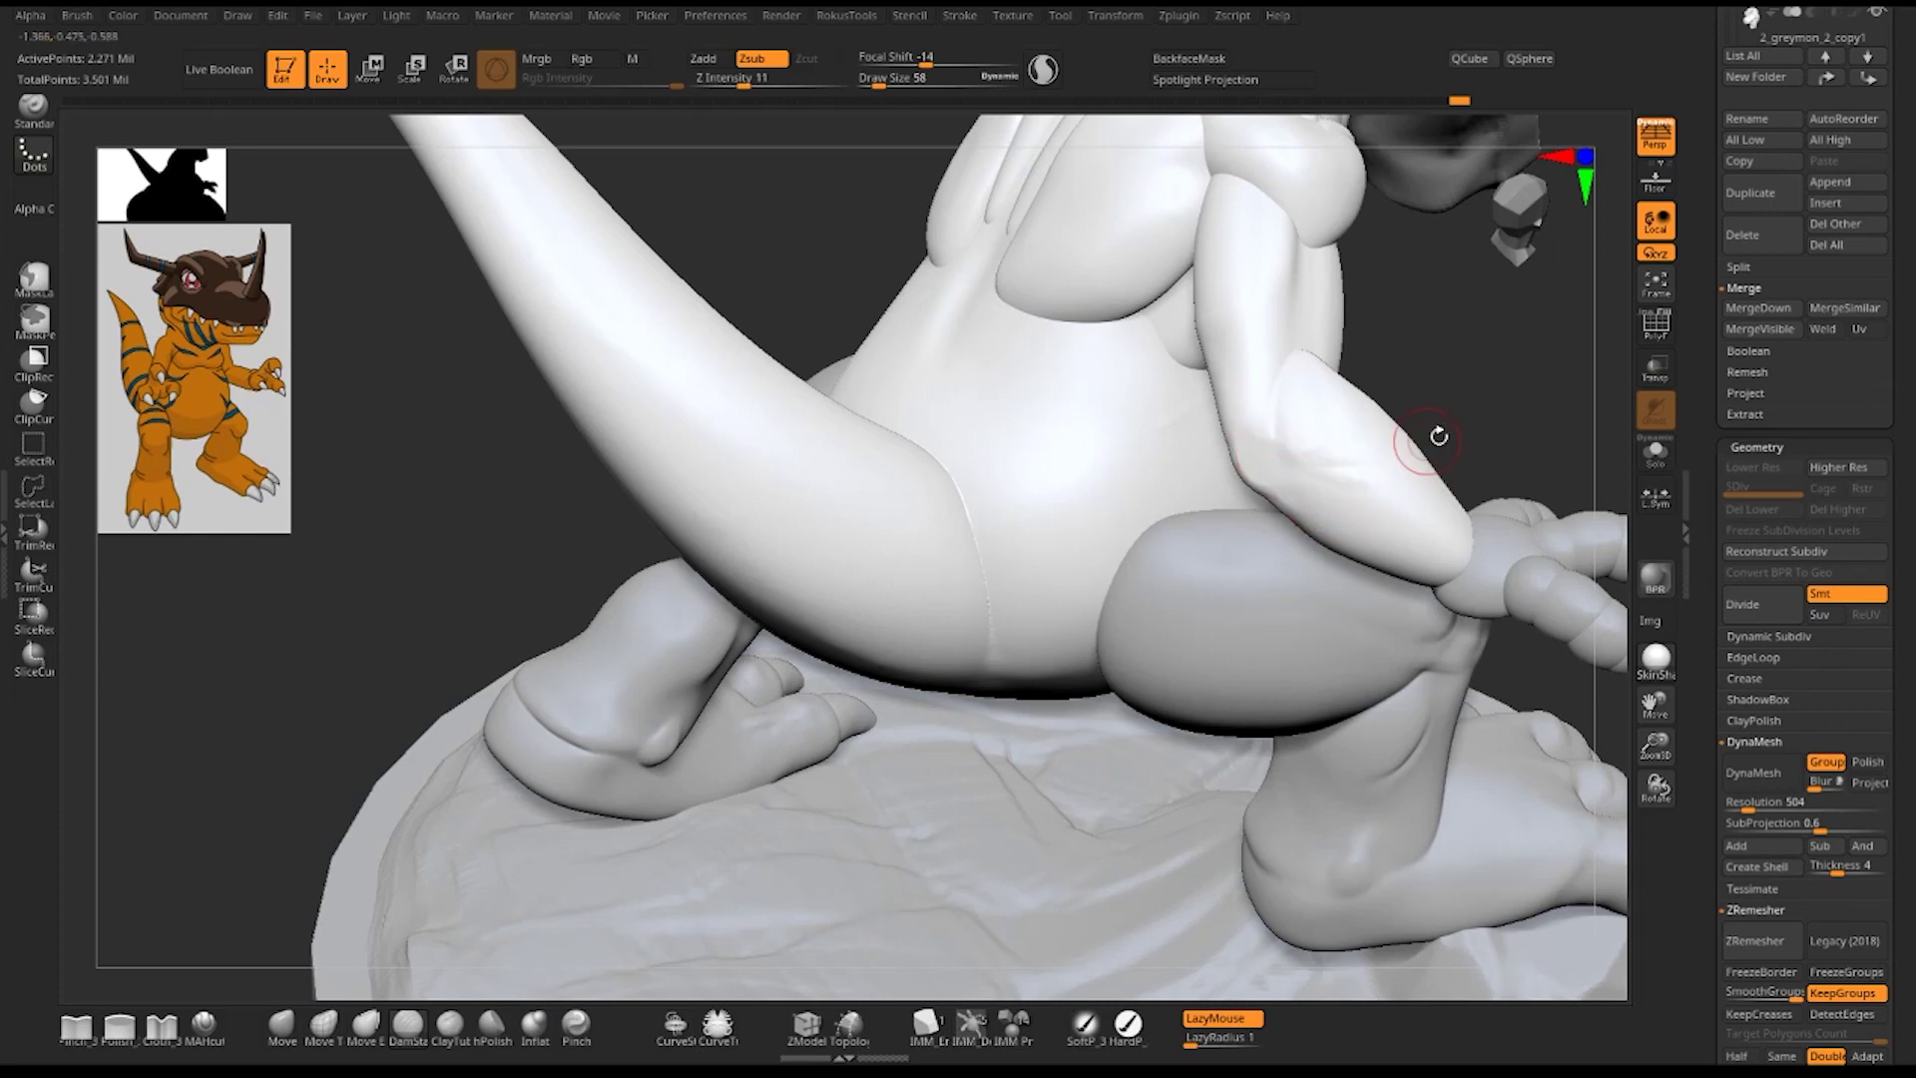
{"action": "mouse_move", "coordinate": [1437, 427]}
{"action": "left_mouse_down"}
{"action": "mouse_move", "coordinate": [1429, 469]}
{"action": "mouse_move", "coordinate": [1278, 463]}
{"action": "left_mouse_up"}
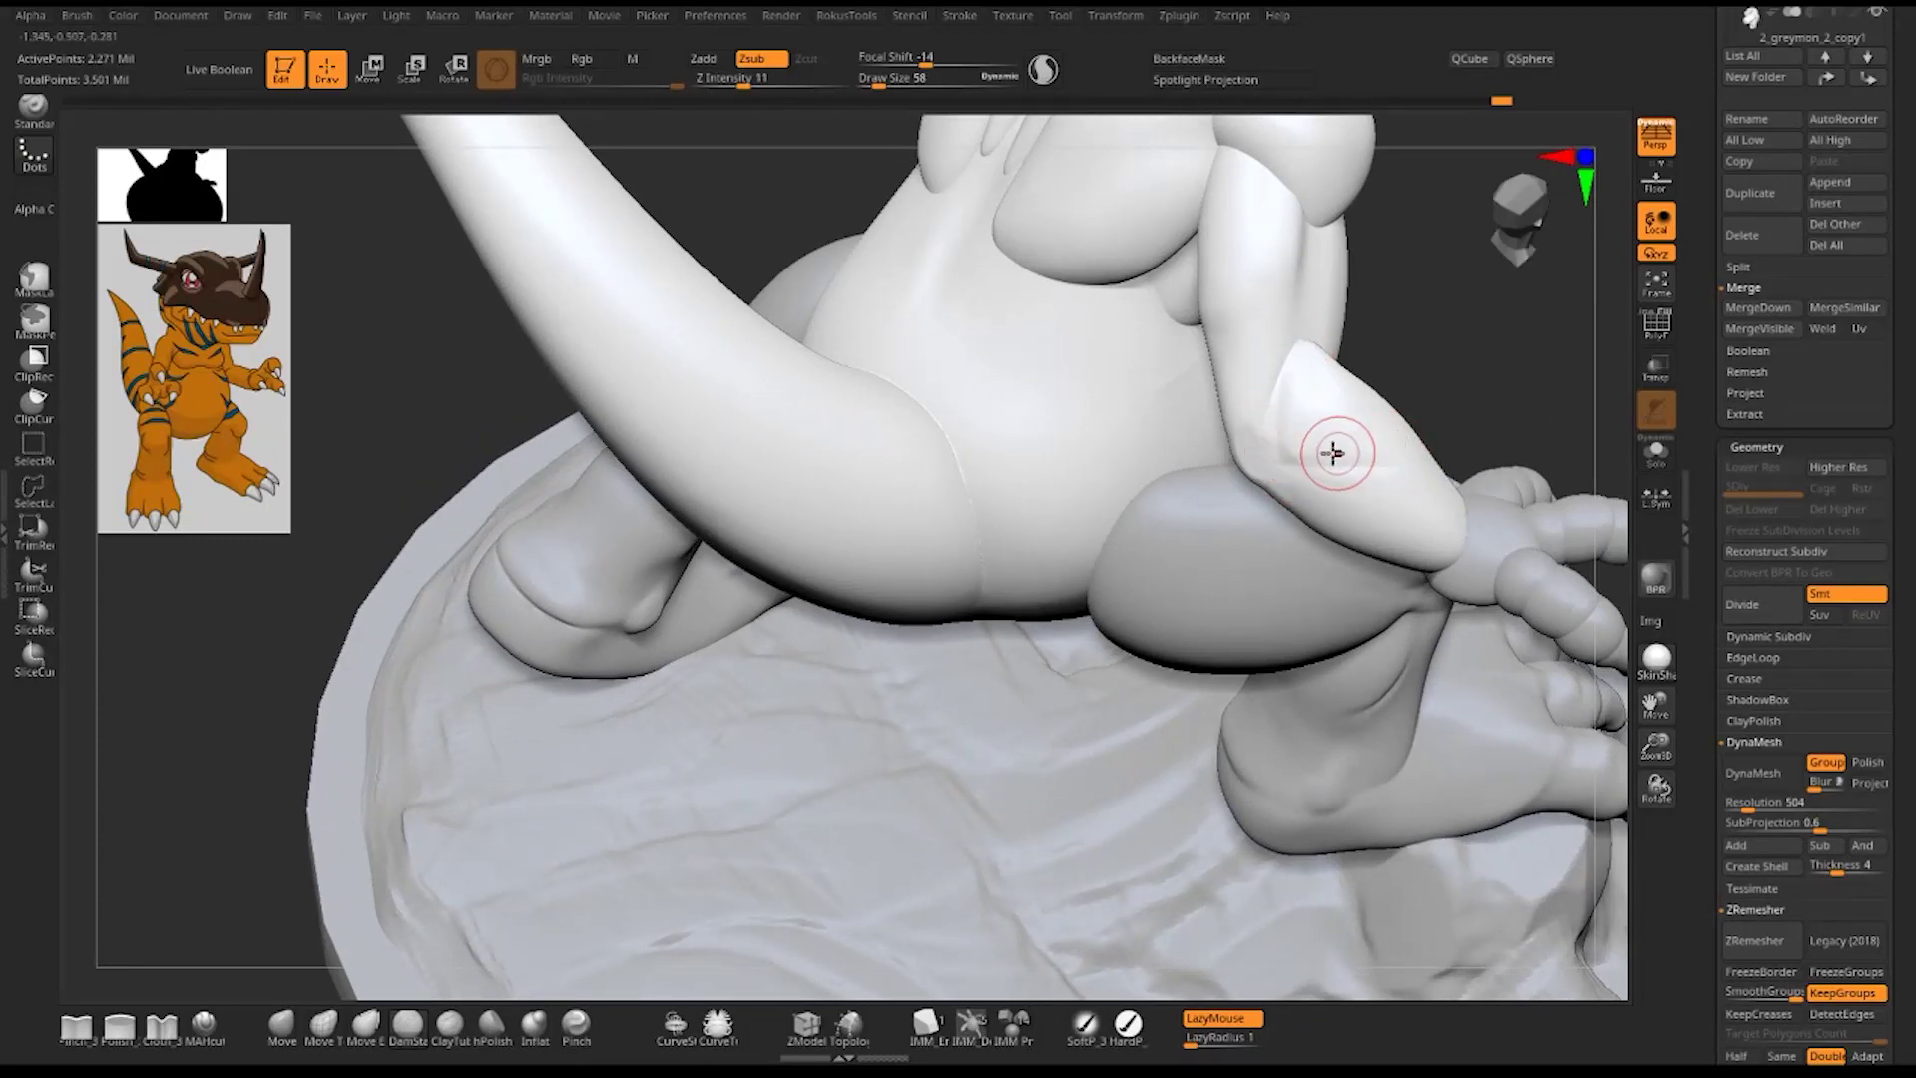
{"action": "left_click_drag", "start_coordinate": [1333, 453], "coordinate": [1351, 453]}
- Smooth the elbow bump, comparing the result with undo and redo
{"action": "key", "text": "shift"}
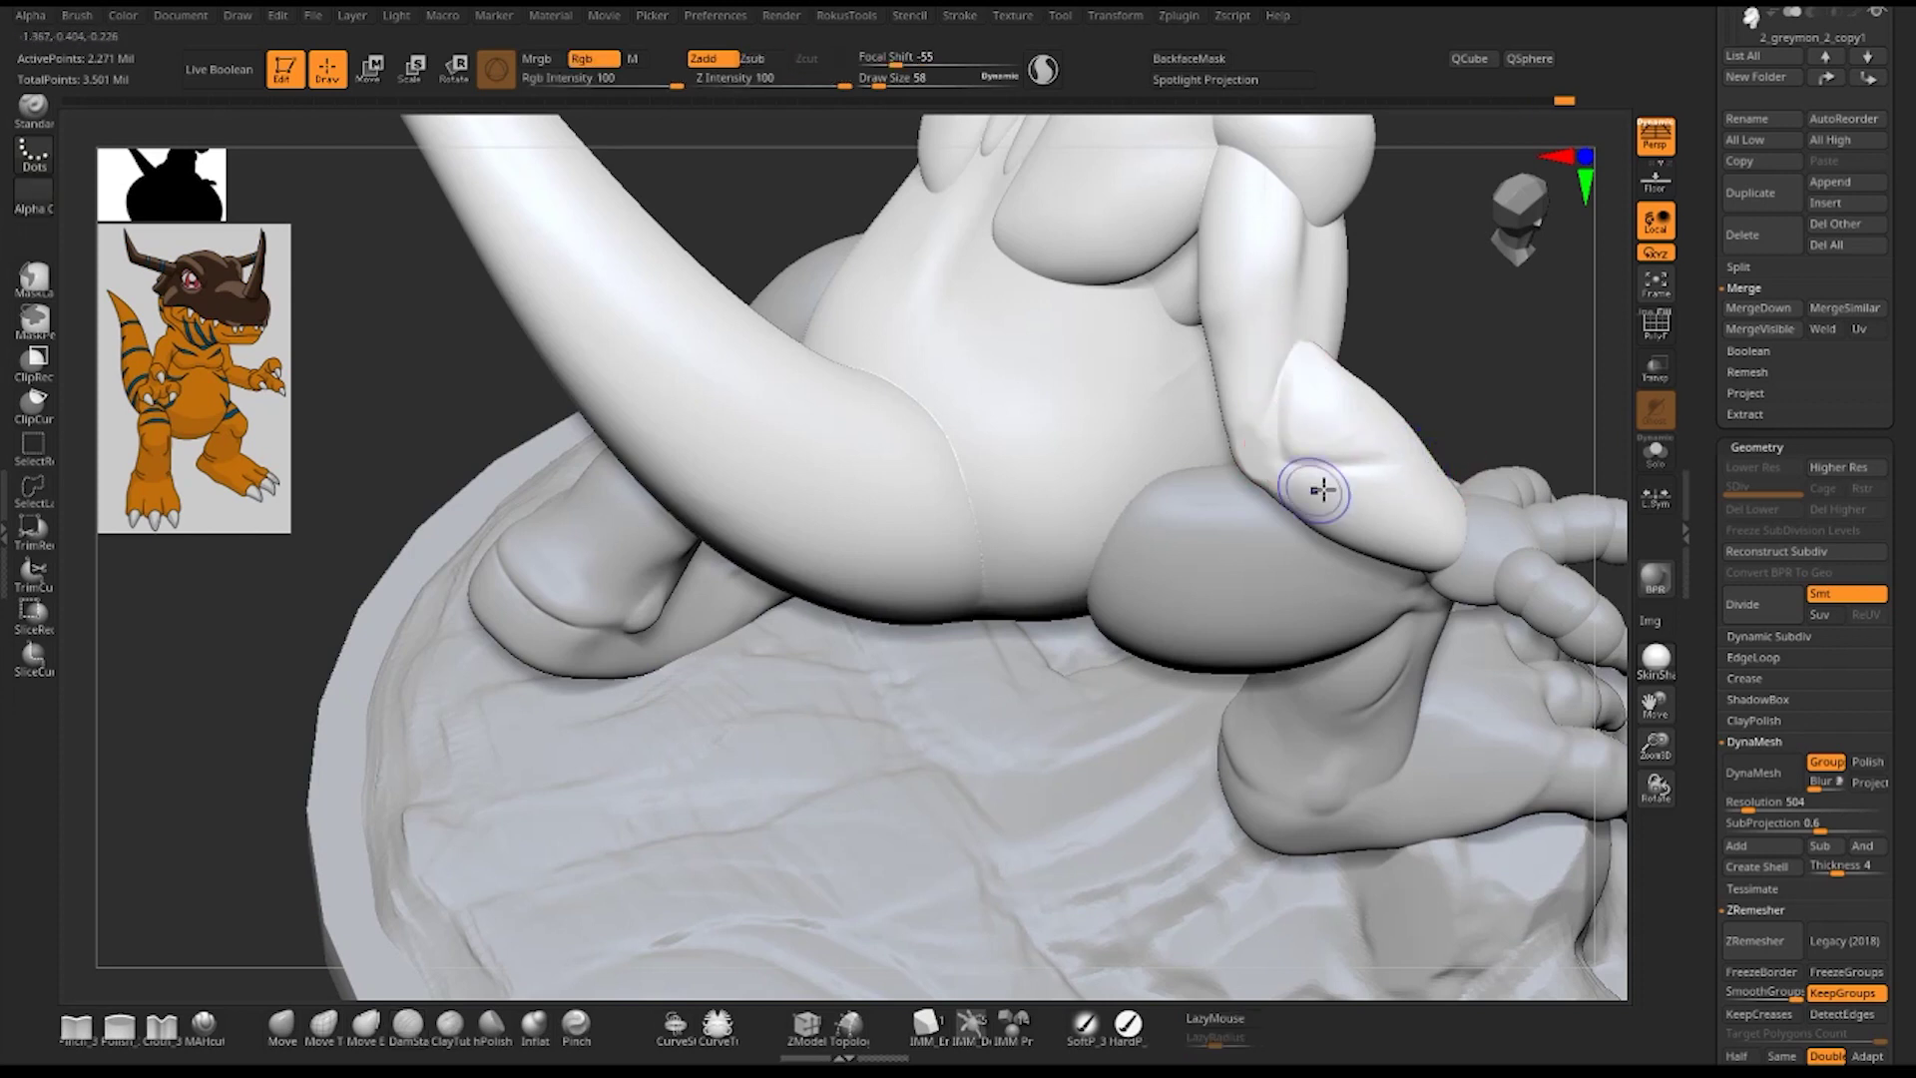
{"action": "left_click_drag", "start_coordinate": [1452, 363], "coordinate": [1249, 525]}
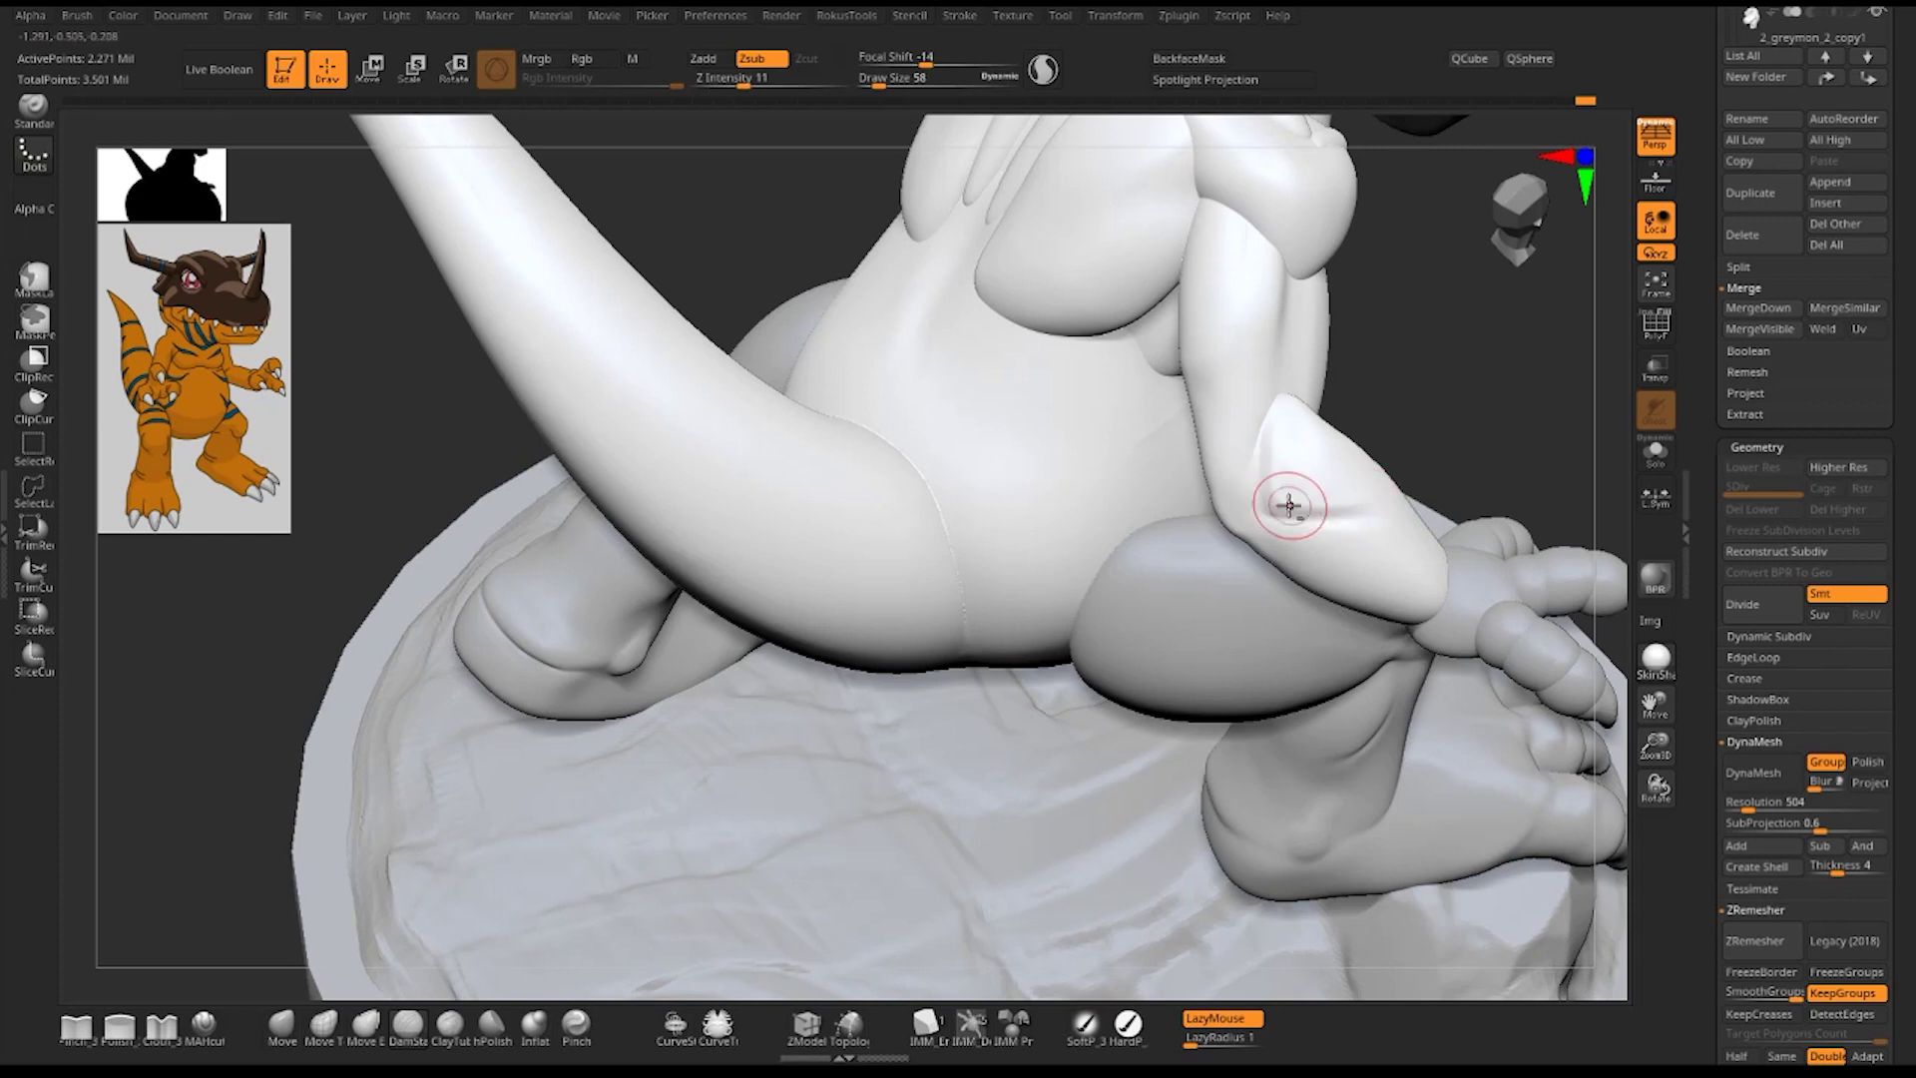
{"action": "key", "text": "shift"}
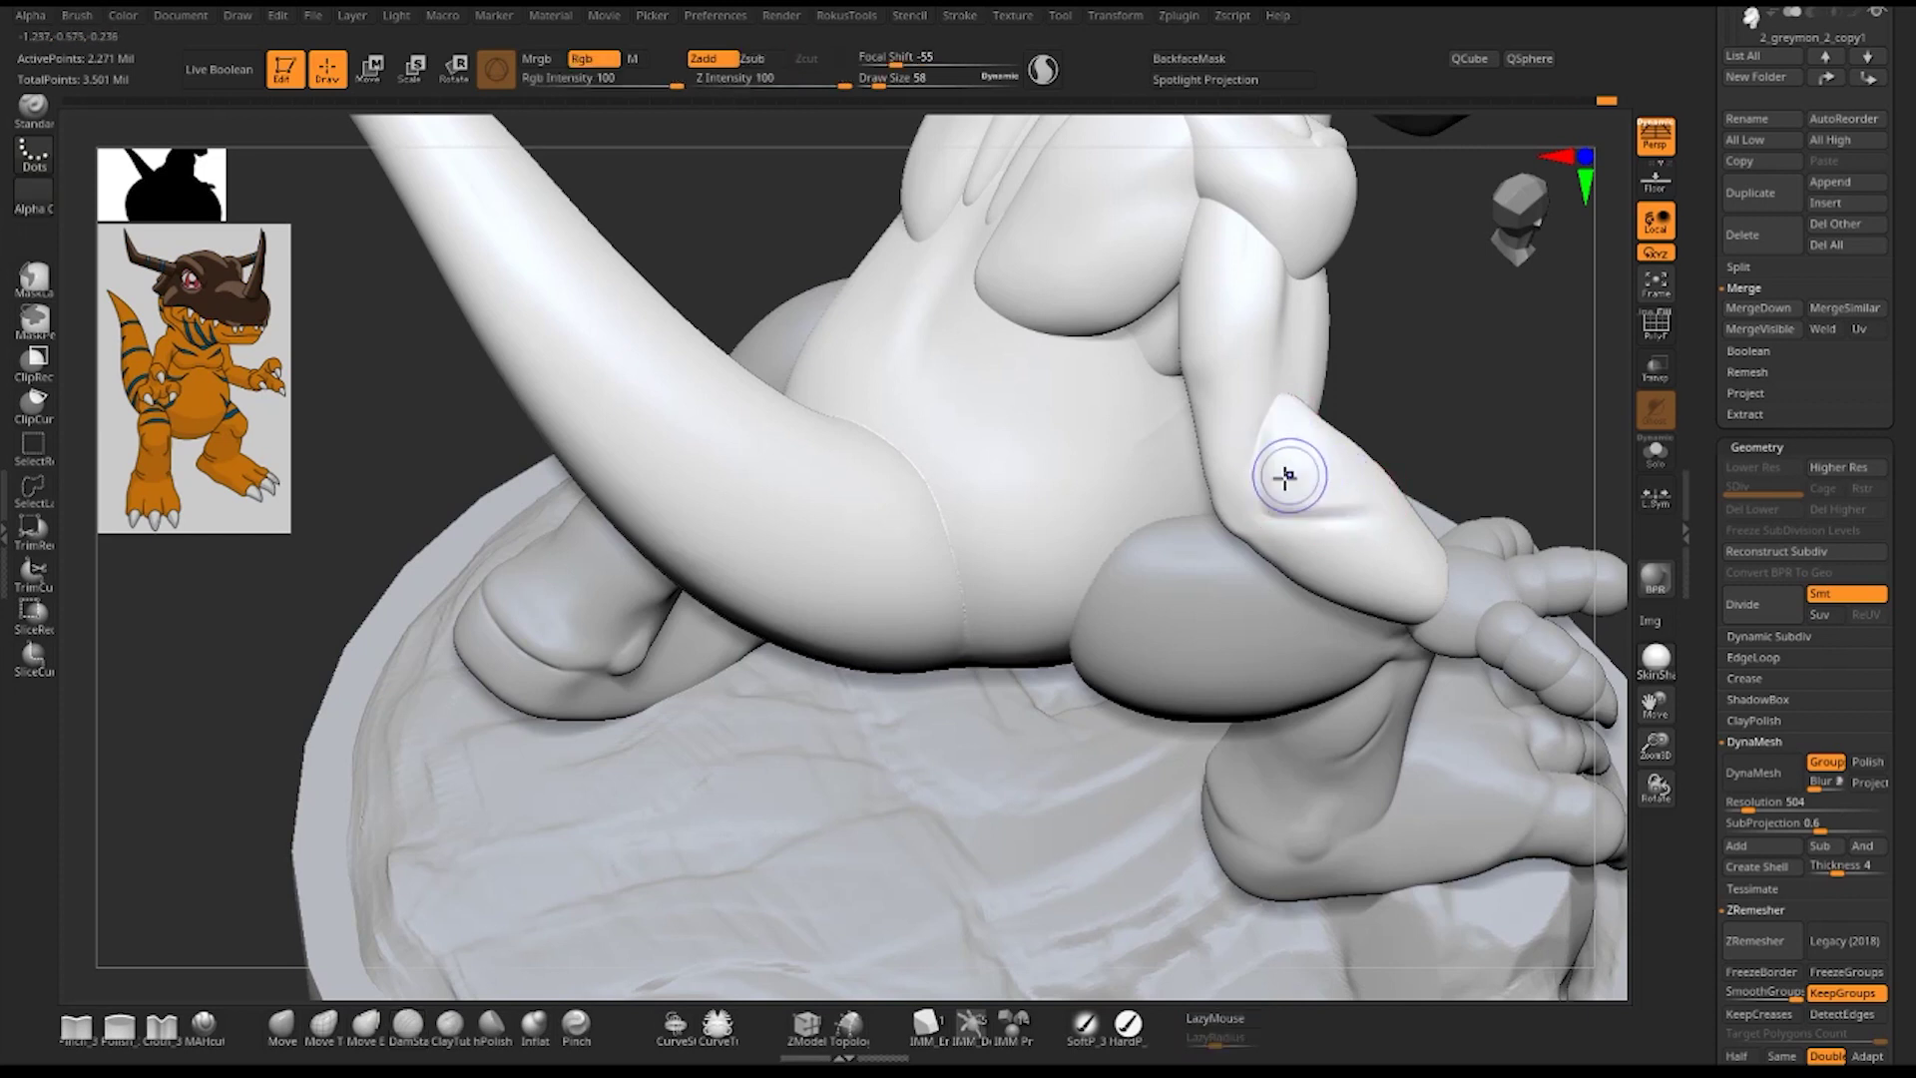
{"action": "key", "text": "ctrl+z"}
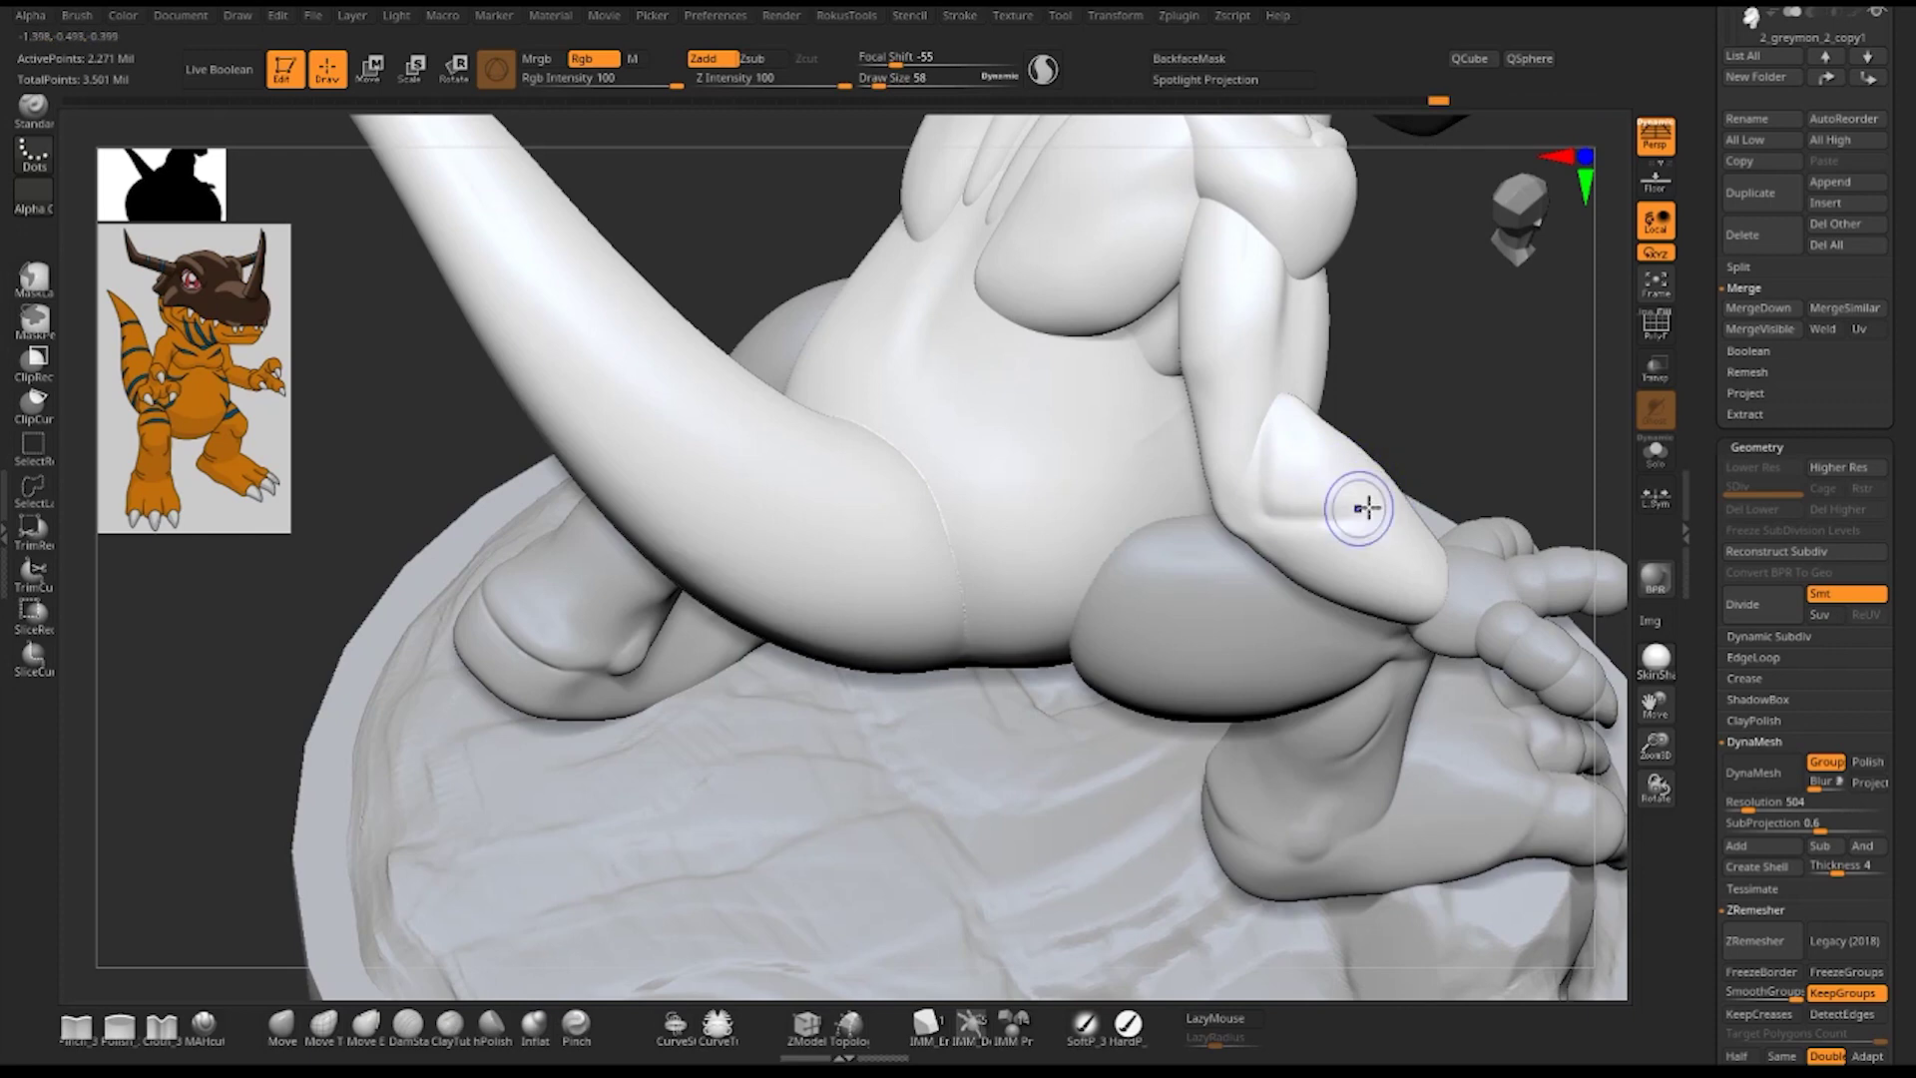
{"action": "key", "text": "ctrl+z"}
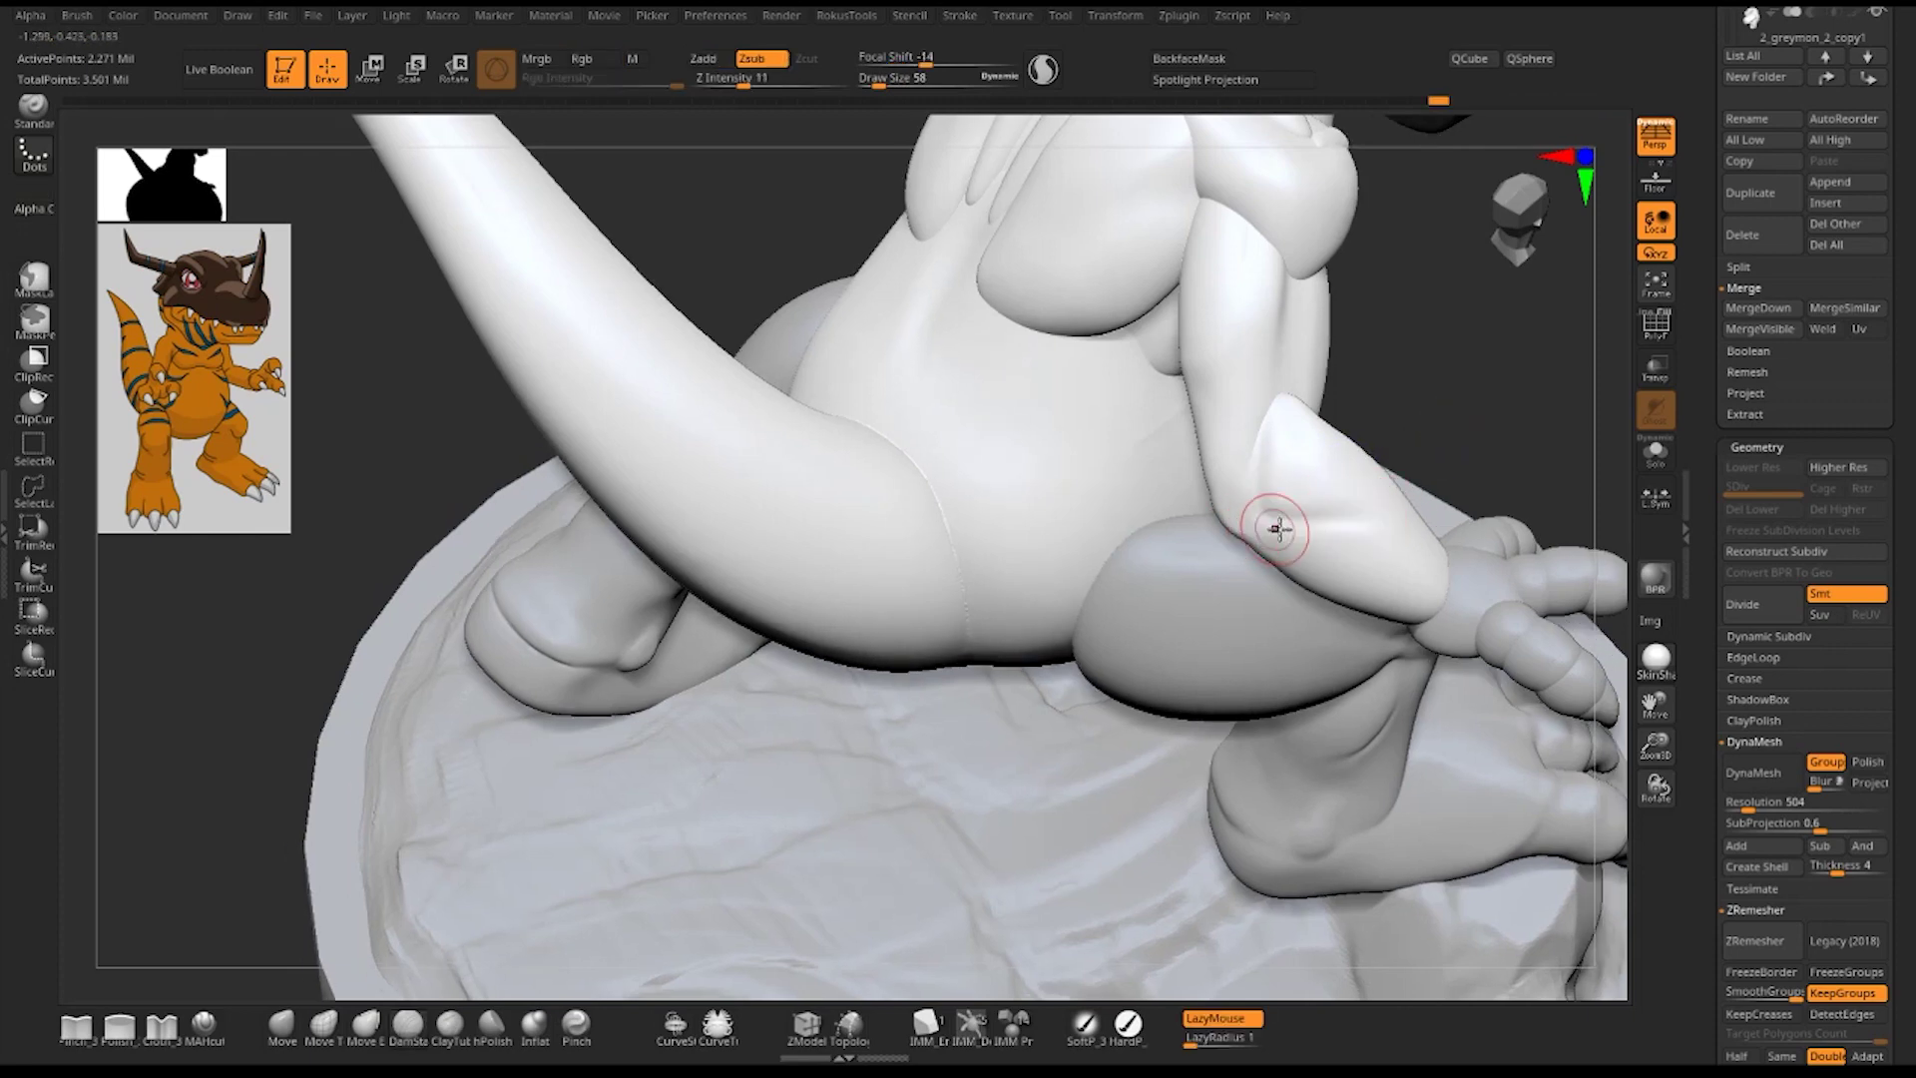
{"action": "mouse_move", "coordinate": [1492, 384]}
{"action": "left_mouse_down"}
{"action": "mouse_move", "coordinate": [1448, 416]}
{"action": "mouse_move", "coordinate": [1222, 474]}
{"action": "left_mouse_up"}
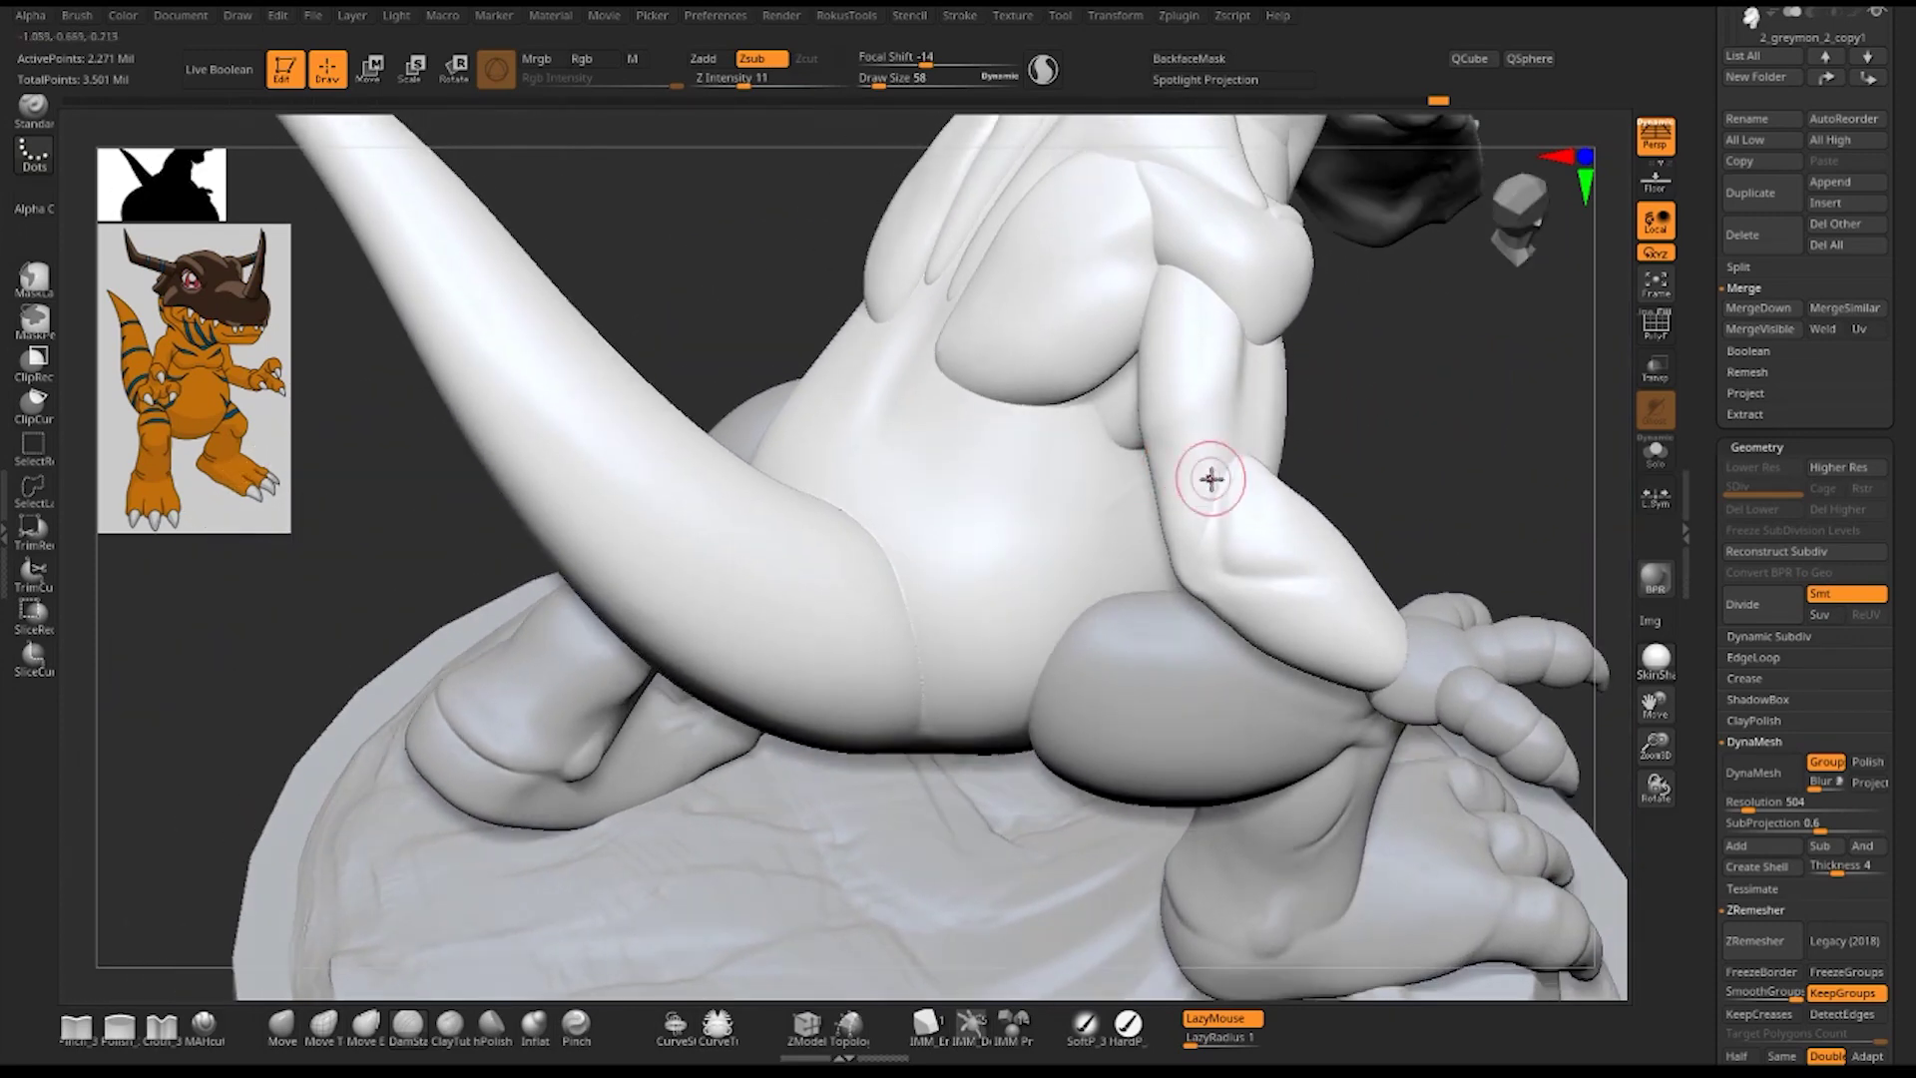
{"action": "key", "text": "ctrl+shift+z"}
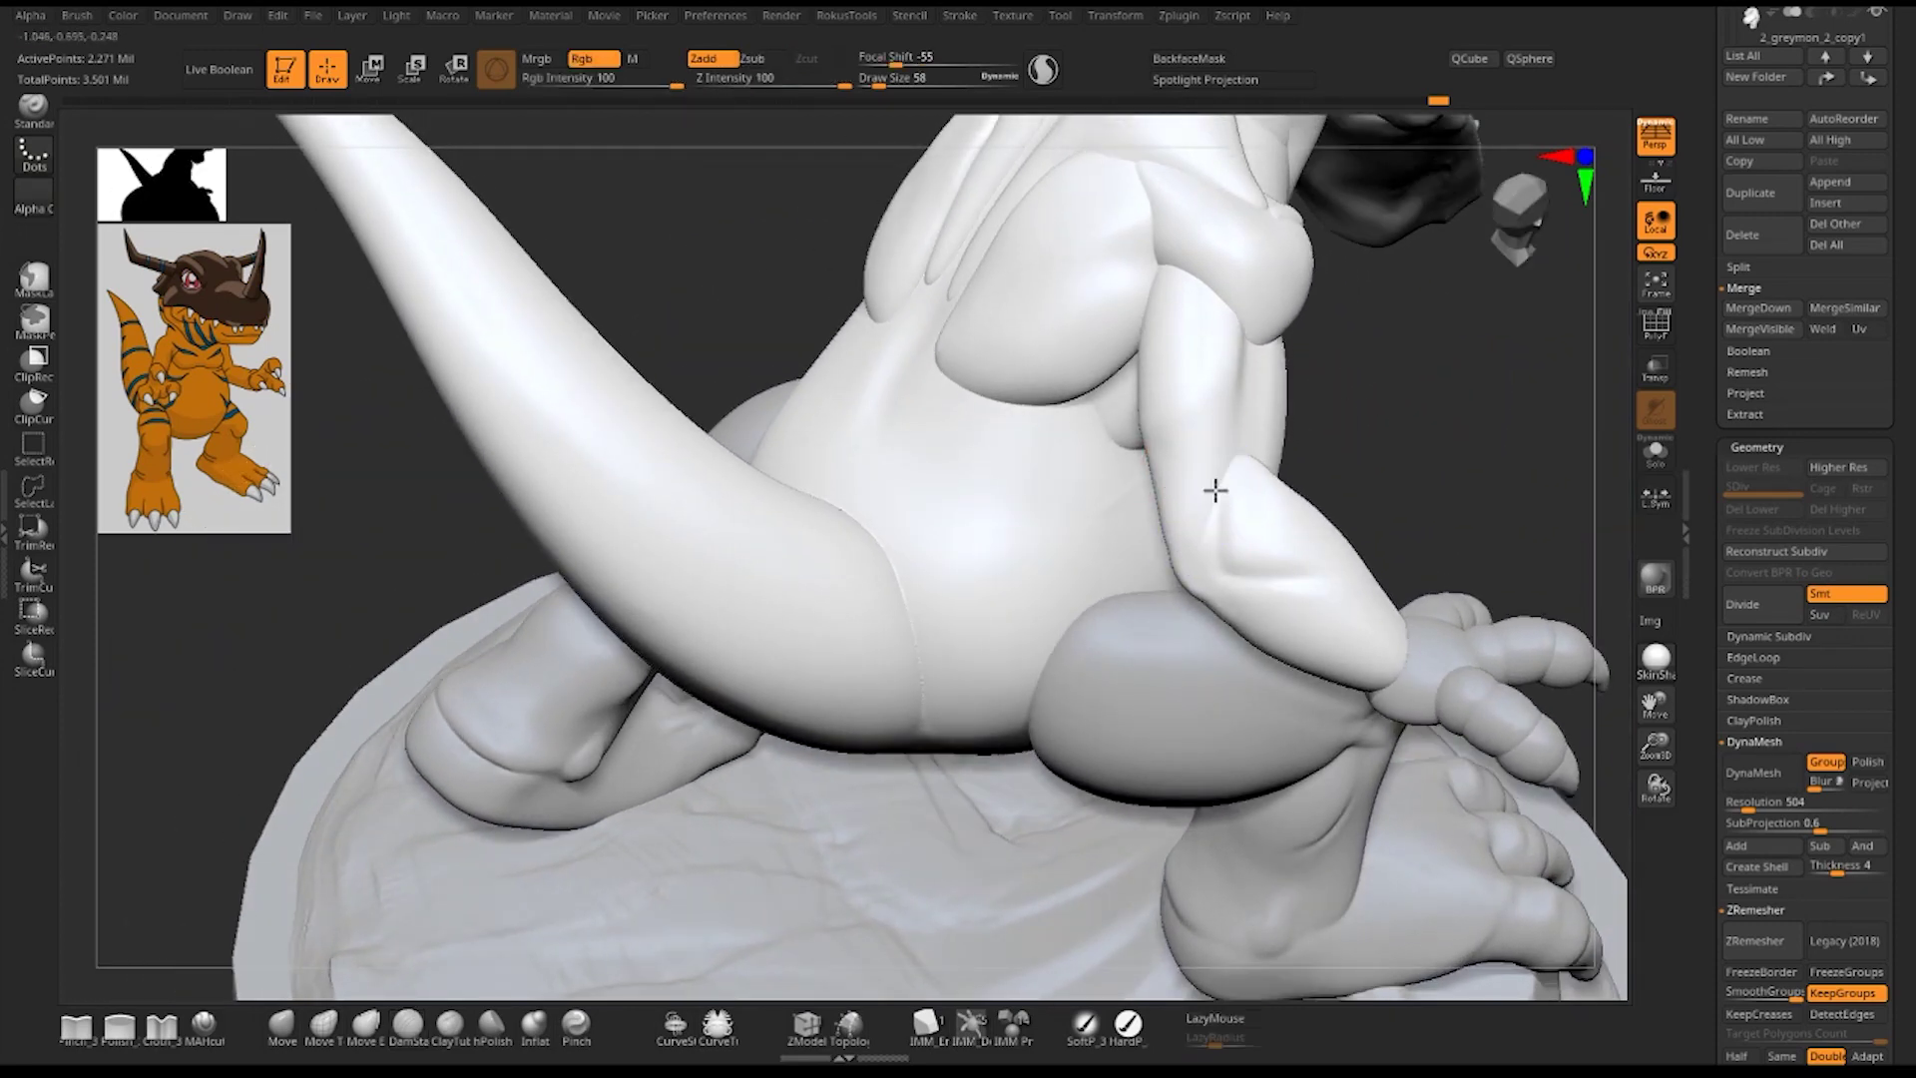
{"action": "left_click_drag", "start_coordinate": [1454, 415], "coordinate": [1484, 428]}
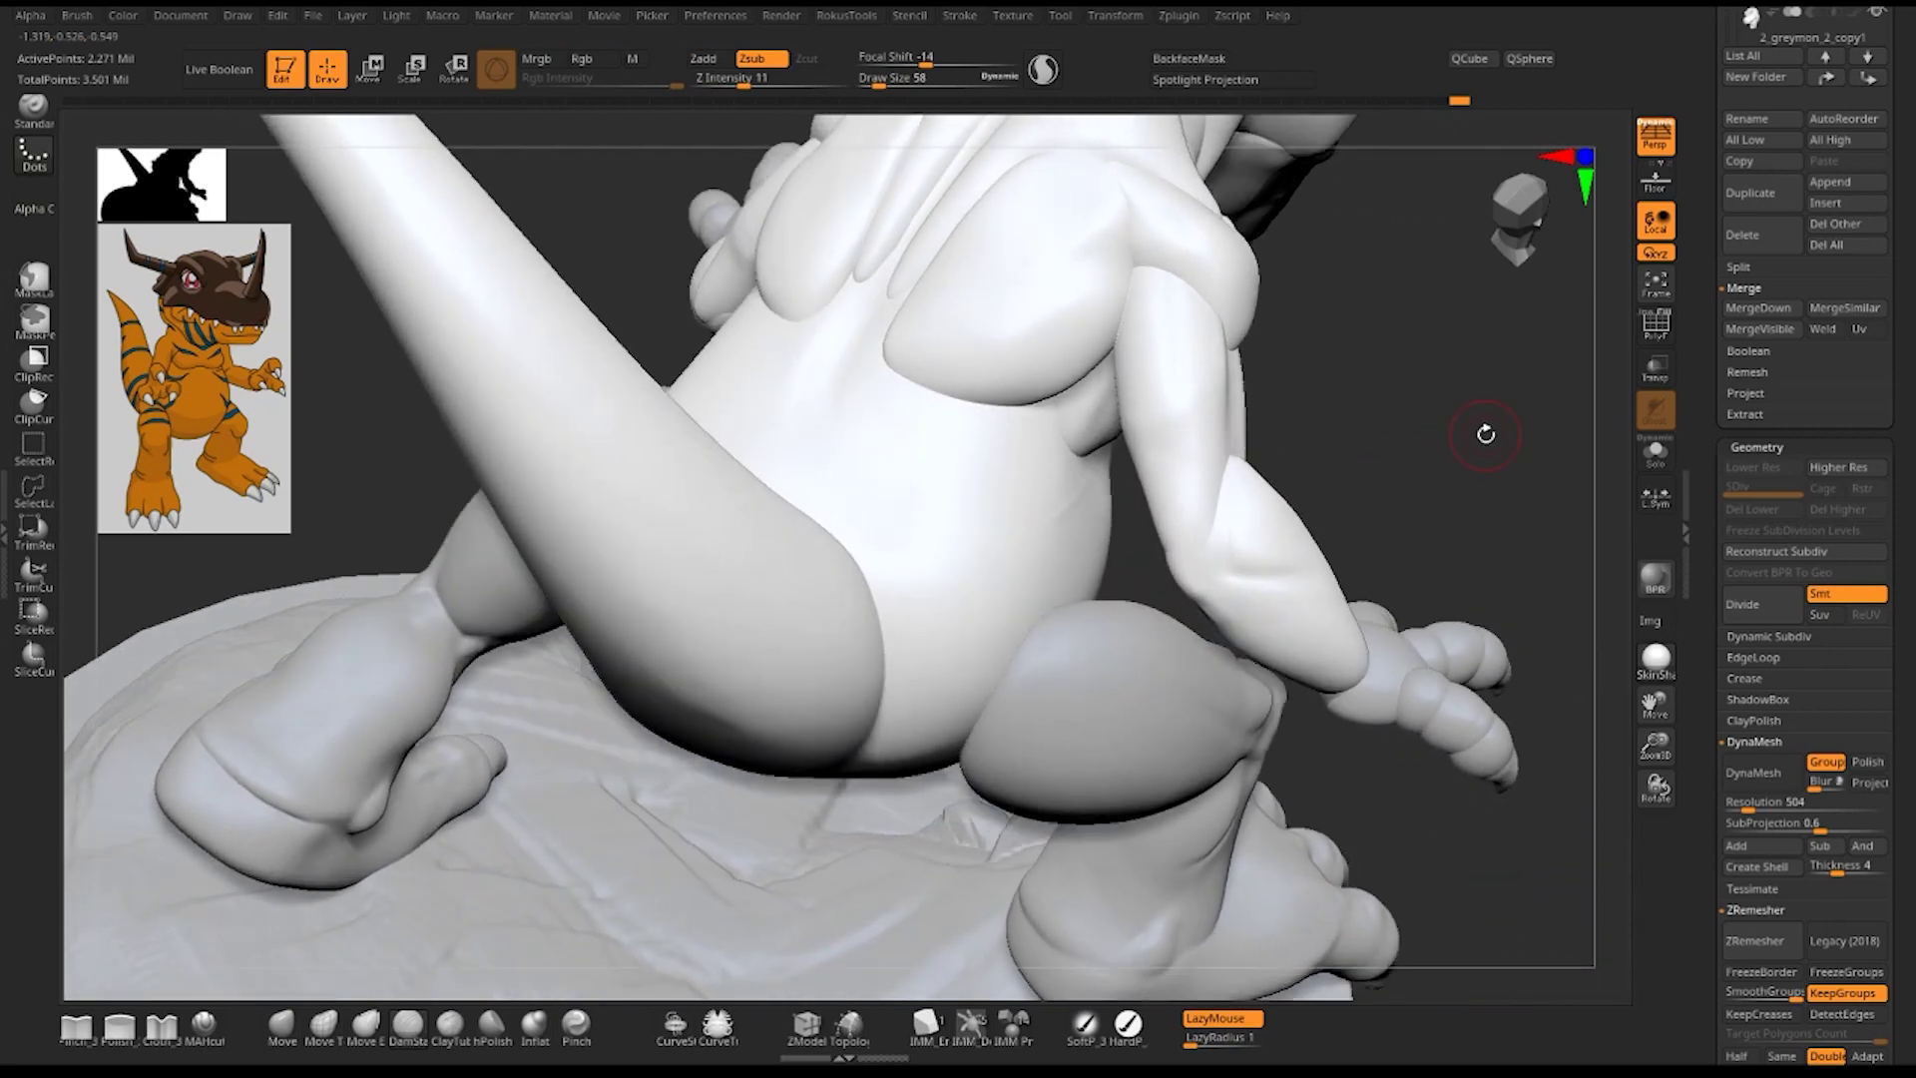
{"action": "key", "text": "ctrl"}
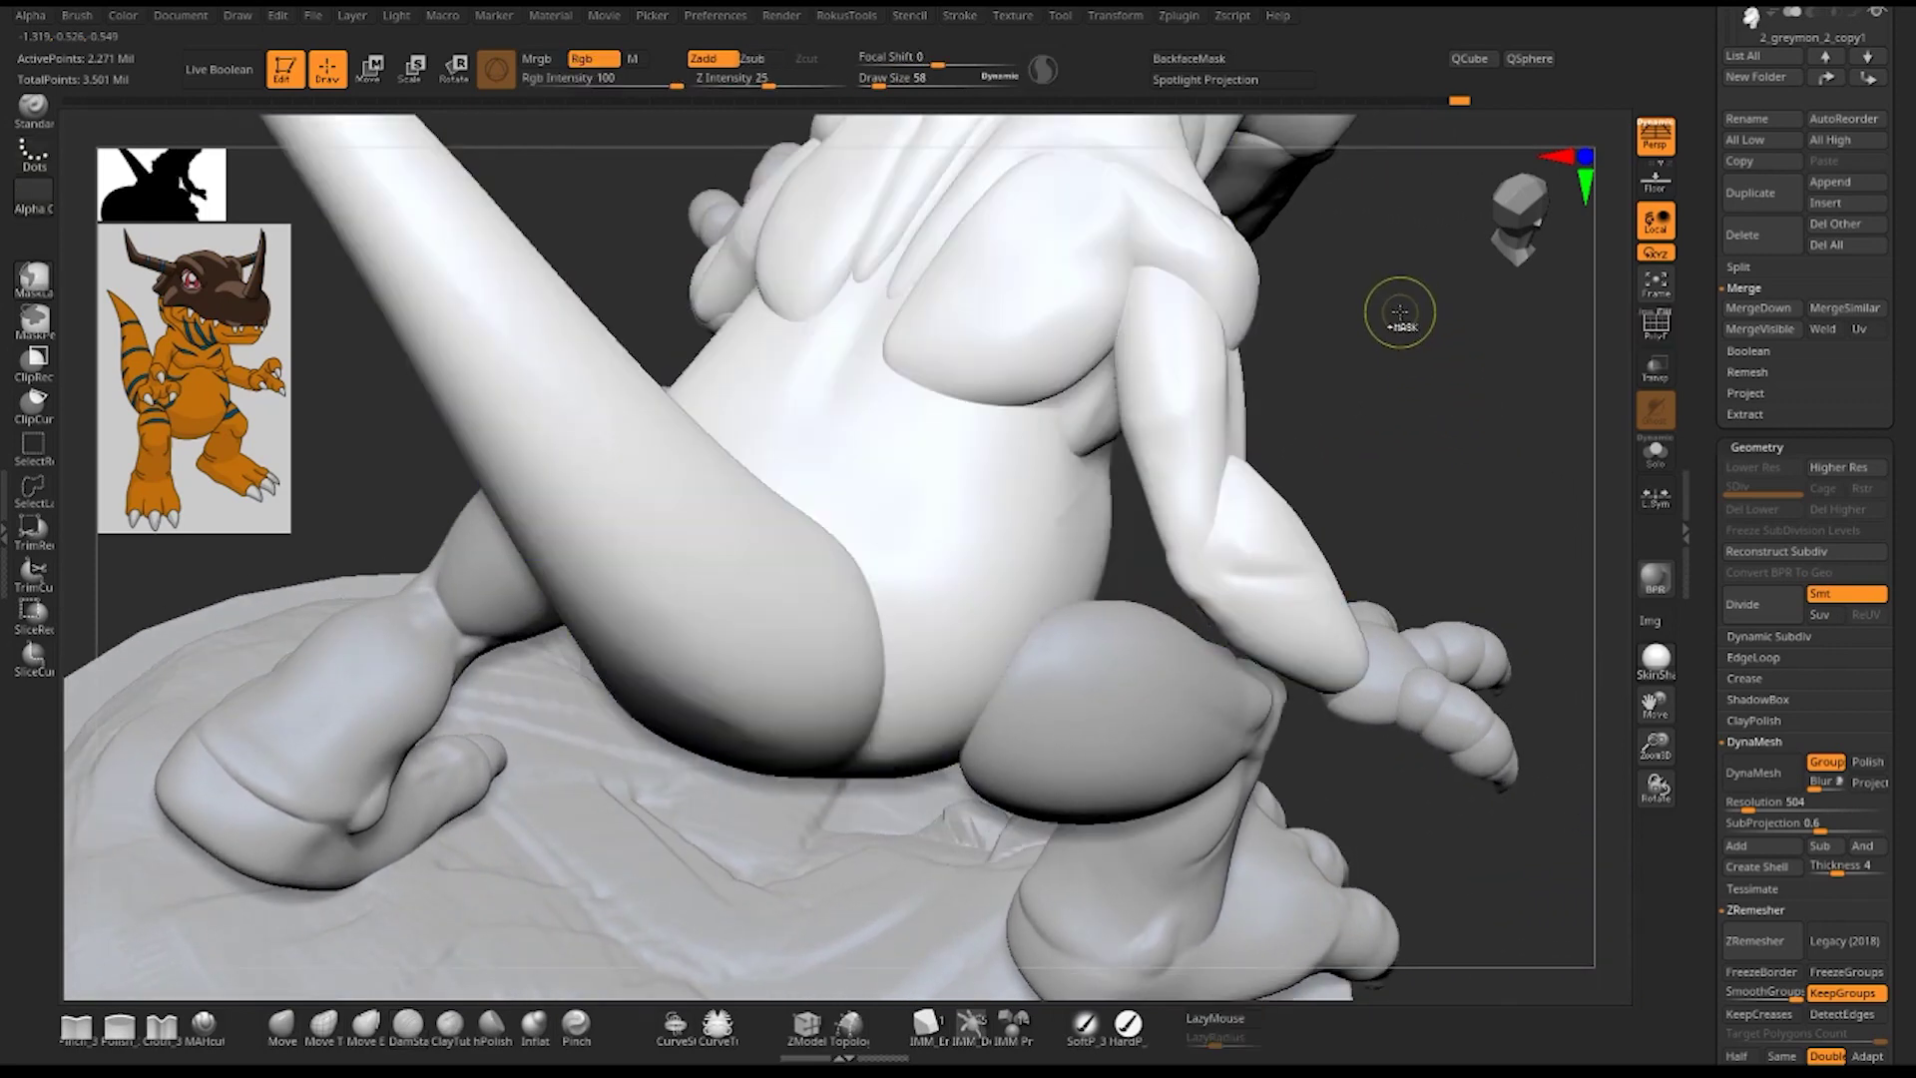
{"action": "key", "text": "ctrl+z"}
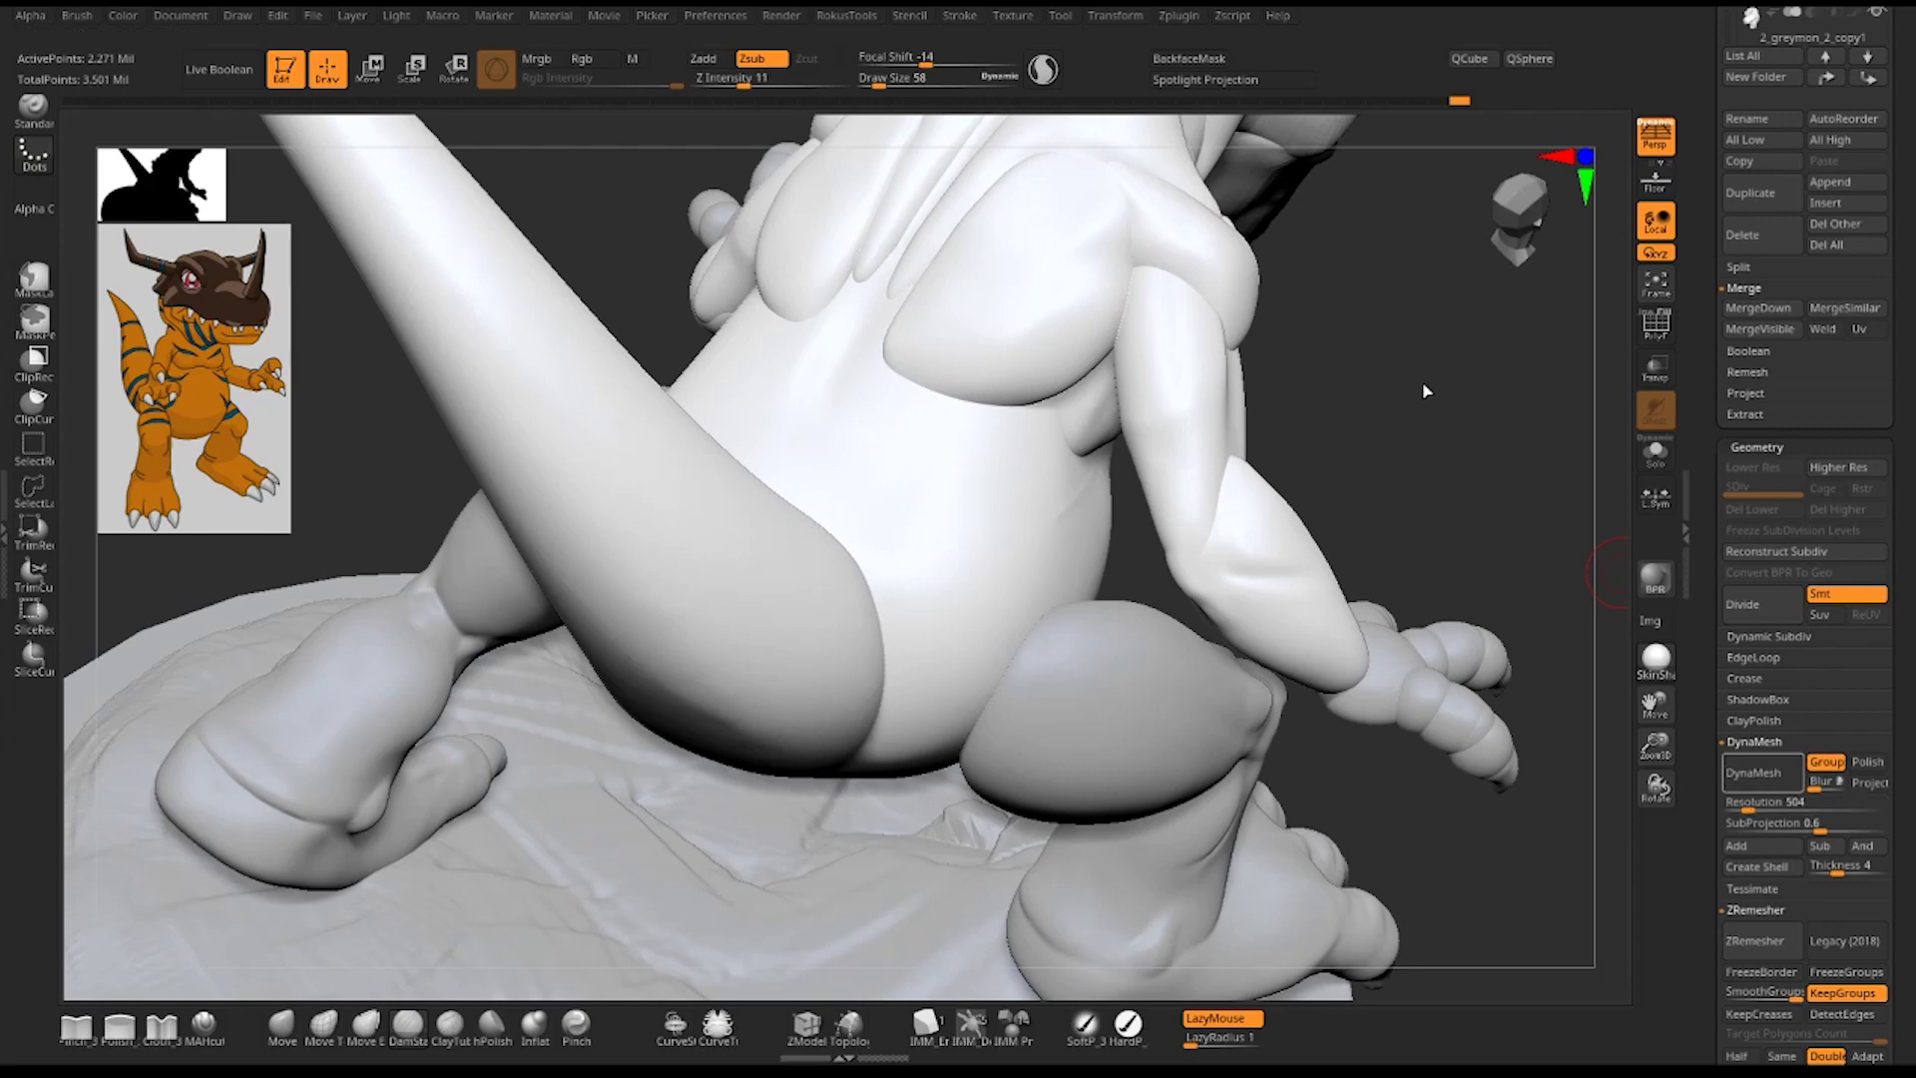
- Carve creases over the elbow and down the upper arm
{"action": "mouse_move", "coordinate": [1443, 417]}
{"action": "left_mouse_down"}
{"action": "mouse_move", "coordinate": [1453, 431]}
{"action": "mouse_move", "coordinate": [1235, 539]}
{"action": "mouse_move", "coordinate": [1387, 485]}
{"action": "left_mouse_up"}
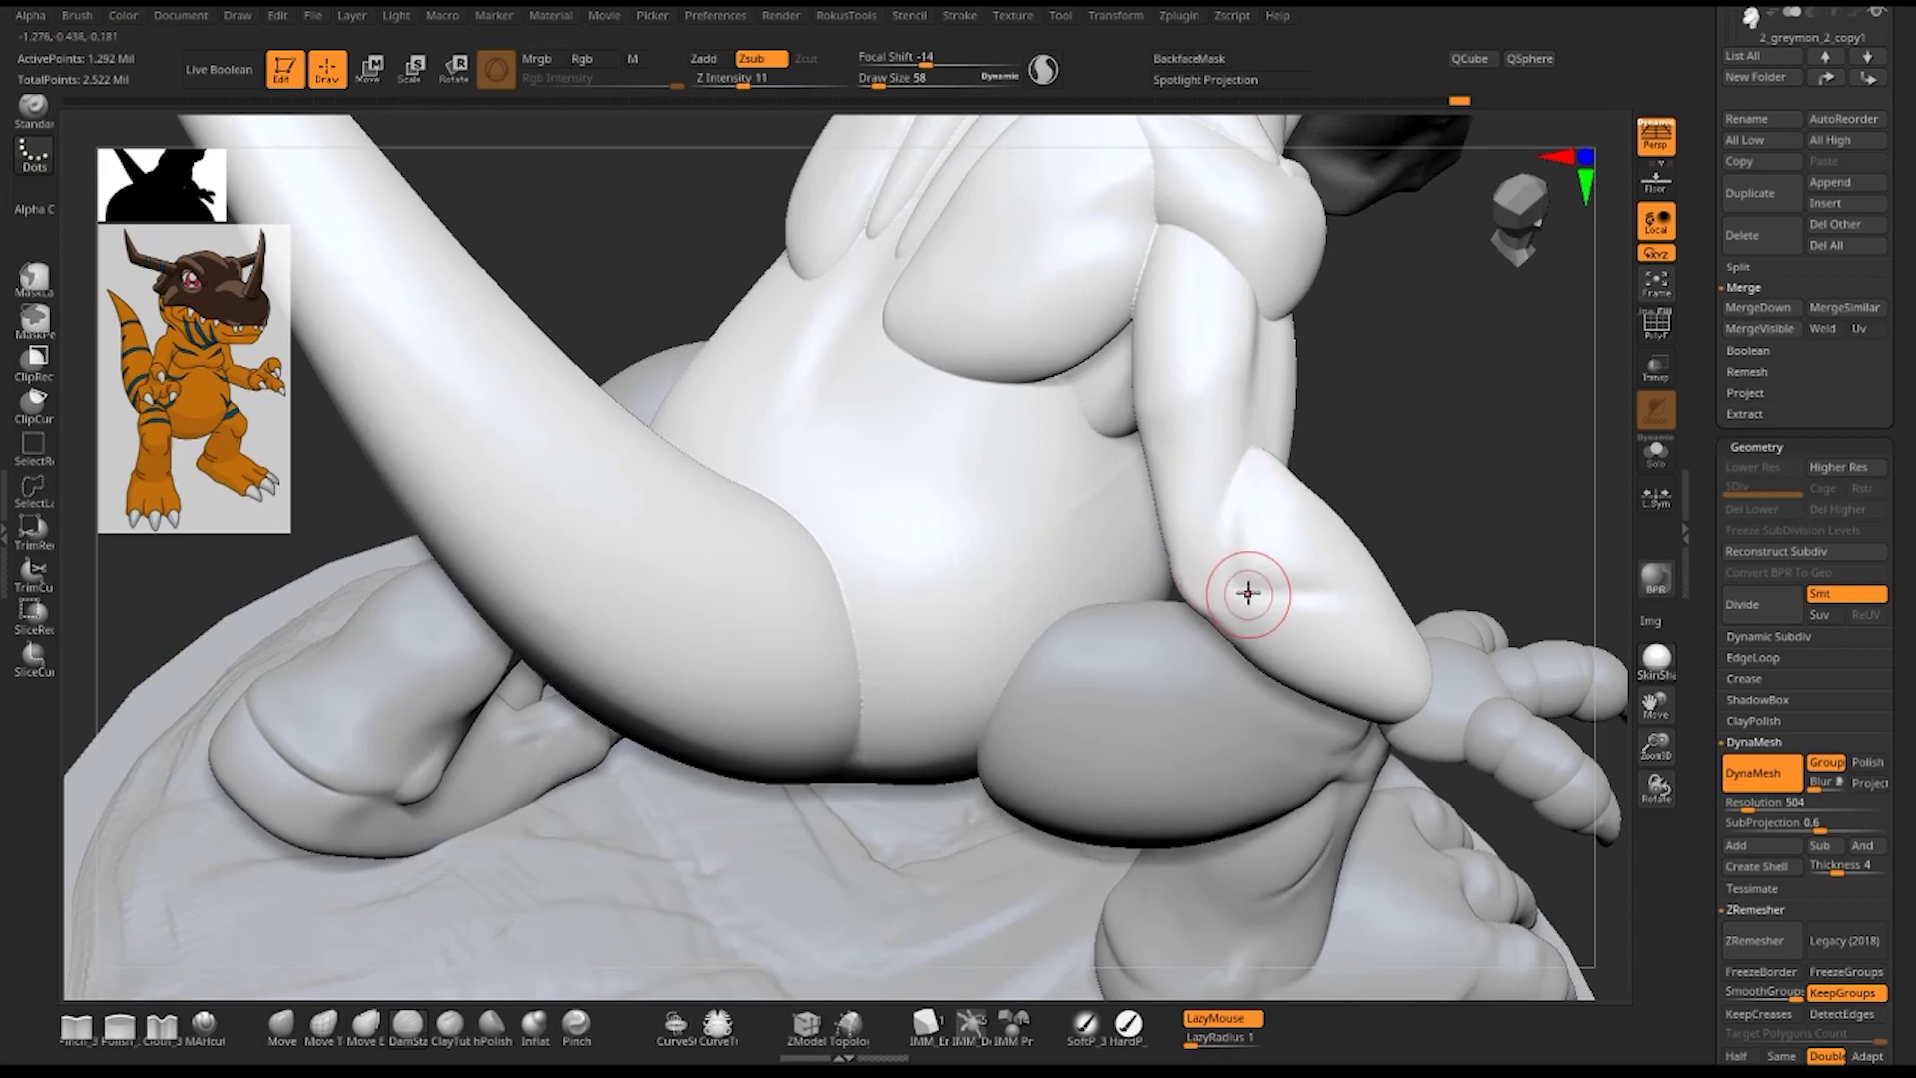
{"action": "mouse_move", "coordinate": [1231, 535]}
{"action": "left_mouse_down"}
{"action": "mouse_move", "coordinate": [1236, 493]}
{"action": "mouse_move", "coordinate": [1354, 595]}
{"action": "left_mouse_up"}
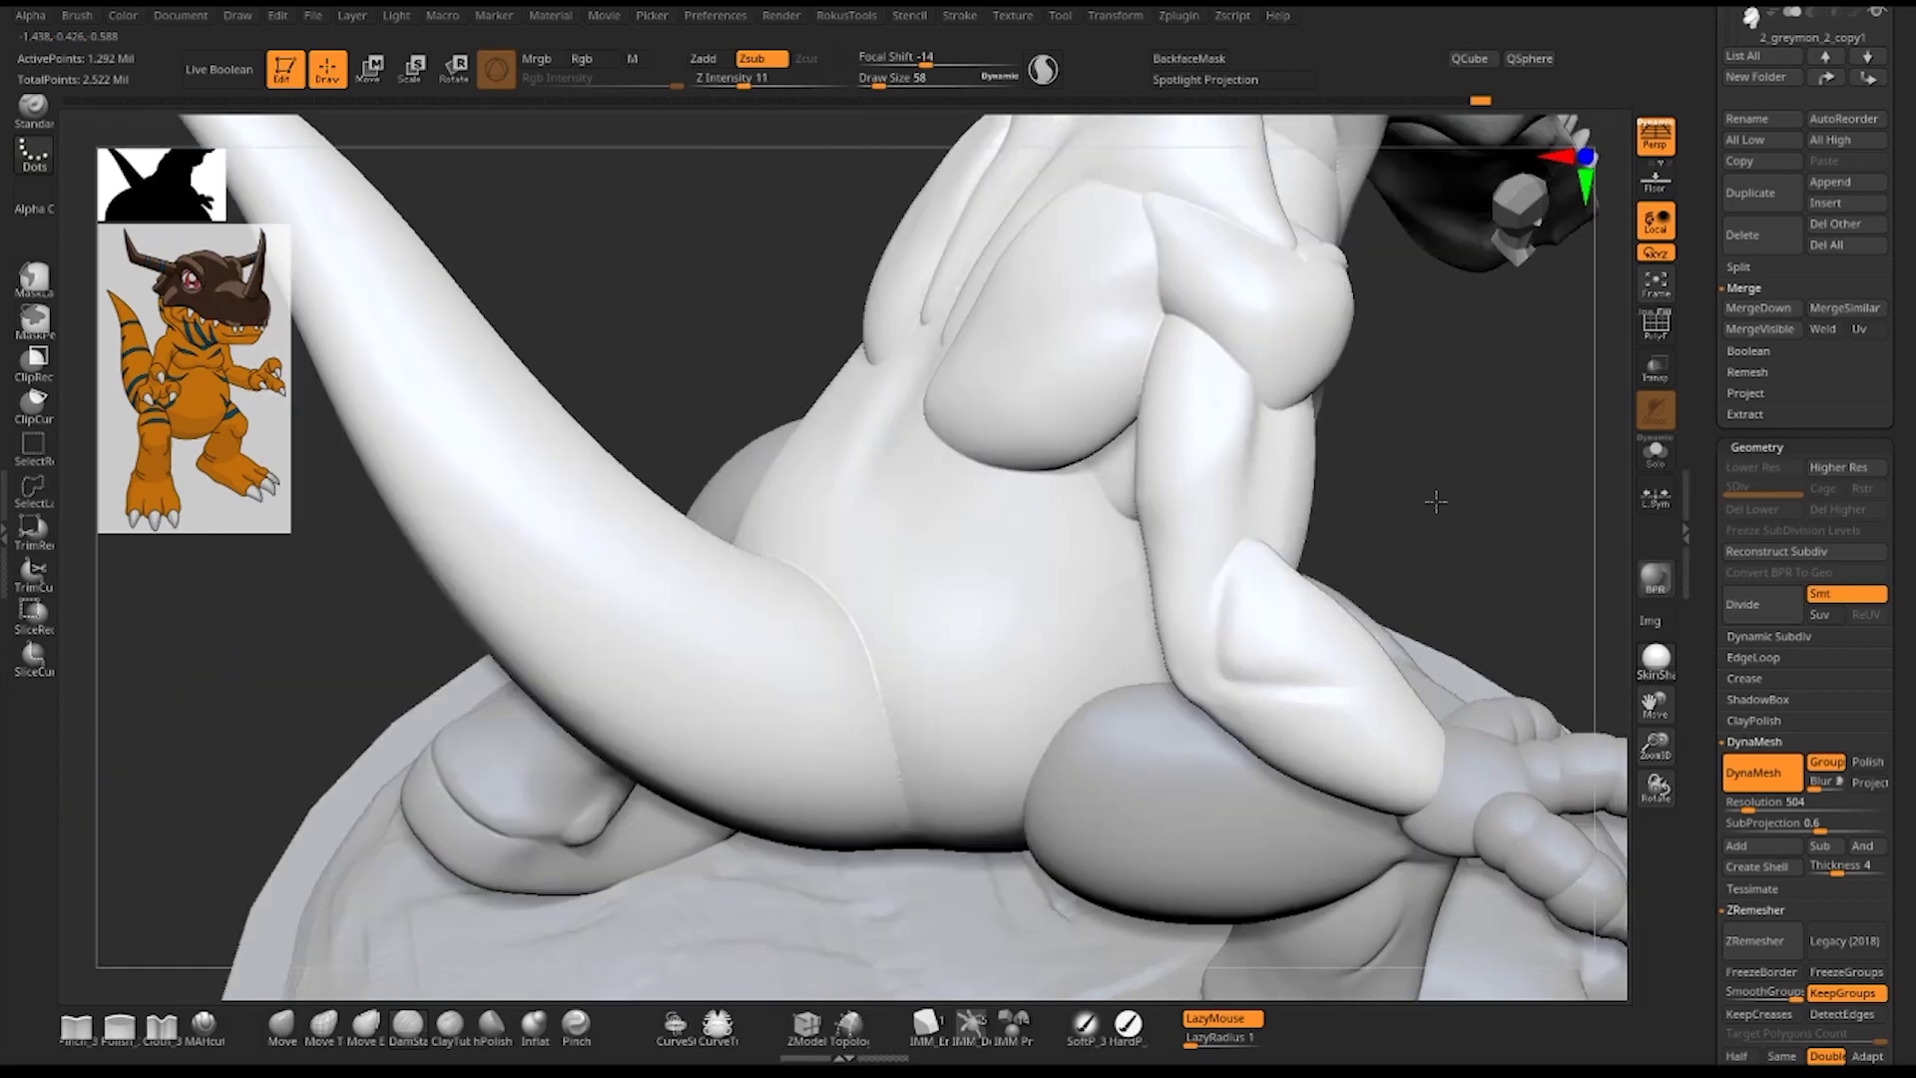
{"action": "mouse_move", "coordinate": [1469, 432]}
{"action": "left_mouse_down"}
{"action": "mouse_move", "coordinate": [1283, 417]}
{"action": "mouse_move", "coordinate": [1232, 528]}
{"action": "left_mouse_up"}
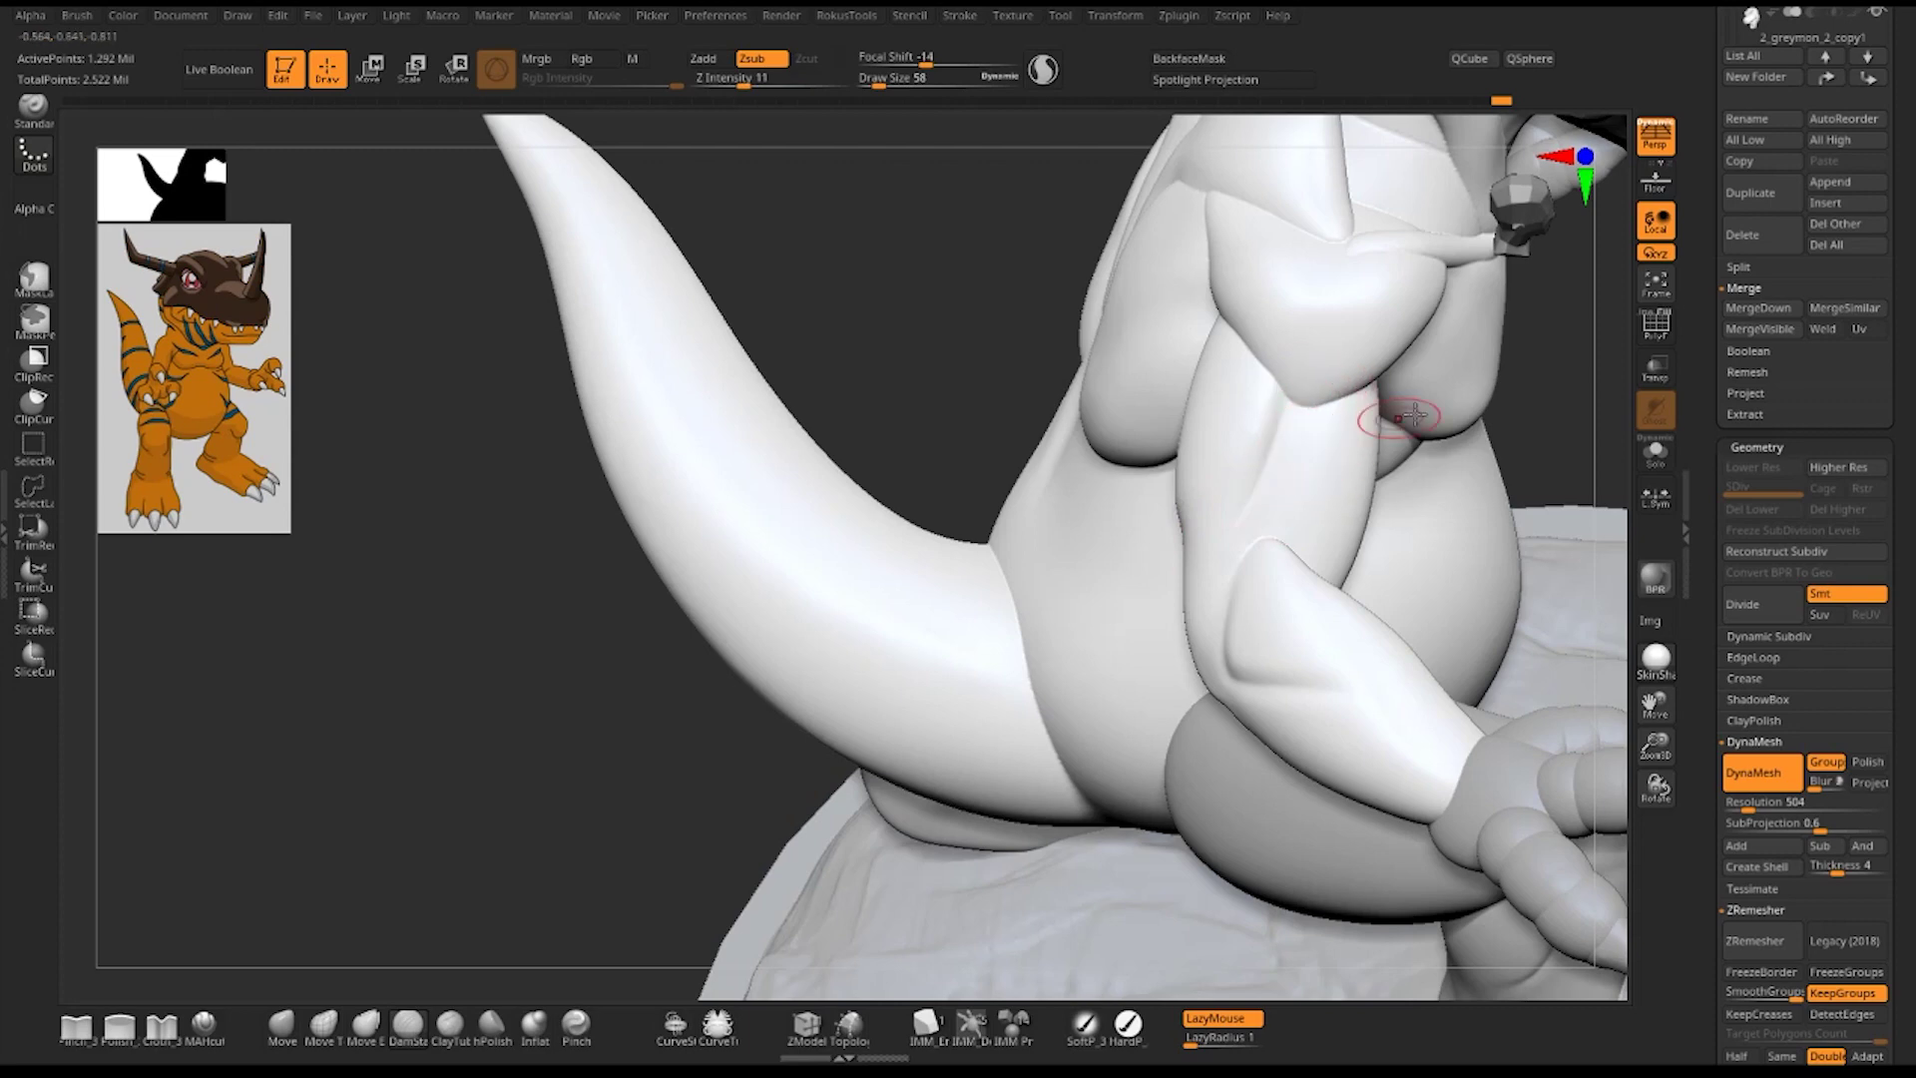
{"action": "mouse_move", "coordinate": [1402, 418]}
{"action": "left_mouse_down"}
{"action": "mouse_move", "coordinate": [1514, 351]}
{"action": "mouse_move", "coordinate": [1006, 467]}
{"action": "left_mouse_up"}
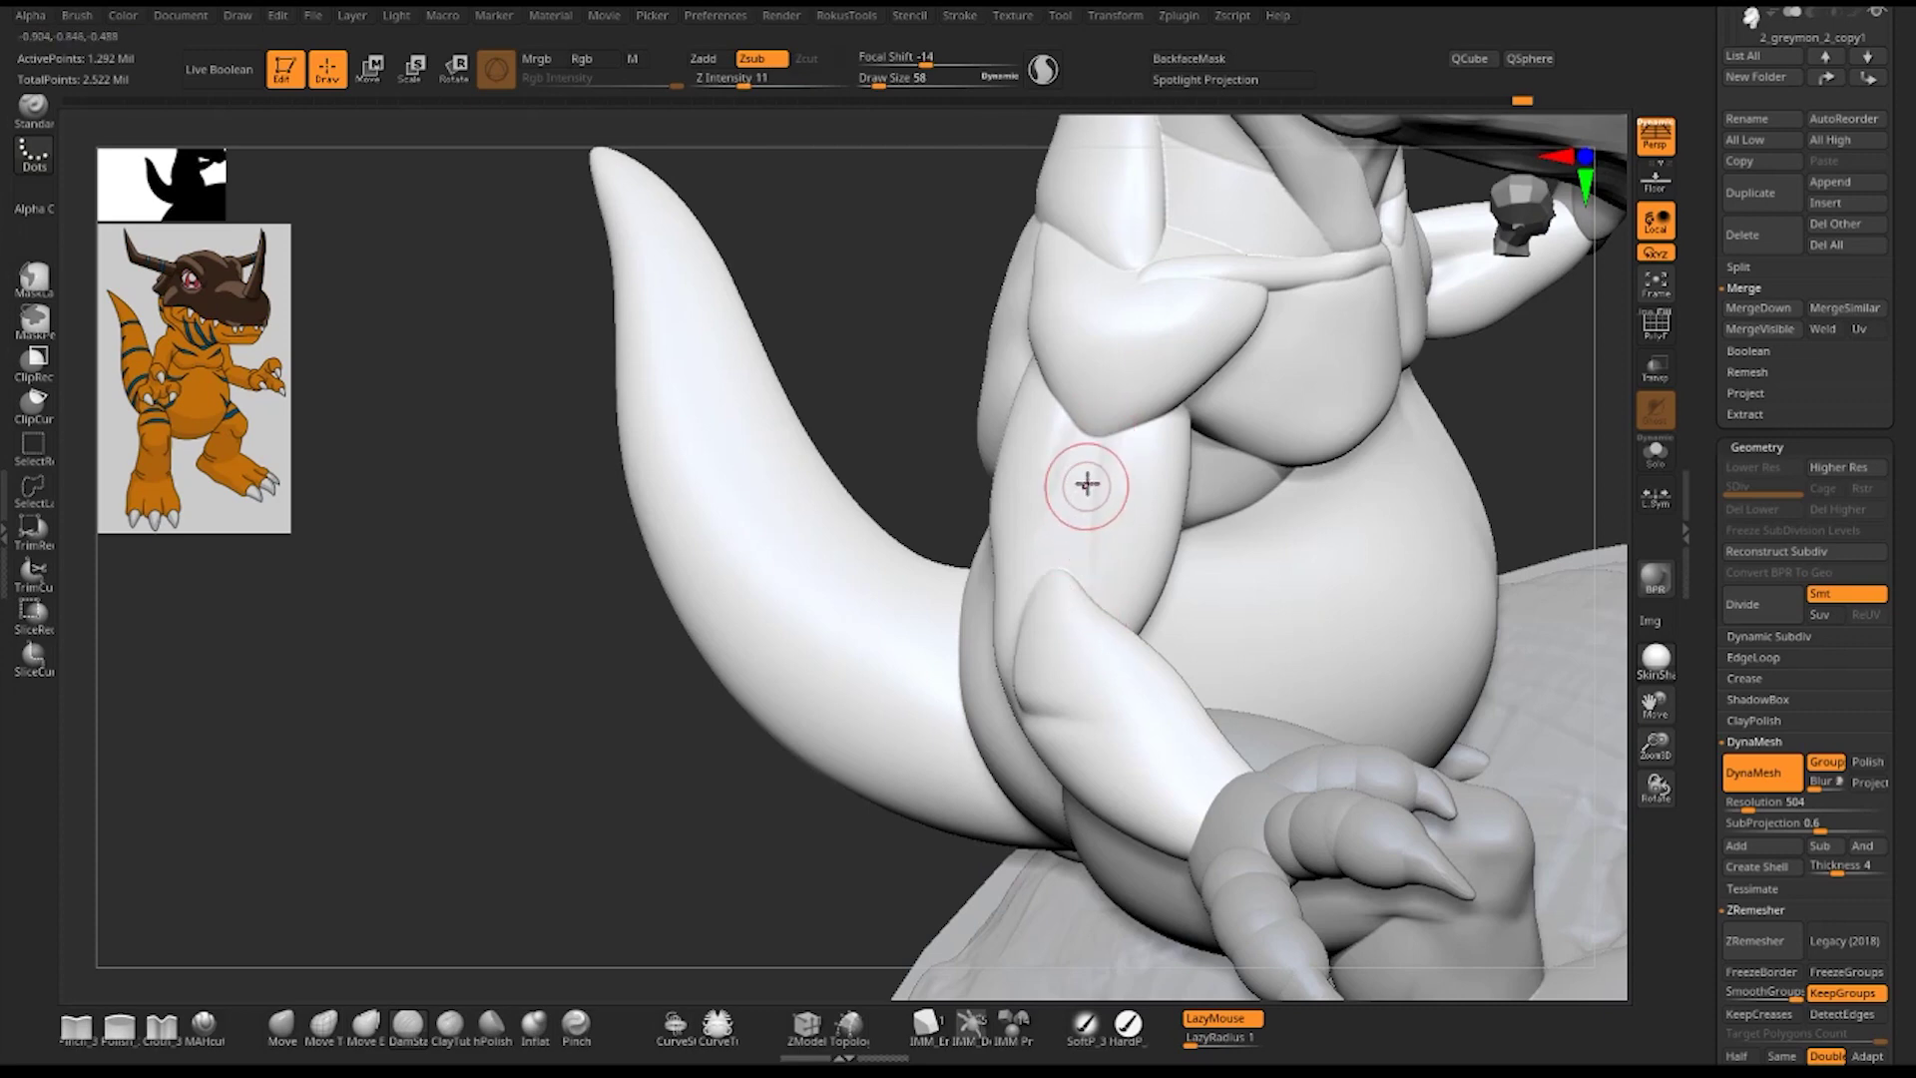
{"action": "left_click_drag", "start_coordinate": [1087, 484], "coordinate": [1094, 633]}
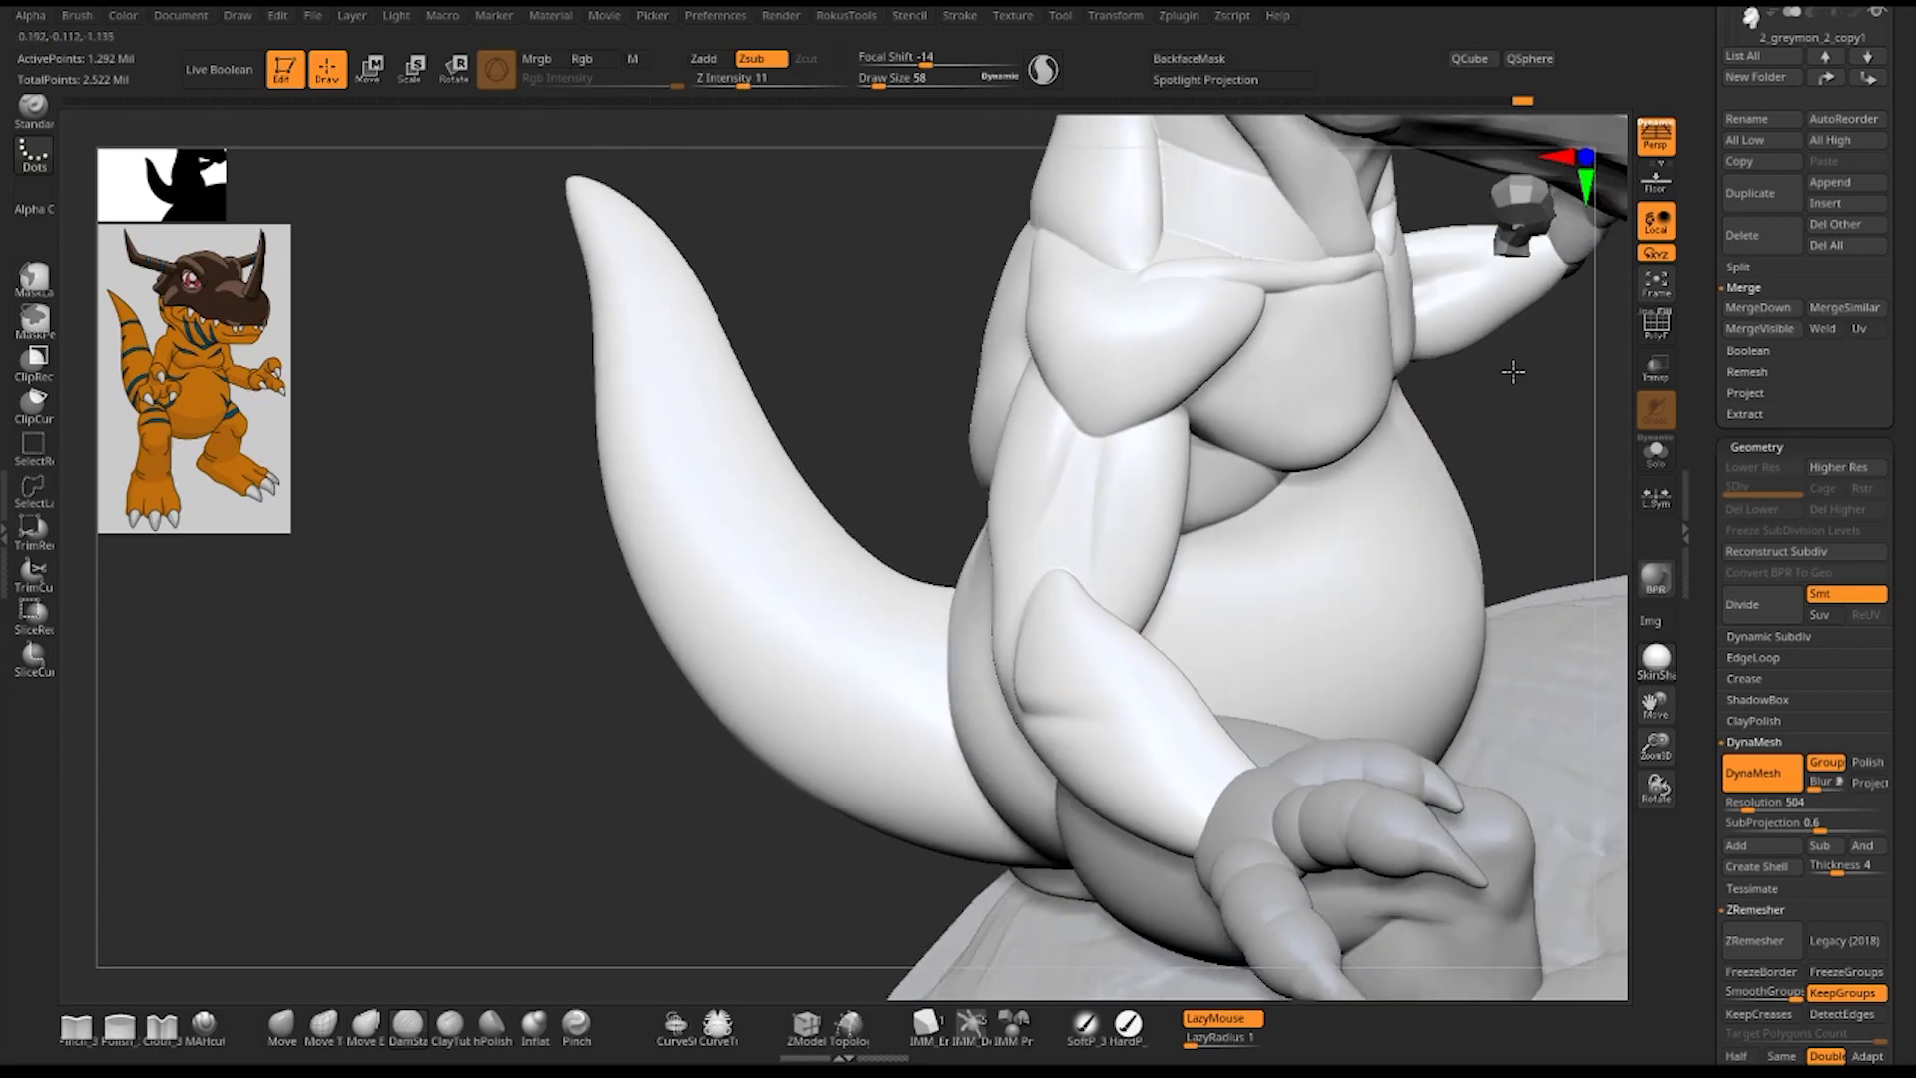
{"action": "left_click_drag", "start_coordinate": [1514, 369], "coordinate": [1479, 406]}
- Smooth the upper-arm and elbow creases, lowering Draw Size to 28
{"action": "key", "text": "b"}
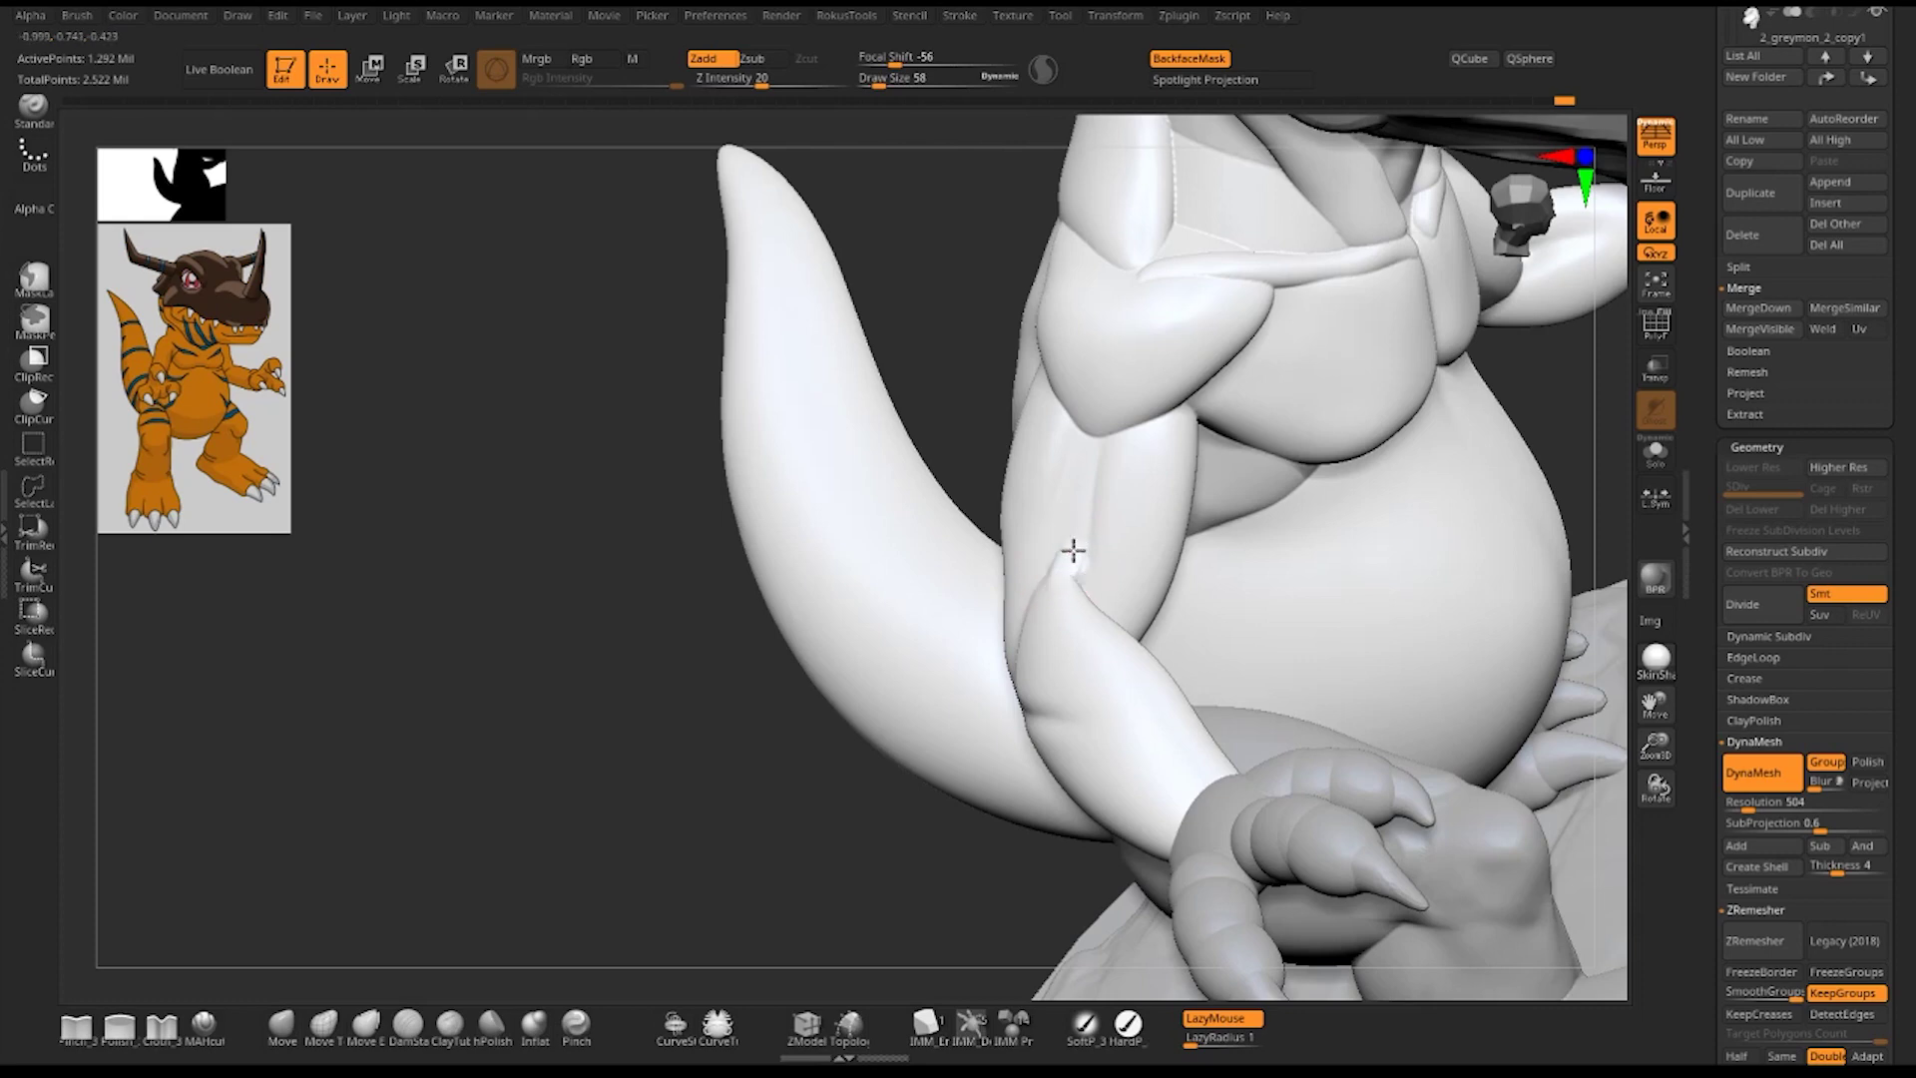
{"action": "left_click_drag", "start_coordinate": [1067, 560], "coordinate": [1055, 588], "text": "shift"}
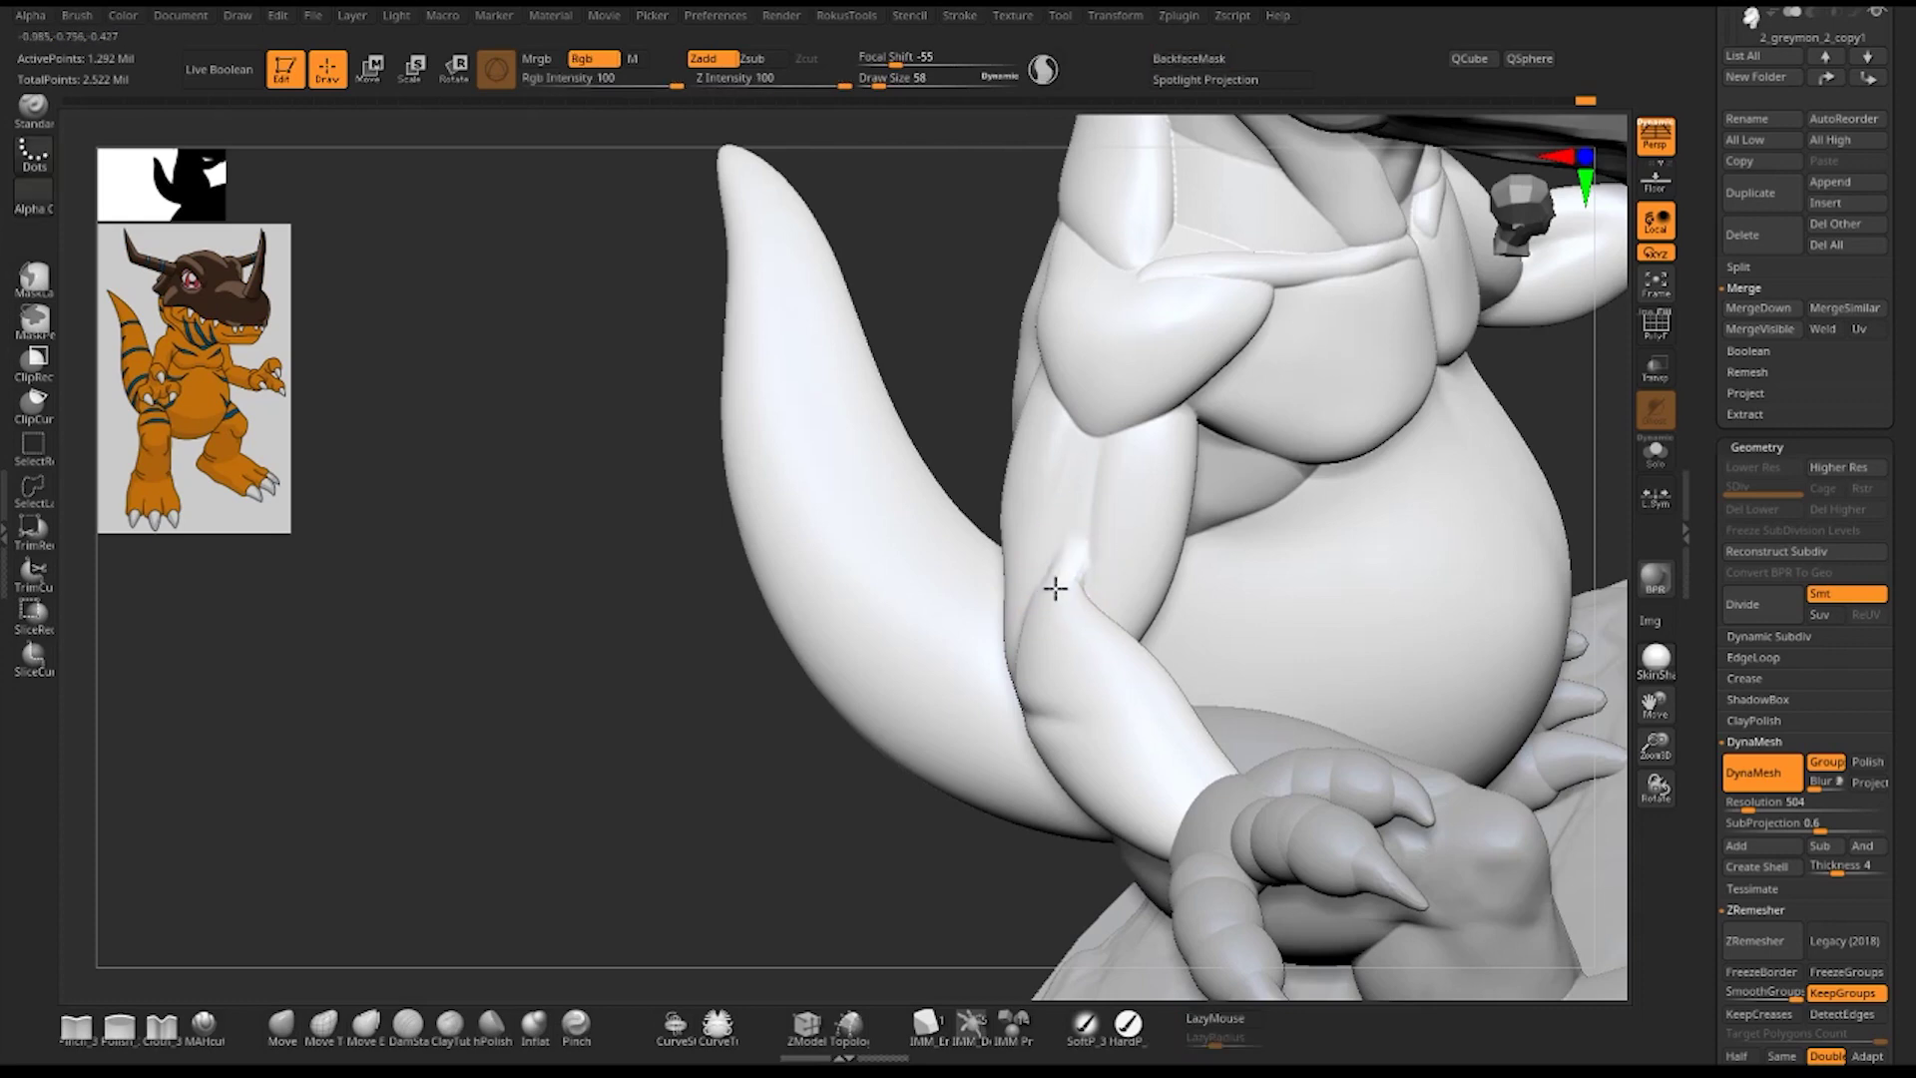
{"action": "right_click_drag", "start_coordinate": [958, 735], "coordinate": [1072, 559]}
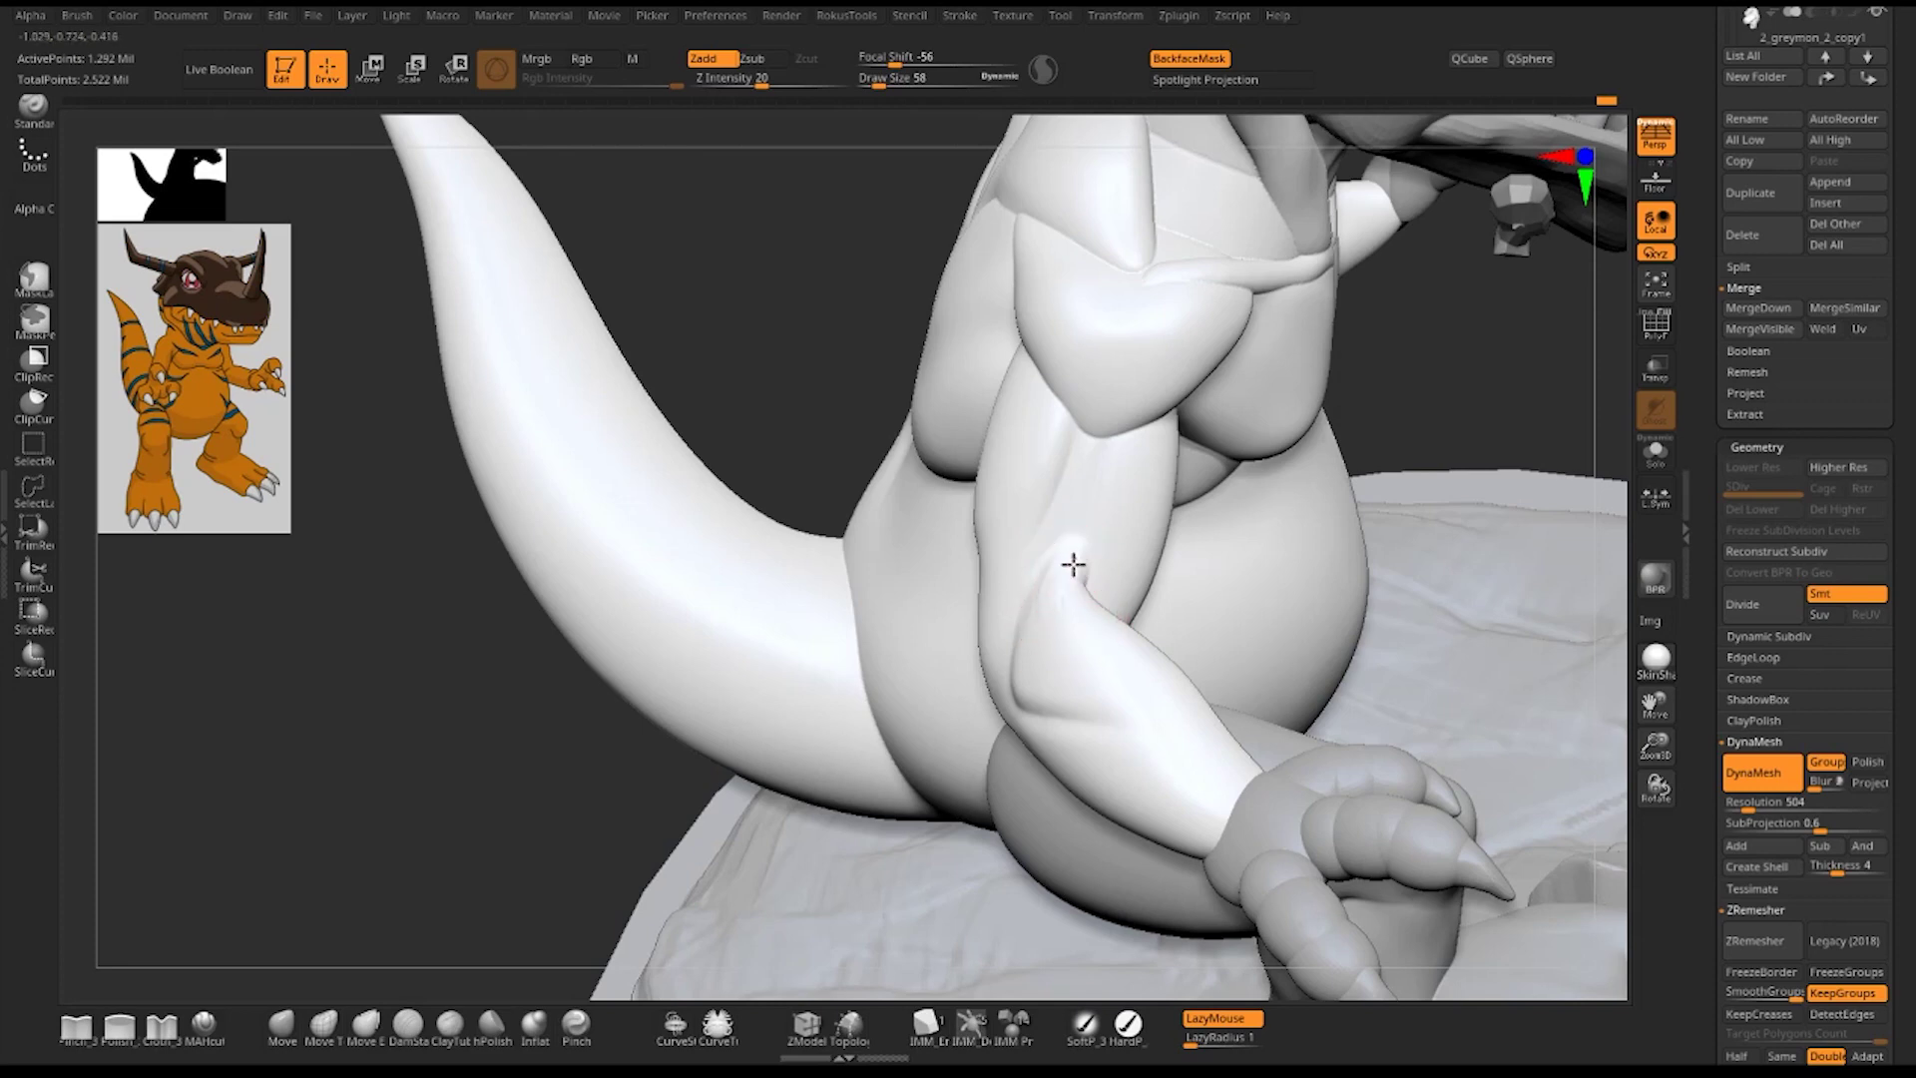
{"action": "left_click_drag", "start_coordinate": [1072, 566], "coordinate": [1069, 544], "text": "shift"}
{"action": "right_click_drag", "start_coordinate": [1351, 351], "coordinate": [1081, 571]}
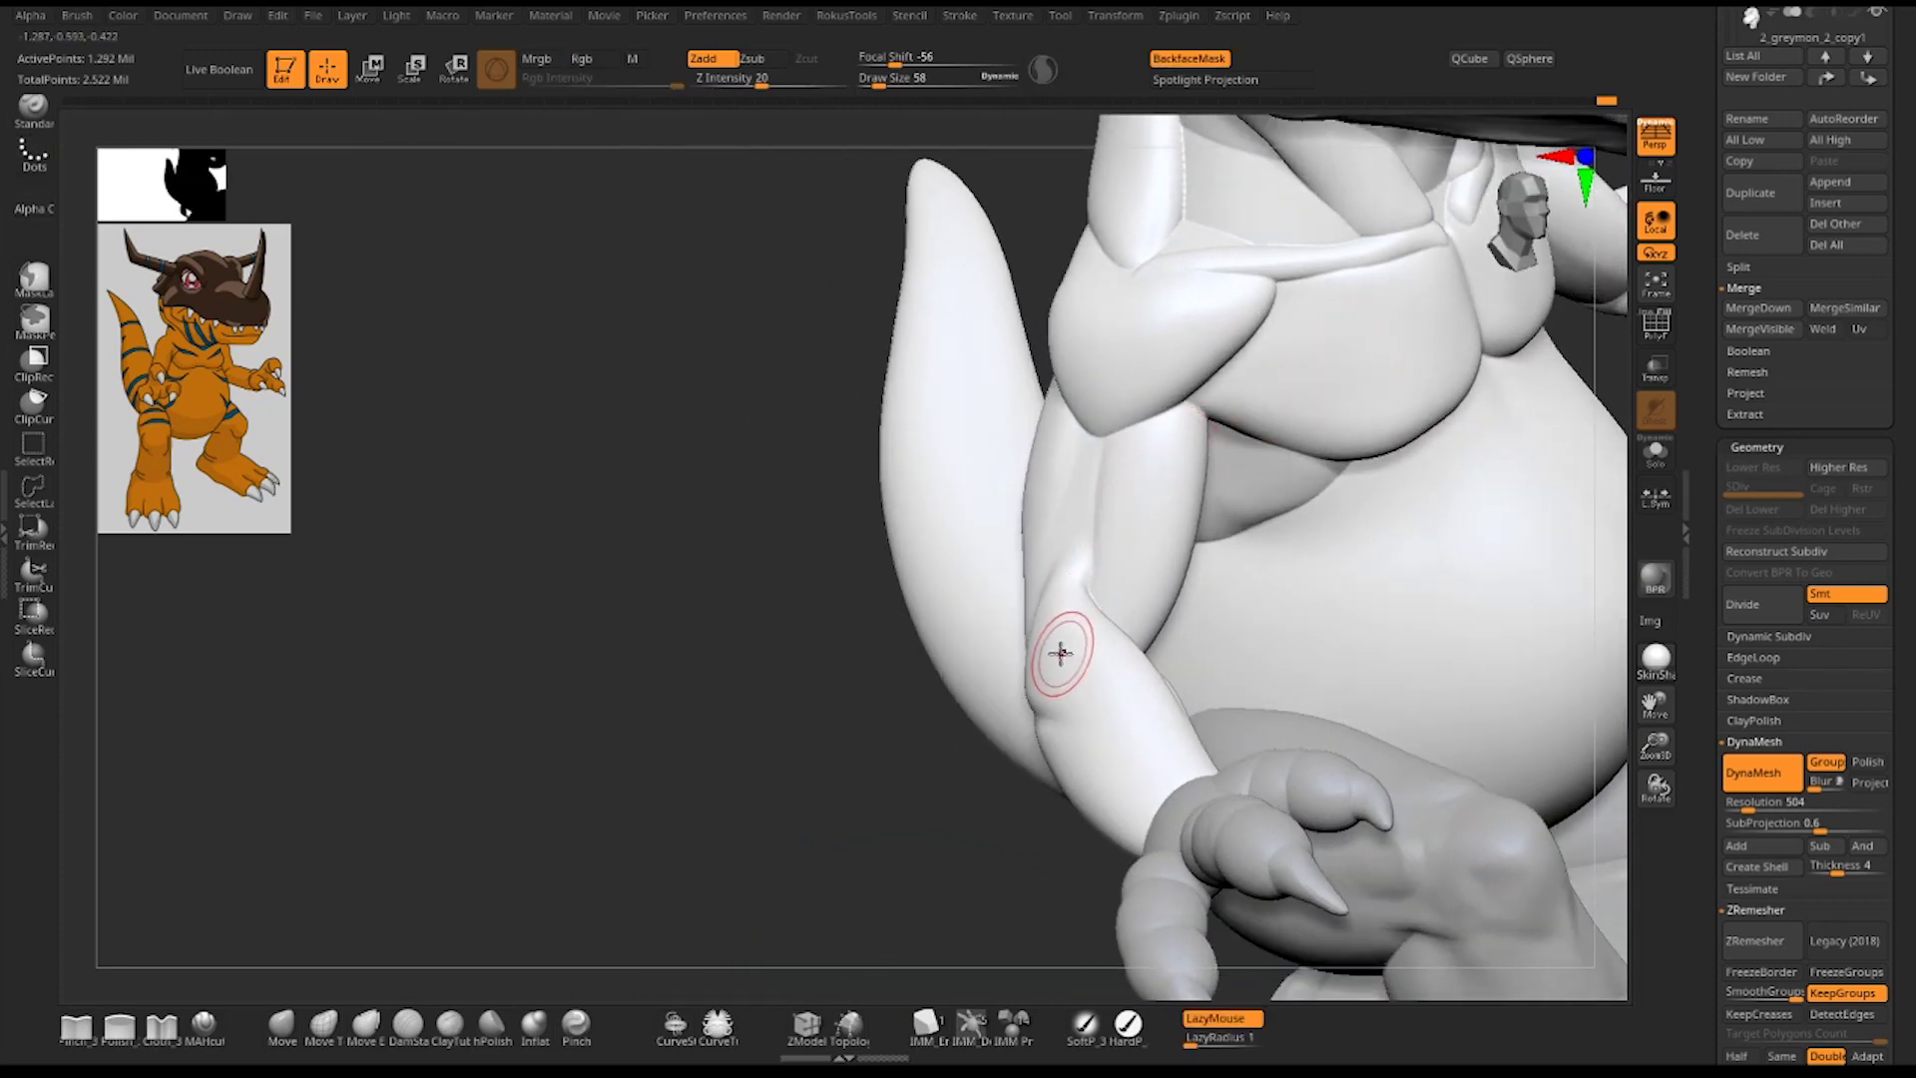
{"action": "key", "text": "shift"}
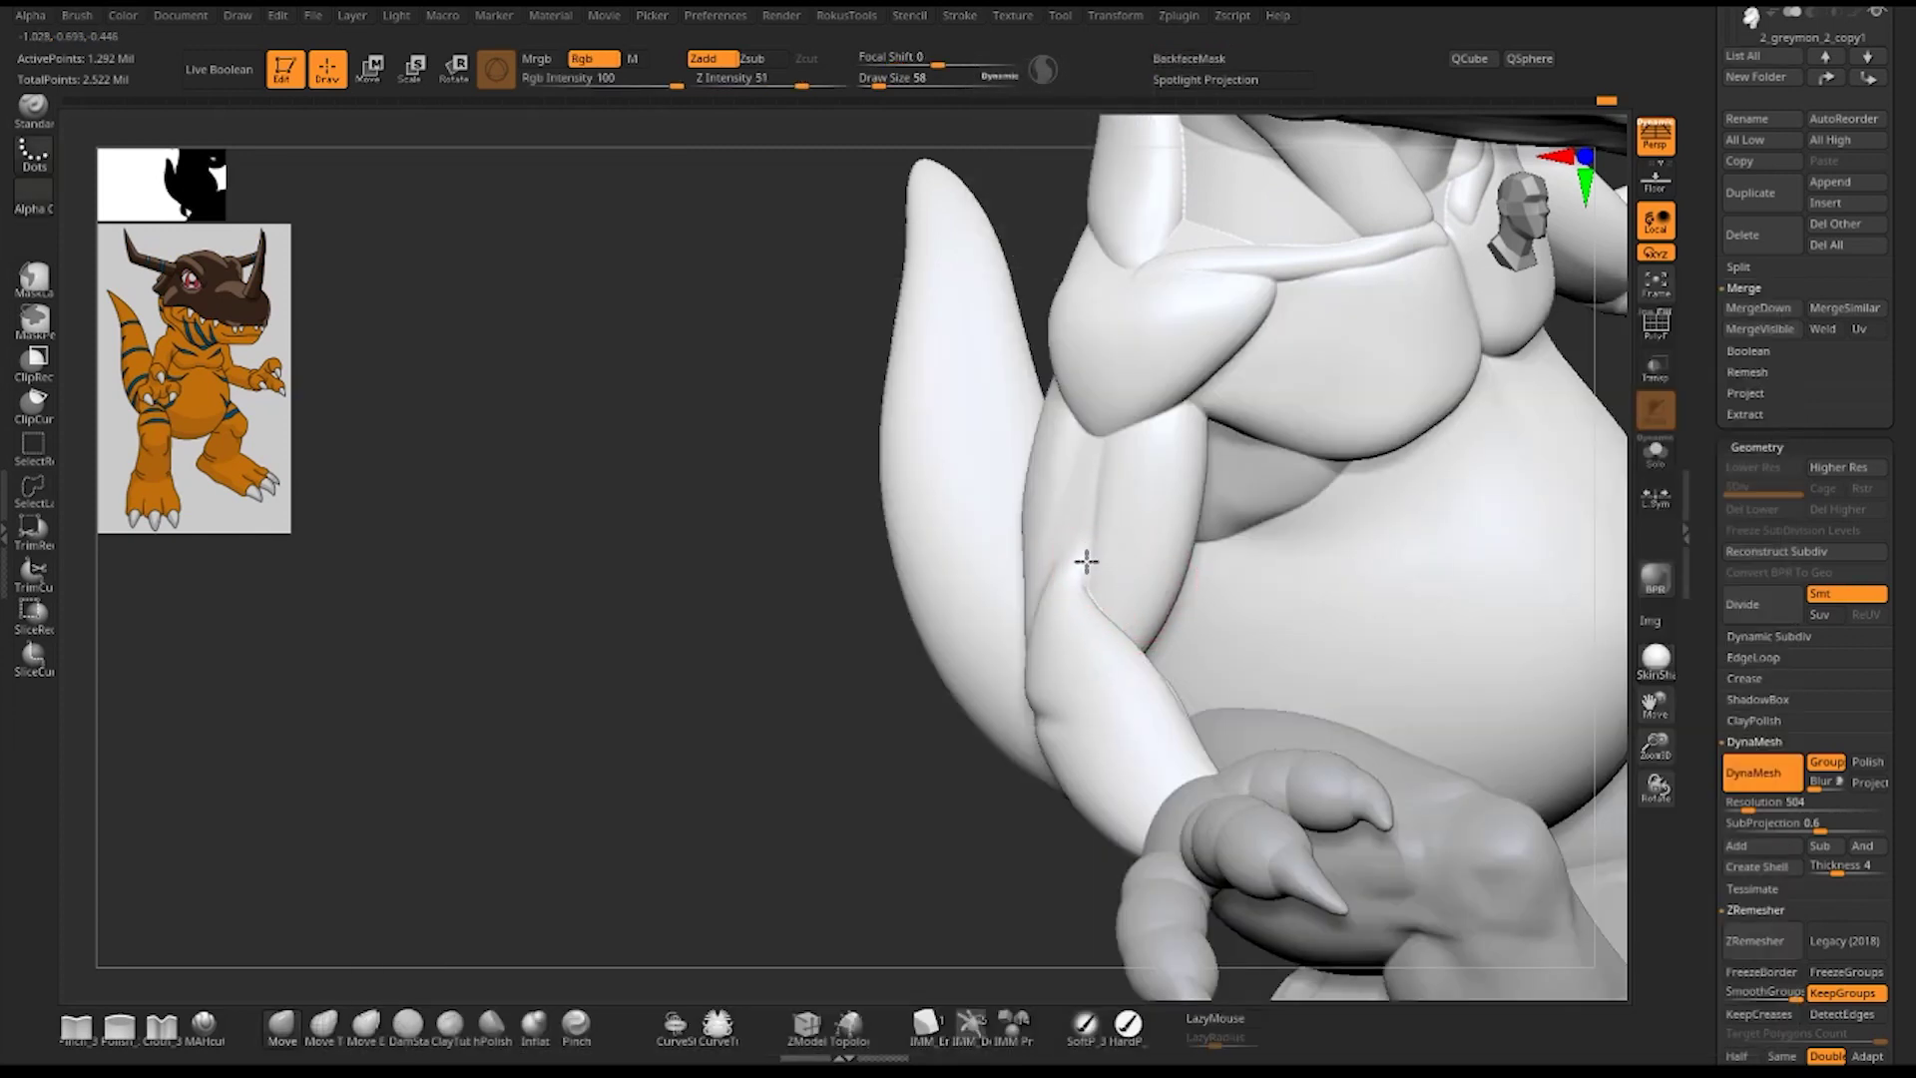
{"action": "left_click_drag", "start_coordinate": [915, 706], "coordinate": [889, 744]}
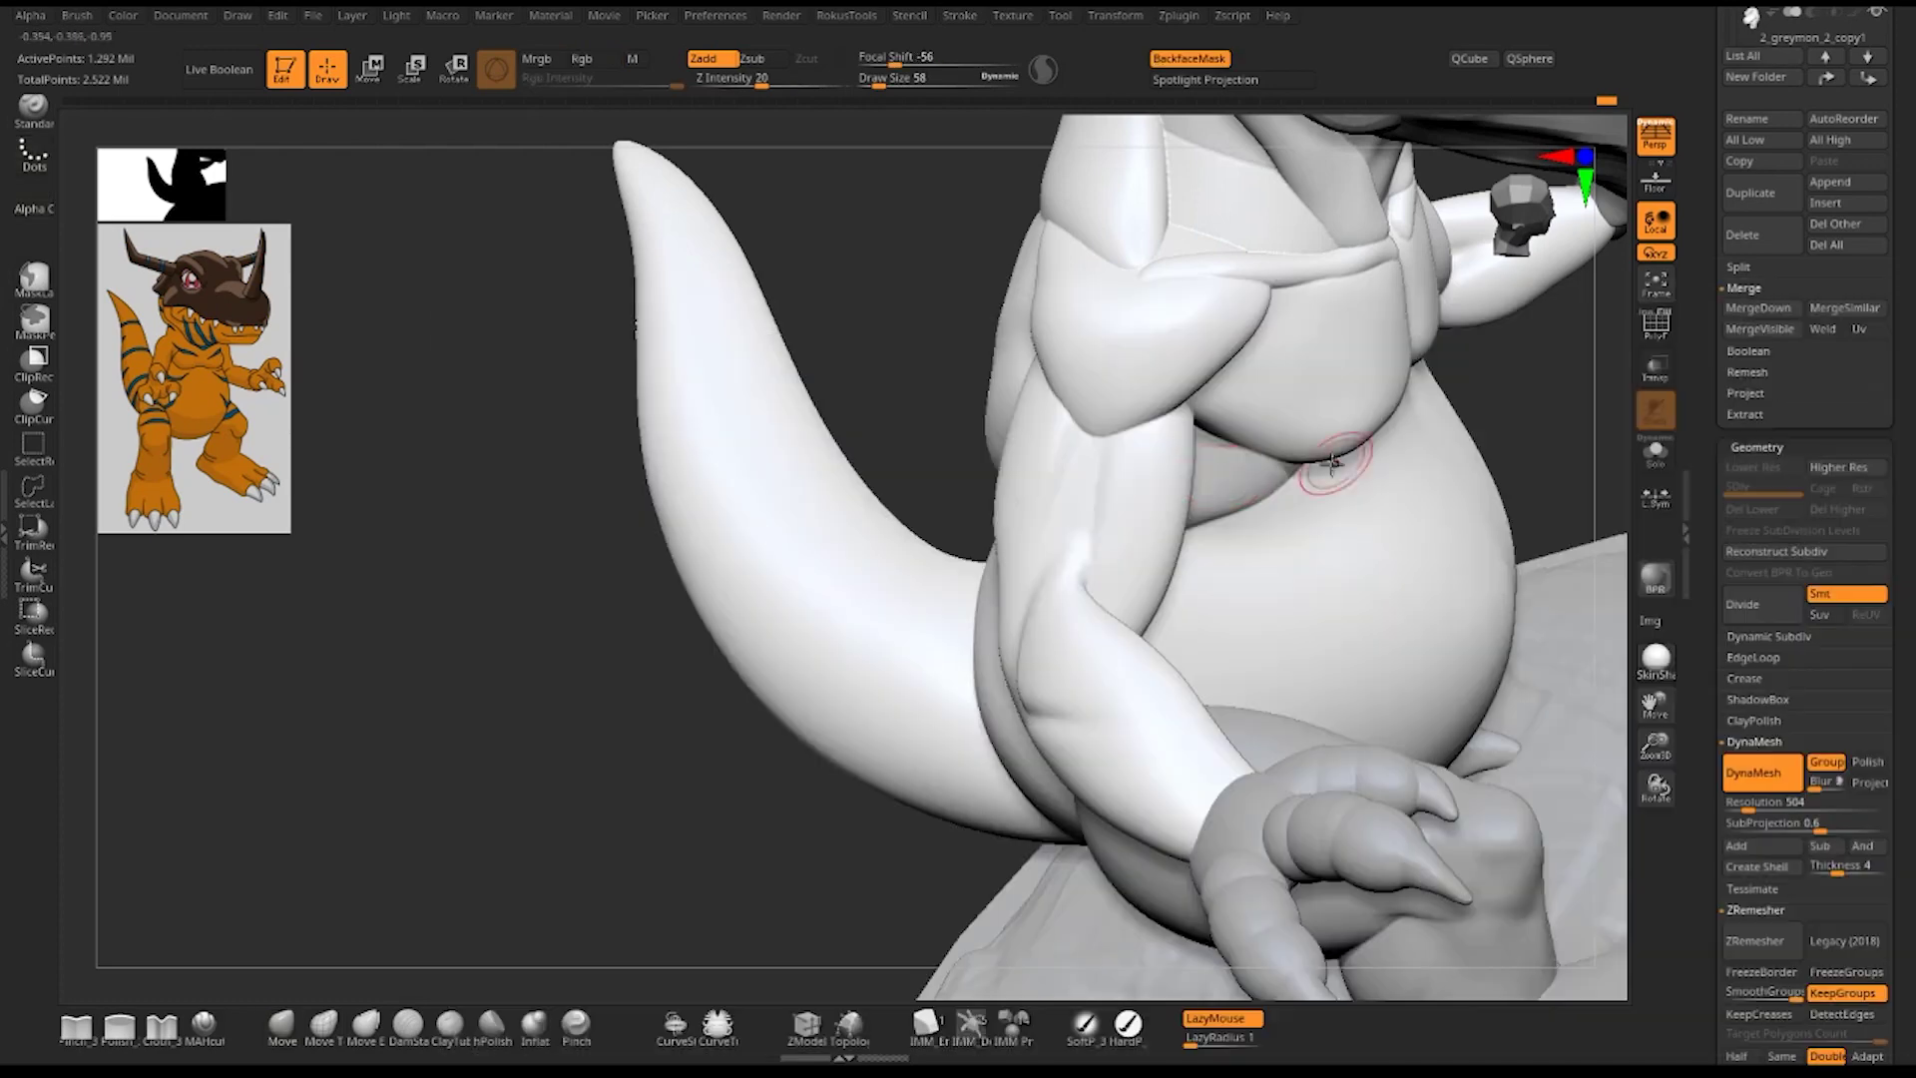
{"action": "key", "text": "space"}
{"action": "left_click_drag", "start_coordinate": [1089, 449], "coordinate": [1076, 451]}
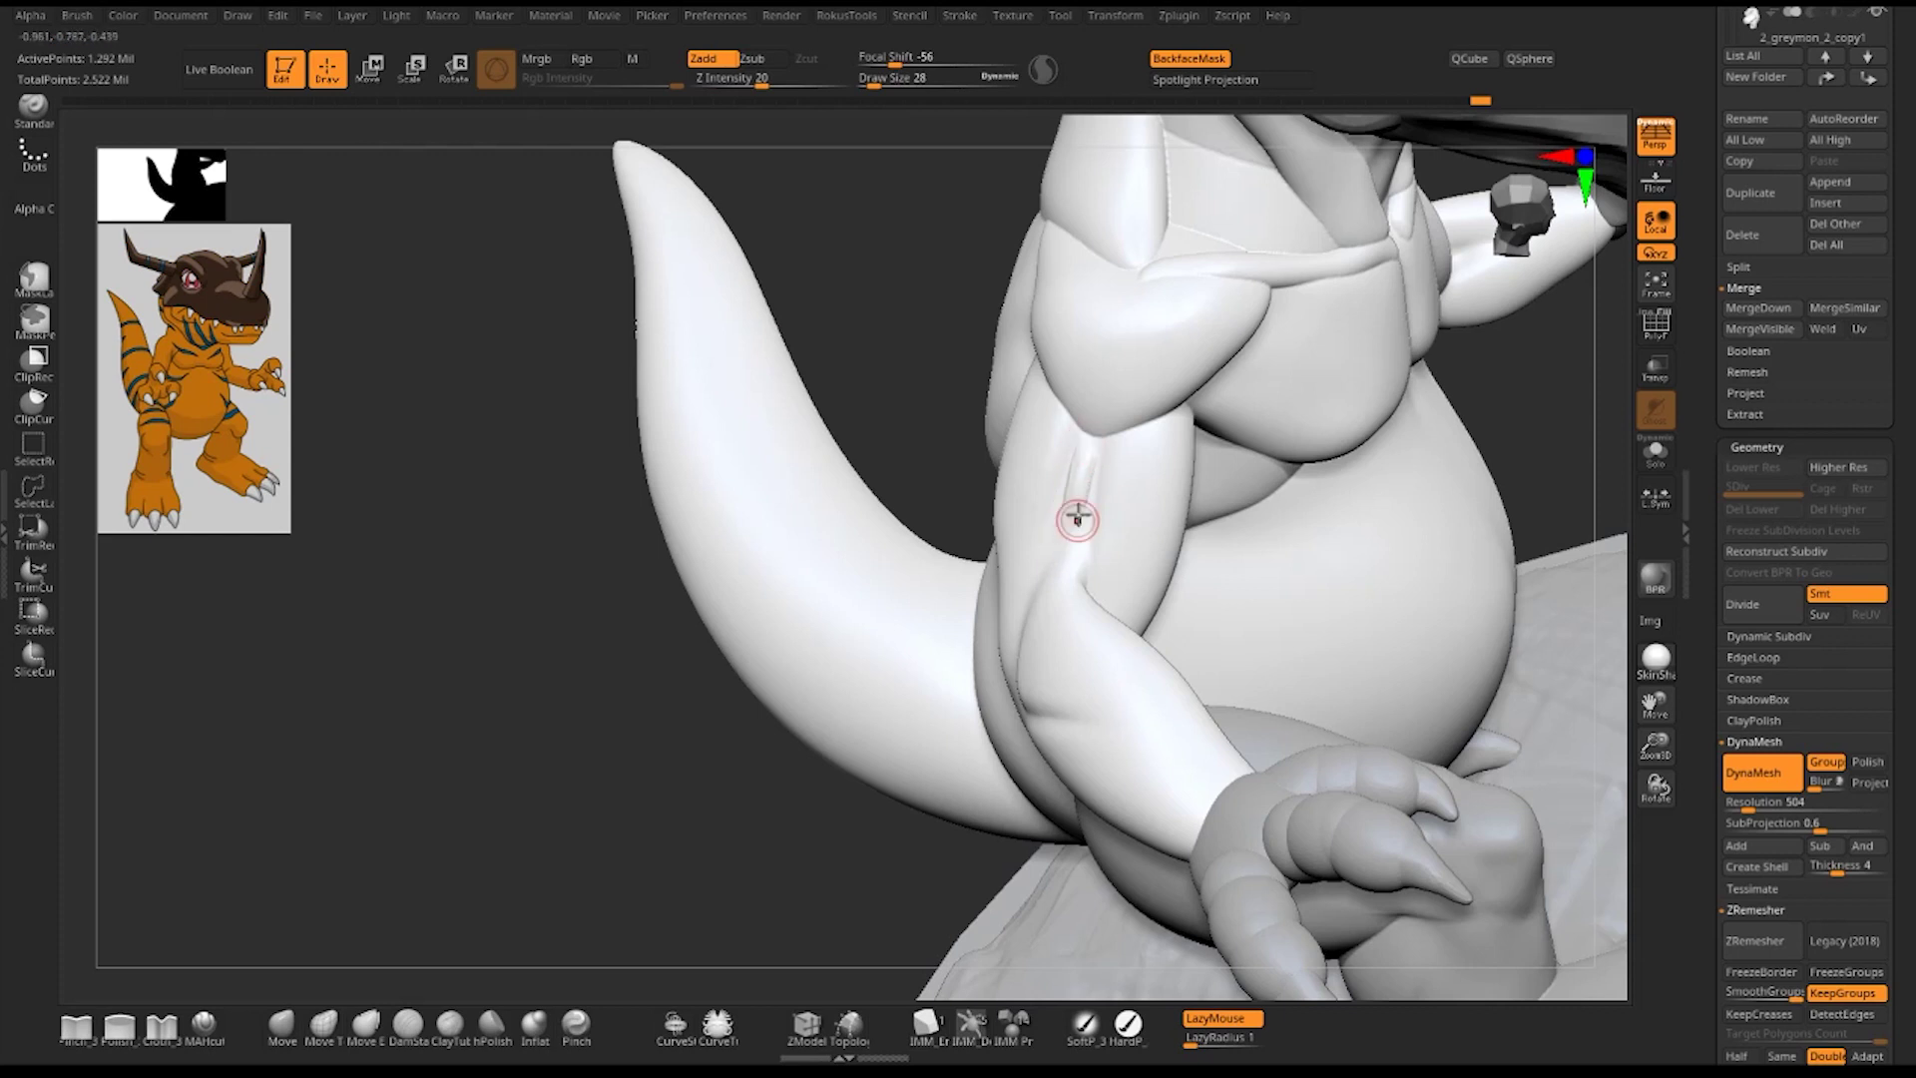
{"action": "key", "text": "shift"}
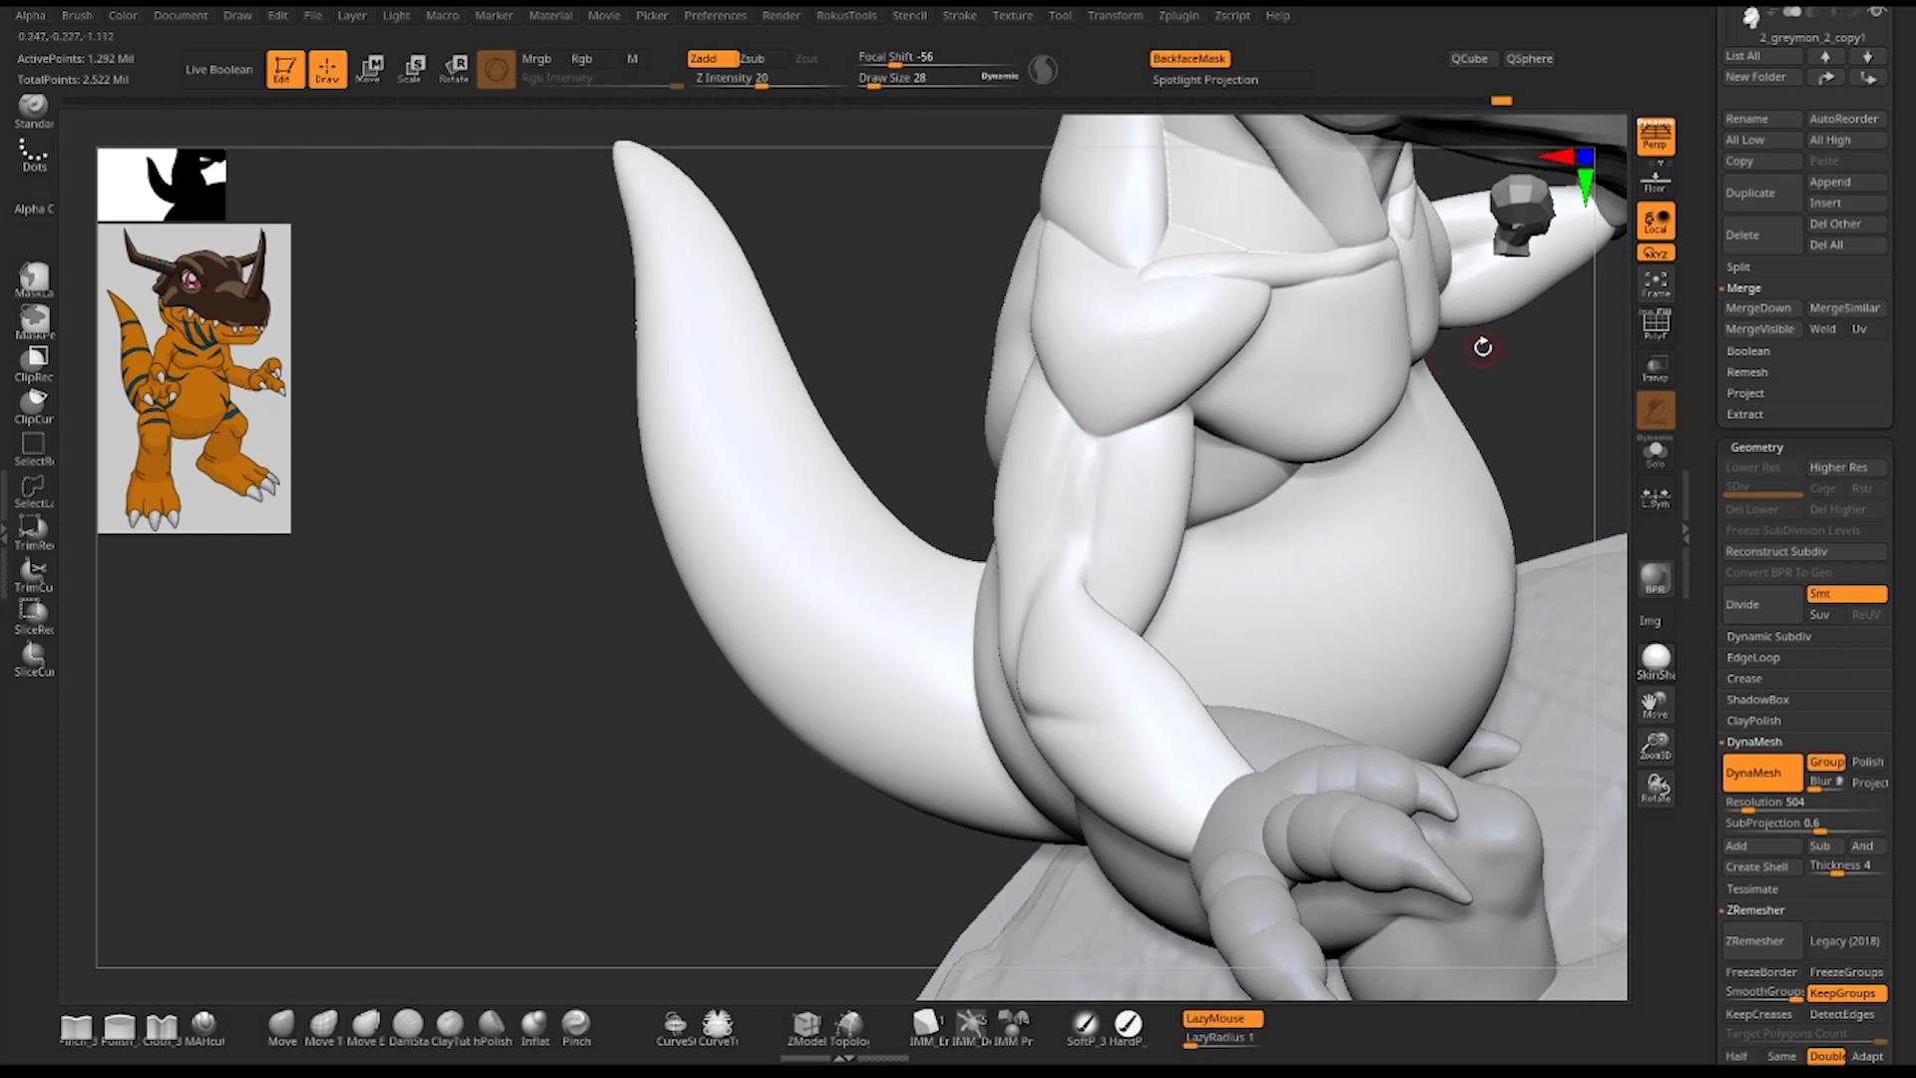
{"action": "mouse_move", "coordinate": [1483, 342]}
{"action": "left_mouse_down"}
{"action": "mouse_move", "coordinate": [1424, 342]}
{"action": "mouse_move", "coordinate": [1564, 360]}
{"action": "mouse_move", "coordinate": [1460, 470]}
{"action": "mouse_move", "coordinate": [1326, 458]}
{"action": "mouse_move", "coordinate": [1360, 470]}
{"action": "mouse_move", "coordinate": [1313, 525]}
{"action": "mouse_move", "coordinate": [1335, 515]}
{"action": "left_mouse_up"}
- Switch to DamStandard and carve a muscle line into the forearm
{"action": "key", "text": "b"}
{"action": "key", "text": "d"}
{"action": "key", "text": "s"}
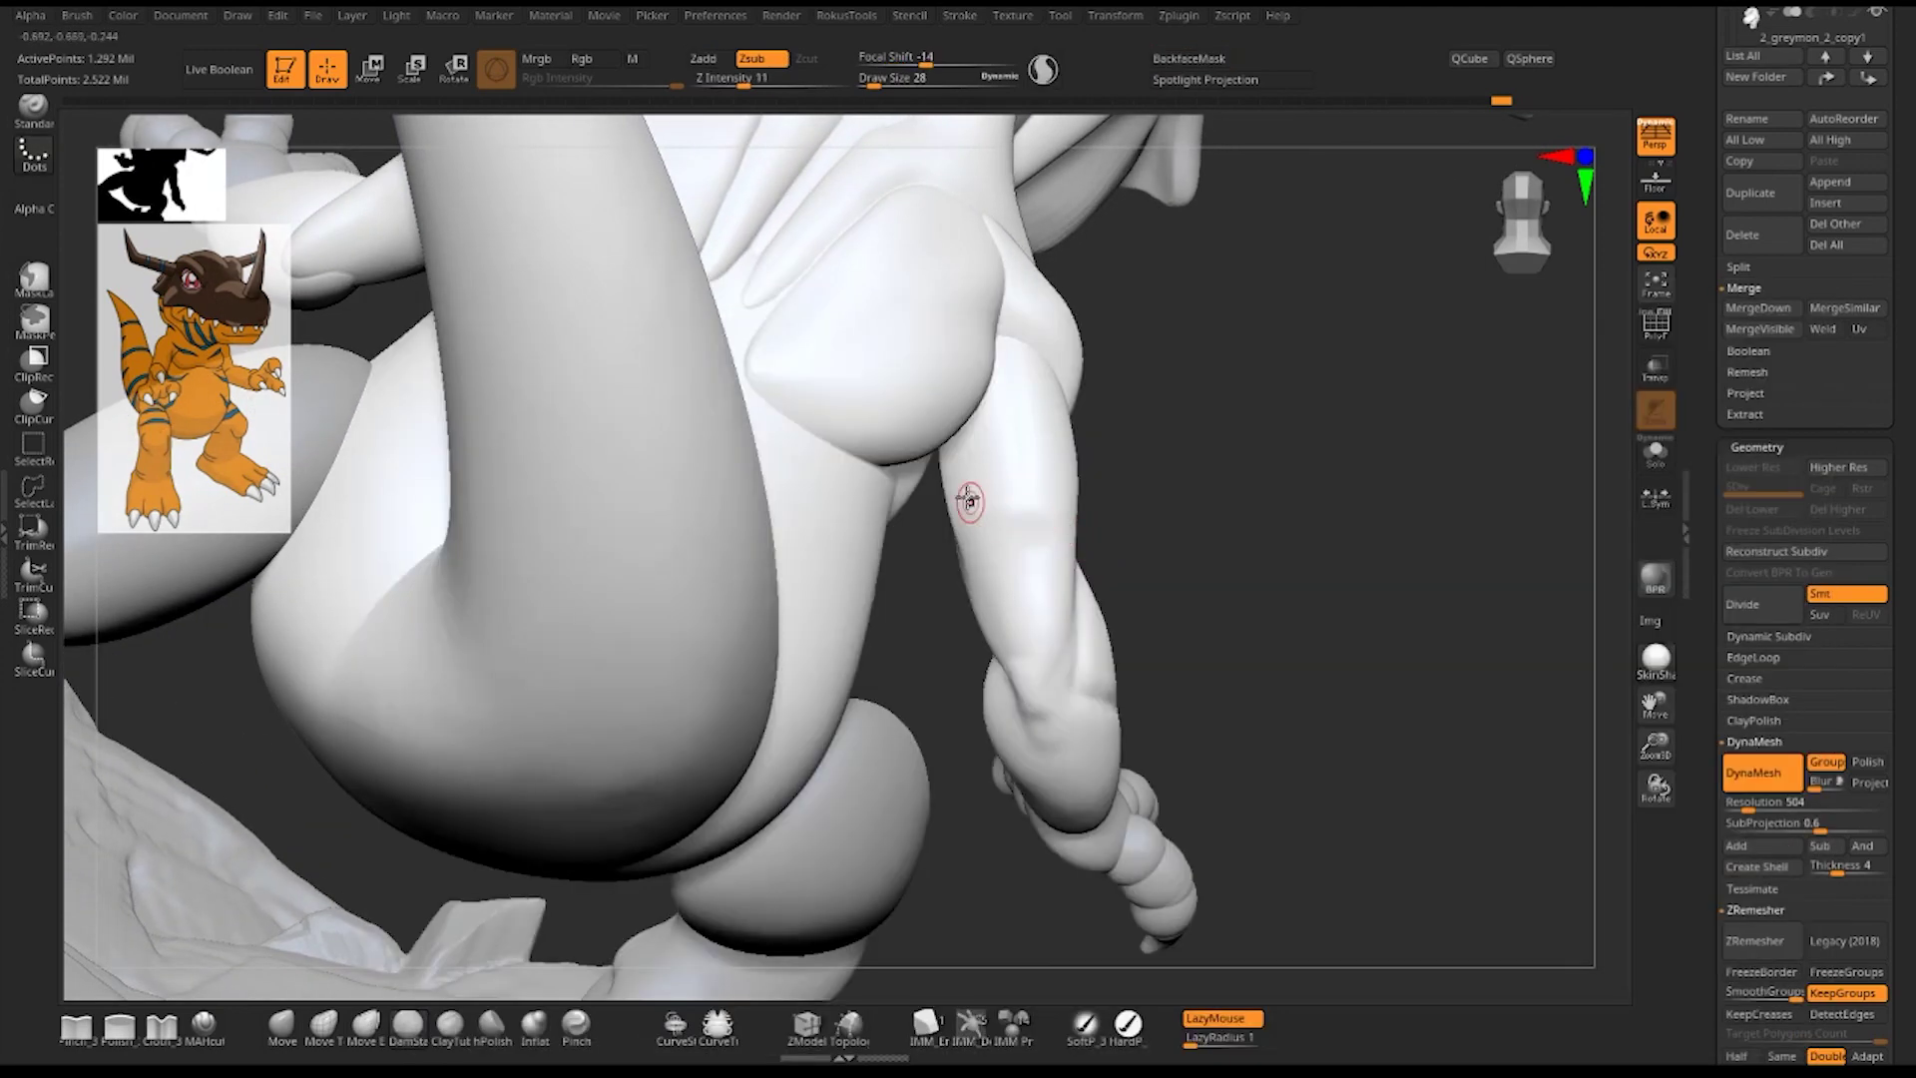
{"action": "key", "text": "space"}
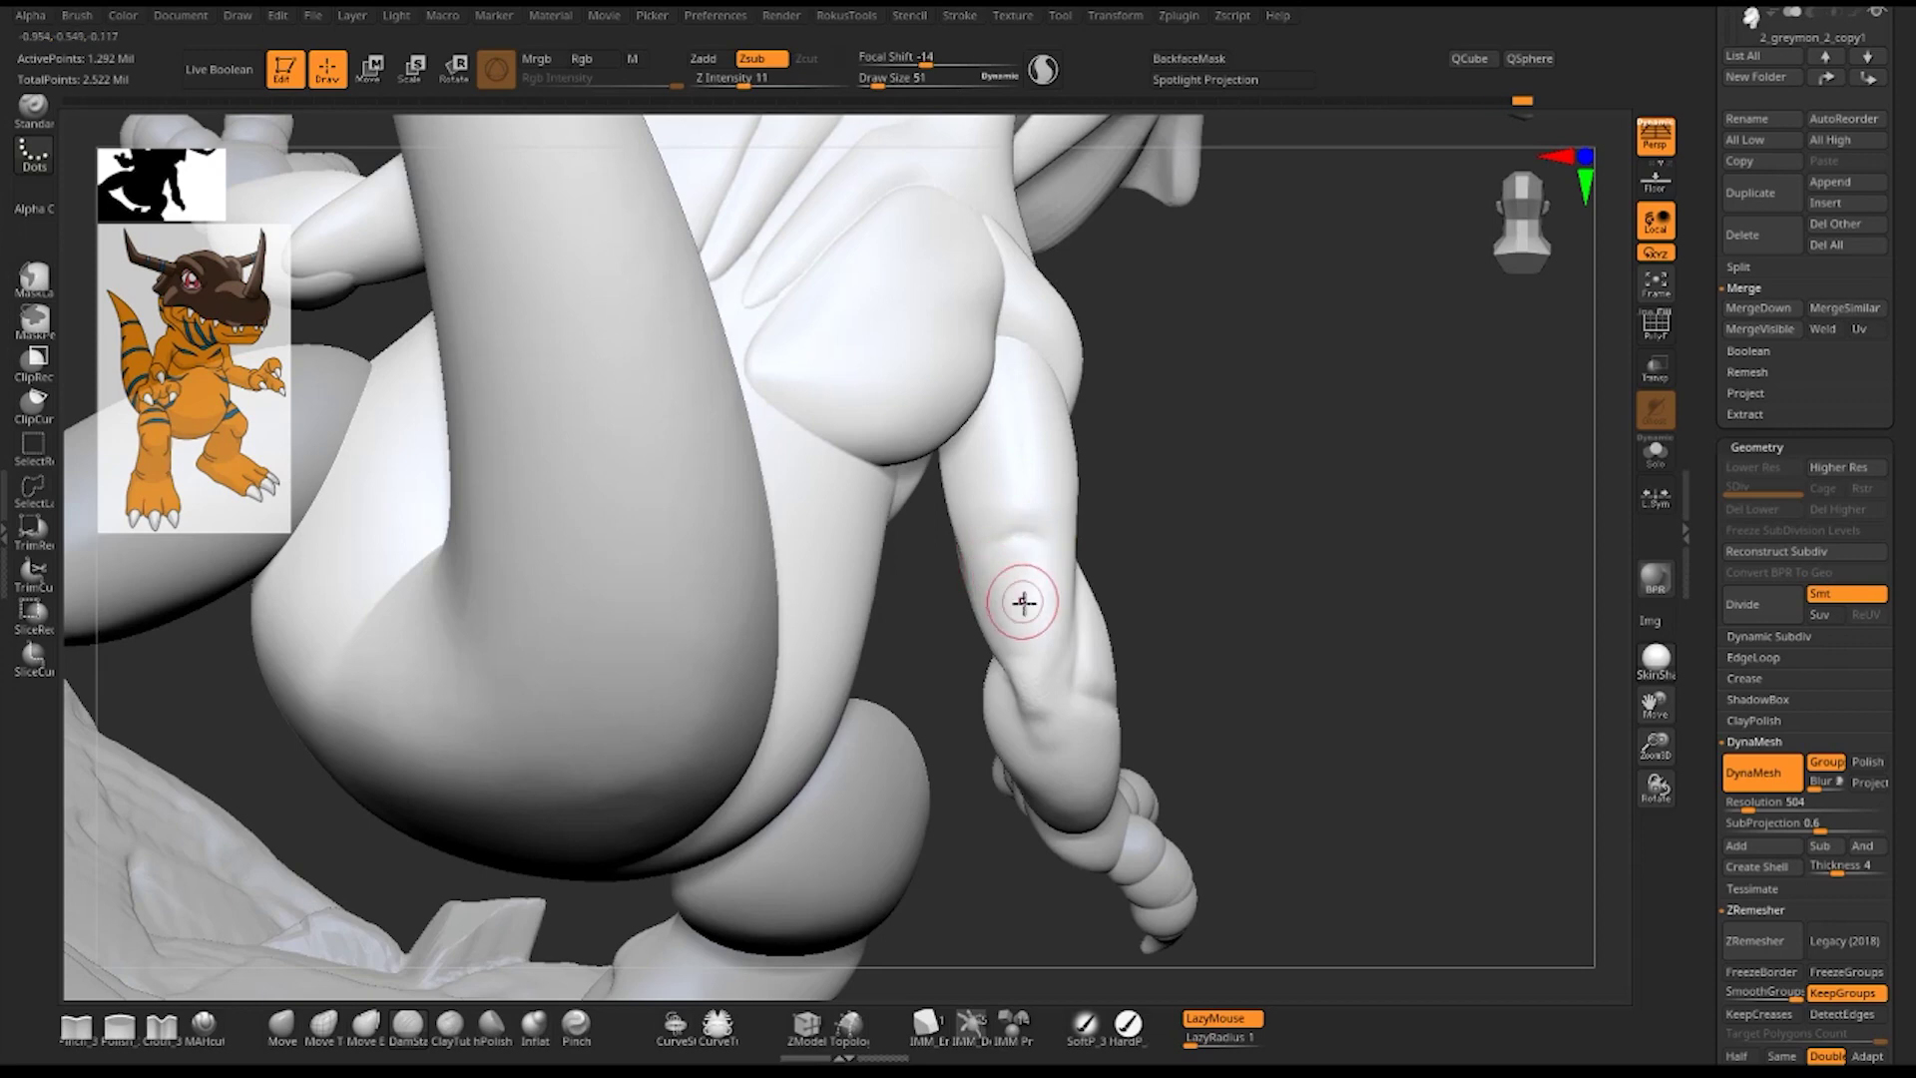
{"action": "left_click_drag", "start_coordinate": [1307, 405], "coordinate": [1258, 479]}
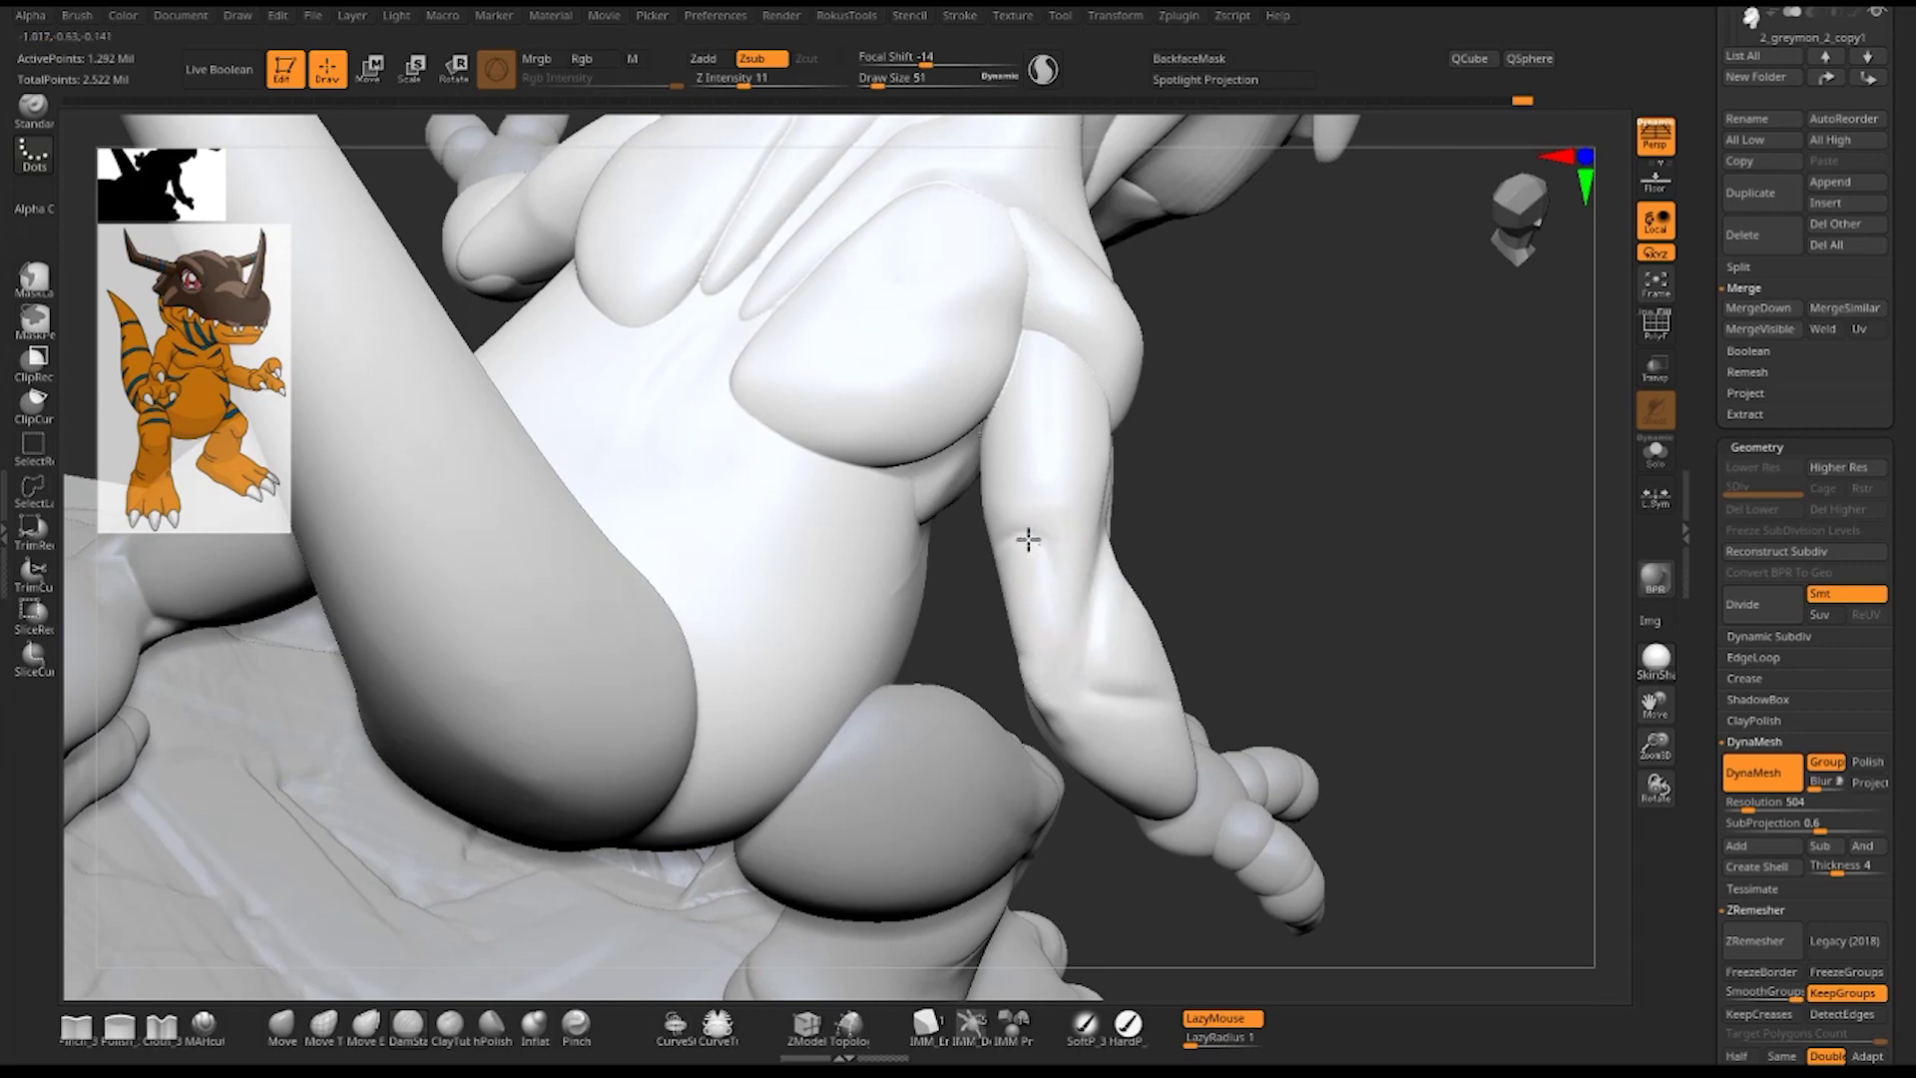
{"action": "mouse_move", "coordinate": [1299, 500]}
{"action": "left_mouse_down"}
{"action": "mouse_move", "coordinate": [1337, 473]}
{"action": "mouse_move", "coordinate": [1298, 469]}
{"action": "left_mouse_up"}
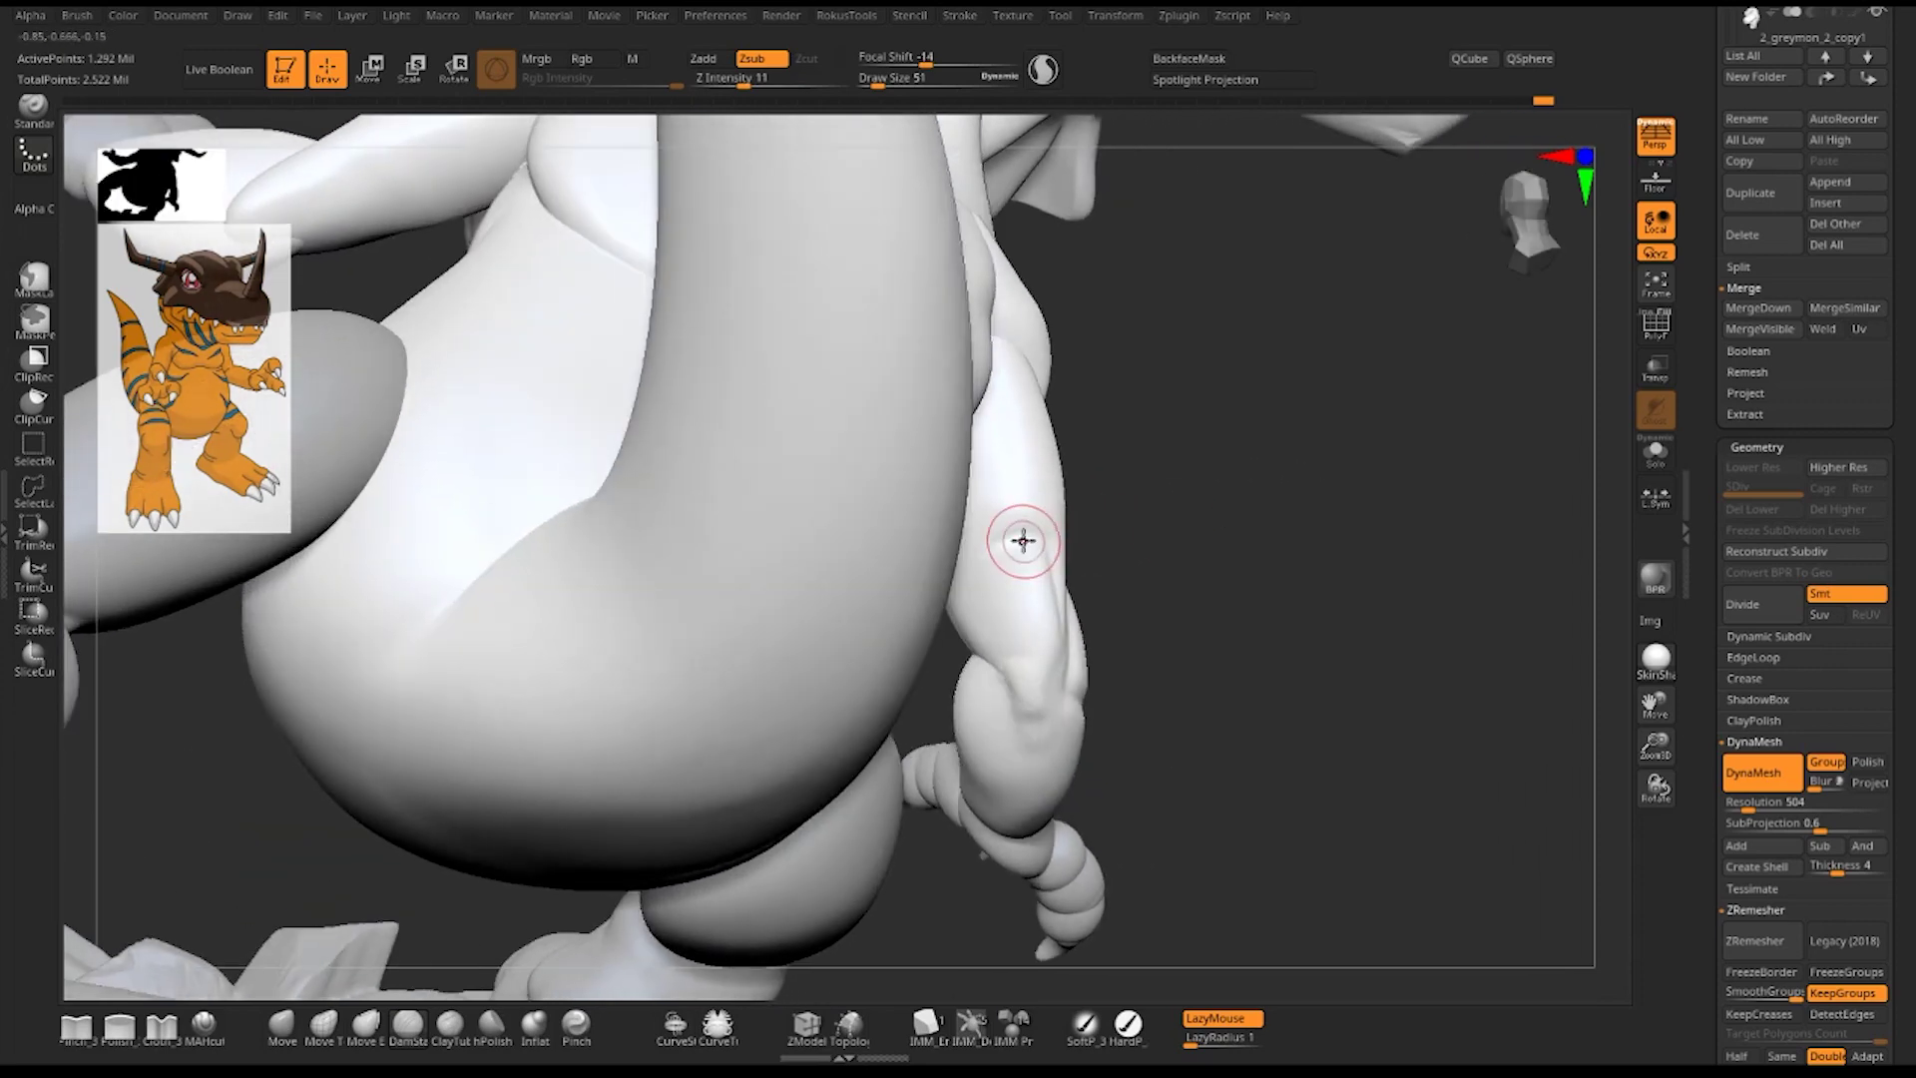
{"action": "left_click_drag", "start_coordinate": [1001, 647], "coordinate": [991, 561]}
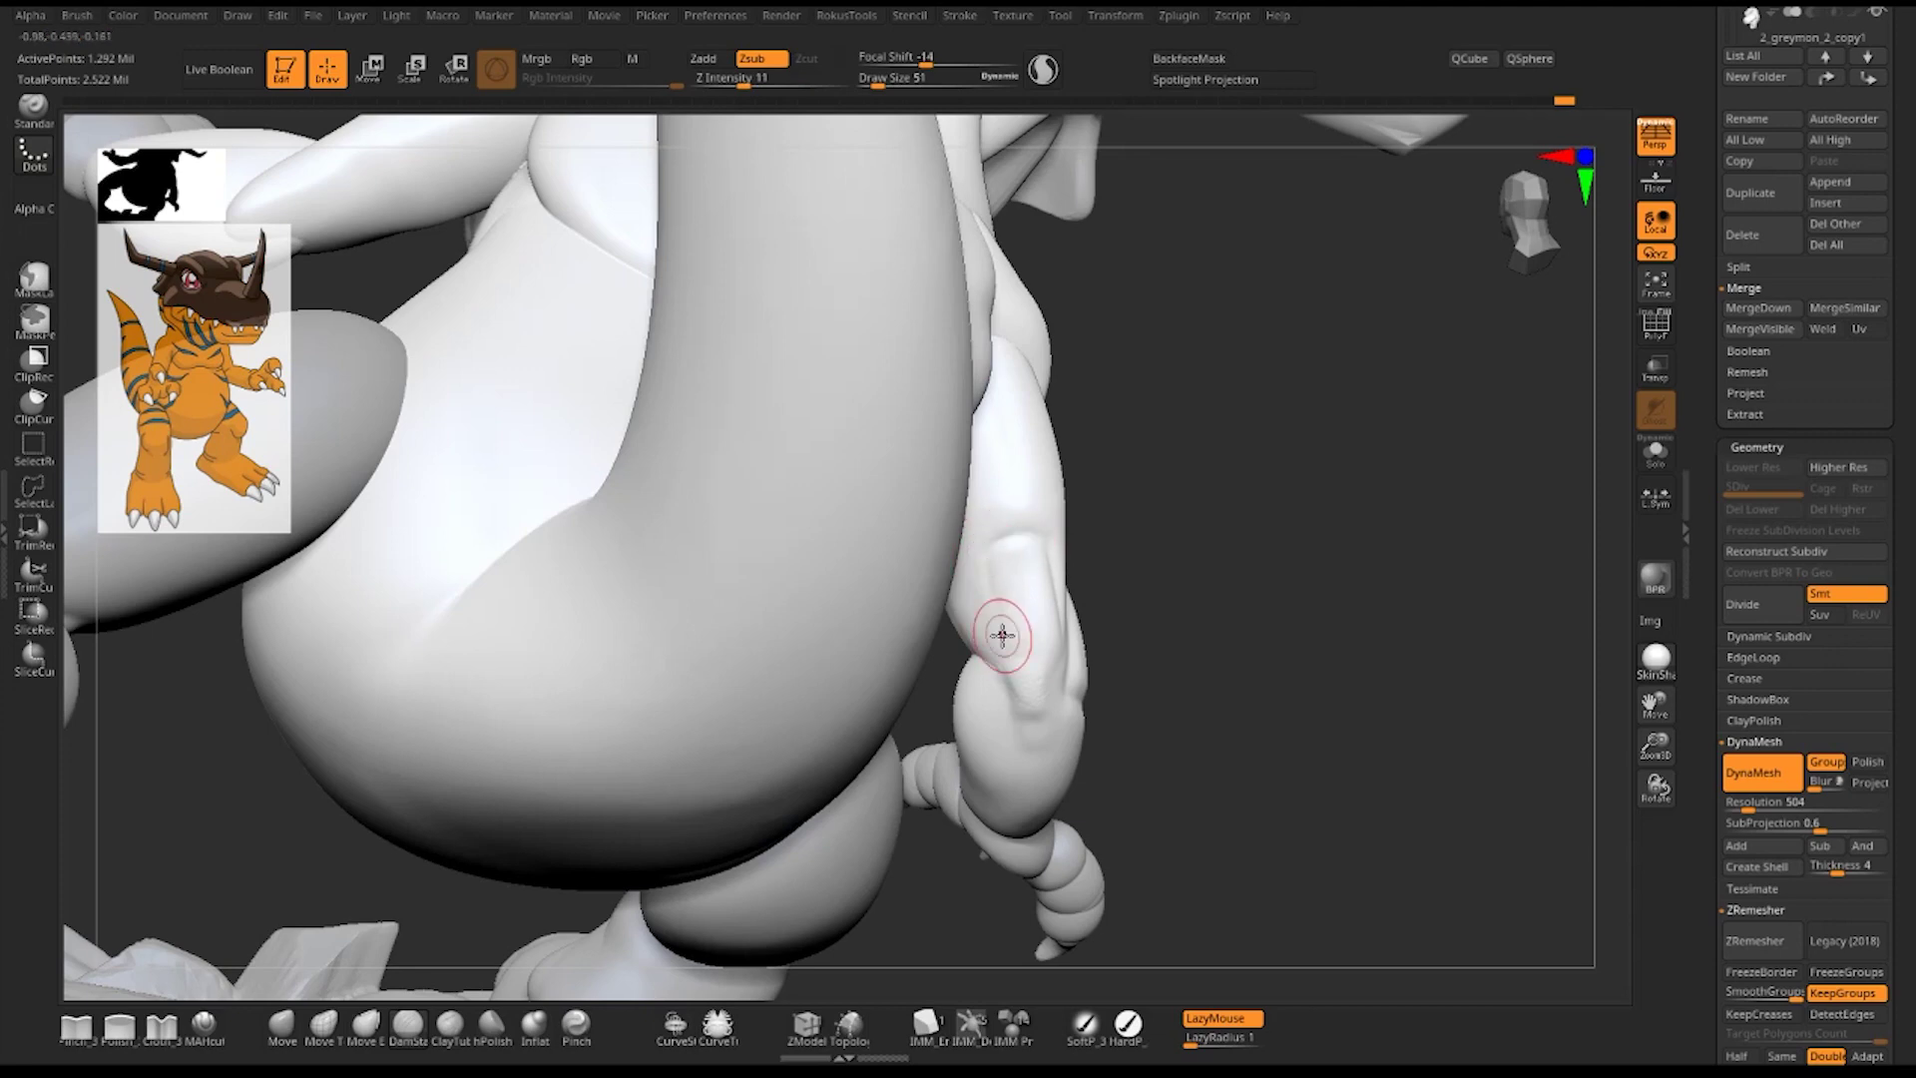
- Undo the last arm stroke and review the forearm and torso from several angles
{"action": "left_click_drag", "start_coordinate": [1301, 527], "coordinate": [1101, 547]}
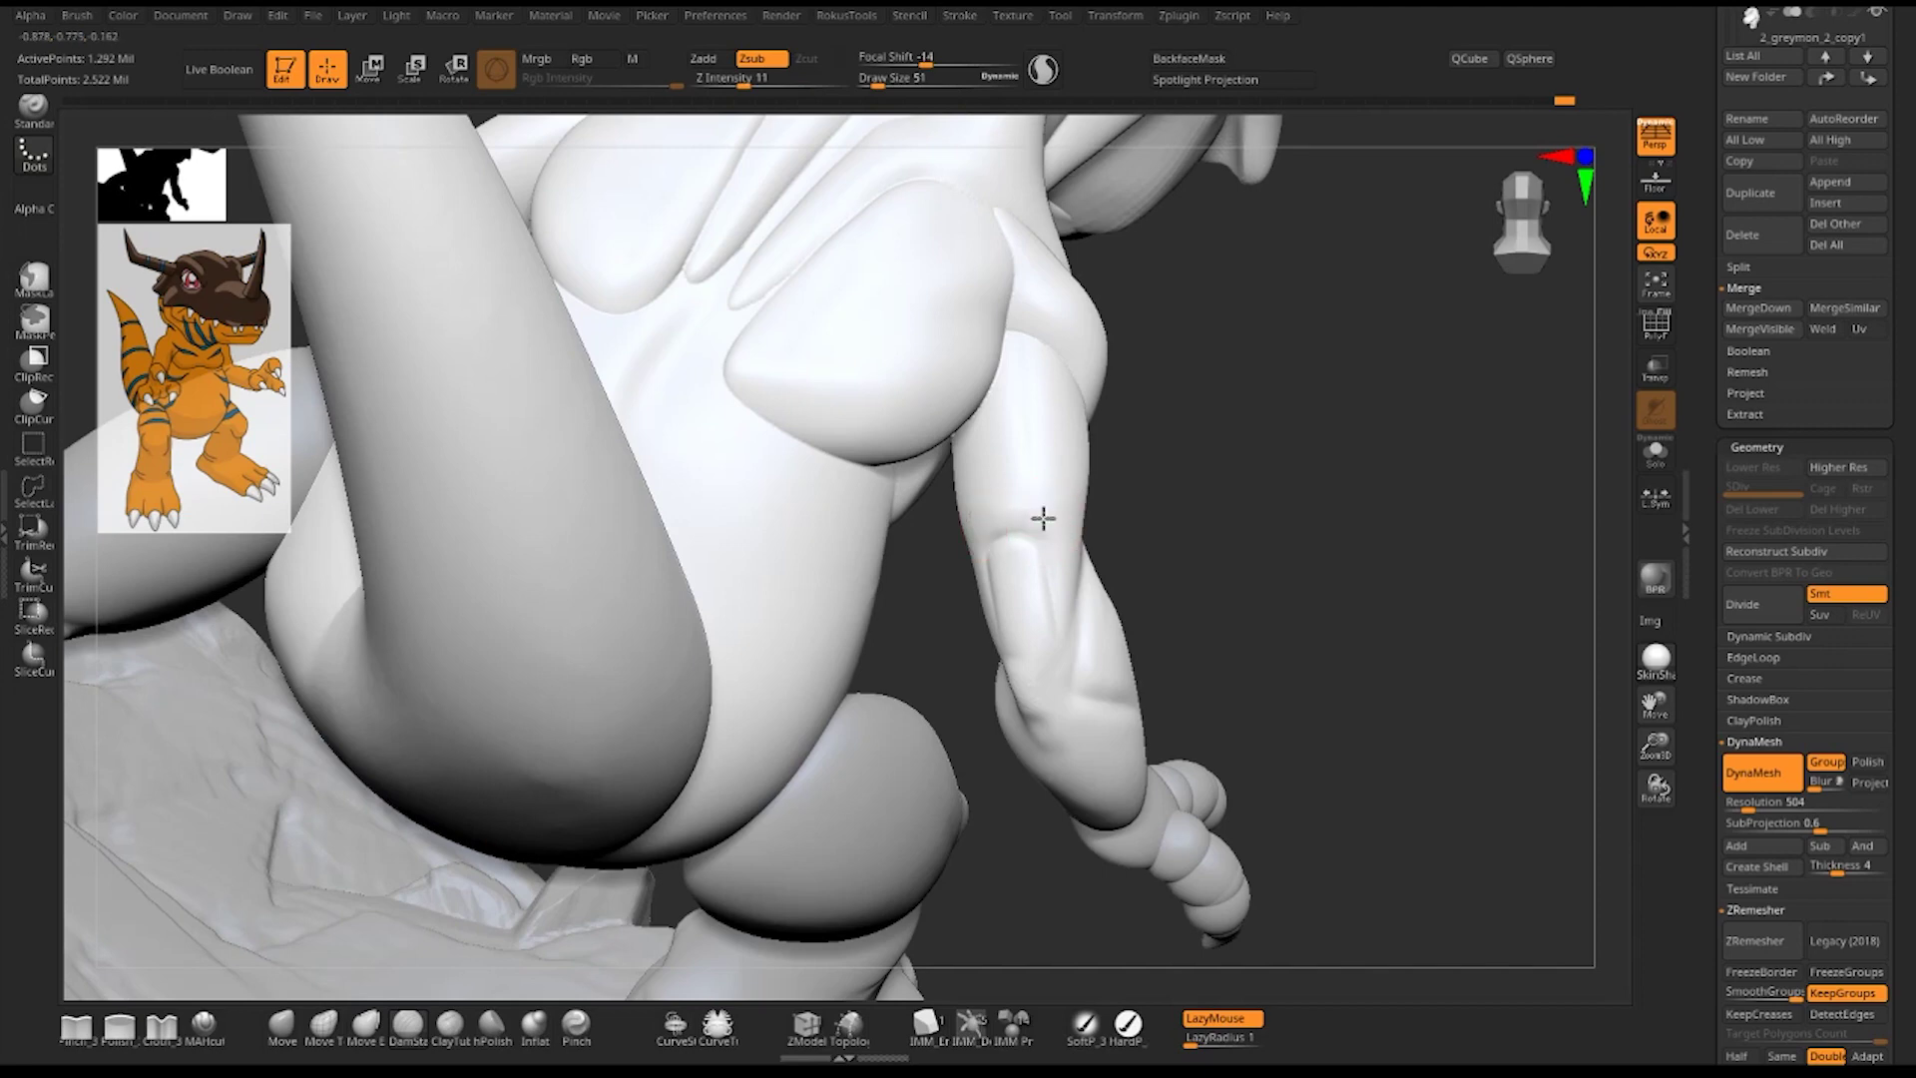
{"action": "left_click_drag", "start_coordinate": [1266, 509], "coordinate": [1103, 505]}
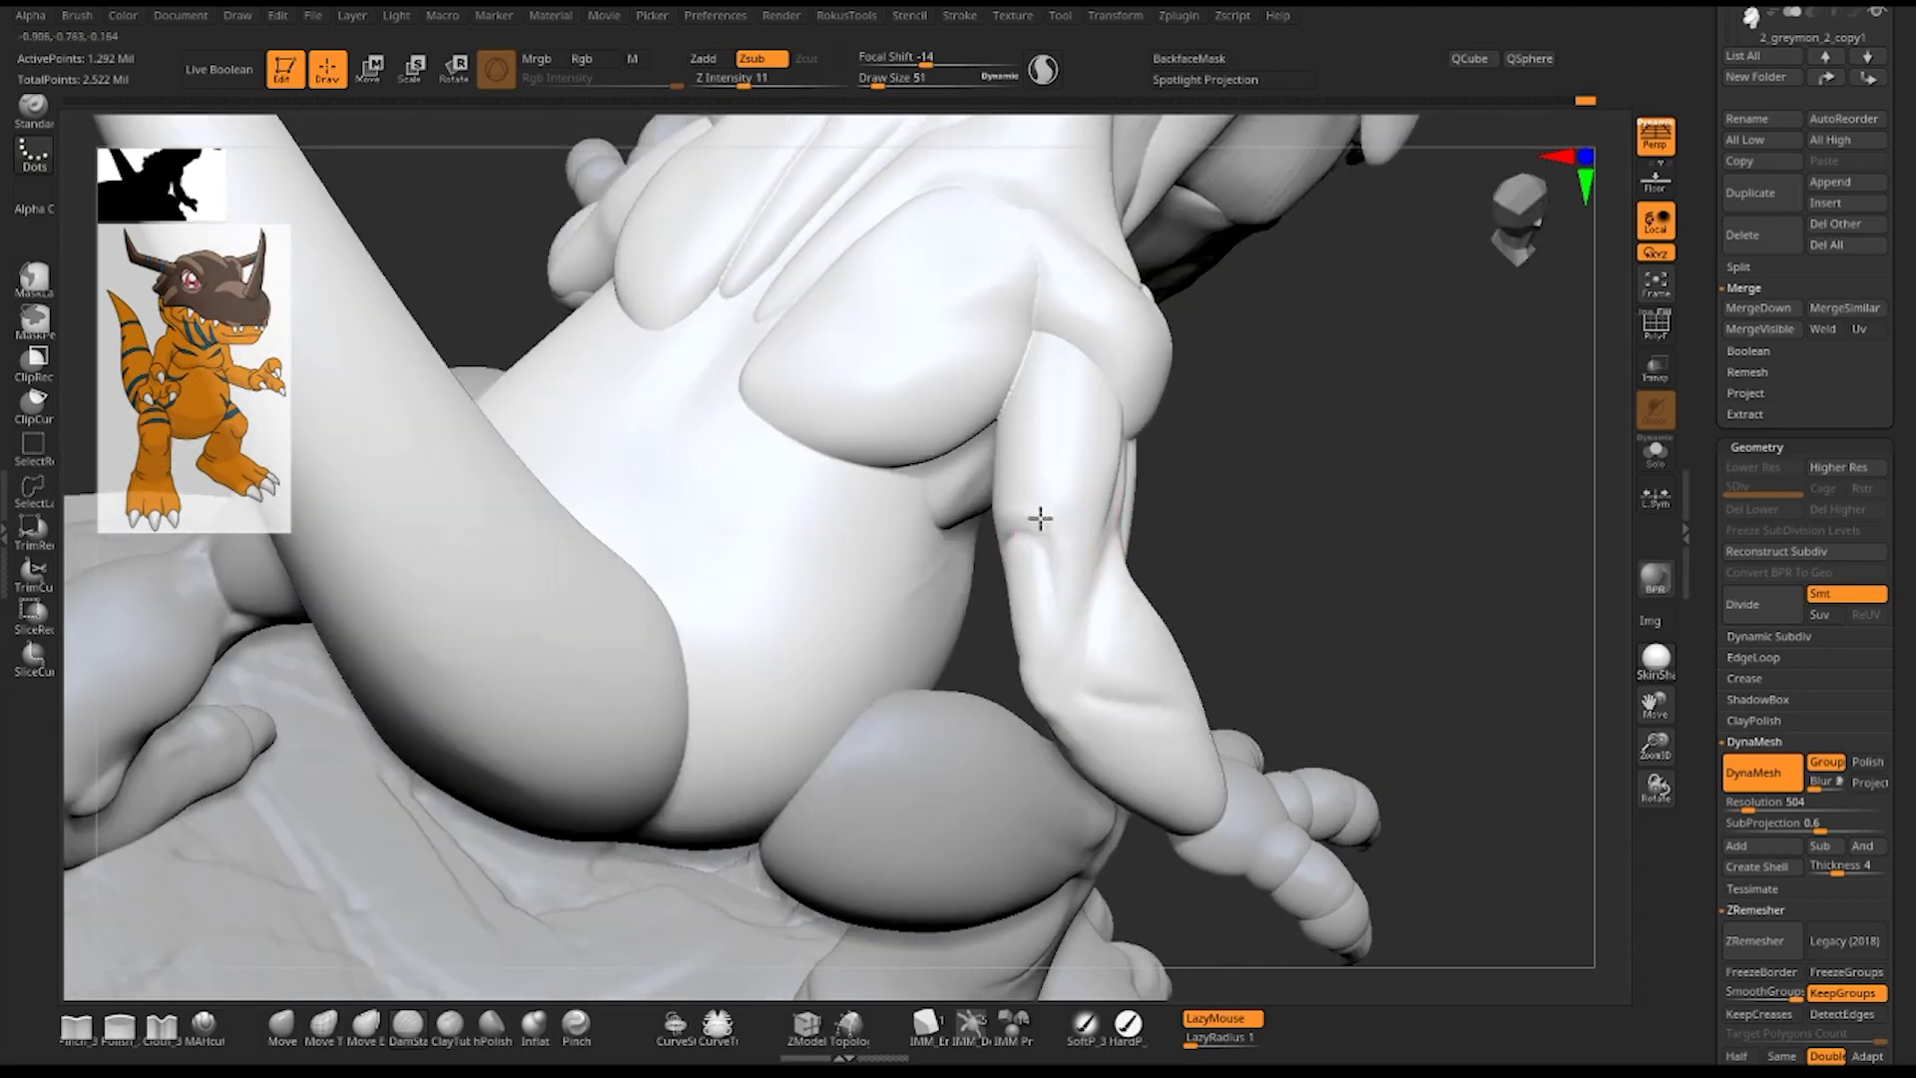
{"action": "left_click_drag", "start_coordinate": [1299, 508], "coordinate": [988, 542]}
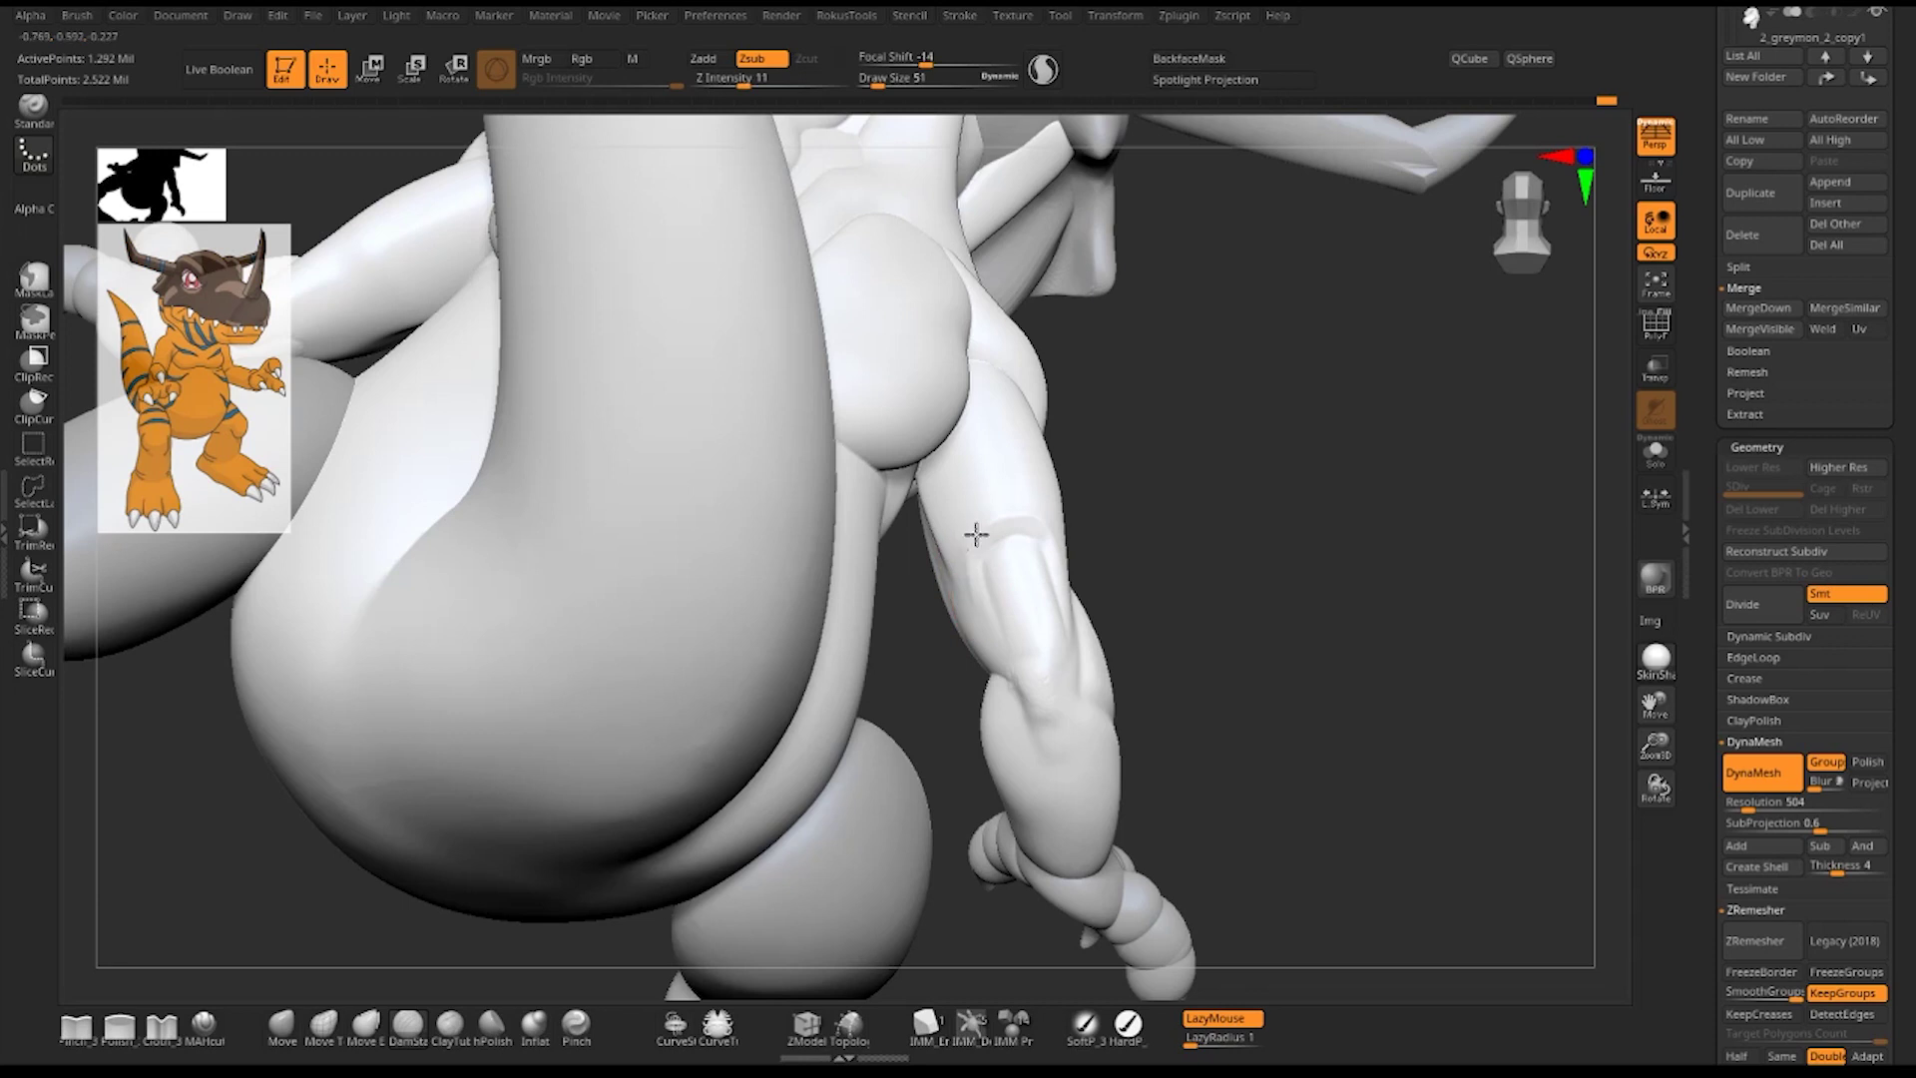
{"action": "key", "text": "ctrl+z"}
{"action": "key", "text": "ctrl"}
{"action": "left_click_drag", "start_coordinate": [1322, 505], "coordinate": [1084, 520]}
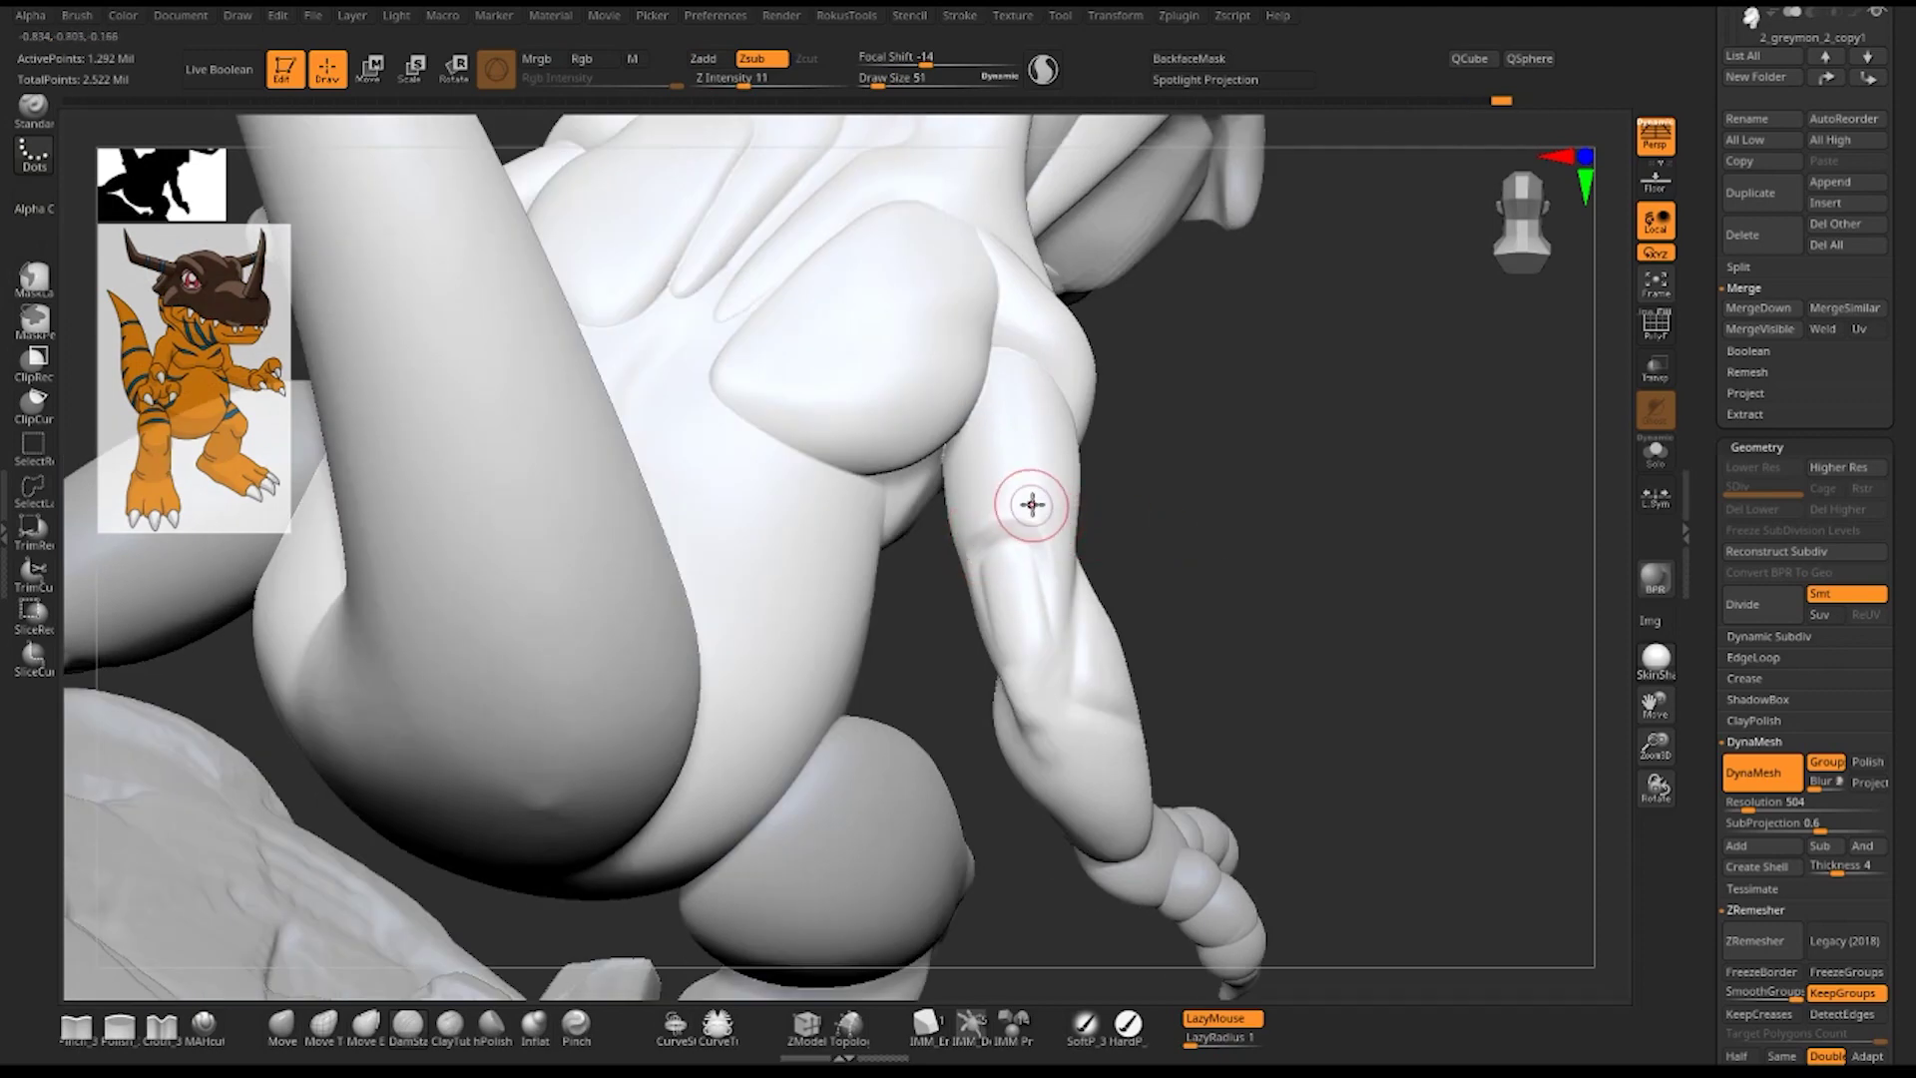
{"action": "right_click_drag", "start_coordinate": [1032, 504], "coordinate": [984, 566]}
{"action": "key", "text": "ctrl"}
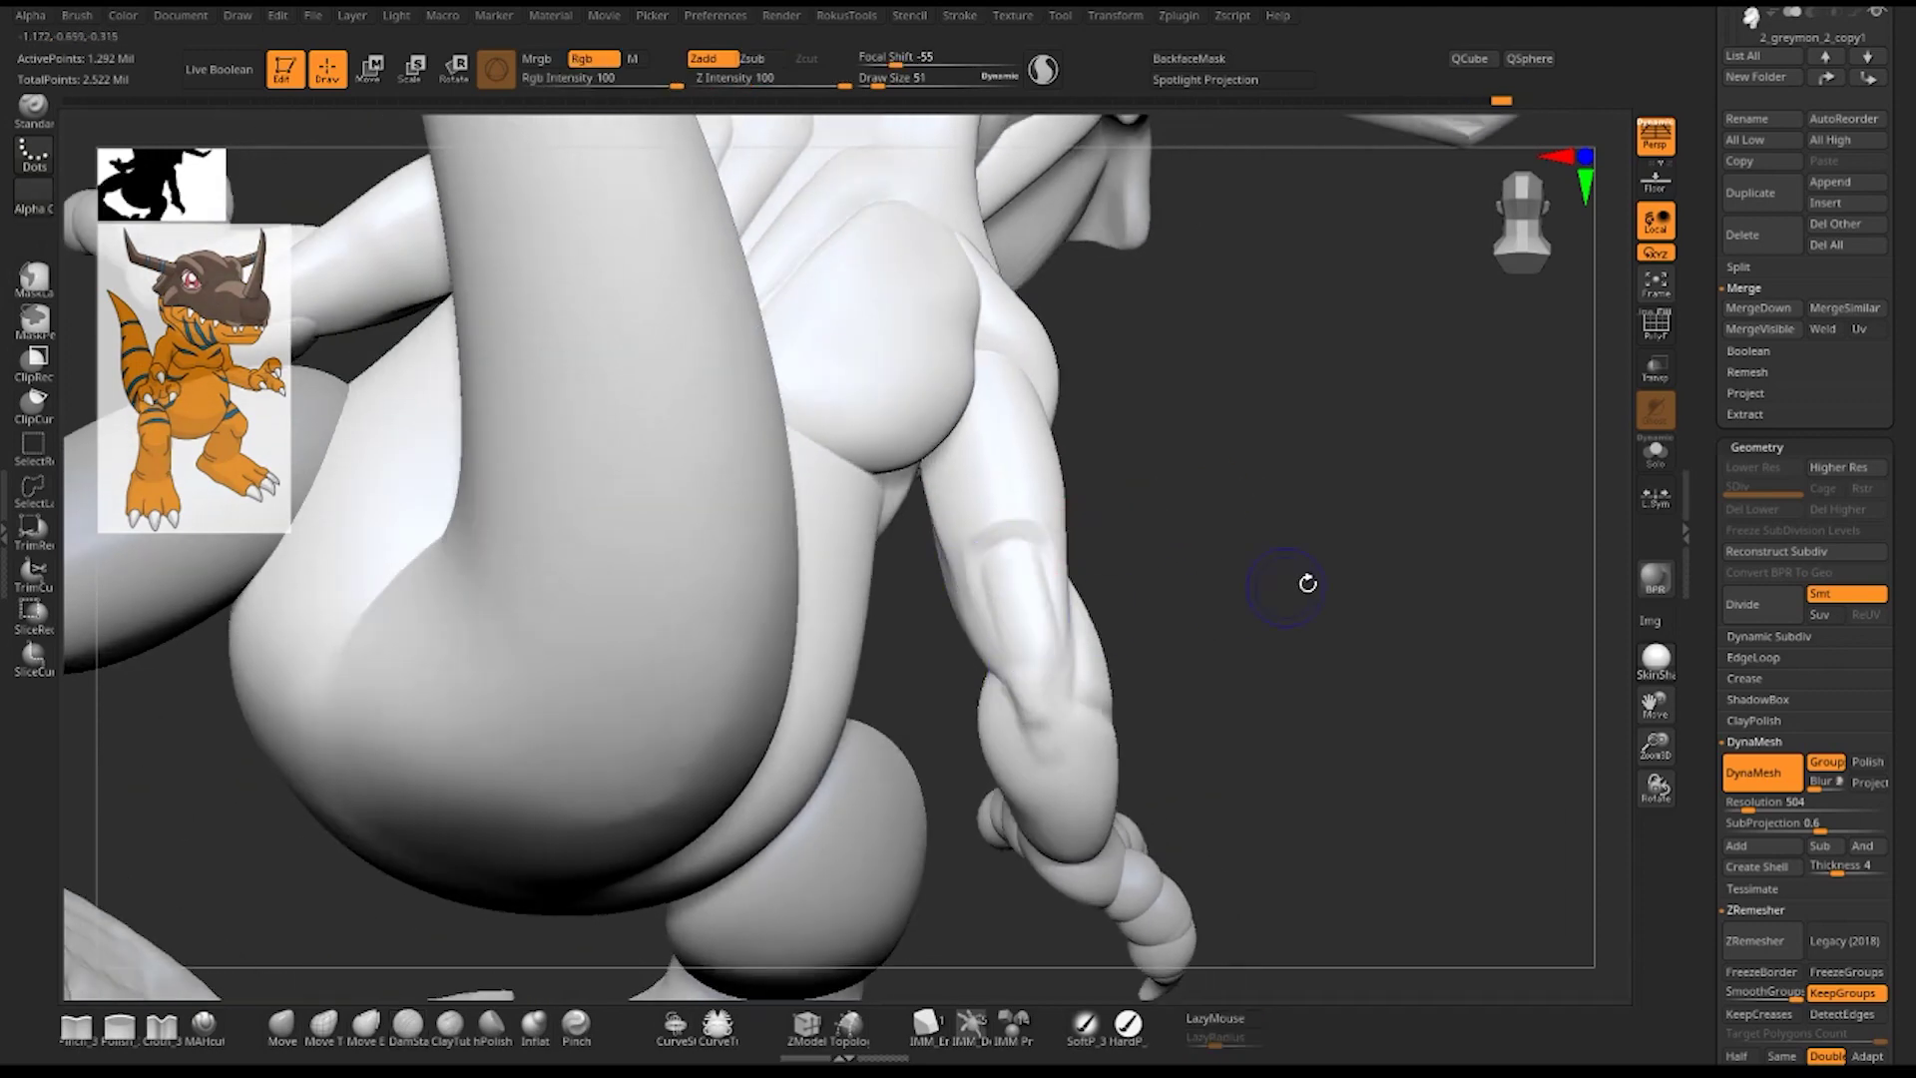
{"action": "left_click_drag", "start_coordinate": [1308, 578], "coordinate": [1047, 556]}
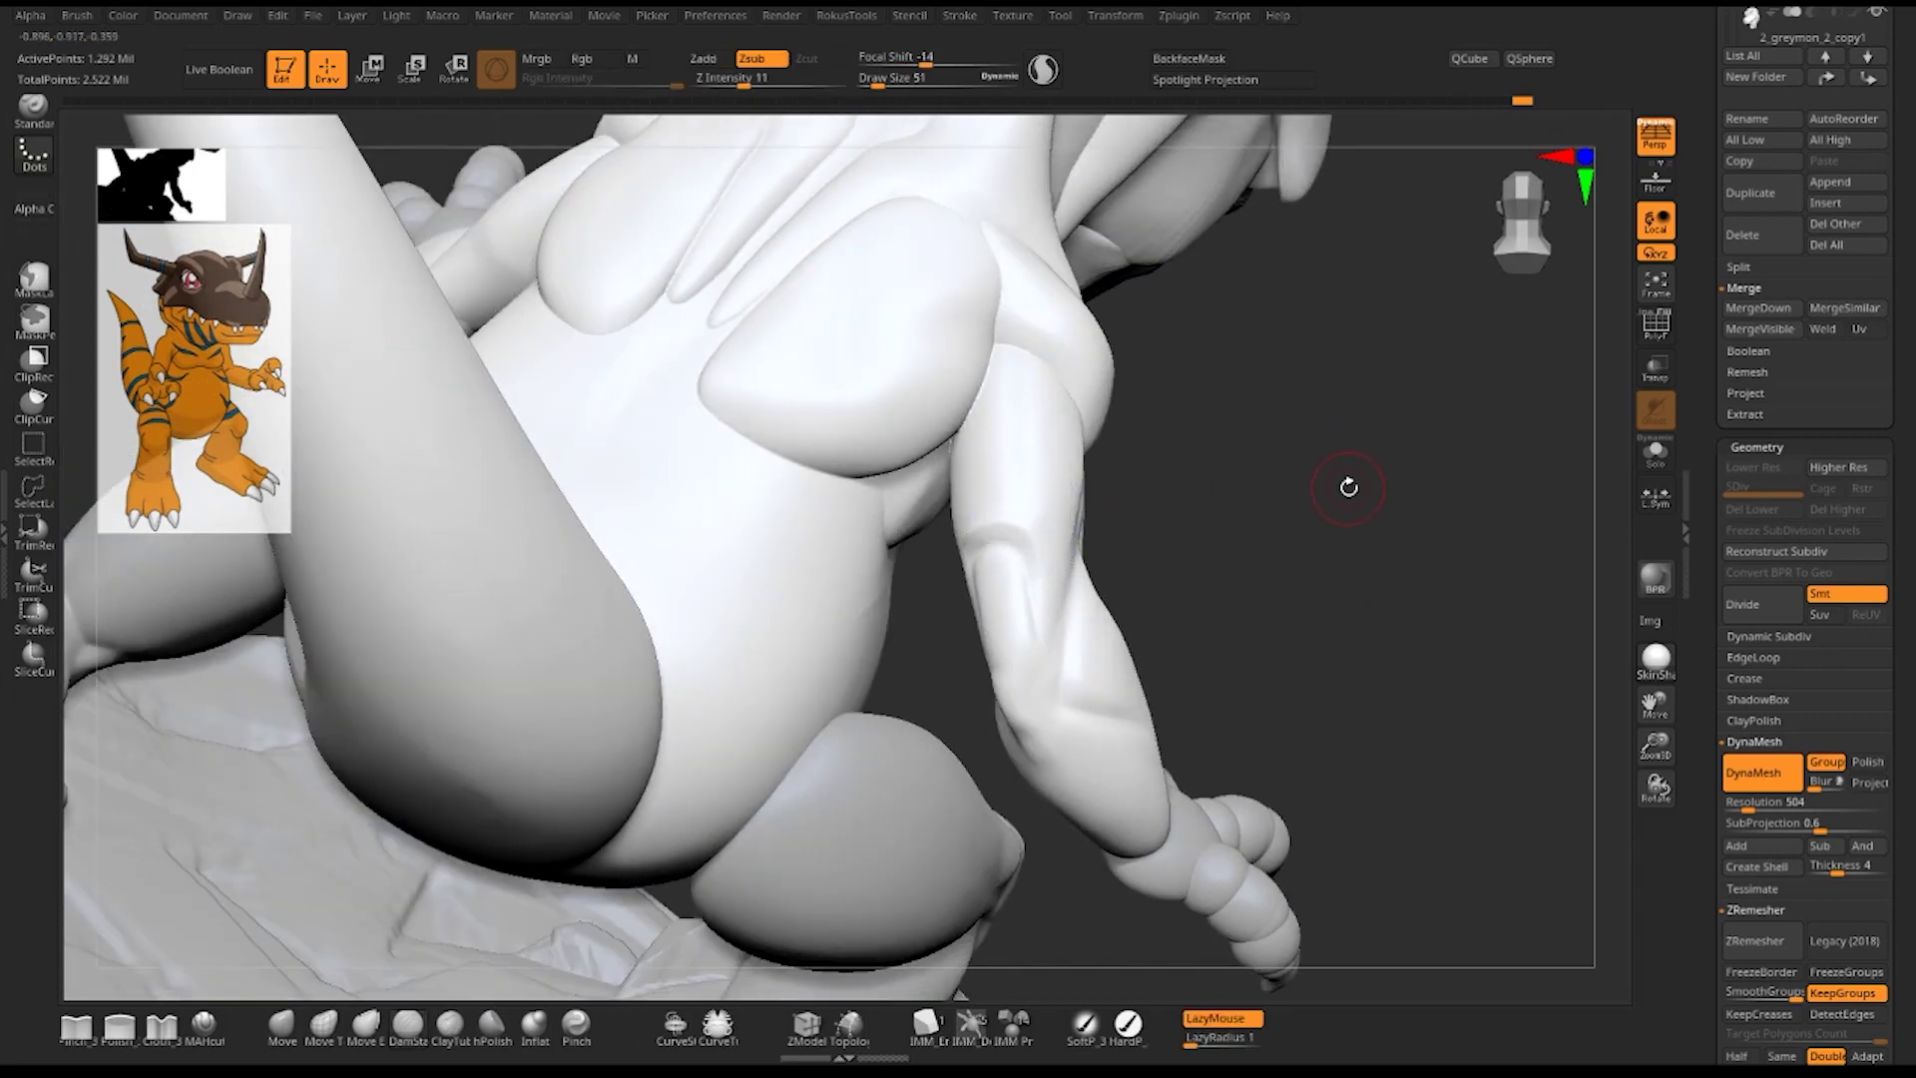
{"action": "mouse_move", "coordinate": [1347, 483]}
{"action": "left_mouse_down", "text": "alt"}
{"action": "mouse_move", "coordinate": [1366, 580]}
{"action": "mouse_move", "coordinate": [1187, 477]}
{"action": "left_mouse_up", "text": "alt"}
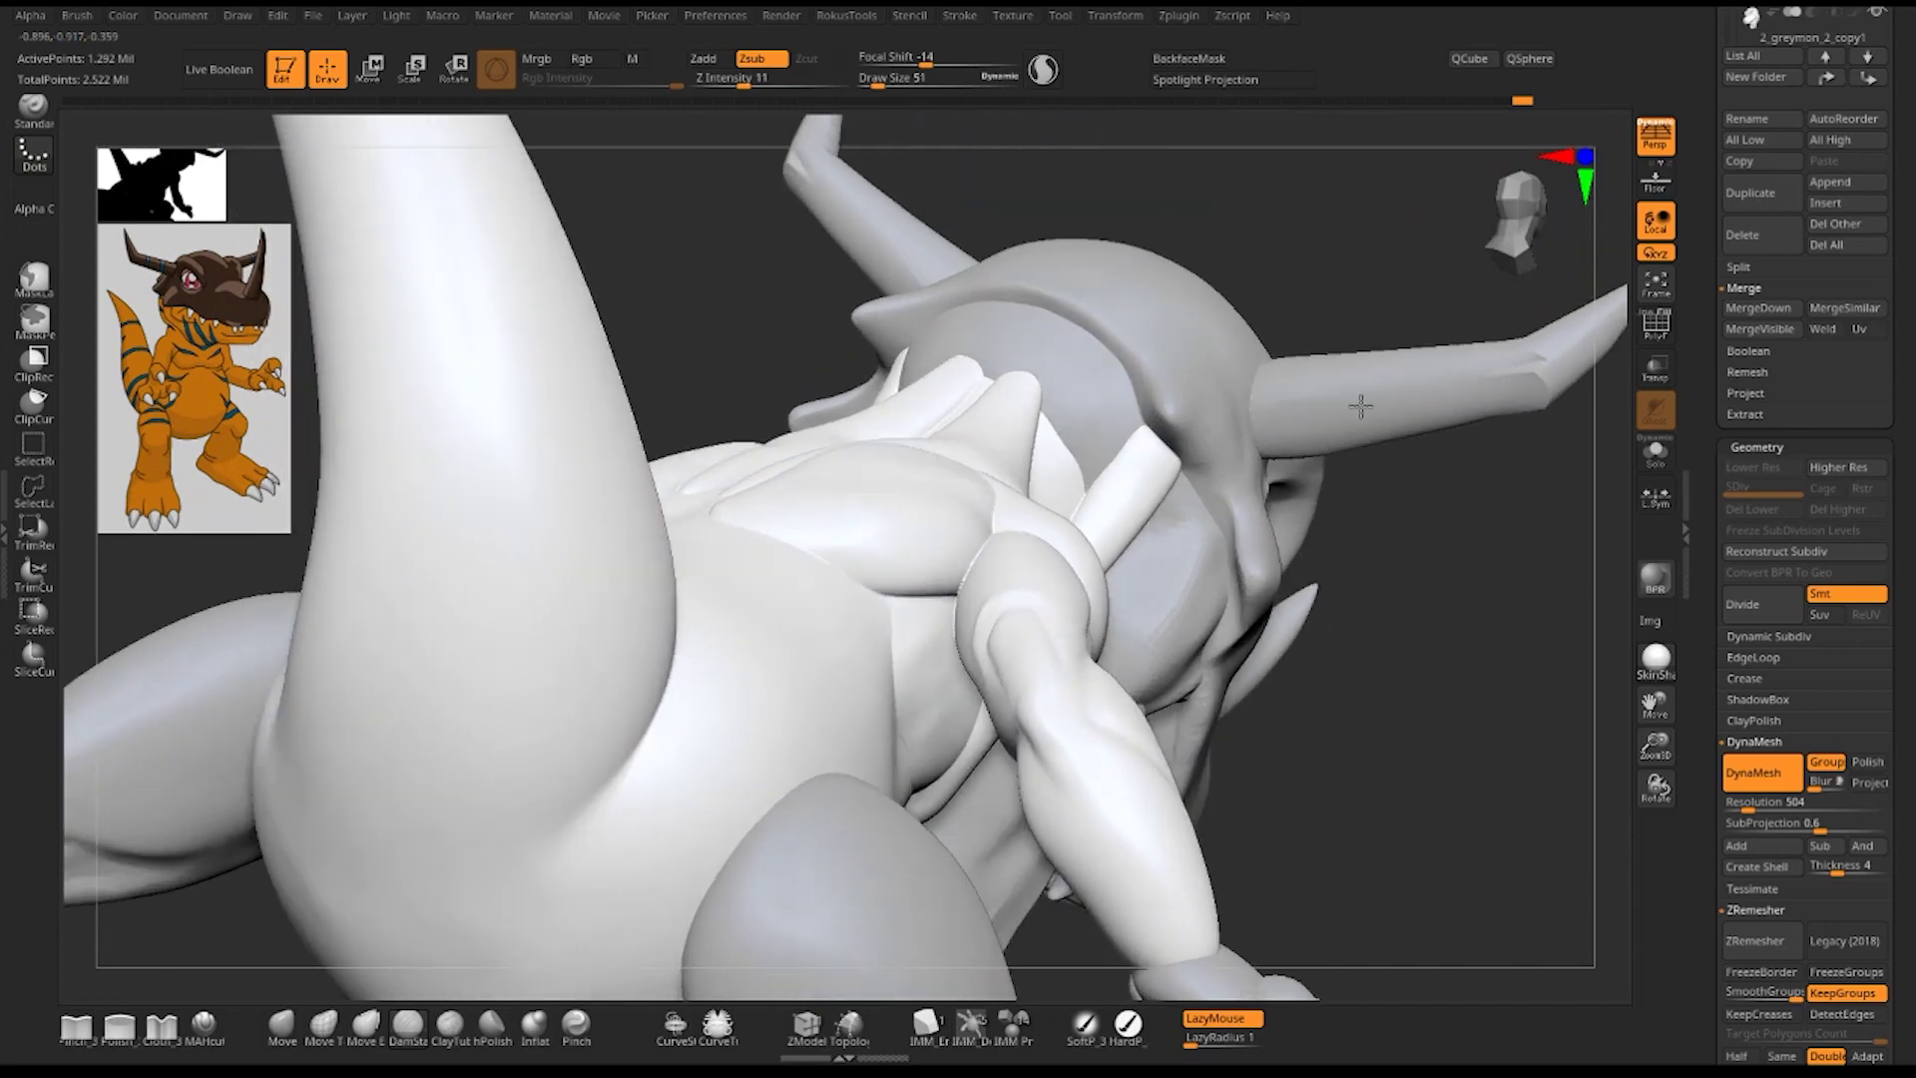
- Carve and deepen a groove down the front of the neck, smoothing a small dent
{"action": "key", "text": "b"}
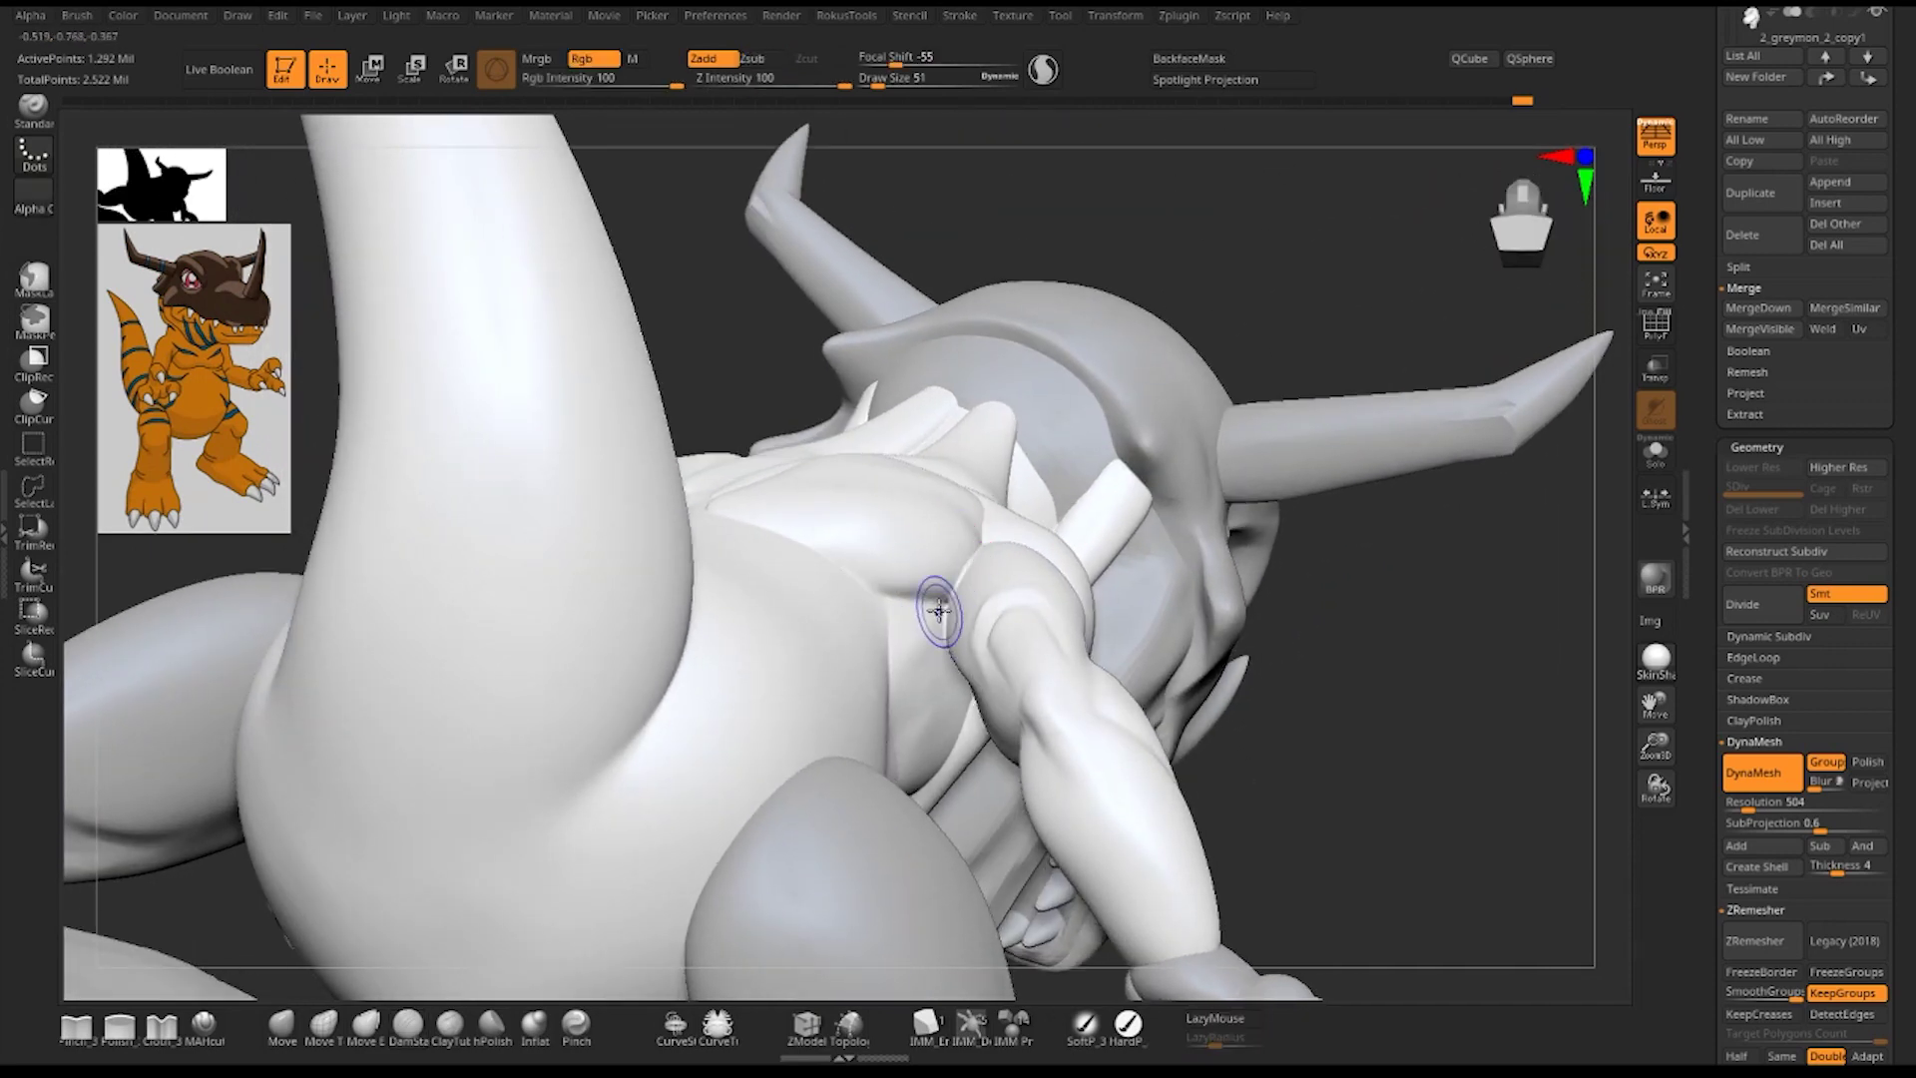
{"action": "key", "text": "b"}
{"action": "left_click_drag", "start_coordinate": [1395, 650], "coordinate": [986, 518]}
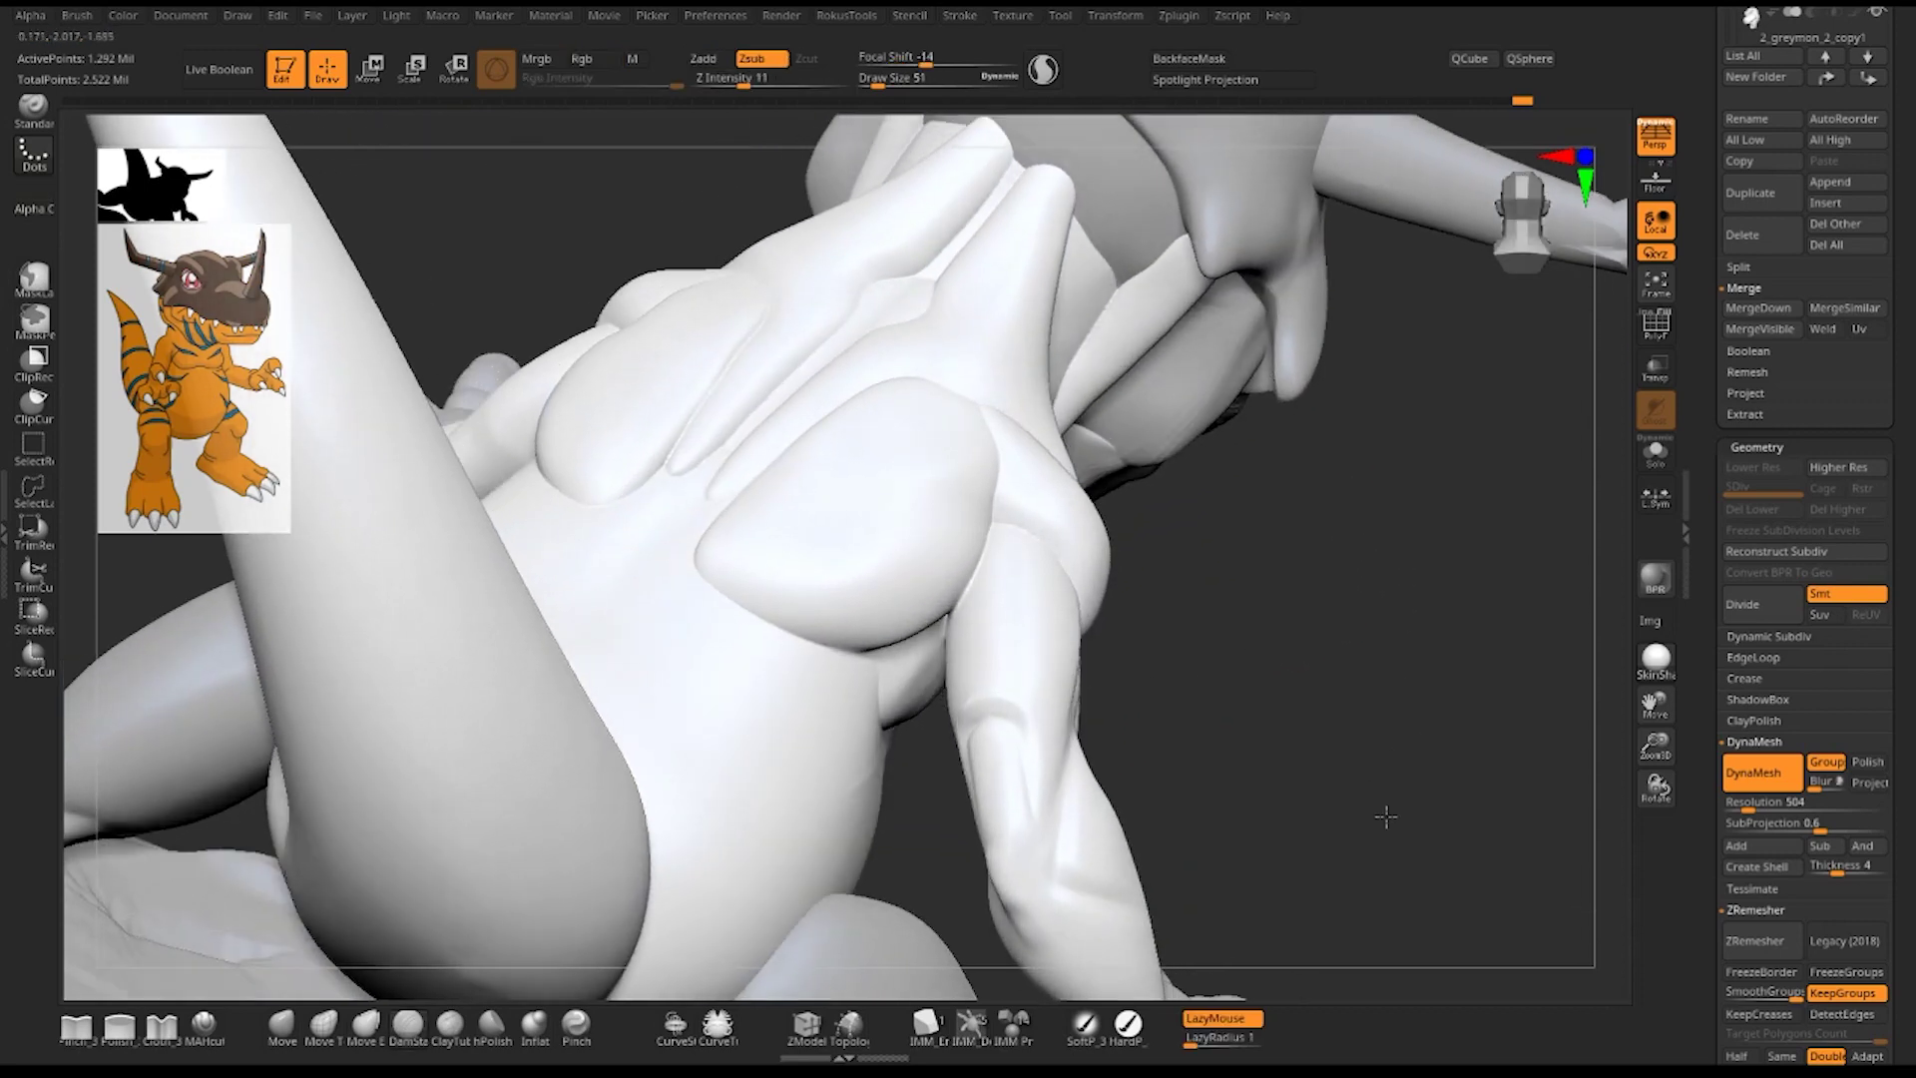
{"action": "key", "text": "b"}
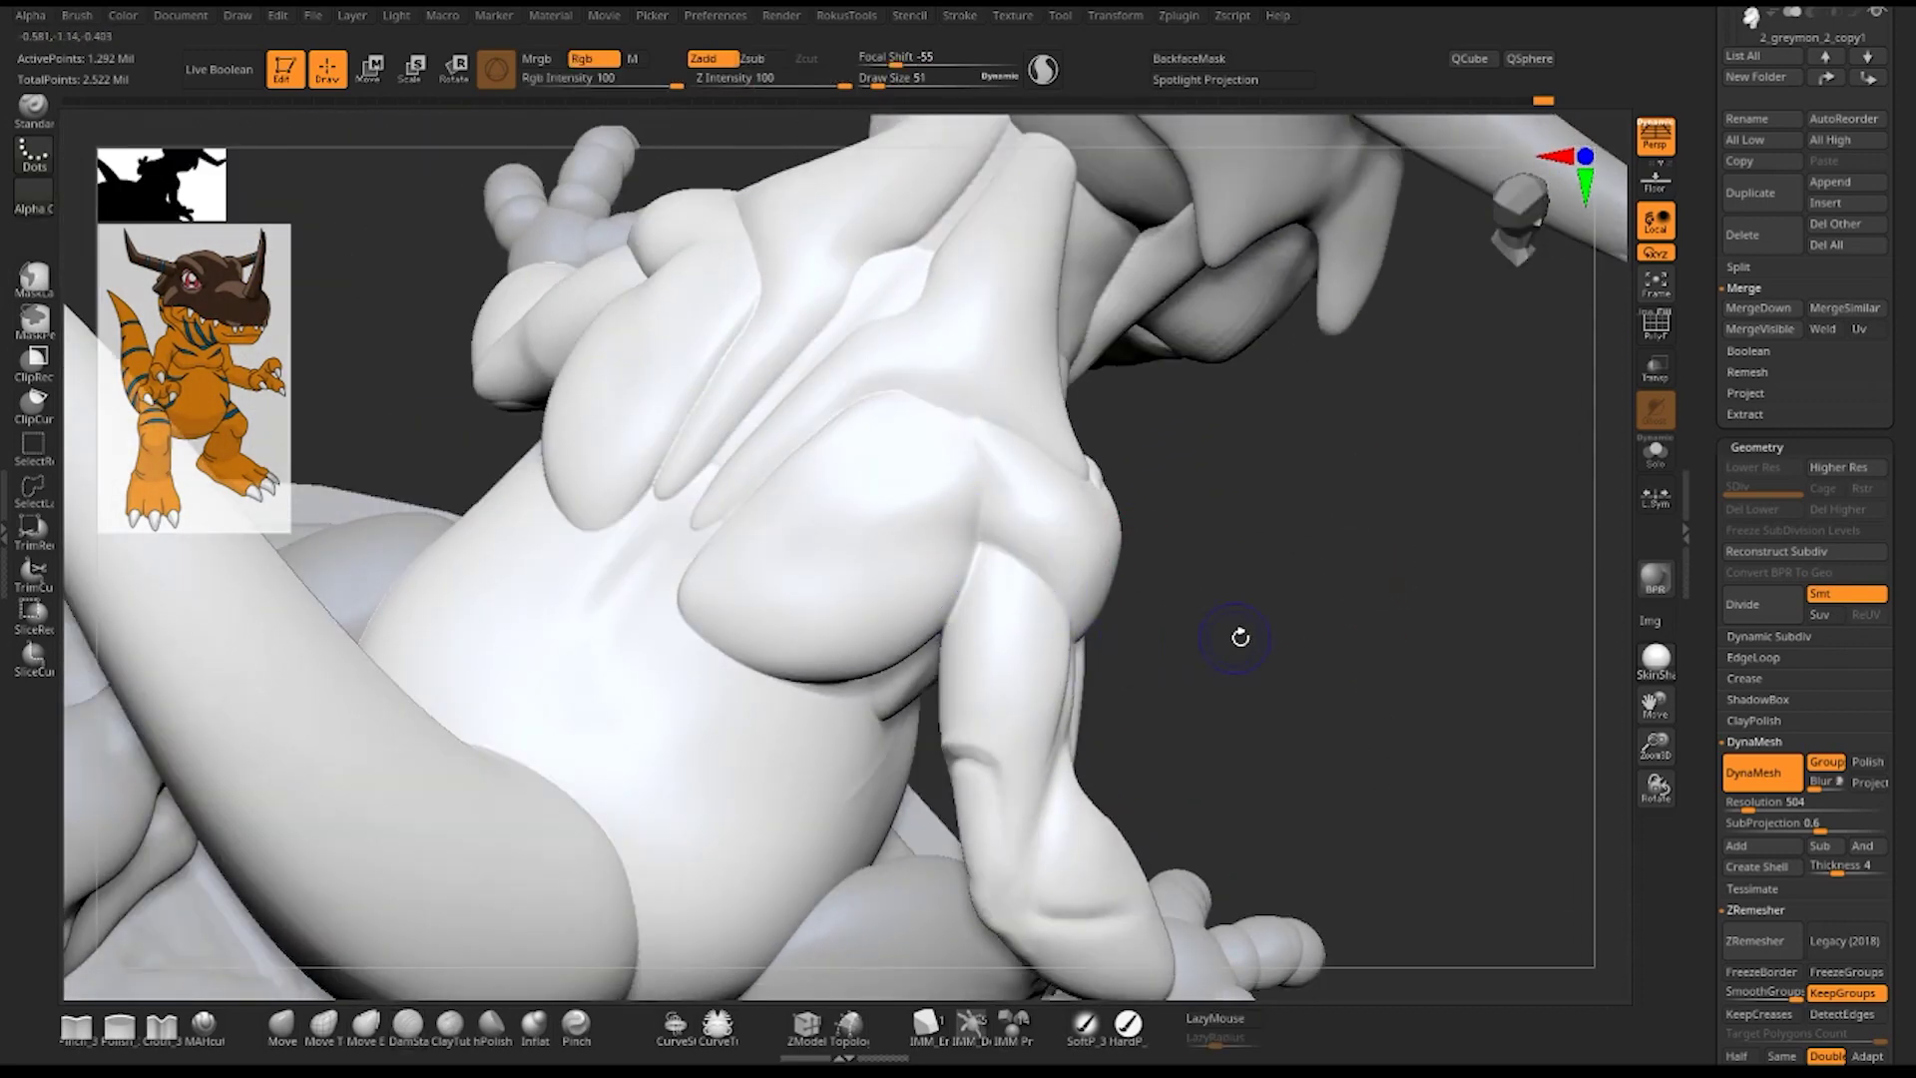
{"action": "mouse_move", "coordinate": [1240, 637]}
{"action": "left_mouse_down"}
{"action": "mouse_move", "coordinate": [1347, 650]}
{"action": "mouse_move", "coordinate": [1031, 560]}
{"action": "left_mouse_up"}
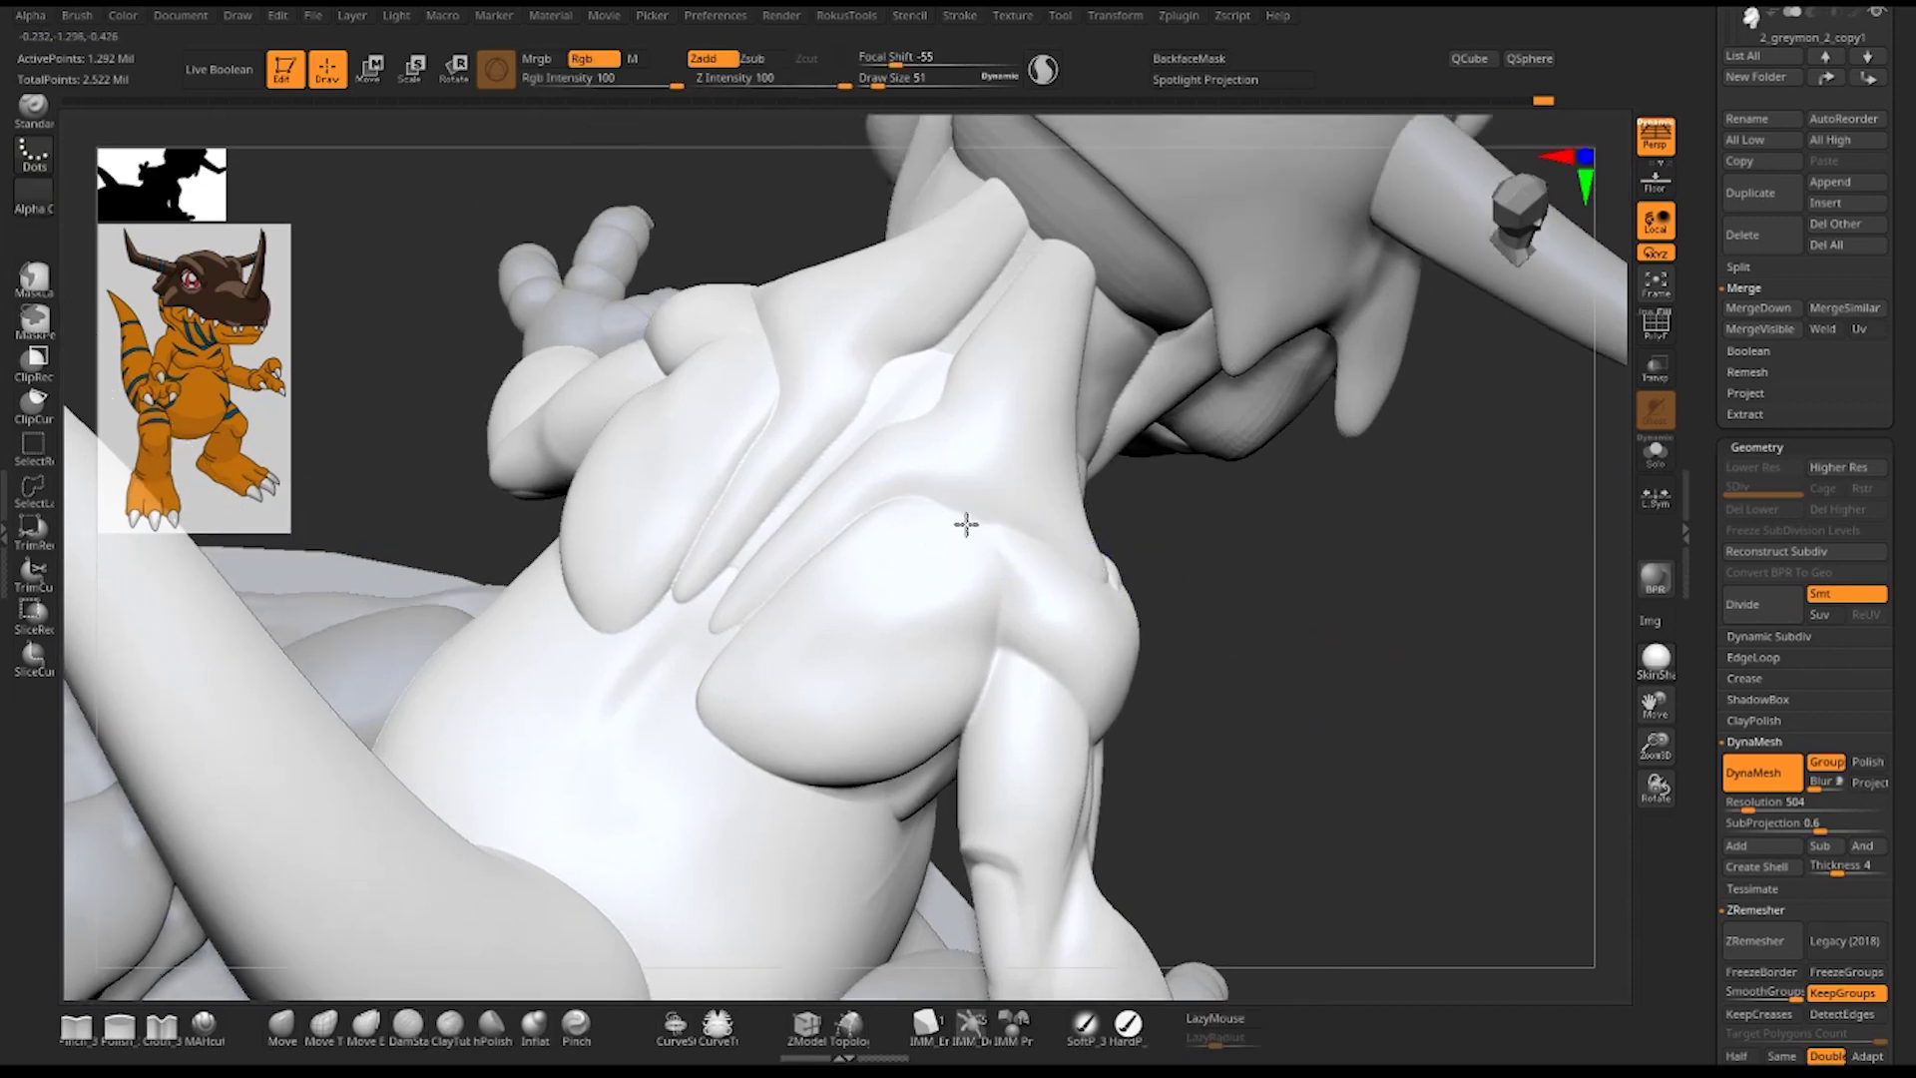
{"action": "key", "text": "b"}
{"action": "mouse_move", "coordinate": [1258, 613]}
{"action": "left_mouse_down"}
{"action": "mouse_move", "coordinate": [1323, 669]}
{"action": "mouse_move", "coordinate": [821, 518]}
{"action": "left_mouse_up"}
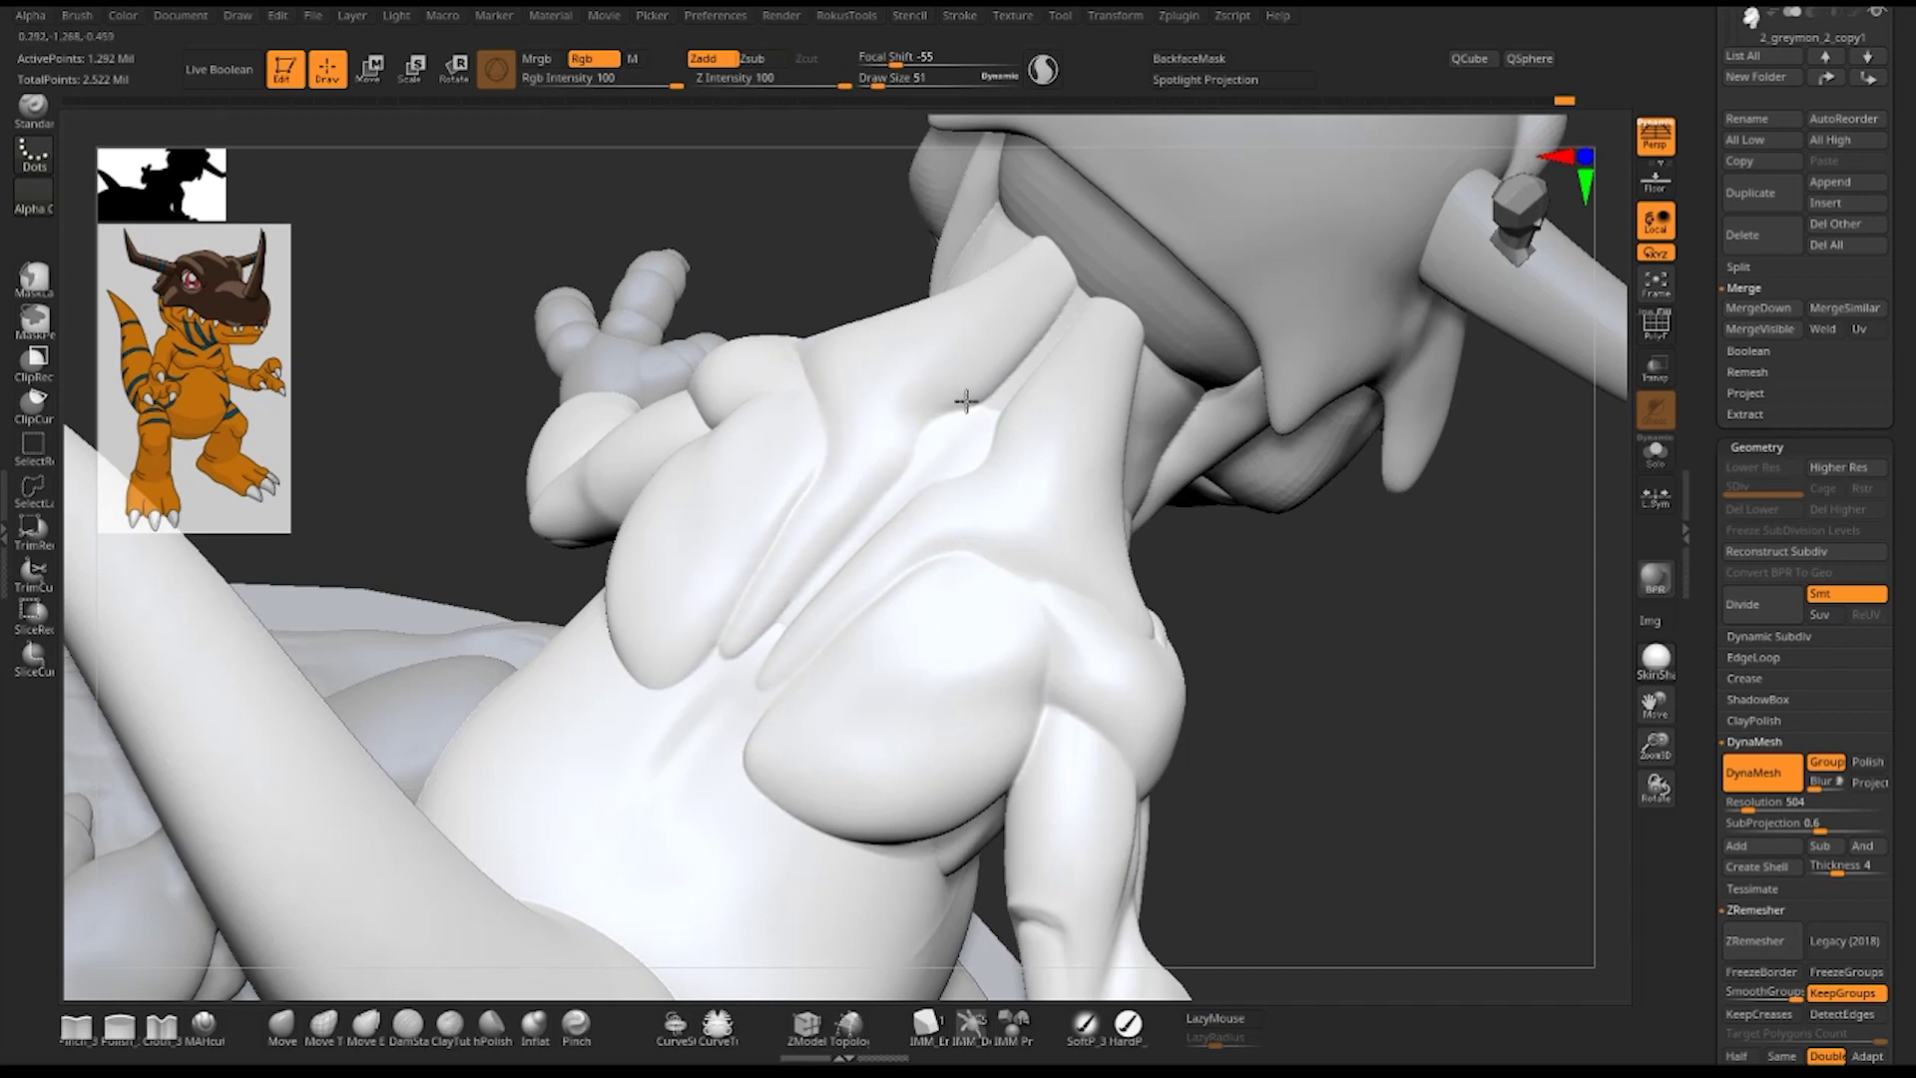
{"action": "left_click_drag", "start_coordinate": [965, 400], "coordinate": [1069, 309]}
{"action": "left_click_drag", "start_coordinate": [959, 439], "coordinate": [1034, 334]}
{"action": "left_click_drag", "start_coordinate": [872, 522], "coordinate": [1030, 342]}
{"action": "left_click_drag", "start_coordinate": [1088, 284], "coordinate": [1082, 287]}
{"action": "left_click_drag", "start_coordinate": [1357, 624], "coordinate": [1357, 651]}
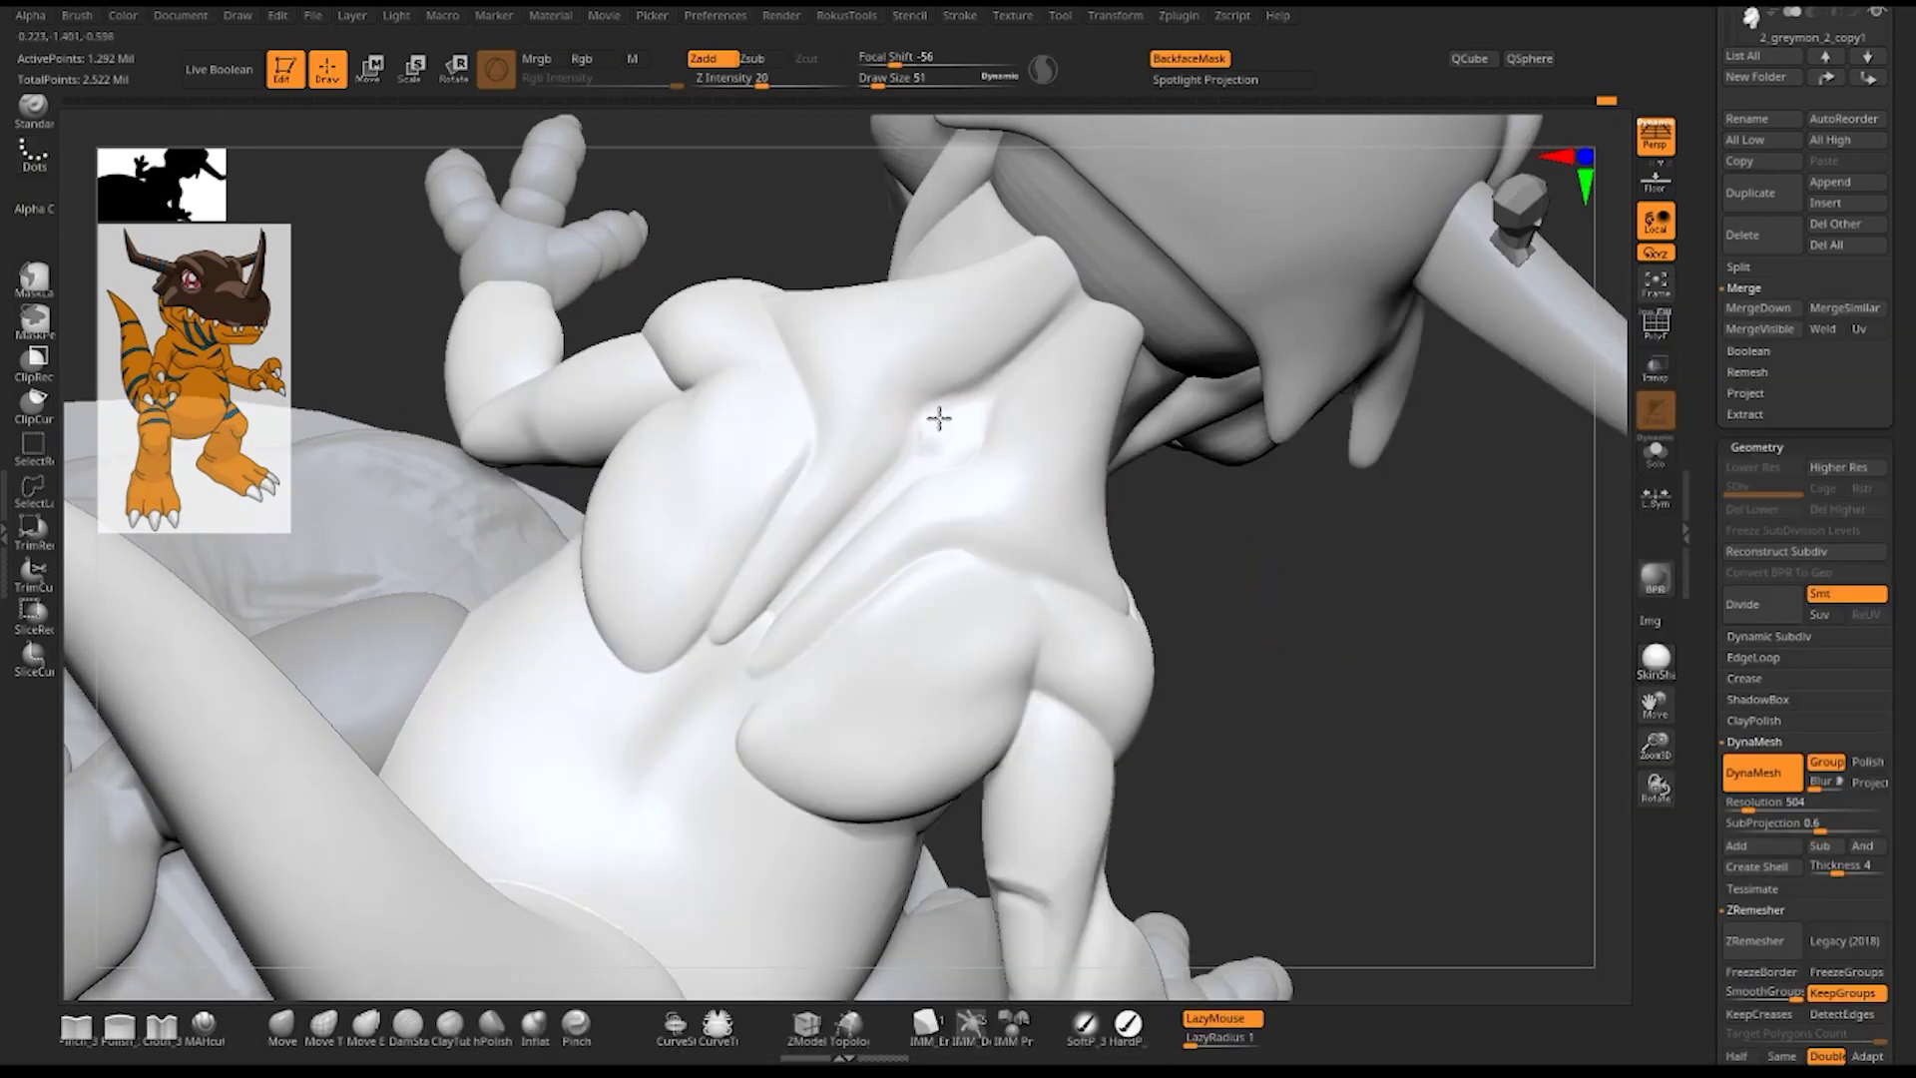
{"action": "left_click_drag", "start_coordinate": [957, 447], "coordinate": [946, 442], "text": "shift"}
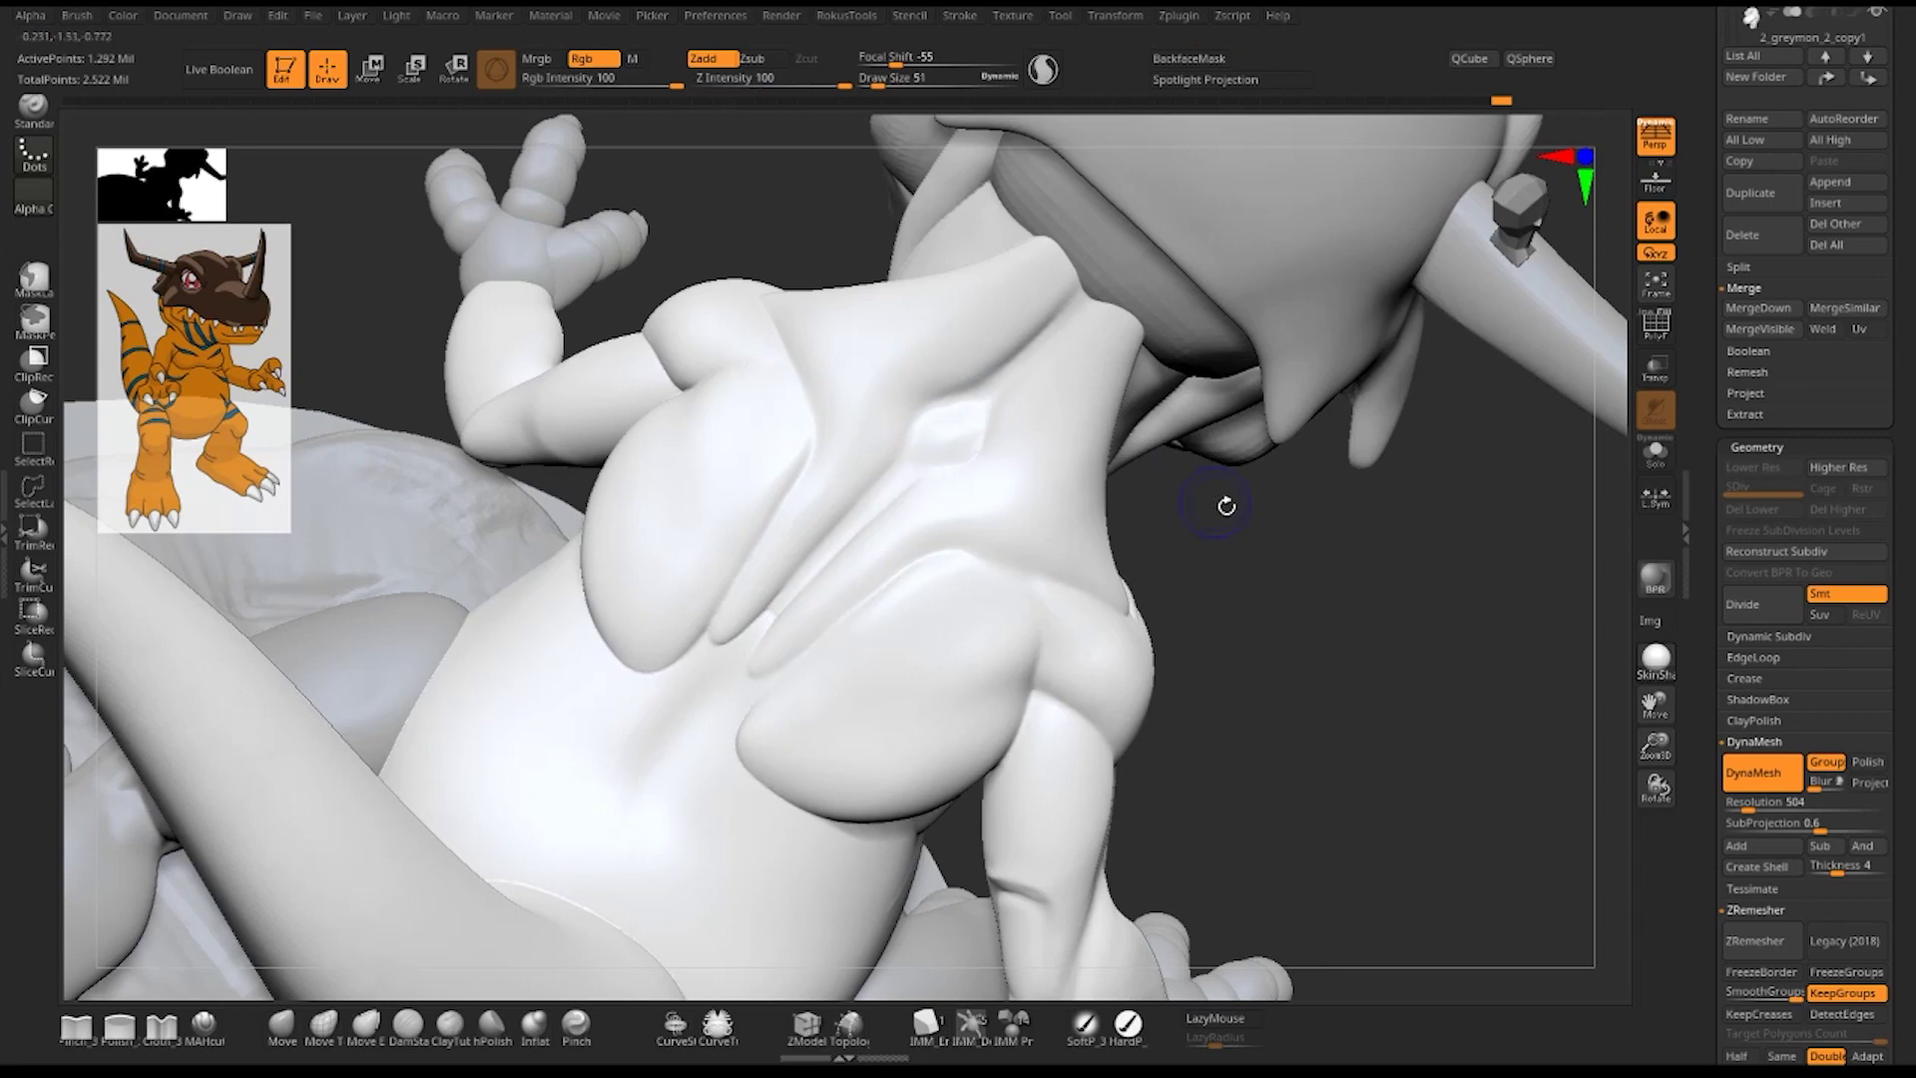
- Reduce Draw Size from 51 to 33 and deepen the carved dent on the neck
{"action": "left_click_drag", "start_coordinate": [1227, 506], "coordinate": [932, 428]}
{"action": "key", "text": "space"}
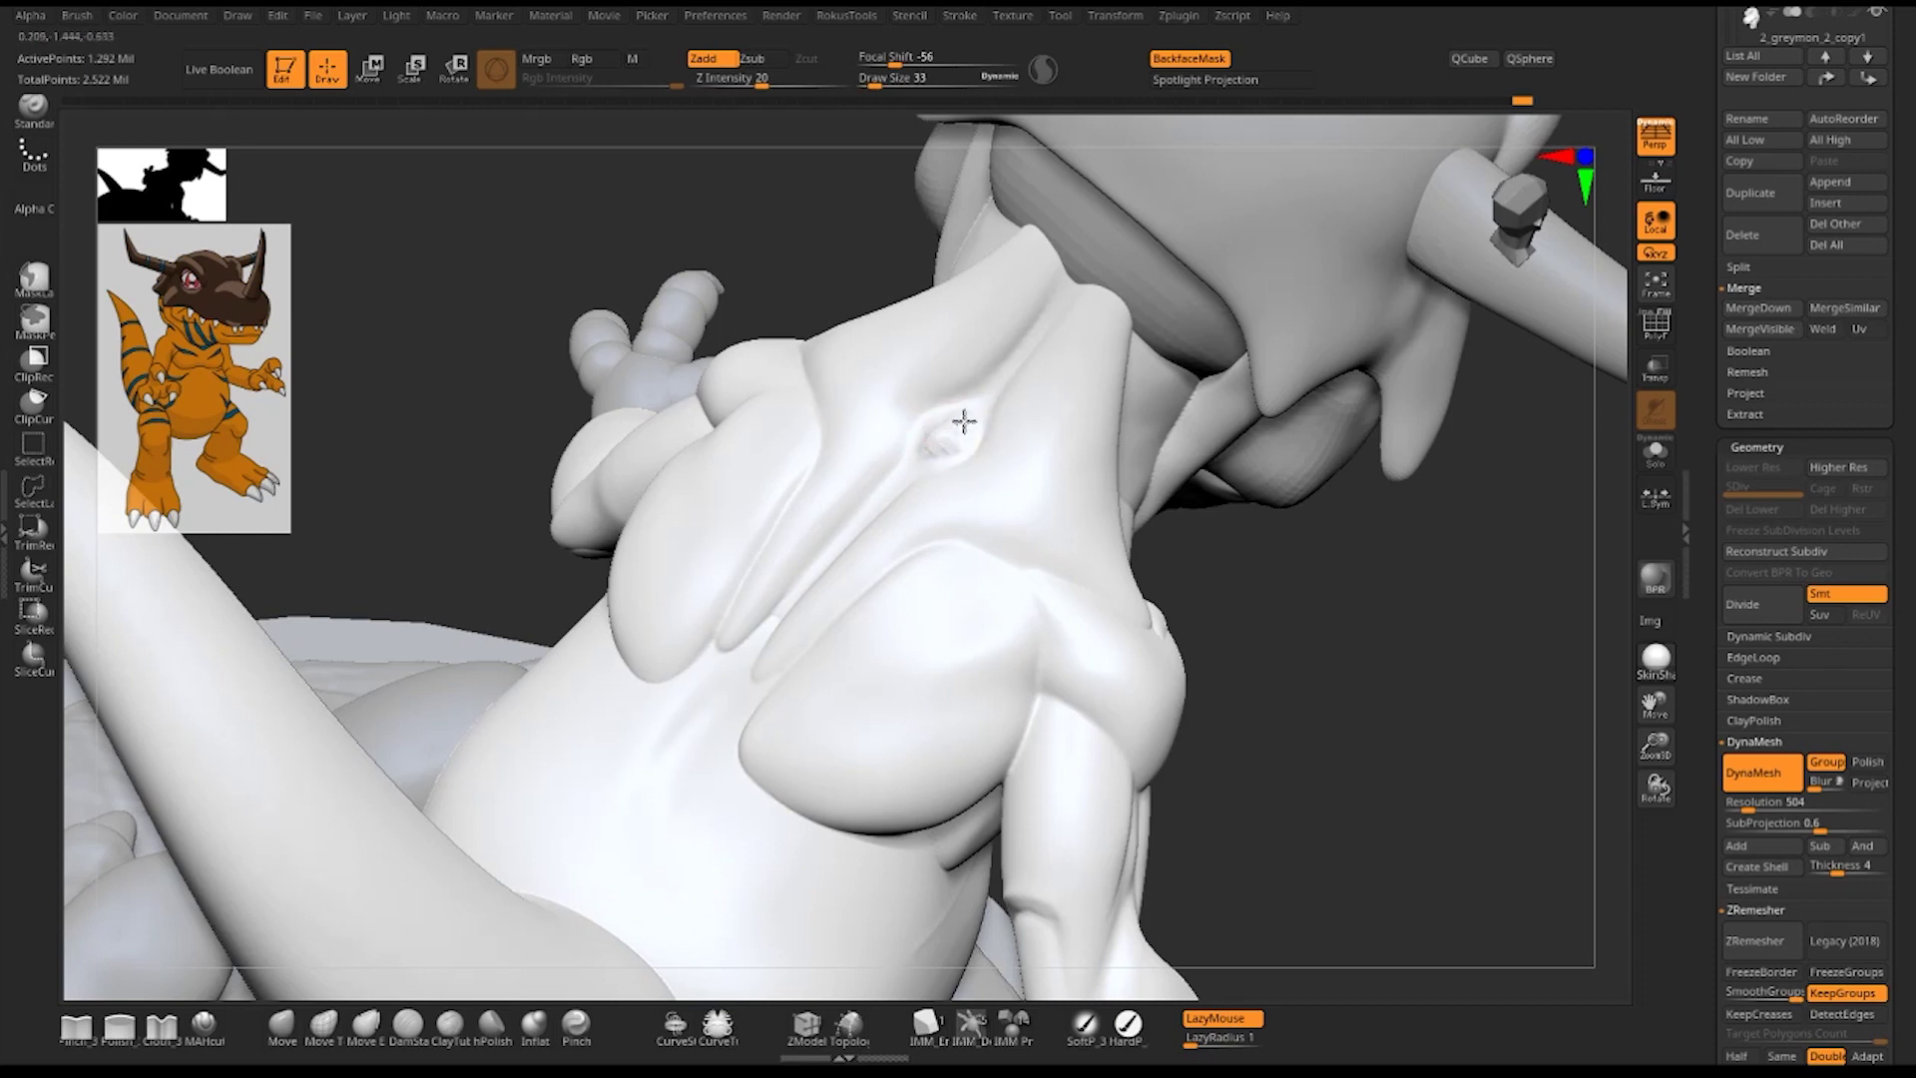
{"action": "key", "text": "b"}
{"action": "key", "text": "s"}
{"action": "key", "text": "t"}
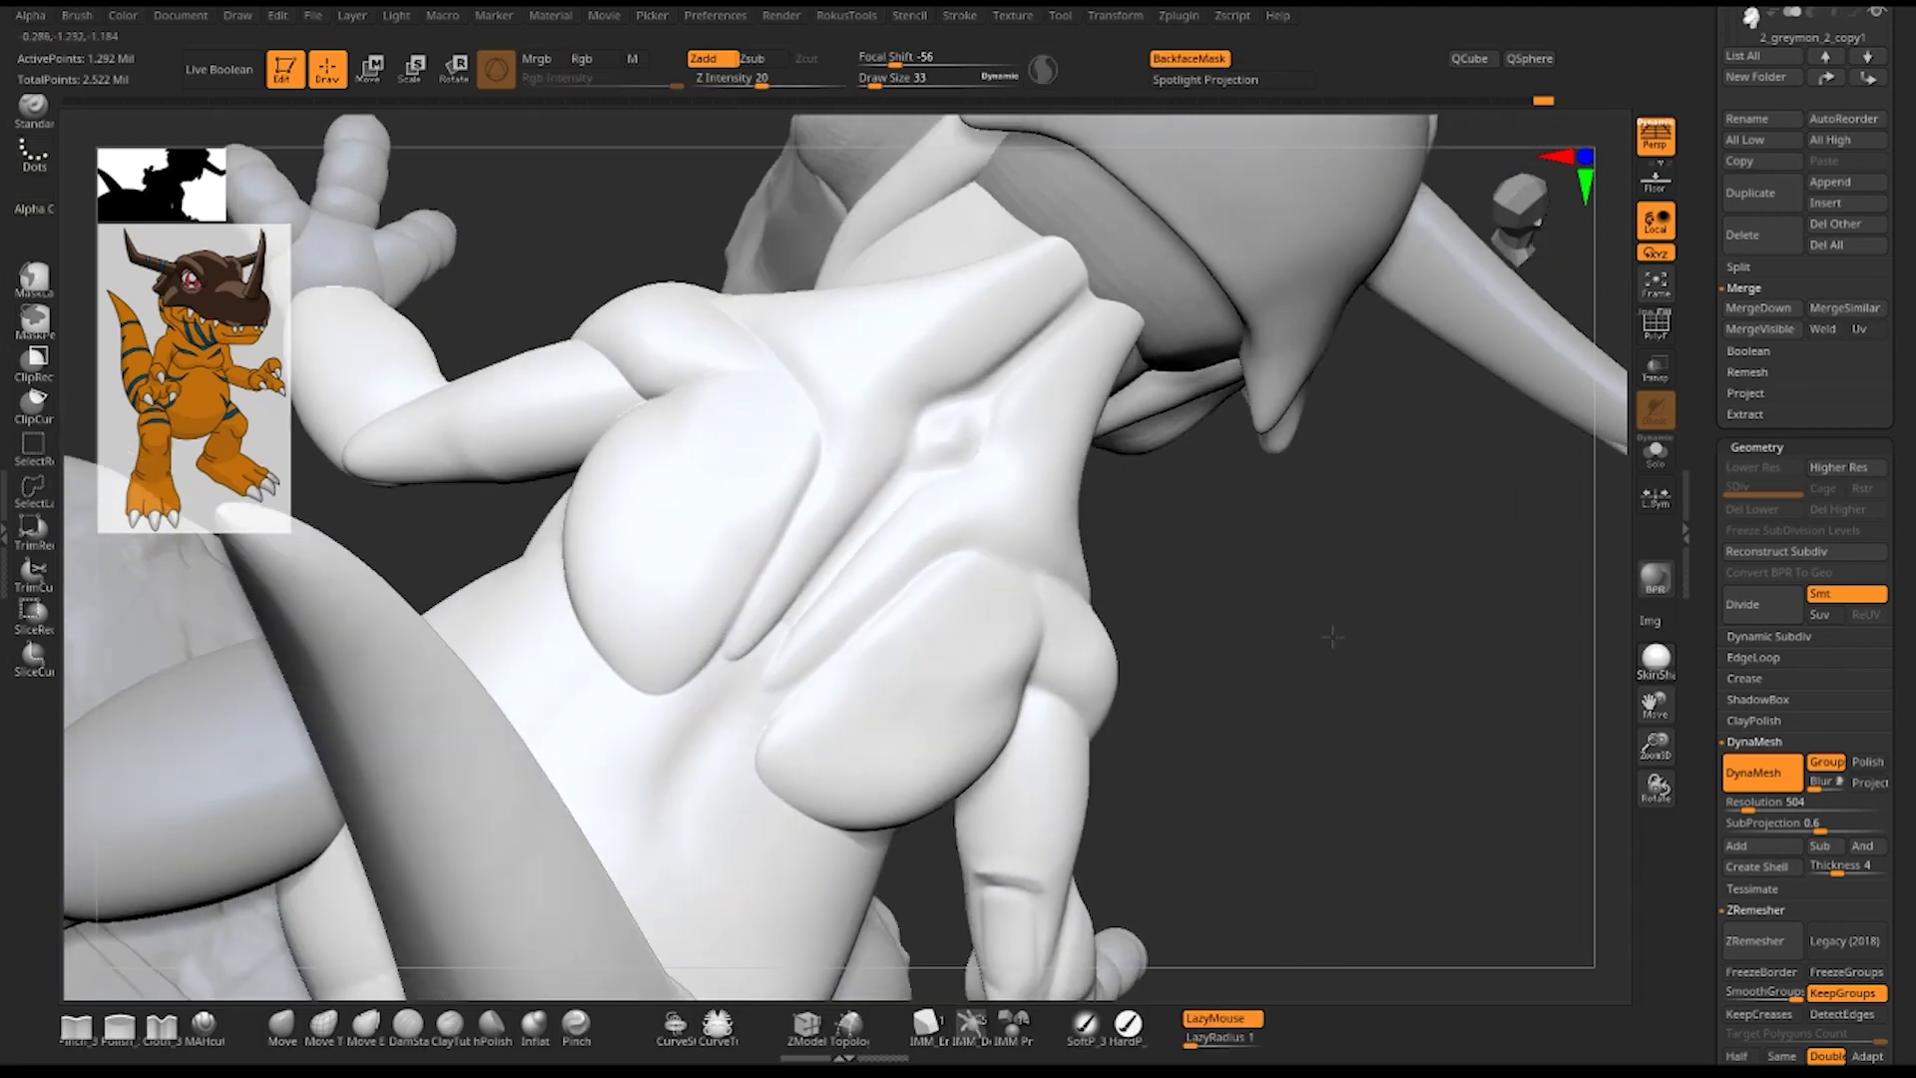
{"action": "mouse_move", "coordinate": [1297, 597]}
{"action": "left_mouse_down"}
{"action": "mouse_move", "coordinate": [1305, 621]}
{"action": "mouse_move", "coordinate": [938, 389]}
{"action": "left_mouse_up"}
{"action": "key", "text": "b"}
{"action": "key", "text": "d"}
{"action": "key", "text": "s"}
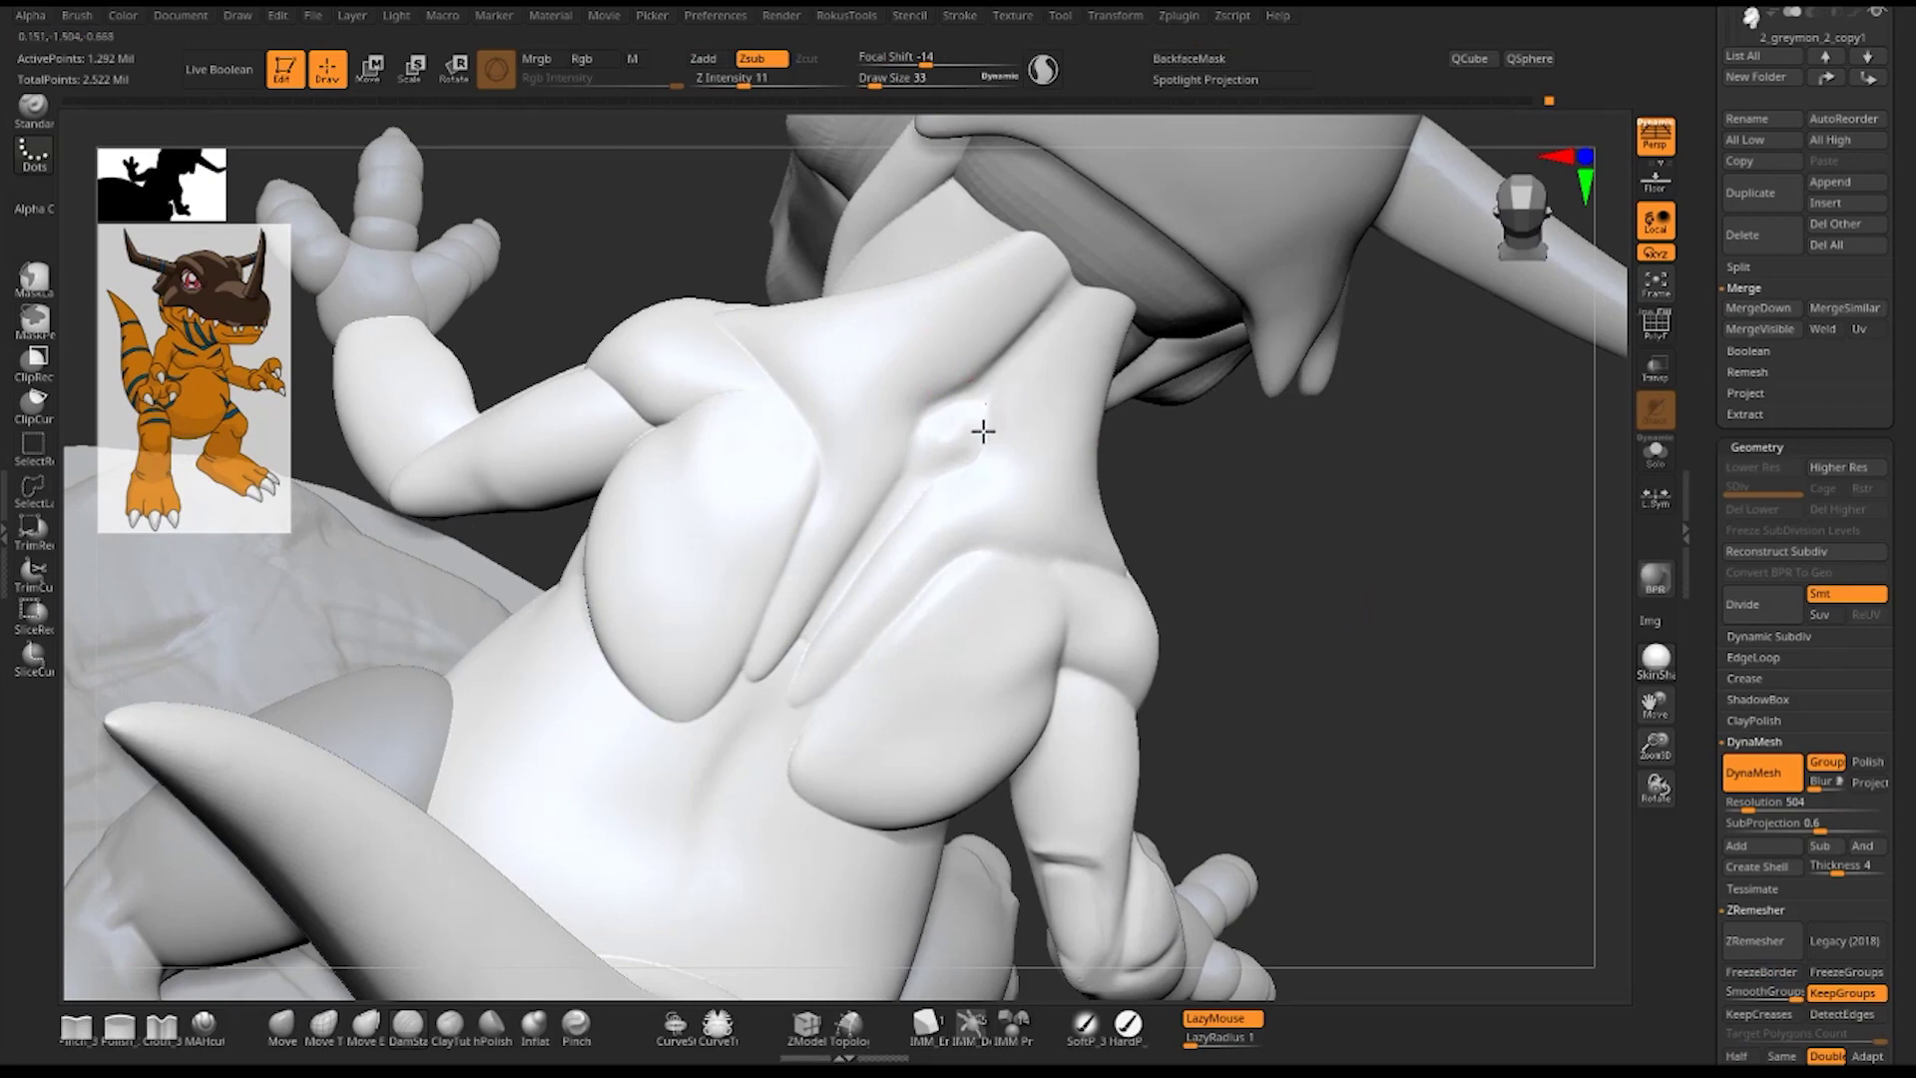
{"action": "right_click_drag", "start_coordinate": [980, 493], "coordinate": [945, 411]}
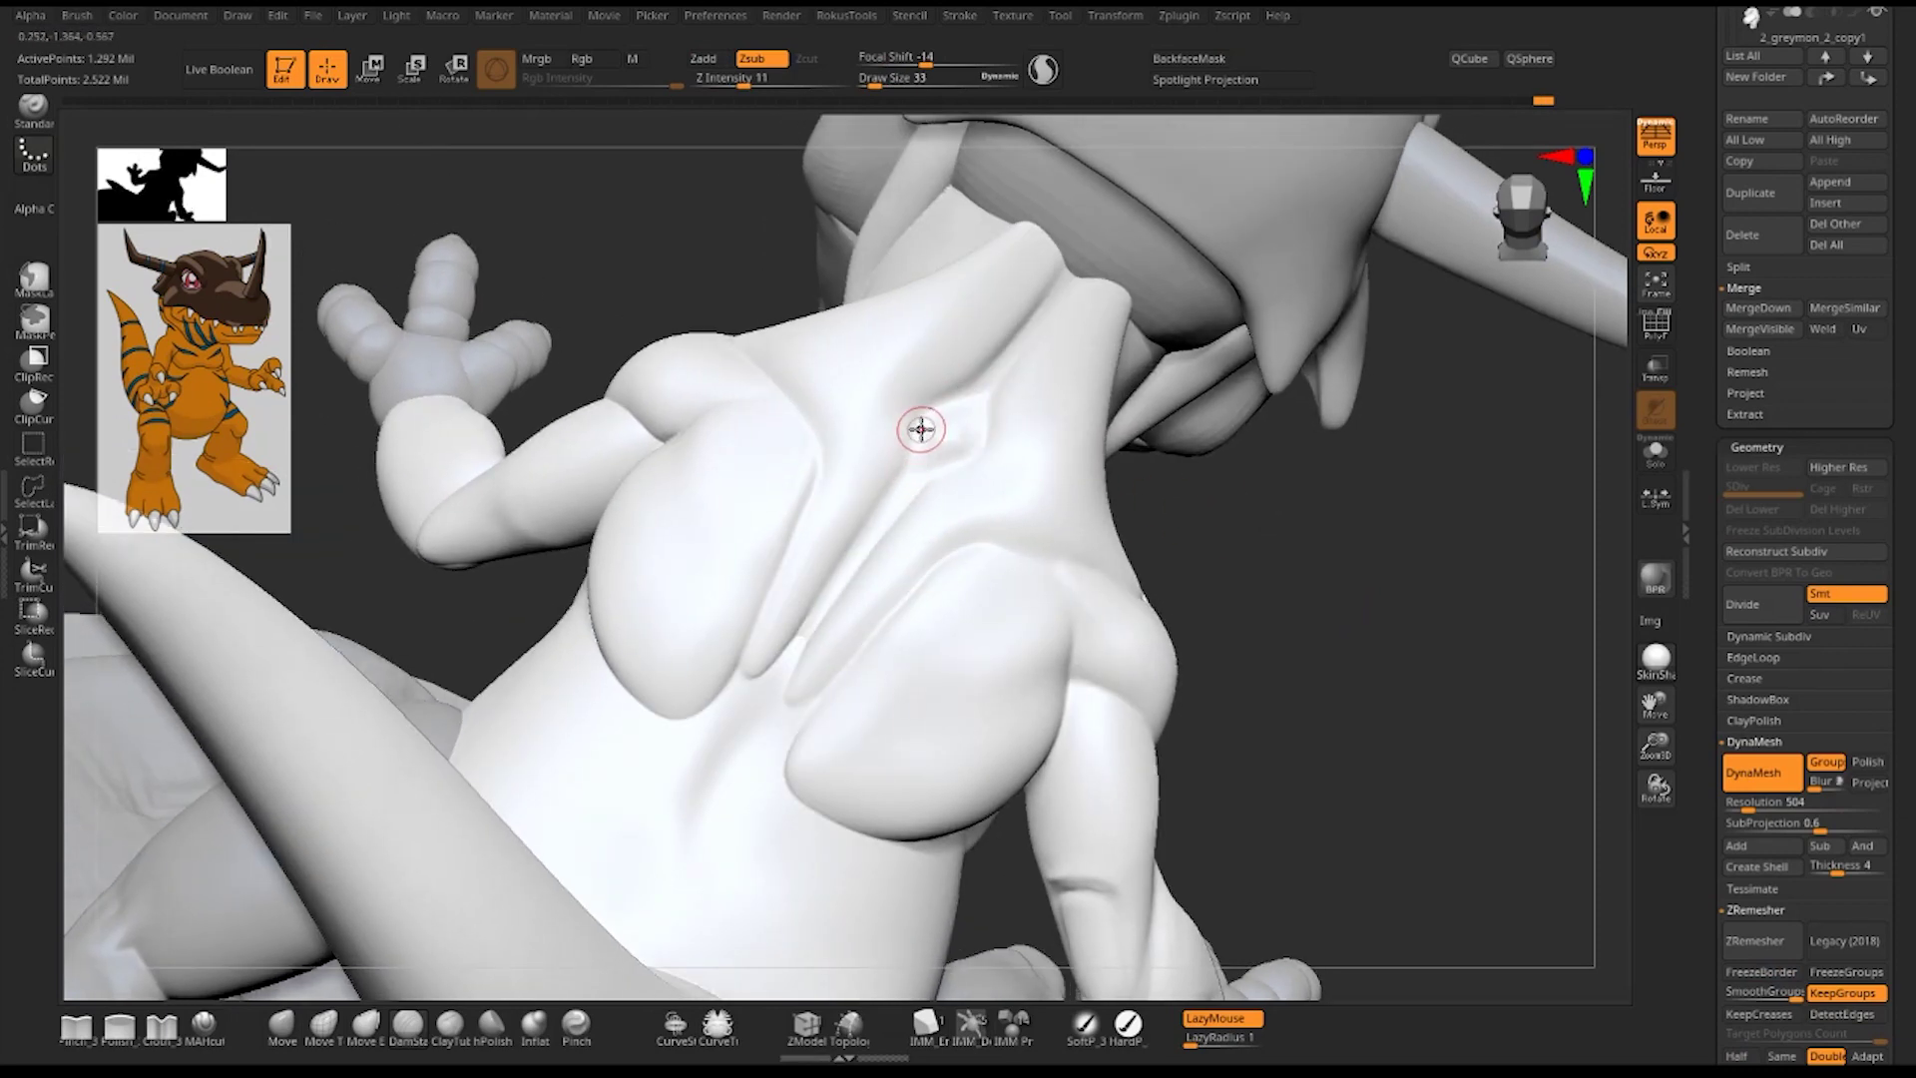
{"action": "left_click_drag", "start_coordinate": [919, 429], "coordinate": [897, 487]}
{"action": "left_click_drag", "start_coordinate": [915, 419], "coordinate": [984, 428]}
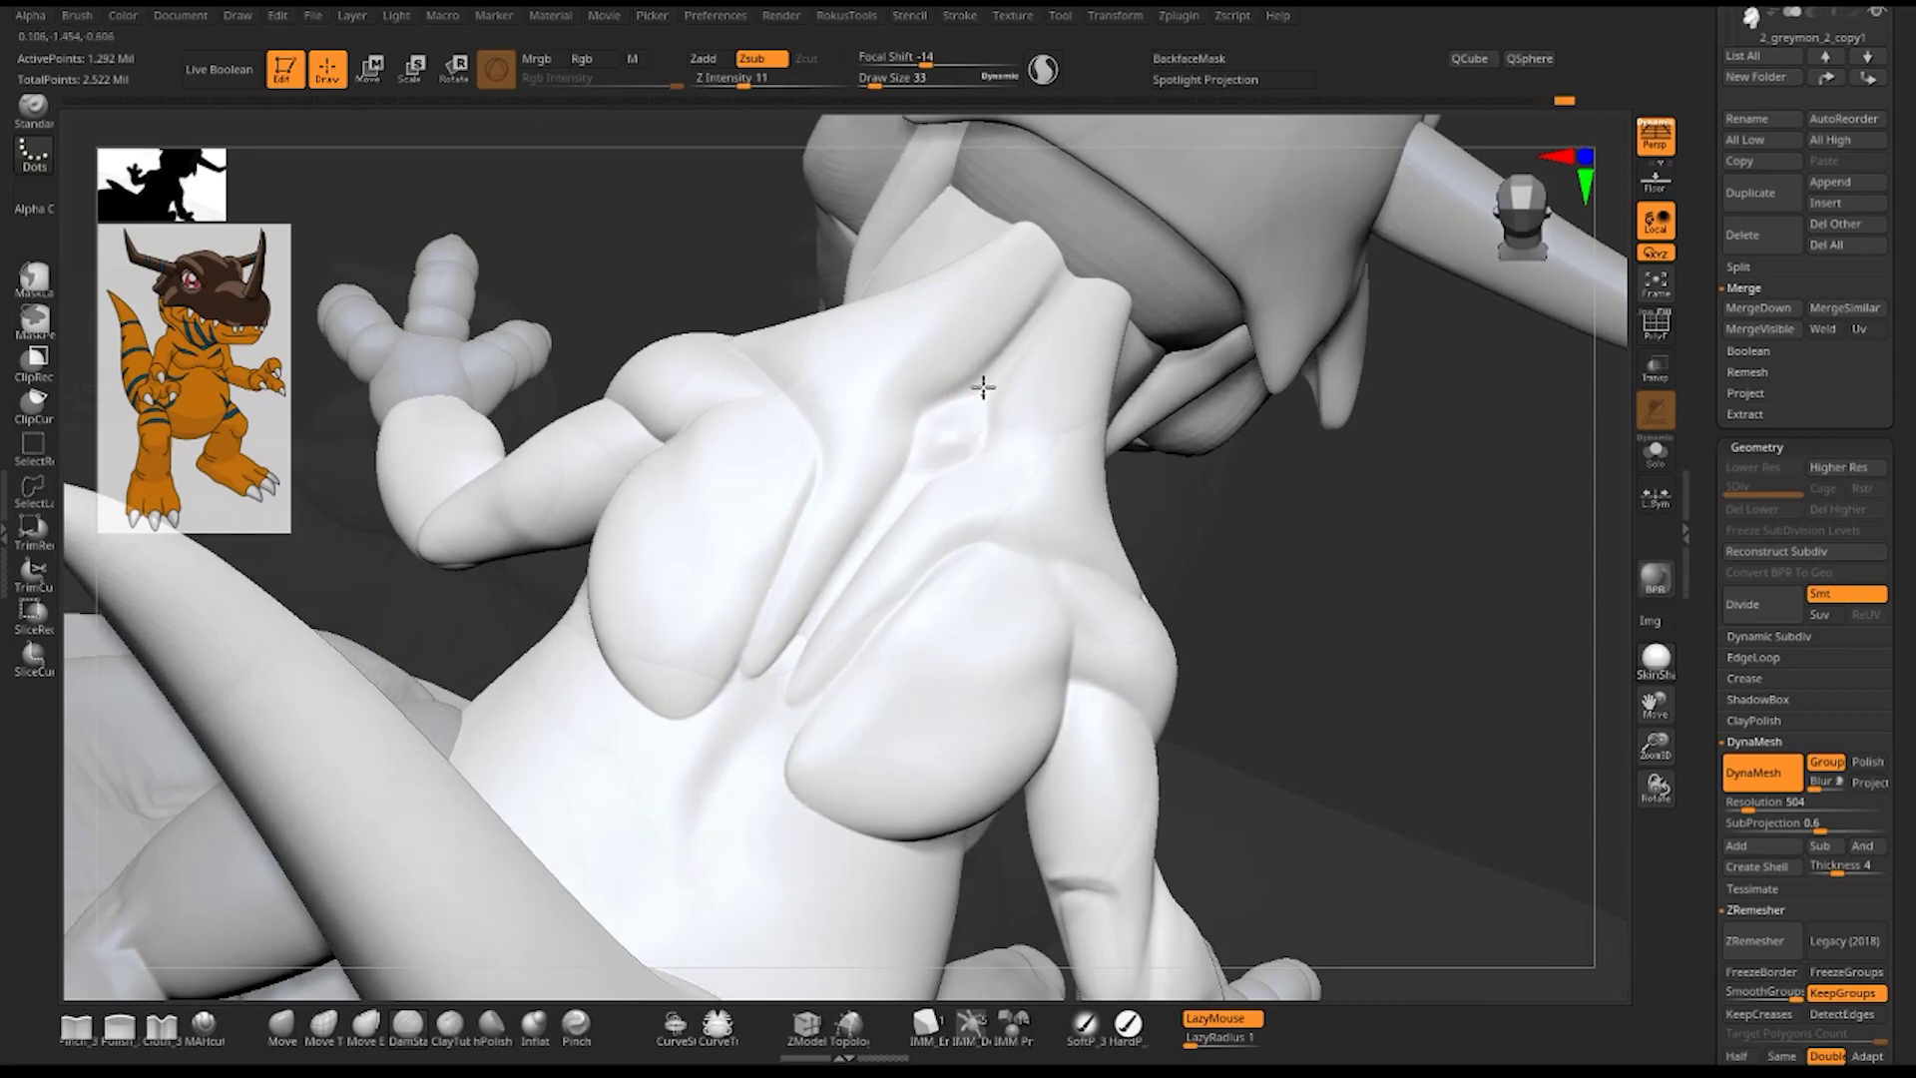
- Deepen the diagonal groove across the chest
{"action": "mouse_move", "coordinate": [979, 386]}
{"action": "right_mouse_down"}
{"action": "mouse_move", "coordinate": [1432, 475]}
{"action": "mouse_move", "coordinate": [1376, 469]}
{"action": "right_mouse_up"}
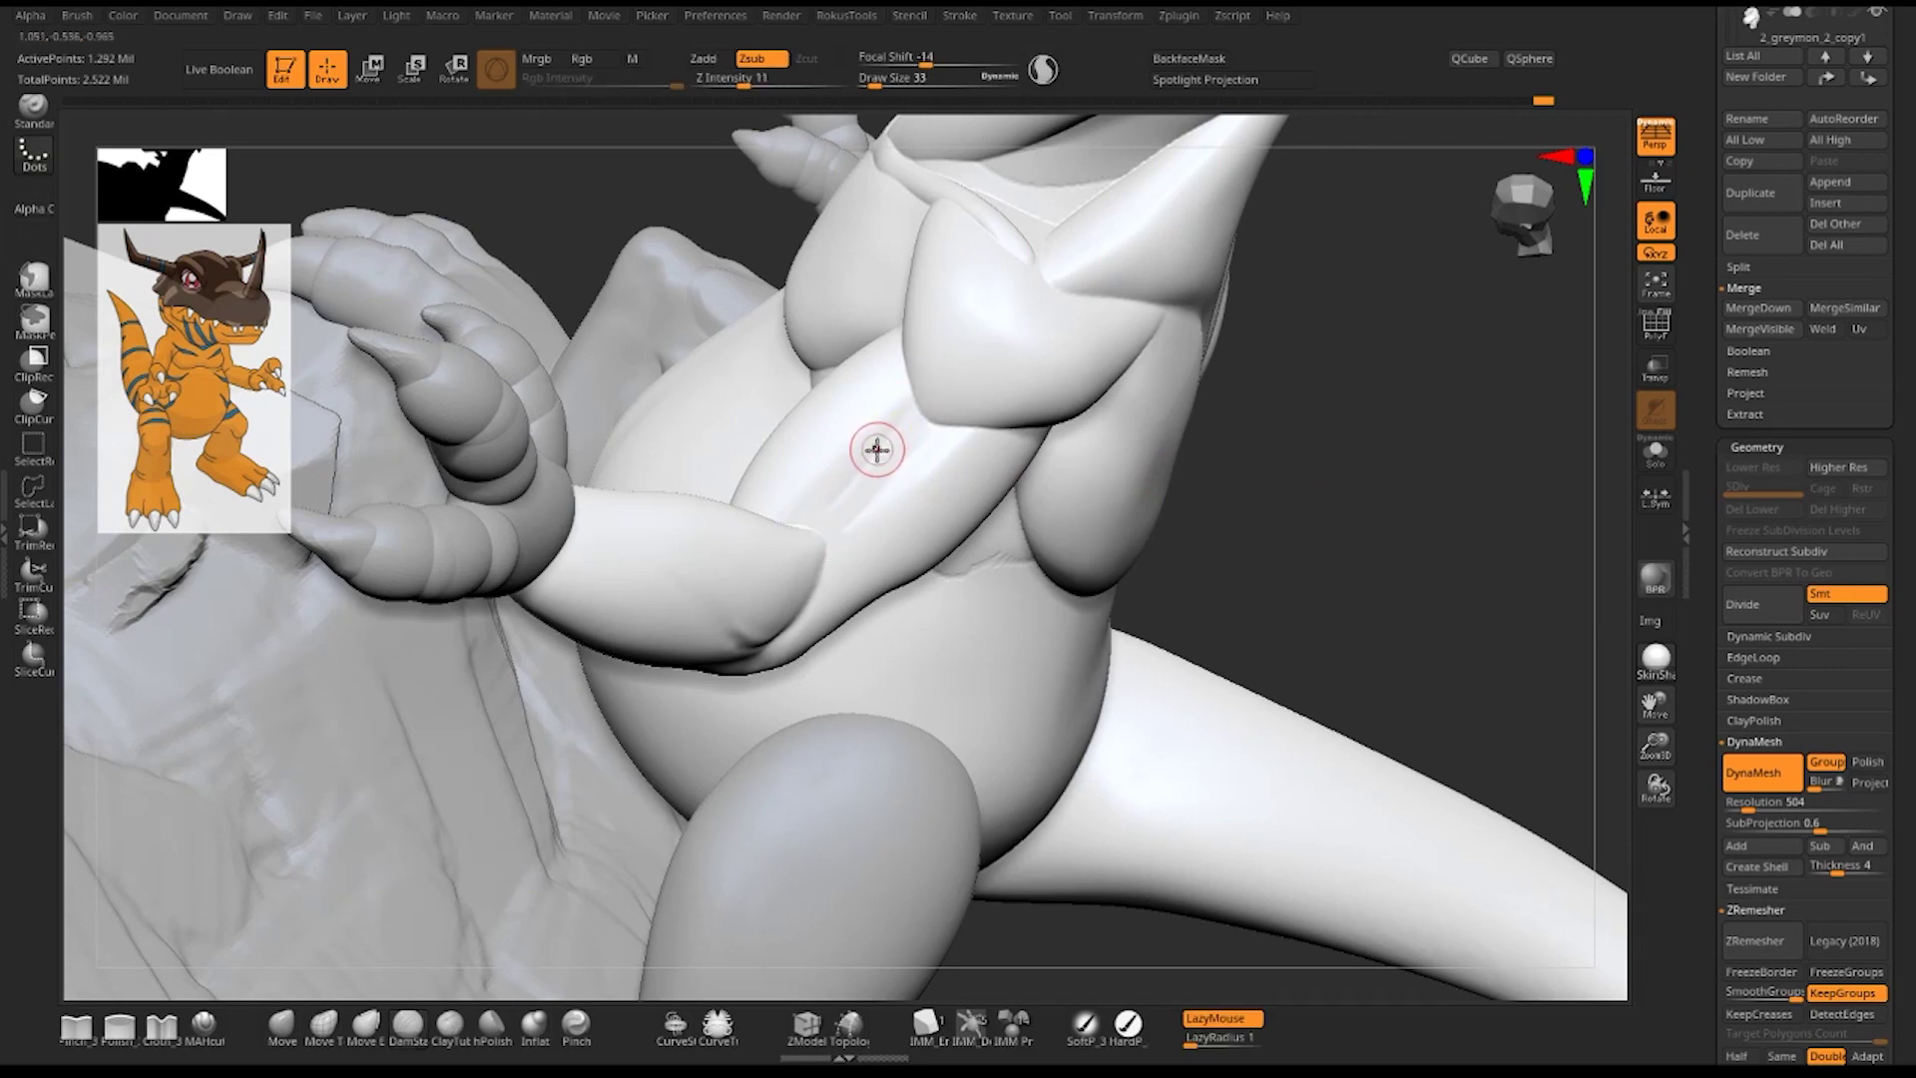
{"action": "key", "text": "b"}
{"action": "key", "text": "Escape"}
{"action": "mouse_move", "coordinate": [865, 458]}
{"action": "left_mouse_down"}
{"action": "mouse_move", "coordinate": [903, 398]}
{"action": "mouse_move", "coordinate": [825, 513]}
{"action": "mouse_move", "coordinate": [911, 393]}
{"action": "mouse_move", "coordinate": [834, 505]}
{"action": "mouse_move", "coordinate": [906, 423]}
{"action": "mouse_move", "coordinate": [859, 508]}
{"action": "mouse_move", "coordinate": [935, 430]}
{"action": "mouse_move", "coordinate": [847, 526]}
{"action": "left_mouse_up"}
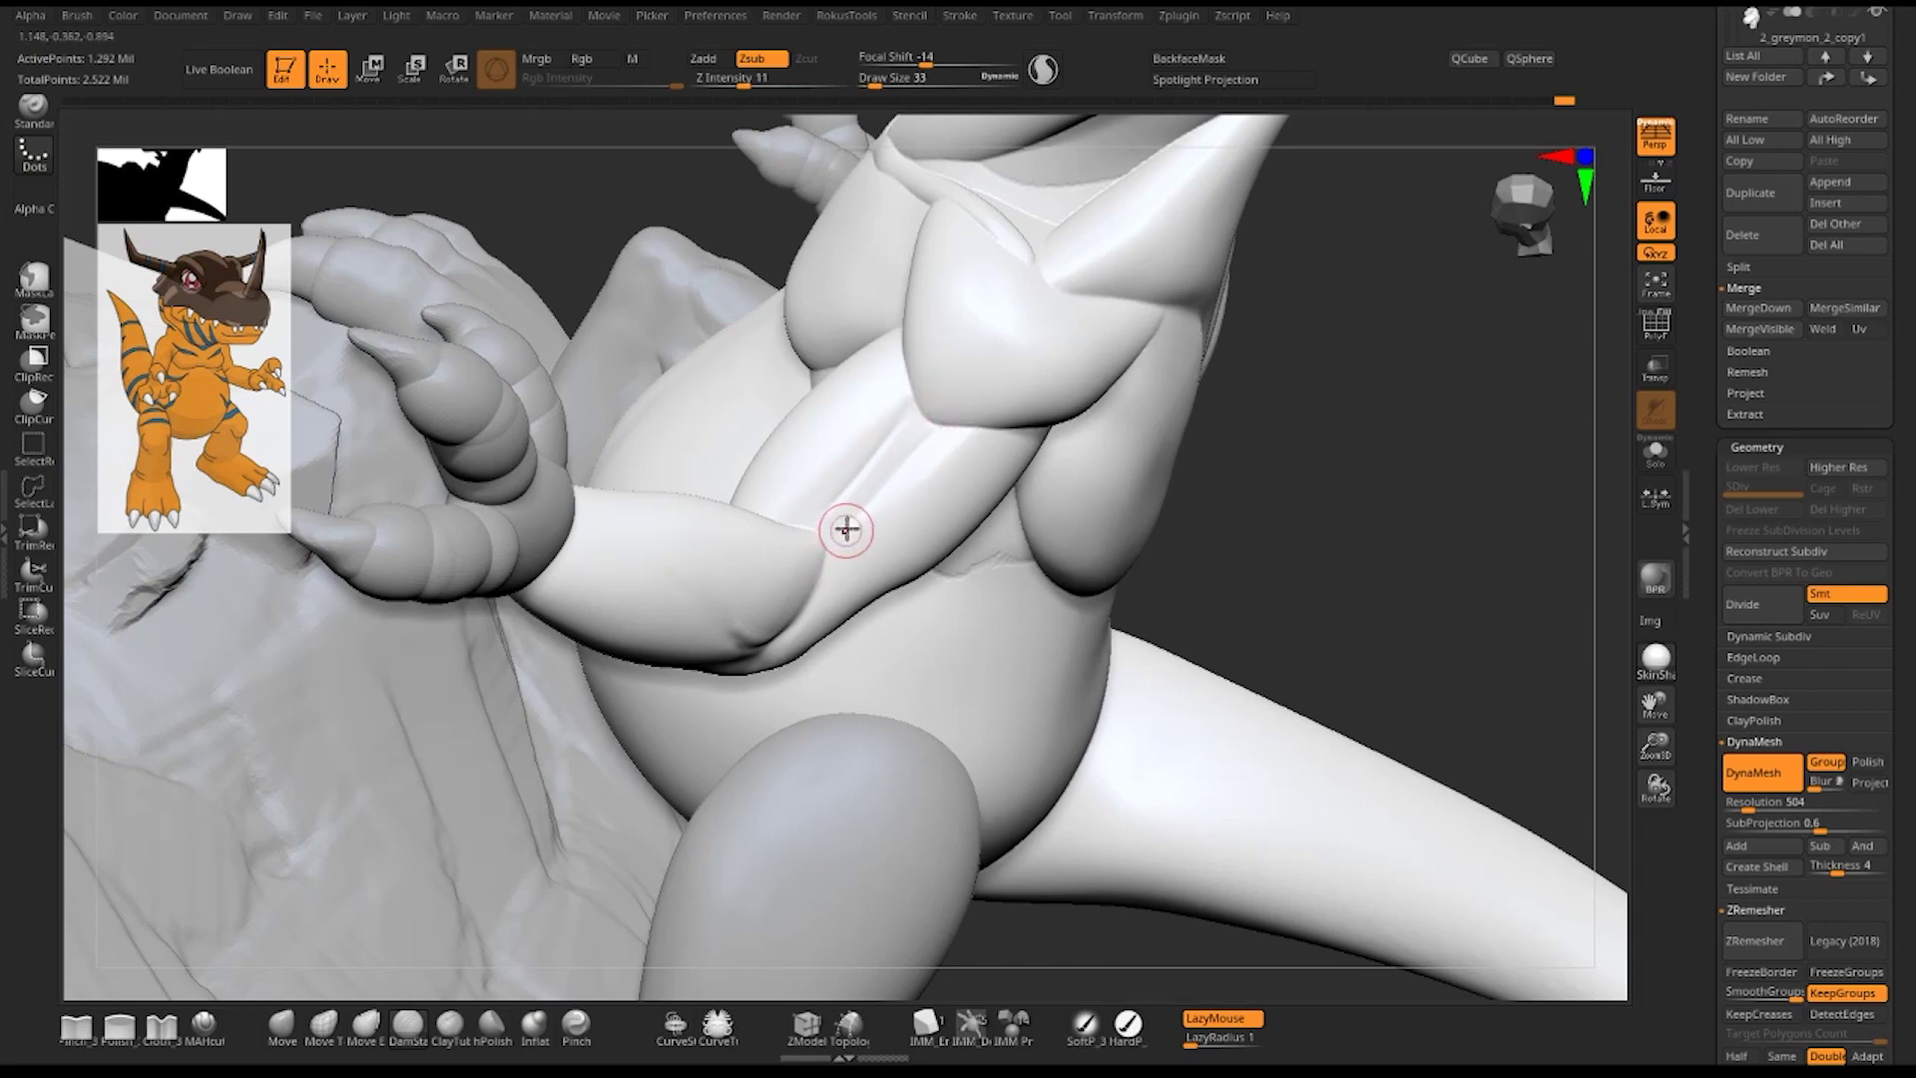
- Rerun the chest groove and add short forearm creases, undoing the last strokes
{"action": "left_click_drag", "start_coordinate": [1334, 526], "coordinate": [1265, 380]}
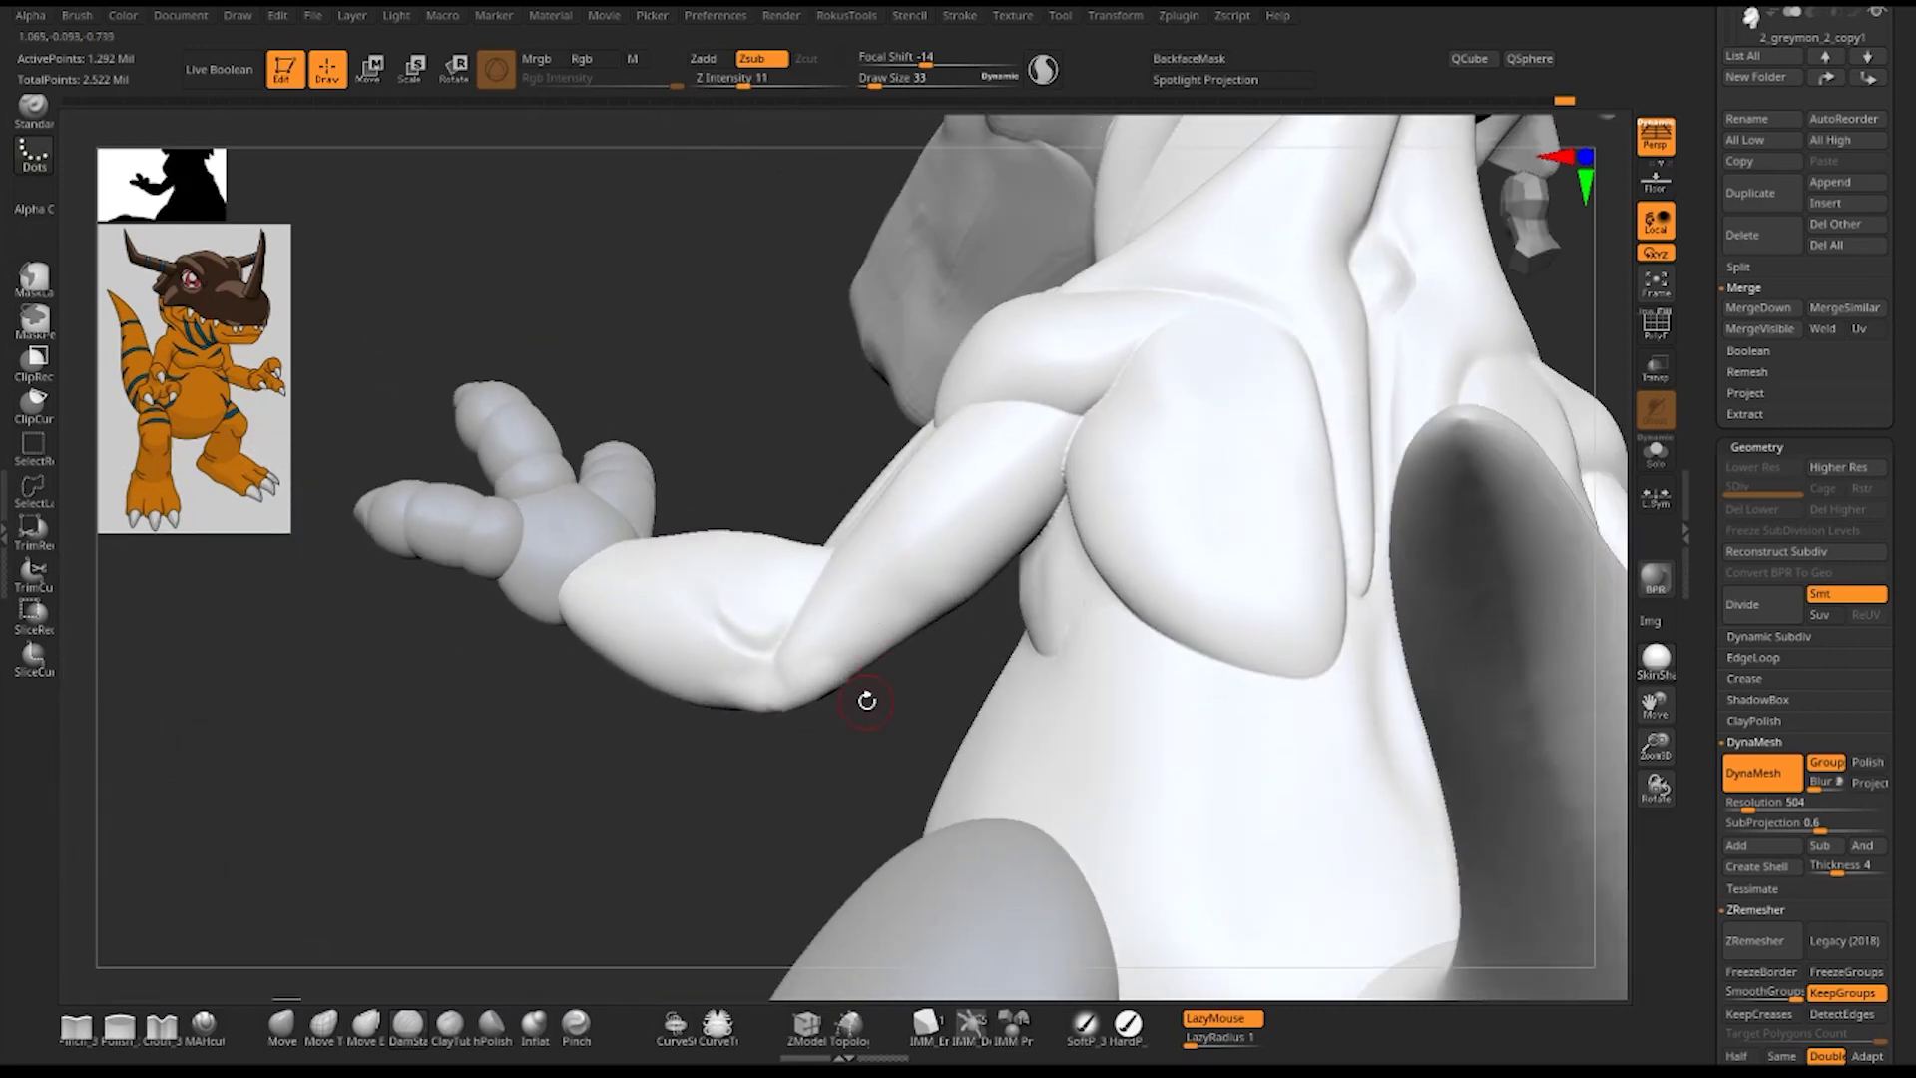
{"action": "mouse_move", "coordinate": [868, 692]}
{"action": "left_mouse_down"}
{"action": "mouse_move", "coordinate": [894, 685]}
{"action": "mouse_move", "coordinate": [903, 580]}
{"action": "left_mouse_up"}
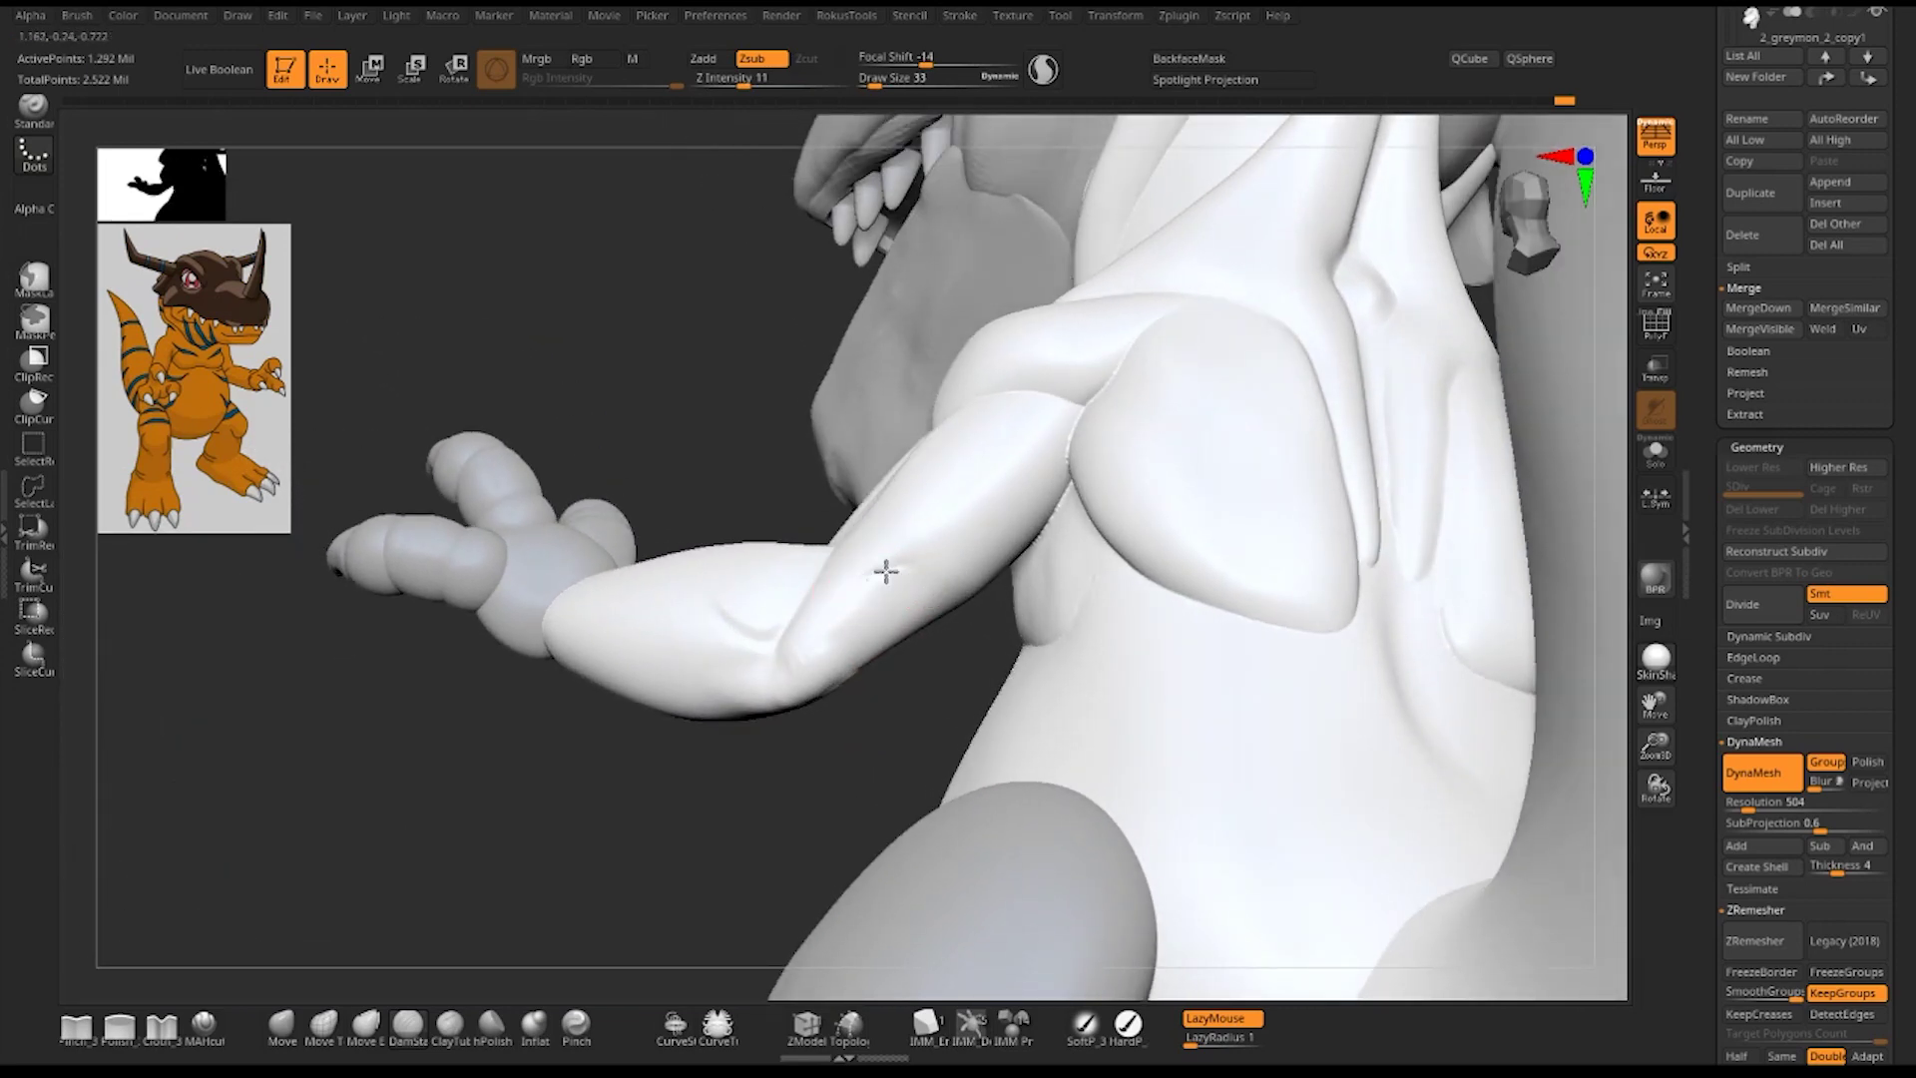
{"action": "mouse_move", "coordinate": [937, 677]}
{"action": "left_mouse_down"}
{"action": "mouse_move", "coordinate": [911, 662]}
{"action": "mouse_move", "coordinate": [936, 597]}
{"action": "left_mouse_up"}
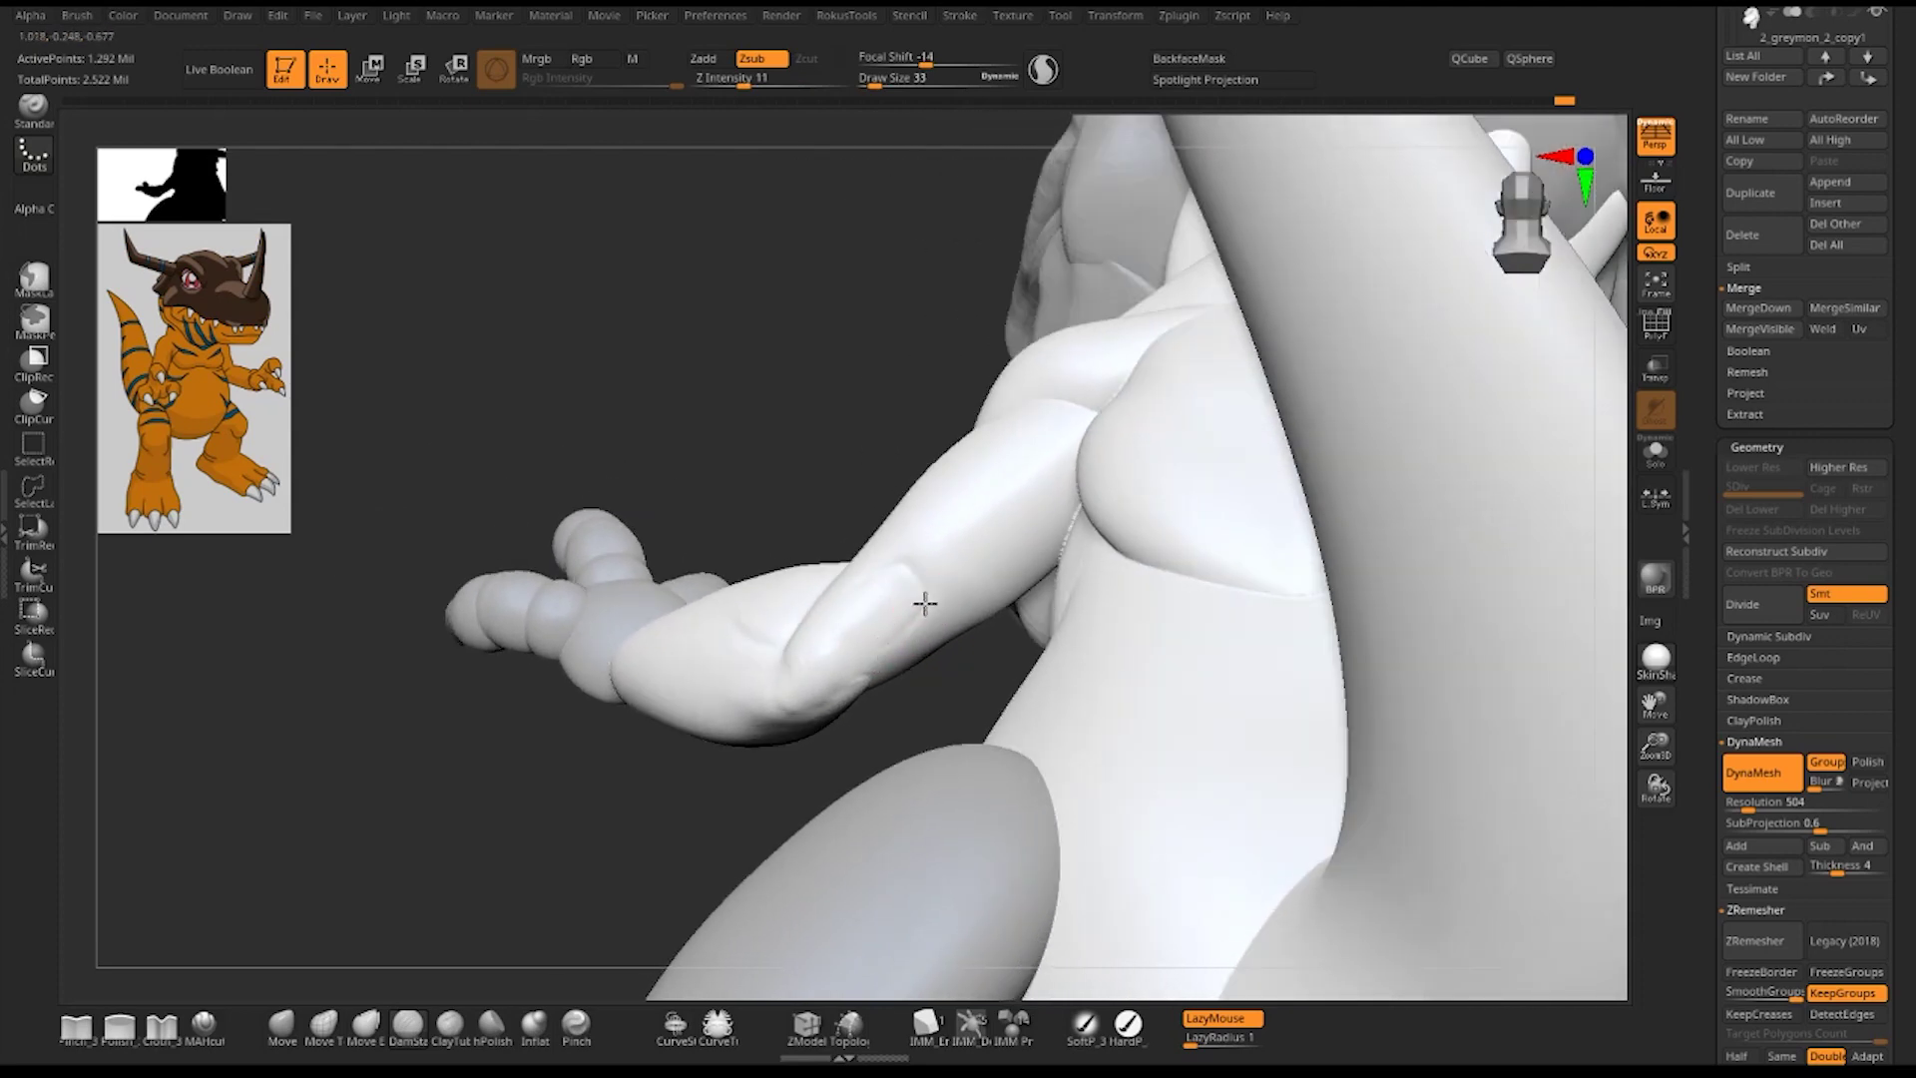
{"action": "left_click_drag", "start_coordinate": [924, 603], "coordinate": [915, 603]}
{"action": "left_click_drag", "start_coordinate": [946, 580], "coordinate": [936, 599]}
{"action": "right_click_drag", "start_coordinate": [949, 672], "coordinate": [898, 547]}
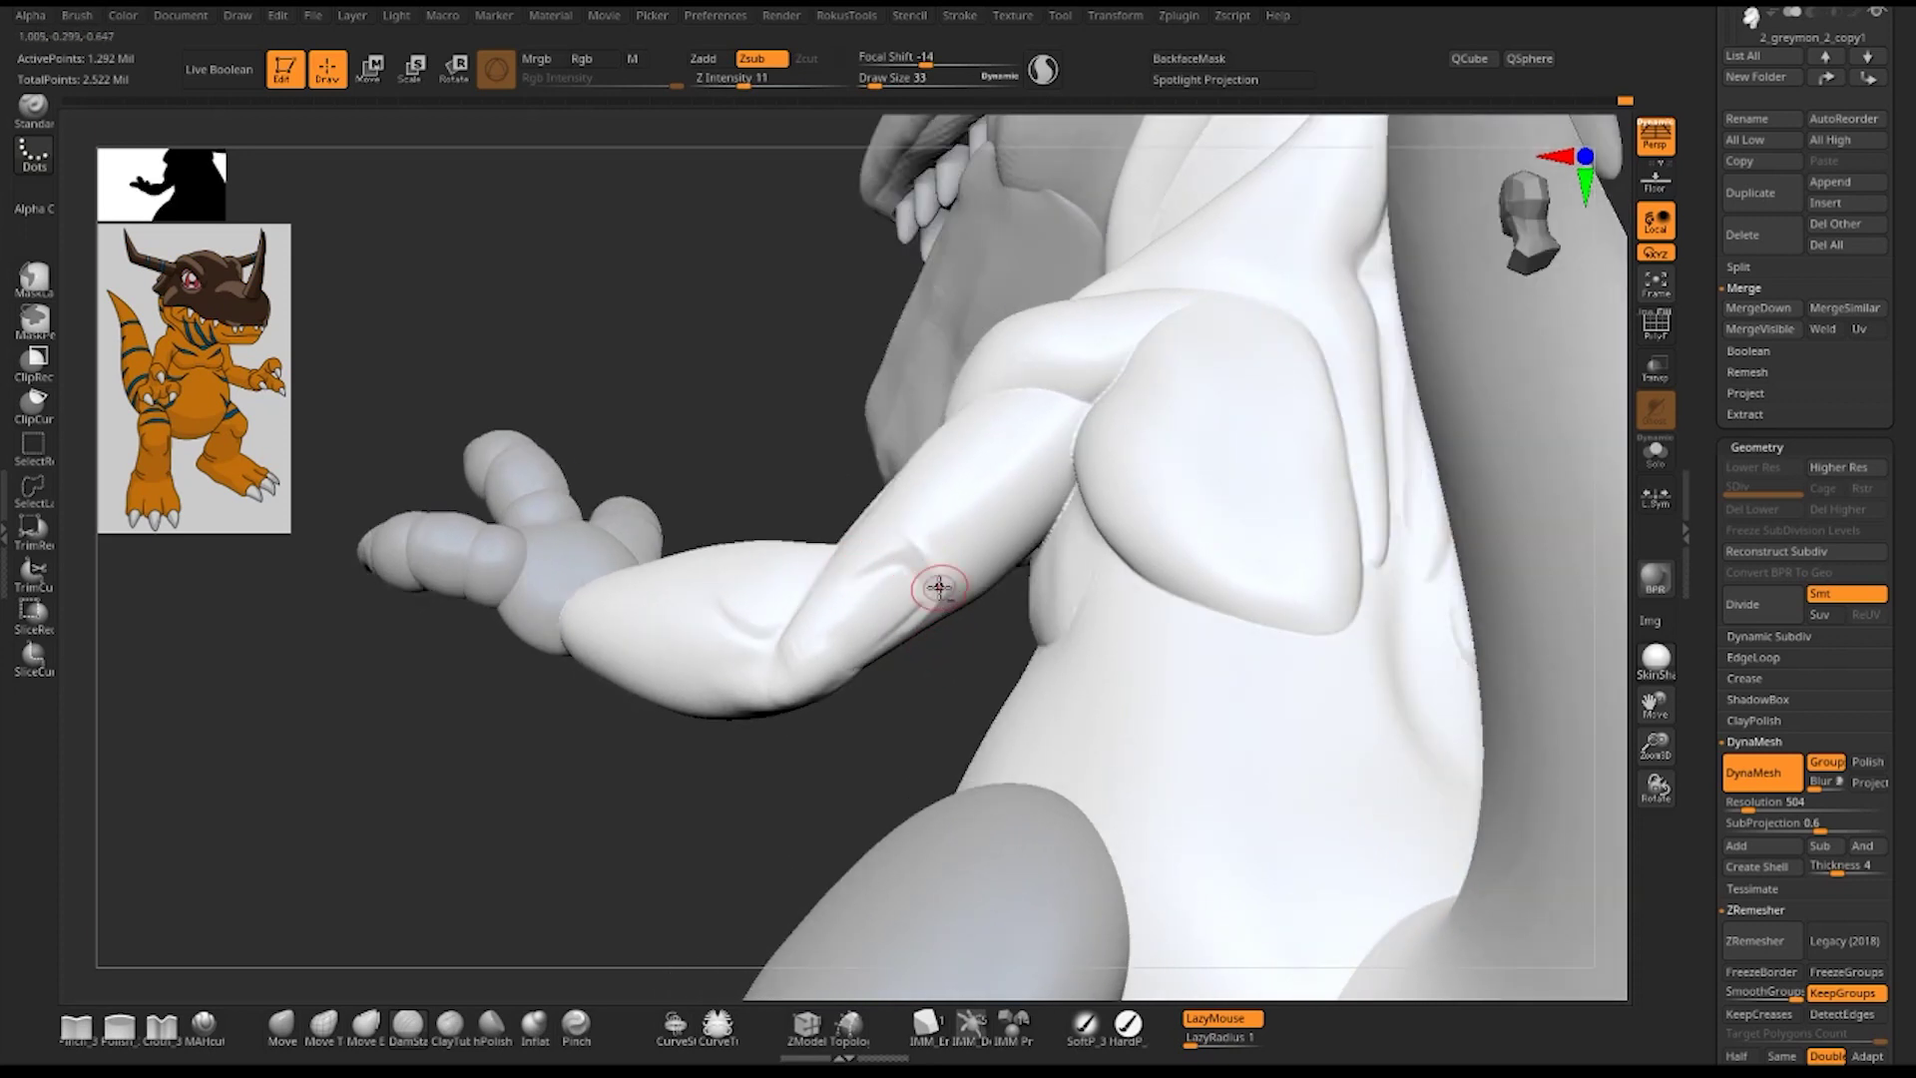
{"action": "key", "text": "1"}
{"action": "key", "text": "ctrl+z"}
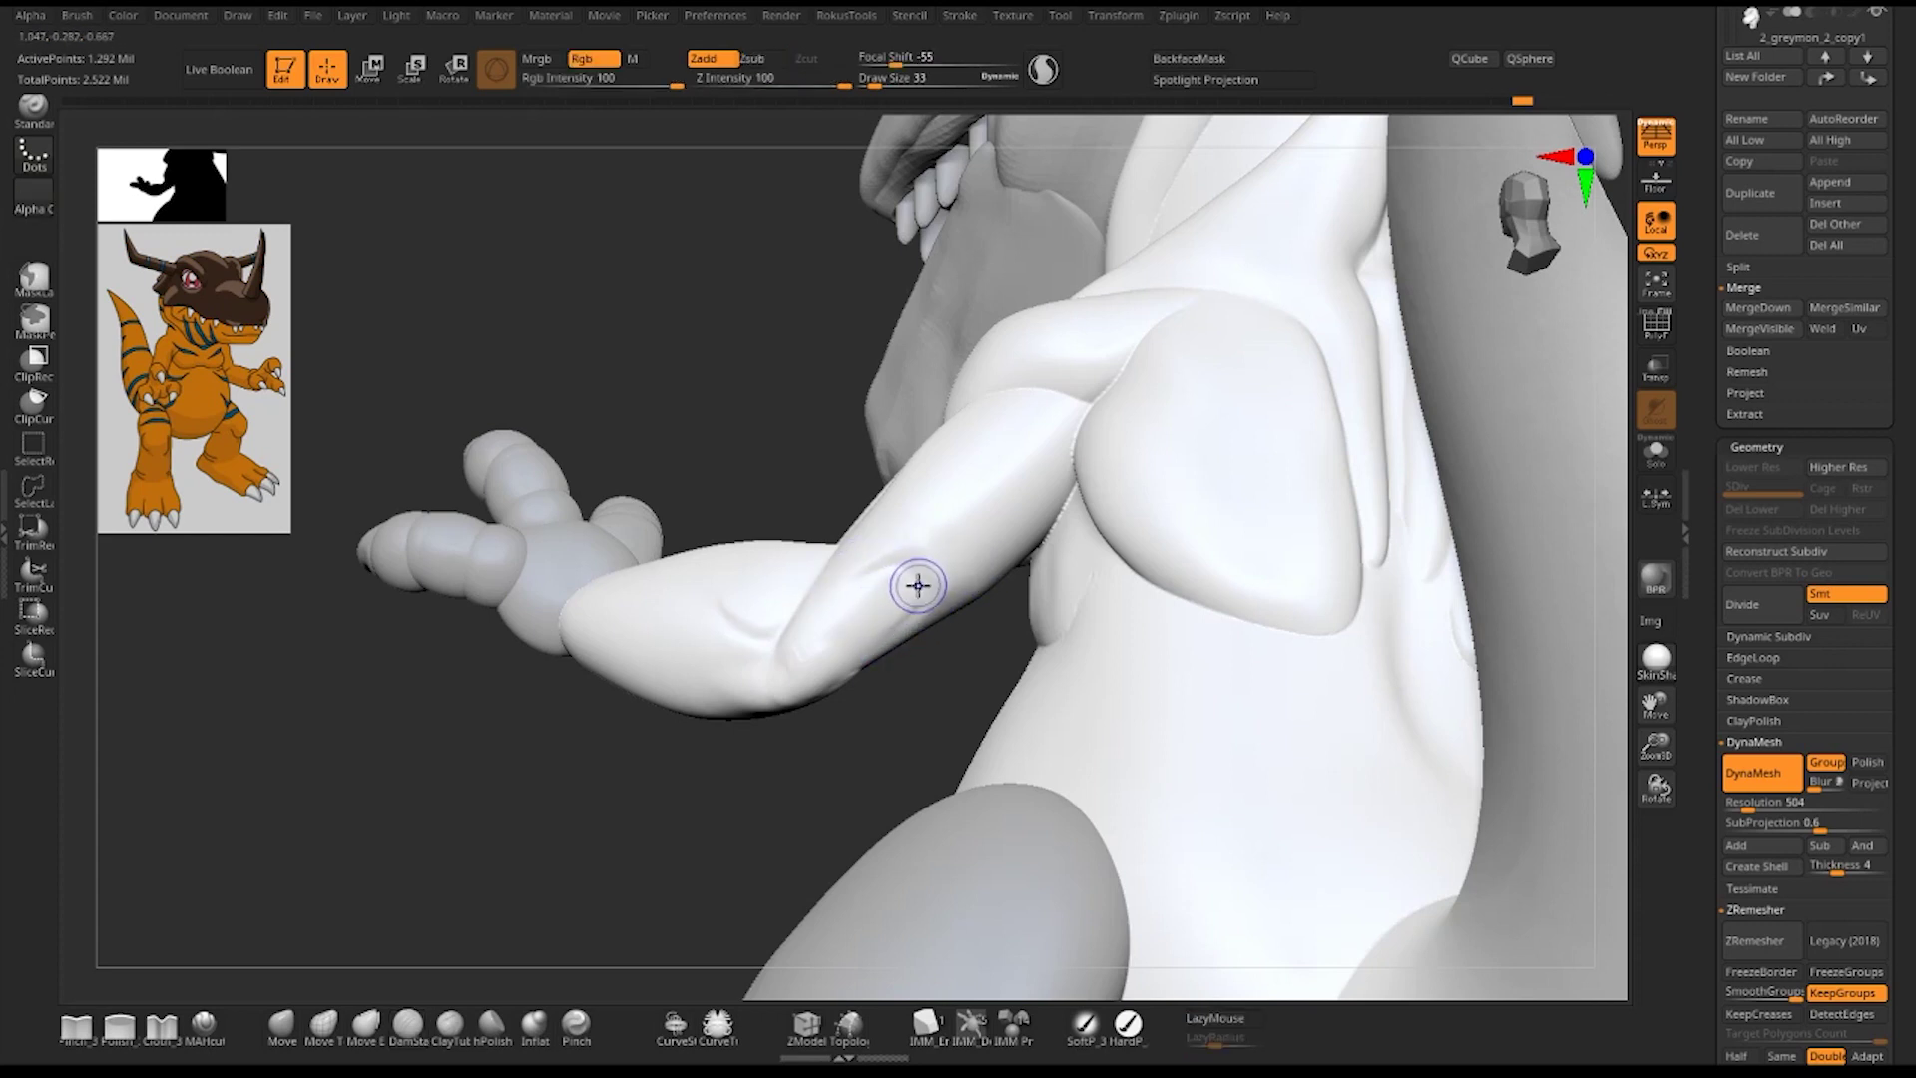
- Carve faint creases on the upper arm with DamStandard
{"action": "left_click_drag", "start_coordinate": [857, 604], "coordinate": [860, 611]}
{"action": "key", "text": "b"}
{"action": "key", "text": "d"}
{"action": "key", "text": "s"}
{"action": "mouse_move", "coordinate": [813, 634]}
{"action": "right_mouse_down"}
{"action": "mouse_move", "coordinate": [900, 670]}
{"action": "mouse_move", "coordinate": [915, 619]}
{"action": "right_mouse_up"}
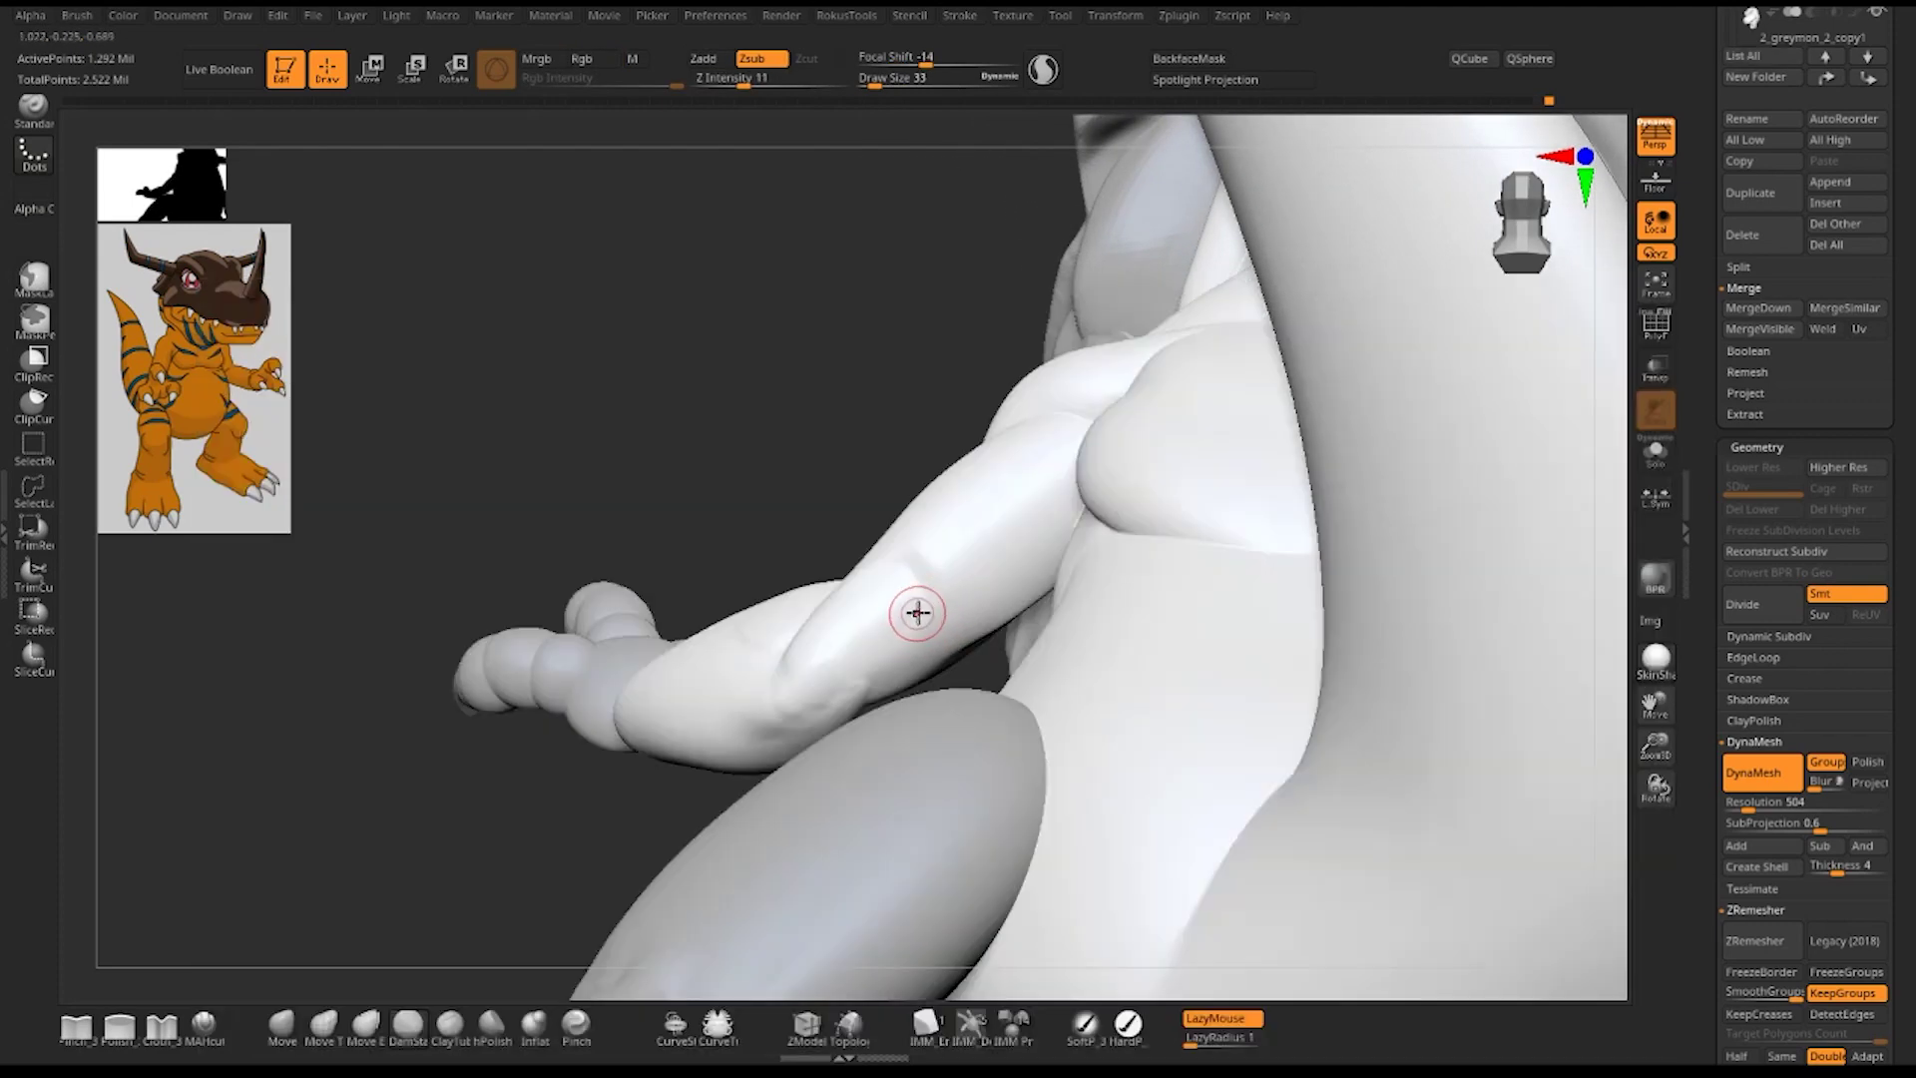
{"action": "left_click_drag", "start_coordinate": [855, 672], "coordinate": [918, 595]}
{"action": "mouse_move", "coordinate": [815, 496]}
{"action": "right_mouse_down"}
{"action": "mouse_move", "coordinate": [868, 591]}
{"action": "mouse_move", "coordinate": [903, 604]}
{"action": "mouse_move", "coordinate": [878, 663]}
{"action": "mouse_move", "coordinate": [916, 643]}
{"action": "right_mouse_up"}
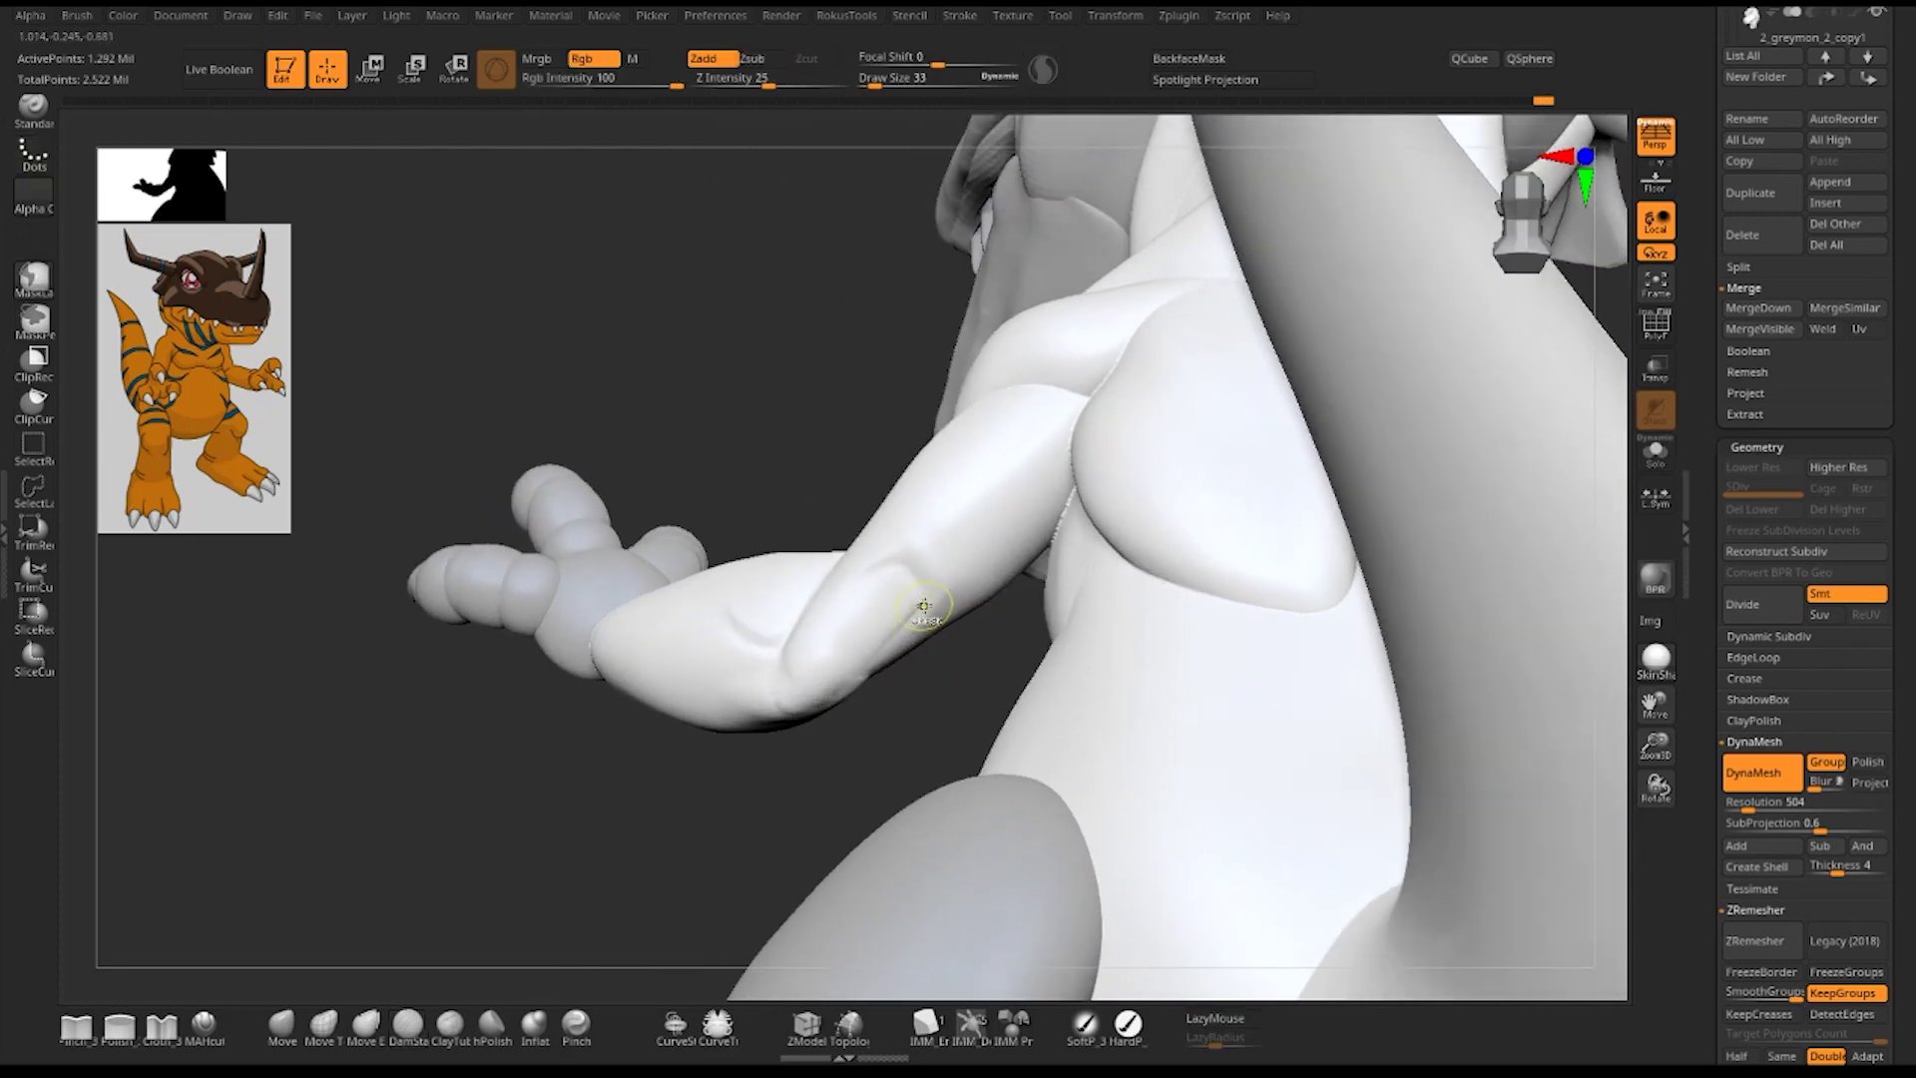
- Switch to the Move brush and orbit out to view the whole dinosaur
{"action": "key", "text": "b"}
{"action": "key", "text": "d"}
{"action": "key", "text": "s"}
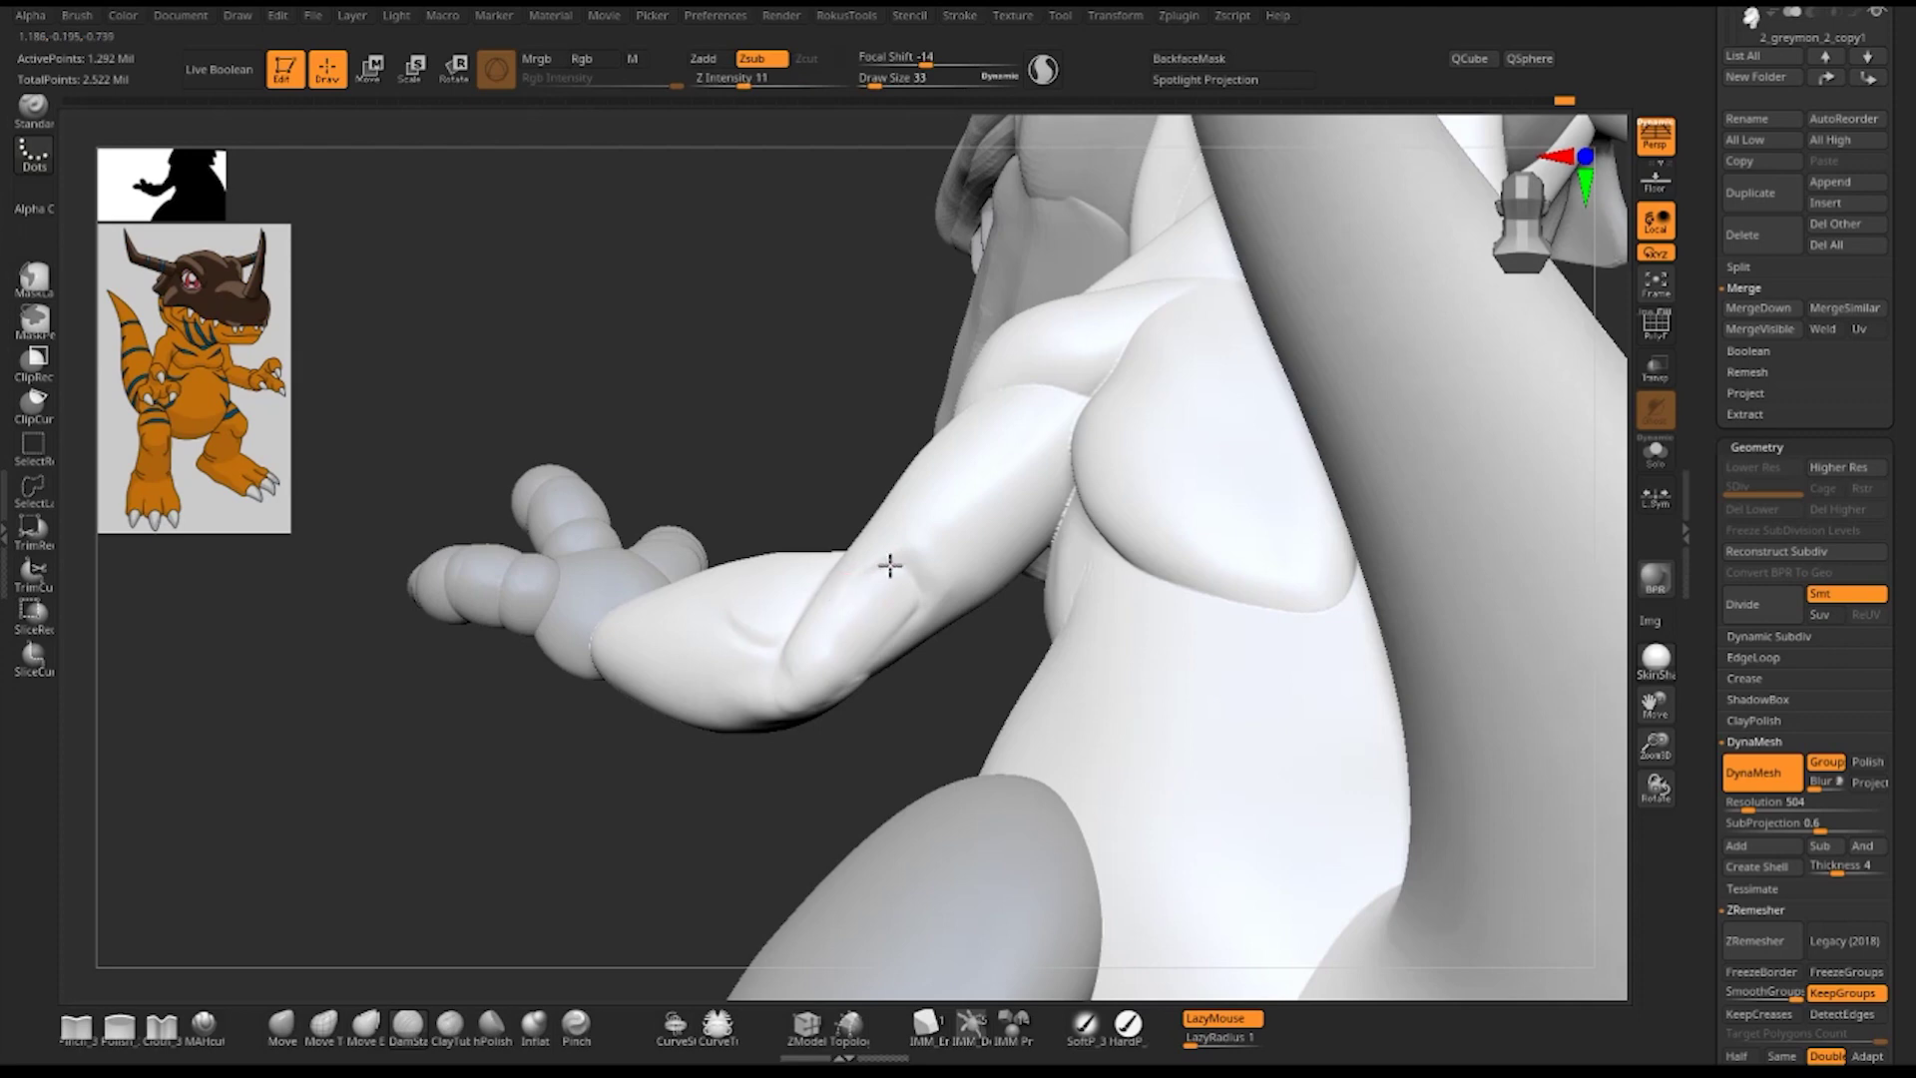
{"action": "mouse_move", "coordinate": [928, 675]}
{"action": "right_mouse_down"}
{"action": "mouse_move", "coordinate": [938, 636]}
{"action": "mouse_move", "coordinate": [907, 603]}
{"action": "right_mouse_up"}
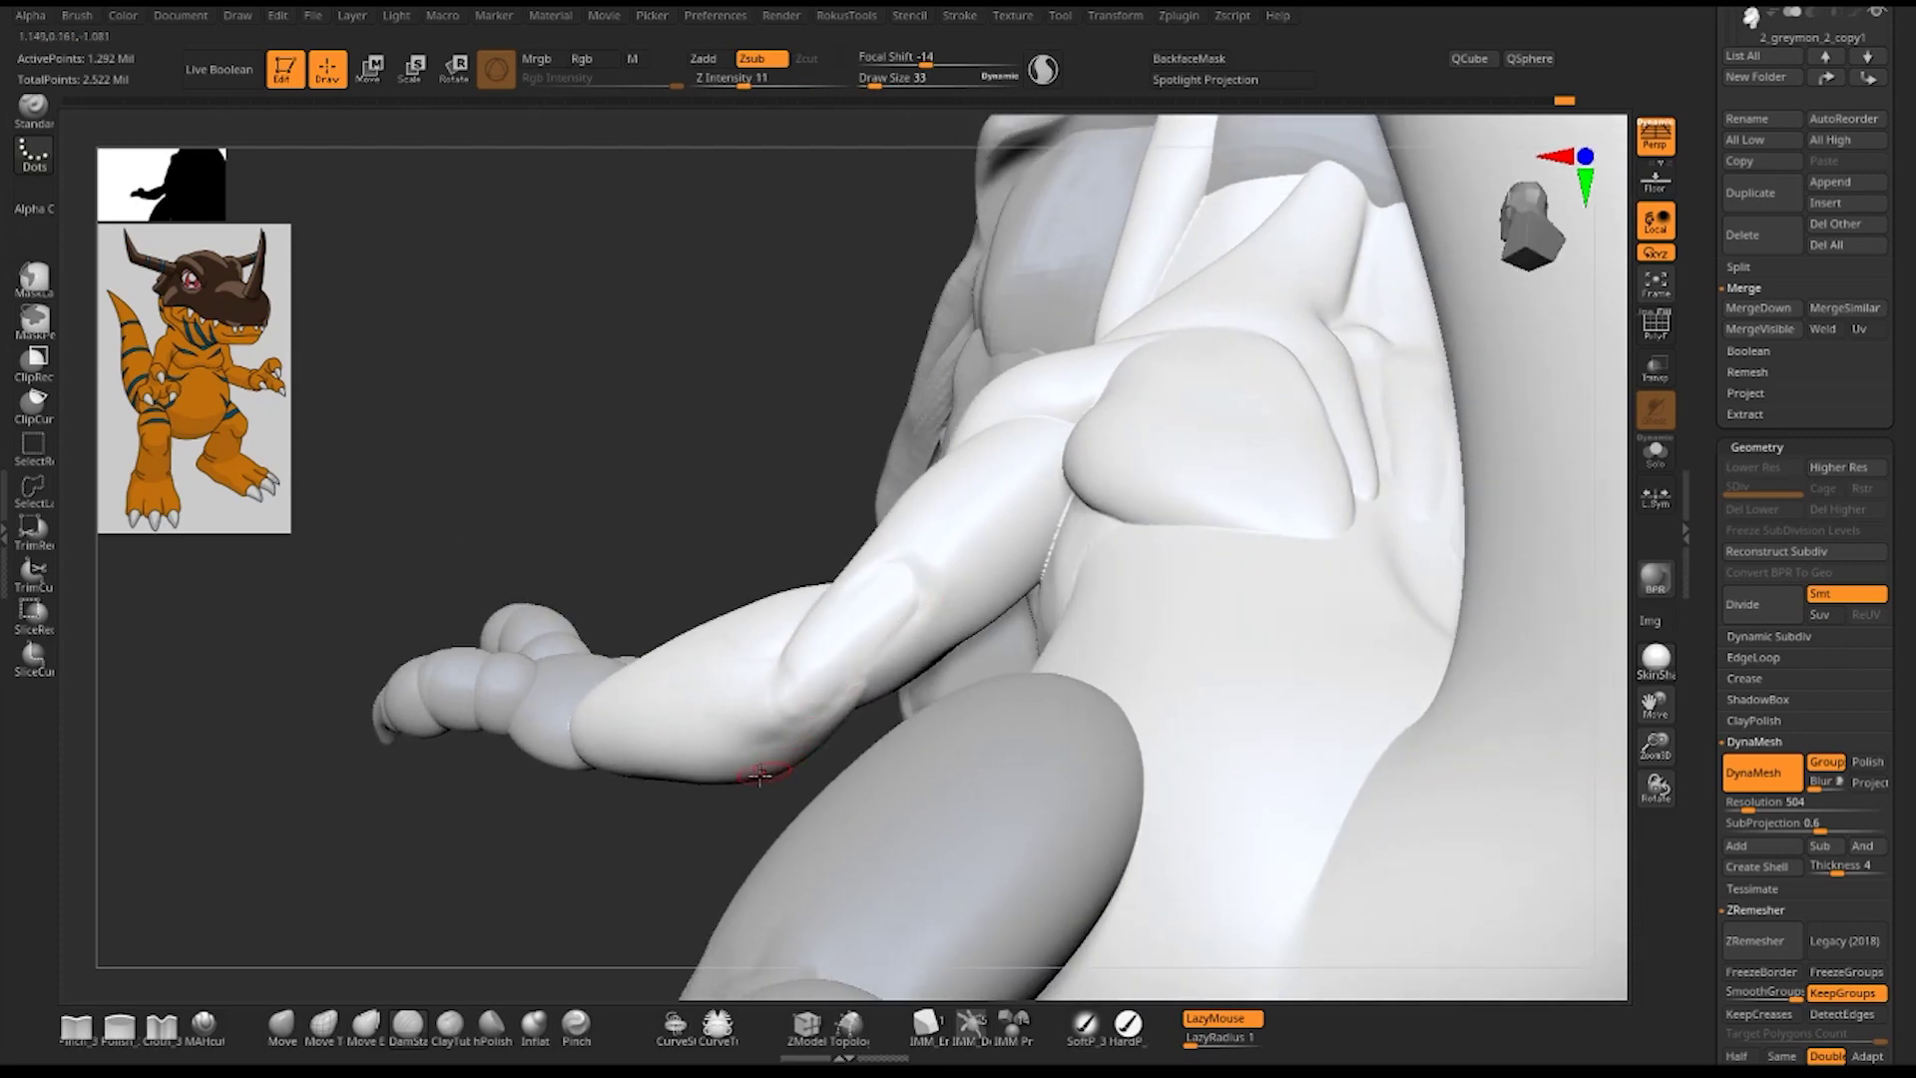
{"action": "mouse_move", "coordinate": [762, 775]}
{"action": "right_mouse_down"}
{"action": "mouse_move", "coordinate": [650, 825]}
{"action": "mouse_move", "coordinate": [643, 869]}
{"action": "mouse_move", "coordinate": [839, 744]}
{"action": "mouse_move", "coordinate": [825, 735]}
{"action": "right_mouse_up"}
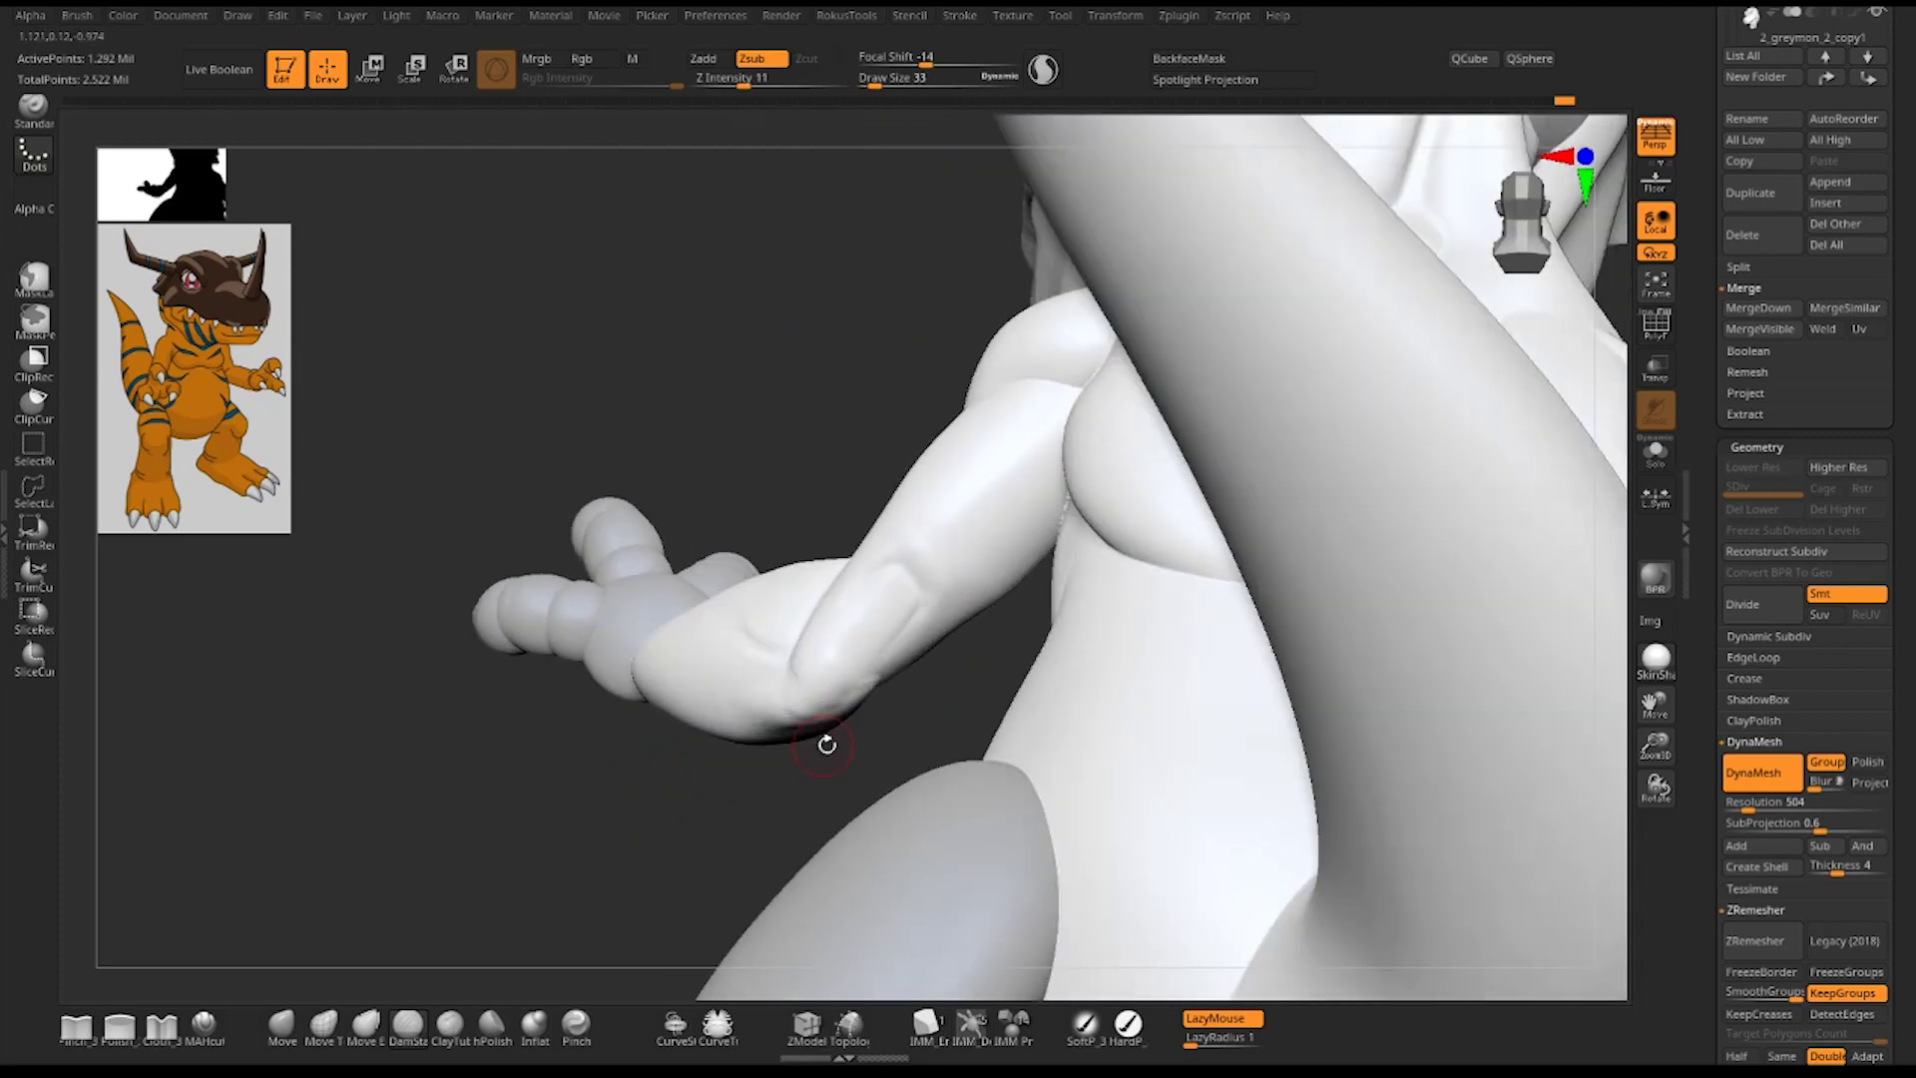
{"action": "key", "text": "b"}
{"action": "key", "text": "m"}
{"action": "key", "text": "v"}
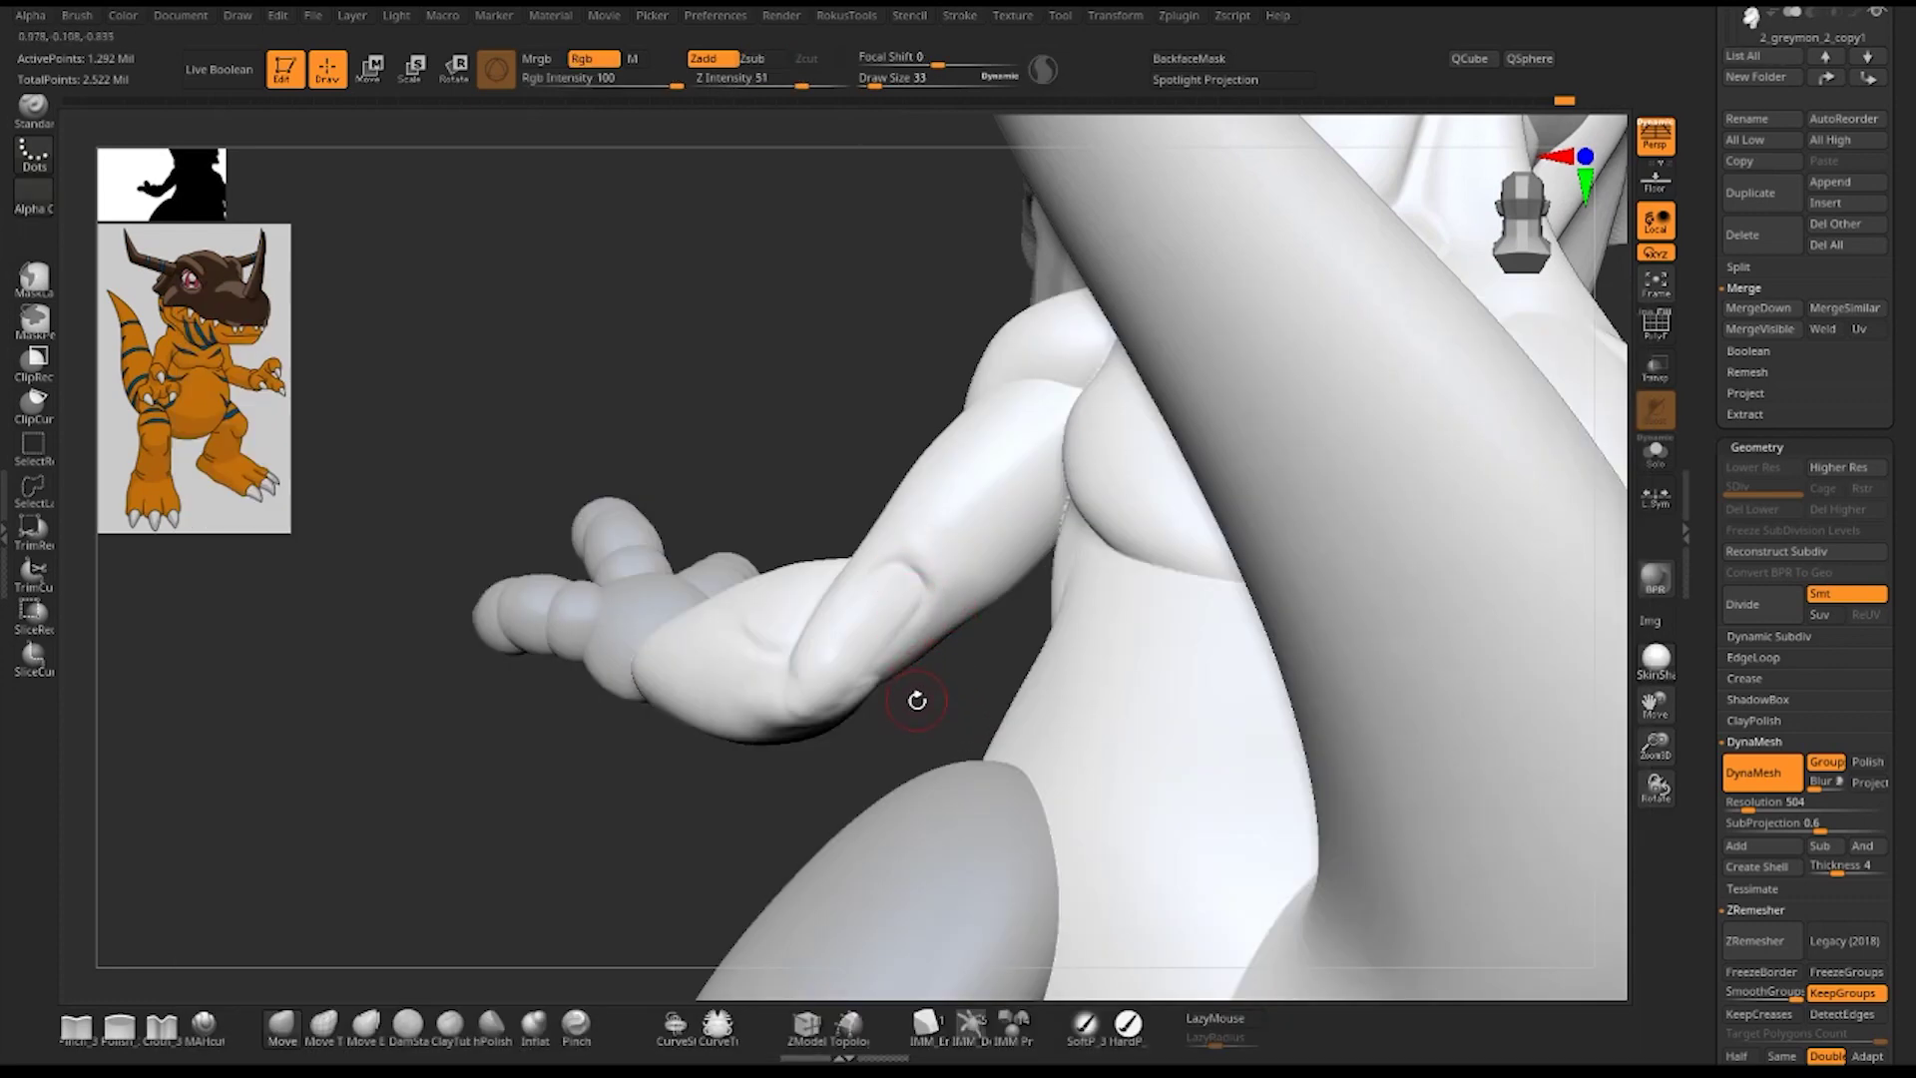
{"action": "right_click_drag", "start_coordinate": [917, 700], "coordinate": [1018, 778]}
- Zoom in on the dinosaur's back and arm, and switch to DamStandard at Draw Size 39
{"action": "key", "text": "f"}
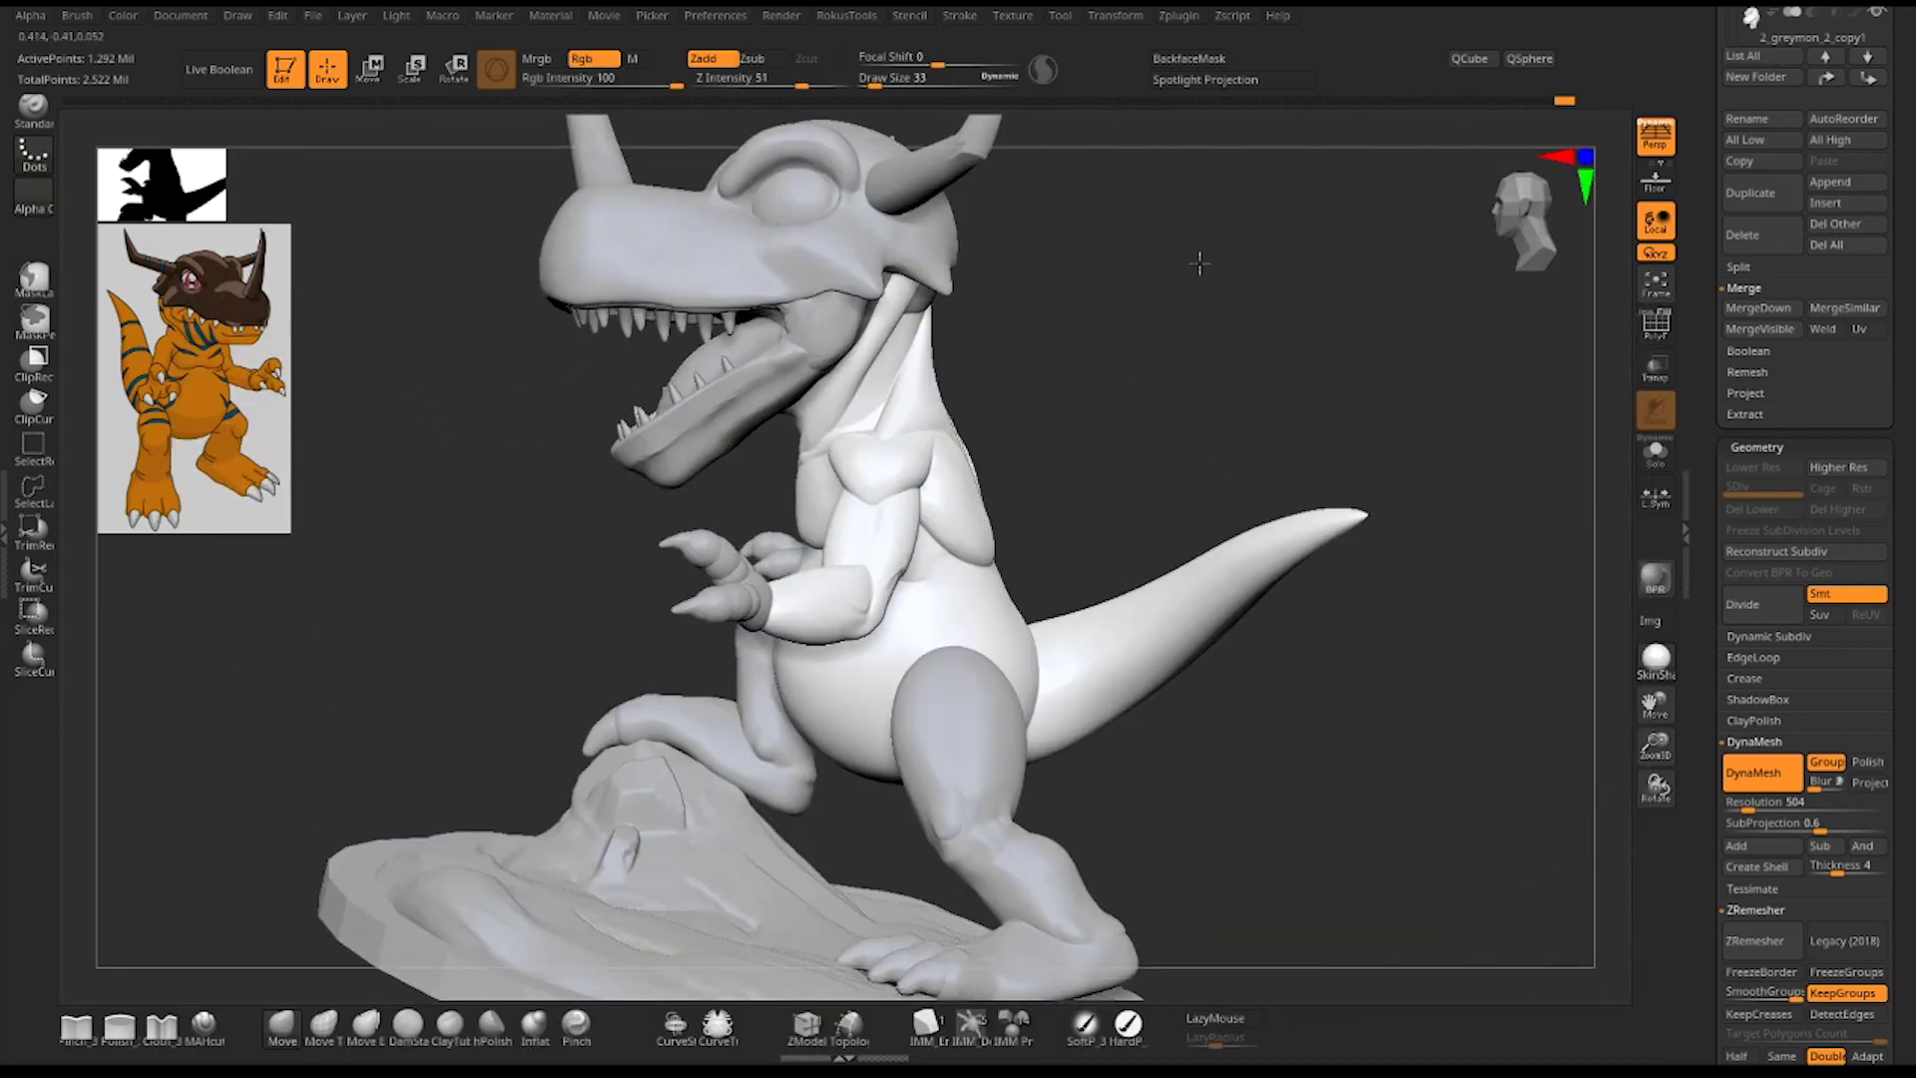
{"action": "mouse_move", "coordinate": [1312, 393]}
{"action": "right_mouse_down"}
{"action": "mouse_move", "coordinate": [913, 529]}
{"action": "mouse_move", "coordinate": [901, 598]}
{"action": "right_mouse_up"}
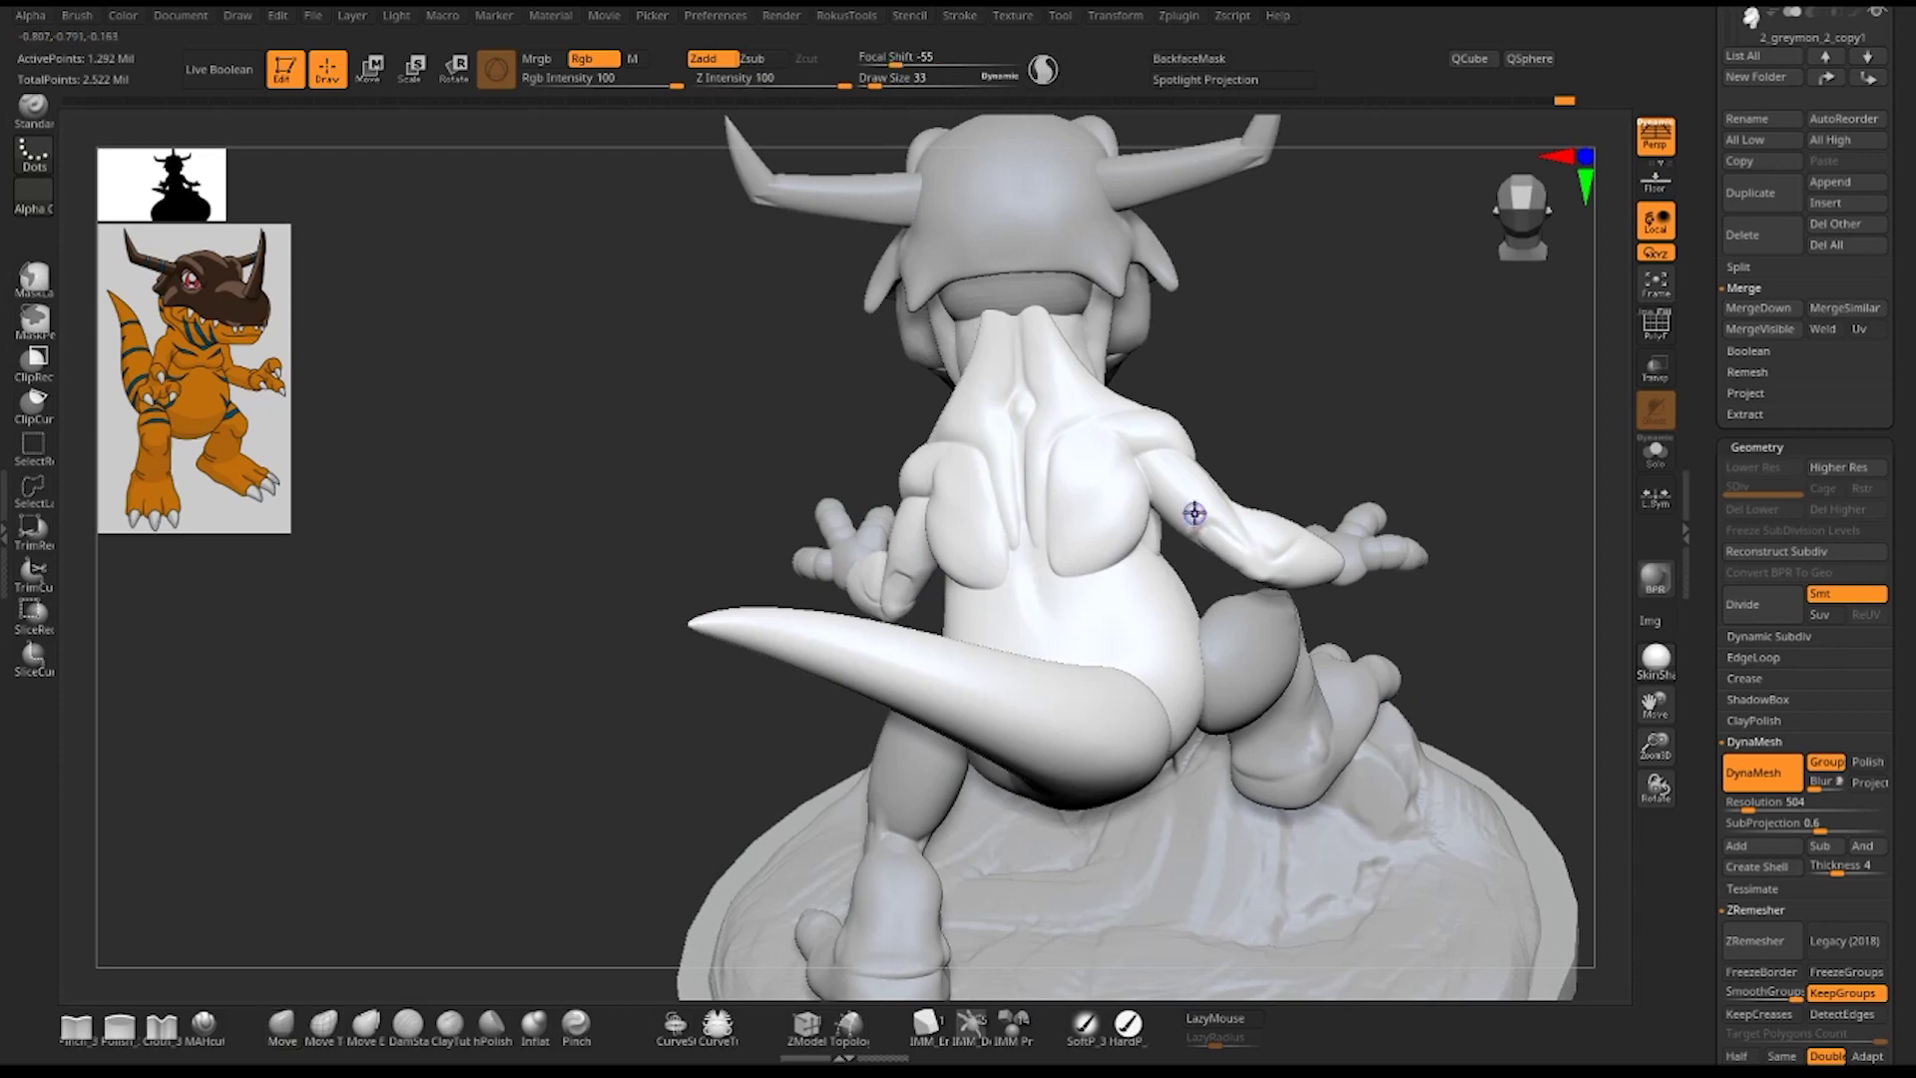
{"action": "mouse_move", "coordinate": [749, 685]}
{"action": "right_mouse_down", "text": "alt"}
{"action": "mouse_move", "coordinate": [949, 680]}
{"action": "mouse_move", "coordinate": [961, 633]}
{"action": "mouse_move", "coordinate": [1022, 633]}
{"action": "mouse_move", "coordinate": [1031, 599]}
{"action": "mouse_move", "coordinate": [953, 682]}
{"action": "right_mouse_up", "text": "alt"}
{"action": "key", "text": "b"}
{"action": "key", "text": "d"}
{"action": "key", "text": "s"}
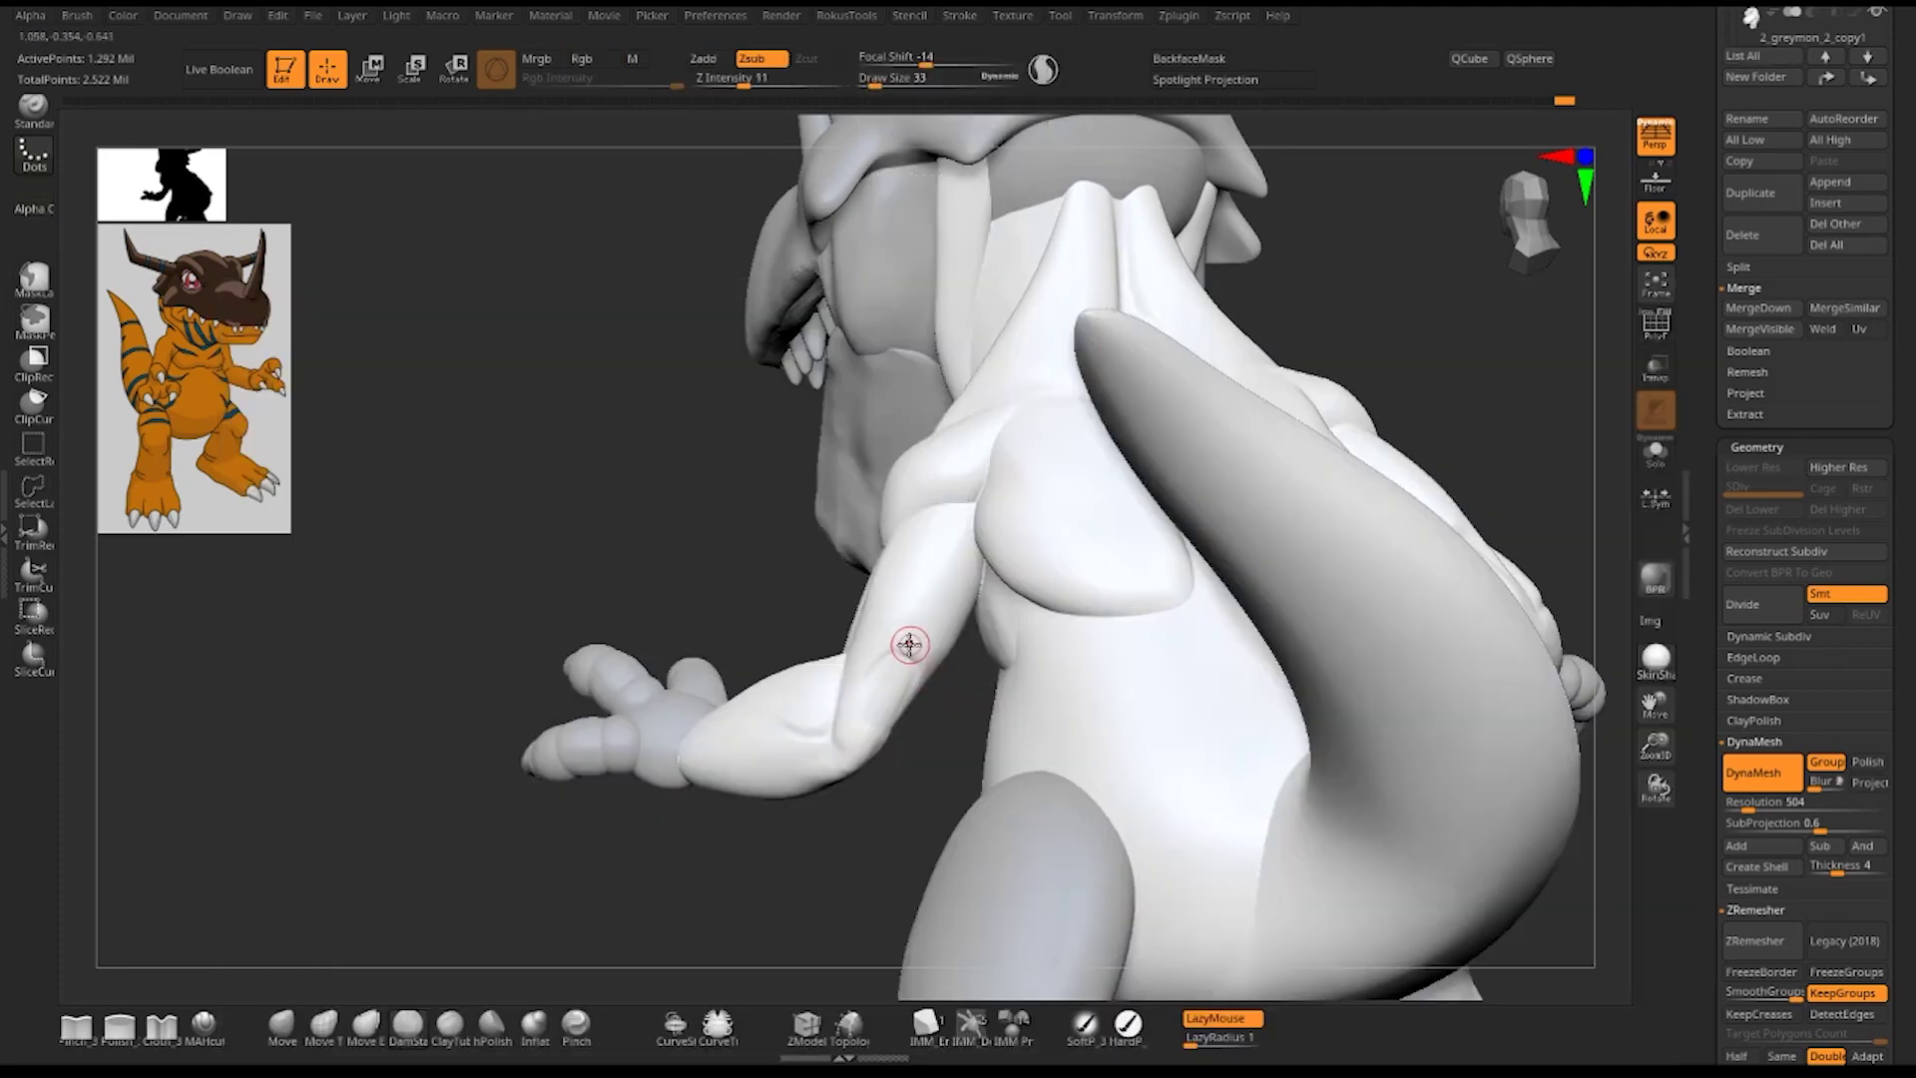
{"action": "right_click", "coordinate": [908, 643]}
{"action": "left_click_drag", "start_coordinate": [908, 644], "coordinate": [914, 643]}
- Carve creases on the upper arm, moving to a low-intensity backface-masked brush at size 45
{"action": "right_click_drag", "start_coordinate": [940, 667], "coordinate": [926, 651]}
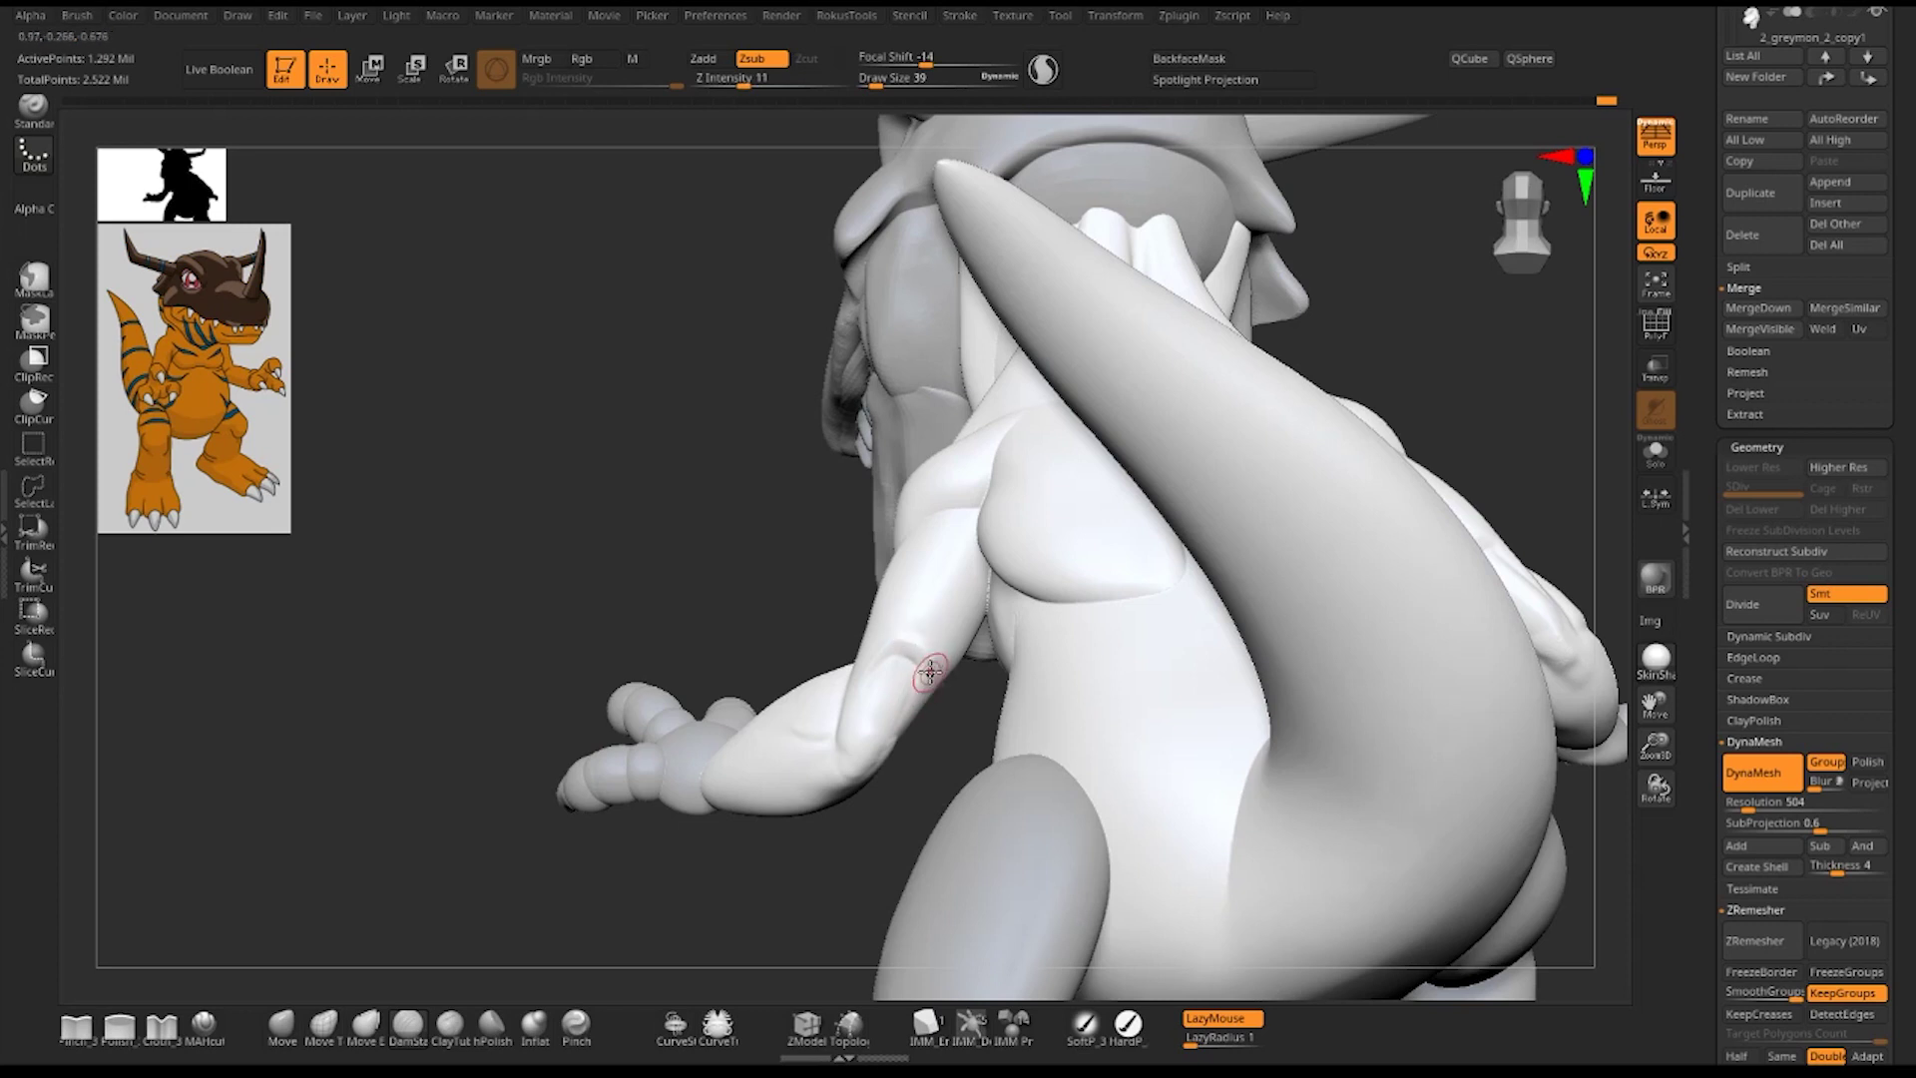
{"action": "key", "text": "shift"}
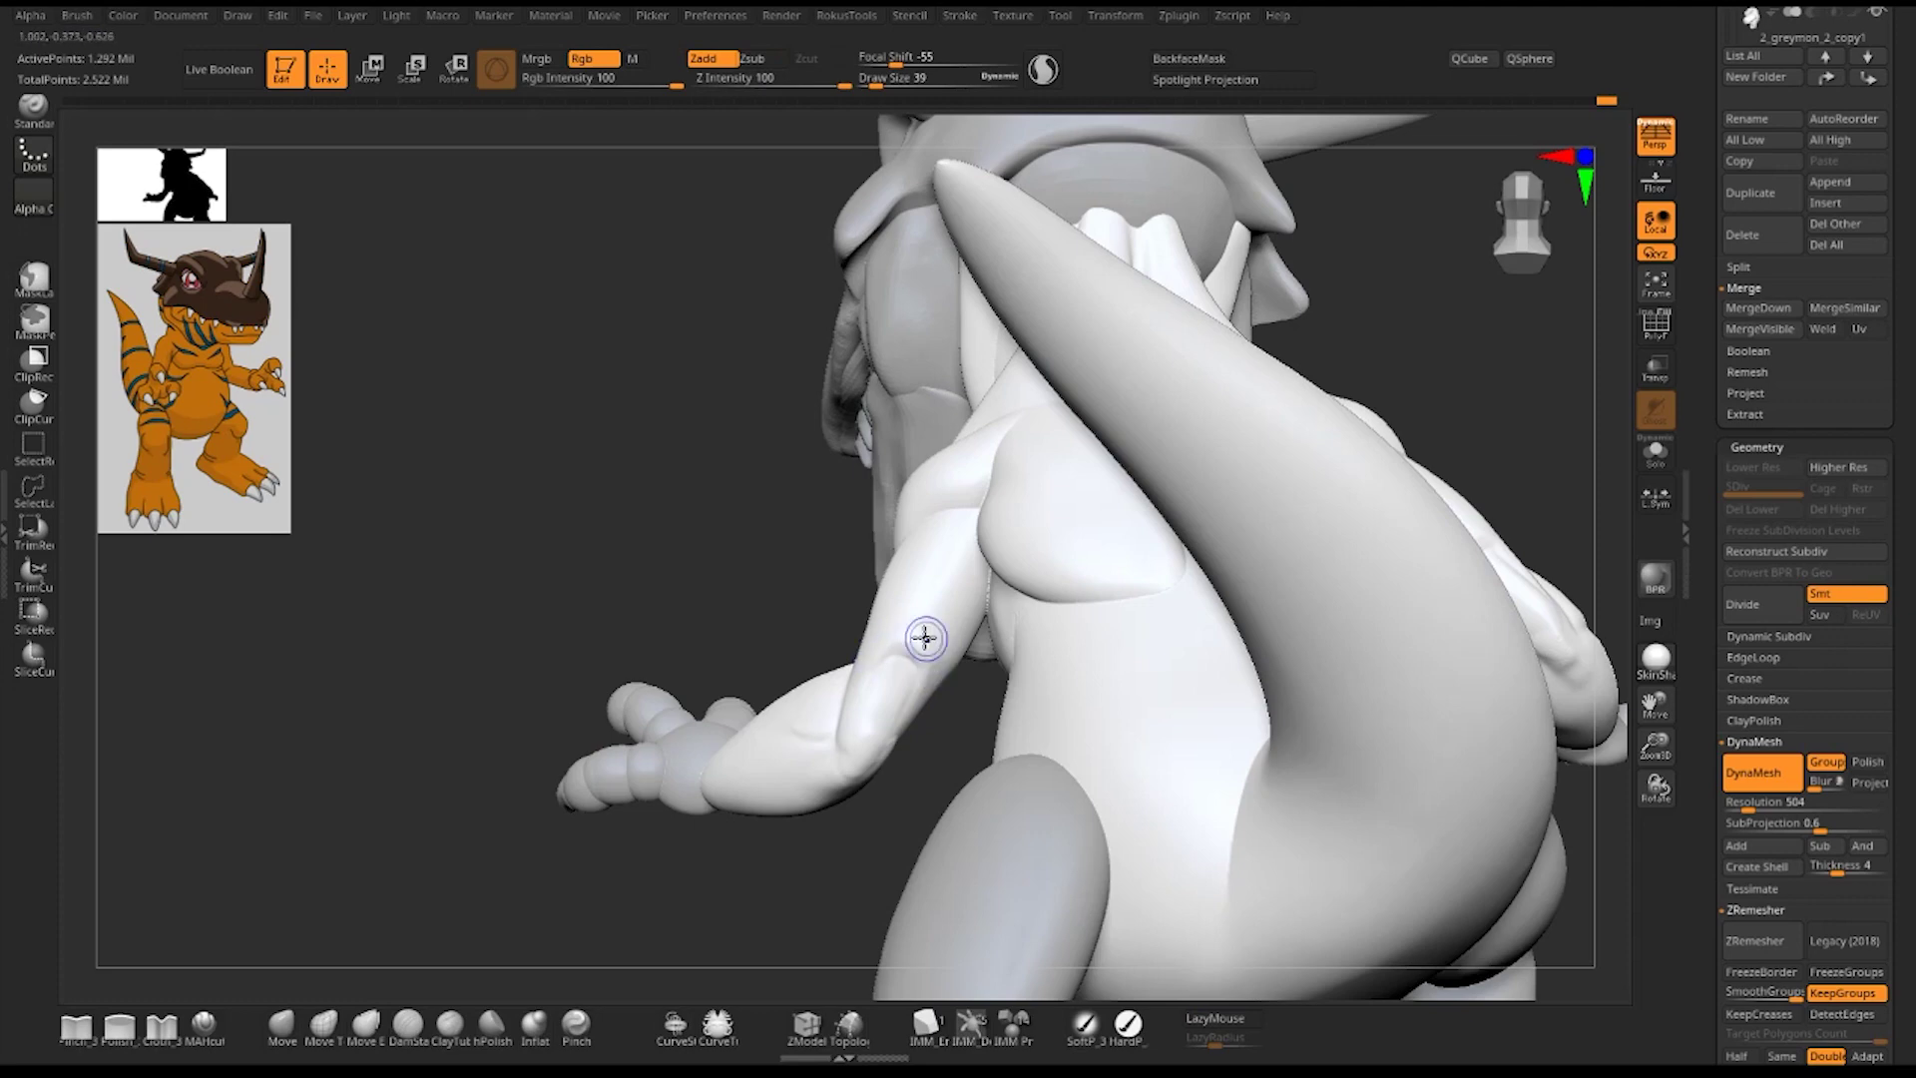
{"action": "key", "text": "b"}
{"action": "key", "text": "Escape"}
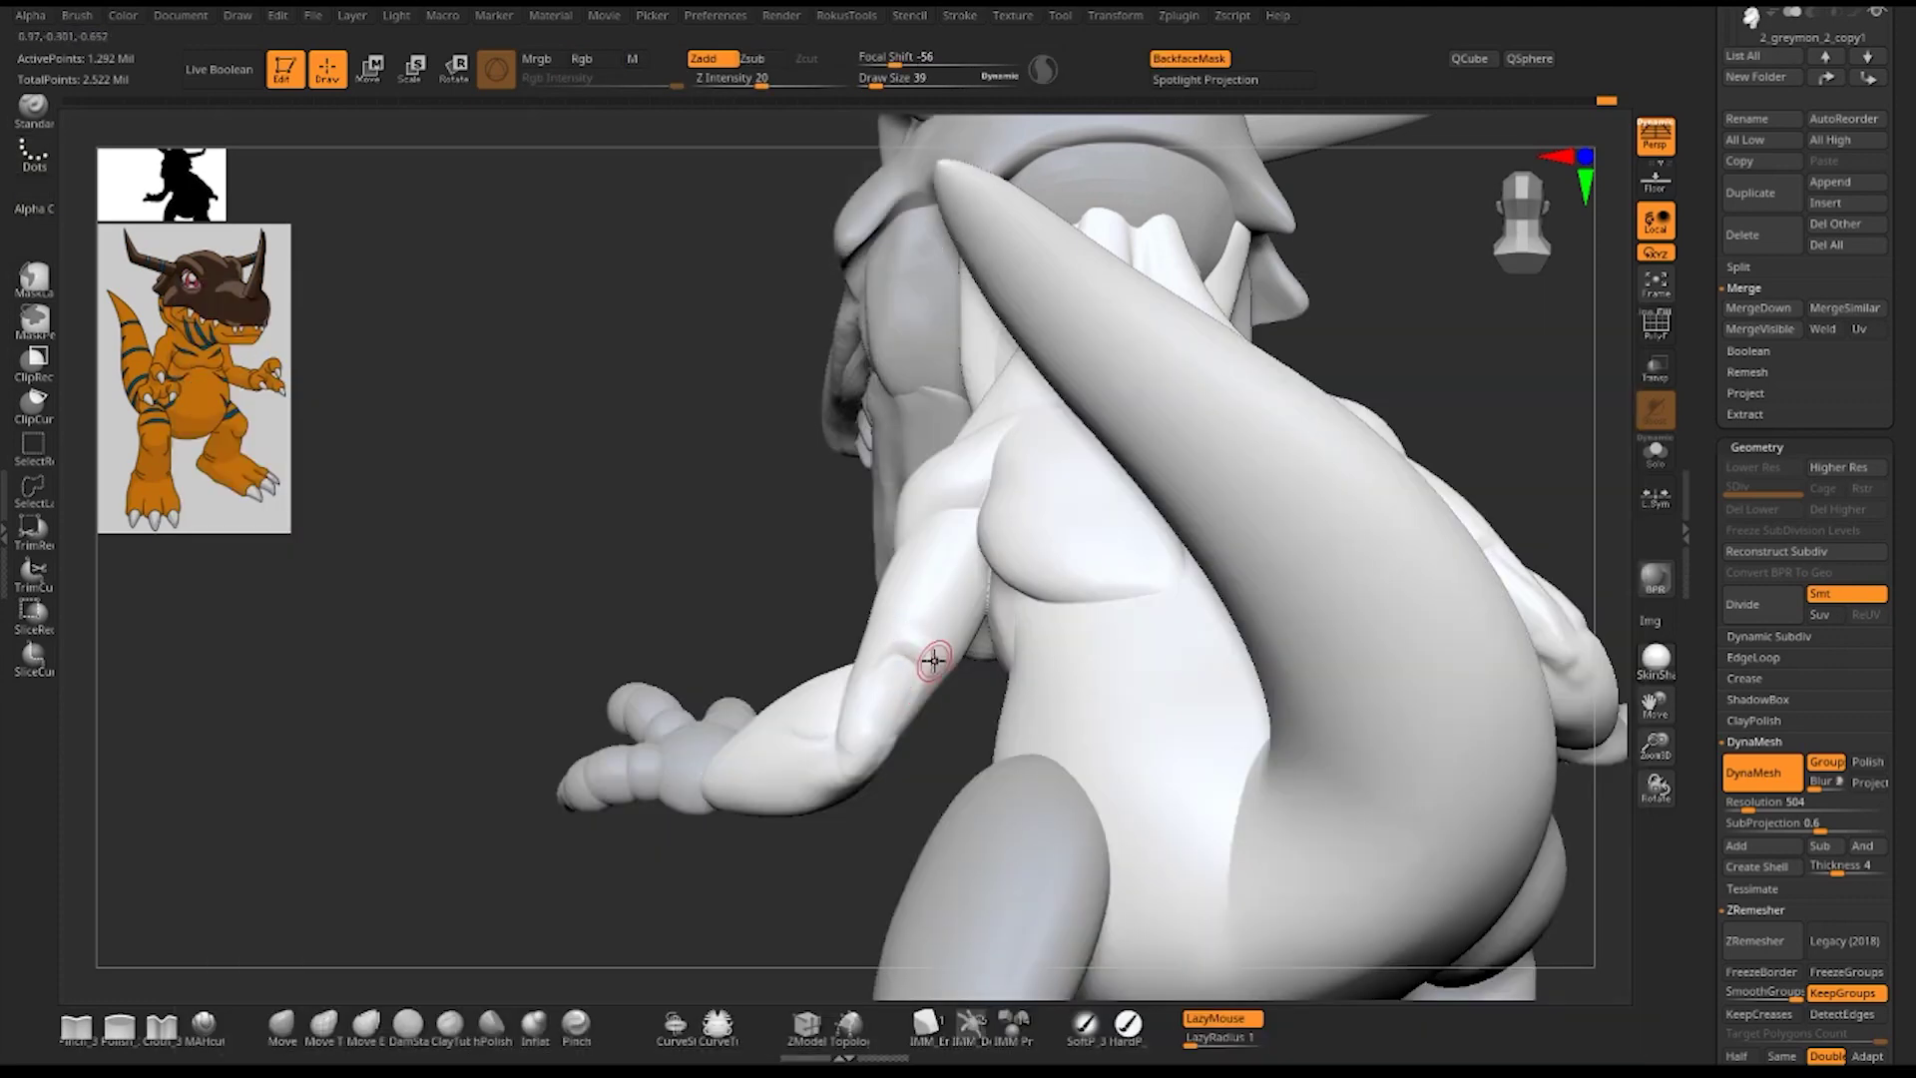
{"action": "key", "text": "space"}
{"action": "key", "text": "shift"}
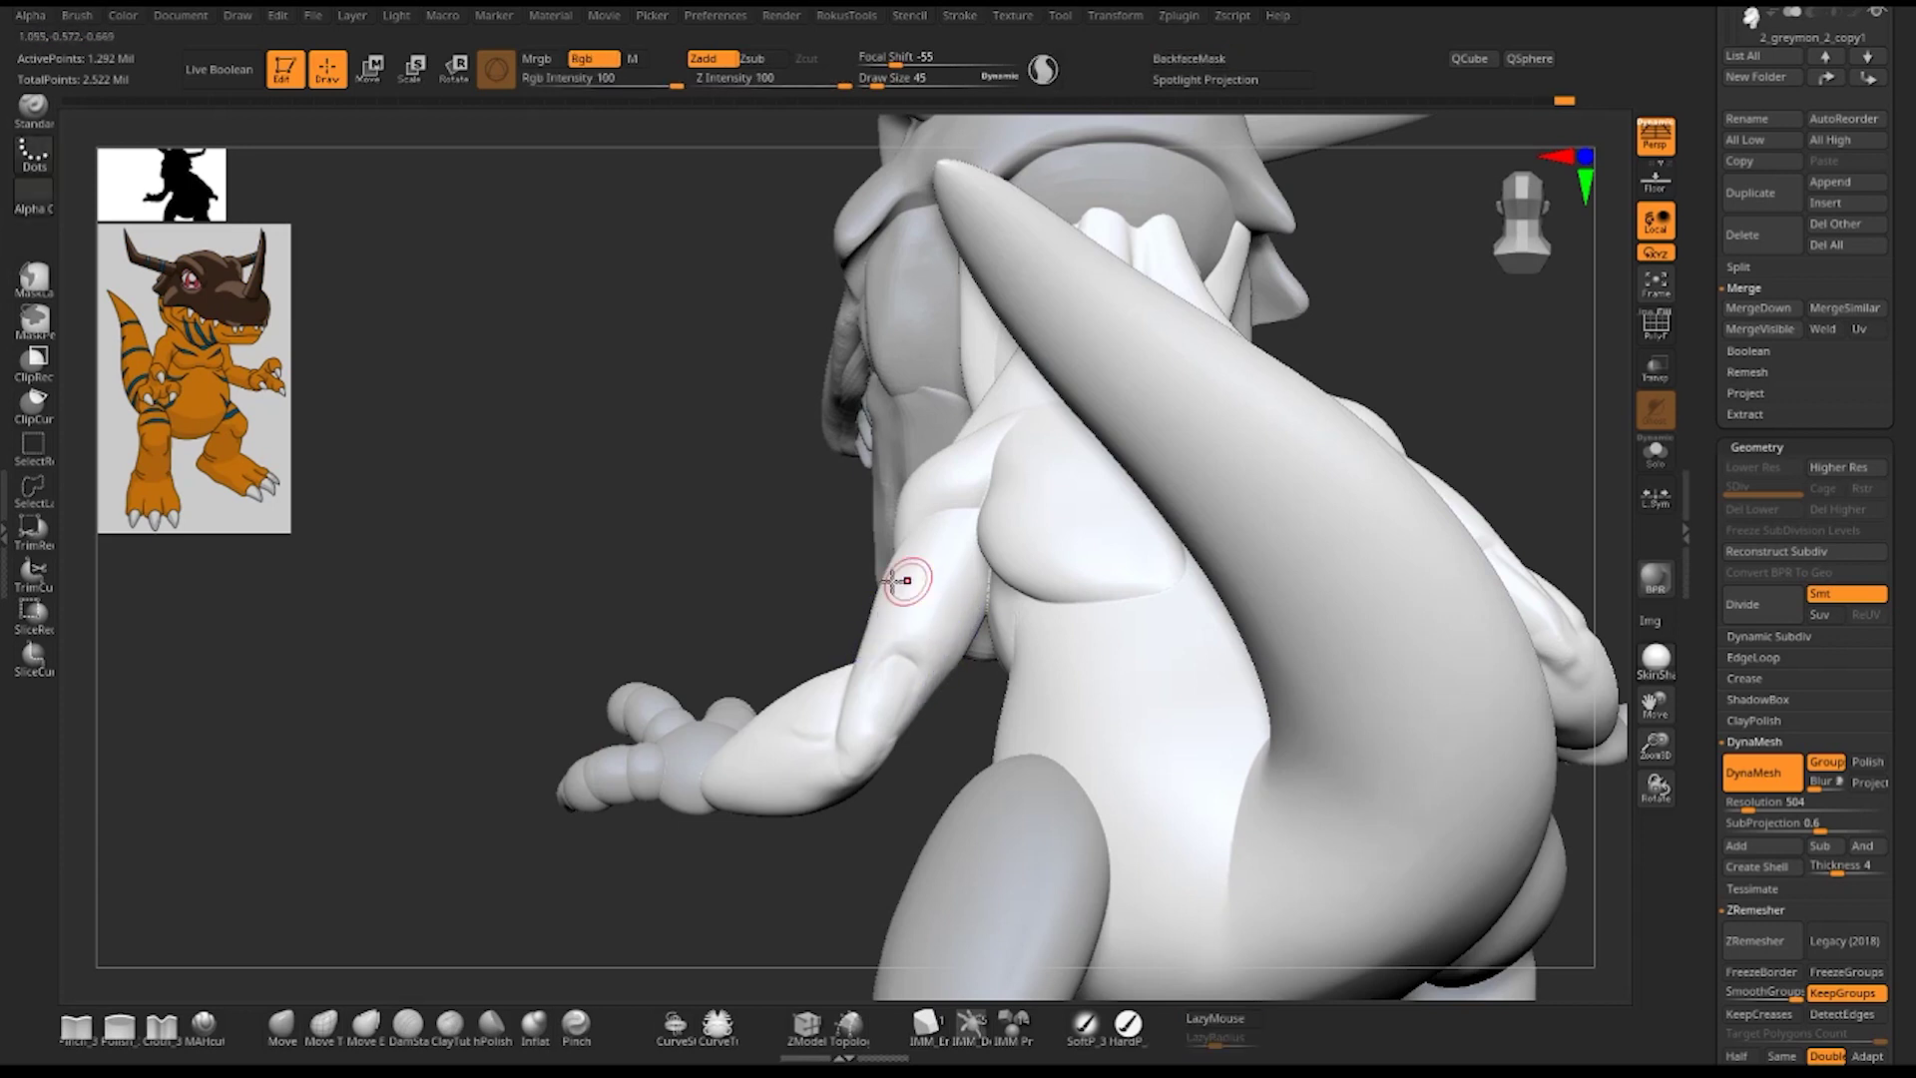
- Check the upper arm from front three-quarter and rear views
{"action": "key", "text": "f"}
{"action": "mouse_move", "coordinate": [758, 482]}
{"action": "left_mouse_down"}
{"action": "mouse_move", "coordinate": [1111, 504]}
{"action": "mouse_move", "coordinate": [1290, 584]}
{"action": "mouse_move", "coordinate": [1262, 675]}
{"action": "mouse_move", "coordinate": [911, 710]}
{"action": "left_mouse_up"}
{"action": "key", "text": "shift"}
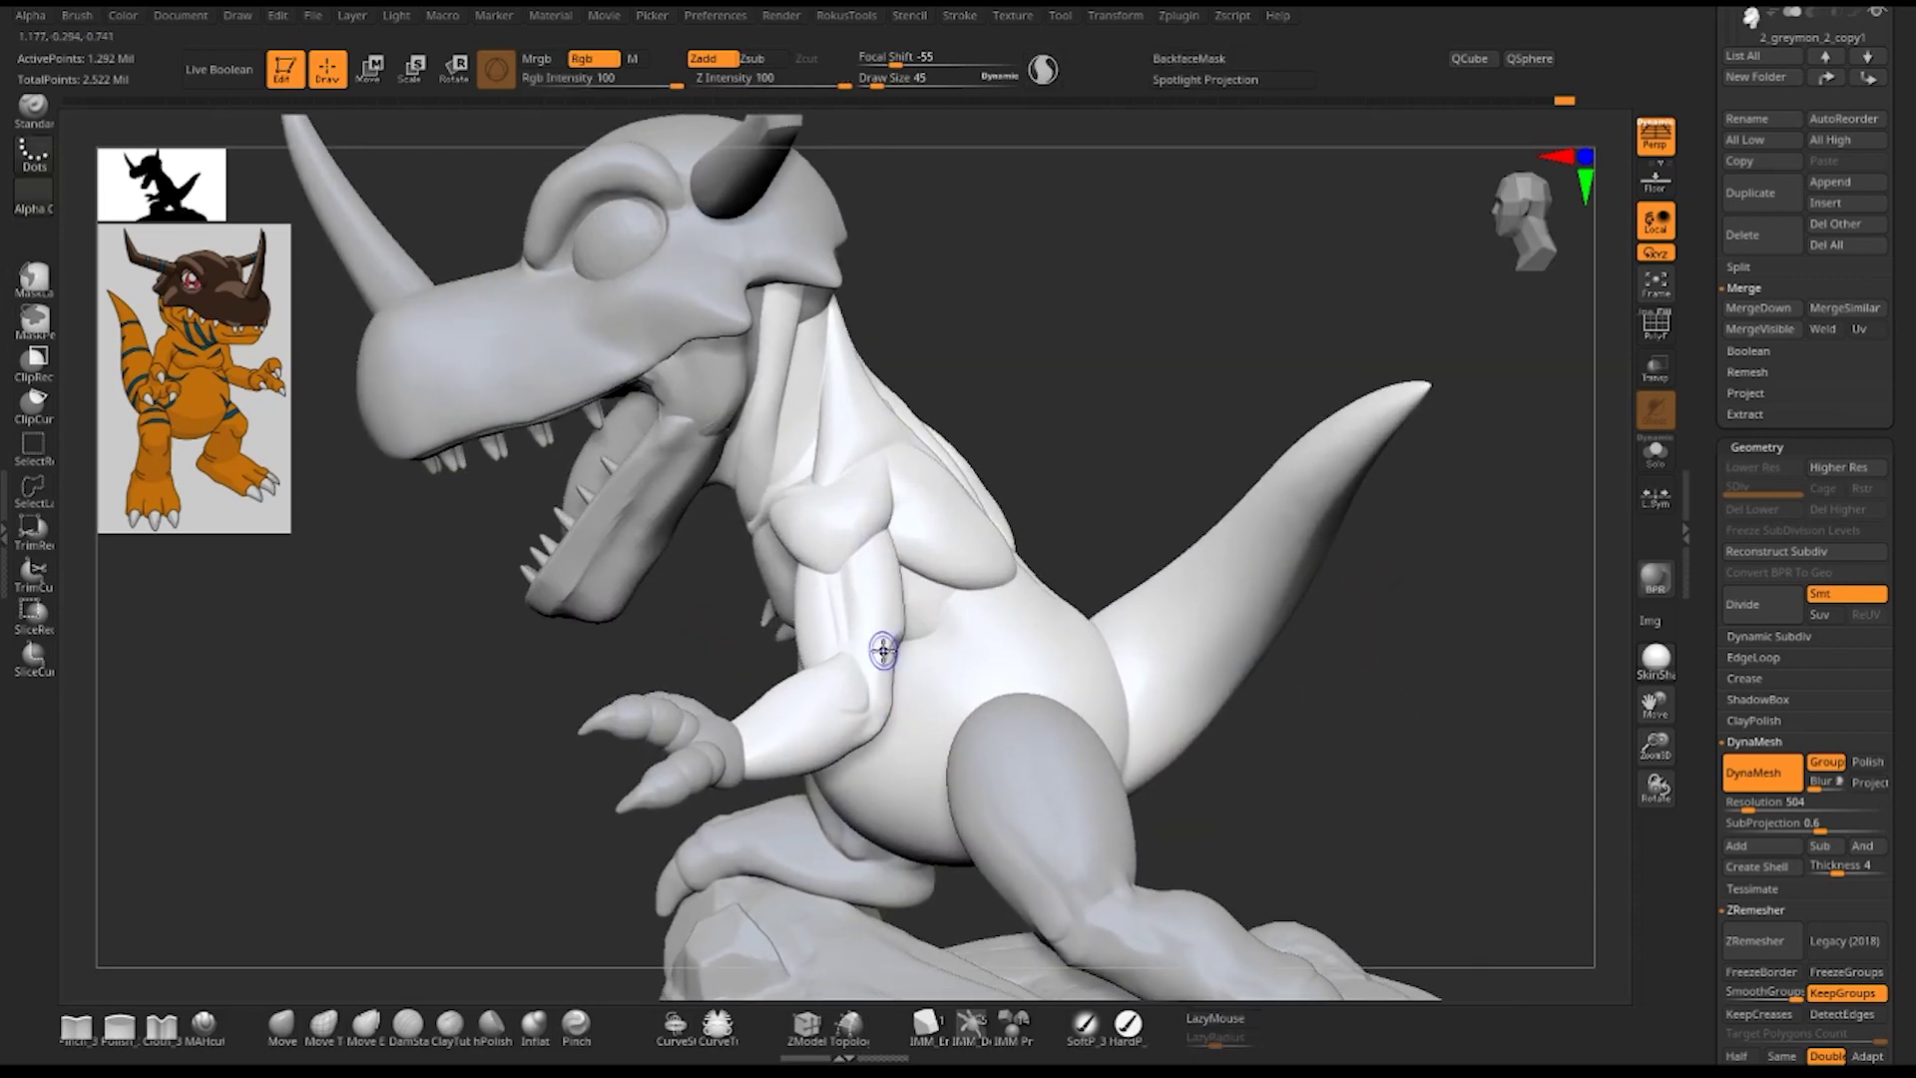
{"action": "mouse_move", "coordinate": [1098, 599]}
{"action": "right_mouse_down"}
{"action": "mouse_move", "coordinate": [1338, 620]}
{"action": "mouse_move", "coordinate": [878, 666]}
{"action": "mouse_move", "coordinate": [1297, 519]}
{"action": "mouse_move", "coordinate": [1445, 442]}
{"action": "mouse_move", "coordinate": [1420, 427]}
{"action": "mouse_move", "coordinate": [1441, 445]}
{"action": "mouse_move", "coordinate": [1189, 573]}
{"action": "right_mouse_up"}
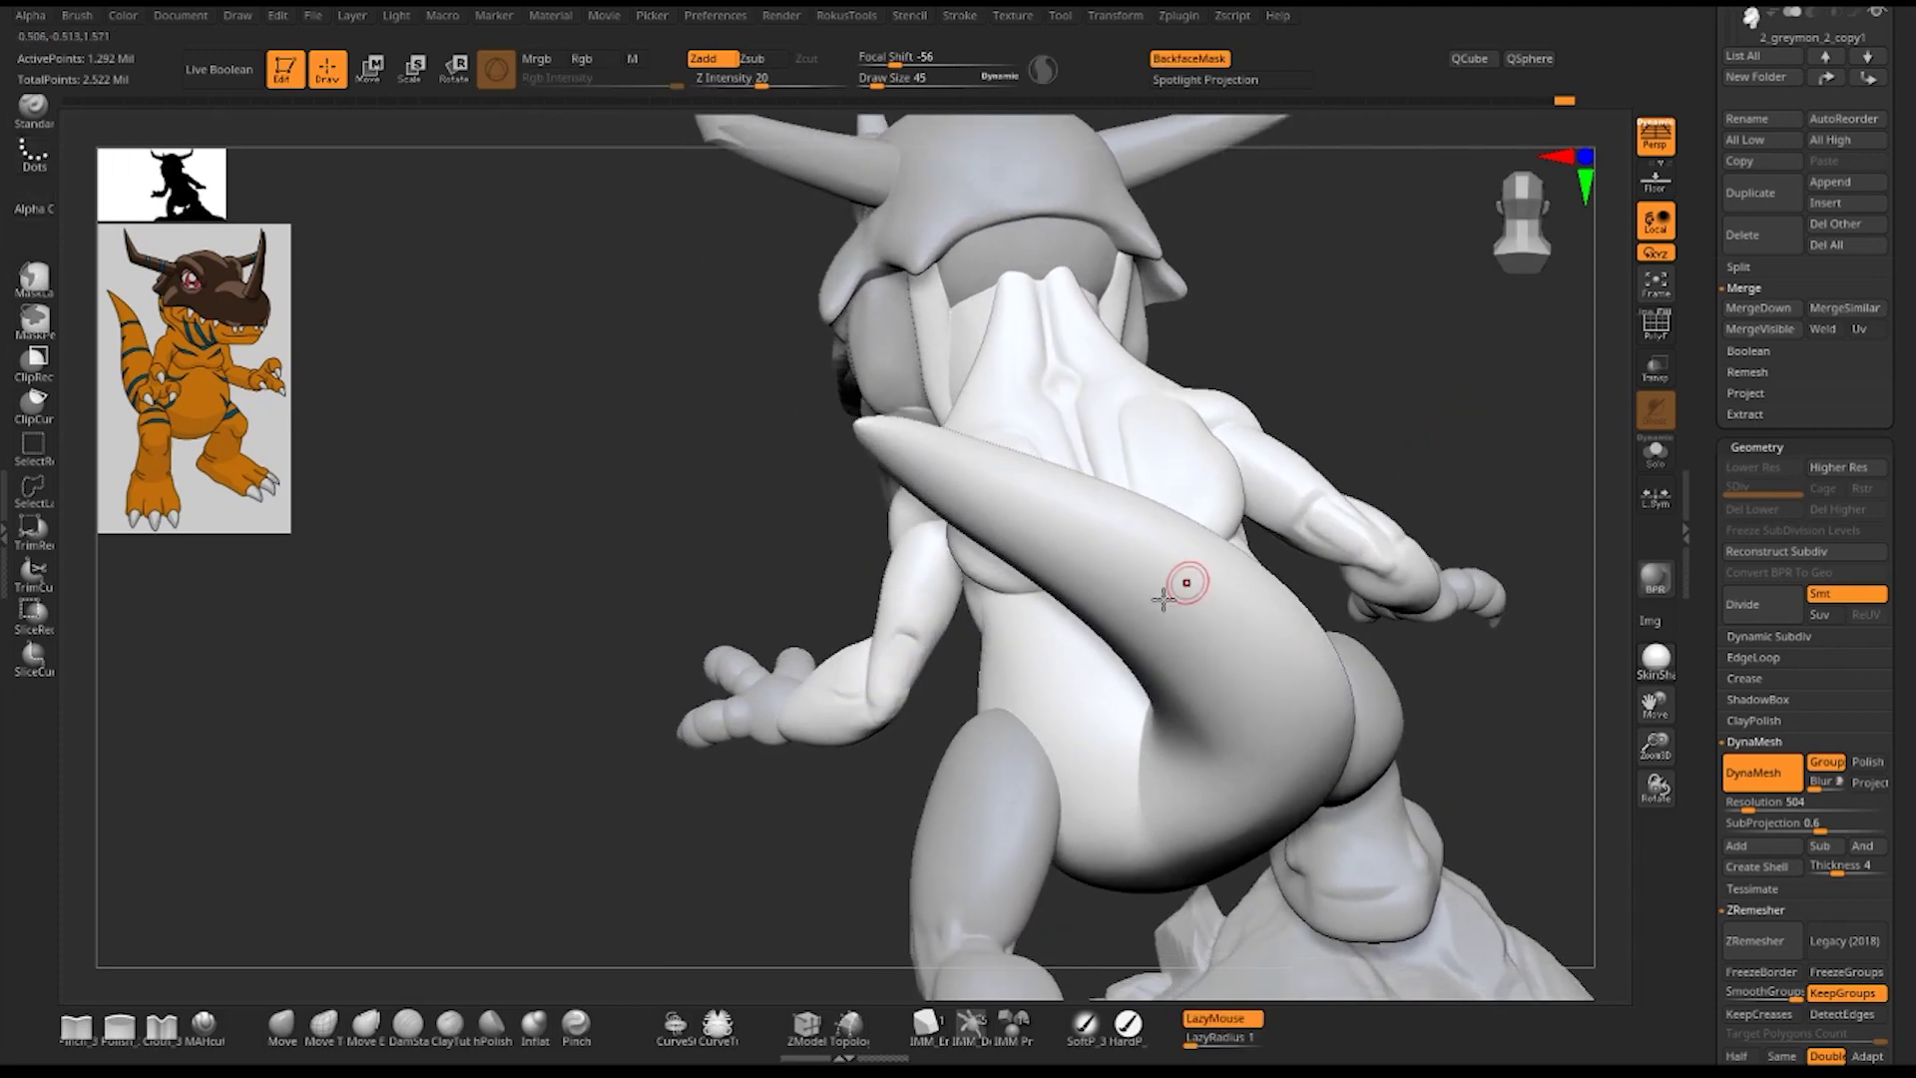
- Switch to a new sculpting brush, adjust its size, and work the upper-arm mass from the side
{"action": "right_click_drag", "start_coordinate": [787, 785], "coordinate": [808, 795]}
{"action": "key", "text": "b"}
{"action": "key", "text": "s"}
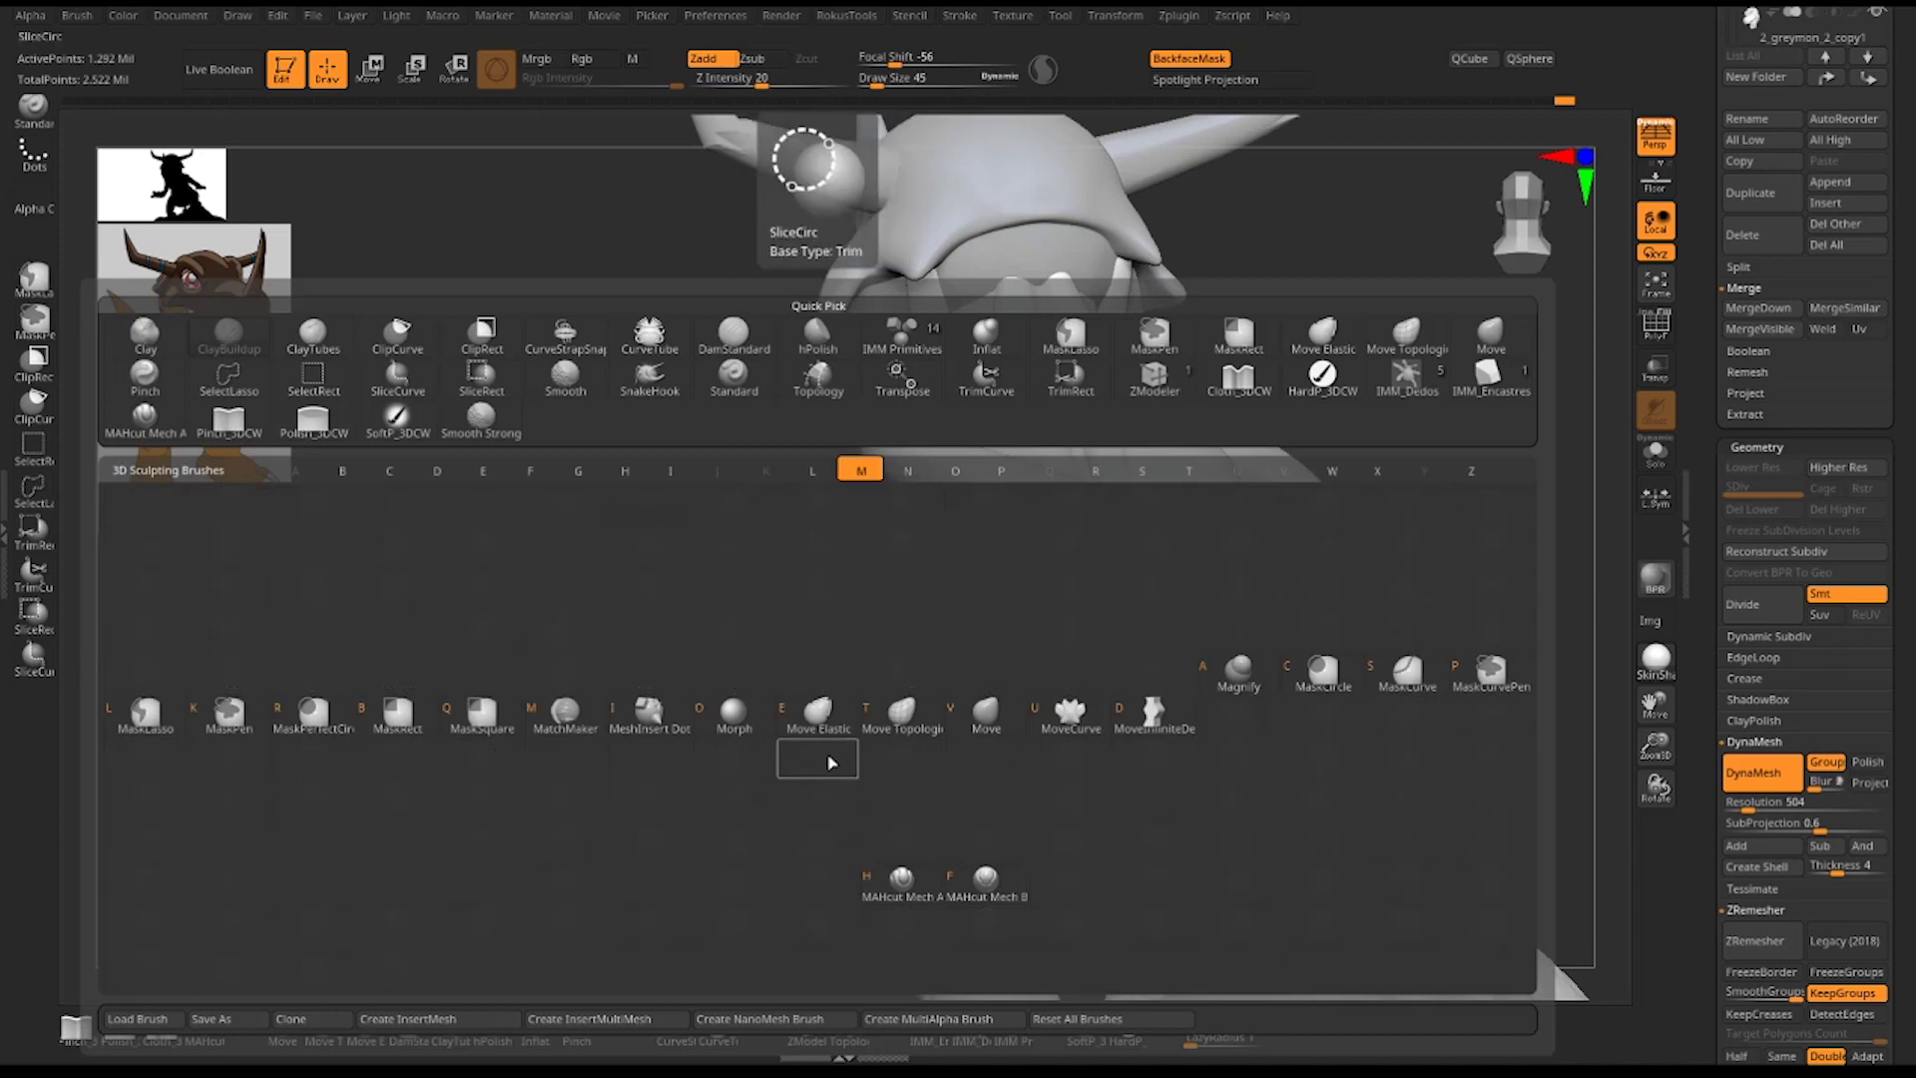
{"action": "key", "text": "t"}
{"action": "key", "text": "space"}
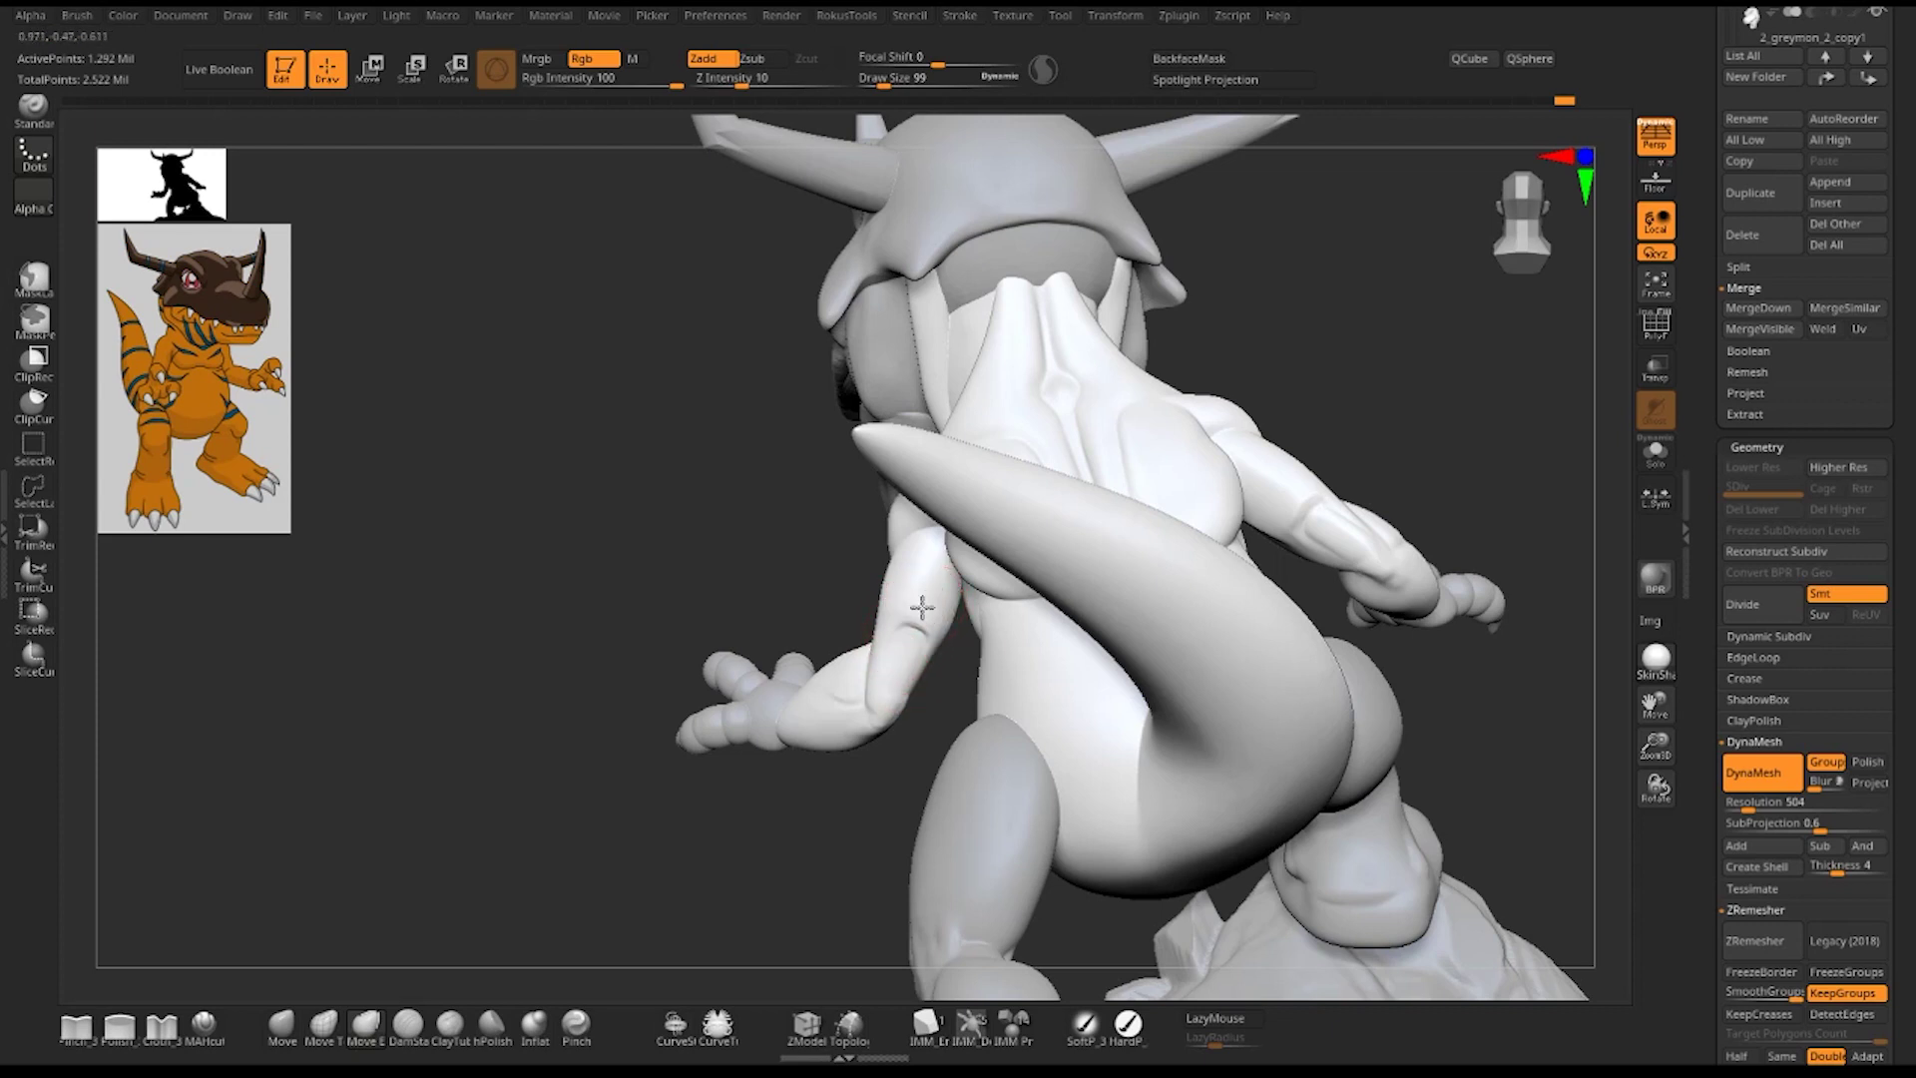
{"action": "mouse_move", "coordinate": [795, 791]}
{"action": "left_mouse_down"}
{"action": "mouse_move", "coordinate": [812, 781]}
{"action": "mouse_move", "coordinate": [838, 808]}
{"action": "mouse_move", "coordinate": [889, 633]}
{"action": "left_mouse_up"}
{"action": "key", "text": "space"}
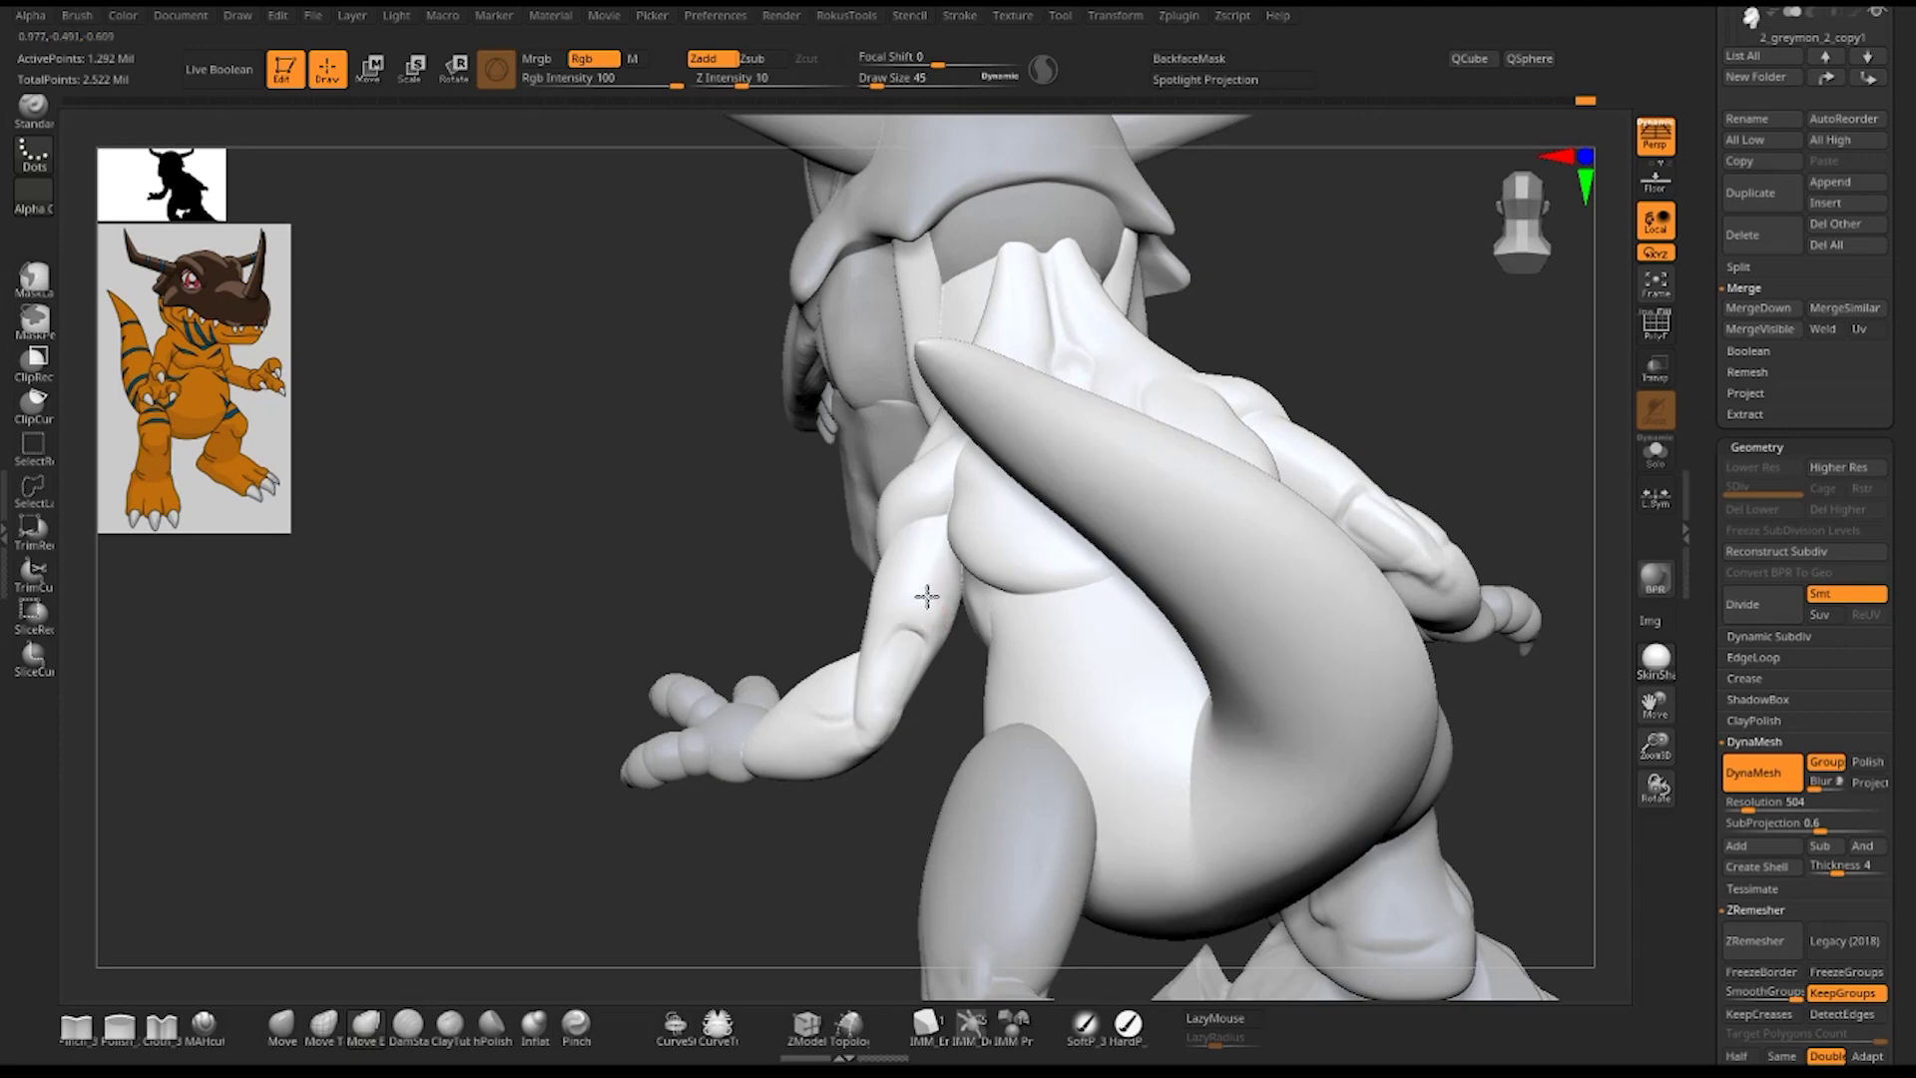
- Switch to the full-strength additive brush and review the arm from side and rear three-quarter views
{"action": "key", "text": "b"}
{"action": "key", "text": "m"}
{"action": "key", "text": "v"}
{"action": "mouse_move", "coordinate": [804, 629]}
{"action": "left_mouse_down"}
{"action": "mouse_move", "coordinate": [825, 586]}
{"action": "mouse_move", "coordinate": [754, 592]}
{"action": "mouse_move", "coordinate": [915, 607]}
{"action": "left_mouse_up"}
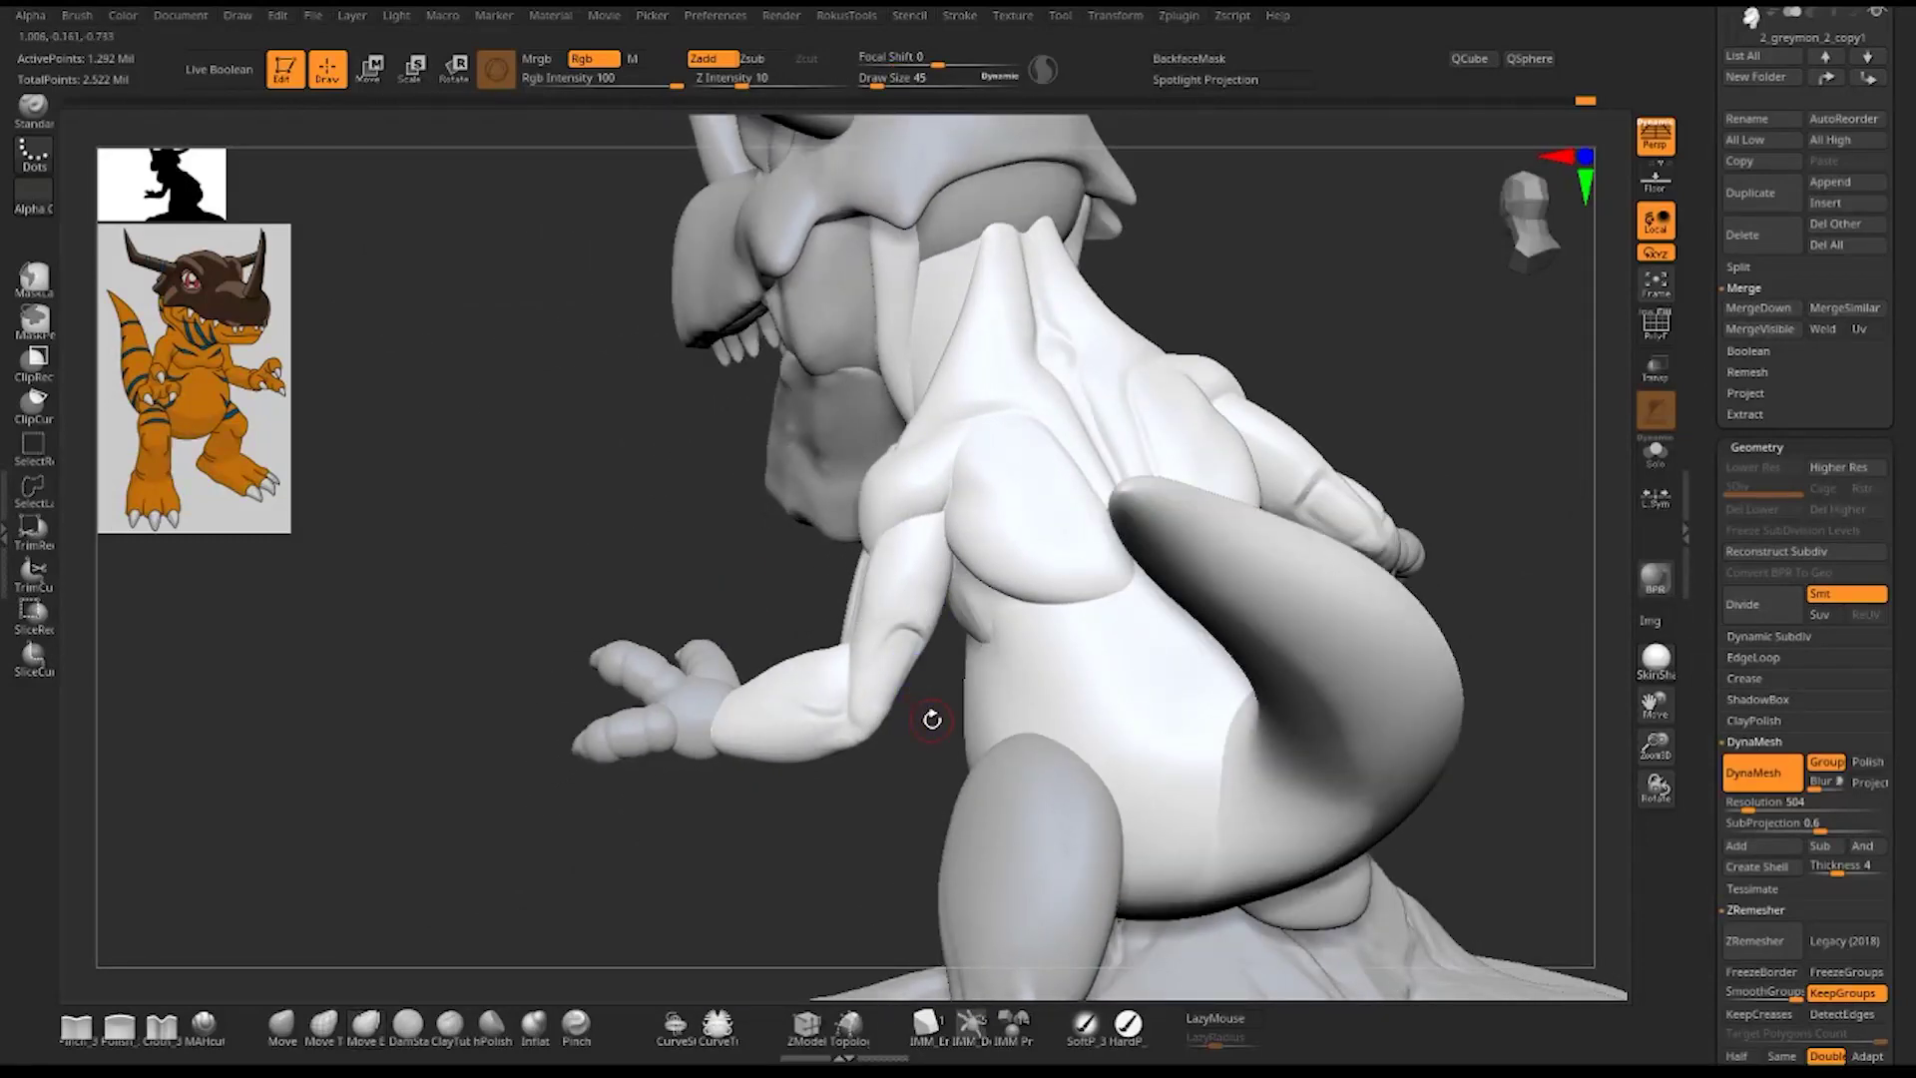
{"action": "left_click_drag", "start_coordinate": [928, 719], "coordinate": [928, 602]}
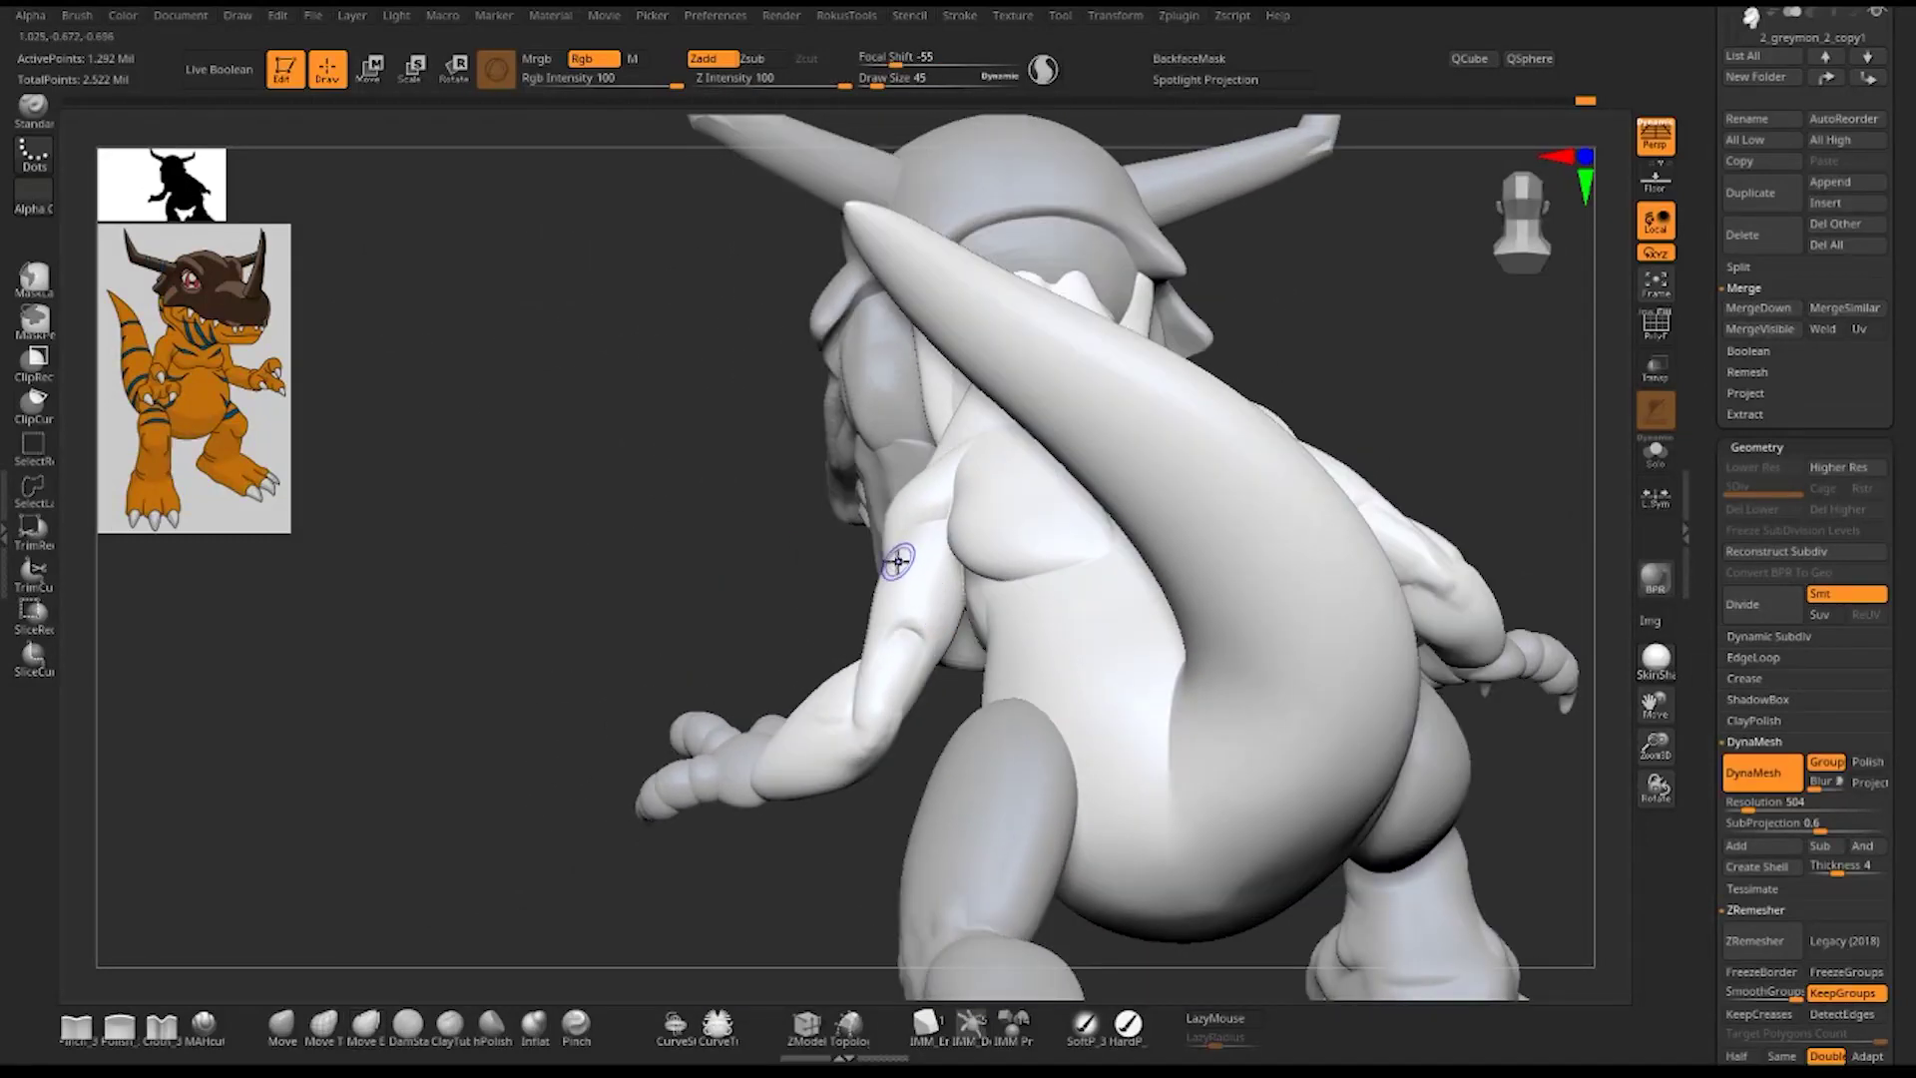
{"action": "mouse_move", "coordinate": [851, 804]}
{"action": "left_mouse_down"}
{"action": "mouse_move", "coordinate": [815, 857]}
{"action": "mouse_move", "coordinate": [856, 769]}
{"action": "left_mouse_up"}
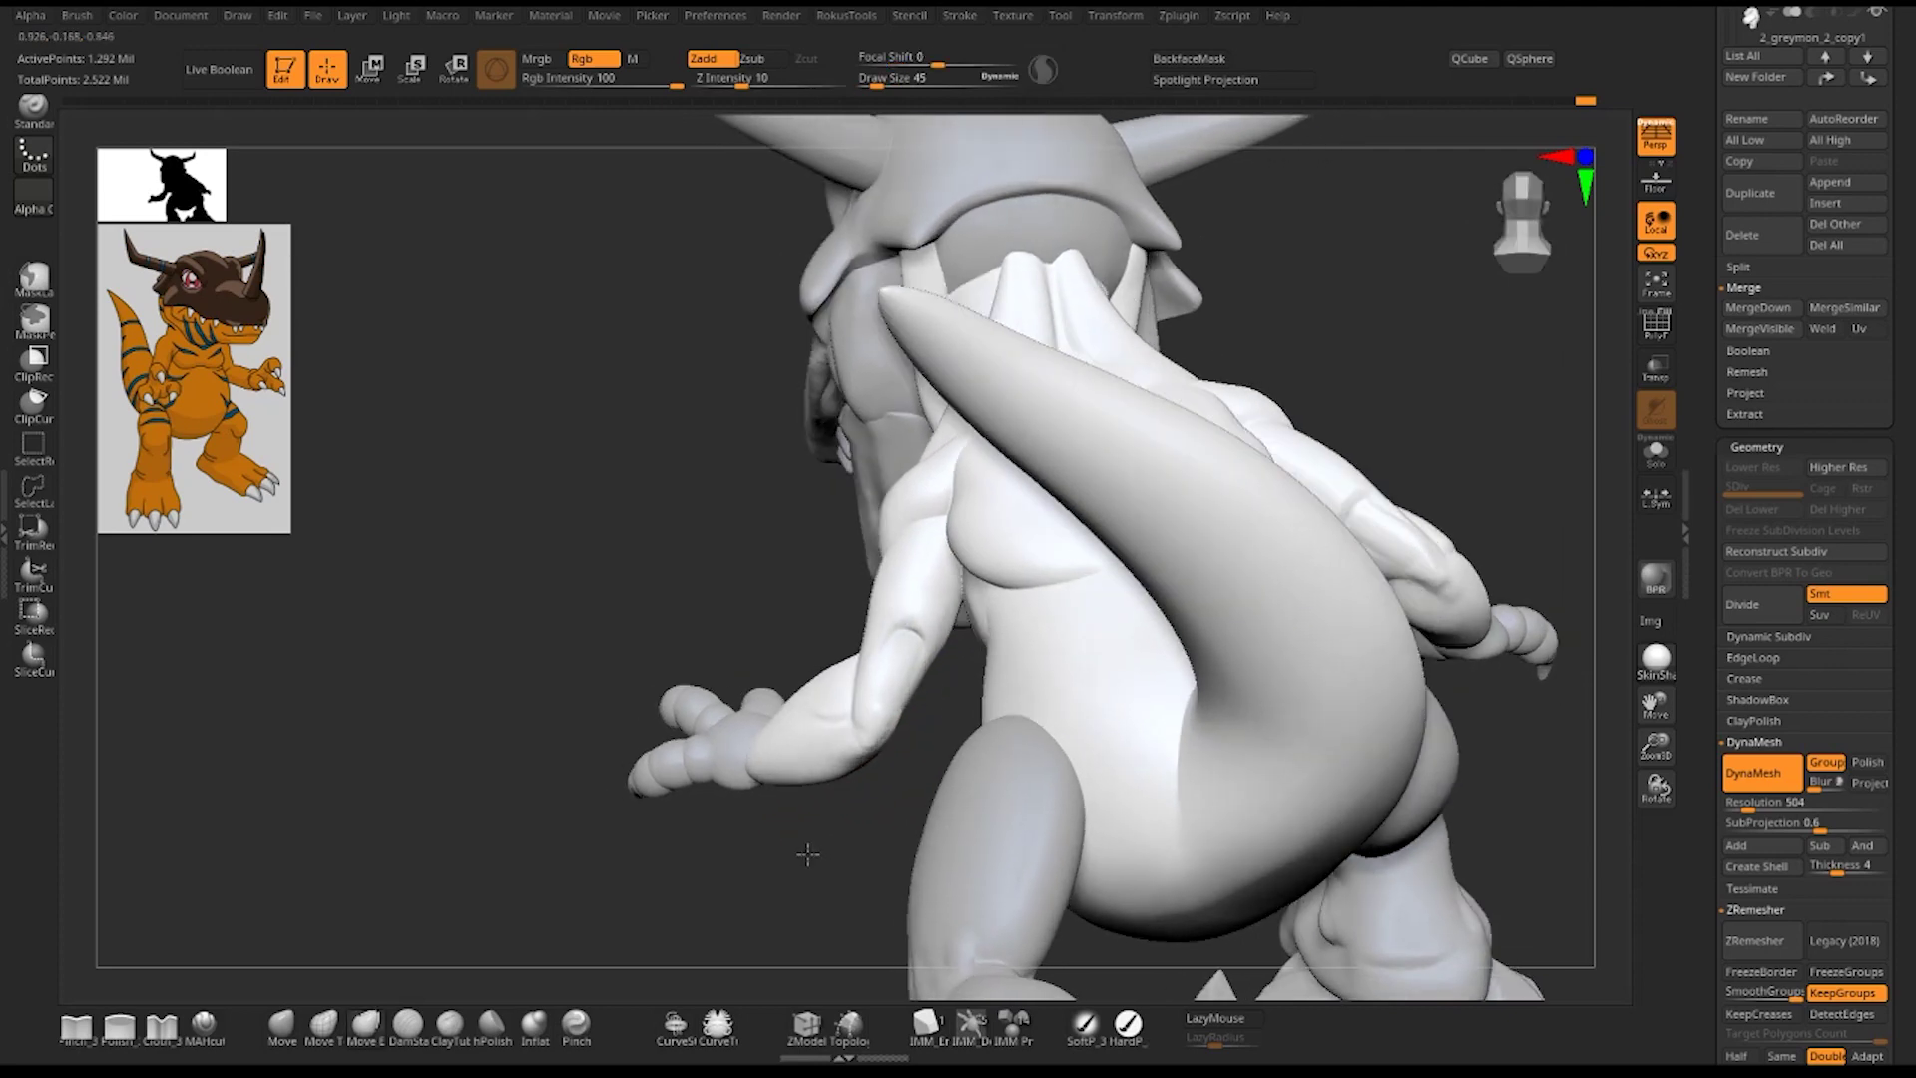
- Select DamStandard at Draw Size 90 and turn the model so the left arm faces forward
{"action": "key", "text": "b"}
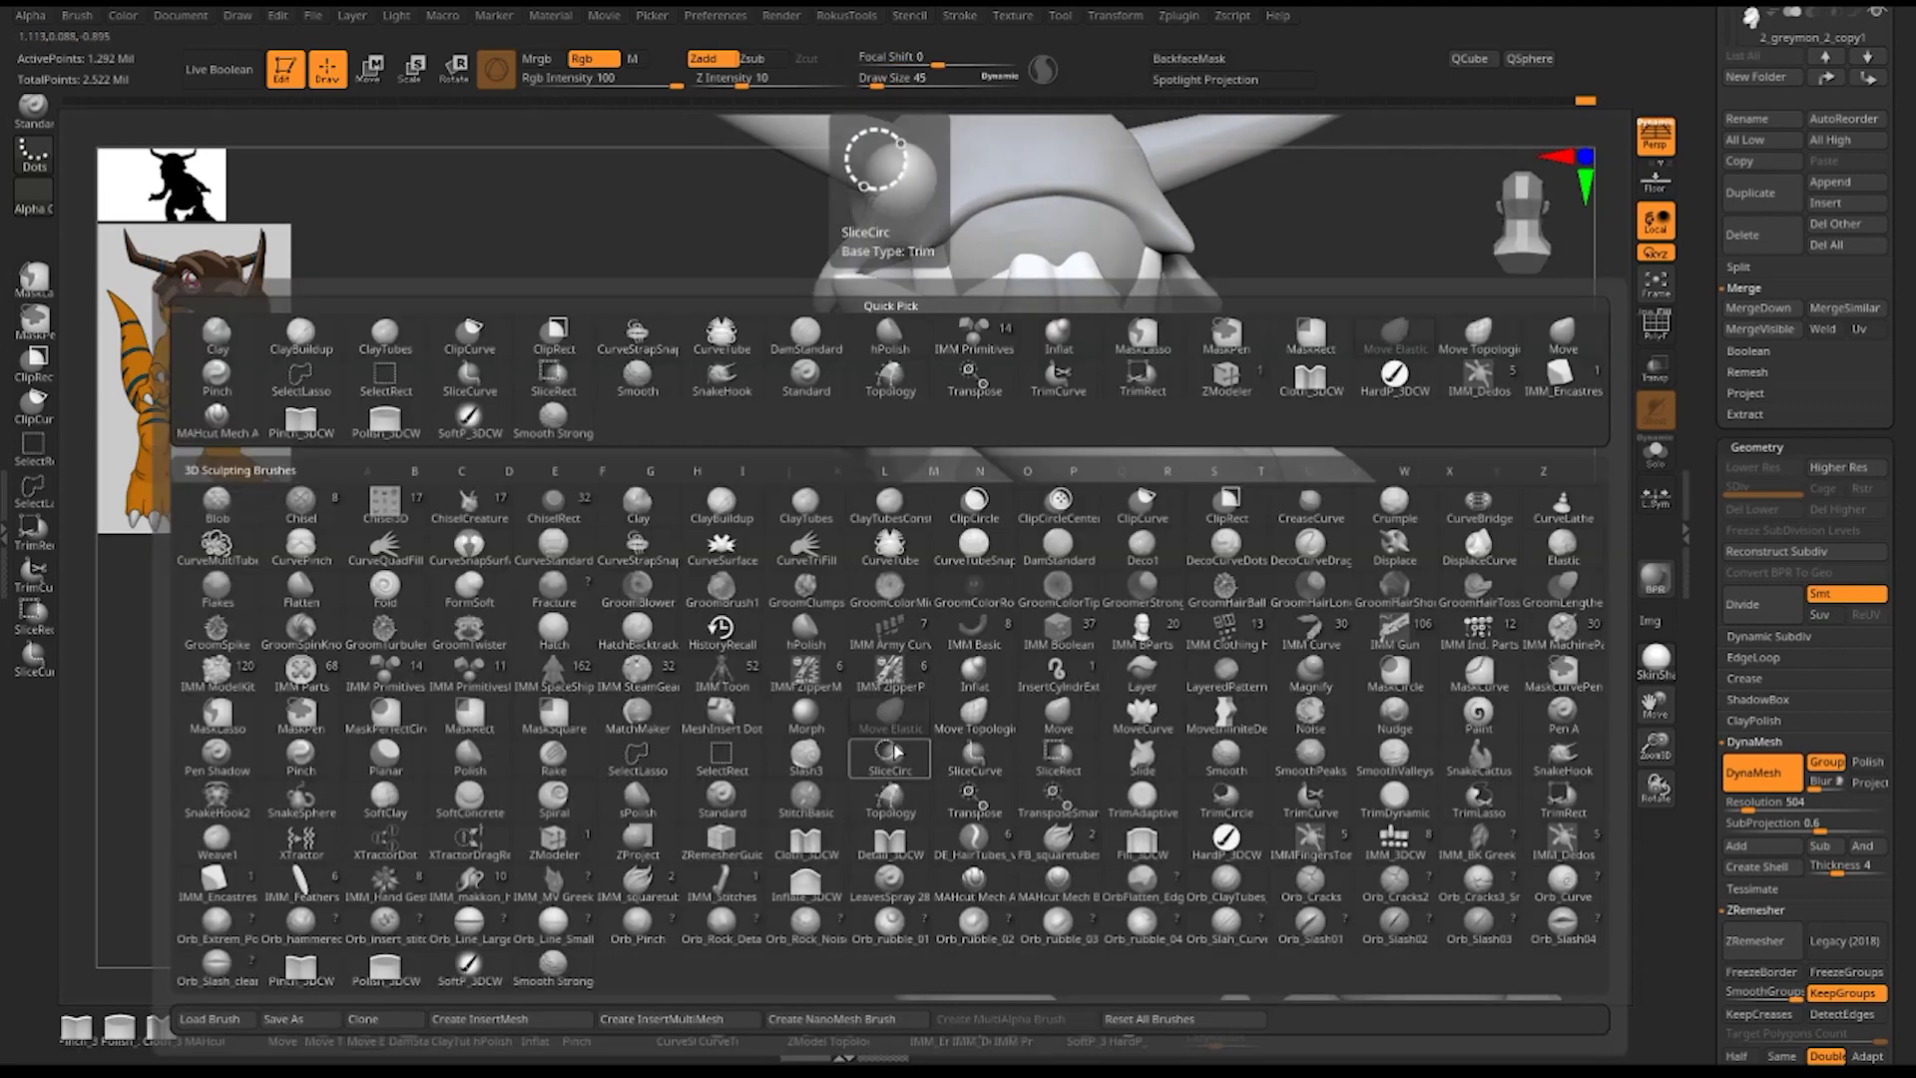
{"action": "key", "text": "d"}
{"action": "key", "text": "s"}
{"action": "key", "text": "space"}
{"action": "left_click_drag", "start_coordinate": [923, 596], "coordinate": [904, 602]}
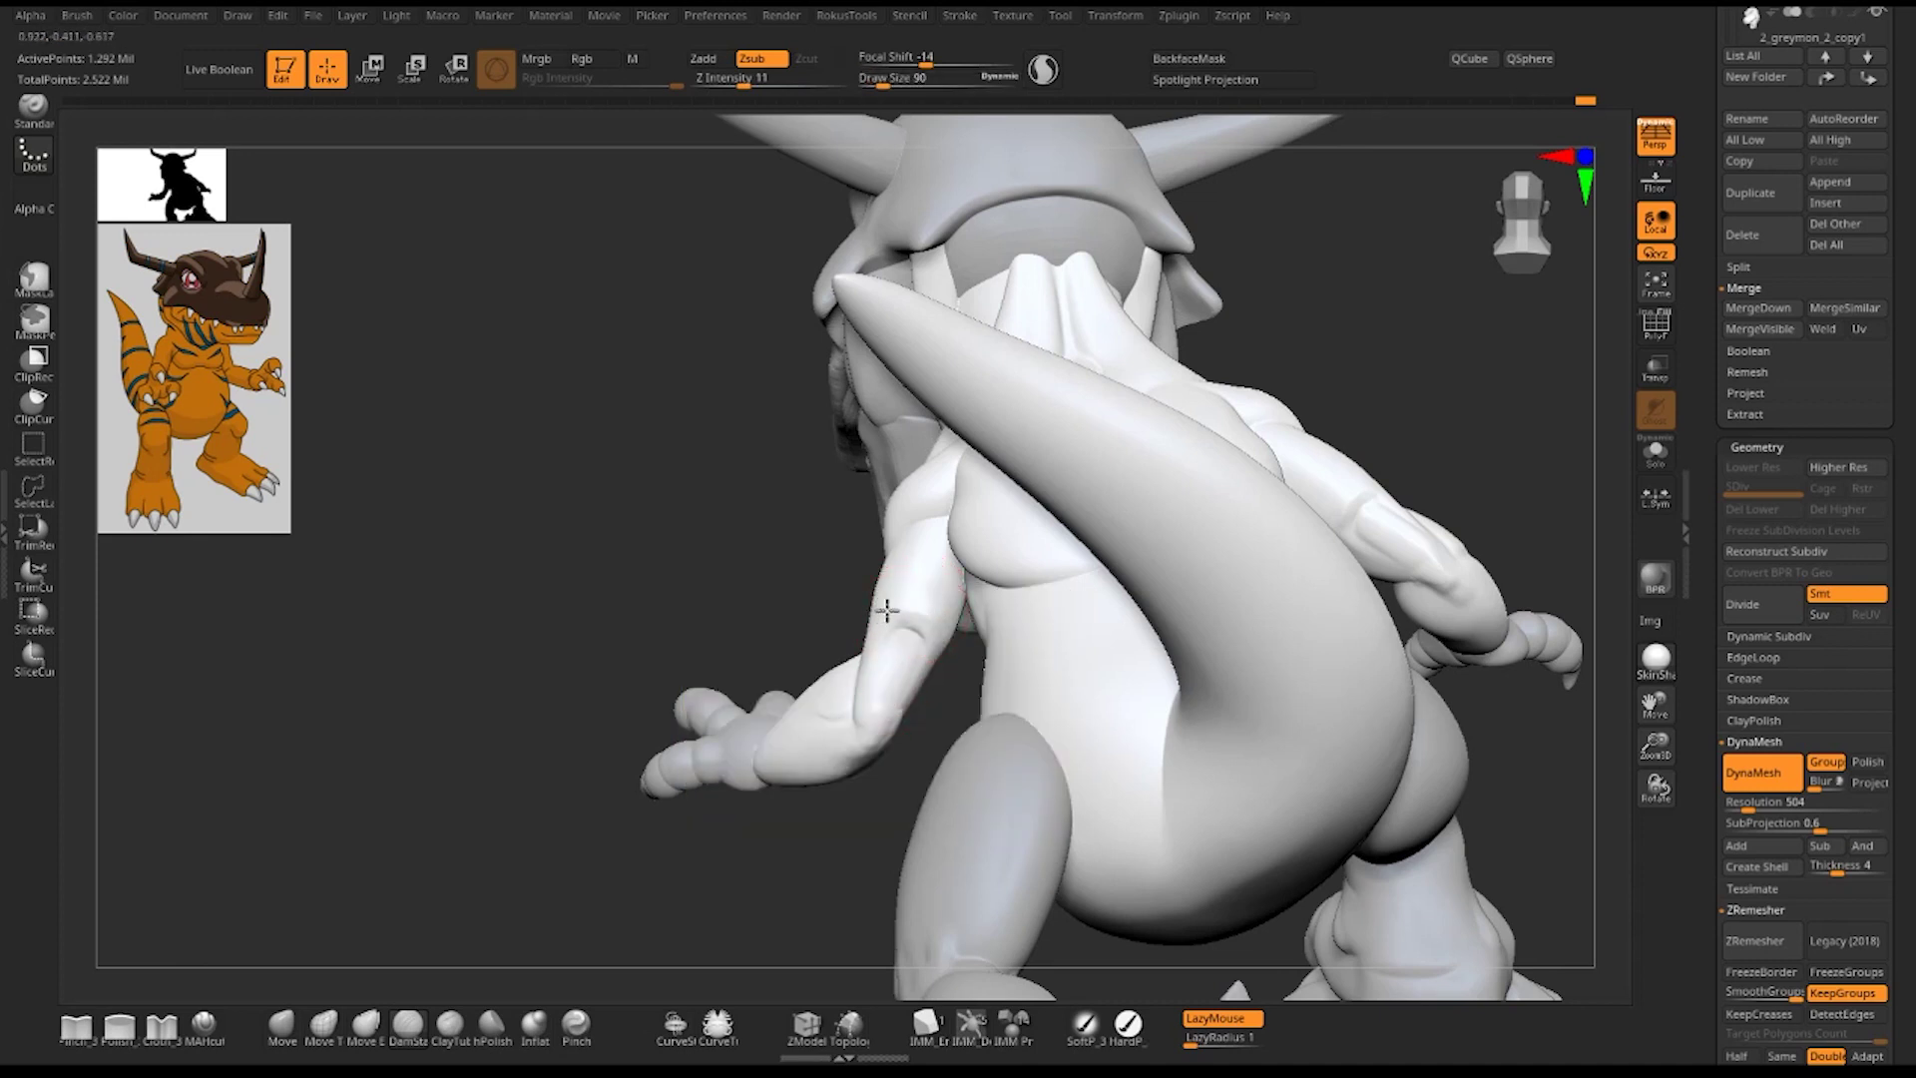
{"action": "right_click_drag", "start_coordinate": [950, 697], "coordinate": [928, 661]}
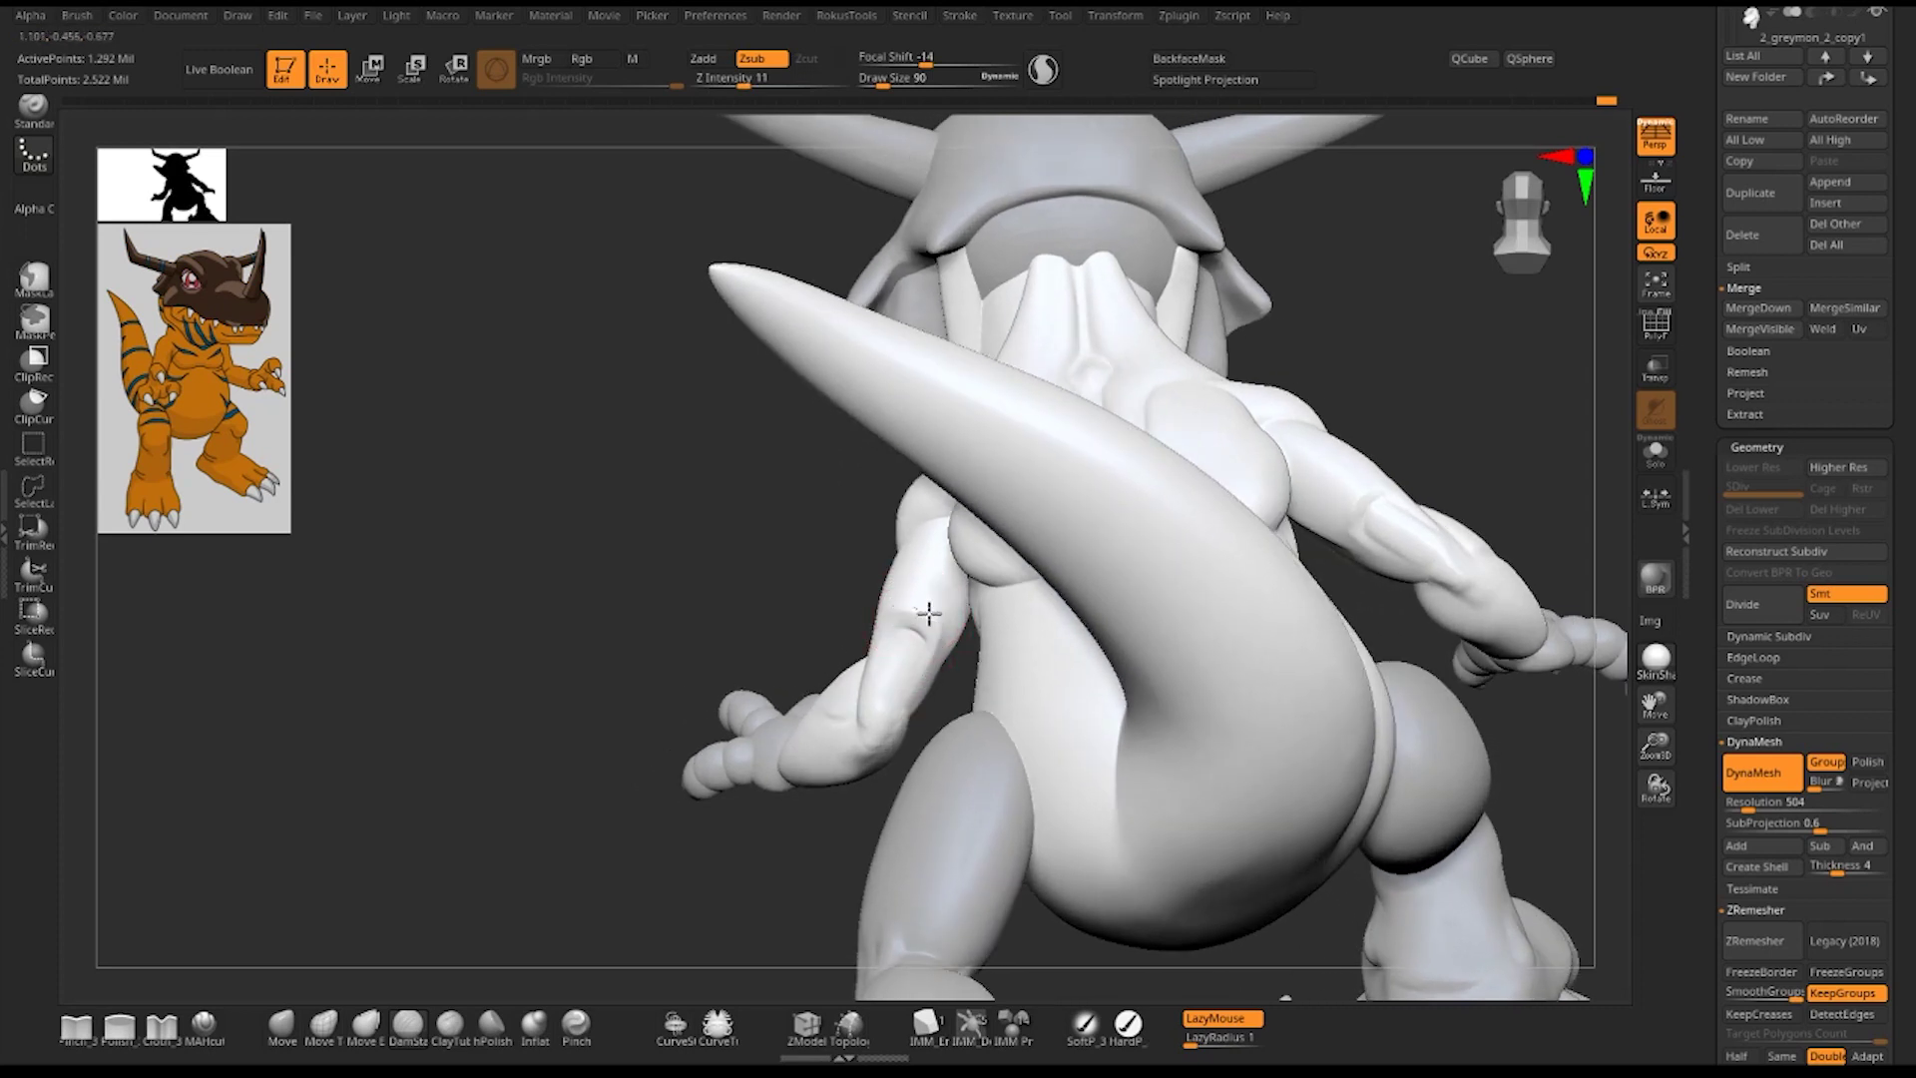
{"action": "right_click_drag", "start_coordinate": [812, 598], "coordinate": [892, 644]}
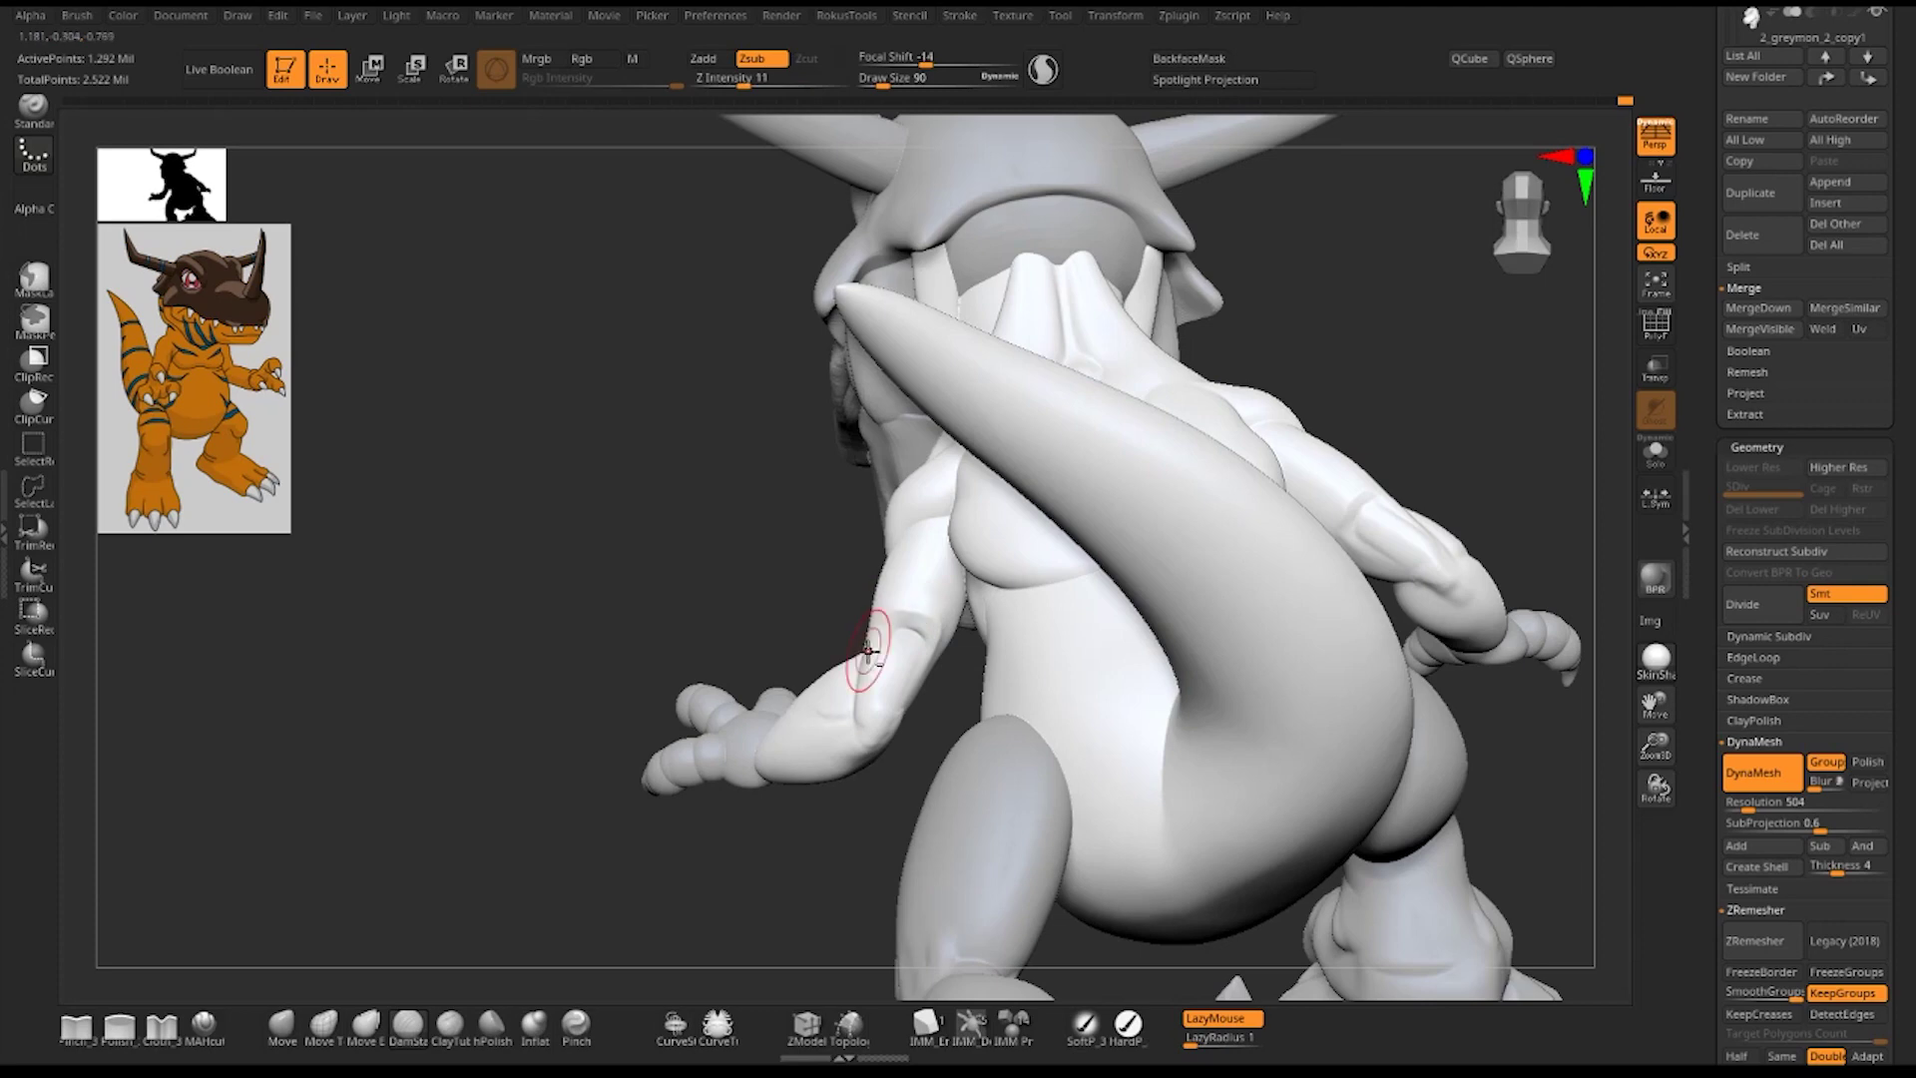
- Choose an additive brush at intensity 51 and set its size to 58
{"action": "key", "text": "b"}
{"action": "left_click", "coordinate": [927, 619]}
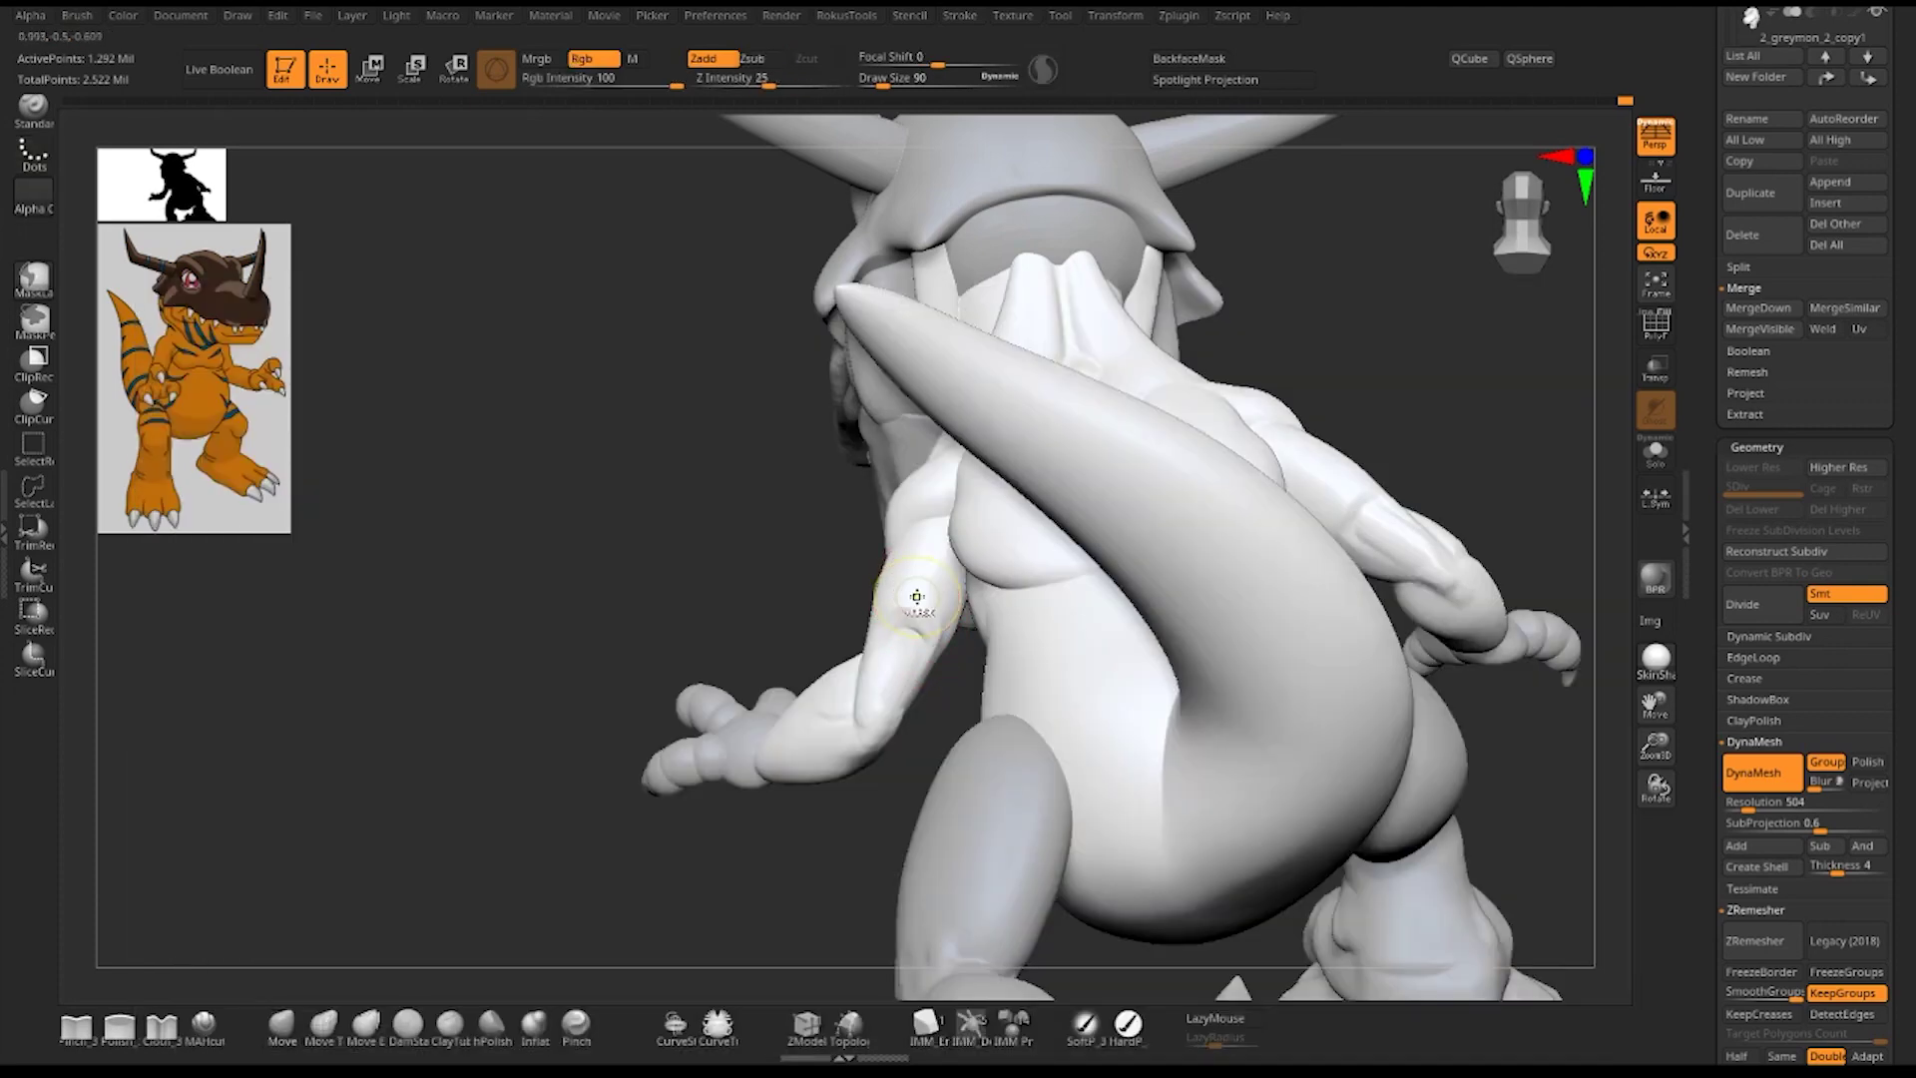
{"action": "right_click", "coordinate": [915, 598]}
{"action": "left_click_drag", "start_coordinate": [916, 600], "coordinate": [912, 596]}
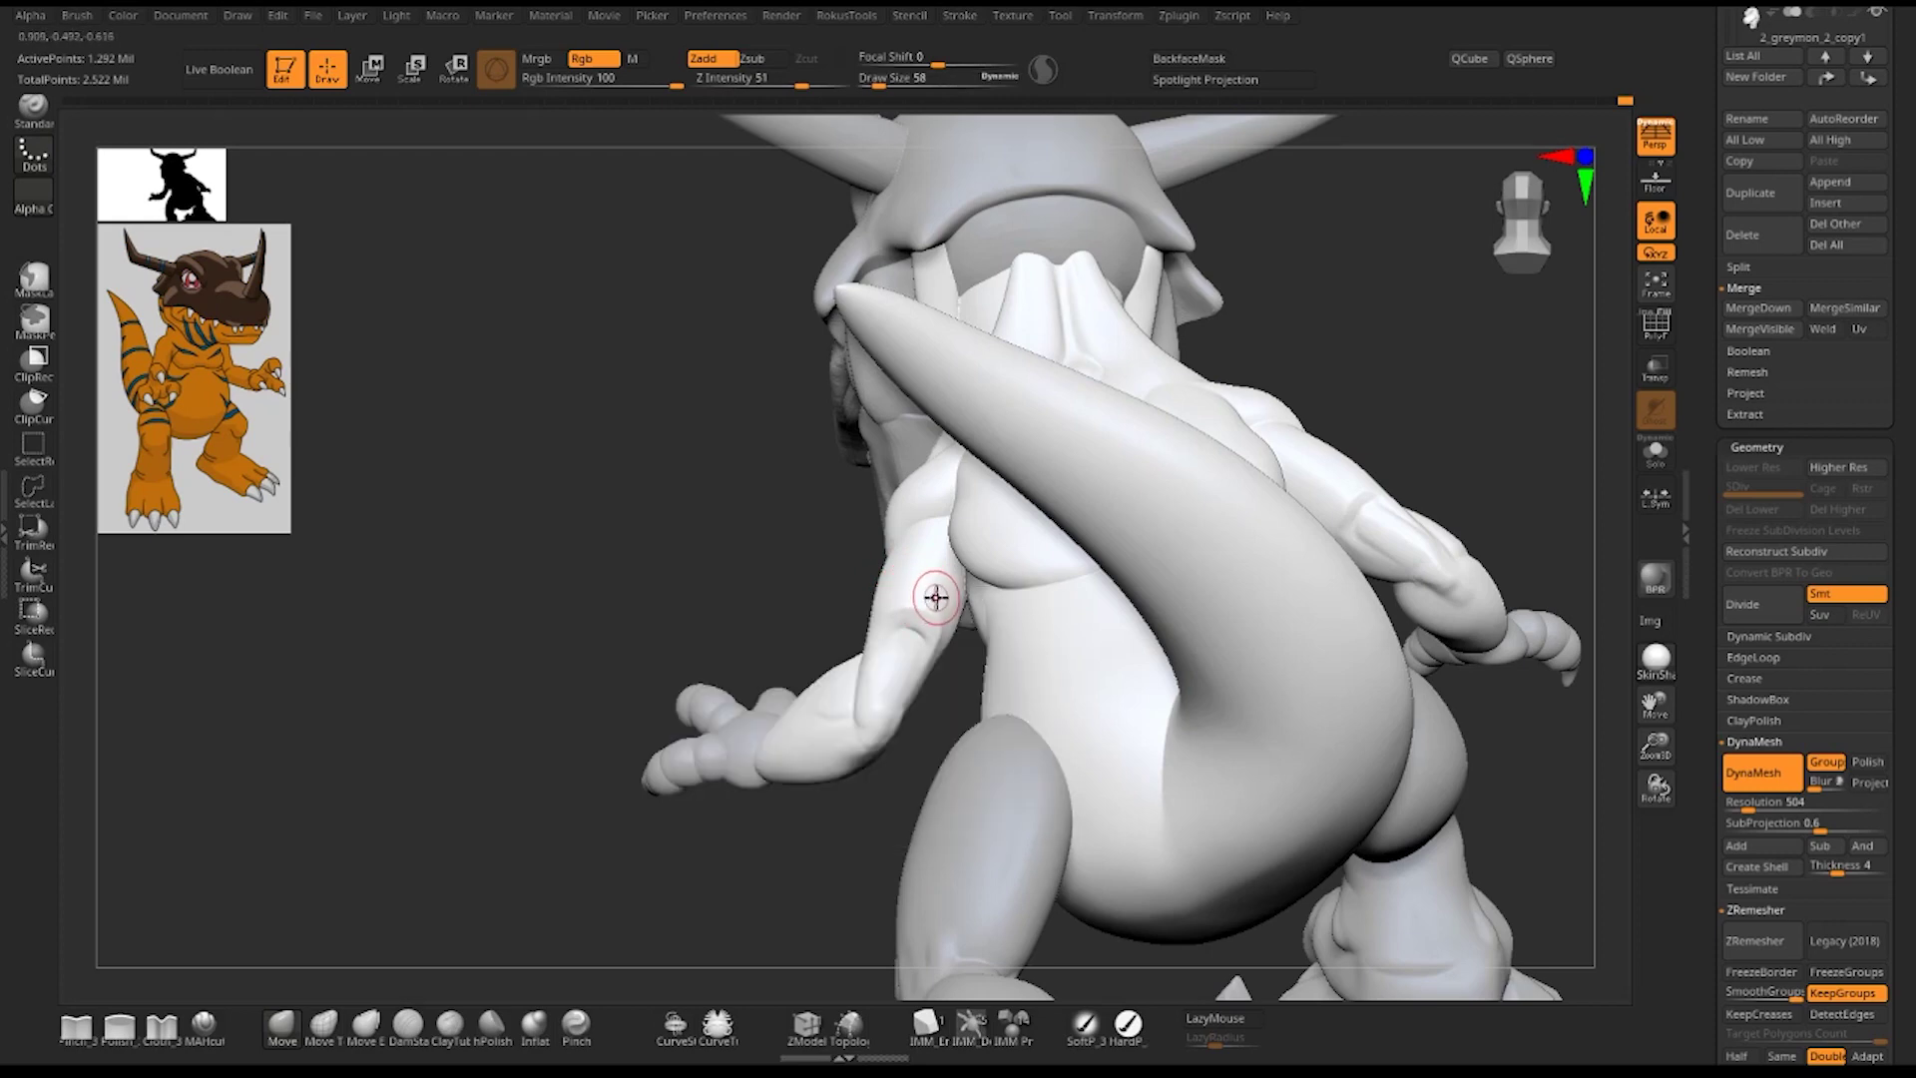
{"action": "left_click_drag", "start_coordinate": [818, 865], "coordinate": [915, 620]}
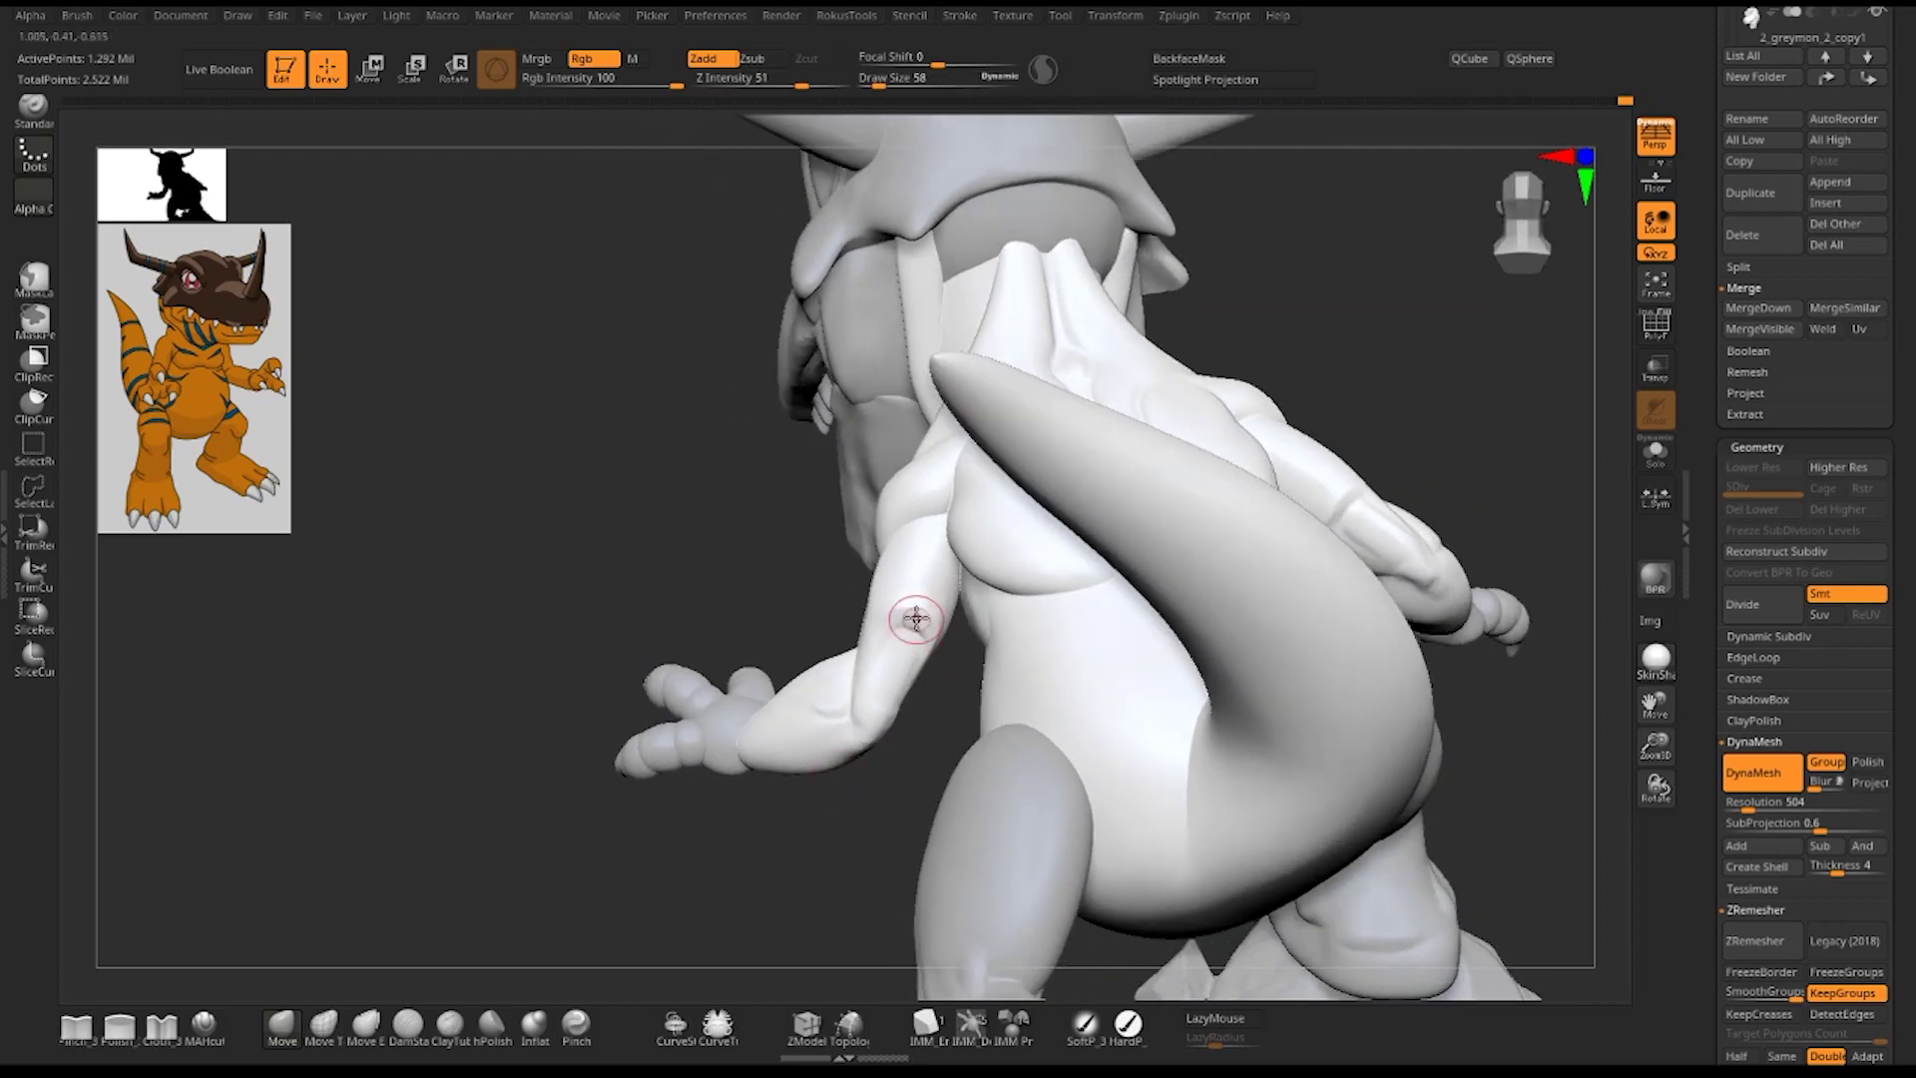
{"action": "key", "text": "shift"}
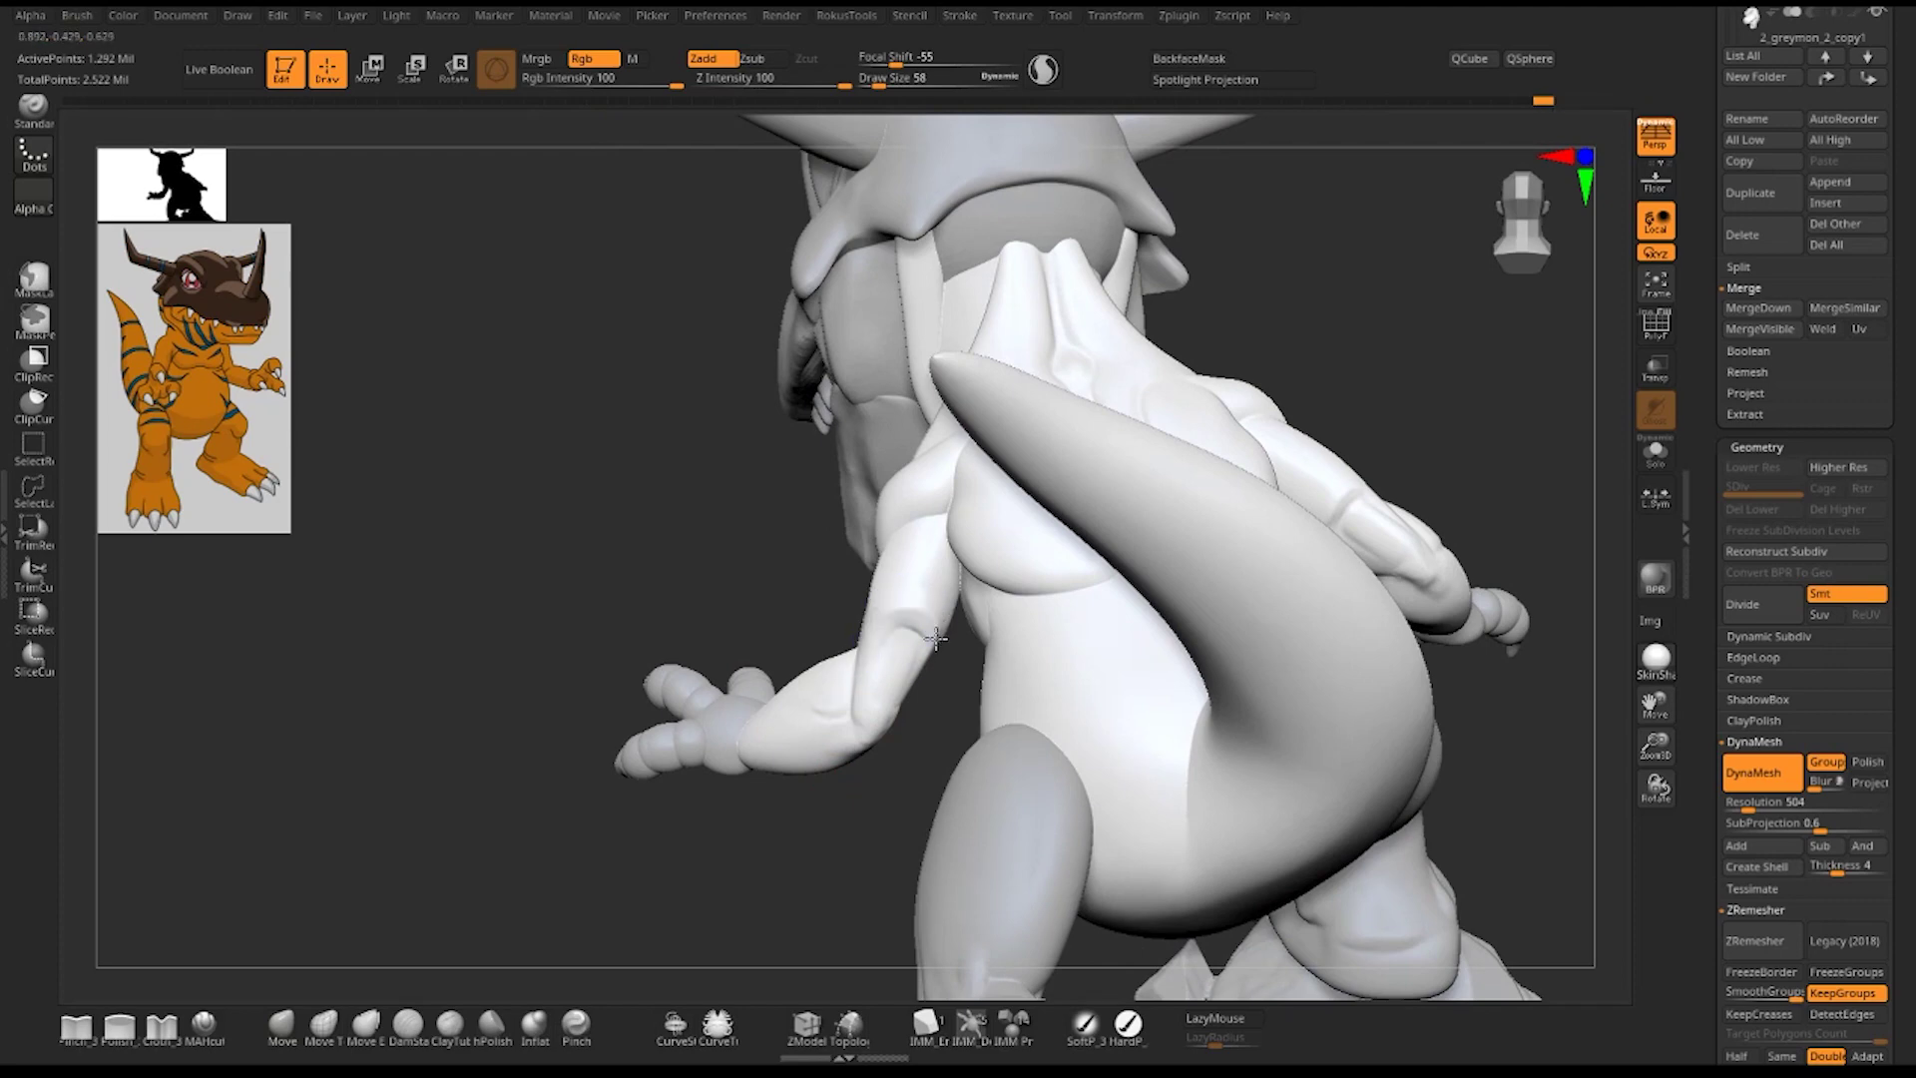
- Build up the upper-arm muscle contour, alternating the low-intensity and full-strength additive brushes
{"action": "key", "text": "b"}
{"action": "key", "text": "s"}
{"action": "key", "text": "t"}
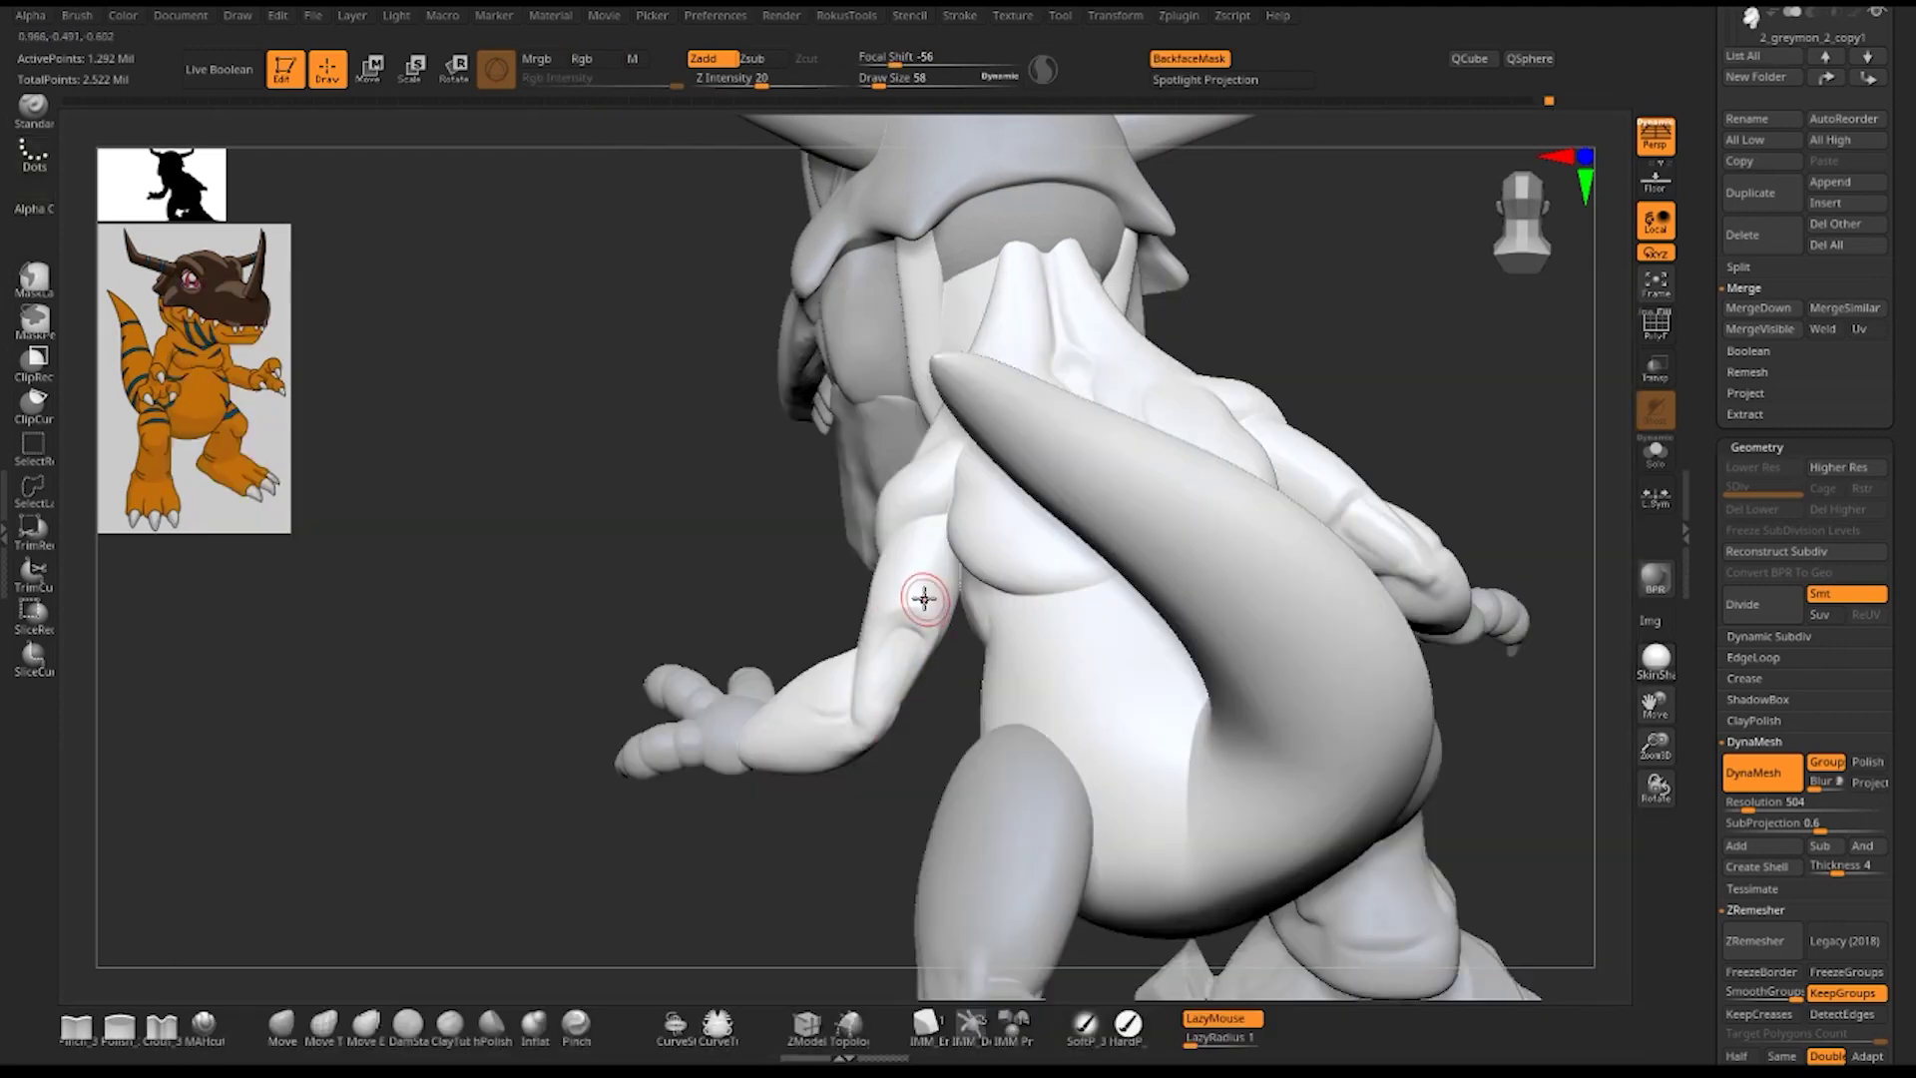
{"action": "left_click_drag", "start_coordinate": [940, 600], "coordinate": [951, 593]}
{"action": "key", "text": "shift"}
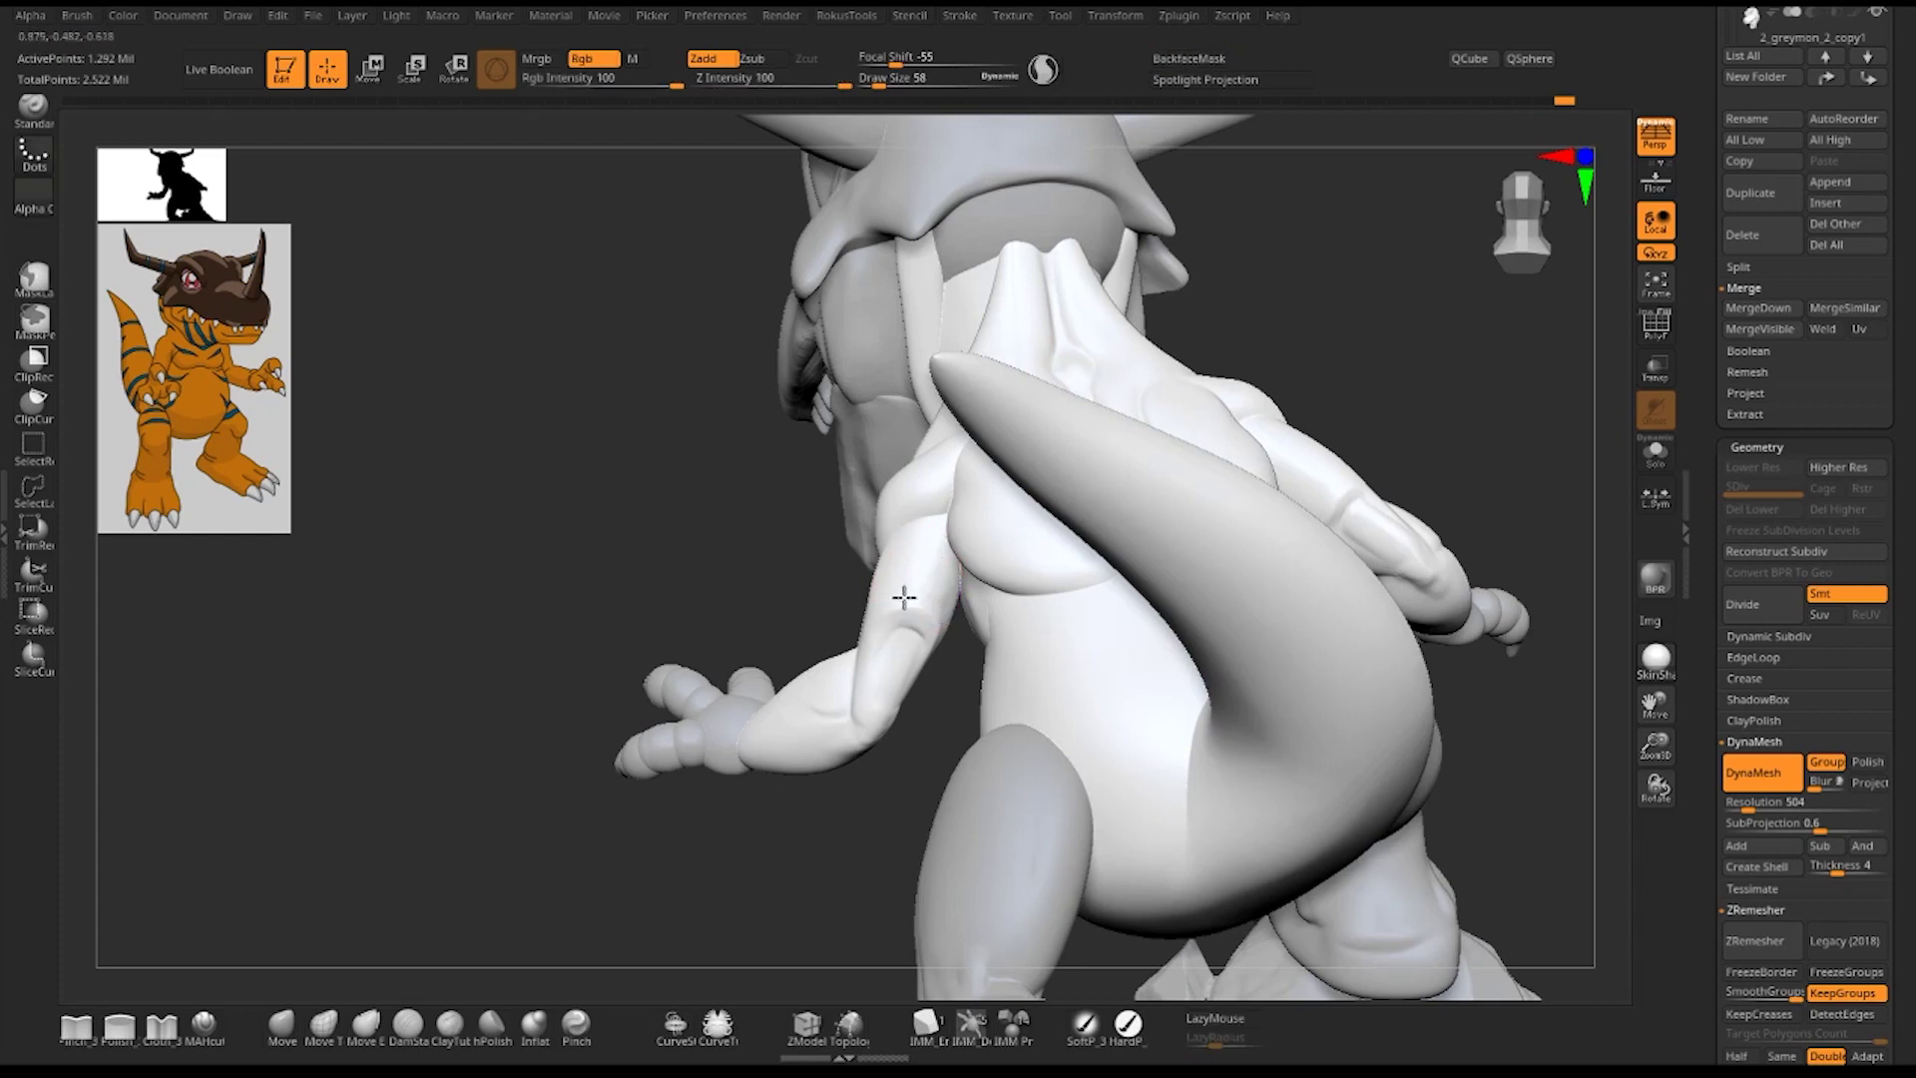
{"action": "left_click_drag", "start_coordinate": [904, 597], "coordinate": [918, 677]}
{"action": "key", "text": "shift"}
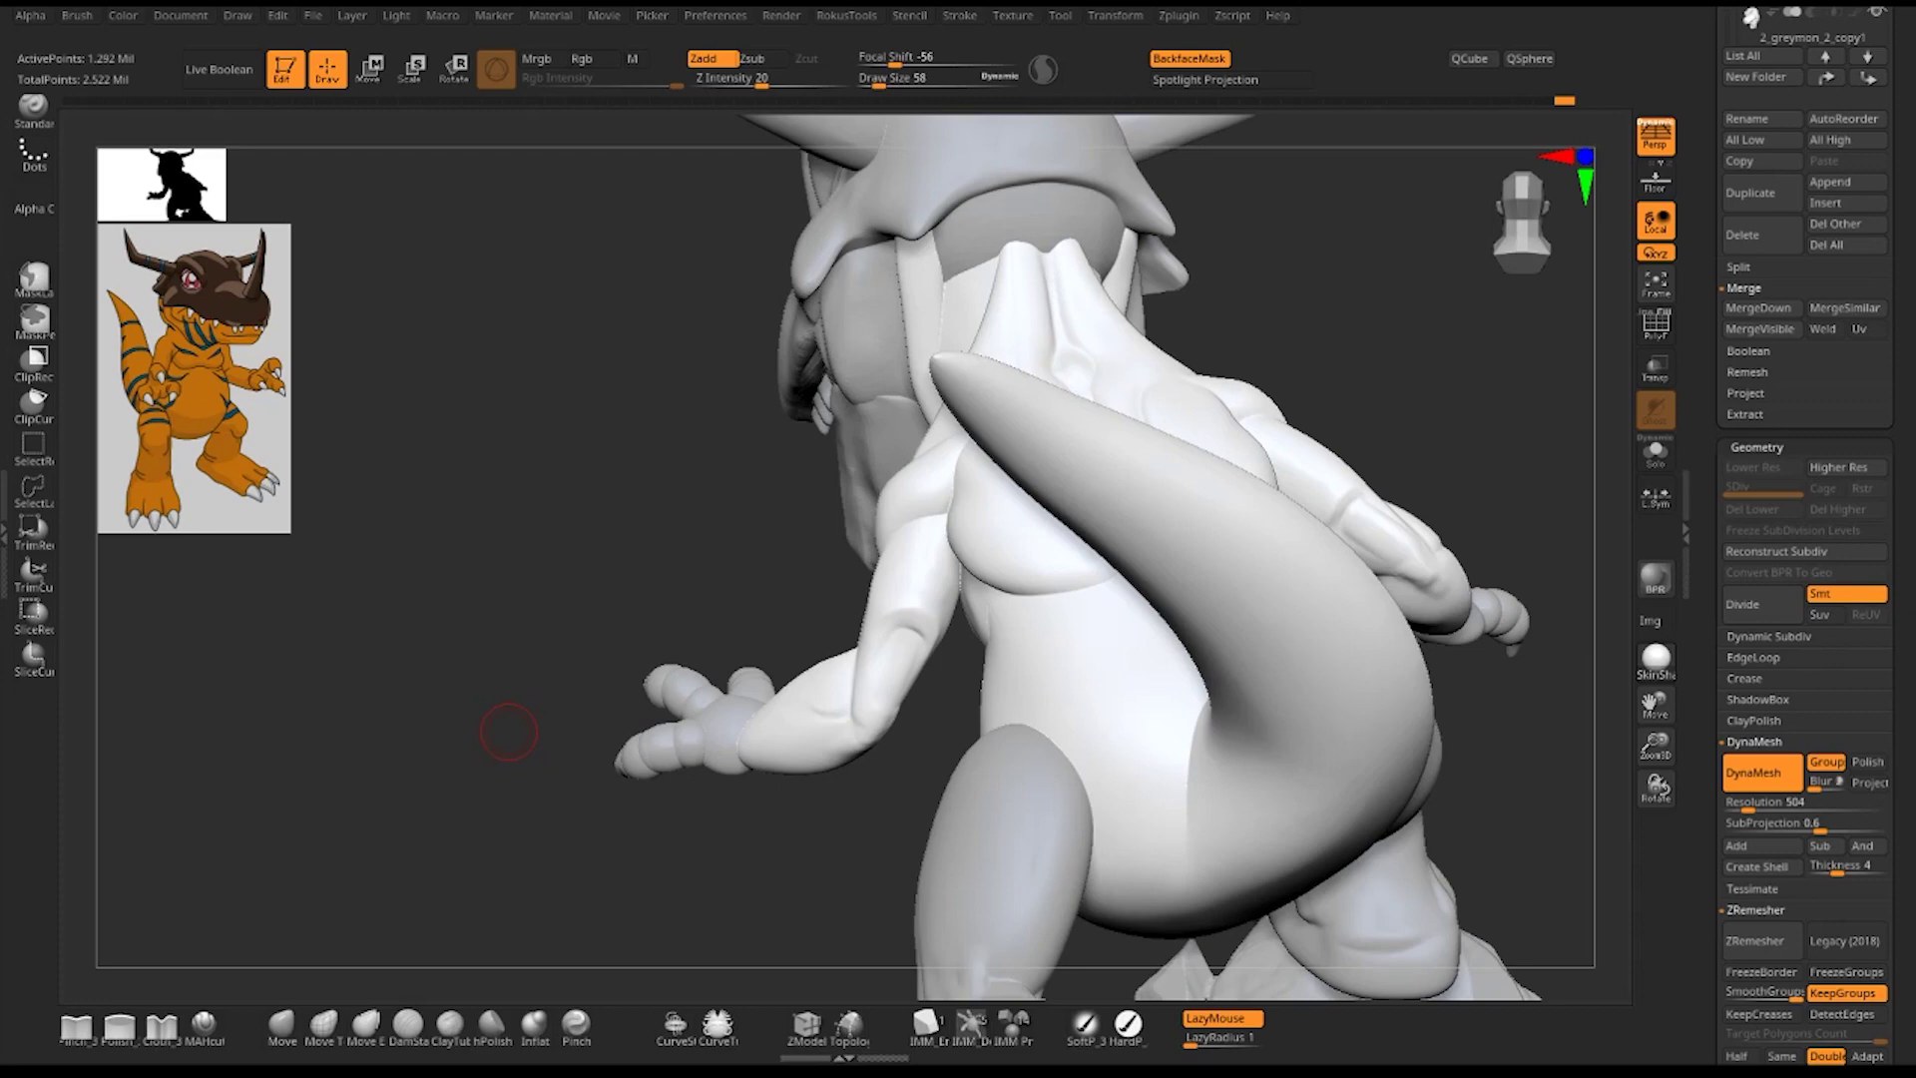
- Orbit around the head, back and tail to a side view of the arm
{"action": "left_click_drag", "start_coordinate": [1335, 341], "coordinate": [1147, 446]}
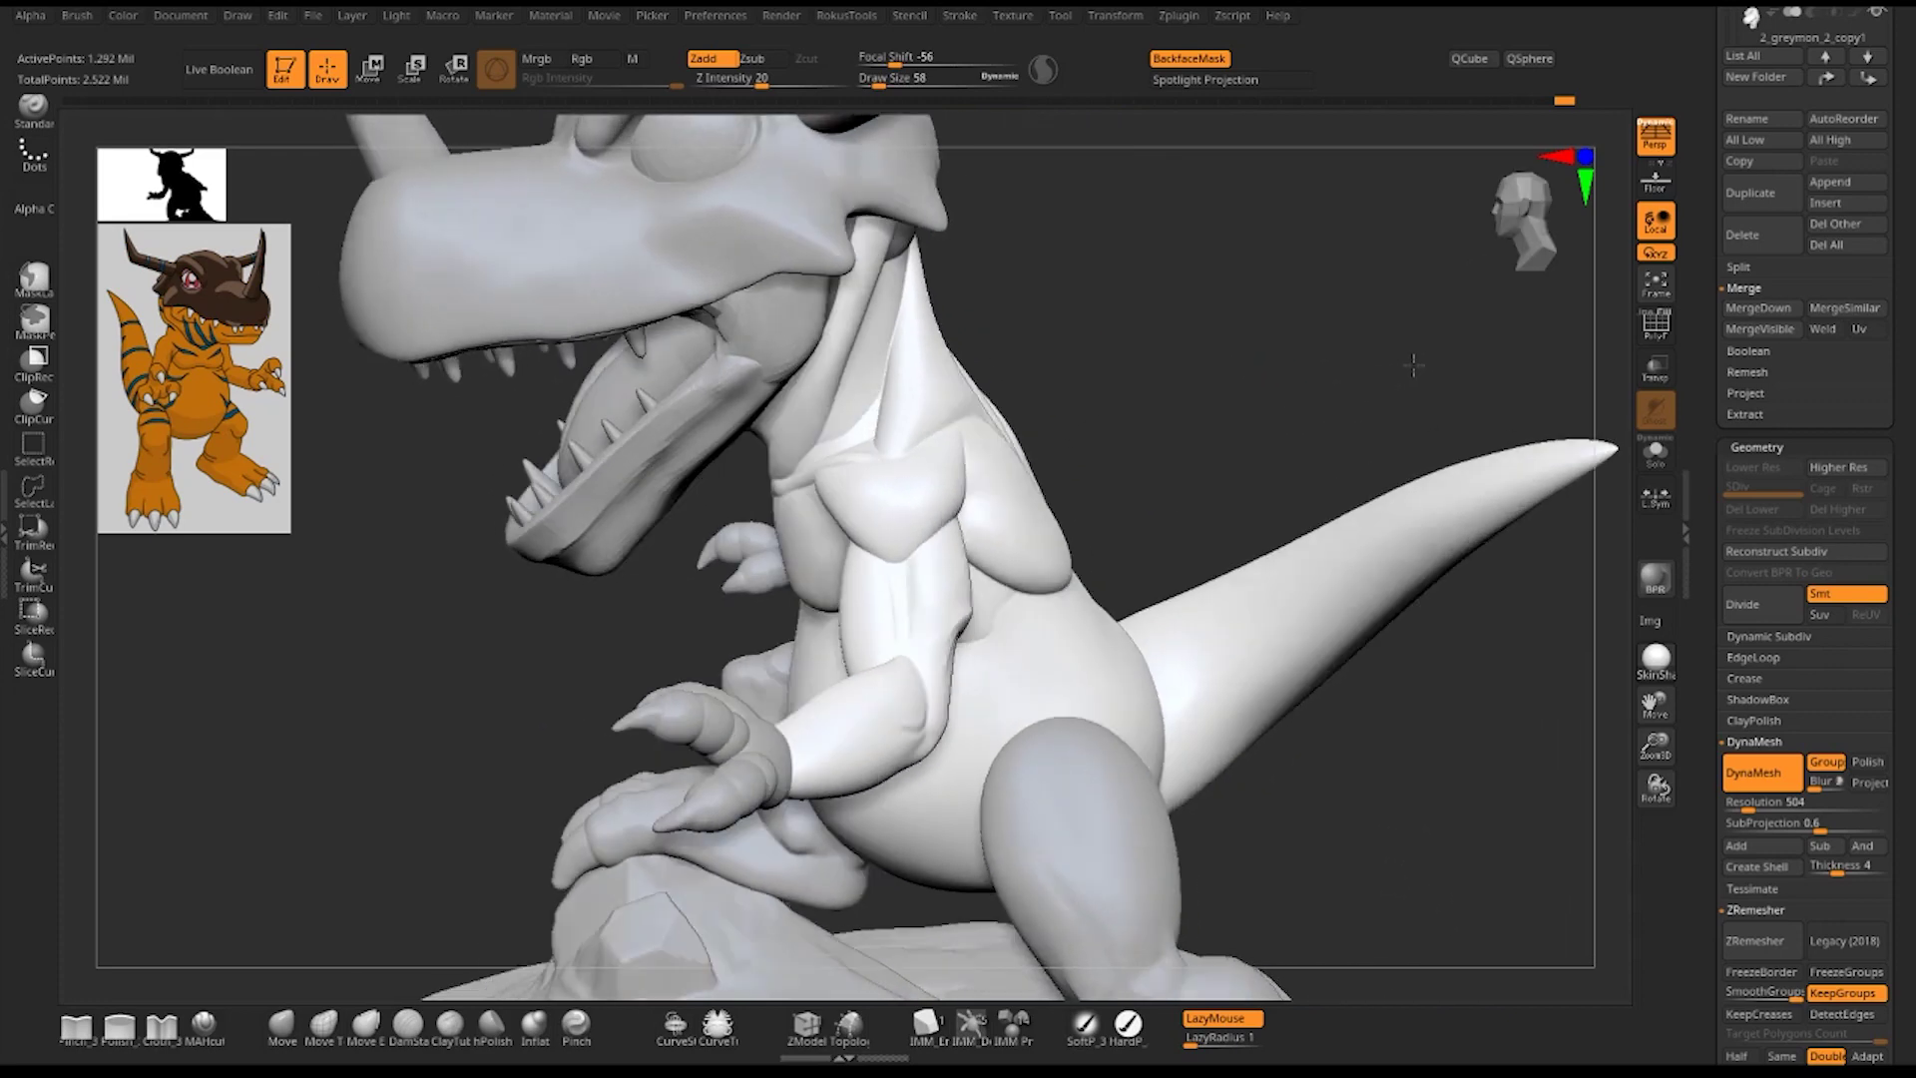
{"action": "key", "text": "shift"}
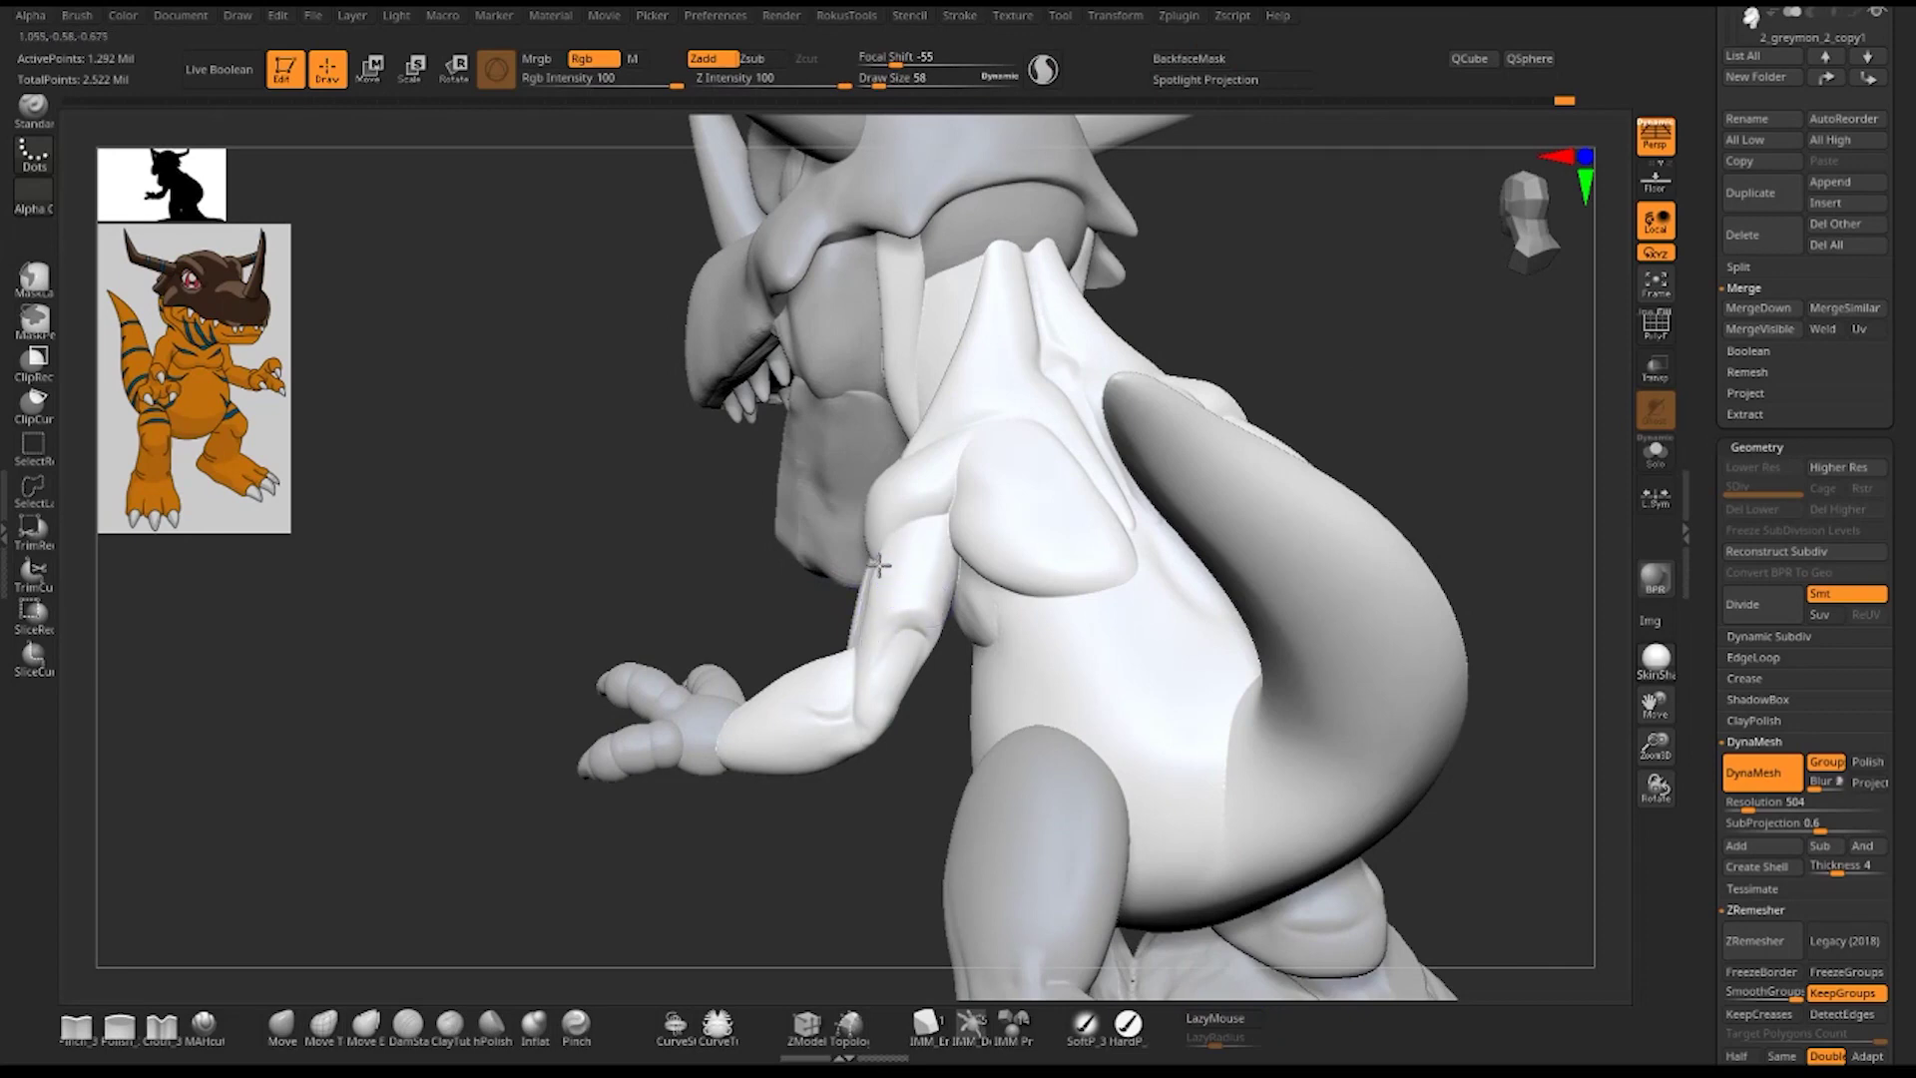
{"action": "left_click_drag", "start_coordinate": [732, 599], "coordinate": [748, 607]}
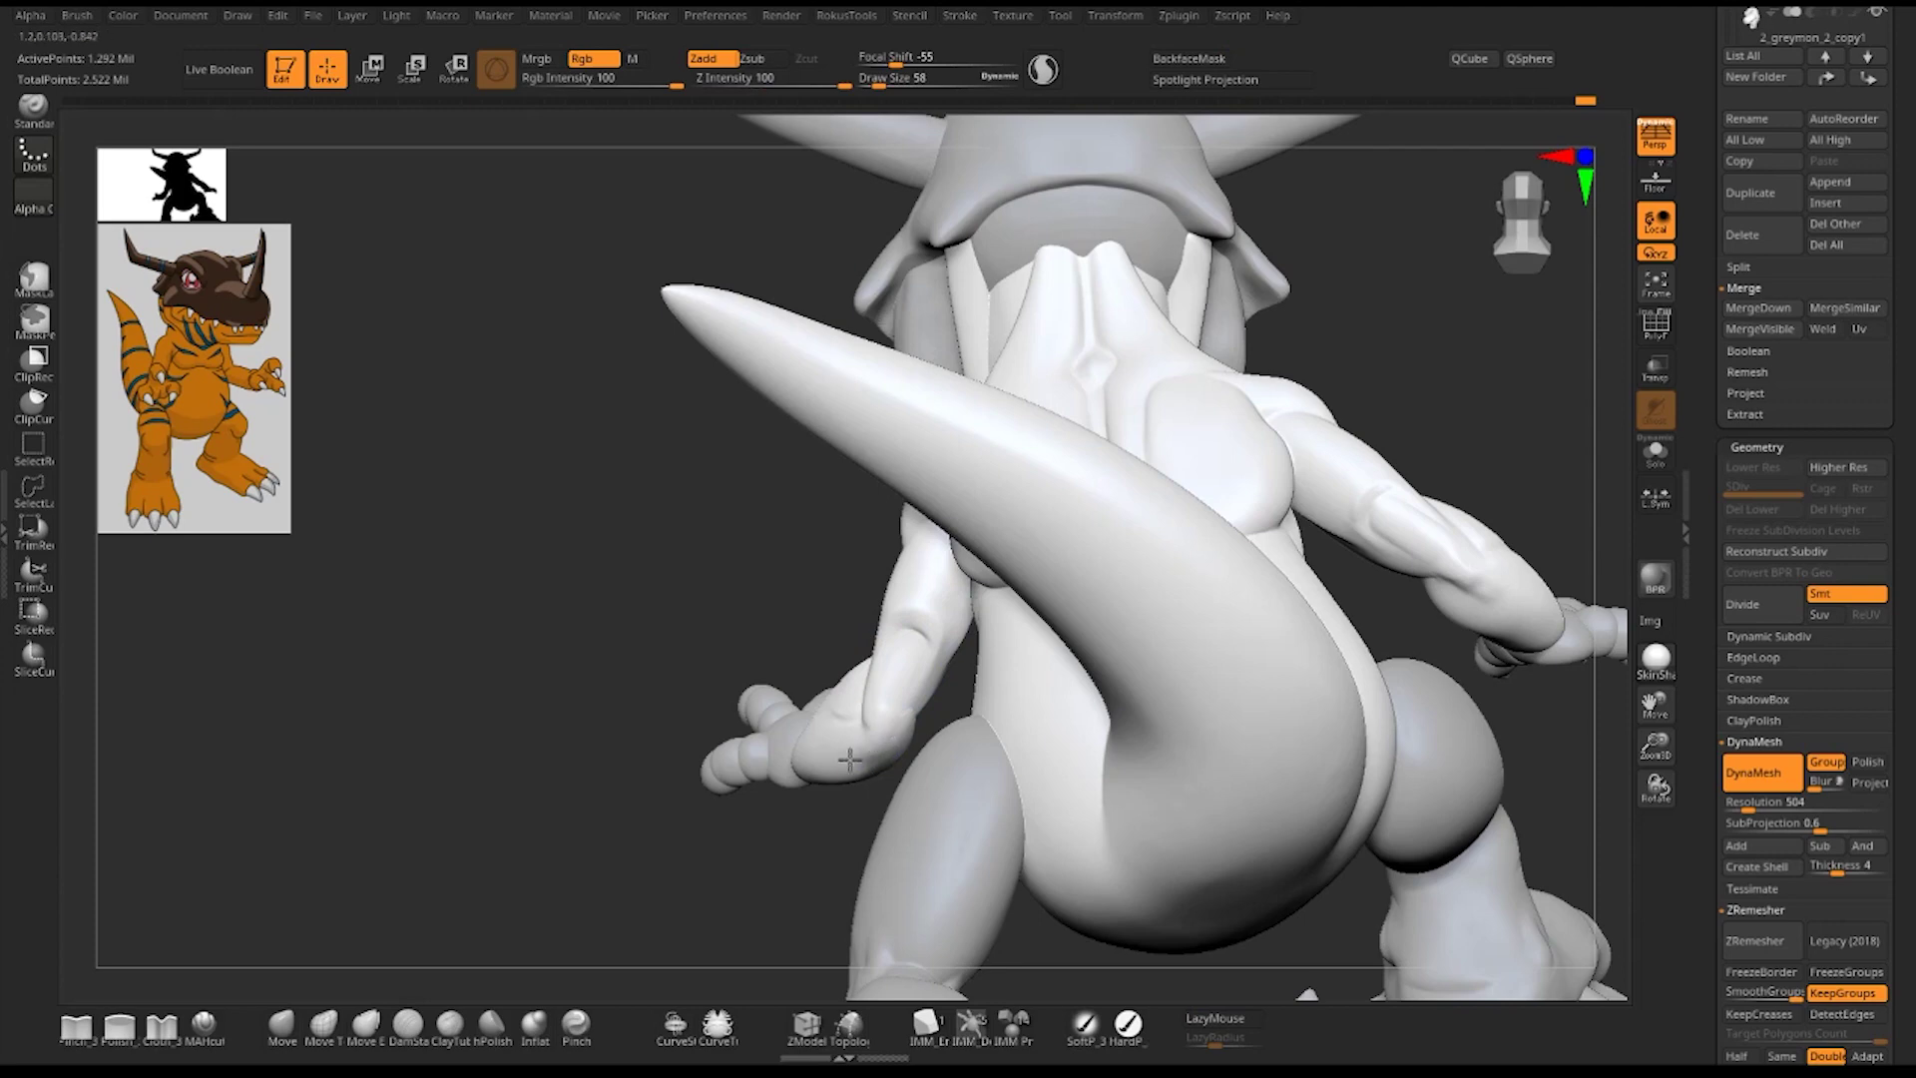
{"action": "mouse_move", "coordinate": [774, 607]}
{"action": "right_mouse_down"}
{"action": "mouse_move", "coordinate": [839, 604]}
{"action": "mouse_move", "coordinate": [813, 677]}
{"action": "right_mouse_up"}
- Select the DamStandard Zsub crease brush and carve a crease along the forearm near the elbow
{"action": "key", "text": "b"}
{"action": "key", "text": "d"}
{"action": "key", "text": "s"}
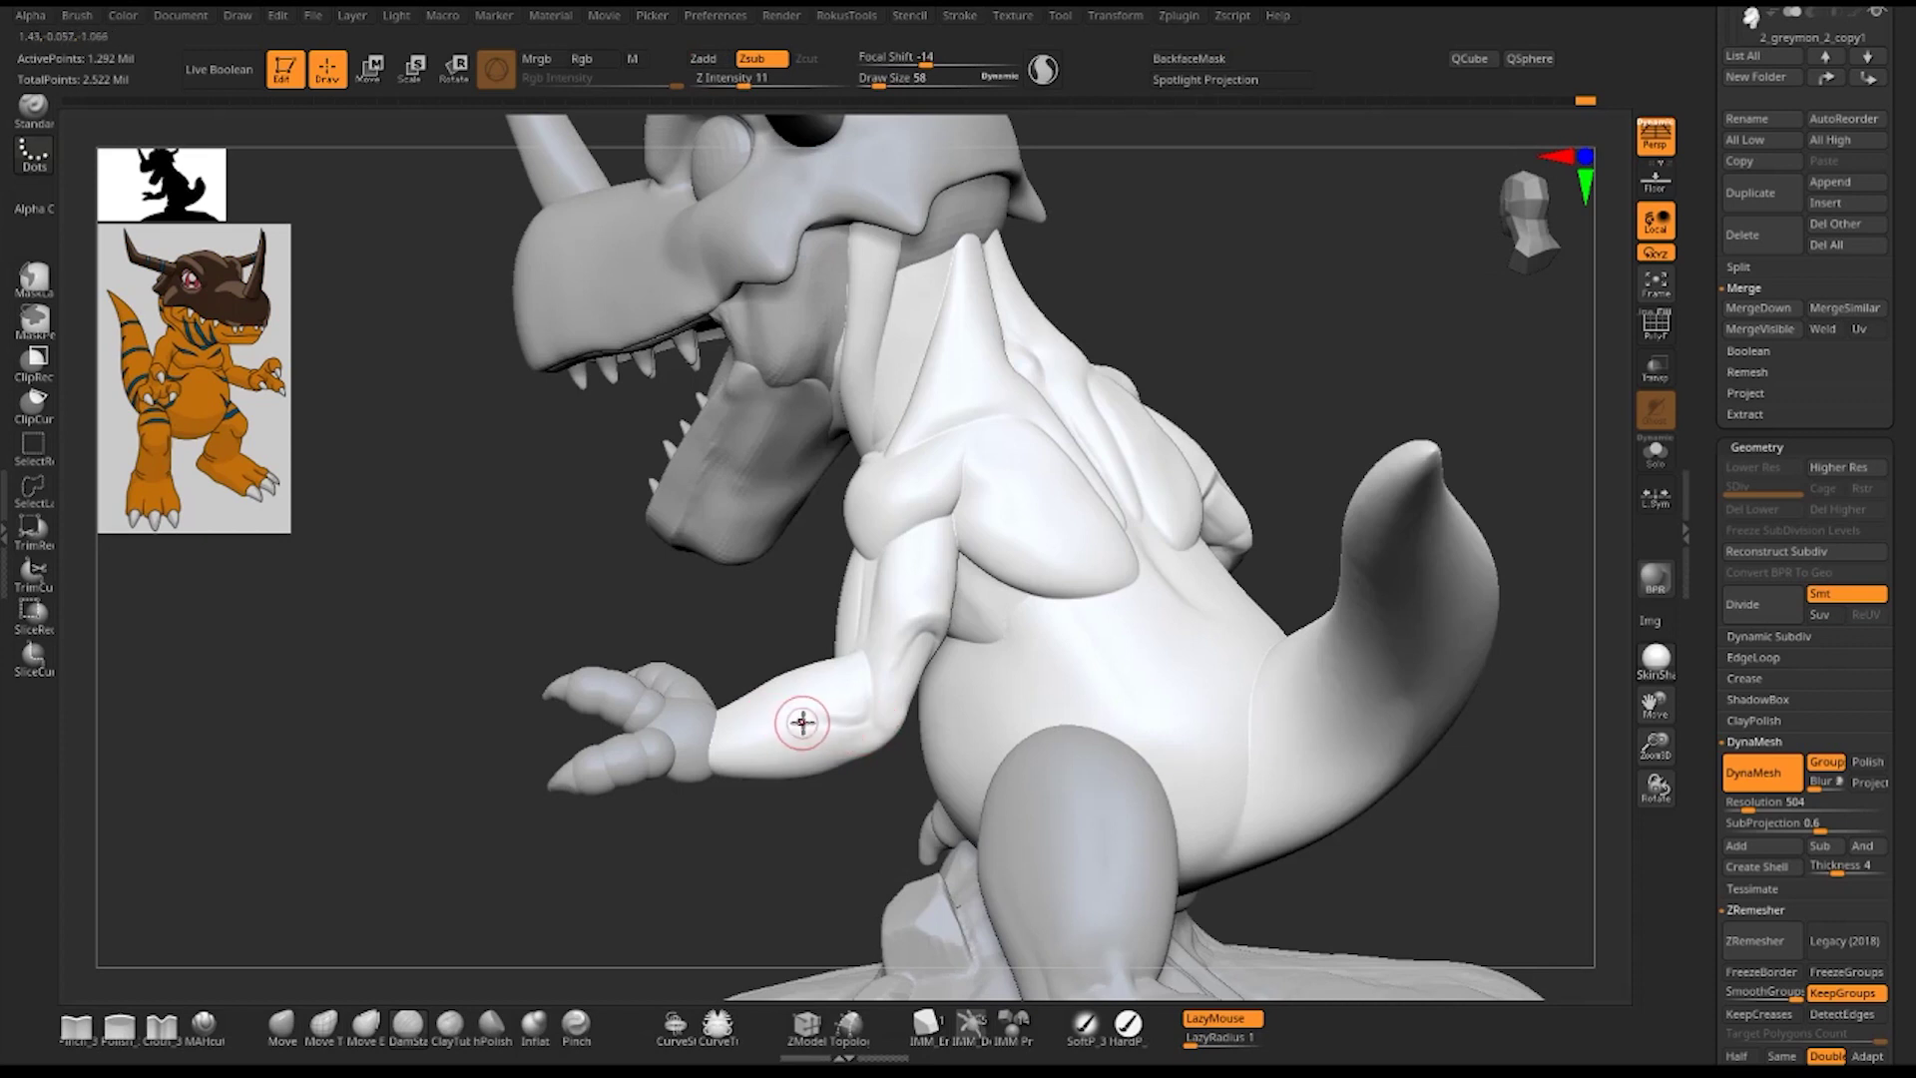
{"action": "left_click_drag", "start_coordinate": [802, 721], "coordinate": [855, 727], "text": "alt"}
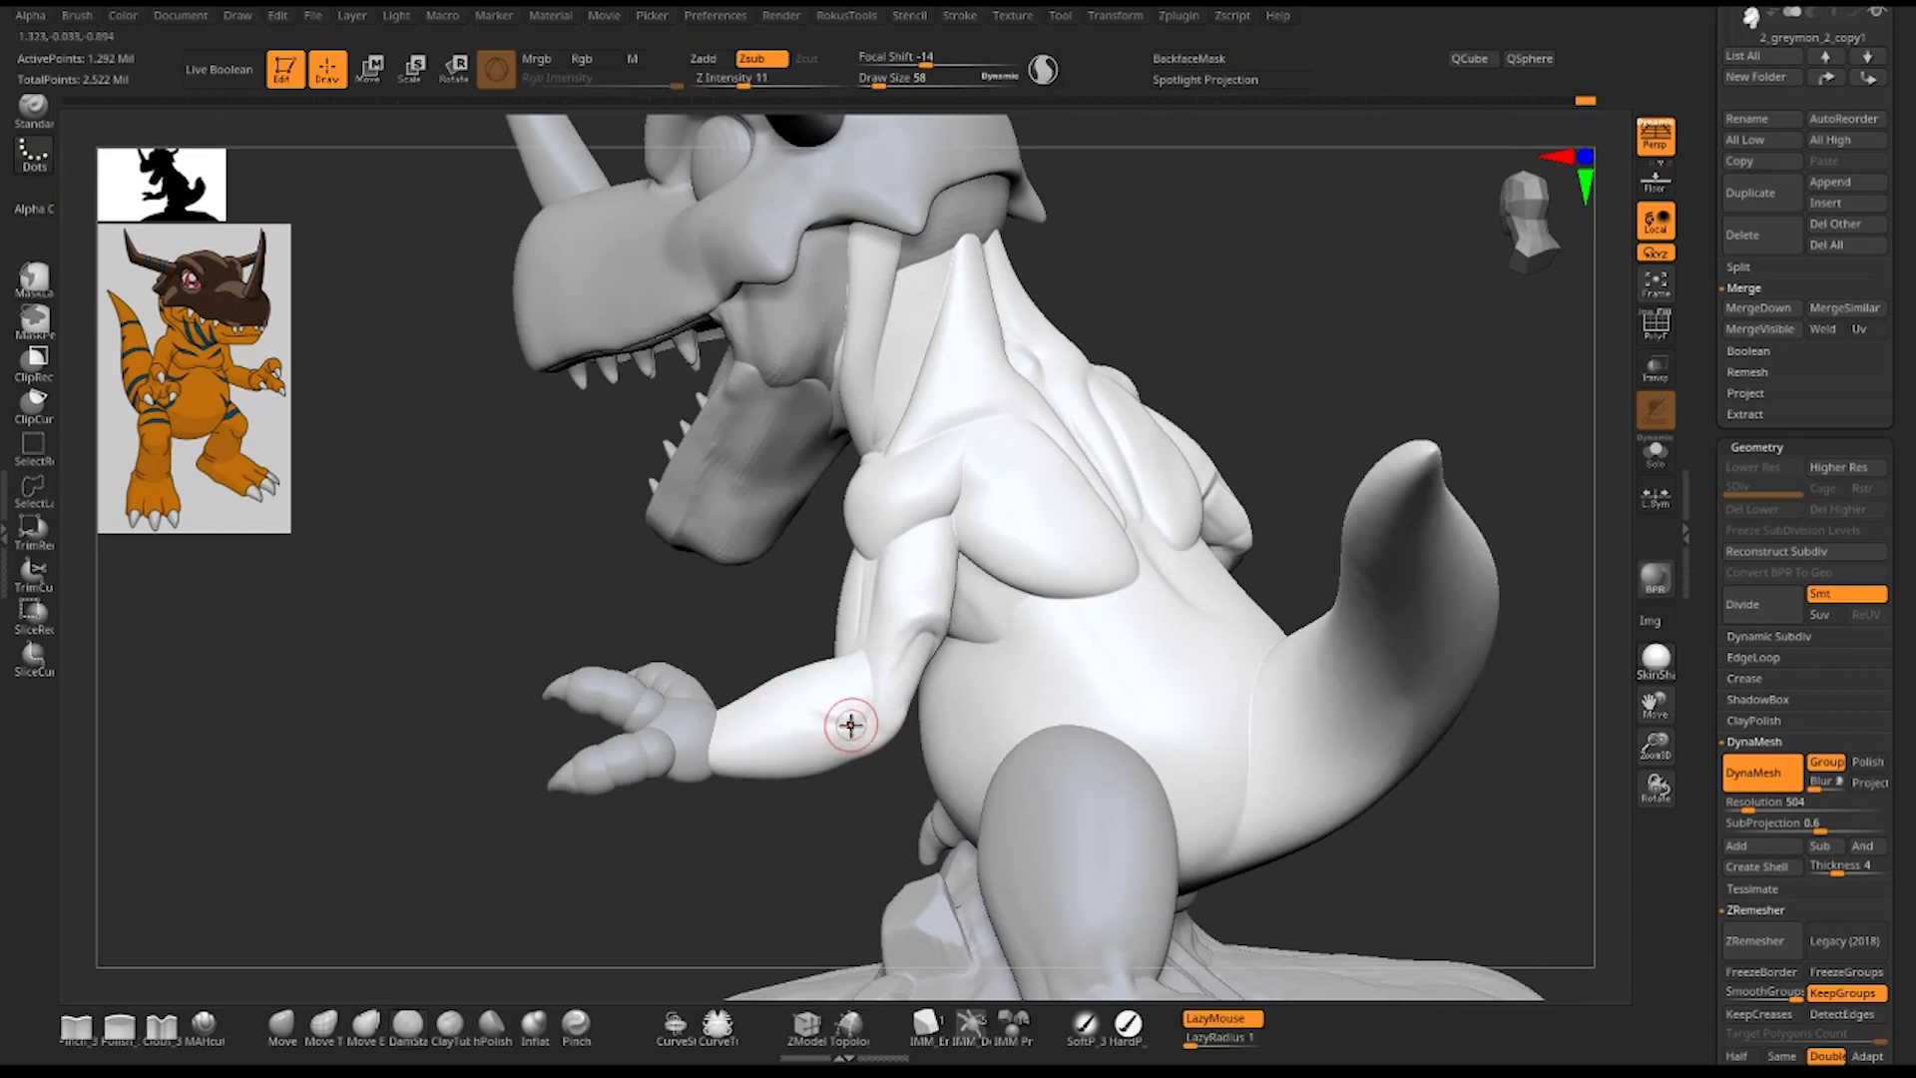
{"action": "left_click_drag", "start_coordinate": [850, 725], "coordinate": [868, 706]}
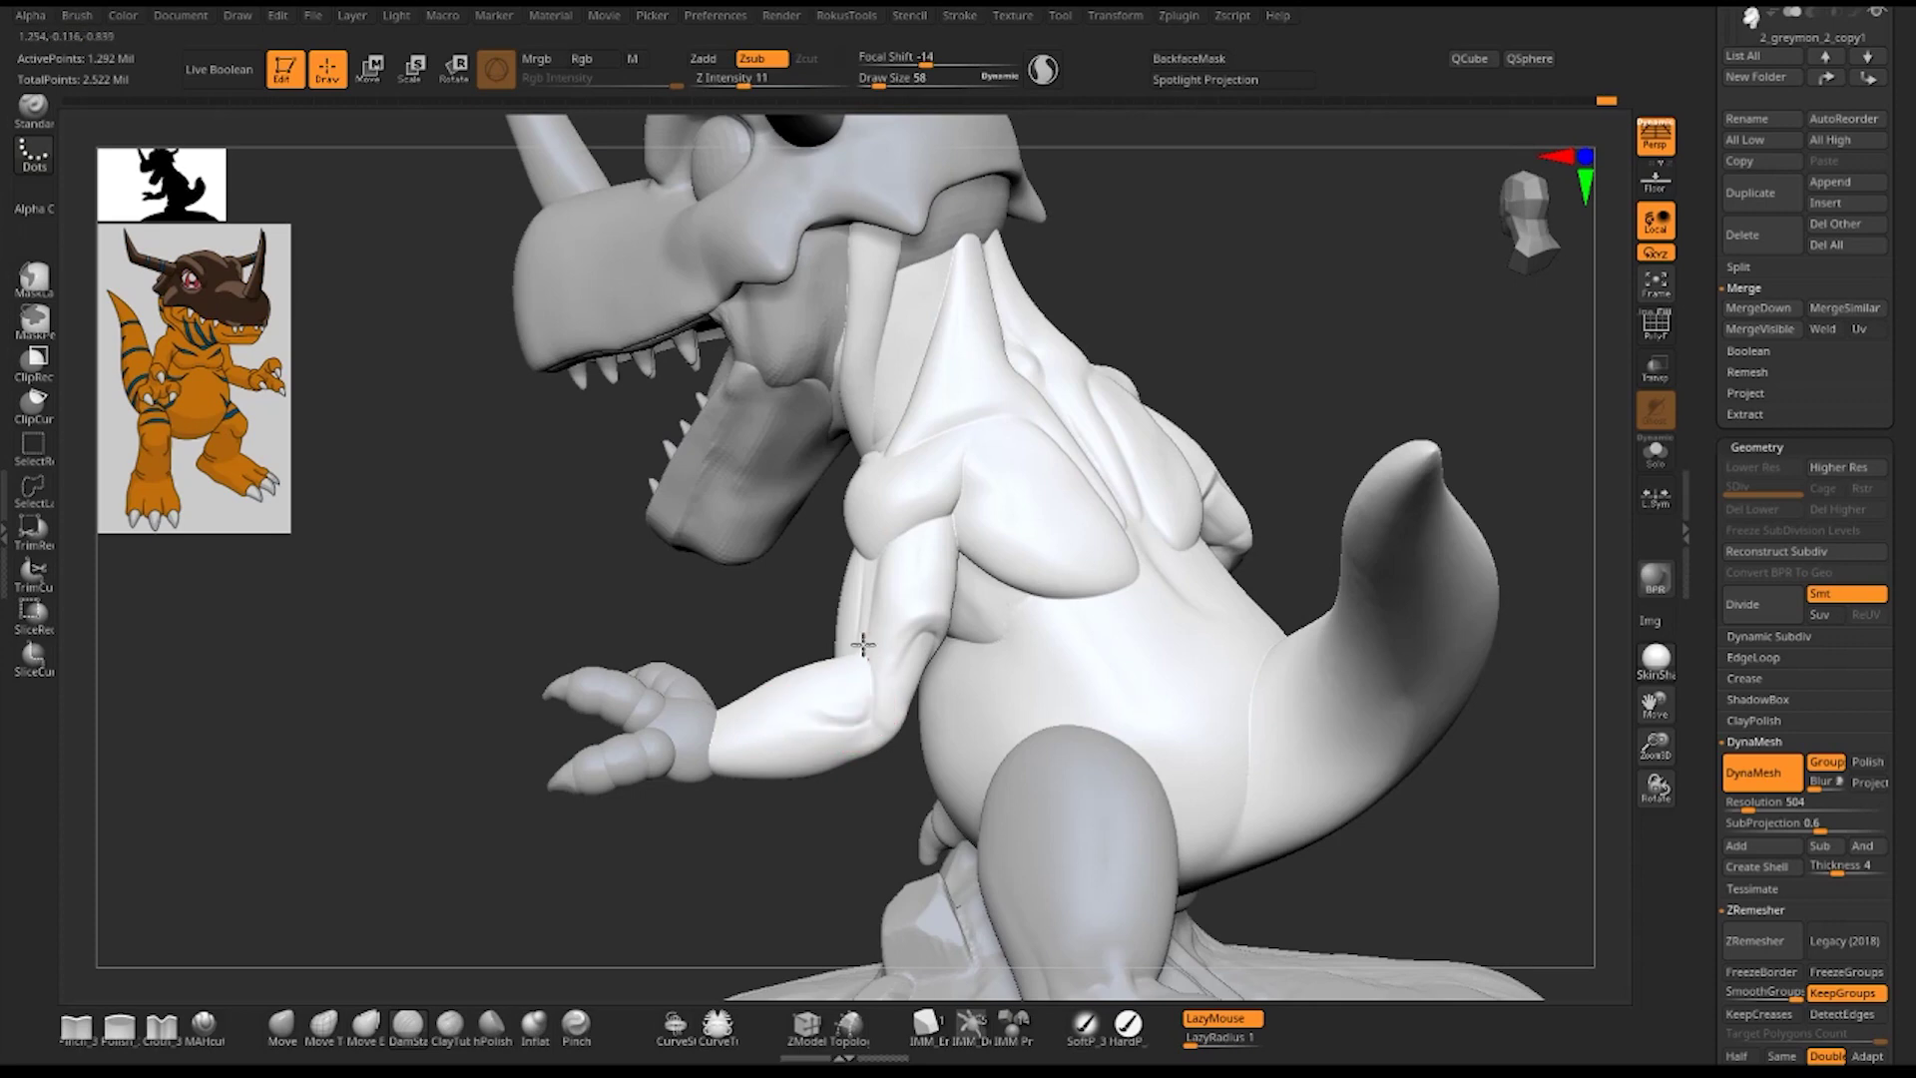
{"action": "mouse_move", "coordinate": [1265, 363]}
{"action": "left_mouse_down"}
{"action": "mouse_move", "coordinate": [1288, 379]}
{"action": "mouse_move", "coordinate": [1270, 419]}
{"action": "mouse_move", "coordinate": [1215, 396]}
{"action": "left_mouse_up"}
{"action": "key", "text": "space"}
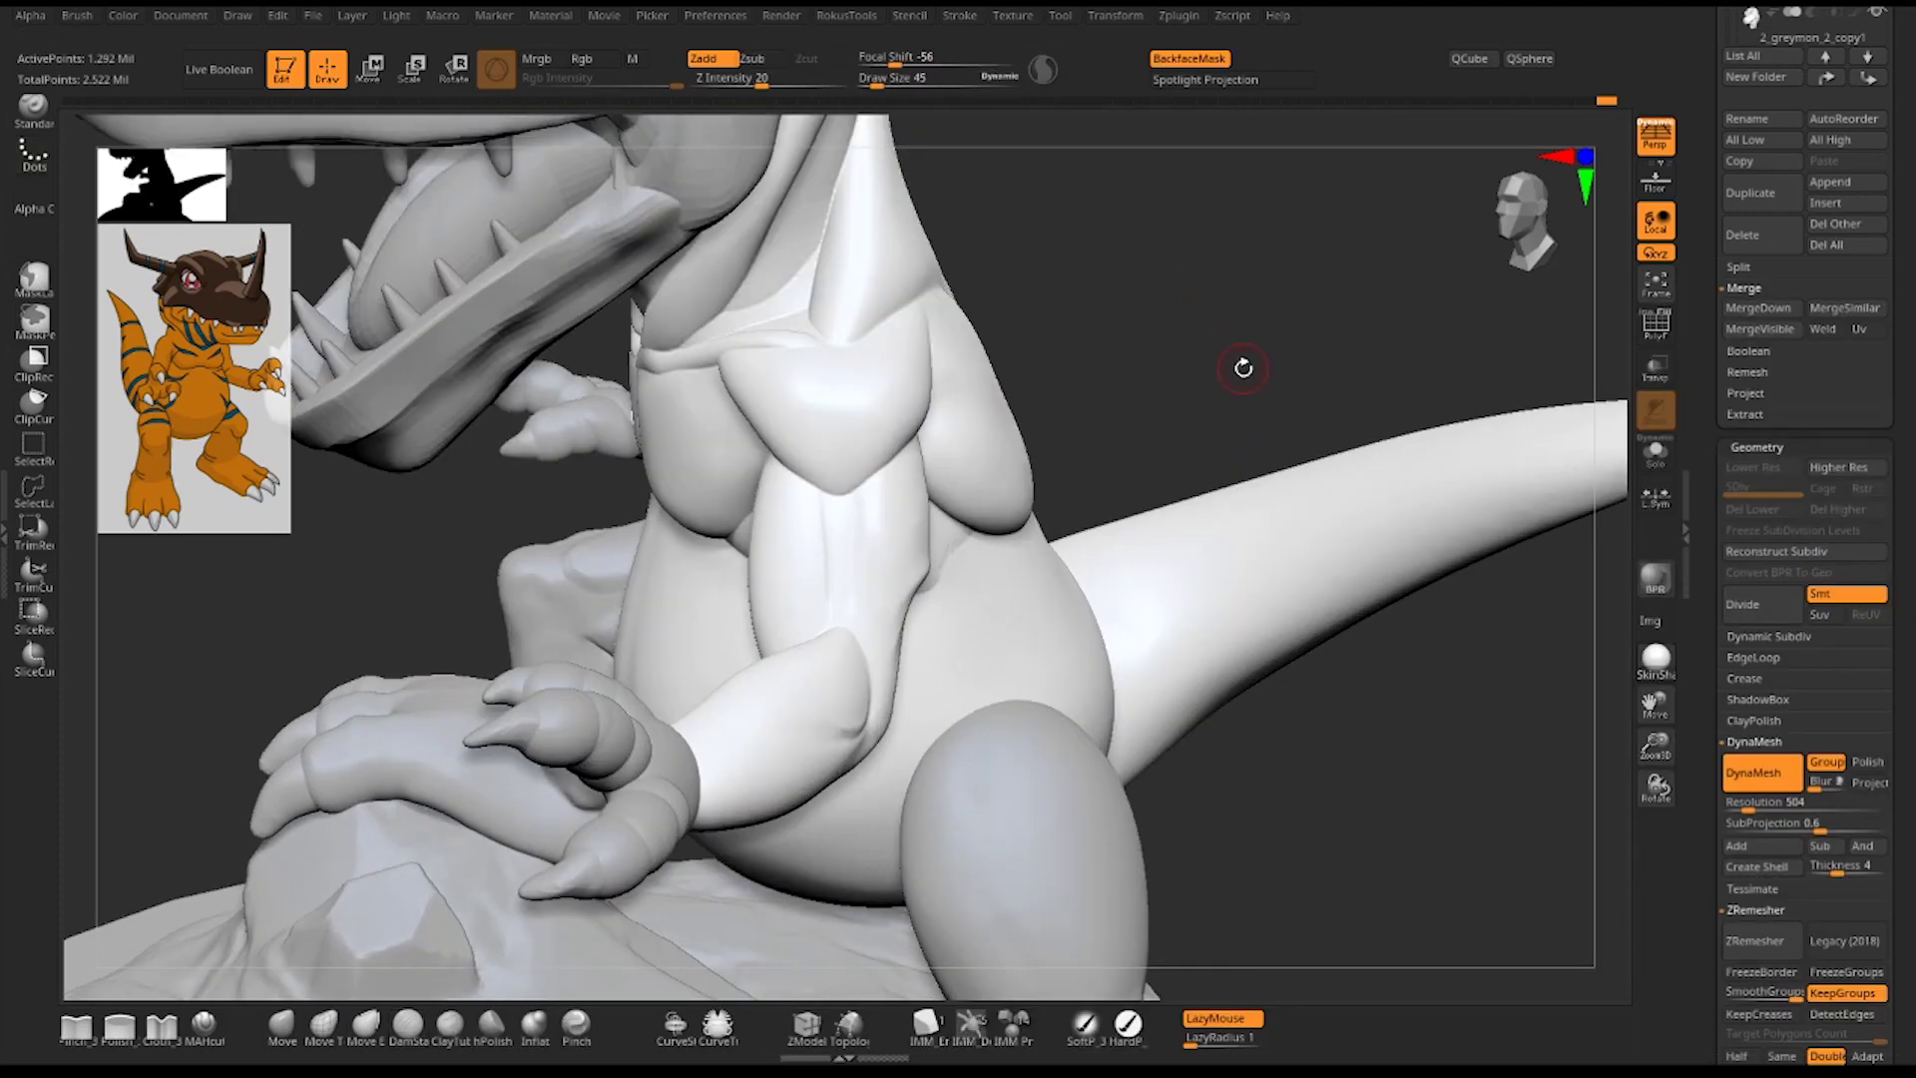
- Touch up the elbow, then orbit around the jaw, arm and belly
{"action": "left_click_drag", "start_coordinate": [1243, 368], "coordinate": [842, 629]}
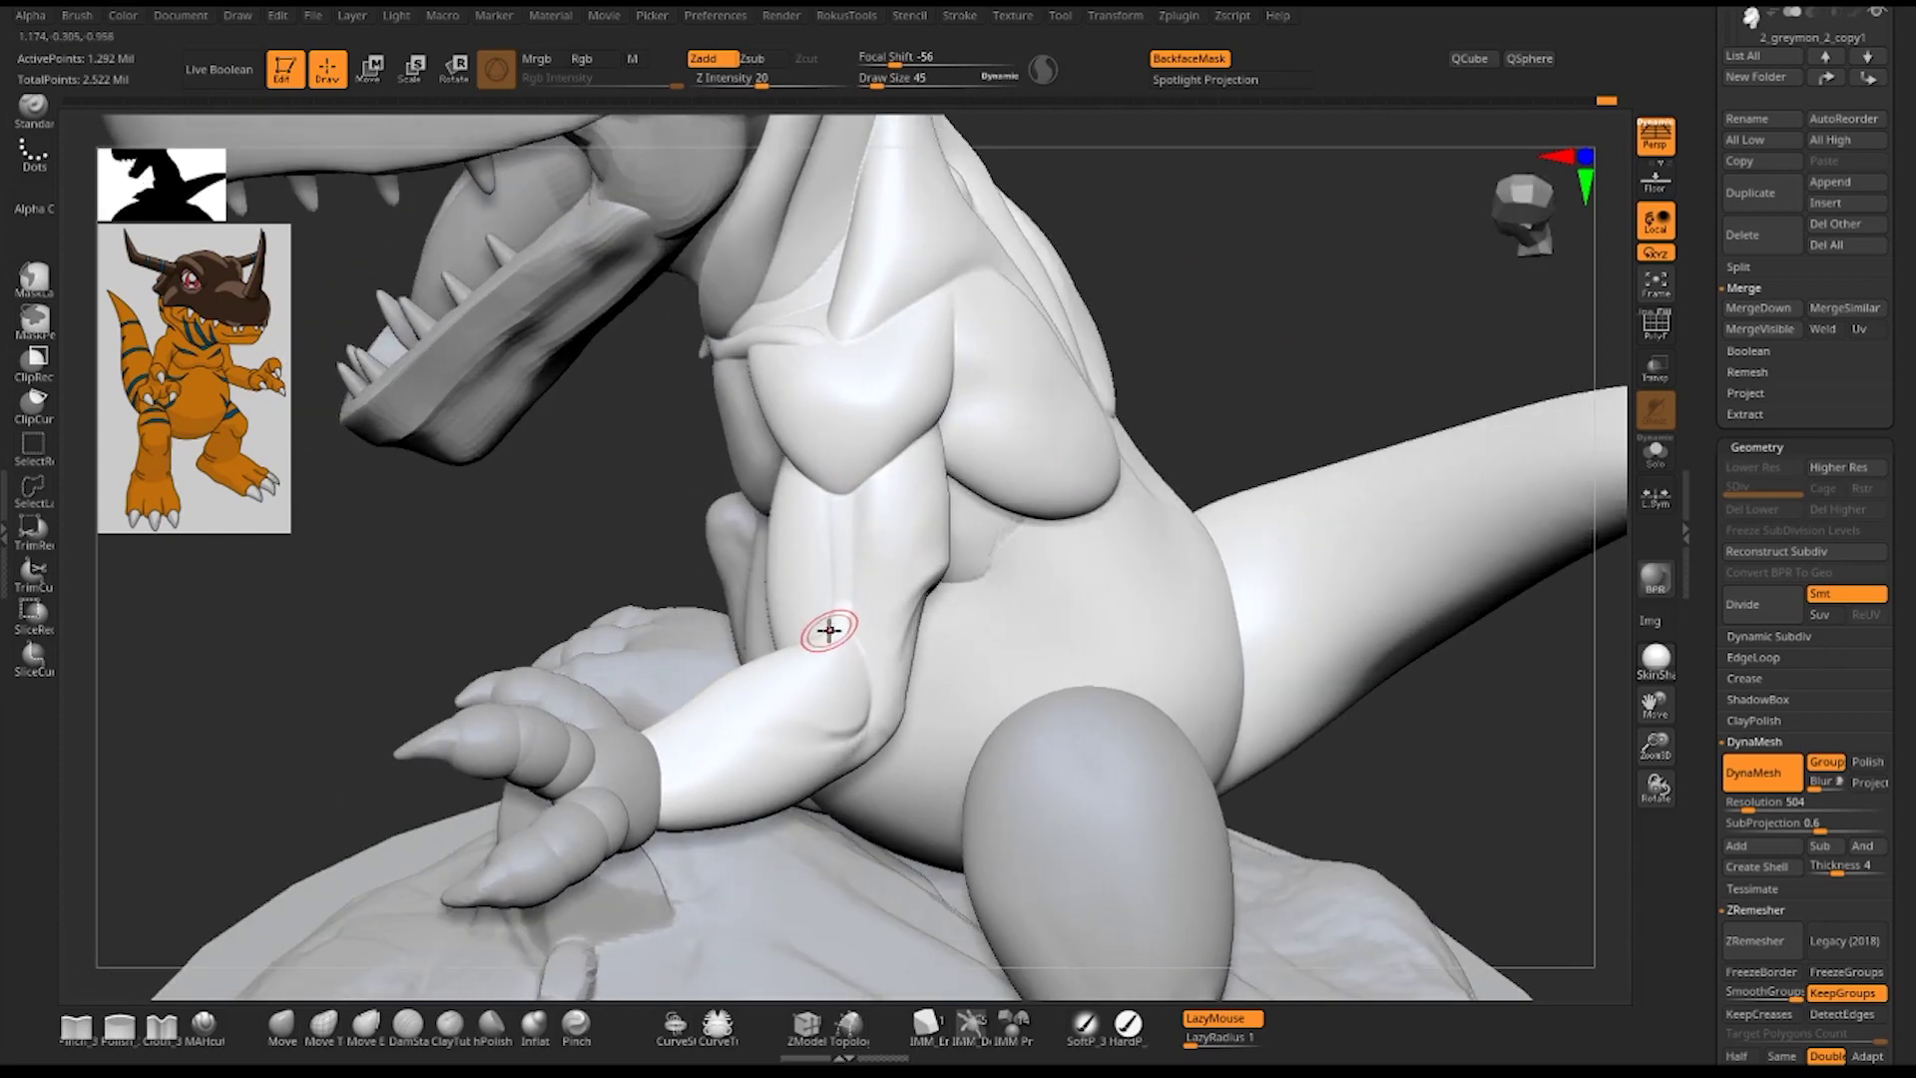
{"action": "left_click_drag", "start_coordinate": [842, 659], "coordinate": [849, 635]}
{"action": "key", "text": "shift"}
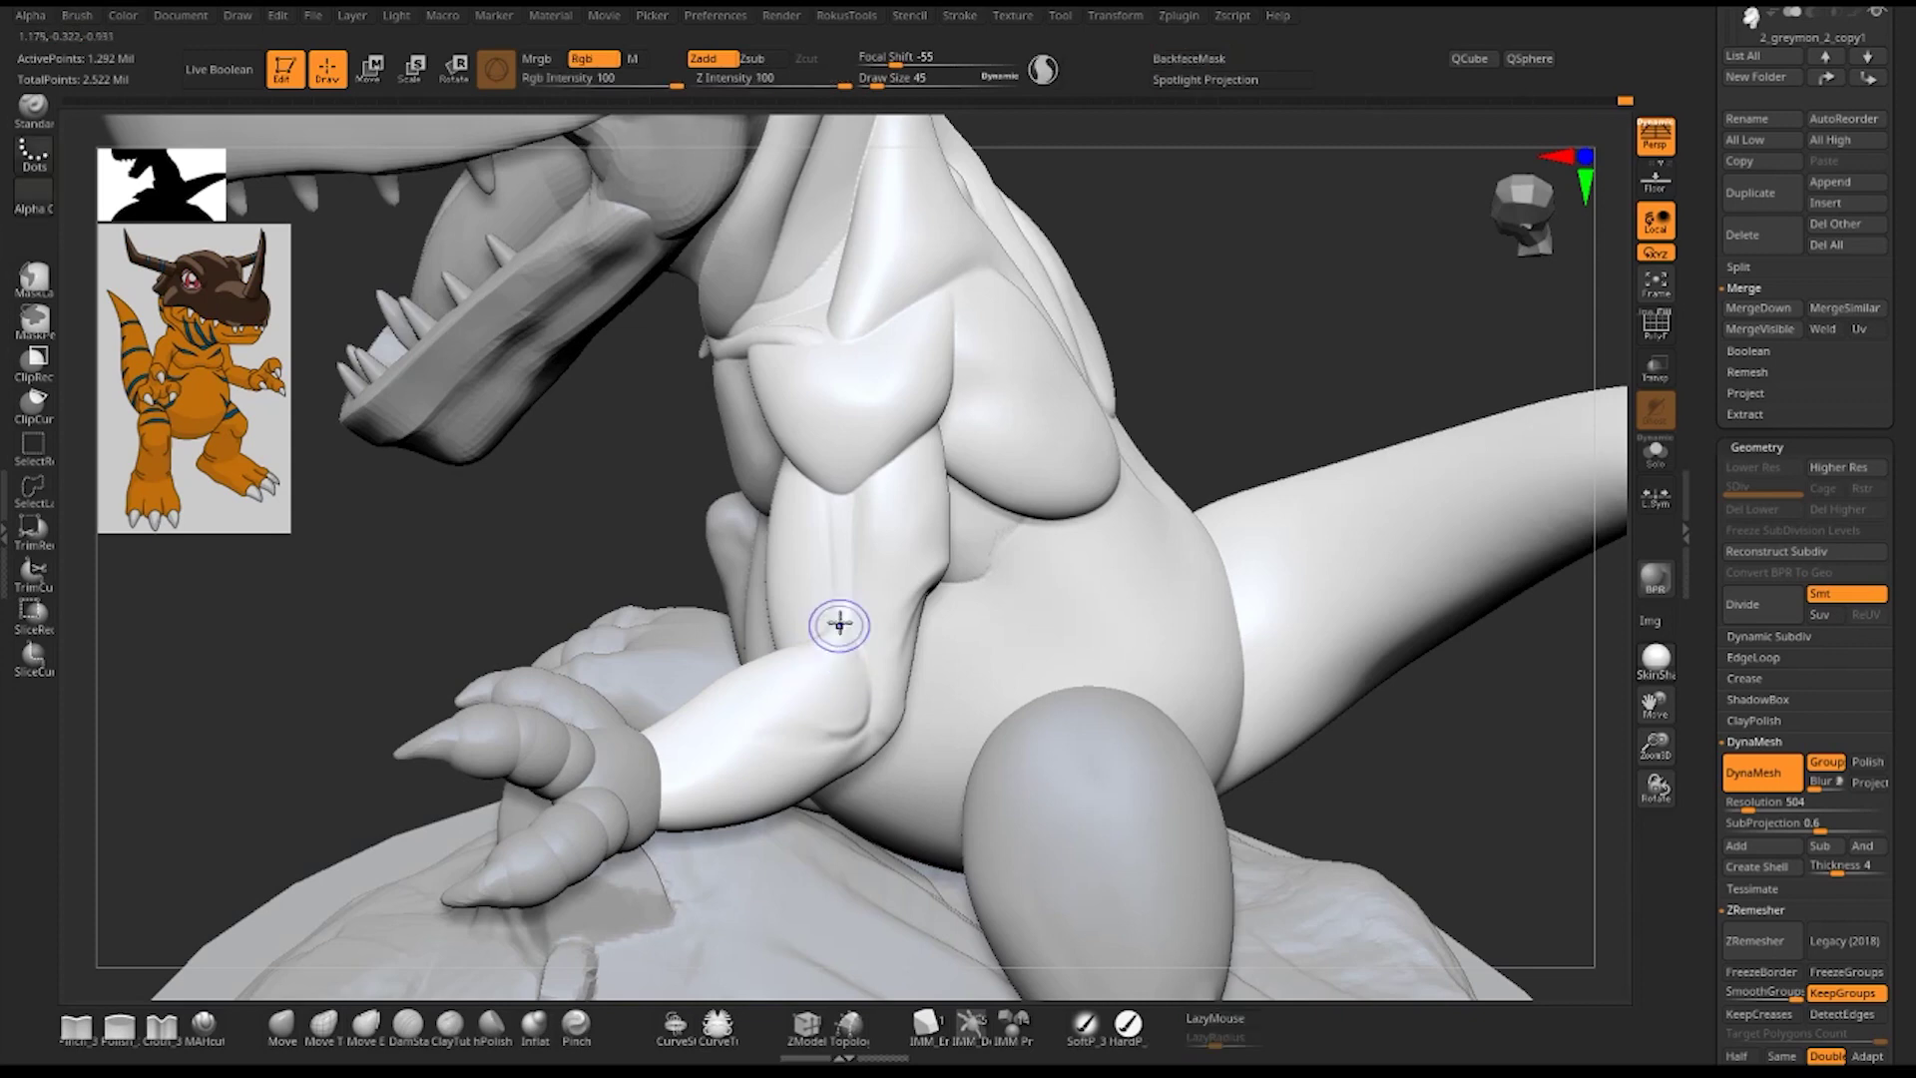
{"action": "left_click_drag", "start_coordinate": [1201, 308], "coordinate": [1198, 330]}
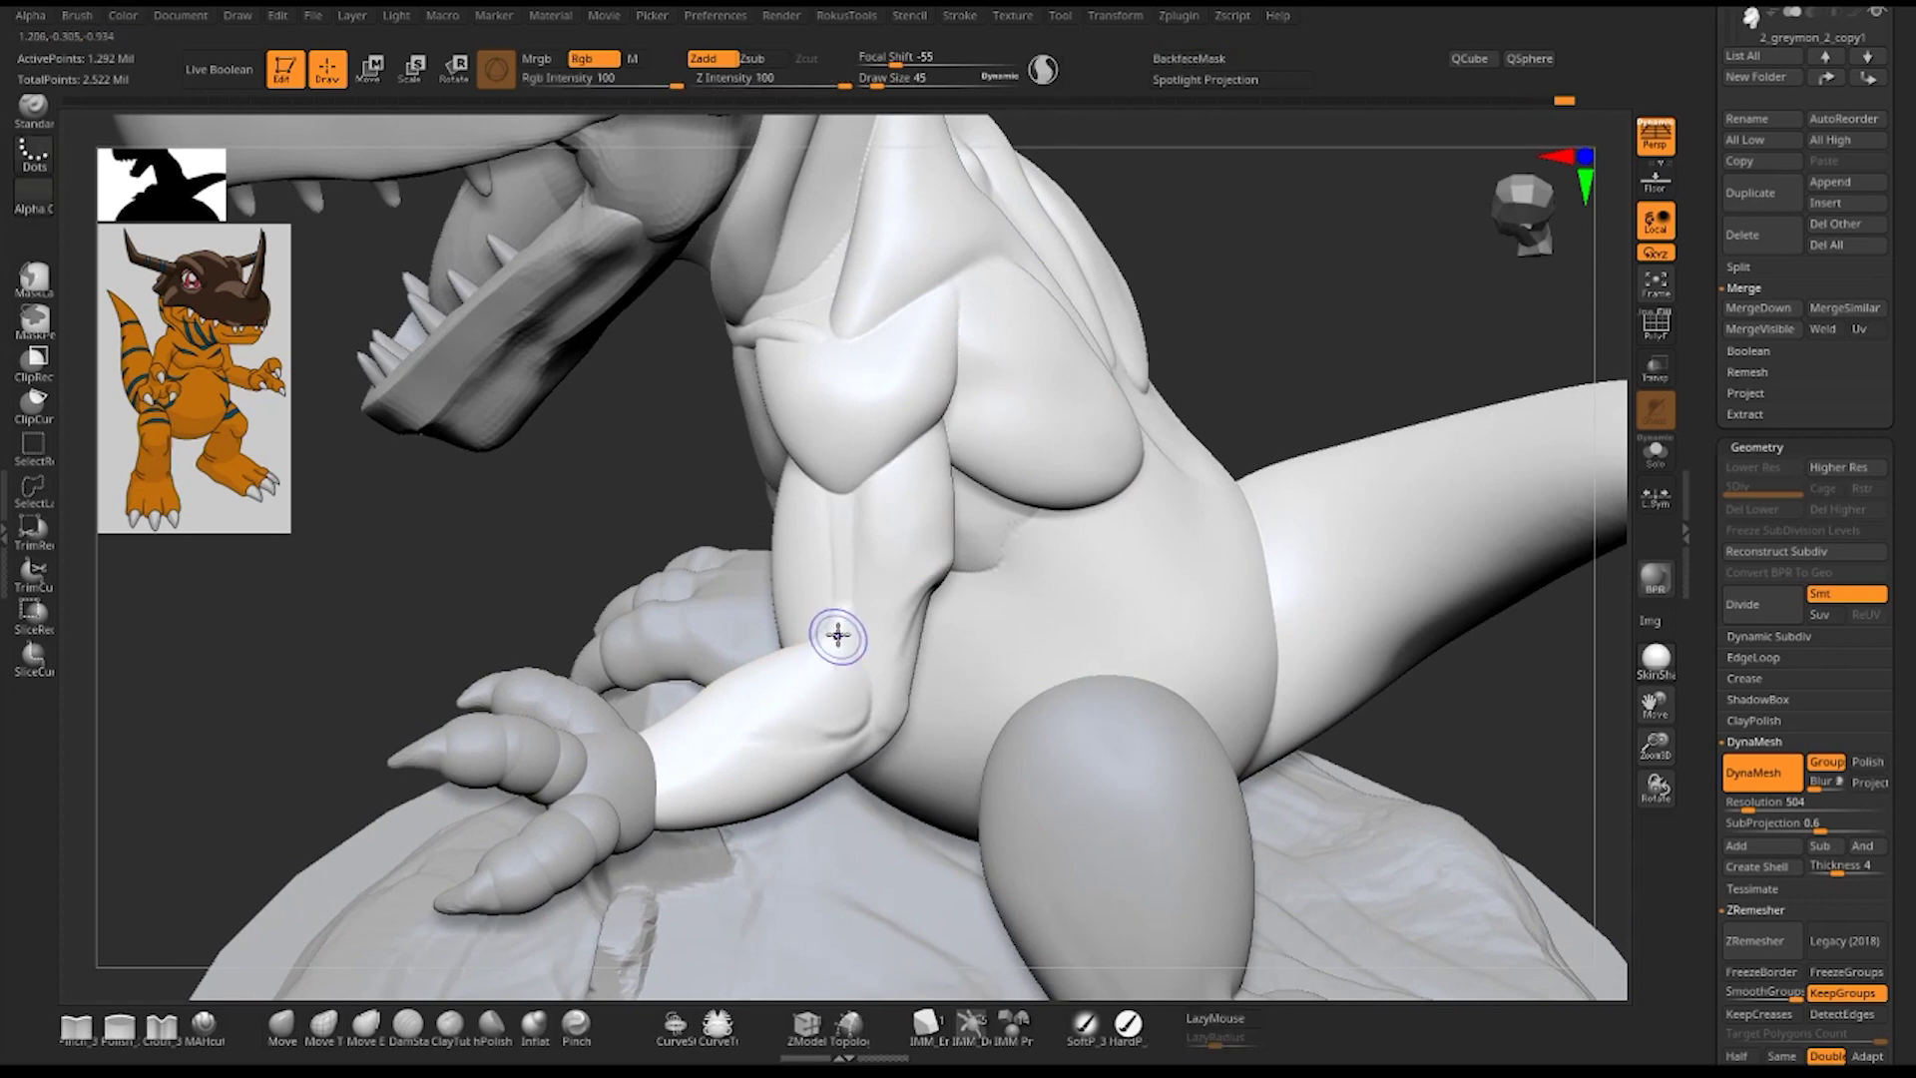
{"action": "right_click_drag", "start_coordinate": [898, 620], "coordinate": [1355, 385]}
{"action": "left_click_drag", "start_coordinate": [1355, 385], "coordinate": [824, 636]}
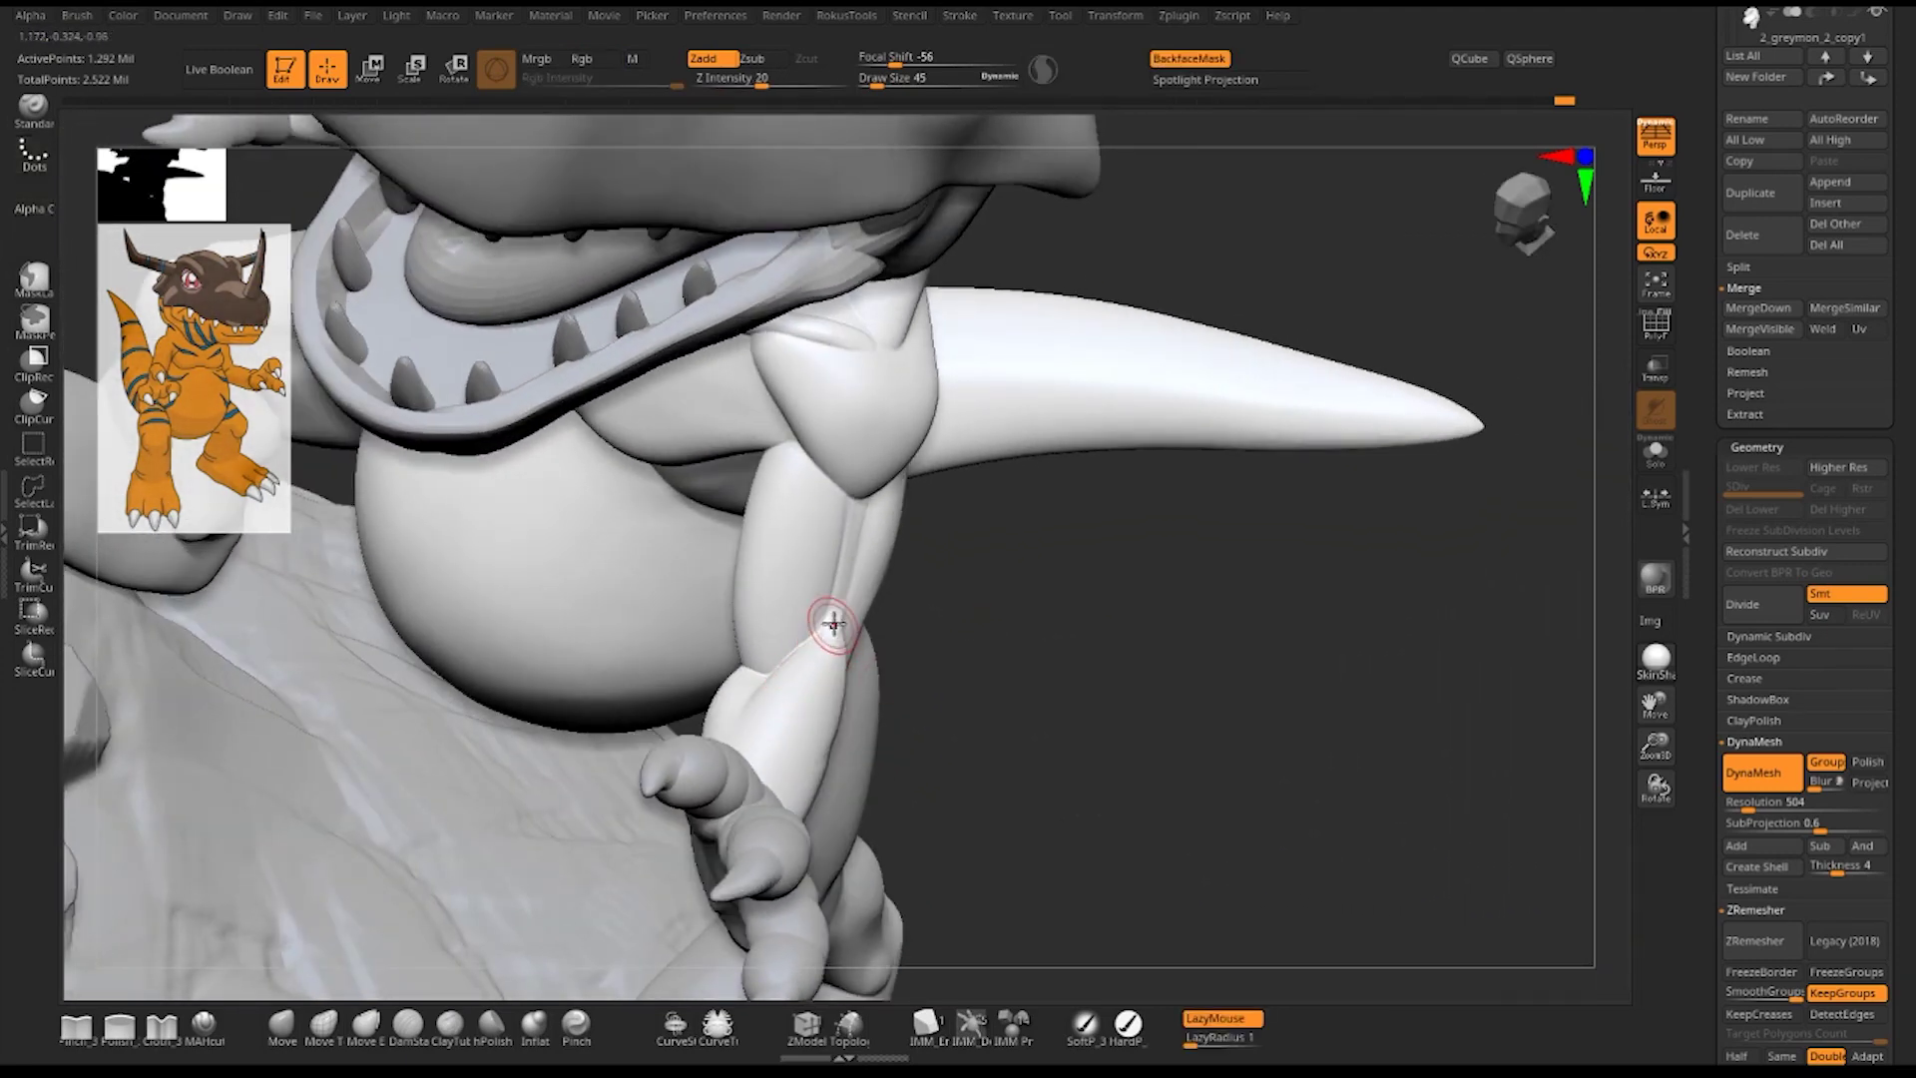
{"action": "left_click_drag", "start_coordinate": [1078, 653], "coordinate": [833, 634]}
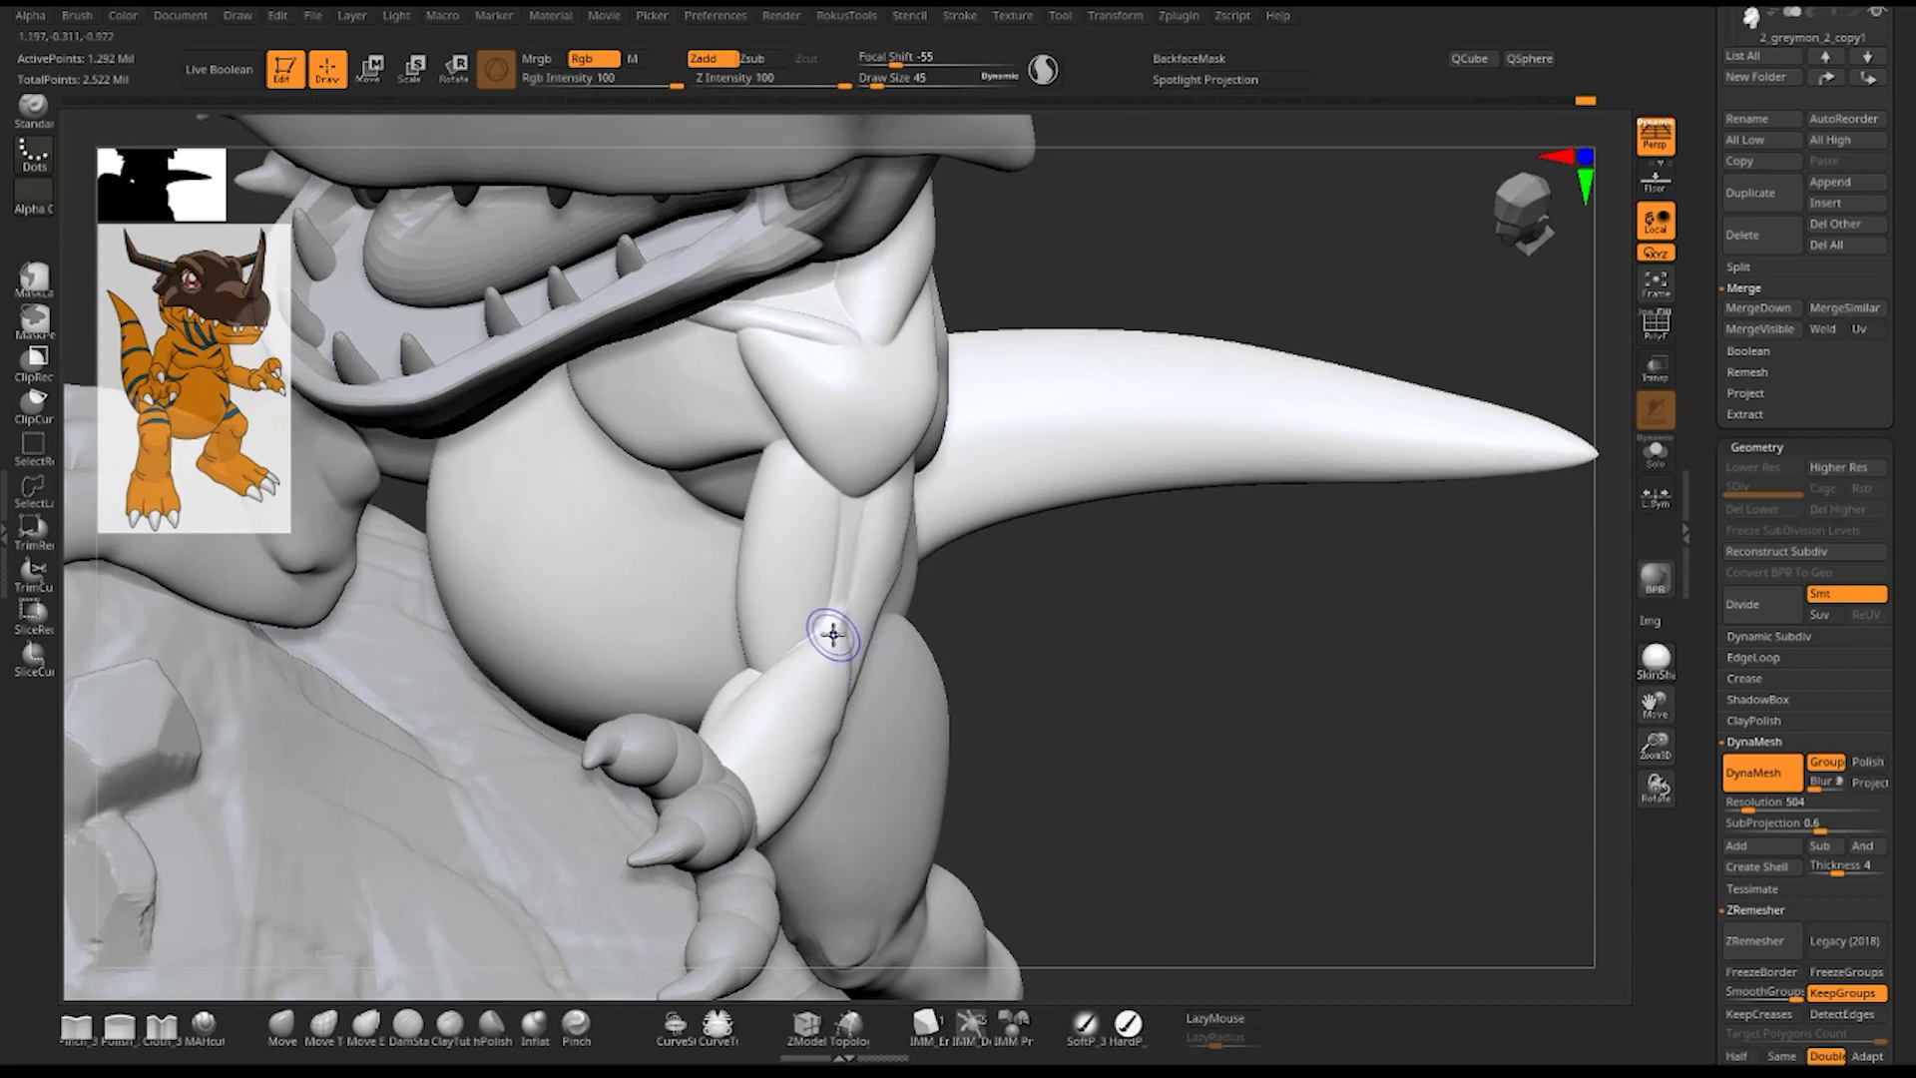
{"action": "left_click_drag", "start_coordinate": [1117, 693], "coordinate": [902, 535]}
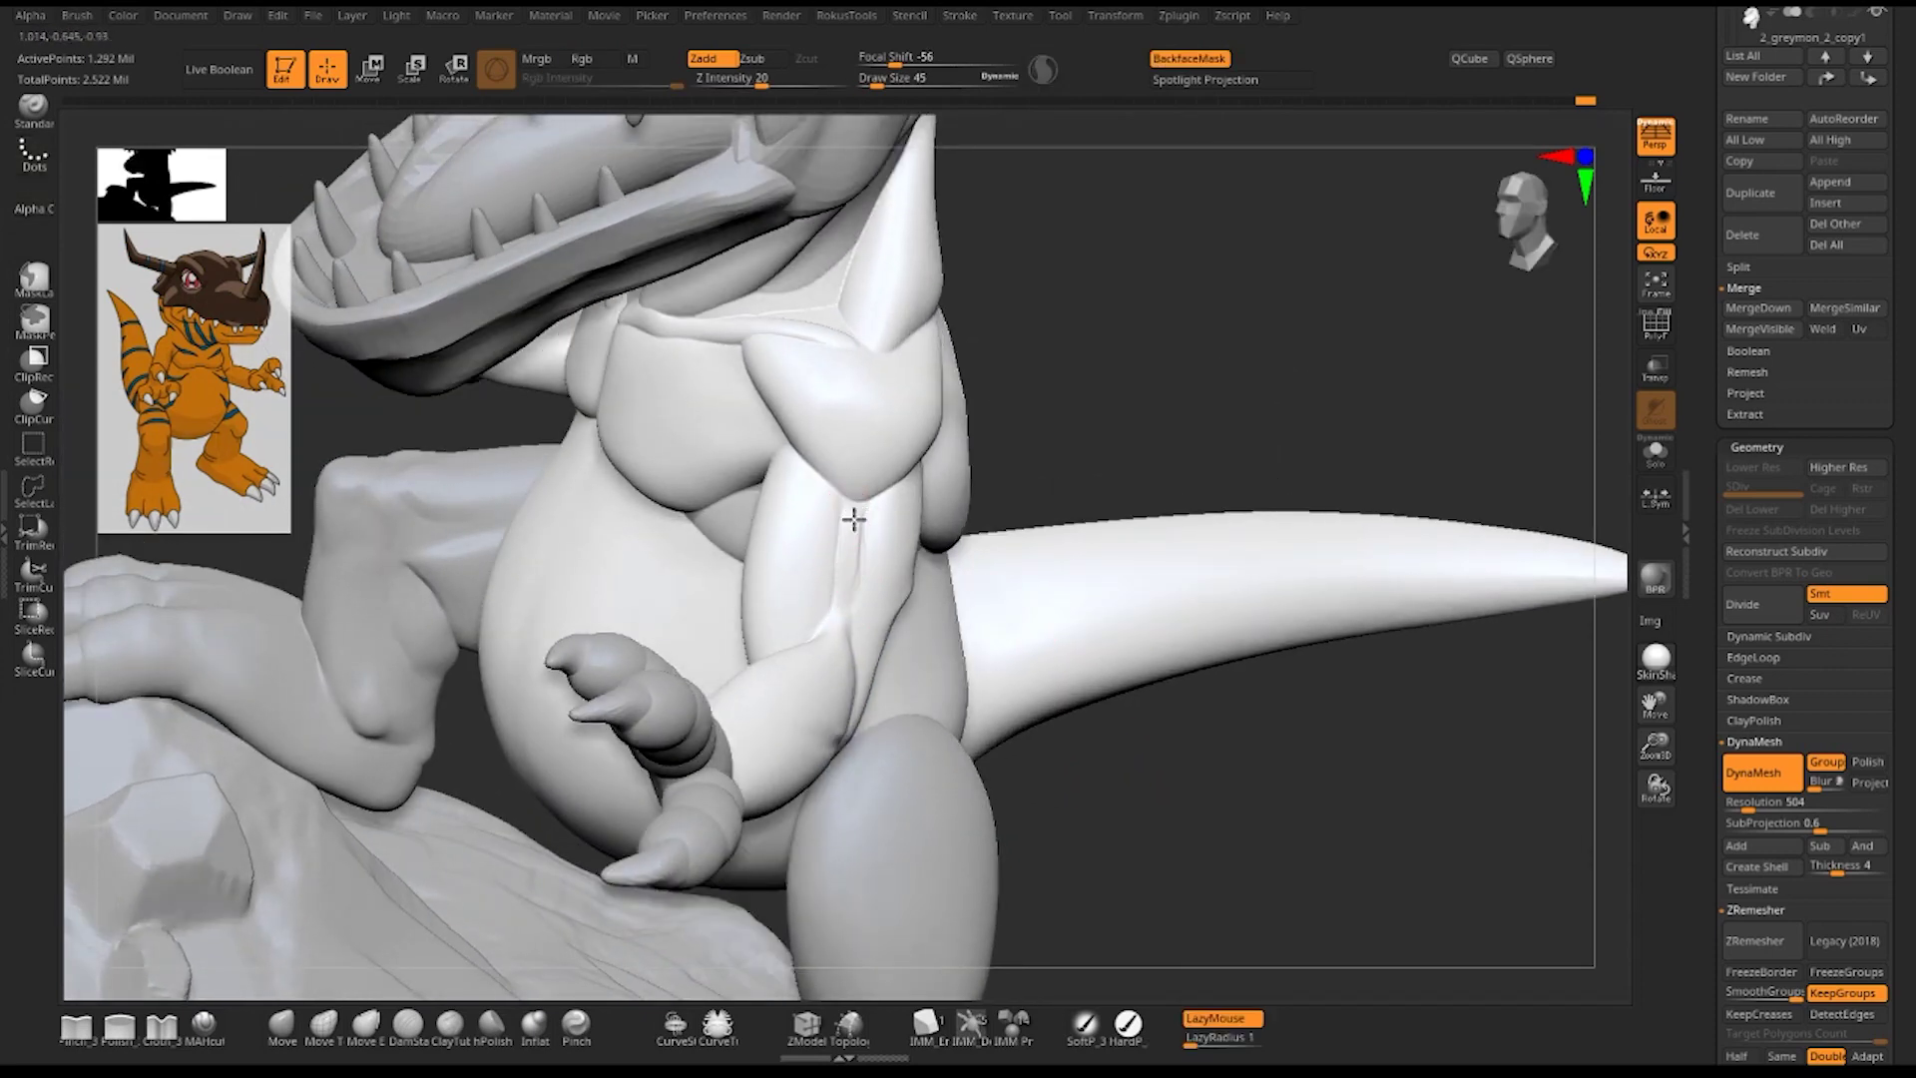
- Pick the Zsub crease brush and extend the groove further up between the arm muscles
{"action": "mouse_move", "coordinate": [855, 513]}
{"action": "left_mouse_down"}
{"action": "mouse_move", "coordinate": [852, 558]}
{"action": "mouse_move", "coordinate": [852, 513]}
{"action": "left_mouse_up"}
{"action": "left_click_drag", "start_coordinate": [1134, 428], "coordinate": [1163, 382]}
{"action": "key", "text": "b"}
{"action": "left_click", "coordinate": [855, 526]}
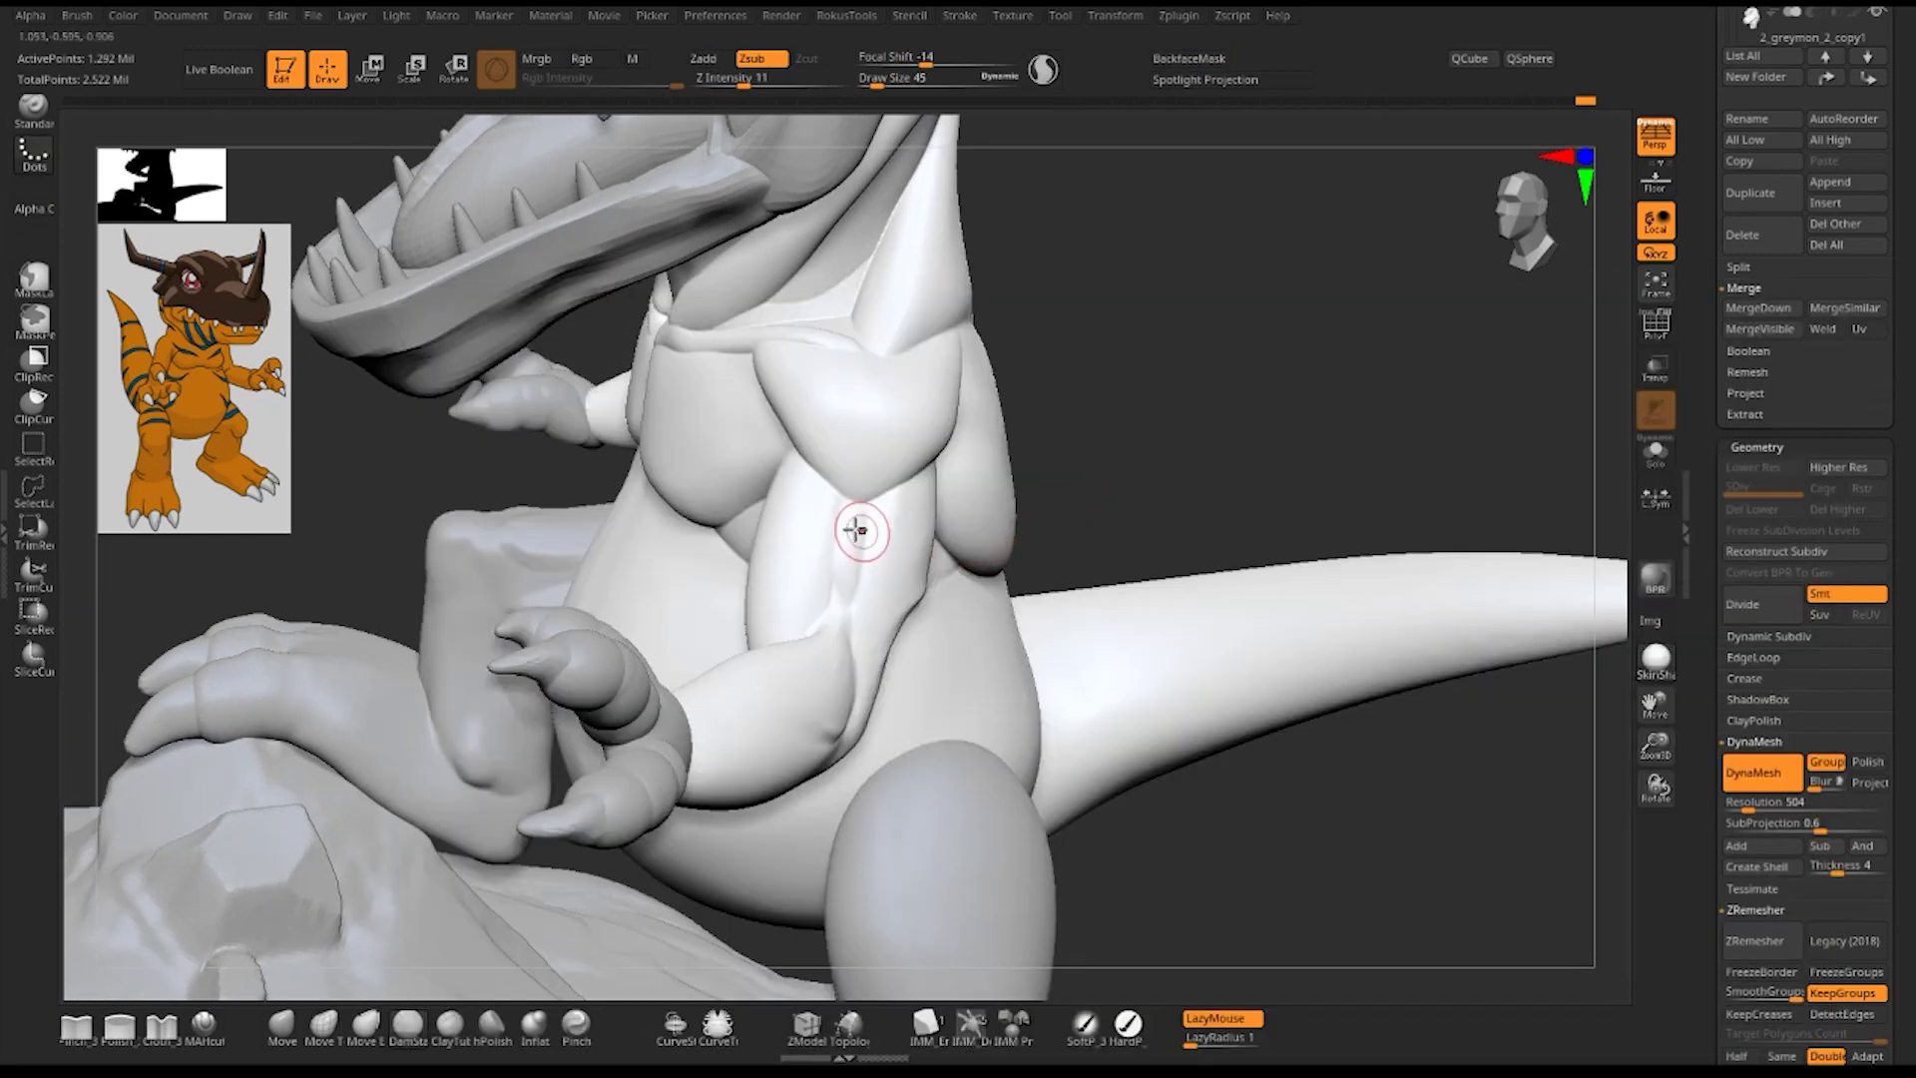
{"action": "mouse_move", "coordinate": [876, 522]}
{"action": "left_mouse_down"}
{"action": "mouse_move", "coordinate": [855, 597]}
{"action": "mouse_move", "coordinate": [872, 507]}
{"action": "left_mouse_up"}
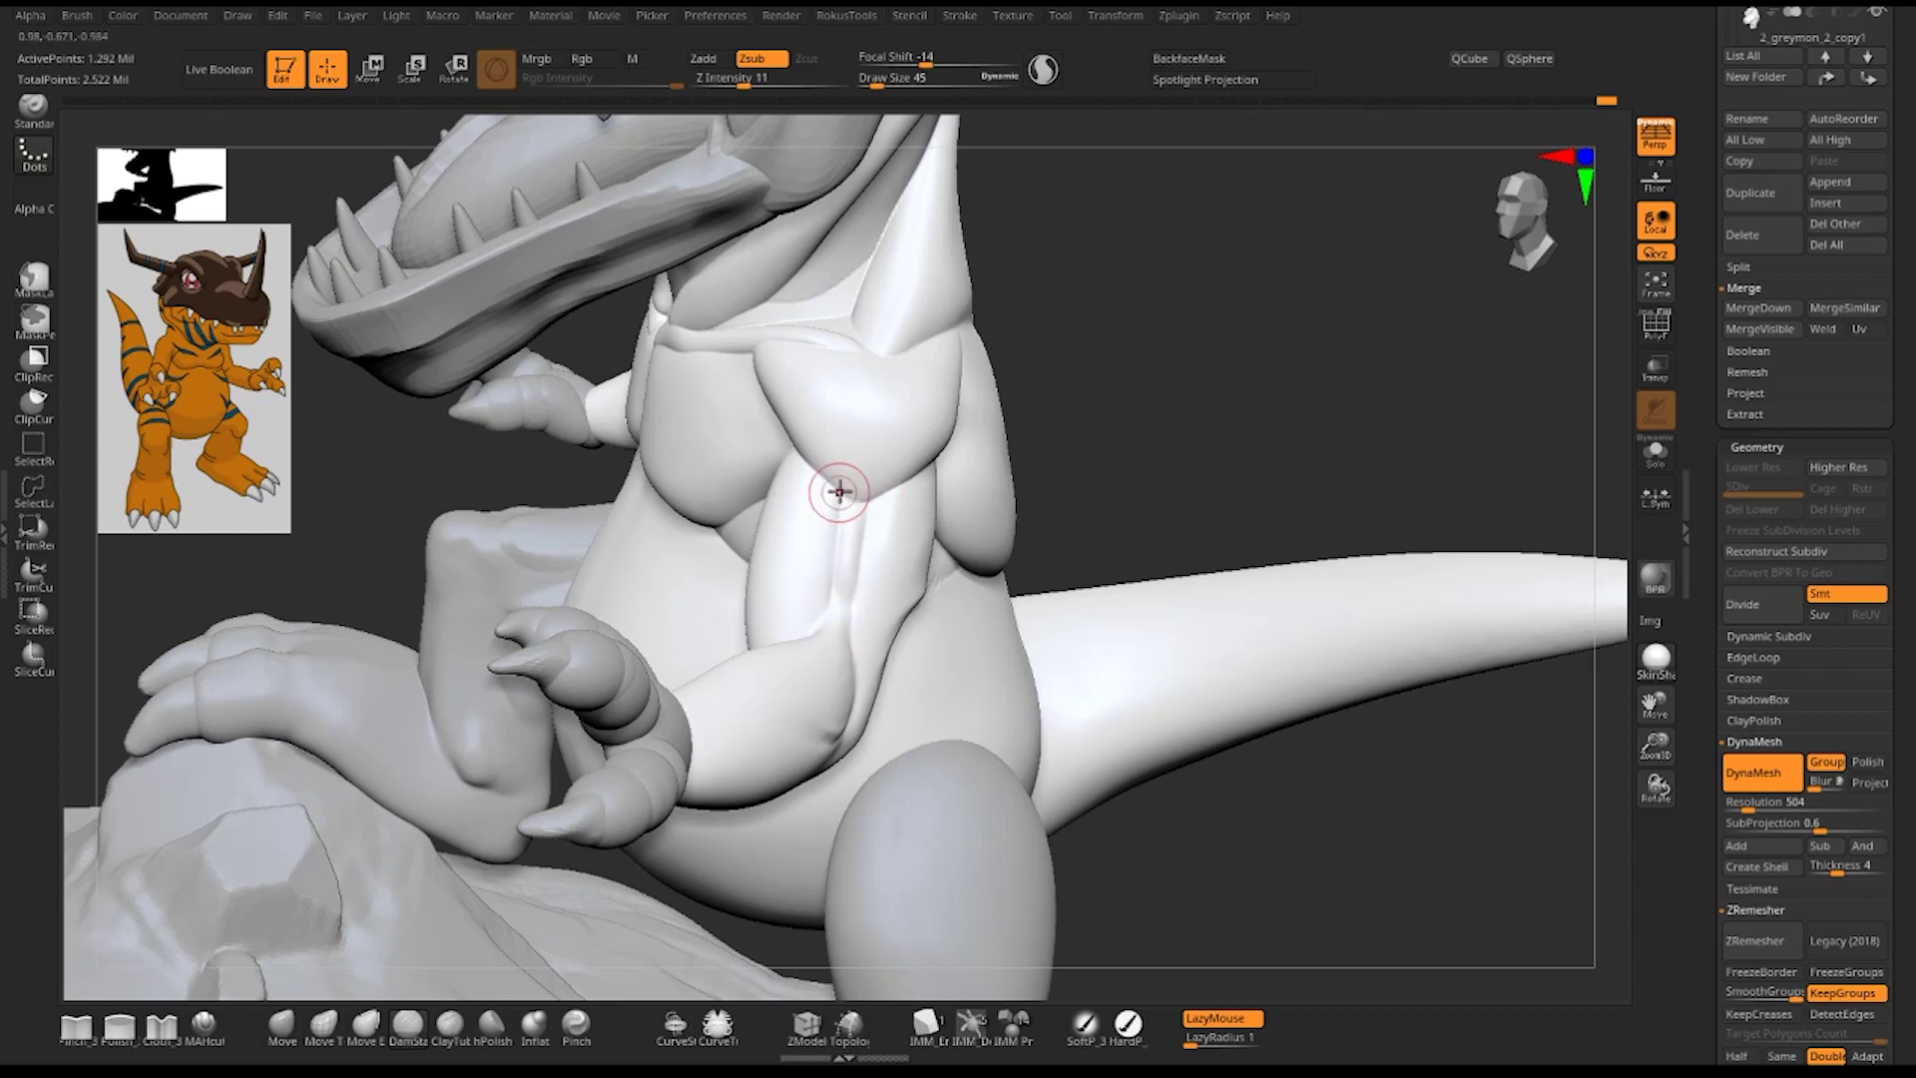
{"action": "left_click_drag", "start_coordinate": [845, 507], "coordinate": [856, 599]}
{"action": "mouse_move", "coordinate": [1178, 348]}
{"action": "left_mouse_down", "text": "alt"}
{"action": "mouse_move", "coordinate": [1124, 290]}
{"action": "mouse_move", "coordinate": [1313, 565]}
{"action": "mouse_move", "coordinate": [1293, 685]}
{"action": "mouse_move", "coordinate": [1247, 698]}
{"action": "left_mouse_up", "text": "alt"}
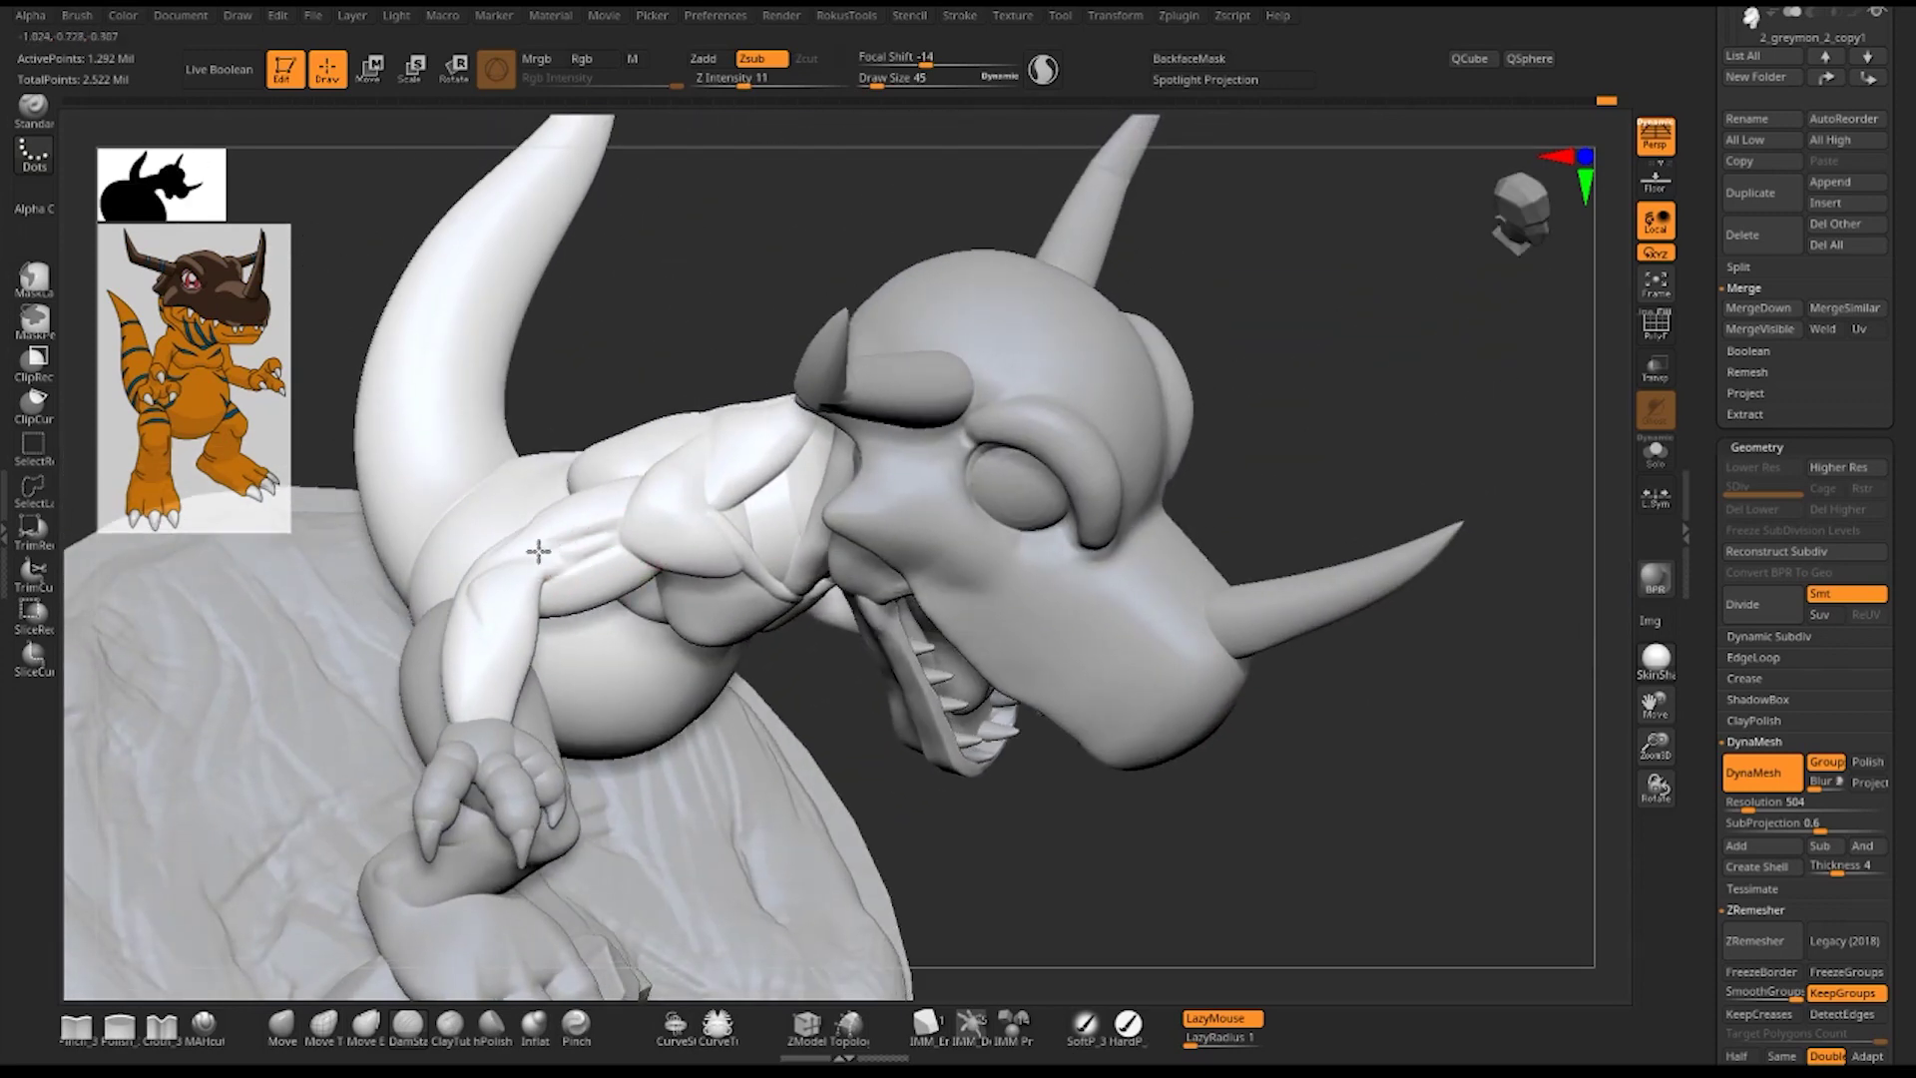
{"action": "mouse_move", "coordinate": [1153, 805]}
{"action": "left_mouse_down", "text": "alt"}
{"action": "mouse_move", "coordinate": [1248, 612]}
{"action": "mouse_move", "coordinate": [1073, 556]}
{"action": "mouse_move", "coordinate": [1163, 577]}
{"action": "mouse_move", "coordinate": [1364, 522]}
{"action": "mouse_move", "coordinate": [1367, 539]}
{"action": "mouse_move", "coordinate": [1314, 538]}
{"action": "mouse_move", "coordinate": [1393, 626]}
{"action": "mouse_move", "coordinate": [1344, 665]}
{"action": "mouse_move", "coordinate": [1368, 667]}
{"action": "mouse_move", "coordinate": [1377, 727]}
{"action": "left_mouse_up", "text": "alt"}
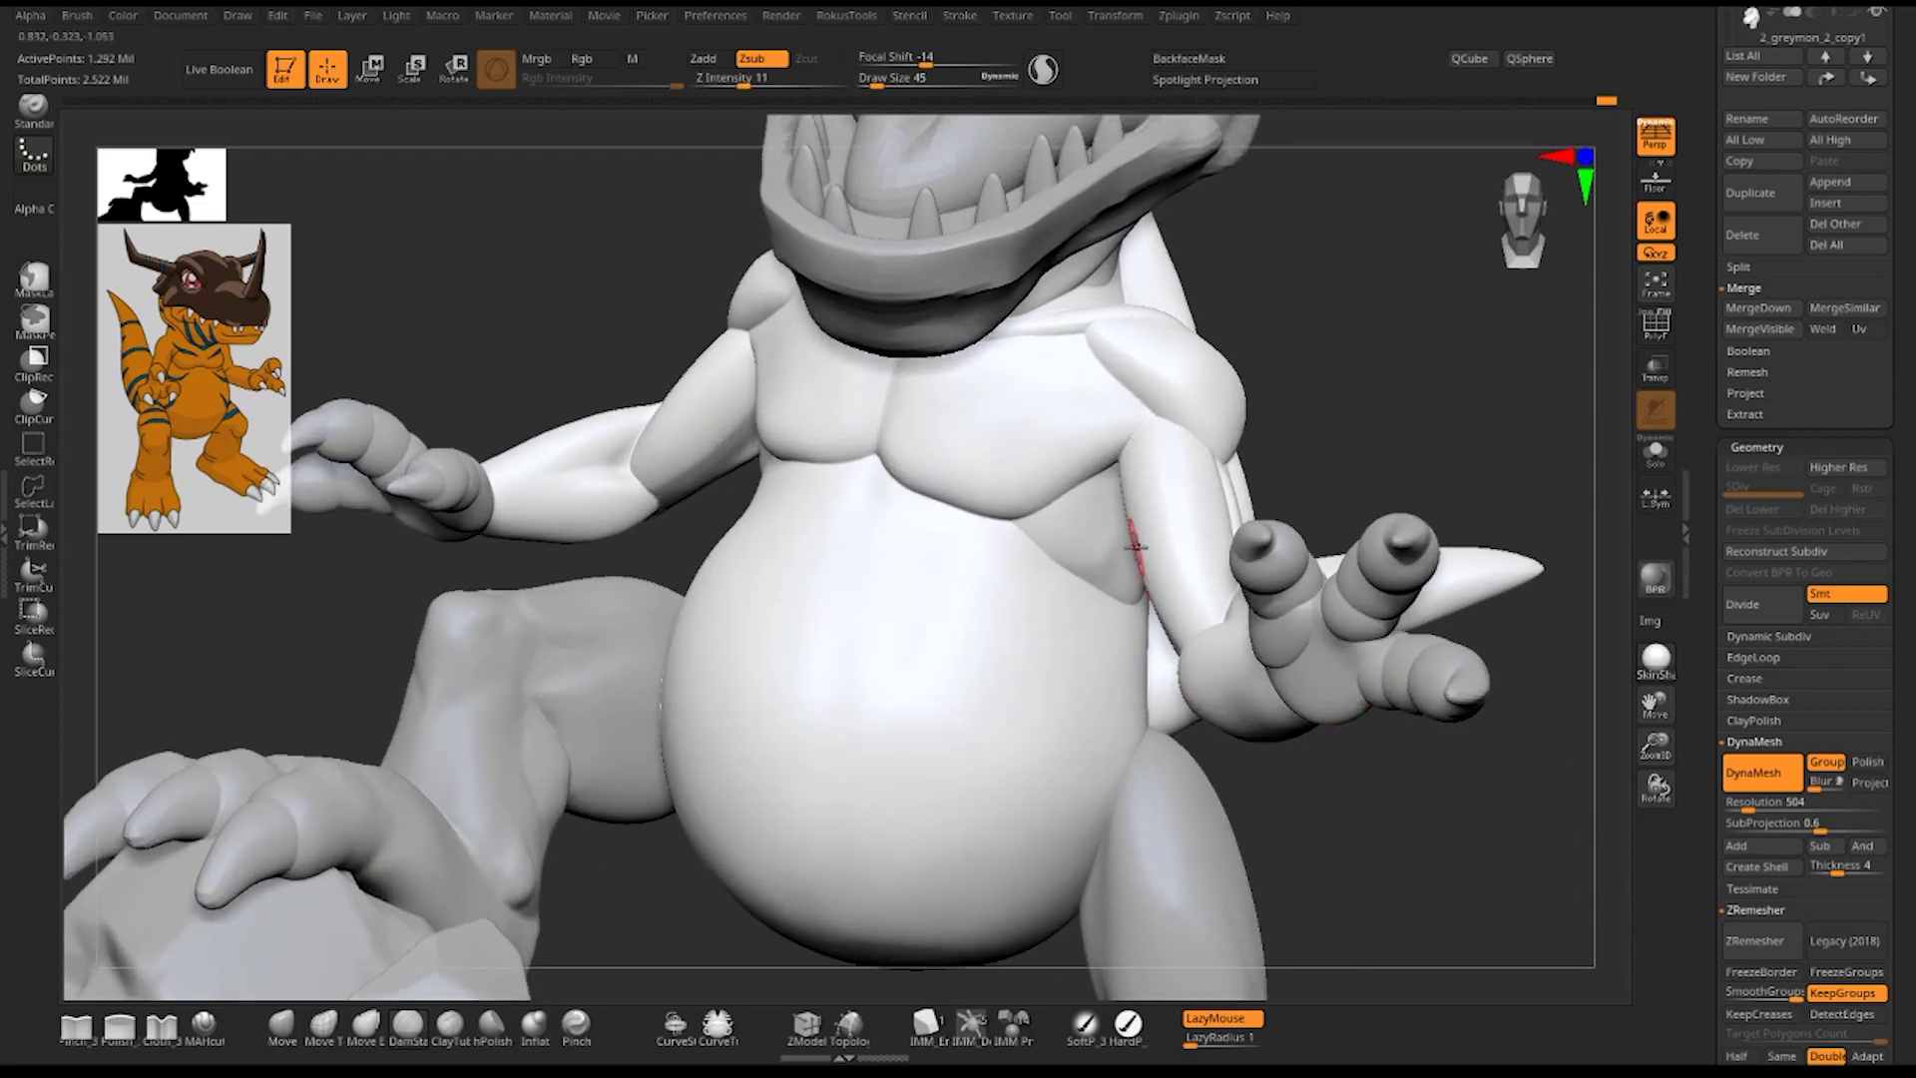
- Raise Draw Size to 73 with Zadd and stroke a rounded bulge near the armpit
{"action": "key", "text": "space"}
{"action": "left_click_drag", "start_coordinate": [1098, 559], "coordinate": [1099, 554]}
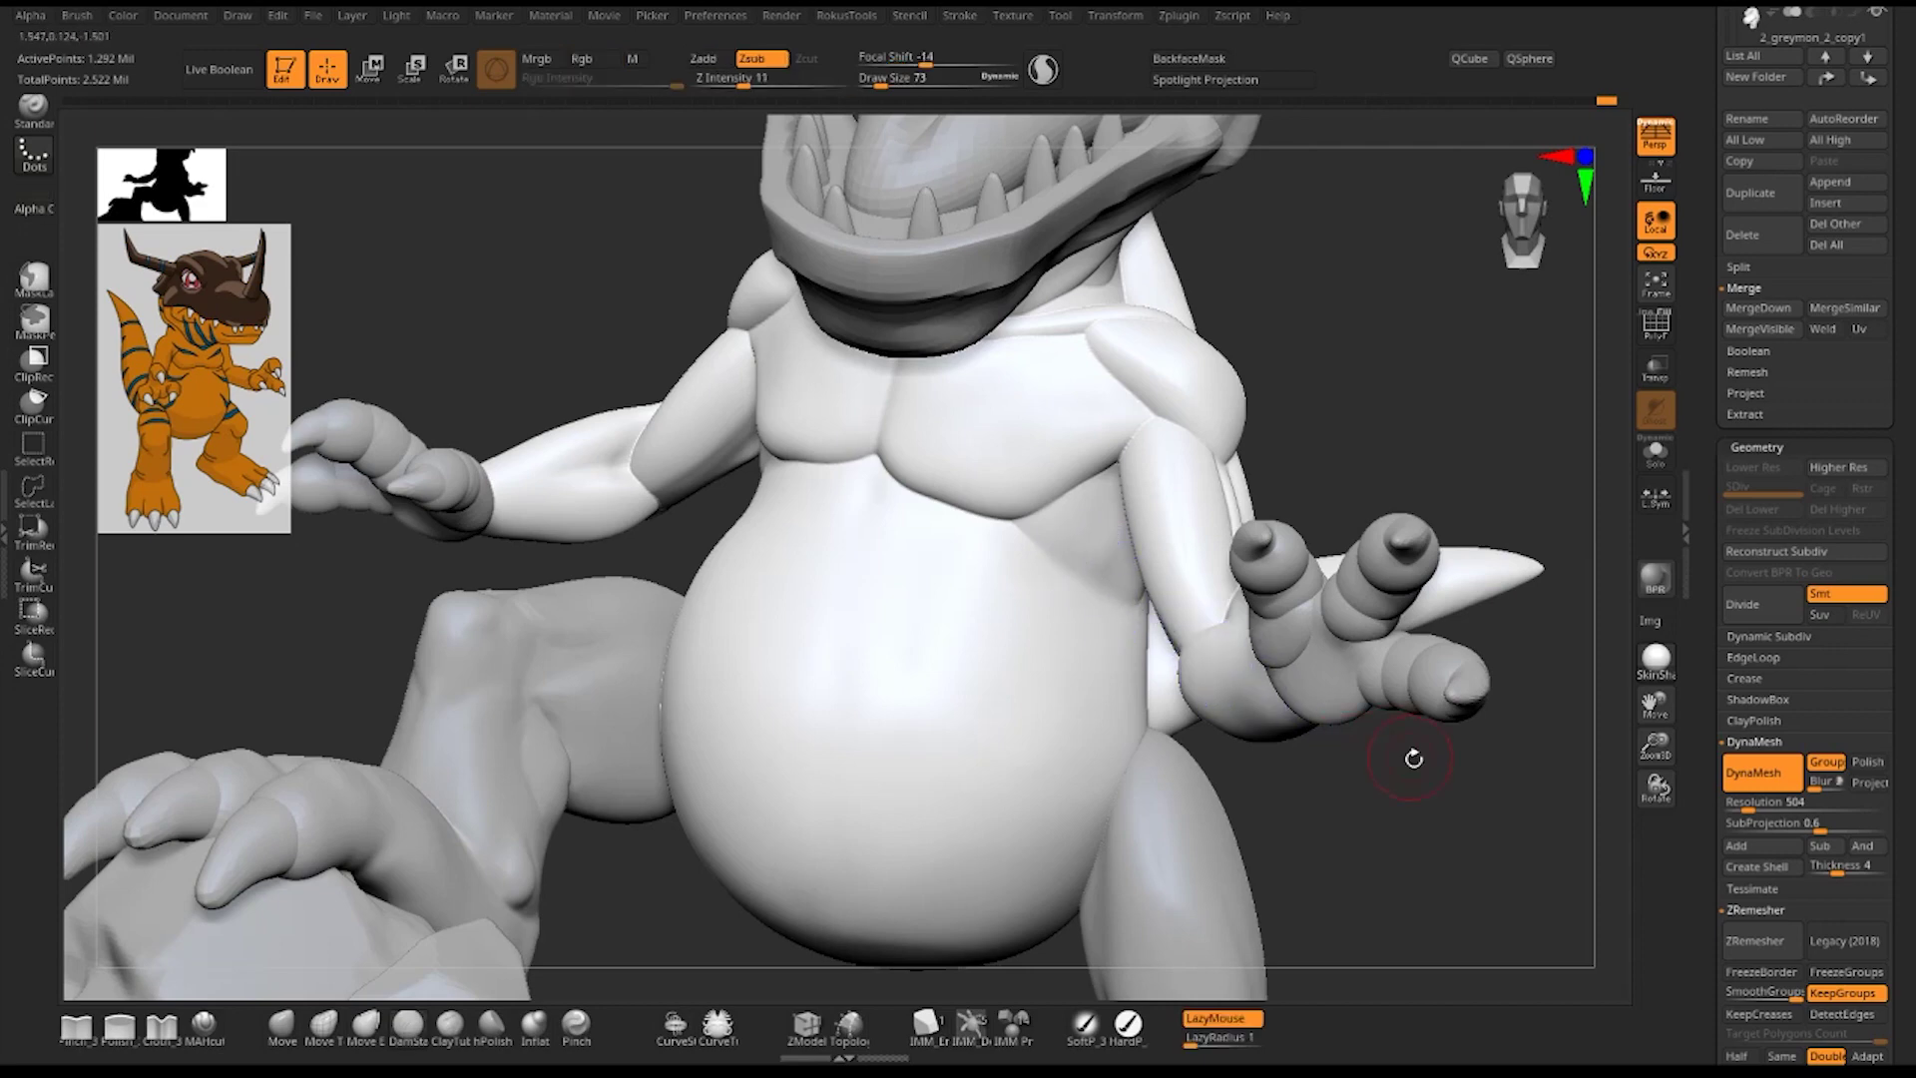
{"action": "left_click_drag", "start_coordinate": [1411, 761], "coordinate": [1420, 757]}
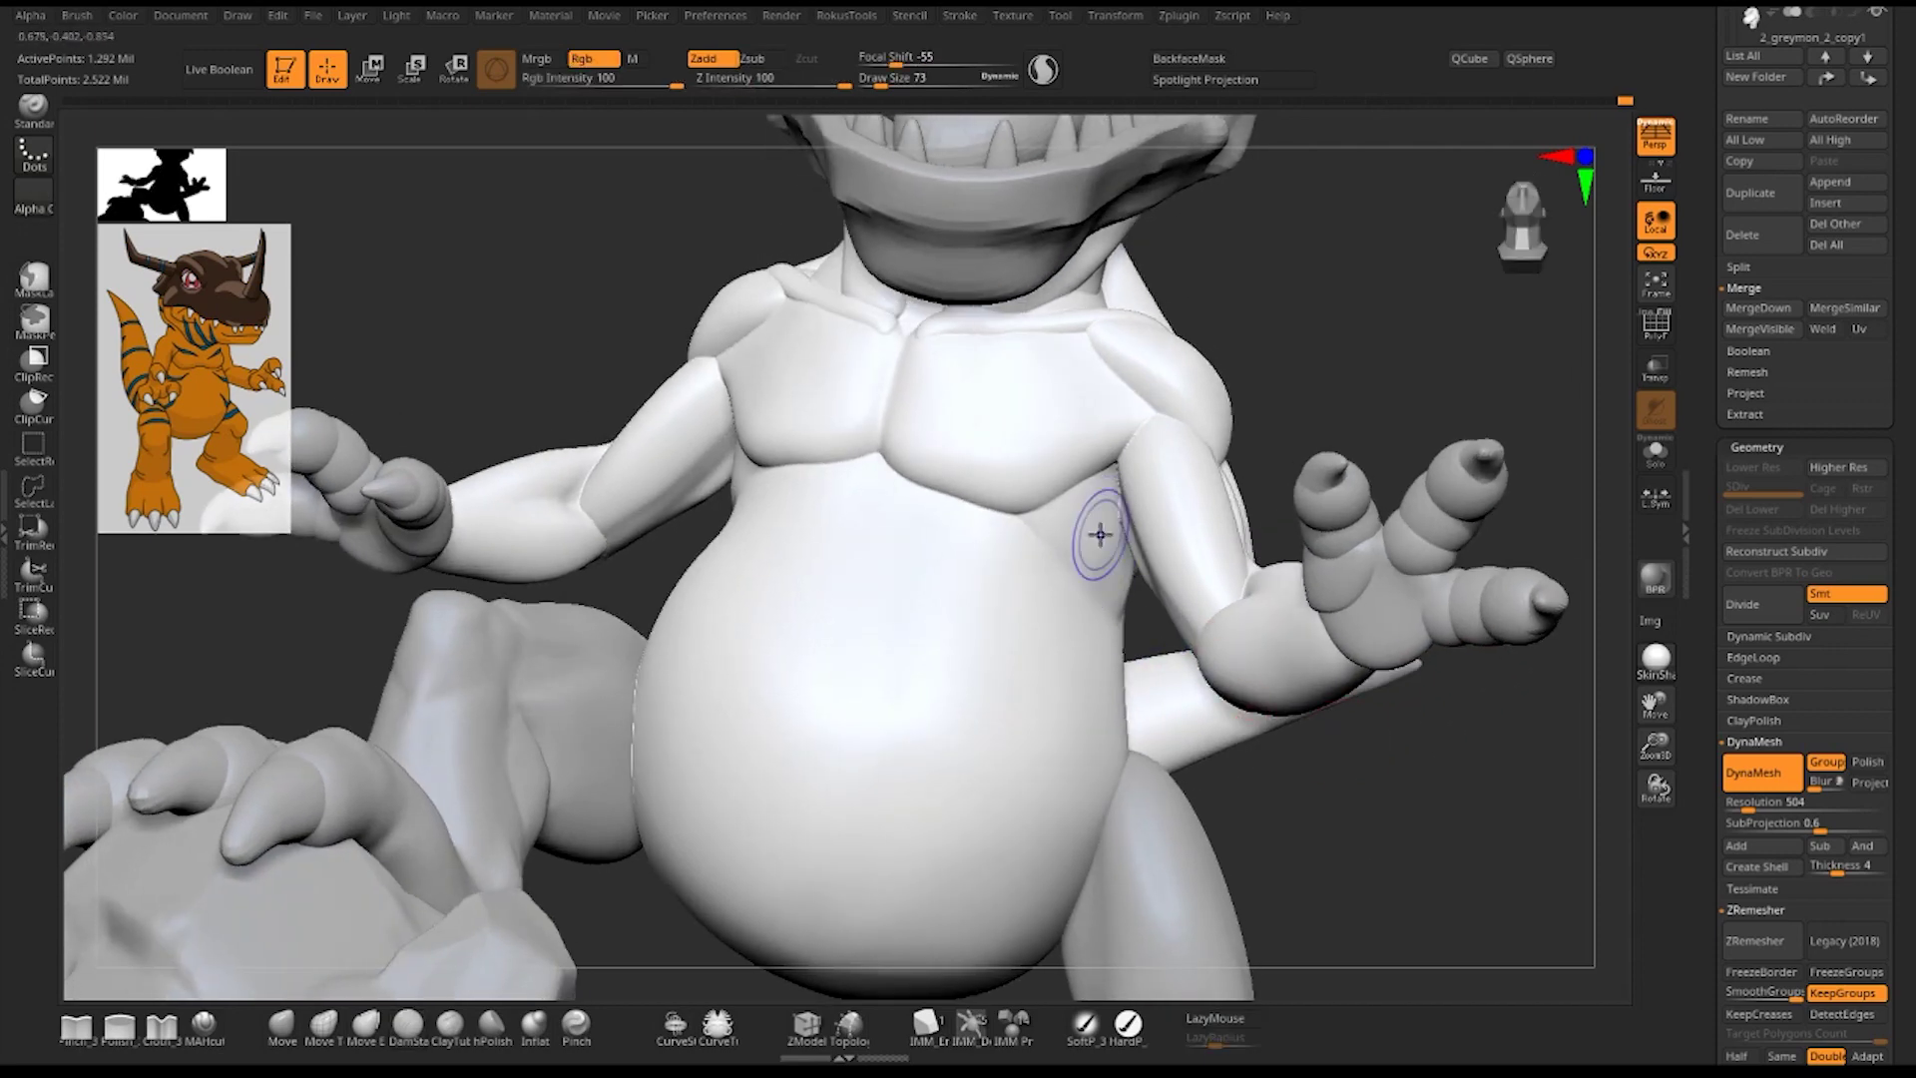
{"action": "left_click_drag", "start_coordinate": [1098, 574], "coordinate": [1257, 757]}
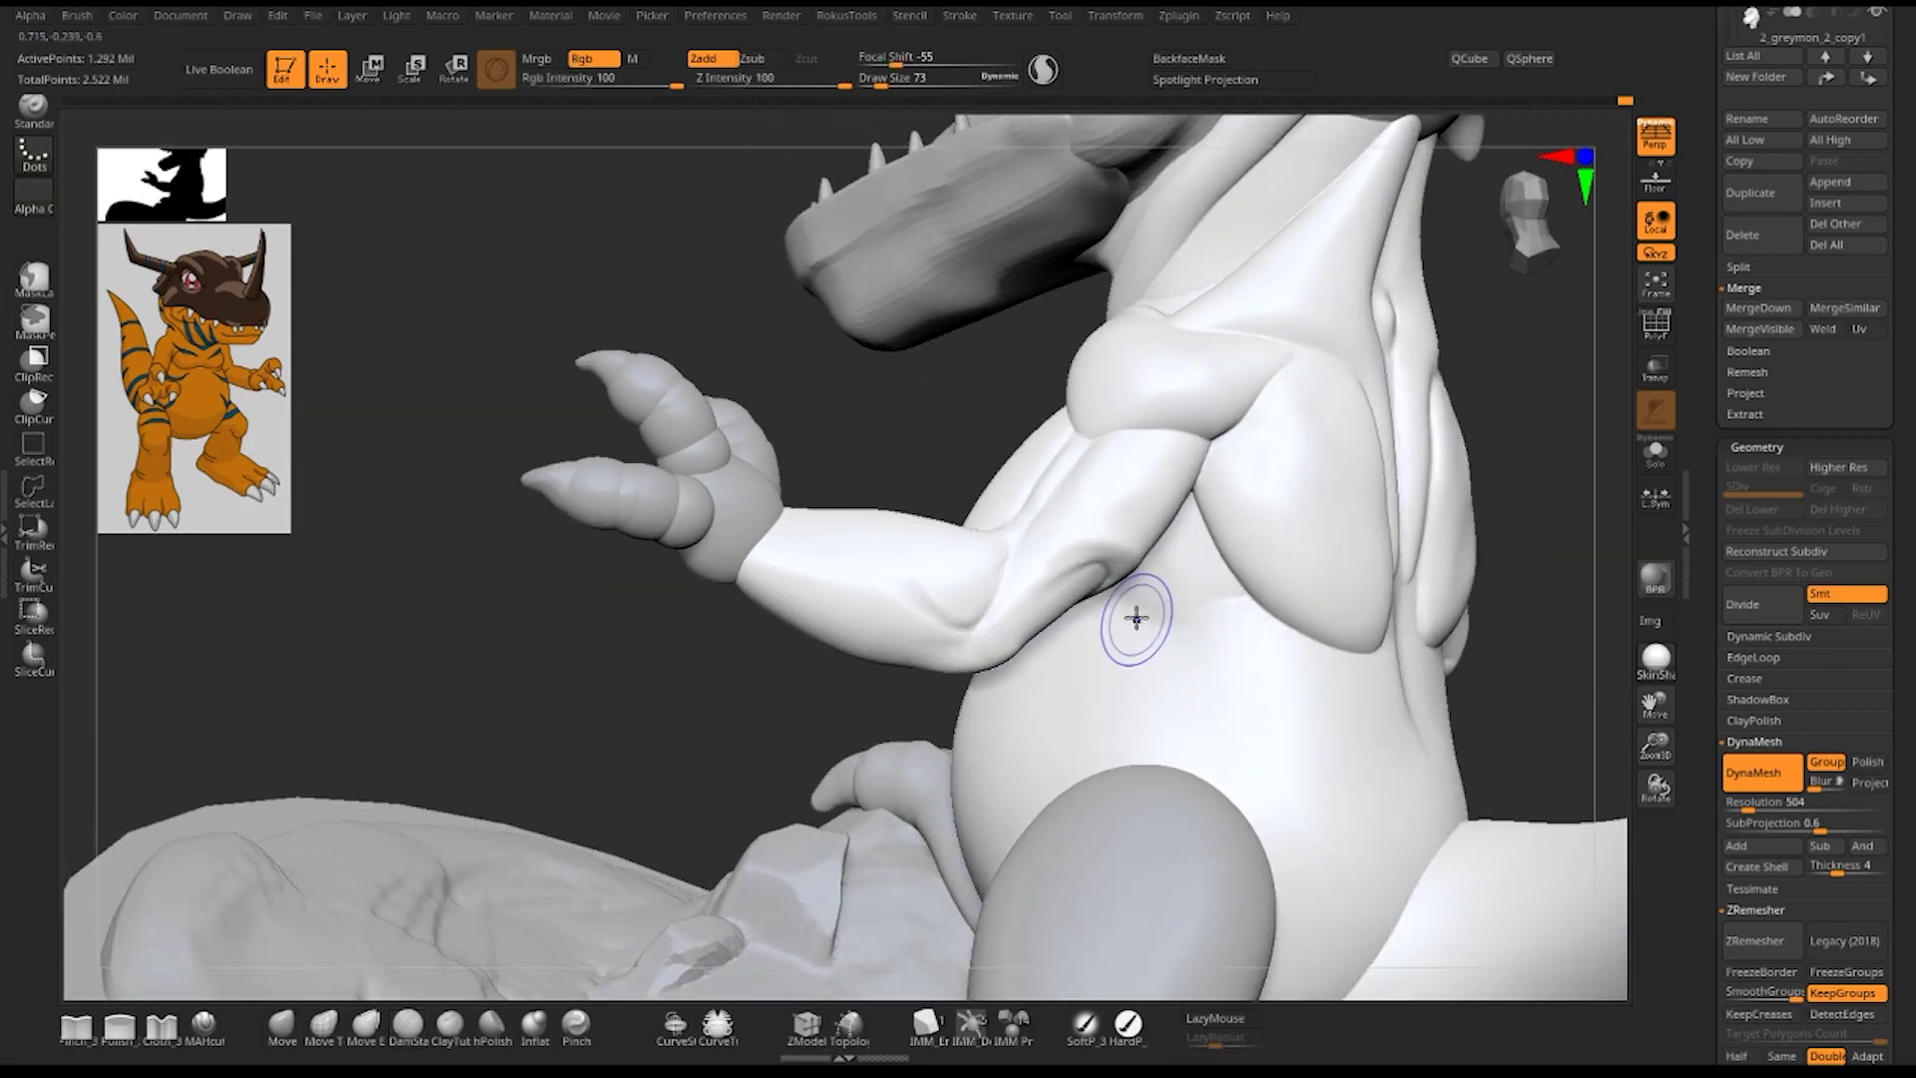
{"action": "left_click_drag", "start_coordinate": [1335, 642], "coordinate": [1124, 513]}
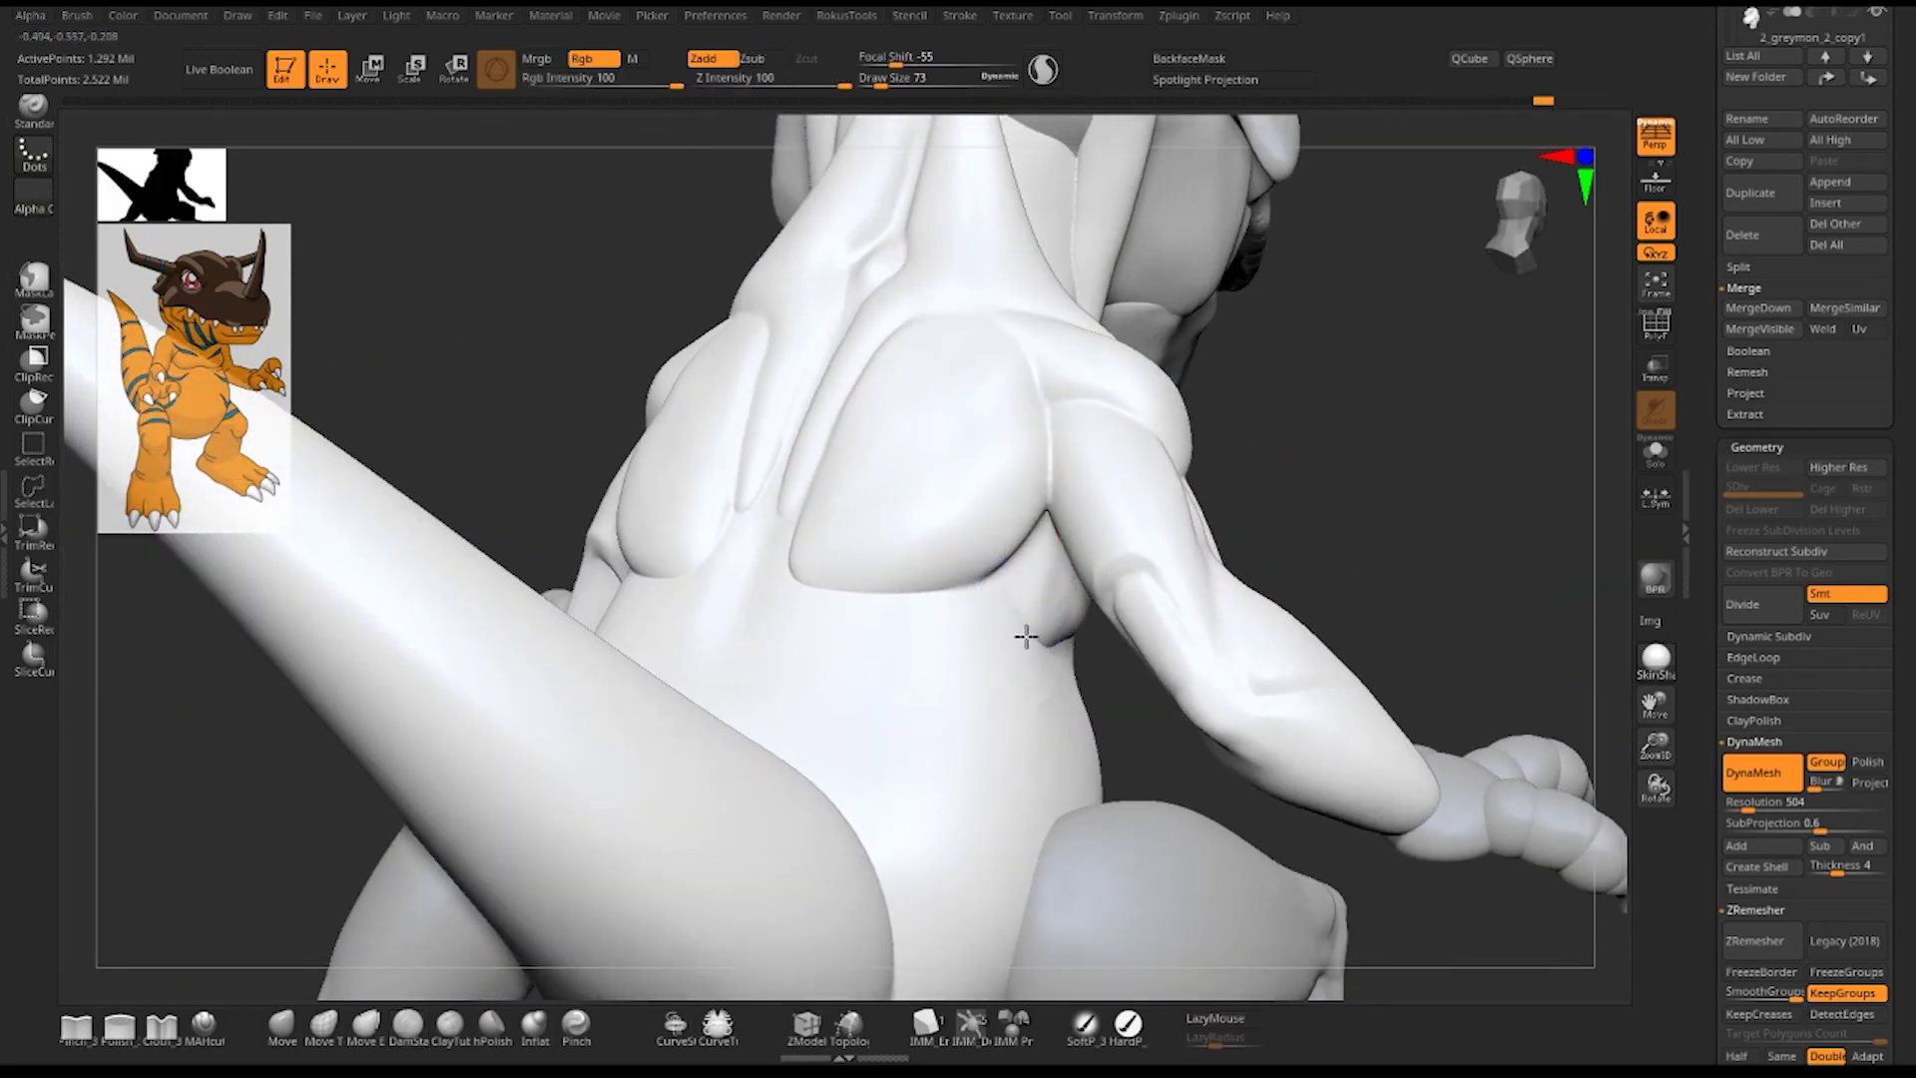
{"action": "left_click_drag", "start_coordinate": [1062, 627], "coordinate": [1040, 632]}
- Switch back to the DamStandard crease brush and frame a front view of the torso
{"action": "mouse_move", "coordinate": [1398, 496]}
{"action": "left_mouse_down"}
{"action": "mouse_move", "coordinate": [1274, 466]}
{"action": "mouse_move", "coordinate": [1086, 620]}
{"action": "mouse_move", "coordinate": [1119, 649]}
{"action": "left_mouse_up"}
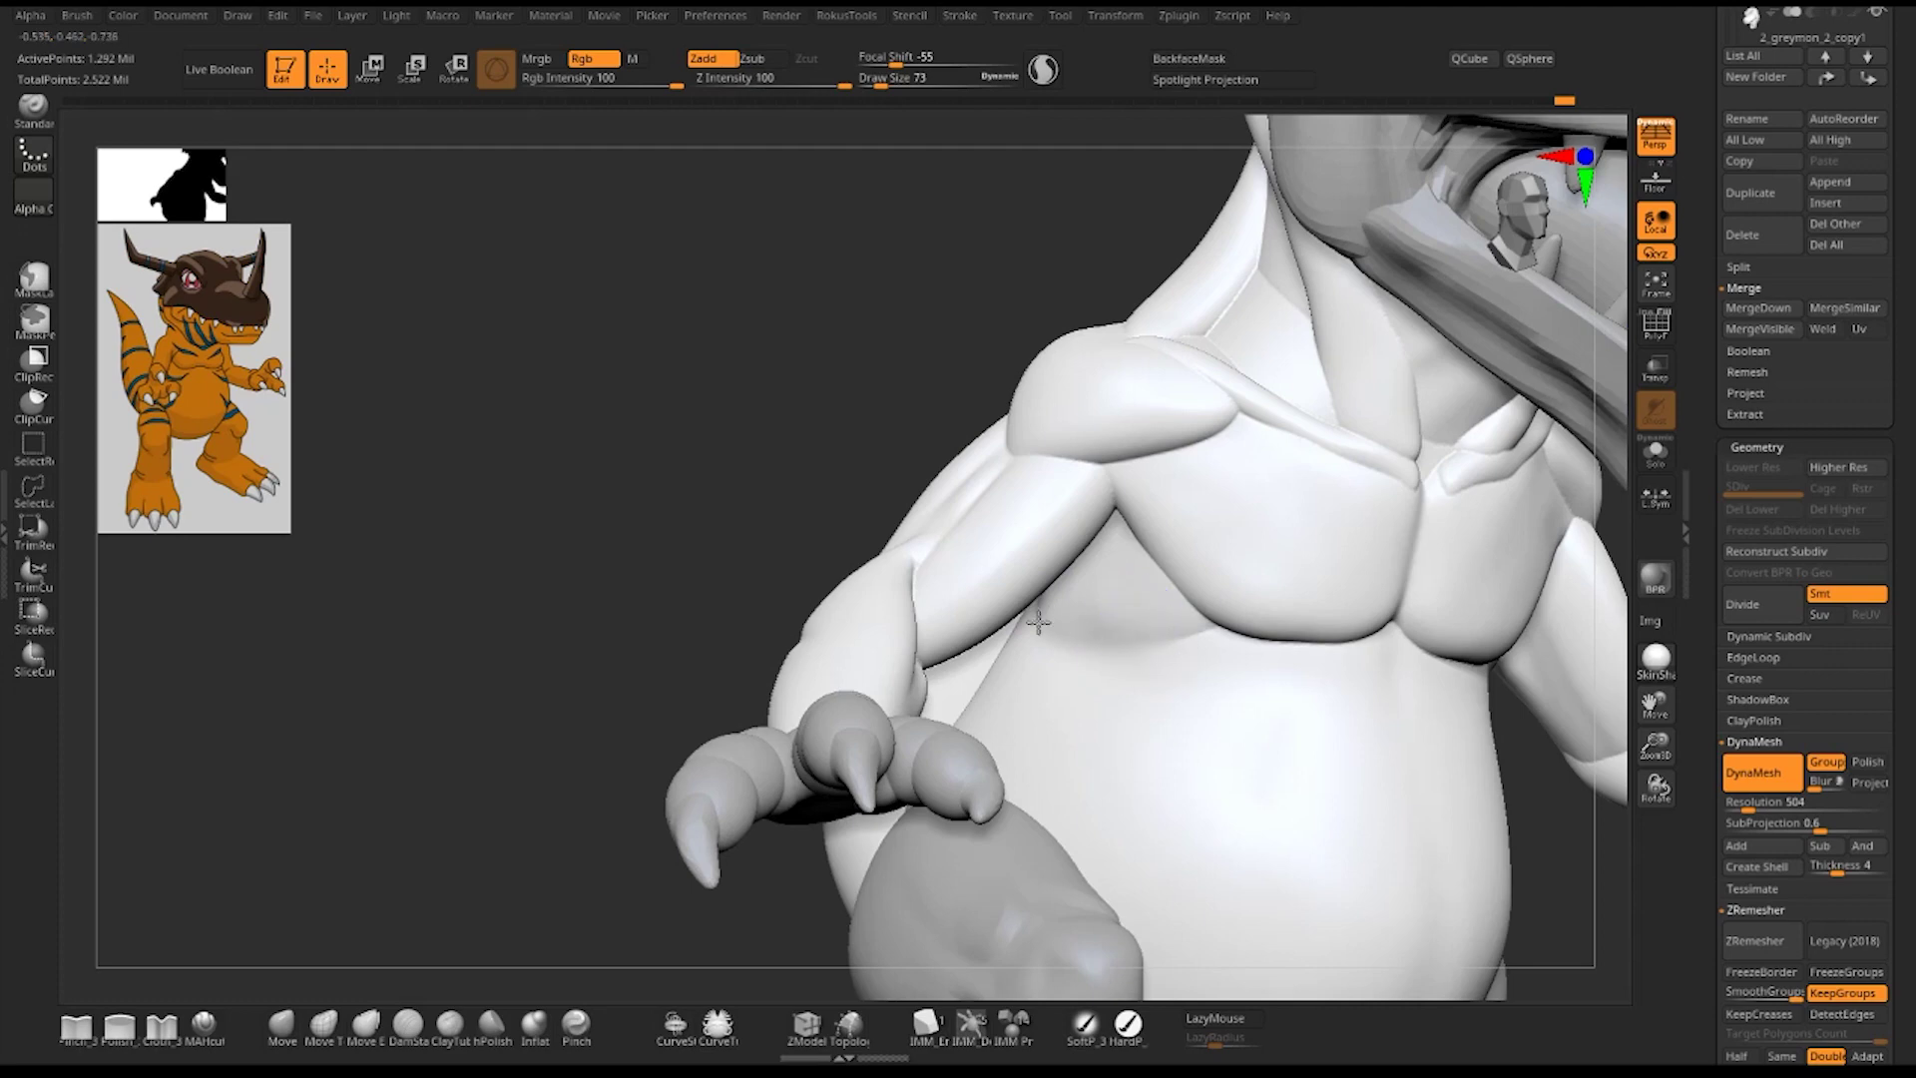
{"action": "key", "text": "b"}
{"action": "key", "text": "d"}
{"action": "key", "text": "s"}
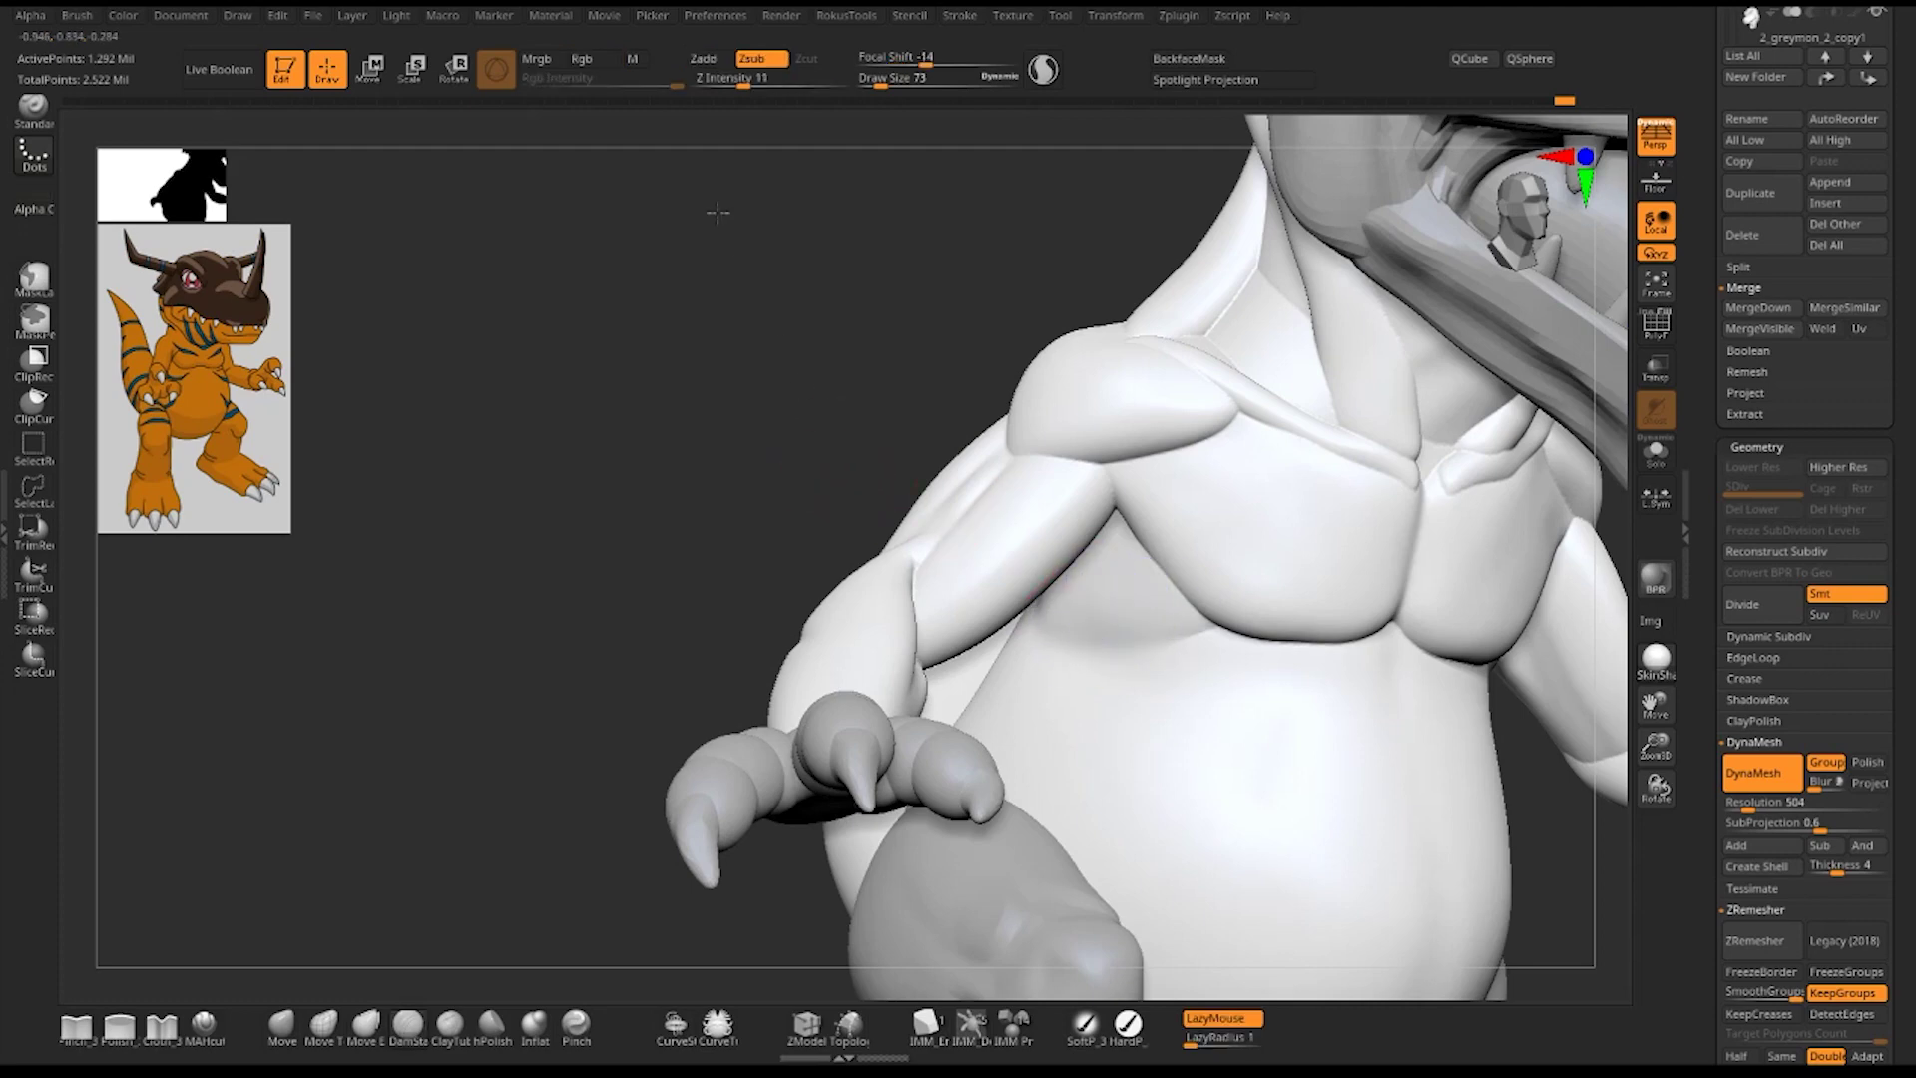
{"action": "key", "text": "f"}
{"action": "mouse_move", "coordinate": [1449, 771]}
{"action": "left_mouse_down"}
{"action": "mouse_move", "coordinate": [1381, 671]}
{"action": "mouse_move", "coordinate": [1408, 743]}
{"action": "mouse_move", "coordinate": [1397, 732]}
{"action": "left_mouse_up"}
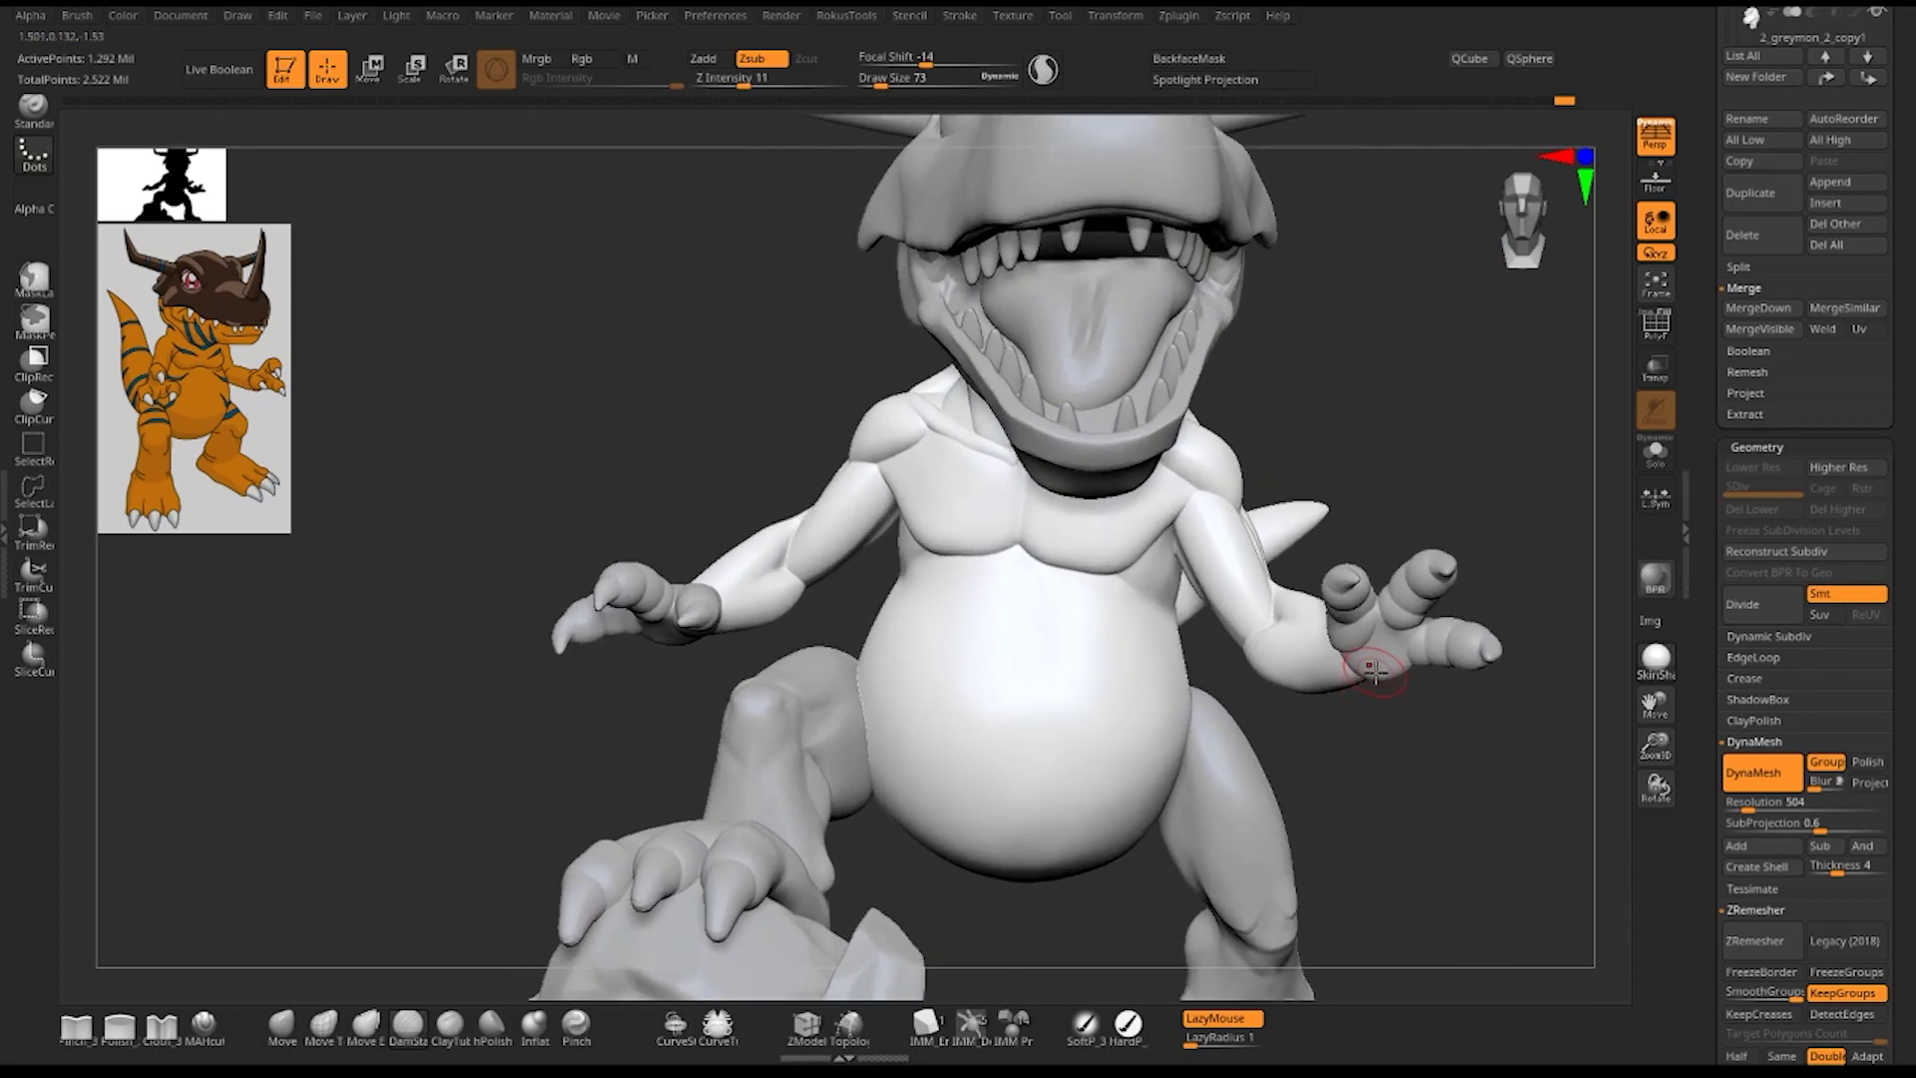
- Switch brushes with the B-M-V and B-S-T shortcuts and bring up the quick settings
{"action": "key", "text": "b"}
{"action": "key", "text": "m"}
{"action": "key", "text": "v"}
{"action": "key", "text": "space"}
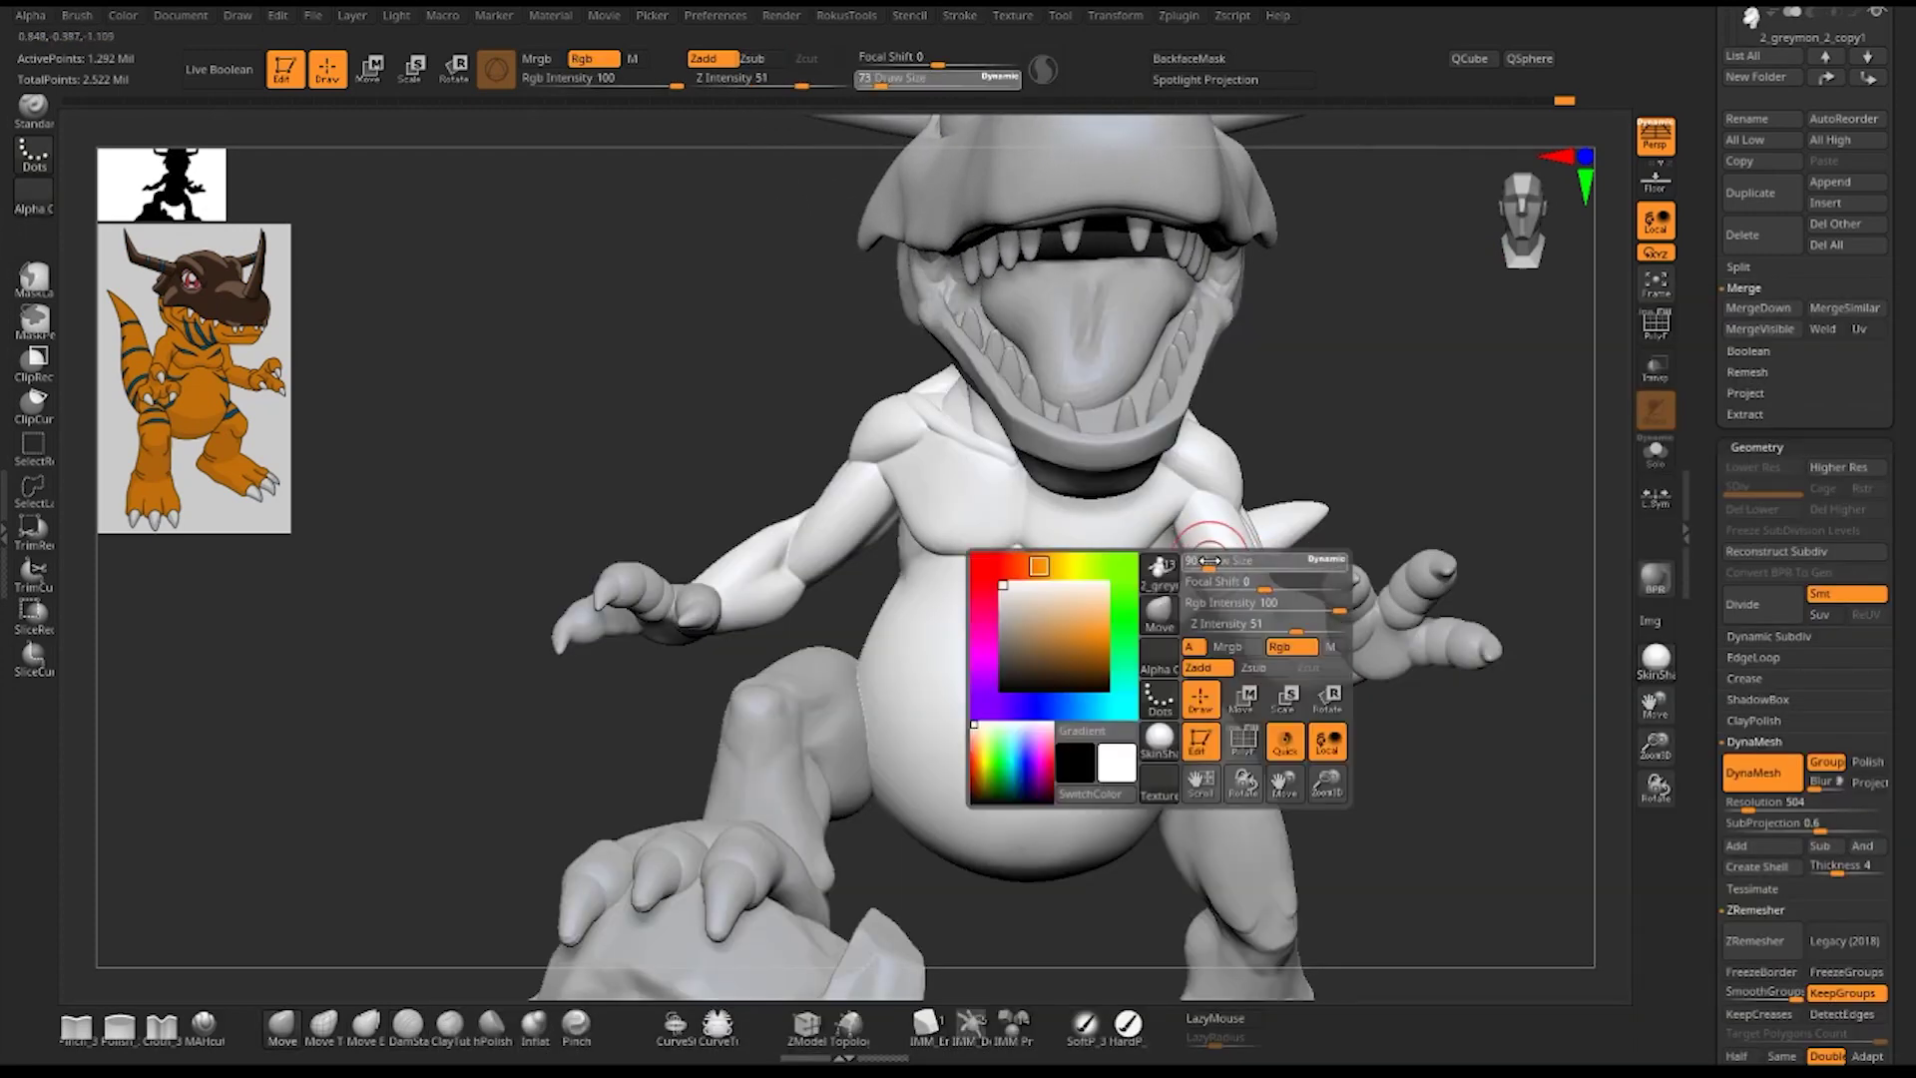
{"action": "key", "text": "b"}
{"action": "key", "text": "s"}
{"action": "key", "text": "t"}
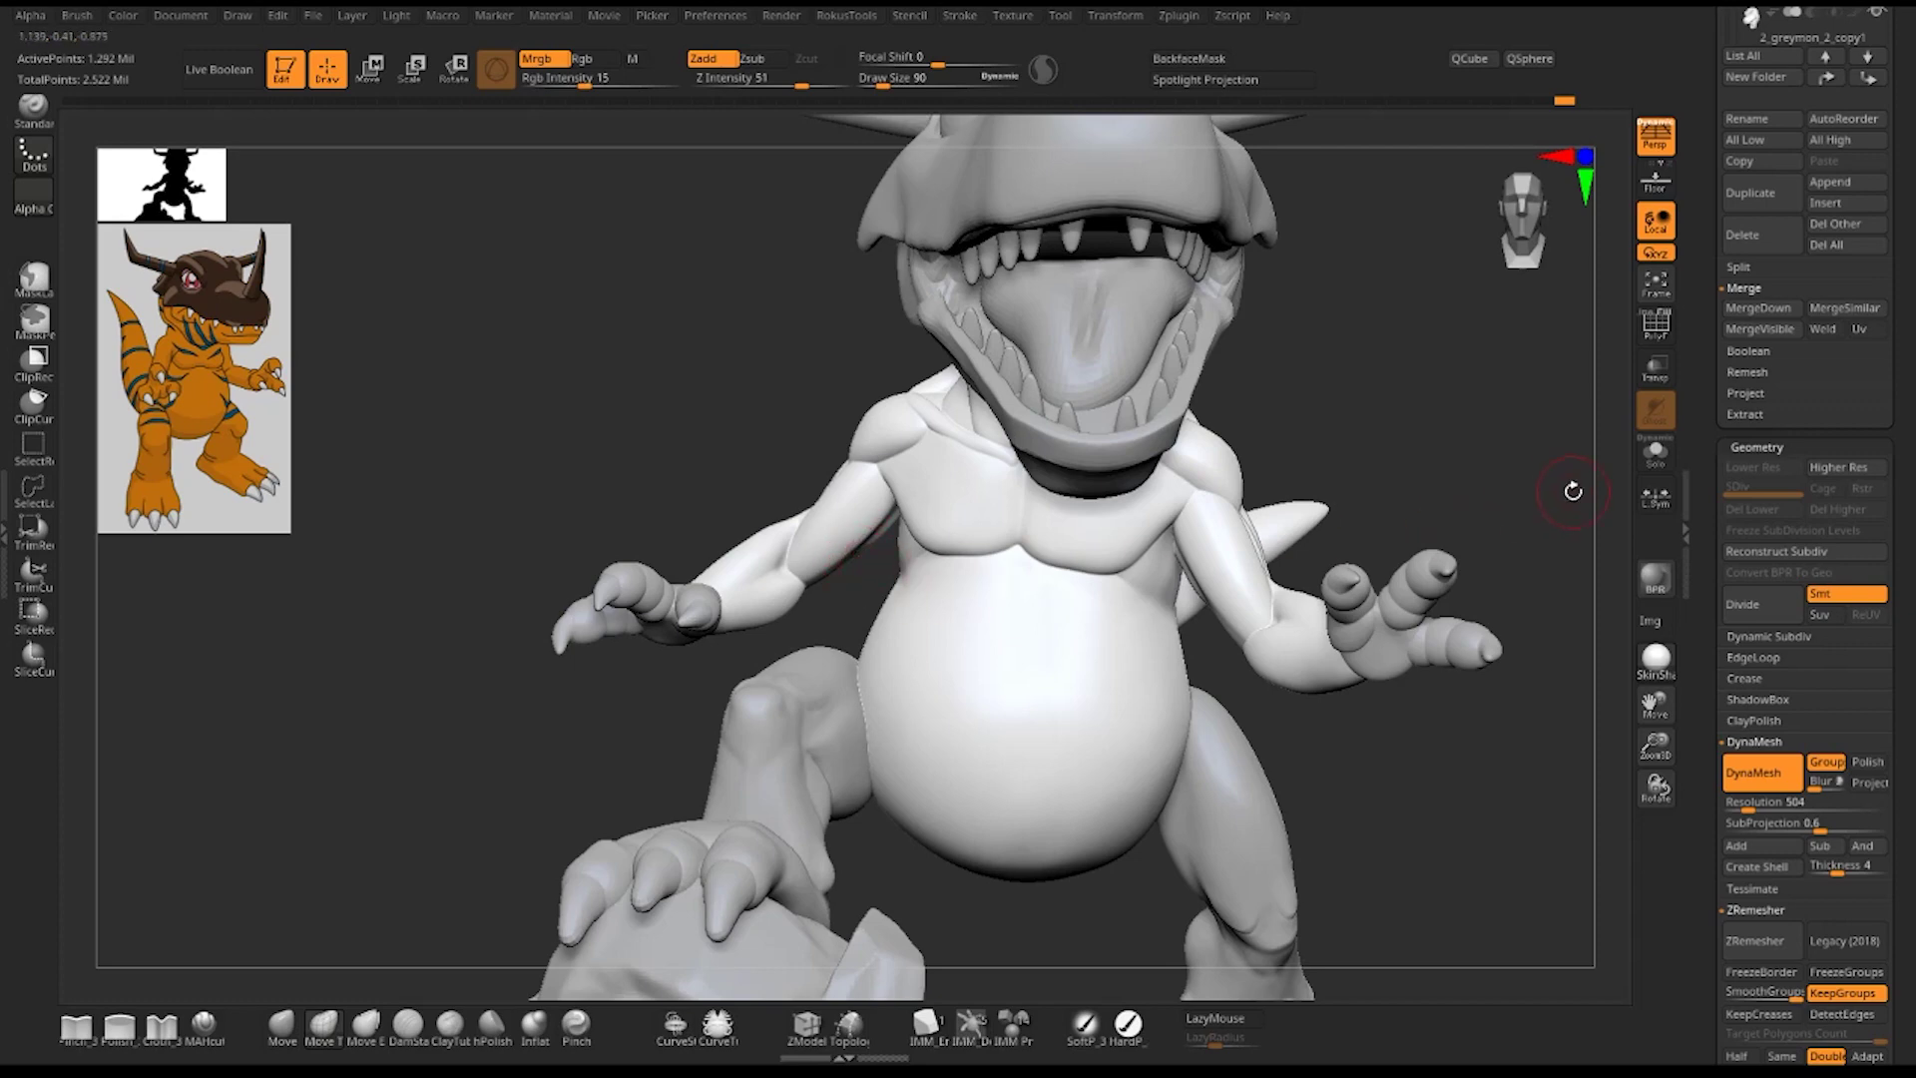
- On the model's back, set Draw Size to 73 and smooth the shoulder-blade muscles
{"action": "key", "text": "f"}
{"action": "mouse_move", "coordinate": [1453, 432]}
{"action": "left_mouse_down"}
{"action": "mouse_move", "coordinate": [1310, 471]}
{"action": "mouse_move", "coordinate": [1315, 552]}
{"action": "mouse_move", "coordinate": [1293, 559]}
{"action": "left_mouse_up"}
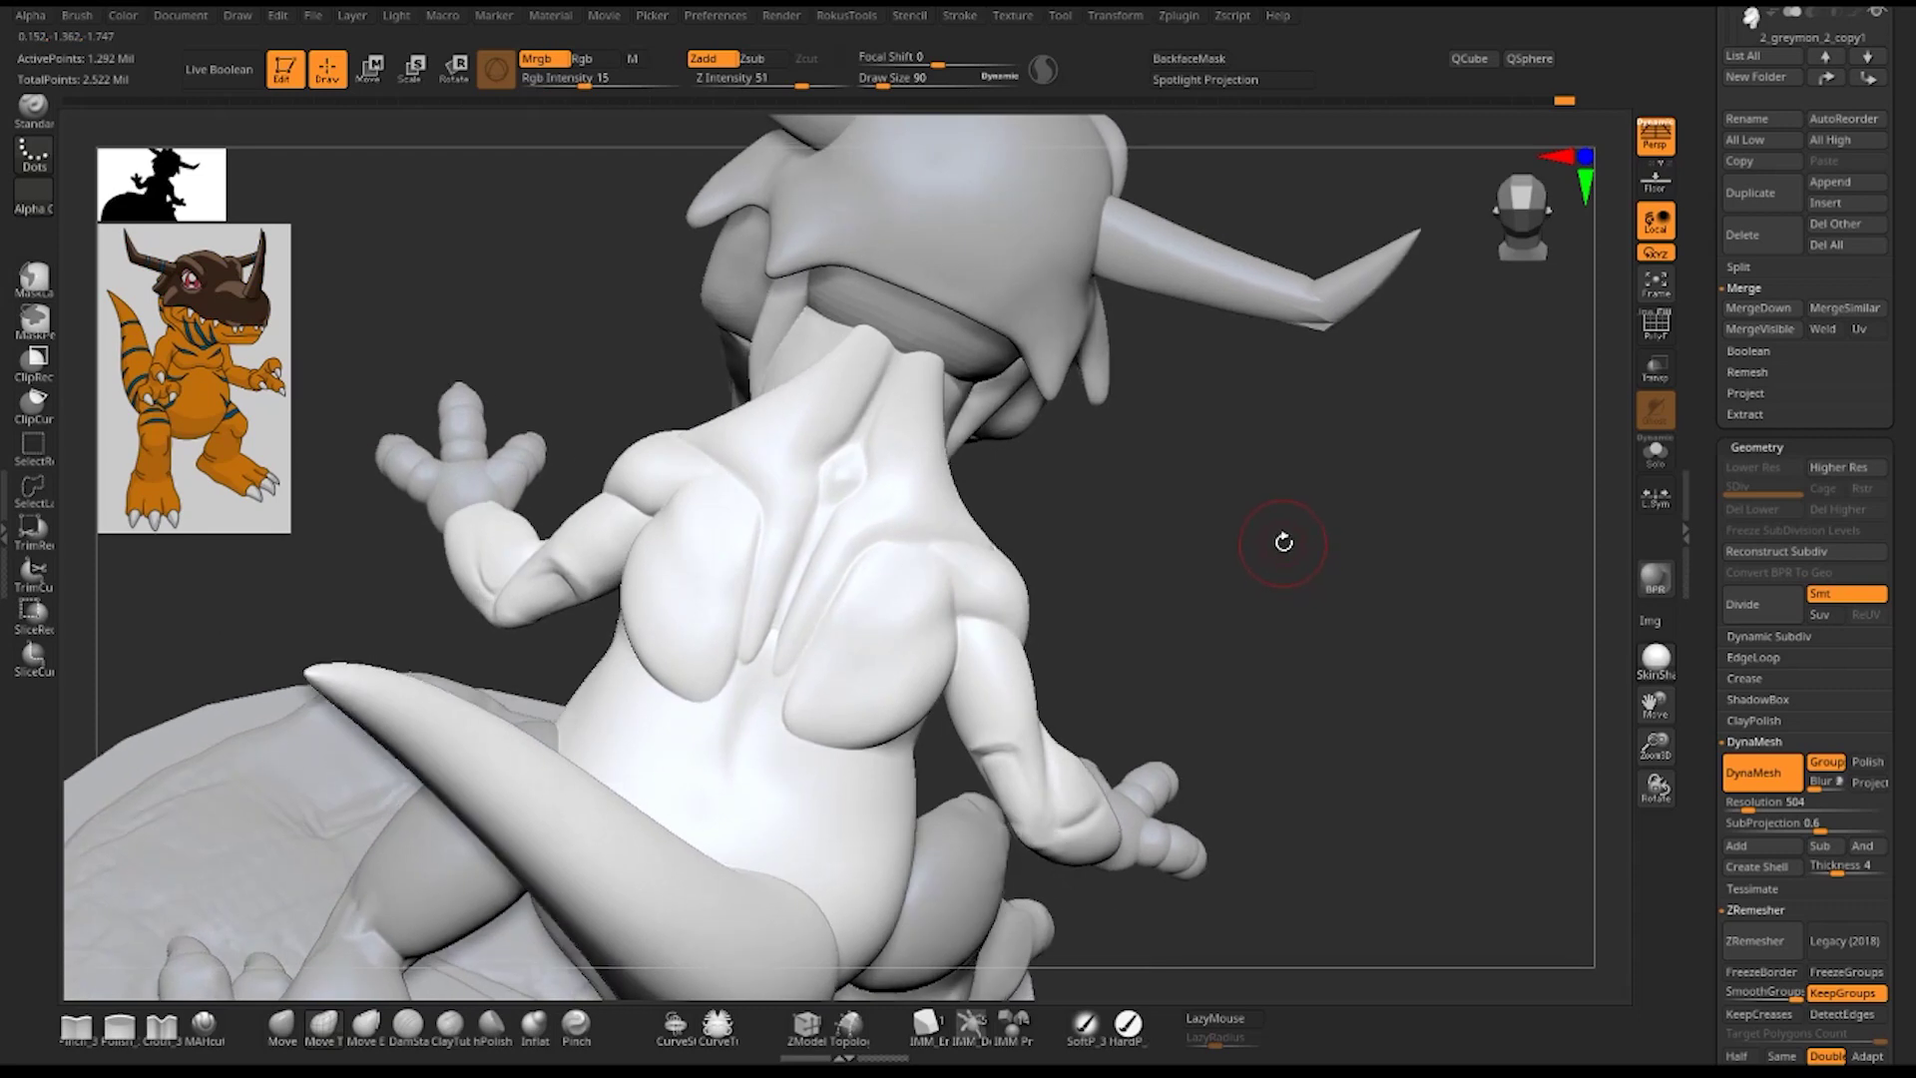
{"action": "key", "text": "space"}
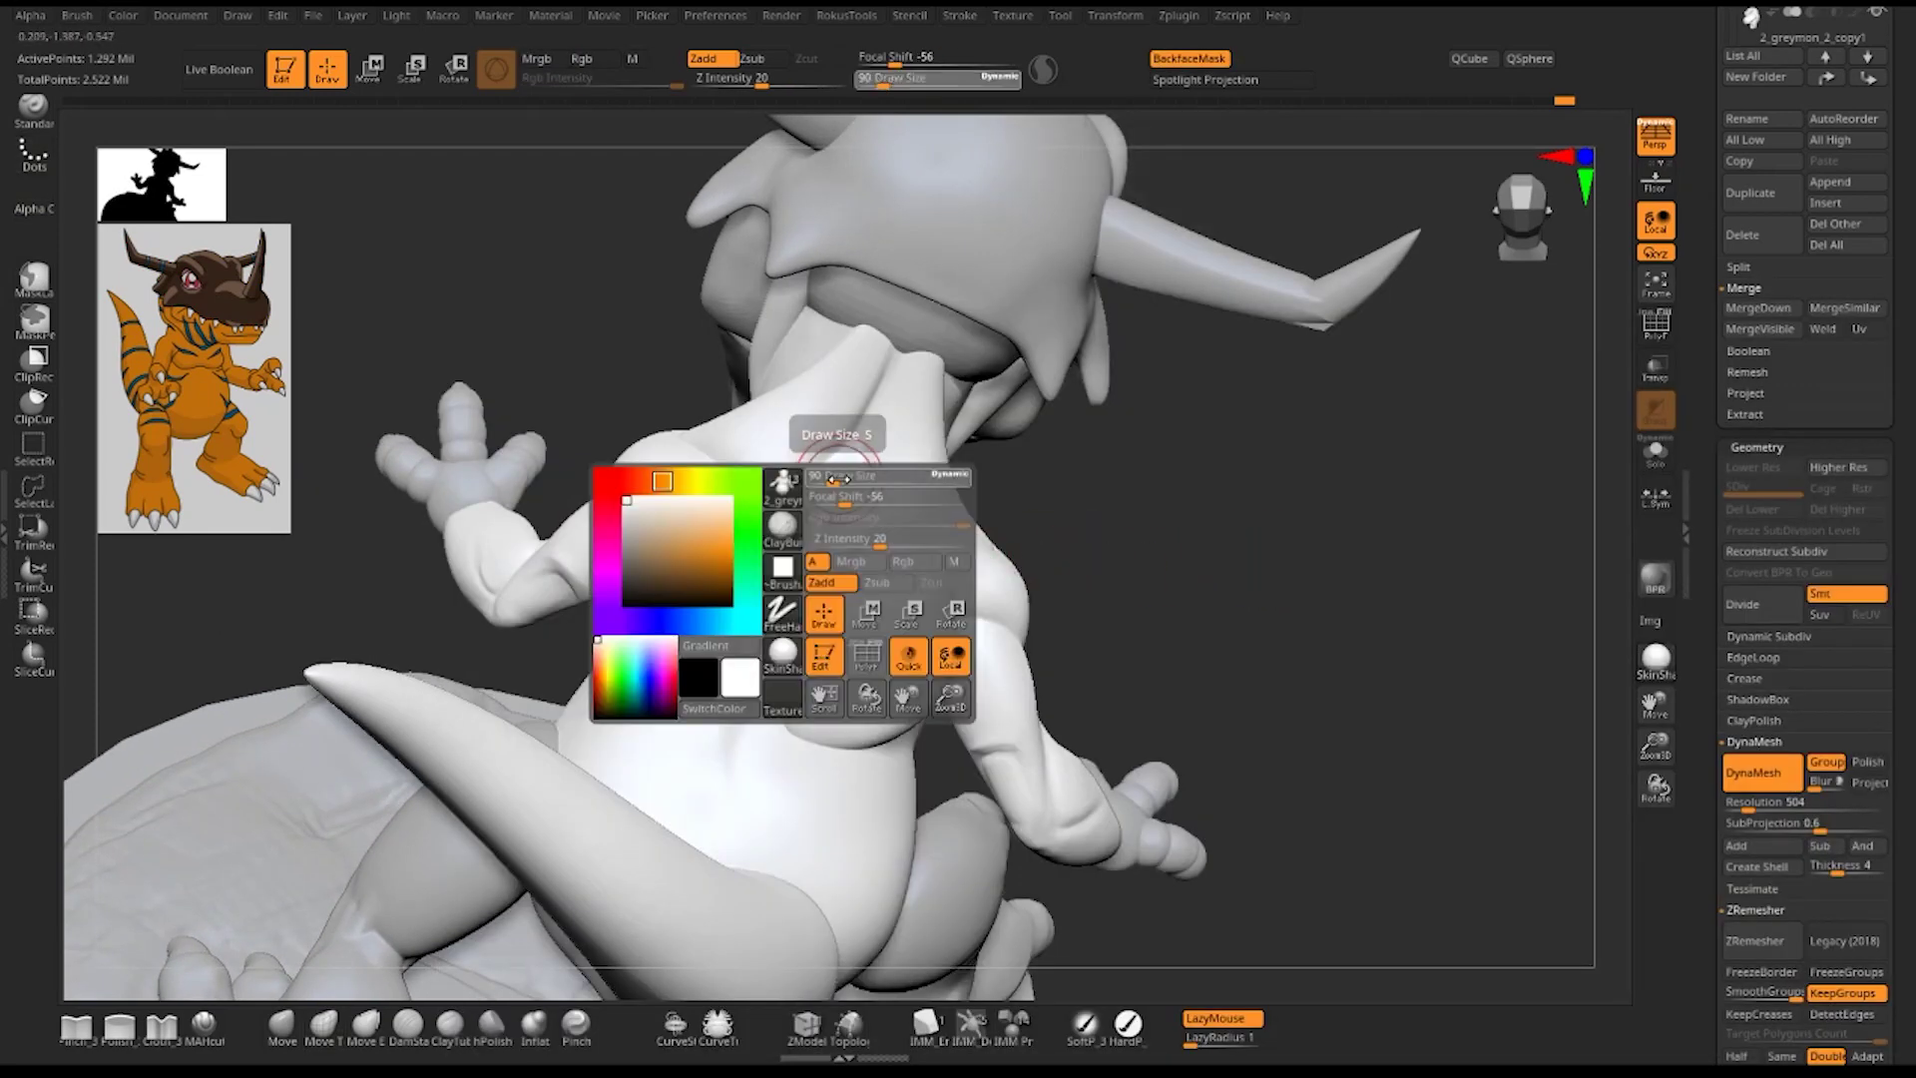
{"action": "left_click_drag", "start_coordinate": [837, 478], "coordinate": [823, 480]}
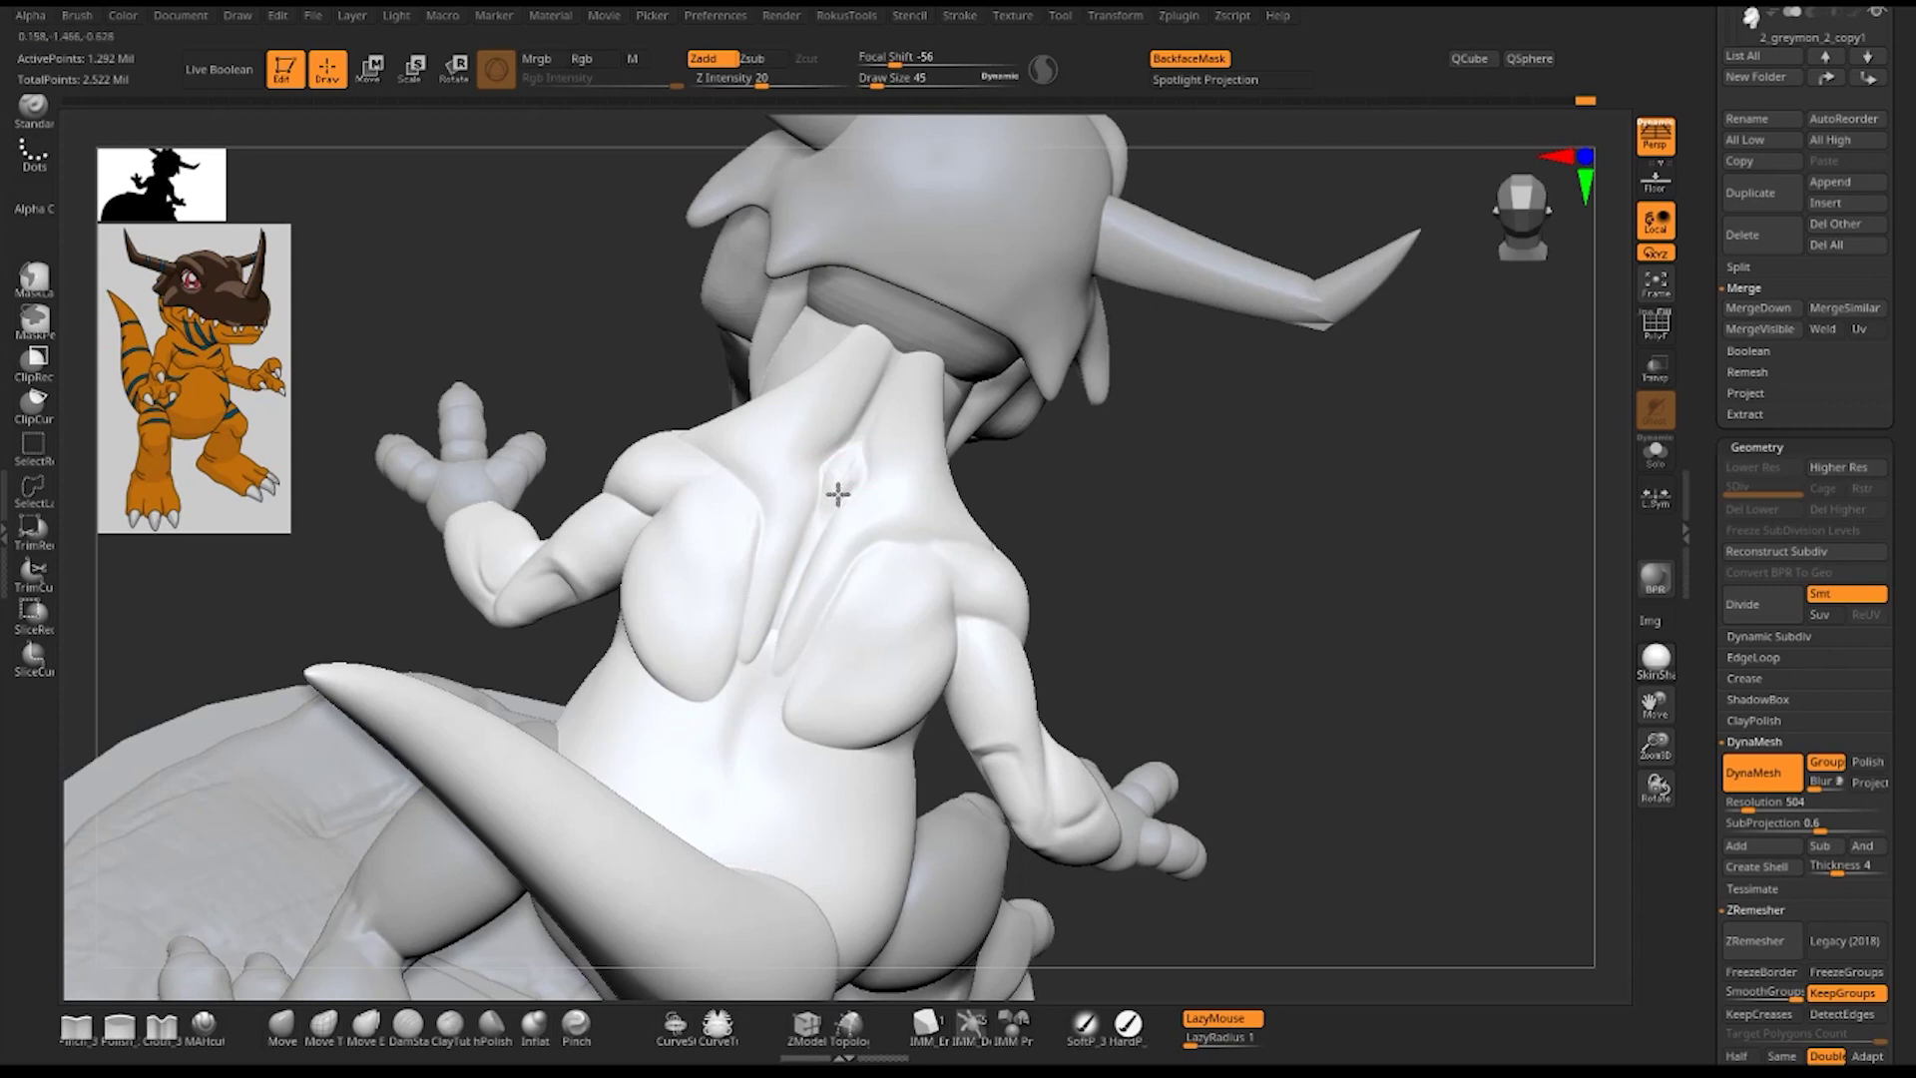
{"action": "key", "text": "1"}
{"action": "key", "text": "1"}
{"action": "mouse_move", "coordinate": [1284, 548]}
{"action": "left_mouse_down"}
{"action": "mouse_move", "coordinate": [1296, 649]}
{"action": "mouse_move", "coordinate": [1248, 548]}
{"action": "mouse_move", "coordinate": [1281, 600]}
{"action": "mouse_move", "coordinate": [1232, 564]}
{"action": "mouse_move", "coordinate": [1283, 697]}
{"action": "mouse_move", "coordinate": [1220, 547]}
{"action": "mouse_move", "coordinate": [1245, 560]}
{"action": "left_mouse_up"}
- Choose a Zsub carving brush from the library and cut a tendon crease into the throat
{"action": "key", "text": "b"}
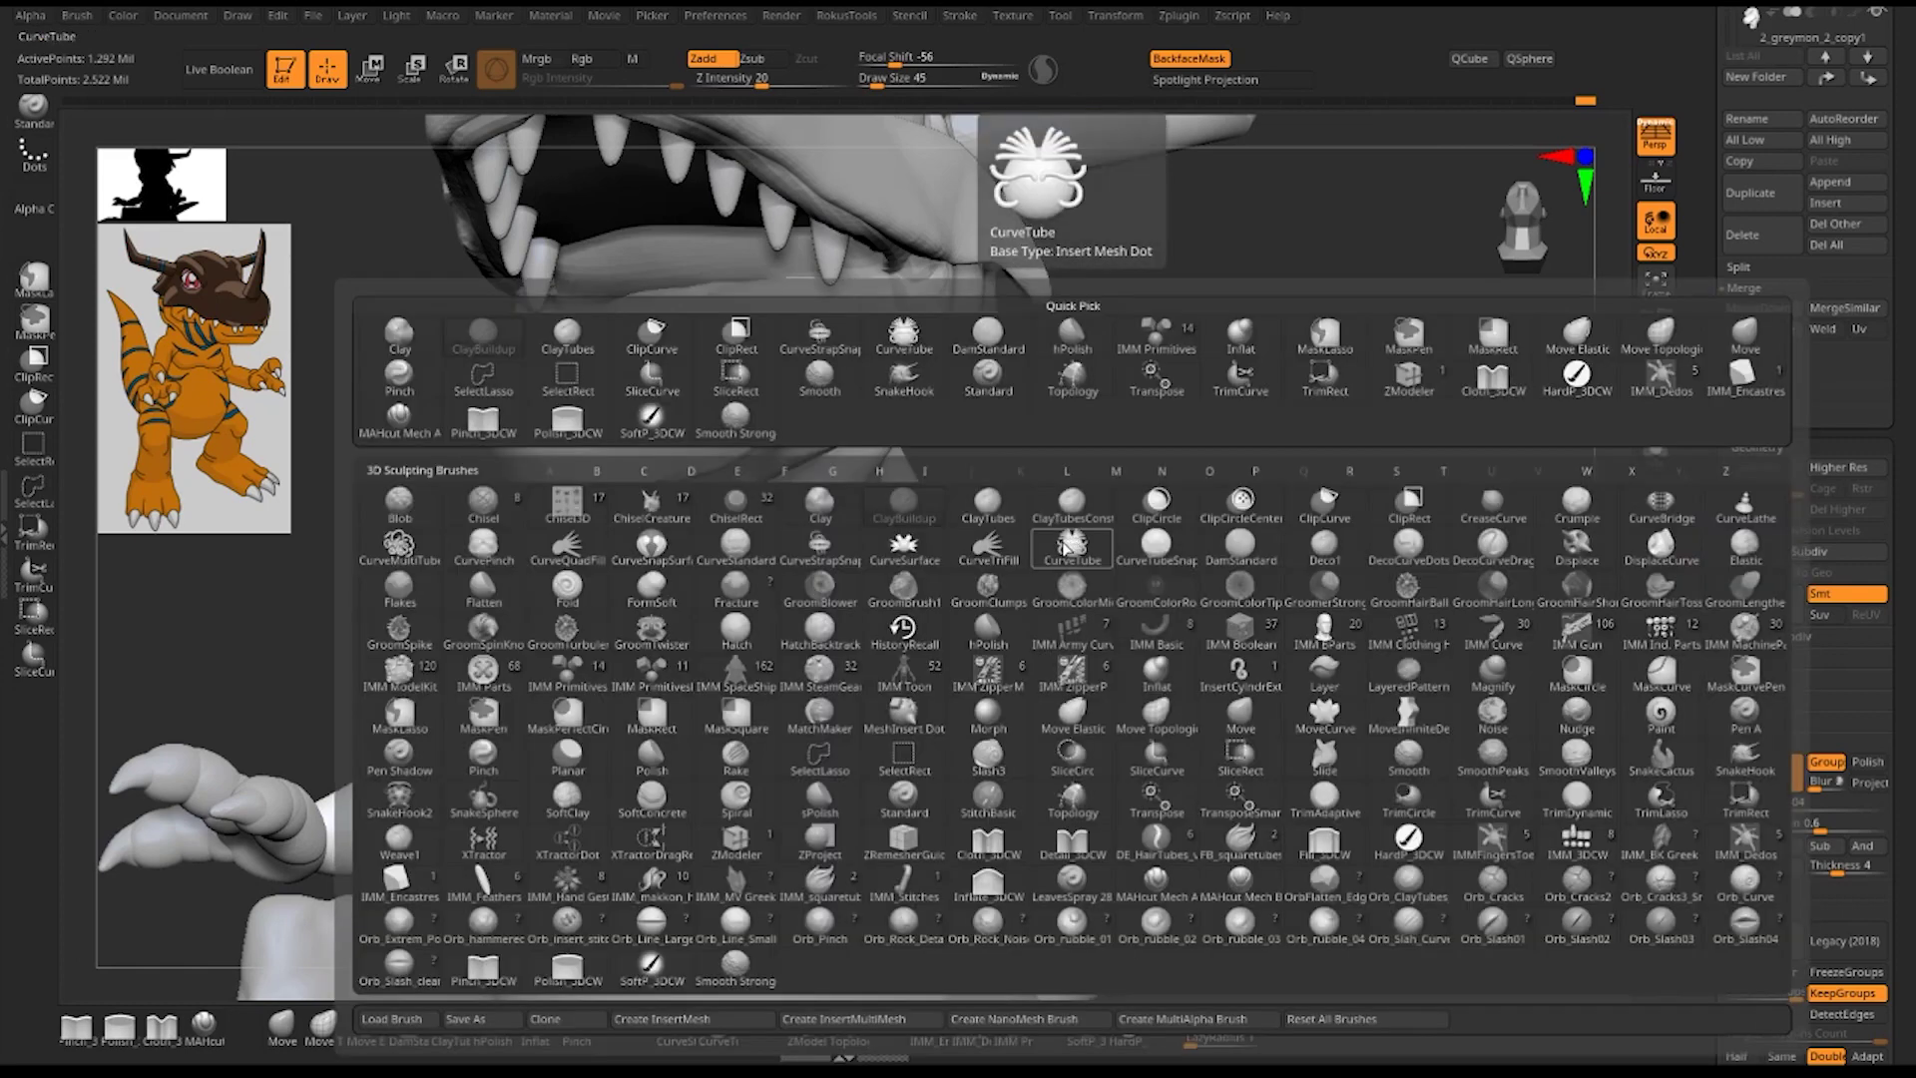
{"action": "left_click", "coordinate": [1072, 543]}
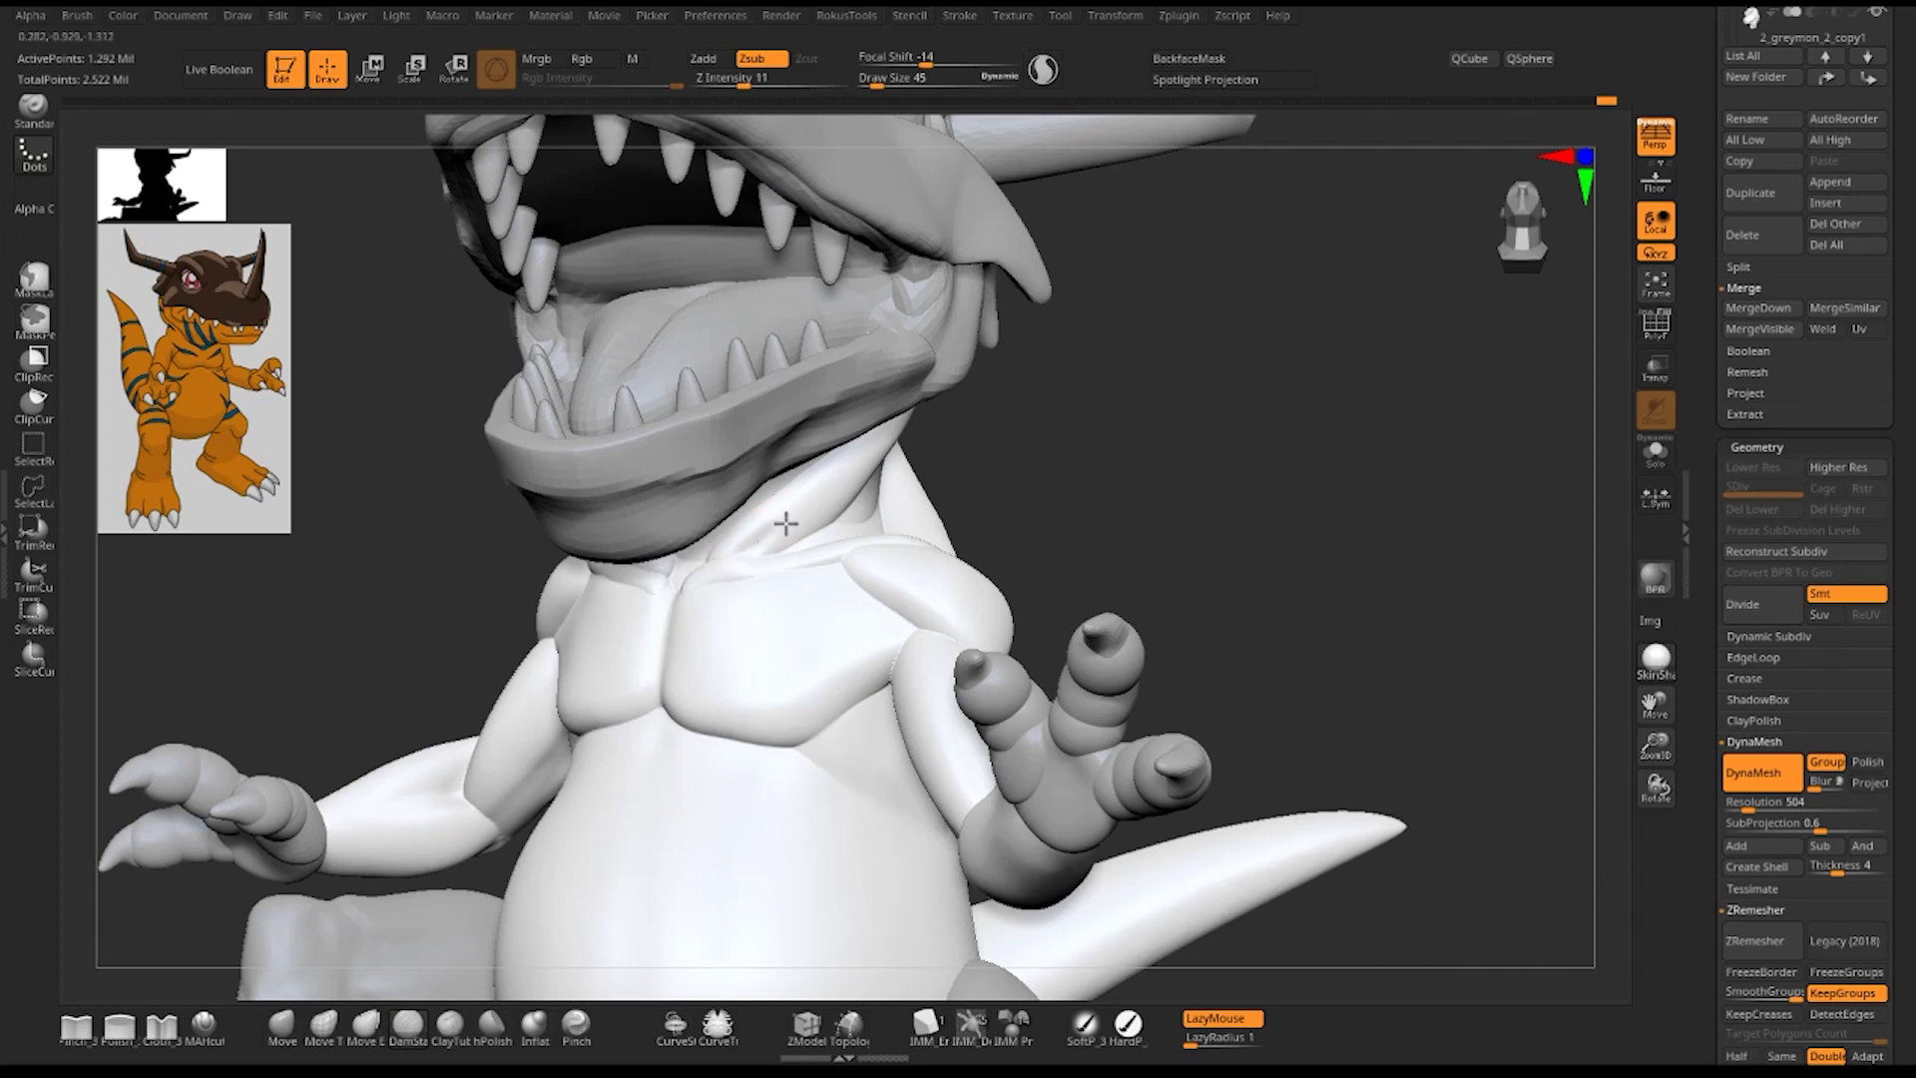
{"action": "left_click", "coordinate": [832, 479]}
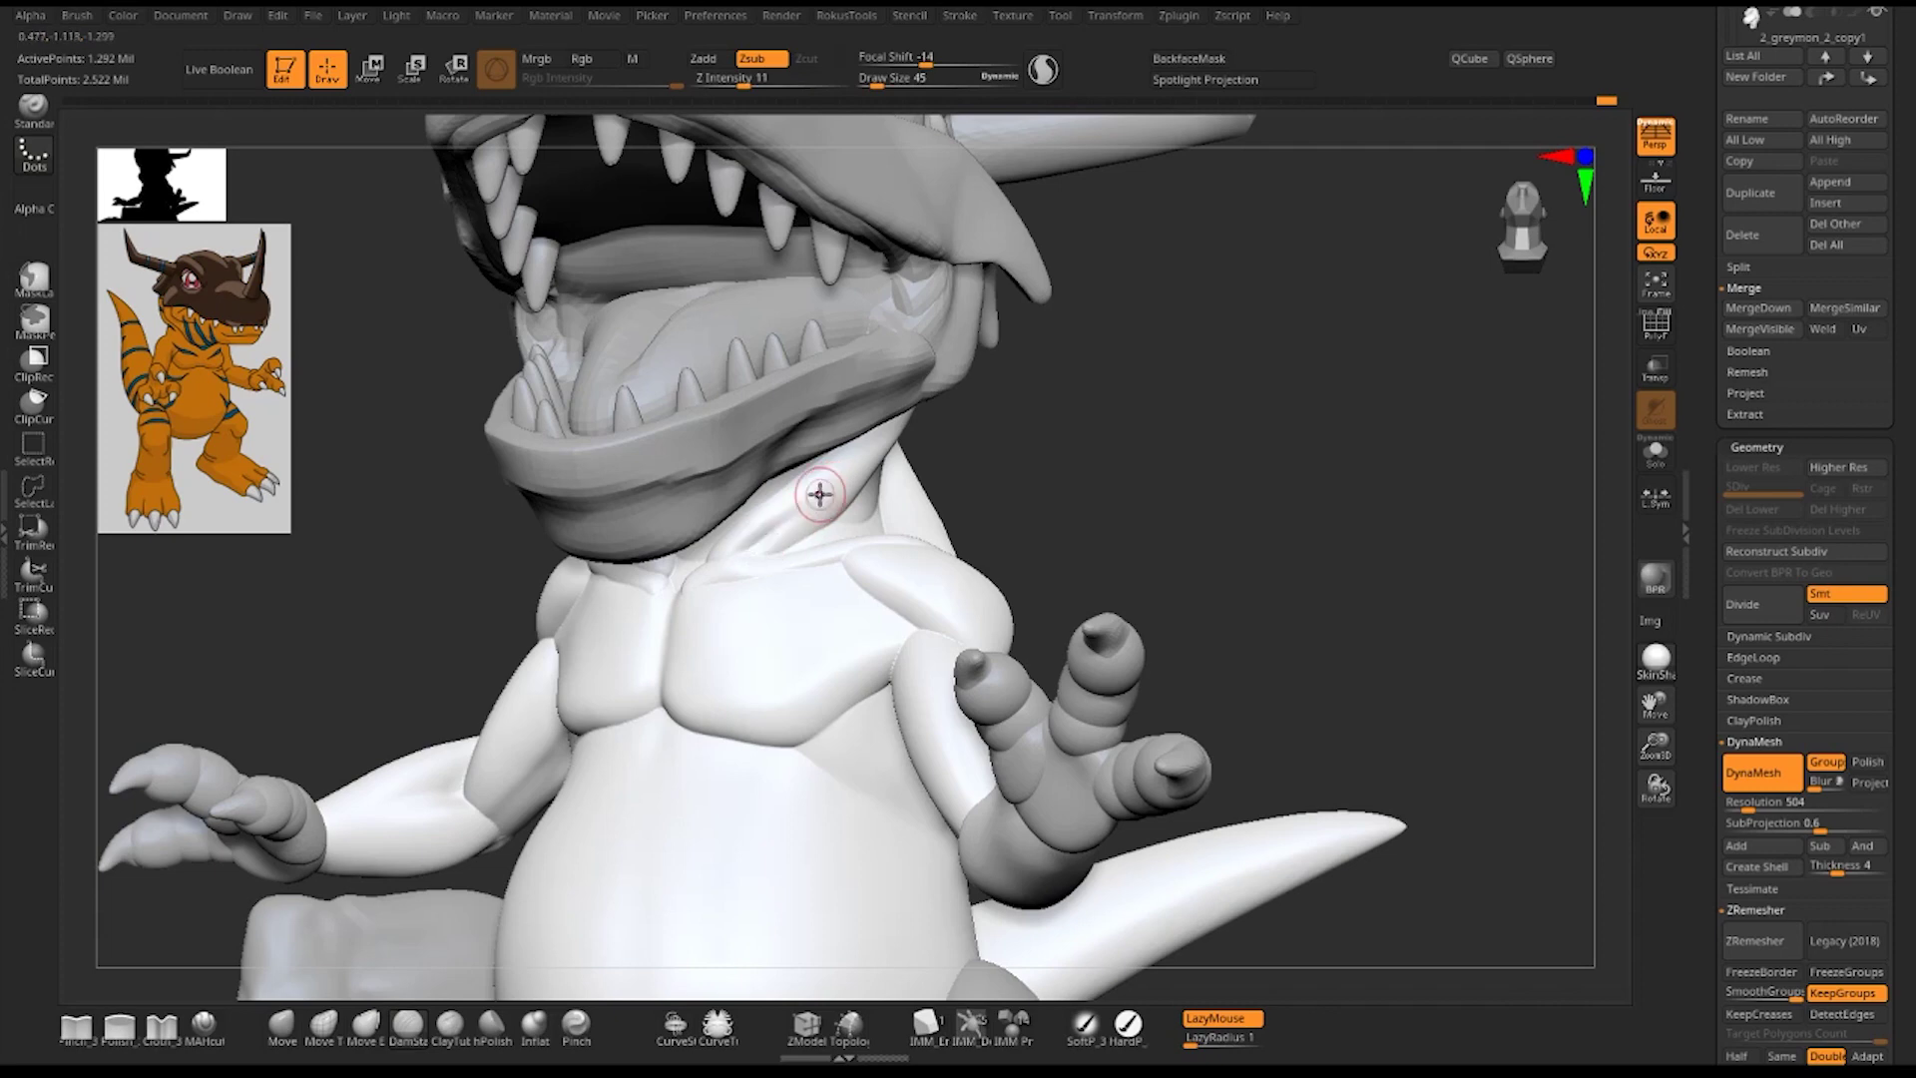
{"action": "left_click", "coordinate": [864, 454]}
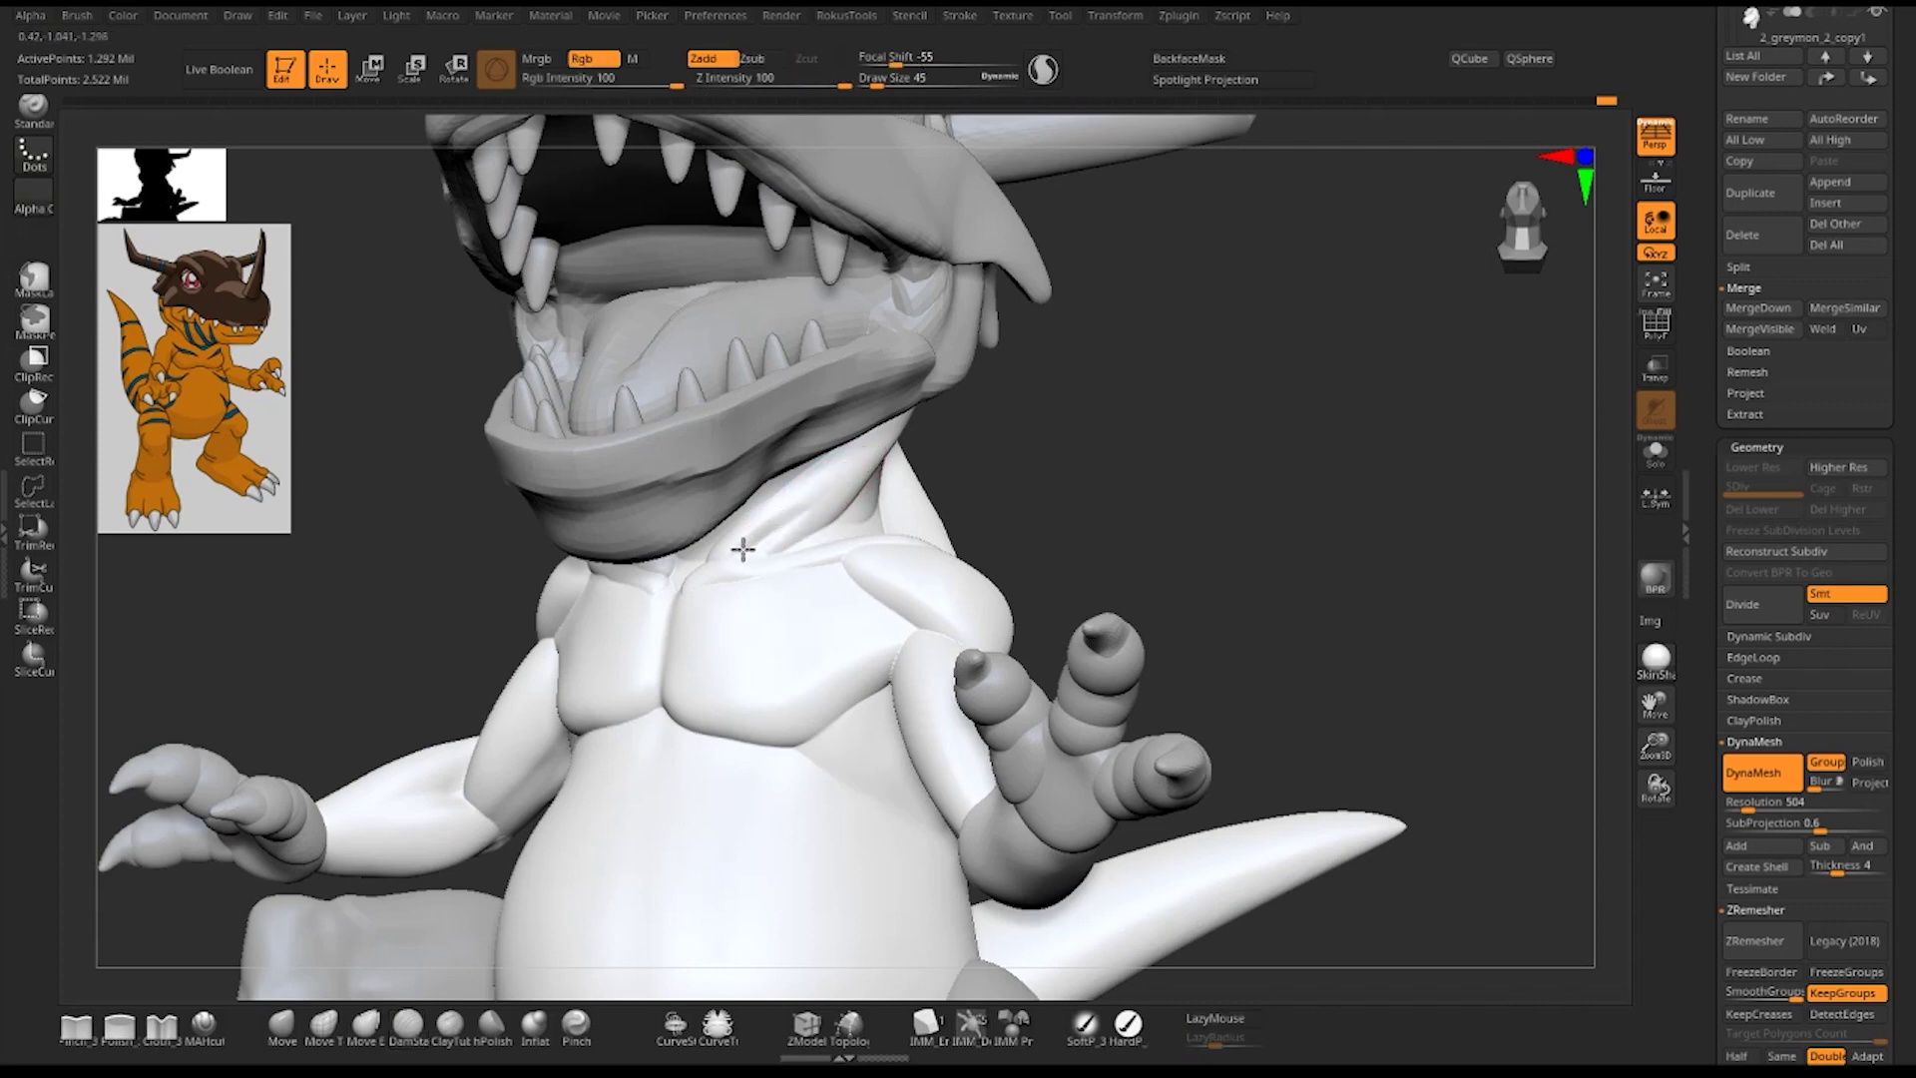
{"action": "left_click", "coordinate": [848, 514]}
{"action": "mouse_move", "coordinate": [1057, 502]}
{"action": "left_mouse_down"}
{"action": "mouse_move", "coordinate": [1159, 499]}
{"action": "mouse_move", "coordinate": [1104, 461]}
{"action": "left_mouse_up"}
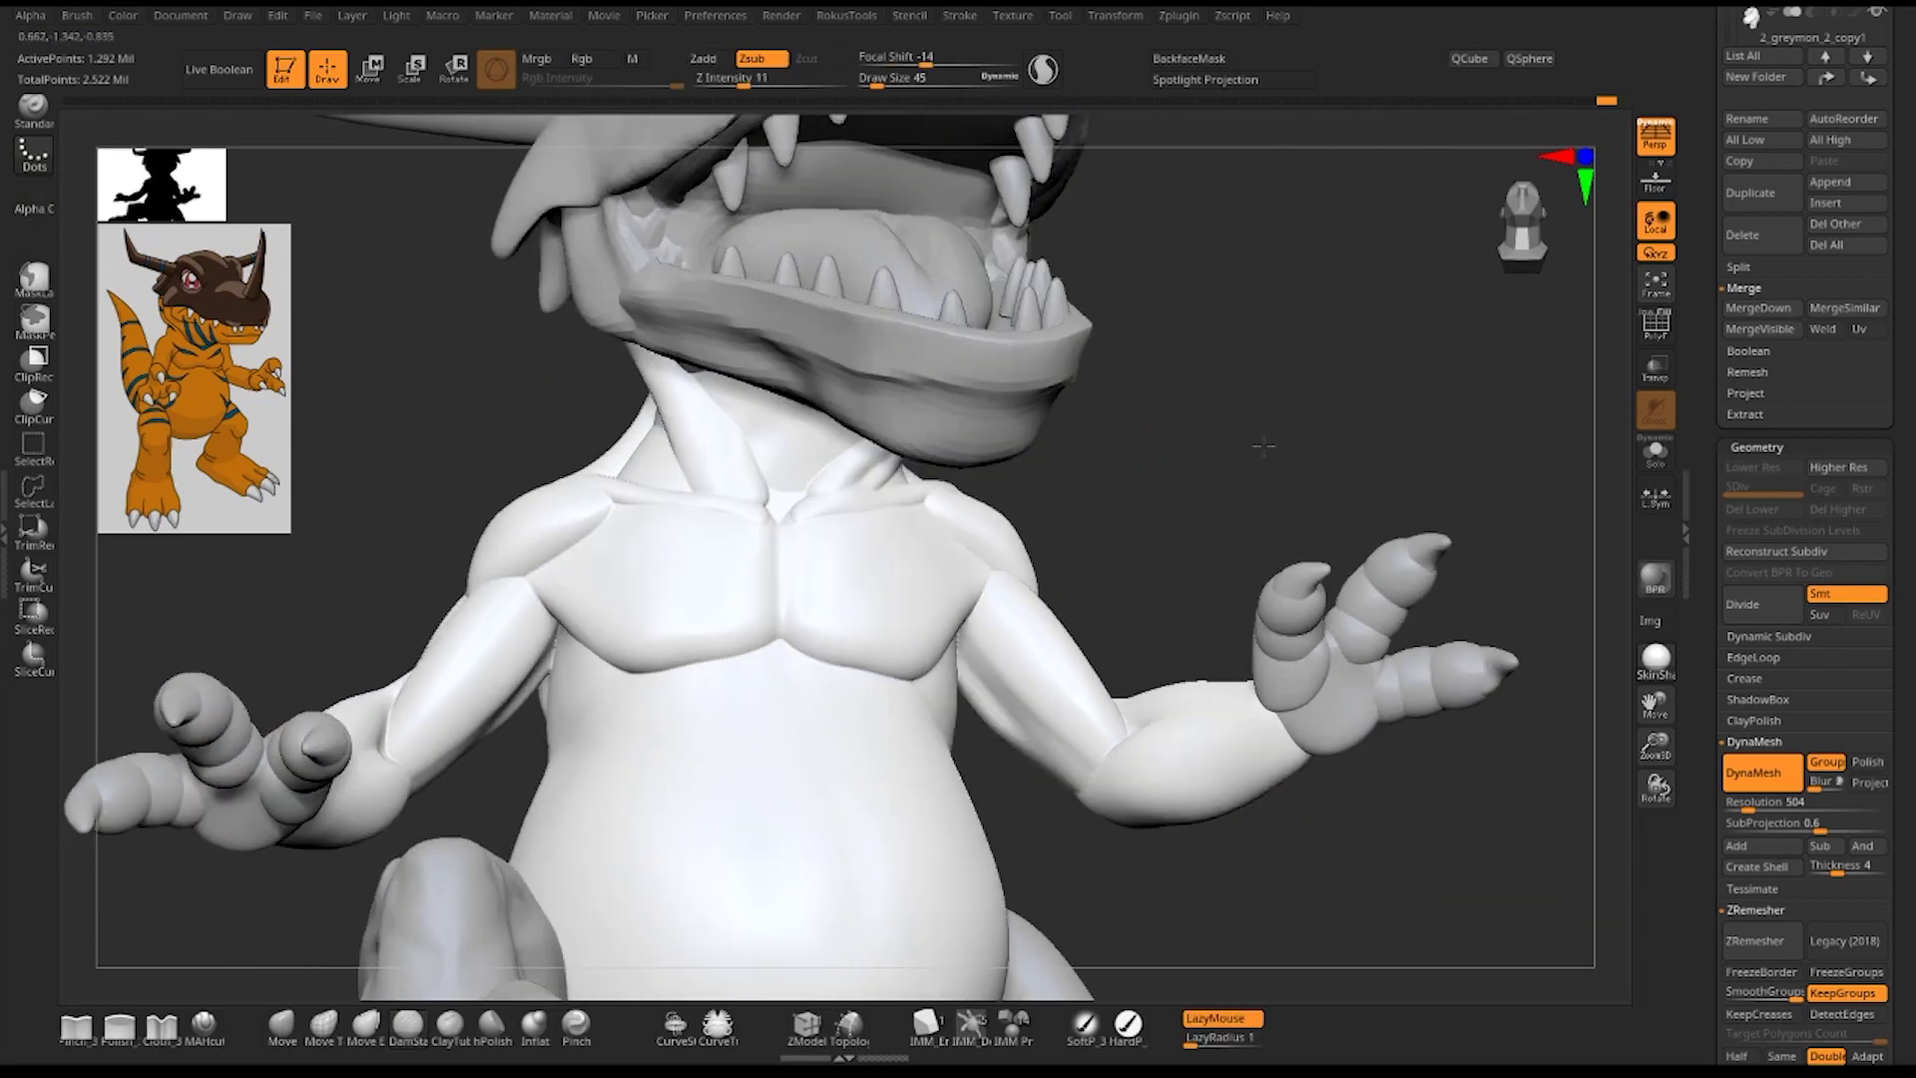
{"action": "left_click", "coordinate": [758, 499]}
{"action": "left_click", "coordinate": [728, 495]}
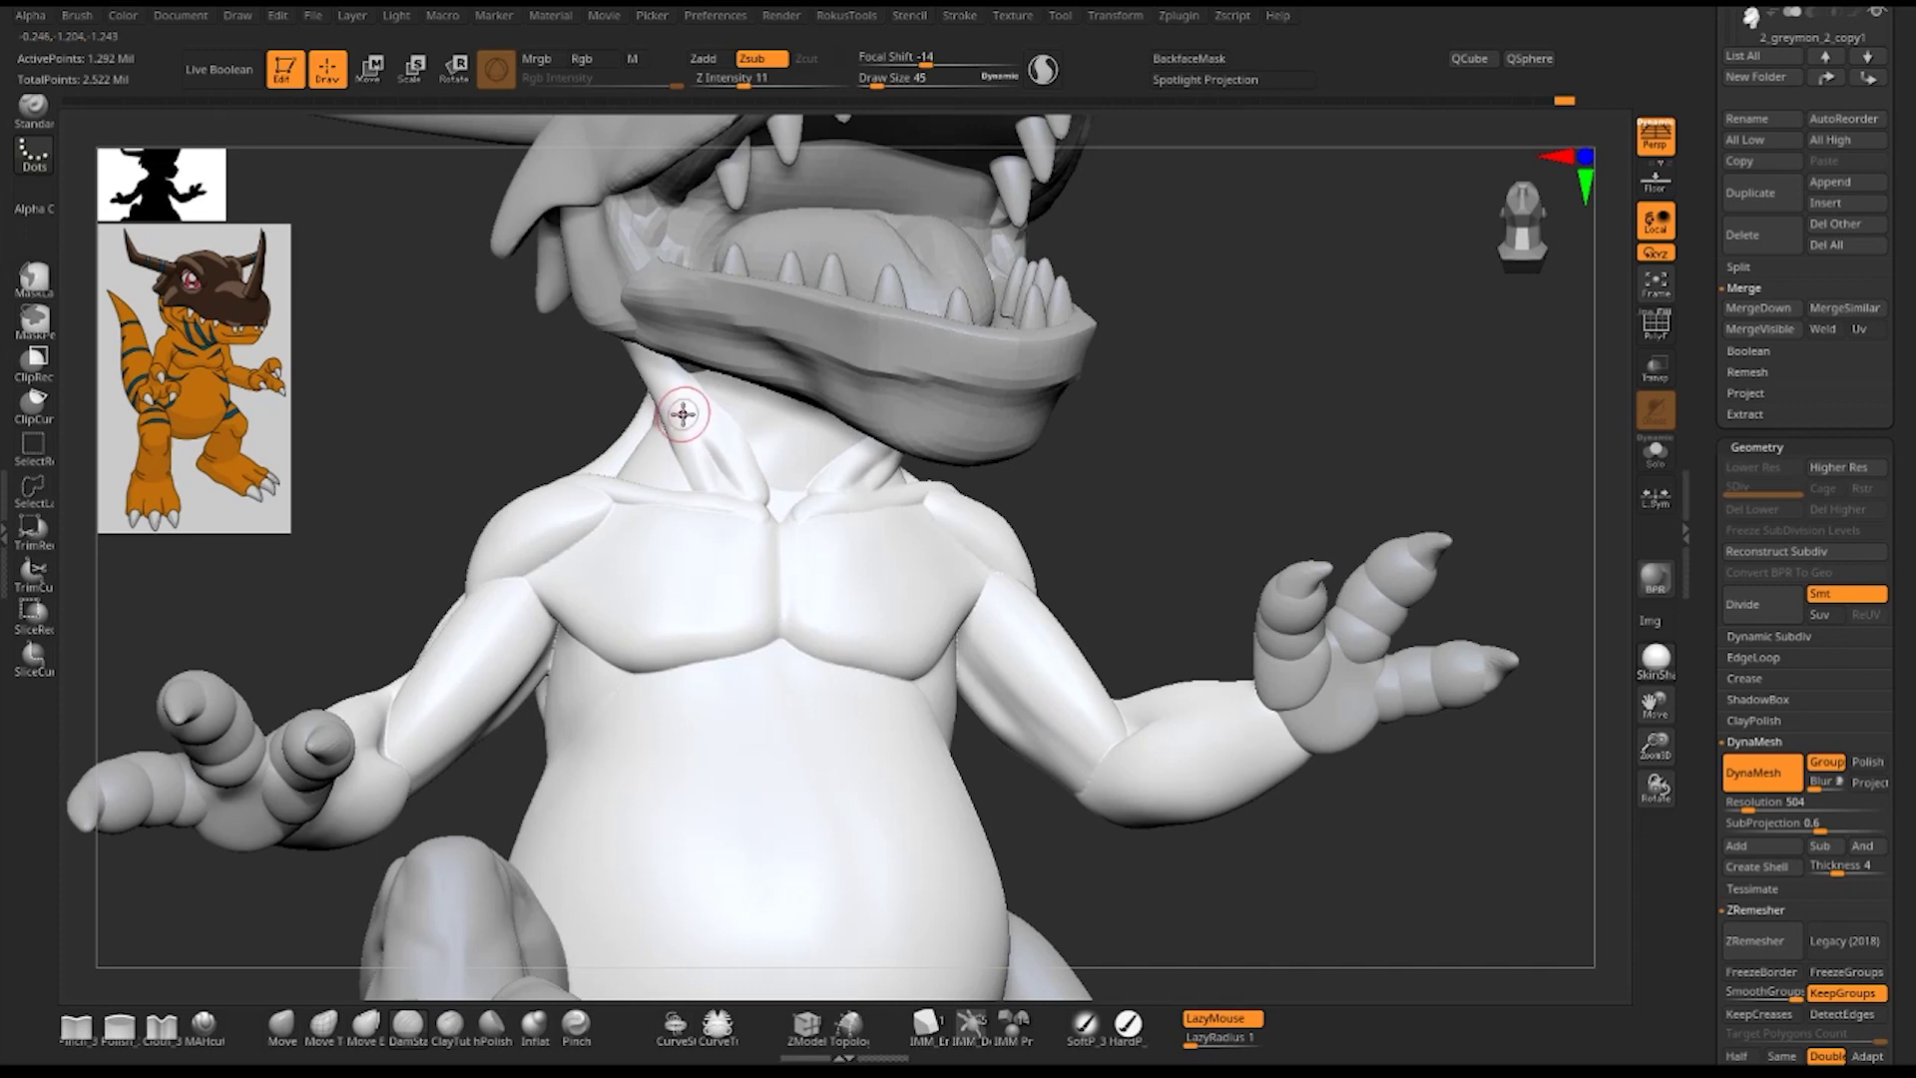
- Carve a crease down the left side of the neck and smooth it
{"action": "left_click_drag", "start_coordinate": [676, 407], "coordinate": [722, 484]}
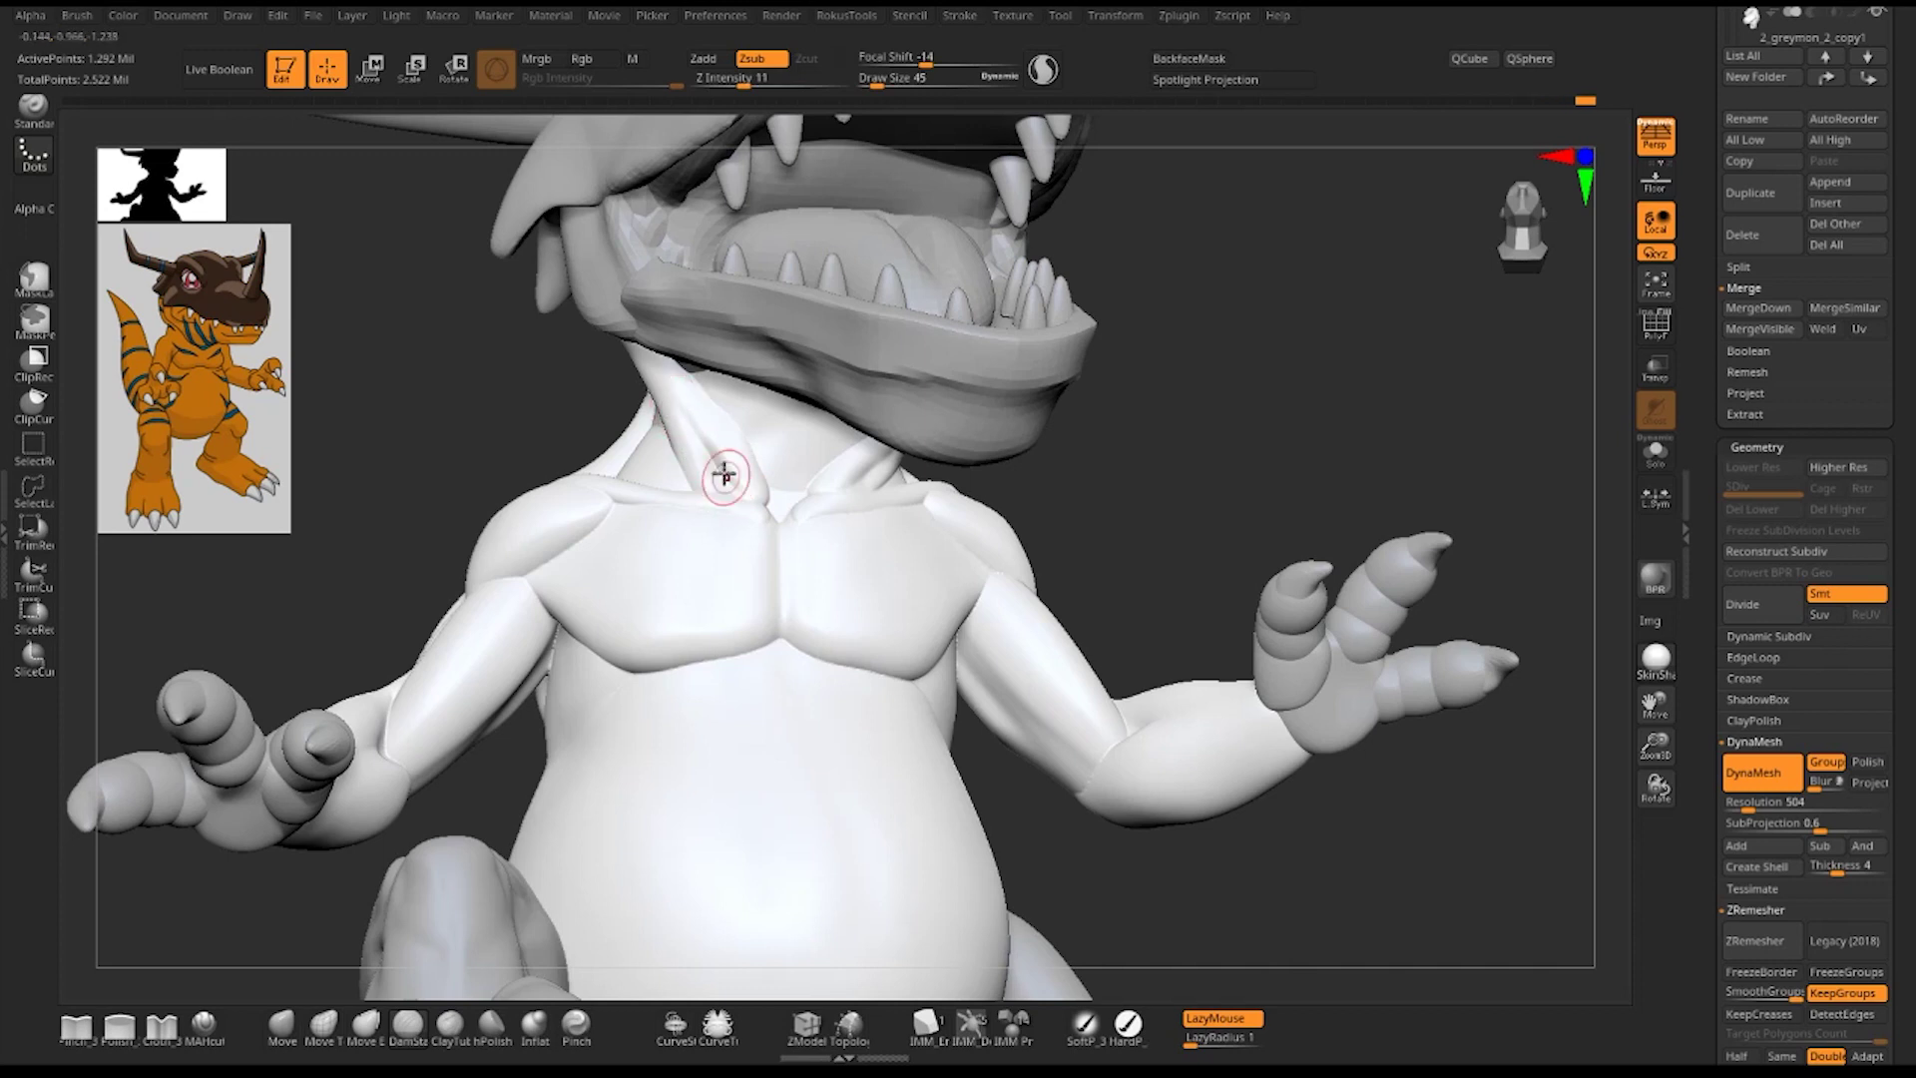
{"action": "key", "text": "shift"}
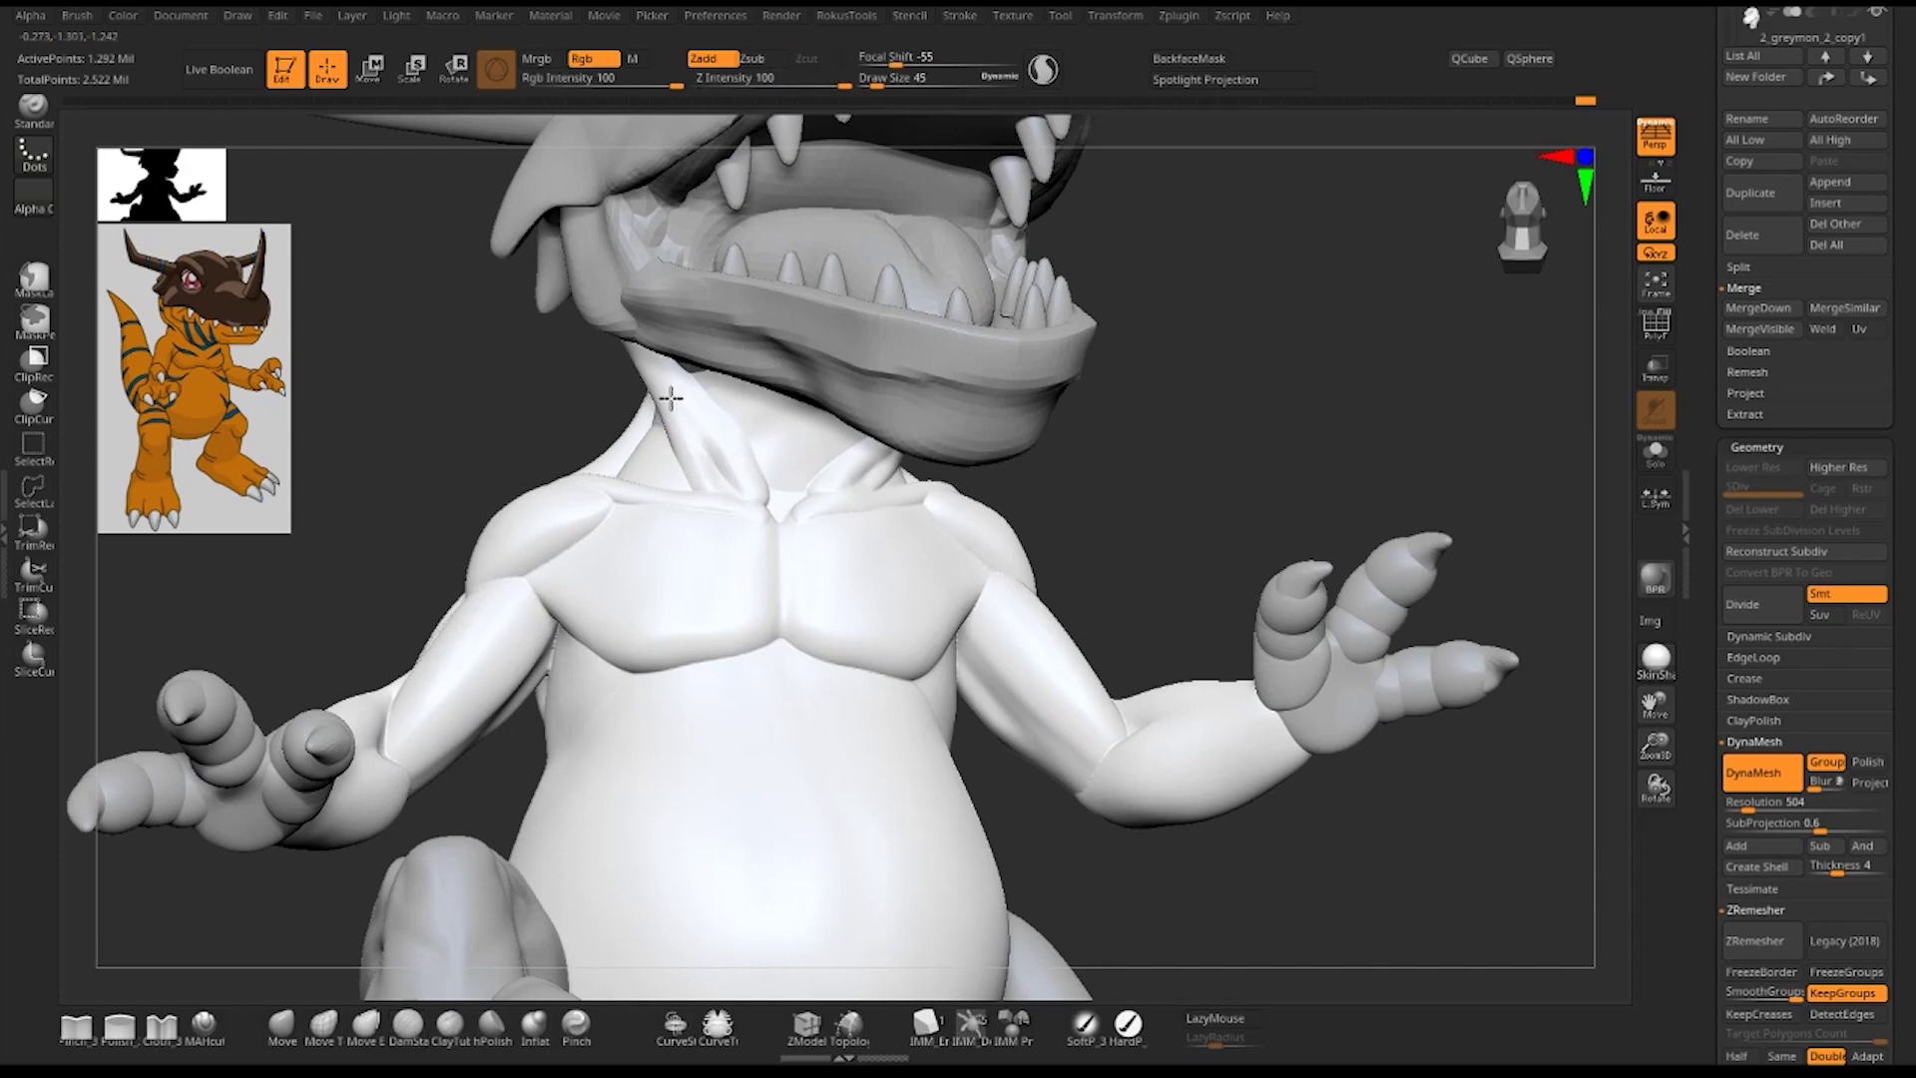
{"action": "left_click_drag", "start_coordinate": [1058, 499], "coordinate": [1112, 499]}
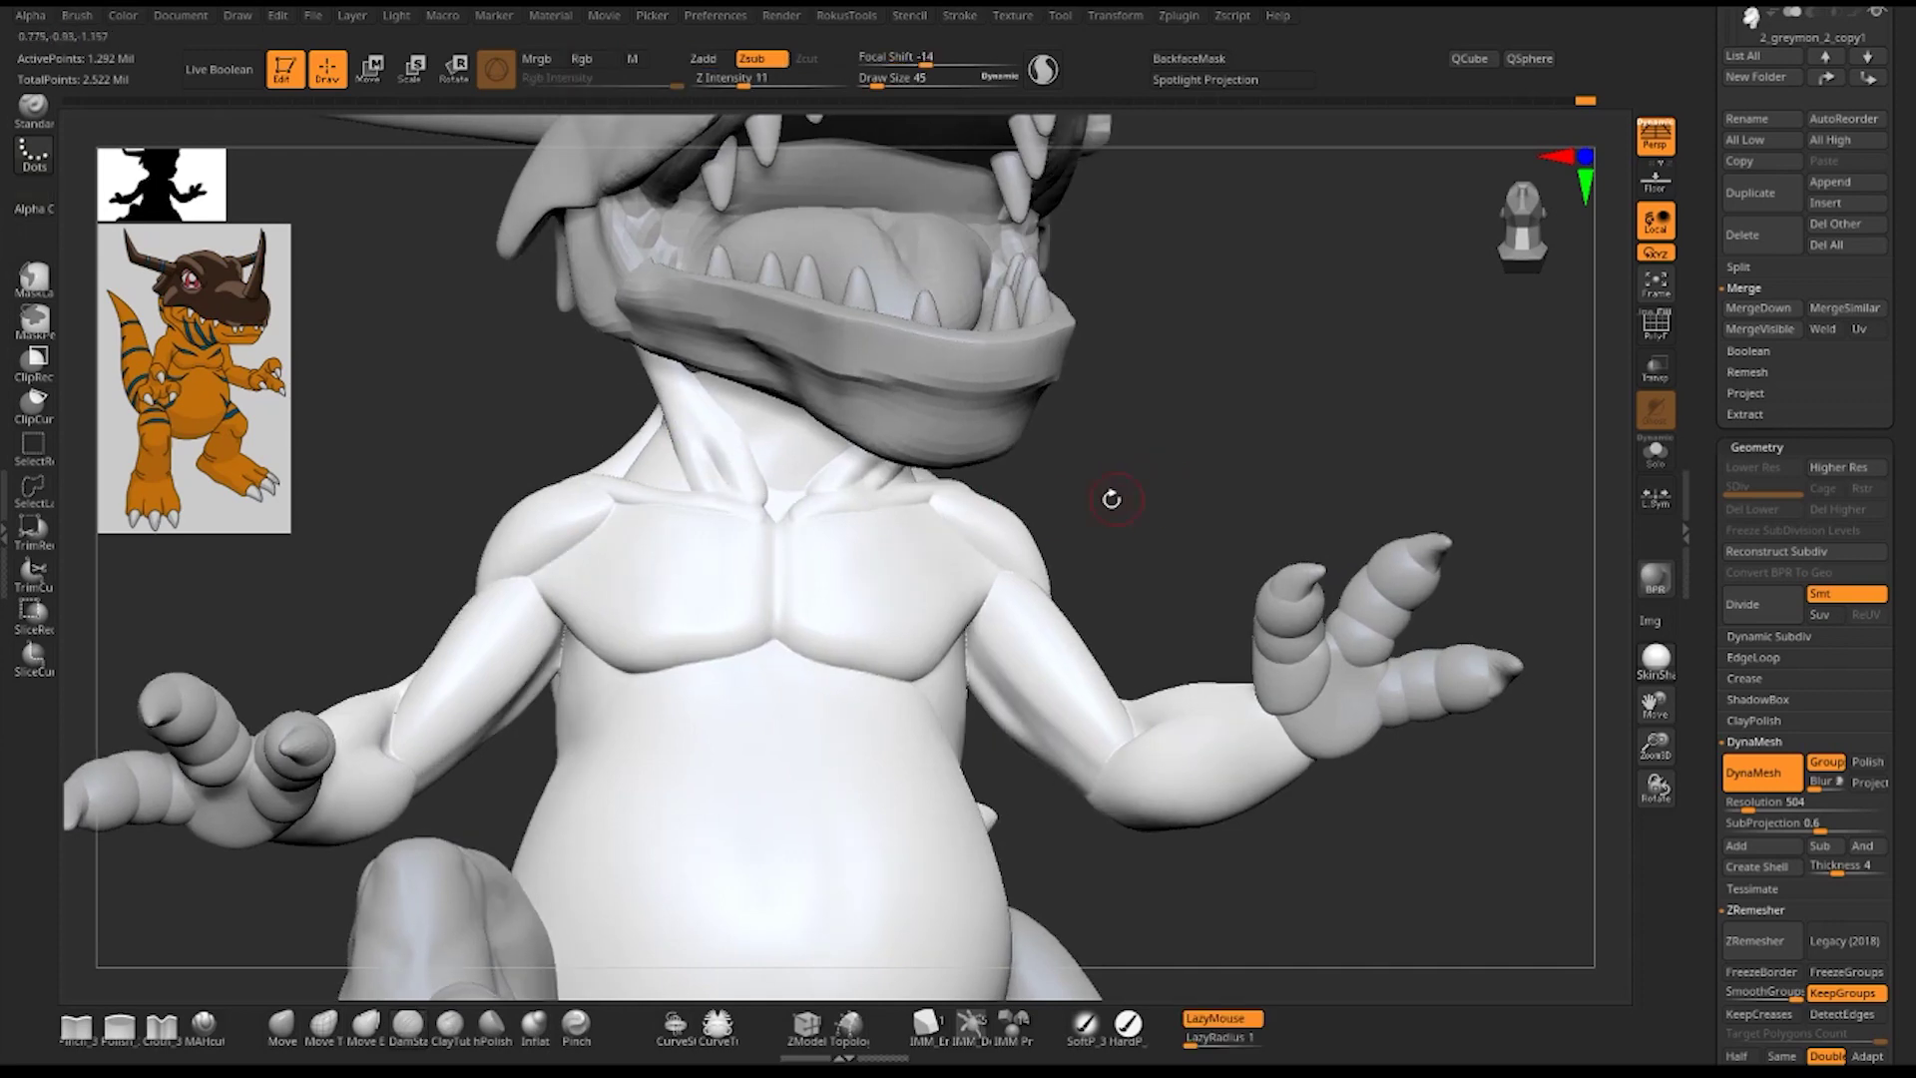
- Switch to a Zadd brush and build up neck tendons, smoothing and undoing stray strokes
{"action": "key", "text": "b"}
{"action": "left_click", "coordinate": [755, 500]}
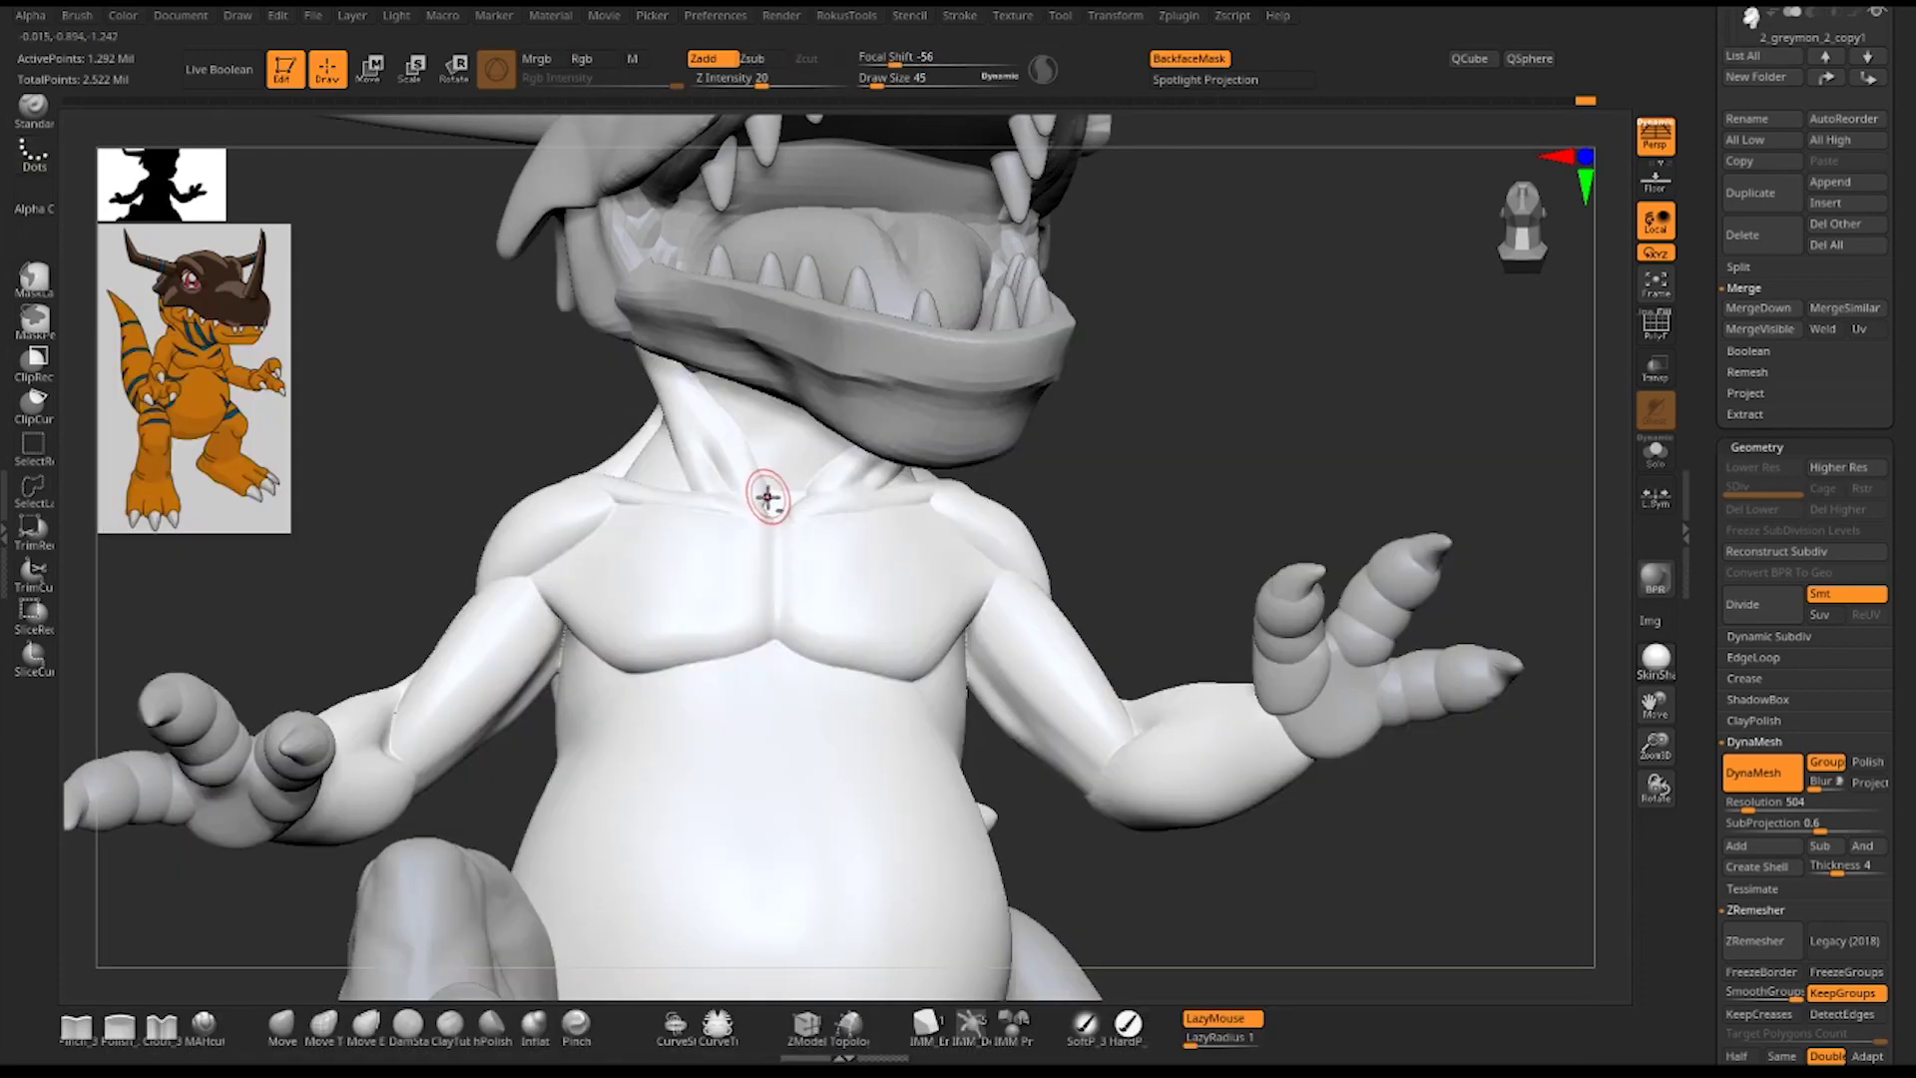
{"action": "key", "text": "shift"}
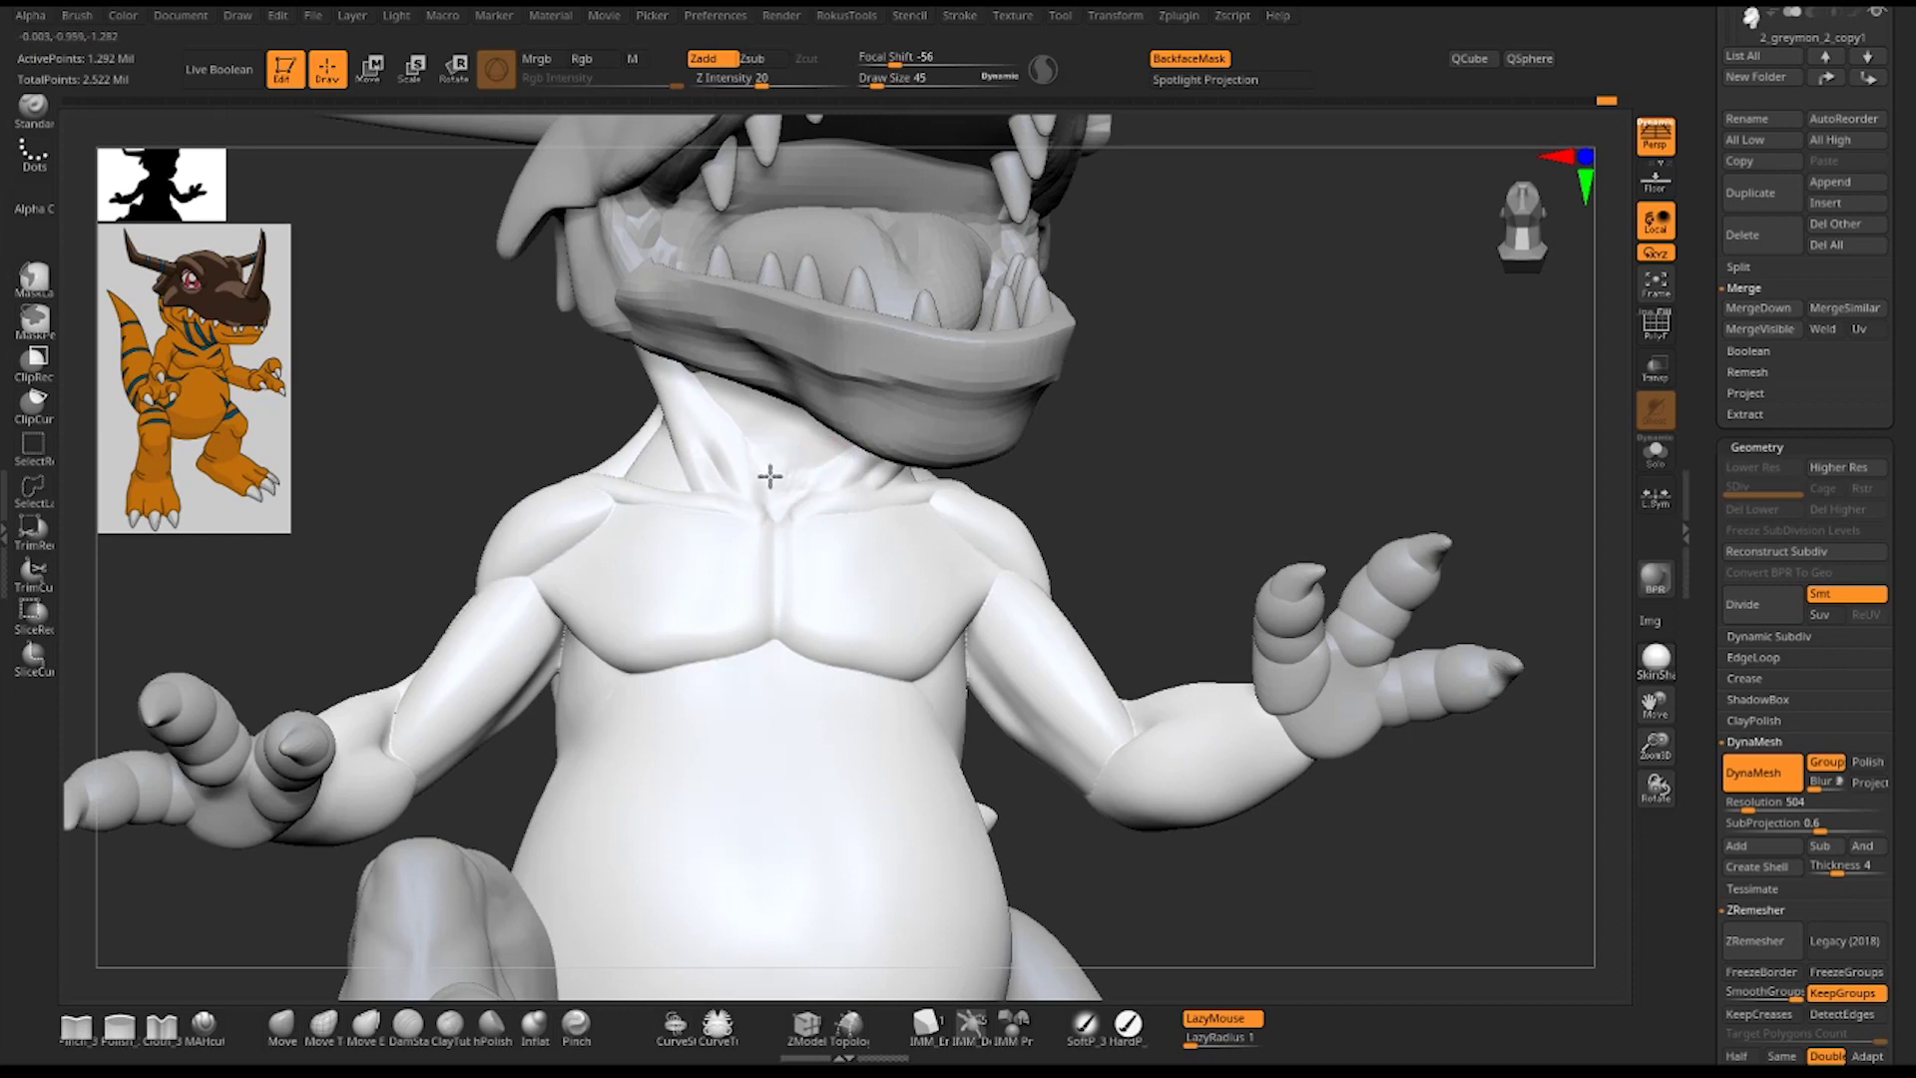
{"action": "key", "text": "shift"}
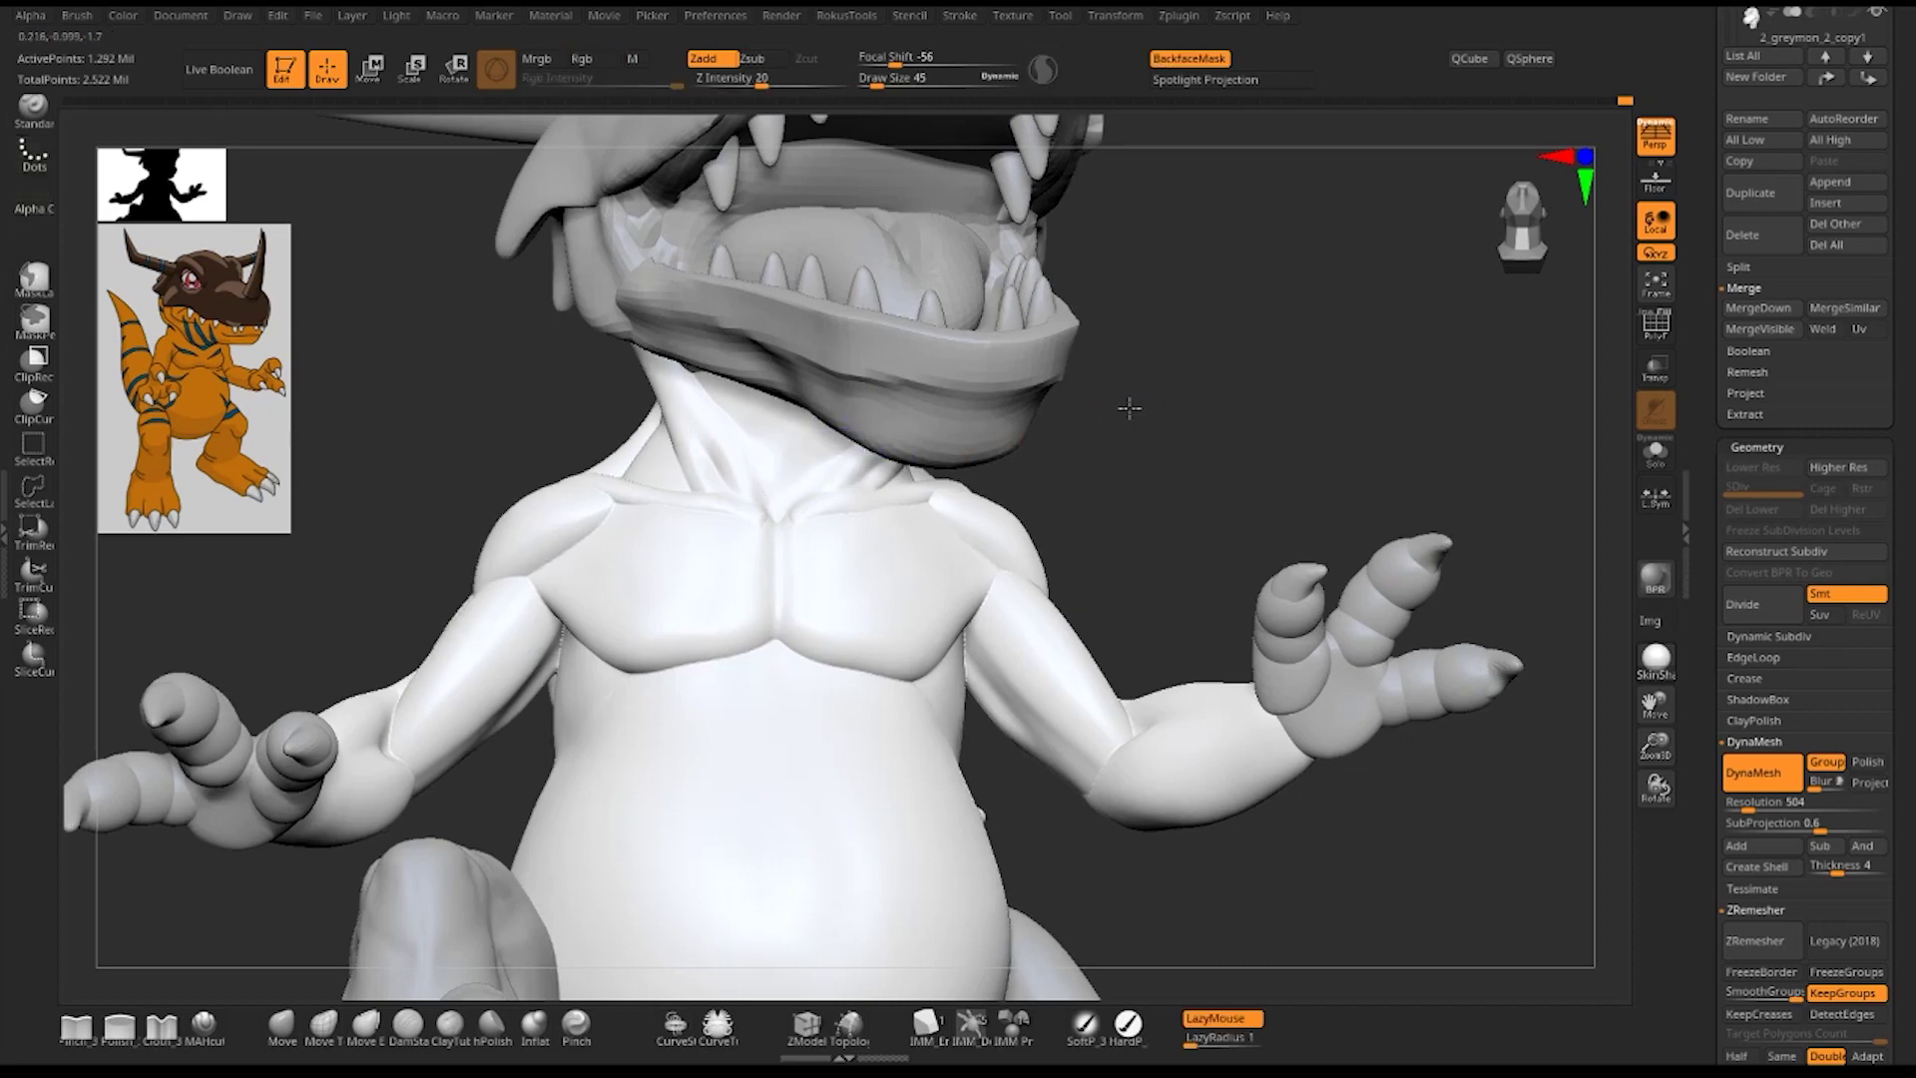
{"action": "left_click_drag", "start_coordinate": [1129, 406], "coordinate": [949, 446]}
{"action": "key", "text": "shift"}
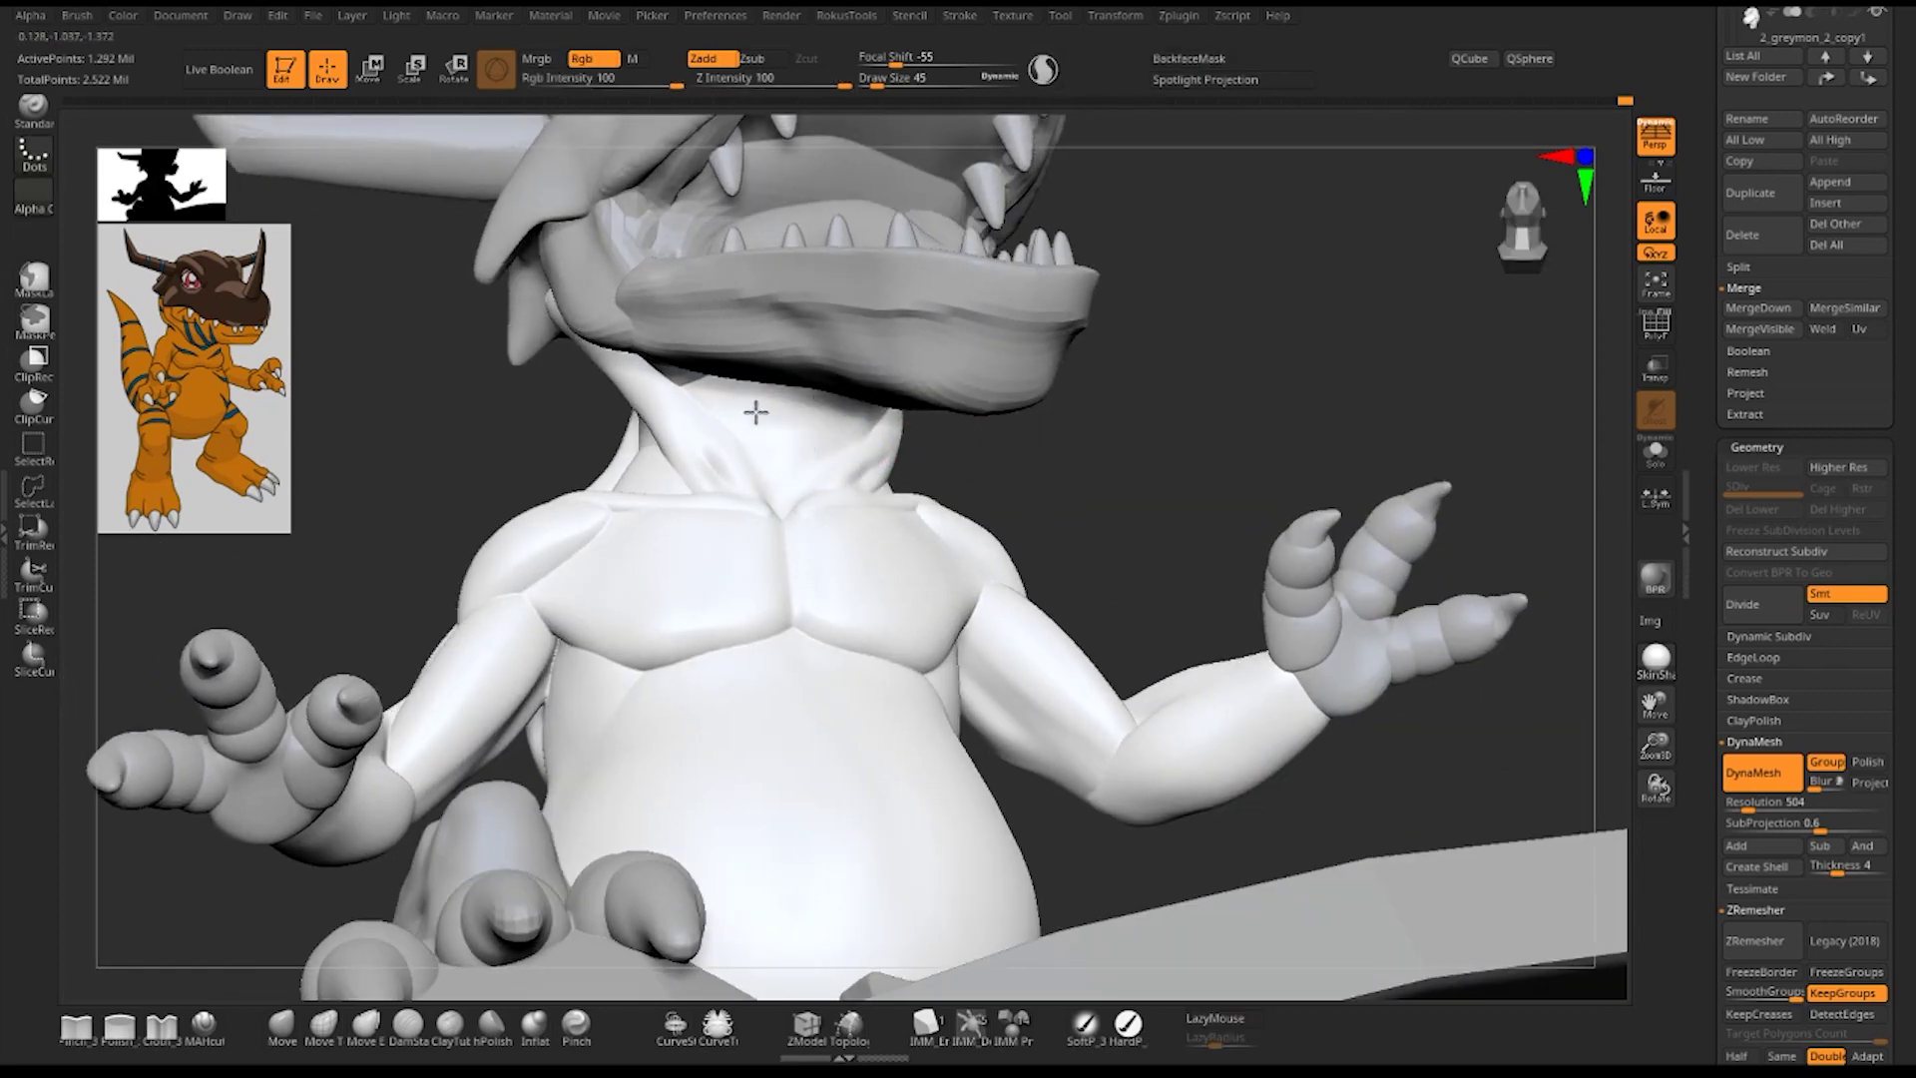
{"action": "key", "text": "ctrl+z"}
{"action": "key", "text": "ctrl+shift+z"}
- Raise Draw Size from 45 to 81 and sculpt then smooth the tendons from the front
{"action": "left_click_drag", "start_coordinate": [1142, 355], "coordinate": [777, 420]}
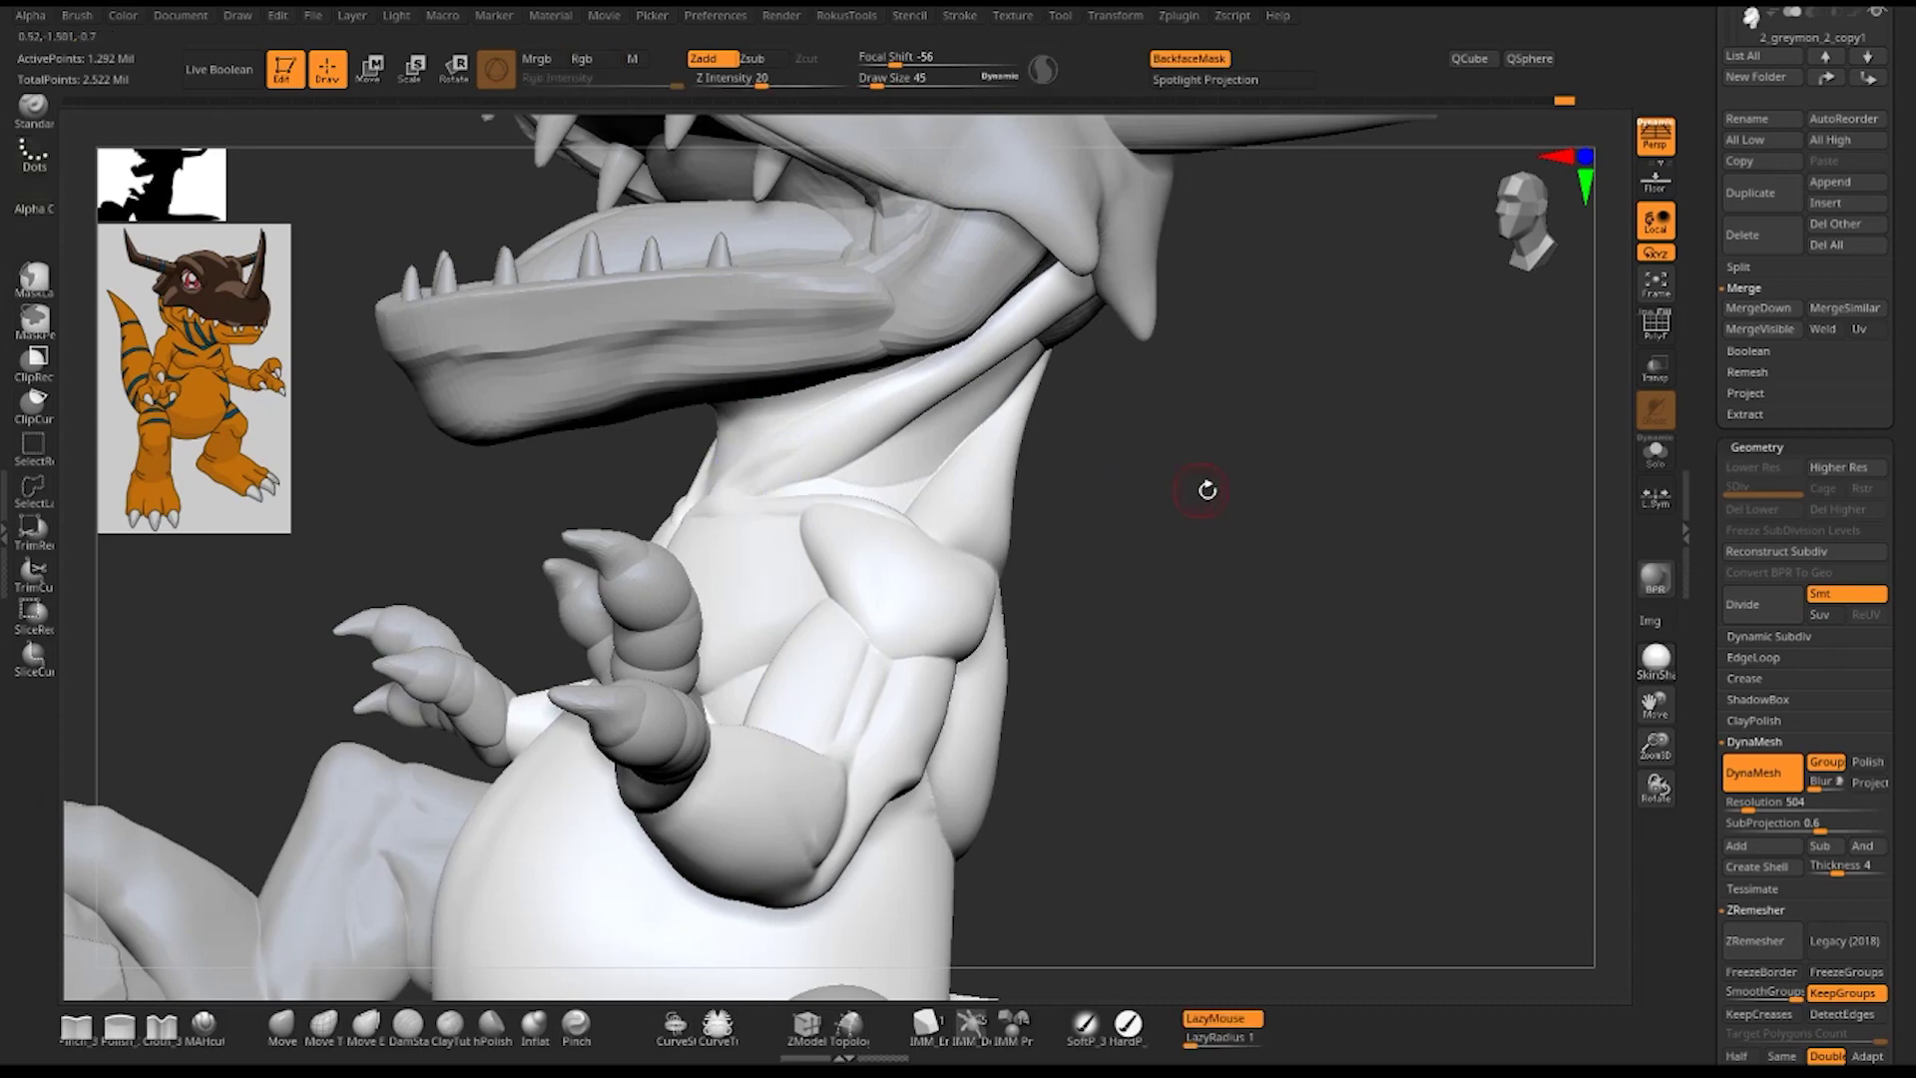
{"action": "mouse_move", "coordinate": [1211, 492]}
{"action": "left_mouse_down"}
{"action": "mouse_move", "coordinate": [1334, 445]}
{"action": "mouse_move", "coordinate": [747, 424]}
{"action": "left_mouse_up"}
{"action": "key", "text": "space"}
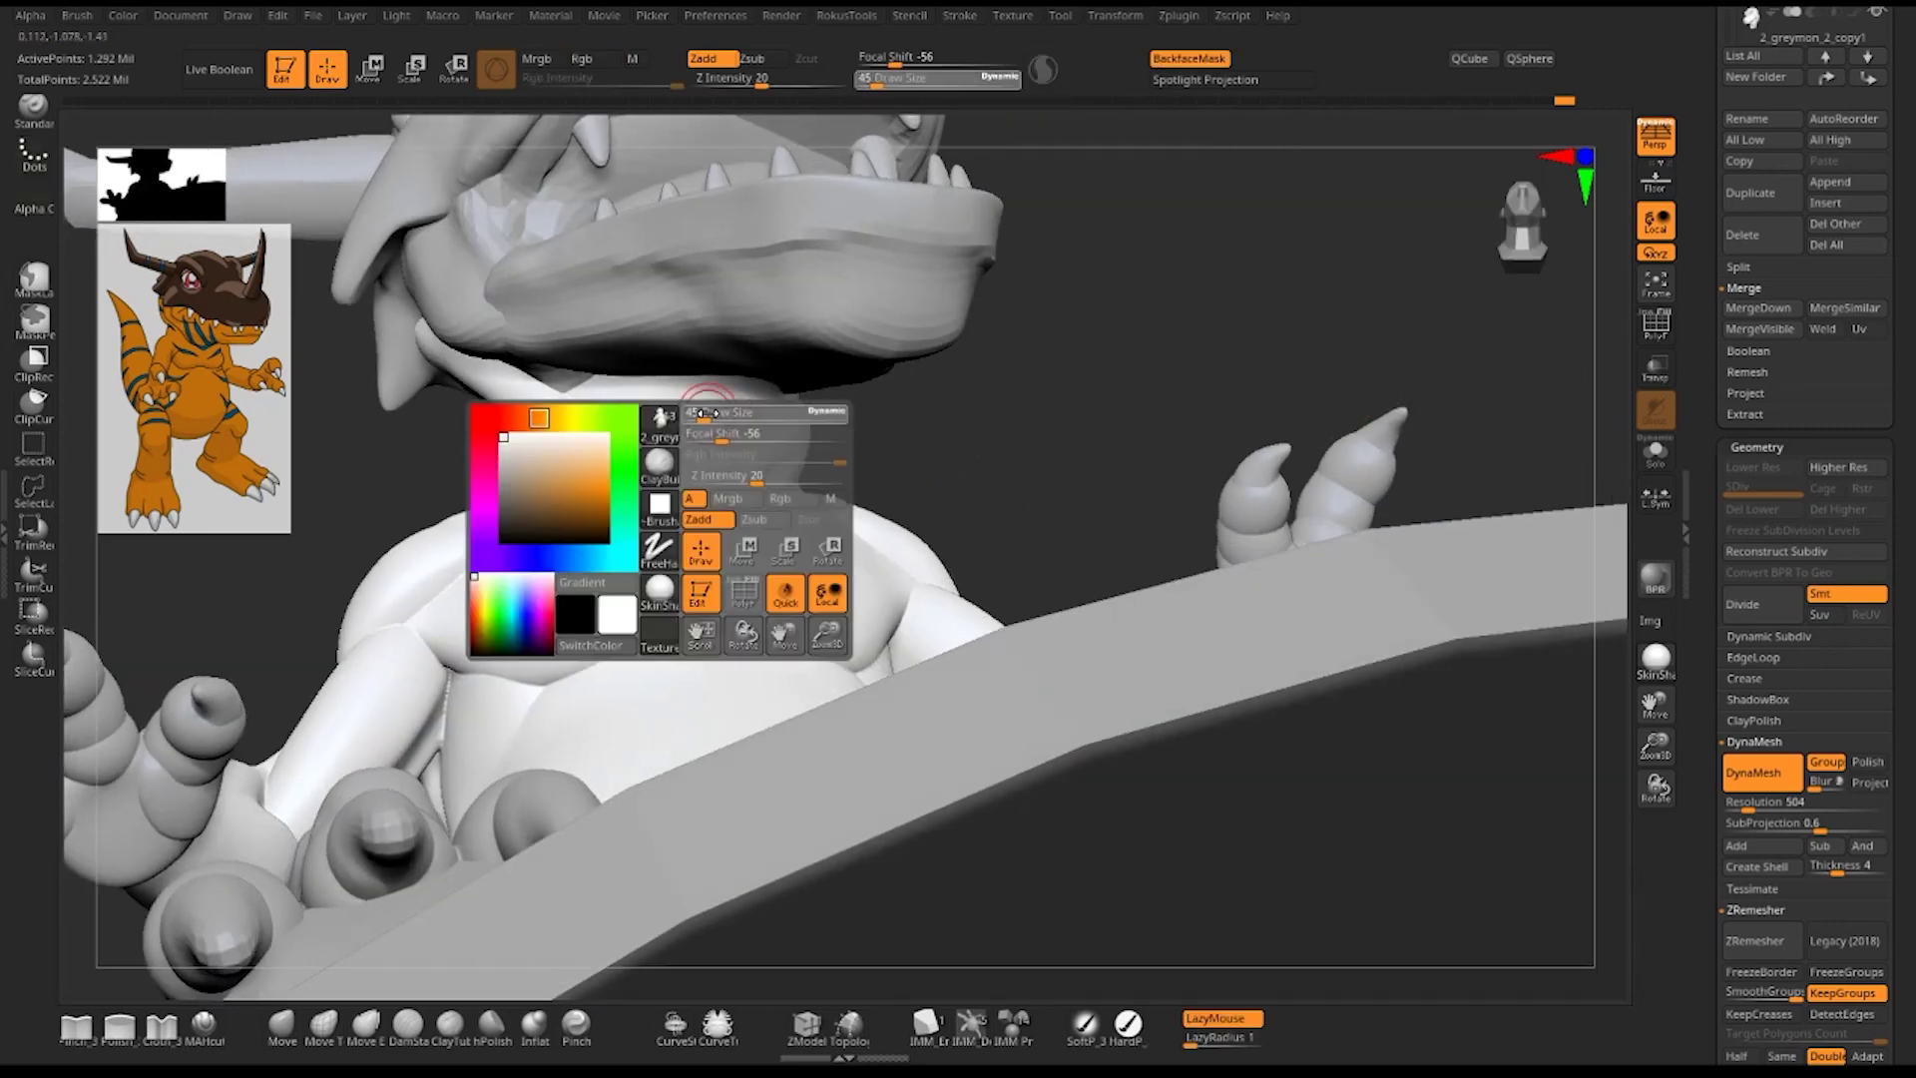
{"action": "type", "text": "81"}
{"action": "mouse_move", "coordinate": [905, 404]}
{"action": "left_mouse_down"}
{"action": "mouse_move", "coordinate": [1085, 431]}
{"action": "mouse_move", "coordinate": [856, 469]}
{"action": "left_mouse_up"}
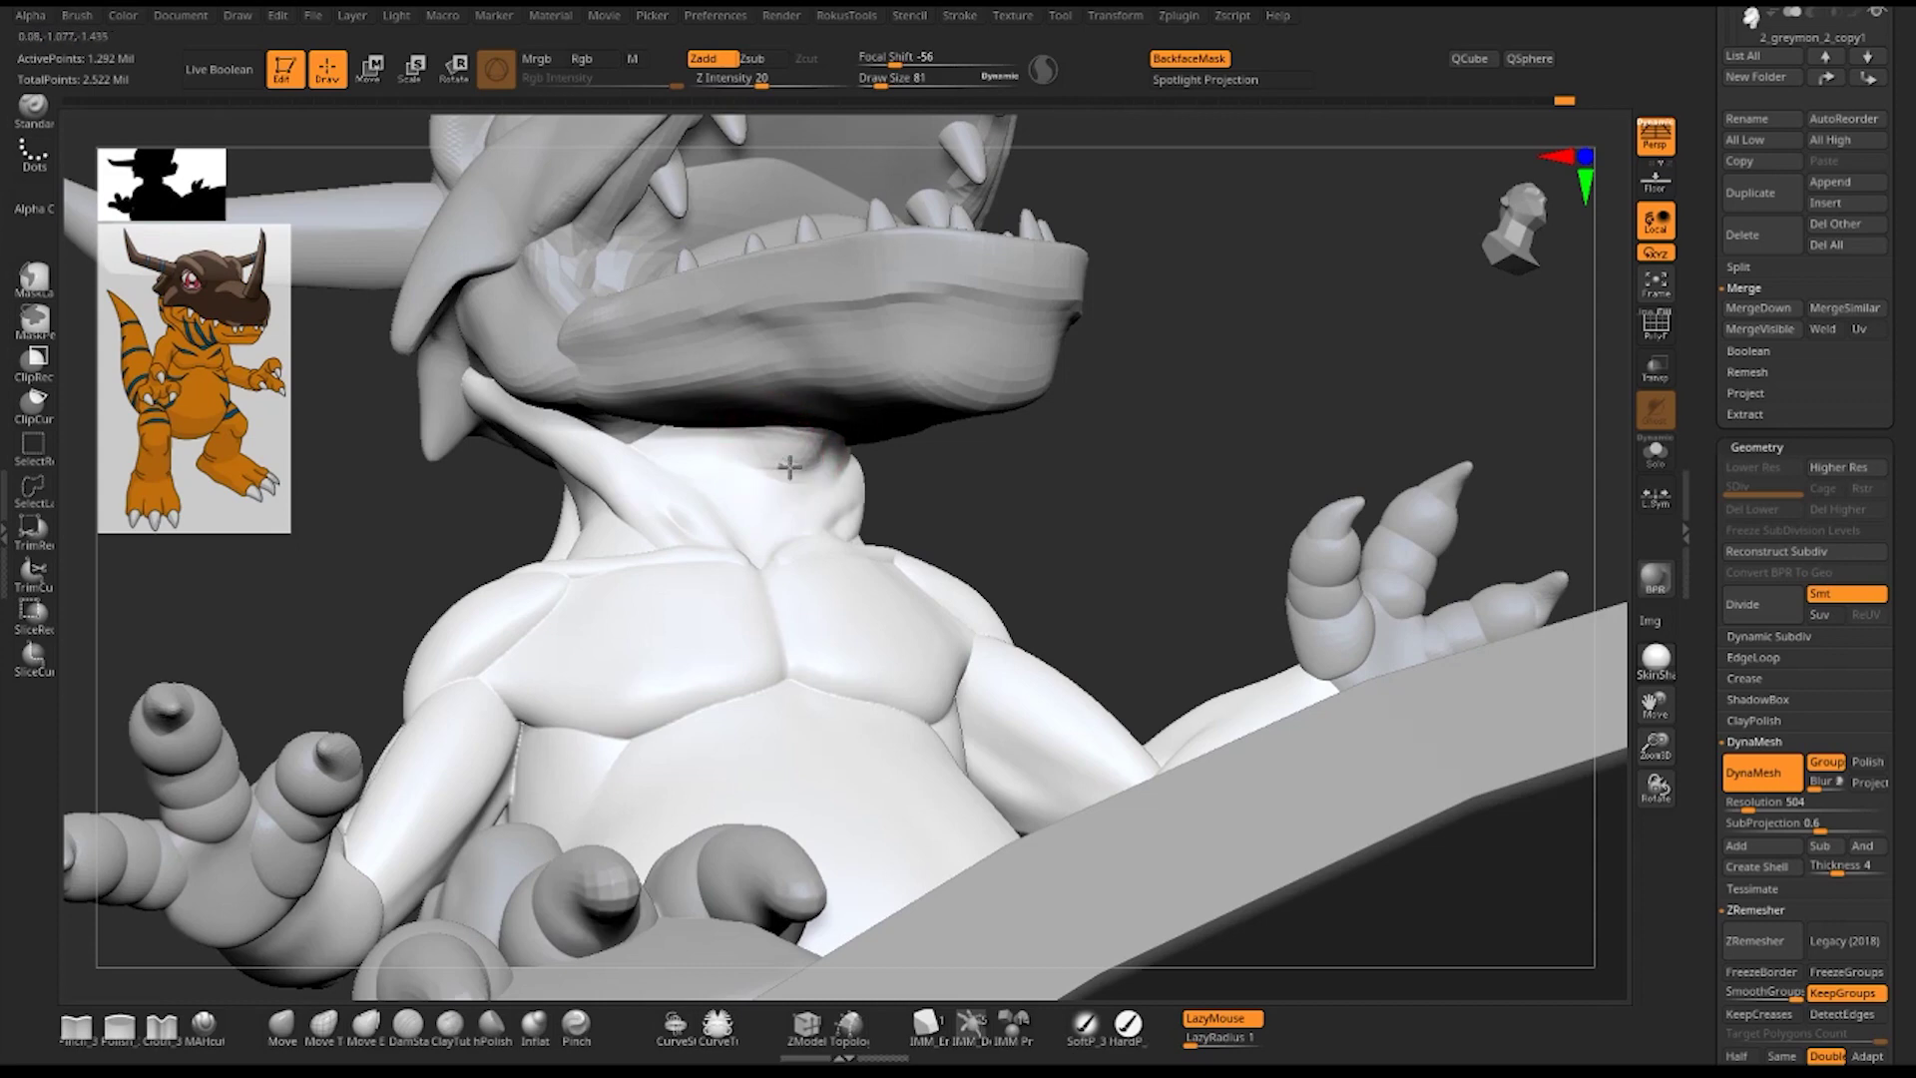
{"action": "left_click_drag", "start_coordinate": [788, 467], "coordinate": [736, 439]}
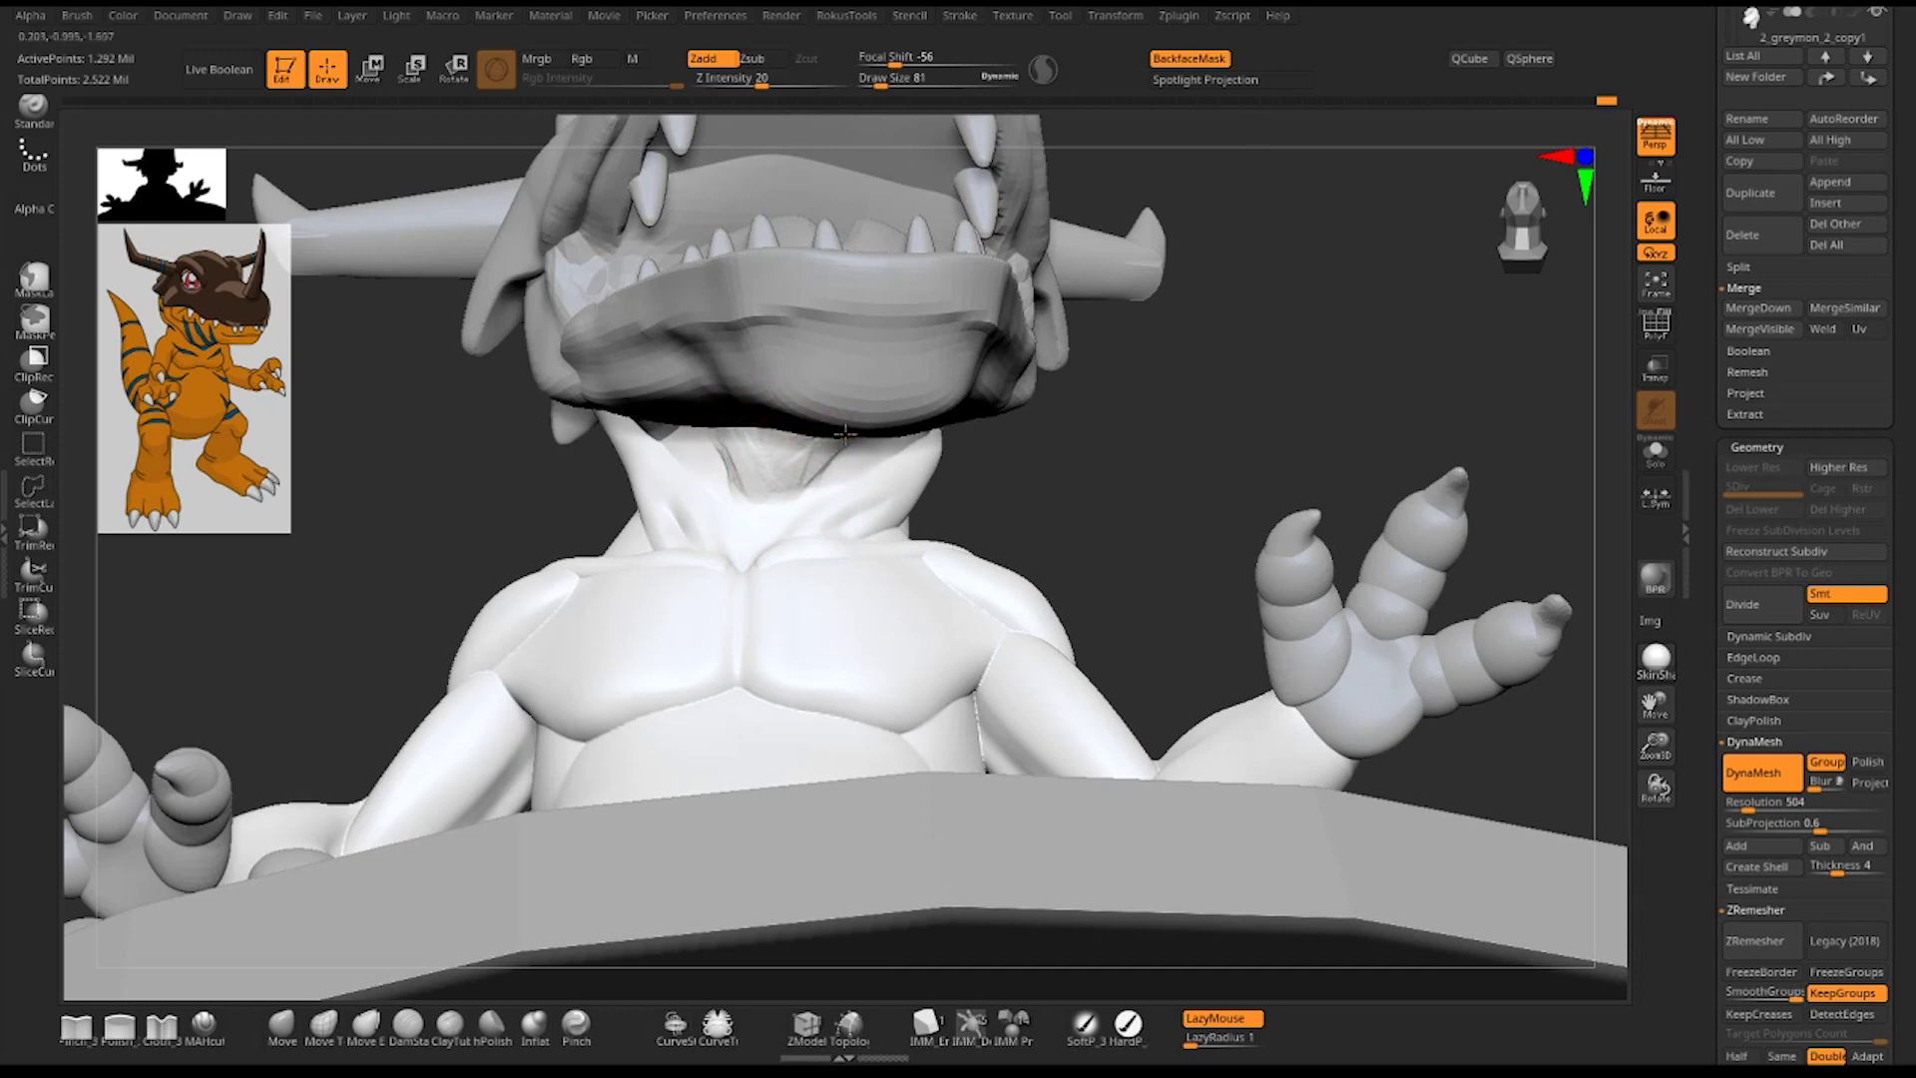
{"action": "key", "text": "1"}
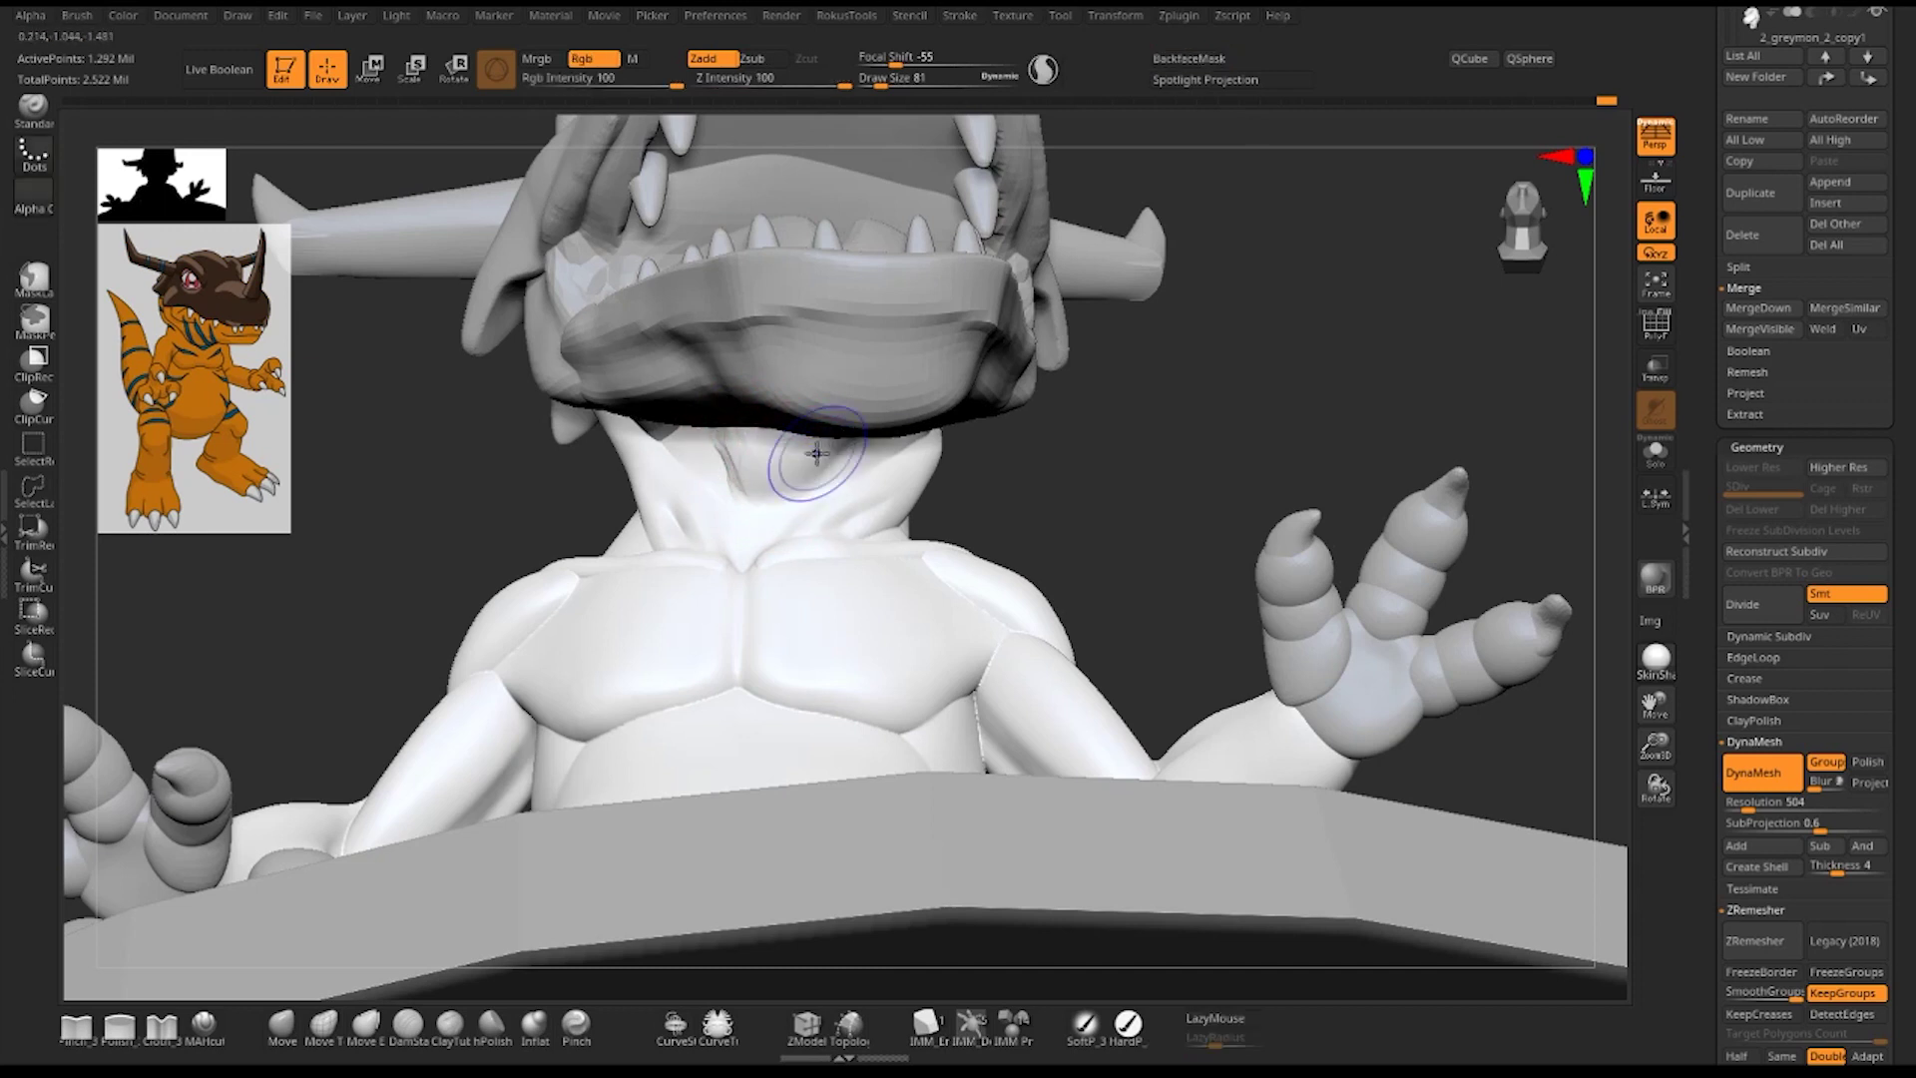
{"action": "left_click_drag", "start_coordinate": [725, 463], "coordinate": [743, 485]}
{"action": "key", "text": "2"}
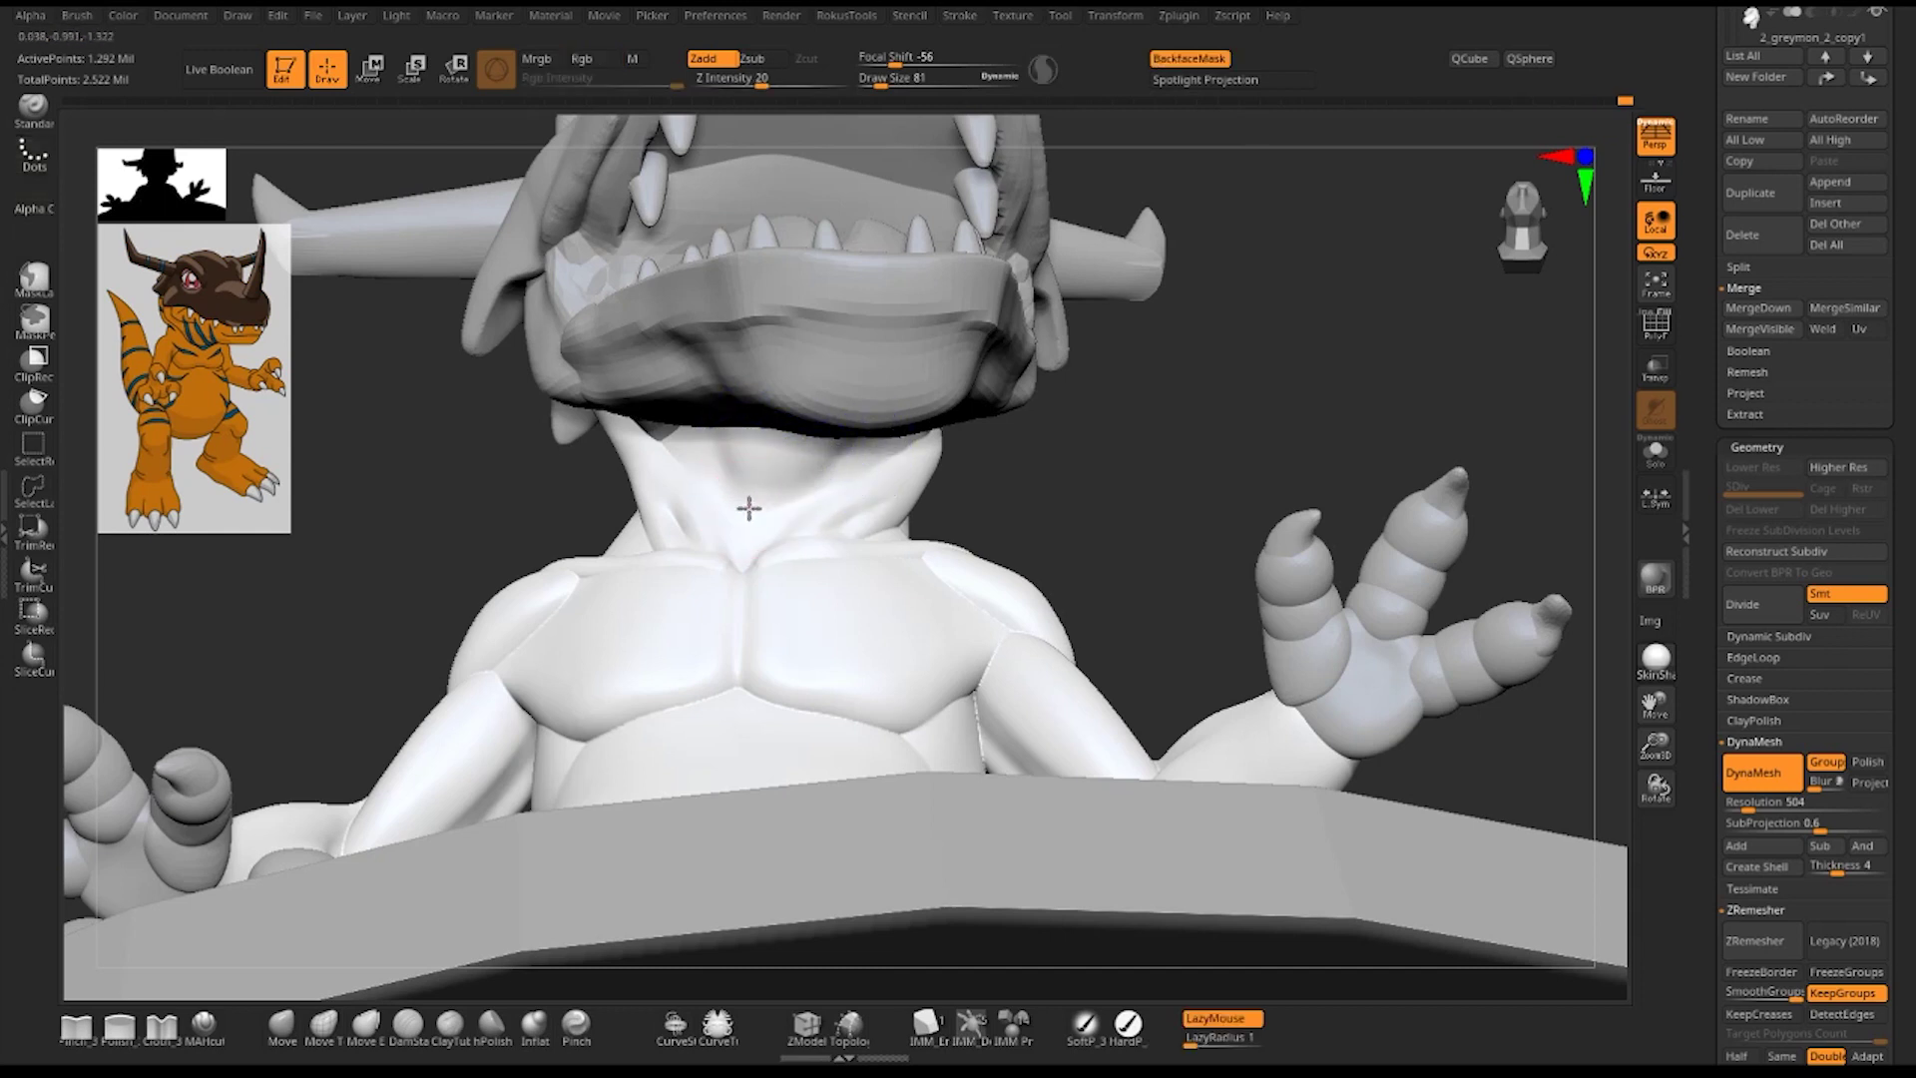
- Undo a stray neck stroke and re-smooth the tendons, viewing the whole model
{"action": "key", "text": "ctrl+z"}
{"action": "key", "text": "ctrl+shift+z"}
{"action": "key", "text": "1"}
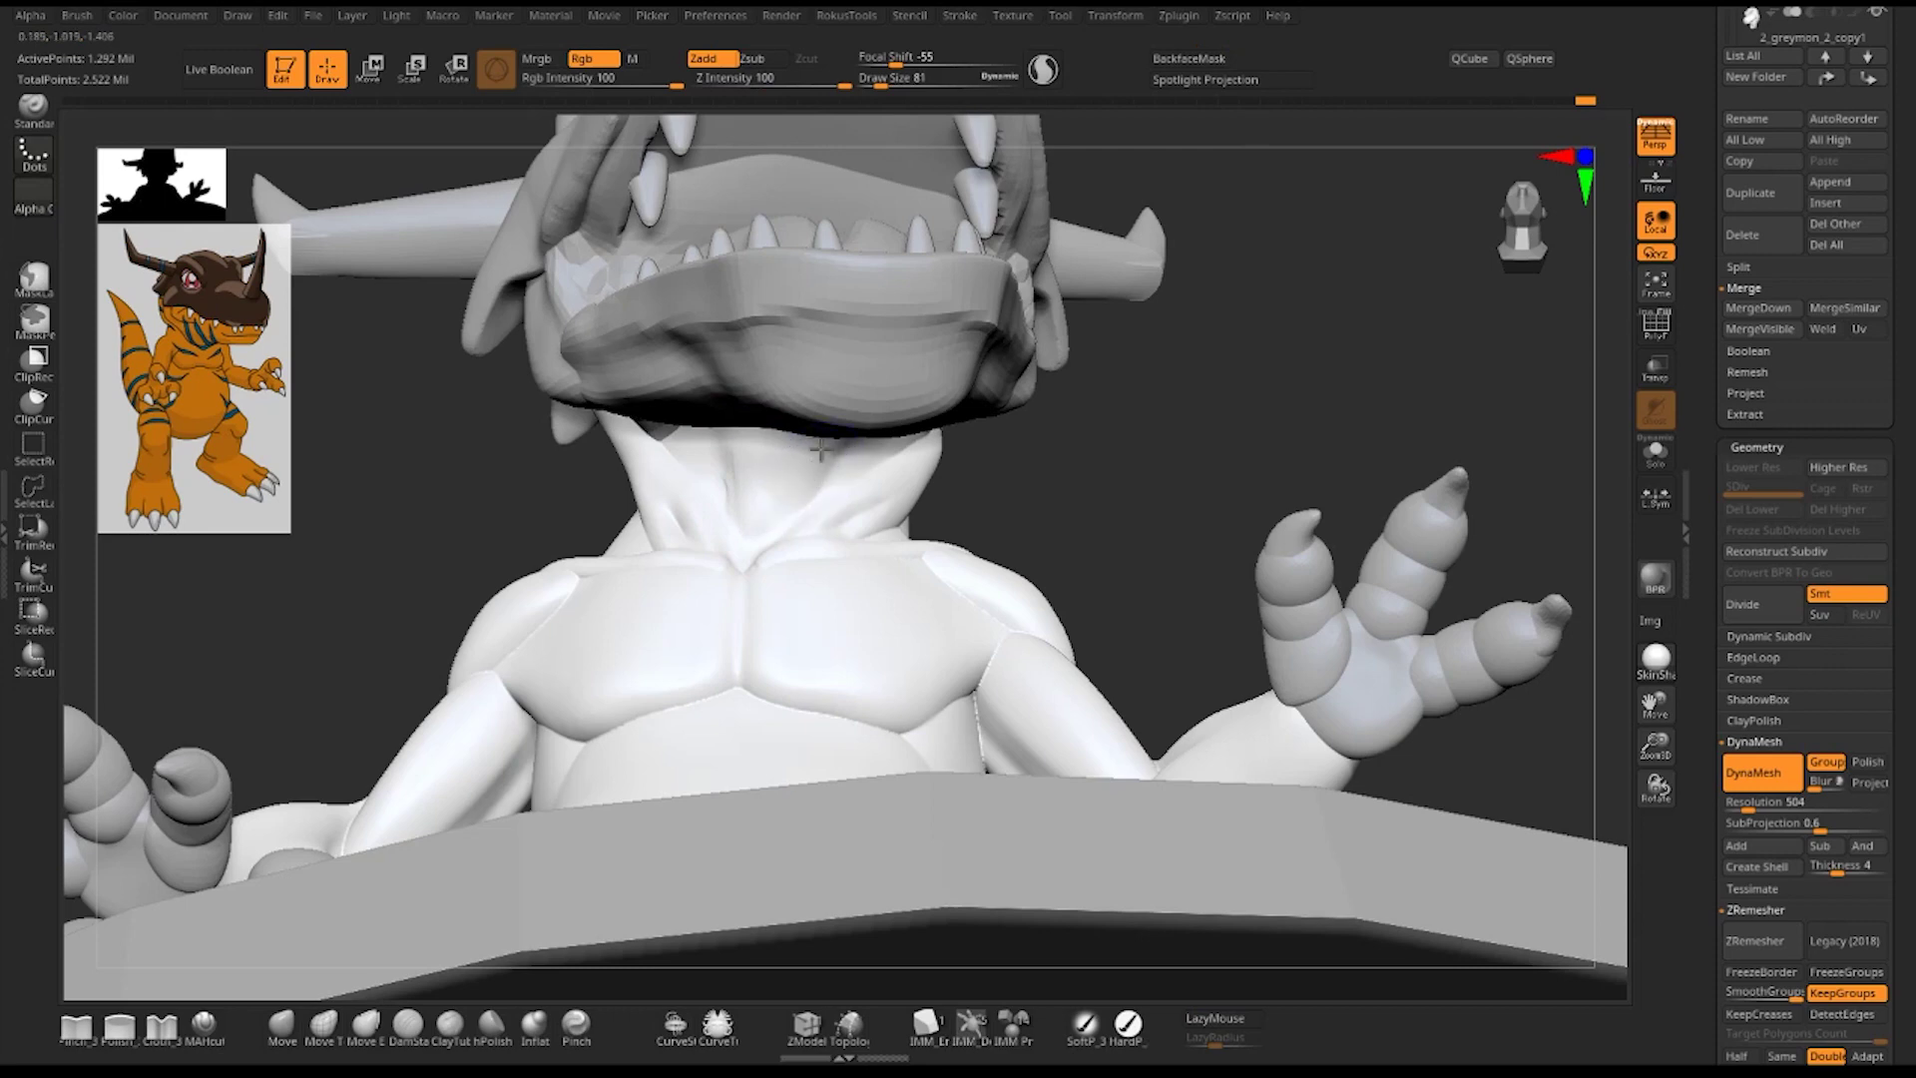
{"action": "key", "text": "1"}
{"action": "mouse_move", "coordinate": [1176, 436]}
{"action": "left_mouse_down"}
{"action": "mouse_move", "coordinate": [1153, 338]}
{"action": "mouse_move", "coordinate": [1239, 332]}
{"action": "mouse_move", "coordinate": [1269, 298]}
{"action": "mouse_move", "coordinate": [1218, 355]}
{"action": "mouse_move", "coordinate": [1308, 496]}
{"action": "left_mouse_up"}
{"action": "key", "text": "1"}
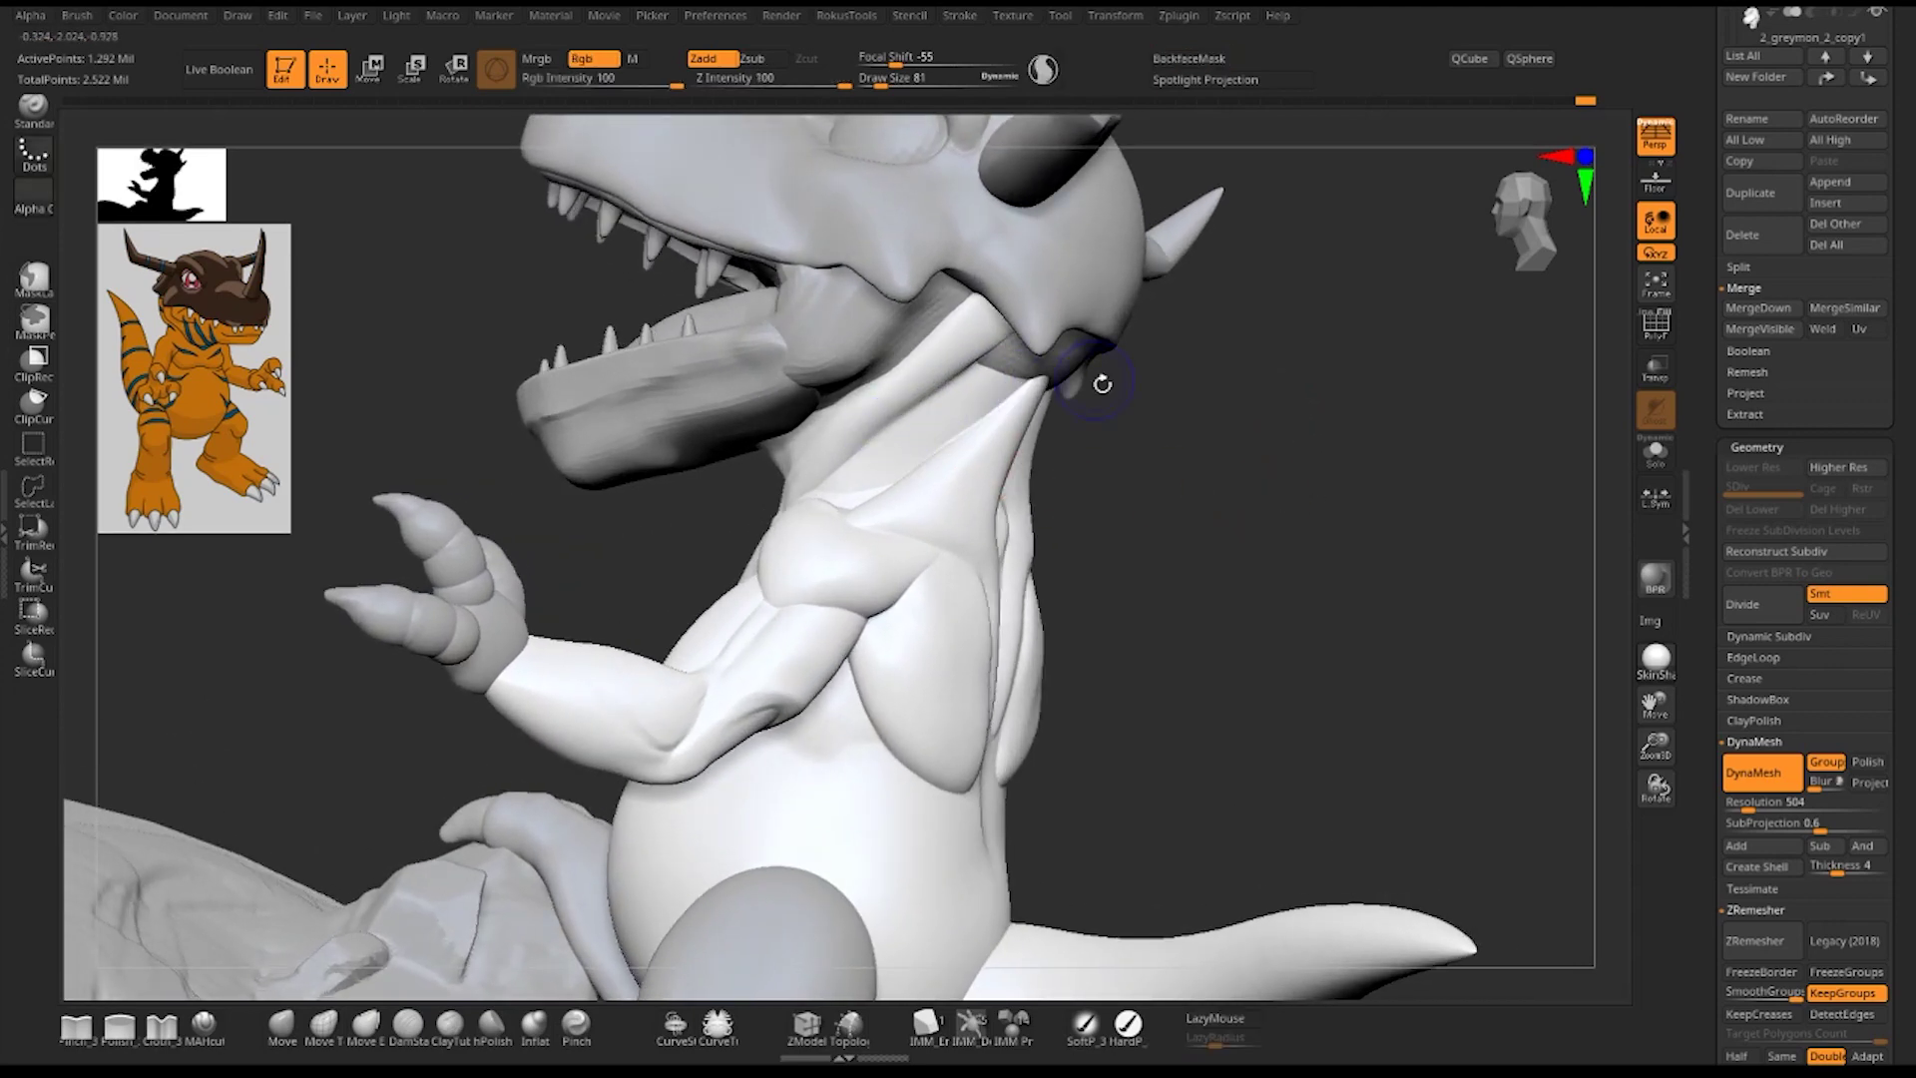
- Reduce the brush size from 81 to 51 and alternate sculpting and smoothing the neck tendon
{"action": "left_click_drag", "start_coordinate": [1102, 384], "coordinate": [1104, 436]}
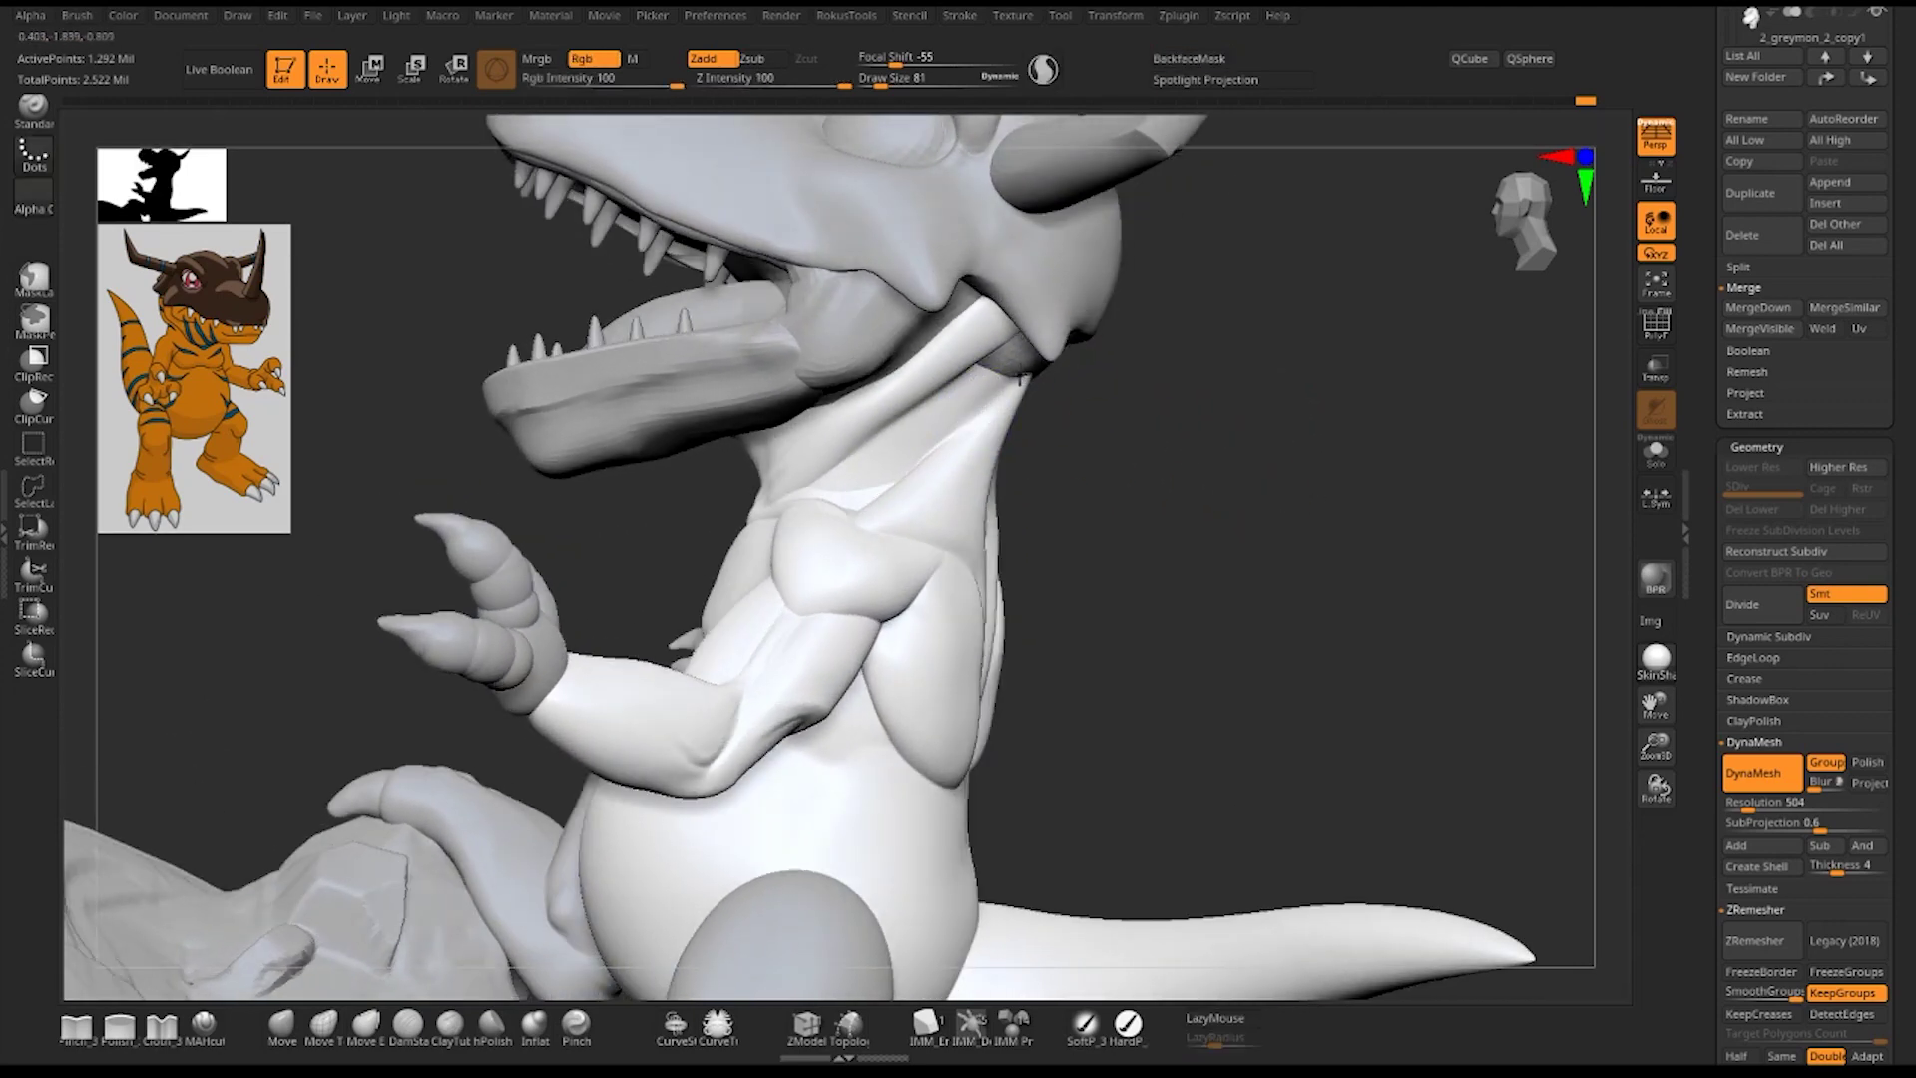
{"action": "left_click_drag", "start_coordinate": [1176, 444], "coordinate": [828, 497]}
{"action": "key", "text": "2"}
{"action": "key", "text": "space"}
{"action": "key", "text": "1"}
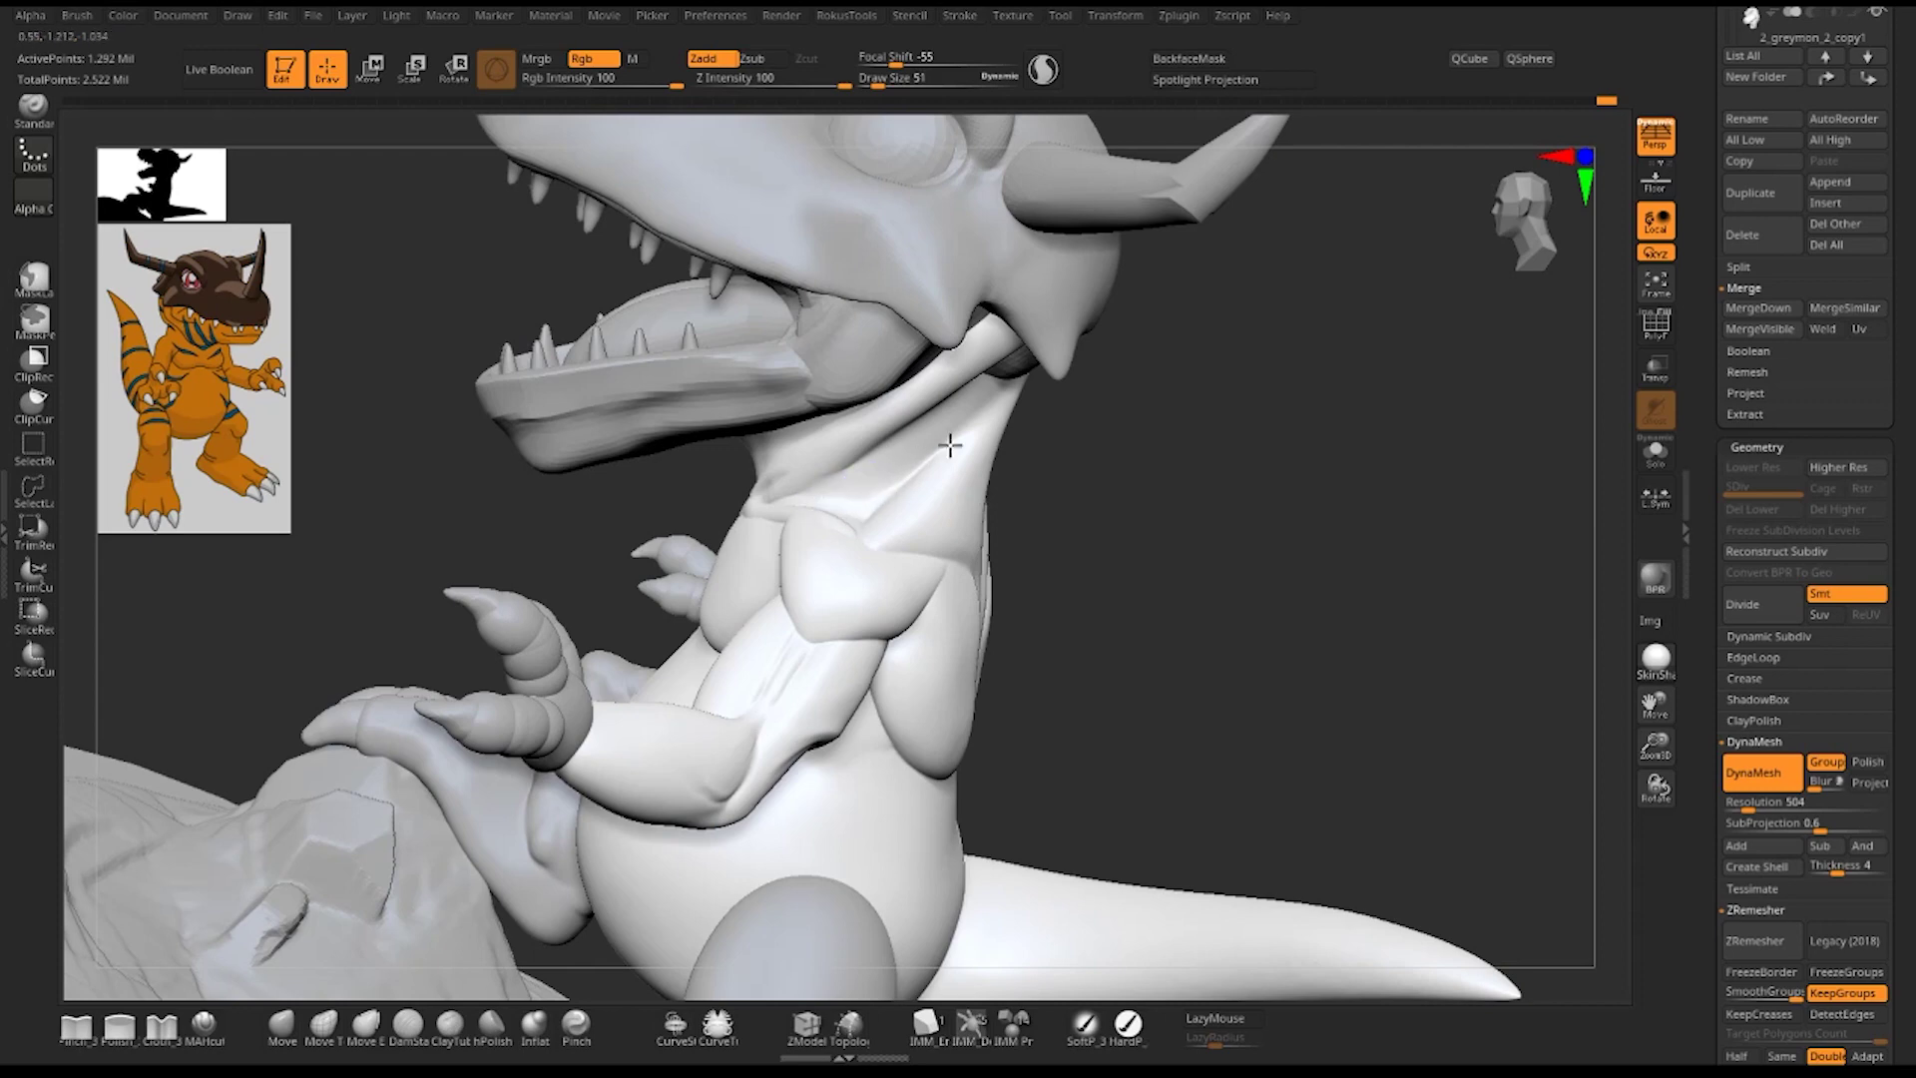
{"action": "key", "text": "2"}
- Enlarge the brush from 51 to 73, build a tendon ridge along the neck, and smooth it
{"action": "left_click_drag", "start_coordinate": [1184, 483], "coordinate": [1179, 531]}
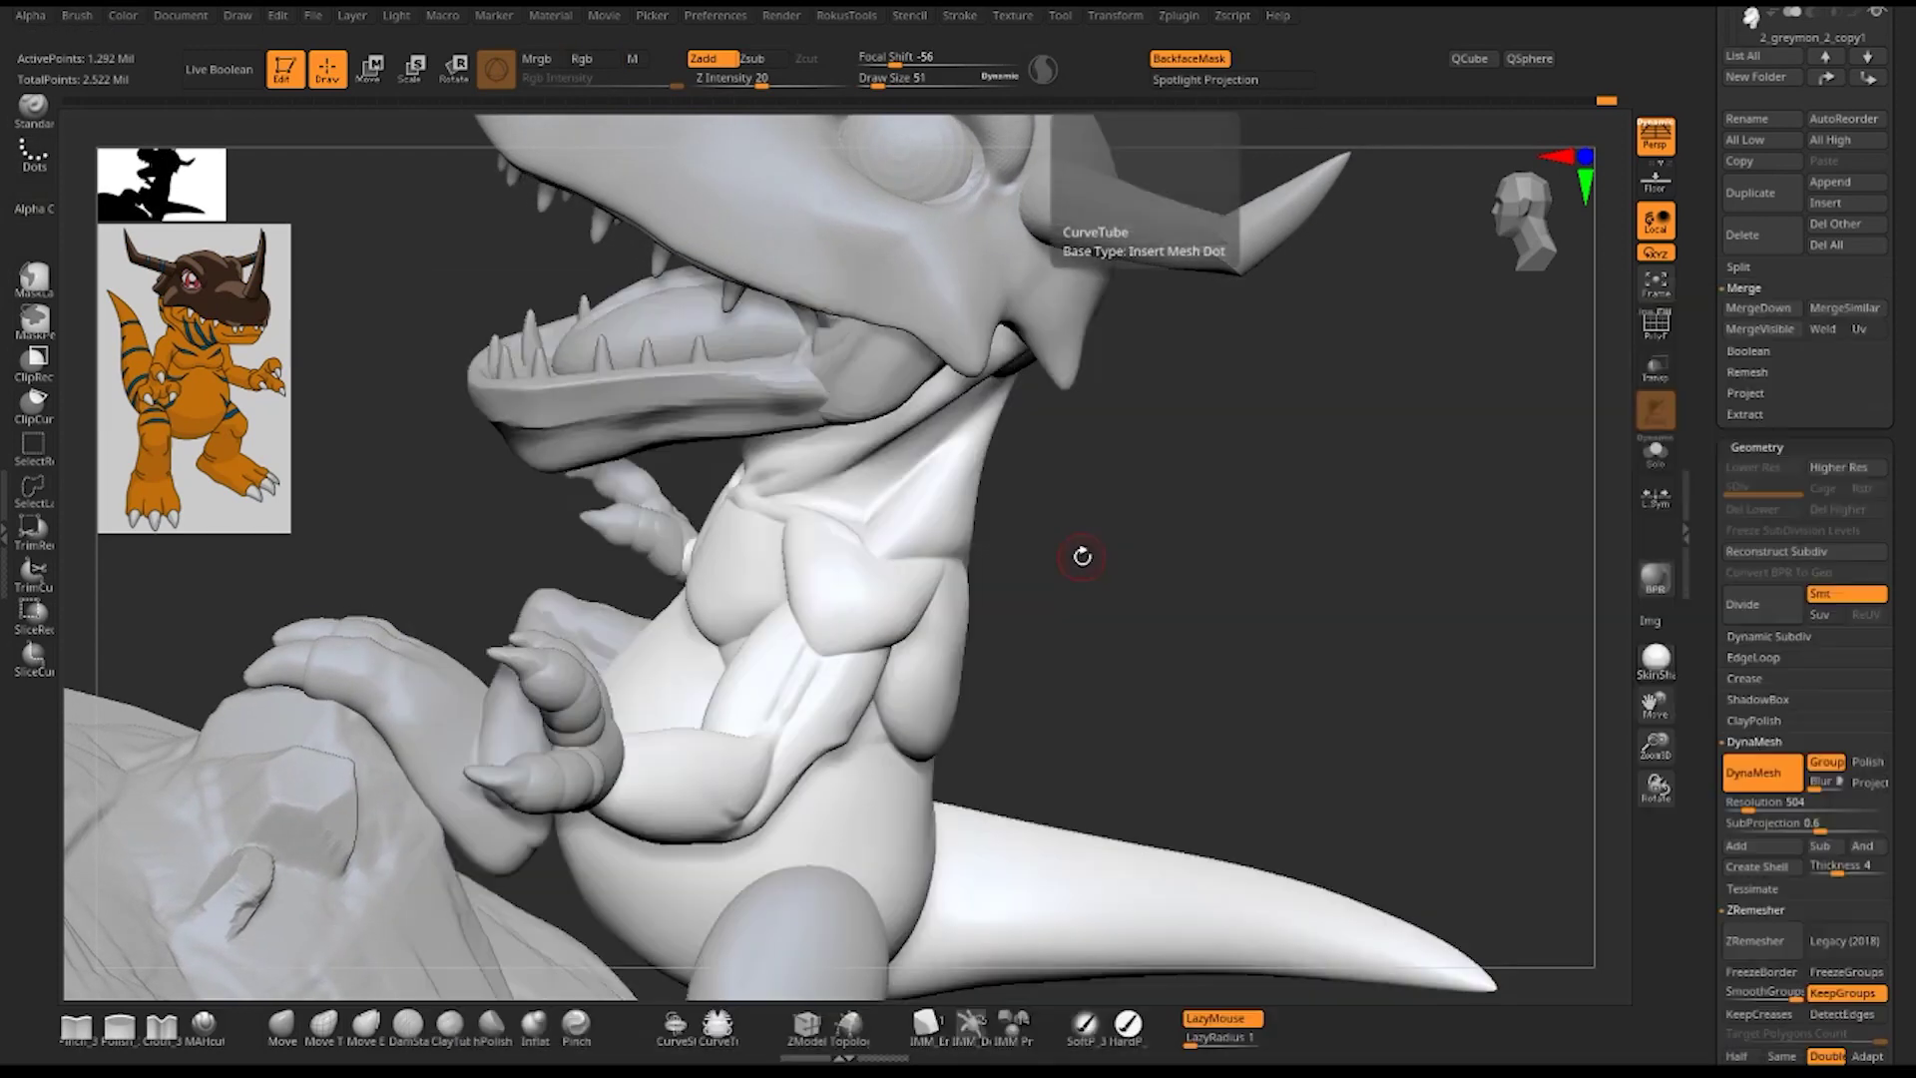
{"action": "key", "text": "space"}
{"action": "left_click_drag", "start_coordinate": [888, 493], "coordinate": [909, 491]}
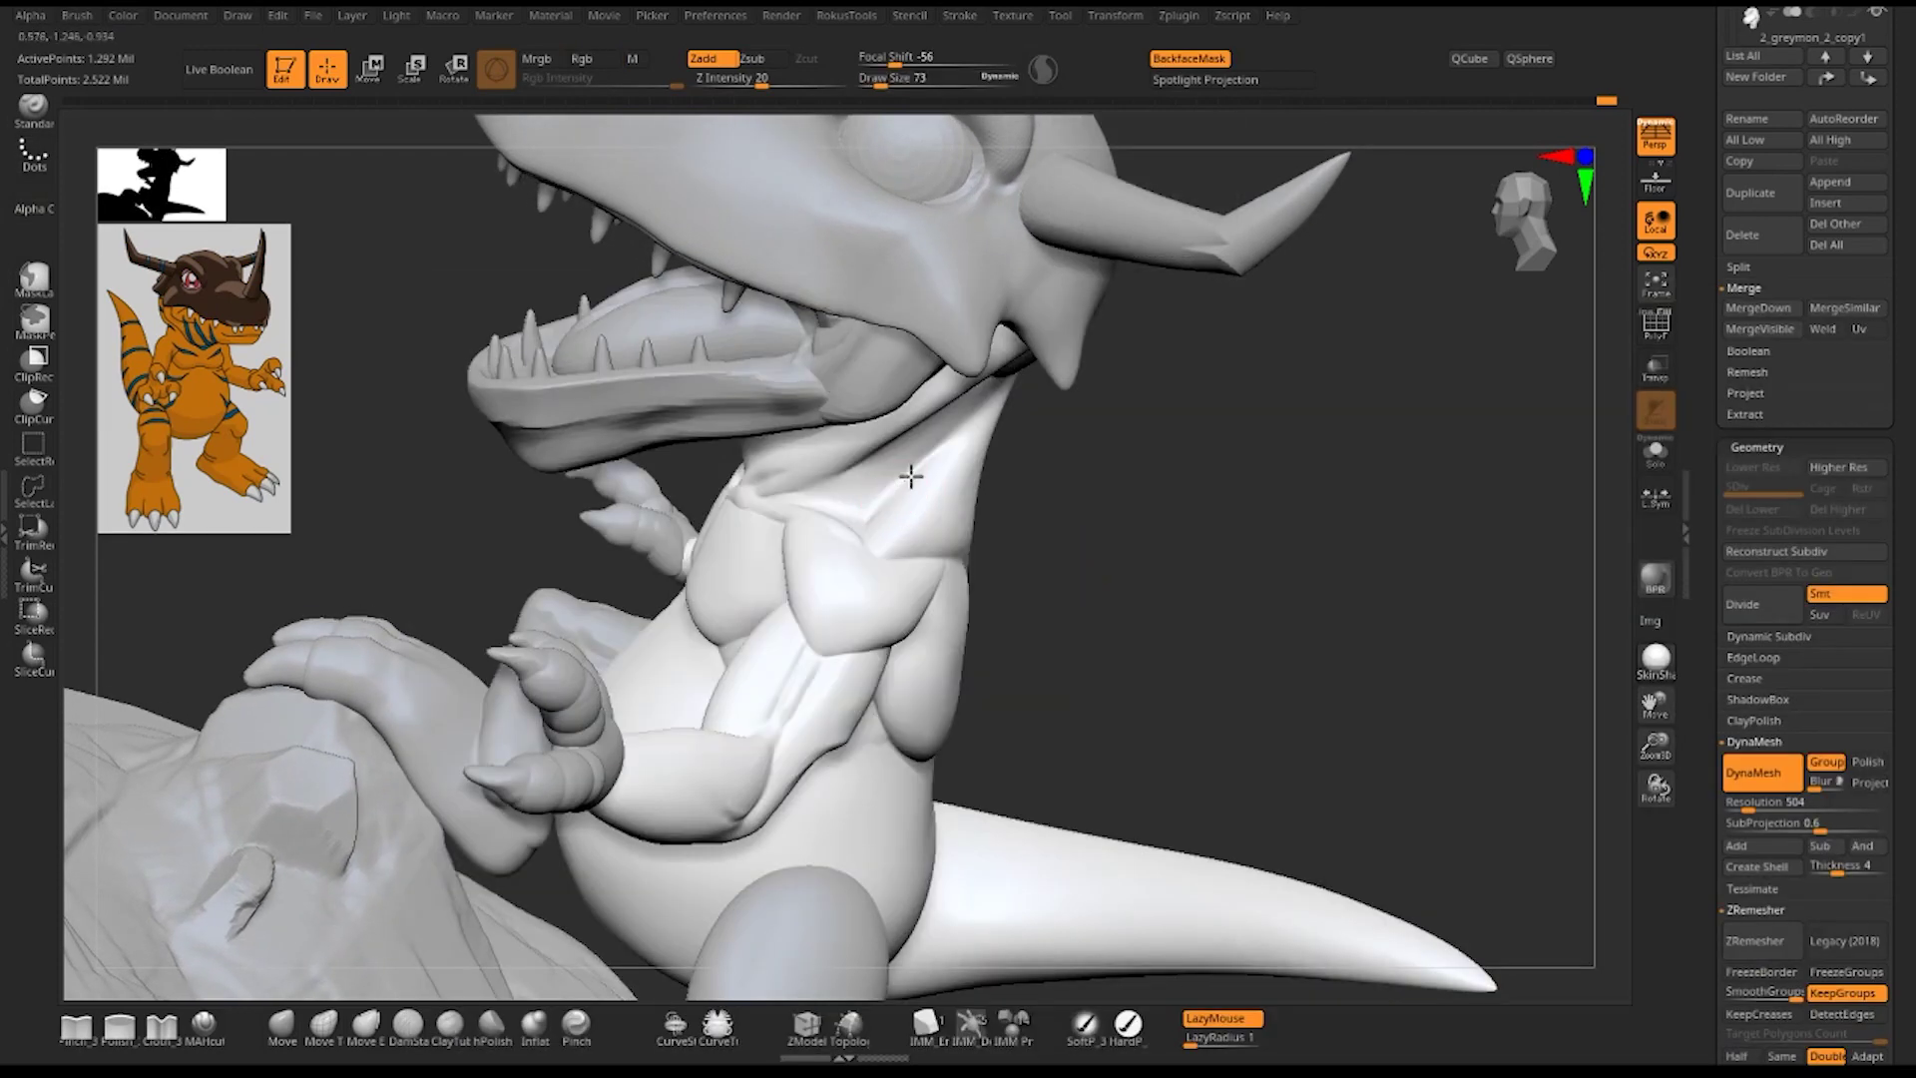
{"action": "left_click_drag", "start_coordinate": [878, 512], "coordinate": [953, 440]}
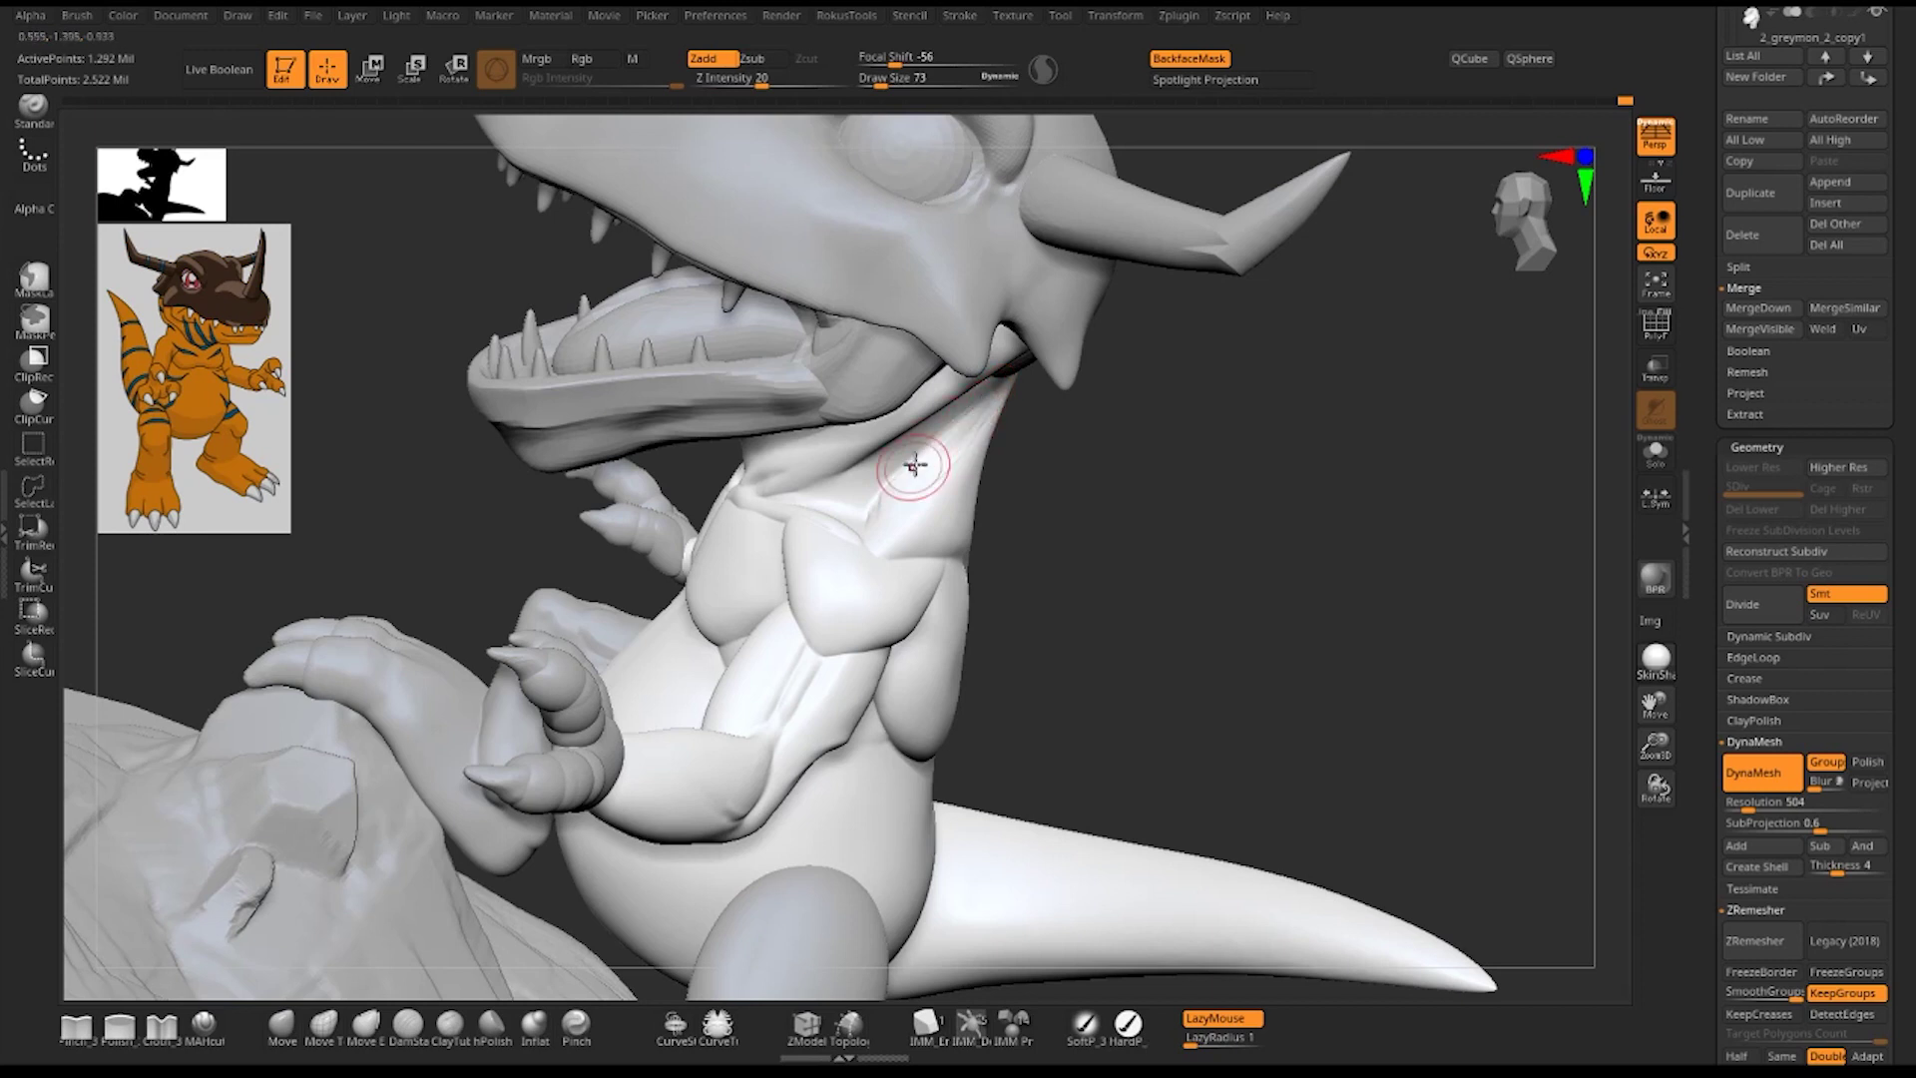
{"action": "key", "text": "b"}
{"action": "key", "text": "s"}
{"action": "key", "text": "t"}
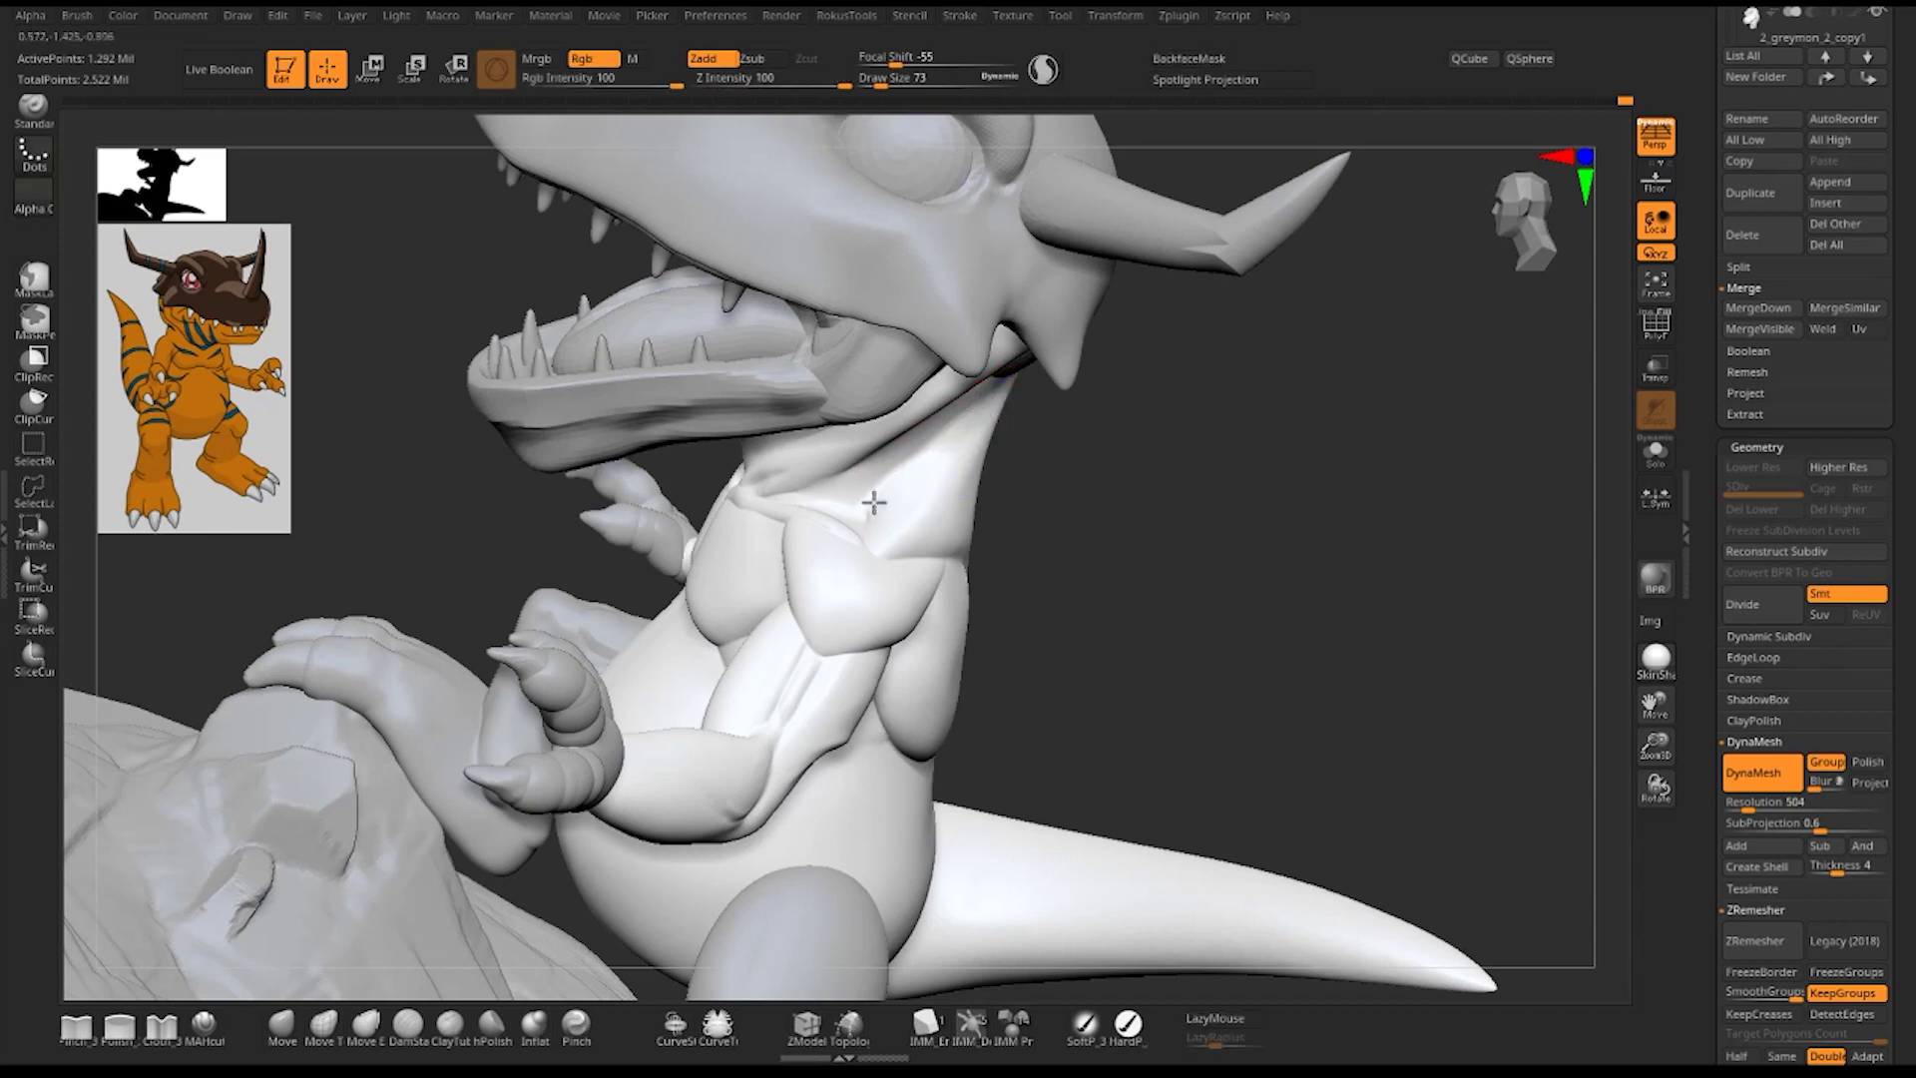
{"action": "key", "text": "b"}
{"action": "key", "text": "c"}
{"action": "key", "text": "b"}
- From a lower side angle, sculpt and smooth the tendon so it blends into the chest
{"action": "right_click_drag", "start_coordinate": [888, 512], "coordinate": [931, 457]}
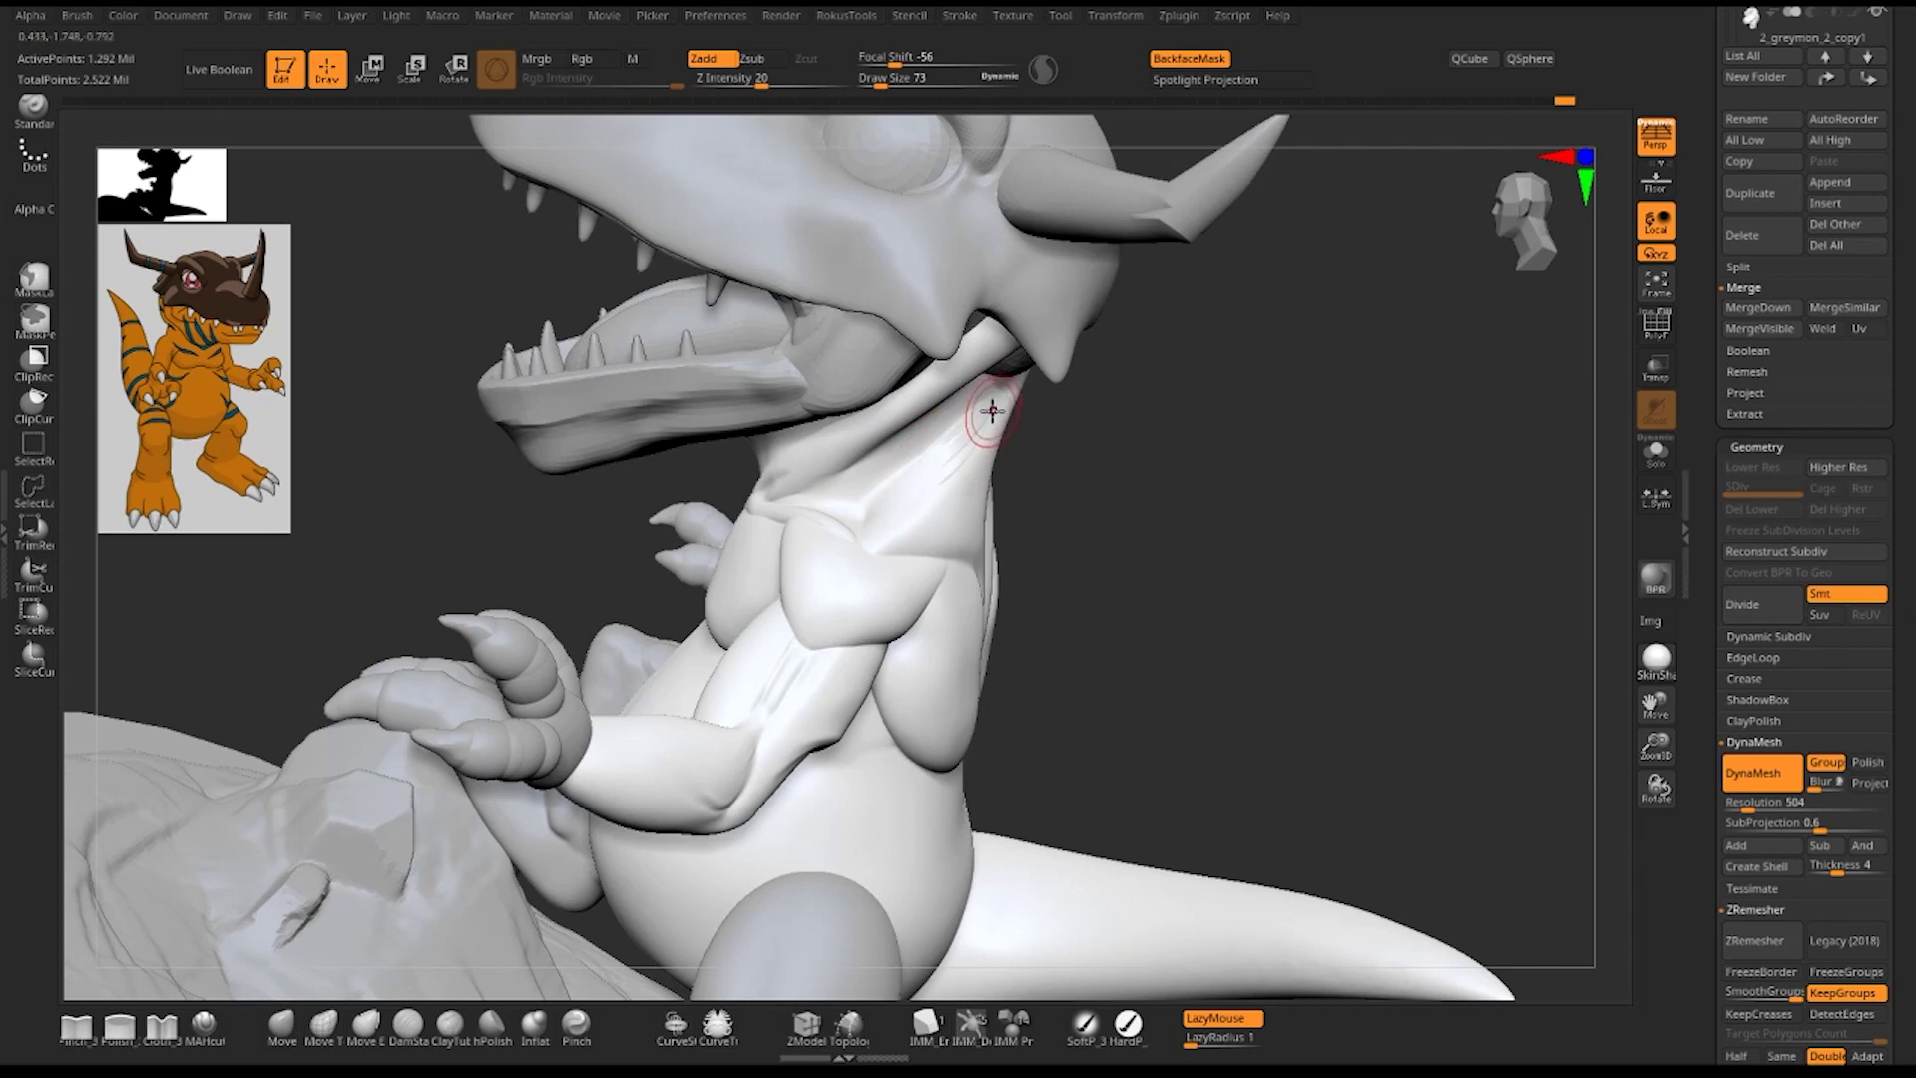
{"action": "key", "text": "b"}
{"action": "key", "text": "s"}
{"action": "key", "text": "t"}
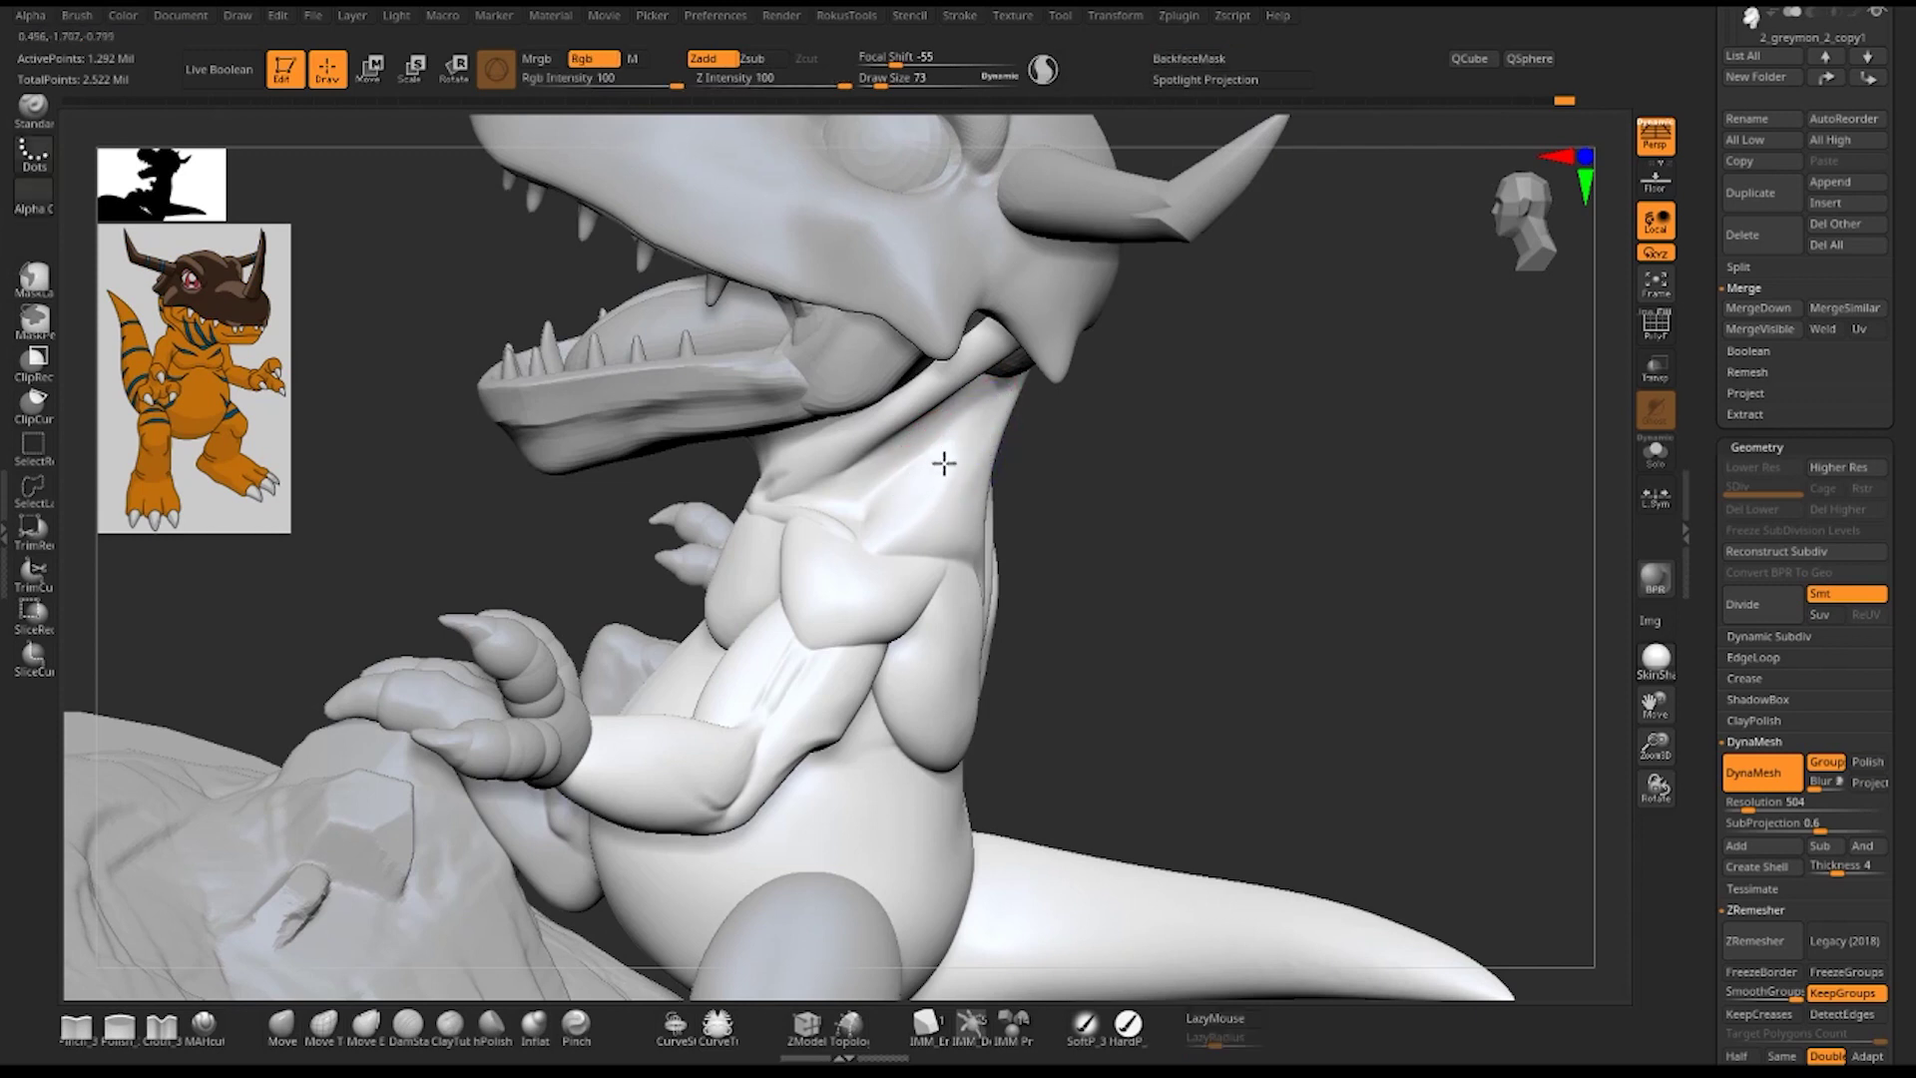
{"action": "key", "text": "b"}
{"action": "key", "text": "c"}
{"action": "key", "text": "b"}
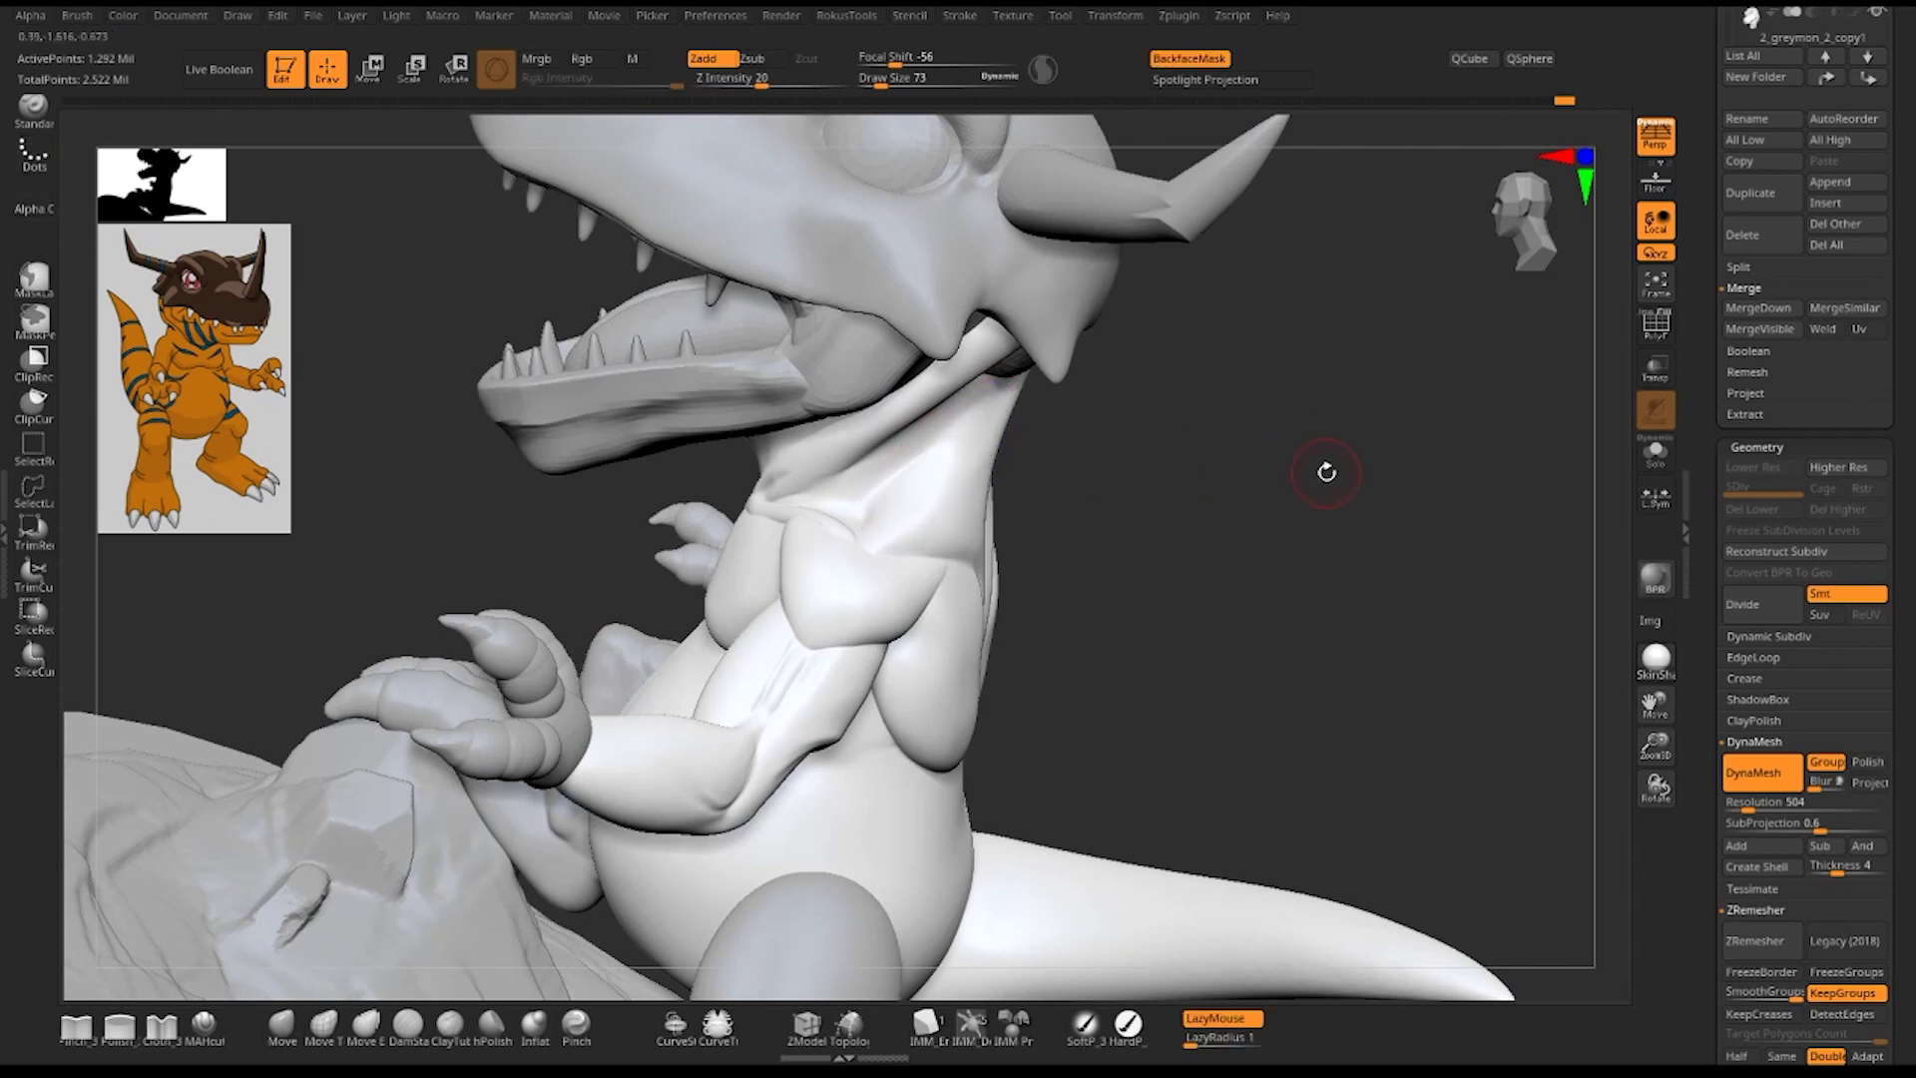
{"action": "mouse_move", "coordinate": [1325, 470]}
{"action": "right_mouse_down"}
{"action": "mouse_move", "coordinate": [1189, 521]}
{"action": "mouse_move", "coordinate": [1334, 287]}
{"action": "mouse_move", "coordinate": [1248, 410]}
{"action": "right_mouse_up"}
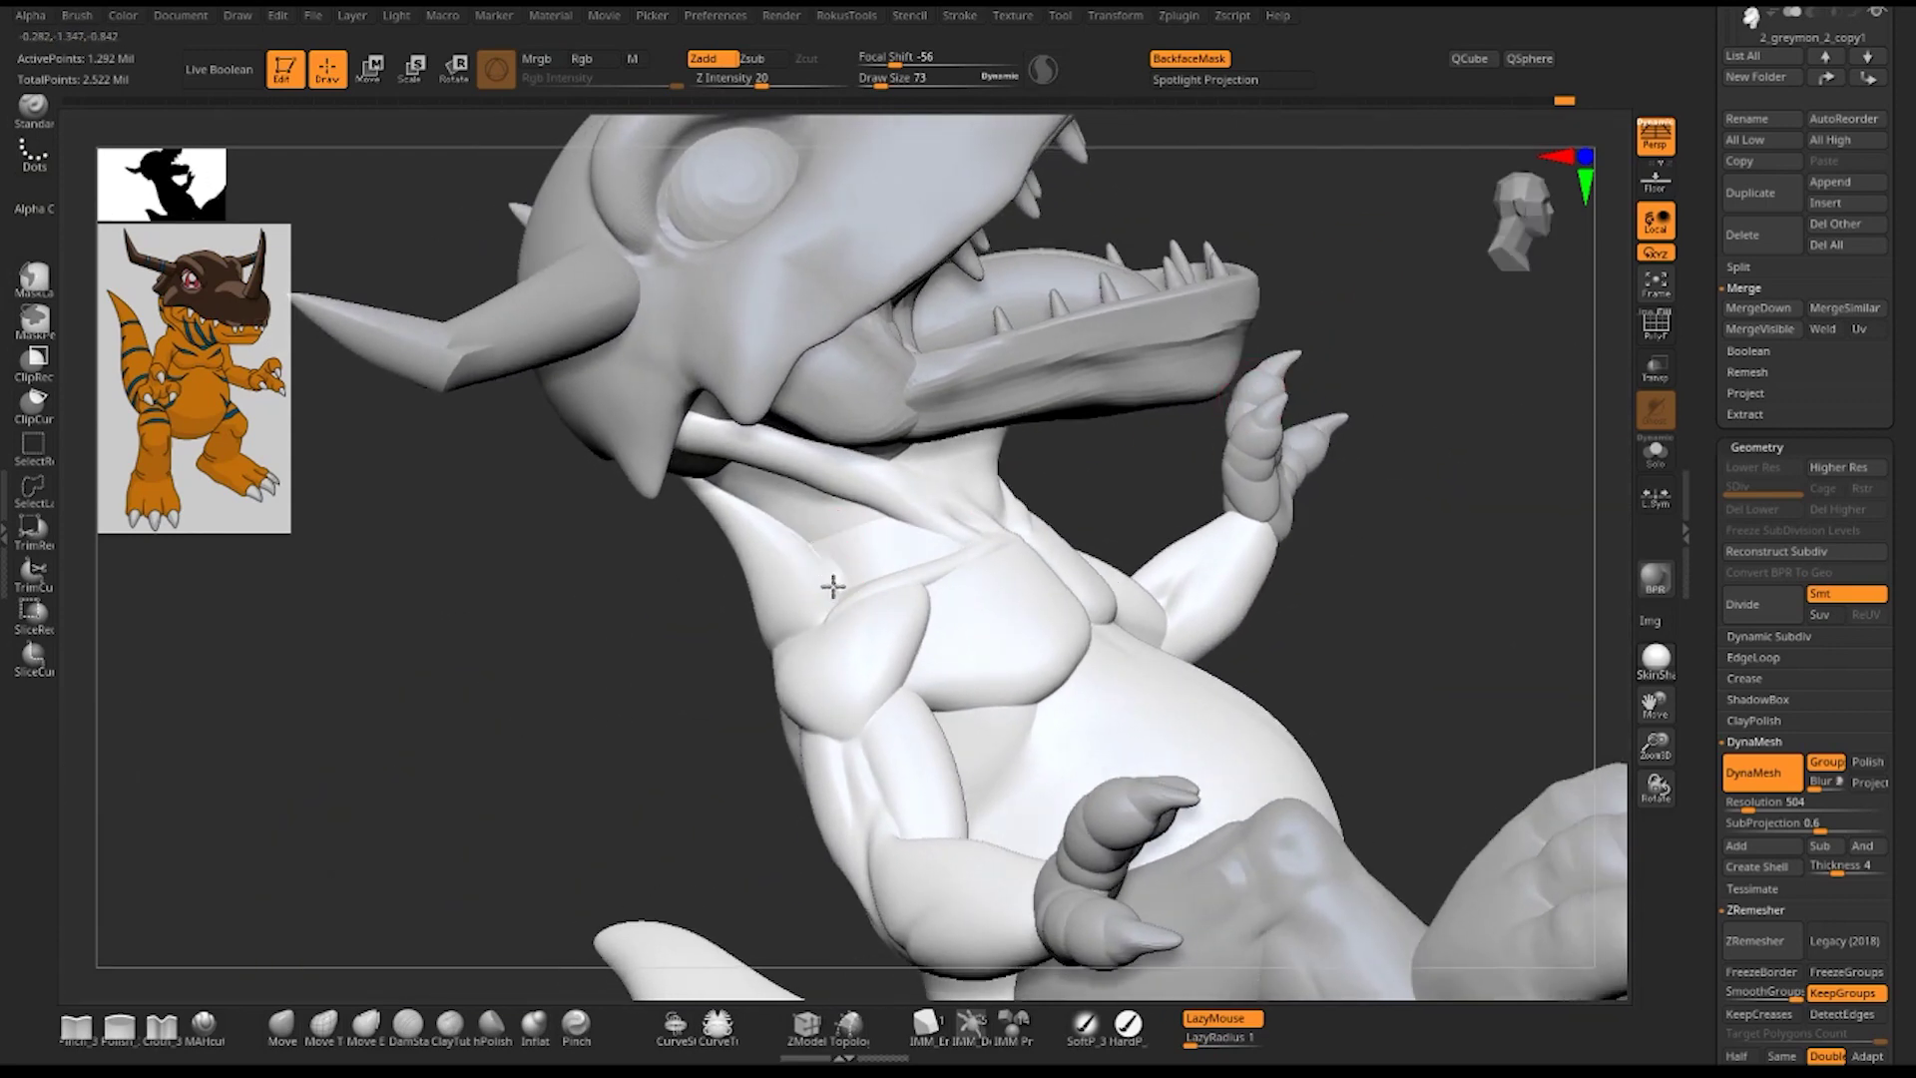
{"action": "left_click_drag", "start_coordinate": [838, 569], "coordinate": [825, 586]}
{"action": "key", "text": "1"}
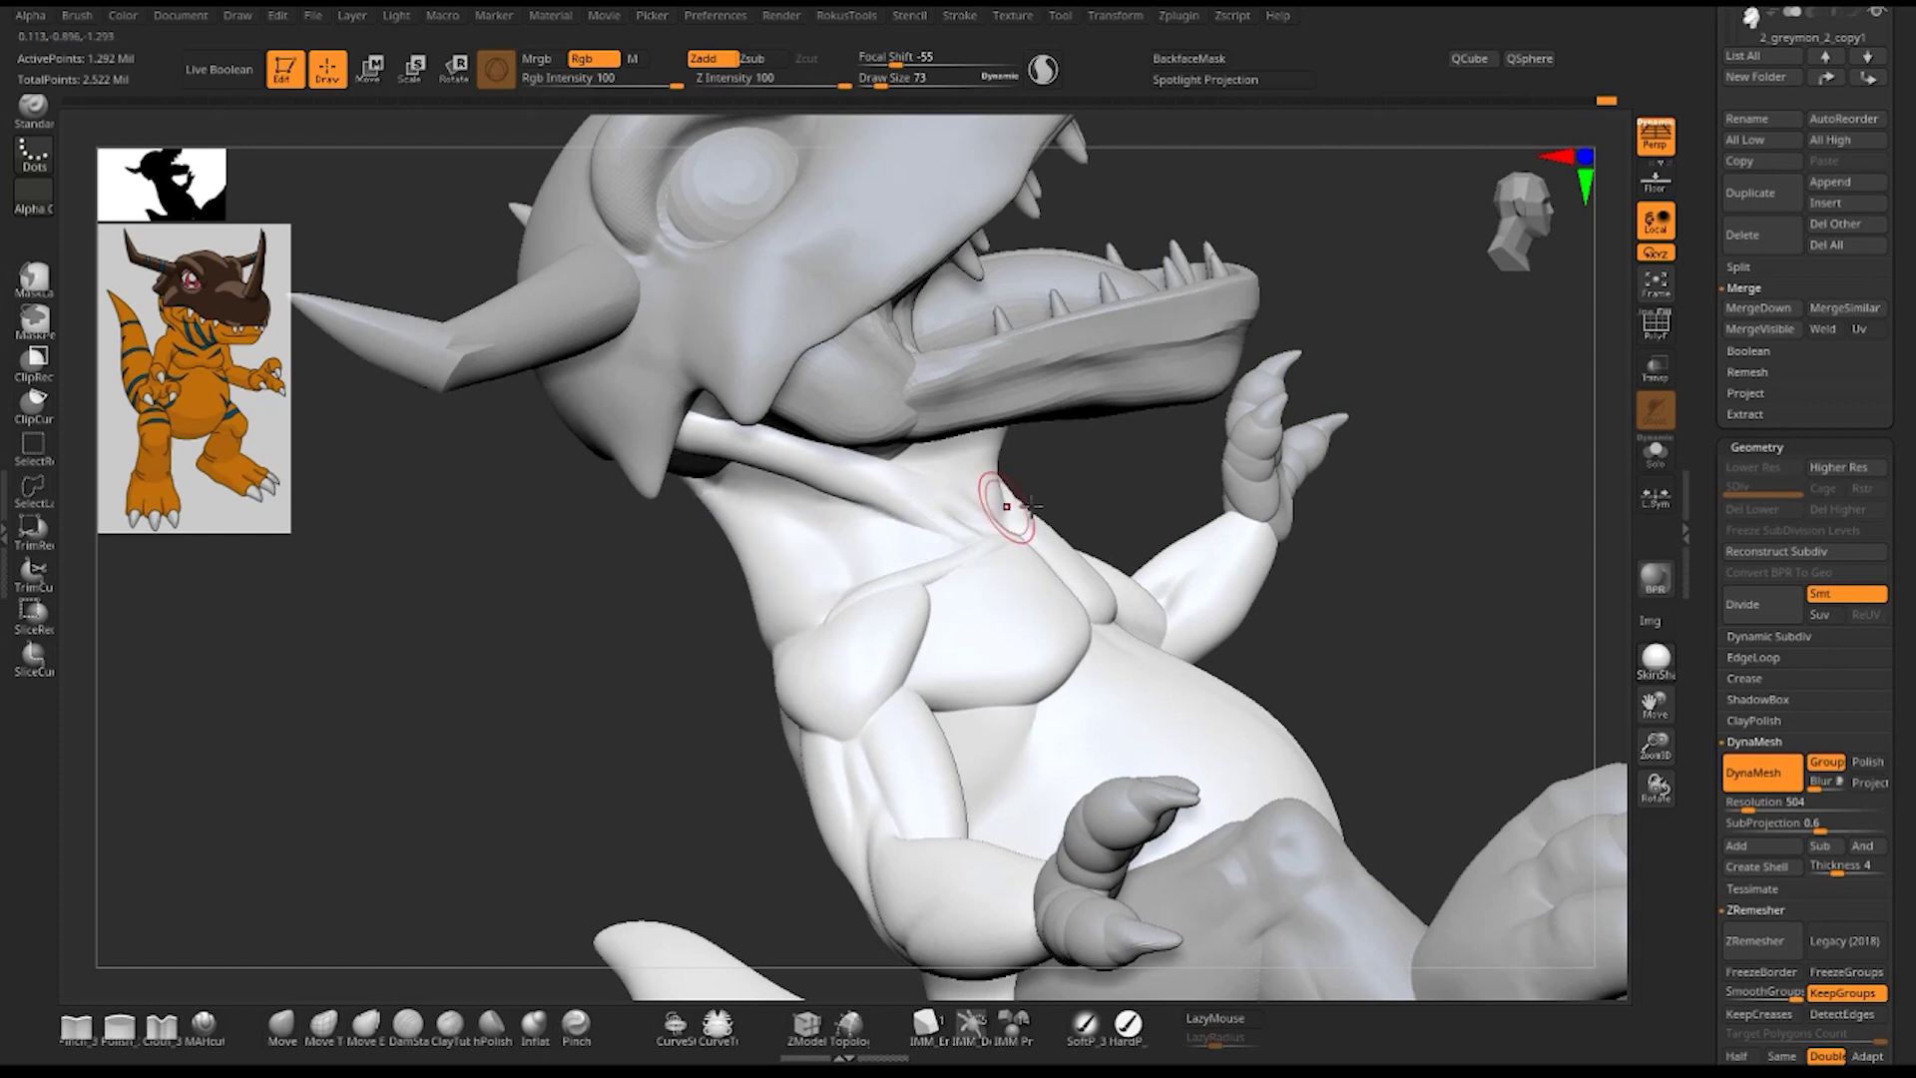
{"action": "mouse_move", "coordinate": [1367, 492]}
{"action": "left_mouse_down", "text": "alt"}
{"action": "mouse_move", "coordinate": [1351, 355]}
{"action": "mouse_move", "coordinate": [1274, 383]}
{"action": "mouse_move", "coordinate": [1351, 475]}
{"action": "mouse_move", "coordinate": [1210, 530]}
{"action": "mouse_move", "coordinate": [1284, 518]}
{"action": "left_mouse_up", "text": "alt"}
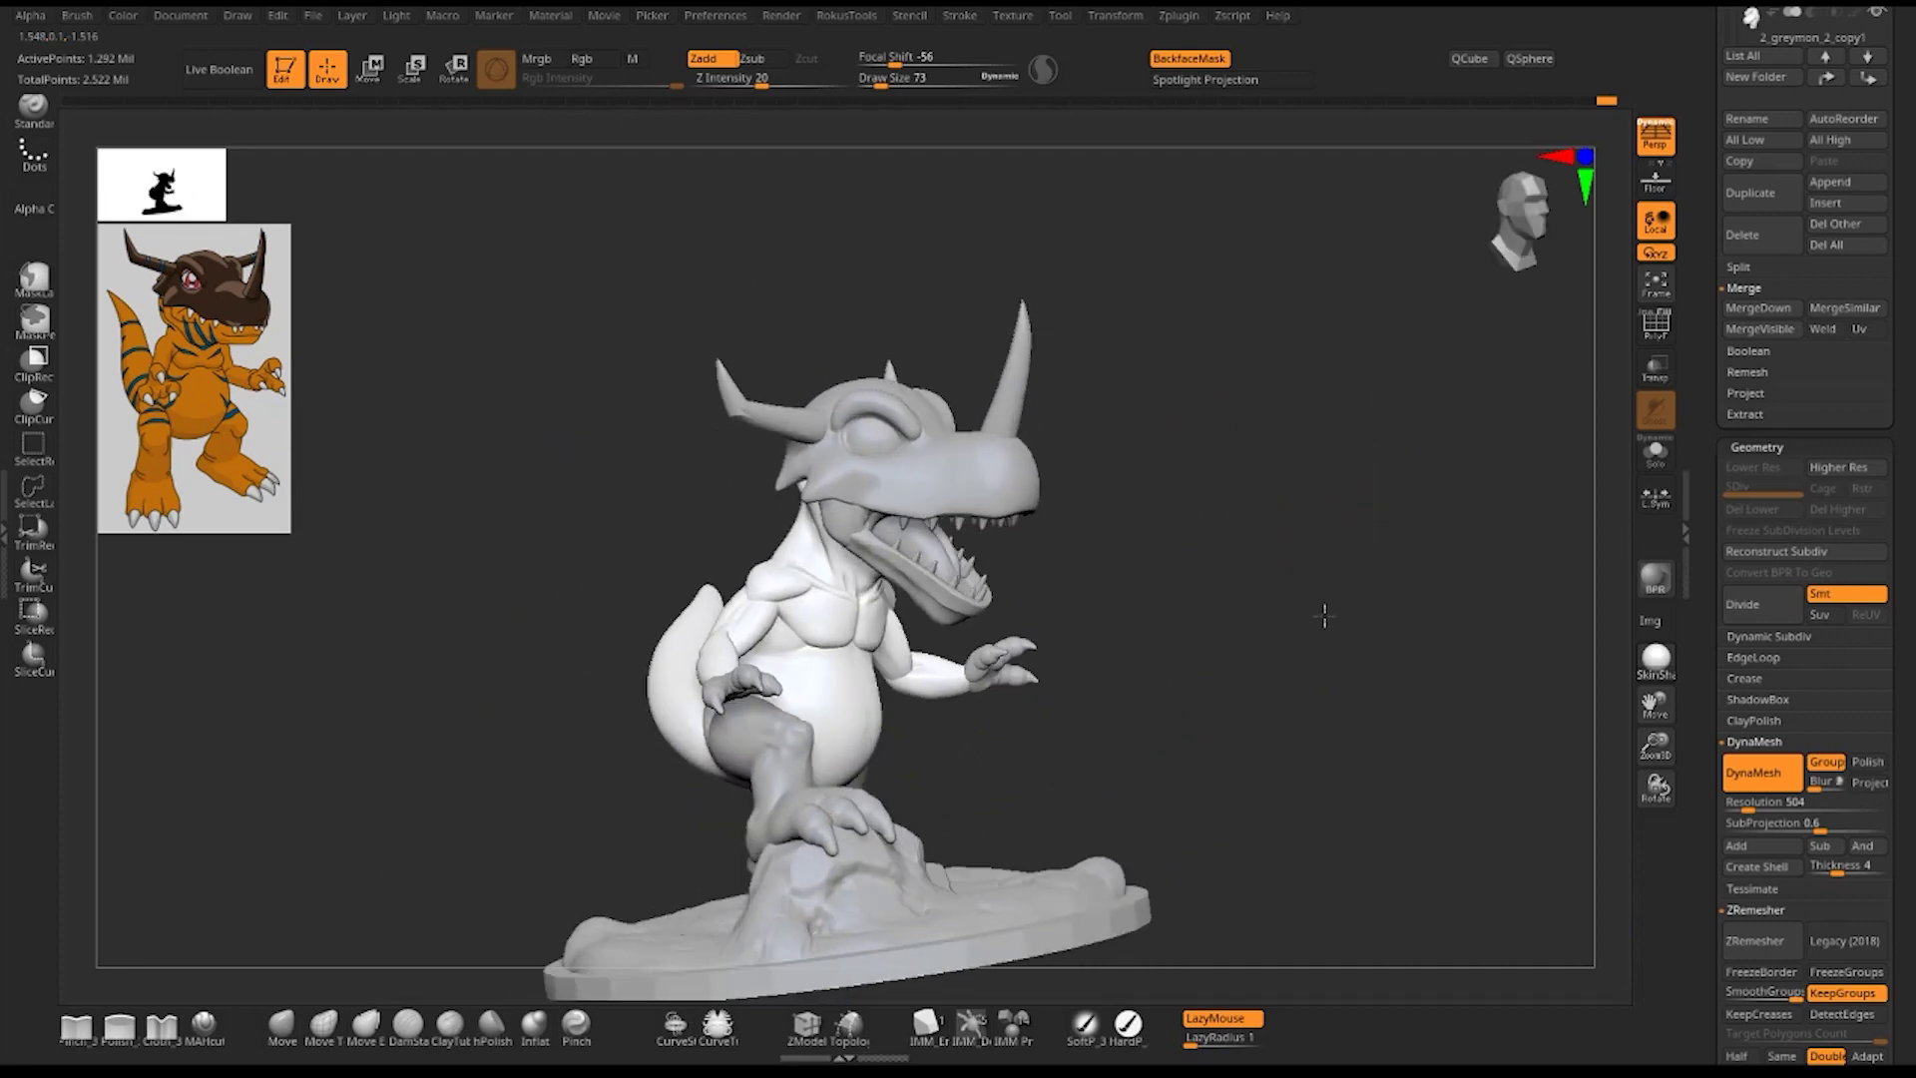
- Zoom in on the head and torso and cycle through brushes with B-menu shortcuts
{"action": "mouse_move", "coordinate": [1324, 615]}
{"action": "left_mouse_down", "text": "alt"}
{"action": "mouse_move", "coordinate": [1356, 581]}
{"action": "mouse_move", "coordinate": [1398, 650]}
{"action": "mouse_move", "coordinate": [1337, 614]}
{"action": "left_mouse_up", "text": "alt"}
{"action": "key", "text": "b"}
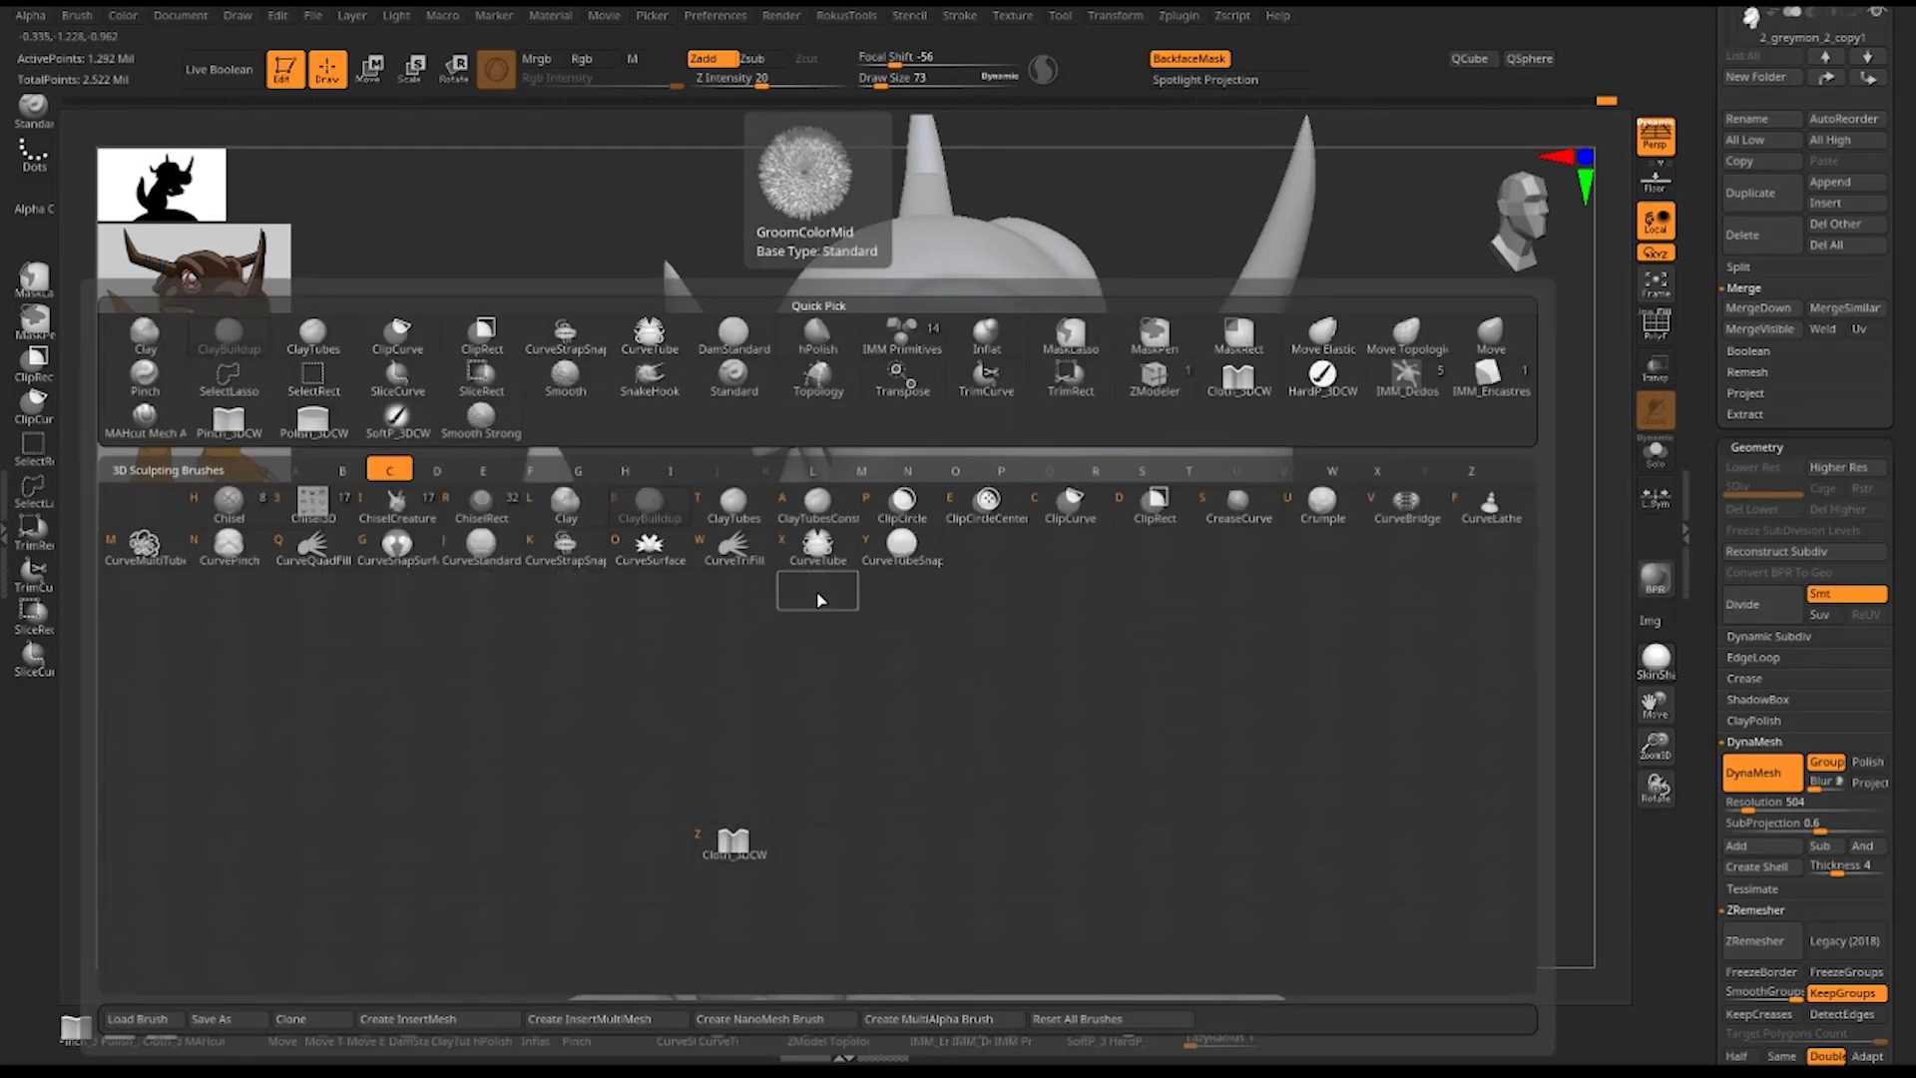
{"action": "key", "text": "Escape"}
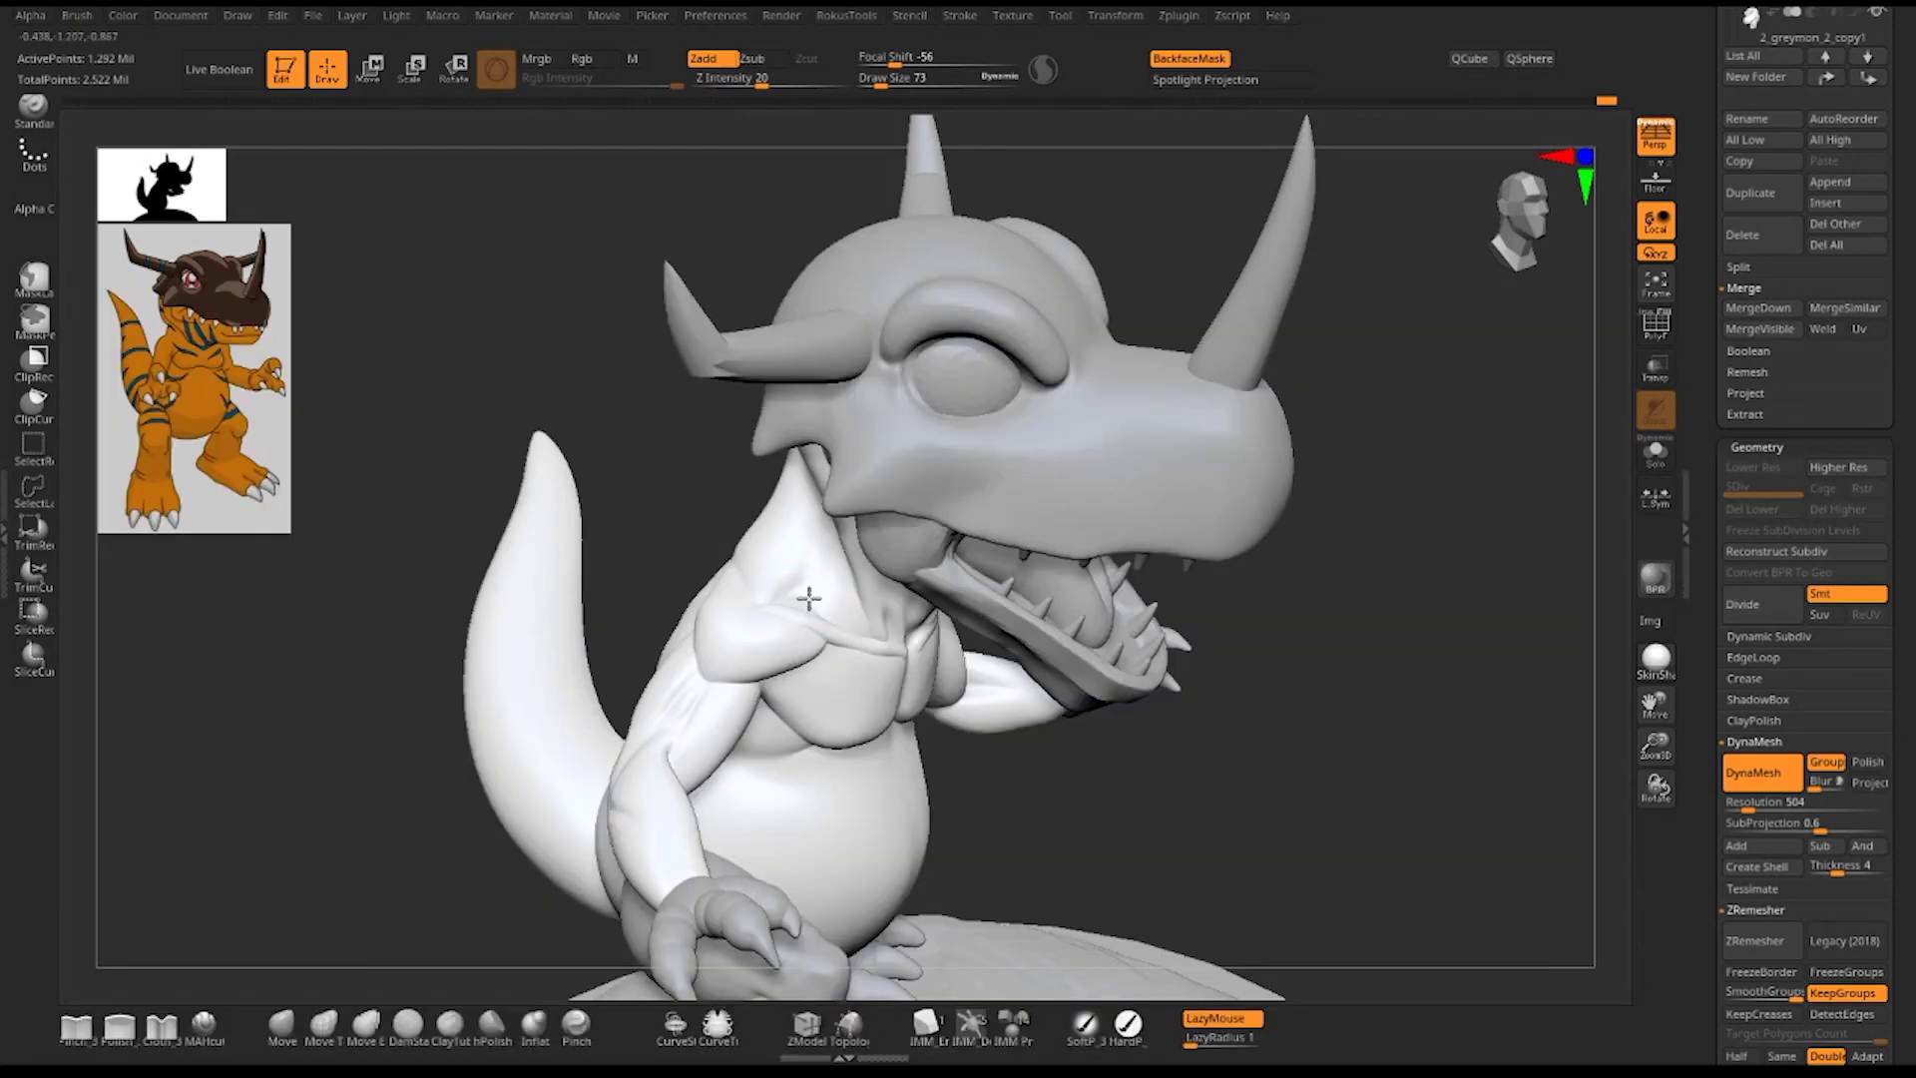
{"action": "key", "text": "b"}
{"action": "key", "text": "s"}
{"action": "key", "text": "t"}
{"action": "key", "text": "b"}
{"action": "key", "text": "c"}
{"action": "key", "text": "t"}
{"action": "key", "text": "space"}
- Orbit to a front view of the chest while swapping brushes via B-M-V and B-C-T
{"action": "left_click_drag", "start_coordinate": [1065, 763], "coordinate": [1047, 783]}
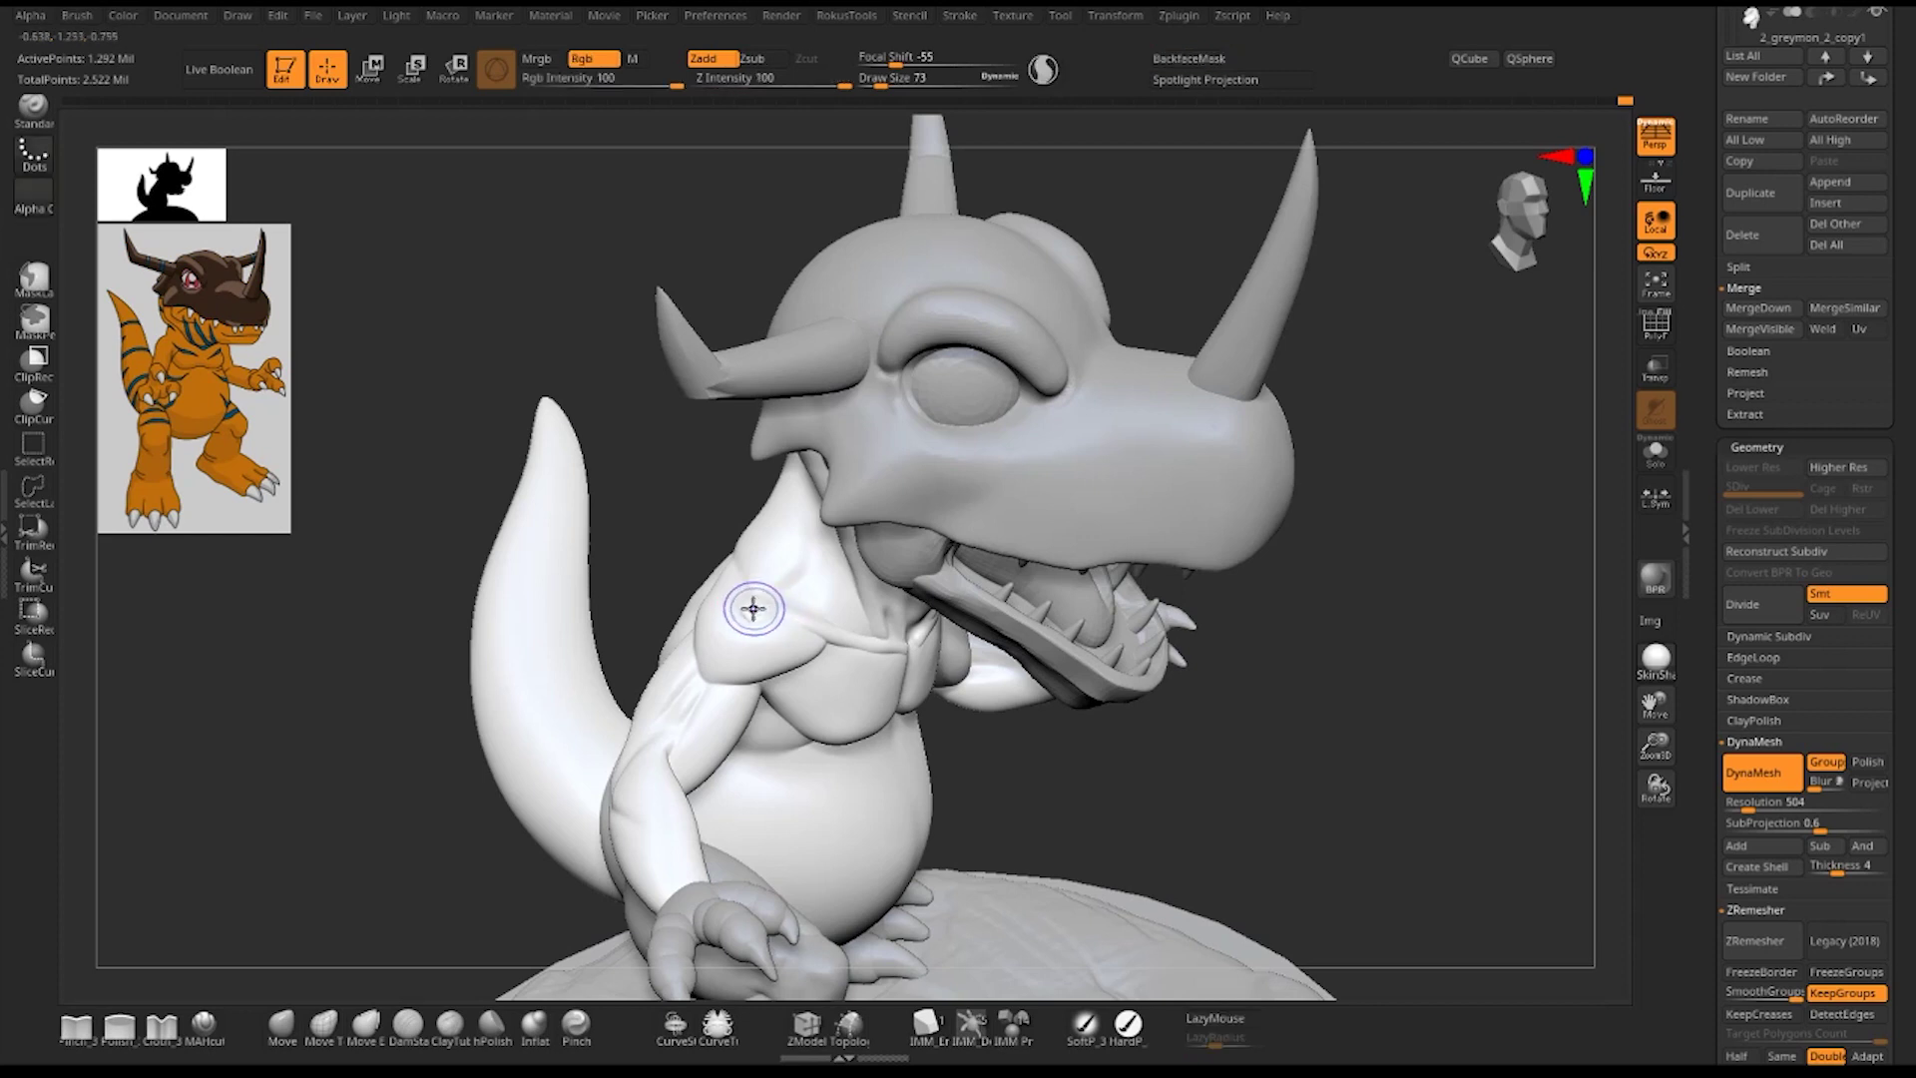
{"action": "key", "text": "b"}
{"action": "key", "text": "m"}
{"action": "key", "text": "v"}
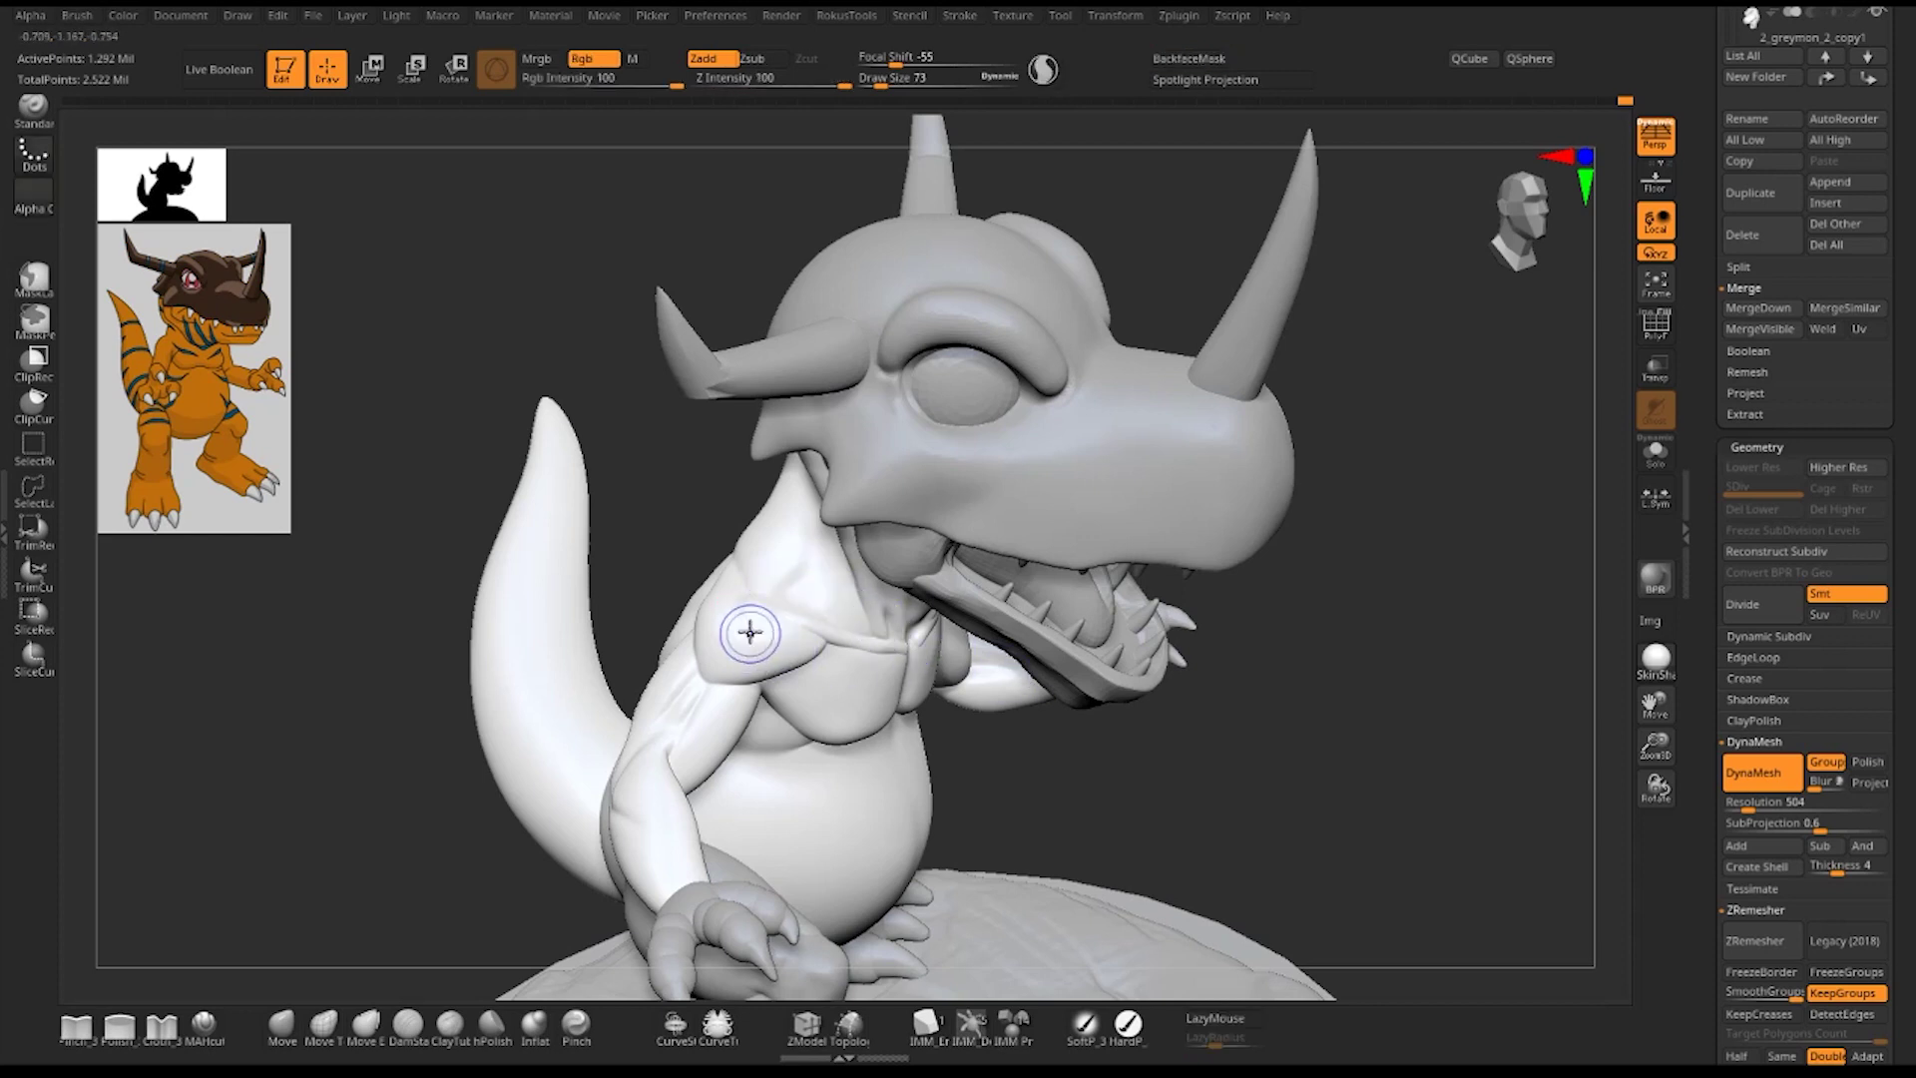
{"action": "key", "text": "b"}
{"action": "key", "text": "c"}
{"action": "key", "text": "b"}
{"action": "mouse_move", "coordinate": [1413, 653]}
{"action": "left_mouse_down"}
{"action": "mouse_move", "coordinate": [1412, 549]}
{"action": "mouse_move", "coordinate": [1383, 641]}
{"action": "mouse_move", "coordinate": [1417, 663]}
{"action": "mouse_move", "coordinate": [1427, 749]}
{"action": "mouse_move", "coordinate": [1134, 629]}
{"action": "left_mouse_up"}
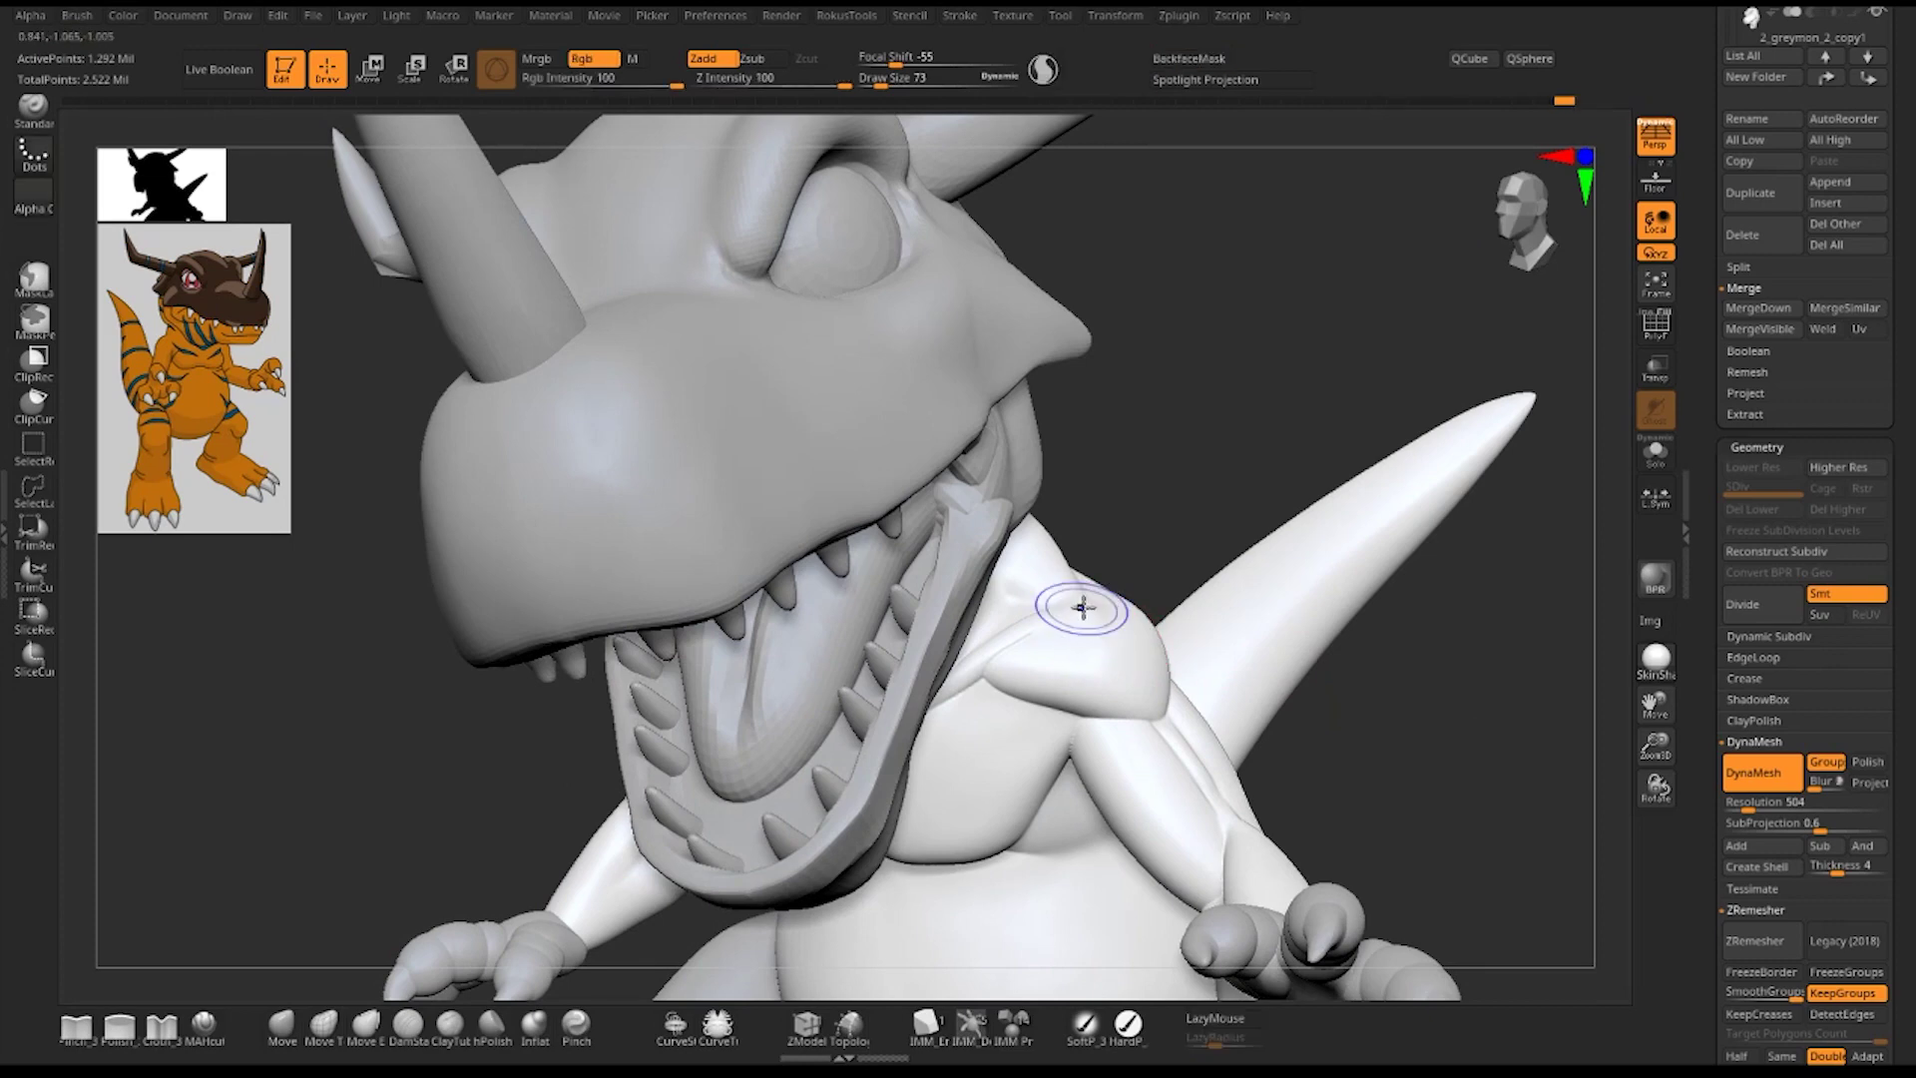
- Select DamStandard and cut crease lines along the shoulder edge on both sides
{"action": "key", "text": "b"}
{"action": "key", "text": "d"}
{"action": "key", "text": "s"}
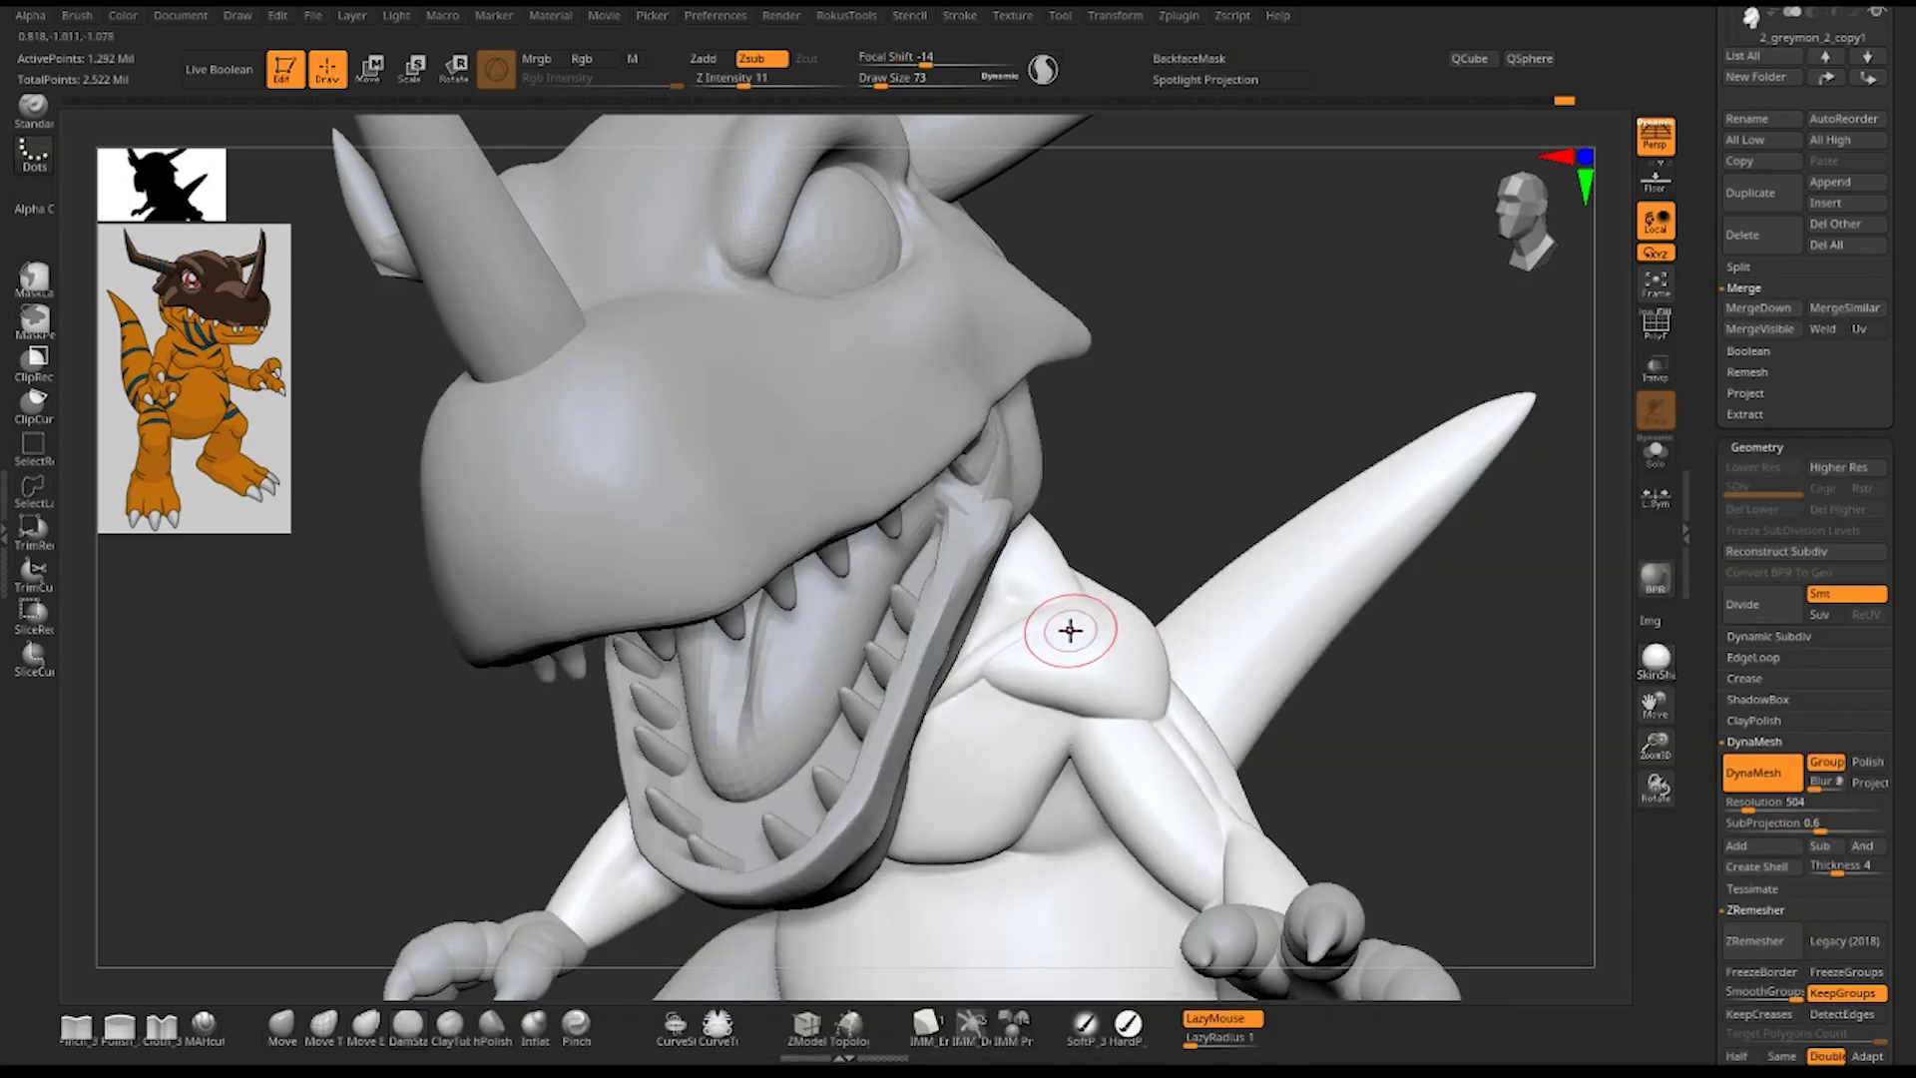
{"action": "left_click_drag", "start_coordinate": [1104, 604], "coordinate": [1099, 631]}
{"action": "right_click_drag", "start_coordinate": [1062, 635], "coordinate": [1227, 548]}
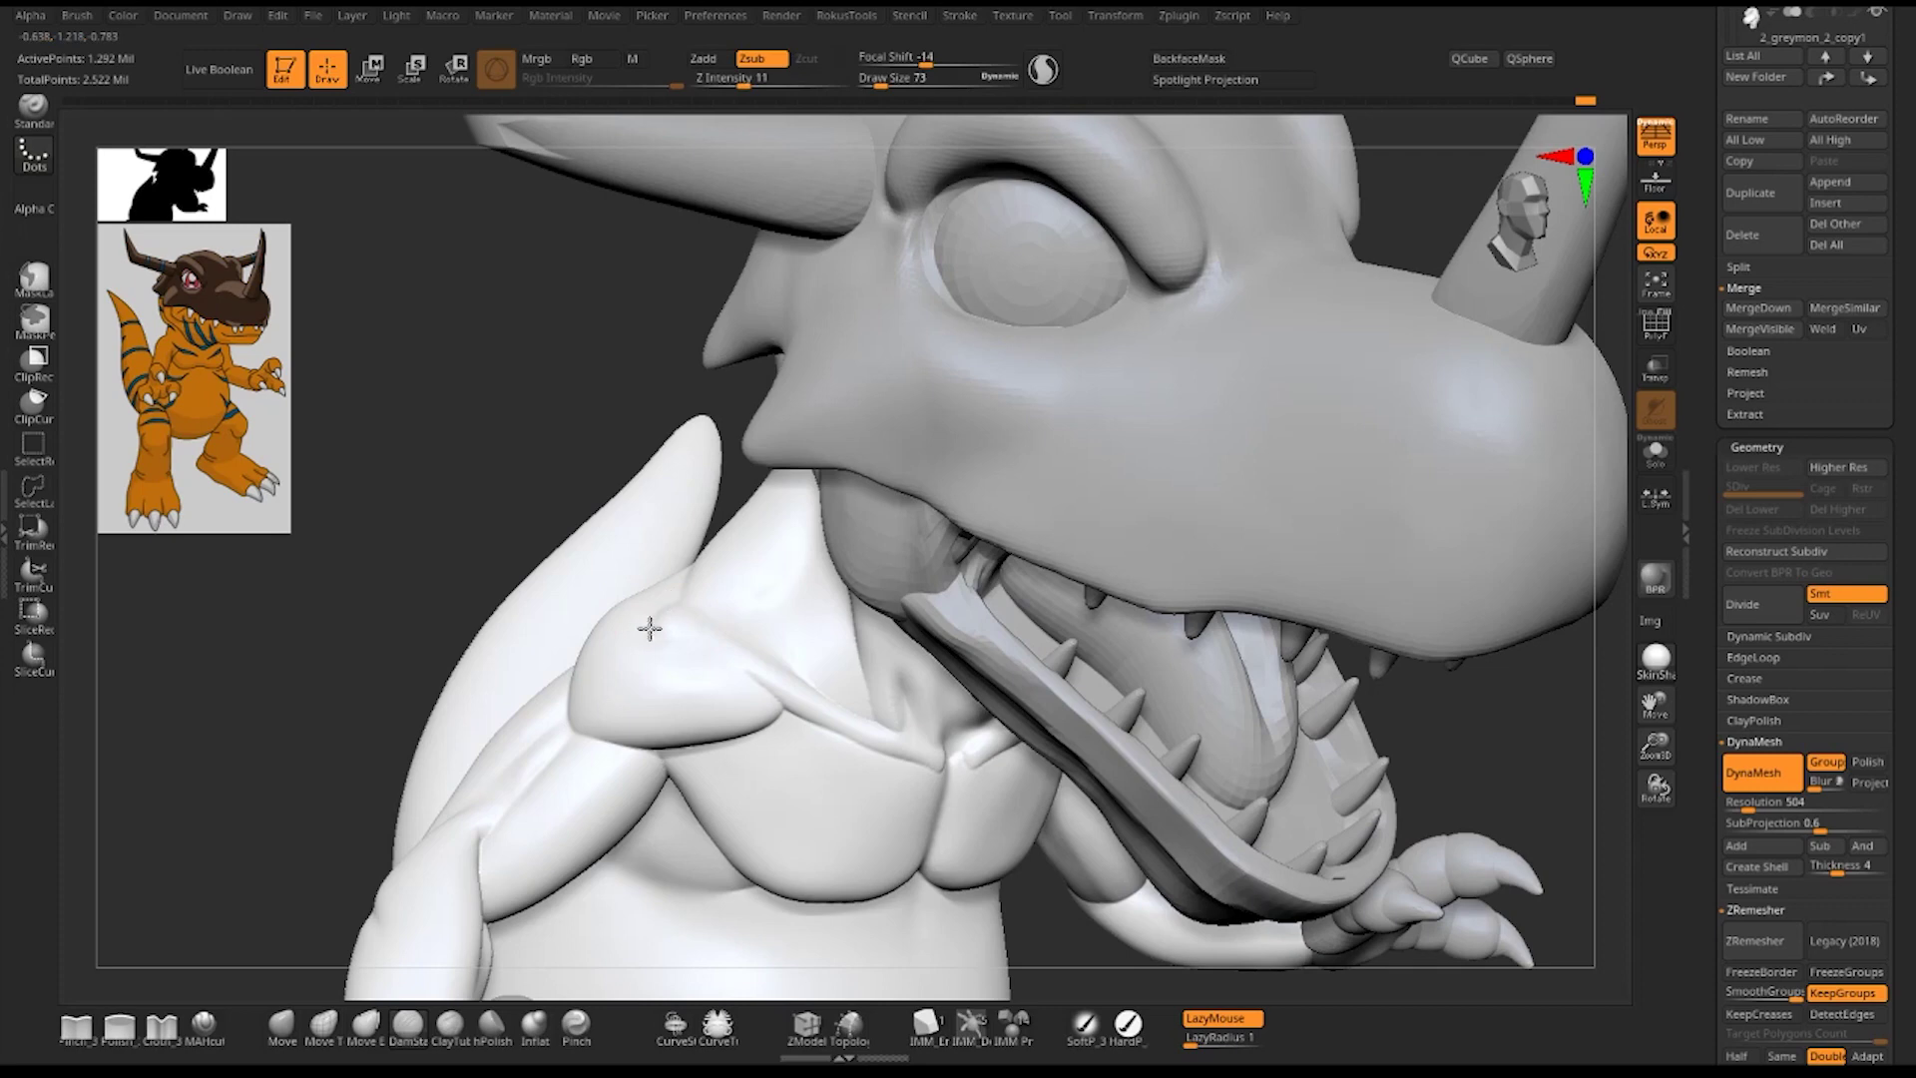
{"action": "left_click_drag", "start_coordinate": [649, 627], "coordinate": [709, 632]}
{"action": "left_click_drag", "start_coordinate": [1480, 718], "coordinate": [1209, 531]}
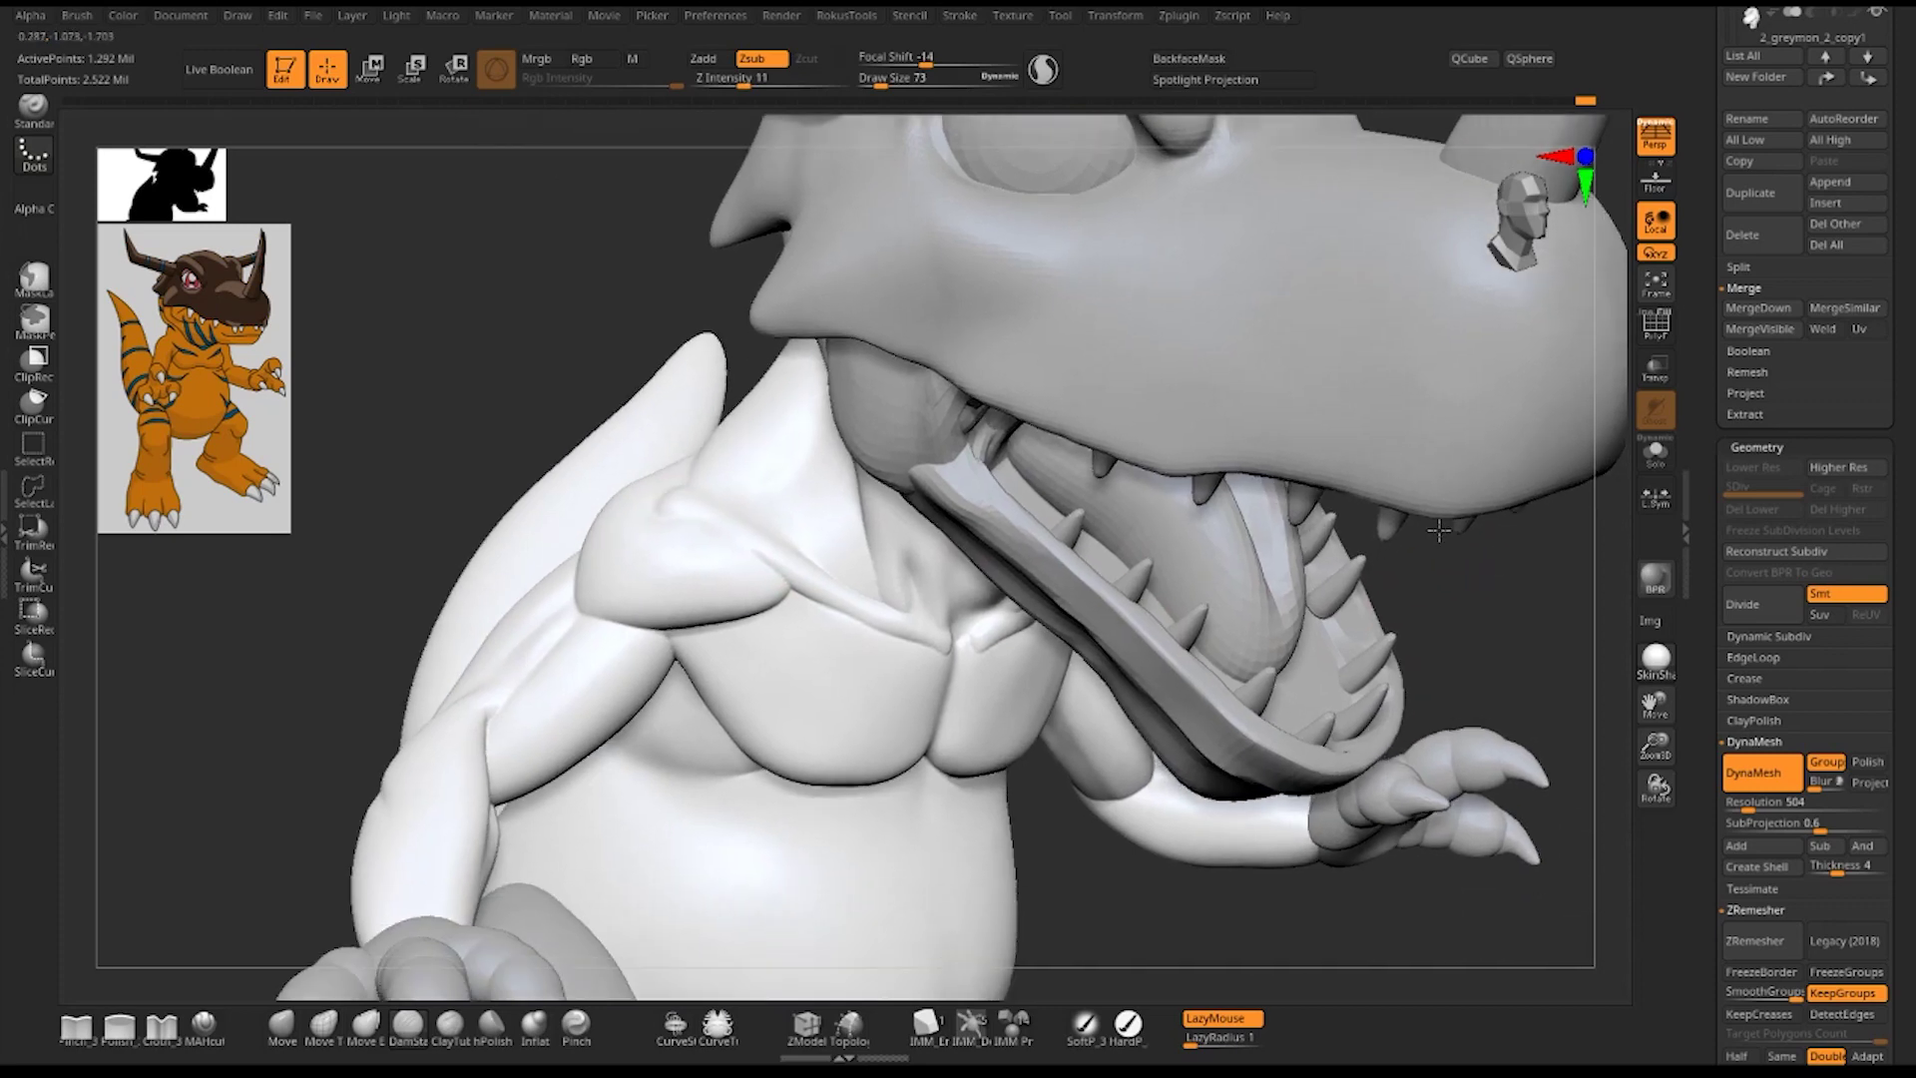
- Turn to a three-quarter chest view and reduce Draw Size to 28
{"action": "left_click_drag", "start_coordinate": [1351, 521], "coordinate": [1270, 509]}
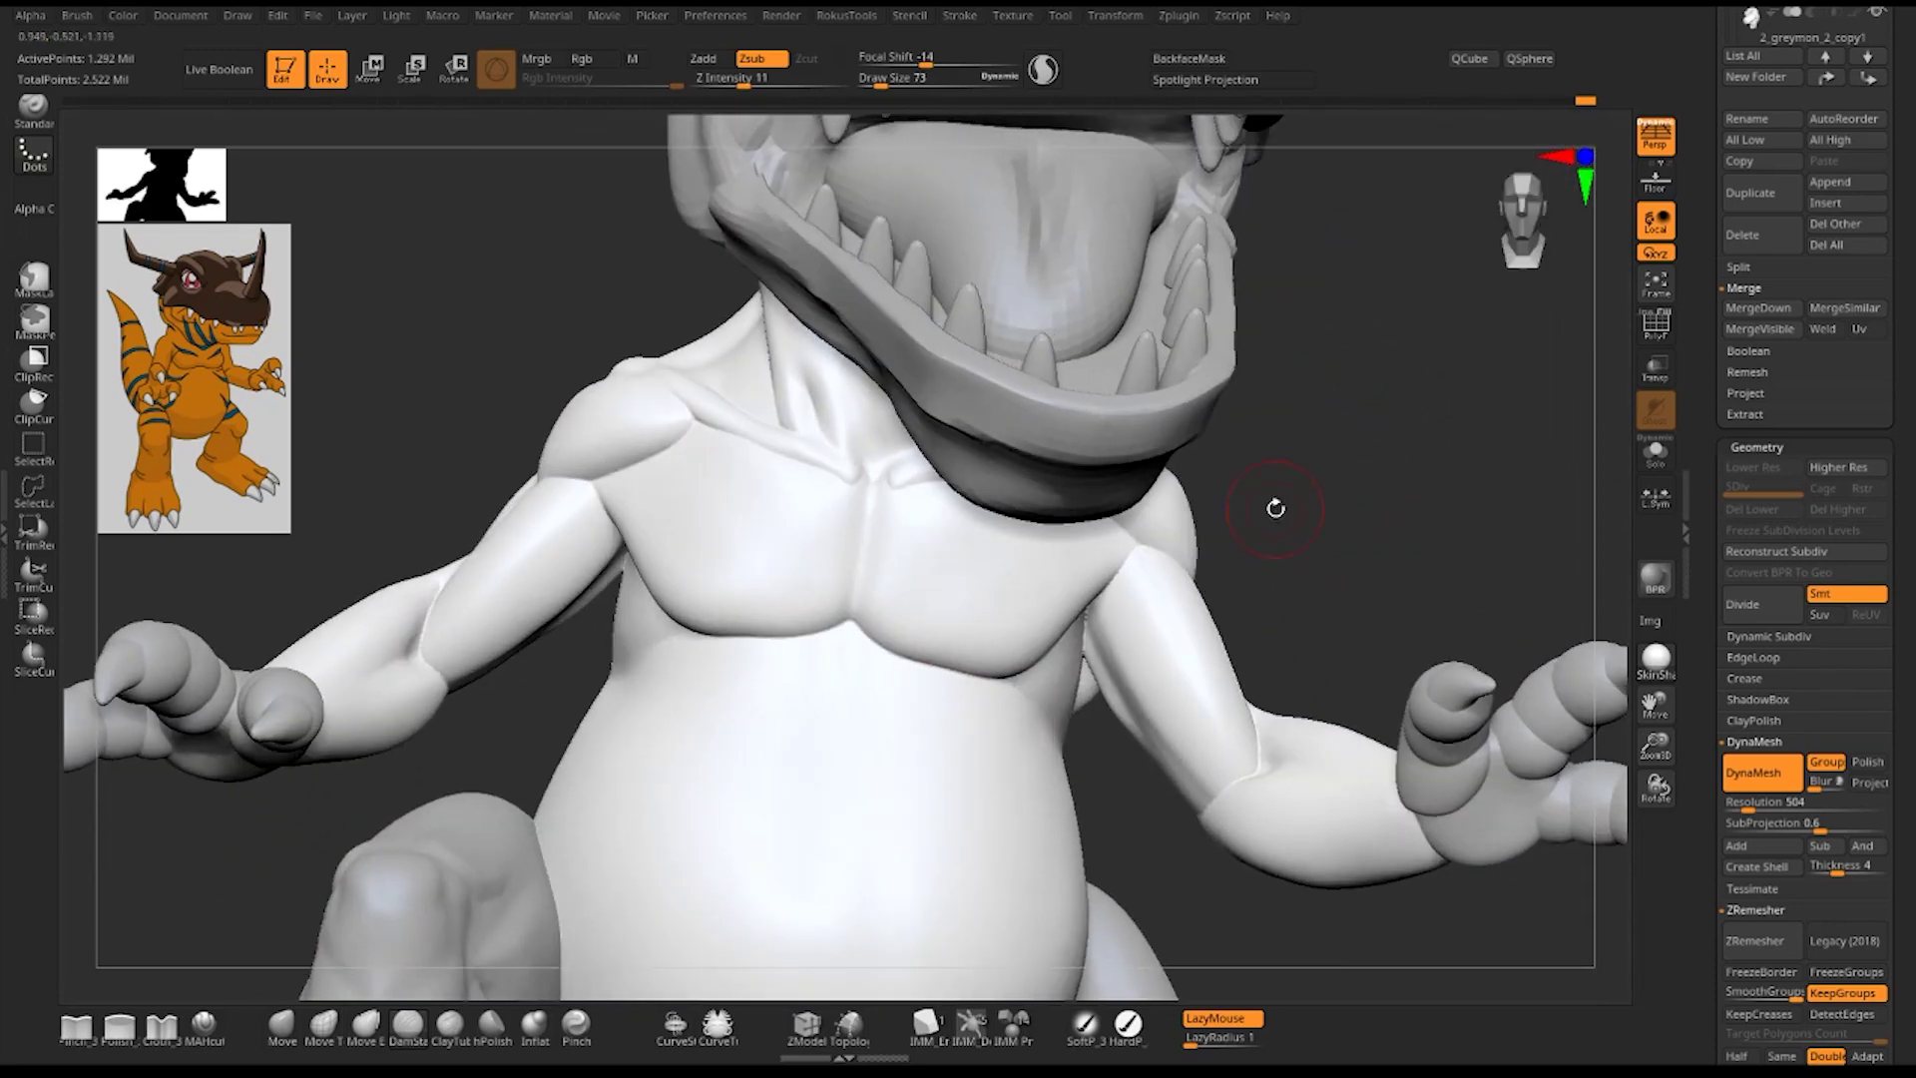
{"action": "key", "text": "space"}
{"action": "mouse_move", "coordinate": [1368, 449]}
{"action": "left_mouse_down"}
{"action": "mouse_move", "coordinate": [975, 491]}
{"action": "mouse_move", "coordinate": [953, 474]}
{"action": "left_mouse_up"}
{"action": "key", "text": "space"}
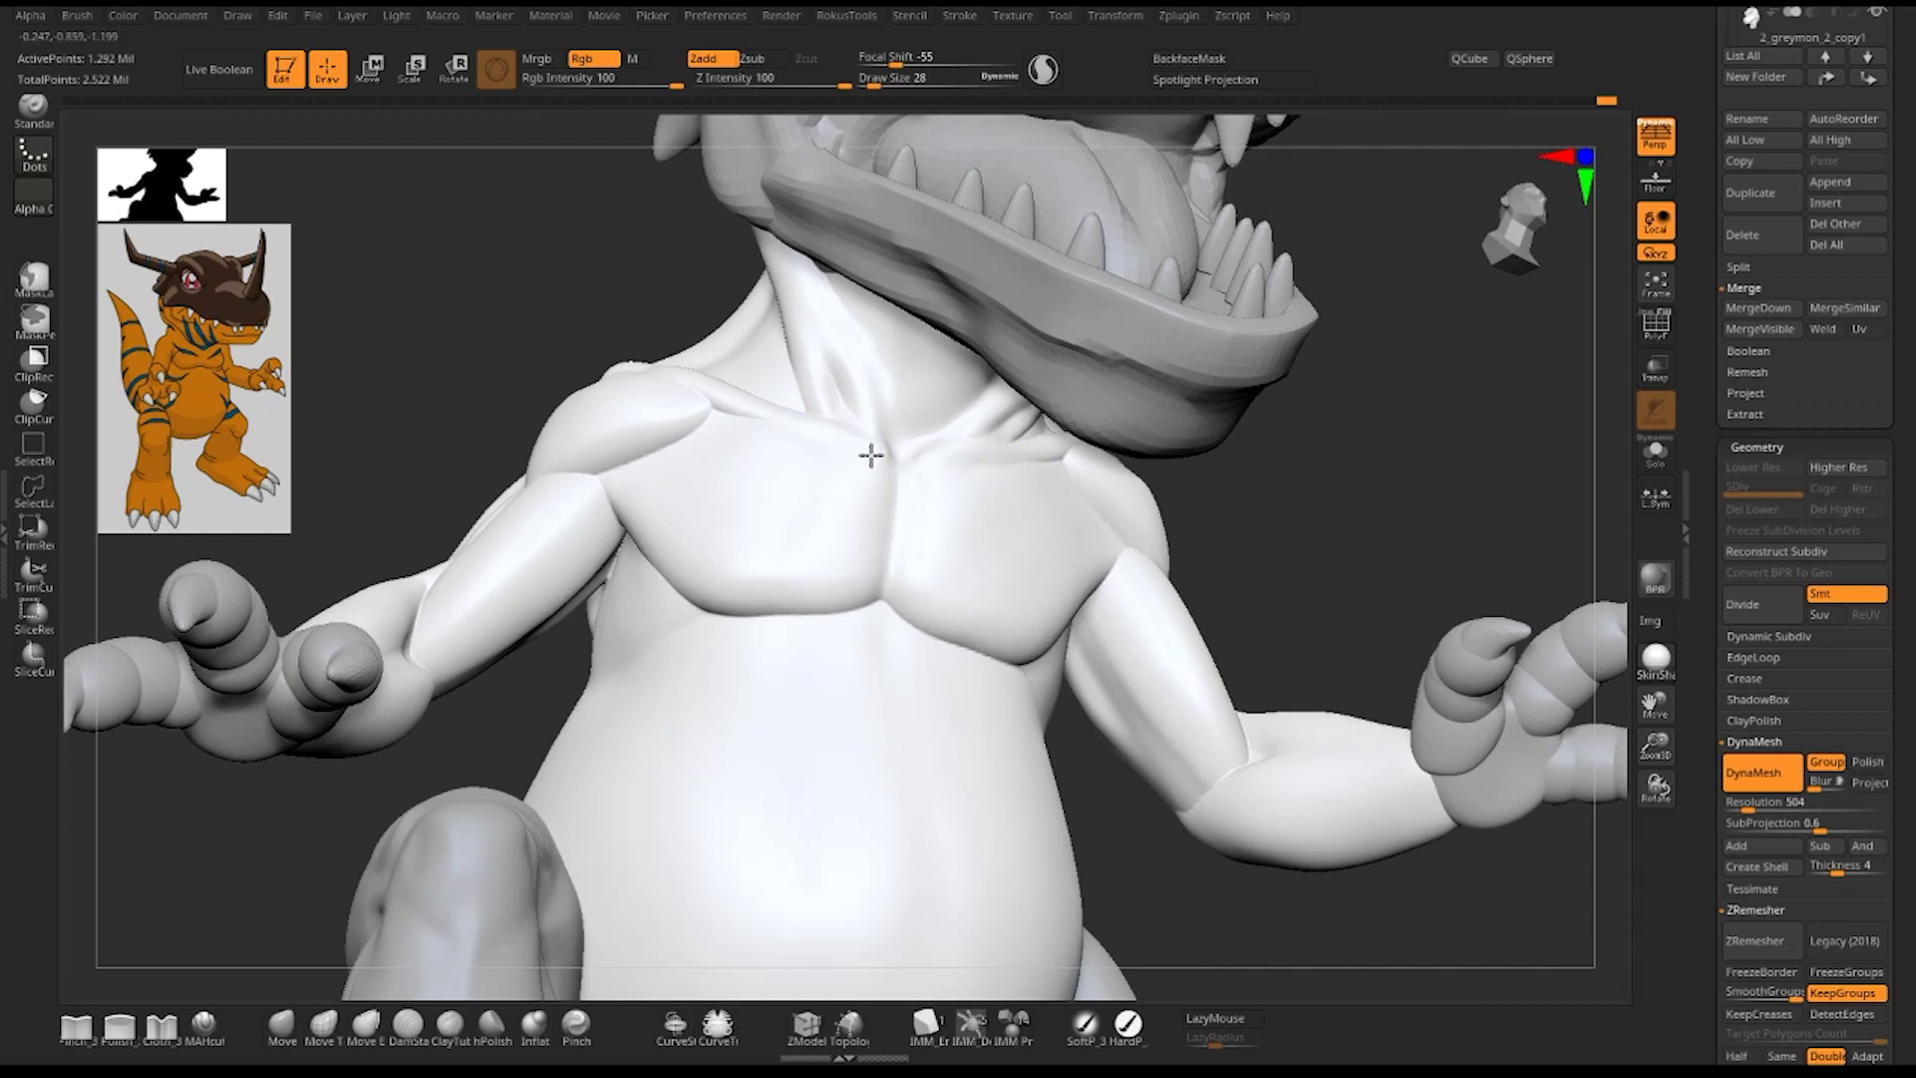
- Switch to the DamStandard brush and orbit to a lower front view of the chest
{"action": "key", "text": "b"}
{"action": "key", "text": "d"}
{"action": "key", "text": "s"}
{"action": "left_click_drag", "start_coordinate": [1410, 472], "coordinate": [1142, 505]}
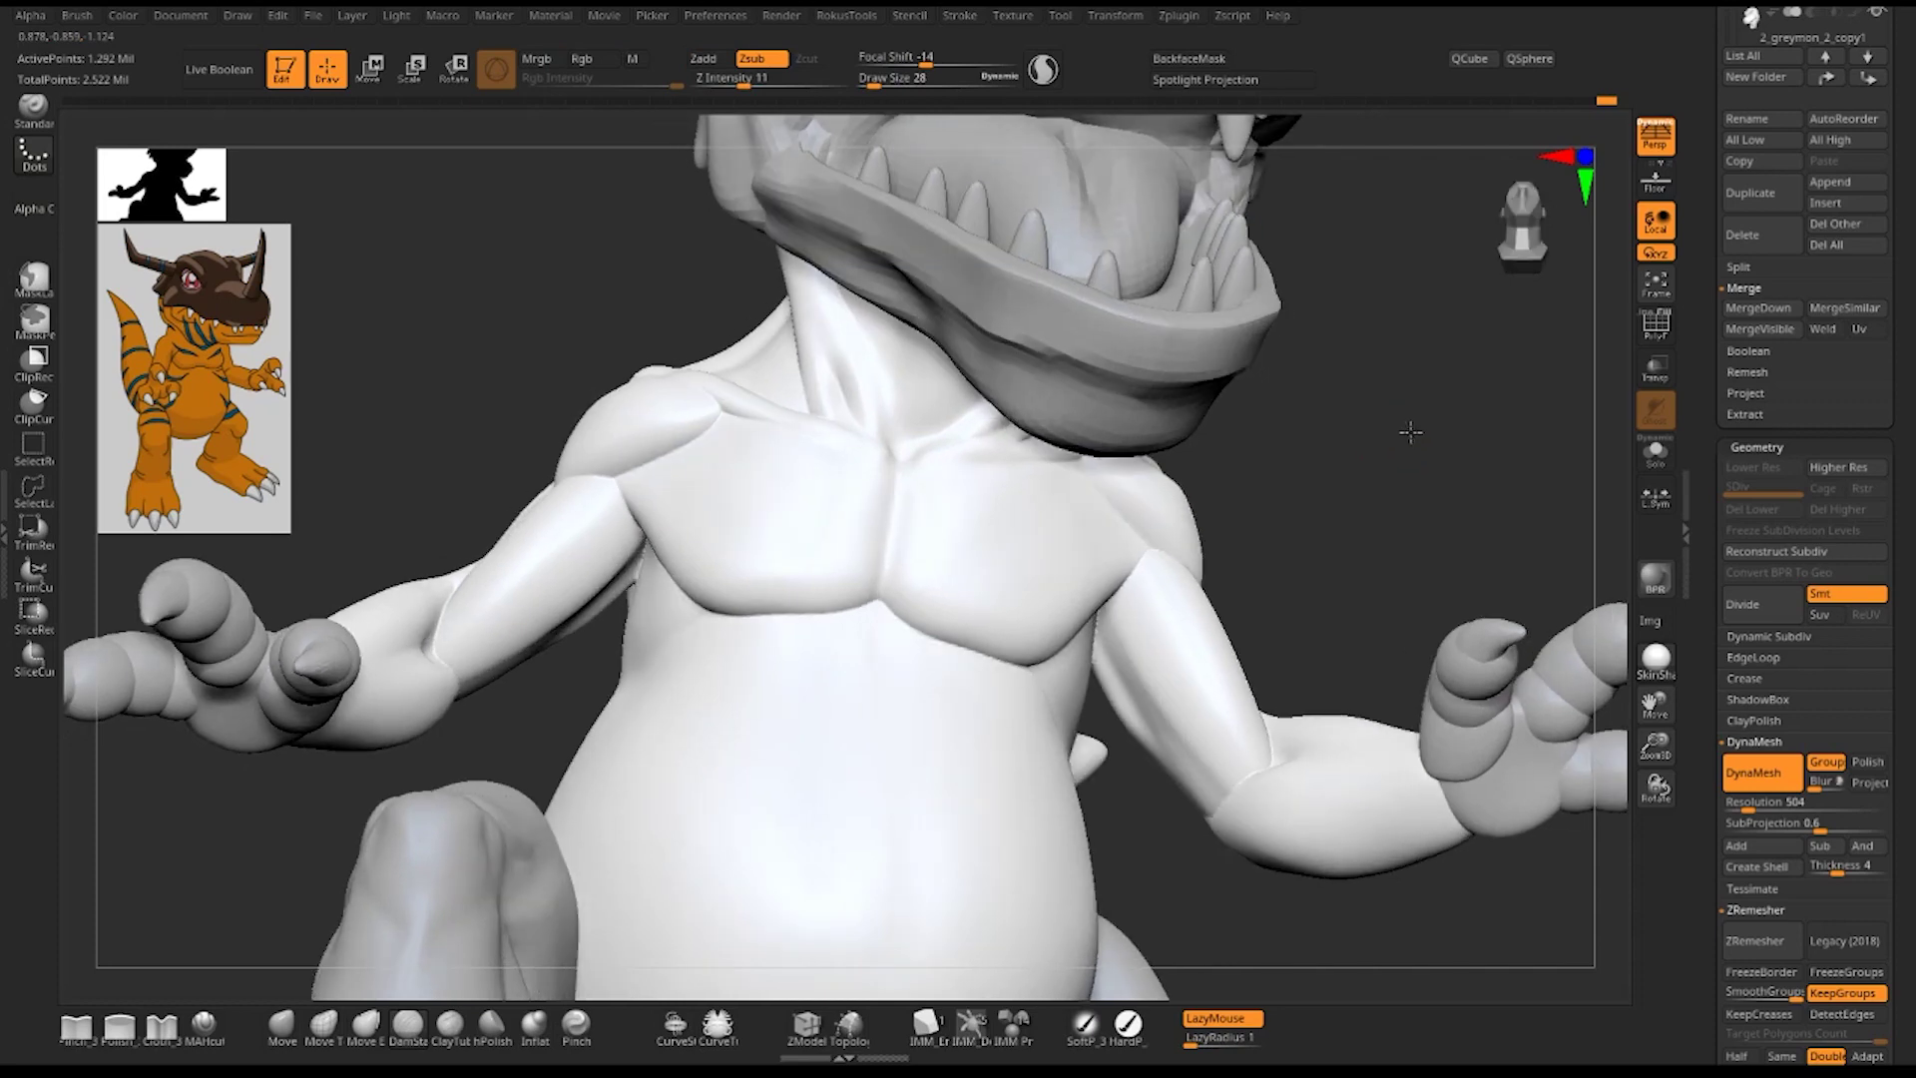
{"action": "mouse_move", "coordinate": [1407, 432]}
{"action": "left_mouse_down"}
{"action": "mouse_move", "coordinate": [1356, 456]}
{"action": "mouse_move", "coordinate": [1142, 469]}
{"action": "left_mouse_up"}
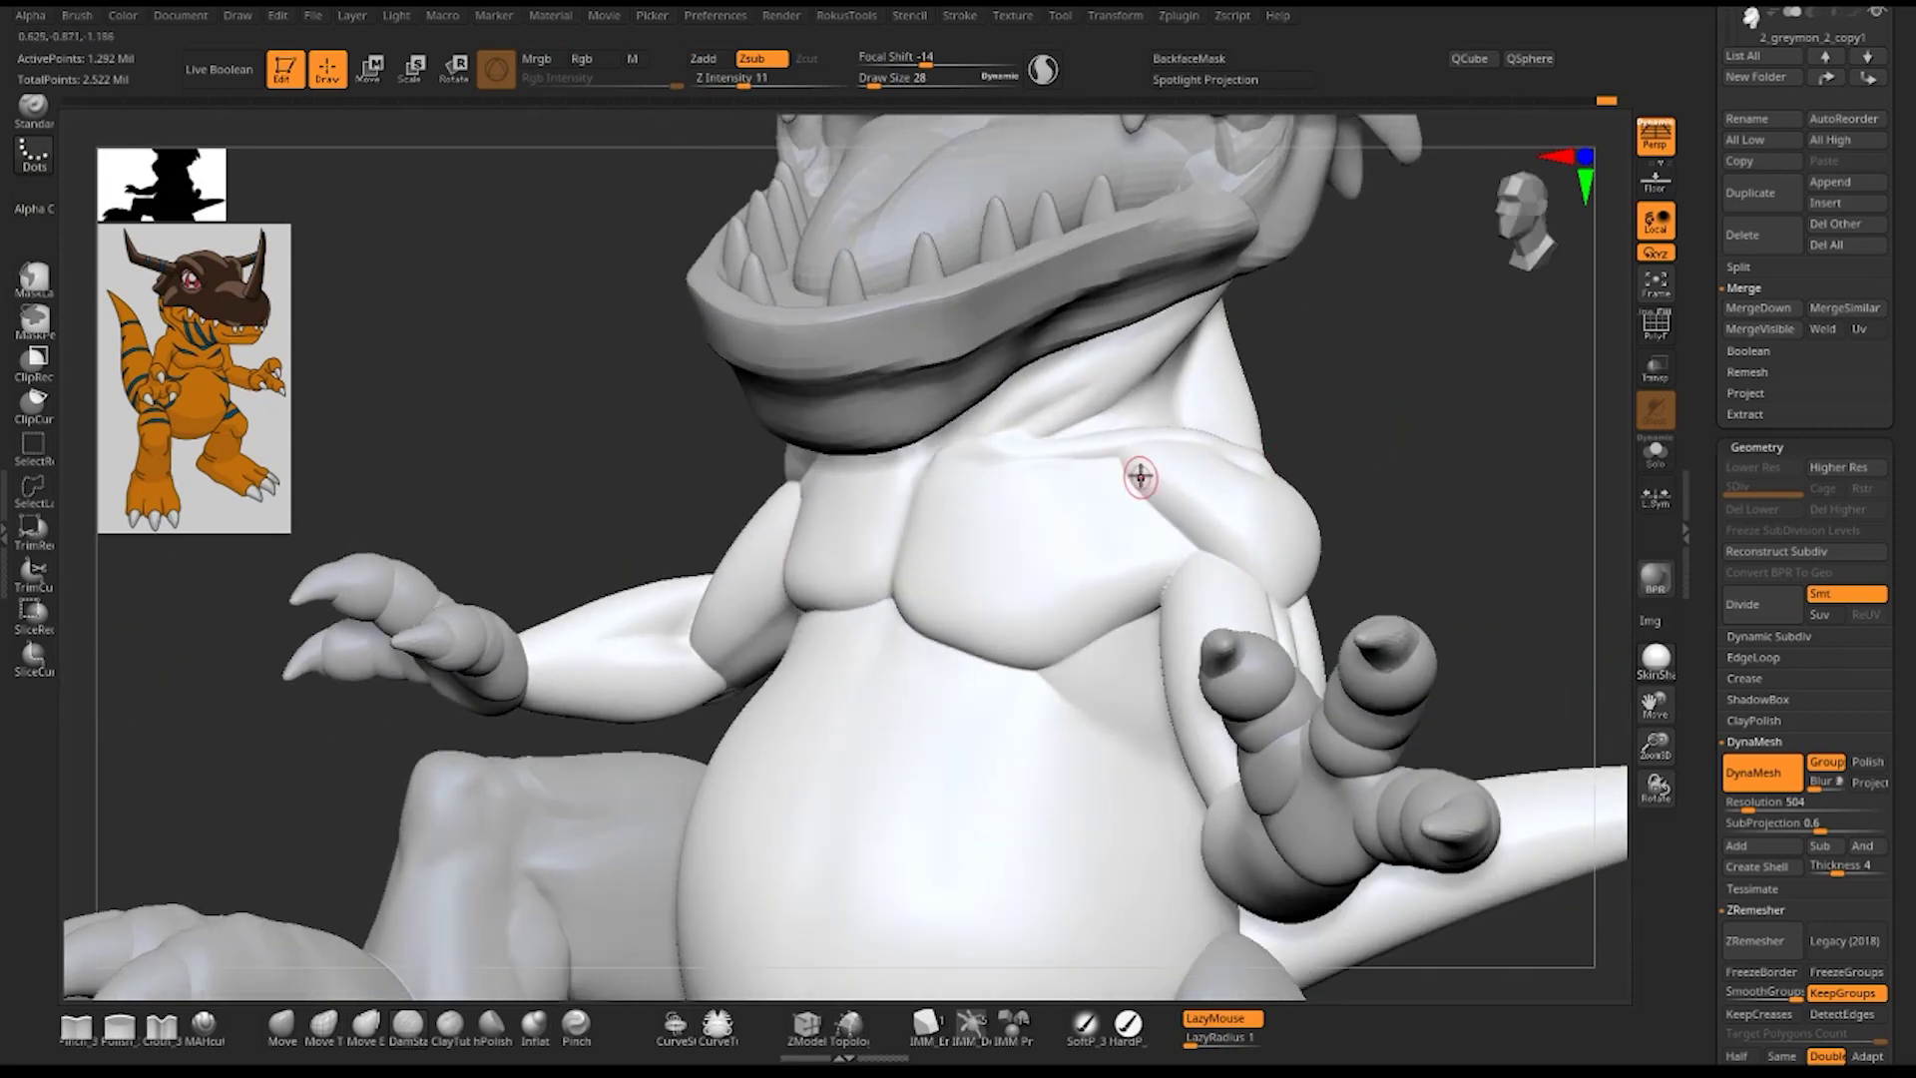
{"action": "left_click_drag", "start_coordinate": [1445, 423], "coordinate": [1128, 465]}
- Switch to the Standard brush, frame the whole figure, and view it from three-quarter angle
{"action": "key", "text": "b"}
{"action": "key", "text": "s"}
{"action": "key", "text": "t"}
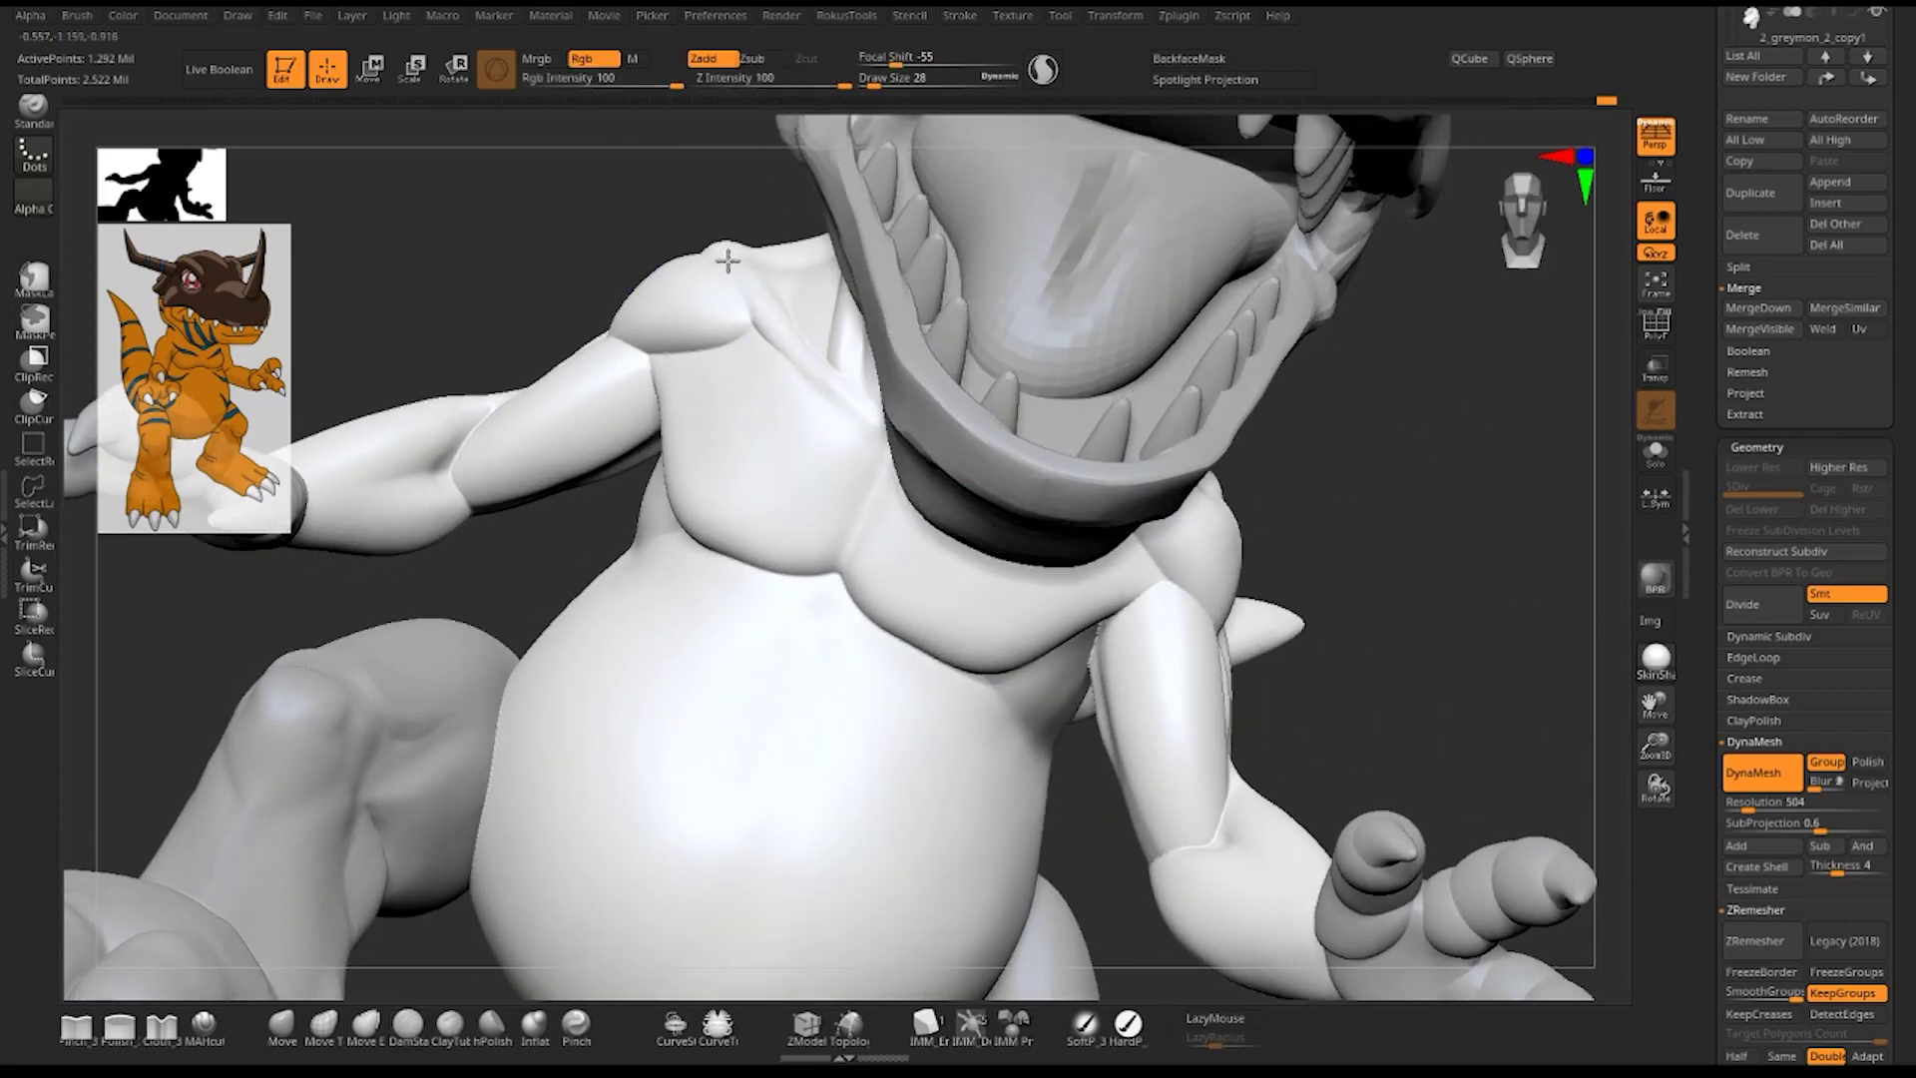
{"action": "left_click_drag", "start_coordinate": [1373, 607], "coordinate": [1494, 488]}
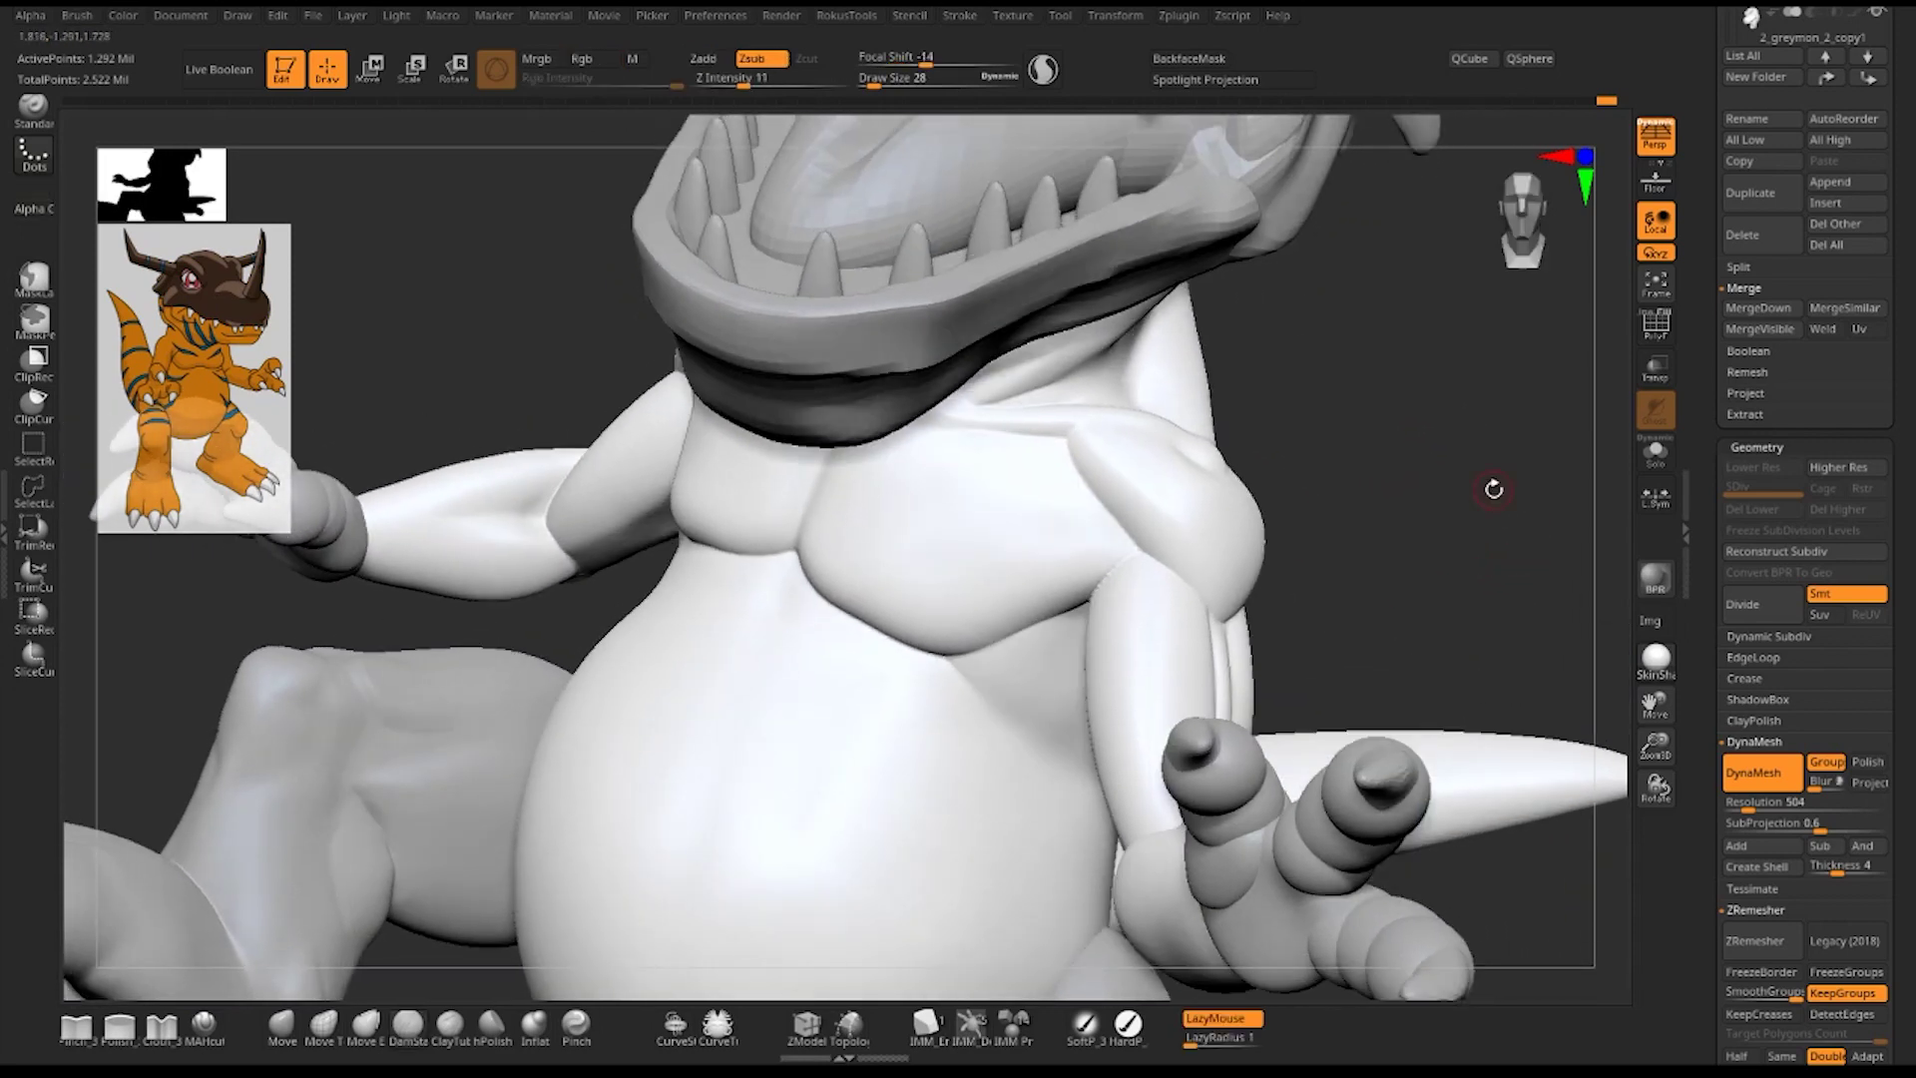
{"action": "key", "text": "f"}
{"action": "mouse_move", "coordinate": [1329, 393]}
{"action": "left_mouse_down"}
{"action": "mouse_move", "coordinate": [1281, 493]}
{"action": "mouse_move", "coordinate": [1334, 522]}
{"action": "mouse_move", "coordinate": [1406, 678]}
{"action": "left_mouse_up"}
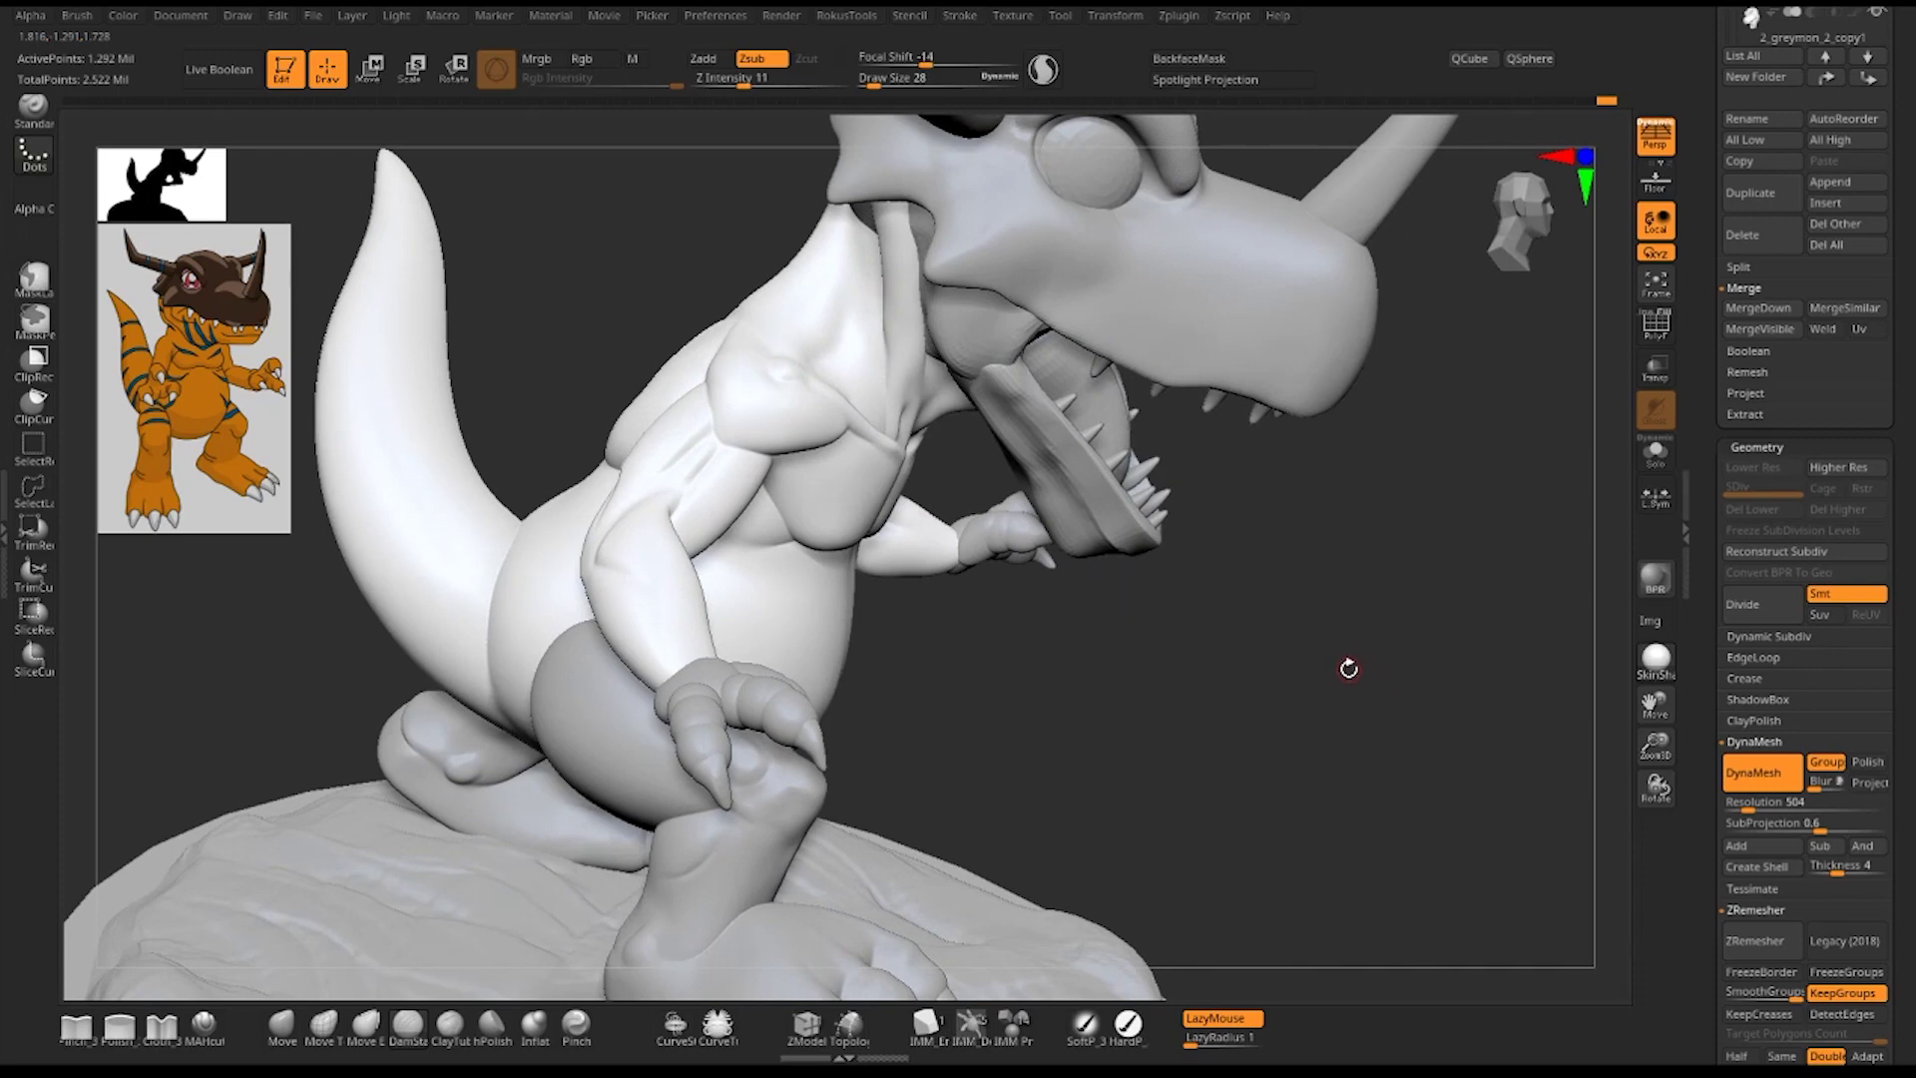
- Pick a sculpting brush at size 45 with Zadd and build up the shoulder muscle
{"action": "key", "text": "b"}
{"action": "left_click", "coordinate": [698, 410]}
{"action": "key", "text": "space"}
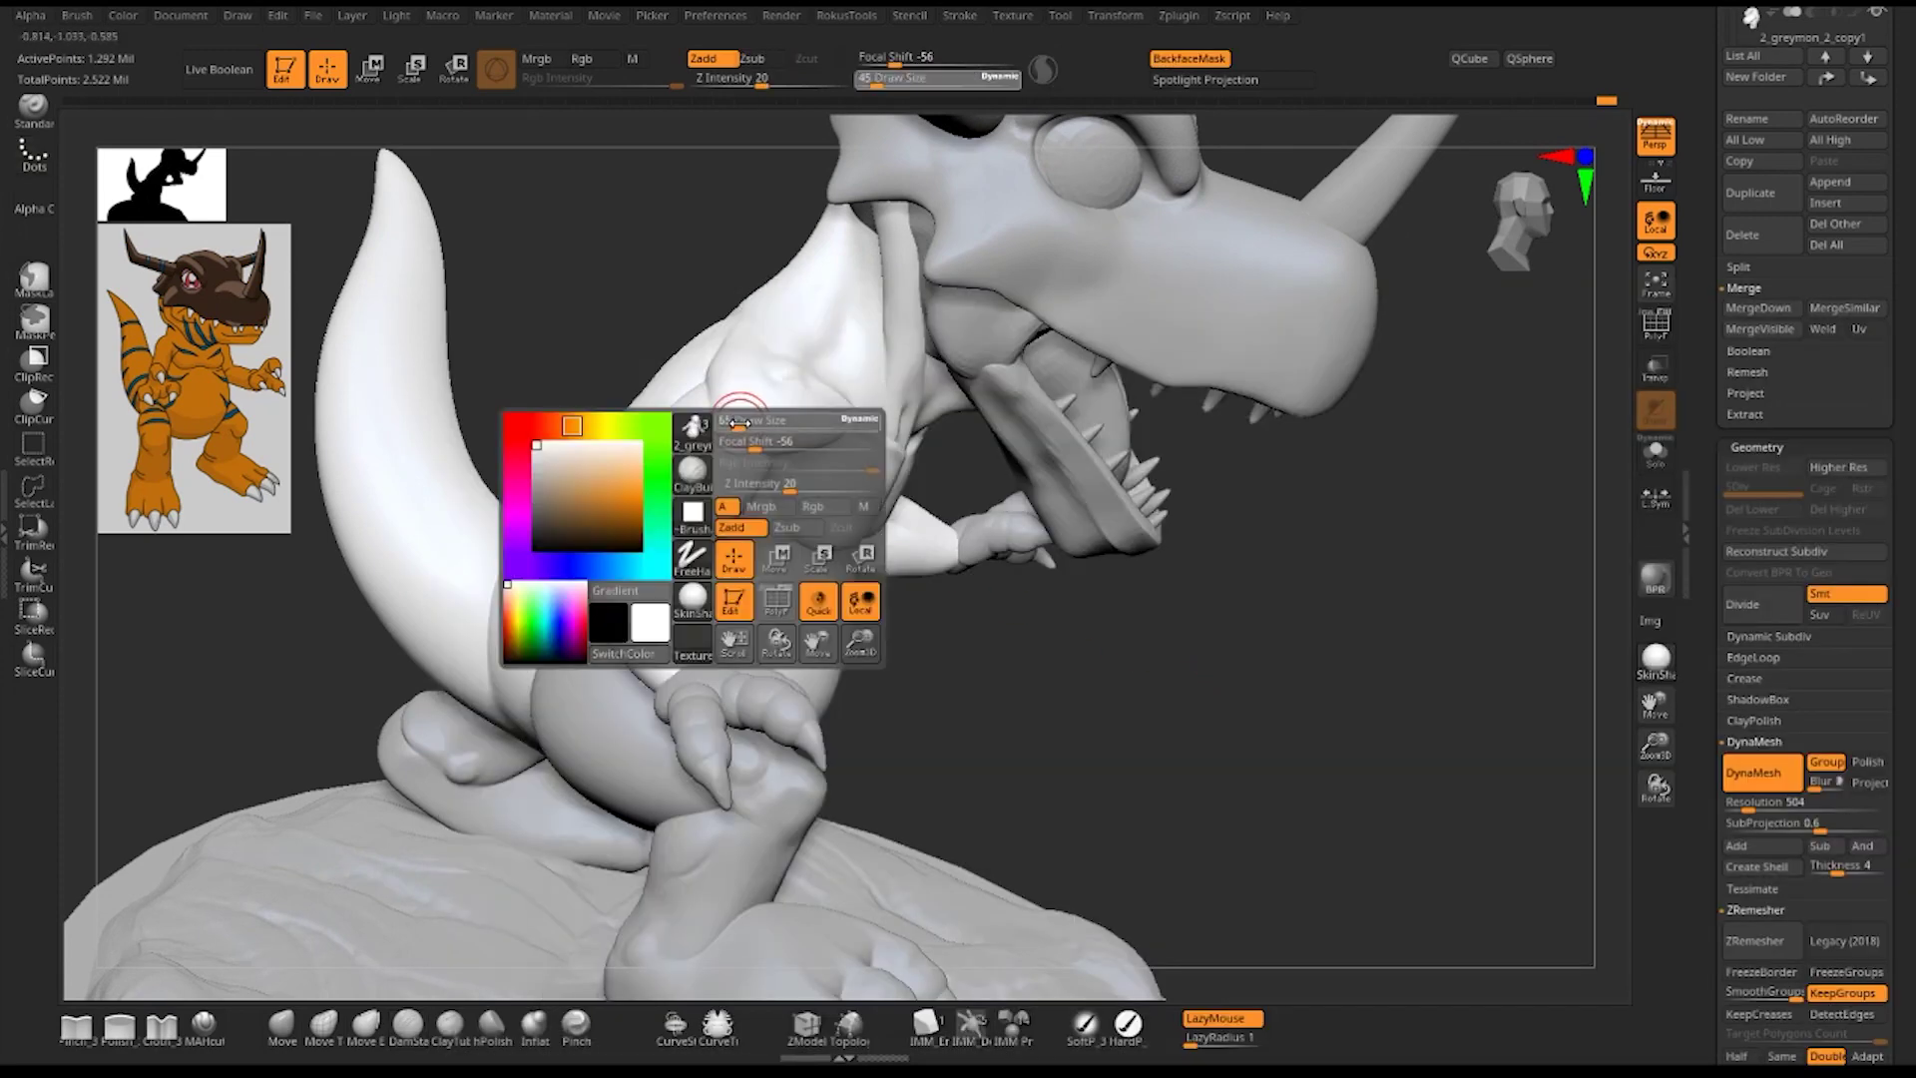
{"action": "left_click_drag", "start_coordinate": [732, 423], "coordinate": [746, 423]}
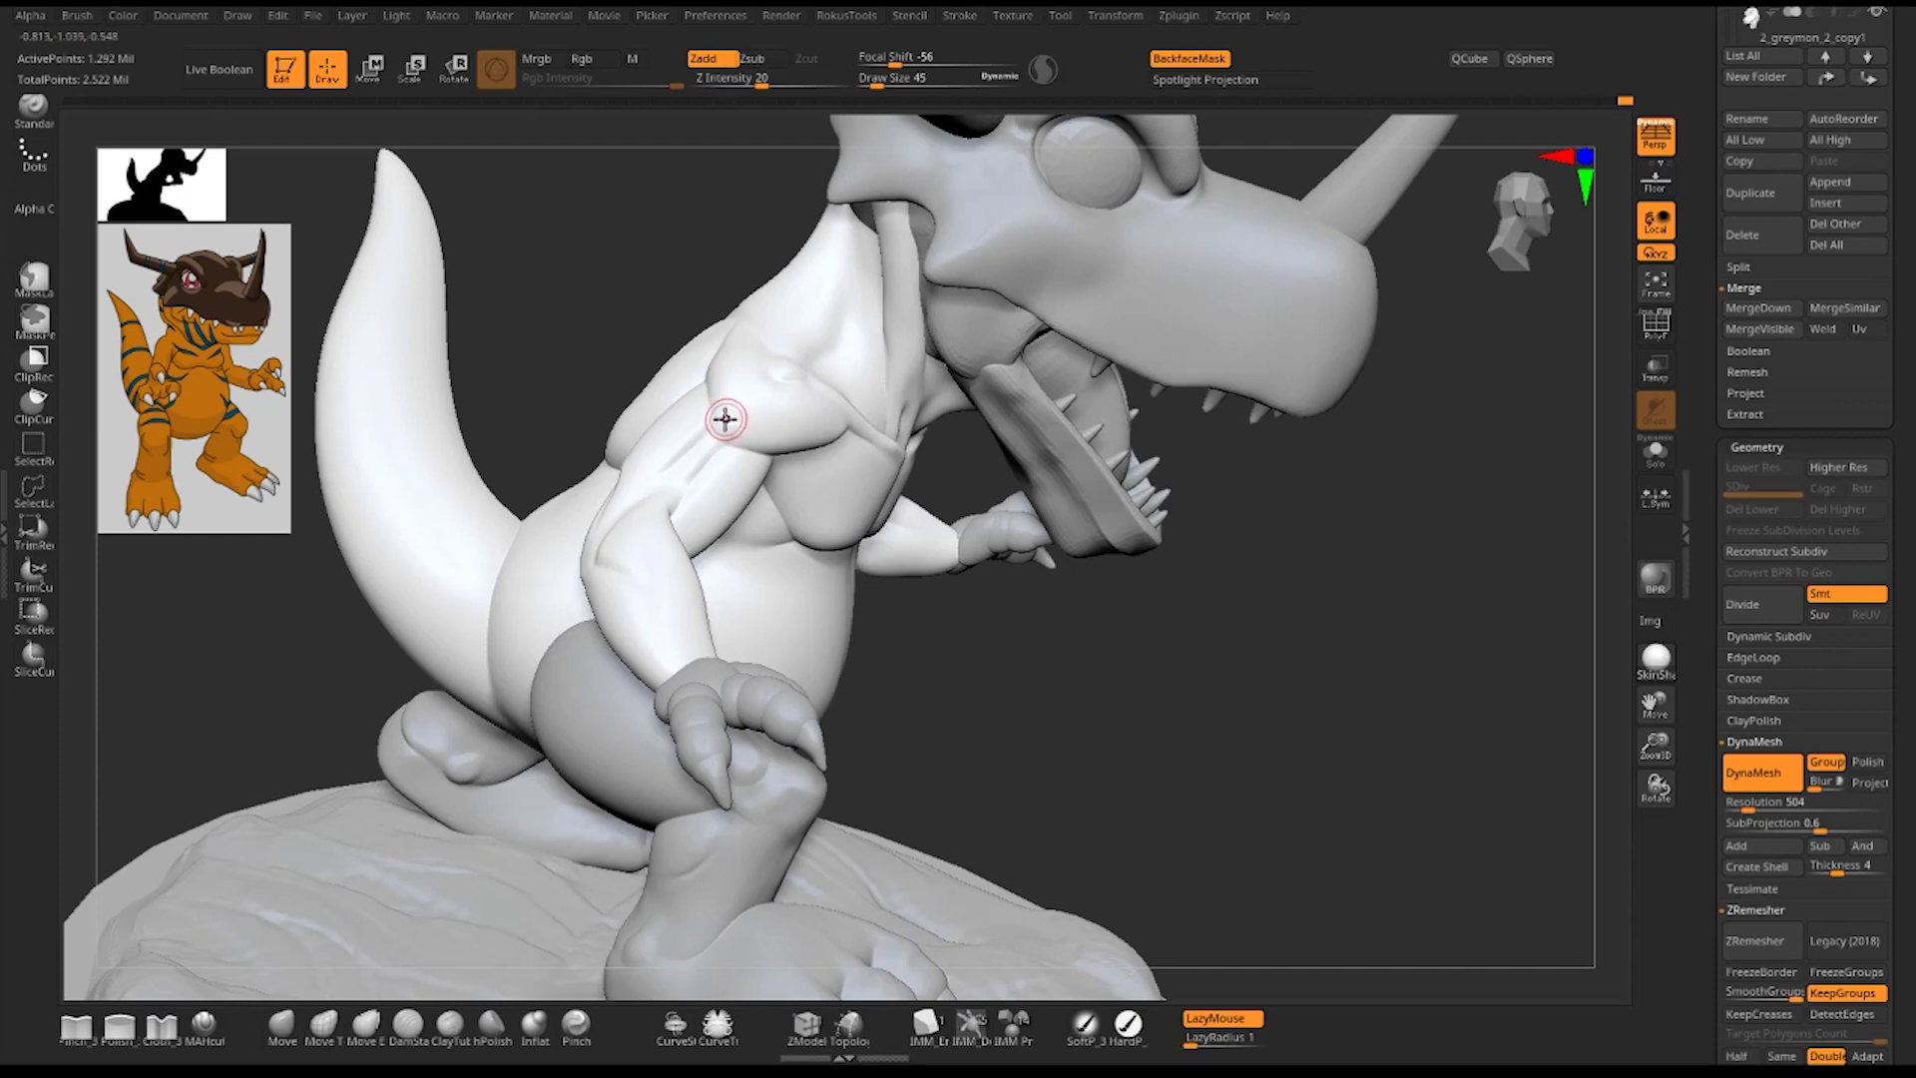
{"action": "key", "text": "2"}
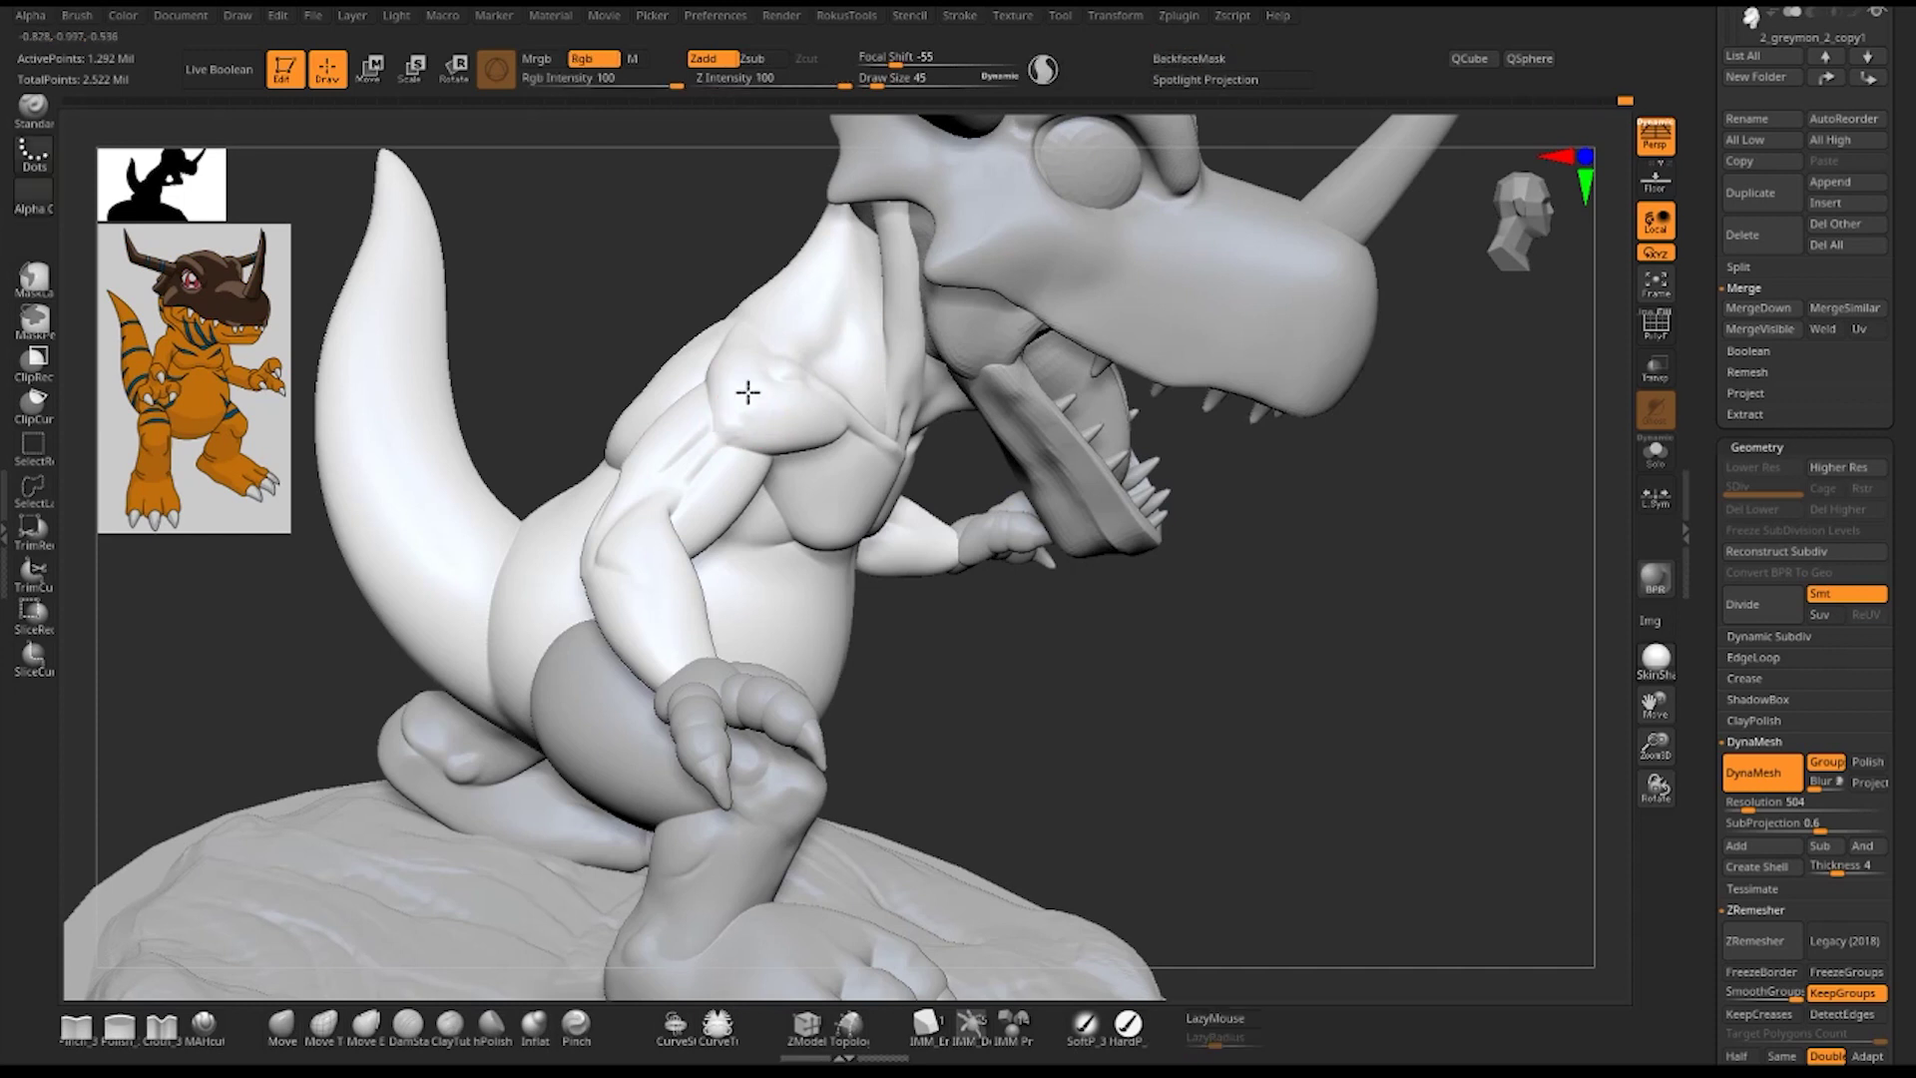
{"action": "key", "text": "1"}
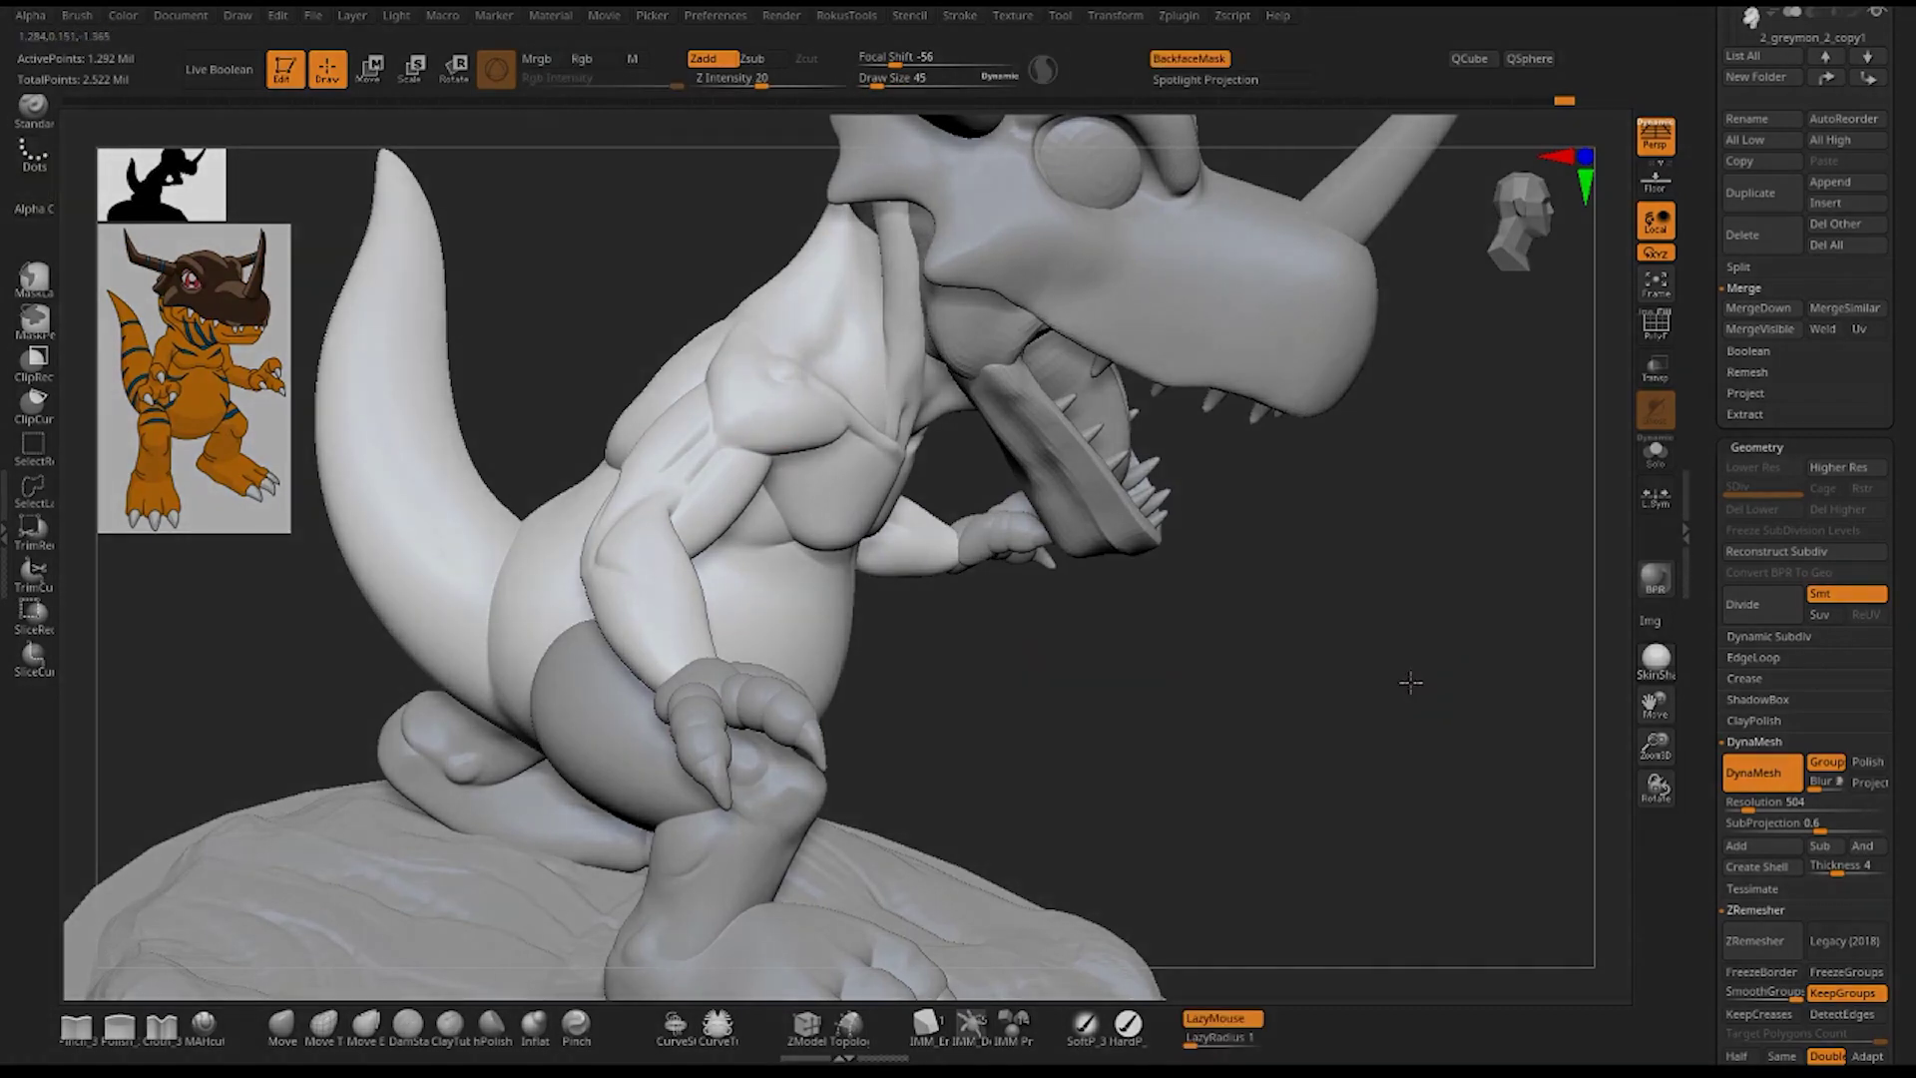
{"action": "mouse_move", "coordinate": [1048, 649]}
{"action": "left_mouse_down"}
{"action": "mouse_move", "coordinate": [1331, 649]}
{"action": "mouse_move", "coordinate": [1105, 503]}
{"action": "left_mouse_up"}
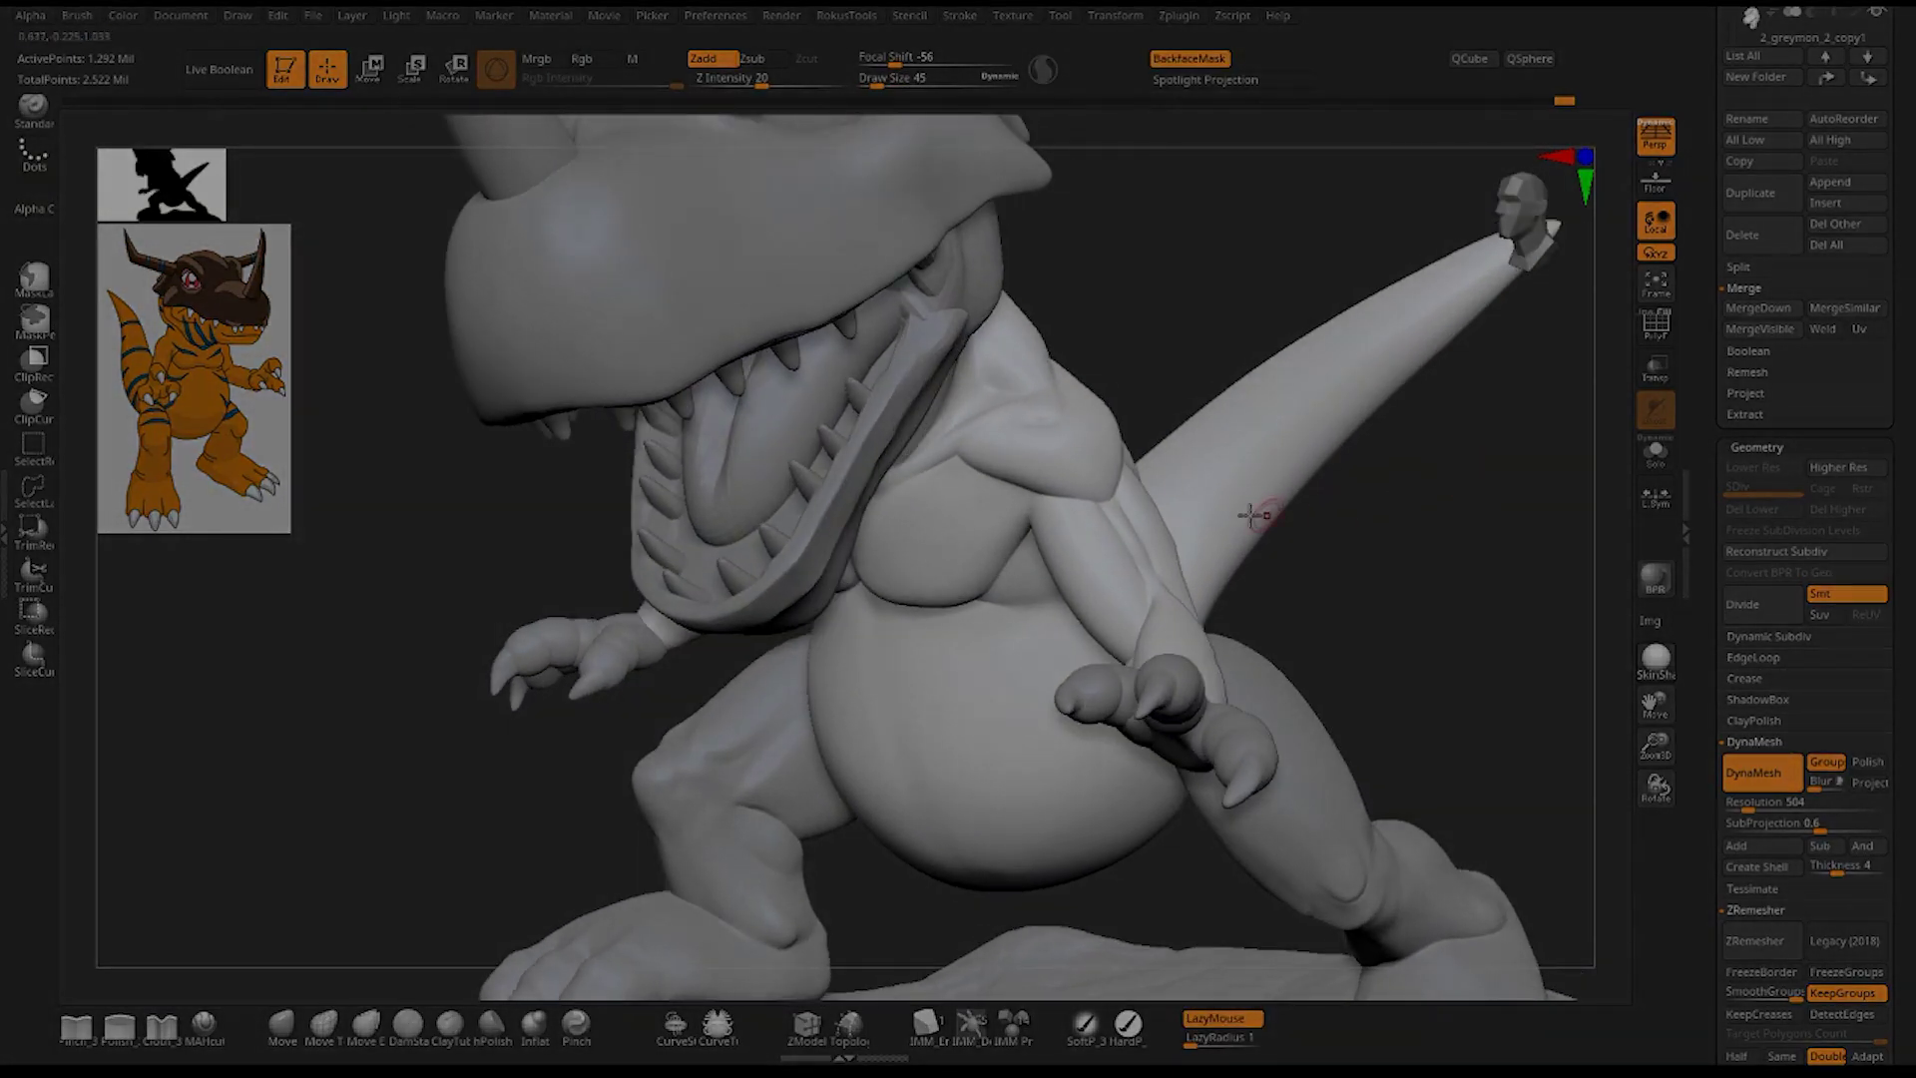